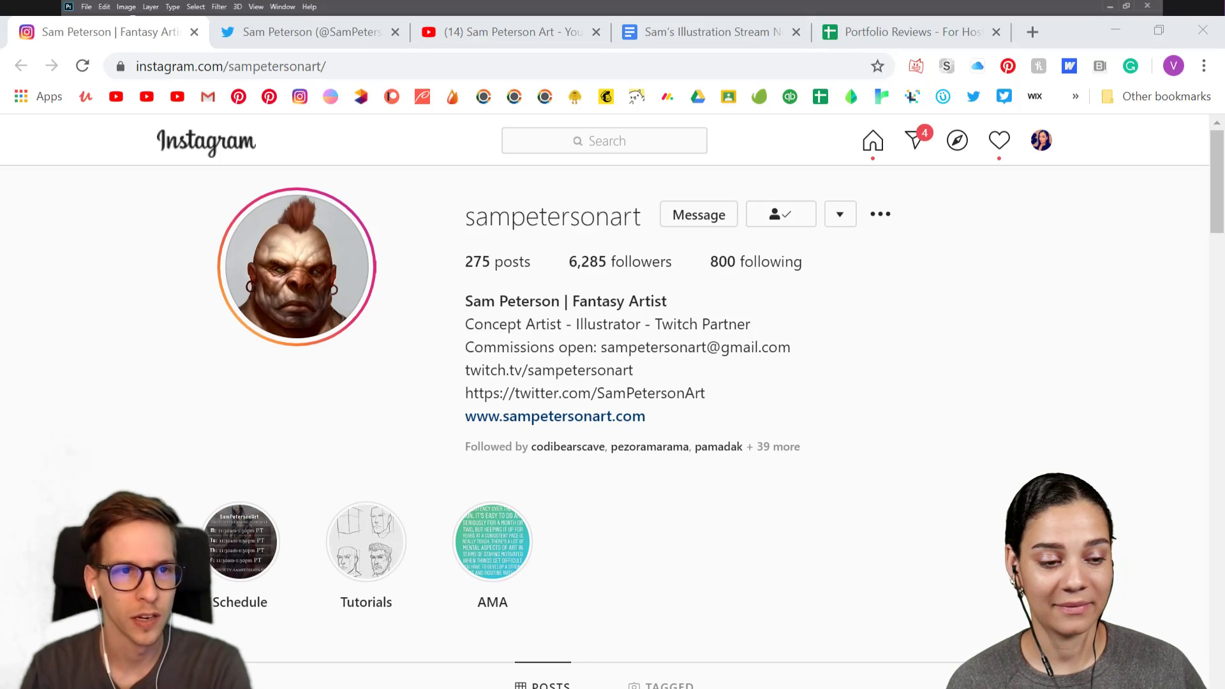
- Look through the artwork posts on the artist's Instagram profile and return to the profile header
{"action": "scroll", "coordinate": [998, 354], "scroll_direction": "down", "scroll_amount": 7}
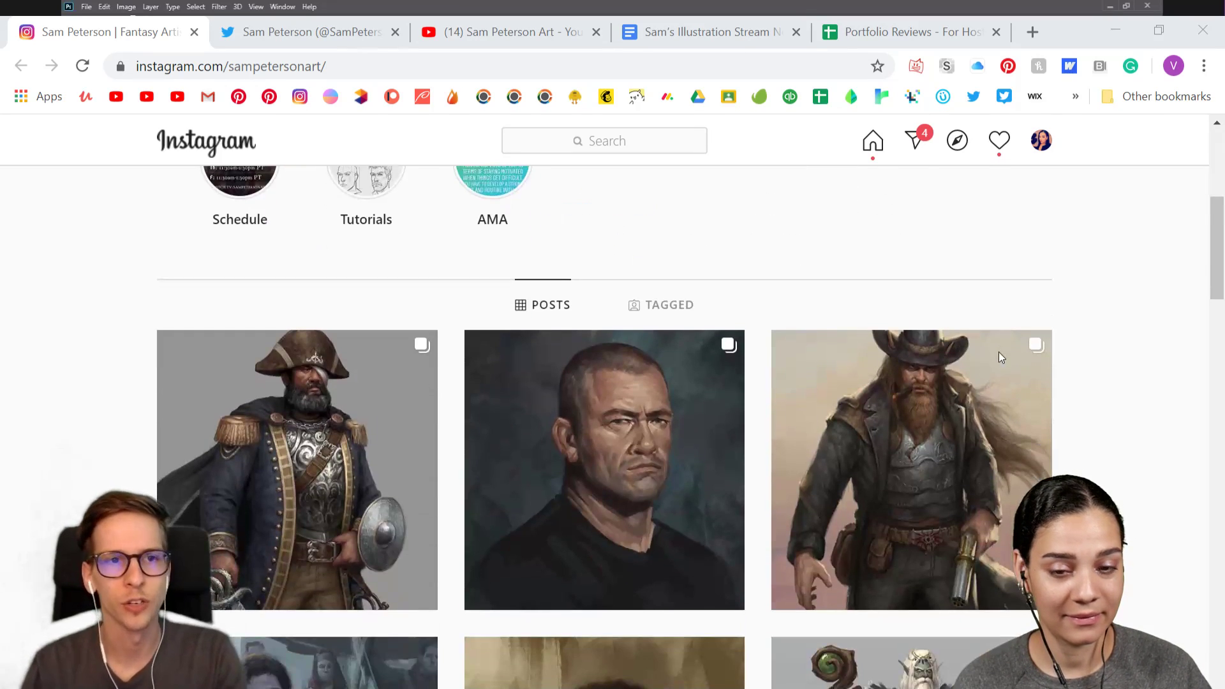
{"action": "scroll", "coordinate": [999, 357], "scroll_direction": "down", "scroll_amount": 8}
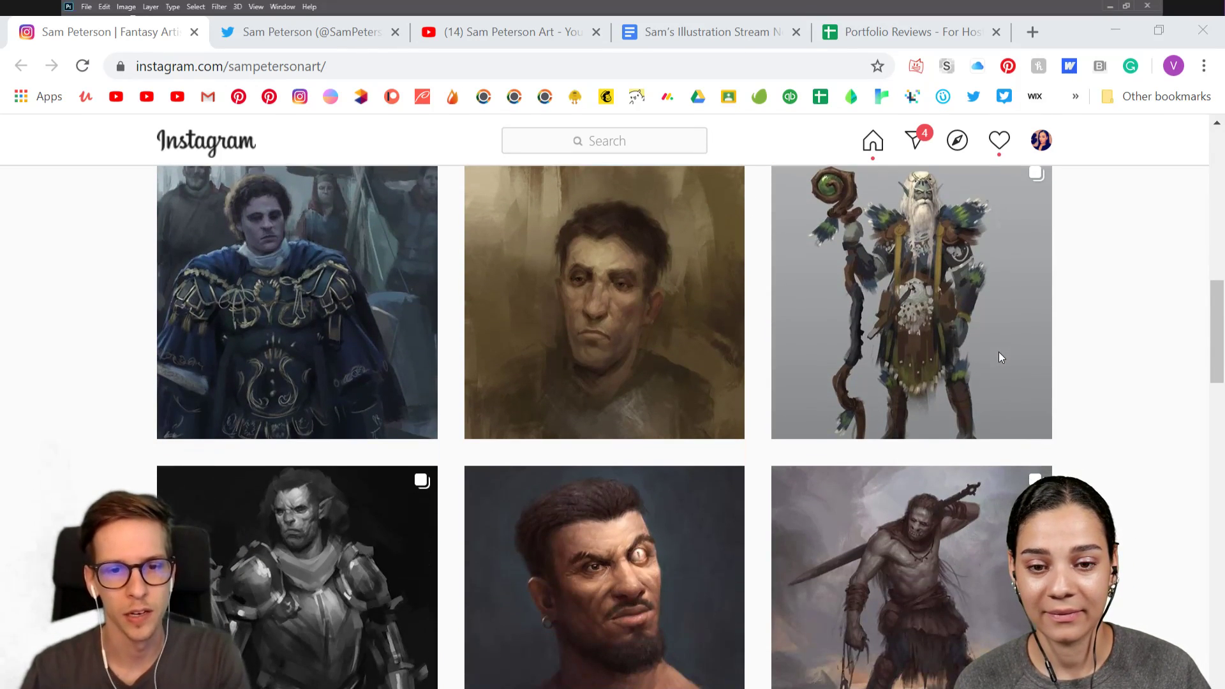
{"action": "scroll", "coordinate": [999, 357], "scroll_direction": "down", "scroll_amount": 2}
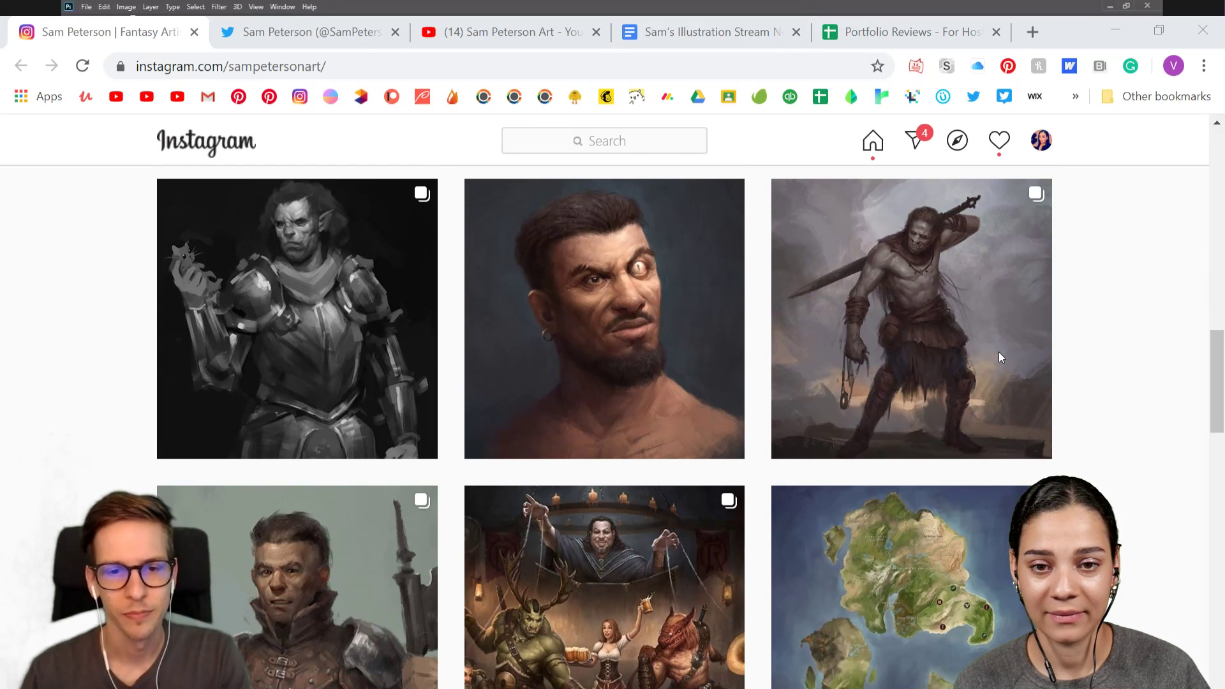
{"action": "scroll", "coordinate": [998, 356], "scroll_direction": "down", "scroll_amount": 7}
{"action": "scroll", "coordinate": [999, 357], "scroll_direction": "down", "scroll_amount": 6}
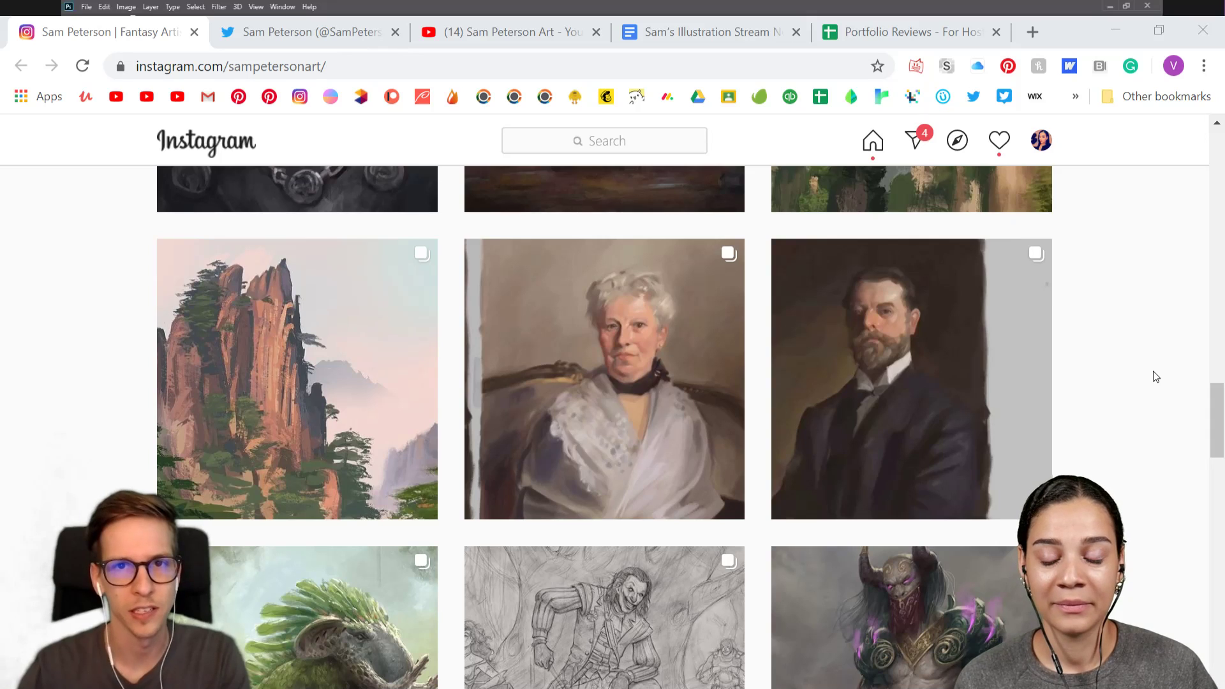
{"action": "scroll", "coordinate": [1156, 377], "scroll_direction": "down", "scroll_amount": 5}
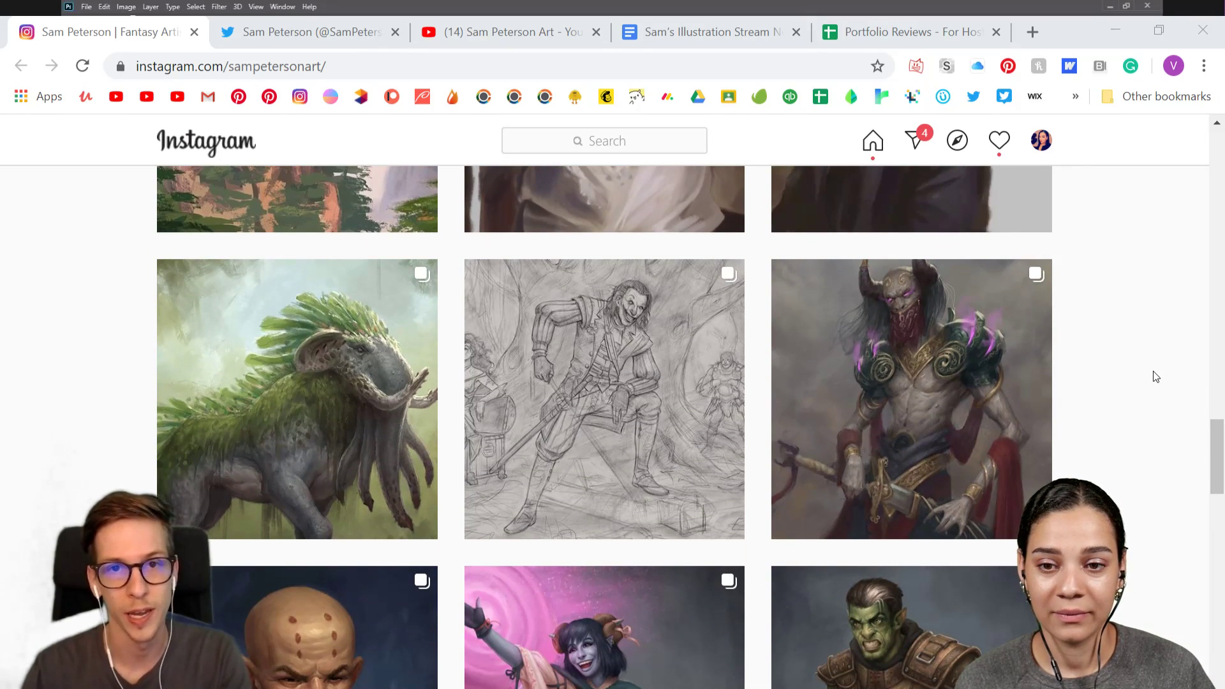
{"action": "scroll", "coordinate": [1155, 376], "scroll_direction": "down", "scroll_amount": 8}
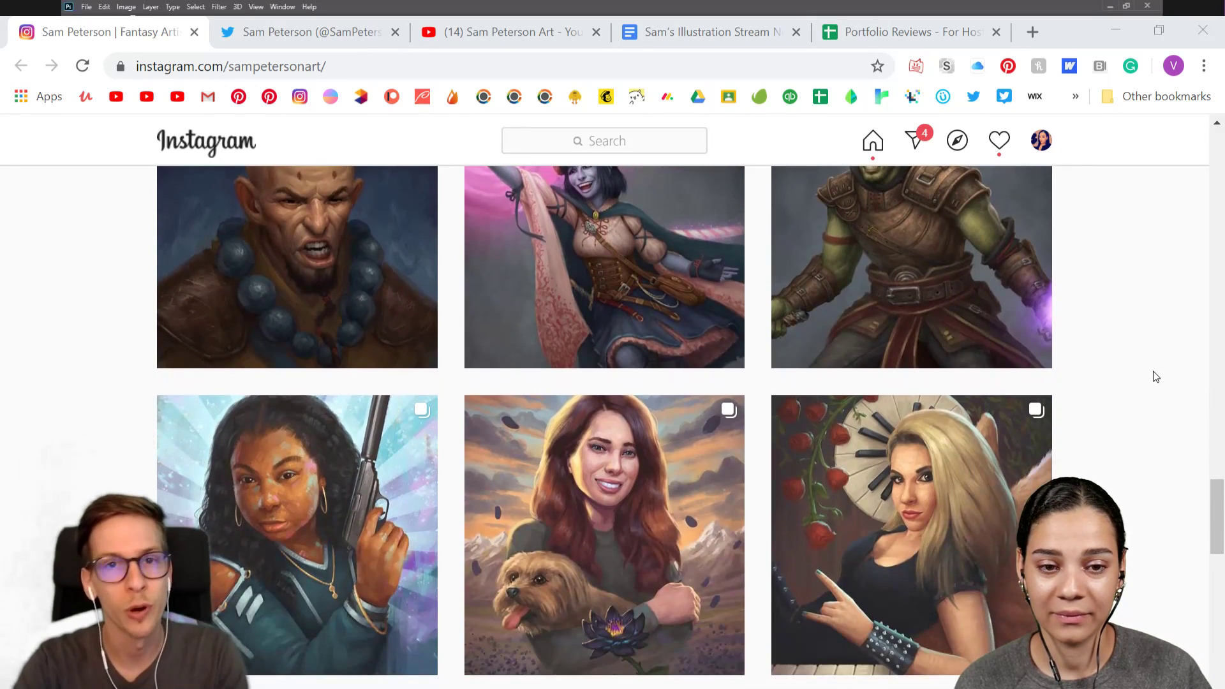
{"action": "scroll", "coordinate": [1155, 377], "scroll_direction": "up", "scroll_amount": 20}
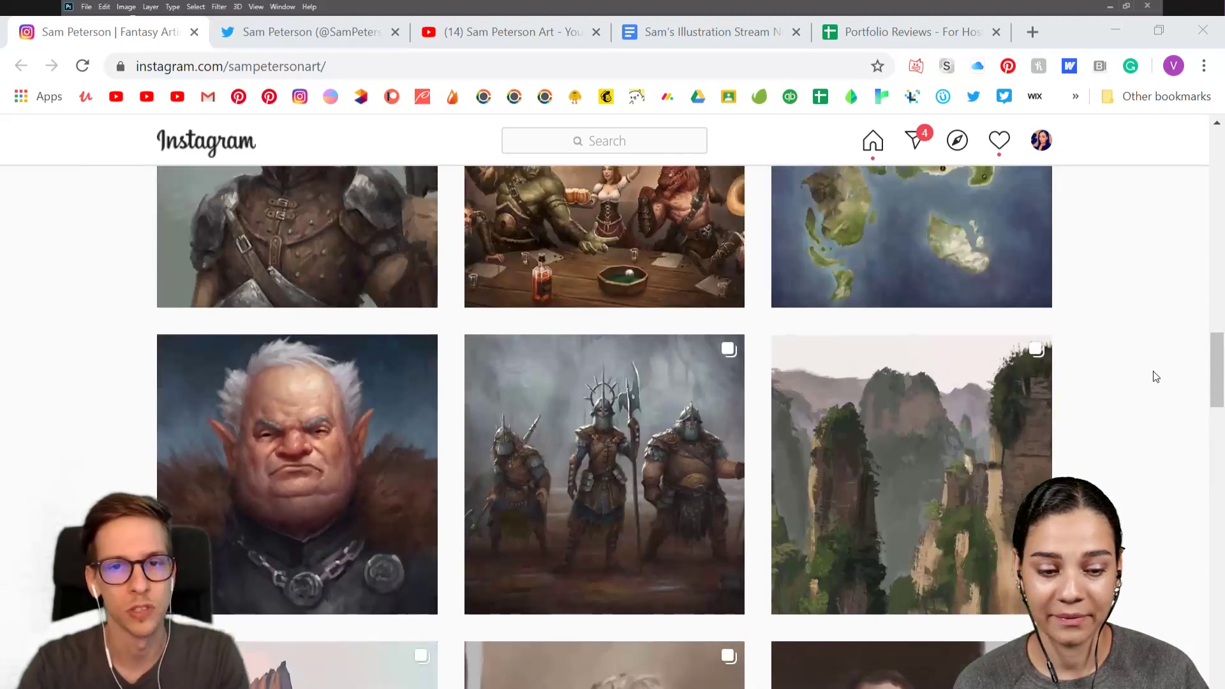
{"action": "scroll", "coordinate": [1136, 375], "scroll_direction": "up", "scroll_amount": 15}
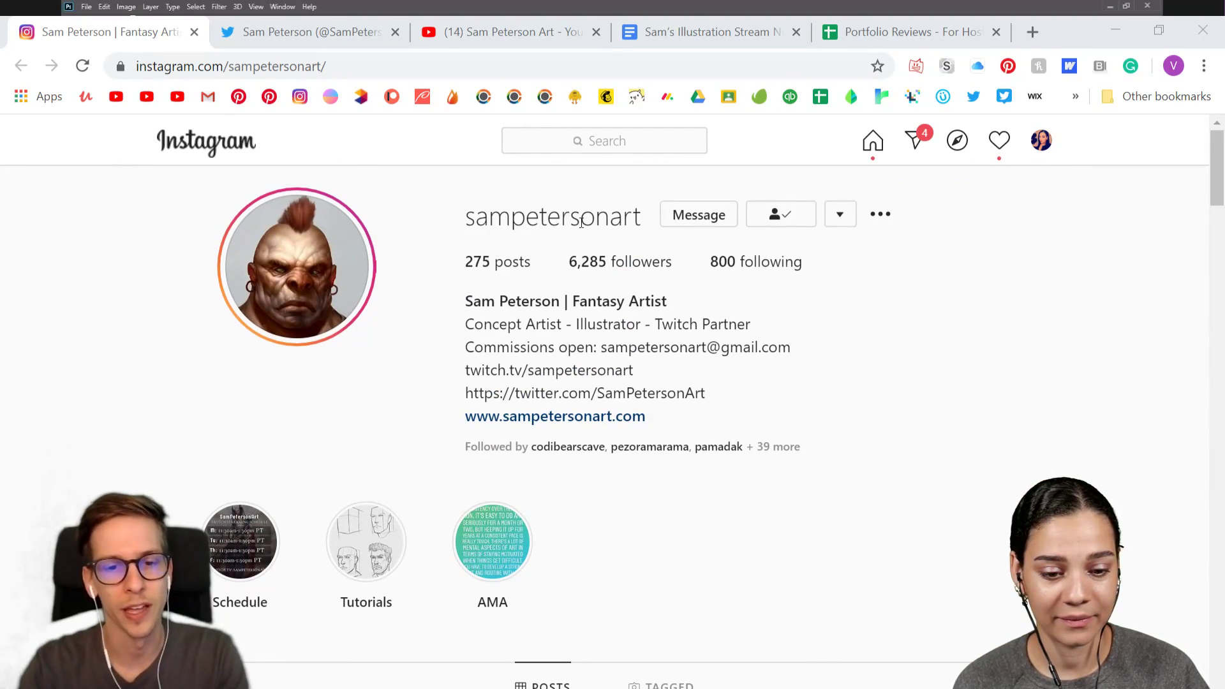
- Switch to the artist's Twitter profile and look through the feed as far as the May 29 concept art post
{"action": "left_click", "coordinate": [270, 23]}
{"action": "scroll", "coordinate": [502, 335], "scroll_direction": "down", "scroll_amount": 8}
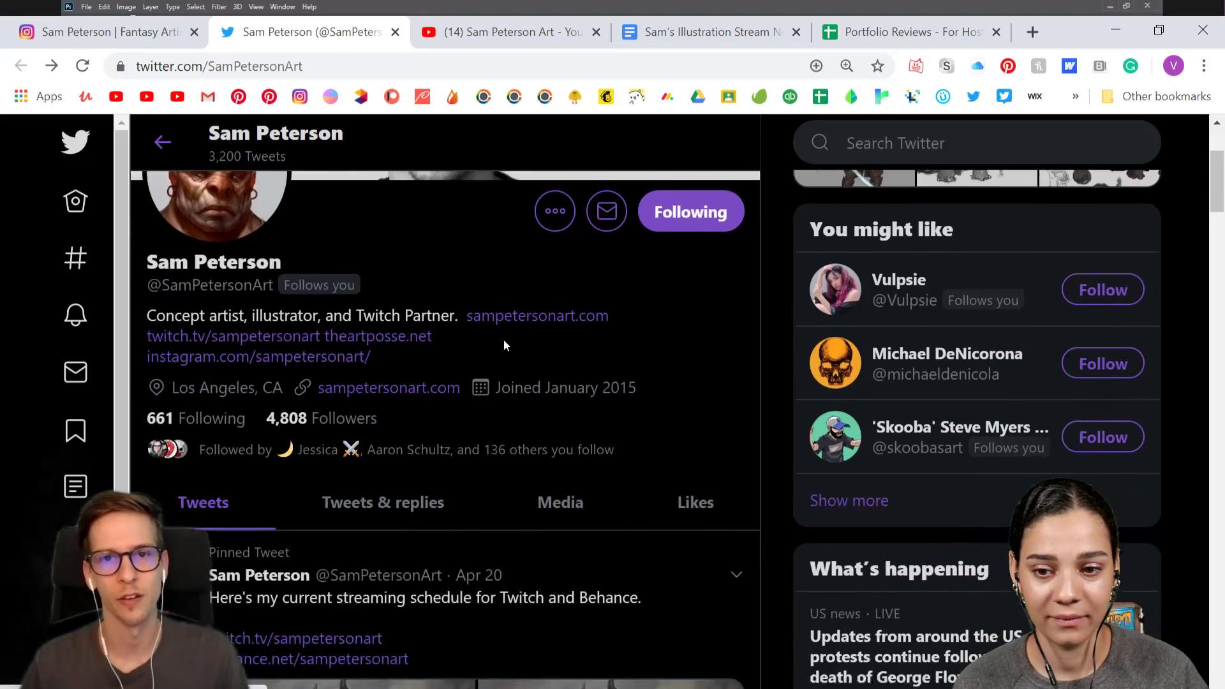
{"action": "scroll", "coordinate": [503, 333], "scroll_direction": "down", "scroll_amount": 10}
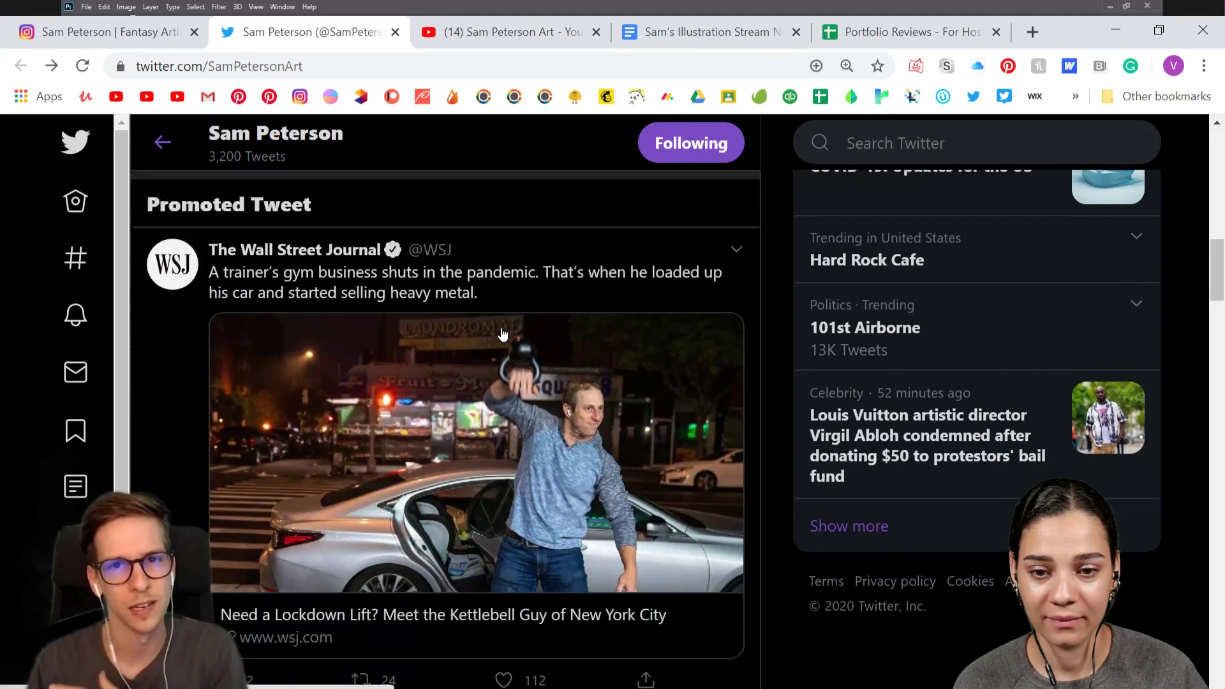
{"action": "scroll", "coordinate": [501, 332], "scroll_direction": "down", "scroll_amount": 12}
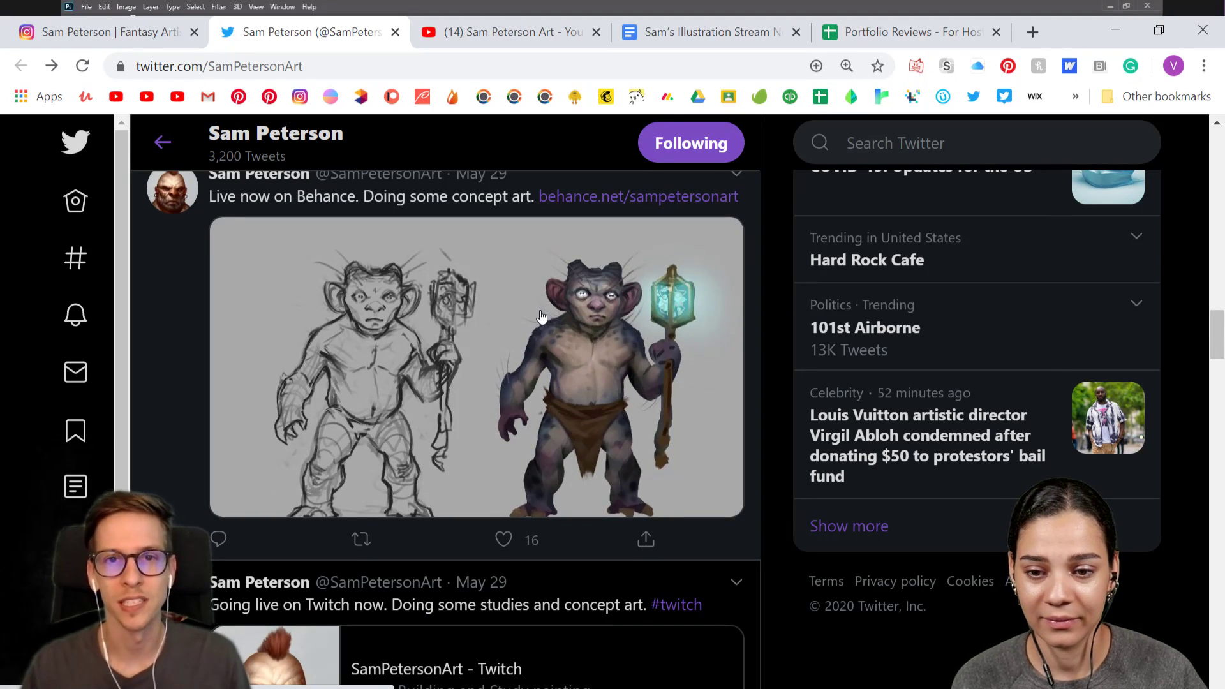
{"action": "scroll", "coordinate": [537, 324], "scroll_direction": "down", "scroll_amount": 2}
{"action": "scroll", "coordinate": [537, 324], "scroll_direction": "down", "scroll_amount": 1}
{"action": "scroll", "coordinate": [537, 324], "scroll_direction": "up", "scroll_amount": 5}
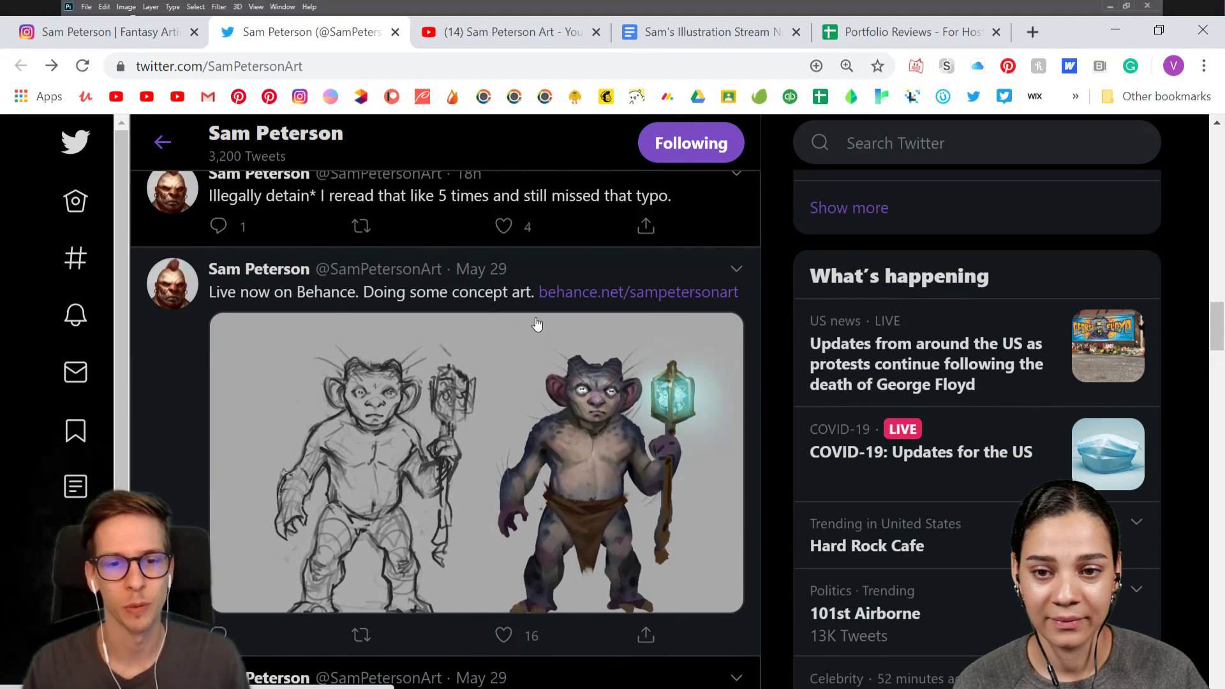
- View the uploads on the artist's YouTube channel and return to the Instagram profile
{"action": "left_click", "coordinate": [507, 26]}
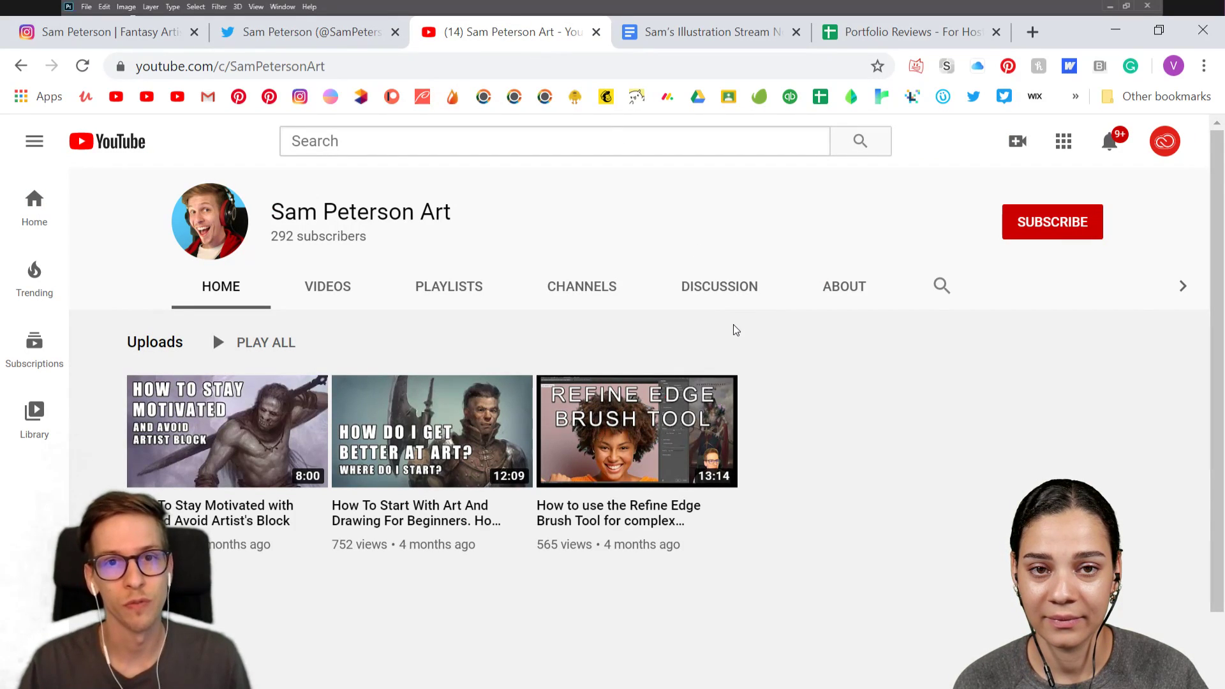
{"action": "scroll", "coordinate": [736, 330], "scroll_direction": "down", "scroll_amount": 1}
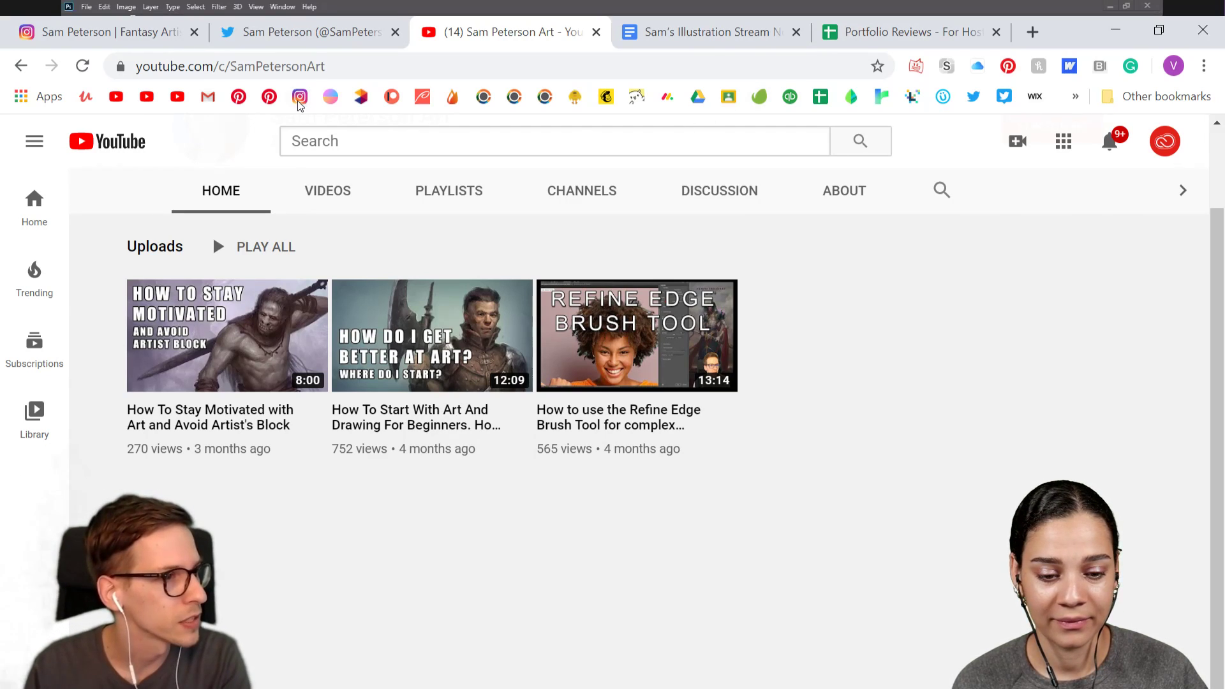
{"action": "left_click", "coordinate": [286, 35]}
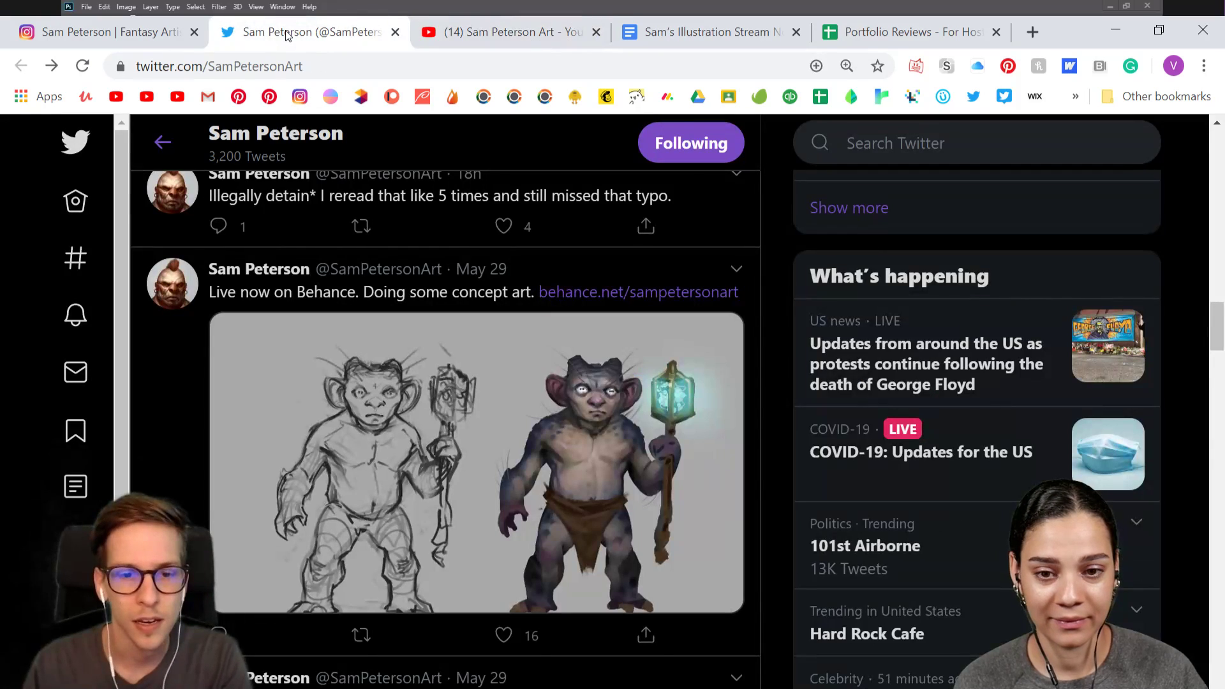
{"action": "left_click", "coordinate": [108, 33]}
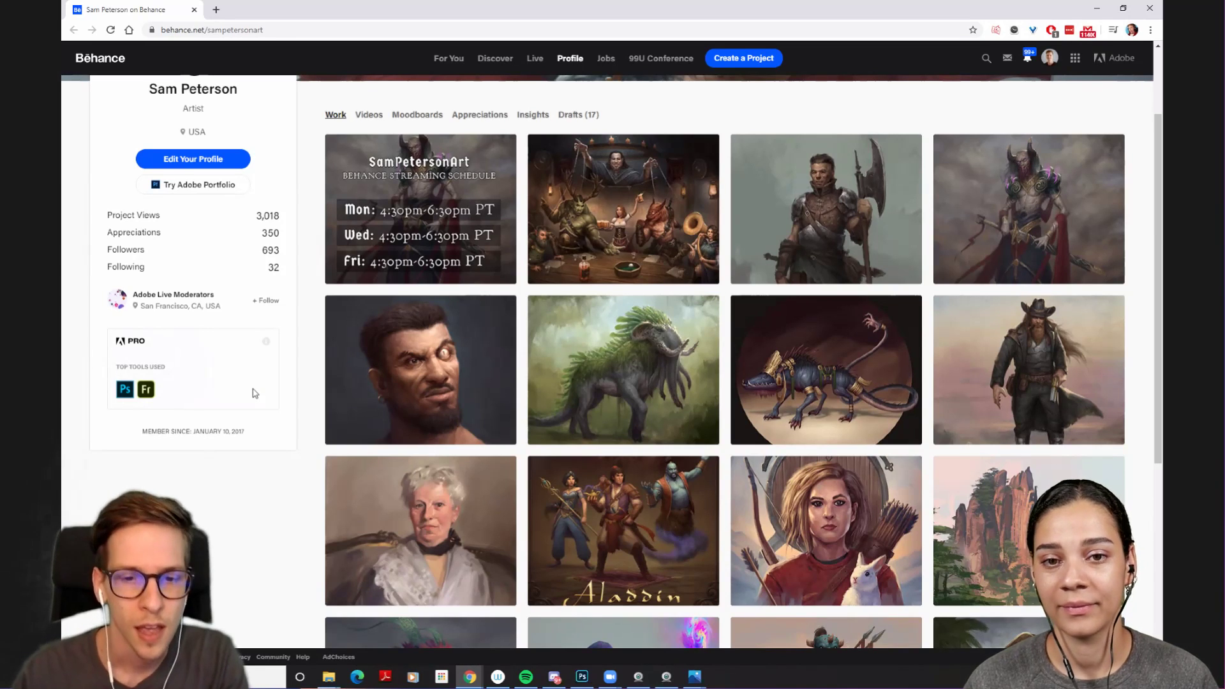
- Examine the projects in the Work section of the Behance profile and return to the character sketch in Photoshop
{"action": "scroll", "coordinate": [241, 447], "scroll_direction": "down", "scroll_amount": 2}
{"action": "scroll", "coordinate": [243, 454], "scroll_direction": "down", "scroll_amount": 4}
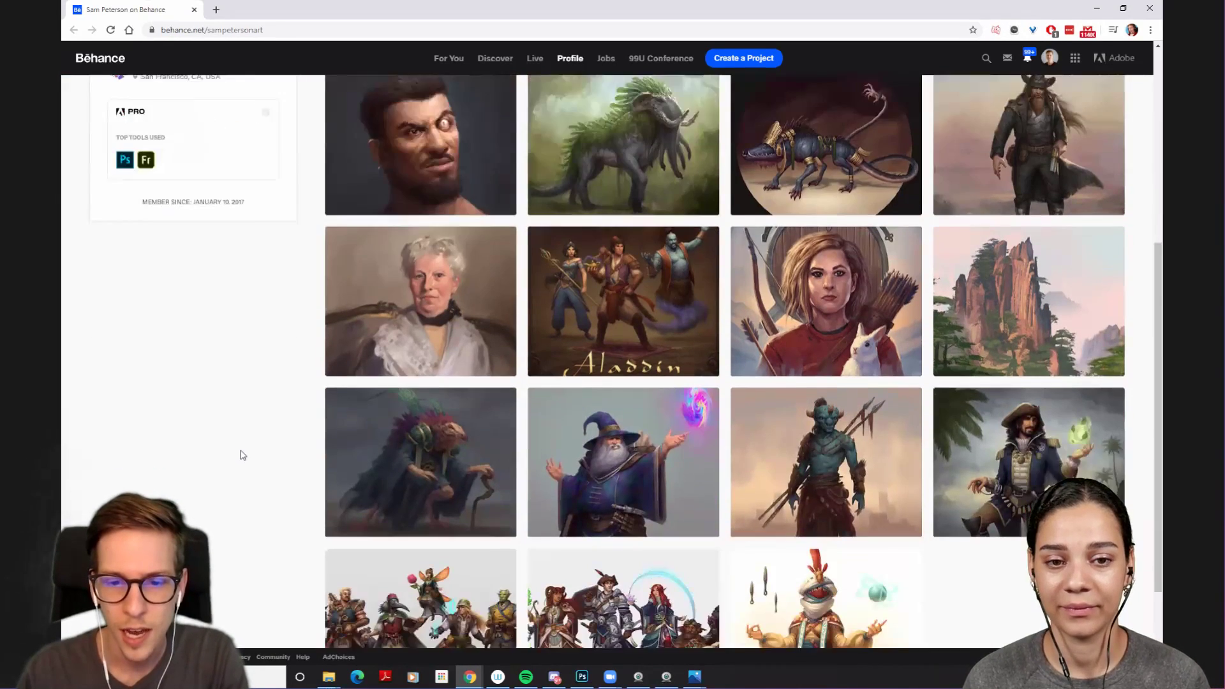
{"action": "scroll", "coordinate": [242, 454], "scroll_direction": "up", "scroll_amount": 2}
{"action": "scroll", "coordinate": [243, 455], "scroll_direction": "up", "scroll_amount": 2}
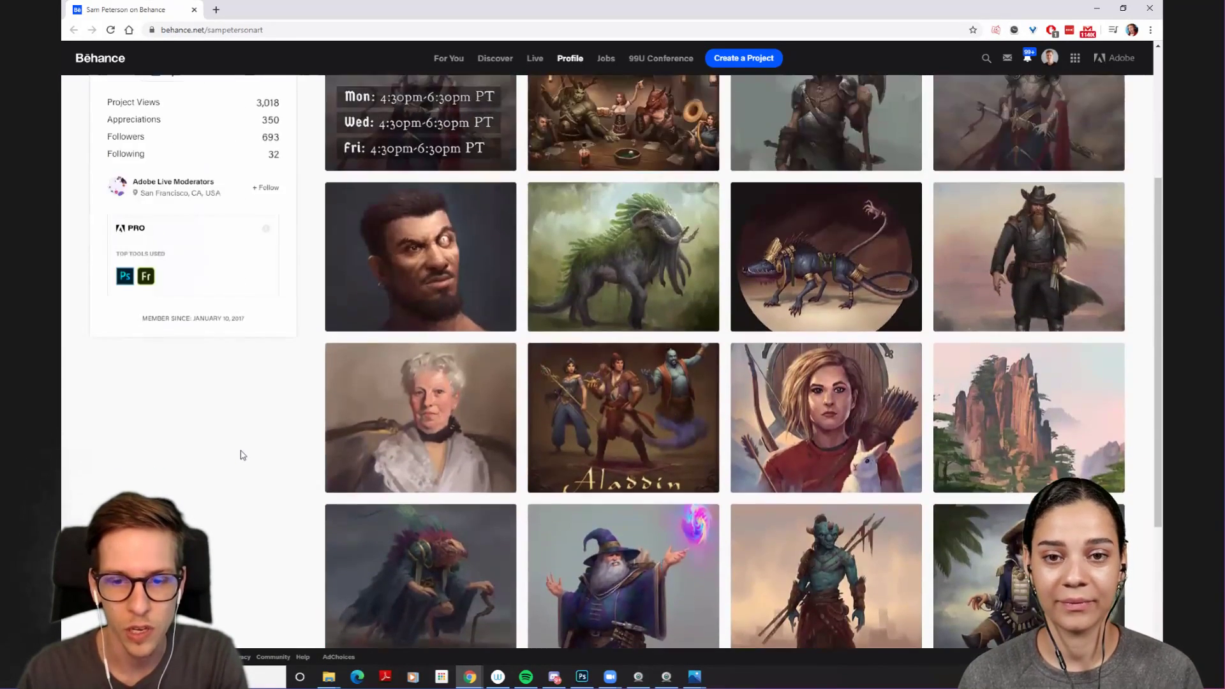
{"action": "scroll", "coordinate": [243, 455], "scroll_direction": "down", "scroll_amount": 4}
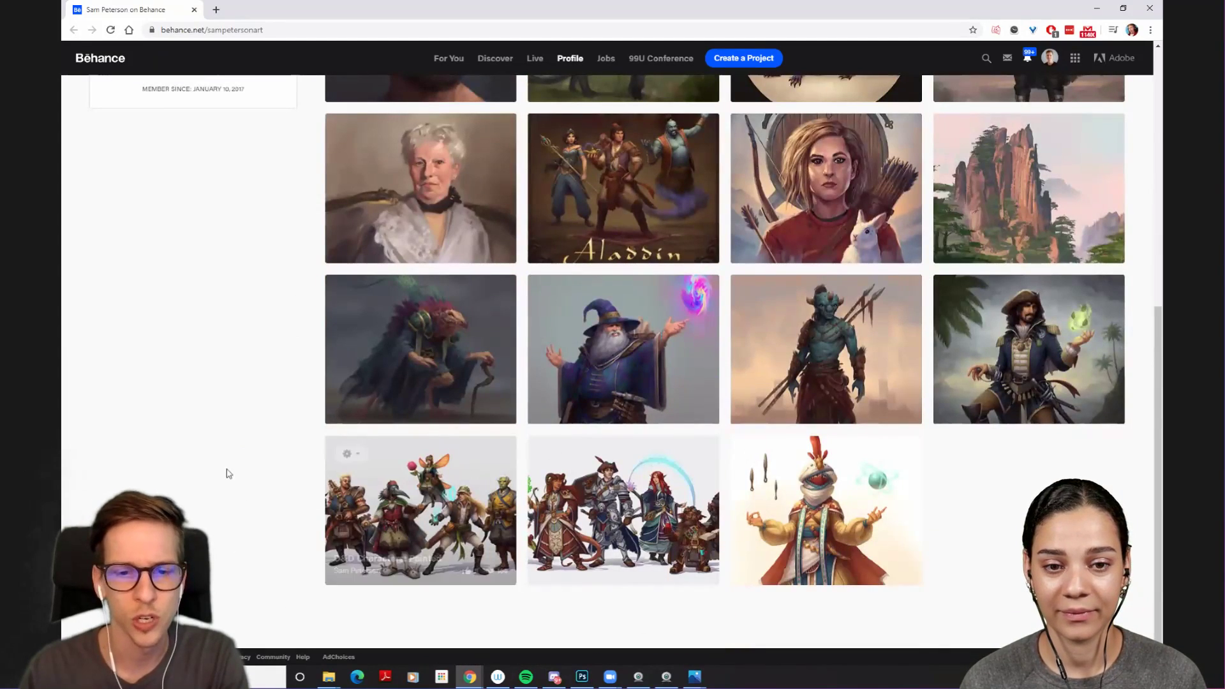
{"action": "scroll", "coordinate": [220, 475], "scroll_direction": "up", "scroll_amount": 2}
{"action": "scroll", "coordinate": [217, 478], "scroll_direction": "up", "scroll_amount": 6}
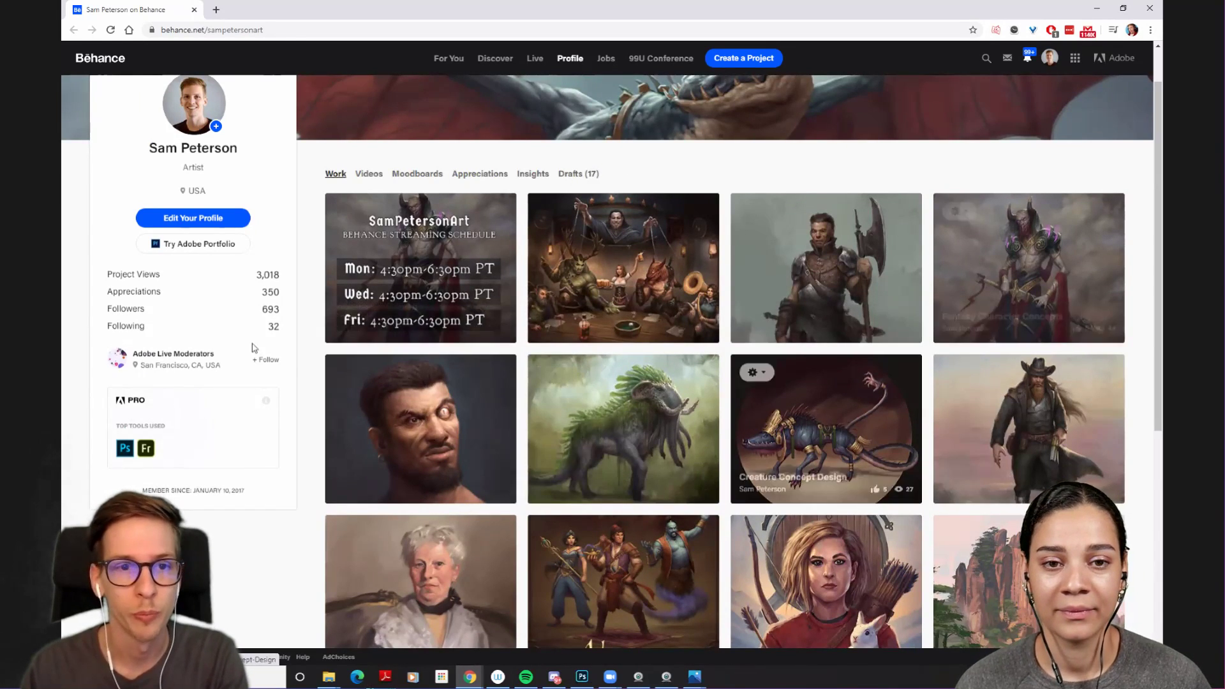
{"action": "key", "text": "super+Down"}
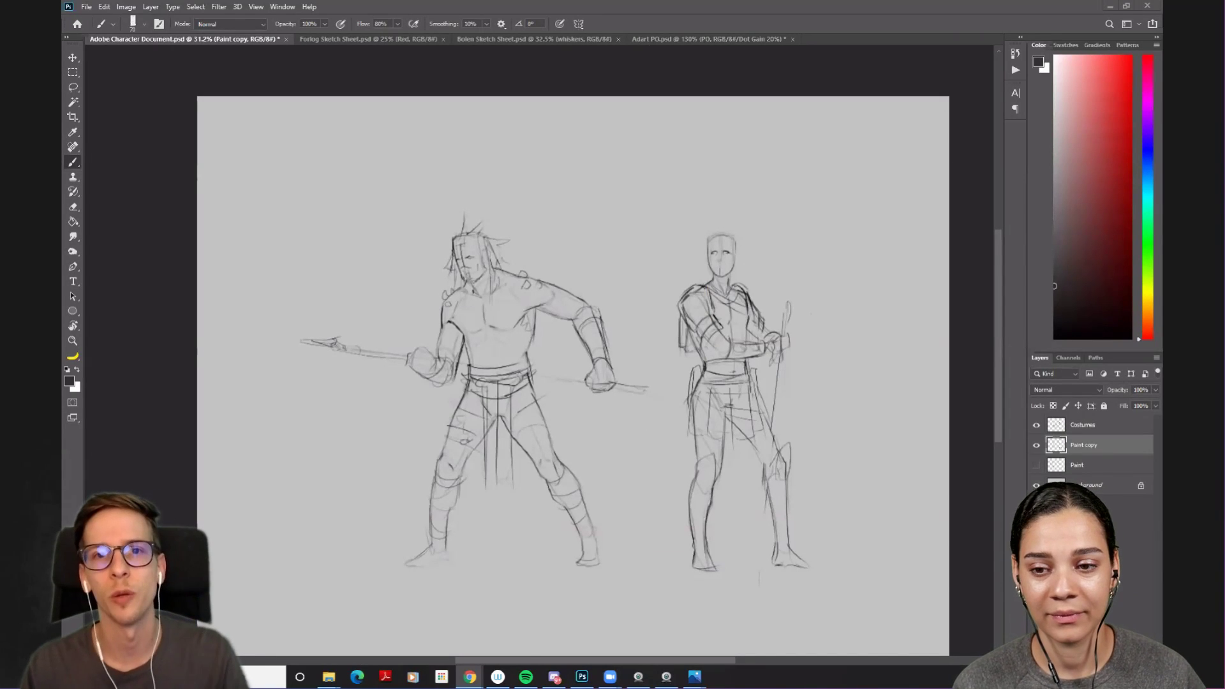
- Go back to the artist's Twitter profile in the browser and show its header banner and bio
{"action": "key", "text": "alt+Tab"}
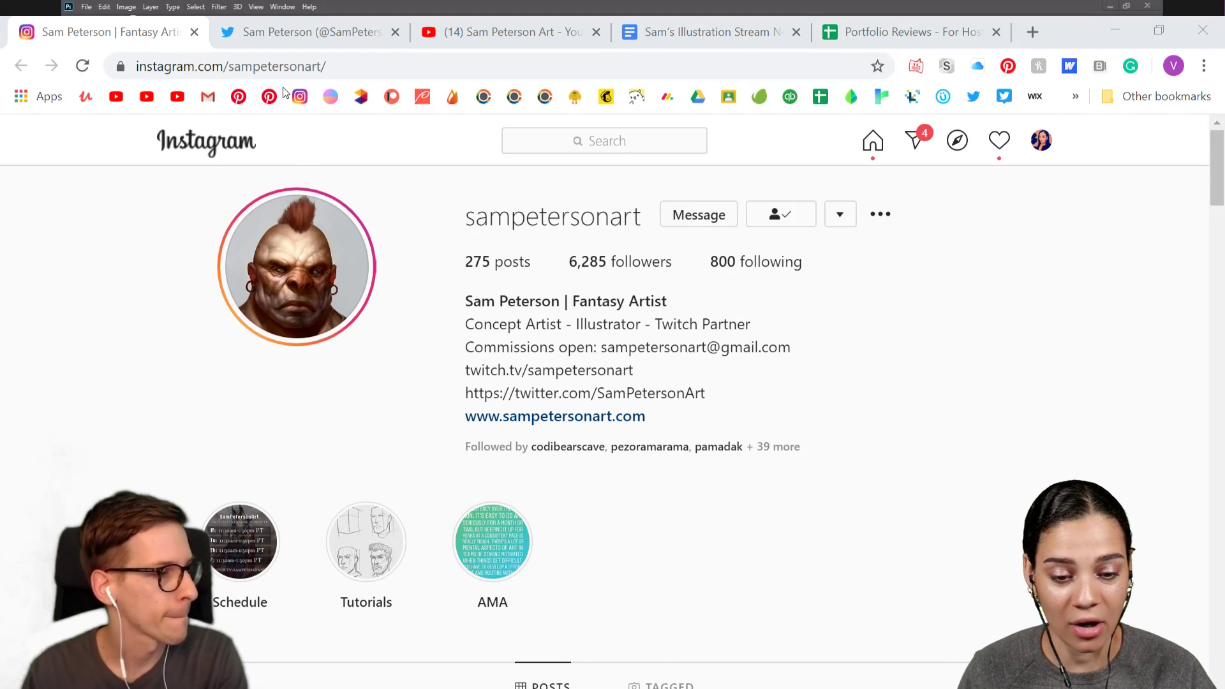
{"action": "left_click", "coordinate": [314, 37]}
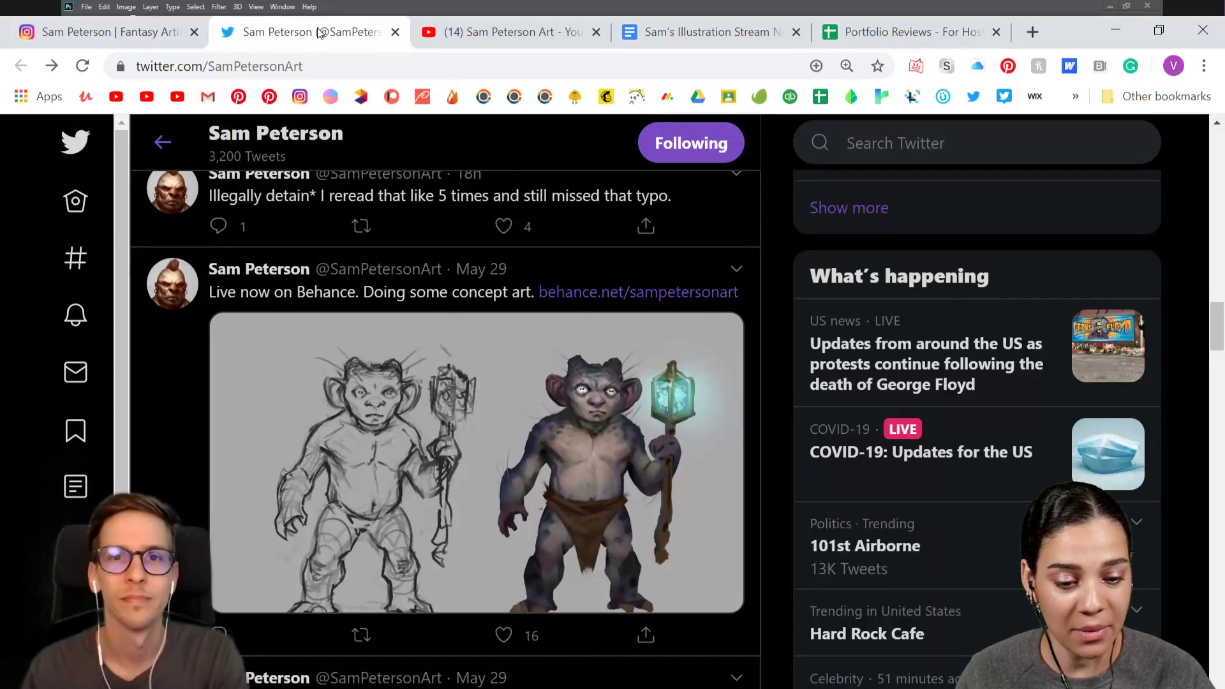
{"action": "scroll", "coordinate": [415, 390], "scroll_direction": "up", "scroll_amount": 10}
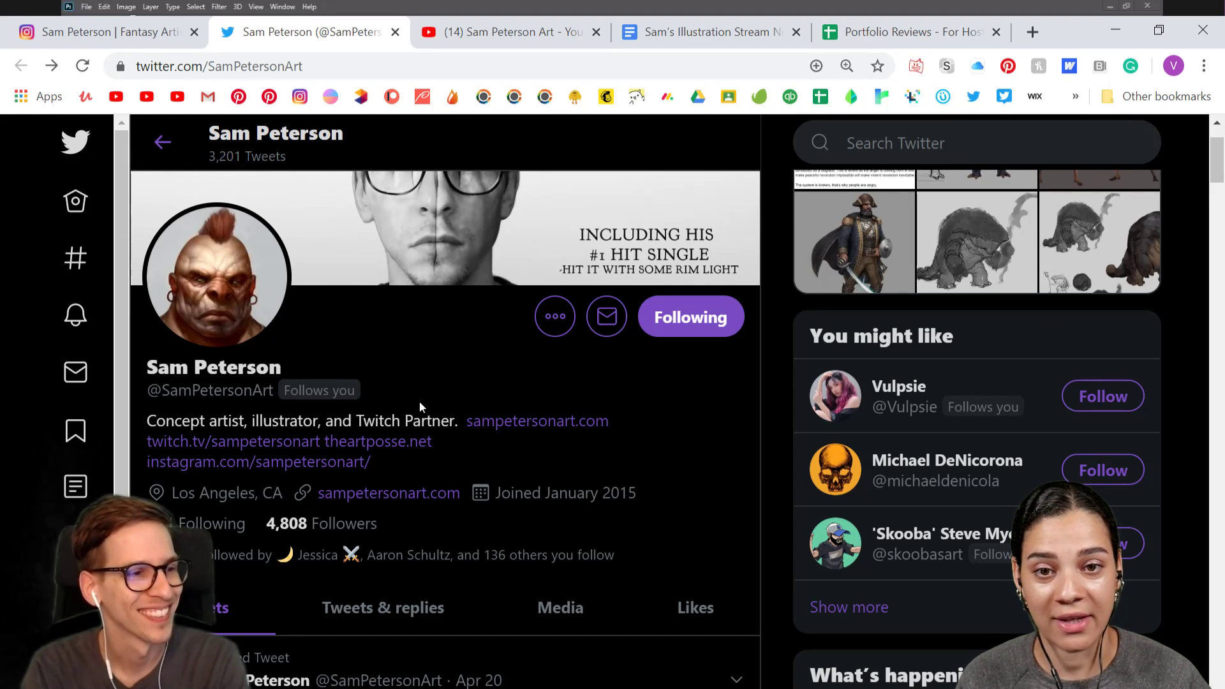
{"action": "scroll", "coordinate": [516, 550], "scroll_direction": "up", "scroll_amount": 2}
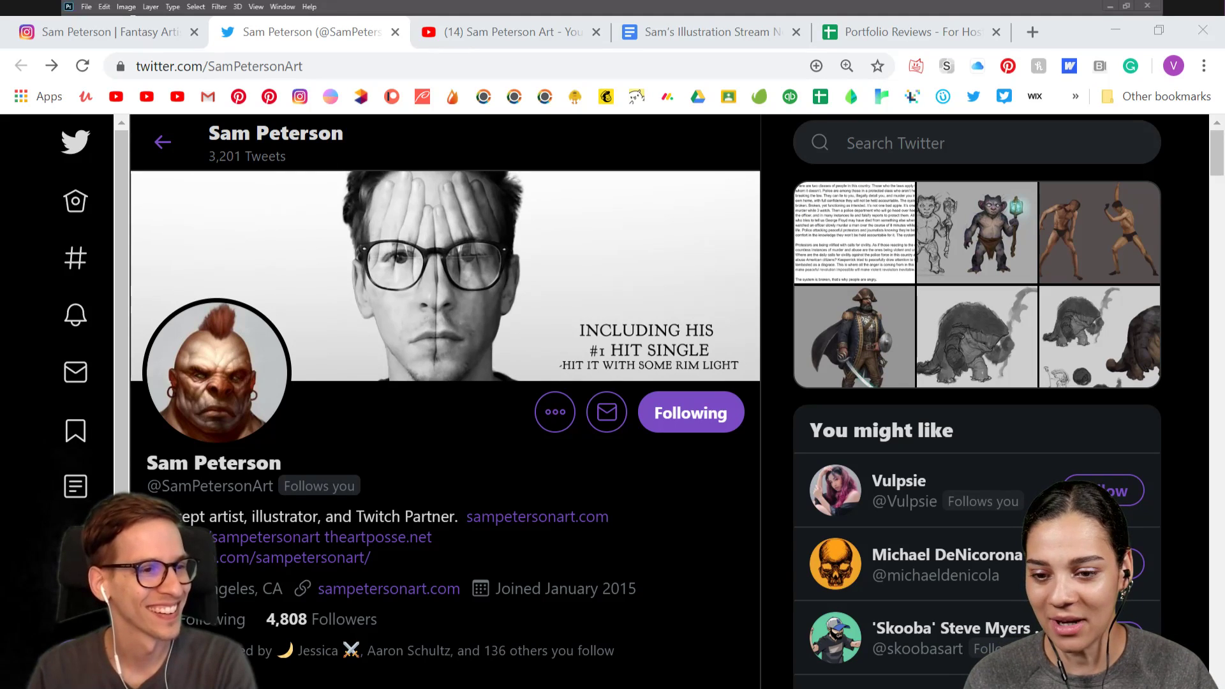
- Go by way of the Photoshop sketch to the Photos app and view the Bard, Wizard, Captain and Cleric character paintings
{"action": "key", "text": "alt+Tab"}
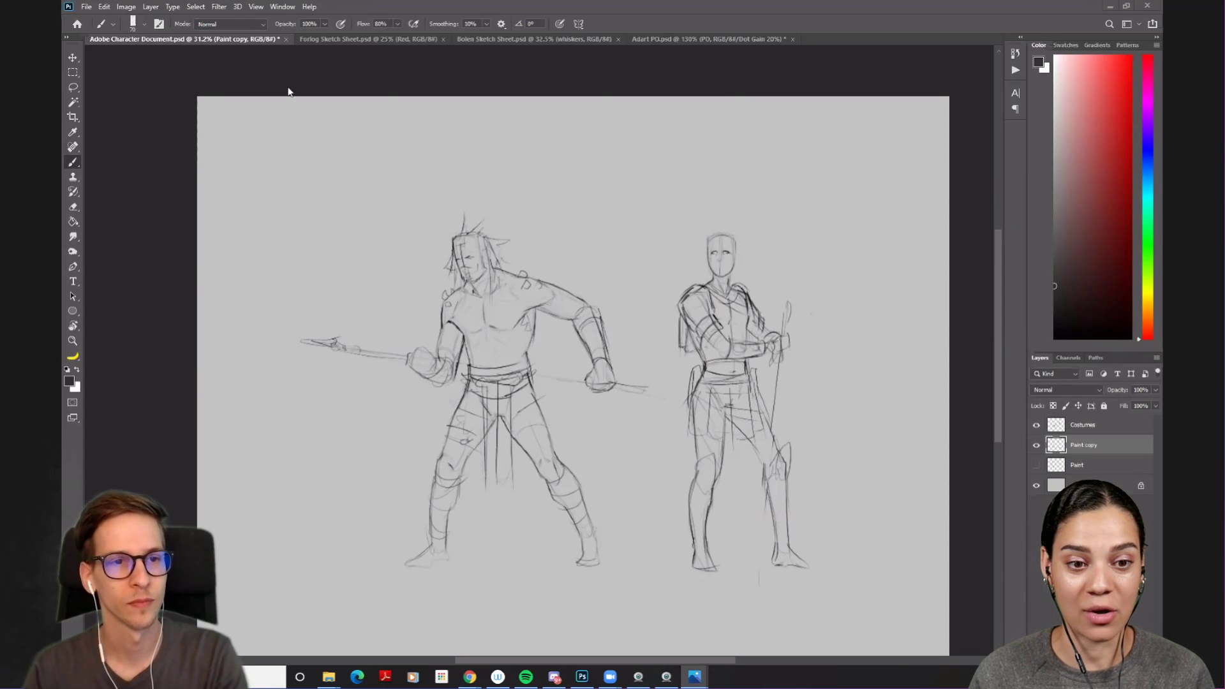
{"action": "scroll", "coordinate": [421, 195], "scroll_direction": "down", "scroll_amount": 2}
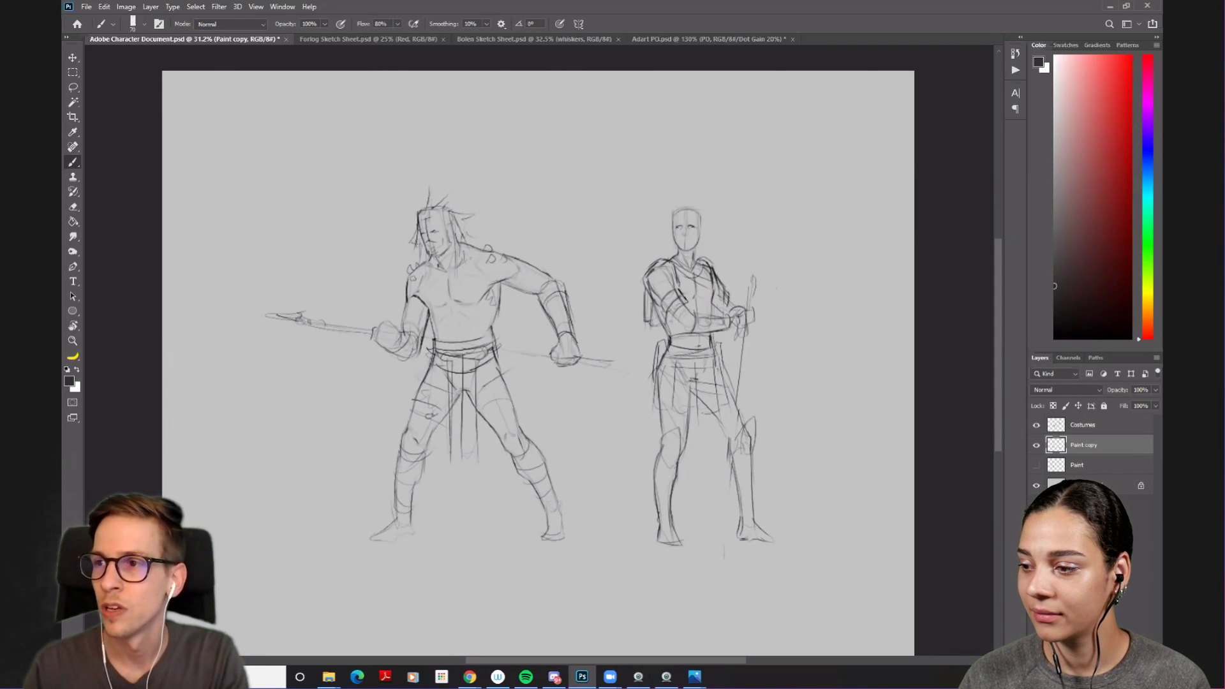
{"action": "key", "text": "alt+Tab"}
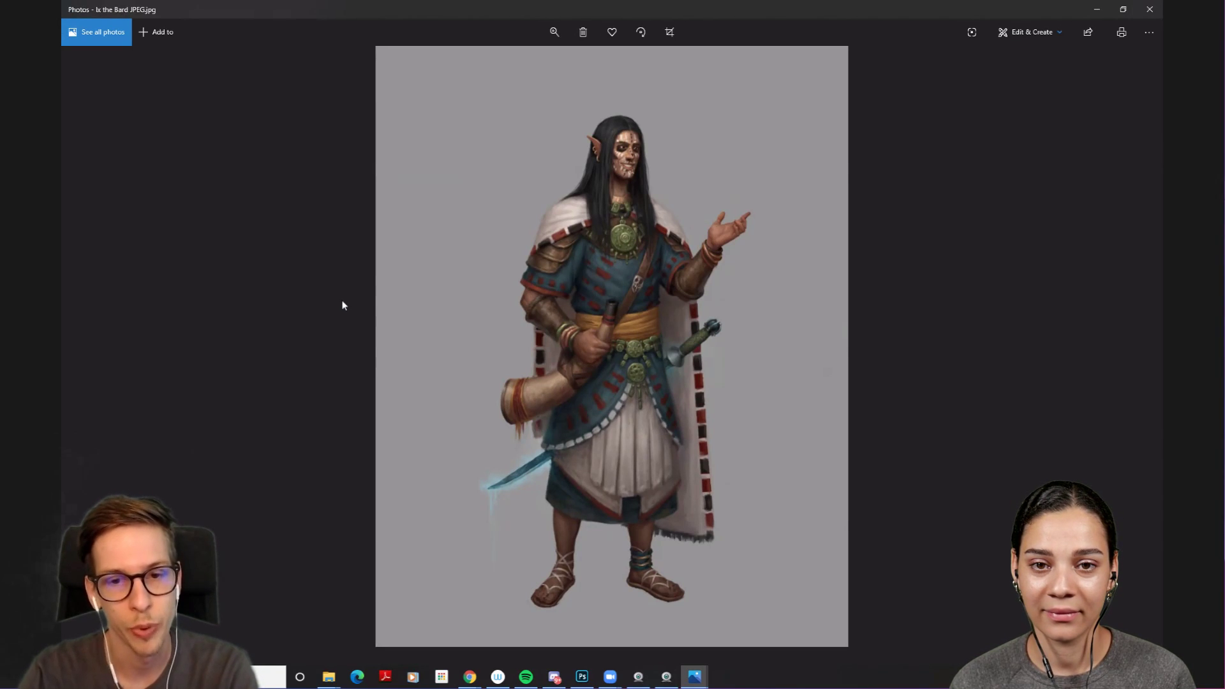
{"action": "key", "text": "Right"}
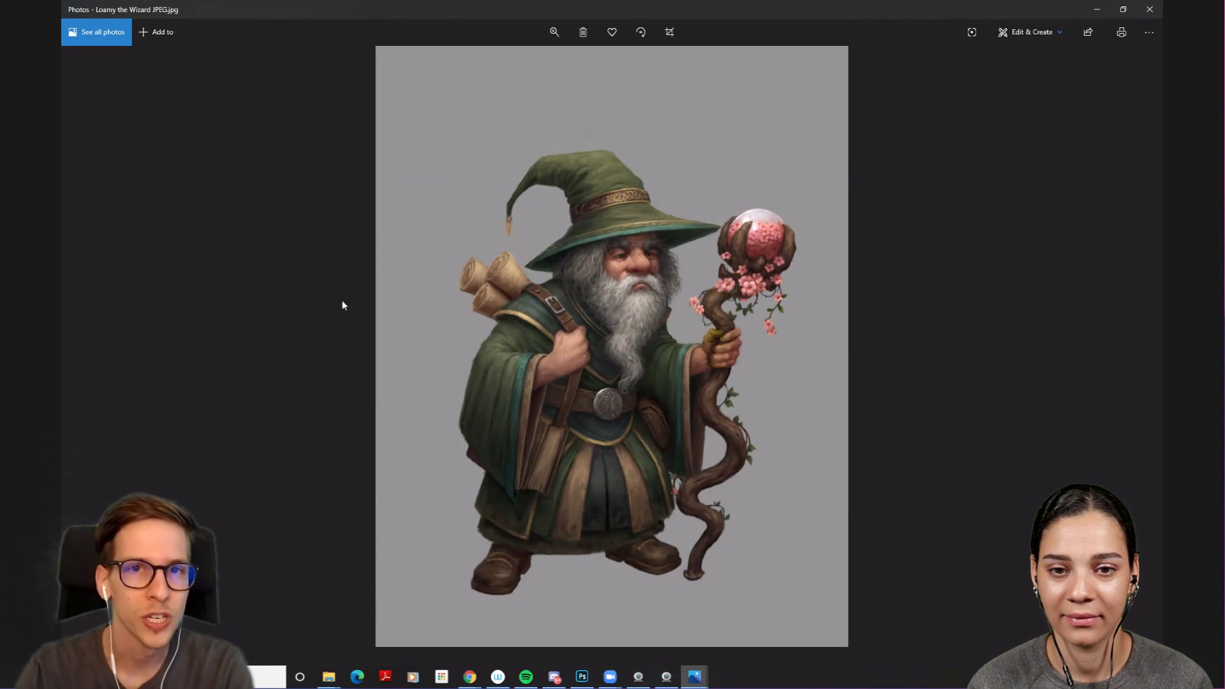
{"action": "key", "text": "Right"}
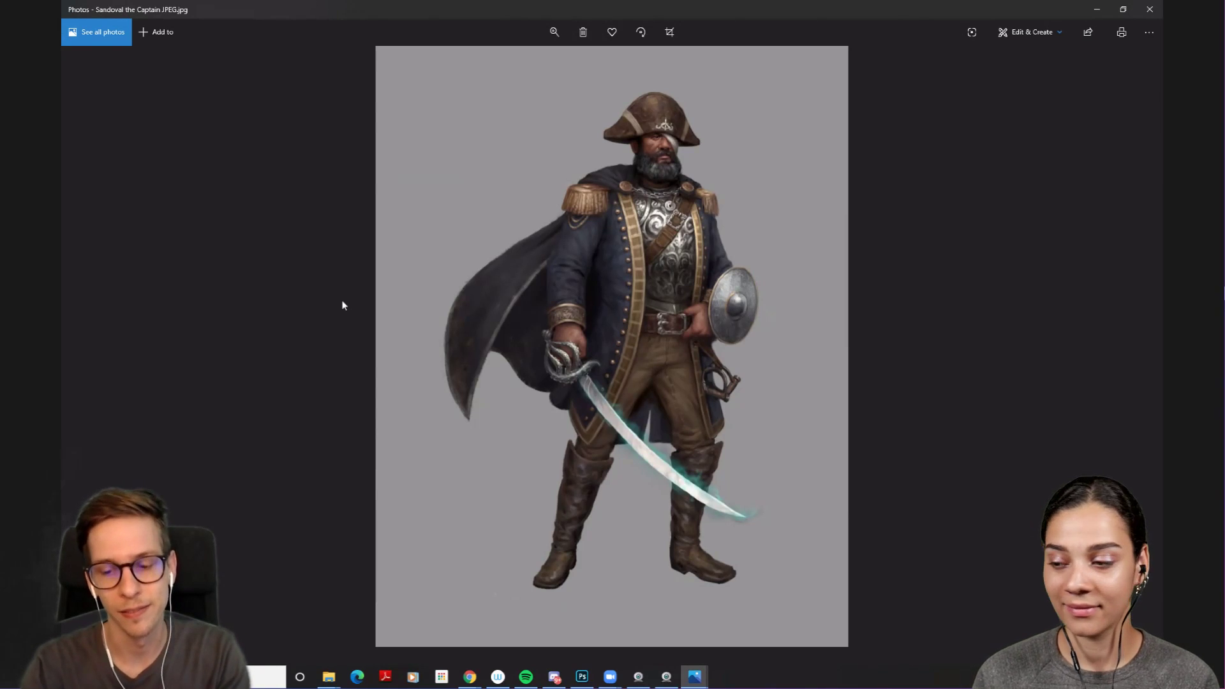
{"action": "key", "text": "Right"}
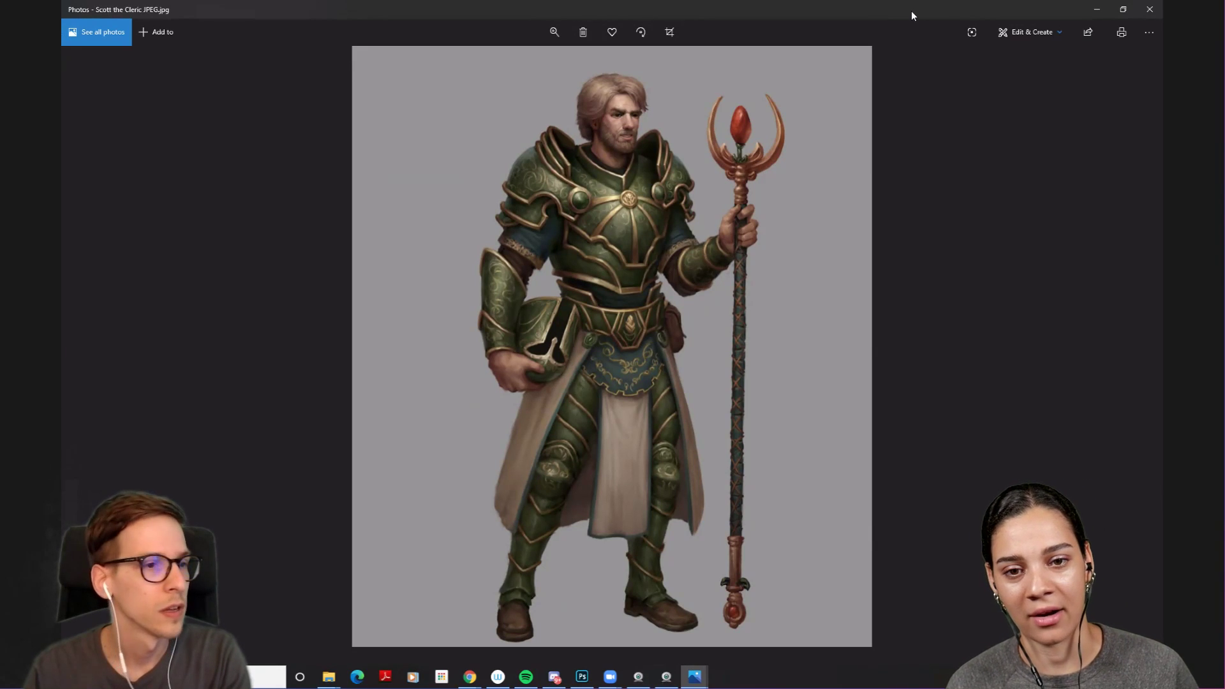
- Switch to Photoshop, take a closer look at the two character sketches, and bring up the Furlog Sketch Sheet document
{"action": "key", "text": "alt+Tab"}
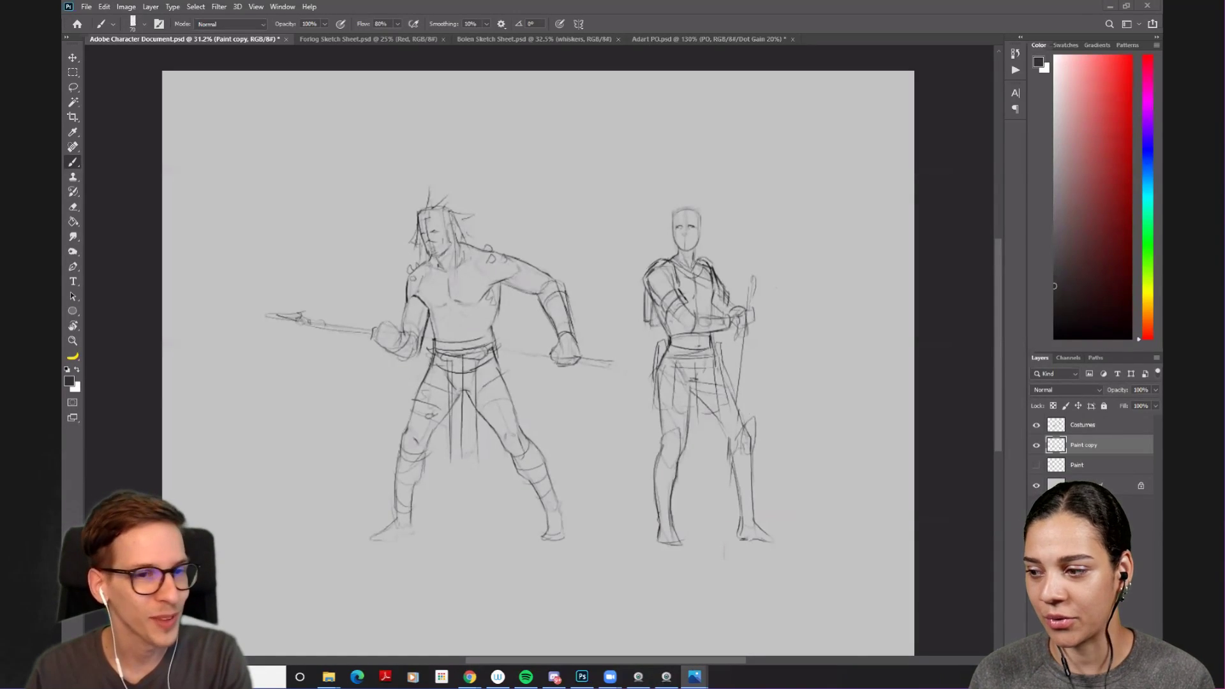
{"action": "key", "text": "alt+Tab"}
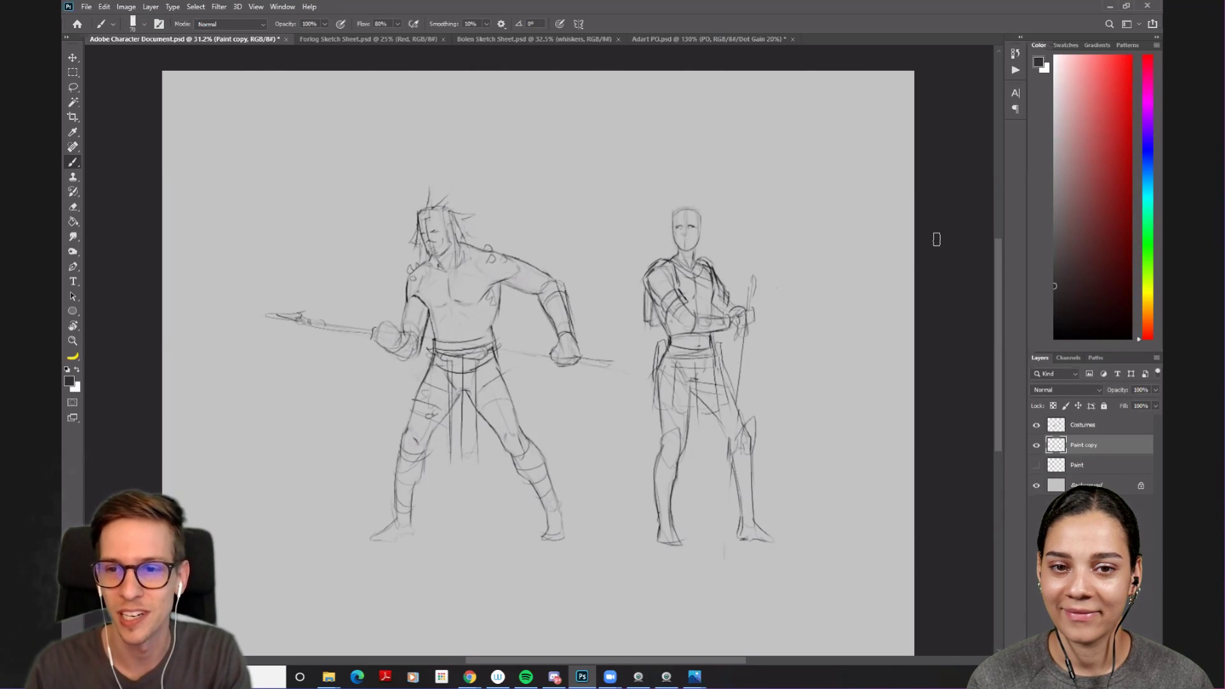
{"action": "left_click_drag", "start_coordinate": [525, 296], "coordinate": [602, 309]}
{"action": "scroll", "coordinate": [586, 305], "scroll_direction": "up", "scroll_amount": 2}
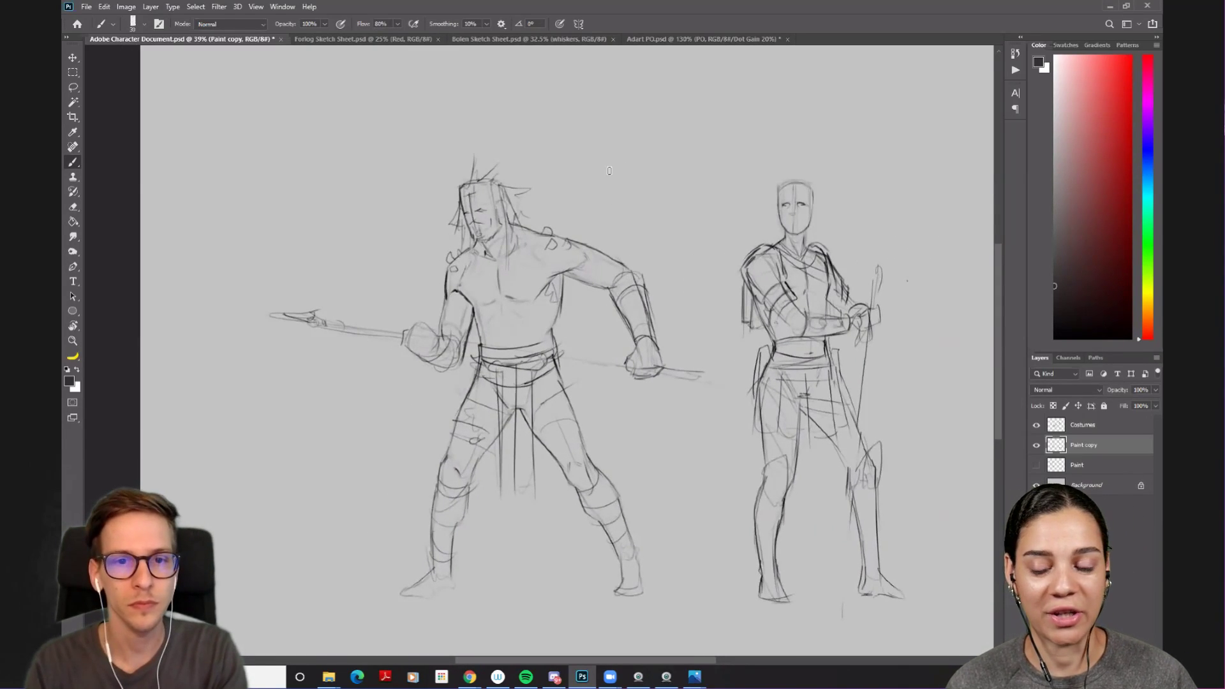
{"action": "left_click", "coordinate": [368, 39]}
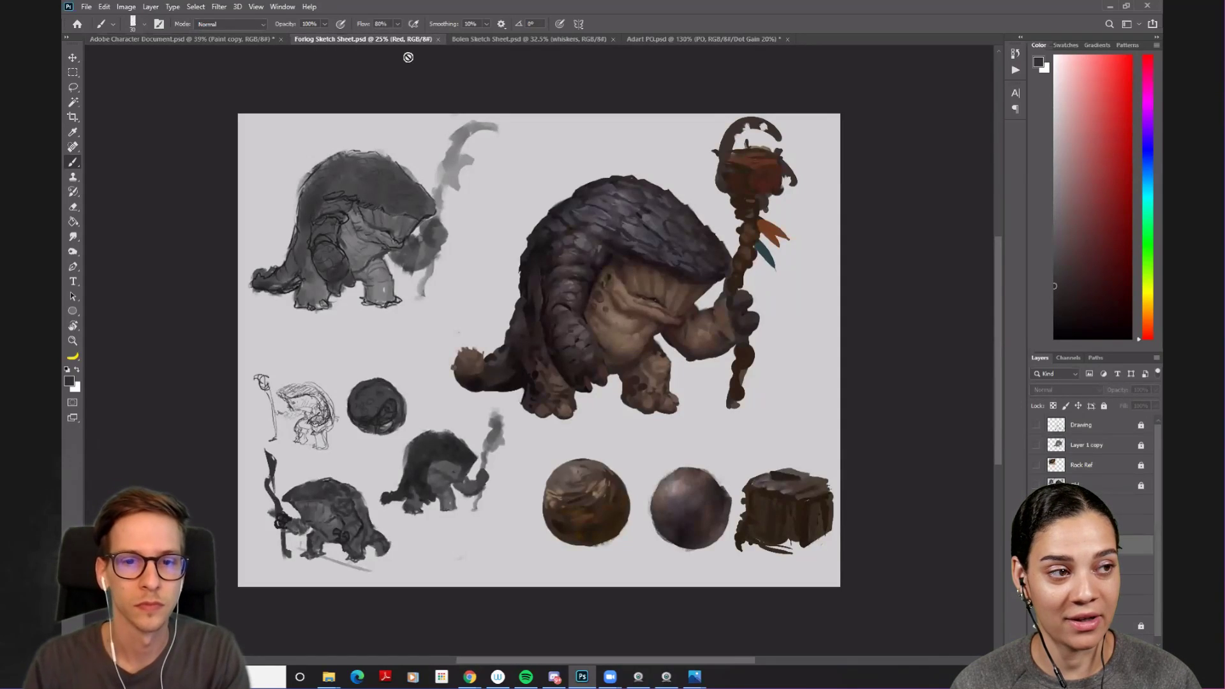
- Float the Bolen Sketch Sheet in its own window beside the Furlog painting and widen it to show the painted creature with its glowing staff
{"action": "mouse_move", "coordinate": [481, 33]}
{"action": "left_mouse_down"}
{"action": "mouse_move", "coordinate": [481, 74]}
{"action": "mouse_move", "coordinate": [513, 63]}
{"action": "mouse_move", "coordinate": [877, 61]}
{"action": "mouse_move", "coordinate": [463, 28]}
{"action": "mouse_move", "coordinate": [128, 48]}
{"action": "left_mouse_up"}
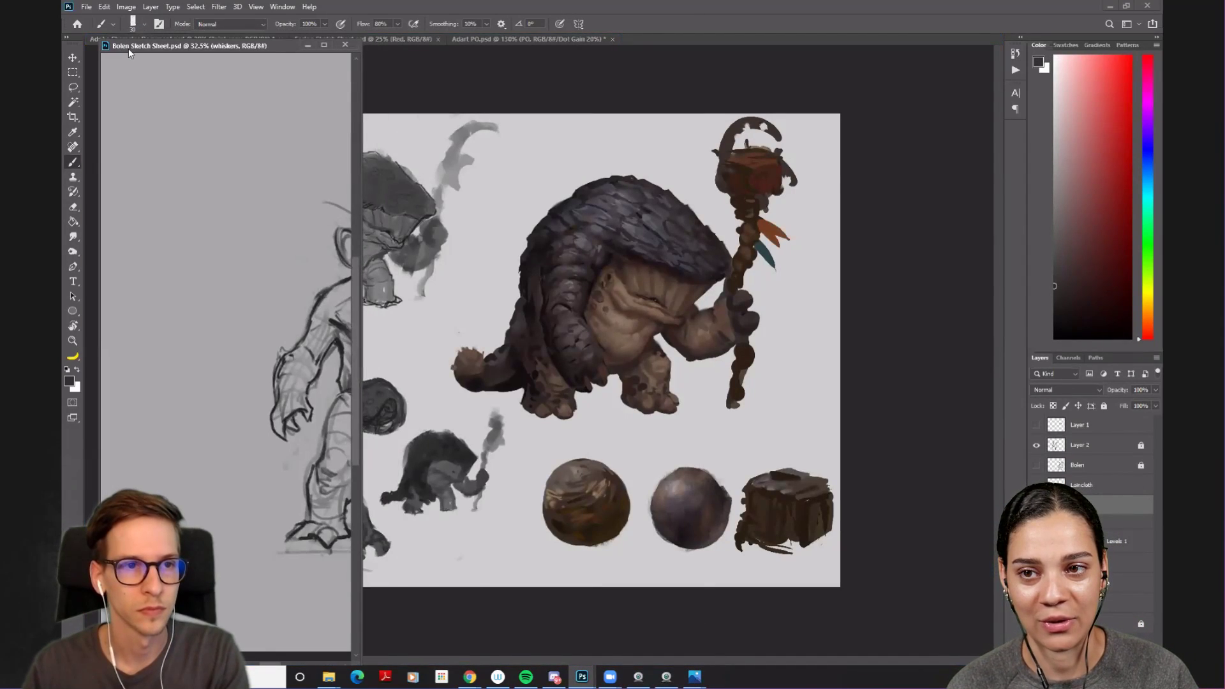
{"action": "left_click_drag", "start_coordinate": [362, 156], "coordinate": [460, 174]}
{"action": "left_click_drag", "start_coordinate": [368, 209], "coordinate": [128, 197]}
{"action": "left_click_drag", "start_coordinate": [307, 195], "coordinate": [151, 210]}
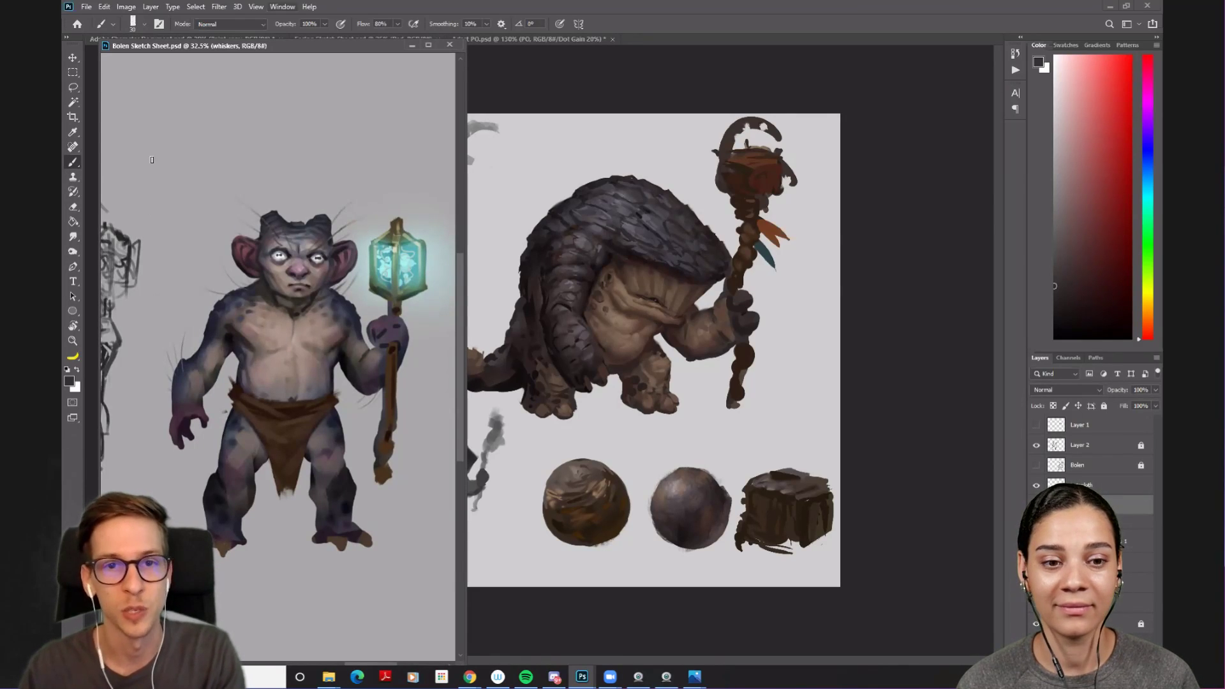
{"action": "scroll", "coordinate": [683, 206], "scroll_direction": "up", "scroll_amount": 5}
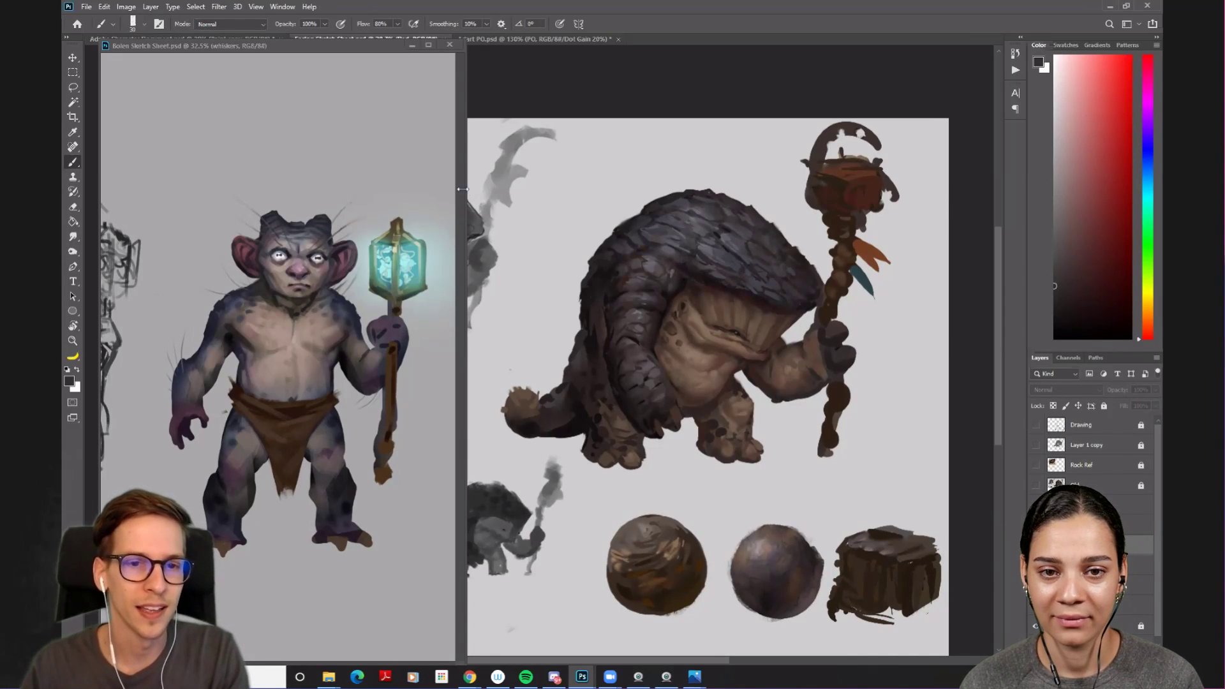
{"action": "left_click_drag", "start_coordinate": [463, 193], "coordinate": [498, 187]}
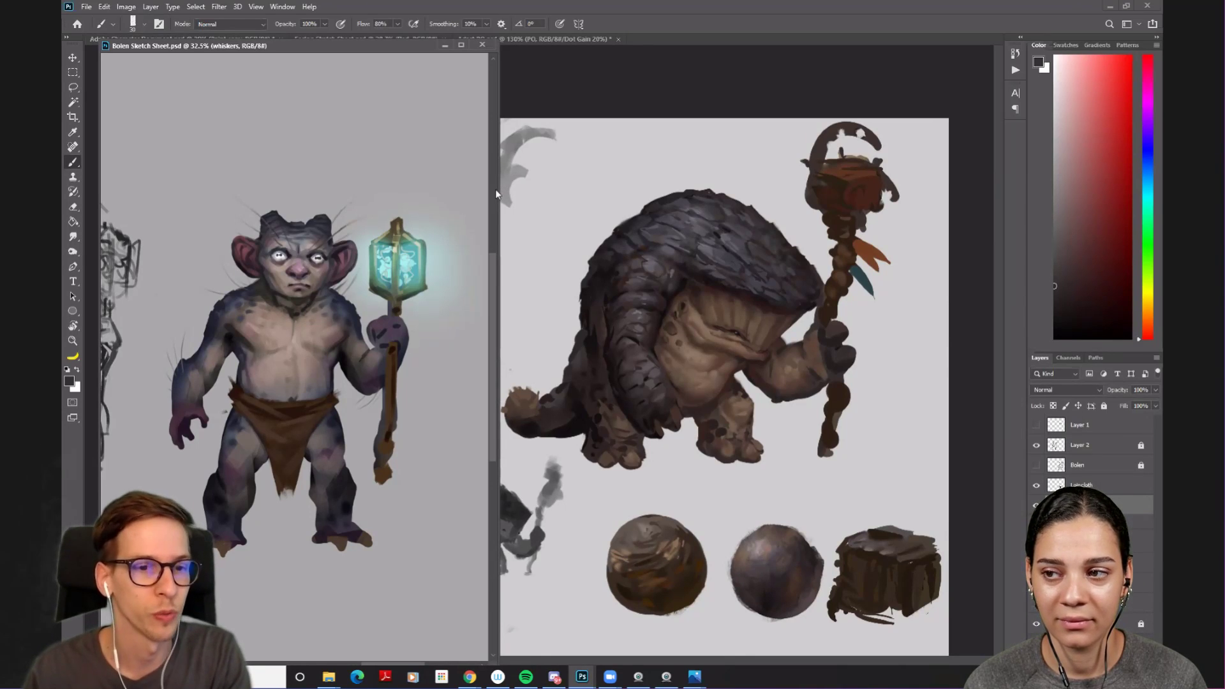
- Compare the painted Bolen and Furlog creatures side by side, each fully framed in its own window
{"action": "left_click_drag", "start_coordinate": [322, 291], "coordinate": [356, 276]}
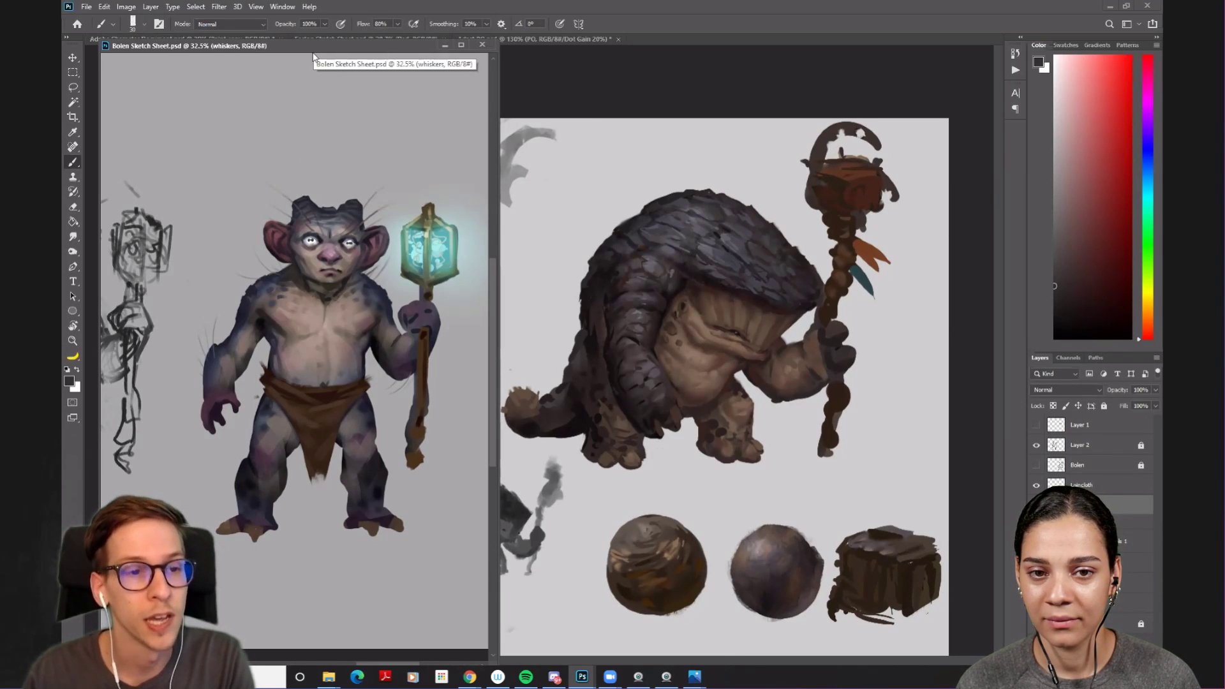
{"action": "left_click_drag", "start_coordinate": [348, 330], "coordinate": [334, 328]}
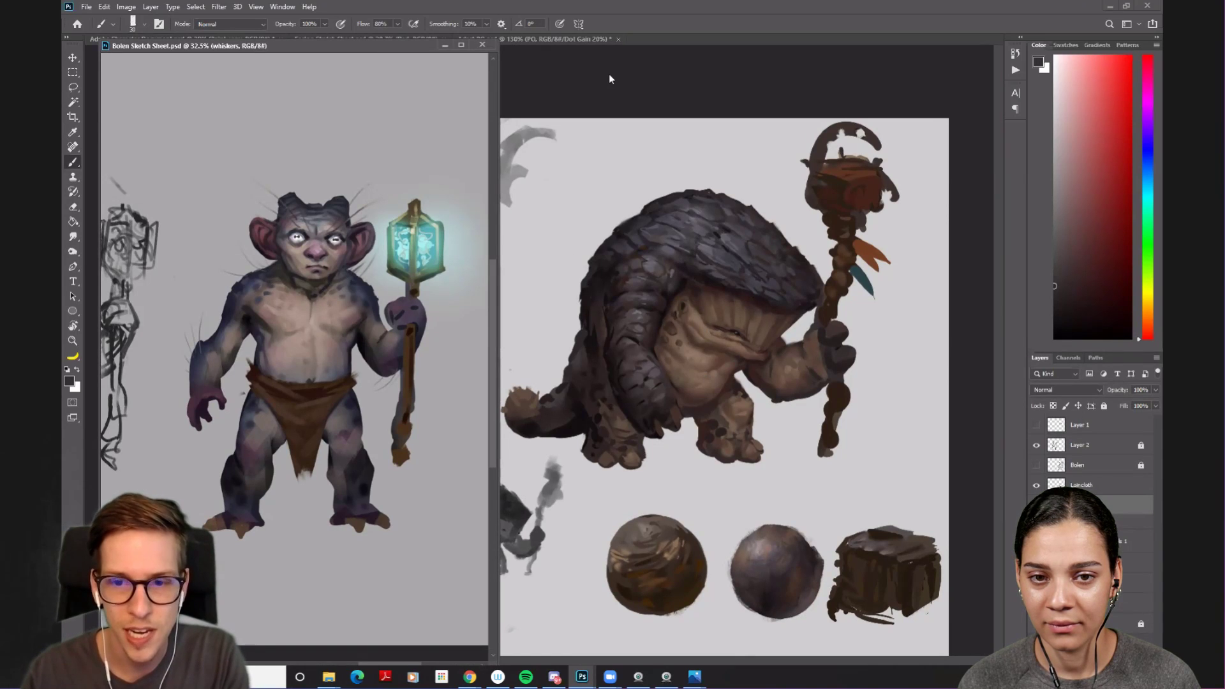
{"action": "left_click", "coordinate": [778, 266]}
{"action": "left_click_drag", "start_coordinate": [778, 266], "coordinate": [816, 278]}
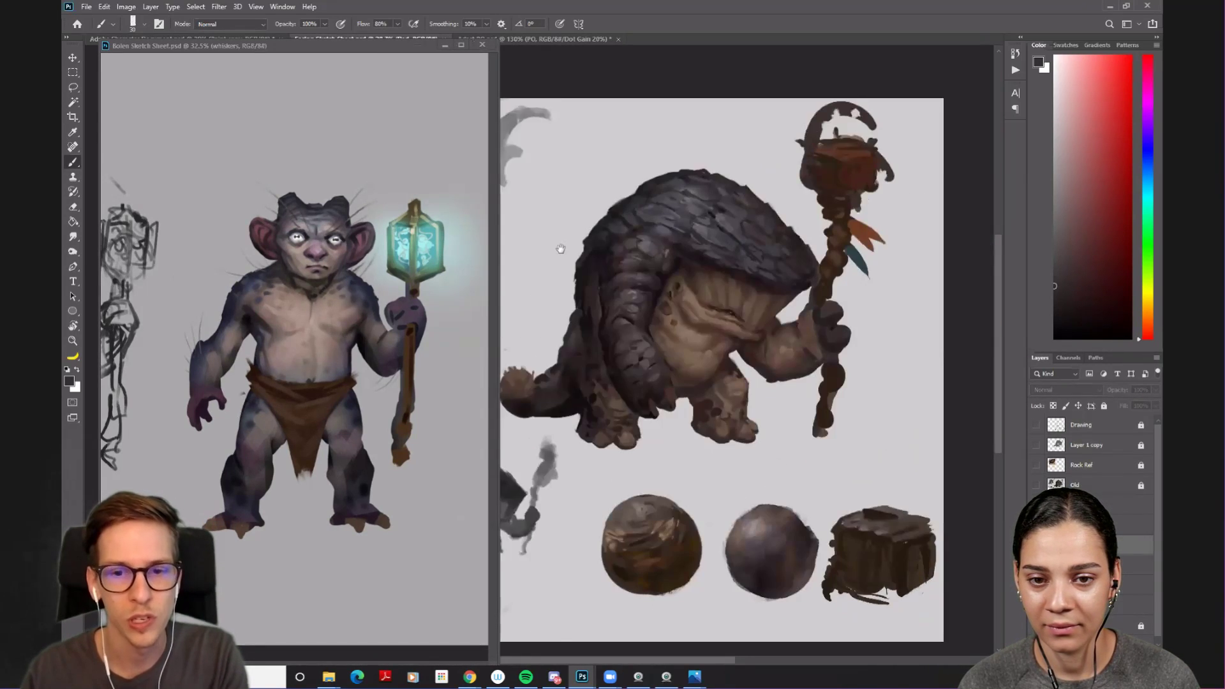
- Dock the Bolen Sketch Sheet back with the other documents and bring up the Adobe Character Document
{"action": "mouse_move", "coordinate": [346, 45]}
{"action": "left_mouse_down"}
{"action": "mouse_move", "coordinate": [622, 76]}
{"action": "mouse_move", "coordinate": [640, 43]}
{"action": "left_mouse_up"}
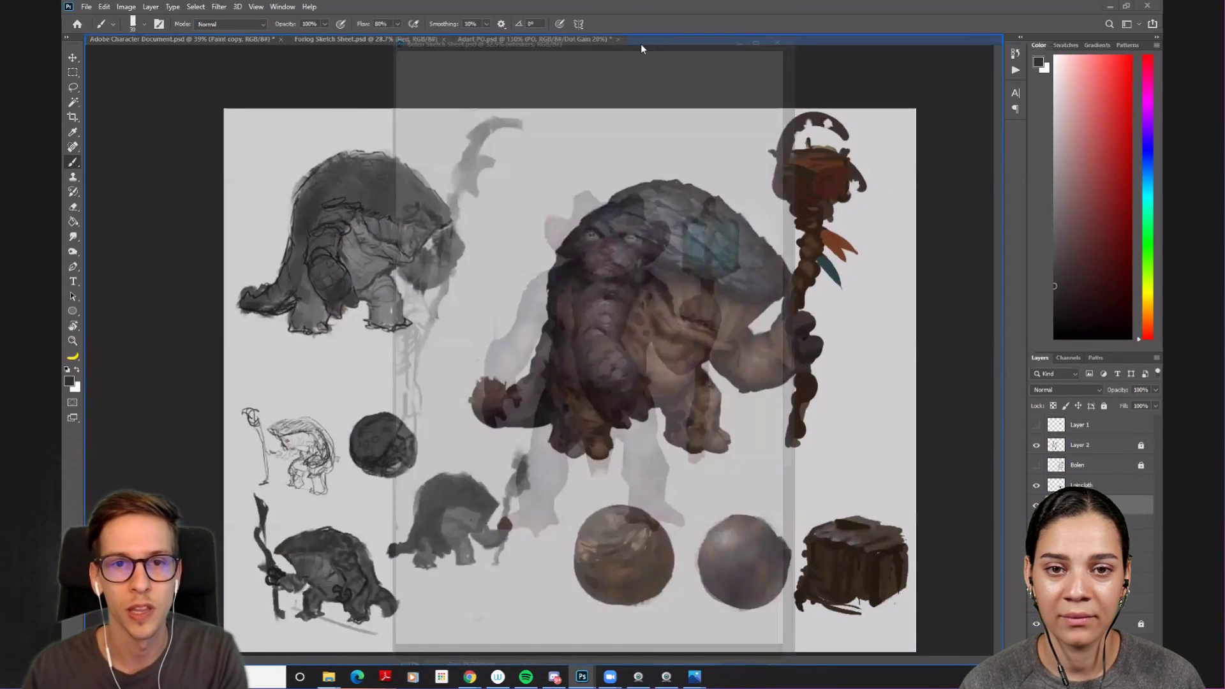
{"action": "left_click", "coordinate": [377, 39]}
{"action": "left_click", "coordinate": [237, 39]}
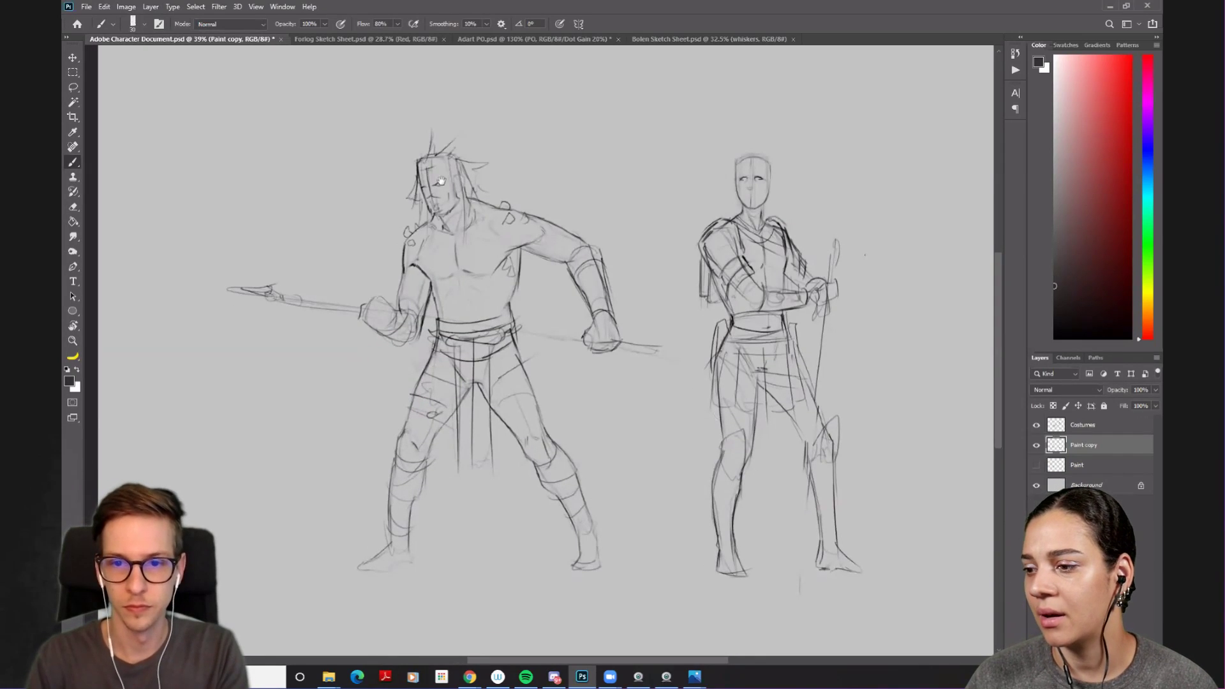
- Check the two character sketches by briefly toggling the visibility of the Paint copy and Costumes layers
{"action": "scroll", "coordinate": [946, 378], "scroll_direction": "right", "scroll_amount": 3}
{"action": "scroll", "coordinate": [946, 378], "scroll_direction": "up", "scroll_amount": 1}
{"action": "left_click", "coordinate": [1036, 445]}
{"action": "left_click", "coordinate": [1035, 445]}
{"action": "left_click", "coordinate": [1036, 425]}
{"action": "left_click", "coordinate": [1036, 425]}
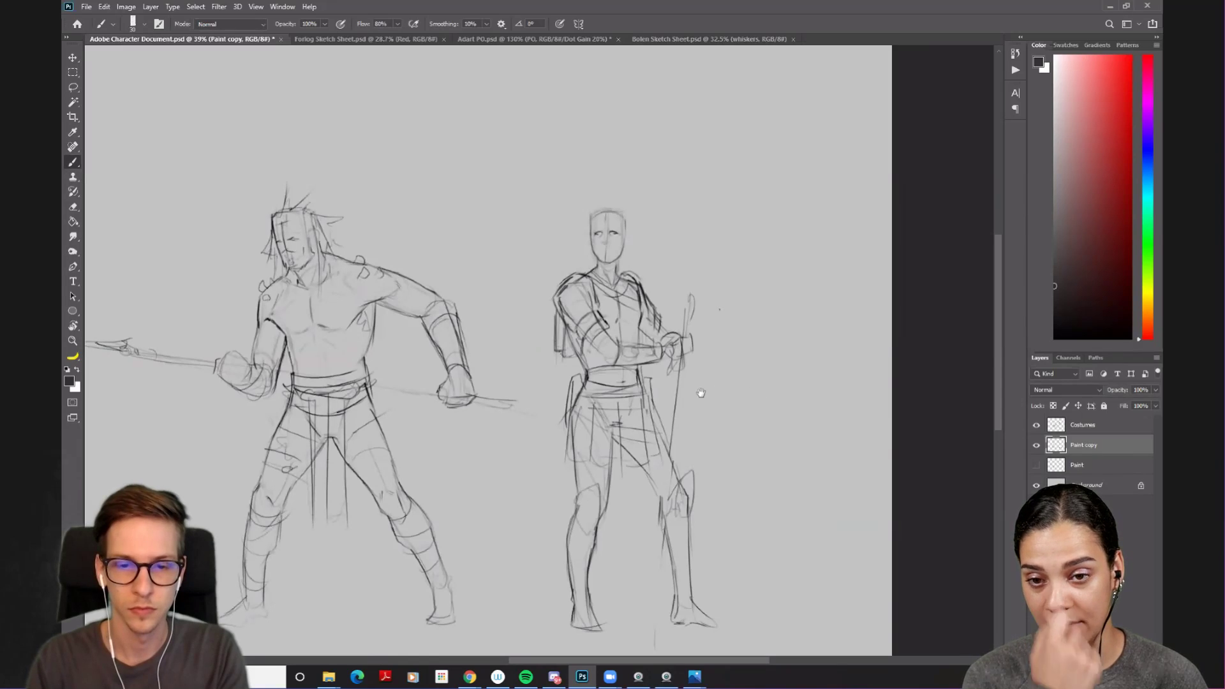
{"action": "scroll", "coordinate": [710, 386], "scroll_direction": "left", "scroll_amount": 2}
{"action": "scroll", "coordinate": [710, 386], "scroll_direction": "down", "scroll_amount": 1}
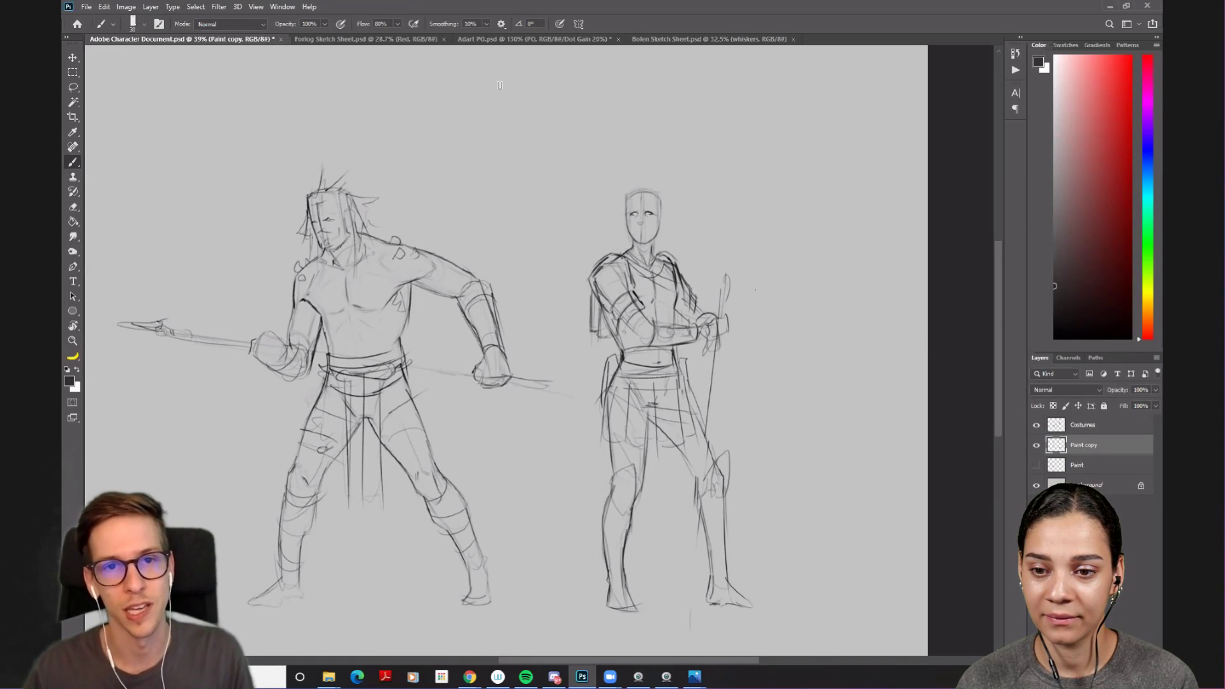
- View the Adart PO minotaur and the Furlog Sketch Sheet, ending on the Bolen Sketch Sheet
{"action": "left_click", "coordinate": [510, 39]}
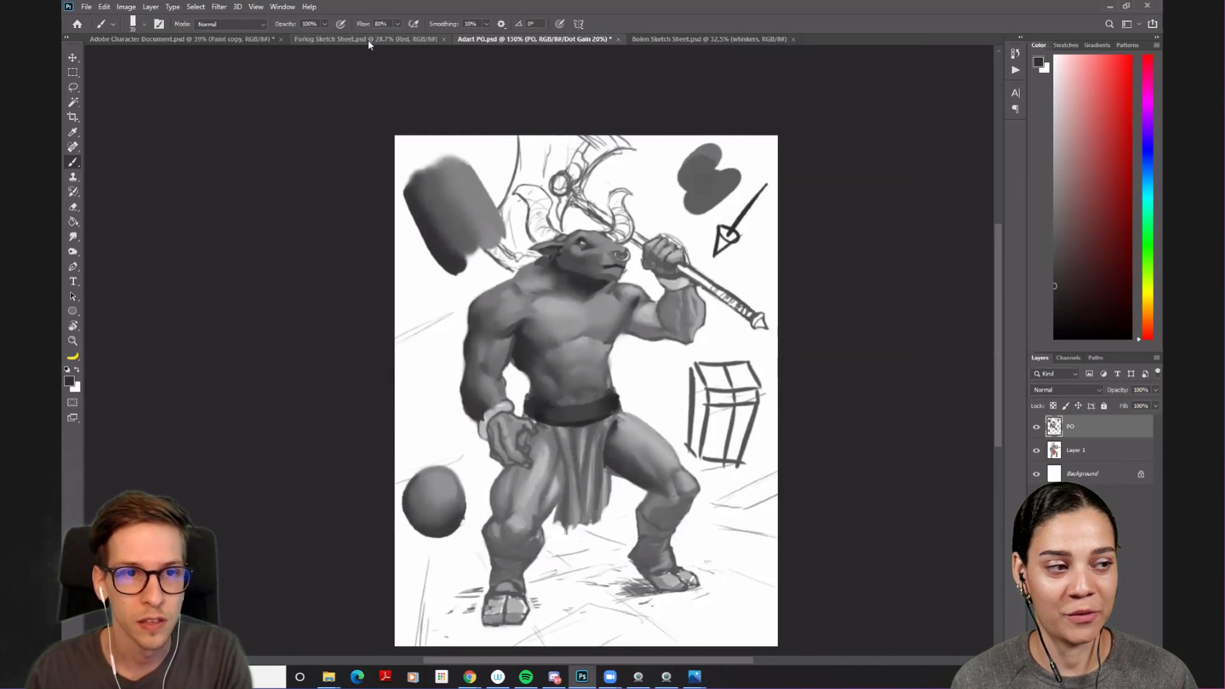
{"action": "left_click", "coordinate": [368, 41]}
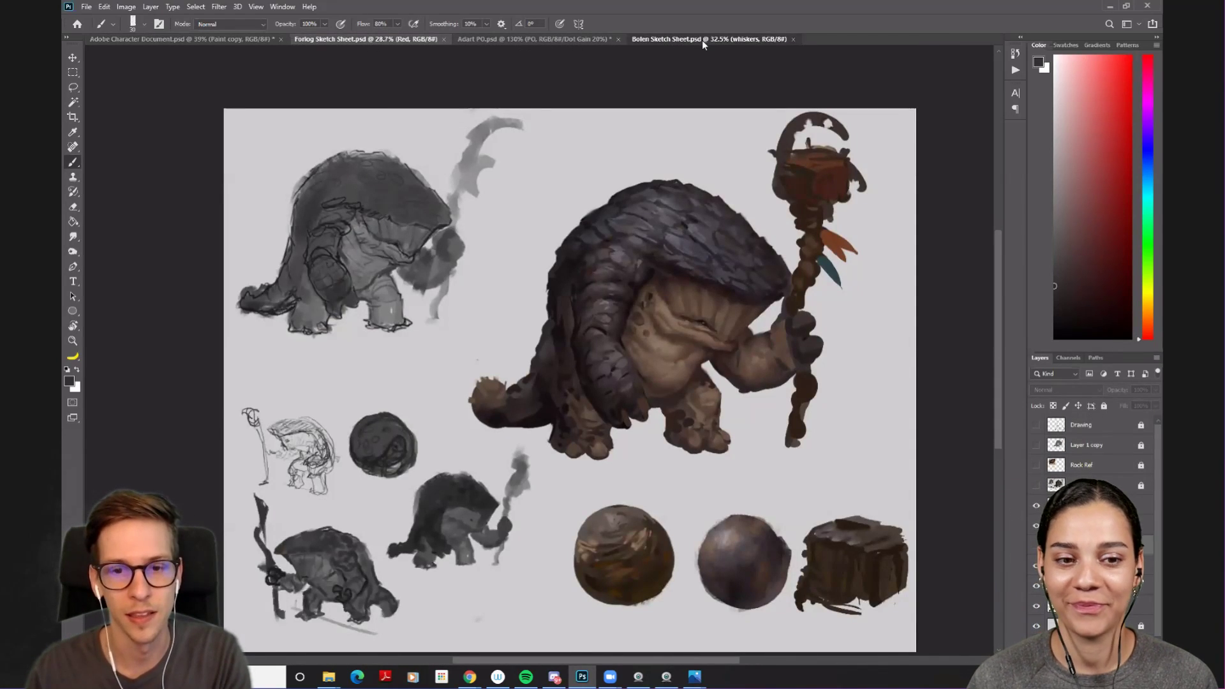
{"action": "left_click", "coordinate": [702, 40]}
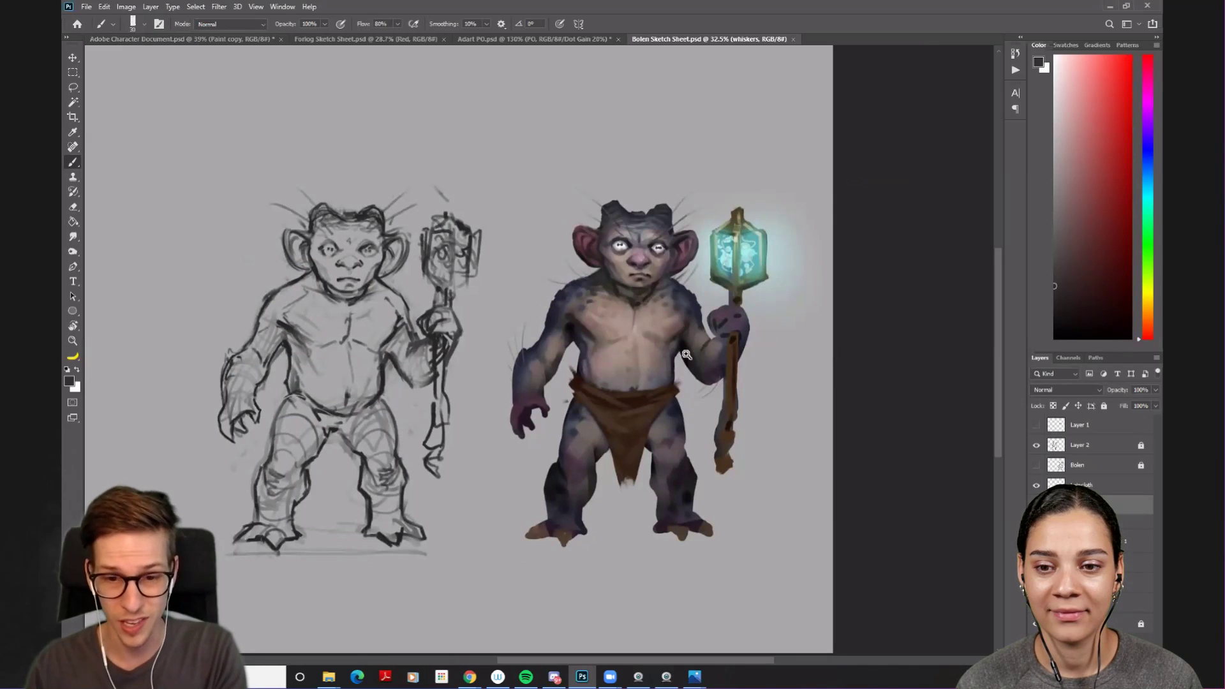
- Examine the painted Bolen creature's loincloth and legs up close, then return to a view of the whole figure
{"action": "scroll", "coordinate": [687, 354], "scroll_direction": "up", "scroll_amount": 3}
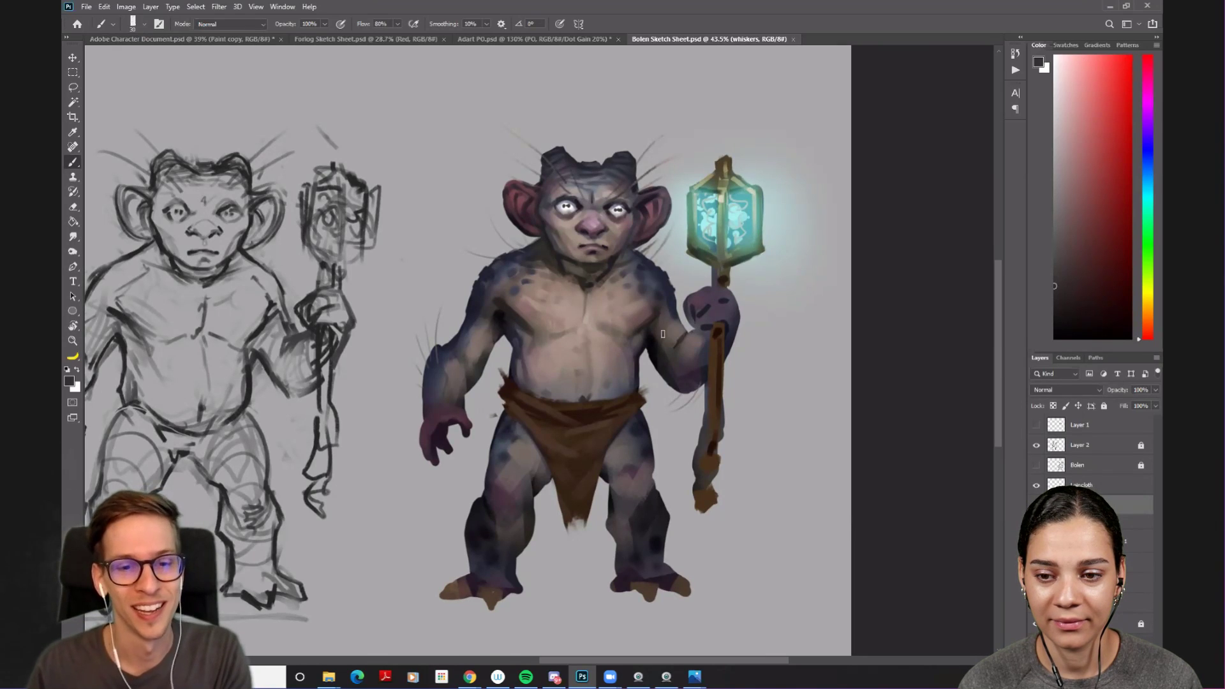
{"action": "scroll", "coordinate": [657, 306], "scroll_direction": "up", "scroll_amount": 3}
{"action": "scroll", "coordinate": [623, 404], "scroll_direction": "up", "scroll_amount": 4}
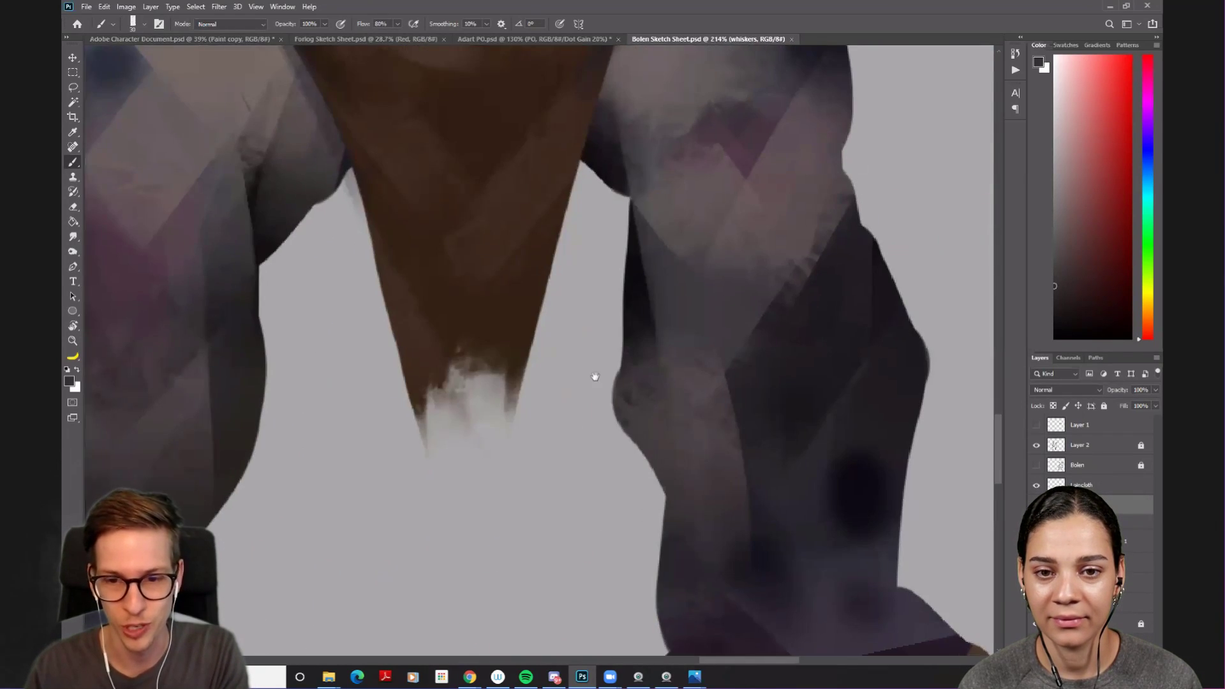
{"action": "scroll", "coordinate": [595, 377], "scroll_direction": "down", "scroll_amount": 3}
{"action": "left_click_drag", "start_coordinate": [487, 383], "coordinate": [825, 383]}
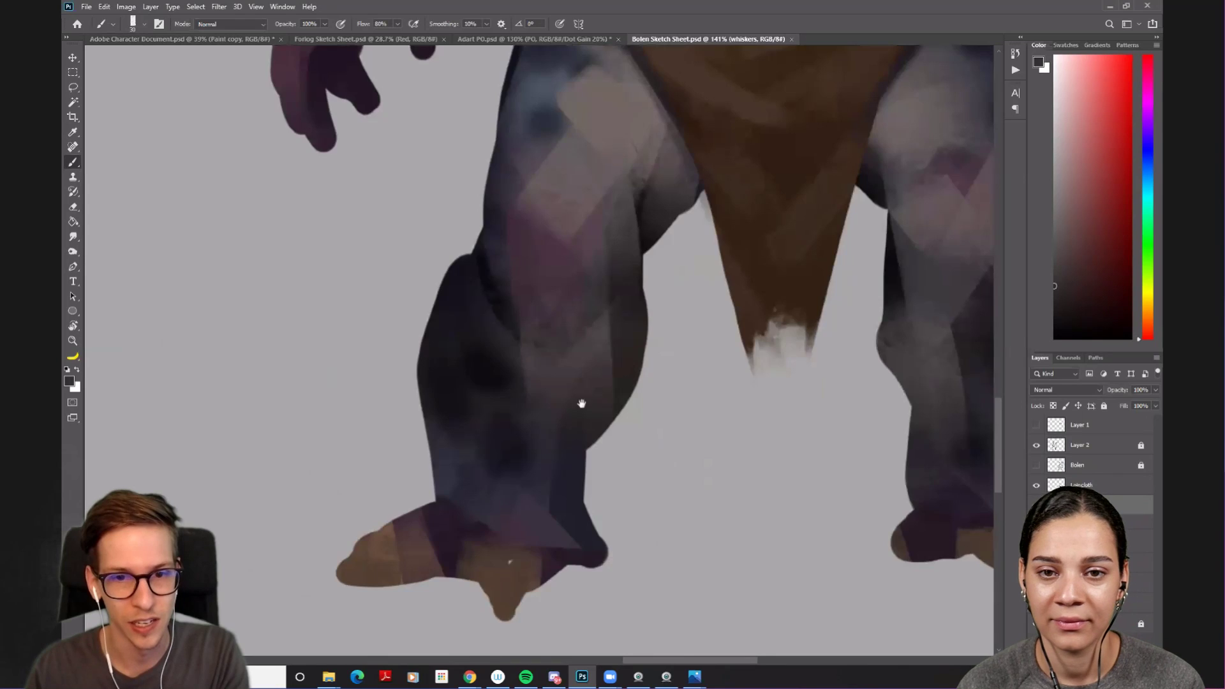
{"action": "scroll", "coordinate": [633, 236], "scroll_direction": "down", "scroll_amount": 4}
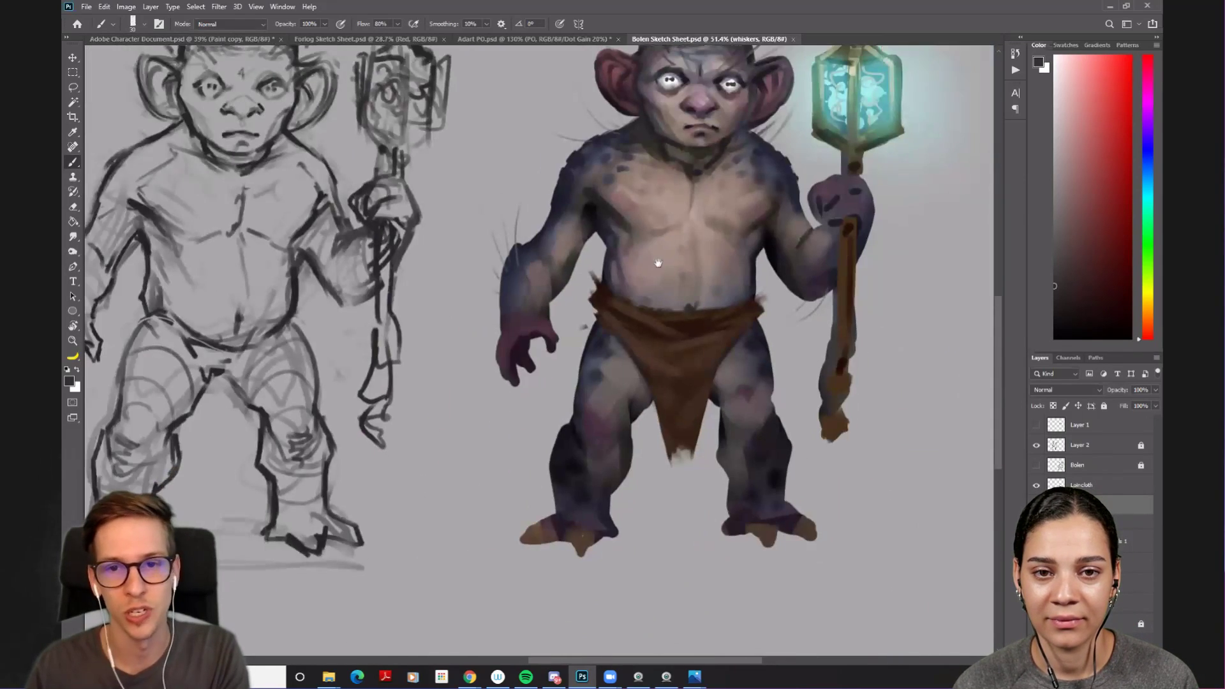
{"action": "left_click_drag", "start_coordinate": [657, 263], "coordinate": [559, 336]}
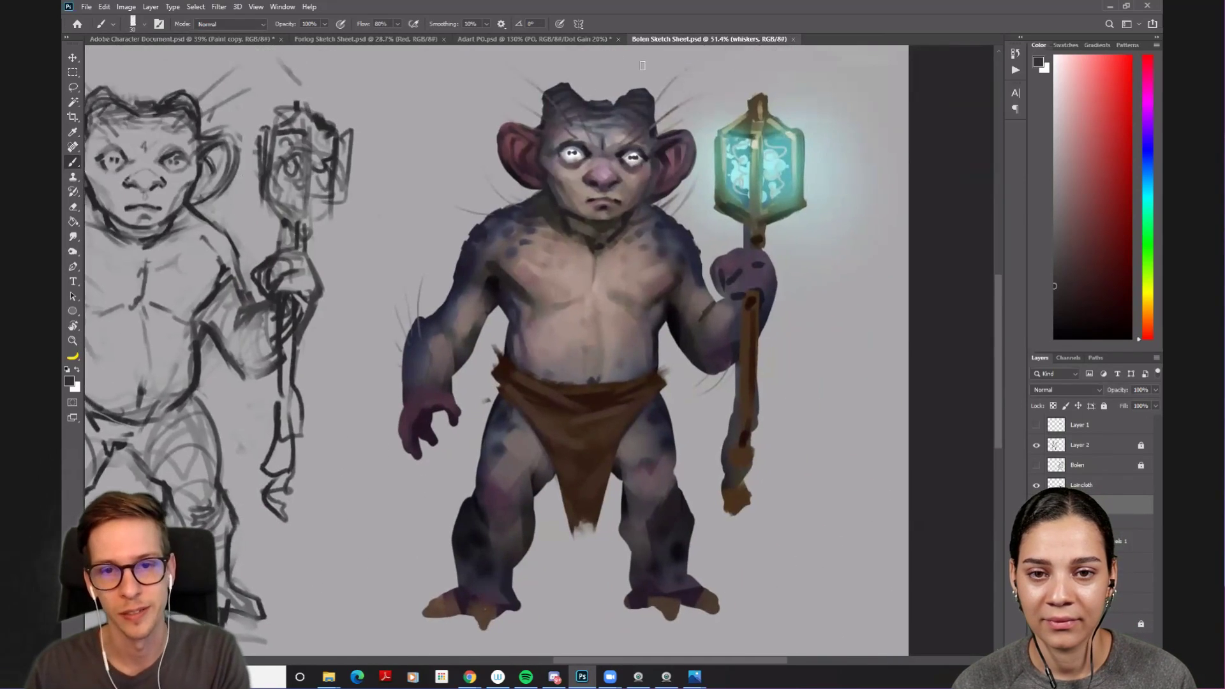
- Revisit the Furlog Sketch Sheet and its painted creature, then go back to the Bolen Sketch Sheet
{"action": "left_click", "coordinate": [569, 40]}
{"action": "left_click", "coordinate": [336, 39]}
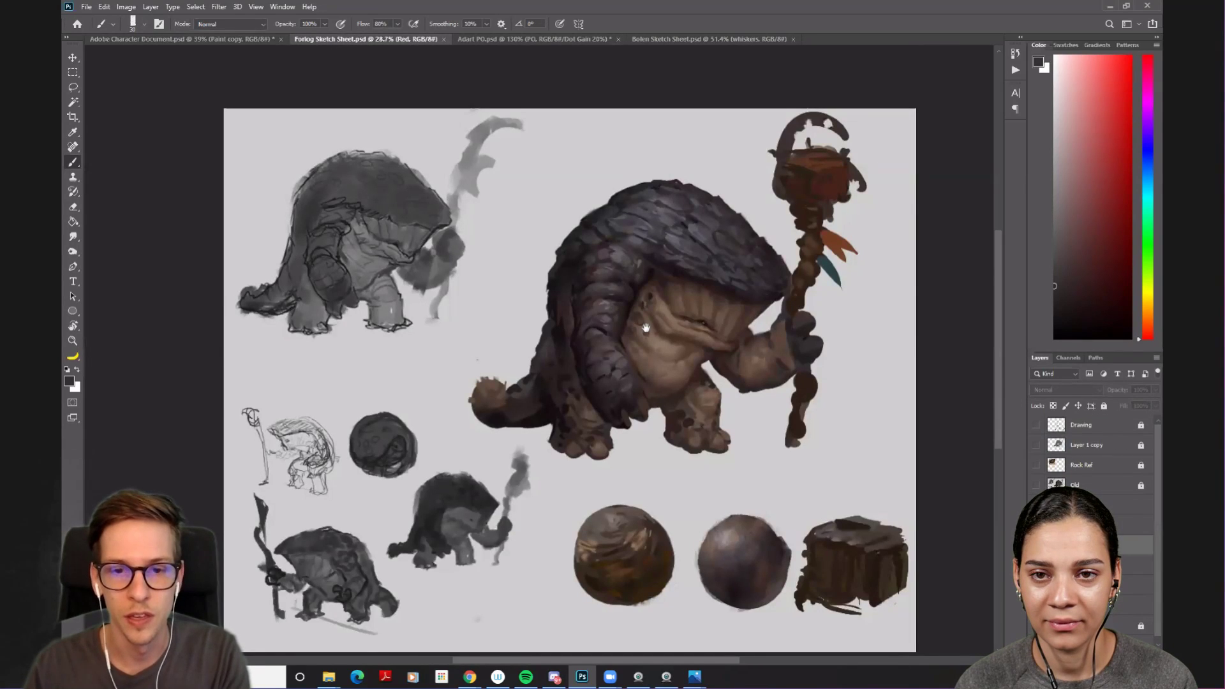
{"action": "left_click_drag", "start_coordinate": [645, 328], "coordinate": [607, 324]}
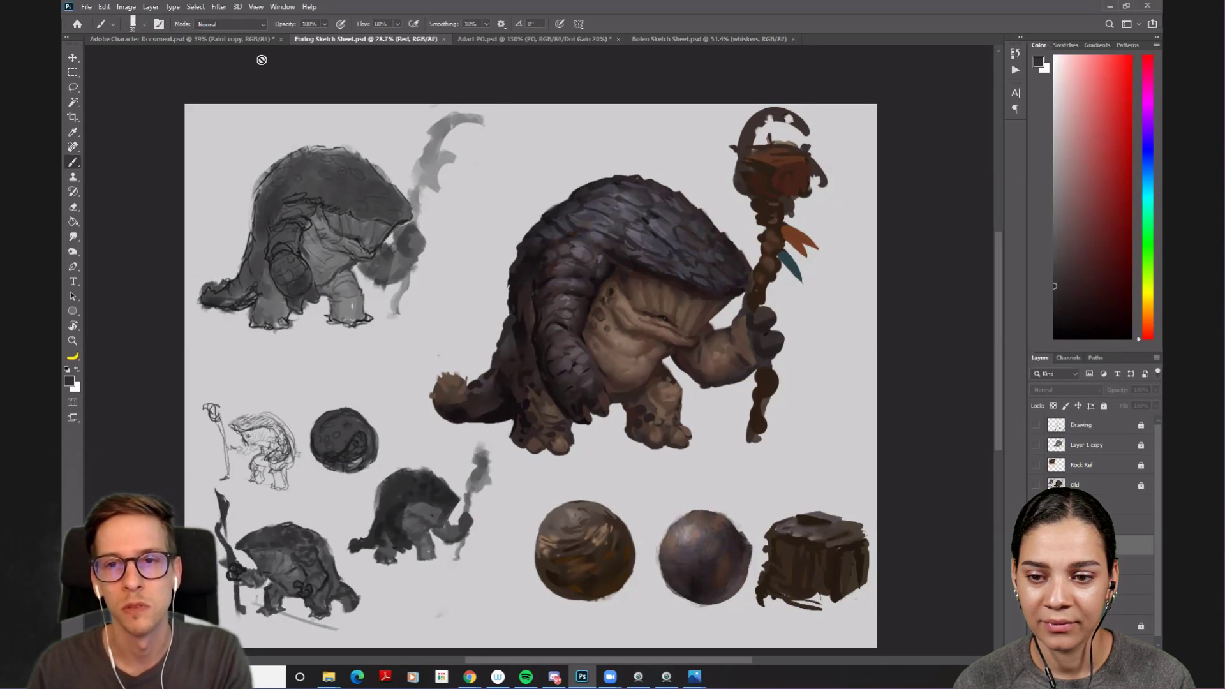
{"action": "key", "text": "ctrl+Tab"}
{"action": "key", "text": "ctrl+Tab"}
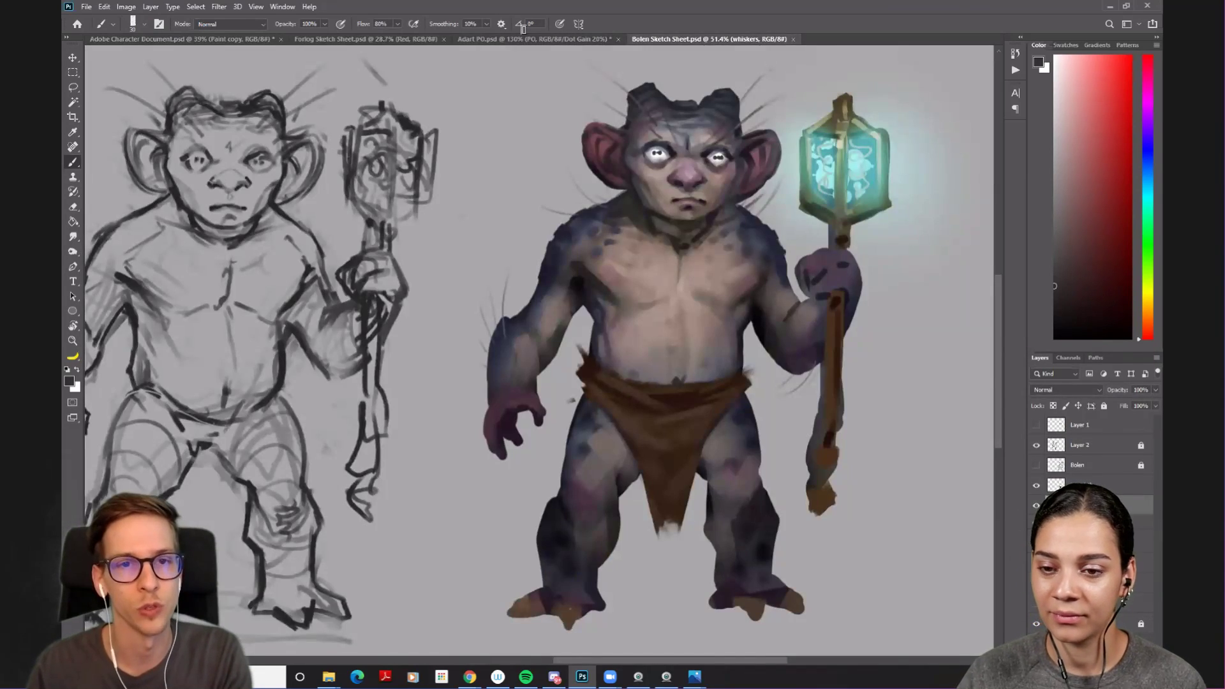
- In the Adobe Character Document, reduce the brush size, undo a trial stroke near the standing figure, and choose a darker foreground colour
{"action": "left_click", "coordinate": [212, 40]}
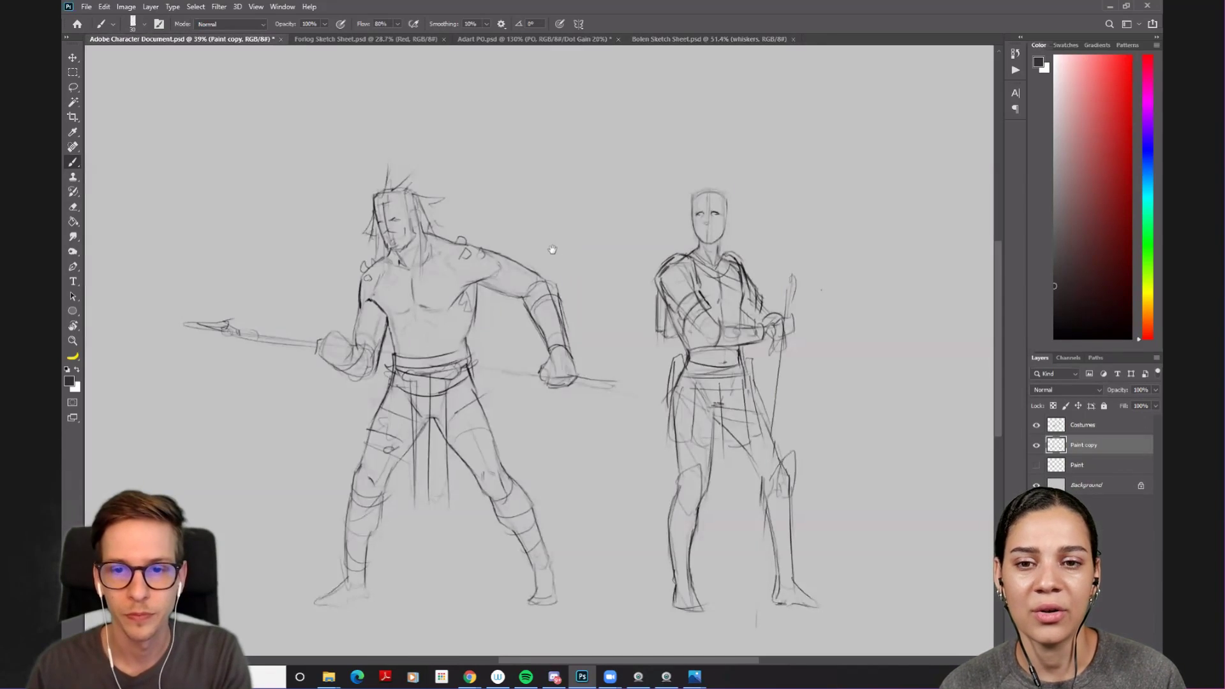
{"action": "key", "text": "ctrl+minus"}
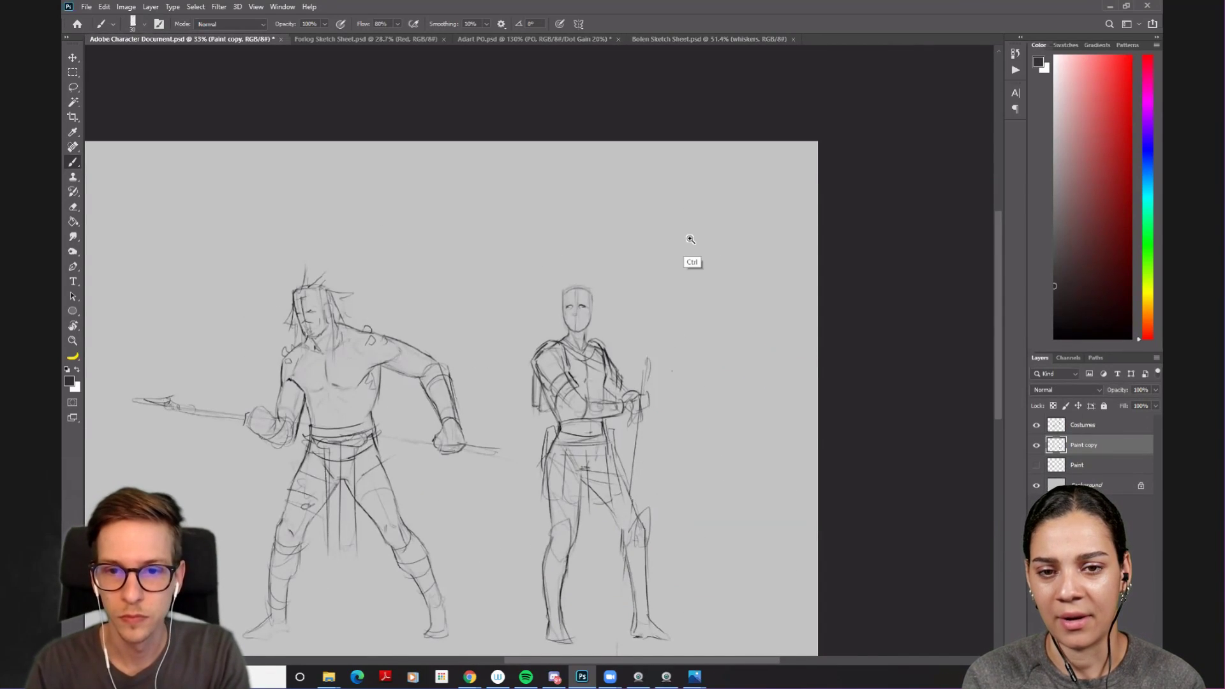
{"action": "key", "text": "ctrl+plus"}
{"action": "key", "text": "bracketleft"}
{"action": "key", "text": "bracketleft"}
{"action": "mouse_move", "coordinate": [625, 201]}
{"action": "left_mouse_down"}
{"action": "mouse_move", "coordinate": [623, 284]}
{"action": "mouse_move", "coordinate": [652, 284]}
{"action": "left_mouse_up"}
{"action": "key", "text": "ctrl+z"}
{"action": "key", "text": "ctrl+z"}
{"action": "left_click", "coordinate": [1054, 302]}
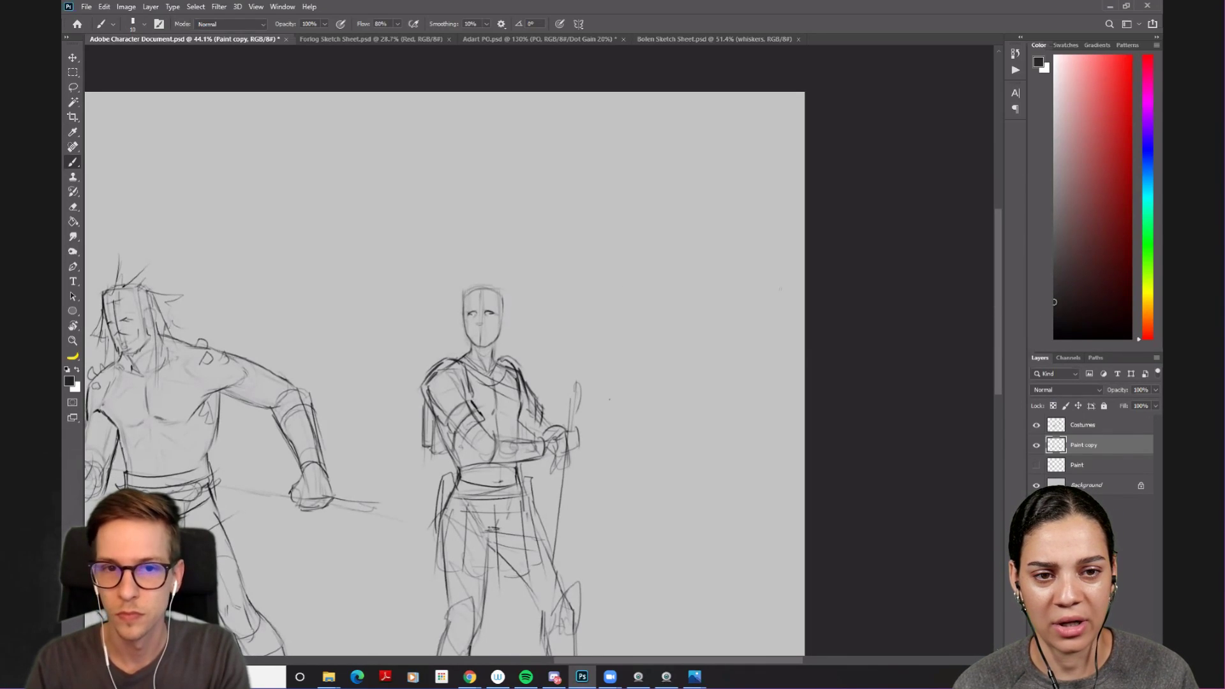
- Show the Furlog Sketch Sheet again, then frame both the line drawing and the painted version in the Bolen Sketch Sheet
{"action": "left_click", "coordinate": [425, 41]}
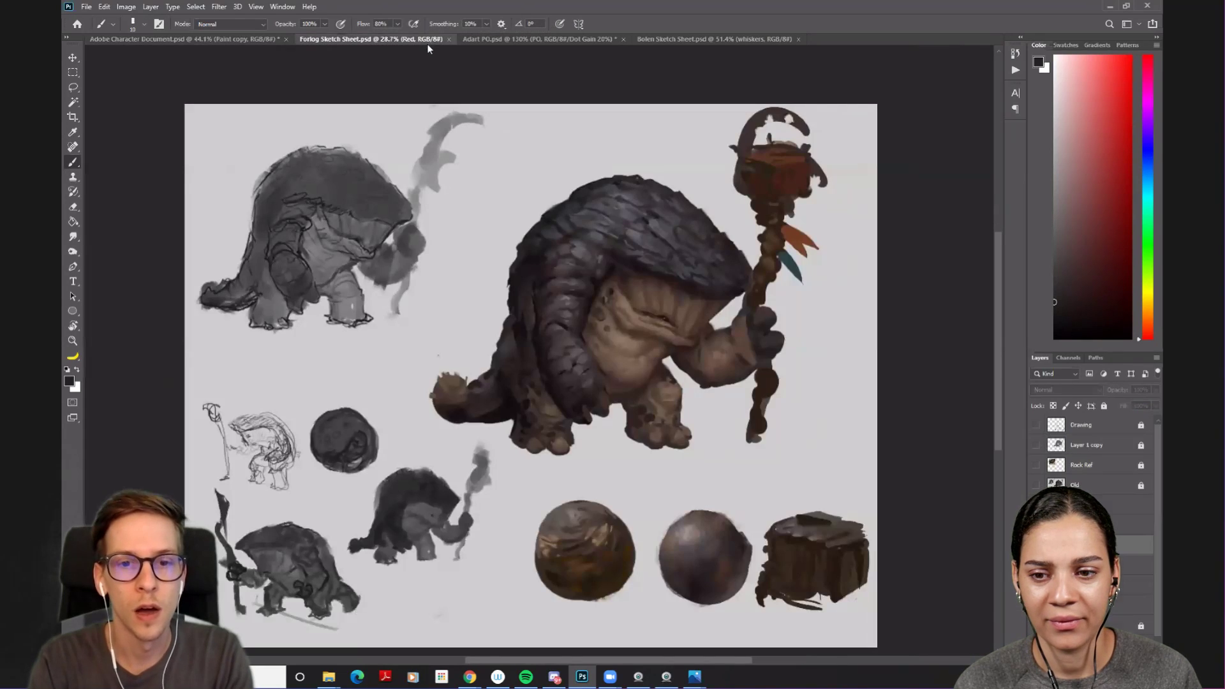
{"action": "left_click_drag", "start_coordinate": [571, 229], "coordinate": [551, 227]}
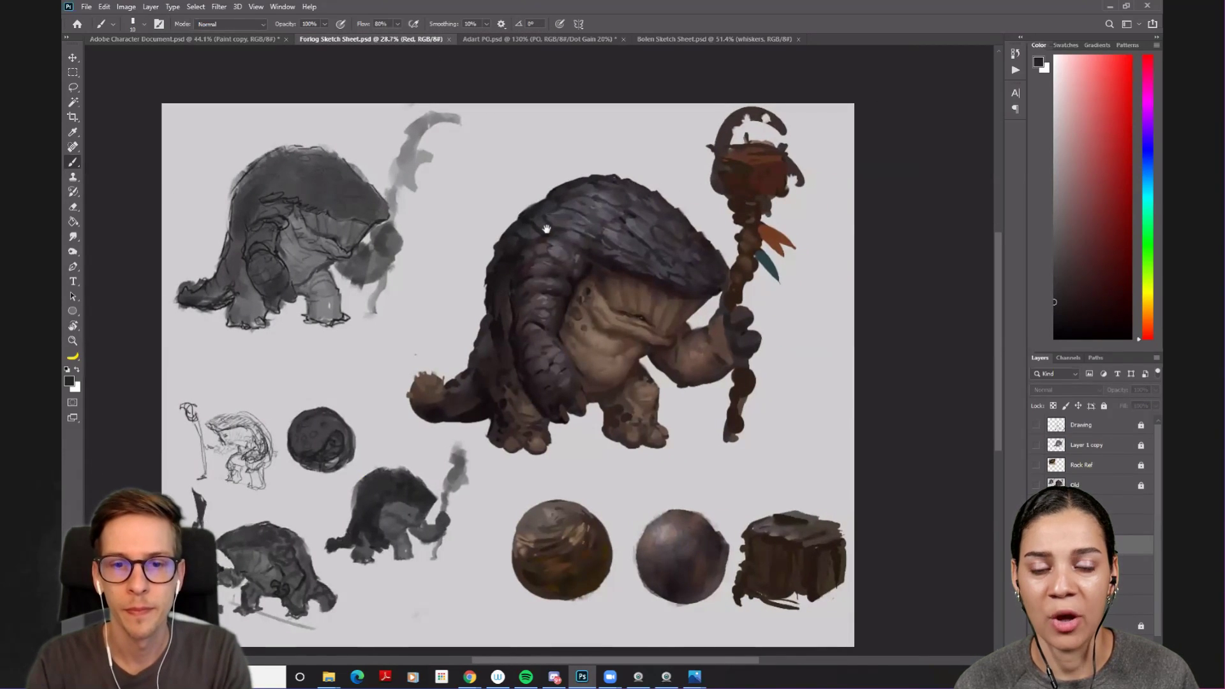
{"action": "left_click", "coordinate": [698, 40]}
{"action": "scroll", "coordinate": [755, 239], "scroll_direction": "down", "scroll_amount": 3}
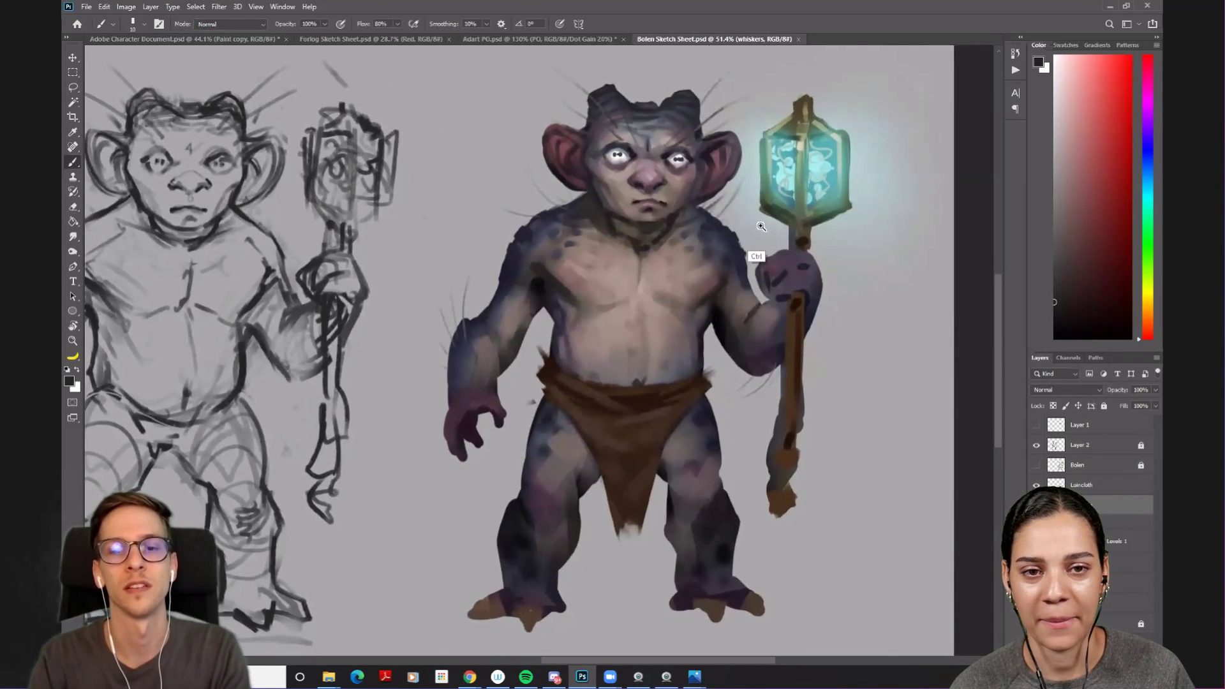
{"action": "left_click_drag", "start_coordinate": [721, 276], "coordinate": [720, 270]}
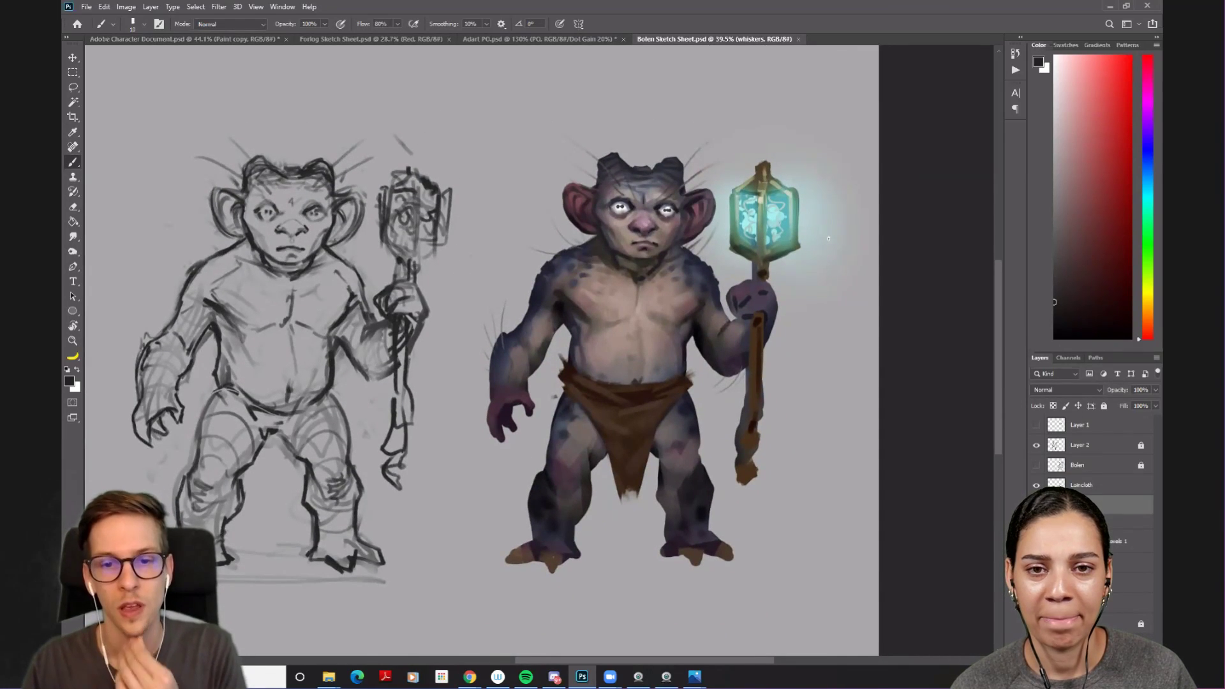
{"action": "scroll", "coordinate": [815, 205], "scroll_direction": "down", "scroll_amount": 2}
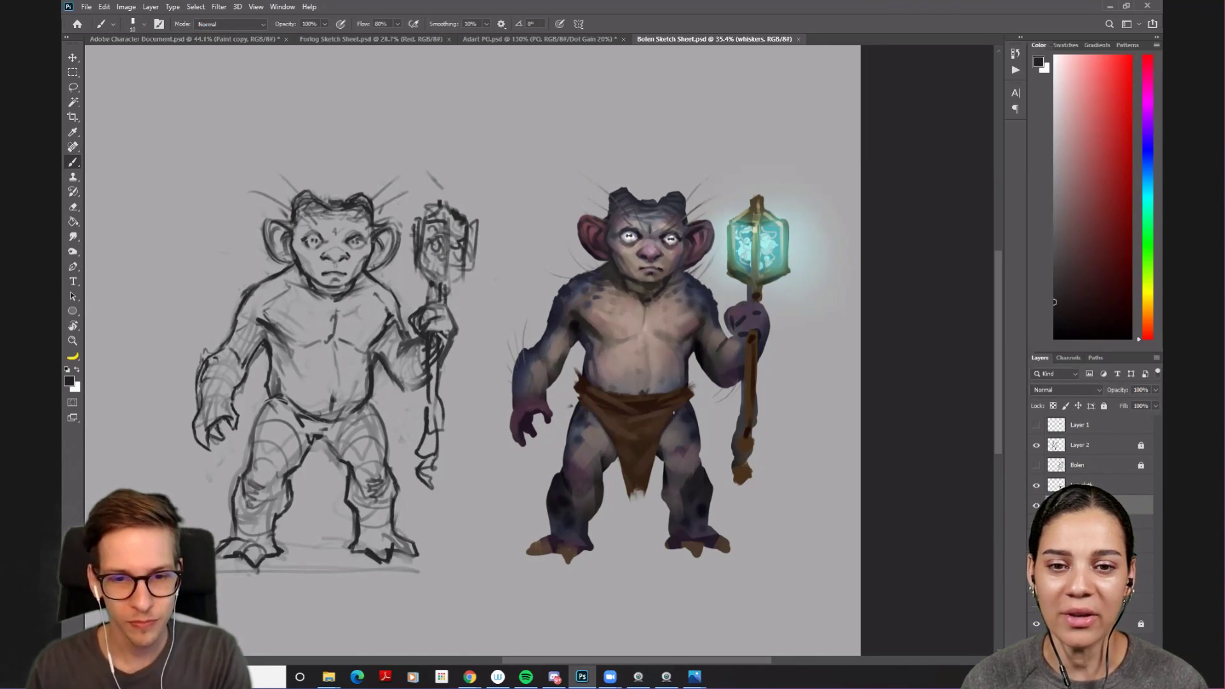
- In the Adobe Character Document, sketch the outline of a head's front plane in the empty area above and right of the standing figure
{"action": "left_click", "coordinate": [121, 38]}
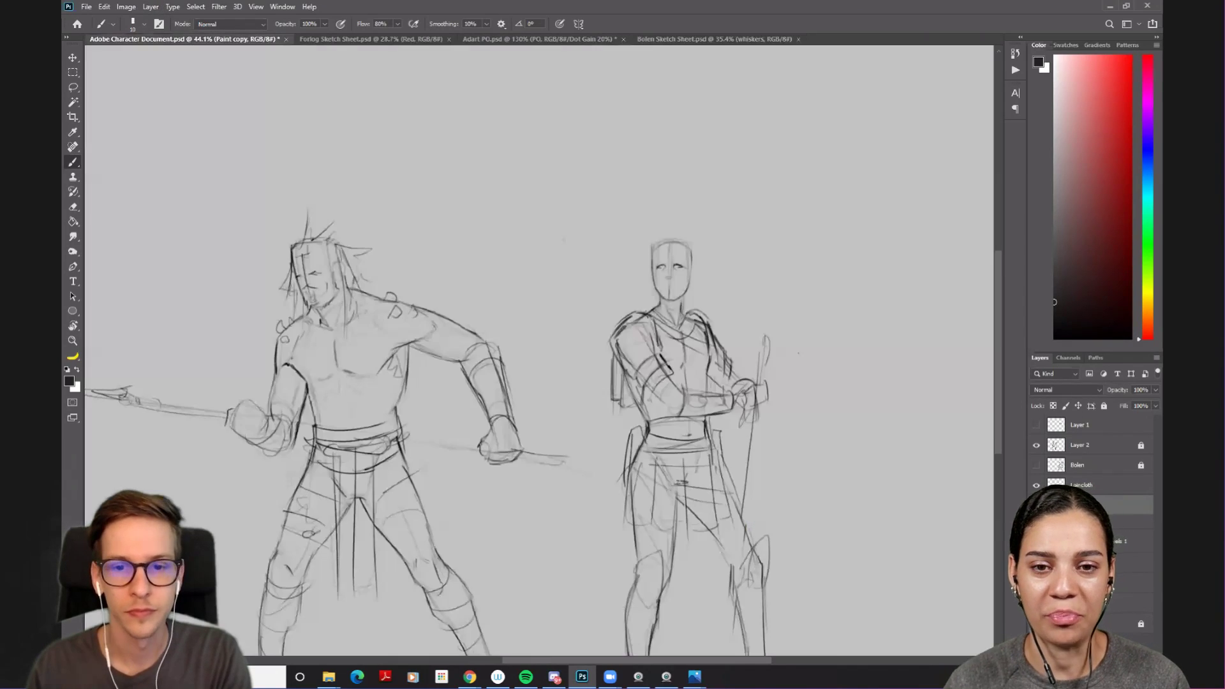
{"action": "left_click_drag", "start_coordinate": [746, 255], "coordinate": [582, 370]}
{"action": "key", "text": "ctrl+plus"}
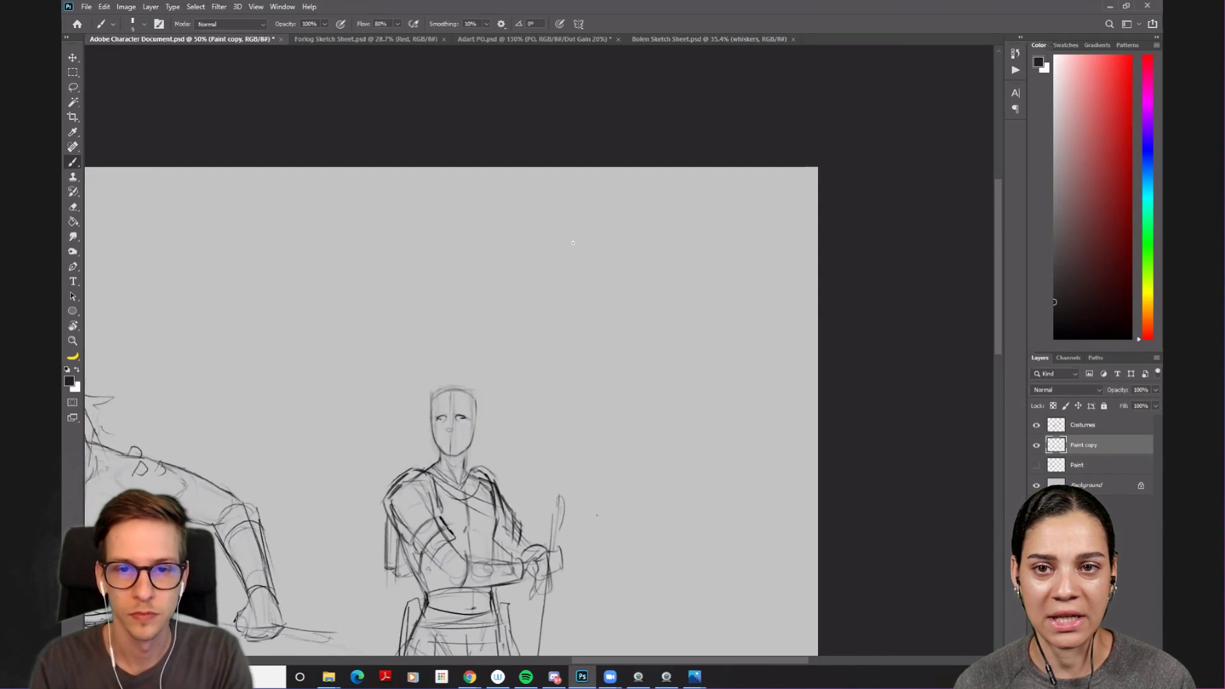
{"action": "left_click_drag", "start_coordinate": [564, 243], "coordinate": [560, 310]}
{"action": "key", "text": "ctrl+z"}
{"action": "left_click_drag", "start_coordinate": [560, 250], "coordinate": [556, 325]}
{"action": "mouse_move", "coordinate": [557, 251]}
{"action": "left_mouse_down"}
{"action": "mouse_move", "coordinate": [601, 243]}
{"action": "mouse_move", "coordinate": [605, 328]}
{"action": "mouse_move", "coordinate": [584, 357]}
{"action": "left_mouse_up"}
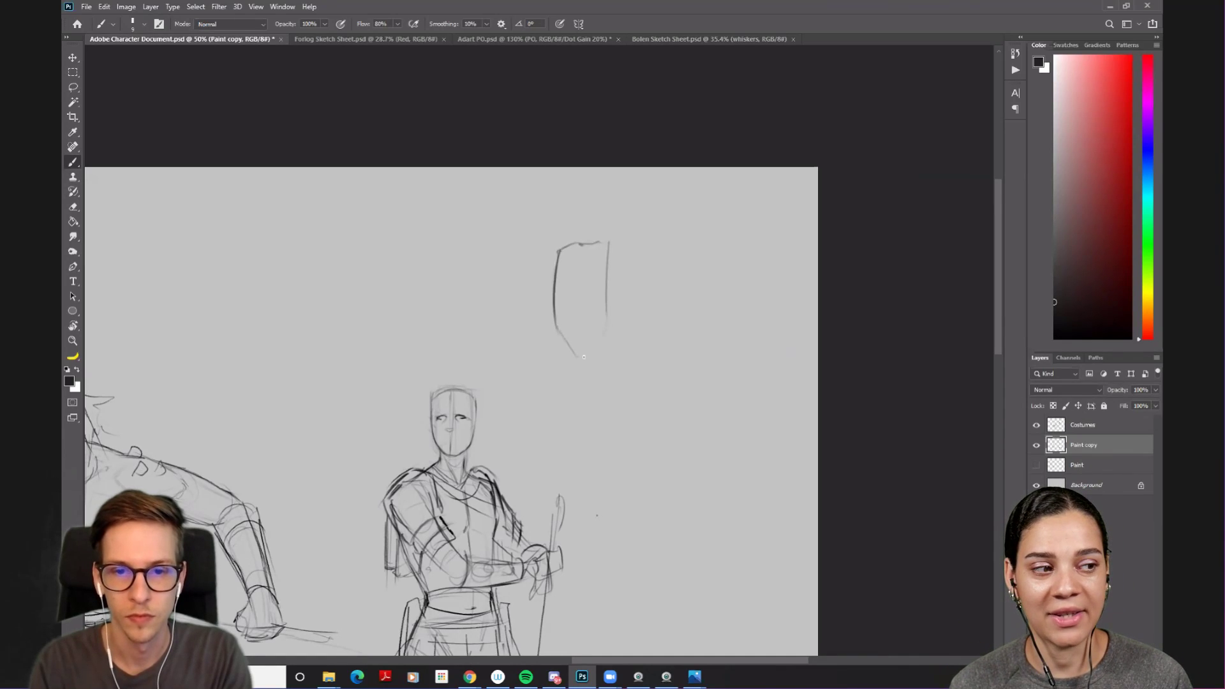
- Close the jaw of the new head's front plane, add its vertical centre line, and sketch the adjoining side plane
{"action": "left_click_drag", "start_coordinate": [607, 317], "coordinate": [580, 354]}
{"action": "mouse_move", "coordinate": [611, 242]}
{"action": "left_mouse_down"}
{"action": "mouse_move", "coordinate": [642, 265]}
{"action": "mouse_move", "coordinate": [635, 290]}
{"action": "left_mouse_up"}
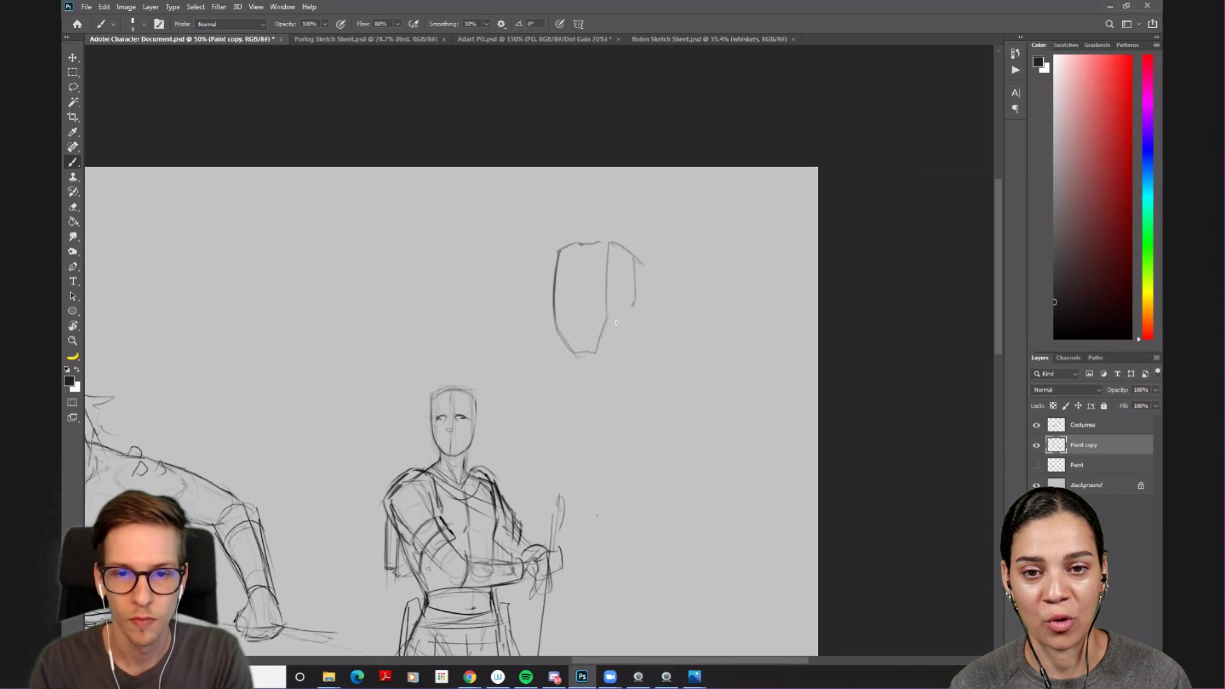
{"action": "left_click_drag", "start_coordinate": [578, 251], "coordinate": [586, 355]}
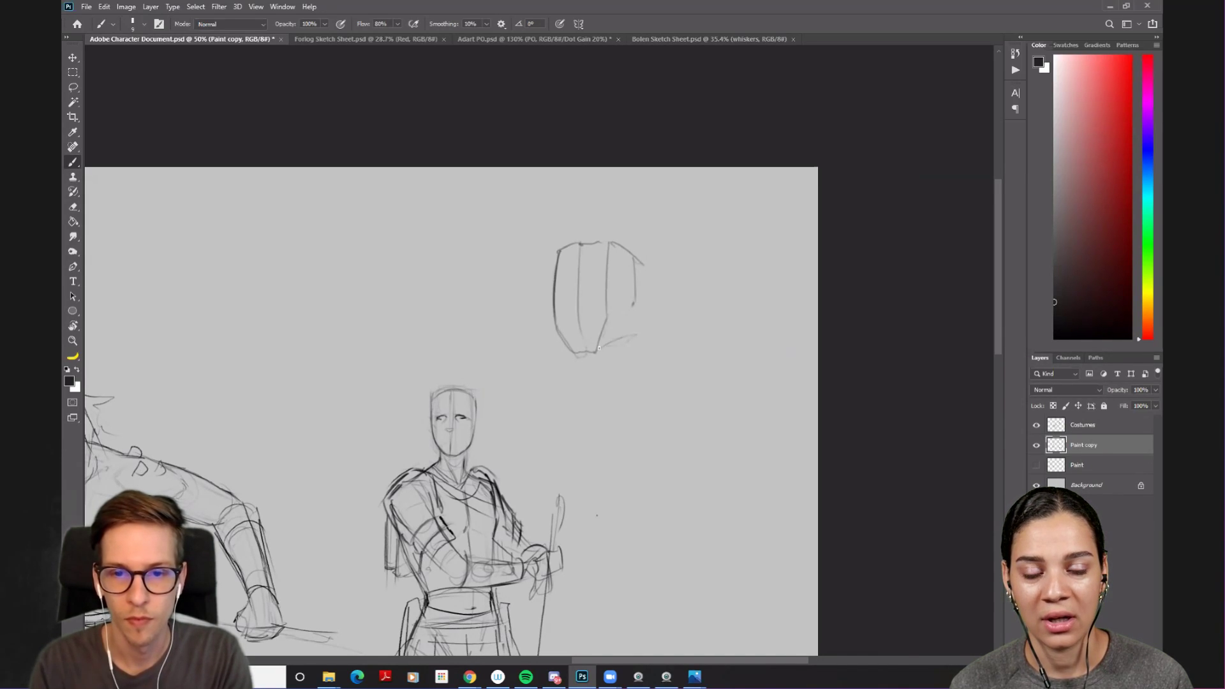
{"action": "left_click_drag", "start_coordinate": [633, 257], "coordinate": [632, 342]}
- Fade the head's construction lines with the Eraser and redraw the far contour as one smooth curve down to the chin
{"action": "key", "text": "e"}
{"action": "mouse_move", "coordinate": [634, 270]}
{"action": "left_mouse_down"}
{"action": "mouse_move", "coordinate": [630, 352]}
{"action": "mouse_move", "coordinate": [630, 300]}
{"action": "mouse_move", "coordinate": [619, 323]}
{"action": "mouse_move", "coordinate": [599, 280]}
{"action": "mouse_move", "coordinate": [593, 368]}
{"action": "mouse_move", "coordinate": [554, 290]}
{"action": "left_mouse_up"}
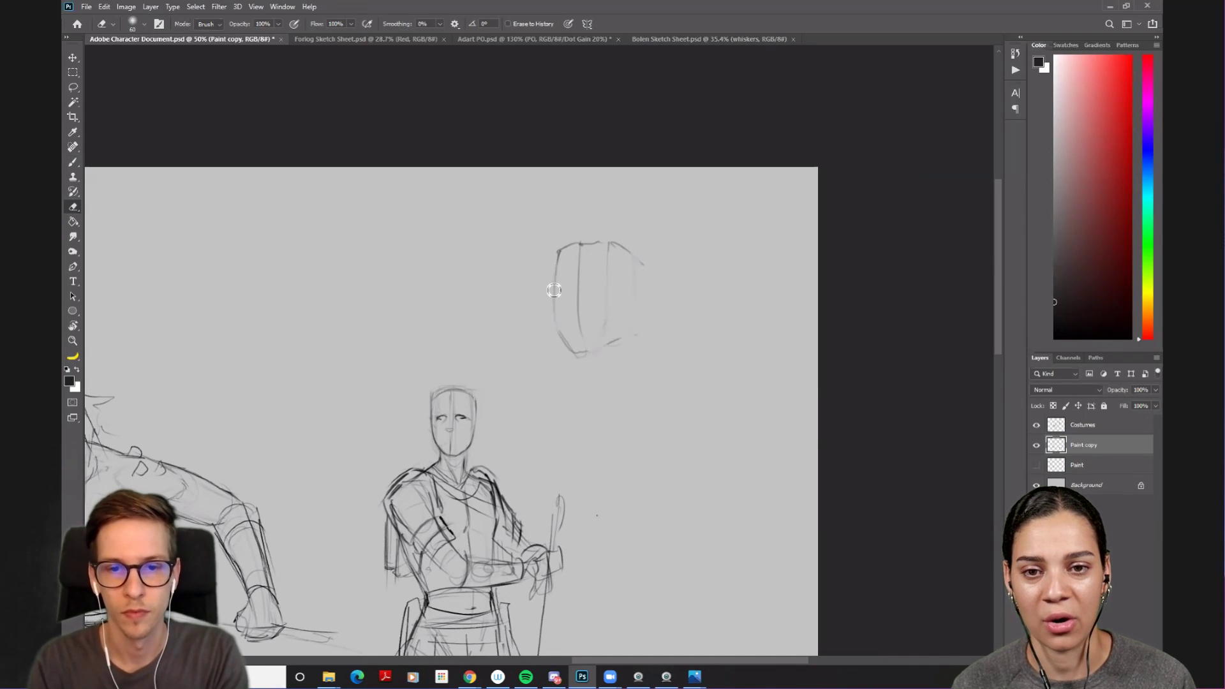
{"action": "key", "text": "b"}
{"action": "left_click_drag", "start_coordinate": [557, 246], "coordinate": [568, 347]}
{"action": "key", "text": "ctrl+z"}
{"action": "mouse_move", "coordinate": [556, 255]}
{"action": "left_mouse_down"}
{"action": "mouse_move", "coordinate": [568, 341]}
{"action": "mouse_move", "coordinate": [596, 351]}
{"action": "left_mouse_up"}
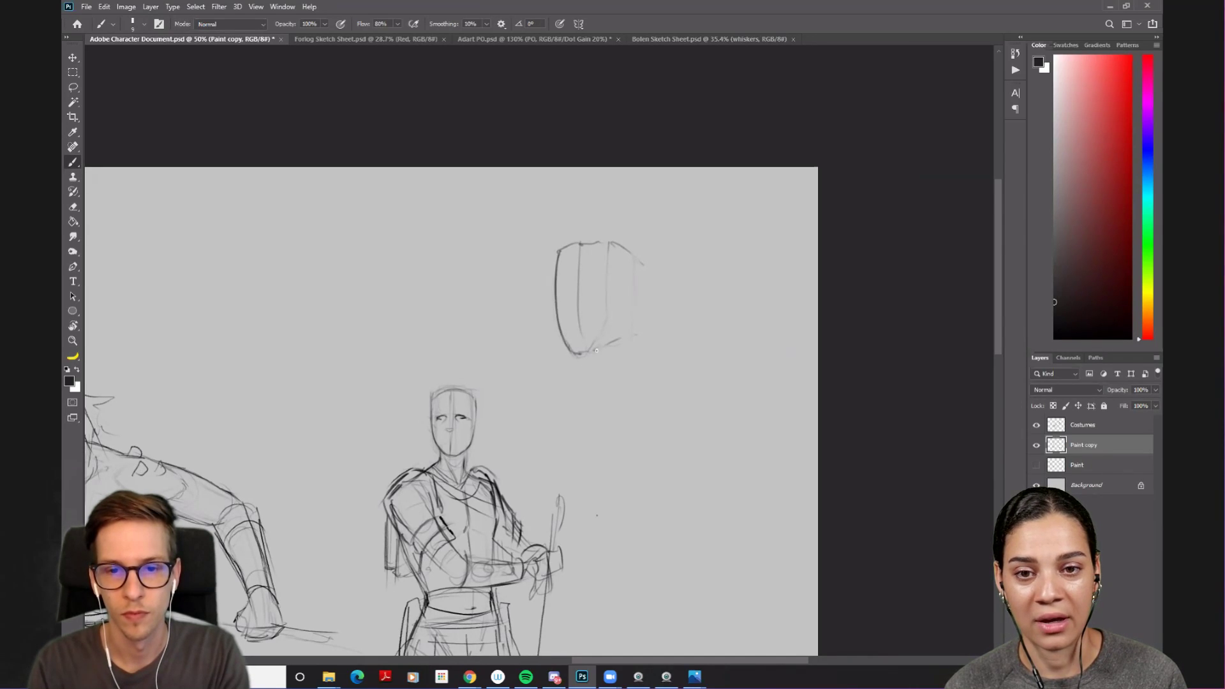
- Redraw the back edge of the head's side plane, the line dividing front from side, and the face's centre line
{"action": "mouse_move", "coordinate": [625, 251]}
{"action": "left_mouse_down"}
{"action": "mouse_move", "coordinate": [619, 328]}
{"action": "mouse_move", "coordinate": [632, 258]}
{"action": "mouse_move", "coordinate": [631, 307]}
{"action": "left_mouse_up"}
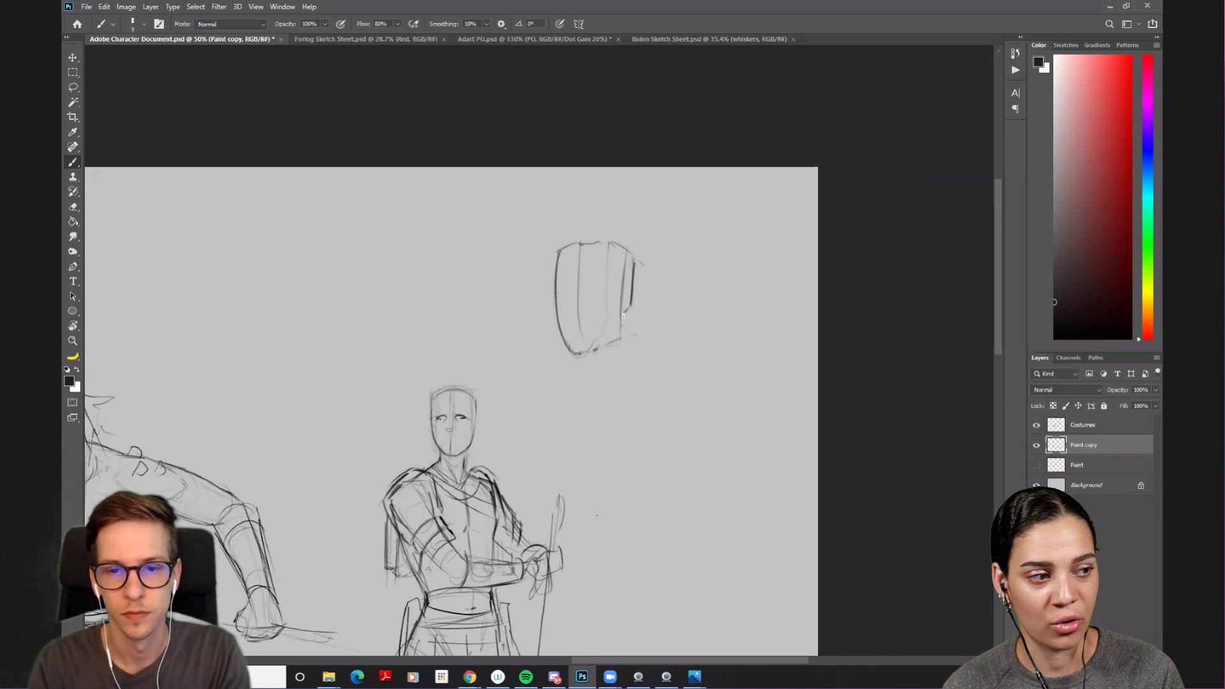
{"action": "left_click_drag", "start_coordinate": [607, 256], "coordinate": [600, 344]}
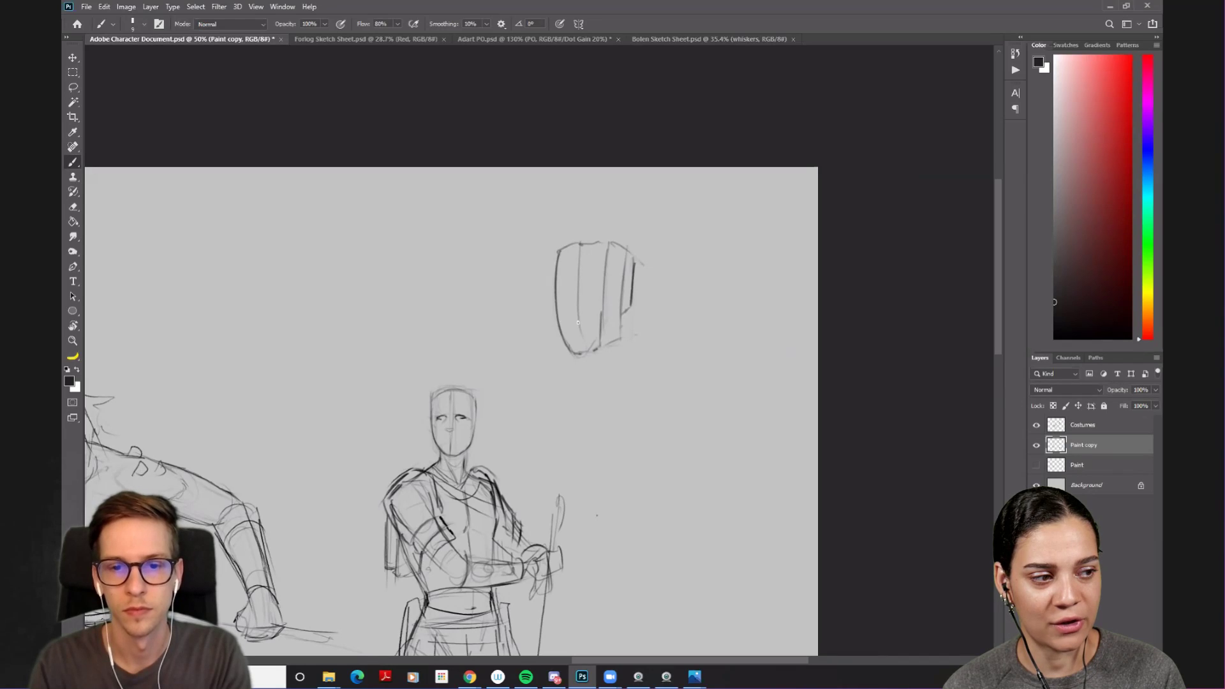
{"action": "key", "text": "e"}
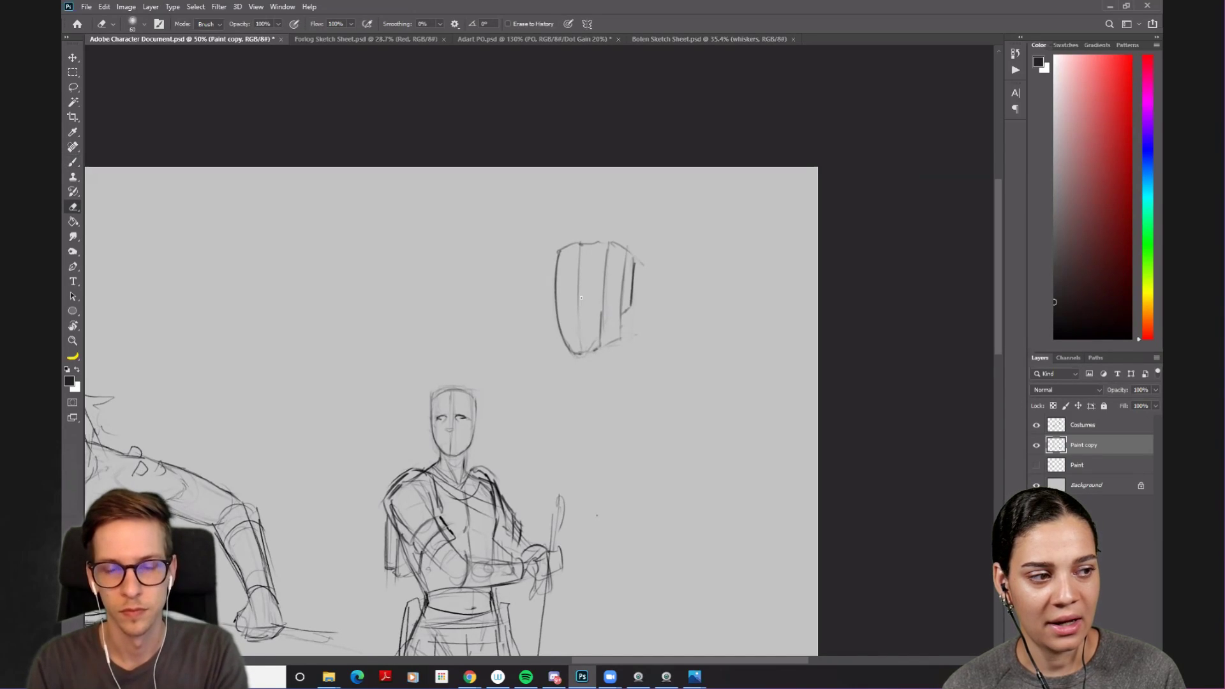
{"action": "key", "text": "b"}
{"action": "left_click_drag", "start_coordinate": [581, 281], "coordinate": [579, 351]}
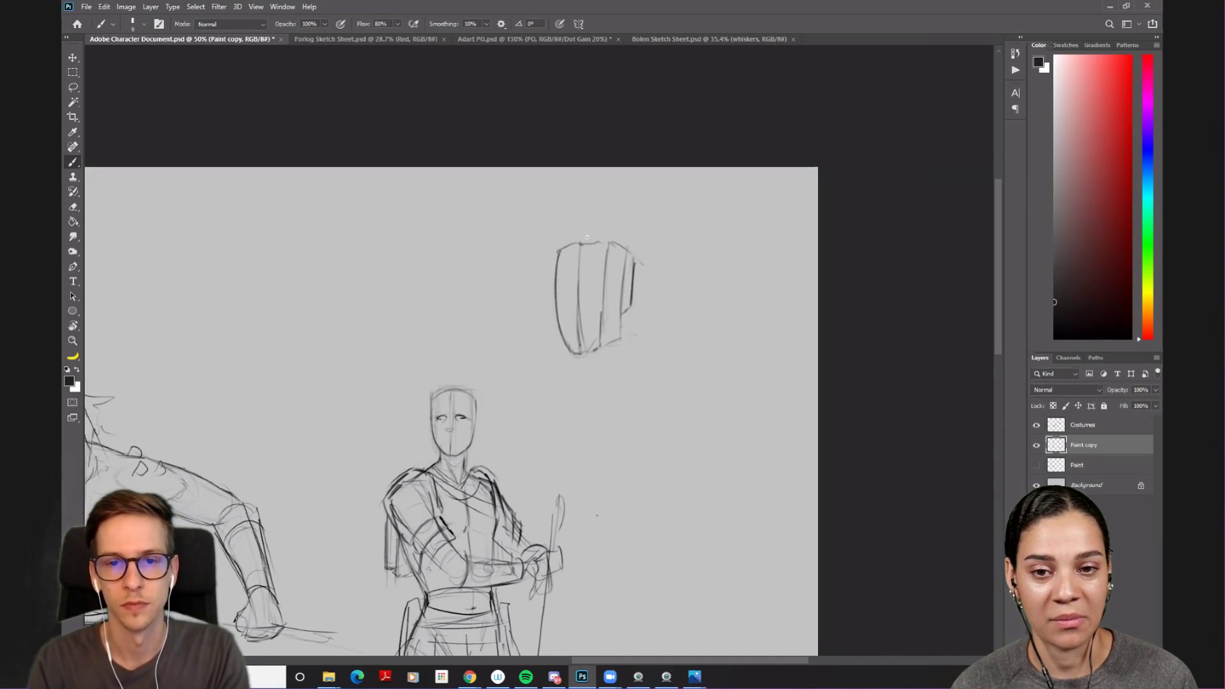
- Sketch the eyes, brows and nose on the head's front plane, softening the nose guidelines with the Eraser
{"action": "left_click_drag", "start_coordinate": [559, 285], "coordinate": [603, 279]}
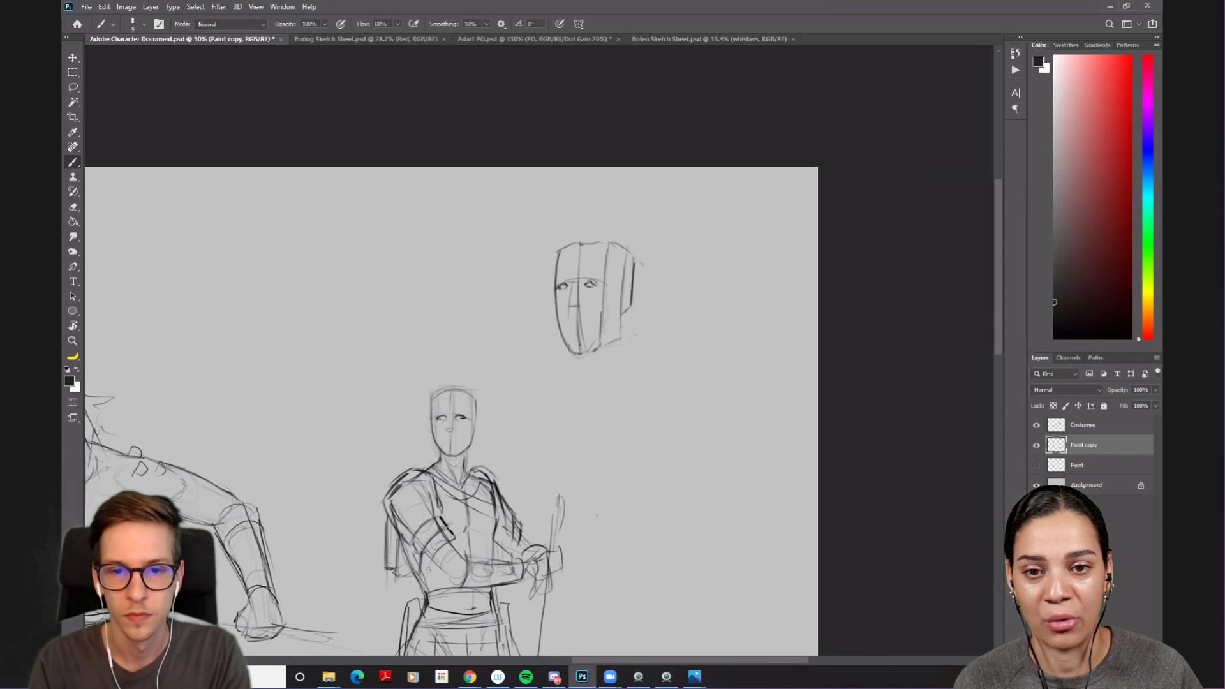
{"action": "key", "text": "e"}
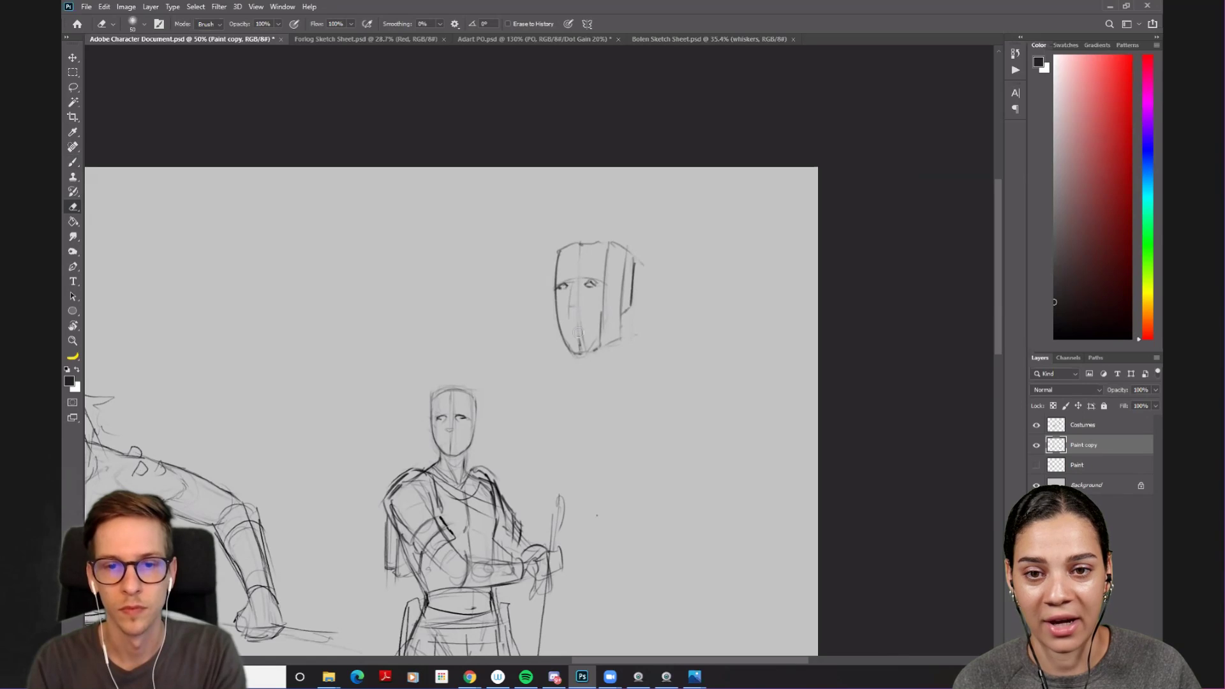
{"action": "key", "text": "b"}
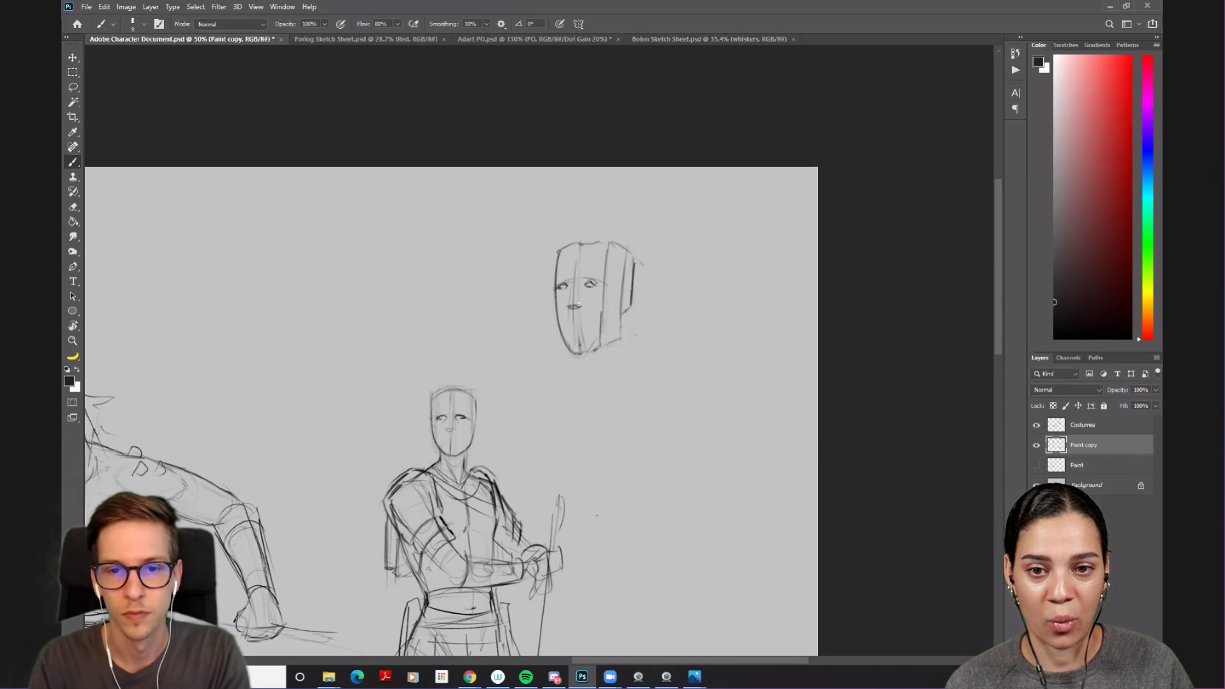
{"action": "left_click_drag", "start_coordinate": [570, 283], "coordinate": [567, 305]}
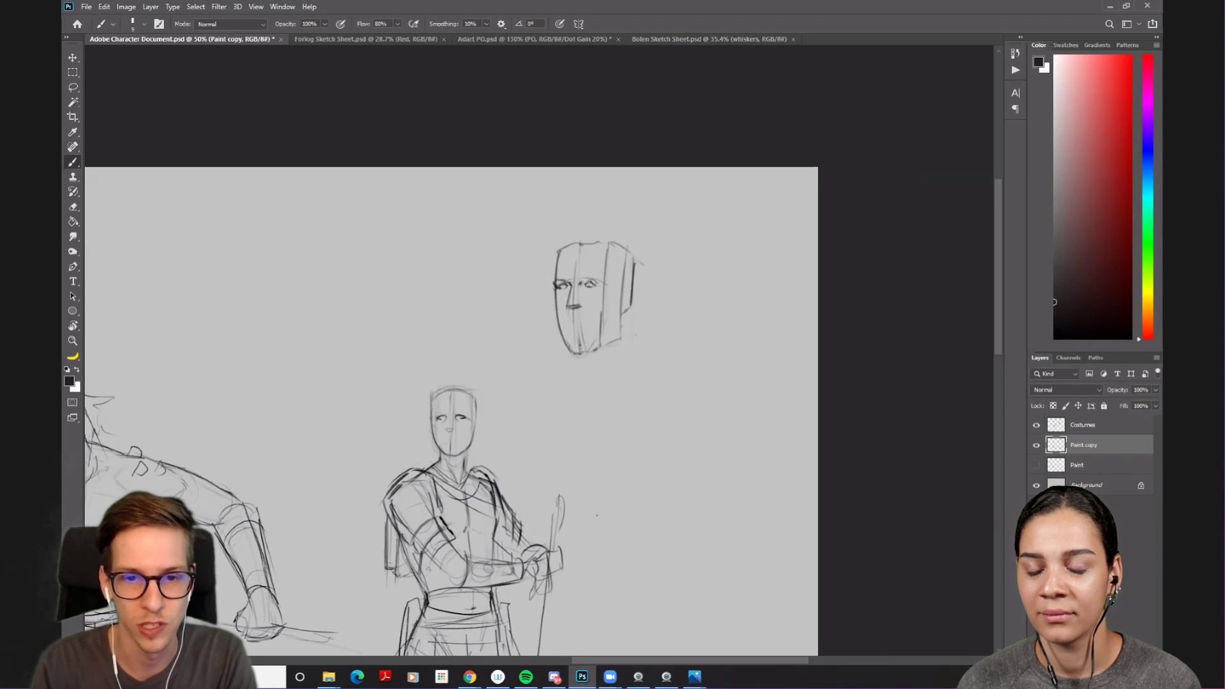
{"action": "left_click_drag", "start_coordinate": [579, 281], "coordinate": [593, 277]}
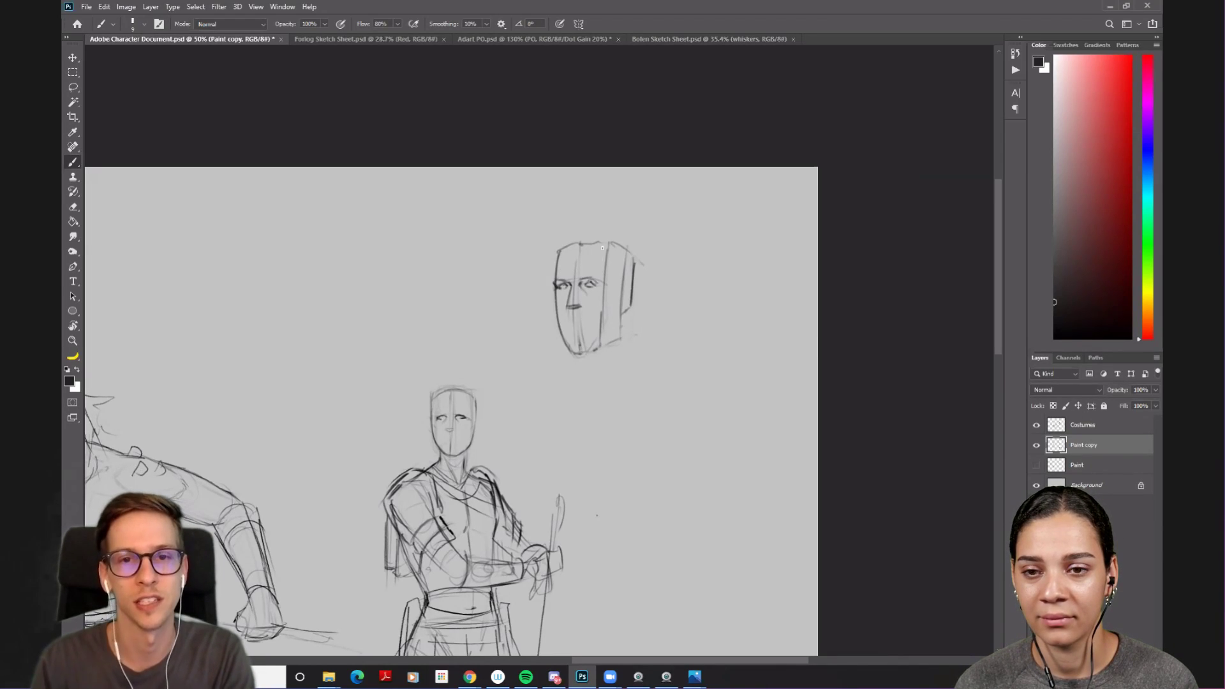
- Show the painted creatures in the Furlog and Bolen Sketch Sheets, then return to the Adobe Character Document
{"action": "left_click", "coordinate": [373, 39]}
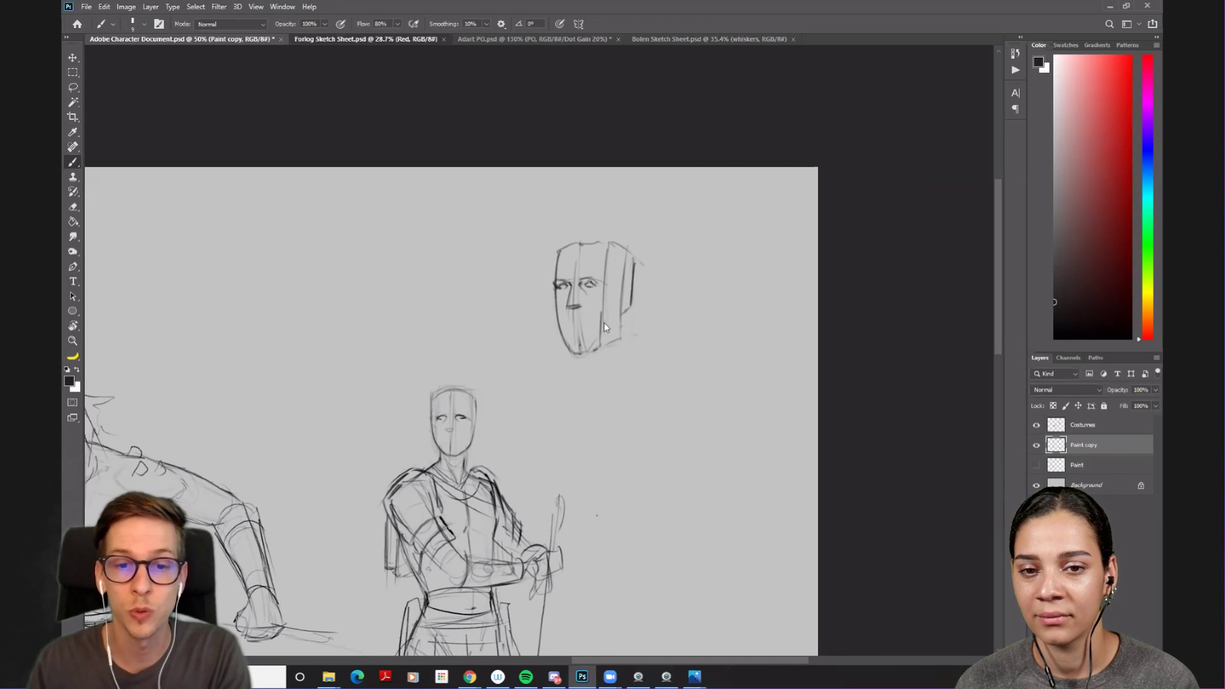
{"action": "left_click_drag", "start_coordinate": [611, 342], "coordinate": [606, 359]}
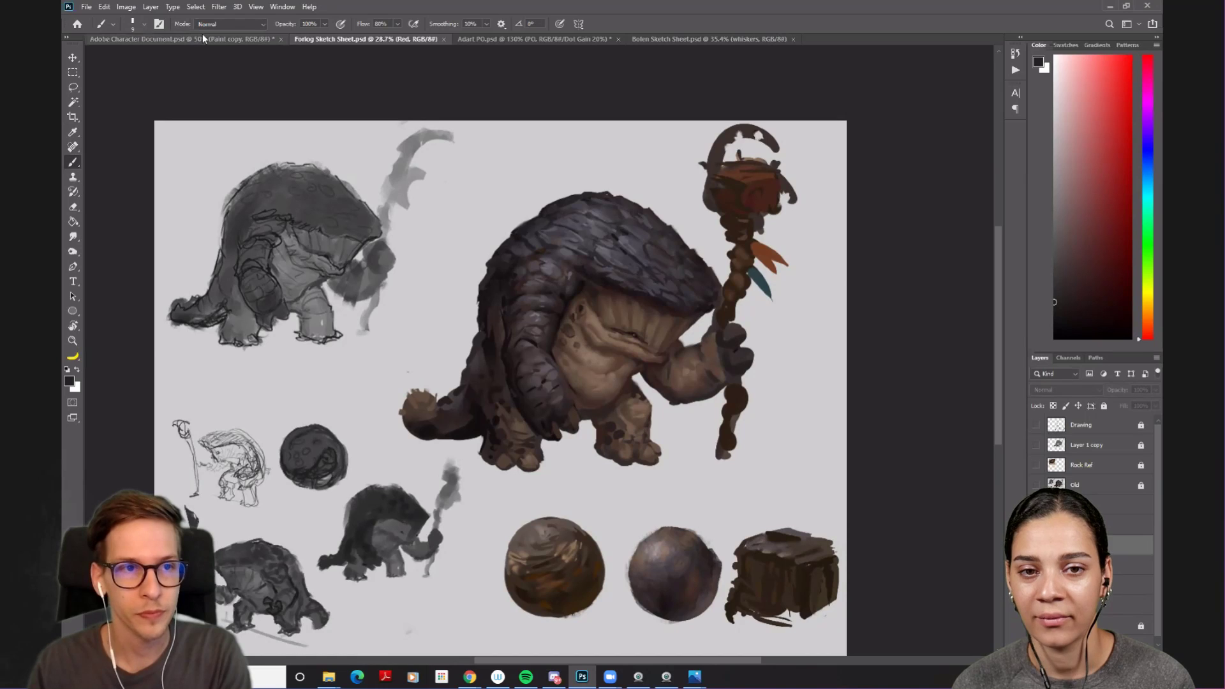
{"action": "left_click", "coordinate": [676, 41]}
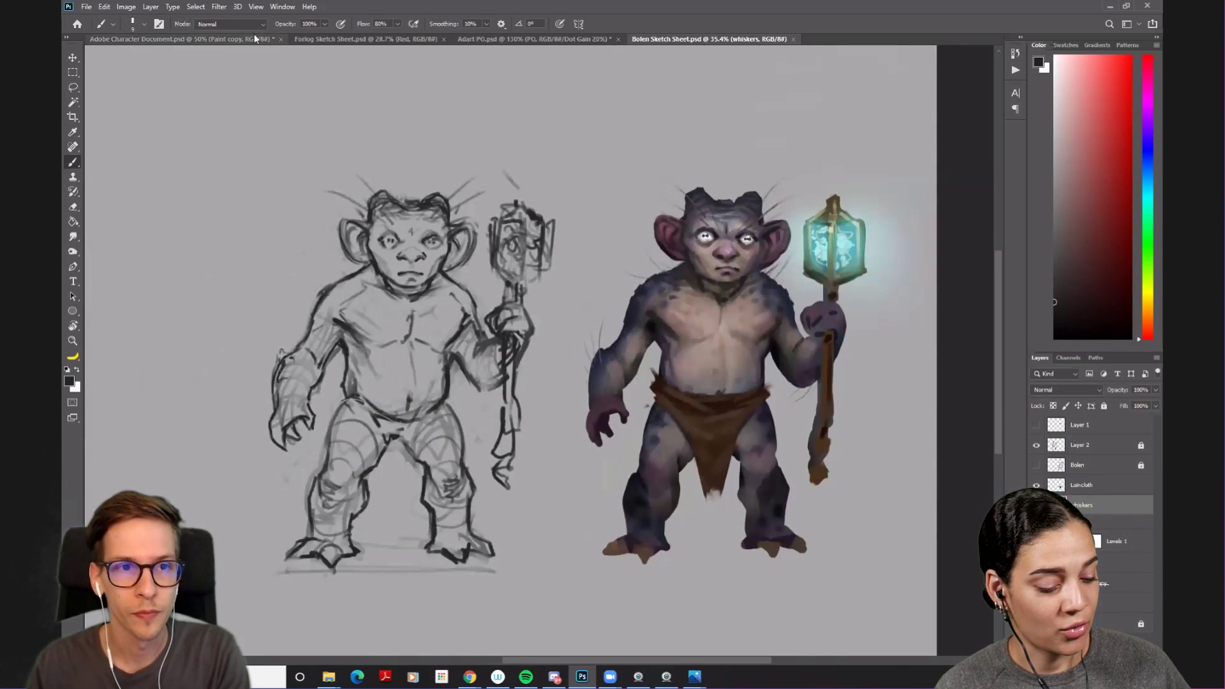
{"action": "left_click", "coordinate": [254, 37]}
- Erase the rough lines around the head's chin with a larger eraser and draw a short, dark lower chin edge
{"action": "scroll", "coordinate": [635, 342], "scroll_direction": "up", "scroll_amount": 2}
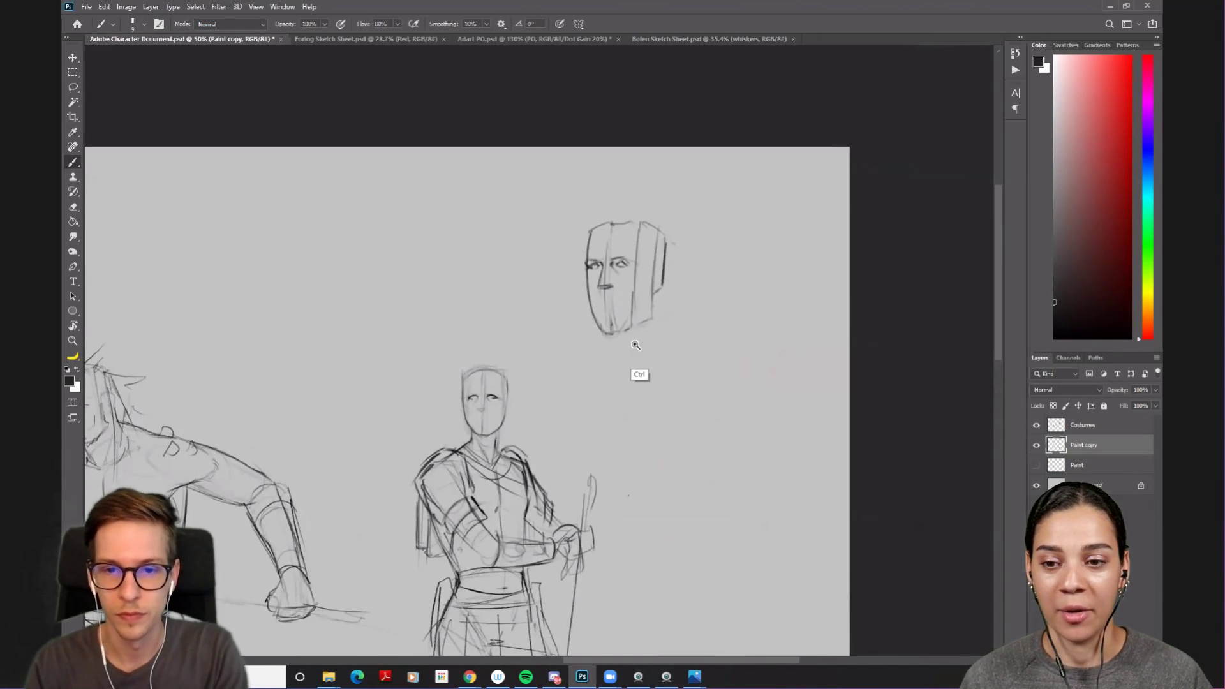
{"action": "key", "text": "e"}
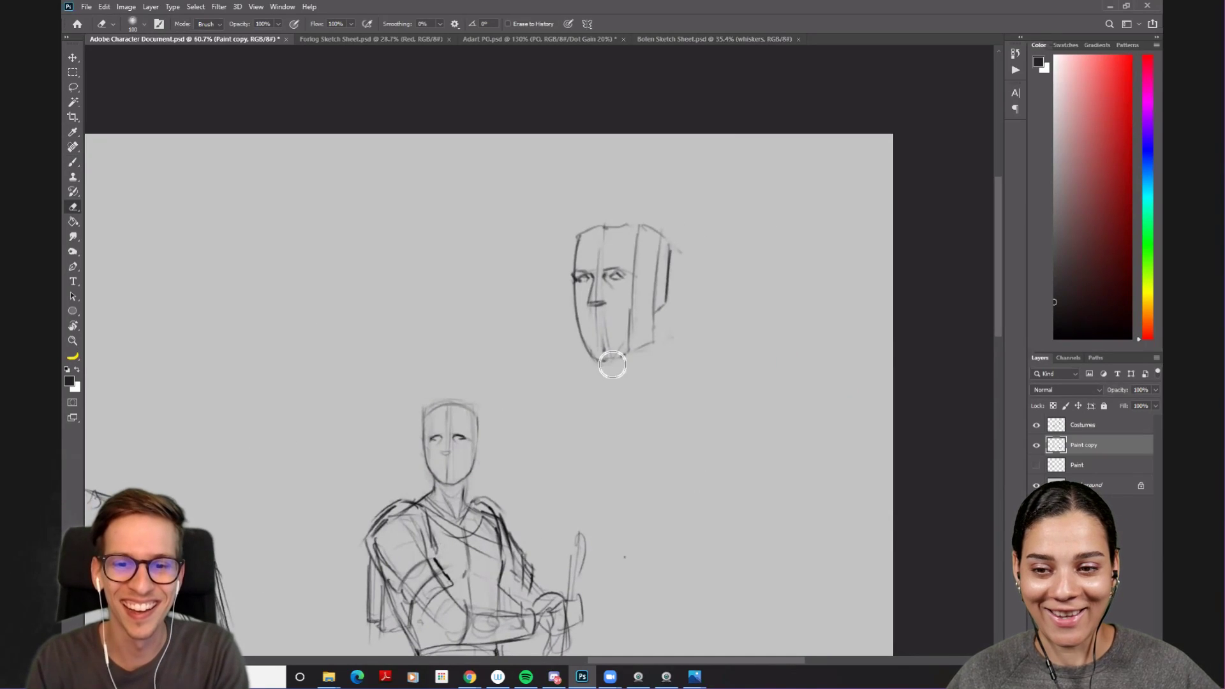
{"action": "key", "text": "bracketright"}
{"action": "key", "text": "bracketright"}
{"action": "key", "text": "bracketright"}
{"action": "key", "text": "bracketright"}
{"action": "key", "text": "bracketright"}
{"action": "key", "text": "b"}
{"action": "mouse_move", "coordinate": [593, 356]}
{"action": "left_mouse_down"}
{"action": "mouse_move", "coordinate": [605, 357]}
{"action": "mouse_move", "coordinate": [594, 356]}
{"action": "left_mouse_up"}
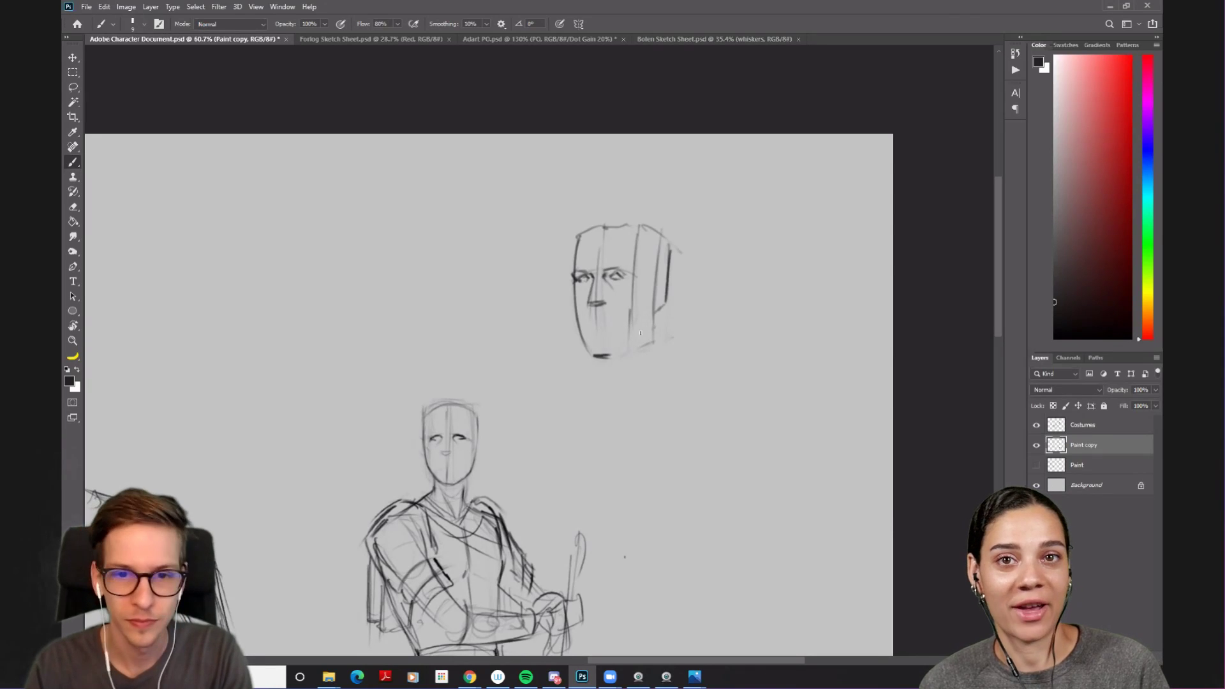
- Draw the head's ear, the jawline running from it to the chin, and the back of the neck
{"action": "mouse_move", "coordinate": [659, 271]}
{"action": "left_mouse_down"}
{"action": "mouse_move", "coordinate": [648, 317]}
{"action": "mouse_move", "coordinate": [659, 306]}
{"action": "mouse_move", "coordinate": [665, 349]}
{"action": "left_mouse_up"}
{"action": "key", "text": "e"}
{"action": "key", "text": "b"}
{"action": "mouse_move", "coordinate": [660, 302]}
{"action": "left_mouse_down"}
{"action": "mouse_move", "coordinate": [664, 352]}
{"action": "mouse_move", "coordinate": [646, 329]}
{"action": "left_mouse_up"}
{"action": "key", "text": "ctrl+z"}
{"action": "key", "text": "ctrl+z"}
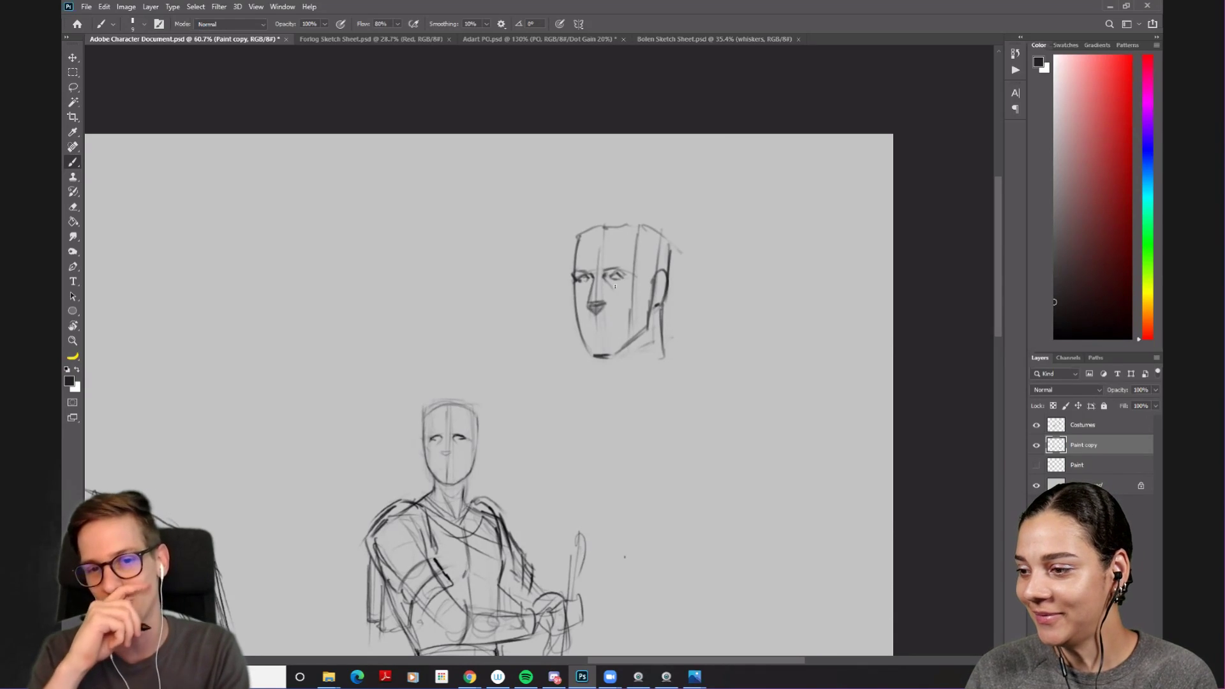
- Erase the block-shaped underside of the nose and redraw it with nostrils and a nose tip
{"action": "key", "text": "e"}
{"action": "key", "text": "b"}
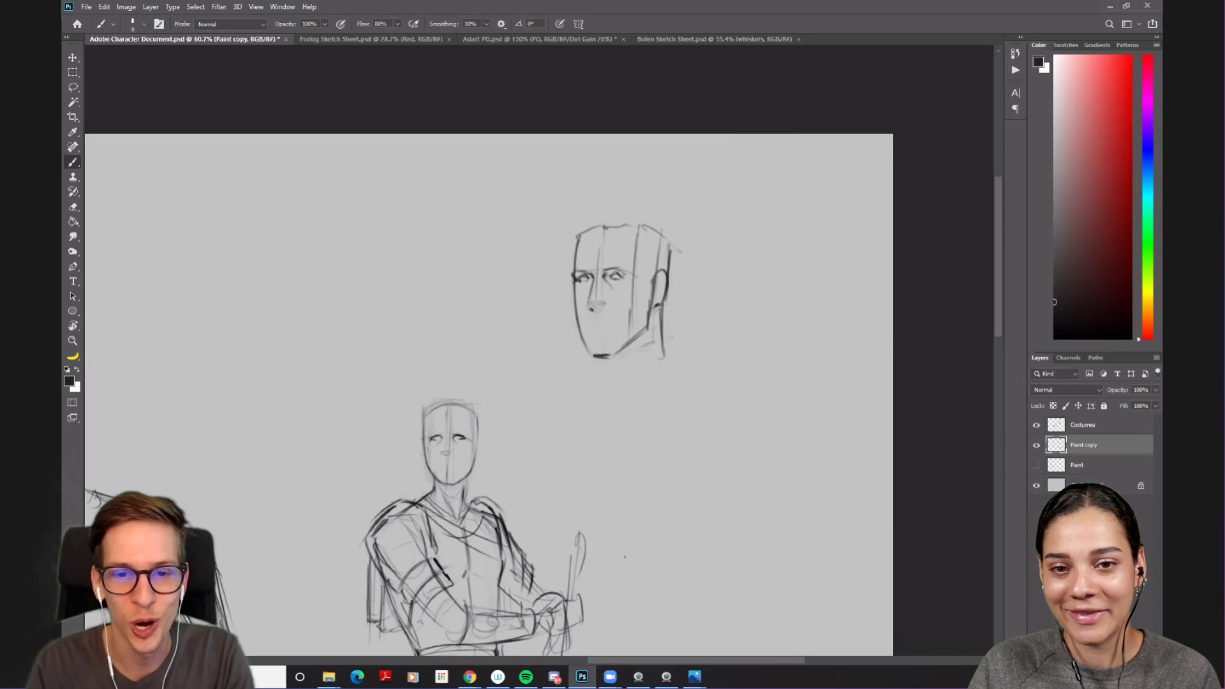
{"action": "left_click_drag", "start_coordinate": [590, 310], "coordinate": [599, 309]}
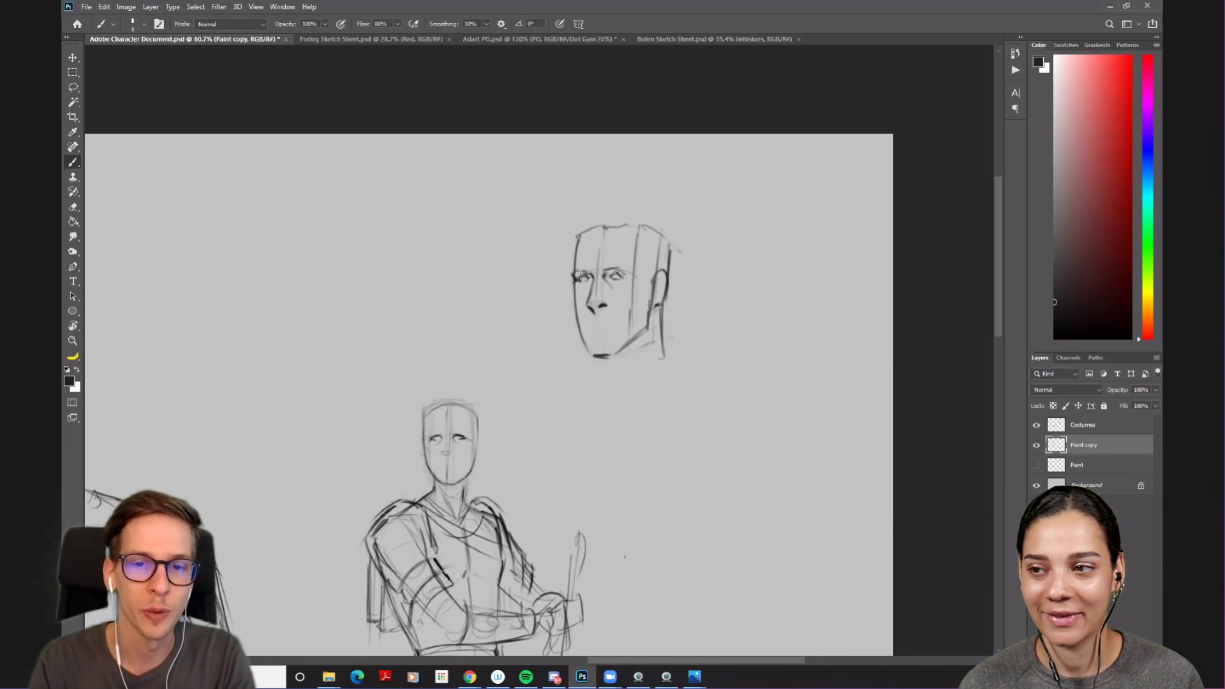
- Draw a rounded contour over the top of the skull down to the back of the head
{"action": "mouse_move", "coordinate": [573, 247]}
{"action": "left_mouse_down"}
{"action": "mouse_move", "coordinate": [572, 273]}
{"action": "mouse_move", "coordinate": [641, 220]}
{"action": "mouse_move", "coordinate": [666, 247]}
{"action": "left_mouse_up"}
{"action": "key", "text": "ctrl+z"}
{"action": "left_click_drag", "start_coordinate": [648, 237], "coordinate": [668, 252]}
- Sketch the mouth, lower lip and chin, cleaning up stray lines, and define the cheek plane beside the mouth
{"action": "left_click_drag", "start_coordinate": [585, 323], "coordinate": [606, 322]}
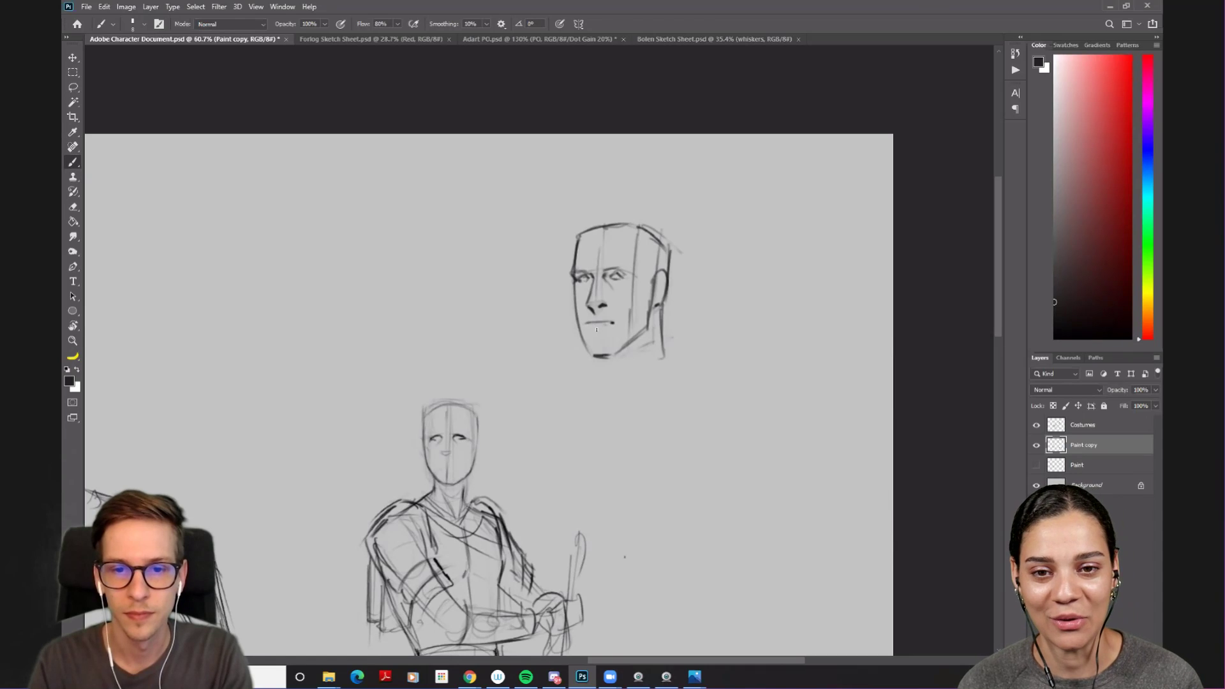
{"action": "left_click_drag", "start_coordinate": [593, 328], "coordinate": [600, 331]}
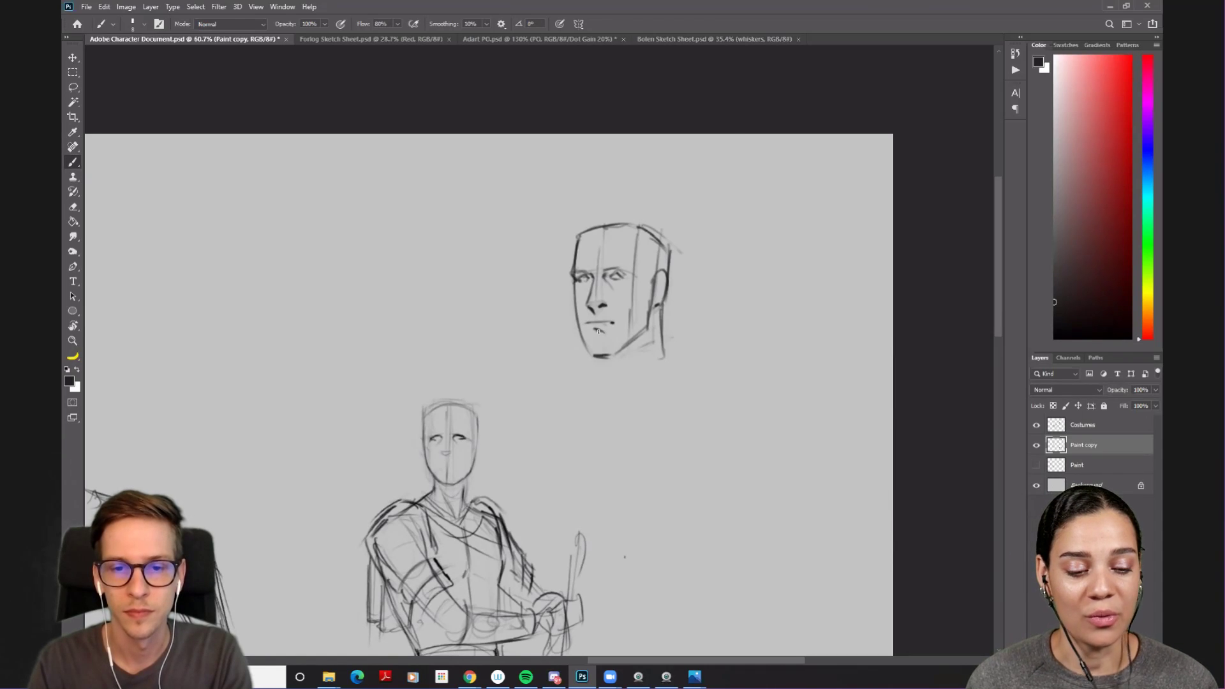
{"action": "key", "text": "e"}
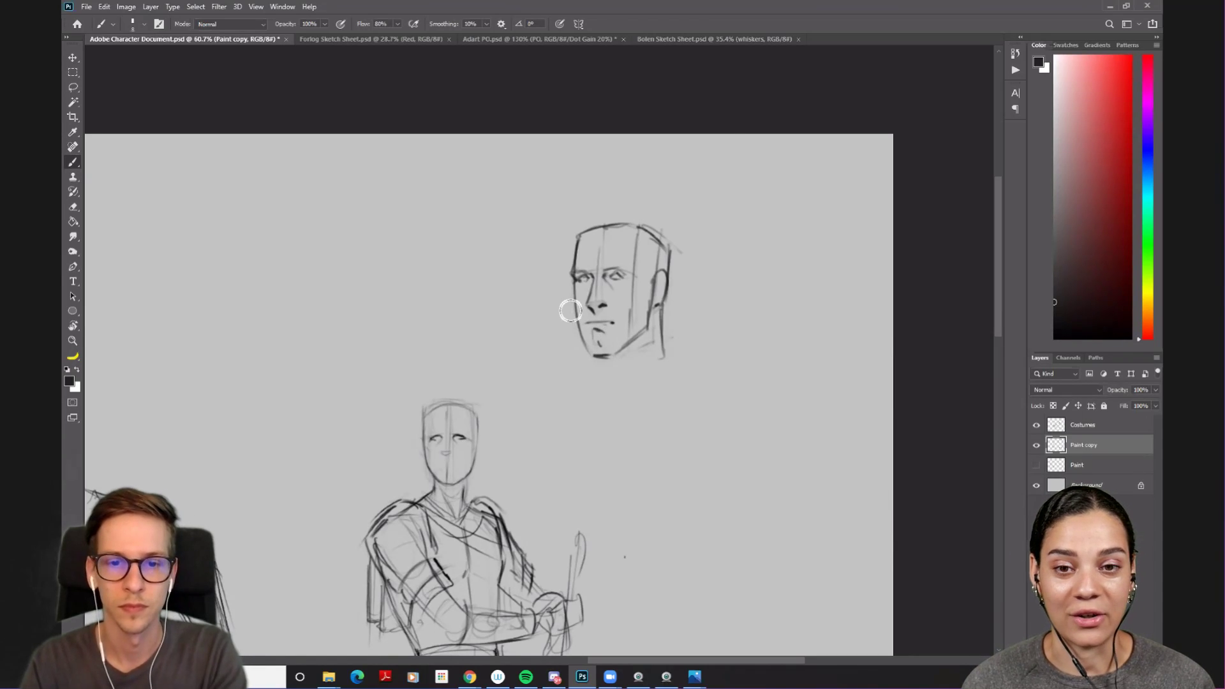
{"action": "key", "text": "b"}
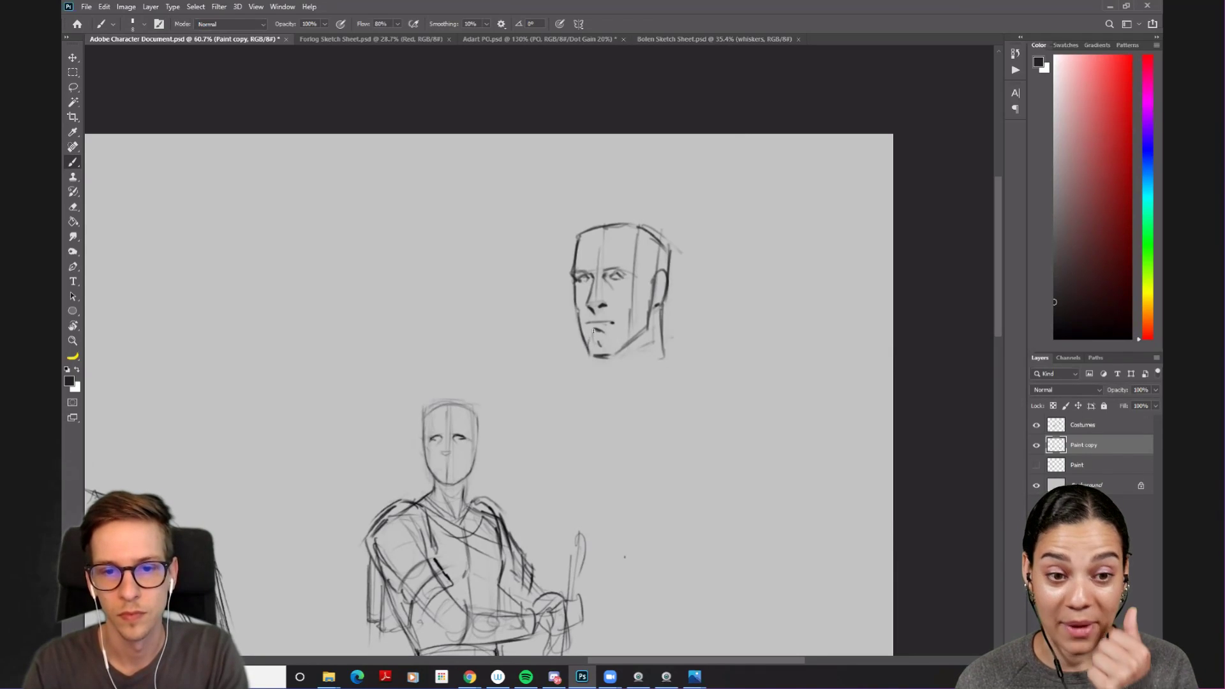
{"action": "key", "text": "e"}
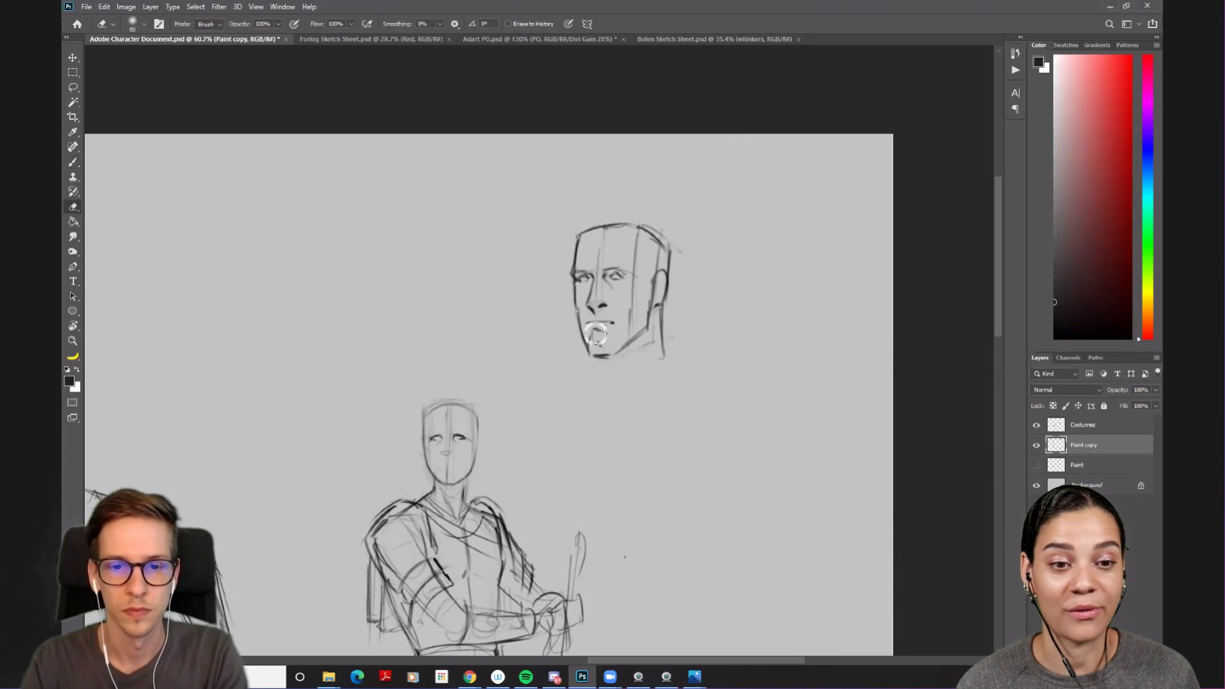
{"action": "key", "text": "b"}
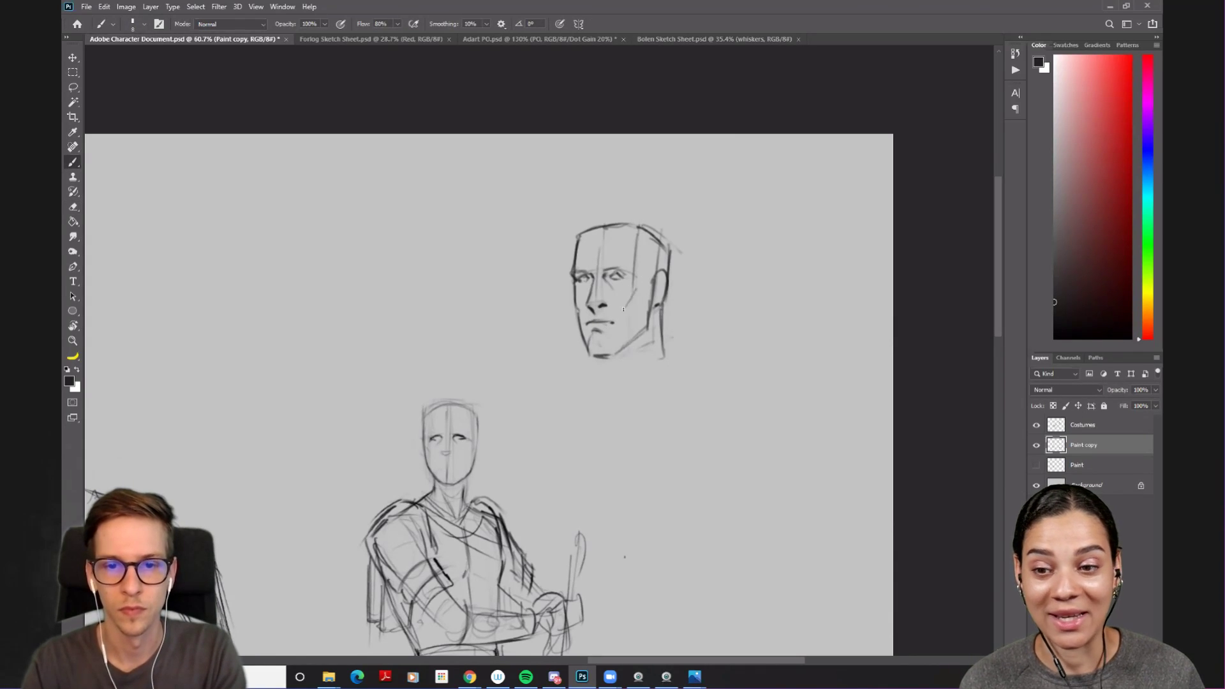
{"action": "left_click_drag", "start_coordinate": [624, 309], "coordinate": [618, 330]}
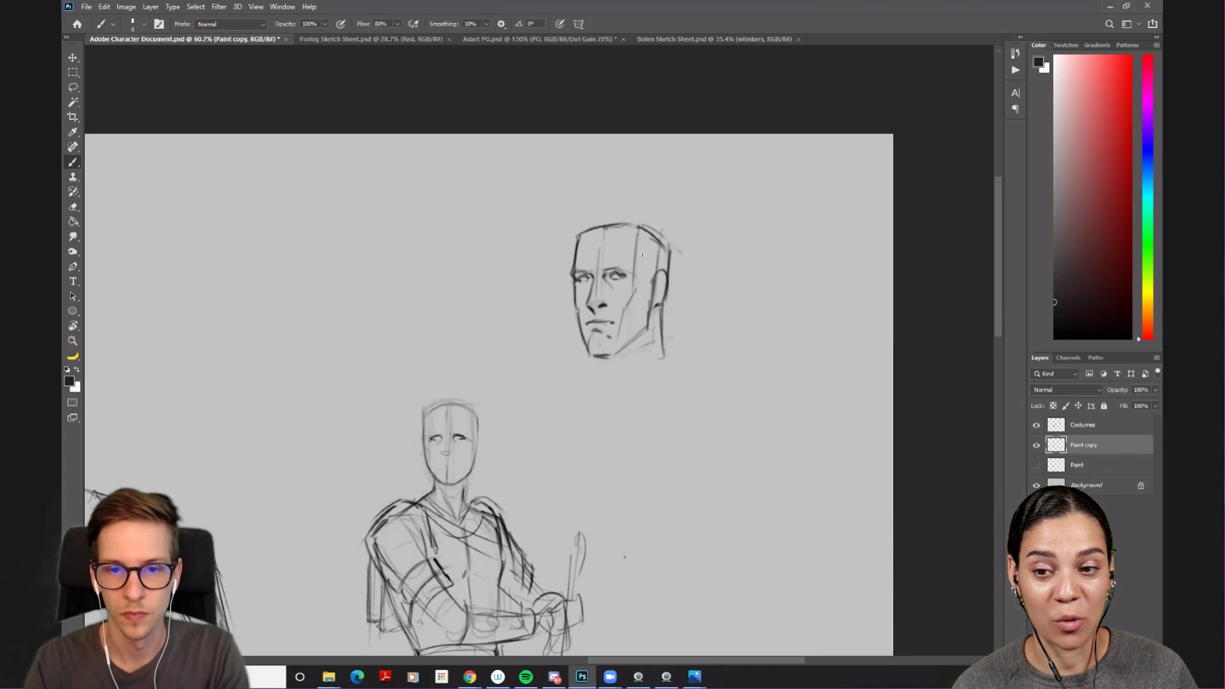
- Sketch the neck beneath the jaw, closing it with angled lines at its base
{"action": "scroll", "coordinate": [683, 304], "scroll_direction": "down", "scroll_amount": 3}
{"action": "scroll", "coordinate": [682, 304], "scroll_direction": "up", "scroll_amount": 3}
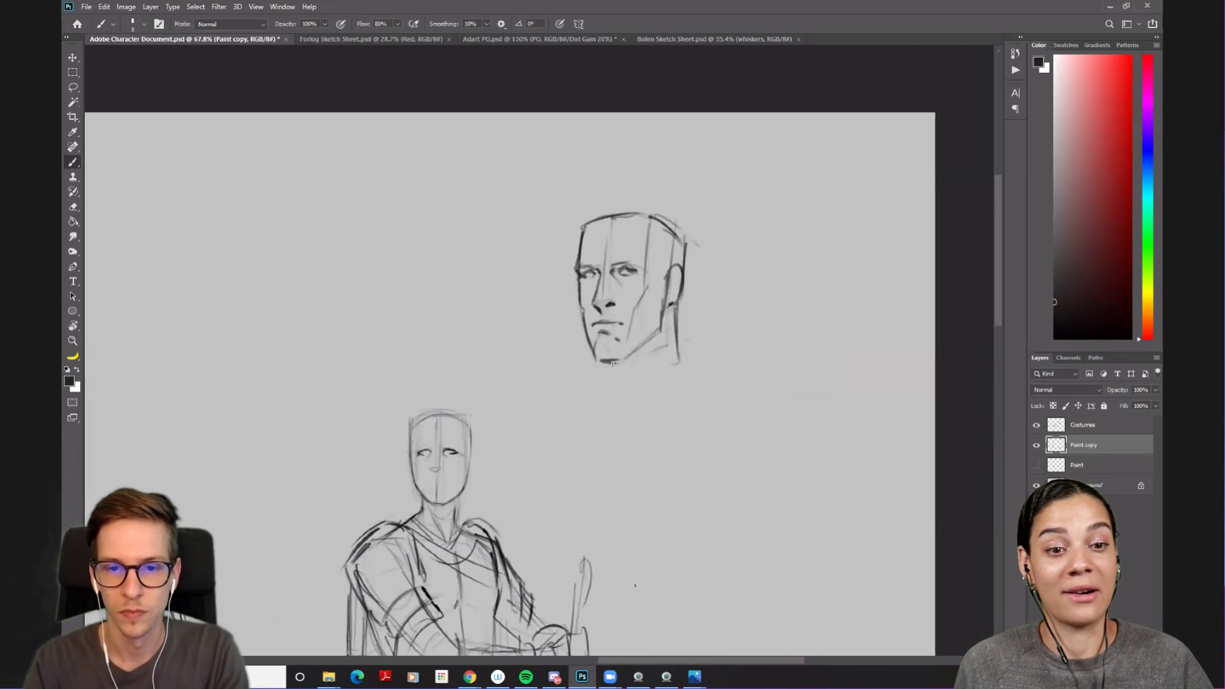
{"action": "mouse_move", "coordinate": [672, 369]}
{"action": "left_mouse_down"}
{"action": "mouse_move", "coordinate": [630, 384]}
{"action": "mouse_move", "coordinate": [667, 375]}
{"action": "mouse_move", "coordinate": [634, 369]}
{"action": "left_mouse_up"}
{"action": "key", "text": "ctrl+z"}
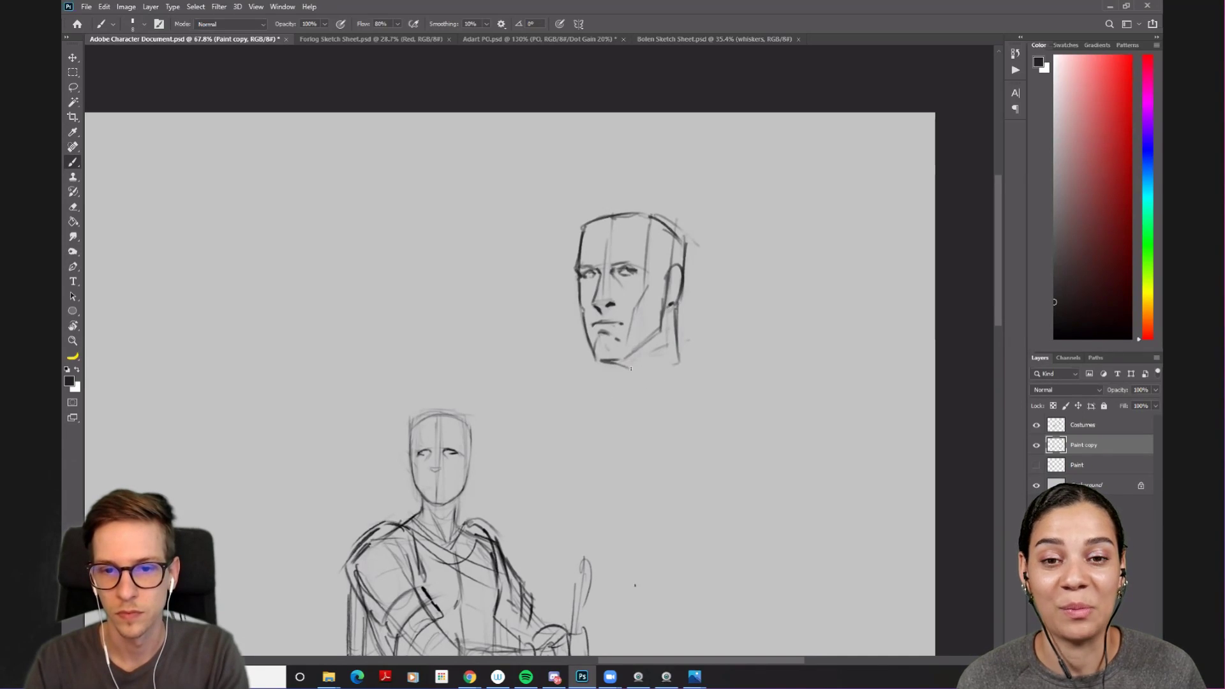
{"action": "mouse_move", "coordinate": [659, 330]}
{"action": "left_mouse_down"}
{"action": "mouse_move", "coordinate": [623, 385]}
{"action": "mouse_move", "coordinate": [649, 386]}
{"action": "mouse_move", "coordinate": [675, 364]}
{"action": "mouse_move", "coordinate": [629, 384]}
{"action": "left_mouse_up"}
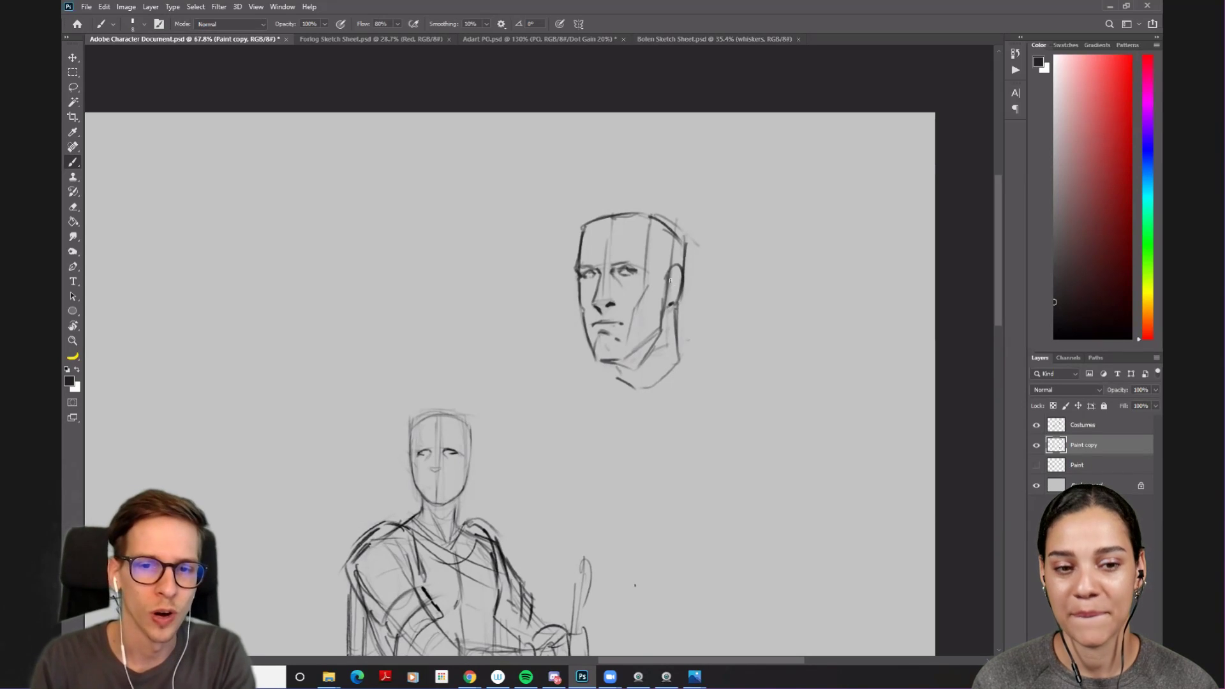
- Clean up the area around the ear, draw its inner details, and strengthen the shading beside the bridge of the nose
{"action": "key", "text": "e"}
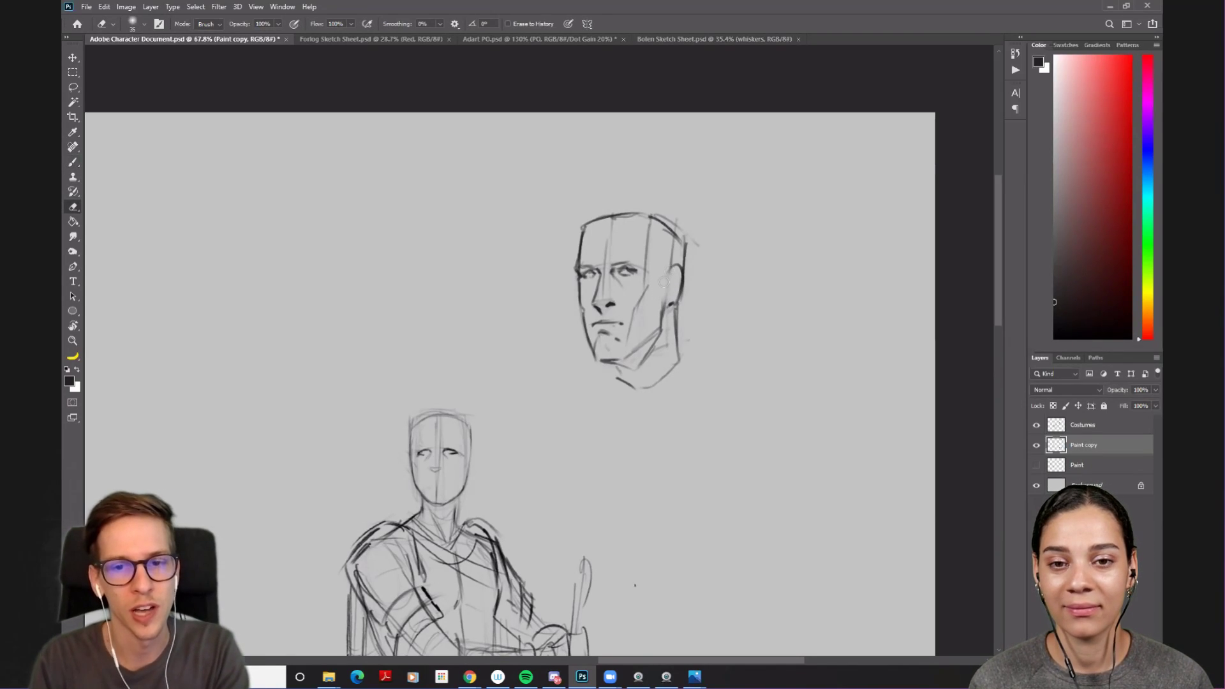
{"action": "key", "text": "b"}
{"action": "left_click_drag", "start_coordinate": [676, 269], "coordinate": [669, 294]}
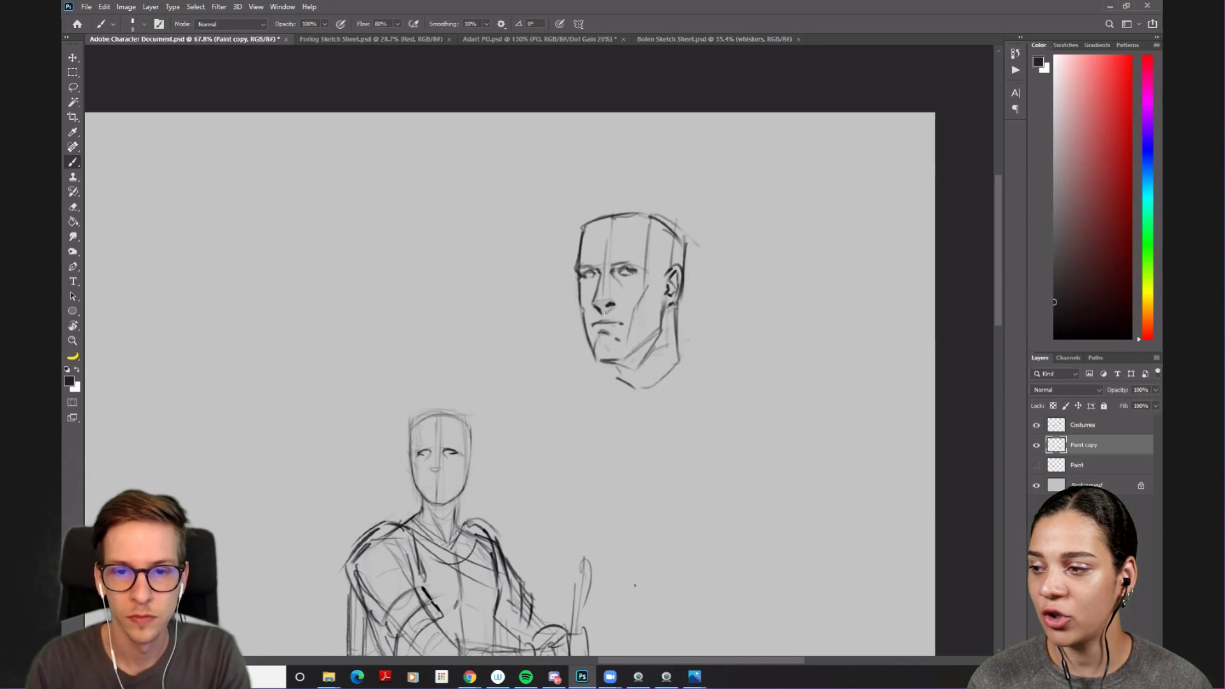
{"action": "left_click_drag", "start_coordinate": [598, 274], "coordinate": [602, 291]}
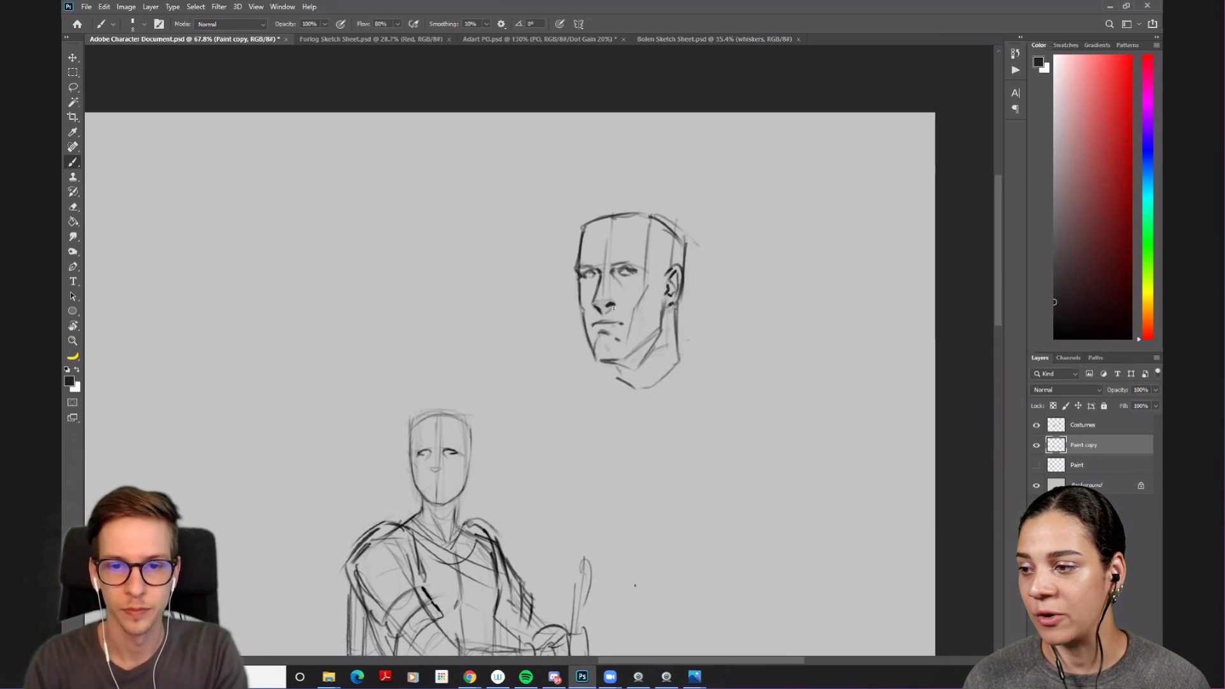
- Lasso the lower half of the face, nudge it slightly upward, and deselect it
{"action": "key", "text": "l"}
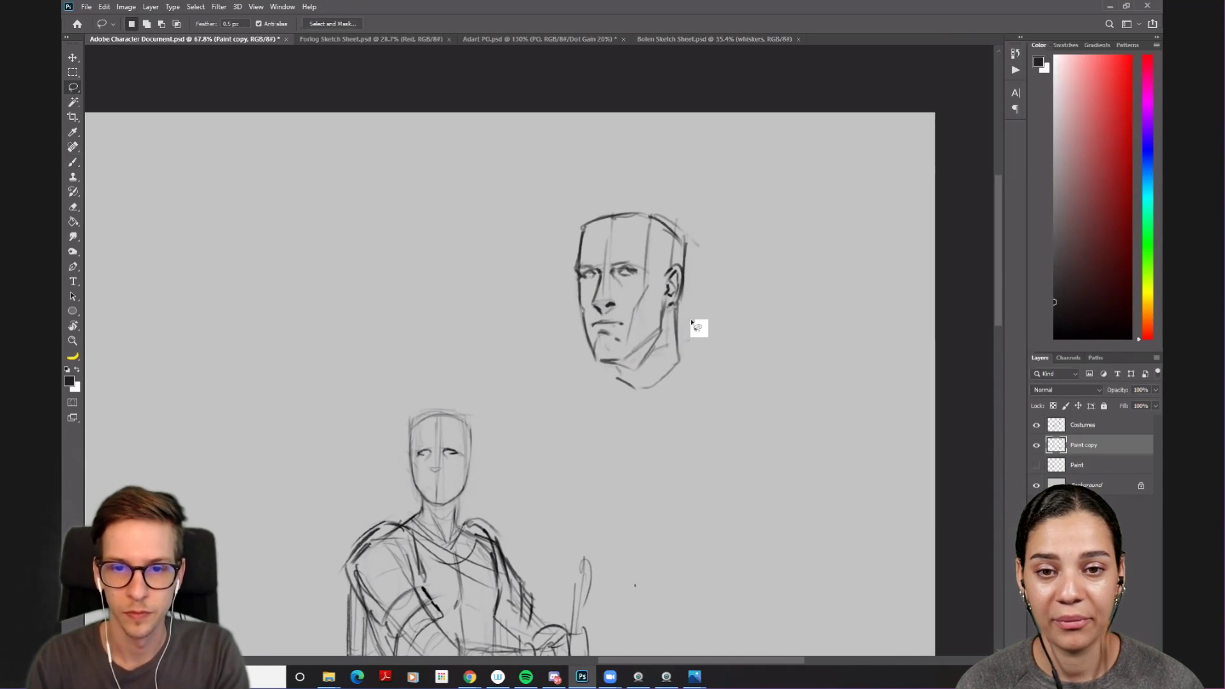
{"action": "mouse_move", "coordinate": [656, 309]}
{"action": "left_mouse_down"}
{"action": "mouse_move", "coordinate": [605, 294]}
{"action": "mouse_move", "coordinate": [572, 309]}
{"action": "mouse_move", "coordinate": [683, 426]}
{"action": "mouse_move", "coordinate": [705, 303]}
{"action": "left_mouse_up"}
{"action": "key", "text": "v"}
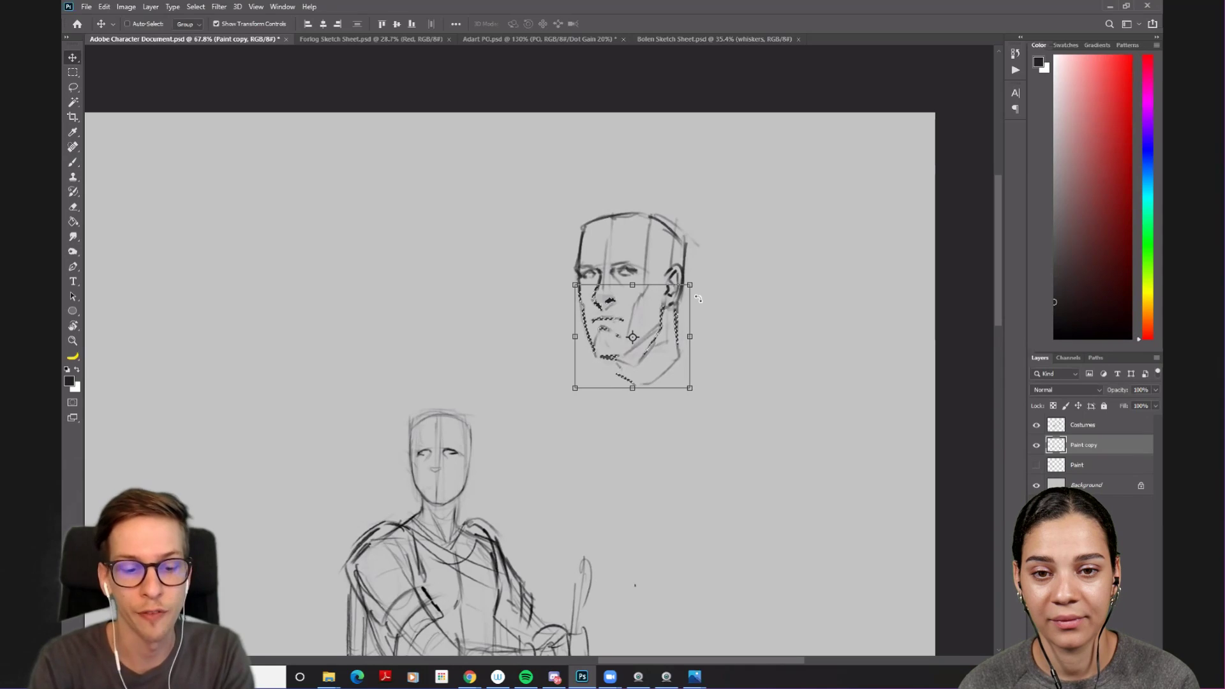
{"action": "key", "text": "ctrl+d"}
{"action": "key", "text": "b"}
- Switch to the Bolen Sketch Sheet document and step its painting back to an earlier stage
{"action": "scroll", "coordinate": [631, 325], "scroll_direction": "down", "scroll_amount": 3}
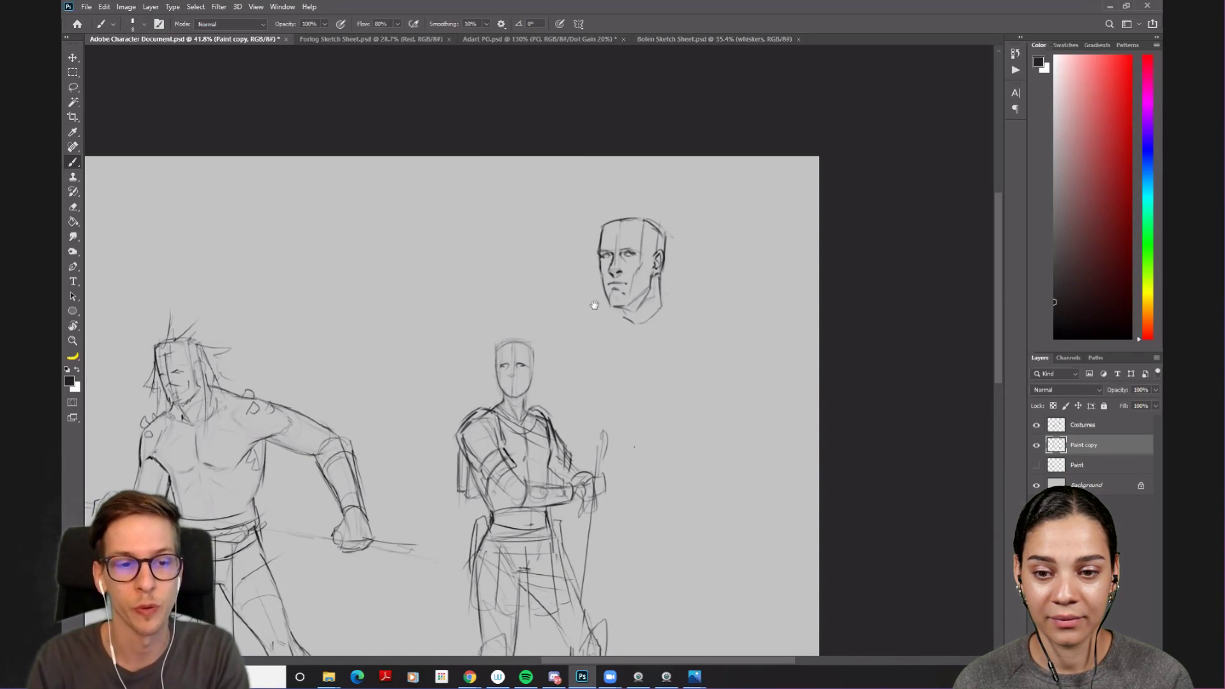
{"action": "left_click_drag", "start_coordinate": [567, 331], "coordinate": [686, 256]}
{"action": "scroll", "coordinate": [686, 255], "scroll_direction": "down", "scroll_amount": 3}
{"action": "scroll", "coordinate": [686, 256], "scroll_direction": "down", "scroll_amount": 1}
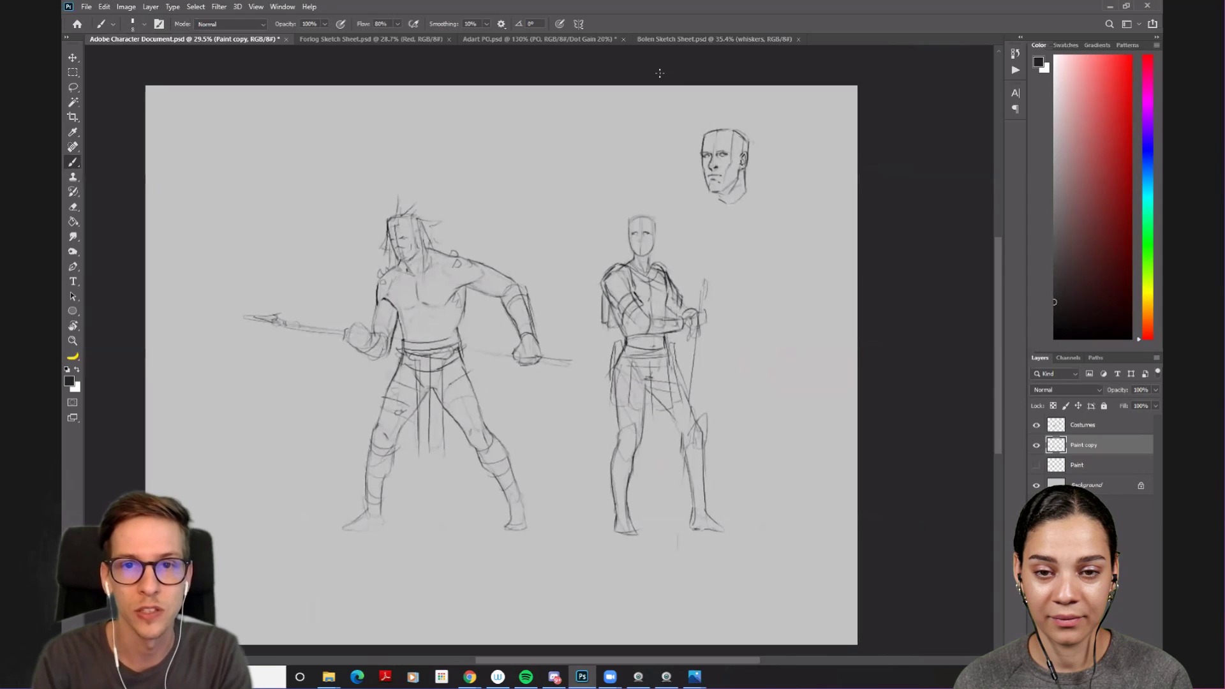
{"action": "left_click", "coordinate": [658, 38]}
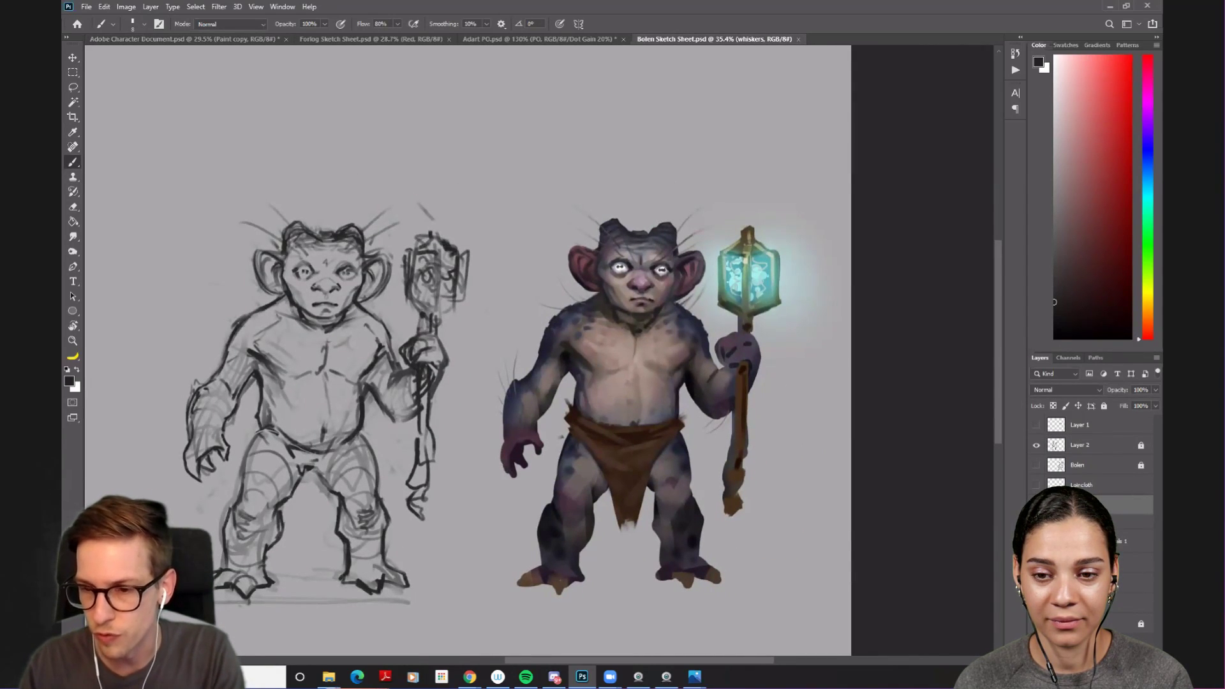
{"action": "key", "text": "ctrl+alt+z"}
{"action": "key", "text": "ctrl+alt+z"}
{"action": "key", "text": "ctrl+alt+z"}
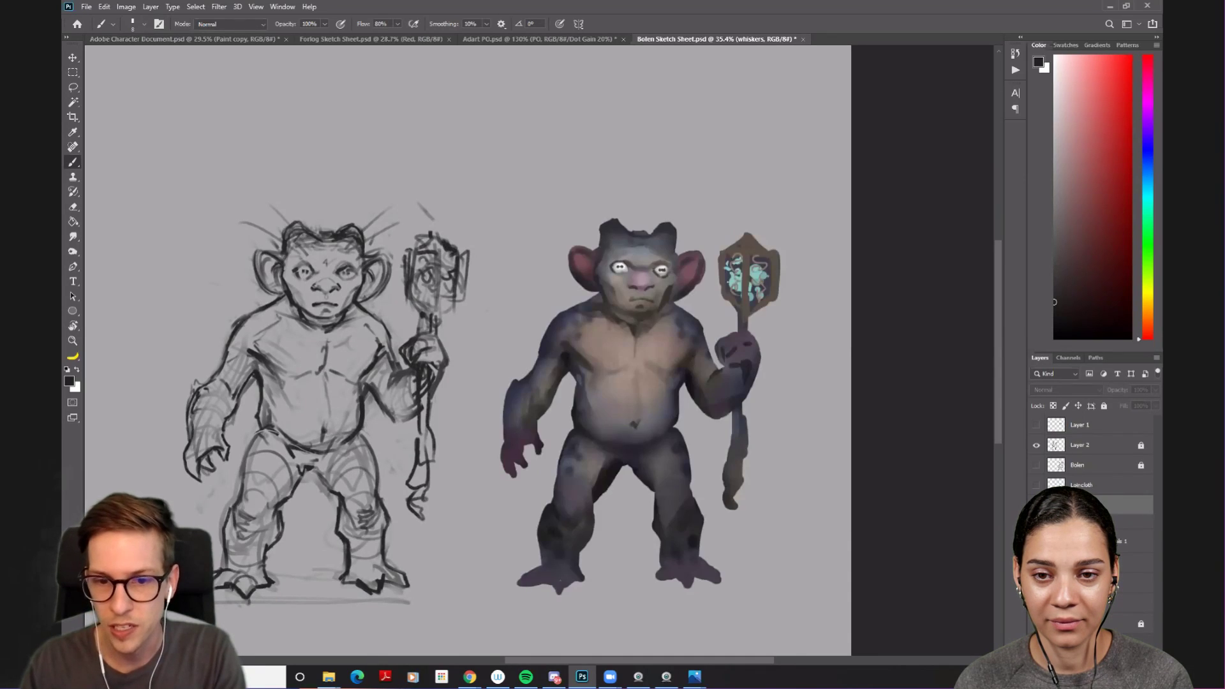
- Step back and forth through the creature's painting history and examine its torso and face up close
{"action": "key", "text": "ctrl+shift+z"}
{"action": "key", "text": "ctrl+shift+z"}
{"action": "key", "text": "ctrl+alt+z"}
{"action": "key", "text": "ctrl+alt+z"}
{"action": "key", "text": "ctrl+shift+z"}
{"action": "key", "text": "ctrl+shift+z"}
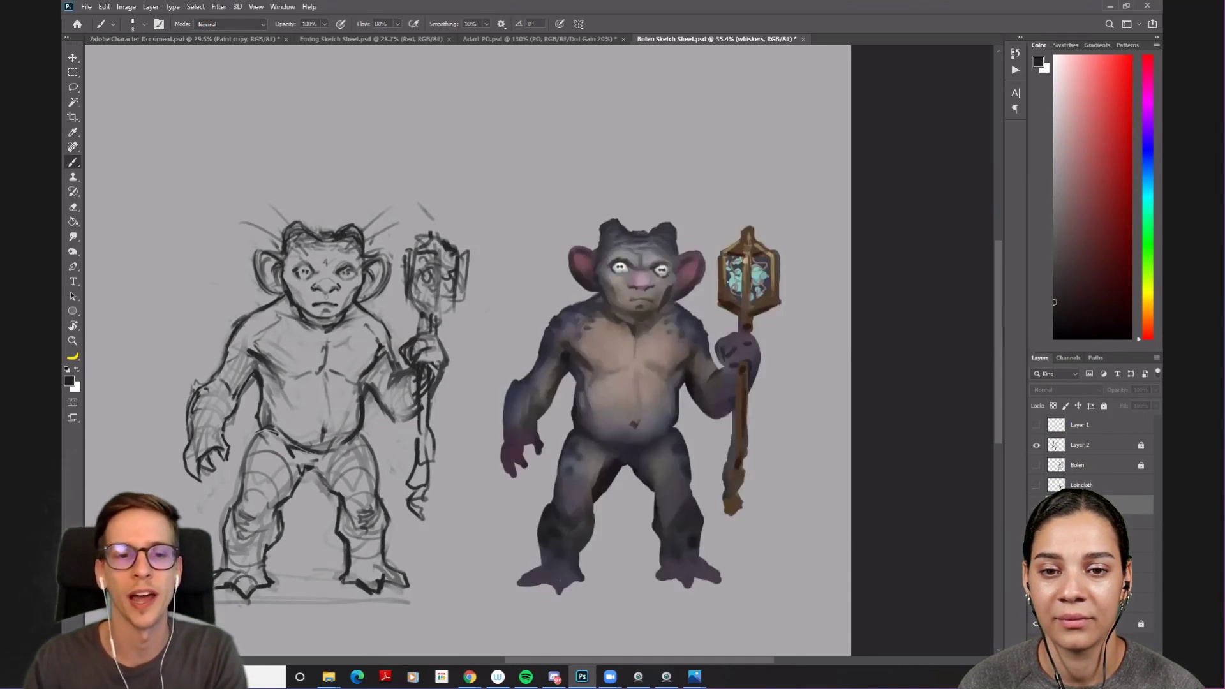
{"action": "mouse_move", "coordinate": [620, 333]}
{"action": "left_mouse_down"}
{"action": "mouse_move", "coordinate": [671, 343]}
{"action": "mouse_move", "coordinate": [732, 437]}
{"action": "mouse_move", "coordinate": [497, 402]}
{"action": "mouse_move", "coordinate": [588, 300]}
{"action": "mouse_move", "coordinate": [415, 347]}
{"action": "mouse_move", "coordinate": [759, 369]}
{"action": "left_mouse_up"}
{"action": "left_click_drag", "start_coordinate": [271, 305], "coordinate": [582, 342]}
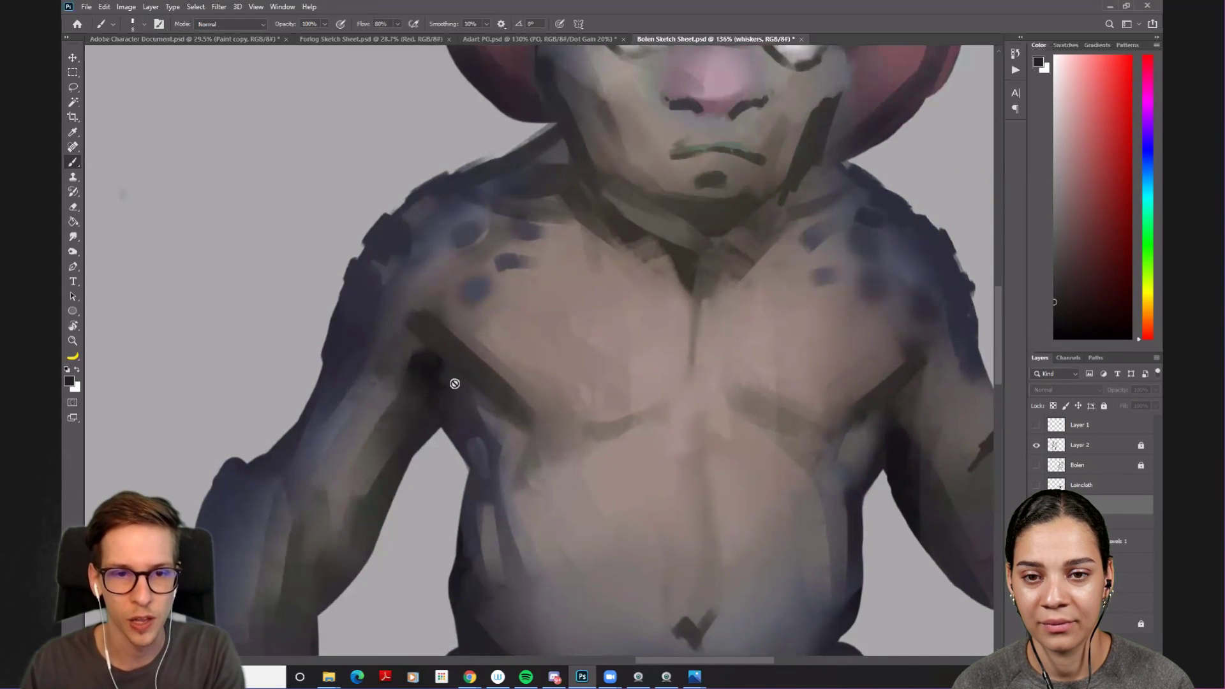
{"action": "left_click_drag", "start_coordinate": [536, 259], "coordinate": [466, 262]}
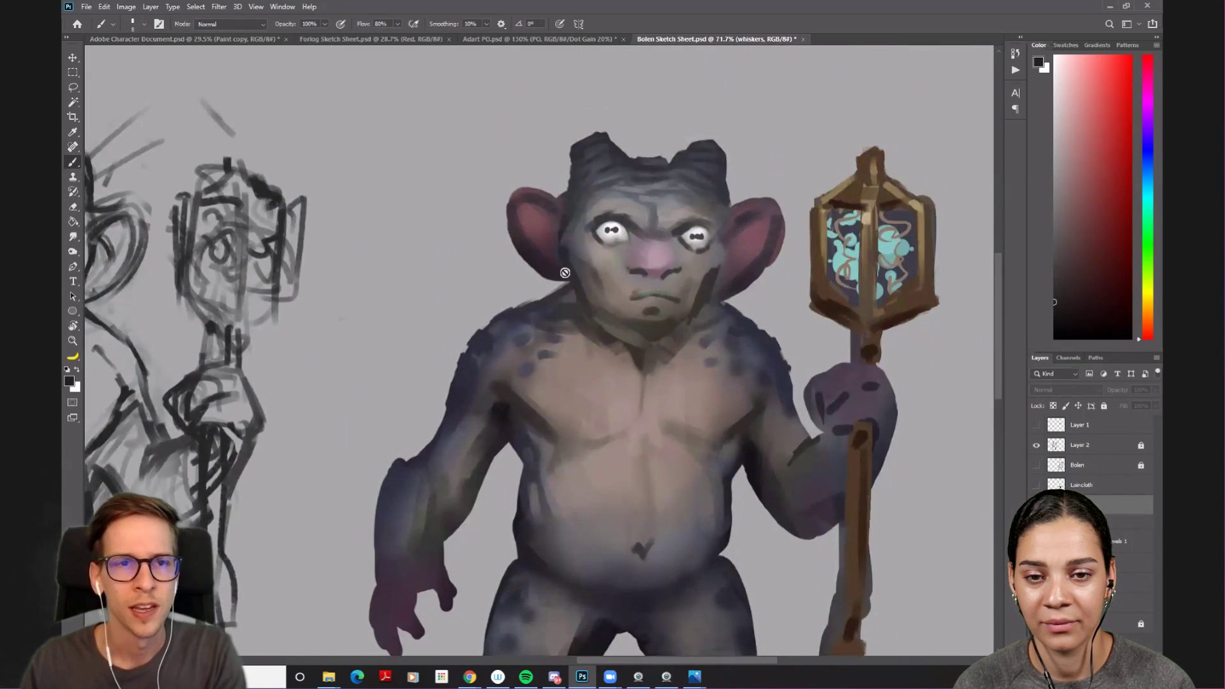
- Revert the Bolen Sketch Sheet to its saved version and return to the Adobe Character Document
{"action": "left_click", "coordinate": [85, 8]}
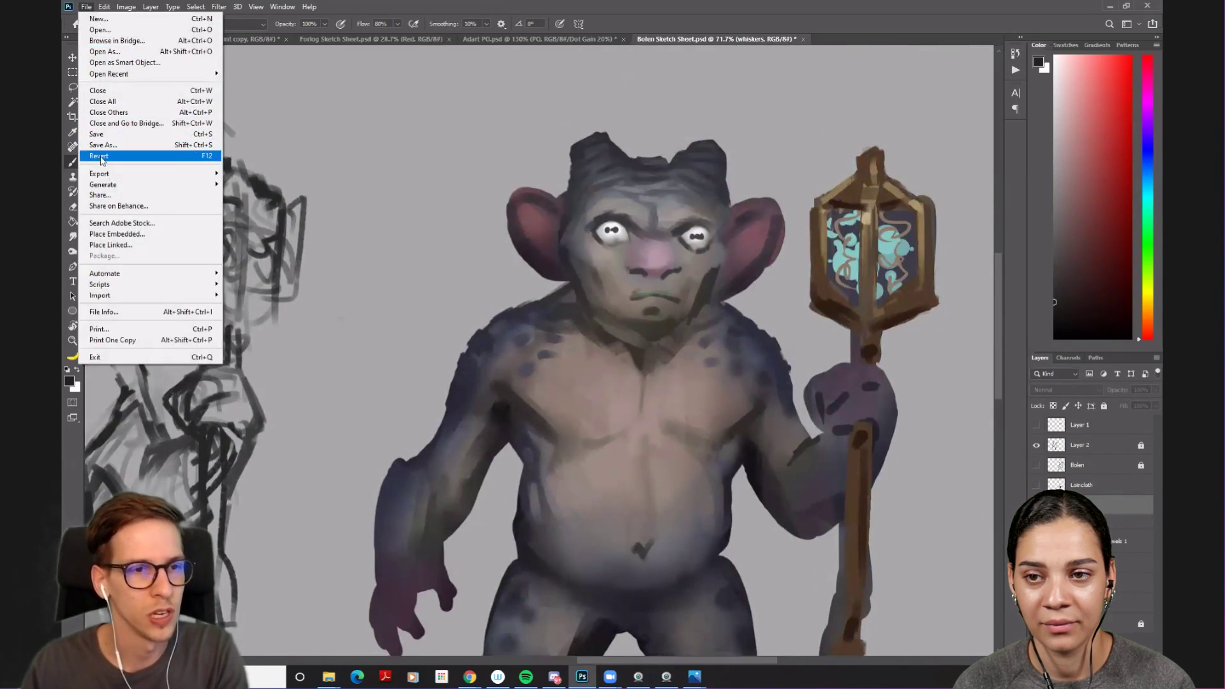
{"action": "left_click", "coordinate": [124, 157]}
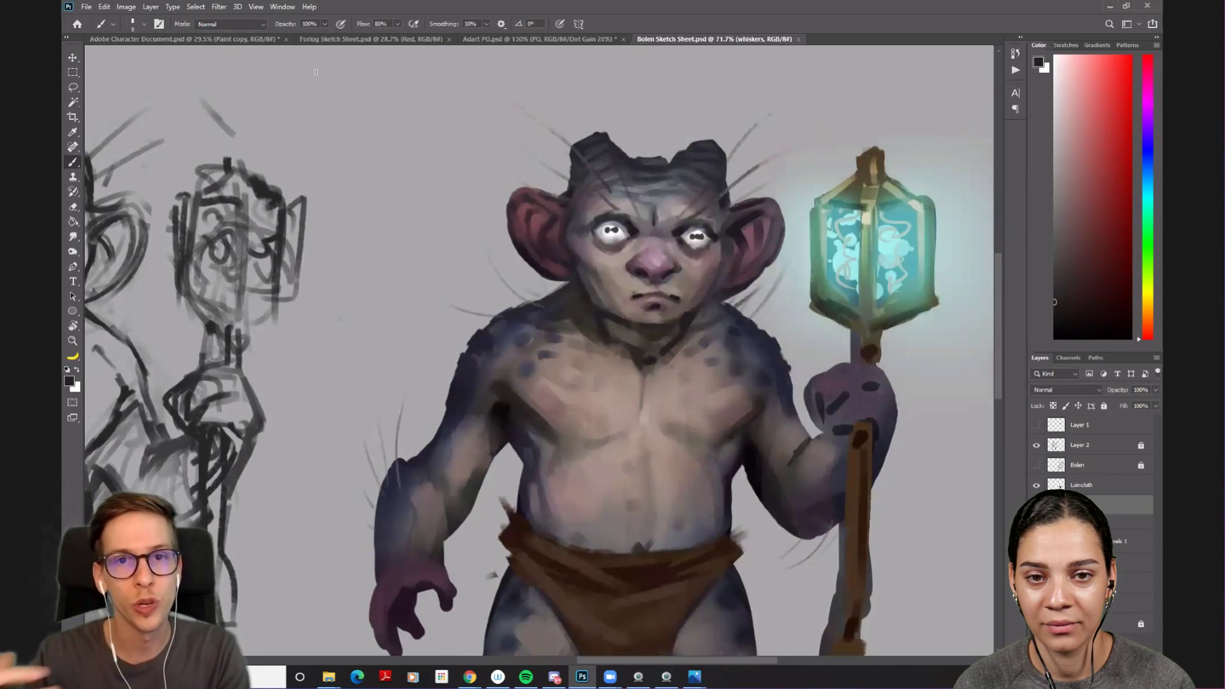
{"action": "mouse_move", "coordinate": [560, 135]}
{"action": "left_mouse_down"}
{"action": "mouse_move", "coordinate": [506, 155]}
{"action": "mouse_move", "coordinate": [503, 190]}
{"action": "left_mouse_up"}
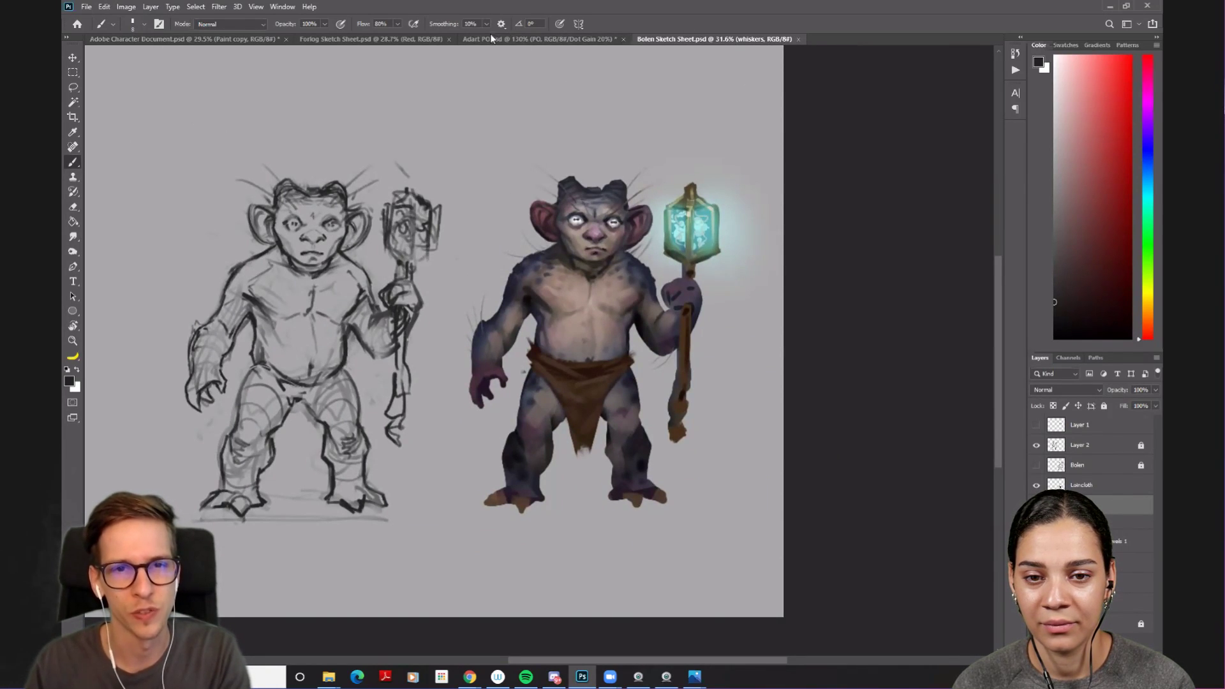
{"action": "left_click", "coordinate": [136, 38]}
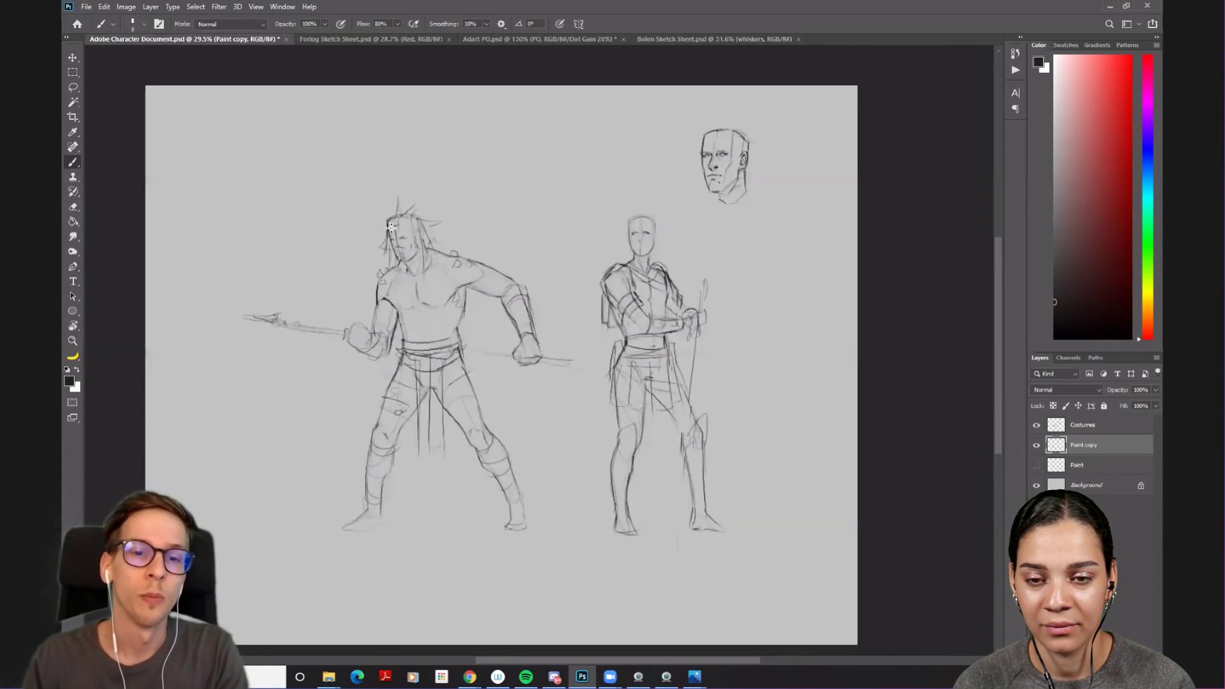
- Erase the stray line behind the ear of the sketched head and redraw the back contour of the neck
{"action": "left_click", "coordinate": [705, 198]}
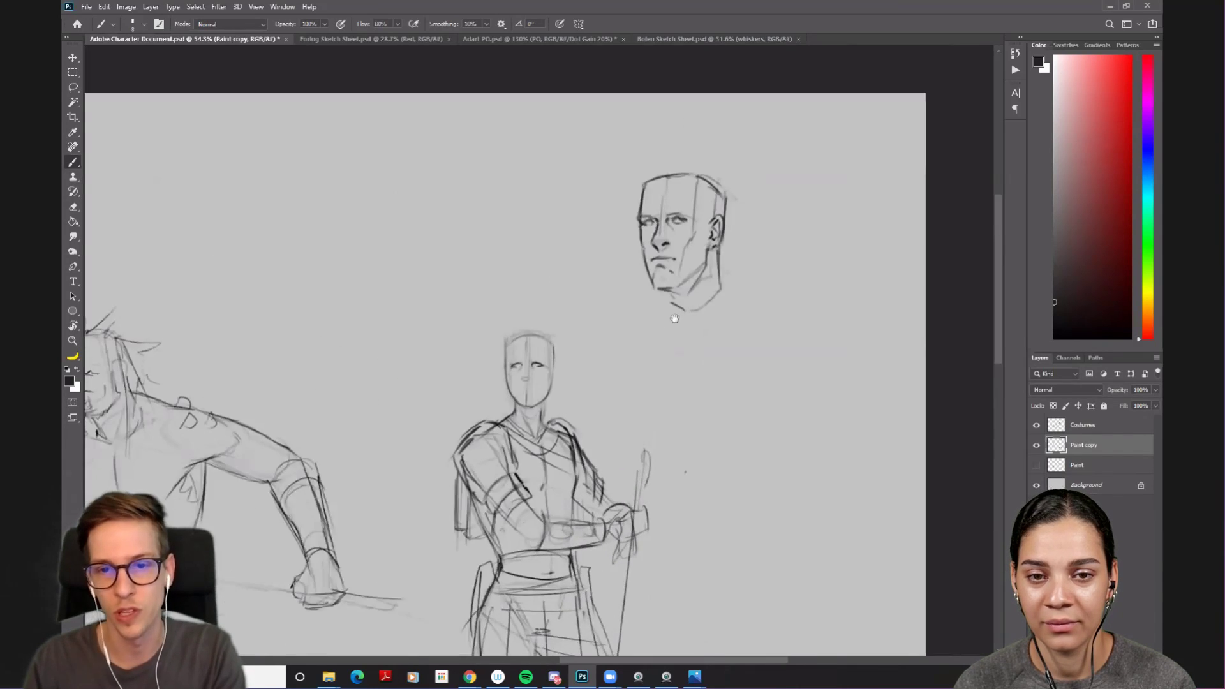
{"action": "scroll", "coordinate": [684, 355], "scroll_direction": "up", "scroll_amount": 5}
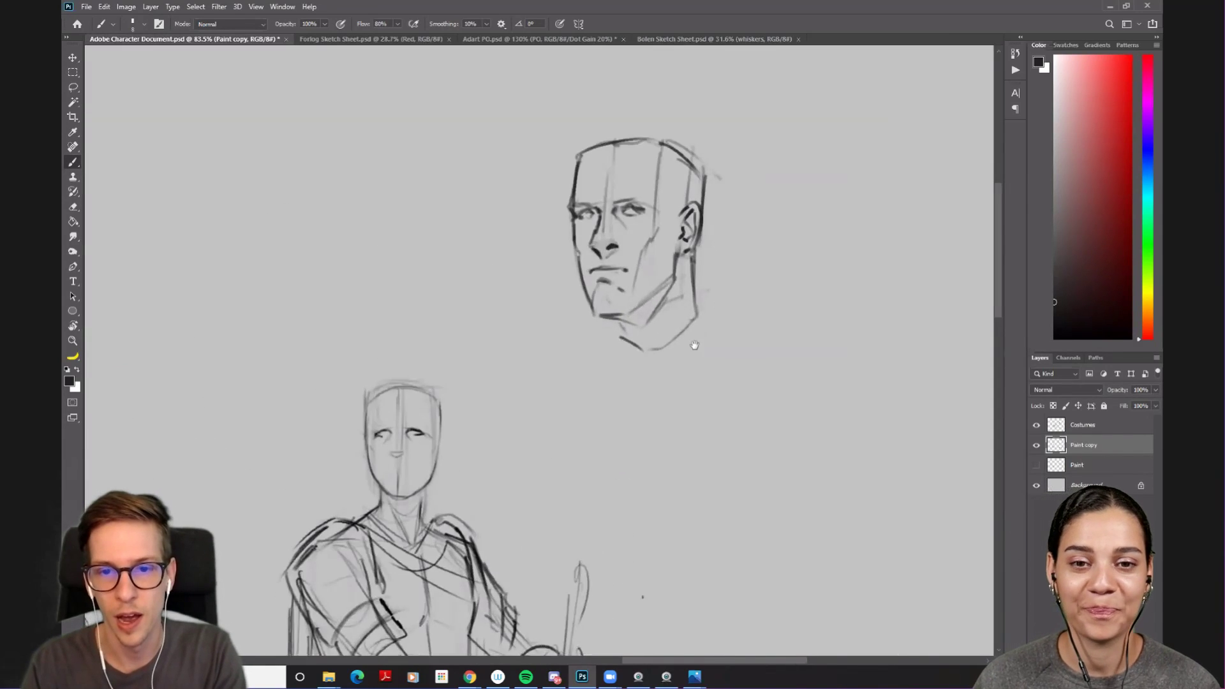
{"action": "key", "text": "e"}
{"action": "key", "text": "bracketright"}
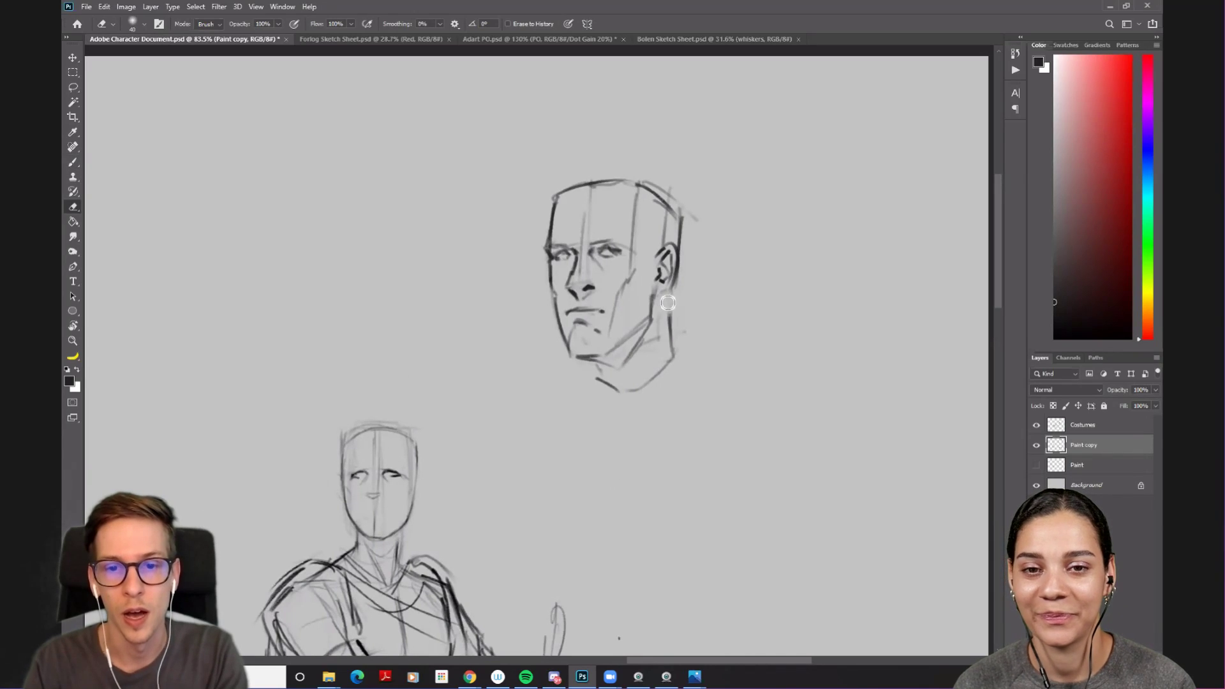
{"action": "key", "text": "b"}
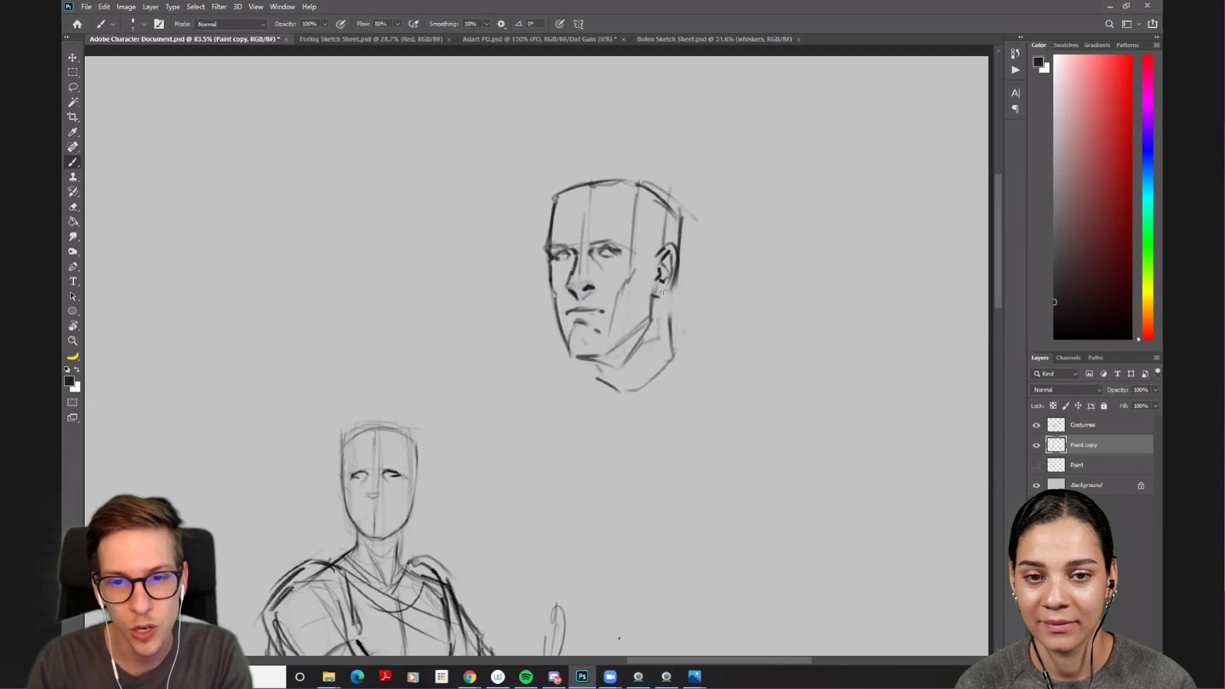
{"action": "left_click_drag", "start_coordinate": [671, 306], "coordinate": [675, 354]}
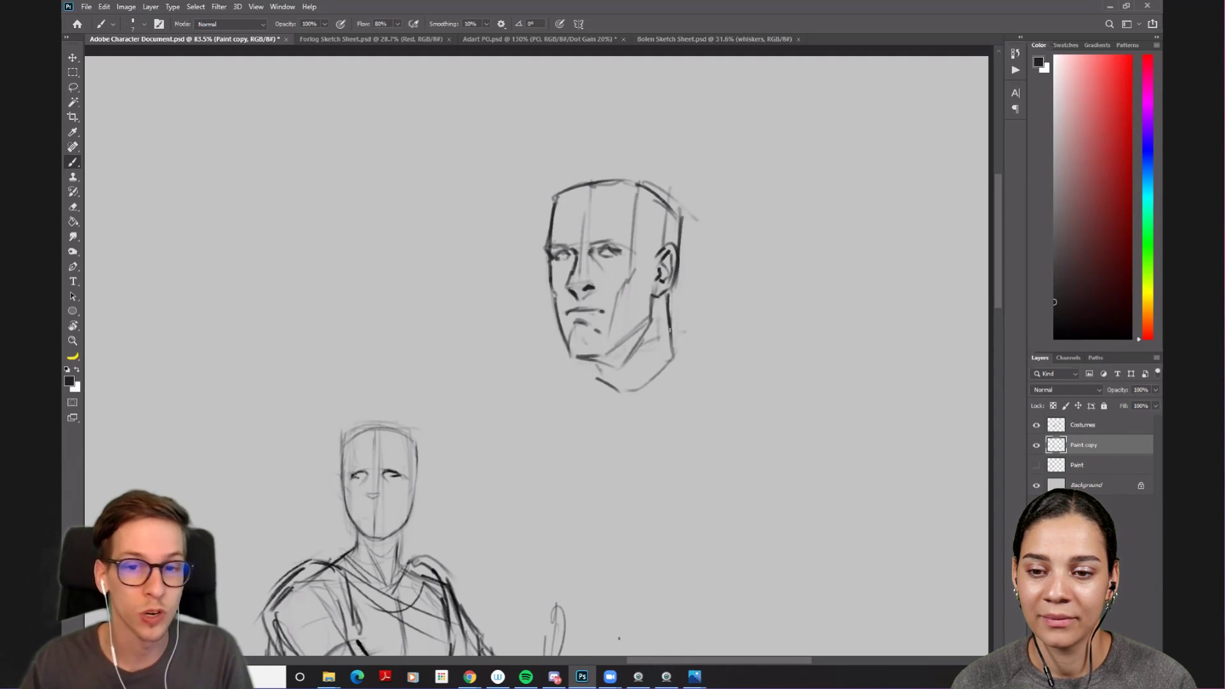
- Draw the shoulder slope from the back of the neck and angled collar lines across the neck's base
{"action": "left_click_drag", "start_coordinate": [671, 322], "coordinate": [720, 352]}
{"action": "key", "text": "ctrl+z"}
{"action": "mouse_move", "coordinate": [596, 361]}
{"action": "left_mouse_down"}
{"action": "mouse_move", "coordinate": [565, 390]}
{"action": "mouse_move", "coordinate": [630, 409]}
{"action": "mouse_move", "coordinate": [733, 369]}
{"action": "left_mouse_up"}
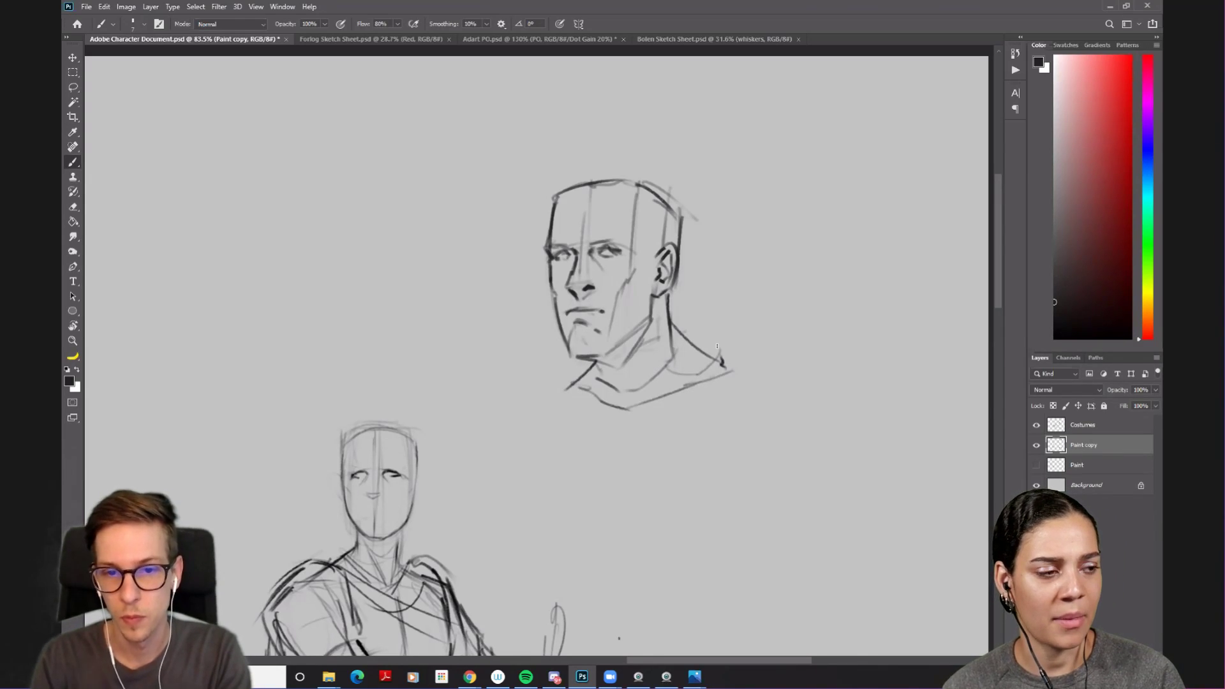
- Sketch a box tilted upward, with front, side and underside planes, for a new head beside the finished one
{"action": "scroll", "coordinate": [710, 252], "scroll_direction": "down", "scroll_amount": 5}
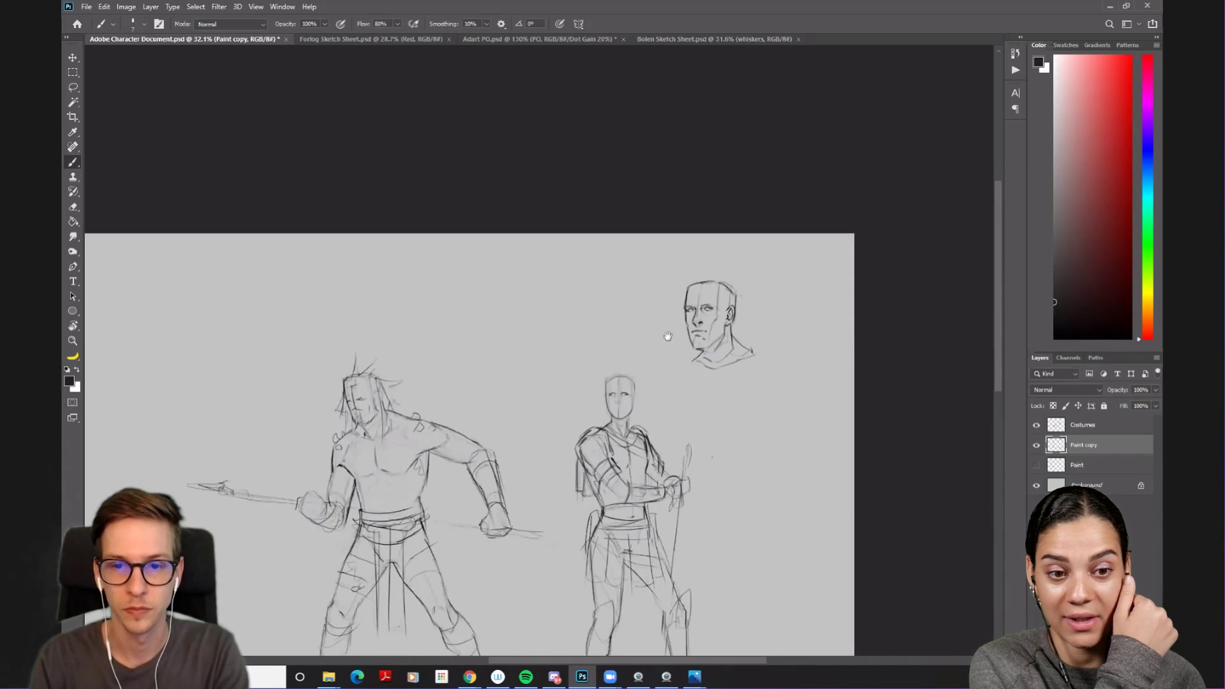
{"action": "scroll", "coordinate": [671, 339], "scroll_direction": "up", "scroll_amount": 4}
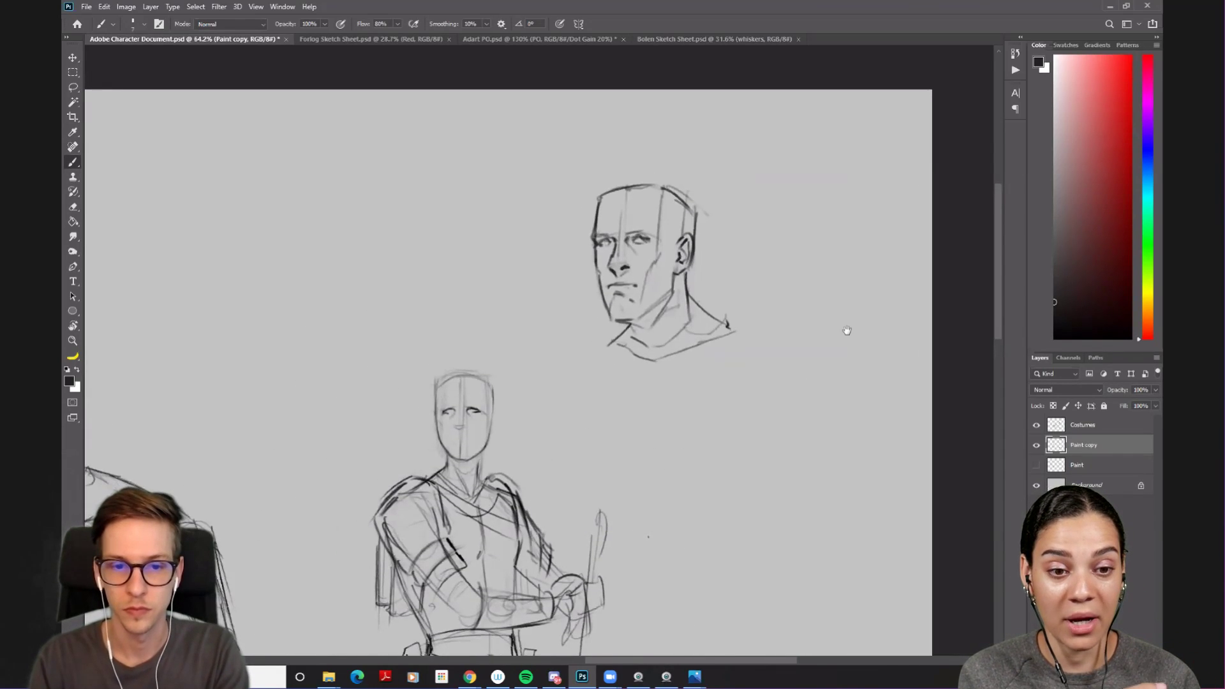
{"action": "left_click_drag", "start_coordinate": [847, 331], "coordinate": [978, 366]}
{"action": "mouse_move", "coordinate": [438, 186]}
{"action": "left_mouse_down"}
{"action": "mouse_move", "coordinate": [498, 180]}
{"action": "mouse_move", "coordinate": [446, 236]}
{"action": "mouse_move", "coordinate": [449, 259]}
{"action": "left_mouse_up"}
{"action": "left_click_drag", "start_coordinate": [444, 189], "coordinate": [470, 245]}
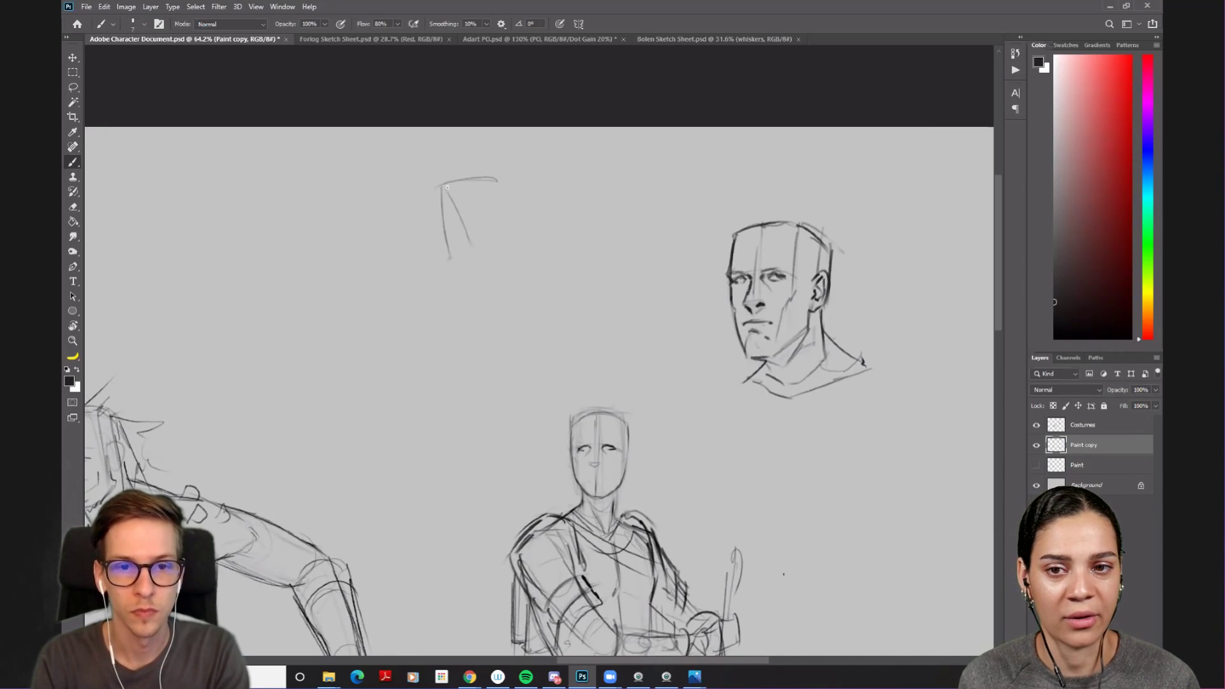
{"action": "mouse_move", "coordinate": [497, 179]}
{"action": "left_mouse_down"}
{"action": "mouse_move", "coordinate": [518, 234]}
{"action": "mouse_move", "coordinate": [506, 280]}
{"action": "mouse_move", "coordinate": [470, 281]}
{"action": "left_mouse_up"}
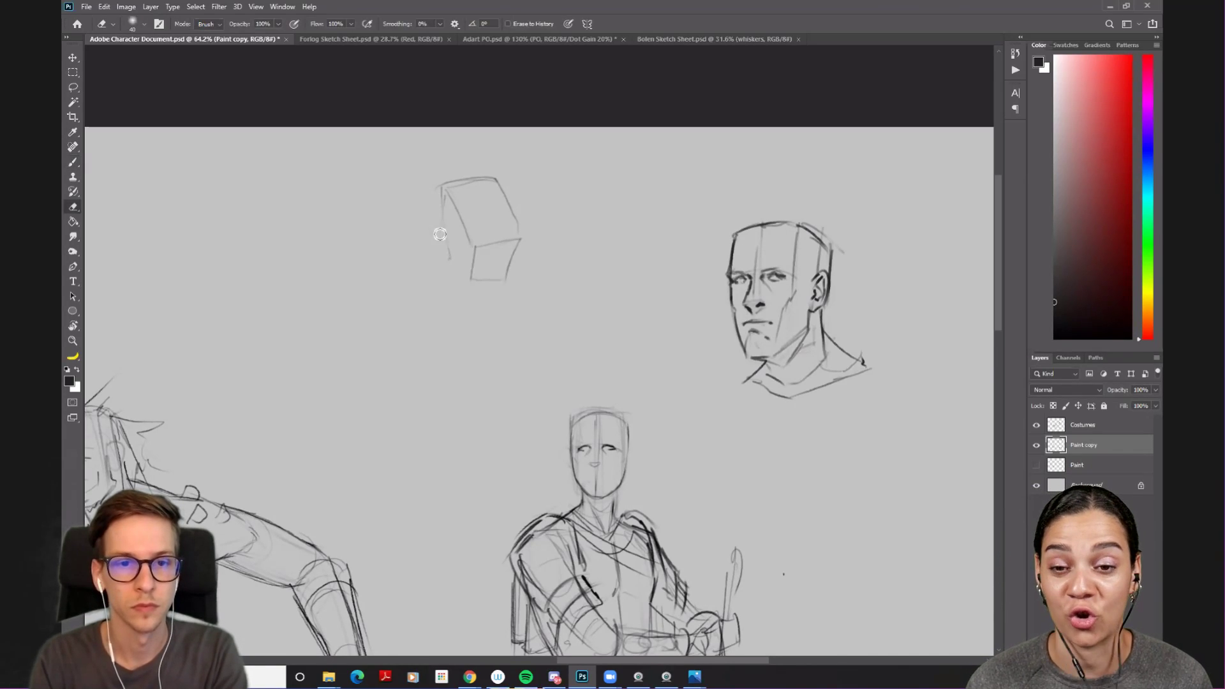
{"action": "mouse_move", "coordinate": [444, 189]}
{"action": "left_mouse_down"}
{"action": "mouse_move", "coordinate": [446, 250]}
{"action": "mouse_move", "coordinate": [461, 275]}
{"action": "mouse_move", "coordinate": [440, 223]}
{"action": "mouse_move", "coordinate": [470, 280]}
{"action": "left_mouse_up"}
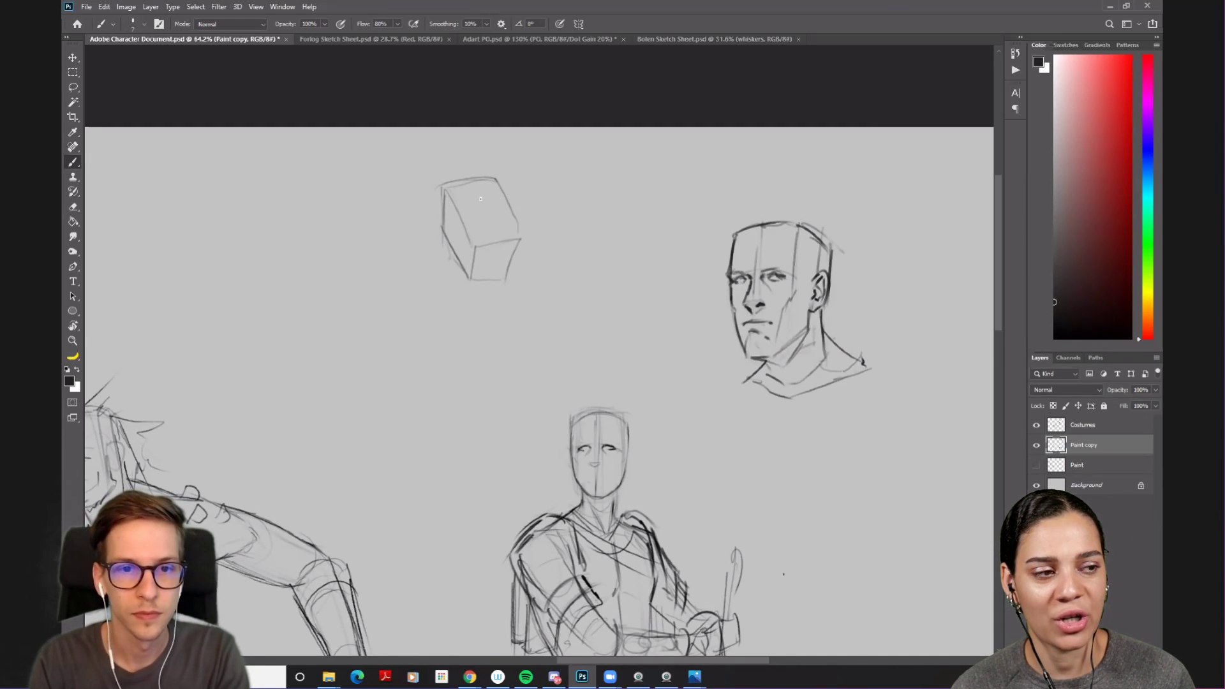
- Add brow and centre guidelines to the box head's front plane and rough in the neck below
{"action": "key", "text": "bracketright"}
{"action": "mouse_move", "coordinate": [455, 201]}
{"action": "left_mouse_down"}
{"action": "mouse_move", "coordinate": [477, 238]}
{"action": "mouse_move", "coordinate": [478, 191]}
{"action": "mouse_move", "coordinate": [491, 236]}
{"action": "left_mouse_up"}
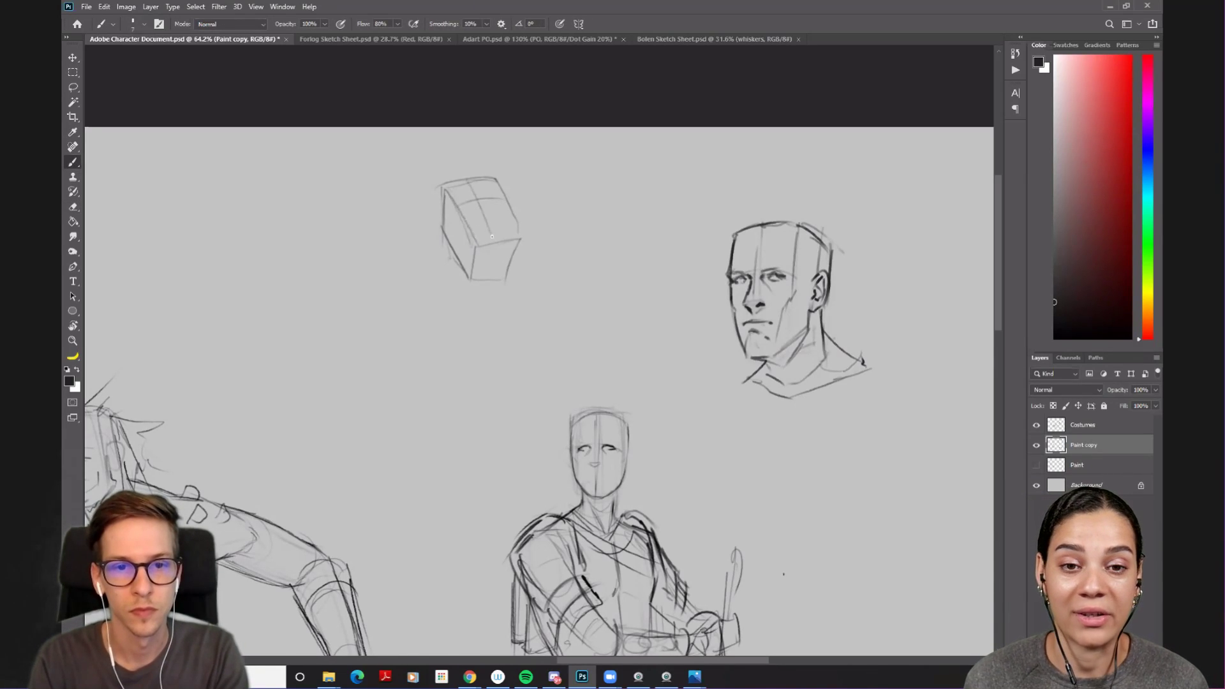
{"action": "left_click_drag", "start_coordinate": [468, 181], "coordinate": [491, 231]}
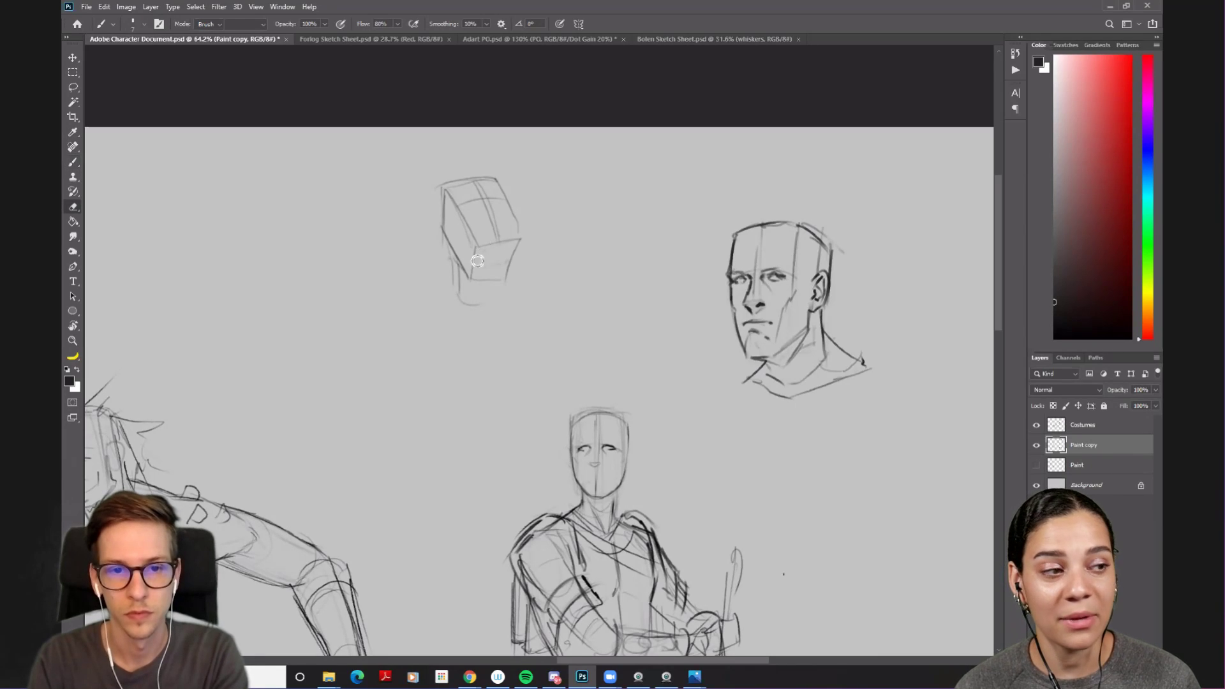
- Define the chin and jaw planes of the tilted head and redraw the outer contour of its far cheek
{"action": "left_click_drag", "start_coordinate": [494, 245], "coordinate": [512, 243]}
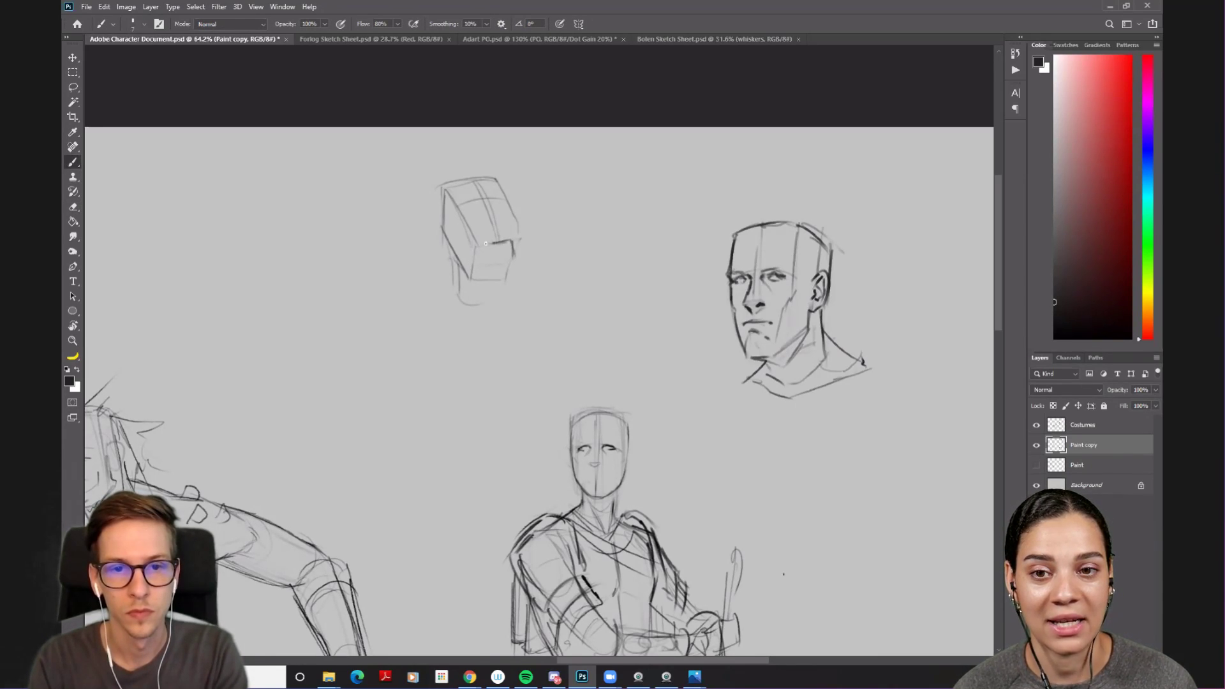
{"action": "left_click_drag", "start_coordinate": [471, 234], "coordinate": [451, 267]}
{"action": "left_click_drag", "start_coordinate": [445, 218], "coordinate": [465, 256]}
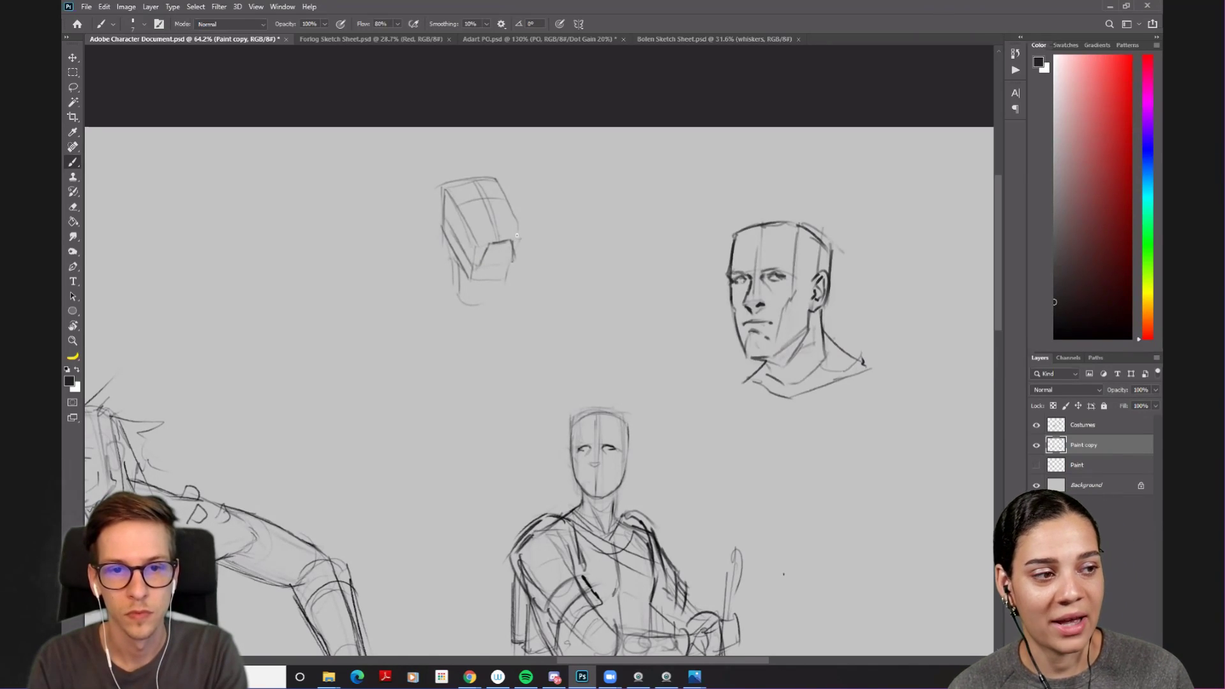
{"action": "left_click_drag", "start_coordinate": [514, 222], "coordinate": [519, 241]}
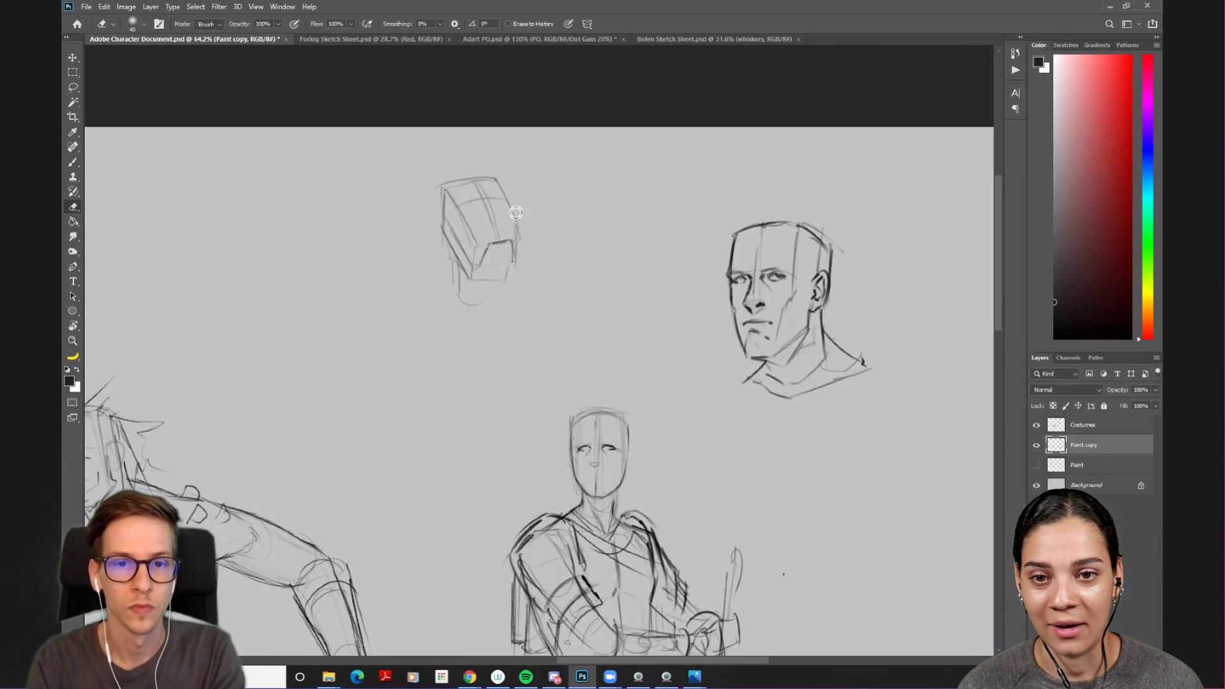
{"action": "left_click_drag", "start_coordinate": [509, 204], "coordinate": [516, 254]}
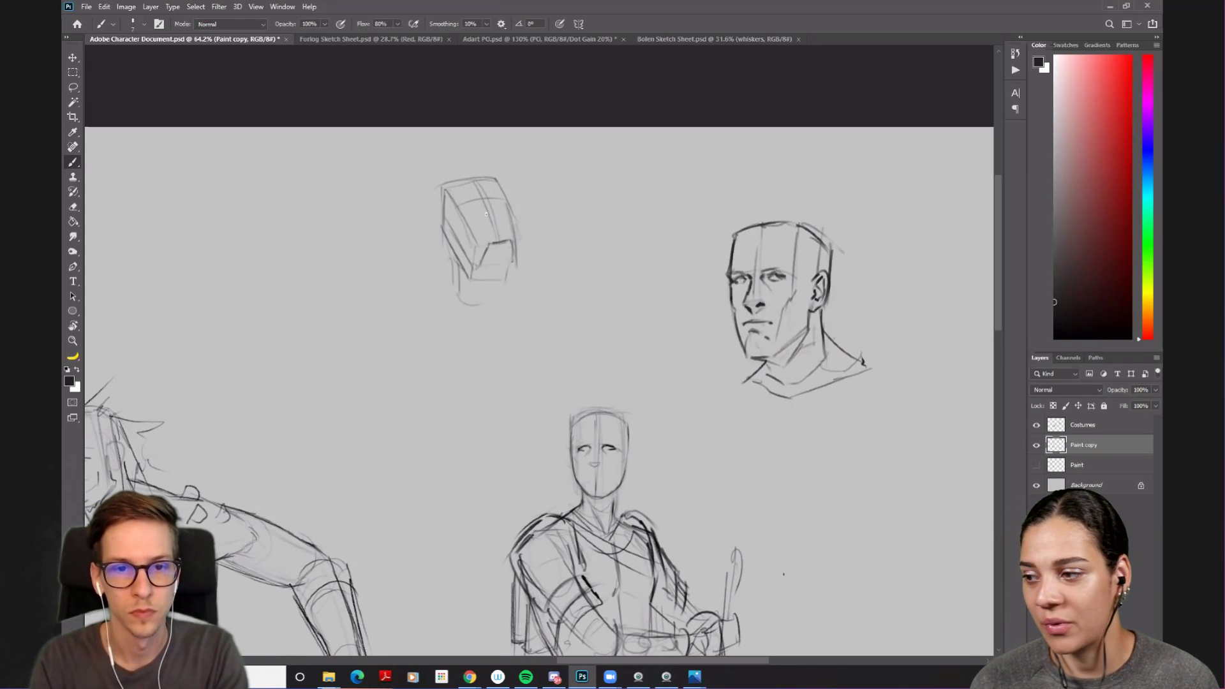
- Mark the eyes, nose and mouth on the tilted head and draw the neck lines beneath its jaw
{"action": "left_click_drag", "start_coordinate": [498, 215], "coordinate": [483, 218]}
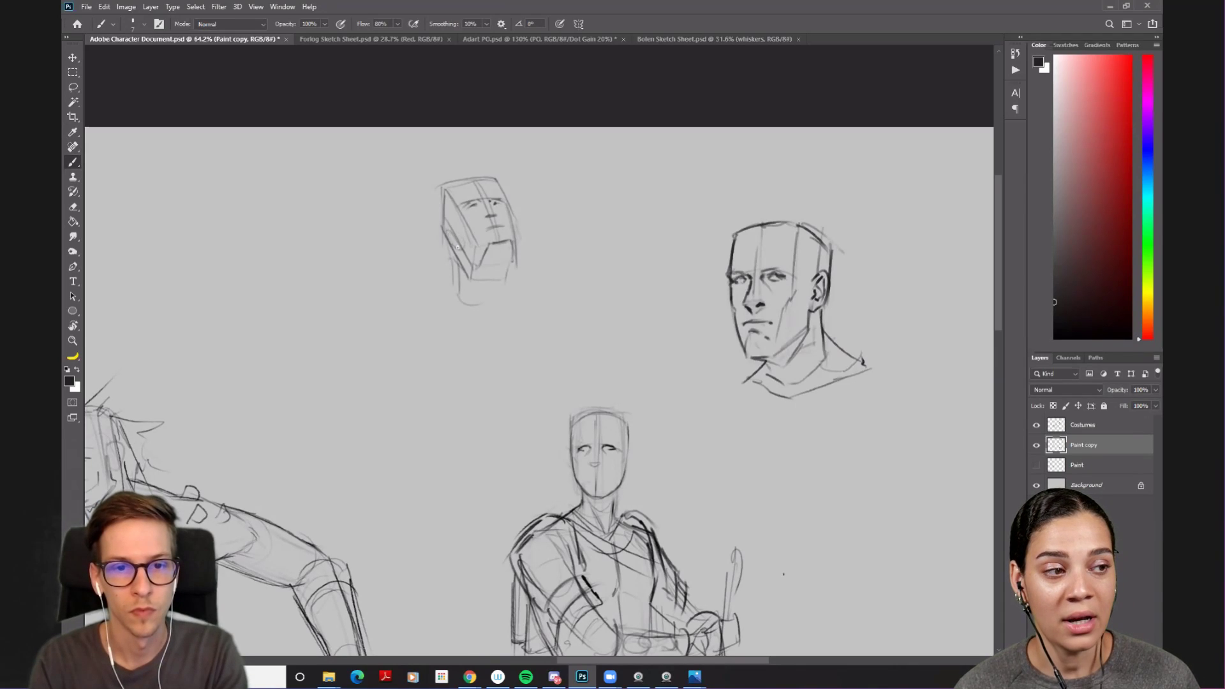
{"action": "left_click_drag", "start_coordinate": [689, 306], "coordinate": [791, 279]}
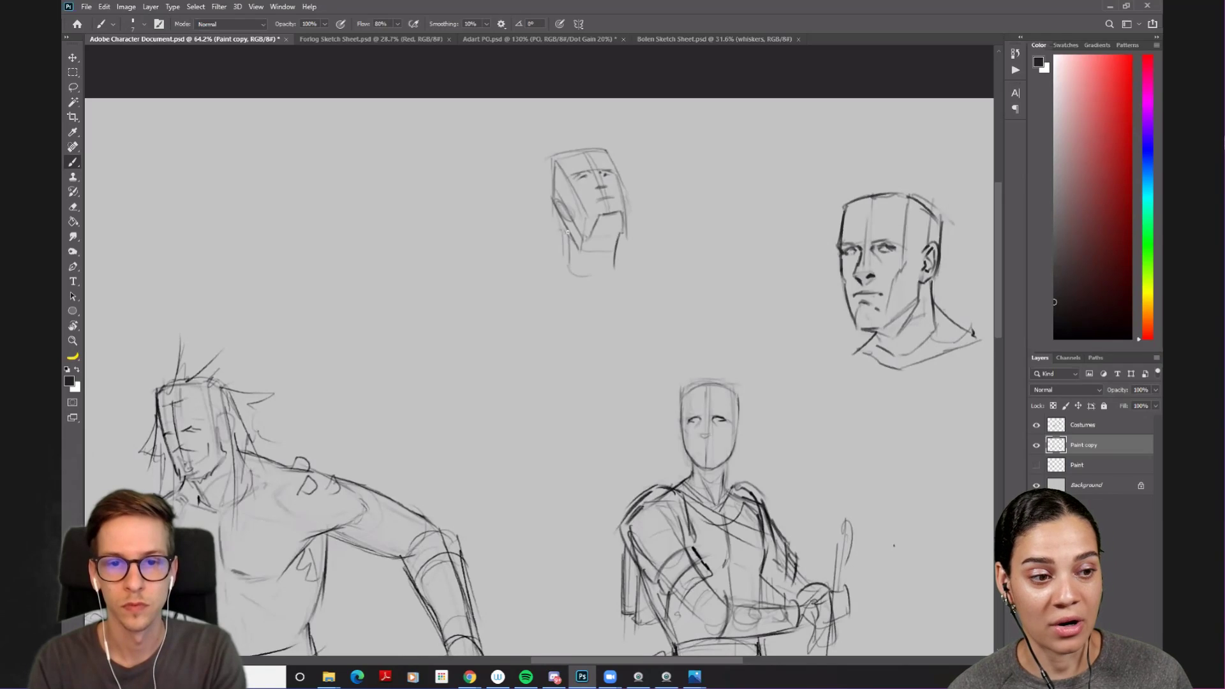
{"action": "left_click_drag", "start_coordinate": [566, 235], "coordinate": [553, 261]}
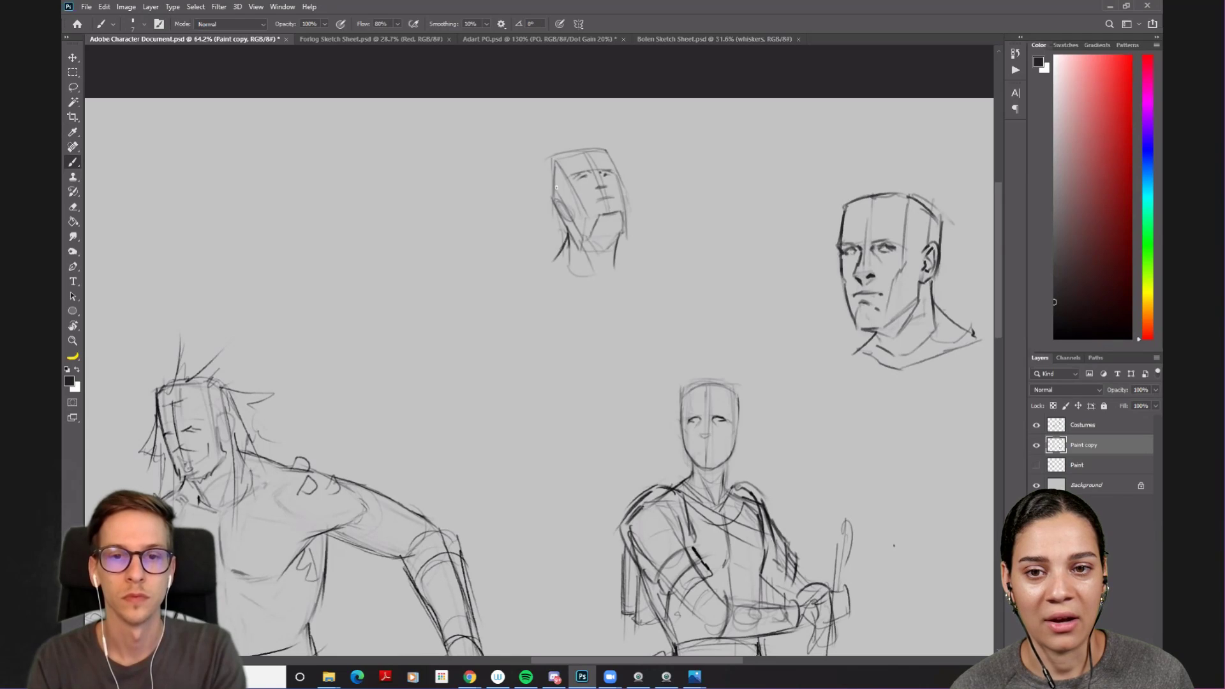
- Sketch a box seen from above, with top, front and side planes, between the upward-tilted head and the finished portrait
{"action": "mouse_move", "coordinate": [690, 247]}
{"action": "left_mouse_down"}
{"action": "mouse_move", "coordinate": [526, 224]}
{"action": "mouse_move", "coordinate": [520, 243]}
{"action": "mouse_move", "coordinate": [543, 195]}
{"action": "mouse_move", "coordinate": [558, 275]}
{"action": "mouse_move", "coordinate": [583, 240]}
{"action": "left_mouse_up"}
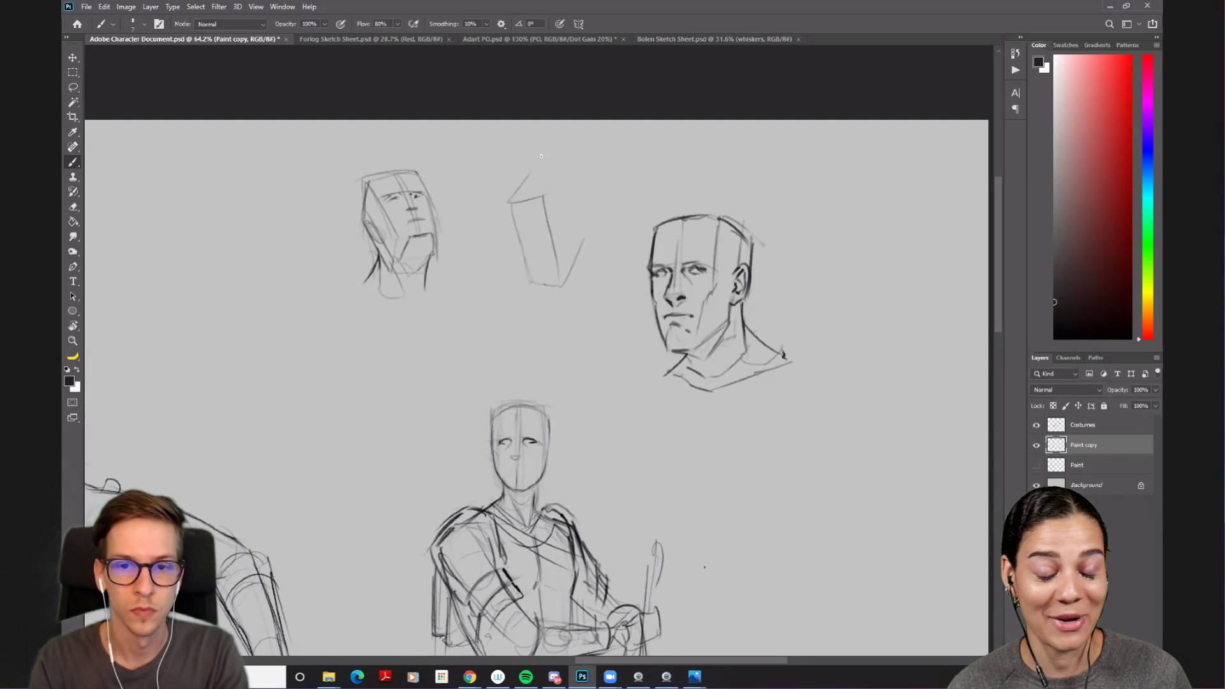
{"action": "mouse_move", "coordinate": [545, 196]}
{"action": "left_mouse_down"}
{"action": "mouse_move", "coordinate": [569, 171]}
{"action": "mouse_move", "coordinate": [550, 221]}
{"action": "mouse_move", "coordinate": [560, 285]}
{"action": "left_mouse_up"}
{"action": "key", "text": "e"}
{"action": "key", "text": "b"}
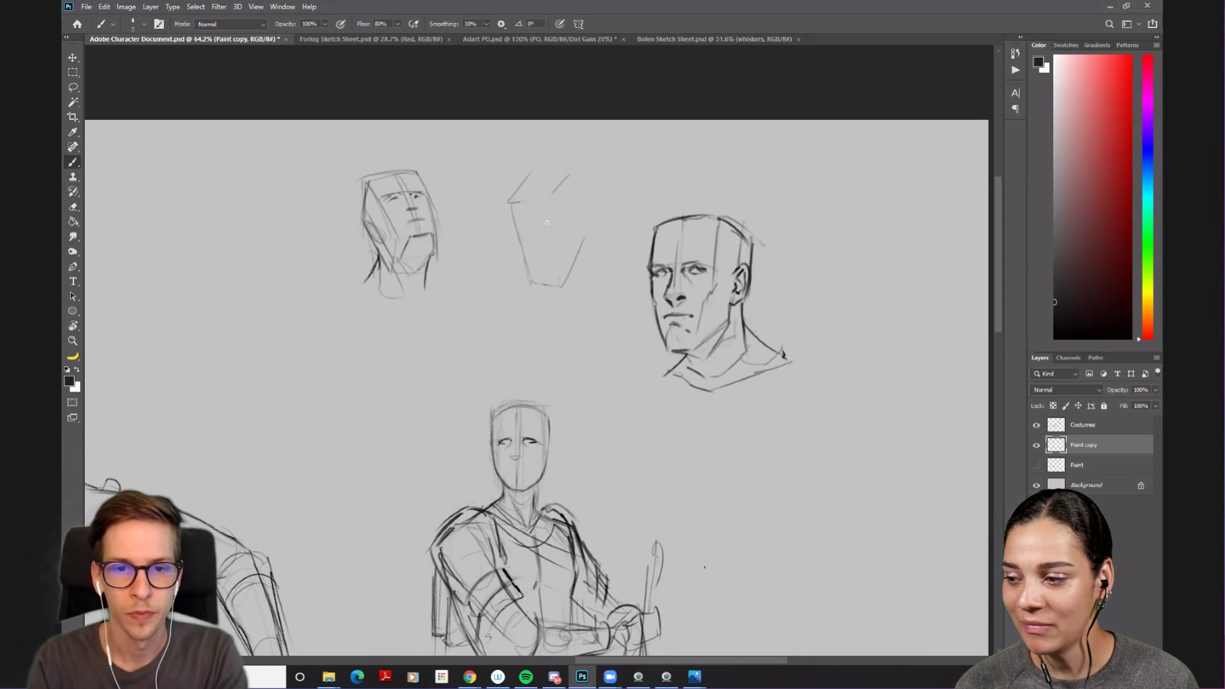
{"action": "left_click_drag", "start_coordinate": [549, 196], "coordinate": [560, 284]}
{"action": "key", "text": "ctrl+z"}
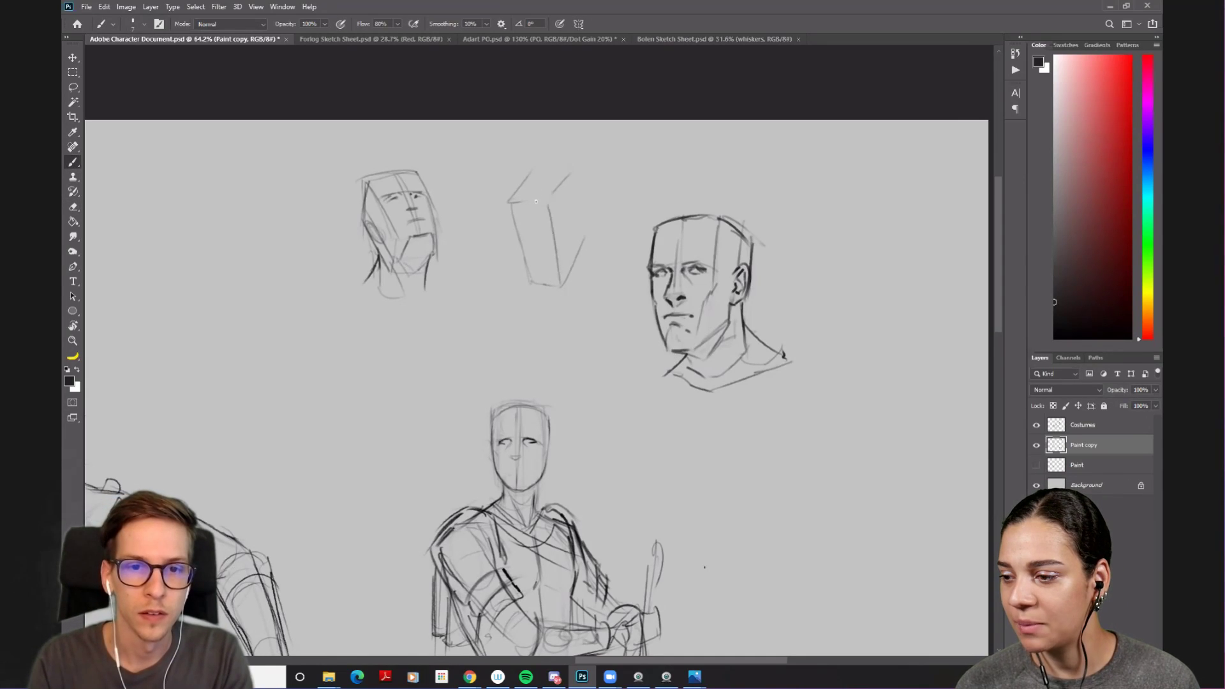
{"action": "key", "text": "e"}
{"action": "mouse_move", "coordinate": [510, 203]}
{"action": "left_mouse_down"}
{"action": "mouse_move", "coordinate": [529, 174]}
{"action": "mouse_move", "coordinate": [552, 192]}
{"action": "mouse_move", "coordinate": [513, 210]}
{"action": "mouse_move", "coordinate": [536, 180]}
{"action": "mouse_move", "coordinate": [567, 189]}
{"action": "mouse_move", "coordinate": [572, 174]}
{"action": "mouse_move", "coordinate": [581, 227]}
{"action": "left_mouse_up"}
{"action": "key", "text": "b"}
{"action": "key", "text": "ctrl+z"}
{"action": "left_click_drag", "start_coordinate": [572, 178], "coordinate": [582, 228]}
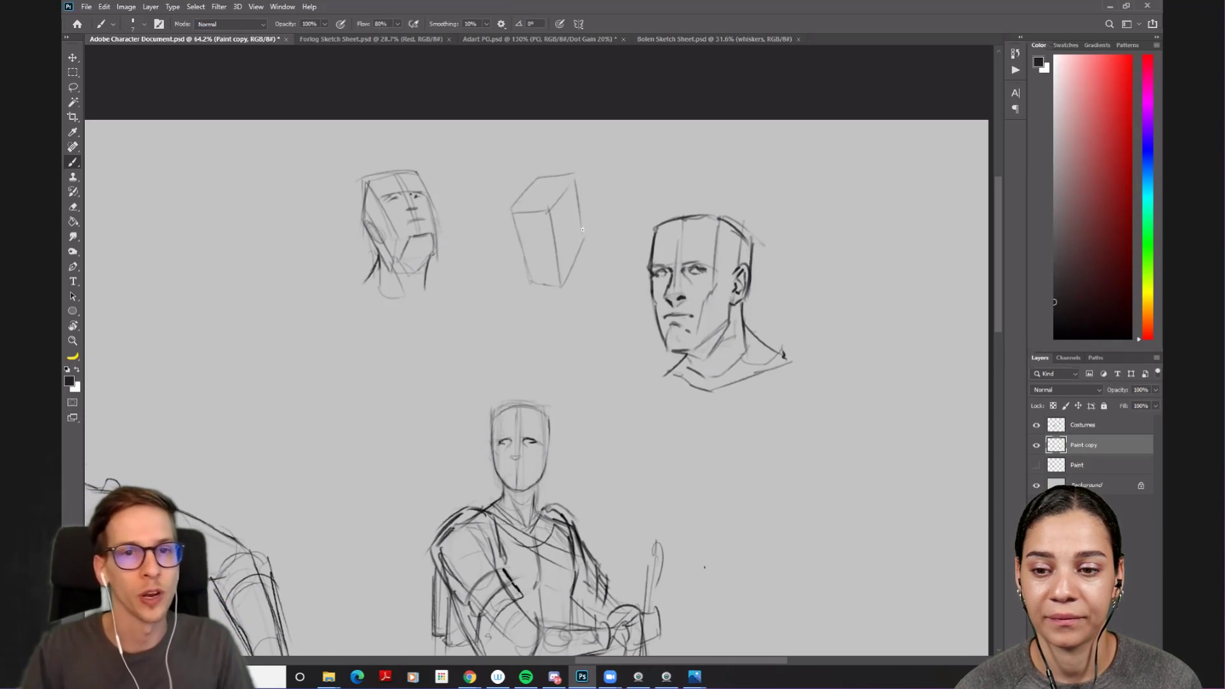
- Open the recent file World Building Race Ideas.psd and survey the full line-up of creatures on its height chart
{"action": "left_click", "coordinate": [86, 6]}
{"action": "mouse_move", "coordinate": [159, 75]}
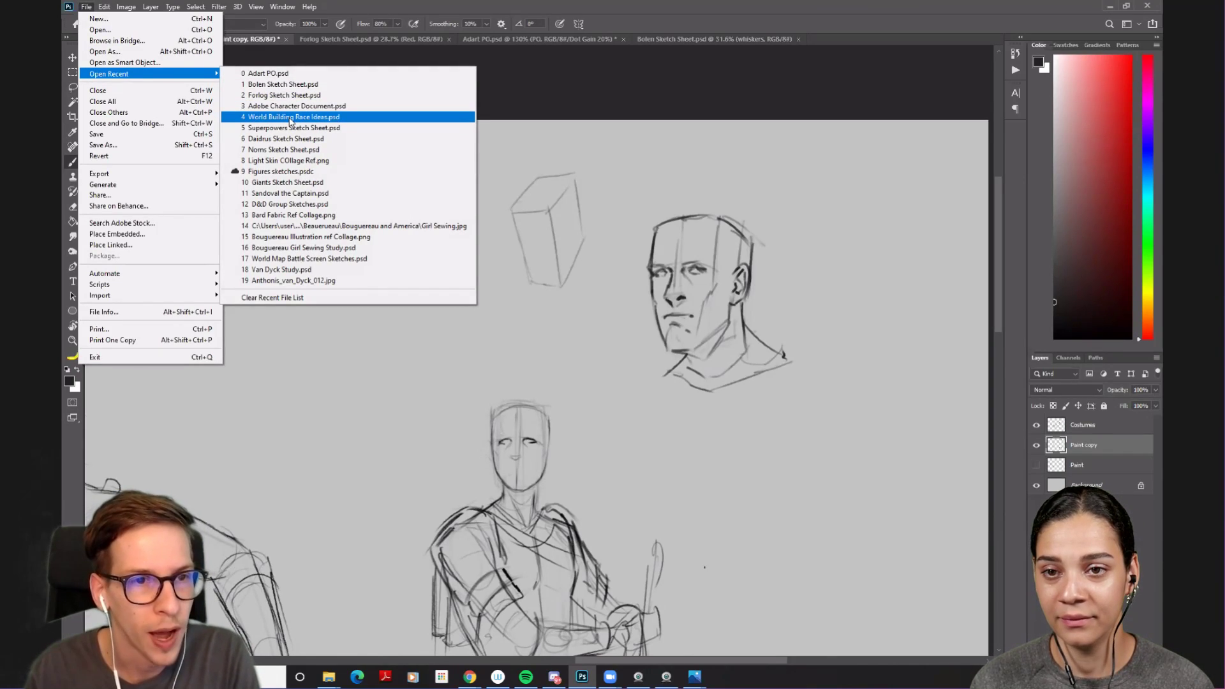
{"action": "left_click", "coordinate": [291, 119]}
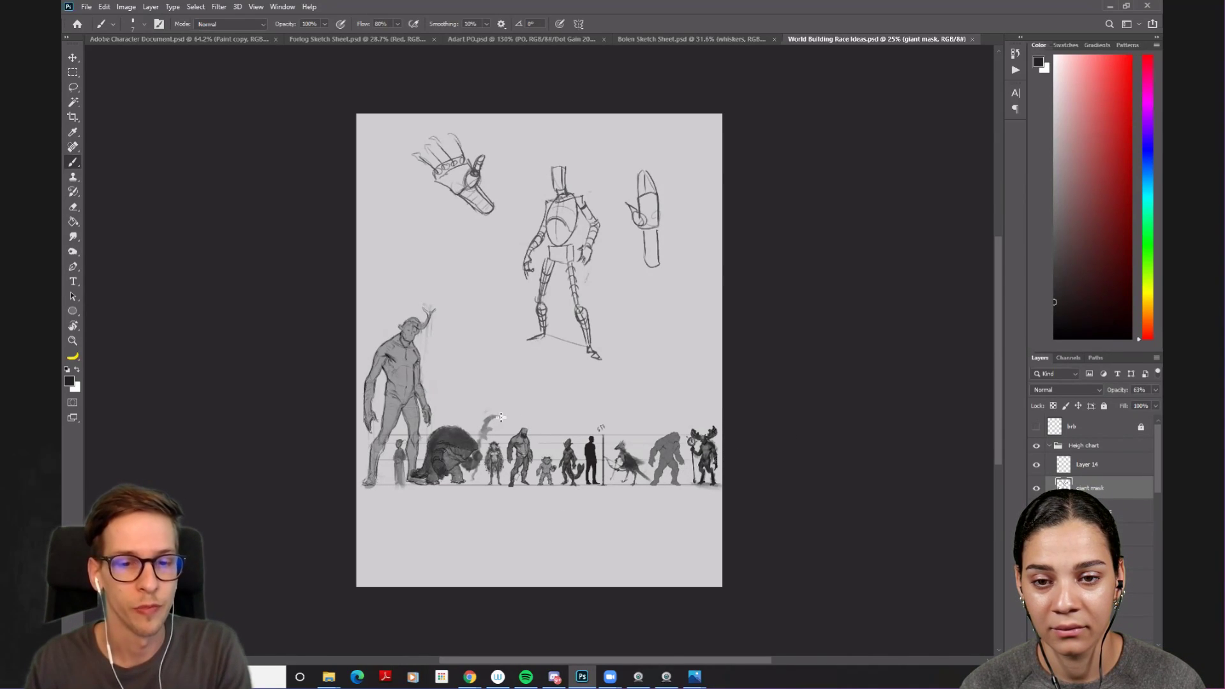
{"action": "scroll", "coordinate": [528, 476], "scroll_direction": "up", "scroll_amount": 5}
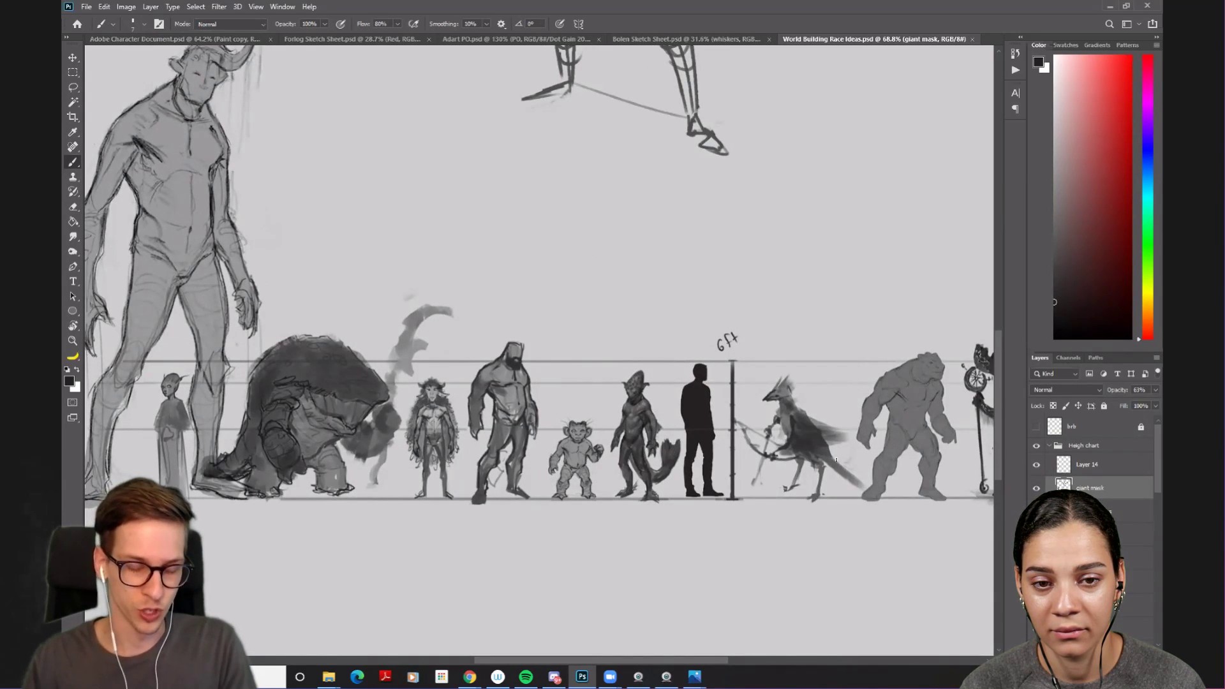
{"action": "left_click_drag", "start_coordinate": [836, 460], "coordinate": [991, 506]}
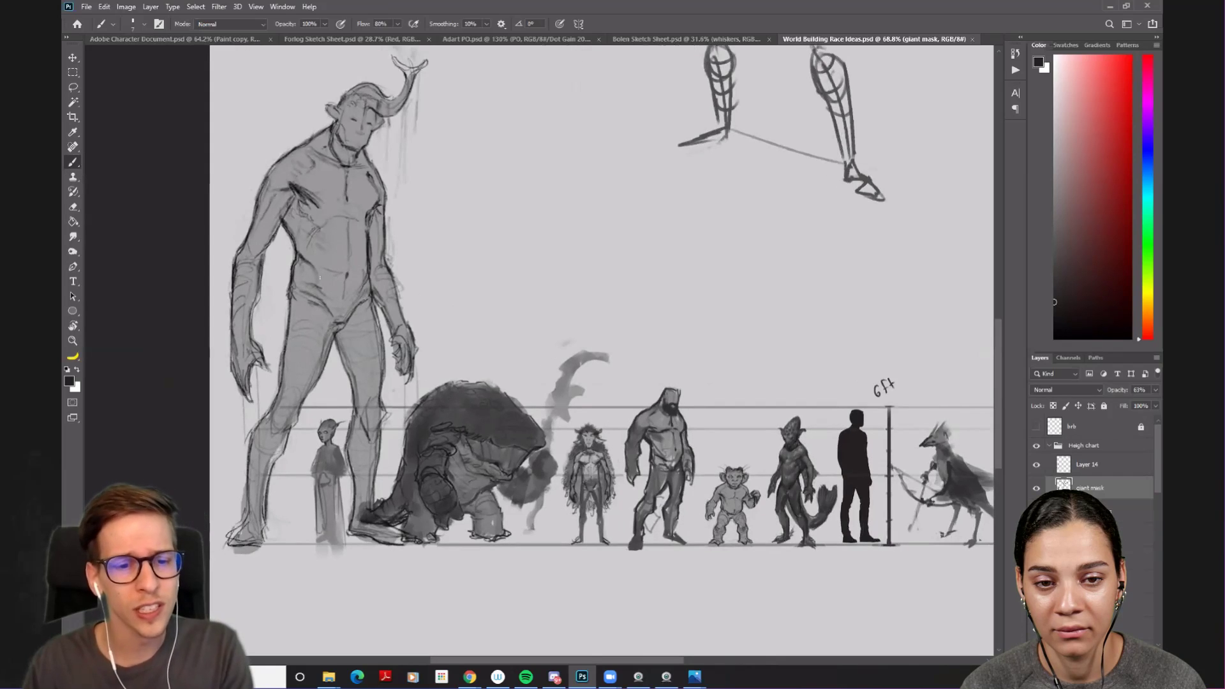
{"action": "left_click_drag", "start_coordinate": [744, 481], "coordinate": [407, 458]}
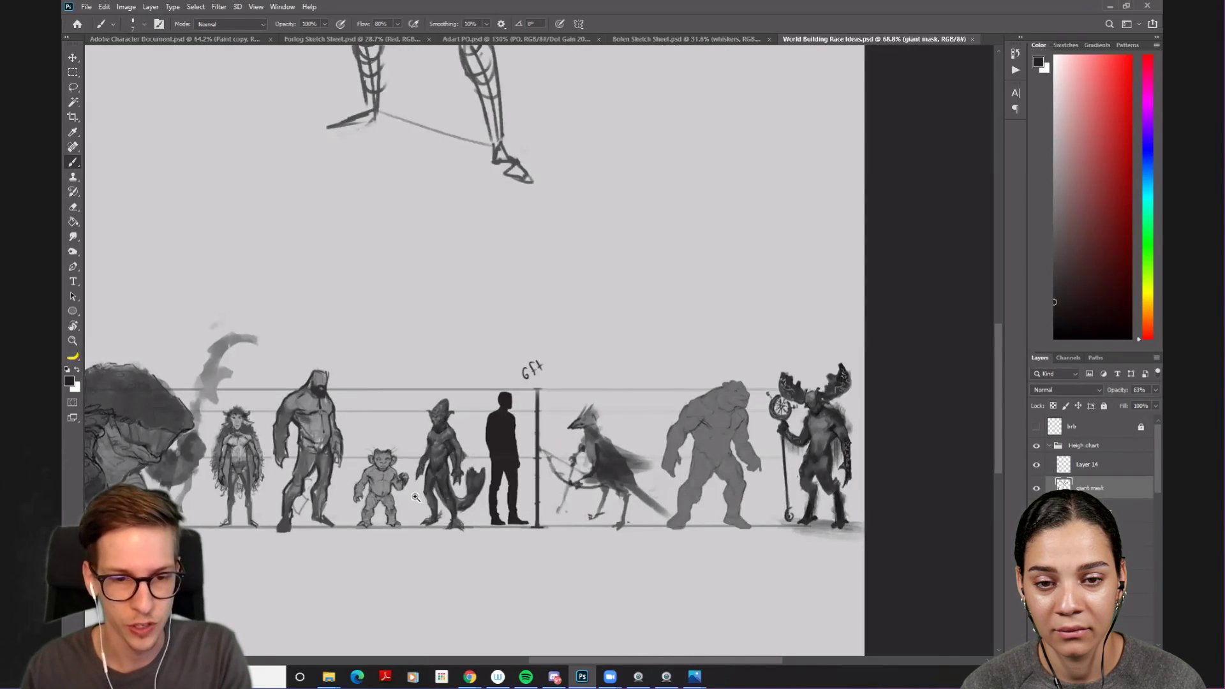
- Examine the smaller races on the height chart up close, including the robed figure between the giant's legs
{"action": "scroll", "coordinate": [615, 446], "scroll_direction": "up", "scroll_amount": 5}
{"action": "scroll", "coordinate": [616, 447], "scroll_direction": "down", "scroll_amount": 6}
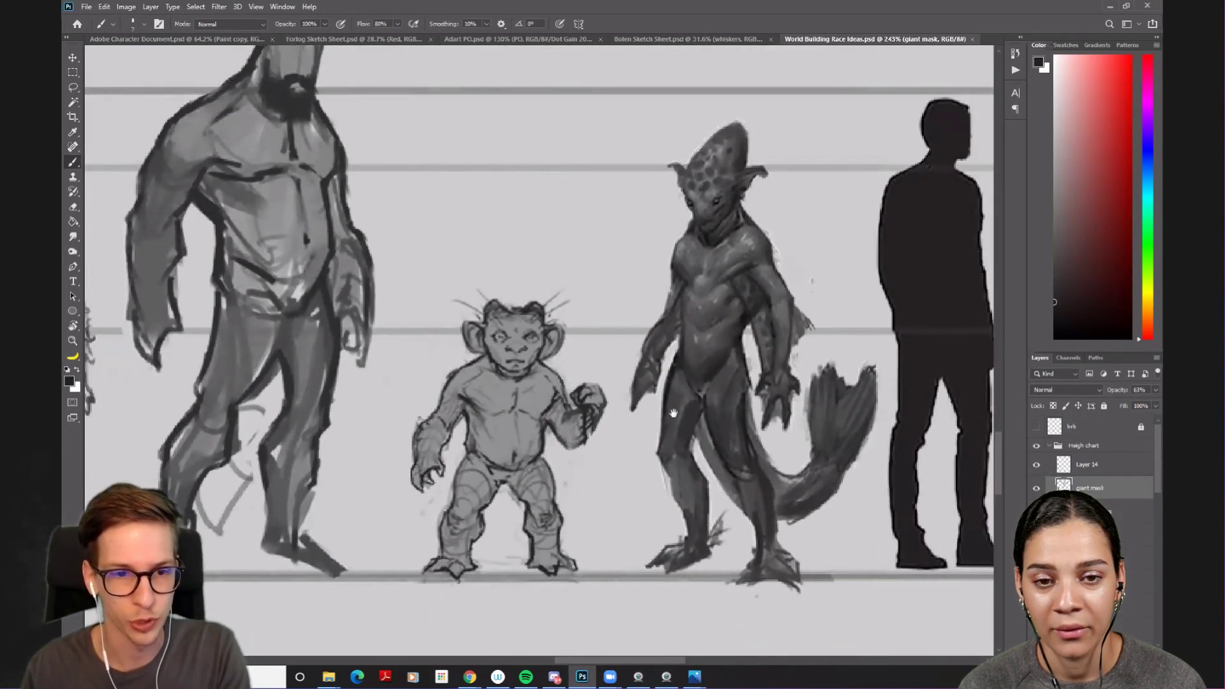
{"action": "scroll", "coordinate": [416, 394], "scroll_direction": "up", "scroll_amount": 4}
{"action": "left_click_drag", "start_coordinate": [416, 394], "coordinate": [576, 403]}
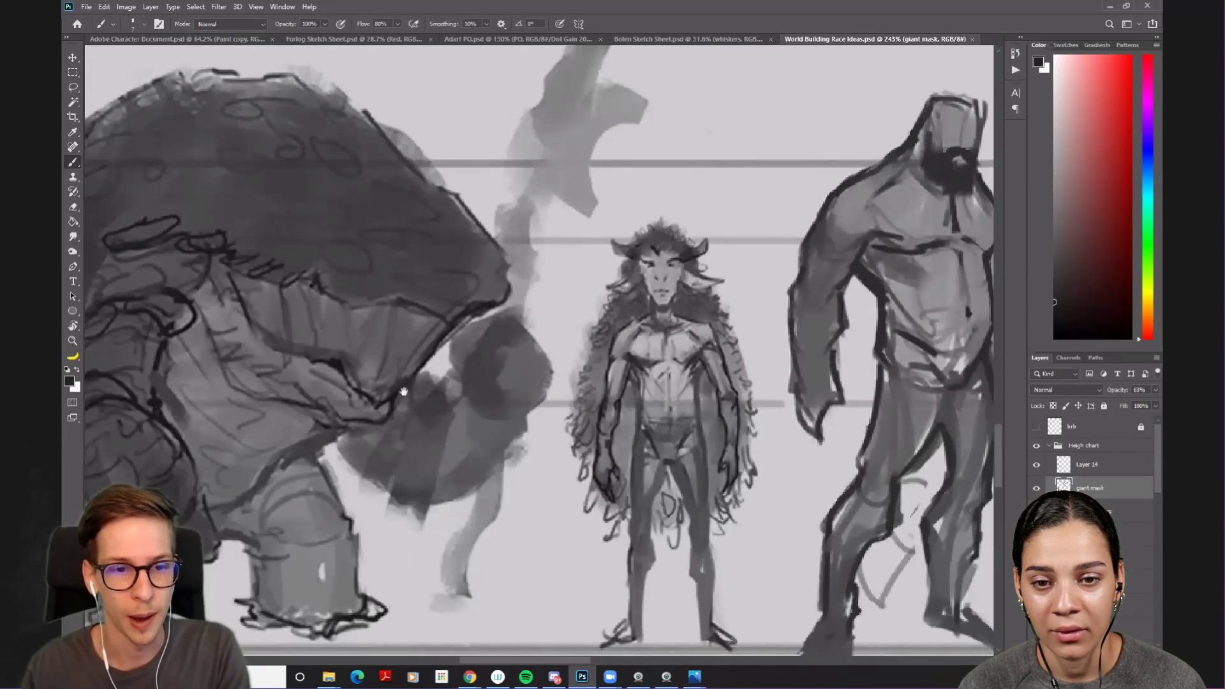
{"action": "scroll", "coordinate": [577, 402], "scroll_direction": "down", "scroll_amount": 4}
{"action": "scroll", "coordinate": [437, 446], "scroll_direction": "up", "scroll_amount": 5}
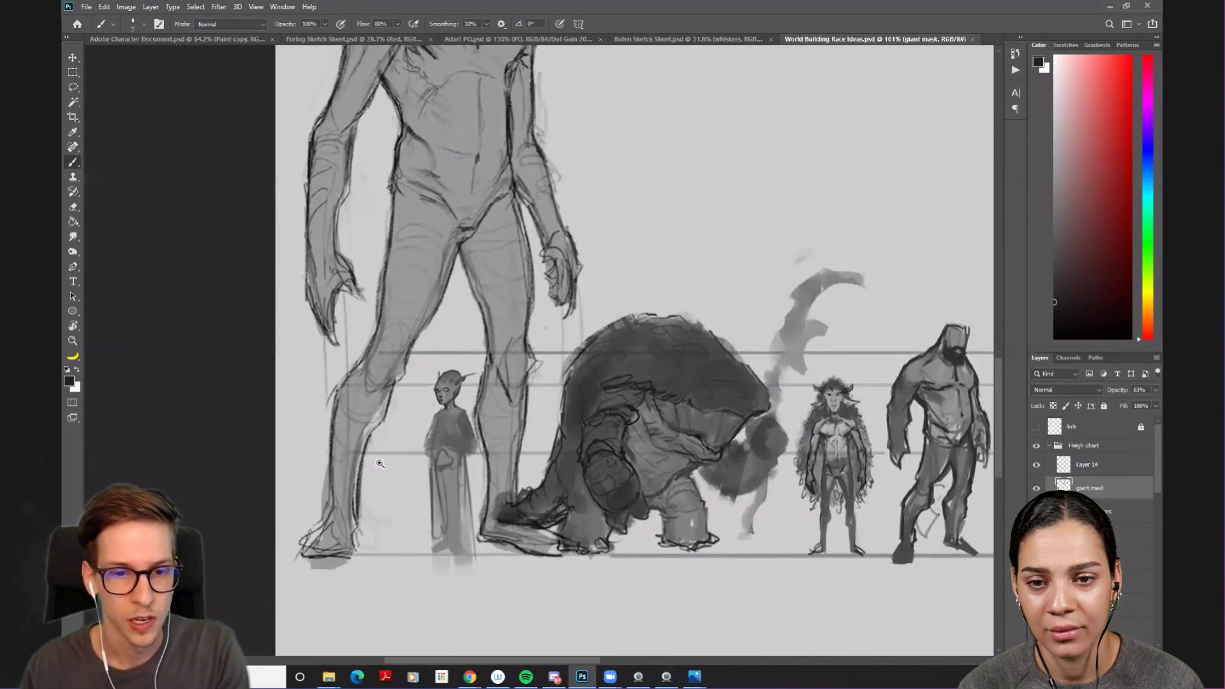
{"action": "scroll", "coordinate": [713, 371], "scroll_direction": "down", "scroll_amount": 5}
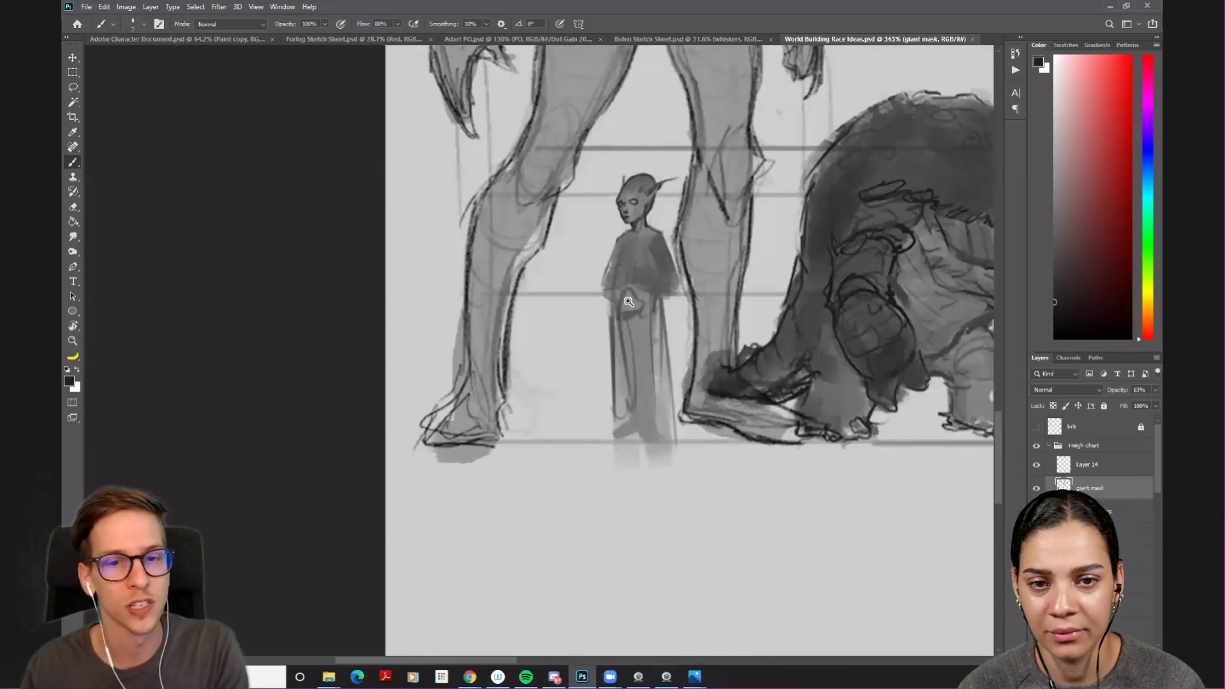
- Compare the races along the height chart from the hunched shelled creature to the antlered figure, then return to the hunched creature
{"action": "left_click_drag", "start_coordinate": [668, 361], "coordinate": [331, 362]}
{"action": "scroll", "coordinate": [332, 362], "scroll_direction": "down", "scroll_amount": 1}
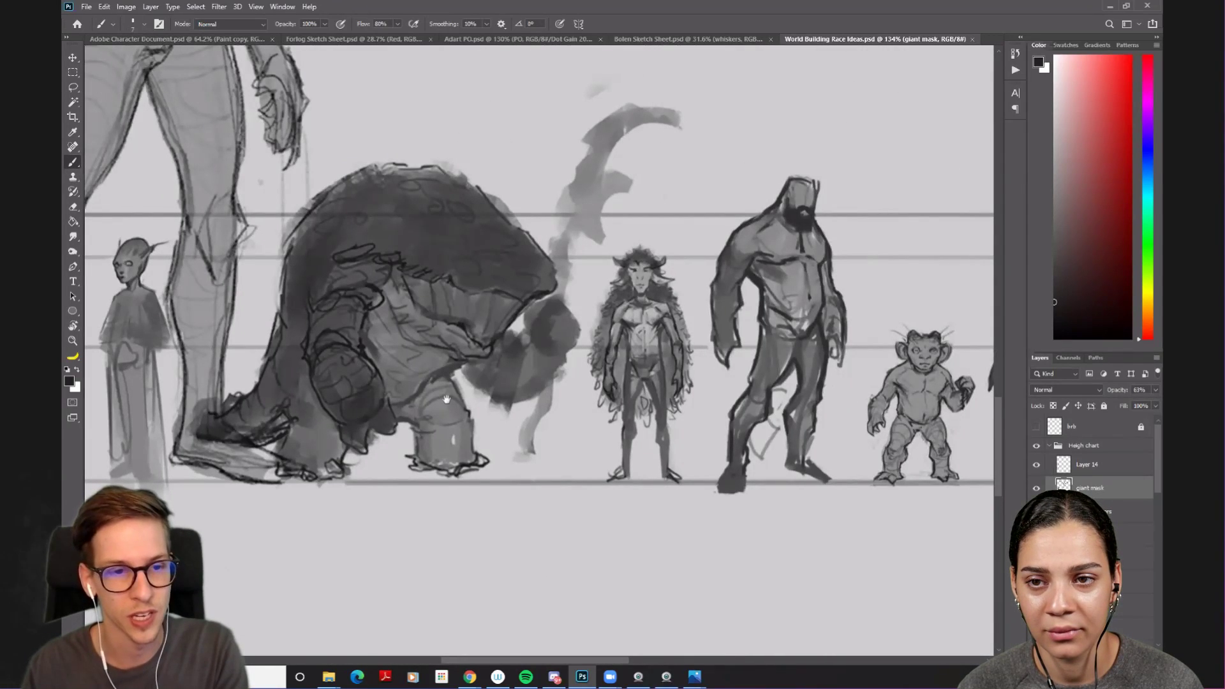
{"action": "scroll", "coordinate": [626, 345], "scroll_direction": "up", "scroll_amount": 1}
{"action": "left_click_drag", "start_coordinate": [626, 345], "coordinate": [256, 357]}
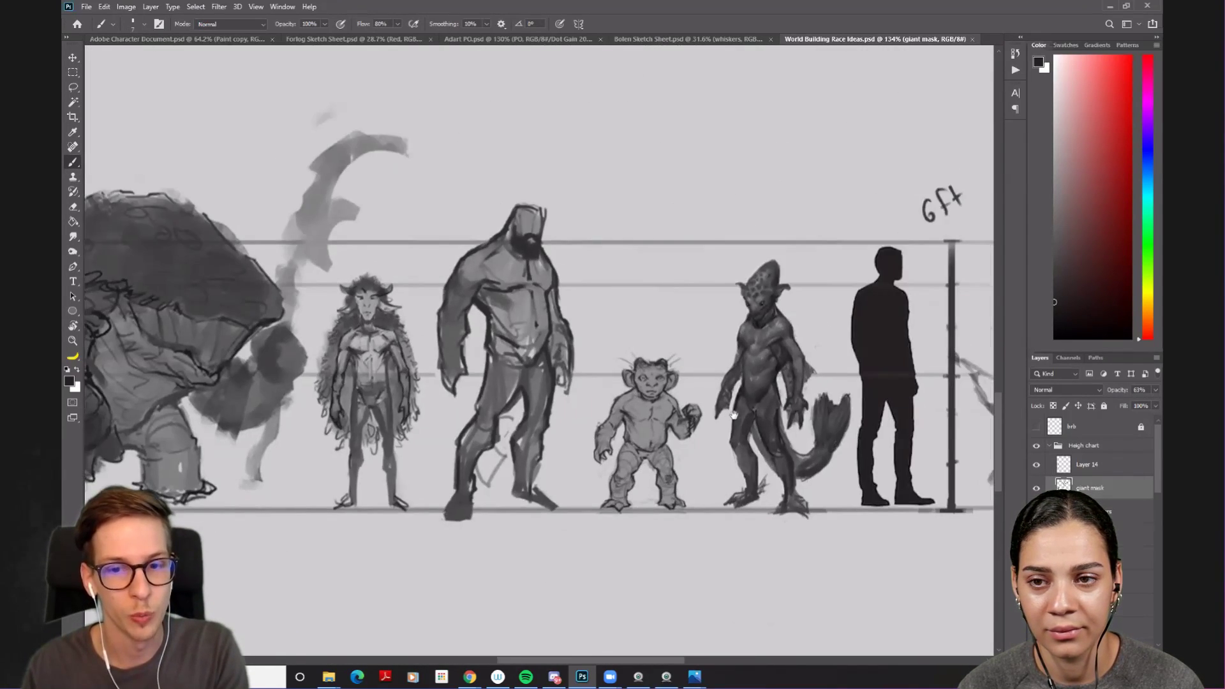
{"action": "left_click_drag", "start_coordinate": [816, 421], "coordinate": [105, 429]}
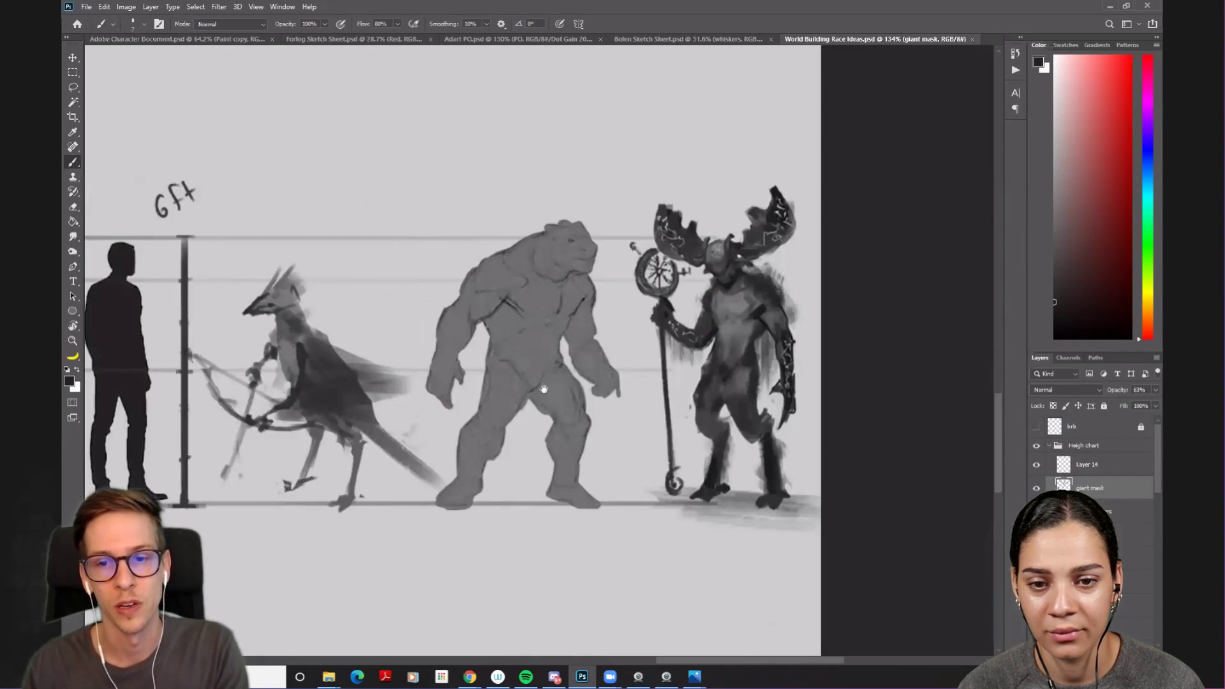
{"action": "scroll", "coordinate": [395, 429], "scroll_direction": "down", "scroll_amount": 5}
{"action": "left_click_drag", "start_coordinate": [396, 383], "coordinate": [643, 445]}
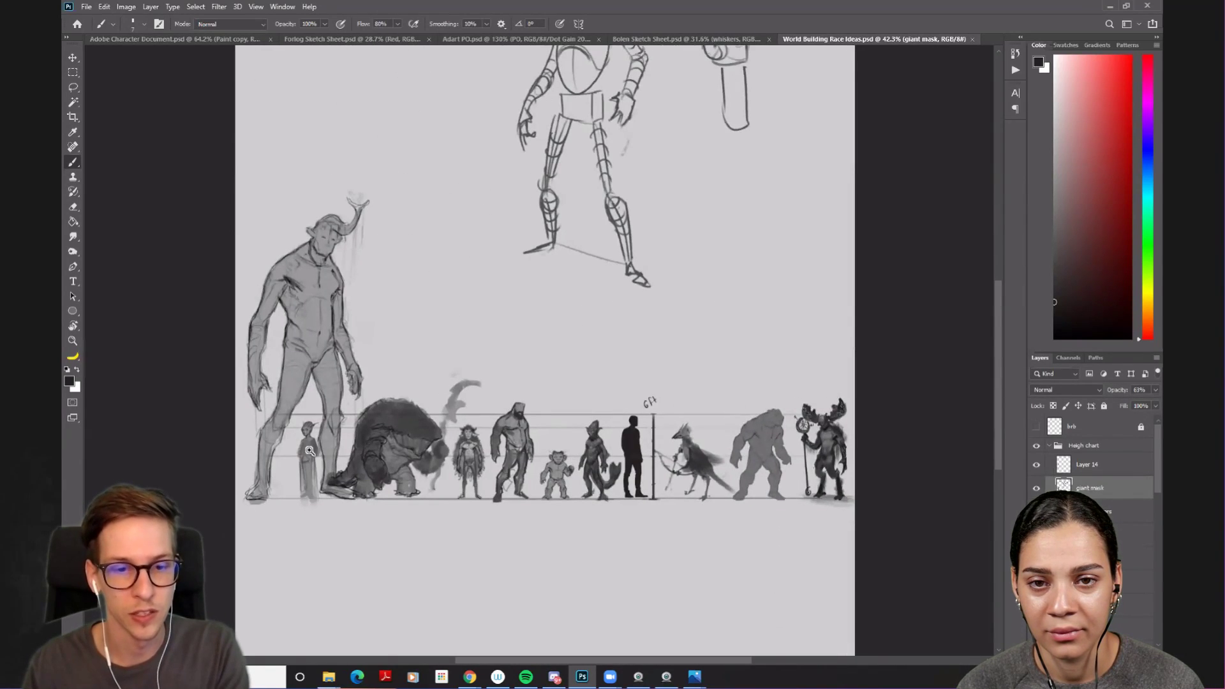
{"action": "scroll", "coordinate": [322, 450], "scroll_direction": "up", "scroll_amount": 5}
{"action": "left_click_drag", "start_coordinate": [740, 531], "coordinate": [627, 397]}
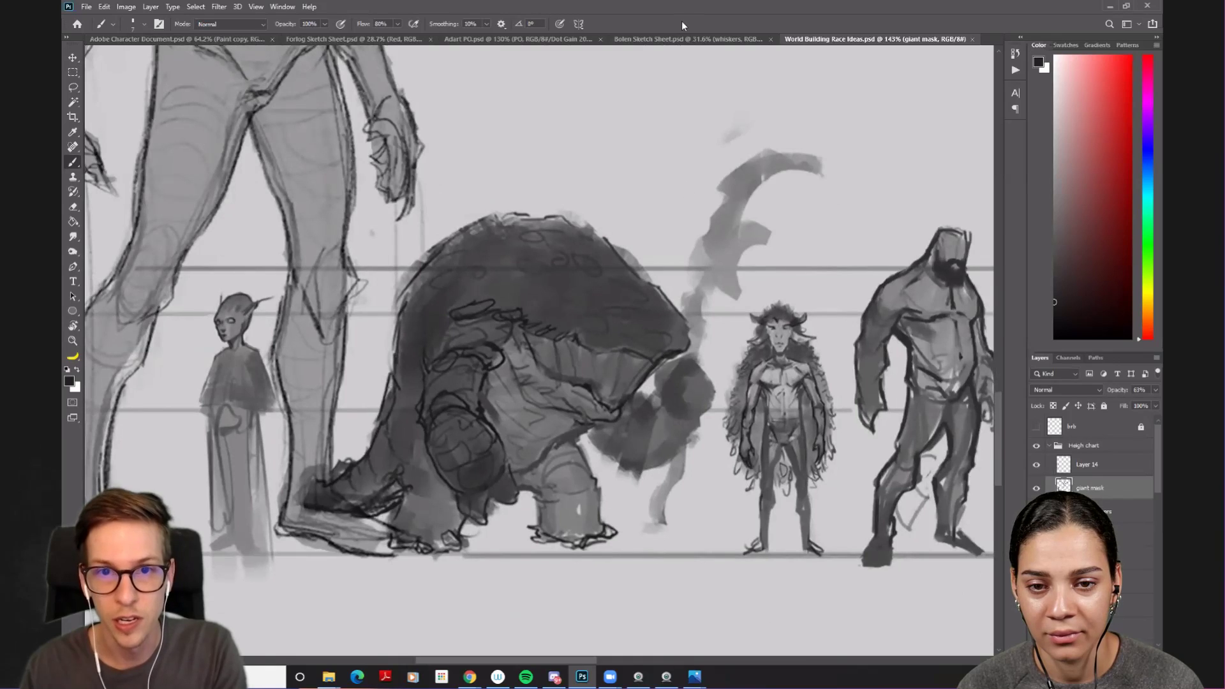
- Compare the hunched creature with its painted version in Forlog Sketch Sheet.psd, then close World Building Race Ideas.psd
{"action": "left_click", "coordinate": [383, 40]}
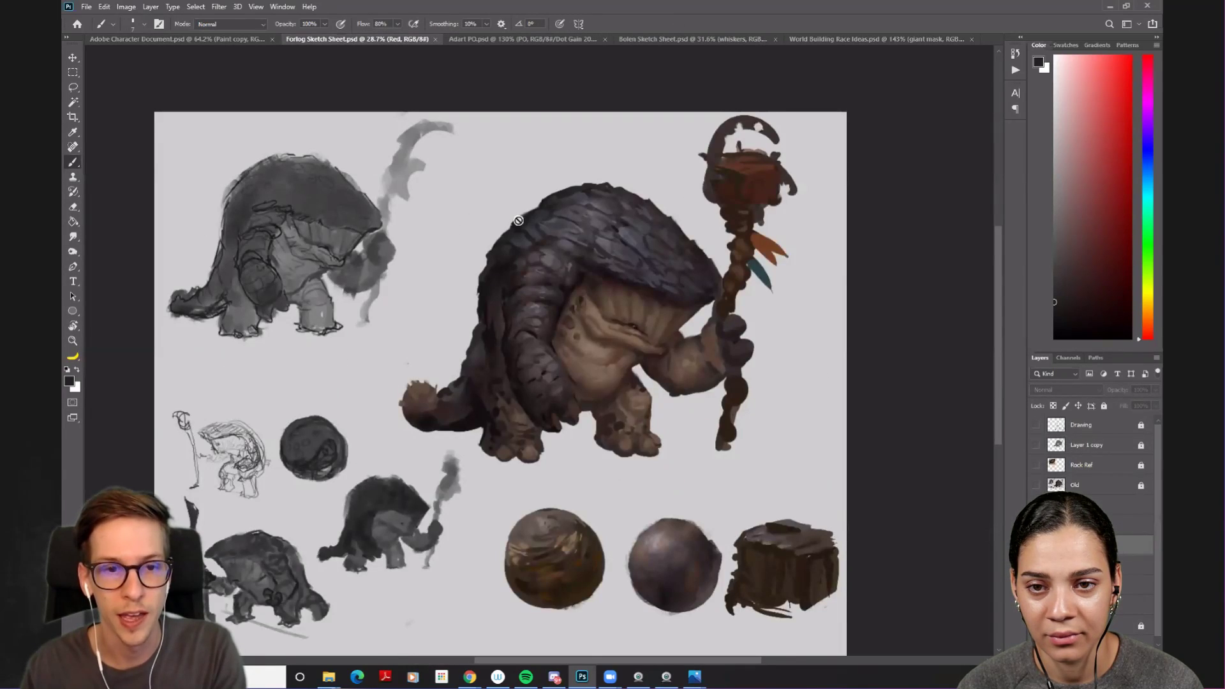
{"action": "left_click", "coordinate": [832, 40]}
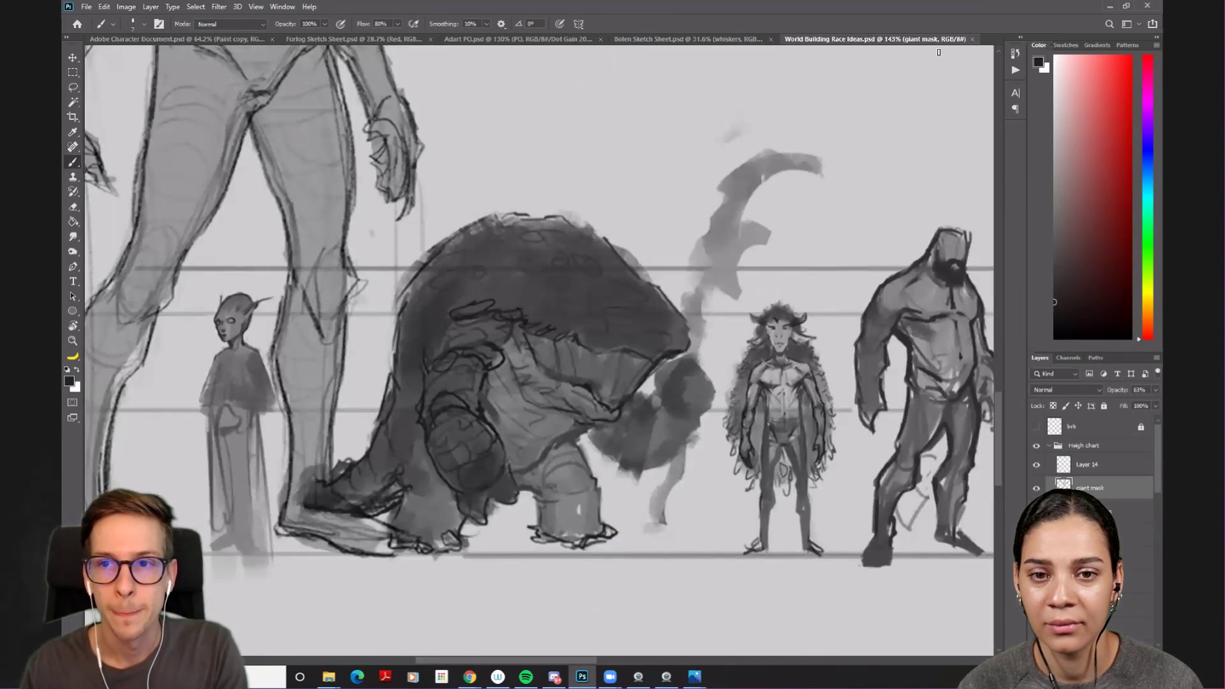
{"action": "left_click", "coordinate": [972, 39]}
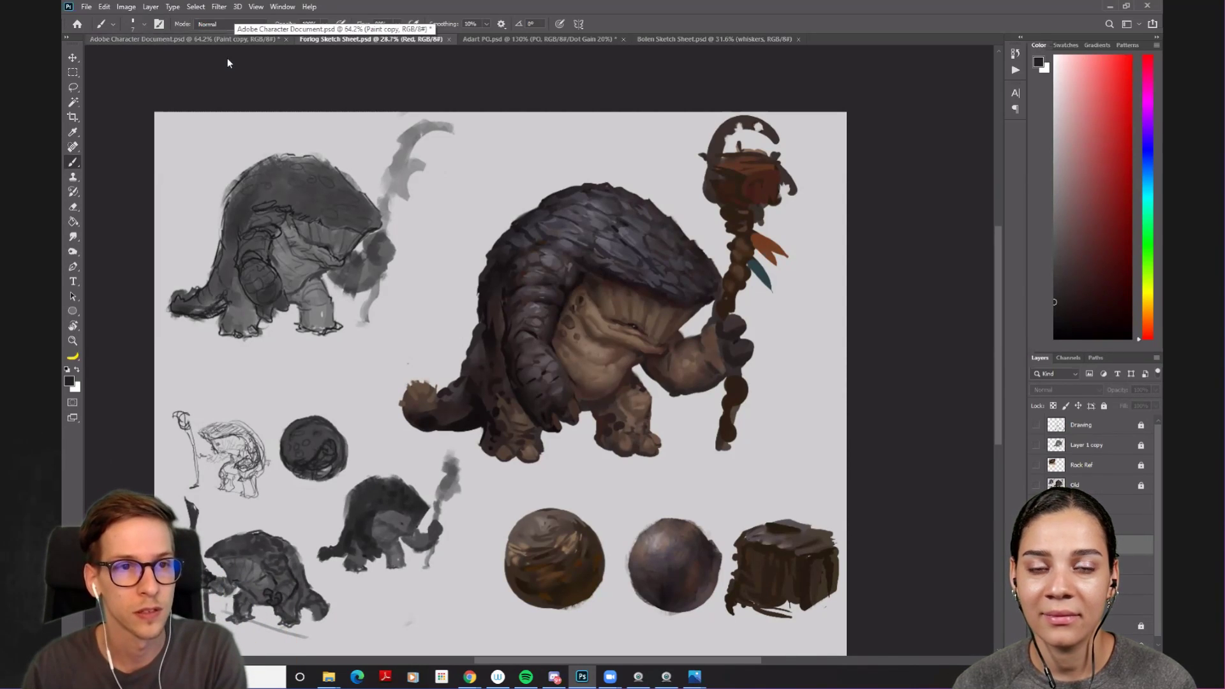
- Return to Adobe Character Document.psd and add the brow, nose, mouth, side-plane line and ear to the downward-tilted box head
{"action": "left_click", "coordinate": [228, 41]}
{"action": "mouse_move", "coordinate": [580, 306]}
{"action": "left_mouse_down"}
{"action": "mouse_move", "coordinate": [549, 310]}
{"action": "mouse_move", "coordinate": [576, 324]}
{"action": "mouse_move", "coordinate": [576, 315]}
{"action": "left_mouse_up"}
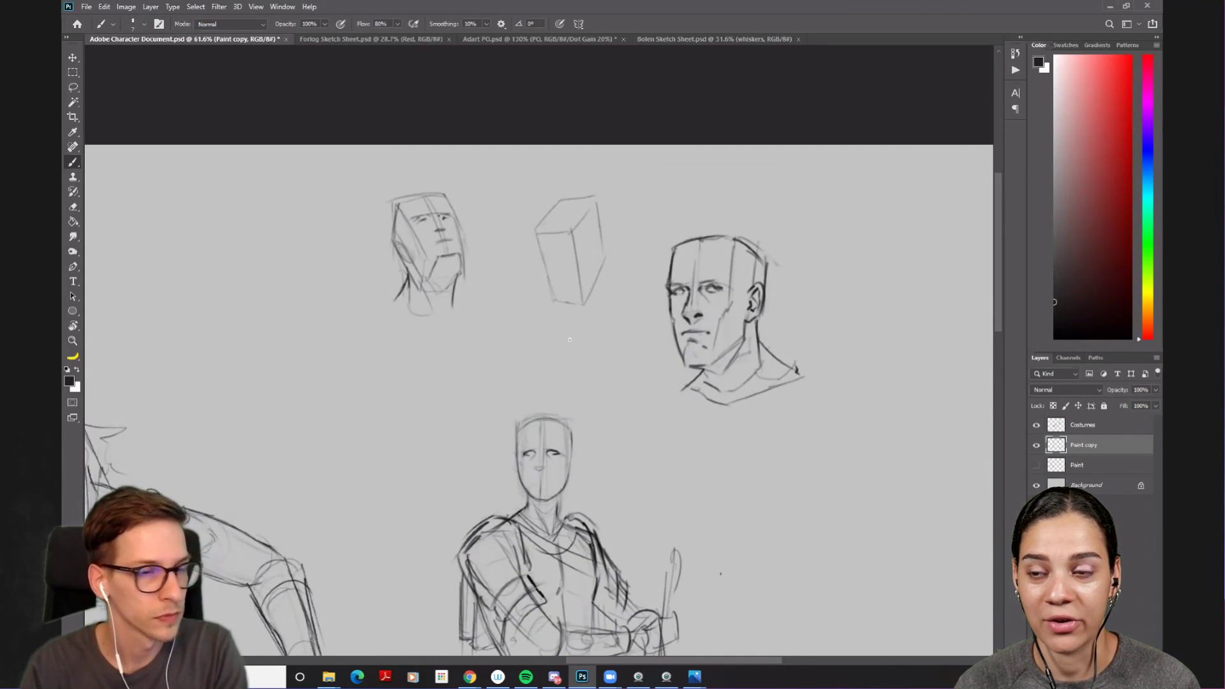
{"action": "mouse_move", "coordinate": [534, 236]}
{"action": "left_mouse_down"}
{"action": "mouse_move", "coordinate": [549, 290]}
{"action": "mouse_move", "coordinate": [571, 254]}
{"action": "left_mouse_up"}
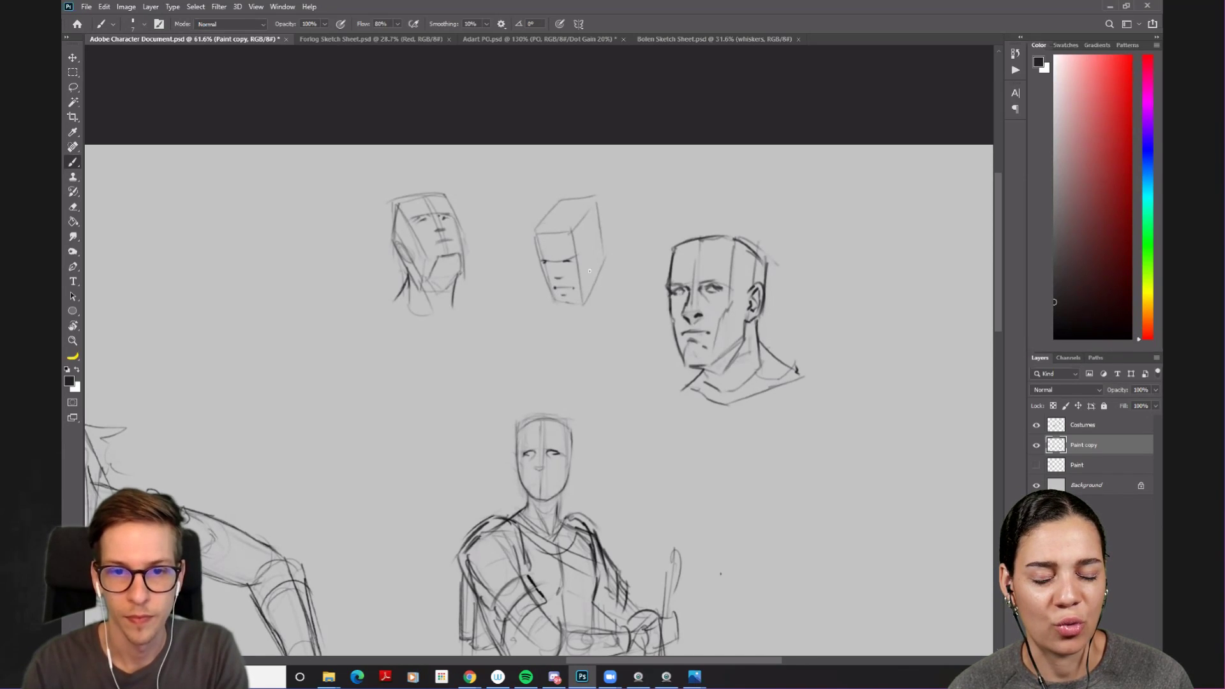
{"action": "left_click_drag", "start_coordinate": [589, 217], "coordinate": [595, 278]}
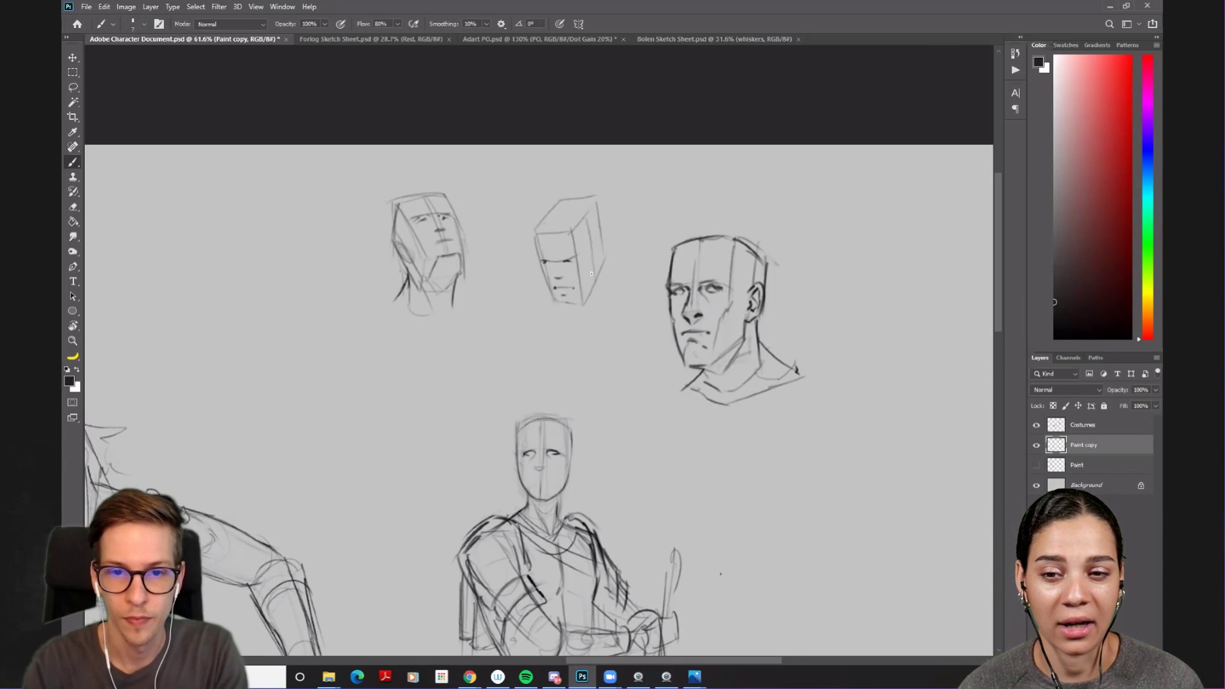
{"action": "left_click_drag", "start_coordinate": [592, 230], "coordinate": [595, 254]}
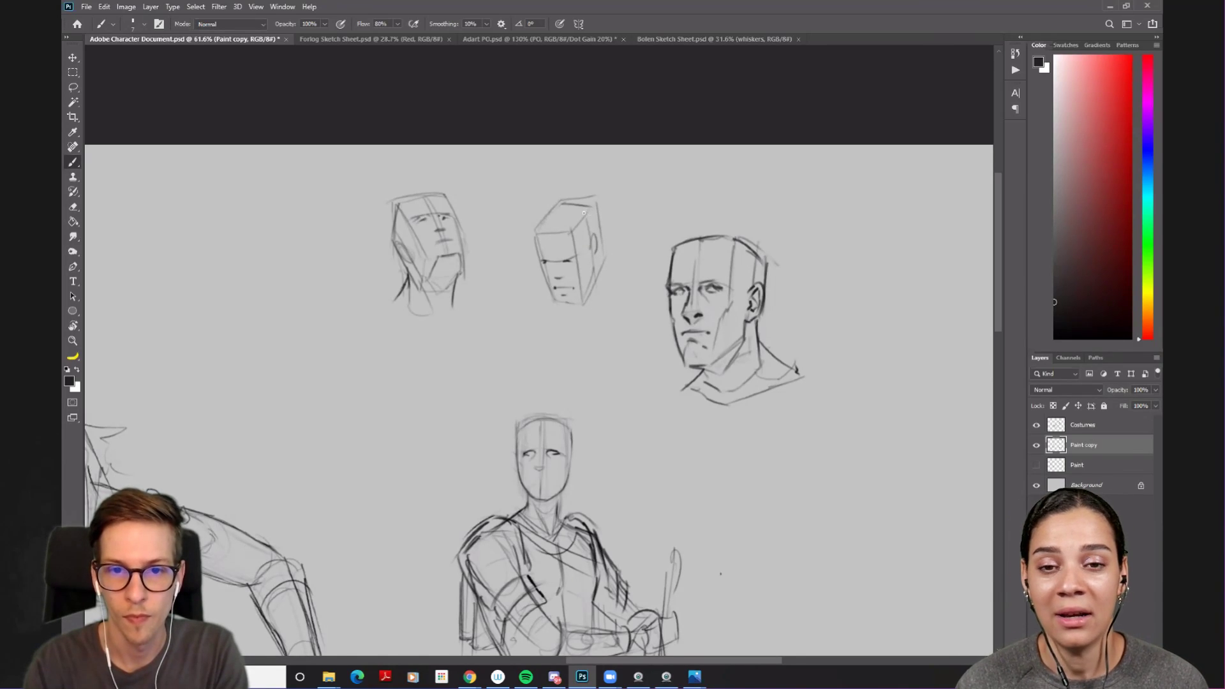
{"action": "mouse_move", "coordinate": [591, 204]}
{"action": "left_mouse_down"}
{"action": "mouse_move", "coordinate": [557, 207]}
{"action": "mouse_move", "coordinate": [600, 209]}
{"action": "mouse_move", "coordinate": [597, 241]}
{"action": "left_mouse_up"}
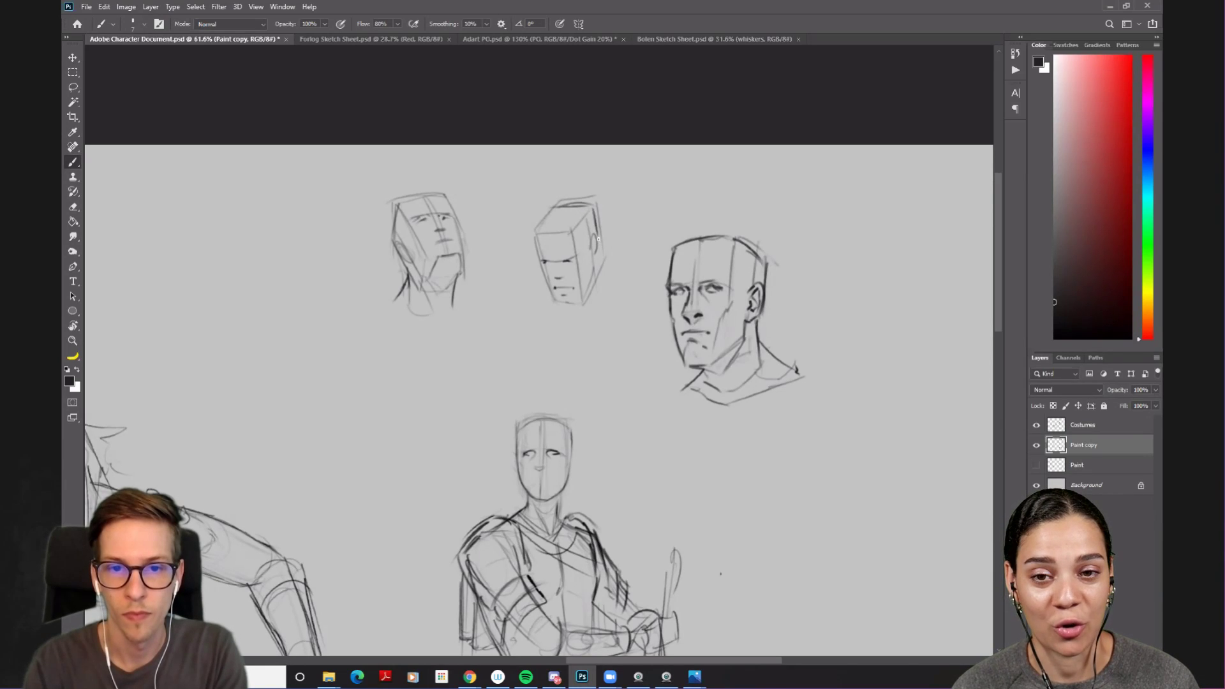
- Sketch another upright box with front, side and underside planes in the empty space beyond the finished portrait
{"action": "scroll", "coordinate": [714, 313], "scroll_direction": "right", "scroll_amount": 3}
{"action": "scroll", "coordinate": [702, 300], "scroll_direction": "right", "scroll_amount": 4}
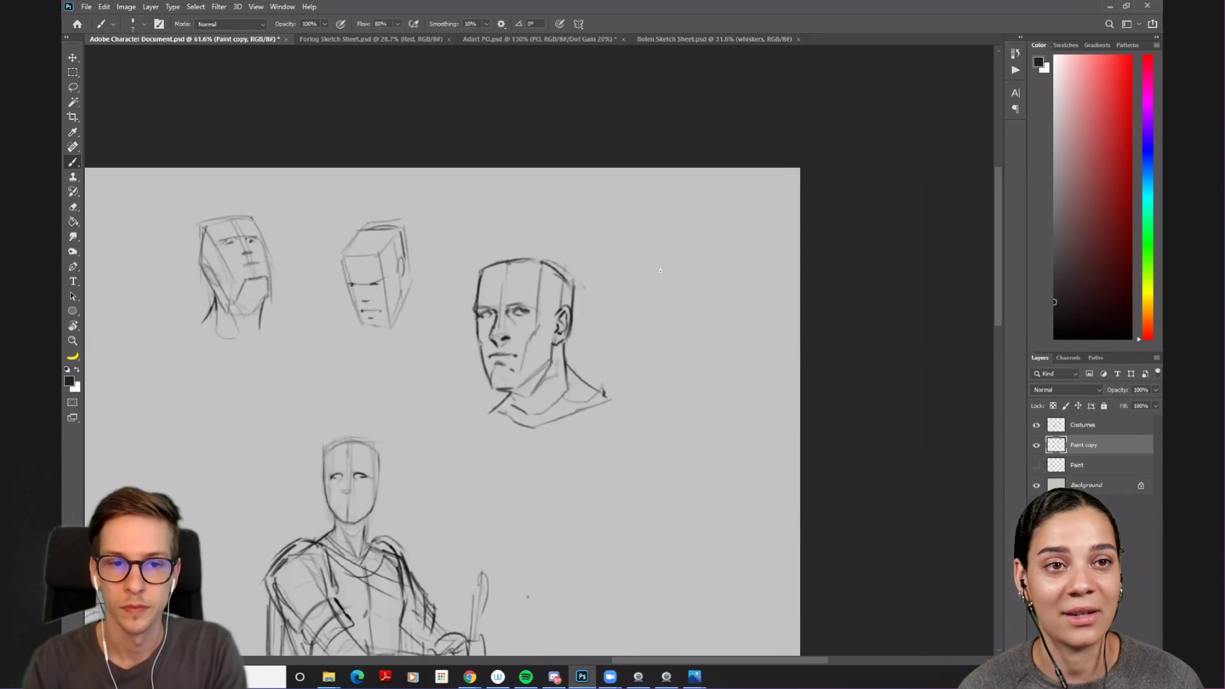
{"action": "mouse_move", "coordinate": [641, 231]}
{"action": "left_mouse_down"}
{"action": "mouse_move", "coordinate": [666, 287]}
{"action": "mouse_move", "coordinate": [692, 262]}
{"action": "left_mouse_up"}
{"action": "key", "text": "ctrl+z"}
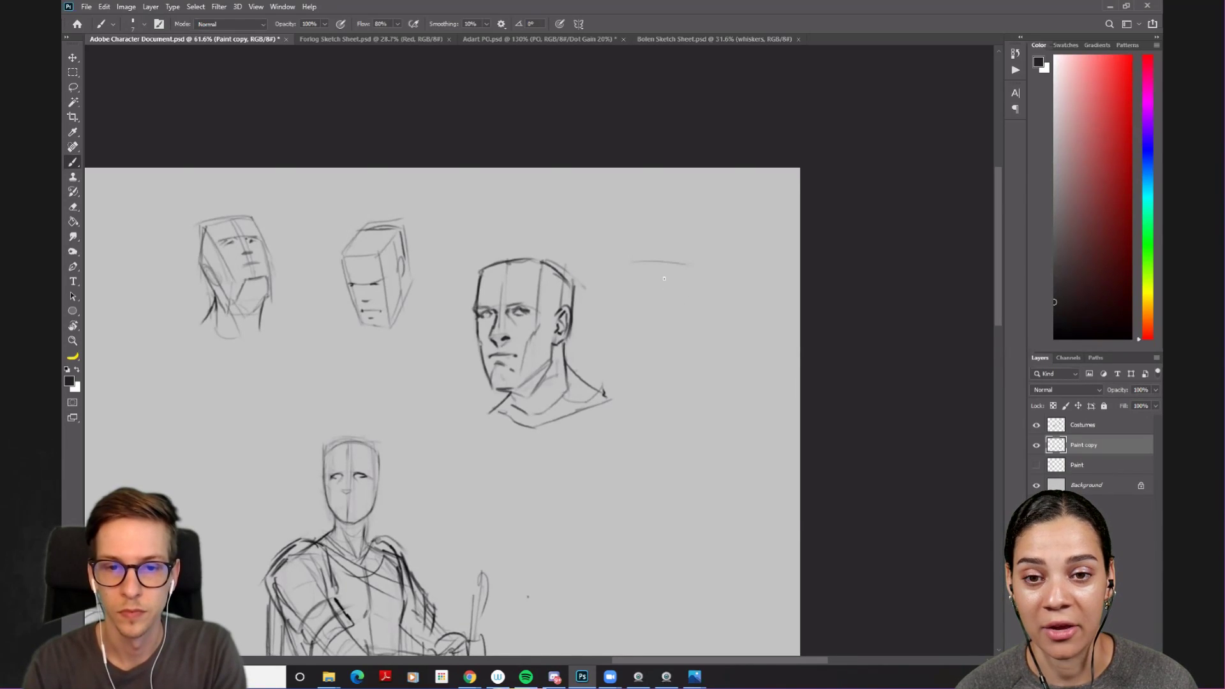
{"action": "key", "text": "ctrl+z"}
{"action": "mouse_move", "coordinate": [650, 268]}
{"action": "left_mouse_down"}
{"action": "mouse_move", "coordinate": [649, 339]}
{"action": "mouse_move", "coordinate": [683, 337]}
{"action": "mouse_move", "coordinate": [689, 272]}
{"action": "left_mouse_up"}
{"action": "mouse_move", "coordinate": [686, 329]}
{"action": "left_mouse_down"}
{"action": "mouse_move", "coordinate": [651, 263]}
{"action": "mouse_move", "coordinate": [670, 264]}
{"action": "mouse_move", "coordinate": [686, 306]}
{"action": "left_mouse_up"}
{"action": "left_click_drag", "start_coordinate": [651, 346], "coordinate": [704, 353]}
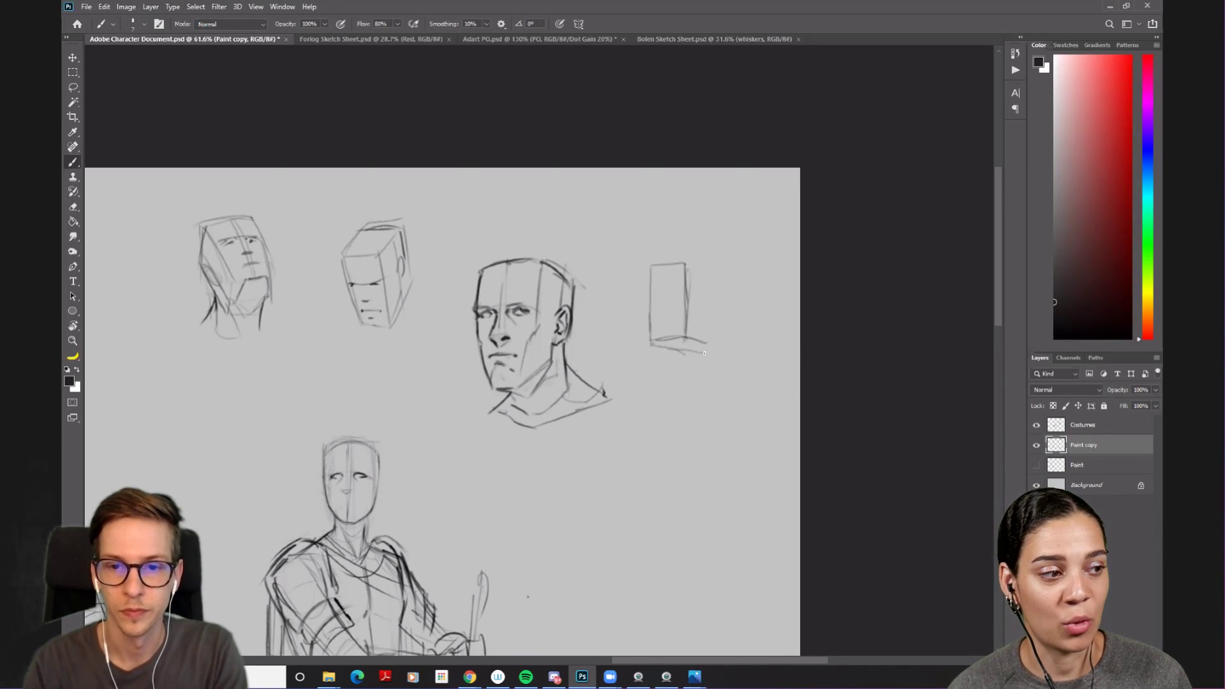
{"action": "left_click_drag", "start_coordinate": [715, 284], "coordinate": [708, 352]}
{"action": "mouse_move", "coordinate": [718, 281]}
{"action": "left_mouse_down"}
{"action": "mouse_move", "coordinate": [694, 270]}
{"action": "mouse_move", "coordinate": [710, 346]}
{"action": "mouse_move", "coordinate": [682, 348]}
{"action": "mouse_move", "coordinate": [715, 307]}
{"action": "mouse_move", "coordinate": [709, 349]}
{"action": "left_mouse_up"}
{"action": "key", "text": "ctrl+z"}
{"action": "left_click_drag", "start_coordinate": [715, 279], "coordinate": [711, 335]}
- Mark the centre line, eyes and mouth on the new box's front plane and divide its side plane with a vertical line
{"action": "mouse_move", "coordinate": [650, 299]}
{"action": "left_mouse_down"}
{"action": "mouse_move", "coordinate": [685, 293]}
{"action": "mouse_move", "coordinate": [666, 299]}
{"action": "mouse_move", "coordinate": [668, 339]}
{"action": "left_mouse_up"}
{"action": "key", "text": "ctrl+z"}
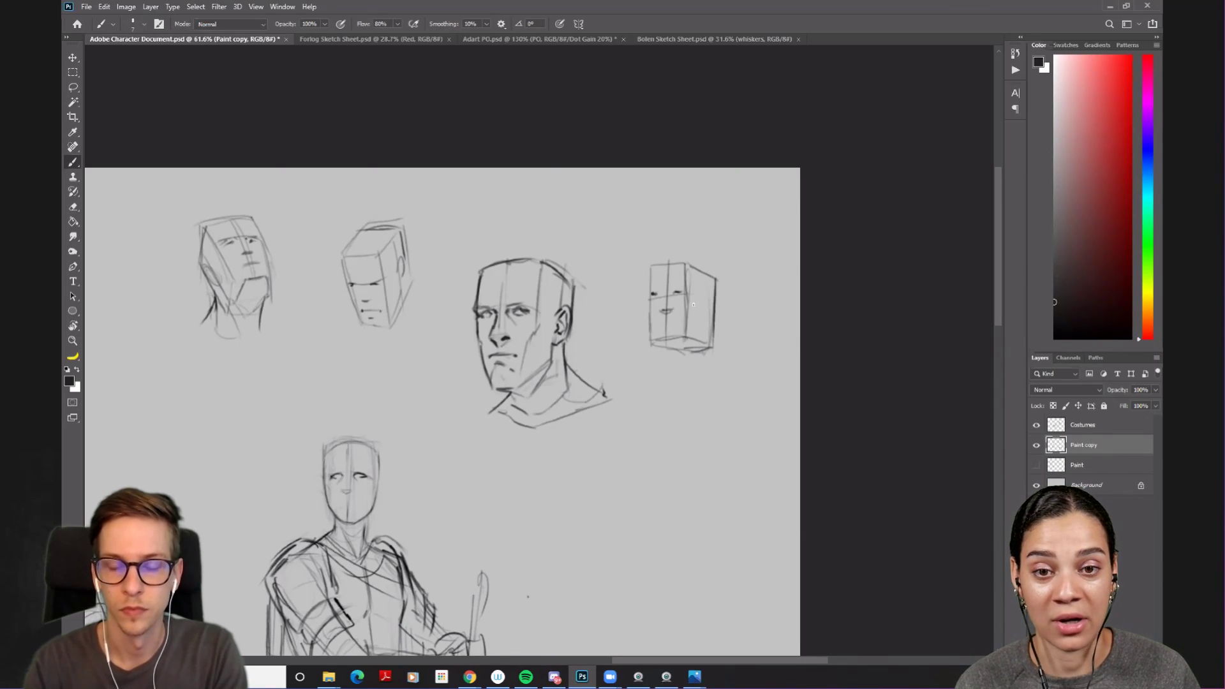
{"action": "left_click_drag", "start_coordinate": [702, 274], "coordinate": [701, 329]}
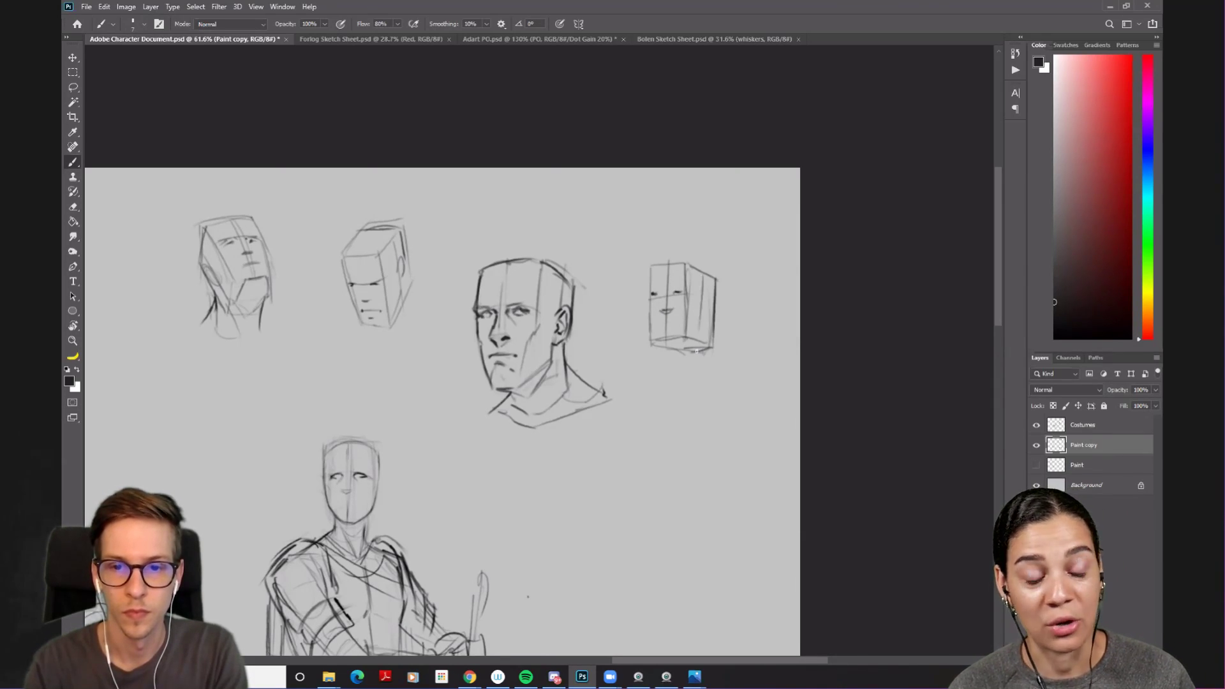
{"action": "key", "text": "ctrl+z"}
{"action": "left_click_drag", "start_coordinate": [705, 270], "coordinate": [701, 333]}
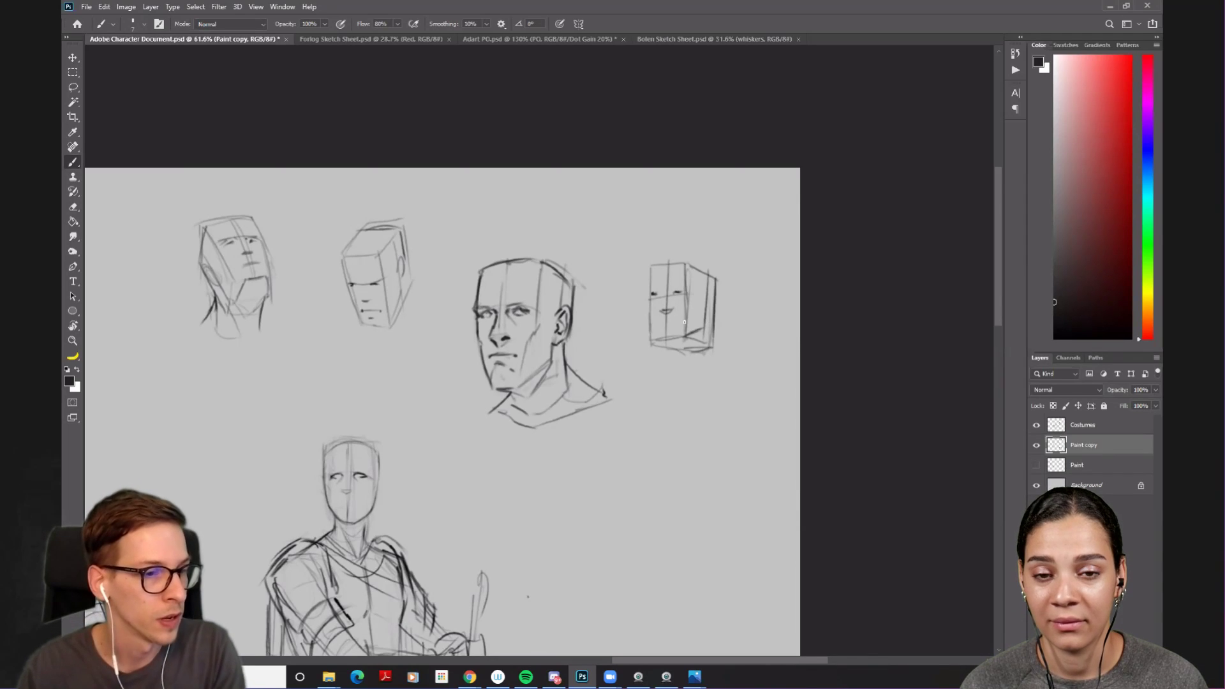
- Redraw the outer vertical edge and upper corner of the front plane on the small box head beyond the portrait
{"action": "left_click_drag", "start_coordinate": [598, 338], "coordinate": [600, 269]}
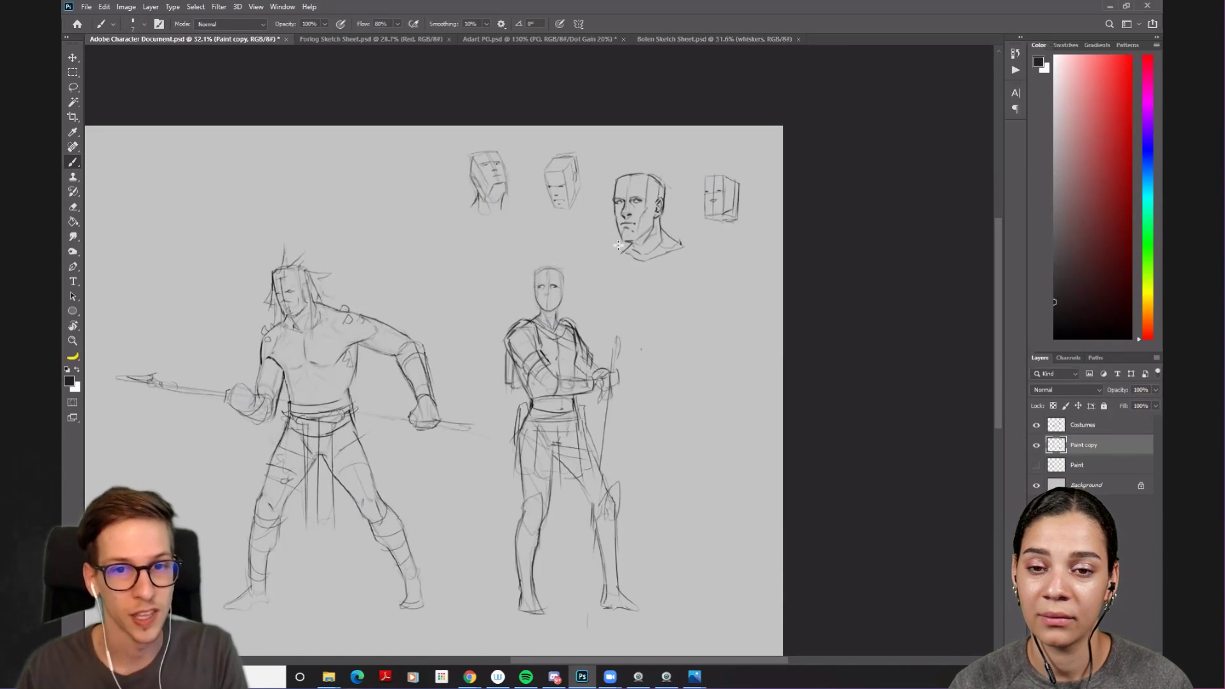
{"action": "left_click_drag", "start_coordinate": [635, 216], "coordinate": [506, 290]}
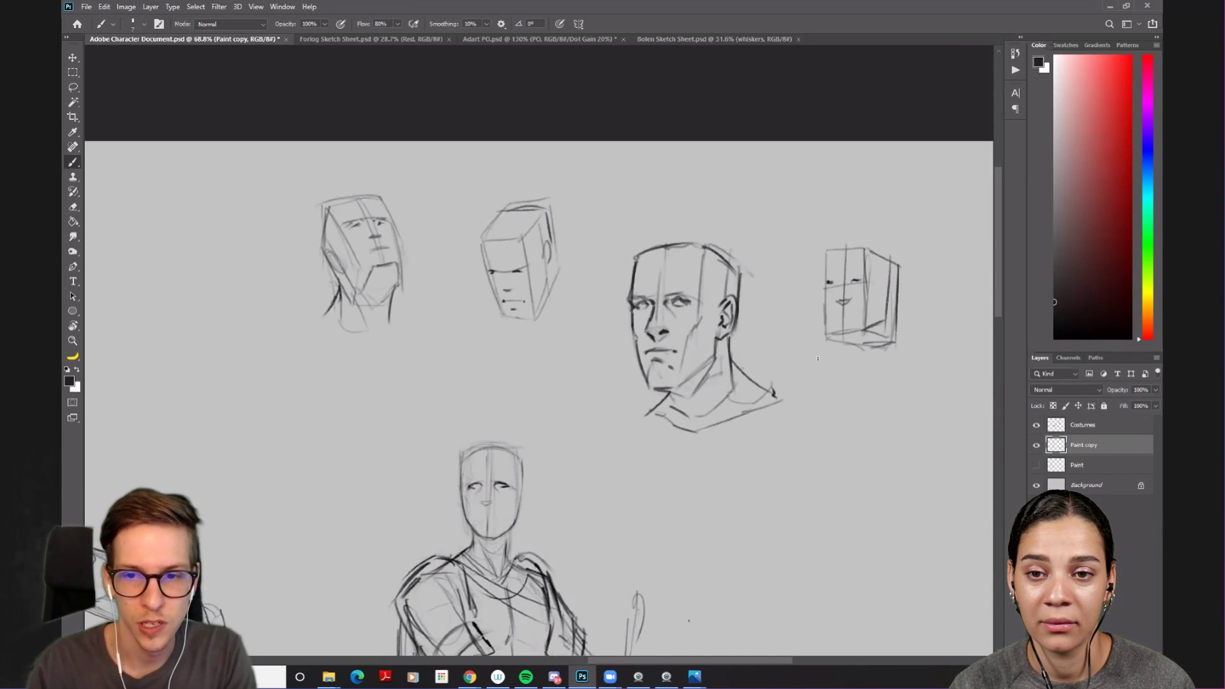
{"action": "left_click_drag", "start_coordinate": [815, 371], "coordinate": [688, 329]}
{"action": "key", "text": "e"}
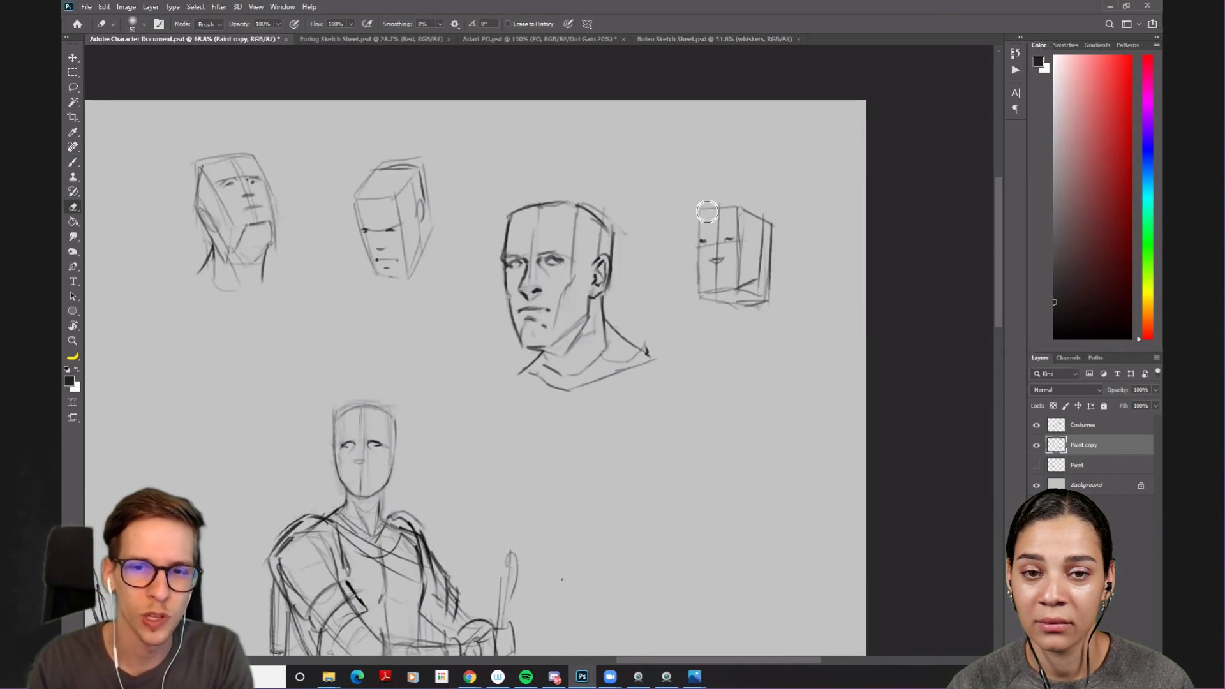
{"action": "key", "text": "b"}
{"action": "mouse_move", "coordinate": [697, 213]}
{"action": "left_mouse_down"}
{"action": "mouse_move", "coordinate": [736, 214]}
{"action": "mouse_move", "coordinate": [700, 216]}
{"action": "mouse_move", "coordinate": [698, 277]}
{"action": "left_mouse_up"}
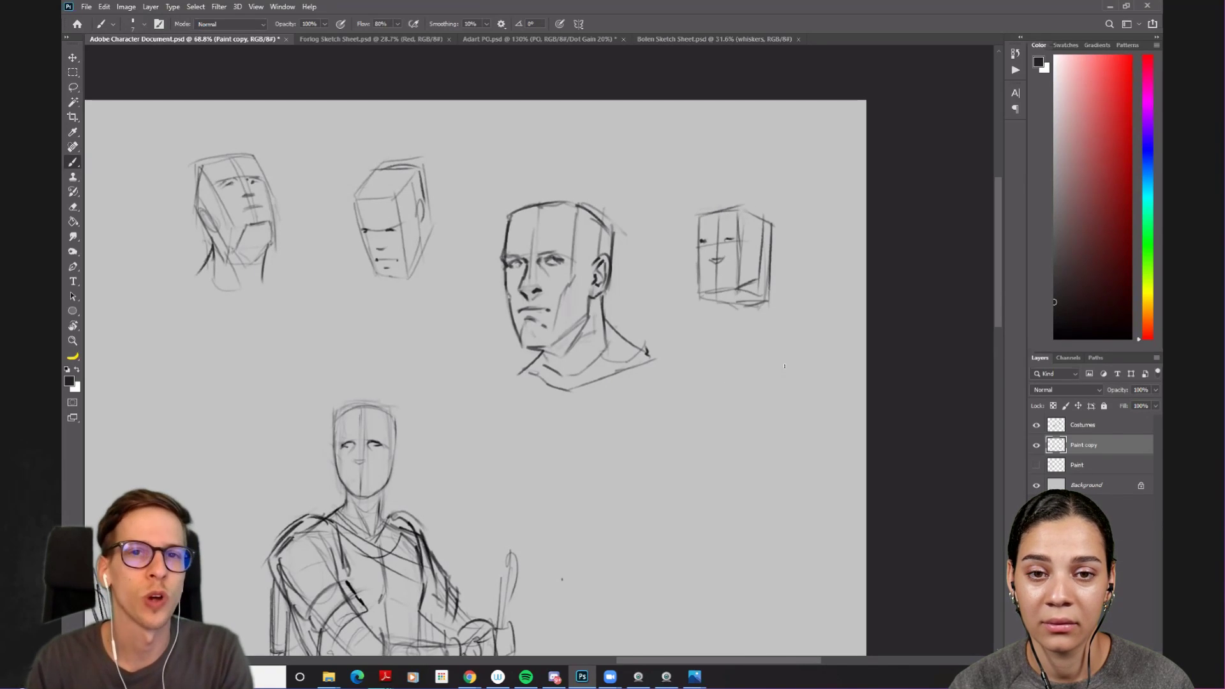
- Sketch a large circle with an overlapping side oval below the small box head as the cranium of a new head
{"action": "mouse_move", "coordinate": [753, 398]}
{"action": "left_mouse_down"}
{"action": "mouse_move", "coordinate": [670, 305]}
{"action": "mouse_move", "coordinate": [658, 261]}
{"action": "mouse_move", "coordinate": [610, 319]}
{"action": "mouse_move", "coordinate": [698, 299]}
{"action": "left_mouse_up"}
{"action": "key", "text": "ctrl+z"}
{"action": "mouse_move", "coordinate": [701, 369]}
{"action": "left_mouse_down"}
{"action": "mouse_move", "coordinate": [678, 286]}
{"action": "mouse_move", "coordinate": [702, 370]}
{"action": "left_mouse_up"}
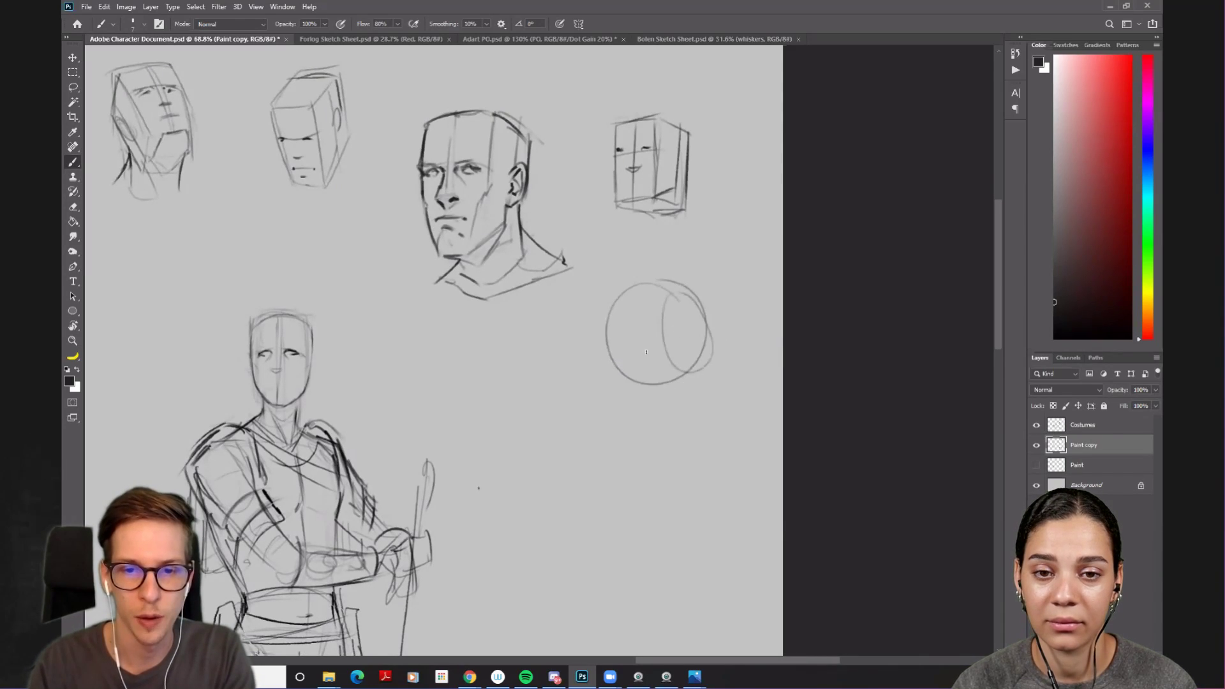
{"action": "left_click_drag", "start_coordinate": [638, 284], "coordinate": [643, 383]}
{"action": "key", "text": "ctrl+z"}
- Extend the circle into a tapered face with jaw lines, a short flat chin and vertical lines for the face and side planes
{"action": "left_click_drag", "start_coordinate": [629, 287], "coordinate": [649, 421]}
{"action": "left_click_drag", "start_coordinate": [610, 350], "coordinate": [638, 418]}
{"action": "key", "text": "ctrl+z"}
{"action": "mouse_move", "coordinate": [606, 328]}
{"action": "left_mouse_down"}
{"action": "mouse_move", "coordinate": [646, 443]}
{"action": "mouse_move", "coordinate": [703, 384]}
{"action": "left_mouse_up"}
{"action": "key", "text": "ctrl+z"}
{"action": "left_click_drag", "start_coordinate": [662, 432], "coordinate": [693, 403]}
{"action": "left_click_drag", "start_coordinate": [686, 319], "coordinate": [694, 400]}
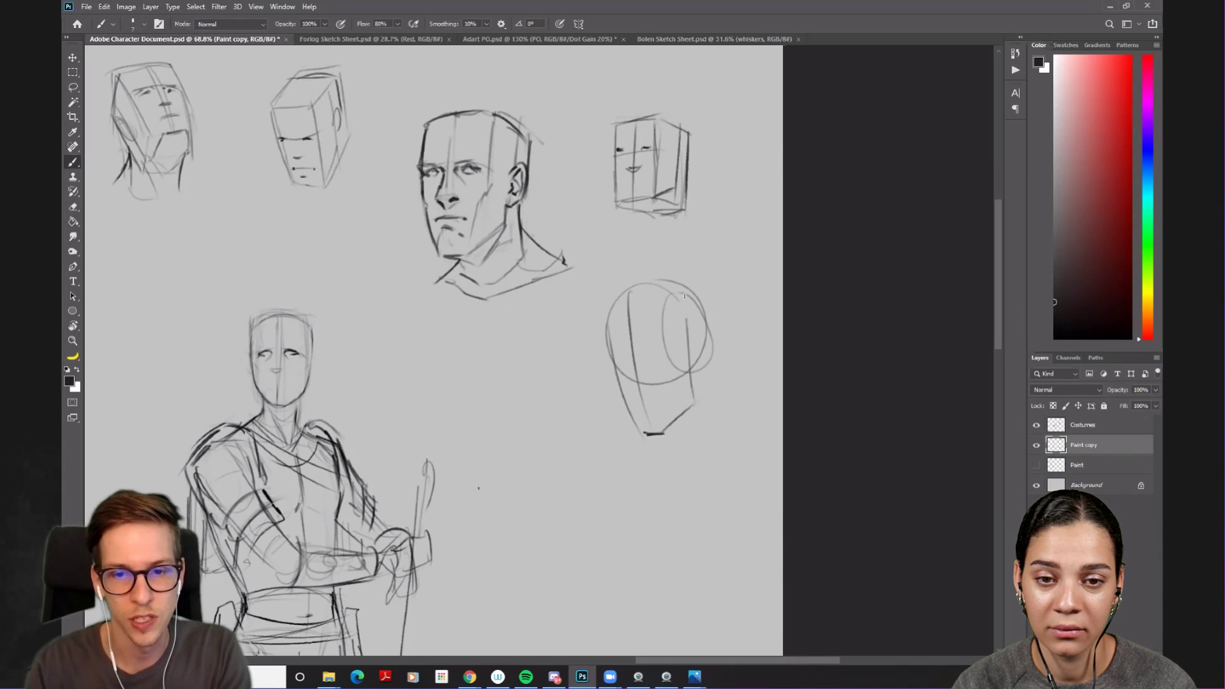
{"action": "key", "text": "ctrl+z"}
{"action": "left_click_drag", "start_coordinate": [682, 289], "coordinate": [692, 373]}
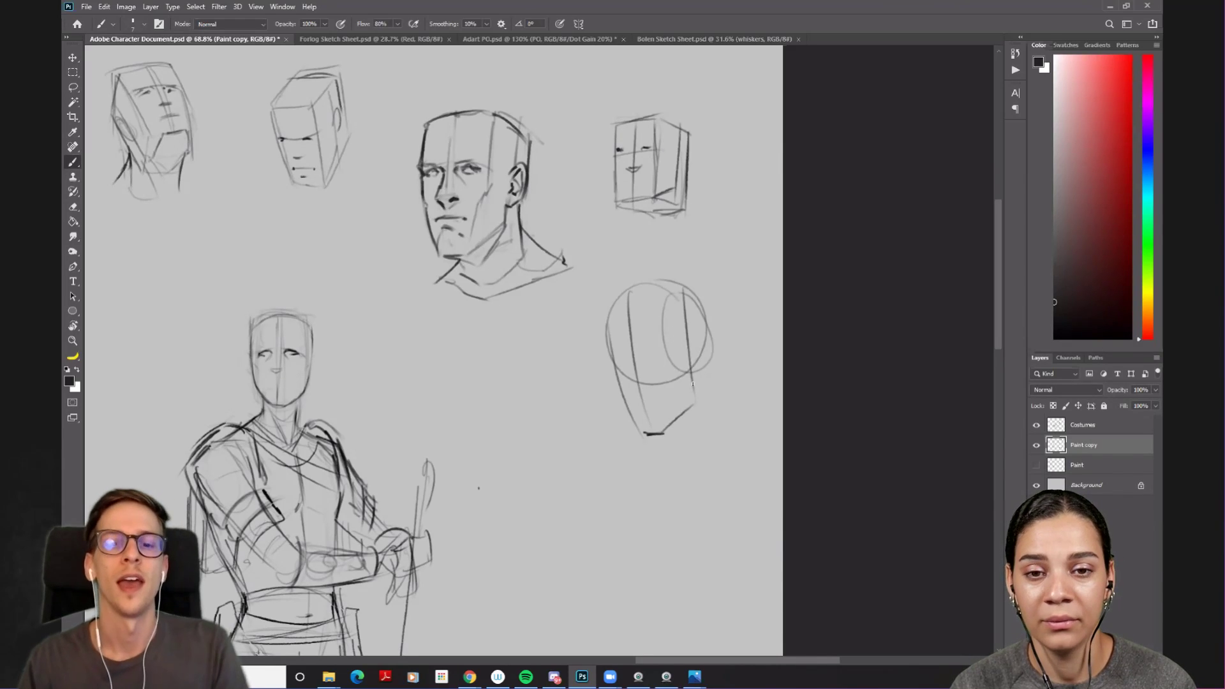
- Add a light vertical guide between the head's plane lines and a horizontal brow line across the circle
{"action": "left_click_drag", "start_coordinate": [666, 290], "coordinate": [669, 402]}
{"action": "key", "text": "ctrl+z"}
{"action": "left_click_drag", "start_coordinate": [664, 296], "coordinate": [657, 432]}
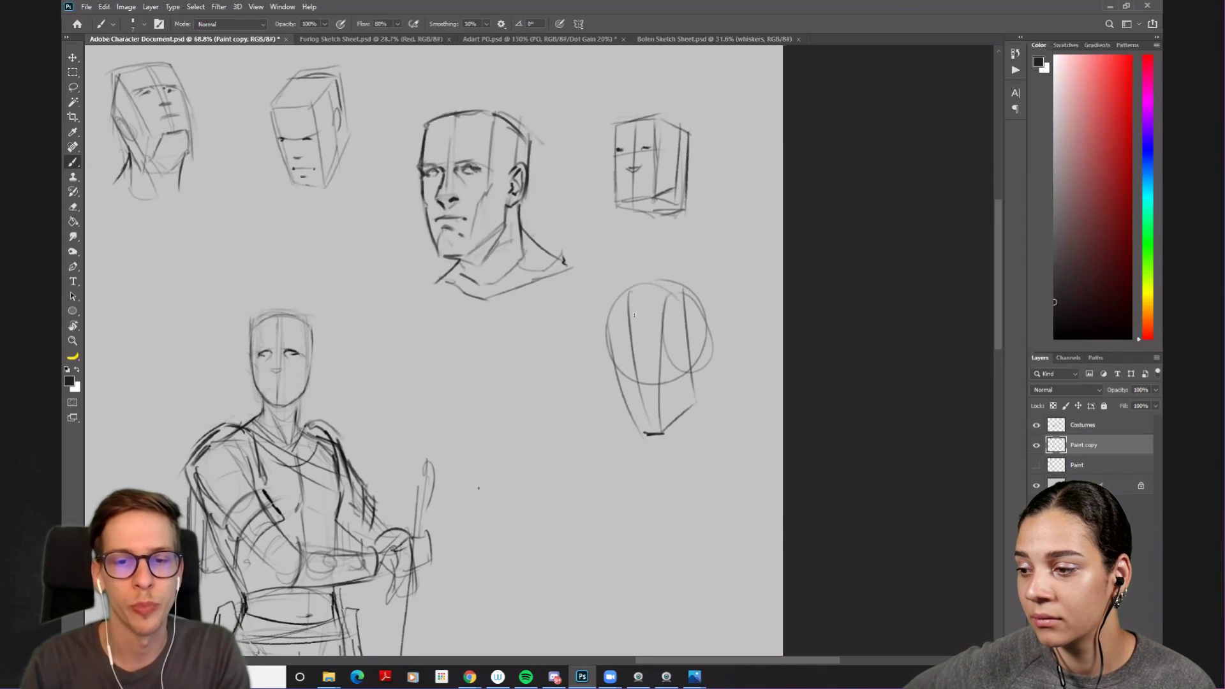
{"action": "key", "text": "ctrl+z"}
{"action": "left_click_drag", "start_coordinate": [666, 300], "coordinate": [659, 418]}
{"action": "key", "text": "ctrl+z"}
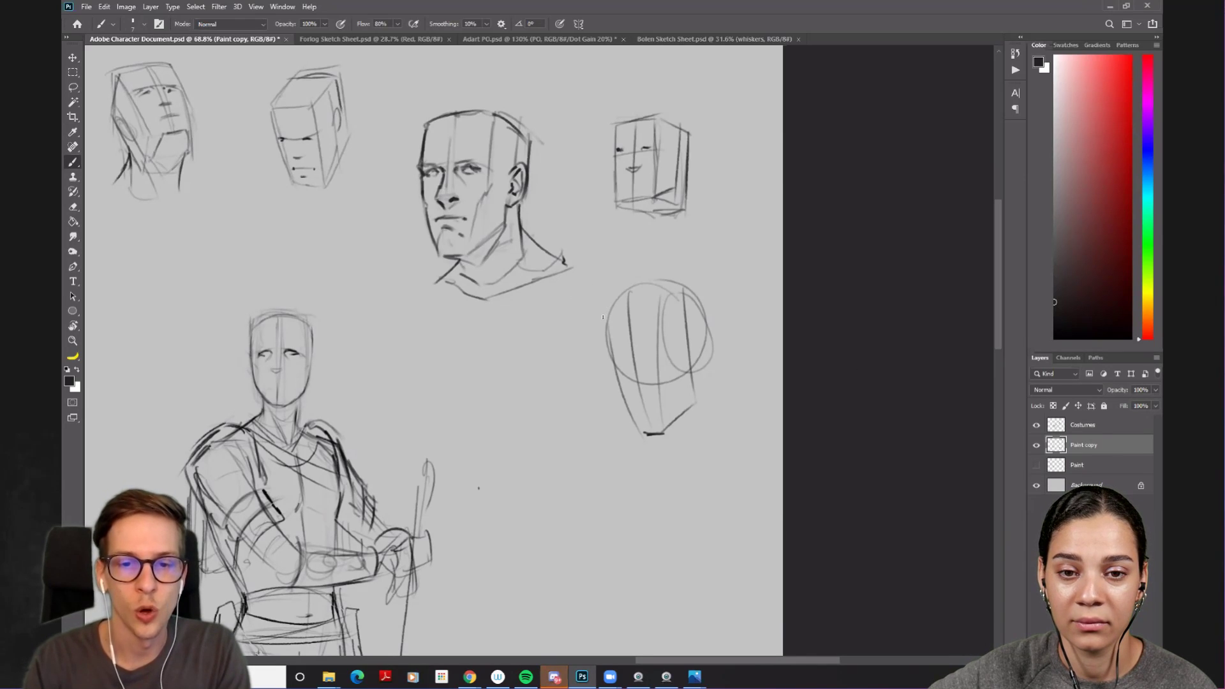
{"action": "mouse_move", "coordinate": [611, 349]}
{"action": "left_mouse_down"}
{"action": "mouse_move", "coordinate": [678, 335]}
{"action": "mouse_move", "coordinate": [608, 347]}
{"action": "mouse_move", "coordinate": [706, 329]}
{"action": "left_mouse_up"}
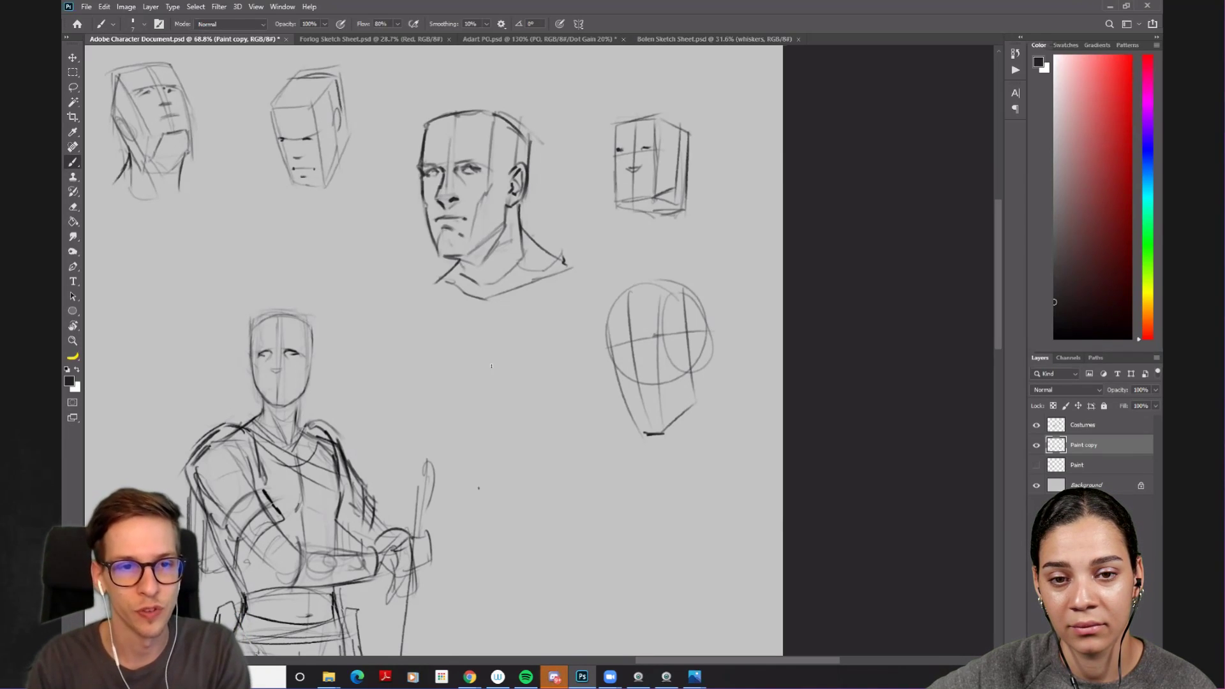
- Sketch the front and top planes of a tilted box in the empty space before the row of heads
{"action": "left_click_drag", "start_coordinate": [555, 348], "coordinate": [752, 408]}
{"action": "mouse_move", "coordinate": [332, 285]}
{"action": "left_mouse_down"}
{"action": "mouse_move", "coordinate": [562, 361]}
{"action": "mouse_move", "coordinate": [461, 310]}
{"action": "mouse_move", "coordinate": [214, 351]}
{"action": "left_mouse_up"}
{"action": "left_click", "coordinate": [419, 328], "text": "ctrl"}
{"action": "mouse_move", "coordinate": [391, 338]}
{"action": "left_mouse_down"}
{"action": "mouse_move", "coordinate": [256, 338]}
{"action": "mouse_move", "coordinate": [551, 331]}
{"action": "left_mouse_up"}
{"action": "left_click_drag", "start_coordinate": [322, 269], "coordinate": [387, 262]}
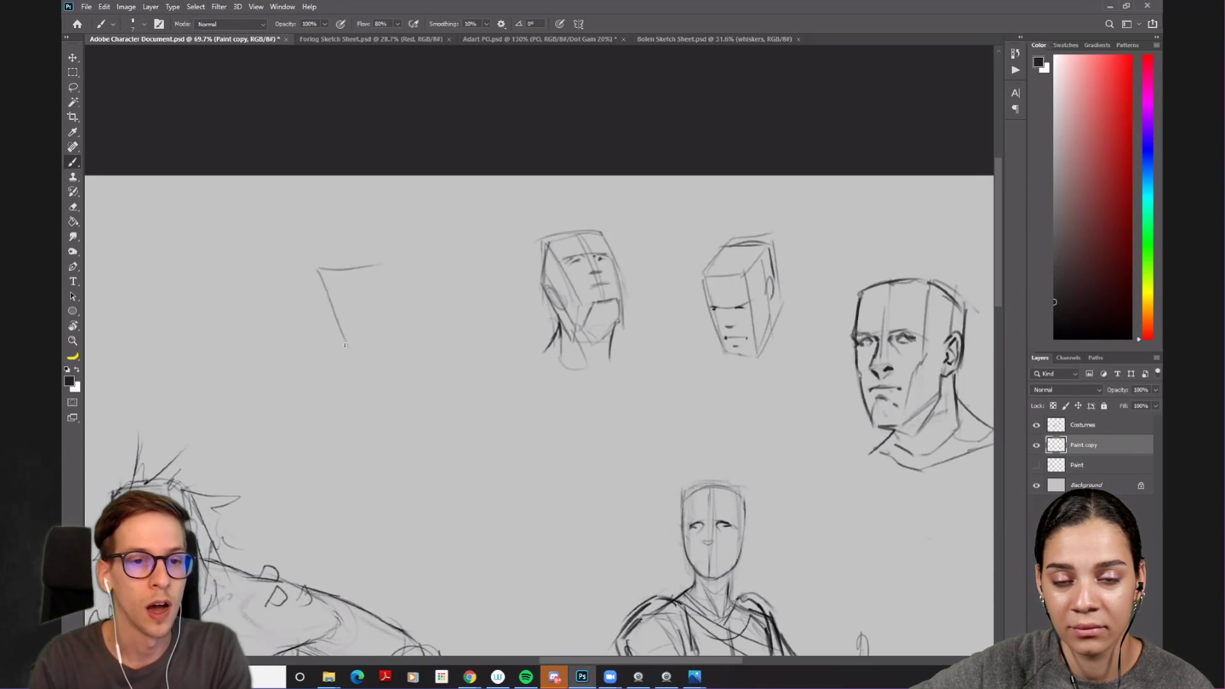
{"action": "left_click_drag", "start_coordinate": [318, 272], "coordinate": [364, 372]}
{"action": "left_click_drag", "start_coordinate": [374, 266], "coordinate": [407, 370]}
{"action": "mouse_move", "coordinate": [370, 225]}
{"action": "left_mouse_down"}
{"action": "mouse_move", "coordinate": [319, 271]}
{"action": "mouse_move", "coordinate": [413, 225]}
{"action": "mouse_move", "coordinate": [450, 314]}
{"action": "left_mouse_up"}
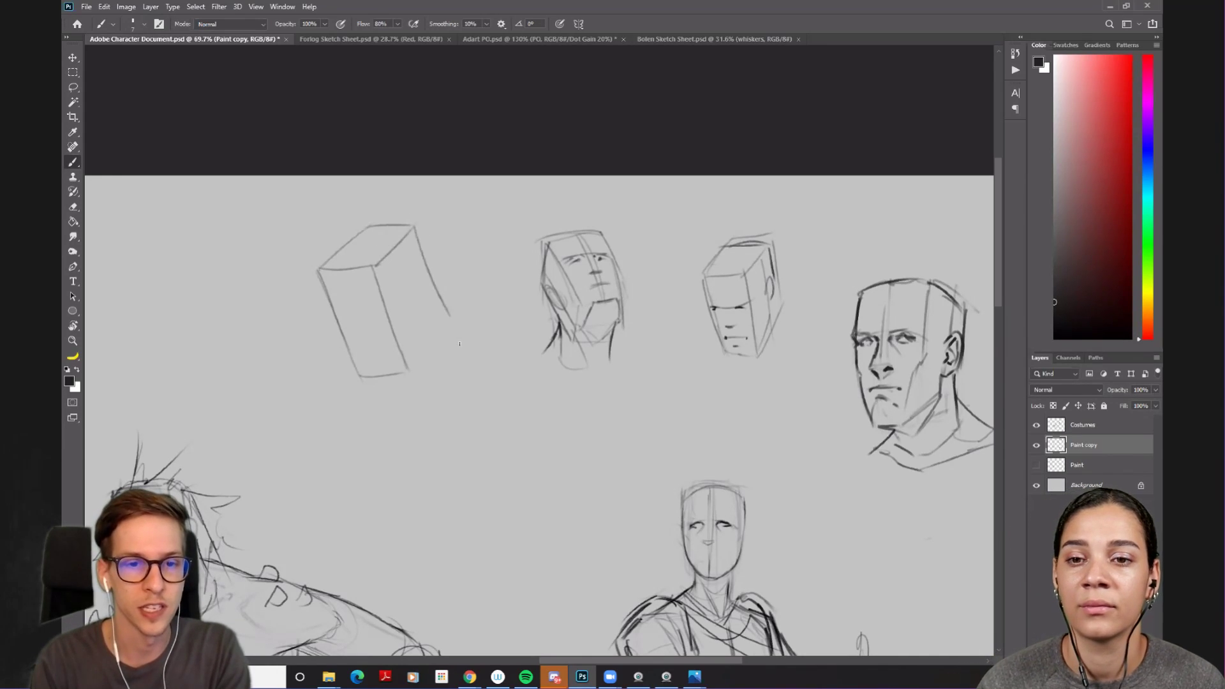
- Close the tilted box's side plane with its far and lower edges, and erase the overshoot at its lower front corner
{"action": "key", "text": "ctrl+z"}
{"action": "mouse_move", "coordinate": [415, 227]}
{"action": "left_mouse_down"}
{"action": "mouse_move", "coordinate": [446, 335]}
{"action": "mouse_move", "coordinate": [438, 317]}
{"action": "mouse_move", "coordinate": [409, 365]}
{"action": "mouse_move", "coordinate": [358, 377]}
{"action": "left_mouse_up"}
{"action": "key", "text": "ctrl+z"}
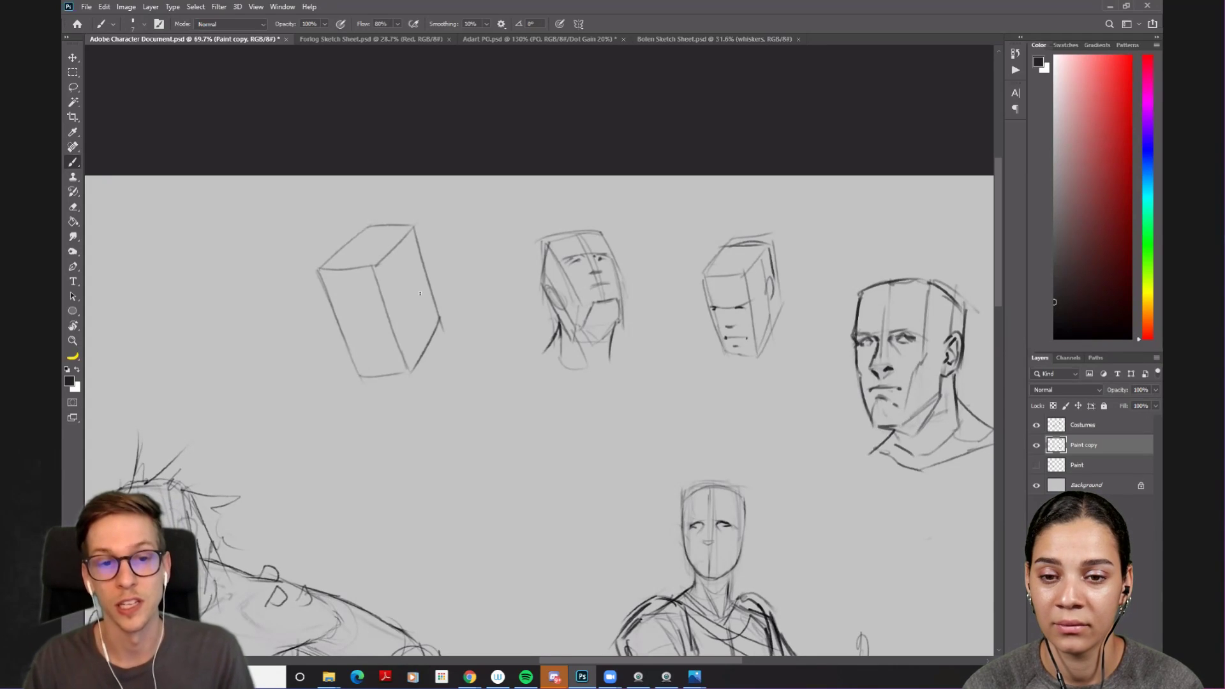
{"action": "key", "text": "e"}
{"action": "mouse_move", "coordinate": [409, 375]}
{"action": "left_mouse_down"}
{"action": "mouse_move", "coordinate": [372, 370]}
{"action": "mouse_move", "coordinate": [413, 367]}
{"action": "mouse_move", "coordinate": [361, 373]}
{"action": "mouse_move", "coordinate": [411, 364]}
{"action": "left_mouse_up"}
{"action": "key", "text": "b"}
- Reopen the recent file World Building Race Ideas.psd
{"action": "left_click_drag", "start_coordinate": [607, 415], "coordinate": [416, 345]}
{"action": "scroll", "coordinate": [648, 429], "scroll_direction": "down", "scroll_amount": 3}
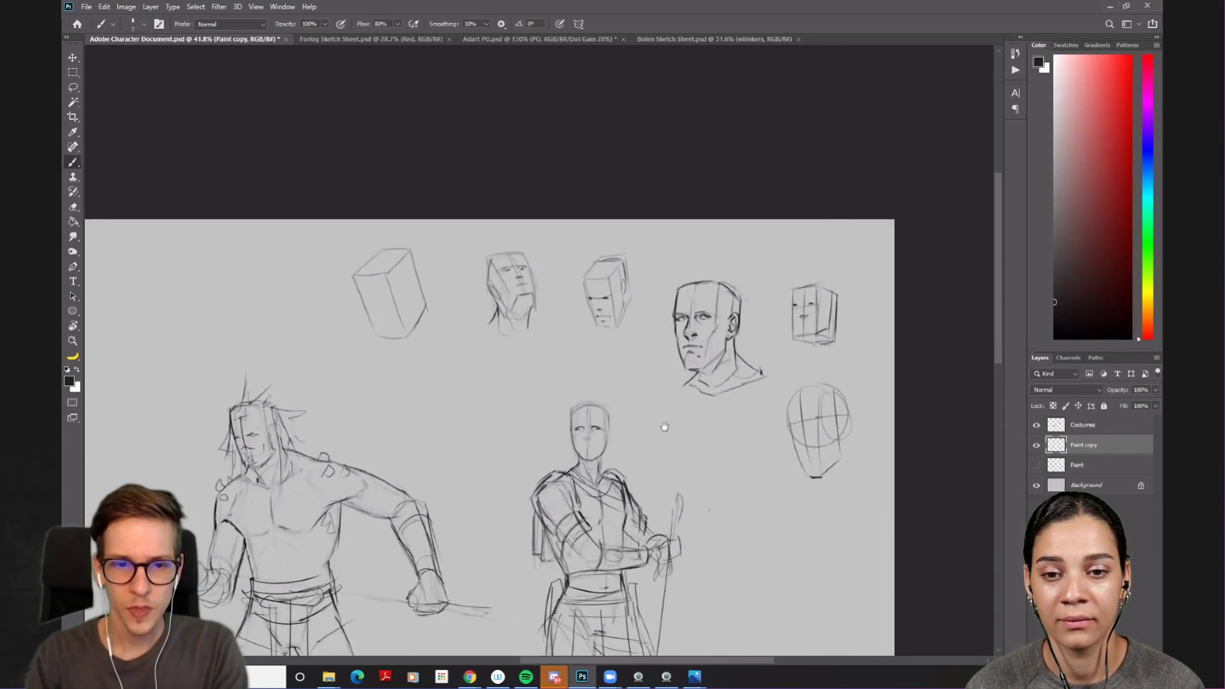
{"action": "scroll", "coordinate": [556, 358], "scroll_direction": "up", "scroll_amount": 1}
{"action": "scroll", "coordinate": [555, 363], "scroll_direction": "up", "scroll_amount": 3}
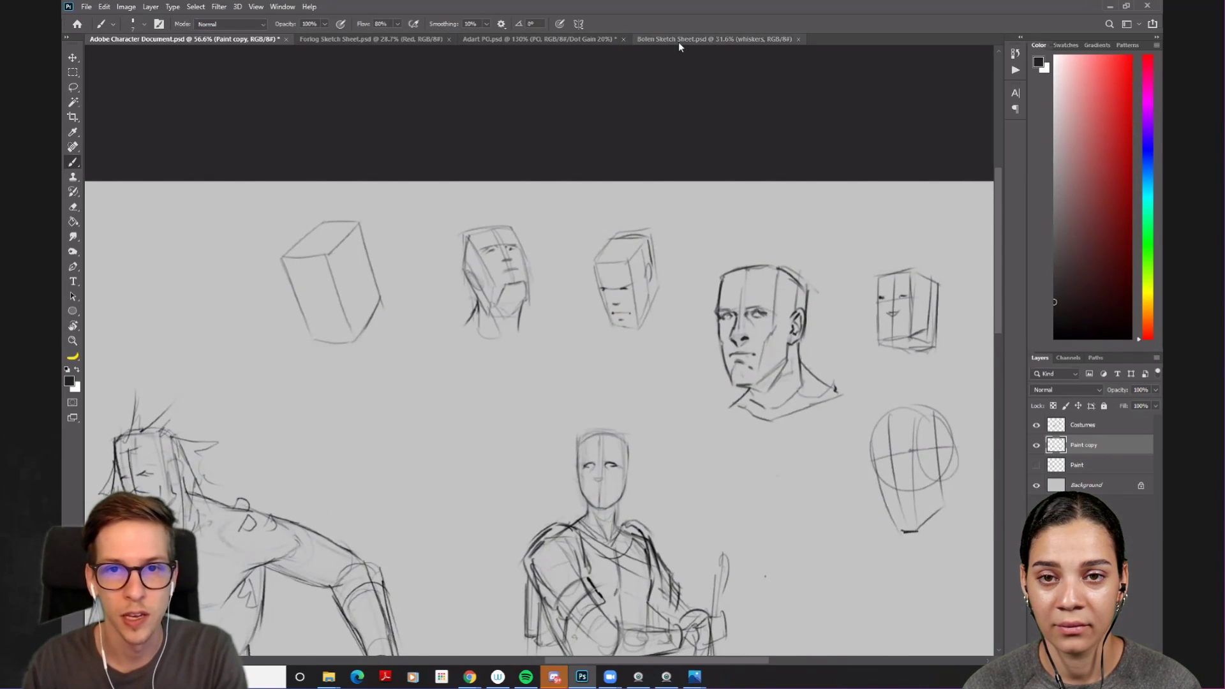
{"action": "left_click", "coordinate": [90, 7]}
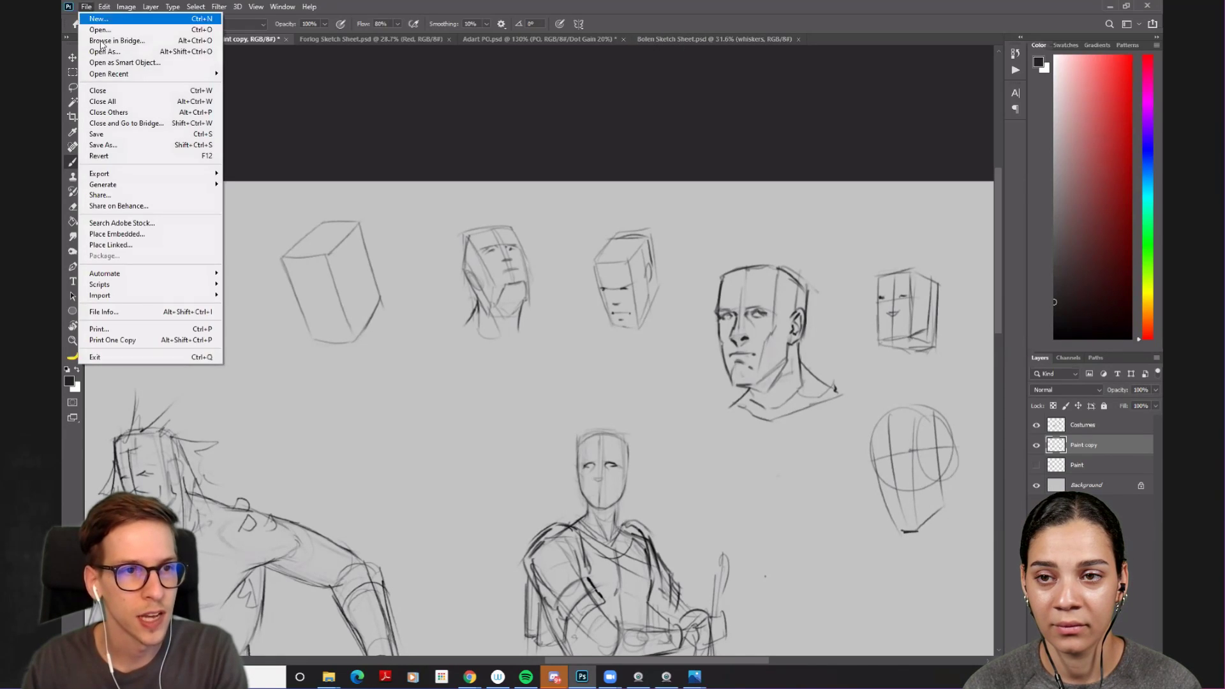
{"action": "mouse_move", "coordinate": [191, 74]}
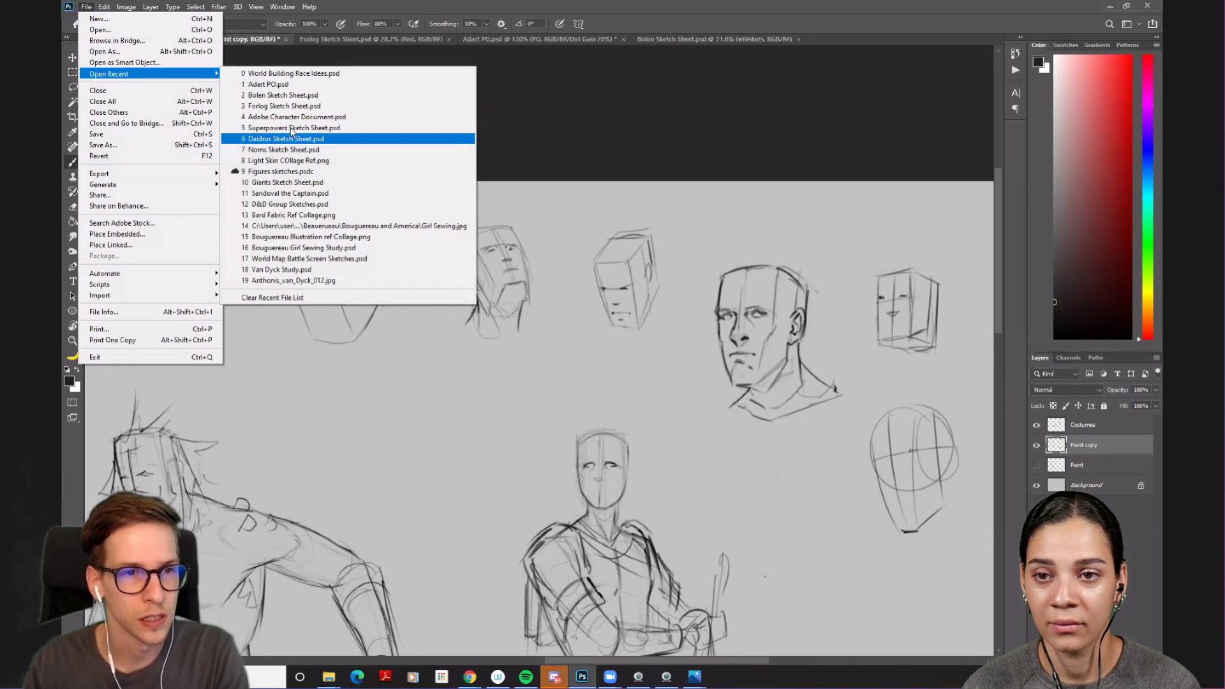
{"action": "left_click", "coordinate": [293, 73]}
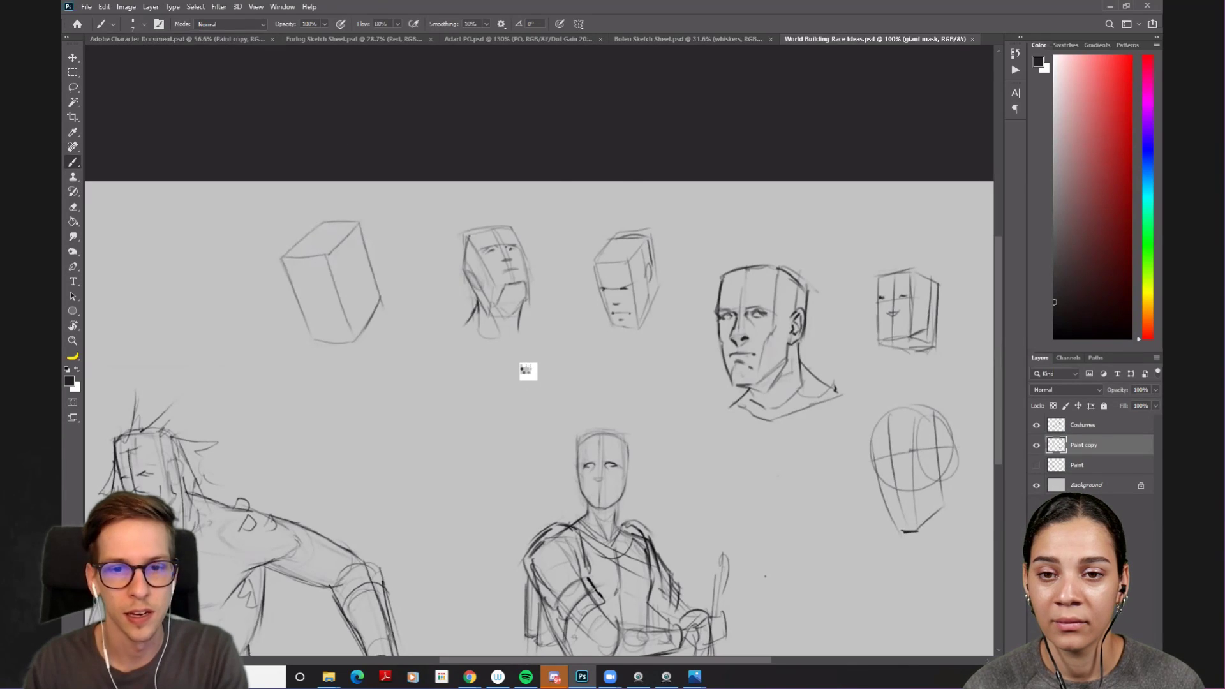
- Sketch a simplified hand above the mannequin's shoulder with a rectangular palm and a pointed finger block divided lengthwise
{"action": "scroll", "coordinate": [645, 210], "scroll_direction": "up", "scroll_amount": 5}
{"action": "scroll", "coordinate": [676, 269], "scroll_direction": "down", "scroll_amount": 4}
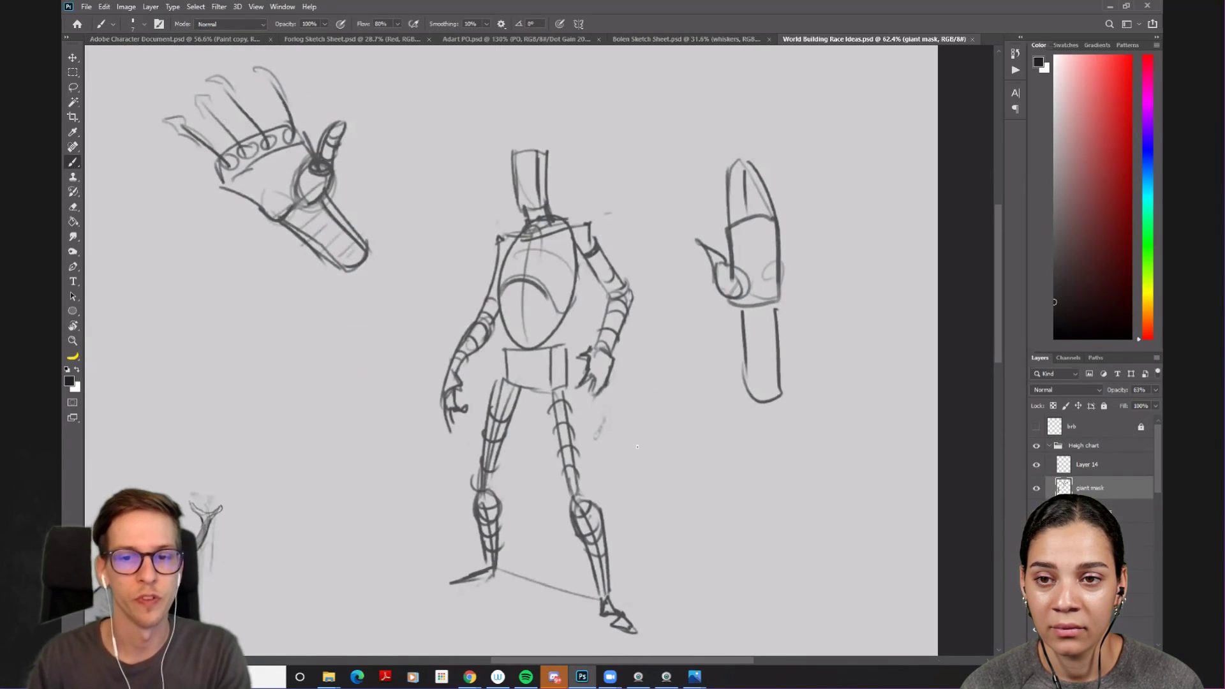
{"action": "left_click_drag", "start_coordinate": [697, 528], "coordinate": [650, 506]}
{"action": "left_click_drag", "start_coordinate": [273, 222], "coordinate": [464, 335]}
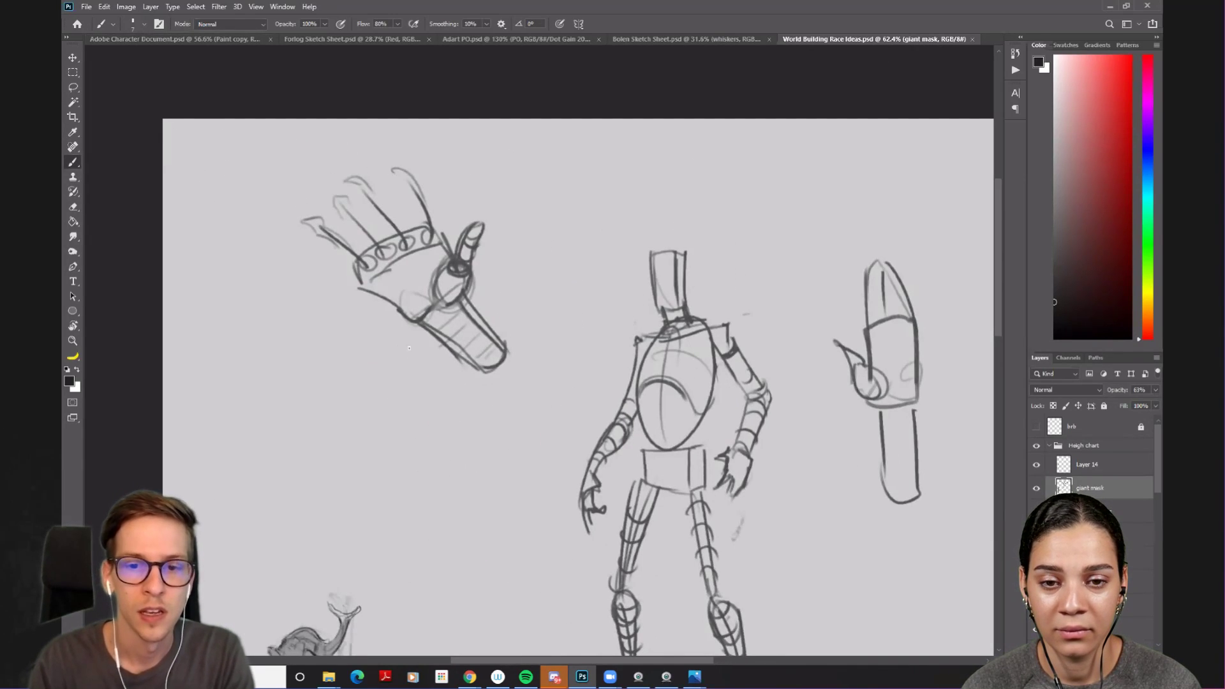
{"action": "scroll", "coordinate": [409, 348], "scroll_direction": "right", "scroll_amount": 5}
{"action": "left_click_drag", "start_coordinate": [530, 197], "coordinate": [532, 255]}
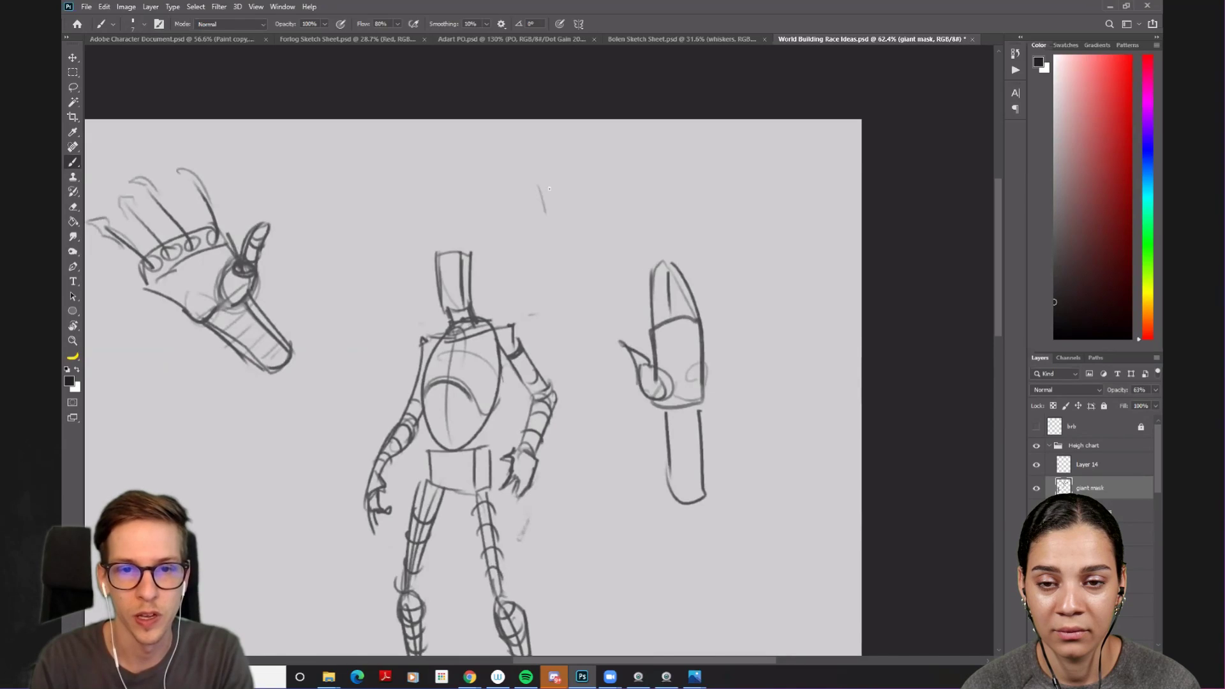
{"action": "mouse_move", "coordinate": [523, 199]}
{"action": "left_mouse_down"}
{"action": "mouse_move", "coordinate": [585, 187]}
{"action": "mouse_move", "coordinate": [582, 269]}
{"action": "mouse_move", "coordinate": [537, 266]}
{"action": "mouse_move", "coordinate": [572, 135]}
{"action": "mouse_move", "coordinate": [582, 183]}
{"action": "left_mouse_up"}
{"action": "left_click_drag", "start_coordinate": [559, 134], "coordinate": [557, 190]}
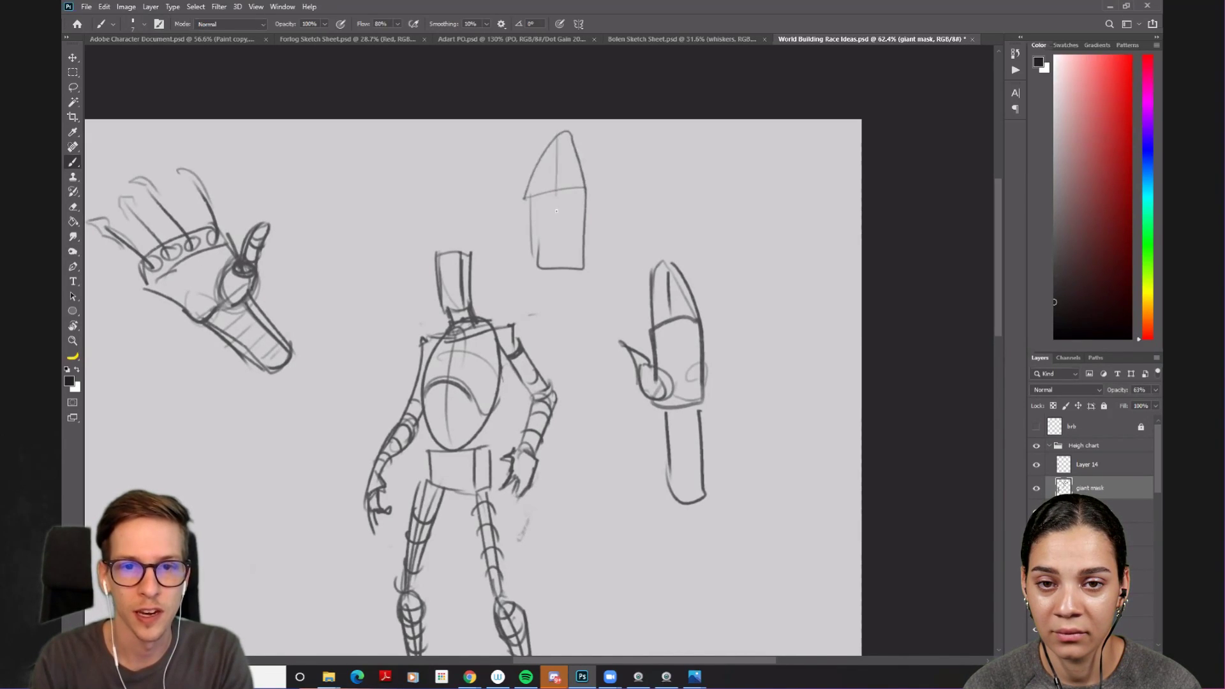
- Add a thumb with a rounded base to the simplified hand and two parallel lines below the palm for the forearm
{"action": "mouse_move", "coordinate": [593, 230]}
{"action": "left_mouse_down"}
{"action": "mouse_move", "coordinate": [566, 256]}
{"action": "mouse_move", "coordinate": [592, 265]}
{"action": "mouse_move", "coordinate": [570, 263]}
{"action": "mouse_move", "coordinate": [601, 232]}
{"action": "mouse_move", "coordinate": [586, 271]}
{"action": "mouse_move", "coordinate": [579, 246]}
{"action": "mouse_move", "coordinate": [566, 253]}
{"action": "mouse_move", "coordinate": [578, 275]}
{"action": "mouse_move", "coordinate": [582, 242]}
{"action": "mouse_move", "coordinate": [575, 255]}
{"action": "mouse_move", "coordinate": [611, 215]}
{"action": "left_mouse_up"}
{"action": "key", "text": "ctrl+z"}
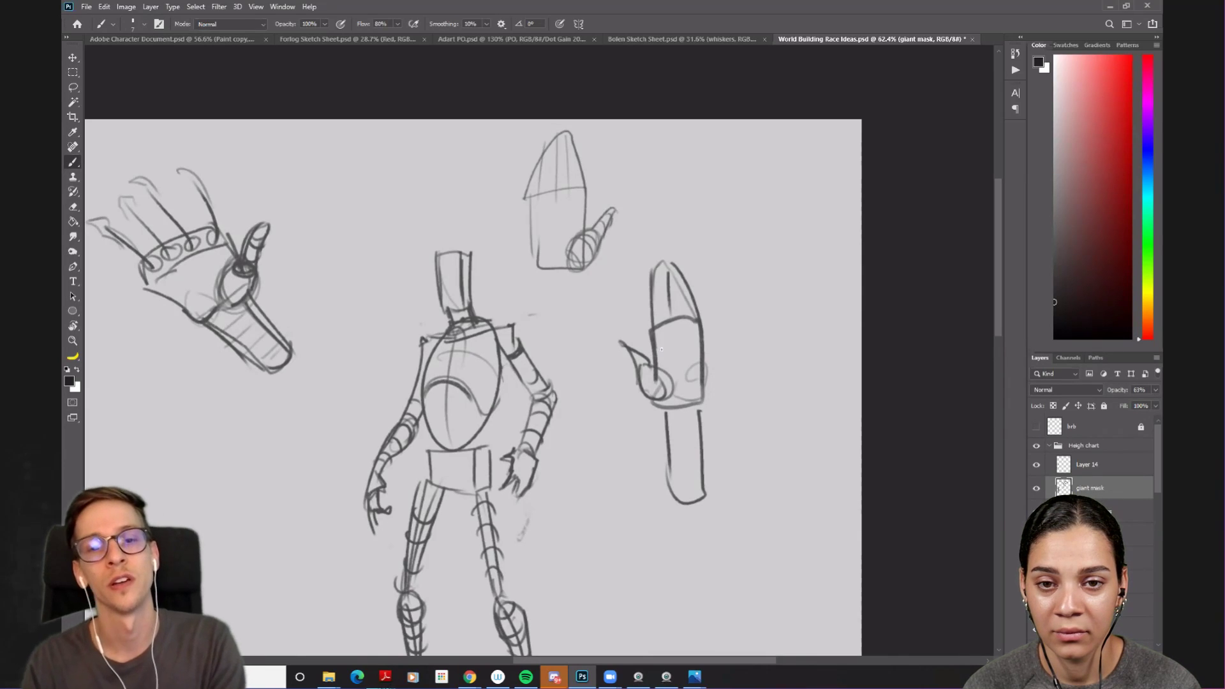
{"action": "left_click_drag", "start_coordinate": [540, 271], "coordinate": [542, 339]}
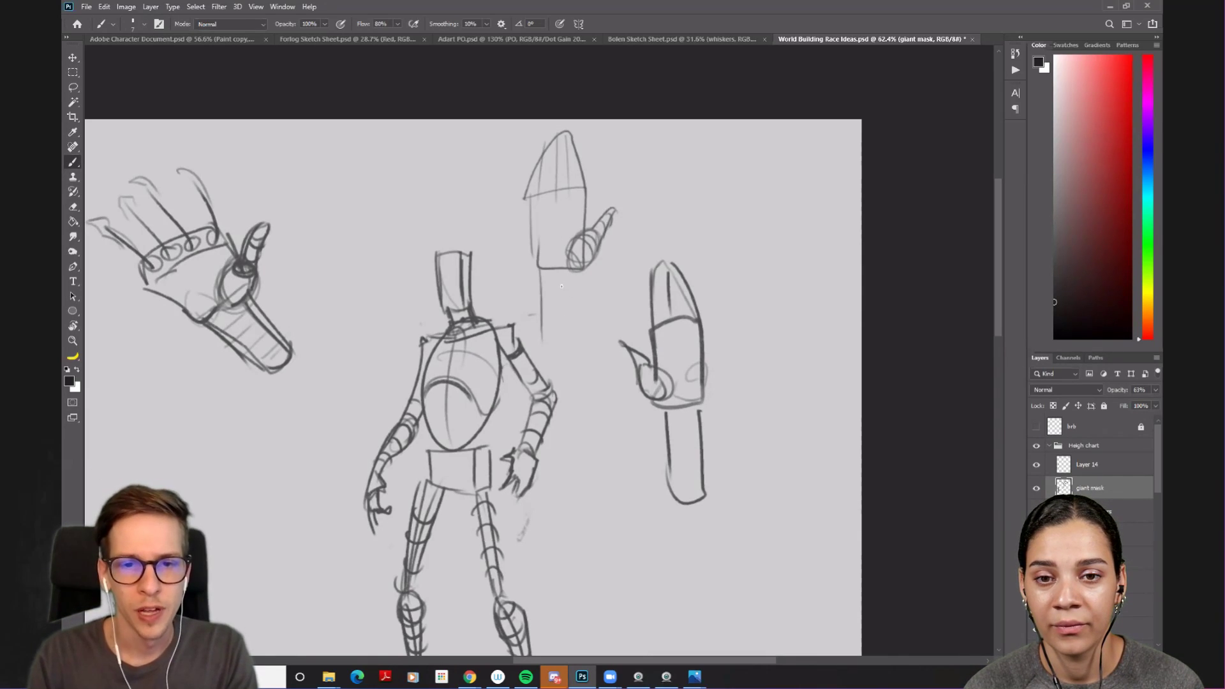
{"action": "left_click_drag", "start_coordinate": [571, 271], "coordinate": [572, 341]}
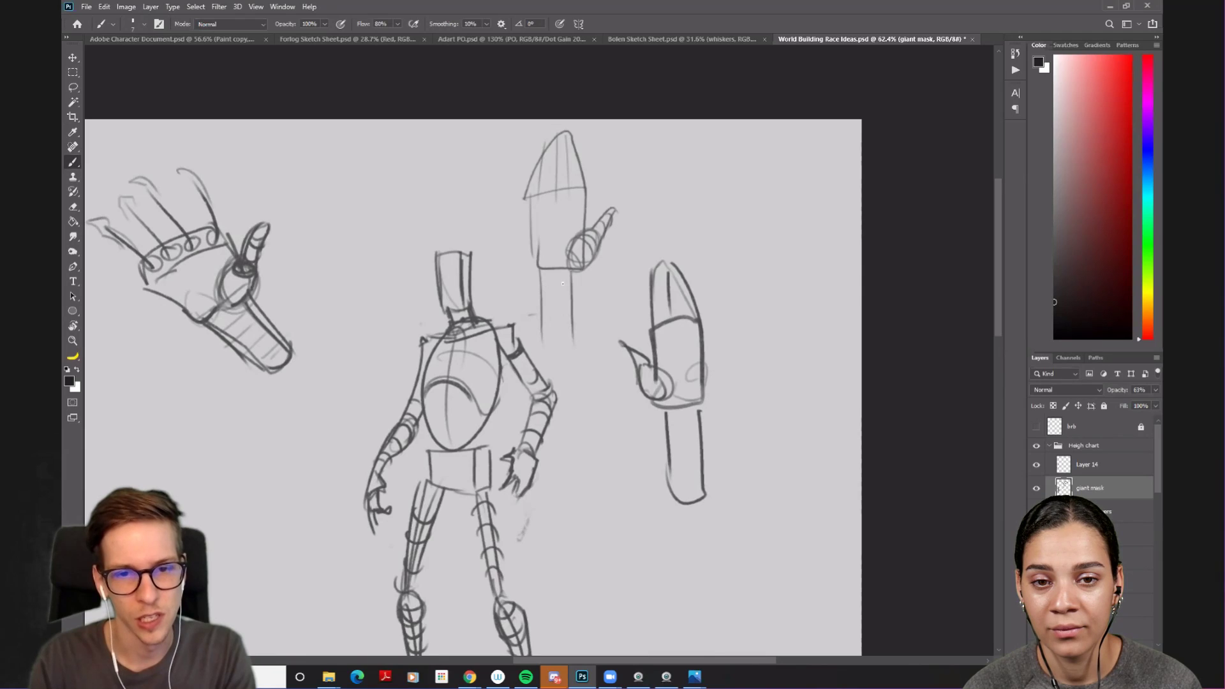
- Sketch a slanted box forearm with a hand block at its upper end, between the detailed hand and the mannequin
{"action": "left_click_drag", "start_coordinate": [394, 311], "coordinate": [491, 325]}
{"action": "left_click_drag", "start_coordinate": [383, 171], "coordinate": [448, 286]}
{"action": "left_click_drag", "start_coordinate": [406, 152], "coordinate": [461, 263]}
{"action": "left_click_drag", "start_coordinate": [357, 185], "coordinate": [425, 308]}
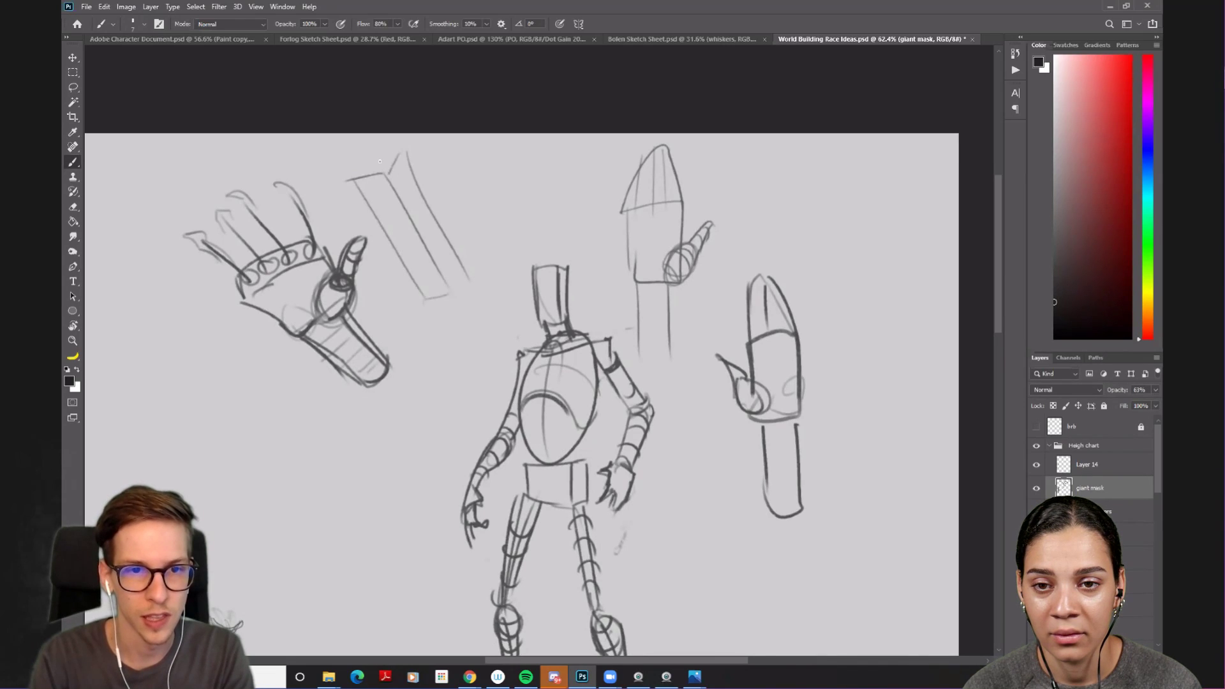
{"action": "mouse_move", "coordinate": [412, 152]}
{"action": "left_mouse_down"}
{"action": "mouse_move", "coordinate": [354, 165]}
{"action": "mouse_move", "coordinate": [422, 92]}
{"action": "mouse_move", "coordinate": [448, 85]}
{"action": "left_mouse_up"}
{"action": "mouse_move", "coordinate": [342, 157]}
{"action": "left_mouse_down"}
{"action": "mouse_move", "coordinate": [258, 331]}
{"action": "mouse_move", "coordinate": [446, 335]}
{"action": "left_mouse_up"}
{"action": "key", "text": "ctrl+z"}
- Sketch a palm as a slab with a curved knuckle edge and a side plane in the empty space below the detailed hand
{"action": "mouse_move", "coordinate": [198, 377]}
{"action": "left_mouse_down"}
{"action": "mouse_move", "coordinate": [262, 322]}
{"action": "mouse_move", "coordinate": [213, 391]}
{"action": "mouse_move", "coordinate": [265, 348]}
{"action": "left_mouse_up"}
{"action": "key", "text": "ctrl+z"}
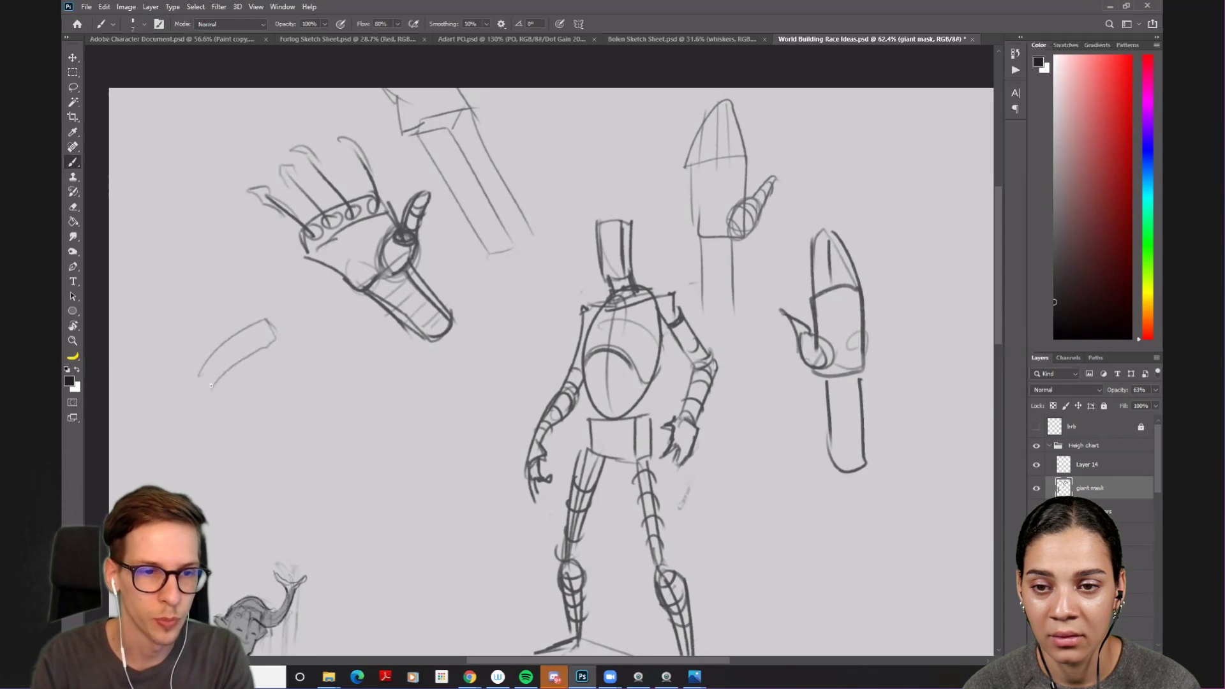
{"action": "left_click_drag", "start_coordinate": [213, 391], "coordinate": [286, 408]}
{"action": "left_click_drag", "start_coordinate": [274, 335], "coordinate": [333, 361]}
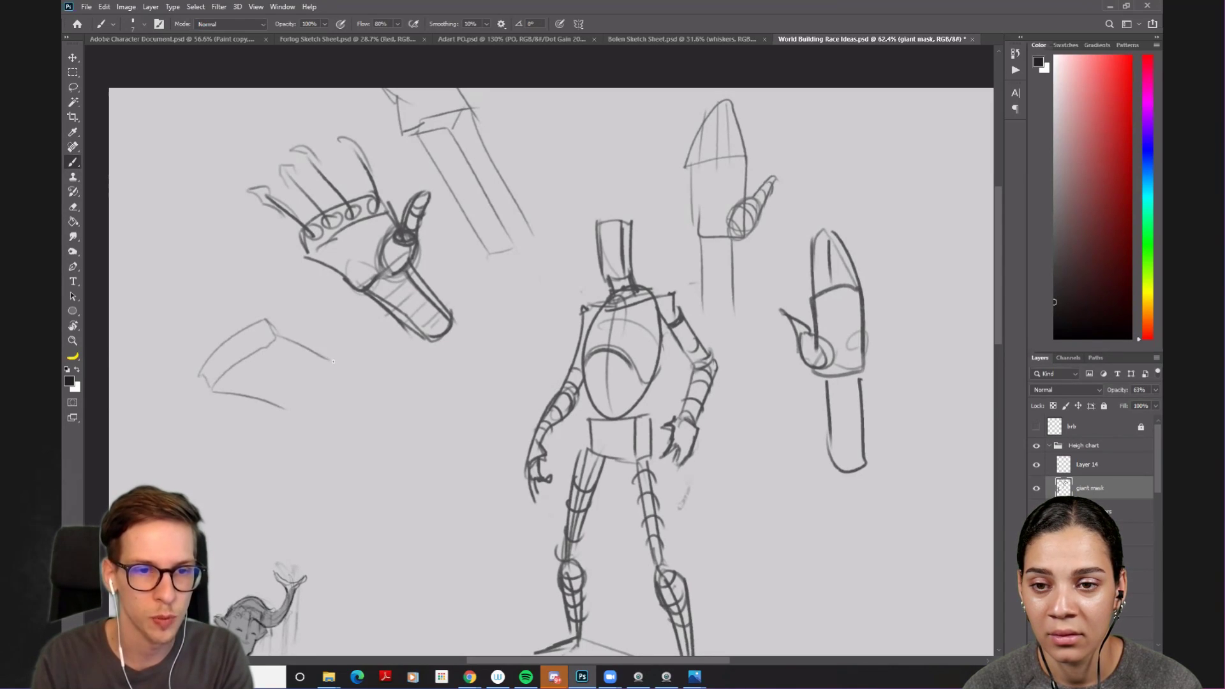
{"action": "mouse_move", "coordinate": [270, 319]}
{"action": "left_mouse_down"}
{"action": "mouse_move", "coordinate": [325, 344]}
{"action": "mouse_move", "coordinate": [299, 400]}
{"action": "left_mouse_up"}
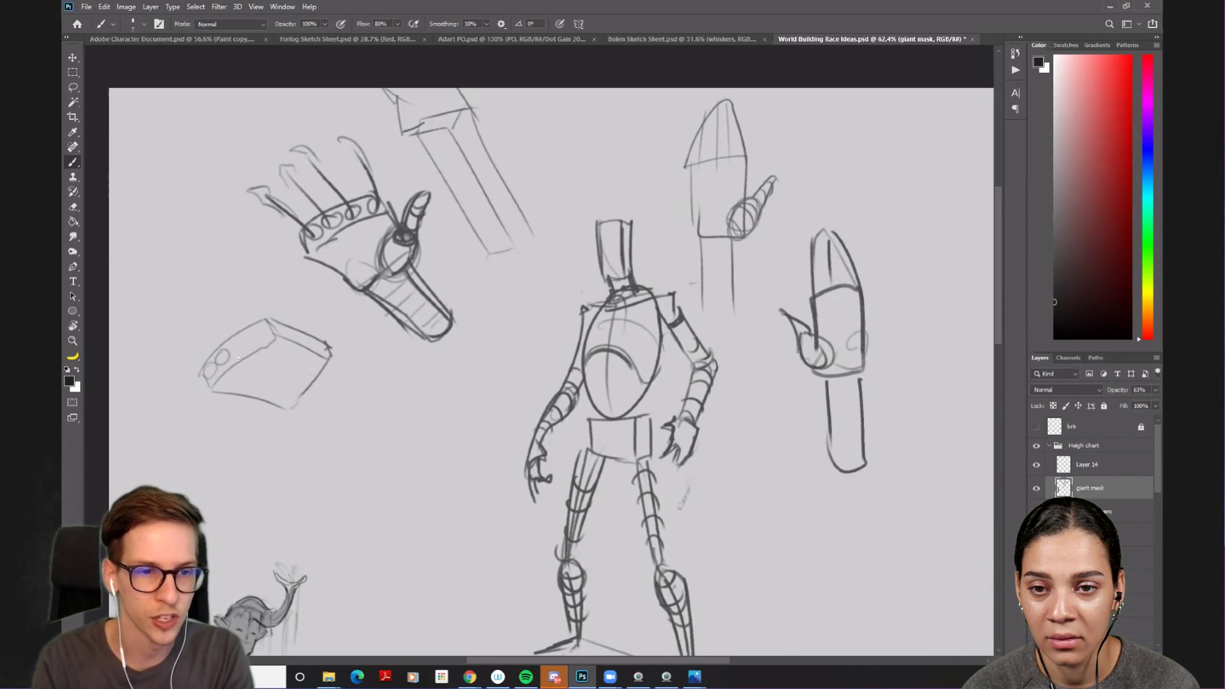
- Add knuckle circles along the slab's curved edge and draw straight direction lines outward from them for the fingers
{"action": "left_click_drag", "start_coordinate": [254, 329], "coordinate": [197, 298]}
{"action": "left_click_drag", "start_coordinate": [255, 328], "coordinate": [207, 267]}
{"action": "key", "text": "ctrl+z"}
{"action": "key", "text": "ctrl+z"}
{"action": "mouse_move", "coordinate": [253, 335]}
{"action": "left_mouse_down"}
{"action": "mouse_move", "coordinate": [212, 268]}
{"action": "mouse_move", "coordinate": [194, 309]}
{"action": "left_mouse_up"}
{"action": "mouse_move", "coordinate": [221, 351]}
{"action": "left_mouse_down"}
{"action": "mouse_move", "coordinate": [165, 334]}
{"action": "mouse_move", "coordinate": [137, 354]}
{"action": "left_mouse_up"}
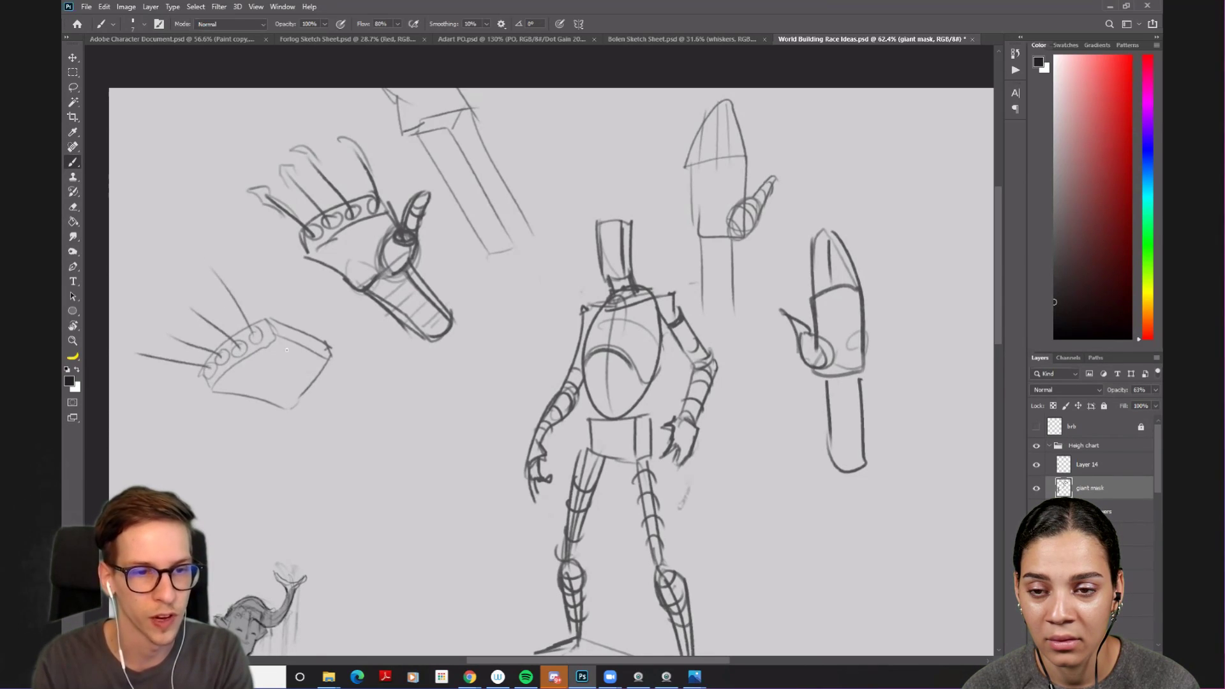
- Return to Adobe Character Document.psd and show the whole sheet of figures and heads
{"action": "left_click_drag", "start_coordinate": [398, 393], "coordinate": [302, 308]}
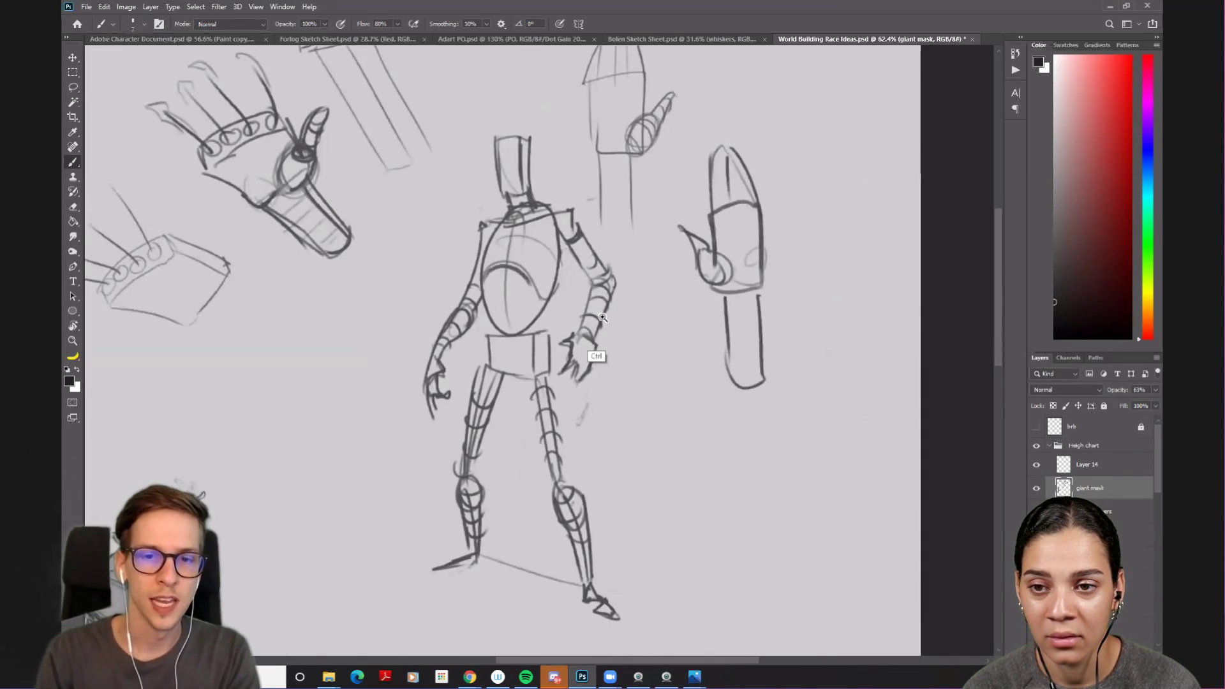
{"action": "scroll", "coordinate": [604, 300], "scroll_direction": "up", "scroll_amount": 3}
{"action": "scroll", "coordinate": [604, 300], "scroll_direction": "down", "scroll_amount": 3}
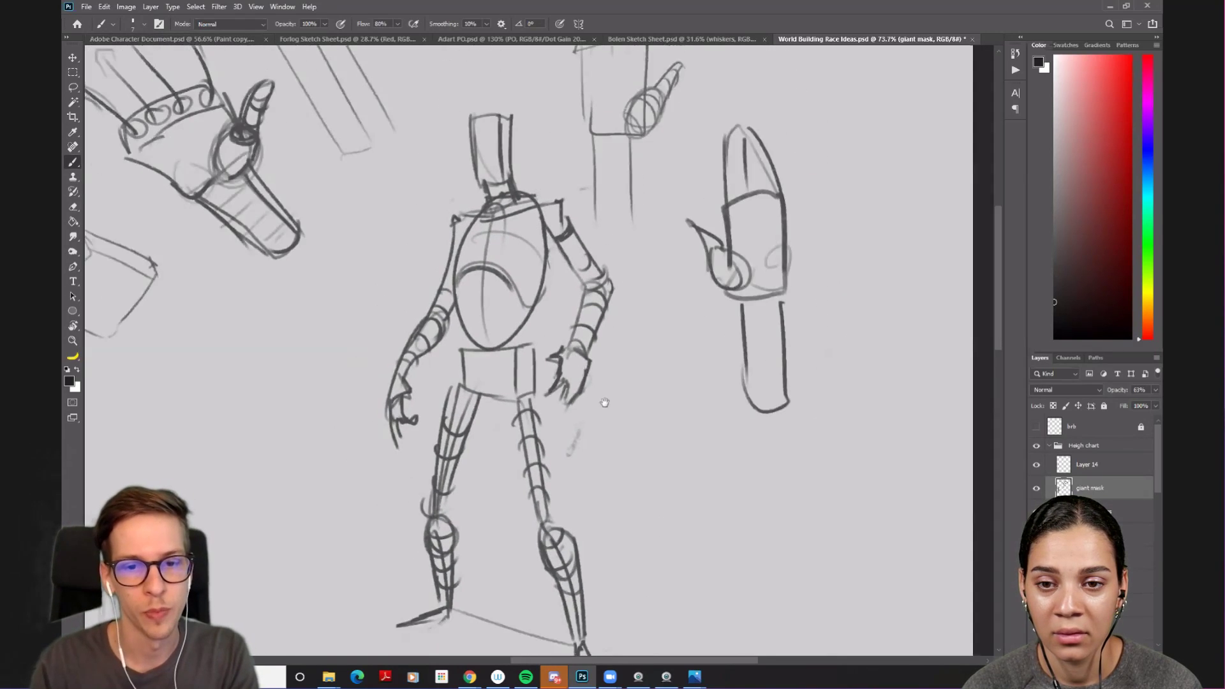
{"action": "scroll", "coordinate": [574, 356], "scroll_direction": "down", "scroll_amount": 4}
{"action": "left_click_drag", "start_coordinate": [634, 377], "coordinate": [582, 391]}
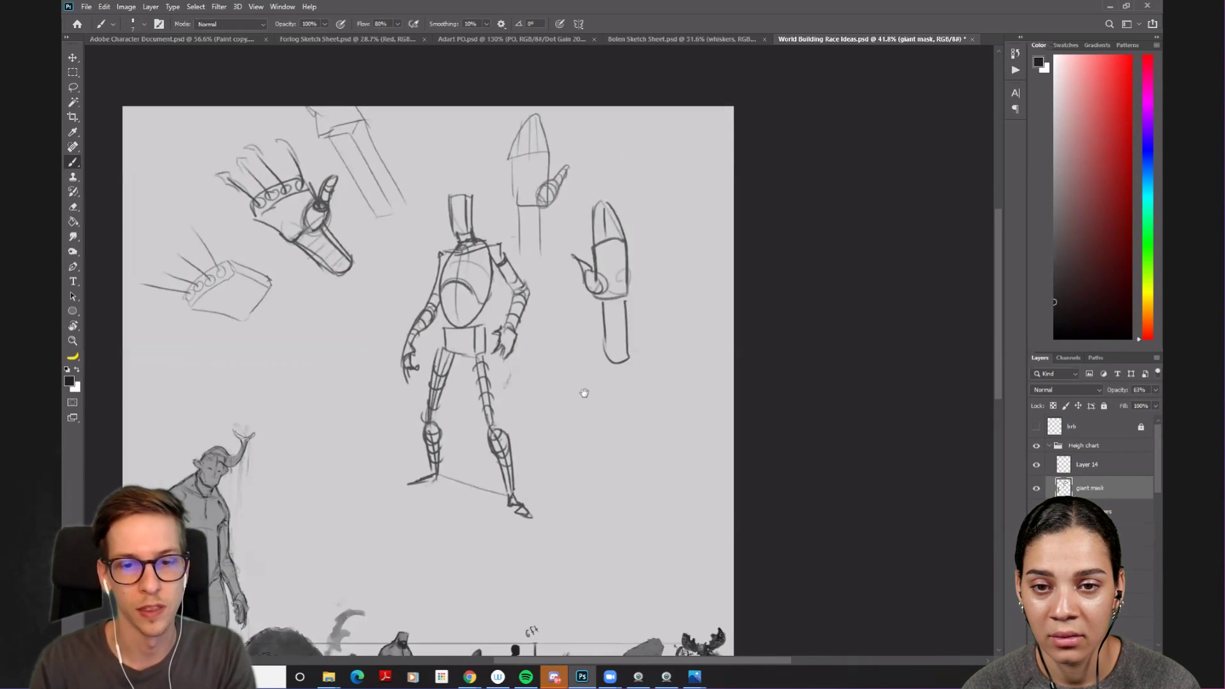
{"action": "left_click", "coordinate": [227, 39]}
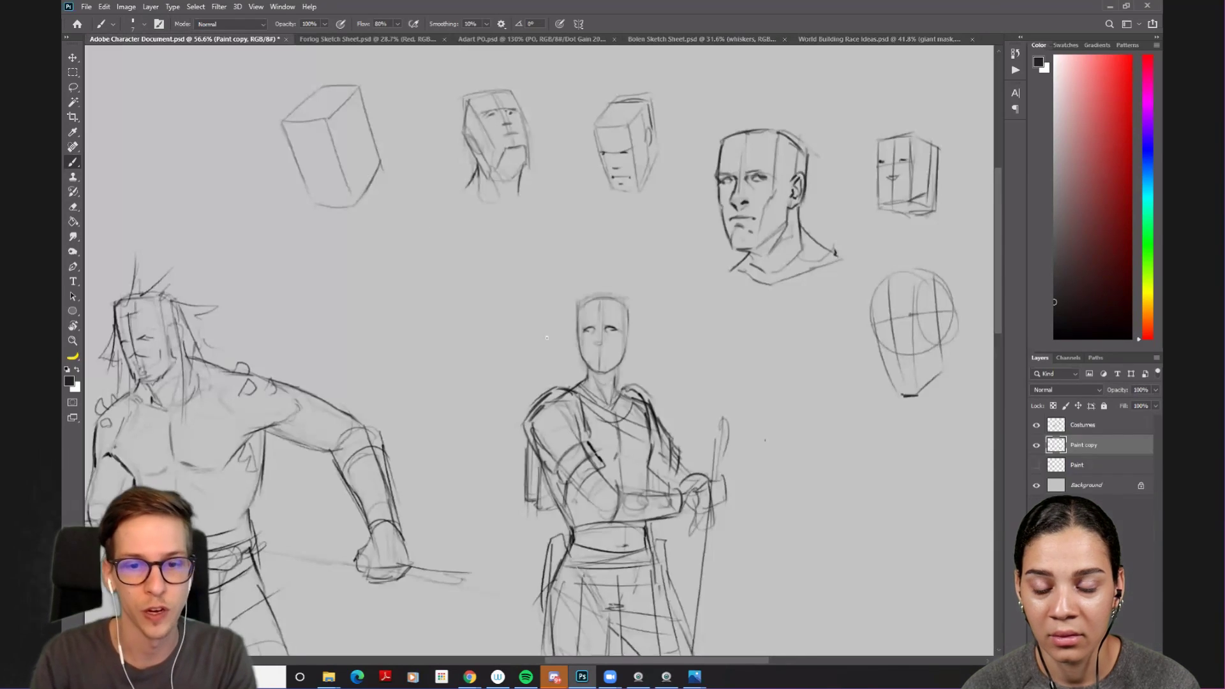
{"action": "scroll", "coordinate": [620, 410], "scroll_direction": "down", "scroll_amount": 4}
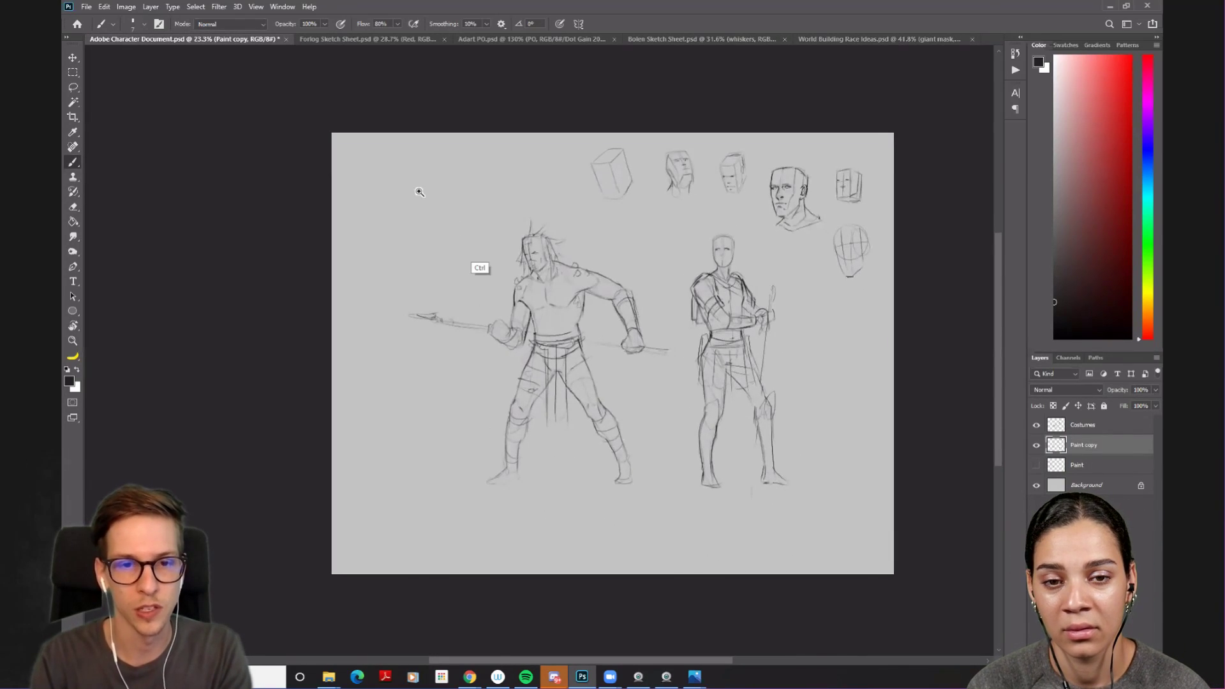
- Sketch a tall oval ribcage in the empty canvas area above the long-haired warrior's spear tip
{"action": "scroll", "coordinate": [419, 189], "scroll_direction": "up", "scroll_amount": 1}
{"action": "scroll", "coordinate": [491, 174], "scroll_direction": "up", "scroll_amount": 3}
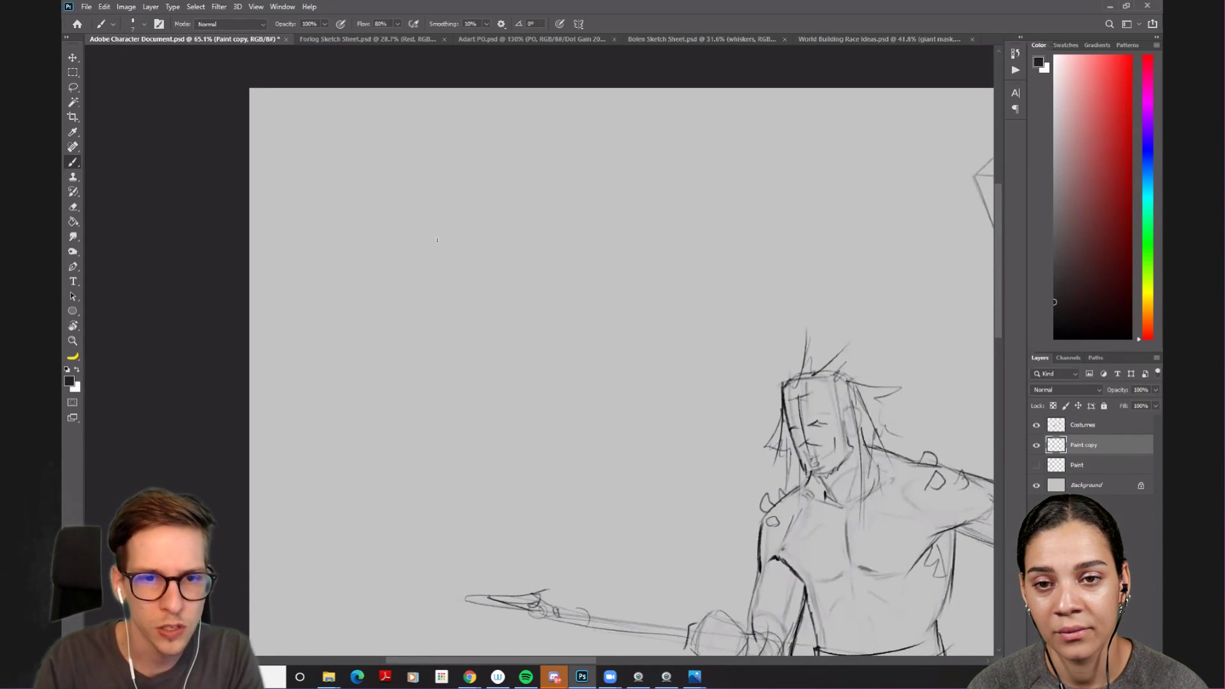
{"action": "mouse_move", "coordinate": [472, 185]}
{"action": "left_mouse_down"}
{"action": "mouse_move", "coordinate": [466, 314]}
{"action": "mouse_move", "coordinate": [477, 186]}
{"action": "mouse_move", "coordinate": [497, 284]}
{"action": "left_mouse_up"}
{"action": "key", "text": "ctrl+z"}
{"action": "mouse_move", "coordinate": [491, 168]}
{"action": "left_mouse_down"}
{"action": "mouse_move", "coordinate": [449, 272]}
{"action": "mouse_move", "coordinate": [502, 222]}
{"action": "mouse_move", "coordinate": [466, 176]}
{"action": "left_mouse_up"}
{"action": "key", "text": "ctrl+z"}
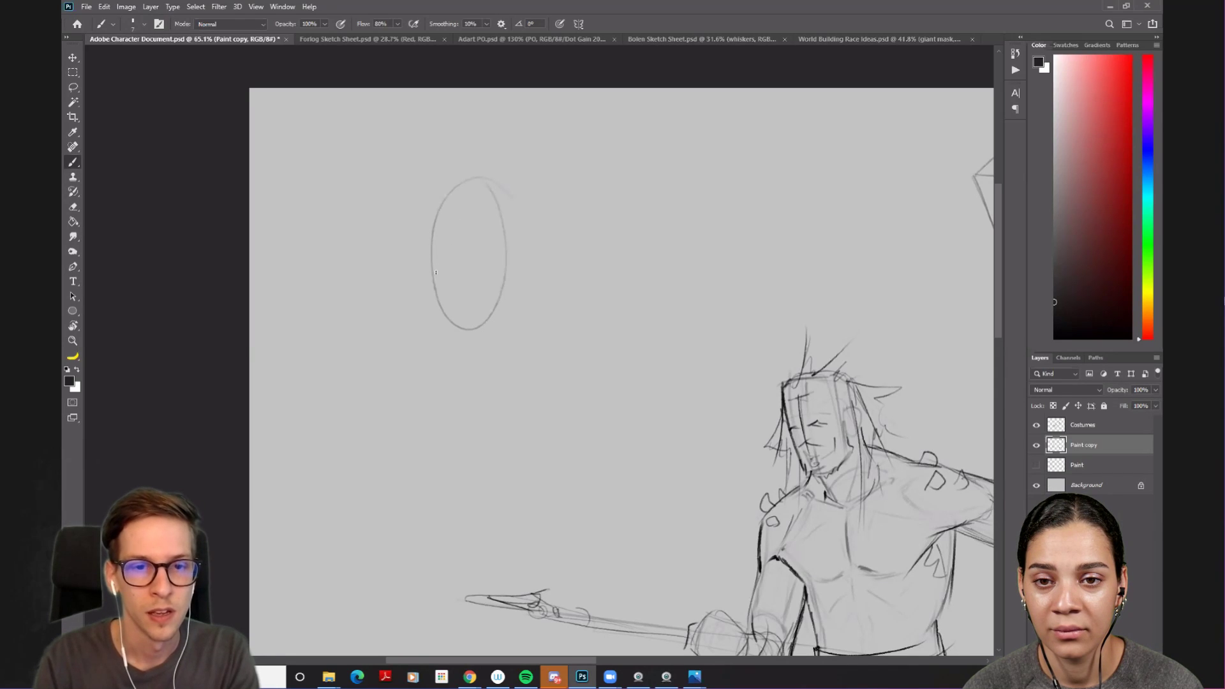
- Draw a rib arch inside the oval, erase the oval's lower end, and add a short centre line above the arch
{"action": "mouse_move", "coordinate": [435, 266]}
{"action": "left_mouse_down"}
{"action": "mouse_move", "coordinate": [489, 265]}
{"action": "mouse_move", "coordinate": [479, 254]}
{"action": "mouse_move", "coordinate": [499, 271]}
{"action": "mouse_move", "coordinate": [480, 195]}
{"action": "mouse_move", "coordinate": [455, 188]}
{"action": "mouse_move", "coordinate": [441, 268]}
{"action": "left_mouse_up"}
{"action": "key", "text": "ctrl+z"}
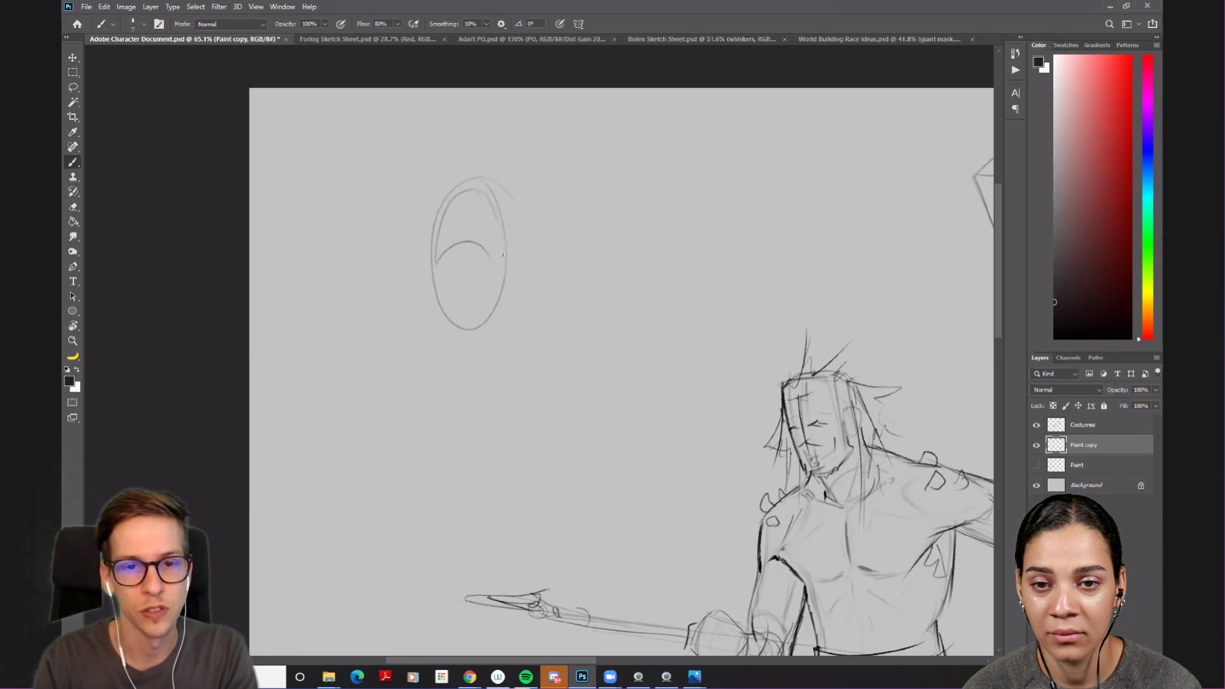
{"action": "key", "text": "e"}
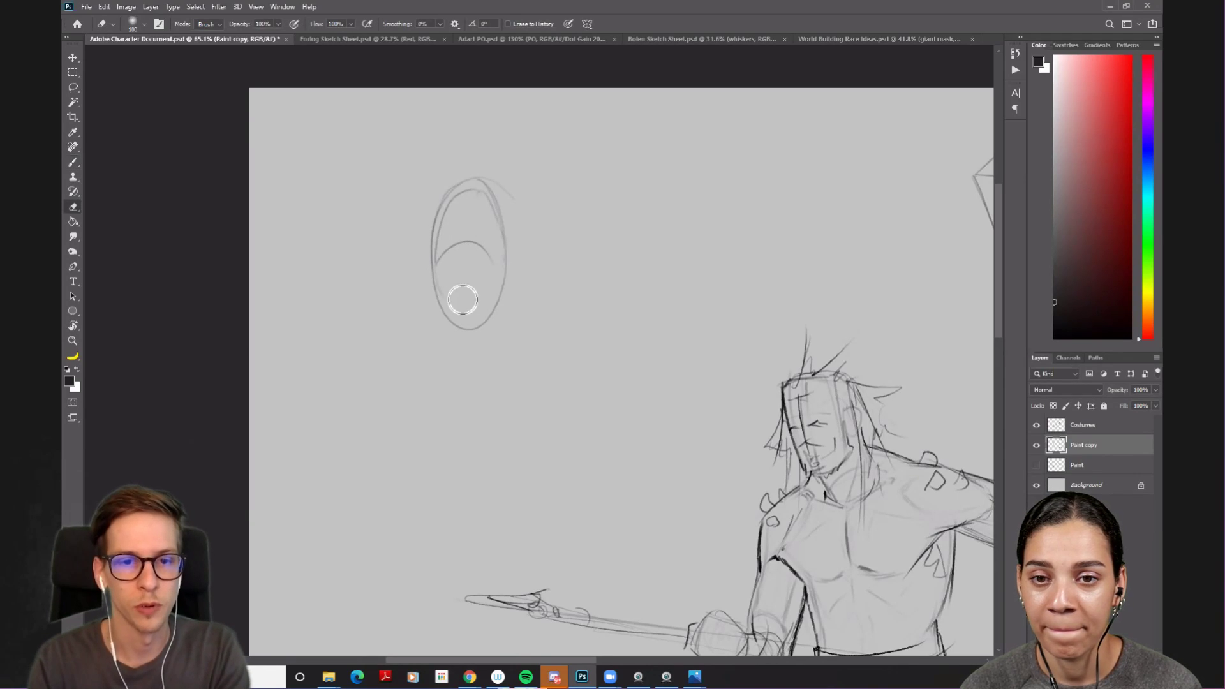
{"action": "mouse_move", "coordinate": [496, 290]}
{"action": "left_mouse_down"}
{"action": "mouse_move", "coordinate": [464, 318]}
{"action": "mouse_move", "coordinate": [452, 282]}
{"action": "left_mouse_up"}
{"action": "key", "text": "b"}
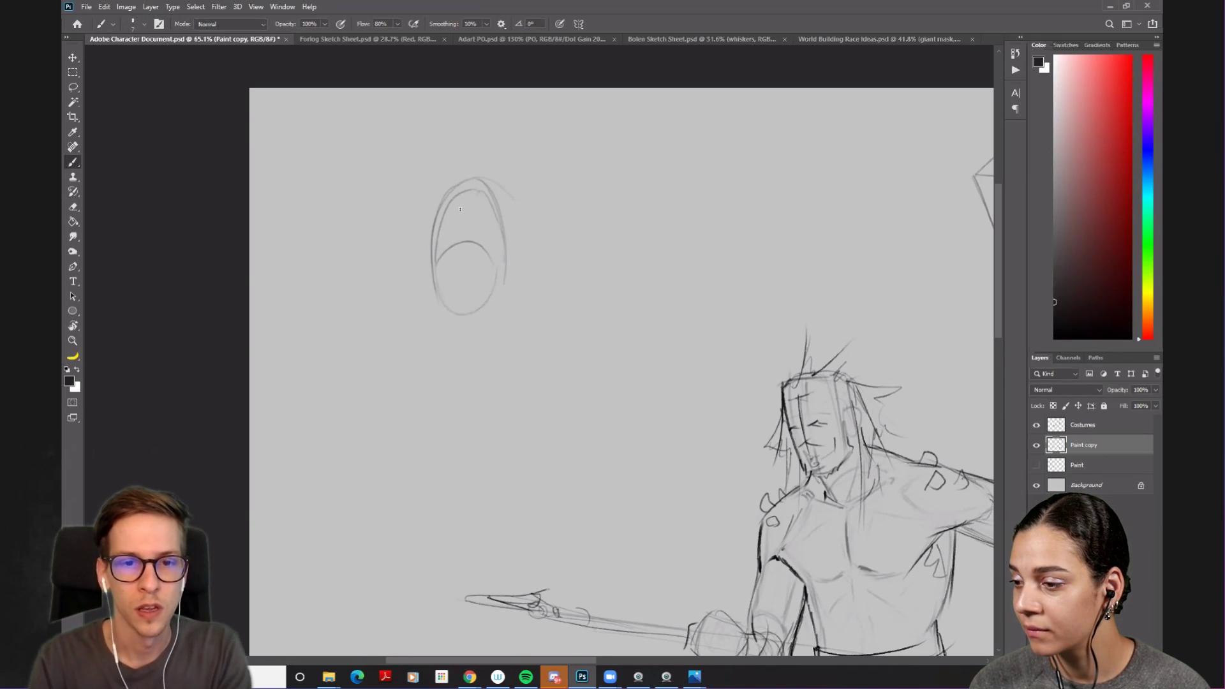
{"action": "left_click_drag", "start_coordinate": [467, 189], "coordinate": [463, 237]}
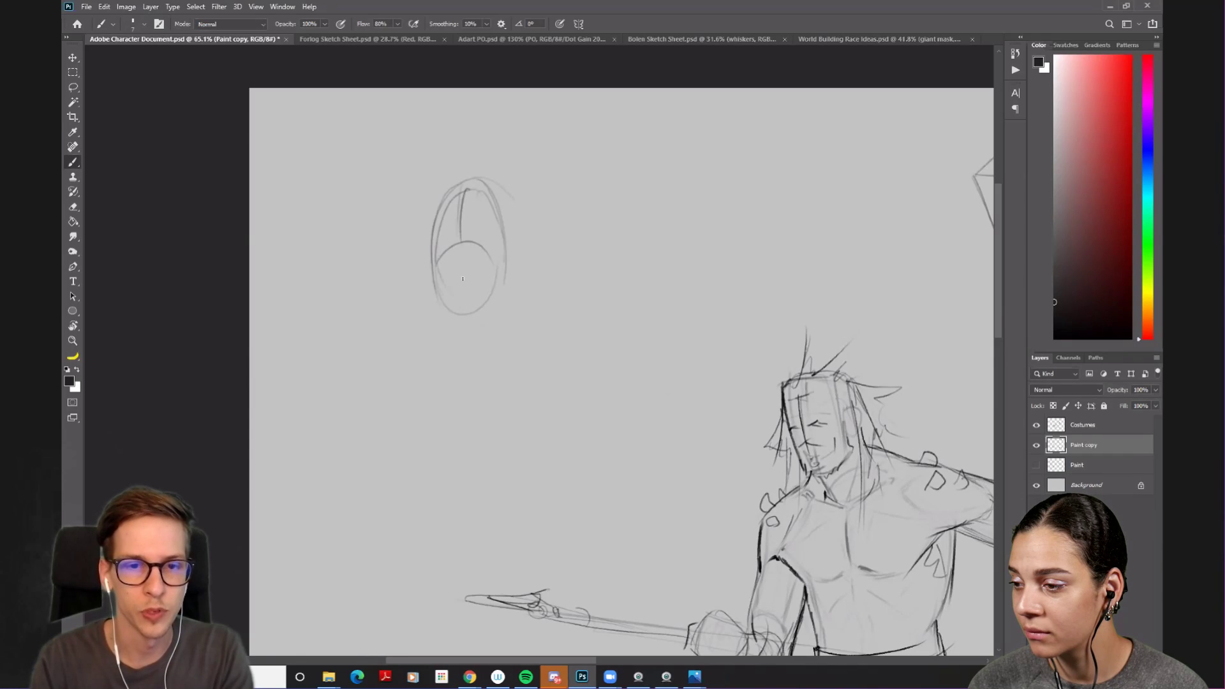
- Add a box pelvis with a side plane below the ribcage, and a cylindrical neck with a rounded head block above it
{"action": "mouse_move", "coordinate": [443, 310]}
{"action": "left_mouse_down"}
{"action": "mouse_move", "coordinate": [494, 302]}
{"action": "mouse_move", "coordinate": [448, 363]}
{"action": "left_mouse_up"}
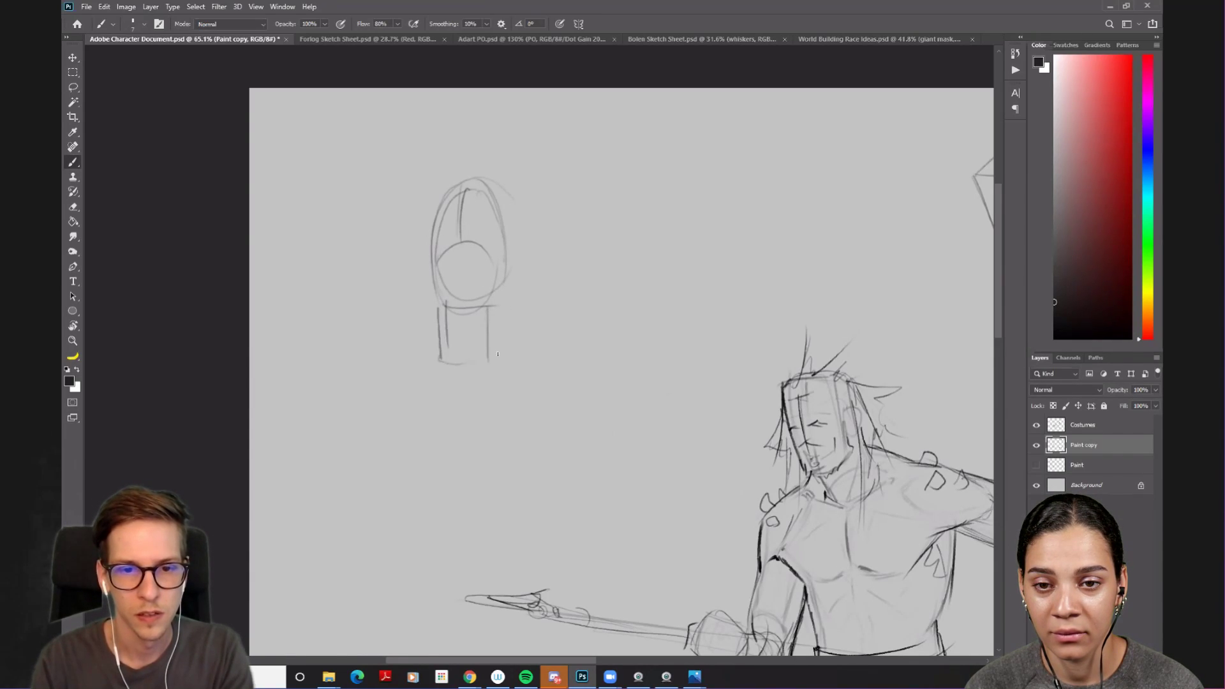
{"action": "left_click_drag", "start_coordinate": [498, 308], "coordinate": [503, 352]}
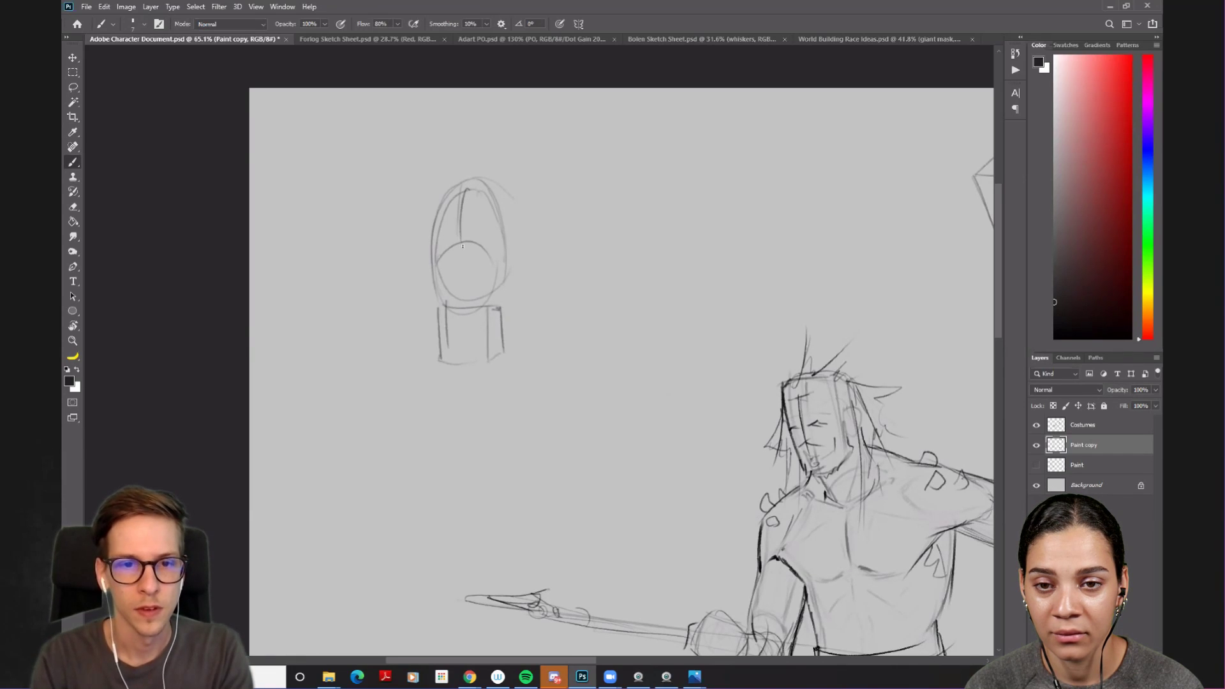
{"action": "left_click_drag", "start_coordinate": [476, 186], "coordinate": [478, 187]}
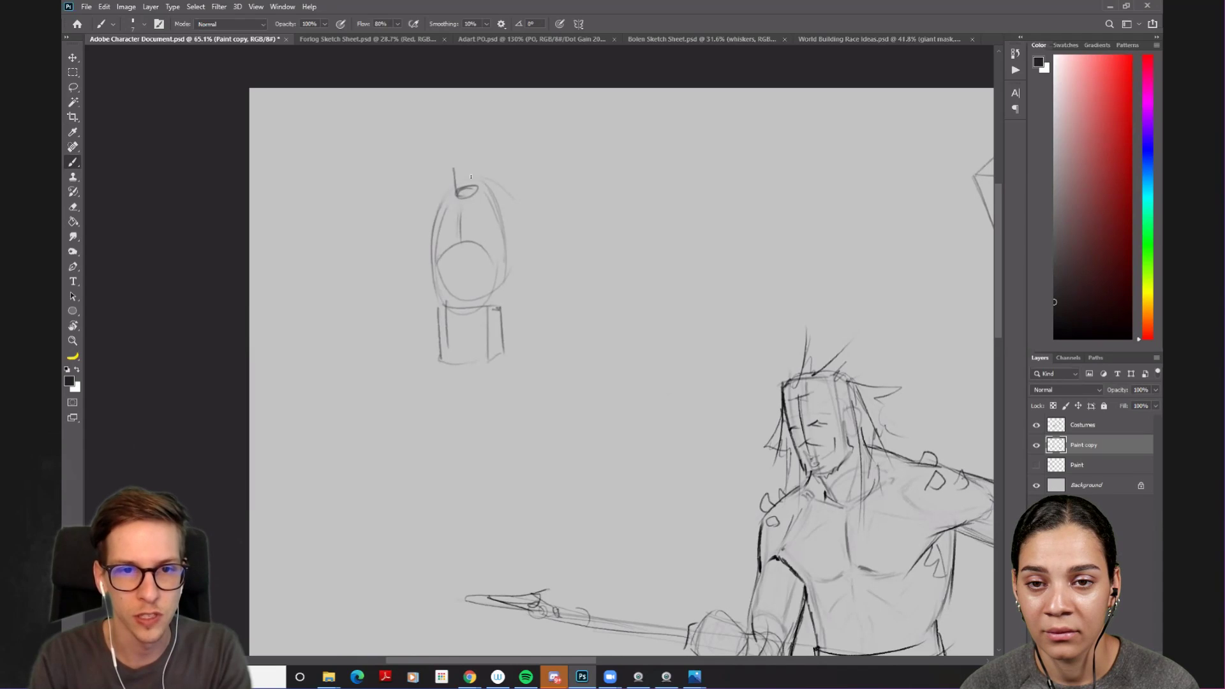
{"action": "left_click_drag", "start_coordinate": [441, 104], "coordinate": [447, 167]}
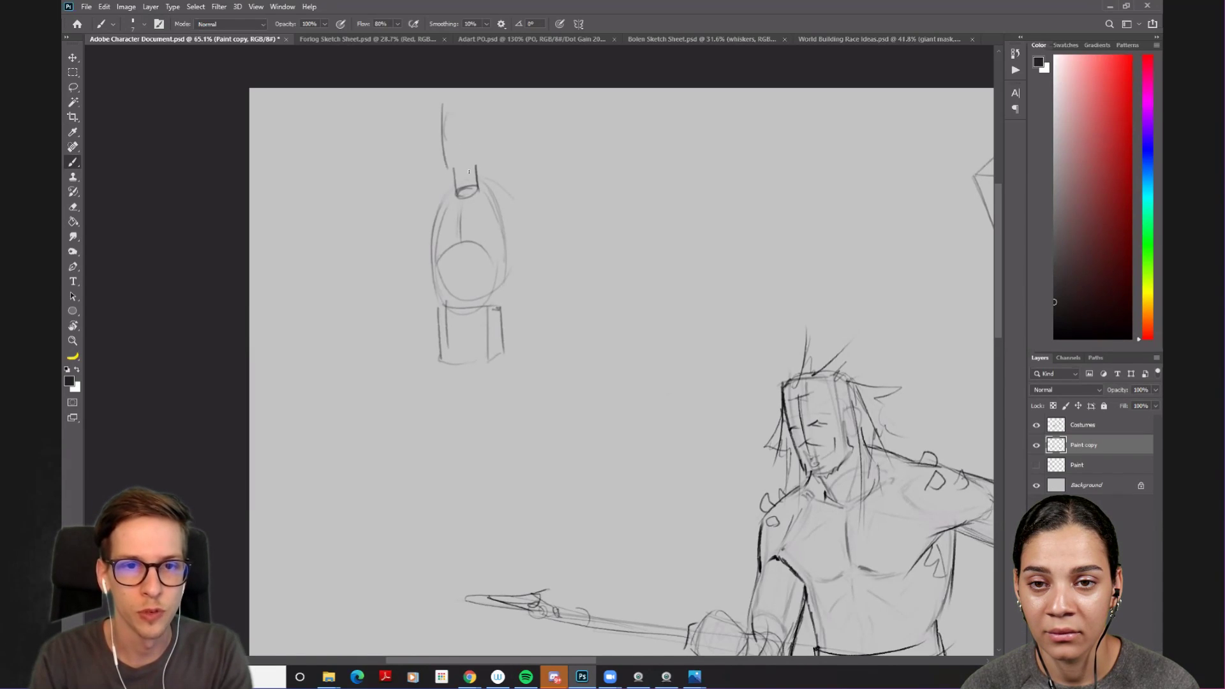
{"action": "mouse_move", "coordinate": [442, 107]}
{"action": "left_mouse_down"}
{"action": "mouse_move", "coordinate": [469, 109]}
{"action": "mouse_move", "coordinate": [475, 163]}
{"action": "left_mouse_up"}
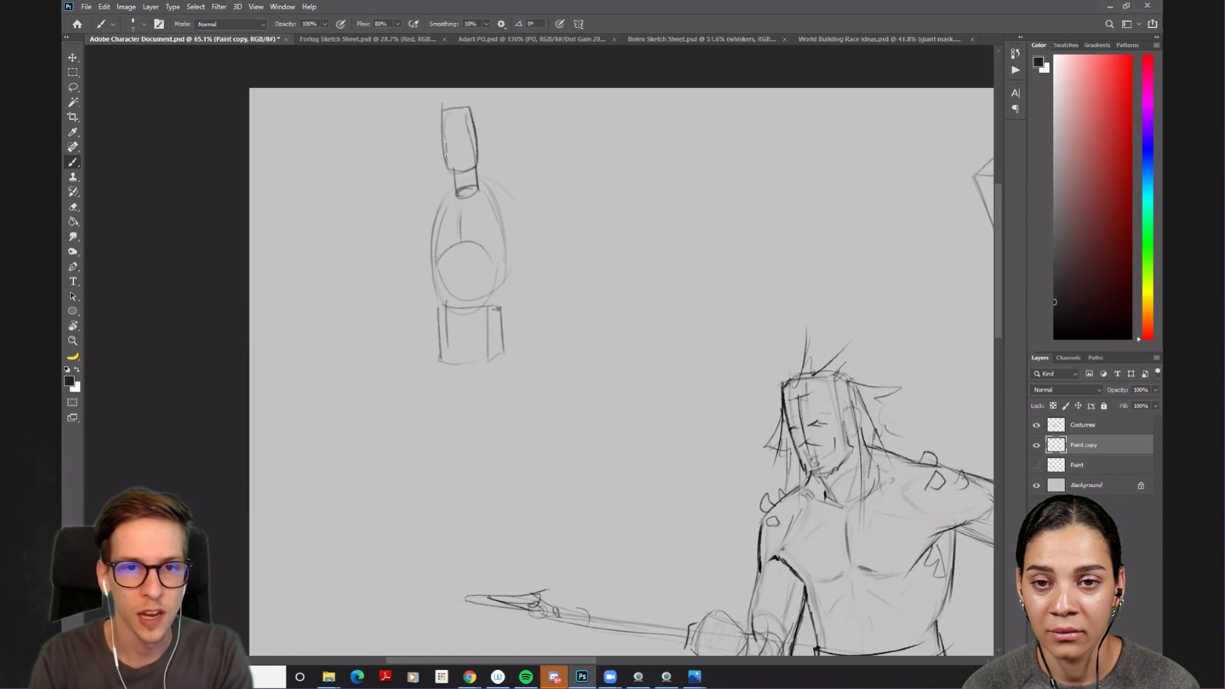
{"action": "key", "text": "e"}
{"action": "mouse_move", "coordinate": [440, 110]}
{"action": "left_mouse_down"}
{"action": "mouse_move", "coordinate": [472, 107]}
{"action": "mouse_move", "coordinate": [476, 120]}
{"action": "left_mouse_up"}
{"action": "key", "text": "b"}
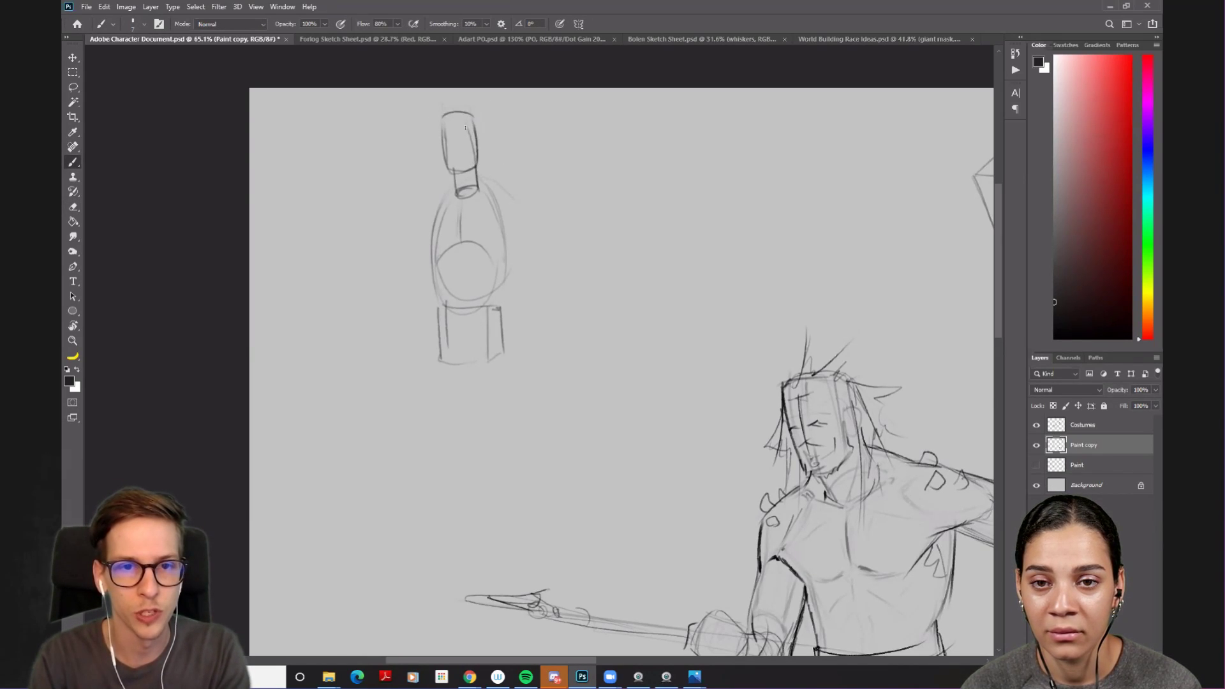
- Draw a shoulder line across the base of the neck with a single upper-arm line descending from each end
{"action": "mouse_move", "coordinate": [431, 194]}
{"action": "left_mouse_down"}
{"action": "mouse_move", "coordinate": [486, 191]}
{"action": "mouse_move", "coordinate": [433, 196]}
{"action": "mouse_move", "coordinate": [490, 190]}
{"action": "left_mouse_up"}
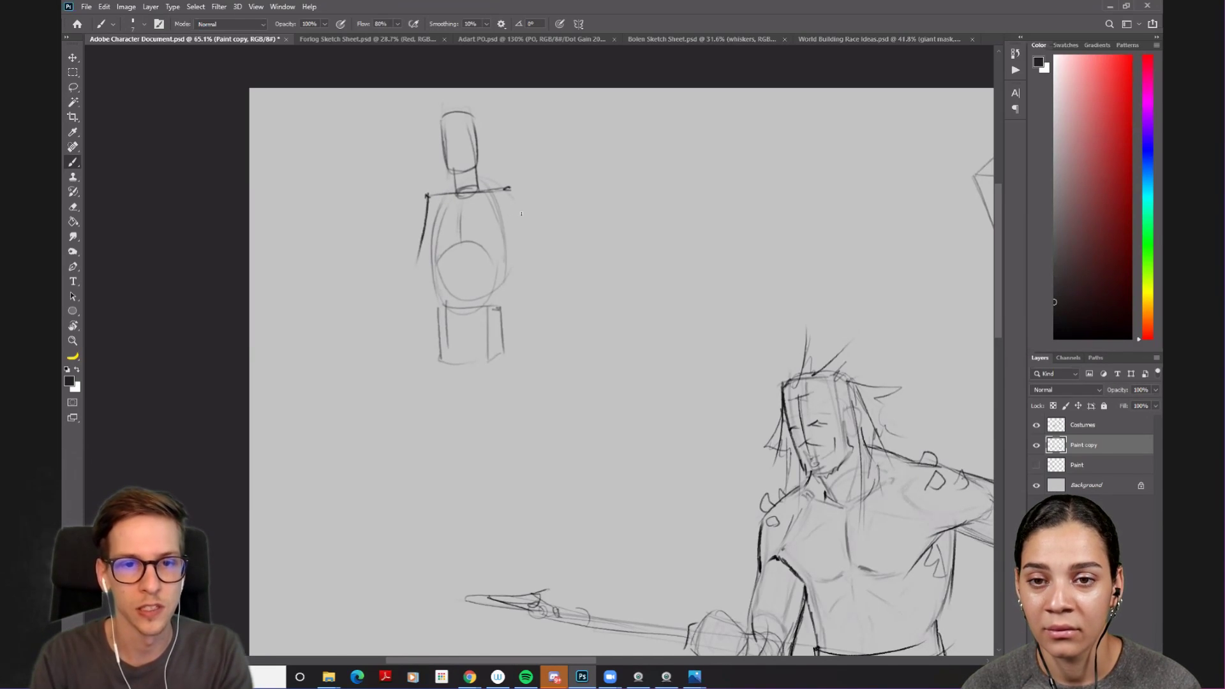
{"action": "left_click_drag", "start_coordinate": [509, 190], "coordinate": [528, 241]}
{"action": "left_click_drag", "start_coordinate": [424, 197], "coordinate": [401, 282]}
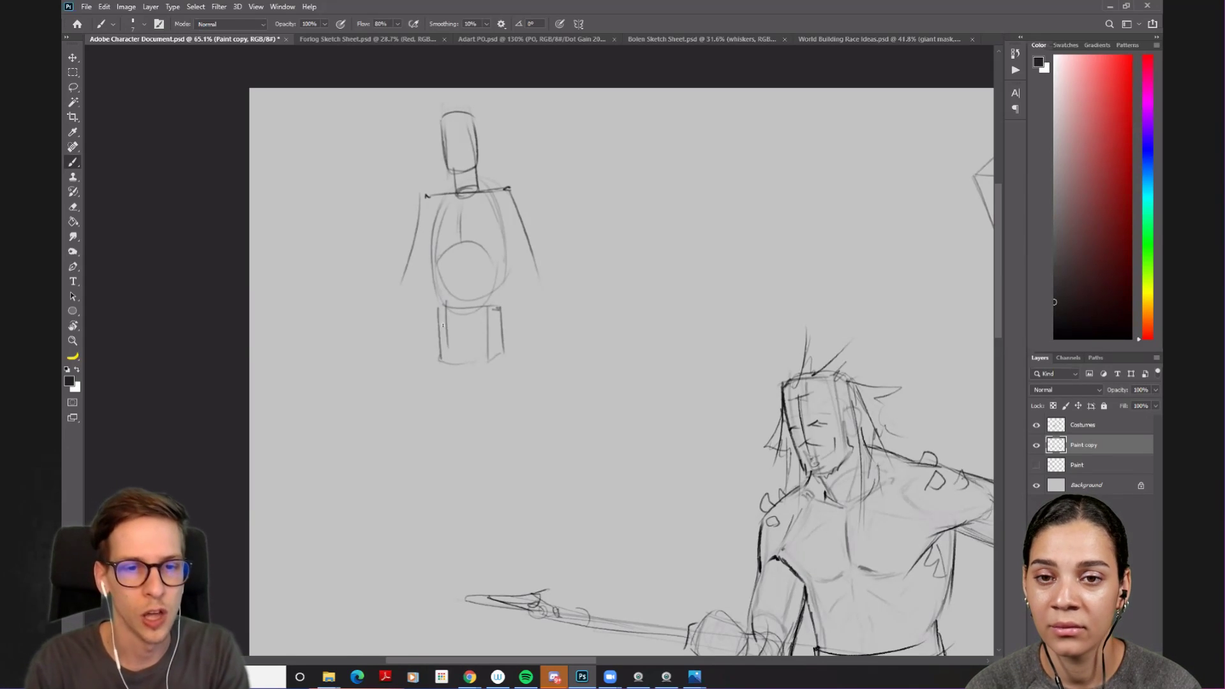
- Extend both arms with elbow dots, curved forearm lines and small simplified hands
{"action": "left_click_drag", "start_coordinate": [400, 289], "coordinate": [375, 379]}
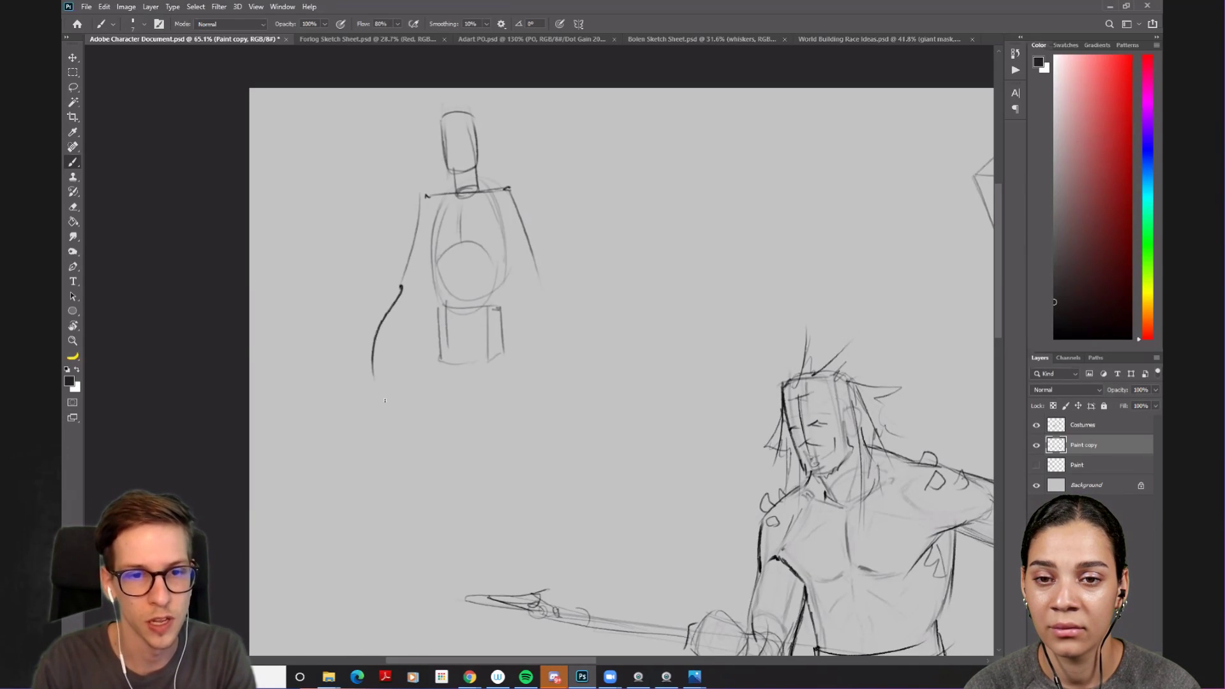
{"action": "key", "text": "ctrl+z"}
{"action": "left_click_drag", "start_coordinate": [400, 287], "coordinate": [376, 399]}
{"action": "key", "text": "ctrl+z"}
{"action": "left_click_drag", "start_coordinate": [400, 287], "coordinate": [376, 395]}
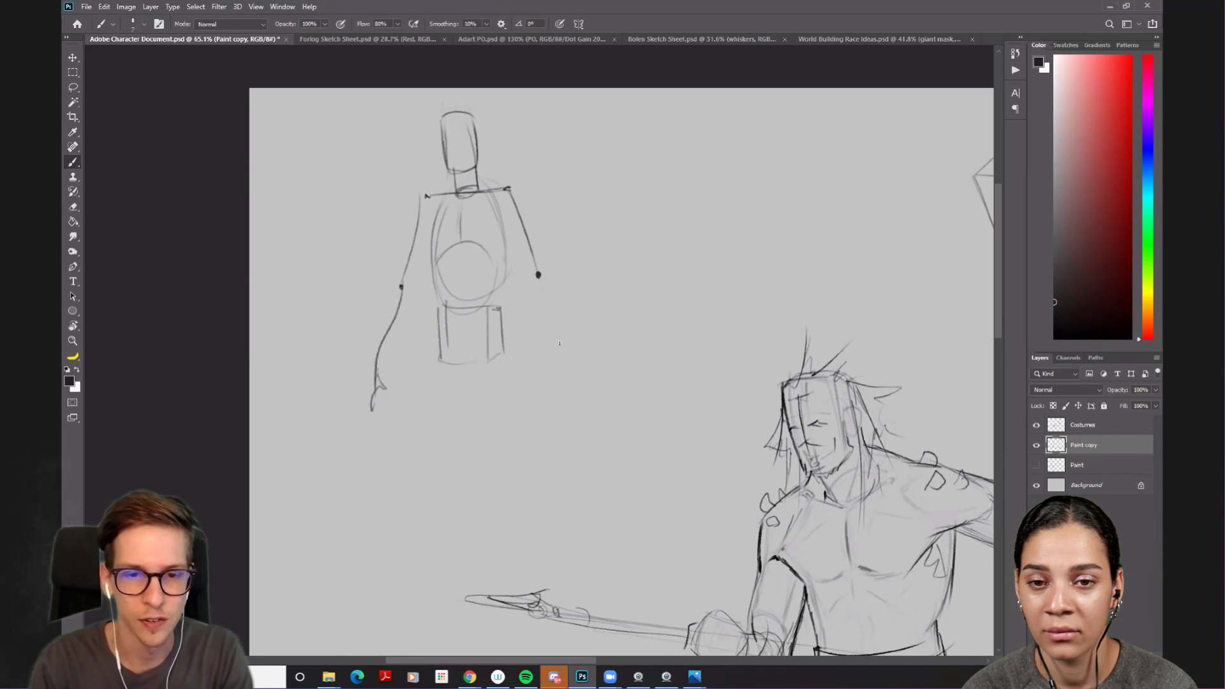
{"action": "left_click_drag", "start_coordinate": [549, 309], "coordinate": [566, 397]}
{"action": "left_click_drag", "start_coordinate": [564, 357], "coordinate": [570, 391]}
- Strengthen both side contours of the mannequin's ribcage with darker strokes
{"action": "key", "text": "e"}
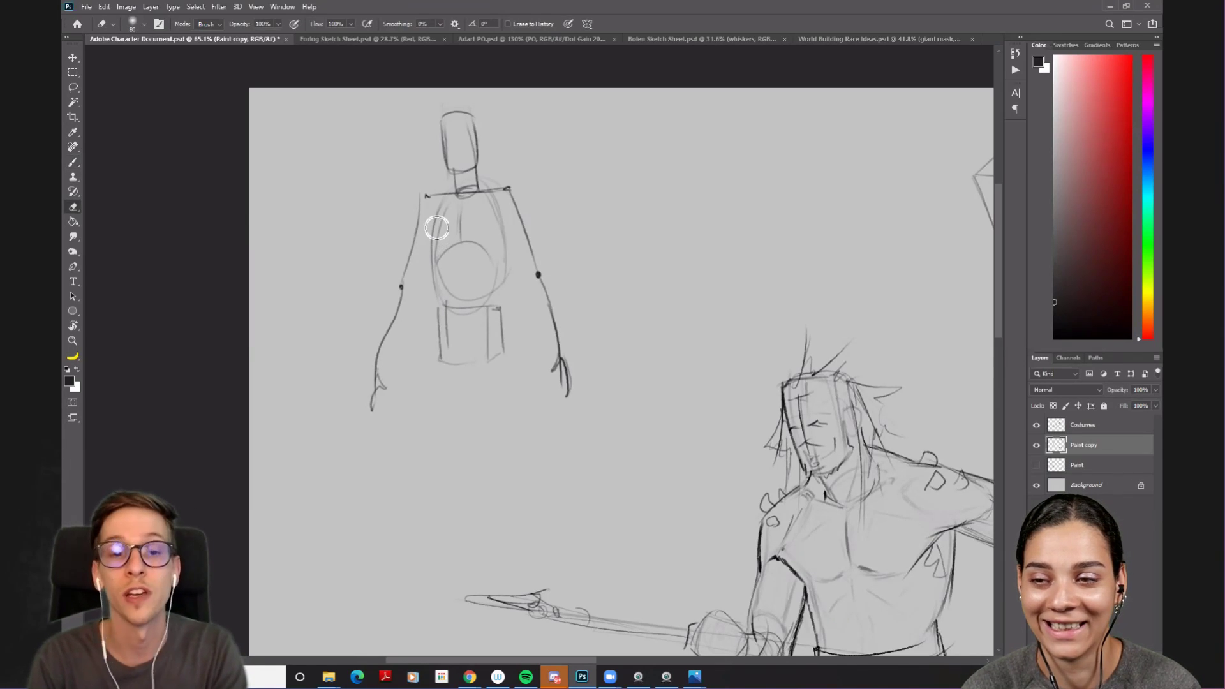
{"action": "key", "text": "b"}
{"action": "left_click_drag", "start_coordinate": [442, 195], "coordinate": [436, 268]}
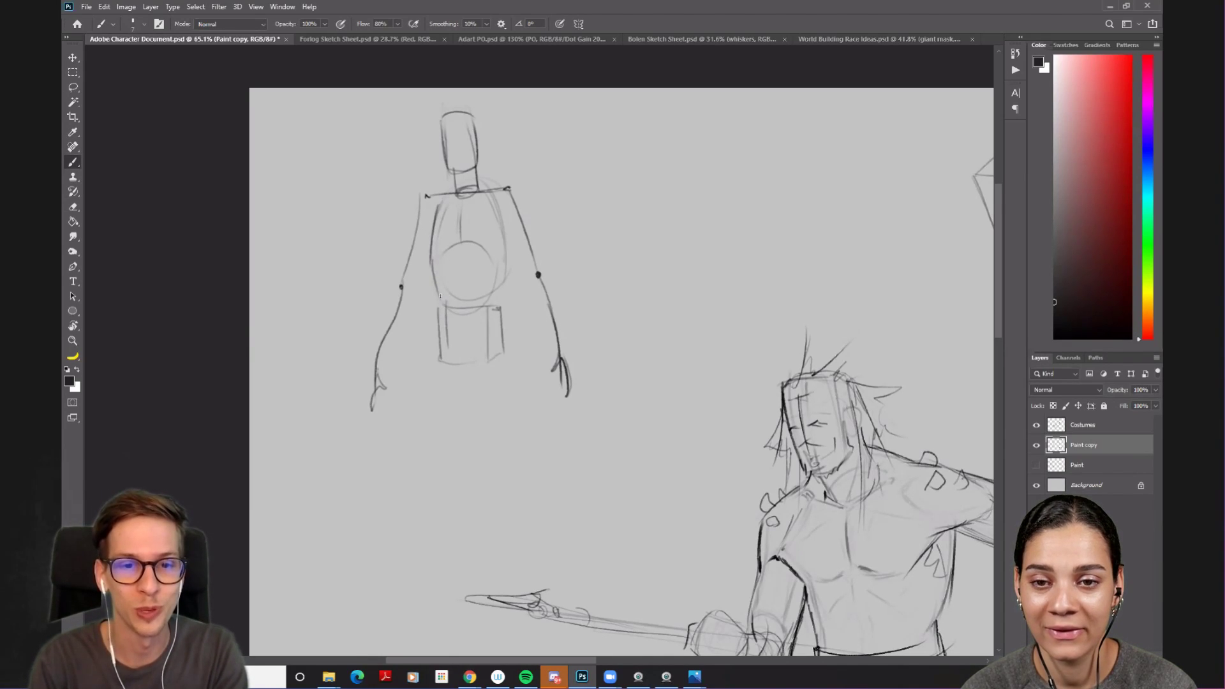
{"action": "left_click_drag", "start_coordinate": [492, 192], "coordinate": [495, 273]}
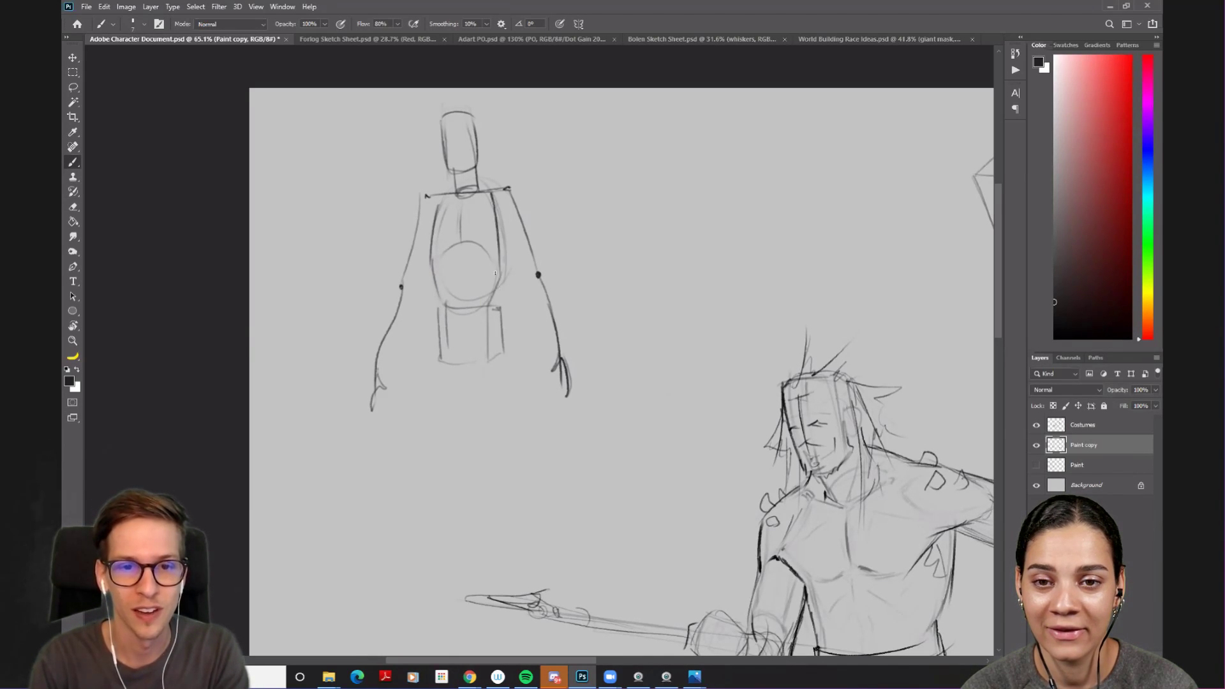
- Draw single-line thighs from the pelvis and one lower leg with a knee joint and a foot
{"action": "left_click_drag", "start_coordinate": [435, 346], "coordinate": [412, 454]}
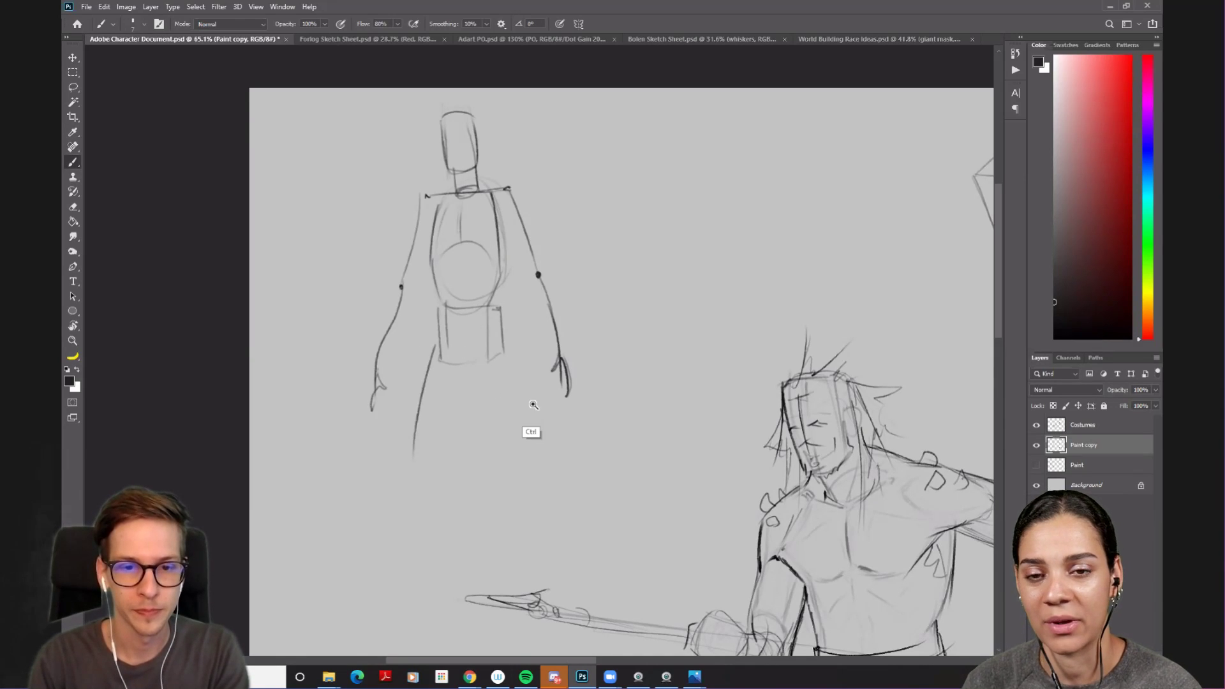
{"action": "scroll", "coordinate": [535, 402], "scroll_direction": "down", "scroll_amount": 2}
{"action": "mouse_move", "coordinate": [514, 377]}
{"action": "left_mouse_down"}
{"action": "mouse_move", "coordinate": [510, 334]}
{"action": "mouse_move", "coordinate": [521, 397]}
{"action": "left_mouse_up"}
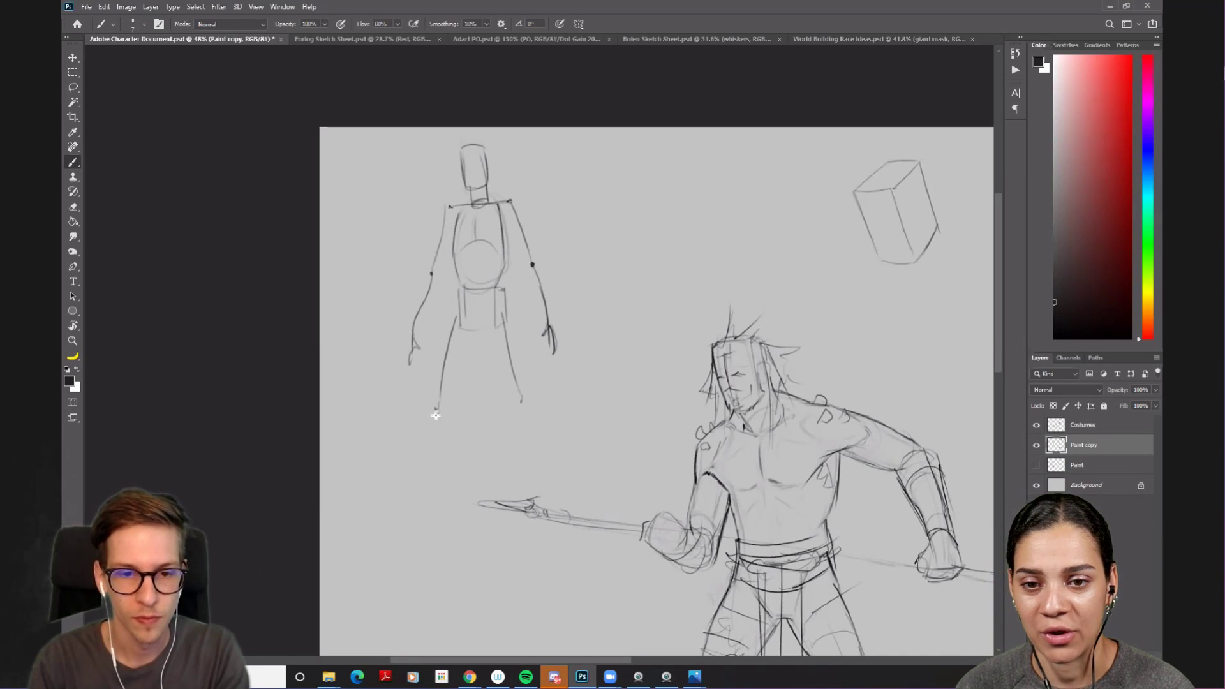
{"action": "mouse_move", "coordinate": [437, 411]}
{"action": "left_mouse_down"}
{"action": "mouse_move", "coordinate": [430, 518]}
{"action": "mouse_move", "coordinate": [399, 527]}
{"action": "left_mouse_up"}
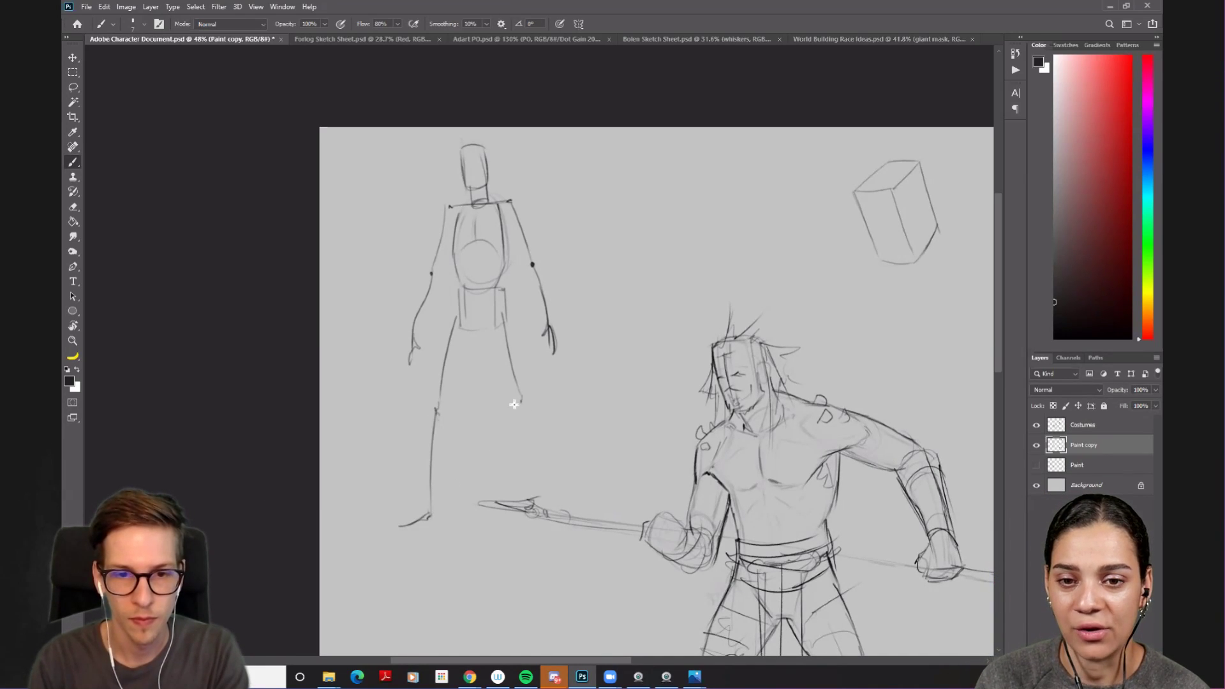
- Lasso the mannequin sketch and move it down into the empty space below the spear tip, beside the warrior's legs
{"action": "left_click", "coordinate": [1036, 445]}
{"action": "left_click", "coordinate": [1035, 445]}
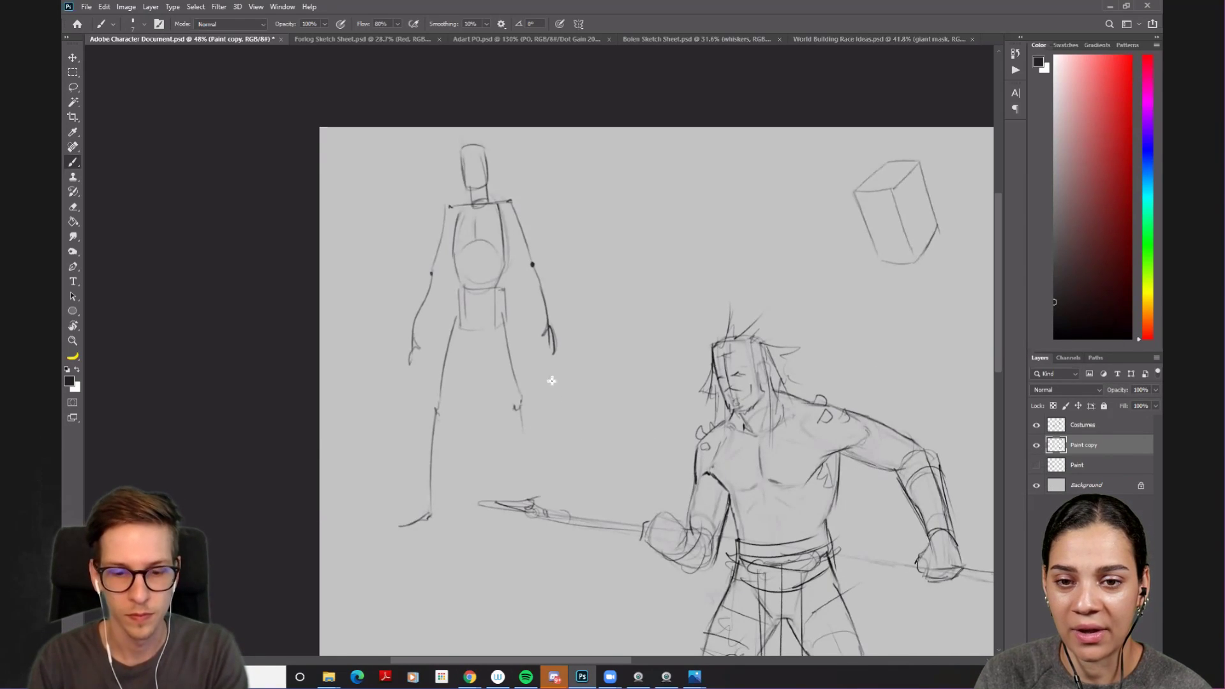
{"action": "key", "text": "l"}
{"action": "mouse_move", "coordinate": [518, 151]}
{"action": "left_mouse_down"}
{"action": "mouse_move", "coordinate": [375, 468]}
{"action": "mouse_move", "coordinate": [461, 479]}
{"action": "mouse_move", "coordinate": [629, 361]}
{"action": "mouse_move", "coordinate": [597, 219]}
{"action": "left_mouse_up"}
{"action": "key", "text": "ctrl"}
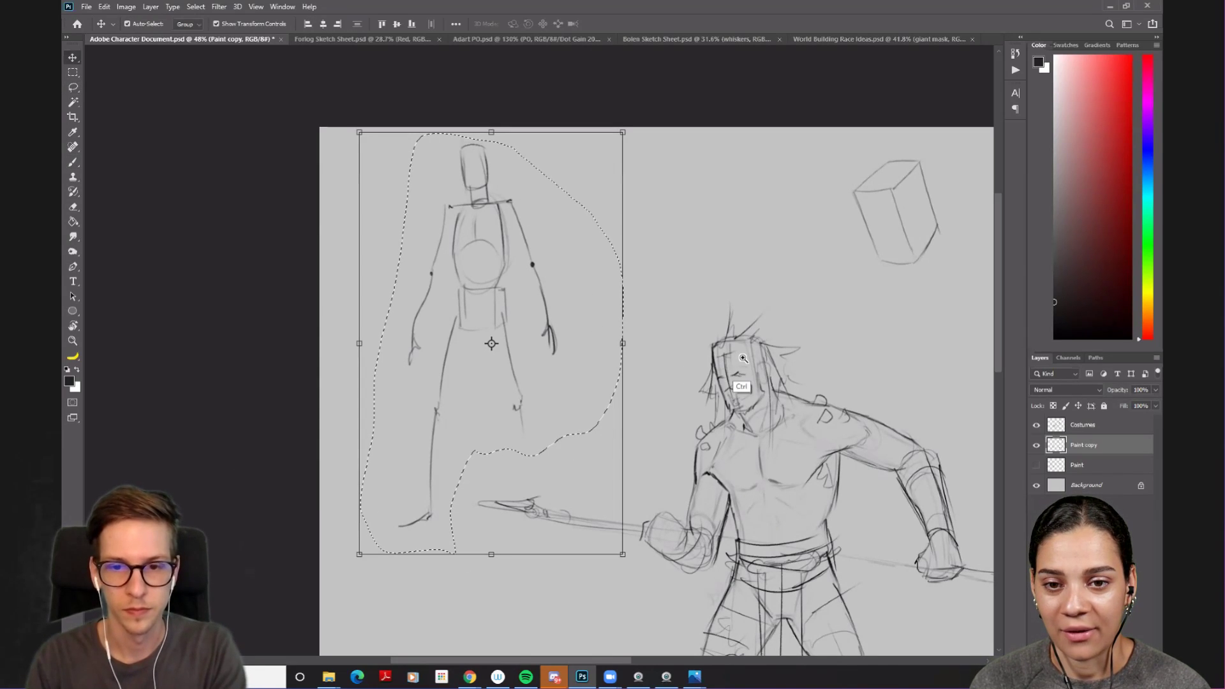
{"action": "mouse_move", "coordinate": [743, 358]}
{"action": "left_mouse_down"}
{"action": "mouse_move", "coordinate": [768, 381]}
{"action": "mouse_move", "coordinate": [754, 402]}
{"action": "mouse_move", "coordinate": [710, 406]}
{"action": "mouse_move", "coordinate": [466, 330]}
{"action": "mouse_move", "coordinate": [446, 465]}
{"action": "mouse_move", "coordinate": [423, 470]}
{"action": "left_mouse_up"}
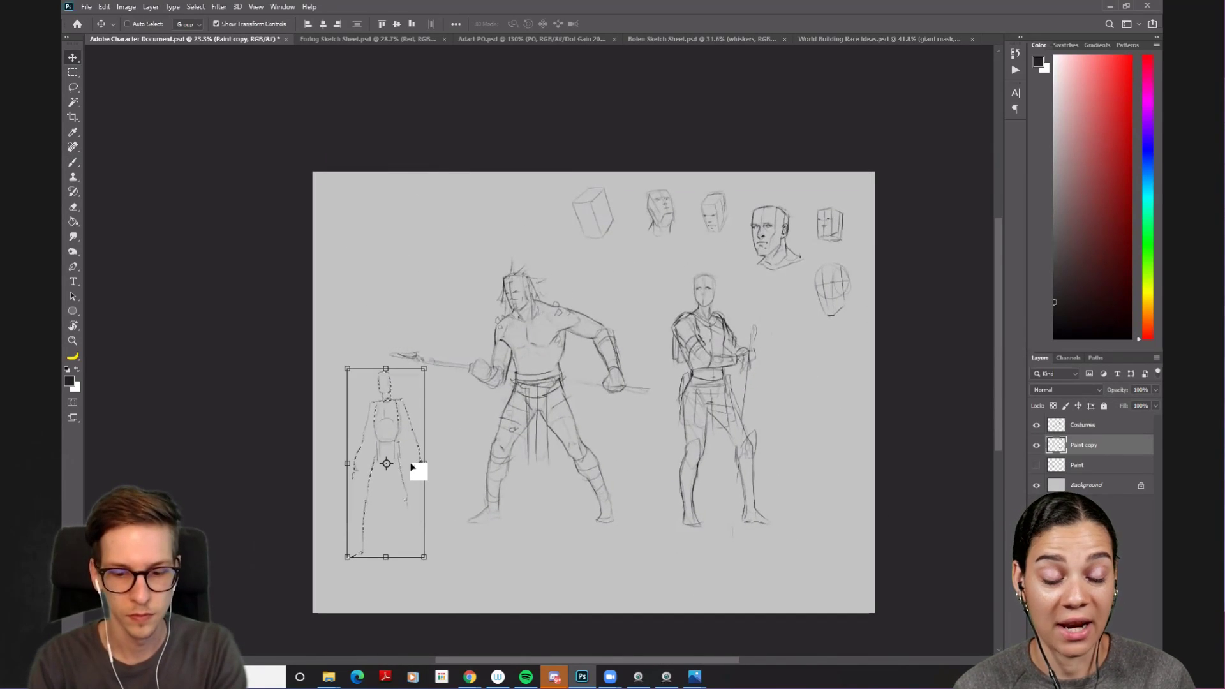
{"action": "key", "text": "Return"}
{"action": "key", "text": "ctrl+d"}
- Complete the mannequin's second lower leg with a line from the knee and a small foot
{"action": "key", "text": "b"}
{"action": "left_click_drag", "start_coordinate": [370, 388], "coordinate": [441, 212]}
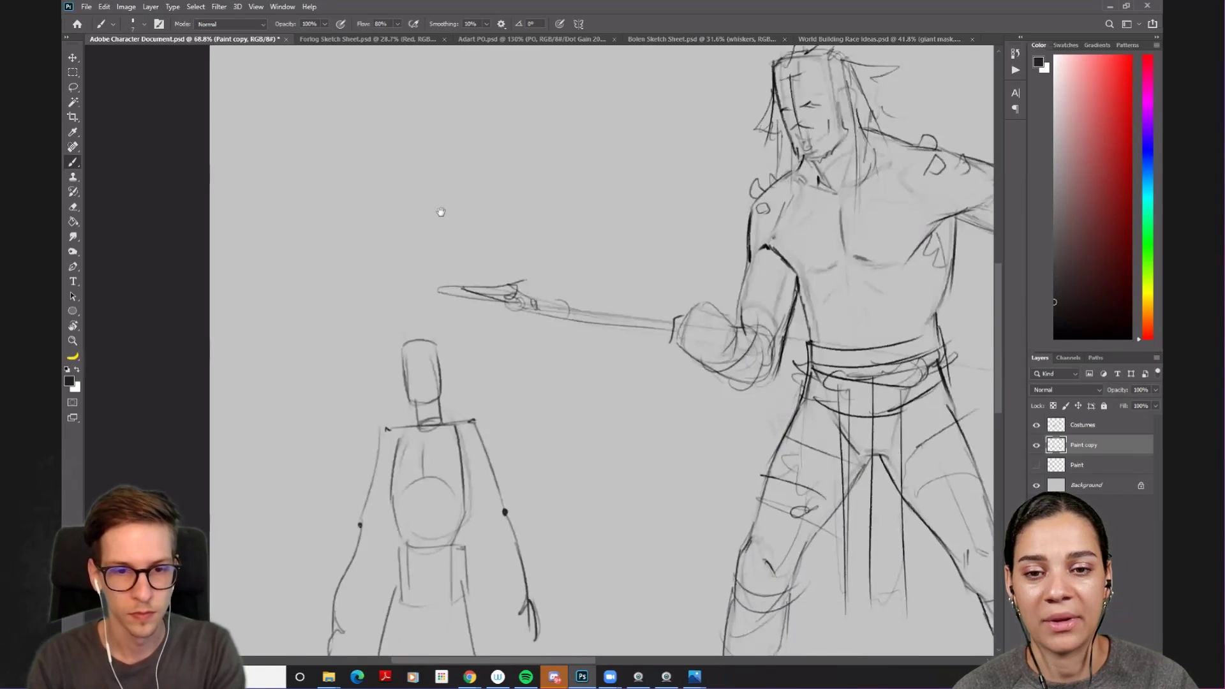
{"action": "scroll", "coordinate": [492, 418], "scroll_direction": "down", "scroll_amount": 5}
{"action": "scroll", "coordinate": [501, 391], "scroll_direction": "down", "scroll_amount": 1}
{"action": "scroll", "coordinate": [512, 445], "scroll_direction": "down", "scroll_amount": 2}
{"action": "scroll", "coordinate": [491, 419], "scroll_direction": "up", "scroll_amount": 1}
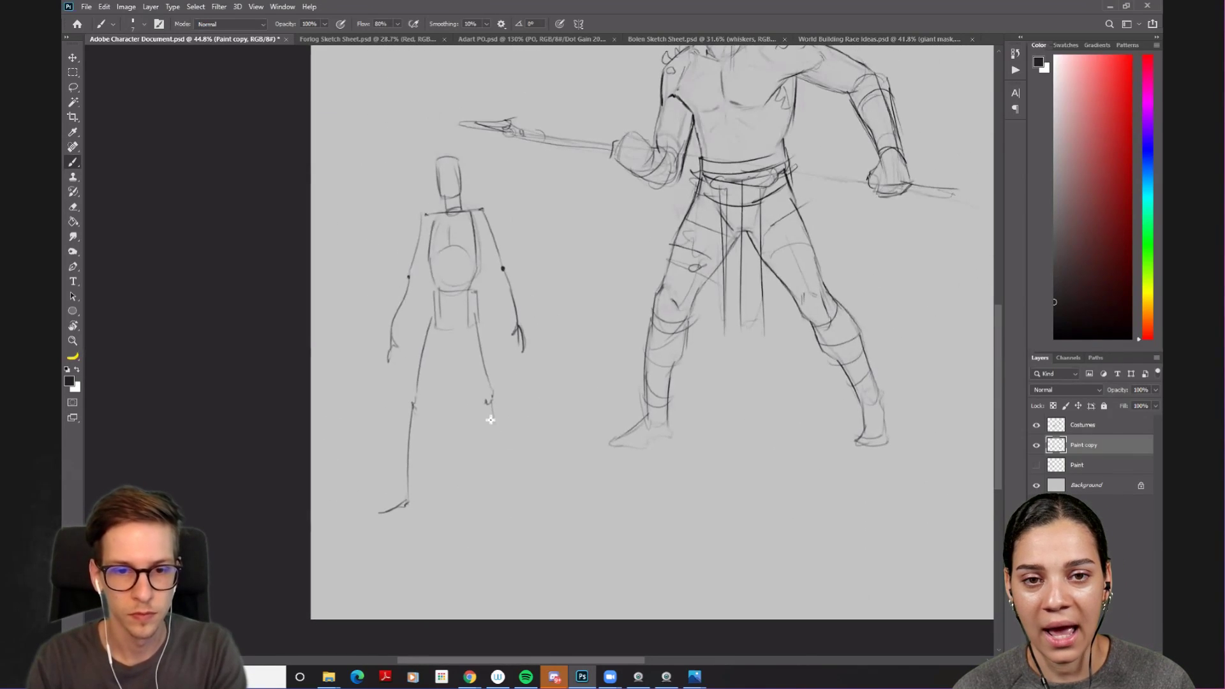
{"action": "left_click_drag", "start_coordinate": [493, 416], "coordinate": [500, 490]}
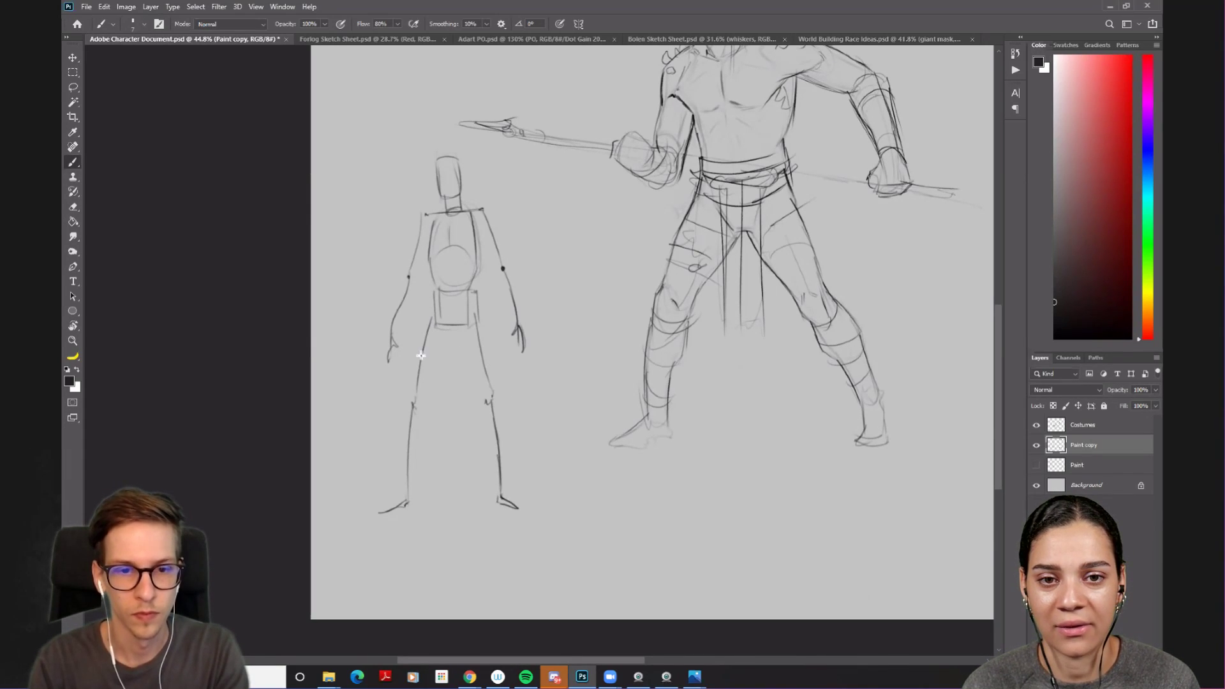
- Give both thighs and an upper arm volume by adding second contour lines alongside the existing ones
{"action": "left_click_drag", "start_coordinate": [437, 327], "coordinate": [415, 405]}
{"action": "left_click_drag", "start_coordinate": [469, 334], "coordinate": [488, 399]}
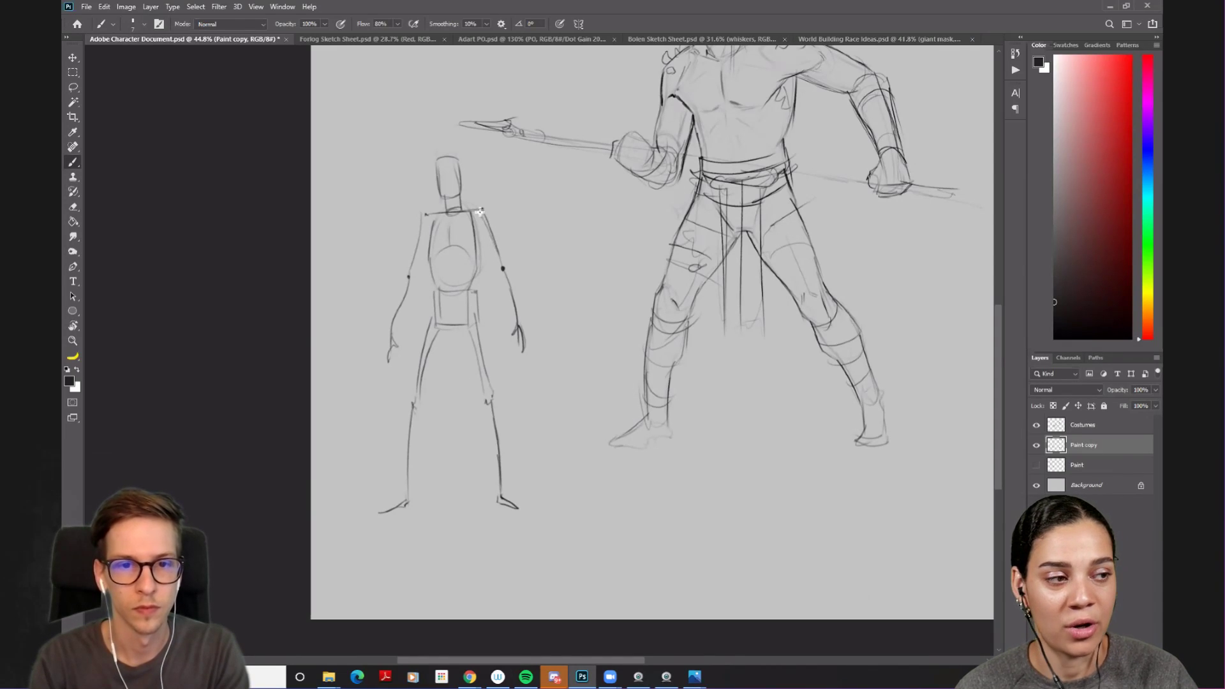
{"action": "left_click_drag", "start_coordinate": [410, 281], "coordinate": [425, 220]}
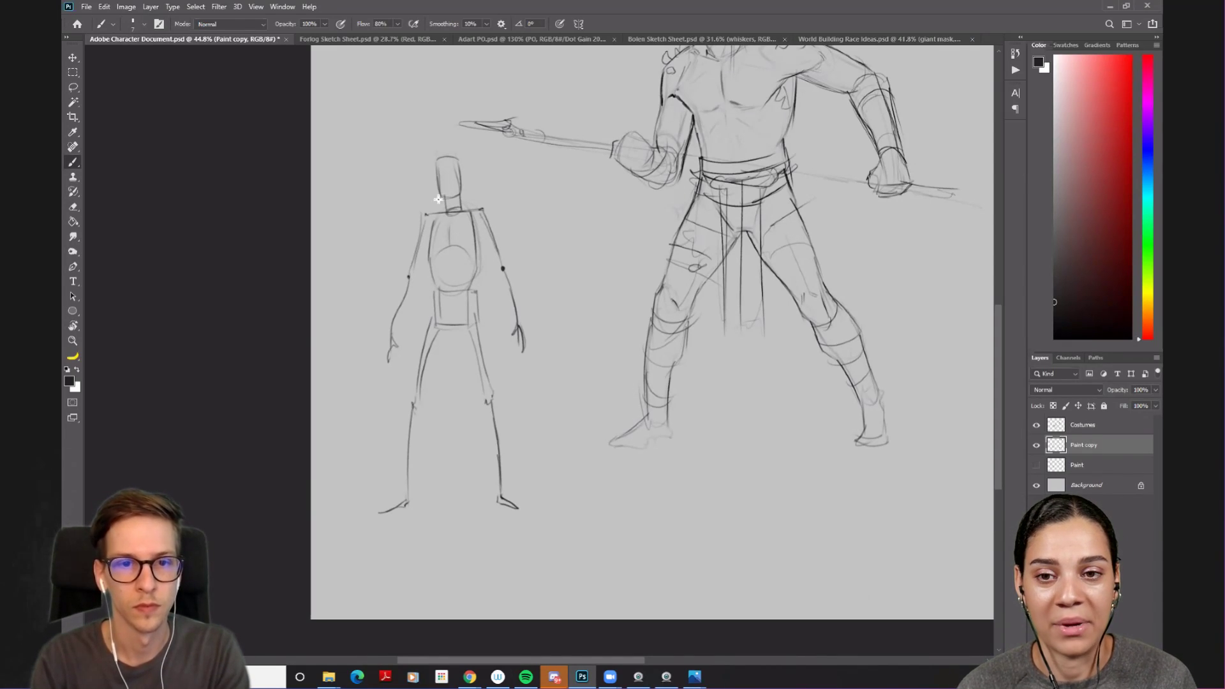
- Rework the mannequin's head into a squared block with a side plane and crossing face guidelines
{"action": "scroll", "coordinate": [448, 177], "scroll_direction": "up", "scroll_amount": 3}
{"action": "left_click_drag", "start_coordinate": [446, 172], "coordinate": [438, 247]}
{"action": "key", "text": "e"}
{"action": "key", "text": "b"}
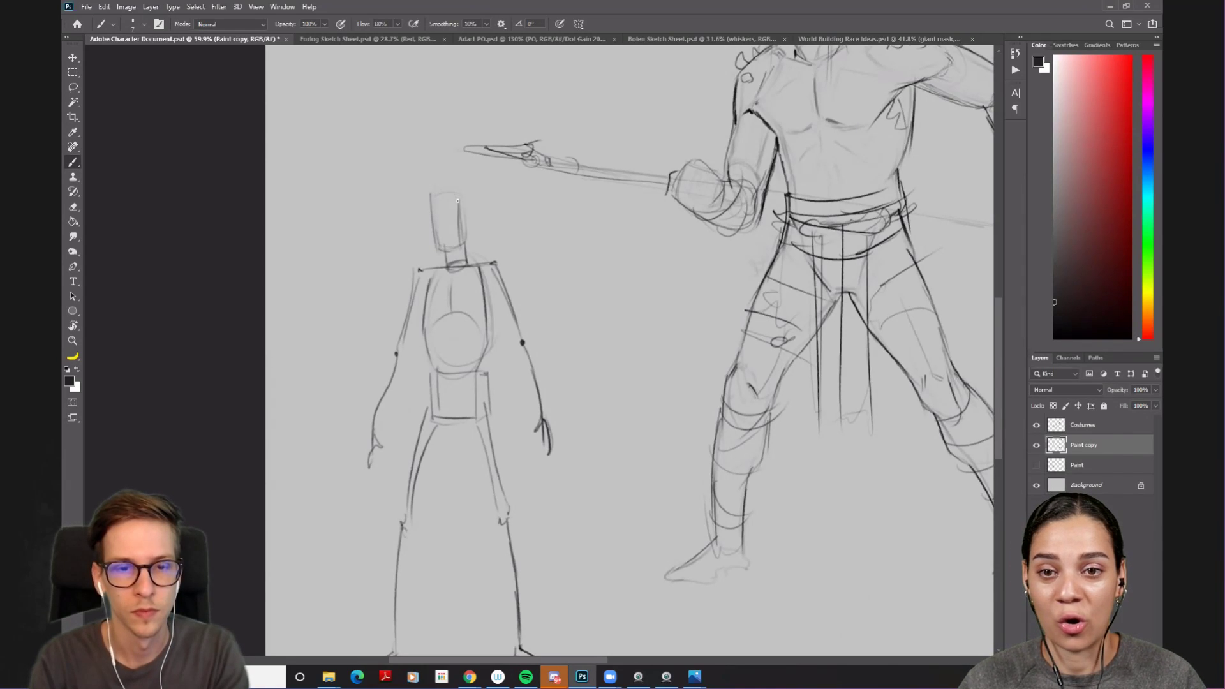
{"action": "left_click_drag", "start_coordinate": [459, 202], "coordinate": [433, 200]}
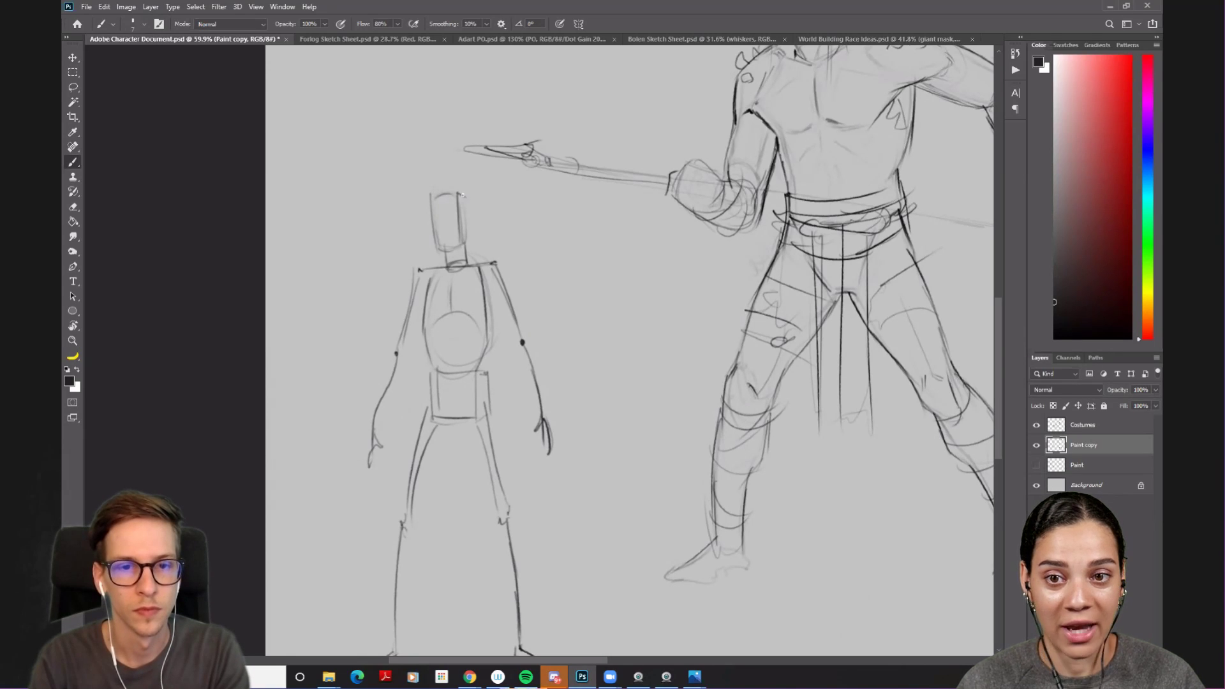
{"action": "left_click_drag", "start_coordinate": [436, 220], "coordinate": [445, 219]}
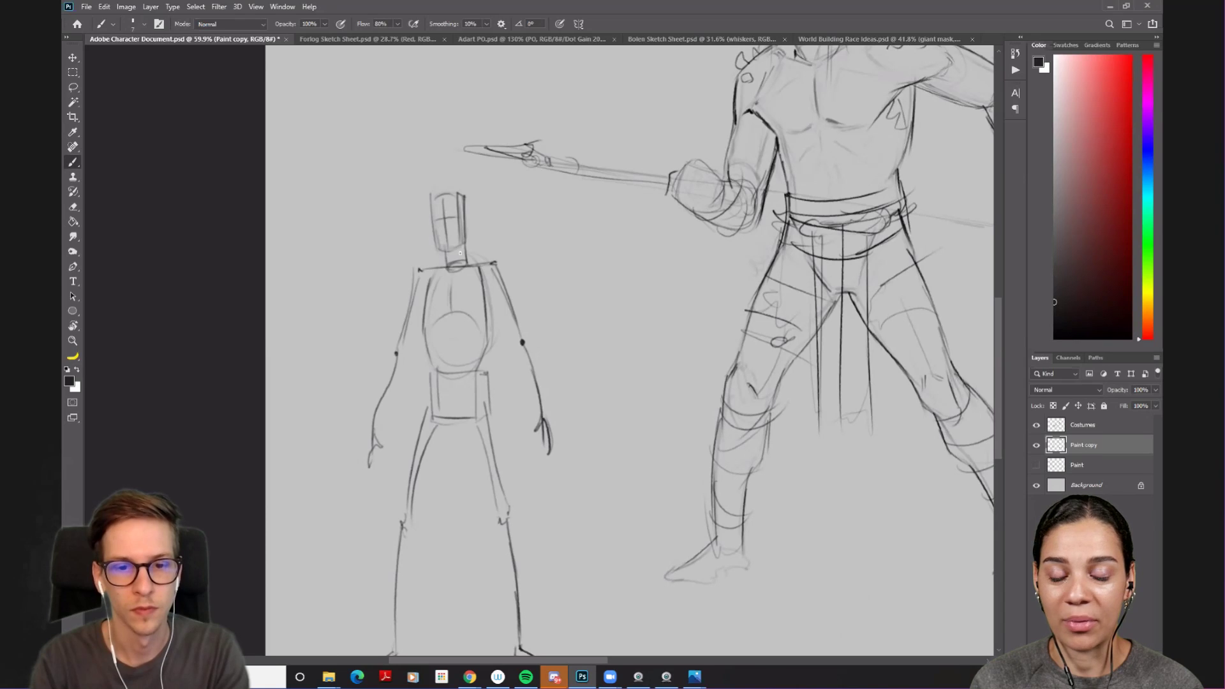
- Darken the centre line through the ribcage and reinforce the waist edges joining it to the pelvis box
{"action": "scroll", "coordinate": [535, 320], "scroll_direction": "down", "scroll_amount": 3}
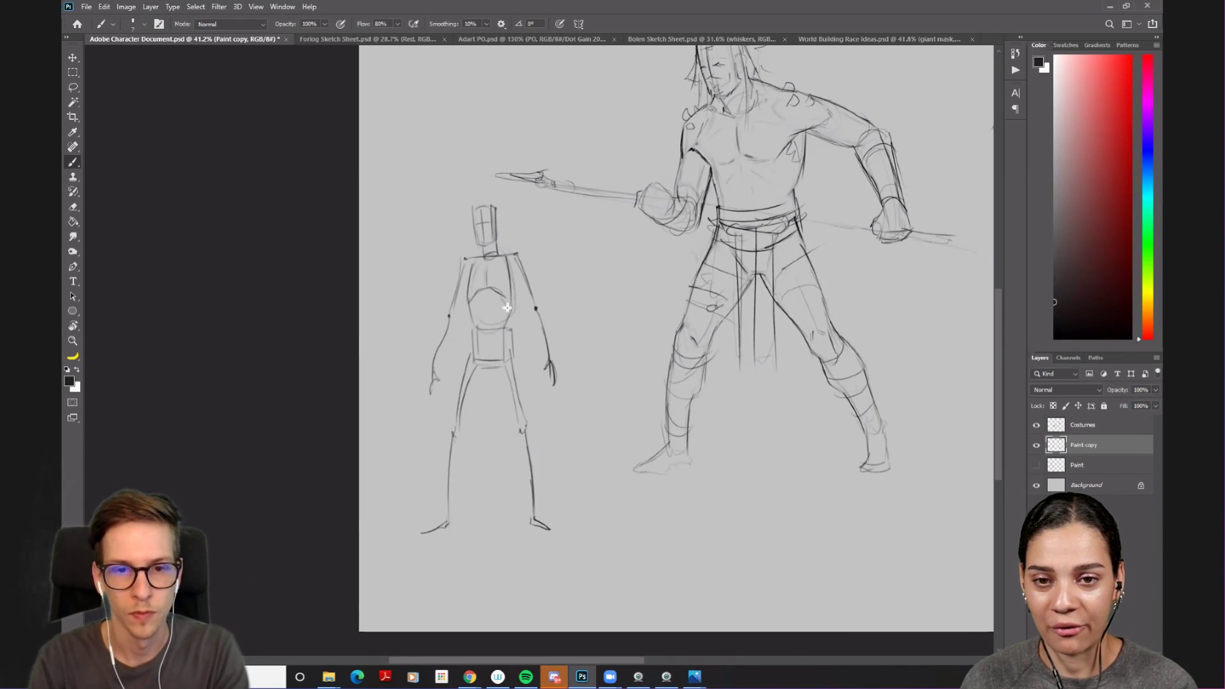
{"action": "mouse_move", "coordinate": [487, 257]}
{"action": "left_mouse_down"}
{"action": "mouse_move", "coordinate": [473, 333]}
{"action": "mouse_move", "coordinate": [502, 331]}
{"action": "mouse_move", "coordinate": [467, 303]}
{"action": "mouse_move", "coordinate": [469, 346]}
{"action": "left_mouse_up"}
{"action": "left_click_drag", "start_coordinate": [470, 303], "coordinate": [471, 357]}
{"action": "left_click_drag", "start_coordinate": [508, 299], "coordinate": [509, 351]}
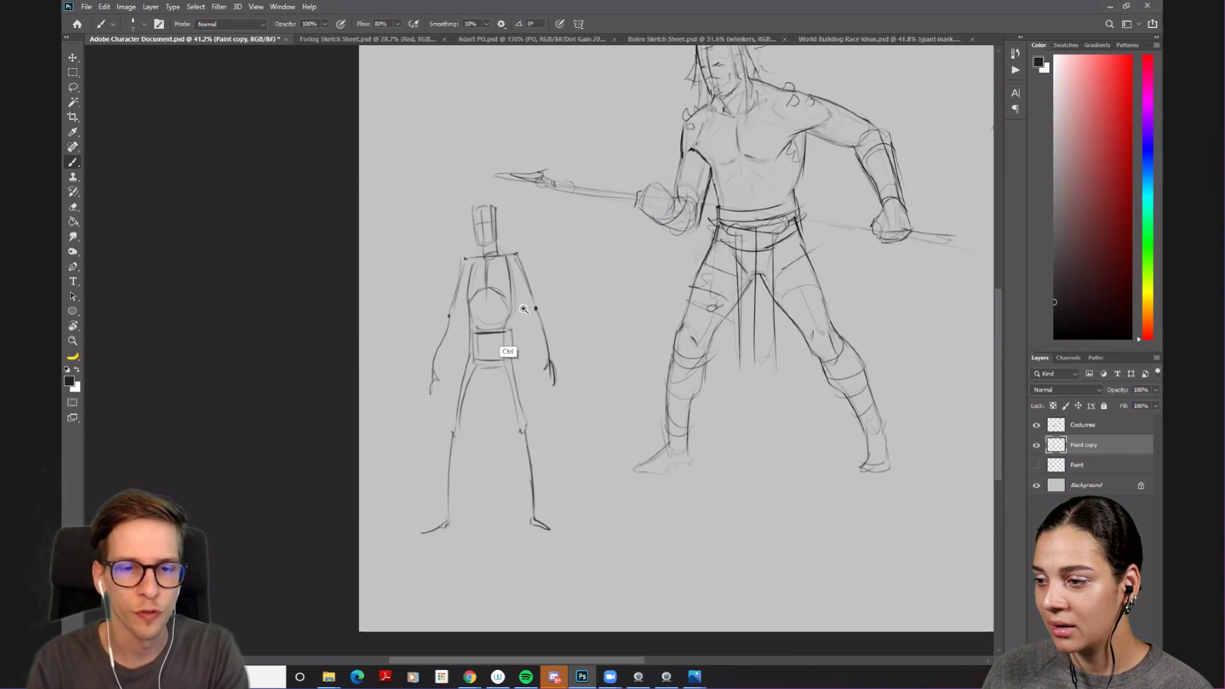
- Compare the mannequin with the spear warrior and the armoured figure, and inspect the warrior's face up close
{"action": "scroll", "coordinate": [514, 318], "scroll_direction": "up", "scroll_amount": 2}
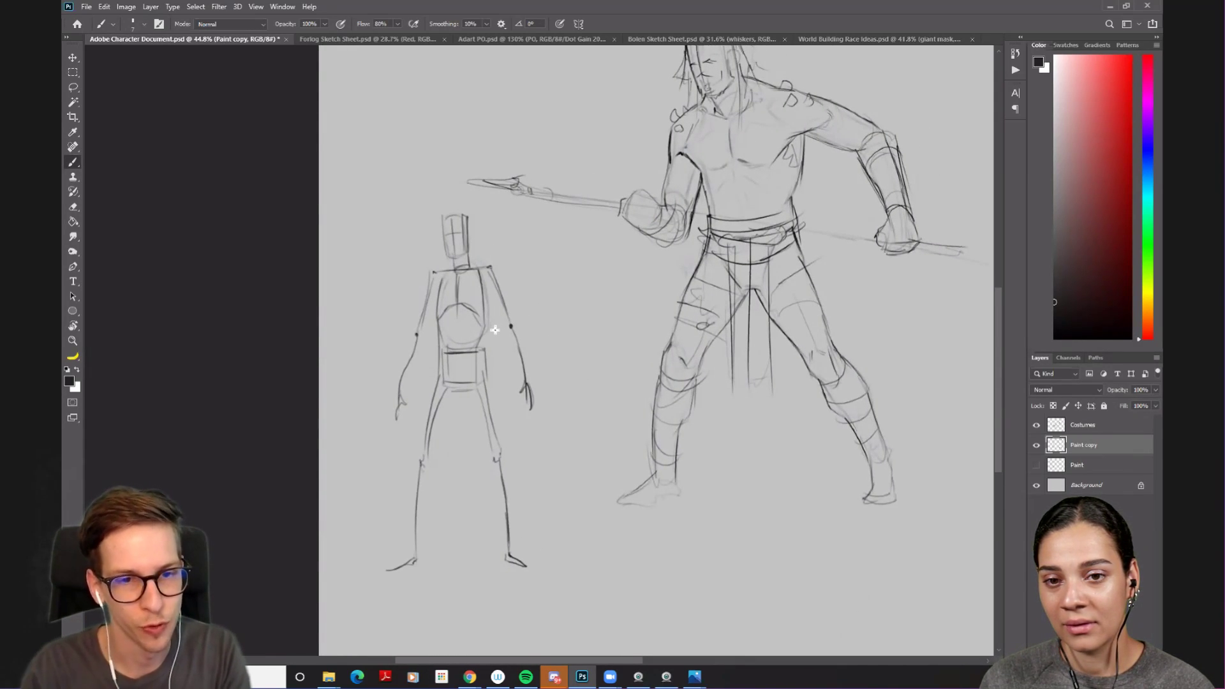
{"action": "mouse_move", "coordinate": [630, 297]}
{"action": "left_mouse_down"}
{"action": "mouse_move", "coordinate": [580, 310]}
{"action": "mouse_move", "coordinate": [394, 418]}
{"action": "left_mouse_up"}
{"action": "left_click_drag", "start_coordinate": [680, 369], "coordinate": [446, 393]}
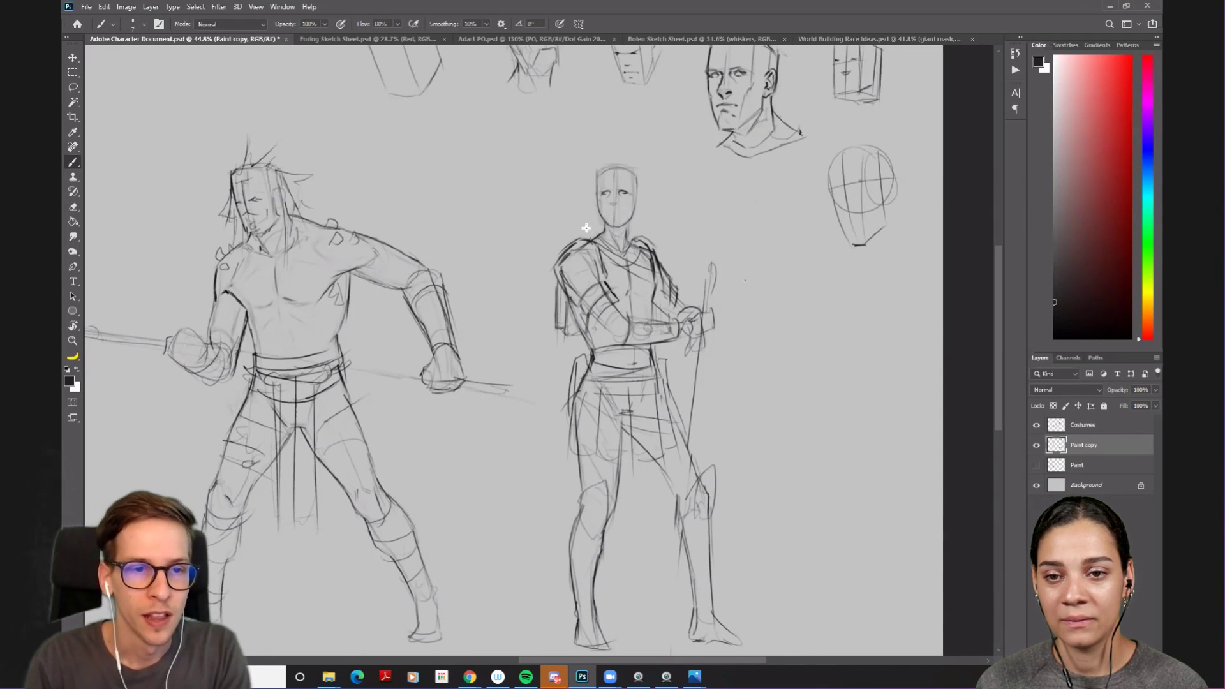
{"action": "left_click_drag", "start_coordinate": [285, 240], "coordinate": [536, 295]}
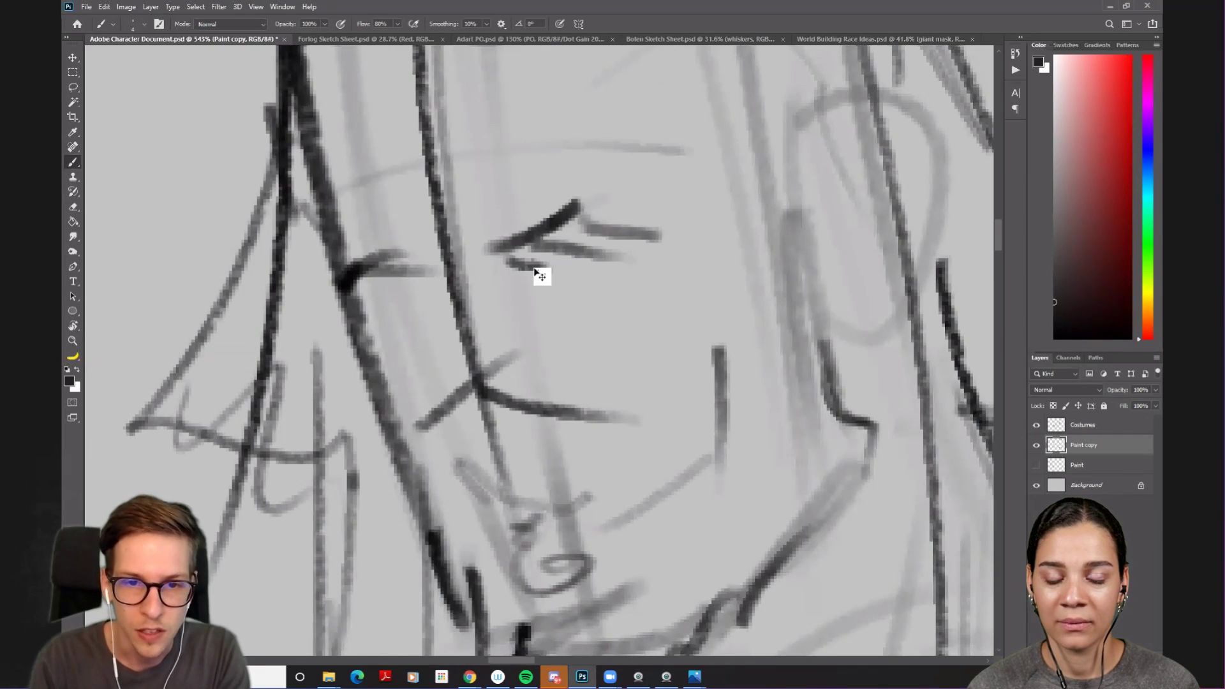
{"action": "left_click_drag", "start_coordinate": [542, 342], "coordinate": [486, 277]}
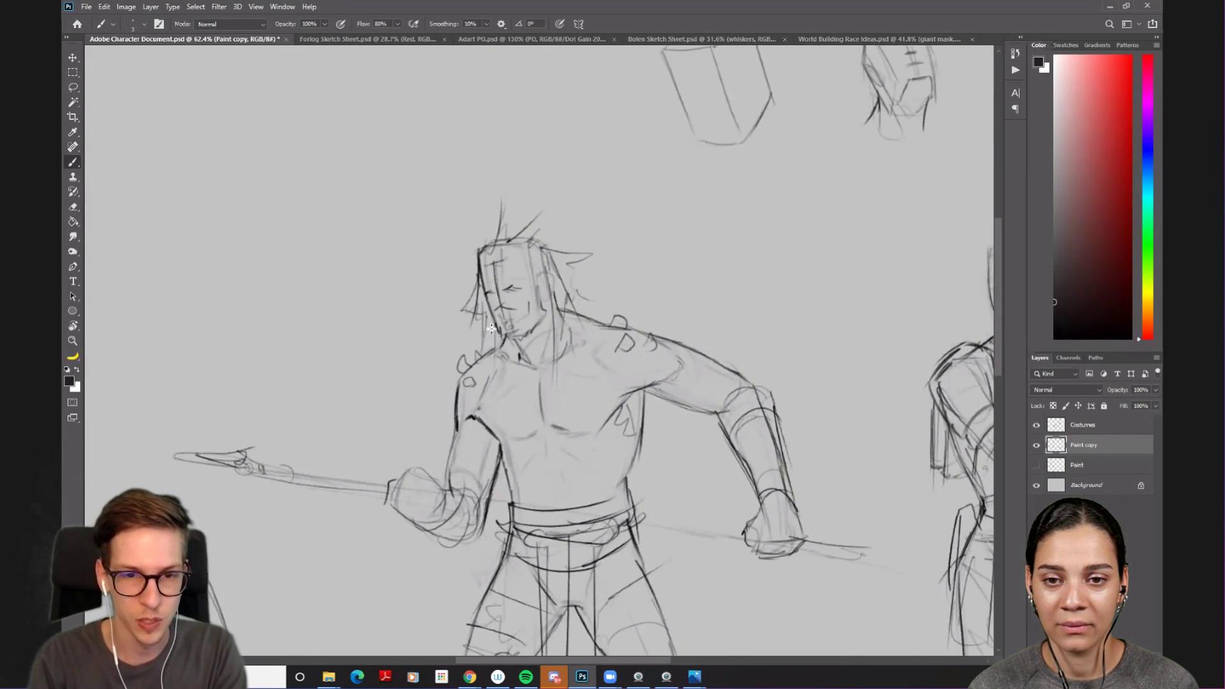
{"action": "left_click_drag", "start_coordinate": [450, 373], "coordinate": [493, 372]}
- Select the mannequin's torso and pelvis, enlarge them to about 105 percent, and narrow them slightly
{"action": "key", "text": "l"}
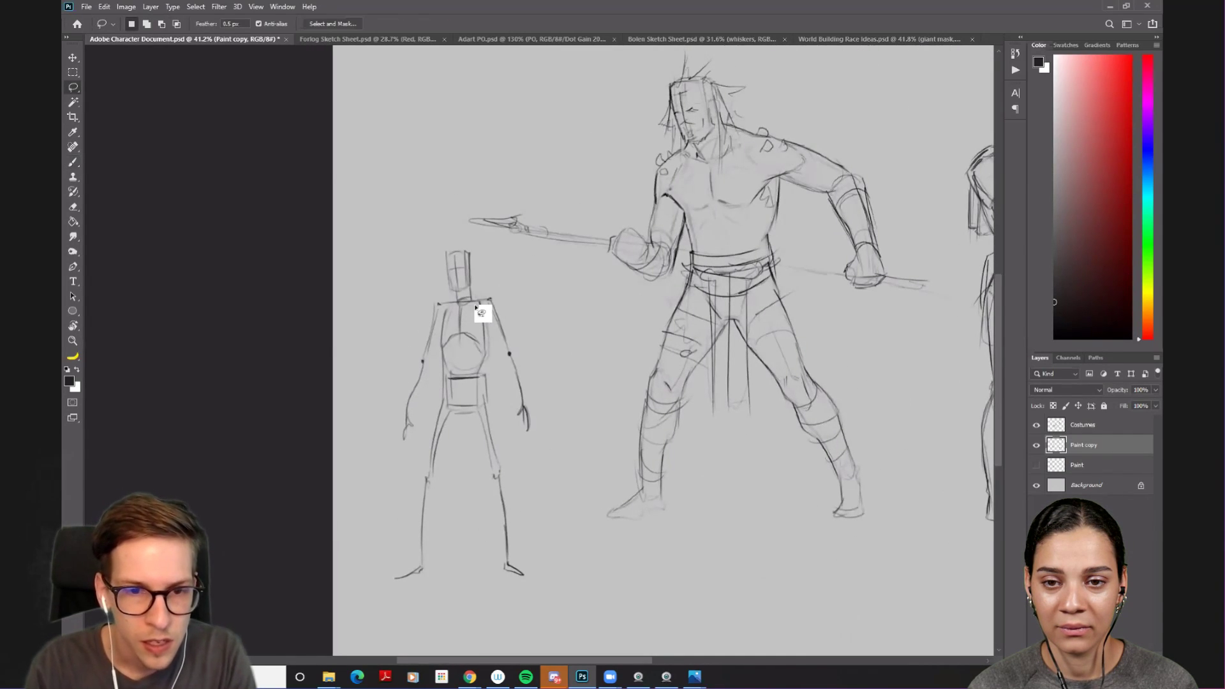
{"action": "mouse_move", "coordinate": [446, 313]}
{"action": "left_mouse_down"}
{"action": "mouse_move", "coordinate": [446, 419]}
{"action": "mouse_move", "coordinate": [504, 396]}
{"action": "mouse_move", "coordinate": [502, 318]}
{"action": "mouse_move", "coordinate": [476, 305]}
{"action": "left_mouse_up"}
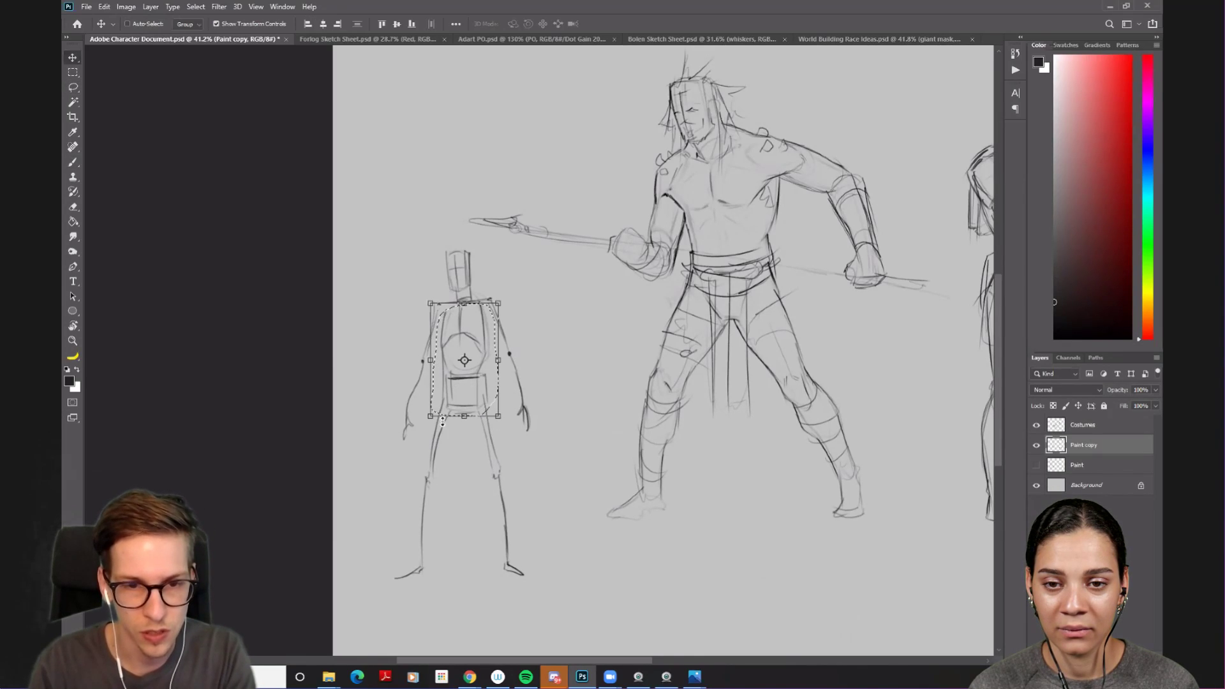
{"action": "key", "text": "ctrl+t"}
{"action": "left_click_drag", "start_coordinate": [430, 418], "coordinate": [427, 428]}
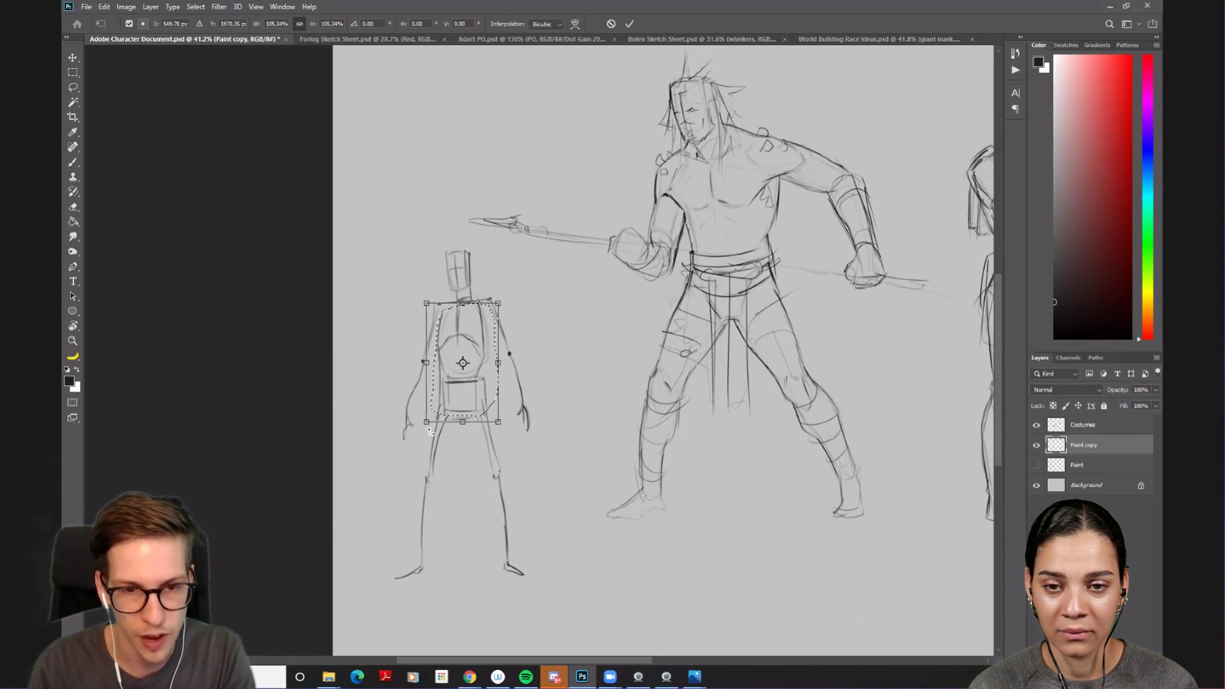
{"action": "key", "text": "shift"}
{"action": "left_click_drag", "start_coordinate": [427, 363], "coordinate": [432, 361]}
{"action": "key", "text": "Return"}
- Replace one of the mannequin's straight arms with an arm bent at the elbow, its forearm raised and ending in a small hand
{"action": "key", "text": "b"}
{"action": "left_click_drag", "start_coordinate": [610, 298], "coordinate": [544, 269]}
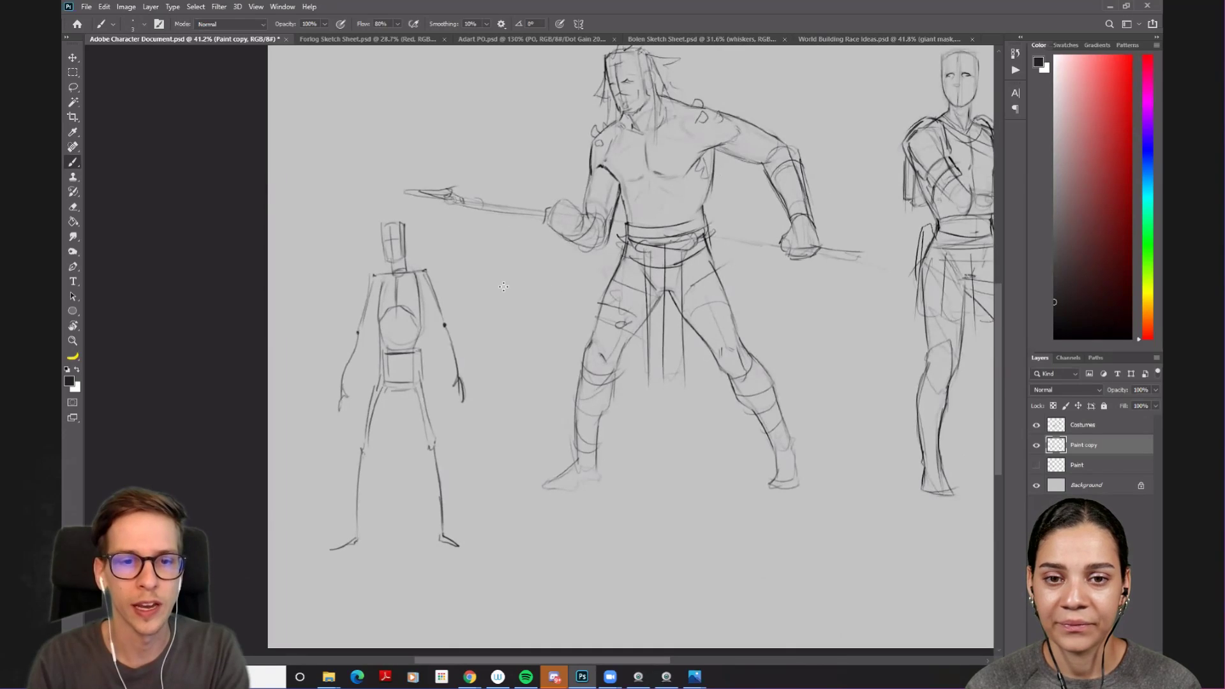
{"action": "scroll", "coordinate": [440, 319], "scroll_direction": "up", "scroll_amount": 3}
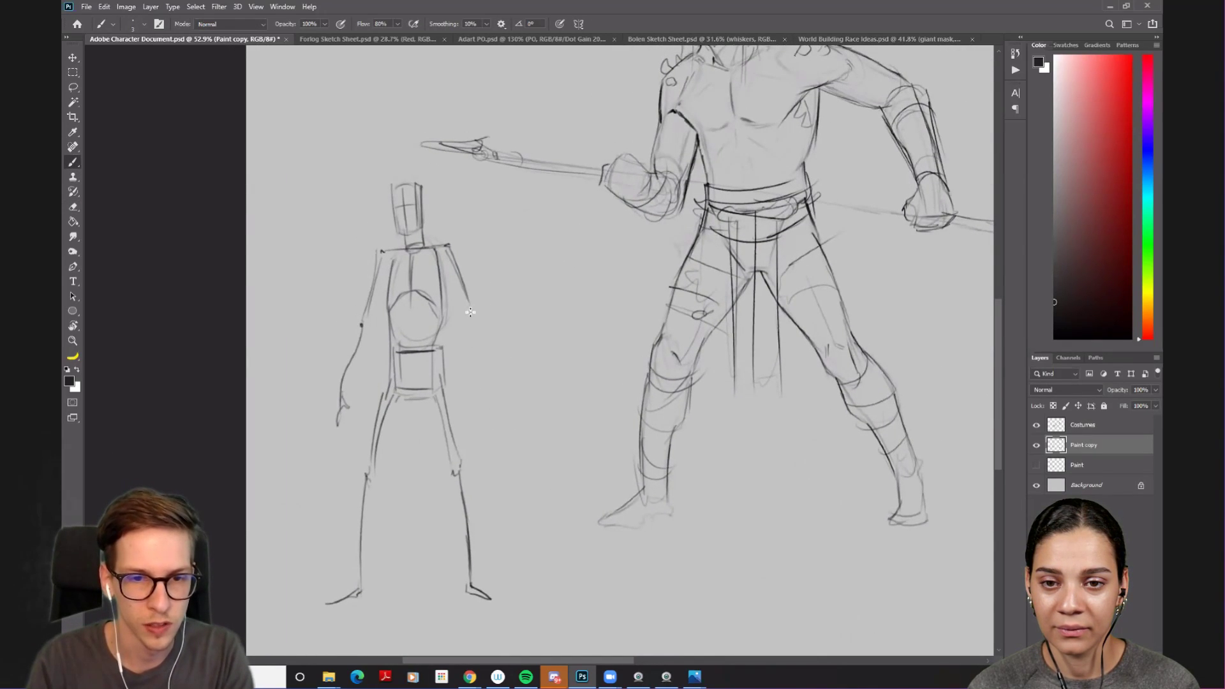
{"action": "left_click_drag", "start_coordinate": [496, 269], "coordinate": [476, 304]}
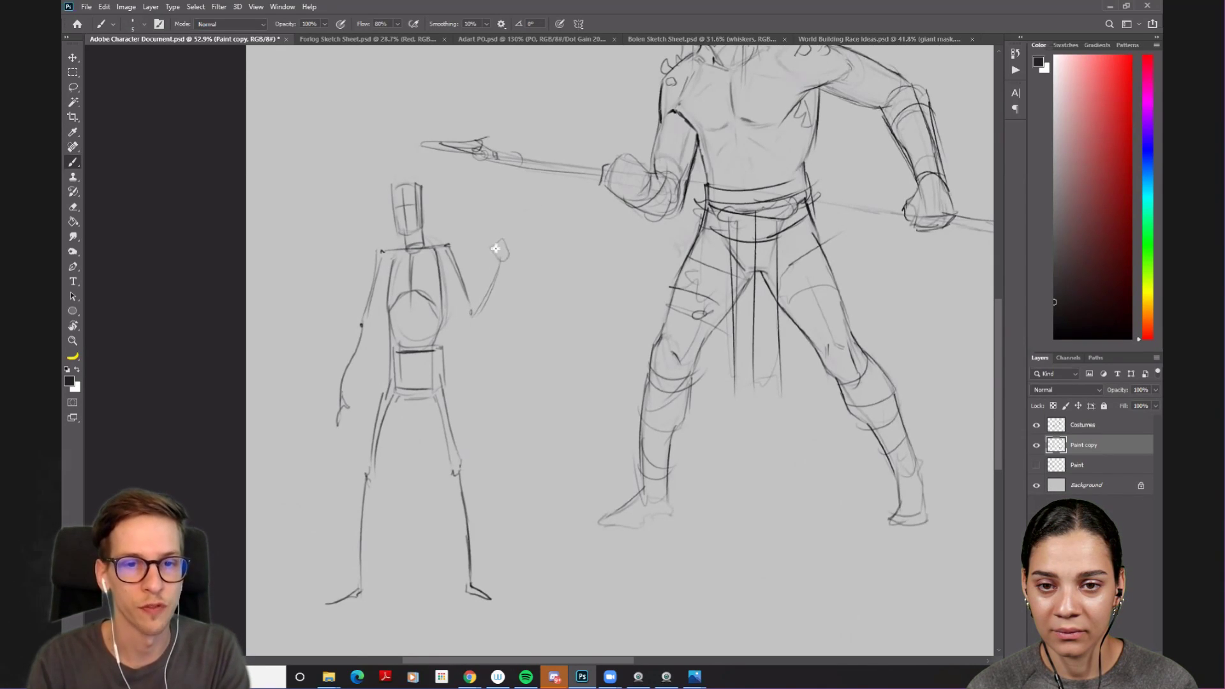
{"action": "left_click_drag", "start_coordinate": [471, 306], "coordinate": [461, 284]}
- Give the bent arm volume with second contour lines, a round elbow joint and curved cross-contours along both segments
{"action": "scroll", "coordinate": [518, 325], "scroll_direction": "up", "scroll_amount": 2}
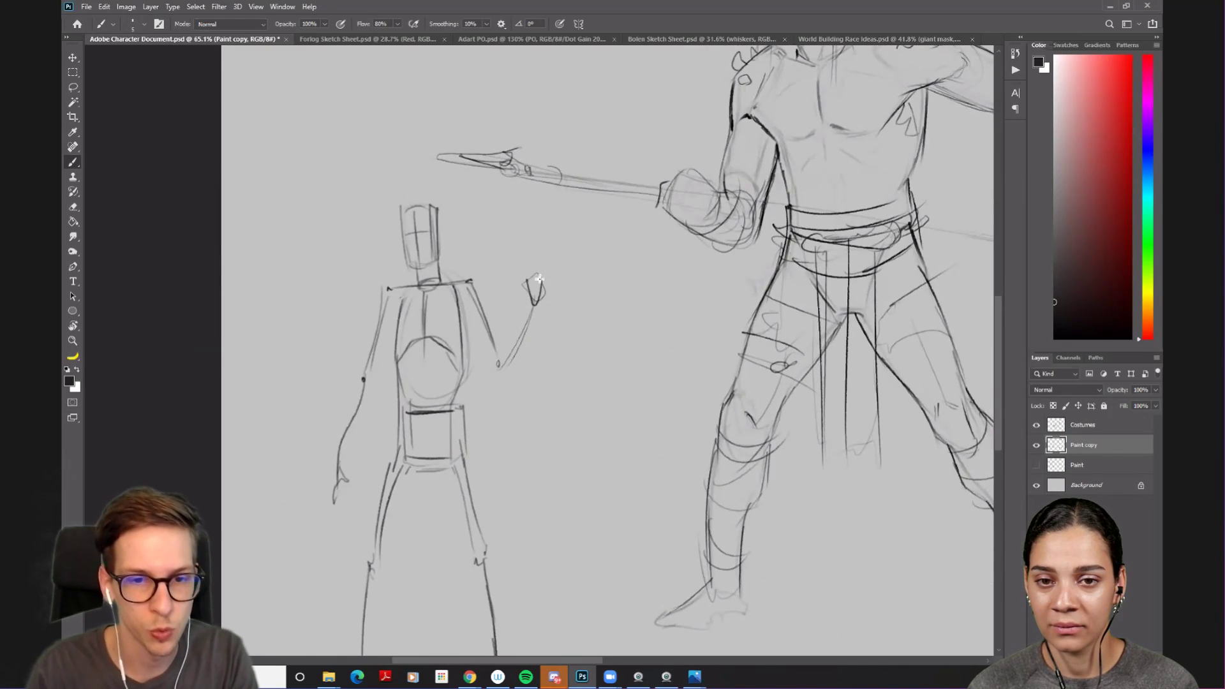
{"action": "left_click_drag", "start_coordinate": [532, 297], "coordinate": [495, 354]}
{"action": "mouse_move", "coordinate": [535, 300]}
{"action": "left_mouse_down"}
{"action": "mouse_move", "coordinate": [494, 358]}
{"action": "mouse_move", "coordinate": [496, 369]}
{"action": "mouse_move", "coordinate": [511, 359]}
{"action": "mouse_move", "coordinate": [502, 379]}
{"action": "mouse_move", "coordinate": [507, 370]}
{"action": "mouse_move", "coordinate": [490, 368]}
{"action": "mouse_move", "coordinate": [526, 337]}
{"action": "mouse_move", "coordinate": [502, 378]}
{"action": "mouse_move", "coordinate": [536, 303]}
{"action": "mouse_move", "coordinate": [512, 367]}
{"action": "left_mouse_up"}
{"action": "left_click_drag", "start_coordinate": [460, 298], "coordinate": [486, 365]}
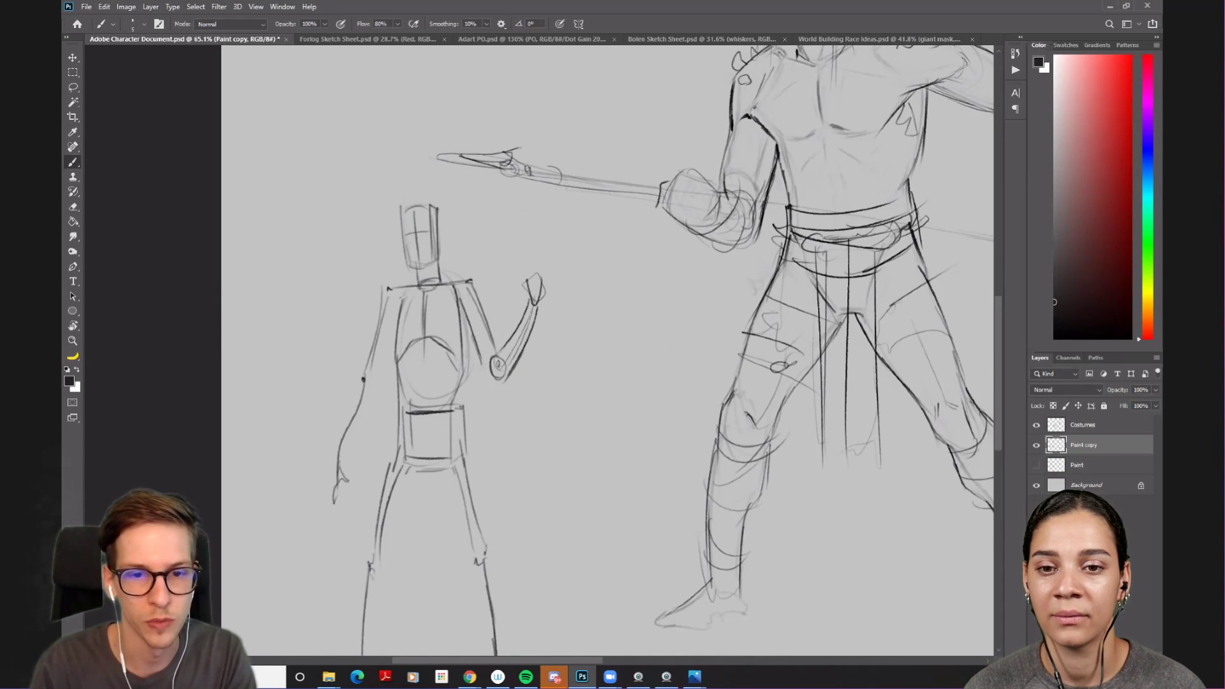
{"action": "mouse_move", "coordinate": [469, 305]}
{"action": "left_mouse_down"}
{"action": "mouse_move", "coordinate": [489, 320]}
{"action": "mouse_move", "coordinate": [476, 345]}
{"action": "mouse_move", "coordinate": [495, 344]}
{"action": "mouse_move", "coordinate": [478, 353]}
{"action": "mouse_move", "coordinate": [522, 338]}
{"action": "left_mouse_up"}
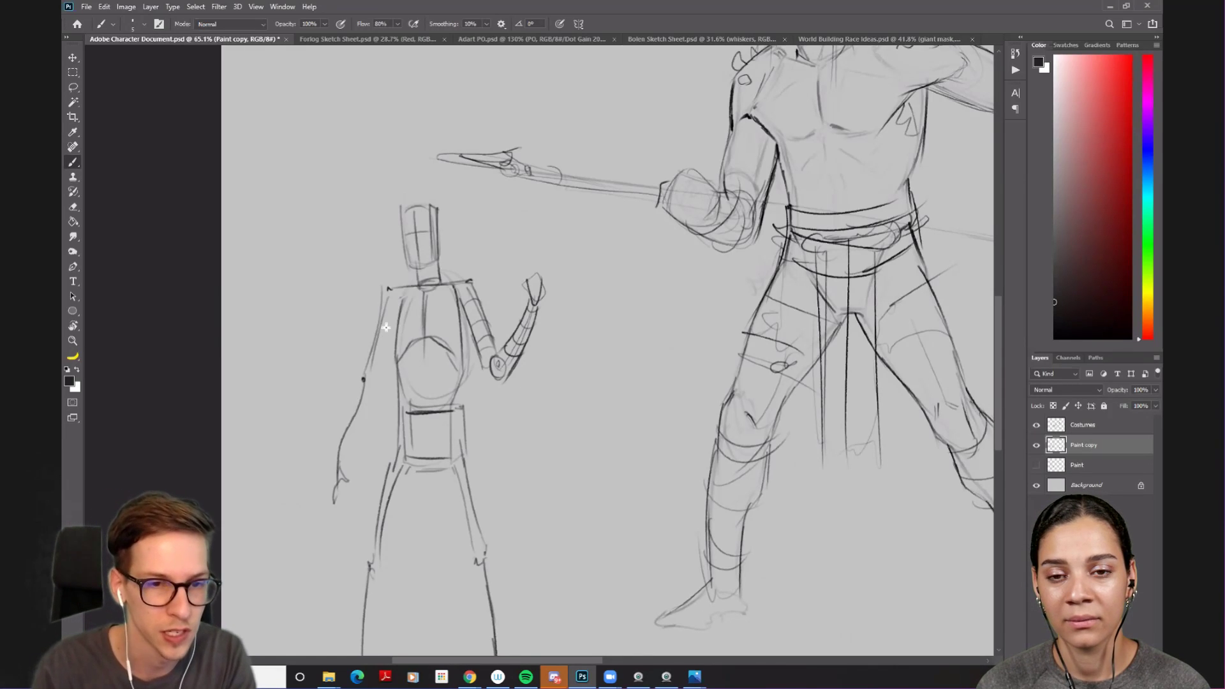
- Build up the lowered arm with fuller upper arm and forearm outlines wrapped in curved cross-contours
{"action": "left_click_drag", "start_coordinate": [393, 286], "coordinate": [332, 549]}
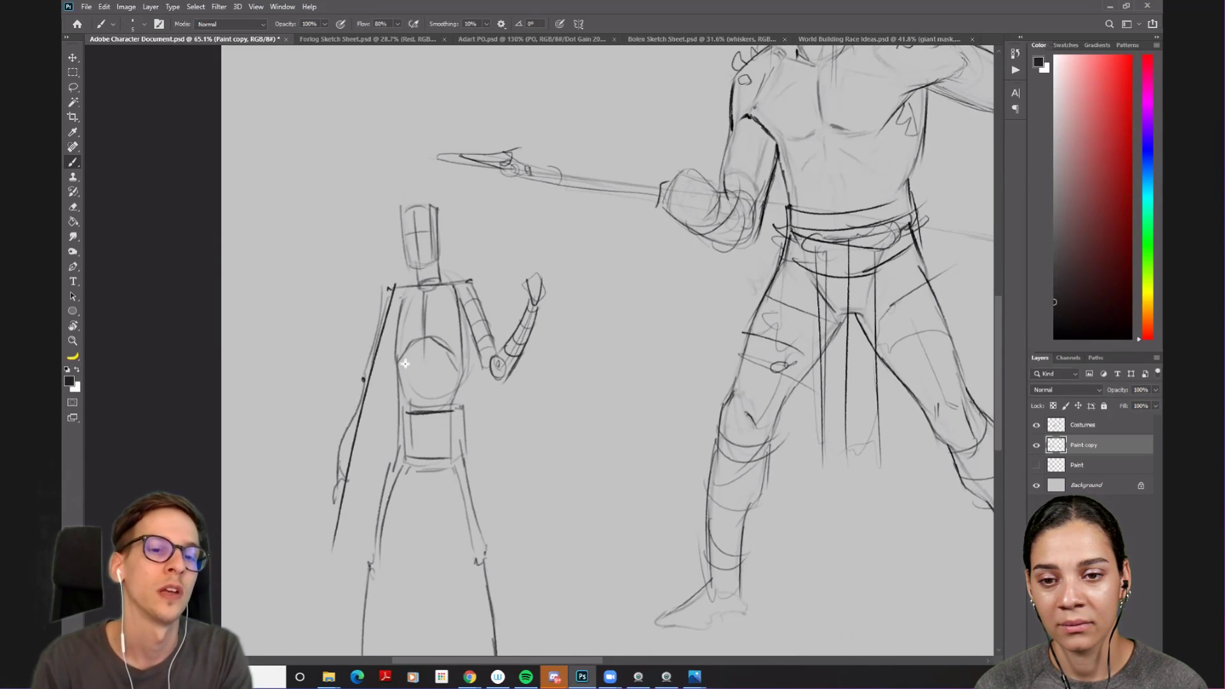
{"action": "key", "text": "ctrl+z"}
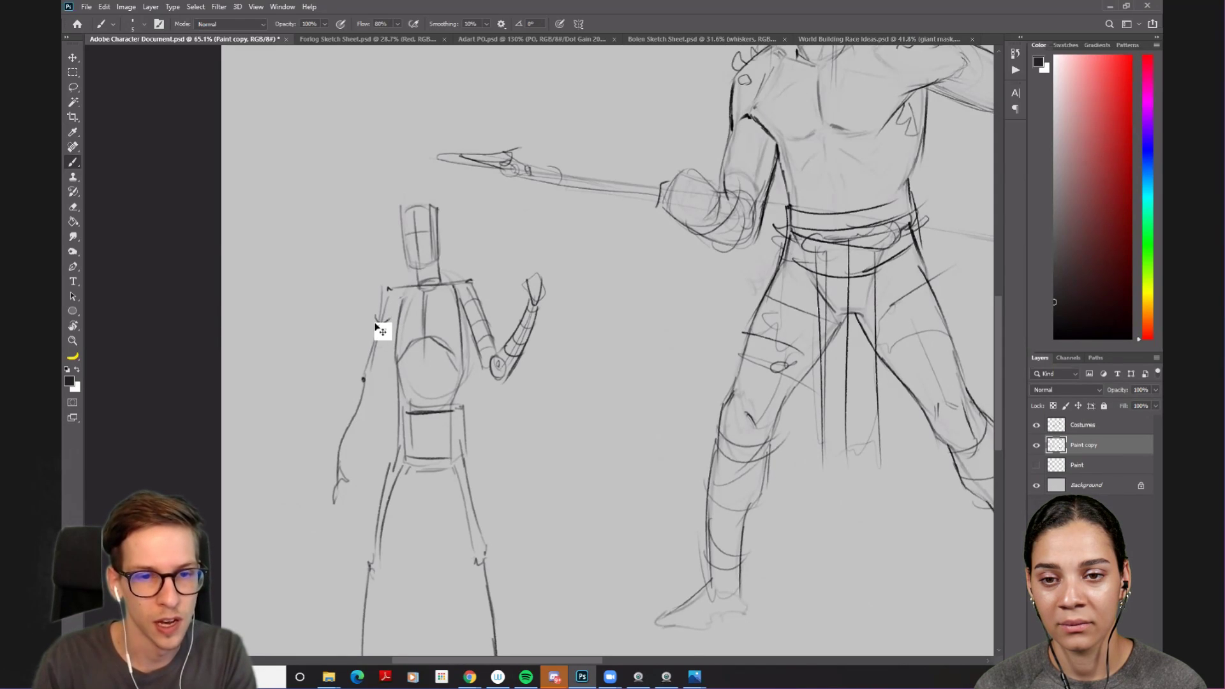
{"action": "mouse_move", "coordinate": [368, 338]}
{"action": "left_mouse_down"}
{"action": "mouse_move", "coordinate": [392, 326]}
{"action": "mouse_move", "coordinate": [371, 373]}
{"action": "left_mouse_up"}
{"action": "left_click_drag", "start_coordinate": [379, 308], "coordinate": [367, 350]}
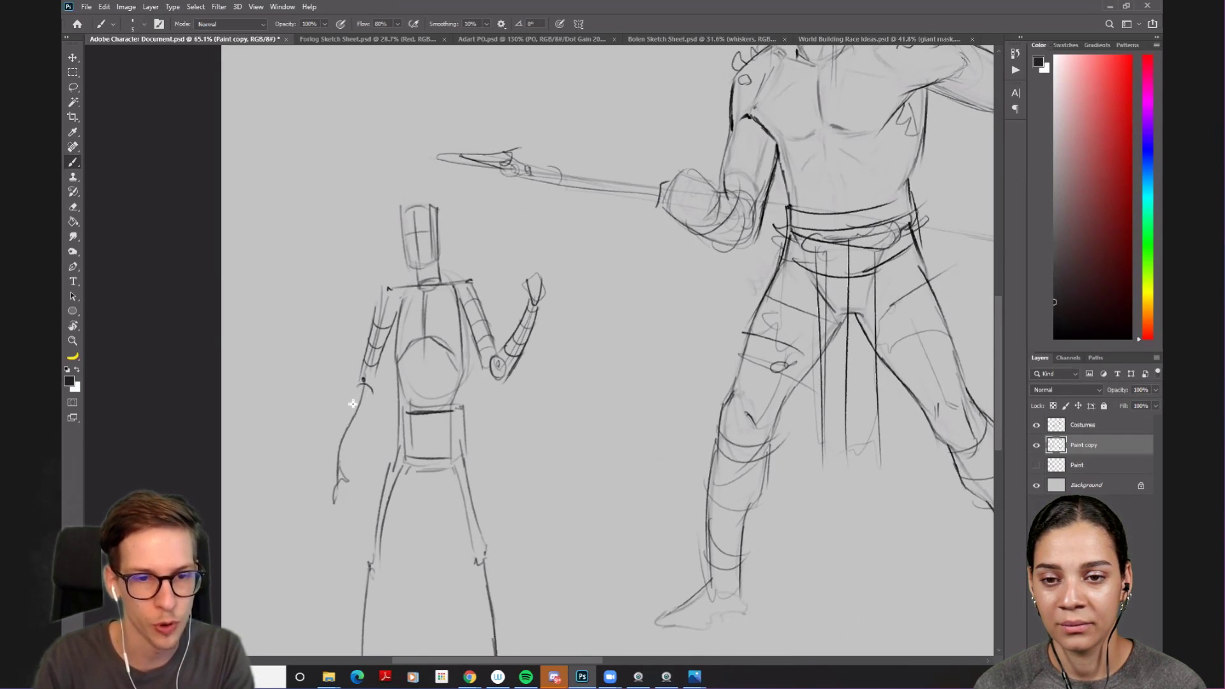
{"action": "left_click_drag", "start_coordinate": [370, 393], "coordinate": [349, 440]}
{"action": "left_click_drag", "start_coordinate": [358, 377], "coordinate": [338, 443]}
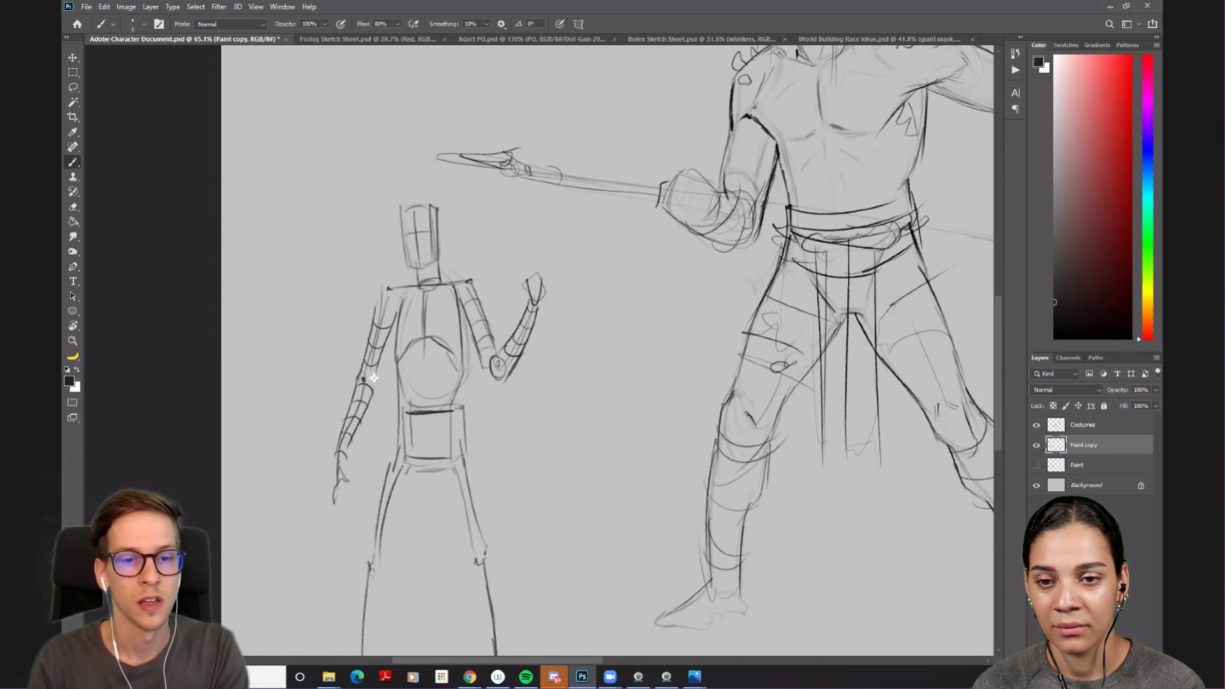
- Lighten the shoulder of the lowered arm and redraw the shoulder line with armpit folds and a neck-to-shoulder slope
{"action": "key", "text": "e"}
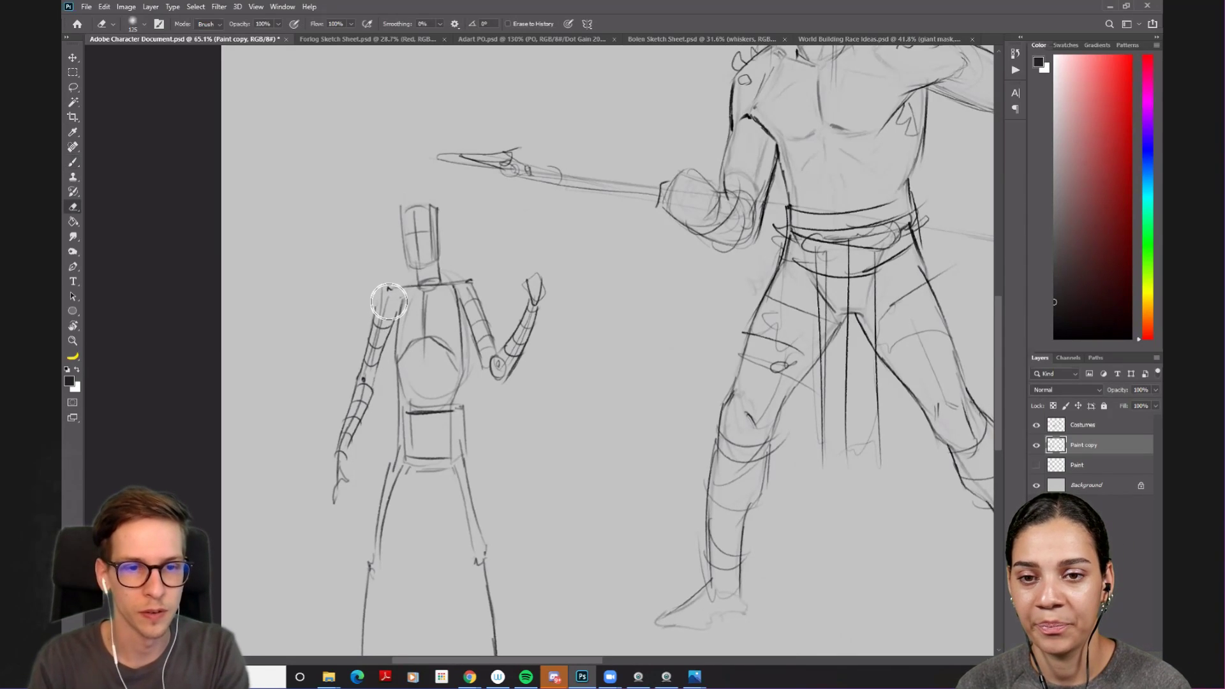
{"action": "key", "text": "b"}
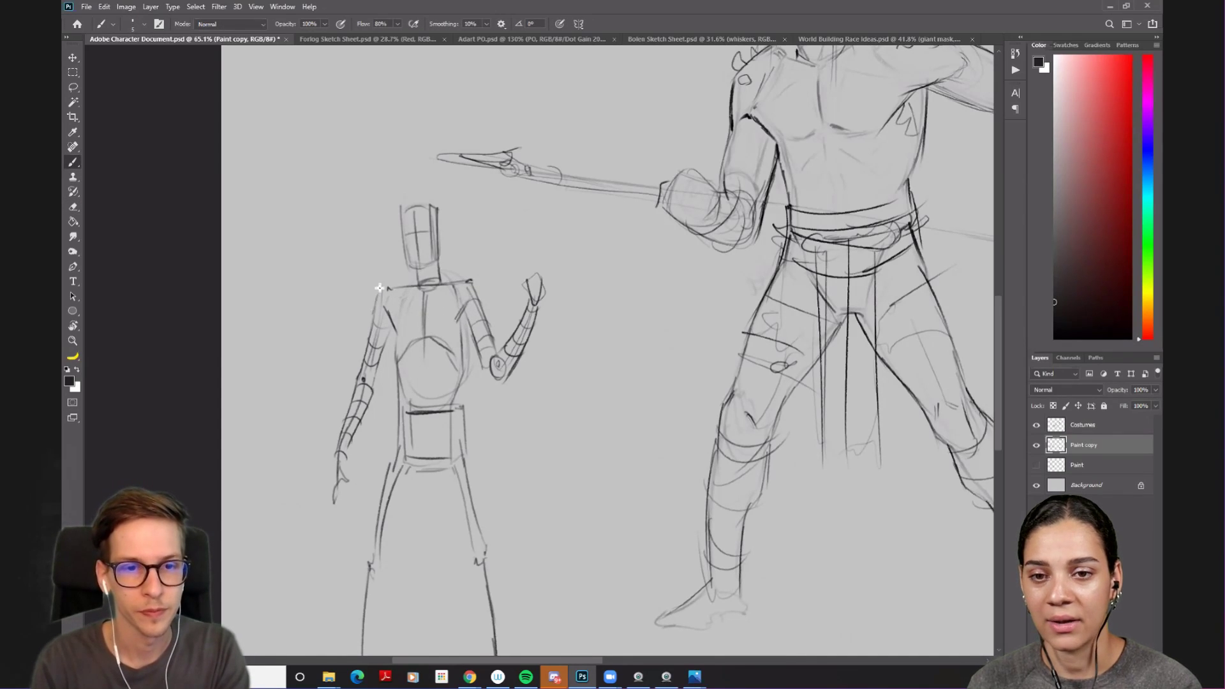
{"action": "mouse_move", "coordinate": [383, 288]}
{"action": "left_mouse_down"}
{"action": "mouse_move", "coordinate": [457, 266]}
{"action": "mouse_move", "coordinate": [447, 280]}
{"action": "mouse_move", "coordinate": [470, 283]}
{"action": "left_mouse_up"}
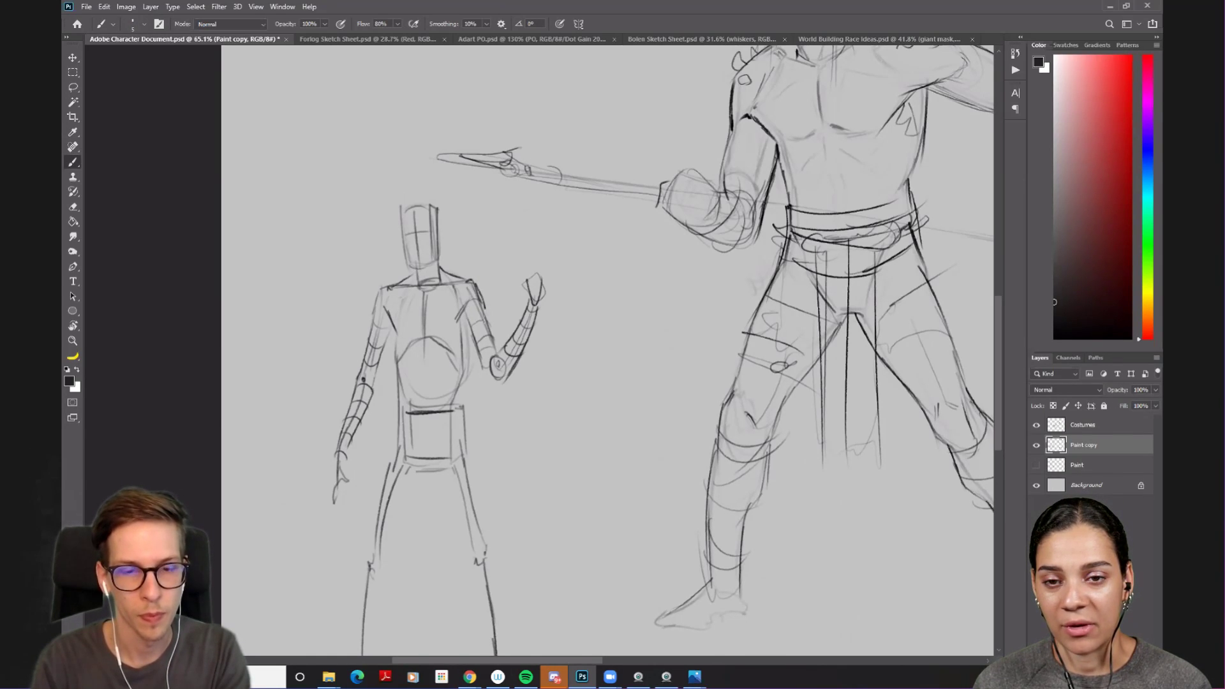
- Partly erase the ribcage arch and pelvis box so the torso's construction lines become faint
{"action": "scroll", "coordinate": [438, 380], "scroll_direction": "down", "scroll_amount": 3}
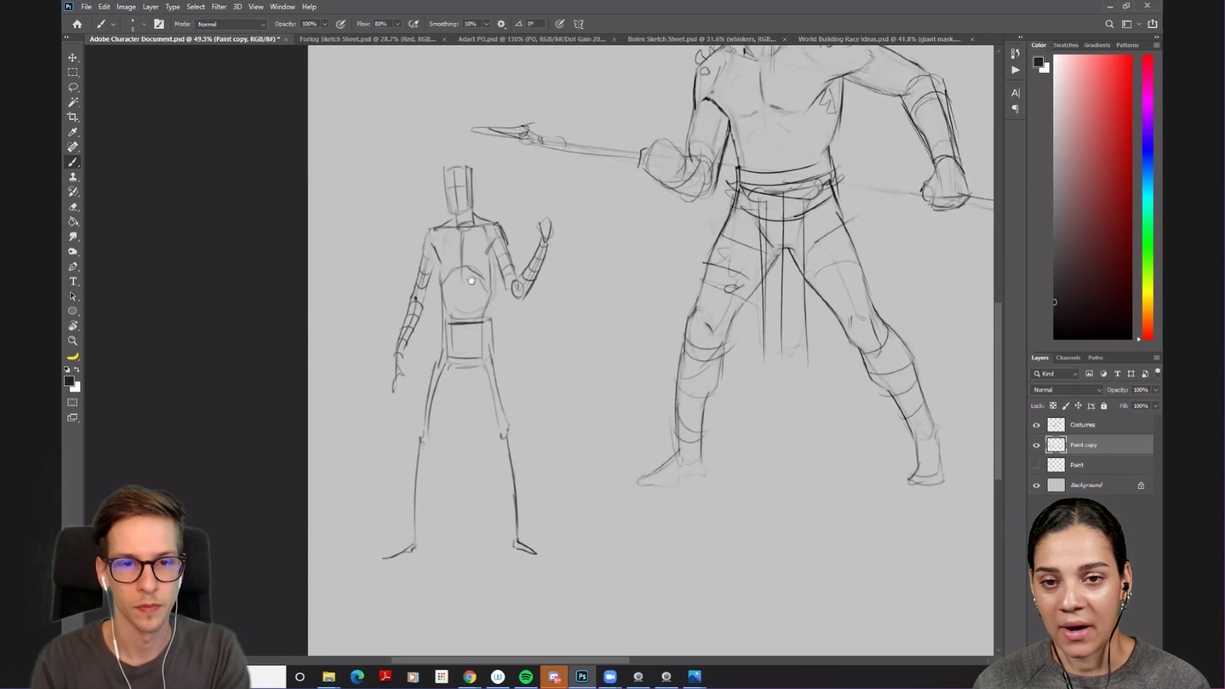
{"action": "scroll", "coordinate": [481, 308], "scroll_direction": "up", "scroll_amount": 3}
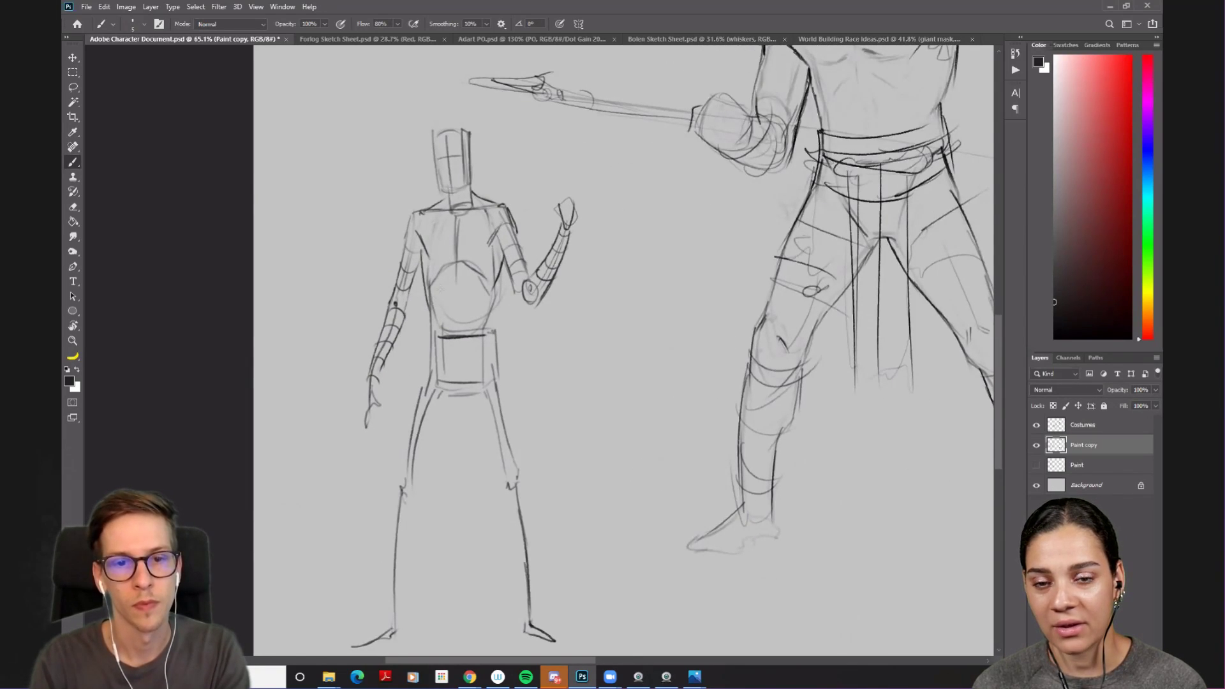
{"action": "key", "text": "e"}
{"action": "mouse_move", "coordinate": [450, 281]}
{"action": "left_mouse_down"}
{"action": "mouse_move", "coordinate": [453, 345]}
{"action": "mouse_move", "coordinate": [454, 274]}
{"action": "mouse_move", "coordinate": [472, 319]}
{"action": "left_mouse_up"}
{"action": "key", "text": "b"}
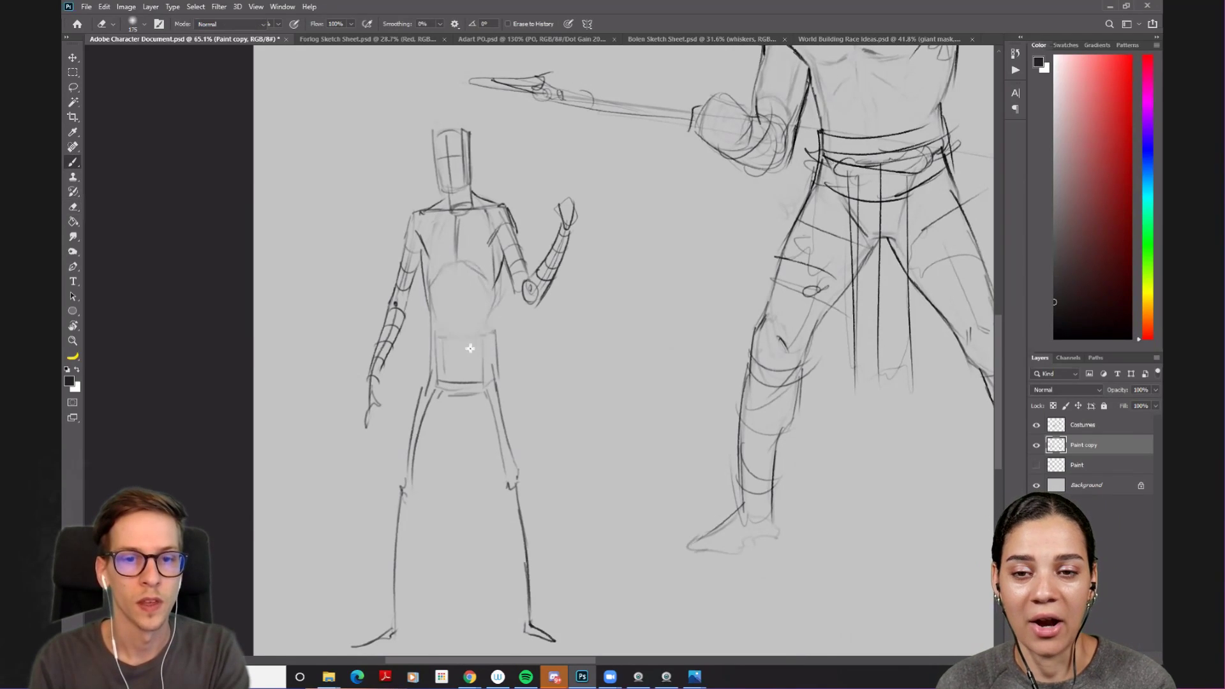
{"action": "key", "text": "e"}
{"action": "mouse_move", "coordinate": [429, 268]}
{"action": "left_mouse_down"}
{"action": "mouse_move", "coordinate": [417, 274]}
{"action": "mouse_move", "coordinate": [424, 255]}
{"action": "left_mouse_up"}
- Redraw both sides of the torso as continuous contours running from the ribcage through the waist to the hips
{"action": "key", "text": "b"}
{"action": "left_click_drag", "start_coordinate": [408, 316], "coordinate": [422, 266]}
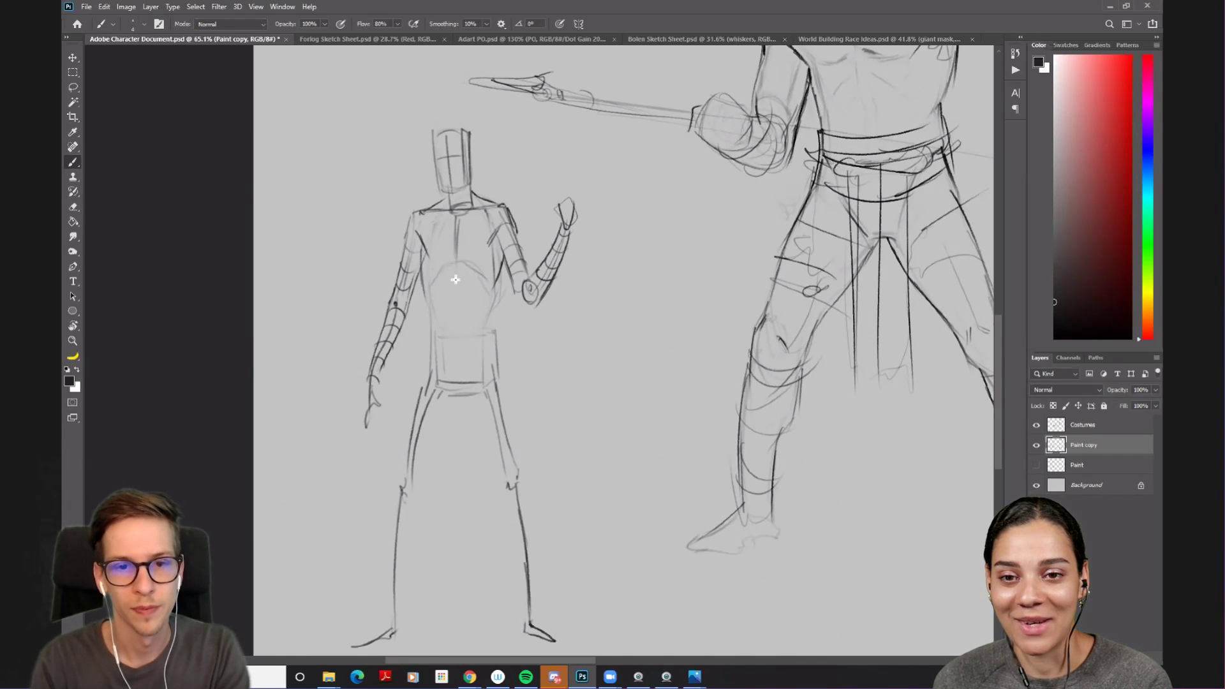
{"action": "left_click_drag", "start_coordinate": [495, 276], "coordinate": [490, 343]}
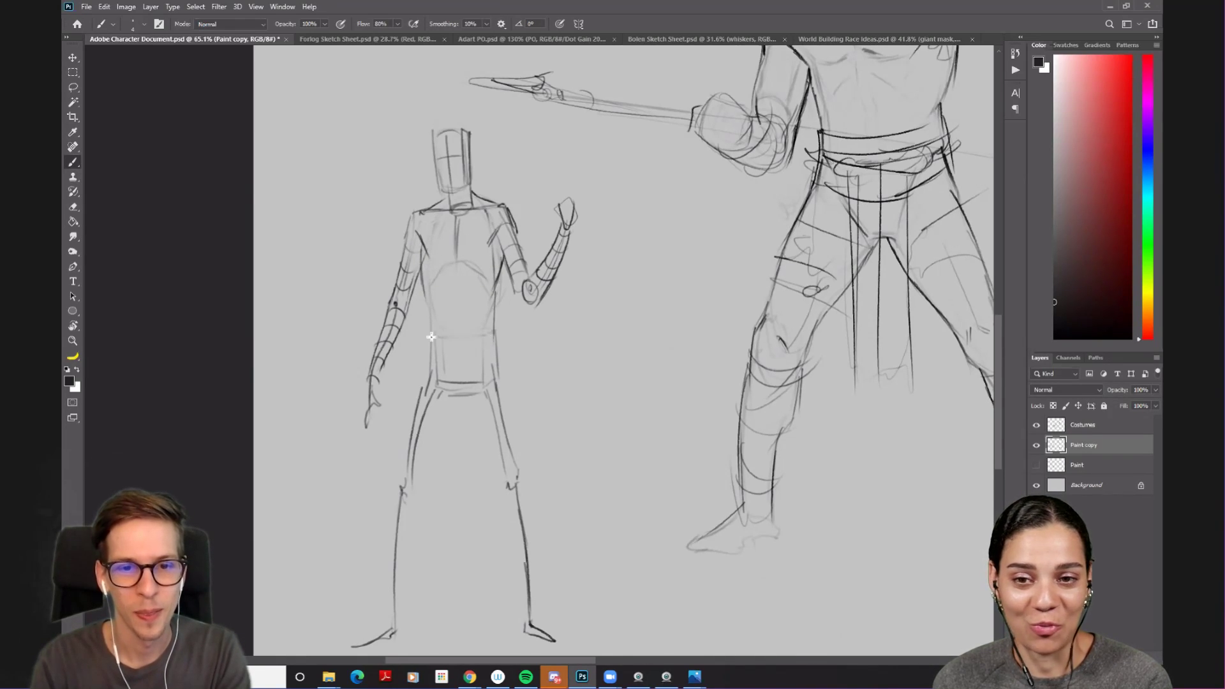
{"action": "left_click_drag", "start_coordinate": [430, 303], "coordinate": [418, 375]}
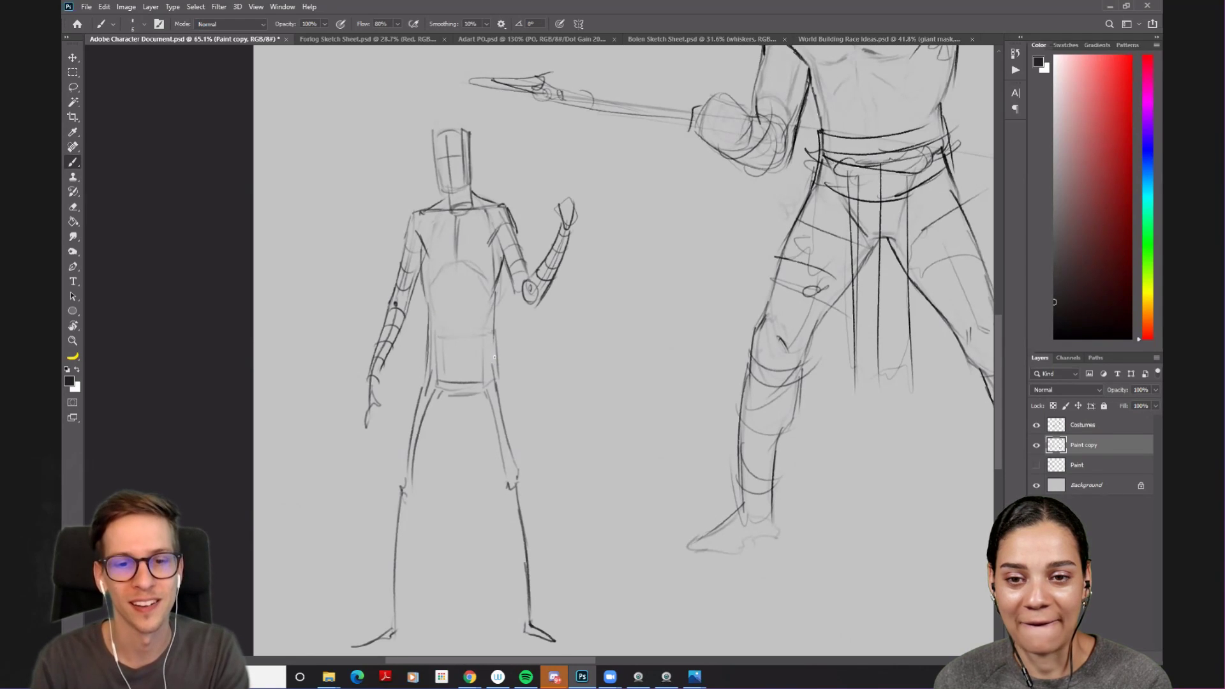
{"action": "left_click_drag", "start_coordinate": [496, 338], "coordinate": [502, 408]}
- Add chest and sternum marks, a centre line down the abdomen, hip bone points and slanted lines narrowing to the crotch
{"action": "key", "text": "ctrl+0"}
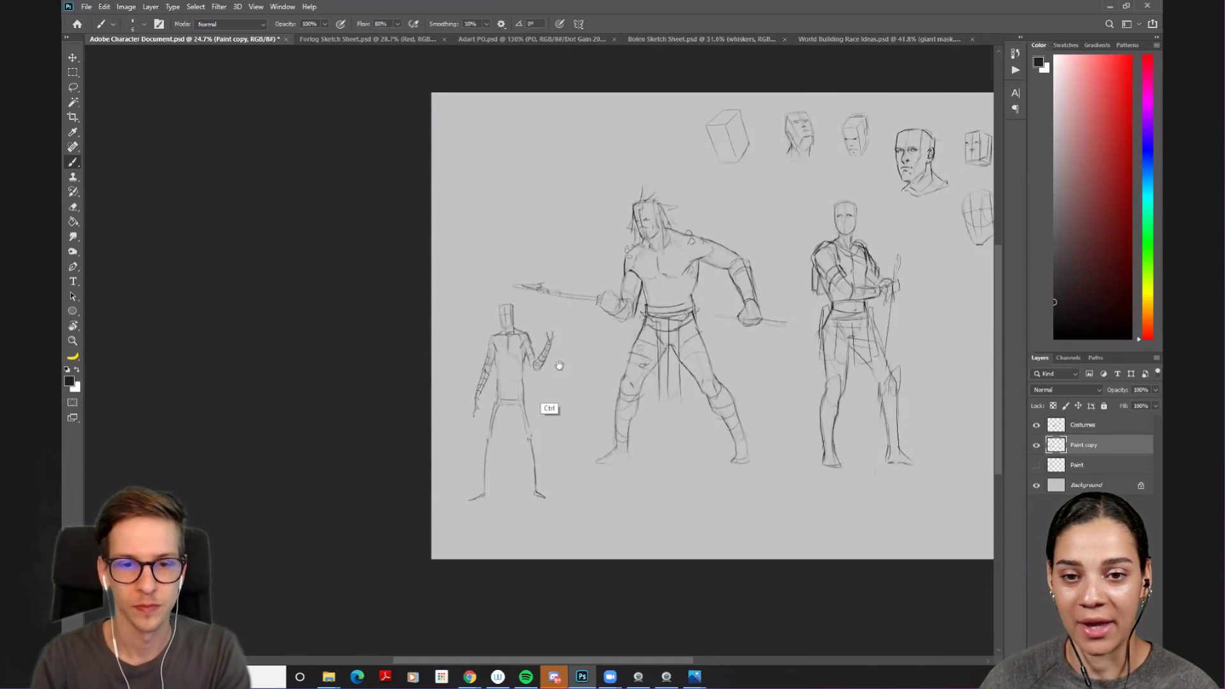
{"action": "scroll", "coordinate": [547, 404], "scroll_direction": "up", "scroll_amount": 5}
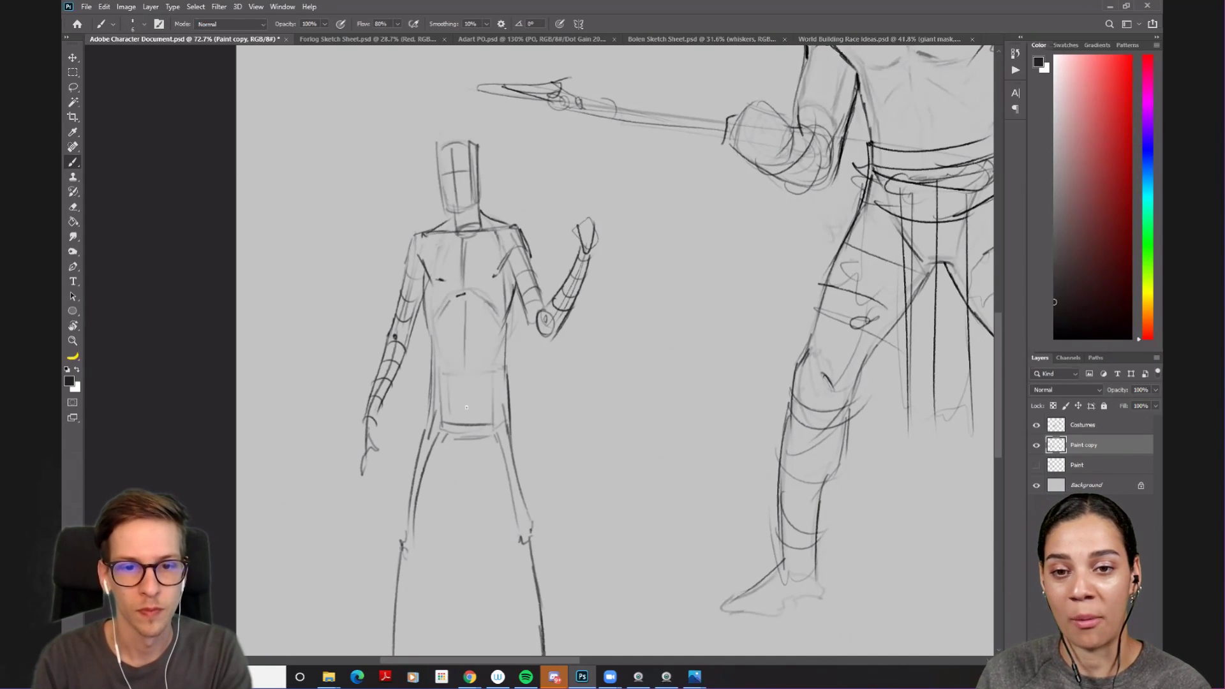
{"action": "left_click_drag", "start_coordinate": [463, 299], "coordinate": [463, 377]}
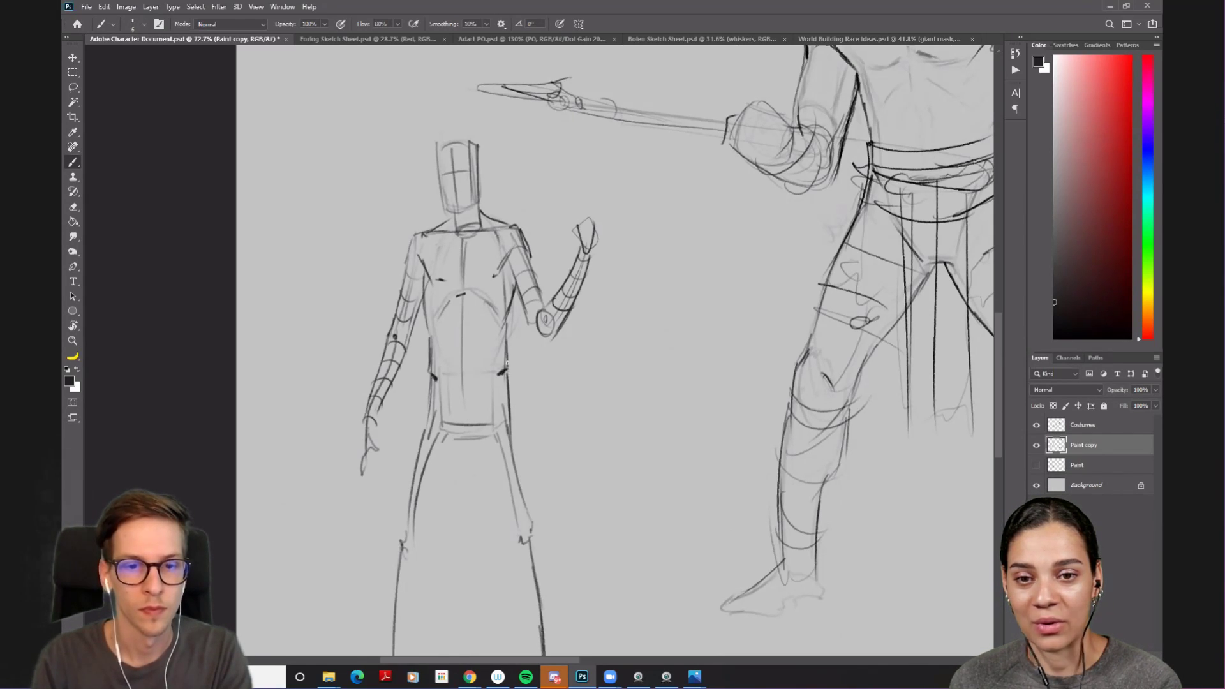
{"action": "left_click_drag", "start_coordinate": [496, 374], "coordinate": [477, 427]}
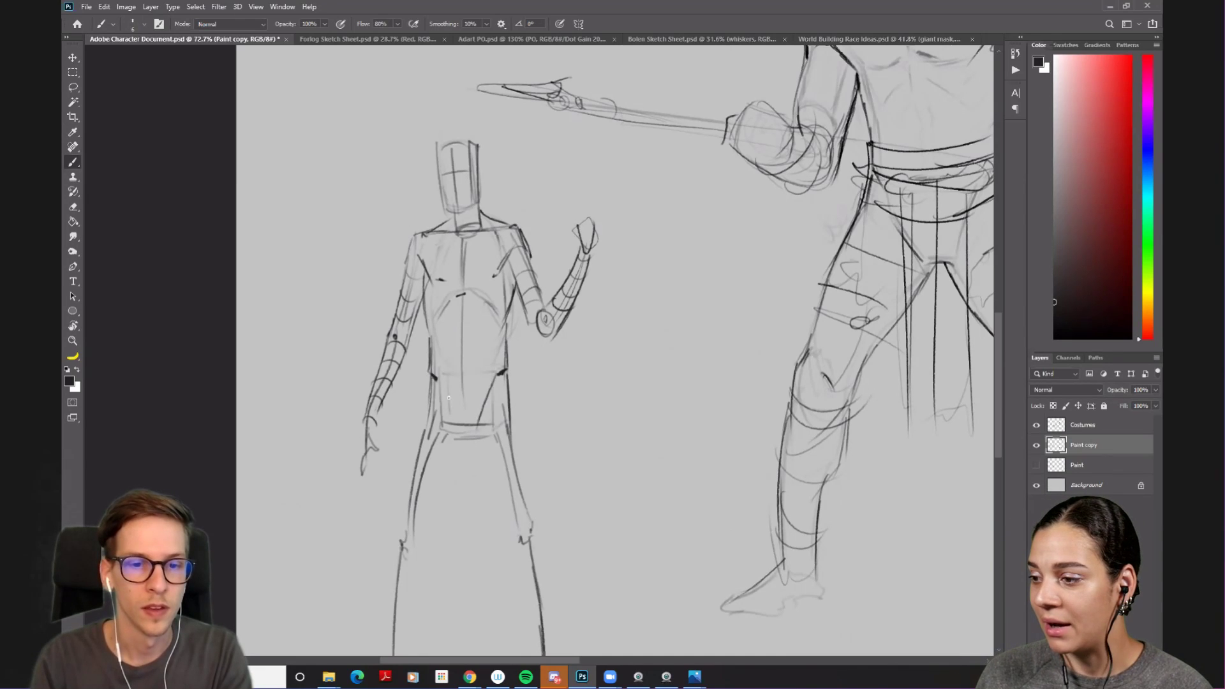
{"action": "left_click_drag", "start_coordinate": [462, 380], "coordinate": [440, 434]}
- Darken the chest folds at the armpits and outline the rounded shoulder muscle above the lowered arm
{"action": "key", "text": "ctrl+space"}
{"action": "left_click_drag", "start_coordinate": [526, 421], "coordinate": [506, 380]}
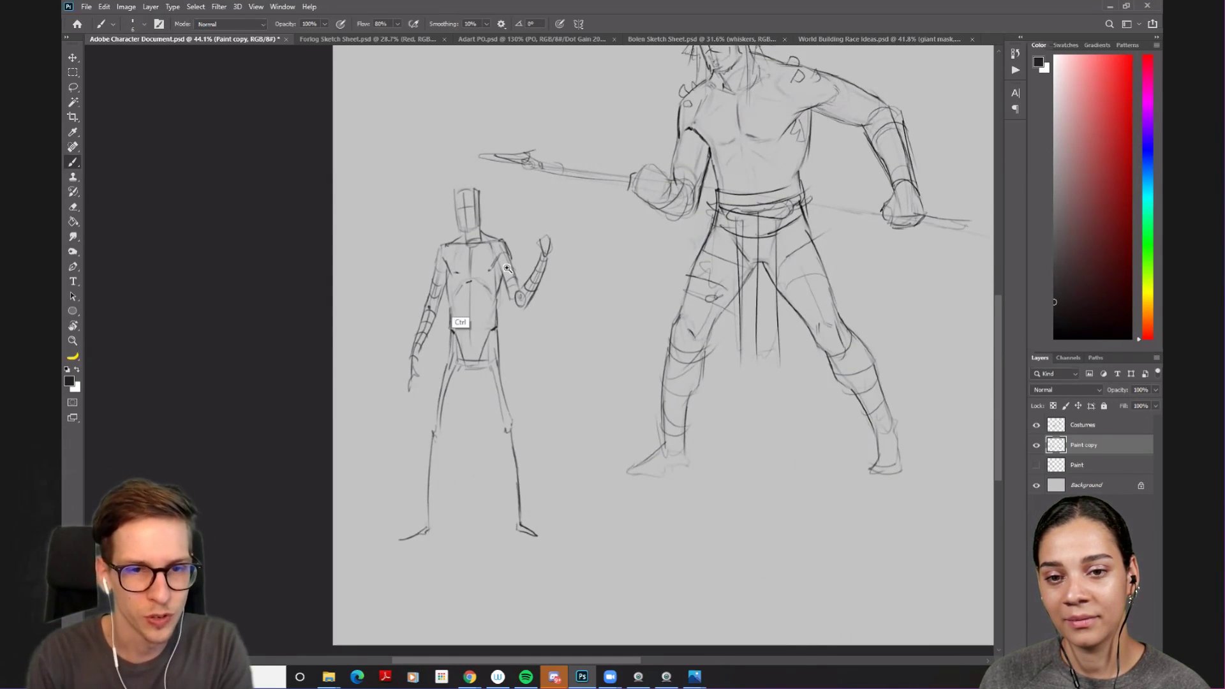
{"action": "key", "text": "ctrl+space"}
{"action": "left_click_drag", "start_coordinate": [458, 322], "coordinate": [533, 209]}
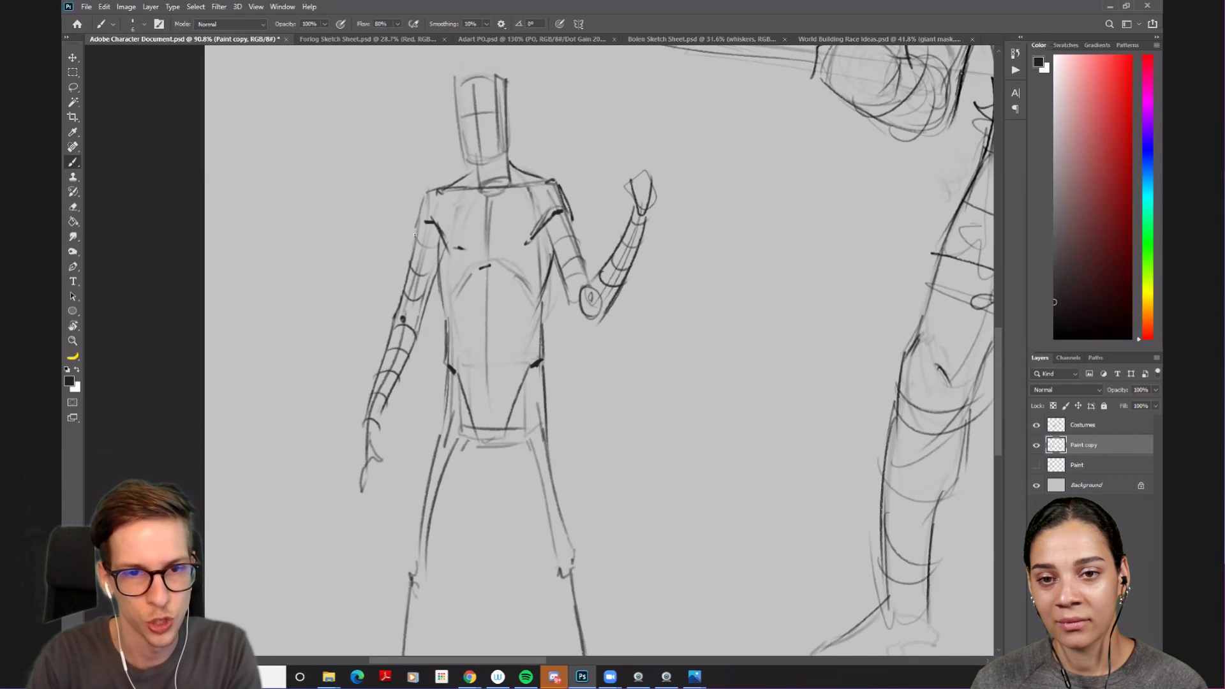
{"action": "left_click_drag", "start_coordinate": [423, 196], "coordinate": [415, 224]}
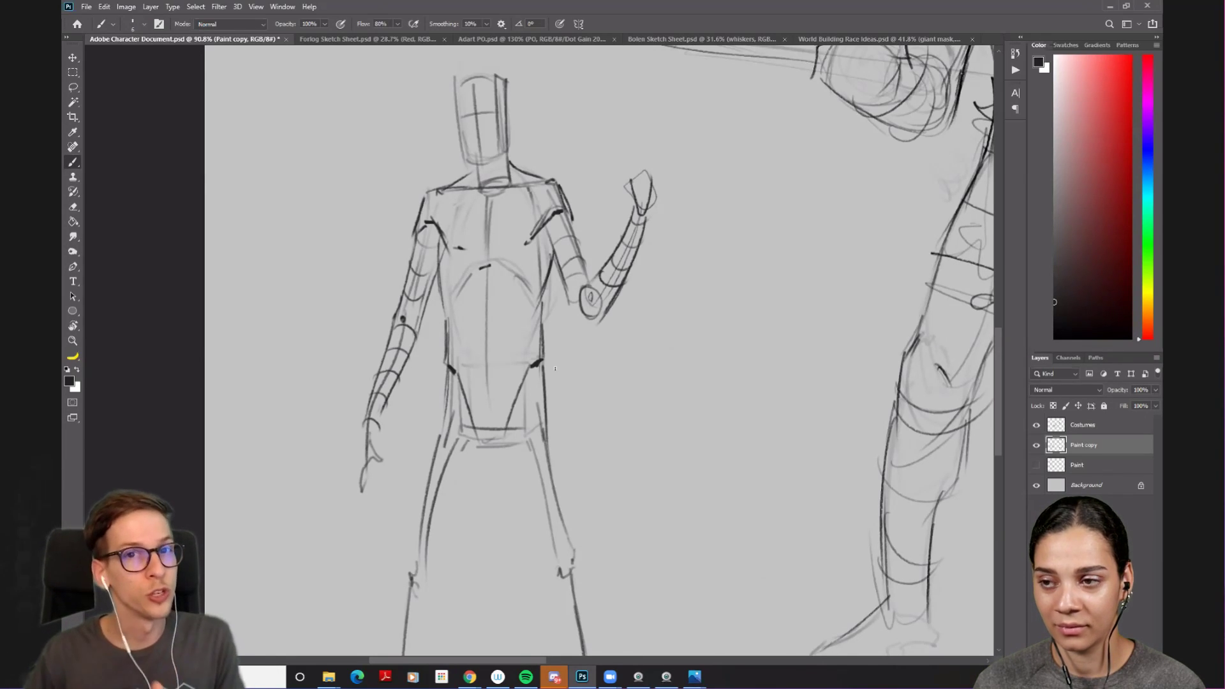
- Draw the outer and inner contours of the thigh below the lowered arm and the inner contour of the opposite thigh
{"action": "scroll", "coordinate": [533, 405], "scroll_direction": "down", "scroll_amount": 3}
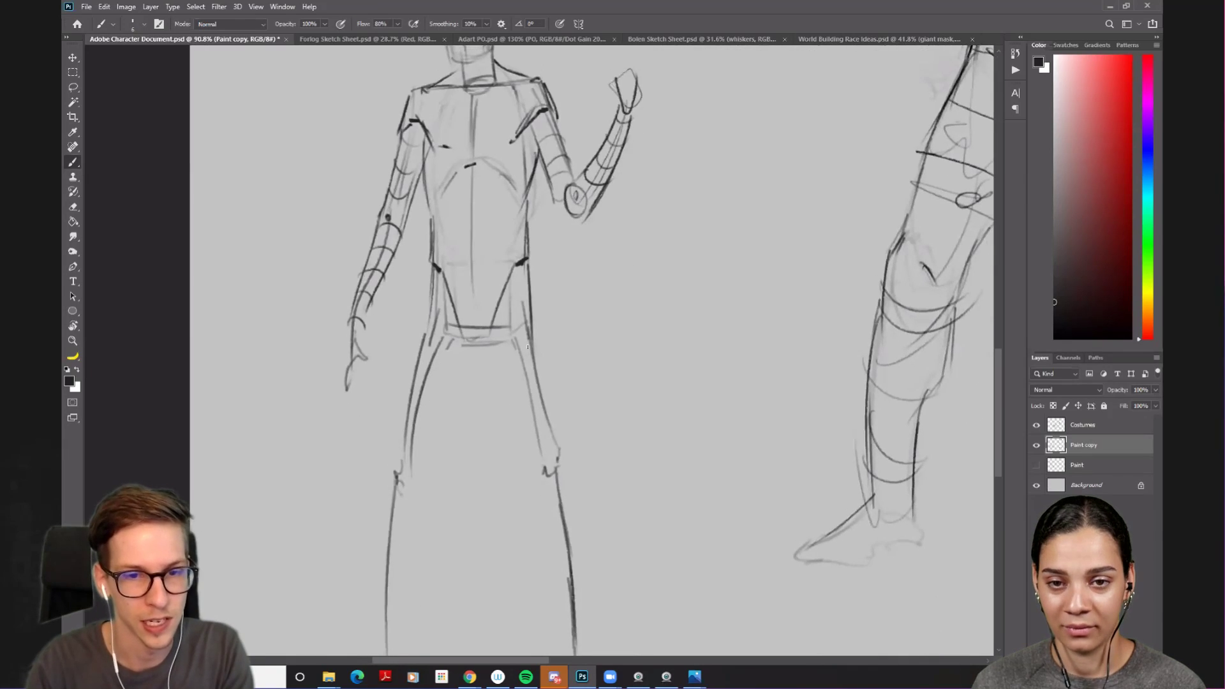
{"action": "left_click_drag", "start_coordinate": [434, 275], "coordinate": [400, 450]}
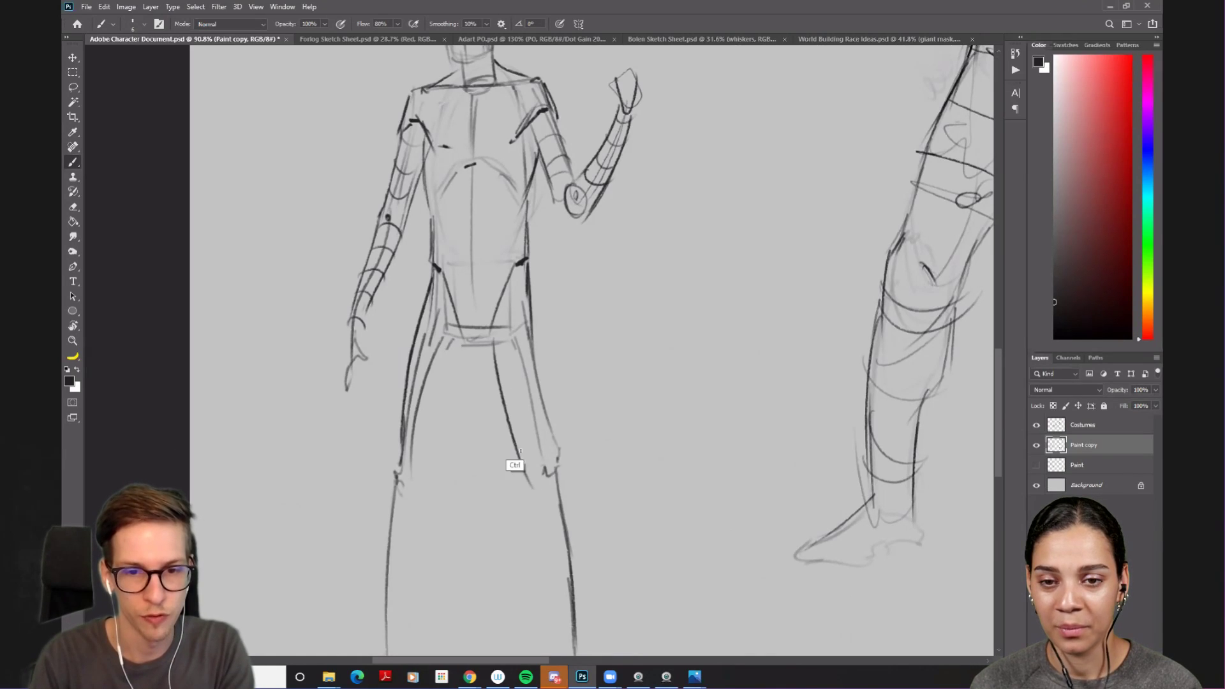
{"action": "scroll", "coordinate": [460, 368], "scroll_direction": "down", "scroll_amount": 2}
{"action": "scroll", "coordinate": [460, 367], "scroll_direction": "down", "scroll_amount": 1}
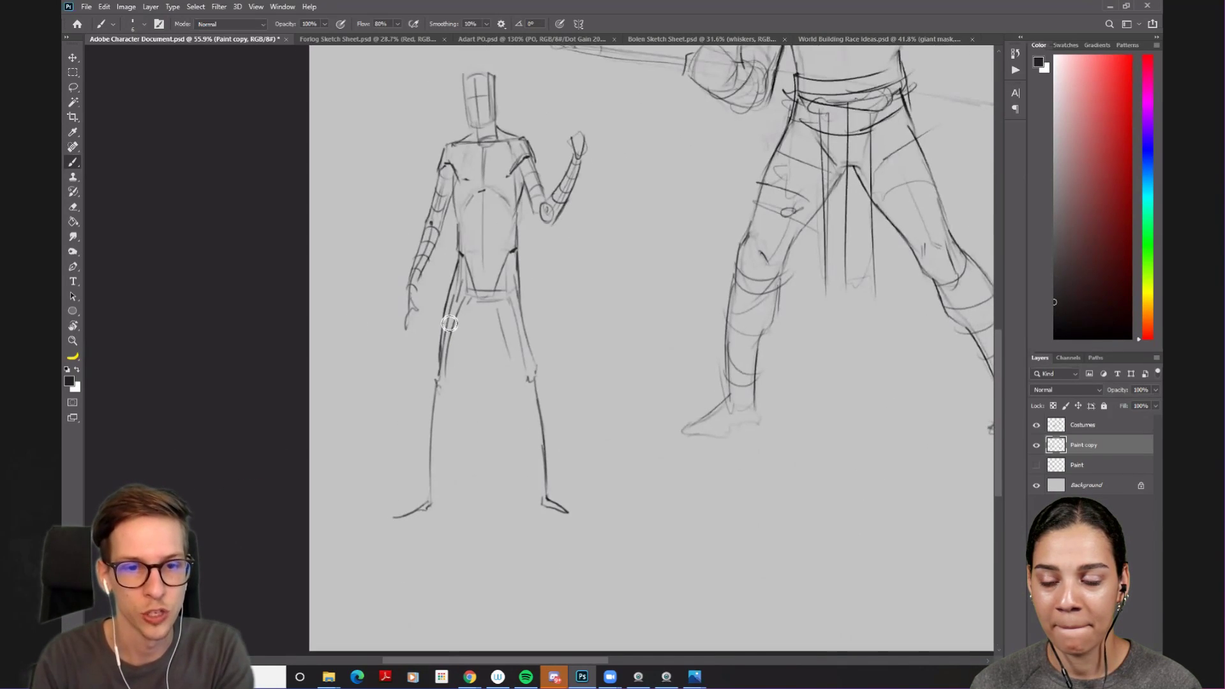
{"action": "key", "text": "ctrl+z"}
{"action": "left_click_drag", "start_coordinate": [478, 300], "coordinate": [470, 345]}
{"action": "key", "text": "ctrl+z"}
{"action": "left_click_drag", "start_coordinate": [476, 300], "coordinate": [470, 338]}
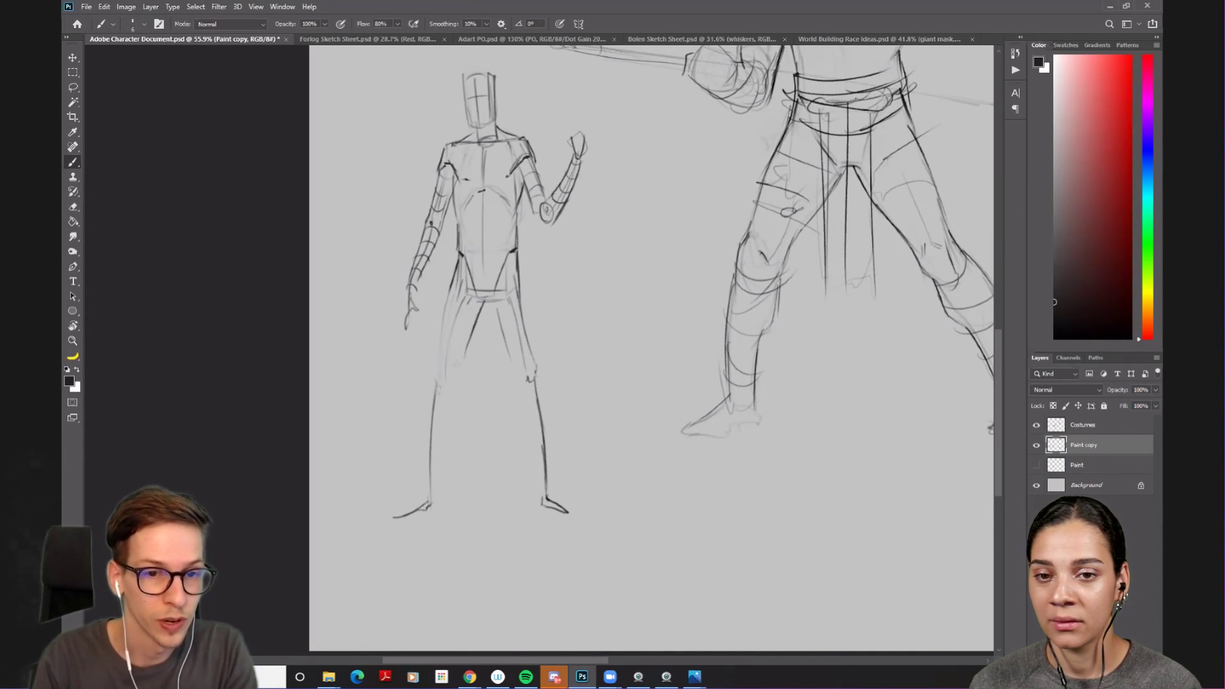
- Wrap curved cross-contour lines around the upper thigh and above the knee on the lowered-arm side
{"action": "left_click_drag", "start_coordinate": [449, 298], "coordinate": [429, 368]}
{"action": "key", "text": "ctrl+z"}
{"action": "mouse_move", "coordinate": [458, 278]}
{"action": "left_mouse_down"}
{"action": "mouse_move", "coordinate": [438, 383]}
{"action": "mouse_move", "coordinate": [438, 343]}
{"action": "mouse_move", "coordinate": [441, 381]}
{"action": "mouse_move", "coordinate": [460, 319]}
{"action": "left_mouse_up"}
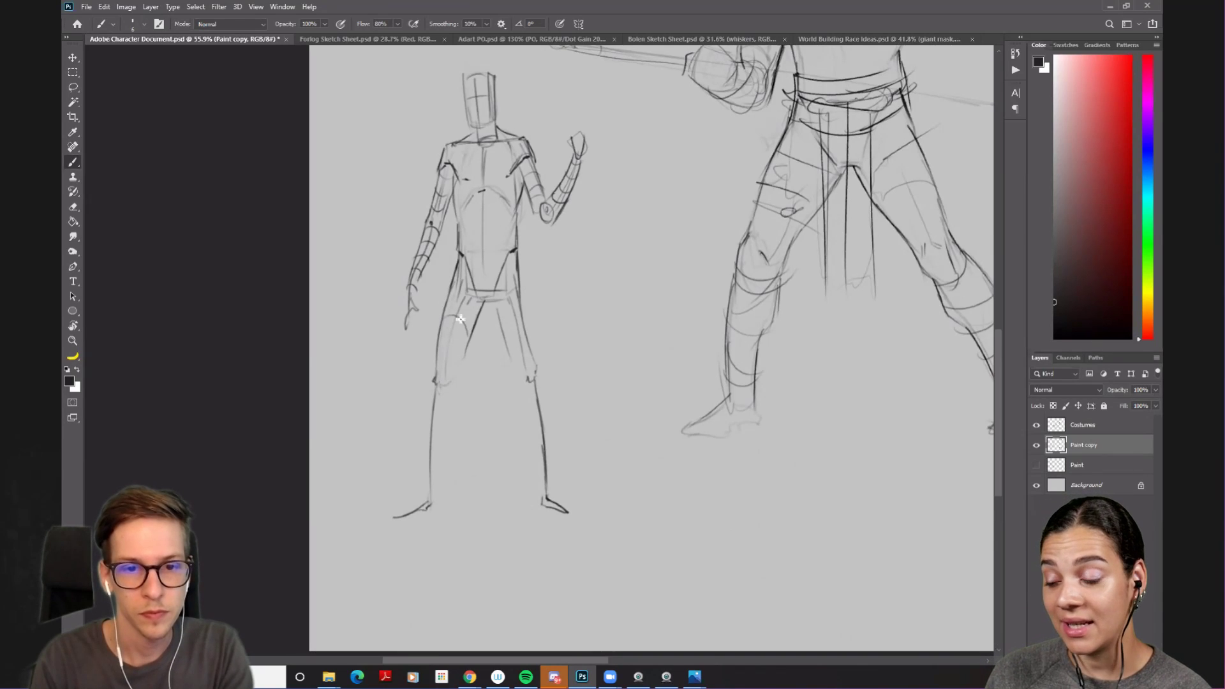
{"action": "left_click_drag", "start_coordinate": [440, 359], "coordinate": [463, 372]}
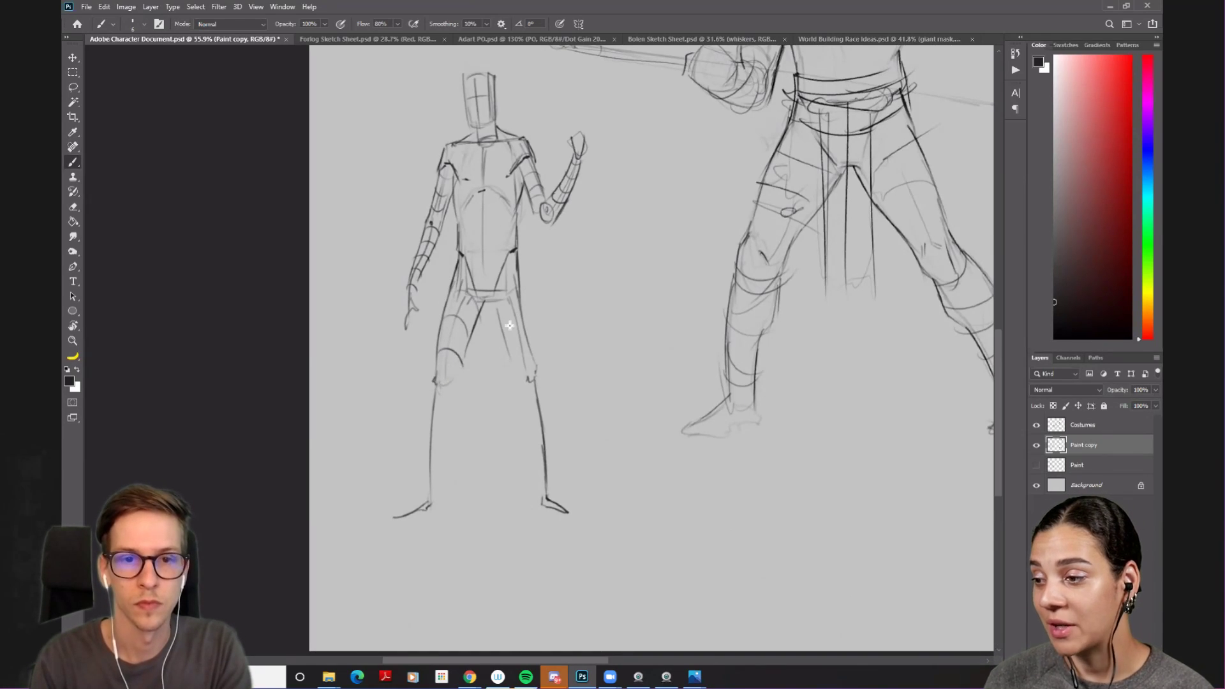
- Check the mannequin's proportions against the two finished figures, mirroring the canvas view horizontally and flipping it back
{"action": "scroll", "coordinate": [502, 318], "scroll_direction": "down", "scroll_amount": 4}
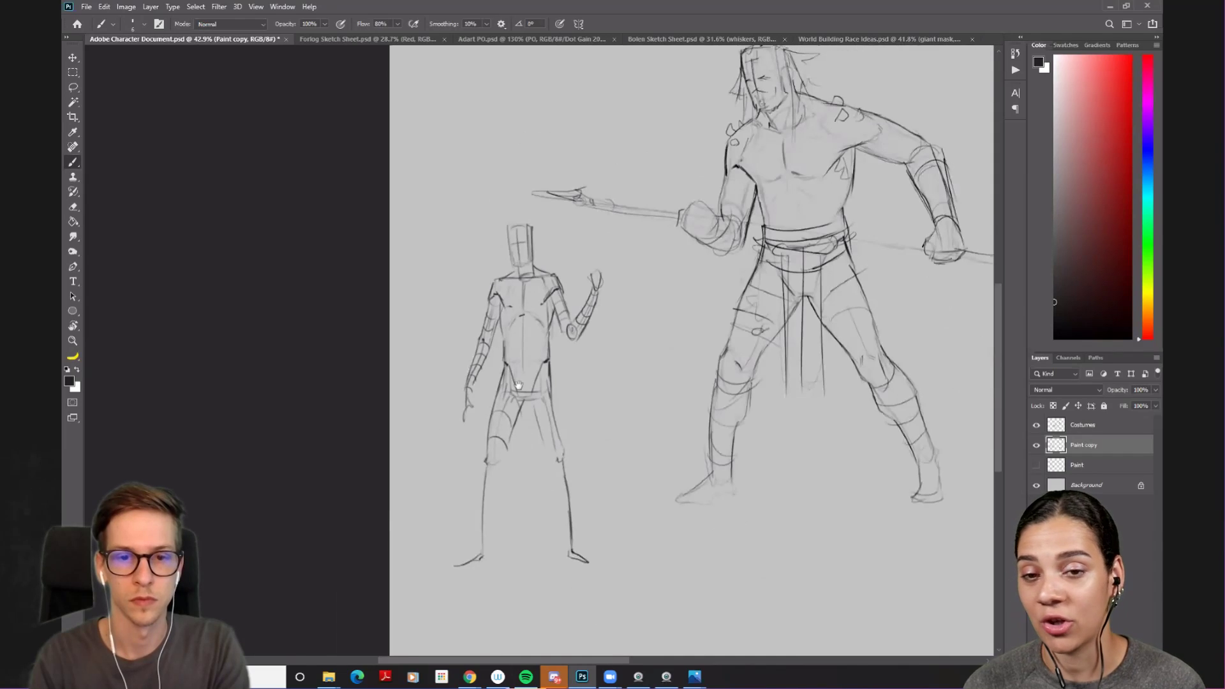
{"action": "scroll", "coordinate": [548, 368], "scroll_direction": "up", "scroll_amount": 2}
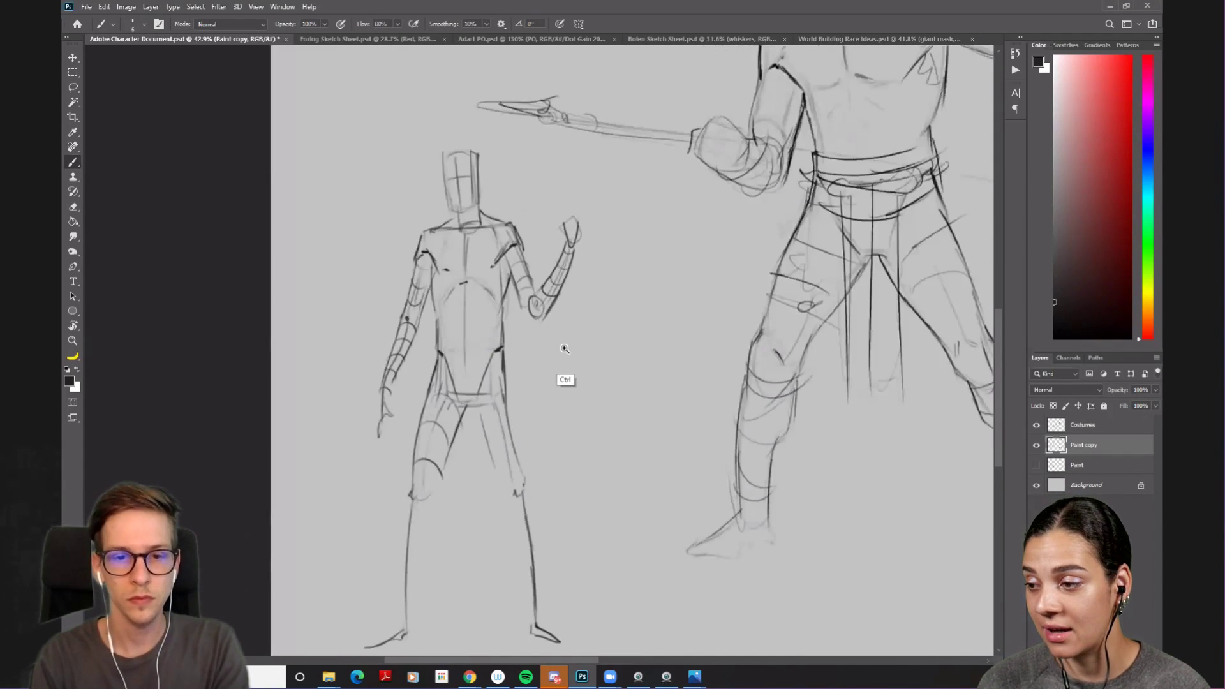
{"action": "key", "text": "l"}
{"action": "scroll", "coordinate": [576, 279], "scroll_direction": "down", "scroll_amount": 2}
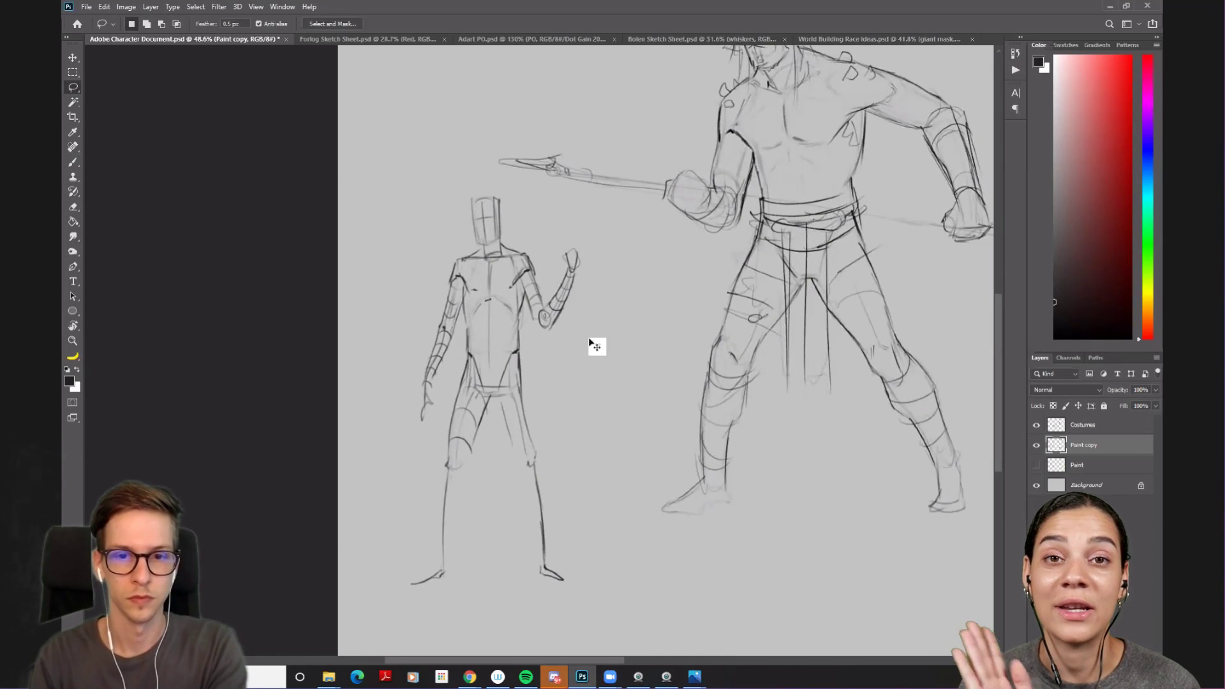
{"action": "scroll", "coordinate": [765, 369], "scroll_direction": "right", "scroll_amount": 6}
{"action": "key", "text": "ctrl+shift+h"}
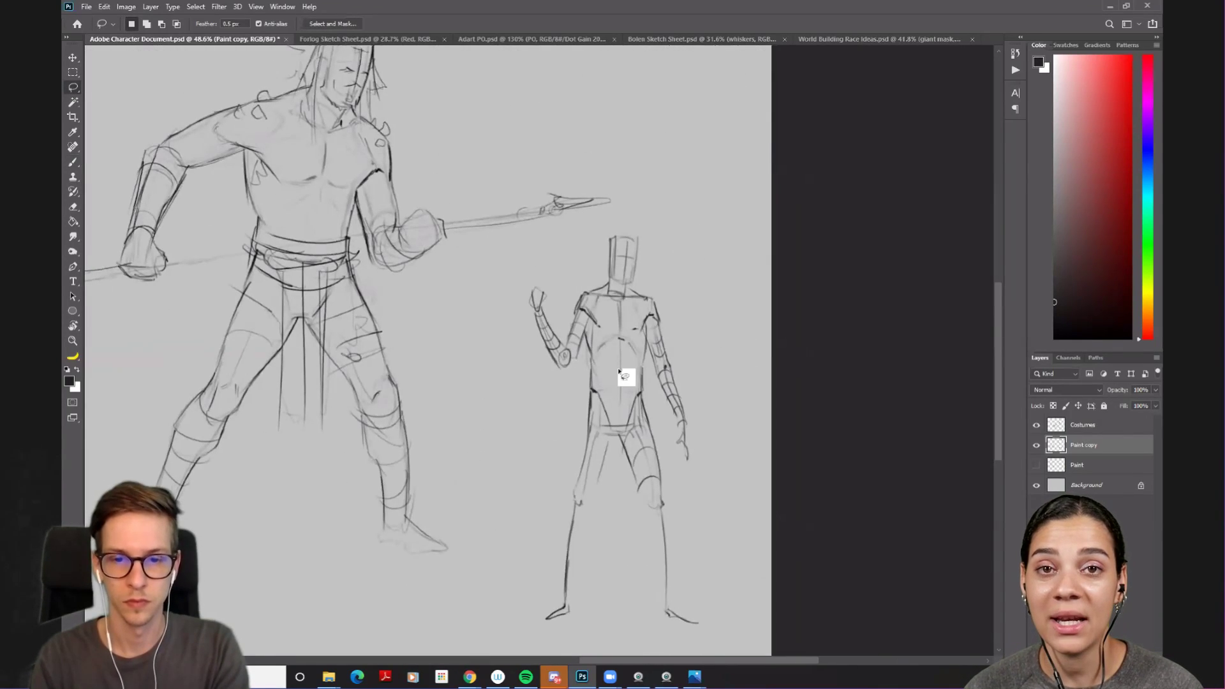
{"action": "scroll", "coordinate": [590, 378], "scroll_direction": "right", "scroll_amount": 2}
{"action": "key", "text": "ctrl+shift+h"}
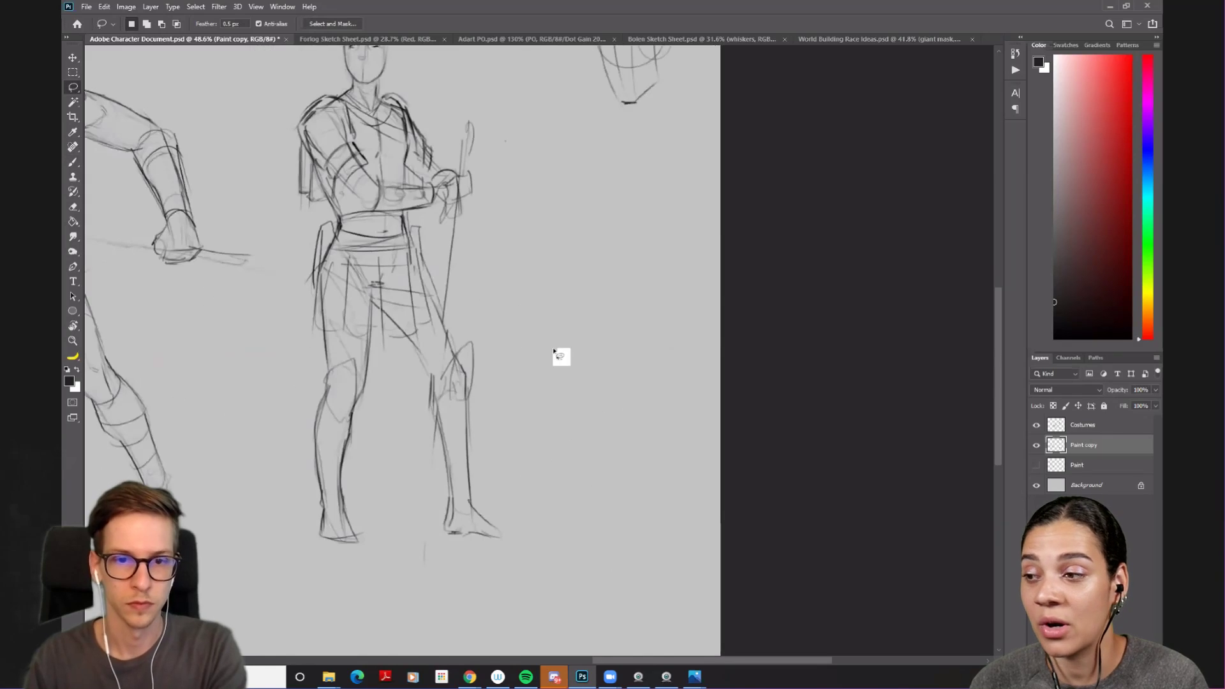
{"action": "scroll", "coordinate": [527, 309], "scroll_direction": "left", "scroll_amount": 8}
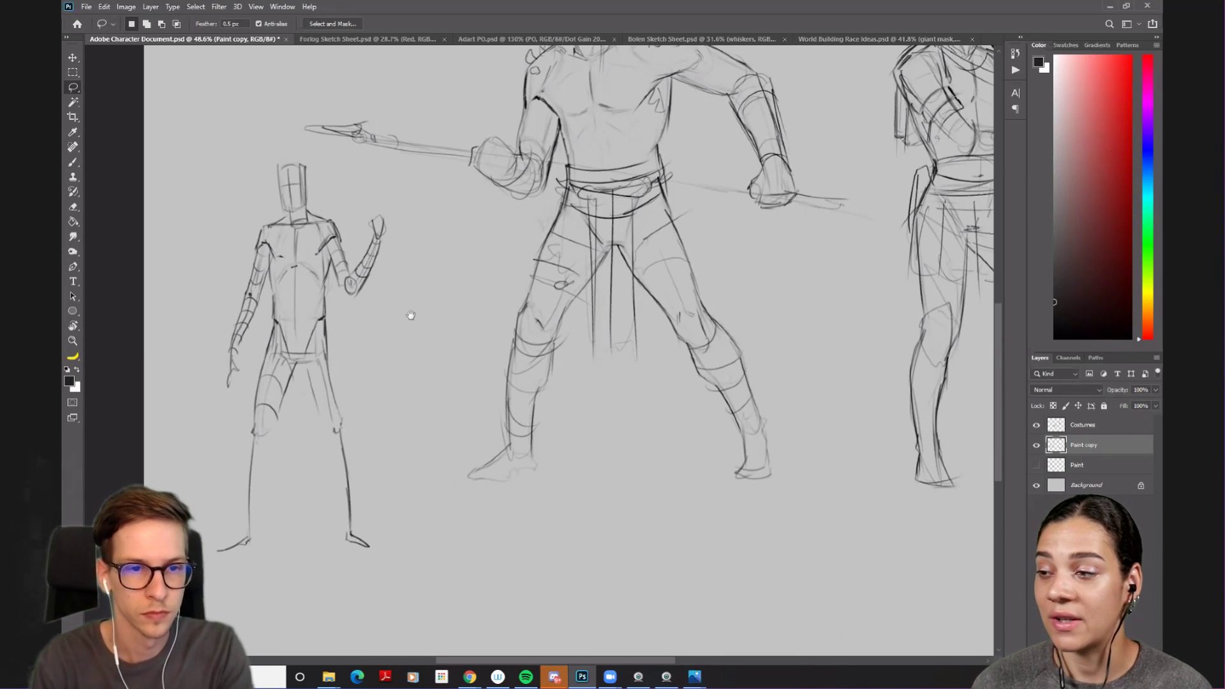
- Select the raised arm with its shoulder and nudge it slightly outward from the torso to widen the shoulders
{"action": "left_click_drag", "start_coordinate": [410, 315], "coordinate": [579, 342]}
{"action": "scroll", "coordinate": [542, 307], "scroll_direction": "up", "scroll_amount": 2}
{"action": "mouse_move", "coordinate": [514, 205]}
{"action": "left_mouse_down"}
{"action": "mouse_move", "coordinate": [489, 265]}
{"action": "mouse_move", "coordinate": [517, 326]}
{"action": "mouse_move", "coordinate": [561, 216]}
{"action": "mouse_move", "coordinate": [510, 210]}
{"action": "left_mouse_up"}
{"action": "key", "text": "v"}
{"action": "key", "text": "Right"}
{"action": "key", "text": "Right"}
{"action": "key", "text": "Right"}
{"action": "key", "text": "Right"}
{"action": "key", "text": "Right"}
{"action": "key", "text": "Right"}
{"action": "key", "text": "Right"}
{"action": "key", "text": "Right"}
{"action": "key", "text": "Right"}
{"action": "key", "text": "Right"}
{"action": "key", "text": "Right"}
{"action": "key", "text": "Right"}
{"action": "key", "text": "Right"}
{"action": "key", "text": "Right"}
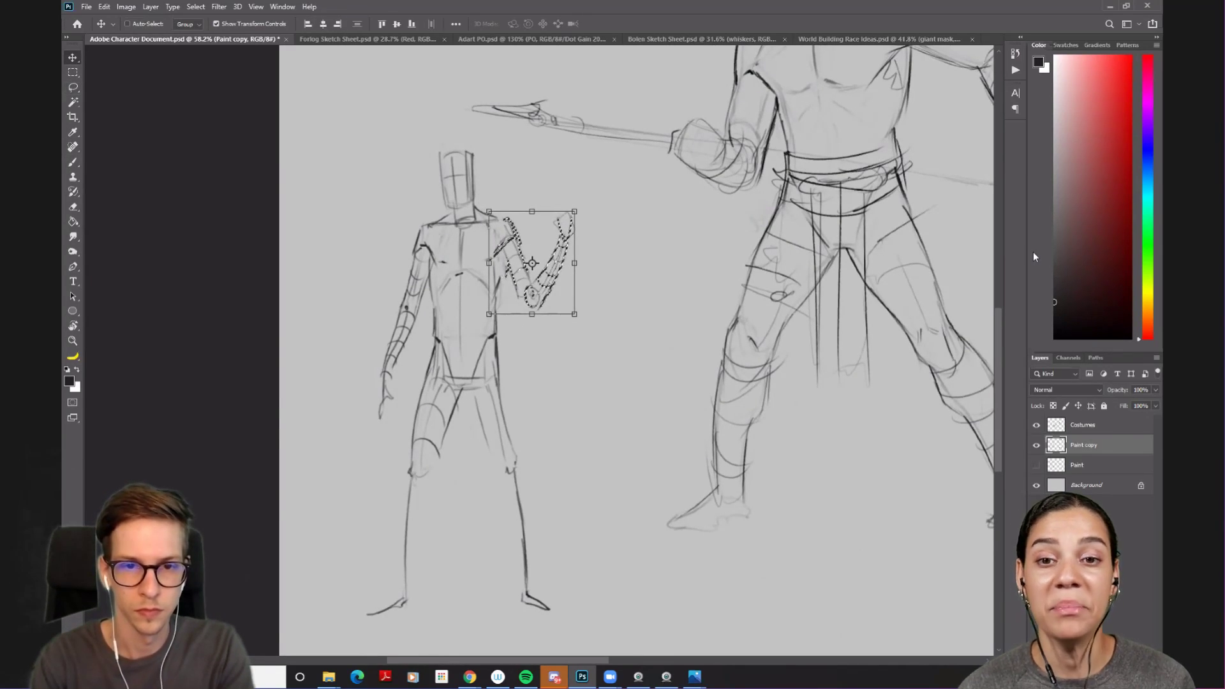
{"action": "key", "text": "ctrl+d"}
- Select the lowered arm with its shoulder and nudge it slightly outward from the torso
{"action": "key", "text": "l"}
{"action": "mouse_move", "coordinate": [421, 215]}
{"action": "left_mouse_down"}
{"action": "mouse_move", "coordinate": [412, 364]}
{"action": "mouse_move", "coordinate": [370, 448]}
{"action": "mouse_move", "coordinate": [390, 201]}
{"action": "left_mouse_up"}
{"action": "key", "text": "v"}
{"action": "key", "text": "Right"}
{"action": "key", "text": "Right"}
{"action": "key", "text": "Right"}
{"action": "key", "text": "Right"}
{"action": "key", "text": "Right"}
{"action": "key", "text": "Right"}
{"action": "key", "text": "Right"}
{"action": "key", "text": "Right"}
{"action": "key", "text": "Right"}
{"action": "key", "text": "Right"}
{"action": "key", "text": "ctrl+d"}
- Clean up the shoulder above the lowered arm and redraw its outer contour down to the upper arm
{"action": "key", "text": "e"}
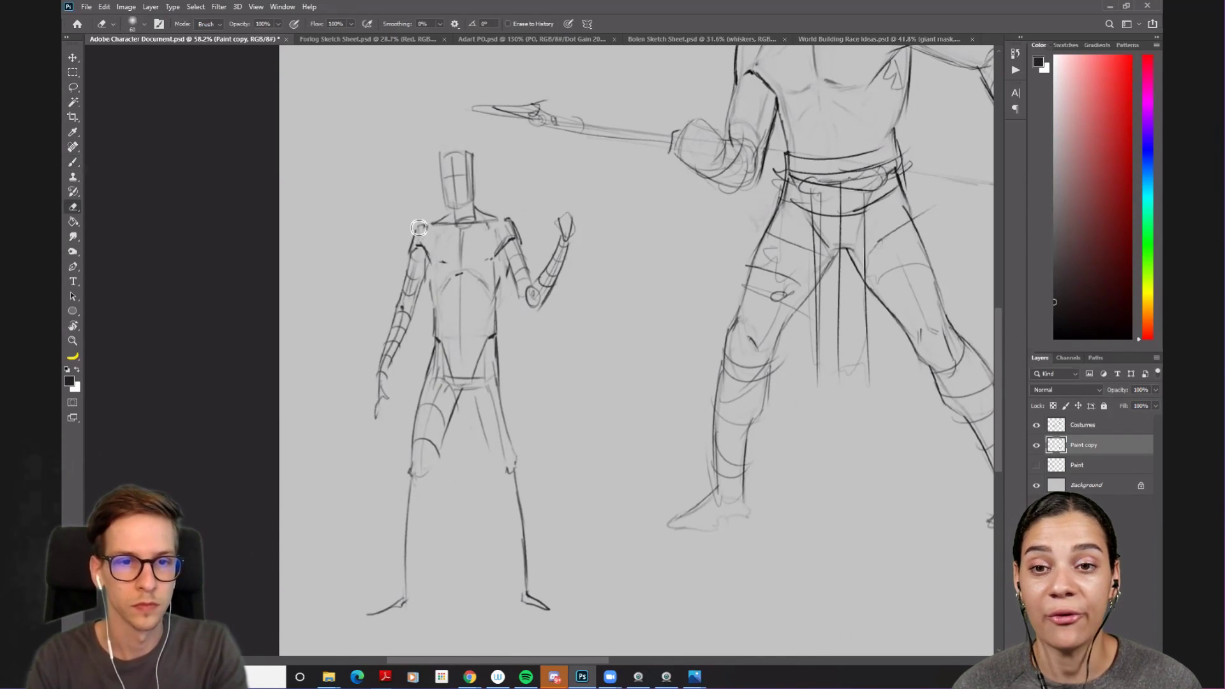
{"action": "key", "text": "b"}
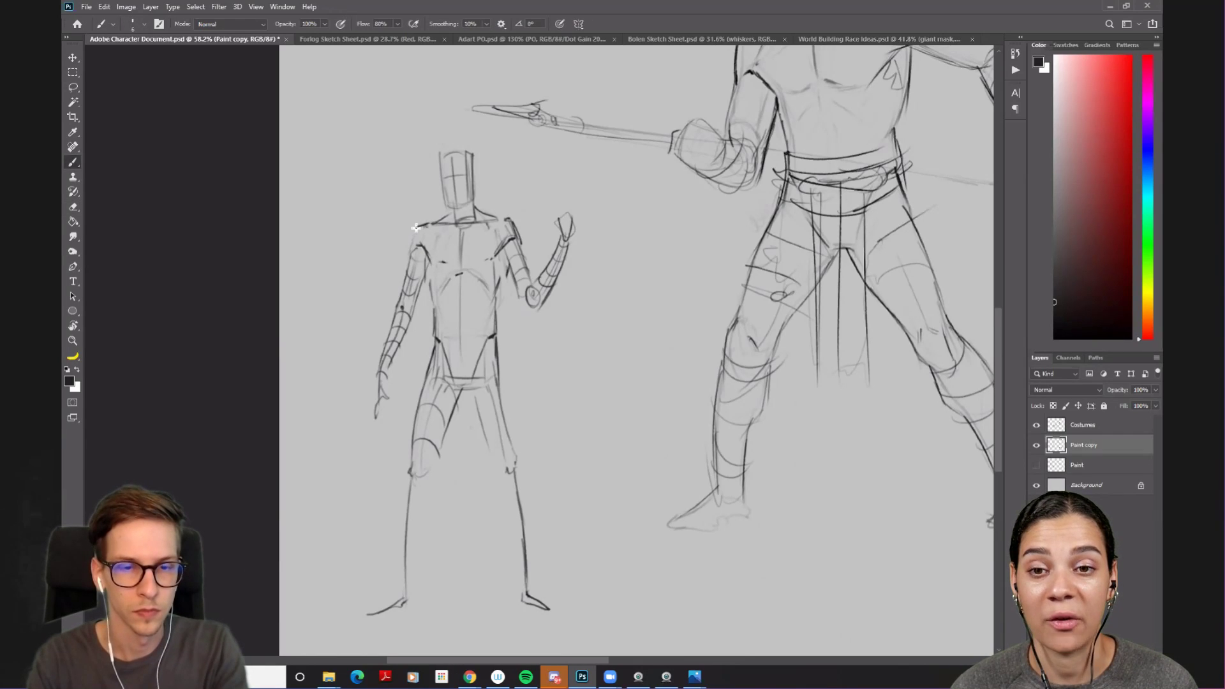
{"action": "left_click_drag", "start_coordinate": [413, 228], "coordinate": [406, 259]}
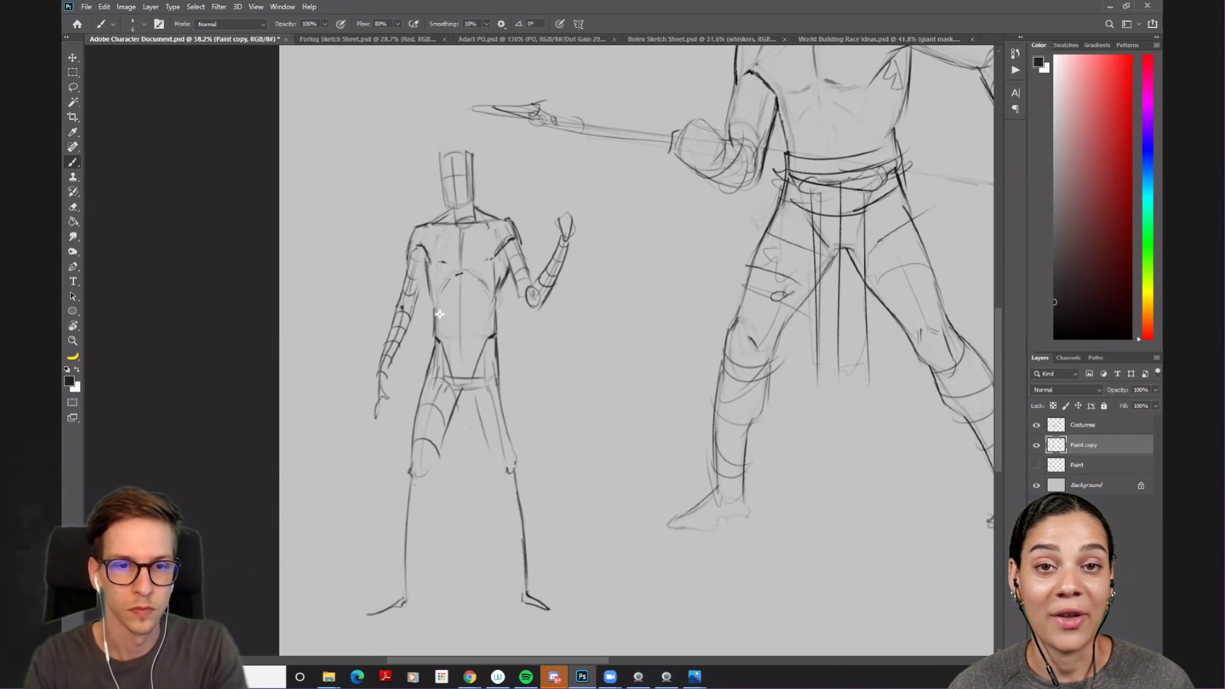
- Strengthen the inner and outer contours of the thigh on the raised-arm side down to the knee
{"action": "mouse_move", "coordinate": [525, 432]}
{"action": "left_mouse_down"}
{"action": "mouse_move", "coordinate": [509, 355]}
{"action": "mouse_move", "coordinate": [491, 388]}
{"action": "left_mouse_up"}
{"action": "left_click_drag", "start_coordinate": [455, 312], "coordinate": [480, 355]}
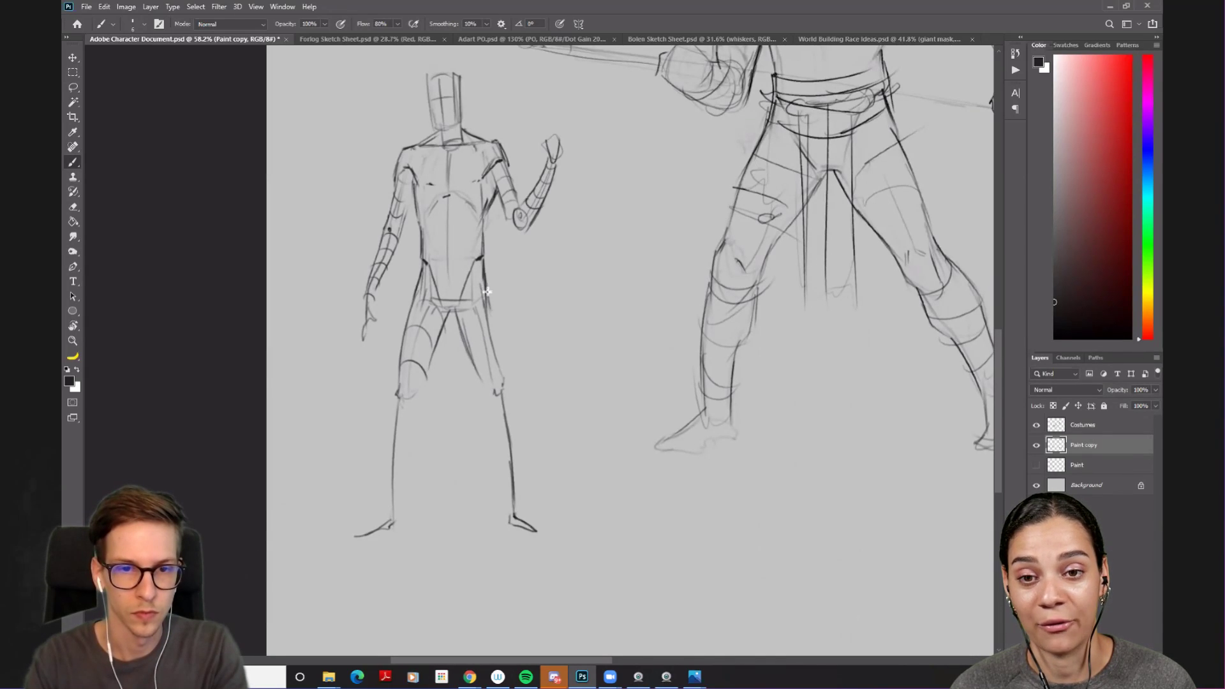
{"action": "mouse_move", "coordinate": [507, 385]}
{"action": "left_mouse_down"}
{"action": "mouse_move", "coordinate": [498, 331]}
{"action": "mouse_move", "coordinate": [508, 385]}
{"action": "left_mouse_up"}
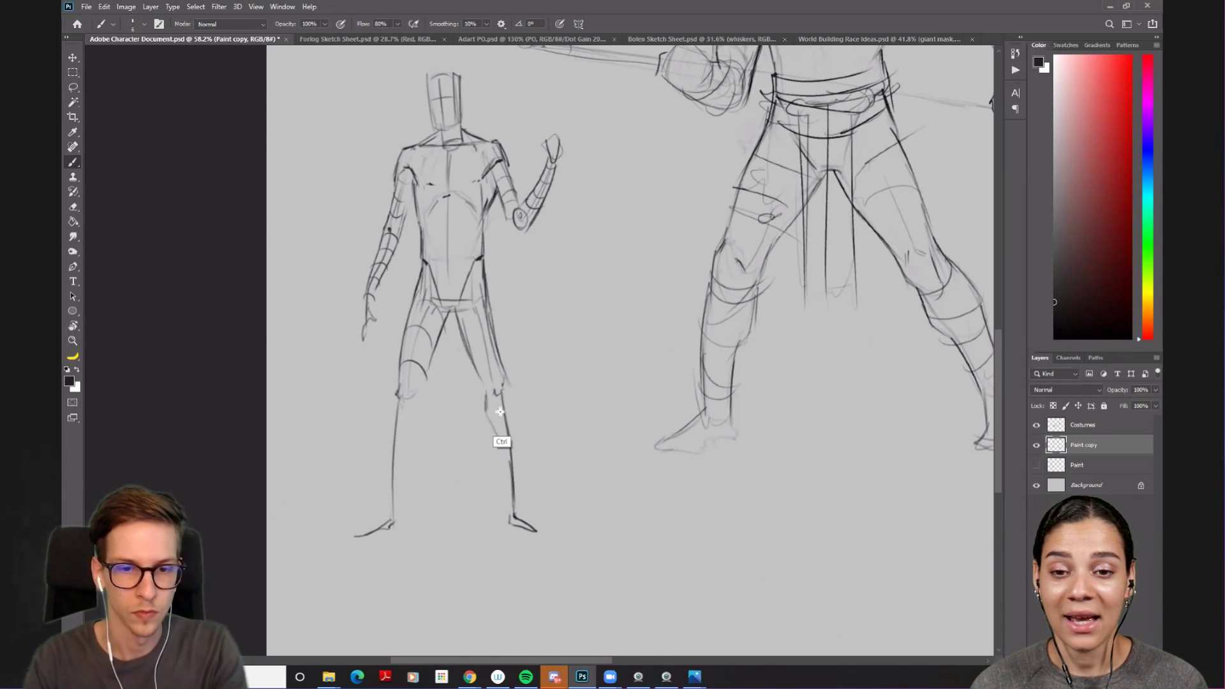
- Draw the outer calf bulge on the raised-arm side and the inner calf contour of the opposite leg
{"action": "left_click_drag", "start_coordinate": [507, 389], "coordinate": [521, 509]}
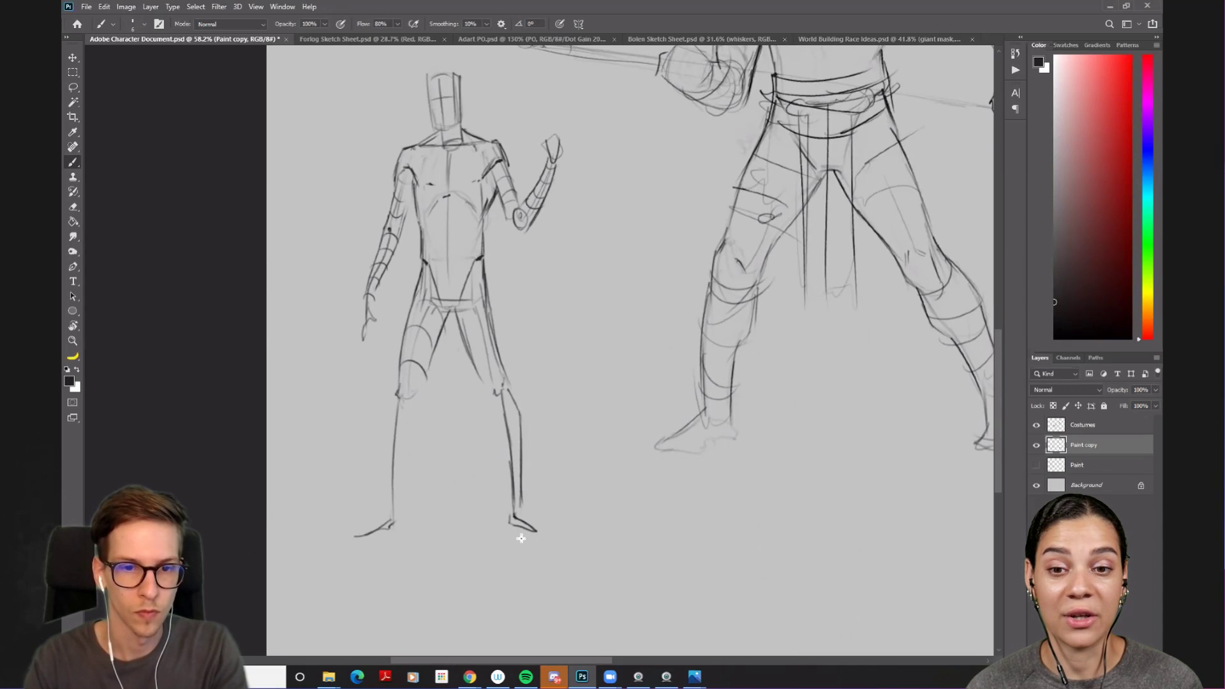
{"action": "left_click_drag", "start_coordinate": [419, 417], "coordinate": [402, 525]}
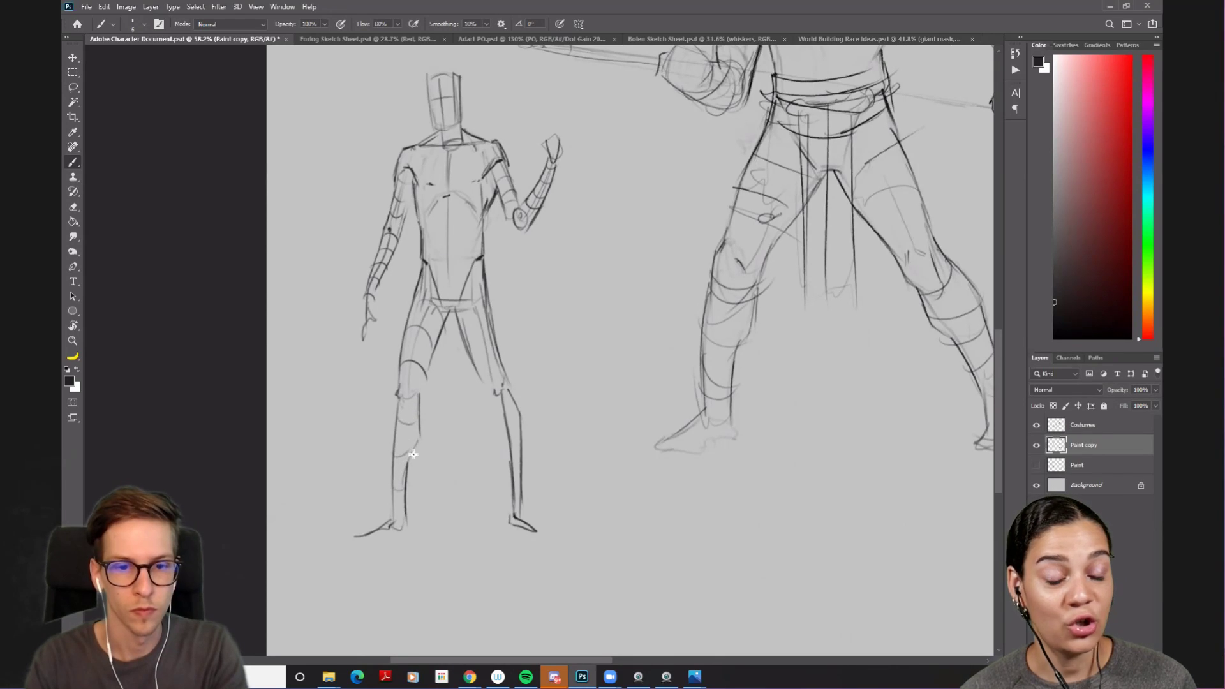
{"action": "left_click_drag", "start_coordinate": [506, 479], "coordinate": [476, 492]}
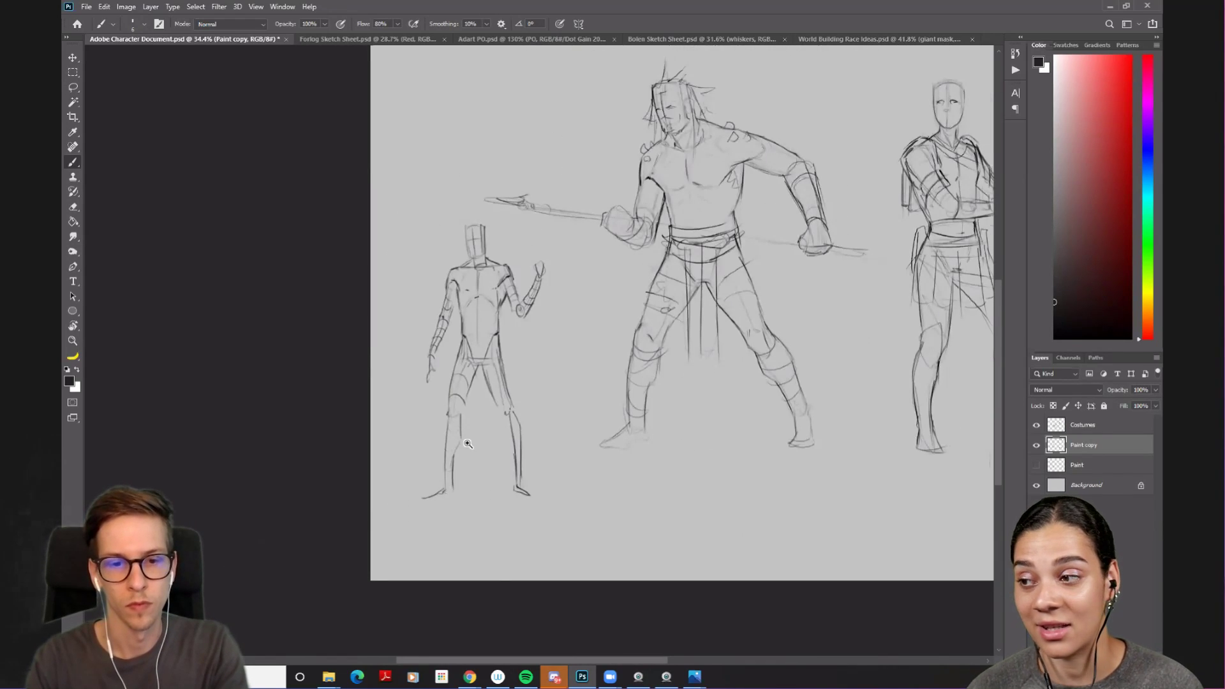
{"action": "scroll", "coordinate": [467, 443], "scroll_direction": "up", "scroll_amount": 3}
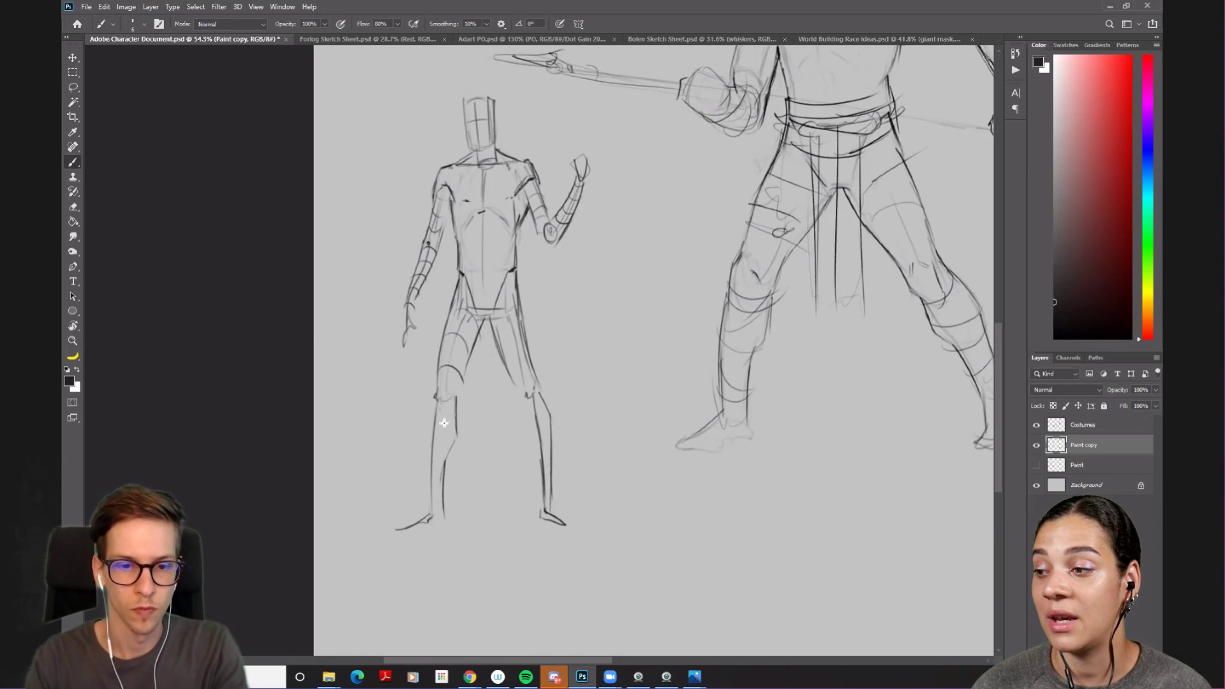
- Darken the outer shin contour on the lowered-arm side and draw the inner contours of both lower legs toward the ankles
{"action": "mouse_move", "coordinate": [437, 424]}
{"action": "left_mouse_down"}
{"action": "mouse_move", "coordinate": [437, 504]}
{"action": "mouse_move", "coordinate": [439, 482]}
{"action": "left_mouse_up"}
{"action": "left_click_drag", "start_coordinate": [436, 402], "coordinate": [432, 511]}
{"action": "left_click_drag", "start_coordinate": [434, 407], "coordinate": [434, 460]}
{"action": "left_click_drag", "start_coordinate": [433, 459], "coordinate": [437, 513]}
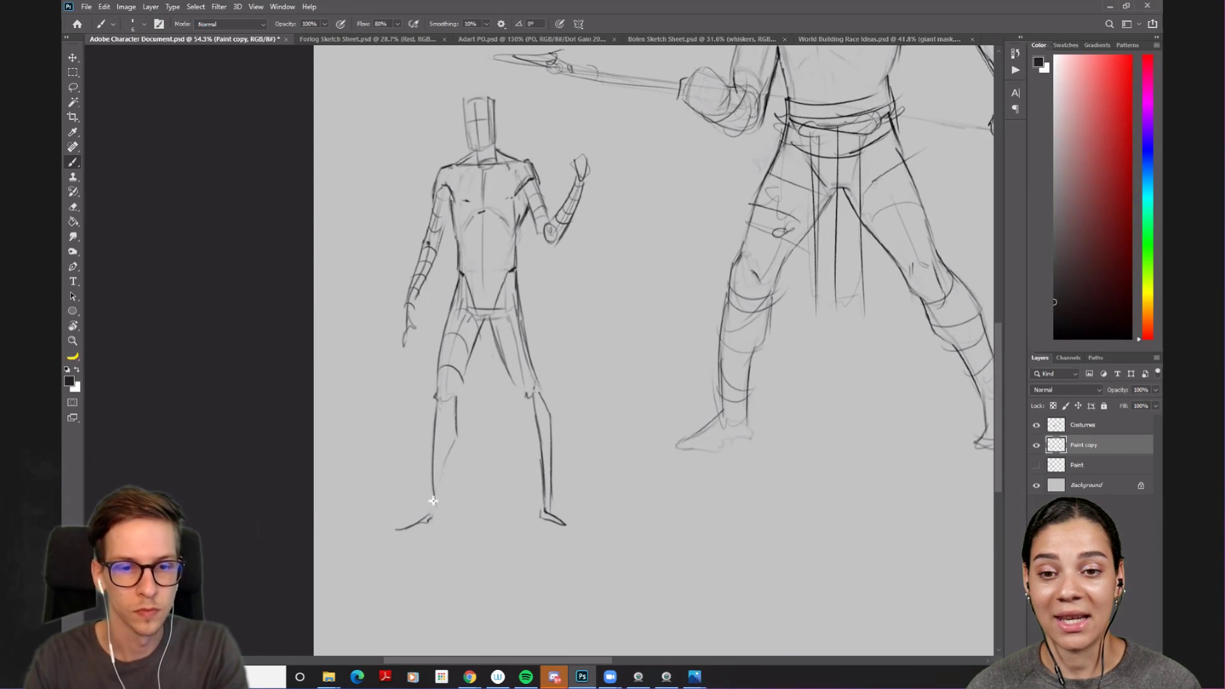
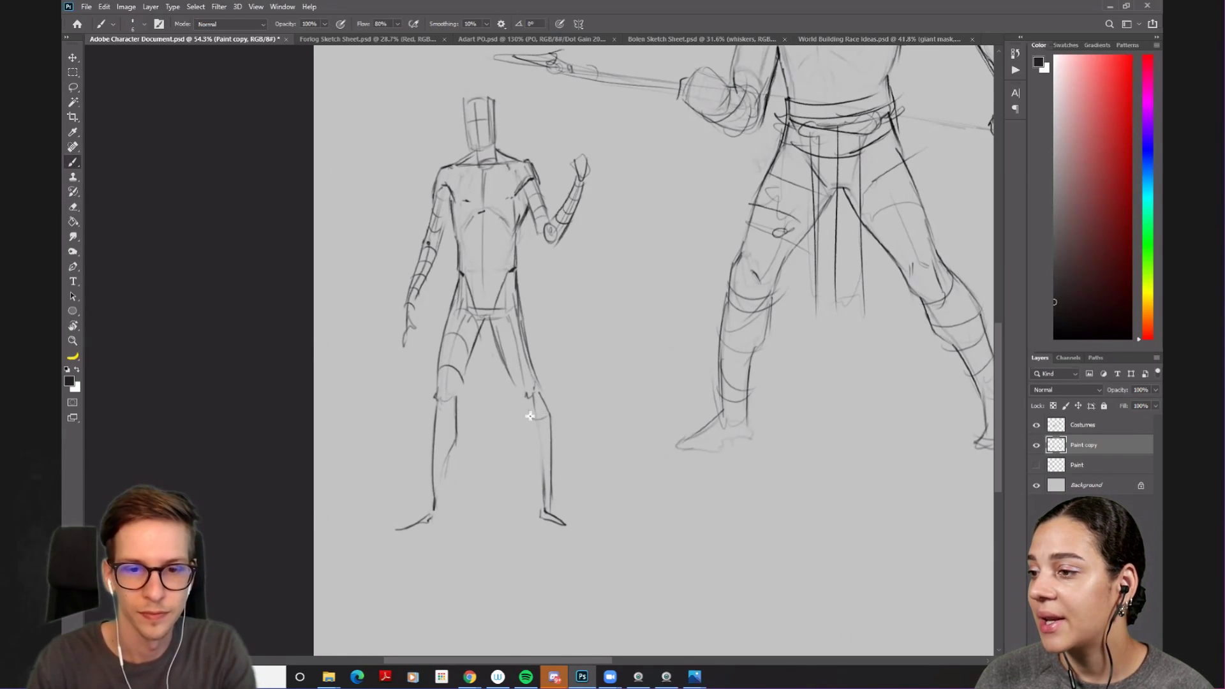
{"action": "left_click_drag", "start_coordinate": [527, 433], "coordinate": [532, 476]}
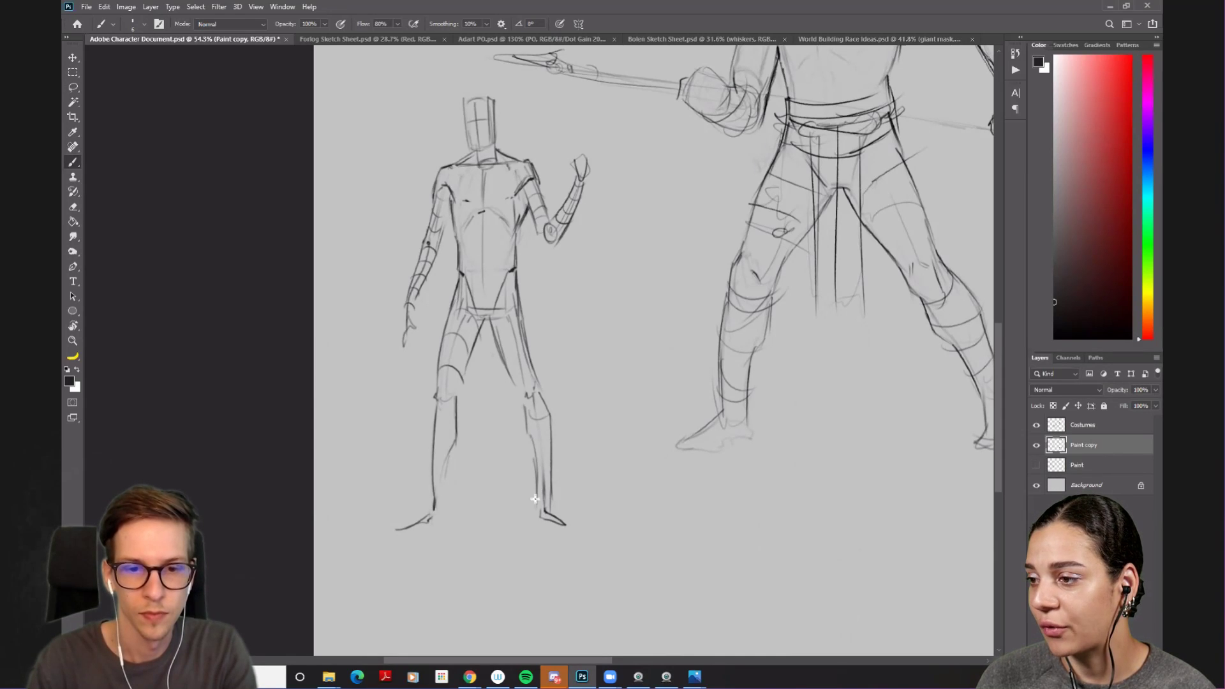
{"action": "left_click_drag", "start_coordinate": [450, 476], "coordinate": [441, 515]}
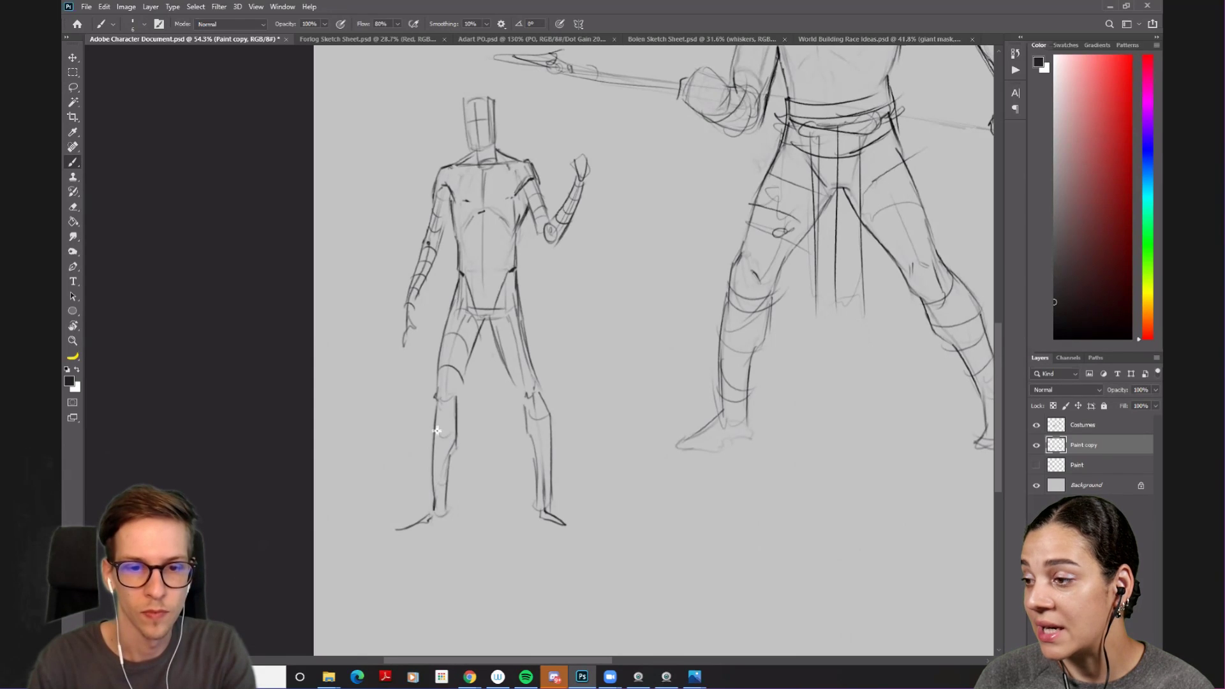
{"action": "left_click_drag", "start_coordinate": [600, 340], "coordinate": [520, 424]}
{"action": "scroll", "coordinate": [519, 416], "scroll_direction": "down", "scroll_amount": 3}
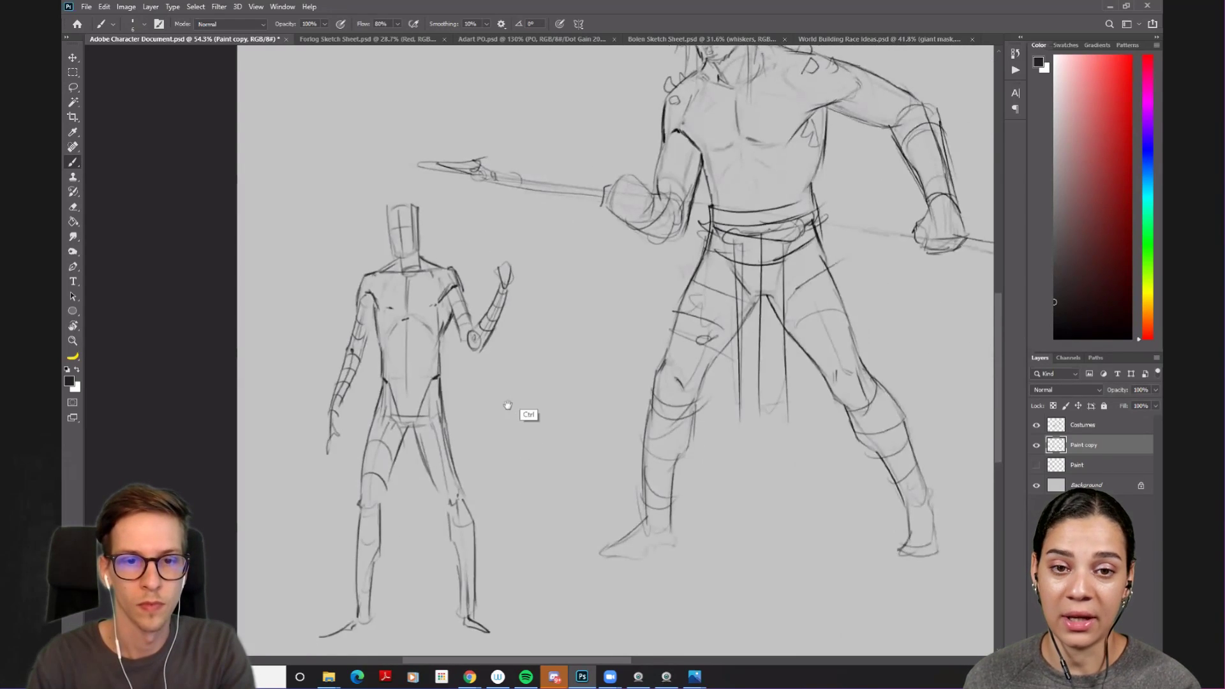
{"action": "scroll", "coordinate": [478, 323], "scroll_direction": "up", "scroll_amount": 3}
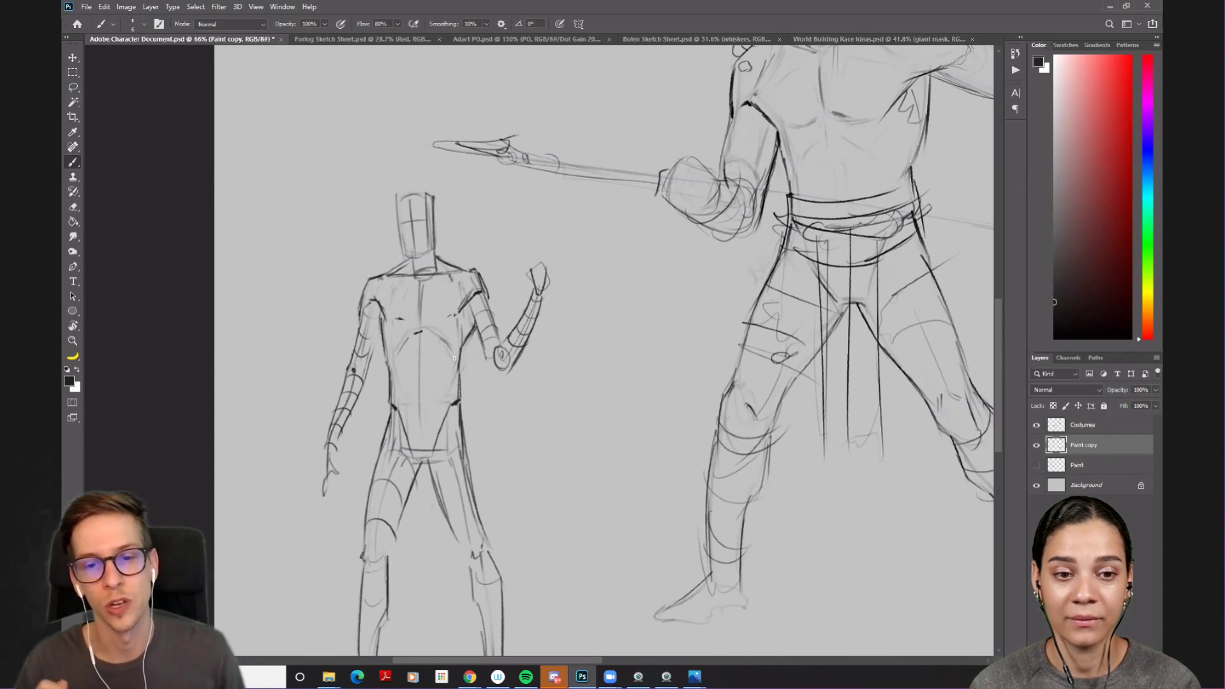
{"action": "key", "text": "e"}
{"action": "key", "text": "bracketleft"}
{"action": "key", "text": "b"}
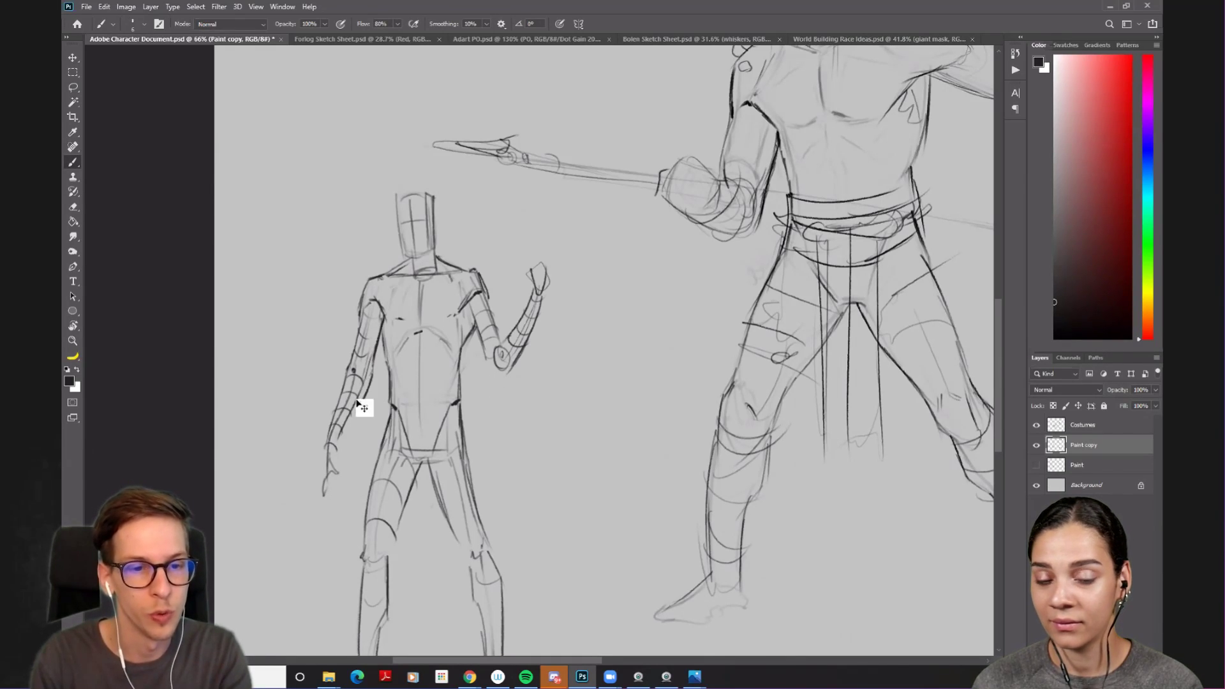
- Select the Paint layer, hide the Costumes and Paint copy layers, and show the Paint layer's two bare figures
{"action": "scroll", "coordinate": [587, 370], "scroll_direction": "down", "scroll_amount": 5}
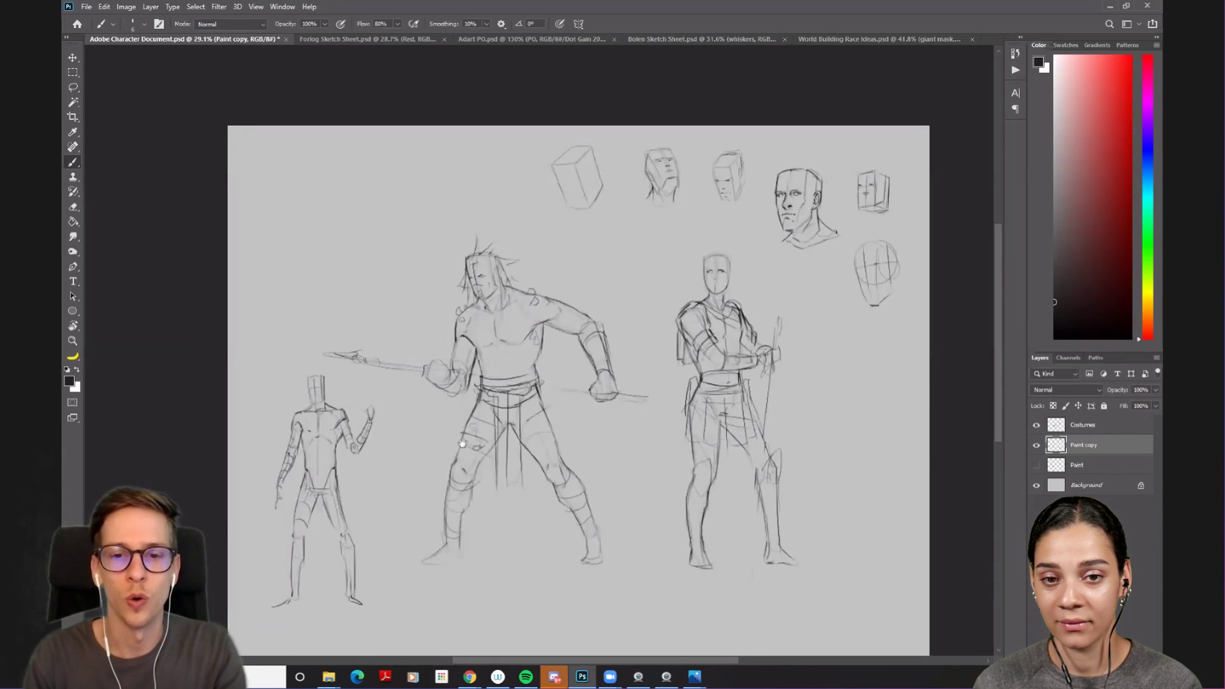
{"action": "scroll", "coordinate": [462, 443], "scroll_direction": "right", "scroll_amount": 4}
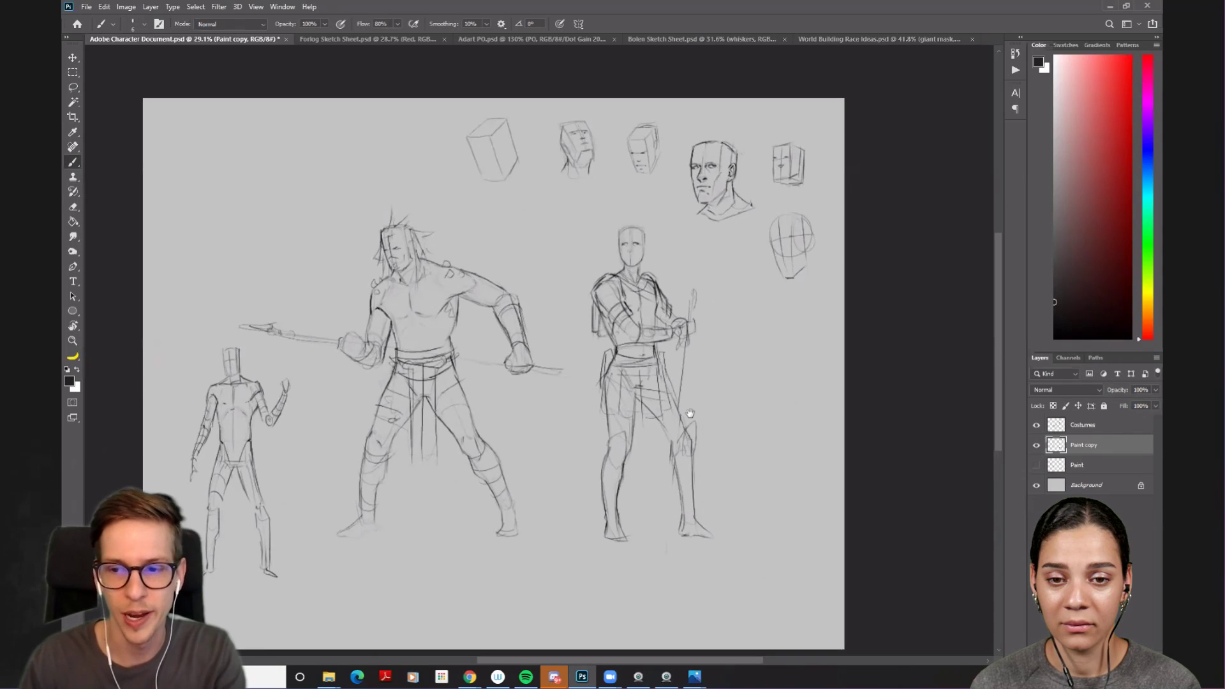
{"action": "left_click_drag", "start_coordinate": [750, 429], "coordinate": [840, 419]}
{"action": "left_click", "coordinate": [1036, 466]}
{"action": "left_click", "coordinate": [1036, 466]}
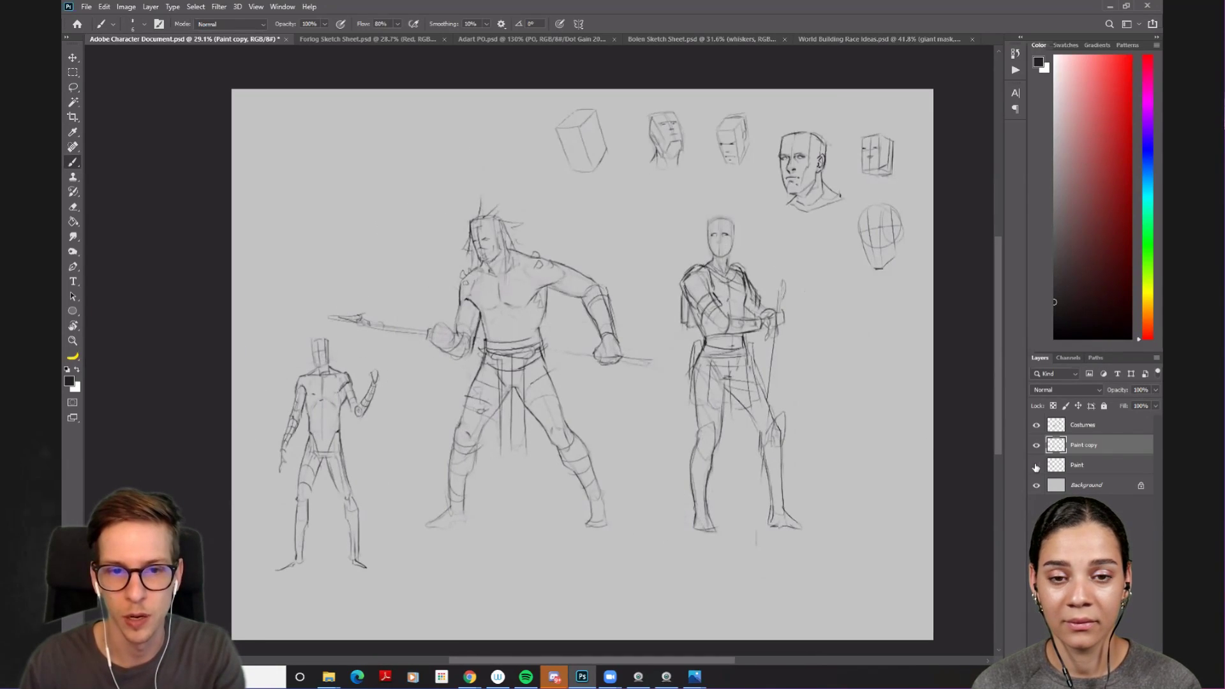
{"action": "left_click", "coordinate": [1036, 466]}
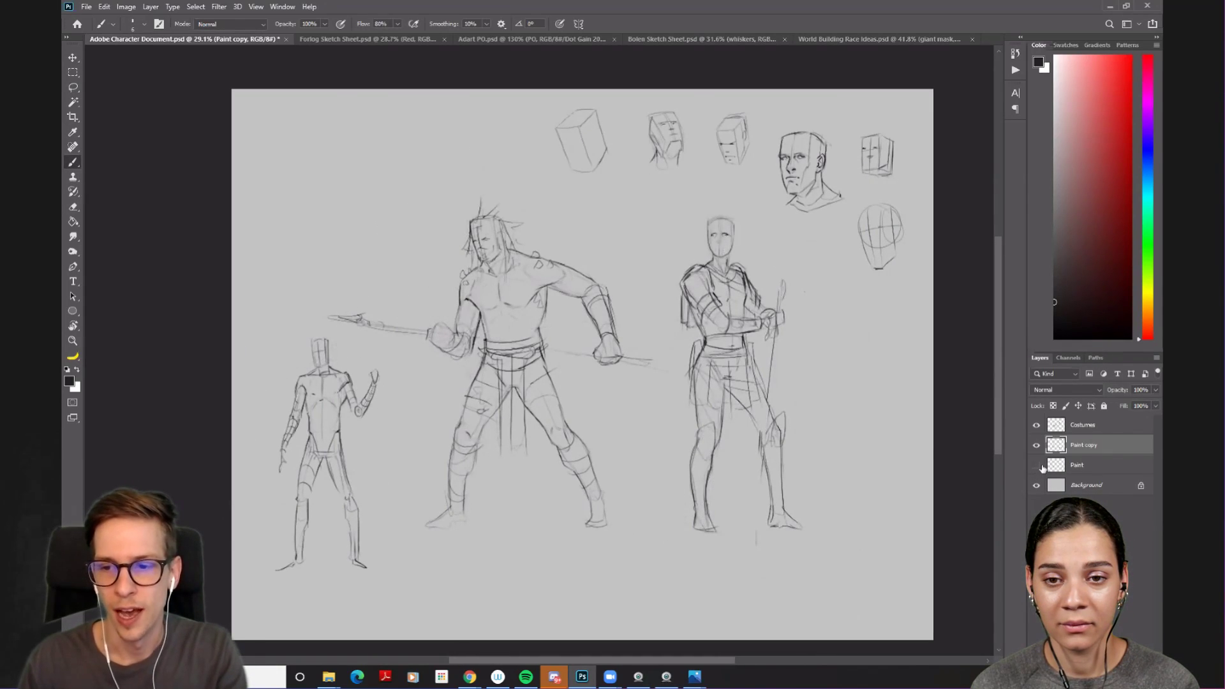
{"action": "left_click", "coordinate": [1058, 467]}
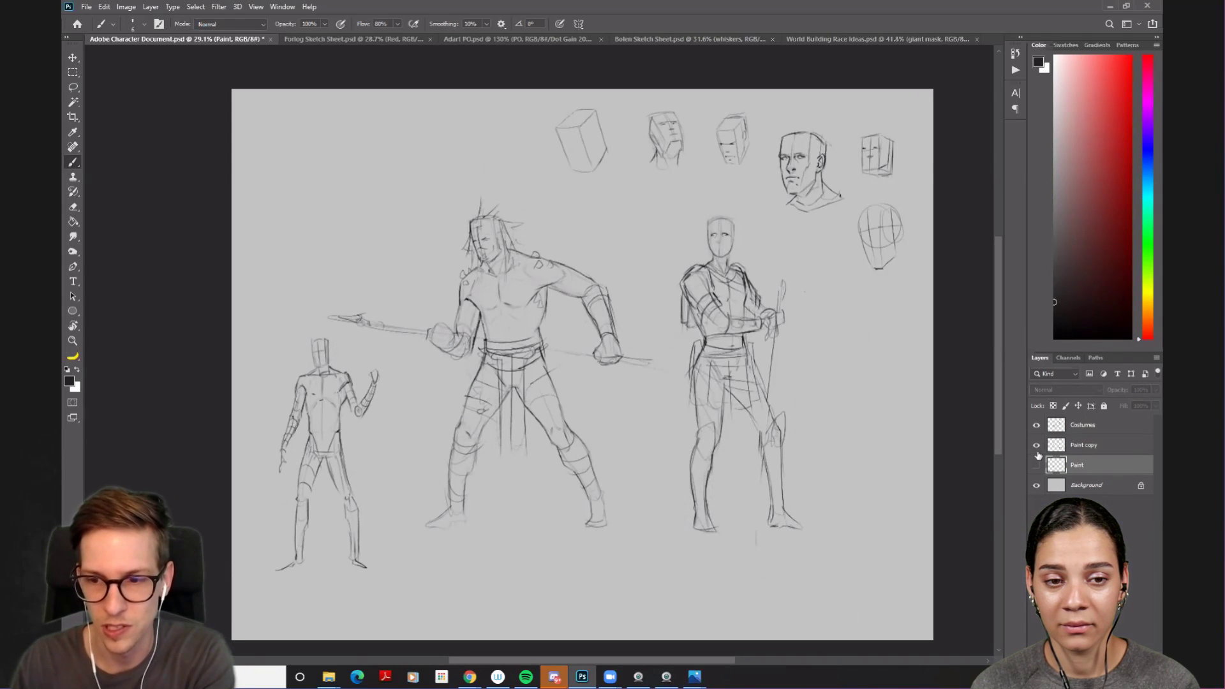
{"action": "left_click", "coordinate": [1037, 444]}
{"action": "left_click", "coordinate": [1036, 425]}
{"action": "left_click", "coordinate": [1036, 465]}
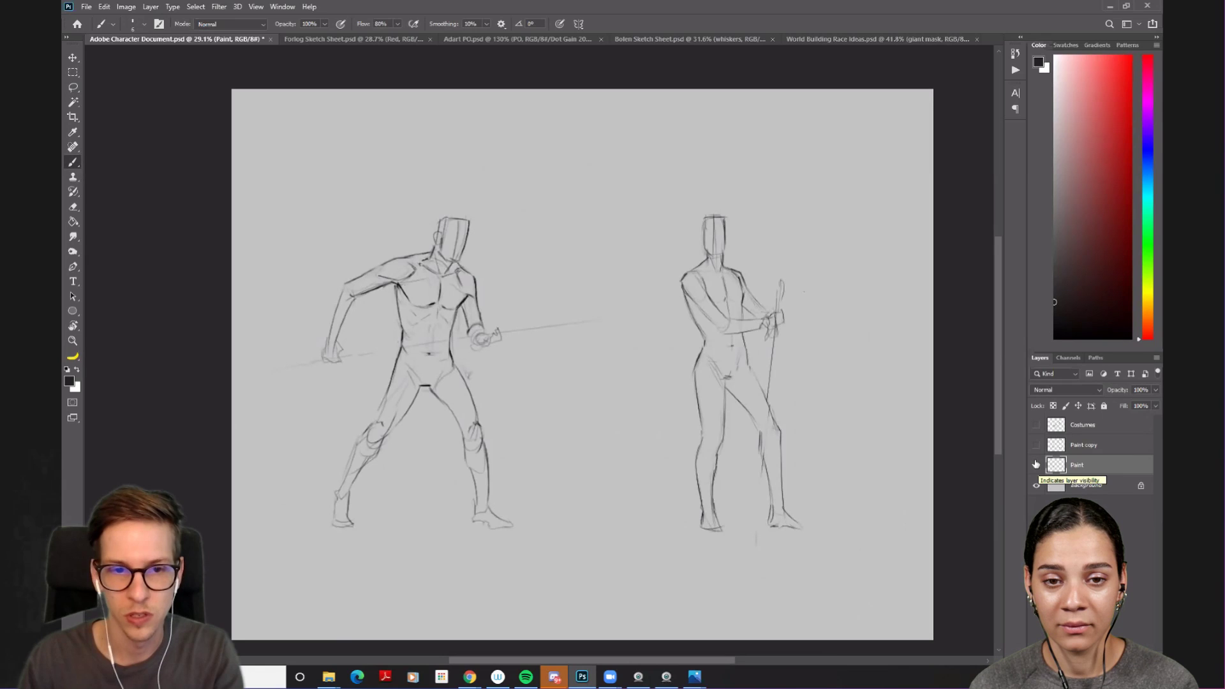
- Show the Paint copy layer's figures and heads in place of the Paint layer, and delete the Paint layer
{"action": "left_click", "coordinate": [1036, 445]}
{"action": "left_click", "coordinate": [1036, 465]}
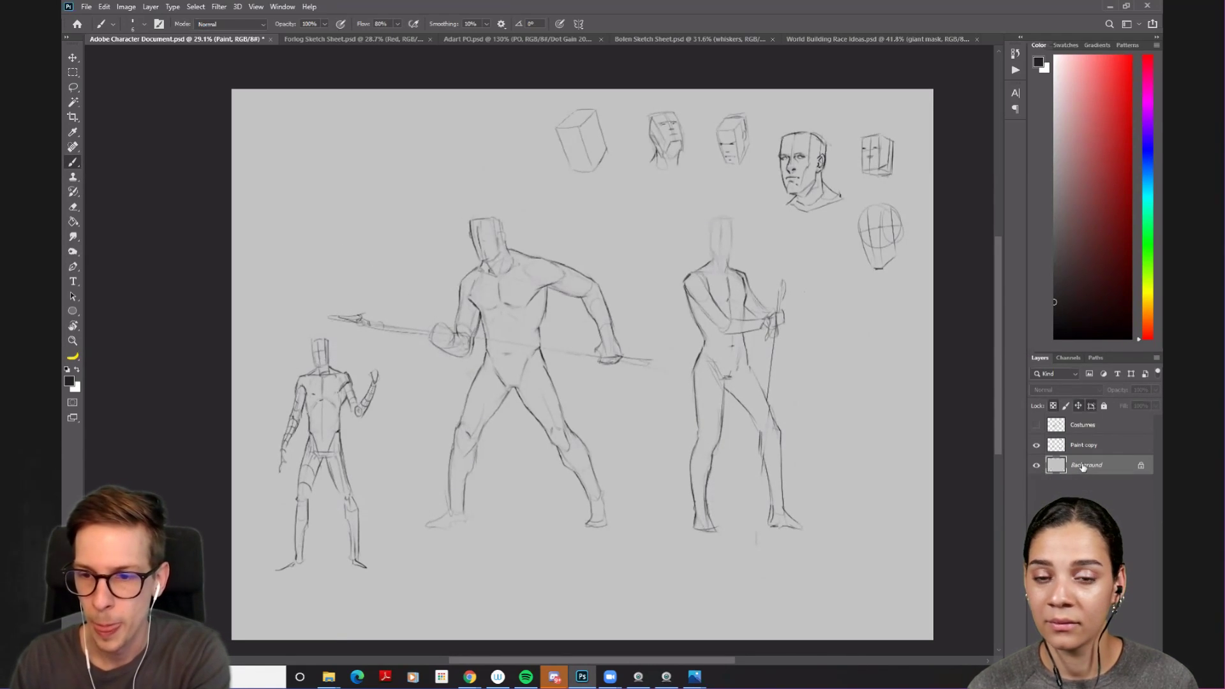
{"action": "key", "text": "Delete"}
{"action": "left_click", "coordinate": [1037, 445]}
{"action": "left_click", "coordinate": [1037, 445]}
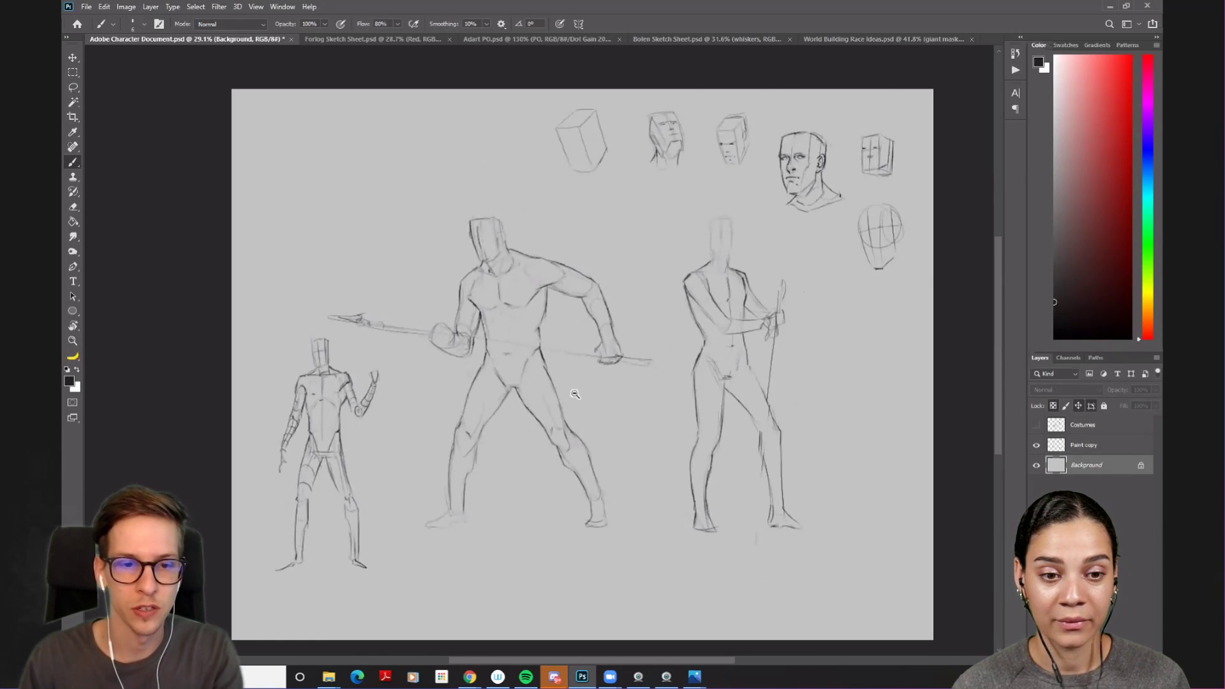
- Show the Costumes layer over the bare figures, toggling it off and on to compare clothed and unclothed versions
{"action": "key", "text": "ctrl+plus"}
{"action": "left_click", "coordinate": [1036, 445]}
{"action": "left_click", "coordinate": [1036, 445]}
{"action": "left_click", "coordinate": [1036, 426]}
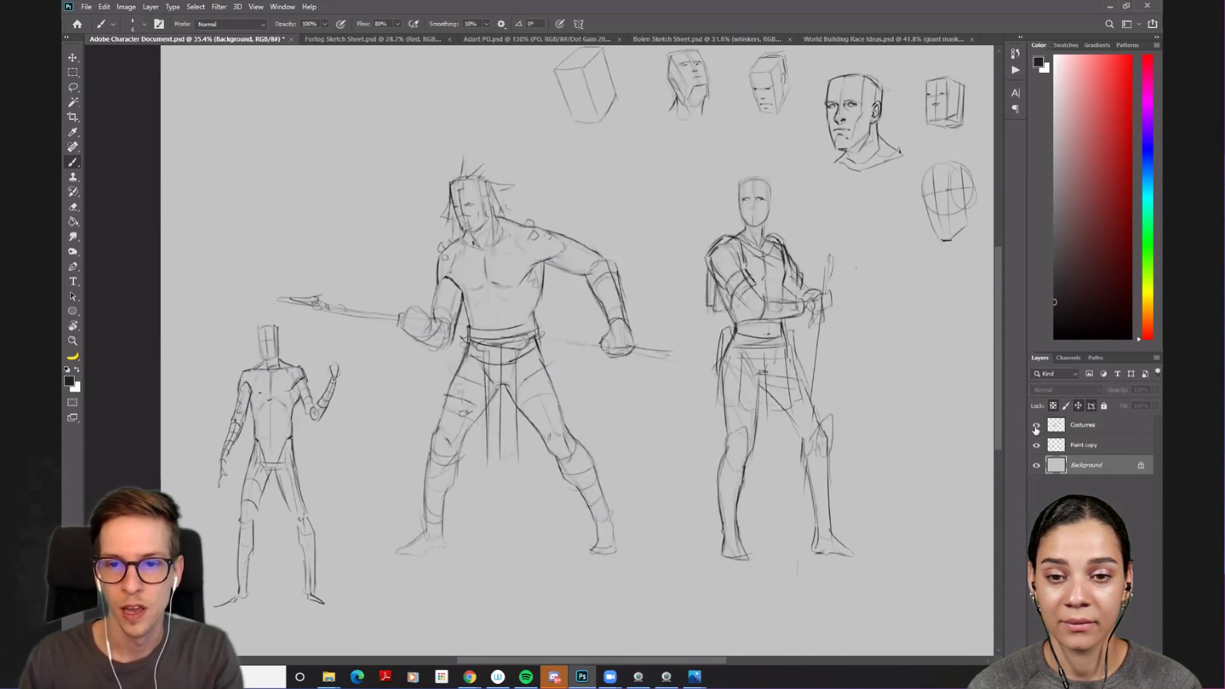
{"action": "left_click", "coordinate": [1036, 427]}
{"action": "left_click", "coordinate": [1036, 426]}
{"action": "left_click", "coordinate": [1036, 426]}
{"action": "left_click", "coordinate": [1035, 426]}
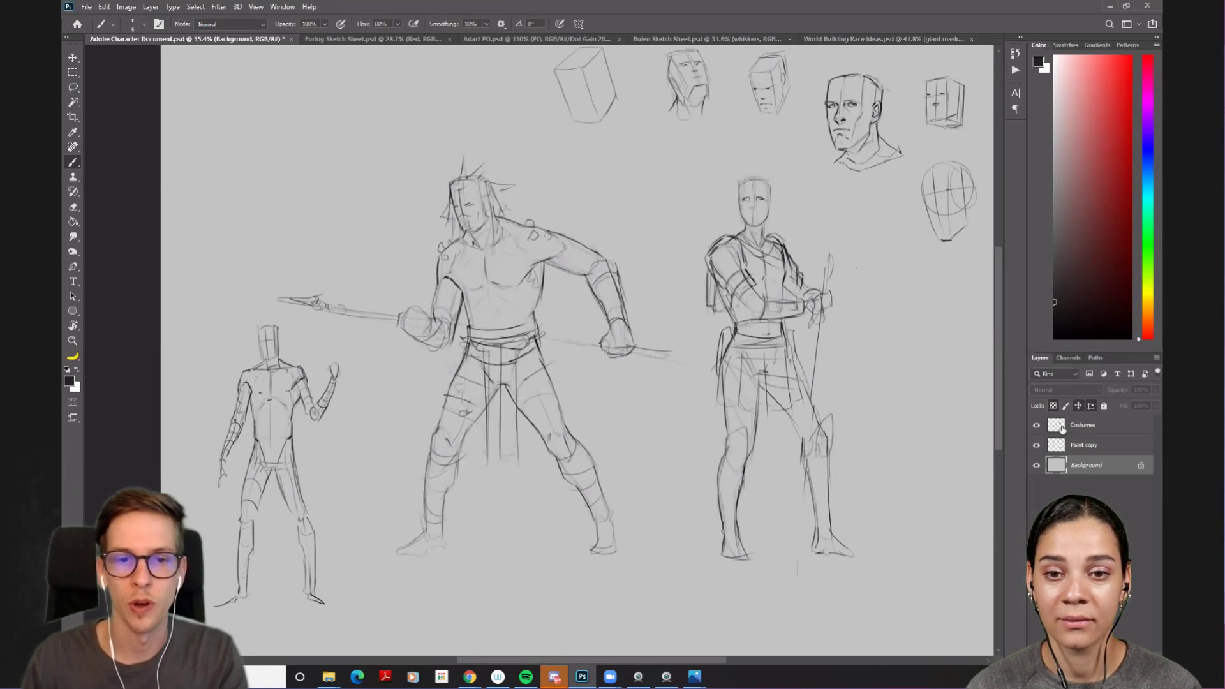
- Try to erase the spear holder's hair, face and shoulder spikes on the Costumes layer with an enlarged eraser
{"action": "left_click", "coordinate": [1085, 424]}
{"action": "key", "text": "e"}
{"action": "key", "text": "bracketright"}
{"action": "key", "text": "bracketright"}
{"action": "key", "text": "bracketright"}
{"action": "key", "text": "bracketright"}
{"action": "key", "text": "bracketright"}
{"action": "key", "text": "bracketright"}
{"action": "key", "text": "bracketright"}
{"action": "mouse_move", "coordinate": [444, 226]}
{"action": "left_mouse_down"}
{"action": "mouse_move", "coordinate": [497, 162]}
{"action": "mouse_move", "coordinate": [474, 279]}
{"action": "mouse_move", "coordinate": [577, 183]}
{"action": "mouse_move", "coordinate": [527, 277]}
{"action": "left_mouse_up"}
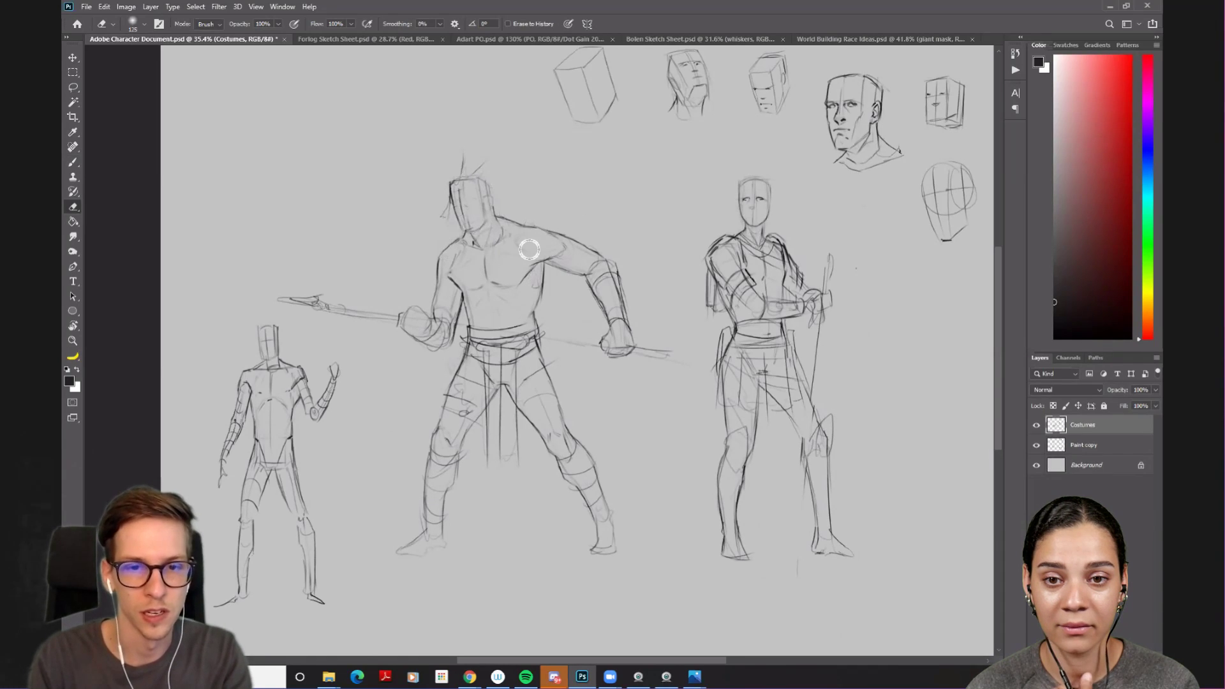
{"action": "key", "text": "ctrl+z"}
{"action": "key", "text": "ctrl+z"}
{"action": "key", "text": "ctrl+z"}
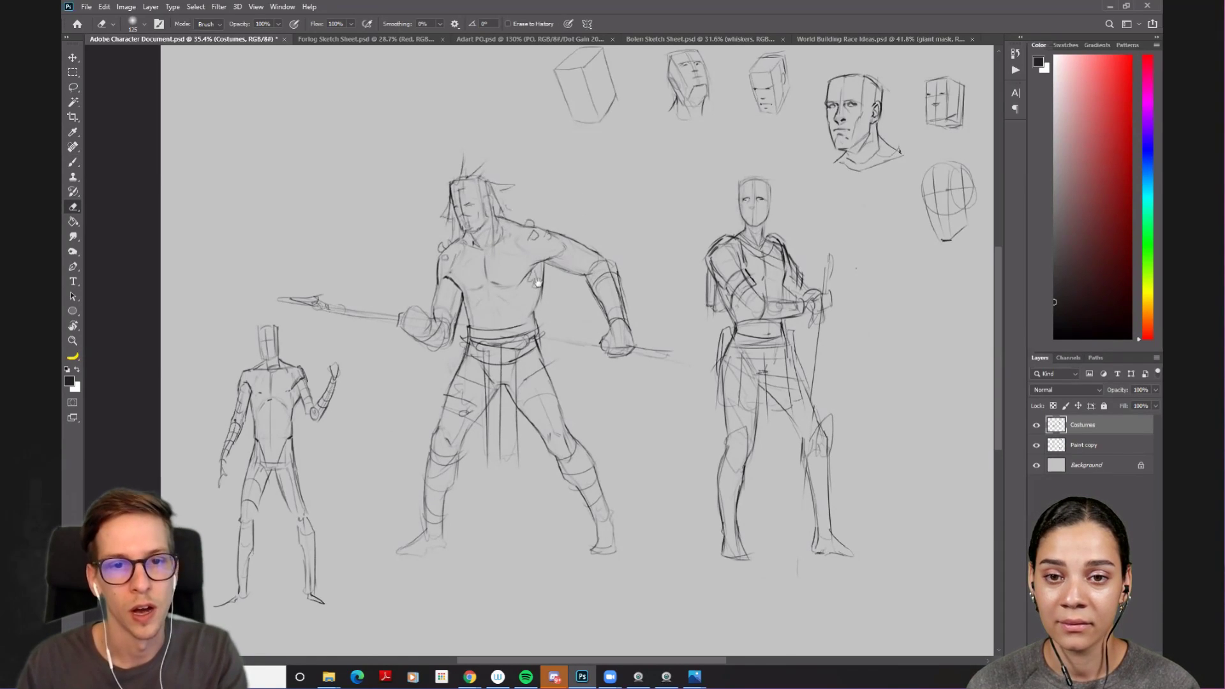
- Switch to the Bolen Sketch Sheet document and toggle the Layer 2 and Loincloth layers to compare the creature's parts
{"action": "left_click_drag", "start_coordinate": [555, 314], "coordinate": [493, 320]}
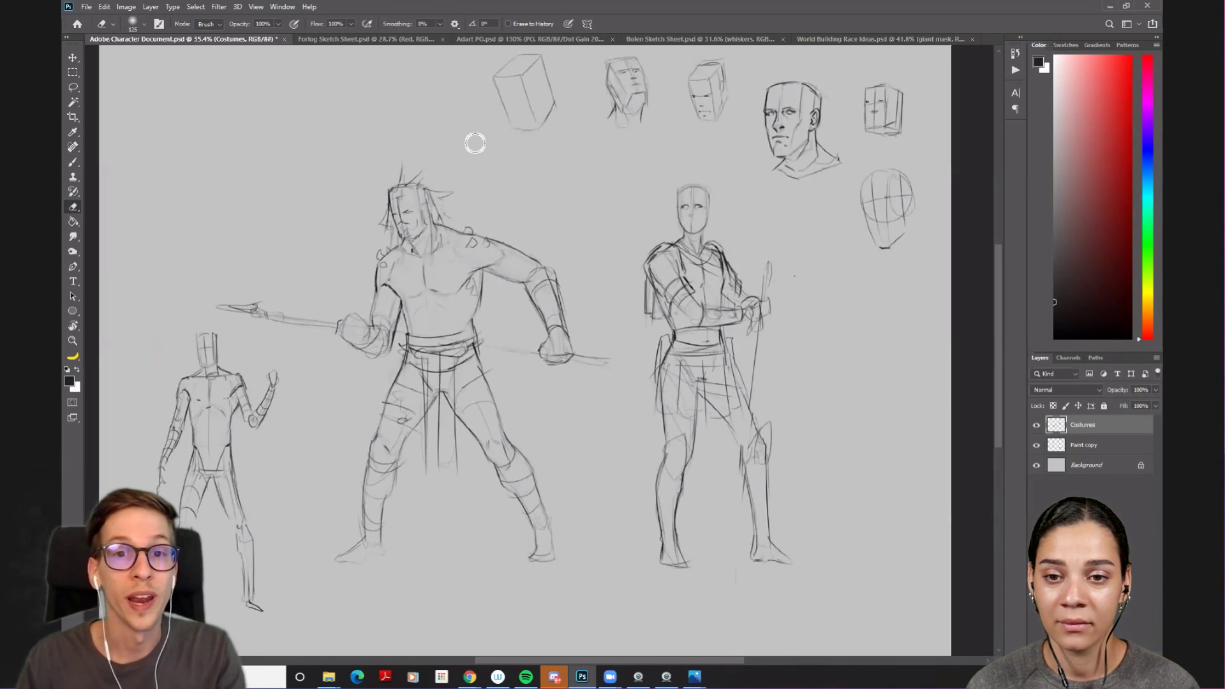
{"action": "left_click", "coordinate": [670, 36]}
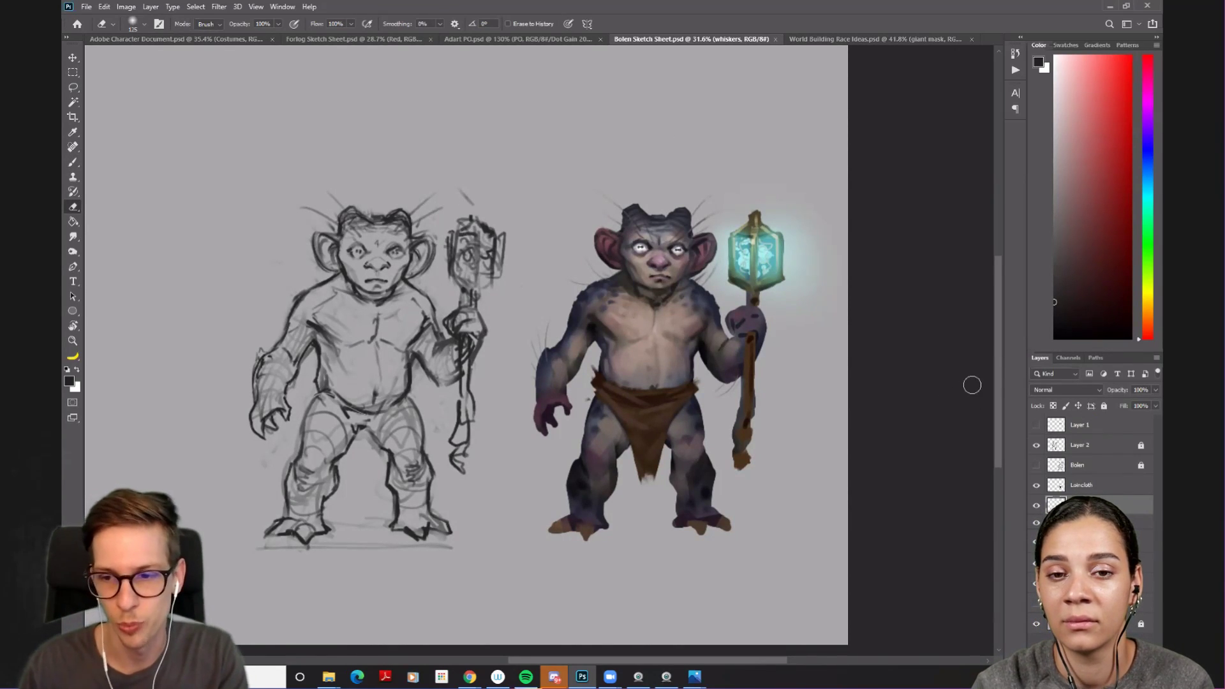
{"action": "left_click", "coordinate": [1036, 444]}
{"action": "left_click", "coordinate": [1036, 445]}
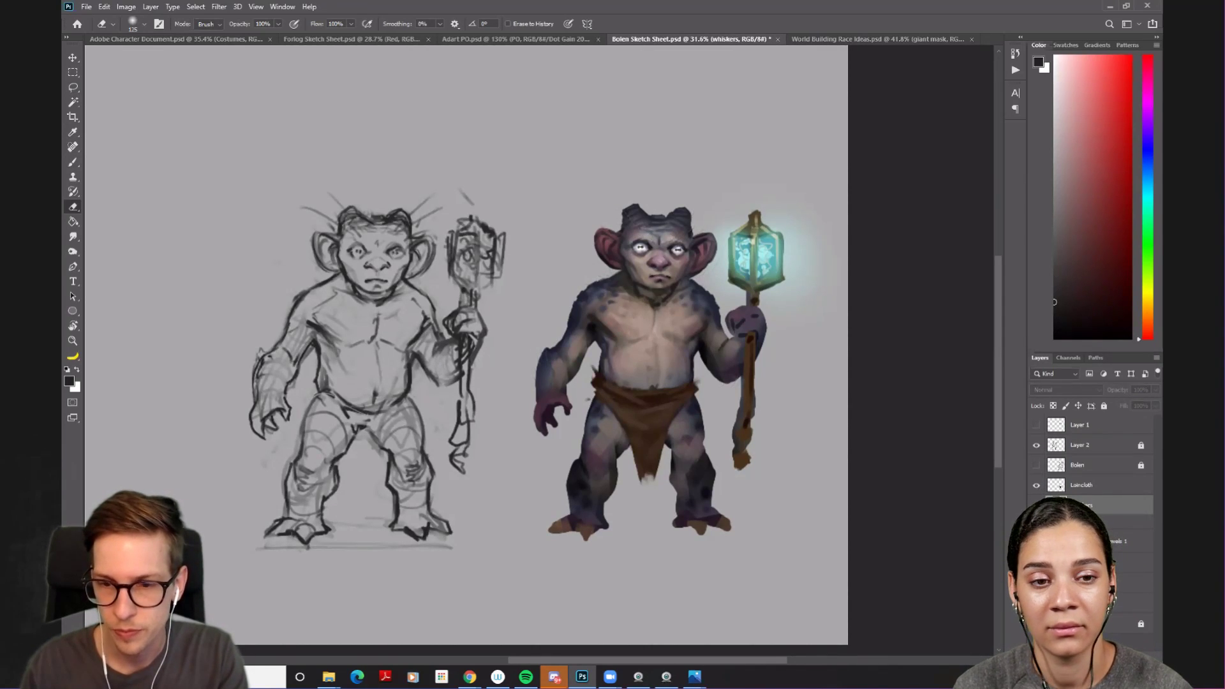
{"action": "left_click", "coordinate": [1036, 485]}
{"action": "left_click", "coordinate": [1036, 485]}
{"action": "left_click", "coordinate": [1036, 485]}
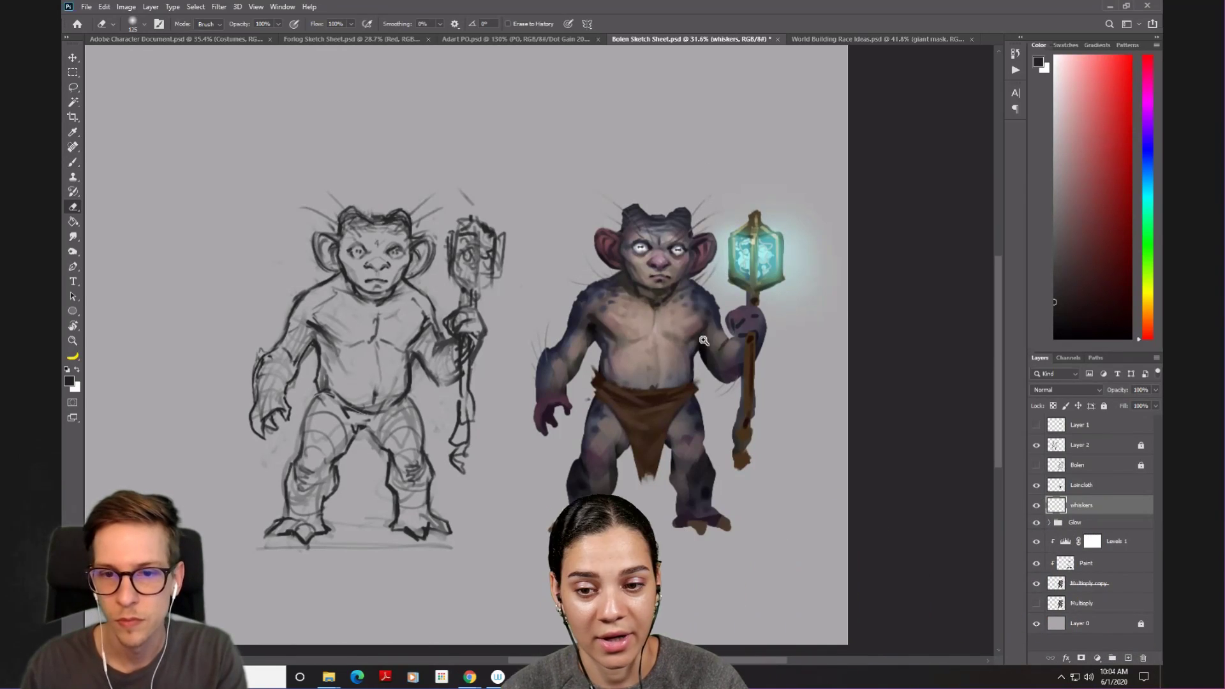
- Examine the painted creature up close while toggling the whiskers layer off and on
{"action": "scroll", "coordinate": [674, 334], "scroll_direction": "up", "scroll_amount": 3}
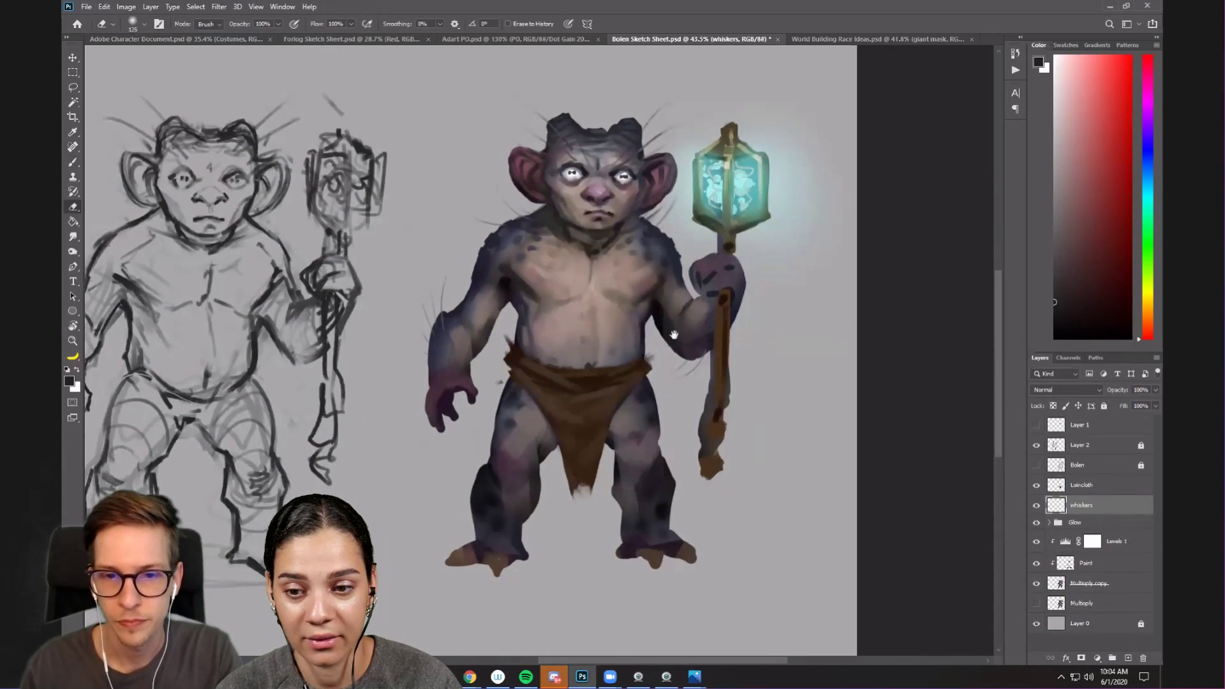
{"action": "left_click_drag", "start_coordinate": [673, 334], "coordinate": [597, 340]}
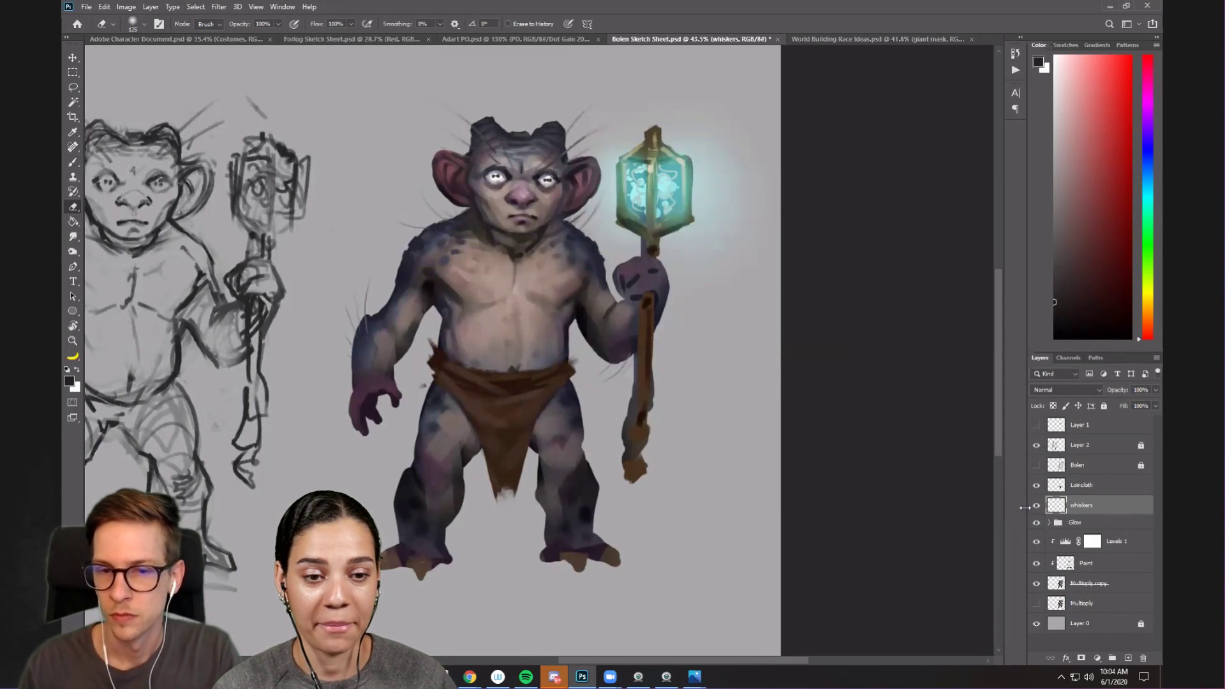
{"action": "left_click", "coordinate": [1036, 506]}
{"action": "left_click", "coordinate": [1036, 506]}
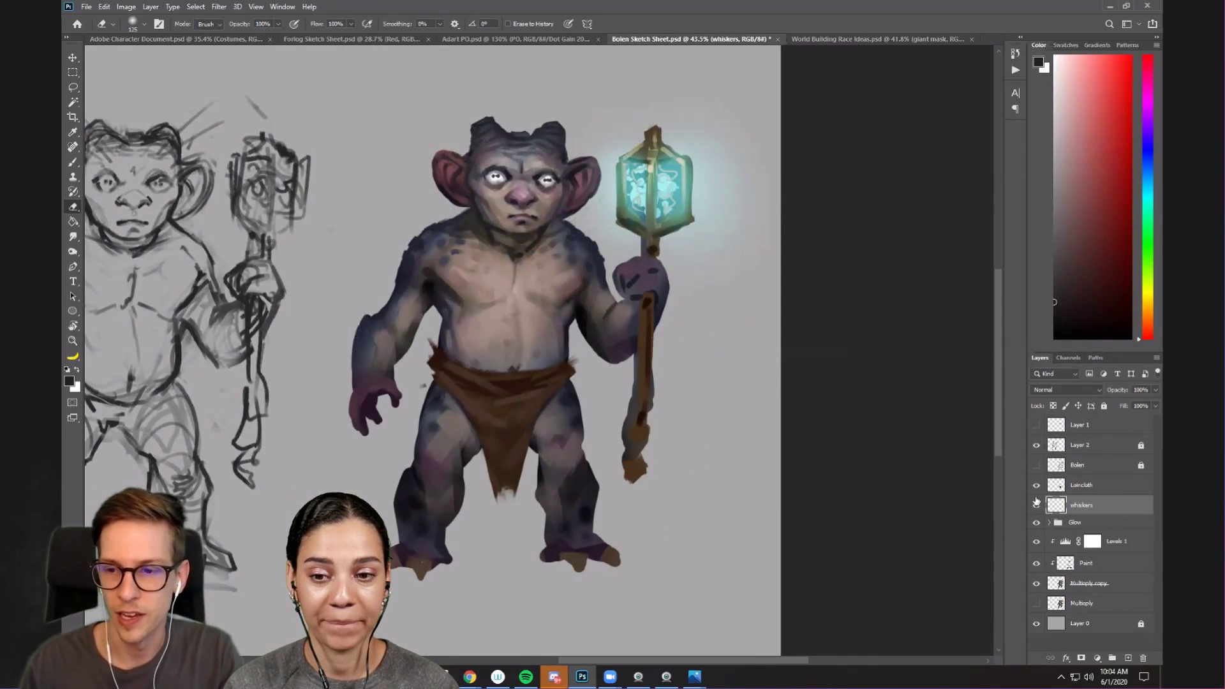
{"action": "left_click", "coordinate": [1037, 506]}
{"action": "left_click", "coordinate": [1037, 505]}
{"action": "left_click", "coordinate": [1037, 506]}
{"action": "left_click", "coordinate": [1037, 506]}
{"action": "left_click", "coordinate": [1037, 506]}
{"action": "left_click", "coordinate": [1036, 506]}
{"action": "left_click", "coordinate": [1037, 506]}
{"action": "left_click", "coordinate": [1037, 505]}
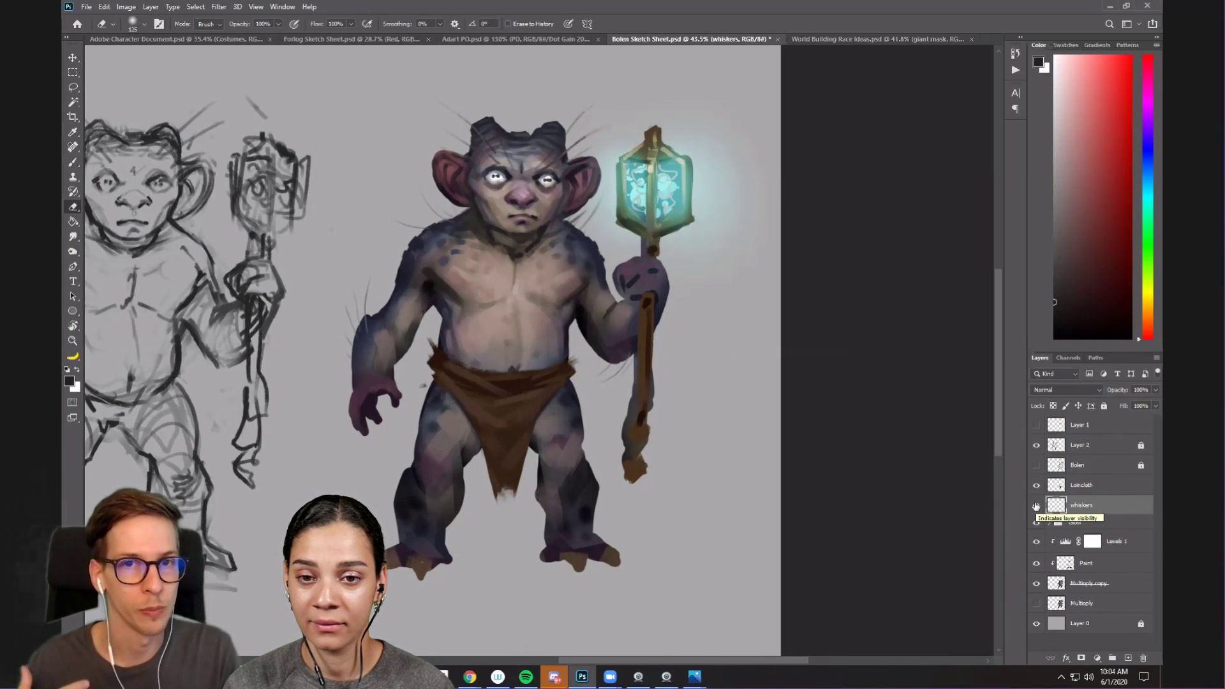
- Toggle the Loincloth and whiskers layers off and on to compare the creature with and without them
{"action": "left_click", "coordinate": [1034, 486]}
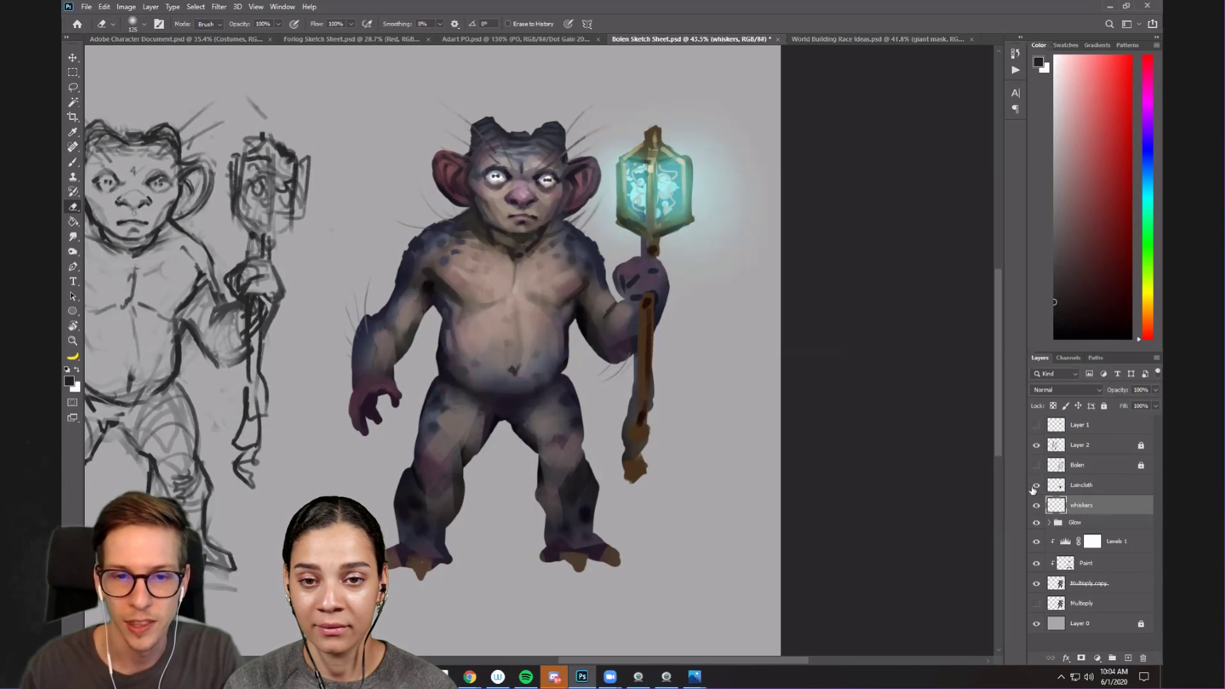
{"action": "left_click", "coordinate": [1035, 486]}
{"action": "left_click", "coordinate": [1036, 505]}
{"action": "left_click", "coordinate": [1036, 506]}
- Toggle the Glow group off and on repeatedly to compare the lantern's lighting effect
{"action": "left_click", "coordinate": [1035, 522]}
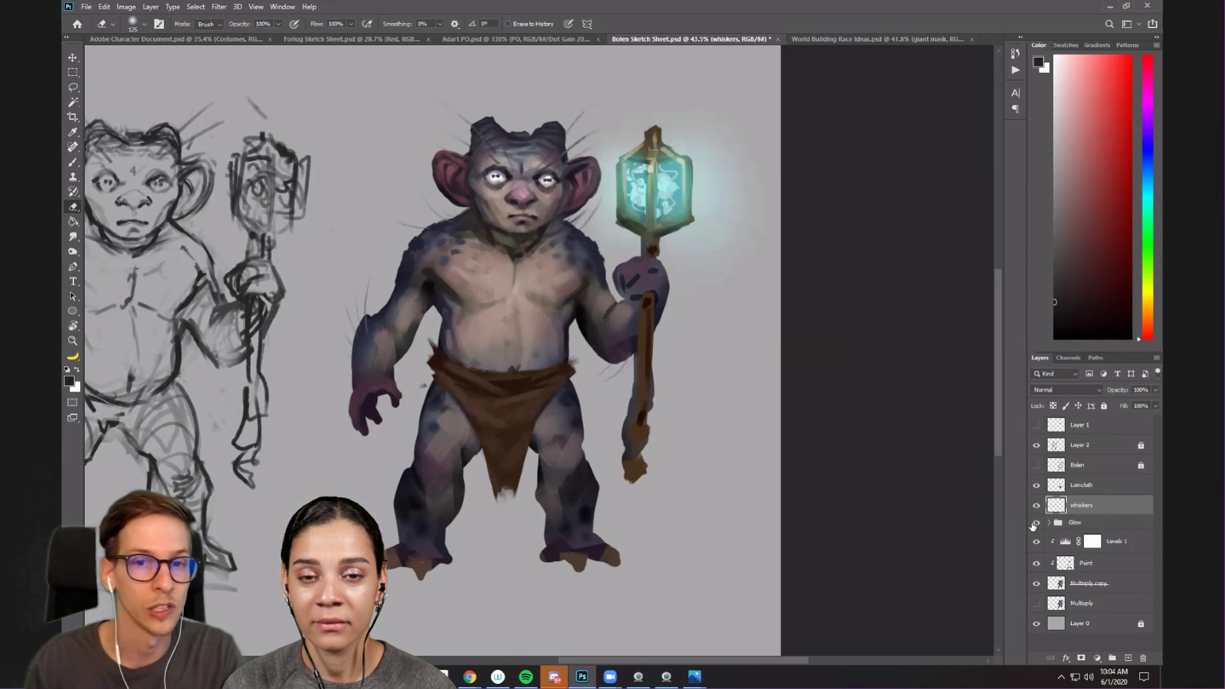
{"action": "left_click", "coordinate": [1035, 523]}
{"action": "left_click", "coordinate": [1035, 522]}
{"action": "left_click", "coordinate": [1034, 523]}
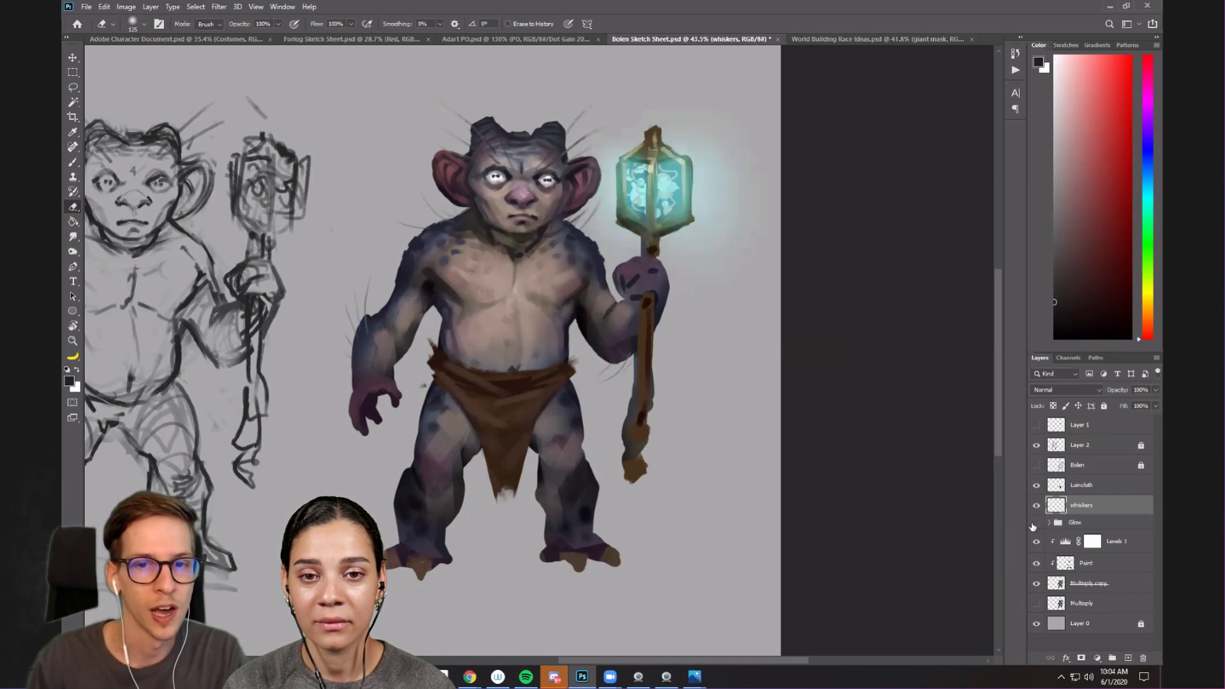
{"action": "left_click", "coordinate": [1035, 523]}
{"action": "left_click", "coordinate": [1035, 523]}
{"action": "left_click", "coordinate": [1035, 523]}
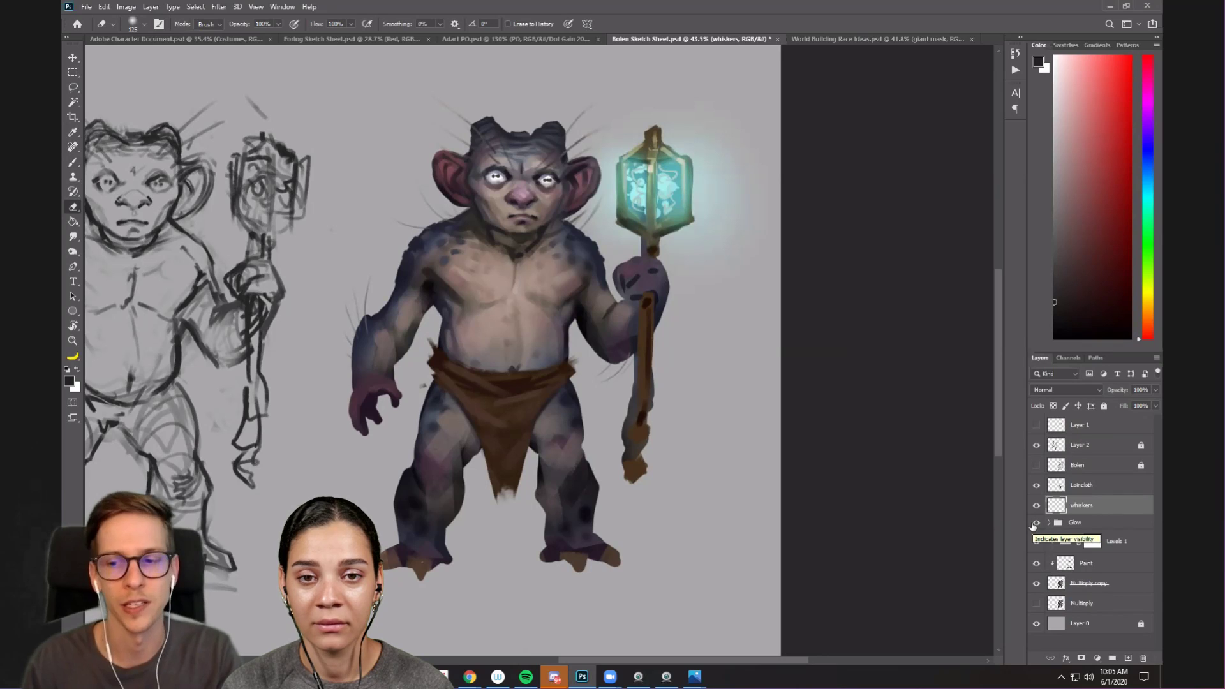
{"action": "left_click", "coordinate": [1035, 522]}
{"action": "left_click", "coordinate": [1035, 523]}
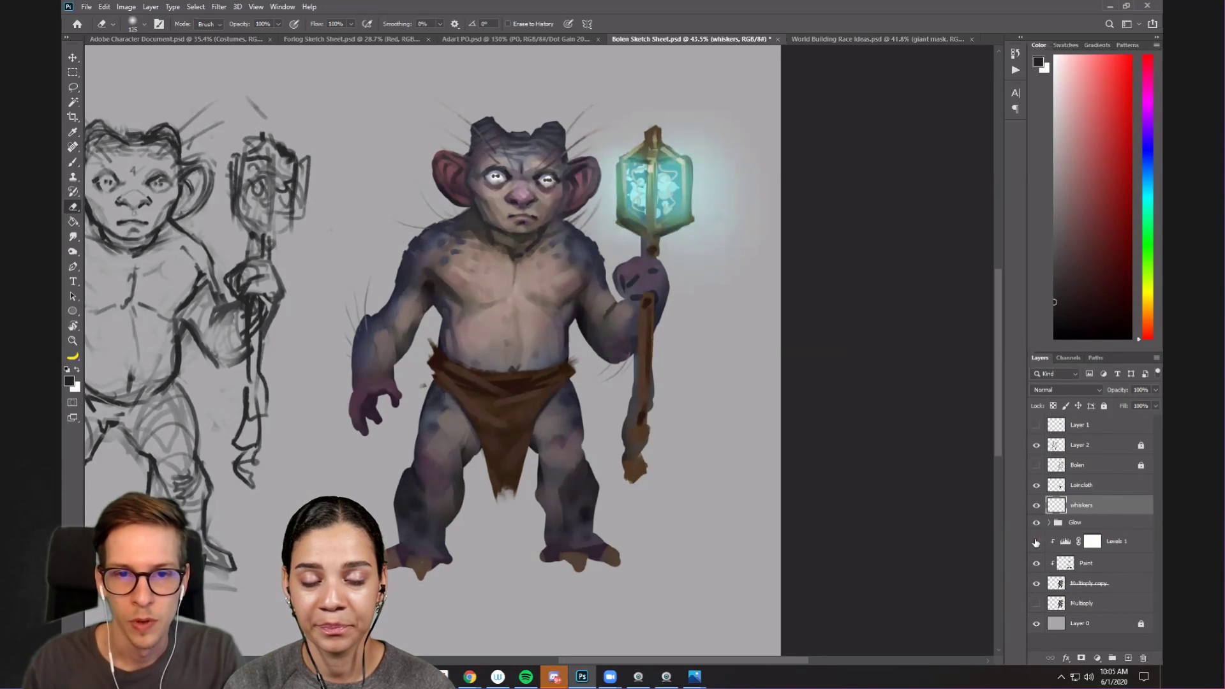
- Compare the creature with and without the Levels 1 adjustment, and hide the Loincloth and whiskers layers and the Glow group
{"action": "left_click", "coordinate": [1036, 541]}
{"action": "left_click", "coordinate": [1036, 542]}
{"action": "left_click", "coordinate": [1036, 541]}
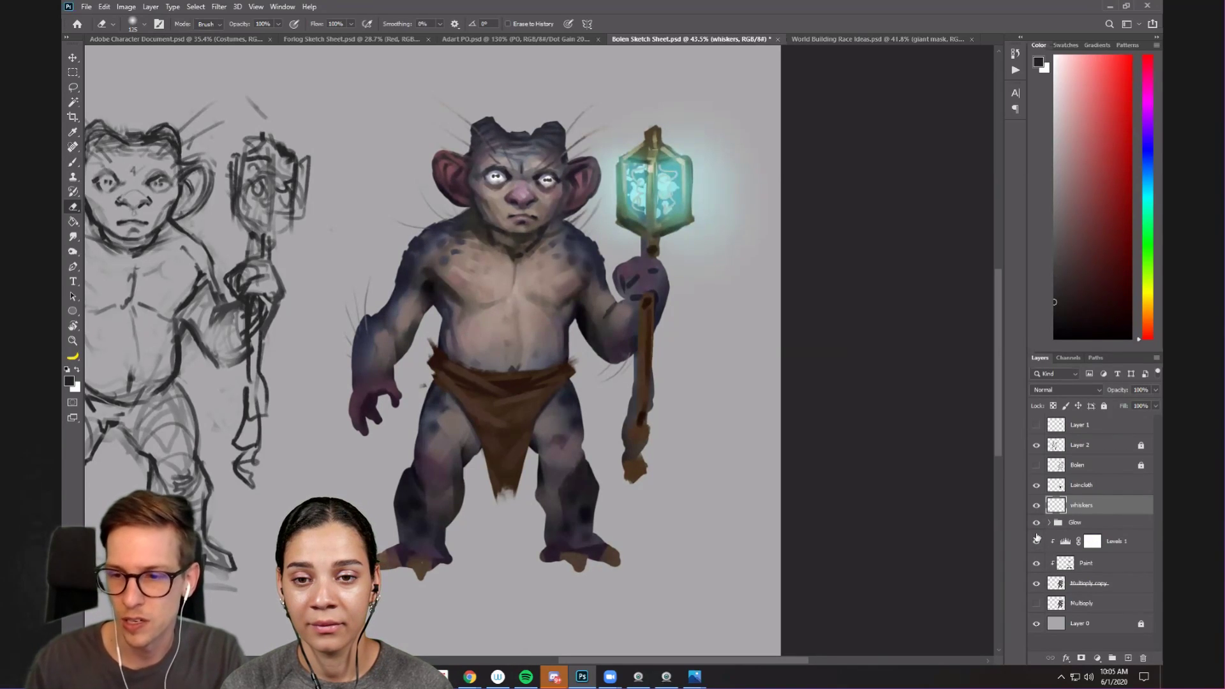
{"action": "left_click", "coordinate": [1036, 521]}
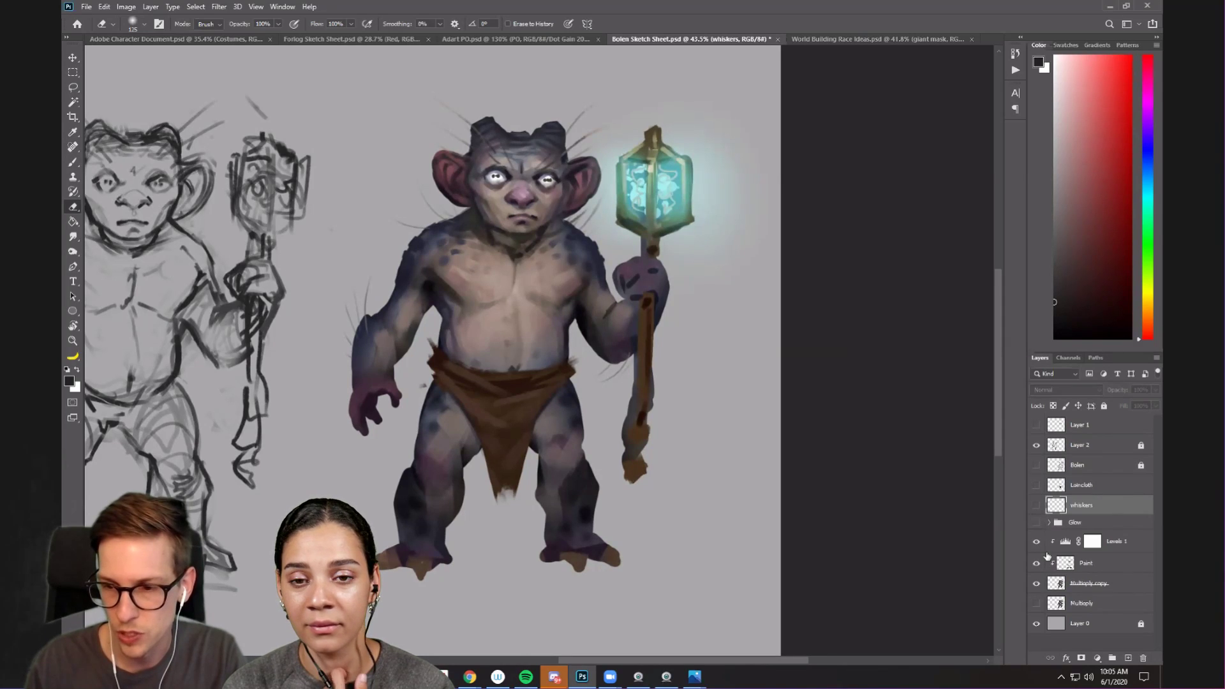
- Toggle the Levels 1, Paint and Multiply copy layers off and on to examine how the creature's body is built up
{"action": "left_click", "coordinate": [1036, 562]}
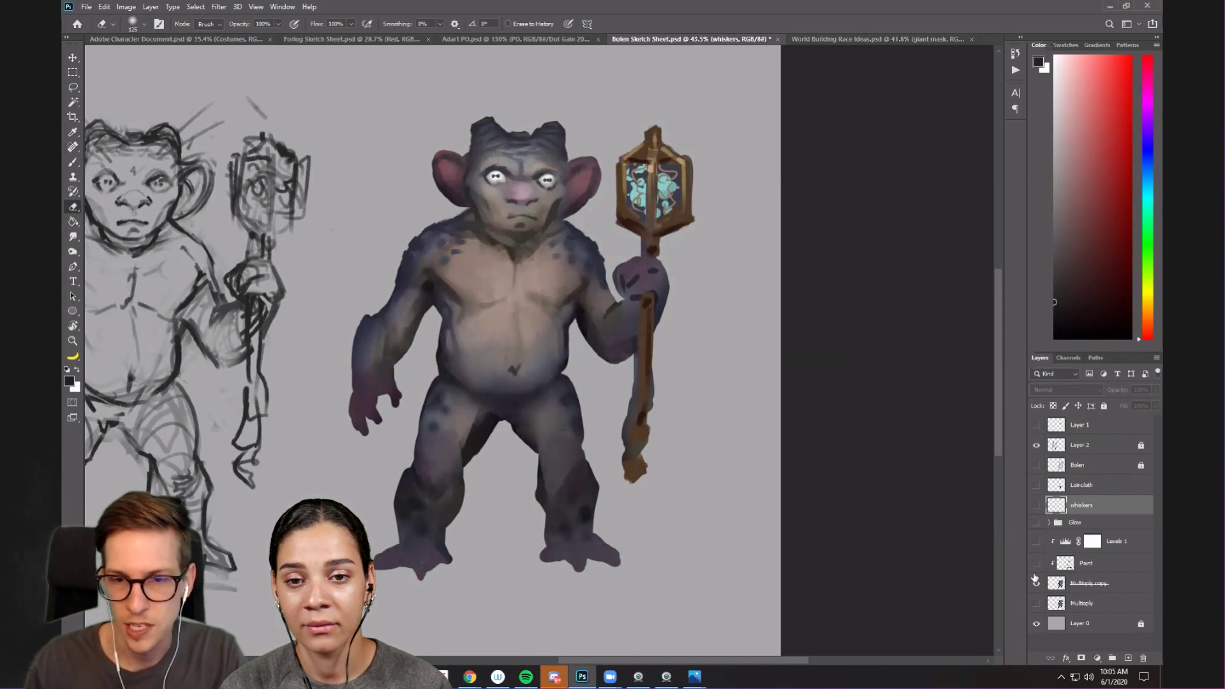
{"action": "left_click", "coordinate": [1036, 583]}
{"action": "left_click", "coordinate": [1035, 583]}
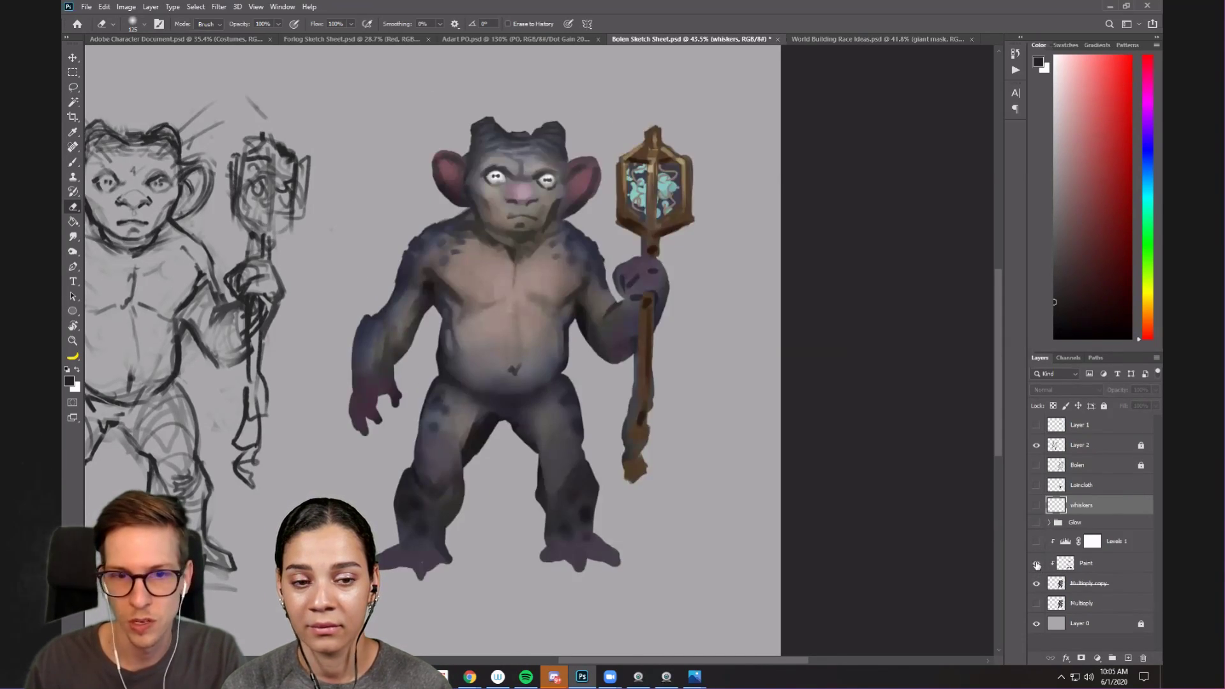
{"action": "left_click", "coordinate": [1036, 543]}
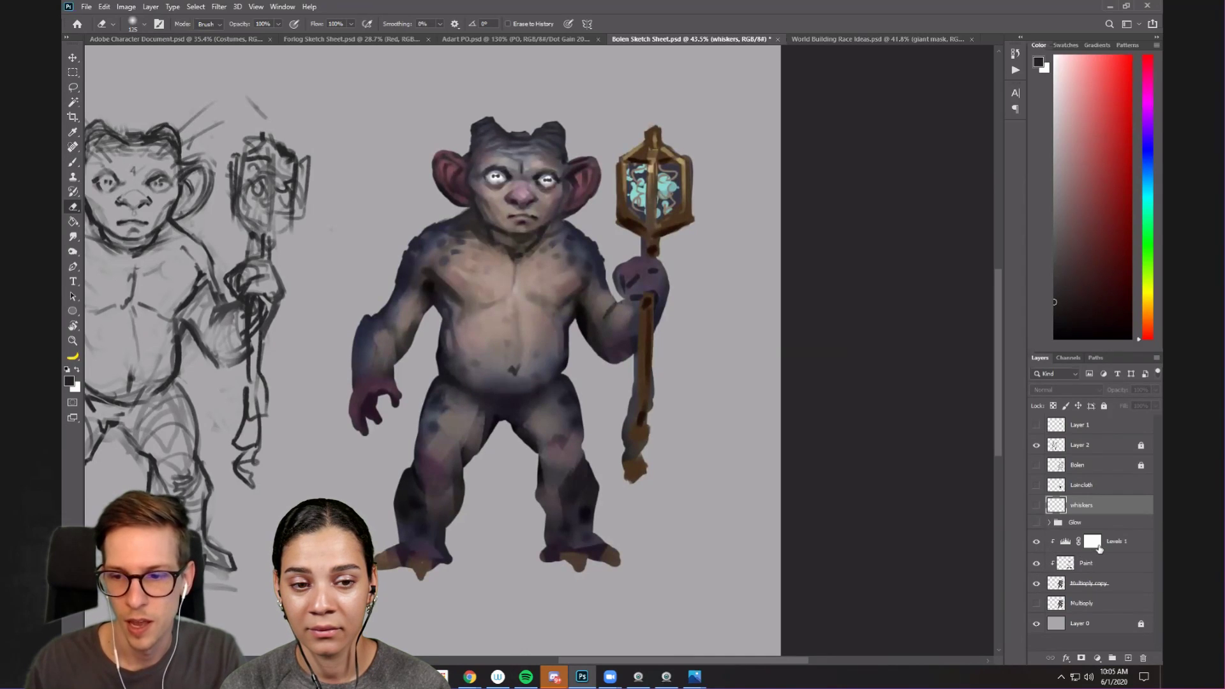
- Merge the Levels 1, Paint and Multiply copy layers into one and toggle the merged layer to check it
{"action": "left_click", "coordinate": [1093, 548]}
{"action": "left_click", "coordinate": [1091, 583], "text": "shift"}
{"action": "right_click", "coordinate": [1088, 583]}
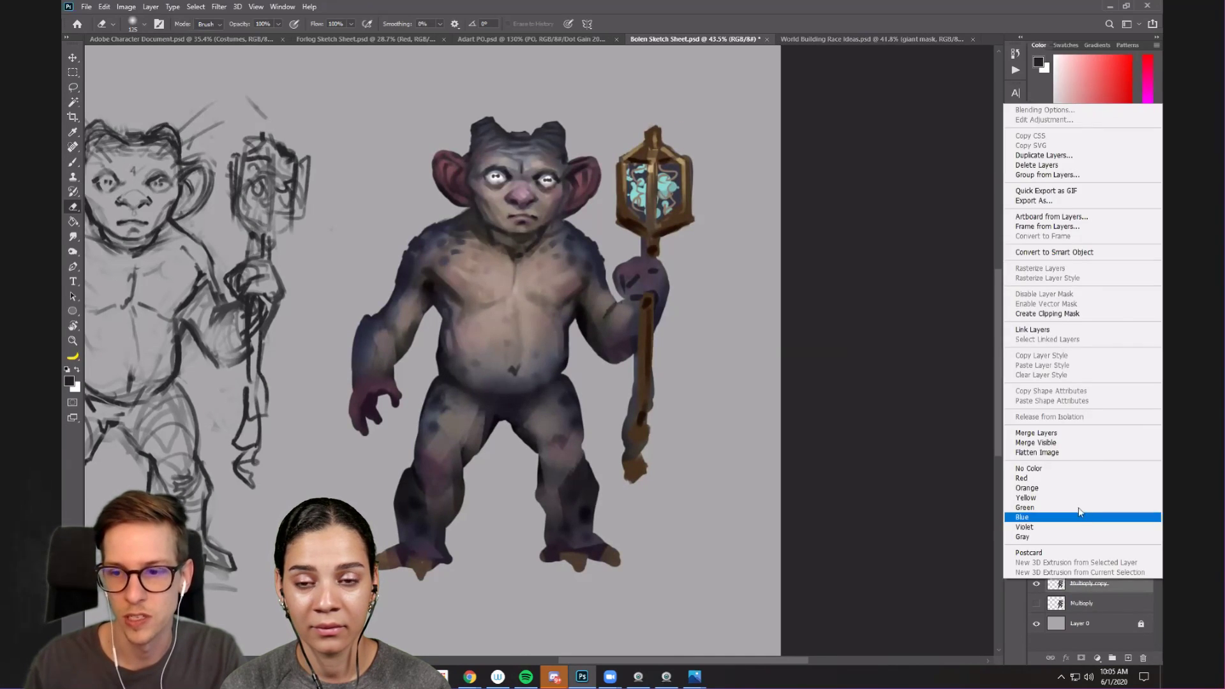
{"action": "left_click", "coordinate": [1041, 433]}
{"action": "left_click", "coordinate": [1036, 539]}
{"action": "left_click", "coordinate": [1036, 539]}
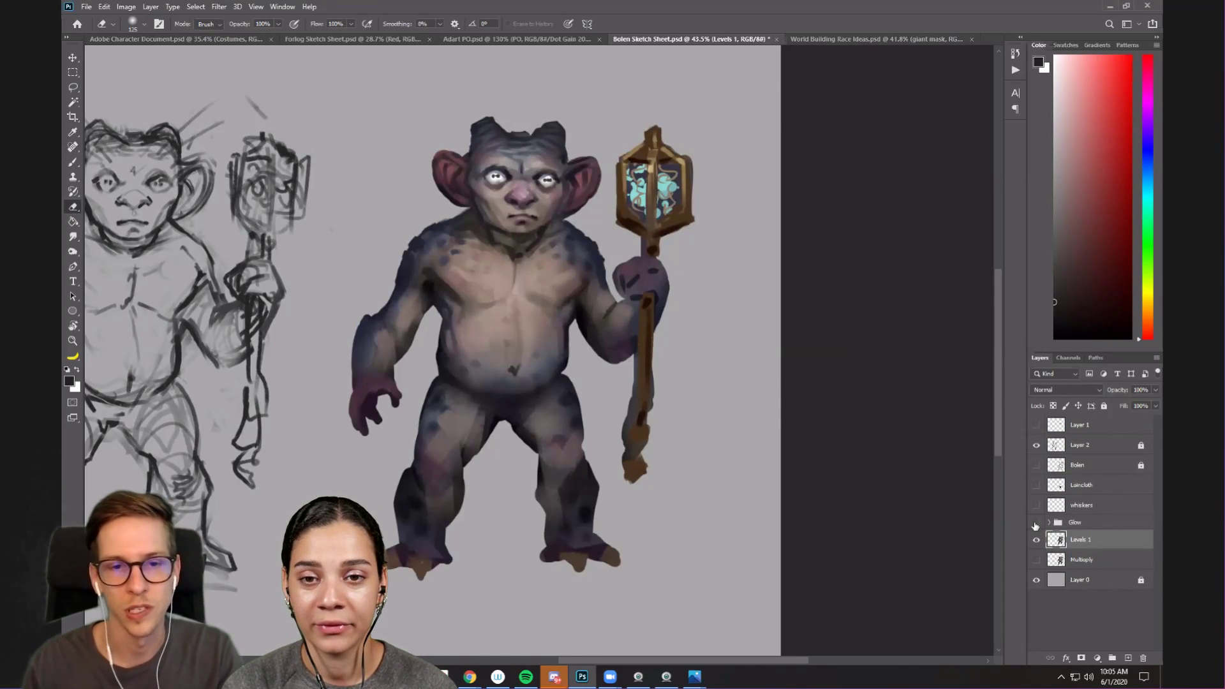
- Toggle the Glow group on and off over the merged creature layer to compare the lantern
{"action": "left_click", "coordinate": [1036, 523]}
{"action": "left_click", "coordinate": [1036, 523]}
{"action": "left_click", "coordinate": [1036, 523]}
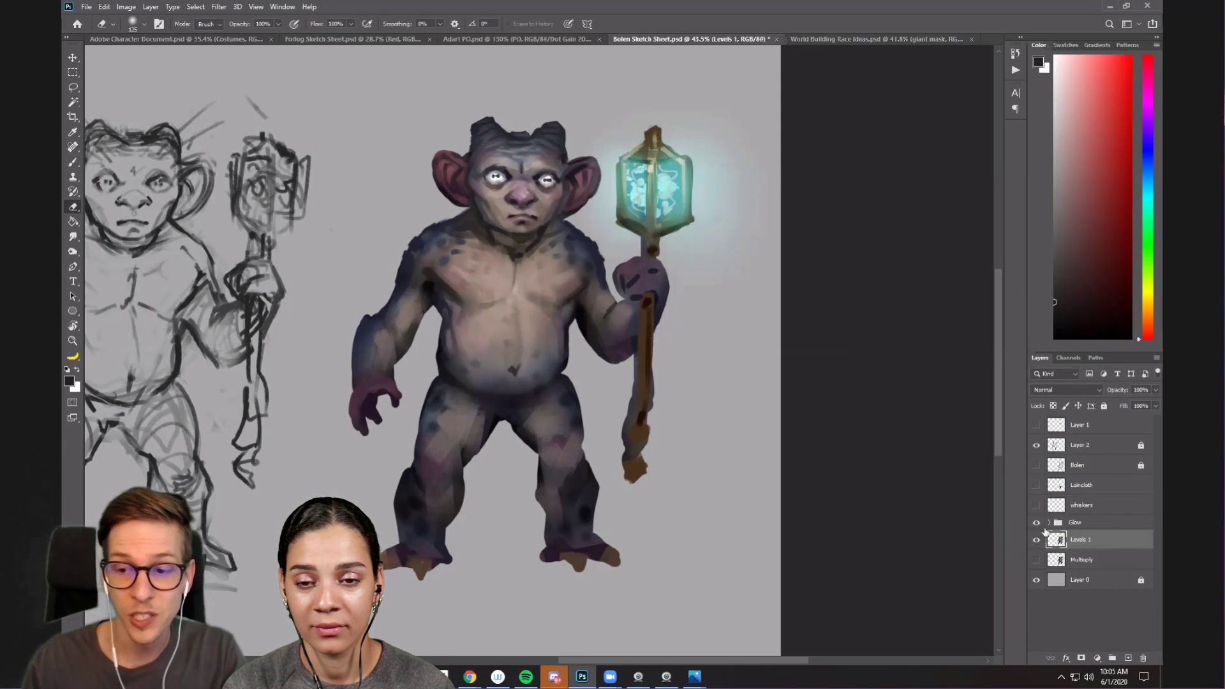
{"action": "left_click", "coordinate": [1035, 523]}
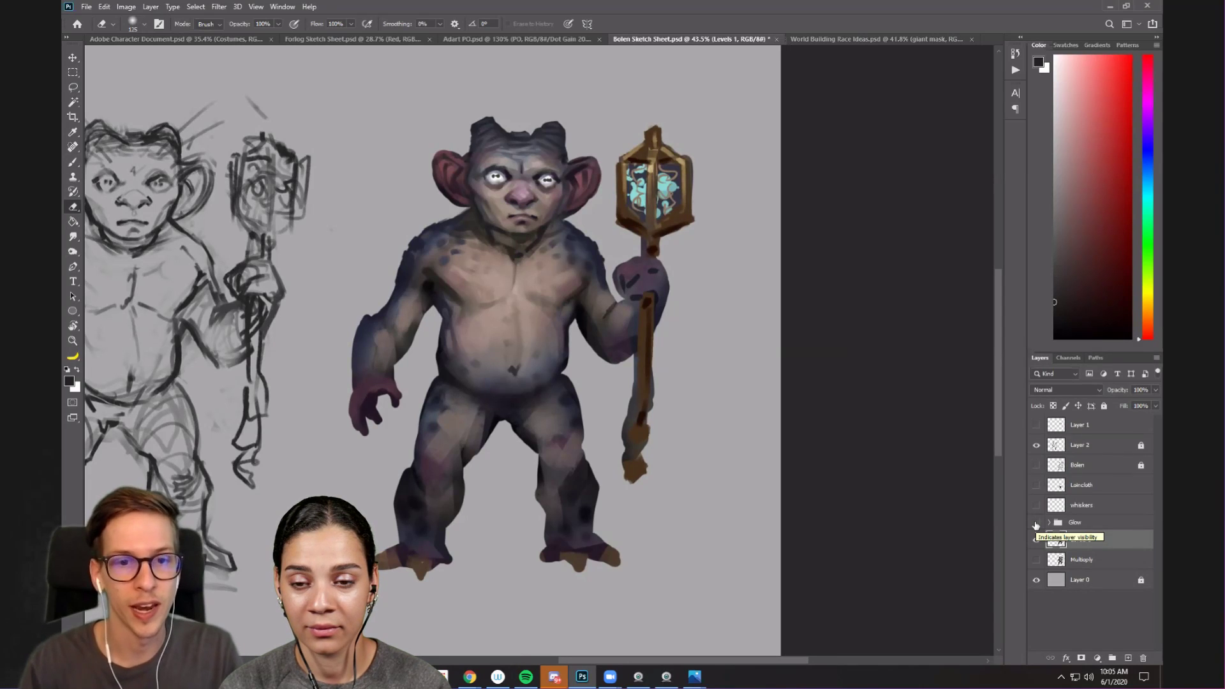
- Trim the outer edges of both of the creature's ears with a smaller, harder eraser
{"action": "left_click_drag", "start_coordinate": [560, 317], "coordinate": [625, 357]}
{"action": "key", "text": "bracketleft"}
{"action": "key", "text": "bracketleft"}
{"action": "key", "text": "bracketleft"}
{"action": "key", "text": "bracketleft"}
{"action": "key", "text": "bracketleft"}
{"action": "key", "text": "bracketleft"}
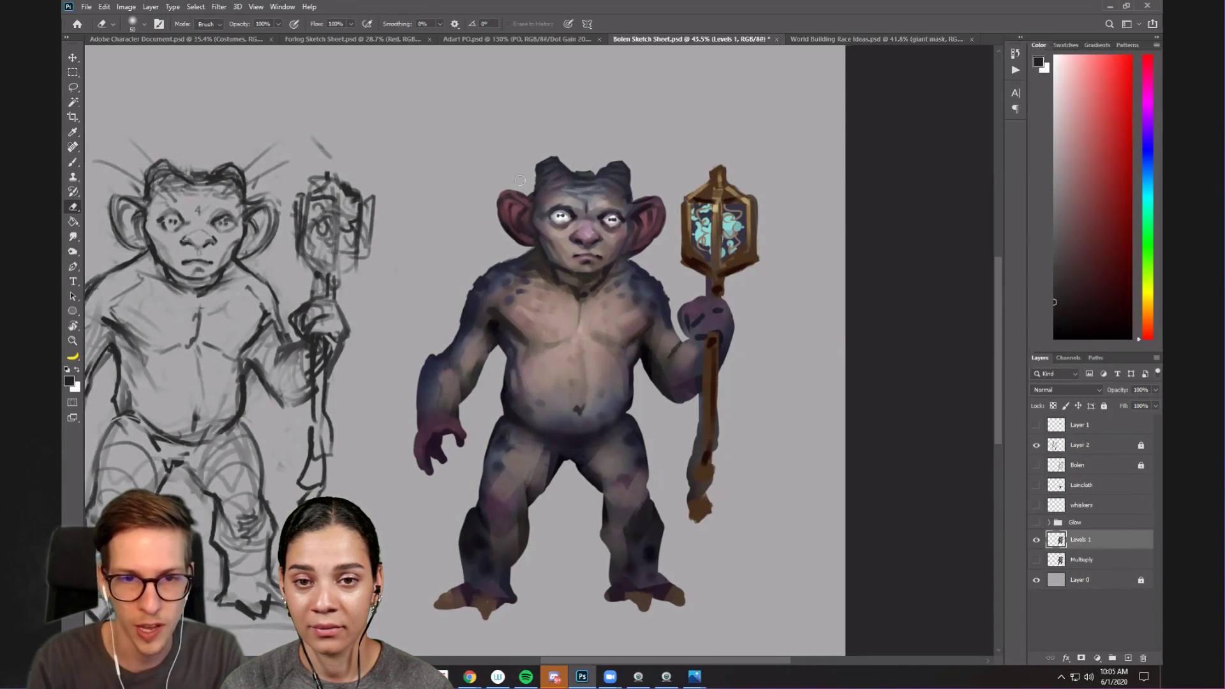
{"action": "key", "text": "shift+bracketright"}
{"action": "key", "text": "shift+bracketright"}
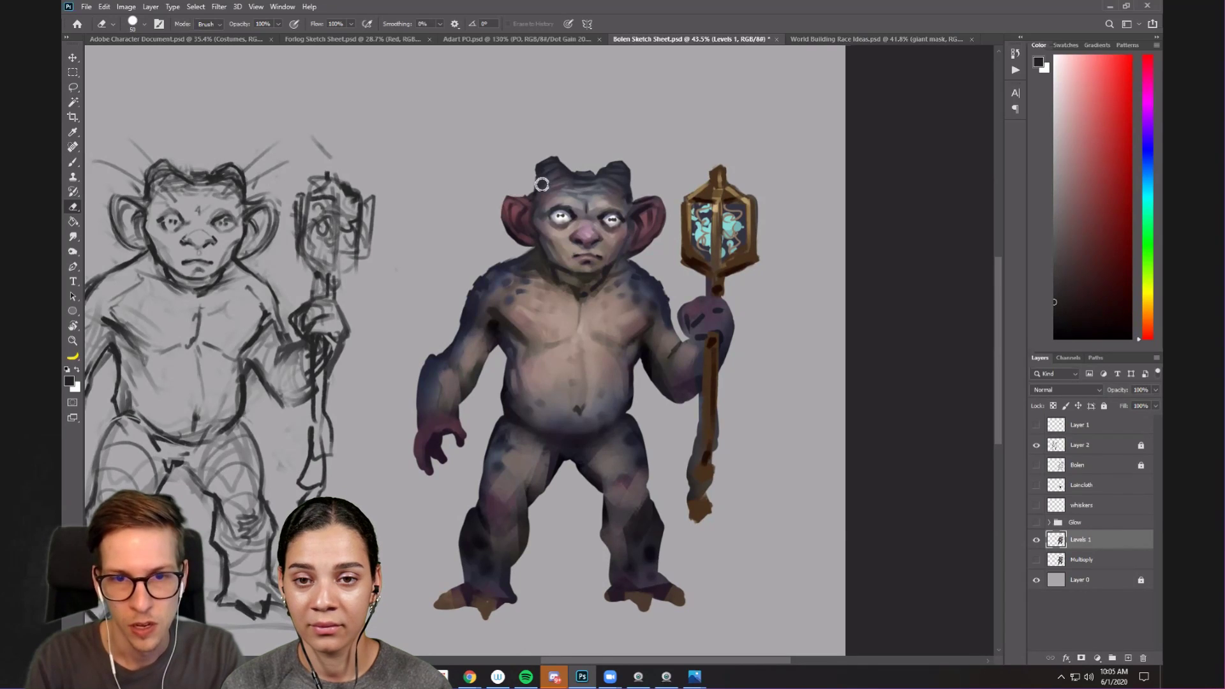
{"action": "mouse_move", "coordinate": [657, 194]}
{"action": "left_mouse_down"}
{"action": "mouse_move", "coordinate": [641, 262]}
{"action": "mouse_move", "coordinate": [657, 239]}
{"action": "mouse_move", "coordinate": [633, 256]}
{"action": "mouse_move", "coordinate": [650, 235]}
{"action": "left_mouse_up"}
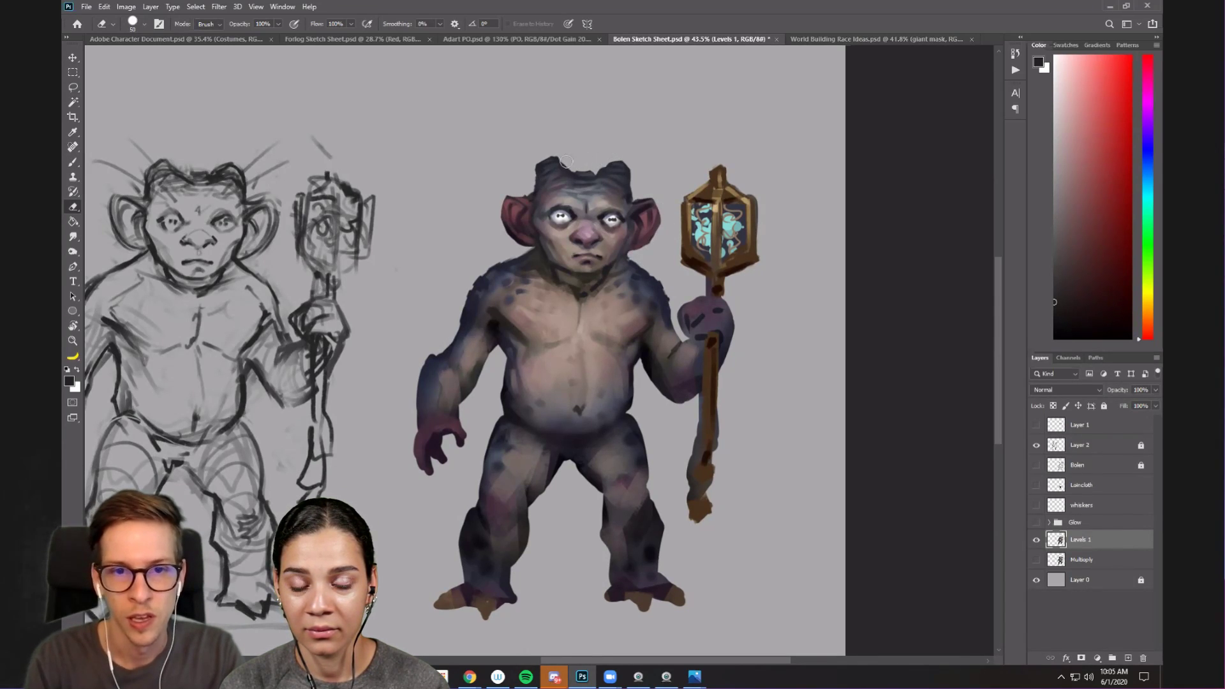
- Sample the dark blue of the creature's horn and paint both horns taller with outward-curving tips
{"action": "key", "text": "b"}
{"action": "left_click", "coordinate": [539, 164], "text": "alt"}
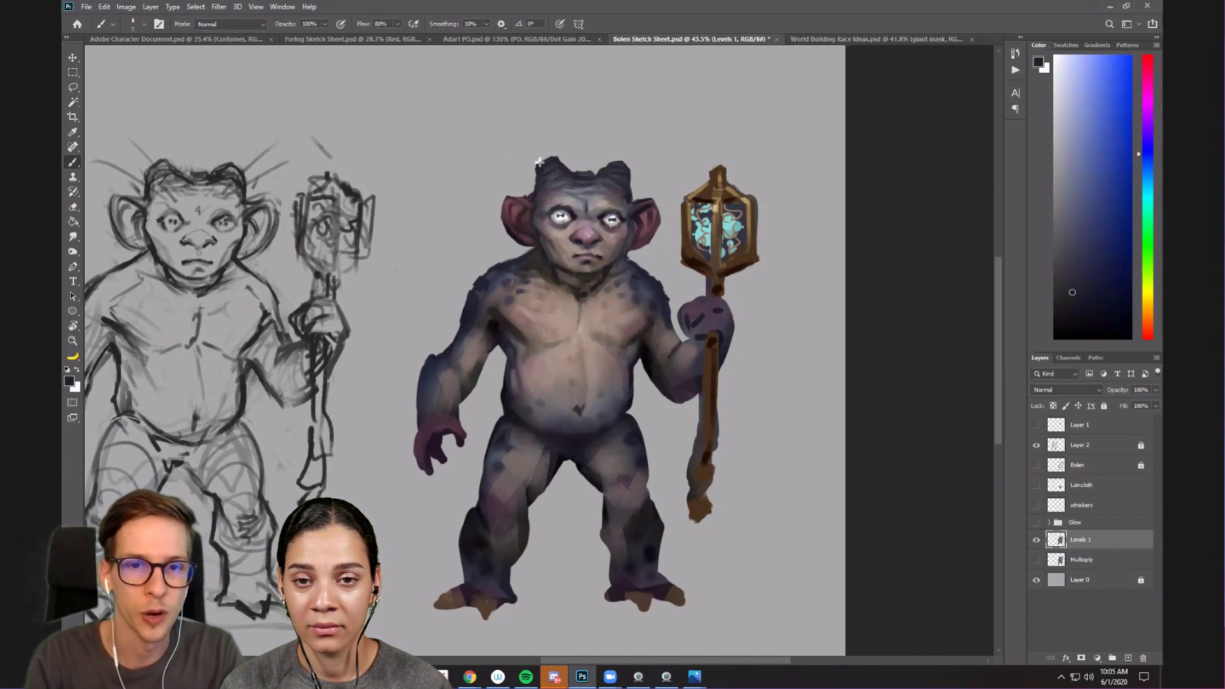
{"action": "left_click_drag", "start_coordinate": [528, 153], "coordinate": [553, 152]}
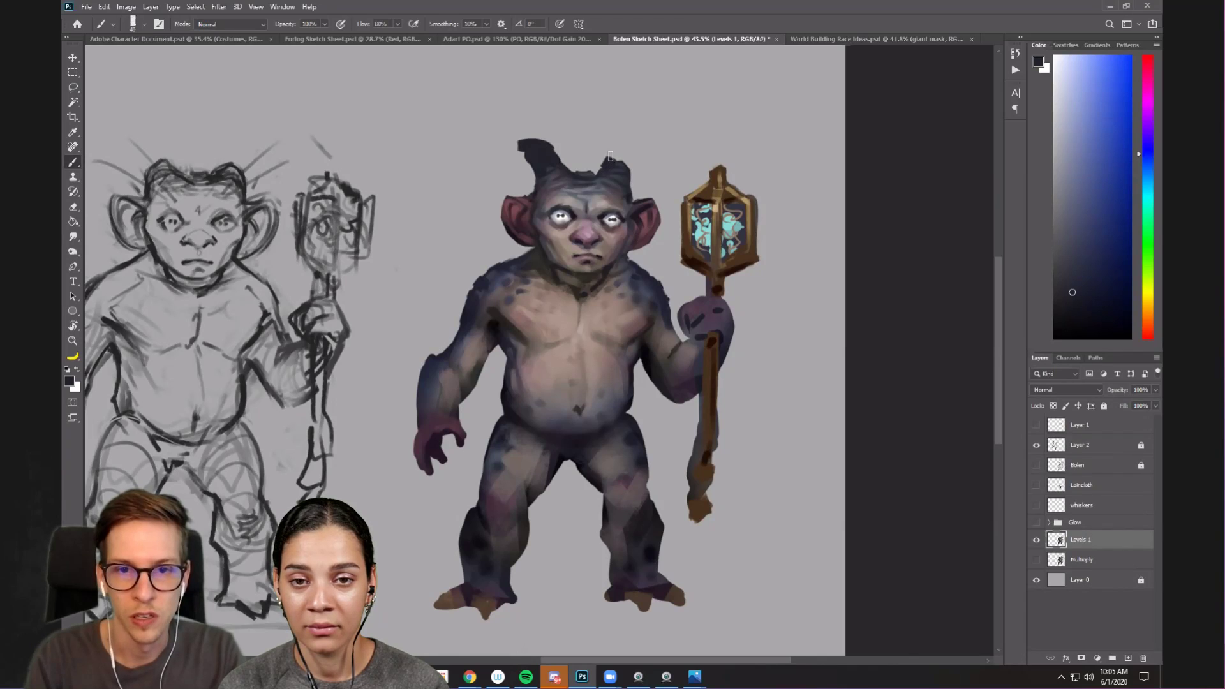
{"action": "left_click_drag", "start_coordinate": [627, 148], "coordinate": [625, 155]}
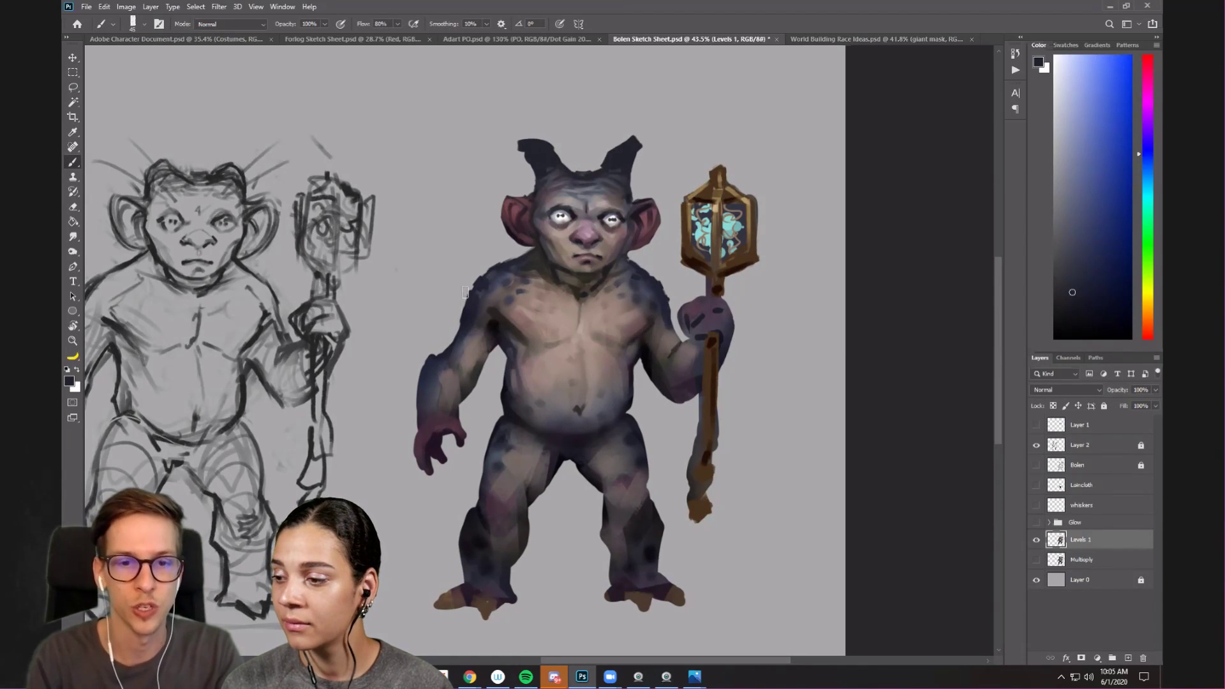
- Erase small notches along both shoulder outlines and paint dark upright spikes on the creature's lowered forearm
{"action": "key", "text": "e"}
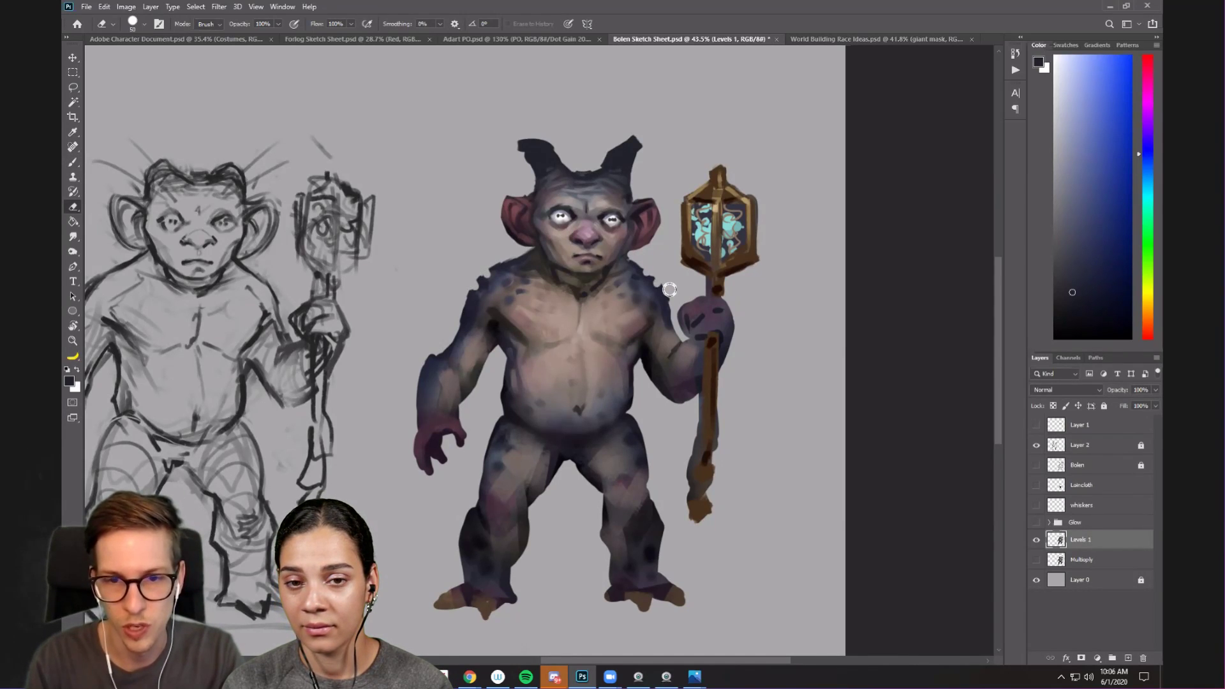
{"action": "key", "text": "b"}
{"action": "left_click_drag", "start_coordinate": [413, 327], "coordinate": [414, 386]}
{"action": "left_click_drag", "start_coordinate": [434, 324], "coordinate": [427, 367]}
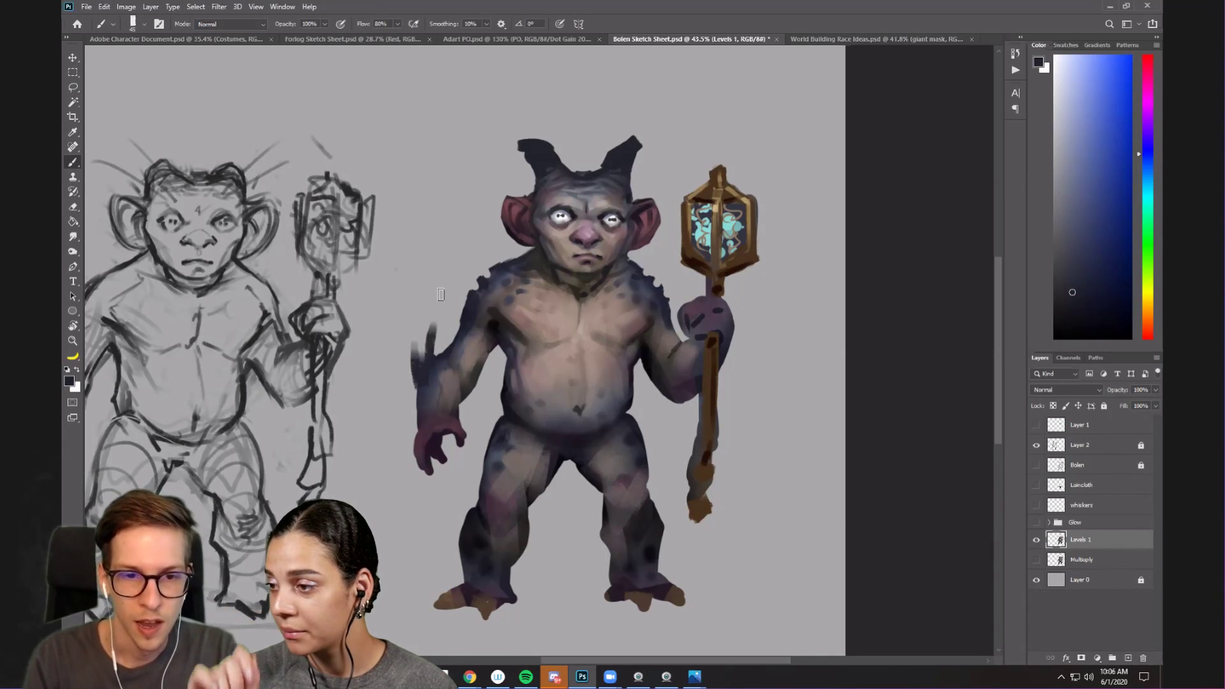
{"action": "left_click_drag", "start_coordinate": [660, 80], "coordinate": [549, 261]}
{"action": "key", "text": "ctrl+z"}
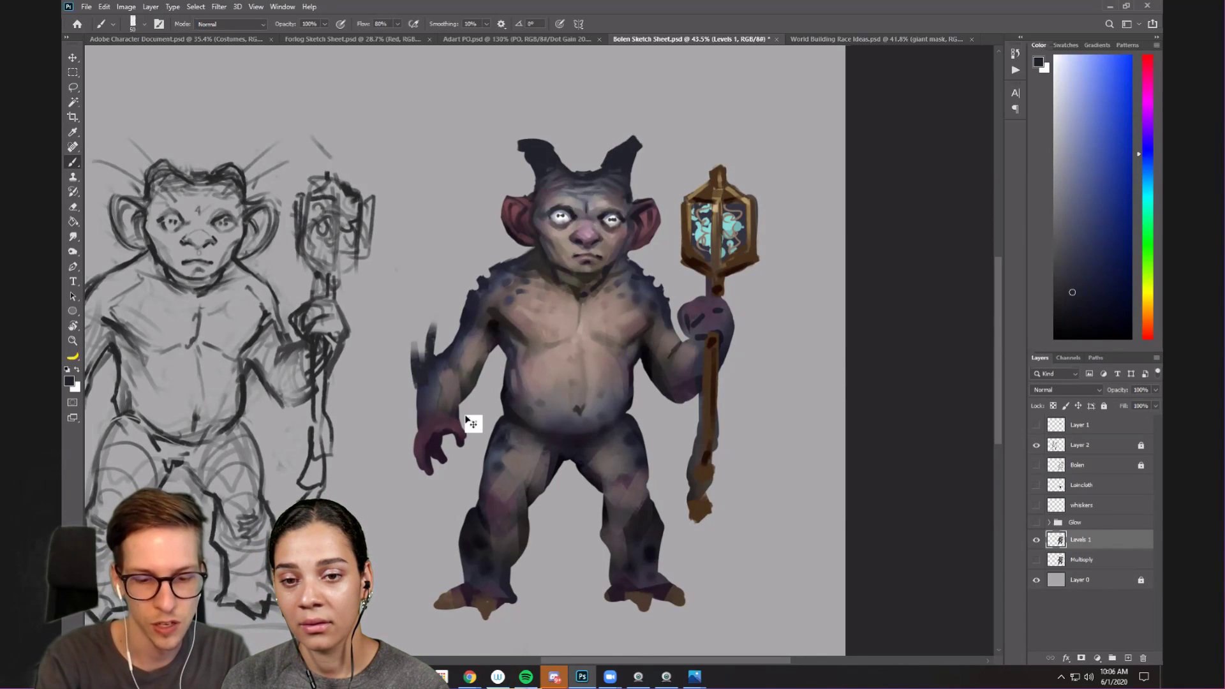
- Create a new layer named paint above the Levels 1 layer and open the new layer's list of commands
{"action": "key", "text": "ctrl+shift+n"}
{"action": "type", "text": "paint"}
{"action": "key", "text": "Return"}
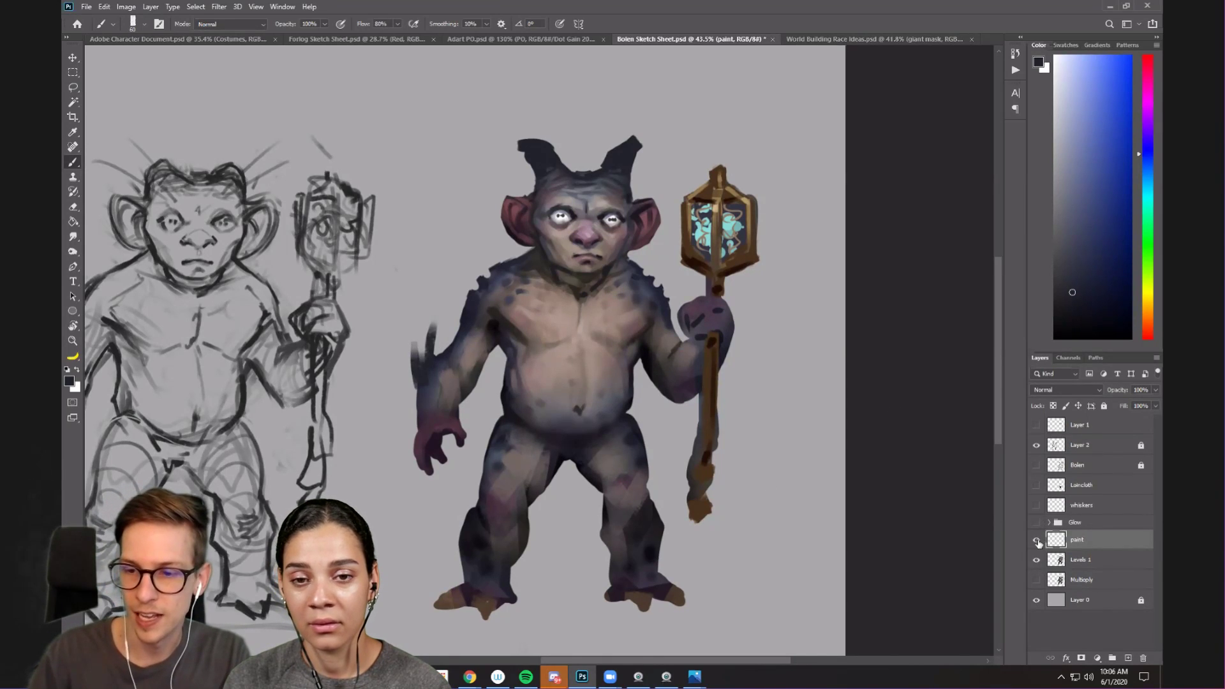
{"action": "left_click", "coordinate": [1036, 559]}
{"action": "left_click", "coordinate": [1036, 560]}
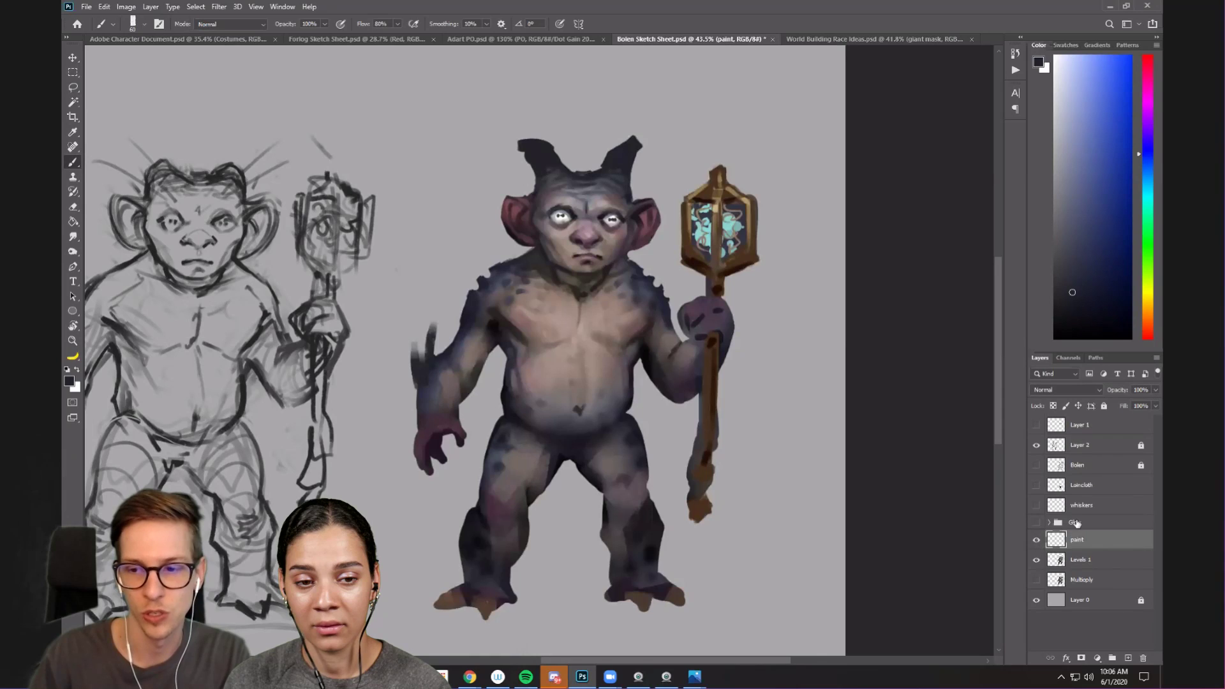
{"action": "right_click", "coordinate": [1078, 539]}
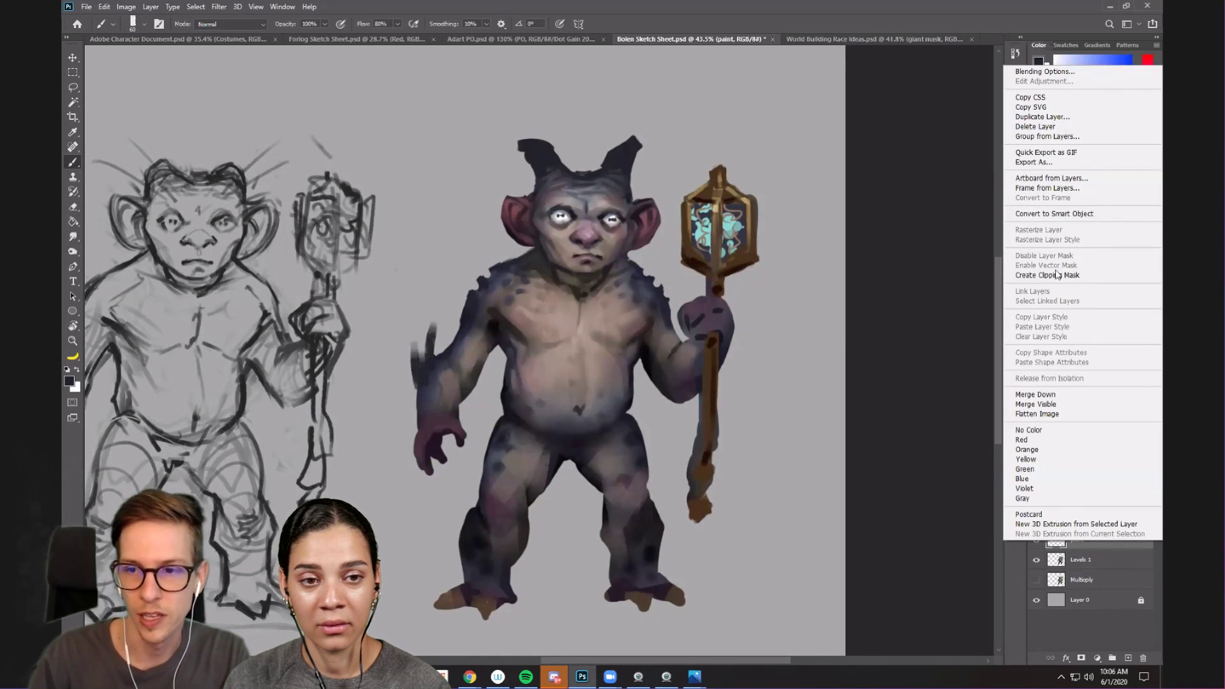
- Clip the paint layer to the layer beneath it and test the clipping with broad dark strokes across the creature
{"action": "left_click", "coordinate": [1057, 275]}
{"action": "key", "text": "bracketright"}
{"action": "key", "text": "bracketright"}
{"action": "key", "text": "bracketright"}
{"action": "key", "text": "bracketright"}
{"action": "mouse_move", "coordinate": [542, 191]}
{"action": "left_mouse_down"}
{"action": "mouse_move", "coordinate": [515, 347]}
{"action": "mouse_move", "coordinate": [773, 271]}
{"action": "mouse_move", "coordinate": [818, 368]}
{"action": "left_mouse_up"}
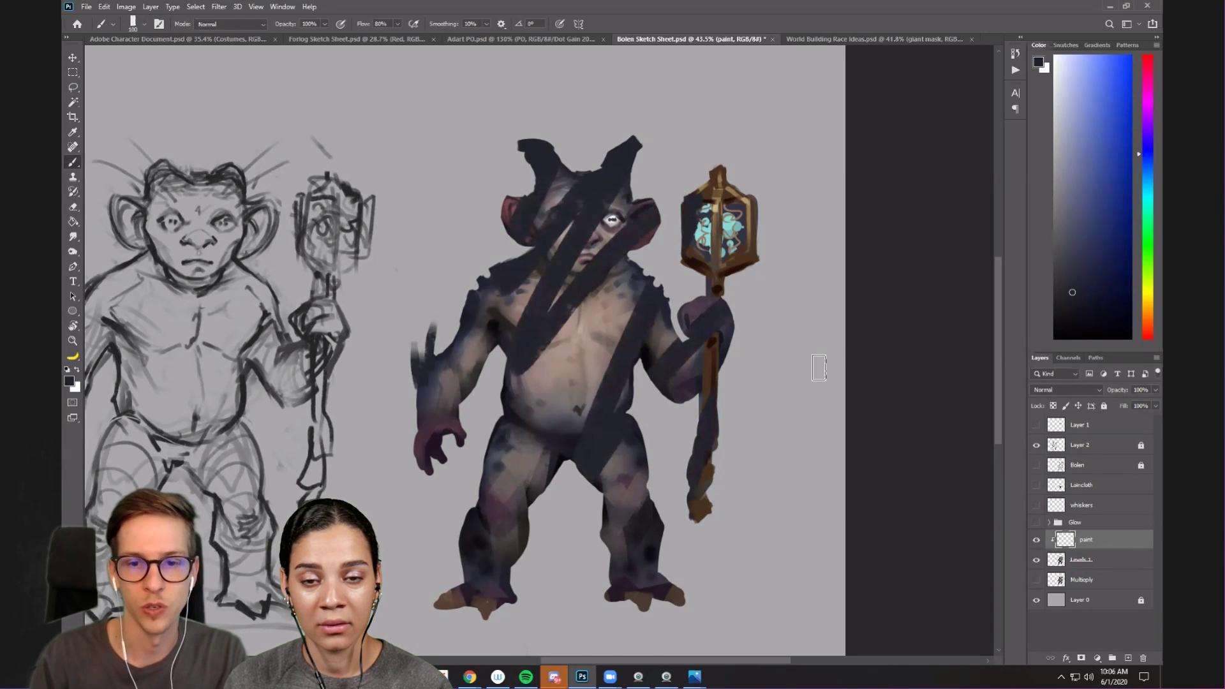
{"action": "key", "text": "ctrl+z"}
- Paint the creature's lowered forearm and hand with a lighter skin tone sampled from its body, using a larger brush
{"action": "left_click", "coordinate": [451, 342], "text": "alt"}
{"action": "key", "text": "bracketright"}
{"action": "key", "text": "bracketright"}
{"action": "key", "text": "bracketright"}
{"action": "key", "text": "bracketright"}
{"action": "left_click", "coordinate": [554, 356], "text": "alt"}
{"action": "key", "text": "bracketleft"}
{"action": "left_click_drag", "start_coordinate": [469, 348], "coordinate": [462, 446]}
{"action": "left_click_drag", "start_coordinate": [456, 373], "coordinate": [459, 469]}
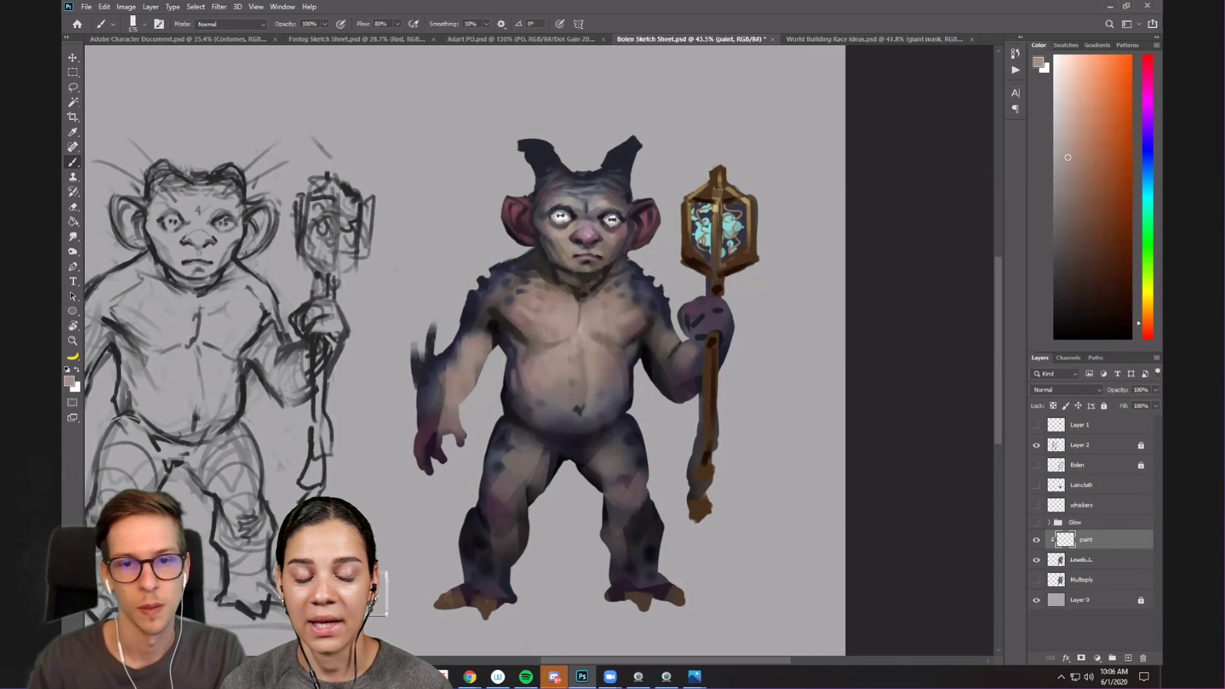
- Revert the Bolen Sketch Sheet document to its last saved version
{"action": "left_click", "coordinate": [86, 7]}
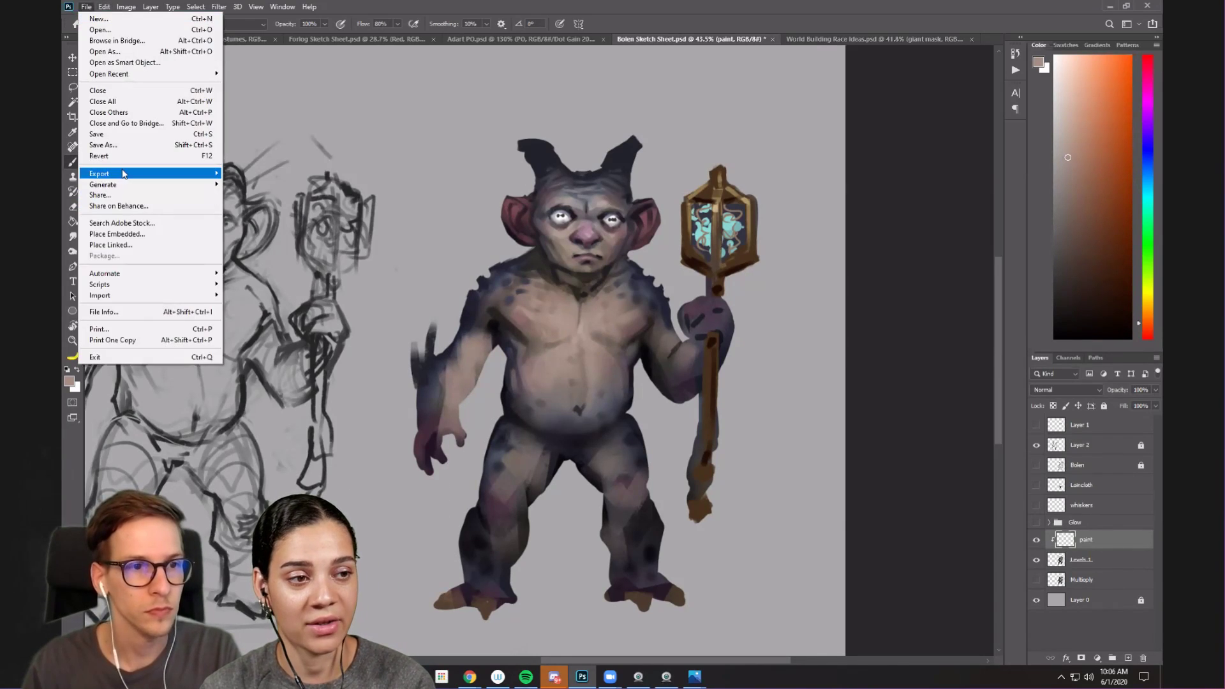
{"action": "left_click", "coordinate": [99, 156]}
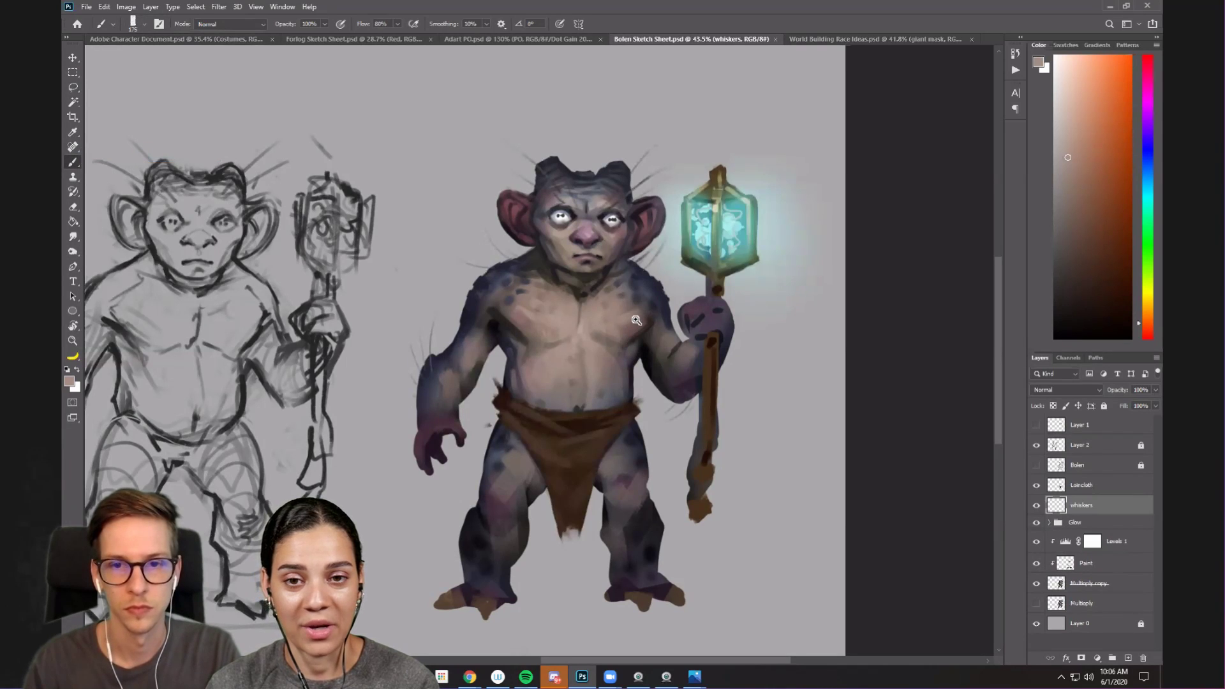
{"action": "left_click_drag", "start_coordinate": [636, 319], "coordinate": [593, 287]}
- Switch to the Adobe Character Document sheet and make the Paint copy layer active with the default black and white colours
{"action": "left_click", "coordinate": [99, 38]}
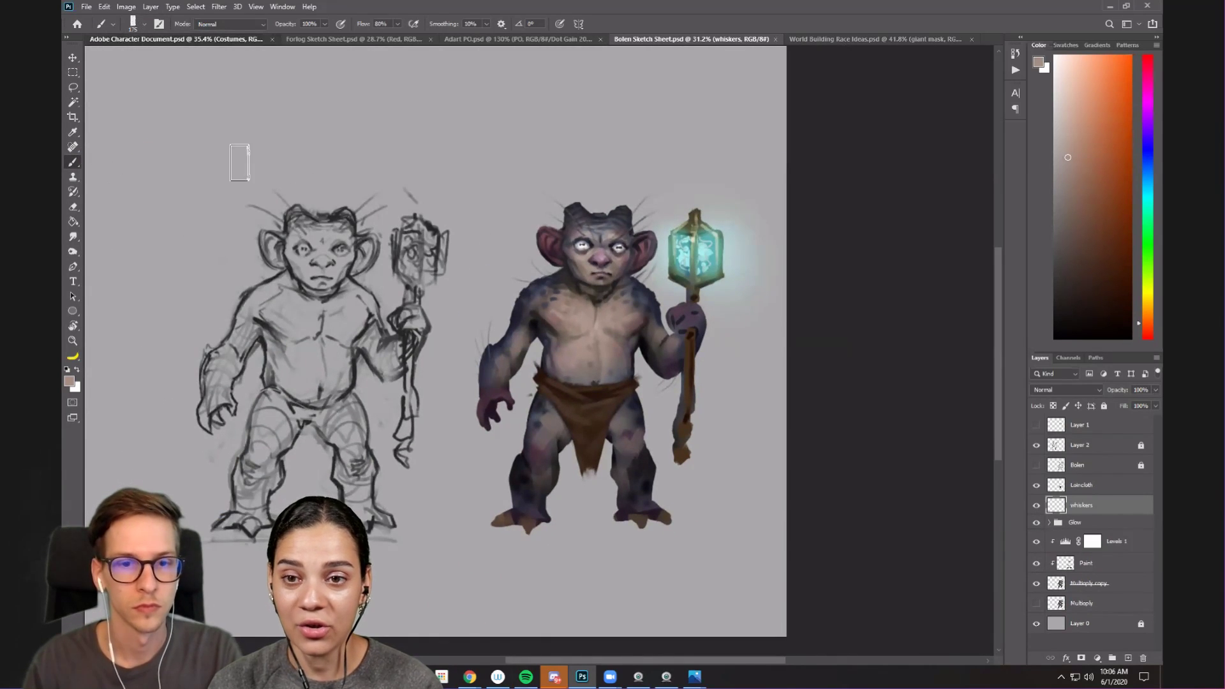
{"action": "left_click_drag", "start_coordinate": [284, 355], "coordinate": [845, 433]}
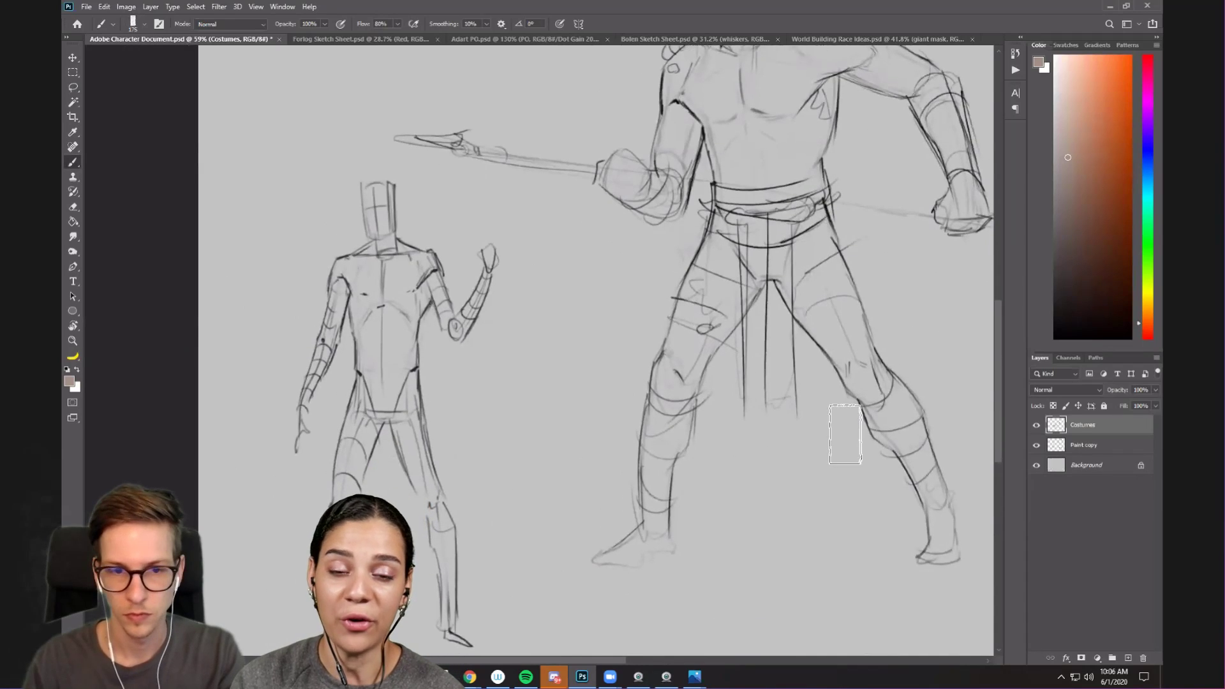
{"action": "left_click", "coordinate": [1036, 444]}
{"action": "left_click", "coordinate": [1035, 444]}
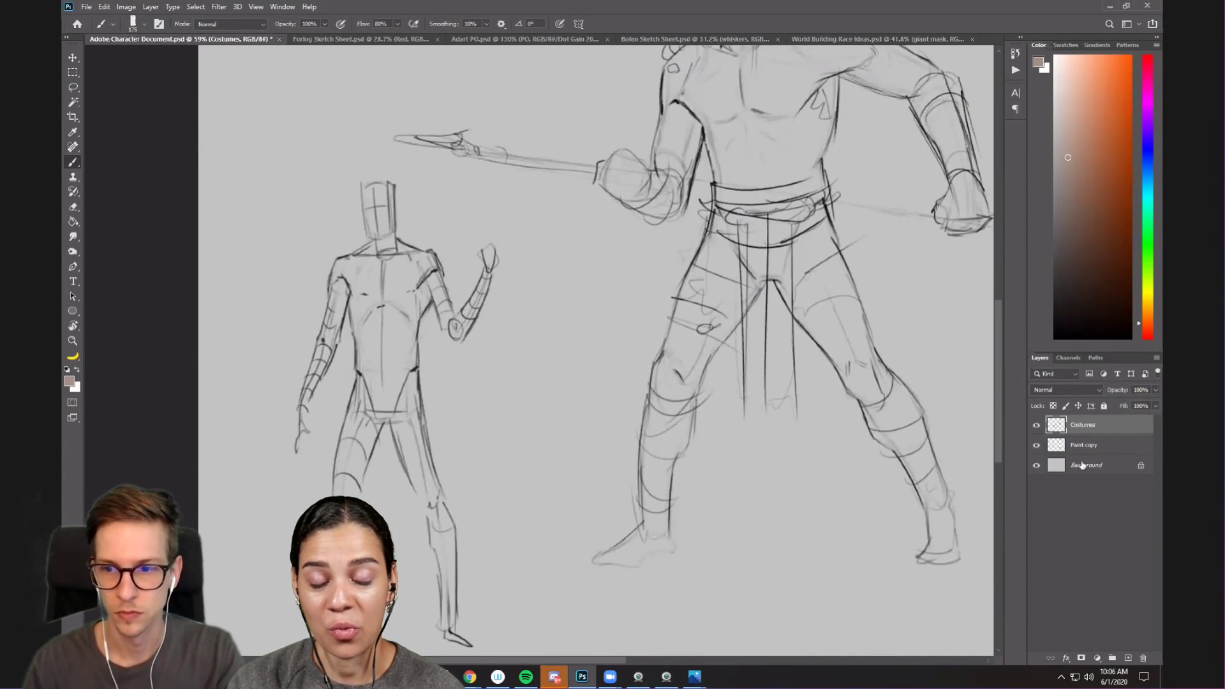
{"action": "left_click", "coordinate": [1080, 466]}
{"action": "left_click", "coordinate": [1078, 448]}
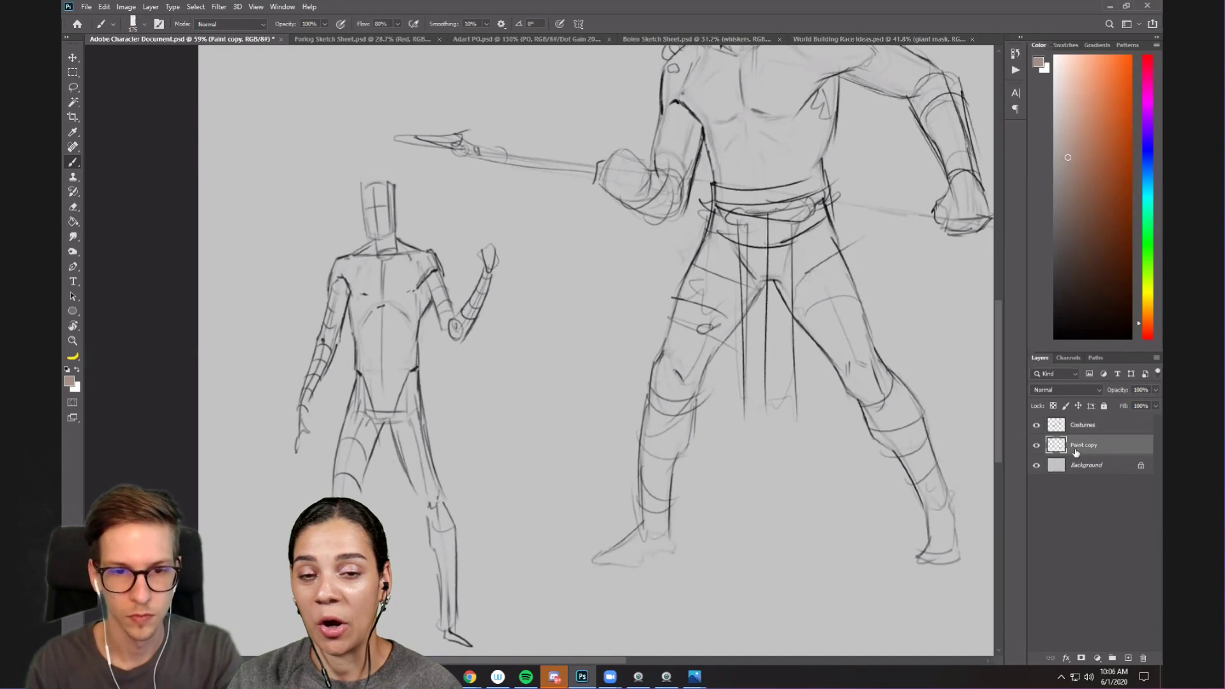
{"action": "key", "text": "d"}
- Clean up and redraw the pectoral lines on the small blocked-in figure's chest, alternating eraser and brush
{"action": "left_click_drag", "start_coordinate": [507, 350], "coordinate": [625, 303]}
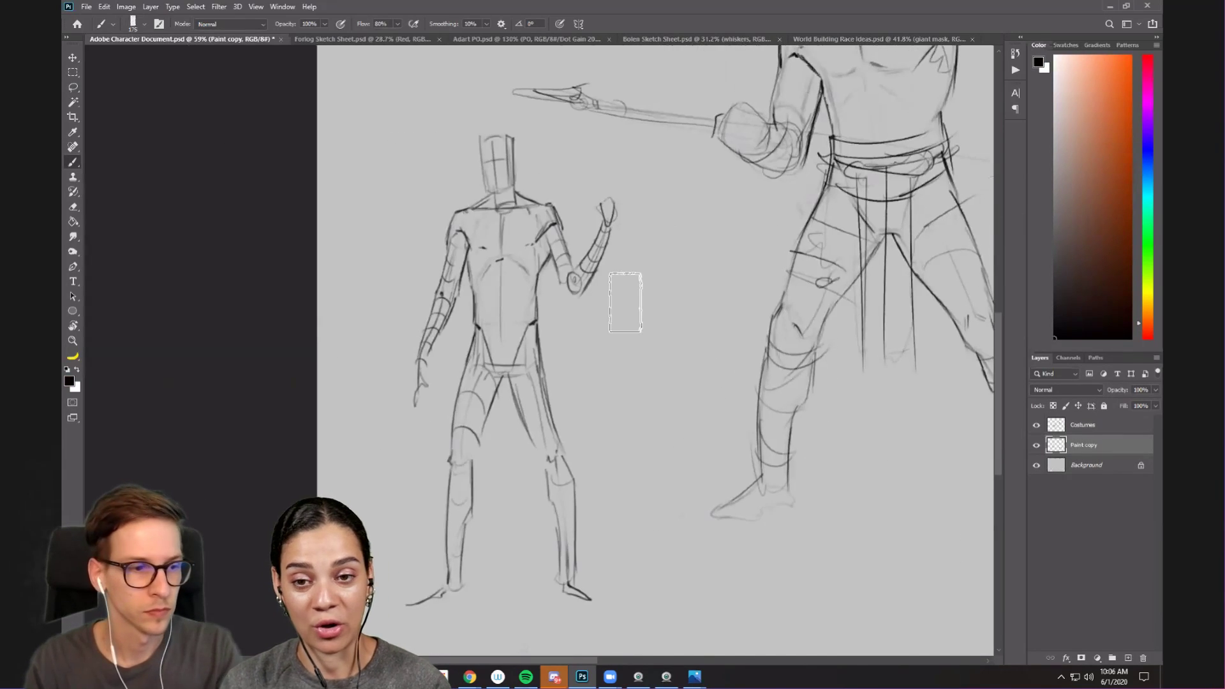
{"action": "key", "text": "e"}
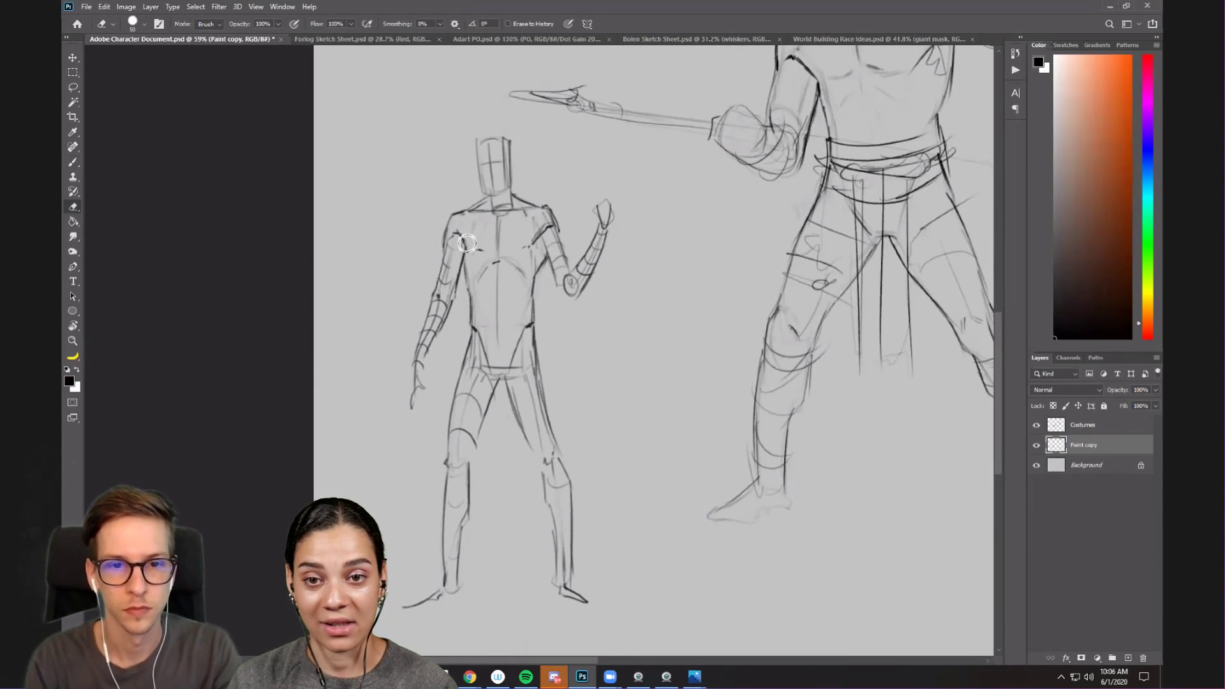
{"action": "key", "text": "b"}
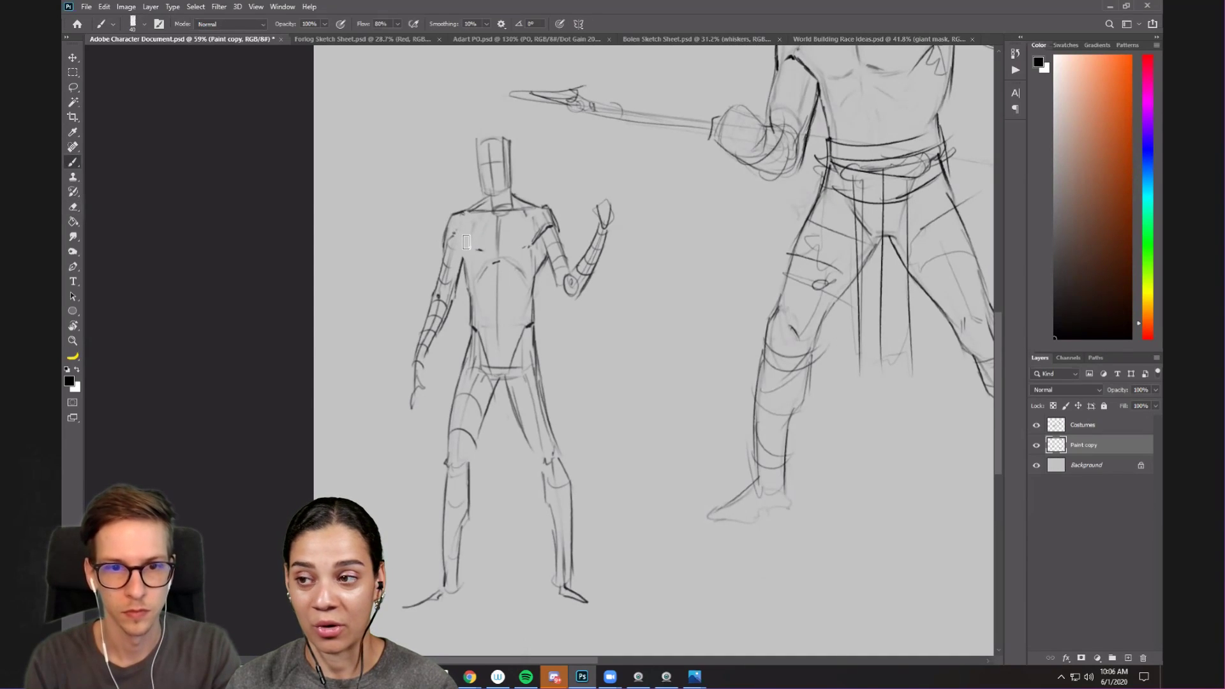
{"action": "key", "text": "e"}
{"action": "key", "text": "r"}
{"action": "key", "text": "e"}
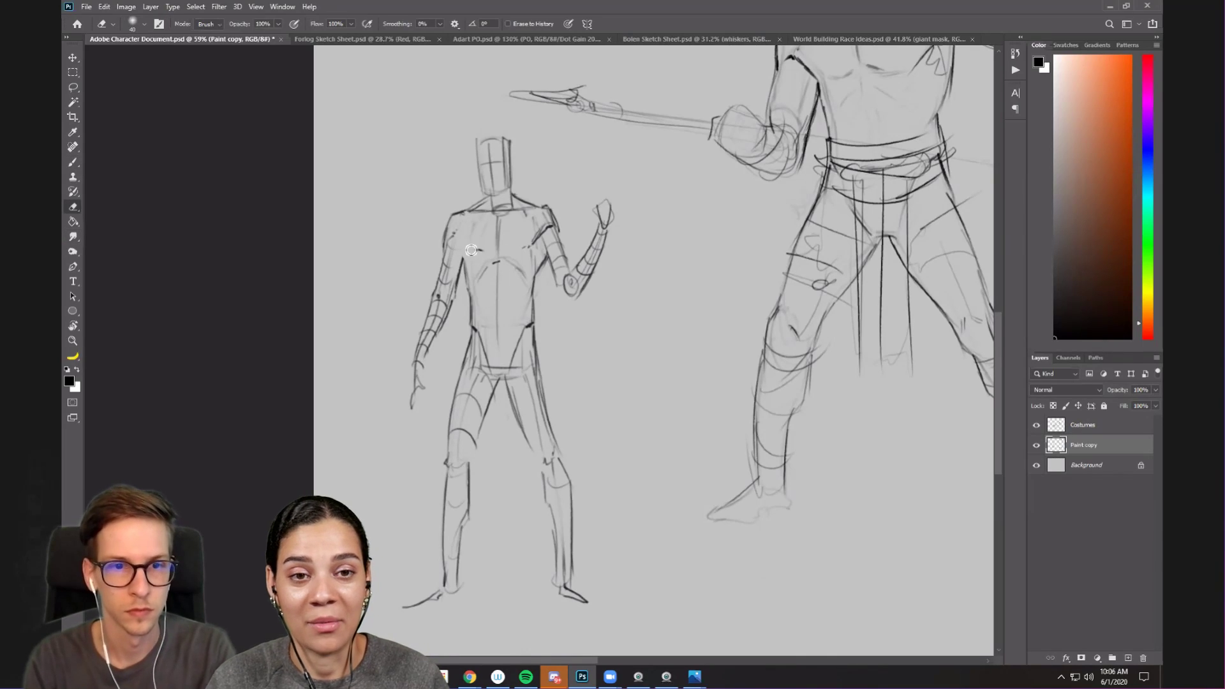
{"action": "key", "text": "b"}
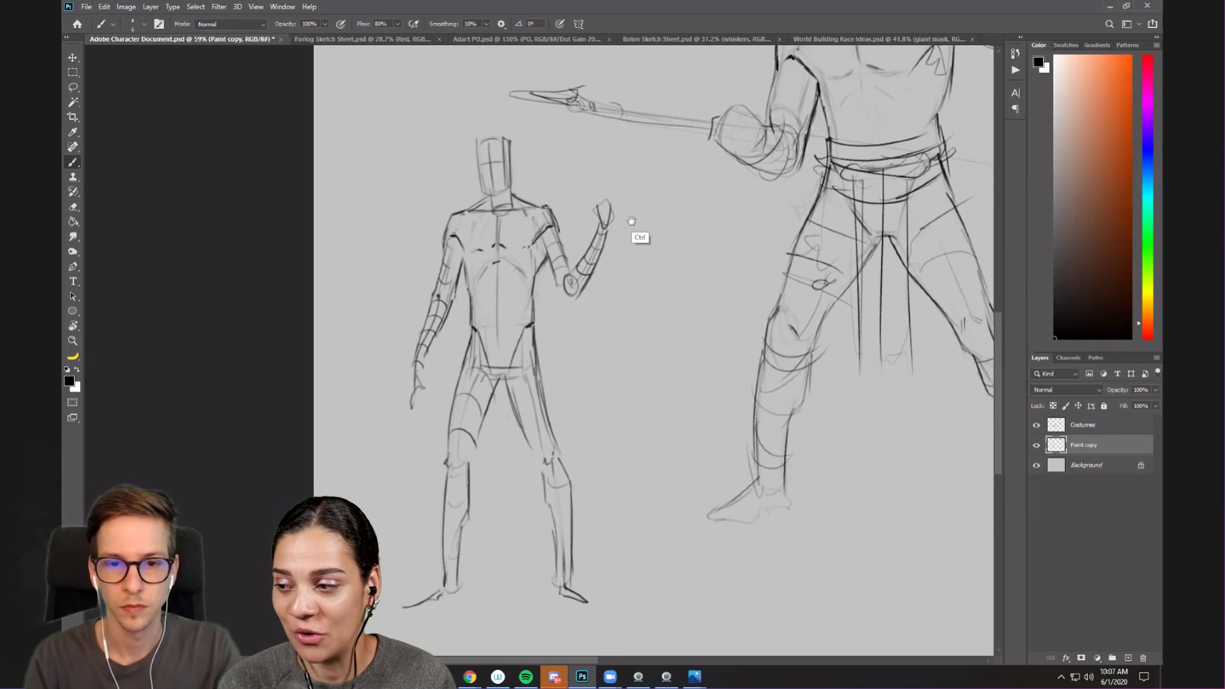
- Sketch a tall staff with a rounded hooked head in the small figure's raised hand, reaching down to foot level
{"action": "scroll", "coordinate": [637, 238], "scroll_direction": "down", "scroll_amount": 1}
{"action": "left_click_drag", "start_coordinate": [567, 186], "coordinate": [601, 597]}
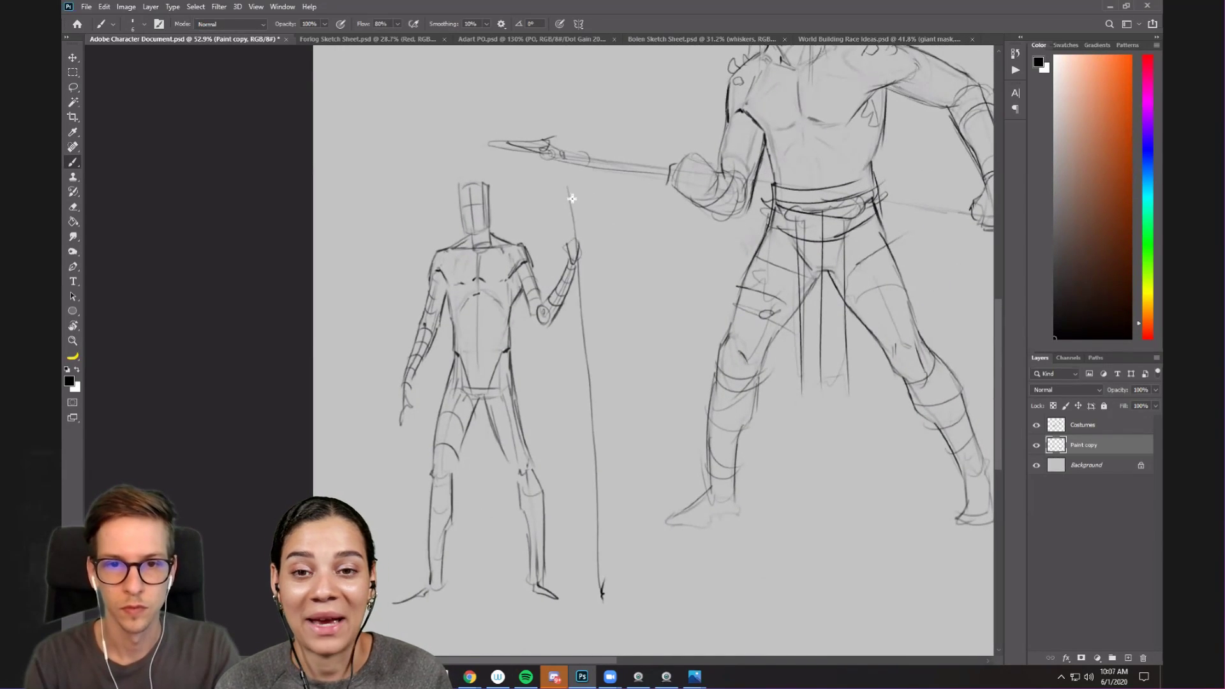
{"action": "mouse_move", "coordinate": [552, 223]}
{"action": "left_mouse_down"}
{"action": "mouse_move", "coordinate": [579, 198]}
{"action": "mouse_move", "coordinate": [568, 221]}
{"action": "left_mouse_up"}
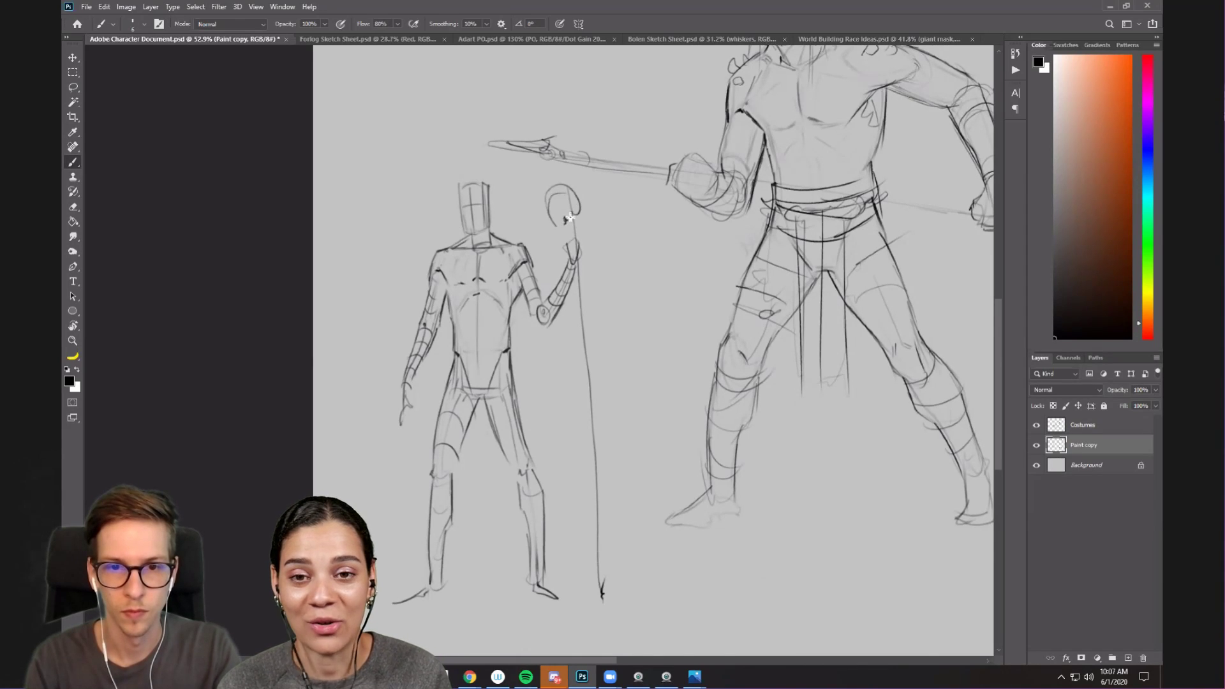
{"action": "left_click_drag", "start_coordinate": [578, 271], "coordinate": [586, 282]}
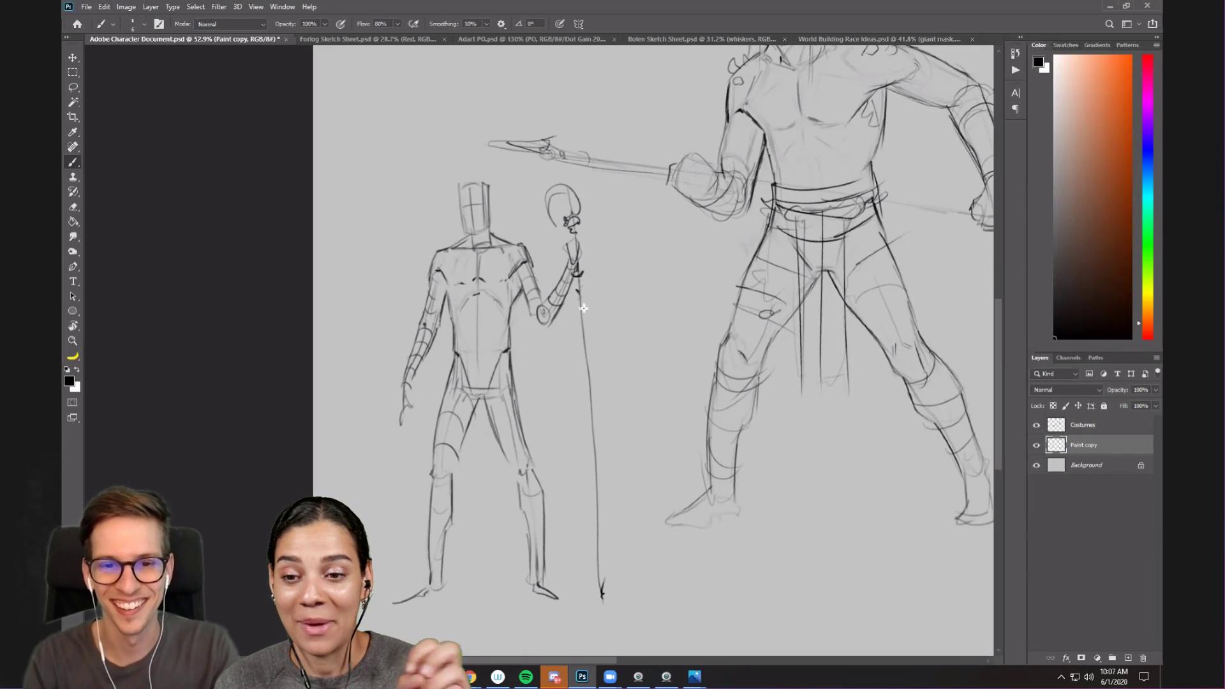
{"action": "left_click_drag", "start_coordinate": [581, 331], "coordinate": [593, 533]}
{"action": "left_click_drag", "start_coordinate": [596, 578], "coordinate": [599, 593]}
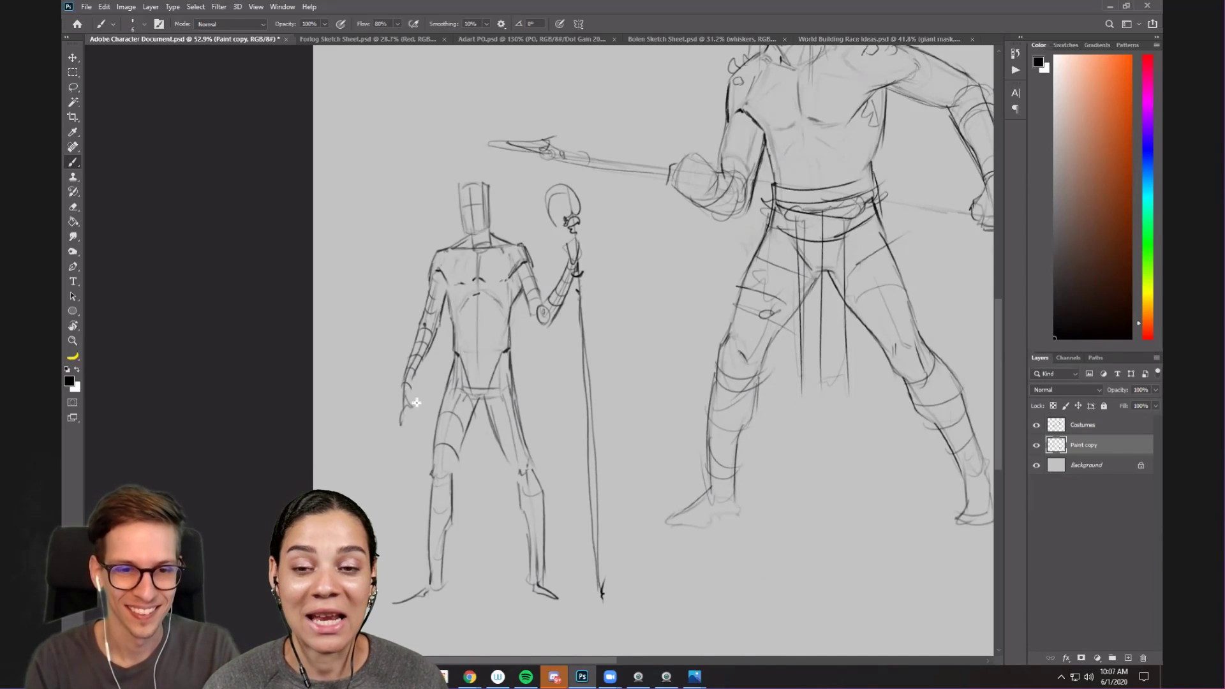
- Define the fingers of the small figure's lowered hand and strengthen the chest lines running toward the armpits
{"action": "mouse_move", "coordinate": [411, 402]}
{"action": "left_mouse_down"}
{"action": "mouse_move", "coordinate": [401, 430]}
{"action": "mouse_move", "coordinate": [402, 389]}
{"action": "left_mouse_up"}
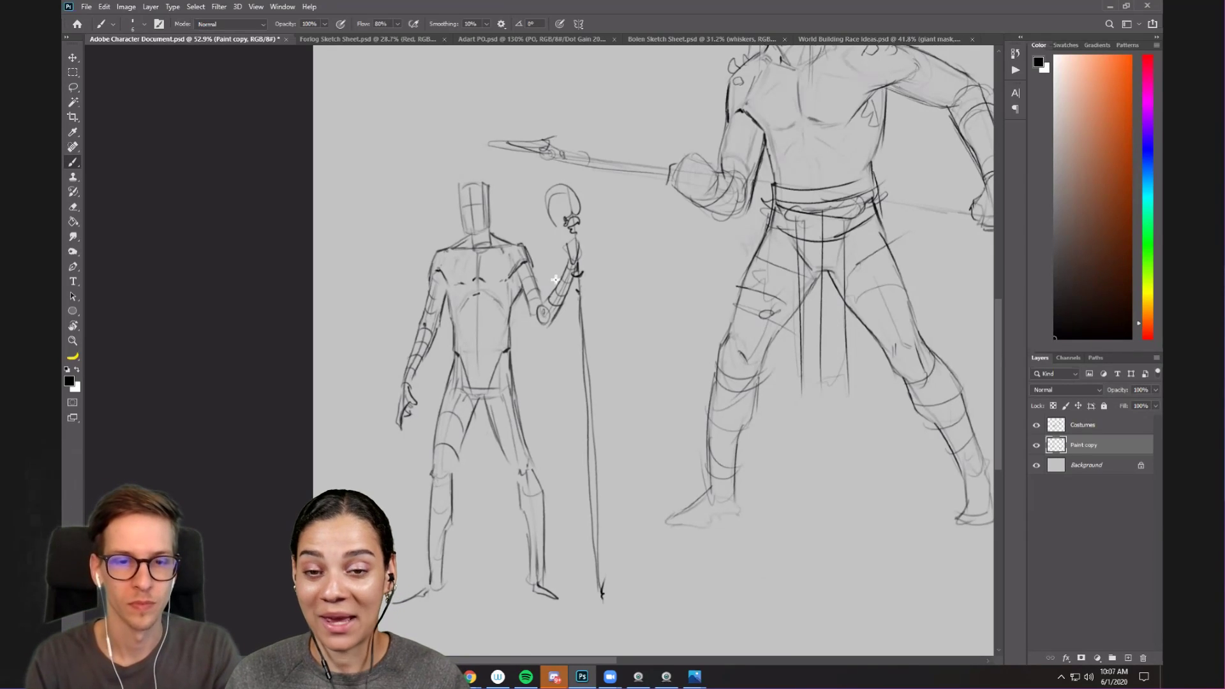
{"action": "scroll", "coordinate": [593, 300], "scroll_direction": "down", "scroll_amount": 2}
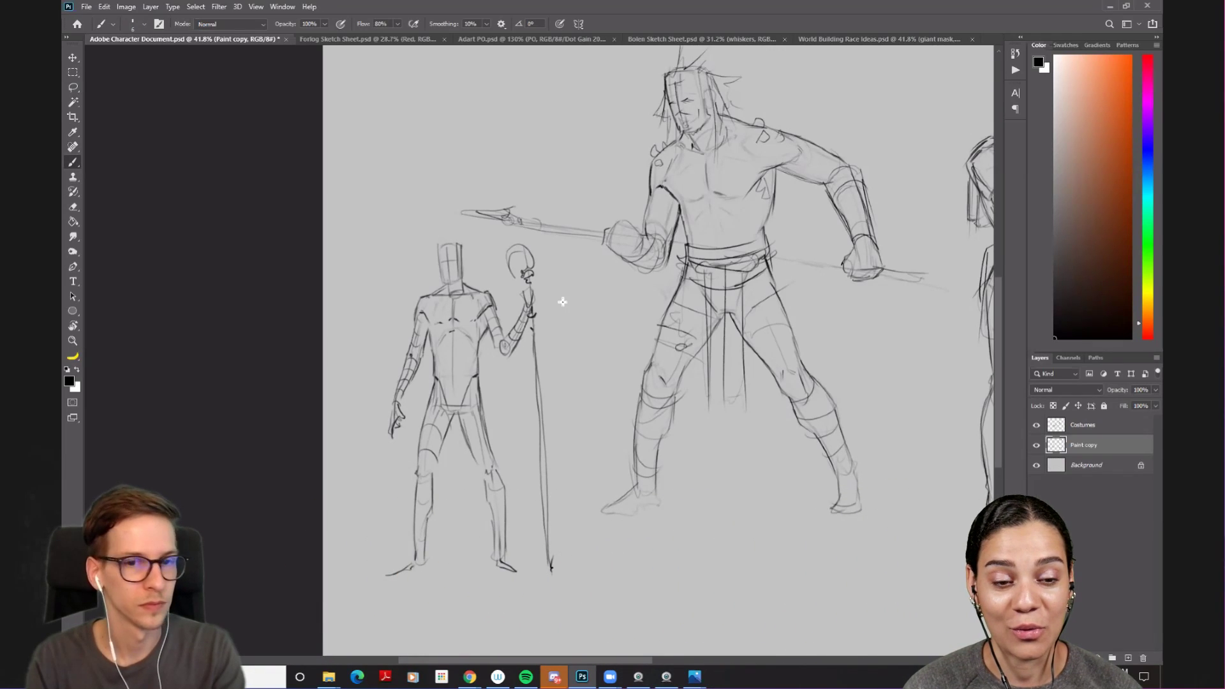
{"action": "scroll", "coordinate": [414, 305], "scroll_direction": "up", "scroll_amount": 3}
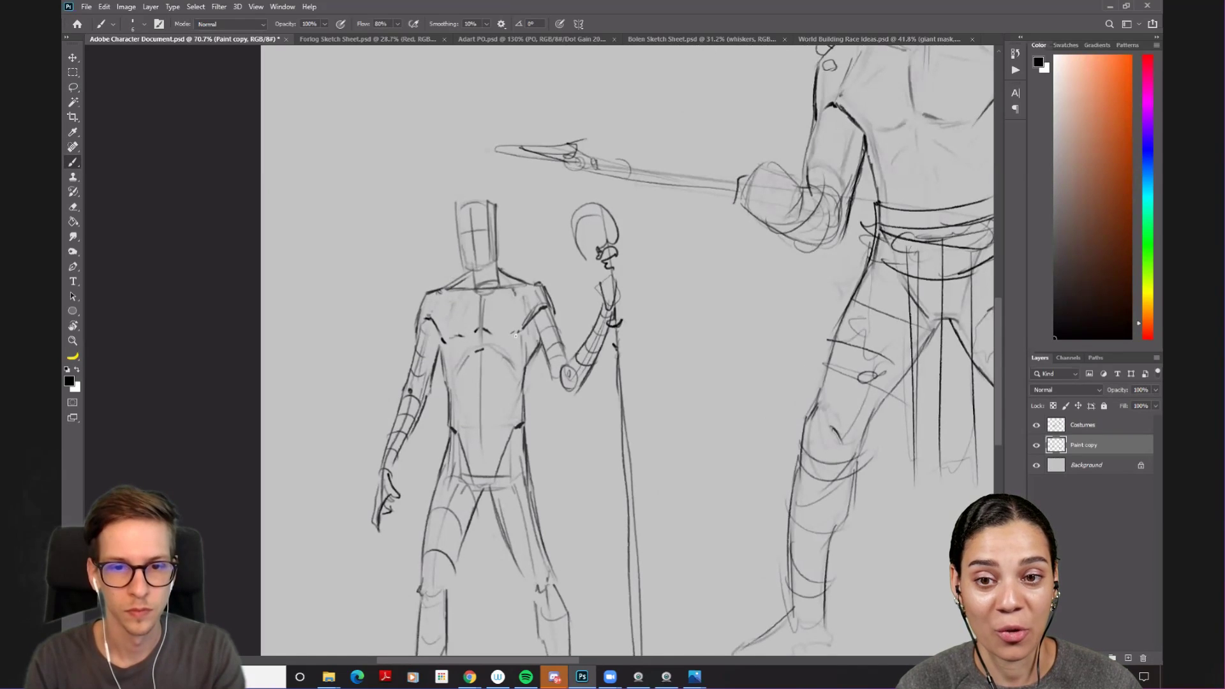
{"action": "scroll", "coordinate": [537, 310], "scroll_direction": "down", "scroll_amount": 1}
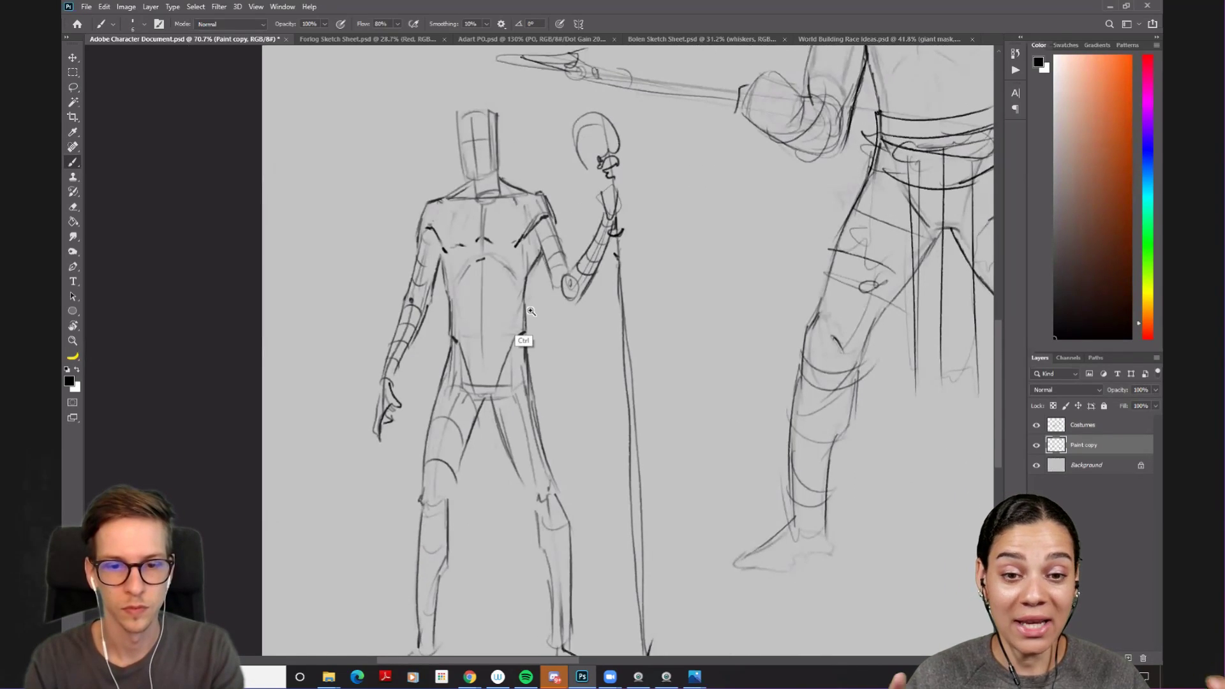
- Darken the small figure's lower-leg contour on the staff side and sketch both feet as long, pointed shapes
{"action": "scroll", "coordinate": [520, 342], "scroll_direction": "down", "scroll_amount": 2}
{"action": "left_click_drag", "start_coordinate": [543, 493], "coordinate": [549, 538]}
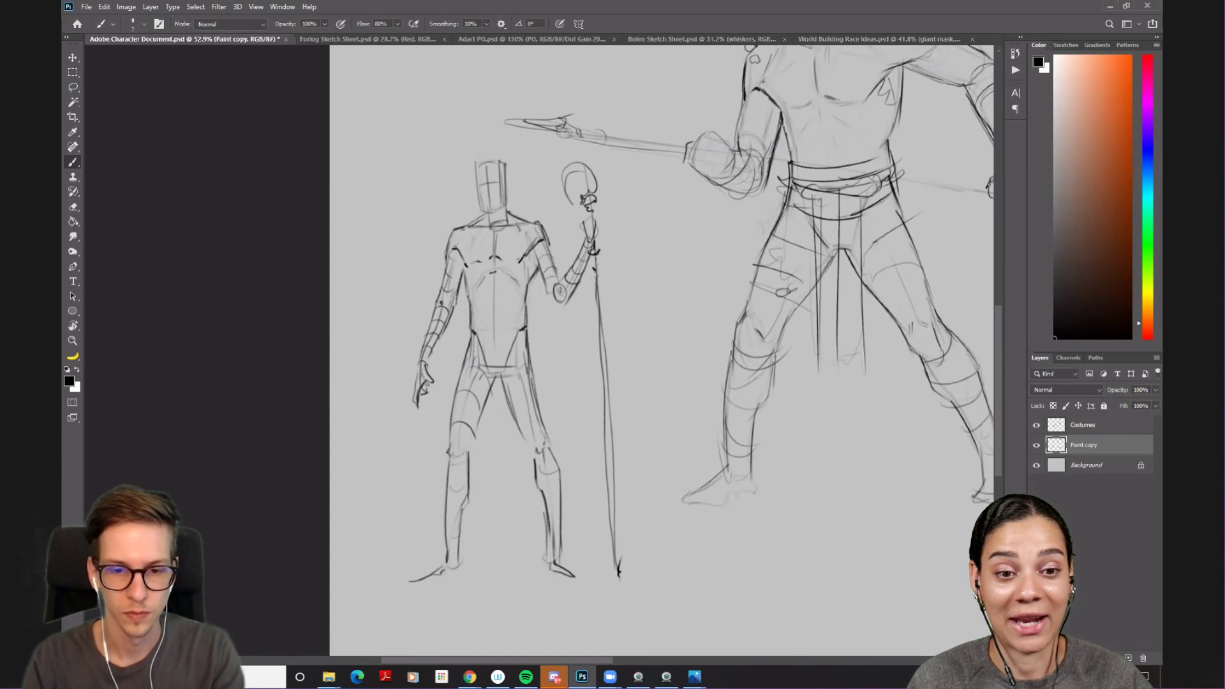
{"action": "left_click_drag", "start_coordinate": [560, 553], "coordinate": [592, 581]}
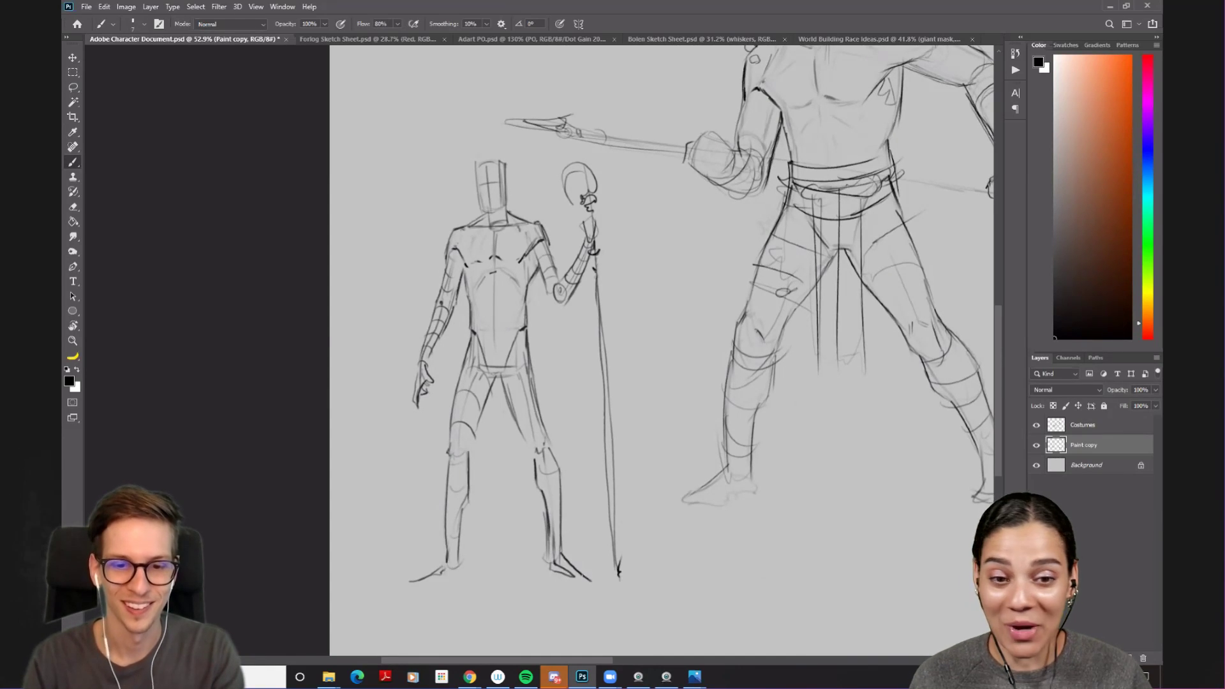
{"action": "left_click_drag", "start_coordinate": [447, 558], "coordinate": [420, 577]}
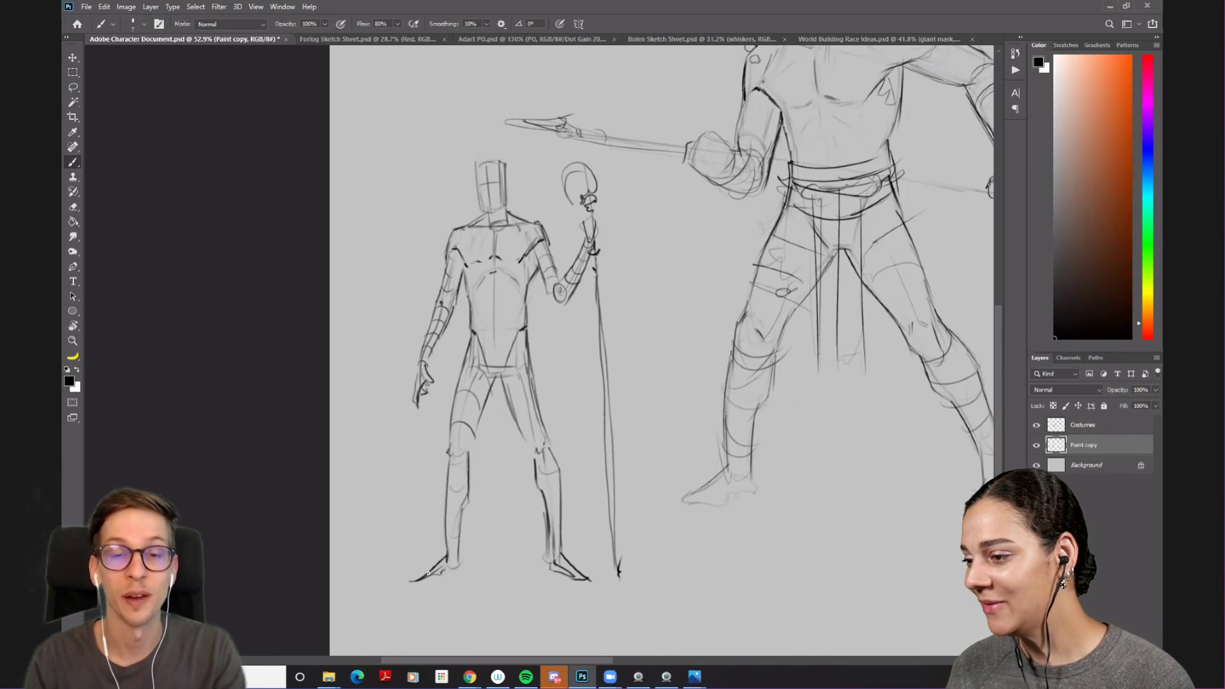
- Examine the sketched figures together and in a horizontally mirrored view to judge their pose and proportions
{"action": "scroll", "coordinate": [697, 405], "scroll_direction": "down", "scroll_amount": 3}
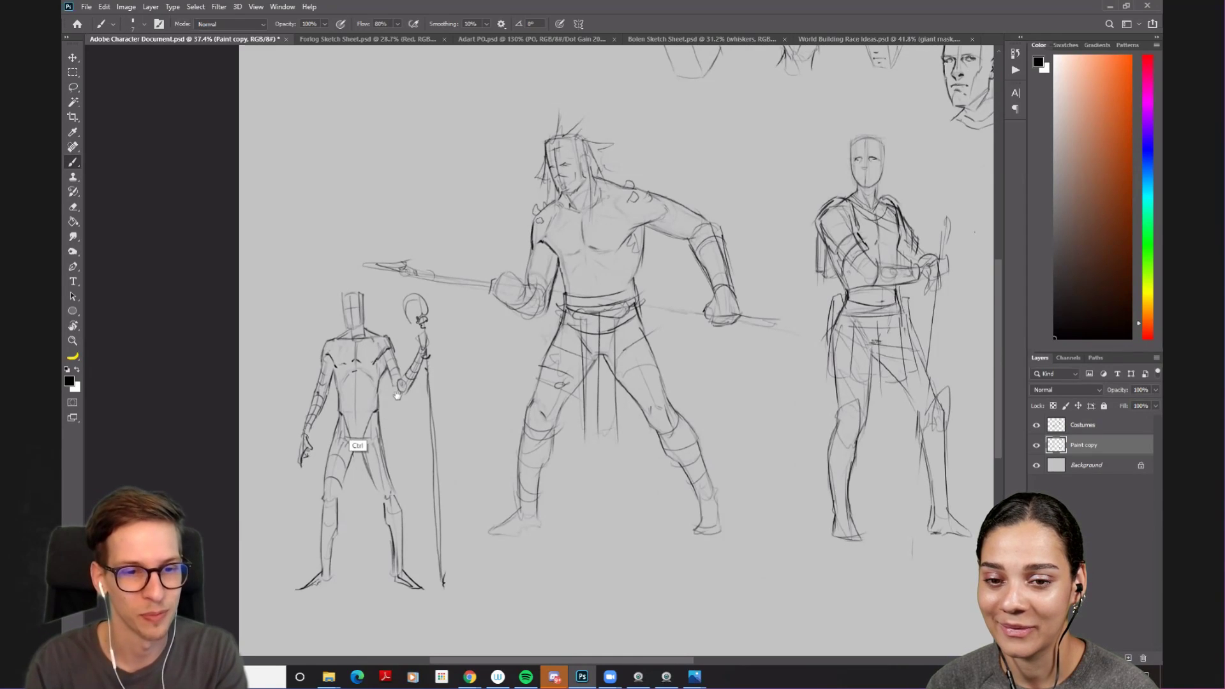
{"action": "scroll", "coordinate": [390, 422], "scroll_direction": "up", "scroll_amount": 4}
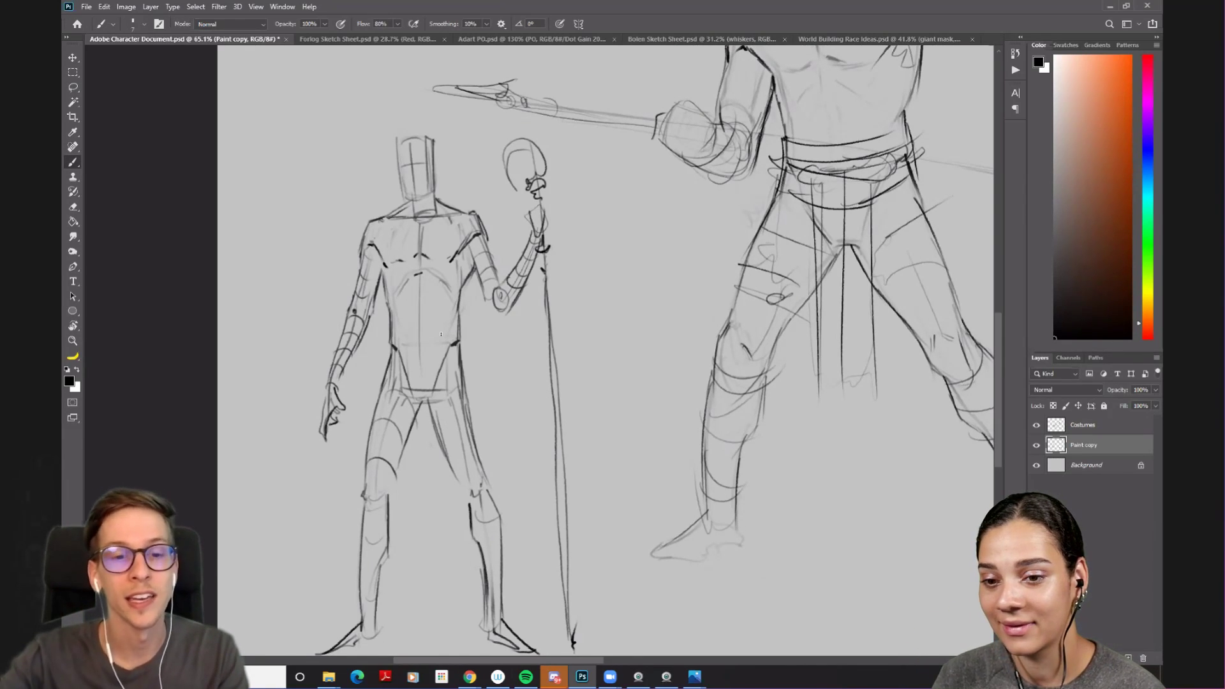
{"action": "scroll", "coordinate": [574, 348], "scroll_direction": "down", "scroll_amount": 2}
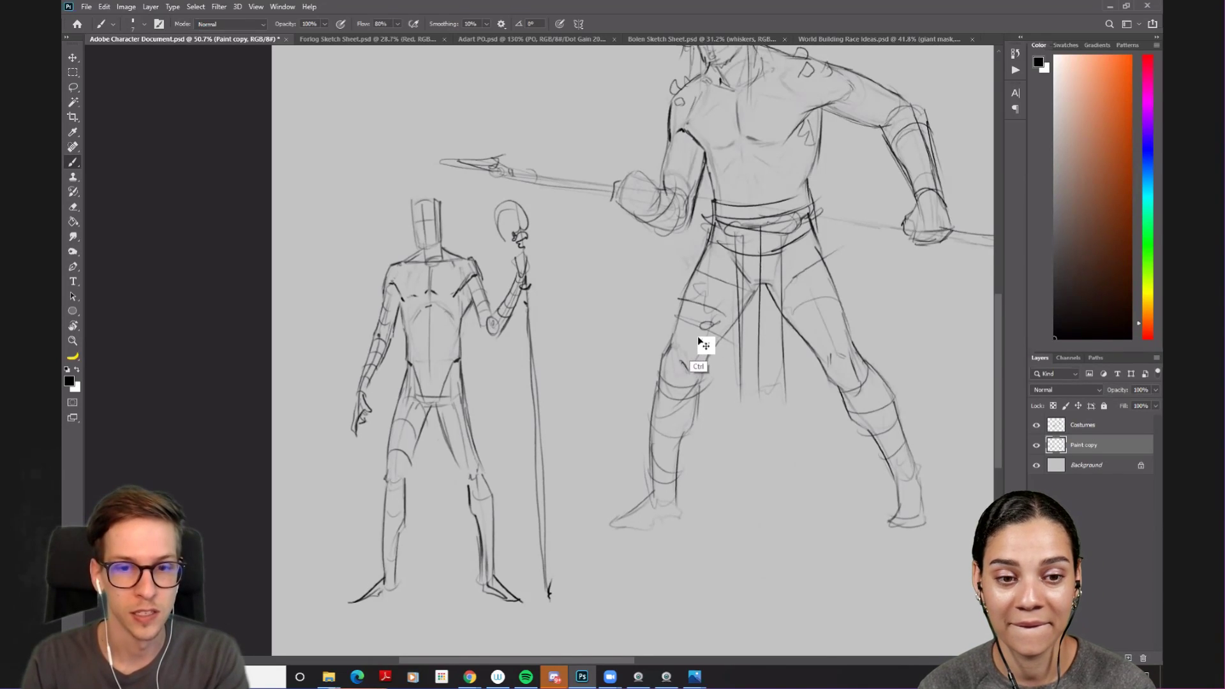
{"action": "scroll", "coordinate": [701, 341], "scroll_direction": "down", "scroll_amount": 5}
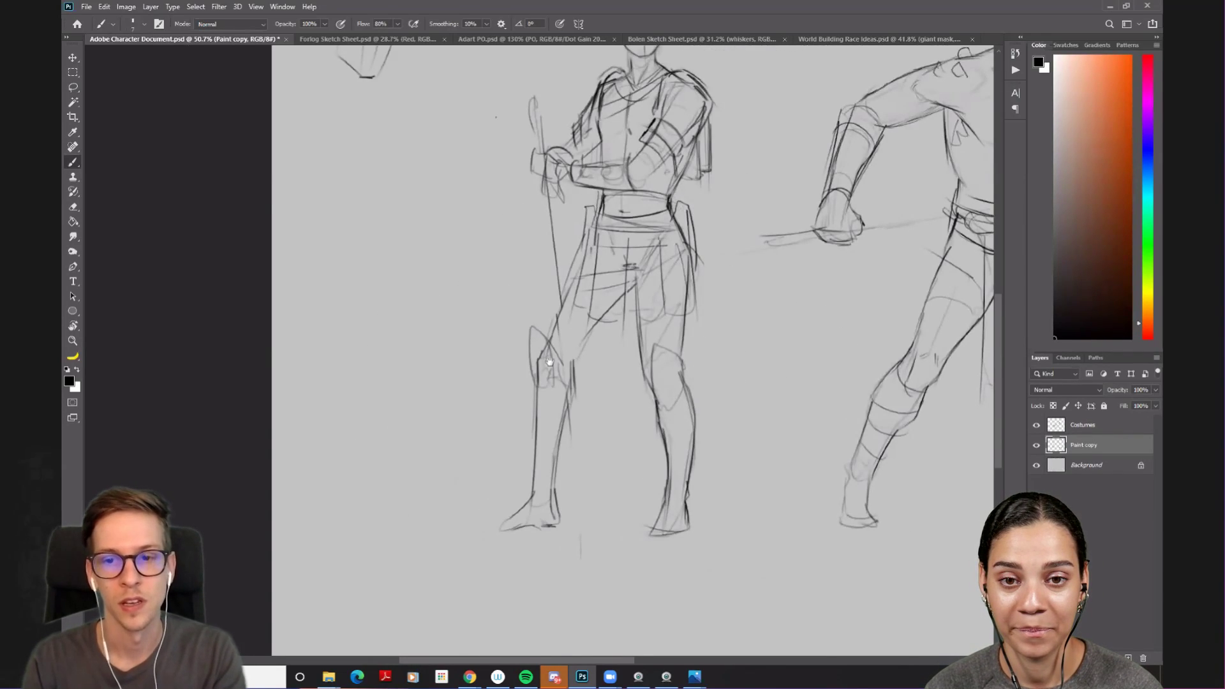
{"action": "scroll", "coordinate": [549, 363], "scroll_direction": "right", "scroll_amount": 10}
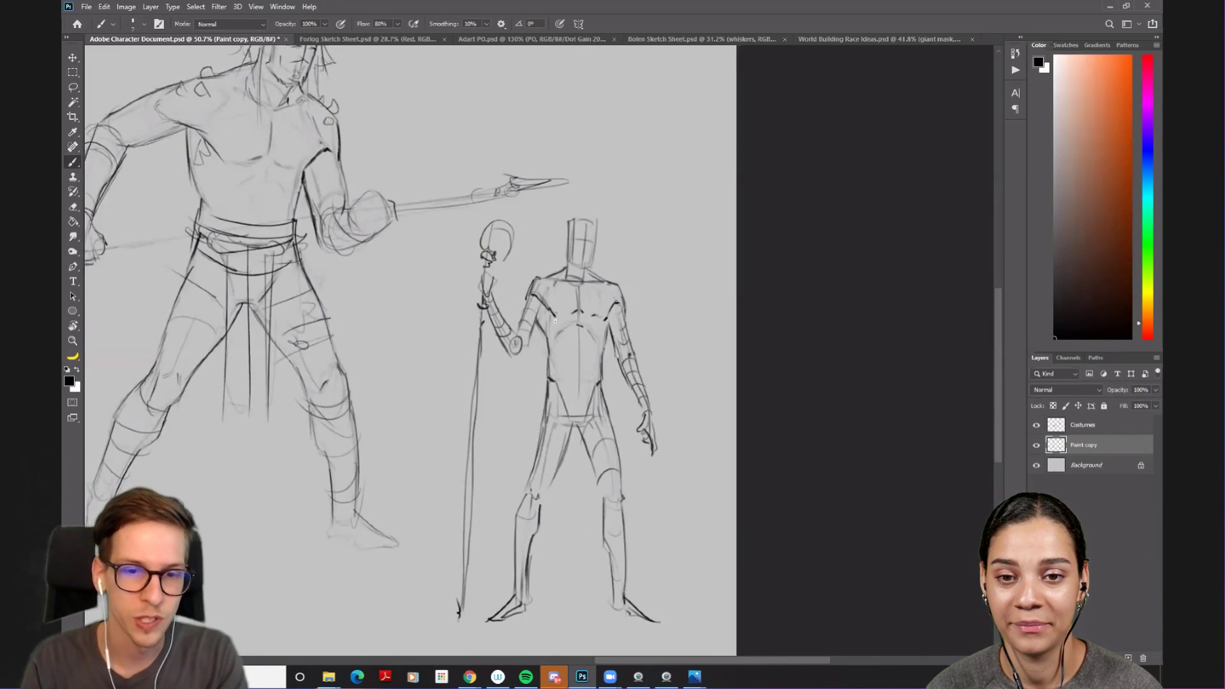
- Redraw the contours of the small figure's bent arm around the upper arm, elbow and forearm
{"action": "scroll", "coordinate": [542, 330], "scroll_direction": "up", "scroll_amount": 2}
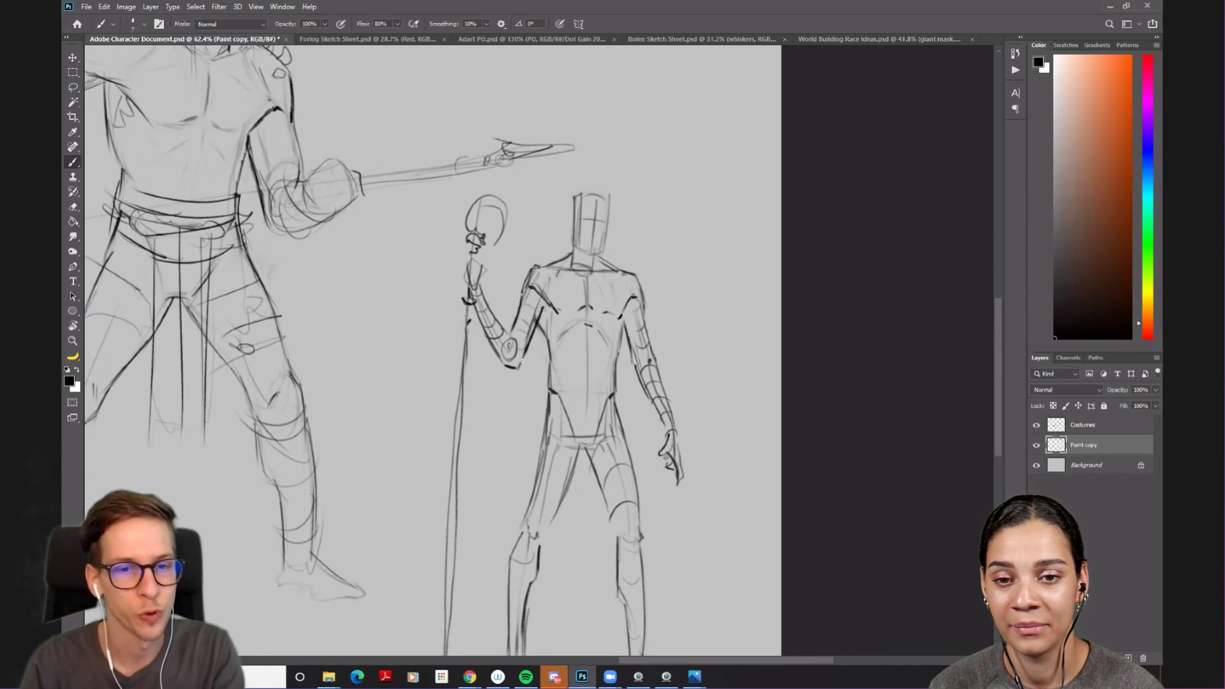
{"action": "left_click_drag", "start_coordinate": [601, 423], "coordinate": [486, 396]}
{"action": "mouse_move", "coordinate": [693, 375]}
{"action": "left_mouse_down"}
{"action": "mouse_move", "coordinate": [701, 345]}
{"action": "mouse_move", "coordinate": [625, 319]}
{"action": "left_mouse_up"}
{"action": "key", "text": "e"}
{"action": "key", "text": "b"}
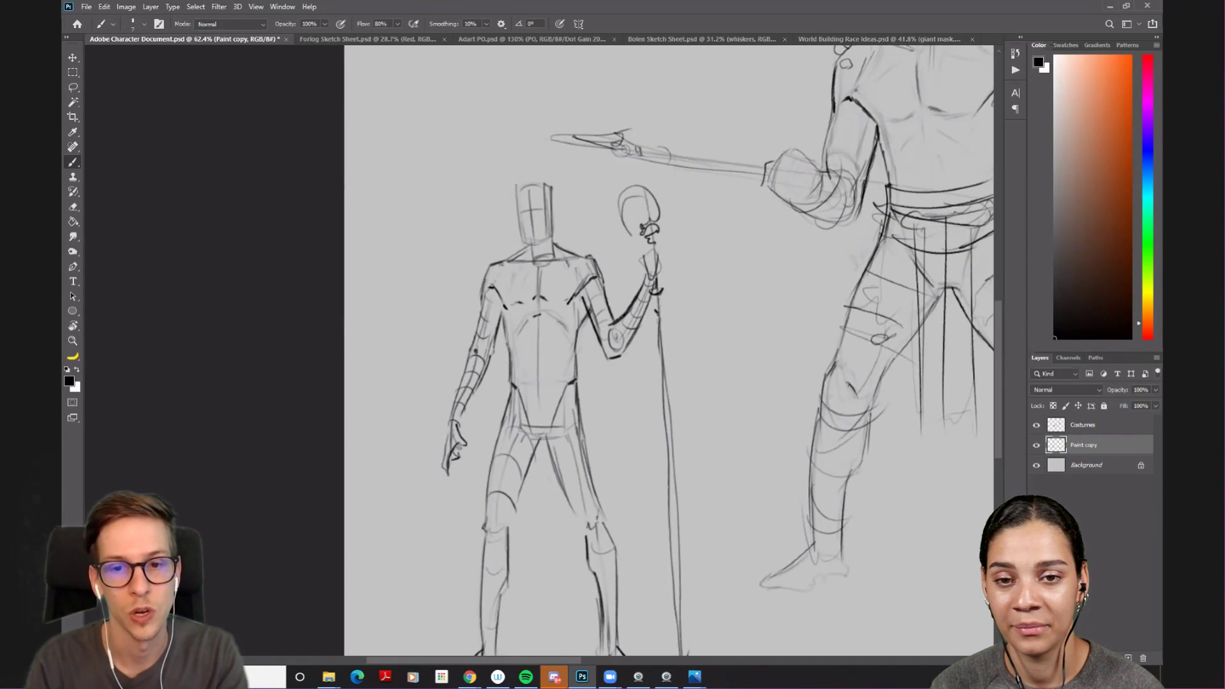
- Erase the small figure's rough raised hand and redraw it gripping the staff
{"action": "key", "text": "e"}
{"action": "mouse_move", "coordinate": [647, 265]}
{"action": "left_mouse_down"}
{"action": "mouse_move", "coordinate": [655, 280]}
{"action": "mouse_move", "coordinate": [645, 282]}
{"action": "left_mouse_up"}
{"action": "key", "text": "b"}
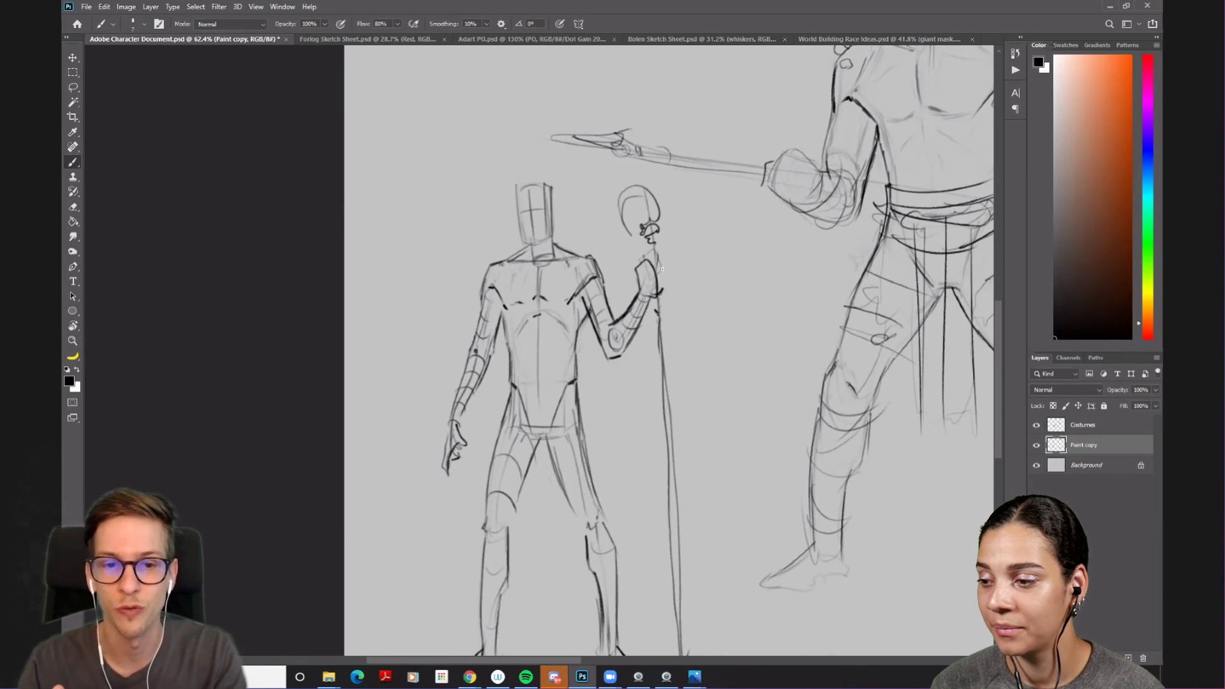
{"action": "key", "text": "e"}
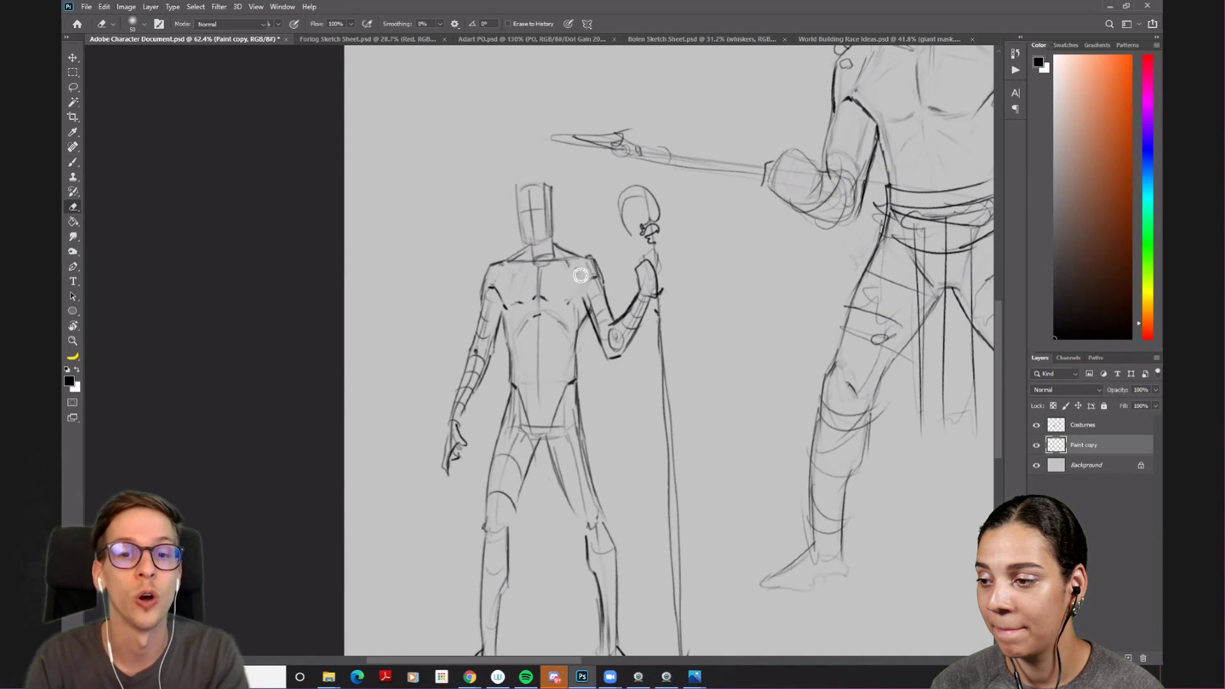
{"action": "key", "text": "b"}
{"action": "scroll", "coordinate": [593, 276], "scroll_direction": "down", "scroll_amount": 5}
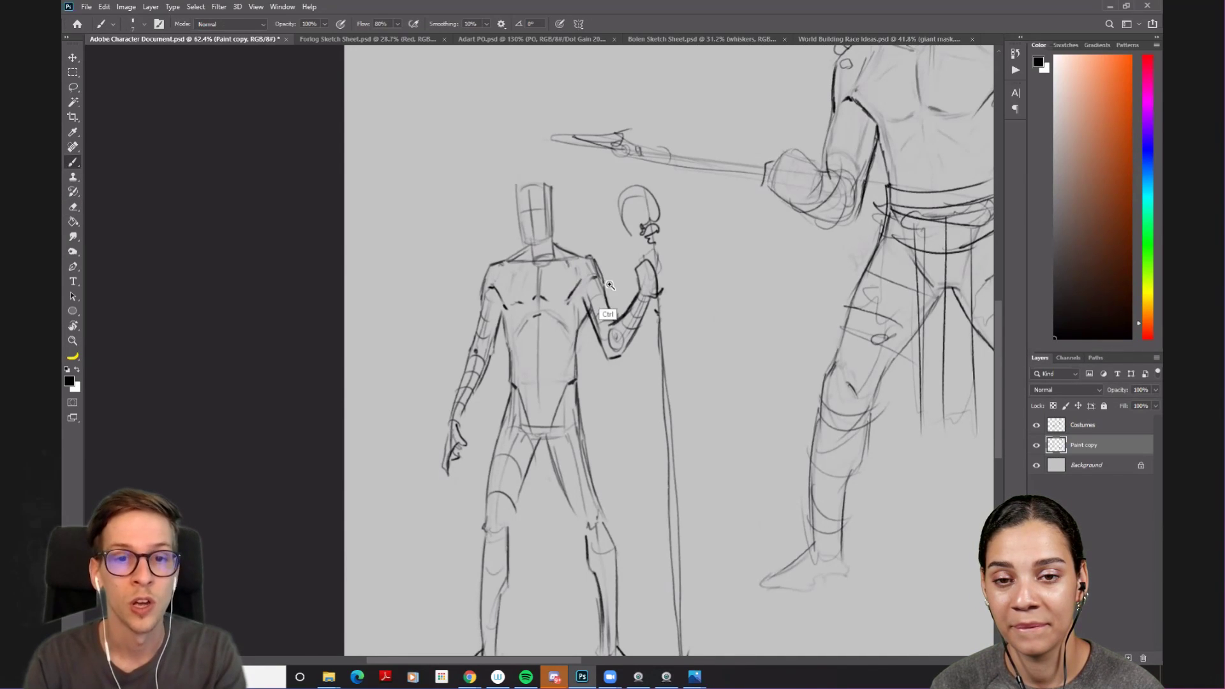
{"action": "scroll", "coordinate": [532, 397], "scroll_direction": "up", "scroll_amount": 2}
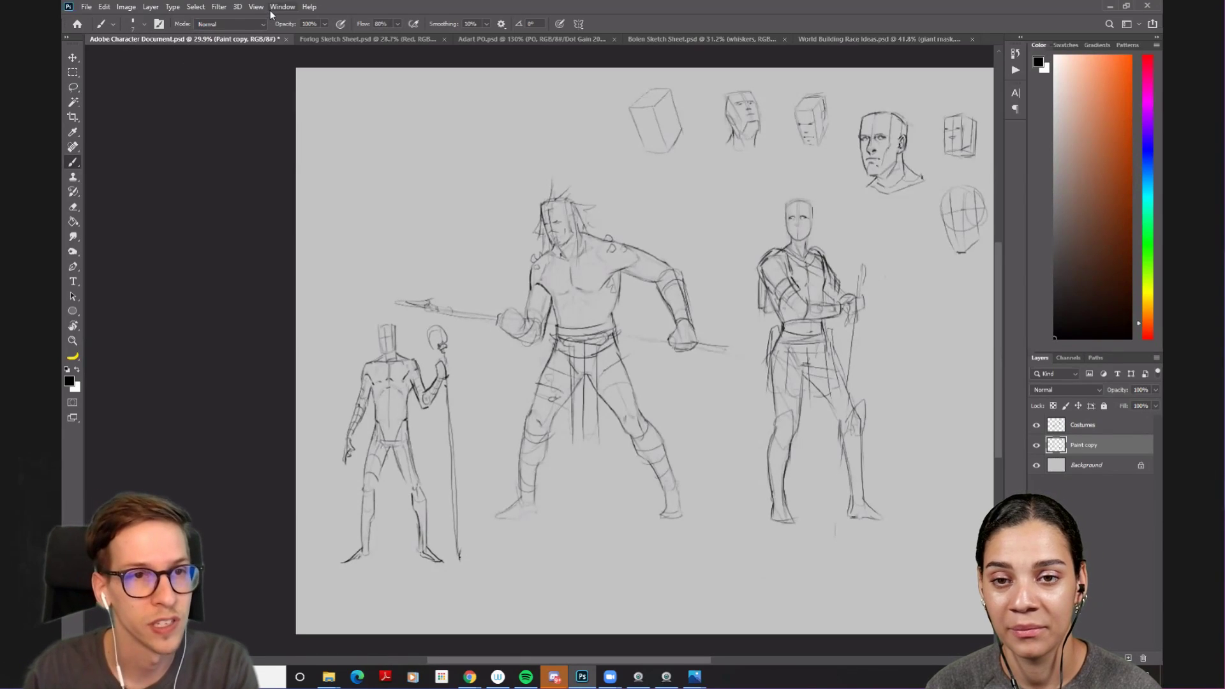
- Locate the canvas rotation and flip commands and the horizontal flip option for the view
{"action": "left_click", "coordinate": [125, 8]}
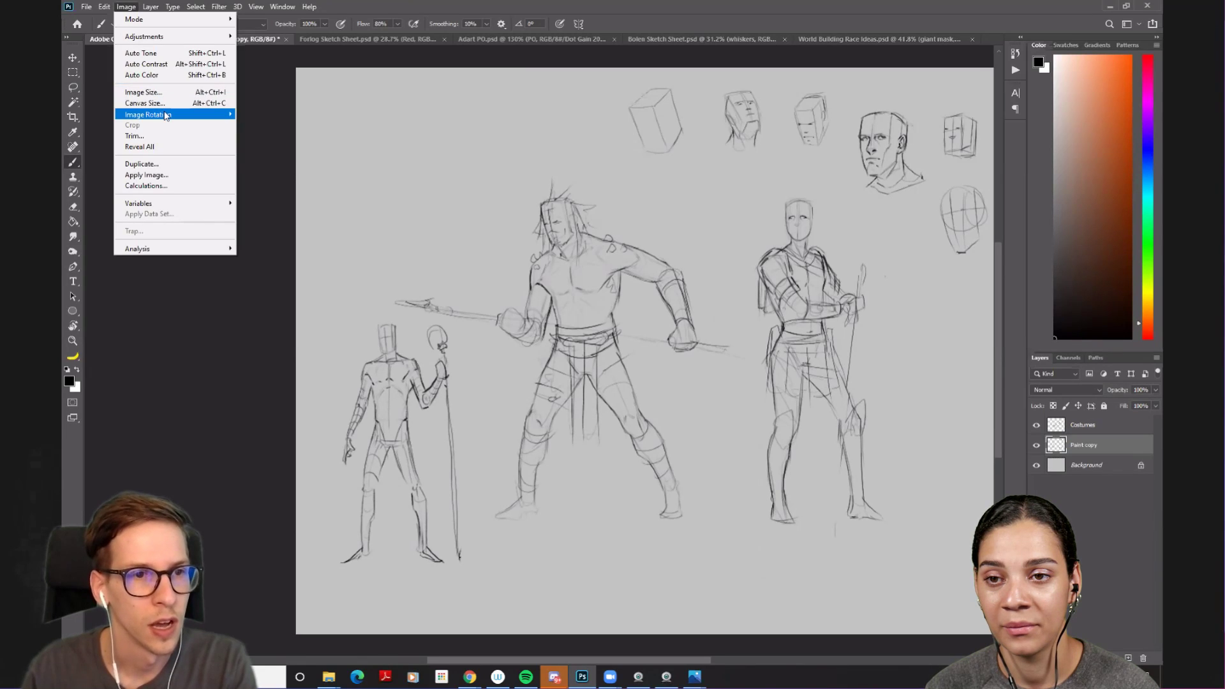
{"action": "mouse_move", "coordinate": [161, 115]}
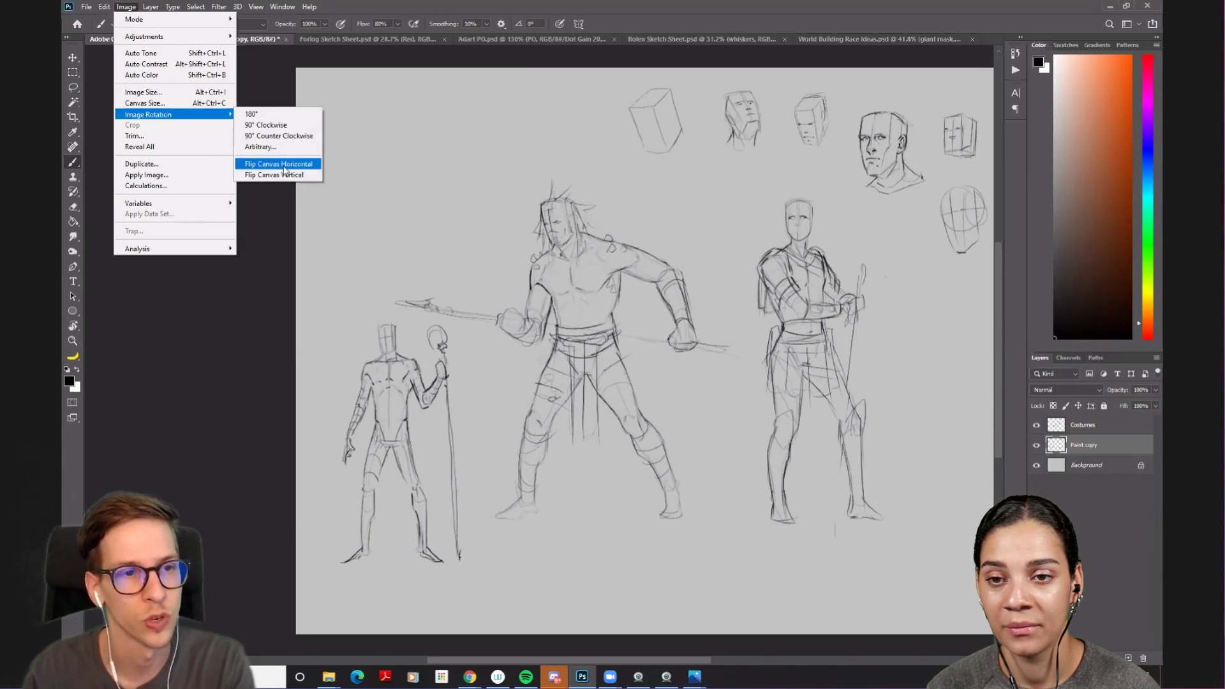
{"action": "mouse_move", "coordinate": [257, 9]}
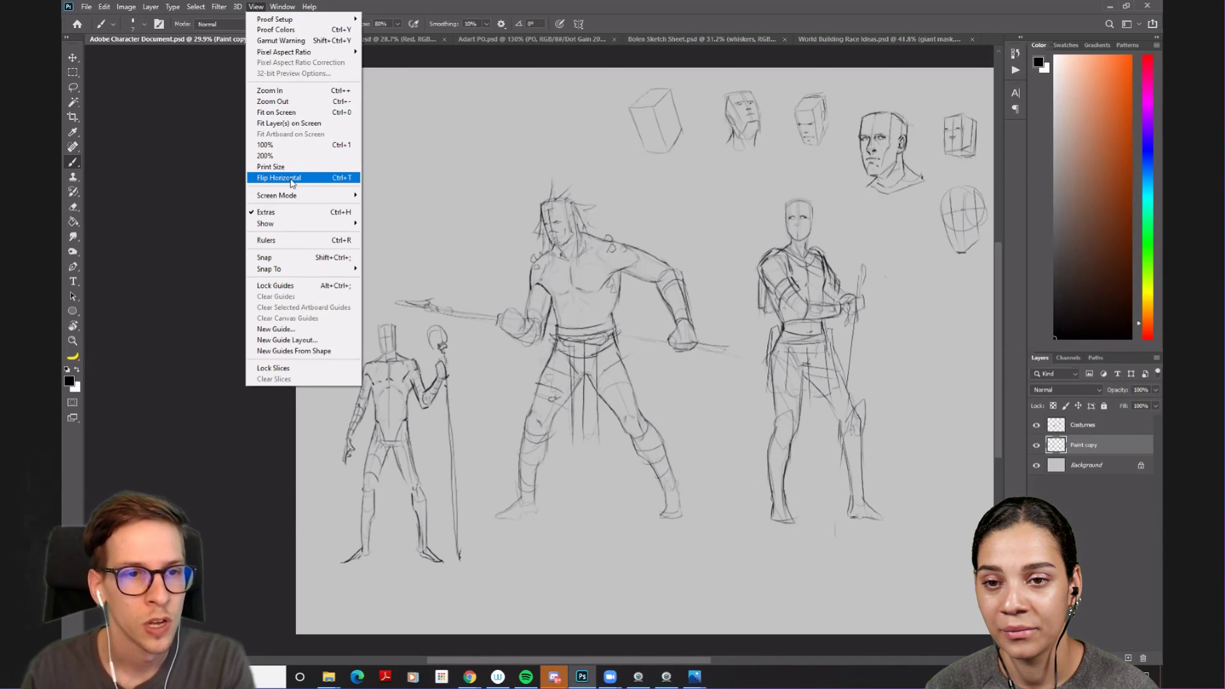
{"action": "key", "text": "Escape"}
- Compare the whole sketch sheet repeatedly in normal and horizontally mirrored views to judge the figures' poses and proportions
{"action": "key", "text": "v"}
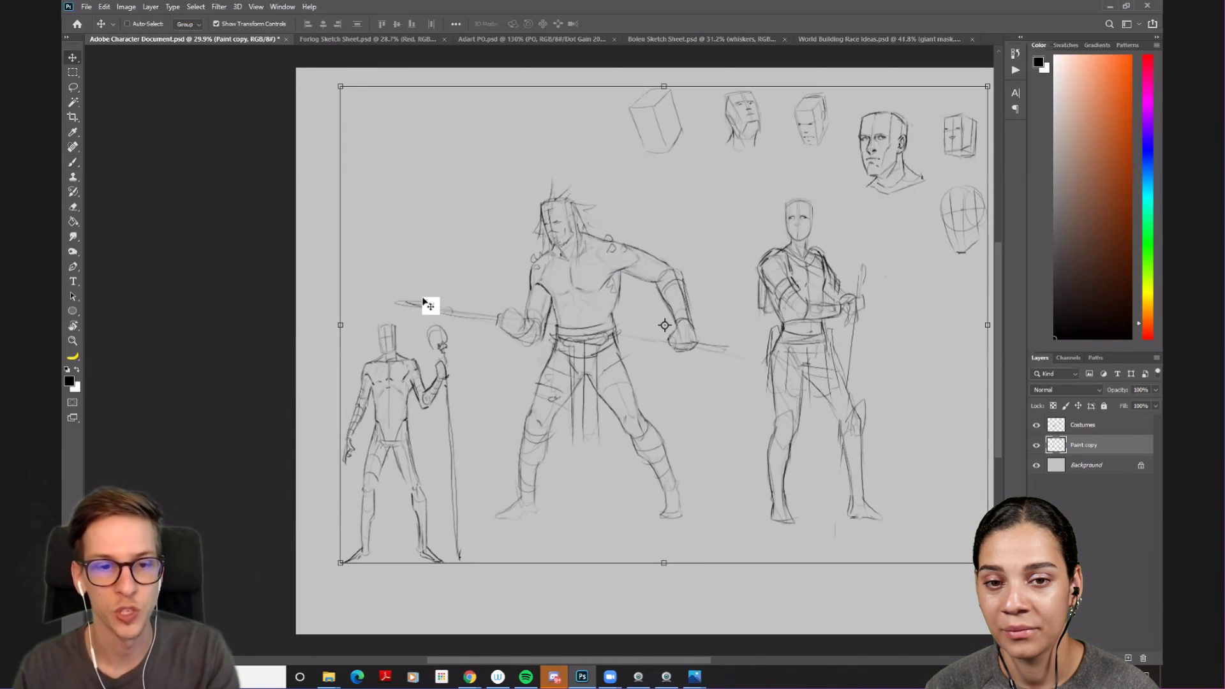
{"action": "key", "text": "b"}
{"action": "scroll", "coordinate": [382, 319], "scroll_direction": "right", "scroll_amount": 4}
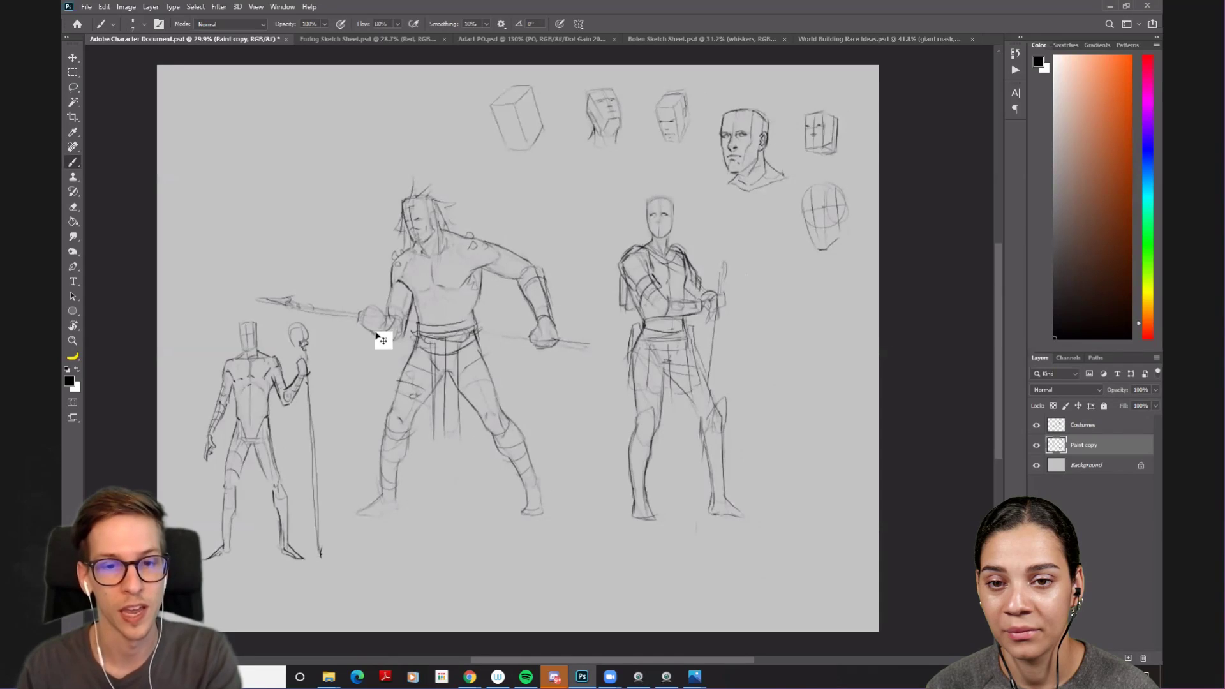
{"action": "key", "text": "shift+h"}
{"action": "key", "text": "shift+h"}
{"action": "key", "text": "shift+h"}
{"action": "key", "text": "shift+h"}
{"action": "key", "text": "shift+h"}
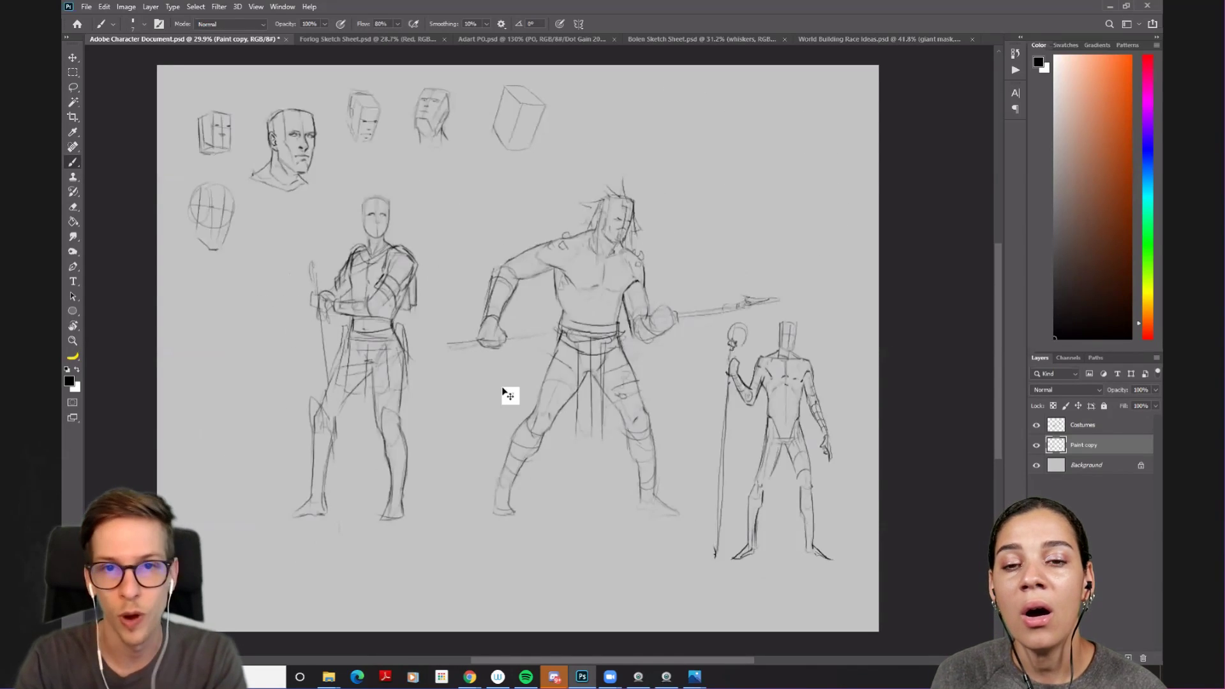
{"action": "key", "text": "shift+h"}
{"action": "key", "text": "shift+h"}
{"action": "key", "text": "shift+h"}
{"action": "key", "text": "shift+h"}
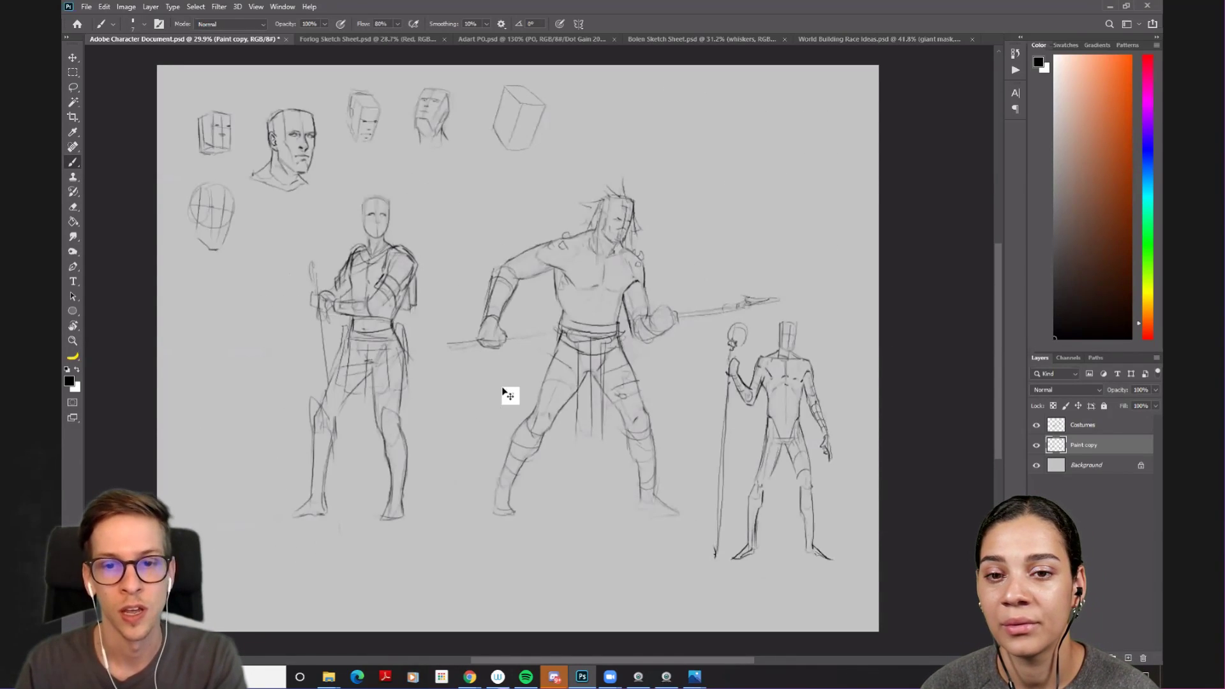
{"action": "key", "text": "shift+h"}
{"action": "key", "text": "shift+h"}
{"action": "key", "text": "shift+h"}
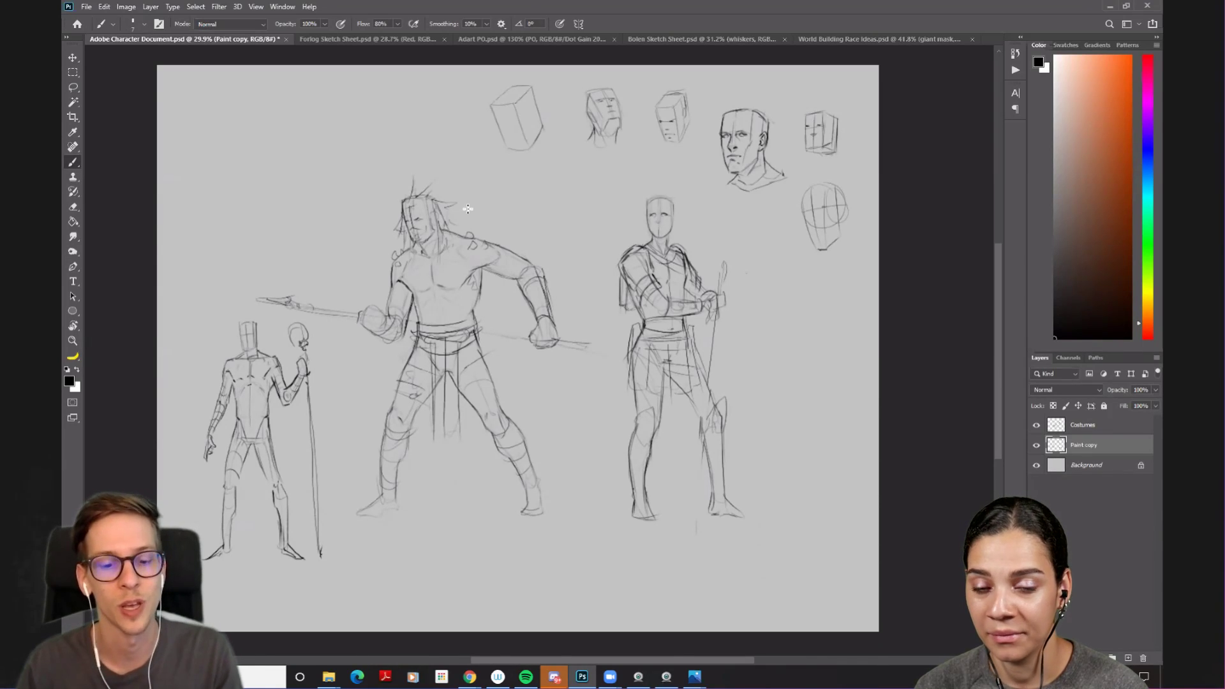
{"action": "key", "text": "ctrl+shift+h"}
{"action": "key", "text": "ctrl+shift+h"}
{"action": "key", "text": "ctrl+shift+h"}
{"action": "key", "text": "ctrl+shift+h"}
{"action": "key", "text": "ctrl+shift+h"}
{"action": "key", "text": "ctrl+shift+h"}
{"action": "key", "text": "ctrl+shift+h"}
{"action": "key", "text": "ctrl+shift+h"}
{"action": "key", "text": "ctrl+shift+h"}
{"action": "key", "text": "ctrl+shift+h"}
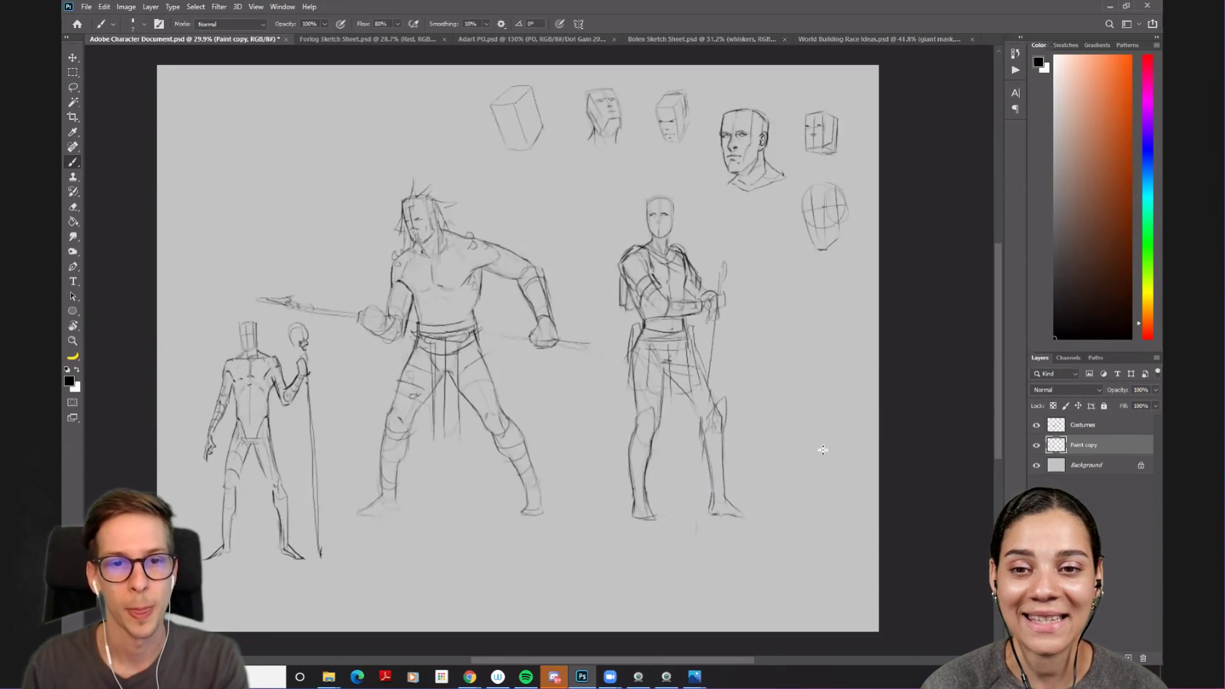
{"action": "key", "text": "ctrl+shift+h"}
{"action": "key", "text": "ctrl+shift+h"}
{"action": "key", "text": "ctrl+shift+h"}
{"action": "key", "text": "ctrl+shift+h"}
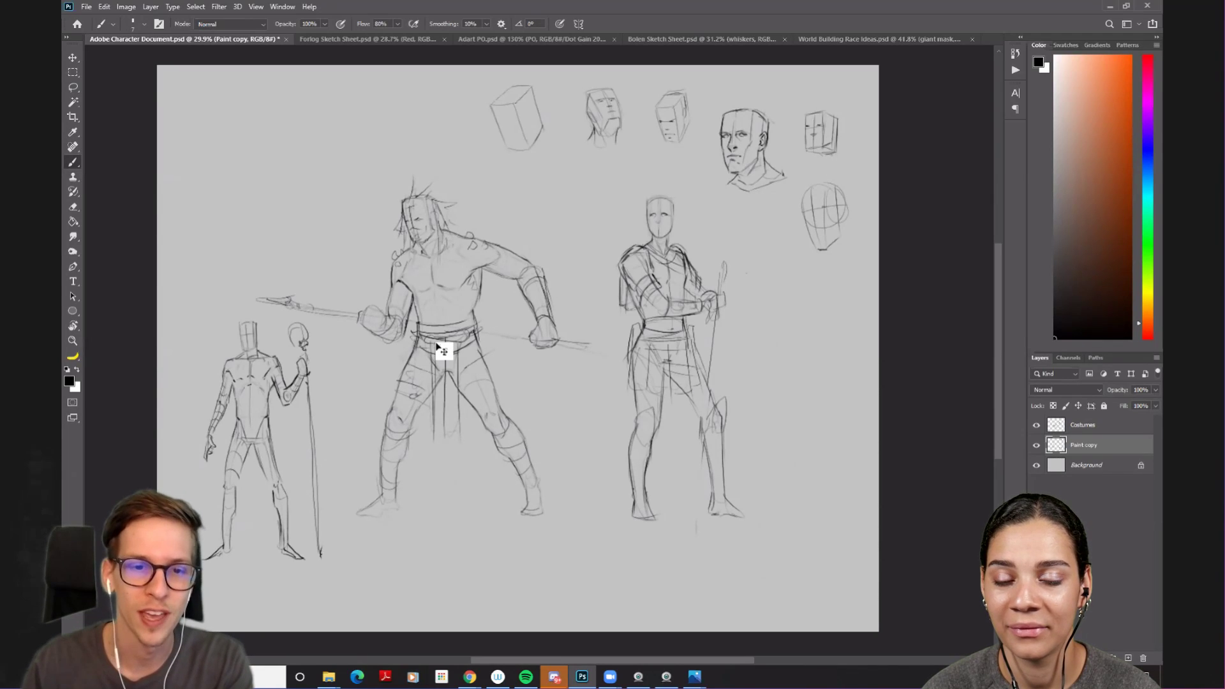
{"action": "key", "text": "ctrl+shift+h"}
{"action": "key", "text": "ctrl+shift+h"}
{"action": "key", "text": "ctrl+shift+h"}
{"action": "key", "text": "ctrl+shift+h"}
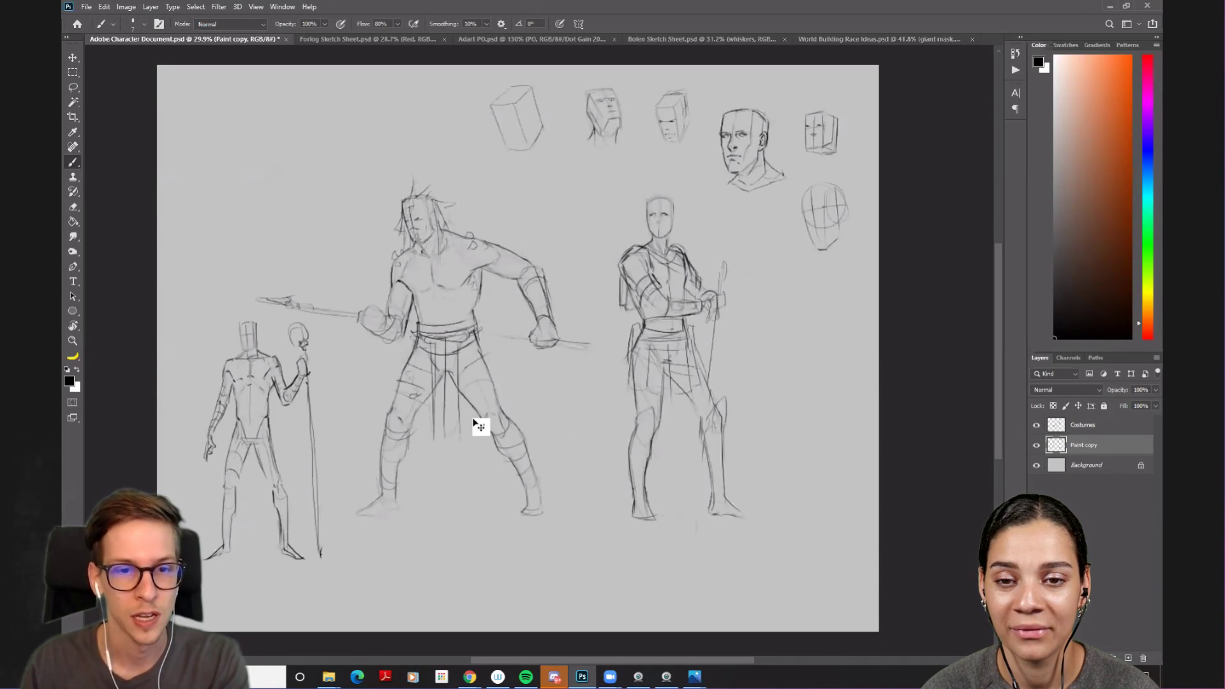
{"action": "key", "text": "ctrl+shift+h"}
{"action": "key", "text": "ctrl+shift+h"}
- Erase and rework the small staff-bearing figure's contour lines around the waist and hips
{"action": "scroll", "coordinate": [281, 440], "scroll_direction": "up", "scroll_amount": 2}
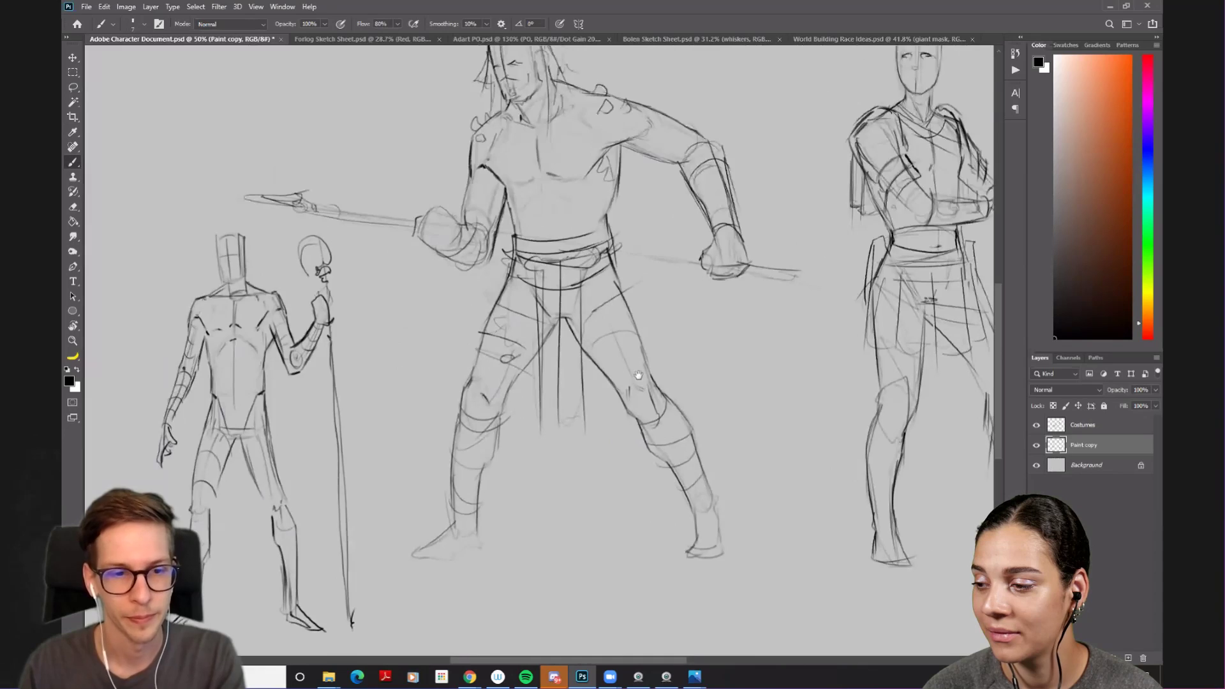
{"action": "left_click_drag", "start_coordinate": [638, 375], "coordinate": [960, 321]}
{"action": "scroll", "coordinate": [554, 285], "scroll_direction": "up", "scroll_amount": 1}
{"action": "key", "text": "e"}
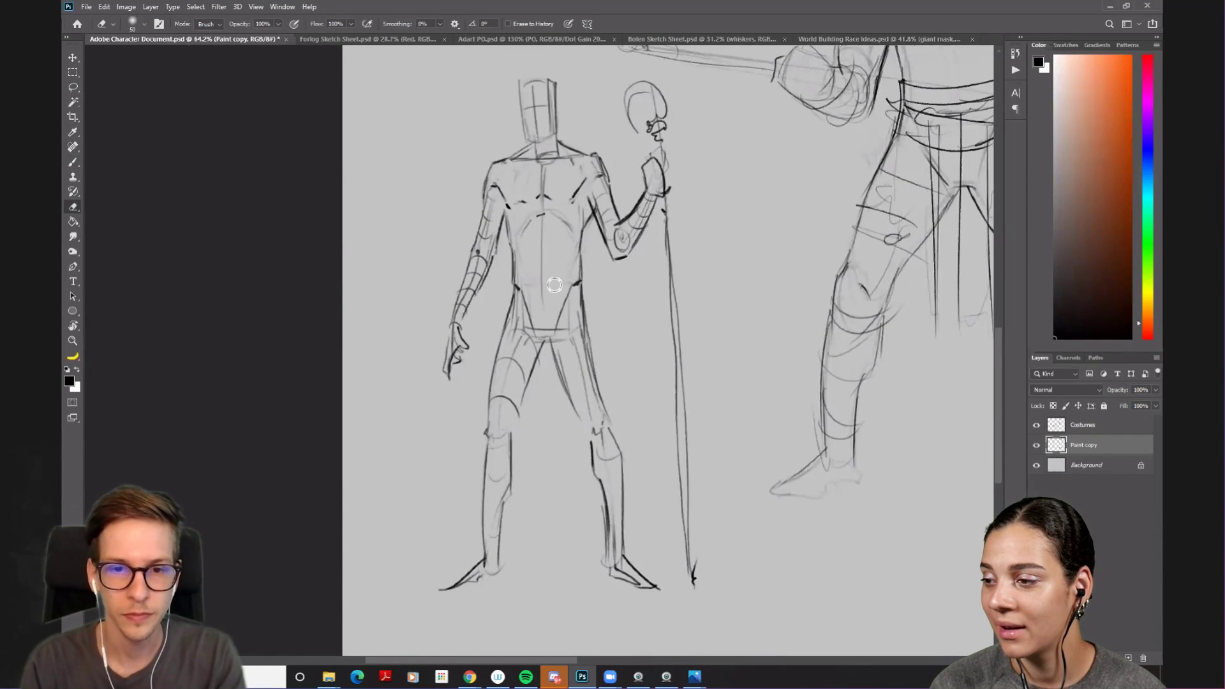
{"action": "key", "text": "bracketright"}
{"action": "key", "text": "bracketright"}
{"action": "key", "text": "bracketright"}
{"action": "key", "text": "bracketright"}
{"action": "key", "text": "b"}
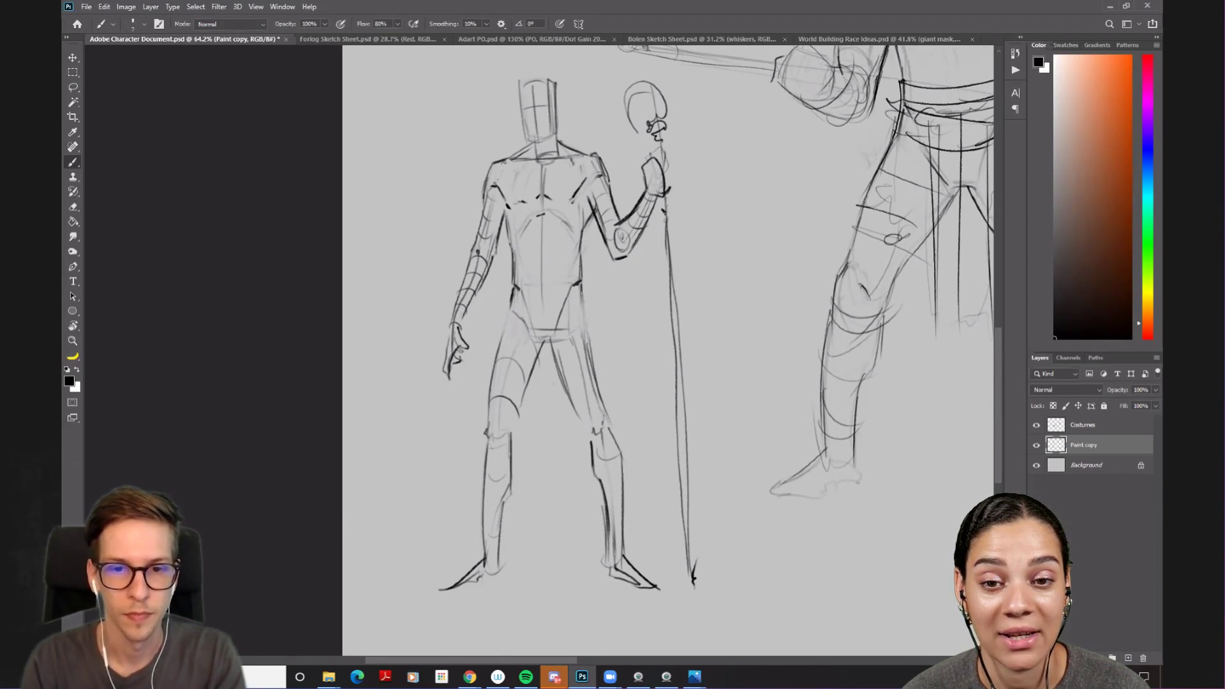
- Sketch a narrow rectangular grip with a crosspiece and a wider, tapering body in the empty area beside the standing figure
{"action": "left_click_drag", "start_coordinate": [696, 297], "coordinate": [396, 389]}
{"action": "scroll", "coordinate": [435, 432], "scroll_direction": "right", "scroll_amount": 5}
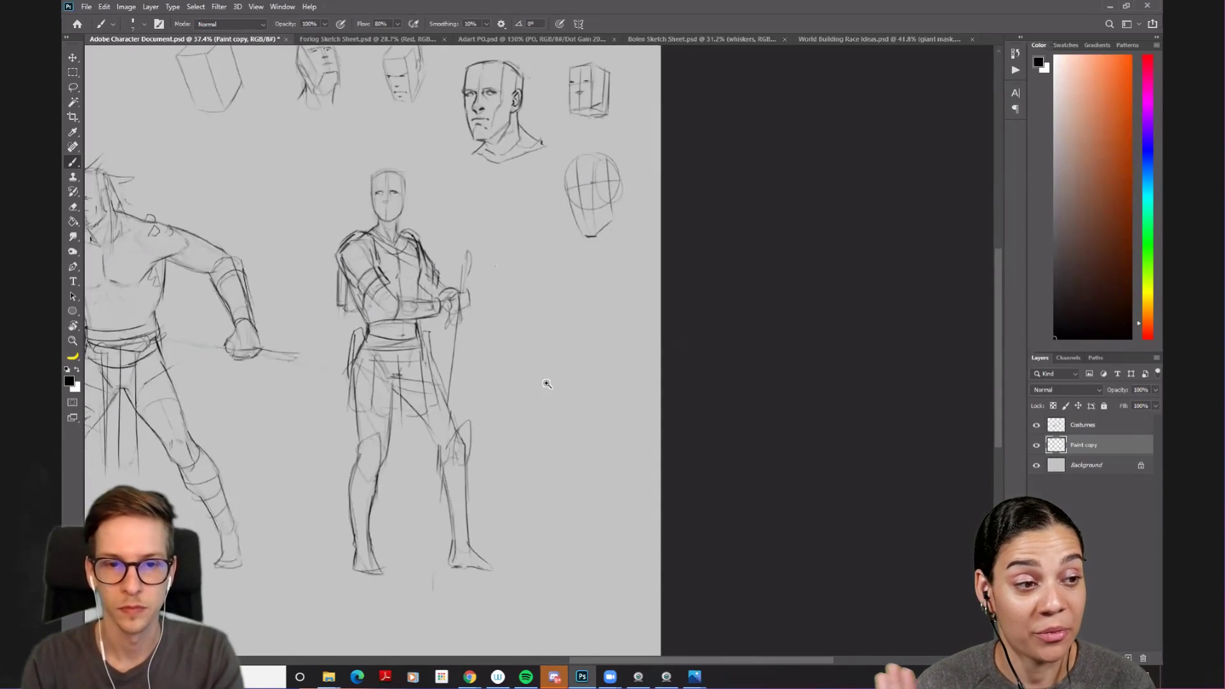
{"action": "scroll", "coordinate": [547, 380], "scroll_direction": "up", "scroll_amount": 3}
{"action": "left_click_drag", "start_coordinate": [563, 342], "coordinate": [550, 277]}
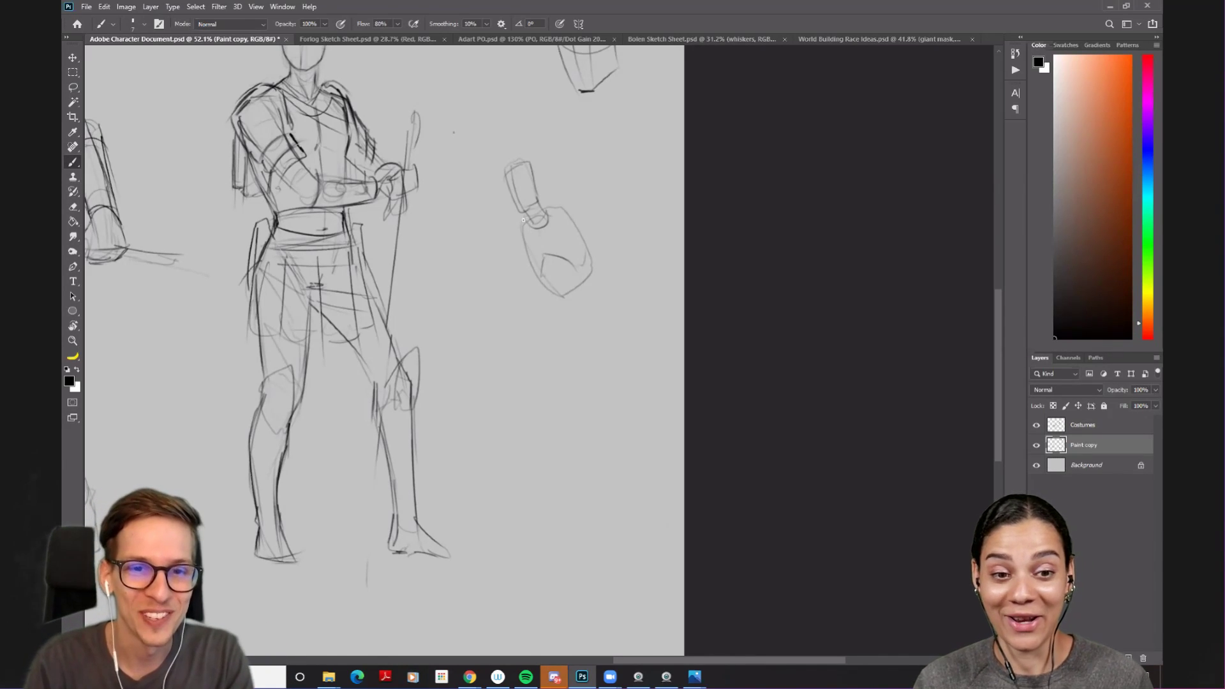
{"action": "left_click_drag", "start_coordinate": [529, 214], "coordinate": [513, 233]}
{"action": "key", "text": "ctrl"}
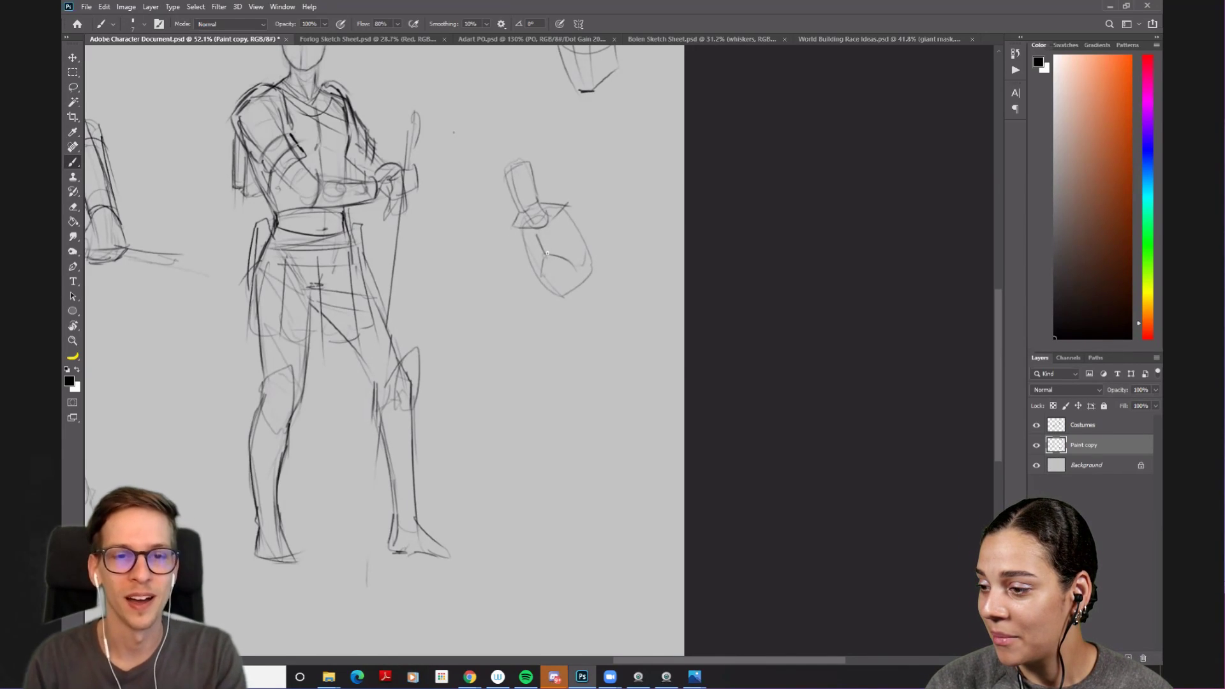
{"action": "left_click_drag", "start_coordinate": [487, 275], "coordinate": [741, 271]}
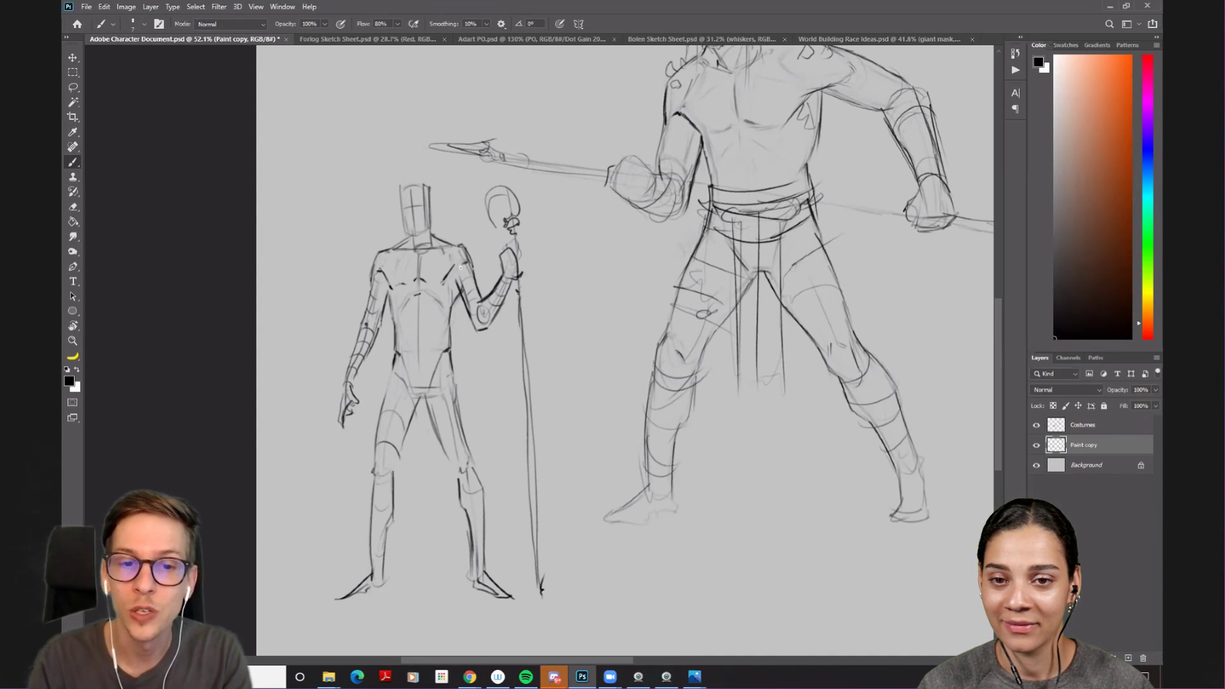
{"action": "key", "text": "e"}
{"action": "key", "text": "b"}
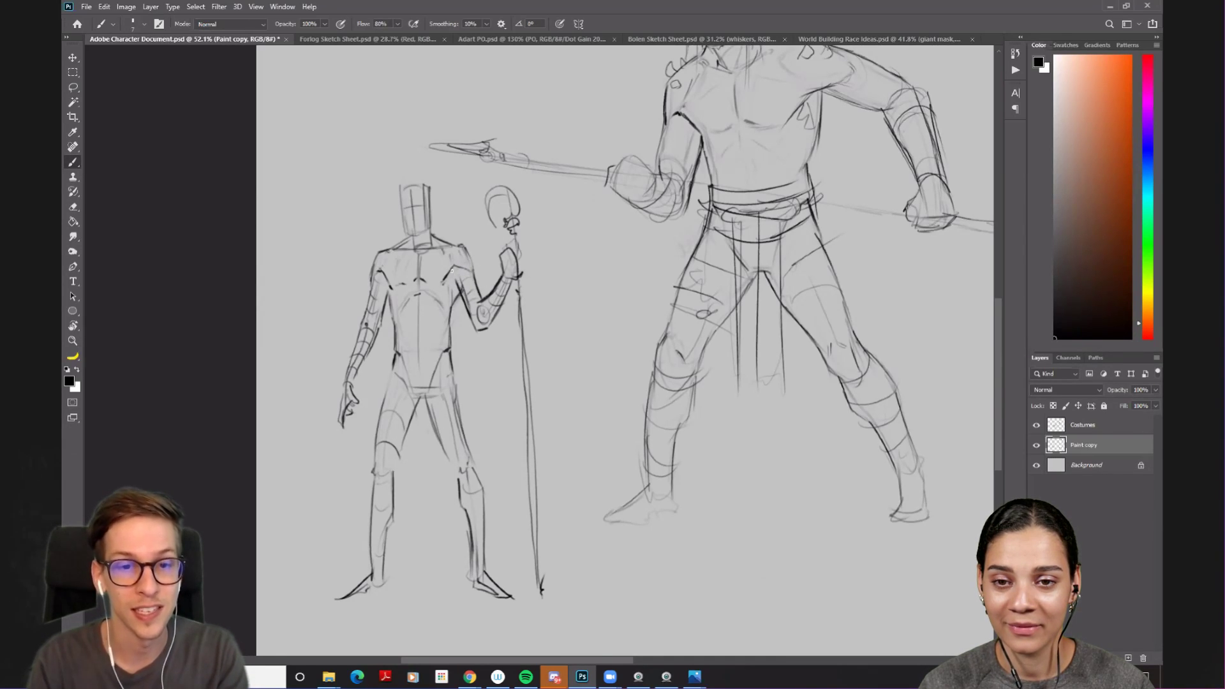
{"action": "mouse_move", "coordinate": [509, 359]}
{"action": "left_mouse_down"}
{"action": "mouse_move", "coordinate": [552, 309]}
{"action": "mouse_move", "coordinate": [533, 322]}
{"action": "left_mouse_up"}
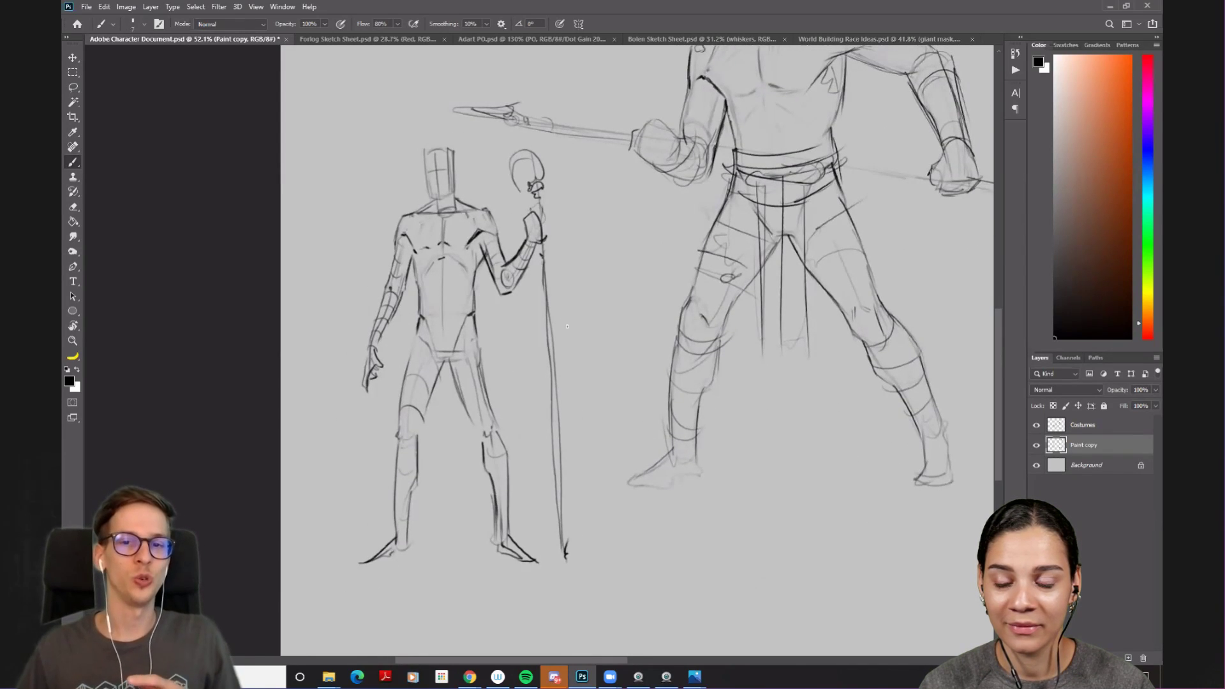
- Hide the Costumes layer to expose the bare standing figure and save the document
{"action": "mouse_move", "coordinate": [790, 278]}
{"action": "left_mouse_down"}
{"action": "mouse_move", "coordinate": [514, 391]}
{"action": "mouse_move", "coordinate": [580, 260]}
{"action": "mouse_move", "coordinate": [580, 287]}
{"action": "mouse_move", "coordinate": [574, 275]}
{"action": "left_mouse_up"}
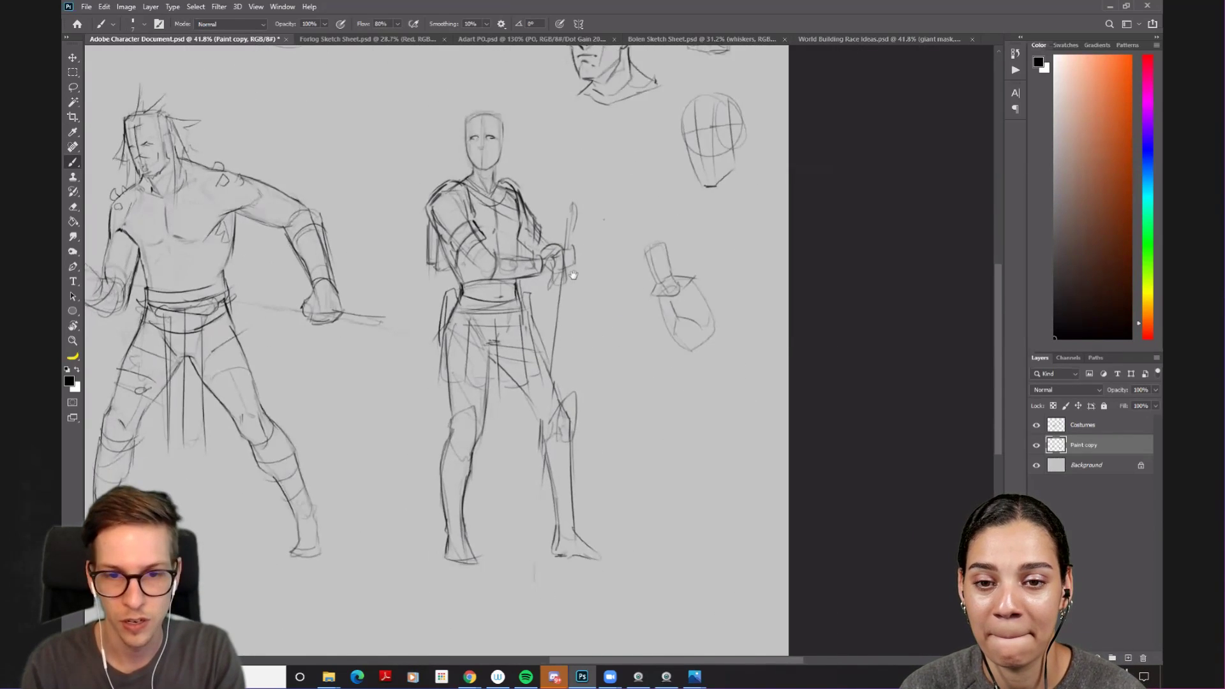
{"action": "left_click", "coordinate": [1036, 425]}
{"action": "key", "text": "l"}
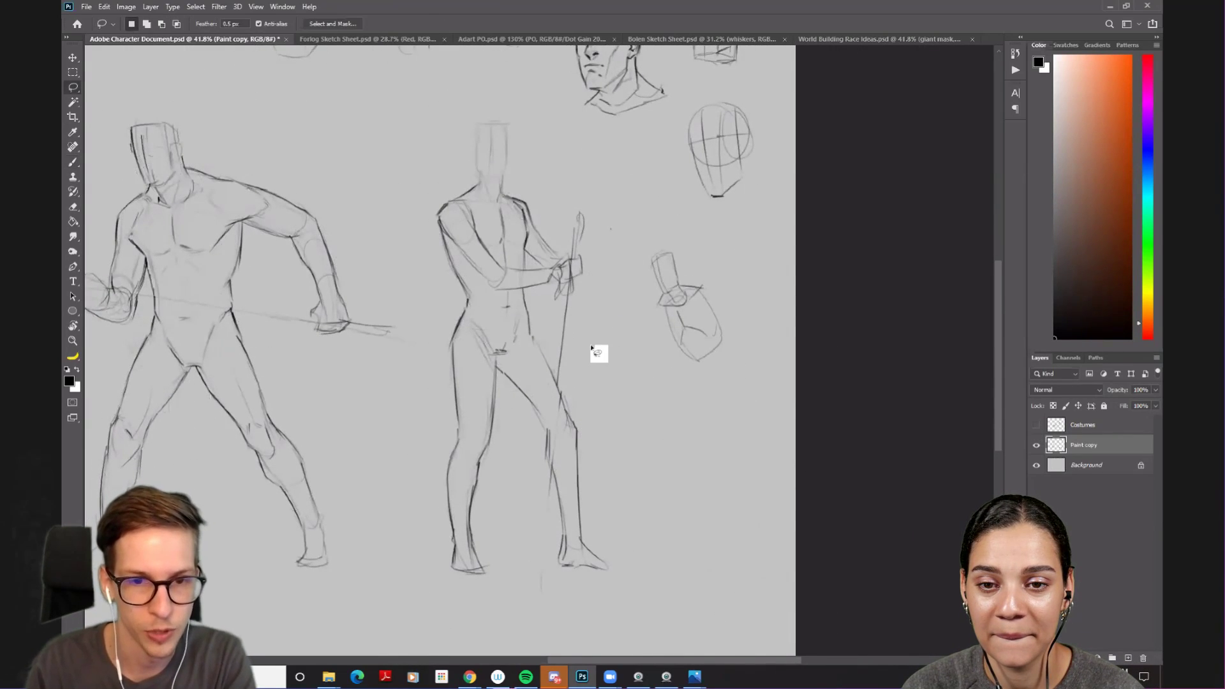
{"action": "key", "text": "ctrl+s"}
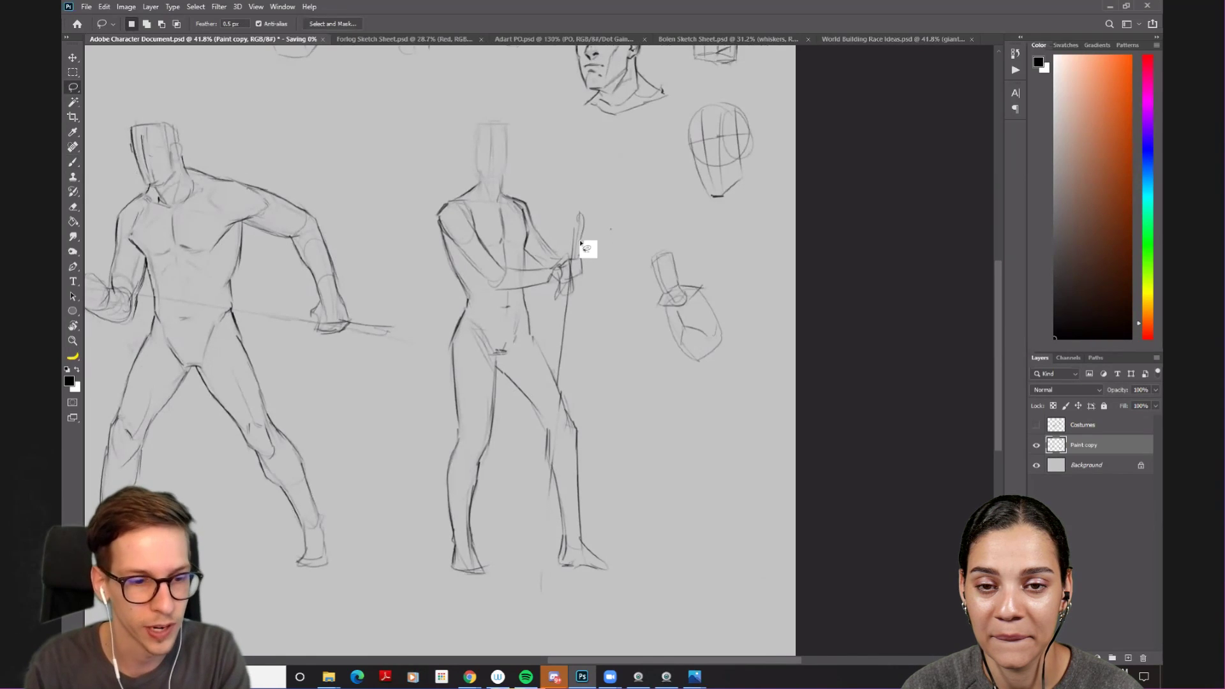
- Lasso the whole standing figure, warp its head, torso and hips toward the staff side, and compare the pose before and after
{"action": "mouse_move", "coordinate": [561, 122]}
{"action": "left_mouse_down"}
{"action": "mouse_move", "coordinate": [460, 94]}
{"action": "mouse_move", "coordinate": [423, 383]}
{"action": "mouse_move", "coordinate": [613, 623]}
{"action": "mouse_move", "coordinate": [634, 315]}
{"action": "mouse_move", "coordinate": [566, 177]}
{"action": "left_mouse_up"}
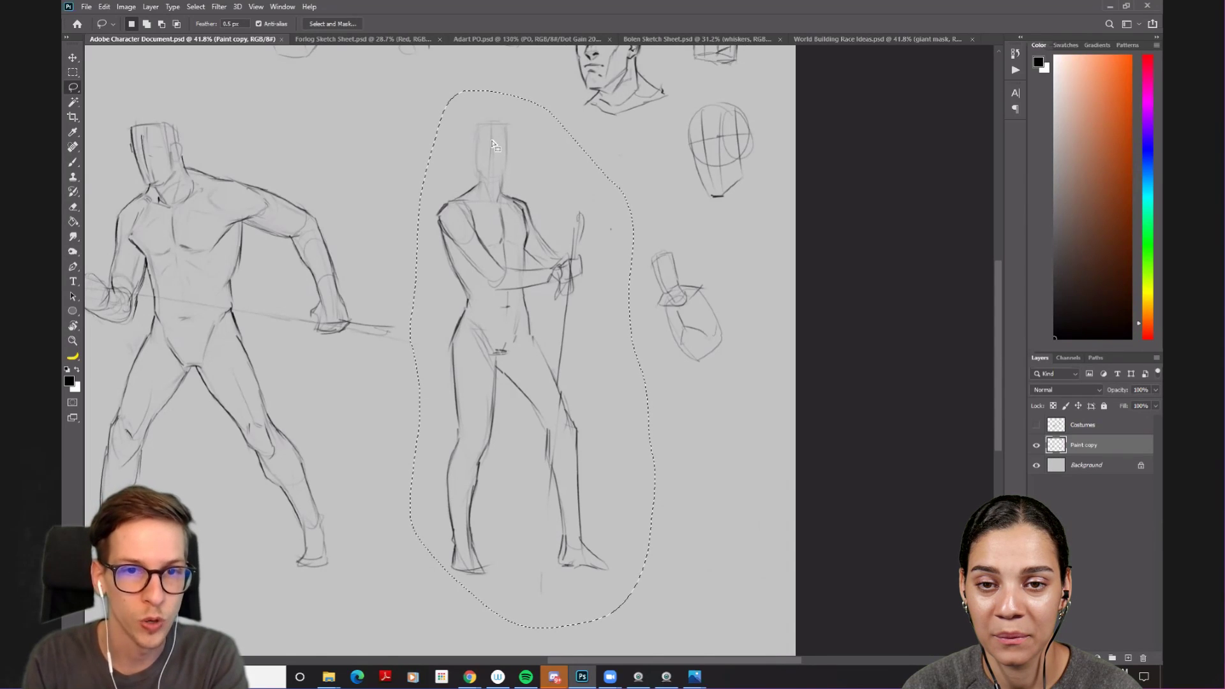
{"action": "key", "text": "ctrl+t"}
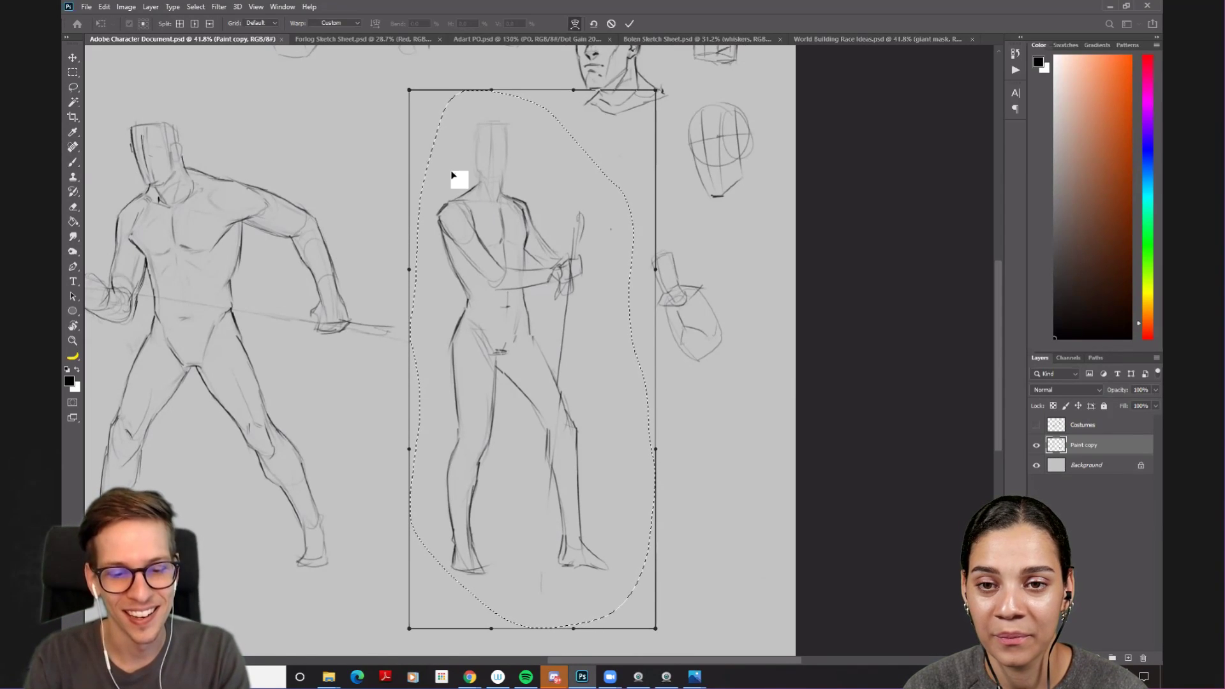
{"action": "mouse_move", "coordinate": [492, 151]}
{"action": "left_mouse_down"}
{"action": "mouse_move", "coordinate": [476, 156]}
{"action": "mouse_move", "coordinate": [503, 153]}
{"action": "mouse_move", "coordinate": [478, 153]}
{"action": "mouse_move", "coordinate": [492, 151]}
{"action": "left_mouse_up"}
{"action": "left_click_drag", "start_coordinate": [486, 210], "coordinate": [585, 104]}
{"action": "left_click_drag", "start_coordinate": [501, 215], "coordinate": [527, 233]}
{"action": "key", "text": "Escape"}
{"action": "key", "text": "ctrl+d"}
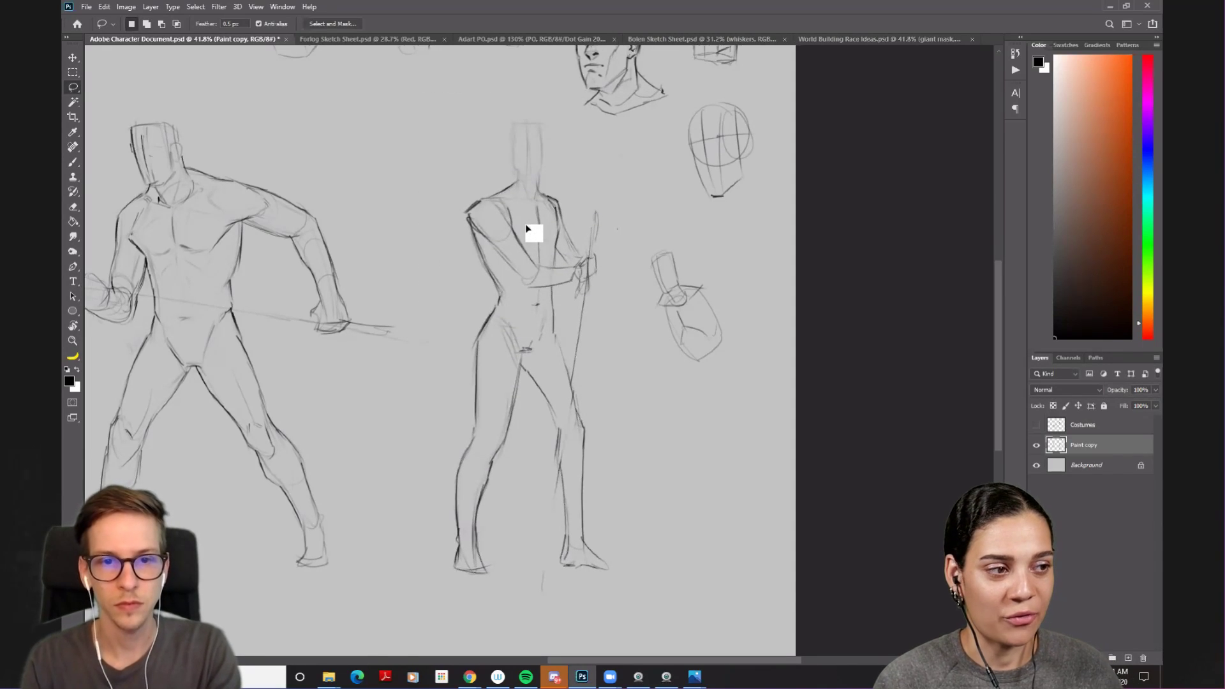
{"action": "key", "text": "ctrl+z"}
{"action": "key", "text": "ctrl+shift+z"}
{"action": "key", "text": "ctrl+z"}
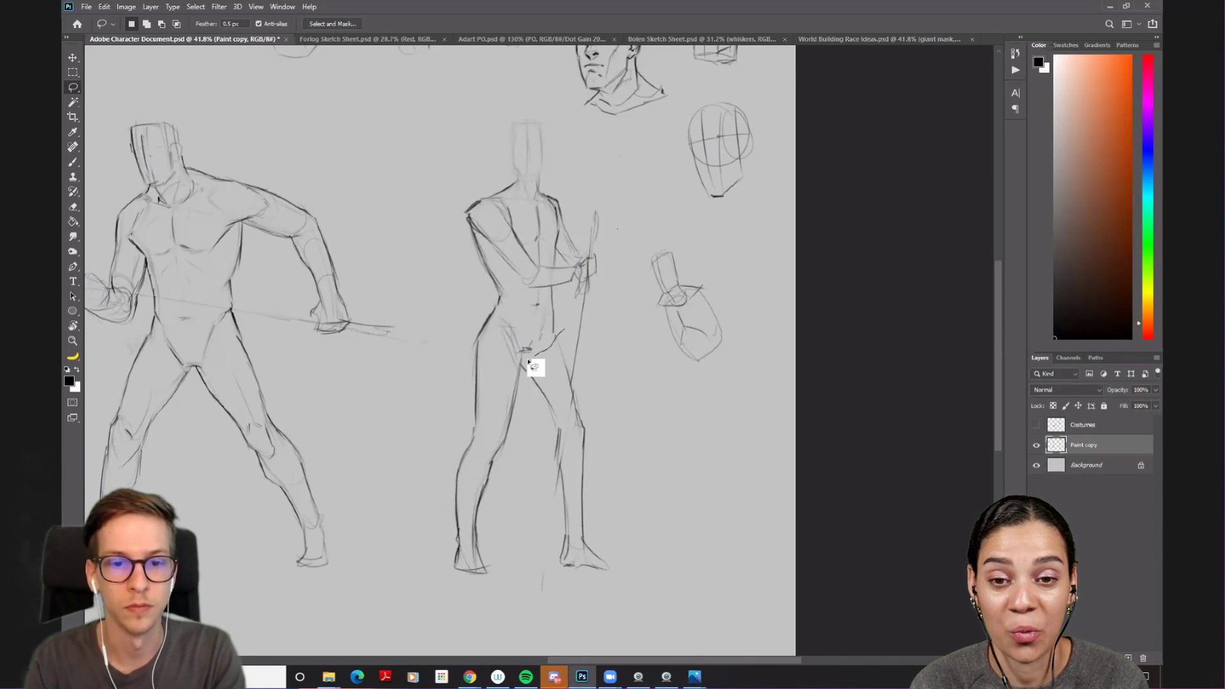
- Lasso the standing figure's leg on the staff side and warp it outward for a wider stance
{"action": "mouse_move", "coordinate": [524, 435]}
{"action": "left_mouse_down"}
{"action": "mouse_move", "coordinate": [540, 600]}
{"action": "mouse_move", "coordinate": [608, 618]}
{"action": "mouse_move", "coordinate": [630, 469]}
{"action": "mouse_move", "coordinate": [592, 374]}
{"action": "mouse_move", "coordinate": [568, 370]}
{"action": "mouse_move", "coordinate": [585, 389]}
{"action": "mouse_move", "coordinate": [565, 419]}
{"action": "mouse_move", "coordinate": [571, 453]}
{"action": "mouse_move", "coordinate": [577, 394]}
{"action": "left_mouse_up"}
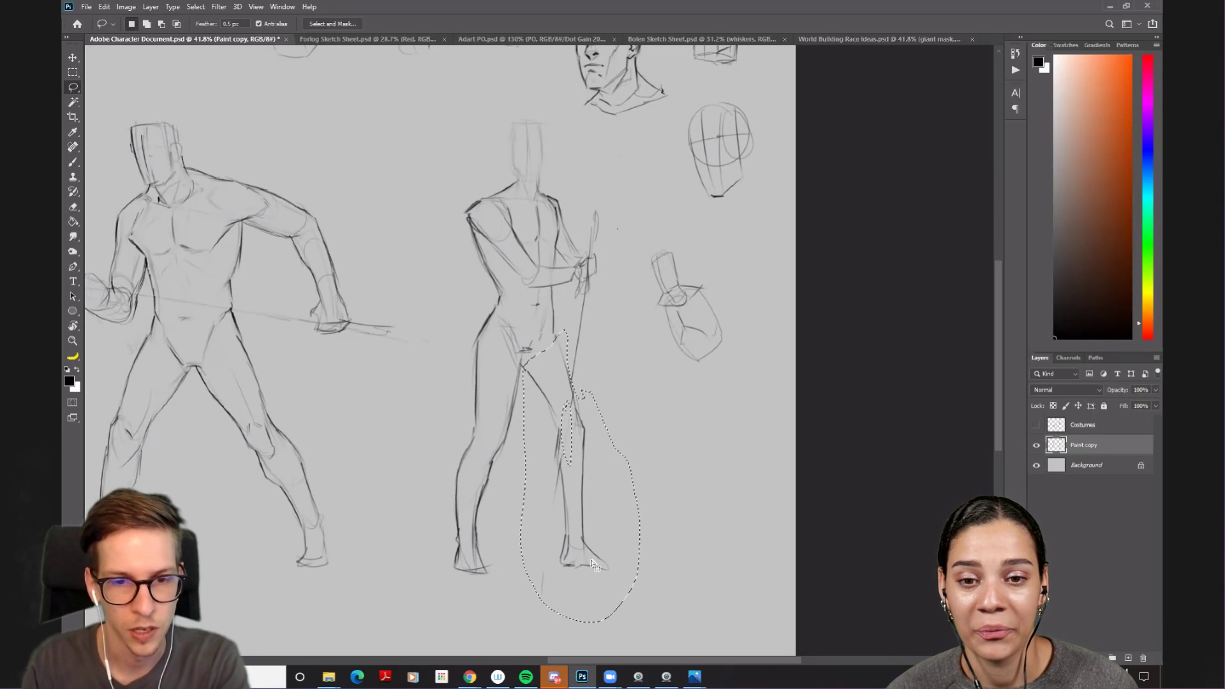
{"action": "key", "text": "ctrl+t"}
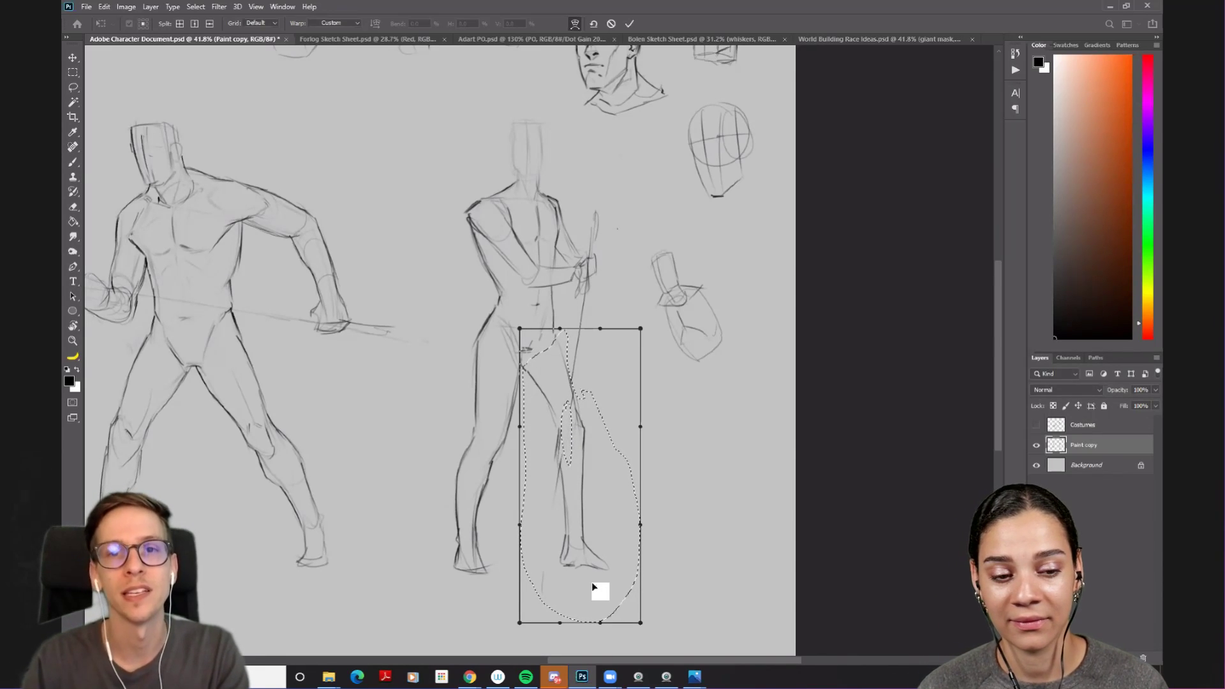
{"action": "left_click_drag", "start_coordinate": [590, 527], "coordinate": [595, 558]}
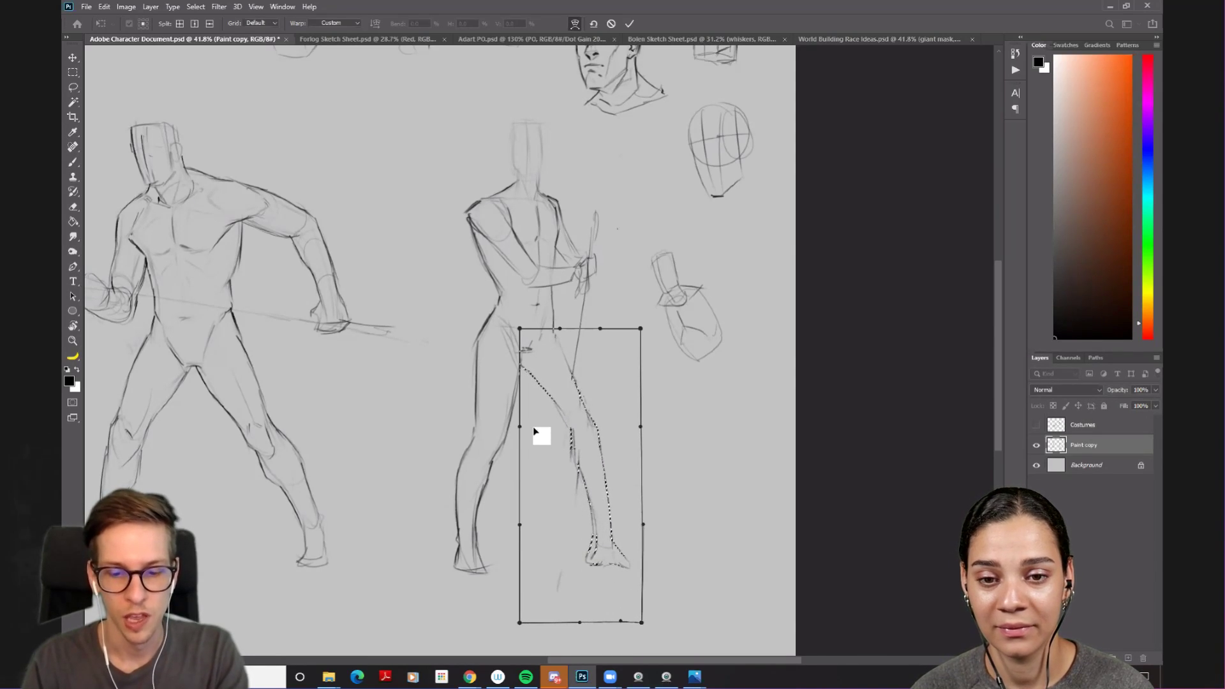
{"action": "key", "text": "Return"}
{"action": "key", "text": "l"}
{"action": "key", "text": "ctrl+d"}
- Lasso the standing figure's other leg and warp it so the foot sits lower than the staff-side foot
{"action": "left_click_drag", "start_coordinate": [538, 443], "coordinate": [566, 391]}
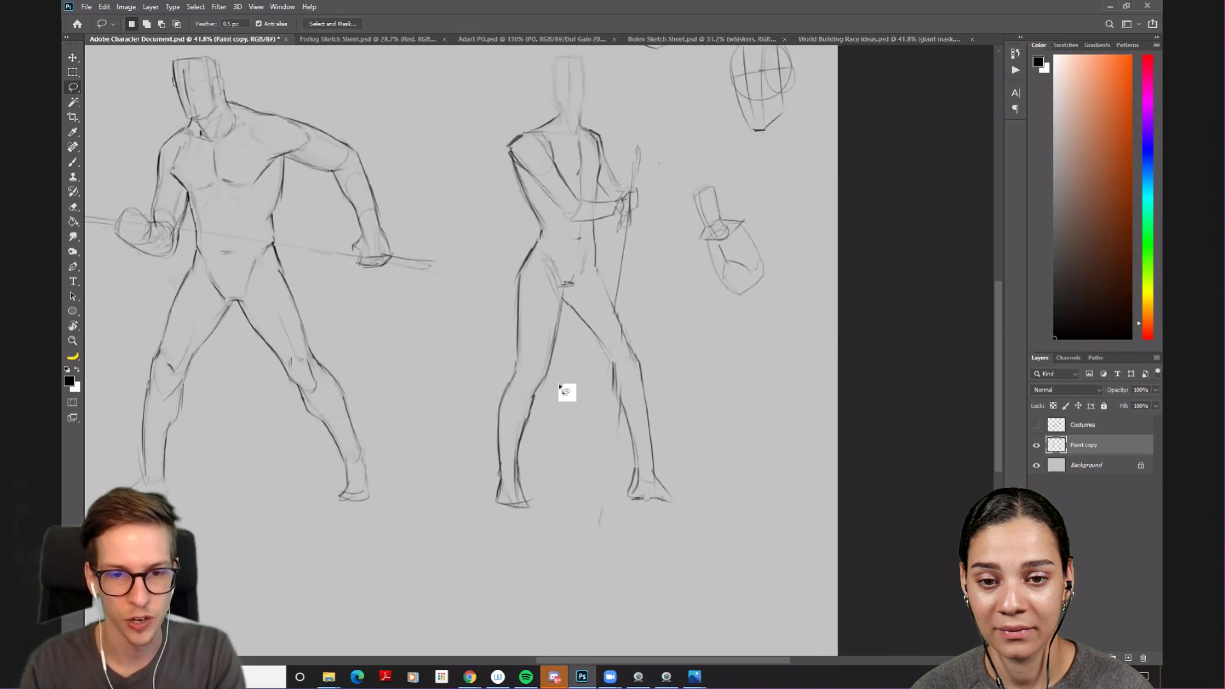
{"action": "mouse_move", "coordinate": [560, 300]}
{"action": "left_mouse_down"}
{"action": "mouse_move", "coordinate": [505, 280]}
{"action": "mouse_move", "coordinate": [484, 331]}
{"action": "mouse_move", "coordinate": [473, 445]}
{"action": "mouse_move", "coordinate": [522, 537]}
{"action": "mouse_move", "coordinate": [566, 377]}
{"action": "left_mouse_up"}
{"action": "key", "text": "ctrl+t"}
{"action": "mouse_move", "coordinate": [506, 492]}
{"action": "left_mouse_down"}
{"action": "mouse_move", "coordinate": [505, 520]}
{"action": "mouse_move", "coordinate": [544, 396]}
{"action": "mouse_move", "coordinate": [524, 448]}
{"action": "mouse_move", "coordinate": [543, 347]}
{"action": "mouse_move", "coordinate": [535, 393]}
{"action": "mouse_move", "coordinate": [532, 382]}
{"action": "left_mouse_up"}
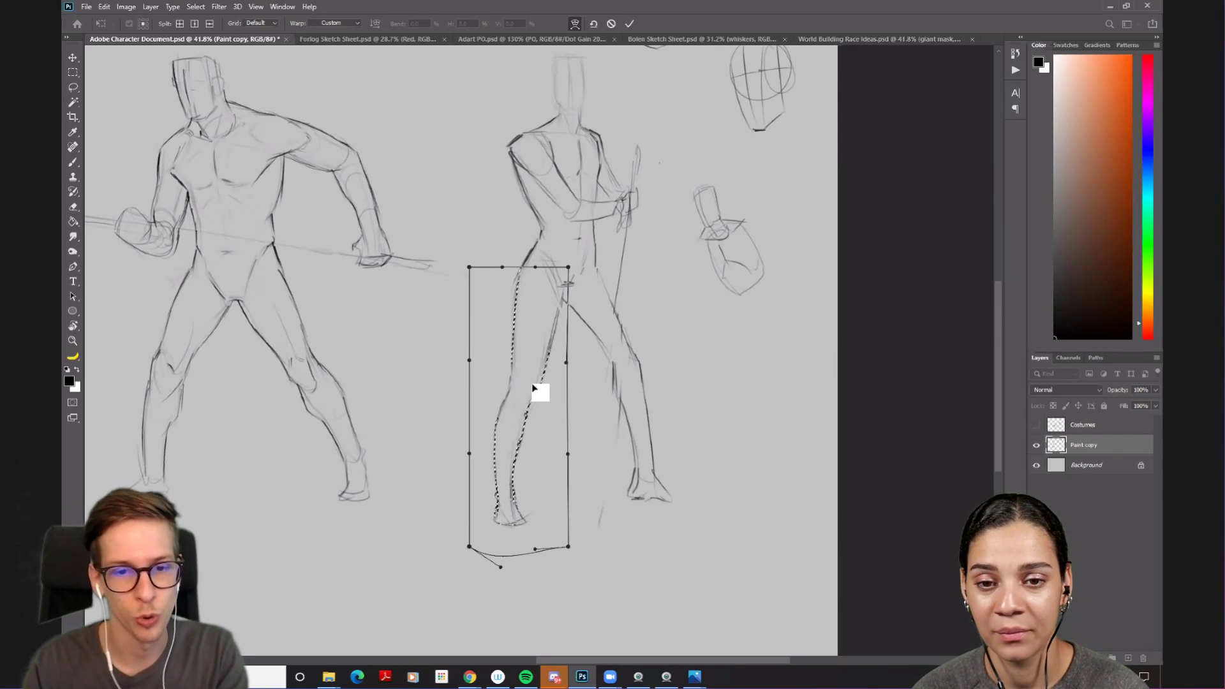
{"action": "key", "text": "Return"}
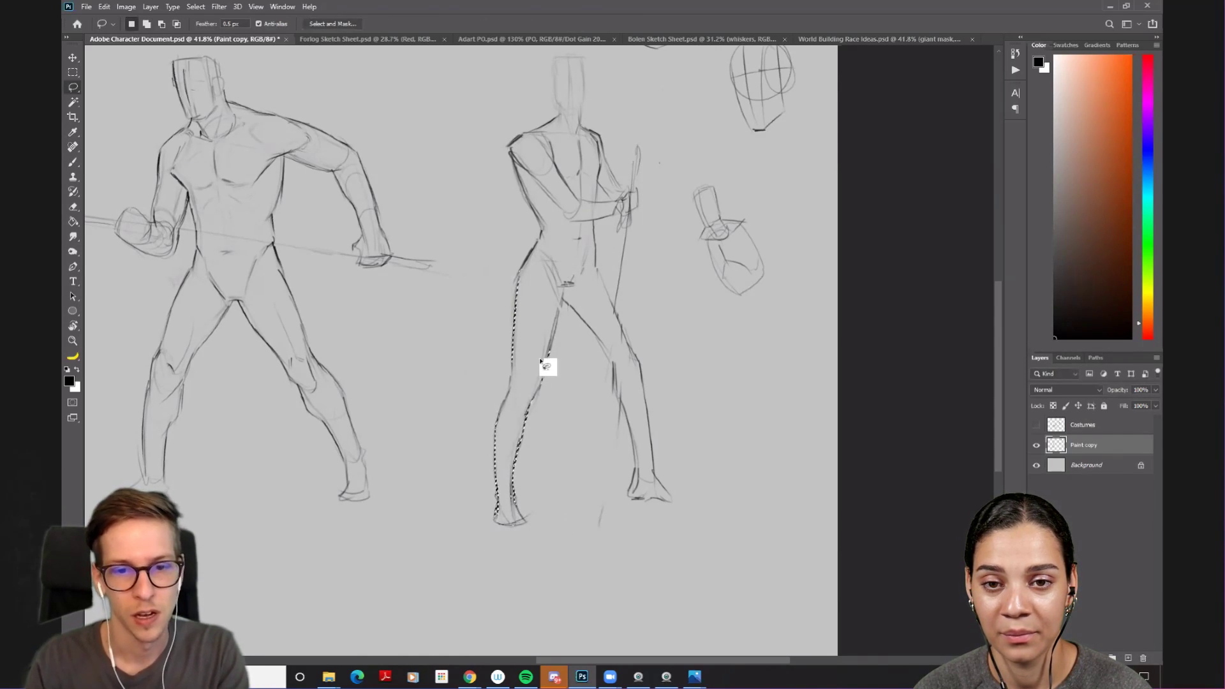
- Examine the reposed standing figure beside the others in a horizontally mirrored view
{"action": "key", "text": "ctrl+minus"}
{"action": "left_click_drag", "start_coordinate": [593, 495], "coordinate": [593, 500]}
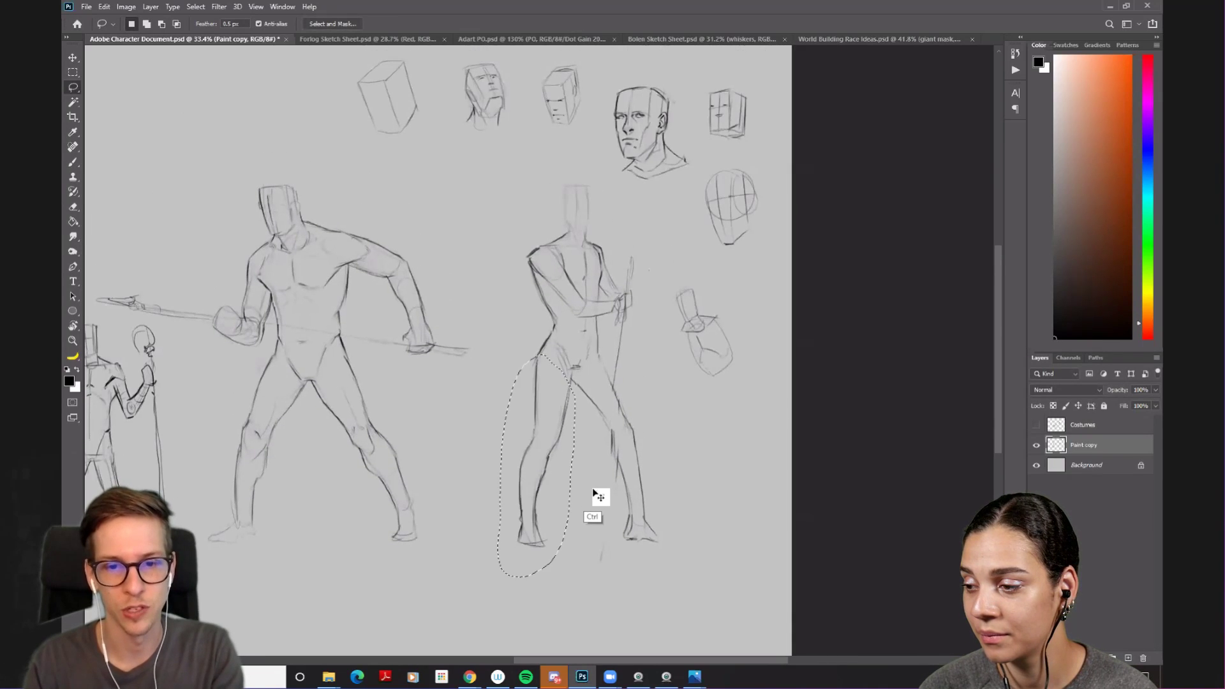
{"action": "key", "text": "h"}
{"action": "scroll", "coordinate": [574, 414], "scroll_direction": "left", "scroll_amount": 4}
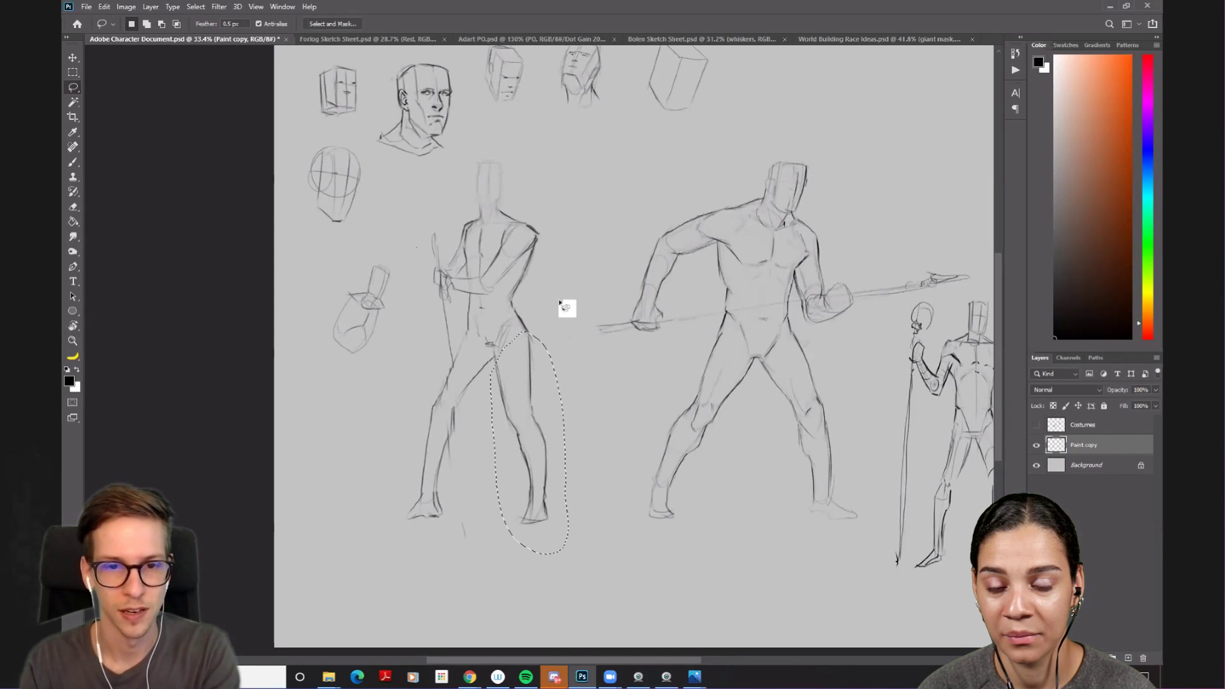
- Lasso the whole standing figure, warp its head, torso and hips away from the staff side, deselect it and save the document
{"action": "mouse_move", "coordinate": [511, 148]}
{"action": "left_mouse_down"}
{"action": "mouse_move", "coordinate": [472, 155]}
{"action": "mouse_move", "coordinate": [416, 297]}
{"action": "mouse_move", "coordinate": [398, 388]}
{"action": "mouse_move", "coordinate": [413, 566]}
{"action": "mouse_move", "coordinate": [585, 423]}
{"action": "mouse_move", "coordinate": [547, 245]}
{"action": "left_mouse_up"}
{"action": "key", "text": "ctrl+t"}
{"action": "mouse_move", "coordinate": [470, 233]}
{"action": "left_mouse_down"}
{"action": "mouse_move", "coordinate": [491, 241]}
{"action": "mouse_move", "coordinate": [506, 169]}
{"action": "mouse_move", "coordinate": [520, 169]}
{"action": "left_mouse_up"}
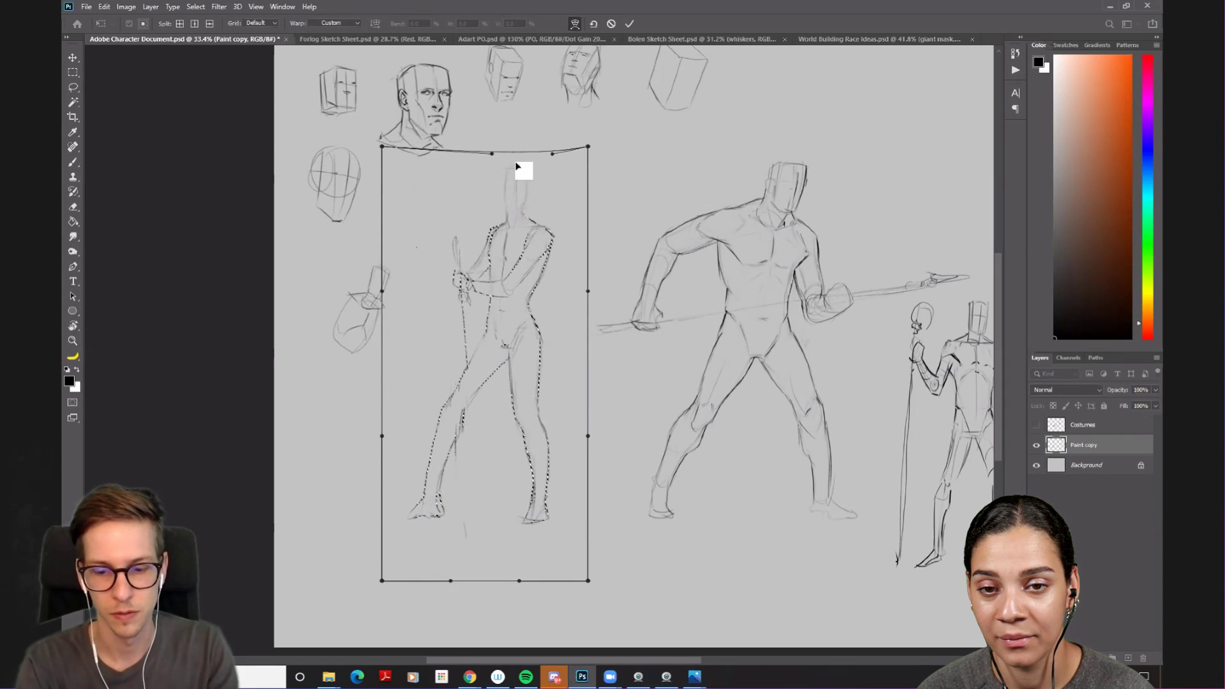
{"action": "key", "text": "Return"}
{"action": "key", "text": "ctrl+d"}
{"action": "left_click", "coordinate": [91, 8]}
{"action": "left_click", "coordinate": [95, 158]}
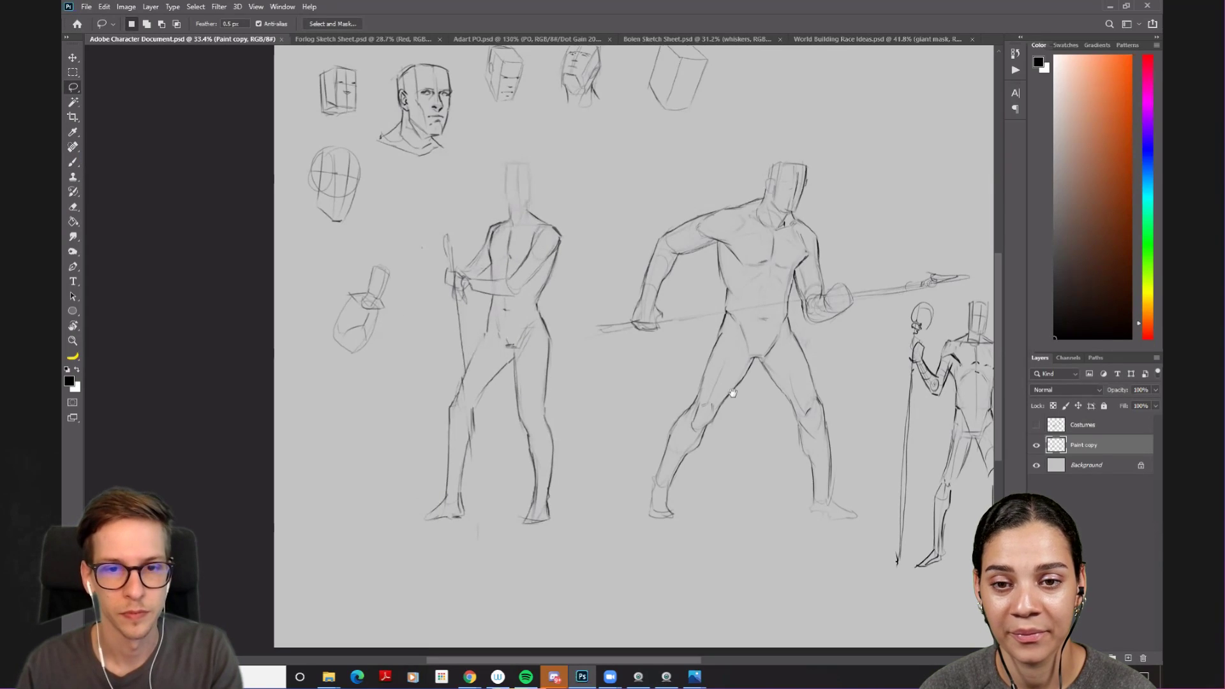
- Flip the view horizontally, lasso the small skull-staff figure's hanging arm and warp its elbow and hand outward
{"action": "left_click_drag", "start_coordinate": [733, 392], "coordinate": [444, 359]}
{"action": "key", "text": "h"}
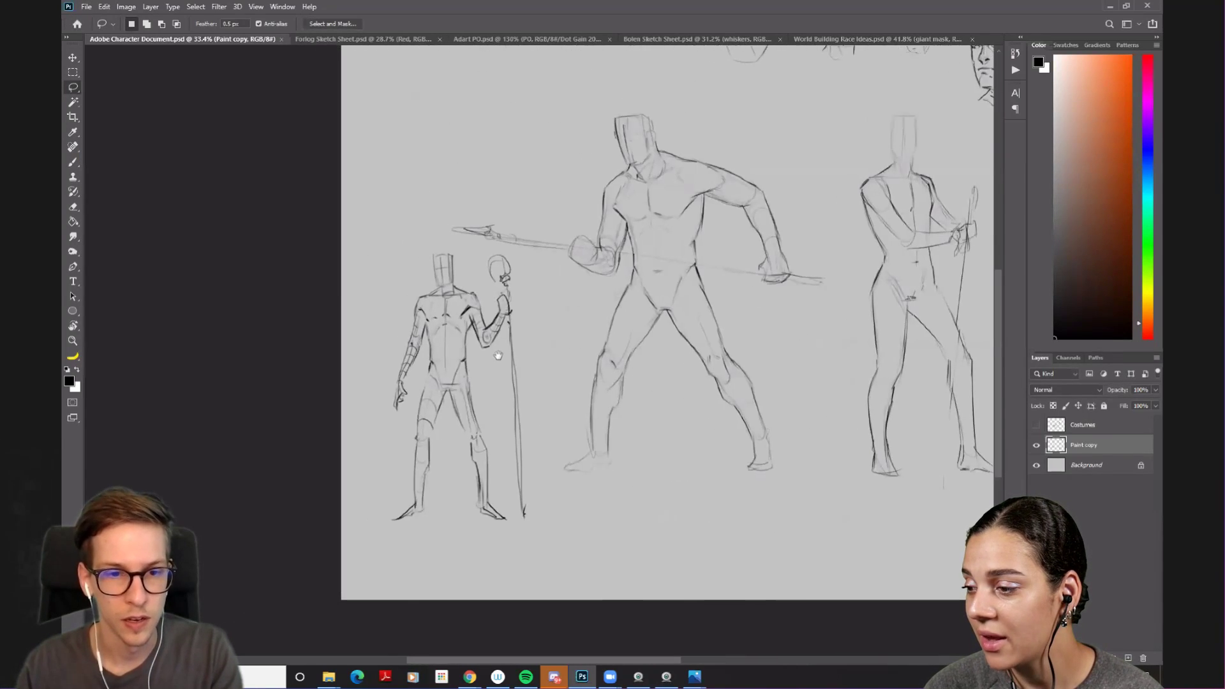
{"action": "scroll", "coordinate": [499, 355], "scroll_direction": "up", "scroll_amount": 3}
{"action": "left_click_drag", "start_coordinate": [526, 280], "coordinate": [518, 329]}
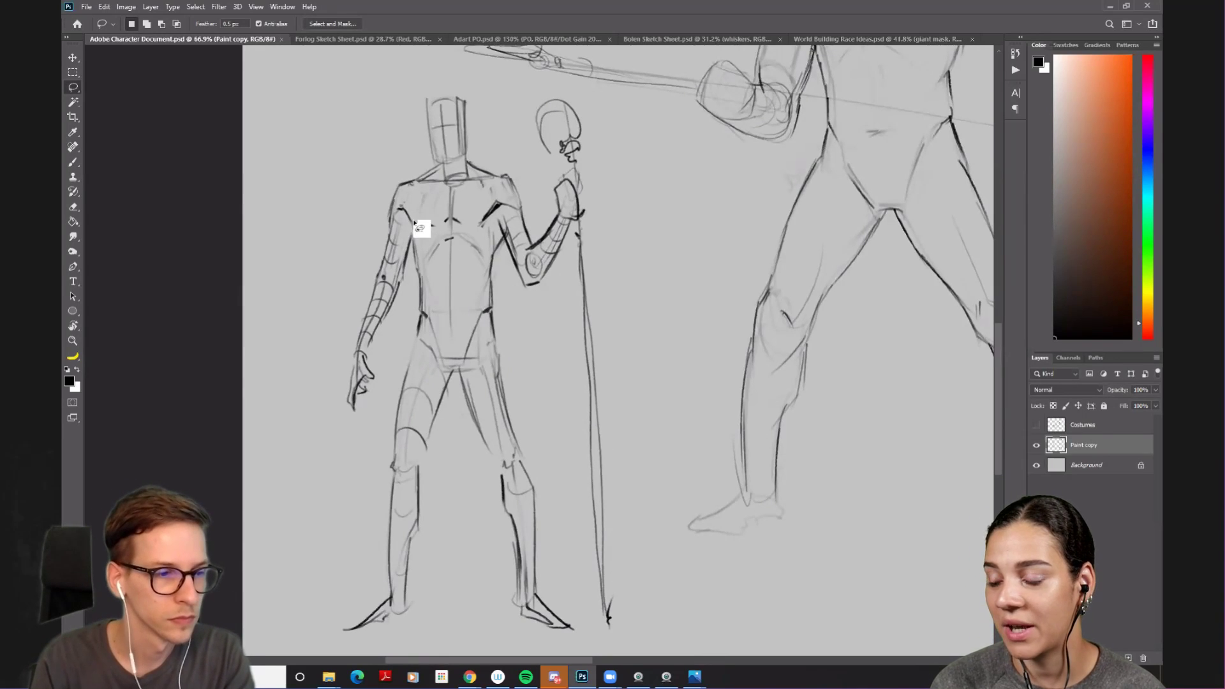
{"action": "left_click_drag", "start_coordinate": [371, 212], "coordinate": [394, 177]}
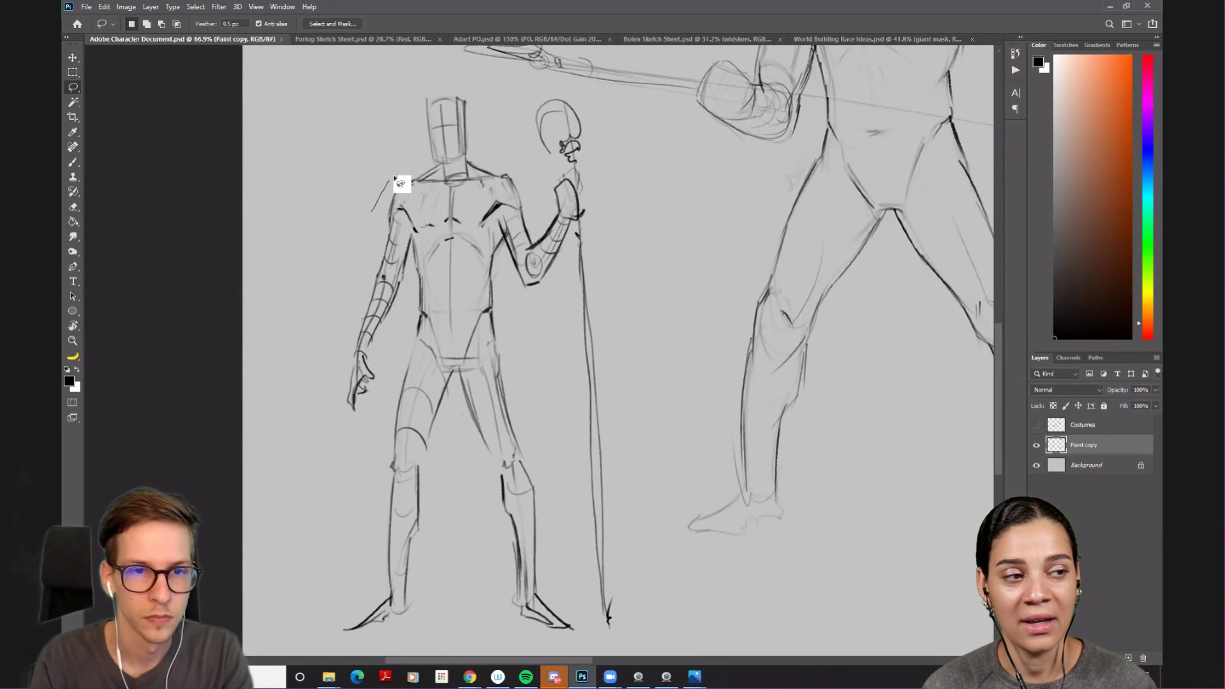
{"action": "mouse_move", "coordinate": [415, 291]}
{"action": "left_mouse_down"}
{"action": "mouse_move", "coordinate": [387, 413]}
{"action": "mouse_move", "coordinate": [316, 306]}
{"action": "left_mouse_up"}
{"action": "key", "text": "ctrl+t"}
{"action": "left_click_drag", "start_coordinate": [397, 290], "coordinate": [383, 290]}
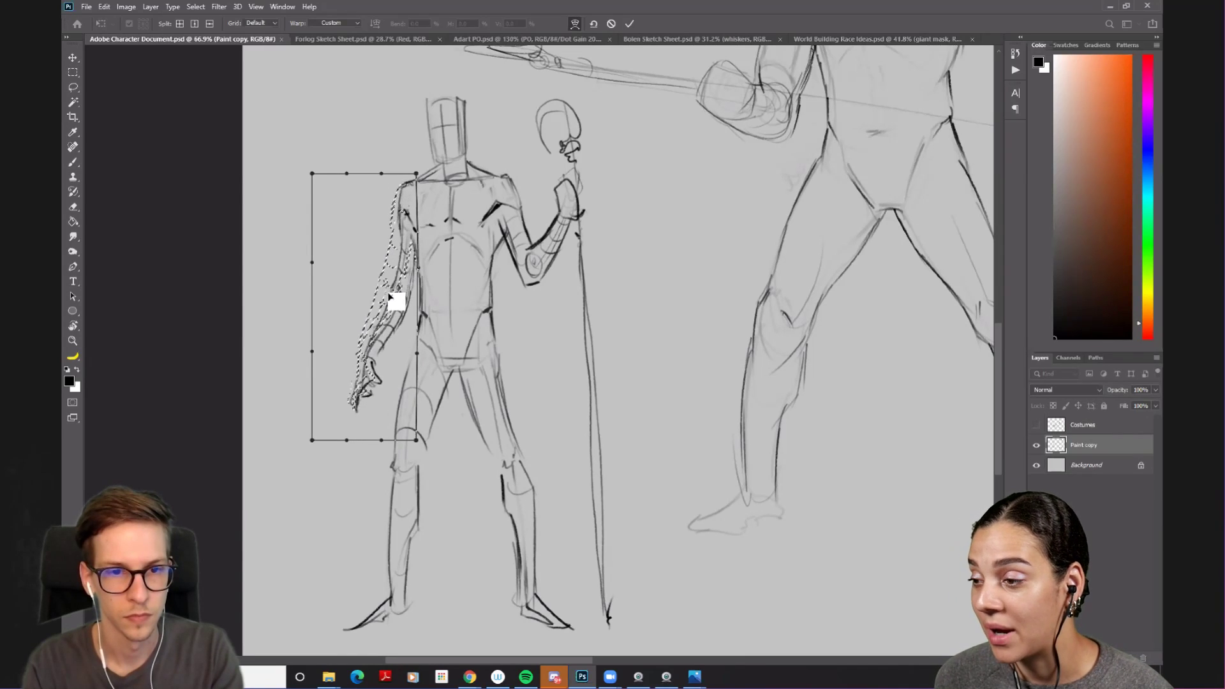
{"action": "left_click_drag", "start_coordinate": [360, 385], "coordinate": [349, 379]}
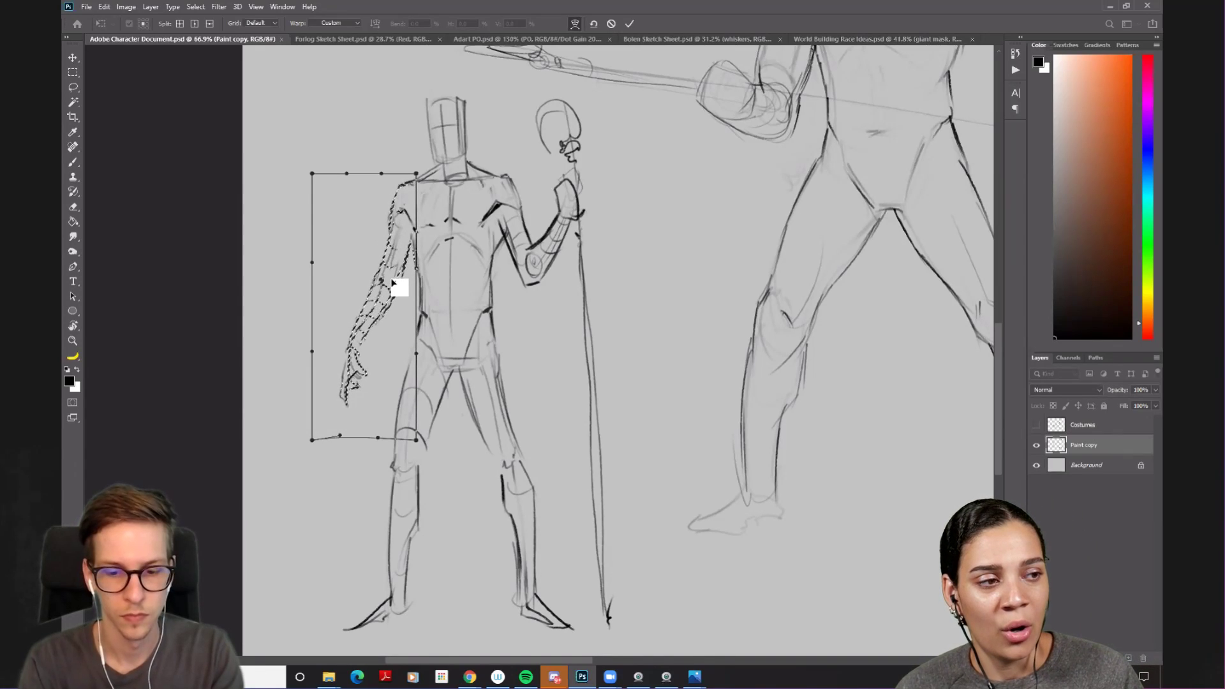
{"action": "key", "text": "Return"}
- Compare the small figure's warped arm before and after, and touch up the line work around its wrist and hand
{"action": "scroll", "coordinate": [447, 306], "scroll_direction": "down", "scroll_amount": 2}
{"action": "left_click_drag", "start_coordinate": [465, 304], "coordinate": [541, 364]}
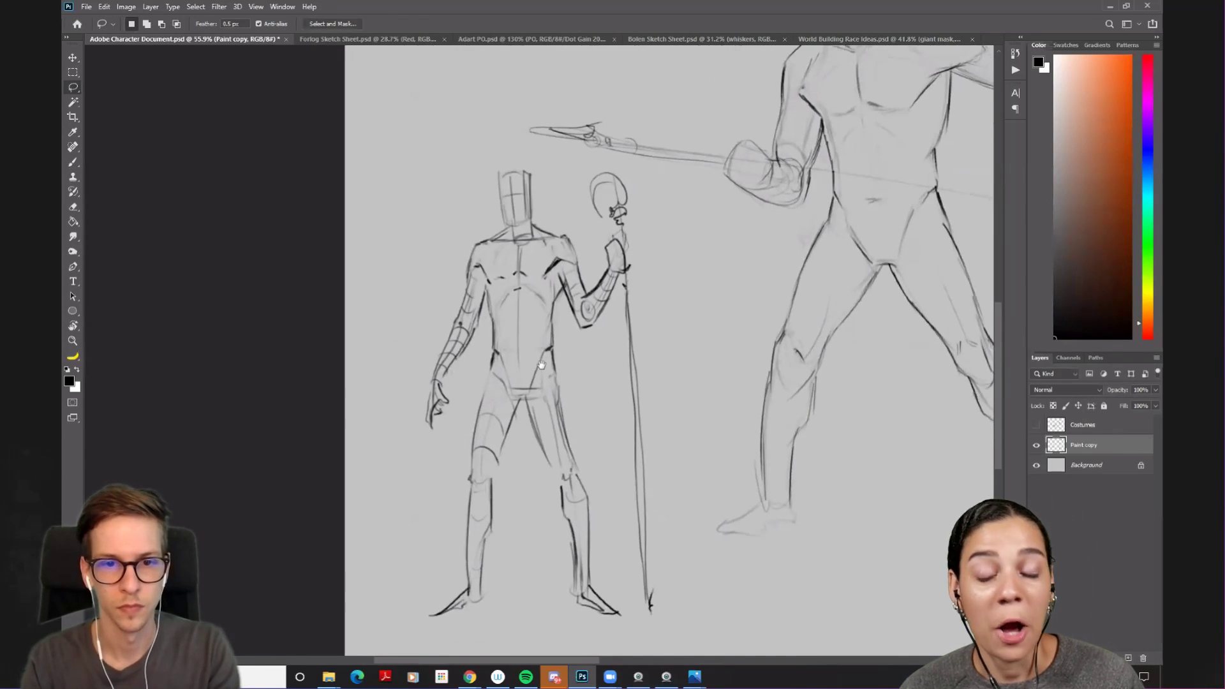
{"action": "key", "text": "ctrl+z"}
{"action": "key", "text": "ctrl+shift+z"}
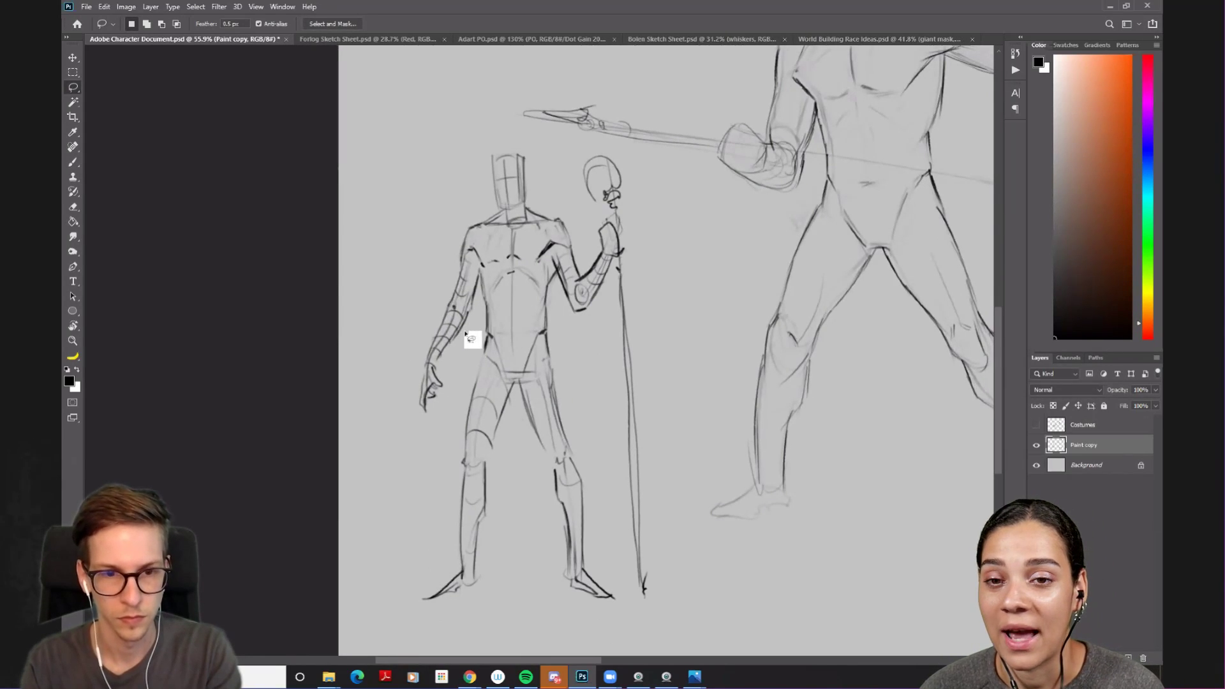
{"action": "key", "text": "e"}
{"action": "key", "text": "b"}
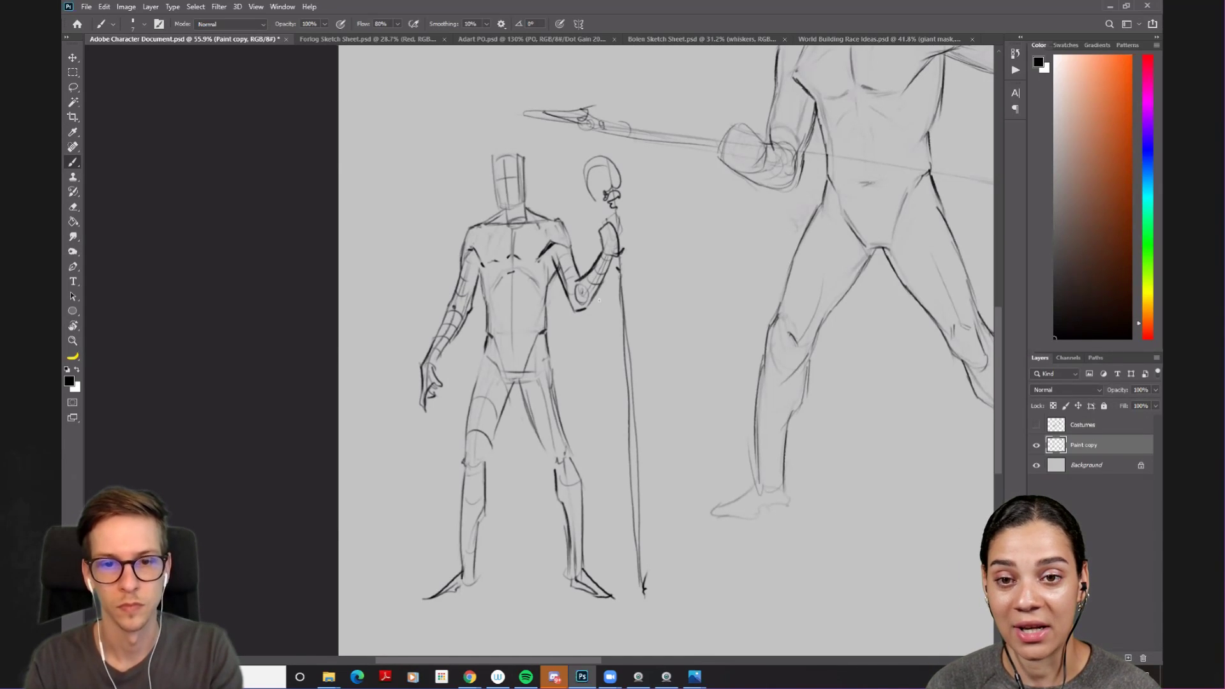
{"action": "scroll", "coordinate": [564, 347], "scroll_direction": "down", "scroll_amount": 1}
{"action": "scroll", "coordinate": [547, 391], "scroll_direction": "down", "scroll_amount": 2}
{"action": "scroll", "coordinate": [493, 424], "scroll_direction": "down", "scroll_amount": 3}
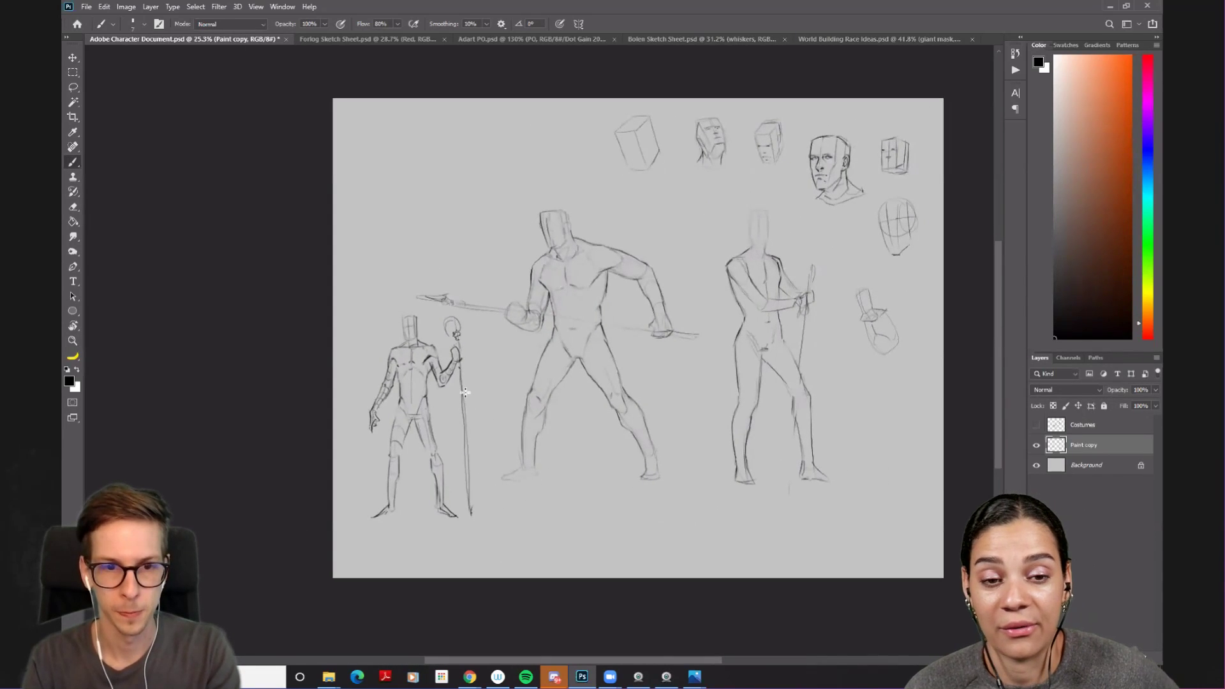
- Erase the stray construction lines on the small figure's head block and redraw its staff-side edge
{"action": "scroll", "coordinate": [465, 393], "scroll_direction": "up", "scroll_amount": 5}
{"action": "key", "text": "e"}
{"action": "mouse_move", "coordinate": [473, 292]}
{"action": "left_mouse_down"}
{"action": "mouse_move", "coordinate": [475, 256]}
{"action": "mouse_move", "coordinate": [452, 300]}
{"action": "left_mouse_up"}
{"action": "key", "text": "b"}
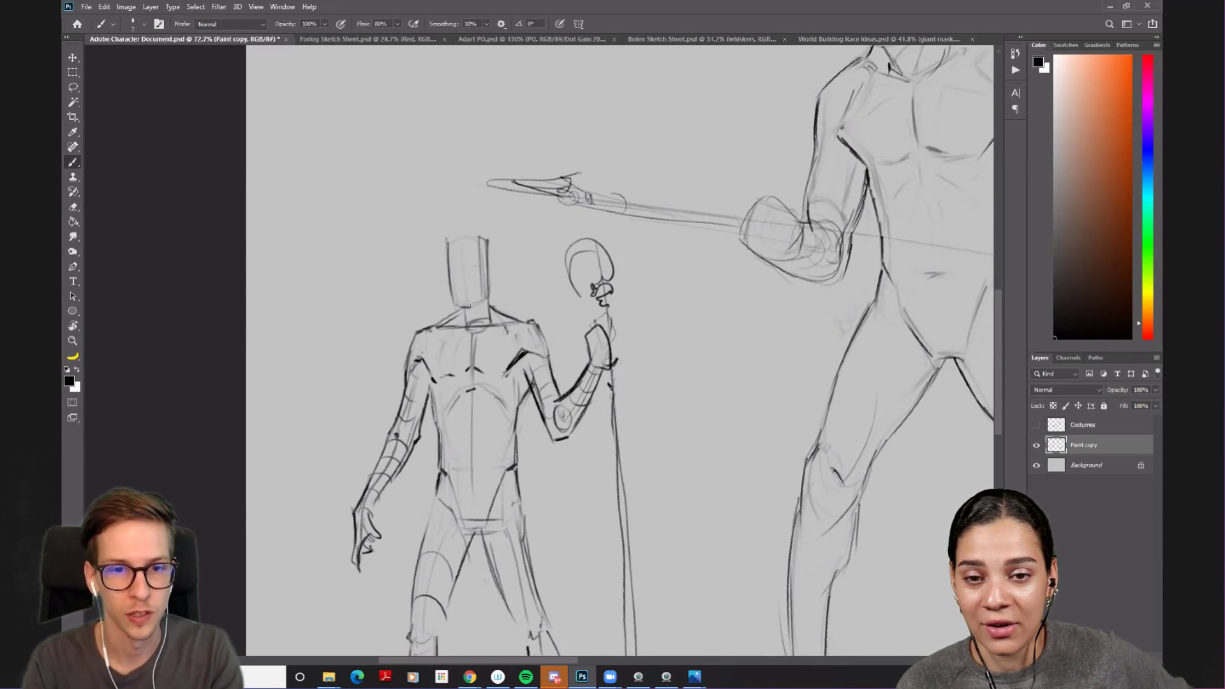
{"action": "mouse_move", "coordinate": [481, 295]}
{"action": "left_mouse_down"}
{"action": "mouse_move", "coordinate": [446, 243]}
{"action": "mouse_move", "coordinate": [489, 239]}
{"action": "left_mouse_up"}
{"action": "scroll", "coordinate": [505, 243], "scroll_direction": "down", "scroll_amount": 5}
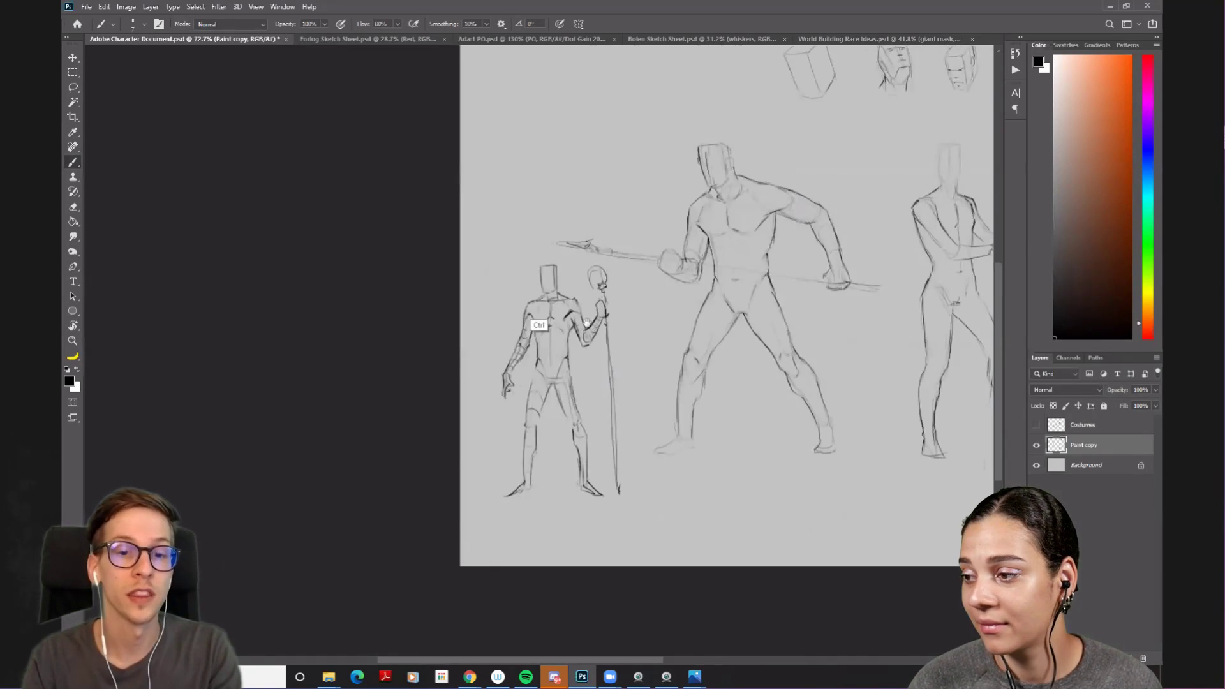
{"action": "scroll", "coordinate": [493, 407], "scroll_direction": "up", "scroll_amount": 2}
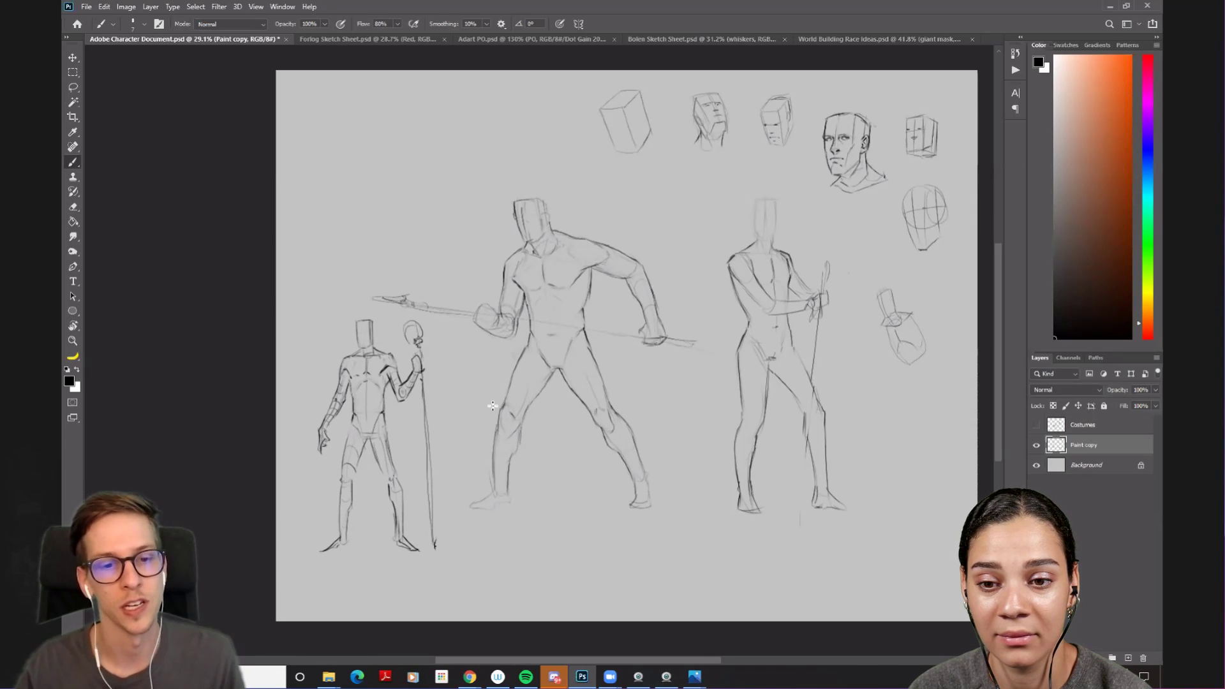
- Erase and redraw the small figure's shoulder outline above the raised arm as a cleaner, rounded deltoid
{"action": "mouse_move", "coordinate": [308, 395]}
{"action": "left_mouse_down"}
{"action": "mouse_move", "coordinate": [396, 370]}
{"action": "mouse_move", "coordinate": [525, 384]}
{"action": "mouse_move", "coordinate": [568, 274]}
{"action": "mouse_move", "coordinate": [566, 307]}
{"action": "mouse_move", "coordinate": [590, 289]}
{"action": "mouse_move", "coordinate": [635, 294]}
{"action": "mouse_move", "coordinate": [577, 265]}
{"action": "mouse_move", "coordinate": [594, 293]}
{"action": "left_mouse_up"}
{"action": "key", "text": "e"}
{"action": "key", "text": "b"}
{"action": "key", "text": "e"}
{"action": "key", "text": "b"}
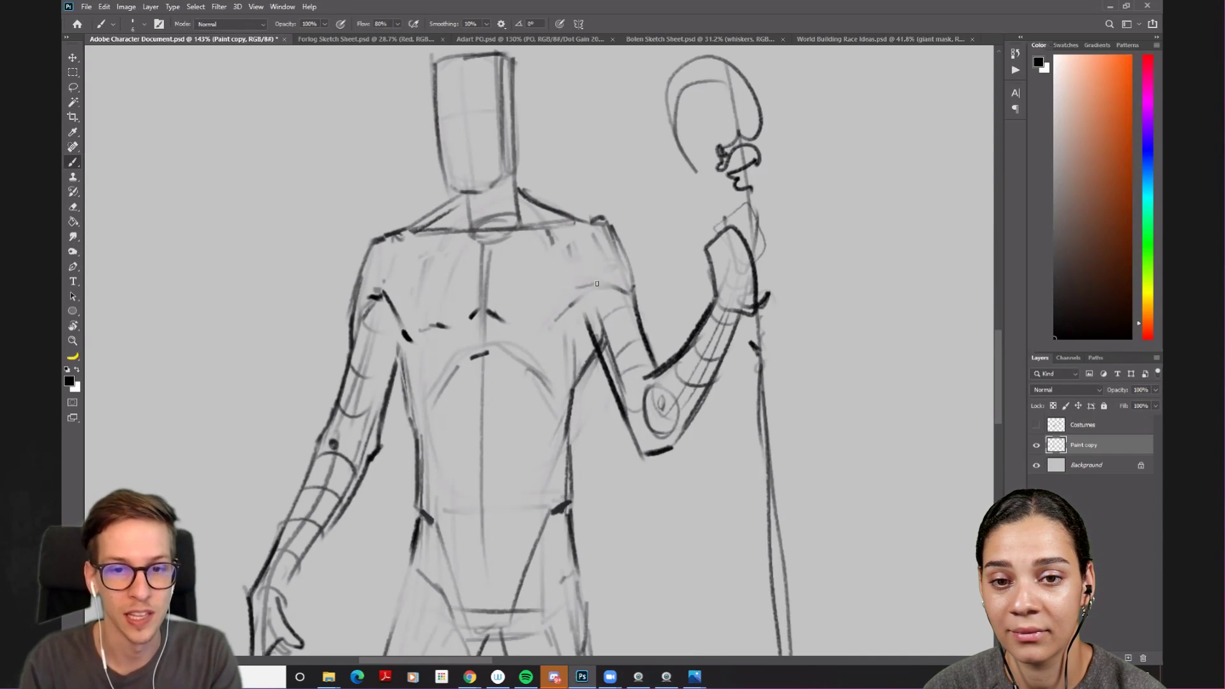
{"action": "key", "text": "e"}
{"action": "mouse_move", "coordinate": [618, 246]}
{"action": "left_mouse_down"}
{"action": "mouse_move", "coordinate": [607, 229]}
{"action": "mouse_move", "coordinate": [635, 284]}
{"action": "left_mouse_up"}
{"action": "key", "text": "b"}
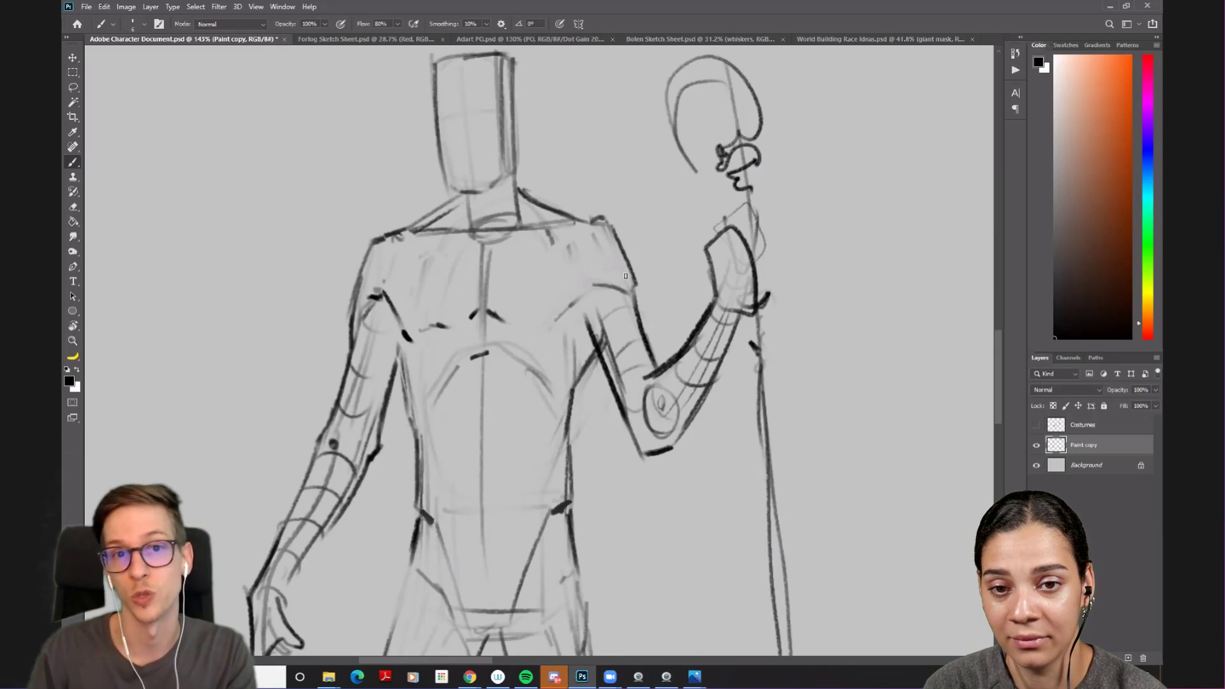
- Clean up the top of the small figure's head block with a curved edge and redraw the side away from the staff
{"action": "key", "text": "ctrl"}
{"action": "left_click_drag", "start_coordinate": [594, 164], "coordinate": [605, 344]}
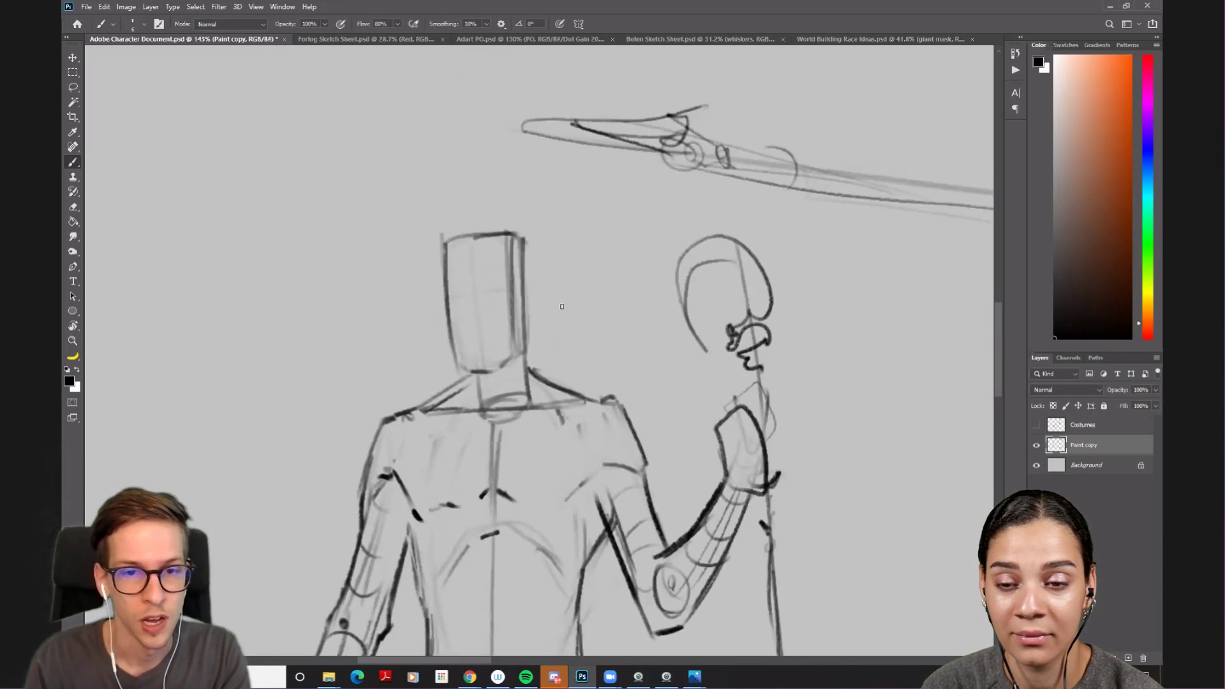
{"action": "key", "text": "e"}
{"action": "mouse_move", "coordinate": [515, 231]}
{"action": "left_mouse_down"}
{"action": "mouse_move", "coordinate": [441, 246]}
{"action": "mouse_move", "coordinate": [514, 240]}
{"action": "left_mouse_up"}
{"action": "key", "text": "b"}
{"action": "key", "text": "ctrl+z"}
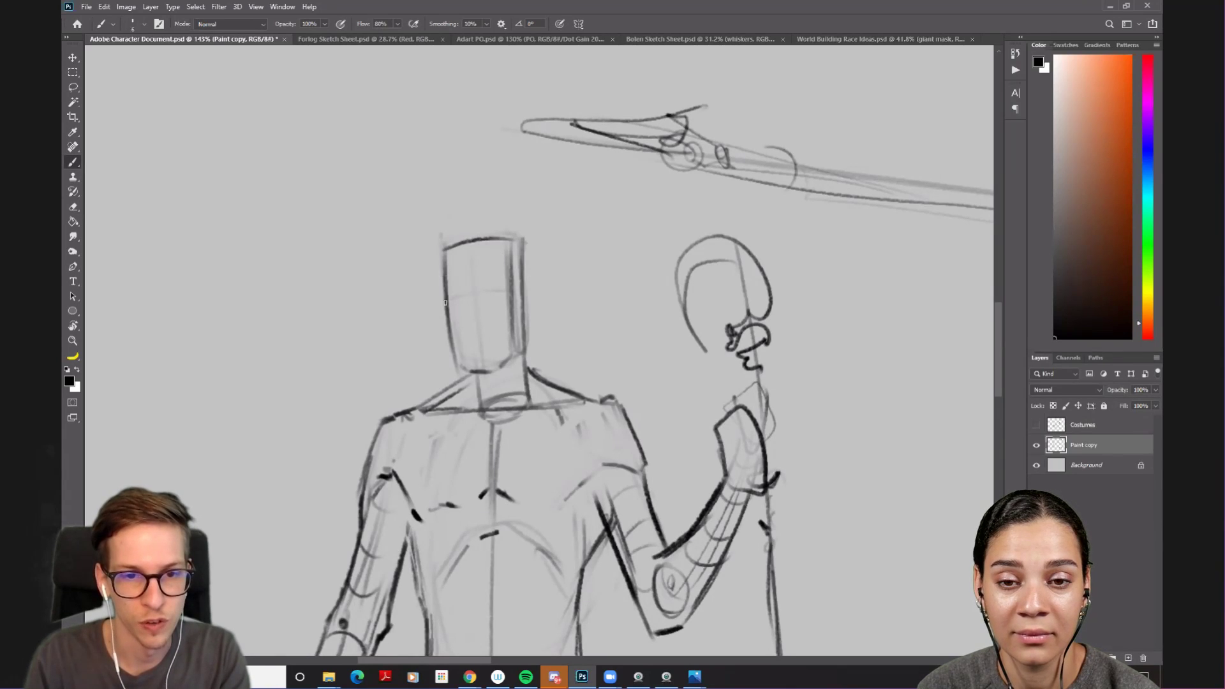
{"action": "left_click_drag", "start_coordinate": [441, 273], "coordinate": [452, 358]}
{"action": "key", "text": "ctrl+minus"}
{"action": "key", "text": "ctrl+minus"}
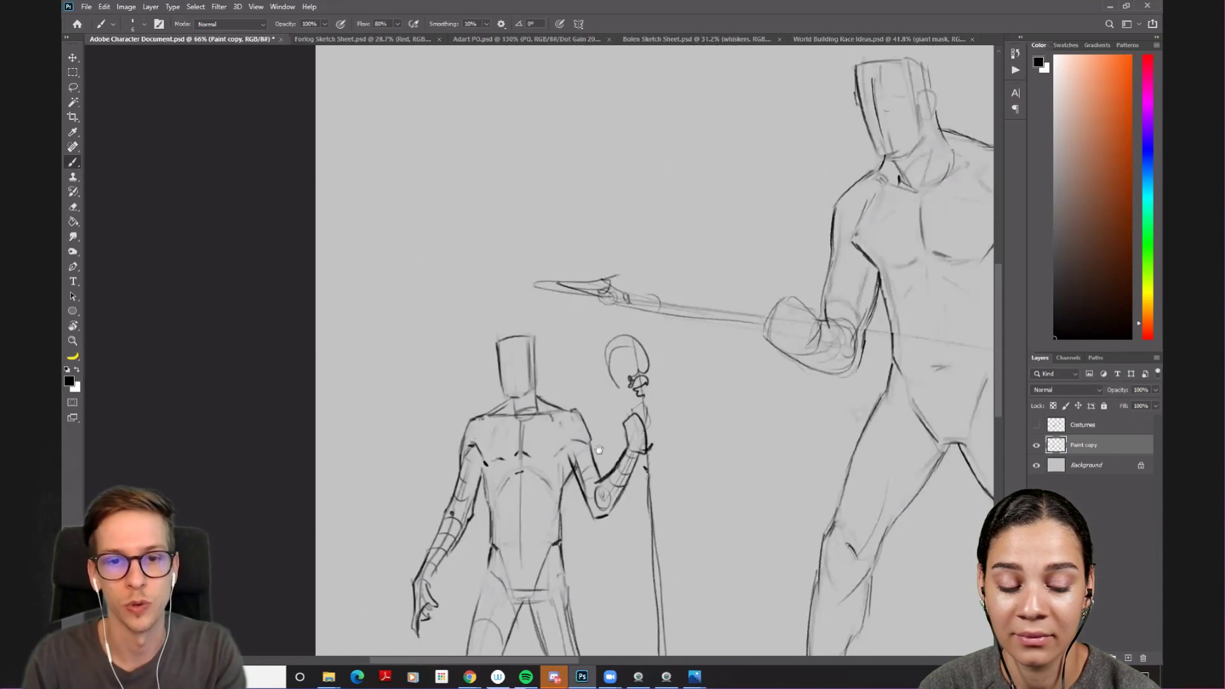
- Sketch a rounded dome shape with a short stem below it in the empty area above the small figure
{"action": "left_click_drag", "start_coordinate": [600, 191], "coordinate": [535, 446]}
{"action": "mouse_move", "coordinate": [445, 188]}
{"action": "left_mouse_down"}
{"action": "mouse_move", "coordinate": [574, 210]}
{"action": "mouse_move", "coordinate": [566, 194]}
{"action": "mouse_move", "coordinate": [420, 193]}
{"action": "mouse_move", "coordinate": [463, 260]}
{"action": "mouse_move", "coordinate": [585, 217]}
{"action": "mouse_move", "coordinate": [574, 189]}
{"action": "left_mouse_up"}
{"action": "left_click_drag", "start_coordinate": [436, 187], "coordinate": [433, 240]}
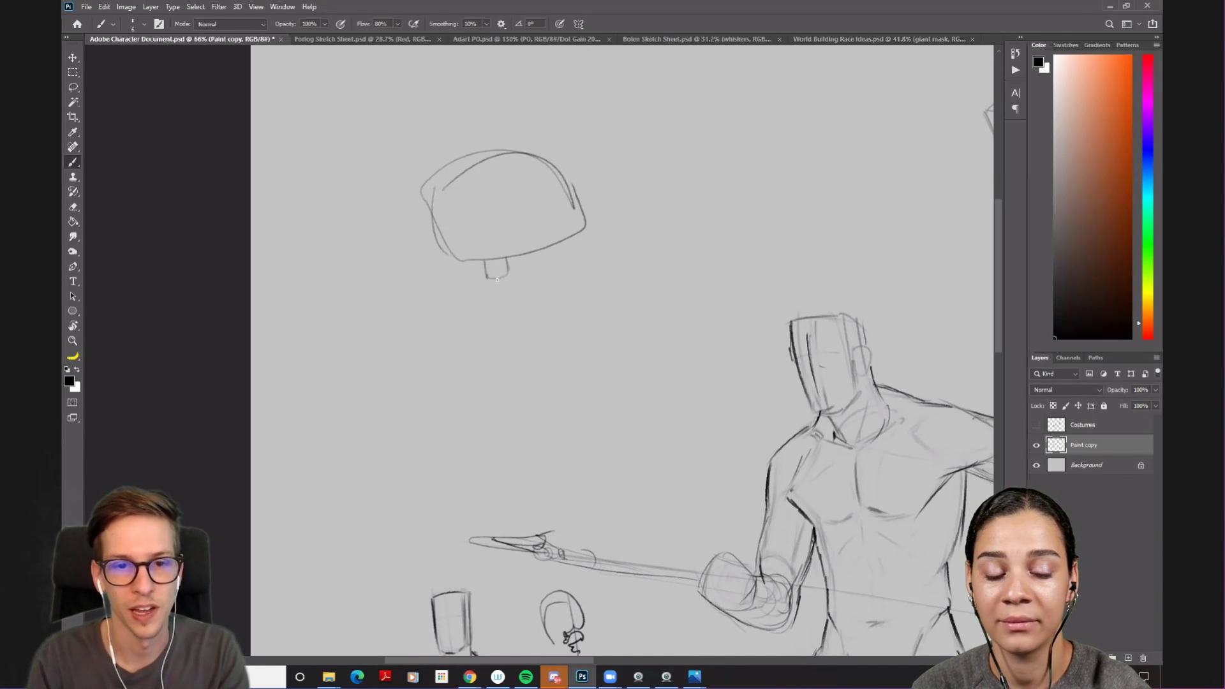
{"action": "mouse_move", "coordinate": [485, 271]}
{"action": "left_mouse_down"}
{"action": "mouse_move", "coordinate": [578, 383]}
{"action": "mouse_move", "coordinate": [511, 271]}
{"action": "mouse_move", "coordinate": [411, 328]}
{"action": "left_mouse_up"}
{"action": "key", "text": "ctrl+z"}
{"action": "key", "text": "ctrl+z"}
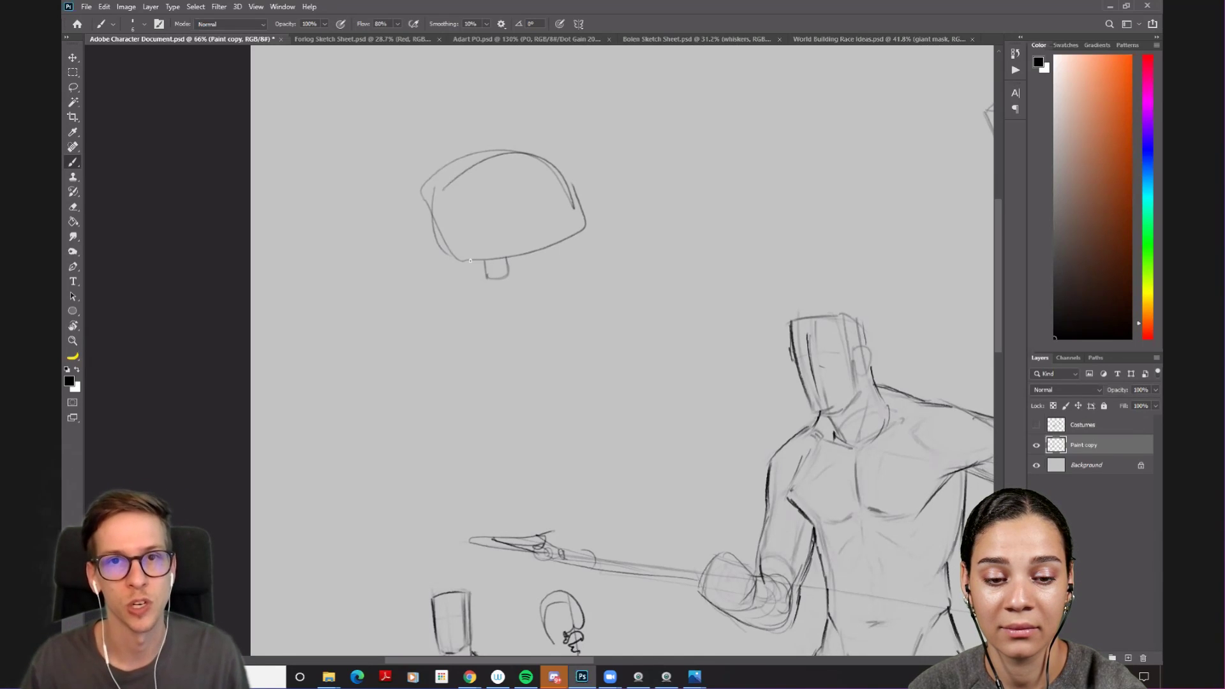
- Lasso the dome-and-stem sketch, delete it and clear the selection
{"action": "key", "text": "l"}
{"action": "mouse_move", "coordinate": [588, 133]}
{"action": "left_mouse_down"}
{"action": "mouse_move", "coordinate": [467, 123]}
{"action": "mouse_move", "coordinate": [632, 205]}
{"action": "mouse_move", "coordinate": [595, 144]}
{"action": "left_mouse_up"}
{"action": "key", "text": "Delete"}
{"action": "key", "text": "ctrl+d"}
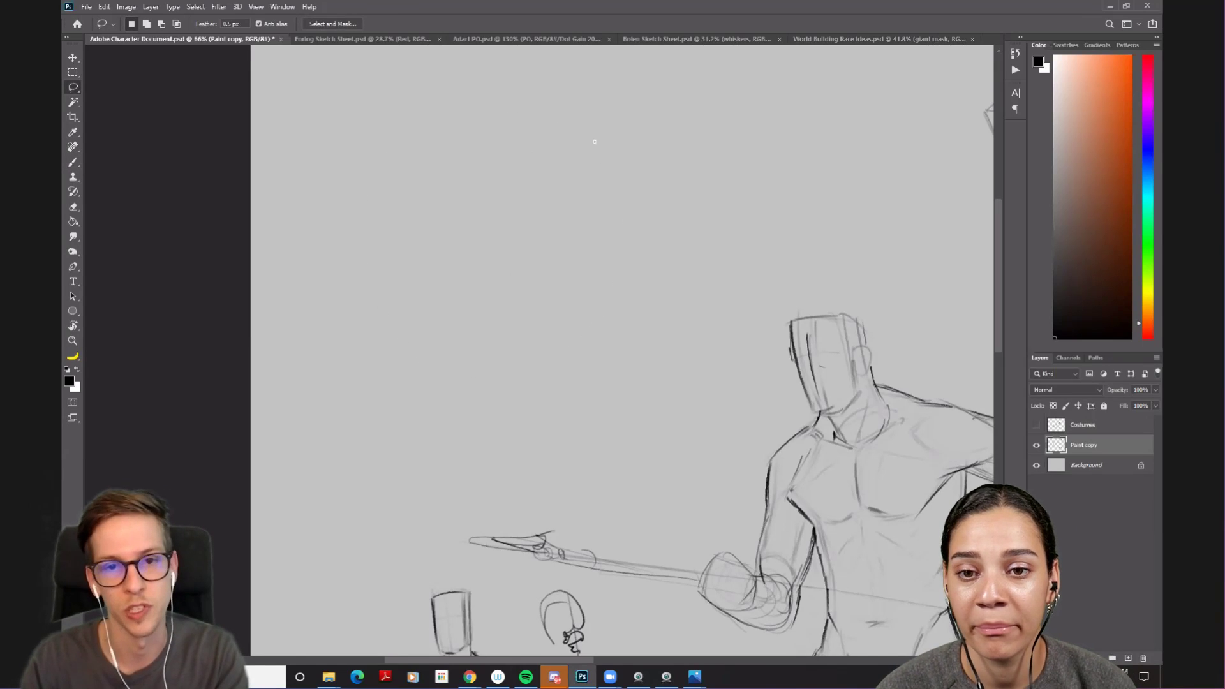
- Examine the small skull-staff figure close up and beside the larger spear-holding figure
{"action": "key", "text": "b"}
{"action": "scroll", "coordinate": [666, 360], "scroll_direction": "down", "scroll_amount": 5}
{"action": "scroll", "coordinate": [666, 360], "scroll_direction": "down", "scroll_amount": 4}
{"action": "scroll", "coordinate": [644, 304], "scroll_direction": "up", "scroll_amount": 1}
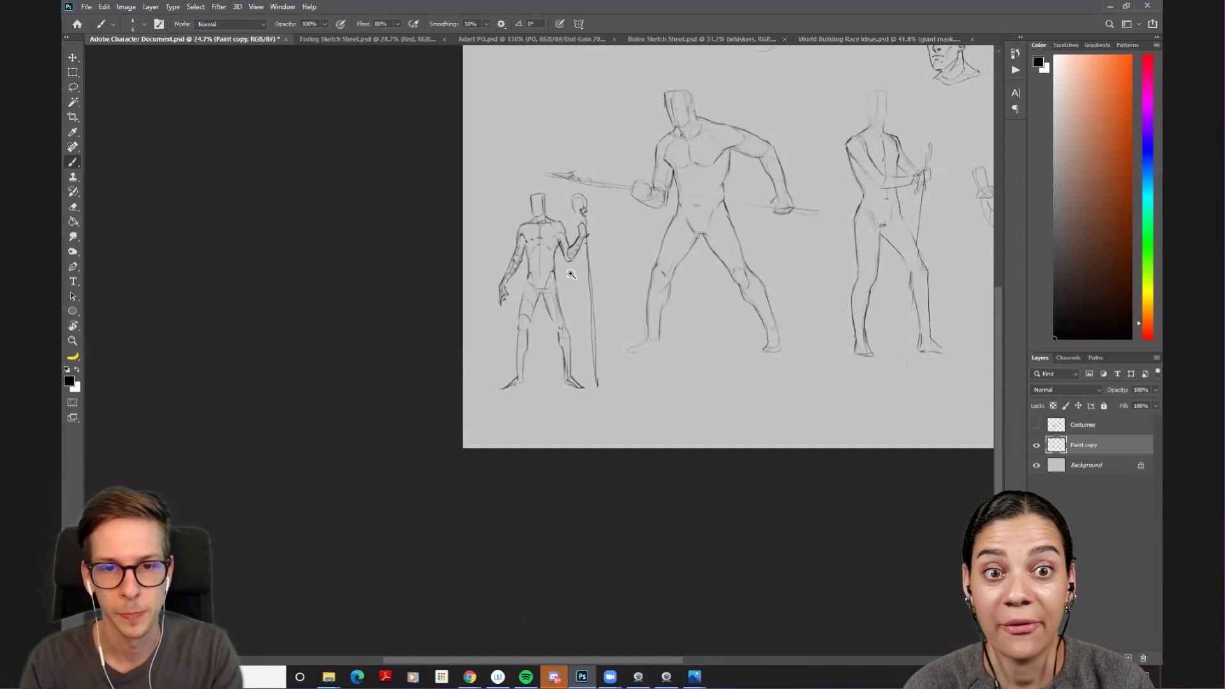
{"action": "scroll", "coordinate": [588, 282], "scroll_direction": "up", "scroll_amount": 3}
{"action": "scroll", "coordinate": [567, 254], "scroll_direction": "up", "scroll_amount": 2}
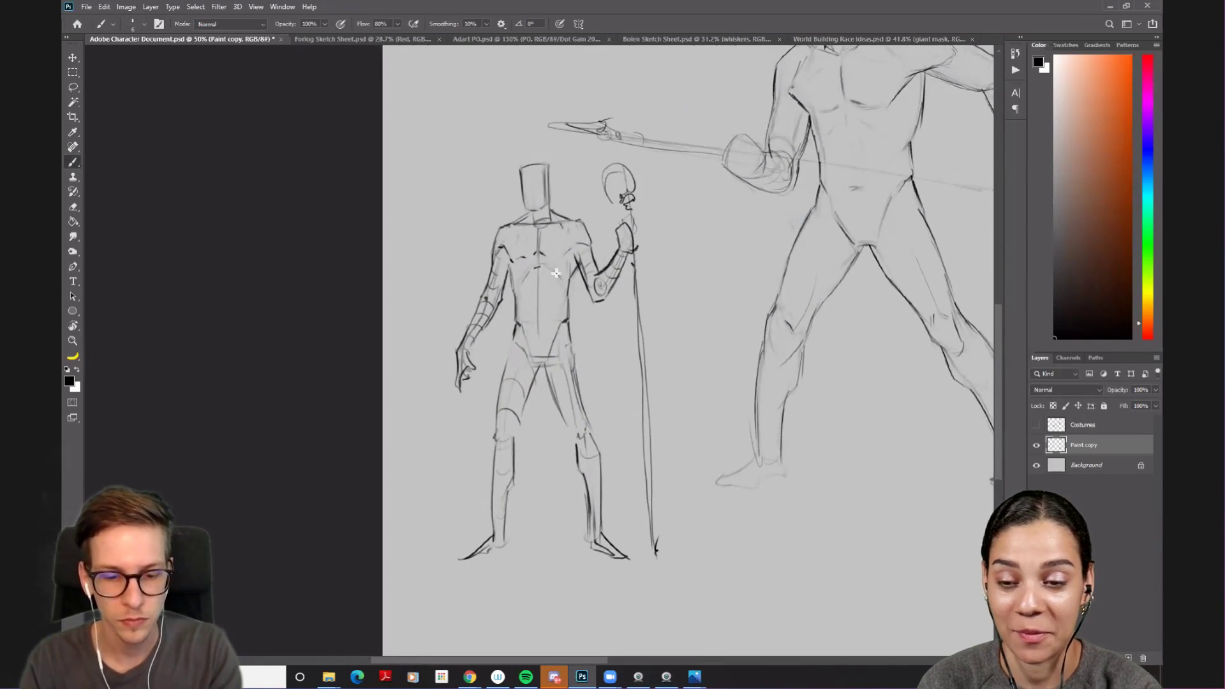
{"action": "scroll", "coordinate": [572, 265], "scroll_direction": "up", "scroll_amount": 1}
{"action": "scroll", "coordinate": [615, 237], "scroll_direction": "up", "scroll_amount": 3}
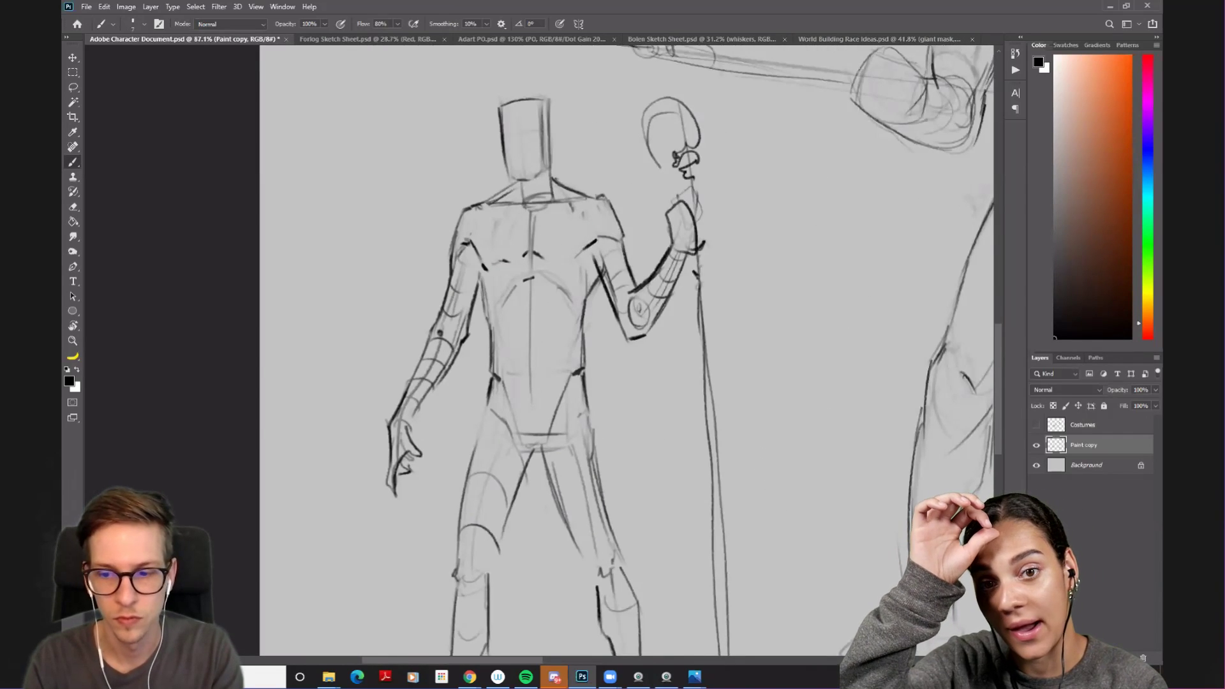
{"action": "left_click_drag", "start_coordinate": [685, 266], "coordinate": [590, 290]}
{"action": "scroll", "coordinate": [626, 293], "scroll_direction": "down", "scroll_amount": 5}
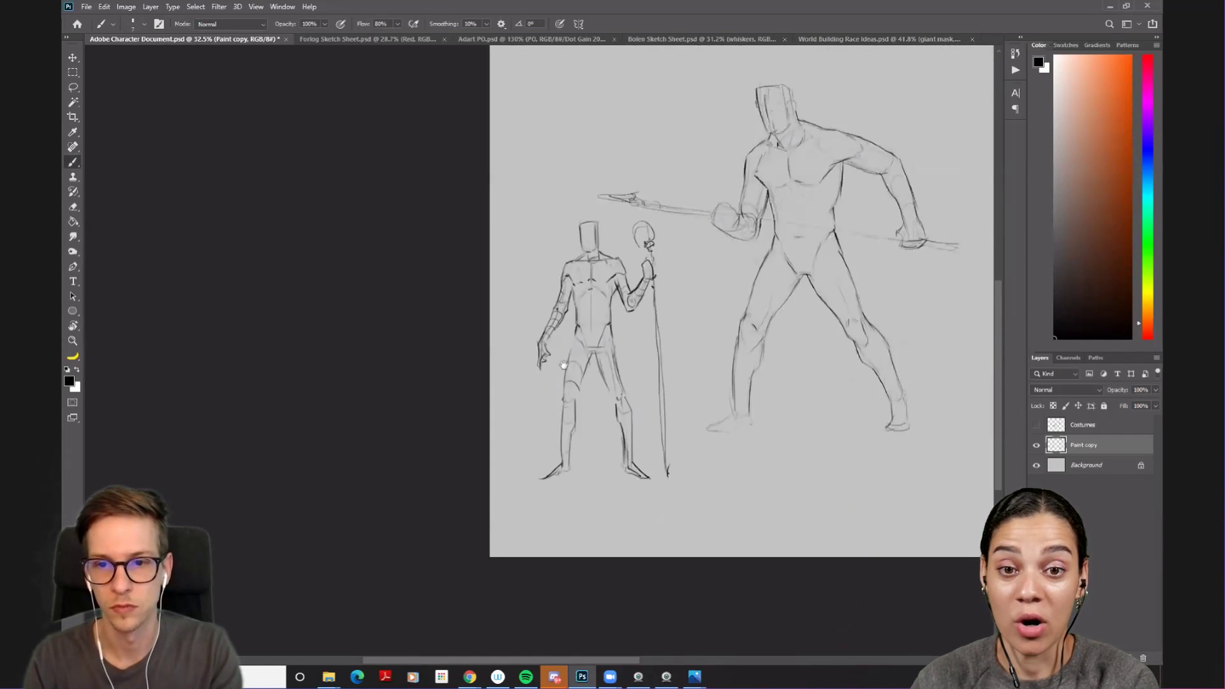
- Add dark shoulder strokes to both sides of the small torso study beside the standing figure
{"action": "scroll", "coordinate": [661, 363], "scroll_direction": "up", "scroll_amount": 2}
{"action": "left_click_drag", "start_coordinate": [685, 353], "coordinate": [660, 363]}
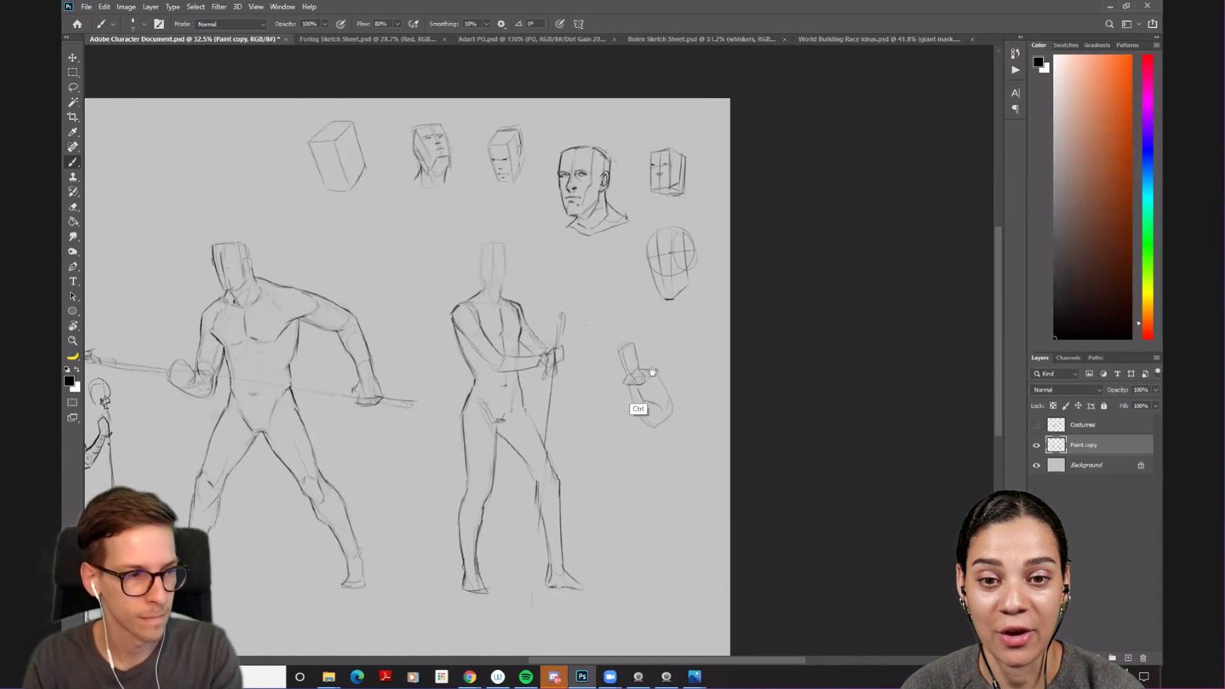
{"action": "scroll", "coordinate": [642, 376], "scroll_direction": "up", "scroll_amount": 1}
{"action": "scroll", "coordinate": [699, 376], "scroll_direction": "up", "scroll_amount": 4}
{"action": "mouse_move", "coordinate": [568, 338]}
{"action": "left_mouse_down"}
{"action": "mouse_move", "coordinate": [555, 305]}
{"action": "mouse_move", "coordinate": [577, 327]}
{"action": "left_mouse_up"}
{"action": "mouse_move", "coordinate": [652, 262]}
{"action": "left_mouse_down"}
{"action": "mouse_move", "coordinate": [609, 425]}
{"action": "mouse_move", "coordinate": [657, 391]}
{"action": "left_mouse_up"}
- Draw a two-sided pelvis box below the torso study and refine both shoulder corners
{"action": "left_click_drag", "start_coordinate": [609, 448], "coordinate": [673, 446]}
{"action": "left_click_drag", "start_coordinate": [664, 394], "coordinate": [669, 449]}
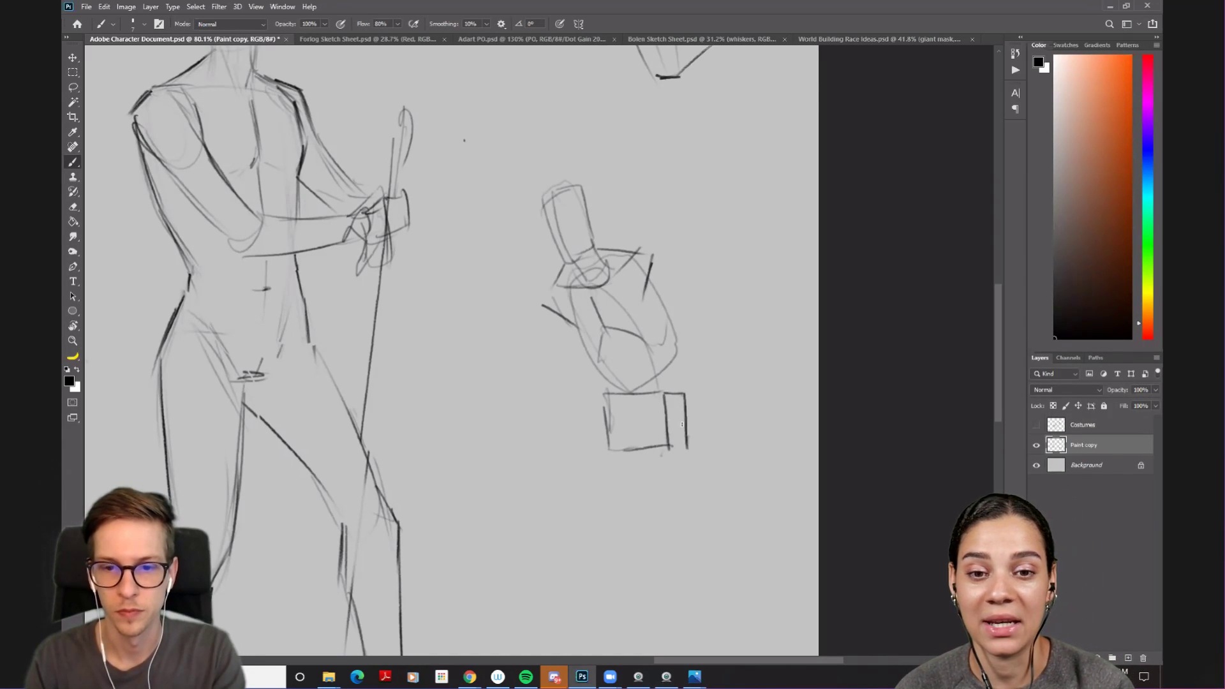
{"action": "left_click_drag", "start_coordinate": [668, 446], "coordinate": [676, 439]}
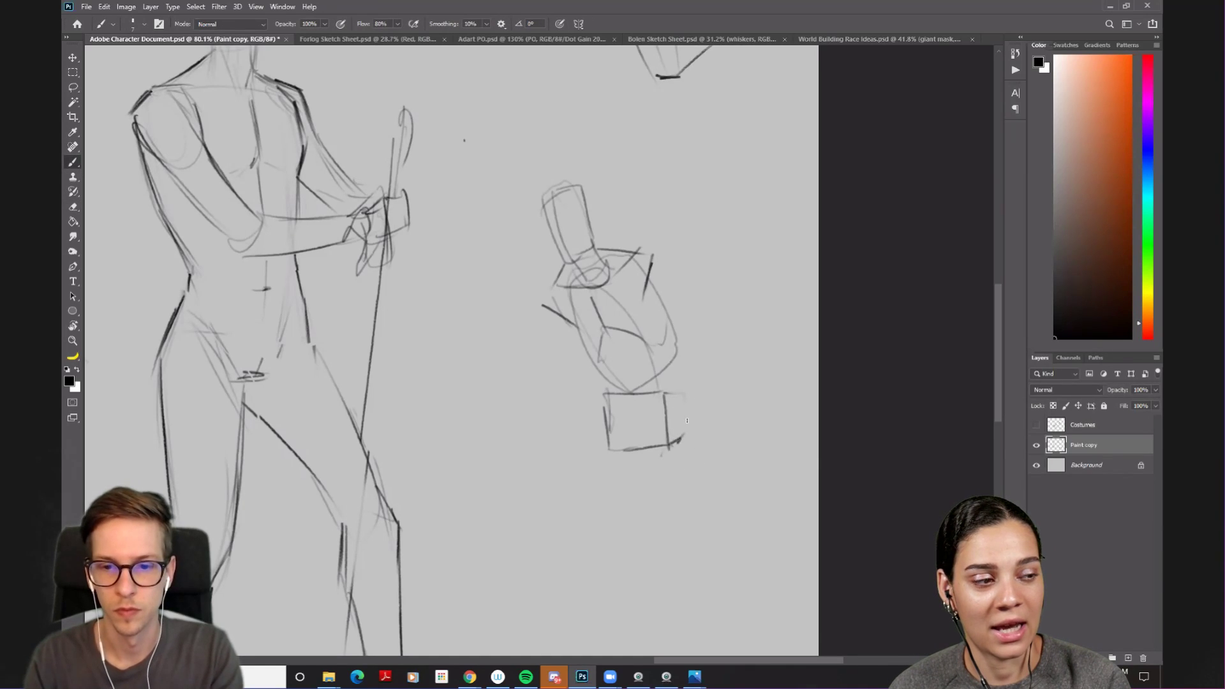
{"action": "left_click_drag", "start_coordinate": [682, 396], "coordinate": [684, 436]}
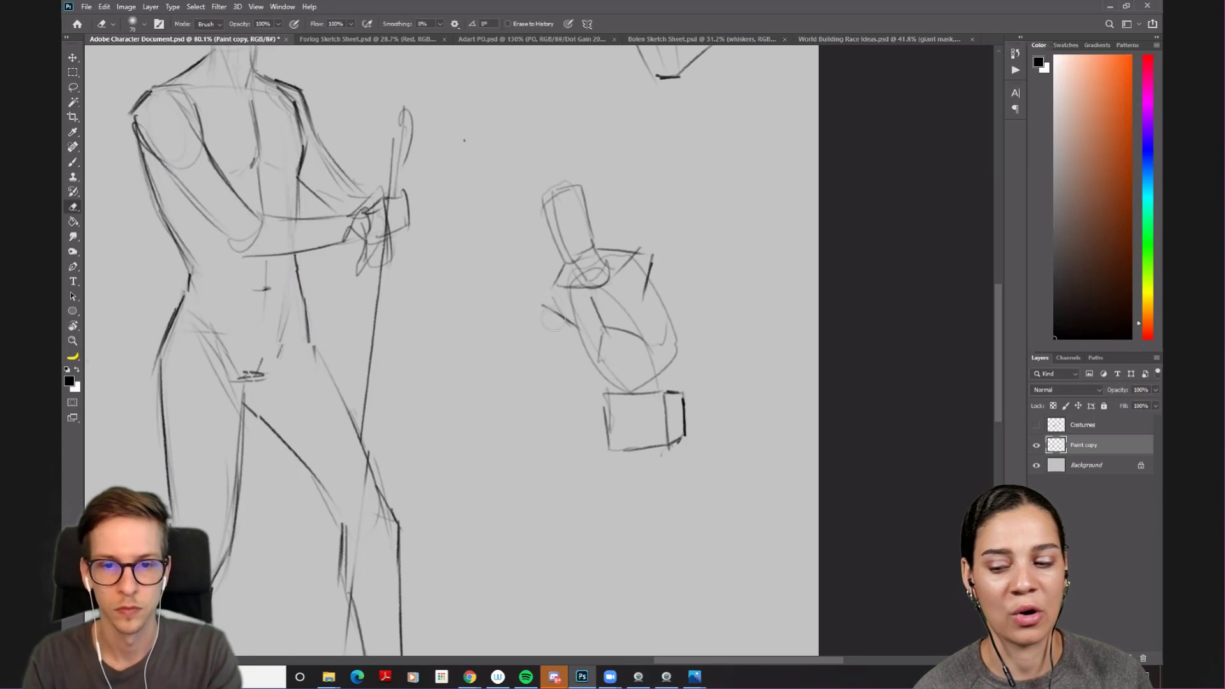
{"action": "left_click_drag", "start_coordinate": [564, 316], "coordinate": [553, 295]}
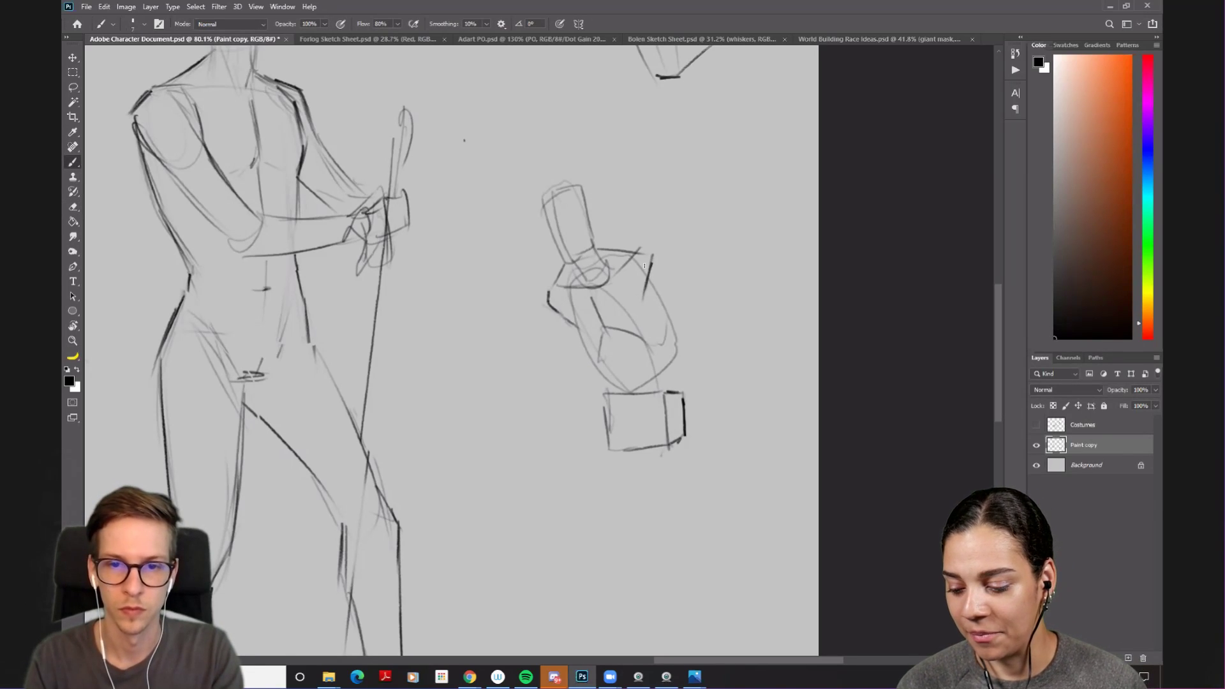
{"action": "left_click_drag", "start_coordinate": [646, 251], "coordinate": [657, 272]}
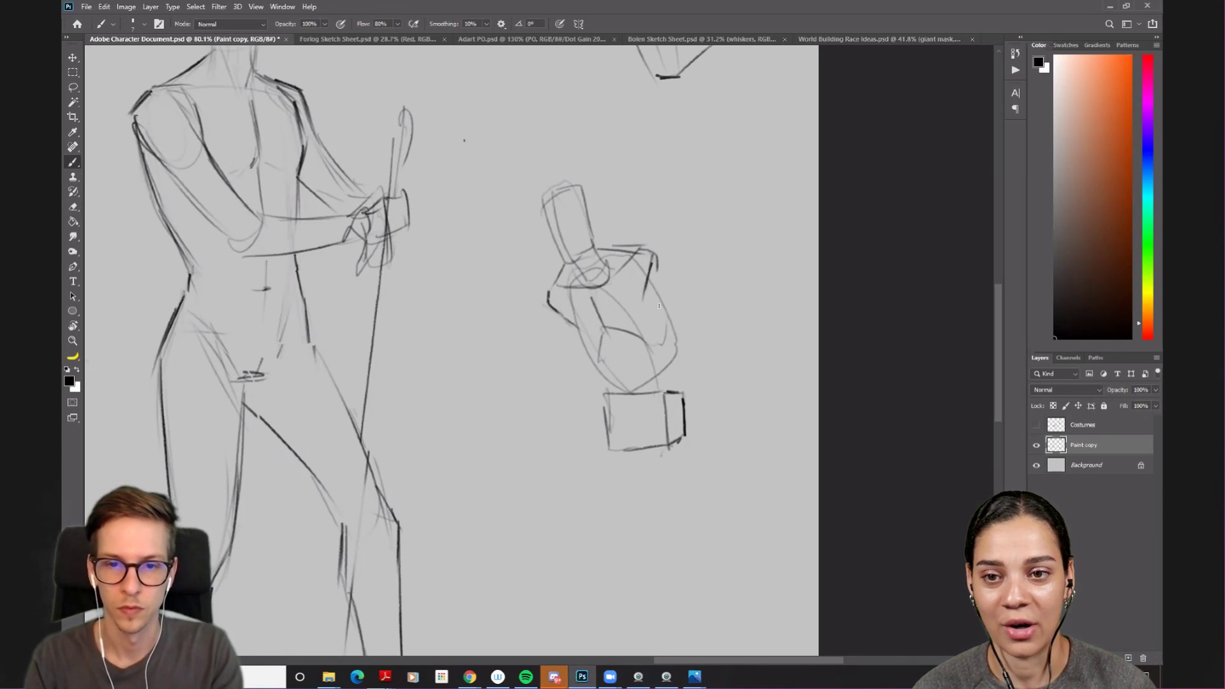
- Sketch both legs below the small figure's pelvis box in a wide stance, with a knee circle, single-line shins and simple feet
{"action": "scroll", "coordinate": [684, 379], "scroll_direction": "down", "scroll_amount": 3}
{"action": "scroll", "coordinate": [622, 355], "scroll_direction": "down", "scroll_amount": 2}
{"action": "mouse_move", "coordinate": [631, 346]}
{"action": "left_mouse_down"}
{"action": "mouse_move", "coordinate": [592, 389]}
{"action": "mouse_move", "coordinate": [634, 343]}
{"action": "mouse_move", "coordinate": [688, 384]}
{"action": "left_mouse_up"}
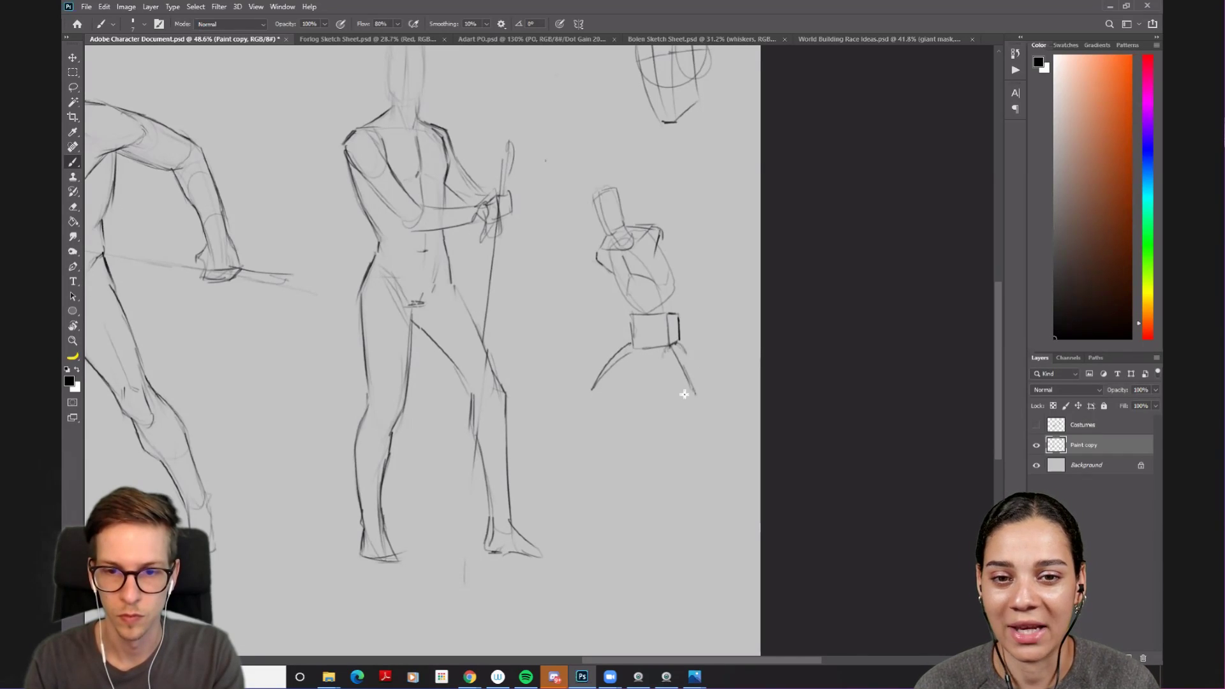
{"action": "mouse_move", "coordinate": [663, 355]}
{"action": "left_mouse_down"}
{"action": "mouse_move", "coordinate": [696, 389]}
{"action": "mouse_move", "coordinate": [687, 396]}
{"action": "left_mouse_up"}
{"action": "left_click_drag", "start_coordinate": [679, 346], "coordinate": [702, 389]}
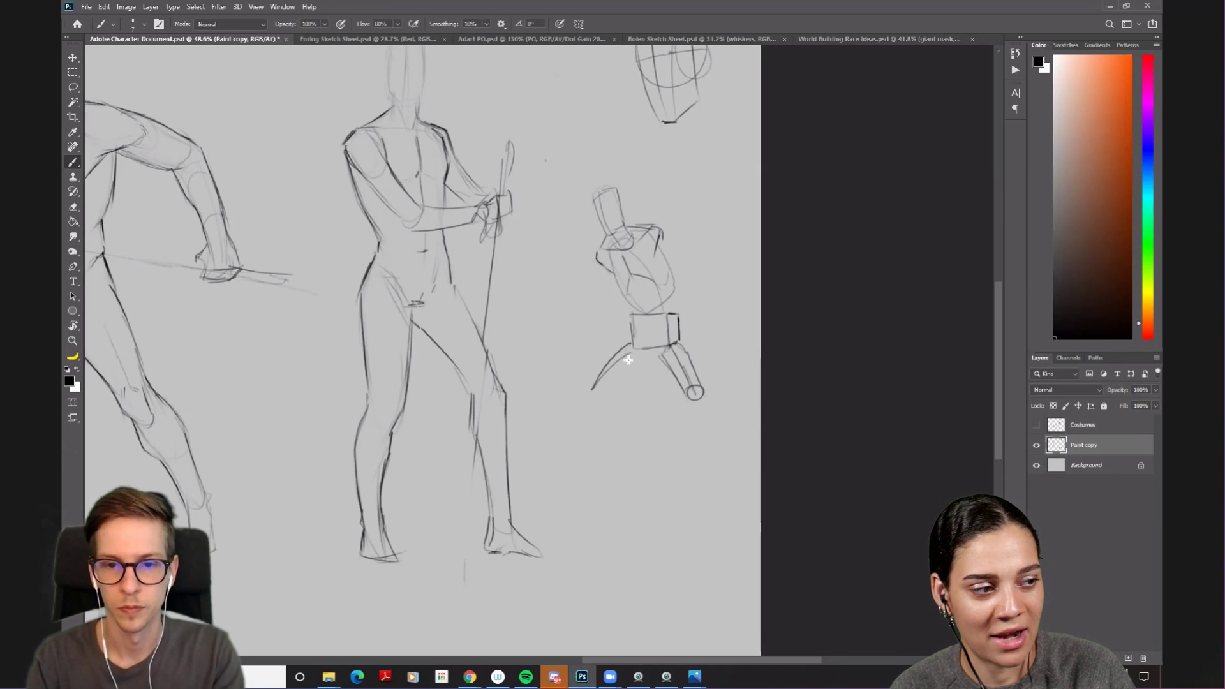
{"action": "mouse_move", "coordinate": [635, 349]}
{"action": "left_mouse_down"}
{"action": "mouse_move", "coordinate": [583, 397]}
{"action": "mouse_move", "coordinate": [607, 467]}
{"action": "left_mouse_up"}
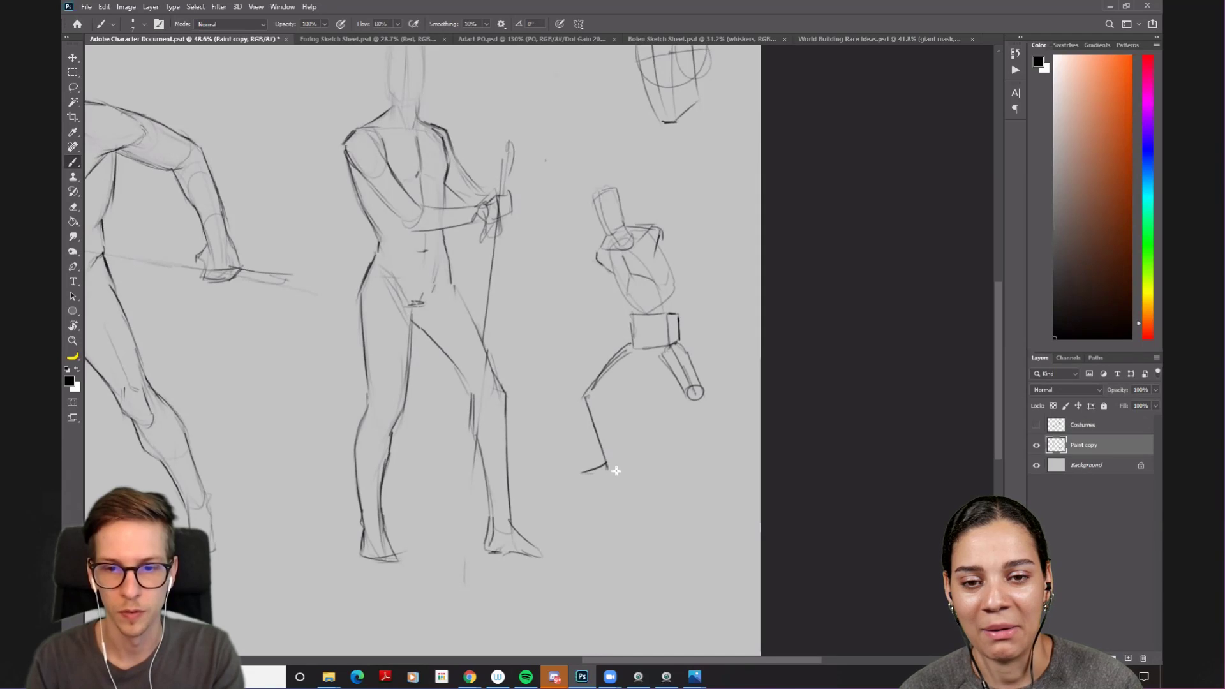
{"action": "mouse_move", "coordinate": [708, 412]}
{"action": "left_mouse_down"}
{"action": "mouse_move", "coordinate": [726, 491]}
{"action": "mouse_move", "coordinate": [731, 466]}
{"action": "left_mouse_up"}
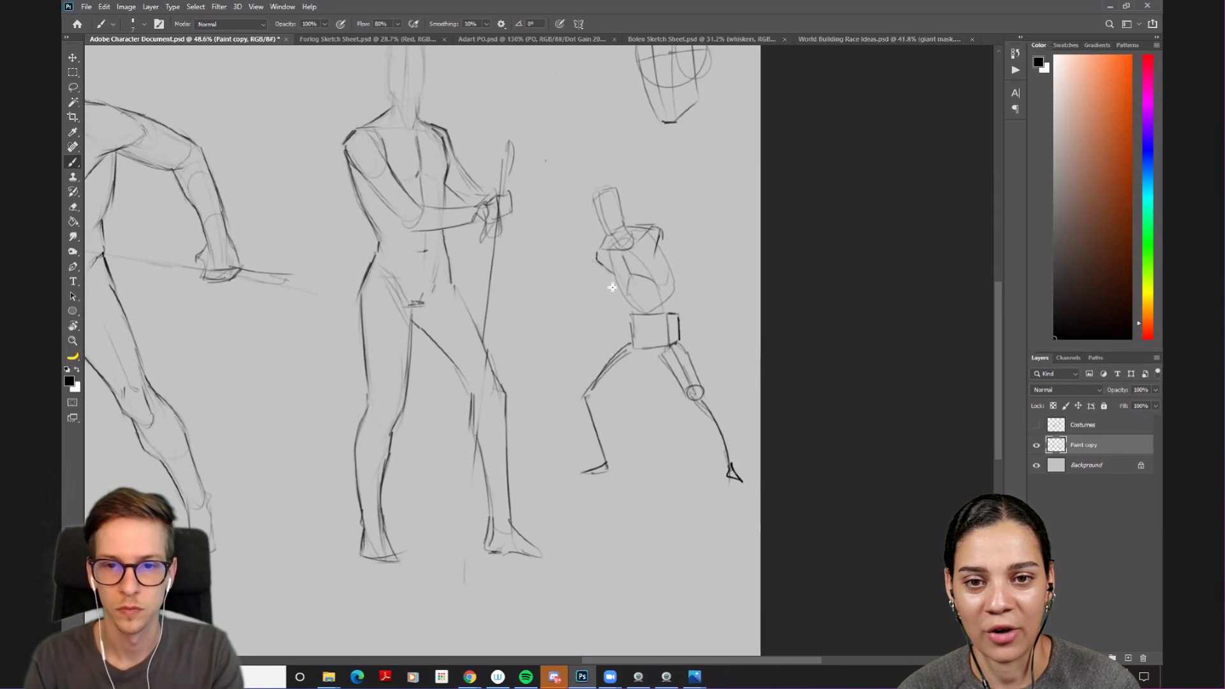
- Draw a single upper-arm line hanging from the left-side shoulder of the small figure
{"action": "left_click_drag", "start_coordinate": [600, 271], "coordinate": [594, 322]}
{"action": "key", "text": "ctrl+z"}
{"action": "left_click_drag", "start_coordinate": [601, 268], "coordinate": [595, 323]}
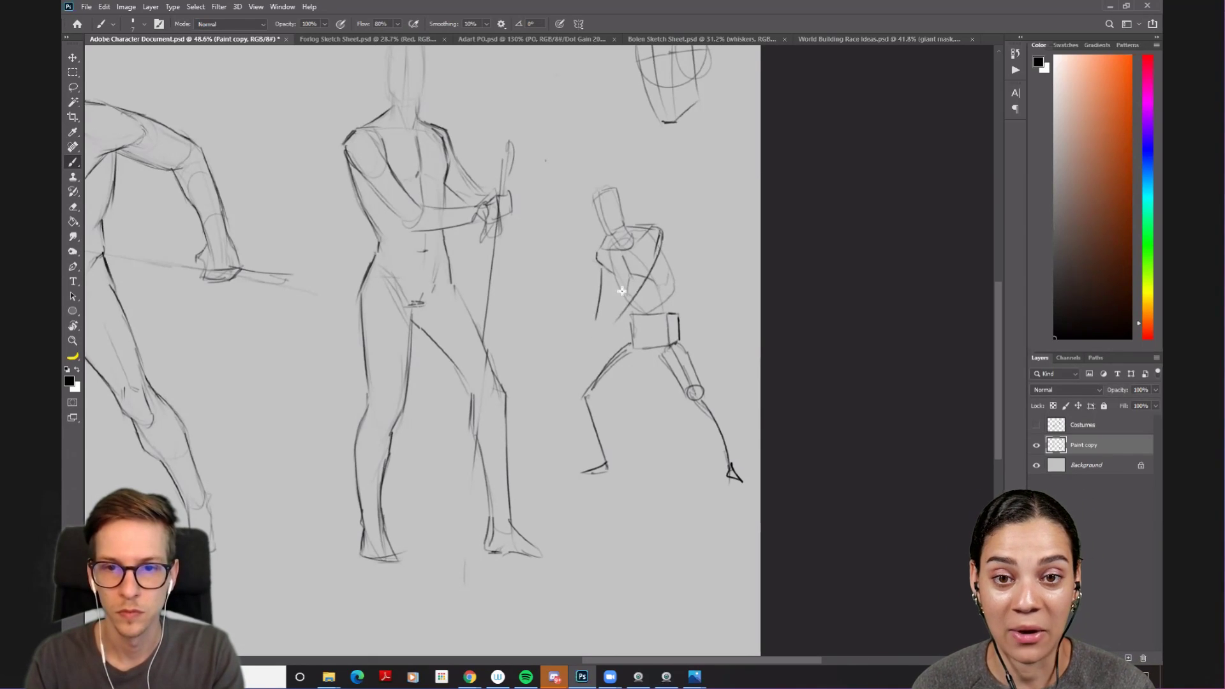
{"action": "left_click_drag", "start_coordinate": [676, 249], "coordinate": [718, 292]}
{"action": "key", "text": "ctrl+z"}
{"action": "mouse_move", "coordinate": [660, 233]}
{"action": "left_mouse_down"}
{"action": "mouse_move", "coordinate": [710, 280]}
{"action": "mouse_move", "coordinate": [702, 273]}
{"action": "left_mouse_up"}
{"action": "key", "text": "ctrl+z"}
{"action": "key", "text": "ctrl+z"}
{"action": "key", "text": "ctrl+z"}
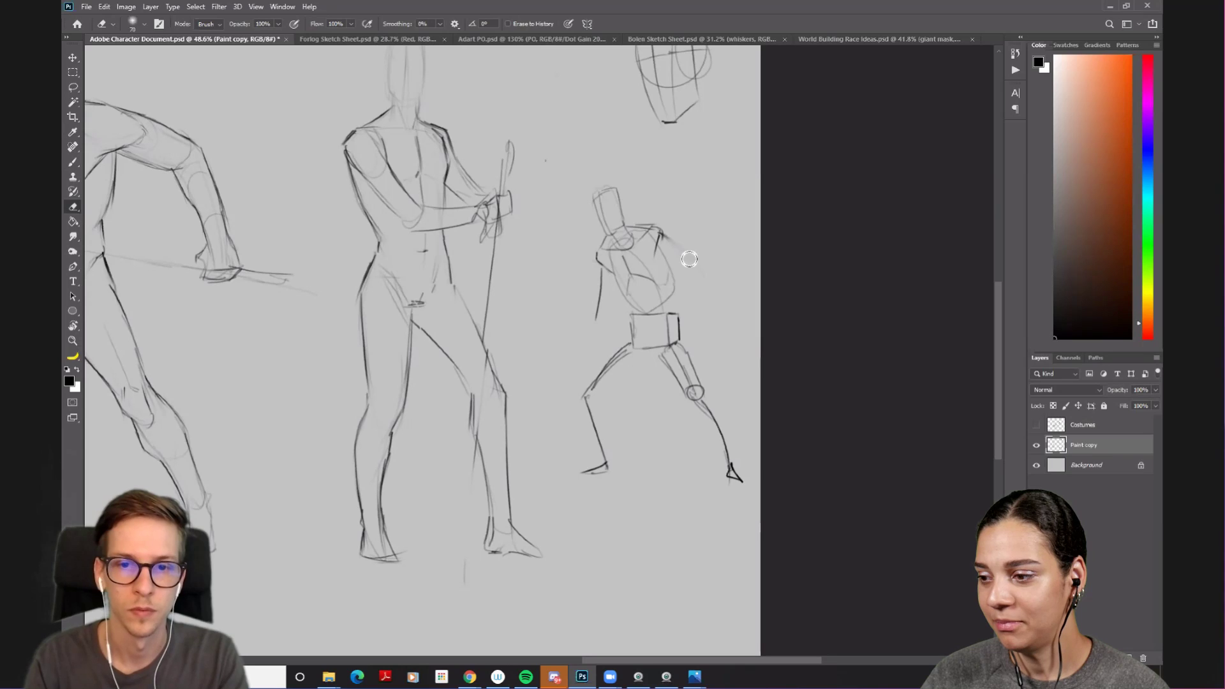
- Draw the right-side arm of the small figure as a line sloping outward from the shoulder and bending down at the elbow
{"action": "left_click_drag", "start_coordinate": [662, 231], "coordinate": [700, 264]}
{"action": "key", "text": "ctrl+z"}
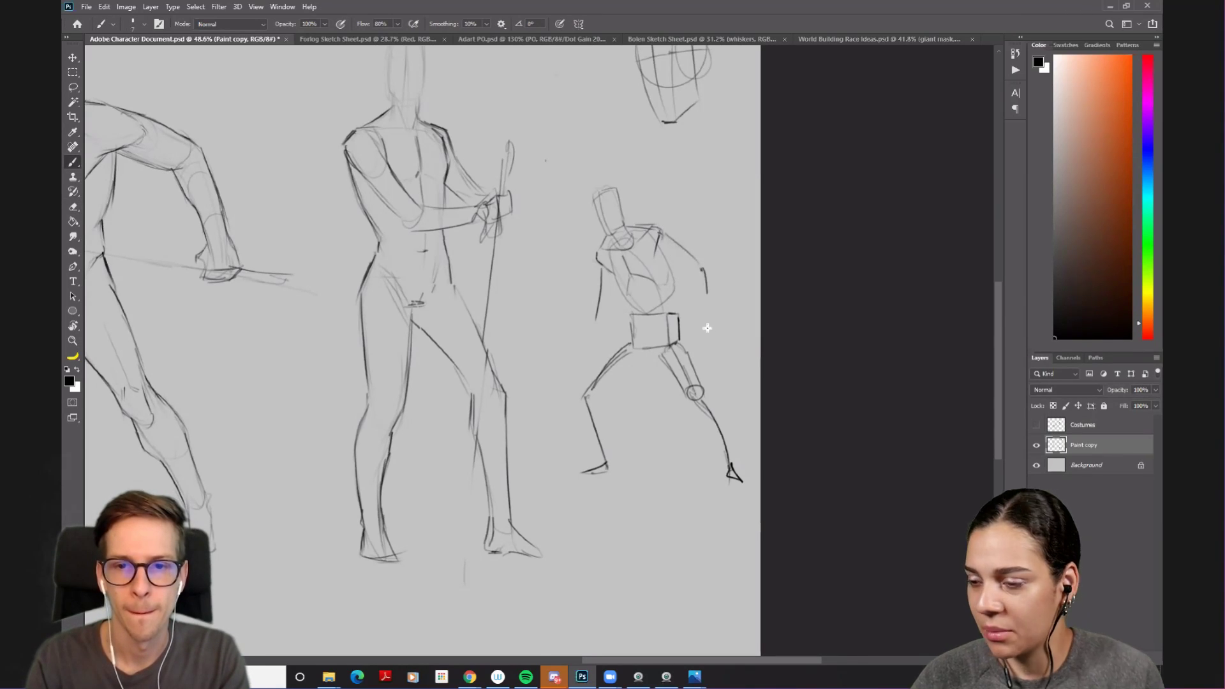
{"action": "left_click_drag", "start_coordinate": [700, 266], "coordinate": [715, 314]}
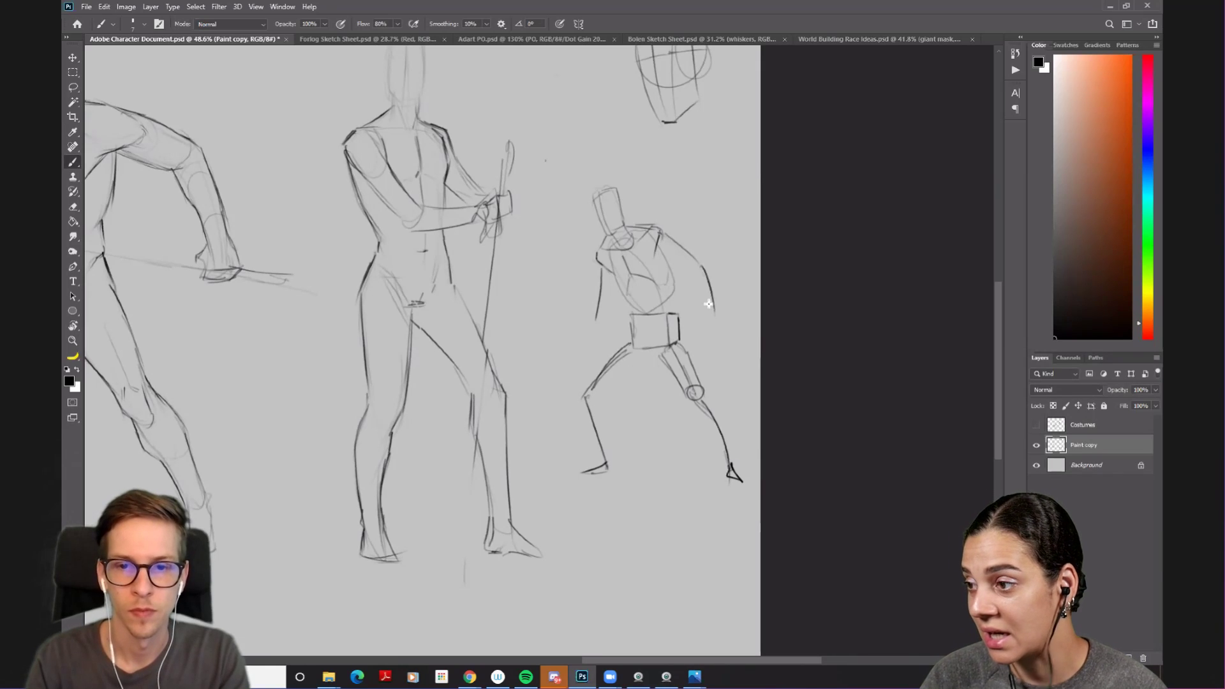
- Block in the left-side arm with a two-sided upper arm, an elbow and a forearm line angled outward, darkening the upper-arm edges
{"action": "mouse_move", "coordinate": [598, 327]}
{"action": "left_mouse_down"}
{"action": "mouse_move", "coordinate": [592, 314]}
{"action": "mouse_move", "coordinate": [564, 337]}
{"action": "mouse_move", "coordinate": [596, 327]}
{"action": "left_mouse_up"}
{"action": "left_click_drag", "start_coordinate": [609, 271], "coordinate": [606, 338]}
{"action": "scroll", "coordinate": [612, 306], "scroll_direction": "up", "scroll_amount": 3}
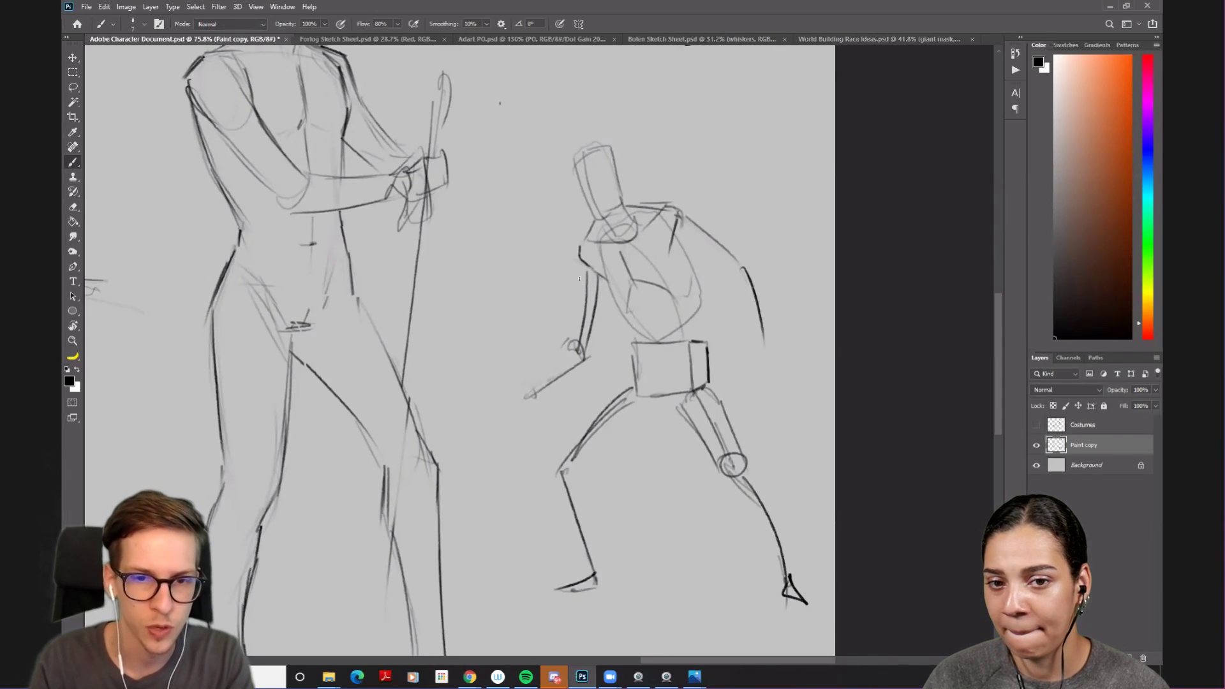
{"action": "key", "text": "e"}
{"action": "key", "text": "b"}
{"action": "mouse_move", "coordinate": [590, 304]}
{"action": "left_mouse_down"}
{"action": "mouse_move", "coordinate": [590, 286]}
{"action": "mouse_move", "coordinate": [585, 331]}
{"action": "left_mouse_up"}
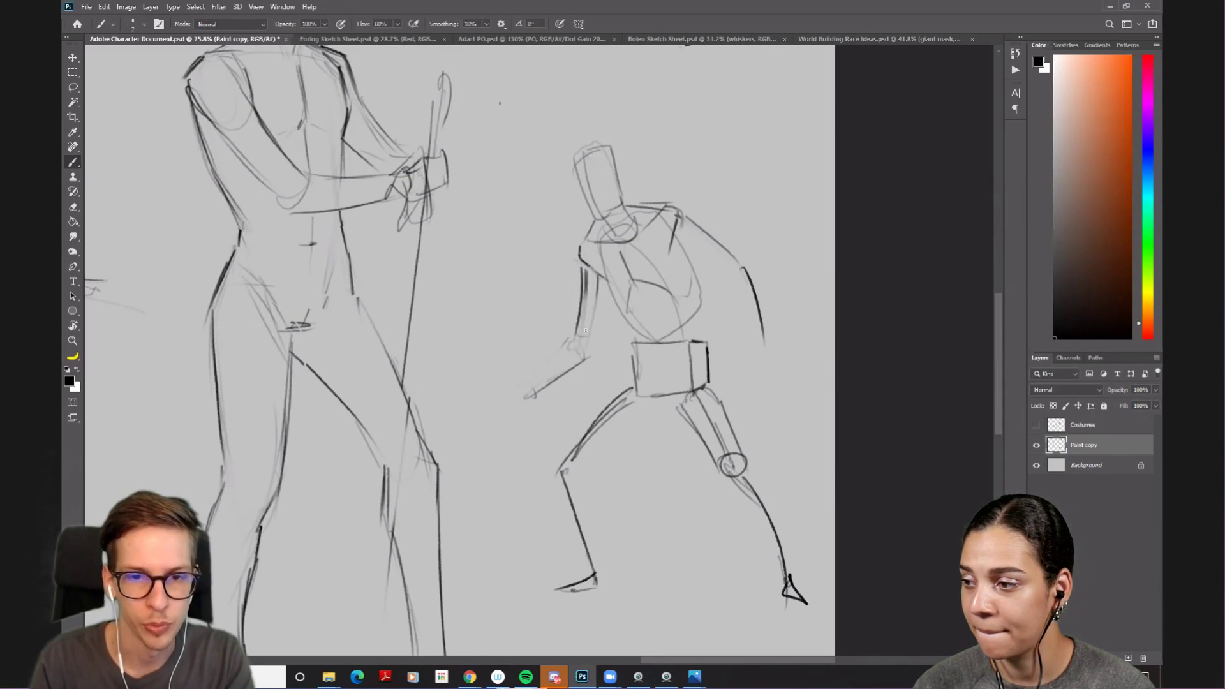
{"action": "left_click_drag", "start_coordinate": [599, 280], "coordinate": [592, 337]}
- Add the underside of the right-side upper arm and wrap curved cross-contour bands around it
{"action": "left_click_drag", "start_coordinate": [669, 238], "coordinate": [723, 268]}
{"action": "key", "text": "ctrl+z"}
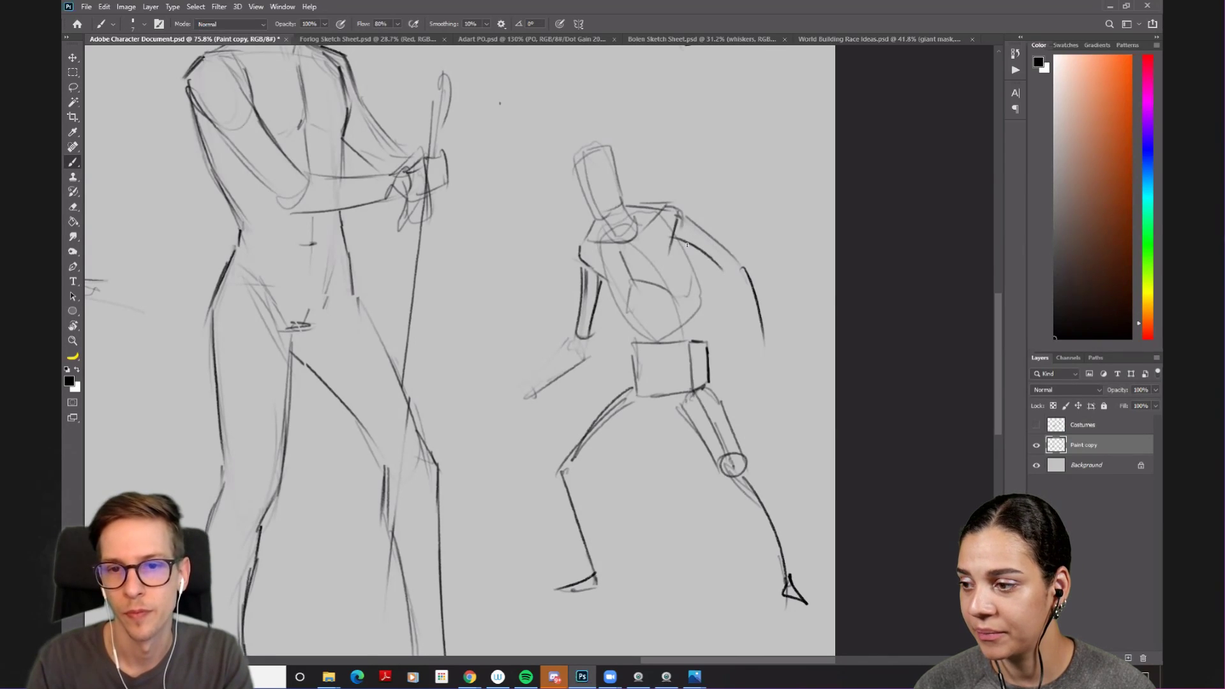
{"action": "left_click_drag", "start_coordinate": [695, 228], "coordinate": [691, 241]}
{"action": "mouse_move", "coordinate": [707, 236]}
{"action": "left_mouse_down"}
{"action": "mouse_move", "coordinate": [701, 250]}
{"action": "mouse_move", "coordinate": [730, 273]}
{"action": "left_mouse_up"}
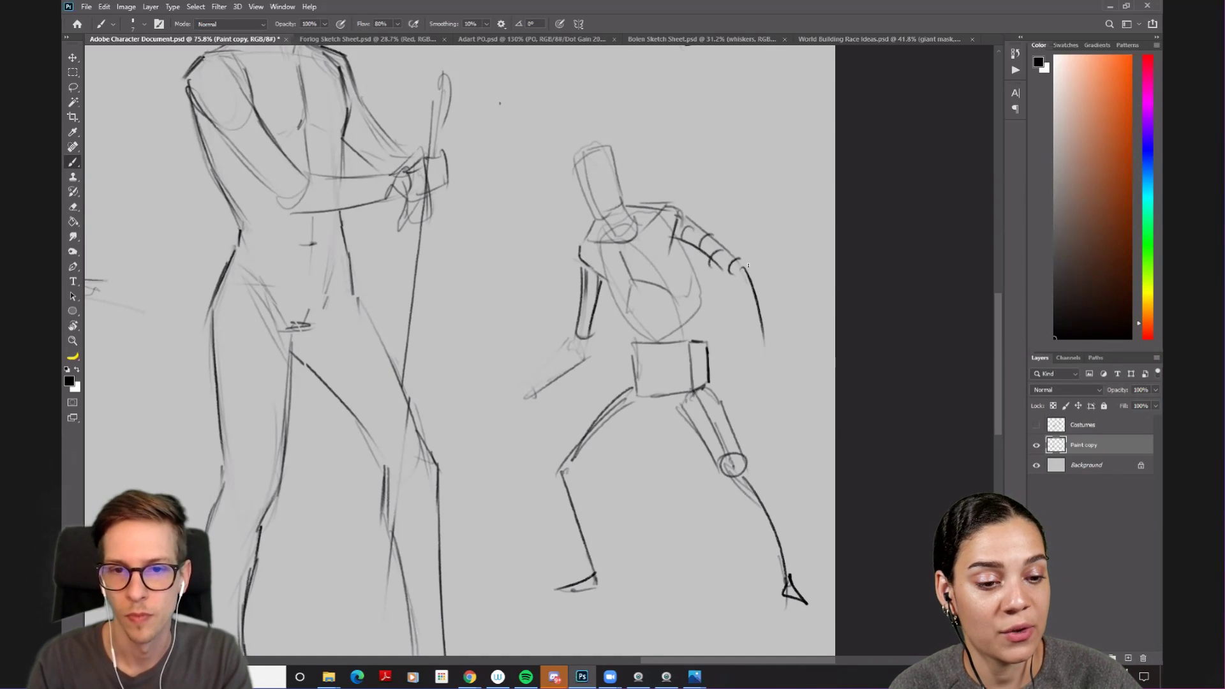
- Add cross-contour bands to the left-side arm, close the forearm outline and draw a boxy fist at its end
{"action": "left_click_drag", "start_coordinate": [577, 296], "coordinate": [597, 319]}
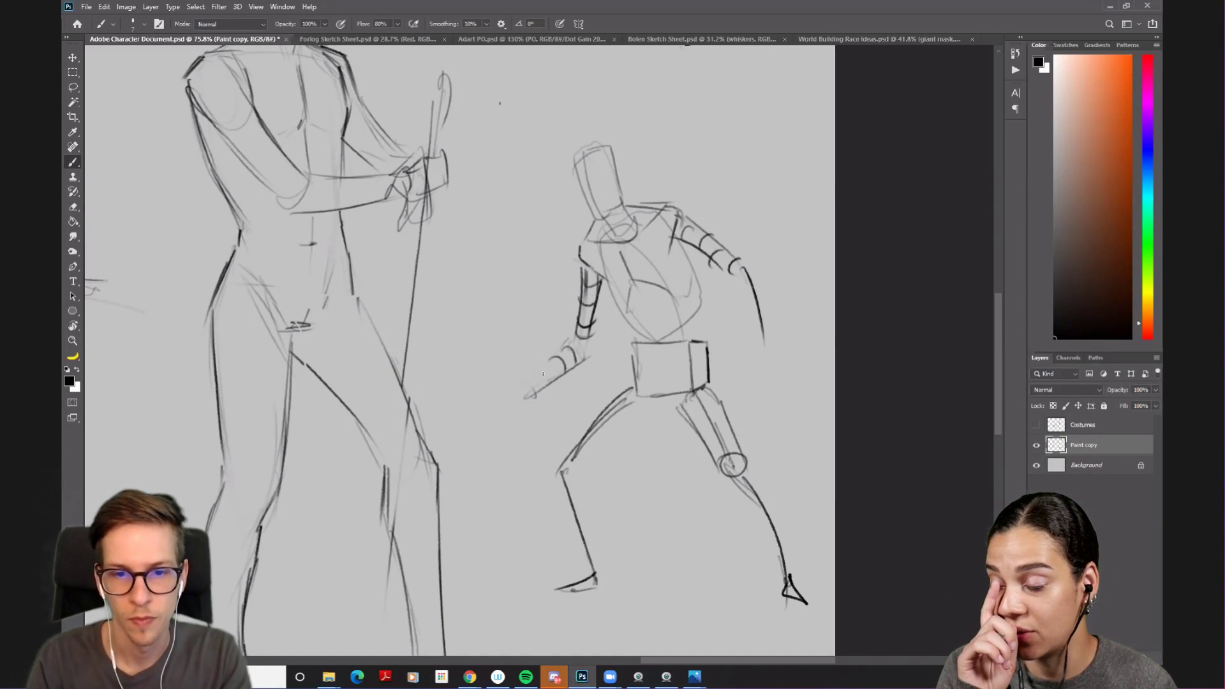
{"action": "left_click_drag", "start_coordinate": [571, 345], "coordinate": [526, 381]}
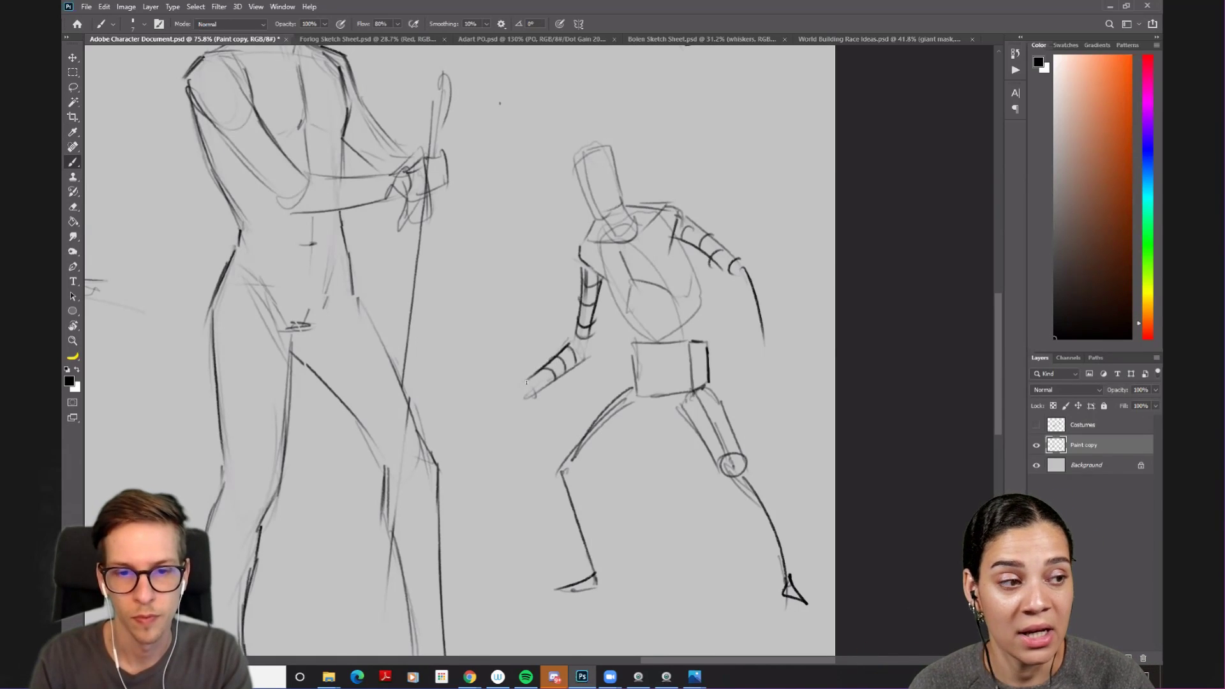
{"action": "mouse_move", "coordinate": [517, 382]}
{"action": "left_mouse_down"}
{"action": "mouse_move", "coordinate": [504, 375]}
{"action": "mouse_move", "coordinate": [510, 401]}
{"action": "mouse_move", "coordinate": [532, 392]}
{"action": "mouse_move", "coordinate": [516, 401]}
{"action": "left_mouse_up"}
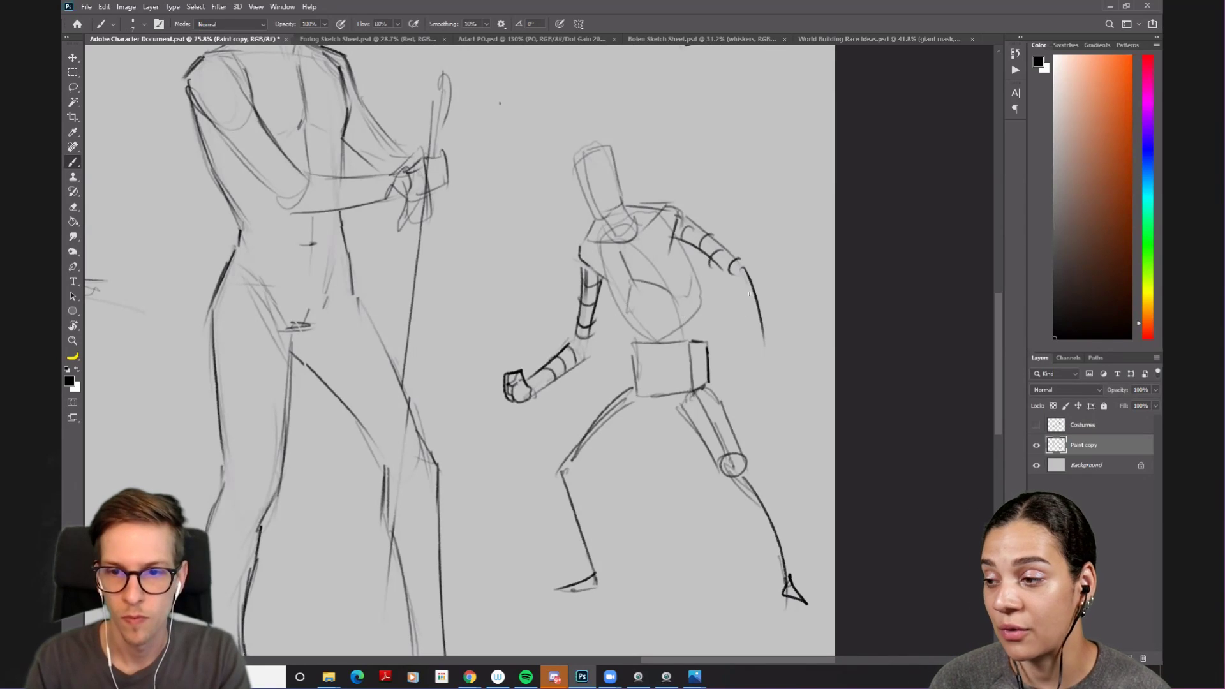
- Rebuild the right-side forearm from stacked ovals, darken its outer edge and add a blocky hand
{"action": "key", "text": "ctrl+z"}
{"action": "left_click_drag", "start_coordinate": [744, 284], "coordinate": [752, 282]}
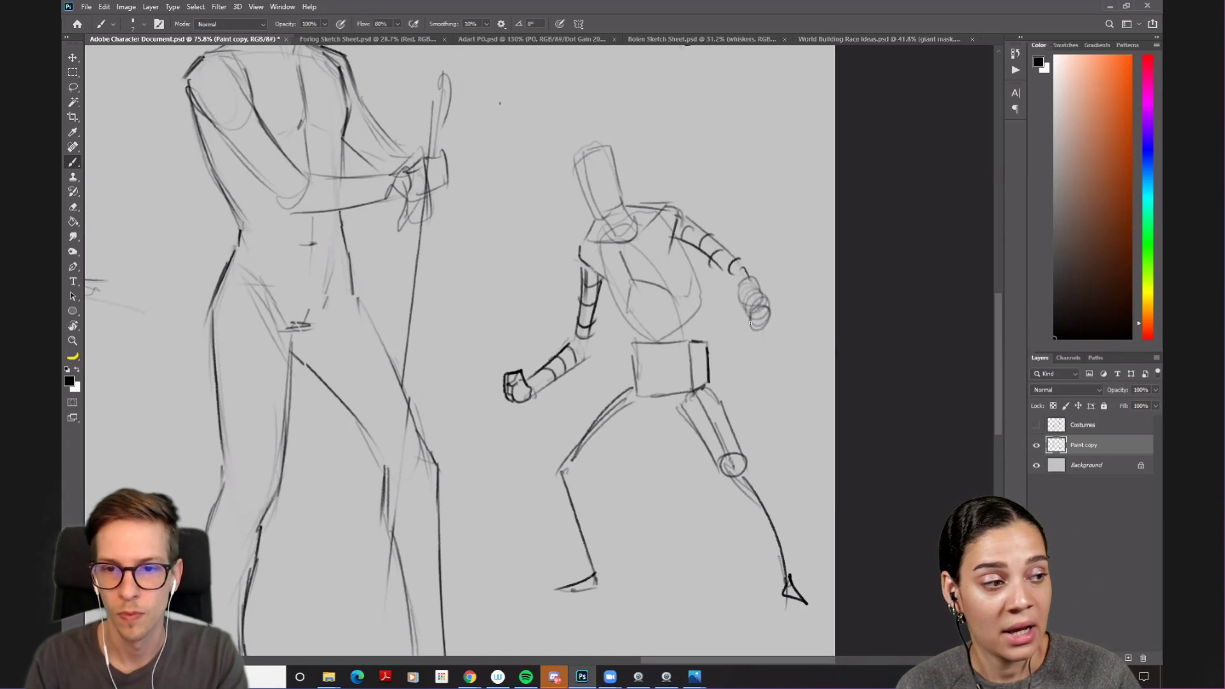
{"action": "mouse_move", "coordinate": [746, 286]}
{"action": "left_mouse_down"}
{"action": "mouse_move", "coordinate": [752, 320]}
{"action": "mouse_move", "coordinate": [761, 313]}
{"action": "mouse_move", "coordinate": [755, 325]}
{"action": "mouse_move", "coordinate": [741, 312]}
{"action": "mouse_move", "coordinate": [755, 340]}
{"action": "left_mouse_up"}
{"action": "key", "text": "ctrl+z"}
{"action": "key", "text": "ctrl+z"}
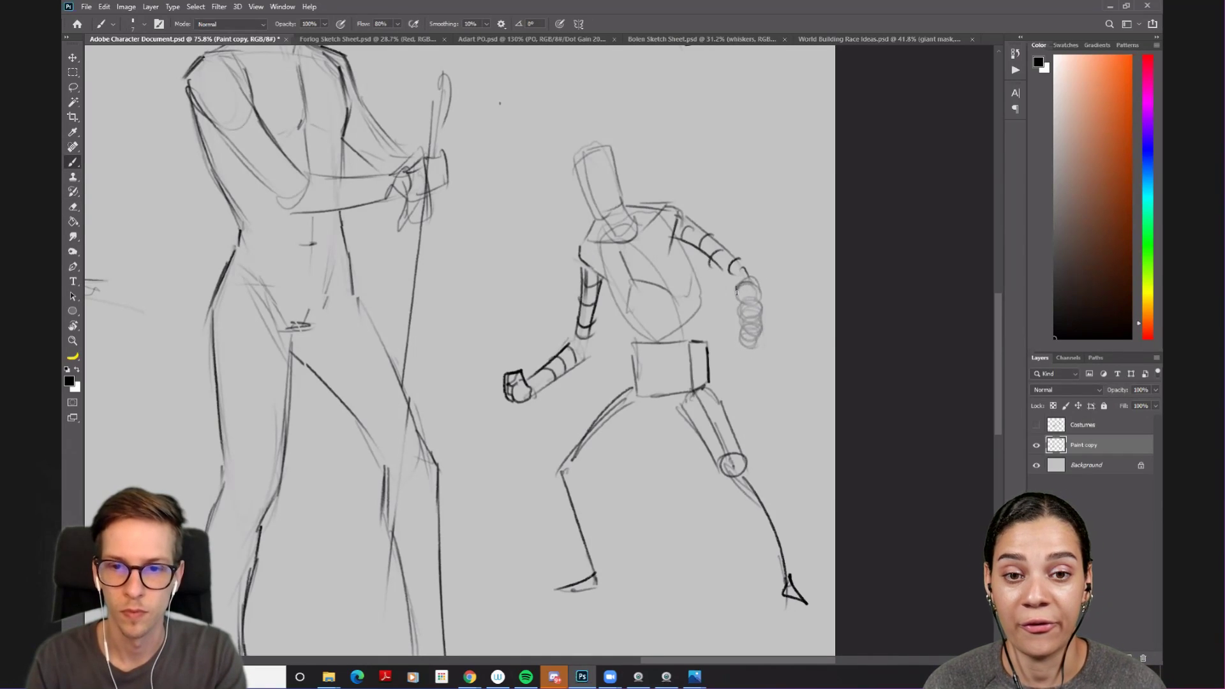
{"action": "left_click_drag", "start_coordinate": [757, 330], "coordinate": [744, 343]}
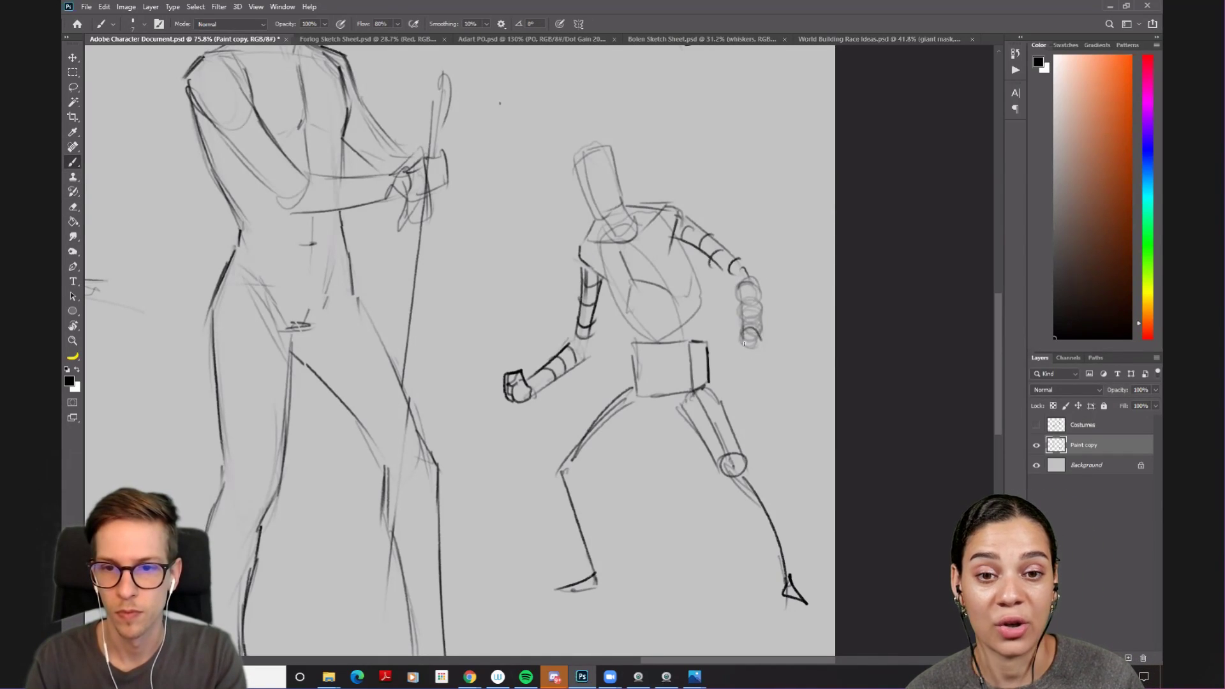
{"action": "mouse_move", "coordinate": [760, 292]}
{"action": "left_mouse_down"}
{"action": "mouse_move", "coordinate": [758, 351]}
{"action": "mouse_move", "coordinate": [738, 325]}
{"action": "mouse_move", "coordinate": [733, 355]}
{"action": "mouse_move", "coordinate": [756, 325]}
{"action": "mouse_move", "coordinate": [740, 356]}
{"action": "left_mouse_up"}
- Outline both sides of the small figure's torso from the armpits down to the pelvis box
{"action": "left_click_drag", "start_coordinate": [697, 253], "coordinate": [702, 306]}
{"action": "key", "text": "ctrl+z"}
{"action": "left_click_drag", "start_coordinate": [696, 249], "coordinate": [704, 319]}
{"action": "left_click_drag", "start_coordinate": [696, 249], "coordinate": [703, 319]}
{"action": "key", "text": "ctrl+z"}
{"action": "left_click_drag", "start_coordinate": [695, 241], "coordinate": [703, 319]}
{"action": "left_click_drag", "start_coordinate": [702, 278], "coordinate": [704, 319]}
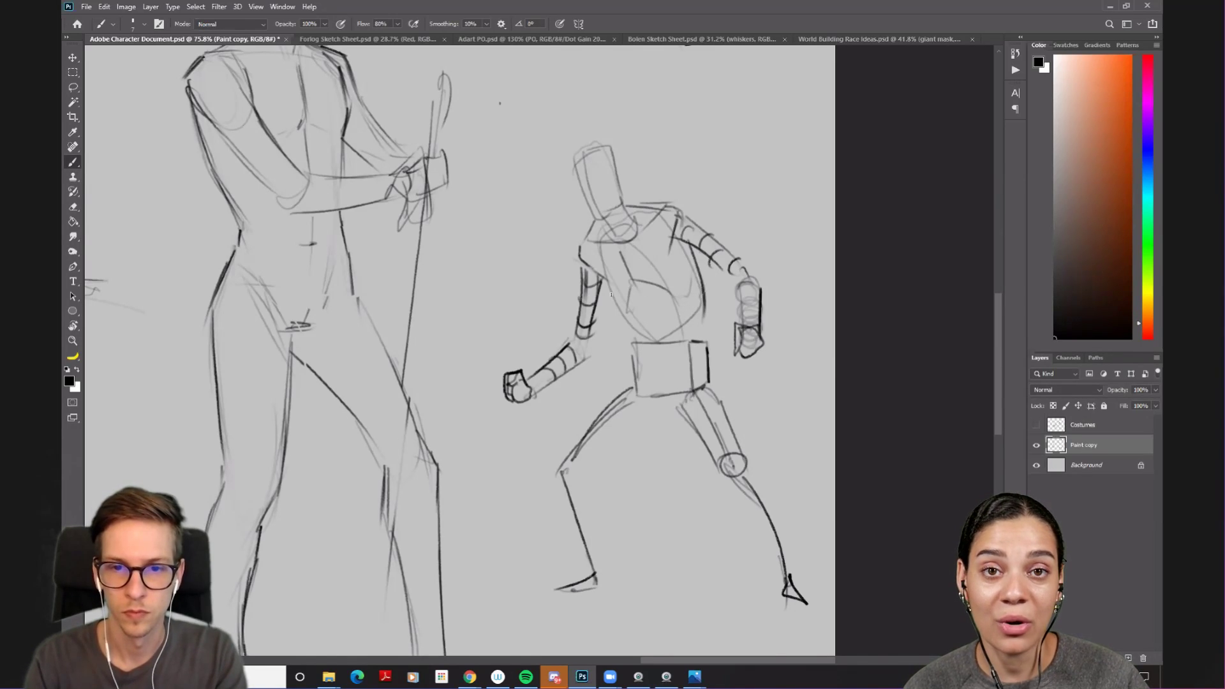
{"action": "left_click_drag", "start_coordinate": [597, 277], "coordinate": [609, 292]}
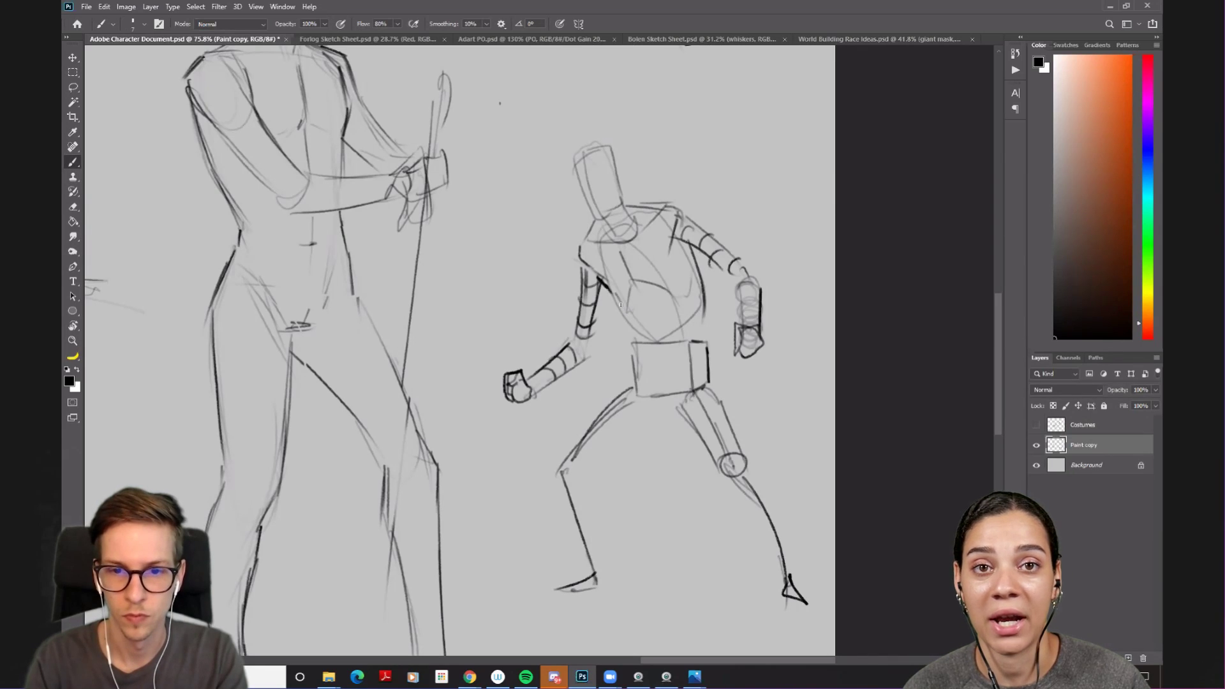
{"action": "left_click_drag", "start_coordinate": [704, 302], "coordinate": [713, 379]}
{"action": "key", "text": "ctrl+z"}
{"action": "left_click_drag", "start_coordinate": [706, 303], "coordinate": [713, 382]}
- Darken the face edge, add simple eye and nose marks to the small head and strengthen the shoulder line
{"action": "left_click_drag", "start_coordinate": [572, 171], "coordinate": [591, 217]}
{"action": "key", "text": "ctrl+z"}
{"action": "left_click_drag", "start_coordinate": [572, 167], "coordinate": [591, 215]}
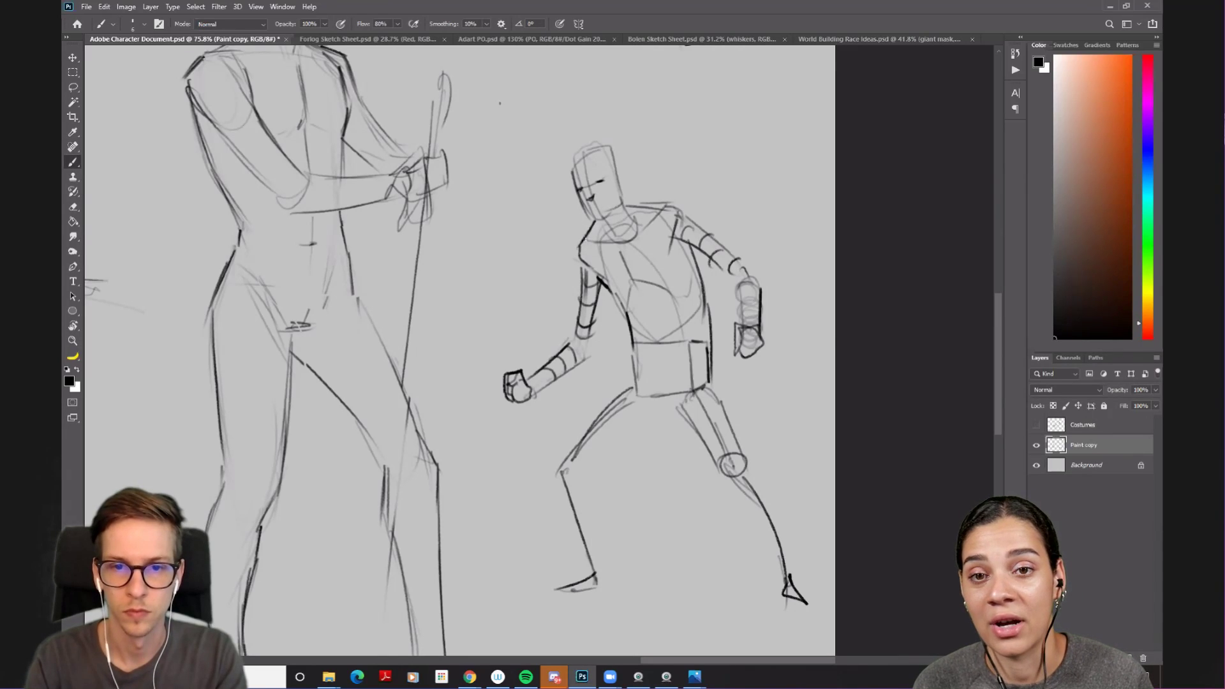
{"action": "left_click_drag", "start_coordinate": [629, 207], "coordinate": [673, 208]}
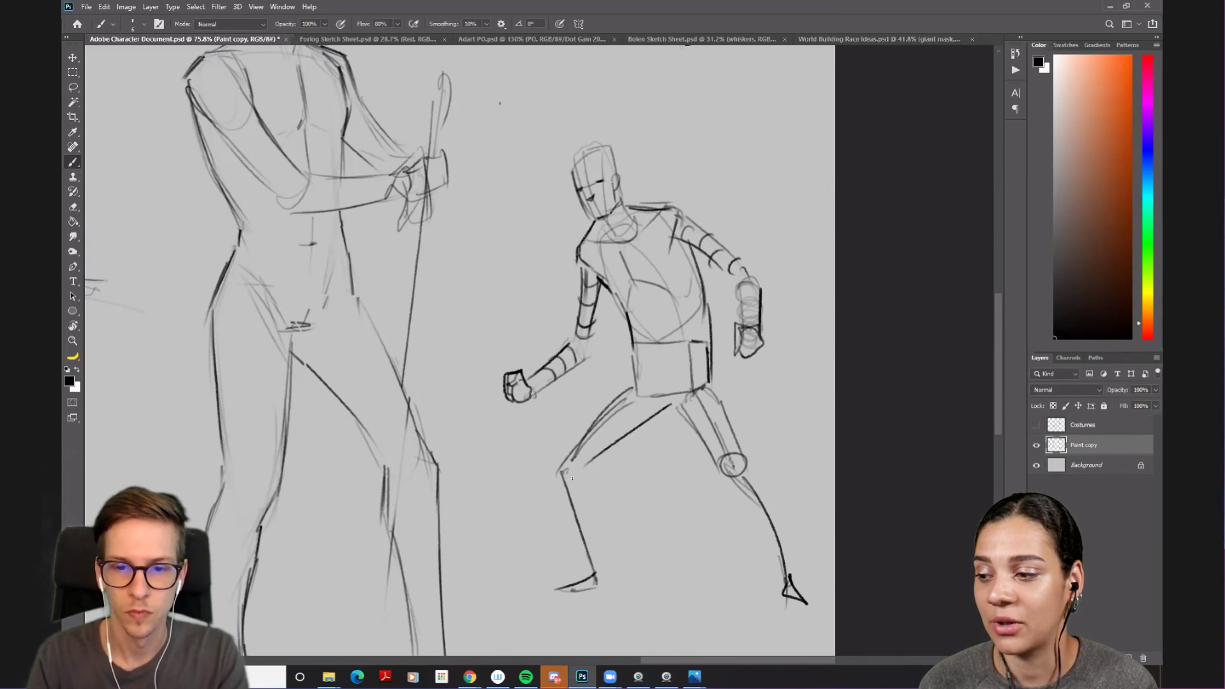
- Redraw the left-side thigh as a full cylinder and add cross-contour bands to both thighs of the small figure
{"action": "key", "text": "e"}
{"action": "key", "text": "b"}
{"action": "left_click_drag", "start_coordinate": [635, 376], "coordinate": [568, 447]}
{"action": "mouse_move", "coordinate": [603, 398]}
{"action": "left_mouse_down"}
{"action": "mouse_move", "coordinate": [558, 467]}
{"action": "mouse_move", "coordinate": [560, 470]}
{"action": "left_mouse_up"}
{"action": "mouse_move", "coordinate": [620, 395]}
{"action": "left_mouse_down"}
{"action": "mouse_move", "coordinate": [594, 414]}
{"action": "mouse_move", "coordinate": [626, 438]}
{"action": "mouse_move", "coordinate": [611, 428]}
{"action": "mouse_move", "coordinate": [620, 409]}
{"action": "mouse_move", "coordinate": [648, 408]}
{"action": "mouse_move", "coordinate": [601, 422]}
{"action": "left_mouse_up"}
{"action": "mouse_move", "coordinate": [602, 434]}
{"action": "left_mouse_down"}
{"action": "mouse_move", "coordinate": [608, 447]}
{"action": "mouse_move", "coordinate": [592, 445]}
{"action": "left_mouse_up"}
{"action": "left_click_drag", "start_coordinate": [655, 406], "coordinate": [597, 455]}
{"action": "left_click_drag", "start_coordinate": [659, 406], "coordinate": [588, 464]}
{"action": "left_click_drag", "start_coordinate": [699, 405], "coordinate": [747, 436]}
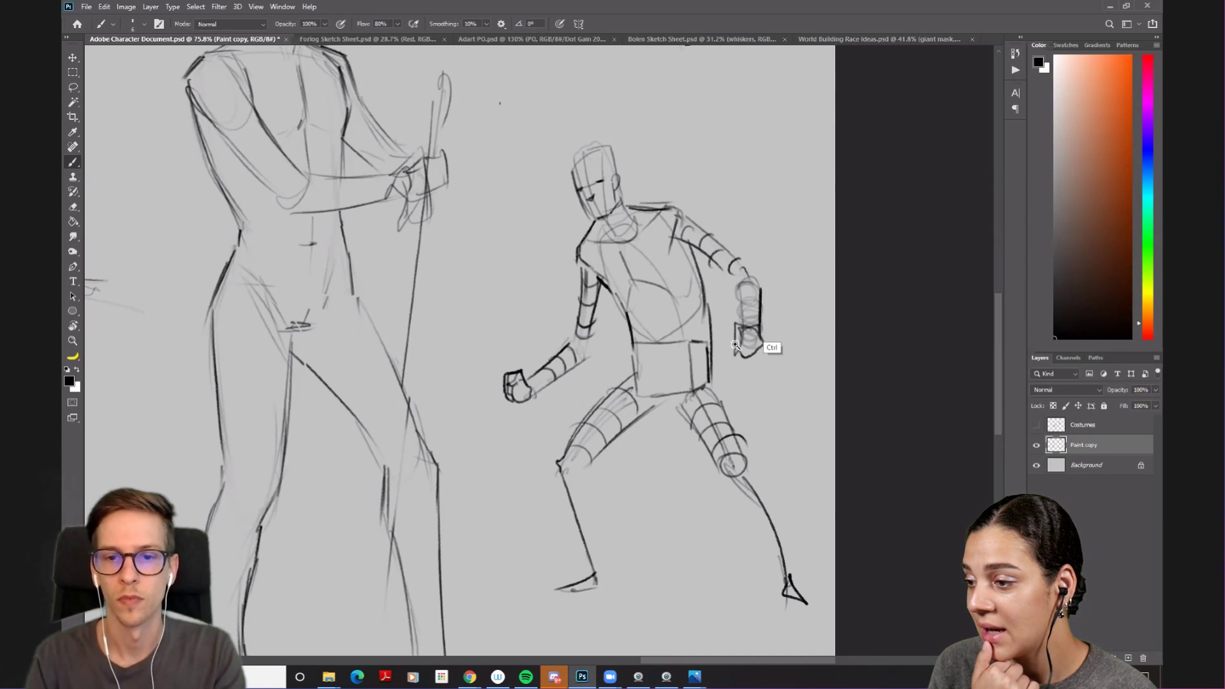
- Draw a fork in the small figure's left-side fist and a knife in the right-side fist
{"action": "scroll", "coordinate": [766, 345], "scroll_direction": "down", "scroll_amount": 4}
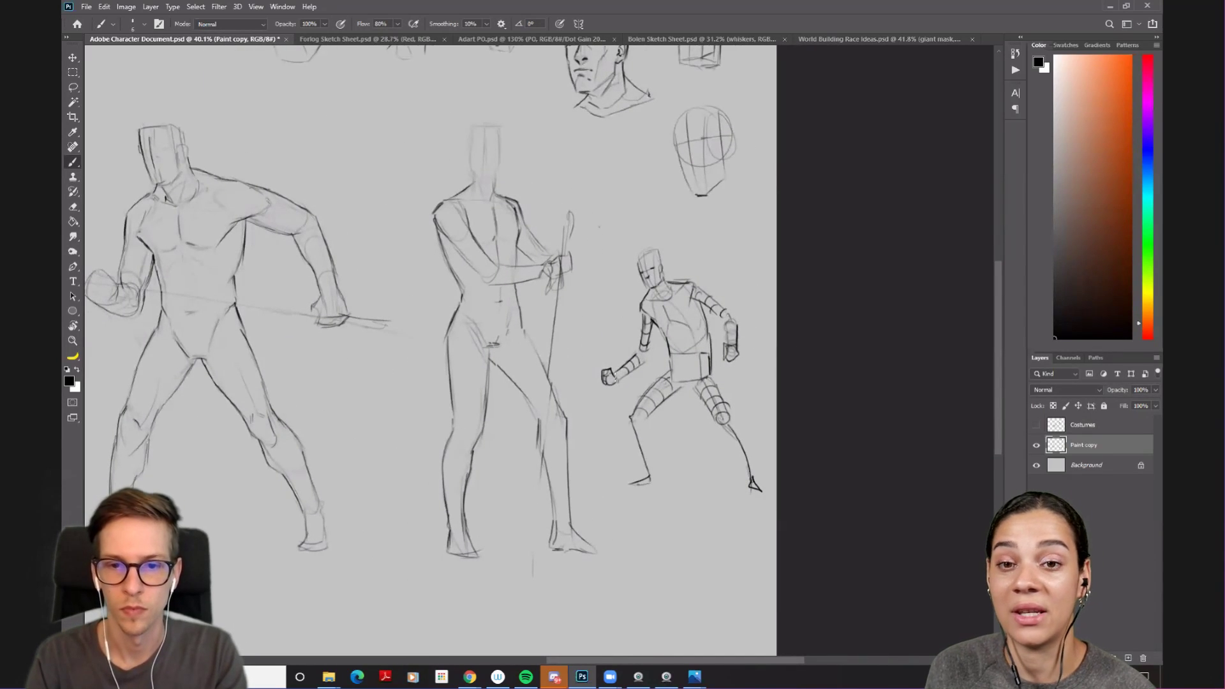
{"action": "left_click_drag", "start_coordinate": [605, 381], "coordinate": [595, 317]}
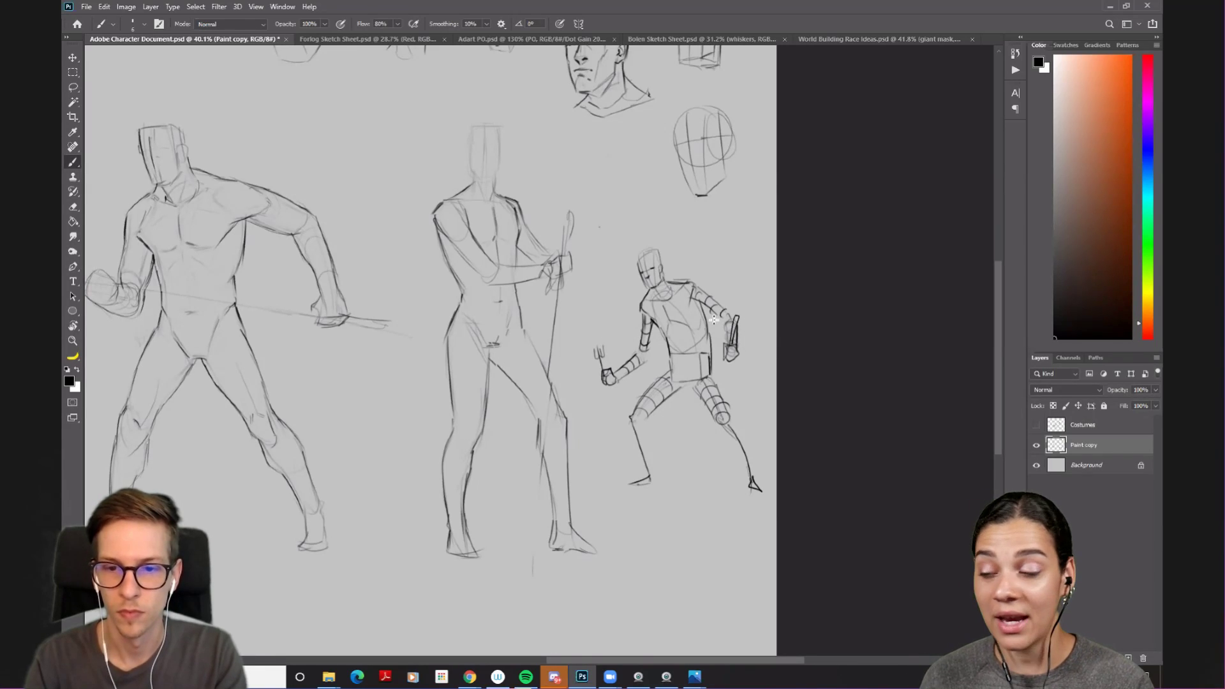
- Turn the small figure's single-line shins into two-sided lower legs with feet, lightening the right-side guide line first
{"action": "scroll", "coordinate": [705, 399], "scroll_direction": "up", "scroll_amount": 1}
{"action": "mouse_move", "coordinate": [644, 426]}
{"action": "left_mouse_down"}
{"action": "mouse_move", "coordinate": [650, 493]}
{"action": "mouse_move", "coordinate": [637, 483]}
{"action": "mouse_move", "coordinate": [636, 497]}
{"action": "mouse_move", "coordinate": [654, 480]}
{"action": "mouse_move", "coordinate": [624, 500]}
{"action": "mouse_move", "coordinate": [655, 496]}
{"action": "left_mouse_up"}
{"action": "key", "text": "ctrl+z"}
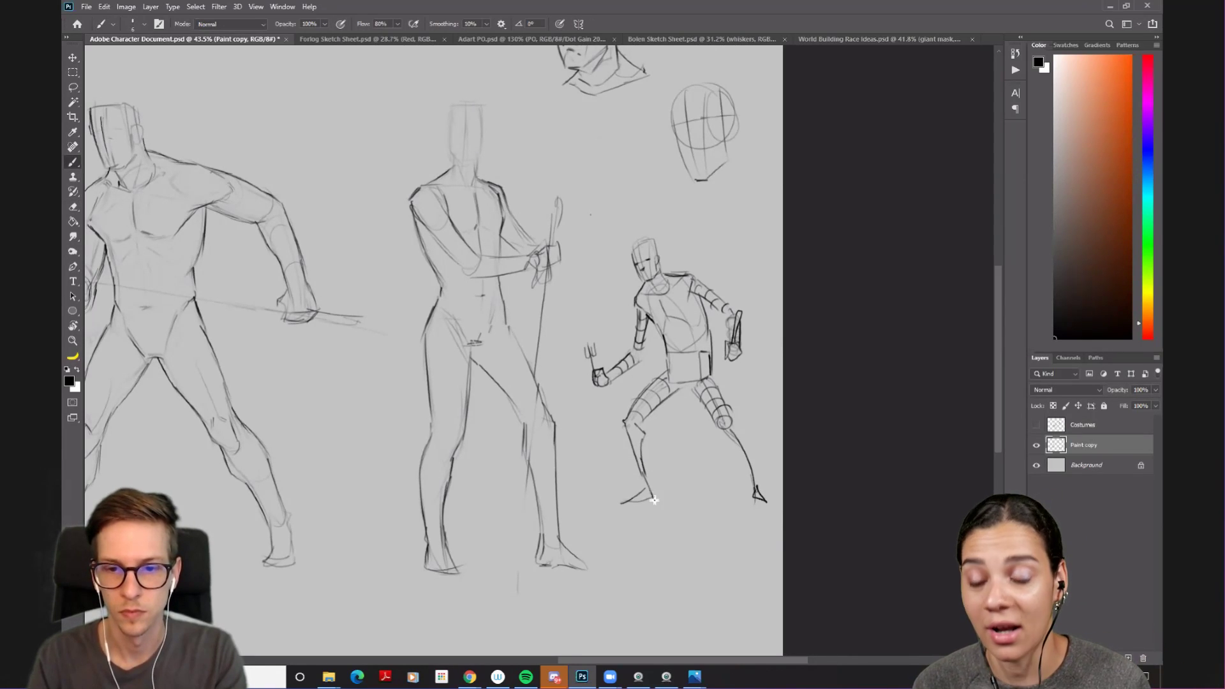
{"action": "key", "text": "e"}
{"action": "key", "text": "b"}
{"action": "mouse_move", "coordinate": [751, 463]}
{"action": "left_mouse_down"}
{"action": "mouse_move", "coordinate": [740, 440]}
{"action": "mouse_move", "coordinate": [728, 448]}
{"action": "mouse_move", "coordinate": [748, 447]}
{"action": "left_mouse_up"}
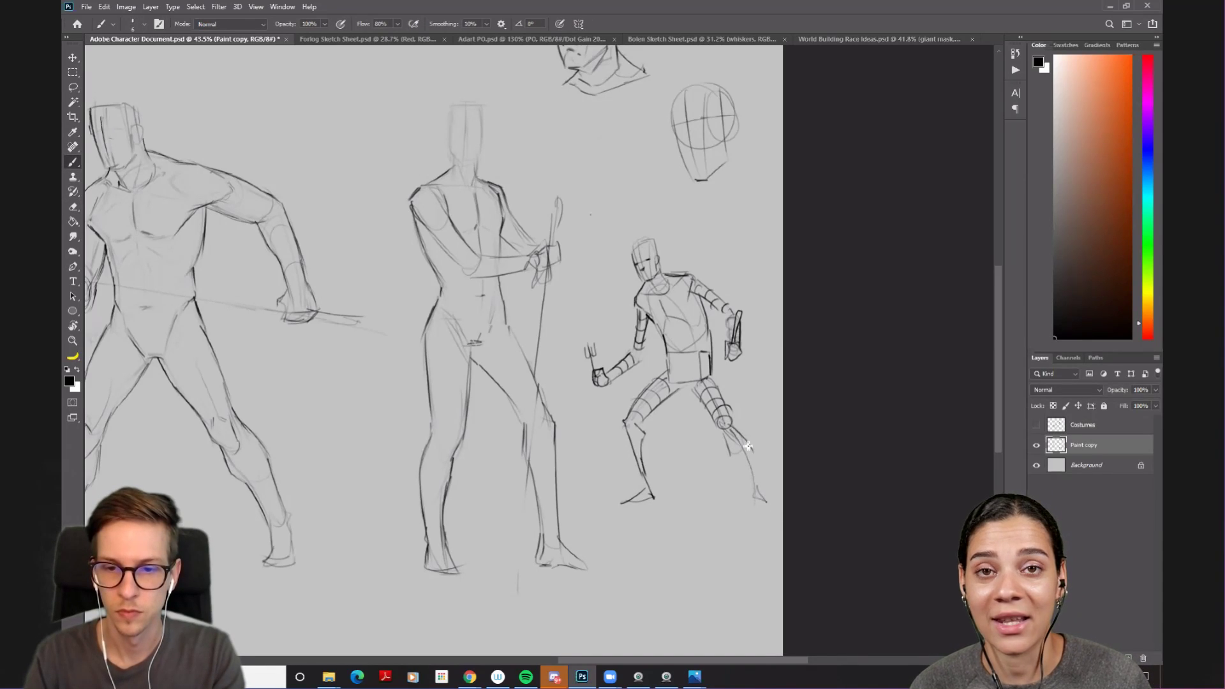
{"action": "key", "text": "ctrl+z"}
{"action": "key", "text": "ctrl+shift+z"}
{"action": "key", "text": "ctrl+z"}
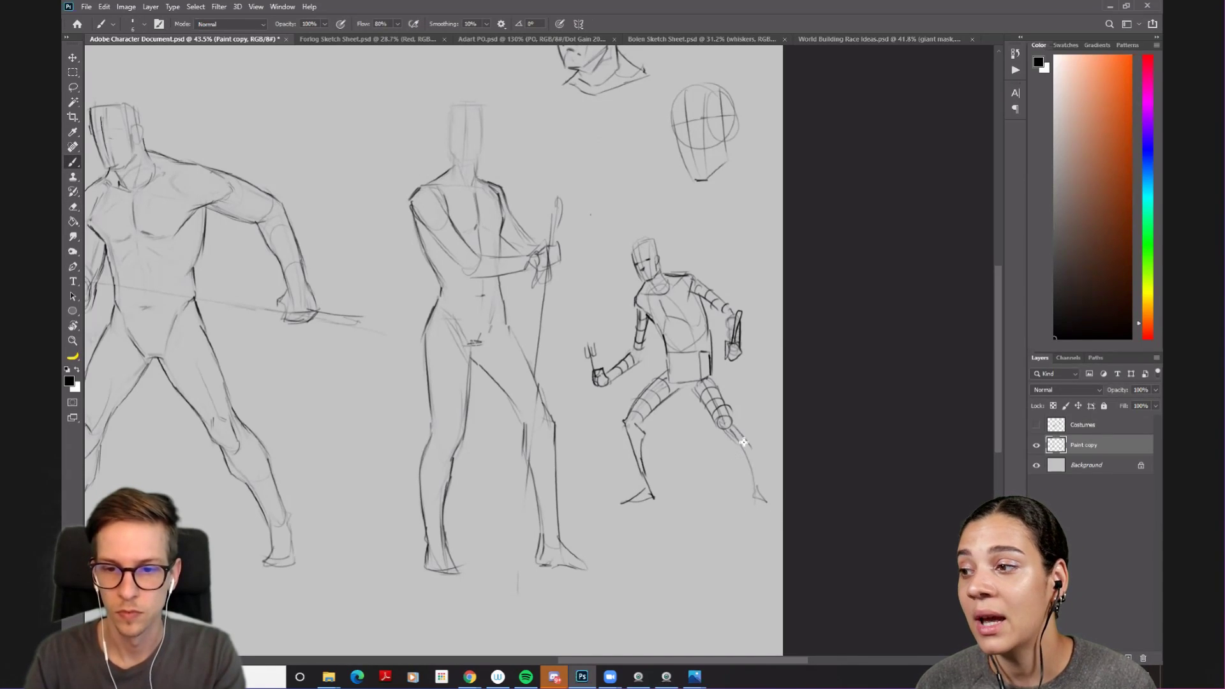
{"action": "left_click_drag", "start_coordinate": [723, 437], "coordinate": [750, 488]}
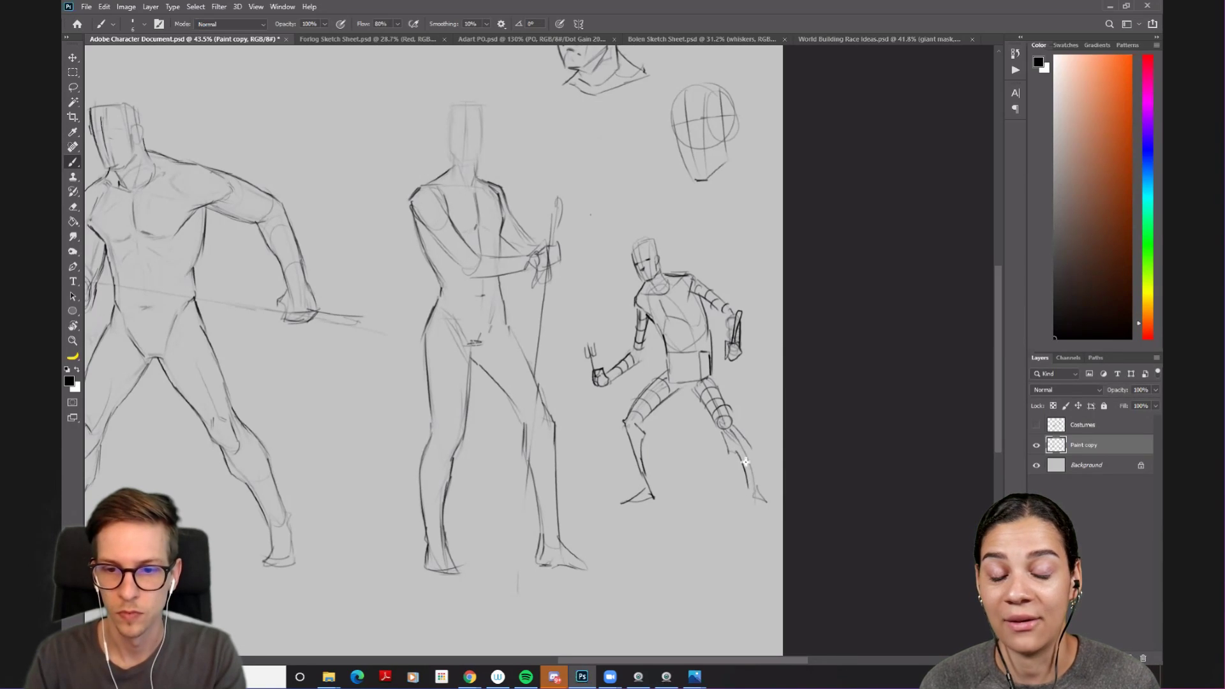
{"action": "mouse_move", "coordinate": [748, 445]}
{"action": "left_mouse_down"}
{"action": "mouse_move", "coordinate": [769, 503]}
{"action": "mouse_move", "coordinate": [750, 502]}
{"action": "left_mouse_up"}
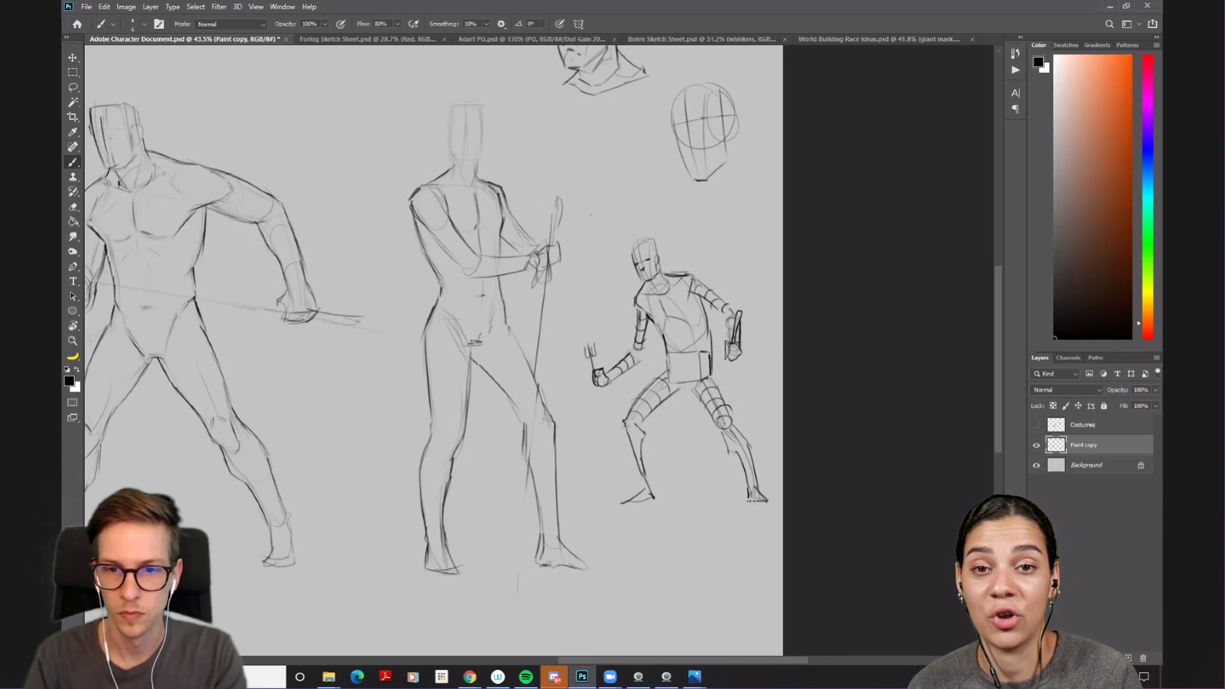
- Clean up the neck construction lines and redraw the collar line toward the right-side shoulder of the small figure
{"action": "scroll", "coordinate": [721, 472], "scroll_direction": "up", "scroll_amount": 3}
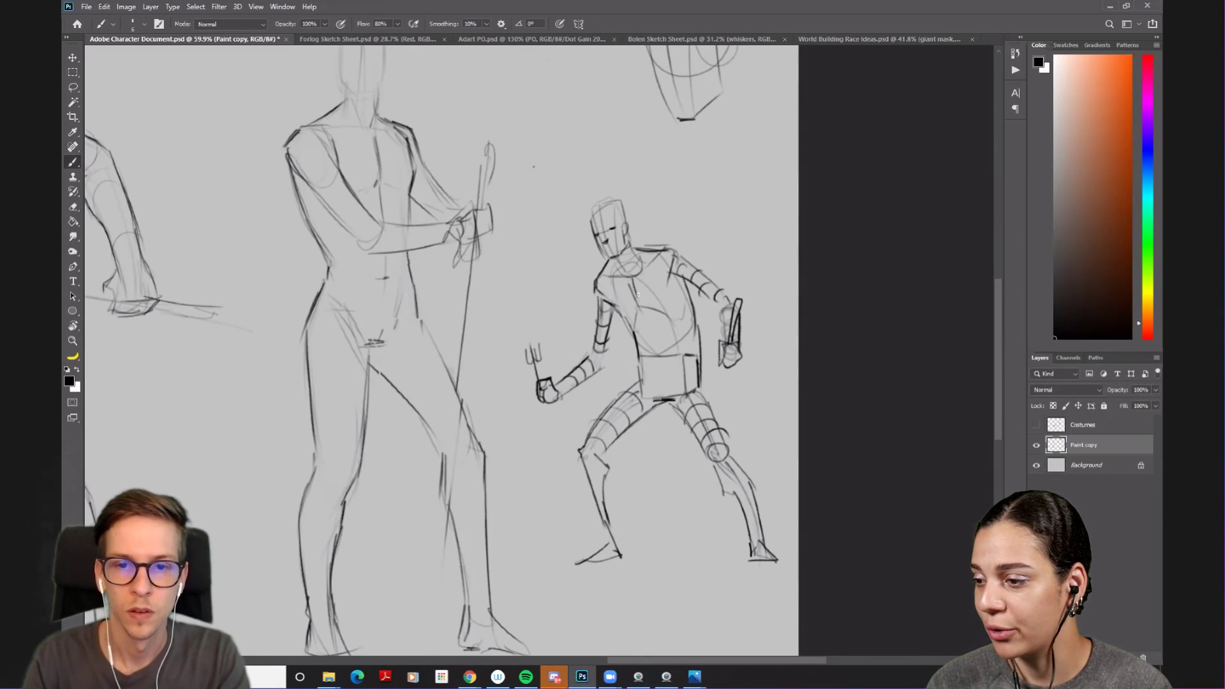
{"action": "key", "text": "e"}
{"action": "key", "text": "b"}
{"action": "key", "text": "e"}
{"action": "key", "text": "b"}
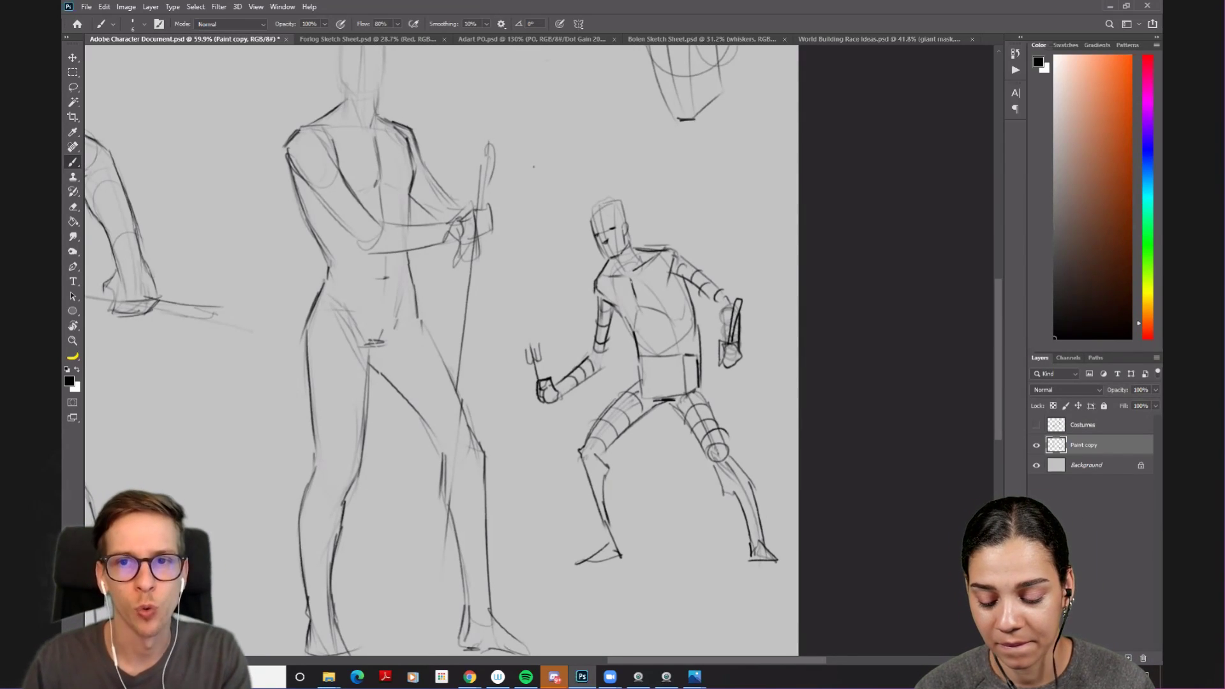
{"action": "scroll", "coordinate": [840, 260], "scroll_direction": "down", "scroll_amount": 1}
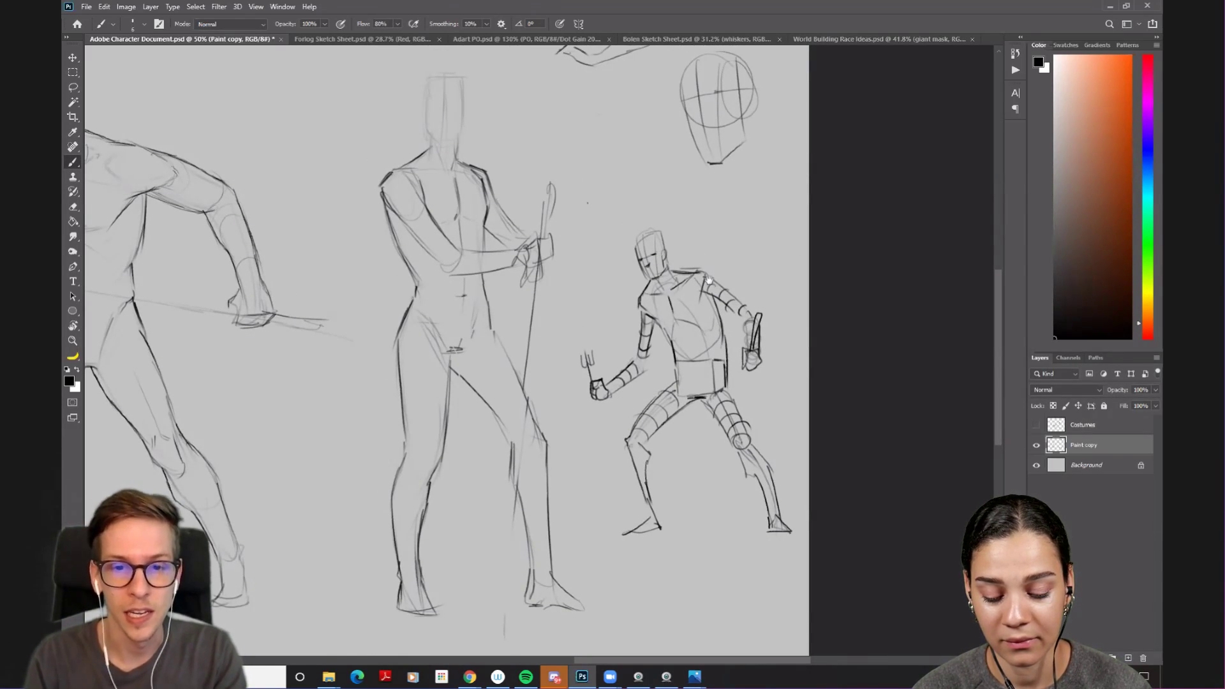
{"action": "scroll", "coordinate": [832, 285], "scroll_direction": "up", "scroll_amount": 3}
{"action": "key", "text": "e"}
{"action": "key", "text": "b"}
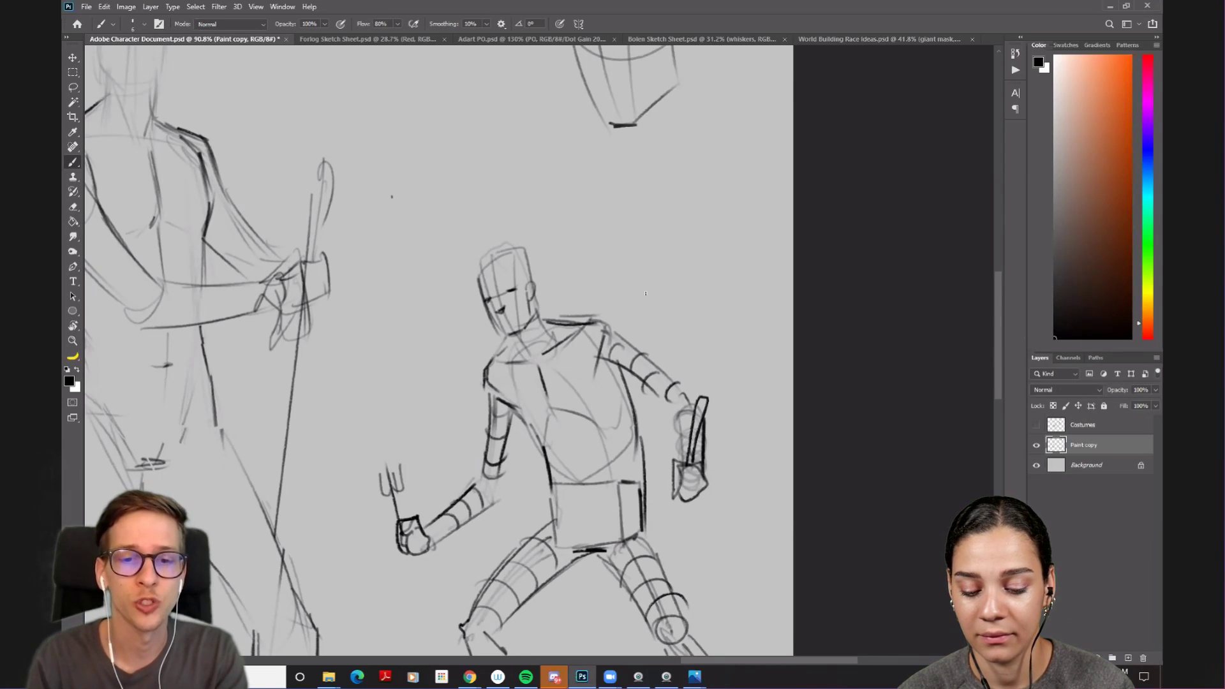
{"action": "scroll", "coordinate": [646, 294], "scroll_direction": "down", "scroll_amount": 5}
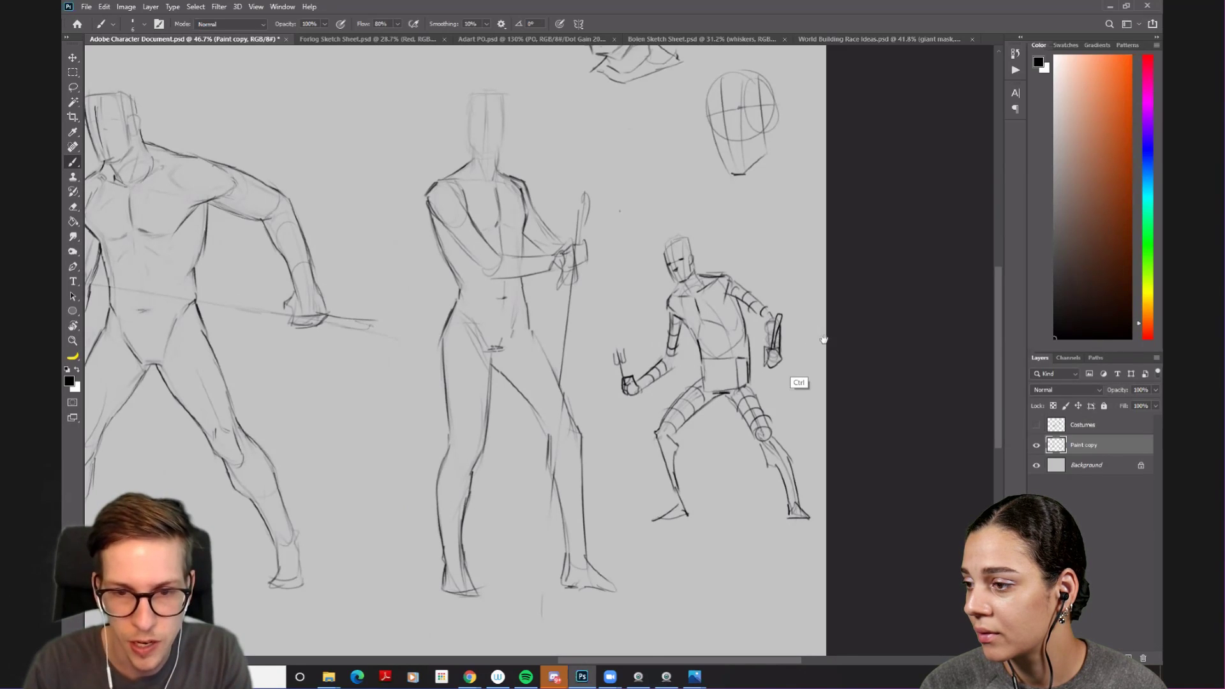
- Strengthen the fork's tines and the knife's blade in the small figure's fists with extra strokes
{"action": "scroll", "coordinate": [830, 337], "scroll_direction": "up", "scroll_amount": 5}
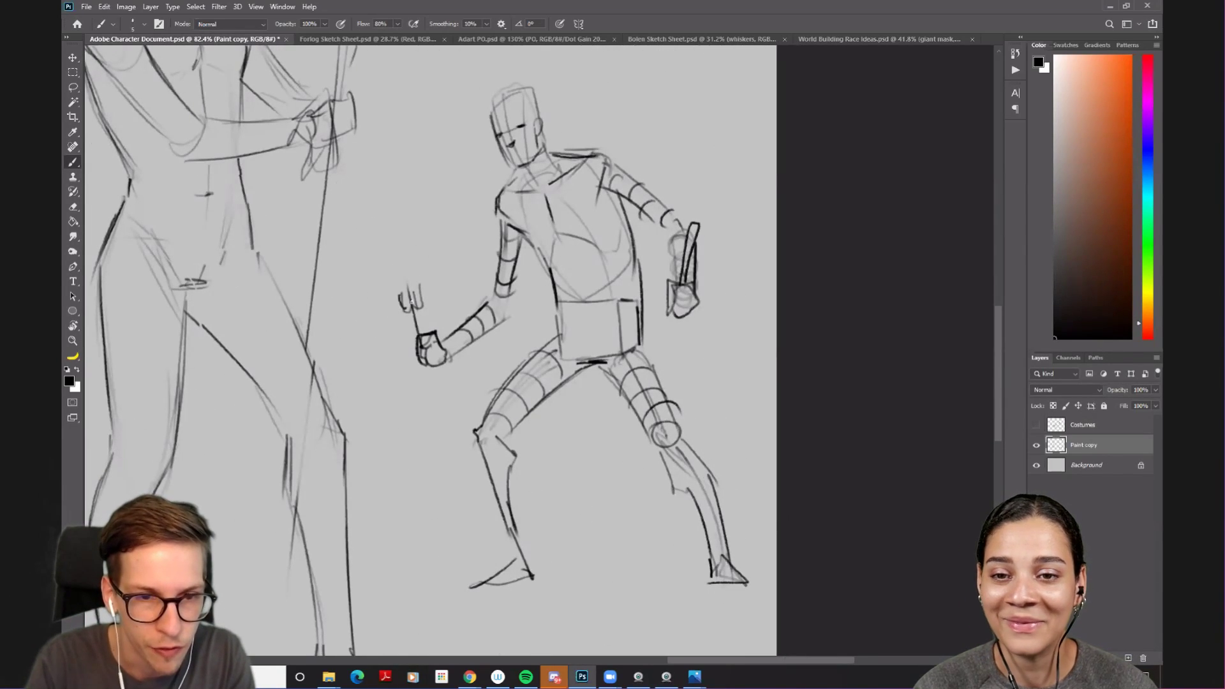
{"action": "left_click_drag", "start_coordinate": [413, 303], "coordinate": [418, 283]}
{"action": "mouse_move", "coordinate": [682, 281]}
{"action": "left_mouse_down"}
{"action": "mouse_move", "coordinate": [704, 220]}
{"action": "mouse_move", "coordinate": [684, 281]}
{"action": "left_mouse_up"}
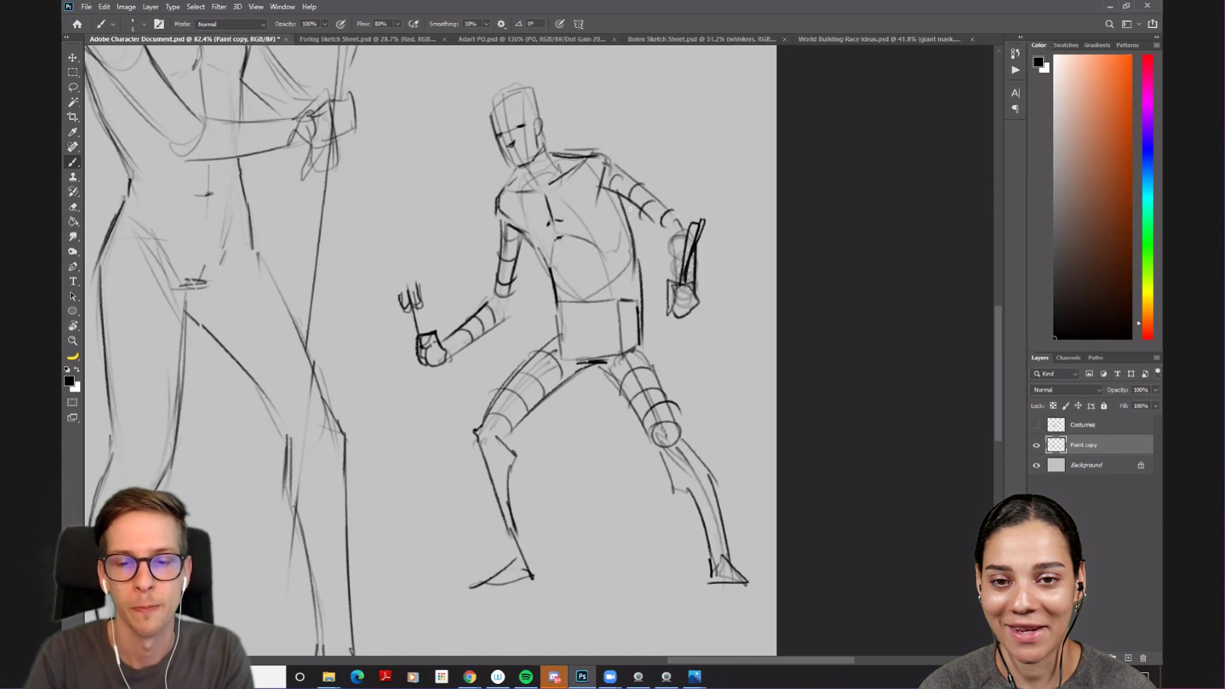
{"action": "scroll", "coordinate": [629, 209], "scroll_direction": "down", "scroll_amount": 3}
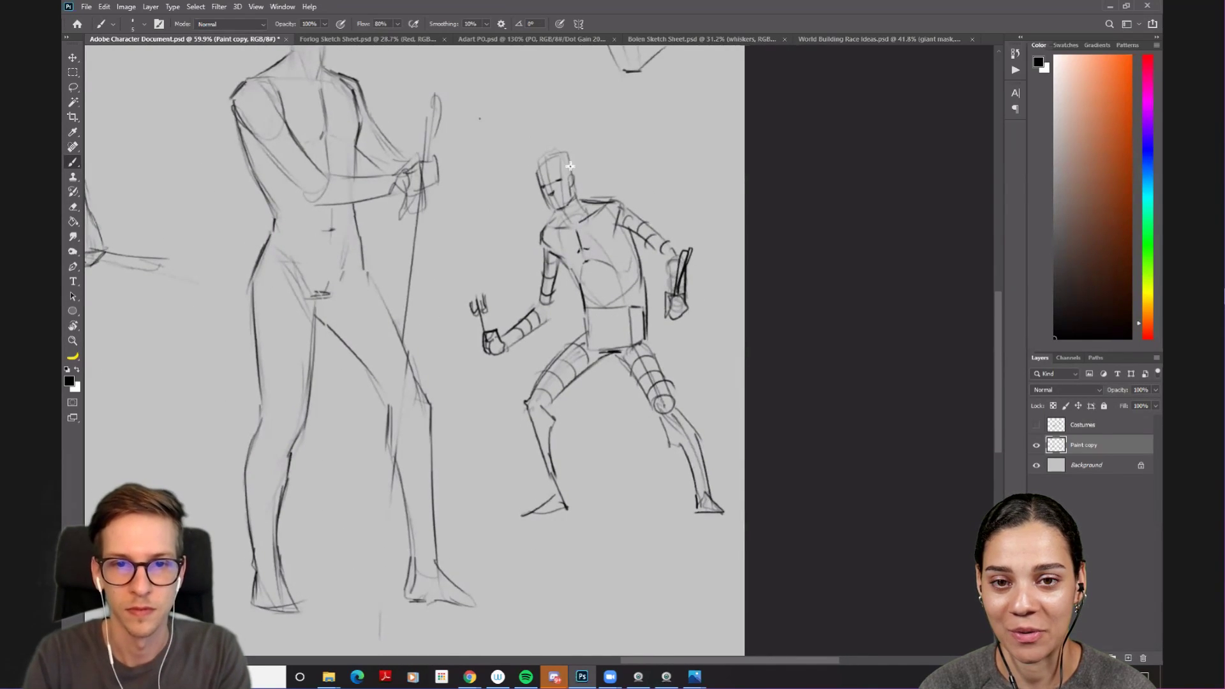
- Select the small figure's head with the Lasso, rotate it clockwise to stand more upright, and reposition it over the neck
{"action": "scroll", "coordinate": [570, 166], "scroll_direction": "up", "scroll_amount": 3}
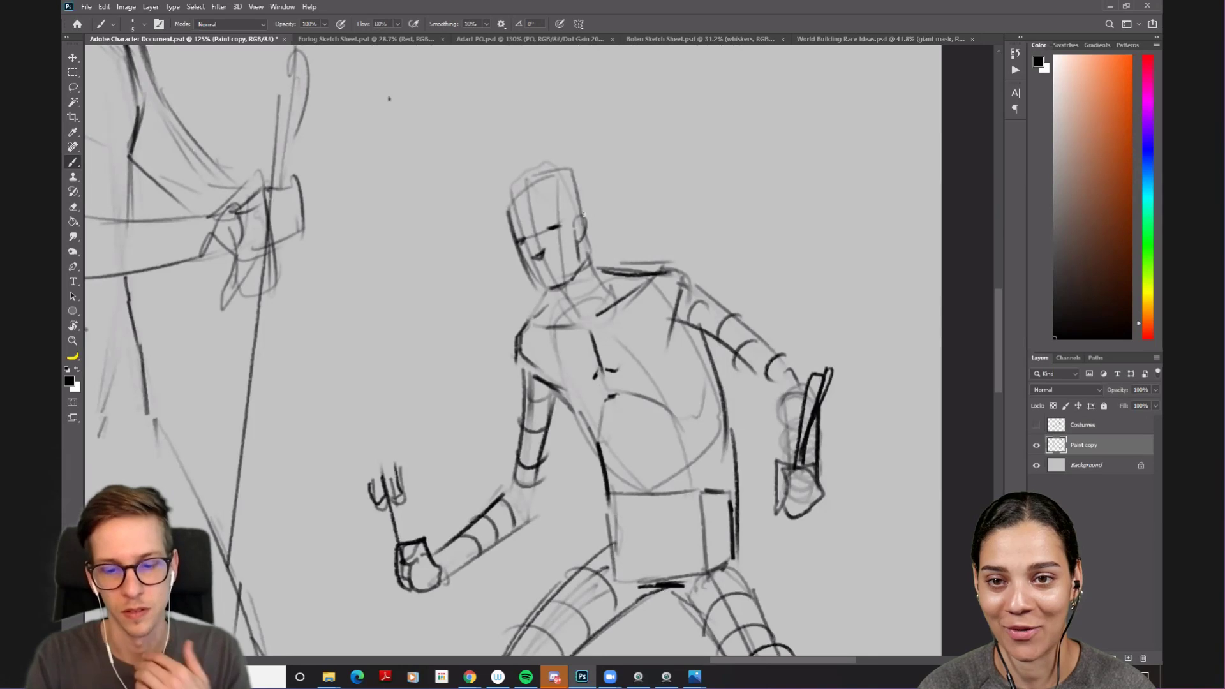
{"action": "key", "text": "l"}
{"action": "mouse_move", "coordinate": [573, 134]}
{"action": "left_mouse_down"}
{"action": "mouse_move", "coordinate": [500, 249]}
{"action": "mouse_move", "coordinate": [533, 300]}
{"action": "mouse_move", "coordinate": [560, 301]}
{"action": "mouse_move", "coordinate": [596, 270]}
{"action": "mouse_move", "coordinate": [606, 185]}
{"action": "mouse_move", "coordinate": [578, 137]}
{"action": "left_mouse_up"}
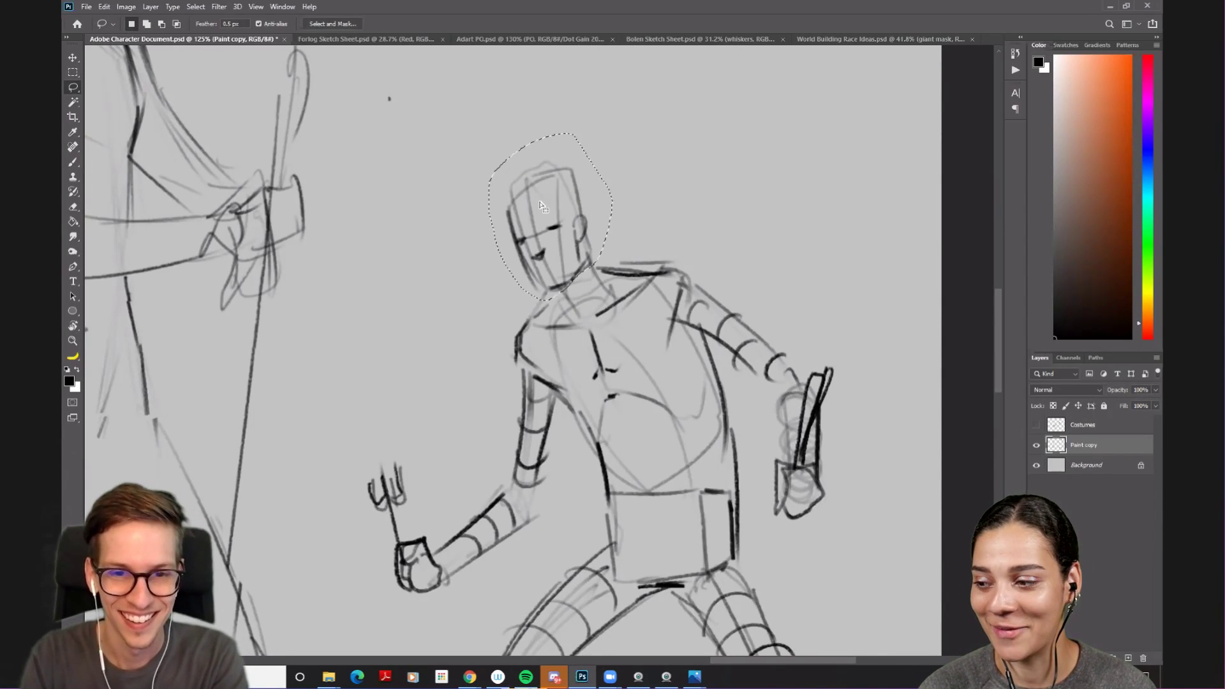
{"action": "key", "text": "ctrl+t"}
{"action": "left_click_drag", "start_coordinate": [550, 217], "coordinate": [547, 295]}
{"action": "left_click_drag", "start_coordinate": [627, 123], "coordinate": [663, 148]}
{"action": "left_click_drag", "start_coordinate": [573, 205], "coordinate": [579, 212]}
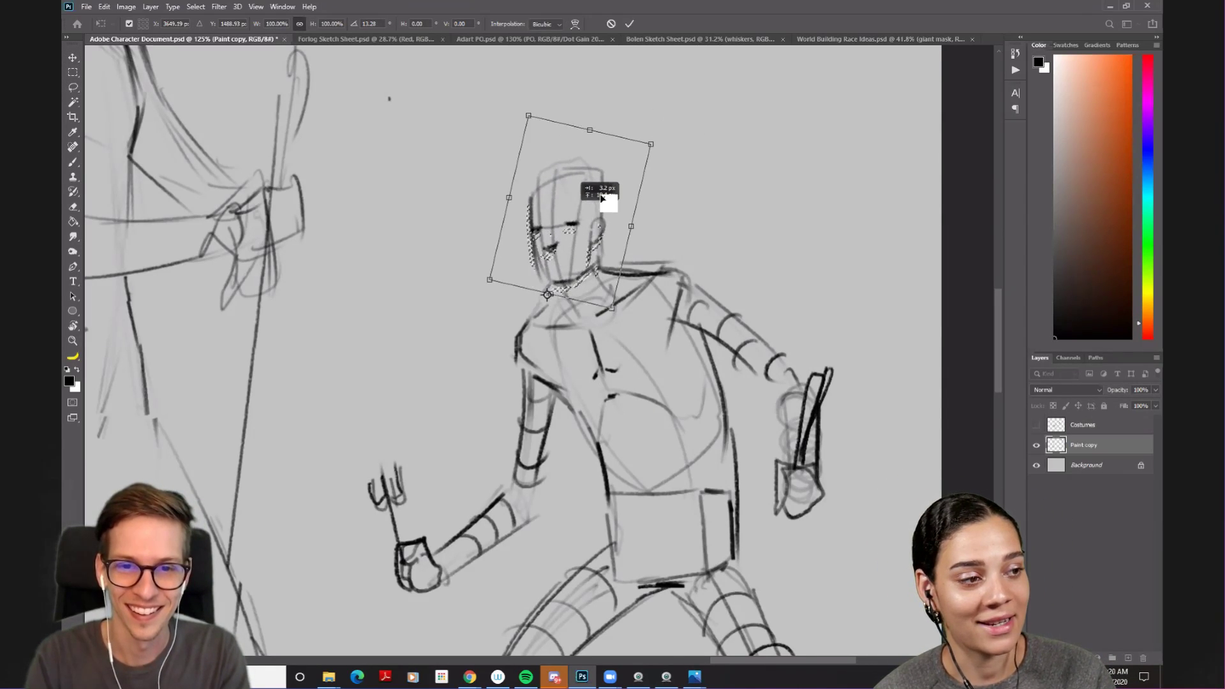
{"action": "left_click_drag", "start_coordinate": [671, 143], "coordinate": [669, 149]}
{"action": "left_click_drag", "start_coordinate": [598, 200], "coordinate": [593, 201]}
{"action": "key", "text": "Return"}
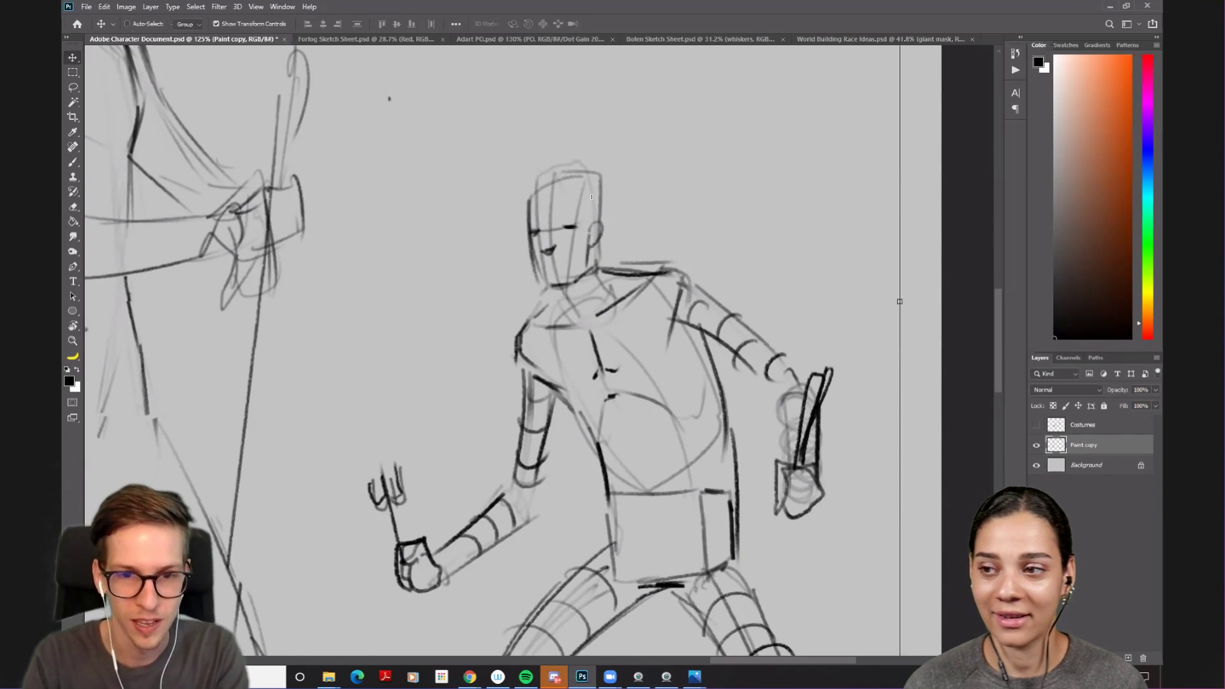
{"action": "key", "text": "e"}
- Widen the small figure's head by selecting the front part of the face and shifting it slightly outward
{"action": "scroll", "coordinate": [603, 257], "scroll_direction": "down", "scroll_amount": 5}
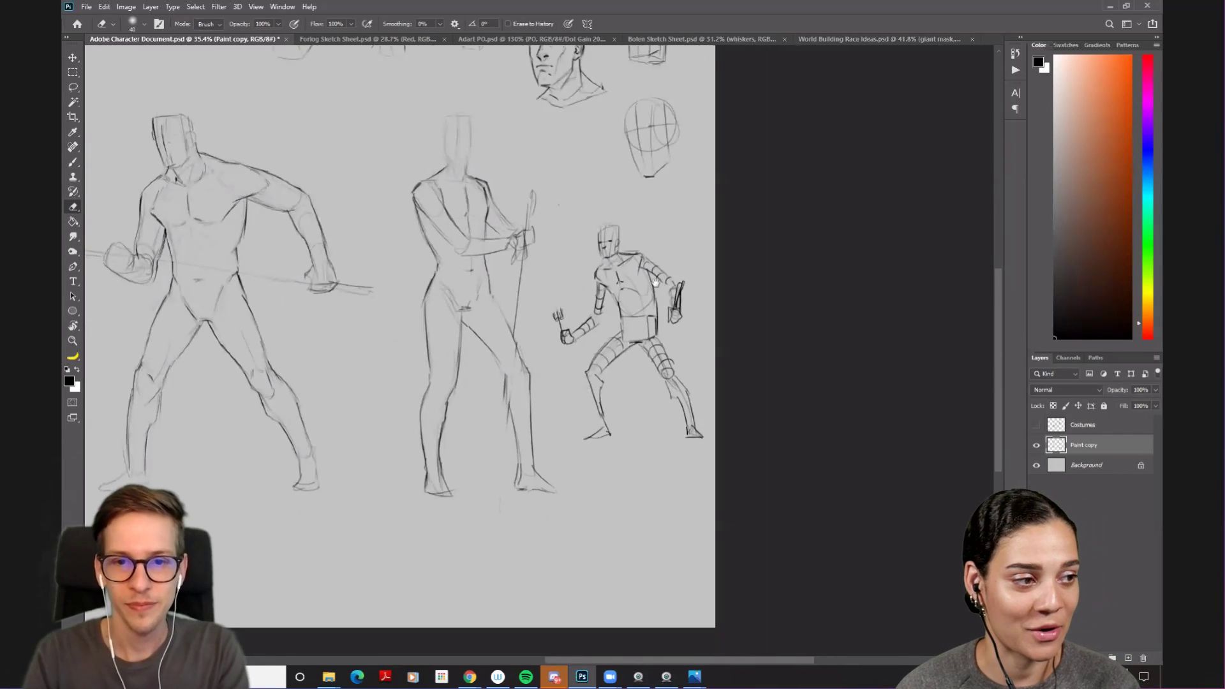
{"action": "scroll", "coordinate": [633, 209], "scroll_direction": "up", "scroll_amount": 3}
{"action": "scroll", "coordinate": [633, 209], "scroll_direction": "up", "scroll_amount": 2}
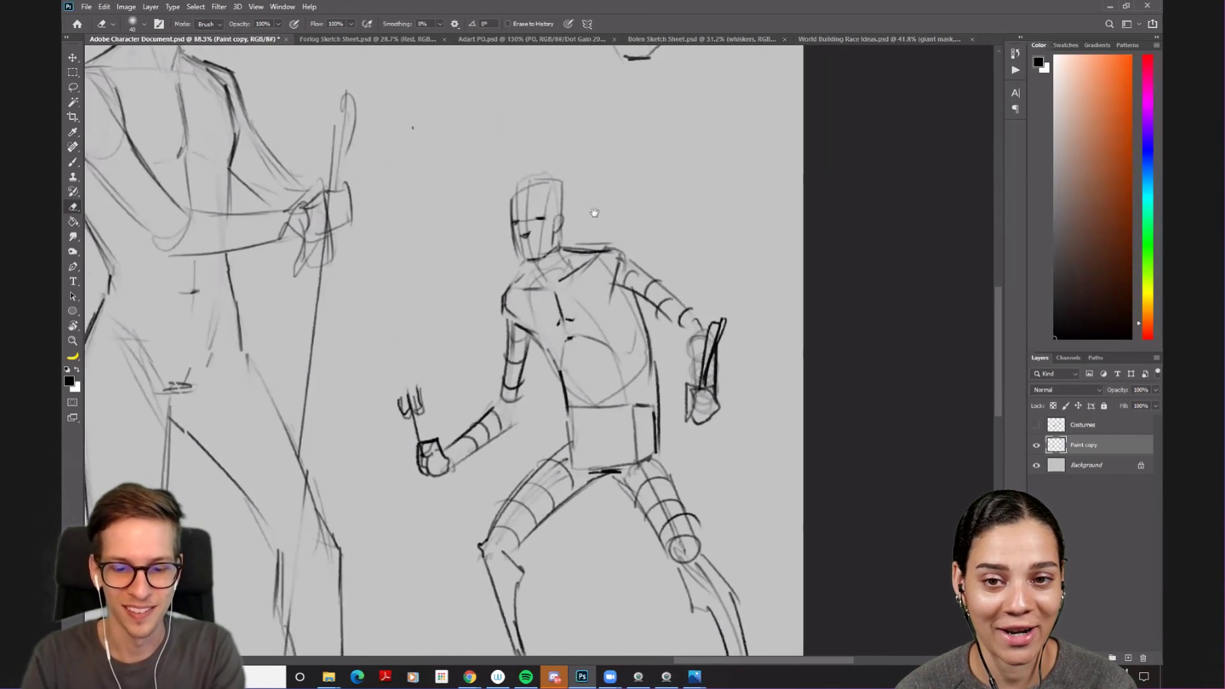
{"action": "key", "text": "l"}
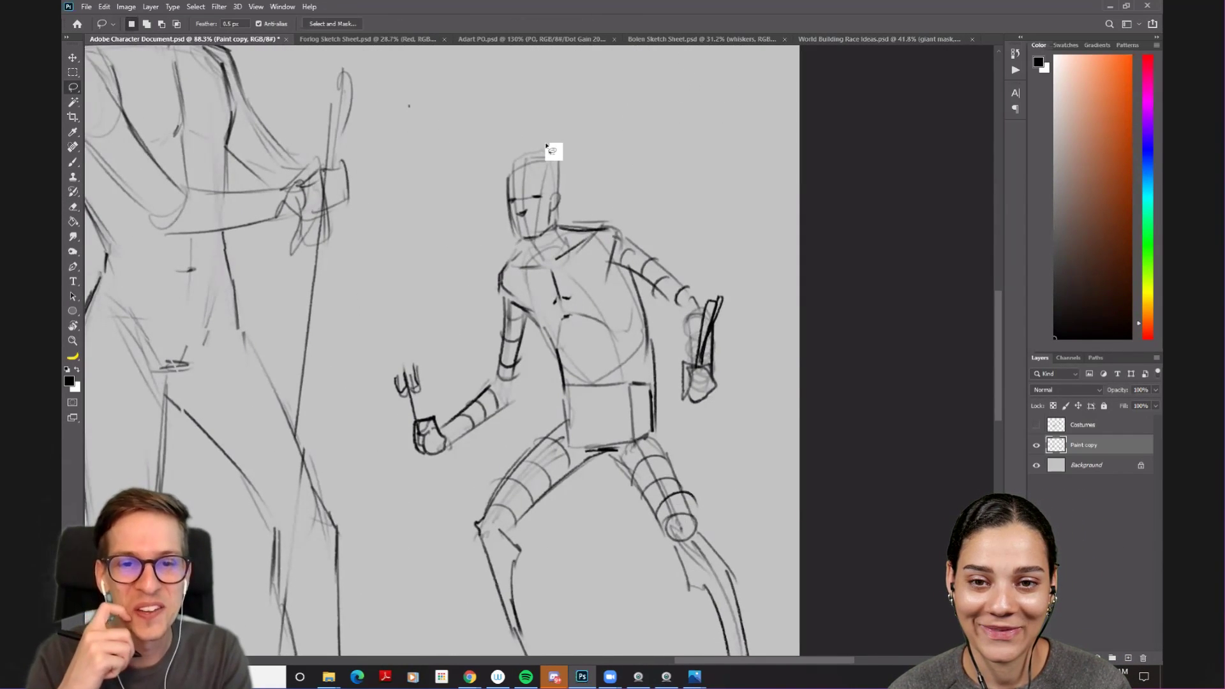
{"action": "mouse_move", "coordinate": [567, 131]}
{"action": "left_mouse_down"}
{"action": "mouse_move", "coordinate": [489, 200]}
{"action": "mouse_move", "coordinate": [528, 240]}
{"action": "mouse_move", "coordinate": [463, 216]}
{"action": "mouse_move", "coordinate": [577, 191]}
{"action": "left_mouse_up"}
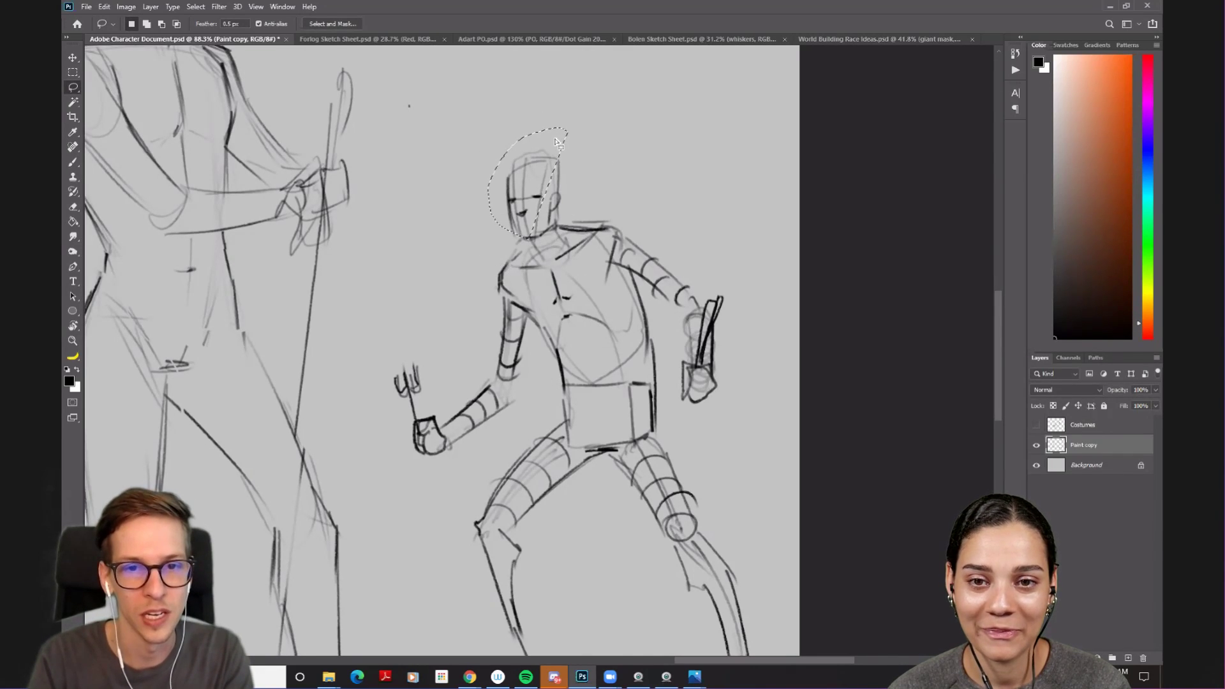
{"action": "mouse_move", "coordinate": [561, 134]}
{"action": "left_mouse_down"}
{"action": "mouse_move", "coordinate": [493, 168]}
{"action": "mouse_move", "coordinate": [510, 230]}
{"action": "left_mouse_up"}
{"action": "mouse_move", "coordinate": [573, 105]}
{"action": "left_mouse_down"}
{"action": "mouse_move", "coordinate": [506, 185]}
{"action": "mouse_move", "coordinate": [525, 240]}
{"action": "mouse_move", "coordinate": [561, 226]}
{"action": "mouse_move", "coordinate": [584, 91]}
{"action": "left_mouse_up"}
{"action": "key", "text": "ctrl+t"}
{"action": "left_click_drag", "start_coordinate": [561, 142], "coordinate": [553, 141]}
{"action": "key", "text": "Return"}
{"action": "key", "text": "b"}
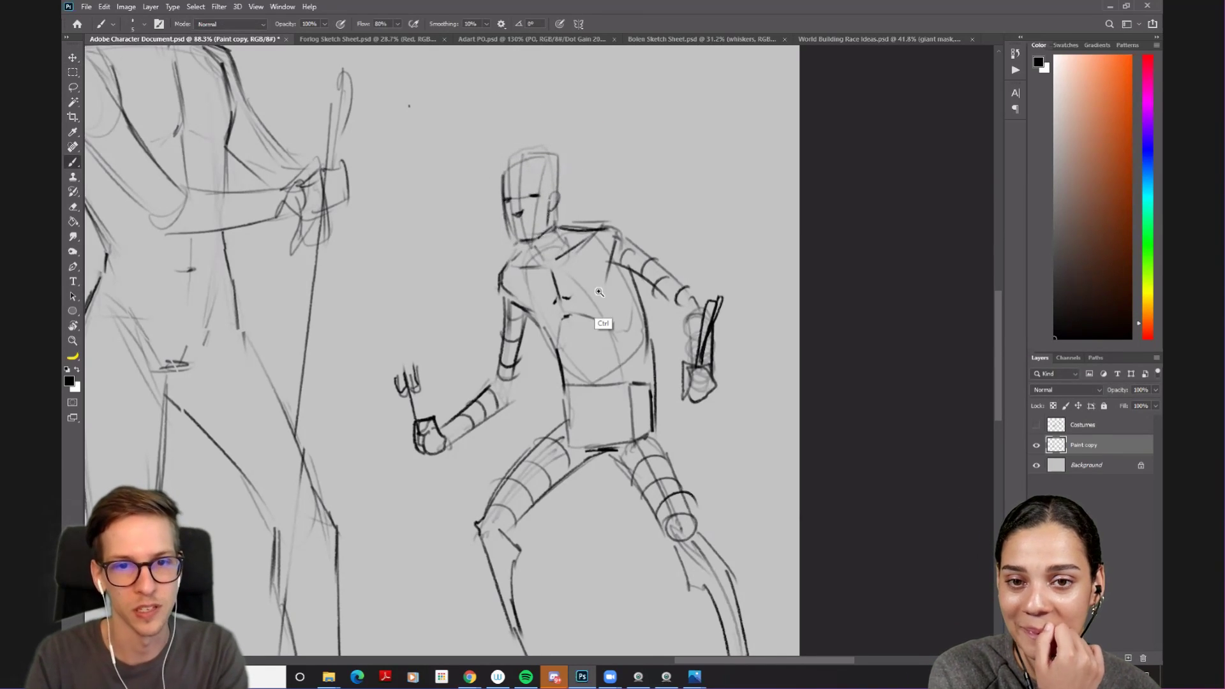
- Lighten the construction lines at the top of the small figure's head with the Eraser
{"action": "scroll", "coordinate": [644, 219], "scroll_direction": "down", "scroll_amount": 5}
{"action": "scroll", "coordinate": [574, 255], "scroll_direction": "up", "scroll_amount": 5}
{"action": "key", "text": "e"}
{"action": "mouse_move", "coordinate": [533, 170]}
{"action": "left_mouse_down"}
{"action": "mouse_move", "coordinate": [525, 192]}
{"action": "mouse_move", "coordinate": [542, 259]}
{"action": "mouse_move", "coordinate": [523, 137]}
{"action": "left_mouse_up"}
{"action": "scroll", "coordinate": [705, 207], "scroll_direction": "down", "scroll_amount": 6}
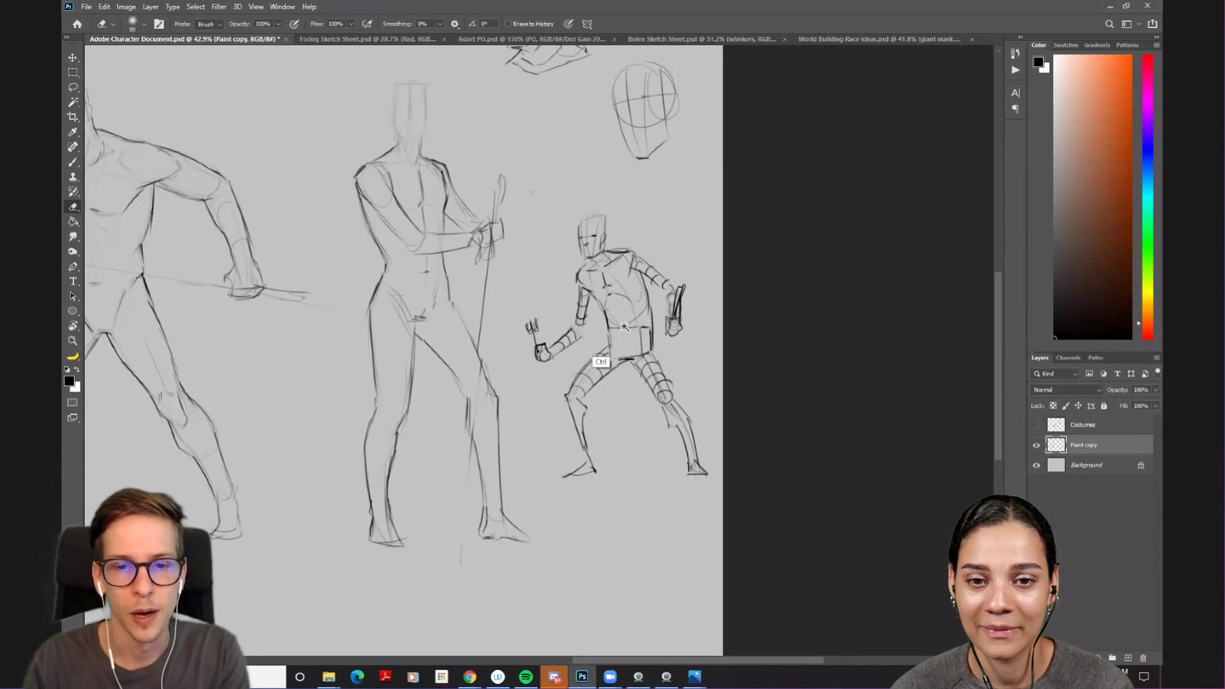
{"action": "scroll", "coordinate": [601, 356], "scroll_direction": "up", "scroll_amount": 2}
{"action": "scroll", "coordinate": [582, 344], "scroll_direction": "down", "scroll_amount": 5}
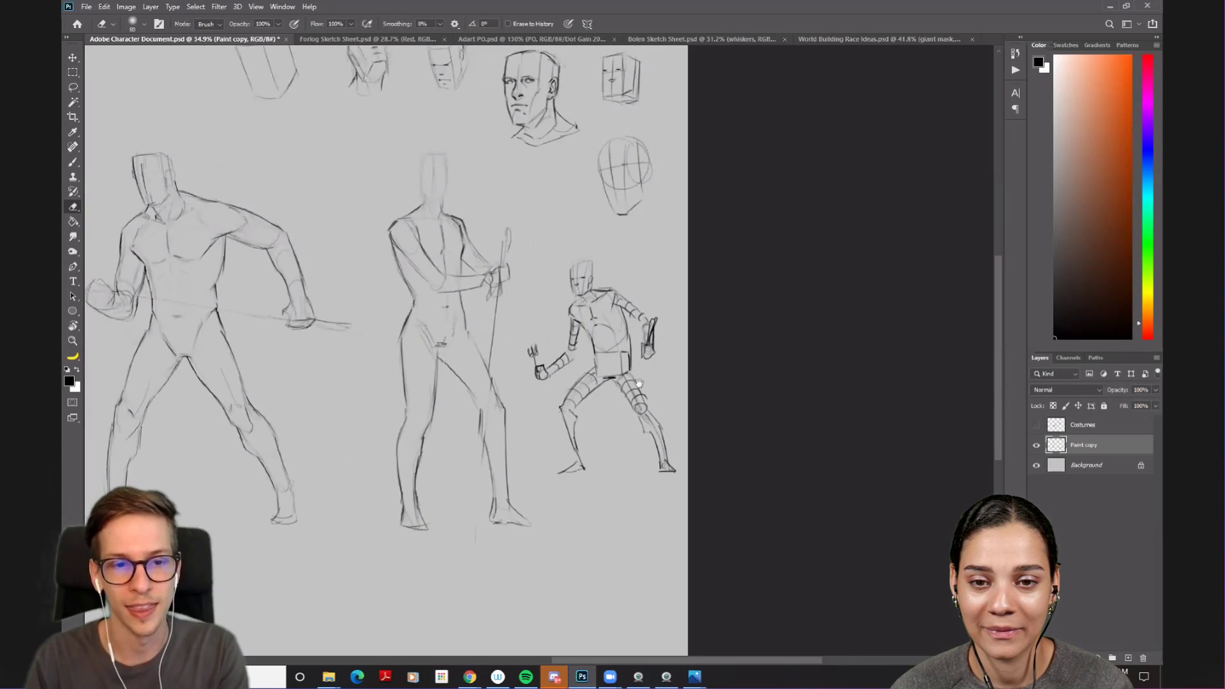
{"action": "left_click_drag", "start_coordinate": [642, 391], "coordinate": [645, 391]}
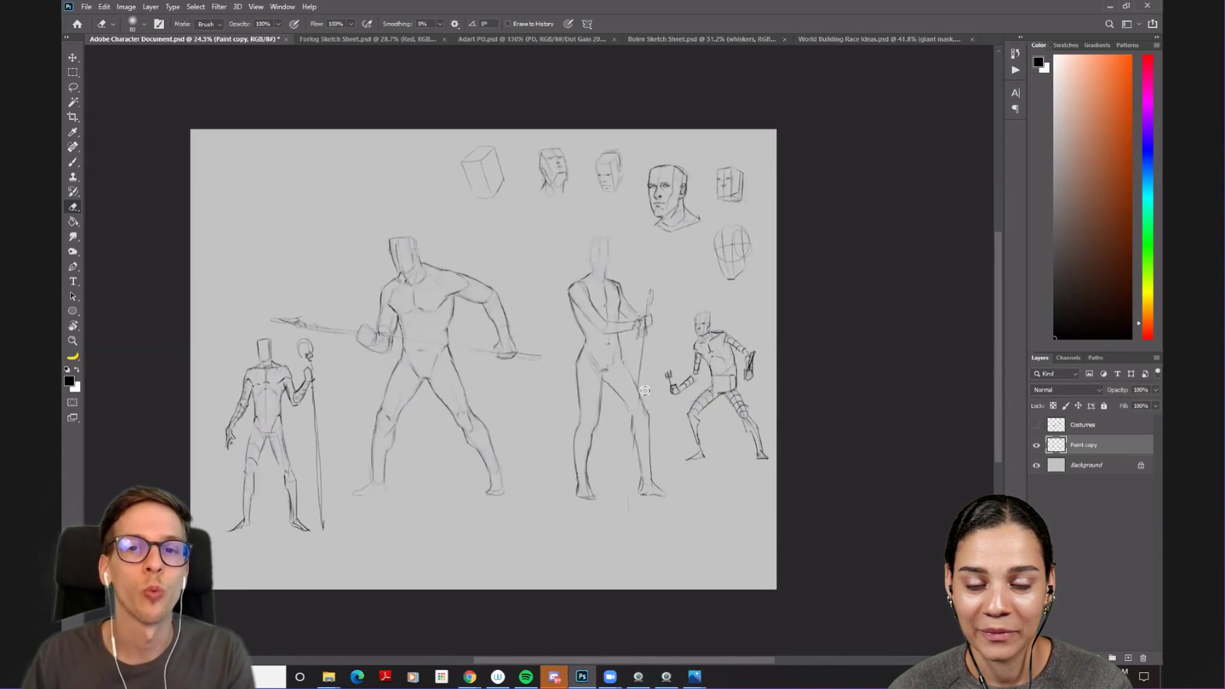
- Examine the creature's line sketch and painted version in the Bolen Sketch Sheet document, and return to the Adobe Character Document
{"action": "left_click", "coordinate": [695, 39]}
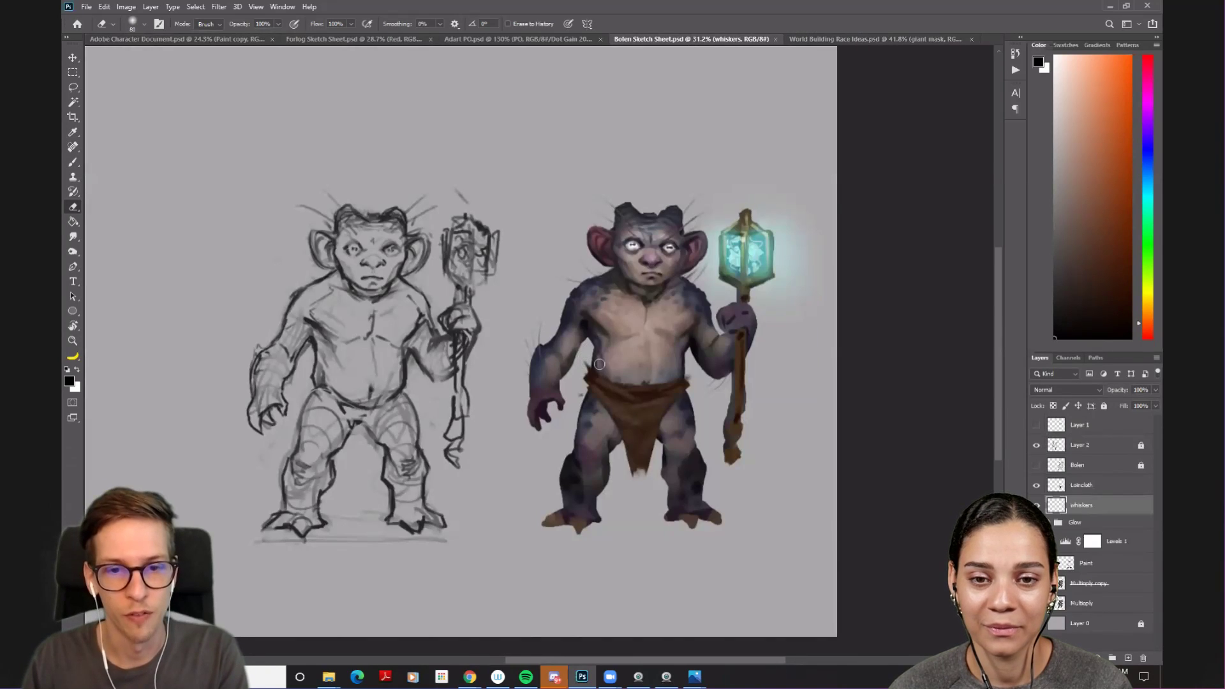
{"action": "scroll", "coordinate": [287, 387], "scroll_direction": "left", "scroll_amount": 2}
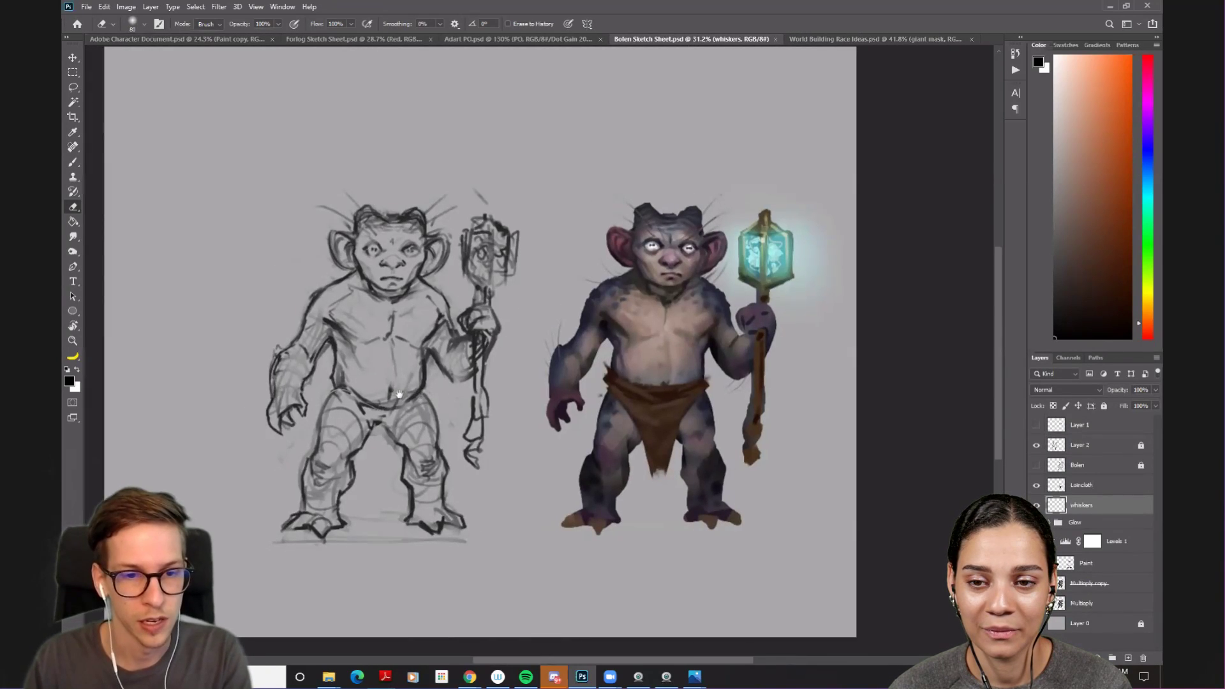
{"action": "scroll", "coordinate": [400, 394], "scroll_direction": "left", "scroll_amount": 3}
{"action": "scroll", "coordinate": [409, 358], "scroll_direction": "up", "scroll_amount": 1}
{"action": "scroll", "coordinate": [408, 358], "scroll_direction": "right", "scroll_amount": 1}
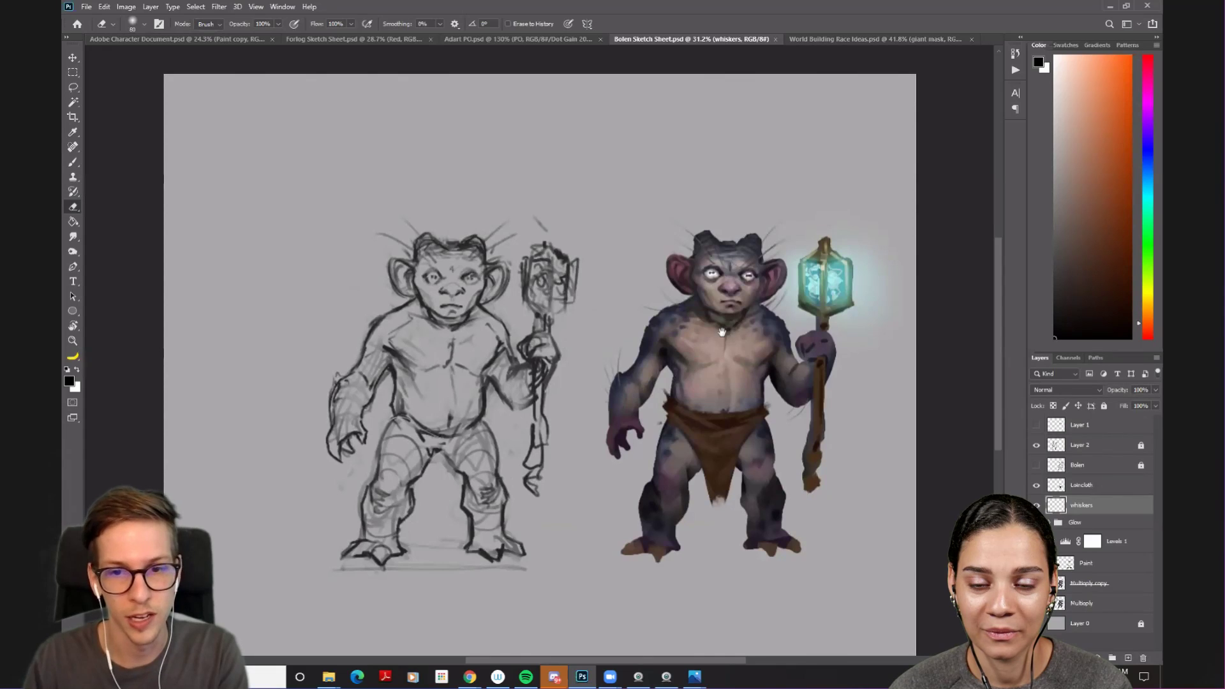
{"action": "scroll", "coordinate": [722, 331], "scroll_direction": "right", "scroll_amount": 4}
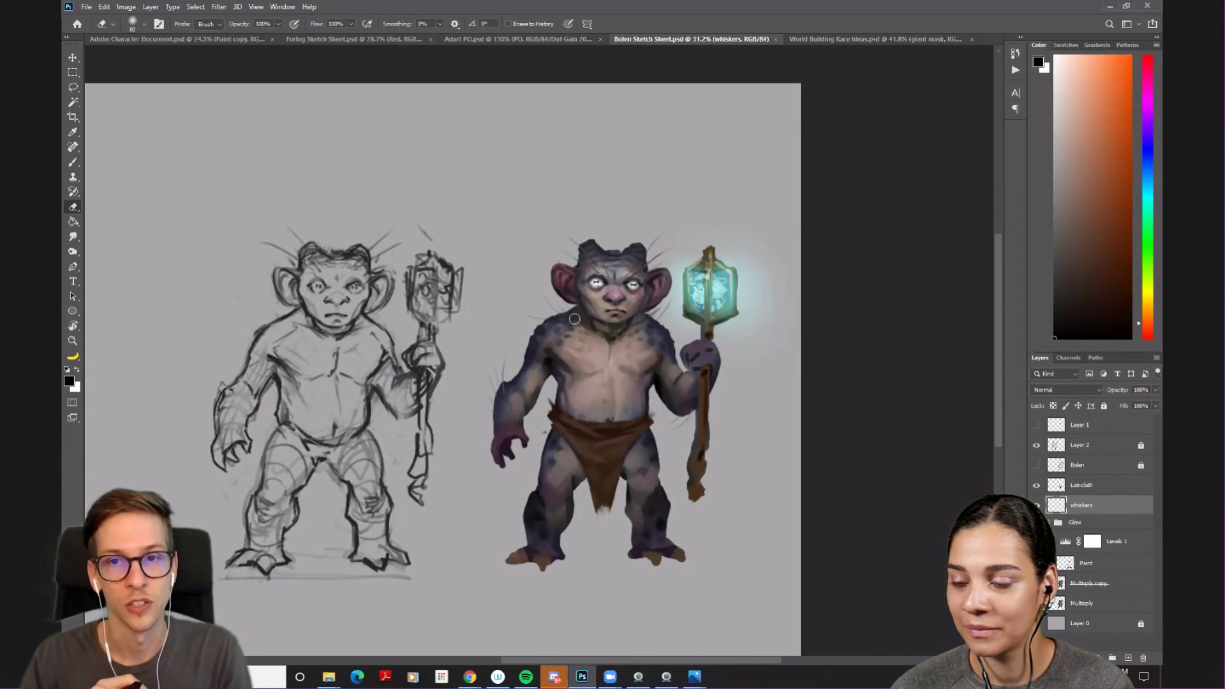
{"action": "left_click", "coordinate": [616, 224]}
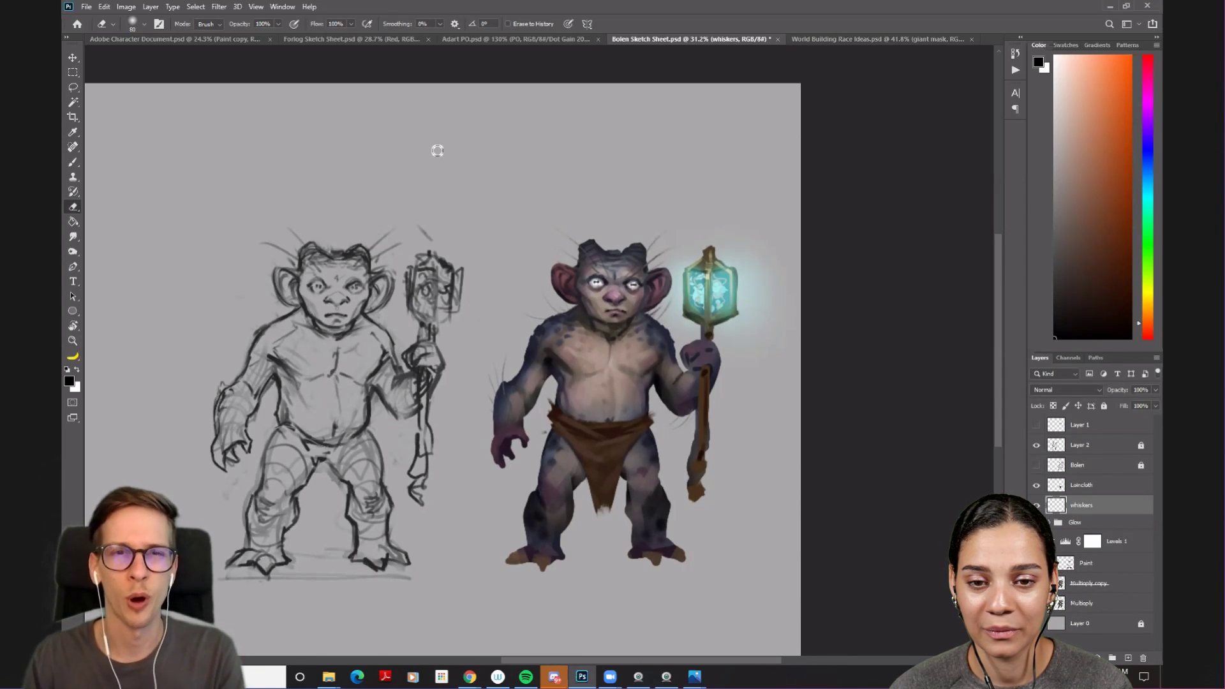
{"action": "left_click", "coordinate": [225, 38]}
- Mark the eye positions and lightly indicate the nose on the face of the large spear-holding figure
{"action": "scroll", "coordinate": [619, 311], "scroll_direction": "up", "scroll_amount": 5}
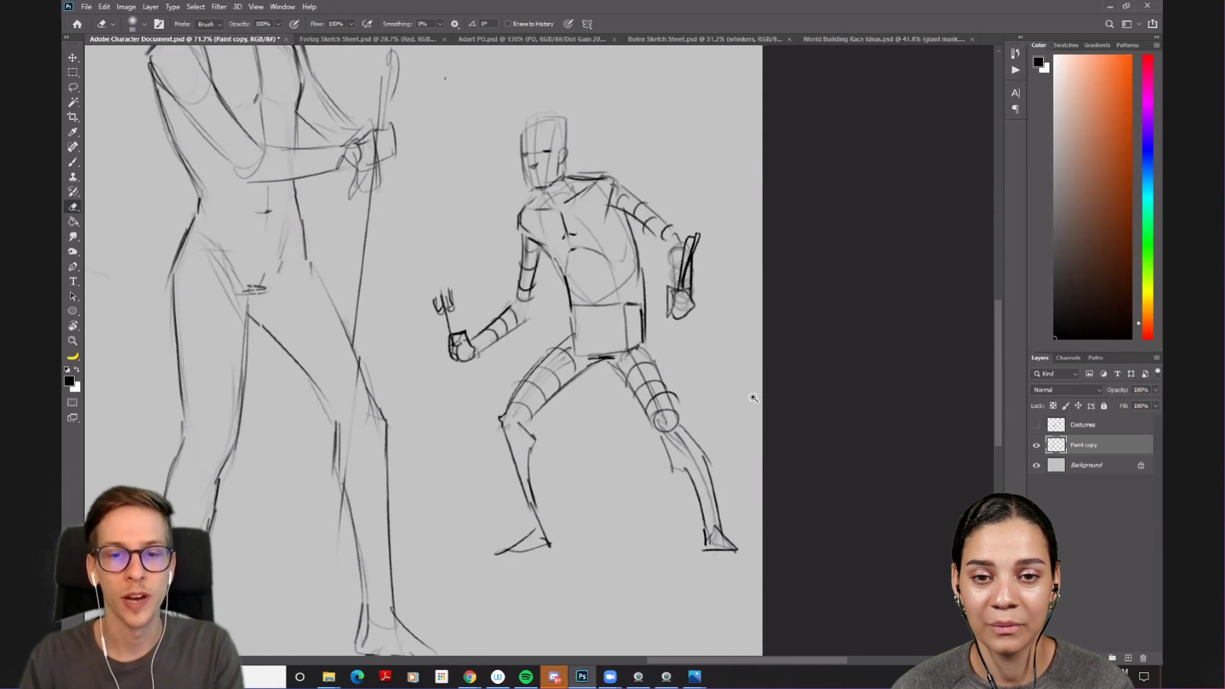
{"action": "scroll", "coordinate": [701, 396], "scroll_direction": "down", "scroll_amount": 3}
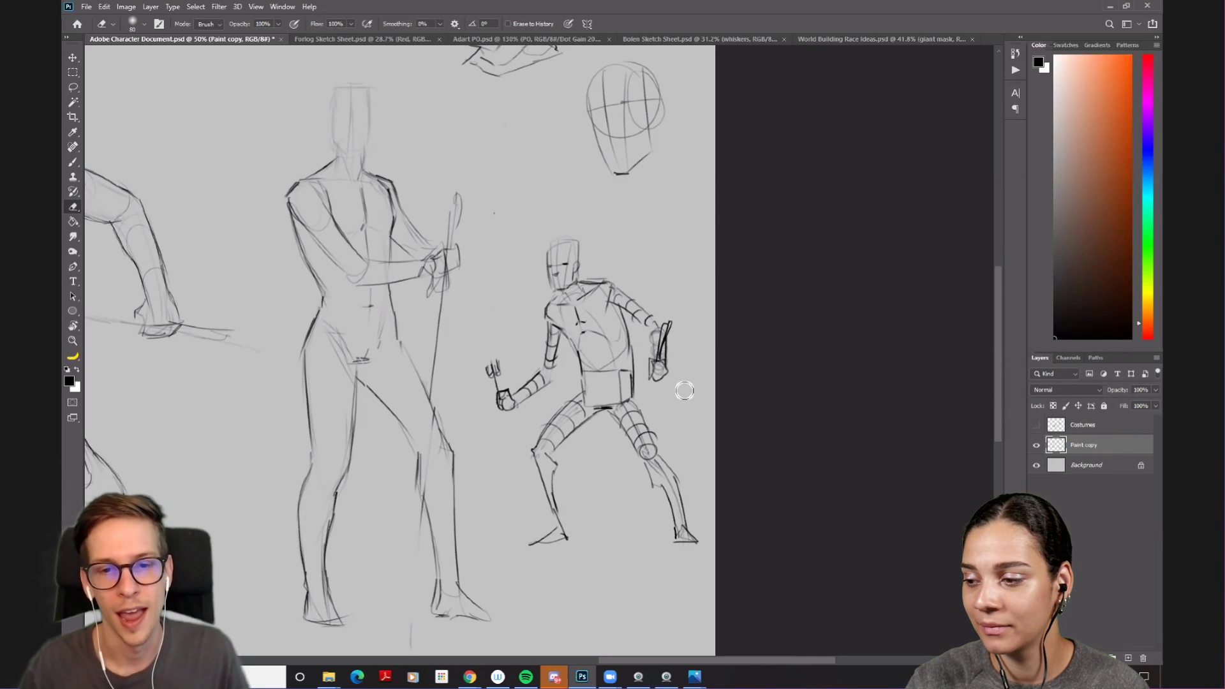
{"action": "mouse_move", "coordinate": [687, 338]}
{"action": "left_mouse_down"}
{"action": "mouse_move", "coordinate": [322, 123]}
{"action": "mouse_move", "coordinate": [369, 116]}
{"action": "mouse_move", "coordinate": [473, 296]}
{"action": "mouse_move", "coordinate": [523, 125]}
{"action": "mouse_move", "coordinate": [313, 236]}
{"action": "left_mouse_up"}
{"action": "key", "text": "b"}
{"action": "key", "text": "ctrl+z"}
{"action": "left_click_drag", "start_coordinate": [354, 199], "coordinate": [300, 237]}
{"action": "left_click", "coordinate": [345, 219]}
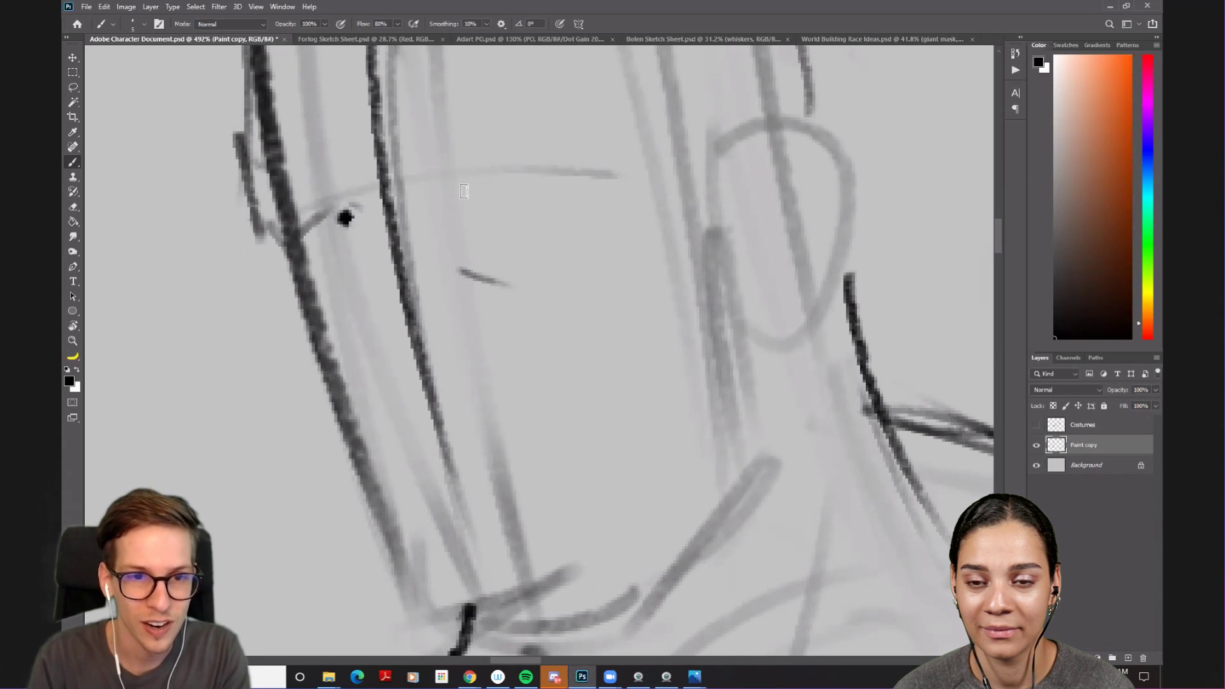
{"action": "mouse_move", "coordinate": [432, 201]}
{"action": "left_mouse_down"}
{"action": "mouse_move", "coordinate": [458, 186]}
{"action": "mouse_move", "coordinate": [506, 196]}
{"action": "left_mouse_up"}
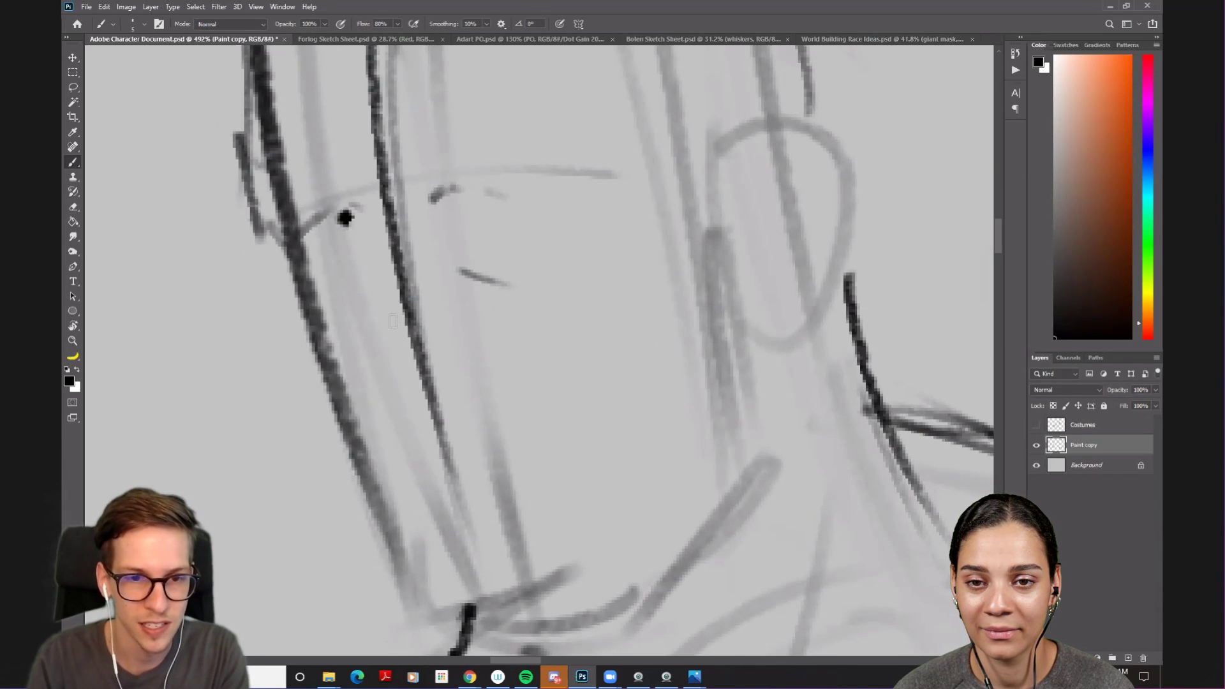
{"action": "mouse_move", "coordinate": [380, 328]}
{"action": "left_mouse_down"}
{"action": "mouse_move", "coordinate": [416, 353]}
{"action": "mouse_move", "coordinate": [449, 329]}
{"action": "left_mouse_up"}
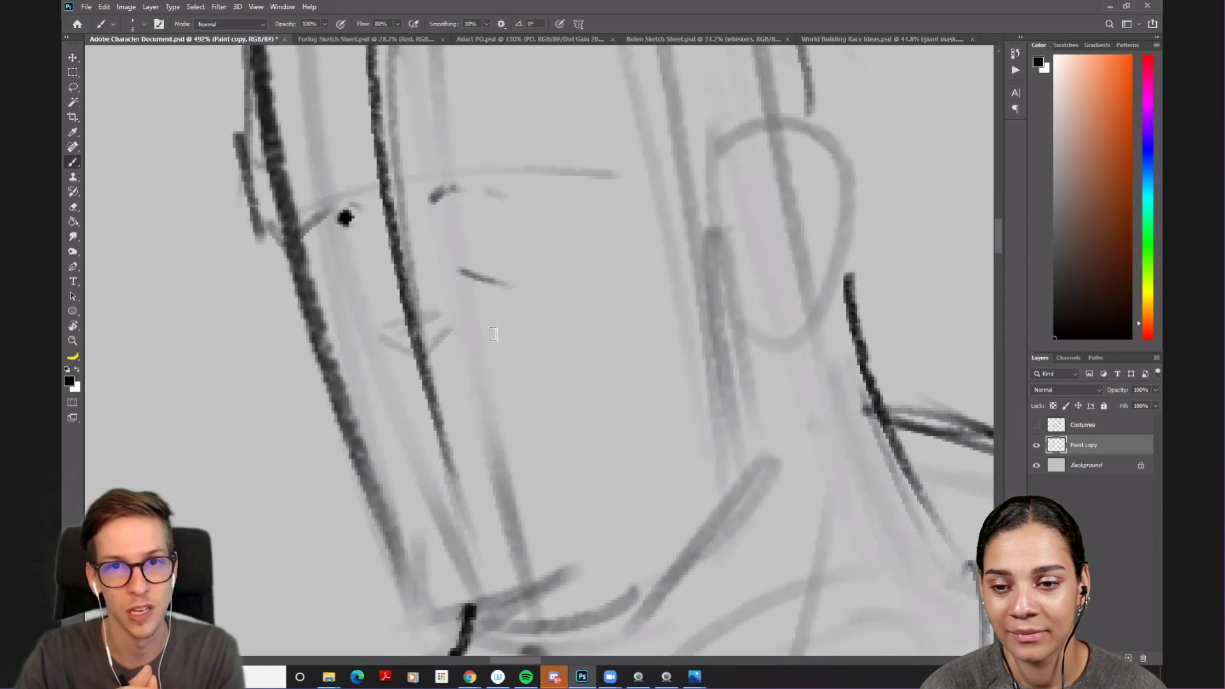
- Try a bold mouth, nose and eye on the large spear-holding figure's face
{"action": "key", "text": "ctrl+space"}
{"action": "left_click_drag", "start_coordinate": [529, 407], "coordinate": [434, 410]}
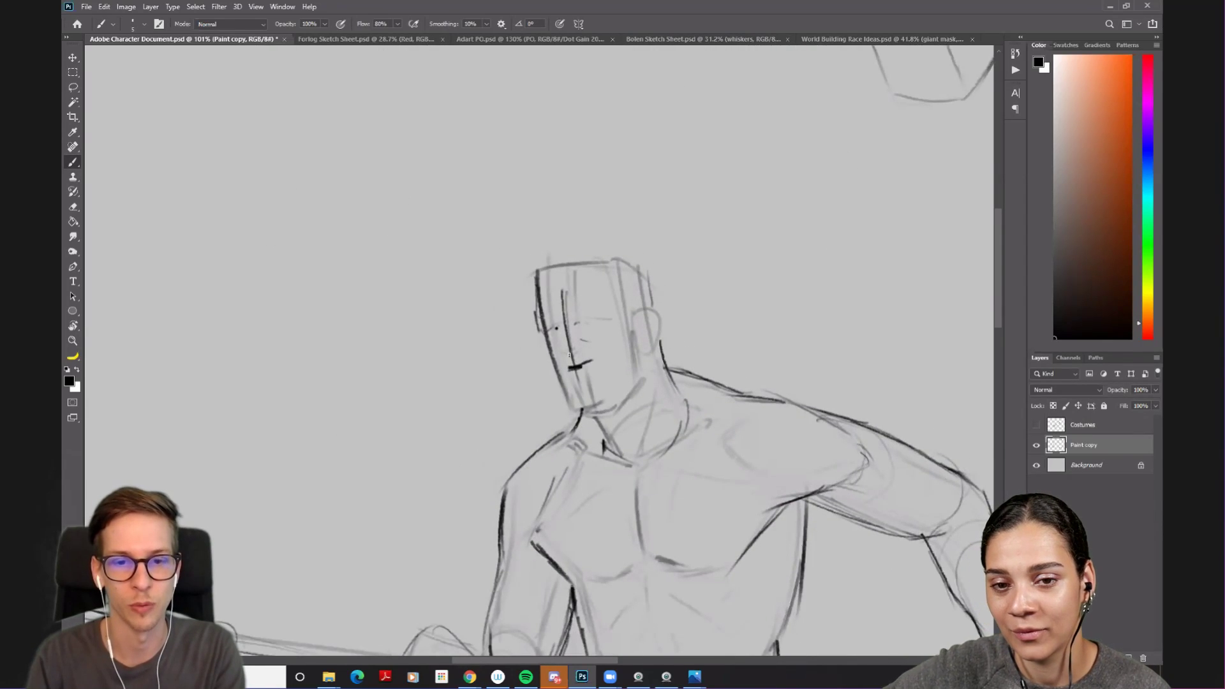
{"action": "mouse_move", "coordinate": [565, 350]}
{"action": "left_mouse_down"}
{"action": "mouse_move", "coordinate": [578, 353]}
{"action": "mouse_move", "coordinate": [584, 320]}
{"action": "left_mouse_up"}
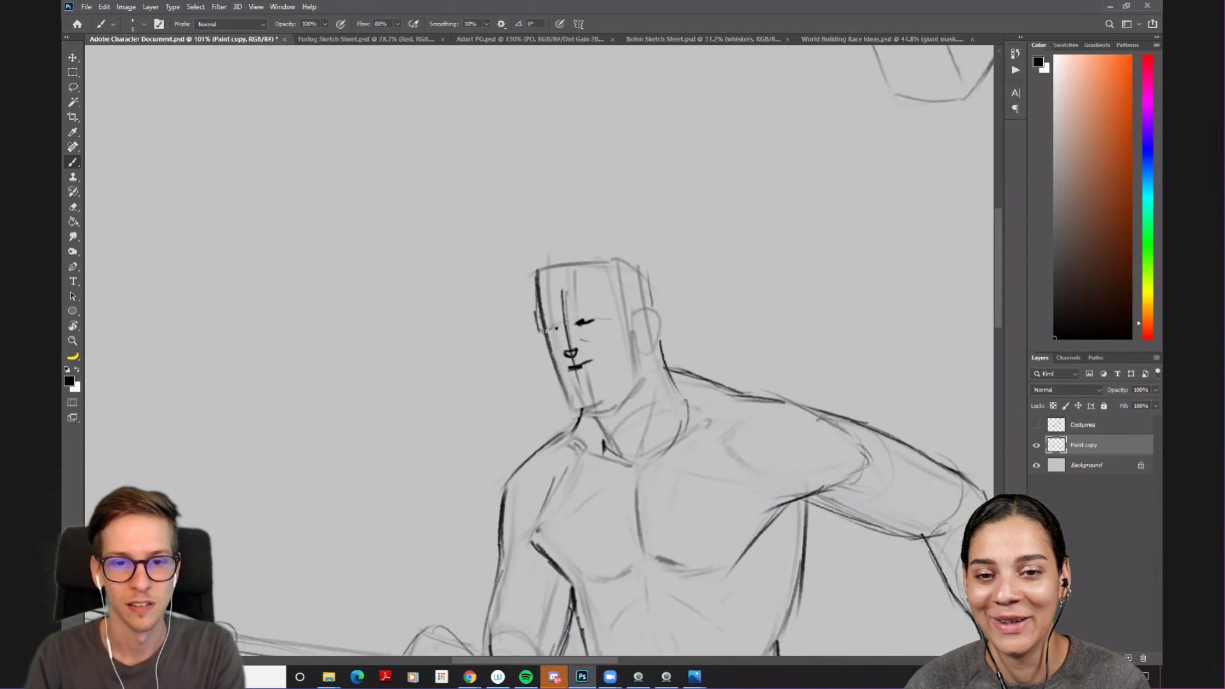
{"action": "key", "text": "ctrl+space"}
{"action": "mouse_move", "coordinate": [699, 416]}
{"action": "left_mouse_down"}
{"action": "mouse_move", "coordinate": [657, 445]}
{"action": "mouse_move", "coordinate": [520, 303]}
{"action": "mouse_move", "coordinate": [616, 335]}
{"action": "left_mouse_up"}
{"action": "key", "text": "ctrl+space"}
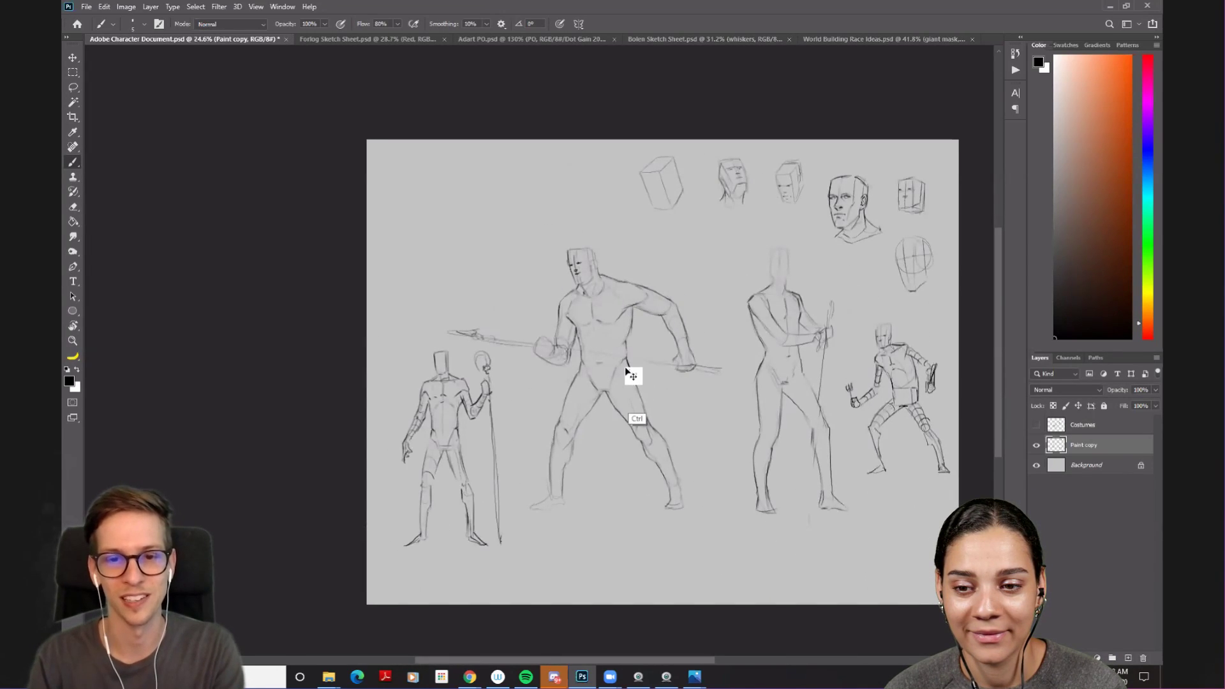
- Draw the eyes, nose and mouth on the large spear-holding figure's face, erasing the construction lines crossing the features
{"action": "left_click_drag", "start_coordinate": [585, 286], "coordinate": [647, 276]}
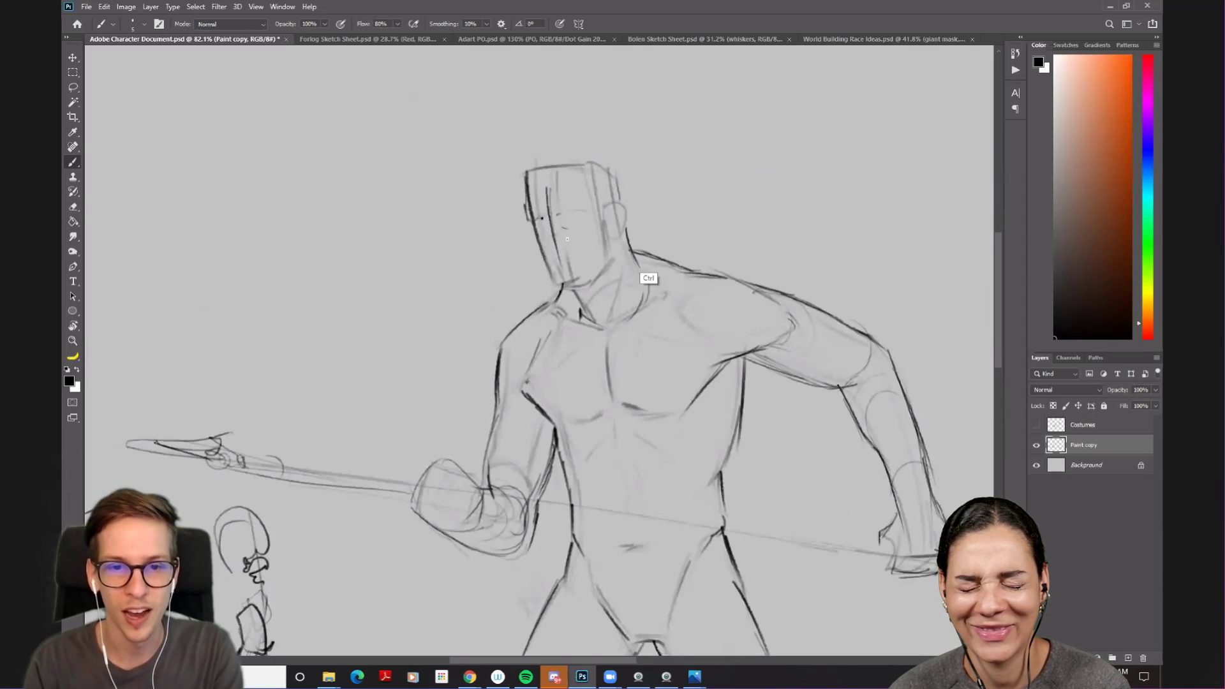
{"action": "left_click_drag", "start_coordinate": [576, 228], "coordinate": [508, 222]}
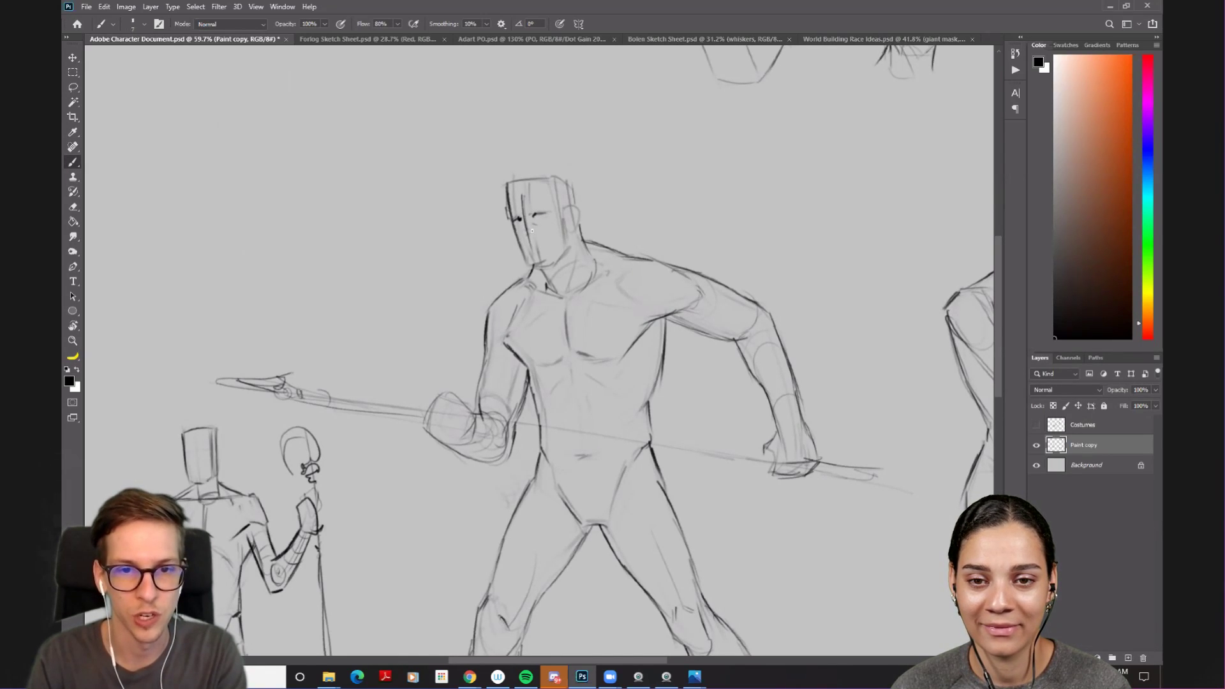
{"action": "key", "text": "ctrl"}
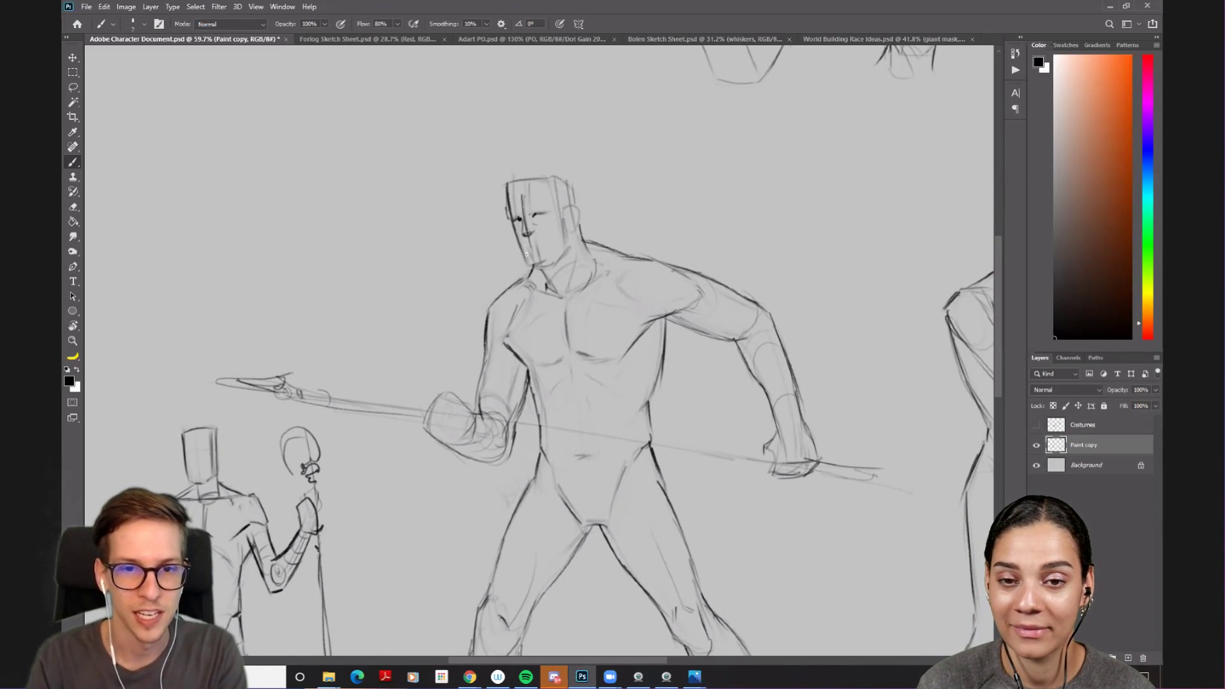
{"action": "key", "text": "e"}
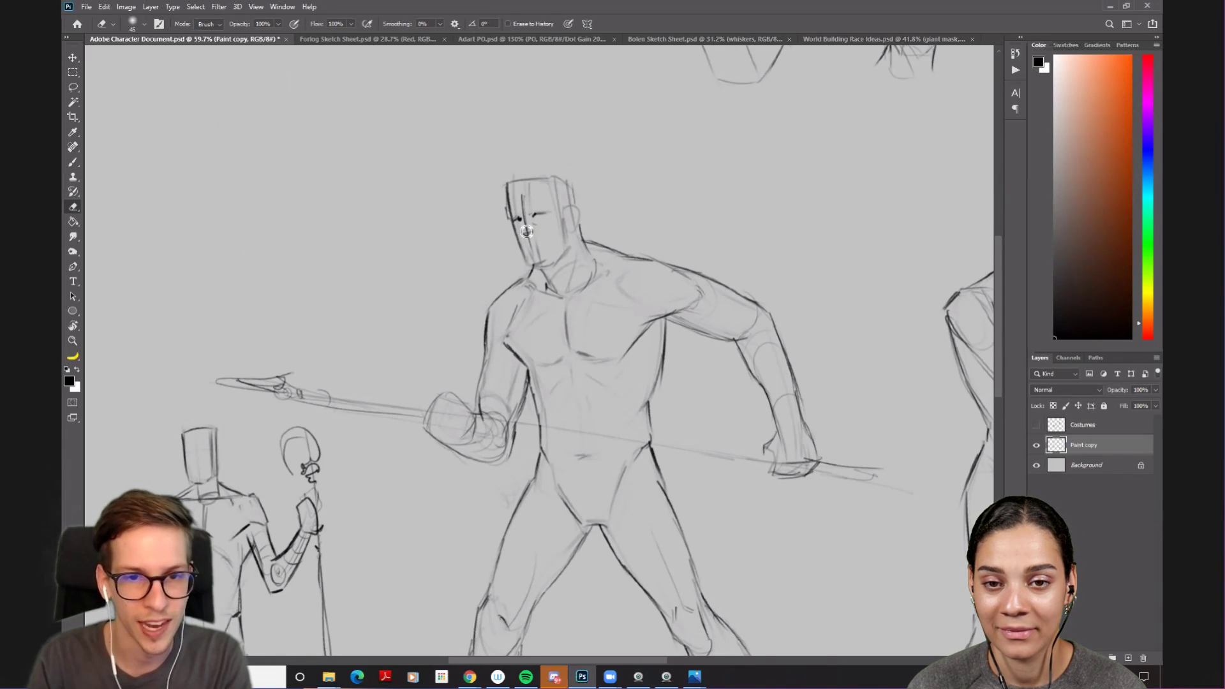
{"action": "key", "text": "b"}
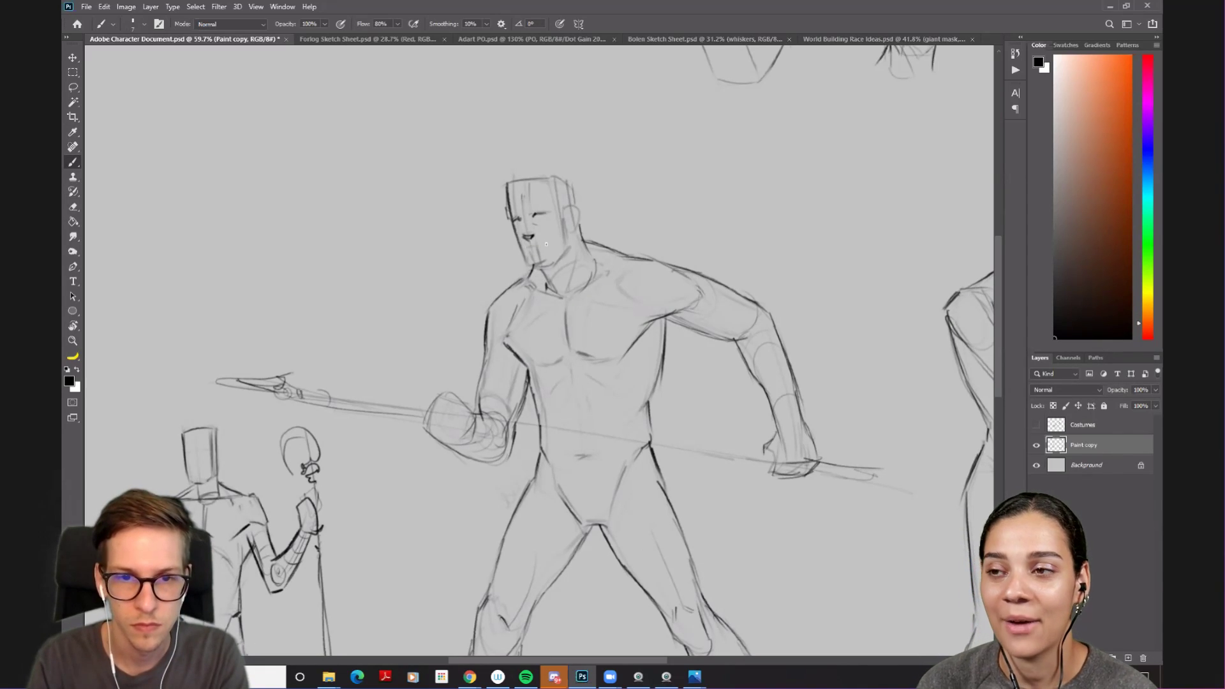
{"action": "left_click_drag", "start_coordinate": [525, 249], "coordinate": [537, 245]}
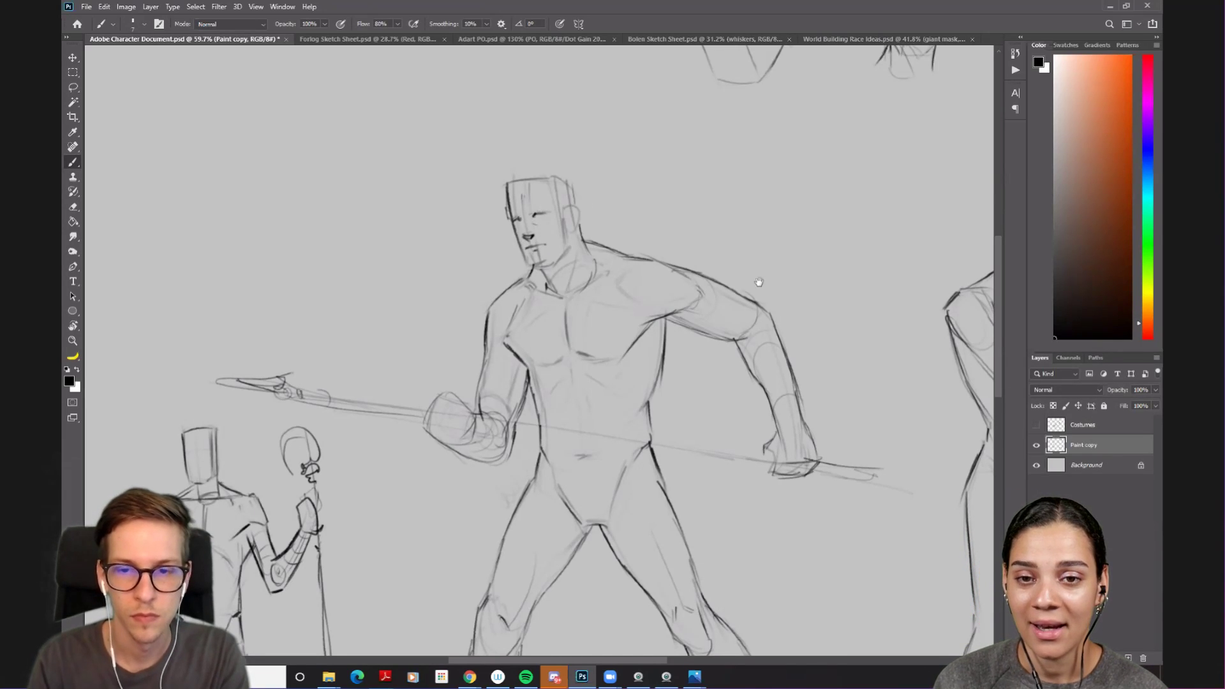
{"action": "left_click_drag", "start_coordinate": [829, 236], "coordinate": [618, 236]}
{"action": "left_click_drag", "start_coordinate": [975, 328], "coordinate": [620, 283]}
{"action": "scroll", "coordinate": [620, 283], "scroll_direction": "down", "scroll_amount": 3}
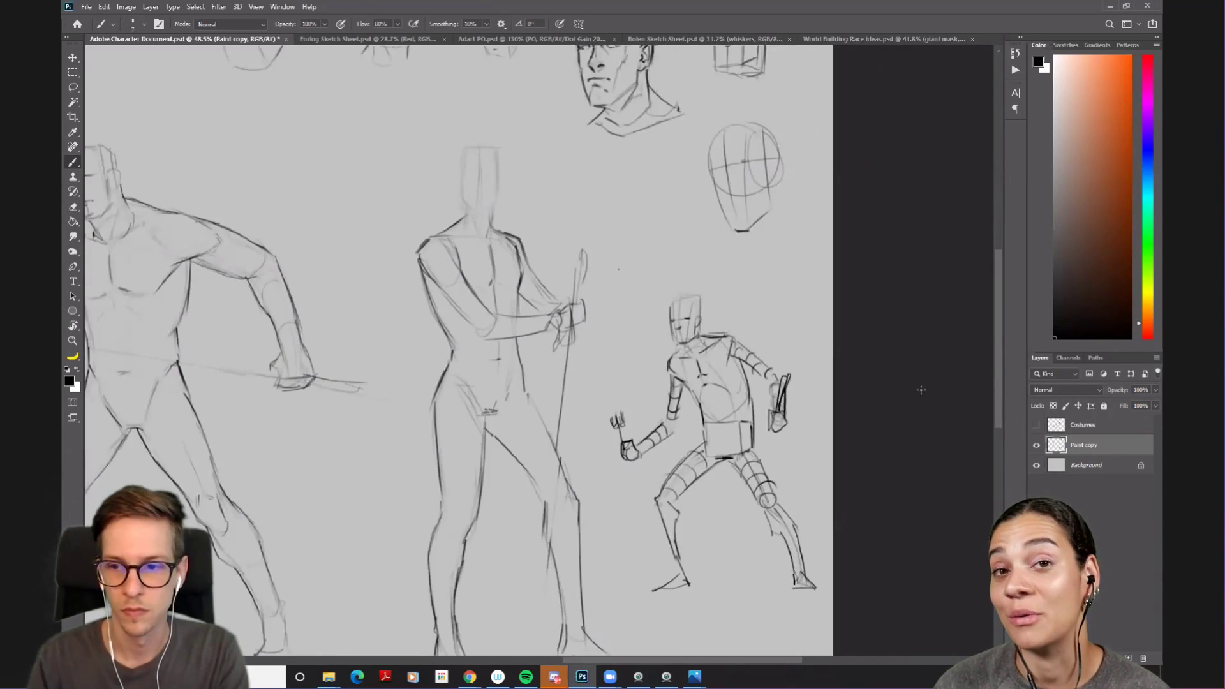
- Show the Costumes layer and frame the large spear-holding figure wearing its costume sketch
{"action": "left_click", "coordinate": [1036, 424]}
{"action": "left_click_drag", "start_coordinate": [530, 374], "coordinate": [689, 376]}
{"action": "scroll", "coordinate": [688, 376], "scroll_direction": "up", "scroll_amount": 2}
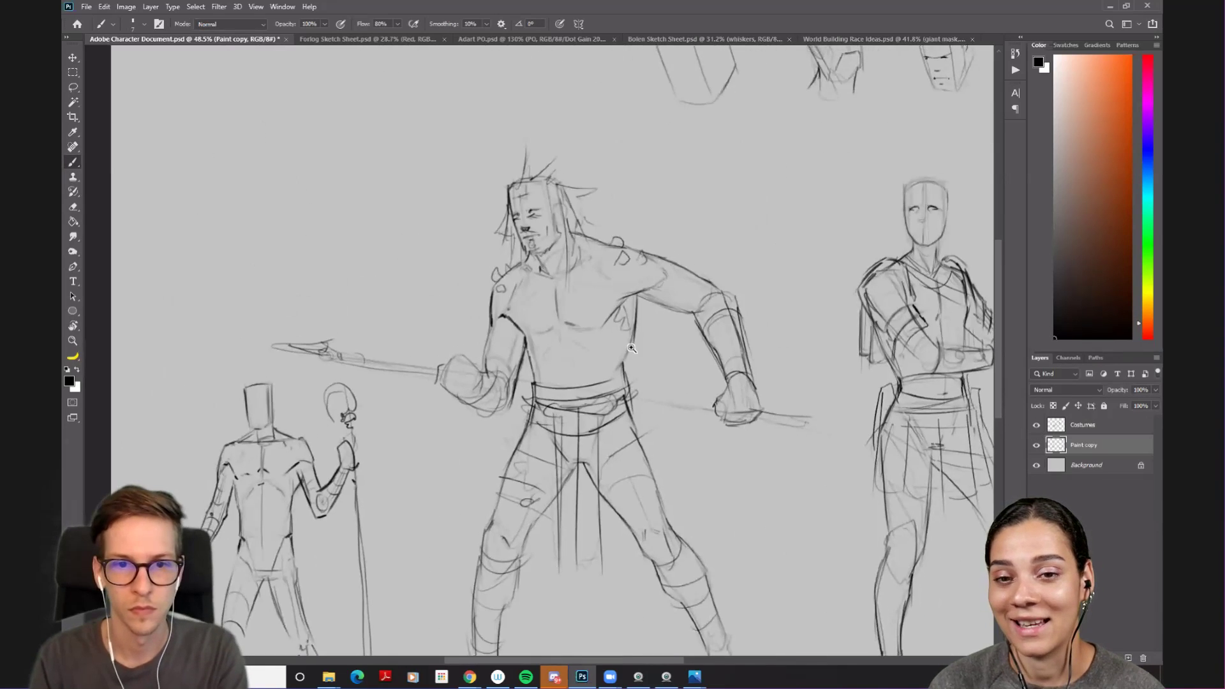
{"action": "scroll", "coordinate": [613, 317], "scroll_direction": "up", "scroll_amount": 2}
{"action": "left_click_drag", "start_coordinate": [613, 317], "coordinate": [622, 353]}
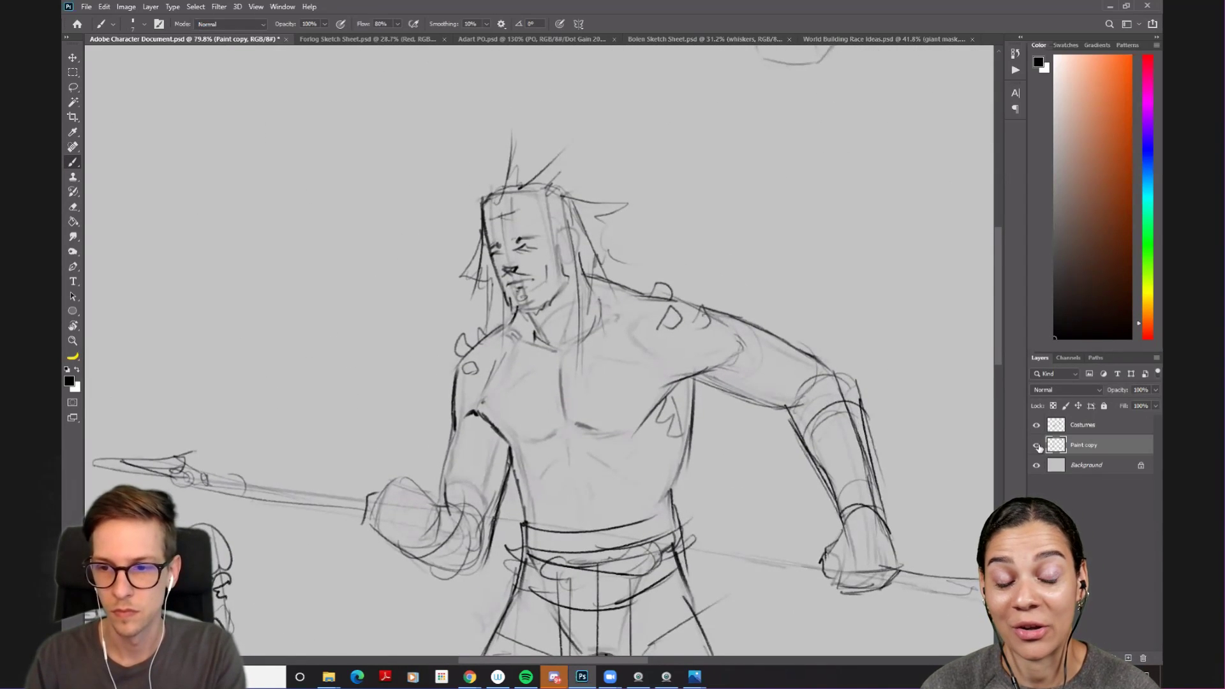
- Compare the character sketches across the sheet by hiding and reshowing the Paint copy and Costumes layers
{"action": "left_click", "coordinate": [1036, 444]}
{"action": "left_click", "coordinate": [1036, 446]}
{"action": "key", "text": "e"}
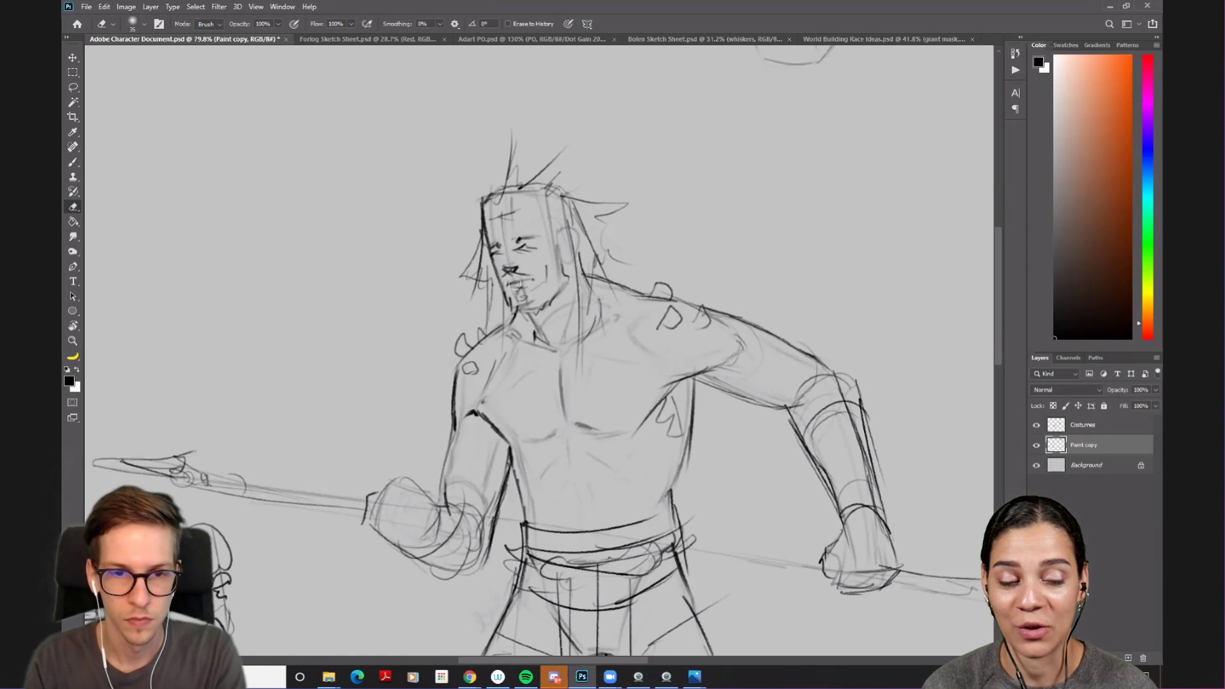
{"action": "key", "text": "b"}
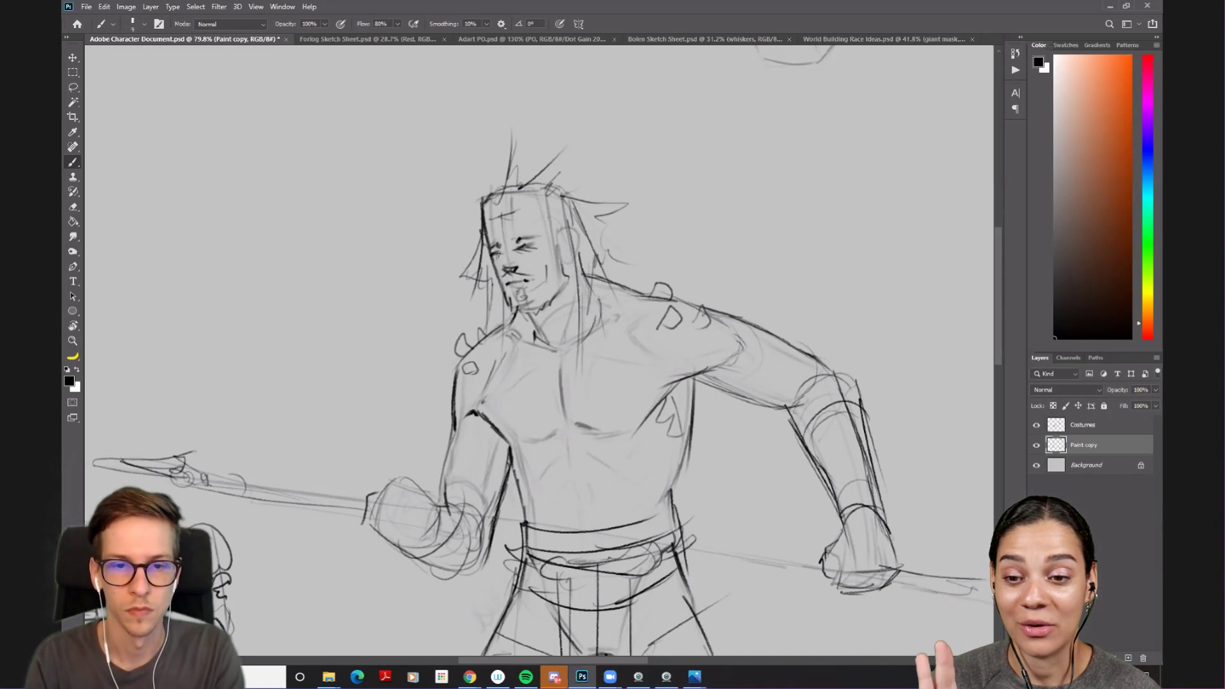
{"action": "scroll", "coordinate": [593, 306], "scroll_direction": "down", "scroll_amount": 5}
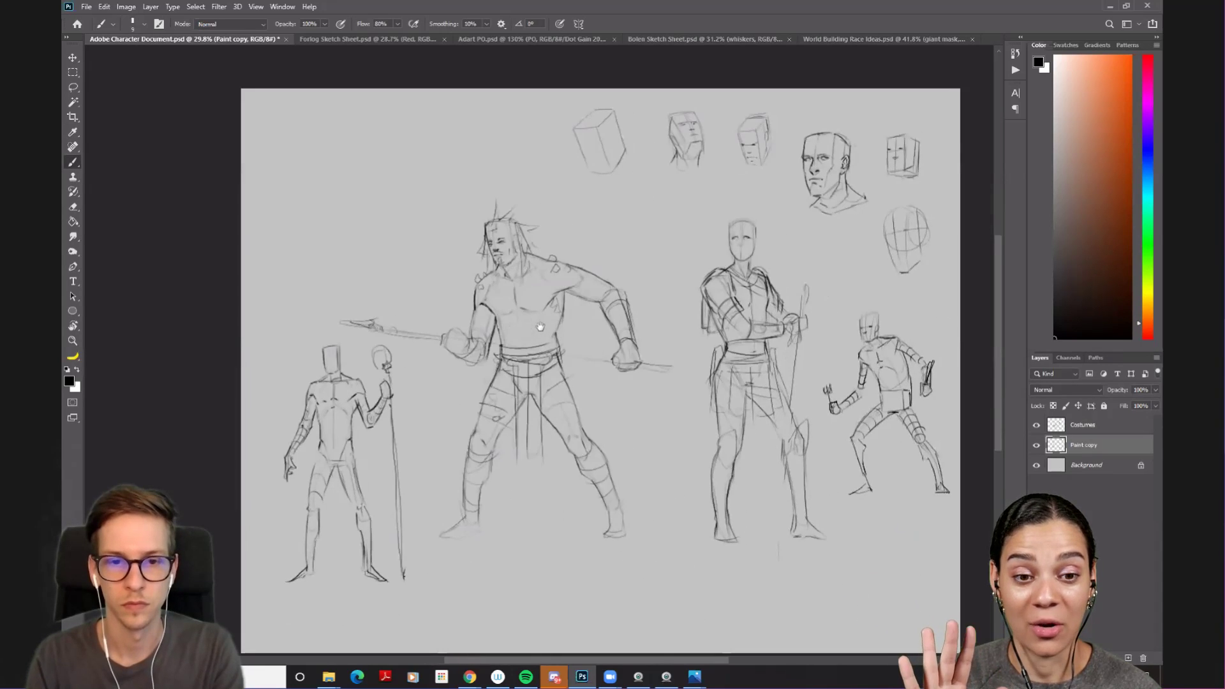
{"action": "scroll", "coordinate": [566, 326], "scroll_direction": "up", "scroll_amount": 1}
{"action": "scroll", "coordinate": [562, 351], "scroll_direction": "down", "scroll_amount": 2}
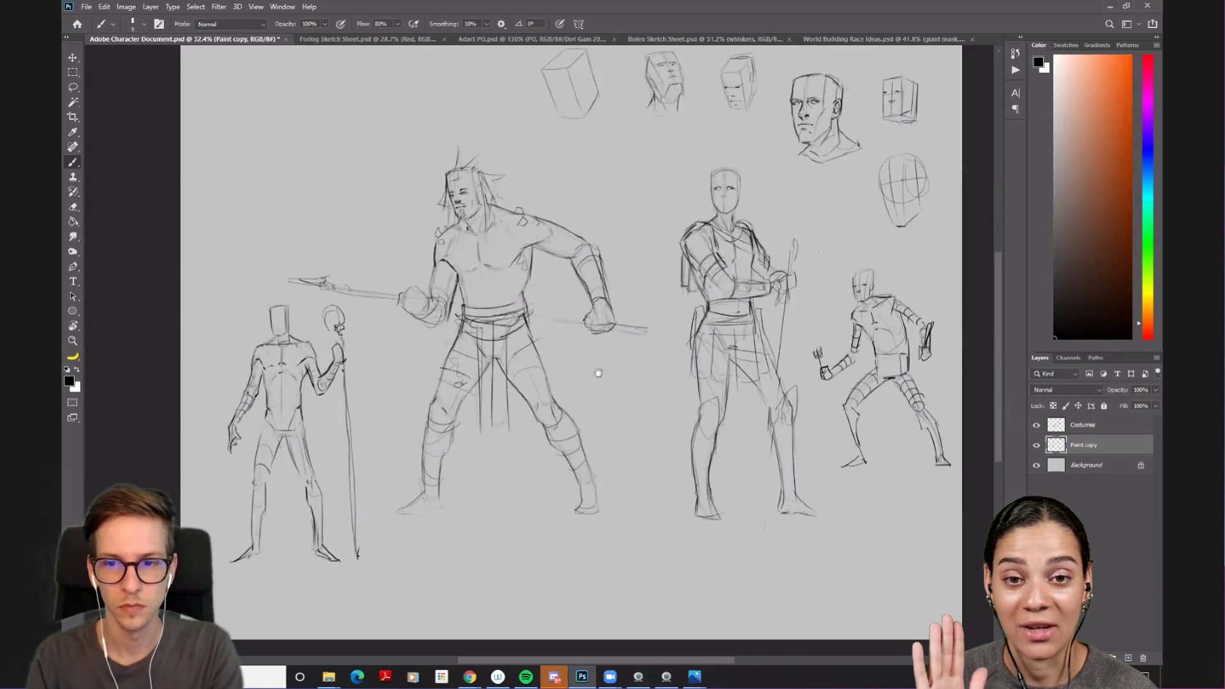
{"action": "scroll", "coordinate": [541, 375], "scroll_direction": "down", "scroll_amount": 3}
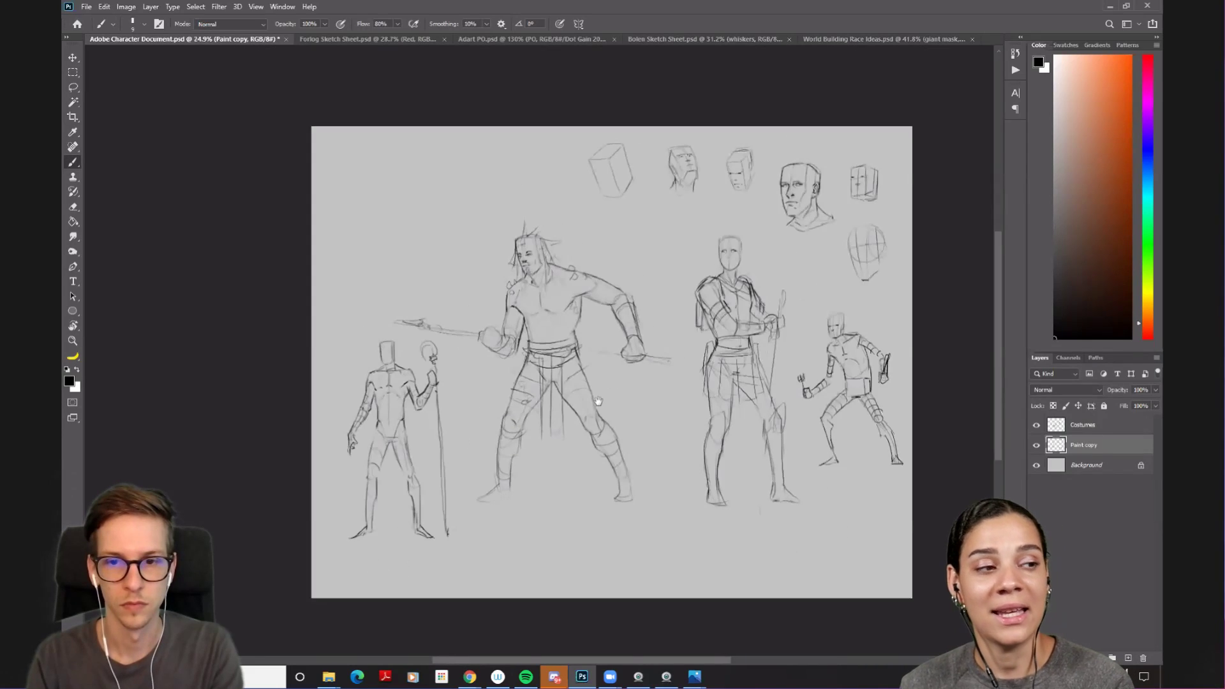
{"action": "scroll", "coordinate": [609, 415], "scroll_direction": "up", "scroll_amount": 2}
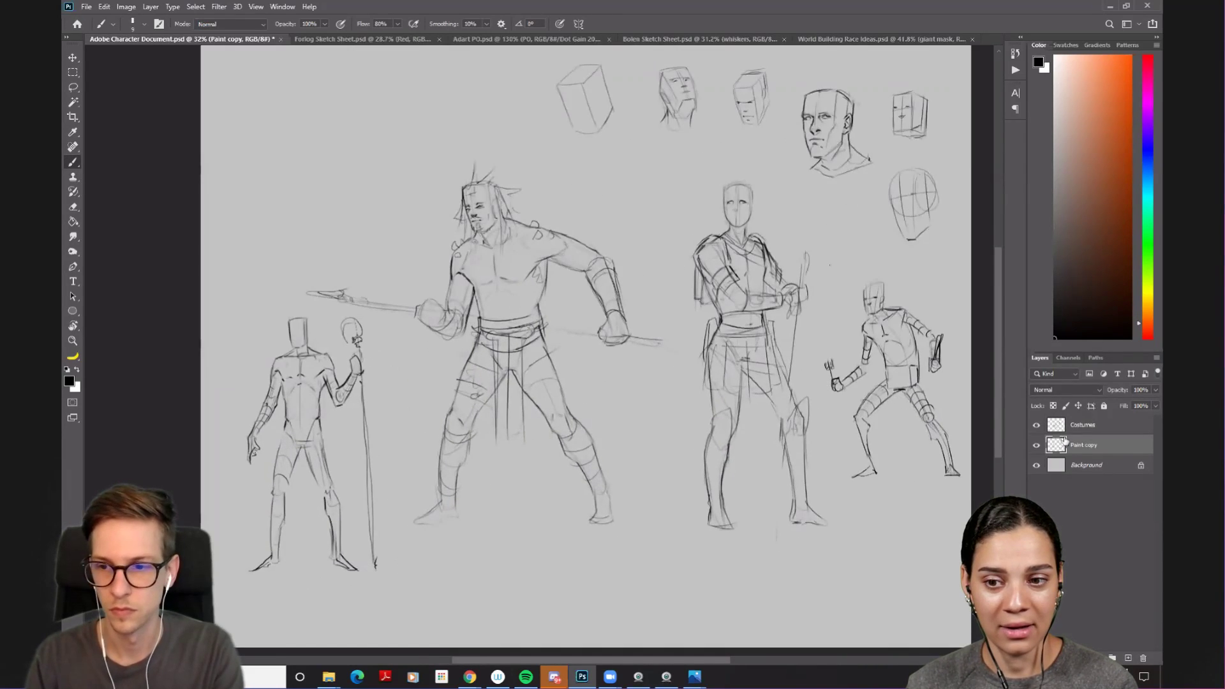
{"action": "left_click", "coordinate": [1036, 425]}
{"action": "left_click", "coordinate": [1036, 426]}
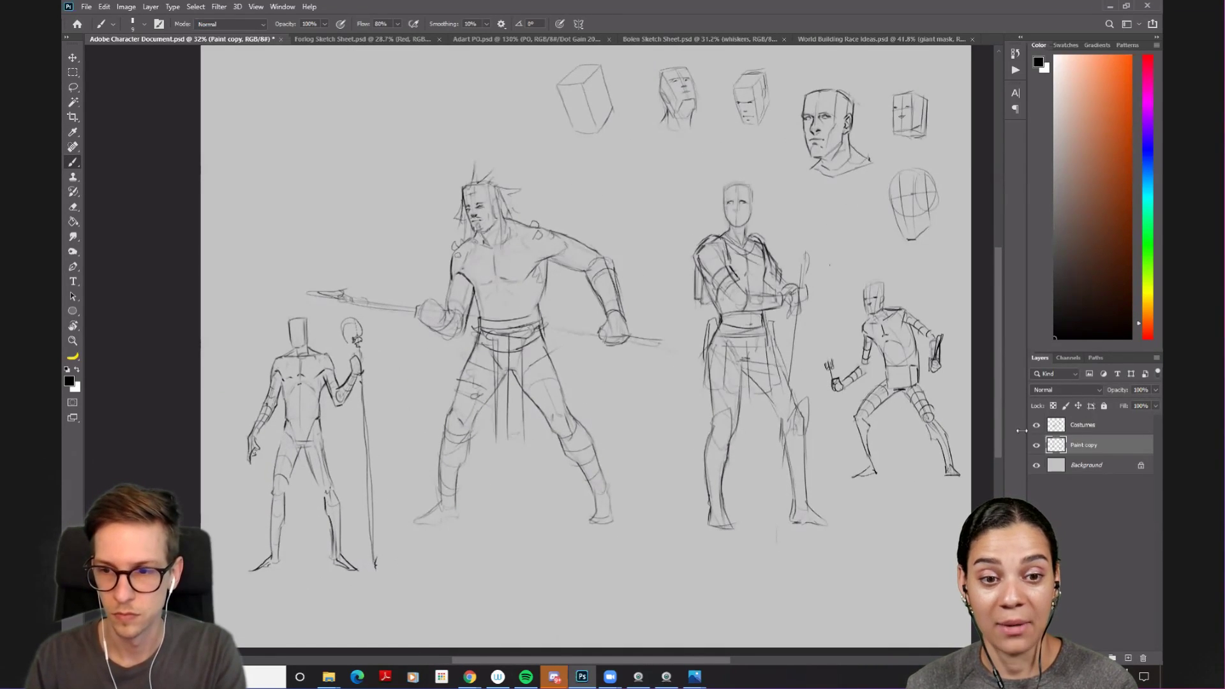
- Create a new layer named "Mask" directly above the Background layer
{"action": "left_click", "coordinate": [1085, 463]}
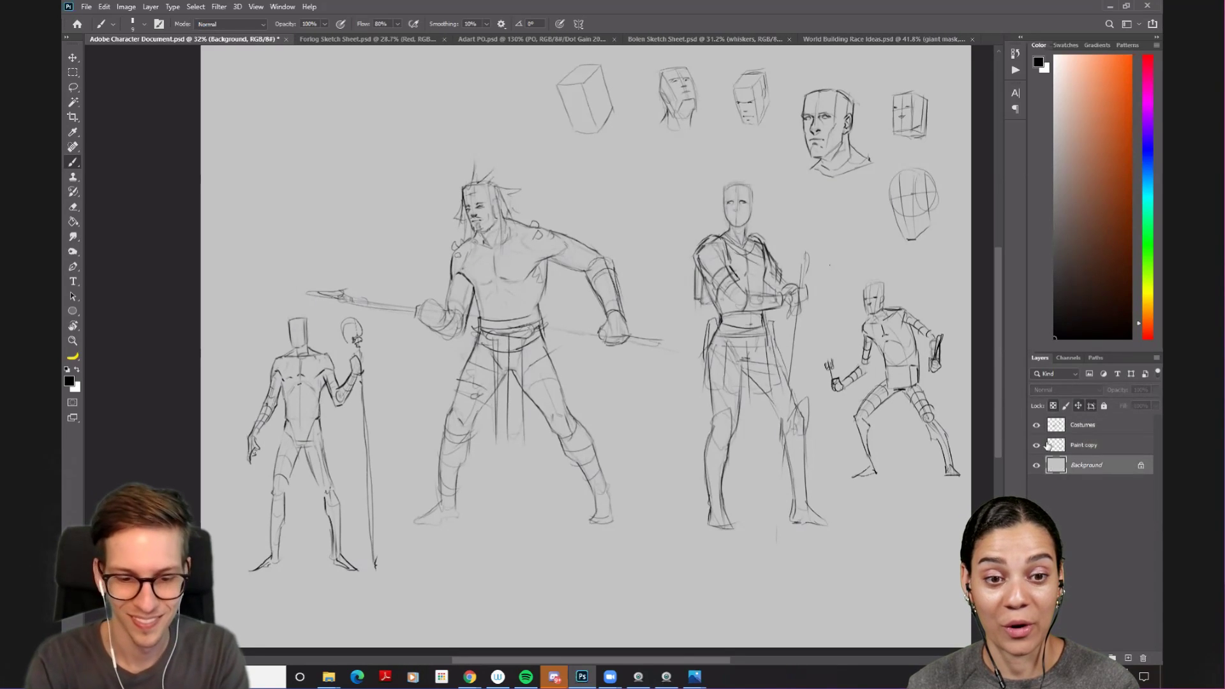
{"action": "key", "text": "ctrl+shift+n"}
{"action": "type", "text": "Mask"}
{"action": "key", "text": "Return"}
{"action": "left_click_drag", "start_coordinate": [458, 378], "coordinate": [523, 358]}
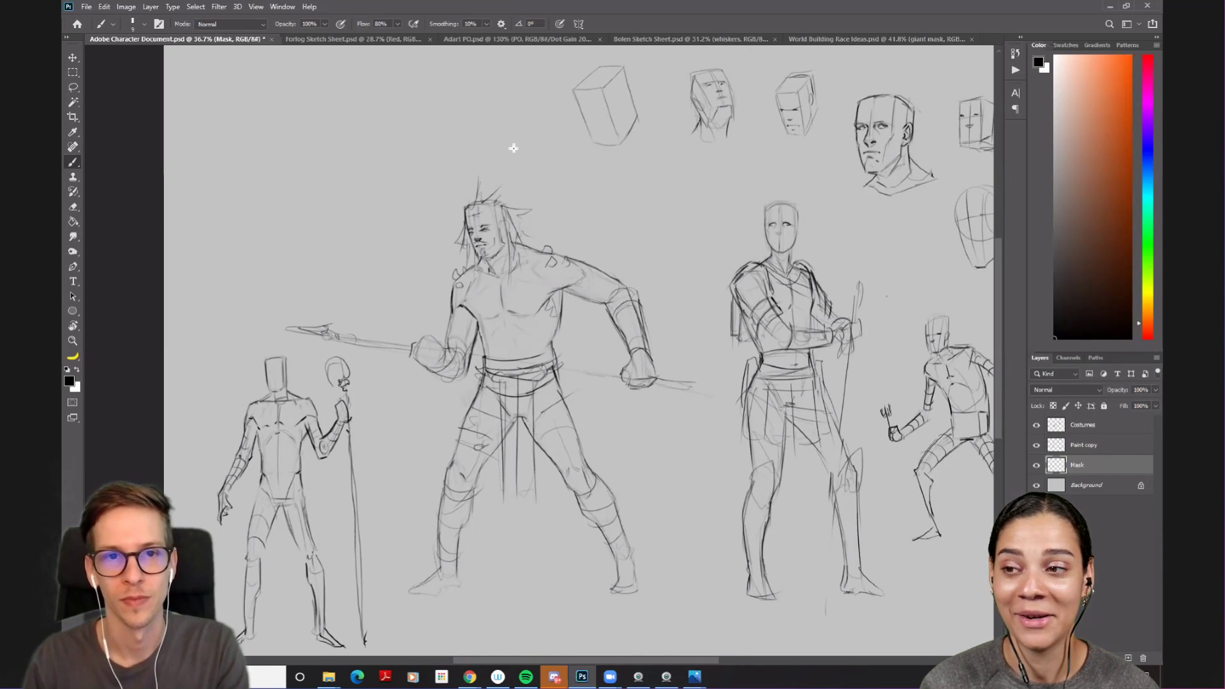
{"action": "left_click_drag", "start_coordinate": [513, 200], "coordinate": [485, 182]}
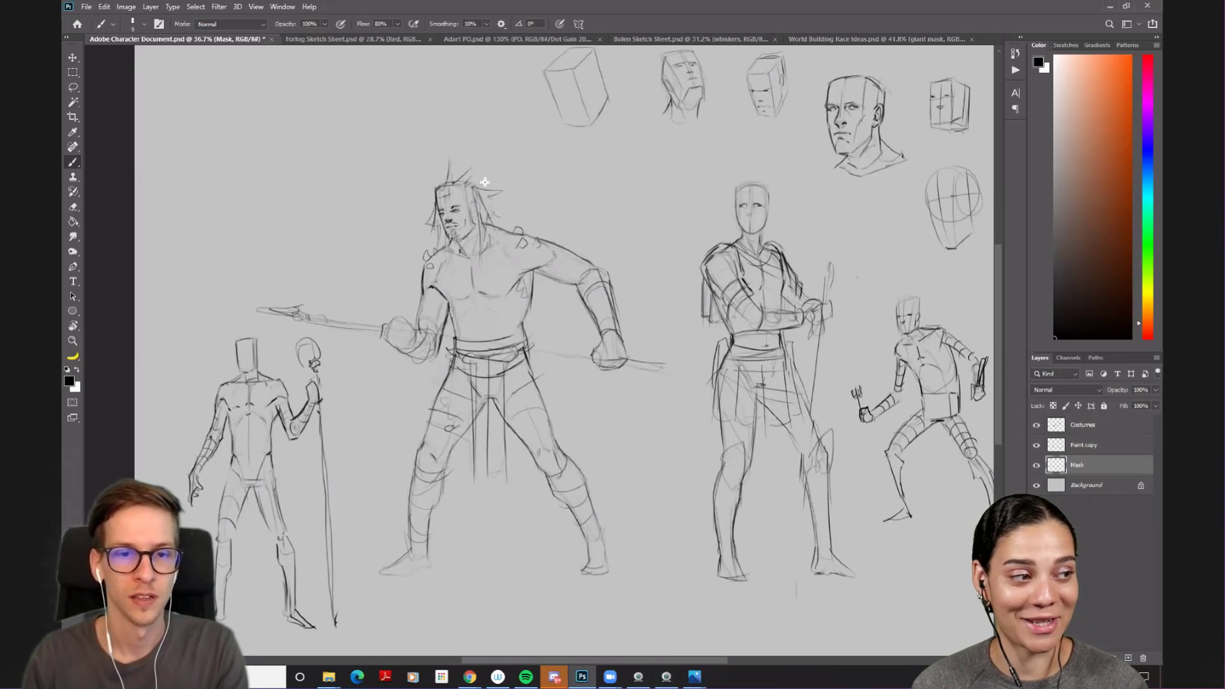
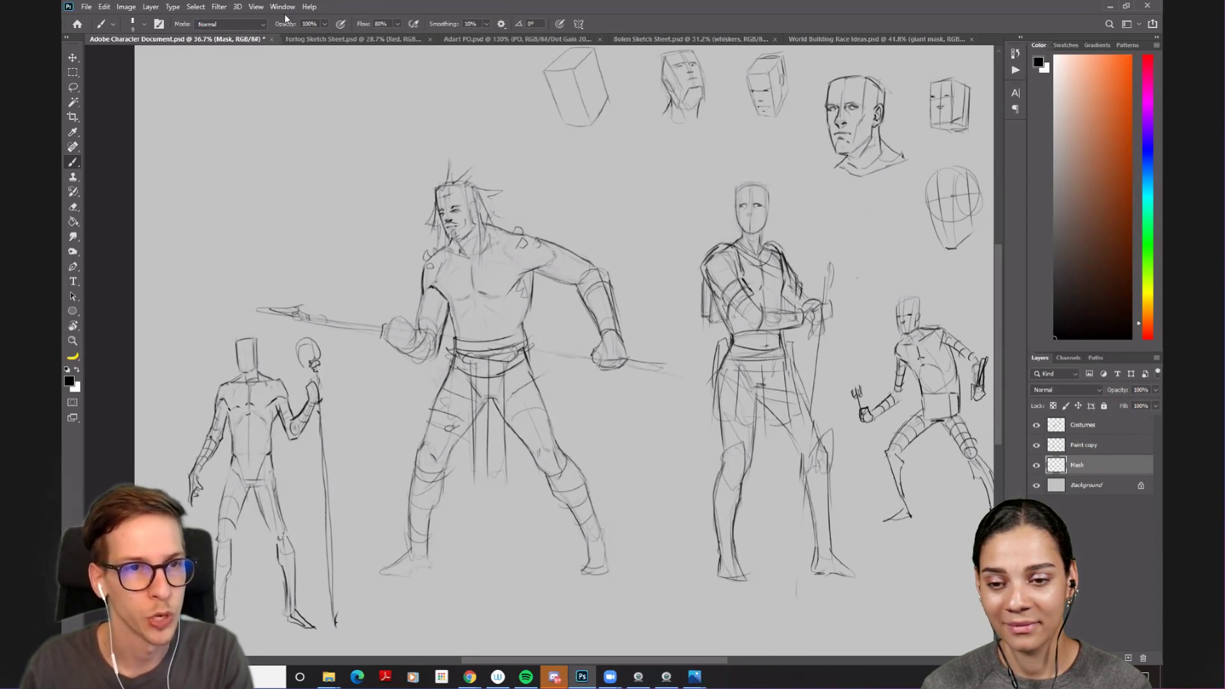
- Draw a short dark stroke at the top of the large spear-holding figure's ear on the Mask layer
{"action": "scroll", "coordinate": [468, 299], "scroll_direction": "up", "scroll_amount": 4}
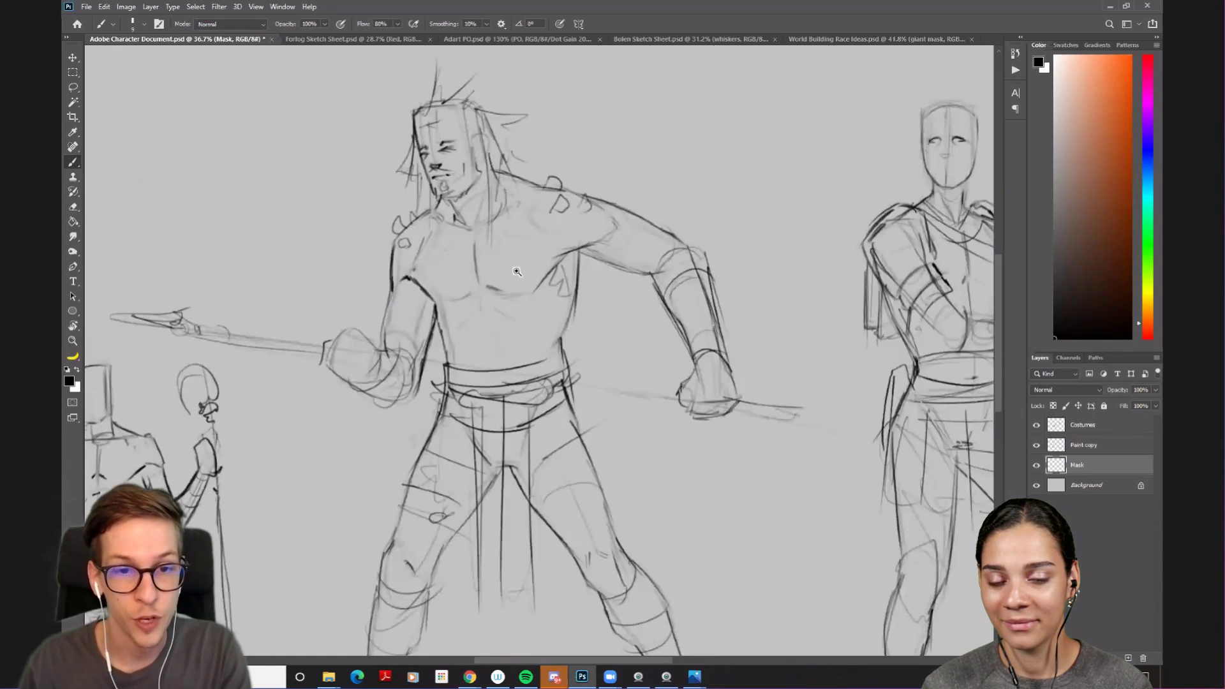
{"action": "scroll", "coordinate": [502, 300], "scroll_direction": "up", "scroll_amount": 2}
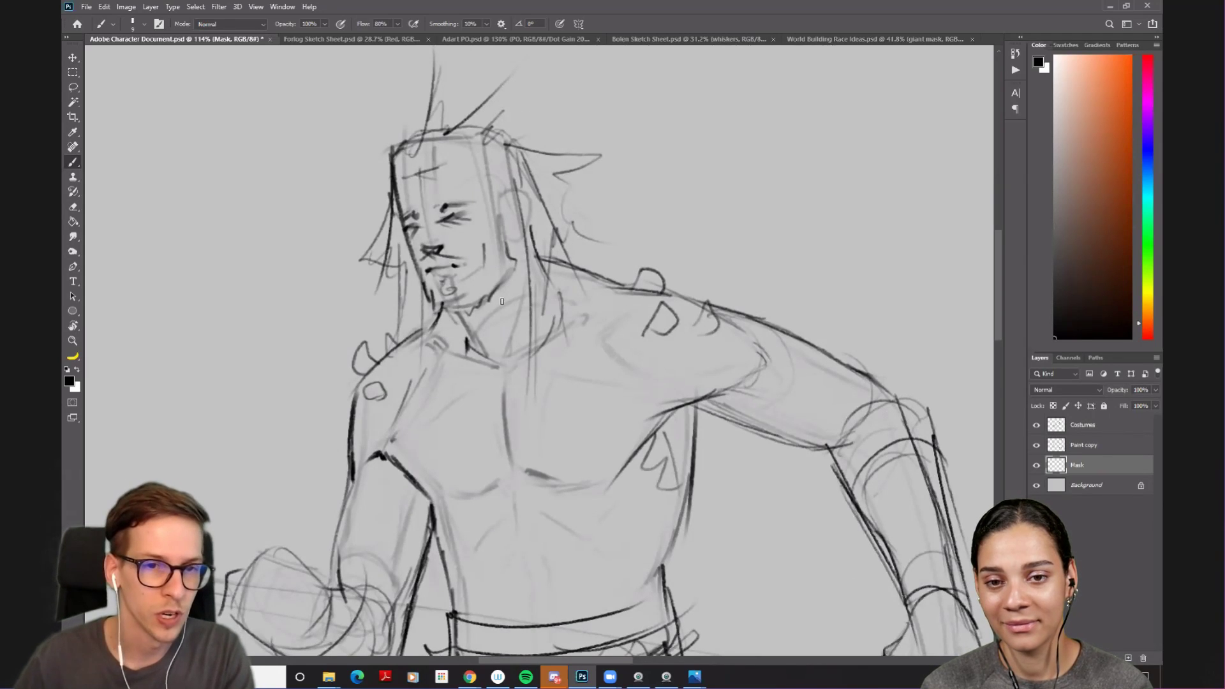
{"action": "key", "text": "ctrl"}
{"action": "scroll", "coordinate": [504, 260], "scroll_direction": "up", "scroll_amount": 2}
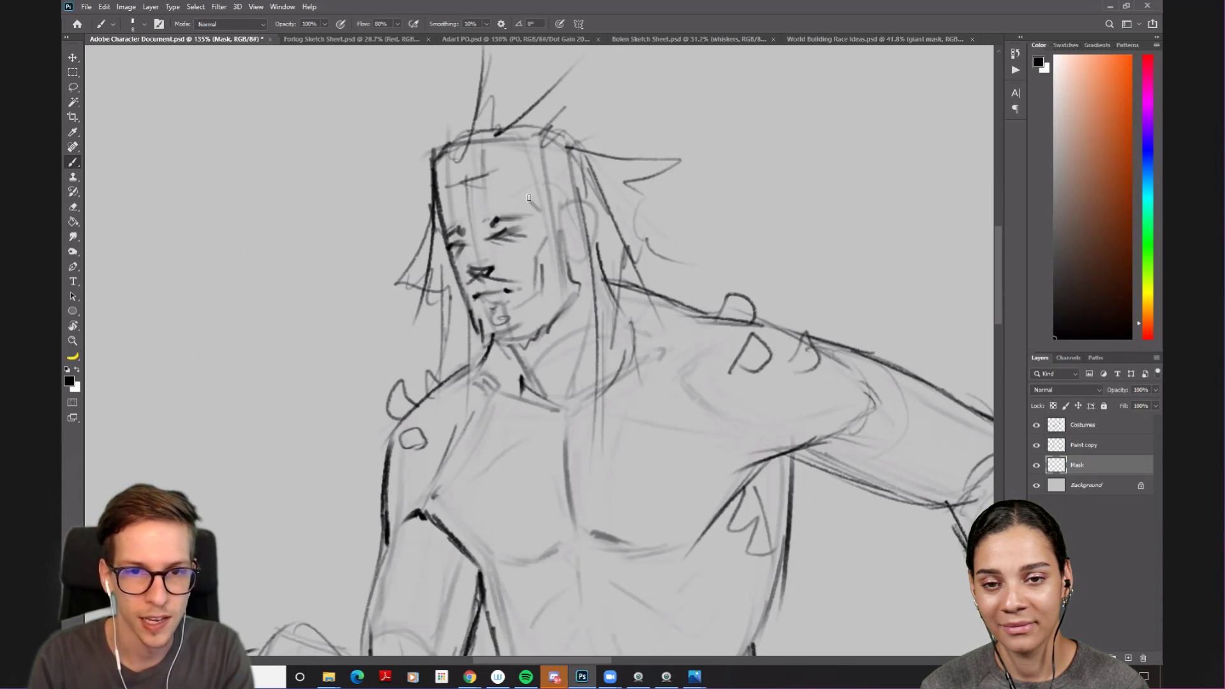
{"action": "left_click_drag", "start_coordinate": [562, 221], "coordinate": [567, 209]}
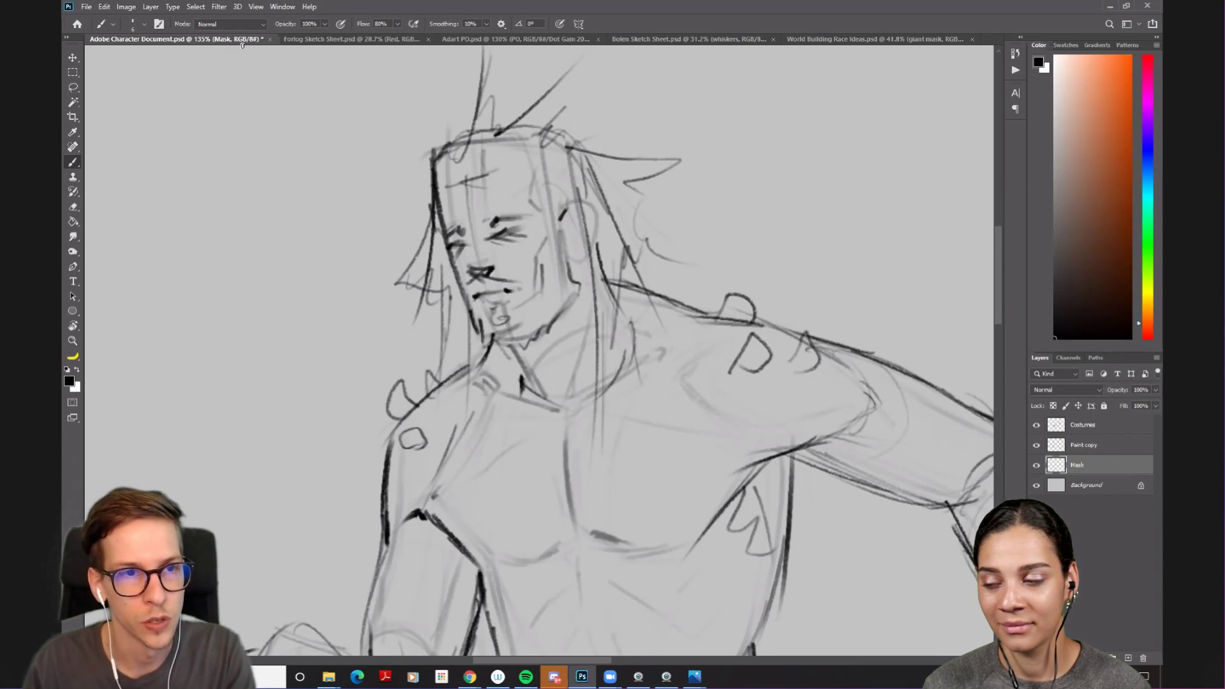
- Open a second window for Adobe Character Document.psd, float it as a narrow view, and frame the large spear-holding figure in it
{"action": "left_click", "coordinate": [282, 7]}
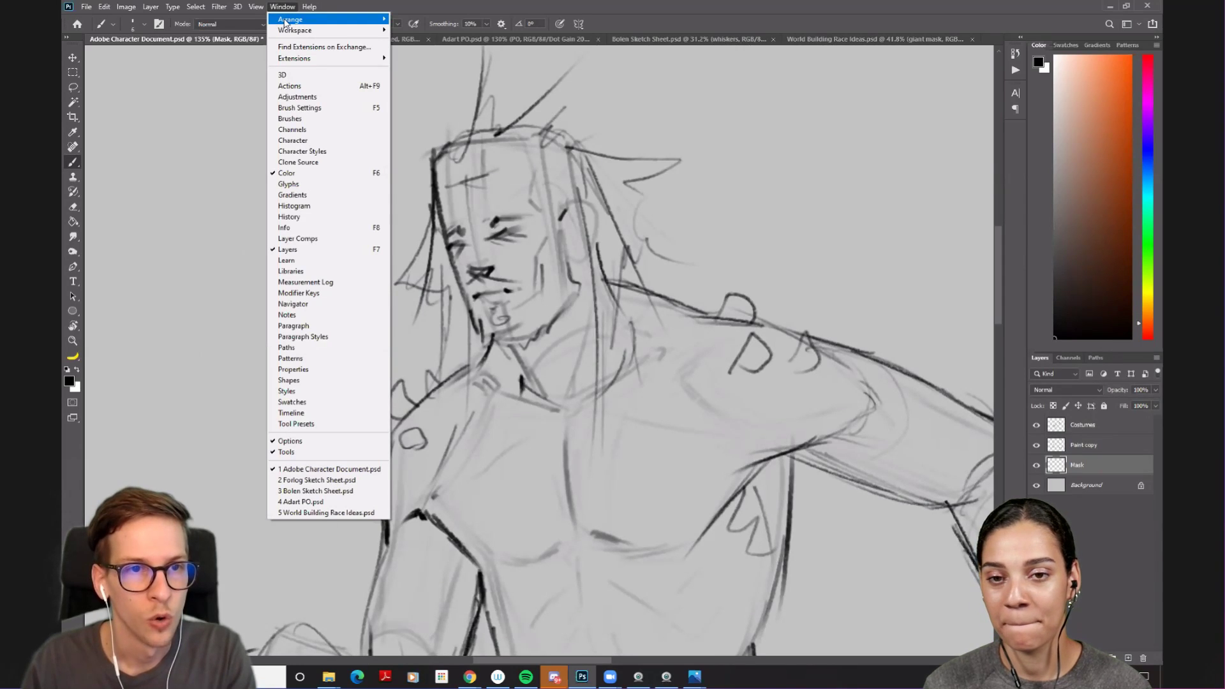
{"action": "mouse_move", "coordinate": [285, 21]}
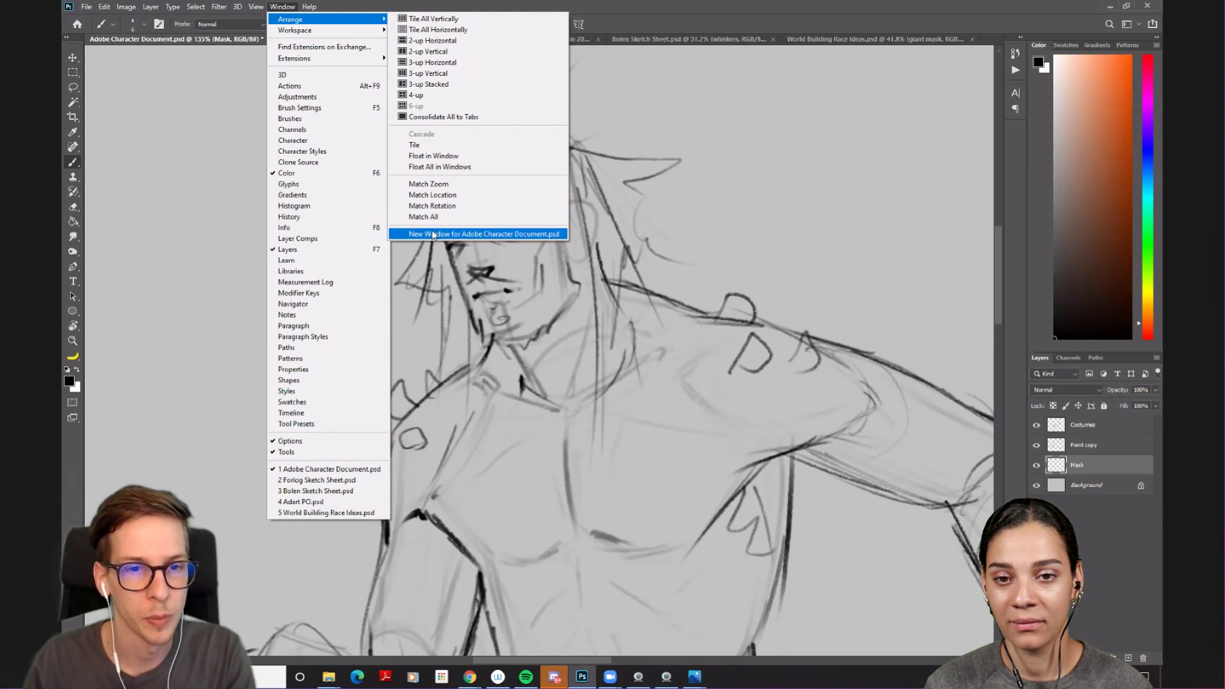
{"action": "left_click", "coordinate": [485, 235]}
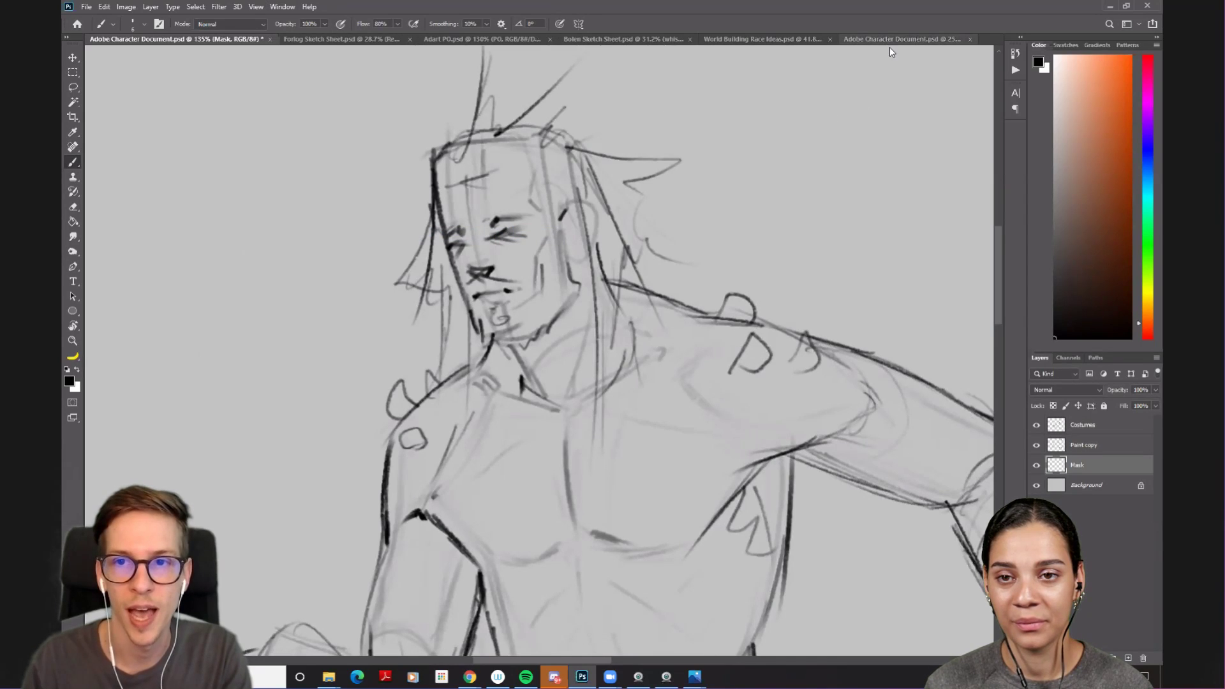
{"action": "left_click_drag", "start_coordinate": [887, 46], "coordinate": [467, 141]}
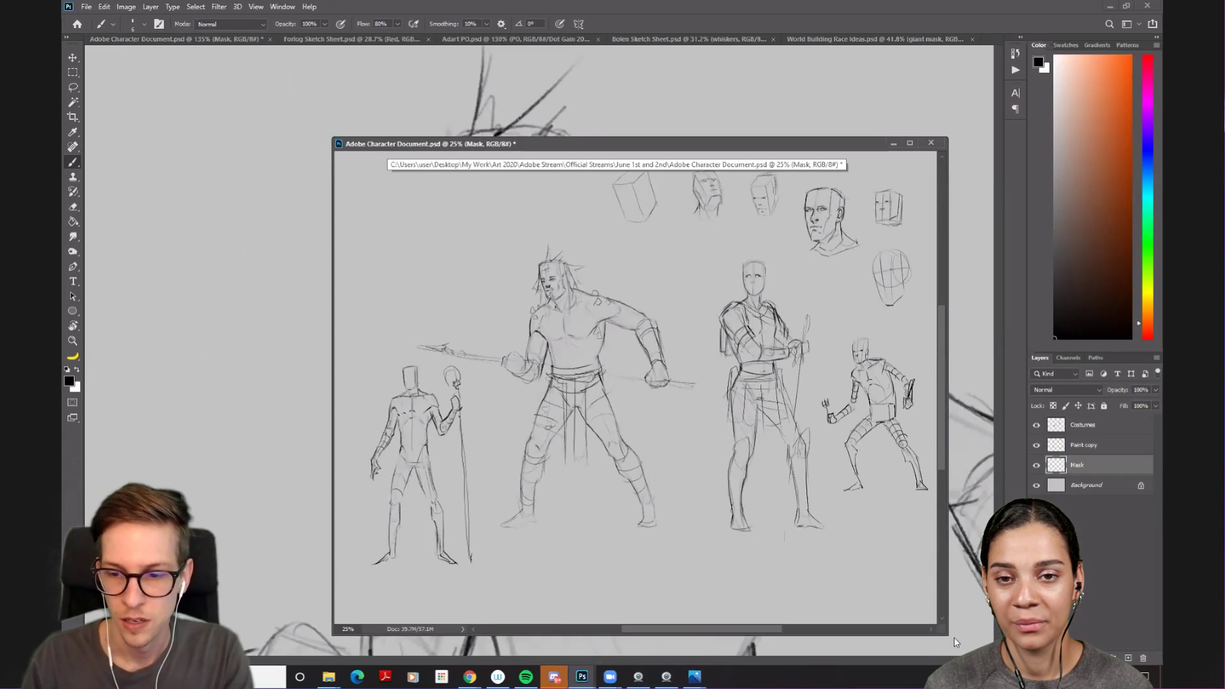
{"action": "left_click_drag", "start_coordinate": [946, 636], "coordinate": [625, 633]}
{"action": "left_click_drag", "start_coordinate": [542, 522], "coordinate": [372, 494]}
{"action": "left_click_drag", "start_coordinate": [377, 447], "coordinate": [451, 484]}
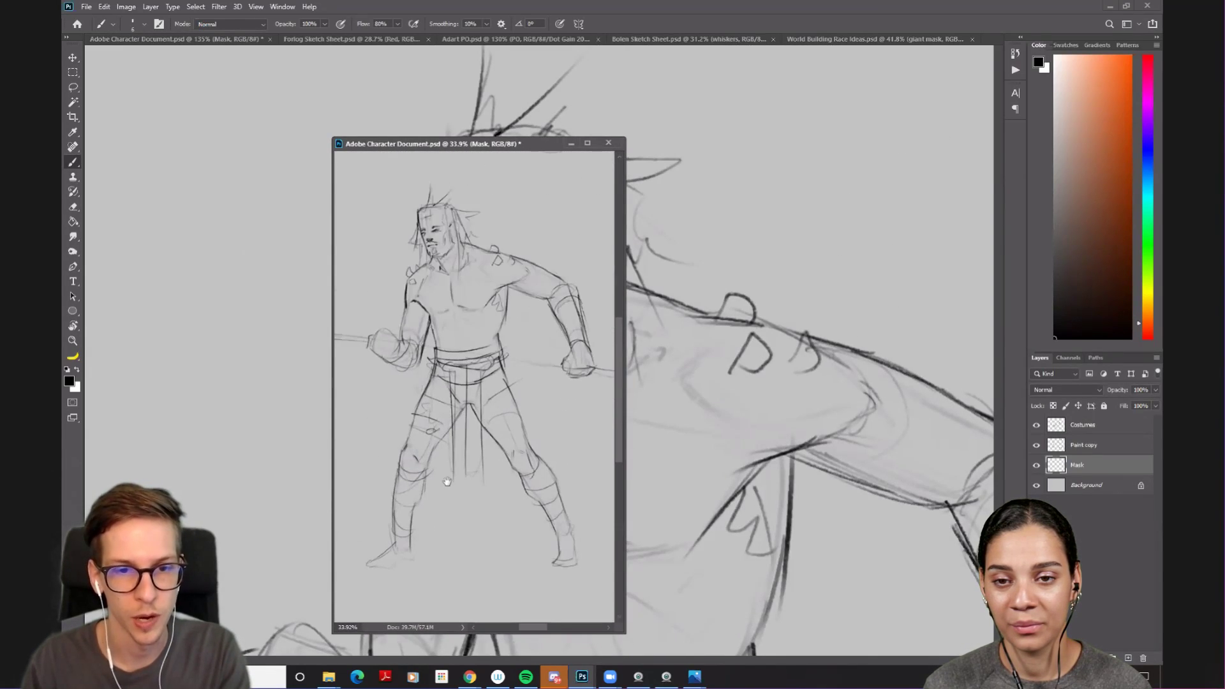
{"action": "left_click_drag", "start_coordinate": [447, 146], "coordinate": [205, 64]}
- Scribble a test zigzag across the large figure's face to compare both windows, undo it, and close the floating window
{"action": "left_click_drag", "start_coordinate": [597, 240], "coordinate": [725, 245]}
{"action": "mouse_move", "coordinate": [599, 226]}
{"action": "left_mouse_down"}
{"action": "mouse_move", "coordinate": [822, 186]}
{"action": "mouse_move", "coordinate": [958, 102]}
{"action": "left_mouse_up"}
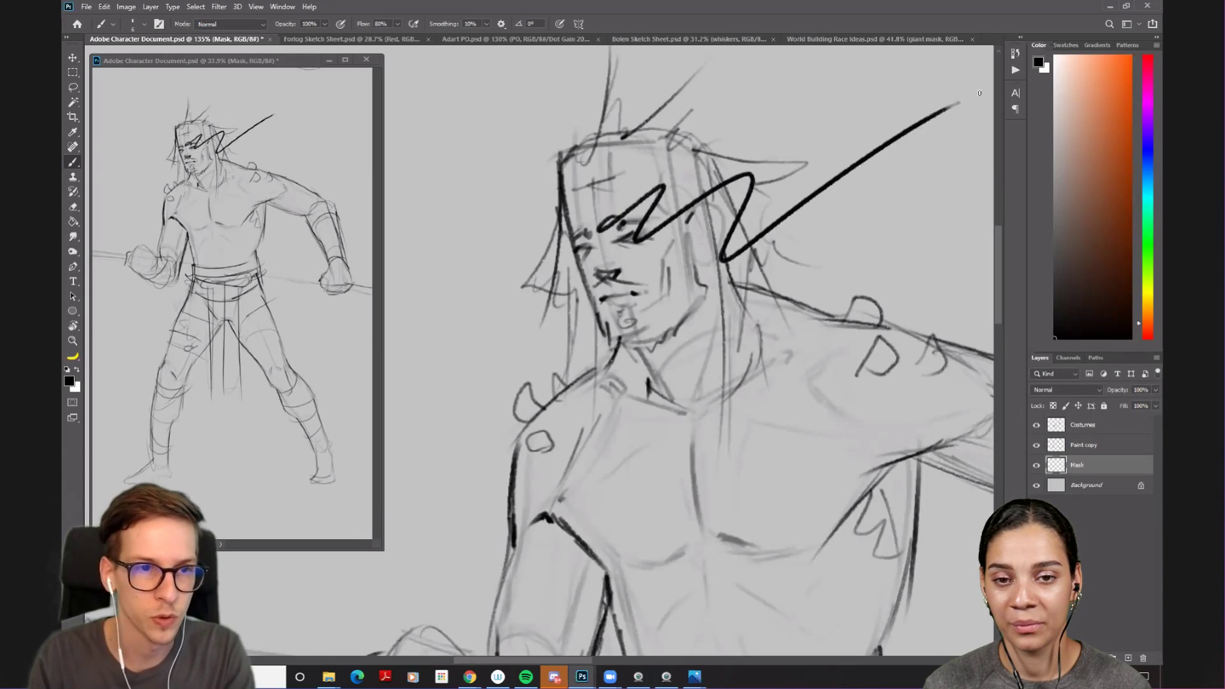
{"action": "left_click", "coordinate": [263, 145]}
{"action": "mouse_move", "coordinate": [263, 146]}
{"action": "left_mouse_down"}
{"action": "mouse_move", "coordinate": [239, 212]}
{"action": "mouse_move", "coordinate": [284, 166]}
{"action": "mouse_move", "coordinate": [229, 217]}
{"action": "left_mouse_up"}
{"action": "mouse_move", "coordinate": [300, 146]}
{"action": "left_mouse_down"}
{"action": "mouse_move", "coordinate": [169, 294]}
{"action": "mouse_move", "coordinate": [312, 463]}
{"action": "left_mouse_up"}
{"action": "key", "text": "ctrl+z"}
{"action": "key", "text": "ctrl+z"}
{"action": "key", "text": "ctrl+z"}
{"action": "key", "text": "ctrl+z"}
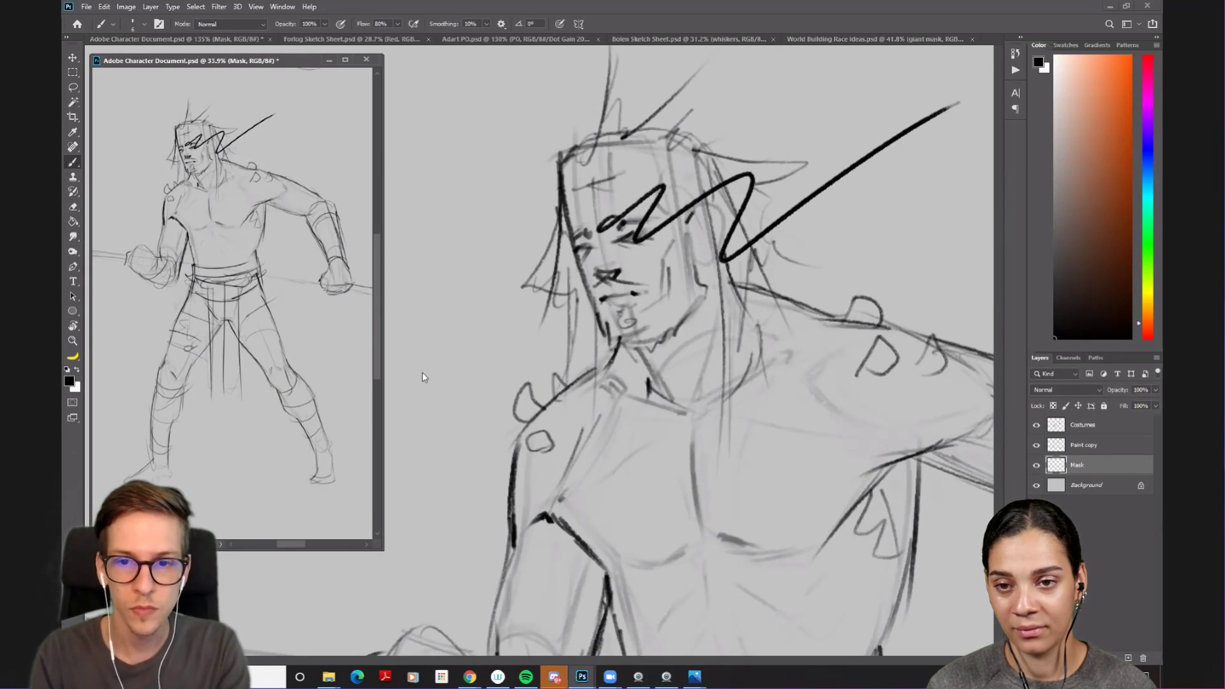
{"action": "key", "text": "ctrl+z"}
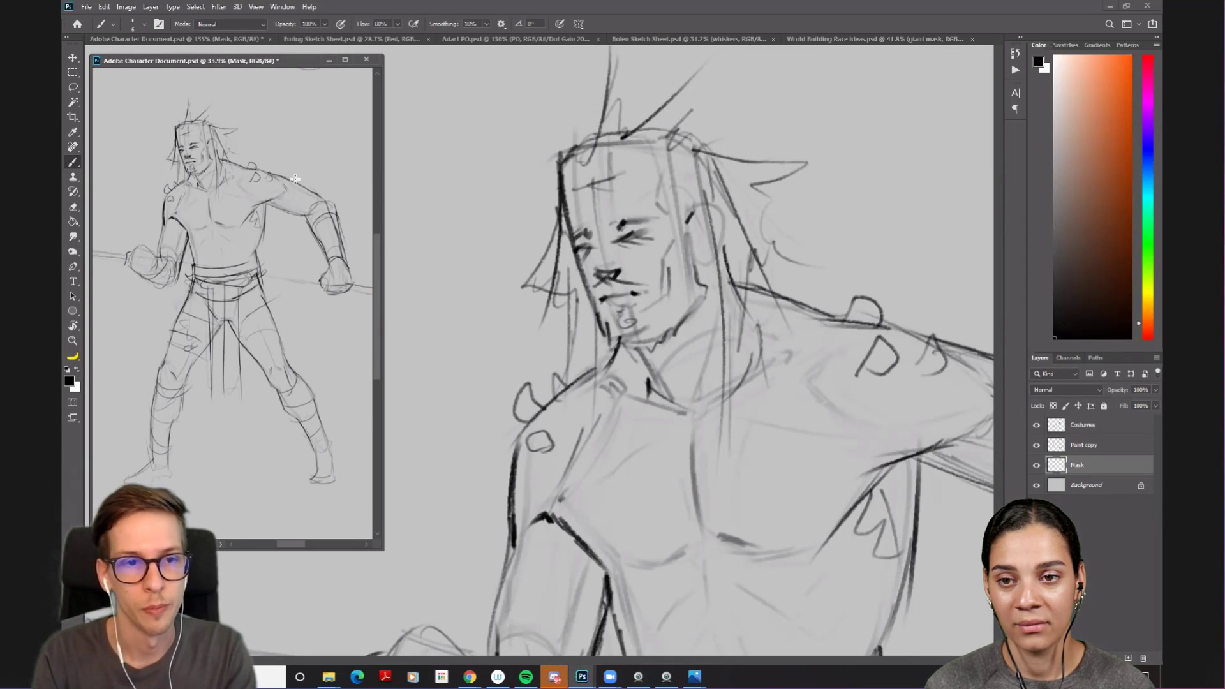
{"action": "mouse_move", "coordinate": [377, 541]}
{"action": "left_mouse_down"}
{"action": "mouse_move", "coordinate": [362, 509]}
{"action": "mouse_move", "coordinate": [376, 514]}
{"action": "mouse_move", "coordinate": [382, 394]}
{"action": "mouse_move", "coordinate": [369, 464]}
{"action": "mouse_move", "coordinate": [405, 498]}
{"action": "mouse_move", "coordinate": [408, 533]}
{"action": "left_mouse_up"}
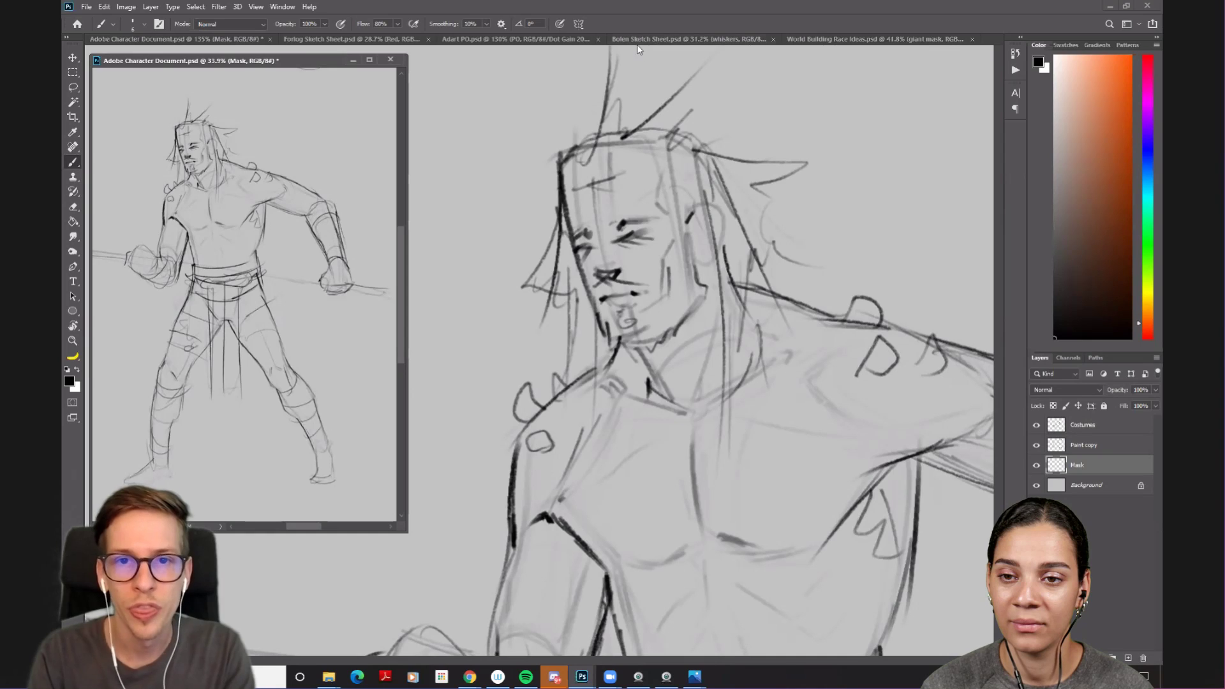
{"action": "left_click", "coordinate": [391, 60]}
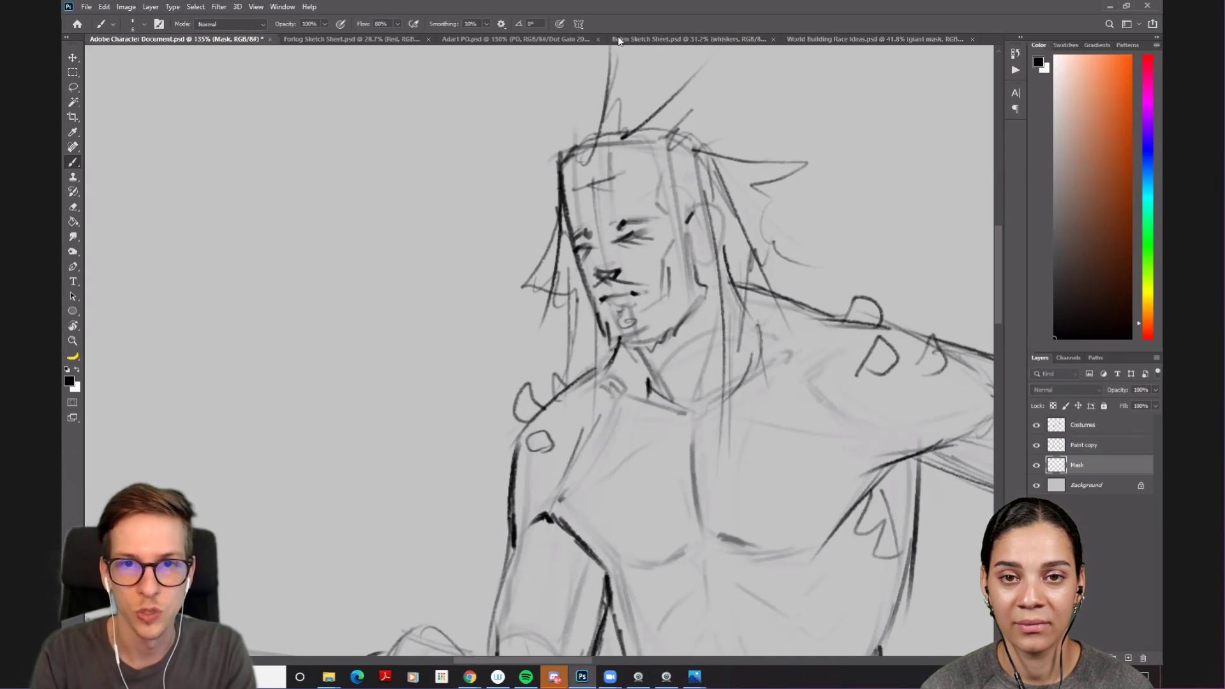
- Switch to Bolen Sketch Sheet.psd and open a second window for it, floated over the main view
{"action": "left_click", "coordinate": [633, 39]}
{"action": "left_click", "coordinate": [87, 7]}
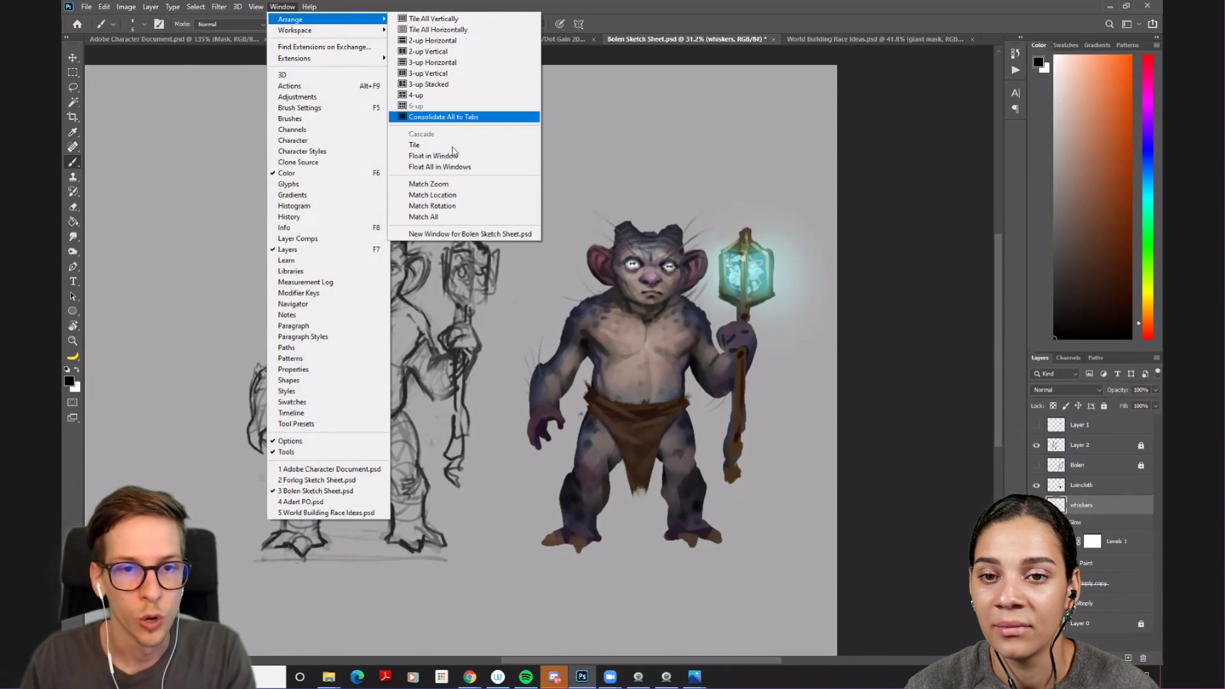
{"action": "left_click", "coordinate": [721, 42]}
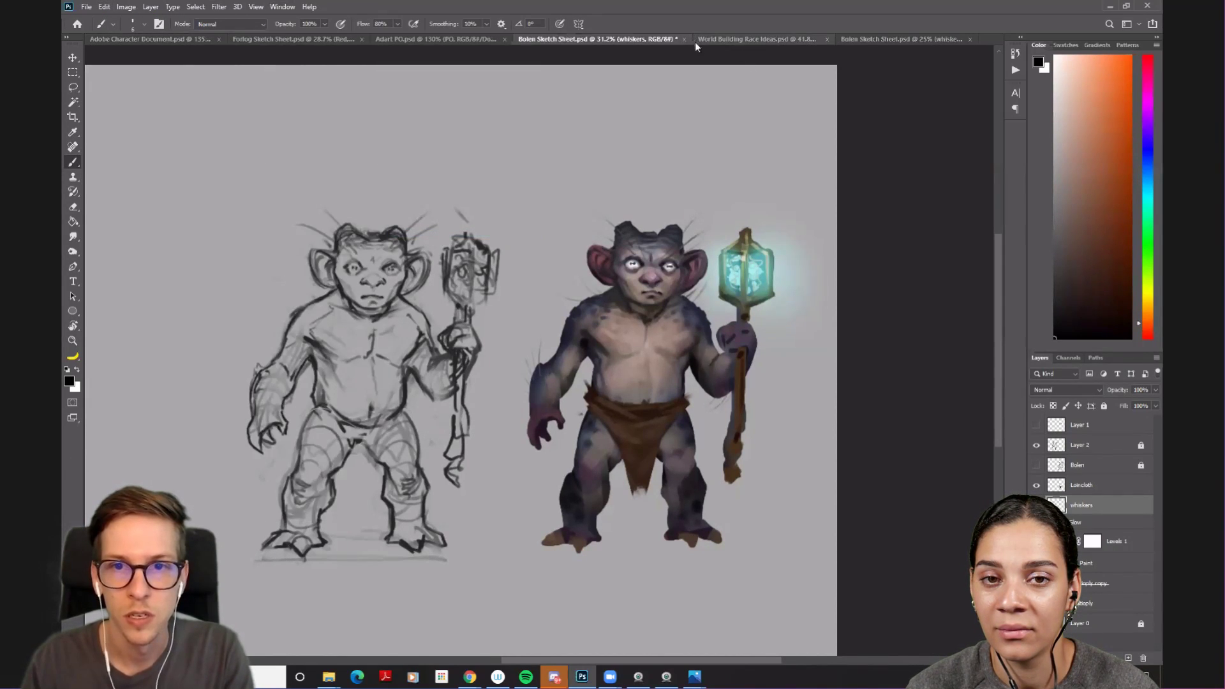
{"action": "mouse_move", "coordinate": [864, 39]}
{"action": "left_mouse_down"}
{"action": "mouse_move", "coordinate": [869, 109]}
{"action": "mouse_move", "coordinate": [199, 105]}
{"action": "mouse_move", "coordinate": [132, 74]}
{"action": "left_mouse_up"}
- Turn on the Dot Gain 20% color proof in the floating window, narrow it, and frame the painted creature
{"action": "key", "text": "ctrl+y"}
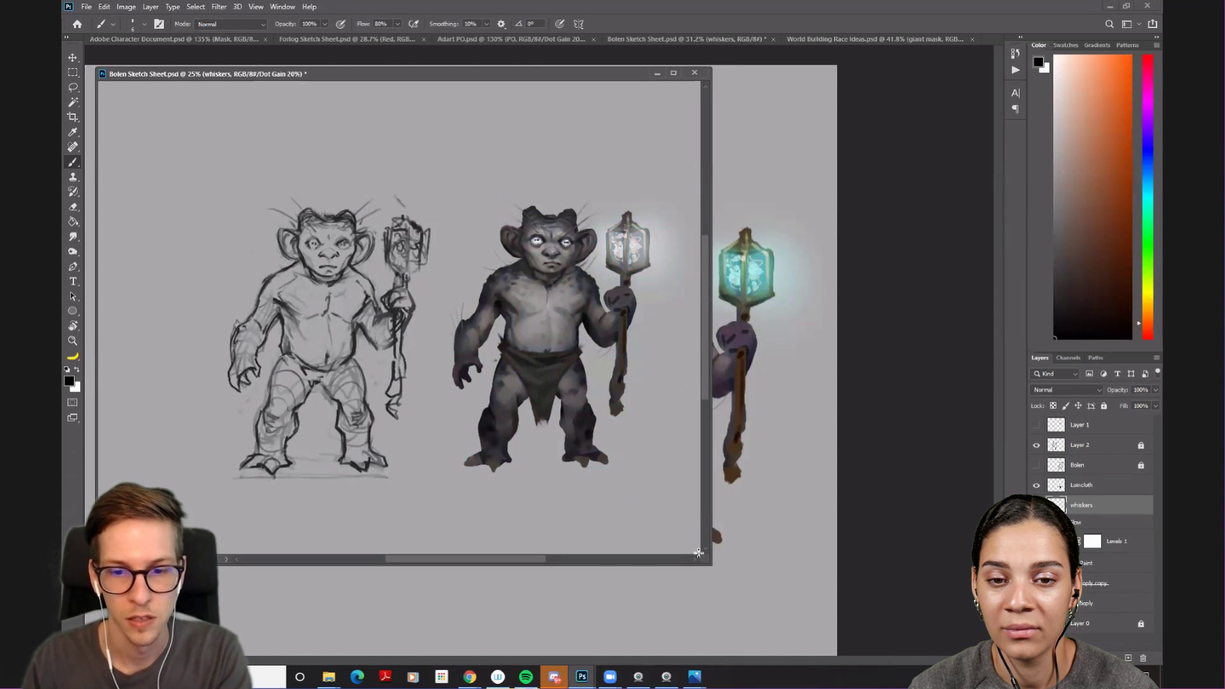
{"action": "mouse_move", "coordinate": [705, 560]}
{"action": "left_mouse_down"}
{"action": "mouse_move", "coordinate": [370, 588]}
{"action": "mouse_move", "coordinate": [375, 626]}
{"action": "left_mouse_up"}
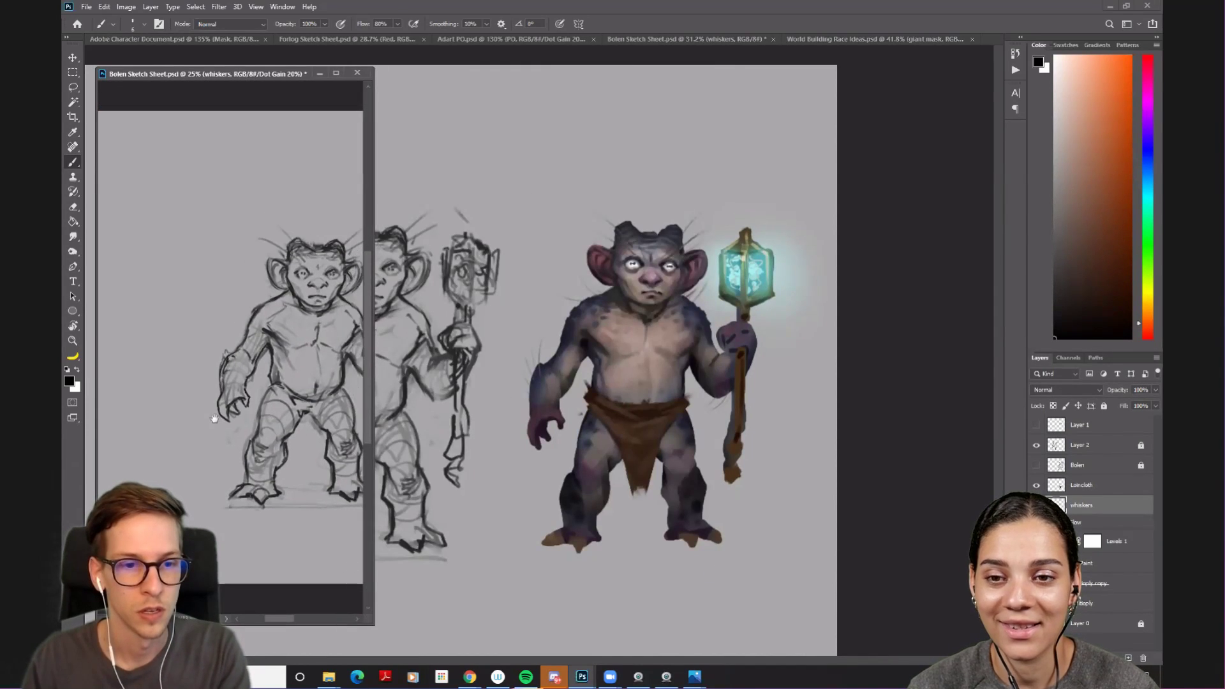
{"action": "left_click_drag", "start_coordinate": [257, 406], "coordinate": [102, 406]}
{"action": "scroll", "coordinate": [253, 381], "scroll_direction": "up", "scroll_amount": 2}
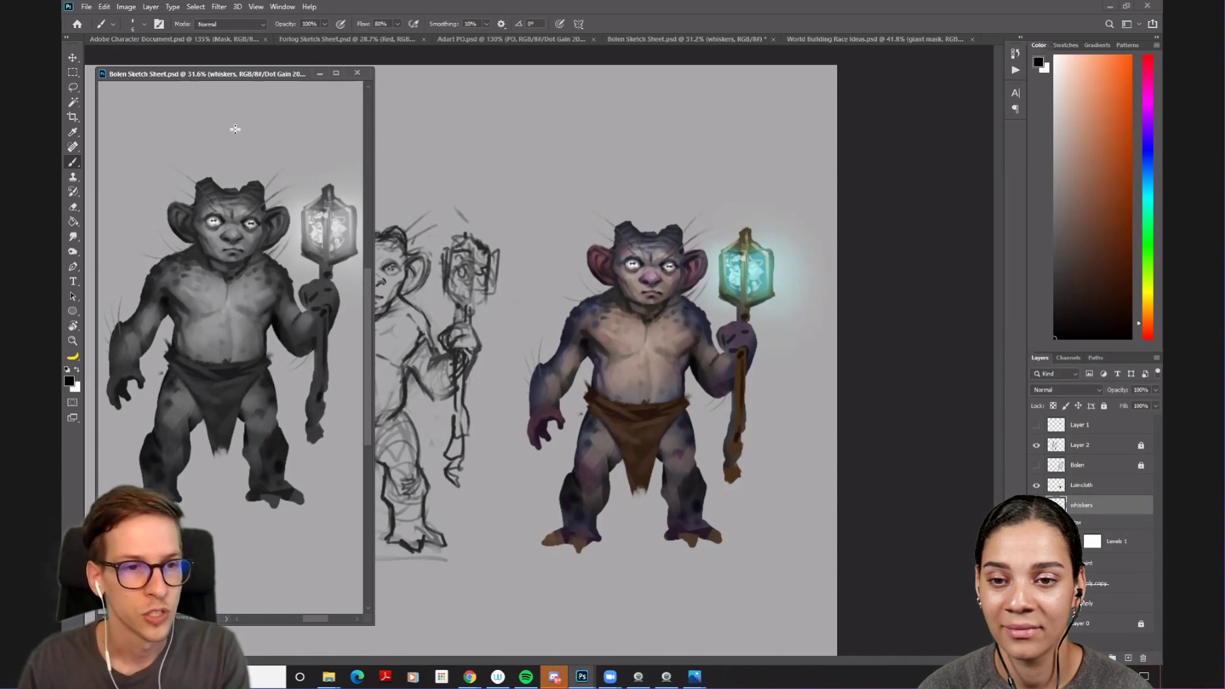
{"action": "left_click_drag", "start_coordinate": [175, 74], "coordinate": [170, 55]}
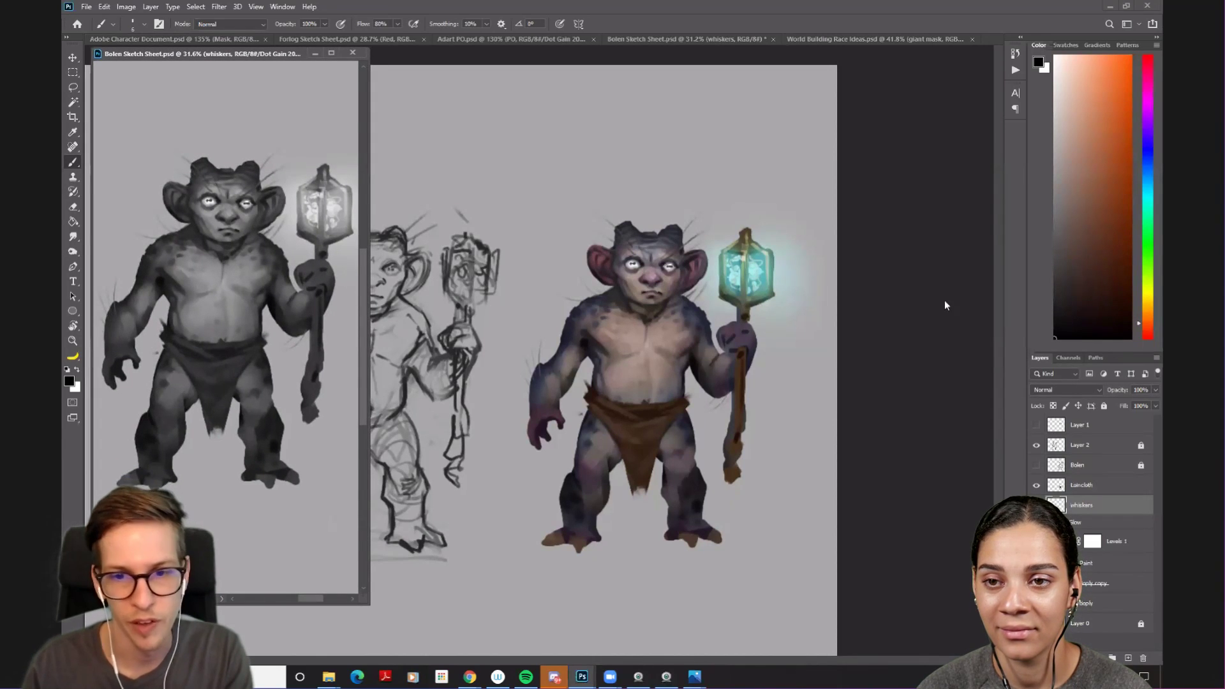
- Scribble a test zigzag beside the painted creature in the main view to compare both windows, and undo it
{"action": "scroll", "coordinate": [791, 355], "scroll_direction": "up", "scroll_amount": 2}
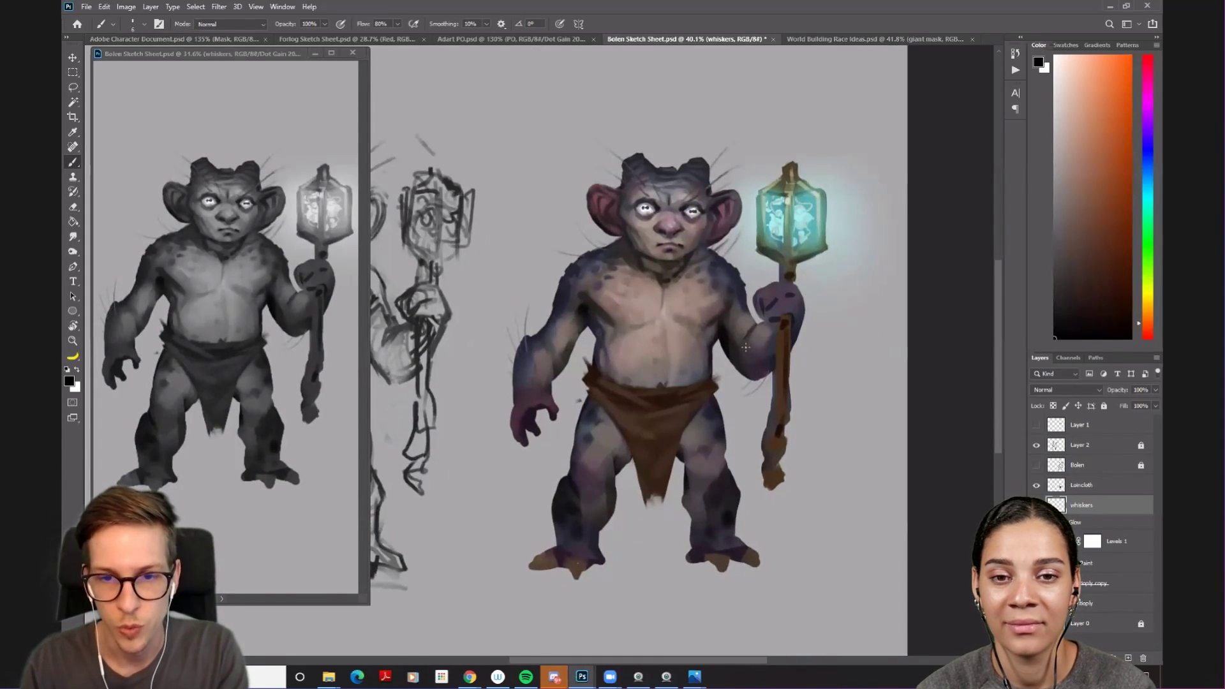
{"action": "mouse_move", "coordinate": [581, 294]}
{"action": "left_mouse_down"}
{"action": "mouse_move", "coordinate": [542, 274]}
{"action": "mouse_move", "coordinate": [527, 135]}
{"action": "left_mouse_up"}
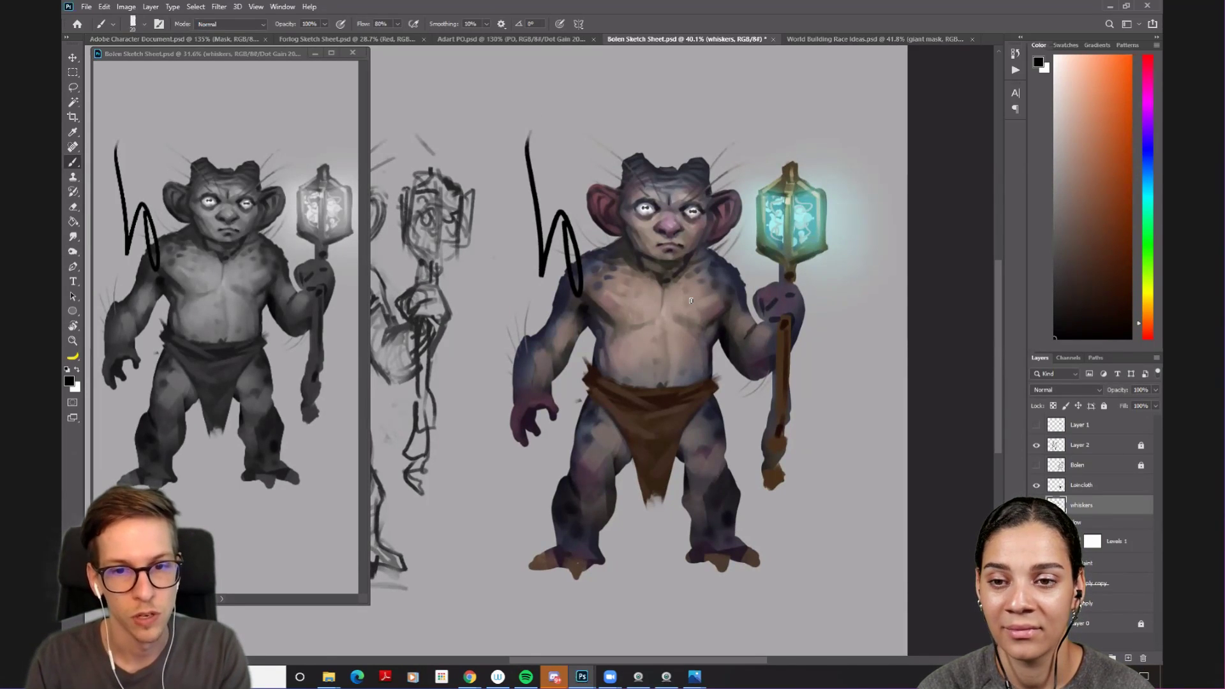
{"action": "key", "text": "ctrl+z"}
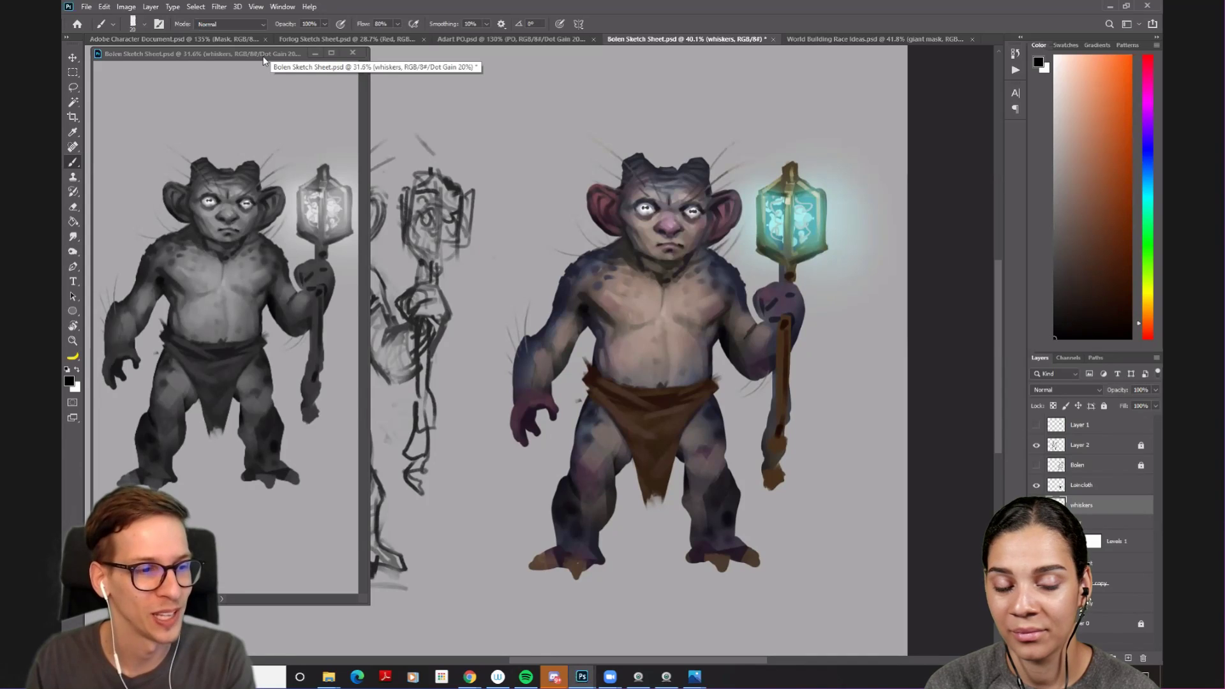
- Enlarge the floating window, turn off its color proof, and move it closer to the painted creature in the main view
{"action": "left_click_drag", "start_coordinate": [367, 602], "coordinate": [433, 641]}
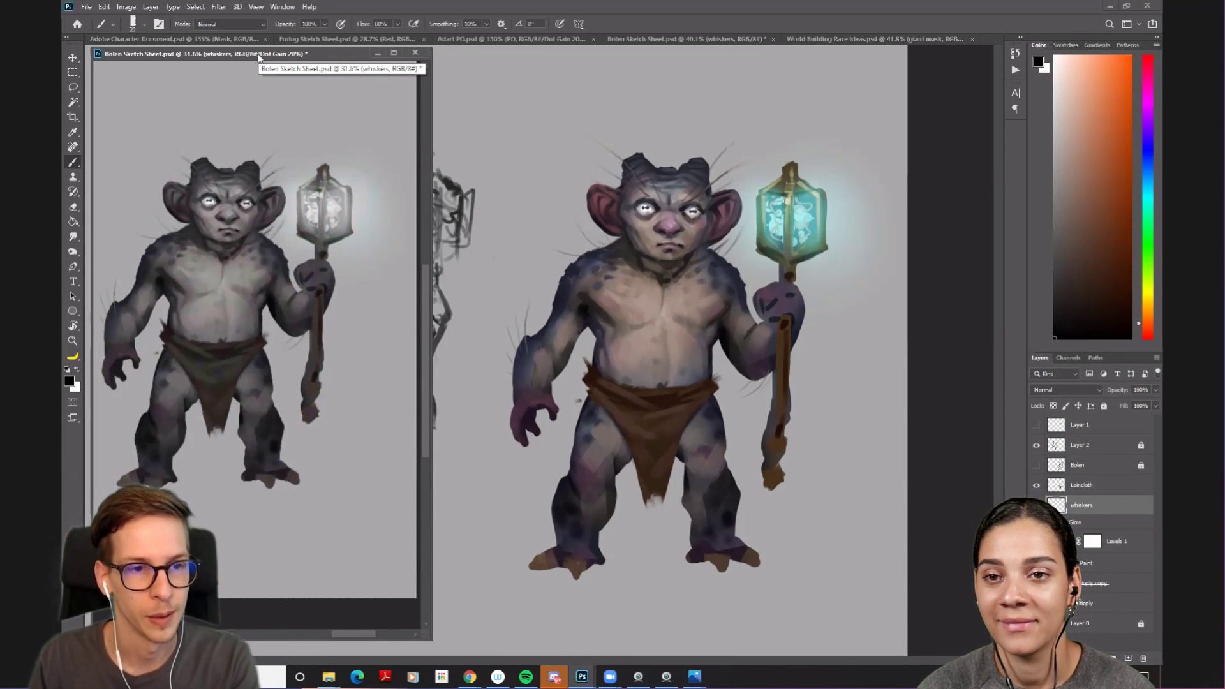
{"action": "key", "text": "ctrl+y"}
{"action": "left_click_drag", "start_coordinate": [259, 56], "coordinate": [300, 61]}
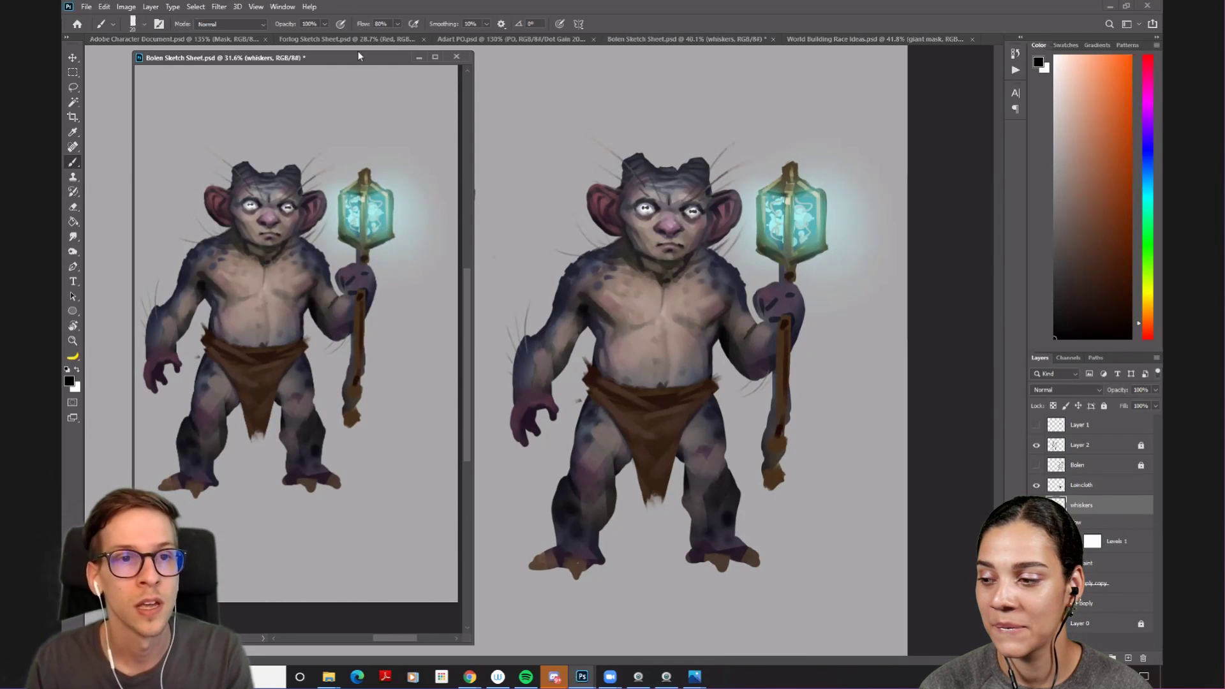
- Apply a custom proof condition to the floating window that simulates Working Gray - Dot Gain 20%
{"action": "left_click", "coordinate": [279, 8]}
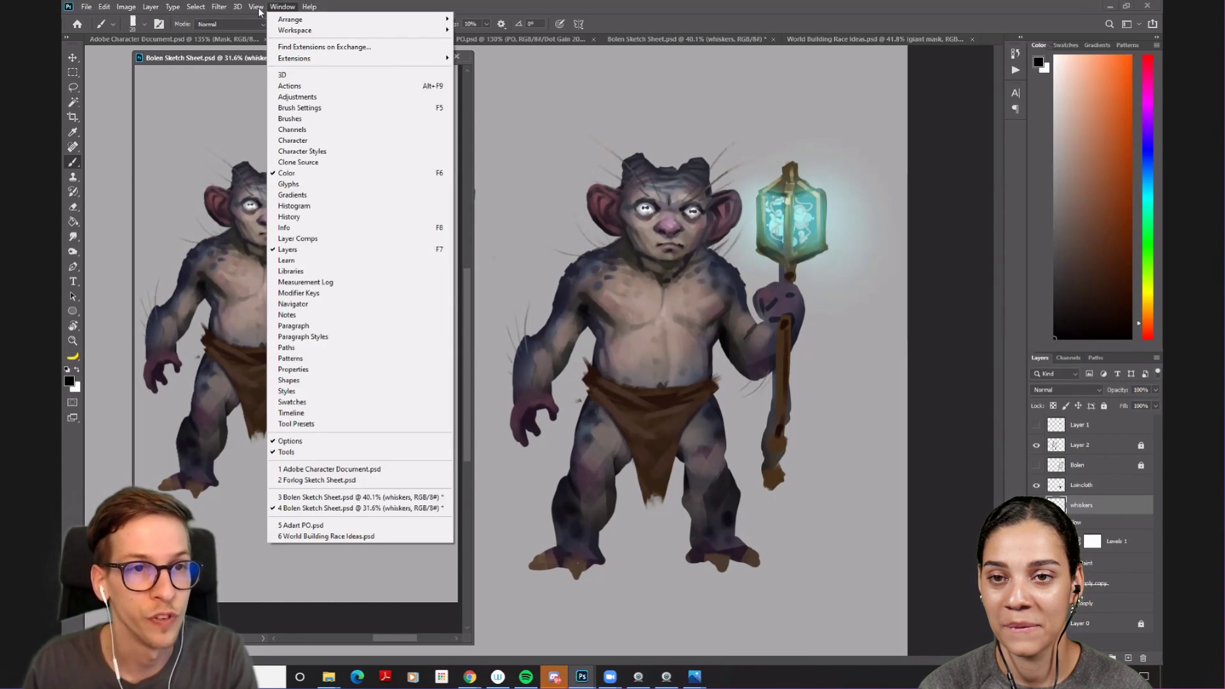
{"action": "mouse_move", "coordinate": [274, 20]}
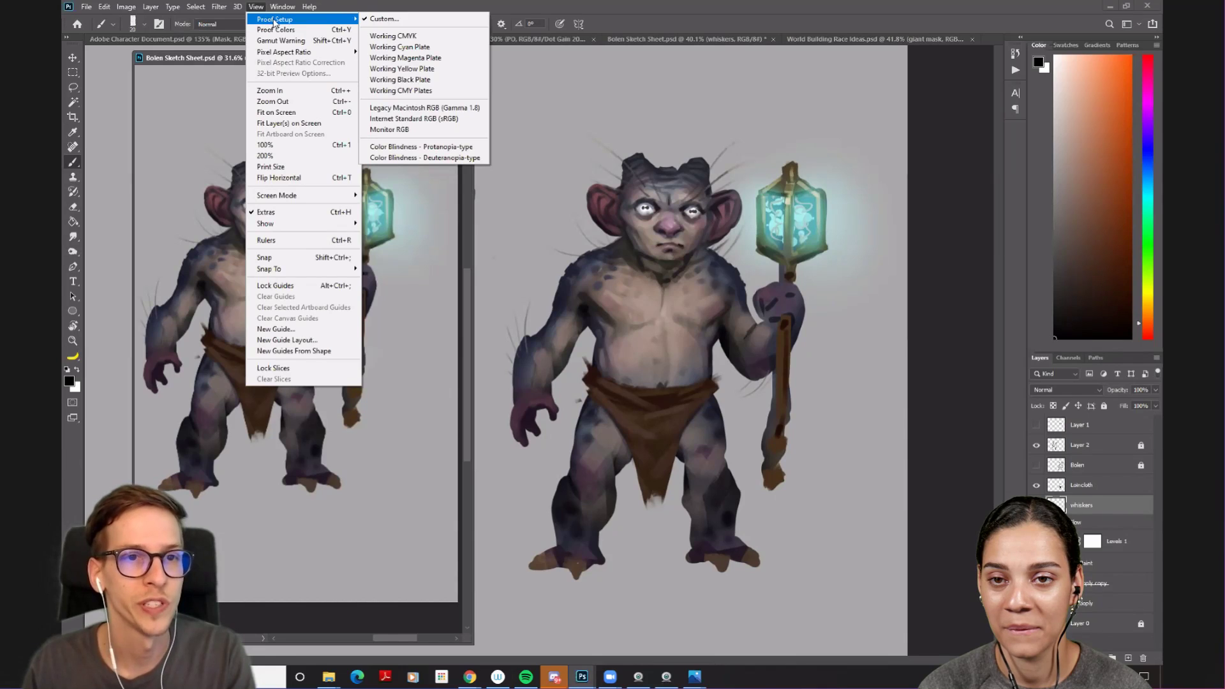
{"action": "left_click", "coordinate": [407, 25]}
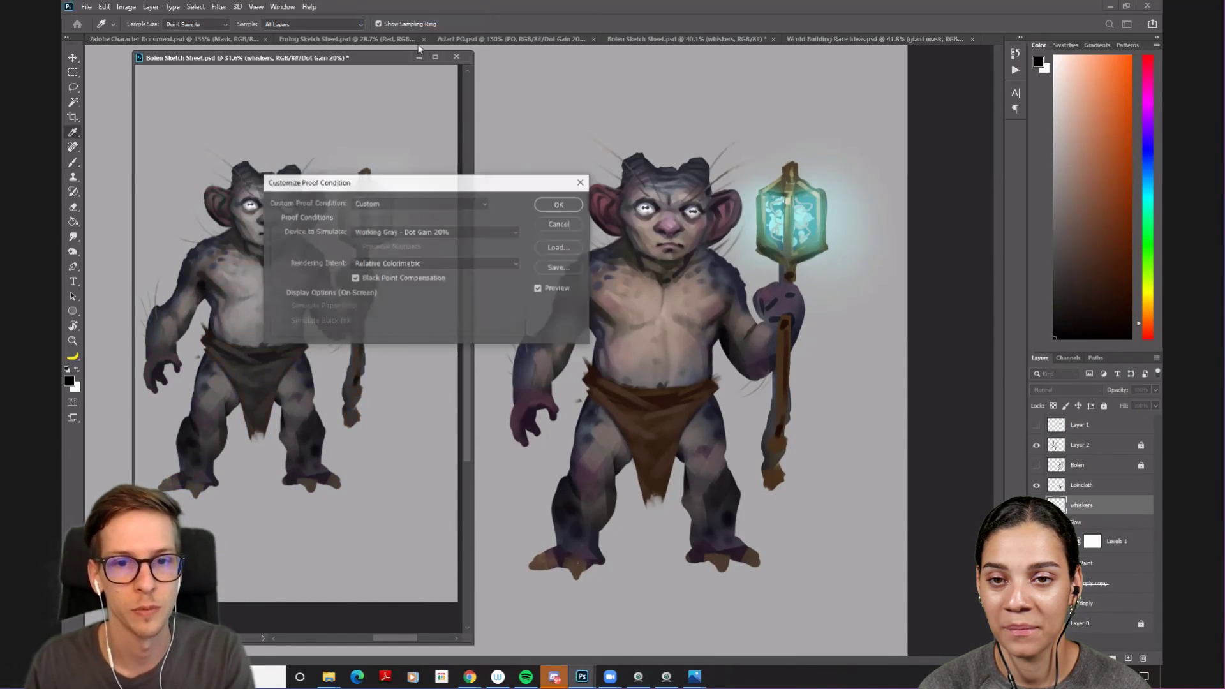
{"action": "left_click_drag", "start_coordinate": [473, 188], "coordinate": [597, 185]}
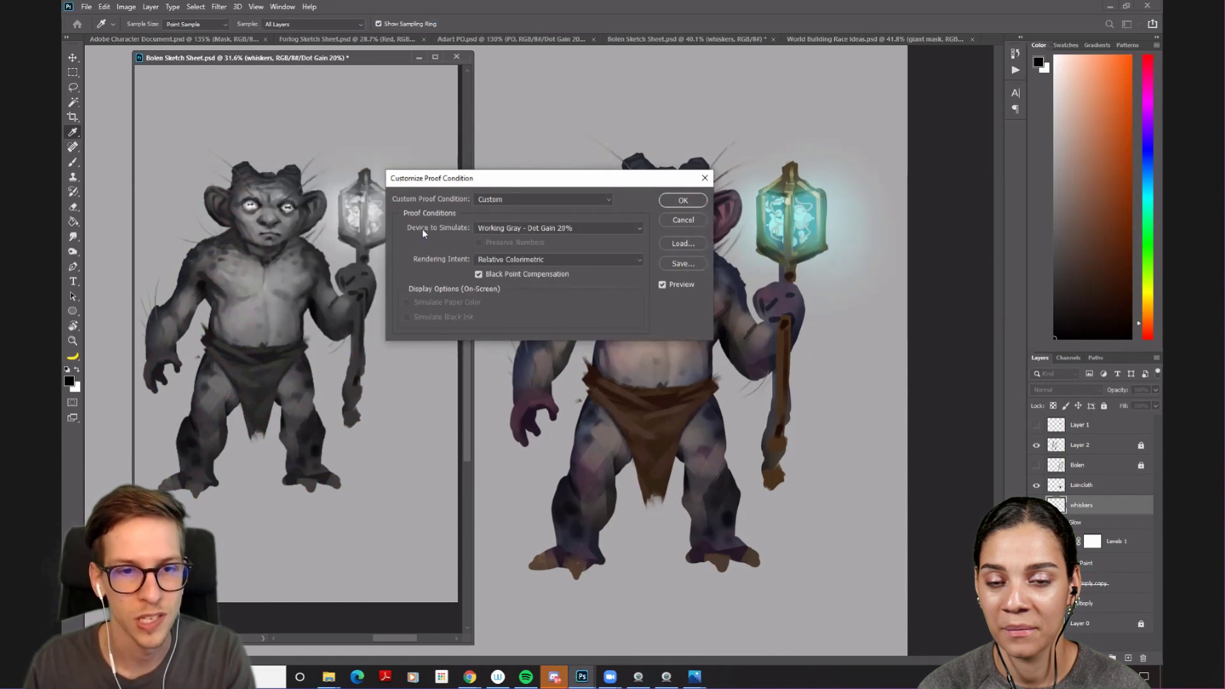
{"action": "left_click", "coordinate": [488, 228]}
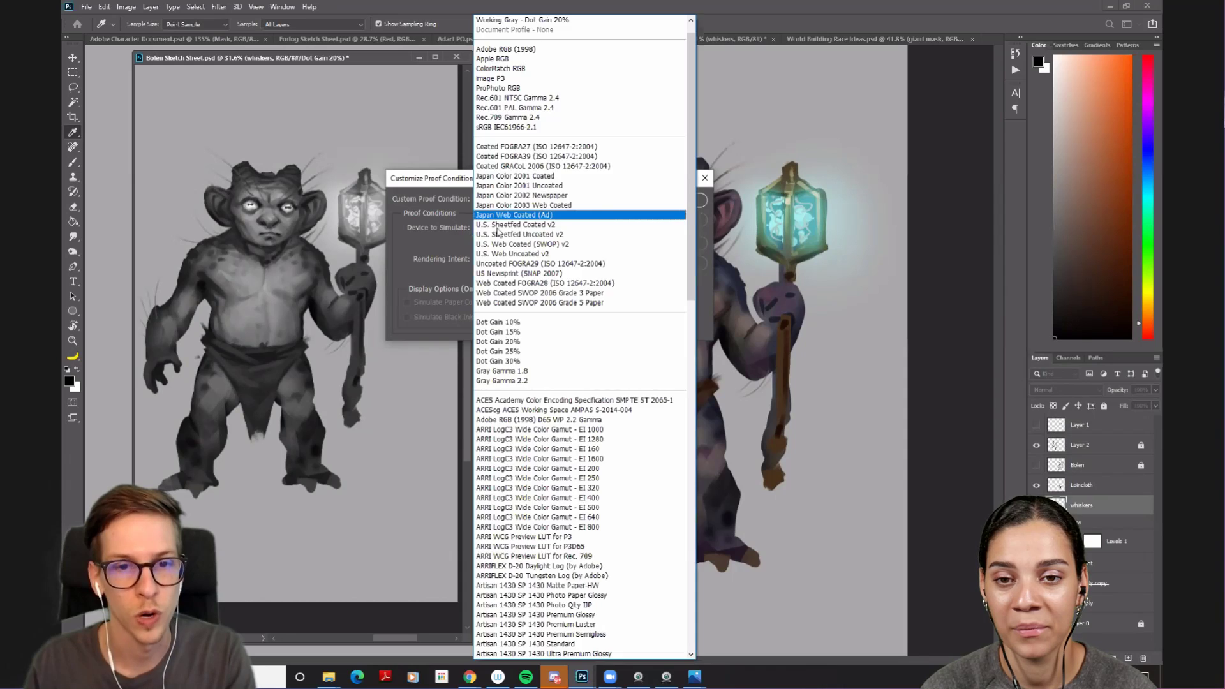
{"action": "left_click", "coordinate": [491, 228]}
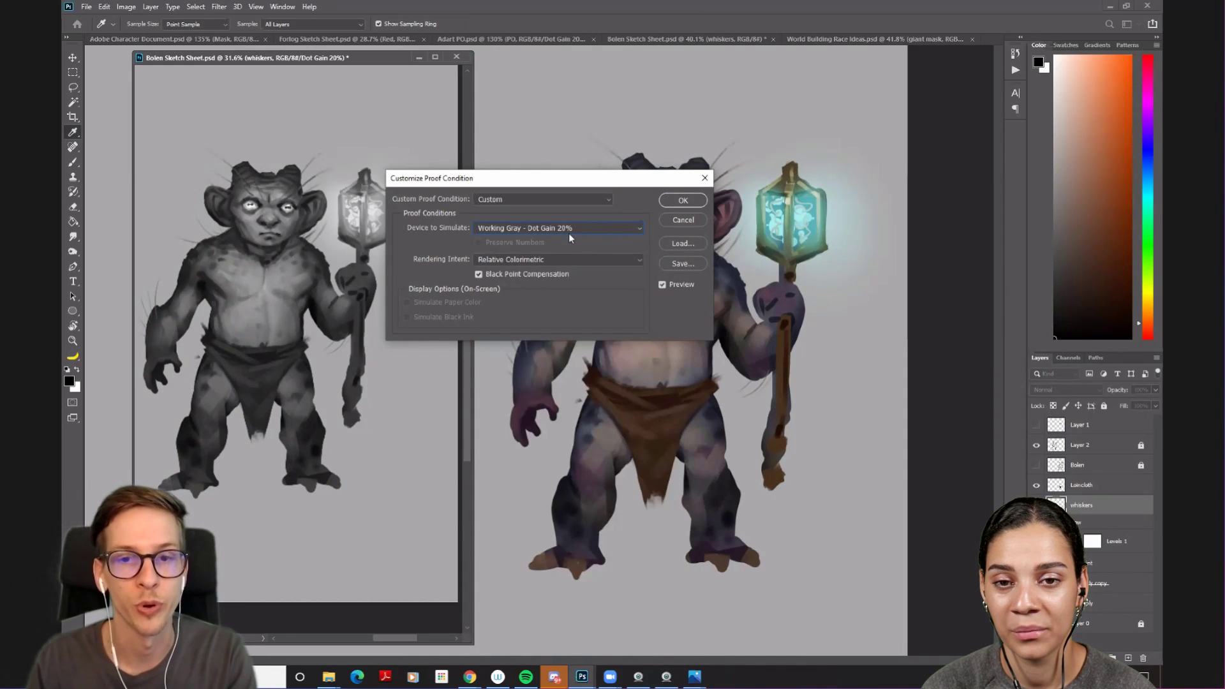
{"action": "left_click", "coordinate": [668, 200]}
- Move the floating window over the middle of the main view, widen it, and center the painted creature in it
{"action": "key", "text": "b"}
{"action": "left_click_drag", "start_coordinate": [319, 57], "coordinate": [532, 72]}
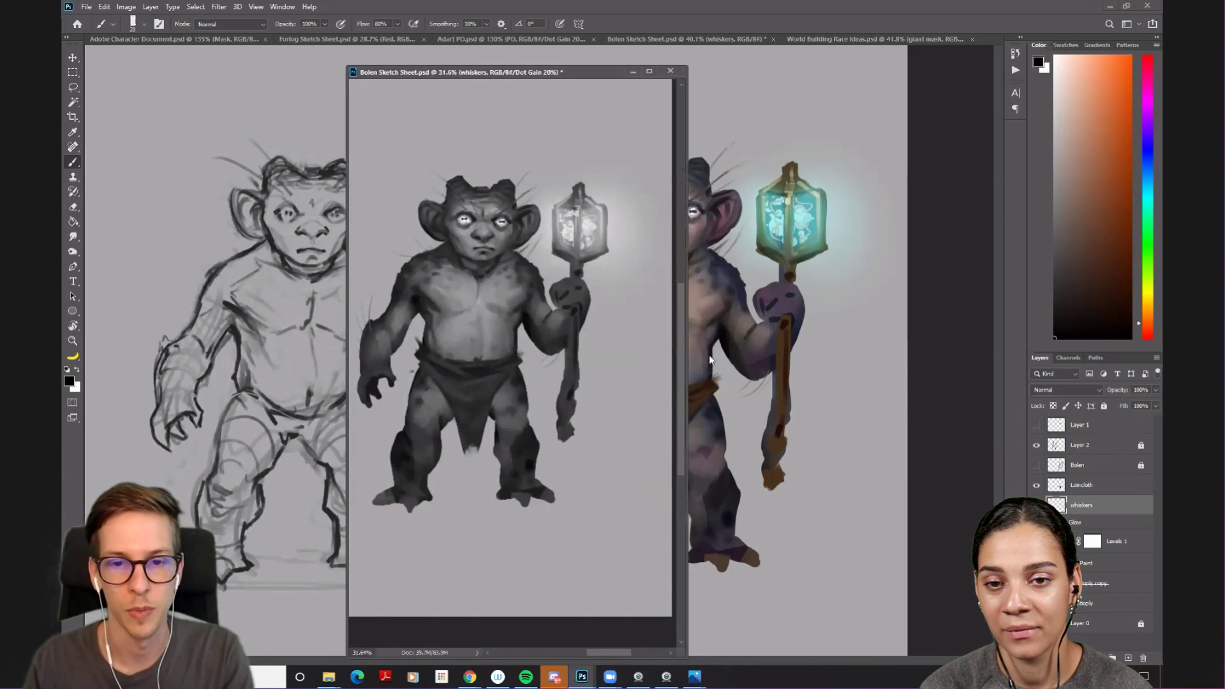
{"action": "left_click_drag", "start_coordinate": [687, 336], "coordinate": [896, 337]}
{"action": "left_click_drag", "start_coordinate": [582, 356], "coordinate": [713, 369]}
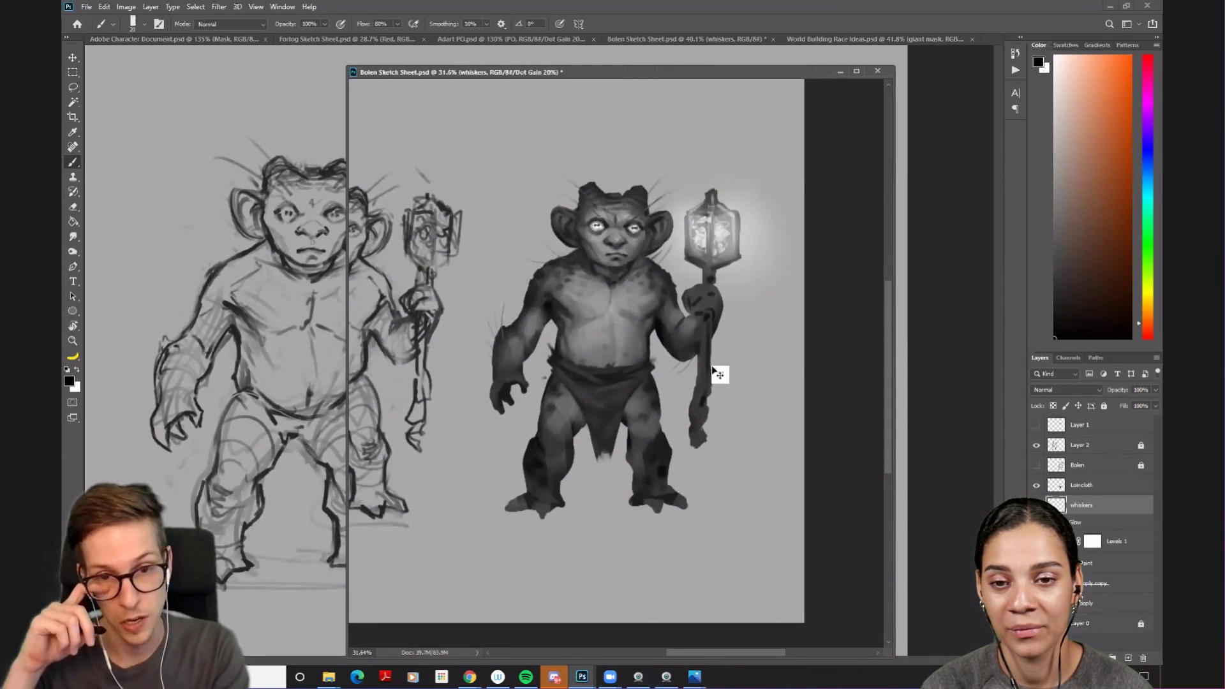
- Switch the floating window's grayscale proof off and on to compare the creature's colors with its values
{"action": "key", "text": "ctrl+z"}
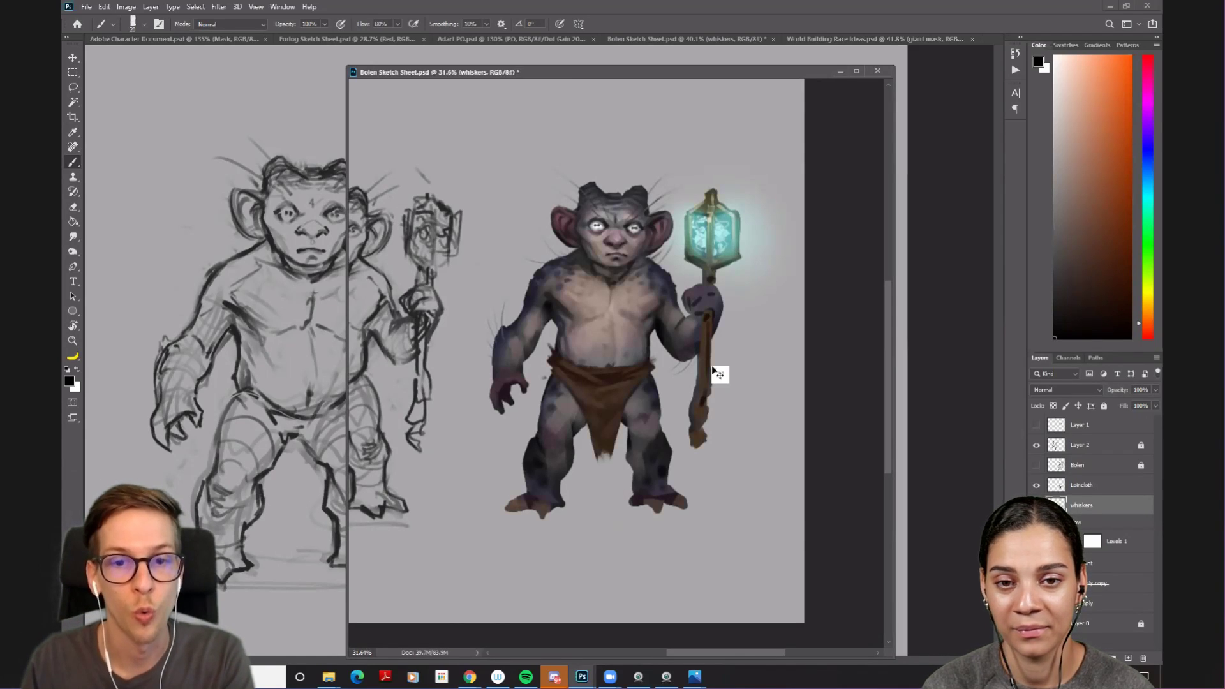
{"action": "key", "text": "ctrl+shift+z"}
{"action": "key", "text": "ctrl+z"}
{"action": "key", "text": "ctrl+z"}
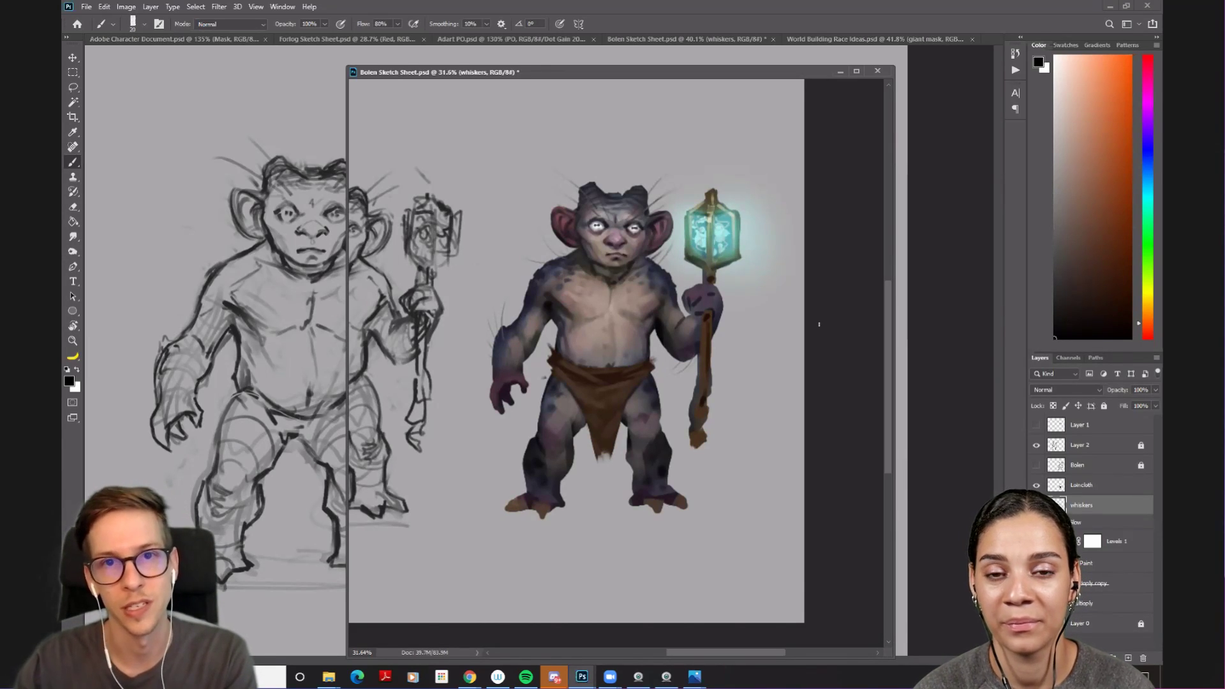
{"action": "key", "text": "ctrl+z"}
{"action": "key", "text": "ctrl+shift+z"}
{"action": "key", "text": "ctrl+z"}
{"action": "key", "text": "ctrl+shift+z"}
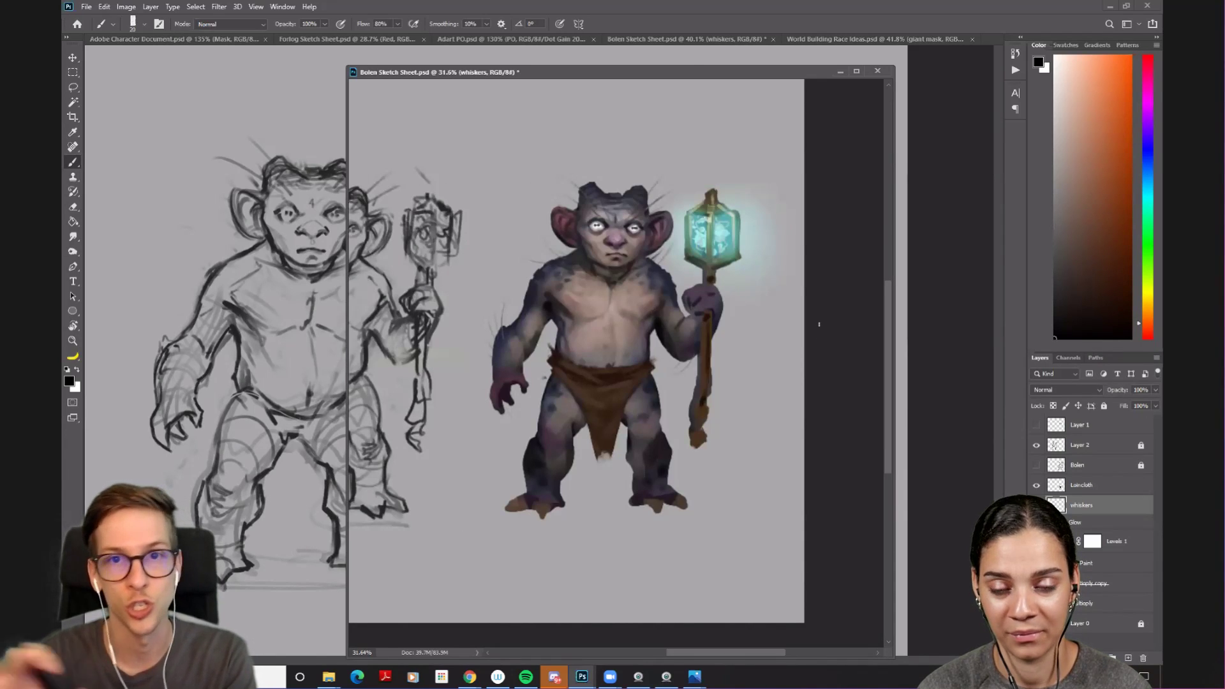
{"action": "key", "text": "ctrl+z"}
{"action": "key", "text": "ctrl+shift+z"}
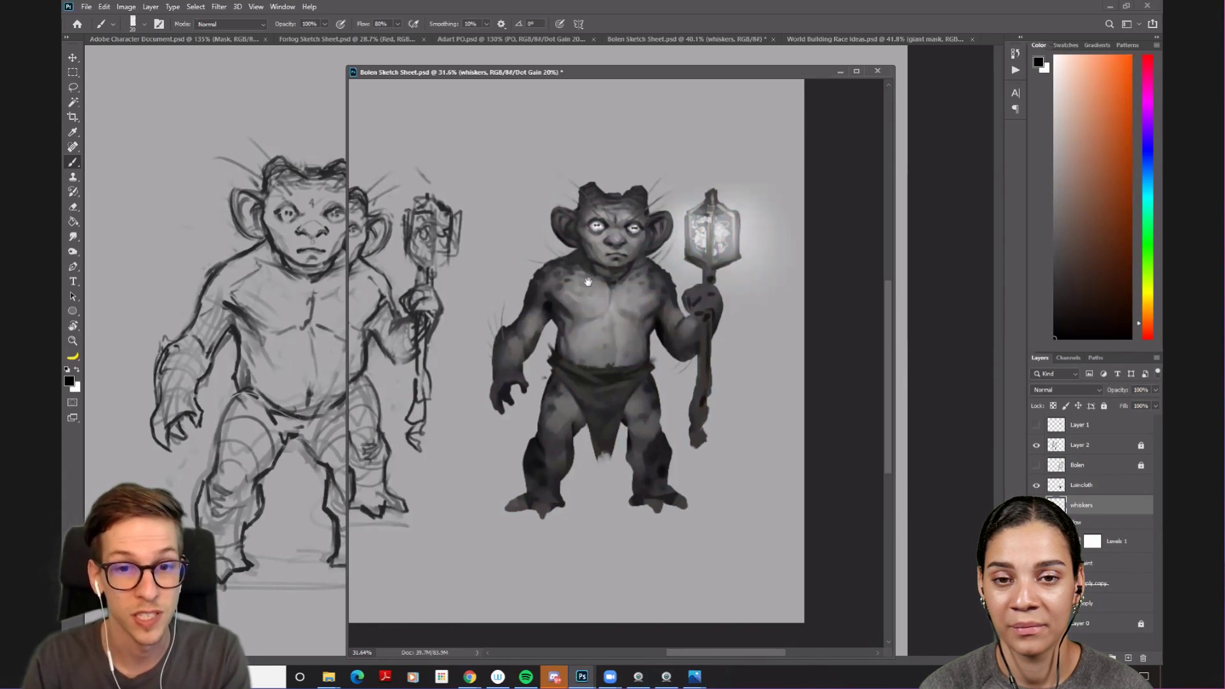
- Paint test strokes in sampled skin tones on the creature's chest and beside its staff, and revert the document
{"action": "left_click_drag", "start_coordinate": [582, 290], "coordinate": [618, 203], "text": "alt"}
{"action": "left_click", "coordinate": [580, 305], "text": "alt"}
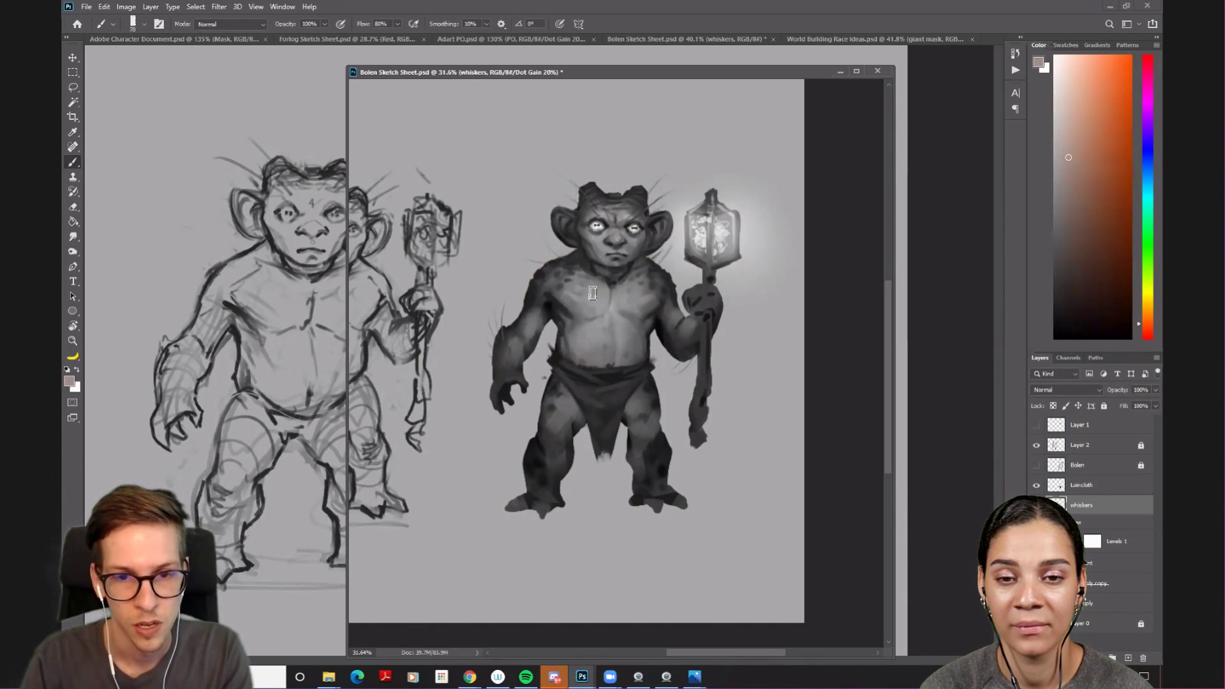
{"action": "left_click", "coordinate": [614, 330], "text": "alt"}
{"action": "mouse_move", "coordinate": [614, 319]}
{"action": "left_mouse_down"}
{"action": "mouse_move", "coordinate": [648, 301]}
{"action": "mouse_move", "coordinate": [612, 326]}
{"action": "mouse_move", "coordinate": [642, 351]}
{"action": "left_mouse_up"}
{"action": "left_click", "coordinate": [611, 330], "text": "alt"}
{"action": "left_click", "coordinate": [634, 341], "text": "alt"}
{"action": "left_click_drag", "start_coordinate": [726, 309], "coordinate": [792, 352]}
{"action": "key", "text": "ctrl+y"}
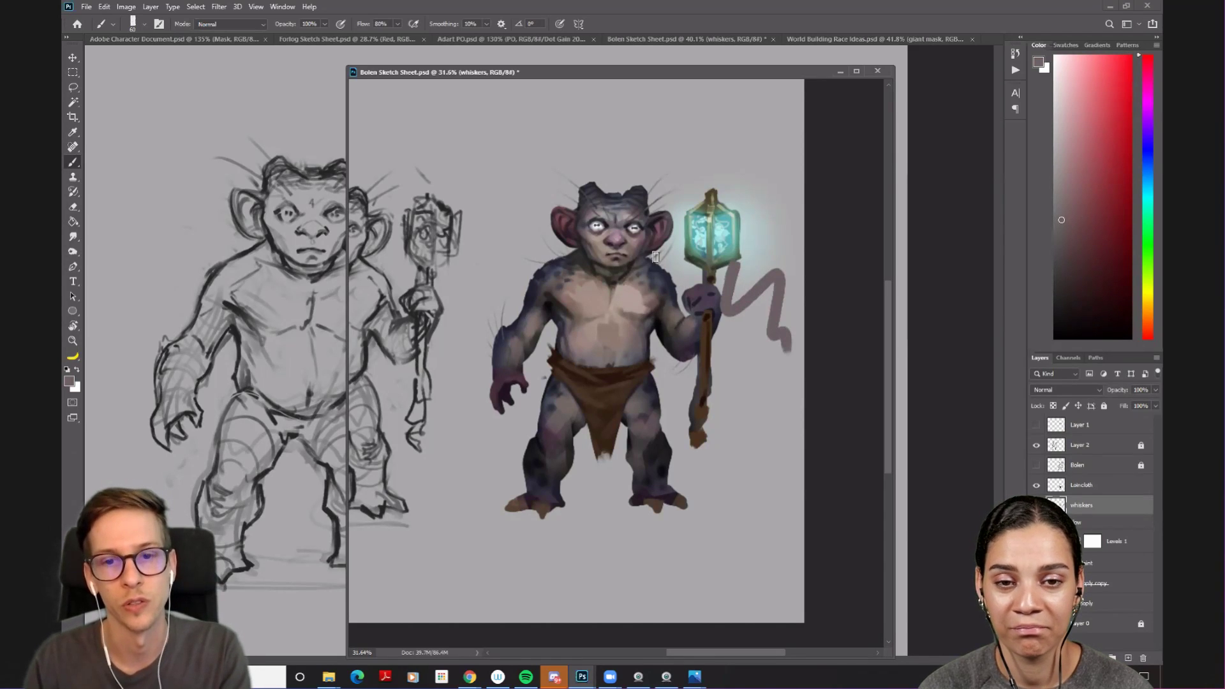
{"action": "left_click", "coordinate": [86, 7]}
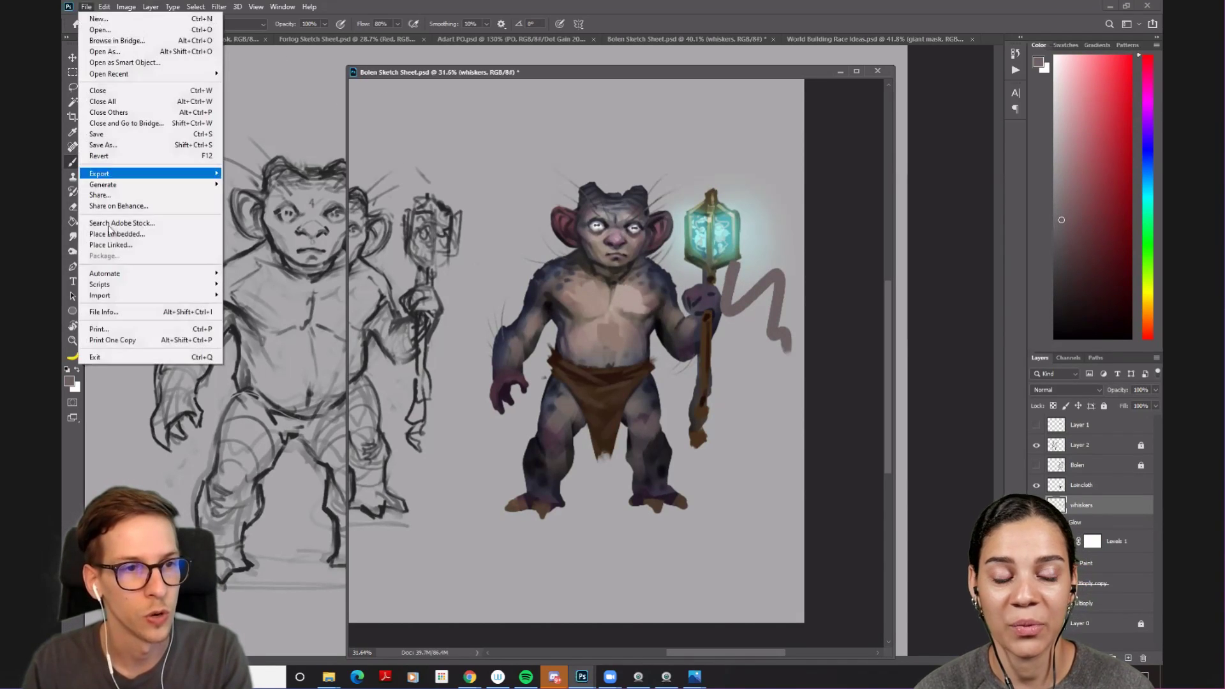
{"action": "left_click", "coordinate": [118, 157]}
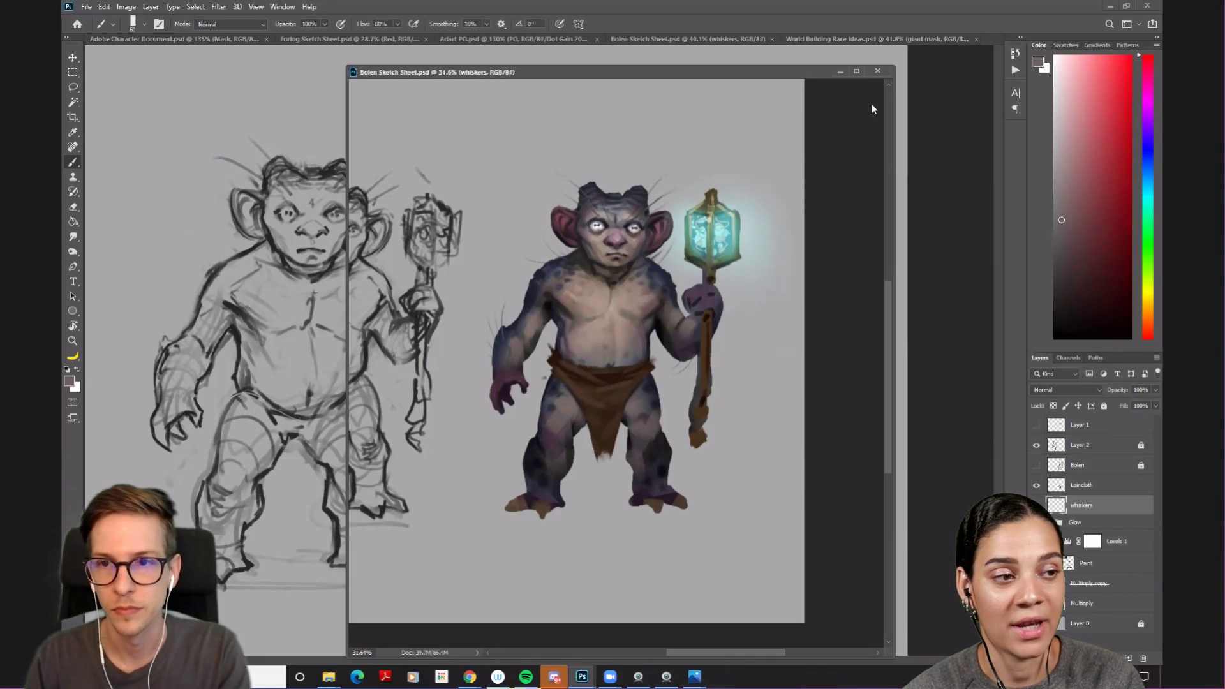
- Paint sampled tones over the creature's chest with the grayscale proof on, and revert the document to its saved state
{"action": "scroll", "coordinate": [653, 305], "scroll_direction": "up", "scroll_amount": 3}
{"action": "key", "text": "ctrl+y"}
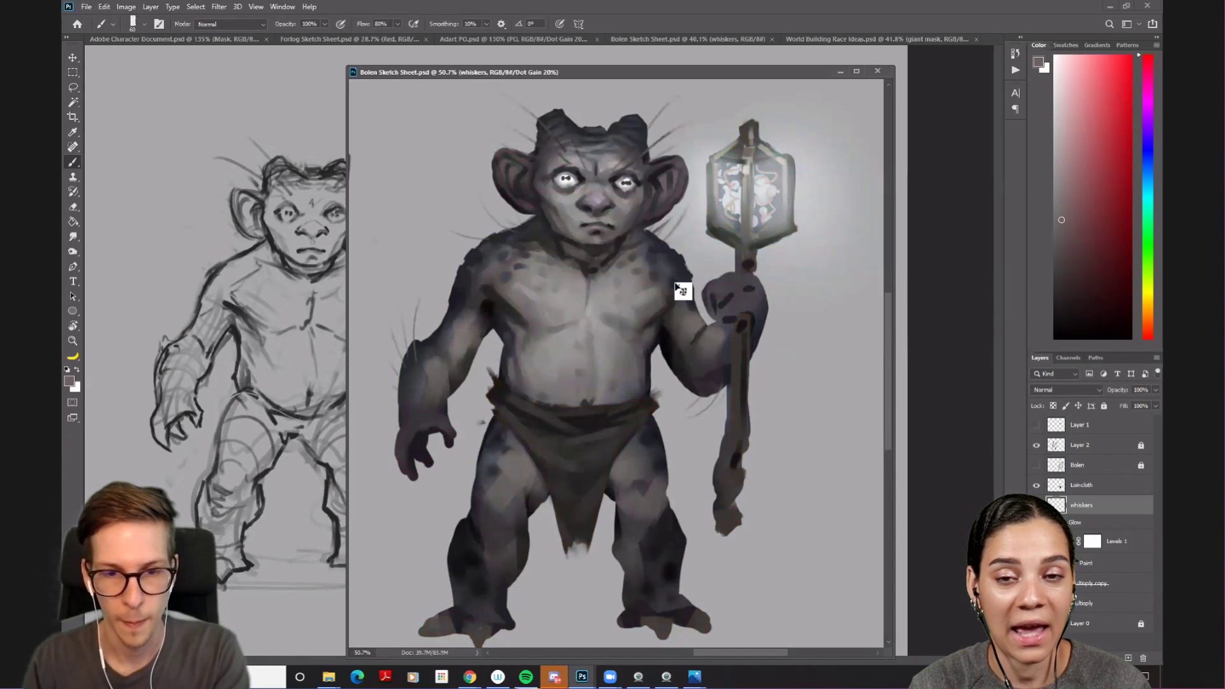
{"action": "left_click", "coordinate": [588, 329], "text": "alt"}
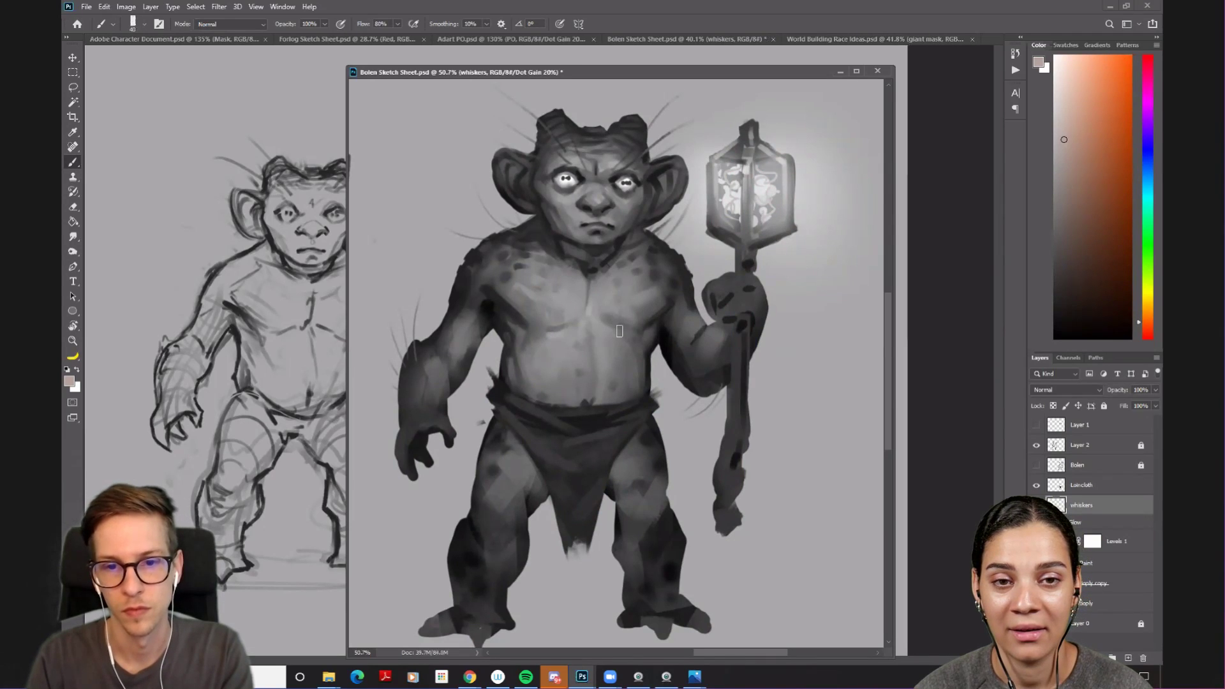
{"action": "key", "text": "bracketright"}
{"action": "left_click", "coordinate": [638, 344], "text": "alt"}
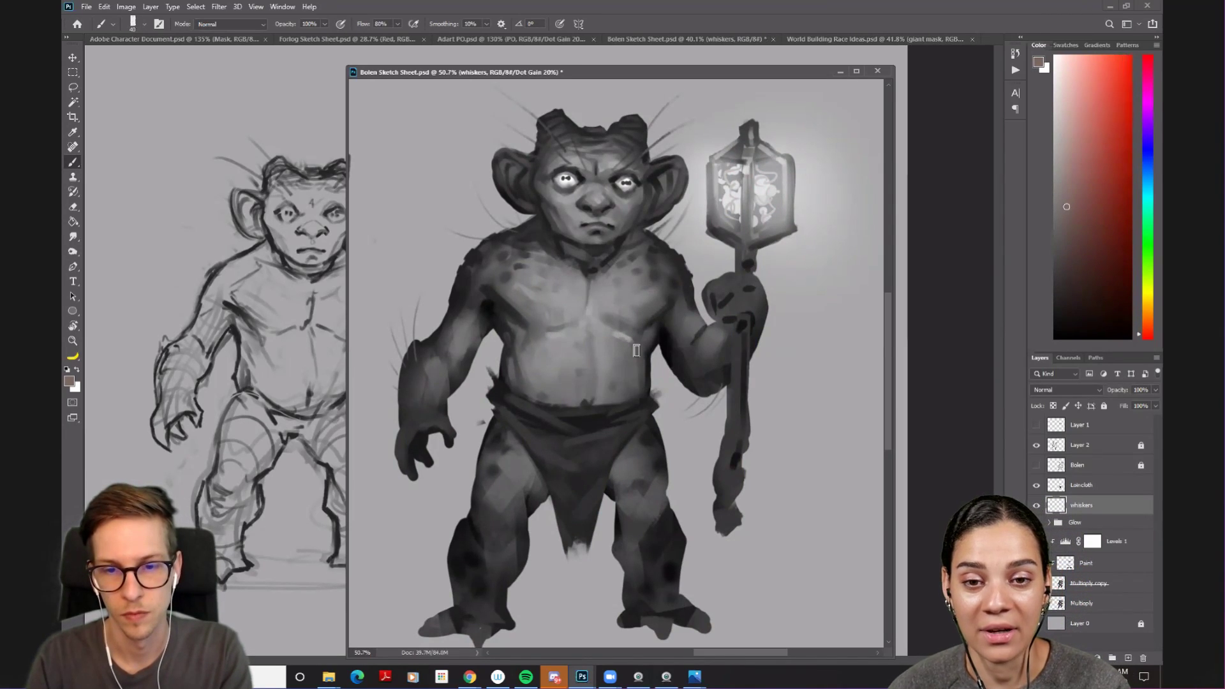
{"action": "left_click", "coordinate": [641, 343], "text": "alt"}
{"action": "left_click", "coordinate": [625, 345], "text": "alt"}
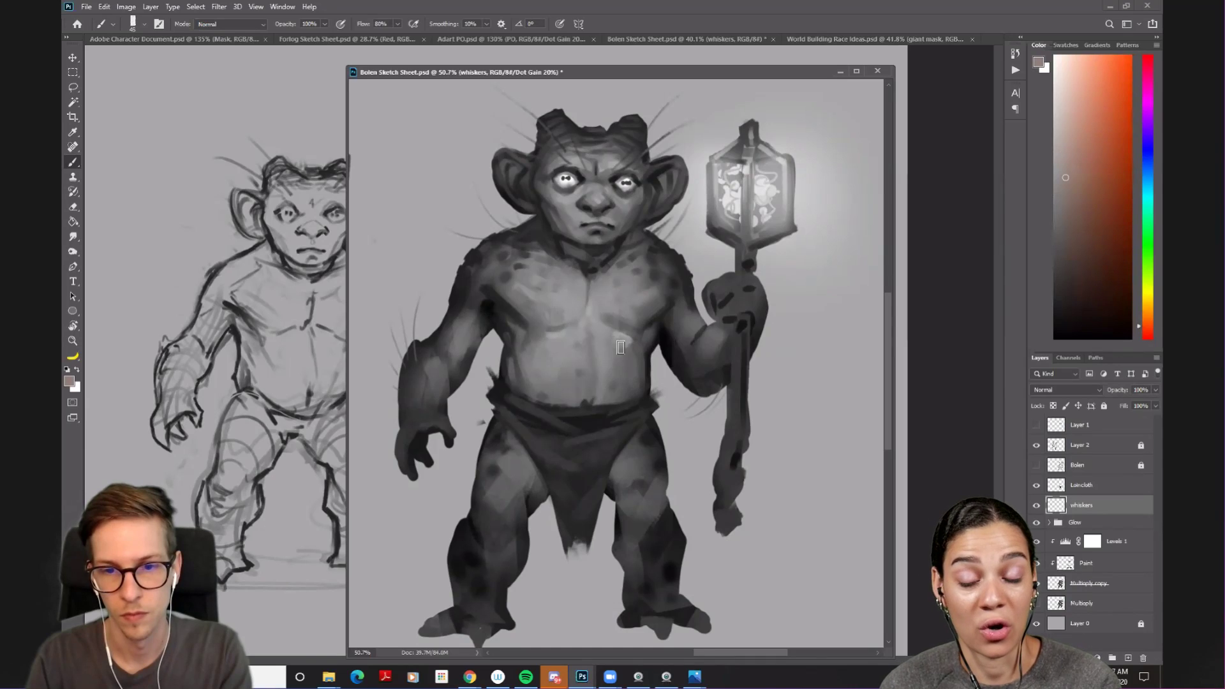
{"action": "left_click", "coordinate": [616, 337], "text": "alt"}
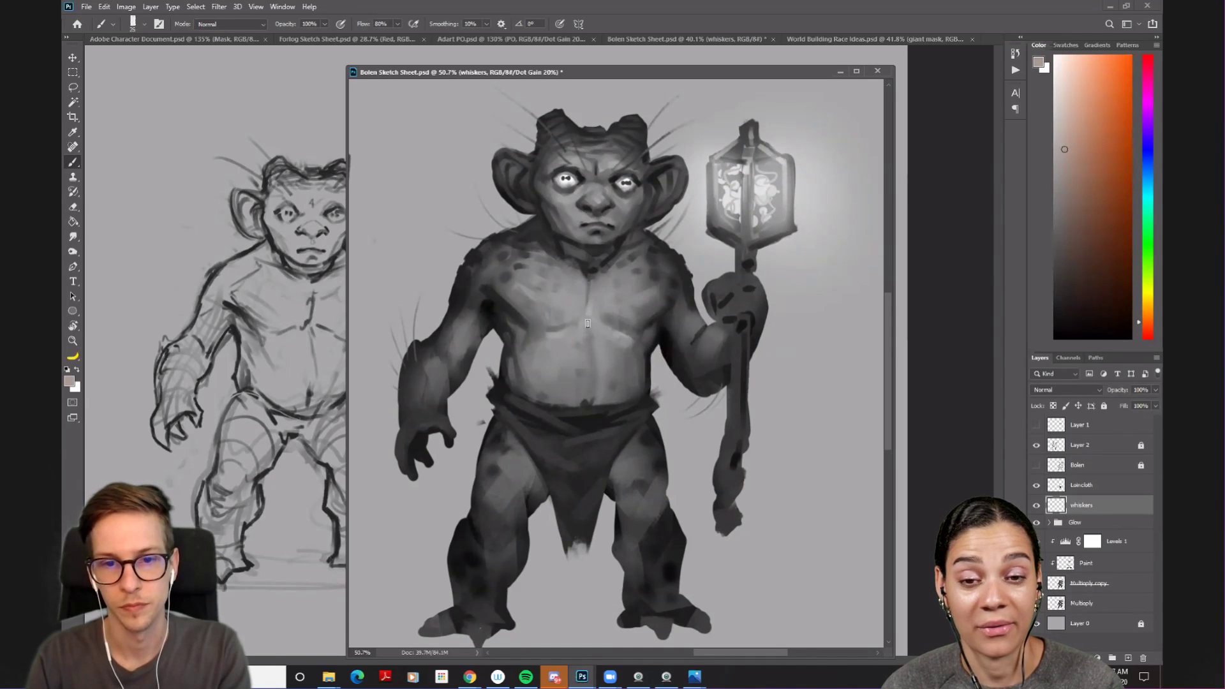
{"action": "left_click", "coordinate": [590, 306], "text": "alt"}
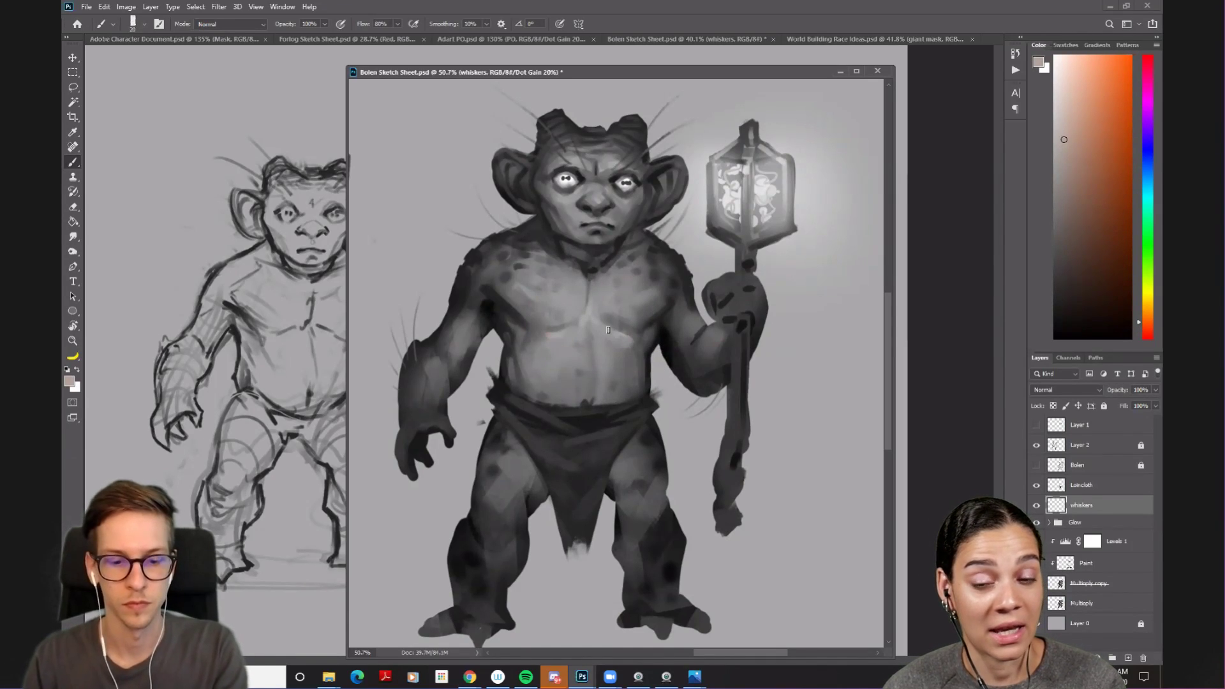
{"action": "left_click", "coordinate": [86, 7]}
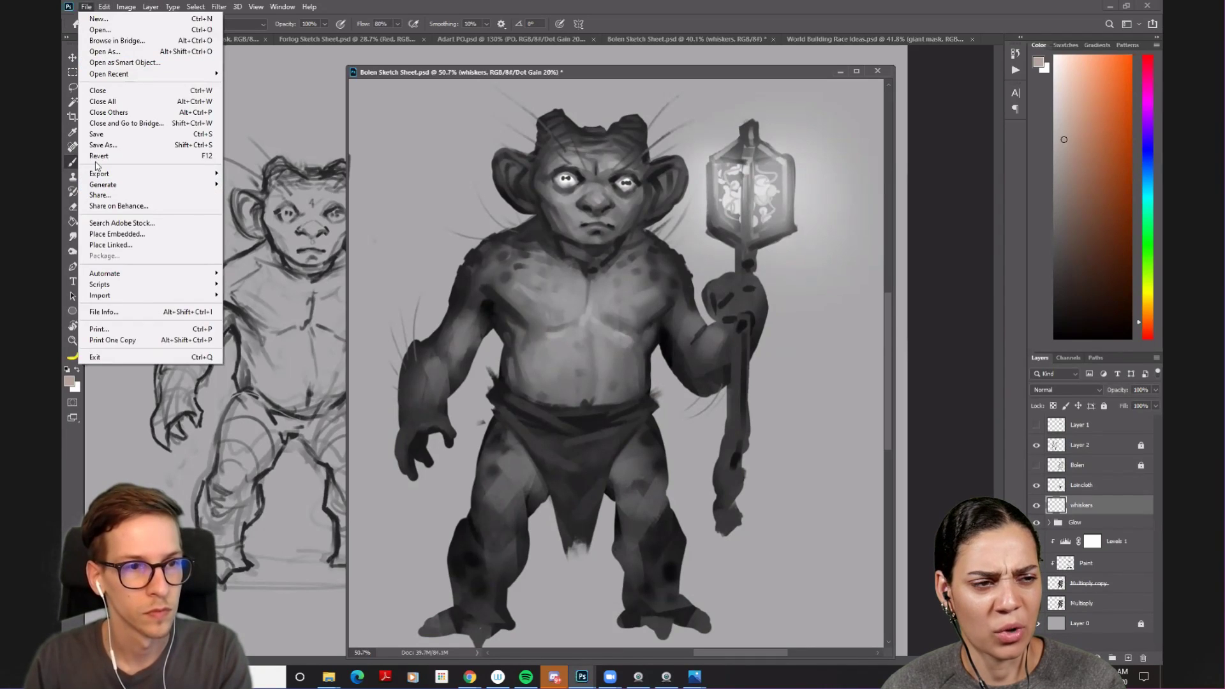
{"action": "left_click", "coordinate": [99, 156]}
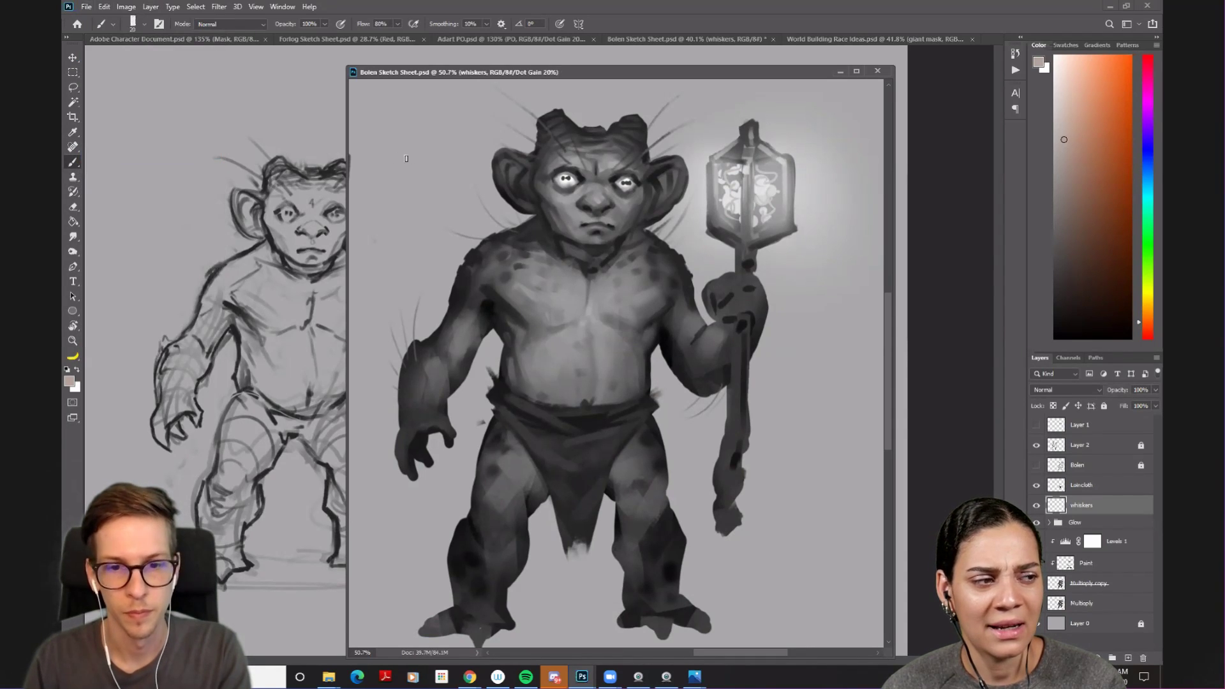
- Close the floating proof window and view the height chart in World Building Race Ideas.psd
{"action": "left_click", "coordinate": [877, 71]}
{"action": "scroll", "coordinate": [700, 338], "scroll_direction": "down", "scroll_amount": 2}
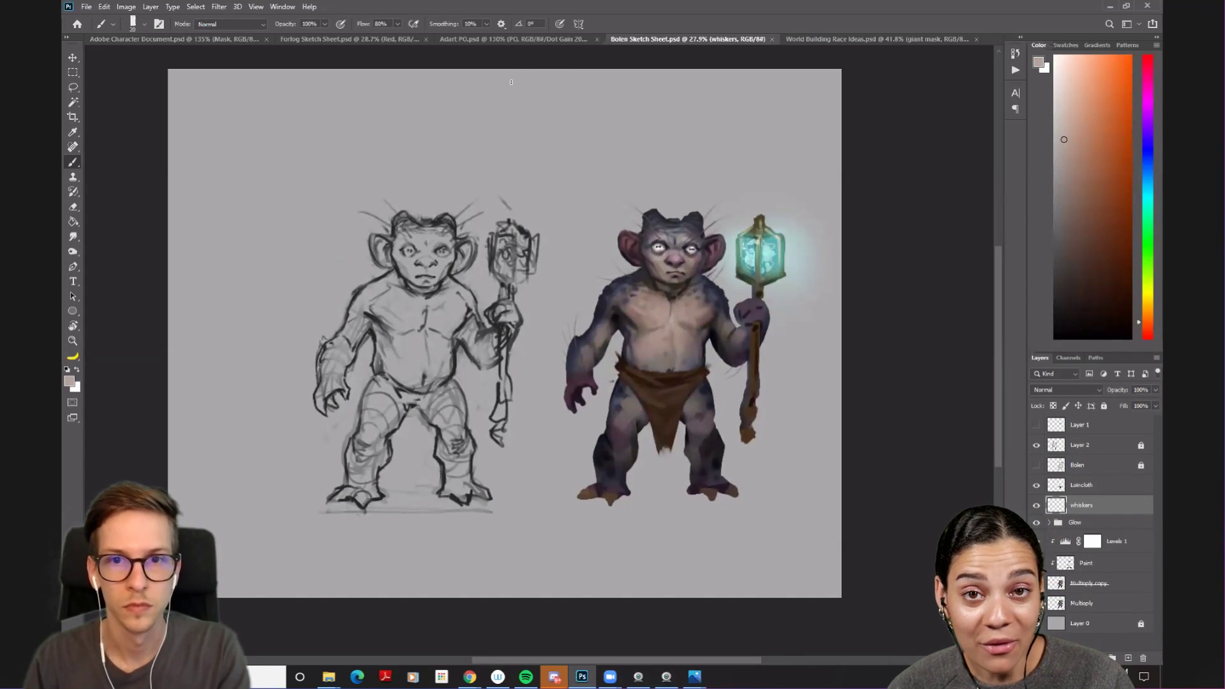
{"action": "left_click", "coordinate": [809, 37]}
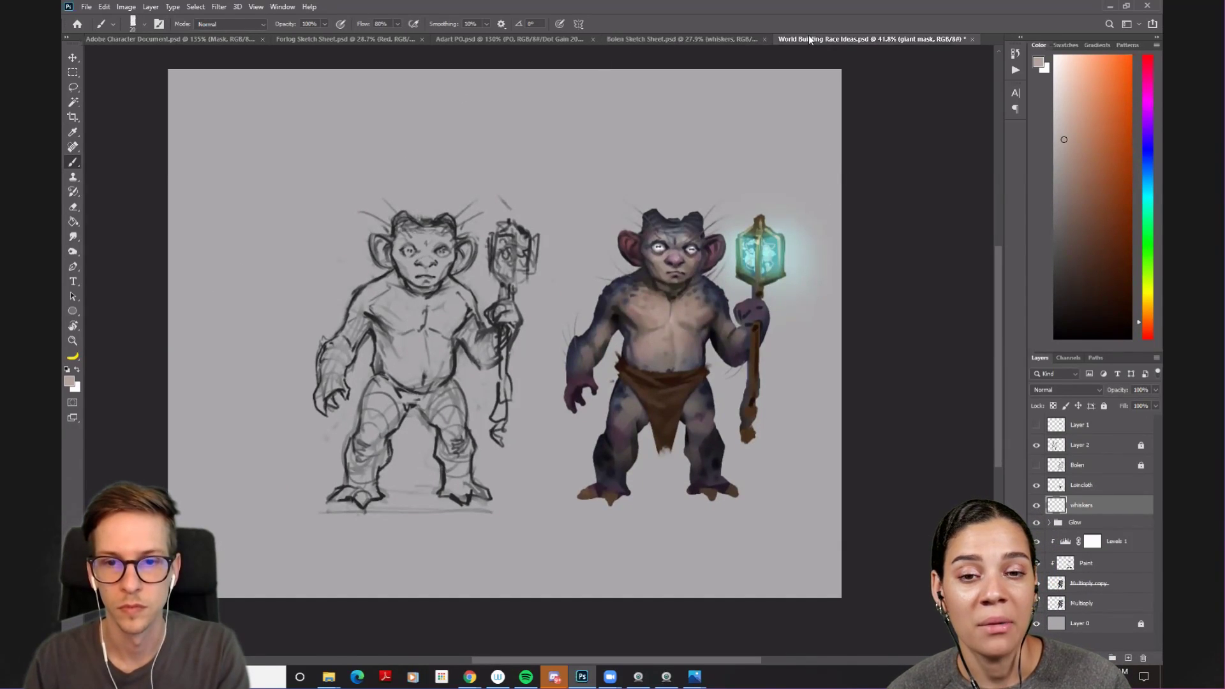
{"action": "left_click_drag", "start_coordinate": [689, 178], "coordinate": [780, 128]}
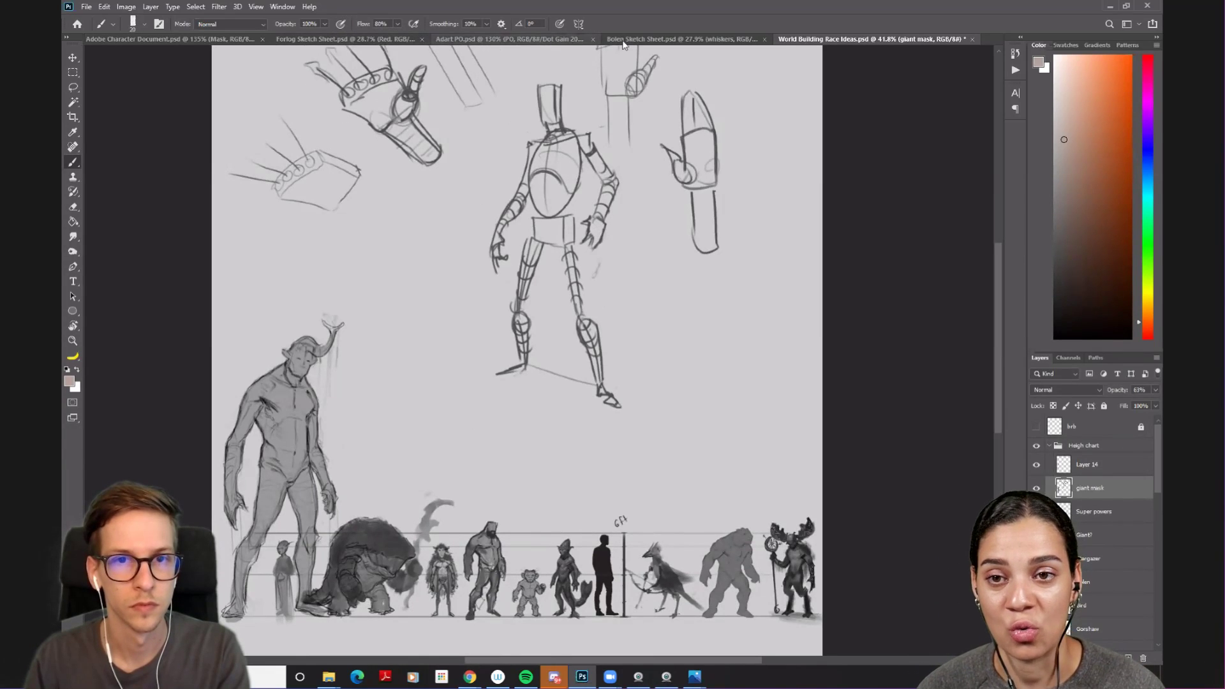
- Return to Adobe Character Document.psd, frame the full spear-holding figure, and choose the Inking Brush from Sam's Brushes
{"action": "left_click", "coordinate": [185, 38]}
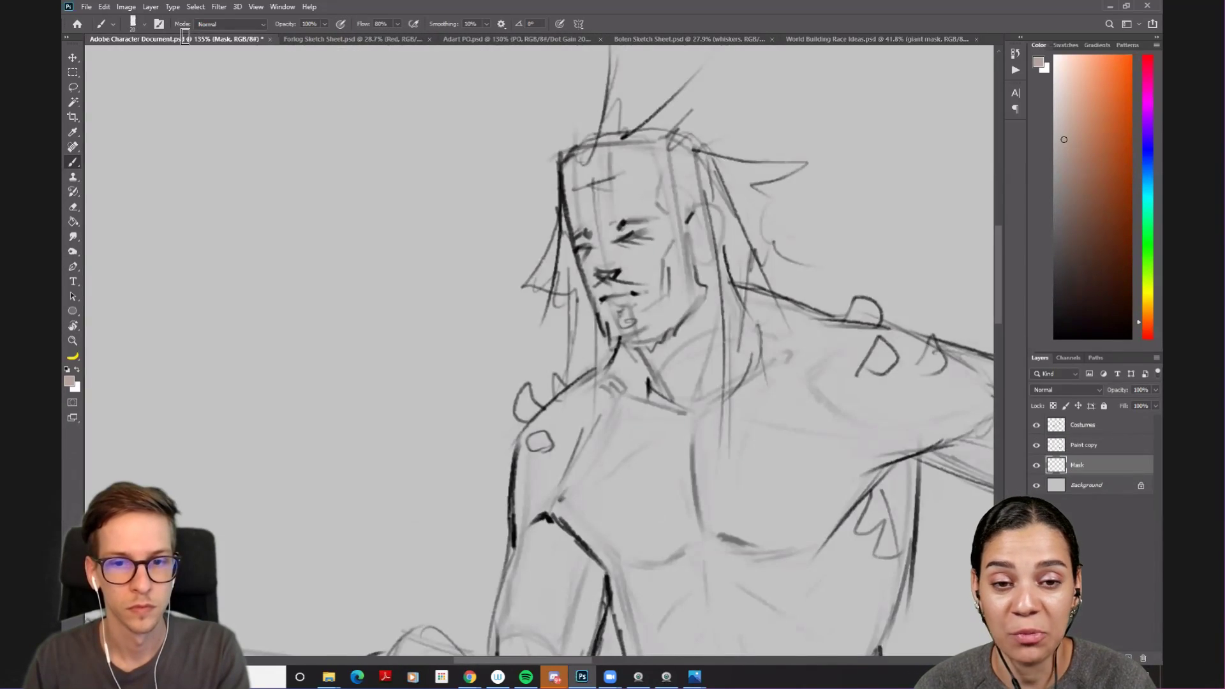
{"action": "left_click_drag", "start_coordinate": [635, 327], "coordinate": [510, 208]}
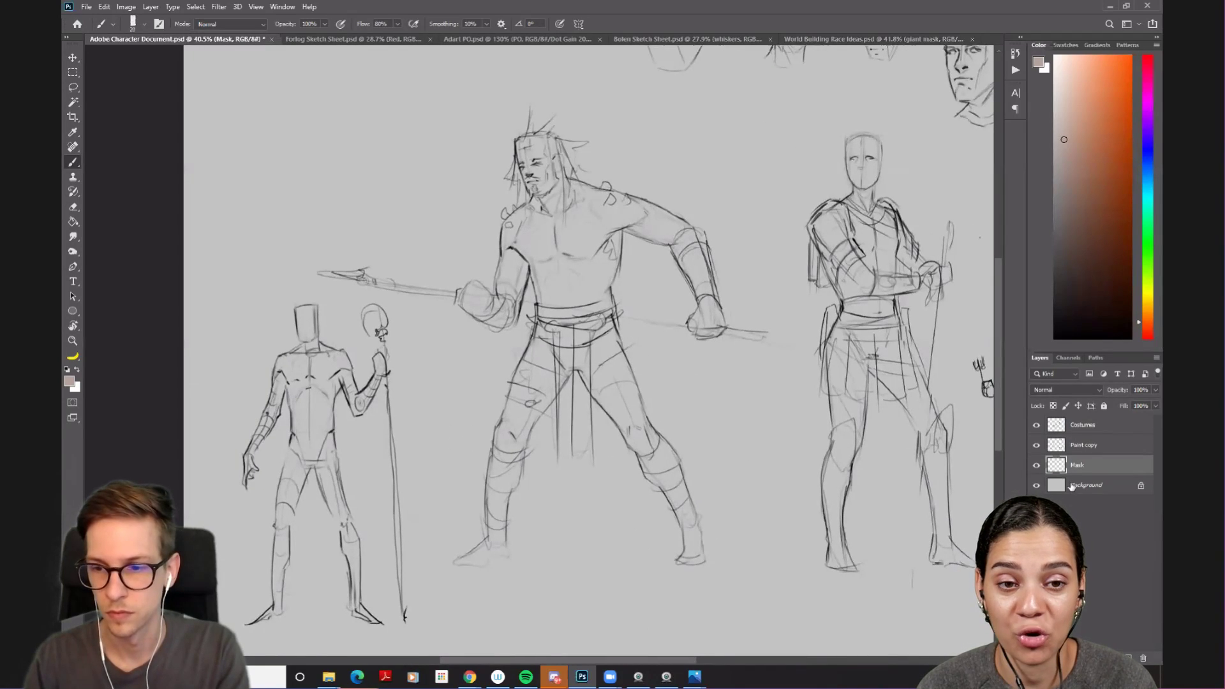
{"action": "right_click", "coordinate": [619, 279]}
{"action": "double_click", "coordinate": [831, 410]}
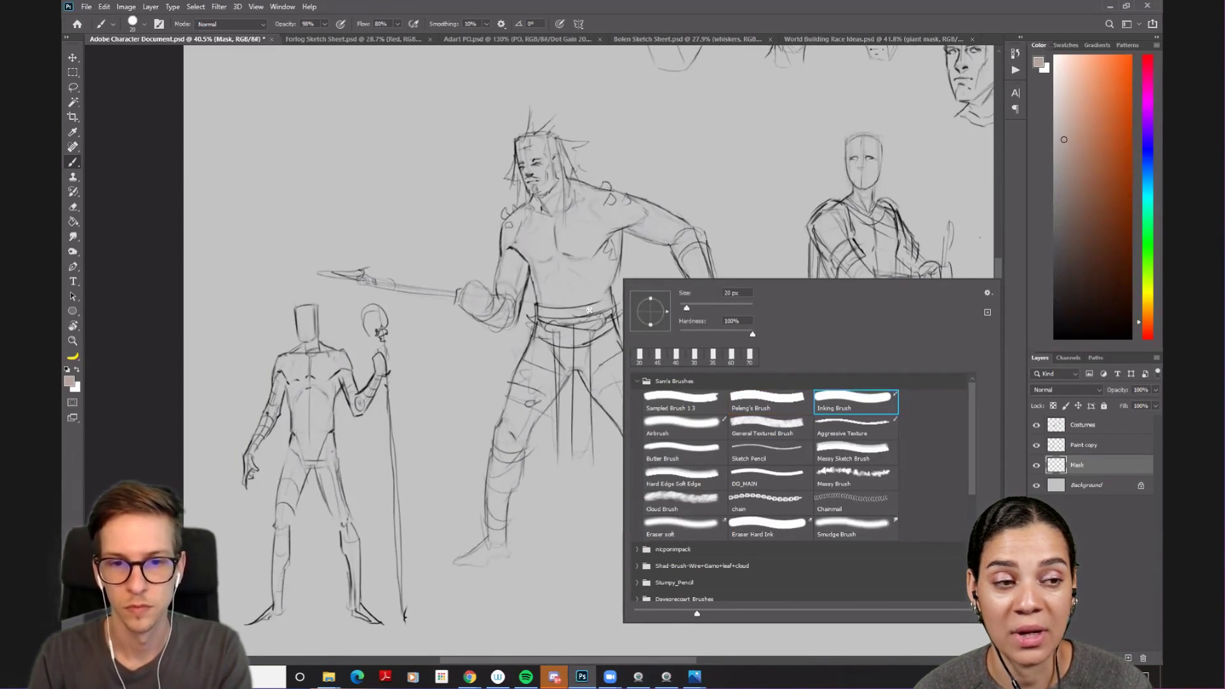
- Pick a dark, slightly reddish grey-brown and block in the spear-holding figure's chest and abdomen with a larger brush on the Mask layer
{"action": "left_click", "coordinate": [1063, 225]}
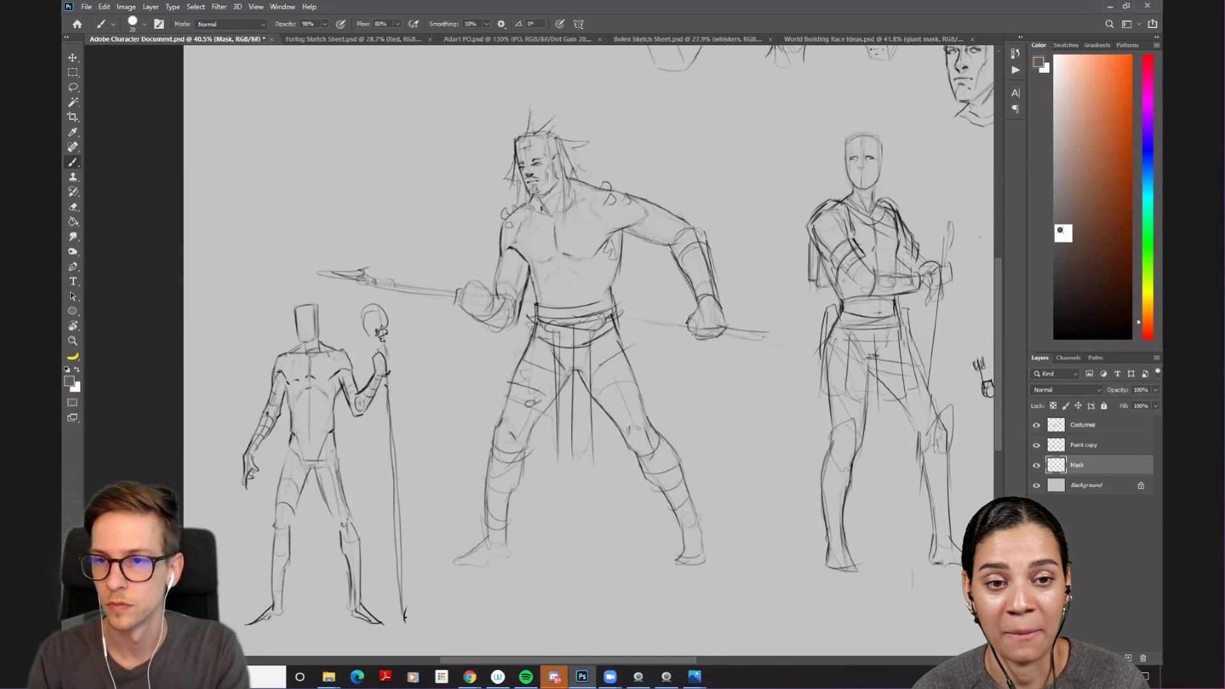
{"action": "left_click", "coordinate": [1143, 328]}
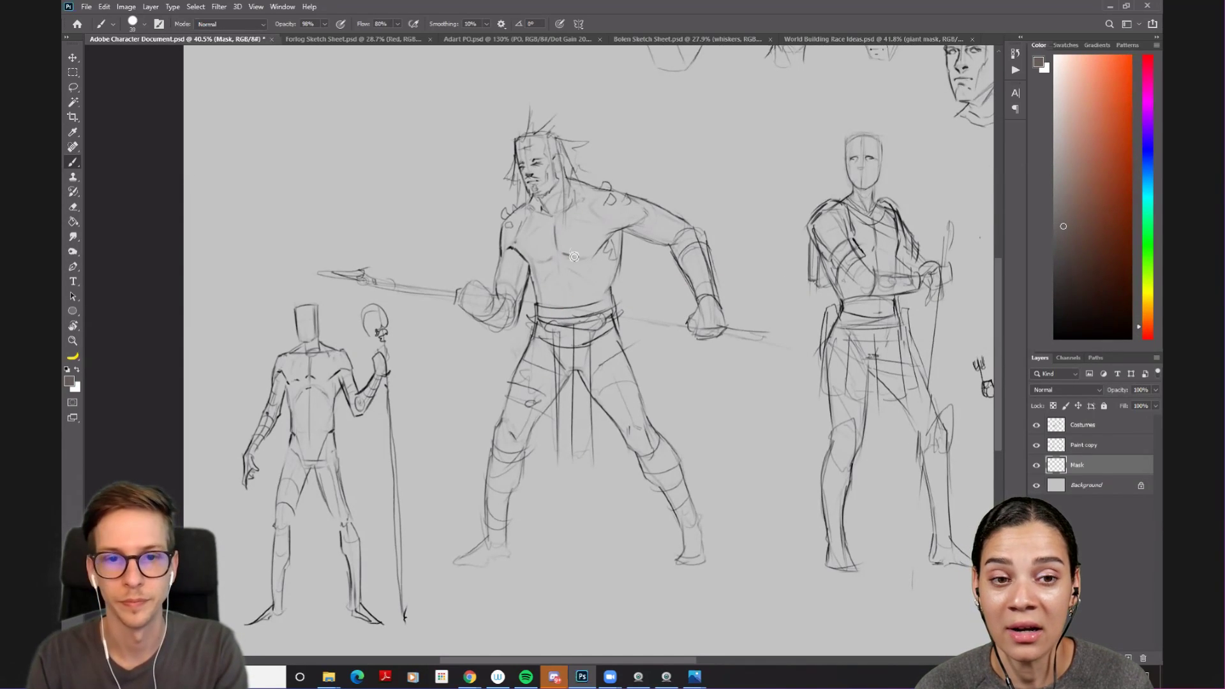
{"action": "key", "text": "bracketright"}
{"action": "key", "text": "bracketright"}
{"action": "key", "text": "bracketright"}
{"action": "key", "text": "bracketright"}
{"action": "key", "text": "bracketright"}
{"action": "mouse_move", "coordinate": [552, 226]}
{"action": "left_mouse_down"}
{"action": "mouse_move", "coordinate": [555, 274]}
{"action": "mouse_move", "coordinate": [574, 261]}
{"action": "mouse_move", "coordinate": [565, 286]}
{"action": "mouse_move", "coordinate": [519, 246]}
{"action": "mouse_move", "coordinate": [539, 265]}
{"action": "mouse_move", "coordinate": [542, 322]}
{"action": "mouse_move", "coordinate": [559, 279]}
{"action": "left_mouse_up"}
- Fill the spear figure's leg on the spearhead side from hip to ankle, undoing the stray strokes near the knee
{"action": "key", "text": "bracketleft"}
{"action": "key", "text": "bracketleft"}
{"action": "key", "text": "bracketleft"}
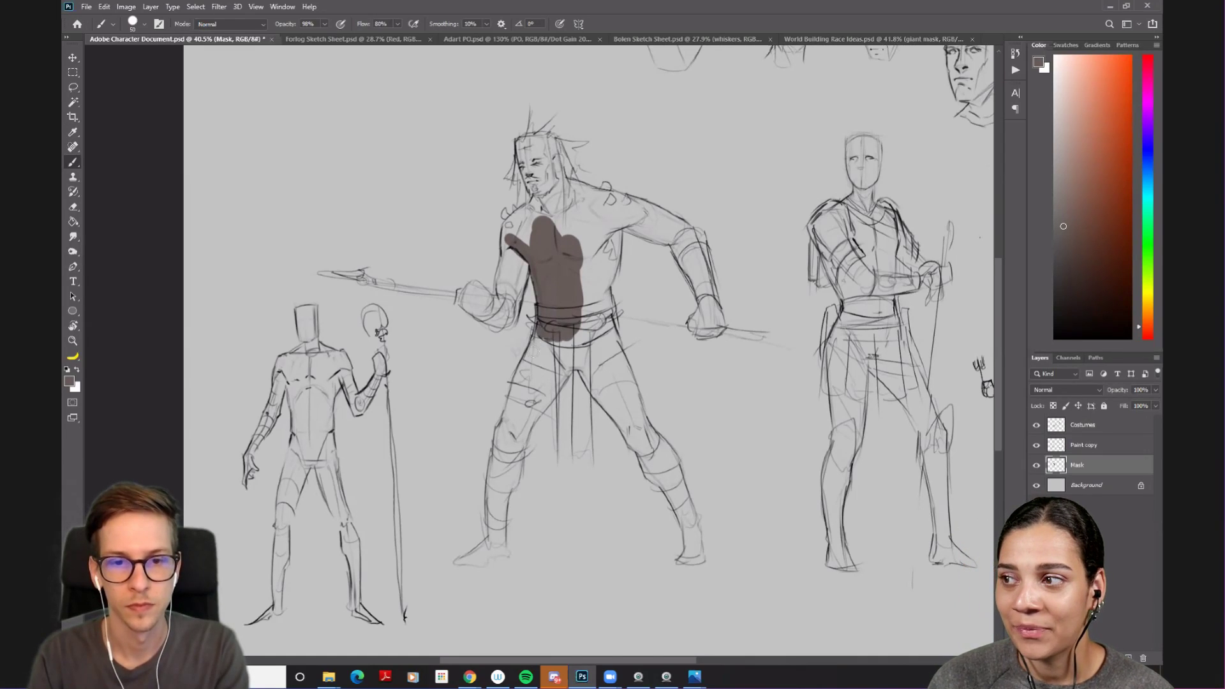
{"action": "left_click_drag", "start_coordinate": [542, 341], "coordinate": [498, 460]}
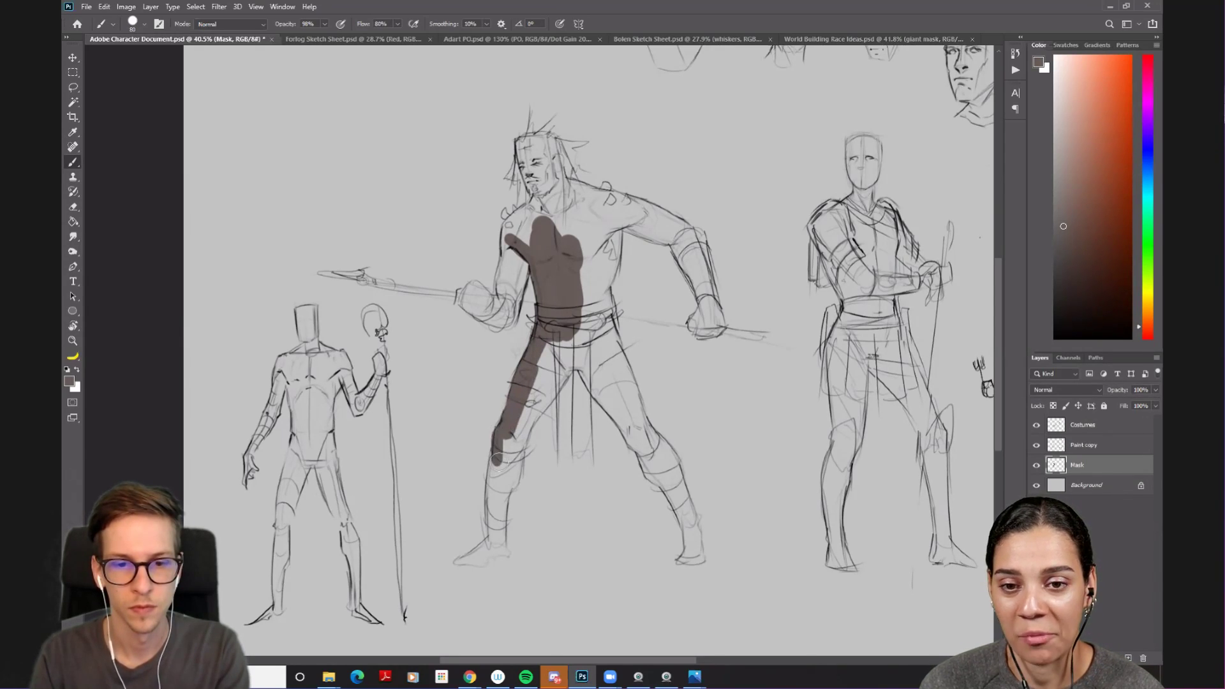
{"action": "key", "text": "ctrl+z"}
{"action": "key", "text": "ctrl+z"}
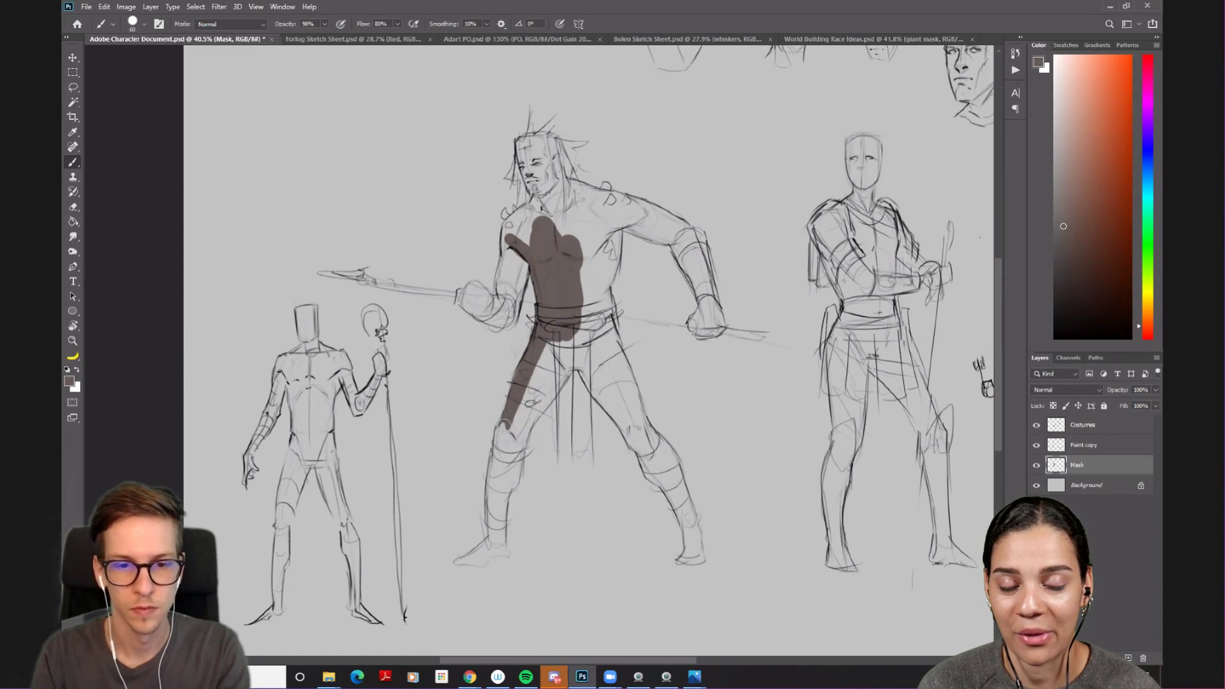
{"action": "mouse_move", "coordinate": [499, 430]}
{"action": "left_mouse_down"}
{"action": "mouse_move", "coordinate": [505, 483]}
{"action": "mouse_move", "coordinate": [566, 337]}
{"action": "mouse_move", "coordinate": [512, 432]}
{"action": "mouse_move", "coordinate": [545, 354]}
{"action": "mouse_move", "coordinate": [523, 403]}
{"action": "mouse_move", "coordinate": [560, 340]}
{"action": "mouse_move", "coordinate": [487, 468]}
{"action": "mouse_move", "coordinate": [497, 446]}
{"action": "mouse_move", "coordinate": [497, 497]}
{"action": "mouse_move", "coordinate": [498, 441]}
{"action": "mouse_move", "coordinate": [491, 529]}
{"action": "mouse_move", "coordinate": [499, 477]}
{"action": "mouse_move", "coordinate": [502, 539]}
{"action": "mouse_move", "coordinate": [509, 465]}
{"action": "mouse_move", "coordinate": [499, 525]}
{"action": "left_mouse_up"}
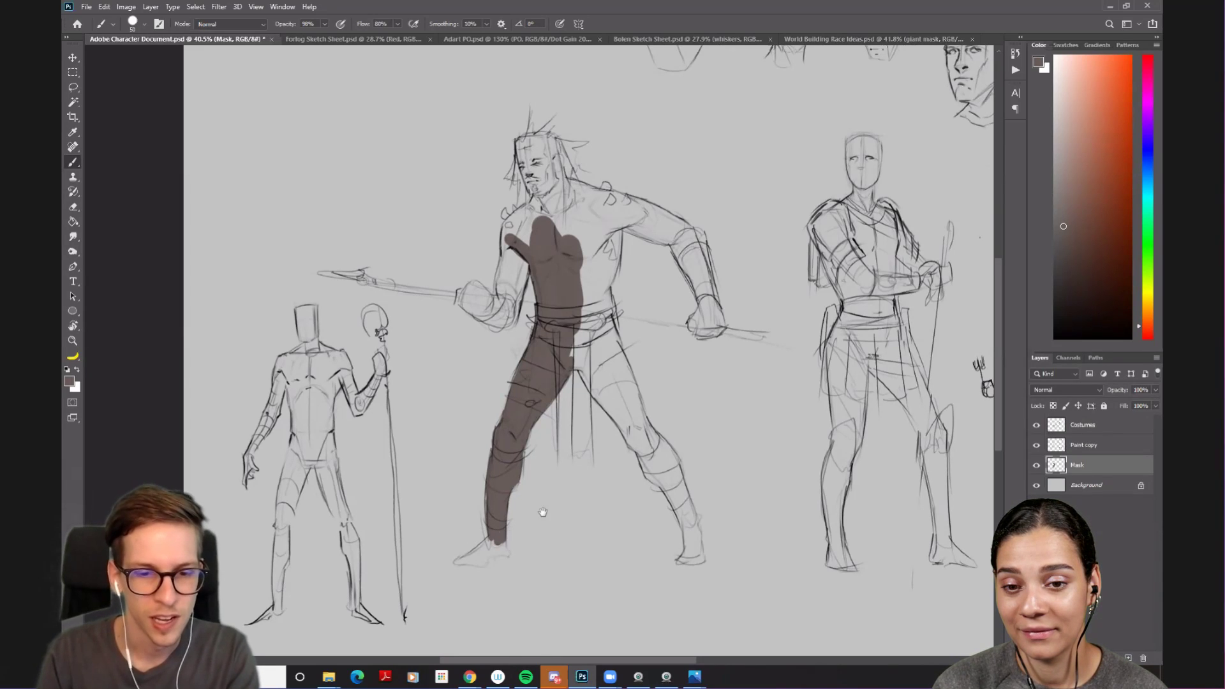
{"action": "scroll", "coordinate": [541, 510], "scroll_direction": "down", "scroll_amount": 3}
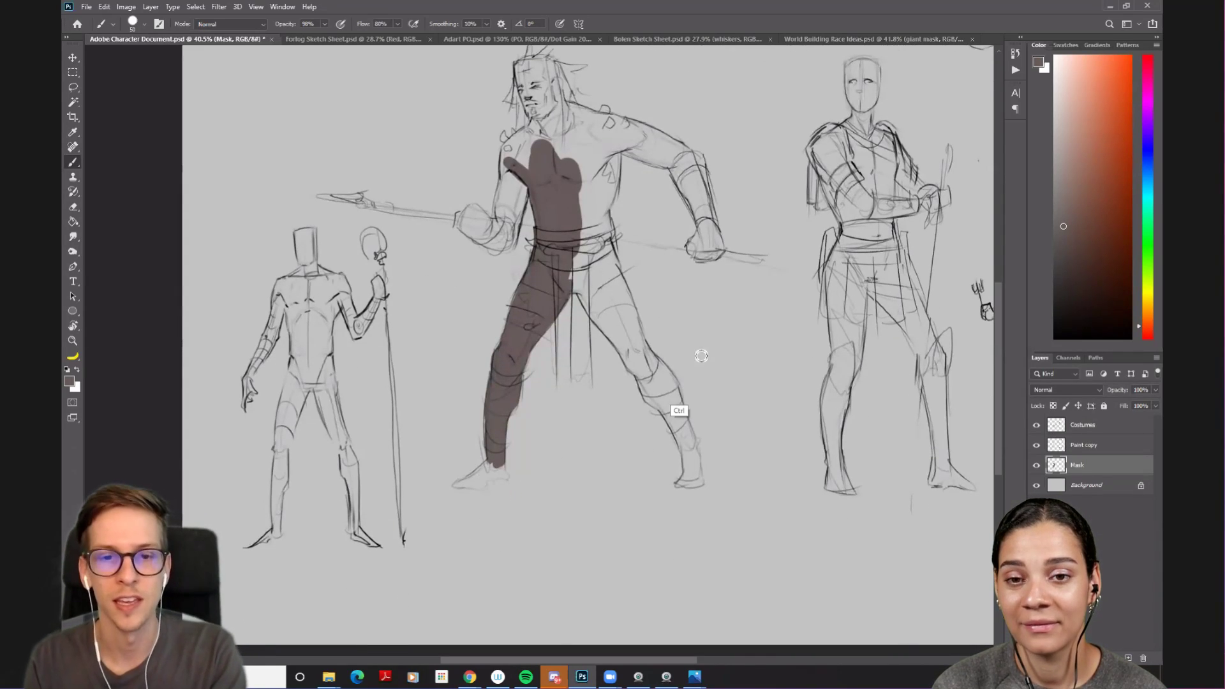
{"action": "scroll", "coordinate": [638, 383], "scroll_direction": "up", "scroll_amount": 3}
{"action": "scroll", "coordinate": [637, 383], "scroll_direction": "right", "scroll_amount": 3}
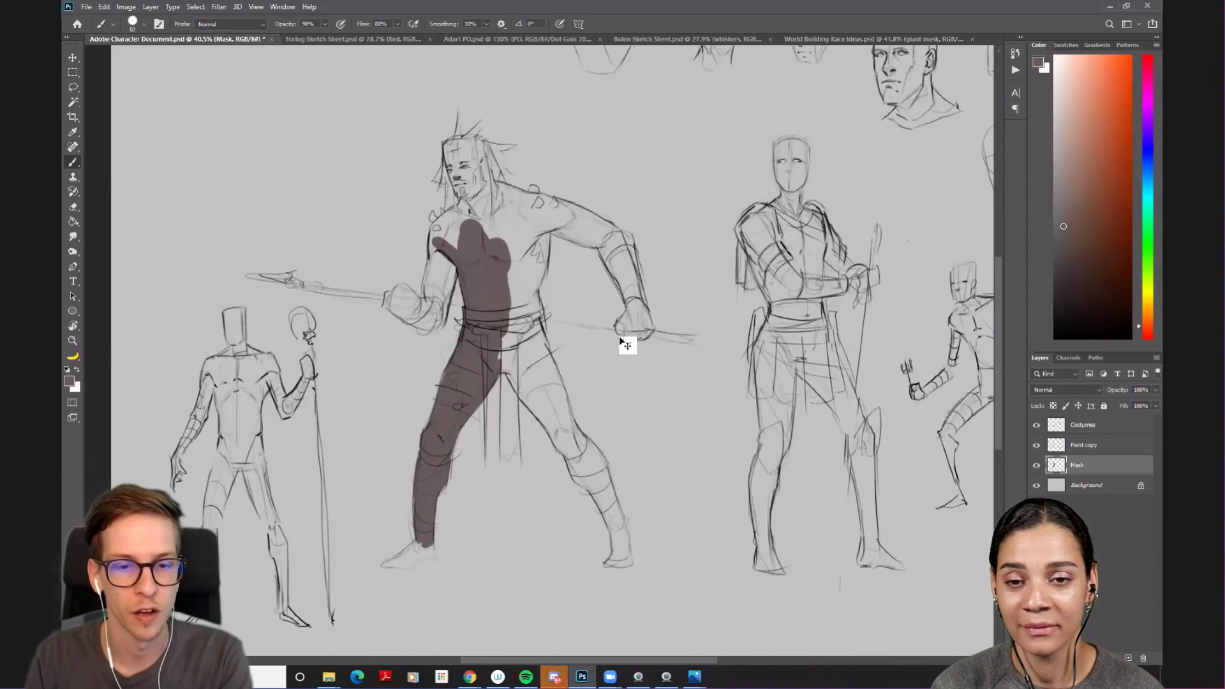
{"action": "key", "text": "ctrl+y"}
{"action": "key", "text": "ctrl+y"}
{"action": "key", "text": "ctrl+y"}
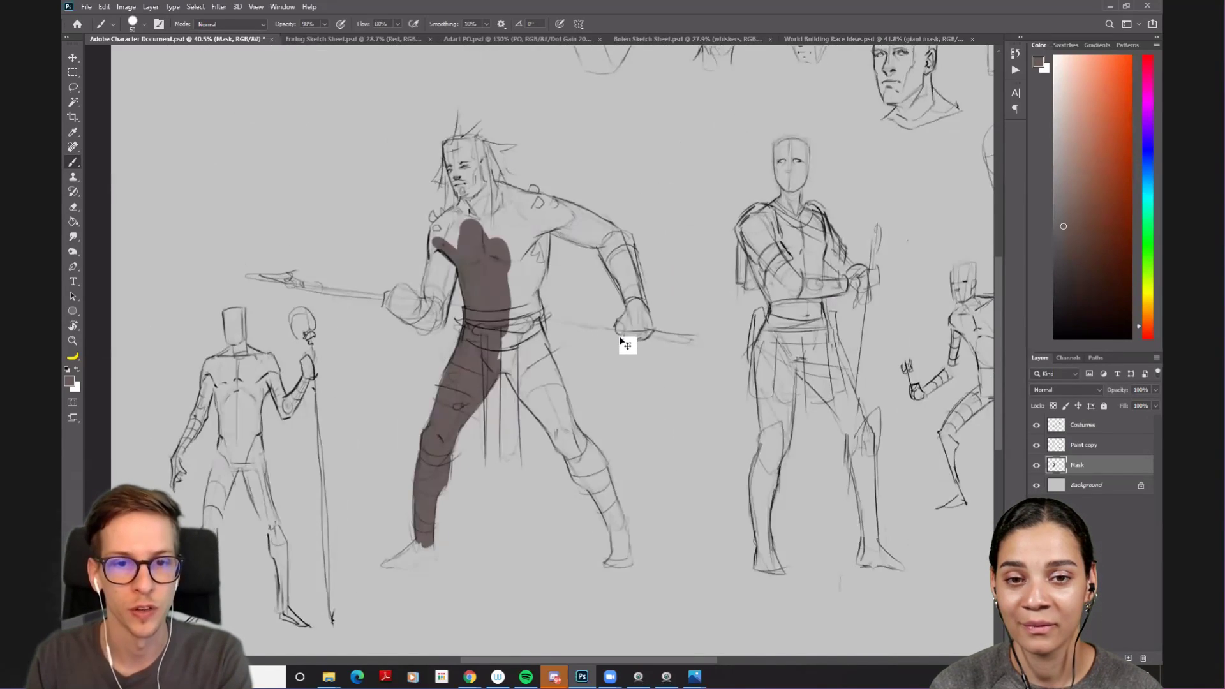
{"action": "key", "text": "ctrl+h"}
{"action": "key", "text": "ctrl+y"}
{"action": "key", "text": "ctrl+h"}
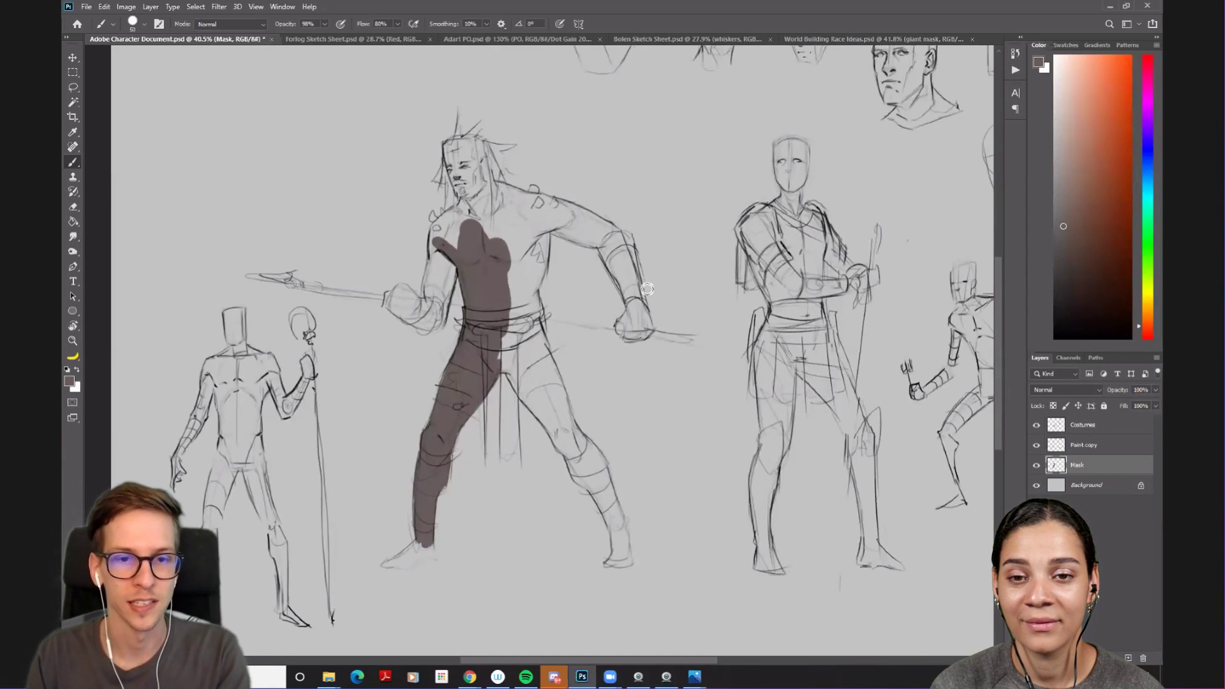
- Fill the foot on the spearhead side with the same flat tone, using a smaller brush to follow its outline
{"action": "scroll", "coordinate": [454, 459], "scroll_direction": "up", "scroll_amount": 2}
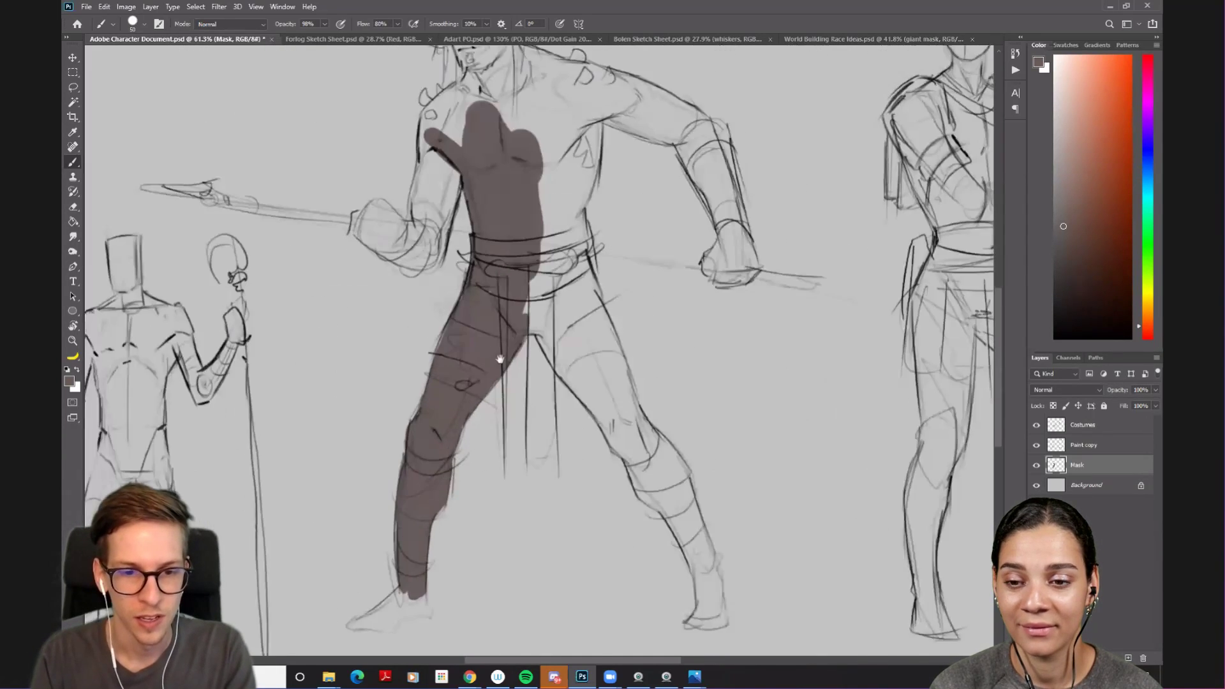
{"action": "key", "text": "bracketleft"}
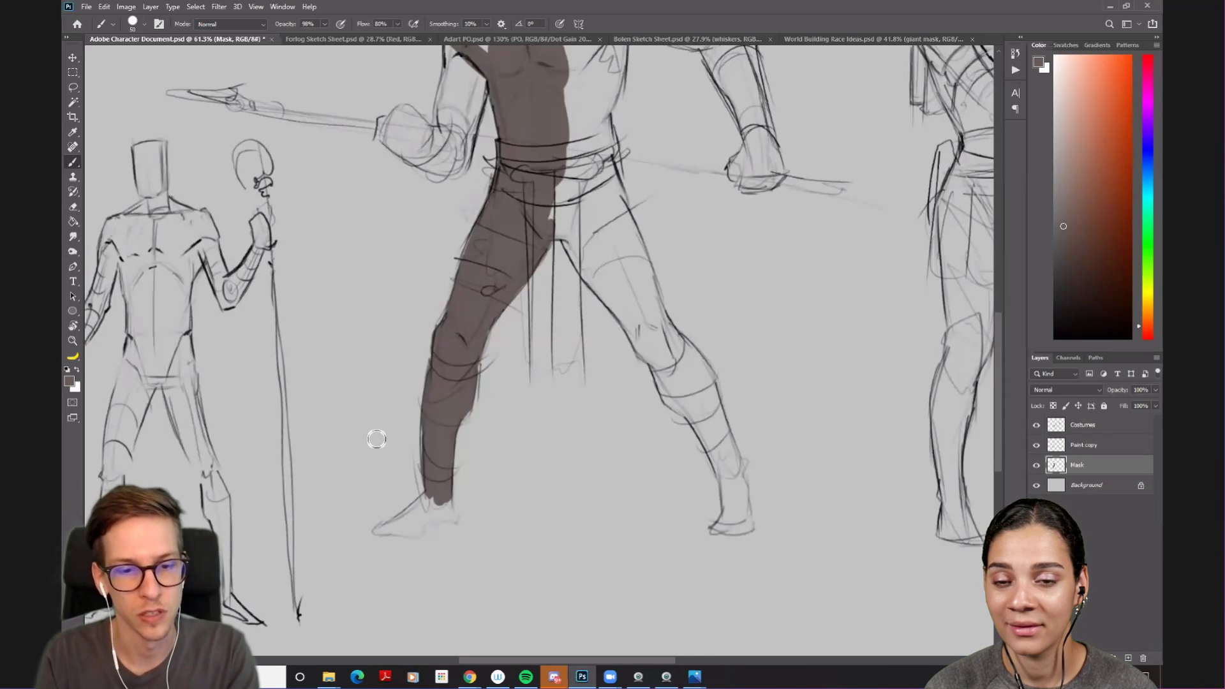
{"action": "mouse_move", "coordinate": [415, 503]}
{"action": "left_mouse_down"}
{"action": "mouse_move", "coordinate": [431, 494]}
{"action": "mouse_move", "coordinate": [379, 529]}
{"action": "mouse_move", "coordinate": [400, 529]}
{"action": "left_mouse_up"}
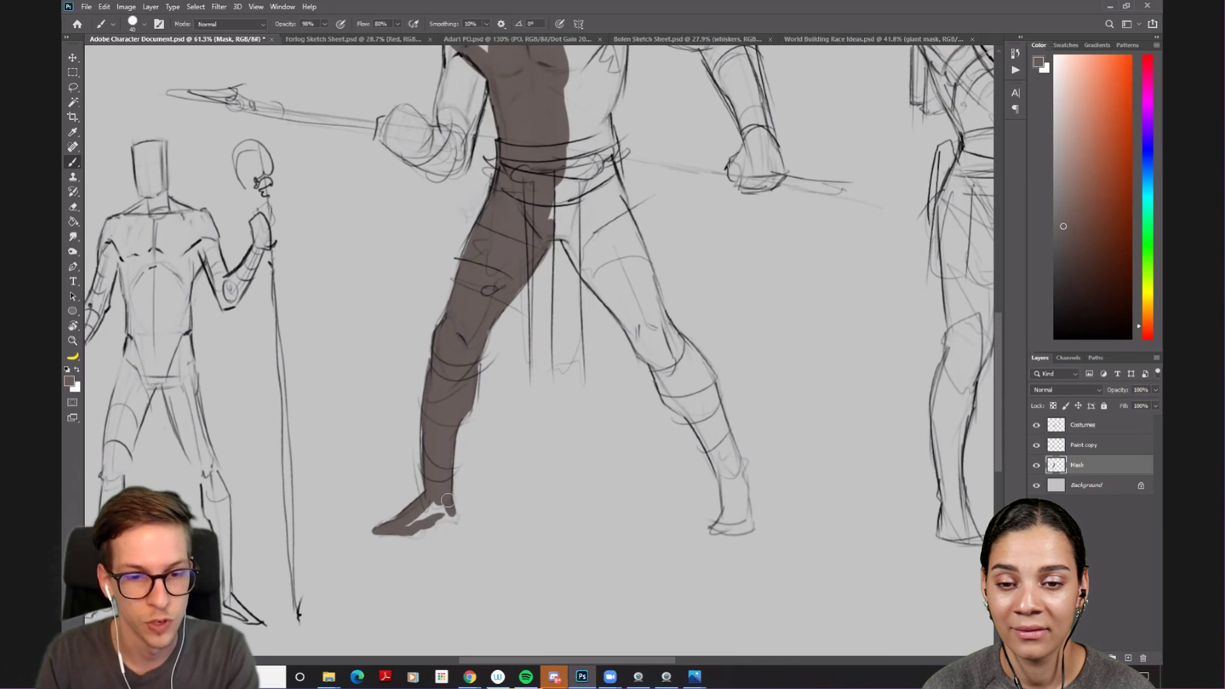
{"action": "left_click_drag", "start_coordinate": [441, 517], "coordinate": [411, 517]}
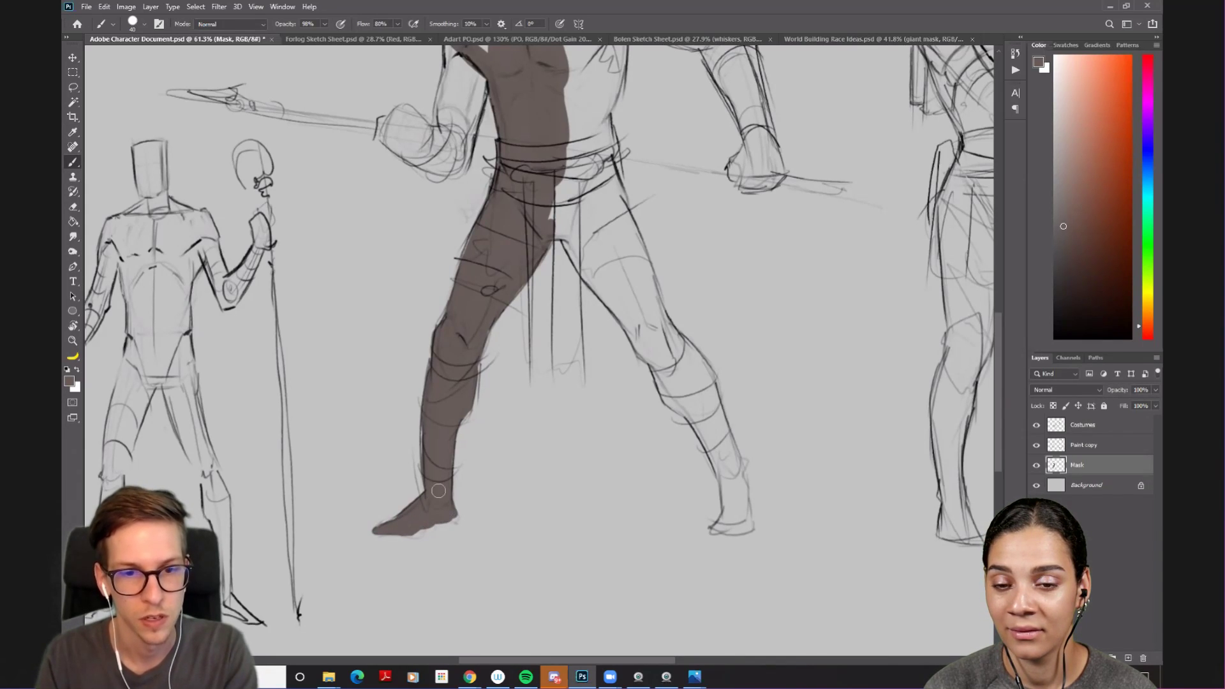
- Extend the flat fill across the hips and up over the neck and the near side of the face
{"action": "left_click_drag", "start_coordinate": [590, 375], "coordinate": [424, 506]}
{"action": "key", "text": "bracketright"}
{"action": "key", "text": "bracketright"}
{"action": "key", "text": "bracketright"}
{"action": "mouse_move", "coordinate": [398, 332]}
{"action": "left_mouse_down"}
{"action": "mouse_move", "coordinate": [408, 354]}
{"action": "mouse_move", "coordinate": [382, 360]}
{"action": "mouse_move", "coordinate": [416, 359]}
{"action": "mouse_move", "coordinate": [395, 223]}
{"action": "left_mouse_up"}
{"action": "mouse_move", "coordinate": [344, 64]}
{"action": "left_mouse_down"}
{"action": "mouse_move", "coordinate": [427, 204]}
{"action": "mouse_move", "coordinate": [401, 238]}
{"action": "mouse_move", "coordinate": [392, 210]}
{"action": "mouse_move", "coordinate": [408, 258]}
{"action": "mouse_move", "coordinate": [439, 245]}
{"action": "mouse_move", "coordinate": [433, 233]}
{"action": "left_mouse_up"}
{"action": "key", "text": "bracketleft"}
{"action": "key", "text": "bracketleft"}
{"action": "mouse_move", "coordinate": [435, 275]}
{"action": "left_mouse_down"}
{"action": "mouse_move", "coordinate": [424, 245]}
{"action": "mouse_move", "coordinate": [414, 283]}
{"action": "mouse_move", "coordinate": [422, 267]}
{"action": "mouse_move", "coordinate": [373, 310]}
{"action": "mouse_move", "coordinate": [419, 271]}
{"action": "left_mouse_up"}
- Fill the bent arm on the spearhead side, covering the shoulder, upper arm and fist gripping the spear
{"action": "key", "text": "r"}
{"action": "mouse_move", "coordinate": [615, 345]}
{"action": "left_mouse_down"}
{"action": "mouse_move", "coordinate": [681, 169]}
{"action": "mouse_move", "coordinate": [437, 185]}
{"action": "mouse_move", "coordinate": [454, 451]}
{"action": "mouse_move", "coordinate": [731, 390]}
{"action": "mouse_move", "coordinate": [637, 211]}
{"action": "mouse_move", "coordinate": [562, 191]}
{"action": "mouse_move", "coordinate": [637, 346]}
{"action": "left_mouse_up"}
{"action": "key", "text": "b"}
{"action": "left_click_drag", "start_coordinate": [477, 323], "coordinate": [584, 276]}
{"action": "mouse_move", "coordinate": [477, 279]}
{"action": "left_mouse_down"}
{"action": "mouse_move", "coordinate": [505, 241]}
{"action": "mouse_move", "coordinate": [499, 270]}
{"action": "mouse_move", "coordinate": [520, 250]}
{"action": "mouse_move", "coordinate": [513, 290]}
{"action": "mouse_move", "coordinate": [512, 240]}
{"action": "left_mouse_up"}
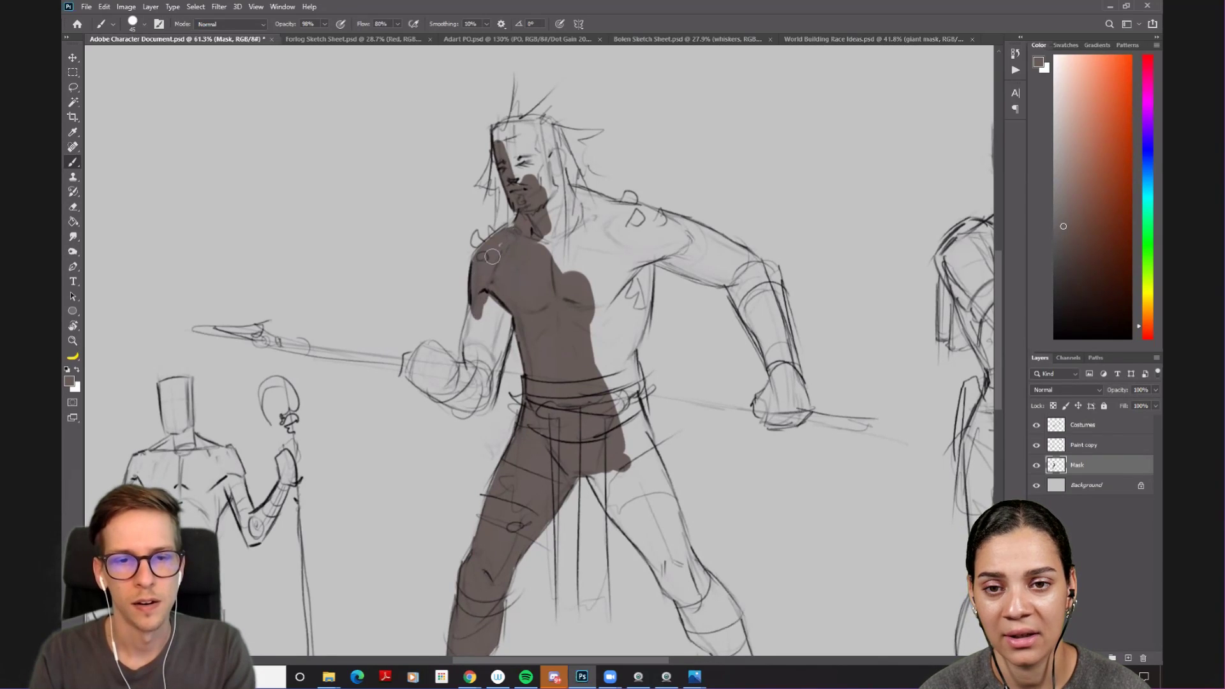
{"action": "mouse_move", "coordinate": [472, 324]}
{"action": "left_mouse_down"}
{"action": "mouse_move", "coordinate": [468, 363]}
{"action": "mouse_move", "coordinate": [478, 308]}
{"action": "mouse_move", "coordinate": [470, 365]}
{"action": "mouse_move", "coordinate": [483, 309]}
{"action": "mouse_move", "coordinate": [484, 384]}
{"action": "mouse_move", "coordinate": [505, 307]}
{"action": "mouse_move", "coordinate": [488, 379]}
{"action": "mouse_move", "coordinate": [500, 341]}
{"action": "left_mouse_up"}
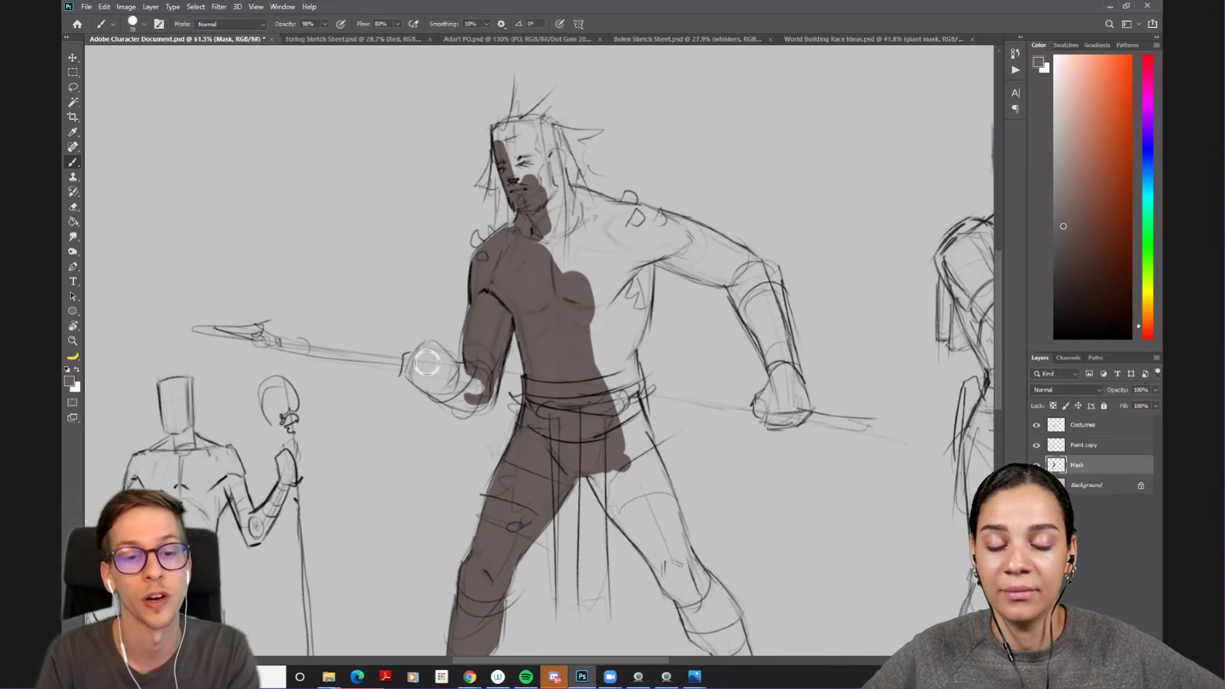
{"action": "mouse_move", "coordinate": [427, 347]}
{"action": "left_mouse_down"}
{"action": "mouse_move", "coordinate": [414, 370]}
{"action": "mouse_move", "coordinate": [440, 382]}
{"action": "left_mouse_up"}
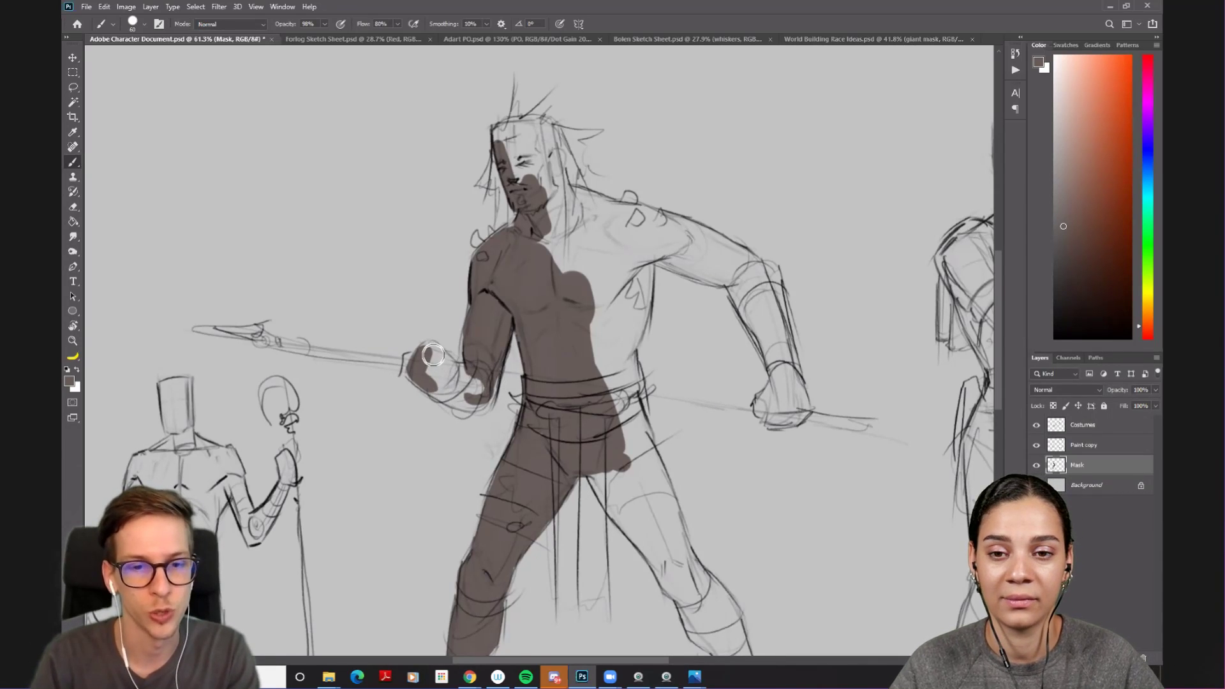
{"action": "mouse_move", "coordinate": [436, 354]}
{"action": "left_mouse_down"}
{"action": "mouse_move", "coordinate": [428, 385]}
{"action": "mouse_move", "coordinate": [454, 388]}
{"action": "left_mouse_up"}
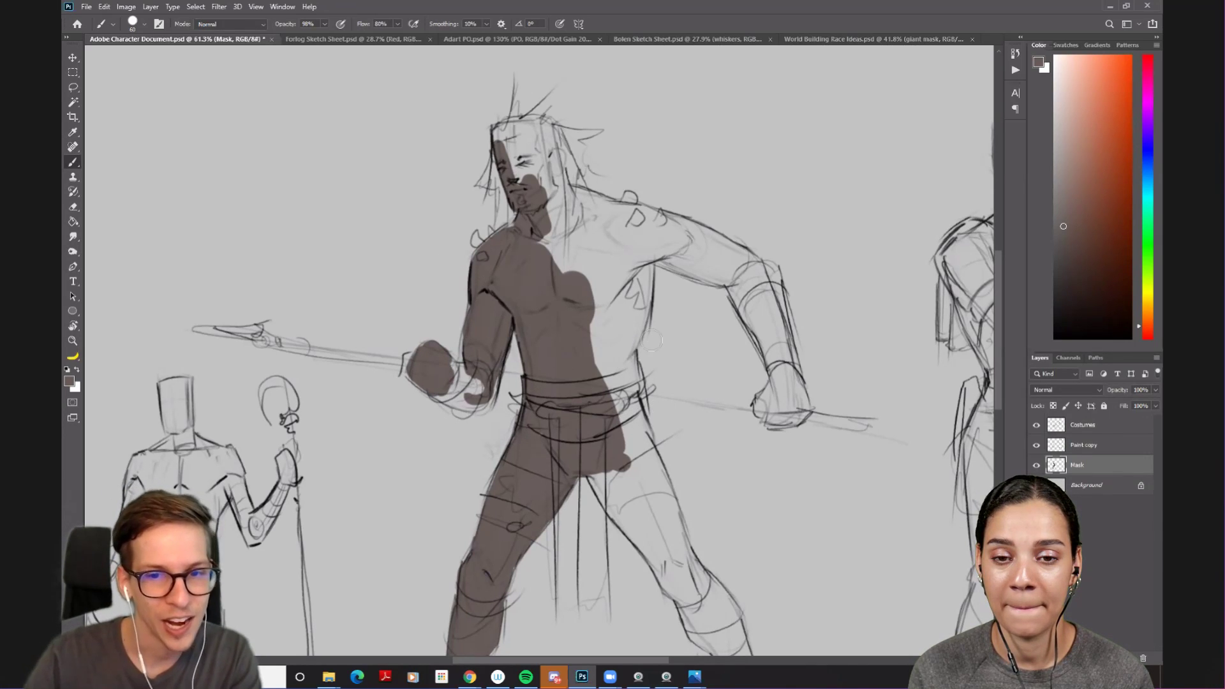
{"action": "key", "text": "r"}
{"action": "left_click_drag", "start_coordinate": [707, 265], "coordinate": [625, 185]}
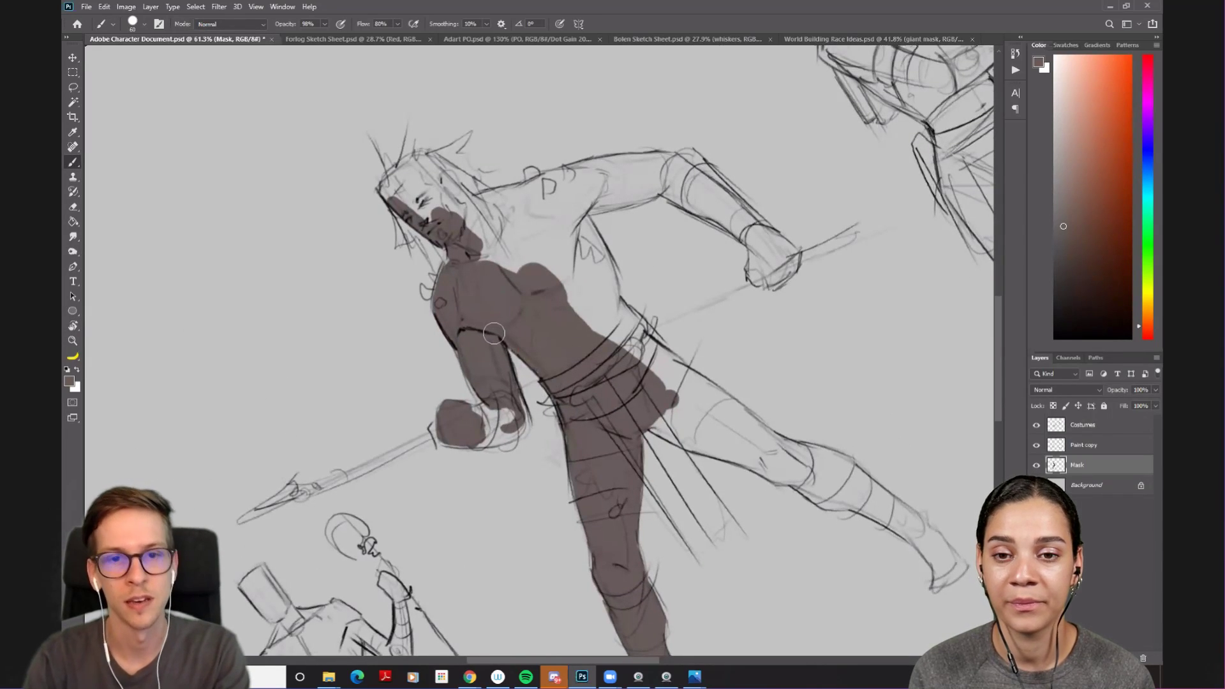
{"action": "key", "text": "Escape"}
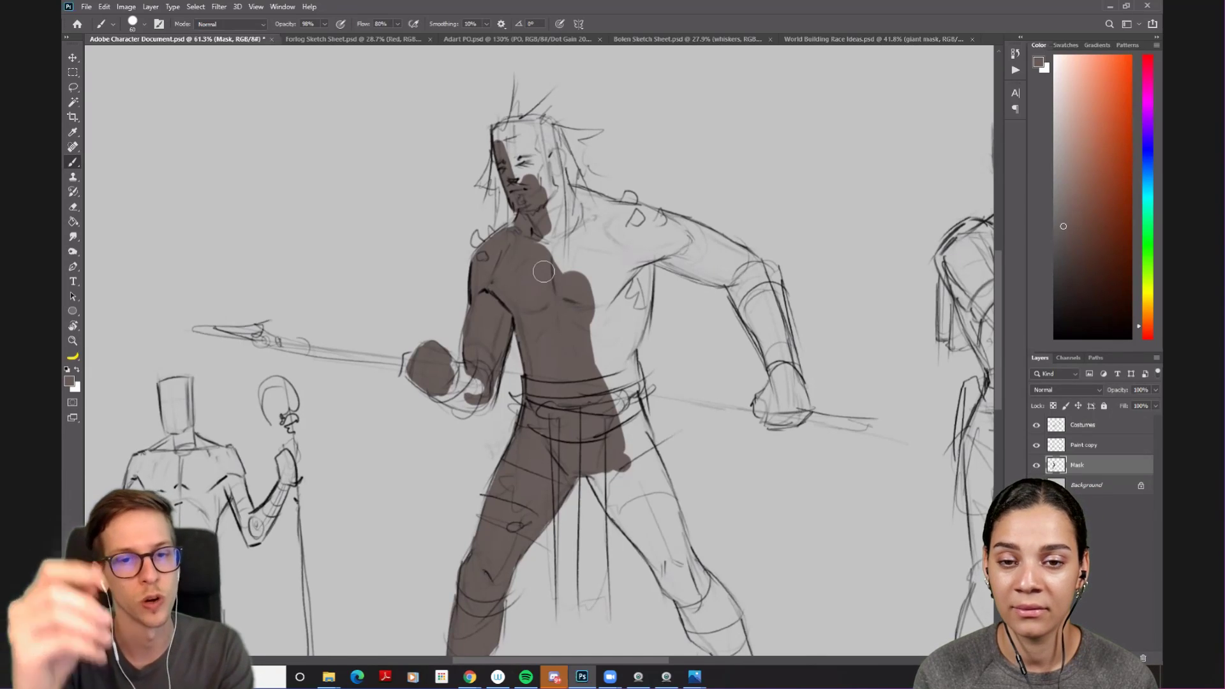
- Close the unpainted gap between fist and forearm, and fill the face, forehead and spiky hair locks
{"action": "key", "text": "bracketright"}
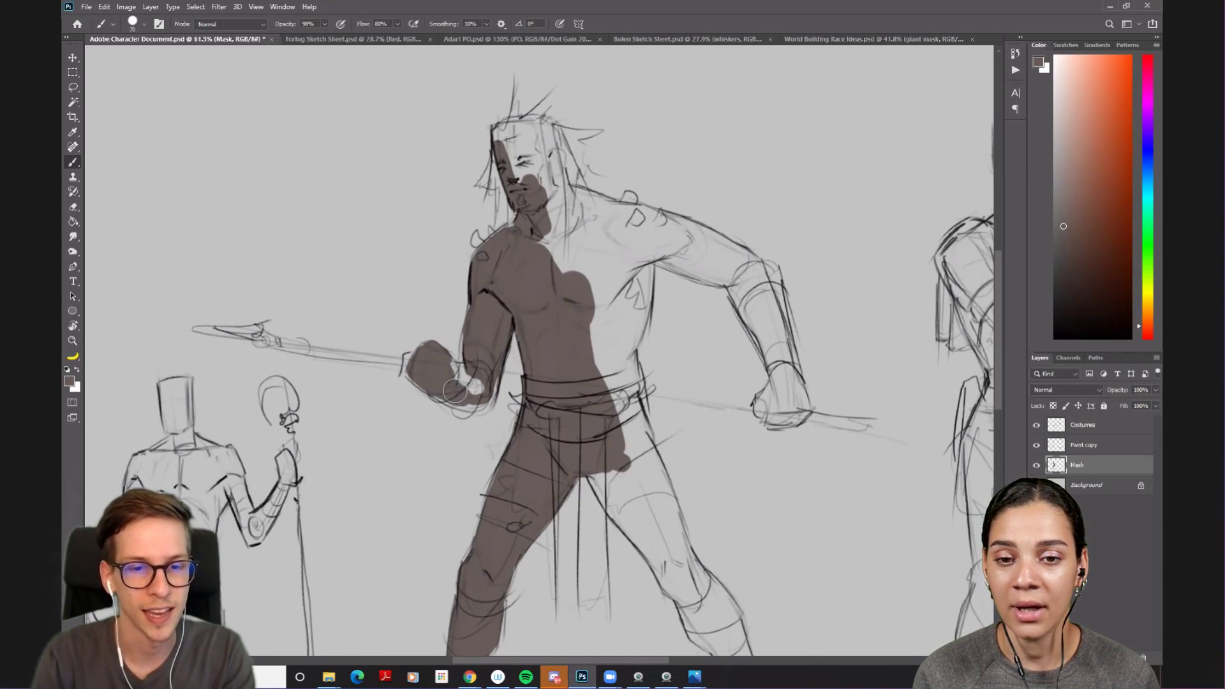
{"action": "mouse_move", "coordinate": [463, 377]}
{"action": "left_mouse_down"}
{"action": "mouse_move", "coordinate": [453, 371]}
{"action": "mouse_move", "coordinate": [474, 399]}
{"action": "mouse_move", "coordinate": [456, 394]}
{"action": "left_mouse_up"}
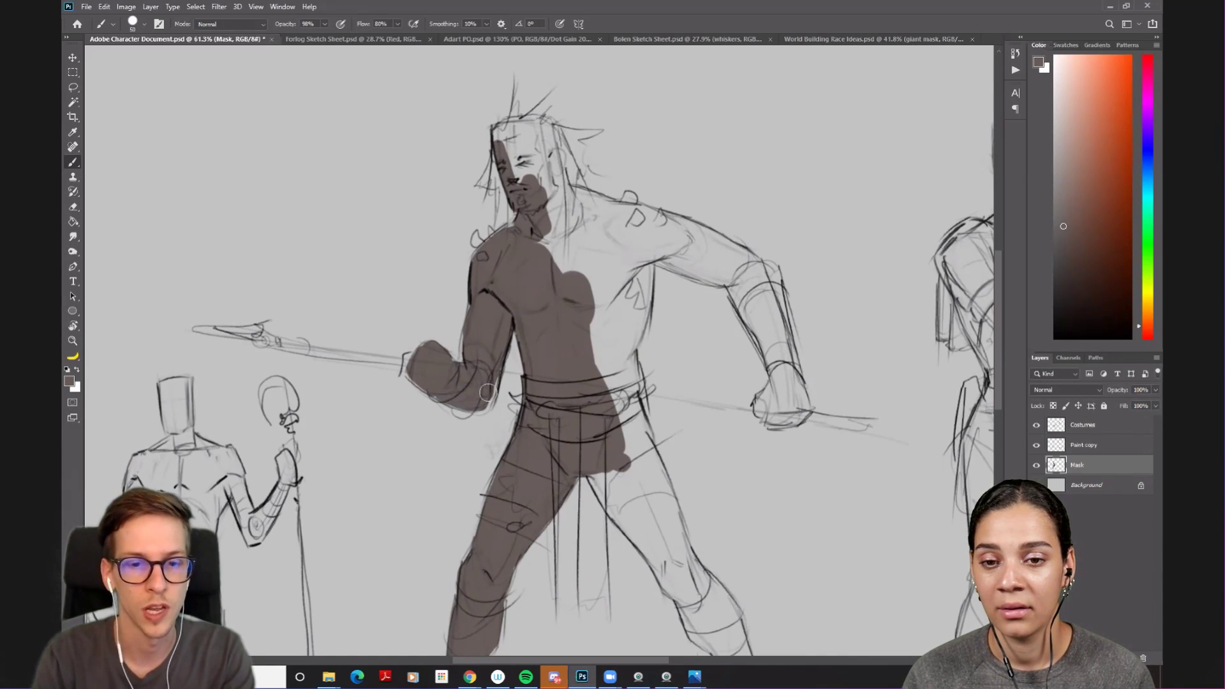
{"action": "left_click_drag", "start_coordinate": [527, 286], "coordinate": [492, 394]}
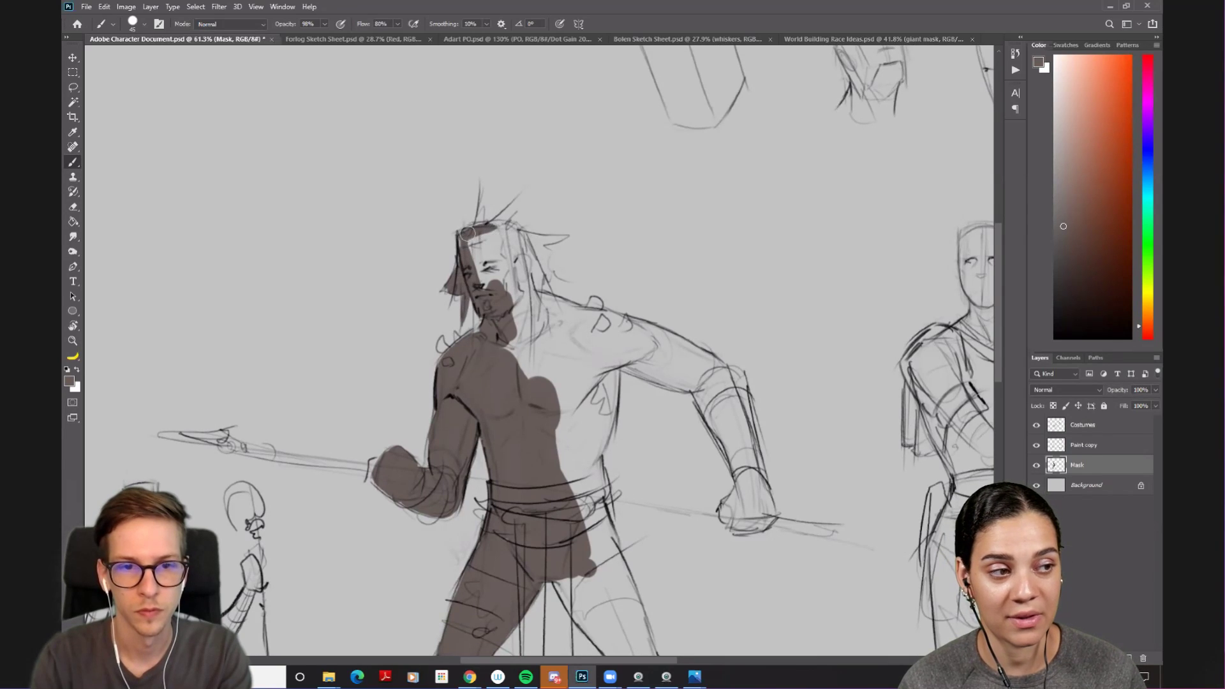
{"action": "mouse_move", "coordinate": [469, 234]}
{"action": "left_mouse_down"}
{"action": "mouse_move", "coordinate": [491, 267]}
{"action": "mouse_move", "coordinate": [482, 259]}
{"action": "mouse_move", "coordinate": [480, 273]}
{"action": "mouse_move", "coordinate": [485, 239]}
{"action": "mouse_move", "coordinate": [500, 257]}
{"action": "mouse_move", "coordinate": [517, 237]}
{"action": "mouse_move", "coordinate": [506, 230]}
{"action": "mouse_move", "coordinate": [524, 239]}
{"action": "mouse_move", "coordinate": [486, 221]}
{"action": "mouse_move", "coordinate": [468, 233]}
{"action": "mouse_move", "coordinate": [477, 195]}
{"action": "mouse_move", "coordinate": [479, 225]}
{"action": "mouse_move", "coordinate": [481, 202]}
{"action": "mouse_move", "coordinate": [488, 217]}
{"action": "mouse_move", "coordinate": [477, 230]}
{"action": "mouse_move", "coordinate": [505, 192]}
{"action": "mouse_move", "coordinate": [494, 228]}
{"action": "mouse_move", "coordinate": [506, 206]}
{"action": "mouse_move", "coordinate": [502, 231]}
{"action": "mouse_move", "coordinate": [517, 217]}
{"action": "mouse_move", "coordinate": [502, 233]}
{"action": "mouse_move", "coordinate": [565, 227]}
{"action": "left_mouse_up"}
{"action": "key", "text": "bracketleft"}
{"action": "key", "text": "bracketleft"}
{"action": "key", "text": "bracketleft"}
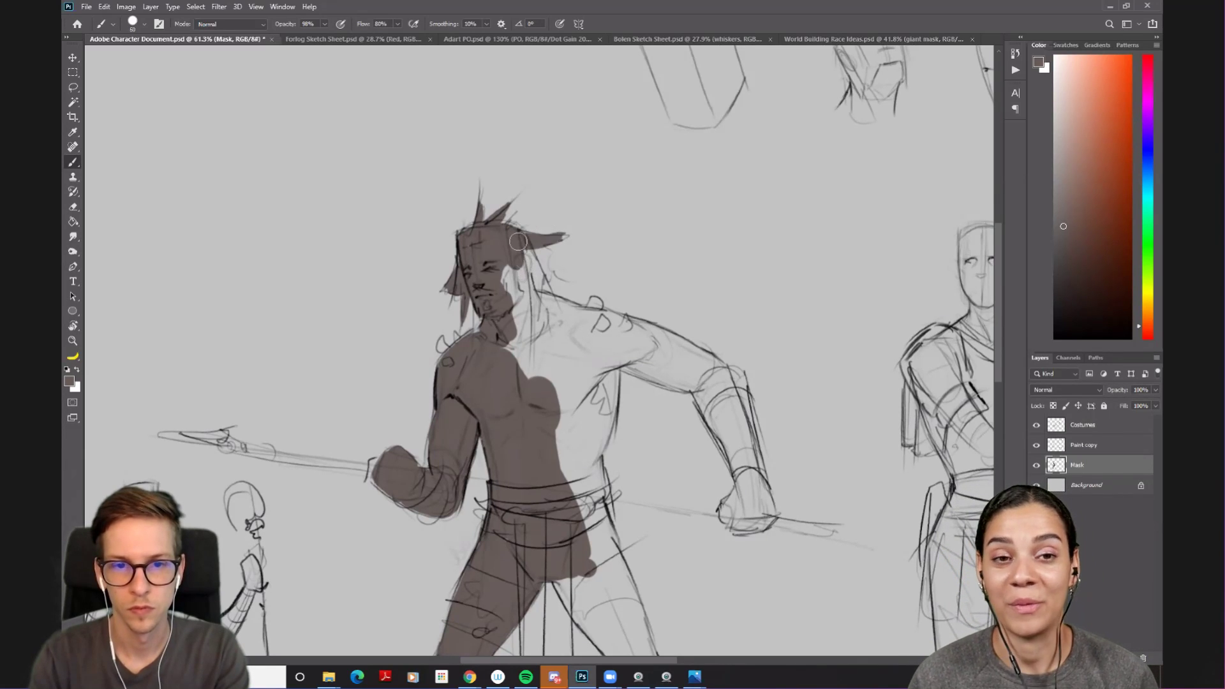
- Fill the remaining hair, the back of the neck and the centre of the upper chest
{"action": "mouse_move", "coordinate": [546, 273]}
{"action": "left_mouse_down"}
{"action": "mouse_move", "coordinate": [551, 301]}
{"action": "mouse_move", "coordinate": [525, 265]}
{"action": "mouse_move", "coordinate": [540, 271]}
{"action": "mouse_move", "coordinate": [515, 267]}
{"action": "mouse_move", "coordinate": [527, 301]}
{"action": "mouse_move", "coordinate": [504, 268]}
{"action": "mouse_move", "coordinate": [509, 320]}
{"action": "mouse_move", "coordinate": [516, 300]}
{"action": "mouse_move", "coordinate": [531, 338]}
{"action": "mouse_move", "coordinate": [535, 311]}
{"action": "mouse_move", "coordinate": [541, 325]}
{"action": "mouse_move", "coordinate": [532, 293]}
{"action": "mouse_move", "coordinate": [544, 348]}
{"action": "mouse_move", "coordinate": [516, 333]}
{"action": "mouse_move", "coordinate": [524, 382]}
{"action": "mouse_move", "coordinate": [558, 351]}
{"action": "mouse_move", "coordinate": [511, 331]}
{"action": "mouse_move", "coordinate": [523, 329]}
{"action": "mouse_move", "coordinate": [484, 360]}
{"action": "mouse_move", "coordinate": [449, 357]}
{"action": "left_mouse_up"}
{"action": "key", "text": "bracketright"}
{"action": "key", "text": "bracketright"}
{"action": "key", "text": "bracketright"}
{"action": "key", "text": "bracketleft"}
{"action": "key", "text": "bracketleft"}
{"action": "key", "text": "bracketleft"}
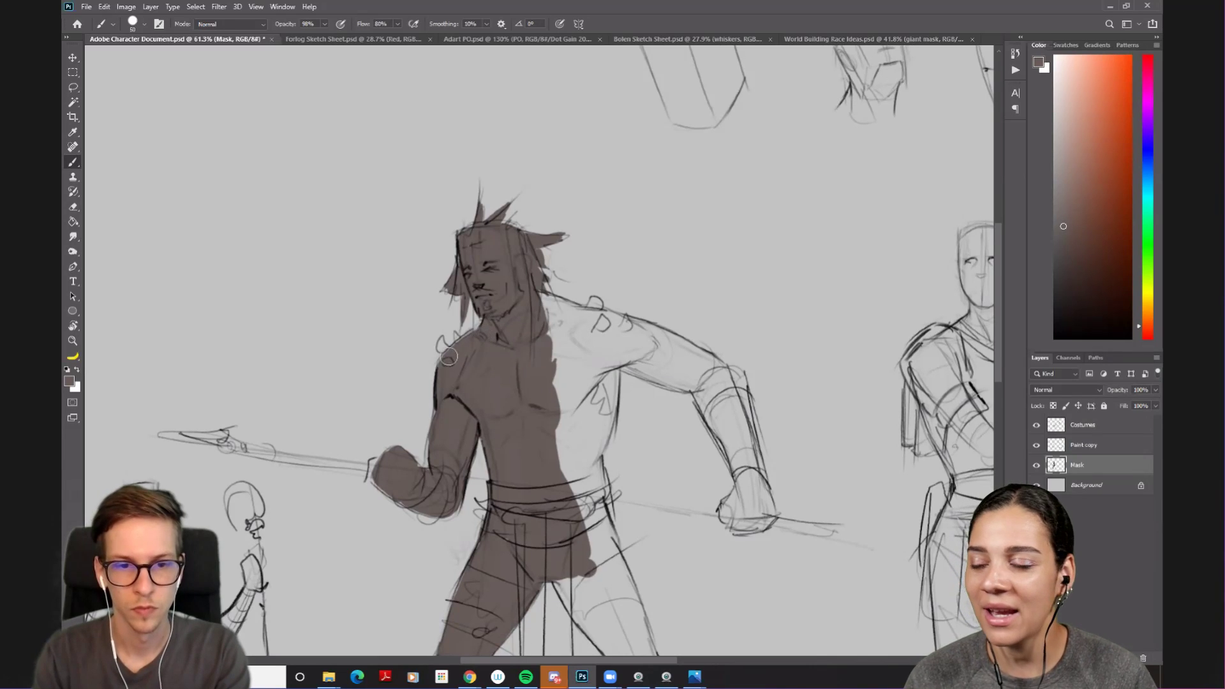
- Fill the rest of the chest and the far side of the torso down to the waist, and save the document
{"action": "mouse_move", "coordinate": [535, 313]}
{"action": "left_mouse_down"}
{"action": "mouse_move", "coordinate": [572, 320]}
{"action": "mouse_move", "coordinate": [533, 297]}
{"action": "mouse_move", "coordinate": [581, 313]}
{"action": "mouse_move", "coordinate": [563, 317]}
{"action": "mouse_move", "coordinate": [579, 333]}
{"action": "mouse_move", "coordinate": [549, 310]}
{"action": "mouse_move", "coordinate": [521, 346]}
{"action": "mouse_move", "coordinate": [546, 337]}
{"action": "mouse_move", "coordinate": [561, 353]}
{"action": "mouse_move", "coordinate": [557, 335]}
{"action": "mouse_move", "coordinate": [540, 397]}
{"action": "mouse_move", "coordinate": [563, 423]}
{"action": "mouse_move", "coordinate": [603, 364]}
{"action": "mouse_move", "coordinate": [592, 419]}
{"action": "left_mouse_up"}
{"action": "mouse_move", "coordinate": [582, 467]}
{"action": "left_mouse_down"}
{"action": "mouse_move", "coordinate": [593, 414]}
{"action": "mouse_move", "coordinate": [572, 488]}
{"action": "mouse_move", "coordinate": [592, 465]}
{"action": "mouse_move", "coordinate": [594, 475]}
{"action": "left_mouse_up"}
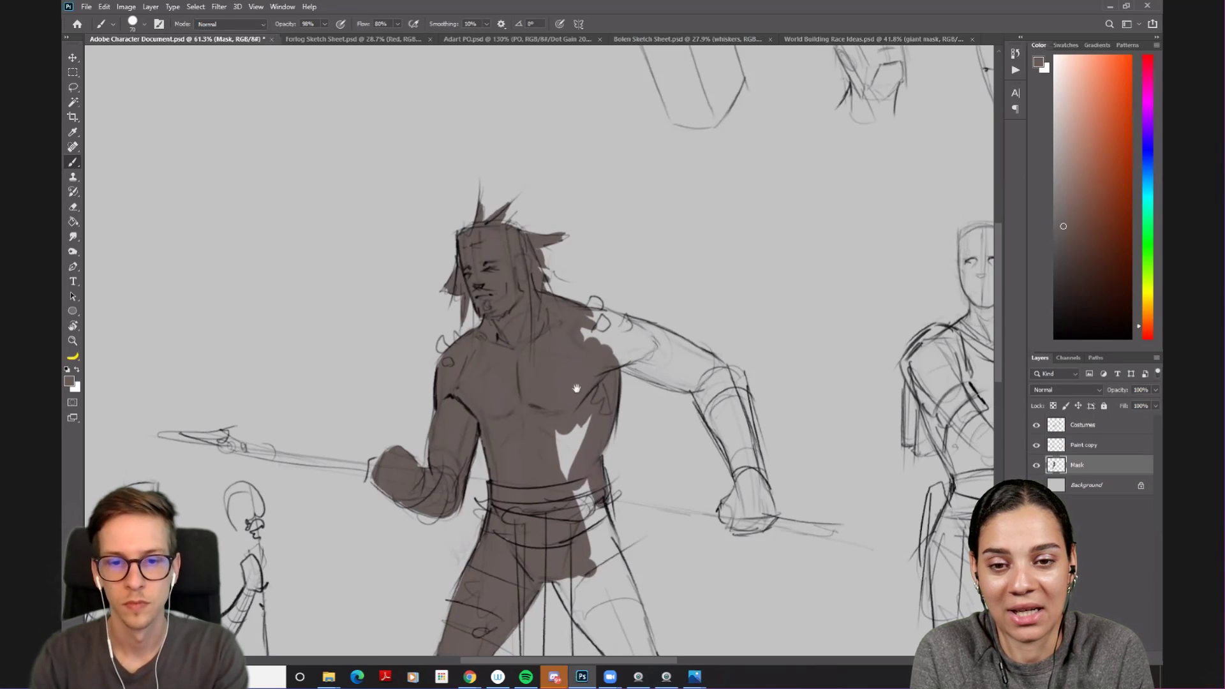
{"action": "left_click_drag", "start_coordinate": [576, 388], "coordinate": [547, 252]}
{"action": "key", "text": "ctrl+s"}
{"action": "left_click_drag", "start_coordinate": [608, 359], "coordinate": [526, 331]}
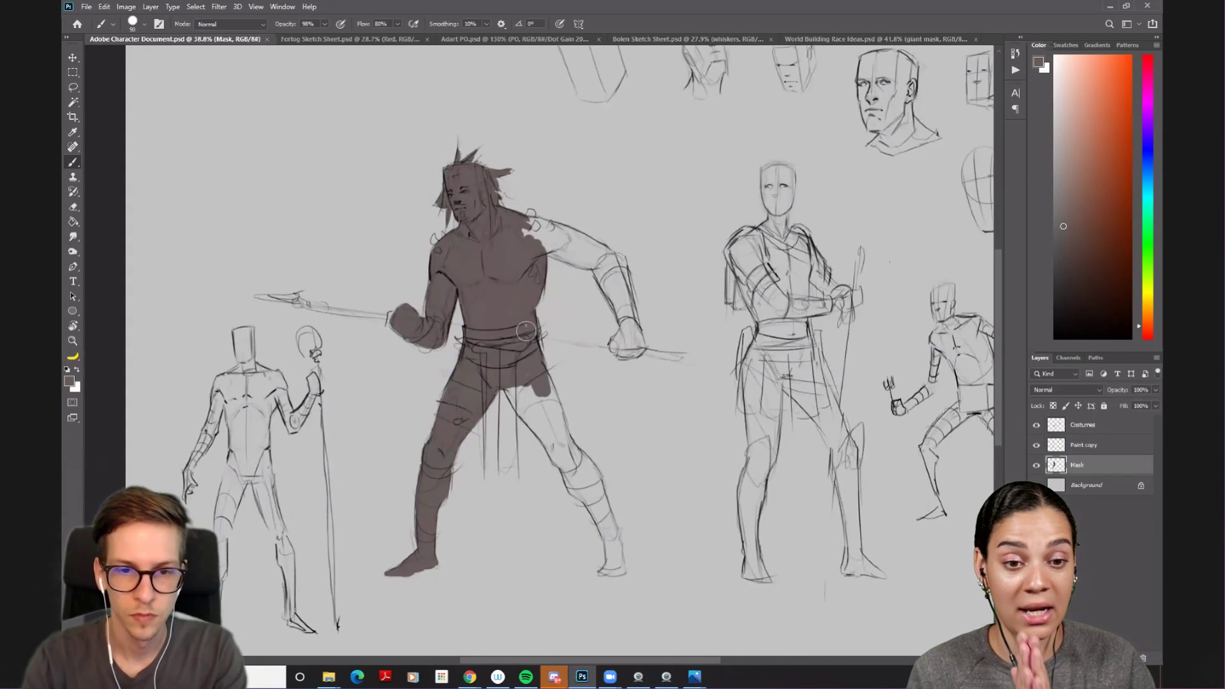
- Fill the cloth panels hanging from the belt between the spear figure's legs
{"action": "mouse_move", "coordinate": [539, 403]}
{"action": "left_mouse_down"}
{"action": "mouse_move", "coordinate": [507, 385]}
{"action": "mouse_move", "coordinate": [540, 426]}
{"action": "mouse_move", "coordinate": [525, 389]}
{"action": "mouse_move", "coordinate": [495, 393]}
{"action": "mouse_move", "coordinate": [492, 359]}
{"action": "mouse_move", "coordinate": [493, 447]}
{"action": "left_mouse_up"}
{"action": "key", "text": "bracketright"}
{"action": "key", "text": "bracketright"}
{"action": "key", "text": "bracketright"}
{"action": "key", "text": "bracketright"}
{"action": "key", "text": "bracketleft"}
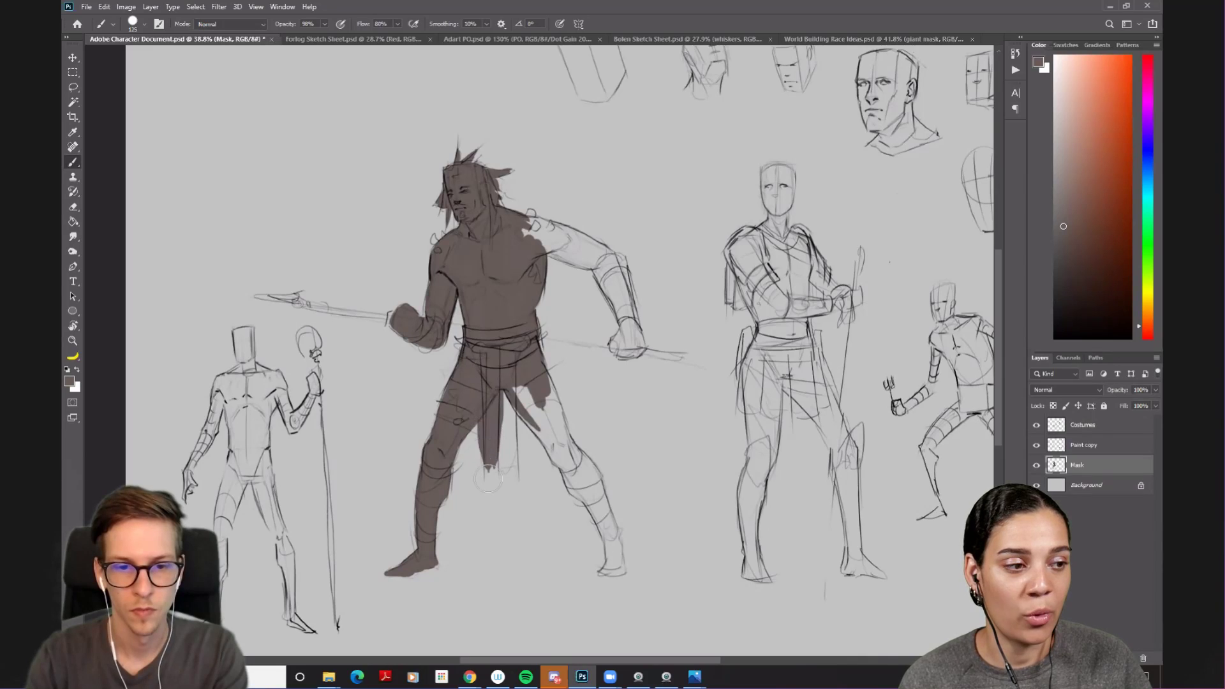
{"action": "mouse_move", "coordinate": [498, 383]}
{"action": "left_mouse_down"}
{"action": "mouse_move", "coordinate": [504, 472]}
{"action": "mouse_move", "coordinate": [502, 385]}
{"action": "mouse_move", "coordinate": [488, 452]}
{"action": "left_mouse_up"}
{"action": "left_click_drag", "start_coordinate": [490, 386], "coordinate": [489, 475]}
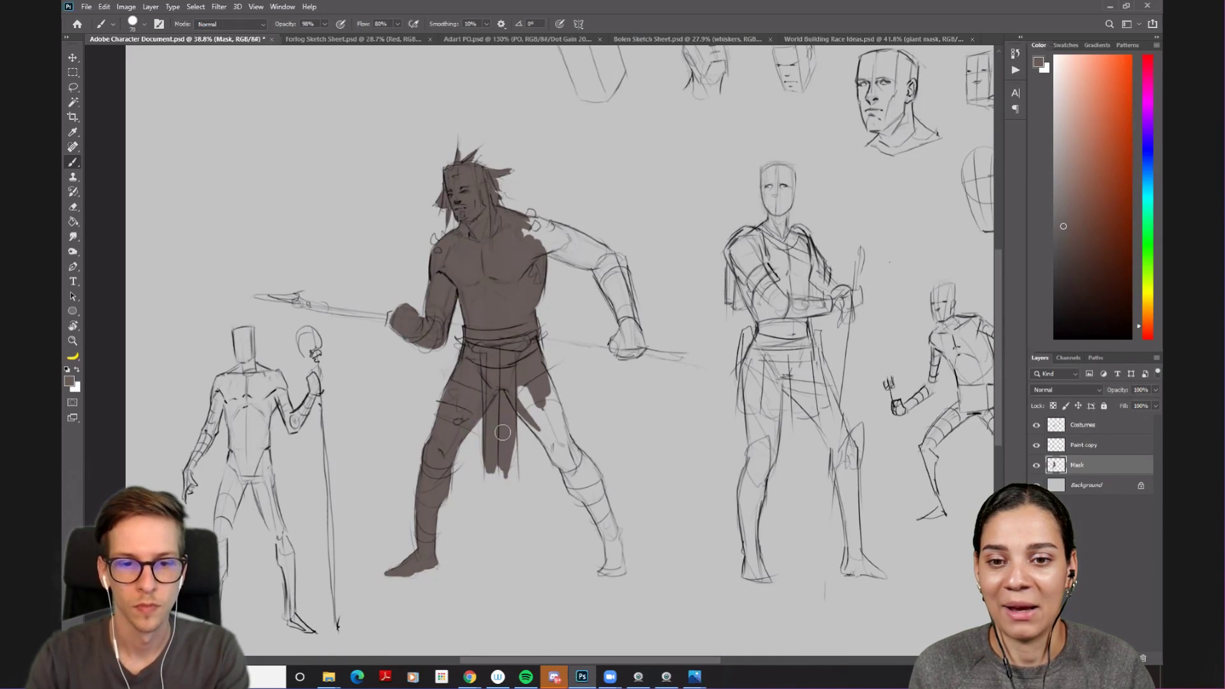
- Fill the trailing leg away from the spearhead, covering thigh, knee, shin and foot
{"action": "key", "text": "bracketright"}
{"action": "key", "text": "bracketright"}
{"action": "mouse_move", "coordinate": [549, 433]}
{"action": "left_mouse_down"}
{"action": "mouse_move", "coordinate": [509, 393]}
{"action": "mouse_move", "coordinate": [528, 416]}
{"action": "mouse_move", "coordinate": [518, 400]}
{"action": "mouse_move", "coordinate": [528, 381]}
{"action": "mouse_move", "coordinate": [554, 422]}
{"action": "mouse_move", "coordinate": [538, 372]}
{"action": "mouse_move", "coordinate": [563, 453]}
{"action": "mouse_move", "coordinate": [553, 417]}
{"action": "mouse_move", "coordinate": [561, 444]}
{"action": "mouse_move", "coordinate": [547, 441]}
{"action": "mouse_move", "coordinate": [550, 452]}
{"action": "mouse_move", "coordinate": [578, 474]}
{"action": "mouse_move", "coordinate": [558, 423]}
{"action": "mouse_move", "coordinate": [575, 457]}
{"action": "left_mouse_up"}
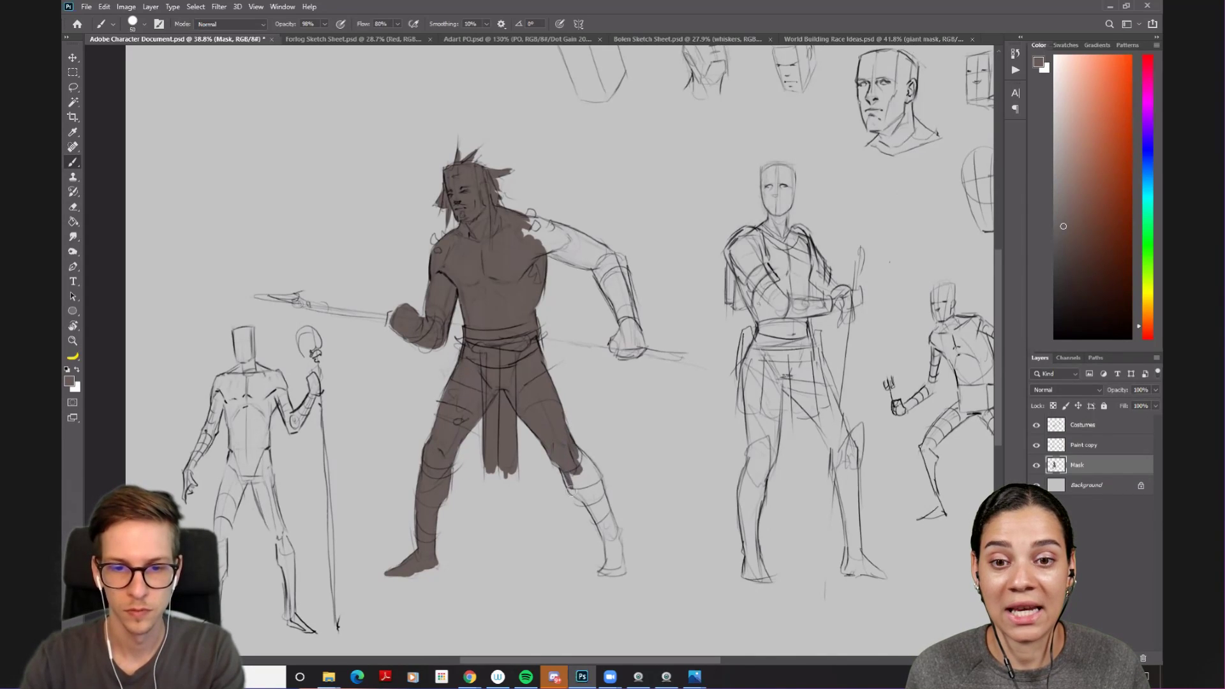
{"action": "left_click_drag", "start_coordinate": [585, 501], "coordinate": [605, 529]}
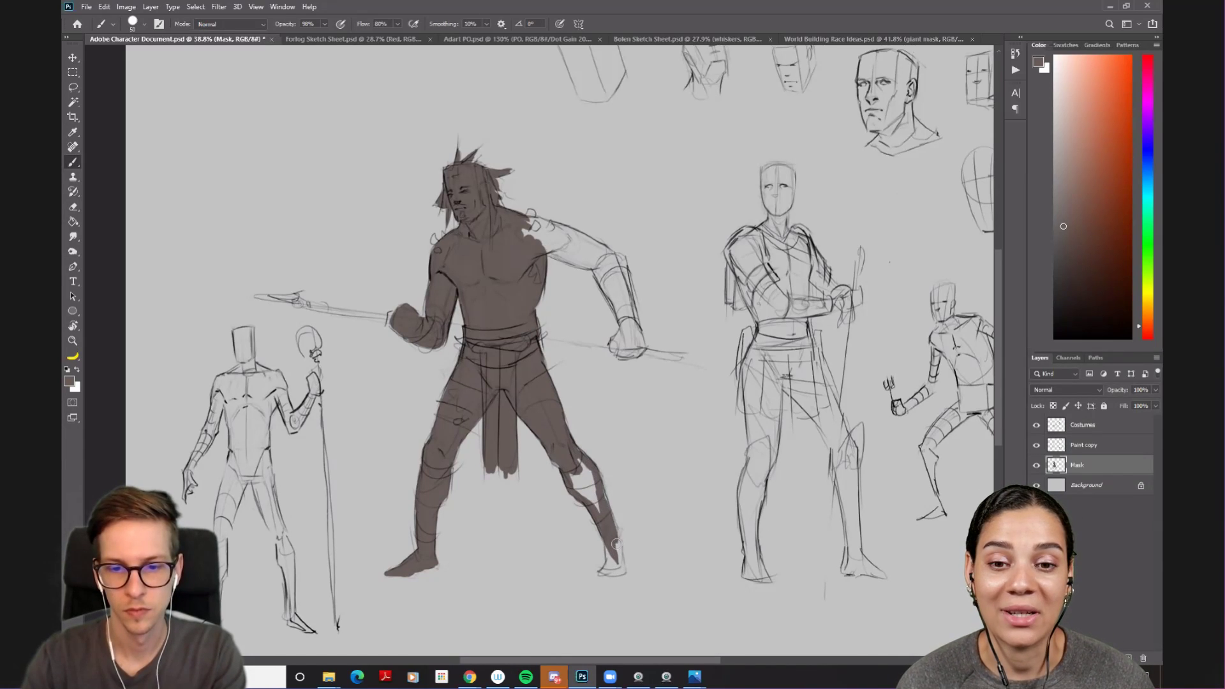
{"action": "mouse_move", "coordinate": [575, 475]}
{"action": "left_mouse_down"}
{"action": "mouse_move", "coordinate": [584, 494]}
{"action": "mouse_move", "coordinate": [578, 460]}
{"action": "mouse_move", "coordinate": [610, 552]}
{"action": "left_mouse_up"}
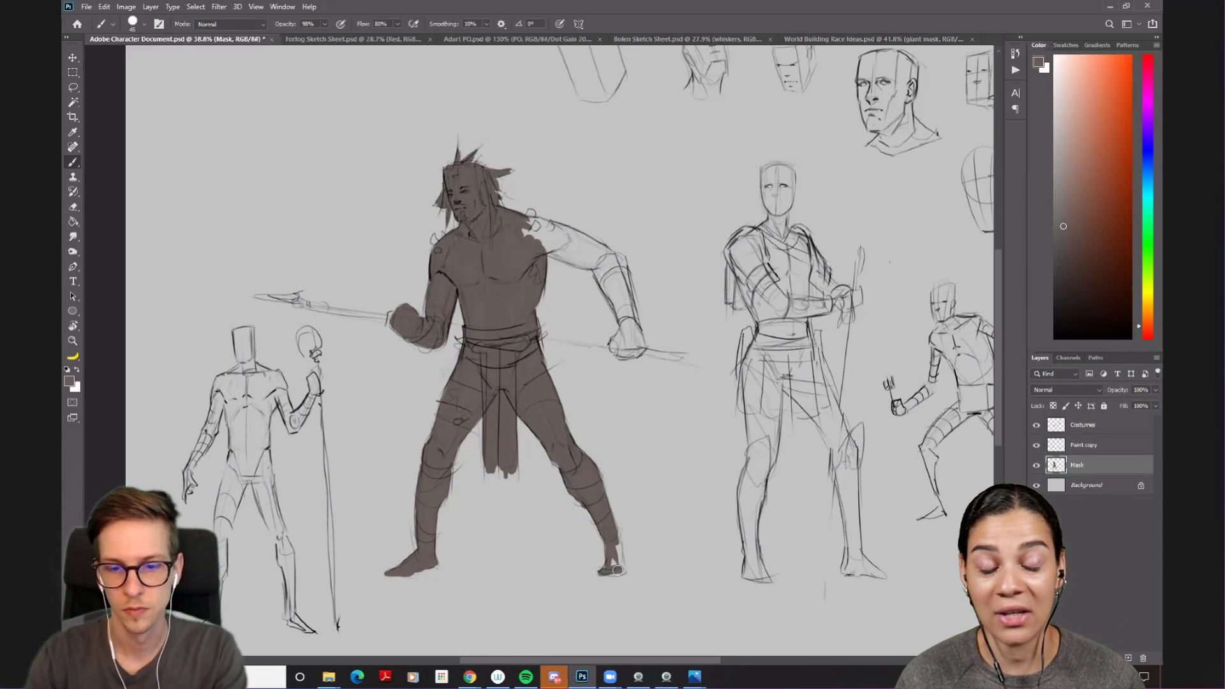
{"action": "mouse_move", "coordinate": [611, 568]}
{"action": "left_mouse_down"}
{"action": "mouse_move", "coordinate": [618, 550]}
{"action": "mouse_move", "coordinate": [617, 571]}
{"action": "left_mouse_up"}
- Fill the small spikes on both shoulders and extend the flat tone over the outstretched arm's shoulder
{"action": "key", "text": "bracketright"}
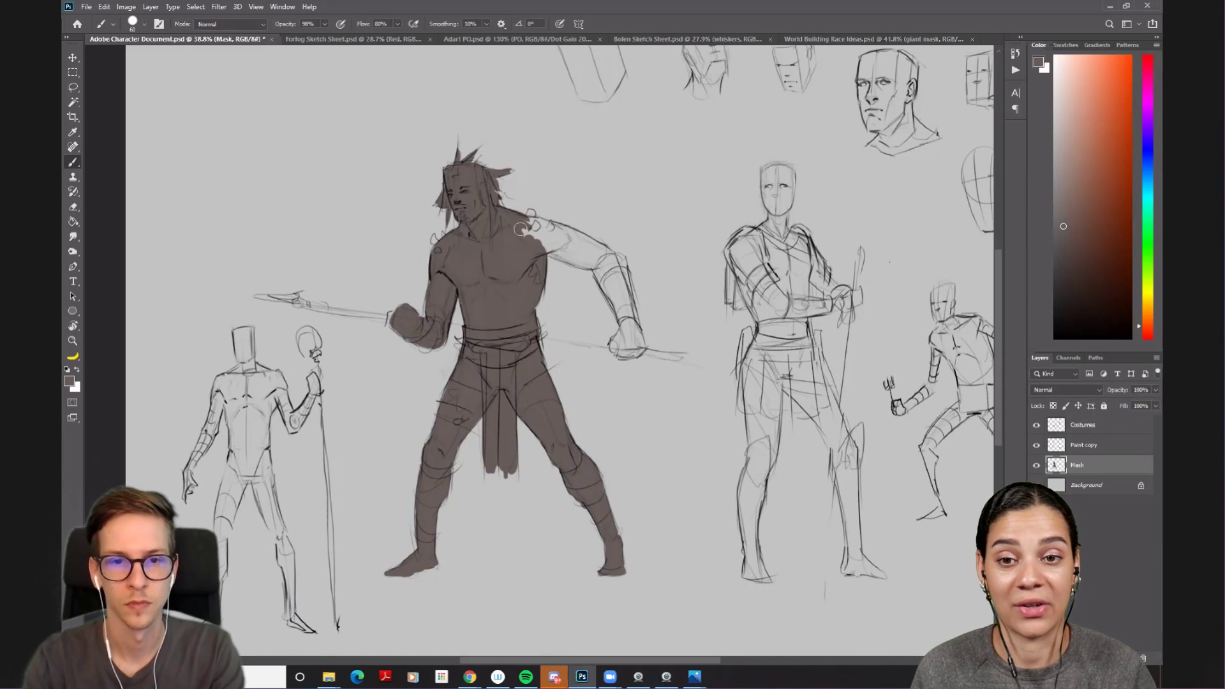
{"action": "key", "text": "bracketleft"}
{"action": "key", "text": "bracketleft"}
{"action": "key", "text": "bracketleft"}
{"action": "key", "text": "bracketleft"}
{"action": "key", "text": "bracketleft"}
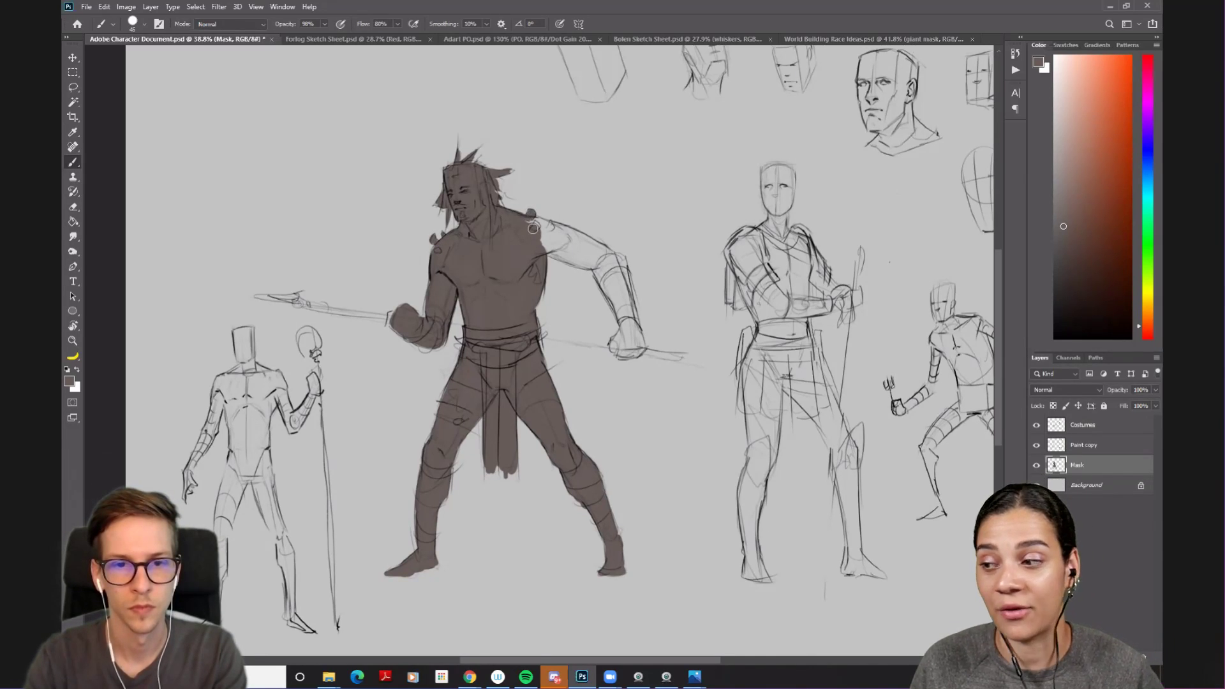
{"action": "left_click_drag", "start_coordinate": [539, 234], "coordinate": [521, 236]}
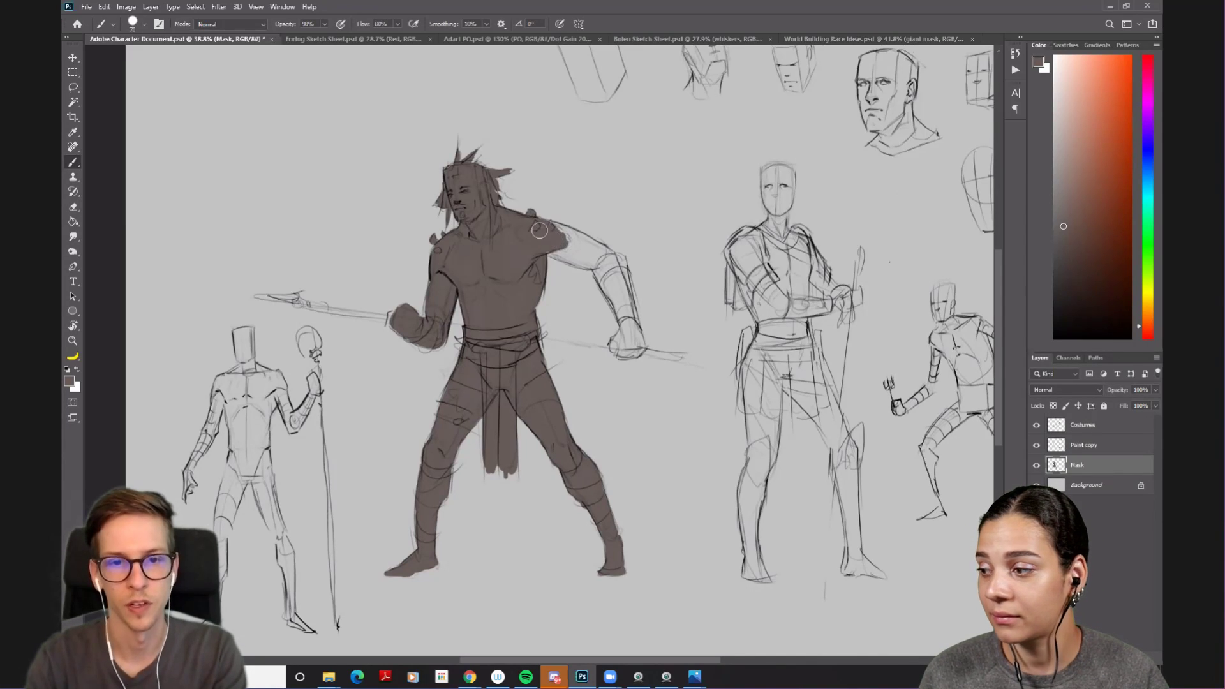
- Fill the spear figure's outstretched arm with the flat tone, from the upper arm through the elbow and forearm to the fist
{"action": "key", "text": "ctrl+shift+h"}
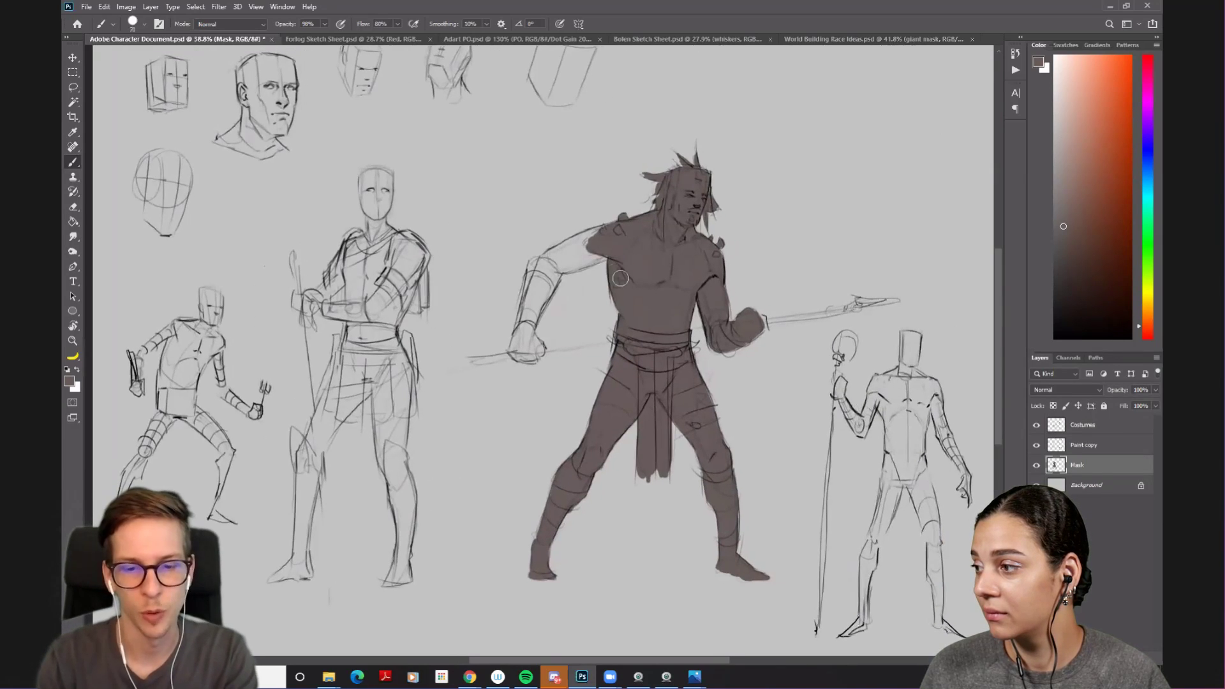
{"action": "left_click_drag", "start_coordinate": [620, 278], "coordinate": [576, 255]}
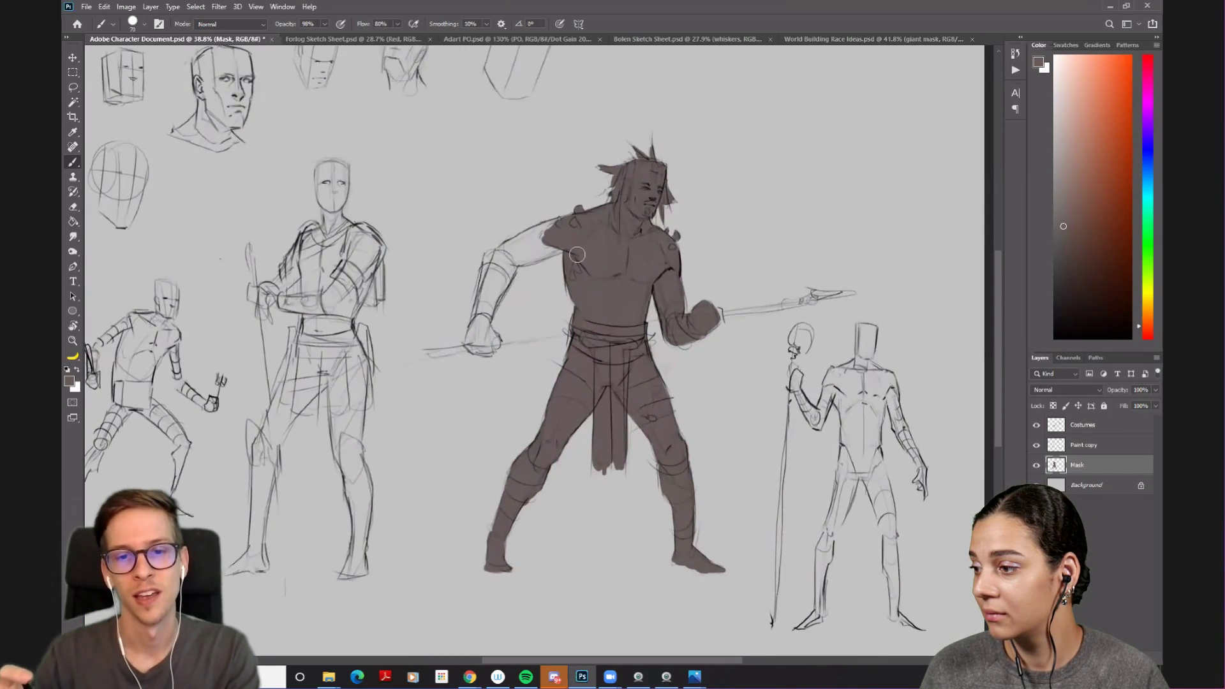
{"action": "key", "text": "ctrl+shift+h"}
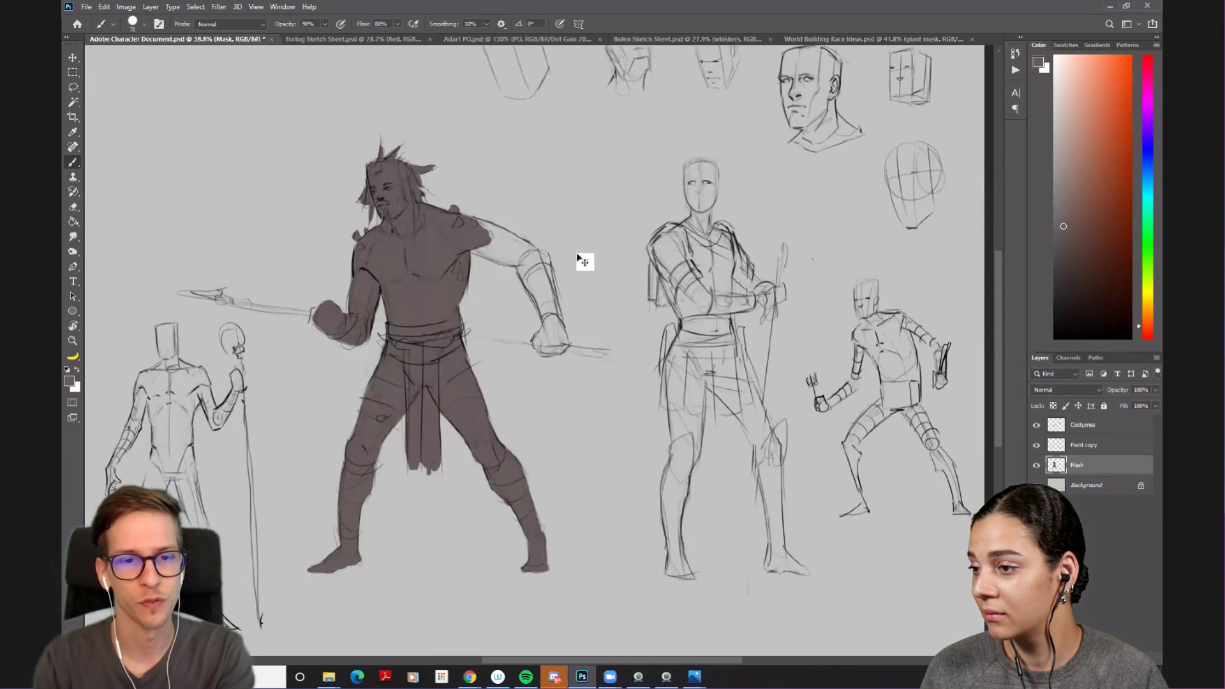
{"action": "key", "text": "ctrl+shift+h"}
{"action": "key", "text": "ctrl+shift+h"}
{"action": "mouse_move", "coordinate": [486, 230]}
{"action": "left_mouse_down"}
{"action": "mouse_move", "coordinate": [475, 224]}
{"action": "mouse_move", "coordinate": [529, 254]}
{"action": "left_mouse_up"}
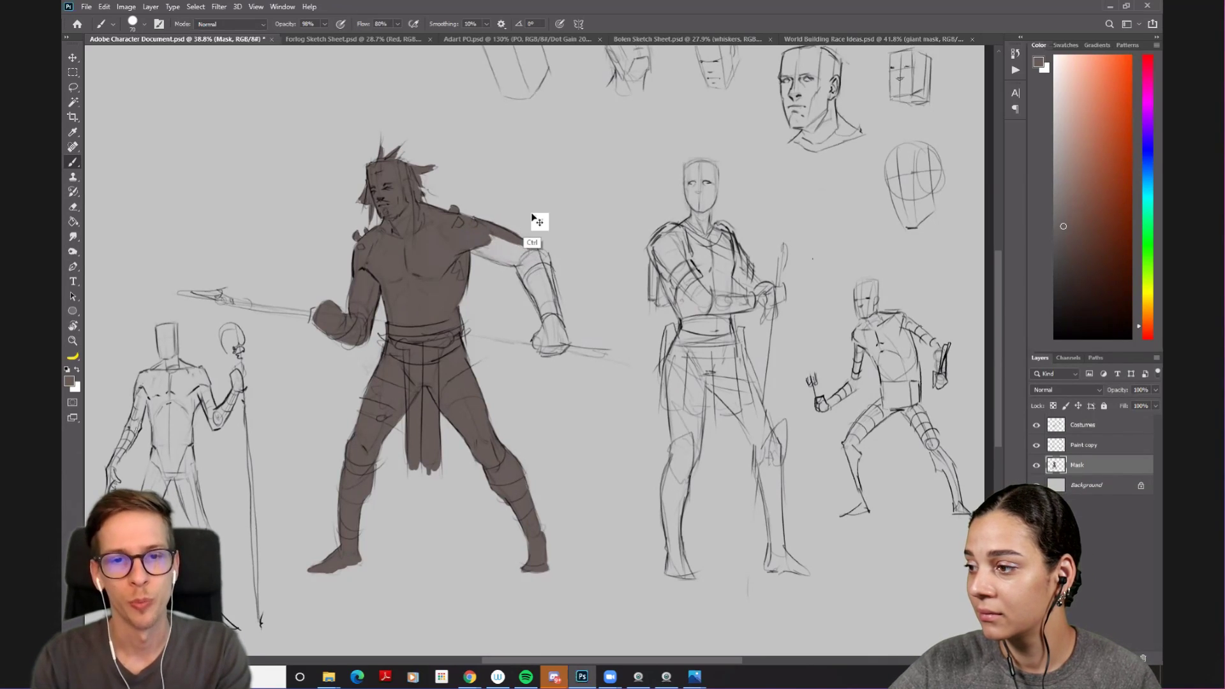
{"action": "key", "text": "h"}
{"action": "left_click_drag", "start_coordinate": [528, 235], "coordinate": [501, 254]}
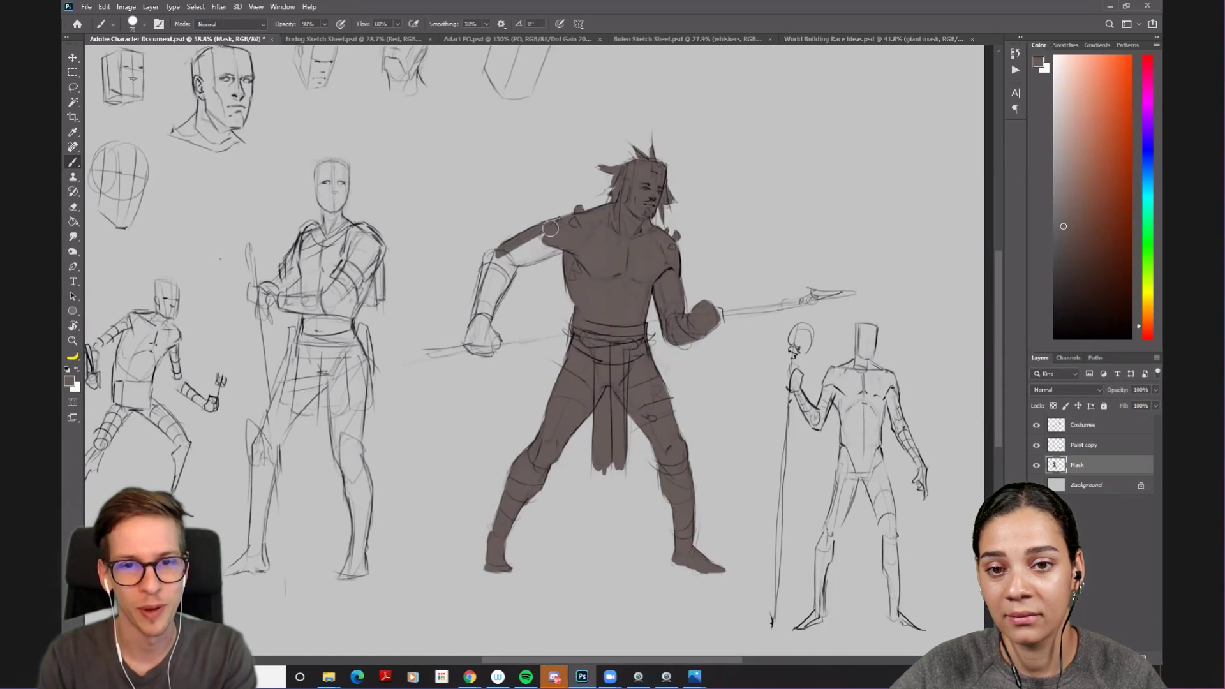
{"action": "left_click_drag", "start_coordinate": [540, 230], "coordinate": [514, 248]}
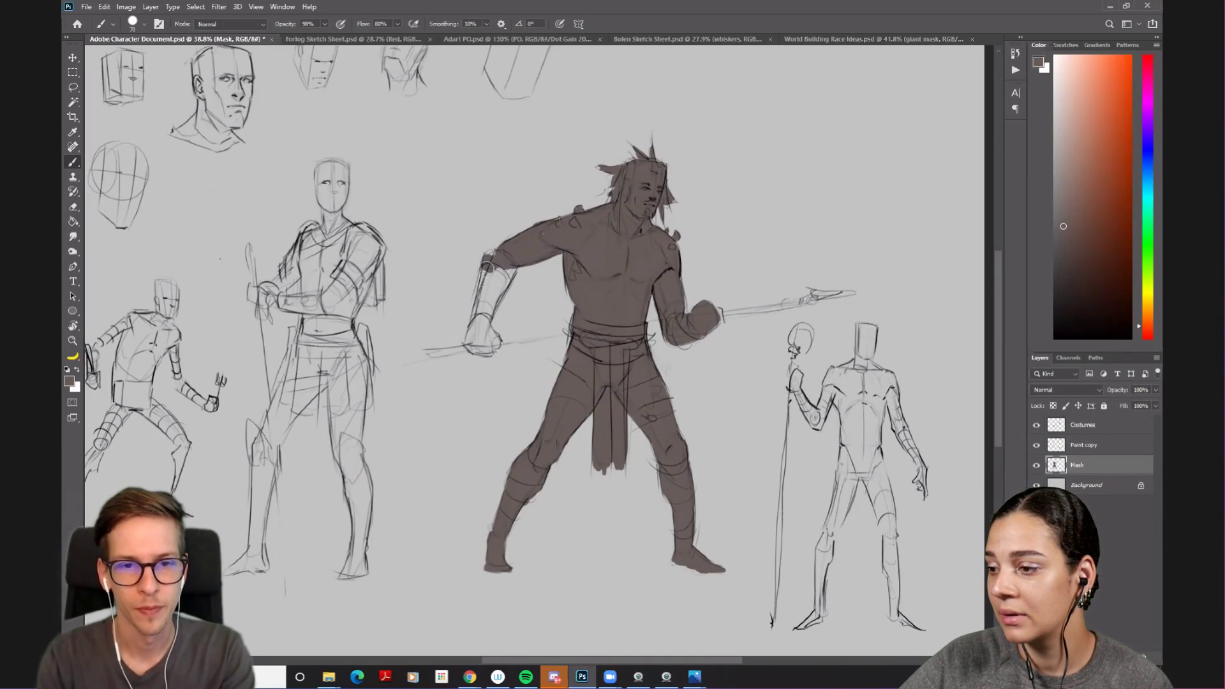
{"action": "mouse_move", "coordinate": [510, 255]}
{"action": "left_mouse_down"}
{"action": "mouse_move", "coordinate": [492, 291]}
{"action": "mouse_move", "coordinate": [493, 259]}
{"action": "mouse_move", "coordinate": [480, 320]}
{"action": "mouse_move", "coordinate": [512, 266]}
{"action": "mouse_move", "coordinate": [478, 335]}
{"action": "left_mouse_up"}
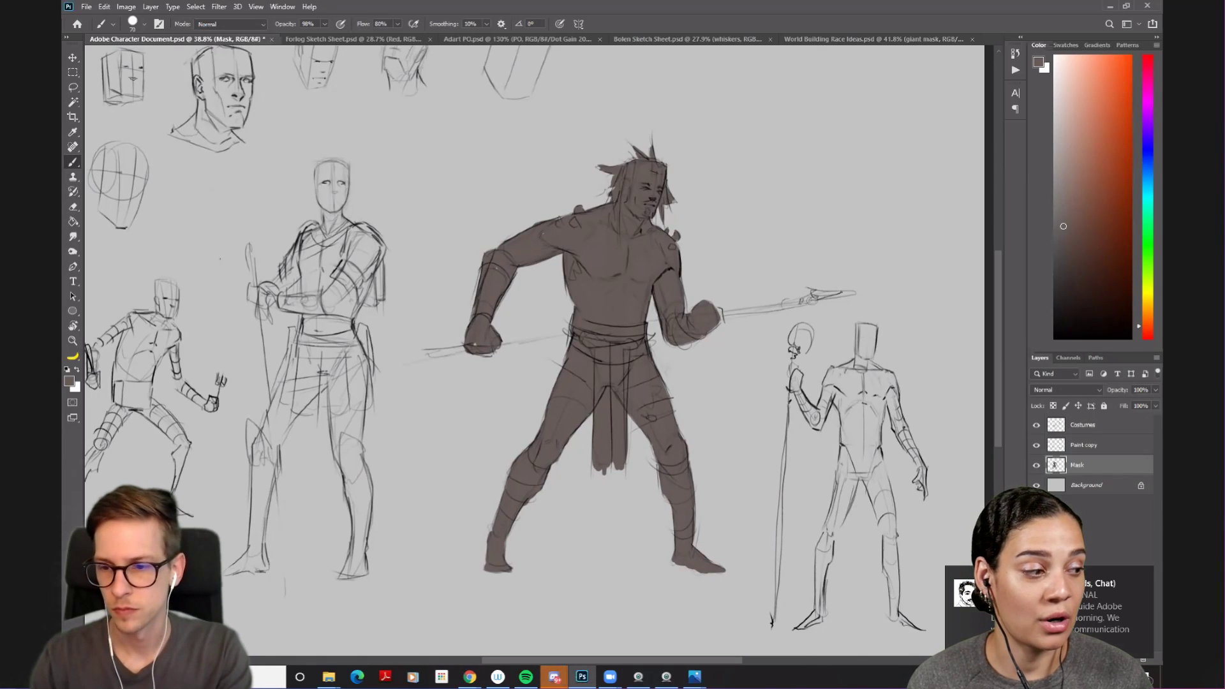
{"action": "left_click", "coordinate": [1142, 577]}
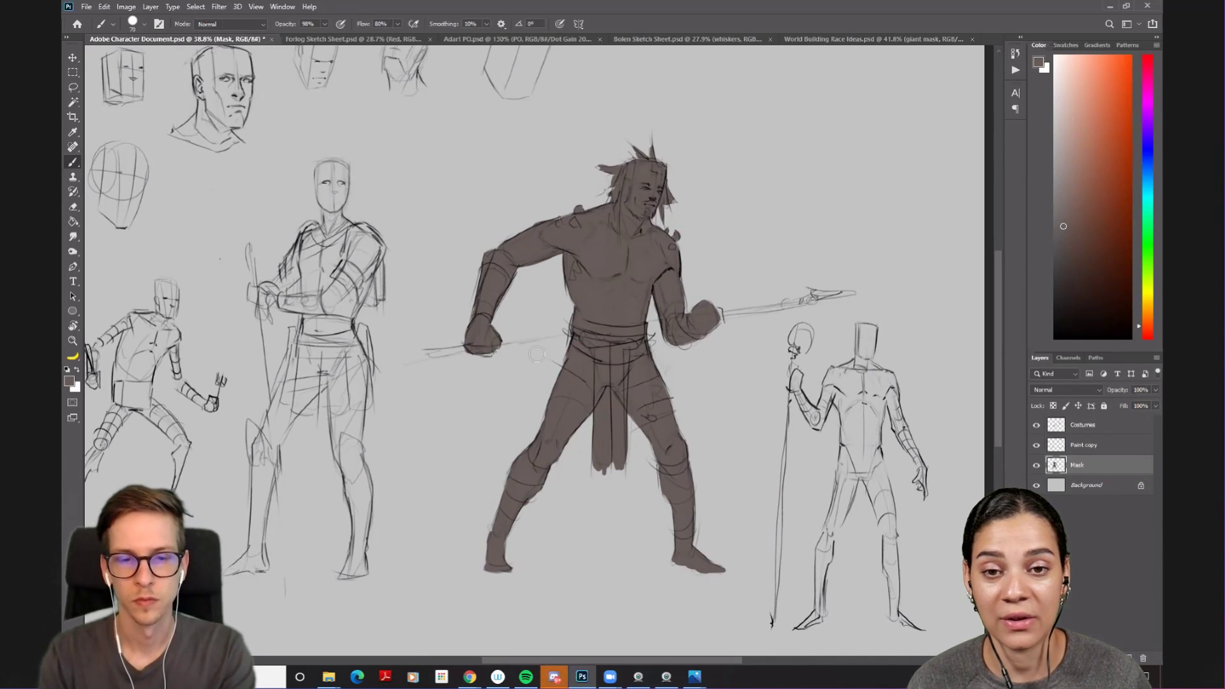
- Block in the spear as one straight tapering shape from its butt end behind the rear fist to the spearhead tip
{"action": "left_click", "coordinate": [428, 355]}
{"action": "left_click", "coordinate": [885, 292], "text": "shift"}
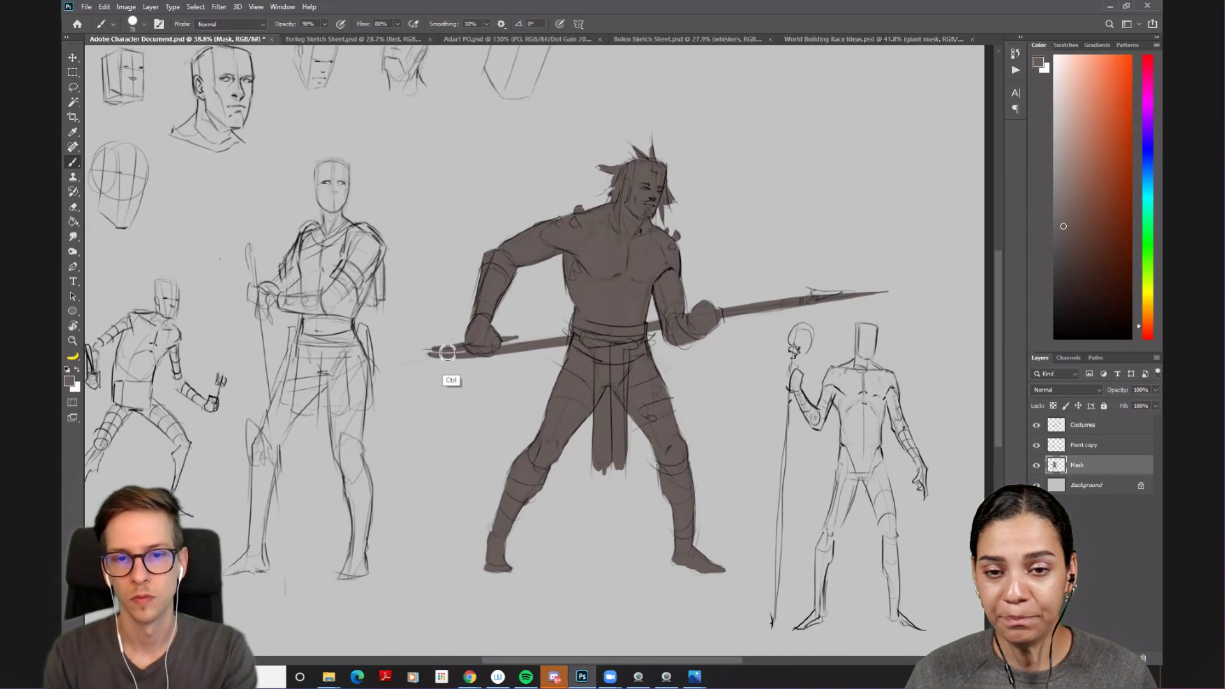
{"action": "key", "text": "e"}
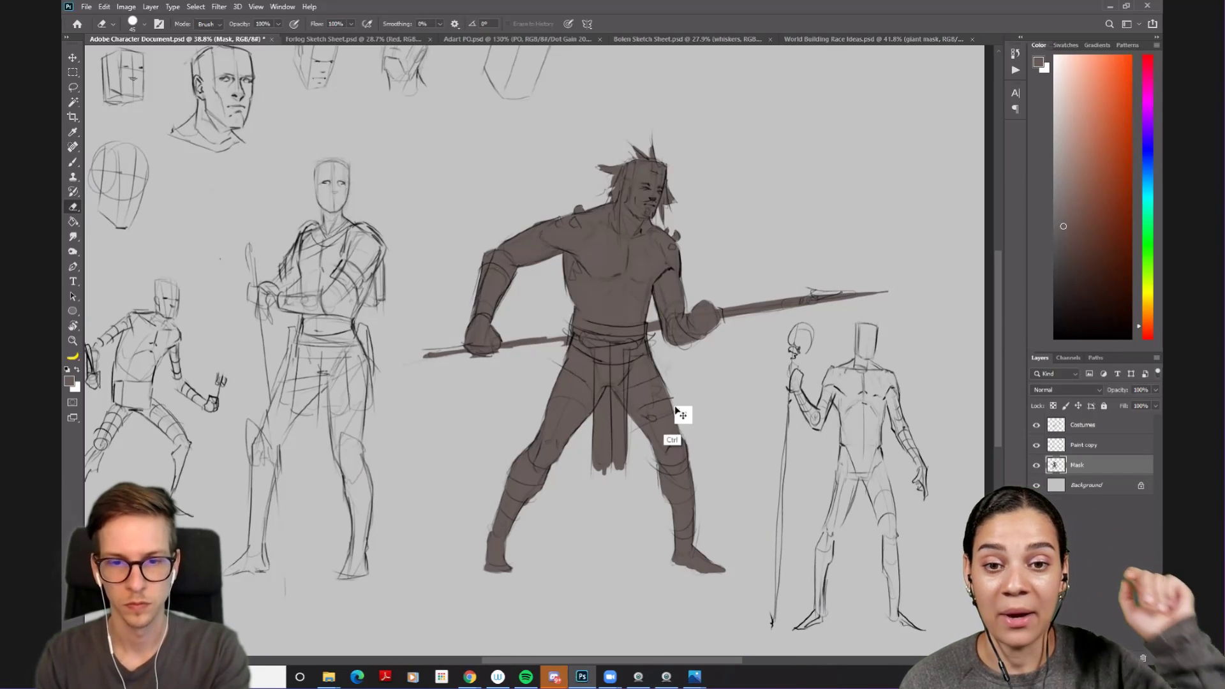
- Rotate the canvas and even out the spear shaft's thickness between the waist and the rear fist with a smaller brush
{"action": "key", "text": "h"}
{"action": "key", "text": "b"}
{"action": "key", "text": "r"}
{"action": "left_click_drag", "start_coordinate": [606, 415], "coordinate": [560, 331]}
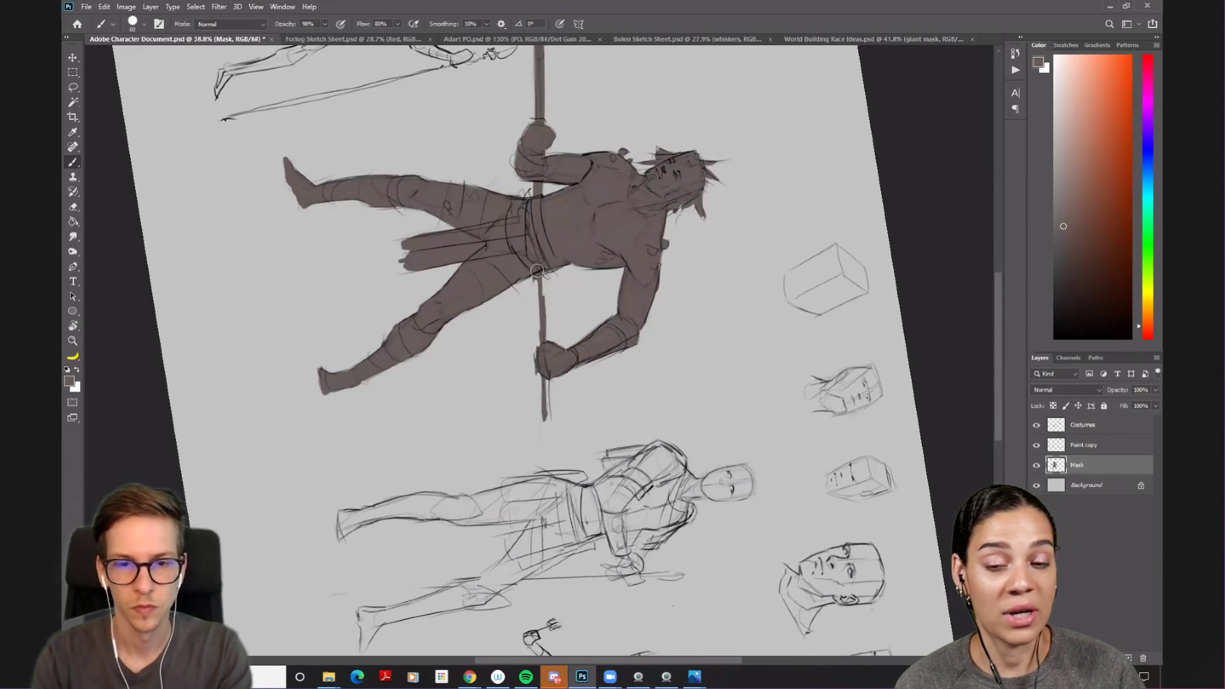
{"action": "key", "text": "bracketleft"}
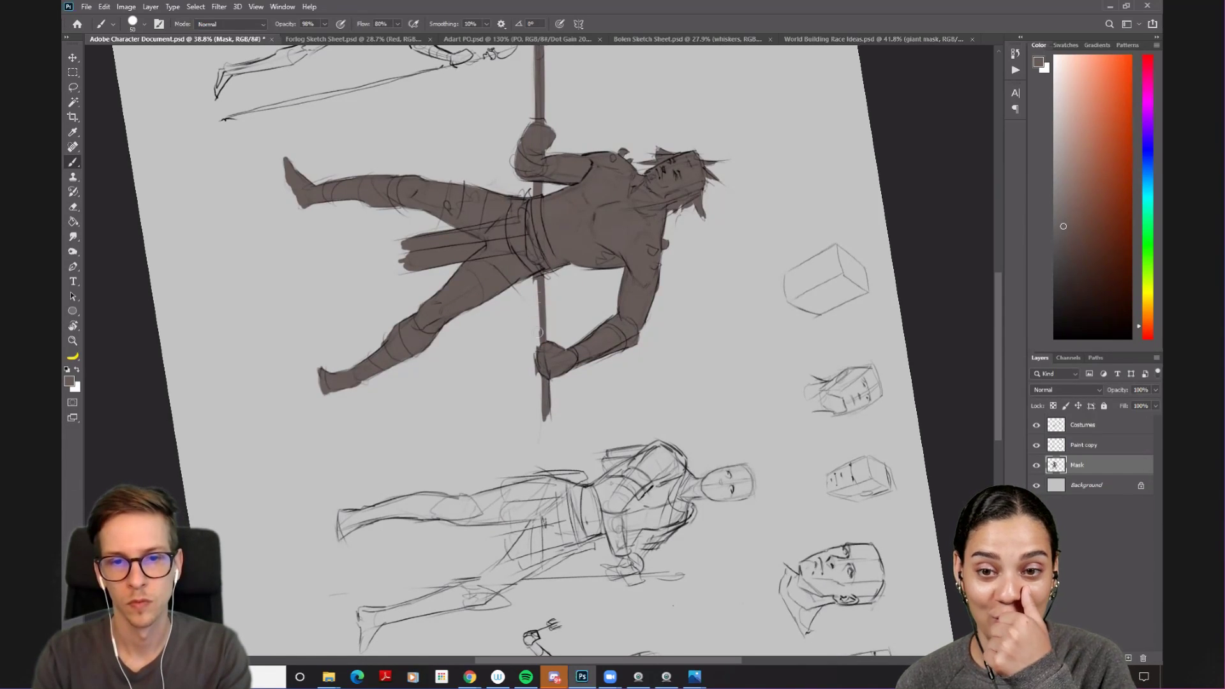
{"action": "key", "text": "e"}
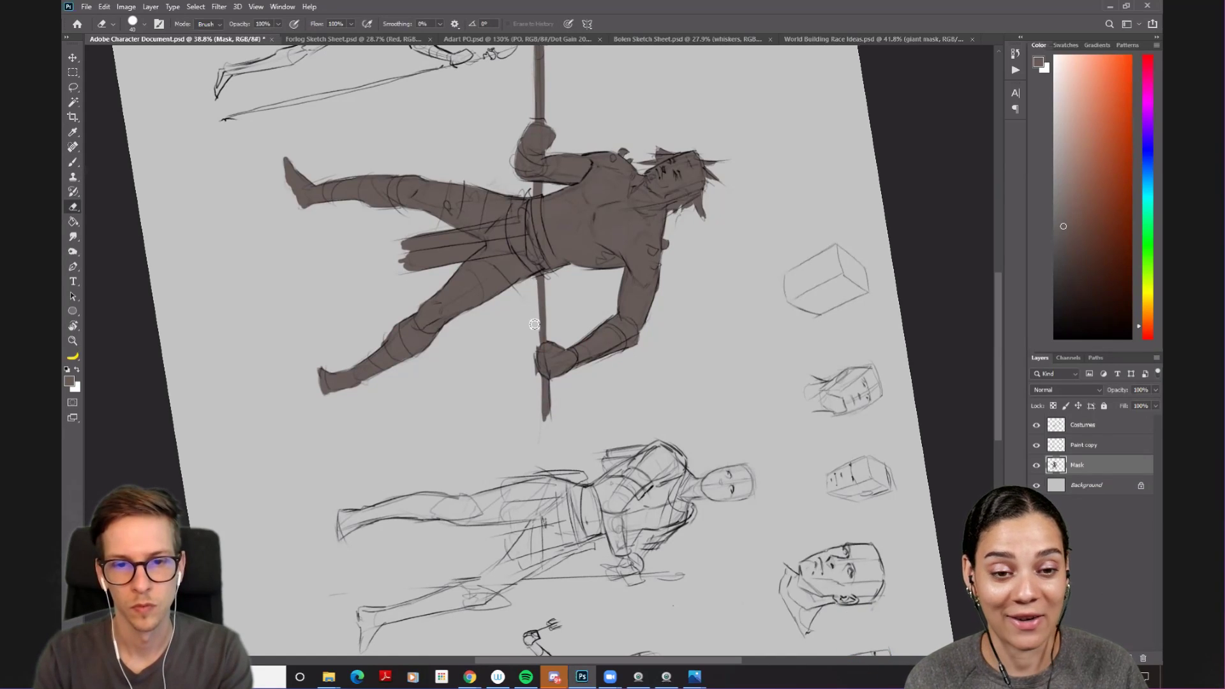
{"action": "key", "text": "b"}
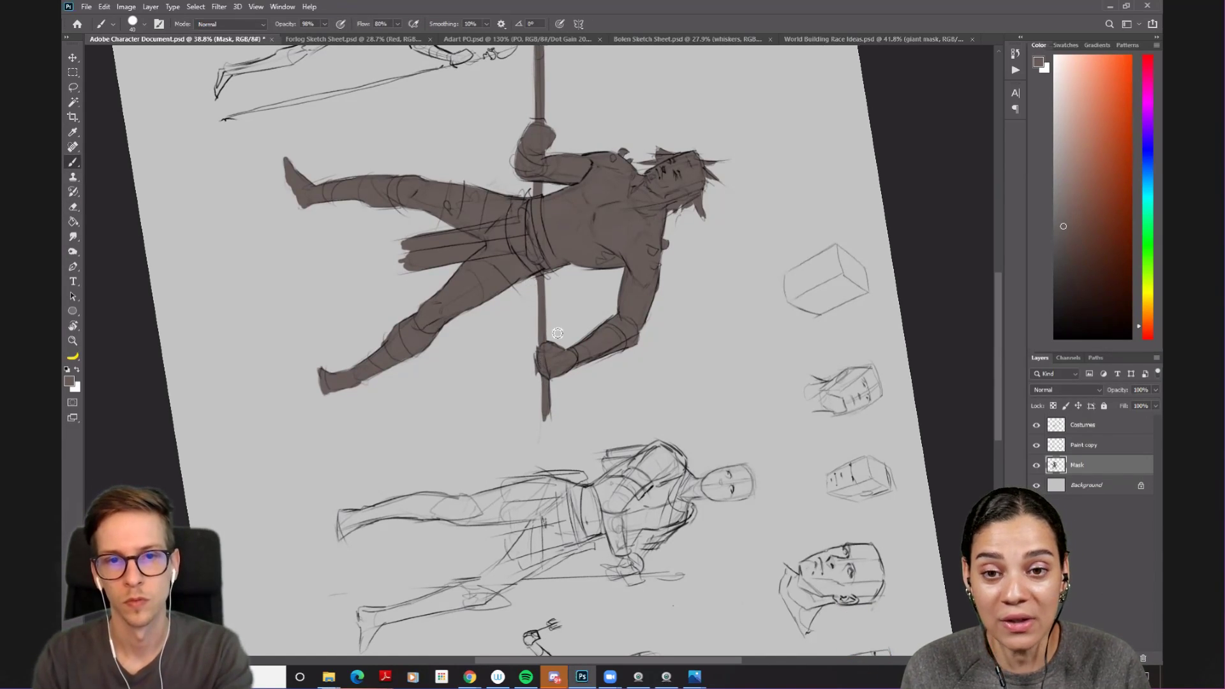
{"action": "left_click_drag", "start_coordinate": [556, 333], "coordinate": [537, 308]}
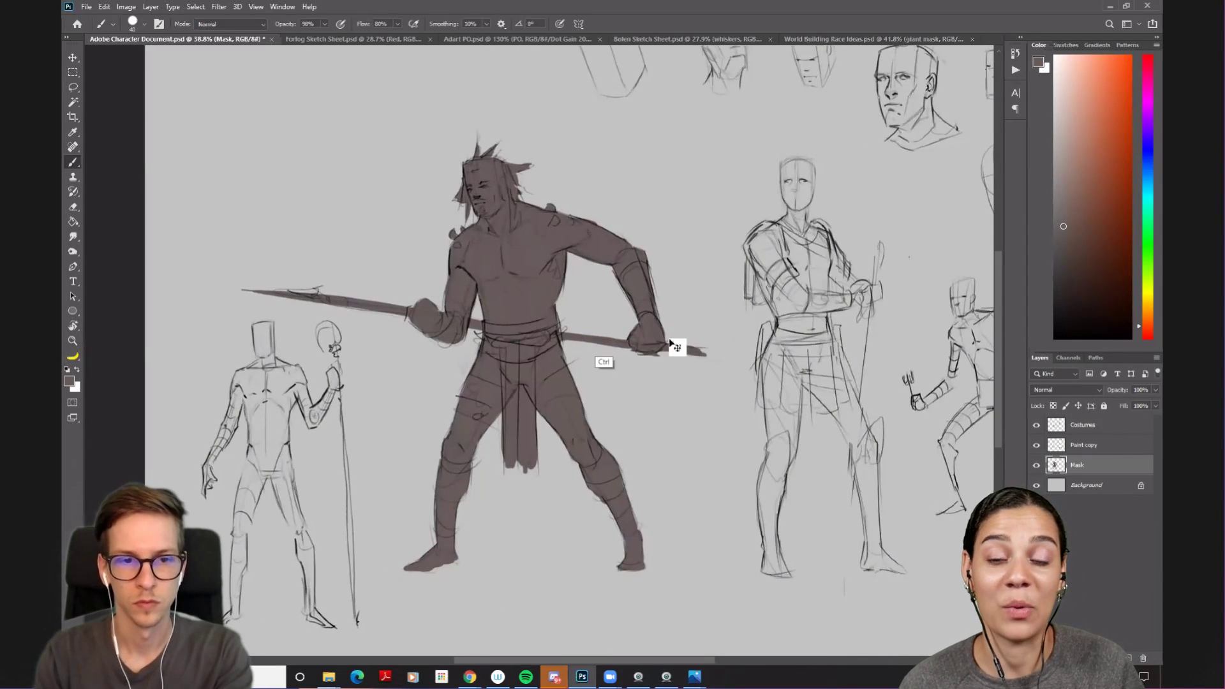
{"action": "key", "text": "ctrl+h"}
{"action": "scroll", "coordinate": [773, 336], "scroll_direction": "right", "scroll_amount": 3}
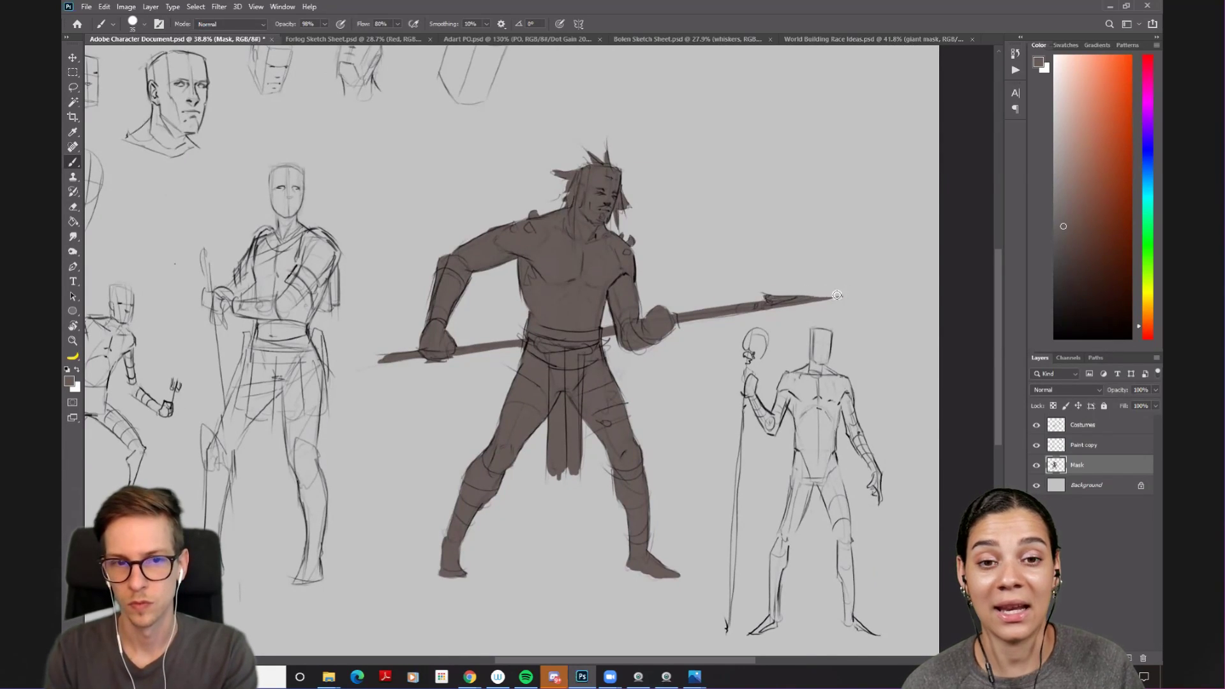
{"action": "left_click_drag", "start_coordinate": [806, 337], "coordinate": [908, 338]}
{"action": "left_click_drag", "start_coordinate": [479, 391], "coordinate": [409, 389]}
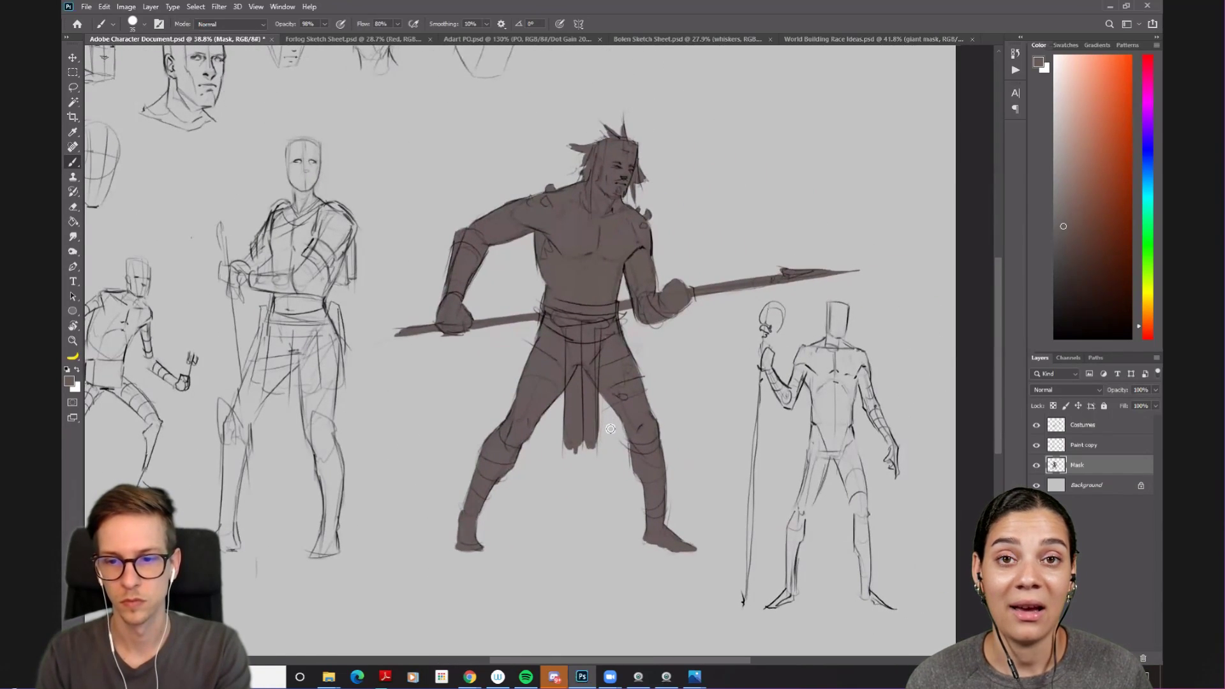
- Check the Paint copy layer's visibility, make it the active layer and reset the foreground color to black
{"action": "left_click", "coordinate": [1037, 445]}
{"action": "left_click", "coordinate": [1037, 444]}
{"action": "double_click", "coordinate": [1085, 445]}
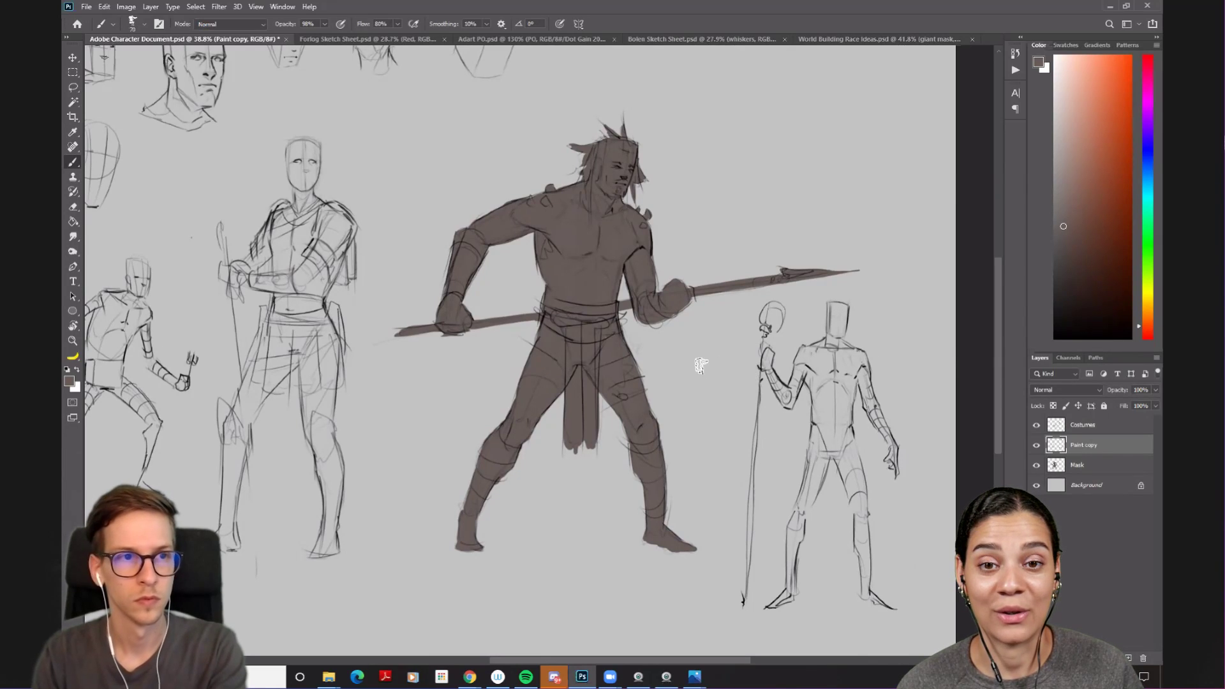
{"action": "key", "text": "d"}
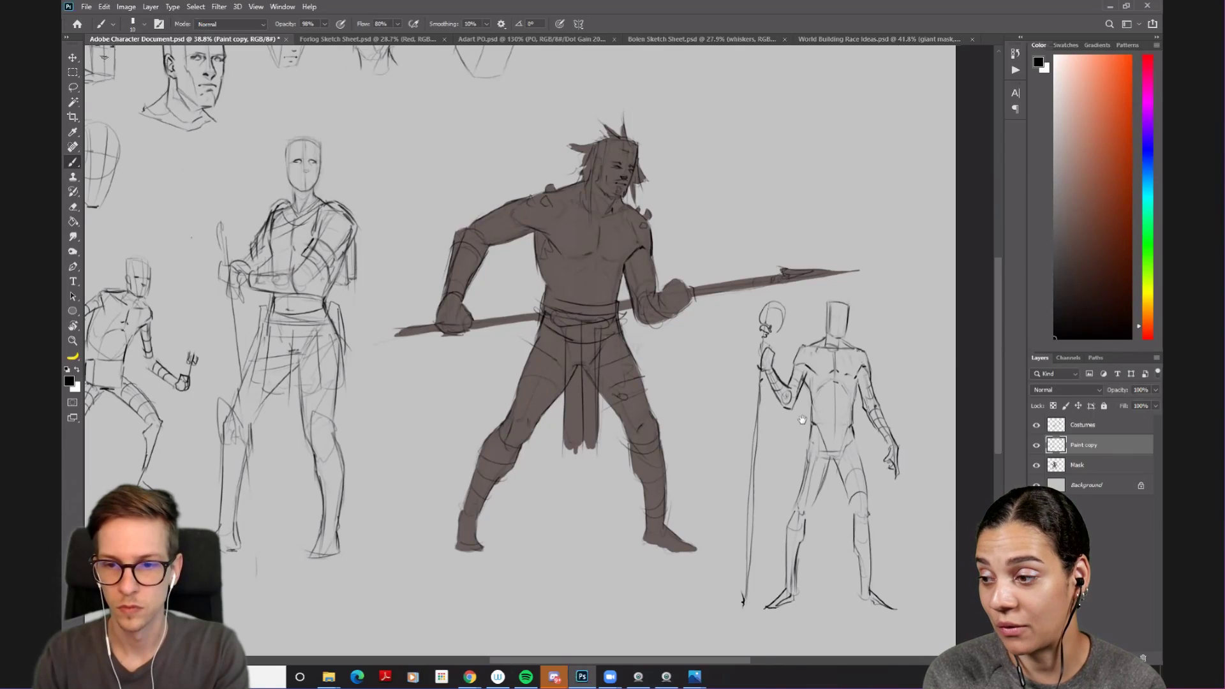
- Examine the whole character sheet in both mirrored and original orientation, comparing the filled silhouette with the surrounding sketches
{"action": "scroll", "coordinate": [802, 419], "scroll_direction": "up", "scroll_amount": 4}
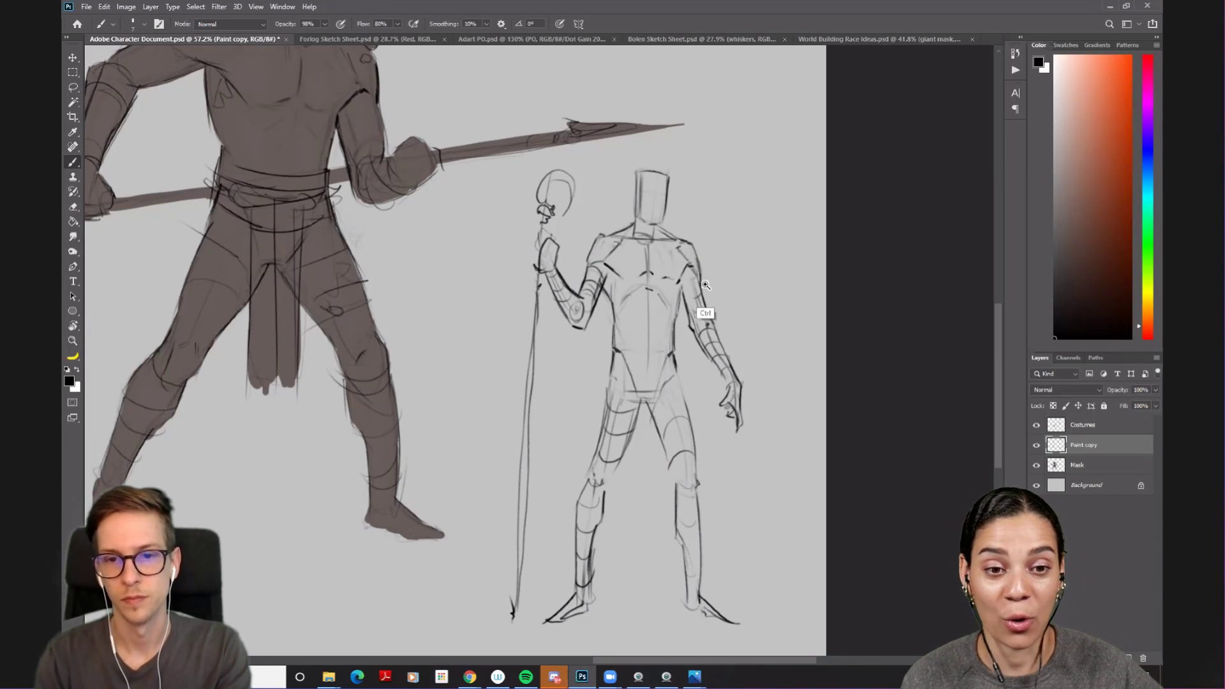
{"action": "scroll", "coordinate": [687, 260], "scroll_direction": "down", "scroll_amount": 3}
{"action": "mouse_move", "coordinate": [644, 351]}
{"action": "left_mouse_down"}
{"action": "mouse_move", "coordinate": [770, 396]}
{"action": "mouse_move", "coordinate": [687, 411]}
{"action": "mouse_move", "coordinate": [681, 430]}
{"action": "left_mouse_up"}
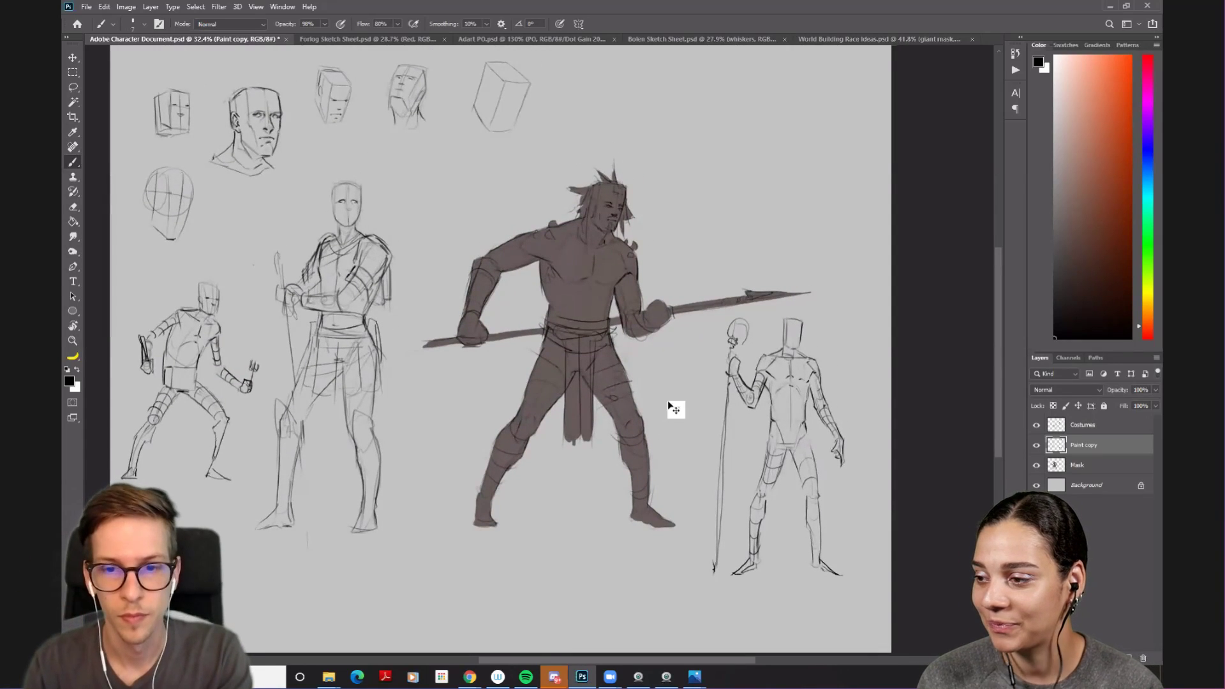
{"action": "key", "text": "ctrl+shift+h"}
{"action": "key", "text": "ctrl+shift+h"}
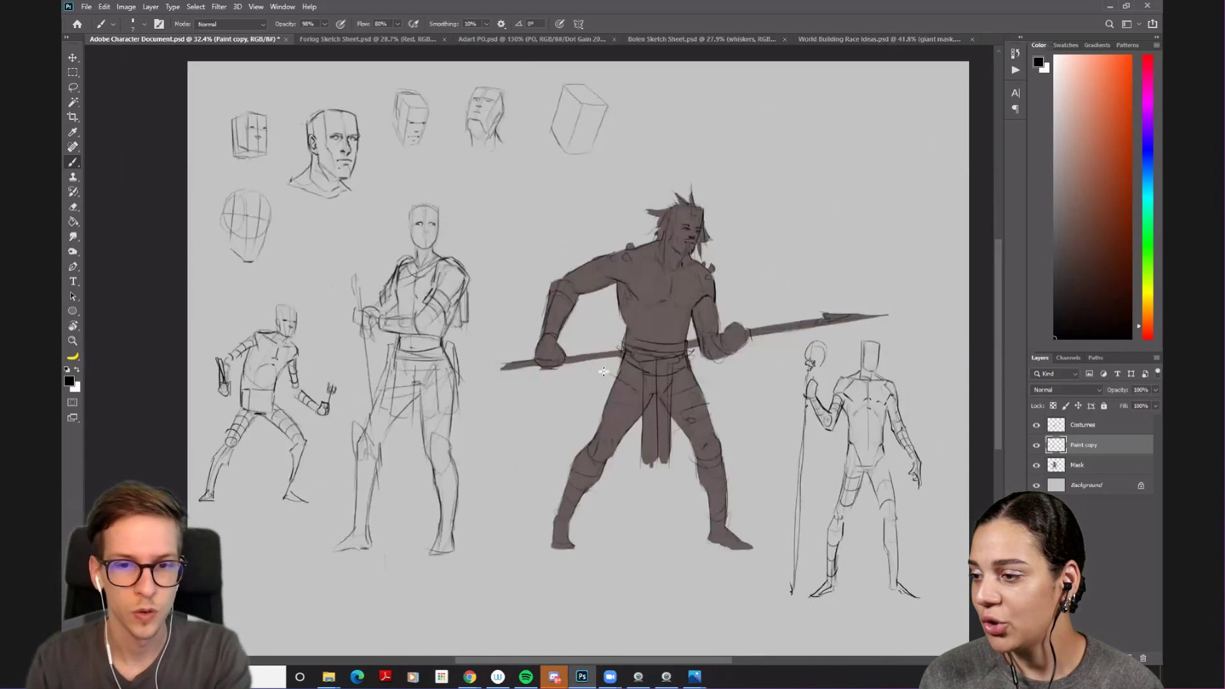
{"action": "left_click_drag", "start_coordinate": [757, 402], "coordinate": [703, 396]}
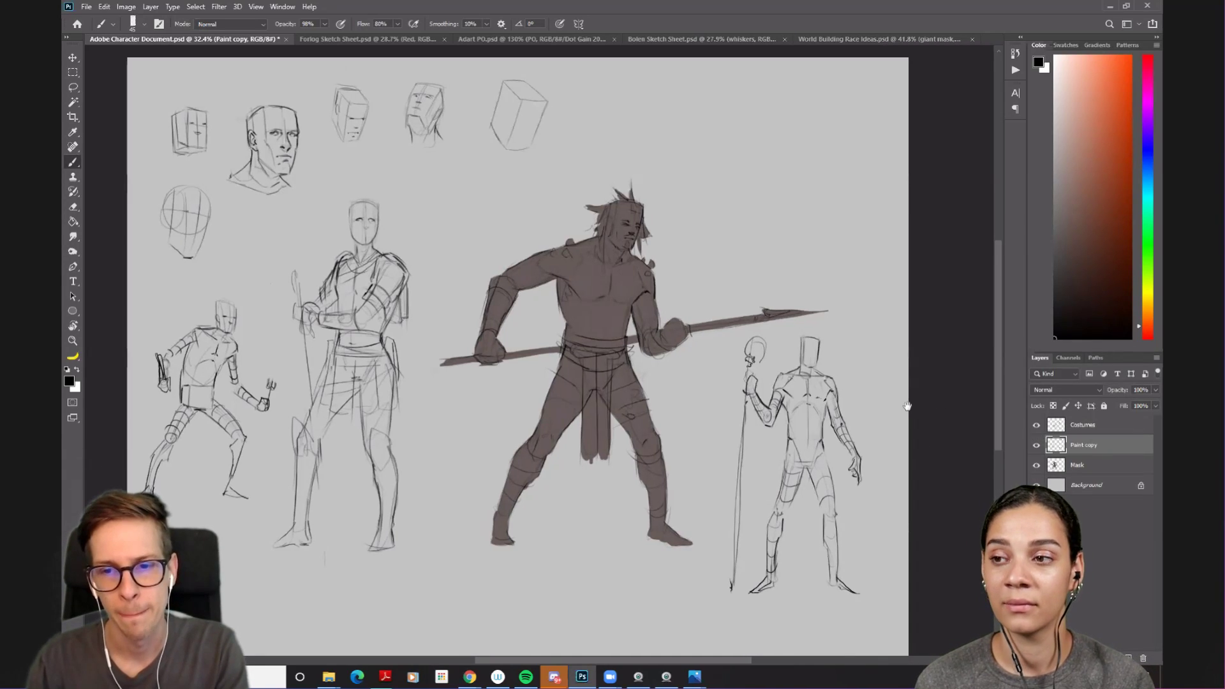
{"action": "left_click_drag", "start_coordinate": [934, 415], "coordinate": [902, 406]}
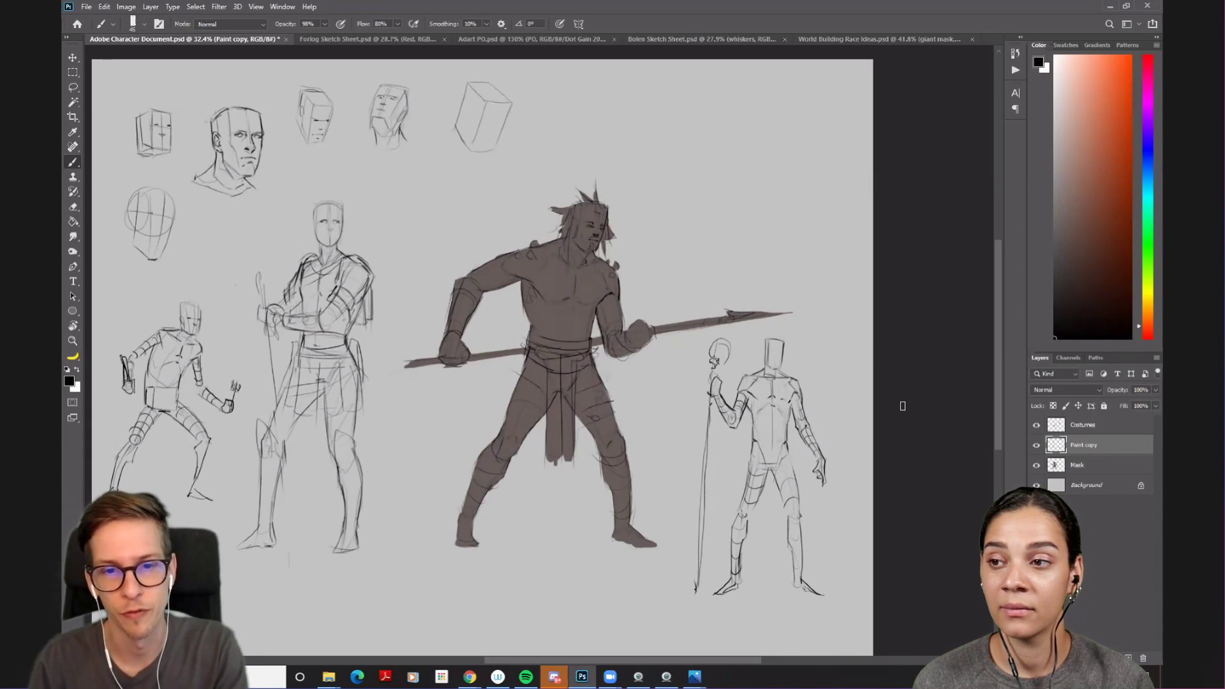
{"action": "key", "text": "ctrl"}
{"action": "left_click_drag", "start_coordinate": [592, 320], "coordinate": [622, 319]}
{"action": "left_click_drag", "start_coordinate": [550, 228], "coordinate": [542, 267]}
{"action": "left_click_drag", "start_coordinate": [531, 330], "coordinate": [530, 377]}
{"action": "key", "text": "ctrl+z"}
{"action": "left_click", "coordinate": [1036, 425]}
{"action": "left_click", "coordinate": [1036, 425]}
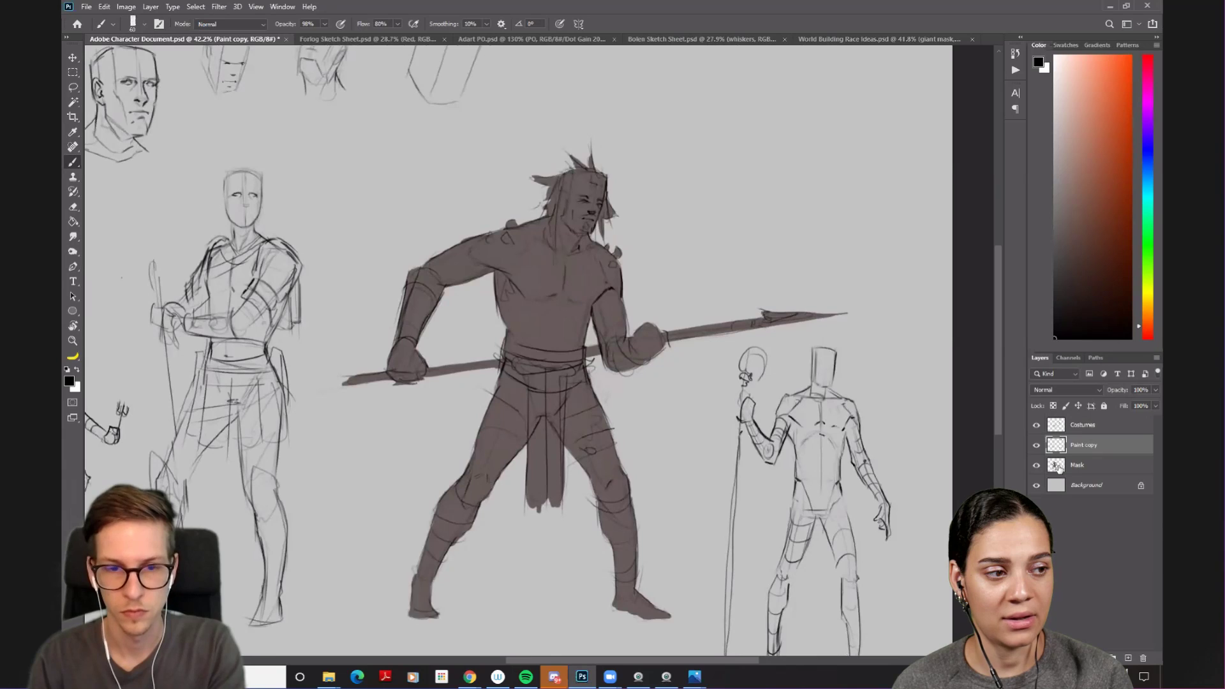
- Make the Mask layer active, save the document and choose the Inking Brush preset
{"action": "key", "text": "alt+bracketleft"}
{"action": "left_click", "coordinate": [561, 306]}
{"action": "key", "text": "ctrl+s"}
{"action": "right_click", "coordinate": [560, 311]}
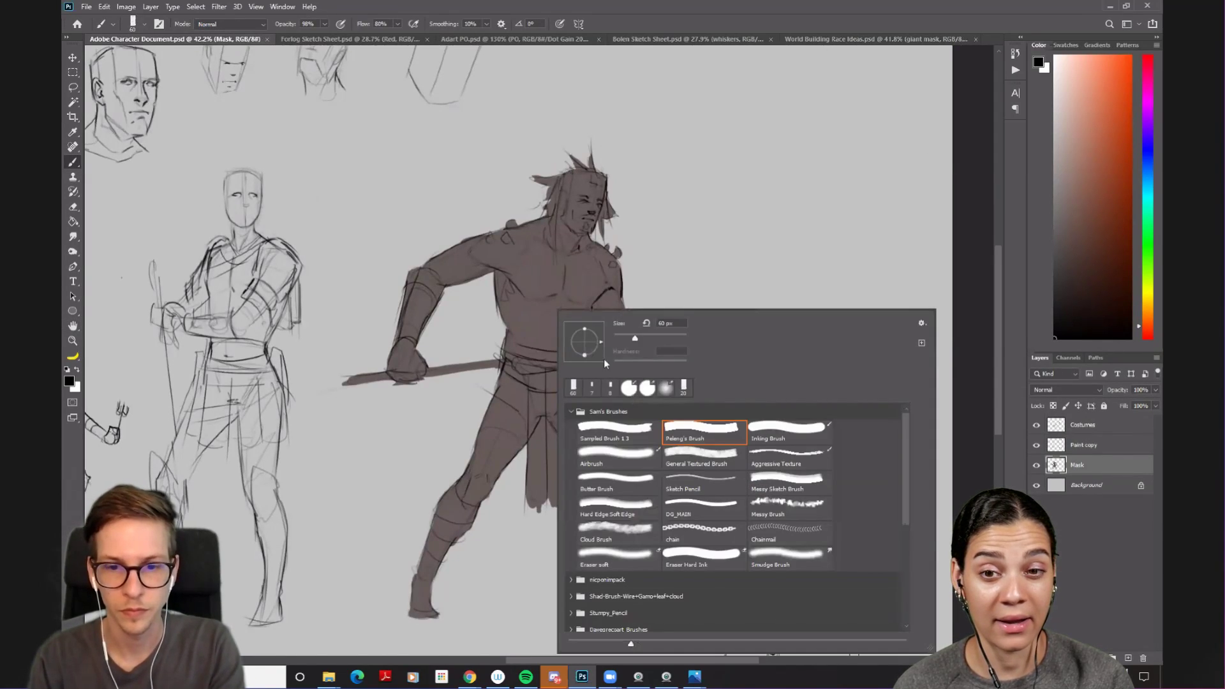
{"action": "left_click", "coordinate": [770, 424]}
{"action": "left_click", "coordinate": [529, 324]}
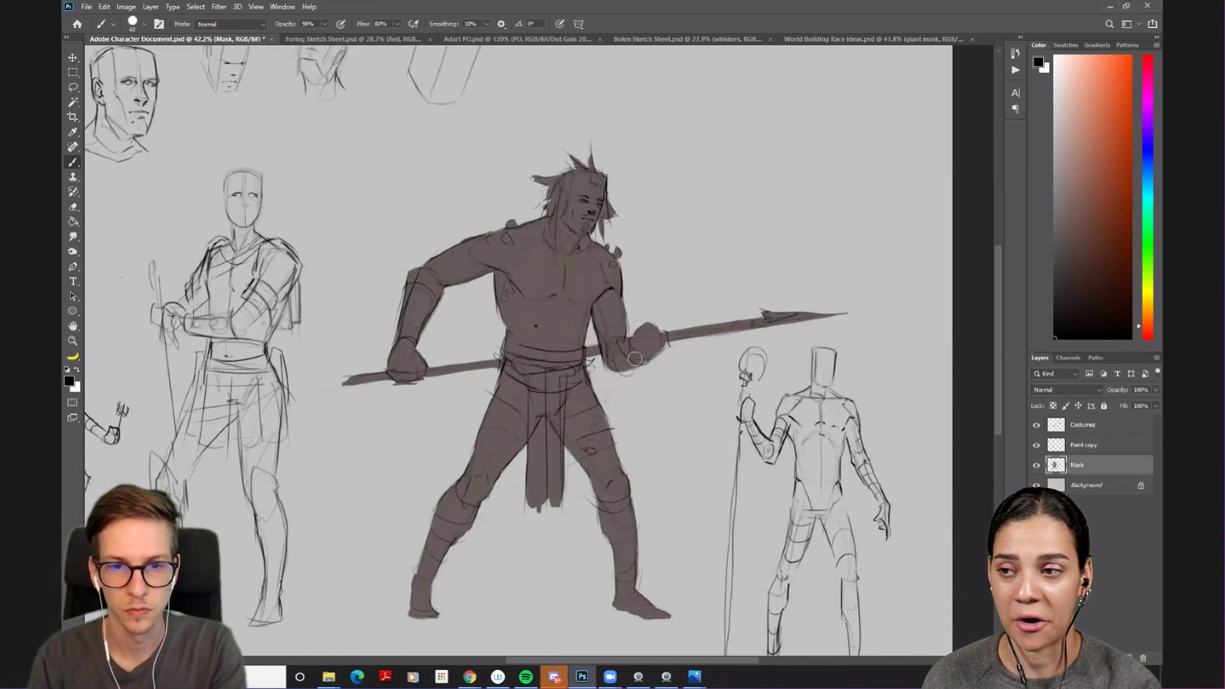
- Examine the finished spear figure silhouette in the mirrored view, both across the full sheet and up close
{"action": "scroll", "coordinate": [663, 379], "scroll_direction": "right", "scroll_amount": 5}
{"action": "scroll", "coordinate": [645, 355], "scroll_direction": "left", "scroll_amount": 3}
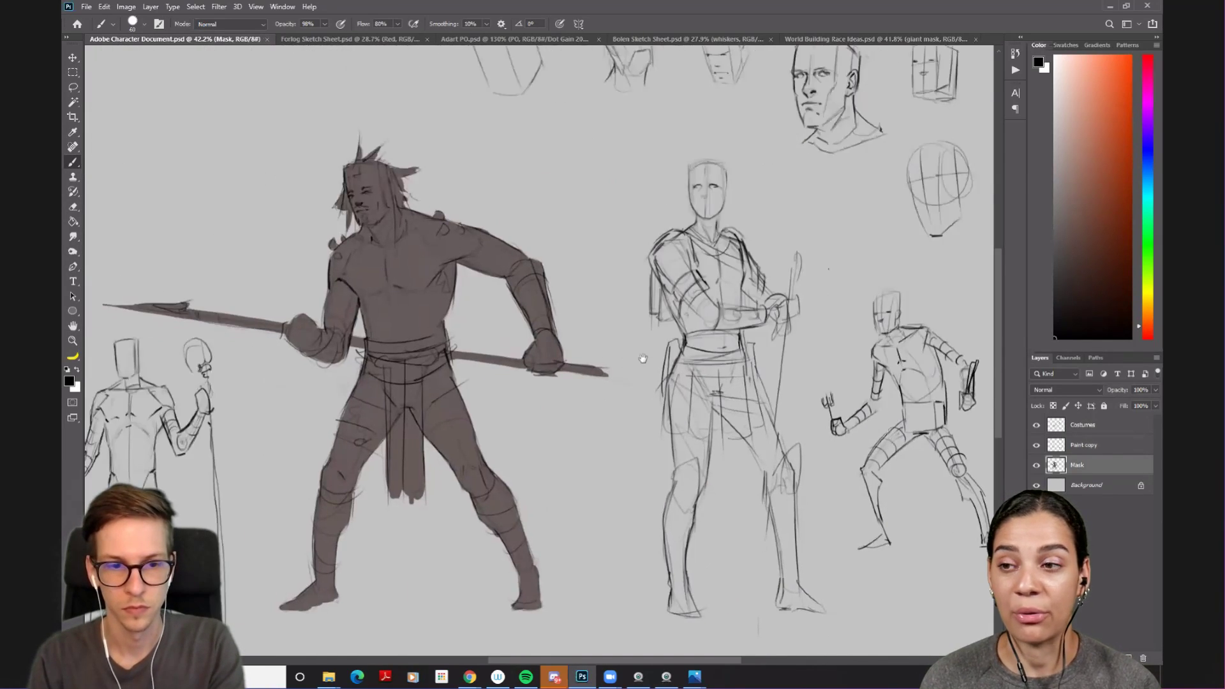
{"action": "scroll", "coordinate": [651, 346], "scroll_direction": "down", "scroll_amount": 2}
{"action": "mouse_move", "coordinate": [501, 249]}
{"action": "left_mouse_down"}
{"action": "mouse_move", "coordinate": [551, 335]}
{"action": "mouse_move", "coordinate": [532, 298]}
{"action": "left_mouse_up"}
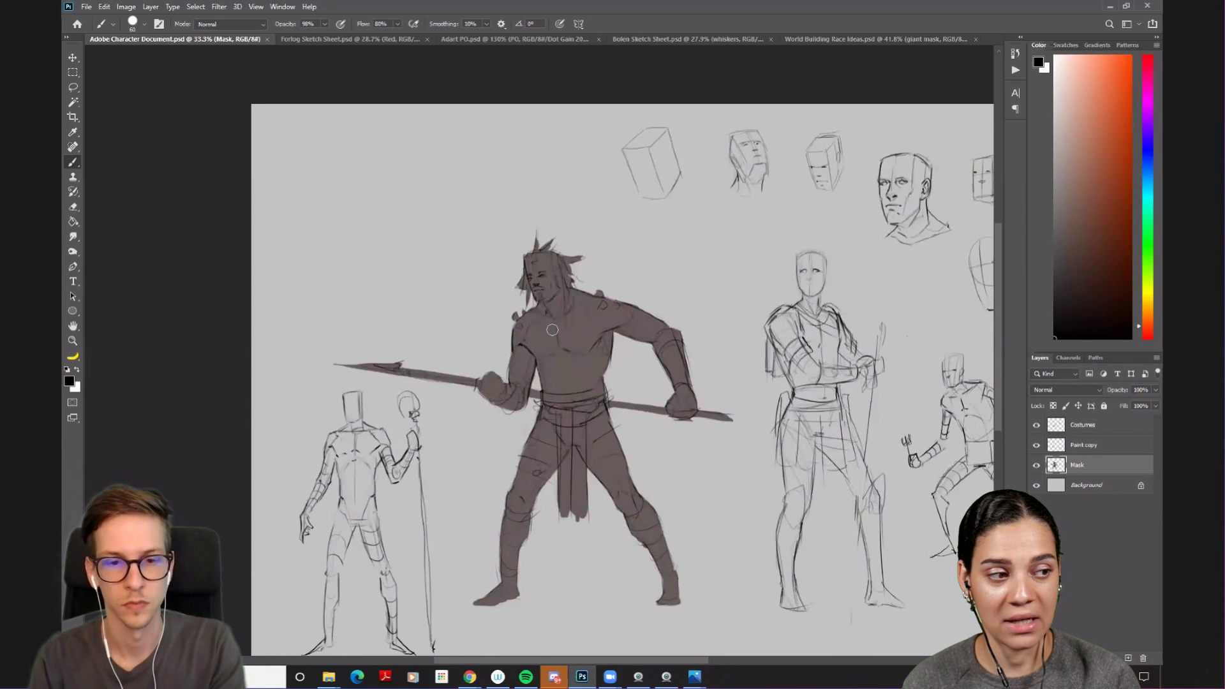
{"action": "scroll", "coordinate": [530, 403], "scroll_direction": "down", "scroll_amount": 1}
{"action": "scroll", "coordinate": [530, 403], "scroll_direction": "right", "scroll_amount": 1}
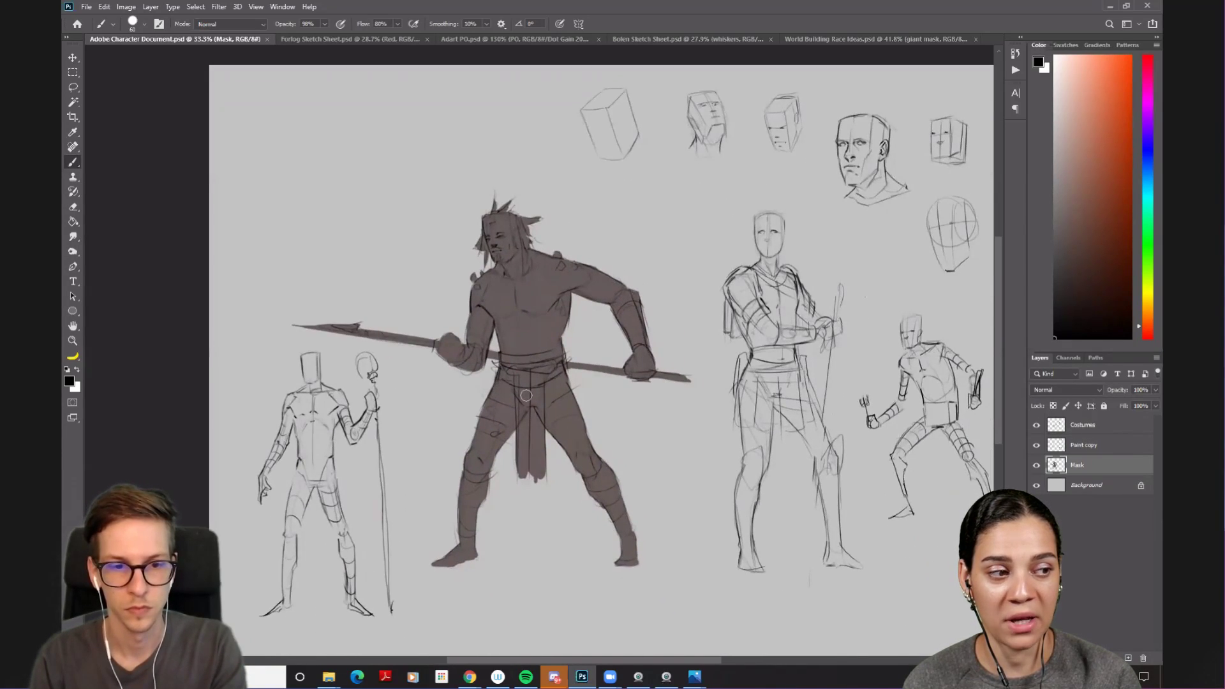
{"action": "scroll", "coordinate": [529, 403], "scroll_direction": "right", "scroll_amount": 1}
{"action": "scroll", "coordinate": [530, 403], "scroll_direction": "down", "scroll_amount": 1}
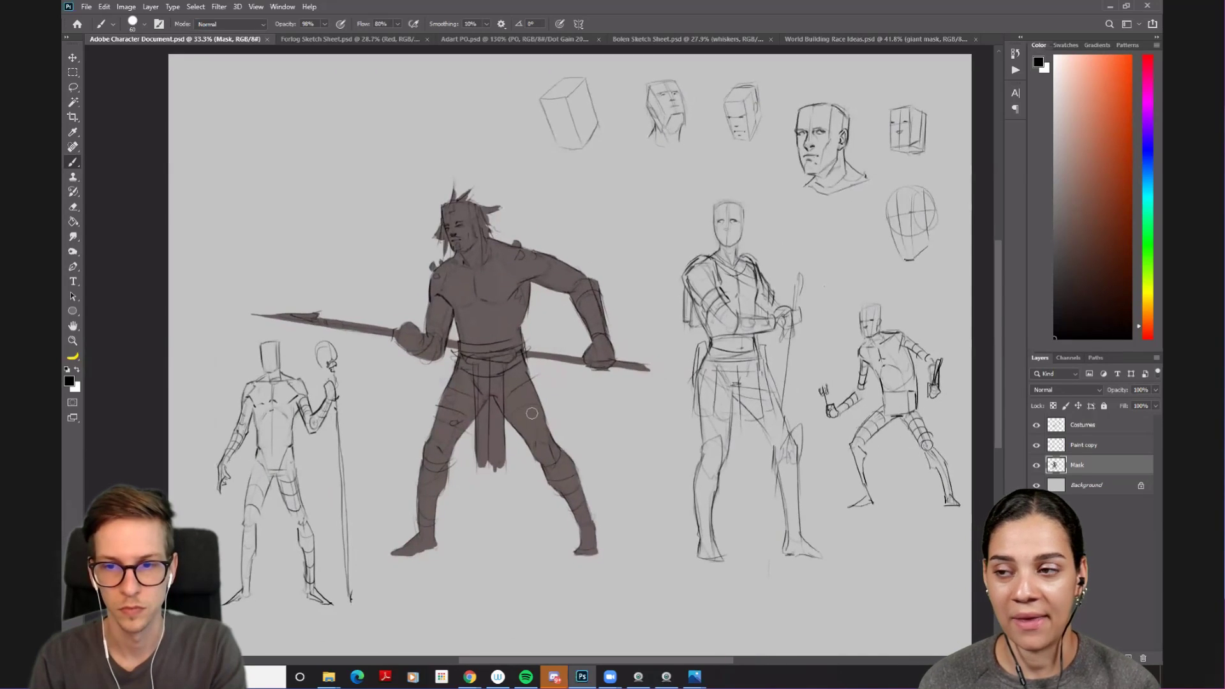
{"action": "scroll", "coordinate": [518, 392], "scroll_direction": "up", "scroll_amount": 2}
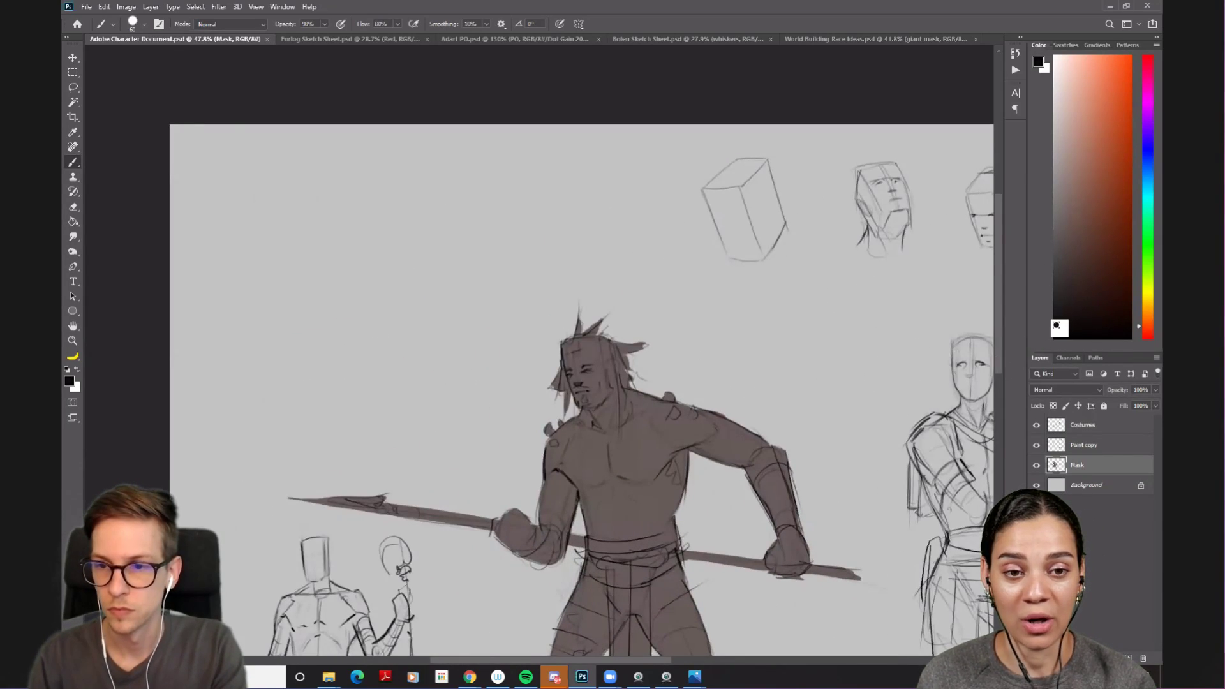
- Switch to Peleng's Brush, reset the foreground color to black and reduce the brush size to 10 px
{"action": "right_click", "coordinate": [432, 328]}
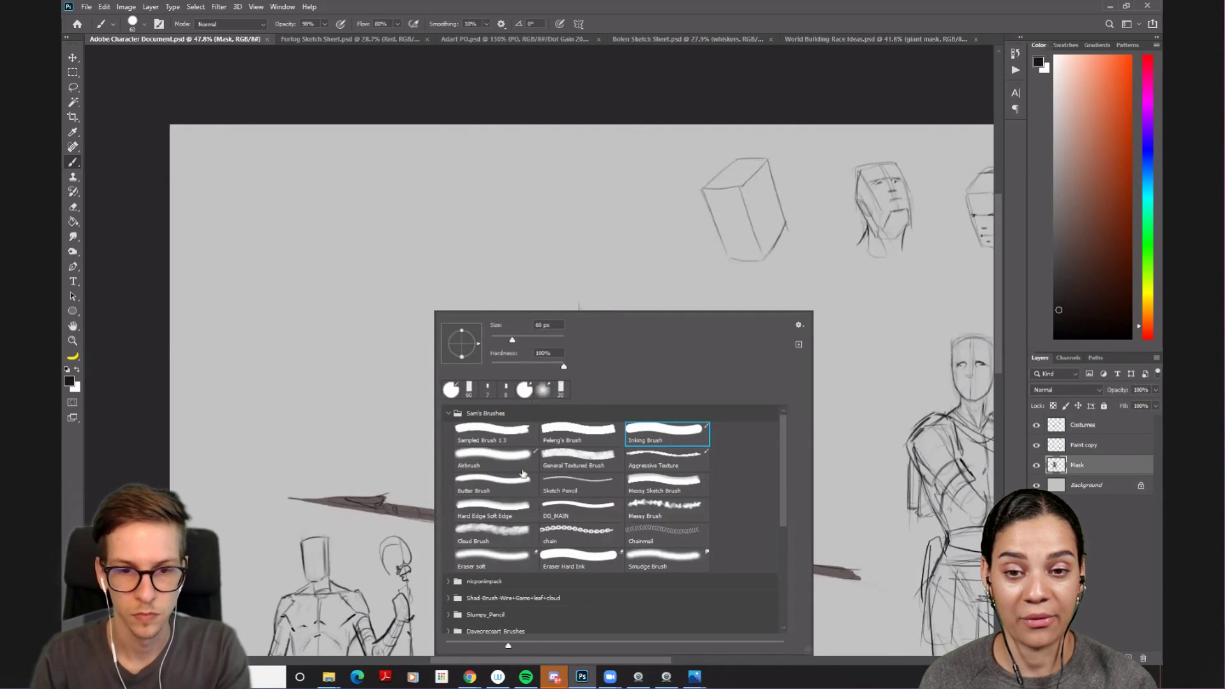
{"action": "left_click", "coordinate": [604, 117]}
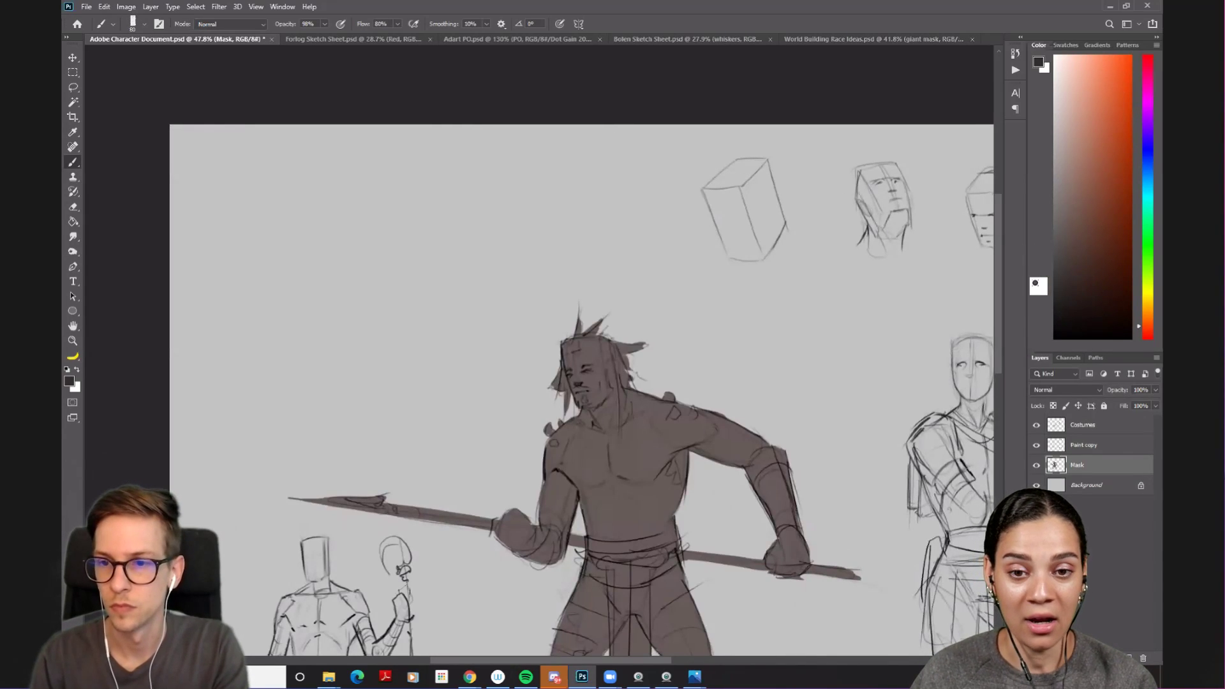
{"action": "key", "text": "d"}
{"action": "key", "text": "["}
{"action": "key", "text": "["}
{"action": "key", "text": "["}
{"action": "key", "text": "["}
{"action": "key", "text": "["}
{"action": "key", "text": "["}
{"action": "key", "text": "["}
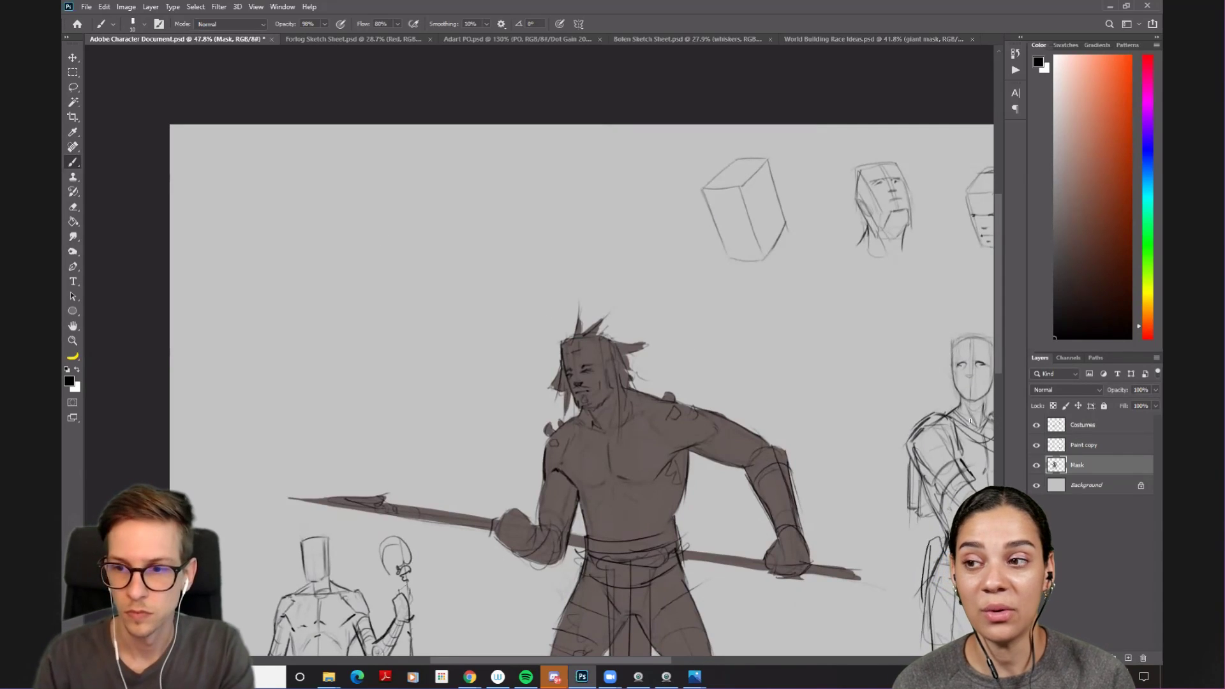
- Check what the Paint copy, Mask and Costumes layers contain by hiding and showing each one
{"action": "left_click", "coordinate": [1037, 446]}
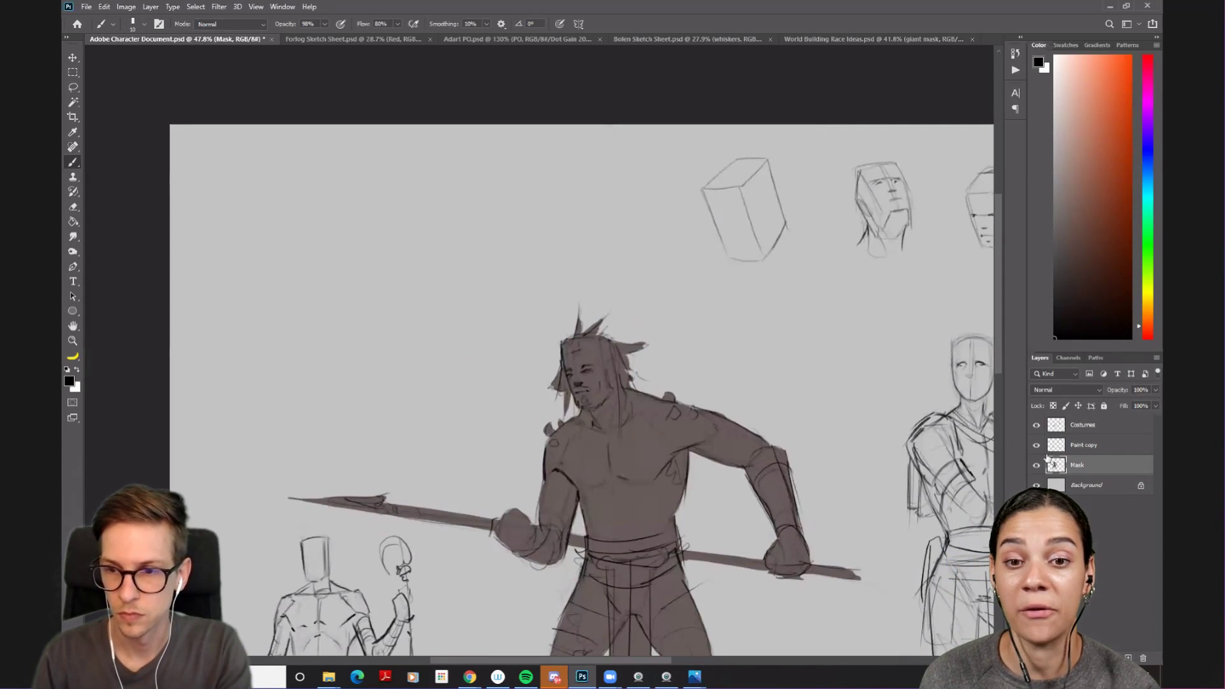
{"action": "left_click", "coordinate": [1037, 446]}
{"action": "left_click", "coordinate": [1037, 465]}
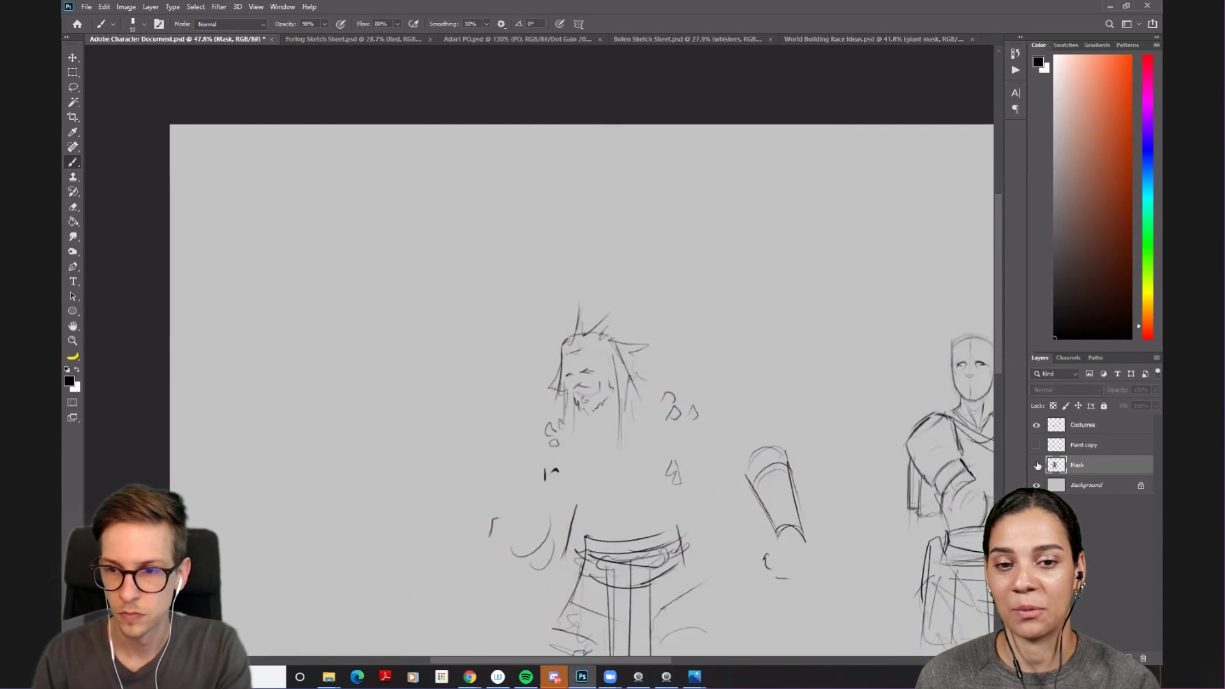
{"action": "left_click", "coordinate": [1036, 465]}
{"action": "left_click", "coordinate": [1037, 426]}
{"action": "left_click", "coordinate": [1037, 426]}
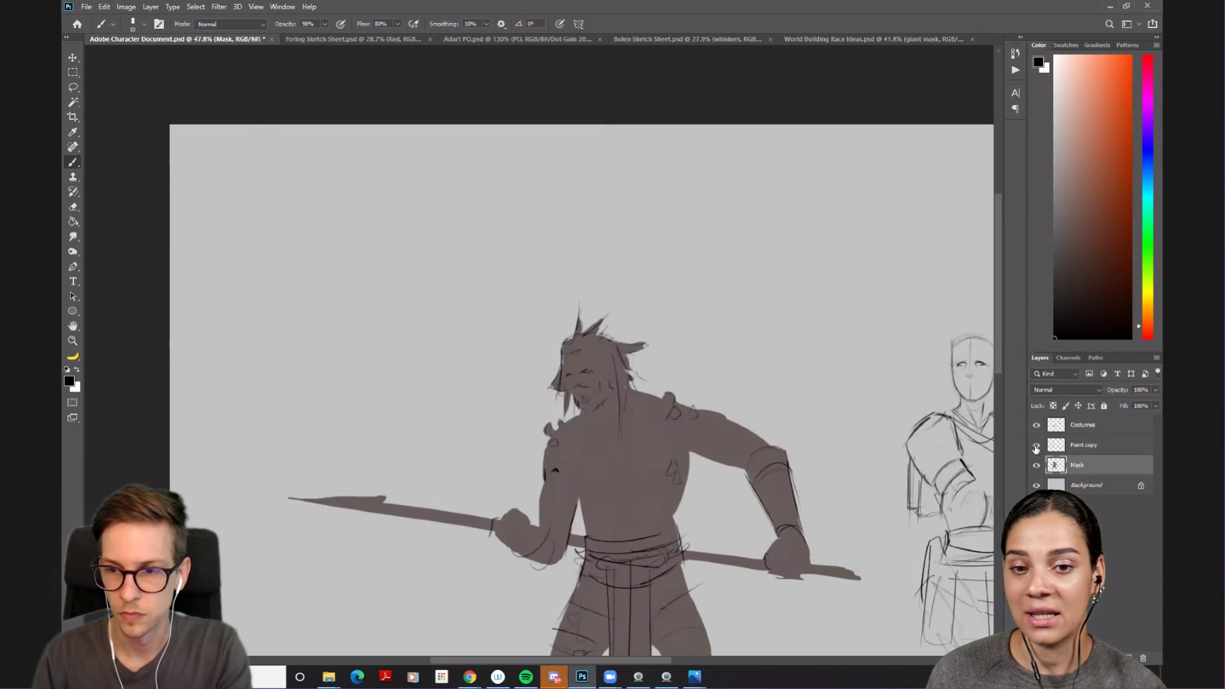
{"action": "left_click", "coordinate": [1037, 445]}
- Rename the Paint copy layer as Sketch and save the document
{"action": "left_click", "coordinate": [1067, 448]}
{"action": "left_click_drag", "start_coordinate": [511, 319], "coordinate": [644, 359]}
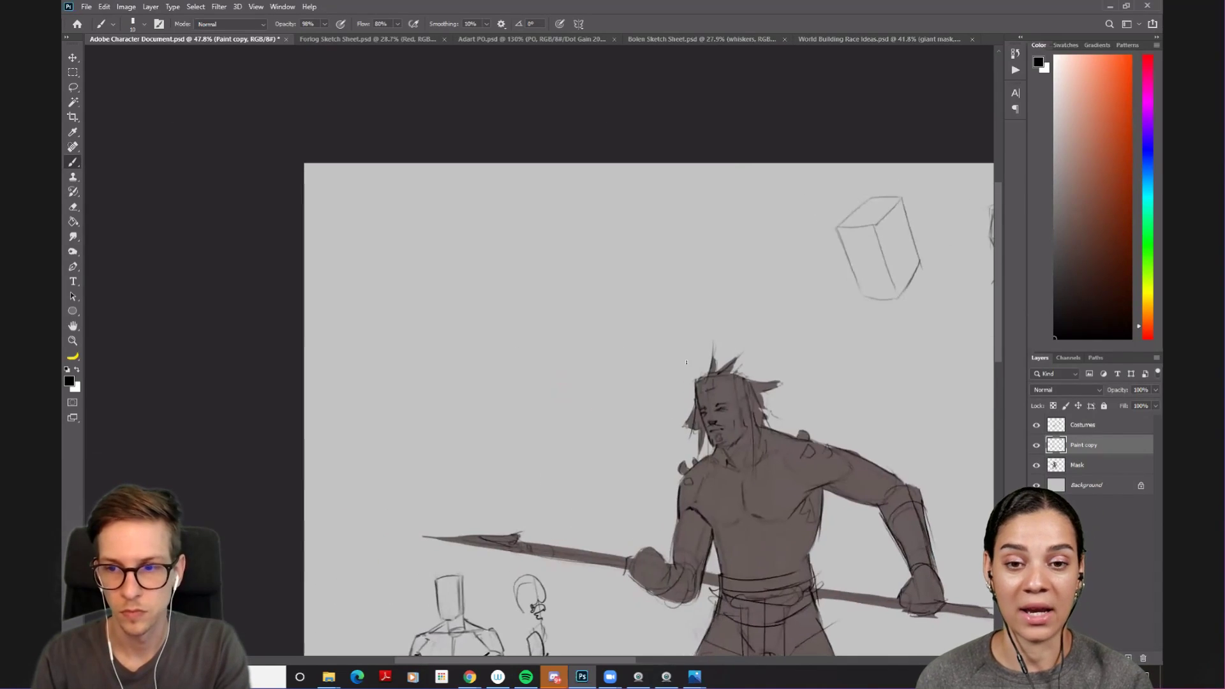
{"action": "double_click", "coordinate": [1078, 446]}
{"action": "type", "text": "S"}
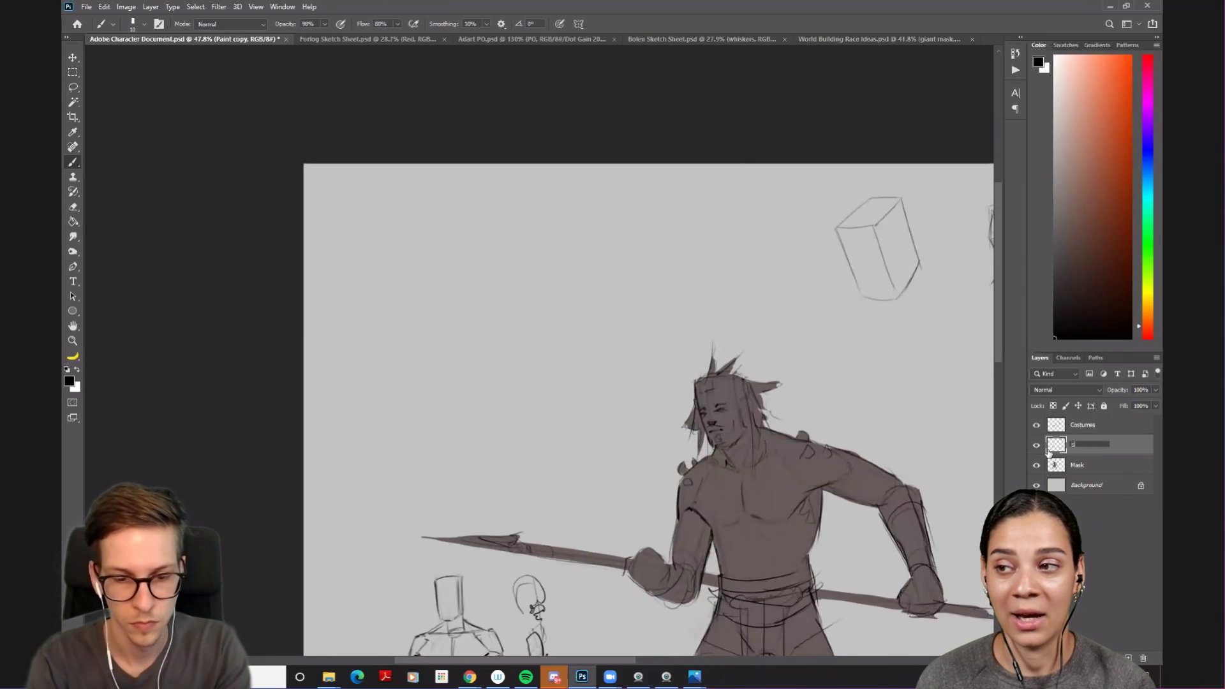
{"action": "type", "text": "ketch"}
{"action": "key", "text": "Return"}
{"action": "key", "text": "ctrl+s"}
- Sketch a new figure's tapered torso with a rib cage arch and neck lines in the empty area beside the spear figure
{"action": "scroll", "coordinate": [468, 290], "scroll_direction": "up", "scroll_amount": 2}
{"action": "mouse_move", "coordinate": [477, 250]}
{"action": "left_mouse_down"}
{"action": "mouse_move", "coordinate": [461, 290]}
{"action": "mouse_move", "coordinate": [477, 251]}
{"action": "mouse_move", "coordinate": [448, 263]}
{"action": "mouse_move", "coordinate": [450, 335]}
{"action": "mouse_move", "coordinate": [490, 210]}
{"action": "left_mouse_up"}
{"action": "key", "text": "ctrl+z"}
{"action": "key", "text": "ctrl+z"}
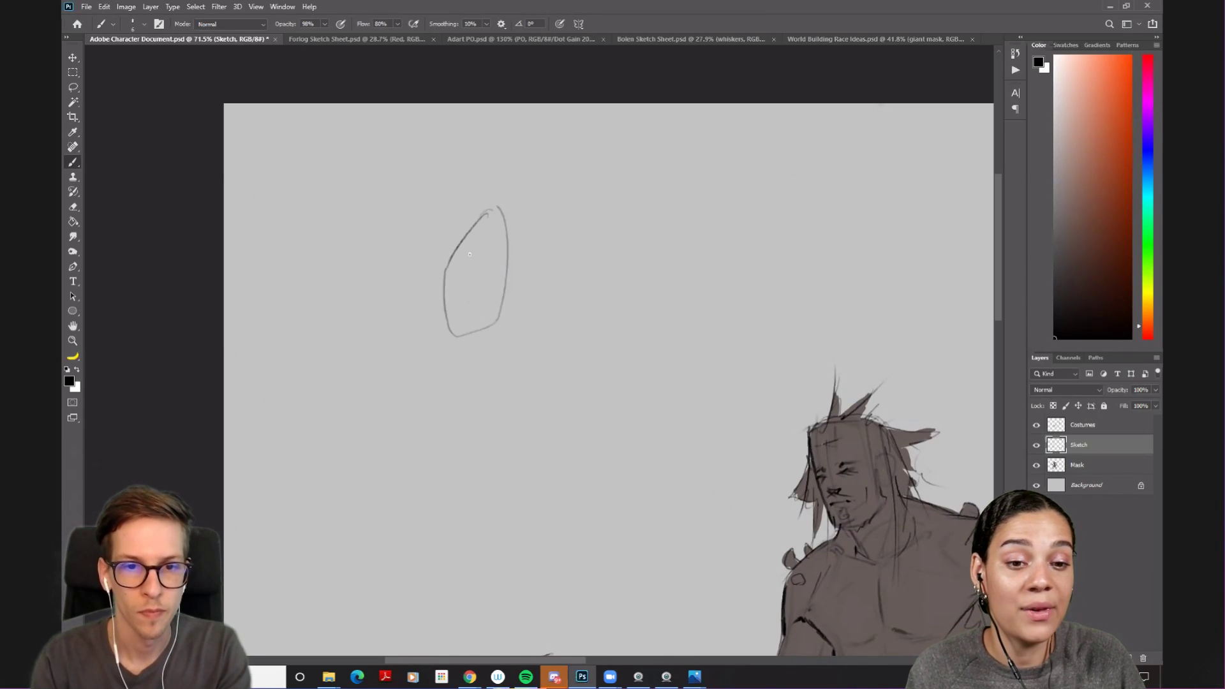
{"action": "mouse_move", "coordinate": [443, 289]}
{"action": "left_mouse_down"}
{"action": "mouse_move", "coordinate": [471, 268]}
{"action": "mouse_move", "coordinate": [488, 286]}
{"action": "mouse_move", "coordinate": [506, 249]}
{"action": "left_mouse_up"}
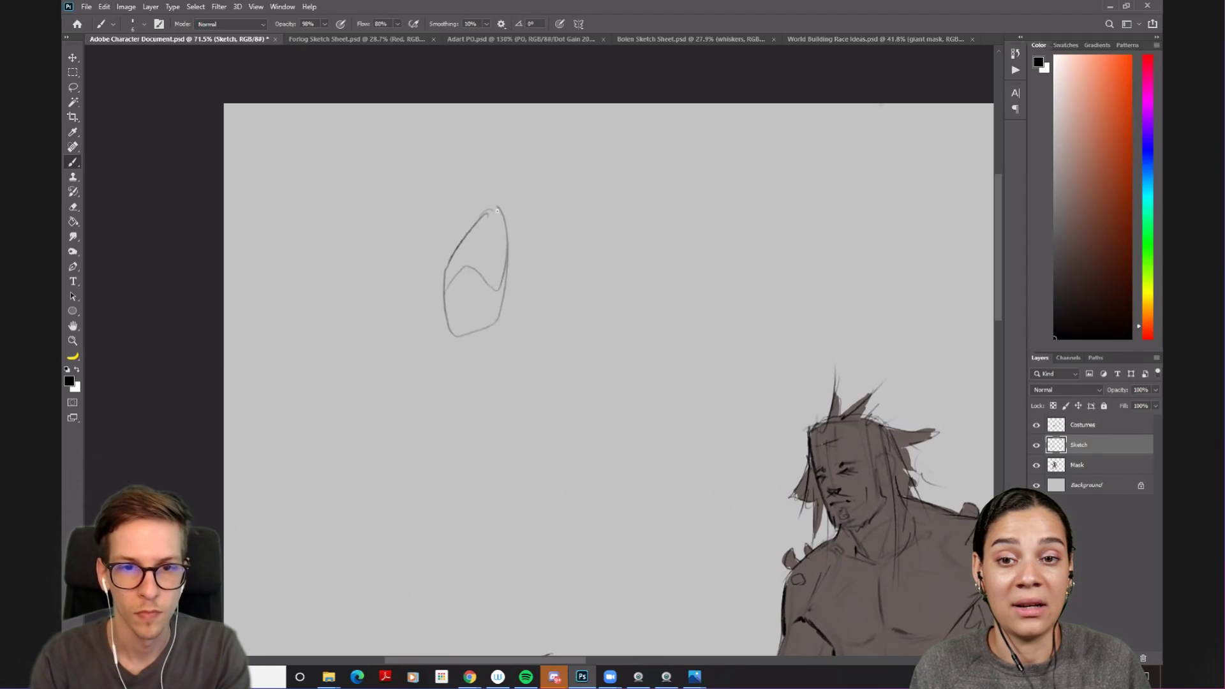
{"action": "left_click_drag", "start_coordinate": [468, 198], "coordinate": [494, 224]}
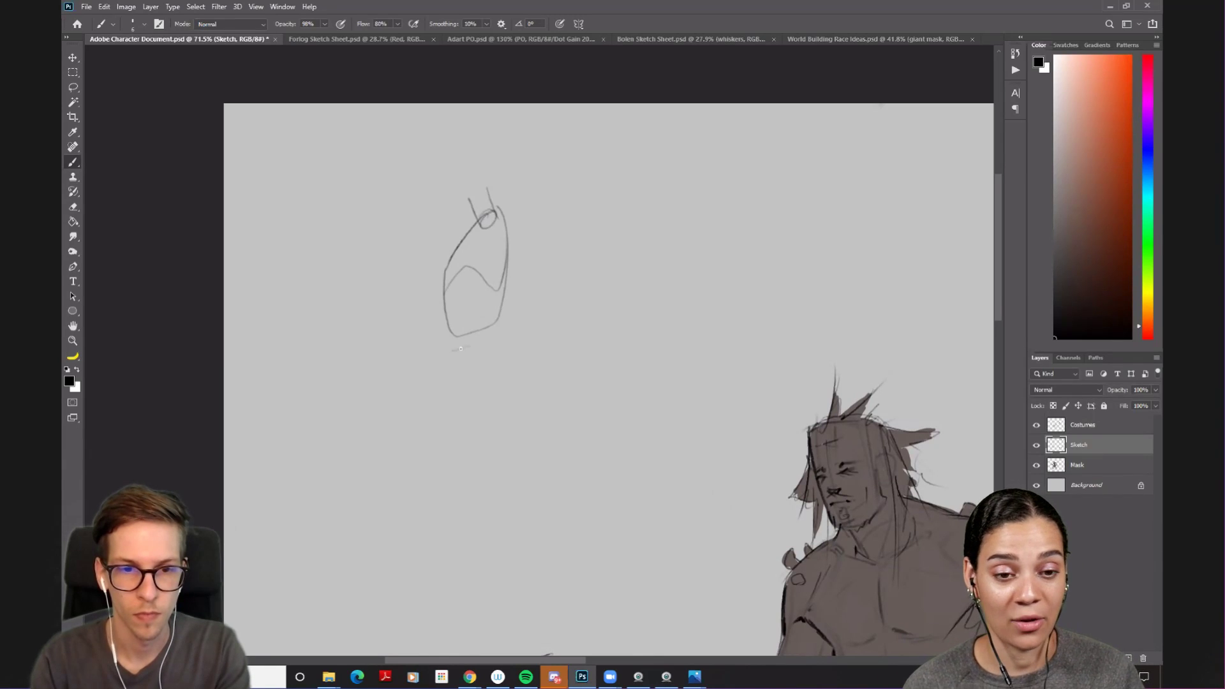
- Sketch the new figure's box-shaped pelvis, raised bent leg and straight standing leg below the torso
{"action": "left_click_drag", "start_coordinate": [482, 343], "coordinate": [485, 395]}
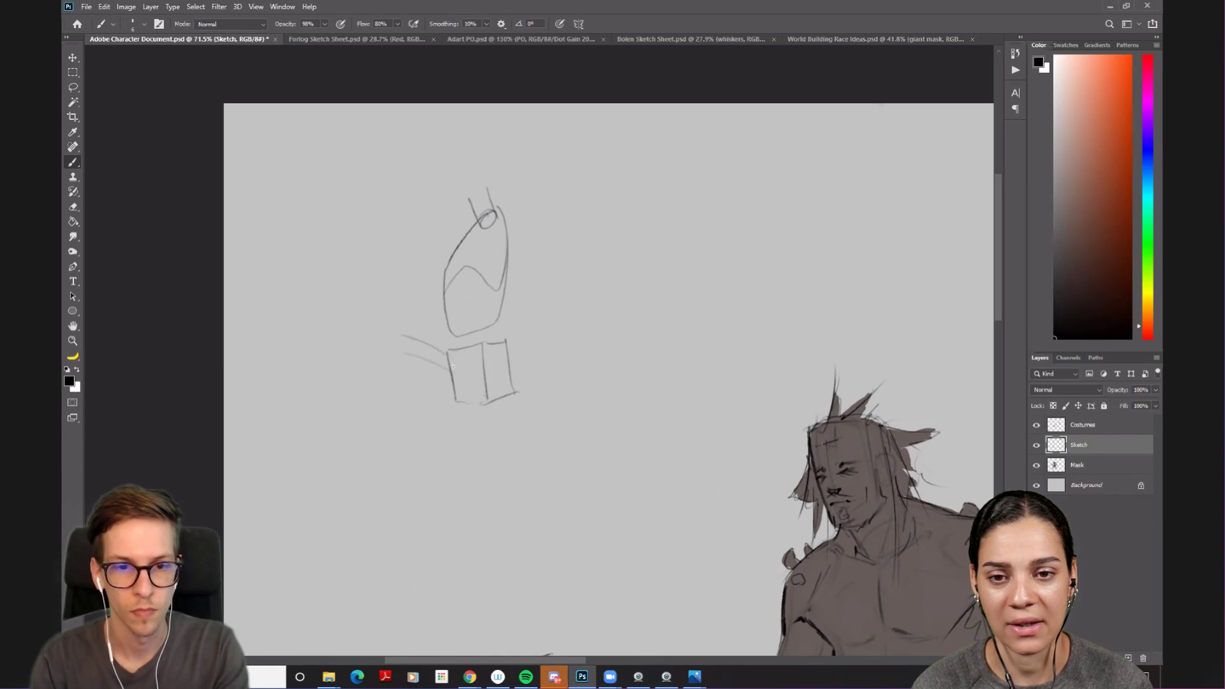
{"action": "left_click_drag", "start_coordinate": [404, 444], "coordinate": [376, 333]}
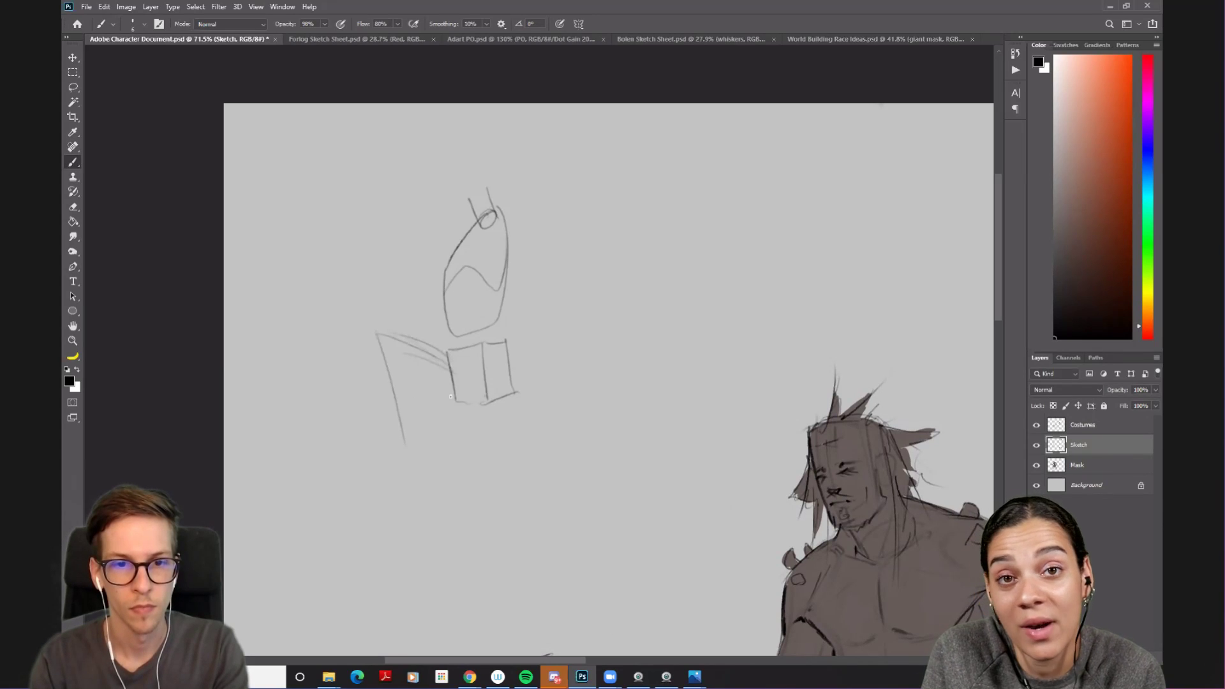
{"action": "scroll", "coordinate": [507, 402], "scroll_direction": "down", "scroll_amount": 2}
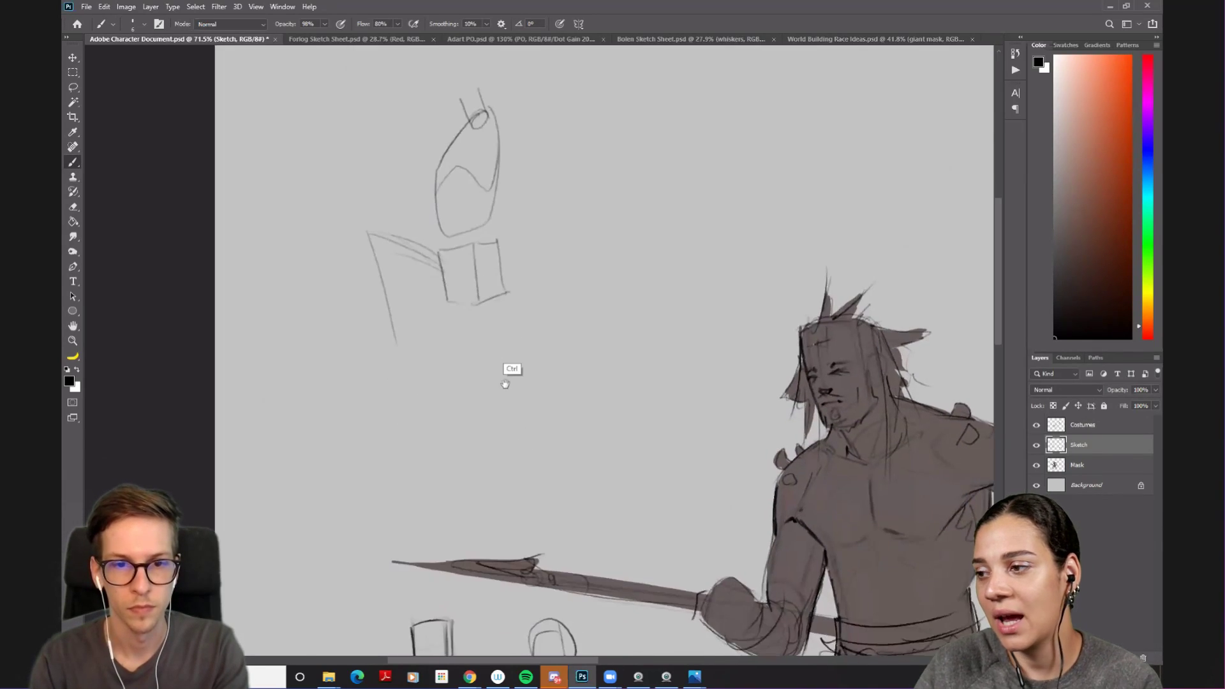
{"action": "scroll", "coordinate": [510, 367], "scroll_direction": "down", "scroll_amount": 2}
{"action": "mouse_move", "coordinate": [497, 376]}
{"action": "left_mouse_down"}
{"action": "mouse_move", "coordinate": [502, 520]}
{"action": "mouse_move", "coordinate": [504, 488]}
{"action": "mouse_move", "coordinate": [527, 468]}
{"action": "left_mouse_up"}
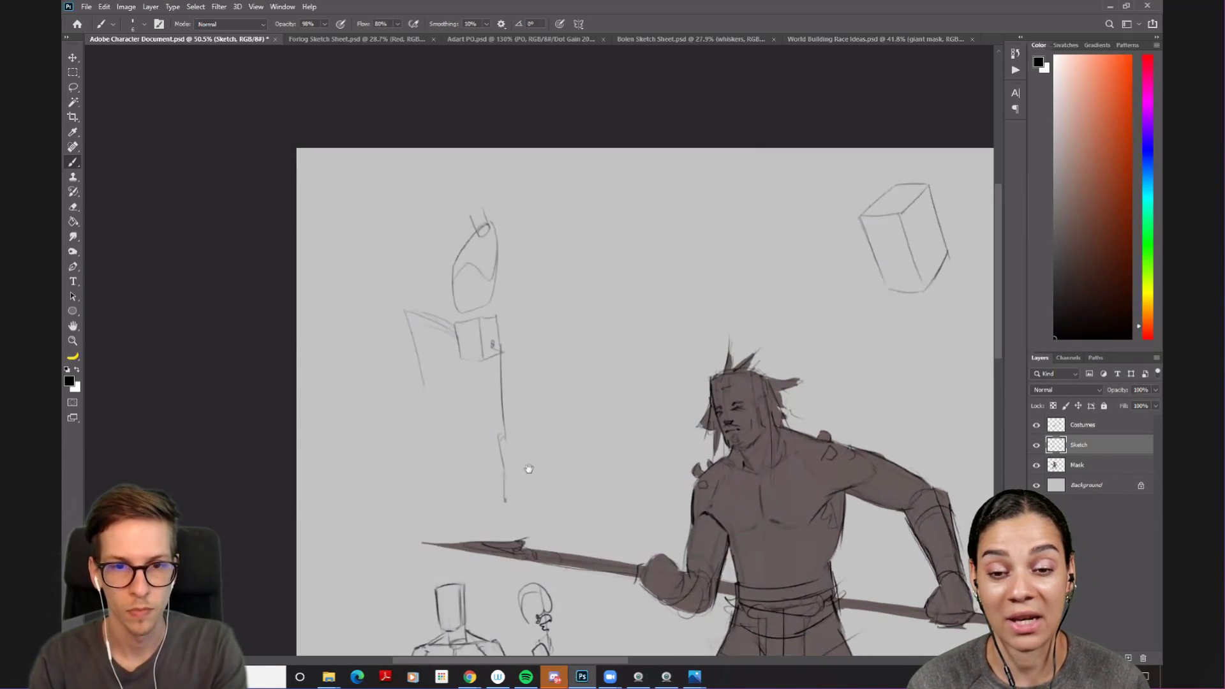
- Sketch the new figure's box-shaped head and slanted shoulder line above the torso, discarding the stray arm stroke
{"action": "mouse_move", "coordinate": [463, 217]}
{"action": "left_mouse_down"}
{"action": "mouse_move", "coordinate": [467, 180]}
{"action": "mouse_move", "coordinate": [473, 220]}
{"action": "mouse_move", "coordinate": [461, 204]}
{"action": "mouse_move", "coordinate": [471, 180]}
{"action": "mouse_move", "coordinate": [485, 204]}
{"action": "mouse_move", "coordinate": [474, 222]}
{"action": "mouse_move", "coordinate": [455, 194]}
{"action": "mouse_move", "coordinate": [464, 221]}
{"action": "mouse_move", "coordinate": [460, 185]}
{"action": "mouse_move", "coordinate": [475, 227]}
{"action": "mouse_move", "coordinate": [501, 221]}
{"action": "left_mouse_up"}
{"action": "key", "text": "ctrl"}
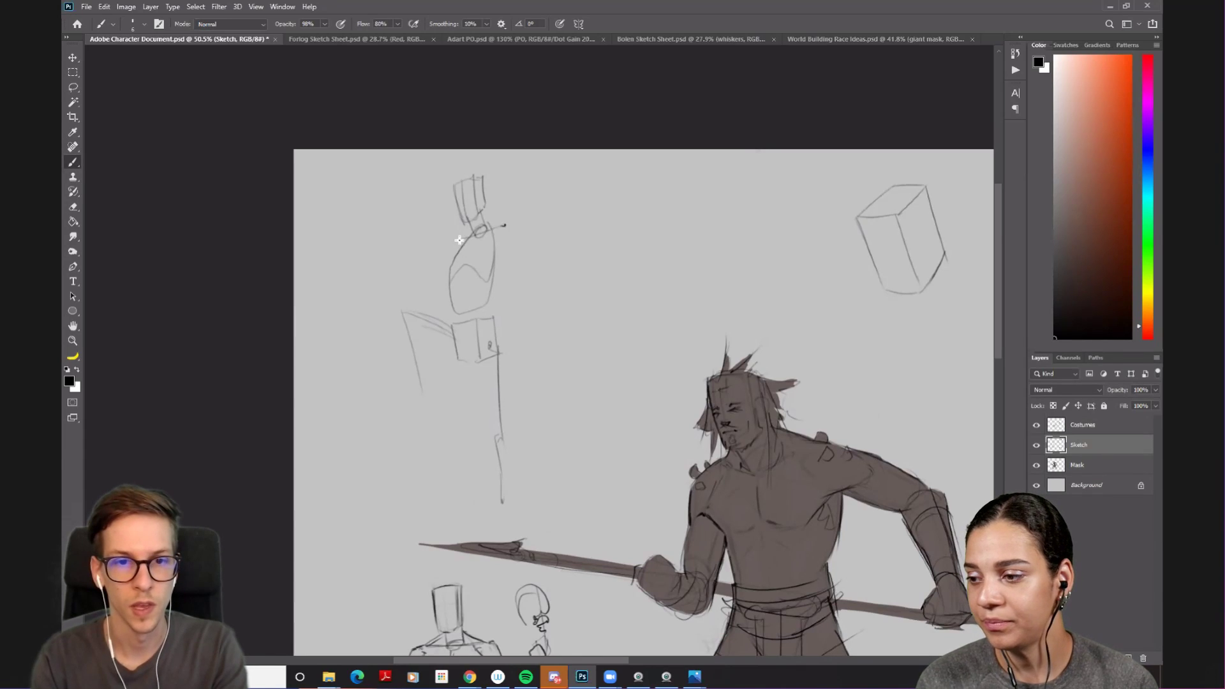
{"action": "key", "text": "ctrl"}
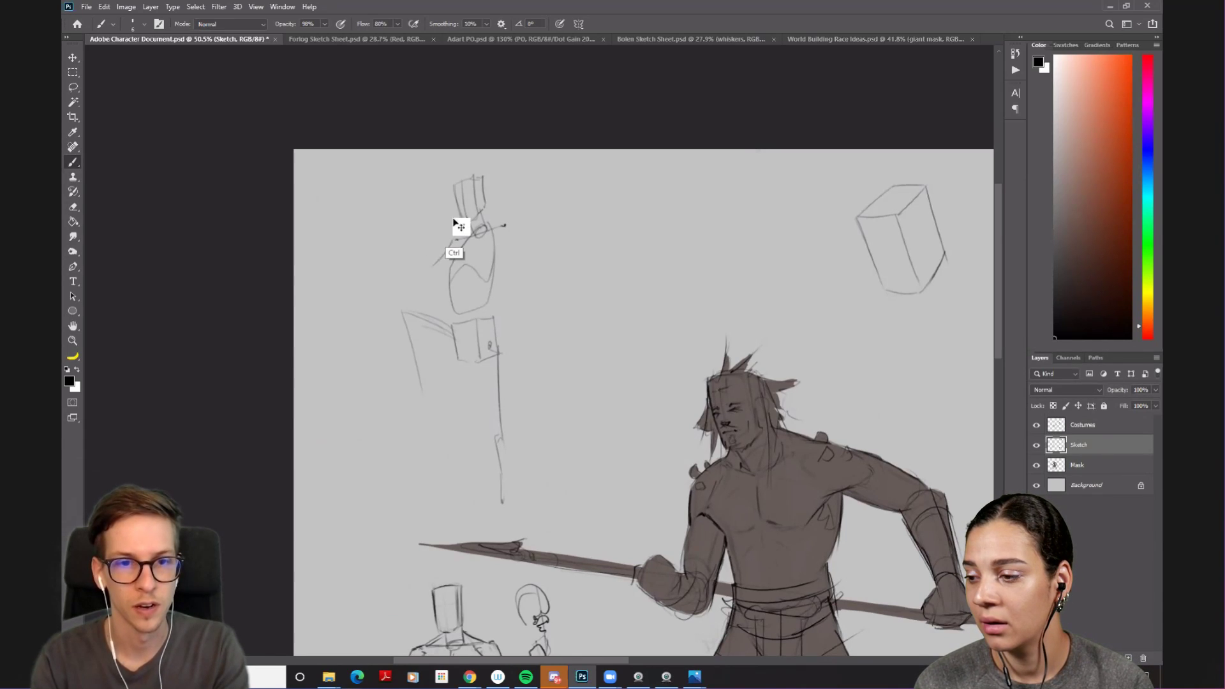
{"action": "left_click_drag", "start_coordinate": [509, 229], "coordinate": [533, 309]}
{"action": "key", "text": "ctrl+z"}
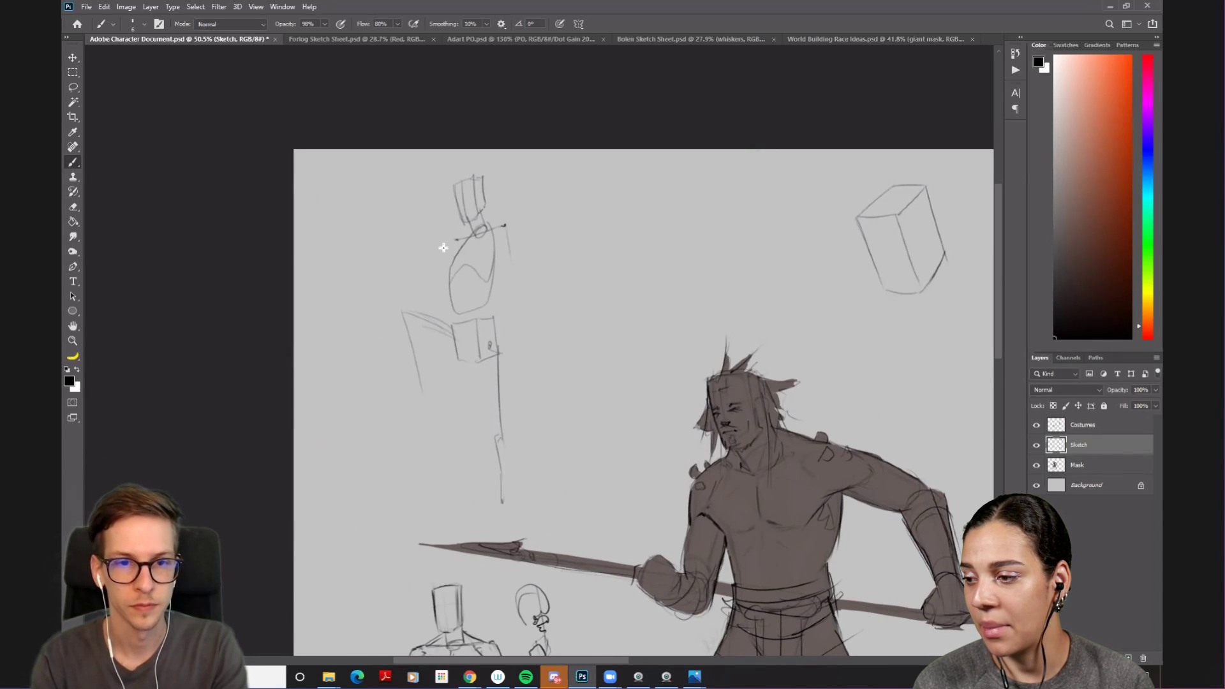
- Draw the arm on the raised-leg side from the shoulder down to the bent knee, undoing and erasing the misplaced strokes
{"action": "left_click_drag", "start_coordinate": [455, 240], "coordinate": [426, 302]}
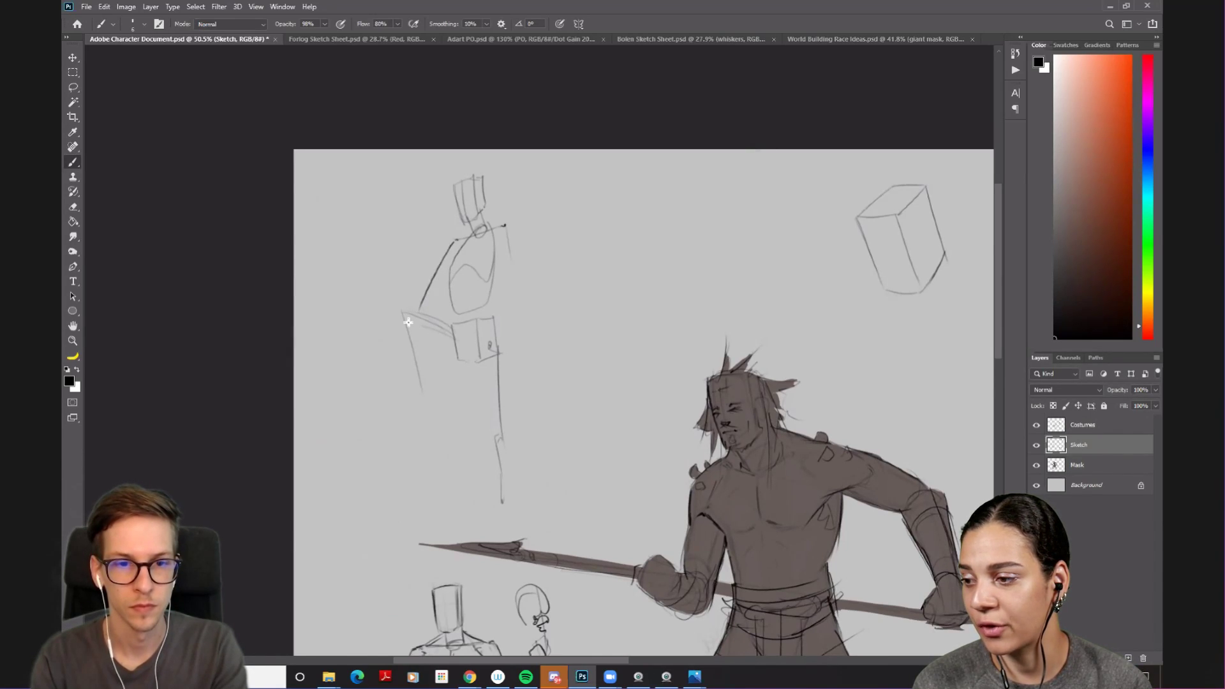
{"action": "key", "text": "ctrl+z"}
{"action": "left_click_drag", "start_coordinate": [456, 240], "coordinate": [412, 308]}
{"action": "key", "text": "ctrl+z"}
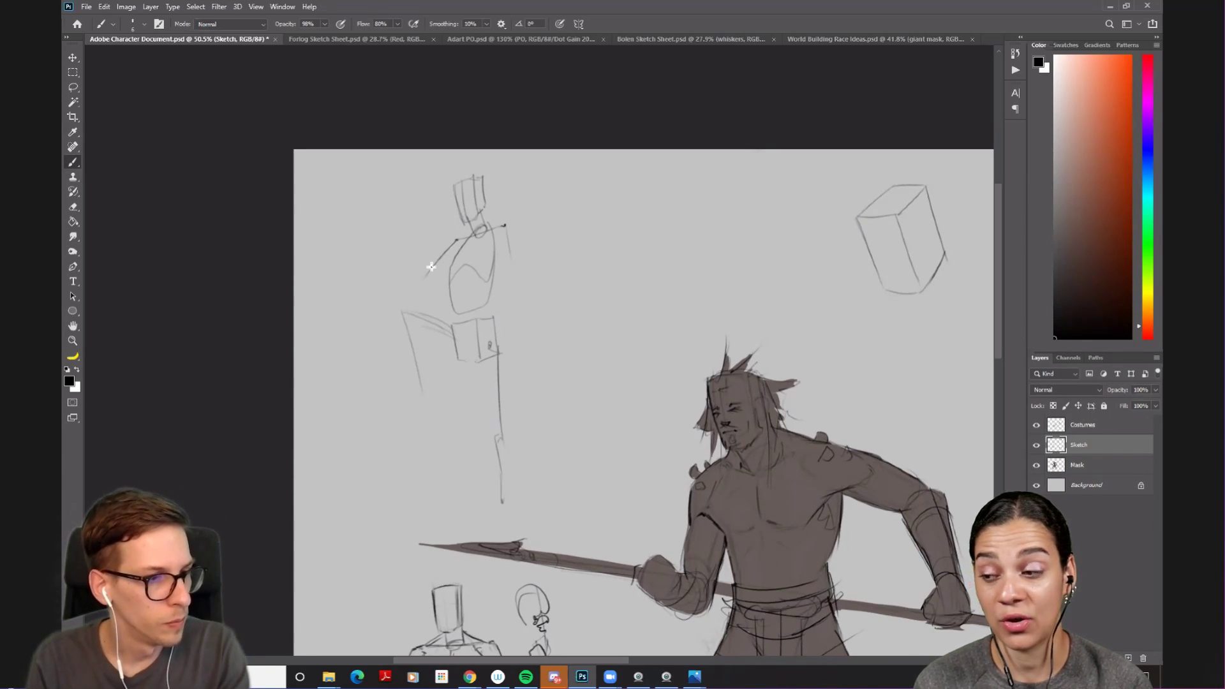
{"action": "key", "text": "e"}
{"action": "left_click_drag", "start_coordinate": [445, 255], "coordinate": [409, 314]}
{"action": "key", "text": "b"}
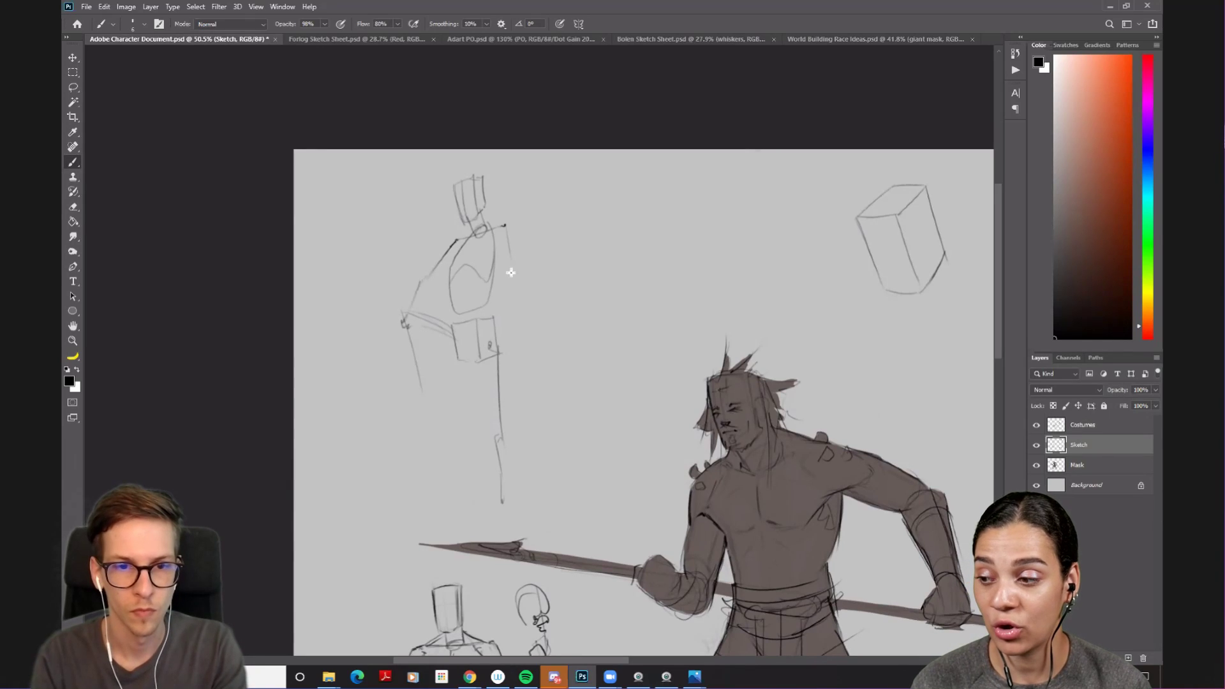
- Draw the other arm from its shoulder to an elbow, with the forearm crossing the torso to the raised knee
{"action": "left_click_drag", "start_coordinate": [509, 230], "coordinate": [488, 271]}
{"action": "key", "text": "ctrl+z"}
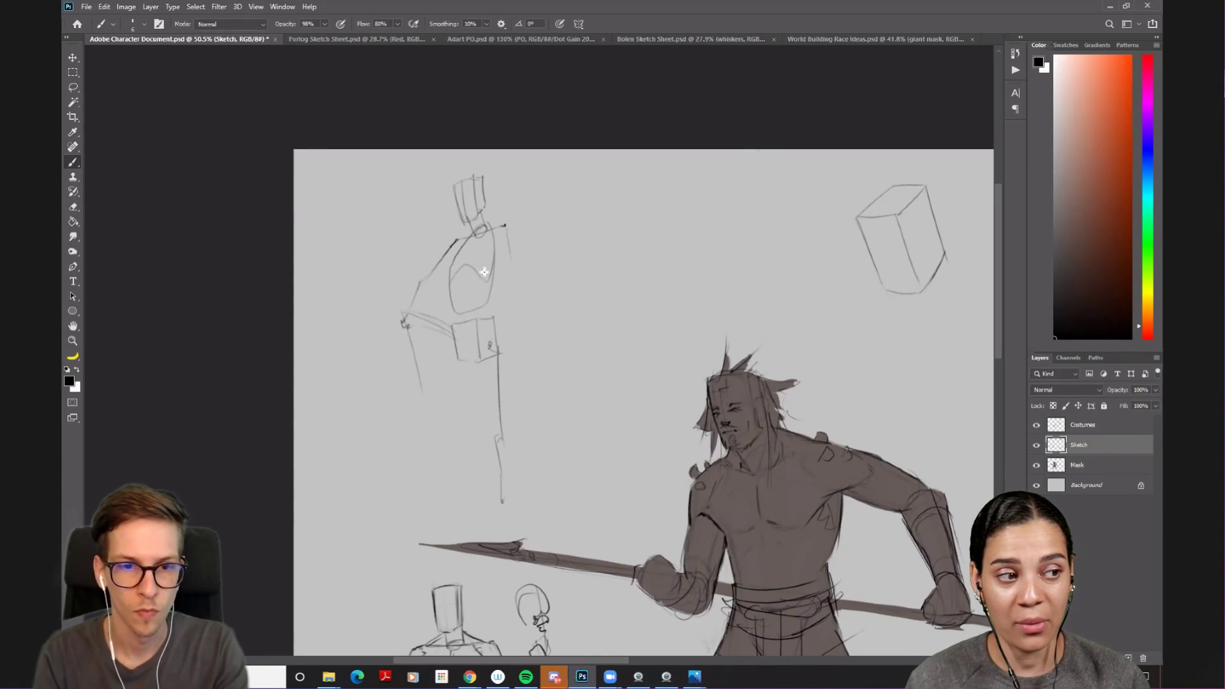
{"action": "left_click_drag", "start_coordinate": [409, 322], "coordinate": [491, 271]}
{"action": "left_click_drag", "start_coordinate": [506, 225], "coordinate": [479, 277]}
{"action": "left_click_drag", "start_coordinate": [507, 226], "coordinate": [483, 273]}
- Flip the view and redraw the raised thigh as a fuller shape between the pelvis box and the knee
{"action": "left_click_drag", "start_coordinate": [445, 332], "coordinate": [535, 343]}
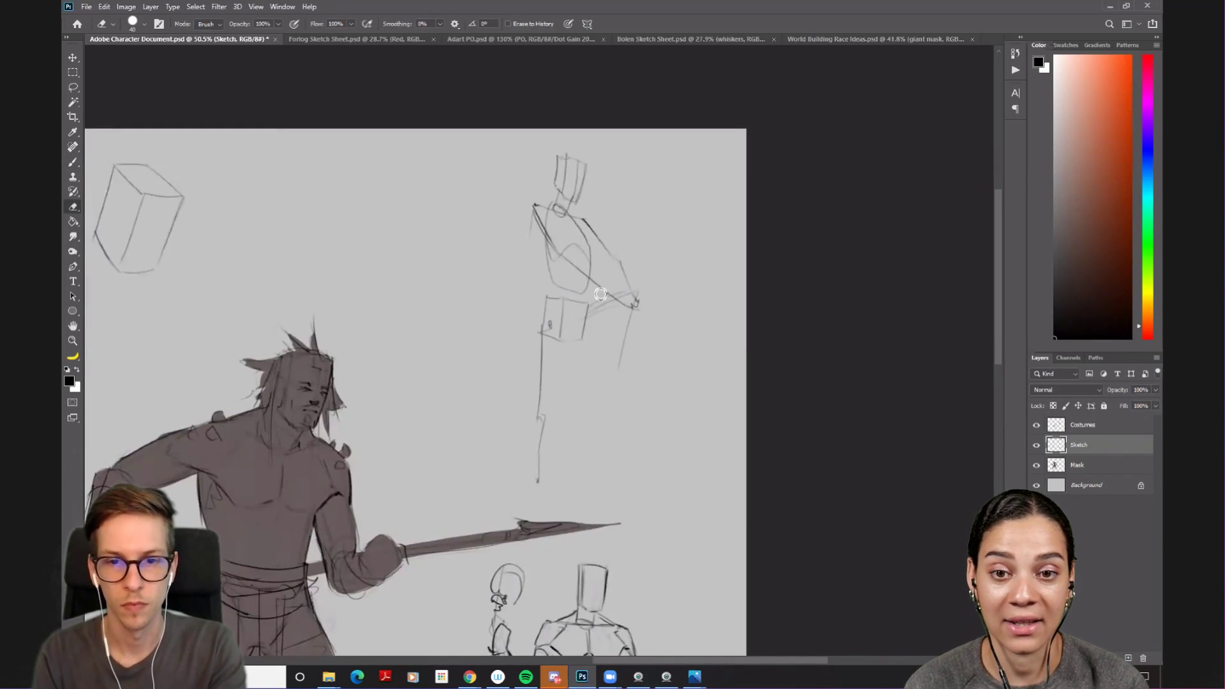
{"action": "left_click_drag", "start_coordinate": [590, 308], "coordinate": [634, 291]}
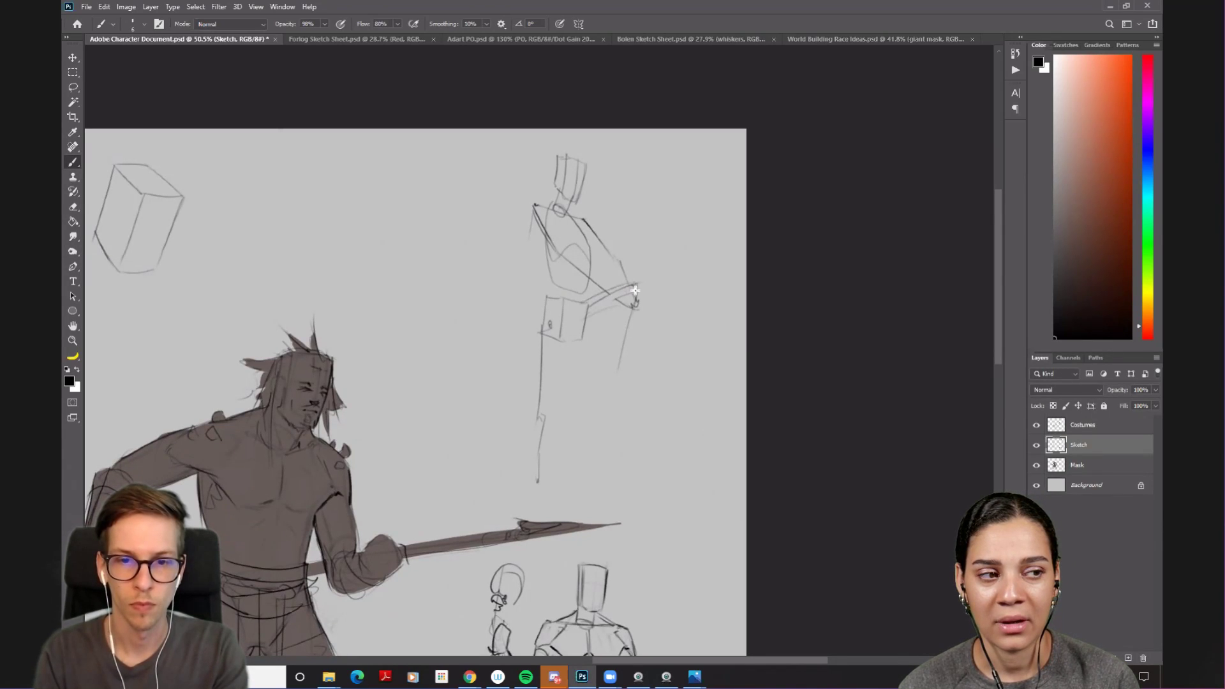
{"action": "mouse_move", "coordinate": [573, 344]}
{"action": "left_mouse_down"}
{"action": "mouse_move", "coordinate": [631, 317]}
{"action": "mouse_move", "coordinate": [586, 337]}
{"action": "left_mouse_up"}
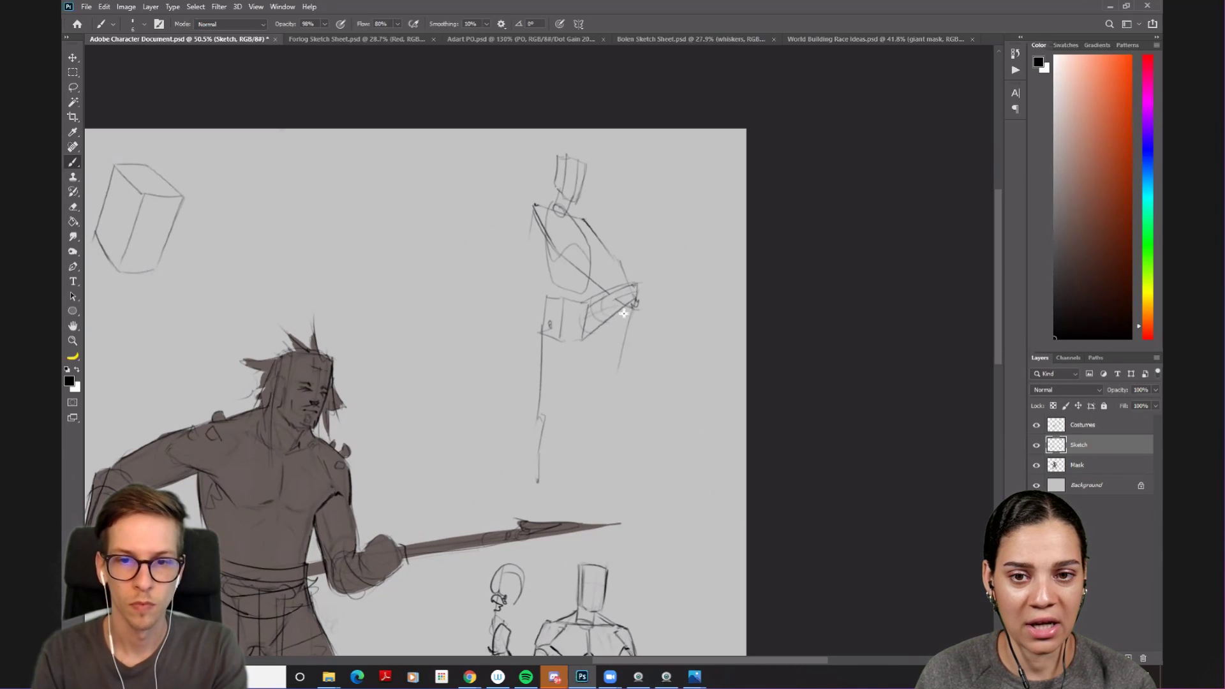
- Erase the standing leg and redraw it as one long curved line running from the hip joint to the ankle
{"action": "key", "text": "e"}
{"action": "mouse_move", "coordinate": [544, 361]}
{"action": "left_mouse_down"}
{"action": "mouse_move", "coordinate": [533, 457]}
{"action": "mouse_move", "coordinate": [547, 404]}
{"action": "left_mouse_up"}
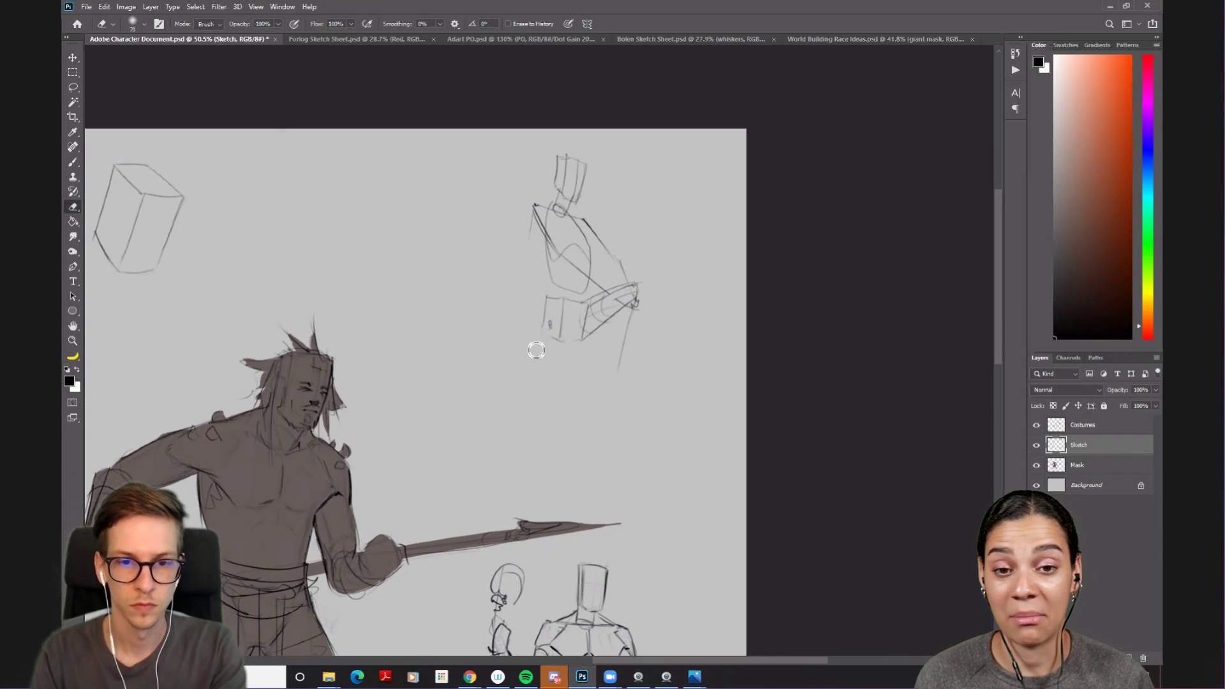
{"action": "key", "text": "b"}
{"action": "left_click_drag", "start_coordinate": [549, 322], "coordinate": [566, 458]}
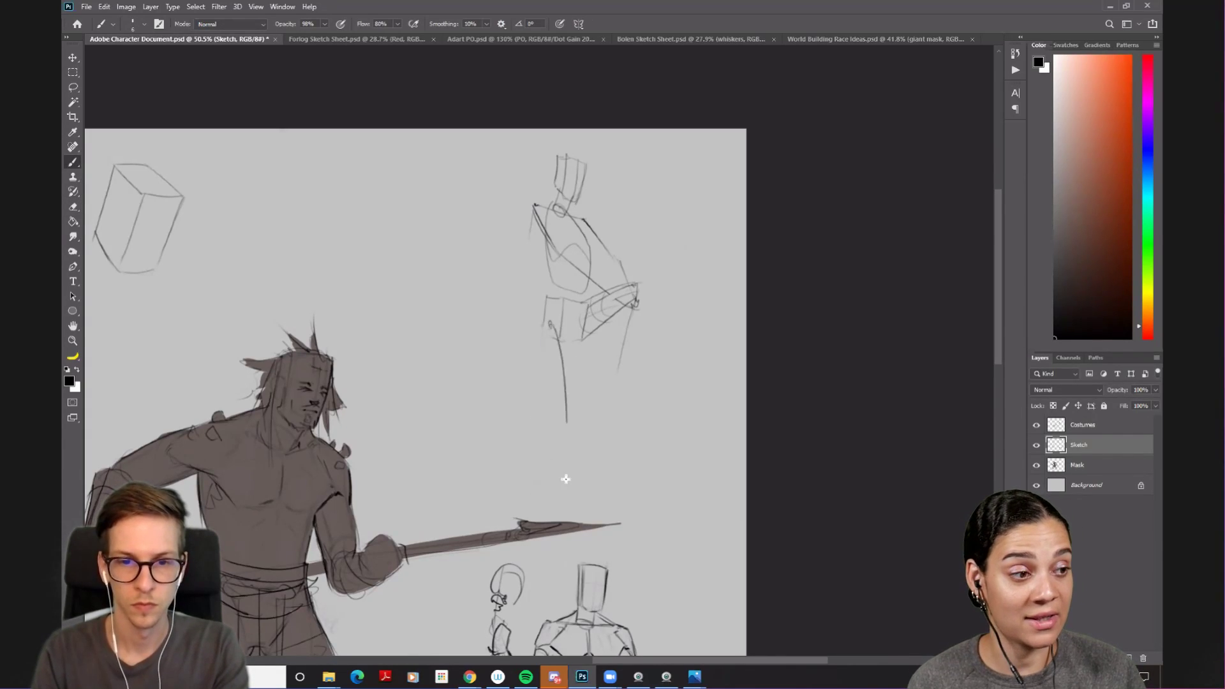
{"action": "left_click_drag", "start_coordinate": [558, 373], "coordinate": [562, 487]}
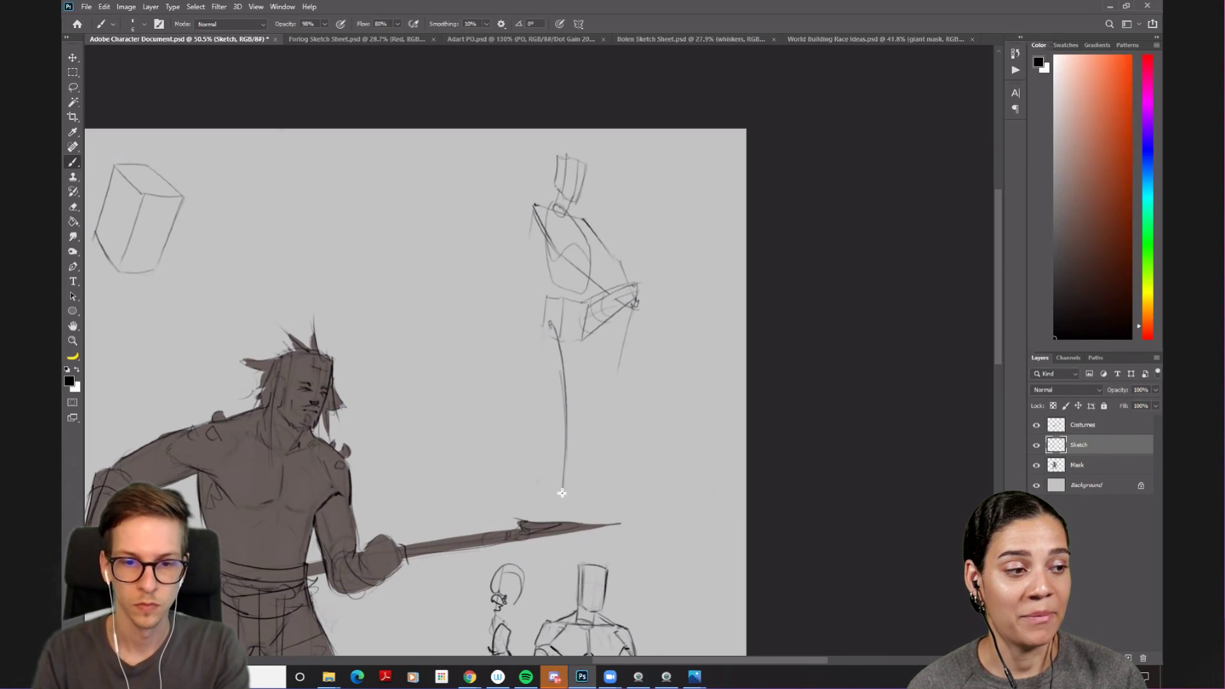
- Add volume contours around the upper arms and forearms of the new pose sketch
{"action": "mouse_move", "coordinate": [533, 207]}
{"action": "left_mouse_down"}
{"action": "mouse_move", "coordinate": [552, 268]}
{"action": "mouse_move", "coordinate": [538, 203]}
{"action": "mouse_move", "coordinate": [552, 244]}
{"action": "left_mouse_up"}
{"action": "key", "text": "ctrl+z"}
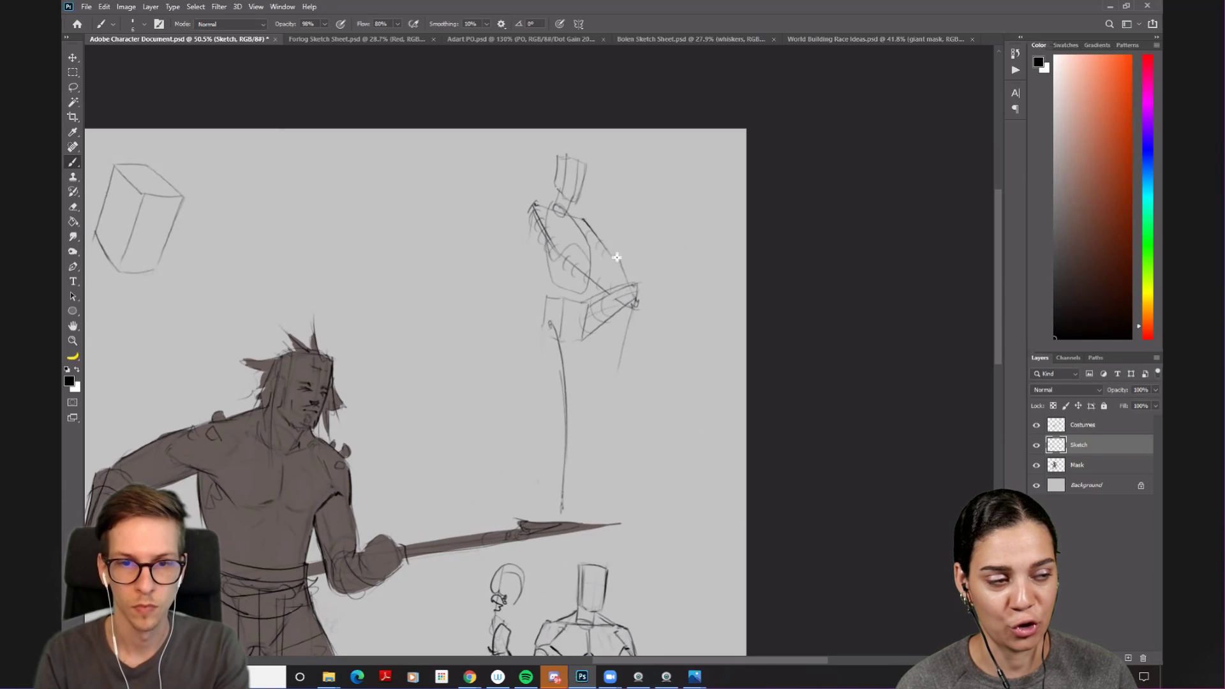
{"action": "left_click_drag", "start_coordinate": [625, 274], "coordinate": [622, 292]}
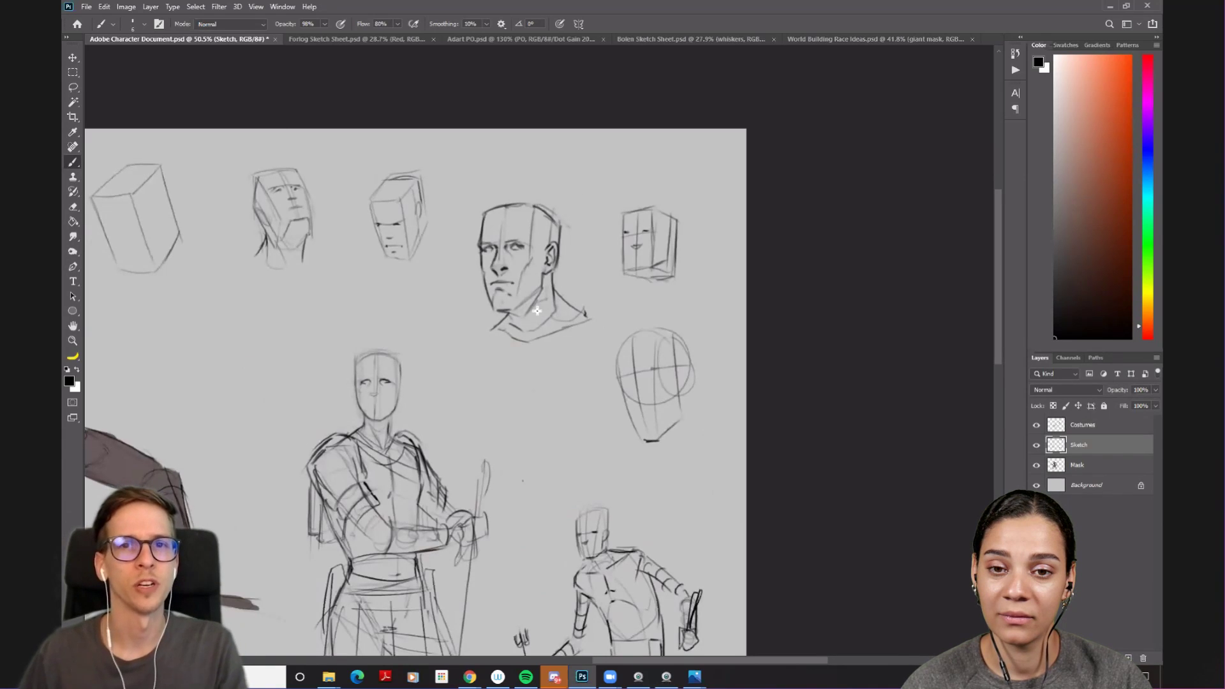
- Return to the new figure in the unmirrored view, darken its shoulder contours and clean up stray lines on the crossing arm
{"action": "left_click_drag", "start_coordinate": [328, 247], "coordinate": [493, 313]}
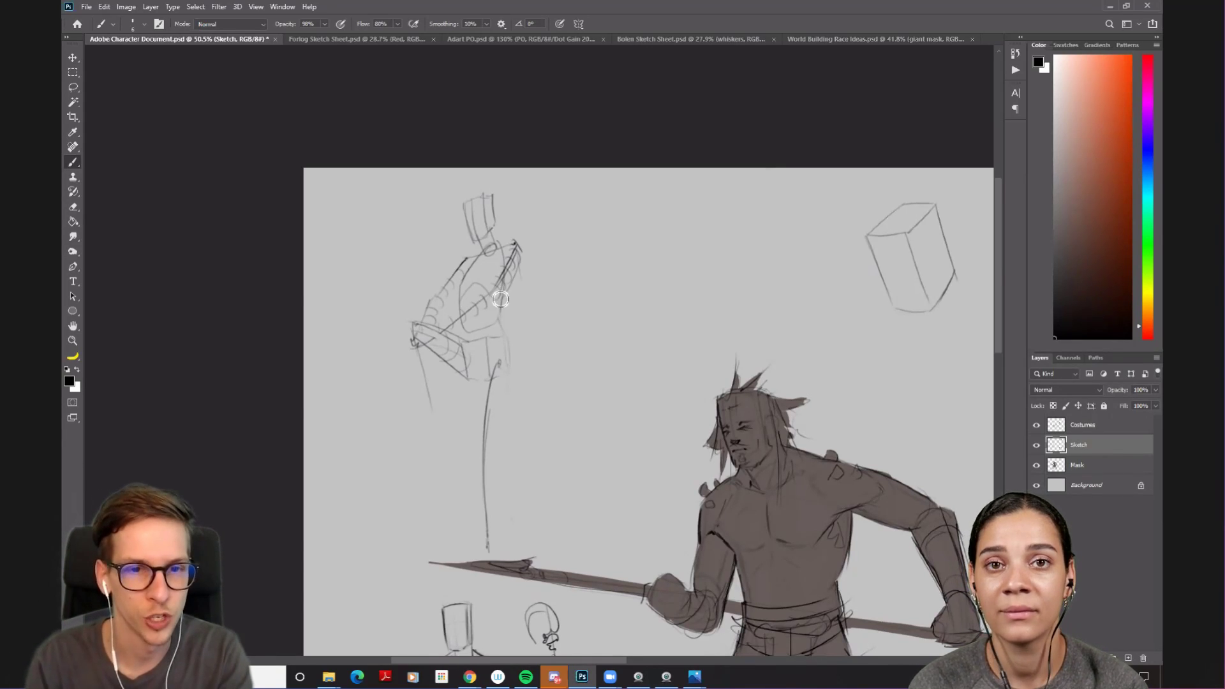
{"action": "key", "text": "e"}
{"action": "key", "text": "b"}
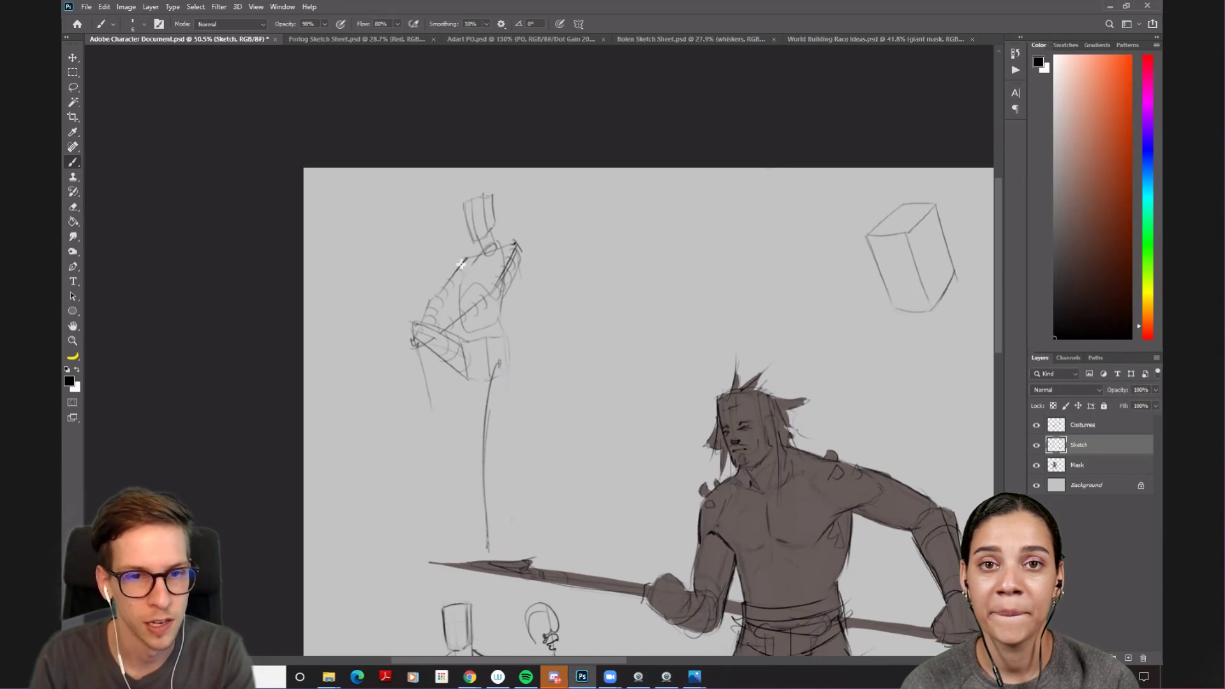
{"action": "left_click_drag", "start_coordinate": [461, 274], "coordinate": [457, 277]}
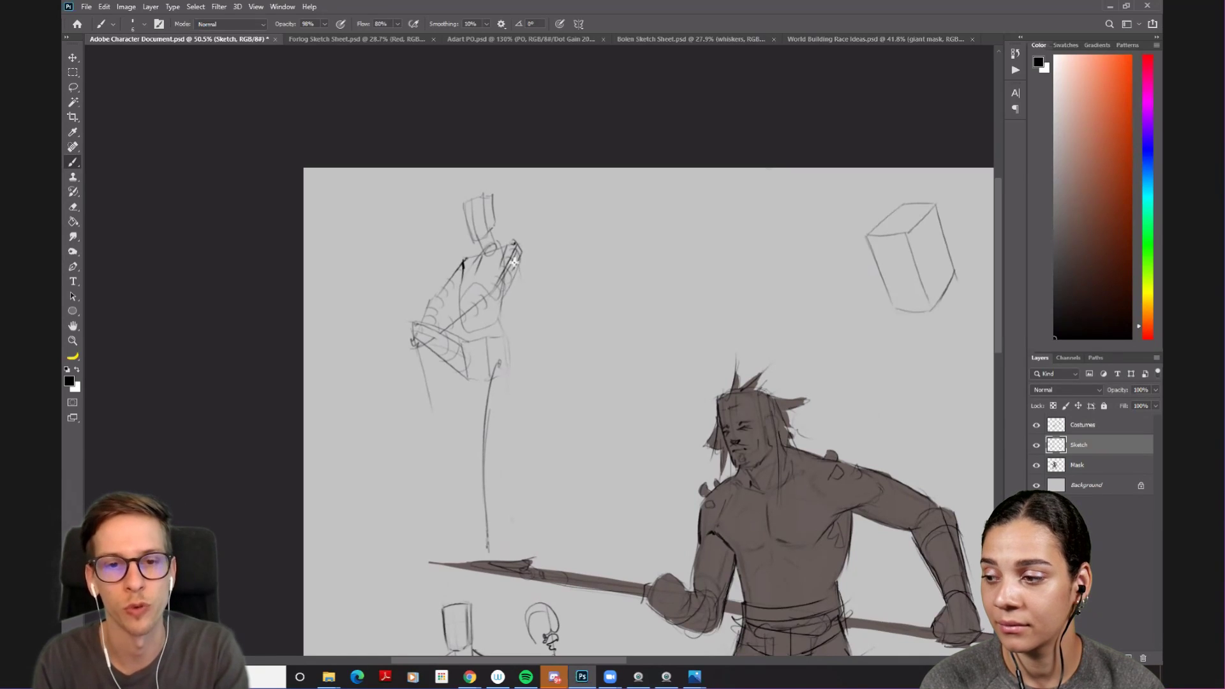
{"action": "key", "text": "e"}
{"action": "key", "text": "b"}
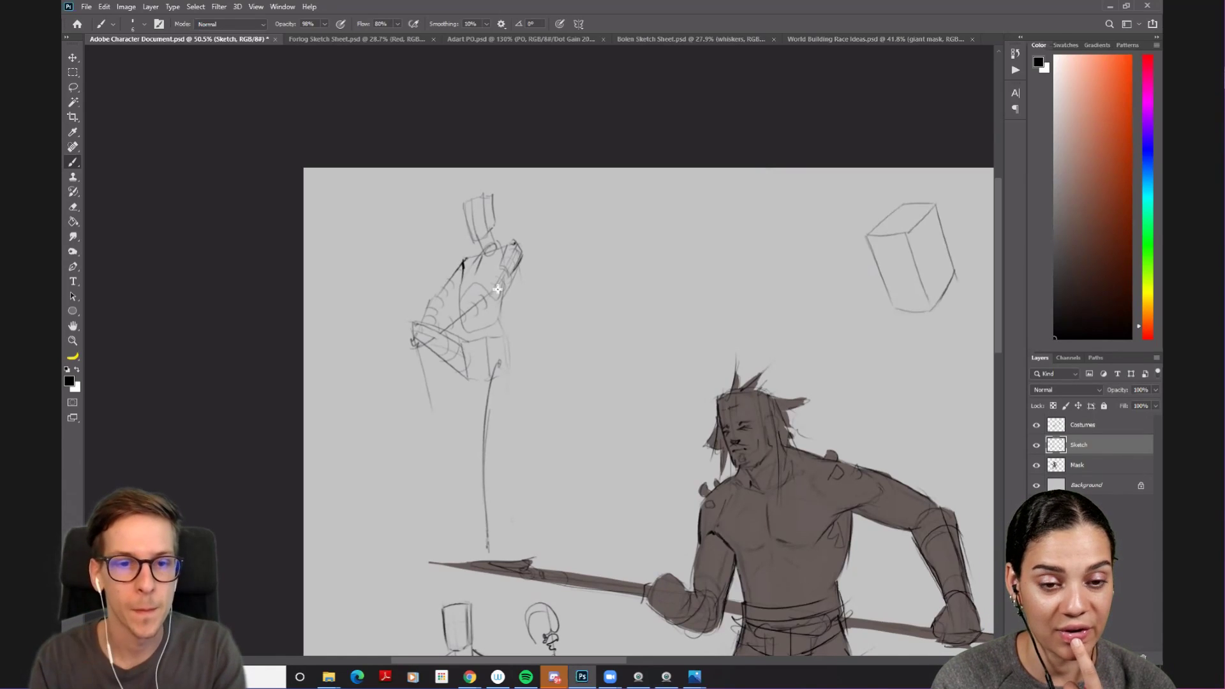
{"action": "key", "text": "e"}
{"action": "key", "text": "b"}
- Outline the raised knee and both lower legs, and add thigh contours around the standing leg's centre line
{"action": "left_click_drag", "start_coordinate": [422, 321], "coordinate": [446, 332]}
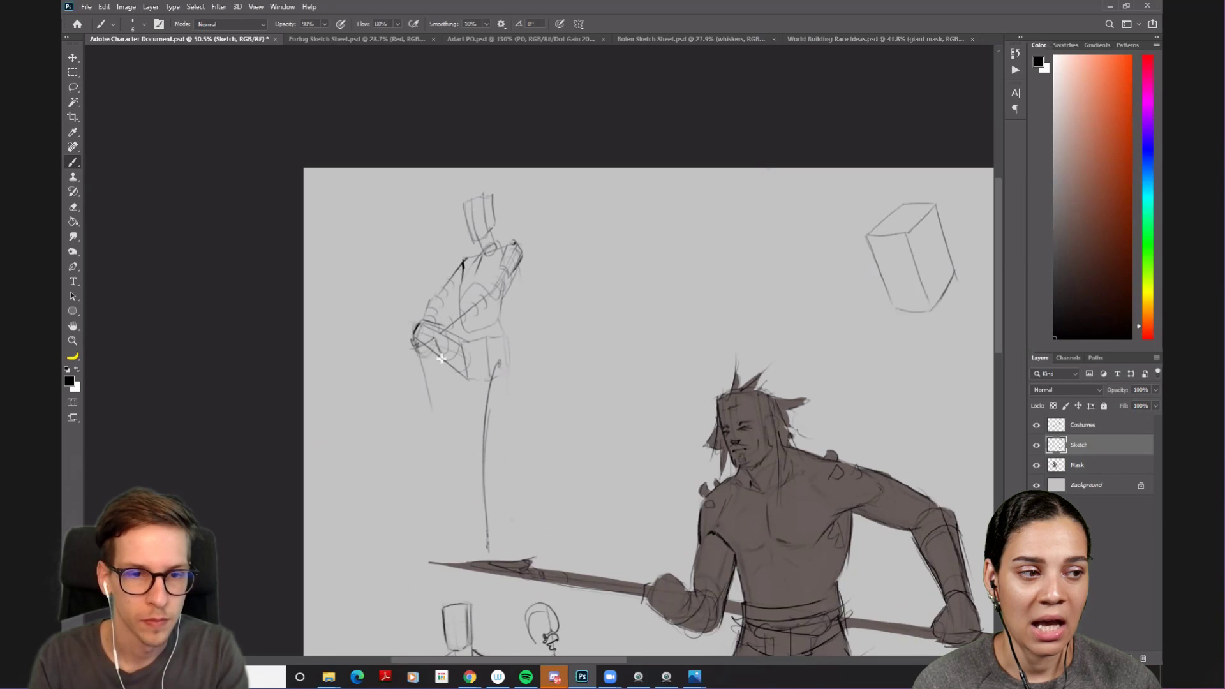
{"action": "left_click_drag", "start_coordinate": [440, 364], "coordinate": [439, 419]}
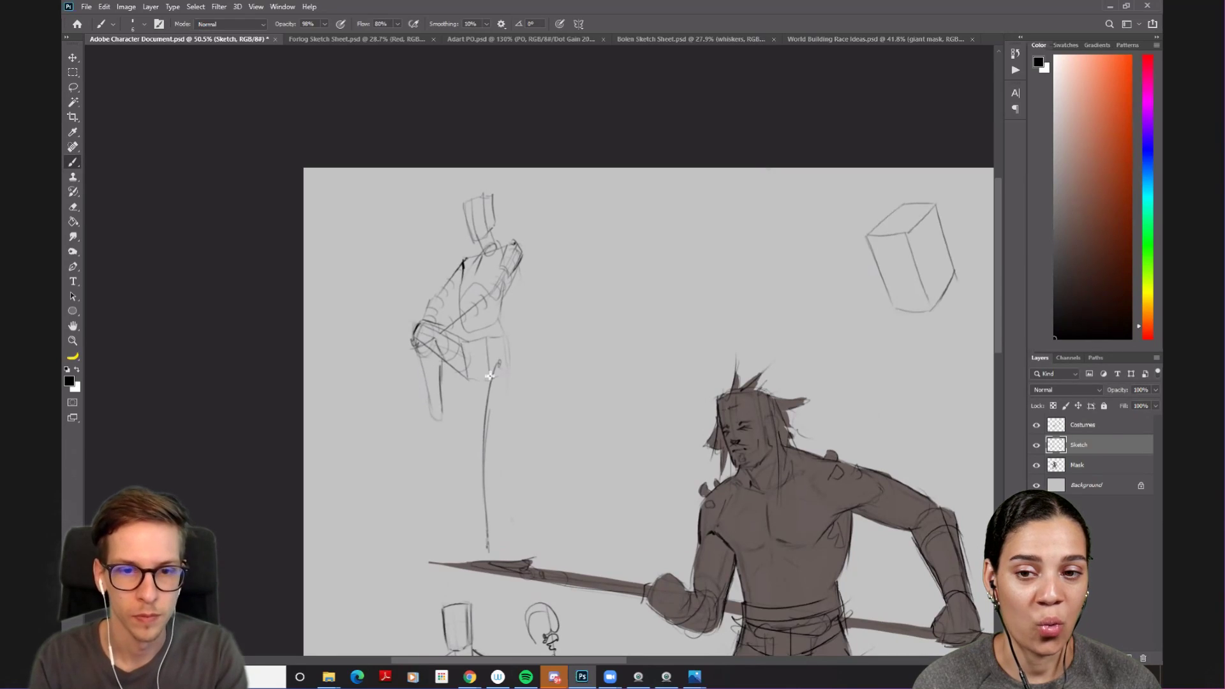
{"action": "mouse_move", "coordinate": [500, 362]}
{"action": "left_mouse_down"}
{"action": "mouse_move", "coordinate": [493, 441]}
{"action": "mouse_move", "coordinate": [483, 366]}
{"action": "mouse_move", "coordinate": [481, 447]}
{"action": "mouse_move", "coordinate": [477, 421]}
{"action": "left_mouse_up"}
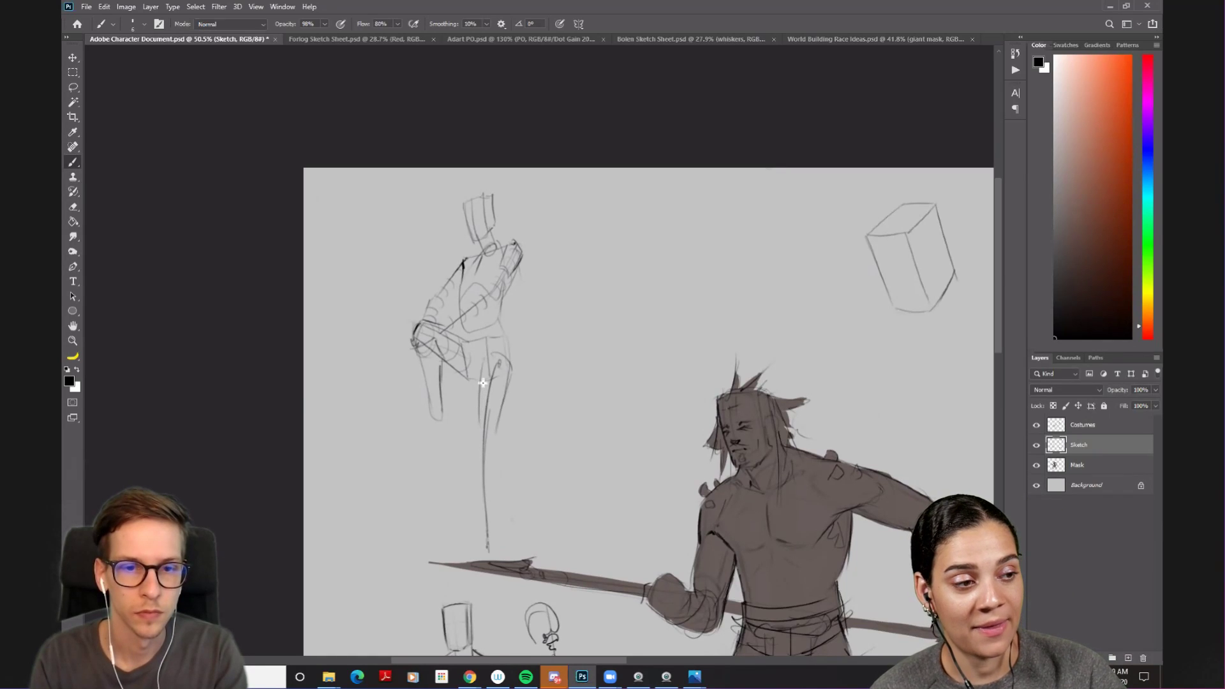
{"action": "mouse_move", "coordinate": [481, 362]}
{"action": "left_mouse_down"}
{"action": "mouse_move", "coordinate": [472, 431]}
{"action": "mouse_move", "coordinate": [483, 452]}
{"action": "mouse_move", "coordinate": [452, 369]}
{"action": "mouse_move", "coordinate": [453, 383]}
{"action": "mouse_move", "coordinate": [421, 402]}
{"action": "left_mouse_up"}
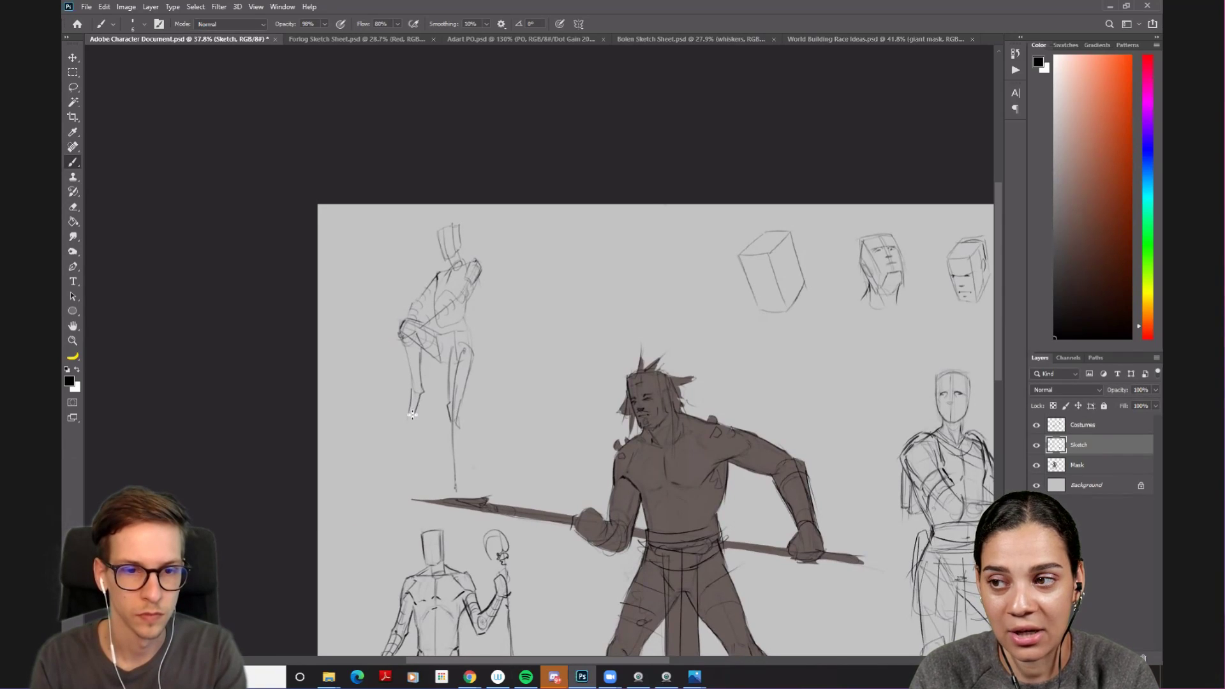
- Switch to the Lasso tool and bring both the new pose sketch and the spear figure into view
{"action": "key", "text": "l"}
{"action": "mouse_move", "coordinate": [612, 390]}
{"action": "left_mouse_down"}
{"action": "mouse_move", "coordinate": [372, 239]}
{"action": "mouse_move", "coordinate": [612, 321]}
{"action": "left_mouse_up"}
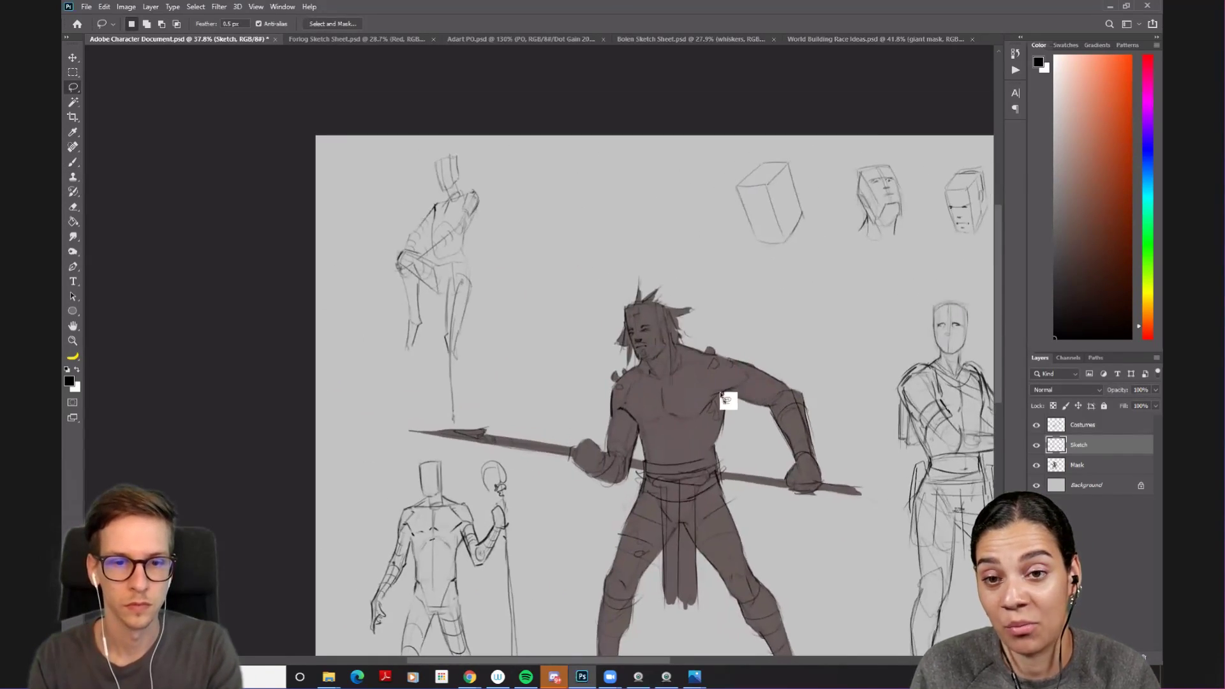
- Lasso the leaning figure sketch and move it closer to the canvas's upper-left corner
{"action": "mouse_move", "coordinate": [488, 157]}
{"action": "left_mouse_down"}
{"action": "mouse_move", "coordinate": [404, 186]}
{"action": "mouse_move", "coordinate": [402, 419]}
{"action": "mouse_move", "coordinate": [455, 426]}
{"action": "mouse_move", "coordinate": [491, 160]}
{"action": "left_mouse_up"}
{"action": "key", "text": "v"}
{"action": "left_click_drag", "start_coordinate": [470, 232], "coordinate": [404, 219]}
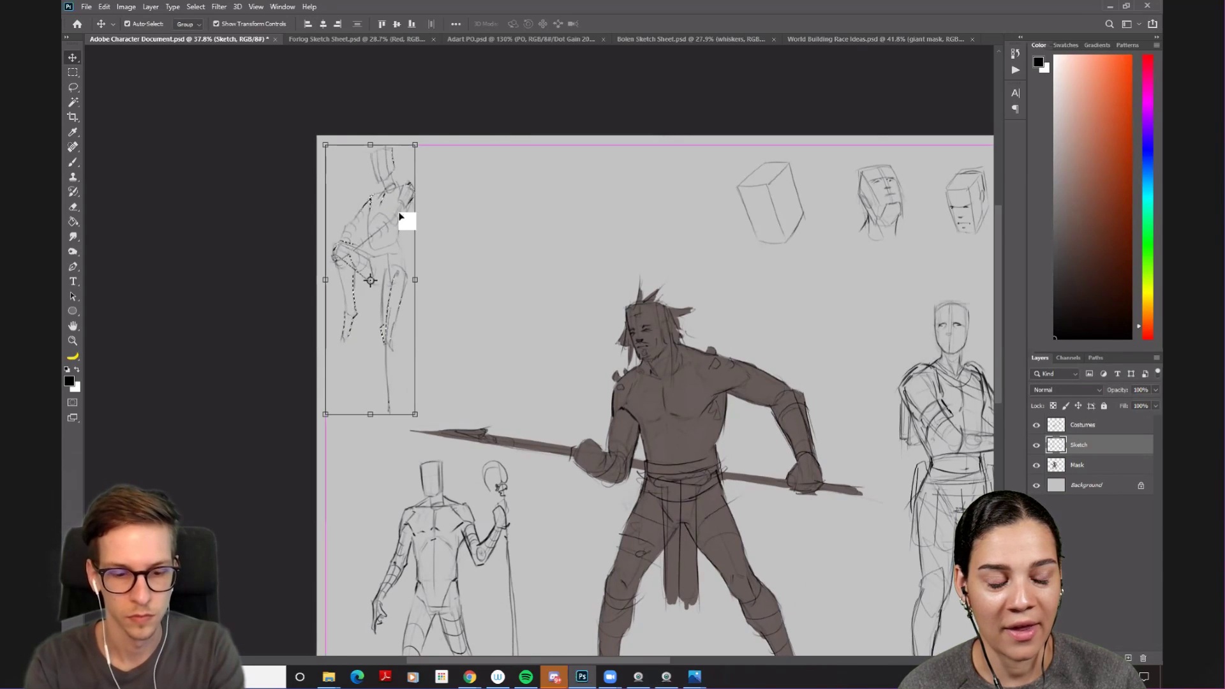
{"action": "key", "text": "ctrl+d"}
- Sketch the shin and calf contours of the leaning figure's straight standing leg with the brush
{"action": "key", "text": "b"}
{"action": "scroll", "coordinate": [375, 355], "scroll_direction": "up", "scroll_amount": 2}
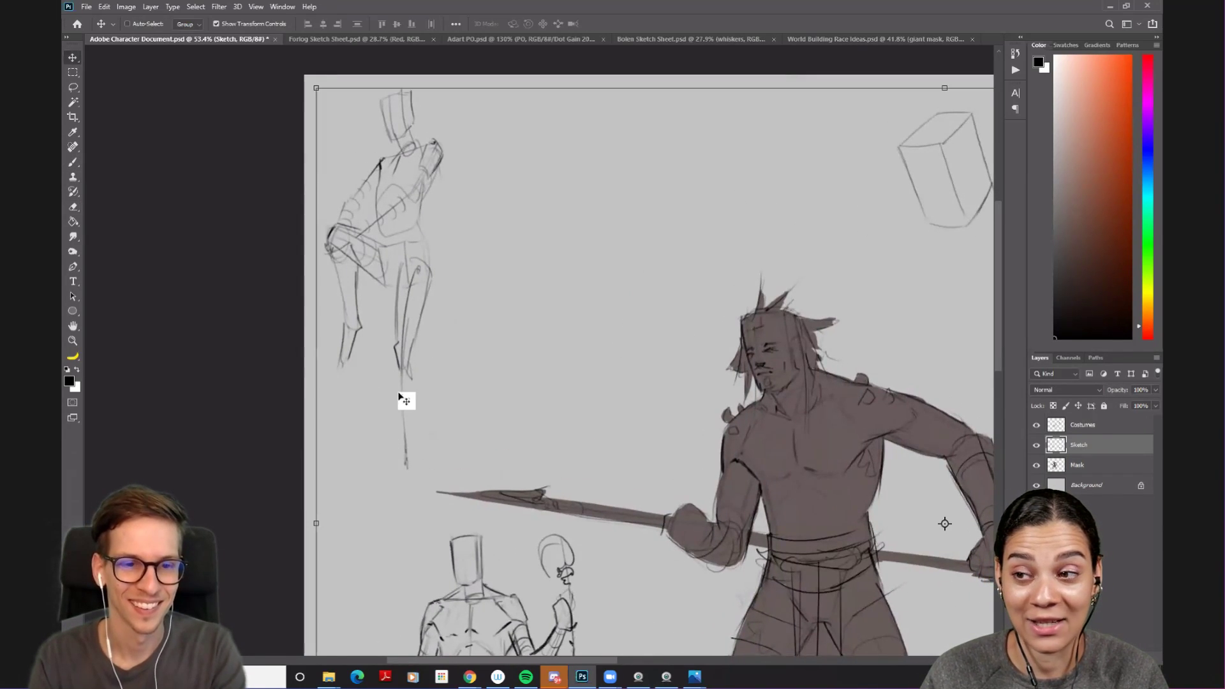
{"action": "mouse_move", "coordinate": [398, 404]}
{"action": "left_mouse_down"}
{"action": "mouse_move", "coordinate": [397, 370]}
{"action": "mouse_move", "coordinate": [414, 382]}
{"action": "left_mouse_up"}
{"action": "key", "text": "ctrl+z"}
{"action": "mouse_move", "coordinate": [399, 402]}
{"action": "left_mouse_down"}
{"action": "mouse_move", "coordinate": [397, 365]}
{"action": "mouse_move", "coordinate": [406, 445]}
{"action": "left_mouse_up"}
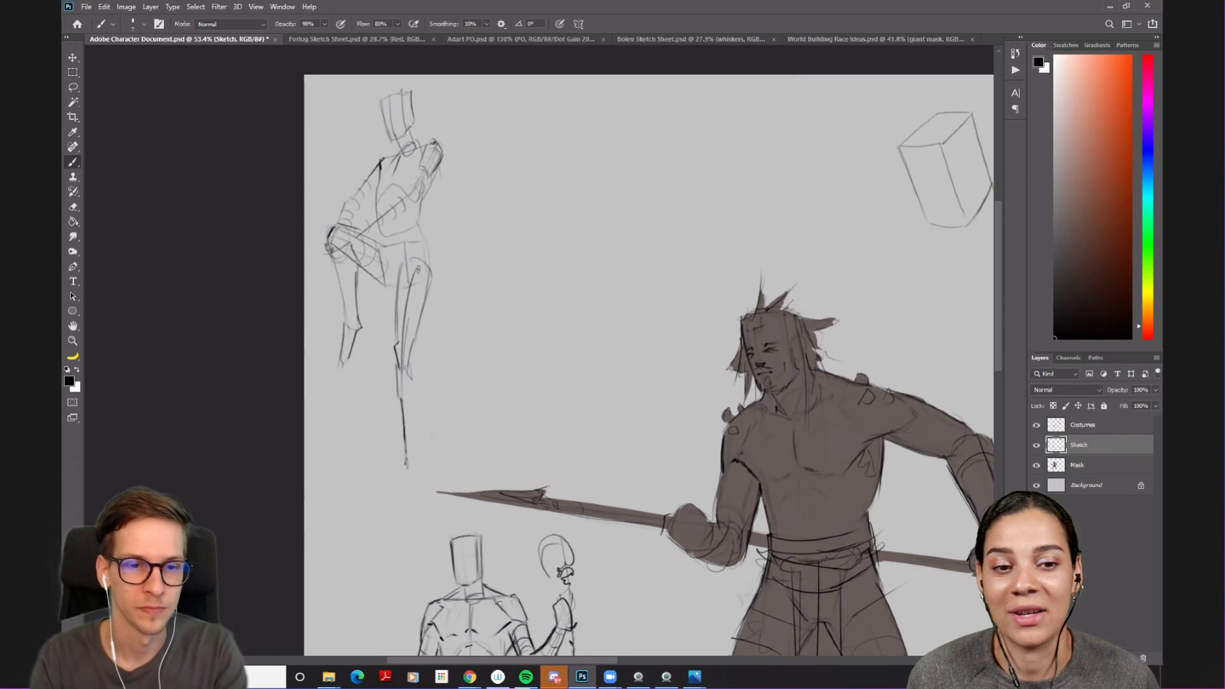
{"action": "left_click_drag", "start_coordinate": [411, 361], "coordinate": [417, 440]}
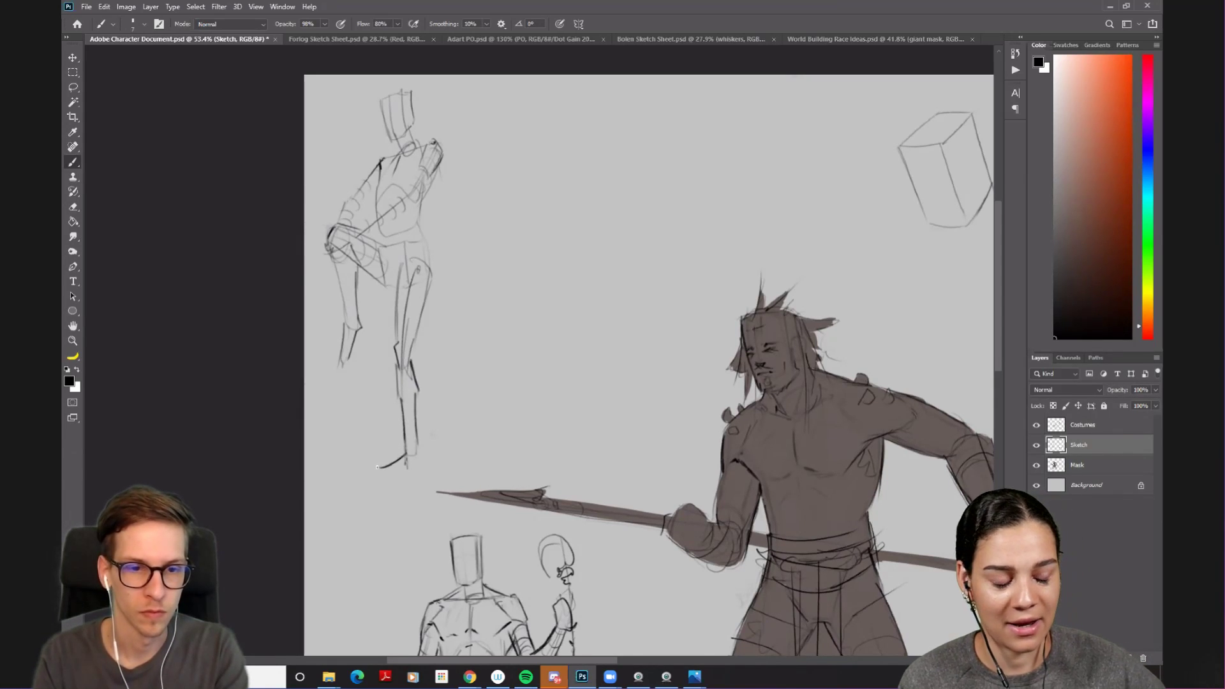
- Redraw the standing leg's foot as a pointed wedge, erasing its stray toe lines
{"action": "key", "text": "ctrl+z"}
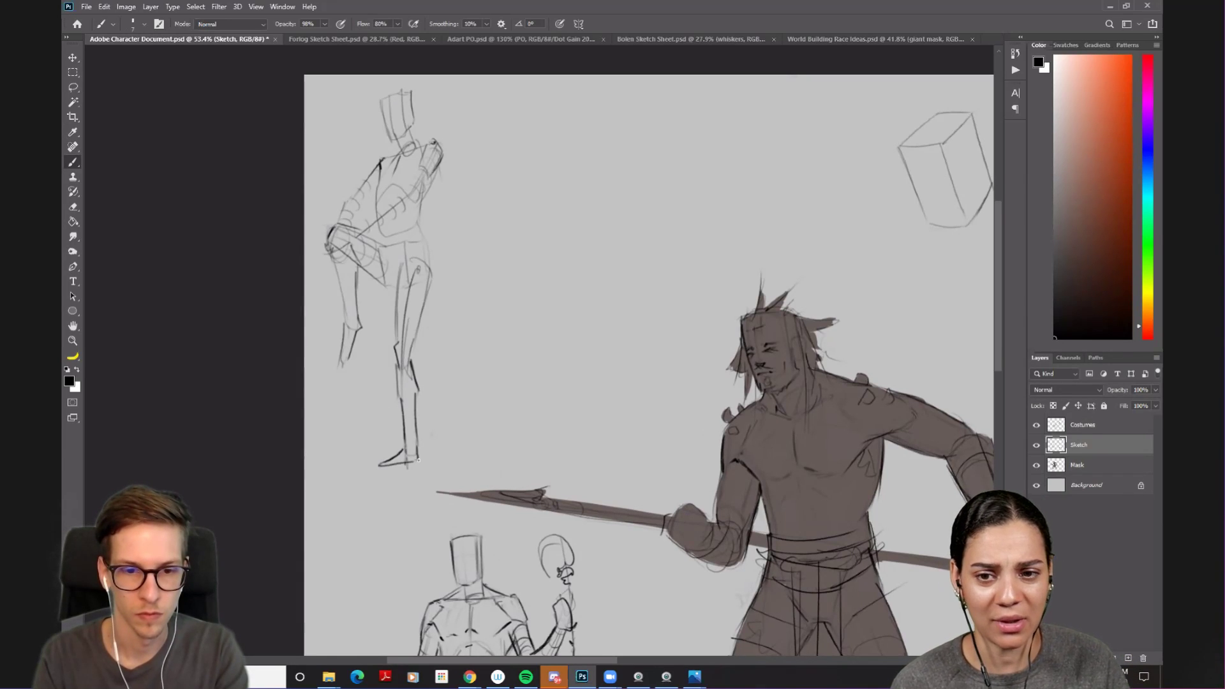
{"action": "key", "text": "e"}
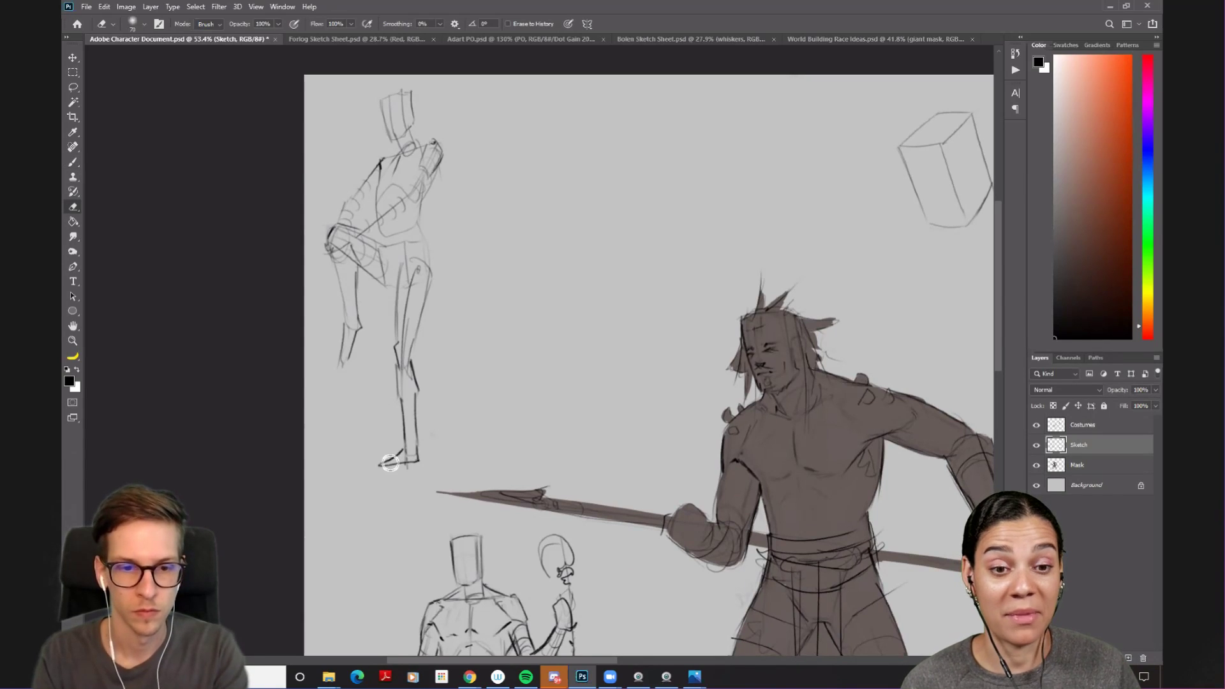
{"action": "key", "text": "b"}
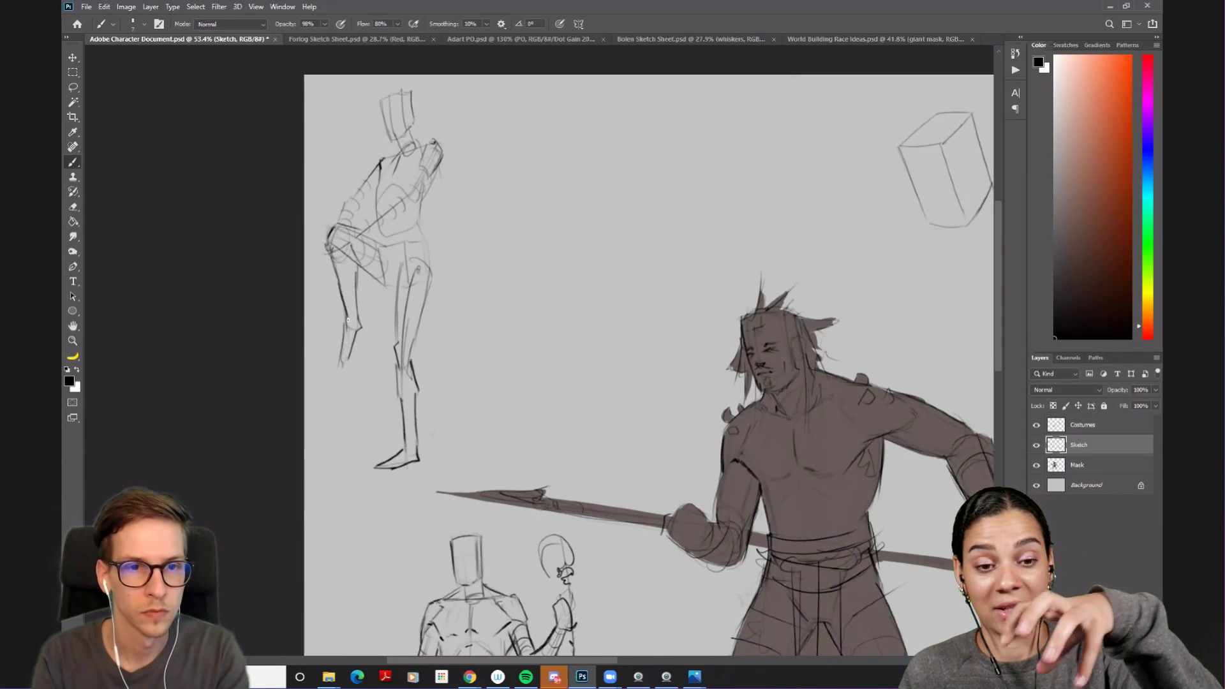
- Darken the outlines of the leaning figure's crossing upper arm and draw a circle for its elbow joint
{"action": "scroll", "coordinate": [424, 185], "scroll_direction": "down", "scroll_amount": 1}
{"action": "scroll", "coordinate": [424, 185], "scroll_direction": "up", "scroll_amount": 5}
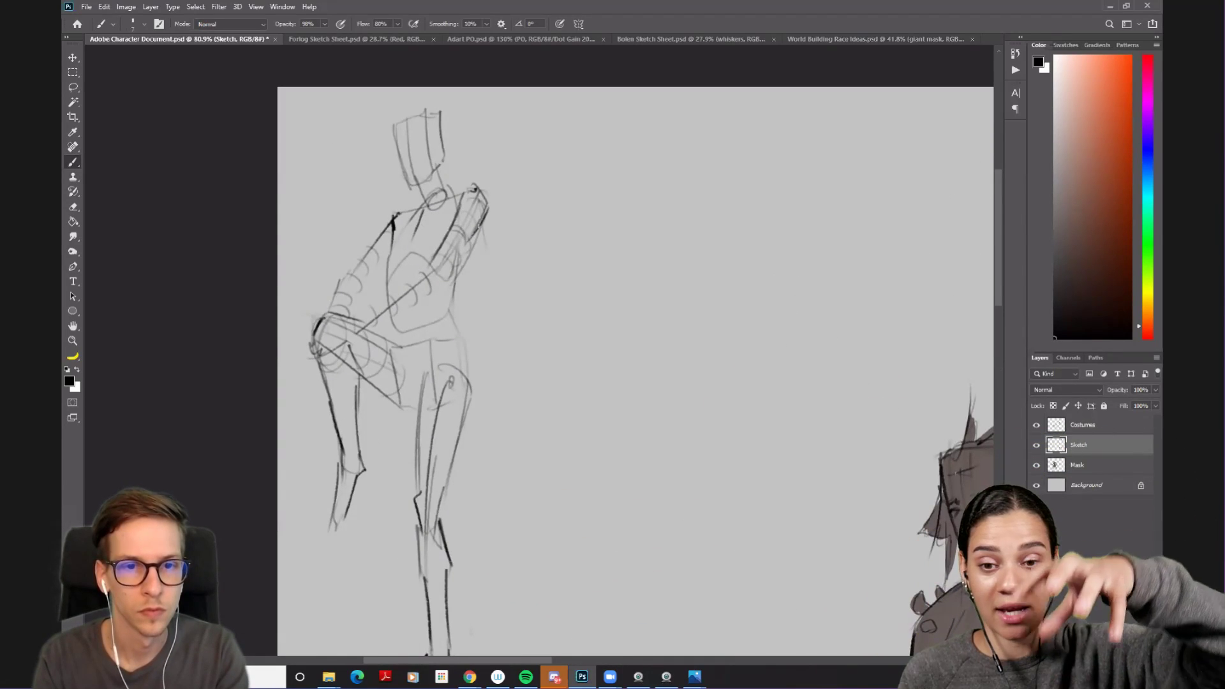
{"action": "left_click_drag", "start_coordinate": [483, 217], "coordinate": [449, 275]}
{"action": "left_click_drag", "start_coordinate": [480, 223], "coordinate": [441, 273]}
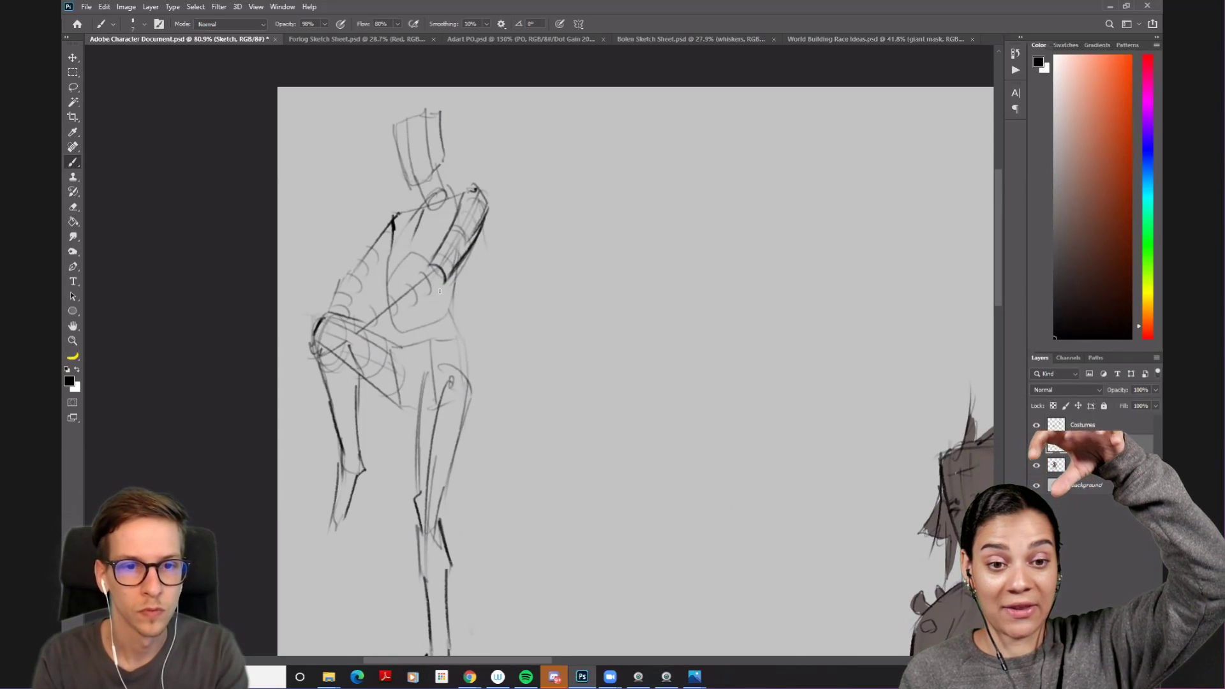
{"action": "mouse_move", "coordinate": [440, 266]}
{"action": "left_mouse_down"}
{"action": "mouse_move", "coordinate": [425, 277]}
{"action": "mouse_move", "coordinate": [440, 284]}
{"action": "left_mouse_up"}
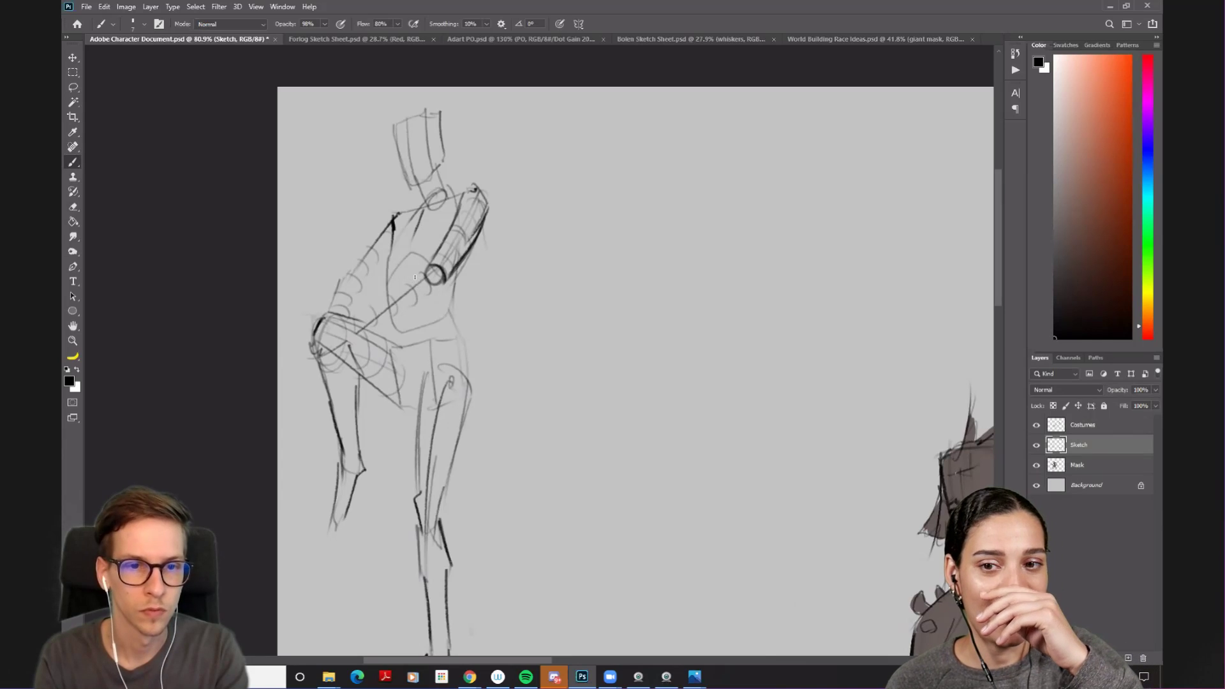
- Sketch the crossing forearm as two tapering lines from the elbow circle to the raised knee, undoing unwanted strokes
{"action": "left_click_drag", "start_coordinate": [435, 275], "coordinate": [403, 291]}
{"action": "key", "text": "ctrl+z"}
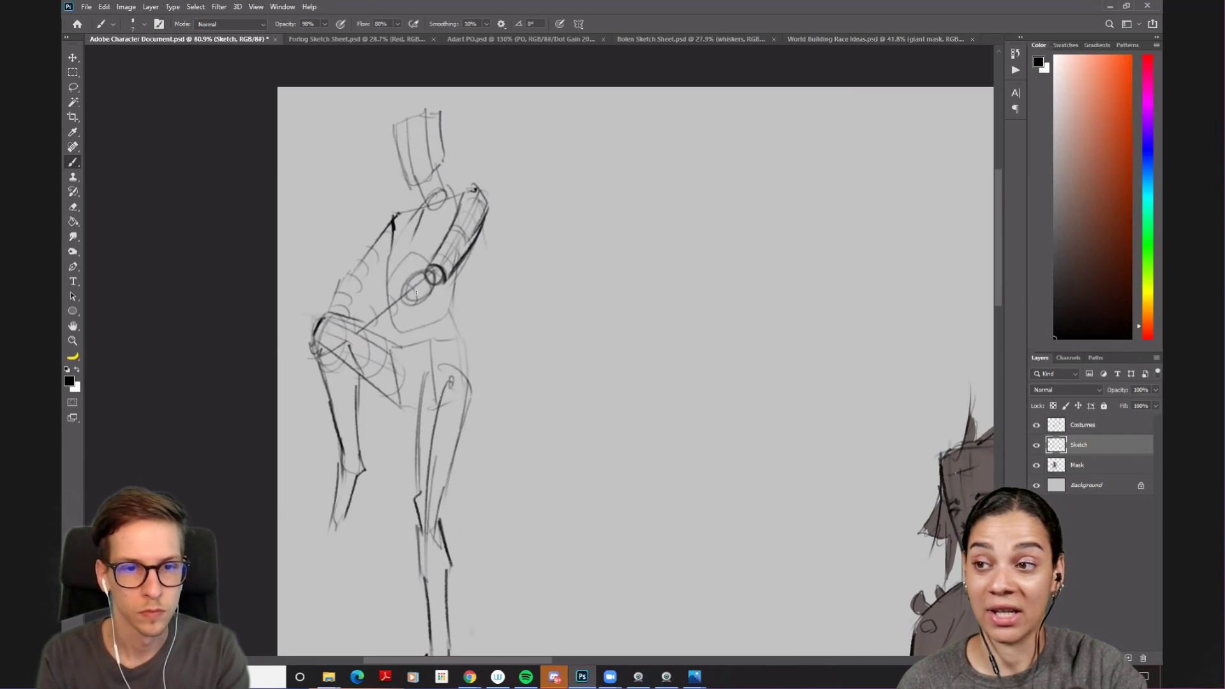
{"action": "left_click_drag", "start_coordinate": [381, 325], "coordinate": [395, 313]}
{"action": "left_click_drag", "start_coordinate": [427, 294], "coordinate": [390, 319]}
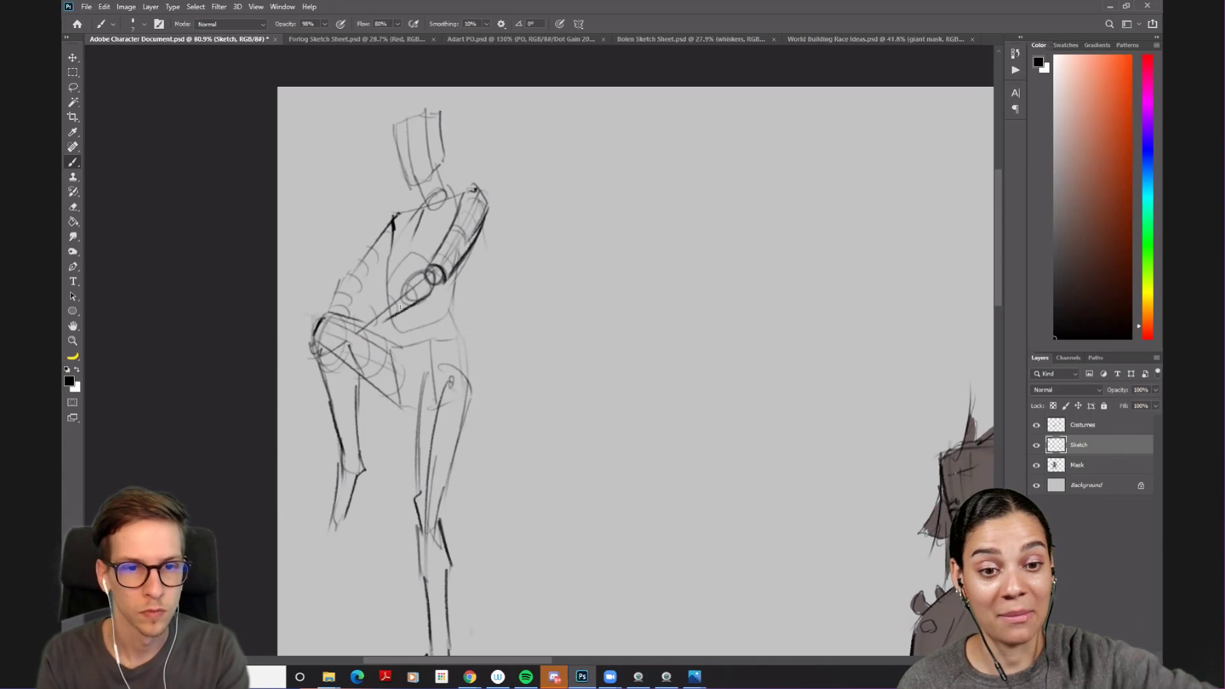
{"action": "left_click_drag", "start_coordinate": [425, 271], "coordinate": [372, 314]}
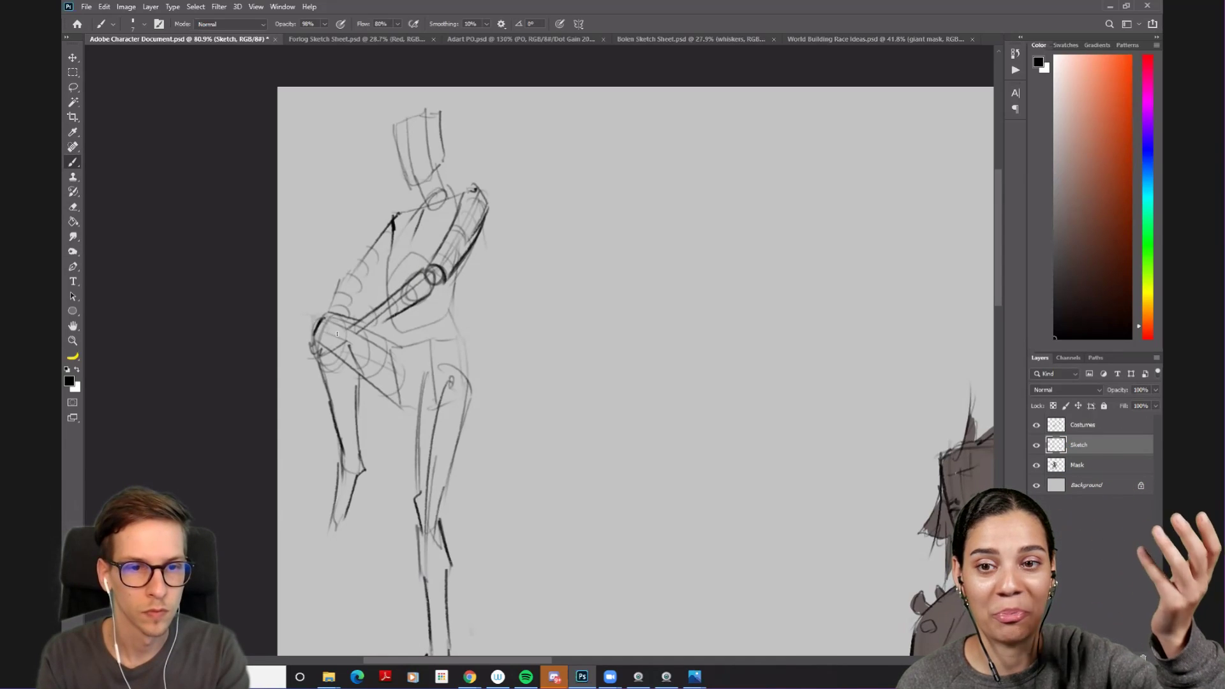
{"action": "key", "text": "ctrl"}
{"action": "key", "text": "ctrl+z"}
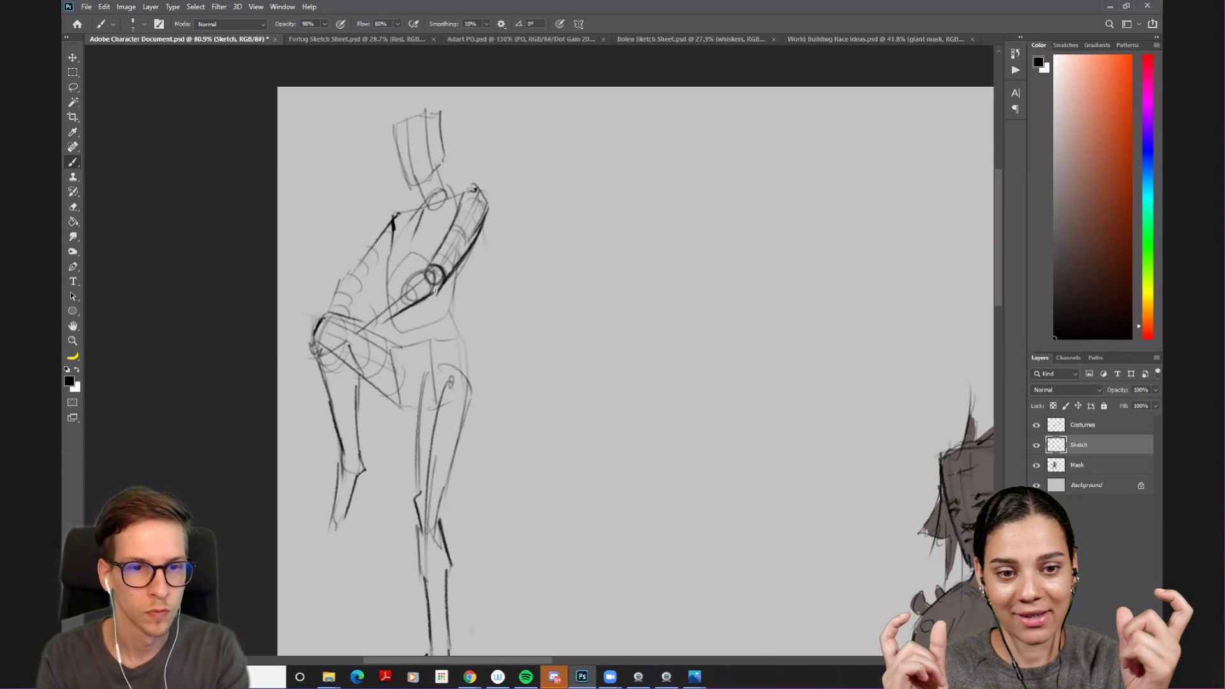
{"action": "key", "text": "ctrl+z"}
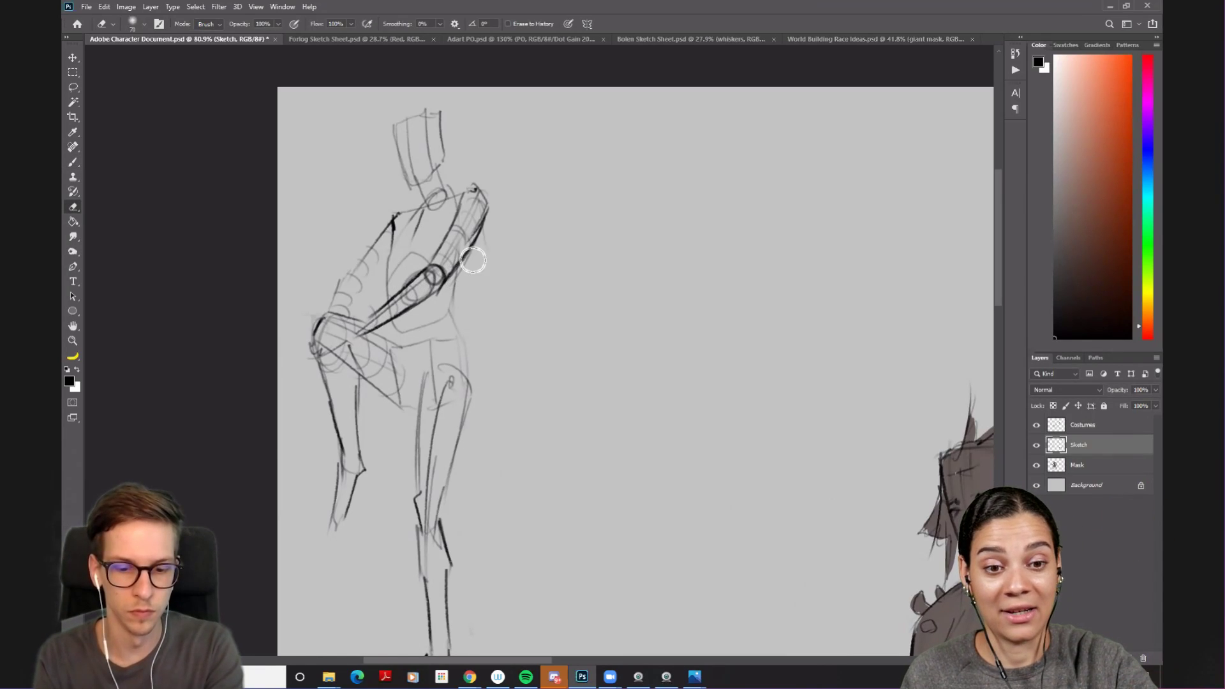
- Lasso the crossing arm and warp it so the elbow sits slightly lower and further inward, and clear the selection
{"action": "key", "text": "l"}
{"action": "mouse_move", "coordinate": [486, 194]}
{"action": "left_mouse_down"}
{"action": "mouse_move", "coordinate": [470, 191]}
{"action": "mouse_move", "coordinate": [414, 282]}
{"action": "left_mouse_up"}
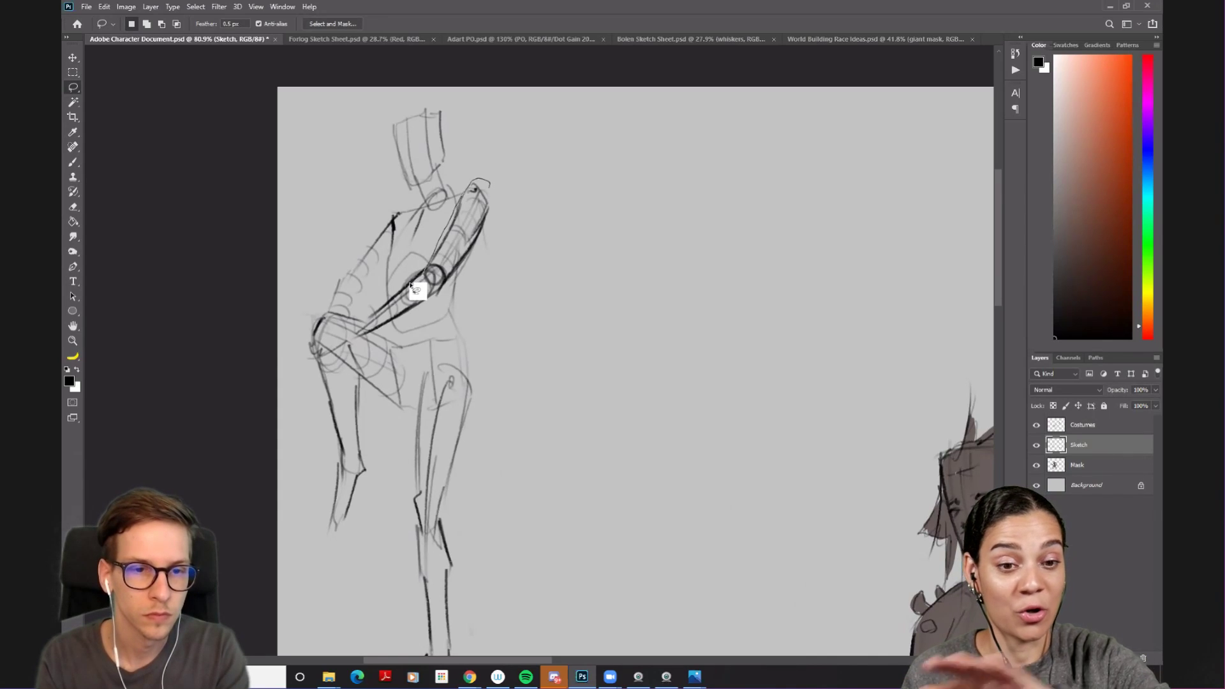
{"action": "mouse_move", "coordinate": [388, 332]}
{"action": "left_mouse_down"}
{"action": "mouse_move", "coordinate": [443, 295]}
{"action": "mouse_move", "coordinate": [500, 210]}
{"action": "mouse_move", "coordinate": [488, 192]}
{"action": "left_mouse_up"}
{"action": "key", "text": "shift"}
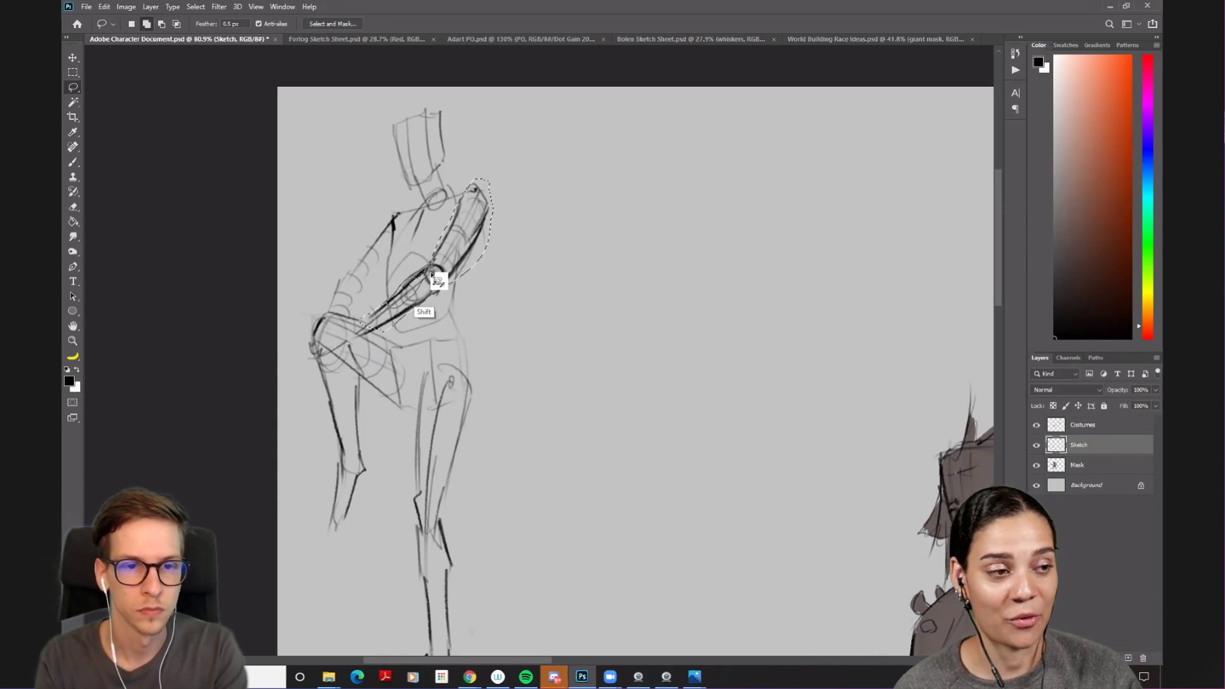
{"action": "key", "text": "ctrl+t"}
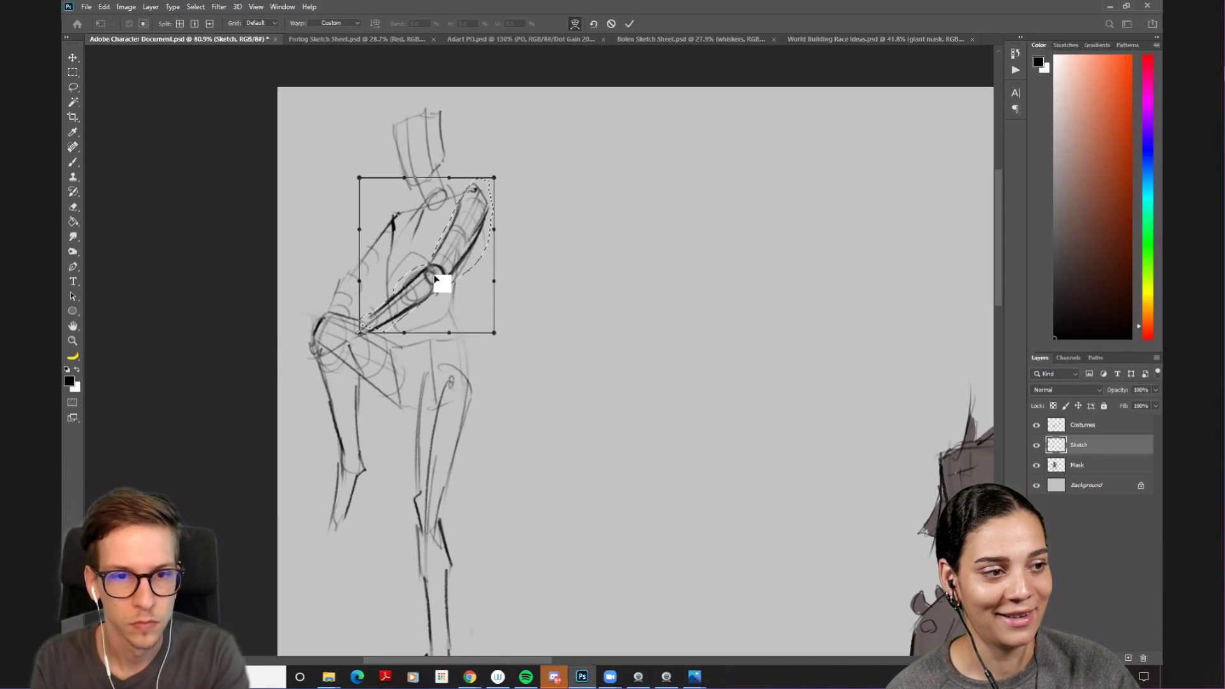
{"action": "left_click_drag", "start_coordinate": [427, 282], "coordinate": [428, 283]}
{"action": "key", "text": "Return"}
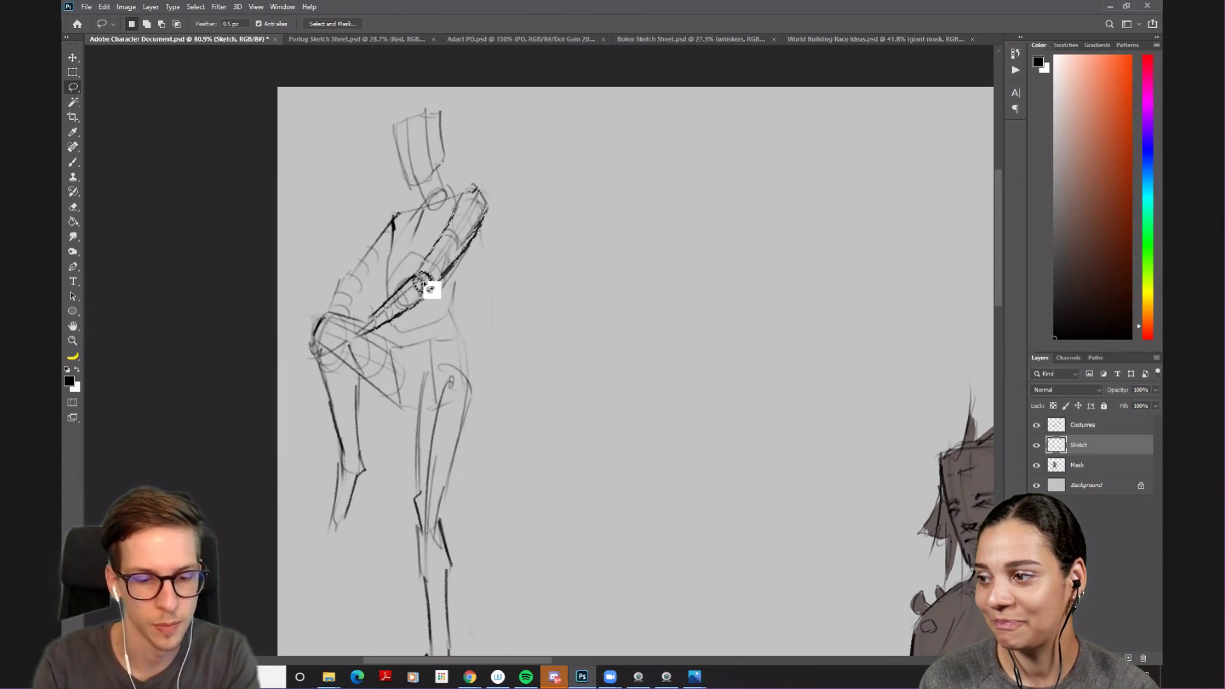
{"action": "key", "text": "e"}
{"action": "key", "text": "b"}
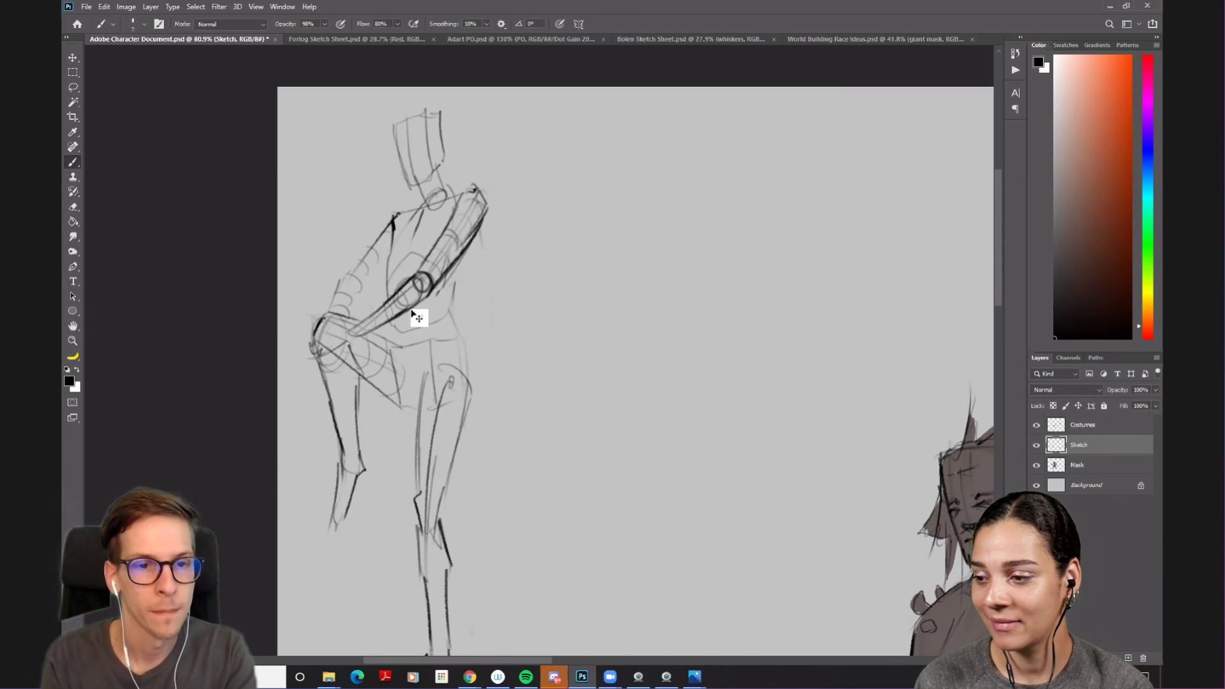
- Draw curved contour bands around the lower part of the leaning figure's raised leg
{"action": "scroll", "coordinate": [418, 318], "scroll_direction": "down", "scroll_amount": 5}
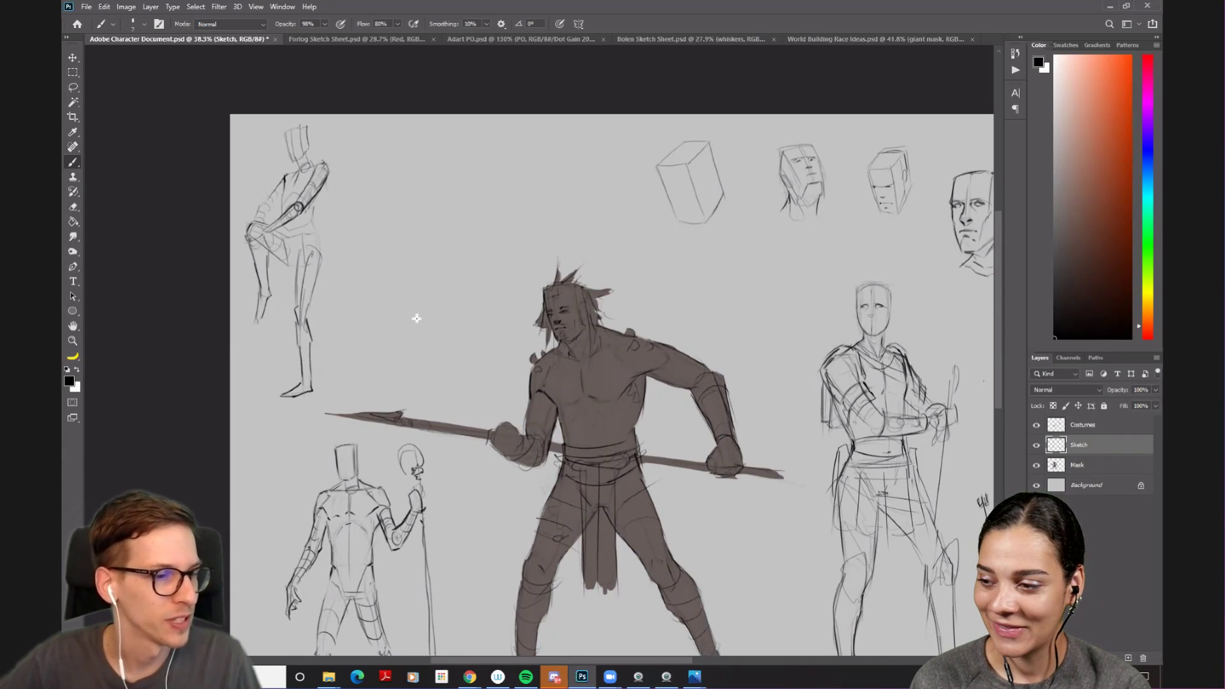
{"action": "left_click_drag", "start_coordinate": [669, 440], "coordinate": [536, 329]}
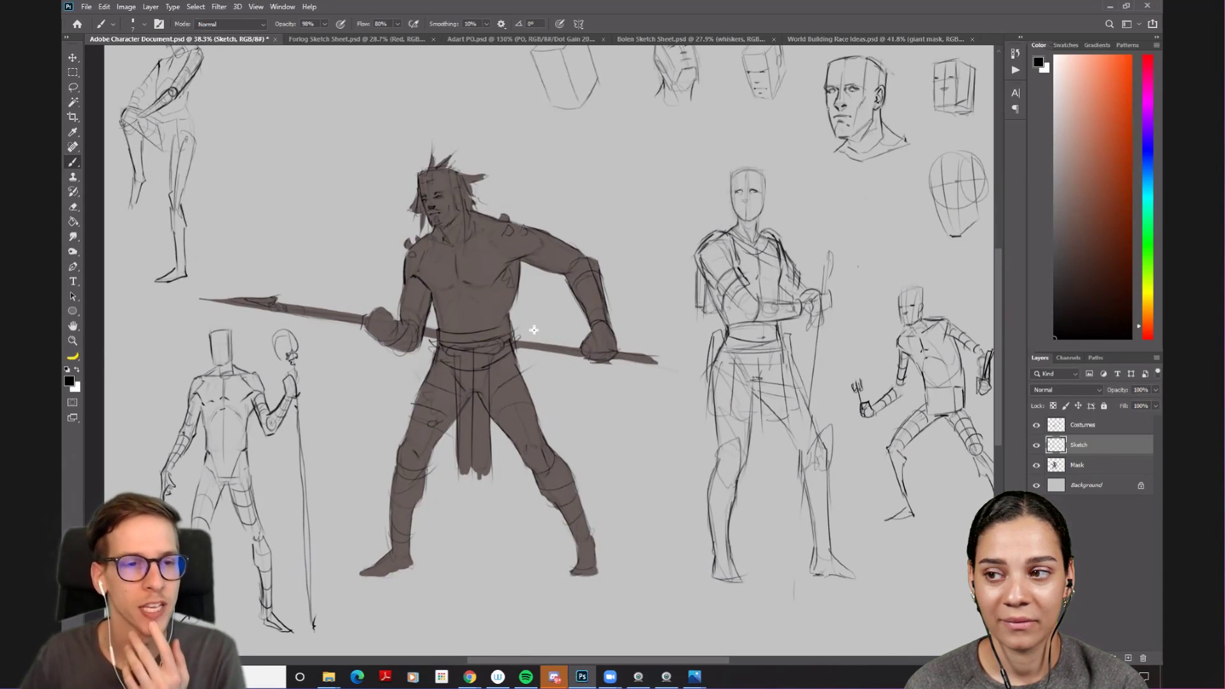
{"action": "left_click_drag", "start_coordinate": [326, 239], "coordinate": [385, 339]}
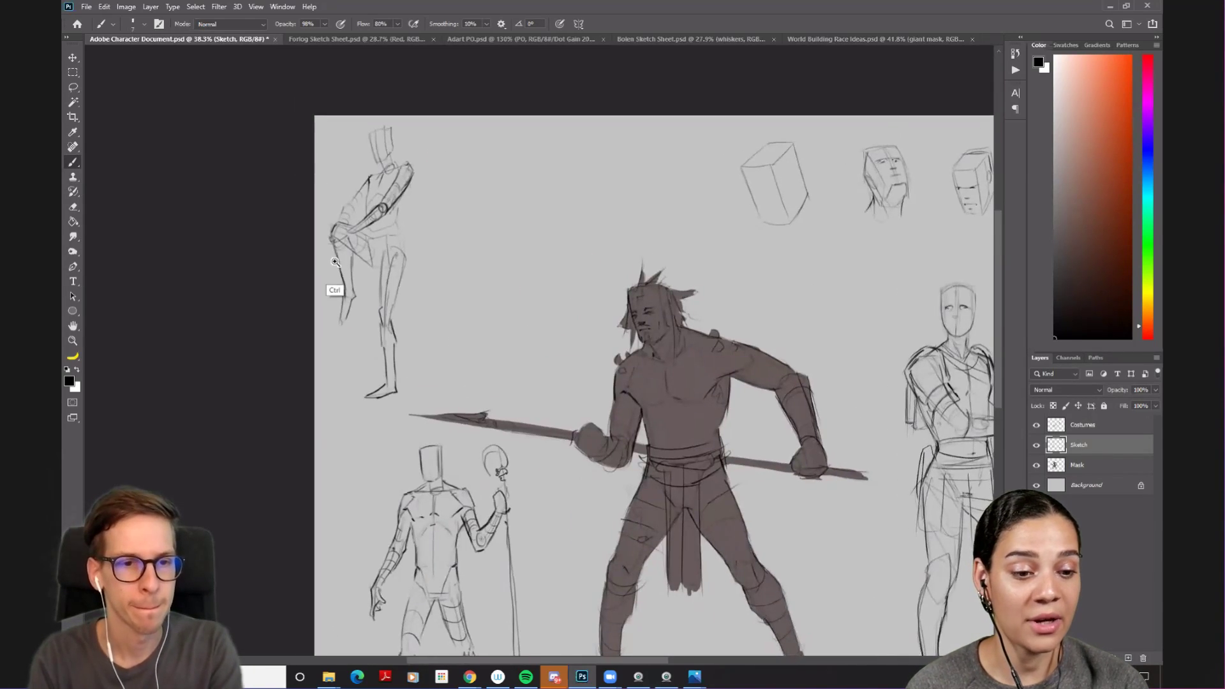
{"action": "scroll", "coordinate": [355, 270], "scroll_direction": "up", "scroll_amount": 2}
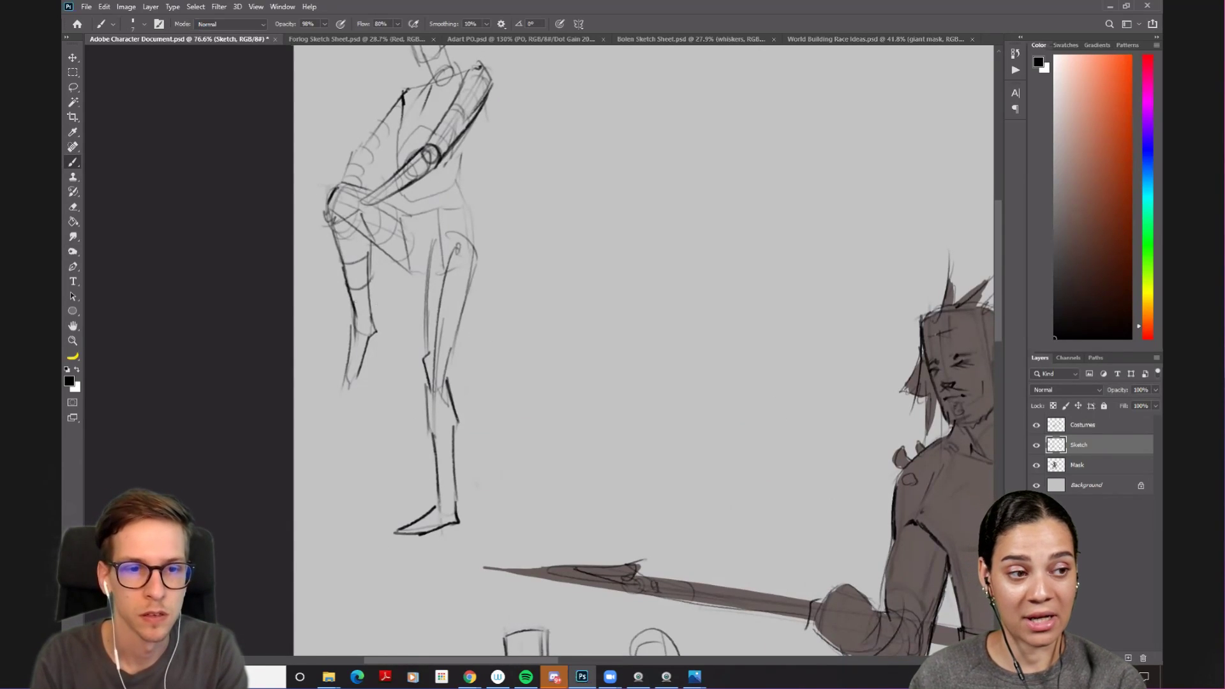
{"action": "scroll", "coordinate": [562, 303], "scroll_direction": "down", "scroll_amount": 4}
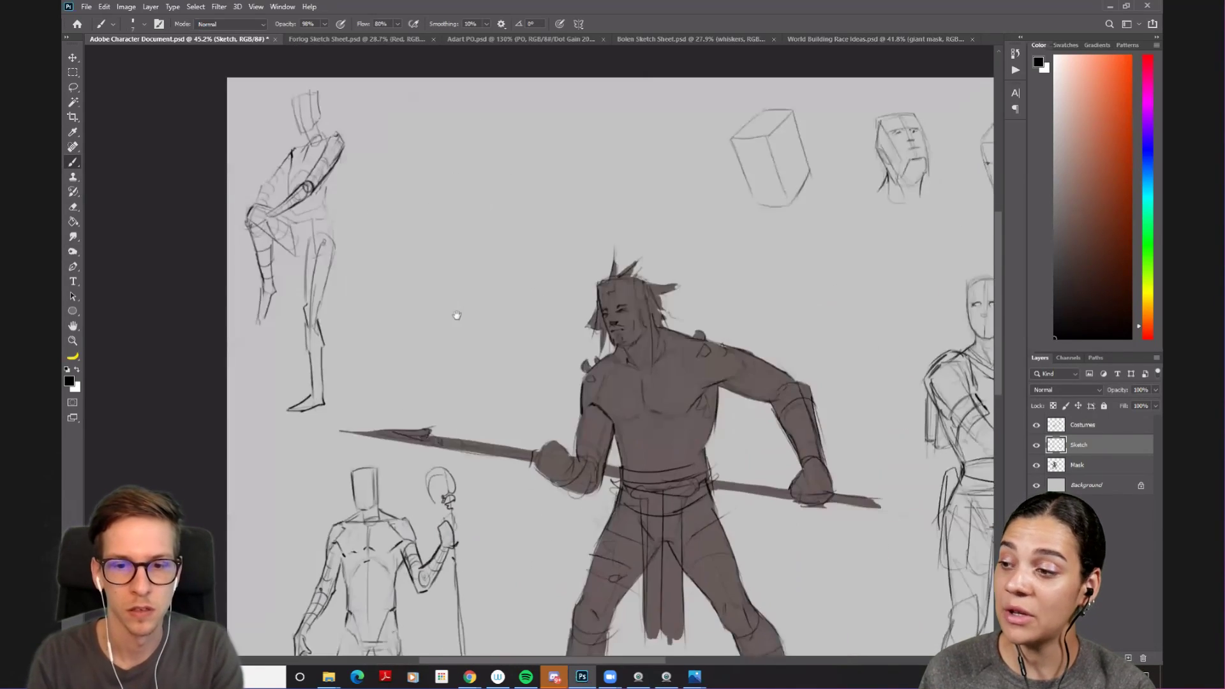
{"action": "scroll", "coordinate": [718, 315], "scroll_direction": "down", "scroll_amount": 3}
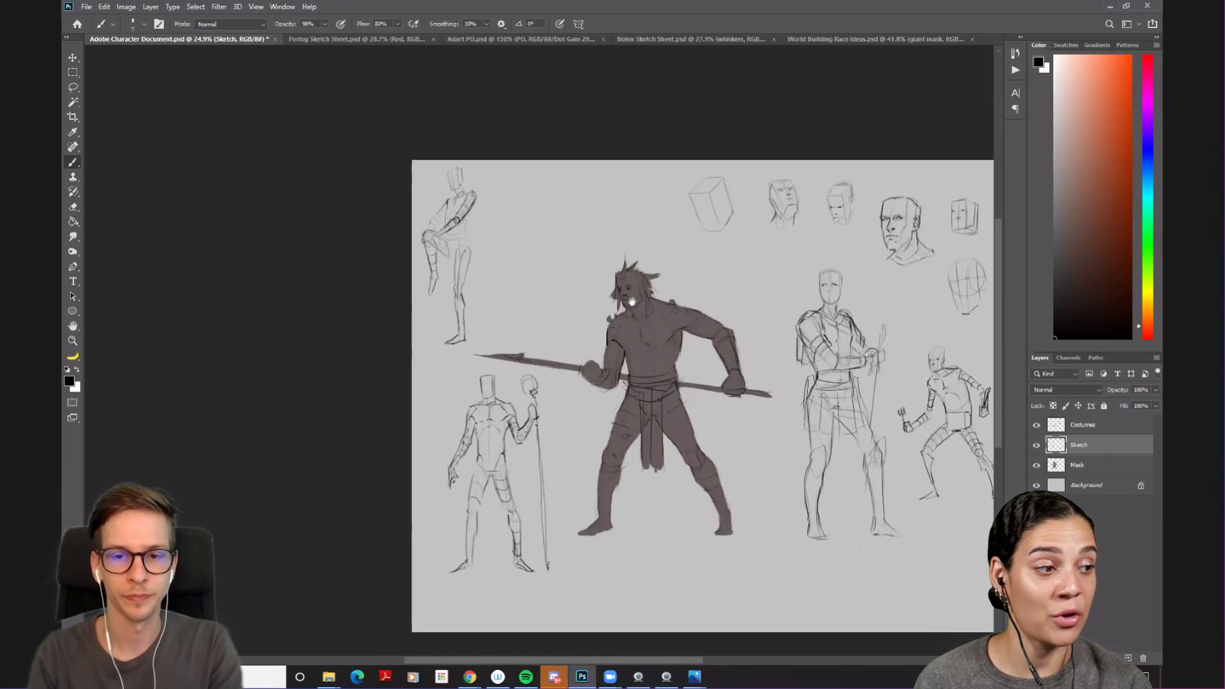
{"action": "scroll", "coordinate": [643, 315], "scroll_direction": "up", "scroll_amount": 1}
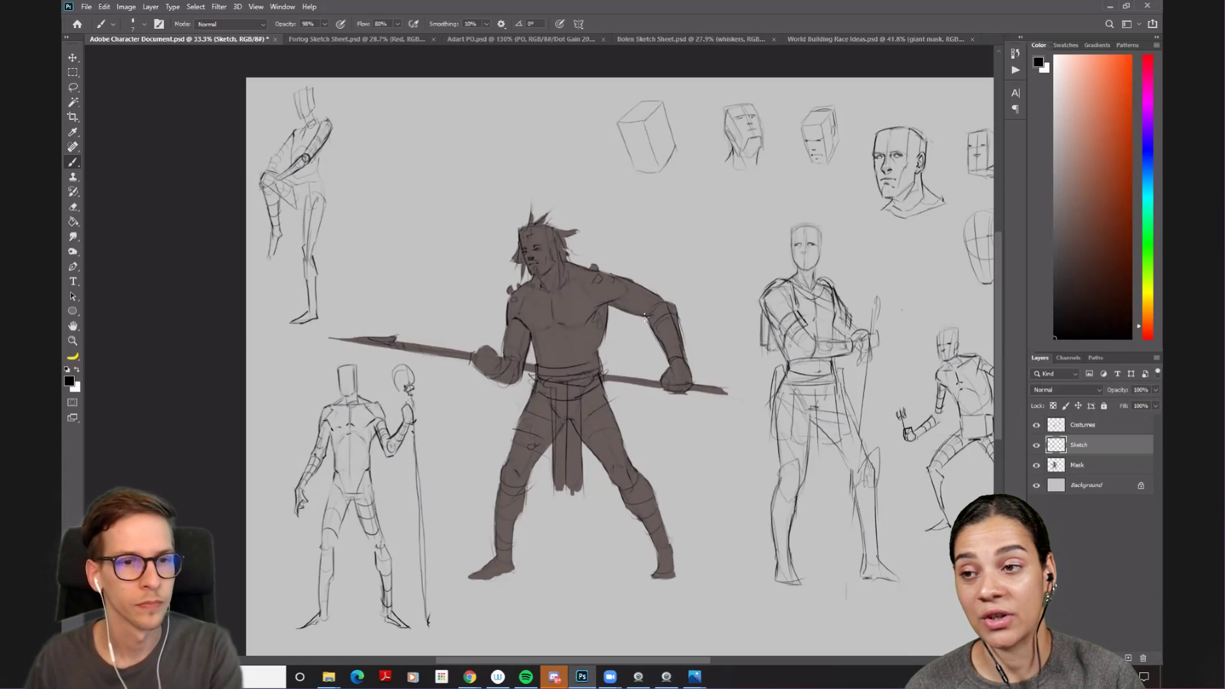
- Erase the heavy dark stroke at the leaning figure's far shoulder to lighten the outline
{"action": "scroll", "coordinate": [350, 109], "scroll_direction": "up", "scroll_amount": 4}
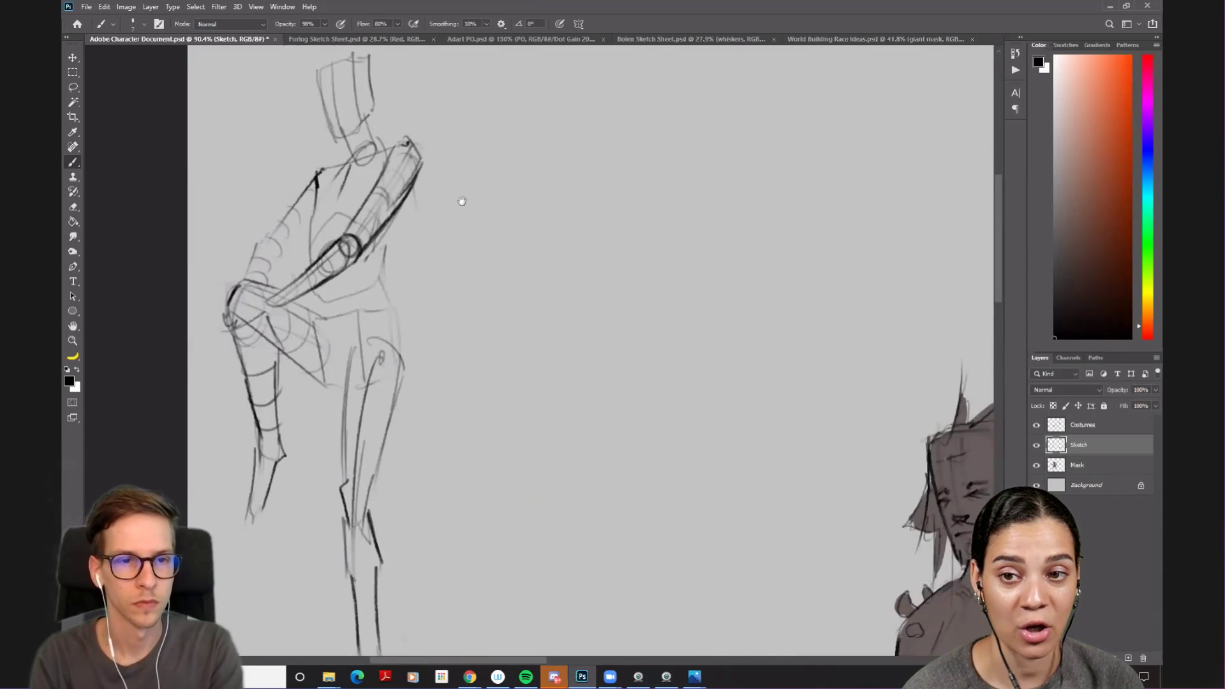
{"action": "key", "text": "e"}
{"action": "key", "text": "b"}
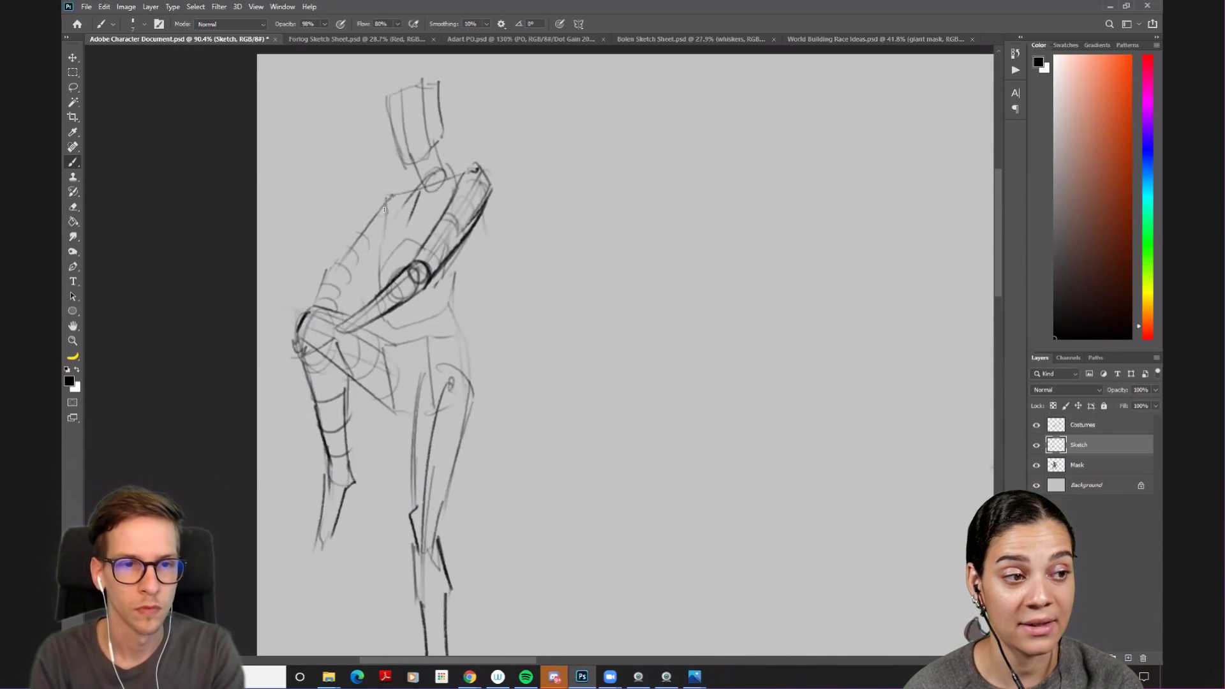
- Compare the spear warrior with the Mask layer hidden and shown
{"action": "scroll", "coordinate": [534, 243], "scroll_direction": "down", "scroll_amount": 4}
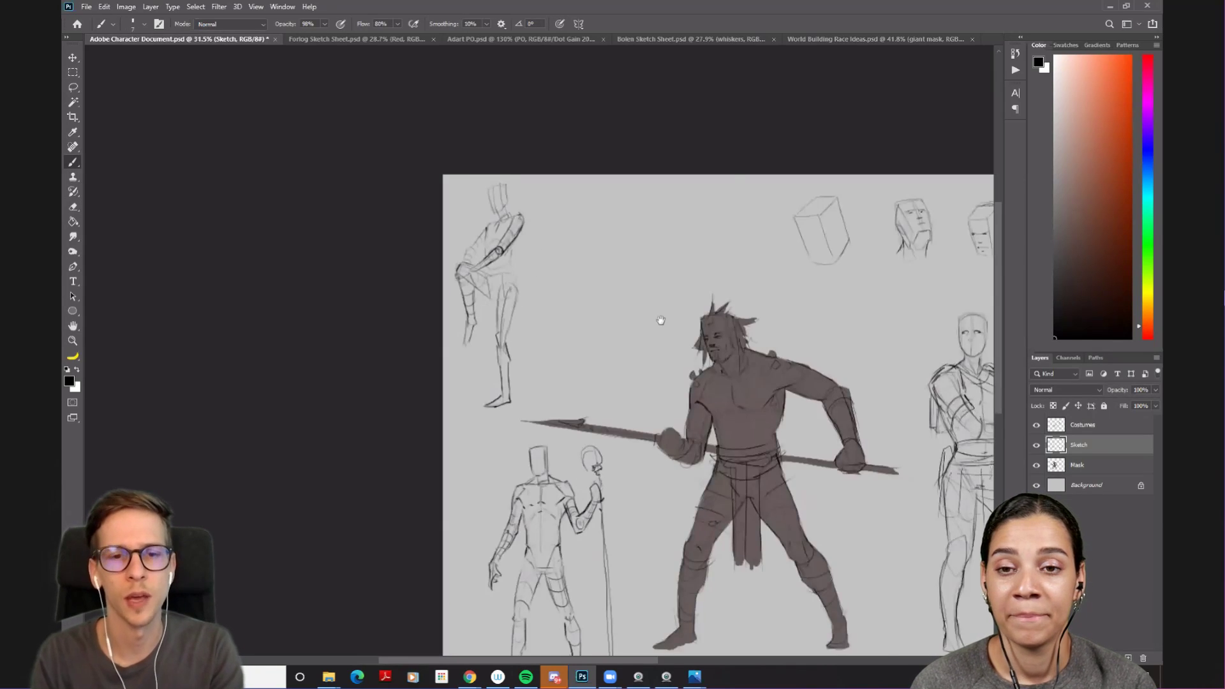
{"action": "left_click_drag", "start_coordinate": [559, 384], "coordinate": [564, 296]}
{"action": "left_click", "coordinate": [1036, 465]}
{"action": "left_click", "coordinate": [1037, 465]}
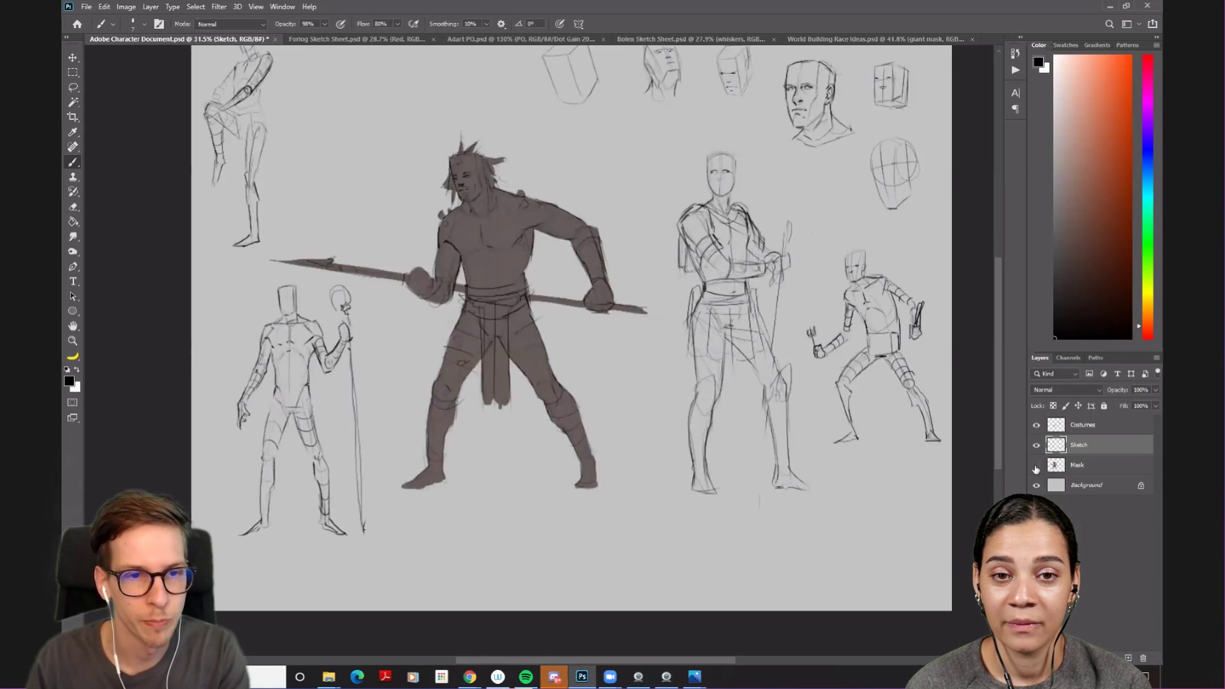
{"action": "left_click", "coordinate": [1037, 465]}
{"action": "left_click", "coordinate": [1037, 467]}
- Check the Sketch layer by briefly hiding it, and turn off the Mask layer's visibility
{"action": "left_click_drag", "start_coordinate": [636, 365], "coordinate": [653, 423]}
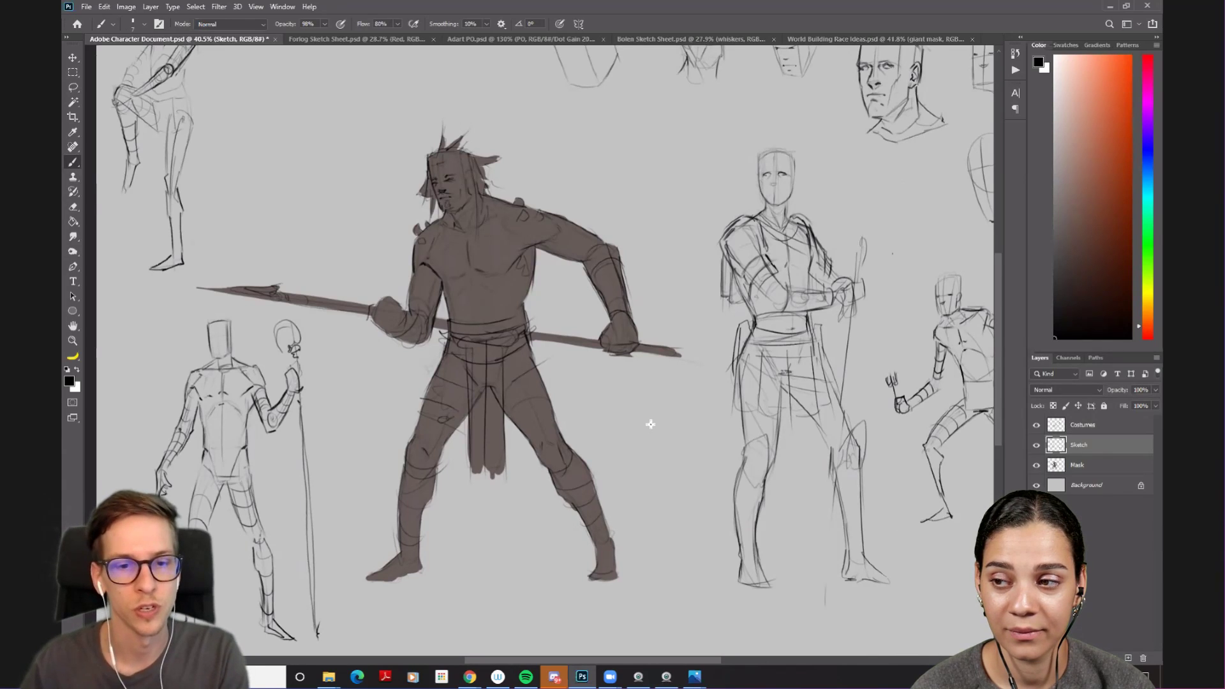
{"action": "left_click_drag", "start_coordinate": [485, 318], "coordinate": [549, 342]}
{"action": "left_click", "coordinate": [1036, 447]}
{"action": "left_click", "coordinate": [1037, 447]}
{"action": "left_click", "coordinate": [1037, 465]}
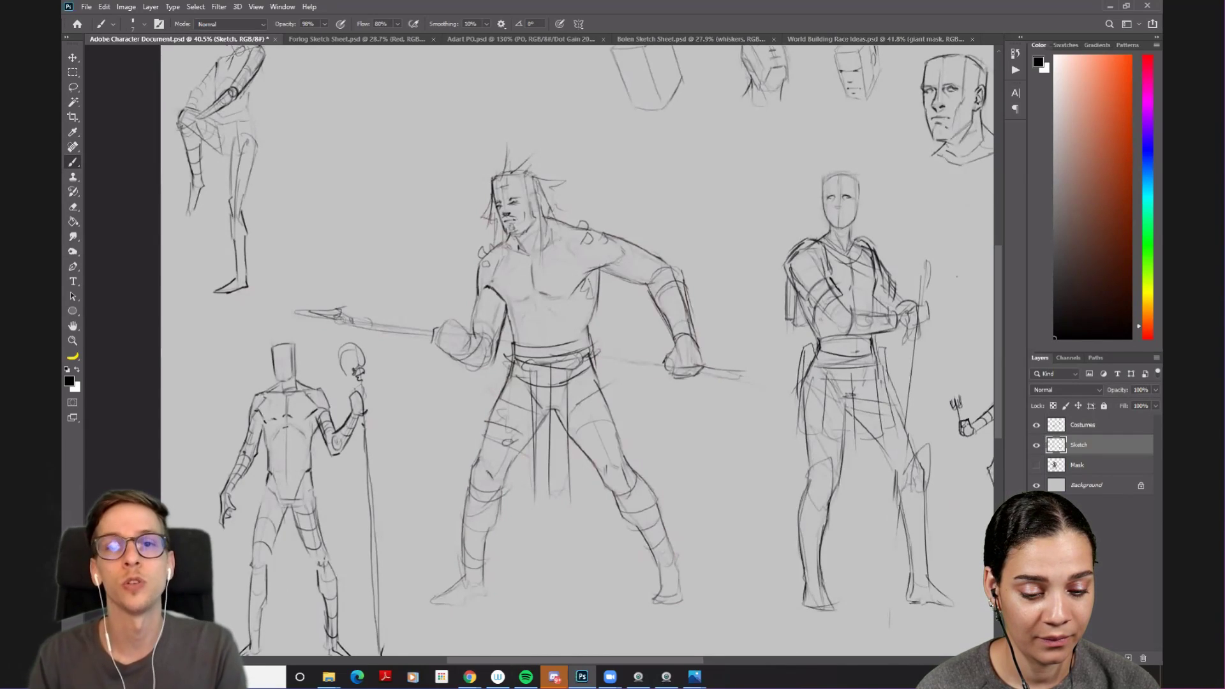
- Bring the whole sketch sheet into view and save the document
{"action": "left_click_drag", "start_coordinate": [555, 285], "coordinate": [510, 287]}
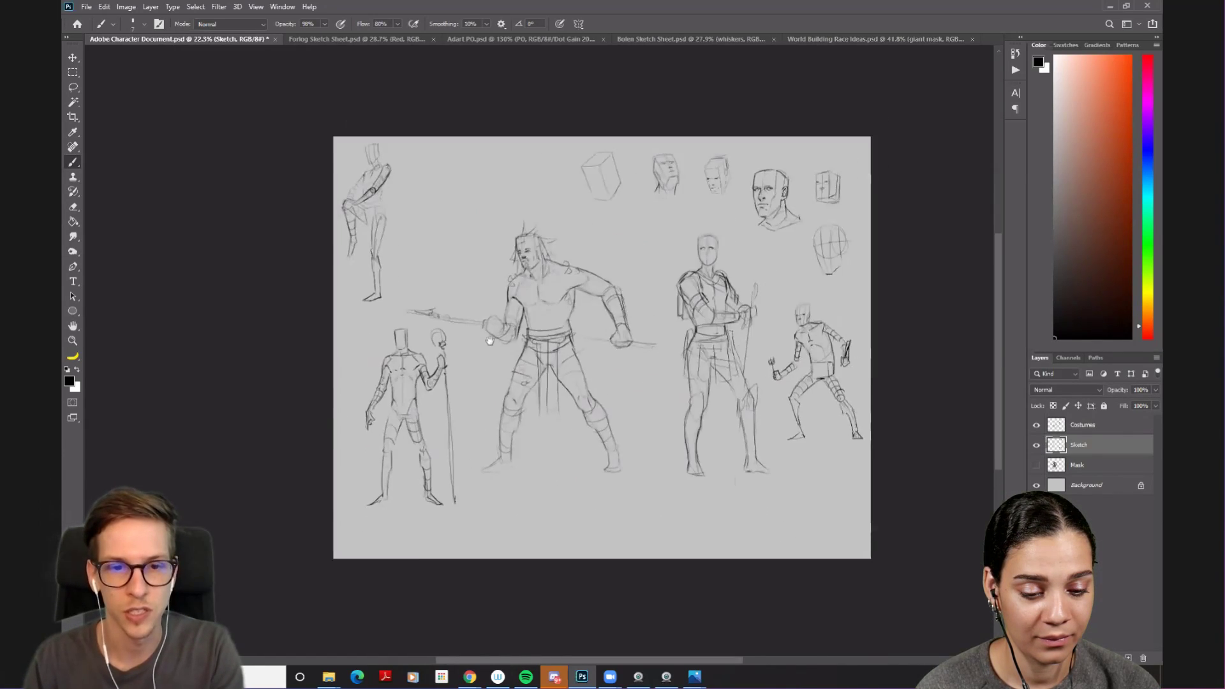
{"action": "left_click_drag", "start_coordinate": [382, 255], "coordinate": [495, 348]}
{"action": "left_click_drag", "start_coordinate": [467, 662], "coordinate": [649, 661]}
{"action": "scroll", "coordinate": [460, 604], "scroll_direction": "down", "scroll_amount": 3}
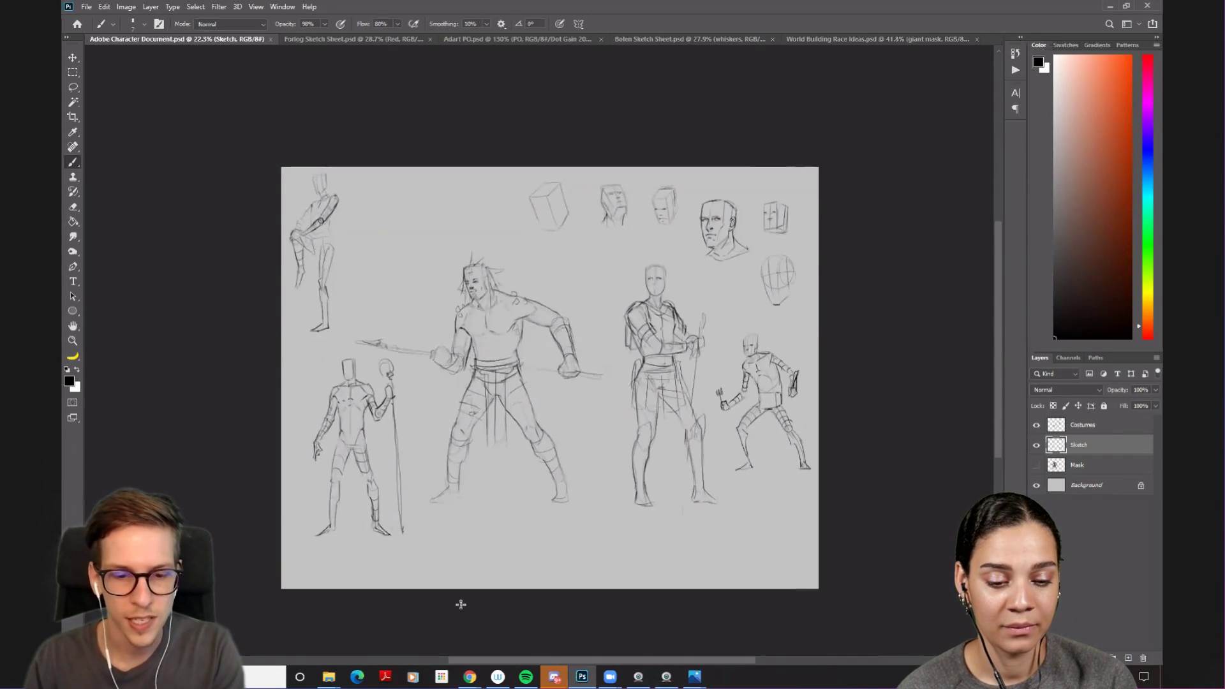
- Show the Mask layer and hide the Sketch and Costumes layers to isolate the spear warrior's silhouette
{"action": "left_click", "coordinate": [74, 341]}
{"action": "left_click_drag", "start_coordinate": [391, 423], "coordinate": [987, 489]}
{"action": "left_click", "coordinate": [1037, 465]}
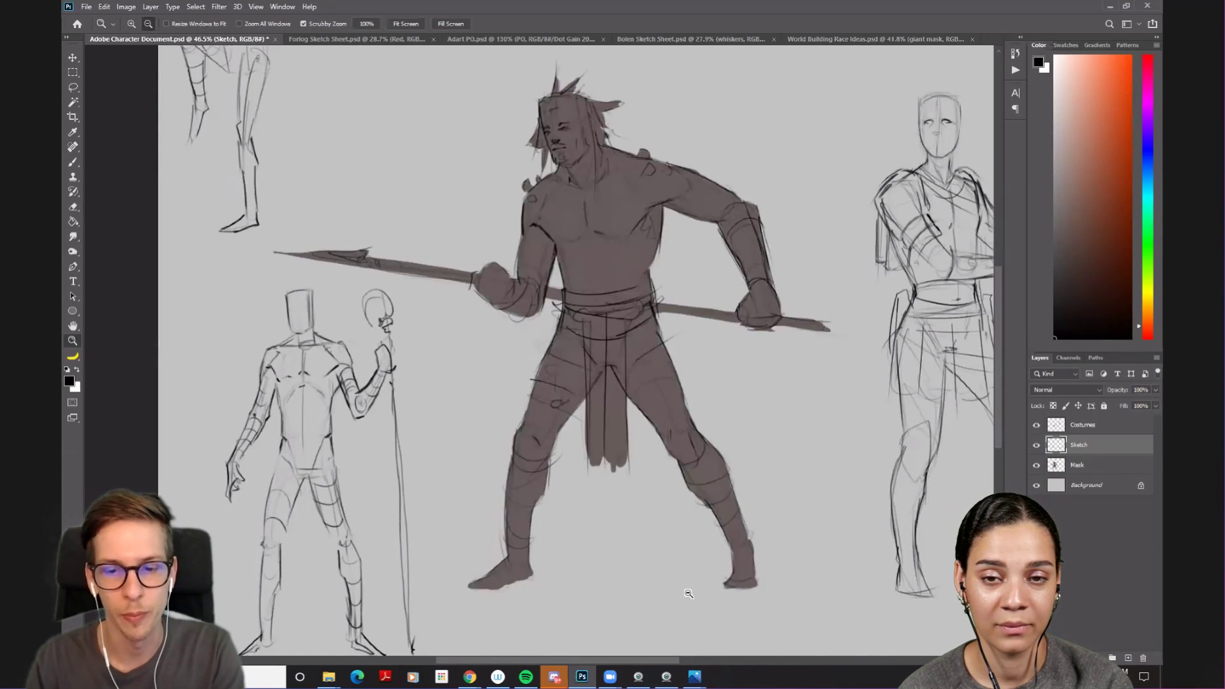
{"action": "left_click_drag", "start_coordinate": [607, 657], "coordinate": [630, 657]}
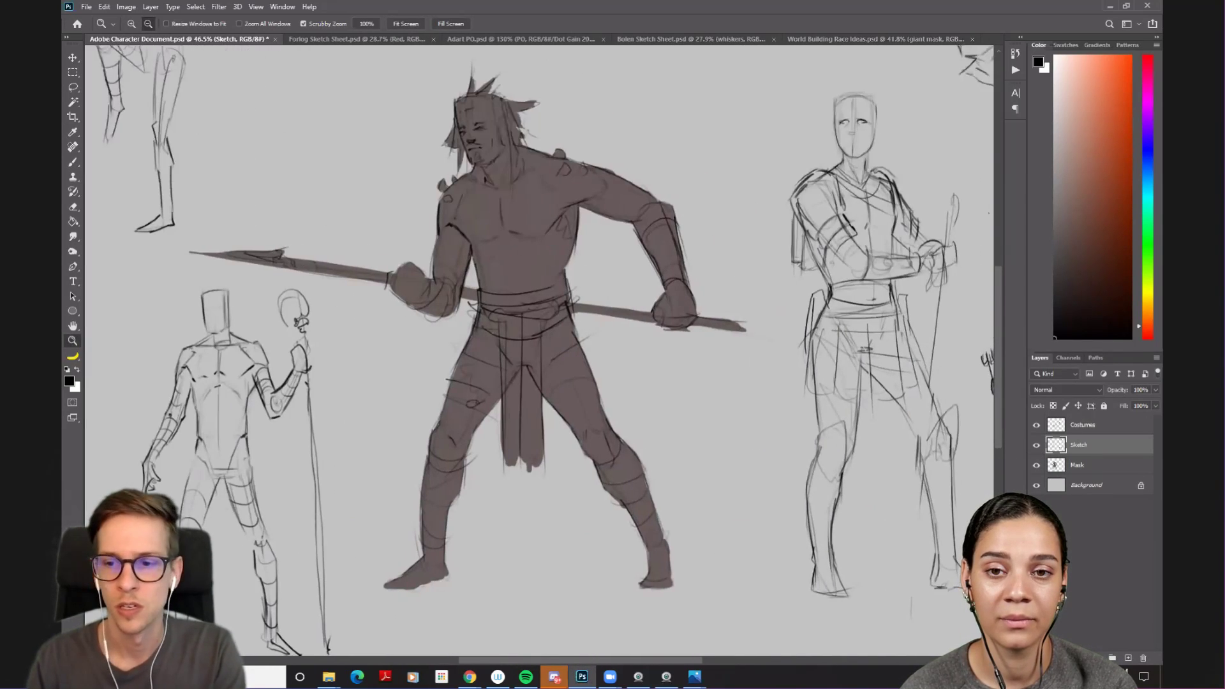
{"action": "left_click", "coordinate": [1037, 445]}
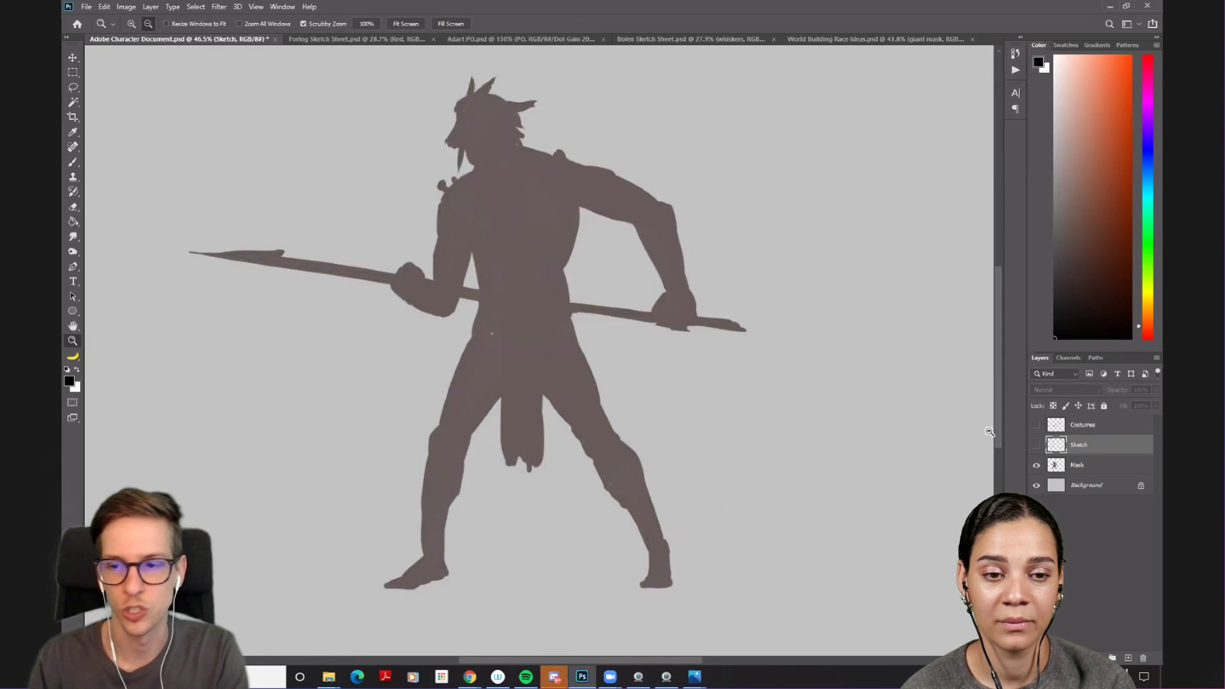
- Sample the silhouette's brown-grey on the Mask layer and try a brush stroke beside the warrior's hip
{"action": "left_click", "coordinate": [1102, 465]}
{"action": "key", "text": "b"}
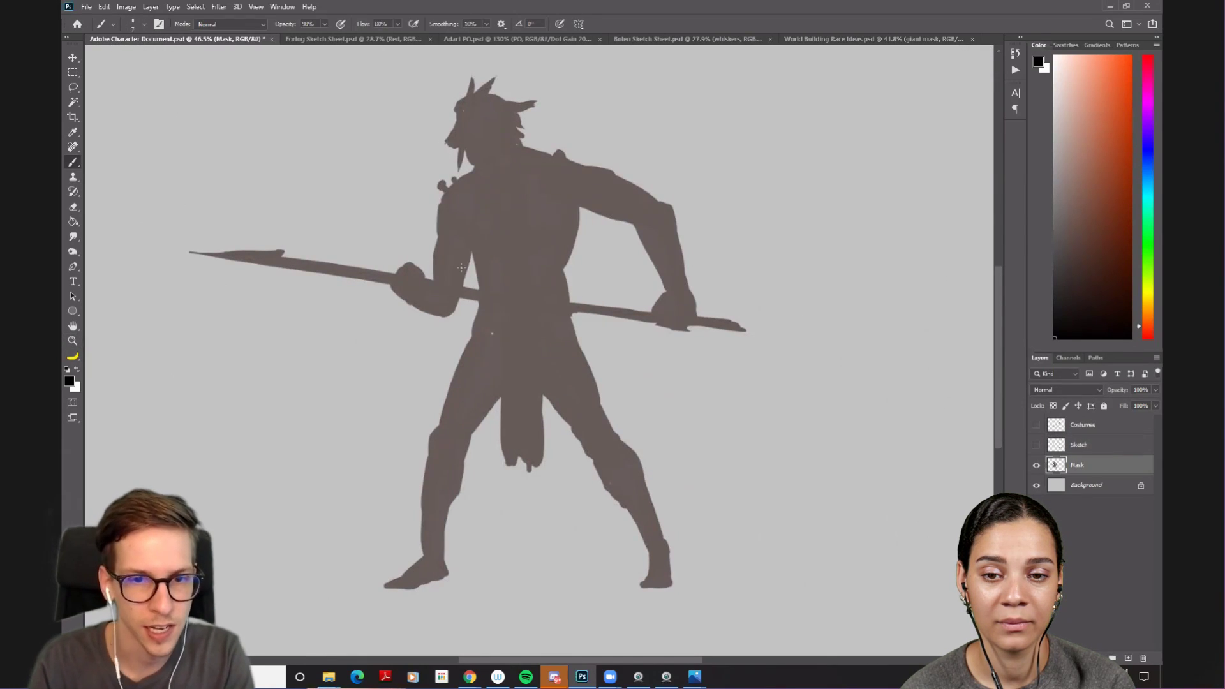
{"action": "left_click", "coordinate": [519, 281], "text": "alt"}
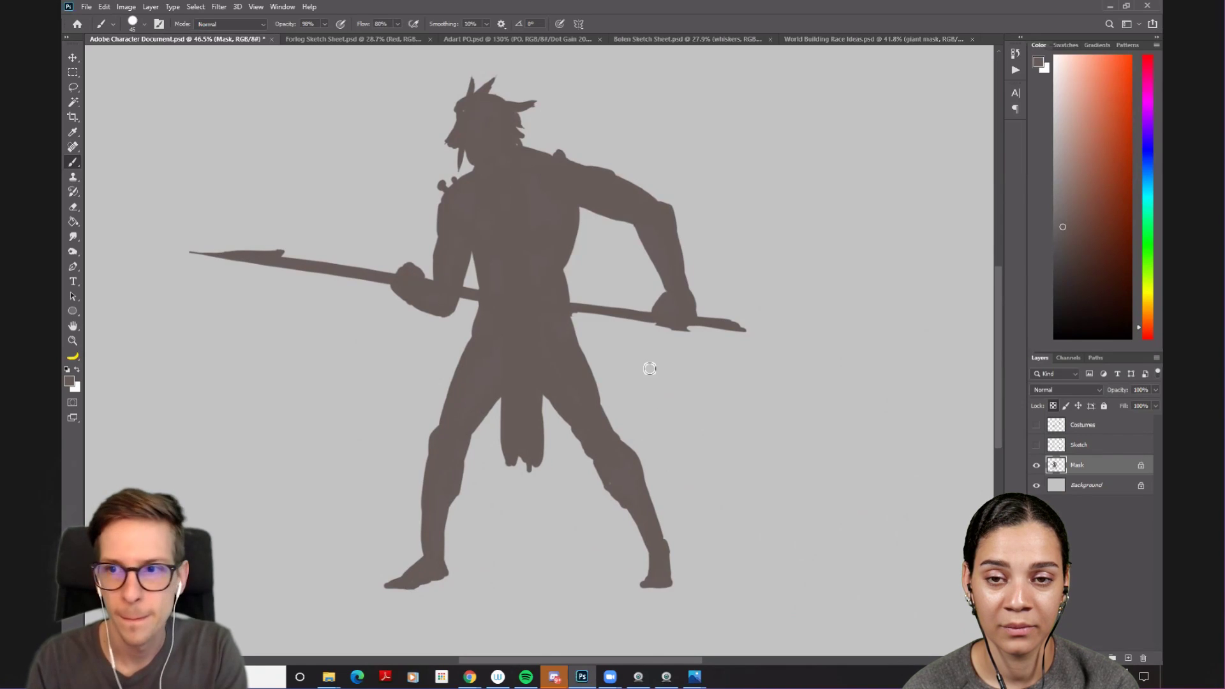
{"action": "key", "text": "alt"}
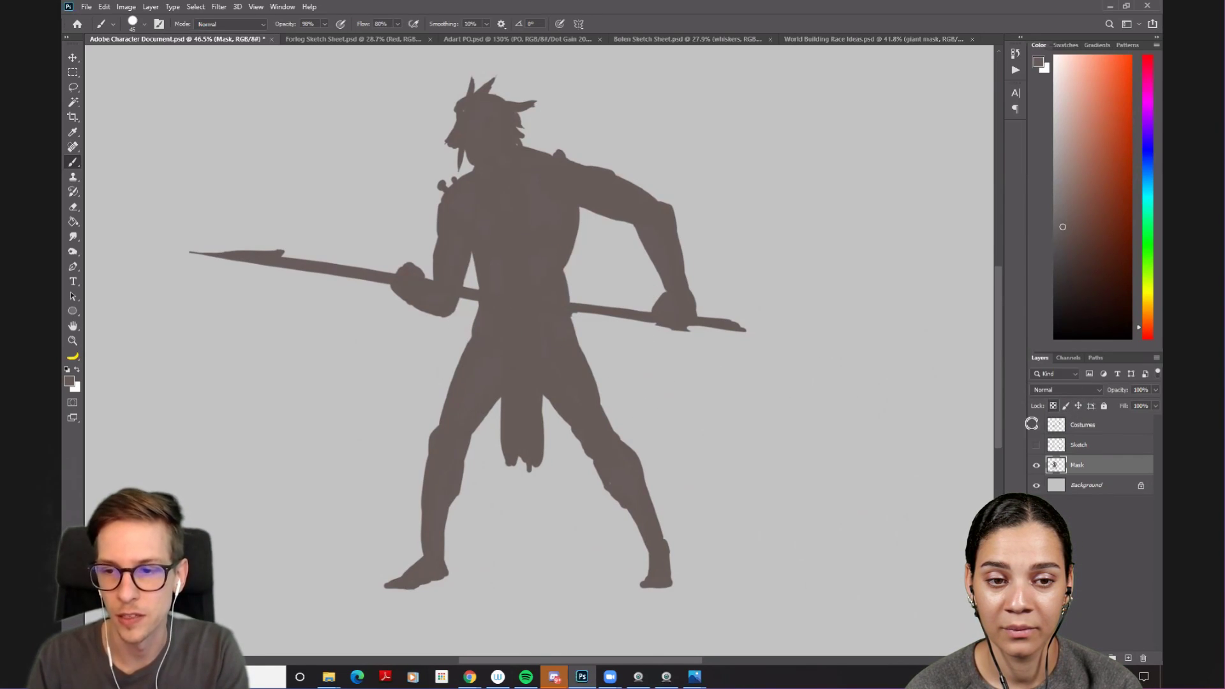
{"action": "mouse_move", "coordinate": [590, 326]}
{"action": "left_mouse_down"}
{"action": "mouse_move", "coordinate": [644, 434]}
{"action": "mouse_move", "coordinate": [702, 451]}
{"action": "left_mouse_up"}
{"action": "key", "text": "ctrl+z"}
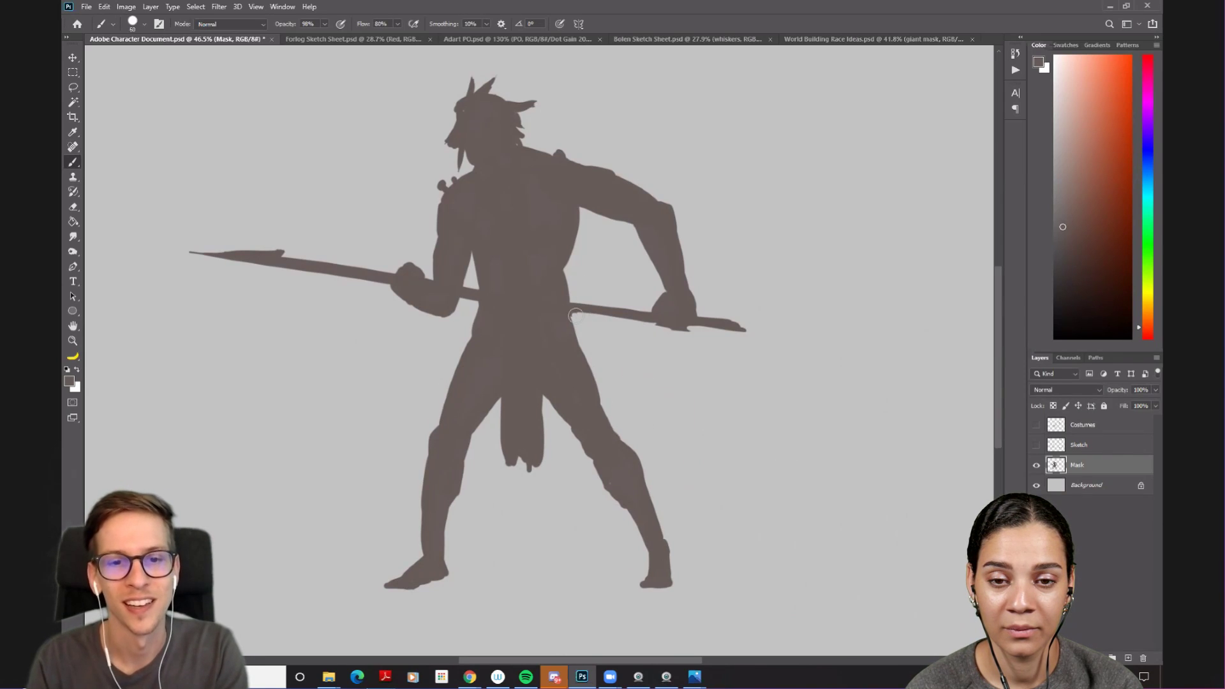
- Scribble test strokes in the empty area beside the silhouette on the Mask layer and undo the last ones
{"action": "mouse_move", "coordinate": [656, 152]}
{"action": "left_mouse_down"}
{"action": "mouse_move", "coordinate": [714, 144]}
{"action": "mouse_move", "coordinate": [852, 265]}
{"action": "left_mouse_up"}
{"action": "mouse_move", "coordinate": [777, 99]}
{"action": "left_mouse_down"}
{"action": "mouse_move", "coordinate": [776, 148]}
{"action": "mouse_move", "coordinate": [737, 247]}
{"action": "left_mouse_up"}
{"action": "mouse_move", "coordinate": [791, 255]}
{"action": "left_mouse_down"}
{"action": "mouse_move", "coordinate": [782, 336]}
{"action": "mouse_move", "coordinate": [829, 421]}
{"action": "left_mouse_up"}
{"action": "mouse_move", "coordinate": [721, 268]}
{"action": "left_mouse_down"}
{"action": "mouse_move", "coordinate": [738, 417]}
{"action": "mouse_move", "coordinate": [829, 447]}
{"action": "left_mouse_up"}
{"action": "key", "text": "ctrl+z"}
{"action": "key", "text": "ctrl+z"}
{"action": "key", "text": "ctrl+z"}
{"action": "key", "text": "ctrl+z"}
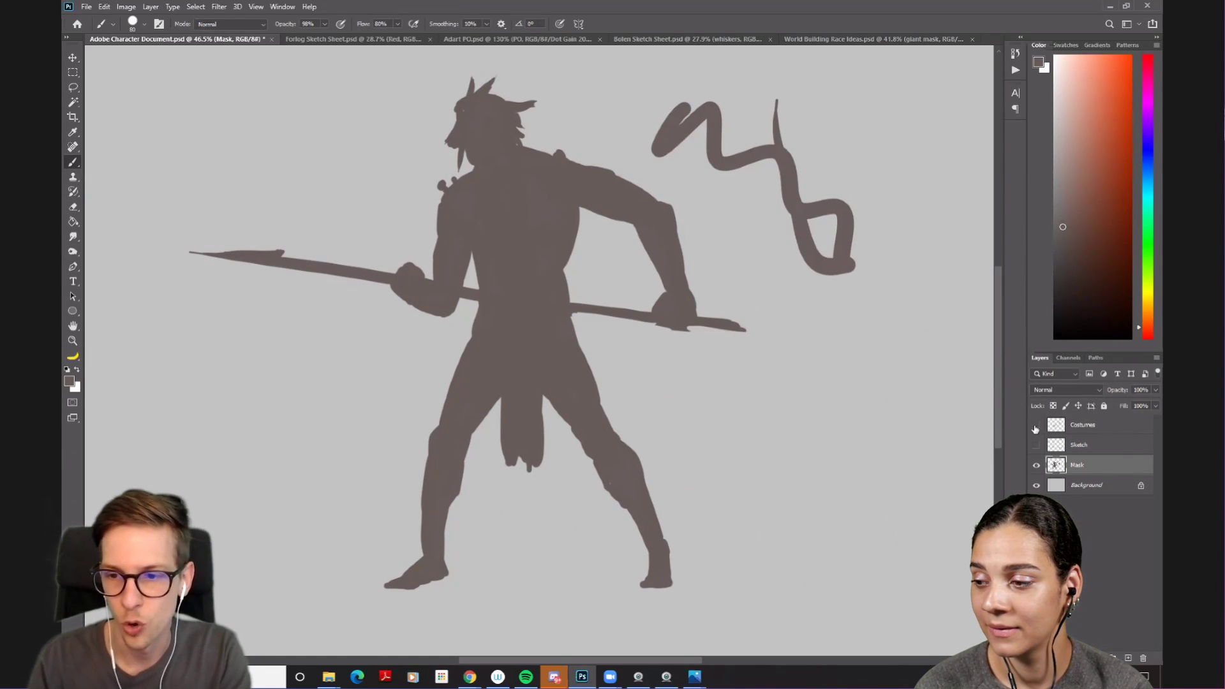
- Turn the Costumes and Sketch layers back on and add a new layer named Paint above the Mask layer
{"action": "left_click_drag", "start_coordinate": [1034, 430], "coordinate": [1035, 445]}
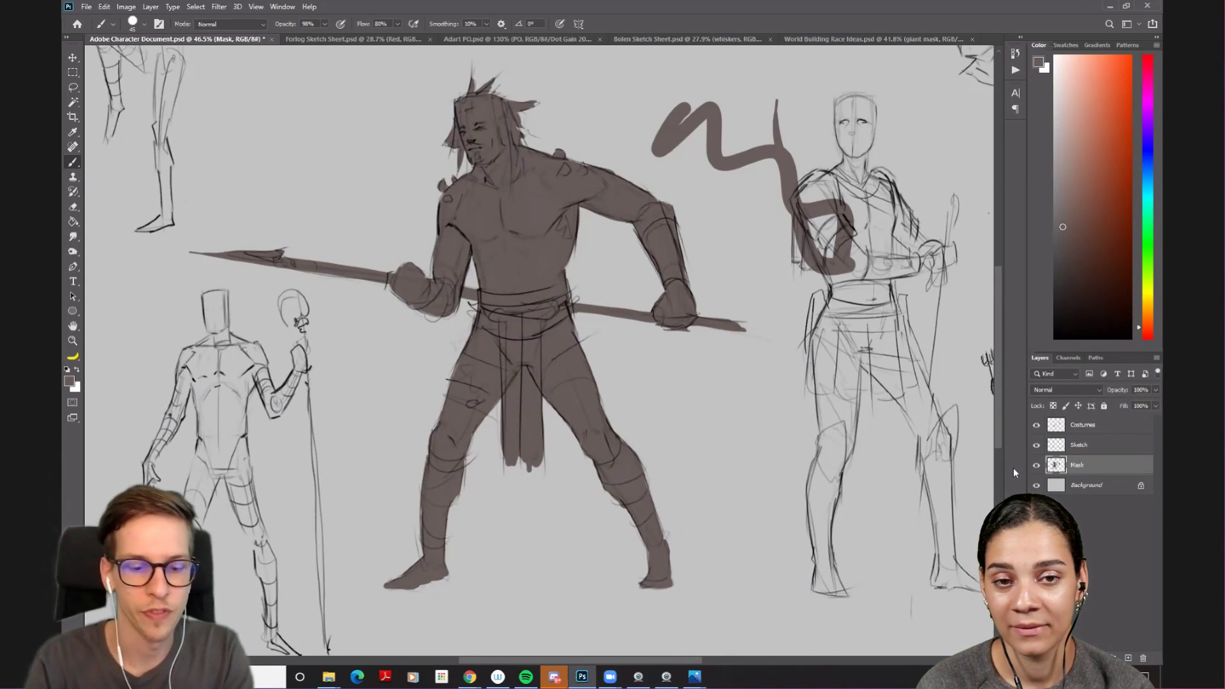
{"action": "key", "text": "ctrl+s"}
{"action": "key", "text": "ctrl+shift+n"}
{"action": "type", "text": "Paint"}
{"action": "key", "text": "Return"}
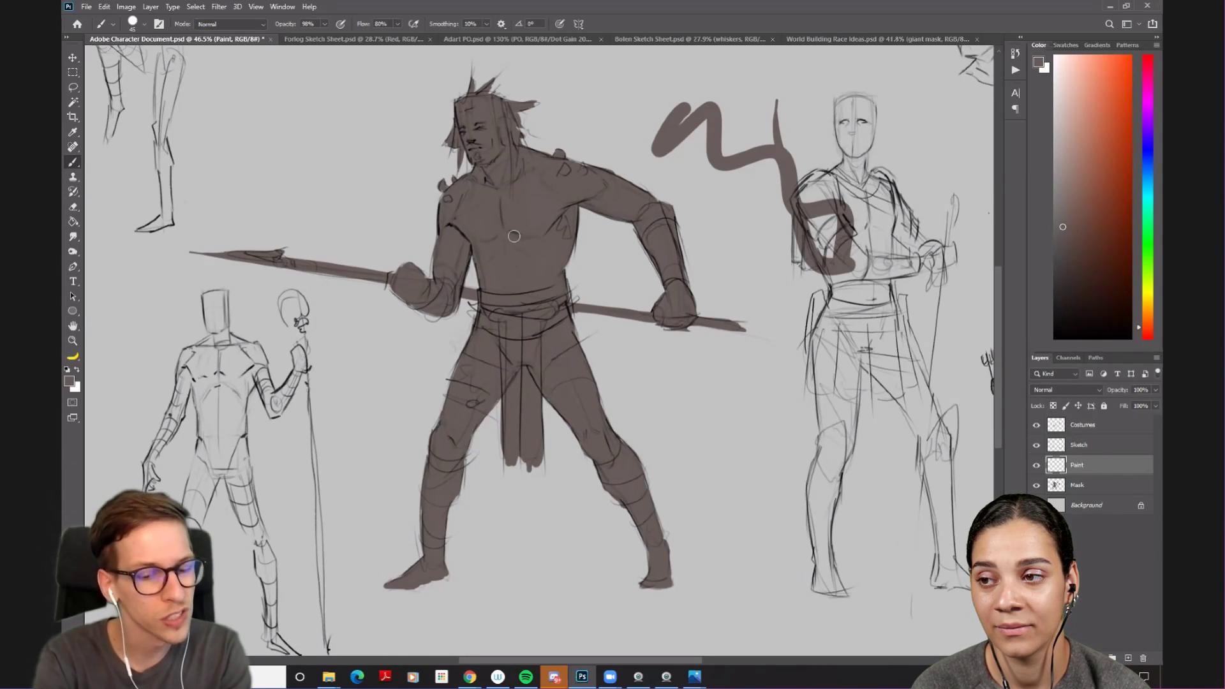
{"action": "key", "text": "ctrl+shift+alt+n"}
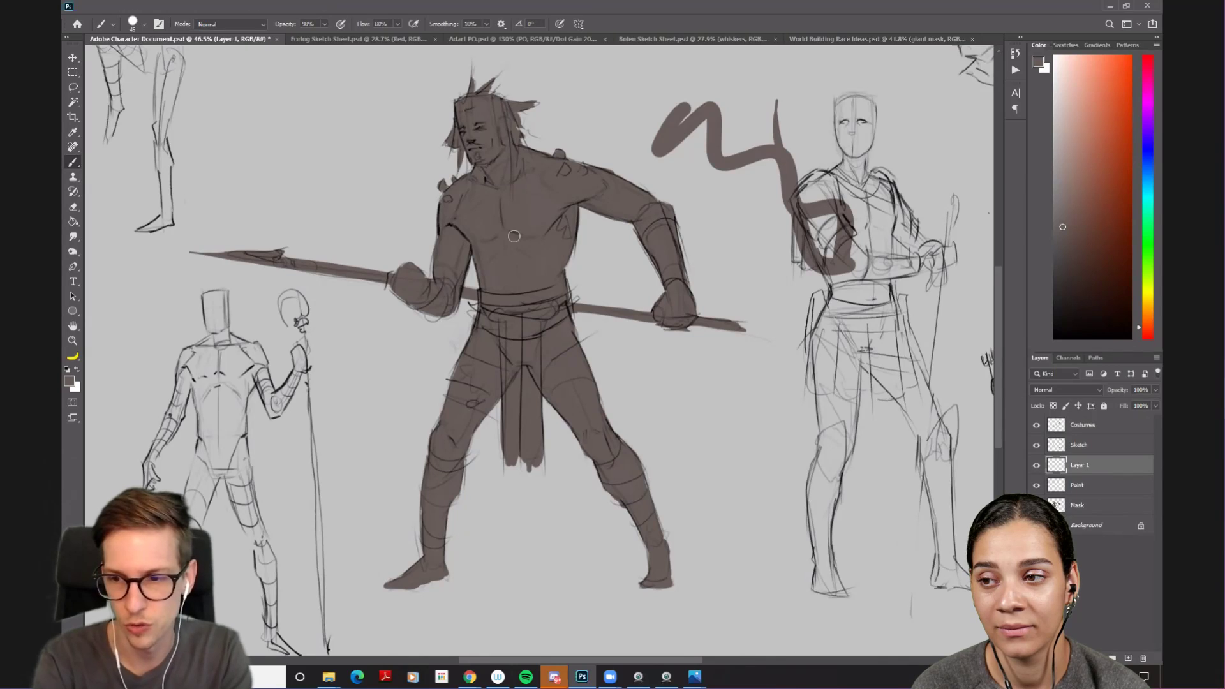
{"action": "key", "text": "ctrl+z"}
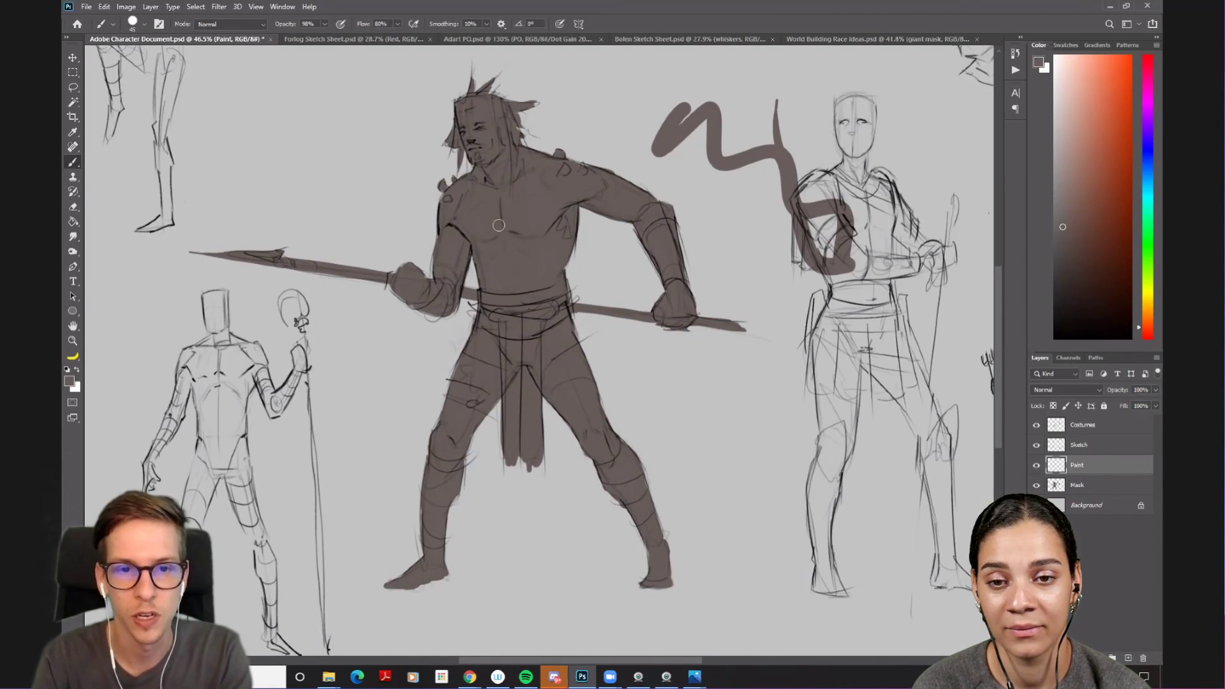
- Compare the spear warrior with the Mask layer hidden and shown while the Paint layer is off
{"action": "left_click", "coordinate": [1037, 465]}
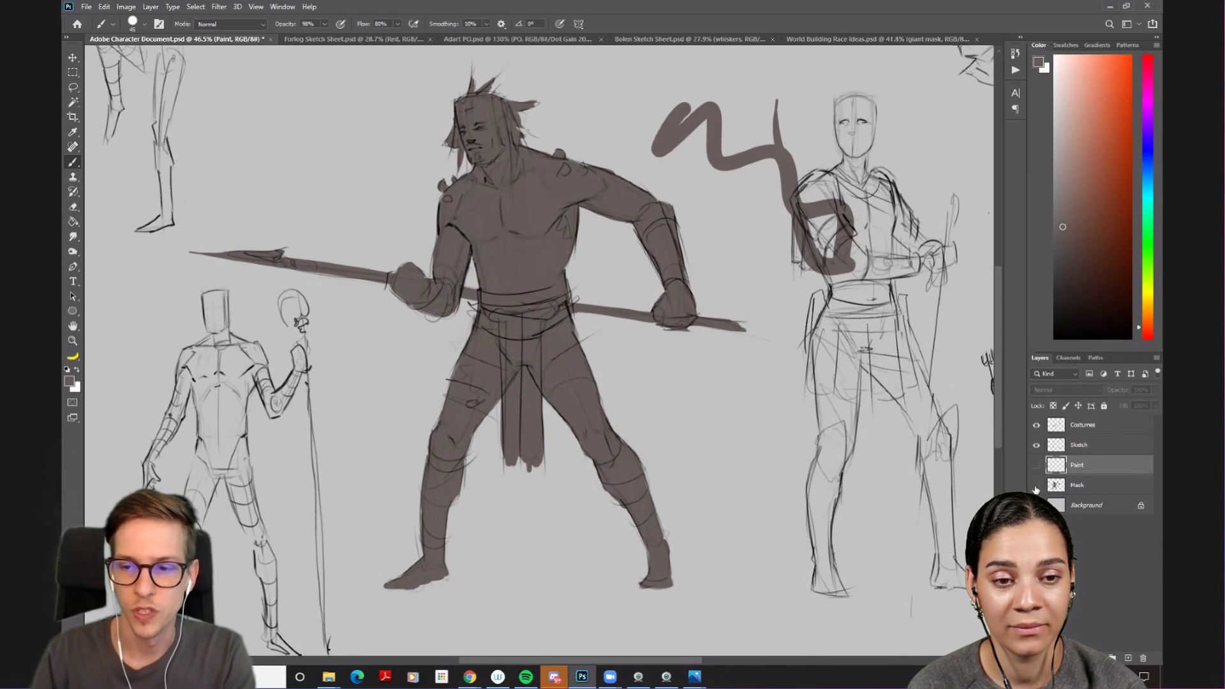
{"action": "left_click", "coordinate": [1036, 485]}
{"action": "left_click", "coordinate": [1036, 484]}
{"action": "left_click", "coordinate": [1036, 485]}
{"action": "left_click", "coordinate": [1036, 484]}
- Lasso the stray scribble between the spear warrior and the standing figure and delete it from the Mask layer
{"action": "key", "text": "l"}
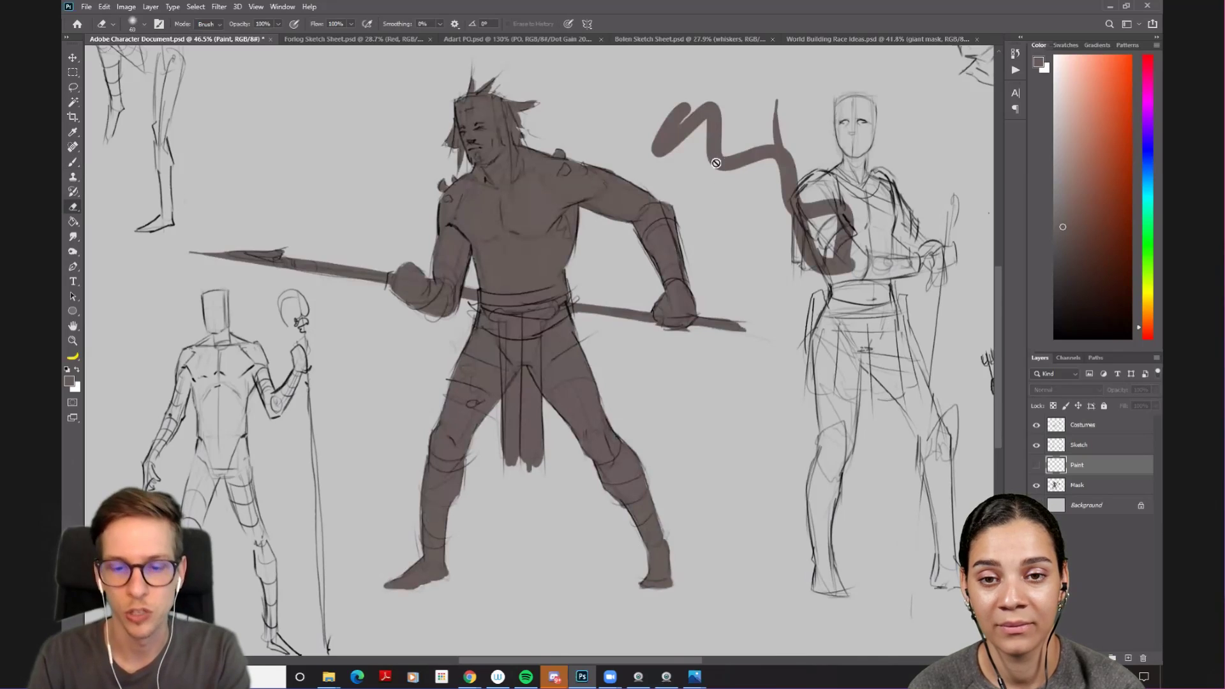
{"action": "mouse_move", "coordinate": [649, 99]}
{"action": "left_mouse_down"}
{"action": "mouse_move", "coordinate": [666, 184]}
{"action": "mouse_move", "coordinate": [857, 341]}
{"action": "mouse_move", "coordinate": [829, 101]}
{"action": "left_mouse_up"}
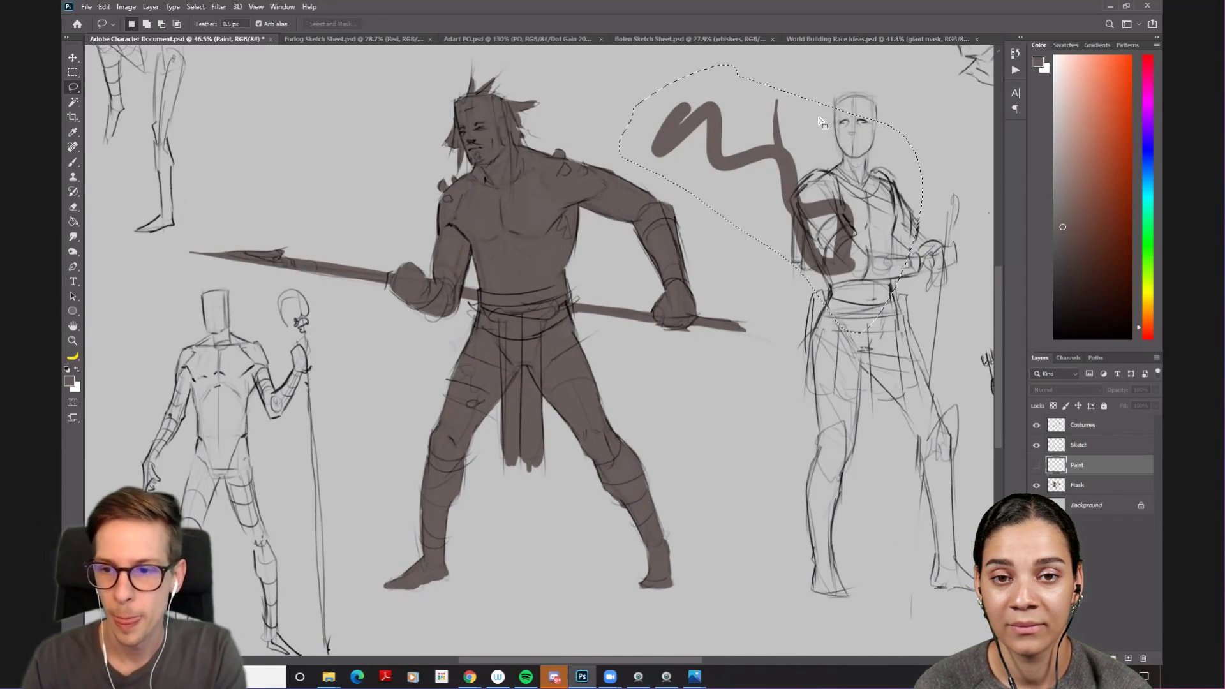
{"action": "left_click", "coordinate": [1088, 482]}
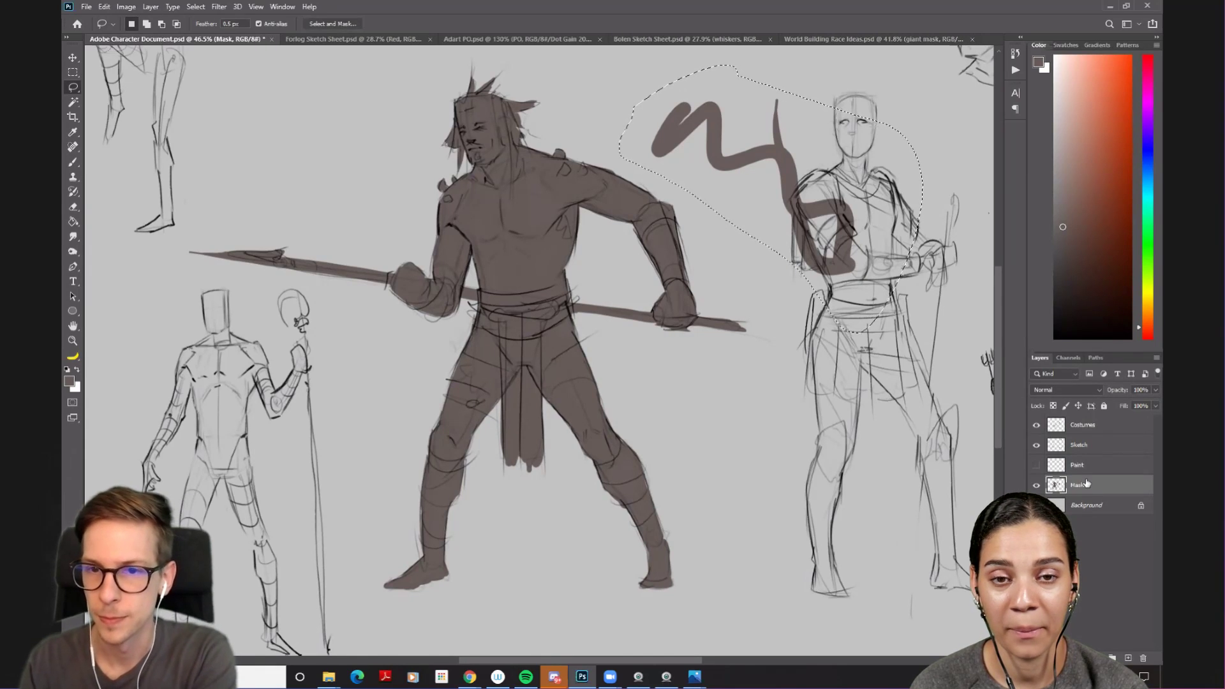
{"action": "key", "text": "Delete"}
- Clear the selection and clip the Paint layer to the Mask layer with a clipping mask
{"action": "left_click", "coordinate": [1081, 466]}
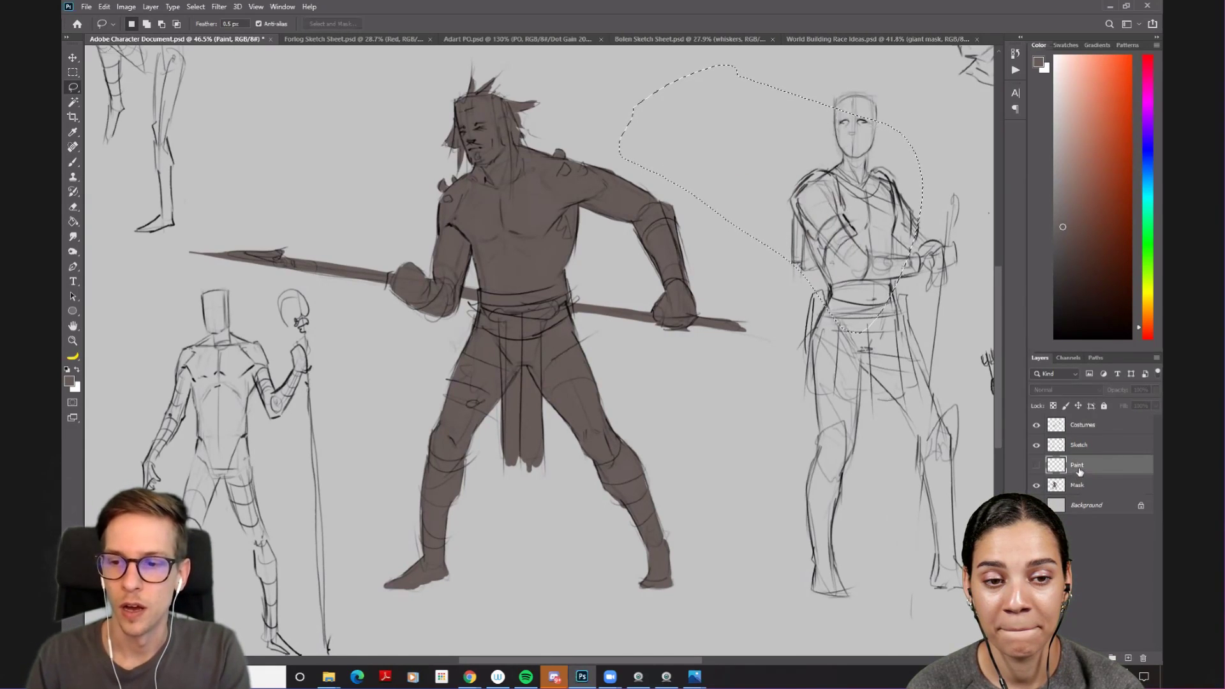
{"action": "key", "text": "ctrl+d"}
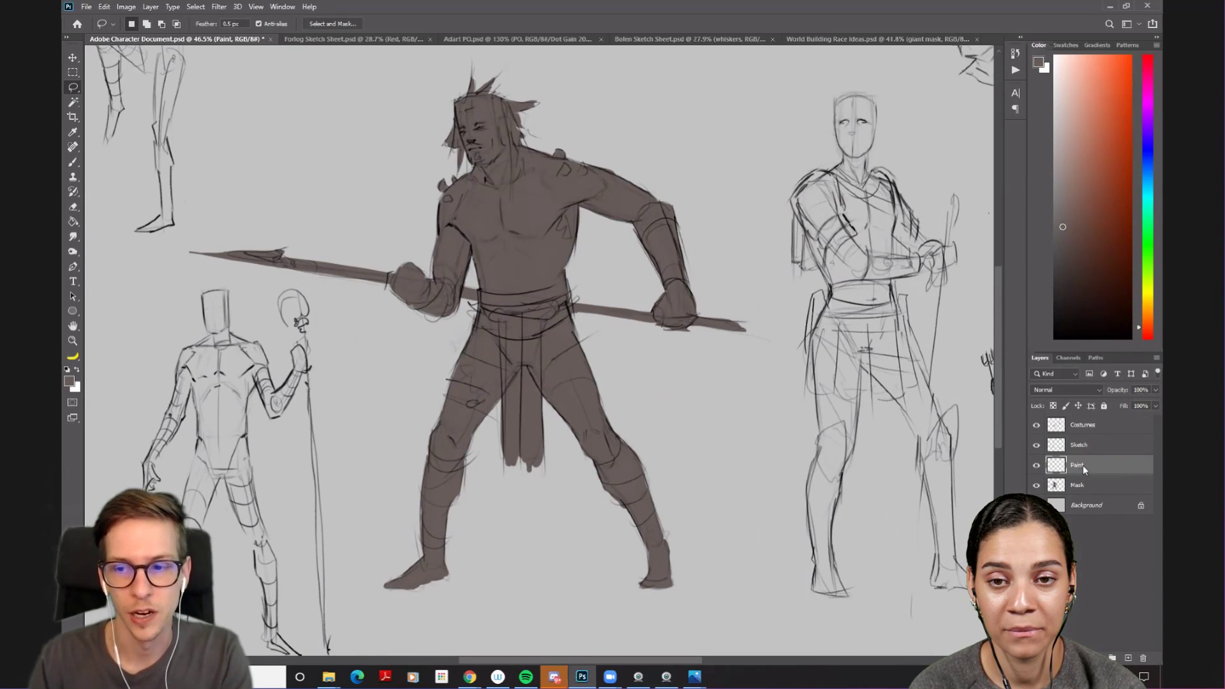
{"action": "right_click", "coordinate": [1081, 467]}
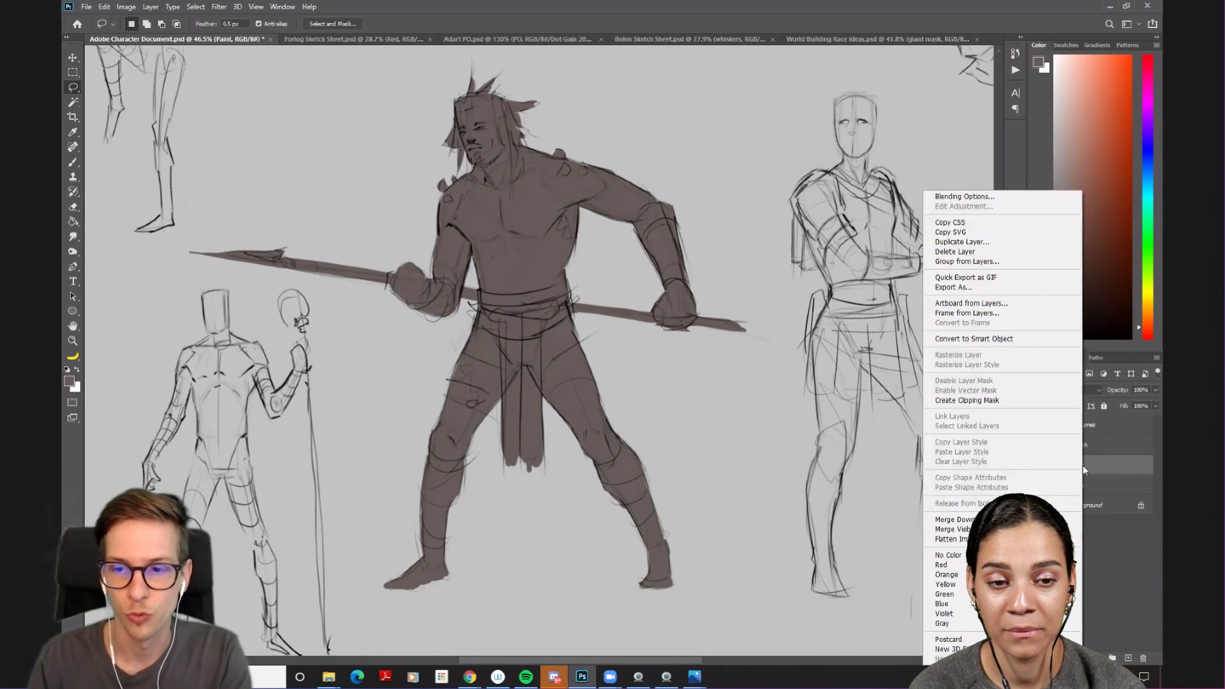
{"action": "left_click", "coordinate": [1013, 401]}
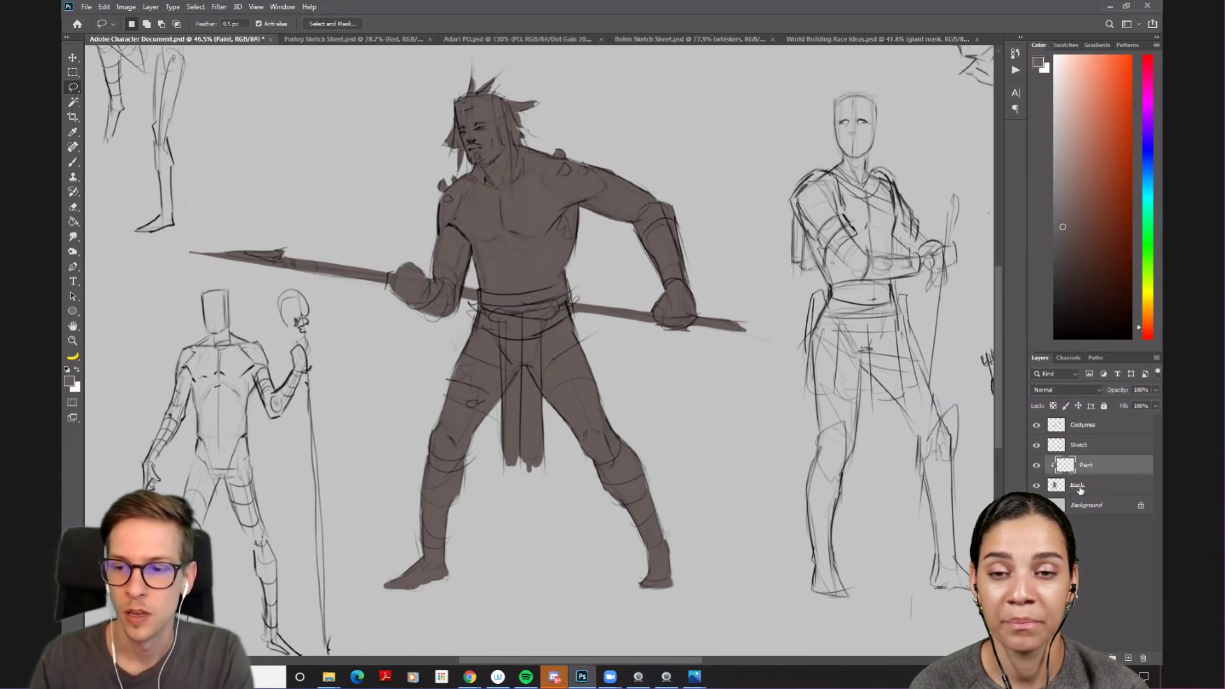
- Switch to the Brush tool and choose the flat rectangular brush preset
{"action": "key", "text": "b"}
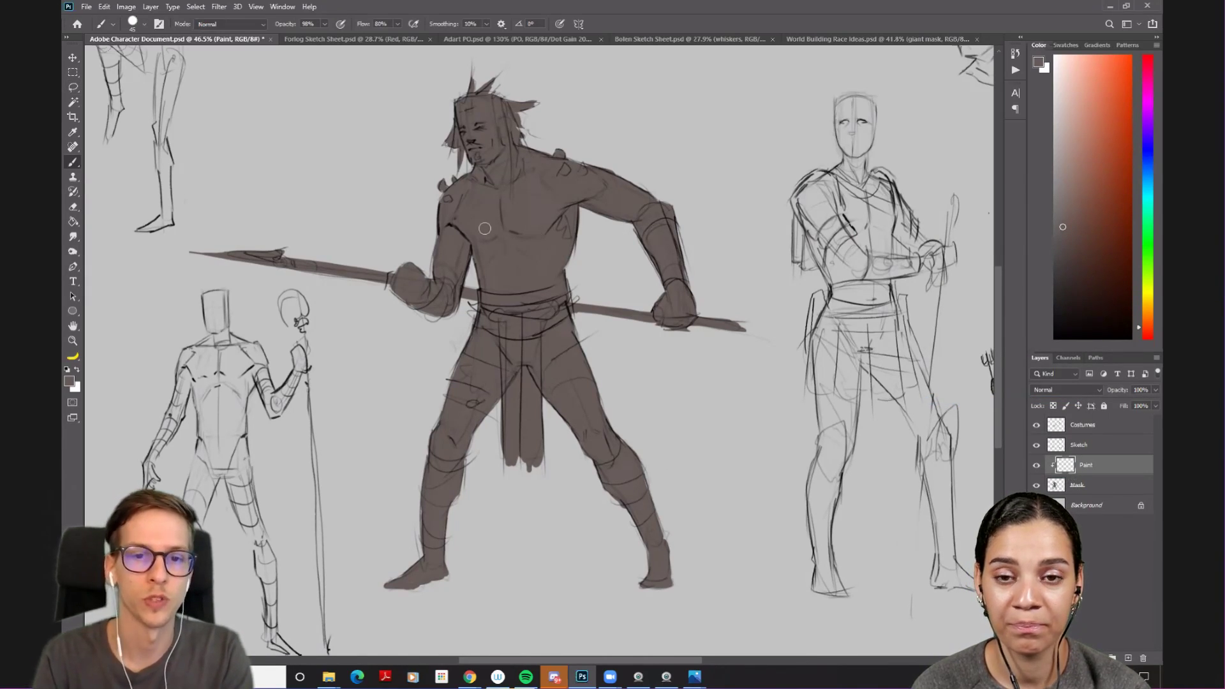
{"action": "right_click", "coordinate": [532, 254]}
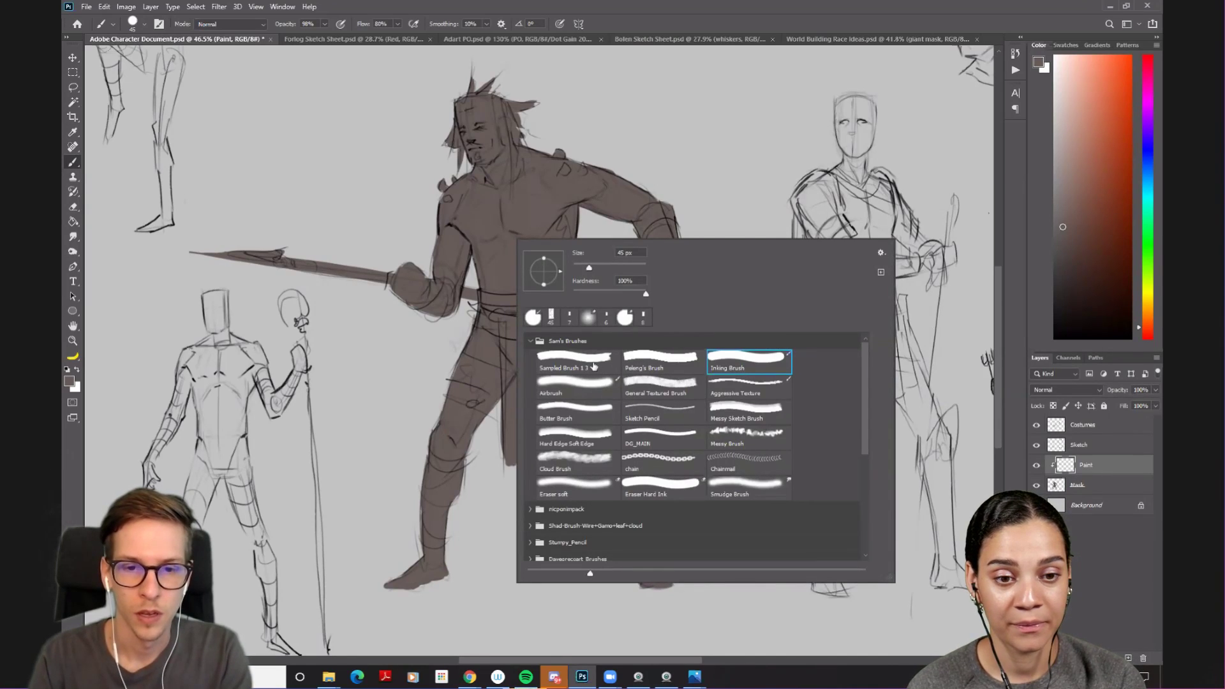
{"action": "double_click", "coordinate": [575, 361]}
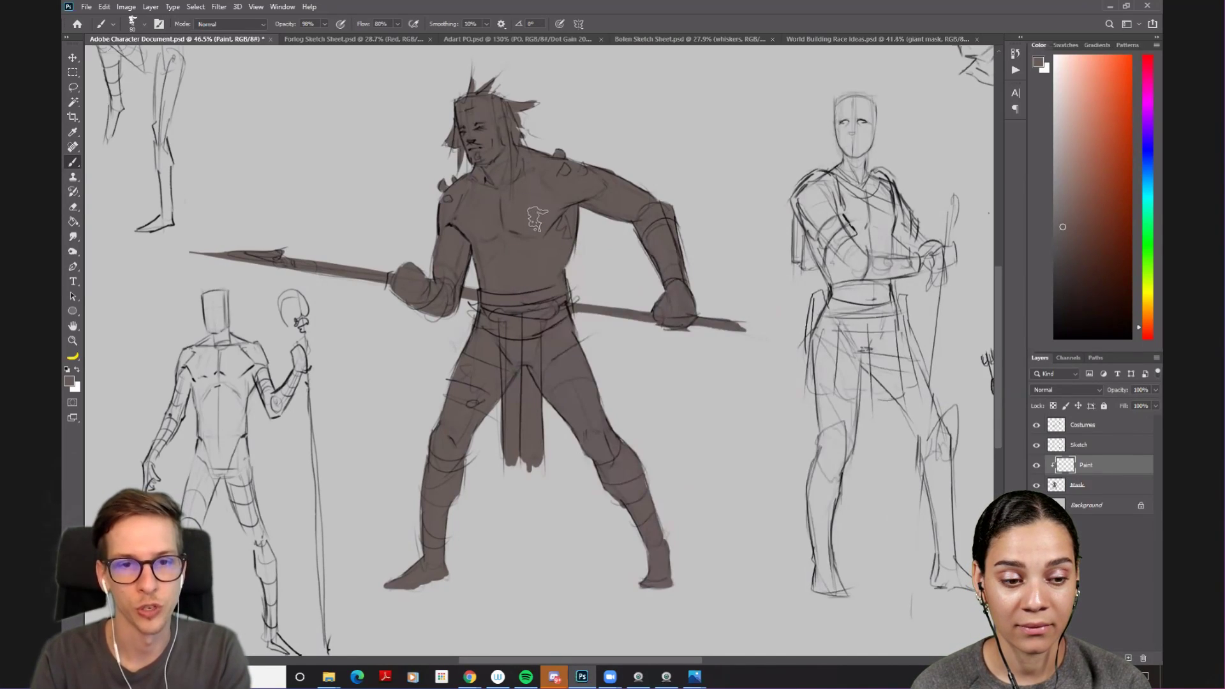
{"action": "right_click", "coordinate": [537, 219]}
{"action": "left_click", "coordinate": [672, 330]}
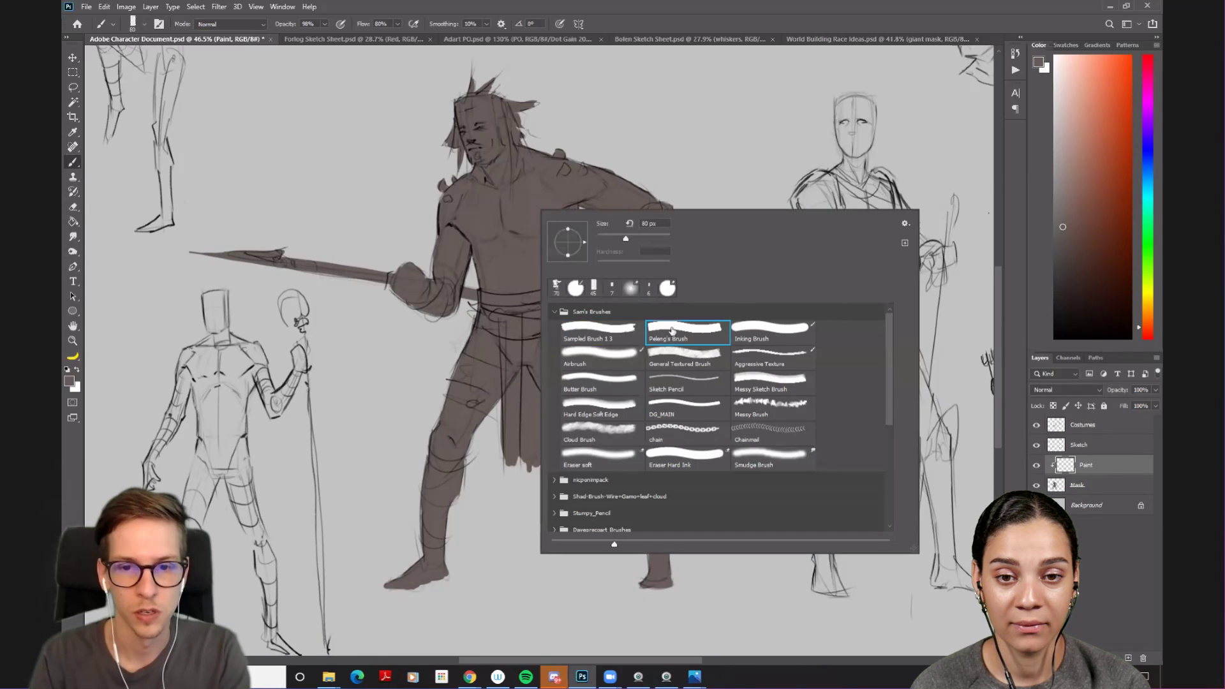
- Block in grey and reddish-brown tones across the spear warrior's body with an enlarged brush on the Paint layer
{"action": "left_click", "coordinate": [496, 206], "text": "alt"}
{"action": "key", "text": "bracketright"}
{"action": "mouse_move", "coordinate": [454, 243]}
{"action": "left_mouse_down"}
{"action": "mouse_move", "coordinate": [561, 210]}
{"action": "mouse_move", "coordinate": [613, 415]}
{"action": "mouse_move", "coordinate": [696, 319]}
{"action": "left_mouse_up"}
{"action": "mouse_move", "coordinate": [446, 256]}
{"action": "left_mouse_down"}
{"action": "mouse_move", "coordinate": [541, 280]}
{"action": "mouse_move", "coordinate": [510, 191]}
{"action": "mouse_move", "coordinate": [676, 256]}
{"action": "left_mouse_up"}
- Choose a lighter reddish skin tone and paint it over the spear warrior's chest
{"action": "left_click", "coordinate": [1096, 181]}
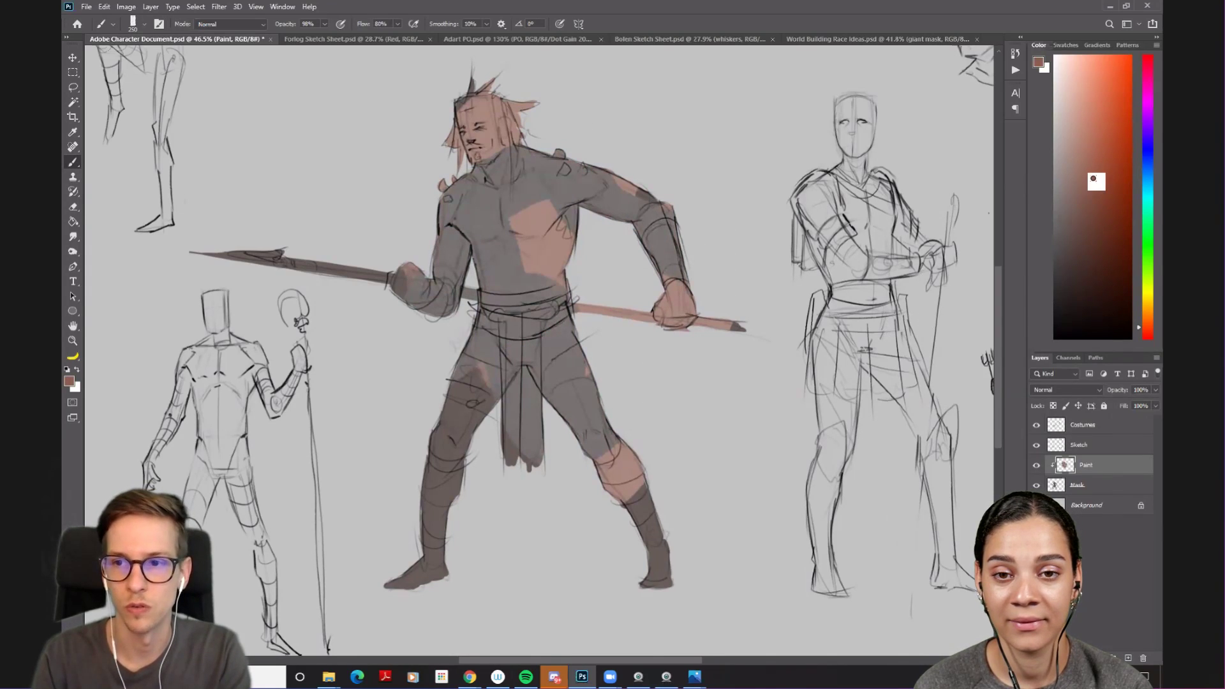
{"action": "left_click", "coordinate": [1077, 142]}
{"action": "left_click_drag", "start_coordinate": [485, 179], "coordinate": [562, 242]}
- Examine the painted creature in Bolen Sketch Sheet.psd as a reference, and return to Adobe Character Document.psd
{"action": "scroll", "coordinate": [564, 287], "scroll_direction": "down", "scroll_amount": 3}
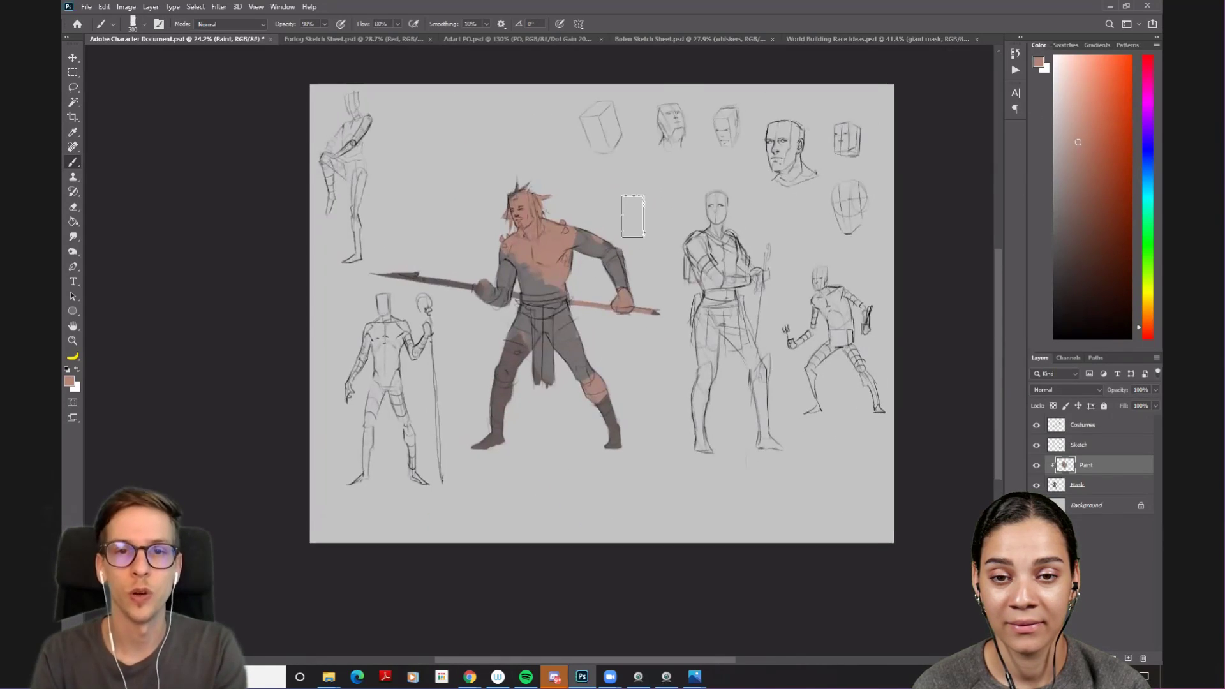
{"action": "left_click", "coordinate": [669, 39]}
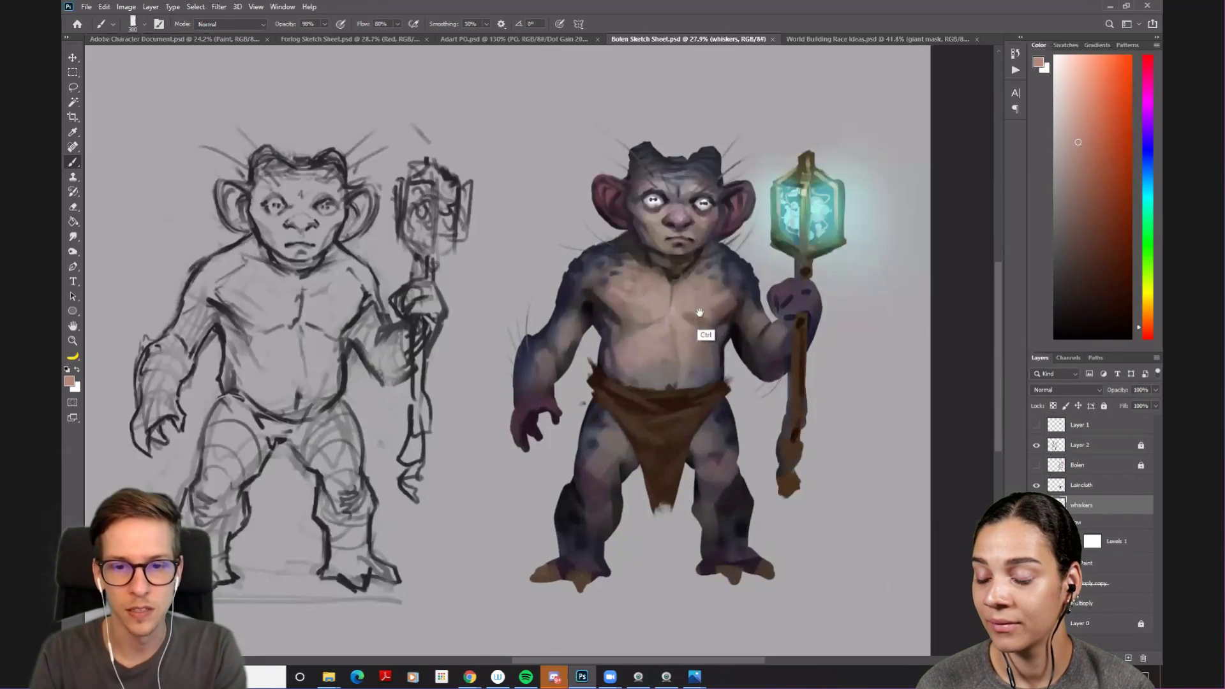
{"action": "scroll", "coordinate": [699, 313], "scroll_direction": "up", "scroll_amount": 2}
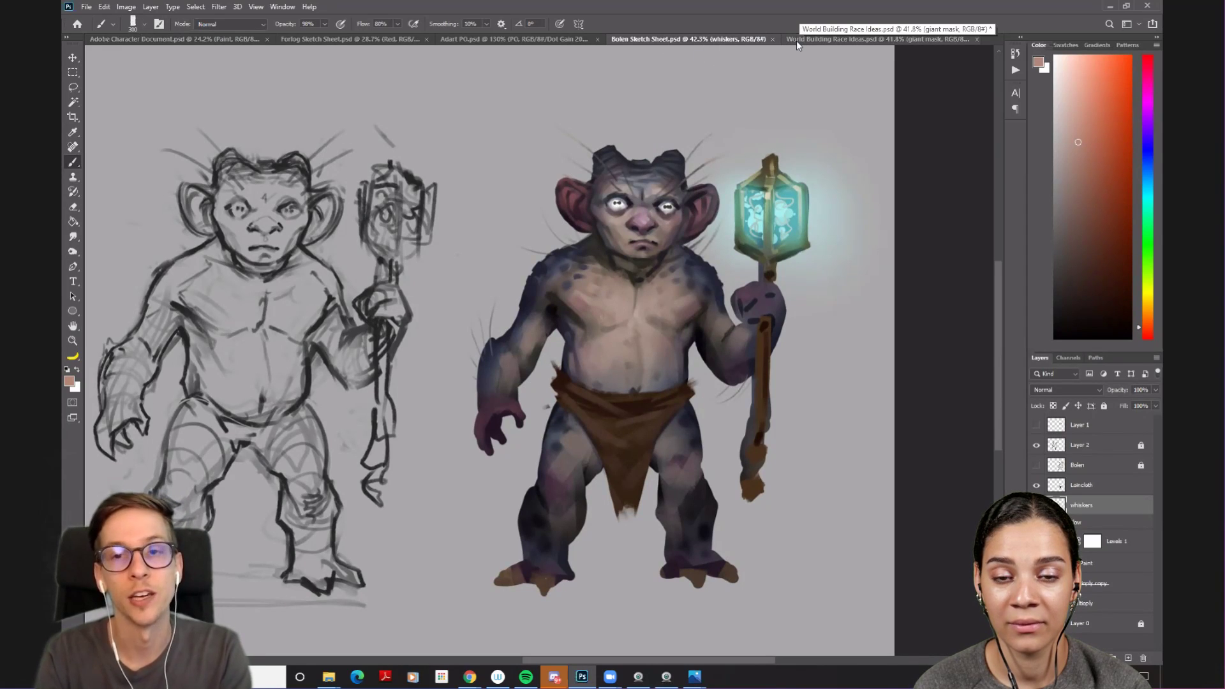
{"action": "left_click", "coordinate": [234, 40]}
- Switch to the Sampled Brush 1 3 preset, enlarge it, and extend the skin tone over the warrior's torso and spear arm
{"action": "scroll", "coordinate": [566, 283], "scroll_direction": "up", "scroll_amount": 2}
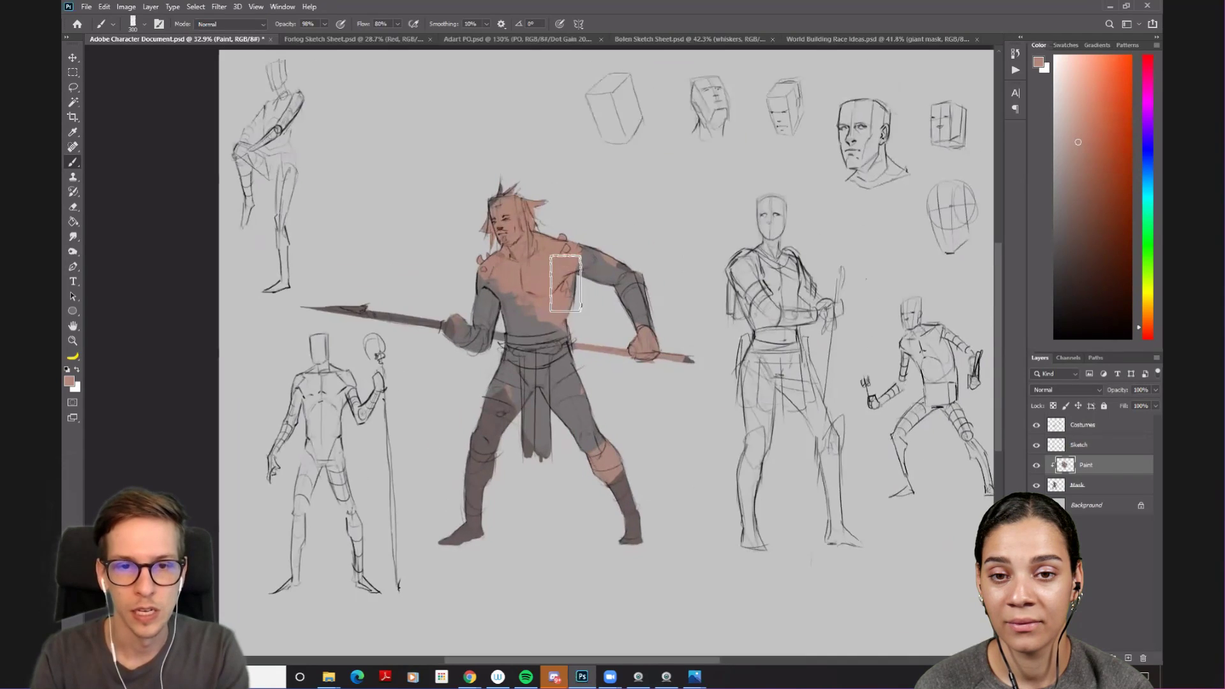
{"action": "right_click", "coordinate": [550, 257]}
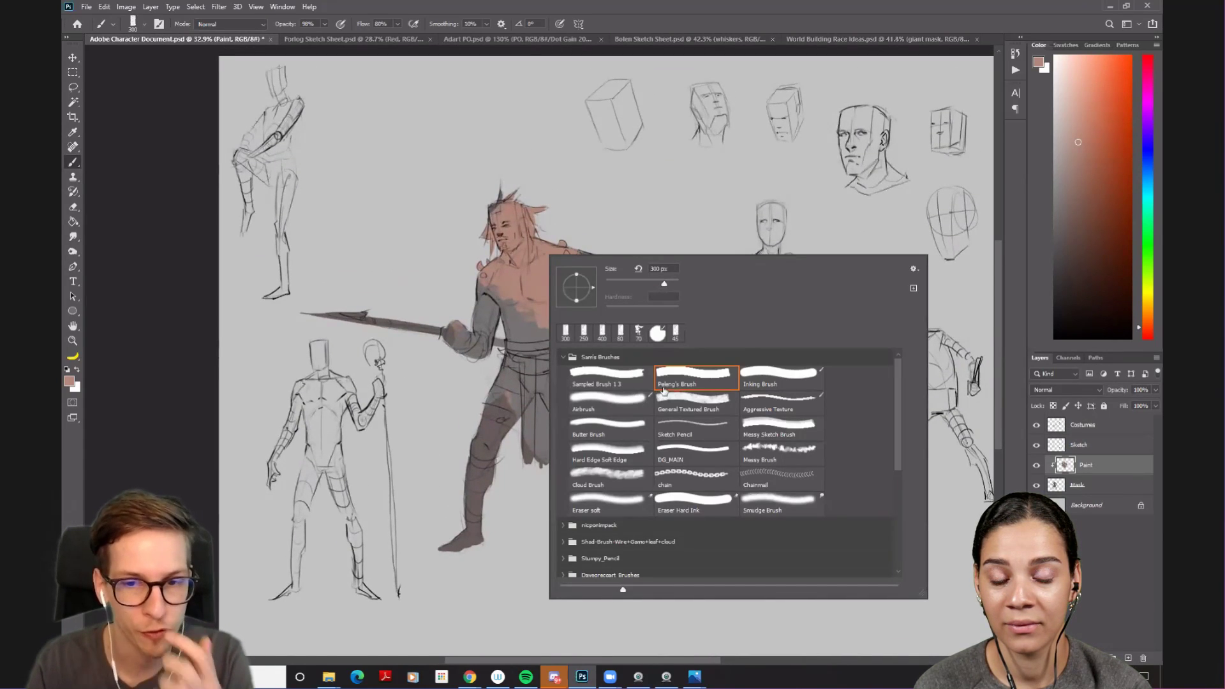
{"action": "left_click", "coordinate": [608, 376]}
{"action": "left_click", "coordinate": [509, 281]}
{"action": "key", "text": "bracketright"}
{"action": "key", "text": "bracketright"}
{"action": "key", "text": "bracketright"}
{"action": "key", "text": "bracketright"}
{"action": "mouse_move", "coordinate": [502, 326]}
{"action": "left_mouse_down"}
{"action": "mouse_move", "coordinate": [521, 429]}
{"action": "mouse_move", "coordinate": [481, 304]}
{"action": "mouse_move", "coordinate": [564, 490]}
{"action": "mouse_move", "coordinate": [600, 524]}
{"action": "mouse_move", "coordinate": [494, 432]}
{"action": "left_mouse_up"}
- Sample the dark brown from the warrior's leg and paint it over the waist, loincloth and both legs
{"action": "left_click", "coordinate": [494, 432], "text": "alt"}
{"action": "key", "text": "bracketright"}
{"action": "key", "text": "bracketright"}
{"action": "key", "text": "bracketright"}
{"action": "mouse_move", "coordinate": [539, 329]}
{"action": "left_mouse_down"}
{"action": "mouse_move", "coordinate": [558, 502]}
{"action": "mouse_move", "coordinate": [592, 479]}
{"action": "mouse_move", "coordinate": [520, 399]}
{"action": "mouse_move", "coordinate": [520, 561]}
{"action": "left_mouse_up"}
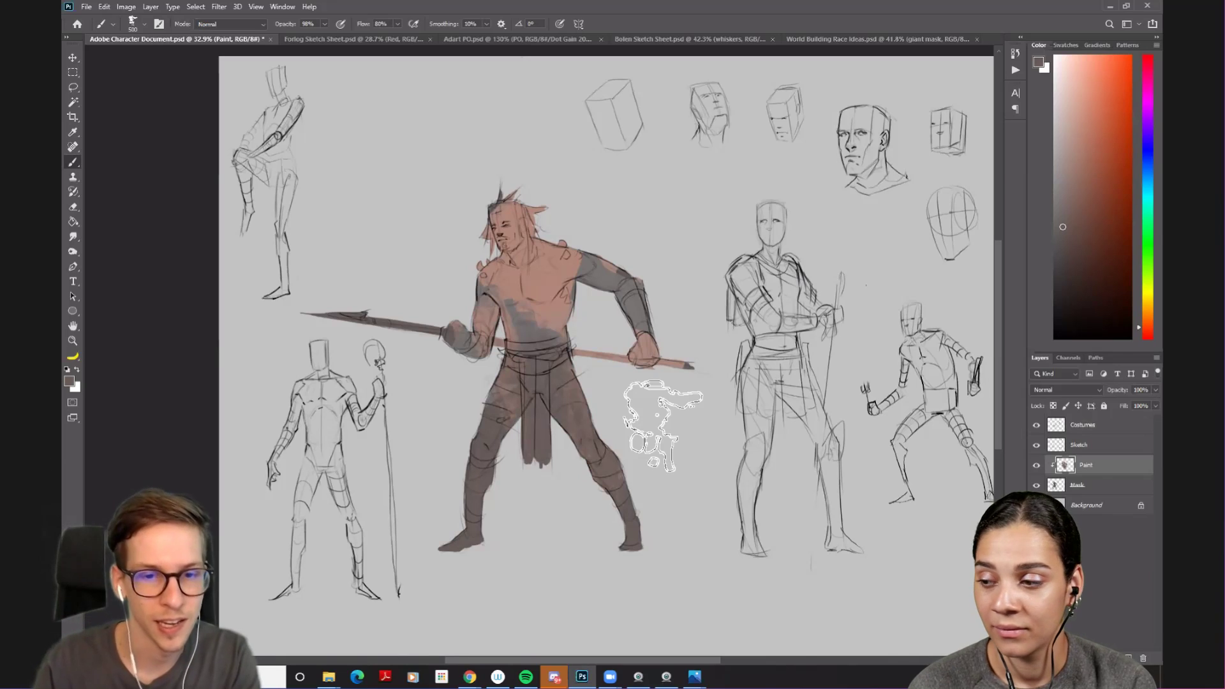
- Set the brush size to 200 px and fill the grey area on the warrior's belly with the sampled skin tone
{"action": "key", "text": "bracketleft"}
{"action": "key", "text": "bracketleft"}
{"action": "key", "text": "bracketleft"}
{"action": "key", "text": "bracketleft"}
{"action": "key", "text": "bracketleft"}
{"action": "key", "text": "bracketleft"}
{"action": "key", "text": "bracketleft"}
{"action": "key", "text": "bracketleft"}
{"action": "key", "text": "bracketleft"}
{"action": "key", "text": "bracketleft"}
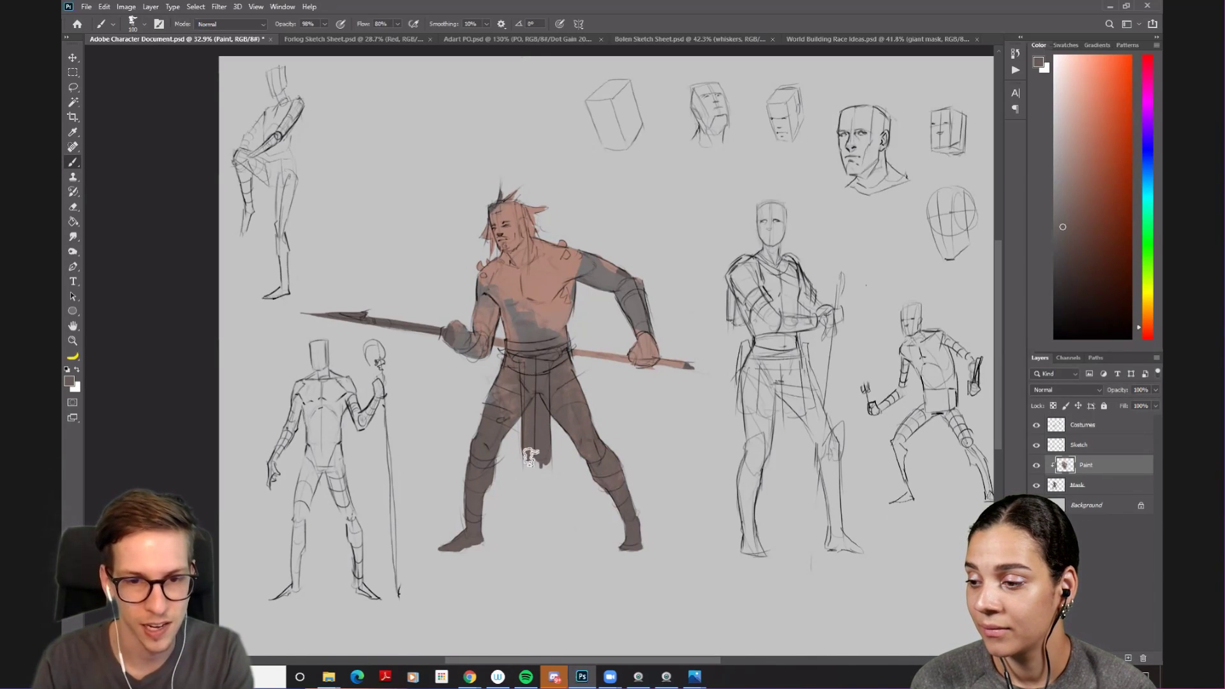
{"action": "key", "text": "bracketright"}
{"action": "key", "text": "bracketright"}
{"action": "key", "text": "bracketright"}
{"action": "key", "text": "bracketright"}
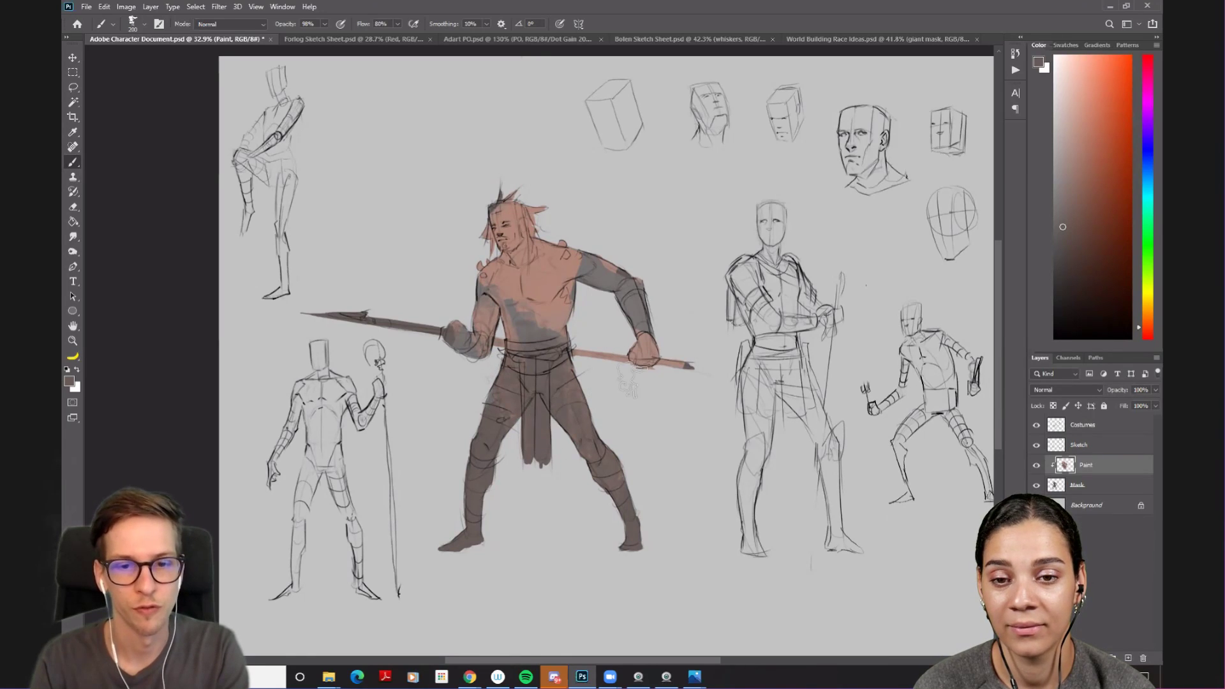
{"action": "left_click", "coordinate": [526, 305], "text": "alt"}
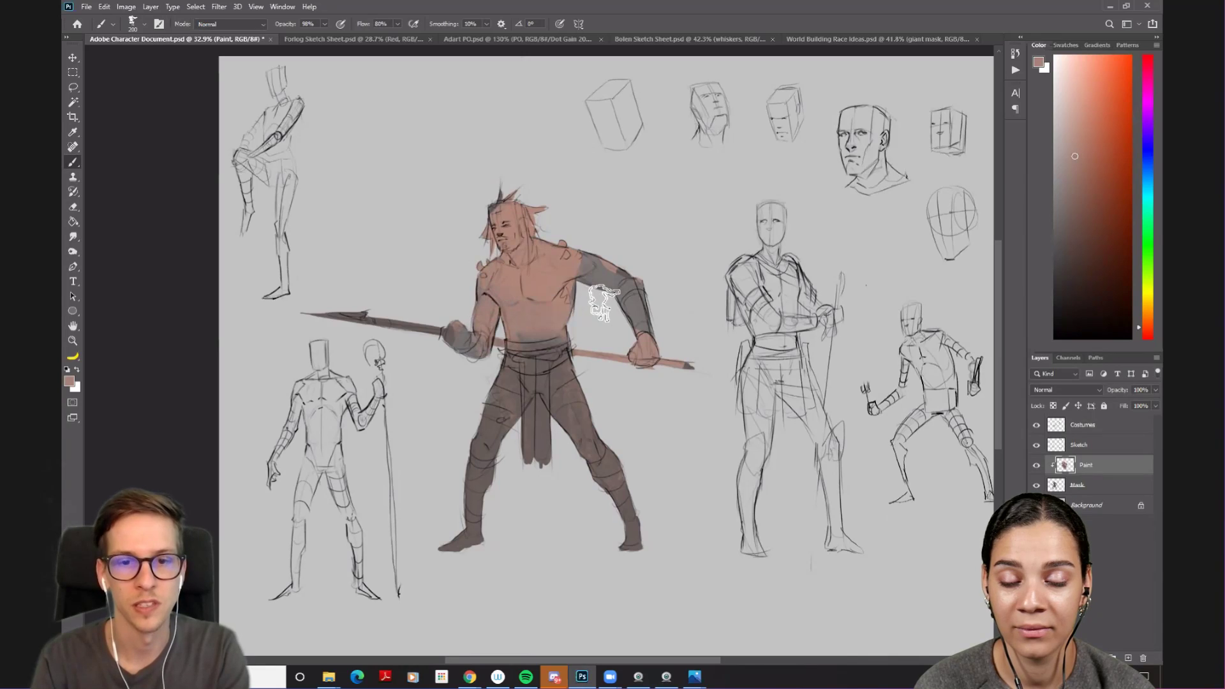
- Choose a muted teal and paint it over the spear warrior's head, torso, arms and hands
{"action": "left_click", "coordinate": [1147, 198]}
{"action": "left_click", "coordinate": [1100, 141]}
{"action": "left_click", "coordinate": [1095, 134]}
{"action": "left_click_drag", "start_coordinate": [513, 213], "coordinate": [532, 313]}
{"action": "left_click", "coordinate": [1080, 186]}
{"action": "mouse_move", "coordinate": [514, 204]}
{"action": "left_mouse_down"}
{"action": "mouse_move", "coordinate": [533, 313]}
{"action": "mouse_move", "coordinate": [523, 305]}
{"action": "mouse_move", "coordinate": [568, 307]}
{"action": "mouse_move", "coordinate": [631, 255]}
{"action": "mouse_move", "coordinate": [643, 345]}
{"action": "mouse_move", "coordinate": [462, 347]}
{"action": "mouse_move", "coordinate": [477, 284]}
{"action": "mouse_move", "coordinate": [460, 254]}
{"action": "mouse_move", "coordinate": [504, 214]}
{"action": "left_mouse_up"}
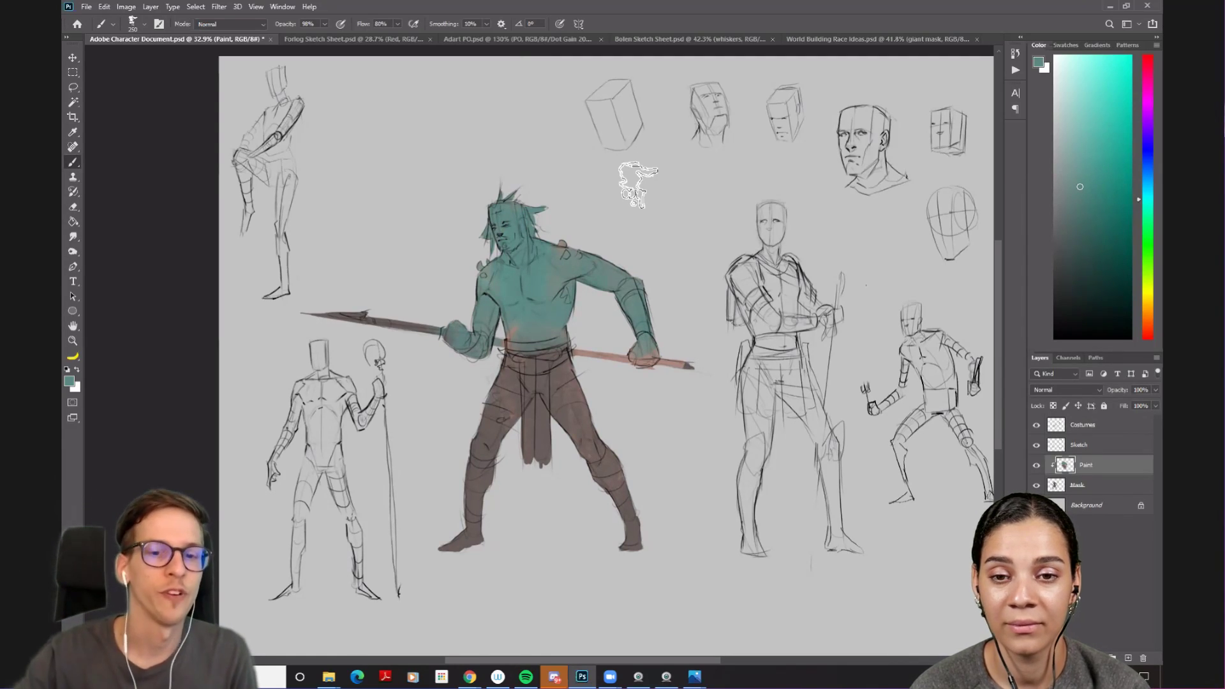
- Shrink the brush and paint both of the spear warrior's feet with the muted teal
{"action": "key", "text": "bracketleft"}
{"action": "key", "text": "bracketleft"}
{"action": "key", "text": "bracketleft"}
{"action": "left_click_drag", "start_coordinate": [631, 518], "coordinate": [631, 547]}
{"action": "left_click_drag", "start_coordinate": [465, 540], "coordinate": [450, 546]}
- Enlarge the brush, choose a muted red and paint it over the spear warrior's spiky hair
{"action": "key", "text": "bracketright"}
{"action": "key", "text": "bracketright"}
{"action": "key", "text": "bracketright"}
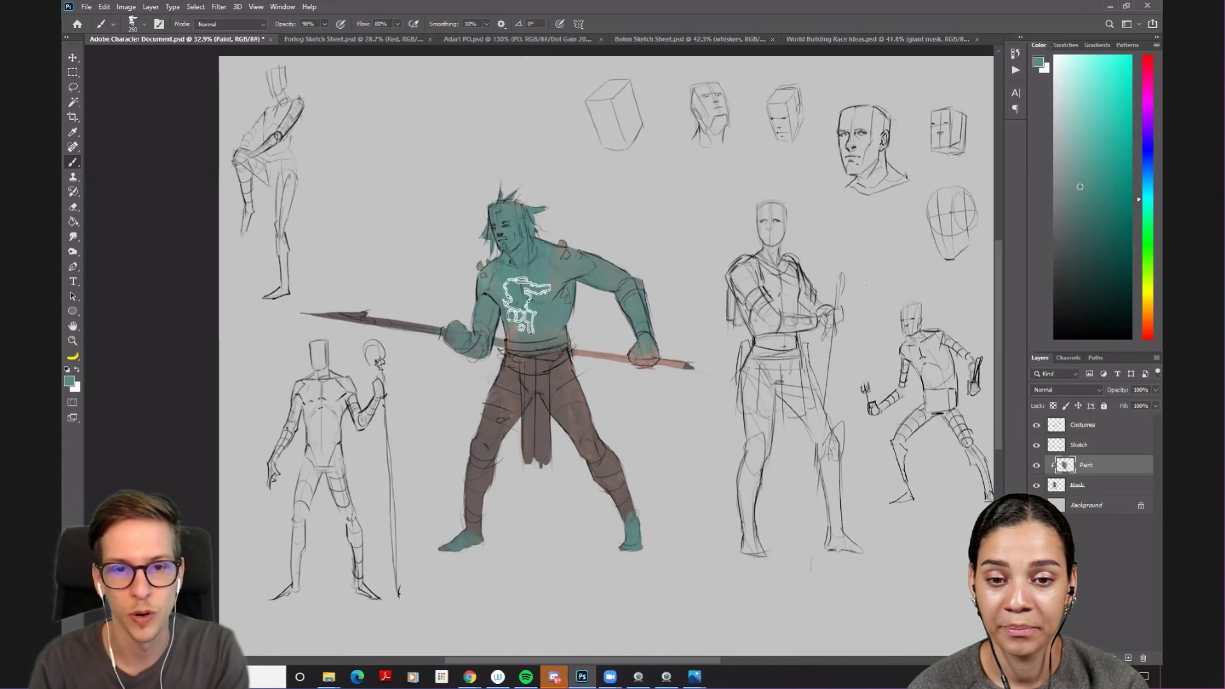
{"action": "left_click", "coordinate": [1147, 331]}
{"action": "left_click", "coordinate": [1096, 176]}
{"action": "key", "text": "bracketright"}
{"action": "mouse_move", "coordinate": [521, 186]}
{"action": "left_mouse_down"}
{"action": "mouse_move", "coordinate": [530, 214]}
{"action": "mouse_move", "coordinate": [511, 178]}
{"action": "mouse_move", "coordinate": [514, 150]}
{"action": "left_mouse_up"}
{"action": "key", "text": "bracketleft"}
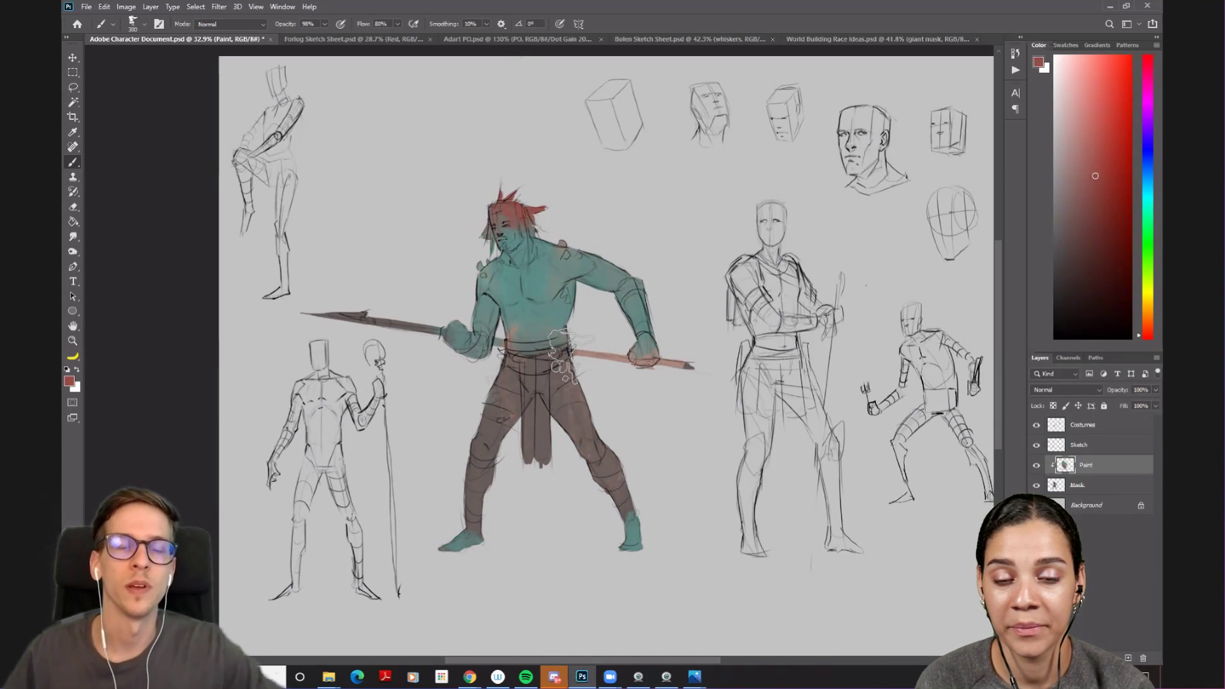
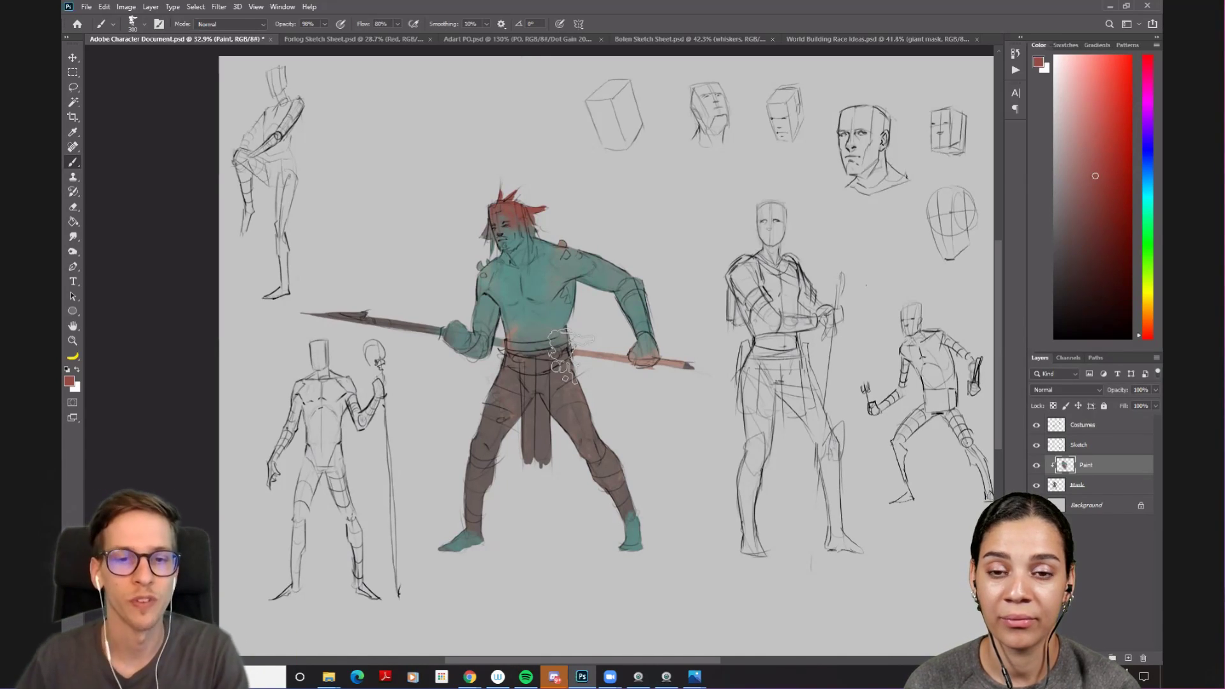
- Sample the trousers' dark brown and paint both of the warrior's forearm bracers, and extend the sampled hair red beside his face
{"action": "left_click", "coordinate": [514, 333], "text": "alt"}
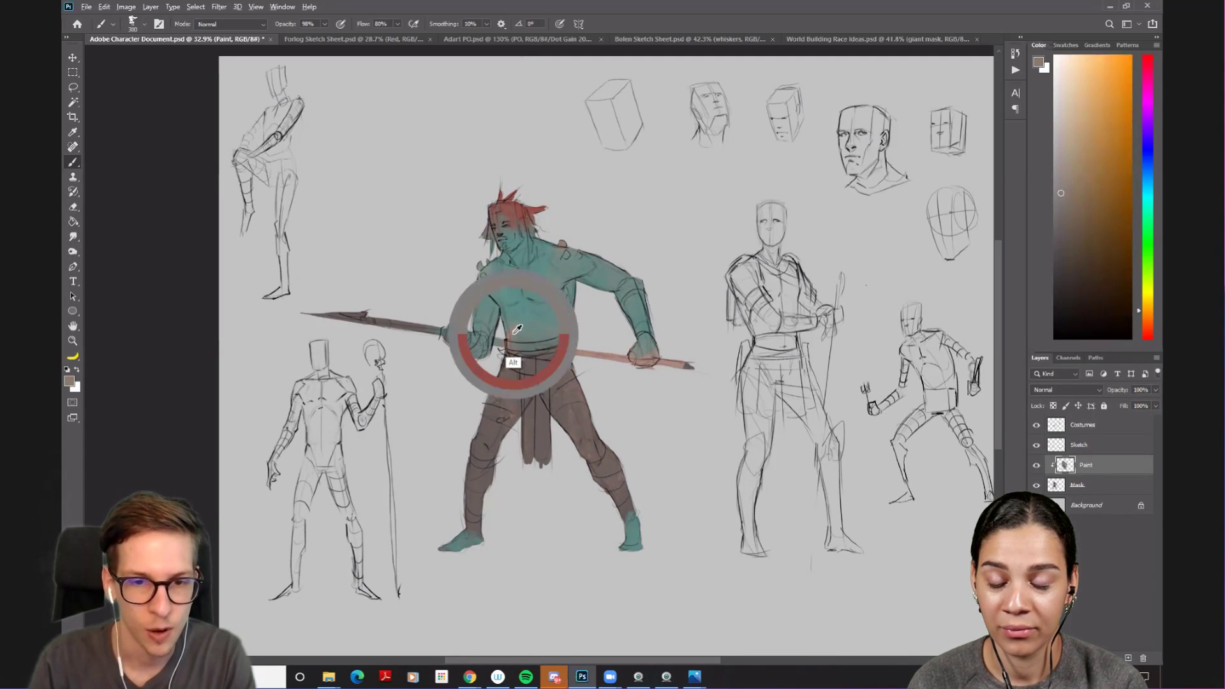
{"action": "key", "text": "]"}
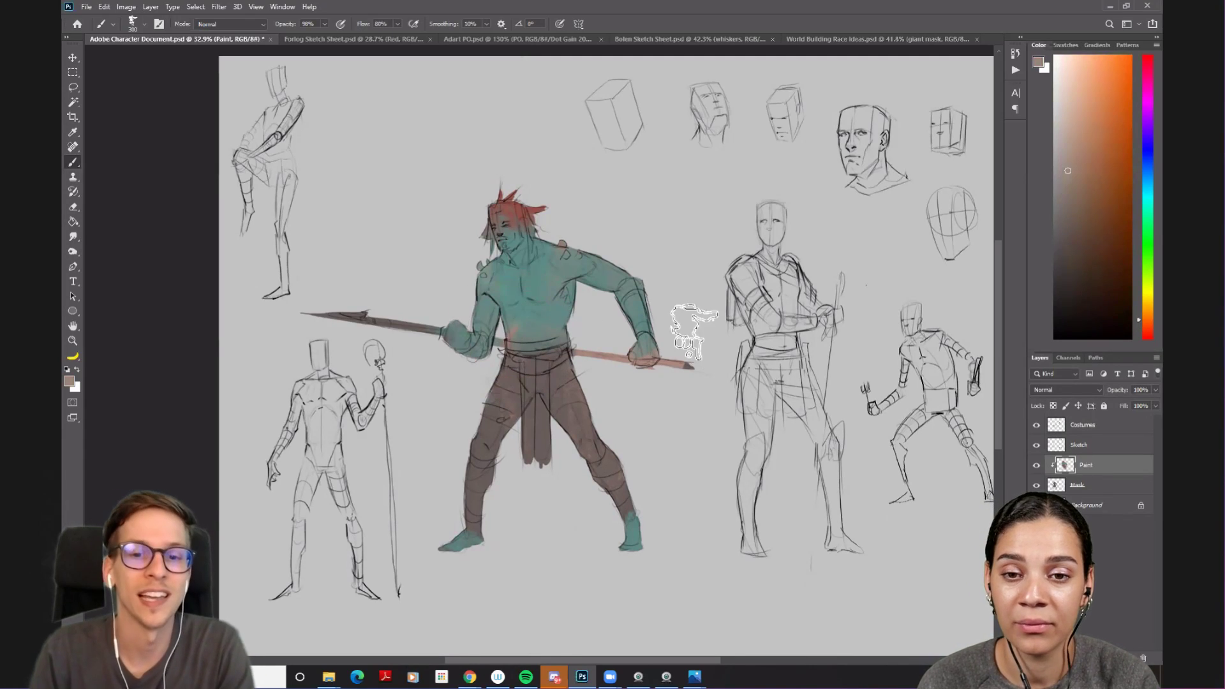
{"action": "left_click", "coordinate": [556, 390], "text": "alt"}
{"action": "key", "text": "bracketleft"}
{"action": "key", "text": "bracketleft"}
{"action": "key", "text": "bracketleft"}
{"action": "key", "text": "bracketleft"}
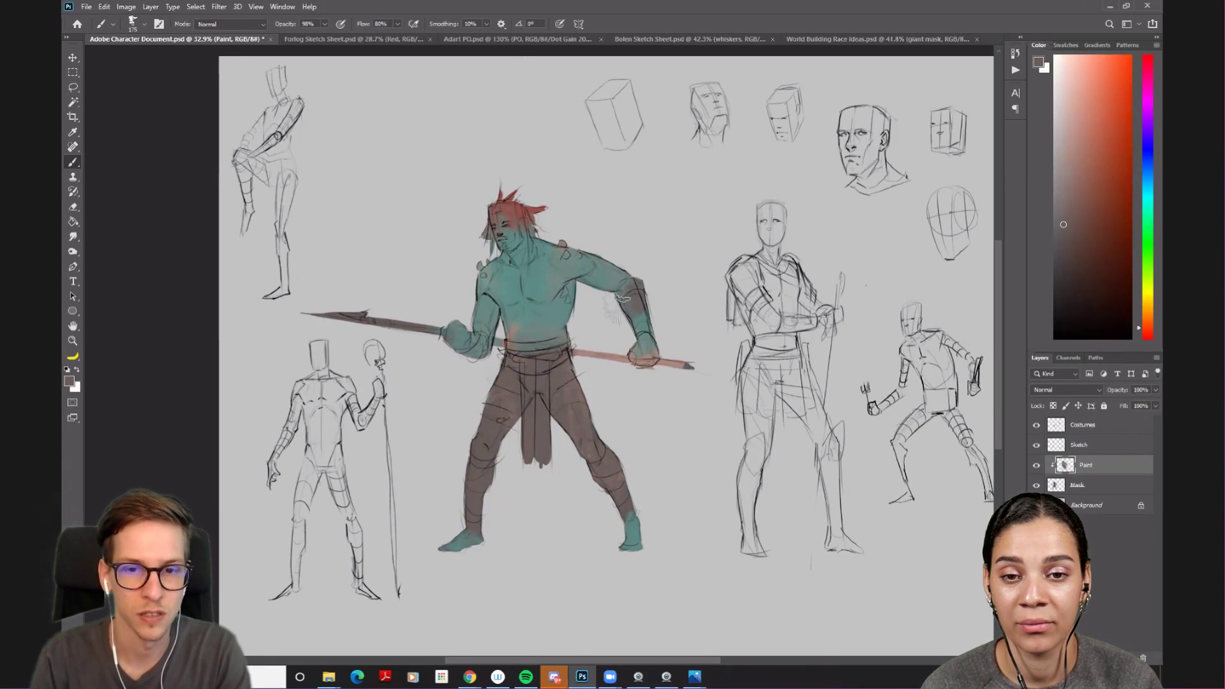
{"action": "left_click_drag", "start_coordinate": [654, 309], "coordinate": [641, 328]}
{"action": "mouse_move", "coordinate": [456, 329]}
{"action": "left_mouse_down"}
{"action": "mouse_move", "coordinate": [476, 342]}
{"action": "mouse_move", "coordinate": [469, 332]}
{"action": "left_mouse_up"}
{"action": "key", "text": "bracketleft"}
{"action": "key", "text": "bracketleft"}
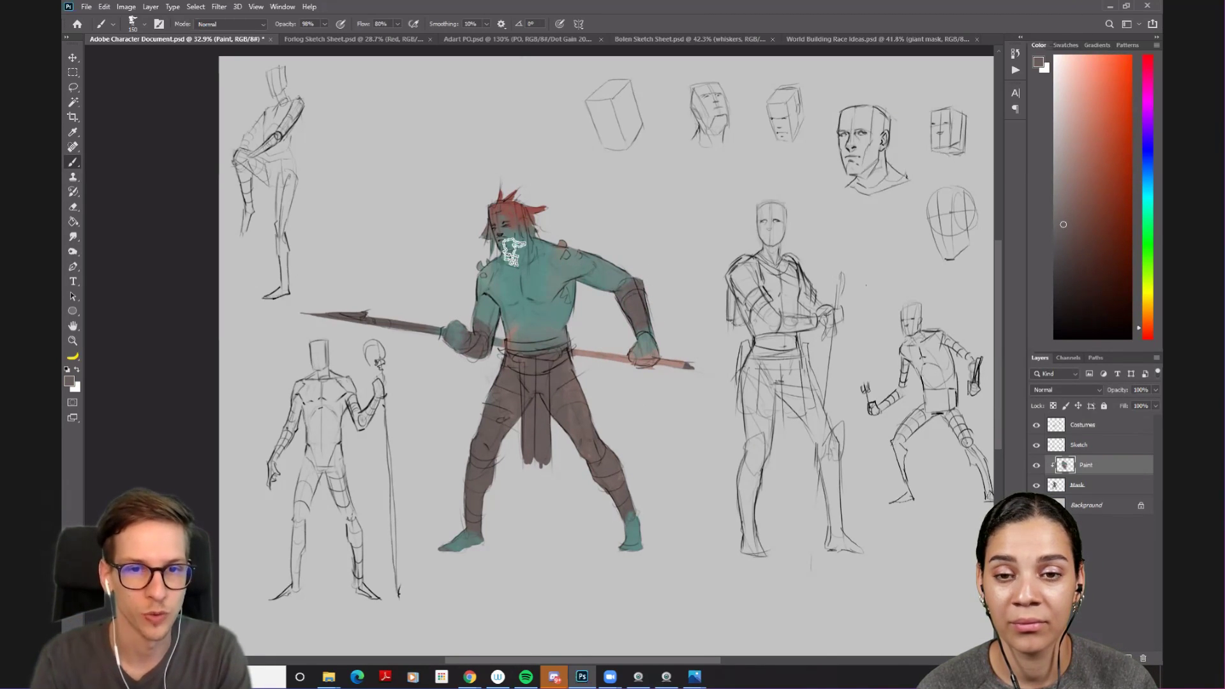
{"action": "left_click", "coordinate": [510, 210], "text": "alt"}
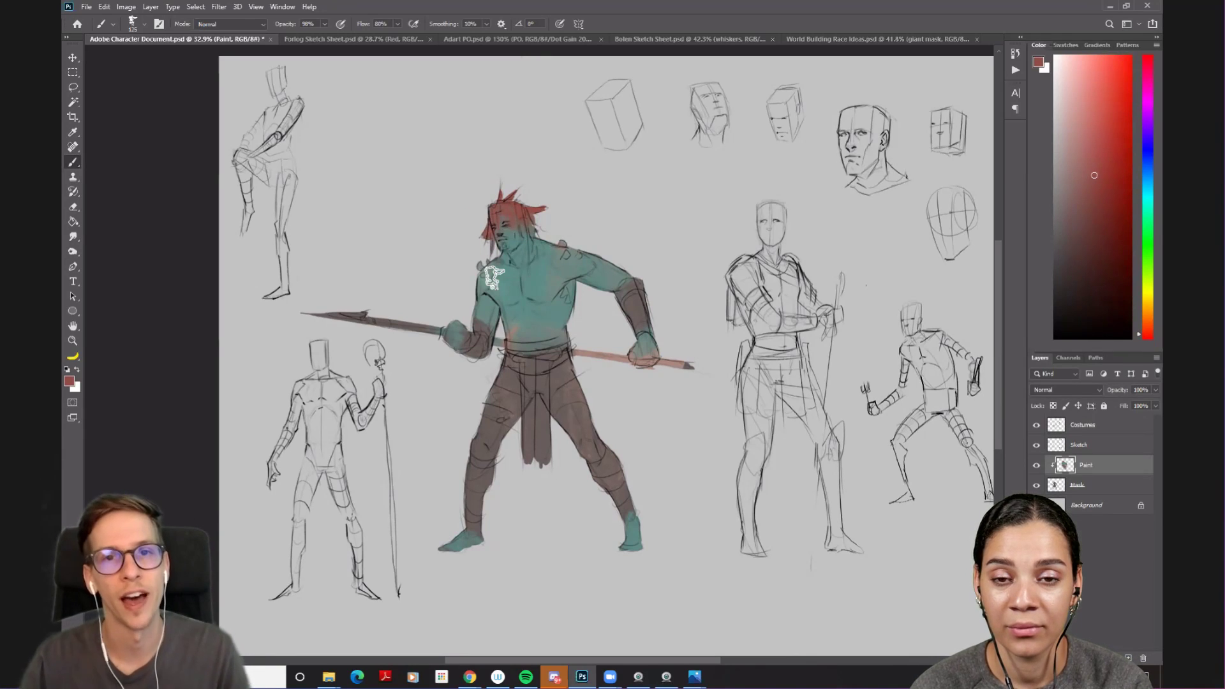
- Look at the Bolen Sketch Sheet and World Building Race Ideas documents, and return to Adobe Character Document
{"action": "left_click", "coordinate": [688, 38]}
{"action": "scroll", "coordinate": [542, 230], "scroll_direction": "right", "scroll_amount": 5}
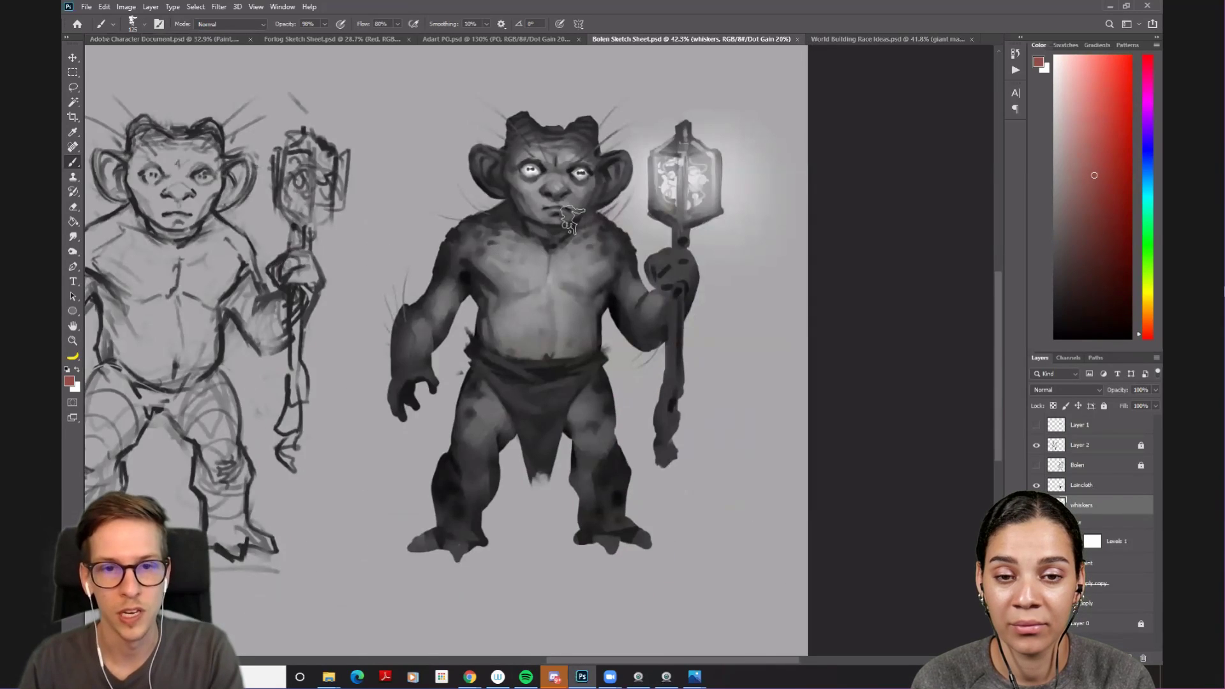
{"action": "key", "text": "ctrl+y"}
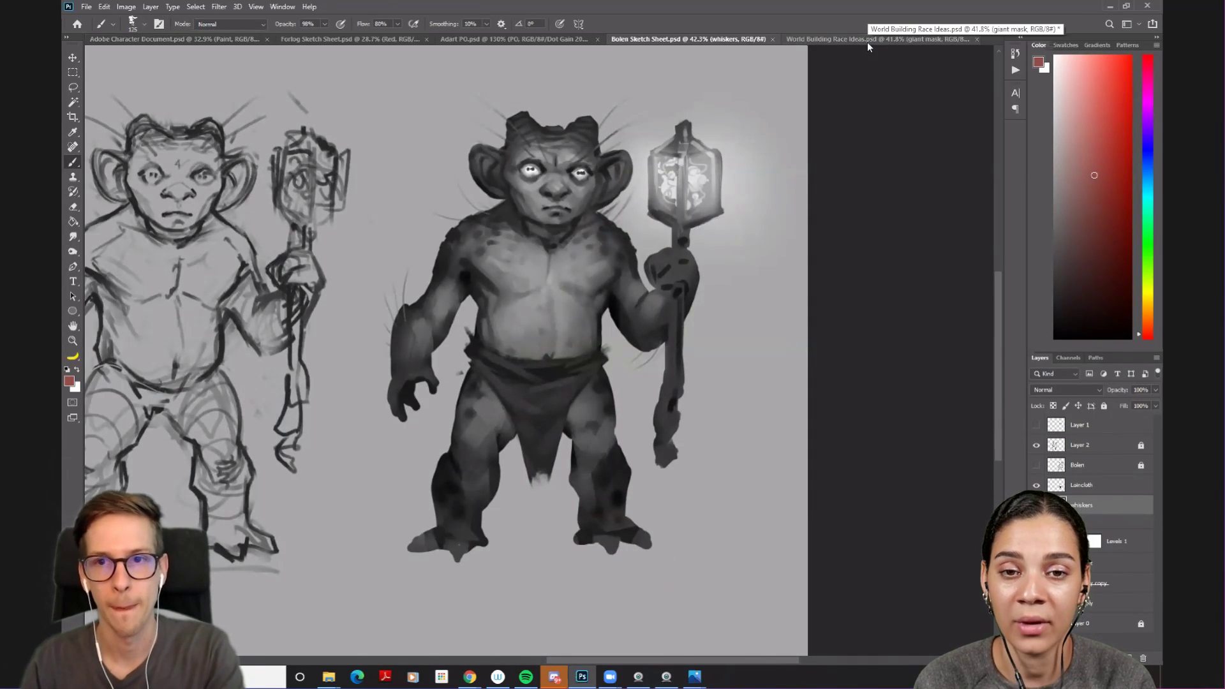
{"action": "left_click", "coordinate": [867, 41]}
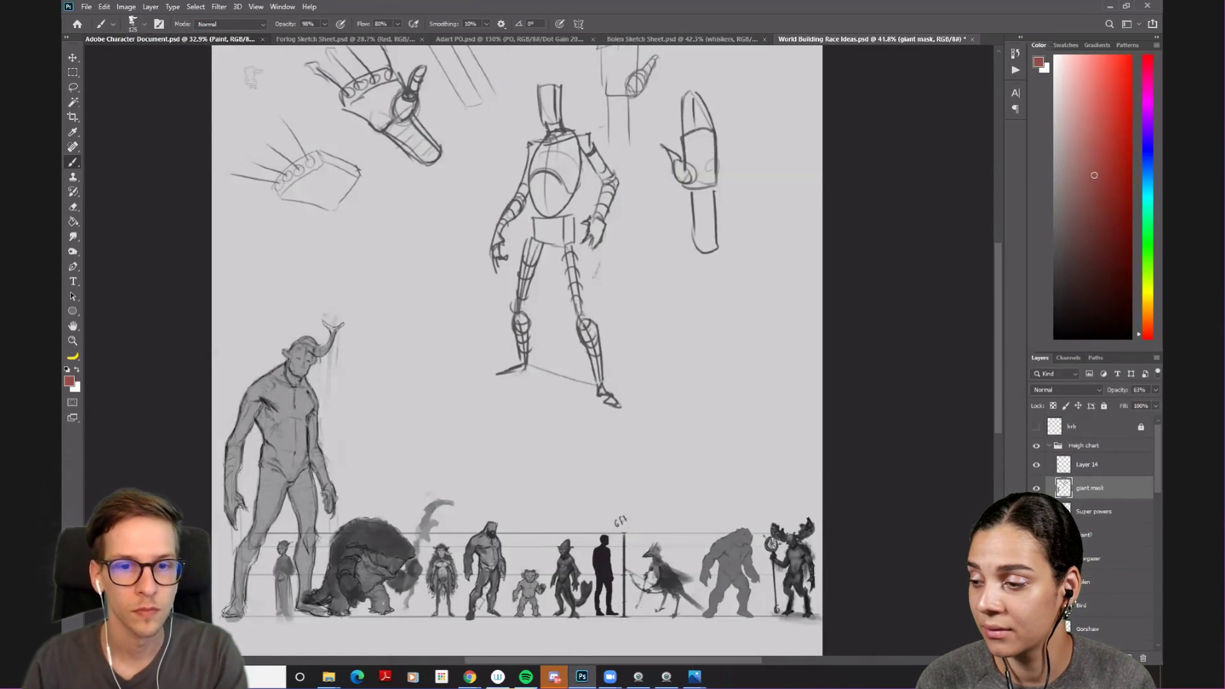
{"action": "left_click", "coordinate": [198, 38]}
{"action": "key", "text": "bracketright"}
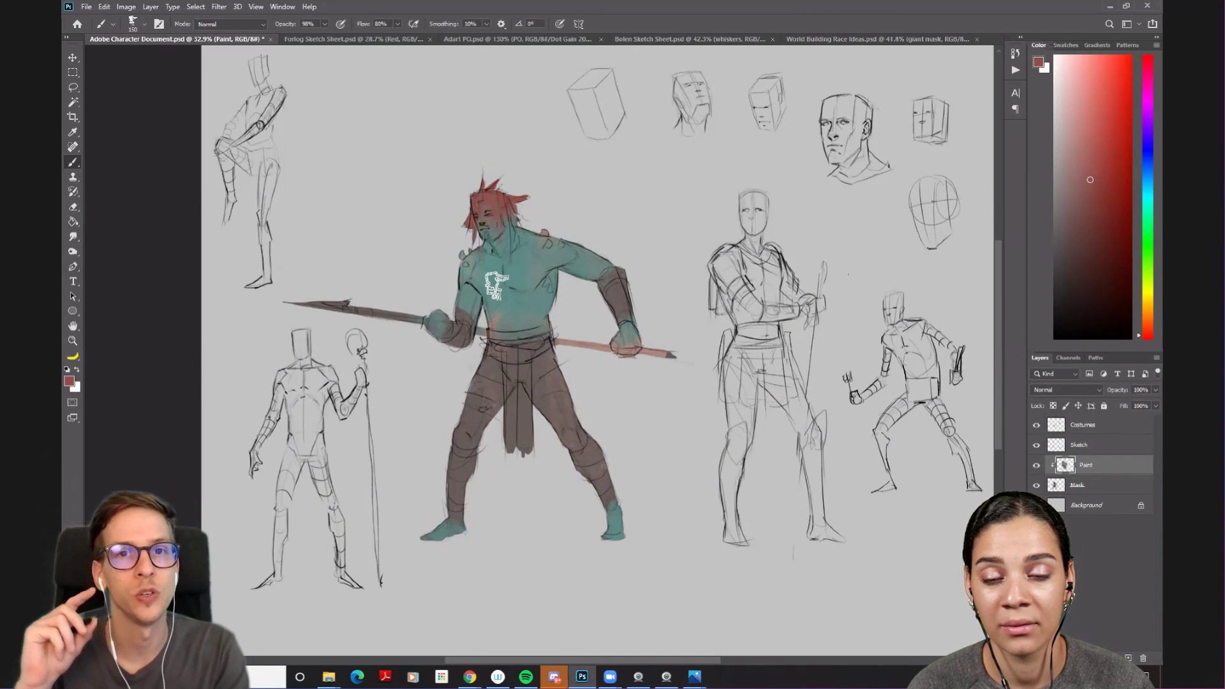
- Examine the pose sketches up close, from the spear warrior across to the crouching figure holding a fork
{"action": "mouse_move", "coordinate": [313, 166]}
{"action": "left_mouse_down"}
{"action": "mouse_move", "coordinate": [316, 280]}
{"action": "mouse_move", "coordinate": [399, 376]}
{"action": "mouse_move", "coordinate": [423, 191]}
{"action": "left_mouse_up"}
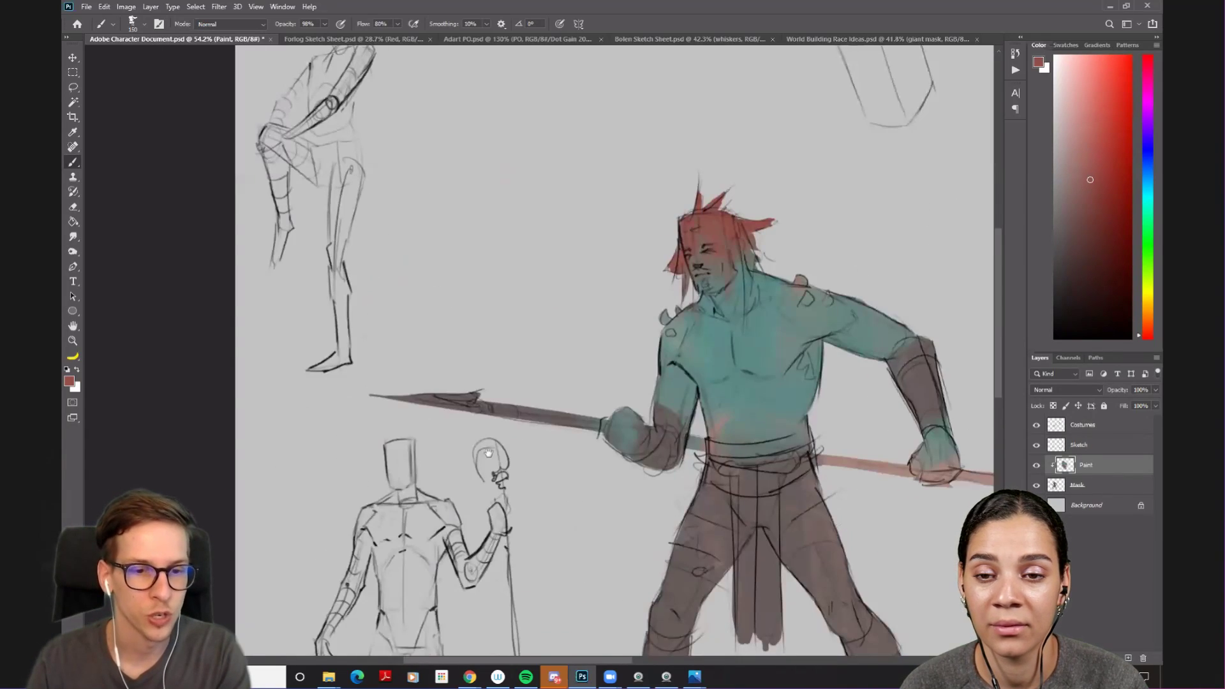
{"action": "left_click_drag", "start_coordinate": [427, 408], "coordinate": [421, 228]}
{"action": "left_click_drag", "start_coordinate": [424, 383], "coordinate": [423, 278]}
{"action": "left_click_drag", "start_coordinate": [730, 340], "coordinate": [284, 345]}
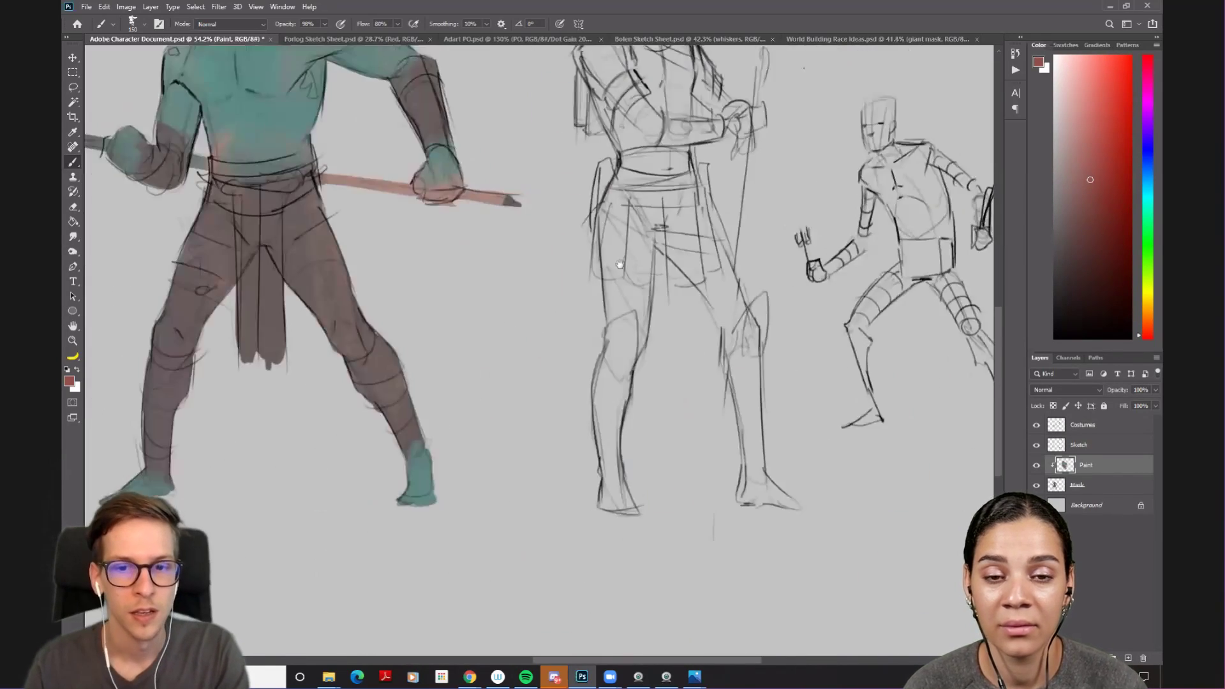
{"action": "left_click_drag", "start_coordinate": [883, 383], "coordinate": [692, 384]}
{"action": "left_click_drag", "start_coordinate": [781, 329], "coordinate": [823, 328]}
{"action": "left_click_drag", "start_coordinate": [642, 219], "coordinate": [492, 191]}
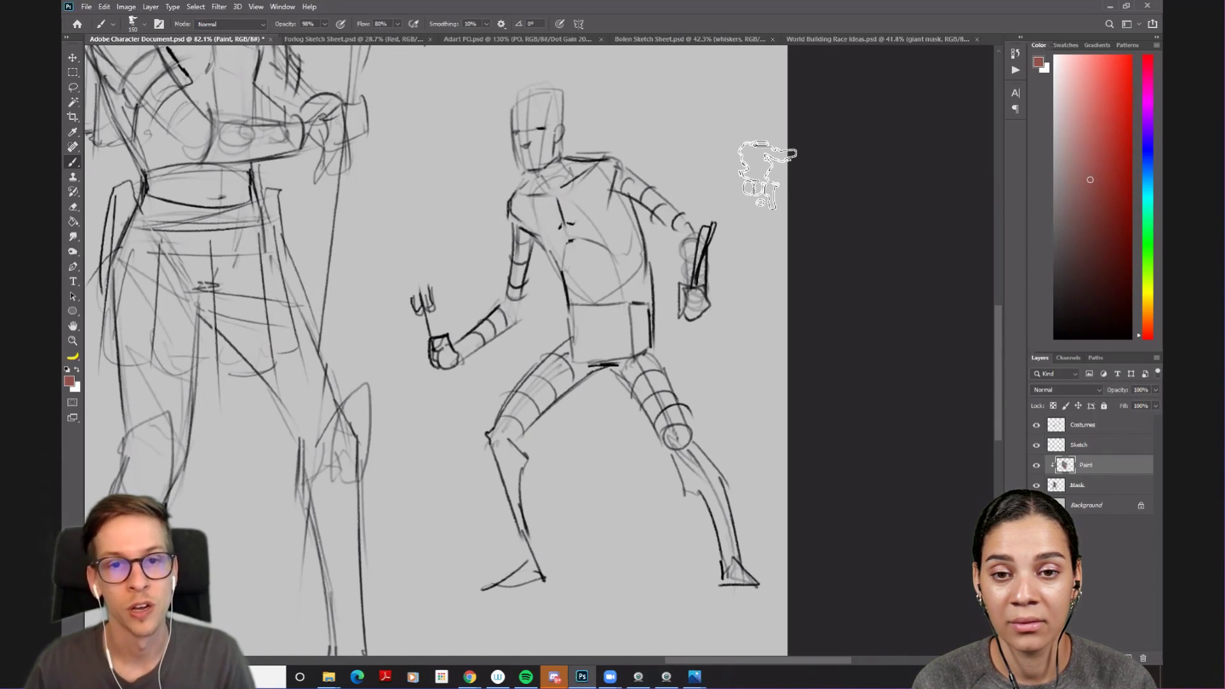
{"action": "key", "text": "bracketleft"}
{"action": "key", "text": "bracketleft"}
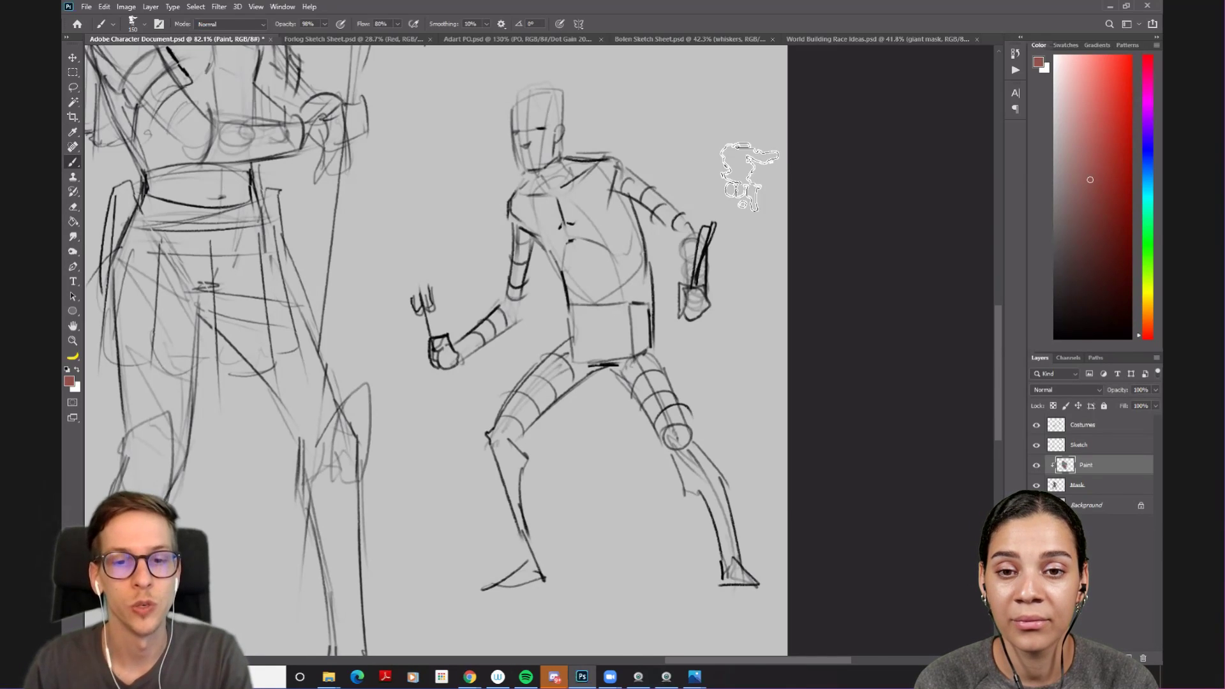
{"action": "key", "text": "bracketleft"}
{"action": "key", "text": "bracketleft"}
{"action": "key", "text": "bracketleft"}
{"action": "key", "text": "bracketleft"}
{"action": "key", "text": "bracketleft"}
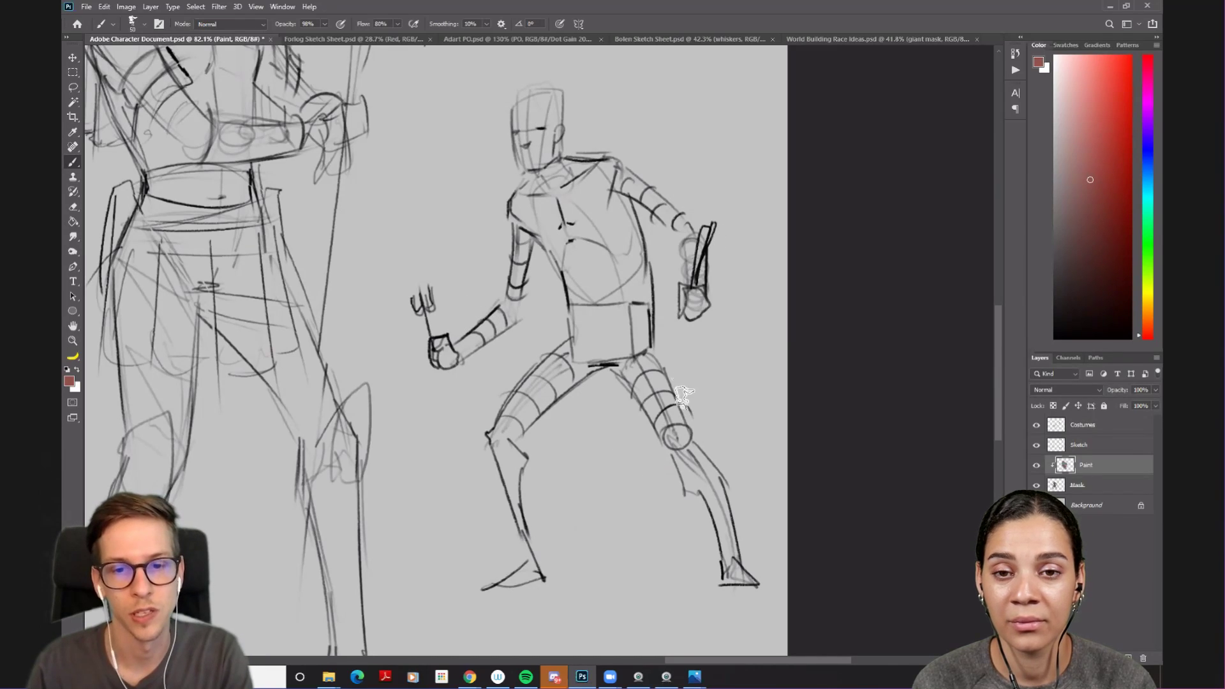
{"action": "scroll", "coordinate": [644, 391], "scroll_direction": "up", "scroll_amount": 1}
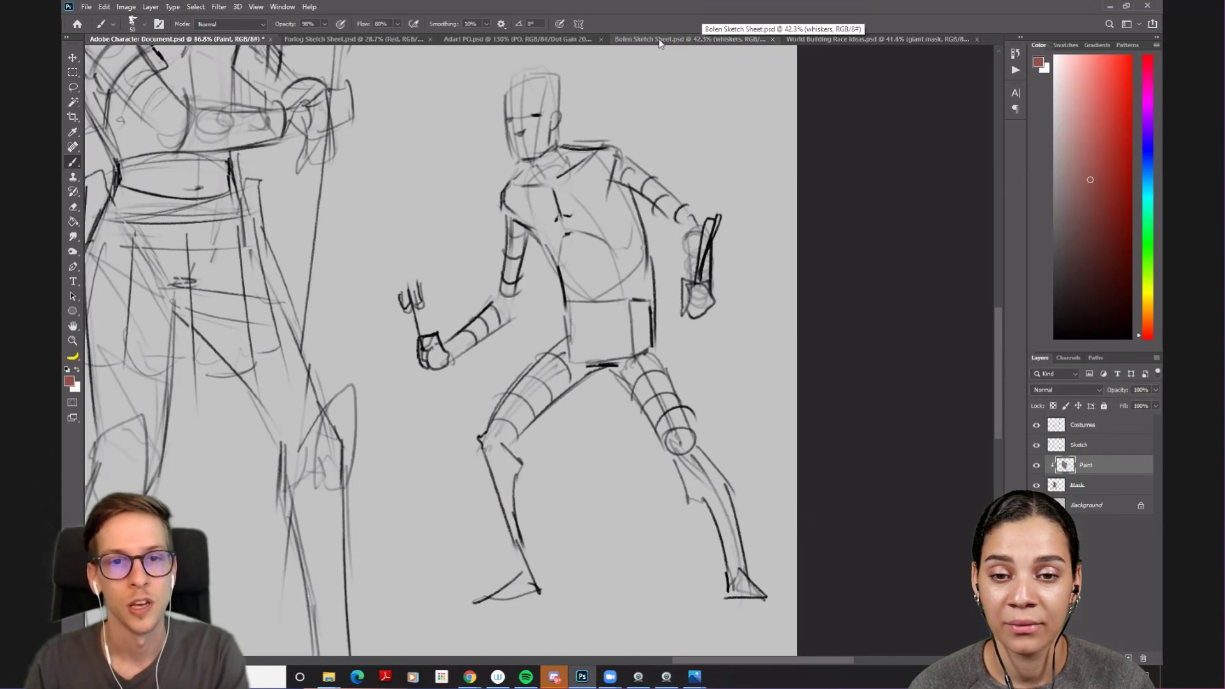
- Return to the spear warrior, choose a muted orange-brown and paint the spikes on both of his shoulders
{"action": "scroll", "coordinate": [710, 281], "scroll_direction": "down", "scroll_amount": 3}
{"action": "mouse_move", "coordinate": [711, 281]}
{"action": "left_mouse_down"}
{"action": "mouse_move", "coordinate": [689, 306]}
{"action": "mouse_move", "coordinate": [577, 273]}
{"action": "left_mouse_up"}
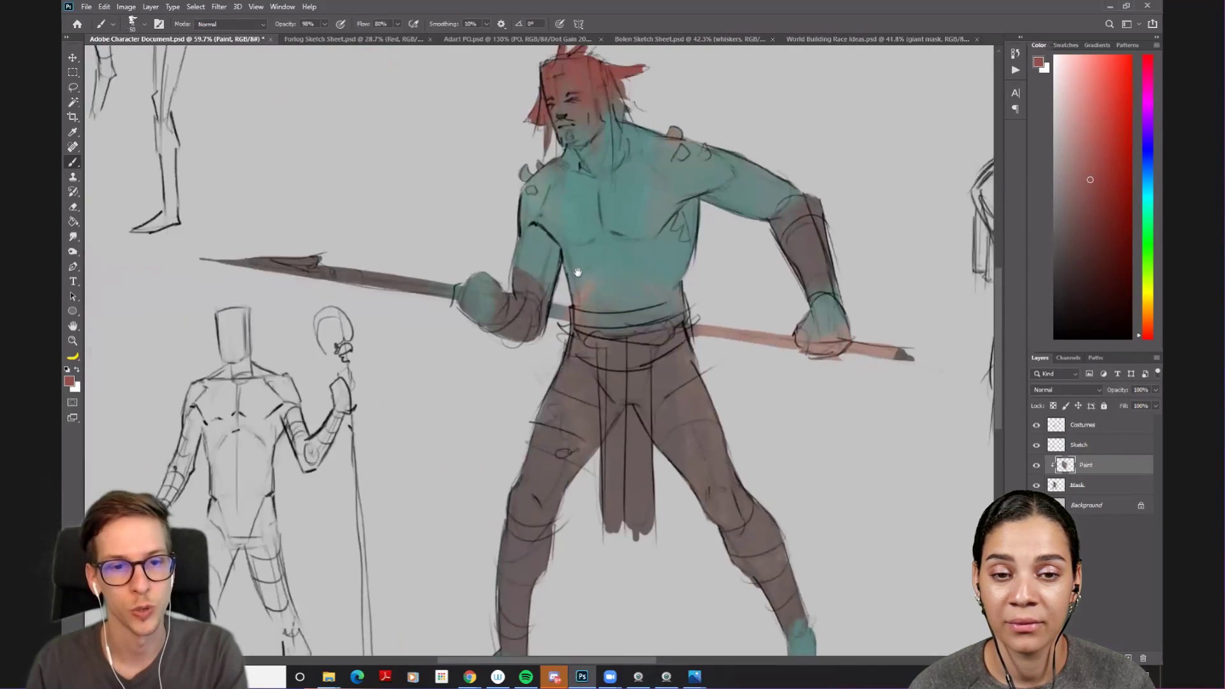
{"action": "scroll", "coordinate": [577, 273], "scroll_direction": "down", "scroll_amount": 3}
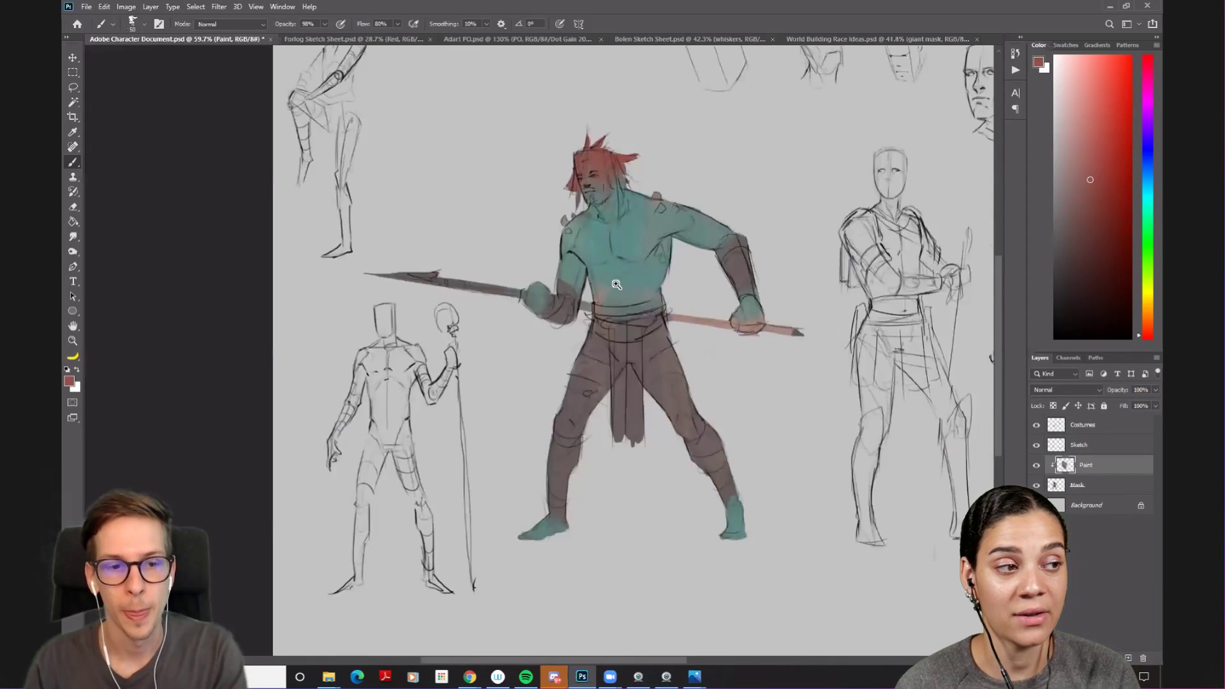
{"action": "scroll", "coordinate": [616, 284], "scroll_direction": "down", "scroll_amount": 5}
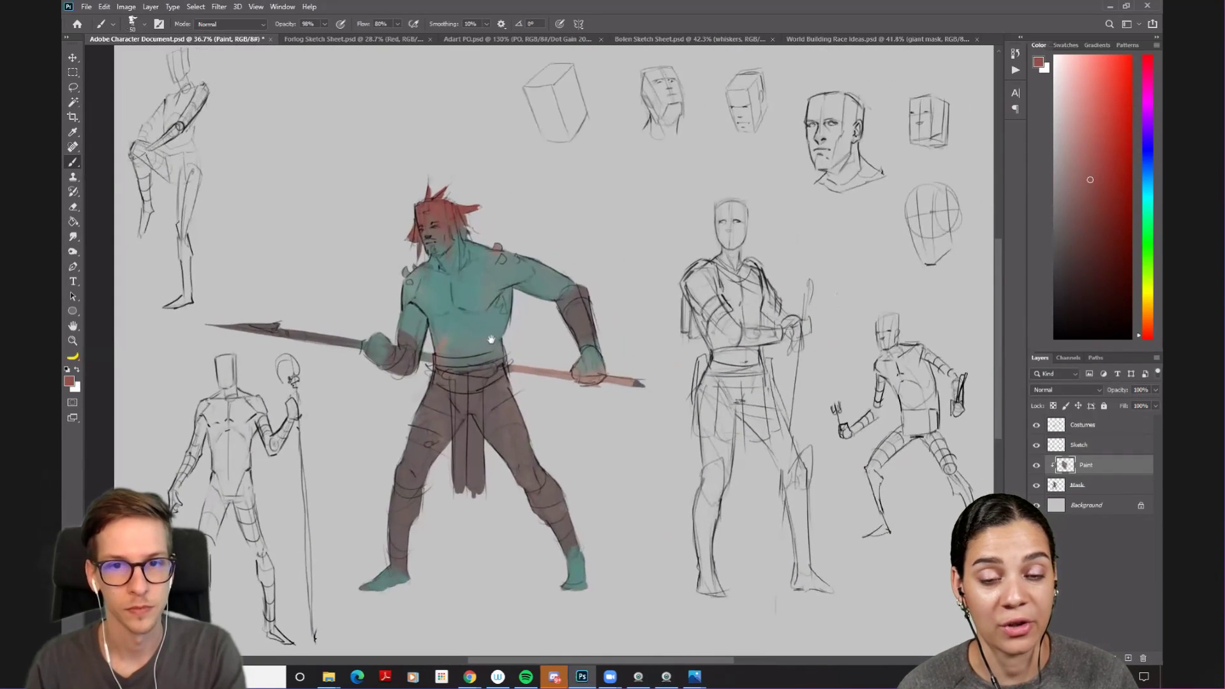
{"action": "scroll", "coordinate": [520, 306], "scroll_direction": "up", "scroll_amount": 2}
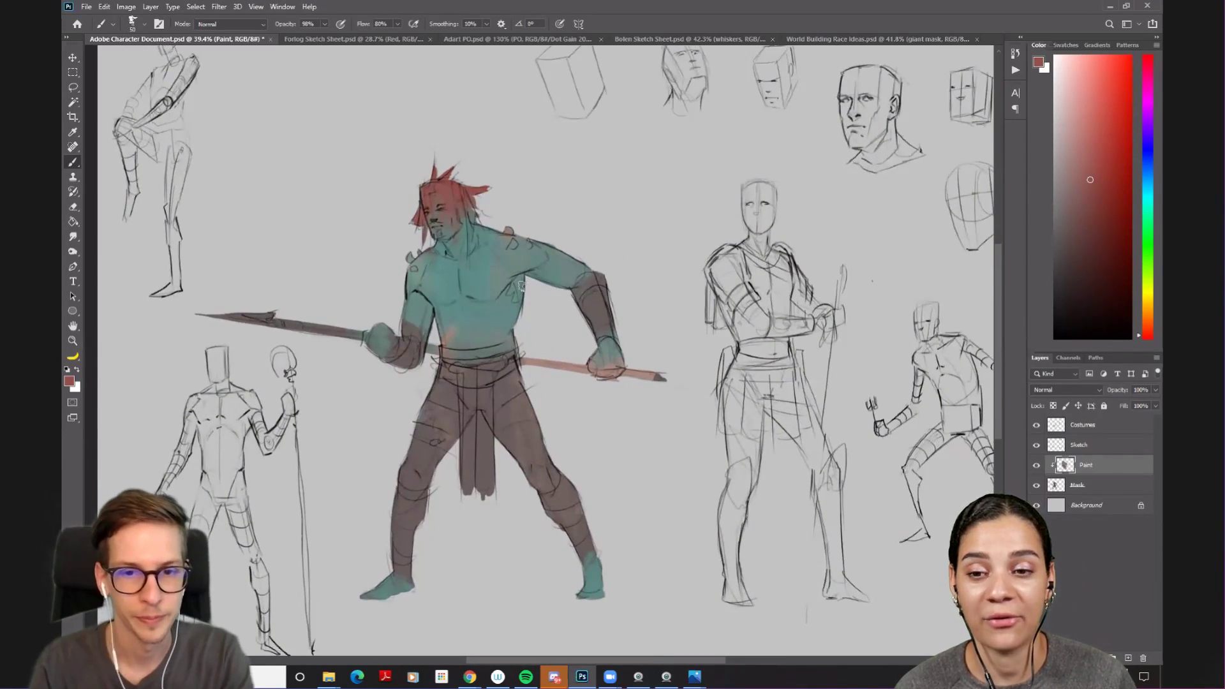
{"action": "left_click", "coordinate": [520, 244], "text": "alt"}
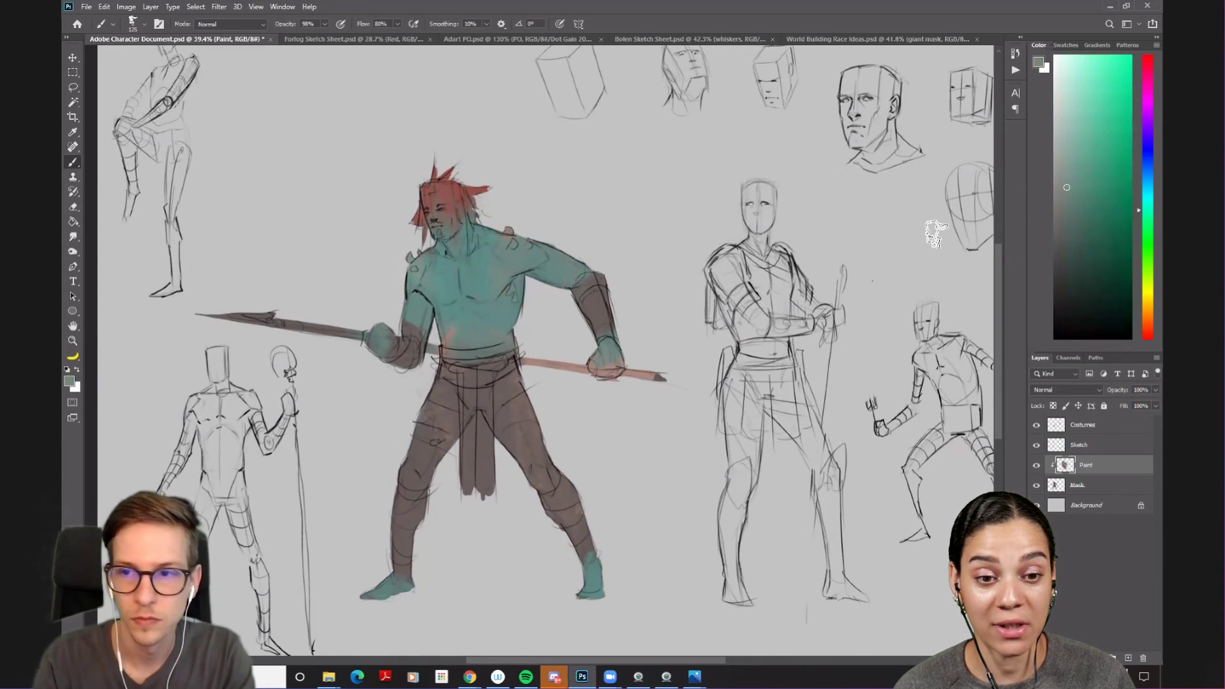
{"action": "left_click", "coordinate": [1081, 263]}
{"action": "left_click", "coordinate": [1145, 323]}
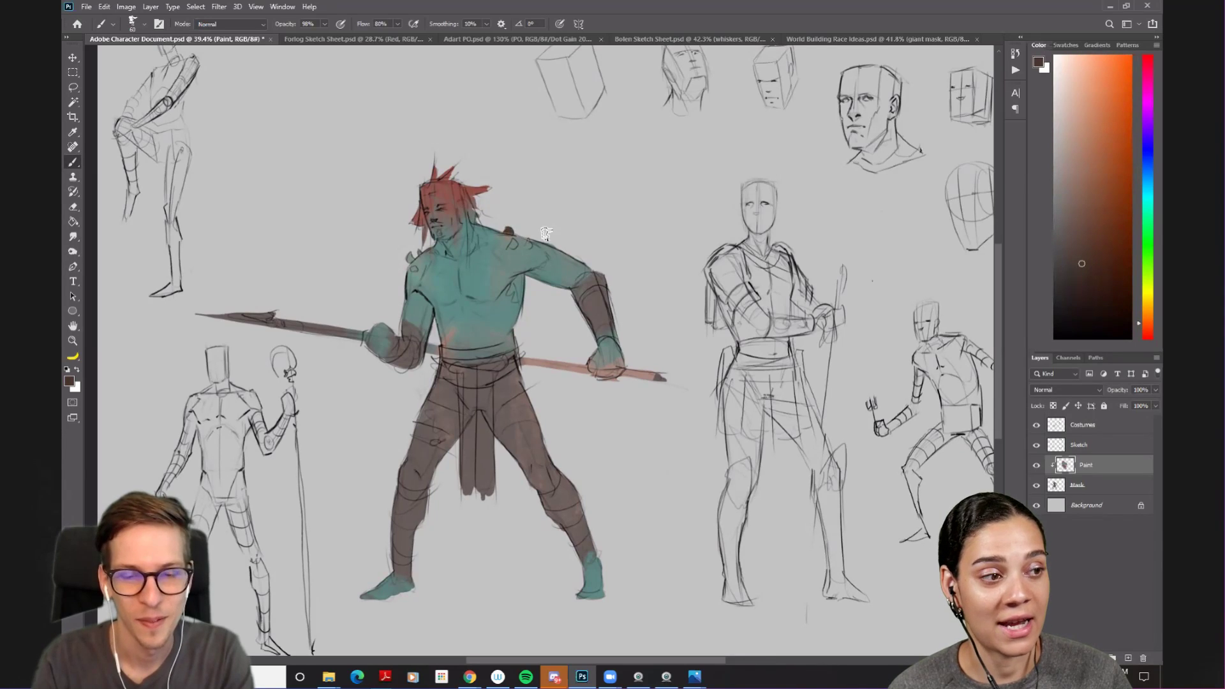
{"action": "left_click", "coordinate": [1073, 188]}
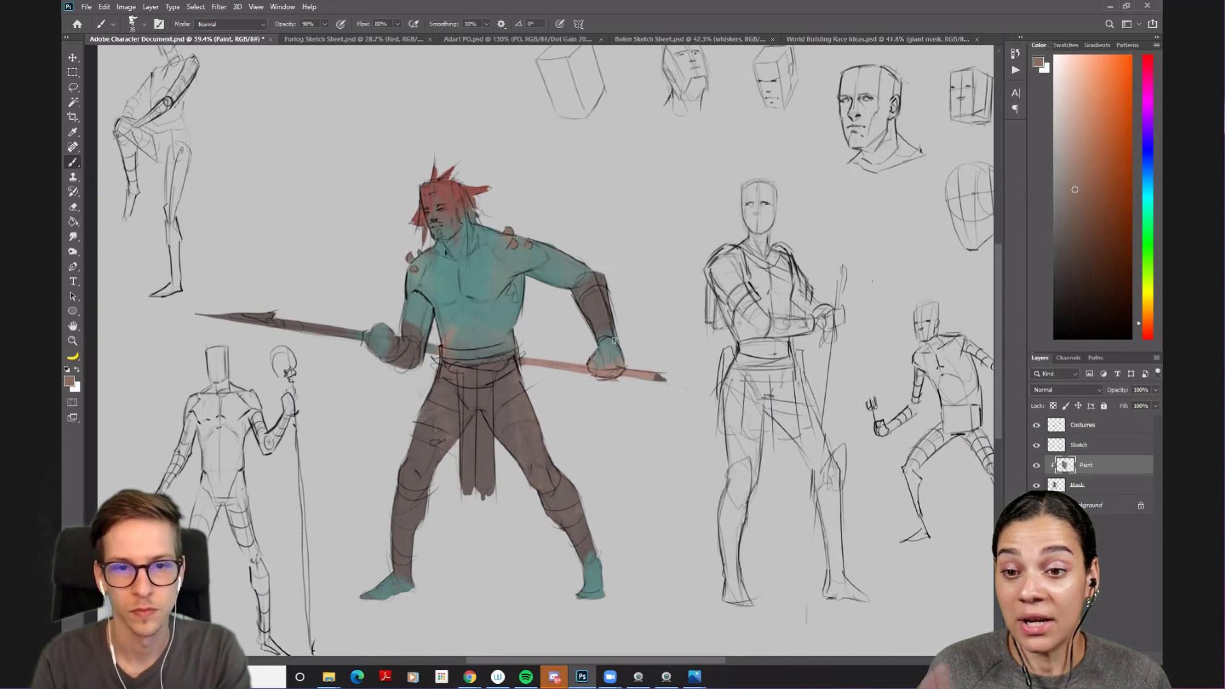
- Cover the warrior's face with sampled teal, and shade his face and the side of his torso with a darker muted blue
{"action": "left_click", "coordinate": [475, 278], "text": "alt"}
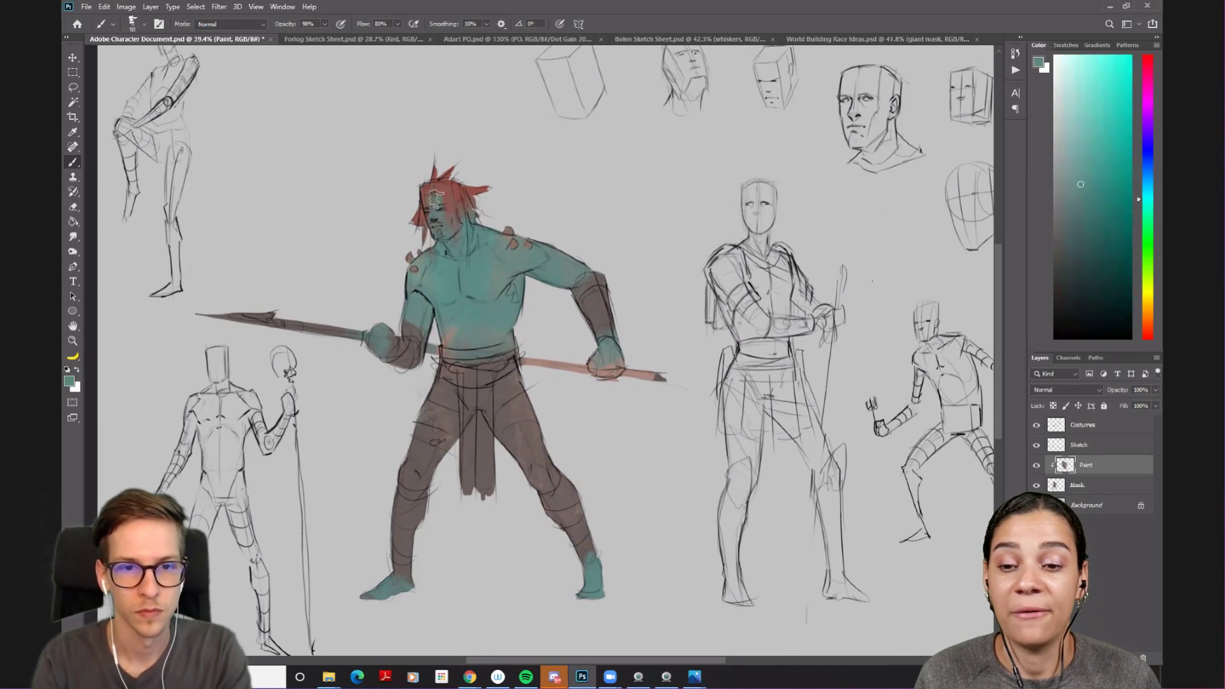
{"action": "left_click", "coordinate": [1146, 169]}
{"action": "left_click", "coordinate": [1083, 213]}
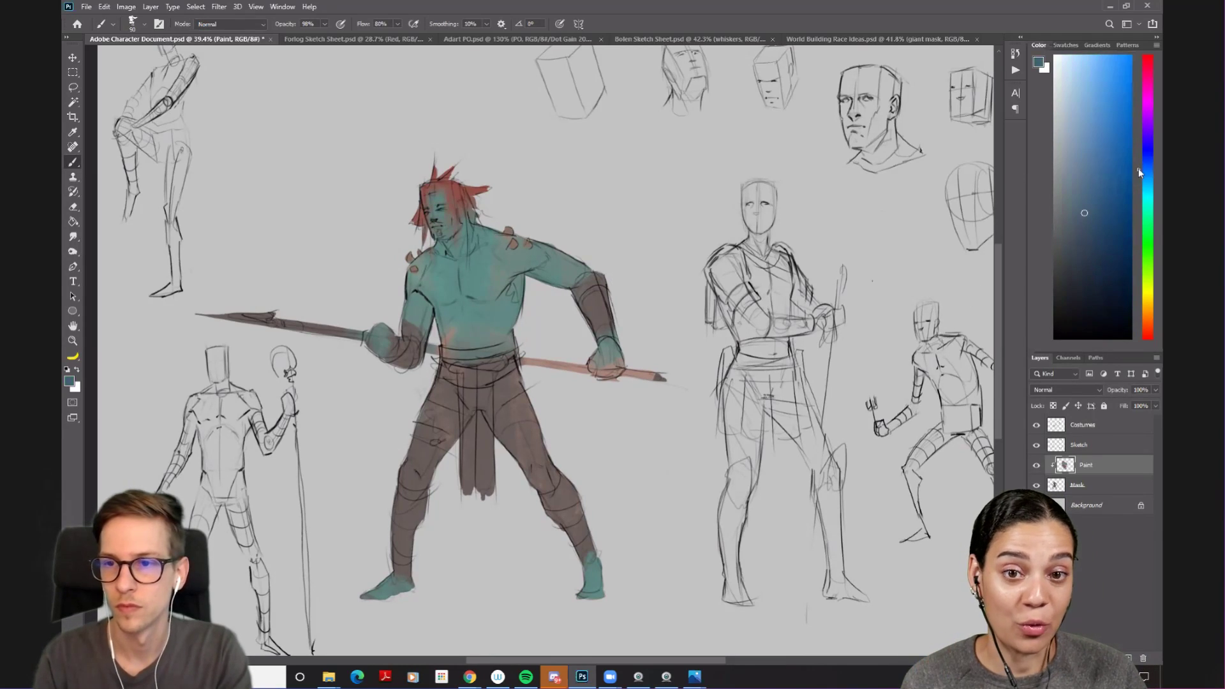
{"action": "key", "text": "bracketleft"}
{"action": "key", "text": "bracketleft"}
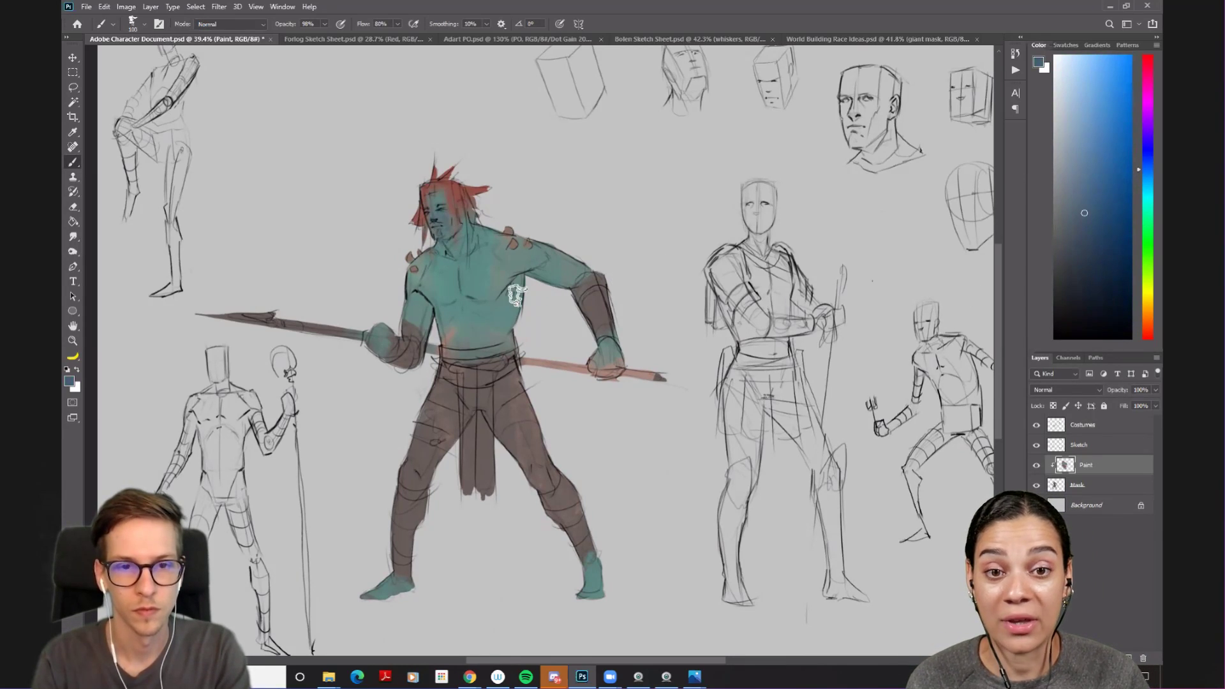
{"action": "key", "text": "bracketright"}
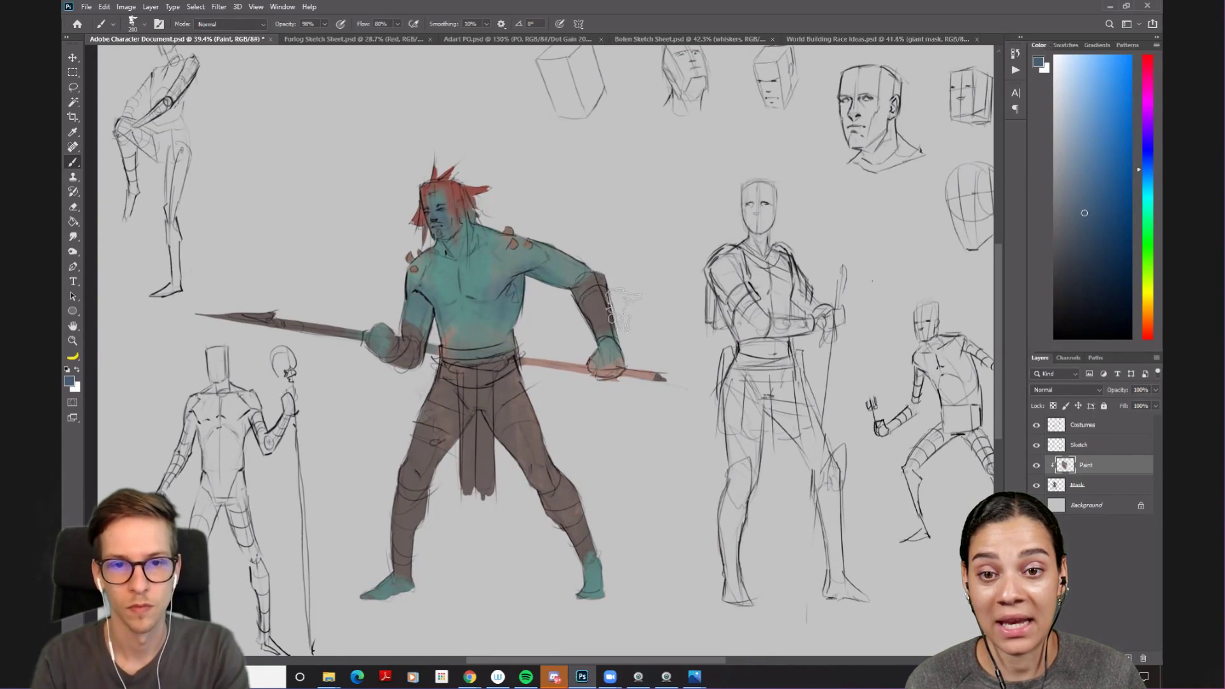
- Shade the warrior's hands and both knees with the muted blue, adjusting the brush size as needed
{"action": "key", "text": "bracketleft"}
{"action": "key", "text": "bracketleft"}
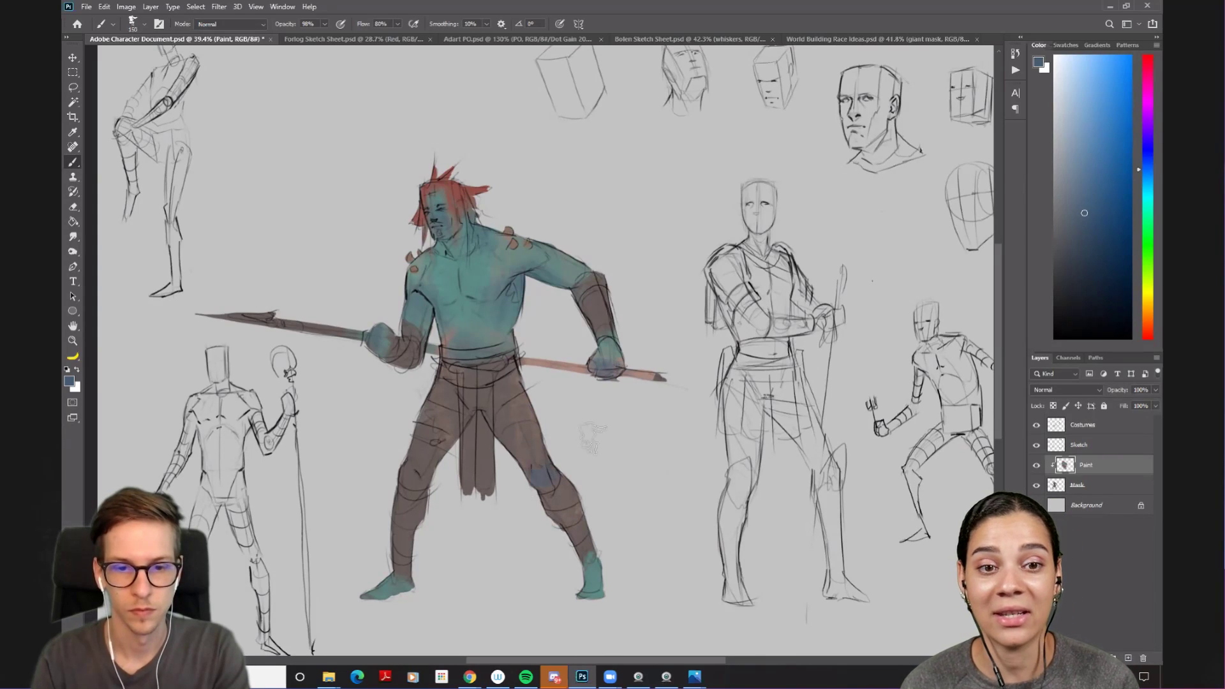
{"action": "key", "text": "bracketleft"}
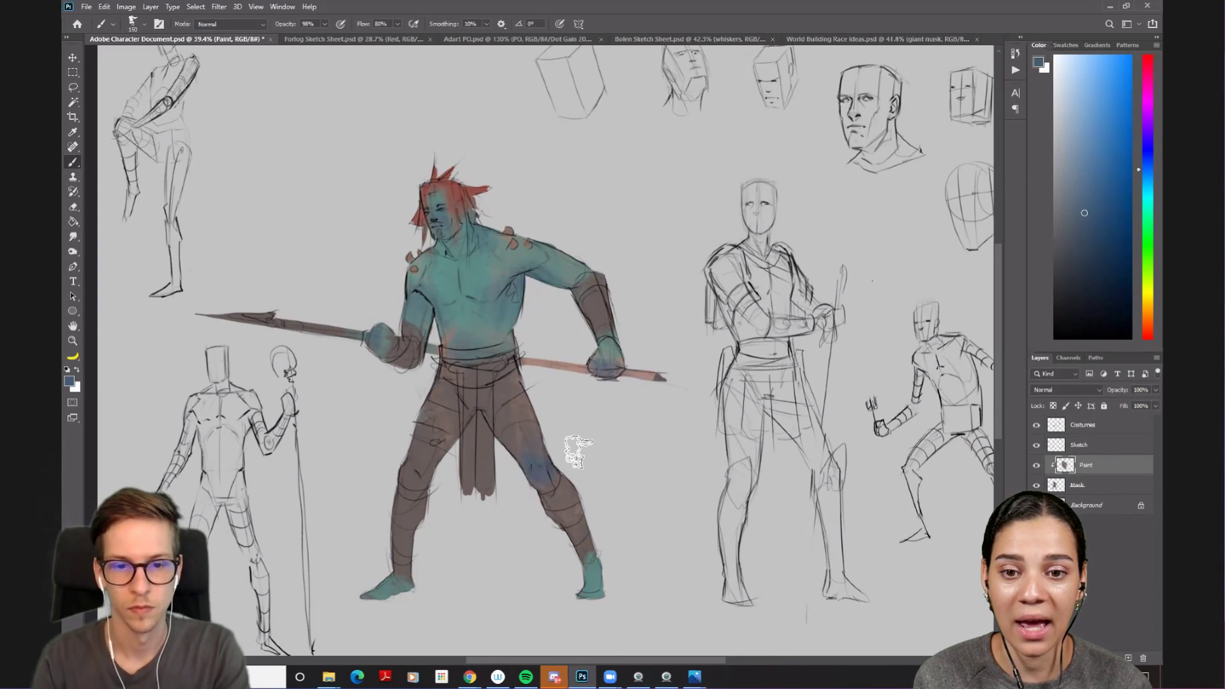
{"action": "mouse_move", "coordinate": [424, 470]}
{"action": "left_mouse_down"}
{"action": "mouse_move", "coordinate": [422, 497]}
{"action": "mouse_move", "coordinate": [421, 447]}
{"action": "left_mouse_up"}
{"action": "left_click_drag", "start_coordinate": [520, 497], "coordinate": [600, 481]}
{"action": "key", "text": "bracketright"}
{"action": "key", "text": "bracketright"}
{"action": "key", "text": "bracketright"}
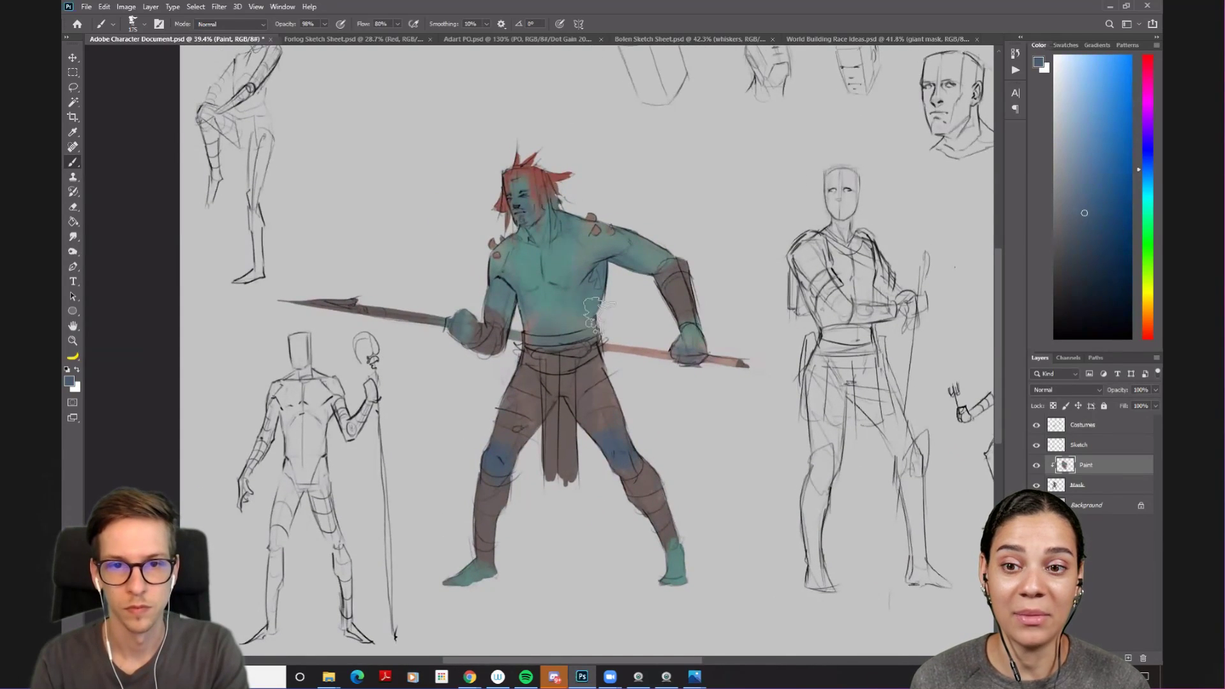
- Sample the hair red, shift it to a dark maroon and shade the warrior's hair around his face with a smaller brush
{"action": "left_click", "coordinate": [547, 177], "text": "alt"}
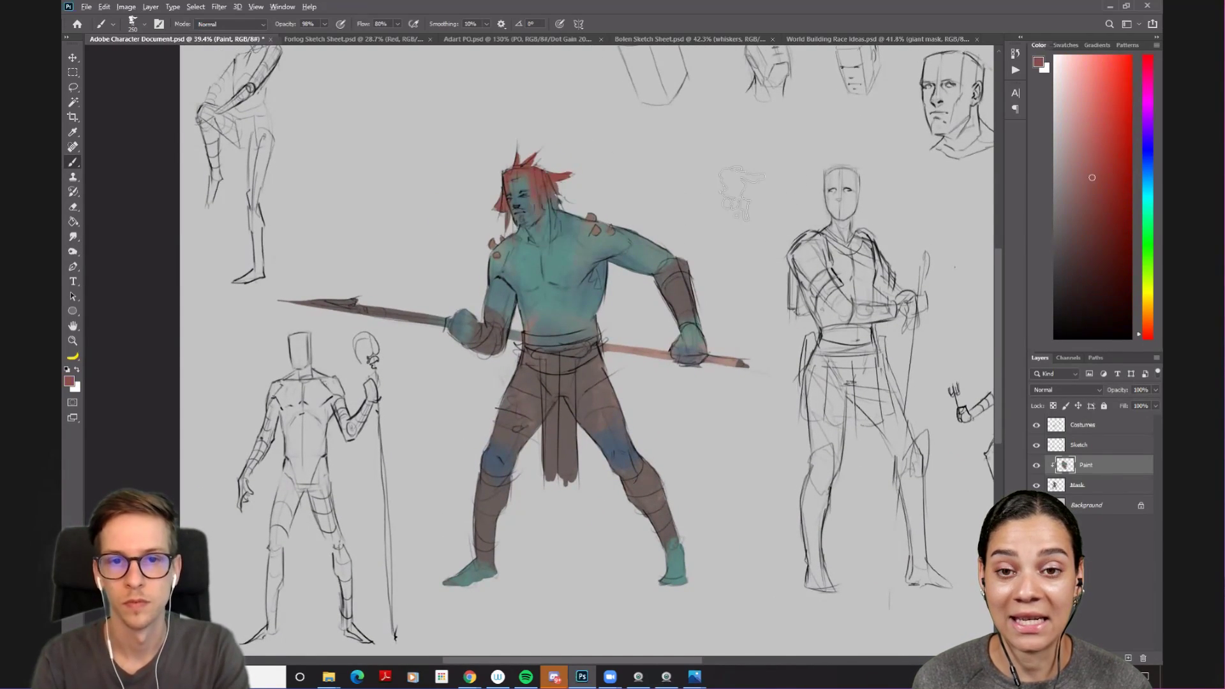
{"action": "left_click_drag", "start_coordinate": [1072, 219], "coordinate": [1091, 250]}
{"action": "left_click_drag", "start_coordinate": [1141, 337], "coordinate": [1147, 58]}
{"action": "key", "text": "bracketleft"}
{"action": "key", "text": "bracketleft"}
{"action": "key", "text": "bracketleft"}
{"action": "key", "text": "bracketleft"}
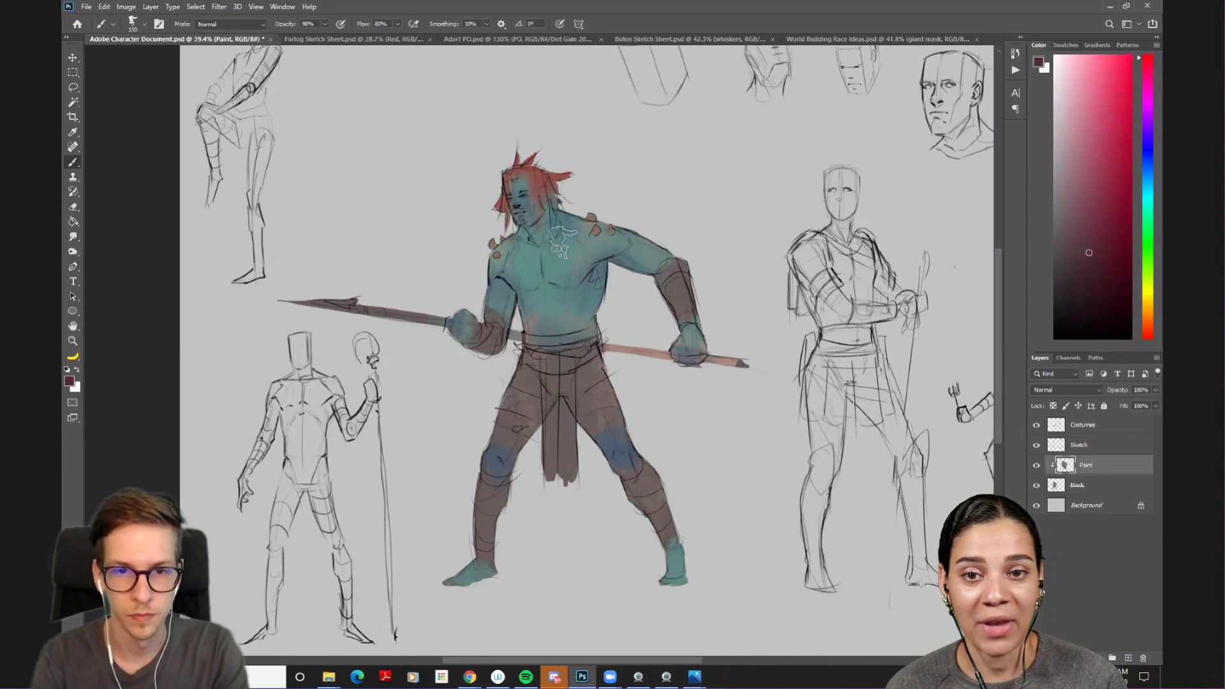
{"action": "key", "text": "bracketleft"}
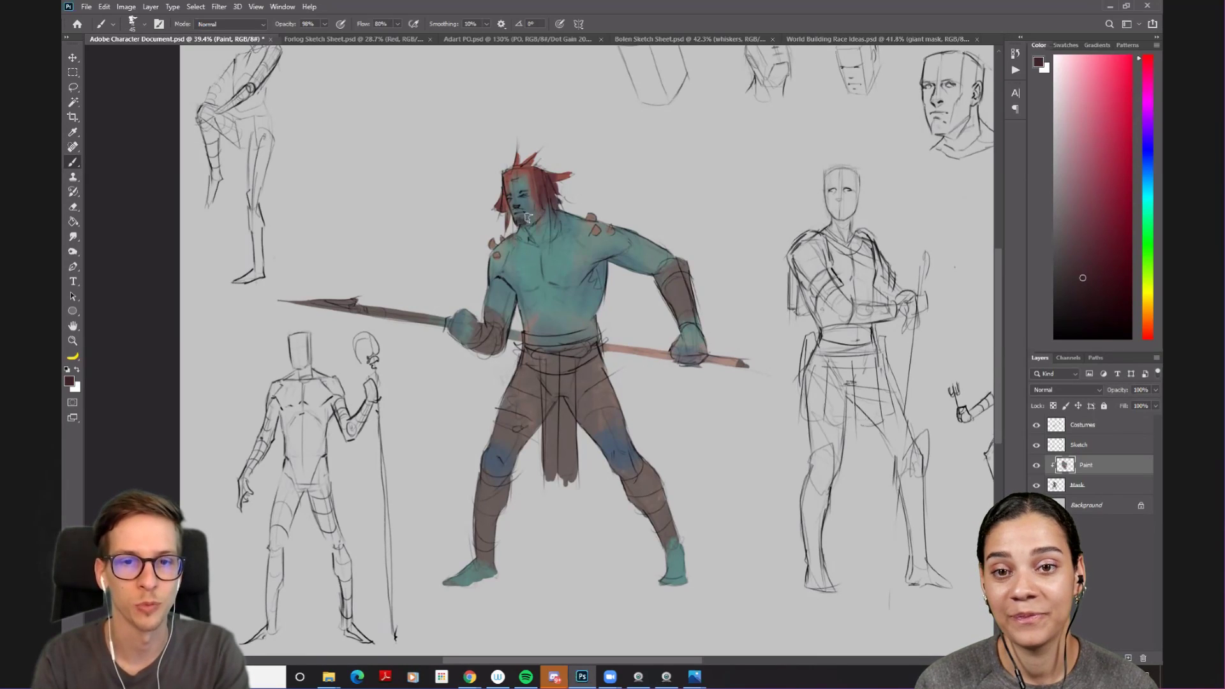
- Try a broad dark maroon stroke across the spear warrior's chest and shoulder, and undo it
{"action": "mouse_move", "coordinate": [675, 201]}
{"action": "left_mouse_down"}
{"action": "mouse_move", "coordinate": [650, 218]}
{"action": "mouse_move", "coordinate": [462, 239]}
{"action": "left_mouse_up"}
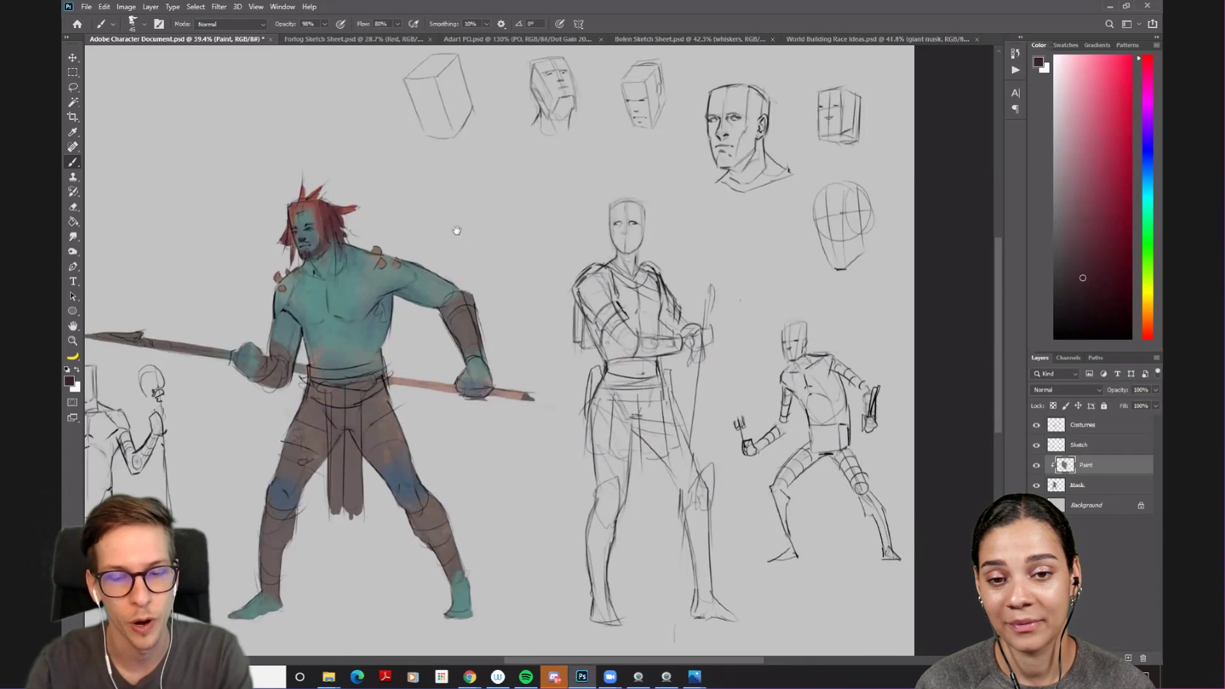
{"action": "left_click_drag", "start_coordinate": [753, 445], "coordinate": [599, 434]}
{"action": "scroll", "coordinate": [665, 418], "scroll_direction": "up", "scroll_amount": 4}
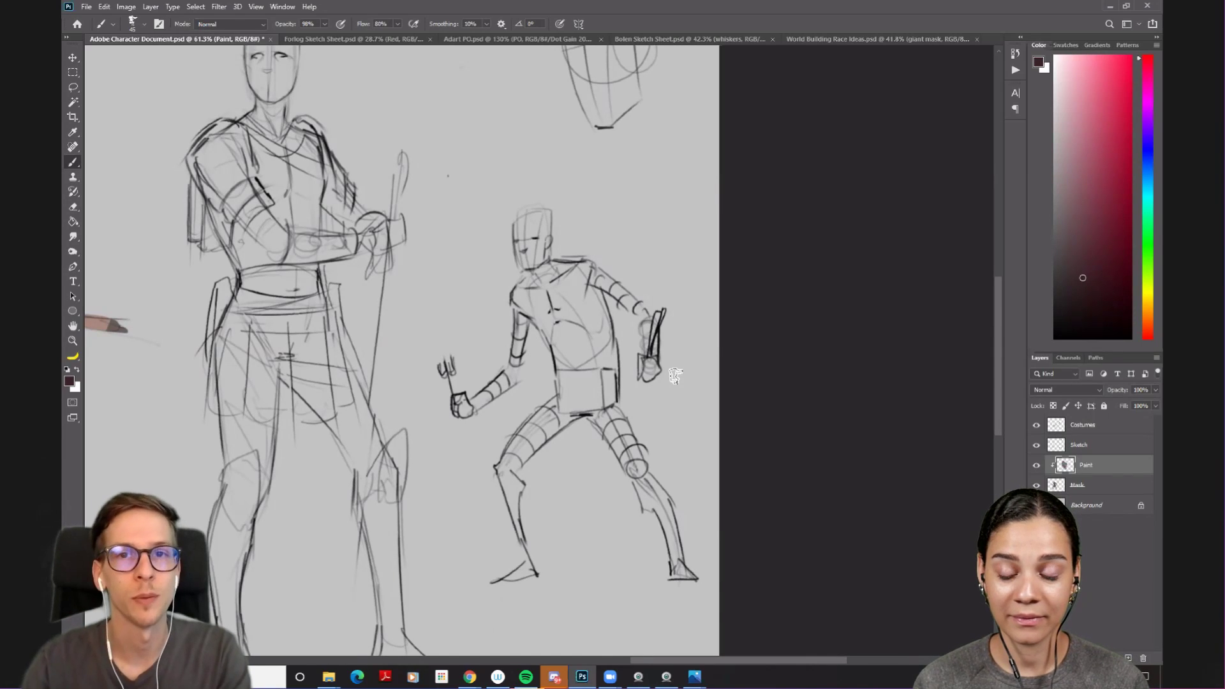
{"action": "scroll", "coordinate": [702, 383], "scroll_direction": "down", "scroll_amount": 4}
{"action": "scroll", "coordinate": [637, 370], "scroll_direction": "up", "scroll_amount": 2}
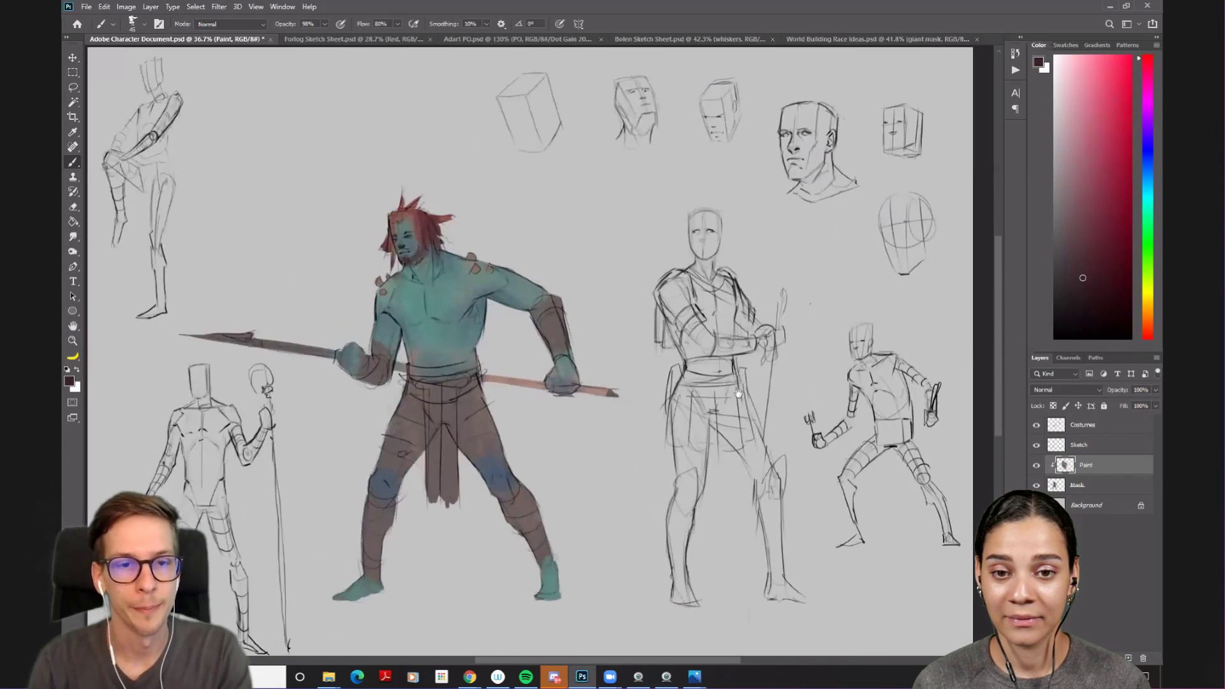
{"action": "scroll", "coordinate": [476, 289], "scroll_direction": "up", "scroll_amount": 4}
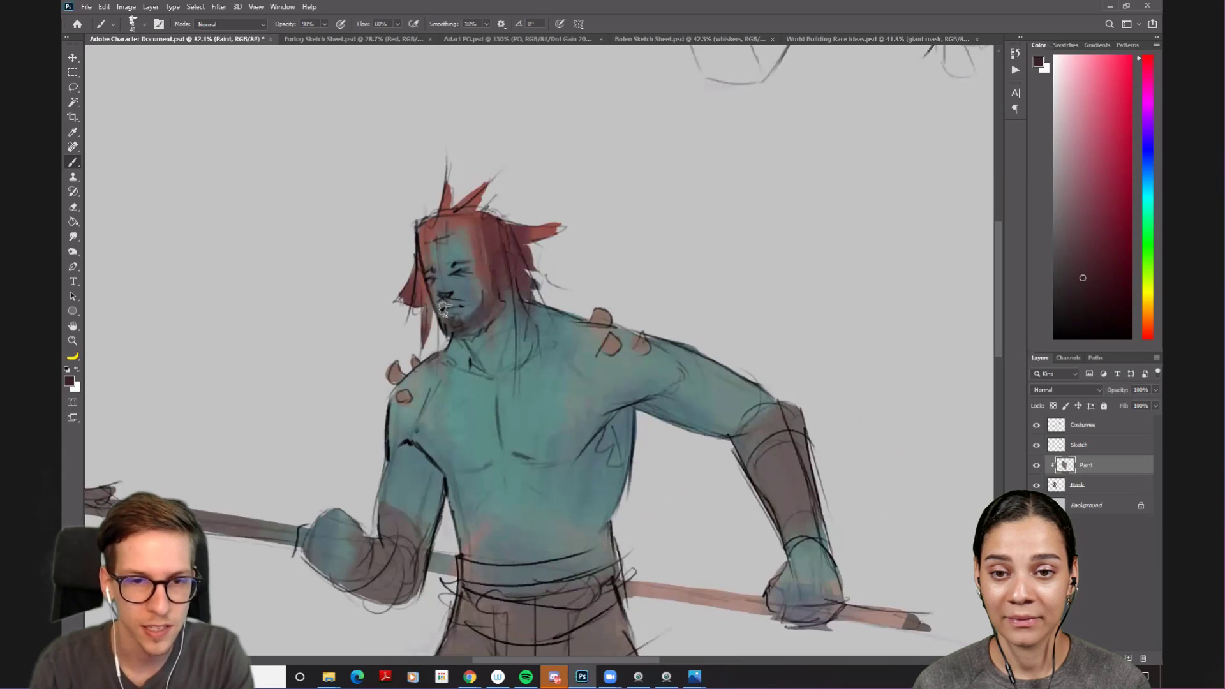
{"action": "scroll", "coordinate": [445, 310], "scroll_direction": "down", "scroll_amount": 2}
{"action": "scroll", "coordinate": [564, 360], "scroll_direction": "down", "scroll_amount": 2}
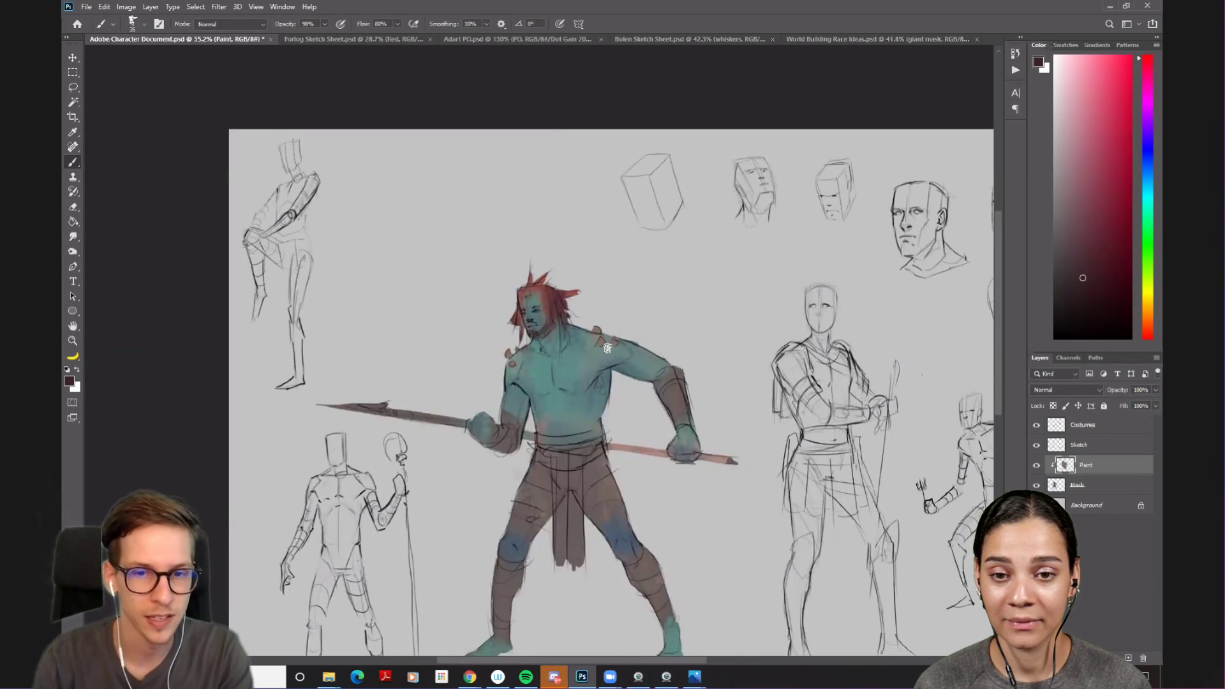
{"action": "left_click_drag", "start_coordinate": [641, 334], "coordinate": [549, 357]}
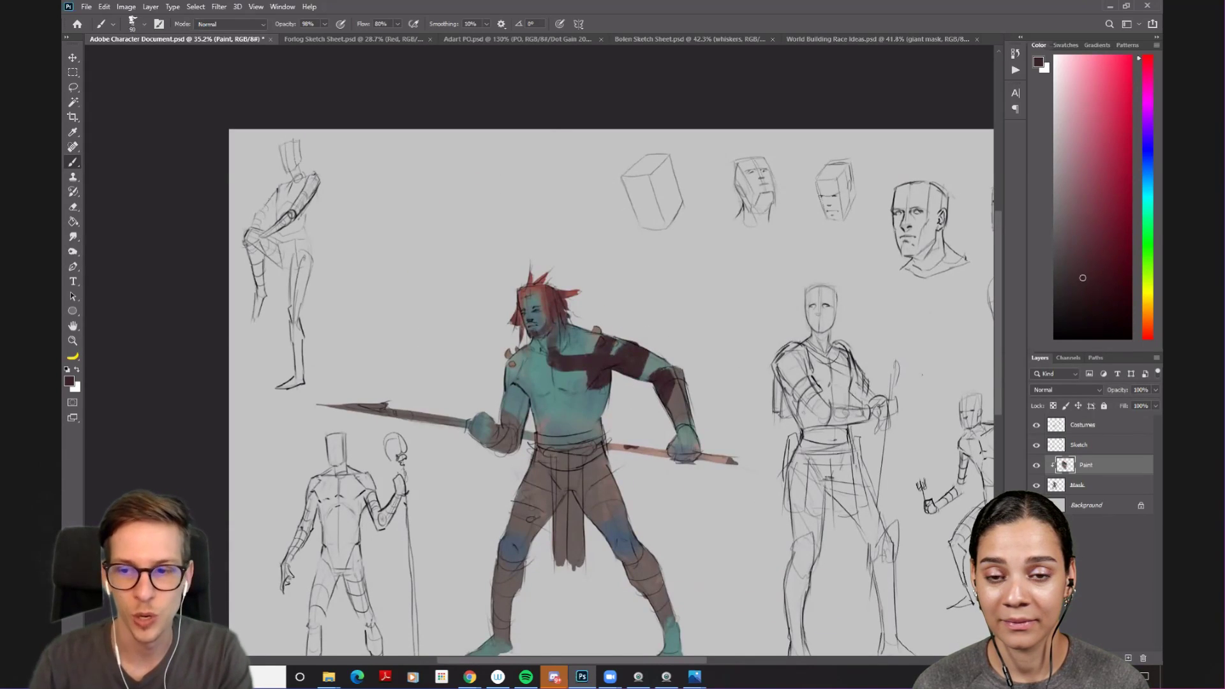
{"action": "key", "text": "ctrl+z"}
- Check the warrior's colors without line art by hiding the Costumes and Sketch layers, toggling the Paint layer, and restoring the line art
{"action": "left_click", "coordinate": [1036, 466]}
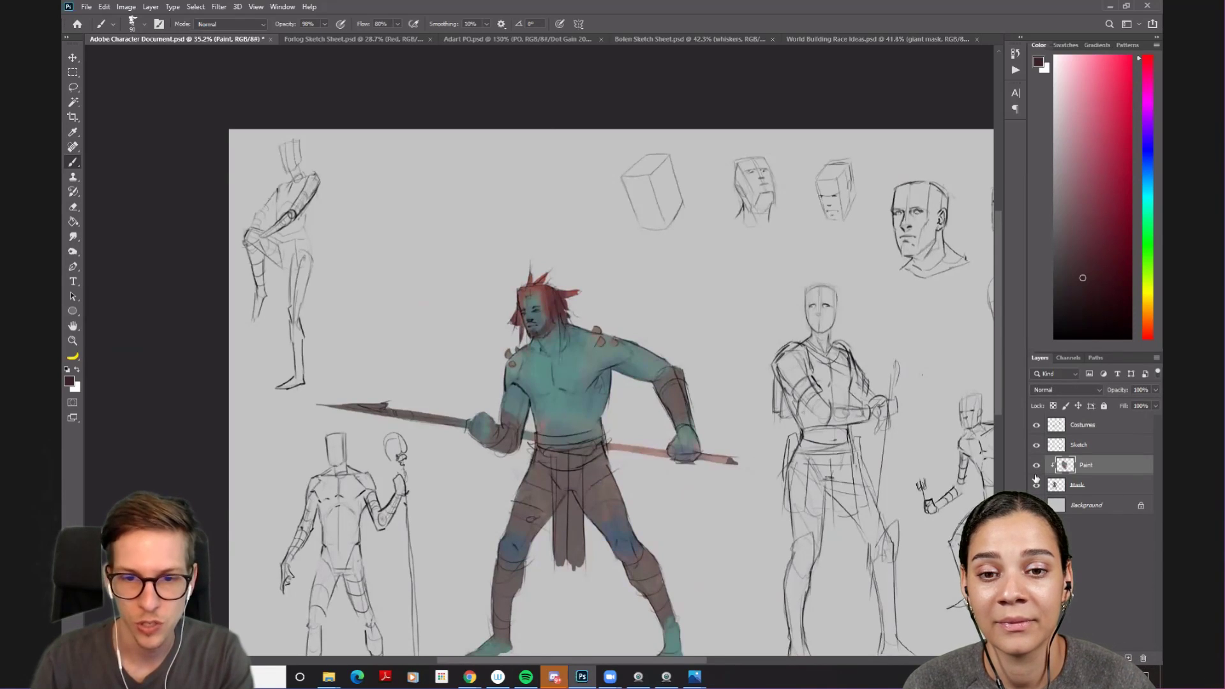
{"action": "left_click", "coordinate": [1036, 434]}
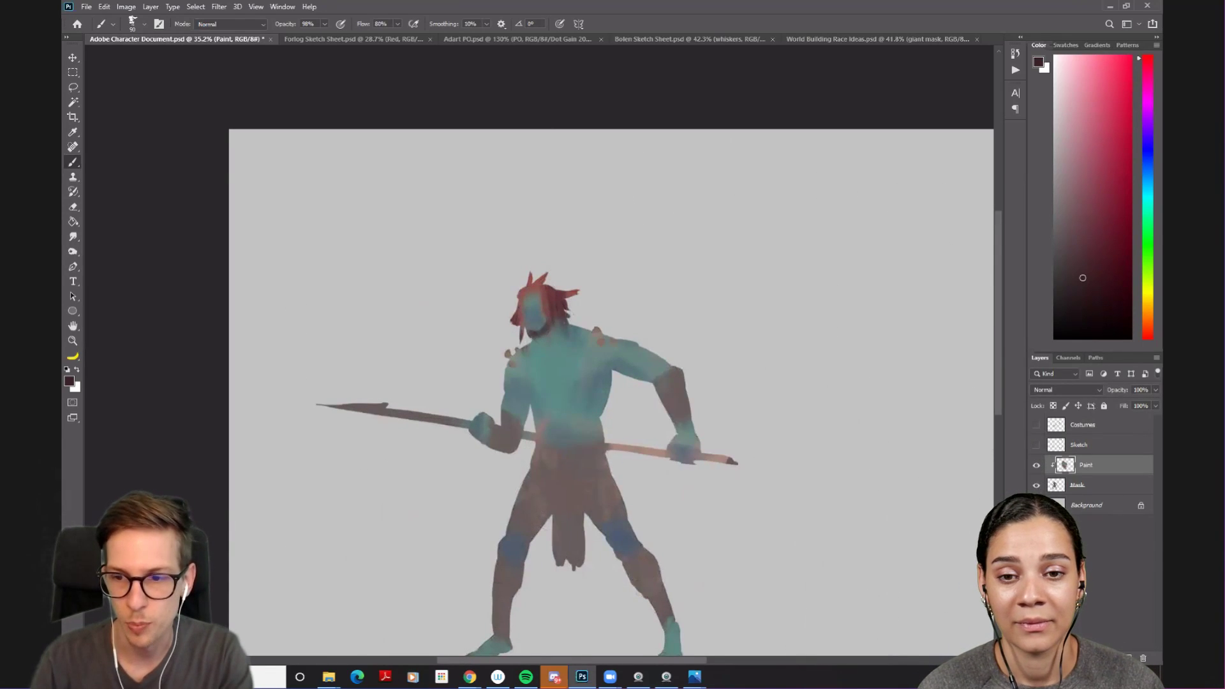
{"action": "left_click", "coordinate": [687, 486]}
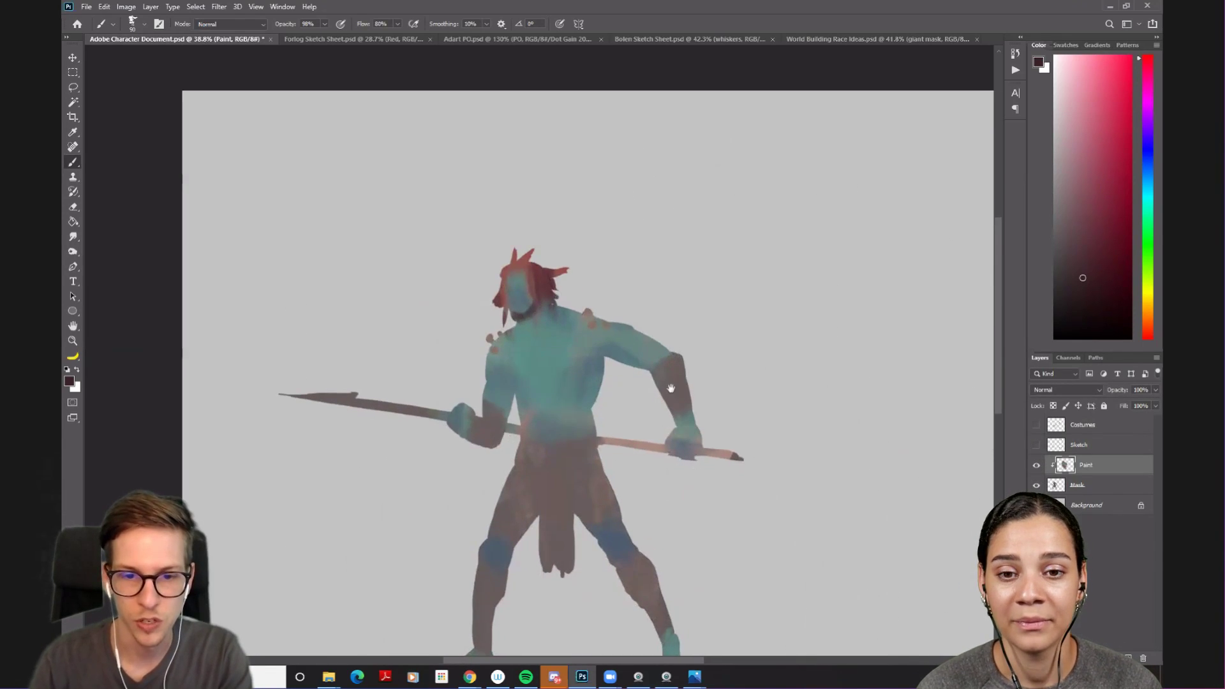
{"action": "left_click", "coordinate": [1036, 465]}
{"action": "left_click", "coordinate": [1036, 466]}
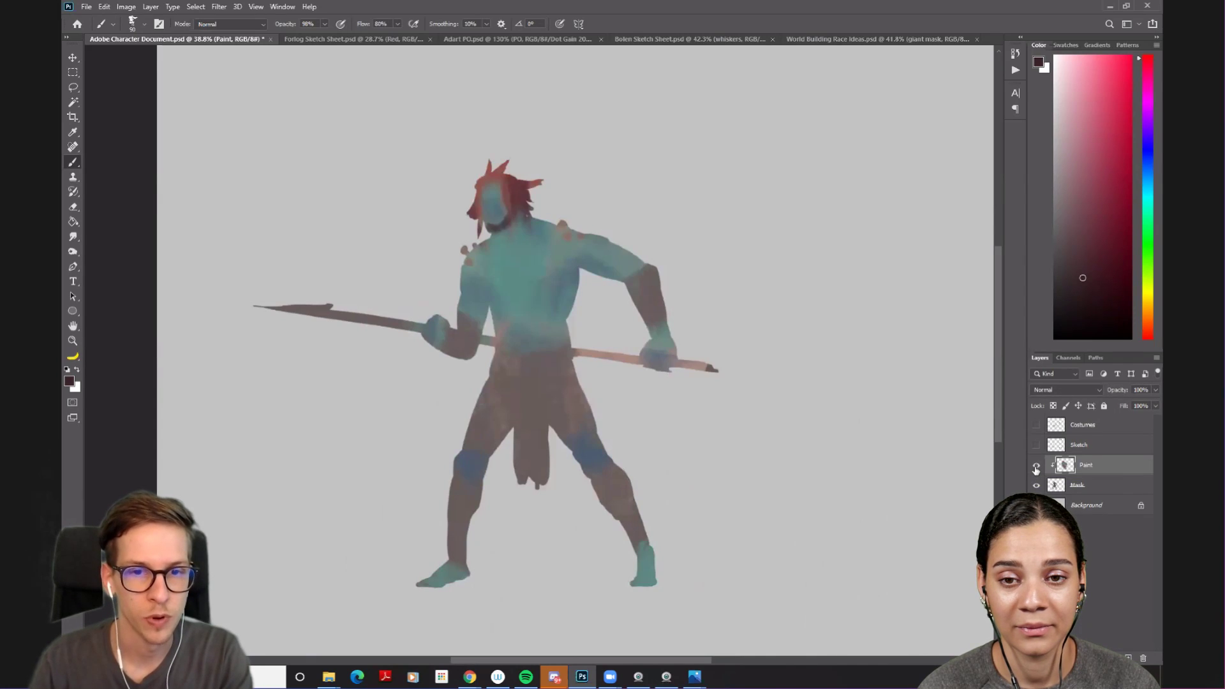
{"action": "left_click", "coordinate": [1036, 467]}
{"action": "left_click", "coordinate": [1036, 466]}
{"action": "mouse_move", "coordinate": [1036, 444]}
{"action": "left_mouse_down"}
{"action": "mouse_move", "coordinate": [1036, 425]}
{"action": "mouse_move", "coordinate": [1036, 484]}
{"action": "left_mouse_up"}
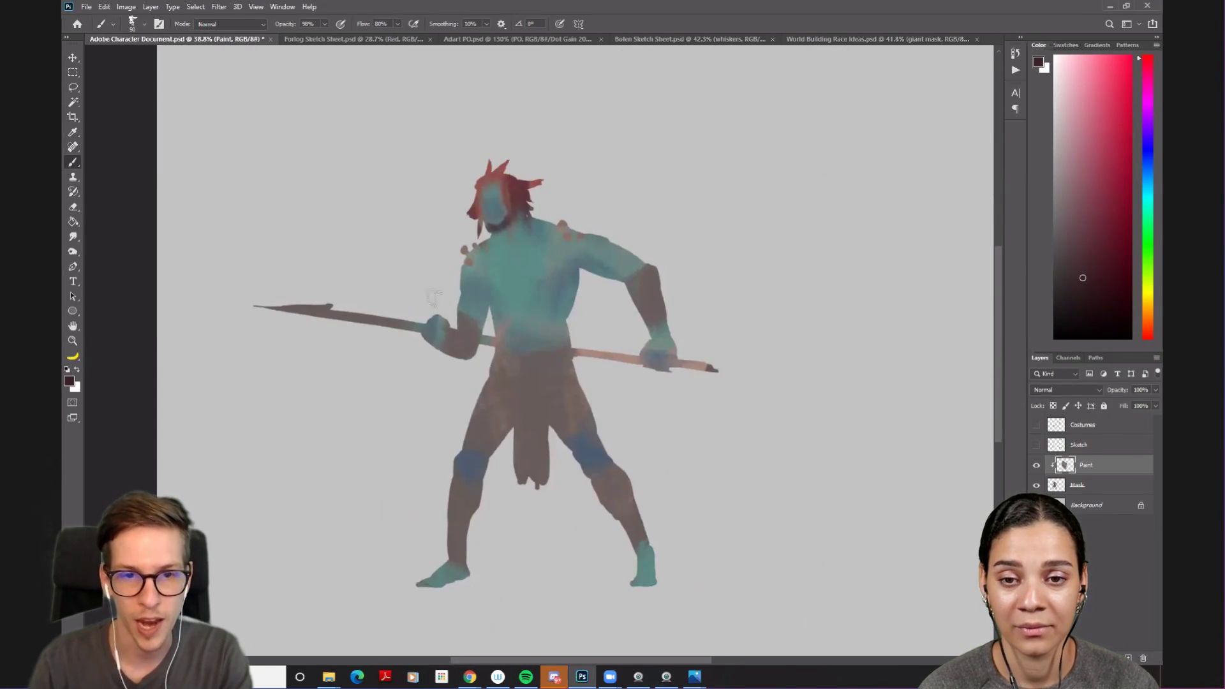
{"action": "left_click_drag", "start_coordinate": [1035, 424], "coordinate": [1036, 444]}
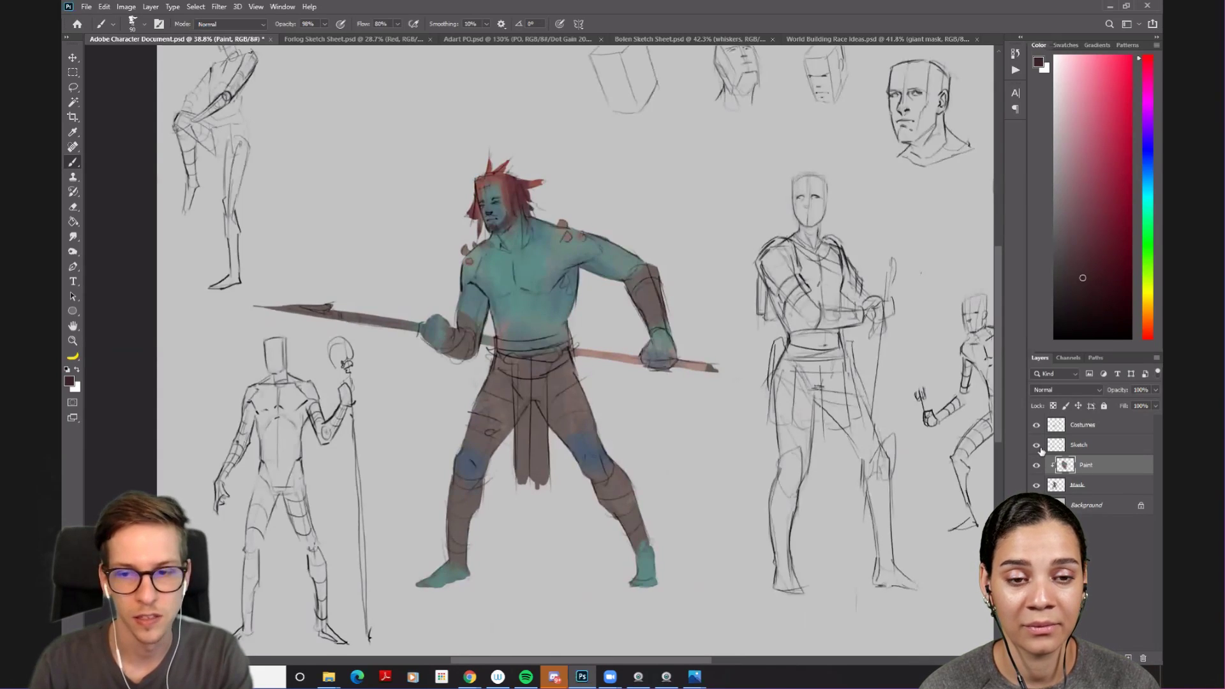
- Create a new layer named Brushes directly above the Paint layer
{"action": "left_click_drag", "start_coordinate": [547, 216], "coordinate": [529, 324]}
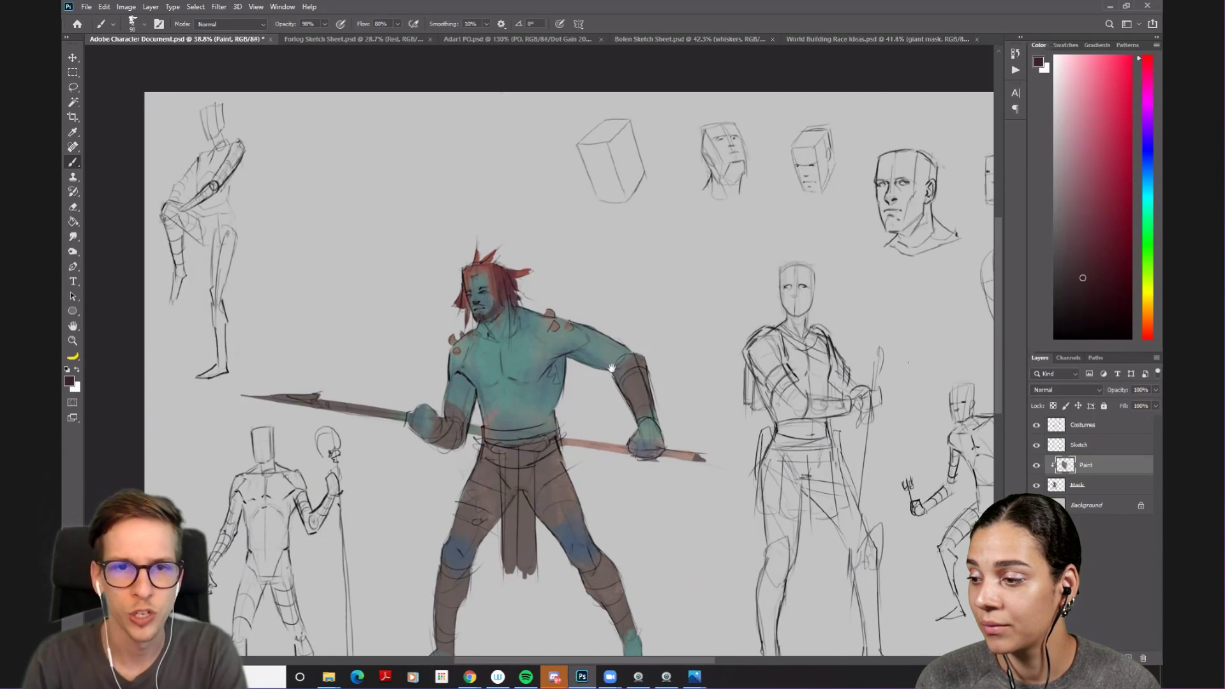
{"action": "left_click_drag", "start_coordinate": [634, 310], "coordinate": [643, 364]}
{"action": "scroll", "coordinate": [465, 273], "scroll_direction": "up", "scroll_amount": 2}
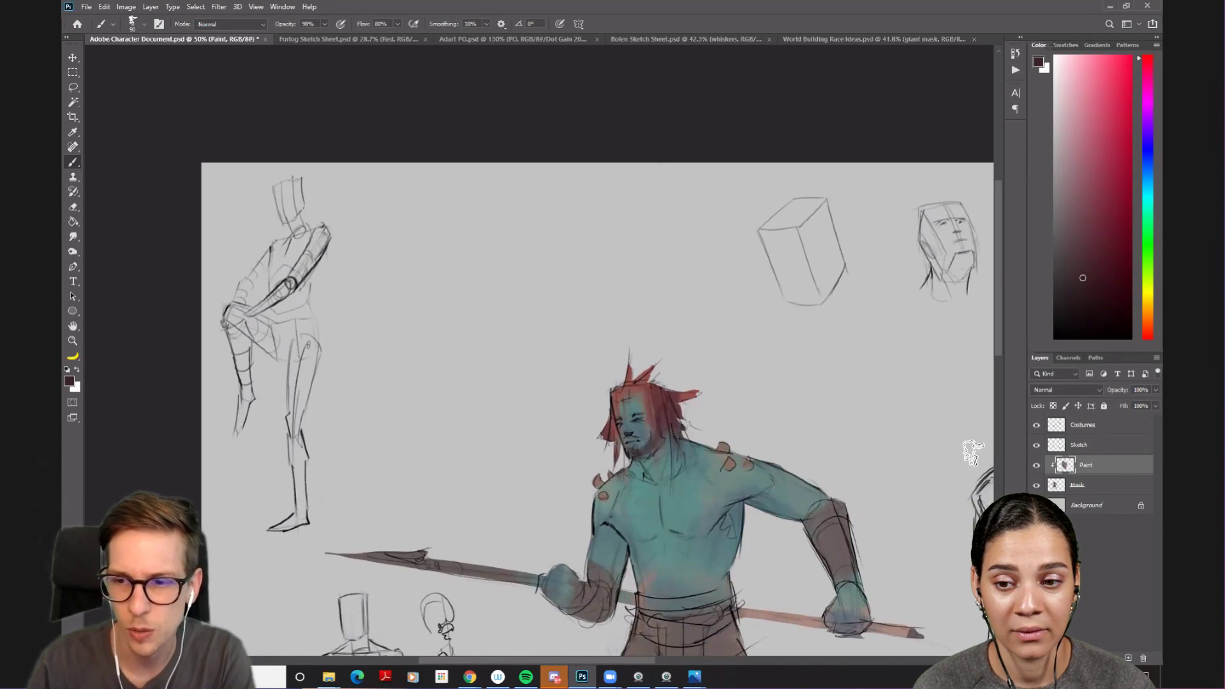
{"action": "key", "text": "ctrl+shift+n"}
{"action": "type", "text": "Blushes"}
{"action": "key", "text": "Return"}
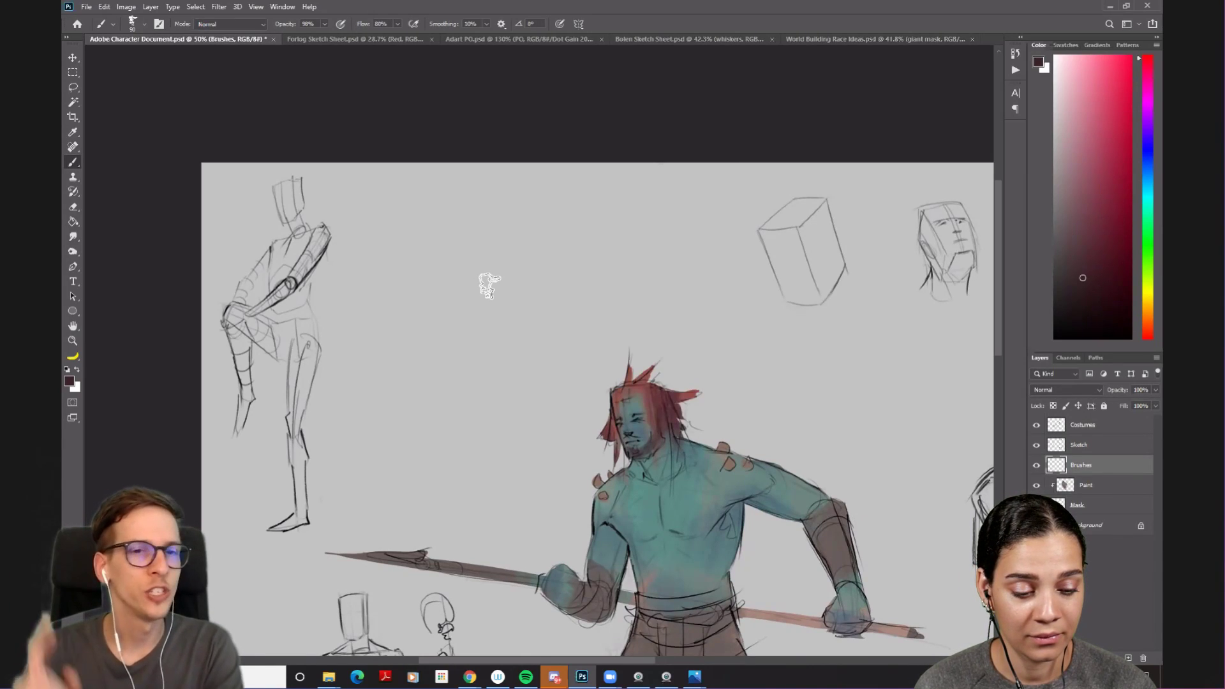
- Choose the Inking Brush from the Sam's Brushes presets
{"action": "right_click", "coordinate": [386, 291]}
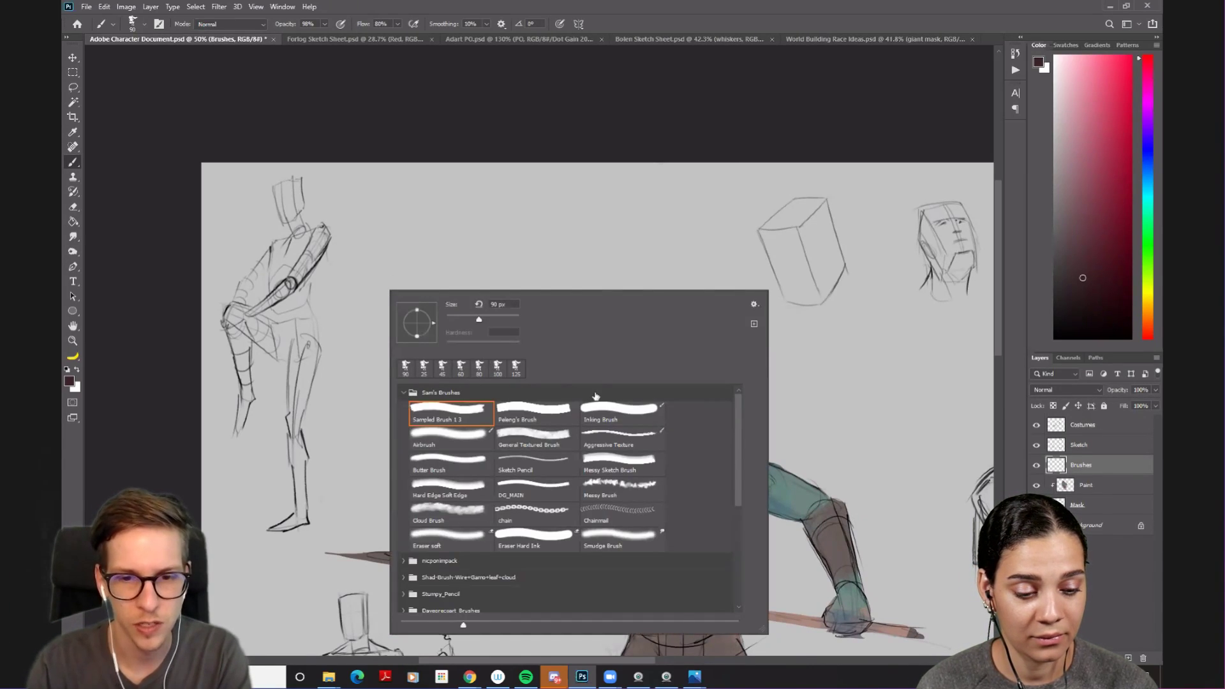
{"action": "key", "text": "Escape"}
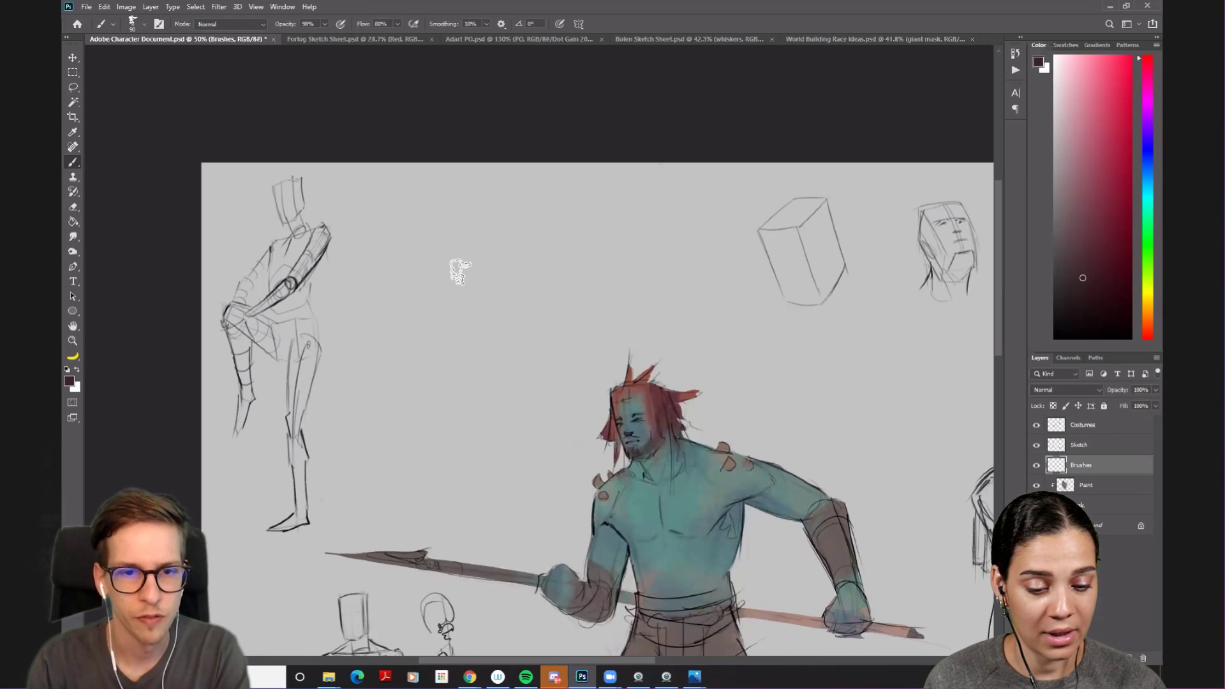
{"action": "right_click", "coordinate": [460, 270]}
{"action": "left_click", "coordinate": [694, 391]}
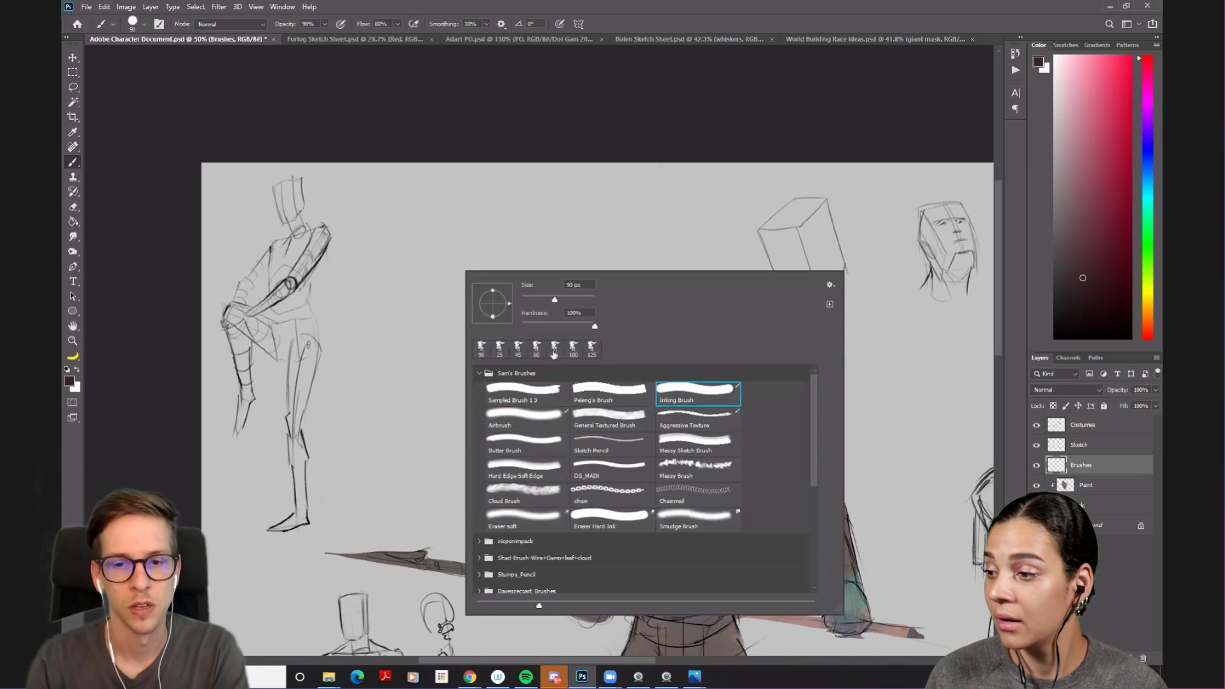
{"action": "left_click", "coordinate": [404, 242]}
- Try dark maroon test strokes with the Inking Brush on the empty canvas beside the warrior, and undo them
{"action": "left_click_drag", "start_coordinate": [406, 226], "coordinate": [426, 406]}
{"action": "key", "text": "ctrl+z"}
{"action": "right_click", "coordinate": [439, 259]}
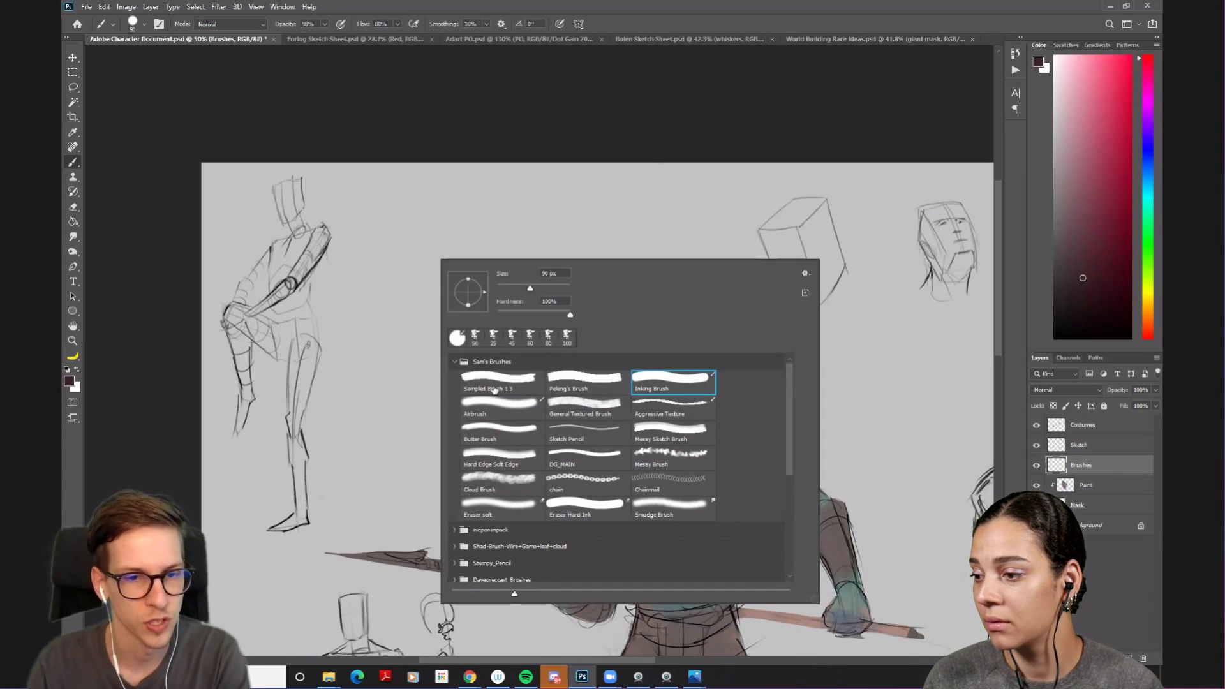
{"action": "left_click", "coordinate": [461, 135]}
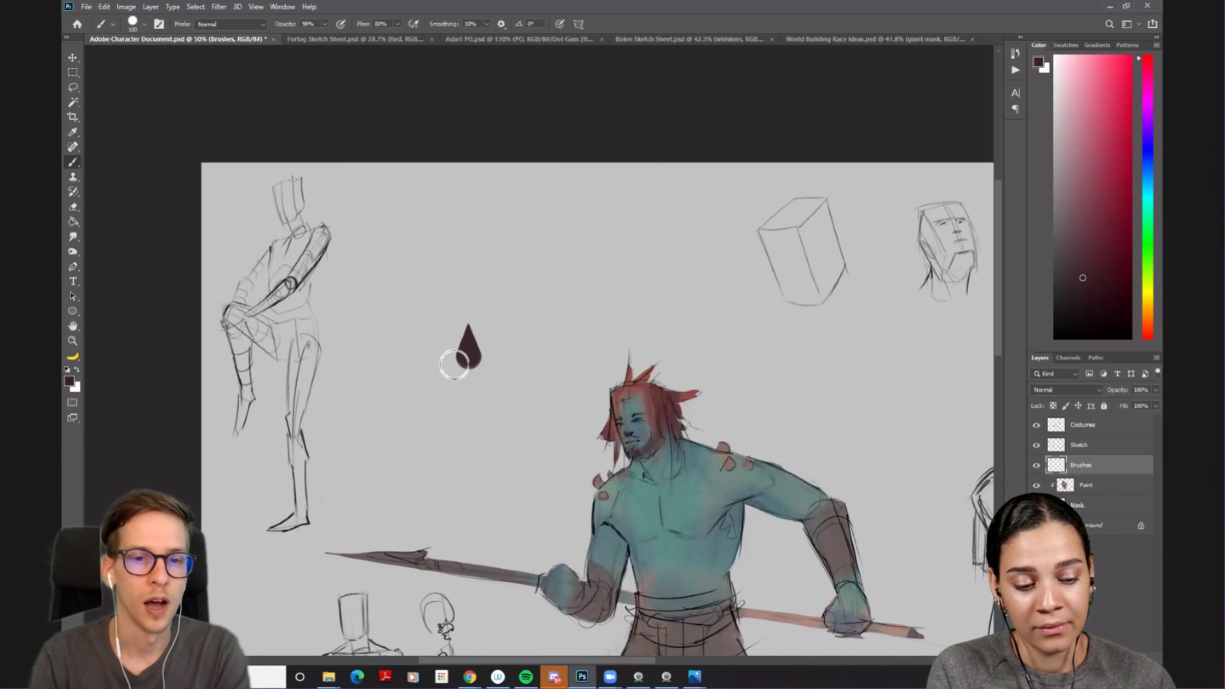
{"action": "key", "text": "bracketright"}
{"action": "mouse_move", "coordinate": [421, 248]}
{"action": "left_mouse_down"}
{"action": "mouse_move", "coordinate": [396, 284]}
{"action": "mouse_move", "coordinate": [410, 328]}
{"action": "left_mouse_up"}
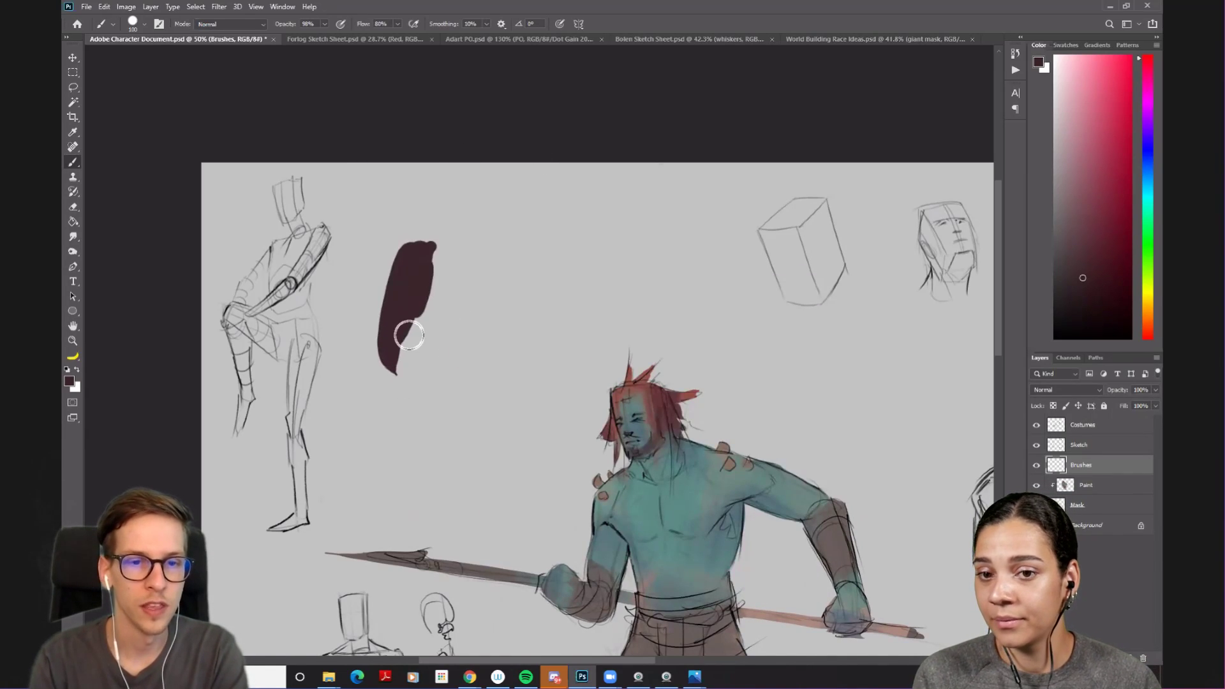
{"action": "key", "text": "ctrl+z"}
{"action": "mouse_move", "coordinate": [410, 285]}
{"action": "left_mouse_down"}
{"action": "mouse_move", "coordinate": [410, 240]}
{"action": "mouse_move", "coordinate": [410, 367]}
{"action": "left_mouse_up"}
{"action": "key", "text": "ctrl+z"}
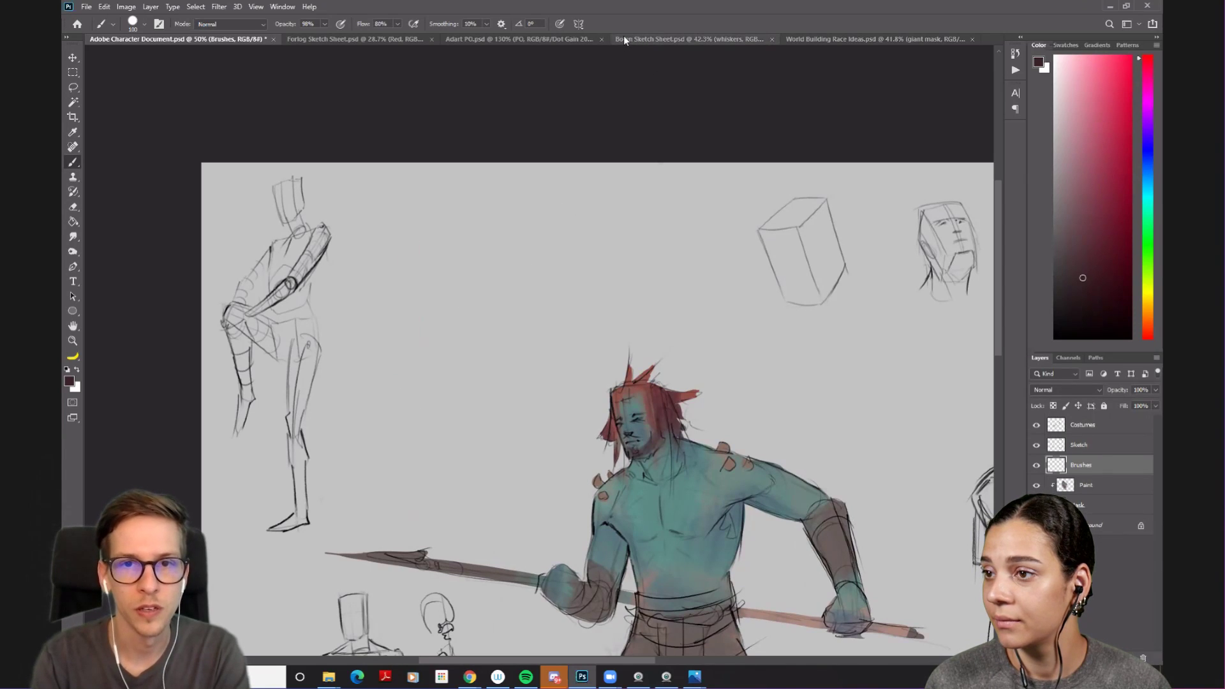
- Switch to Adart PO.psd and view the minotaur in full color with the PO layer hidden, restoring the layer and grayscale proof
{"action": "left_click", "coordinate": [503, 38]}
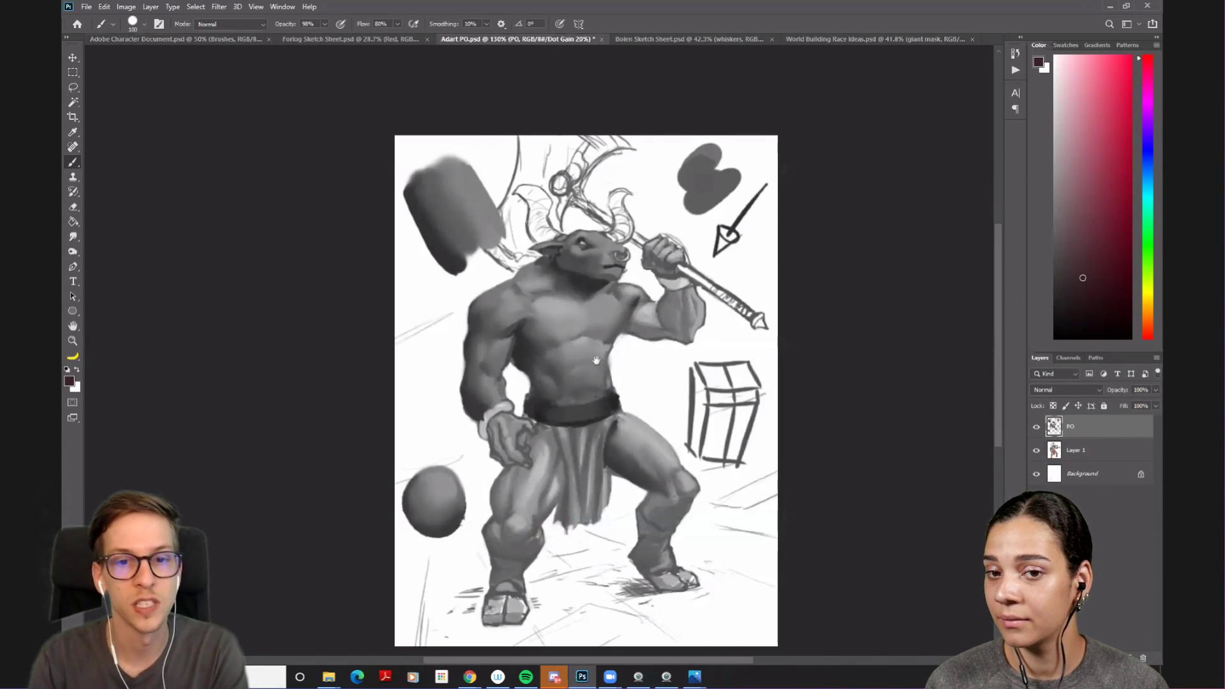
{"action": "key", "text": "ctrl+y"}
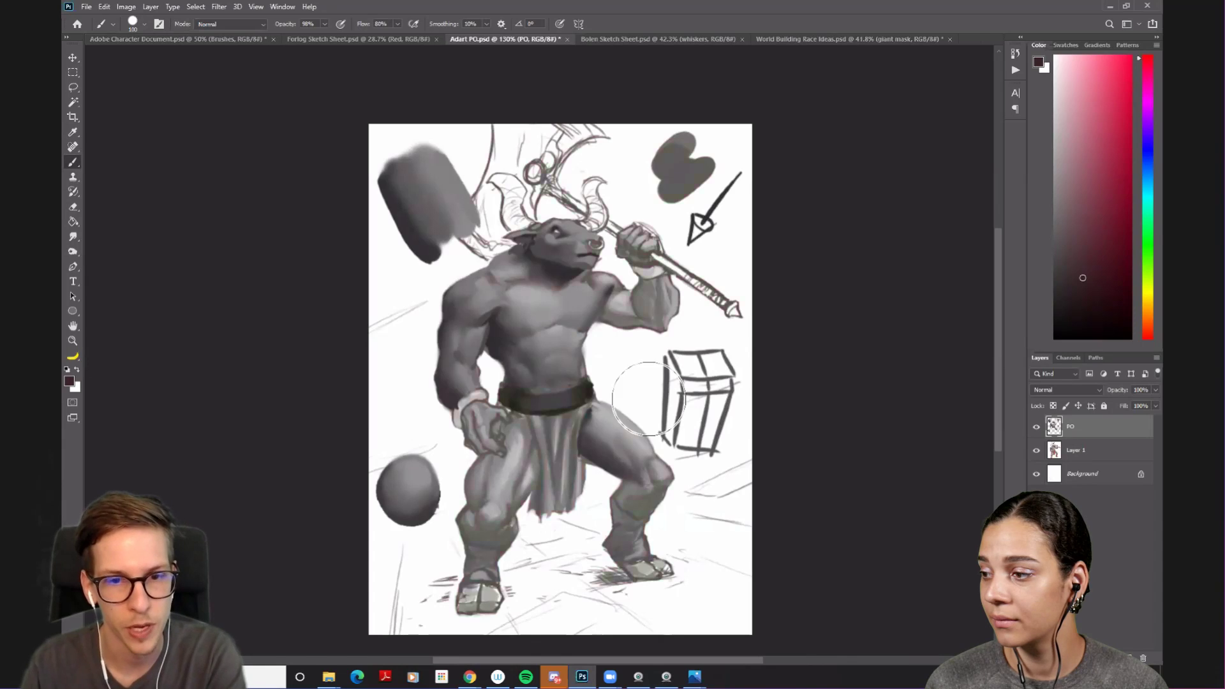
{"action": "left_click", "coordinate": [1037, 428]}
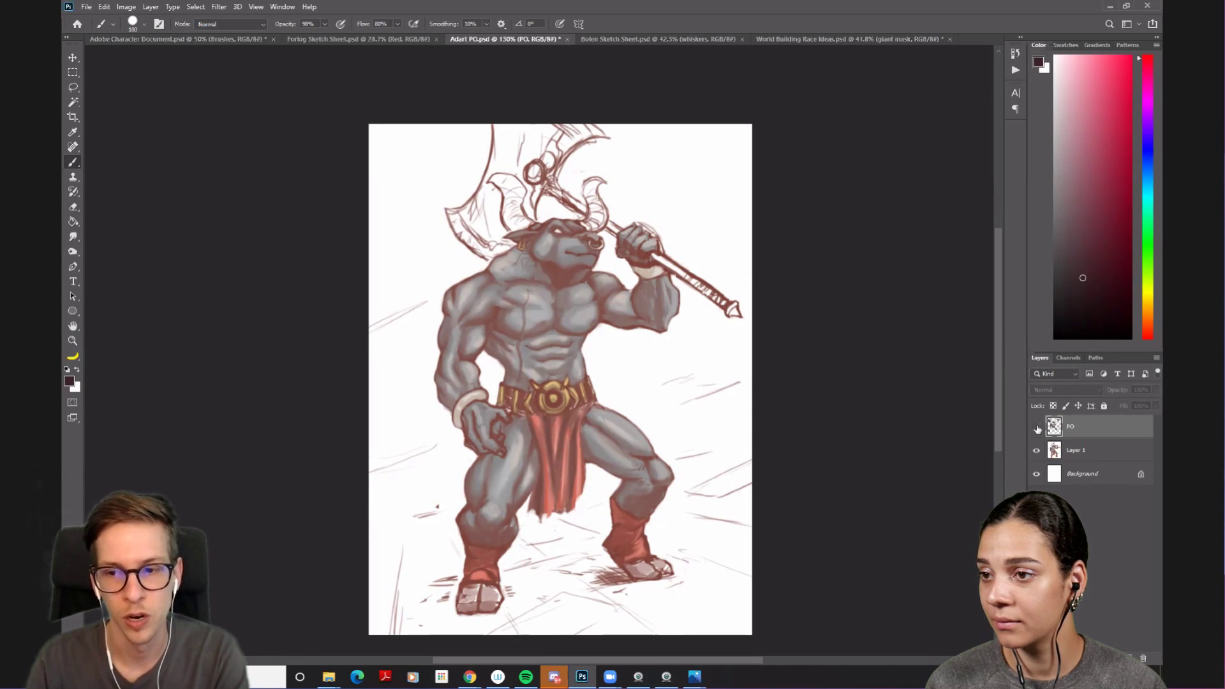
{"action": "left_click", "coordinate": [1037, 429]}
{"action": "key", "text": "ctrl+y"}
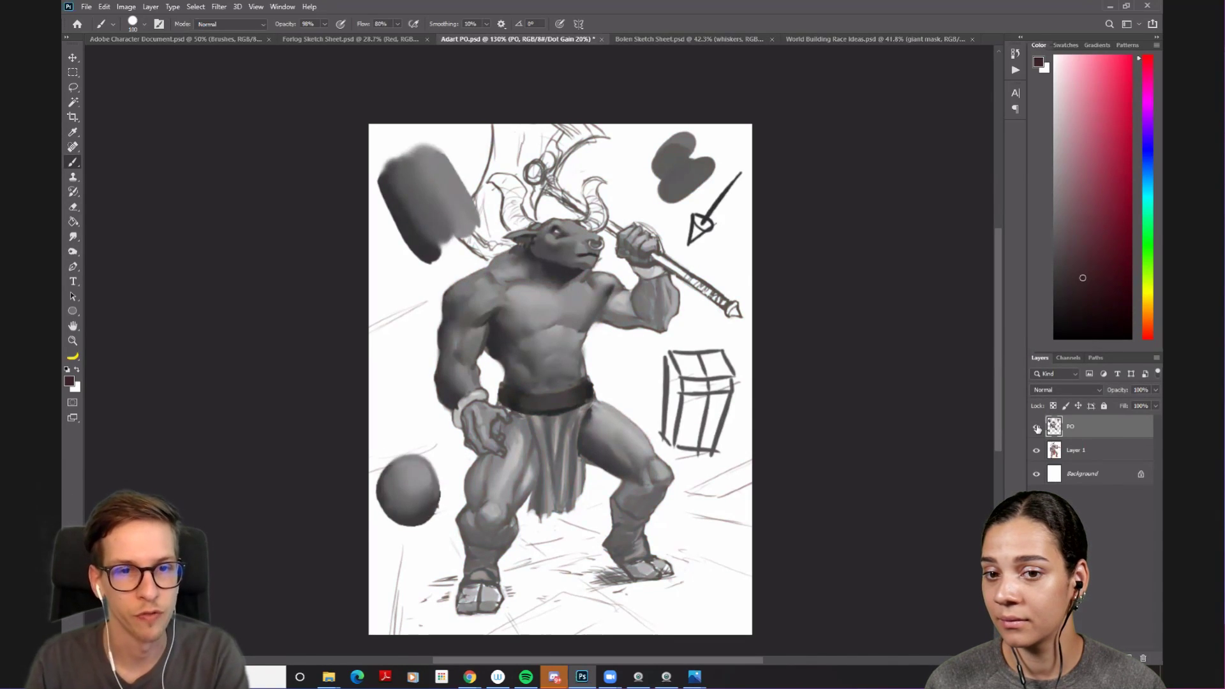
- Compare the minotaur paint-over with the original underneath in grayscale by repeatedly toggling the PO layer's visibility
{"action": "left_click", "coordinate": [1037, 429]}
{"action": "left_click", "coordinate": [1037, 429]}
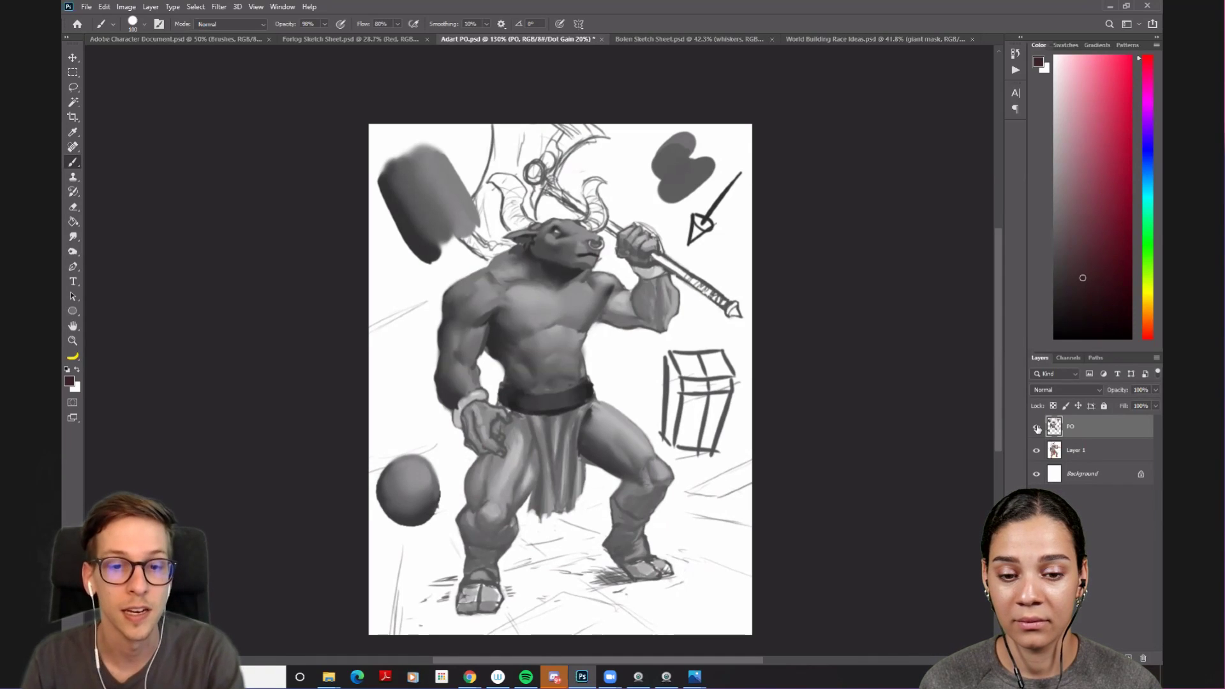
{"action": "left_click", "coordinate": [1038, 429]}
{"action": "left_click", "coordinate": [1037, 430]}
{"action": "left_click", "coordinate": [1037, 429]}
{"action": "left_click", "coordinate": [1038, 429]}
{"action": "left_click", "coordinate": [1038, 430]}
{"action": "left_click", "coordinate": [1037, 430]}
{"action": "left_click", "coordinate": [1037, 429]}
{"action": "left_click", "coordinate": [1038, 429]}
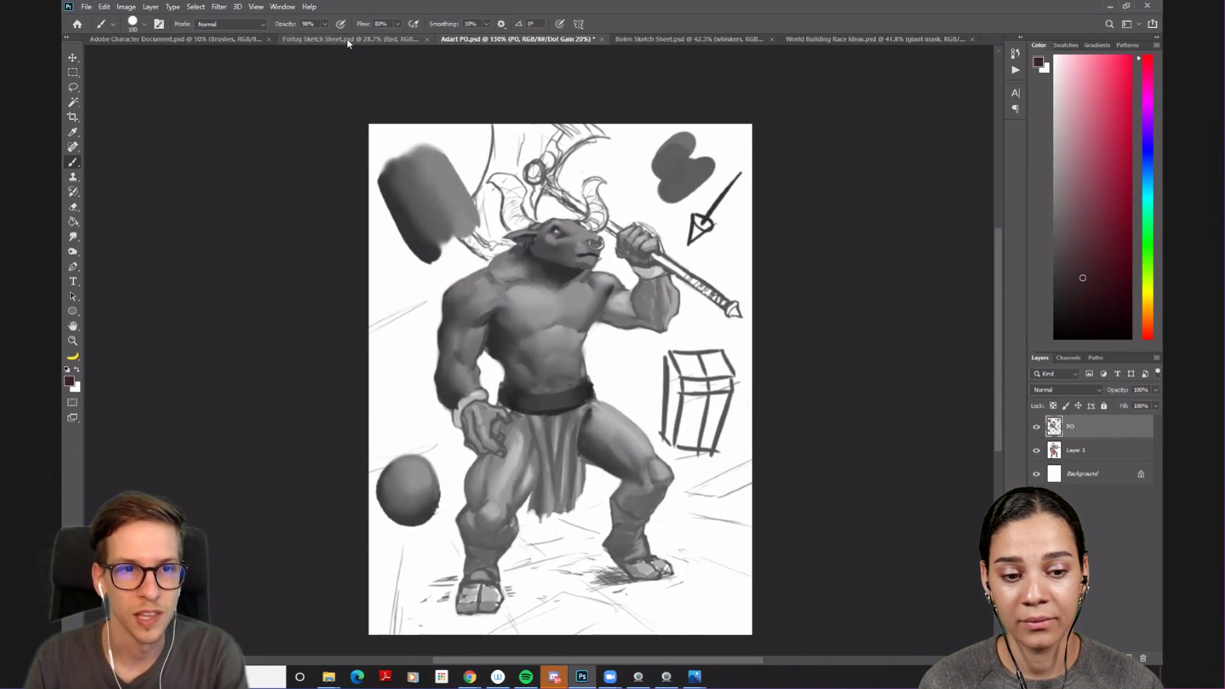
- Return to Adobe Character Document.psd and paint a vertical dark maroon swatch in the empty area beside the standing pose sketch
{"action": "left_click", "coordinate": [198, 39]}
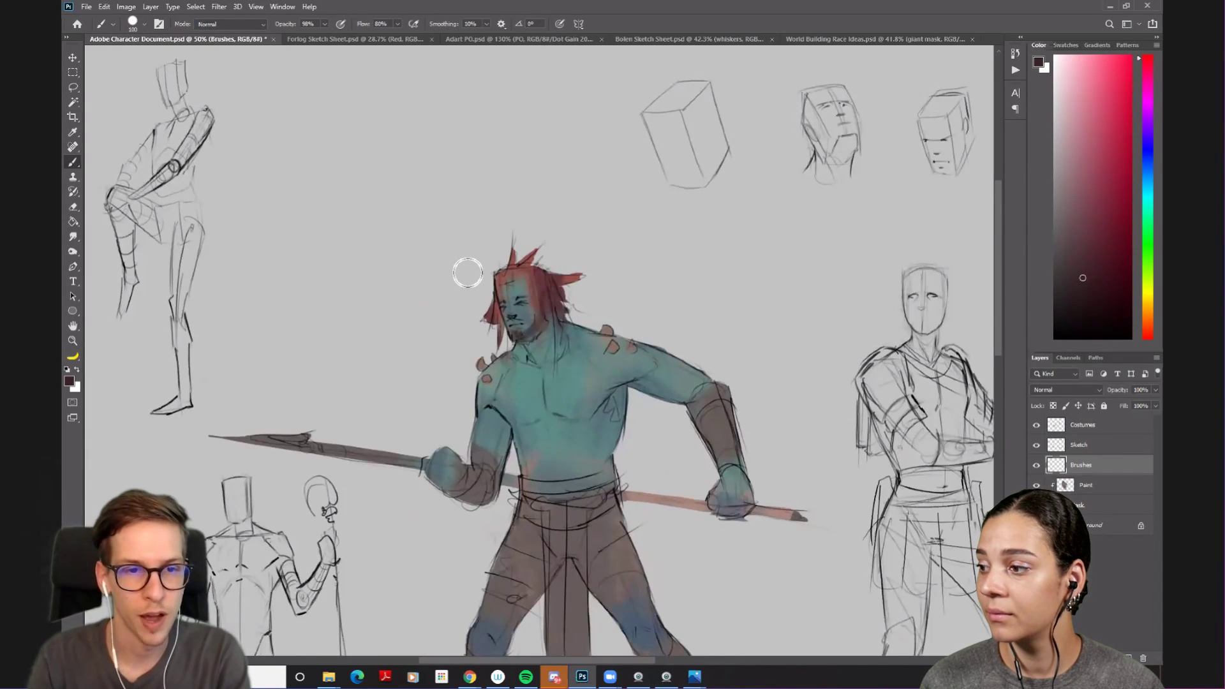
{"action": "left_click_drag", "start_coordinate": [281, 192], "coordinate": [489, 301]}
{"action": "mouse_move", "coordinate": [424, 225]}
{"action": "left_mouse_down"}
{"action": "mouse_move", "coordinate": [425, 381]}
{"action": "mouse_move", "coordinate": [424, 320]}
{"action": "mouse_move", "coordinate": [421, 371]}
{"action": "left_mouse_up"}
{"action": "key", "text": "ctrl+z"}
{"action": "key", "text": "bracketright"}
{"action": "left_click_drag", "start_coordinate": [459, 233], "coordinate": [461, 361]}
{"action": "key", "text": "ctrl+z"}
- Pick a lighter muted mauve and paint a second vertical swatch alongside the dark maroon one
{"action": "left_click", "coordinate": [1069, 235]}
{"action": "key", "text": "bracketleft"}
{"action": "key", "text": "bracketleft"}
{"action": "left_click_drag", "start_coordinate": [447, 230], "coordinate": [448, 353]}
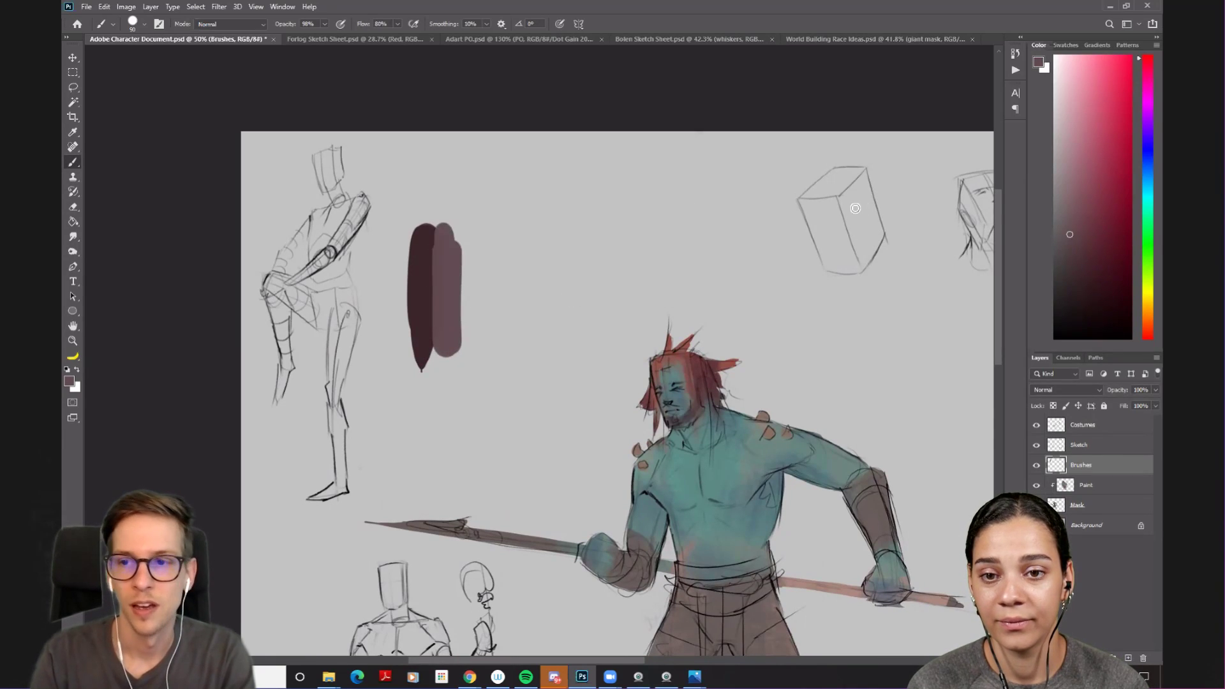
- Pick a lighter grayish red-brown and paint a third vertical swatch with a larger brush, plus a short stroke below the swatches
{"action": "left_click", "coordinate": [1070, 165]}
{"action": "left_click", "coordinate": [1146, 296]}
{"action": "key", "text": "bracketright"}
{"action": "key", "text": "bracketright"}
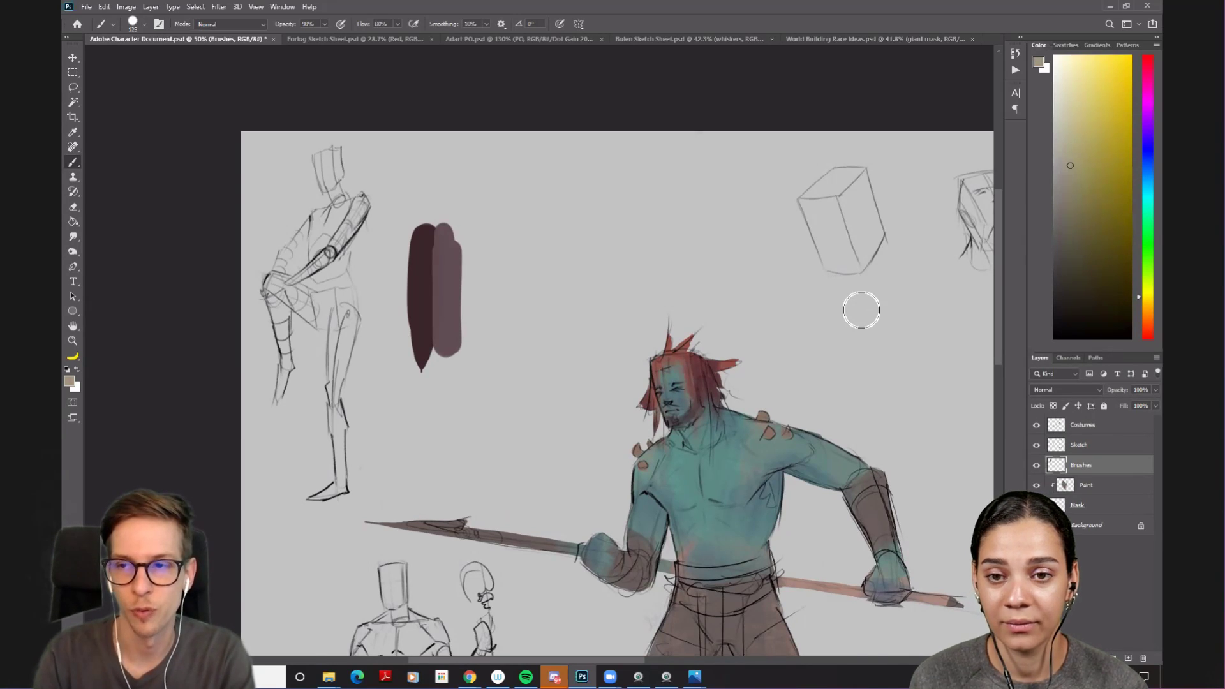
{"action": "left_click", "coordinate": [1138, 334]}
{"action": "left_click", "coordinate": [1066, 198]}
{"action": "key", "text": "bracketright"}
{"action": "mouse_move", "coordinate": [472, 248]}
{"action": "left_mouse_down"}
{"action": "mouse_move", "coordinate": [482, 361]}
{"action": "mouse_move", "coordinate": [478, 345]}
{"action": "left_mouse_up"}
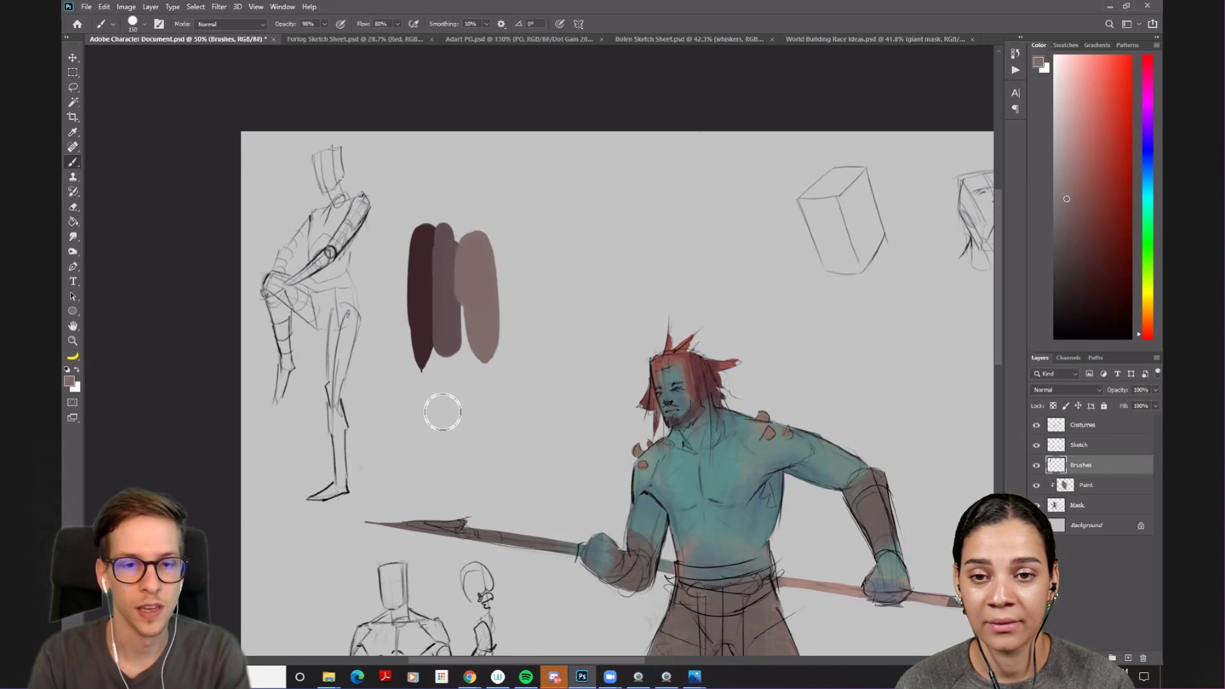
{"action": "left_click_drag", "start_coordinate": [429, 391], "coordinate": [464, 424]}
- Reduce the brush size and paint grayish red-brown patches over both of the spear warrior's shoulders on the Brushes layer
{"action": "mouse_move", "coordinate": [761, 414]}
{"action": "left_mouse_down"}
{"action": "mouse_move", "coordinate": [678, 366]}
{"action": "mouse_move", "coordinate": [550, 321]}
{"action": "left_mouse_up"}
{"action": "key", "text": "bracketleft"}
{"action": "key", "text": "bracketleft"}
{"action": "key", "text": "bracketleft"}
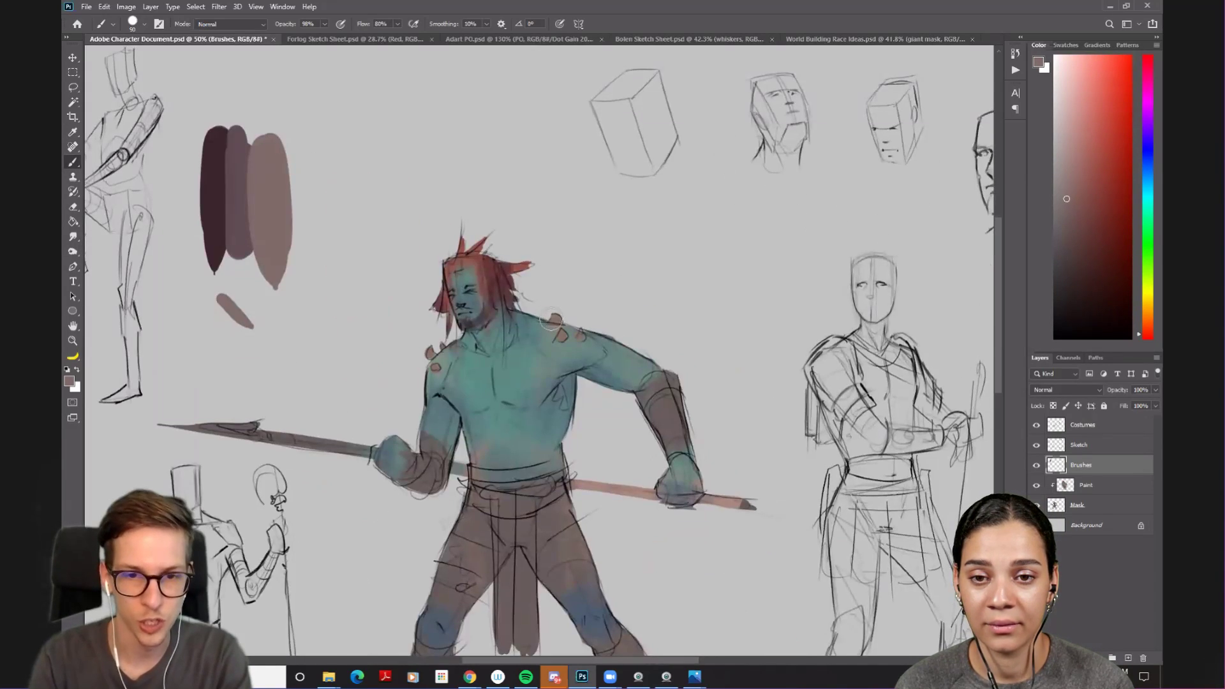
{"action": "key", "text": "bracketleft"}
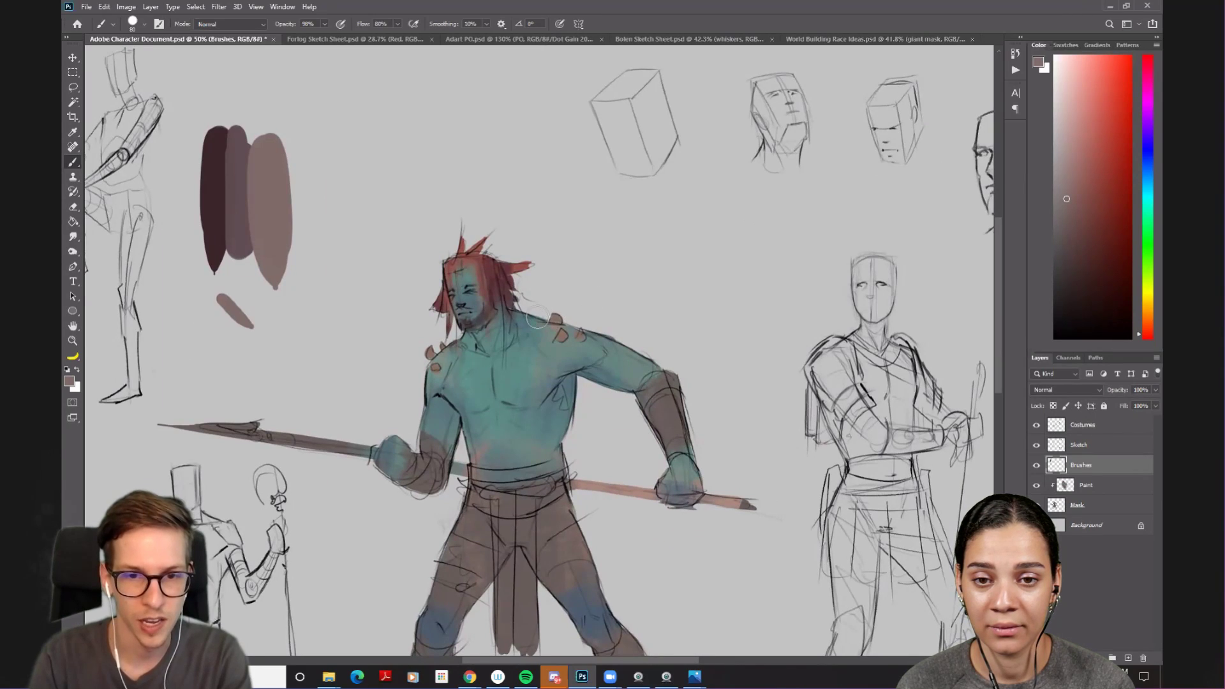
{"action": "left_click_drag", "start_coordinate": [544, 306], "coordinate": [574, 325]}
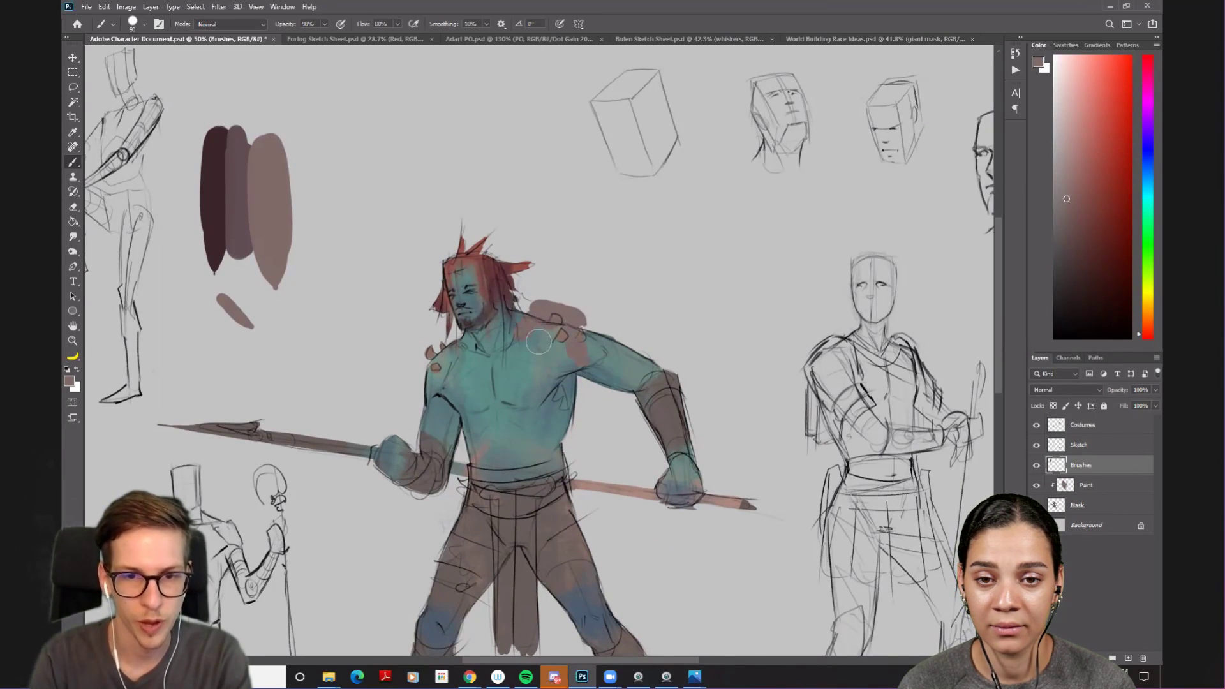
{"action": "left_click_drag", "start_coordinate": [447, 351], "coordinate": [419, 369]}
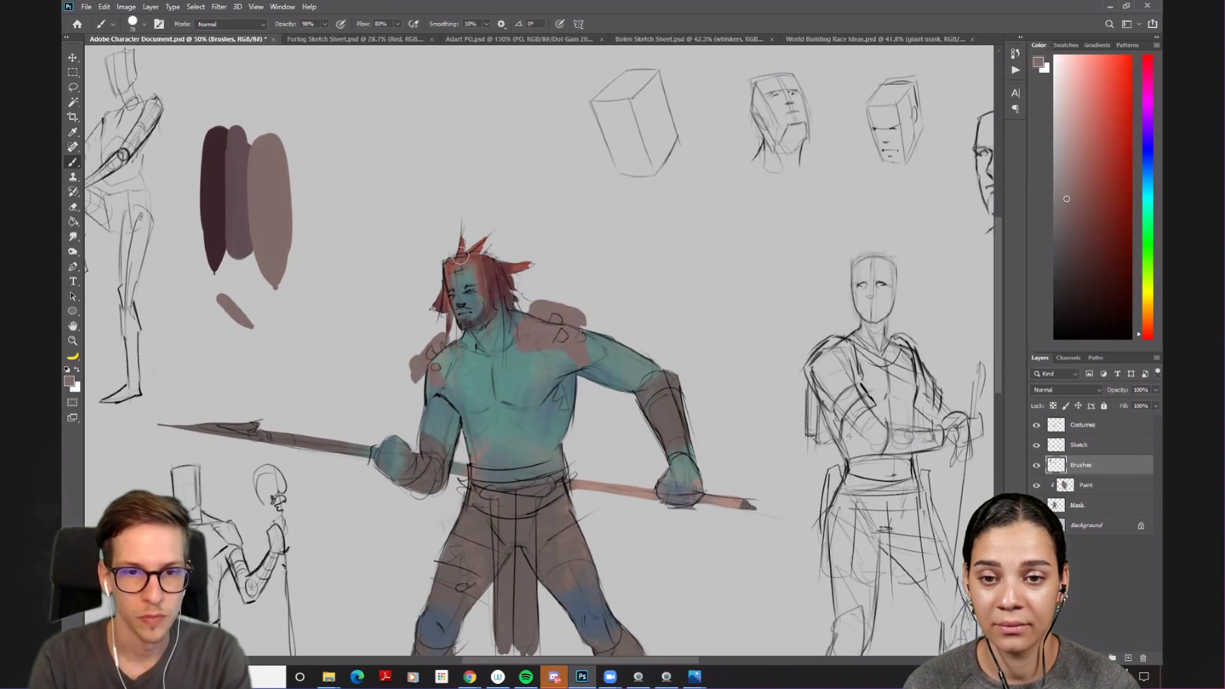
{"action": "left_click_drag", "start_coordinate": [475, 261], "coordinate": [542, 225]}
{"action": "mouse_move", "coordinate": [447, 309]}
{"action": "left_mouse_down"}
{"action": "mouse_move", "coordinate": [630, 381]}
{"action": "mouse_move", "coordinate": [644, 300]}
{"action": "mouse_move", "coordinate": [708, 306]}
{"action": "left_mouse_up"}
- Erase the grayish red-brown patches from the warrior's shoulders with a large eraser
{"action": "key", "text": "e"}
{"action": "key", "text": "bracketright"}
{"action": "key", "text": "bracketright"}
{"action": "key", "text": "bracketright"}
{"action": "key", "text": "bracketright"}
{"action": "key", "text": "bracketright"}
{"action": "key", "text": "bracketright"}
{"action": "key", "text": "bracketright"}
{"action": "key", "text": "bracketright"}
{"action": "key", "text": "bracketright"}
{"action": "key", "text": "bracketright"}
{"action": "key", "text": "bracketright"}
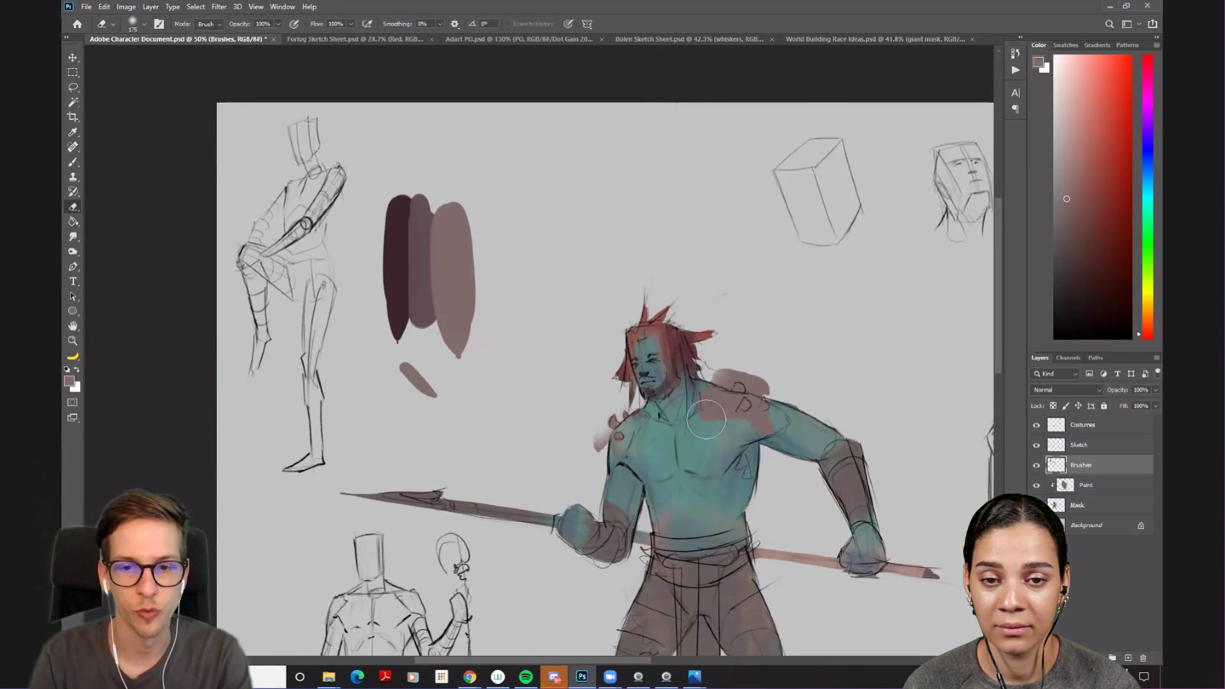
{"action": "left_click_drag", "start_coordinate": [721, 383], "coordinate": [765, 414]}
{"action": "left_click_drag", "start_coordinate": [632, 440], "coordinate": [597, 454]}
- Blend the three vertical swatches into a smooth gradient with an enlarged Smudge tool
{"action": "key", "text": "b"}
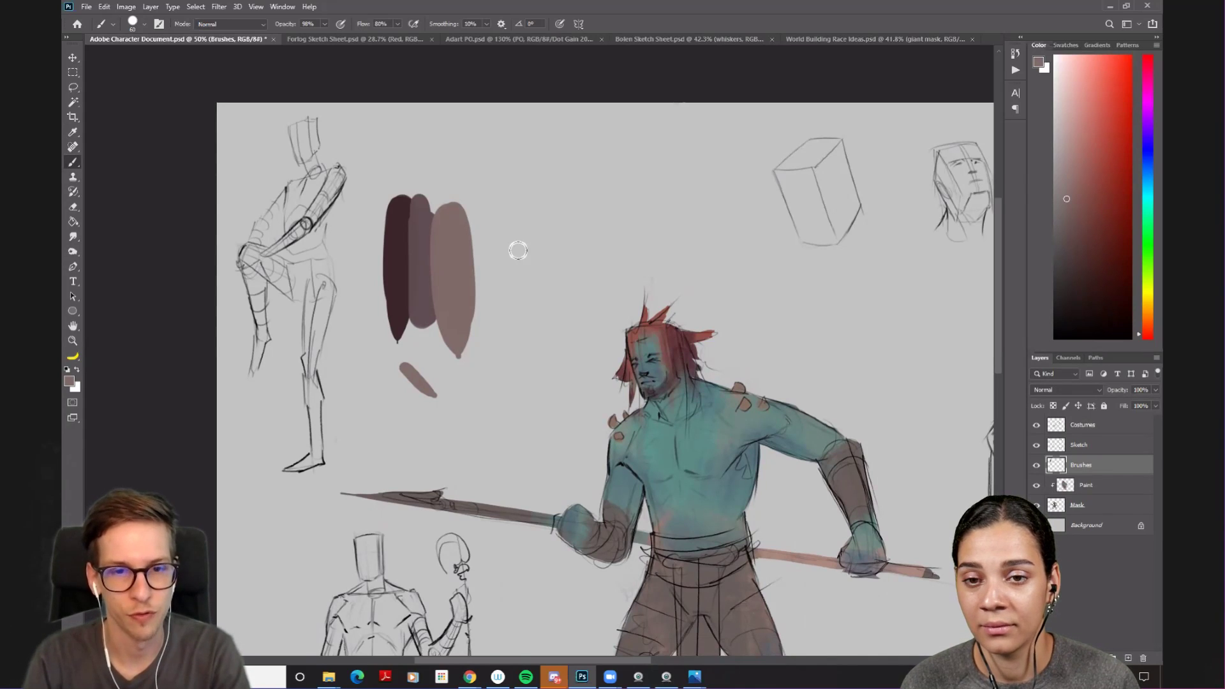
{"action": "key", "text": "r"}
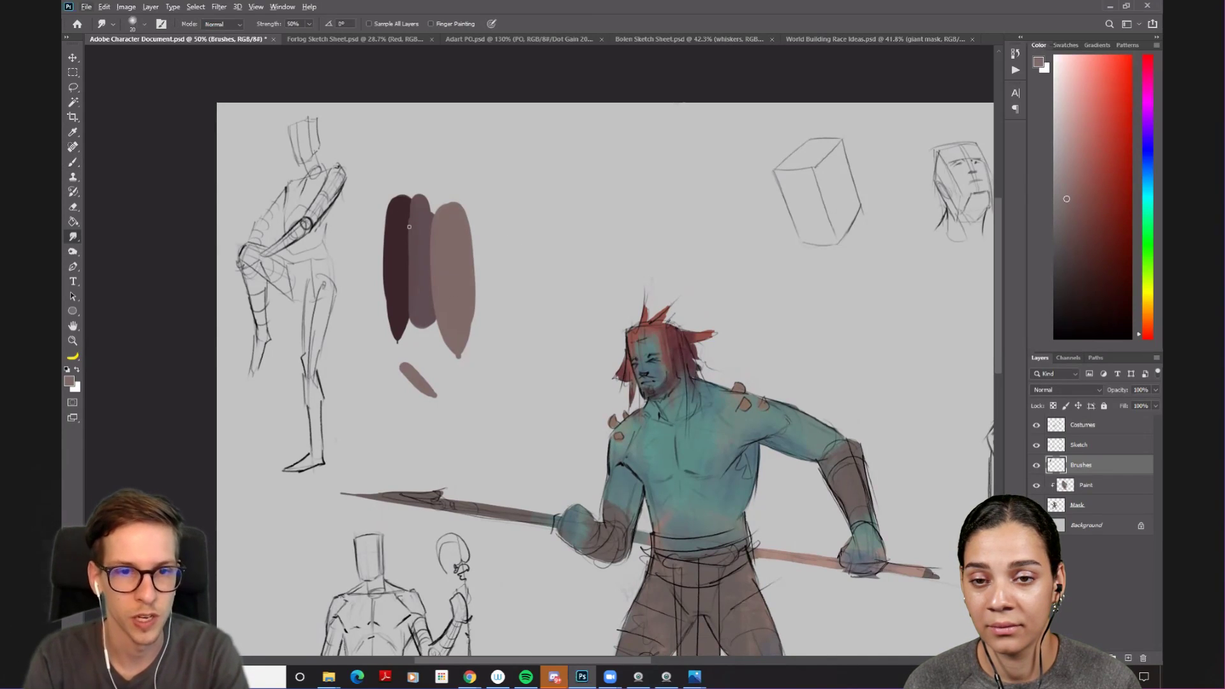
{"action": "key", "text": "bracketright"}
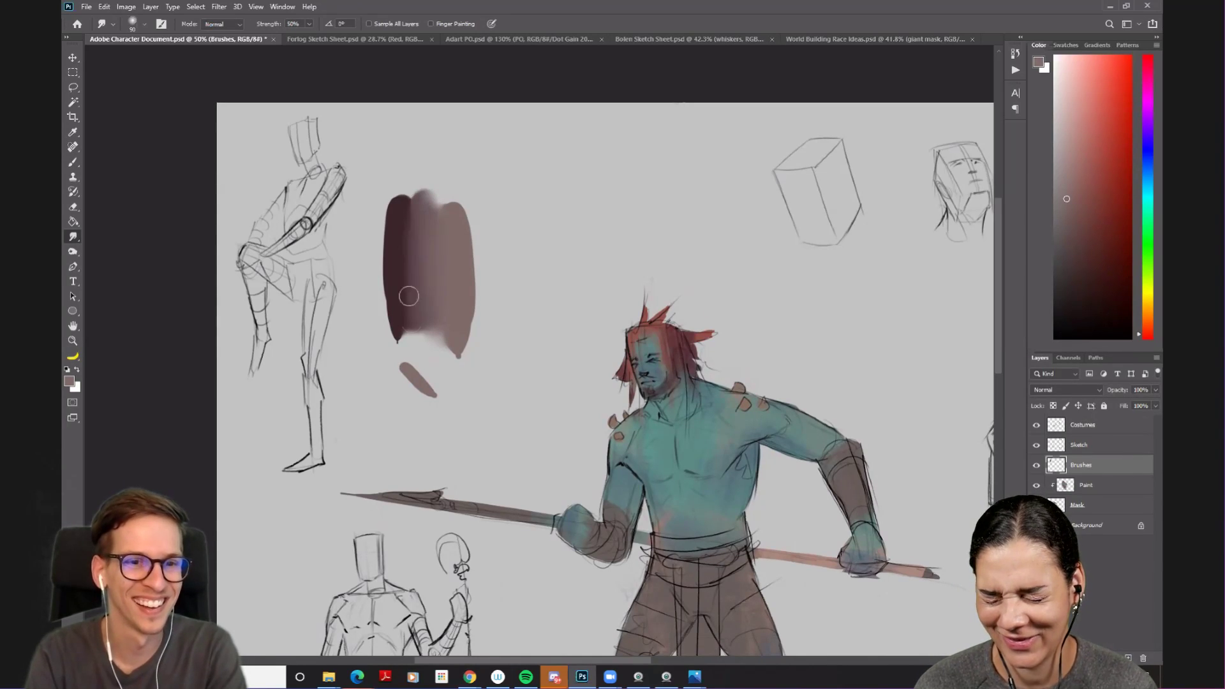
- Paint a red-brown scribble with a dark maroon stroke above the blended swatches and smudge the two colors together
{"action": "key", "text": "b"}
{"action": "mouse_move", "coordinate": [415, 167]}
{"action": "left_mouse_down"}
{"action": "mouse_move", "coordinate": [394, 142]}
{"action": "mouse_move", "coordinate": [414, 184]}
{"action": "mouse_move", "coordinate": [404, 164]}
{"action": "mouse_move", "coordinate": [433, 186]}
{"action": "mouse_move", "coordinate": [408, 232]}
{"action": "mouse_move", "coordinate": [398, 171]}
{"action": "left_mouse_up"}
{"action": "left_click", "coordinate": [395, 216], "text": "alt"}
{"action": "key", "text": "ctrl+z"}
{"action": "key", "text": "ctrl+z"}
{"action": "key", "text": "ctrl+z"}
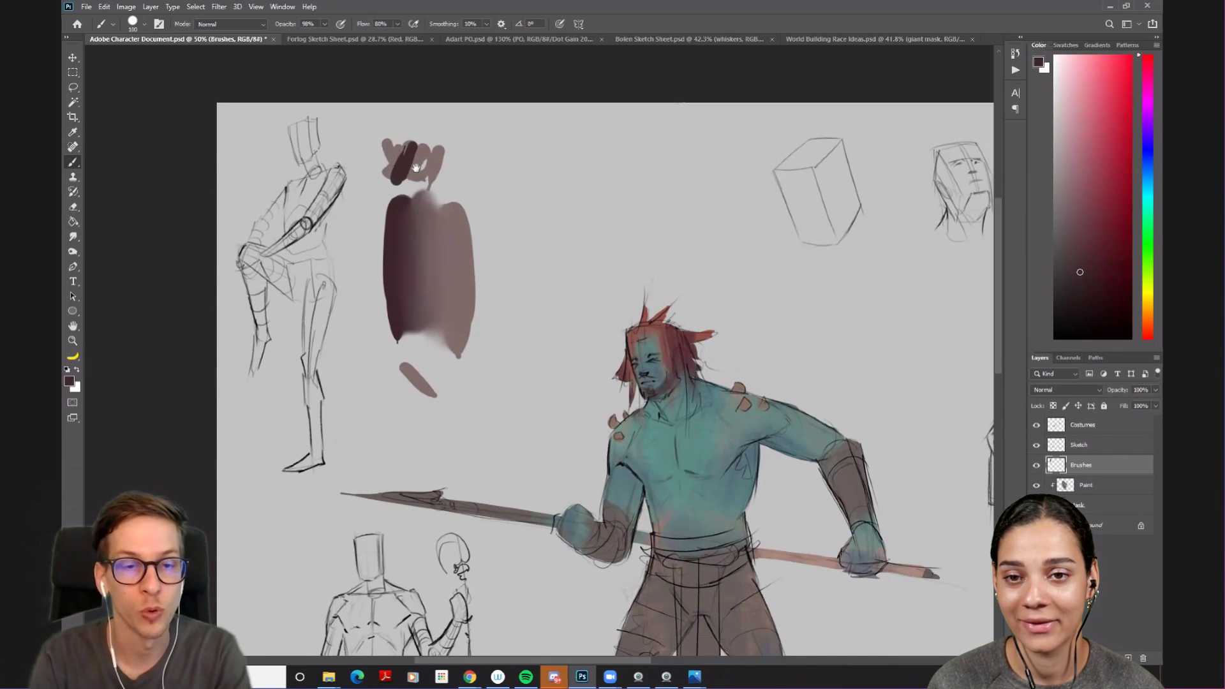
{"action": "scroll", "coordinate": [415, 153], "scroll_direction": "up", "scroll_amount": 2}
{"action": "mouse_move", "coordinate": [439, 189]}
{"action": "left_mouse_down"}
{"action": "mouse_move", "coordinate": [450, 182]}
{"action": "mouse_move", "coordinate": [440, 169]}
{"action": "left_mouse_up"}
{"action": "key", "text": "r"}
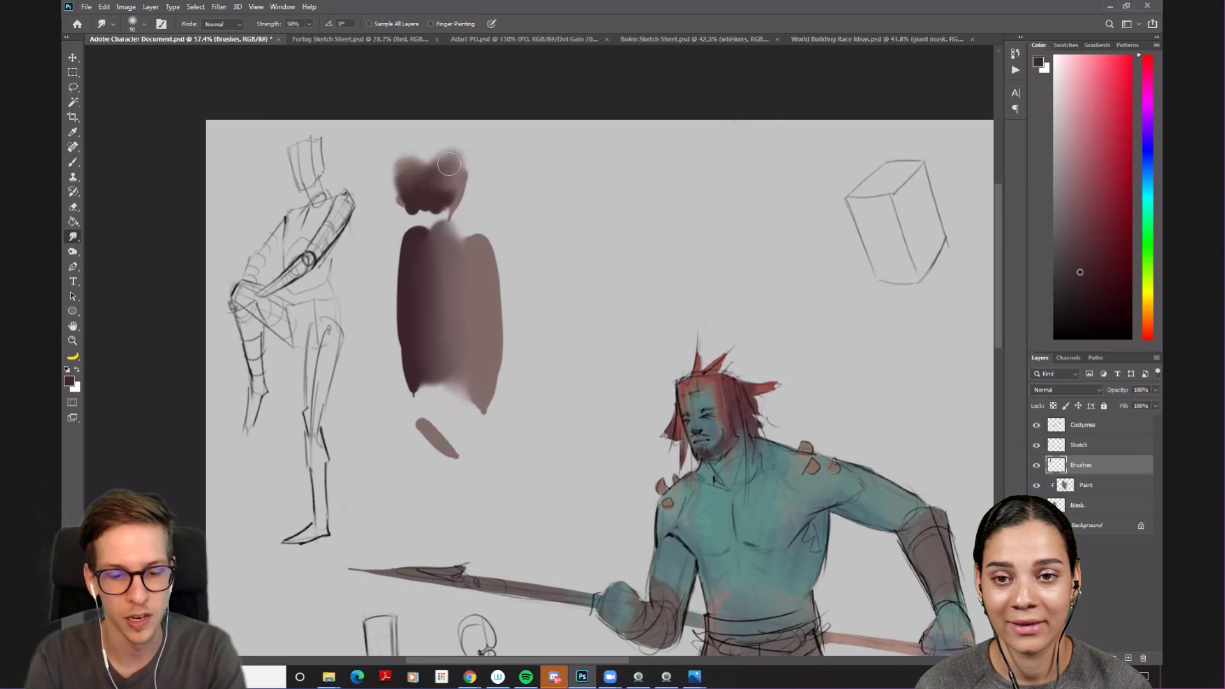
- Sample colors from the swatches and add dark maroon curling brush strokes on and beside the smudged scribble
{"action": "key", "text": "b"}
{"action": "left_click", "coordinate": [418, 163], "text": "alt"}
{"action": "left_click", "coordinate": [433, 224], "text": "alt"}
{"action": "mouse_move", "coordinate": [436, 148]}
{"action": "left_mouse_down"}
{"action": "mouse_move", "coordinate": [417, 219]}
{"action": "mouse_move", "coordinate": [410, 169]}
{"action": "mouse_move", "coordinate": [422, 187]}
{"action": "mouse_move", "coordinate": [414, 164]}
{"action": "mouse_move", "coordinate": [438, 167]}
{"action": "mouse_move", "coordinate": [409, 218]}
{"action": "mouse_move", "coordinate": [410, 147]}
{"action": "mouse_move", "coordinate": [382, 173]}
{"action": "mouse_move", "coordinate": [419, 222]}
{"action": "mouse_move", "coordinate": [401, 259]}
{"action": "left_mouse_up"}
{"action": "left_click", "coordinate": [426, 184], "text": "alt"}
{"action": "left_click_drag", "start_coordinate": [457, 292], "coordinate": [340, 297]}
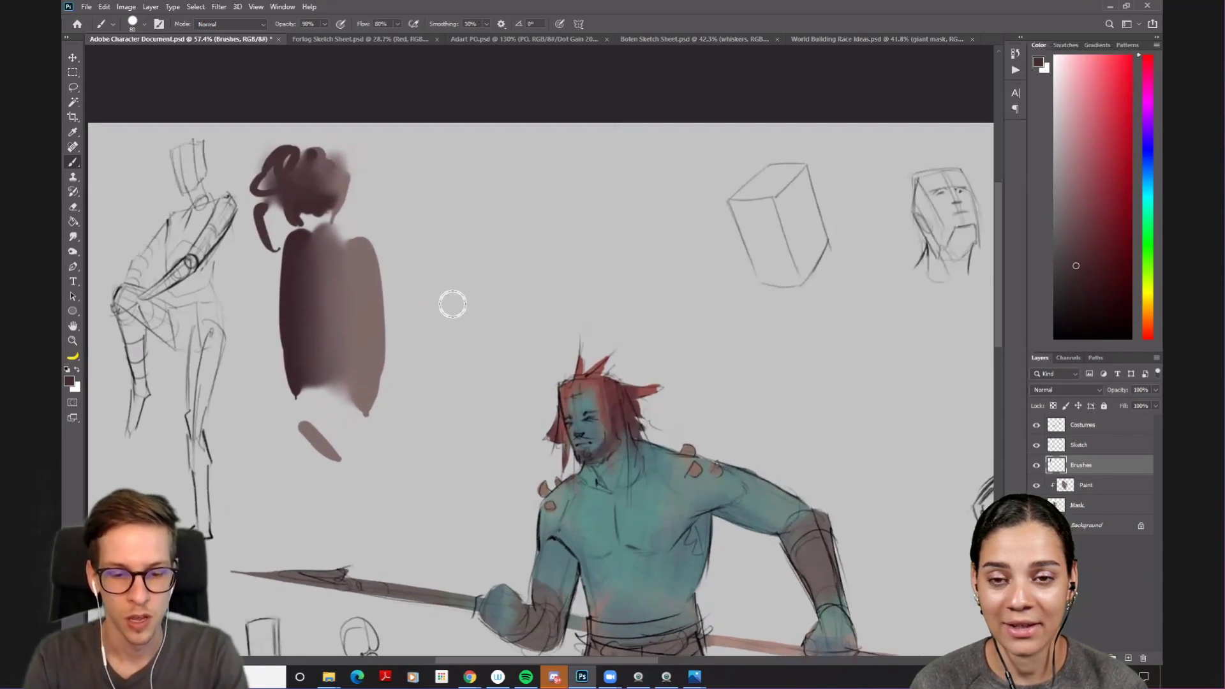
- Try a rectangular textured brush by painting a muted mauve blob beside the swatches, and undo it
{"action": "key", "text": "."}
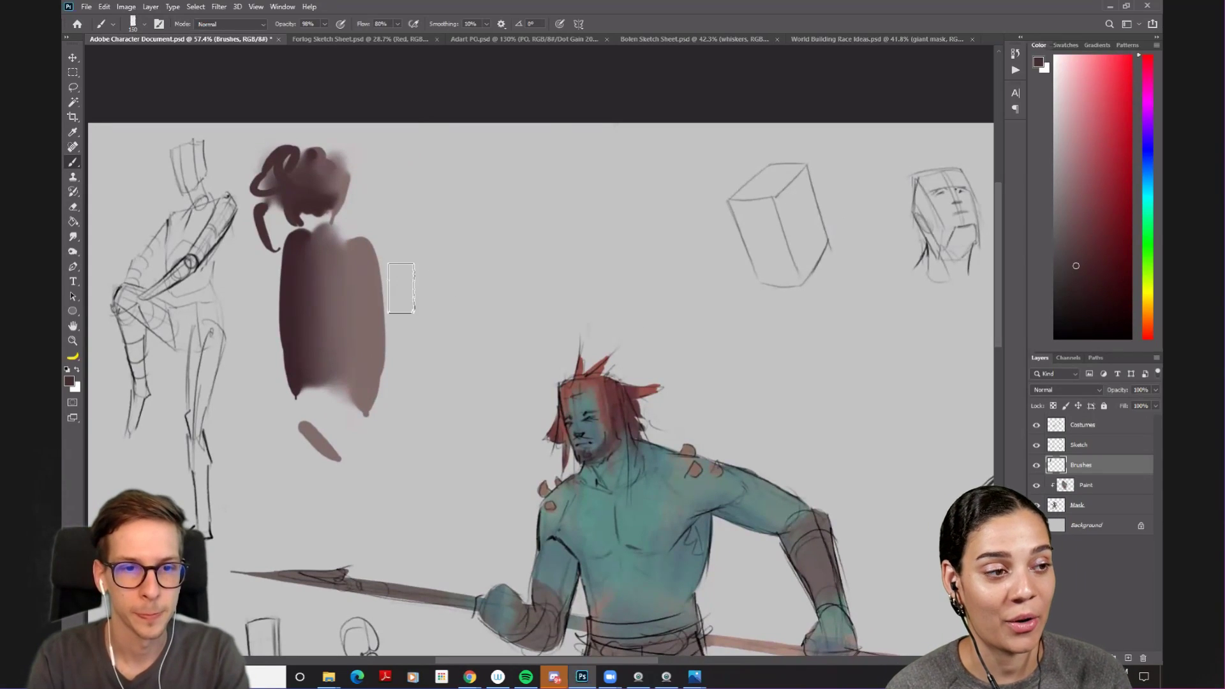
{"action": "left_click", "coordinate": [321, 282], "text": "alt"}
{"action": "mouse_move", "coordinate": [437, 186]}
{"action": "left_mouse_down"}
{"action": "mouse_move", "coordinate": [451, 178]}
{"action": "mouse_move", "coordinate": [421, 191]}
{"action": "left_mouse_up"}
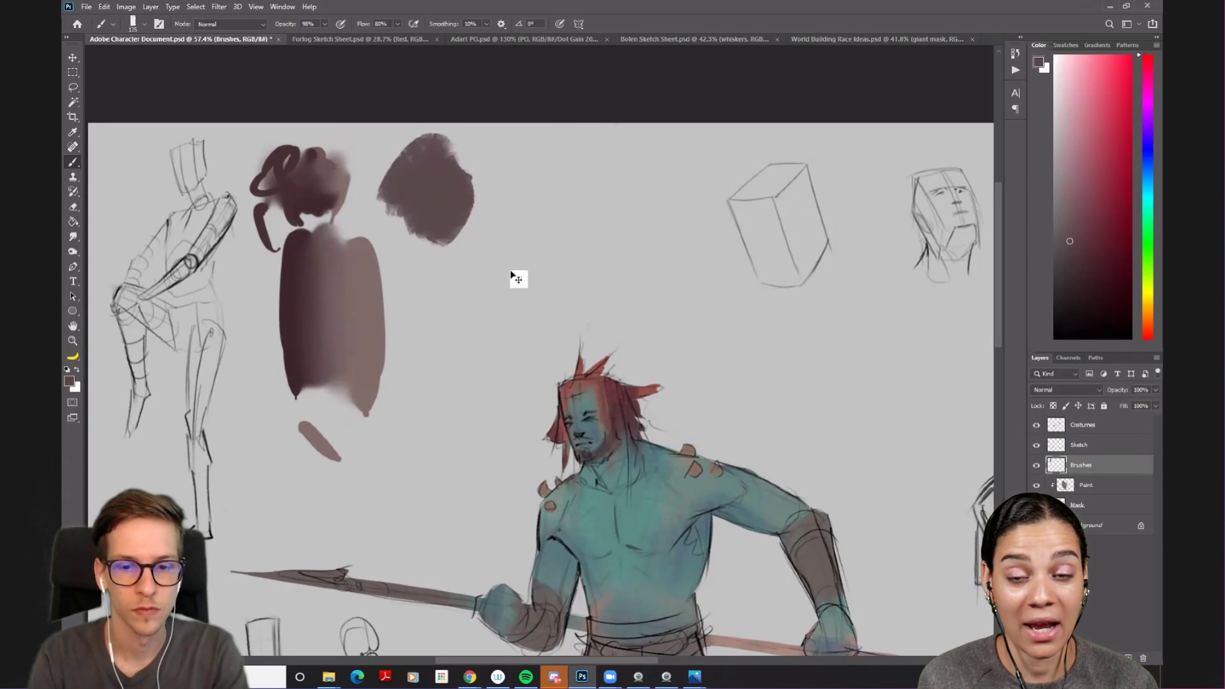
{"action": "key", "text": "ctrl+z"}
{"action": "left_click_drag", "start_coordinate": [529, 282], "coordinate": [1011, 450]}
{"action": "left_click", "coordinate": [1035, 465]}
{"action": "left_click", "coordinate": [1035, 465]}
- Sample dark maroon and place a rectangular textured brush stamp and a small round dot beside the smudged scribble
{"action": "left_click", "coordinate": [325, 208], "text": "alt"}
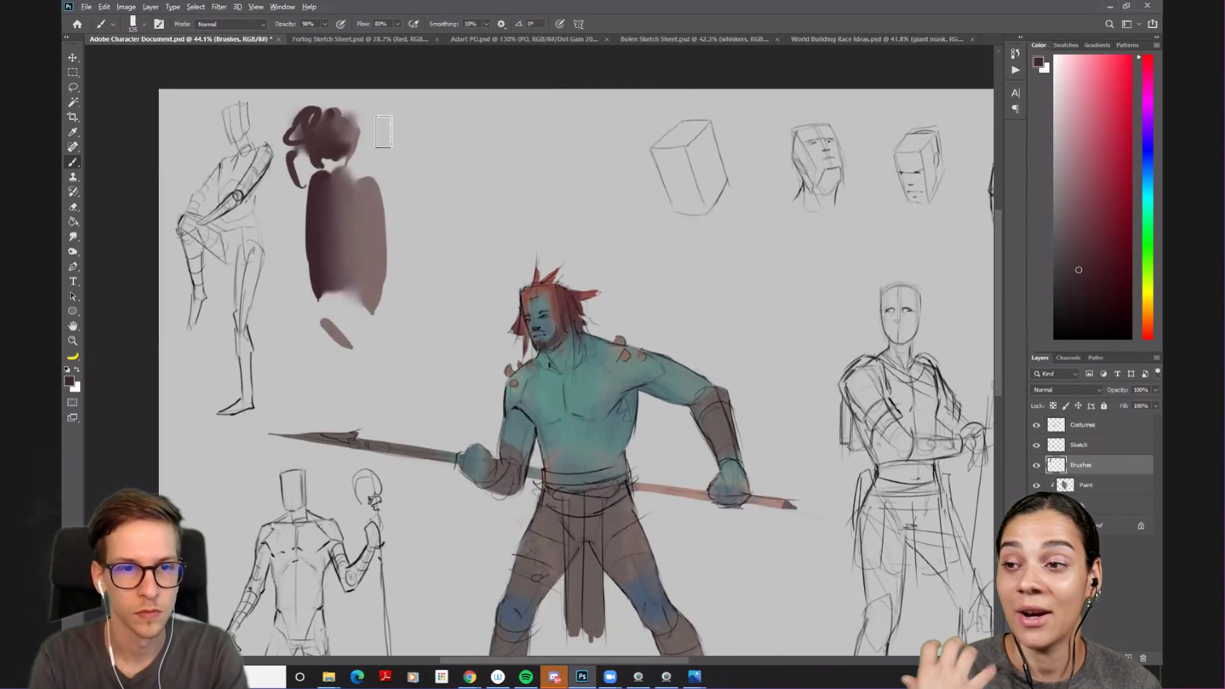
{"action": "key", "text": "bracketright"}
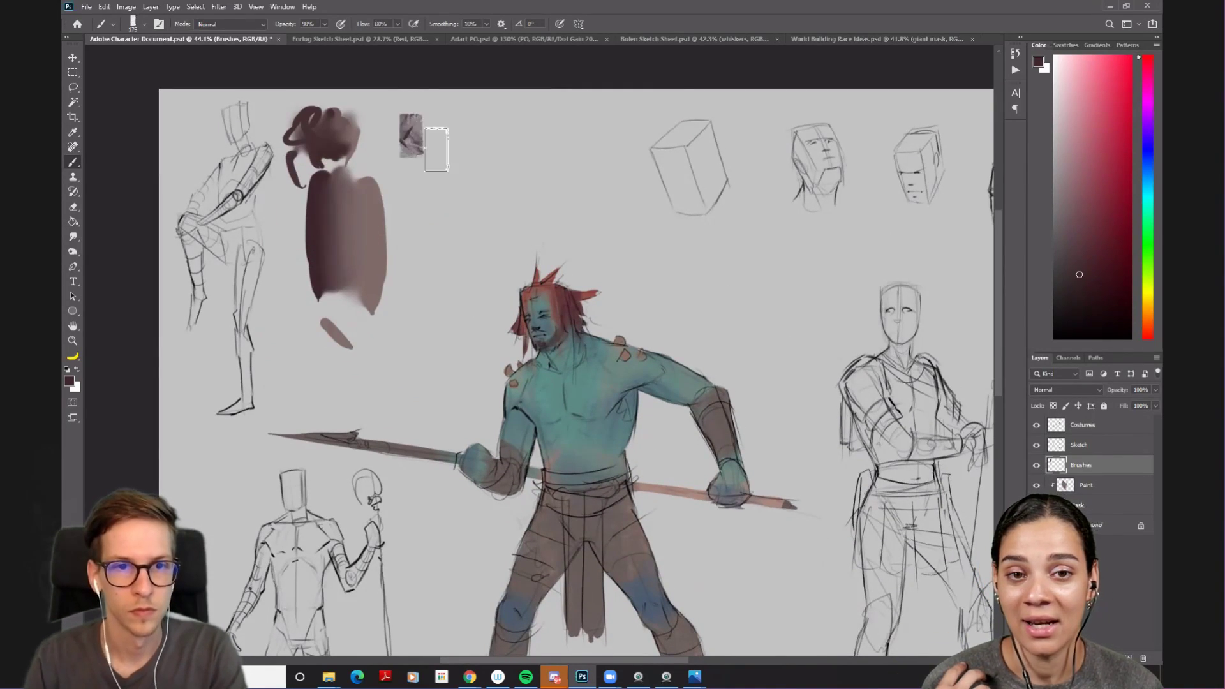
{"action": "left_click", "coordinate": [433, 132]}
{"action": "key", "text": "comma"}
{"action": "key", "text": "bracketleft"}
{"action": "left_click_drag", "start_coordinate": [373, 126], "coordinate": [379, 149]}
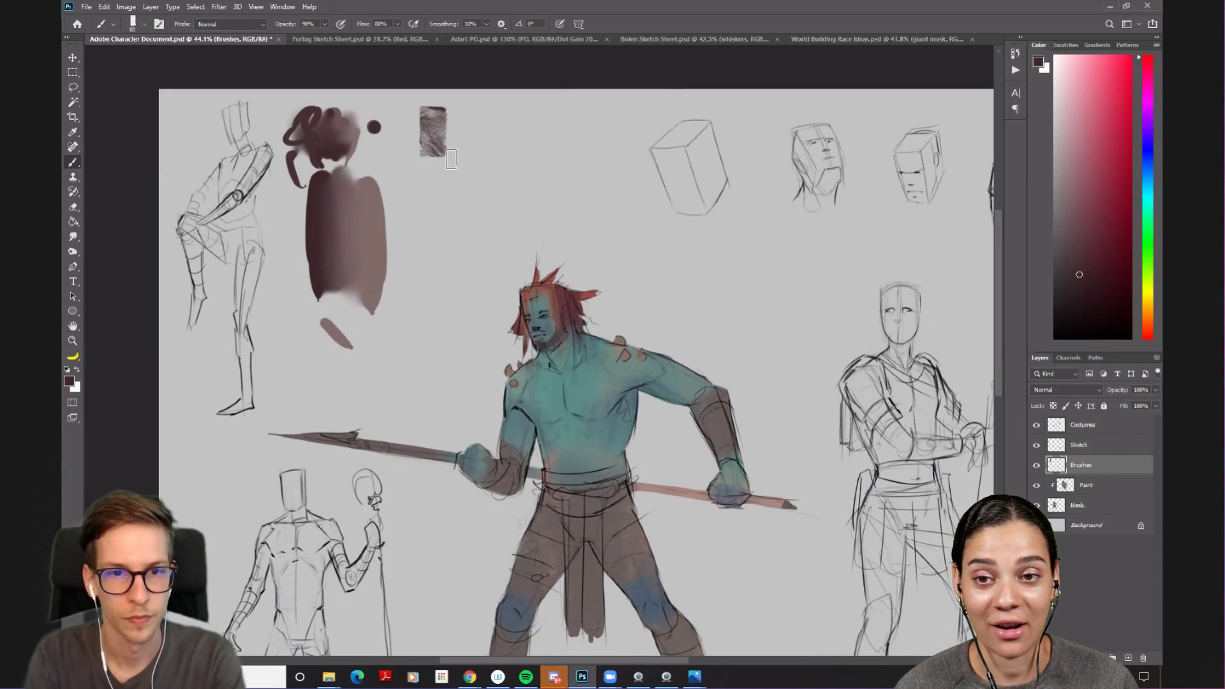
- Paint a tall dark maroon patch with rough textured edges below the rectangular stamp, varying the brush size
{"action": "mouse_move", "coordinate": [428, 211]}
{"action": "left_mouse_down"}
{"action": "mouse_move", "coordinate": [426, 185]}
{"action": "mouse_move", "coordinate": [447, 201]}
{"action": "mouse_move", "coordinate": [429, 234]}
{"action": "mouse_move", "coordinate": [457, 226]}
{"action": "mouse_move", "coordinate": [420, 266]}
{"action": "mouse_move", "coordinate": [438, 268]}
{"action": "mouse_move", "coordinate": [428, 308]}
{"action": "mouse_move", "coordinate": [413, 288]}
{"action": "mouse_move", "coordinate": [436, 273]}
{"action": "mouse_move", "coordinate": [431, 314]}
{"action": "mouse_move", "coordinate": [438, 222]}
{"action": "mouse_move", "coordinate": [427, 301]}
{"action": "mouse_move", "coordinate": [436, 228]}
{"action": "mouse_move", "coordinate": [450, 251]}
{"action": "mouse_move", "coordinate": [432, 323]}
{"action": "mouse_move", "coordinate": [417, 266]}
{"action": "mouse_move", "coordinate": [451, 237]}
{"action": "left_mouse_up"}
{"action": "key", "text": "ctrl+z"}
{"action": "mouse_move", "coordinate": [447, 308]}
{"action": "left_mouse_down"}
{"action": "mouse_move", "coordinate": [426, 299]}
{"action": "mouse_move", "coordinate": [461, 156]}
{"action": "left_mouse_up"}
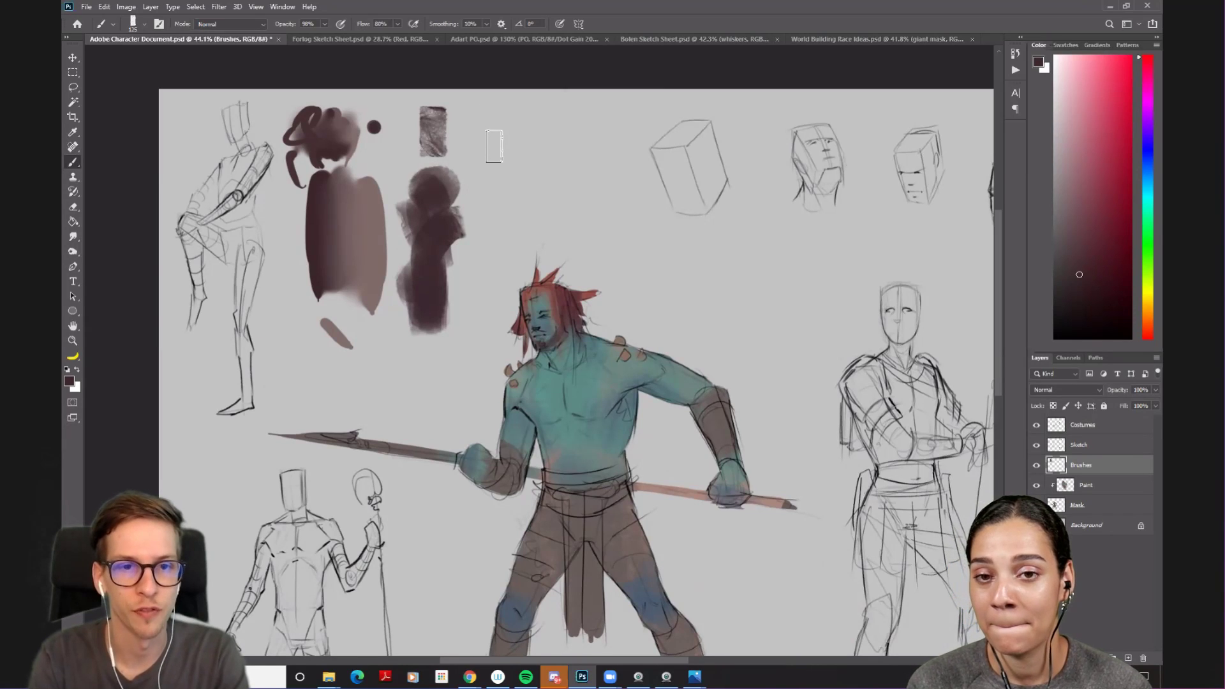
{"action": "key", "text": "bracketright"}
{"action": "key", "text": "bracketright"}
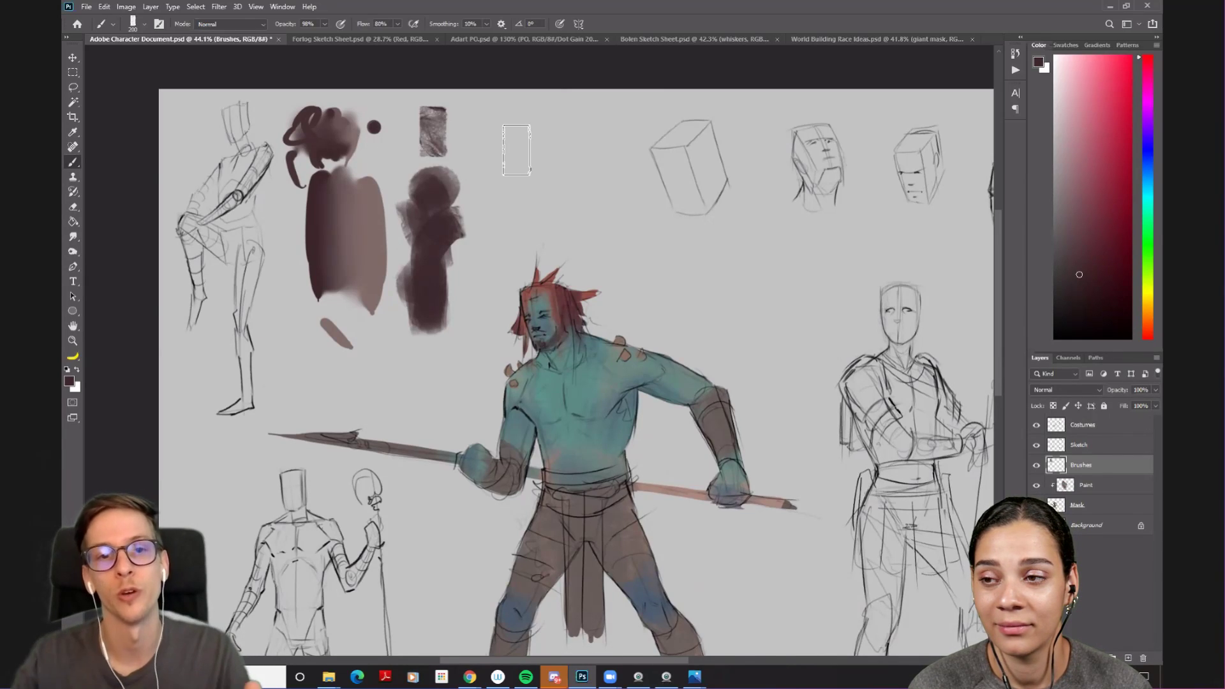
{"action": "key", "text": "bracketleft"}
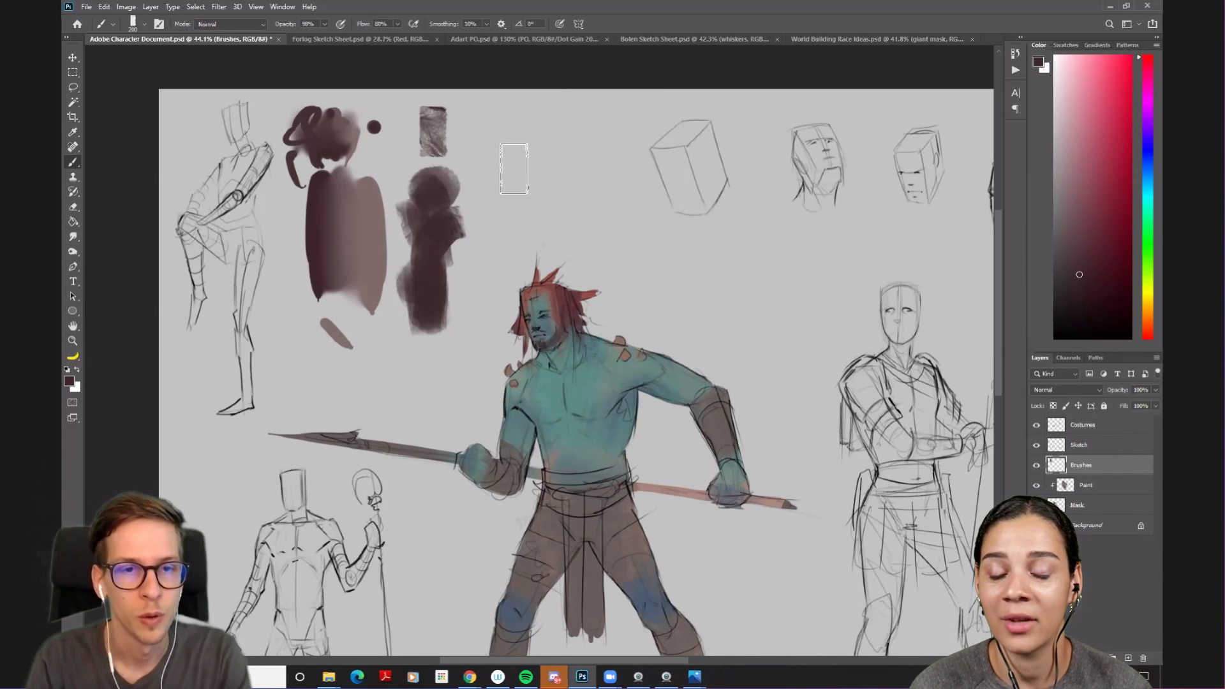
{"action": "key", "text": "bracketright"}
{"action": "key", "text": "bracketright"}
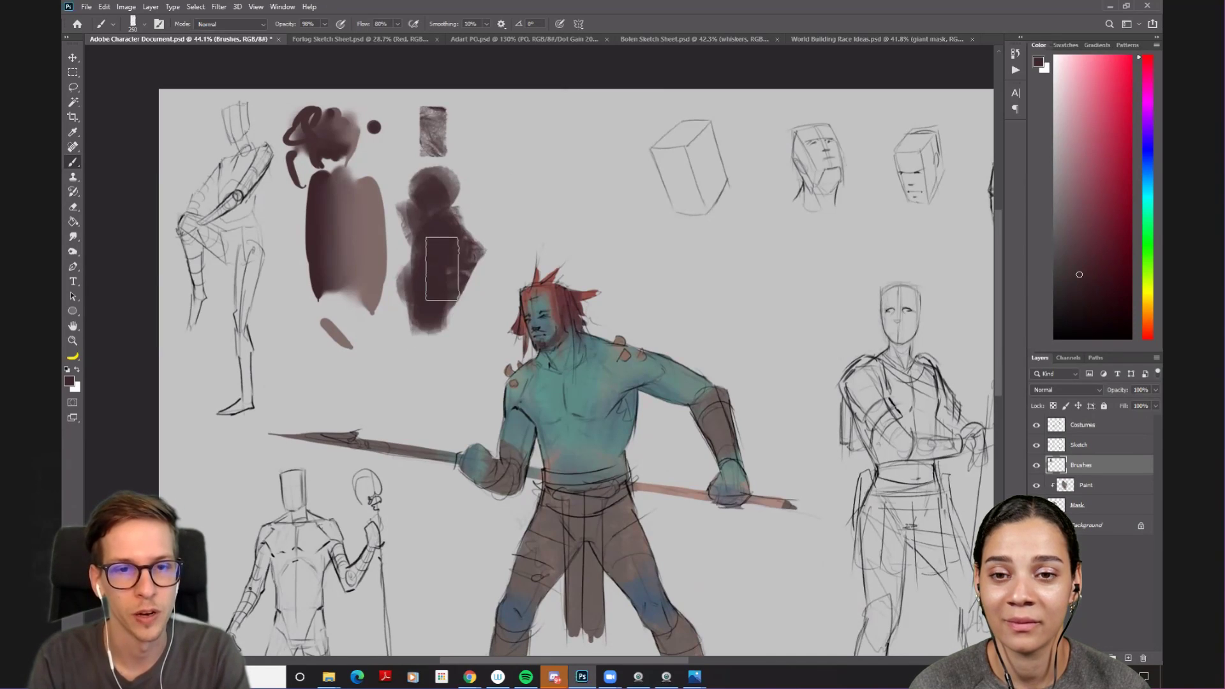
- Shrink the brush, sample the warrior's teal chest skin and choose a dark, desaturated blue-gray as the shadow color
{"action": "key", "text": "bracketleft"}
{"action": "key", "text": "bracketleft"}
{"action": "key", "text": "bracketleft"}
{"action": "key", "text": "bracketleft"}
{"action": "key", "text": "bracketleft"}
{"action": "key", "text": "bracketleft"}
{"action": "key", "text": "bracketleft"}
{"action": "key", "text": "bracketleft"}
{"action": "key", "text": "bracketleft"}
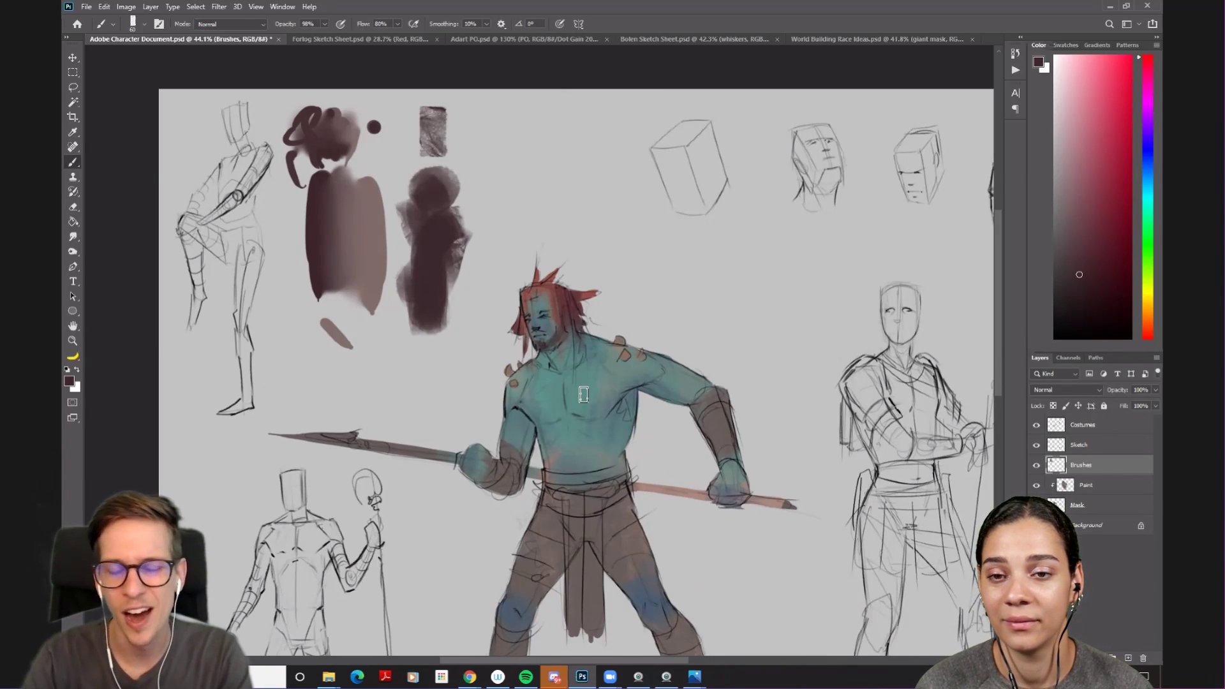
{"action": "left_click_drag", "start_coordinate": [558, 417], "coordinate": [525, 357]}
{"action": "left_click", "coordinate": [581, 389], "text": "alt"}
{"action": "left_click_drag", "start_coordinate": [1079, 209], "coordinate": [1064, 278]}
{"action": "left_click_drag", "start_coordinate": [497, 161], "coordinate": [486, 305]}
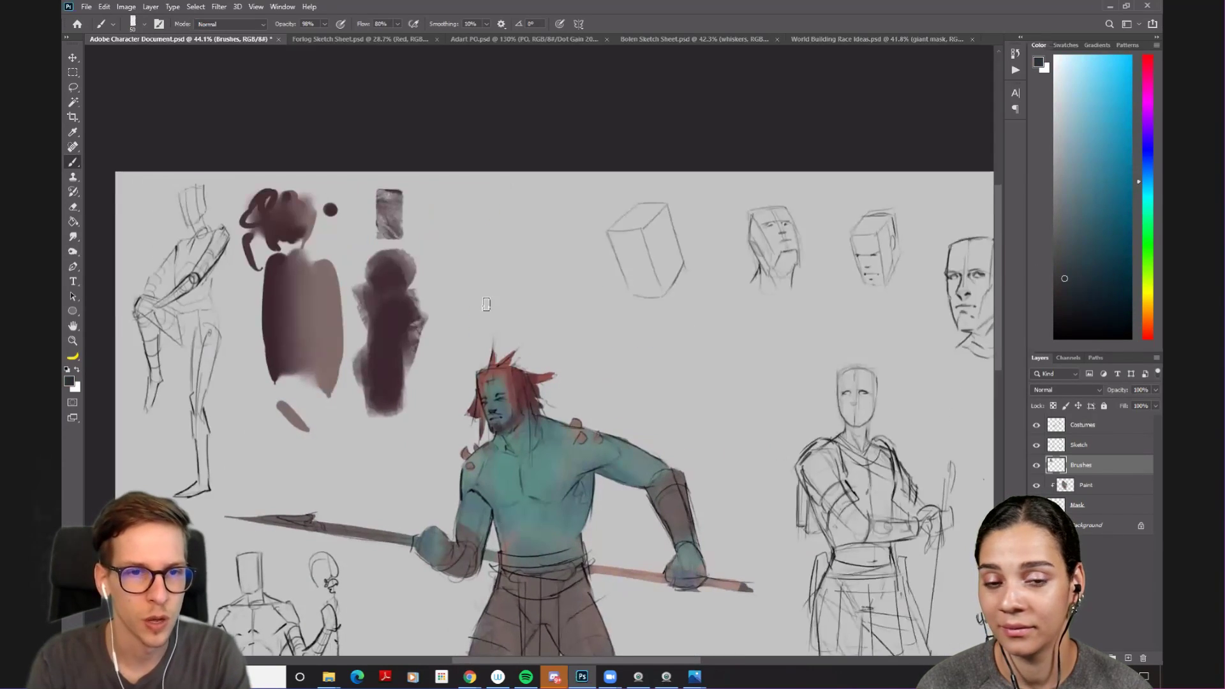
{"action": "mouse_move", "coordinate": [389, 211]}
{"action": "left_mouse_down"}
{"action": "mouse_move", "coordinate": [455, 199]}
{"action": "mouse_move", "coordinate": [414, 247]}
{"action": "mouse_move", "coordinate": [431, 251]}
{"action": "left_mouse_up"}
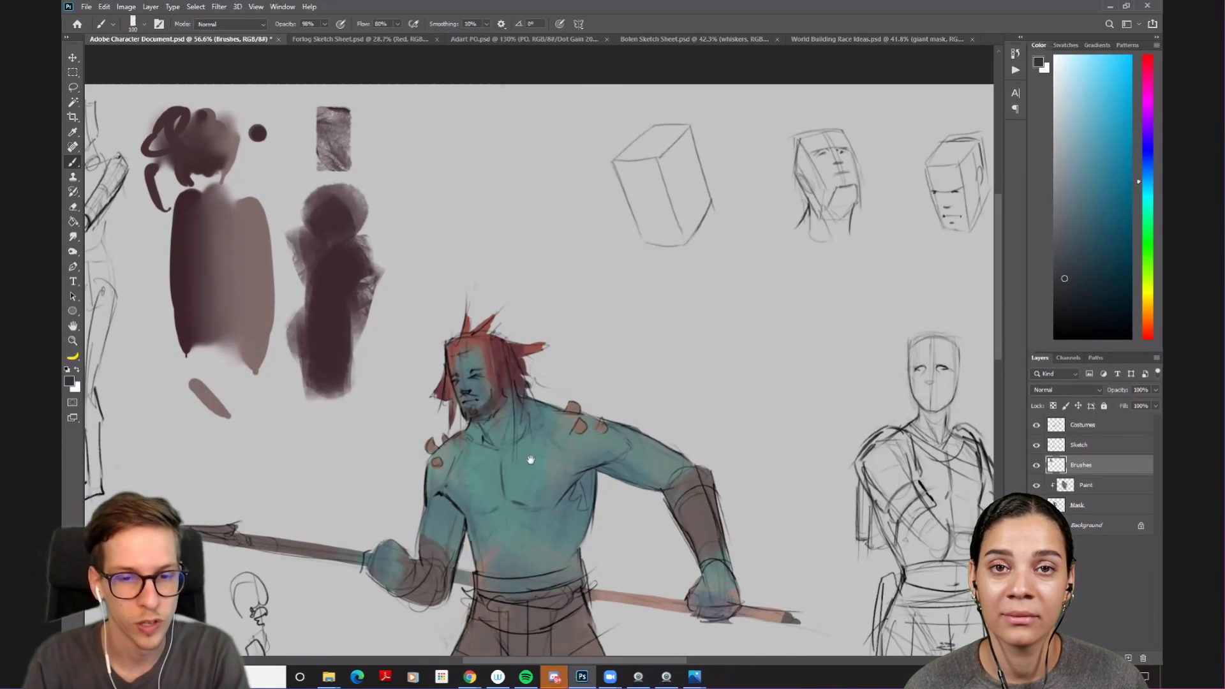
- Paint a dark blue-gray shadow at the armpit of the warrior's rear arm on the Brushes layer
{"action": "scroll", "coordinate": [507, 342], "scroll_direction": "down", "scroll_amount": 3}
{"action": "key", "text": "bracketleft"}
{"action": "key", "text": "bracketleft"}
{"action": "key", "text": "bracketleft"}
{"action": "key", "text": "bracketleft"}
{"action": "key", "text": "bracketleft"}
{"action": "mouse_move", "coordinate": [562, 354]}
{"action": "left_mouse_down"}
{"action": "mouse_move", "coordinate": [520, 406]}
{"action": "mouse_move", "coordinate": [558, 353]}
{"action": "mouse_move", "coordinate": [593, 344]}
{"action": "left_mouse_up"}
{"action": "key", "text": "bracketright"}
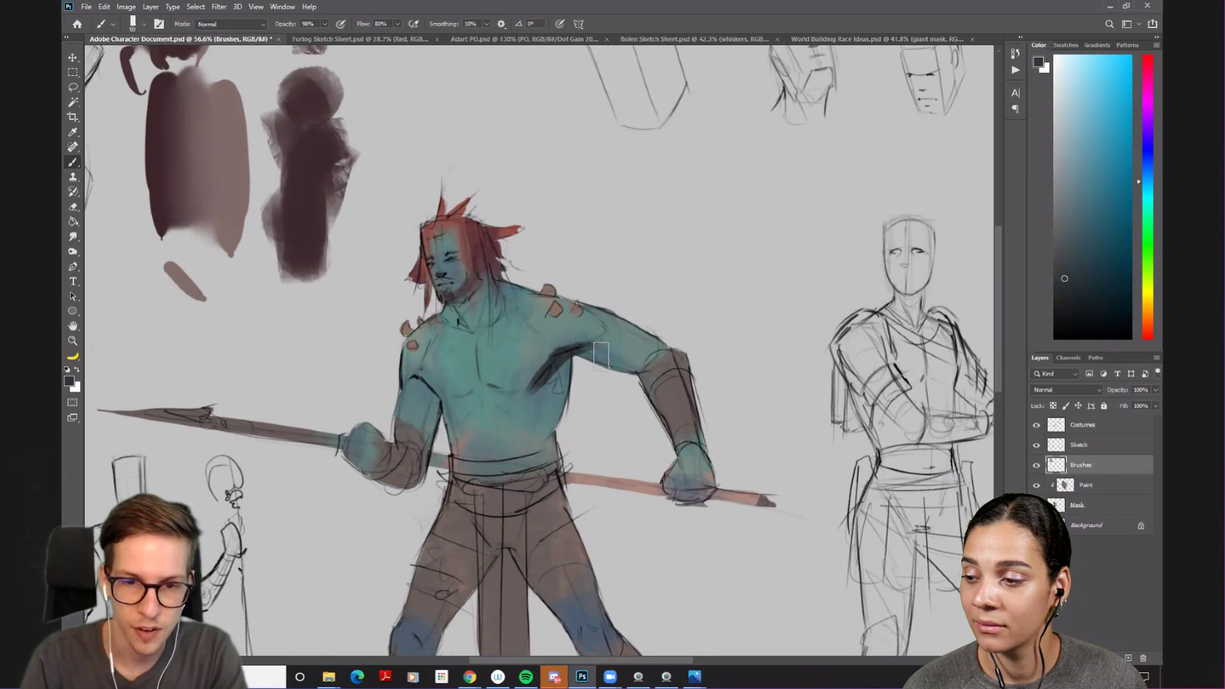
- Sample the armpit shadow's color and erase that misplaced shading from the Brushes layer
{"action": "right_click", "coordinate": [1082, 466]}
{"action": "left_click", "coordinate": [1098, 473]}
{"action": "left_click", "coordinate": [1089, 486]}
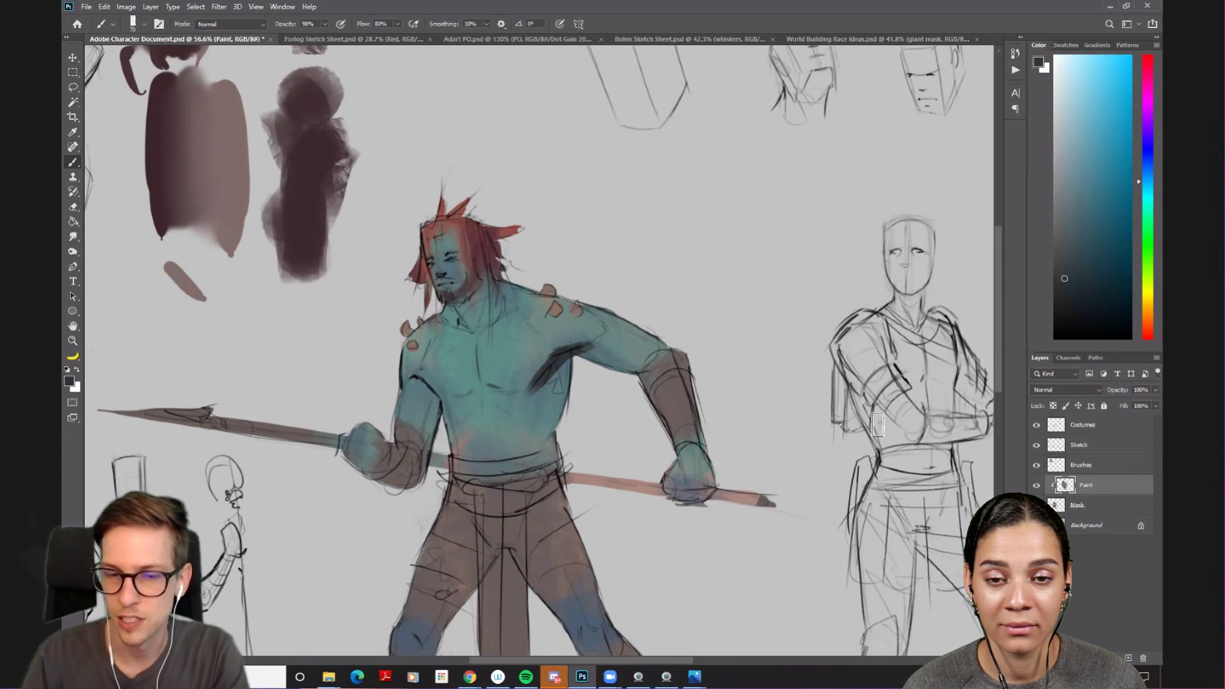
{"action": "left_click", "coordinate": [557, 365], "text": "alt"}
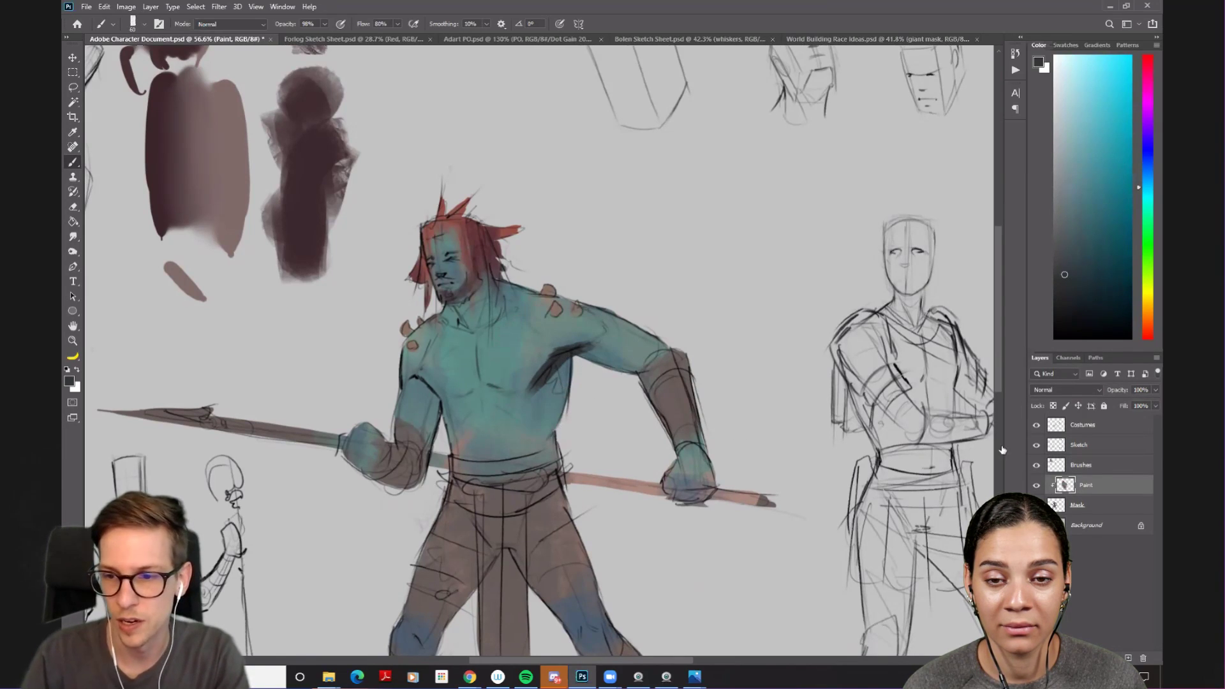
{"action": "left_click", "coordinate": [1077, 471]}
{"action": "key", "text": "e"}
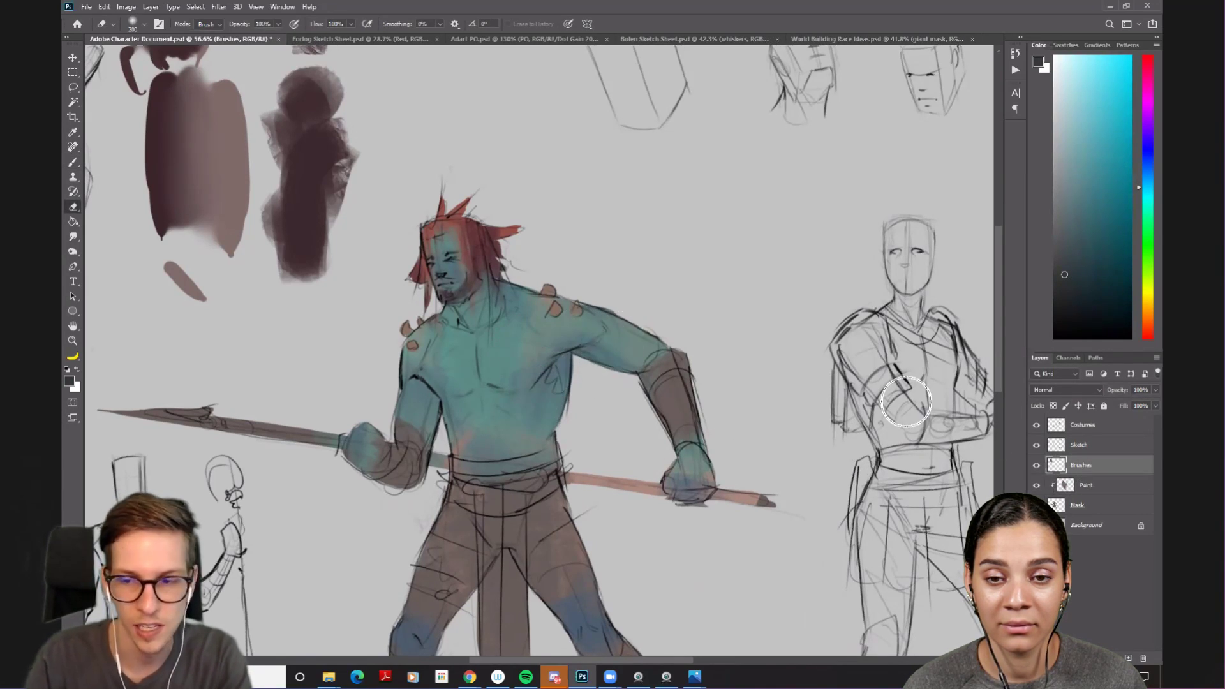
- Paint dark blue-gray shadows along the underside of the rear upper arm and into the armpit on the Paint layer
{"action": "left_click", "coordinate": [1069, 483]}
{"action": "key", "text": "b"}
{"action": "left_click_drag", "start_coordinate": [566, 348], "coordinate": [654, 376]}
{"action": "left_click_drag", "start_coordinate": [571, 348], "coordinate": [529, 382]}
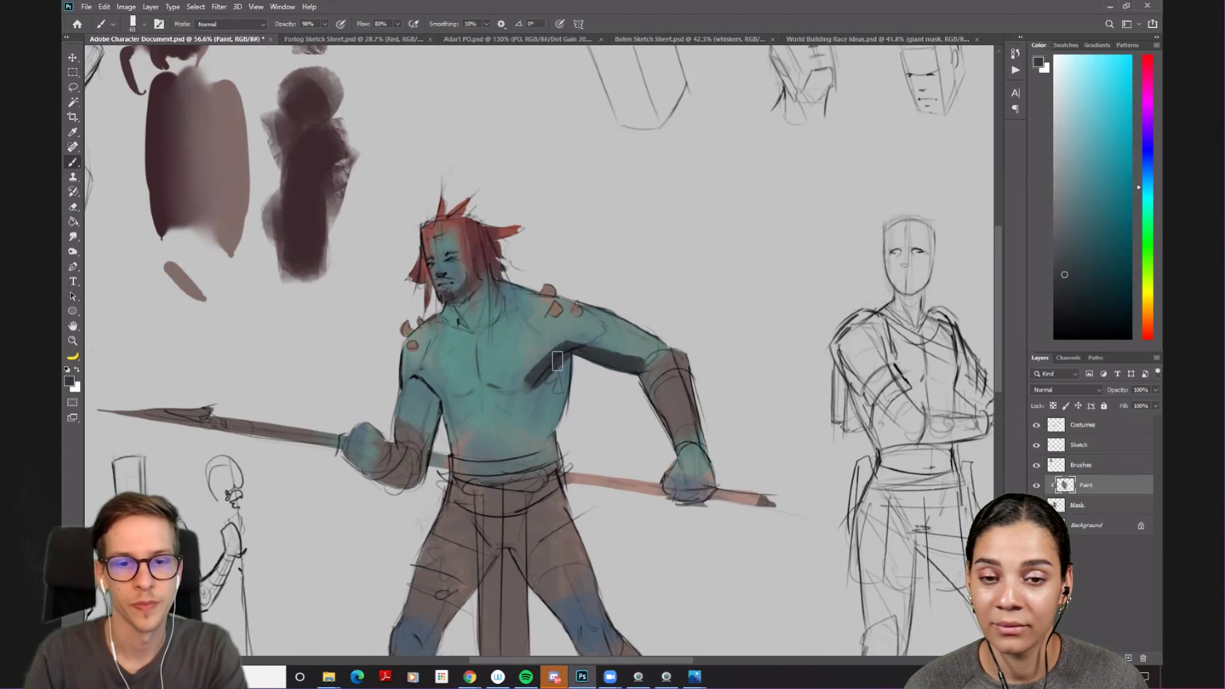
- Refine the armpit shadow with a smaller brush and shade the neck beneath the chin
{"action": "key", "text": "bracketleft"}
{"action": "key", "text": "bracketleft"}
{"action": "key", "text": "bracketleft"}
{"action": "key", "text": "bracketleft"}
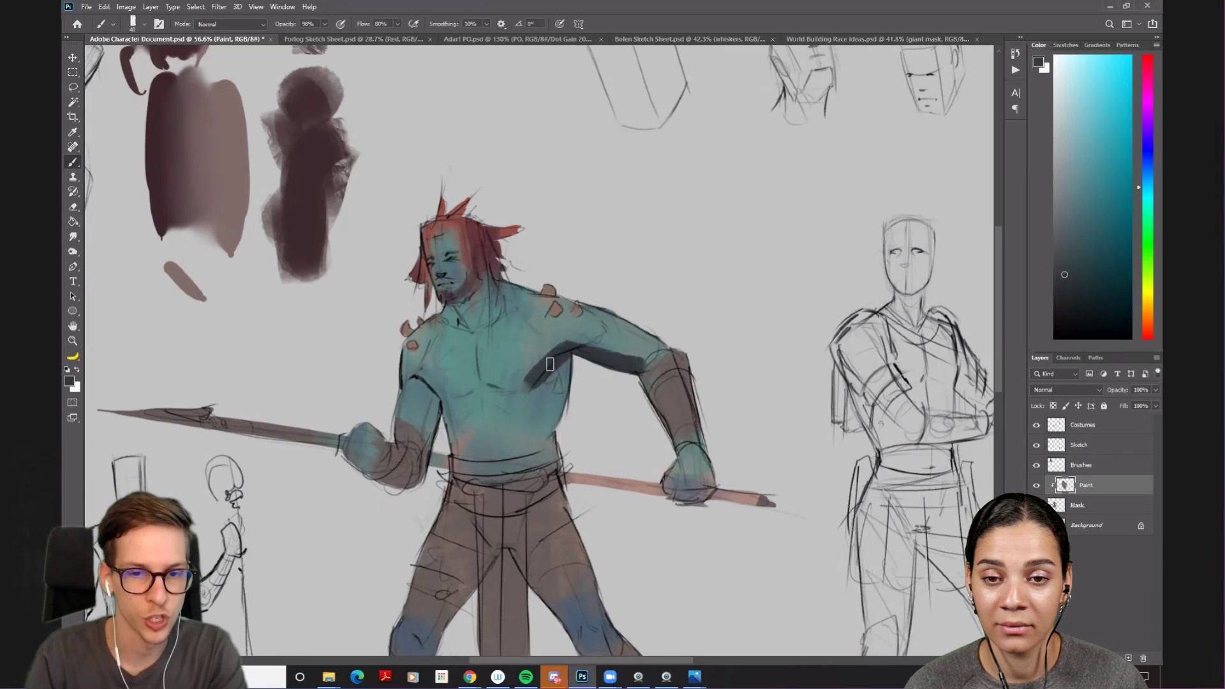
{"action": "key", "text": "bracketright"}
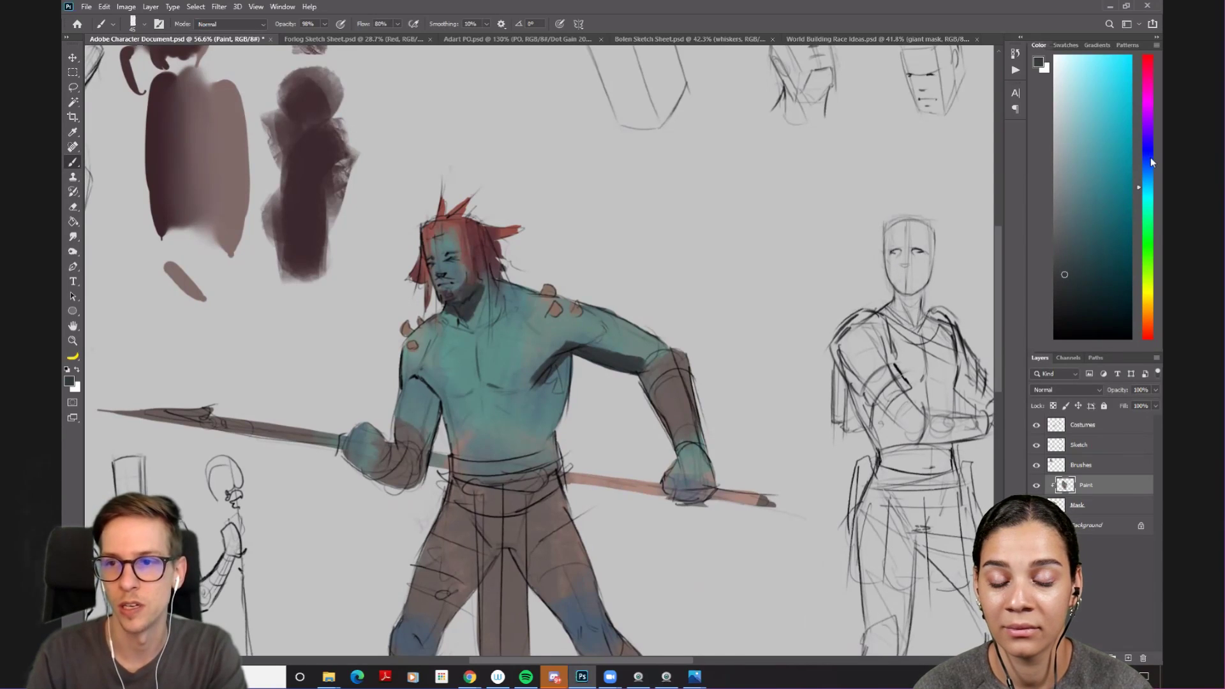
- Shift the shadow hue to blue and shade beneath the pectorals, the torso's side and the abdomen with varying brush sizes
{"action": "left_click_drag", "start_coordinate": [1148, 157], "coordinate": [1147, 145]}
{"action": "mouse_move", "coordinate": [409, 370]}
{"action": "left_mouse_down"}
{"action": "mouse_move", "coordinate": [446, 385]}
{"action": "mouse_move", "coordinate": [408, 367]}
{"action": "mouse_move", "coordinate": [423, 390]}
{"action": "mouse_move", "coordinate": [440, 387]}
{"action": "mouse_move", "coordinate": [425, 377]}
{"action": "mouse_move", "coordinate": [456, 324]}
{"action": "mouse_move", "coordinate": [439, 364]}
{"action": "mouse_move", "coordinate": [422, 365]}
{"action": "mouse_move", "coordinate": [453, 313]}
{"action": "mouse_move", "coordinate": [477, 306]}
{"action": "mouse_move", "coordinate": [465, 369]}
{"action": "mouse_move", "coordinate": [442, 392]}
{"action": "mouse_move", "coordinate": [474, 402]}
{"action": "mouse_move", "coordinate": [439, 396]}
{"action": "mouse_move", "coordinate": [551, 342]}
{"action": "mouse_move", "coordinate": [515, 382]}
{"action": "mouse_move", "coordinate": [569, 371]}
{"action": "mouse_move", "coordinate": [554, 394]}
{"action": "left_mouse_up"}
{"action": "key", "text": "]"}
{"action": "key", "text": "]"}
{"action": "key", "text": "]"}
{"action": "key", "text": "]"}
{"action": "key", "text": "]"}
{"action": "key", "text": "]"}
{"action": "key", "text": "]"}
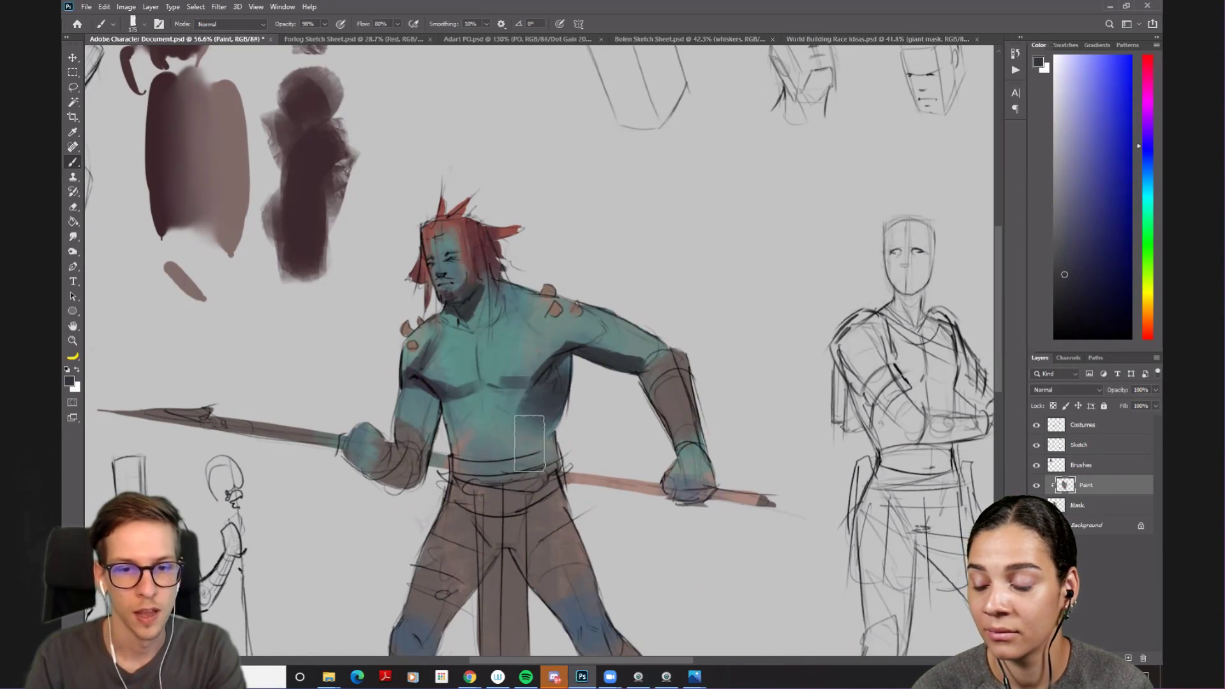
{"action": "key", "text": "bracketleft"}
{"action": "key", "text": "bracketleft"}
{"action": "key", "text": "bracketleft"}
{"action": "key", "text": "bracketleft"}
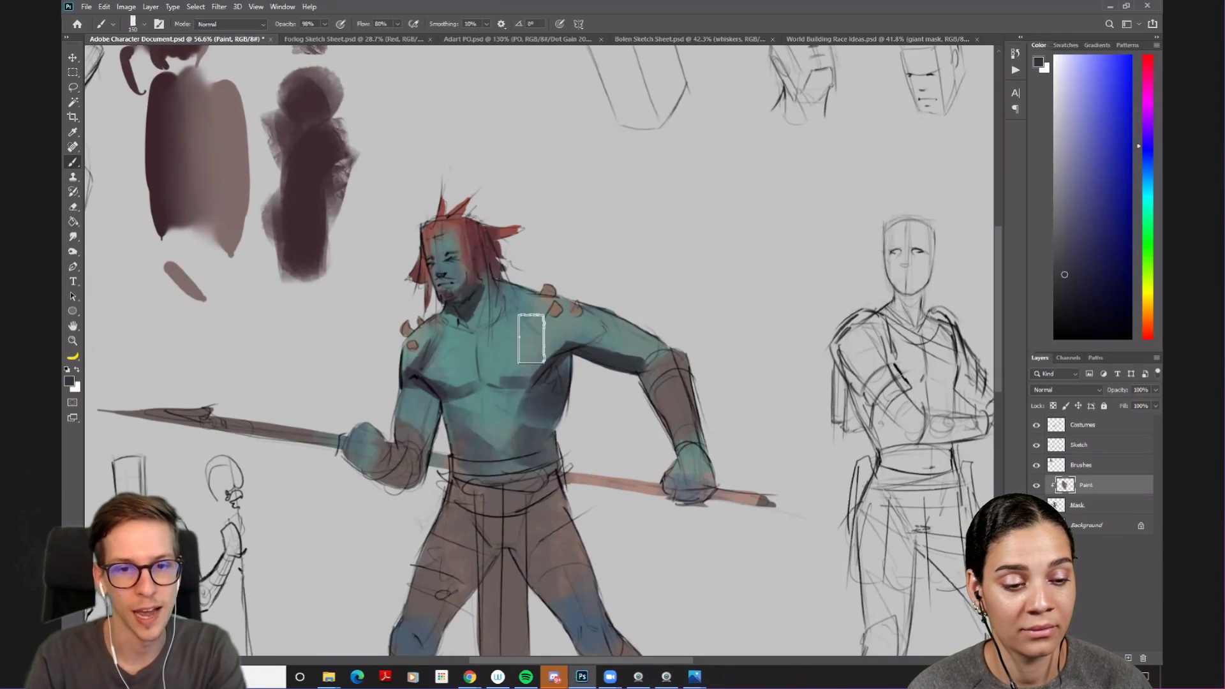
- Shade the upper chest beside the rear shoulder with a smaller brush and sample a muted blue-gray from the torso
{"action": "key", "text": "bracketleft"}
{"action": "key", "text": "bracketleft"}
{"action": "key", "text": "bracketleft"}
{"action": "mouse_move", "coordinate": [548, 331]}
{"action": "left_mouse_down"}
{"action": "mouse_move", "coordinate": [529, 319]}
{"action": "mouse_move", "coordinate": [543, 338]}
{"action": "mouse_move", "coordinate": [583, 342]}
{"action": "left_mouse_up"}
{"action": "left_click", "coordinate": [538, 354], "text": "alt"}
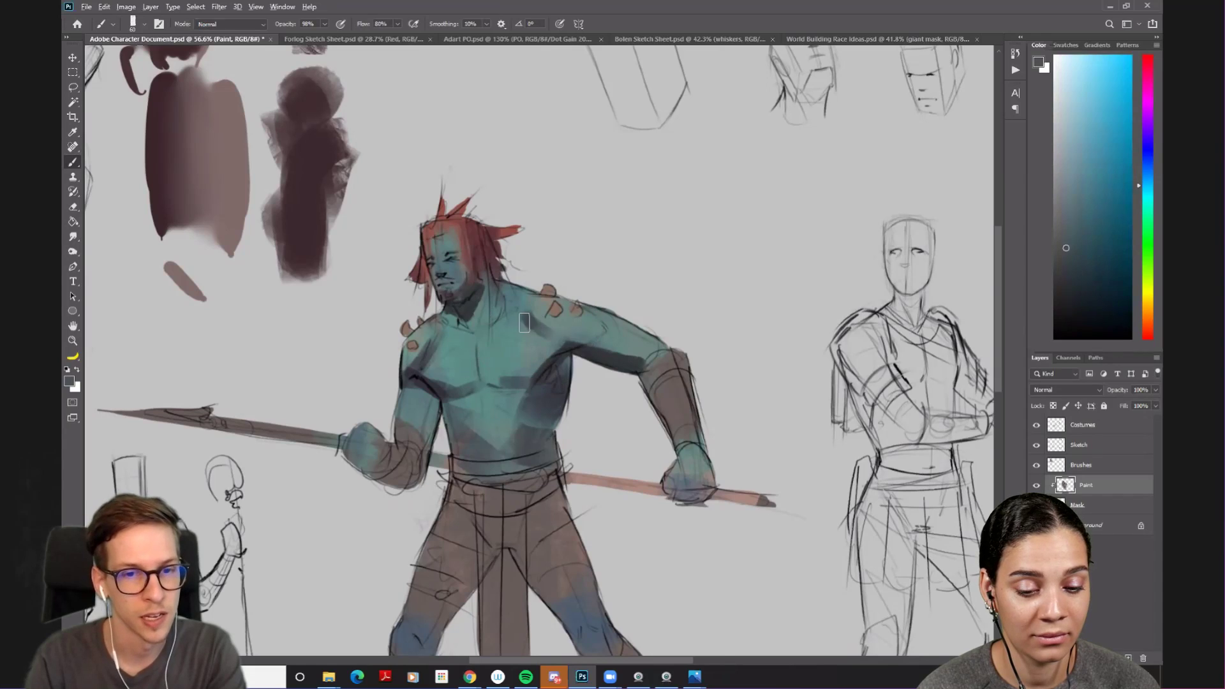
- Deepen the shadows on the torso's side and the front upper arm with dark blue sampled below the rear armpit
{"action": "key", "text": "h"}
{"action": "left_click_drag", "start_coordinate": [543, 330], "coordinate": [496, 360]}
{"action": "left_click", "coordinate": [550, 403], "text": "alt"}
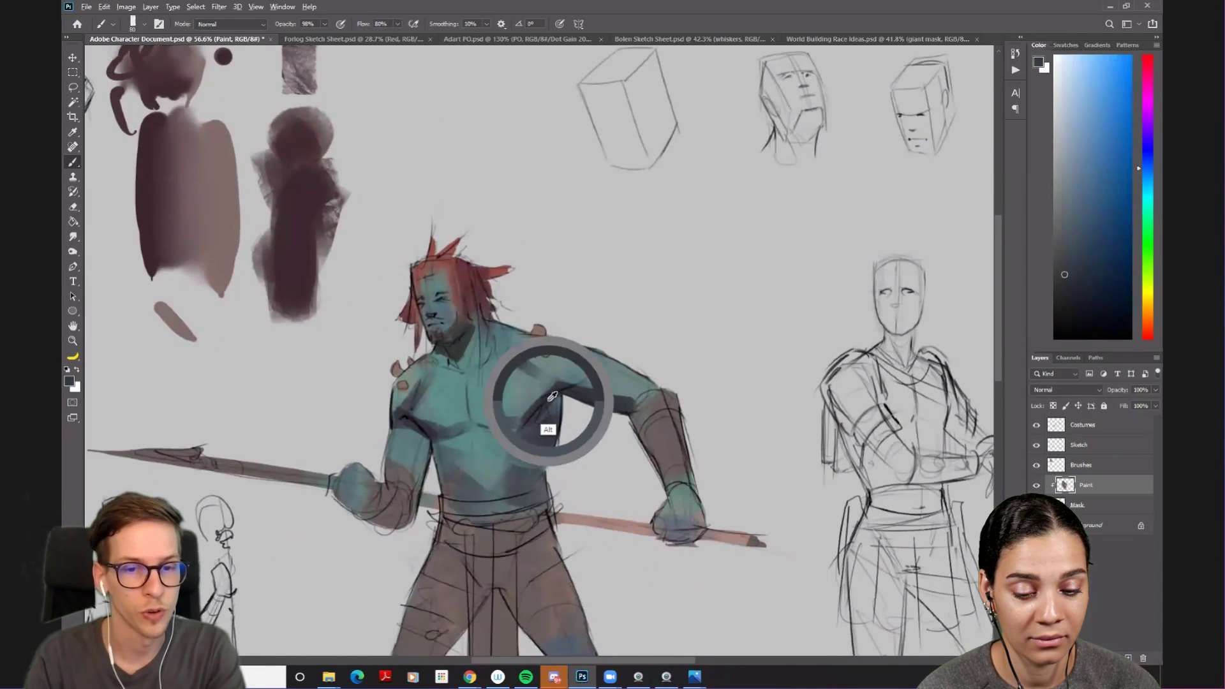
{"action": "key", "text": "bracketright"}
{"action": "key", "text": "bracketright"}
{"action": "key", "text": "bracketright"}
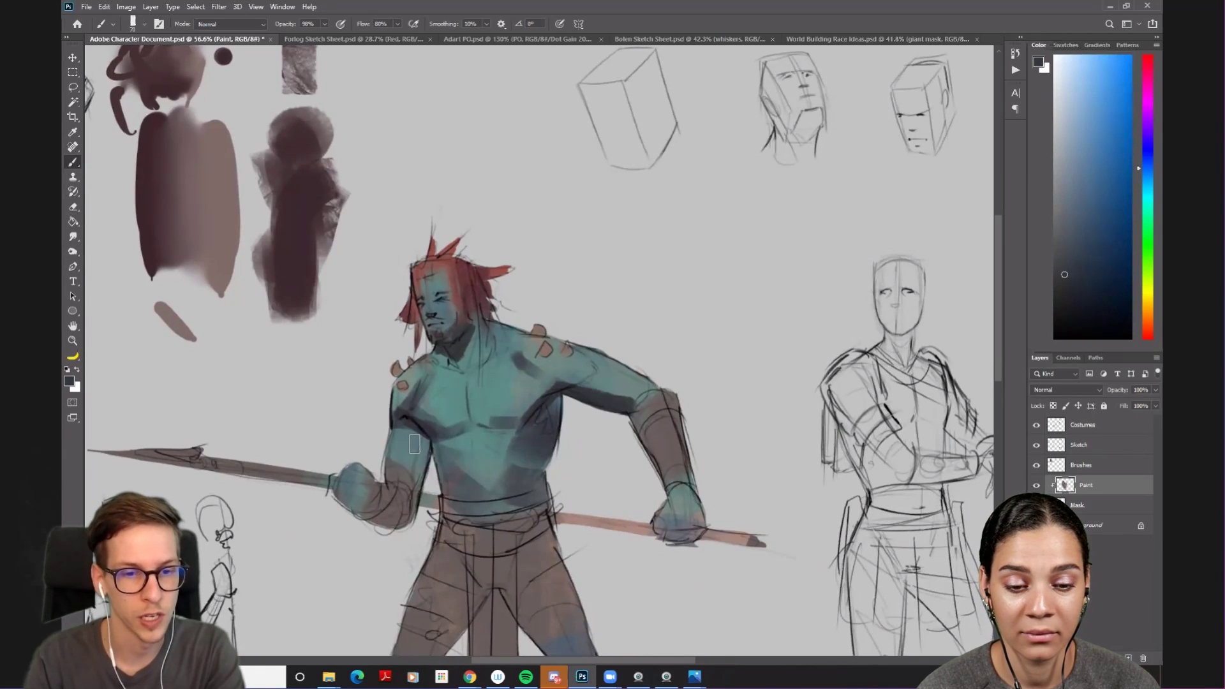
- Shade the front shoulder, the collarbone area and the center line of the chest with a smaller brush
{"action": "key", "text": "bracketleft"}
{"action": "key", "text": "bracketleft"}
{"action": "key", "text": "bracketleft"}
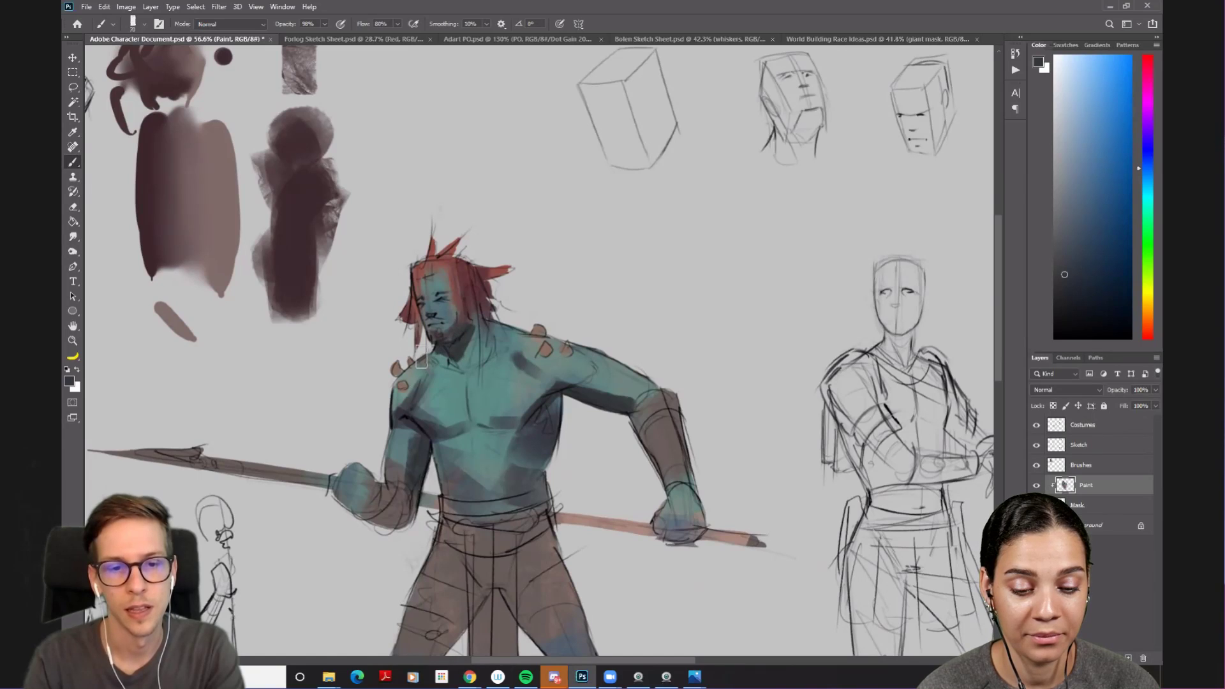
{"action": "key", "text": "bracketleft"}
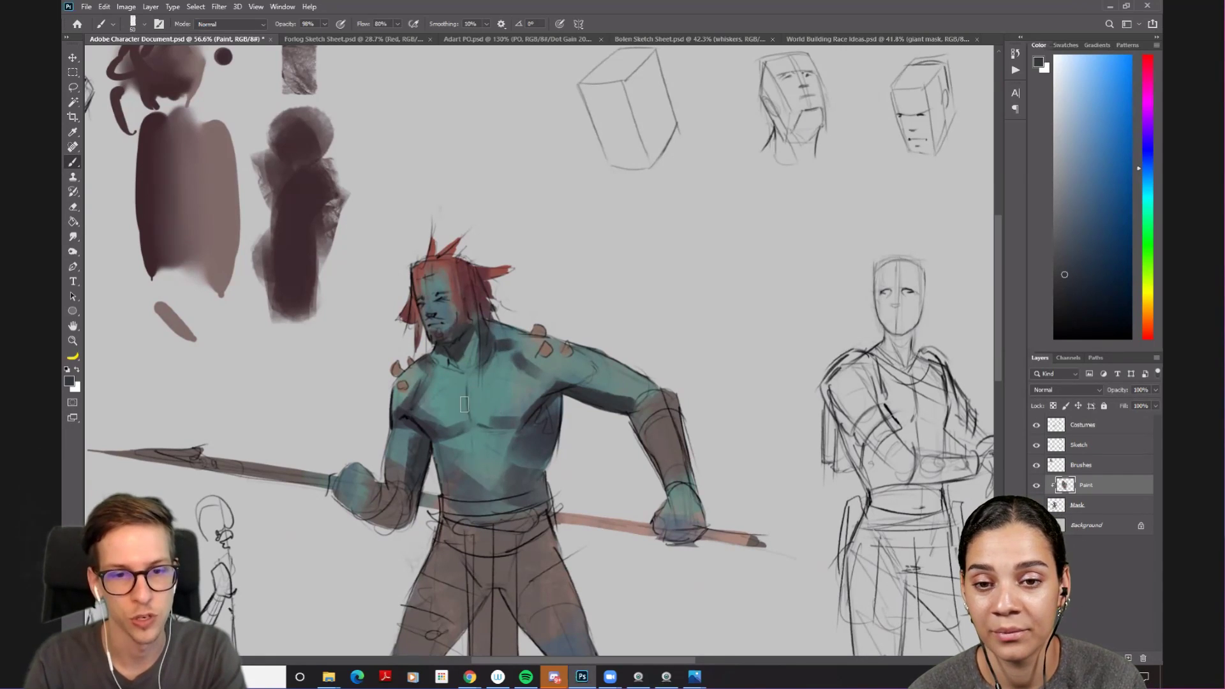
- Blend the abdomen and the side of the waist using a larger brush with teals sampled from the abdomen
{"action": "key", "text": "bracketright"}
{"action": "key", "text": "bracketright"}
{"action": "key", "text": "bracketright"}
{"action": "key", "text": "bracketright"}
{"action": "key", "text": "bracketright"}
{"action": "left_click", "coordinate": [476, 489], "text": "alt"}
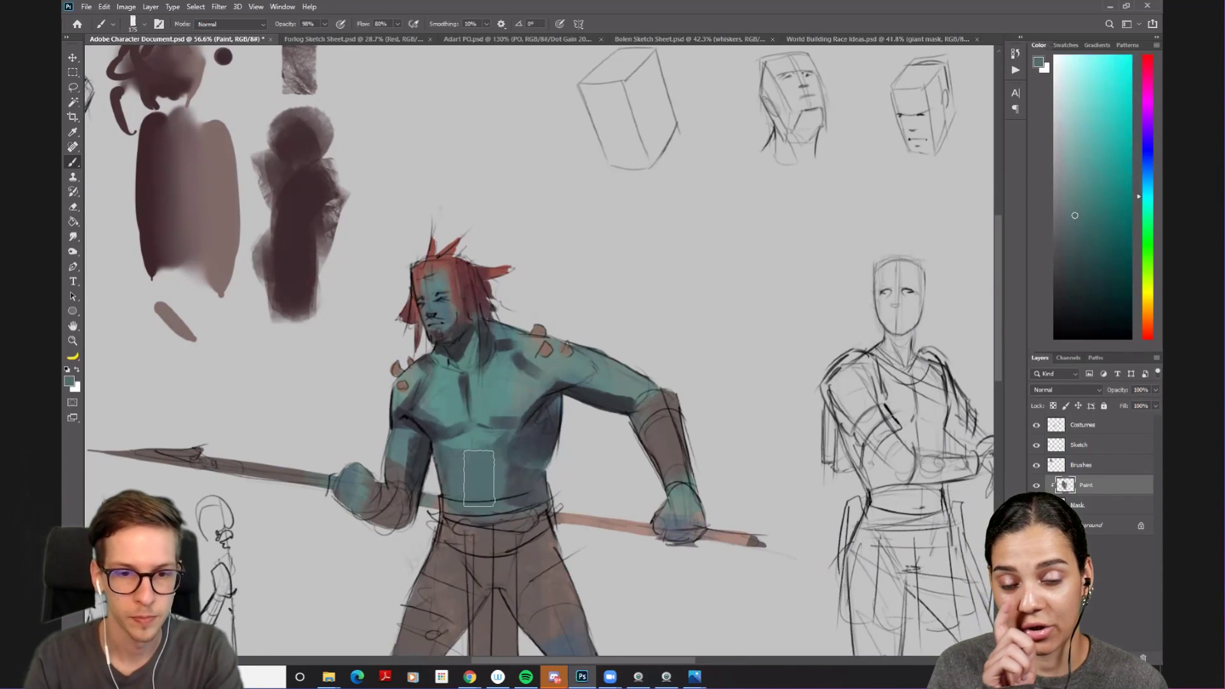
{"action": "key", "text": "bracketleft"}
{"action": "left_click", "coordinate": [522, 462], "text": "alt"}
{"action": "key", "text": "bracketleft"}
{"action": "key", "text": "bracketleft"}
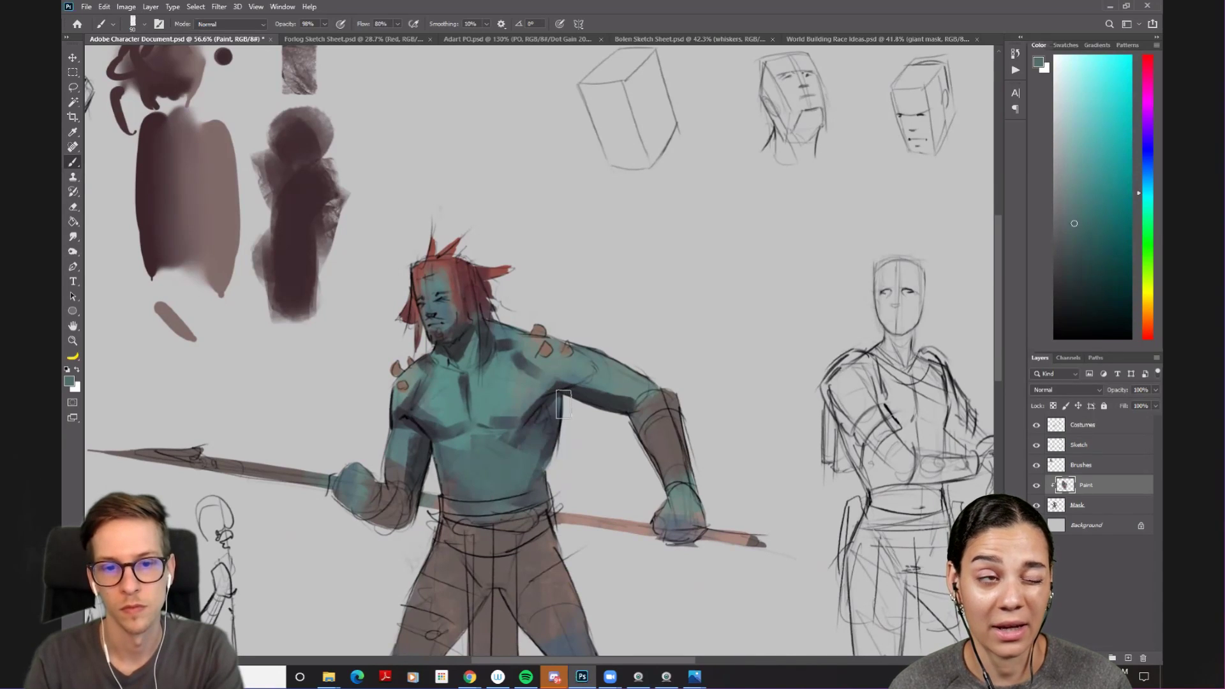
- Sample a darker blue-teal from the ribs and refine the shading beneath the pectorals with a smaller brush
{"action": "left_click", "coordinate": [528, 442], "text": "alt"}
{"action": "key", "text": "bracketleft"}
{"action": "key", "text": "bracketleft"}
{"action": "key", "text": "bracketleft"}
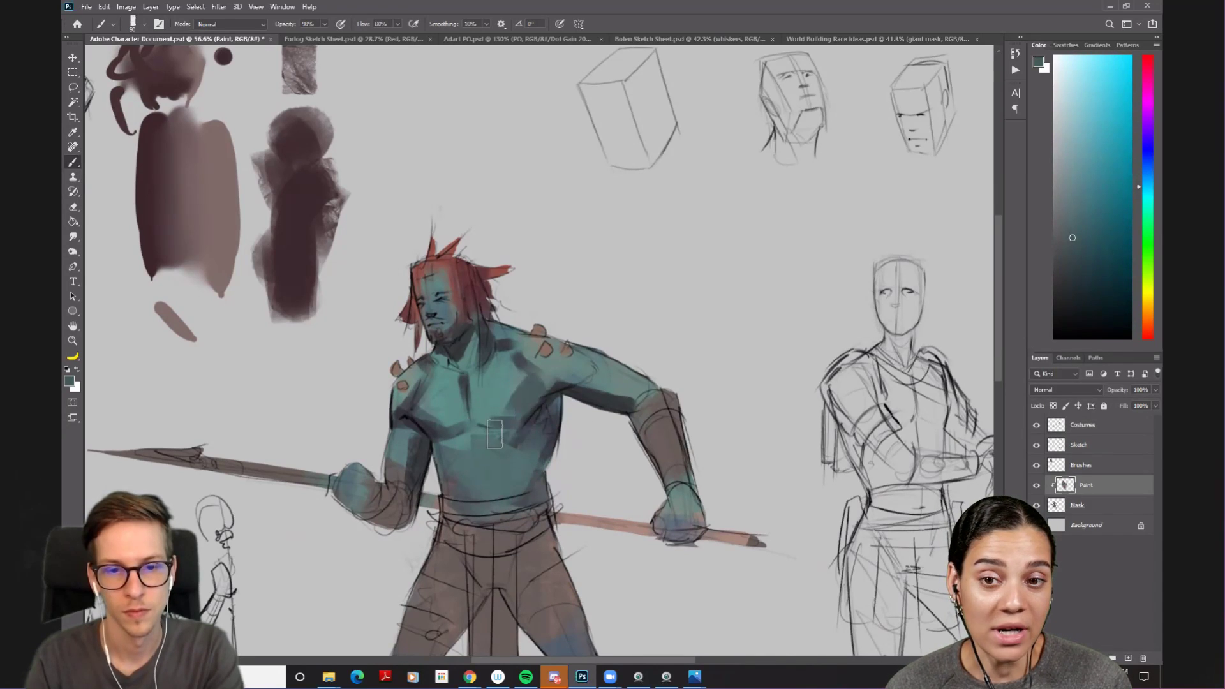
{"action": "key", "text": "bracketleft"}
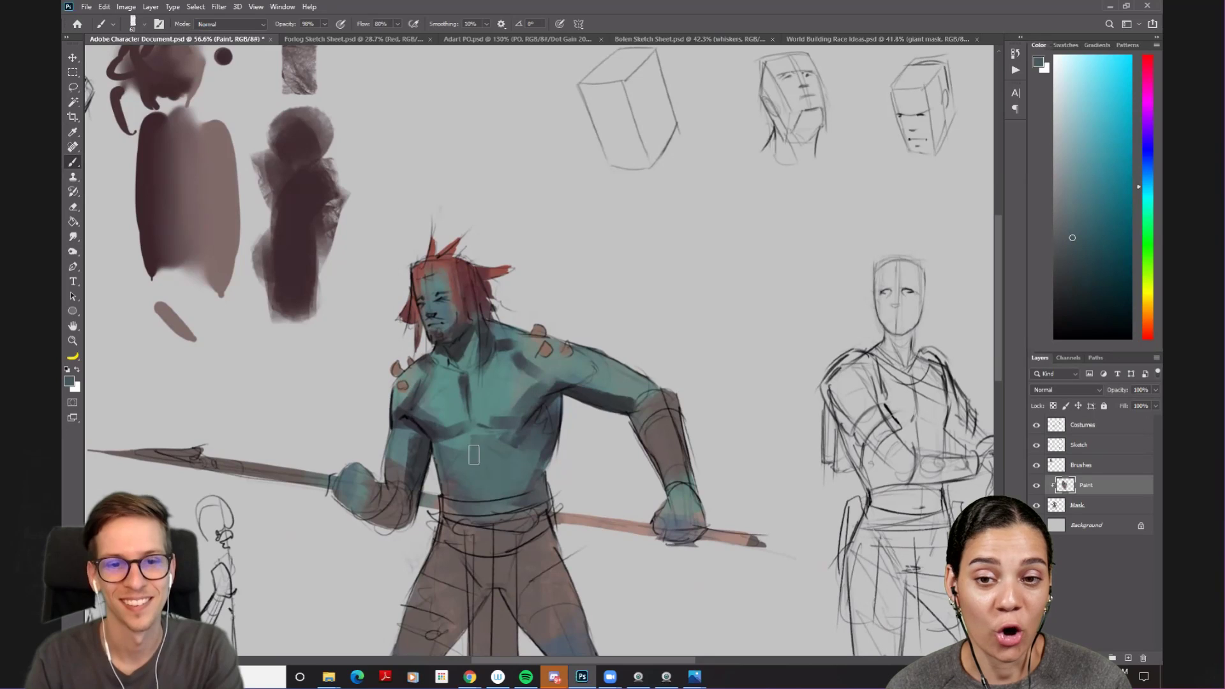
- Soften the lower edge of the pectorals with a larger brush and teal sampled from the chest
{"action": "key", "text": "bracketright"}
{"action": "key", "text": "bracketright"}
{"action": "key", "text": "bracketright"}
{"action": "key", "text": "bracketright"}
{"action": "key", "text": "bracketright"}
{"action": "left_click", "coordinate": [496, 405], "text": "alt"}
{"action": "left_click_drag", "start_coordinate": [497, 405], "coordinate": [504, 420]}
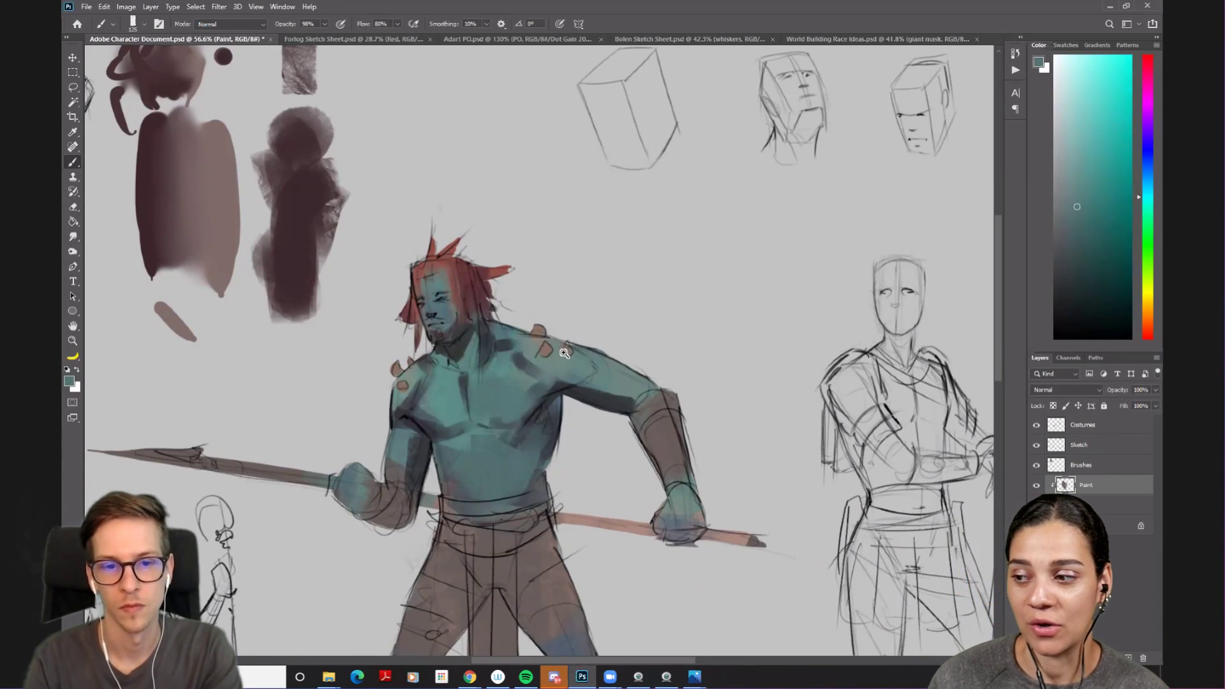
{"action": "scroll", "coordinate": [589, 422], "scroll_direction": "down", "scroll_amount": 3}
{"action": "scroll", "coordinate": [588, 422], "scroll_direction": "up", "scroll_amount": 1}
{"action": "scroll", "coordinate": [588, 422], "scroll_direction": "up", "scroll_amount": 2}
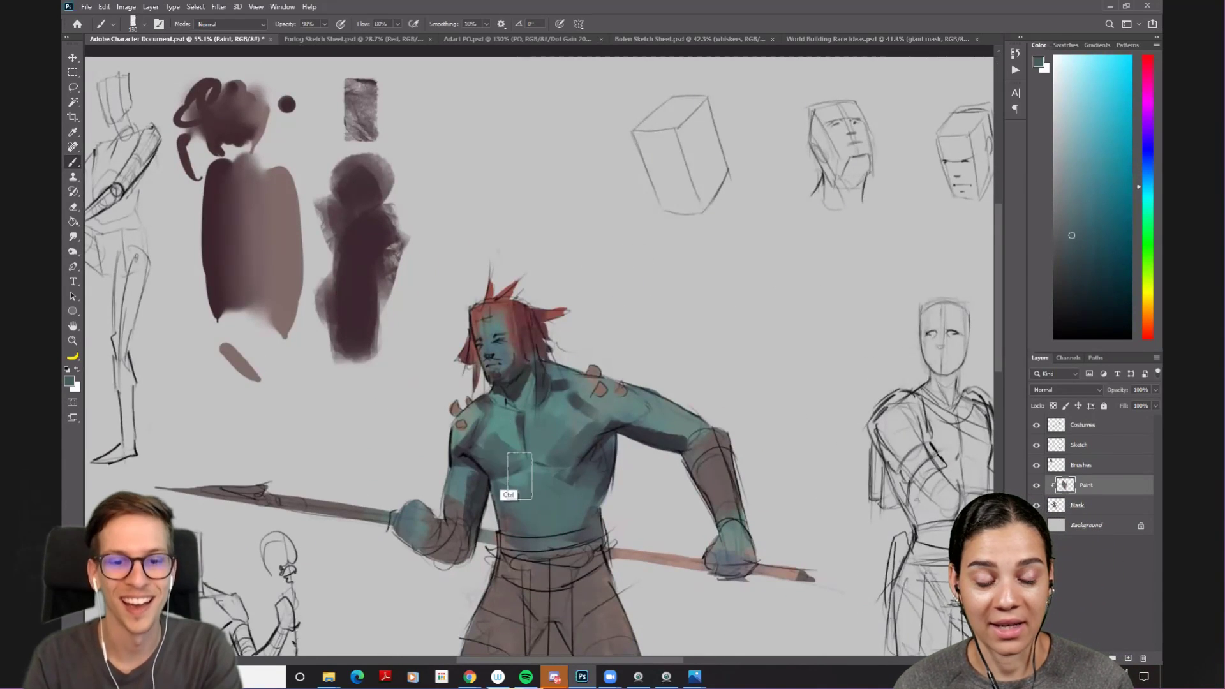
{"action": "key", "text": "bracketleft"}
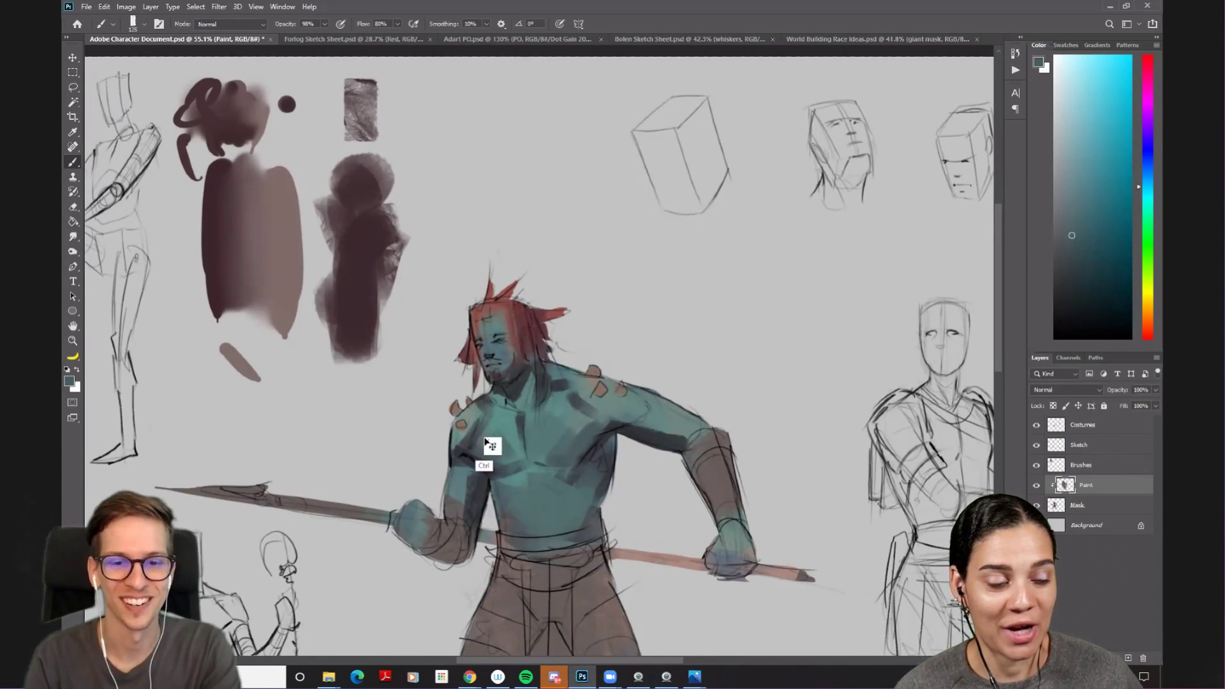
- Model the front pectoral with light and dark teals sampled from the chest, using a smaller brush
{"action": "left_click", "coordinate": [516, 430], "text": "alt"}
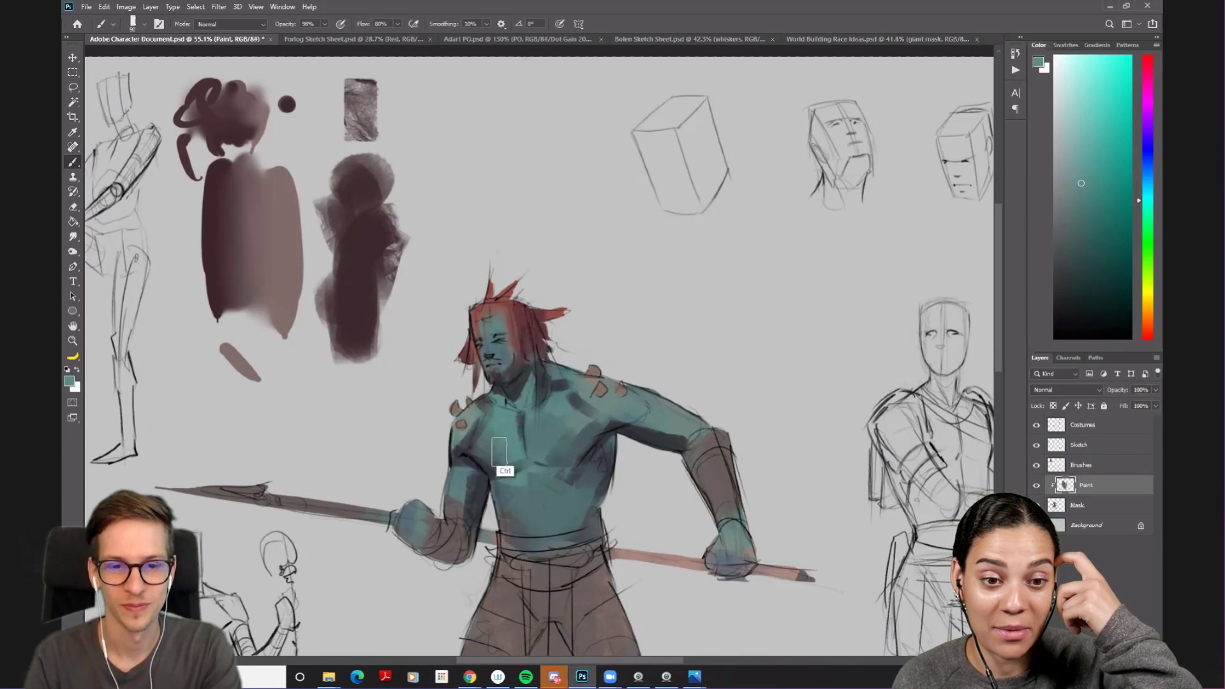
{"action": "key", "text": "bracketleft"}
{"action": "key", "text": "bracketleft"}
{"action": "key", "text": "bracketleft"}
{"action": "left_click", "coordinate": [508, 413], "text": "alt"}
{"action": "key", "text": "bracketright"}
{"action": "left_click", "coordinate": [487, 434], "text": "alt"}
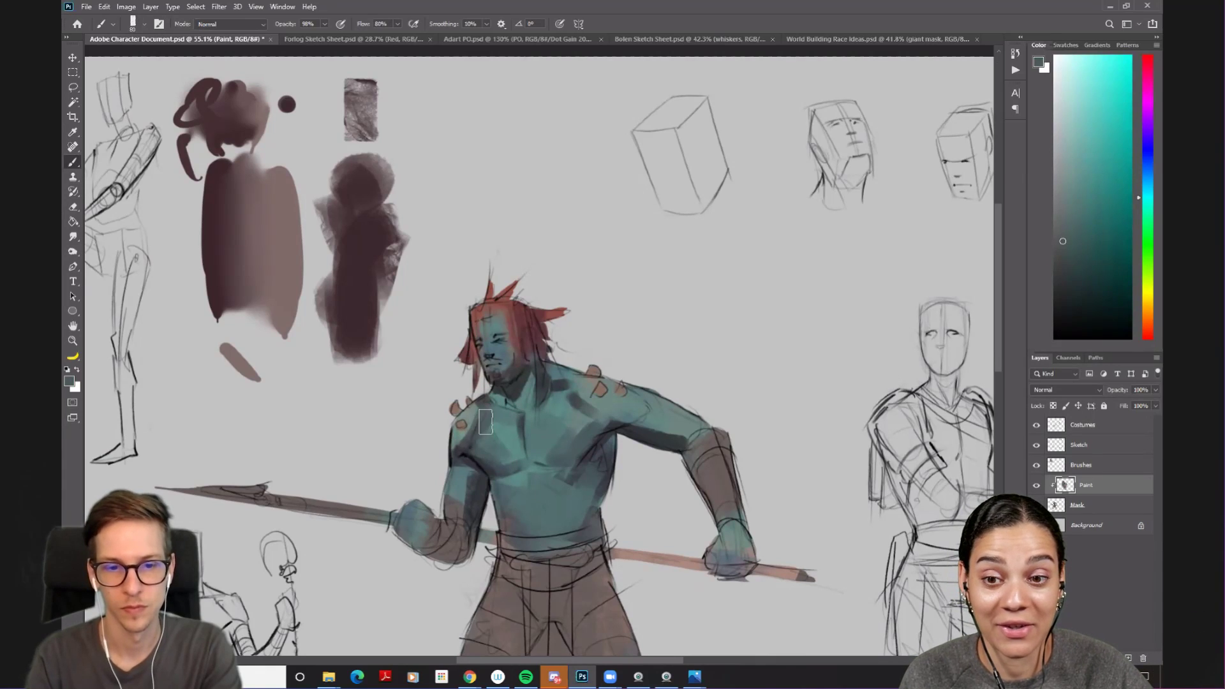
- Blend the front shoulder and shade the side of the face with muted tones sampled from the neck and jaw
{"action": "left_click", "coordinate": [498, 432], "text": "alt"}
{"action": "left_click", "coordinate": [464, 434], "text": "alt"}
{"action": "left_click", "coordinate": [518, 362], "text": "alt"}
{"action": "key", "text": "bracketleft"}
{"action": "left_click", "coordinate": [520, 339], "text": "alt"}
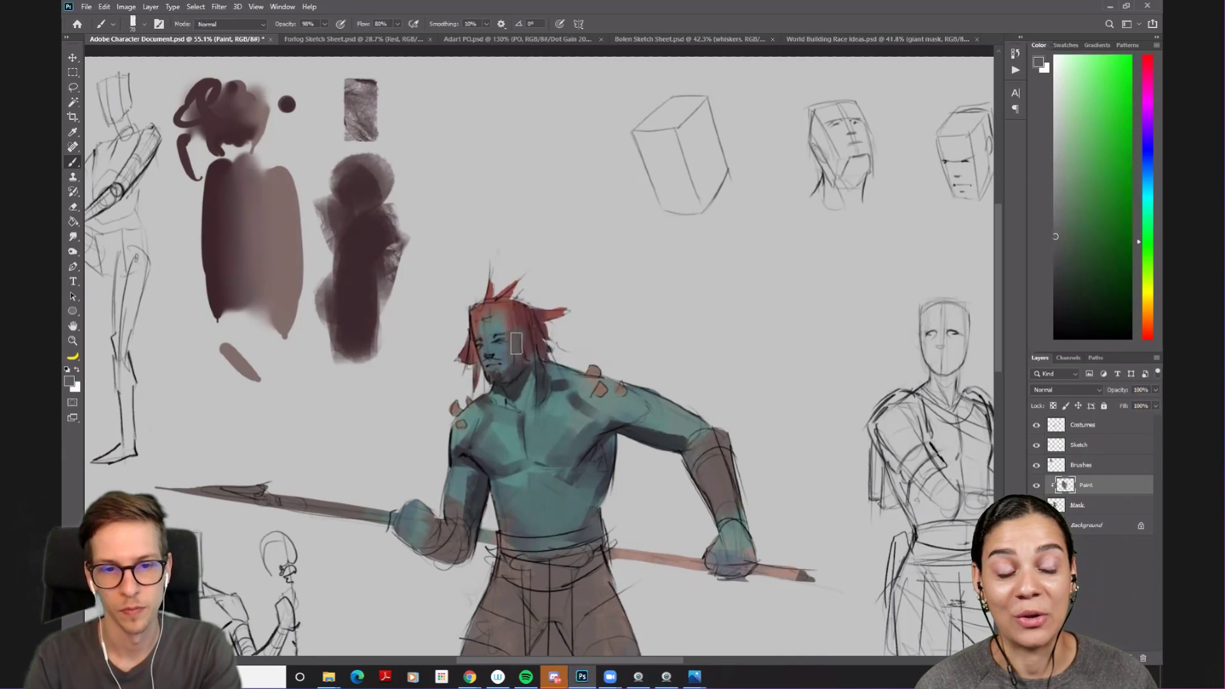
- Blend the rear pectoral with sampled teal and darken the crease between the pectorals with a small dark blue brush
{"action": "left_click", "coordinate": [580, 431], "text": "alt"}
{"action": "key", "text": "bracketright"}
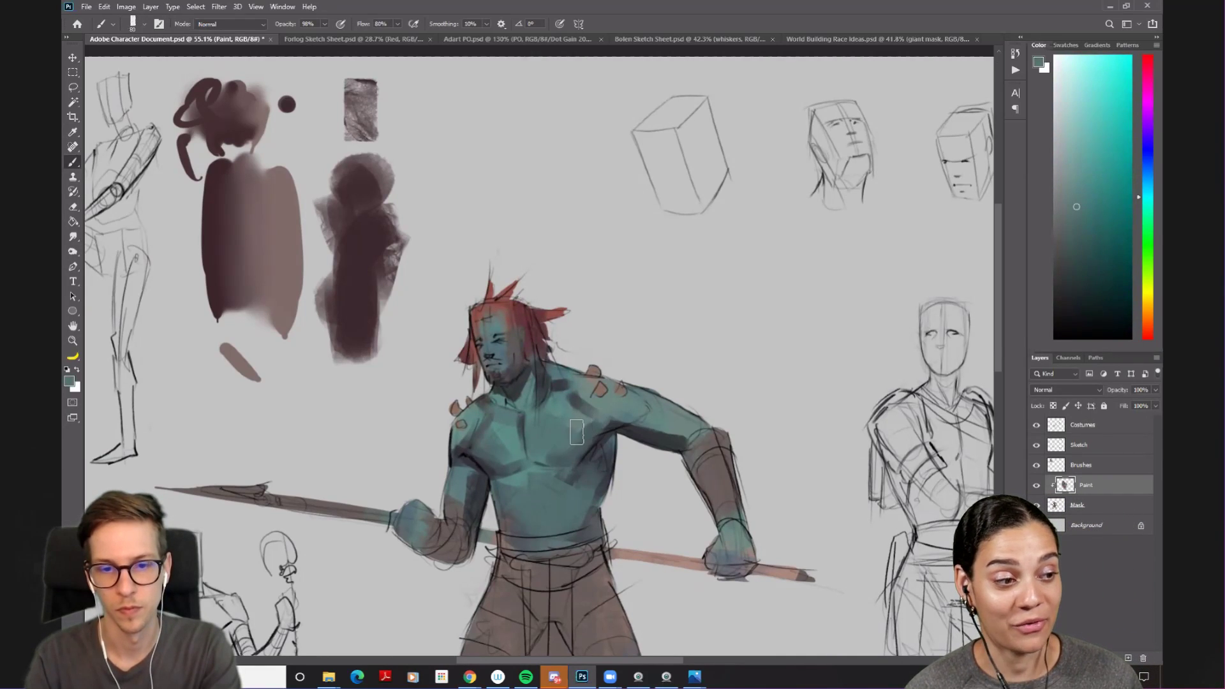
{"action": "left_click", "coordinate": [629, 433], "text": "alt"}
{"action": "key", "text": "bracketleft"}
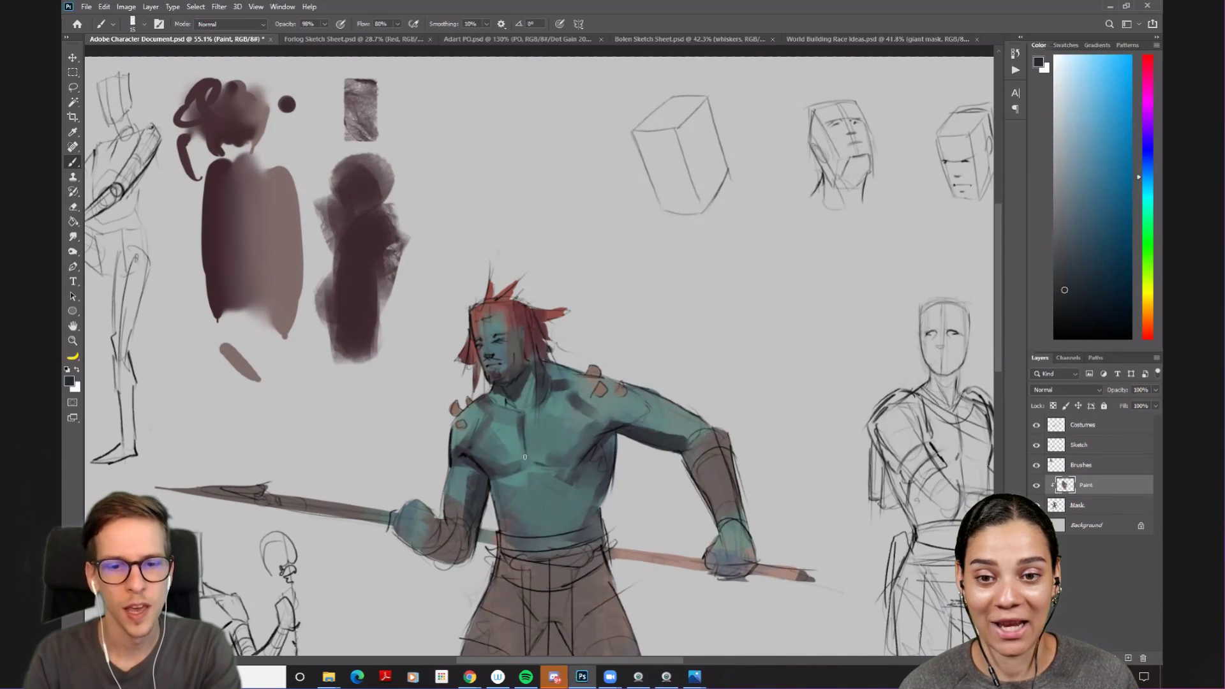
- Retouch the base of the neck and the front shoulder with dark teal and blue sampled nearby
{"action": "left_click", "coordinate": [511, 403], "text": "alt"}
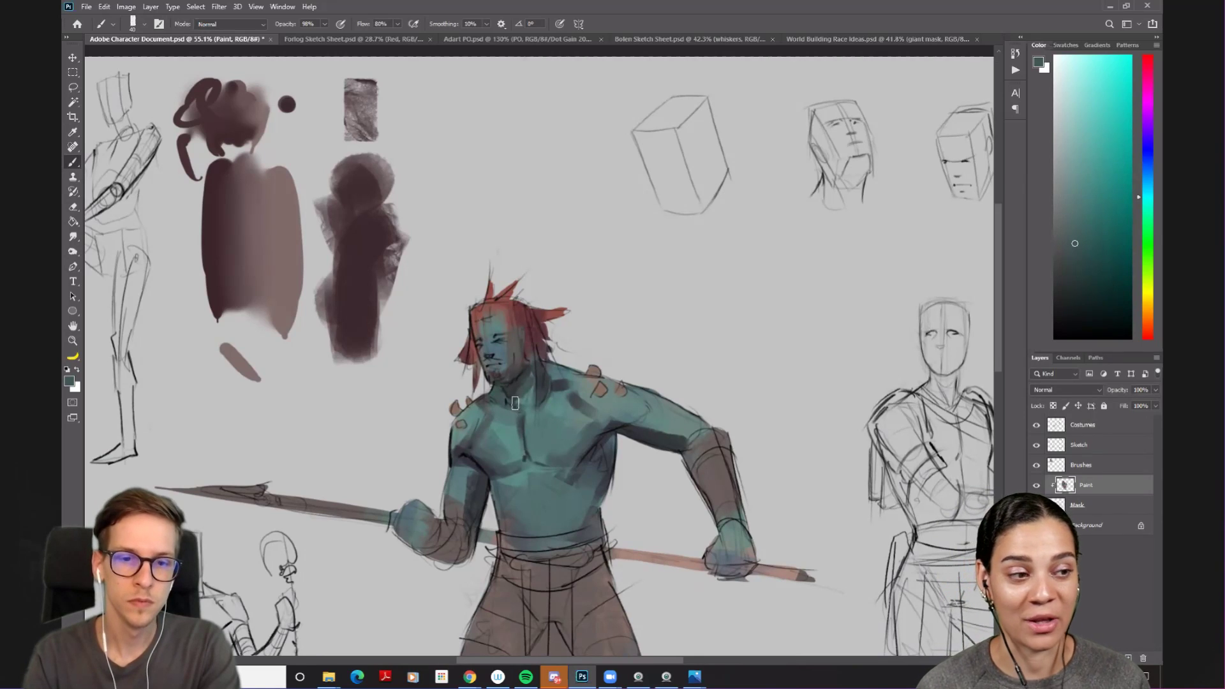
{"action": "left_click", "coordinate": [464, 445], "text": "alt"}
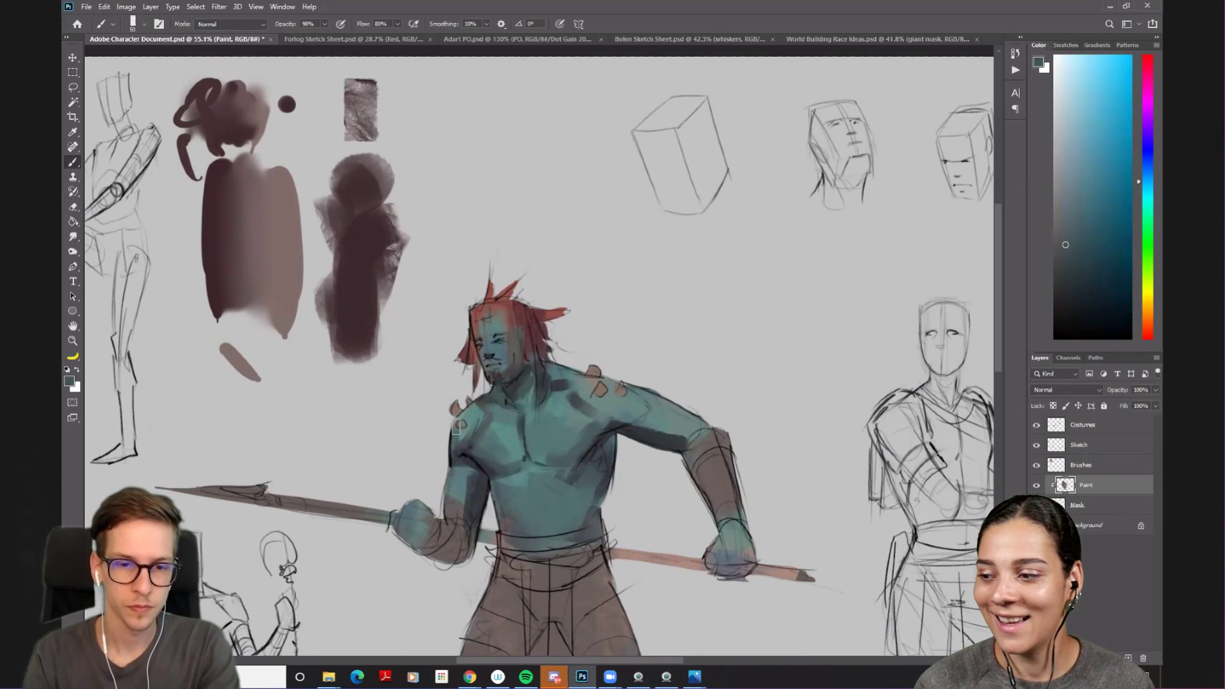
{"action": "left_click", "coordinate": [454, 440], "text": "alt"}
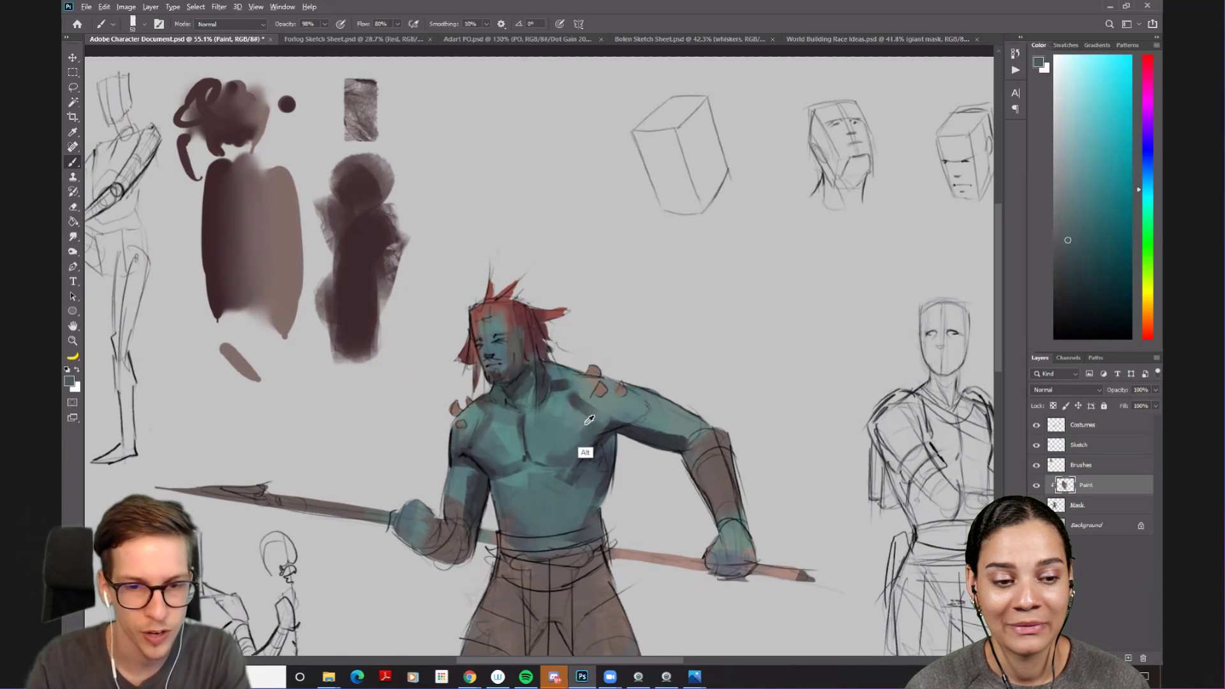
- Blend the rear pectoral toward the armpit and brighten the upper abdomen with lighter teal sampled from the chest
{"action": "left_click", "coordinate": [564, 426], "text": "alt"}
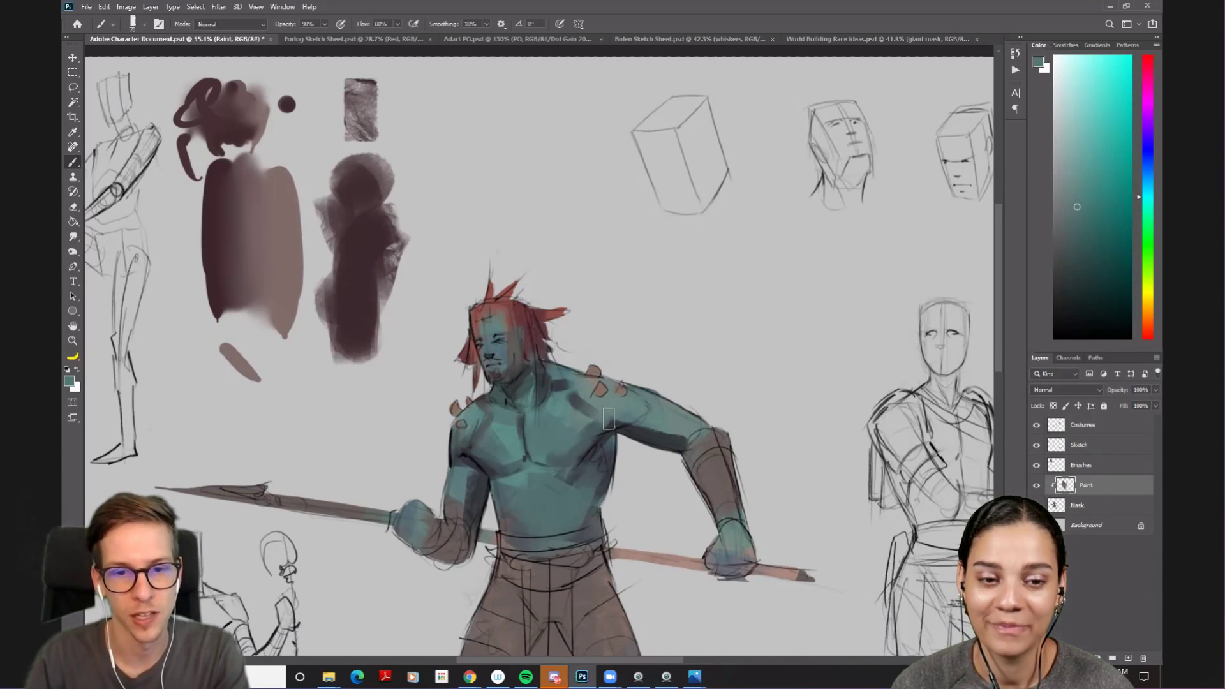
{"action": "left_click_drag", "start_coordinate": [544, 401], "coordinate": [500, 327]}
{"action": "left_click", "coordinate": [470, 368], "text": "alt"}
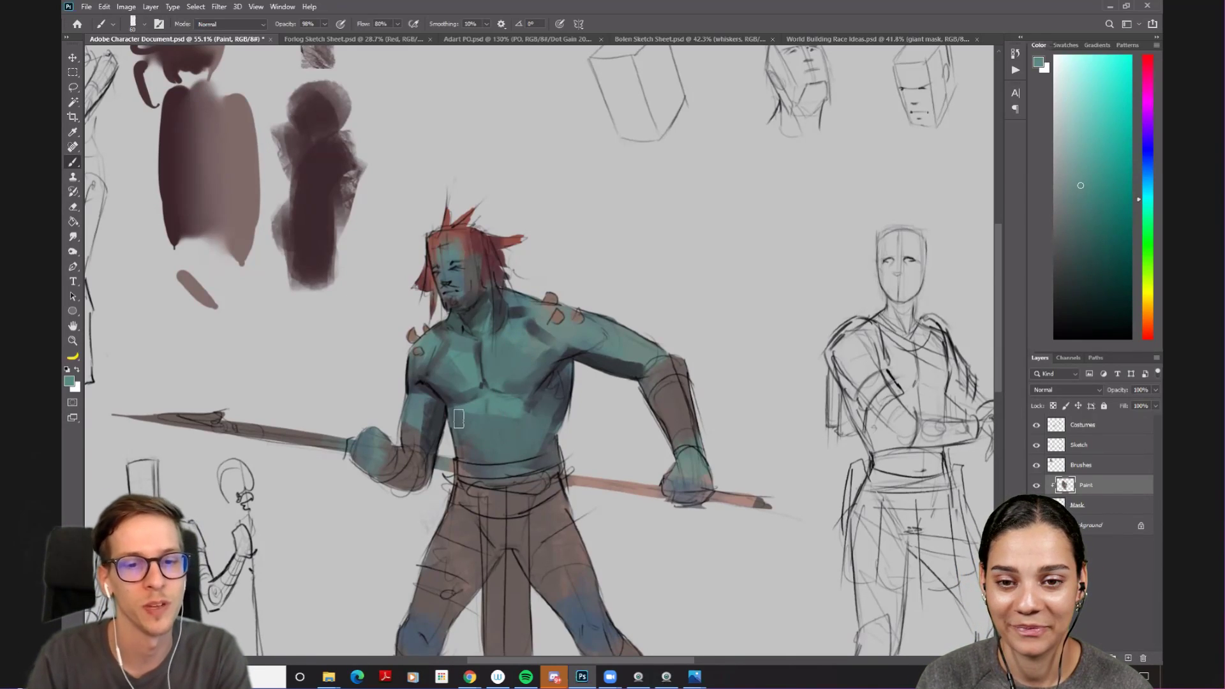
{"action": "mouse_move", "coordinate": [519, 406]}
{"action": "left_mouse_down"}
{"action": "mouse_move", "coordinate": [539, 414]}
{"action": "mouse_move", "coordinate": [555, 376]}
{"action": "left_mouse_up"}
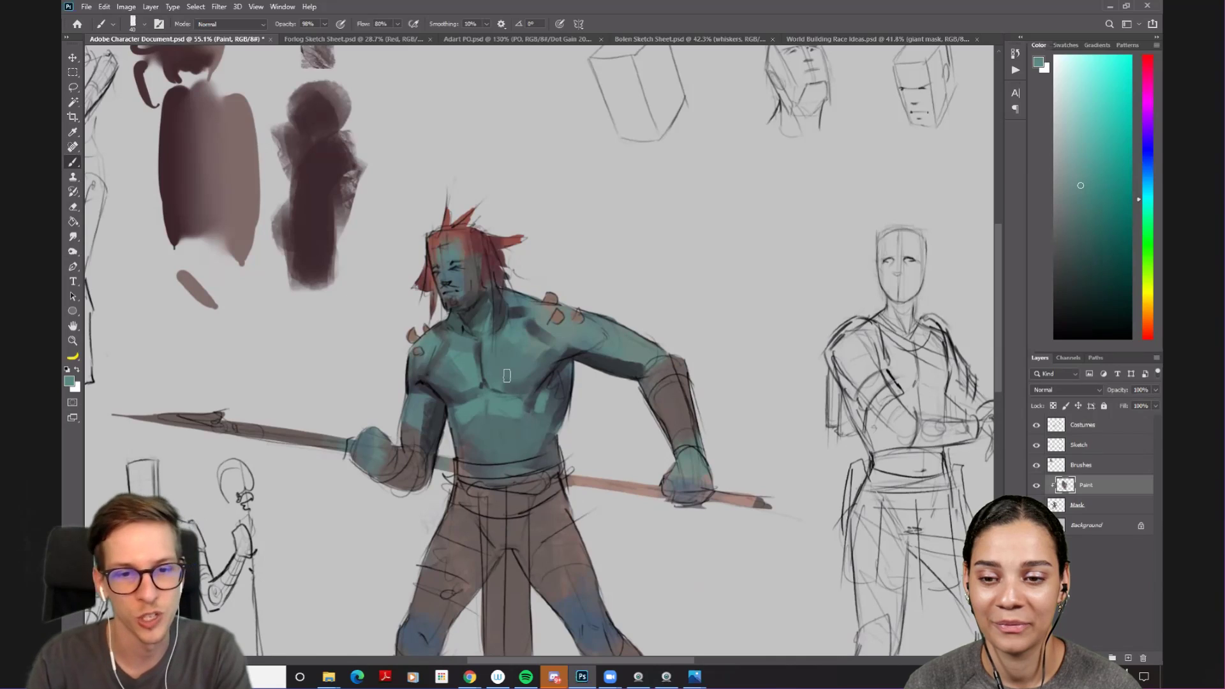
- Lighten both pectorals with teals sampled from the chest, varying the brush size
{"action": "key", "text": "alt"}
{"action": "left_click", "coordinate": [459, 363], "text": "alt"}
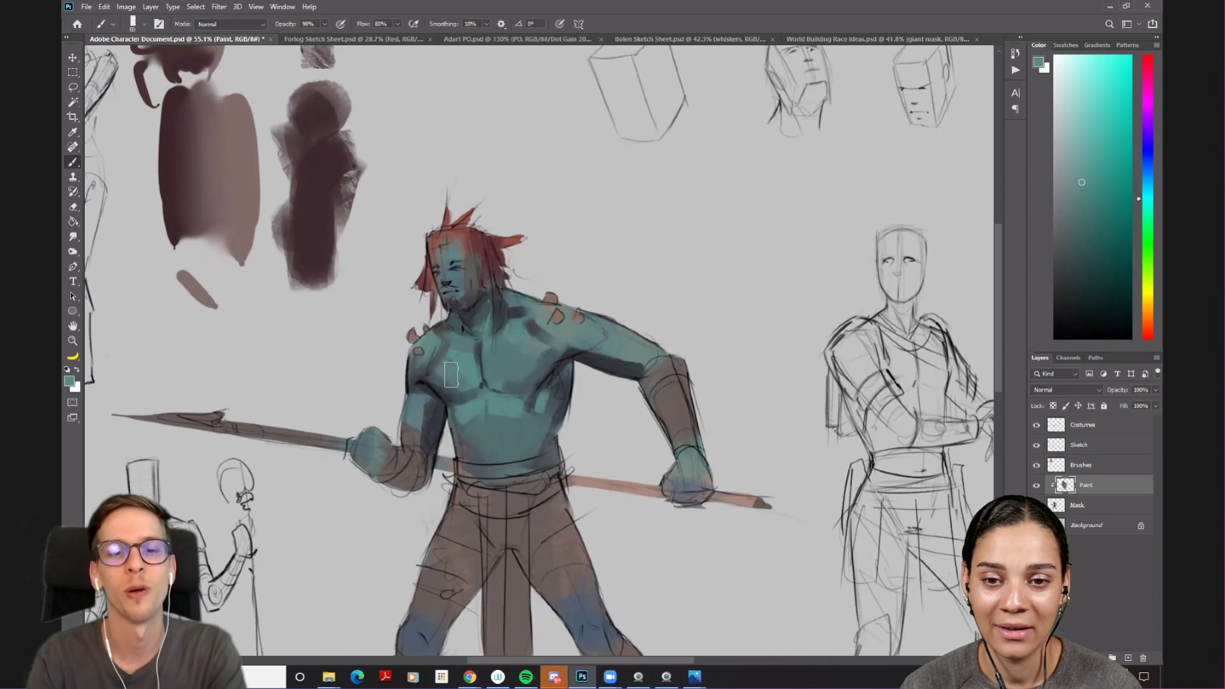
{"action": "left_click", "coordinate": [450, 376], "text": "alt"}
{"action": "key", "text": "bracketleft"}
{"action": "left_click", "coordinate": [450, 375], "text": "alt"}
{"action": "key", "text": "bracketleft"}
{"action": "left_click", "coordinate": [428, 368], "text": "alt"}
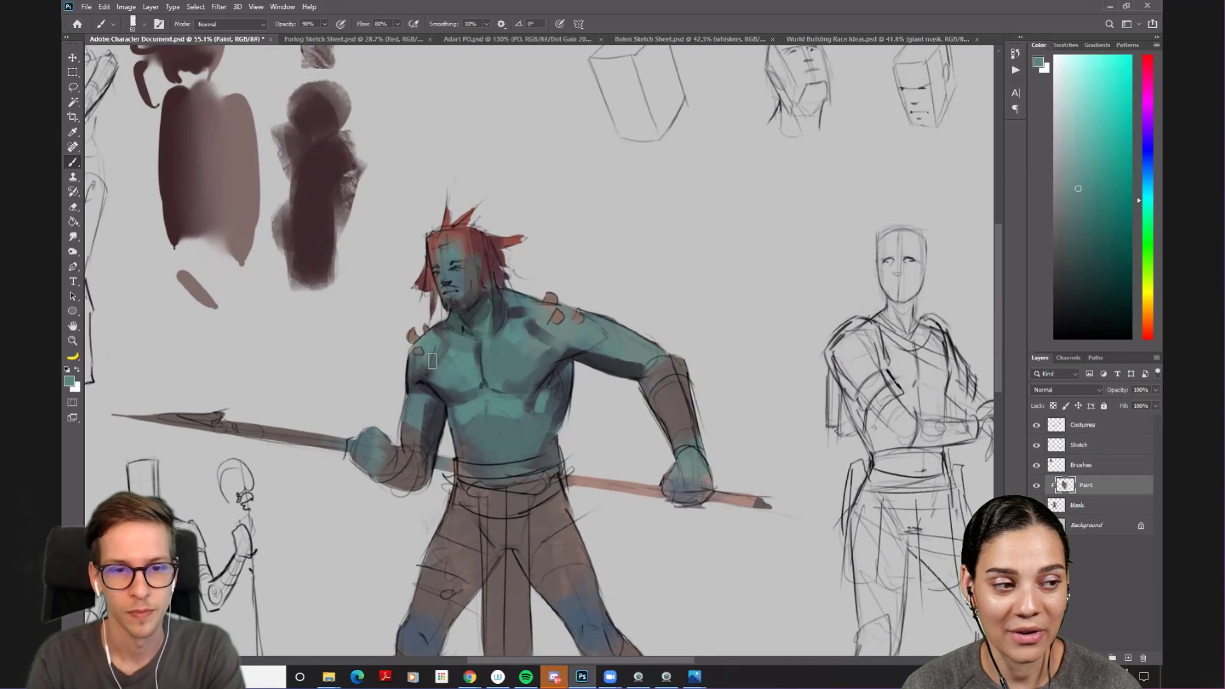
{"action": "left_click", "coordinate": [522, 333], "text": "alt"}
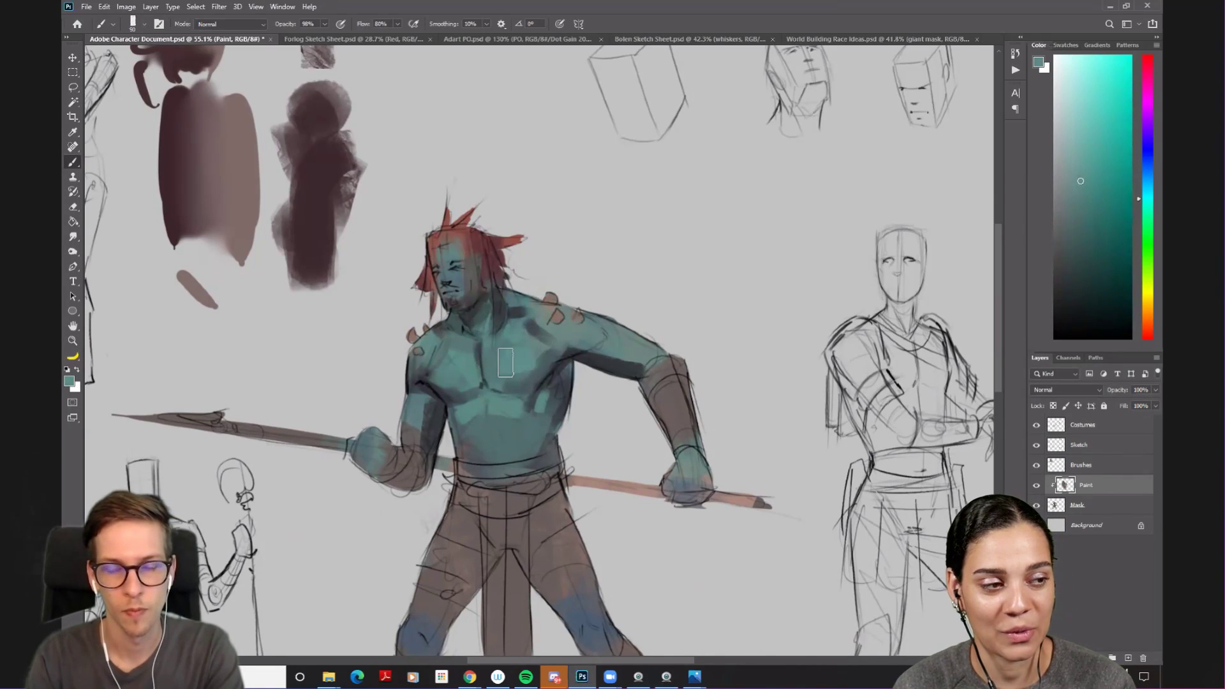
- Smudge the shading on the rear shoulder, upper arm, neck and chest with the Smudge tool, varying its size
{"action": "key", "text": "r"}
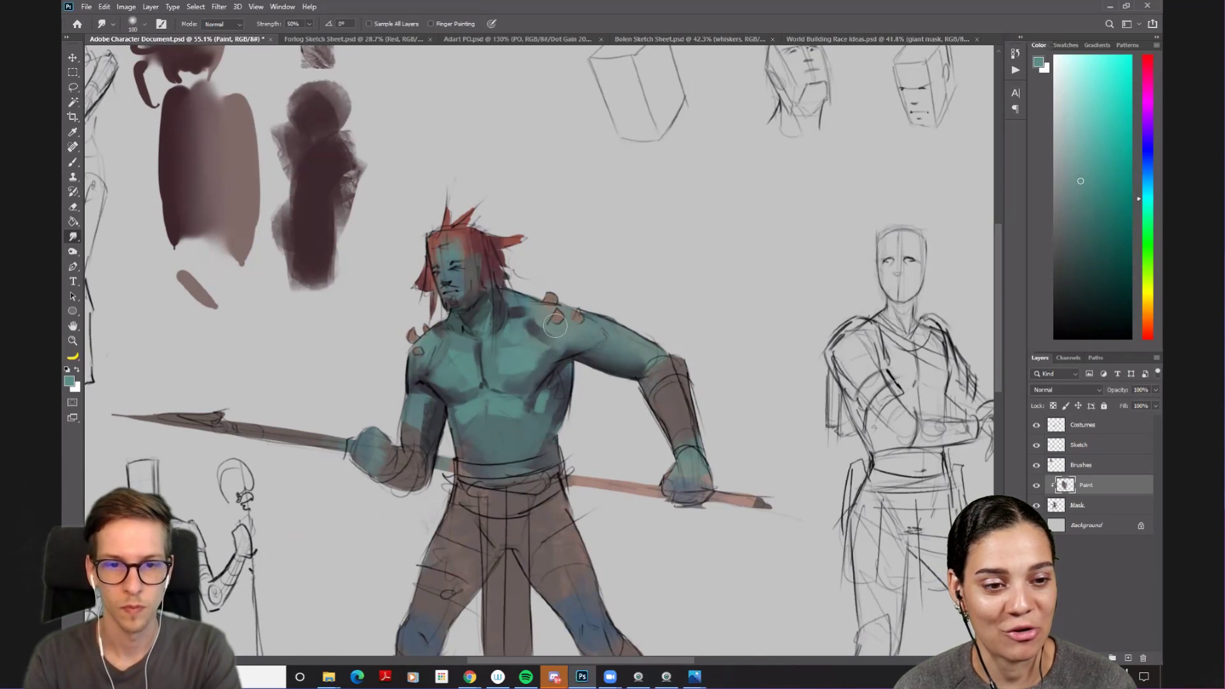
{"action": "key", "text": "bracketleft"}
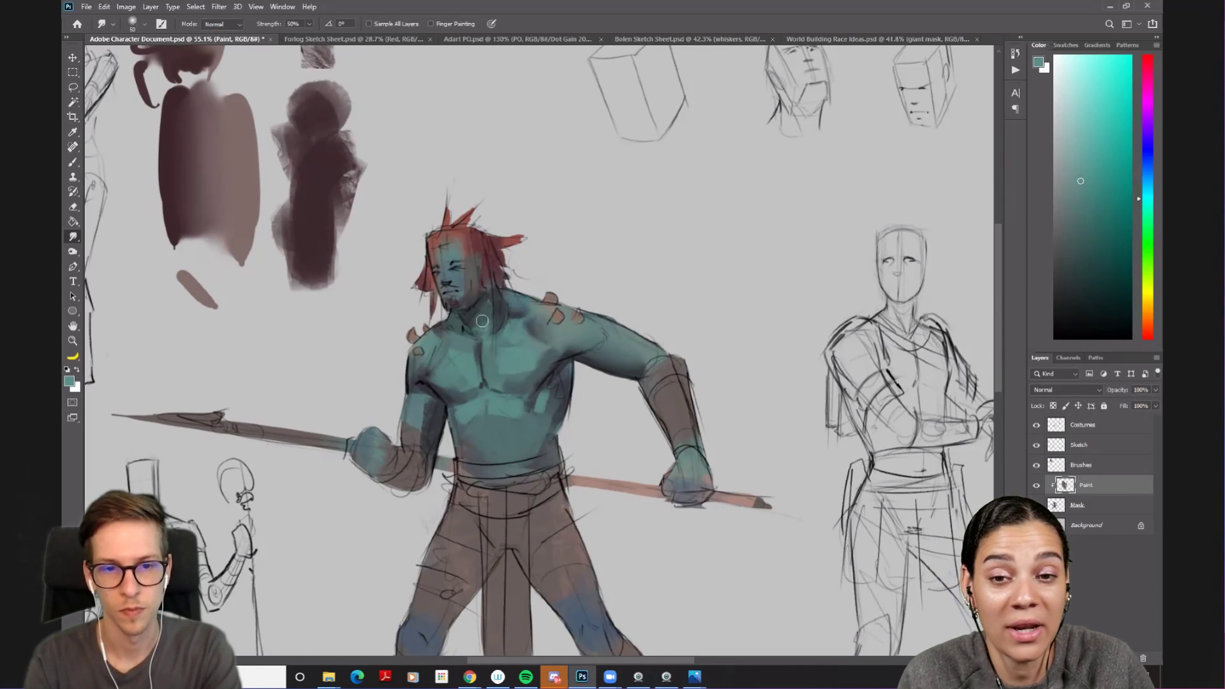
{"action": "key", "text": "bracketright"}
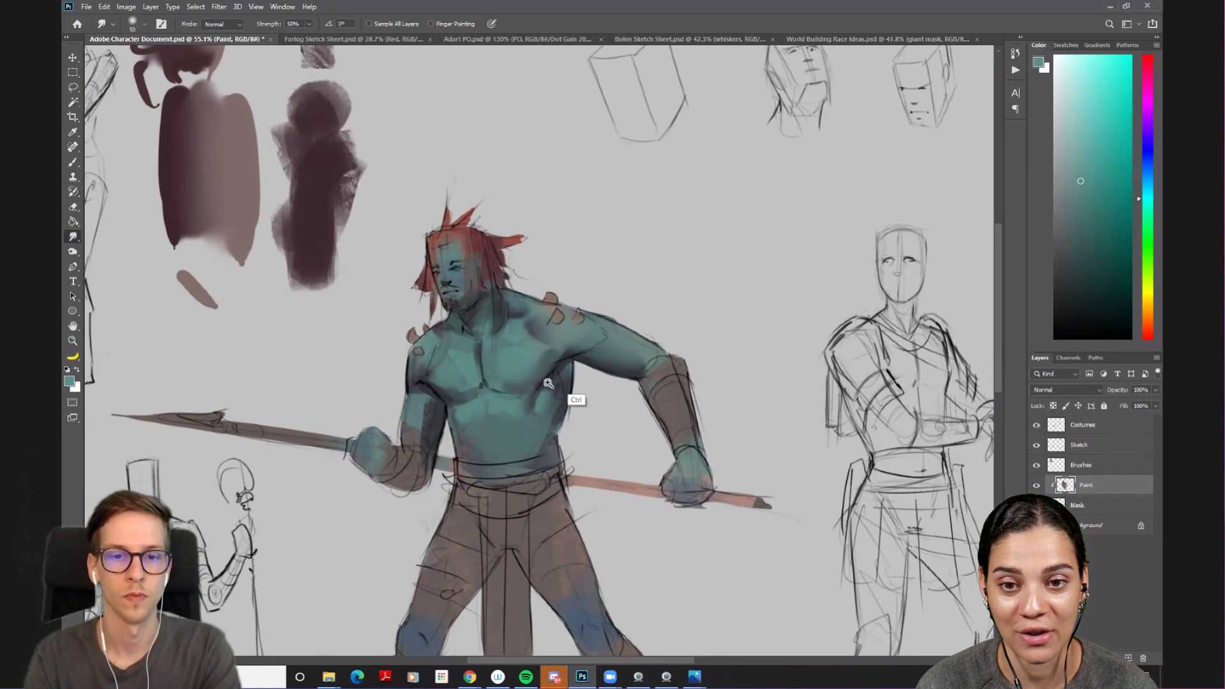
- Paint the abdominal muscles with the Brush tool in a smaller size, using teals sampled from the chest and abdomen
{"action": "scroll", "coordinate": [583, 332], "scroll_direction": "down", "scroll_amount": 3}
{"action": "key", "text": "b"}
{"action": "left_click", "coordinate": [516, 325], "text": "alt"}
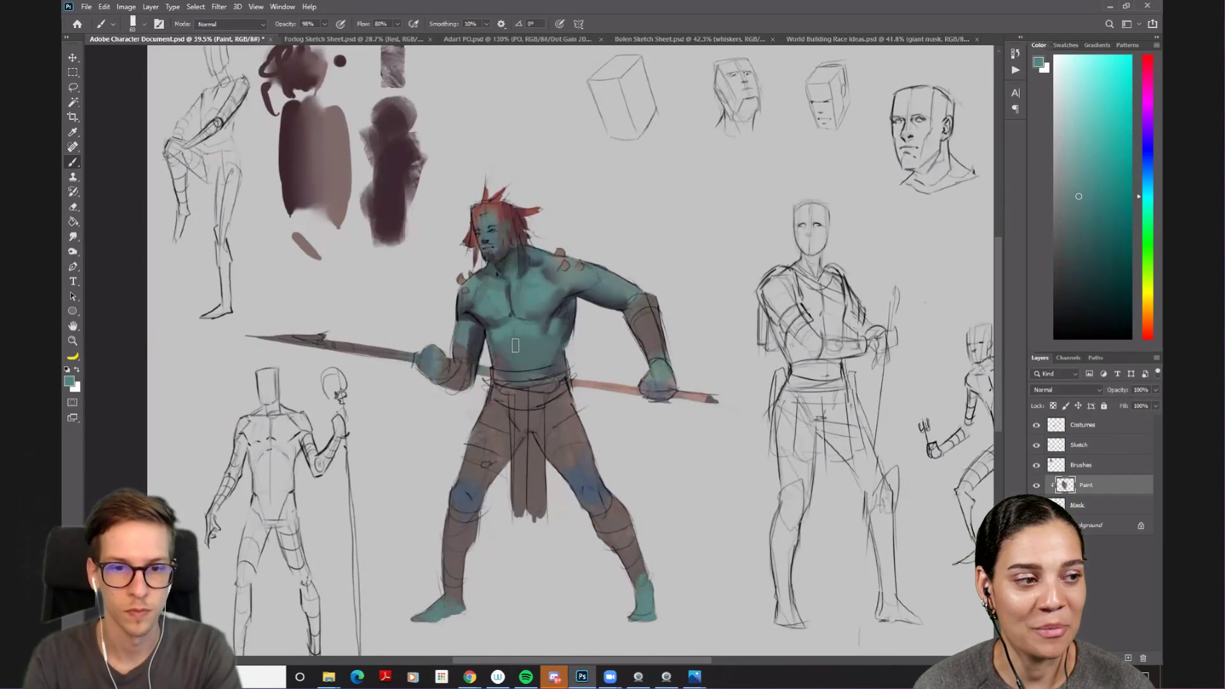
{"action": "key", "text": "bracketleft"}
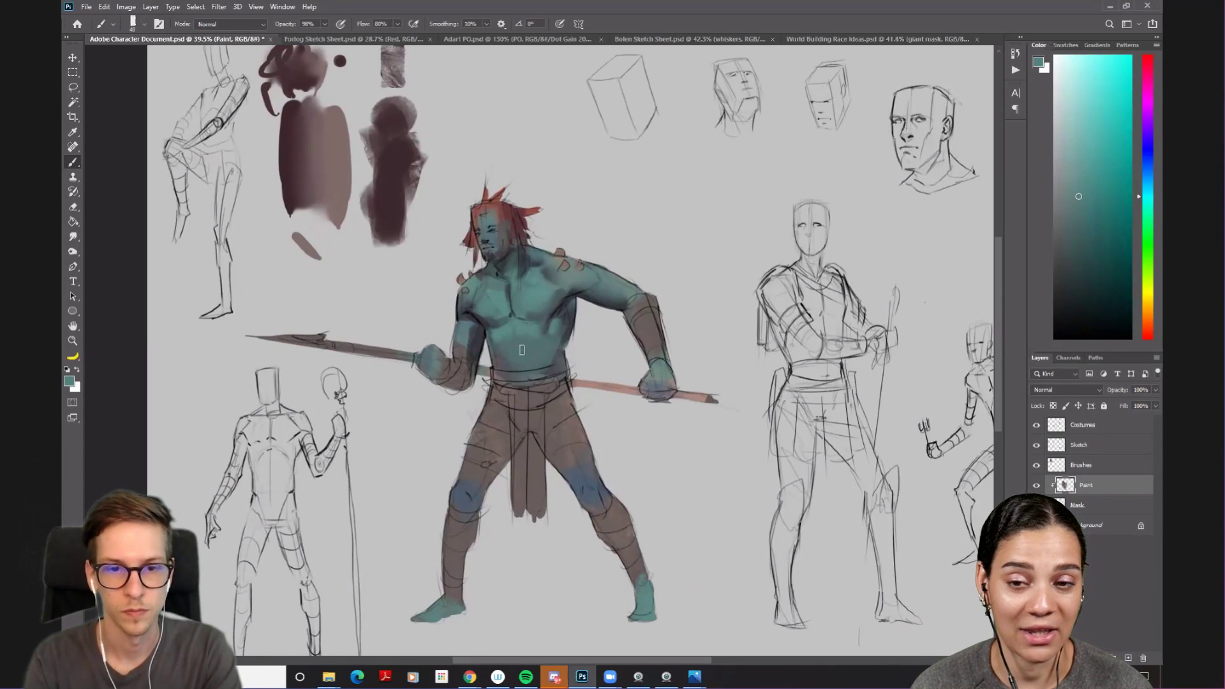
{"action": "left_click", "coordinate": [512, 347], "text": "alt"}
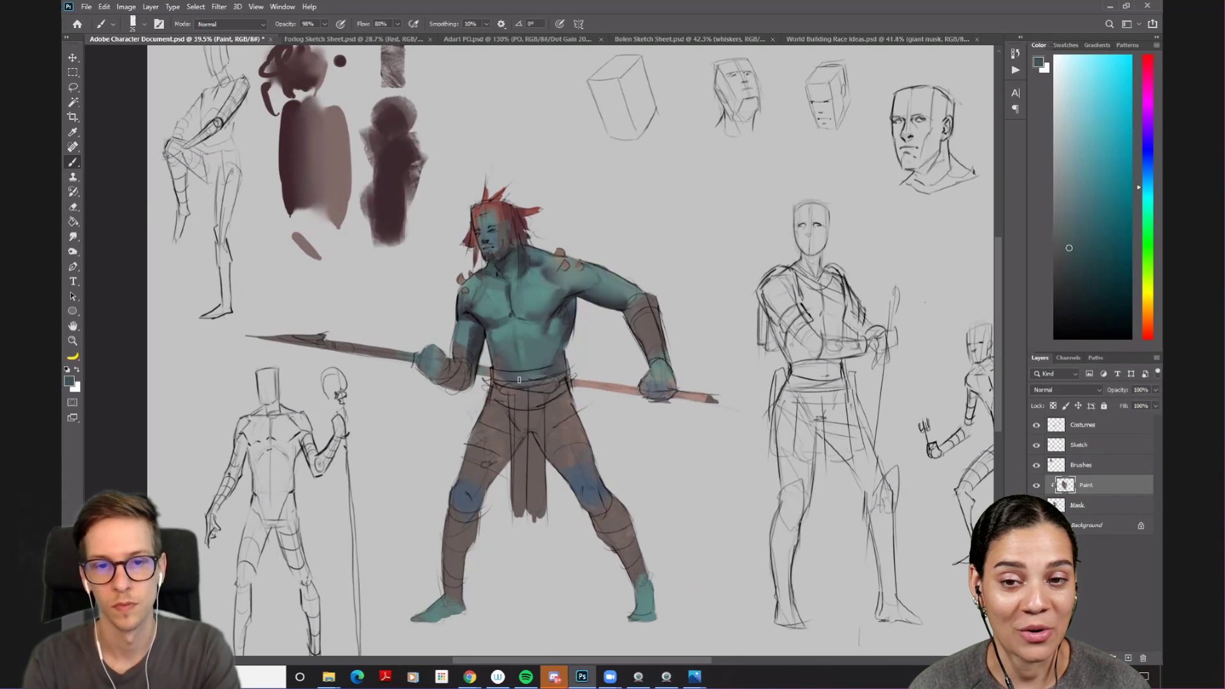
- Smudge the abdomen shading and retouch the rear pectoral with the Brush tool in a sampled muted teal
{"action": "key", "text": "r"}
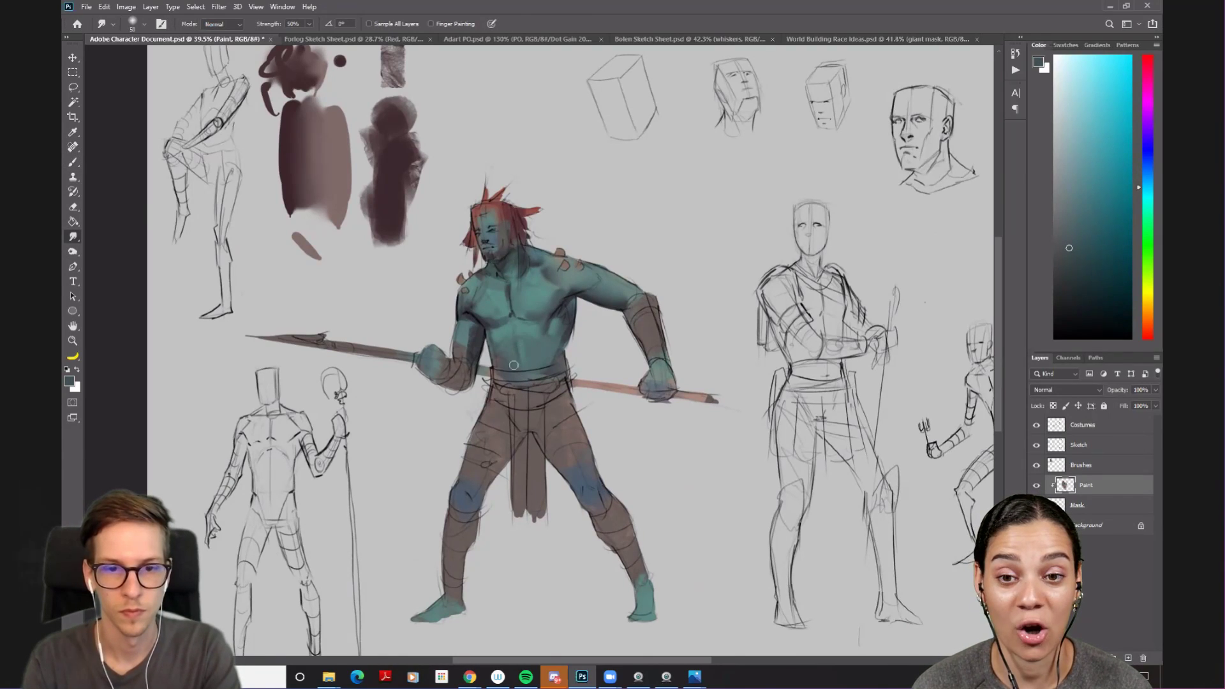
{"action": "key", "text": "b"}
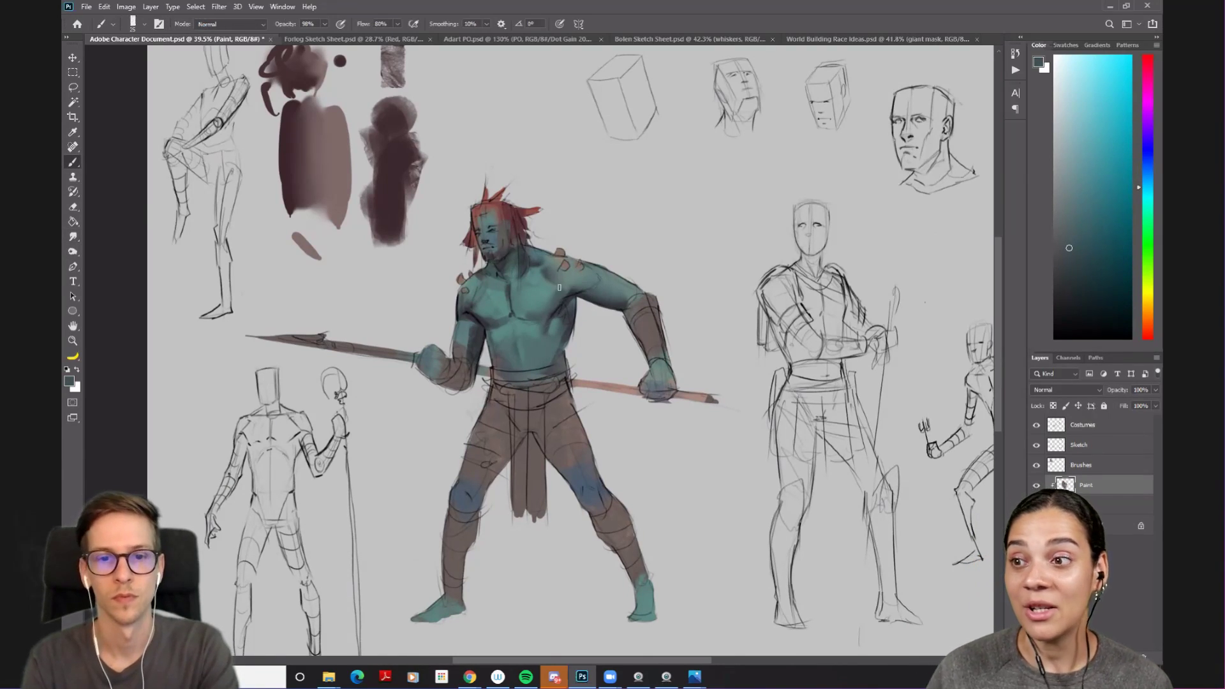
{"action": "left_click", "coordinate": [554, 298], "text": "alt"}
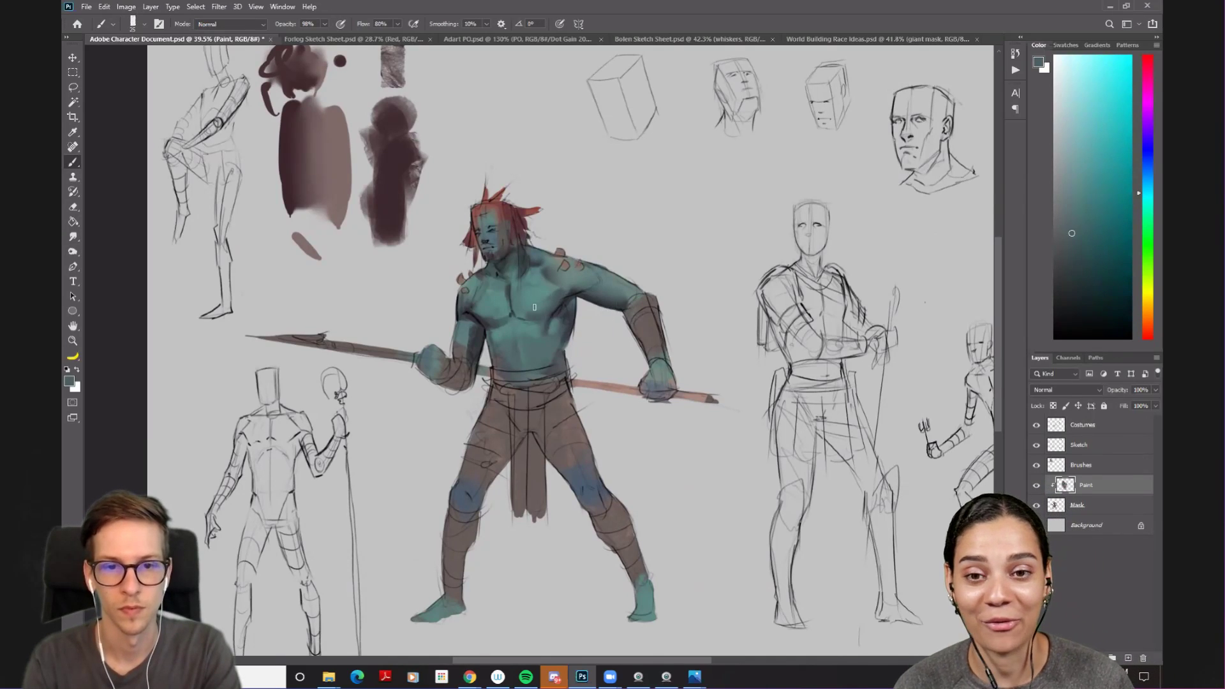
- Smudge the chest, choose a lighter teal for the rear pectoral, and preview the painting in grayscale with Proof Colors
{"action": "key", "text": "r"}
{"action": "key", "text": "b"}
{"action": "left_click", "coordinate": [529, 299], "text": "alt"}
{"action": "key", "text": "ctrl+y"}
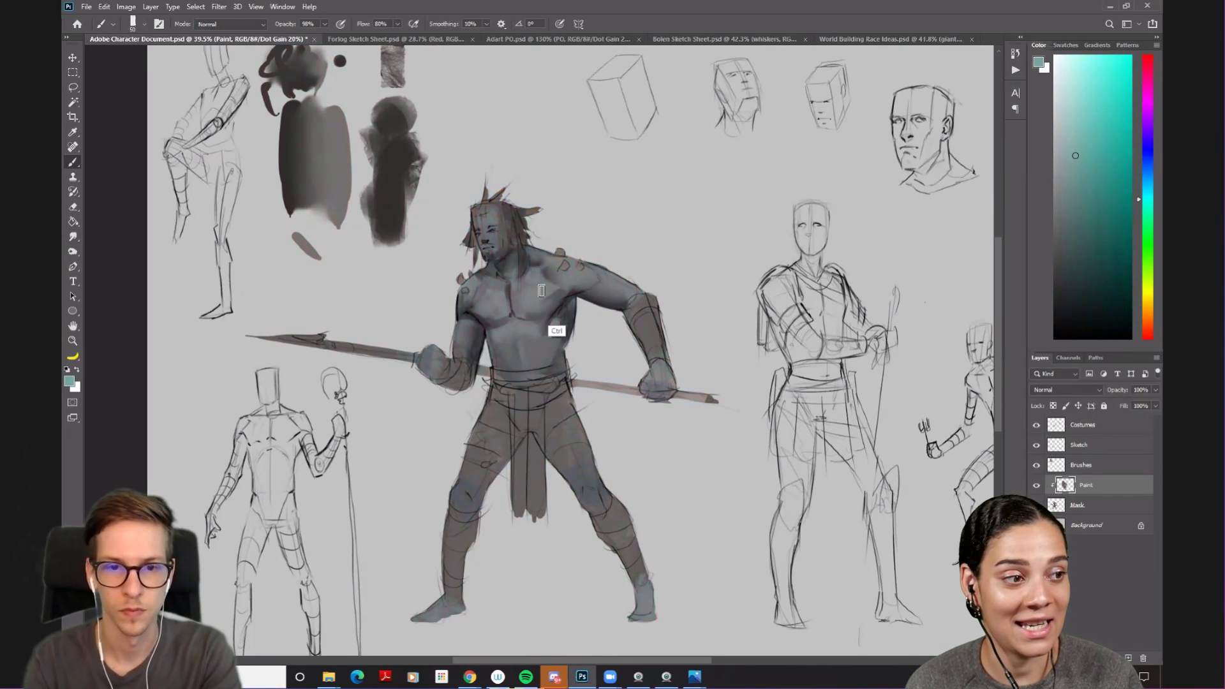
- Retouch the rear pectoral and the side of the torso with sampled teal and dark blue during the grayscale preview
{"action": "key", "text": "bracketleft"}
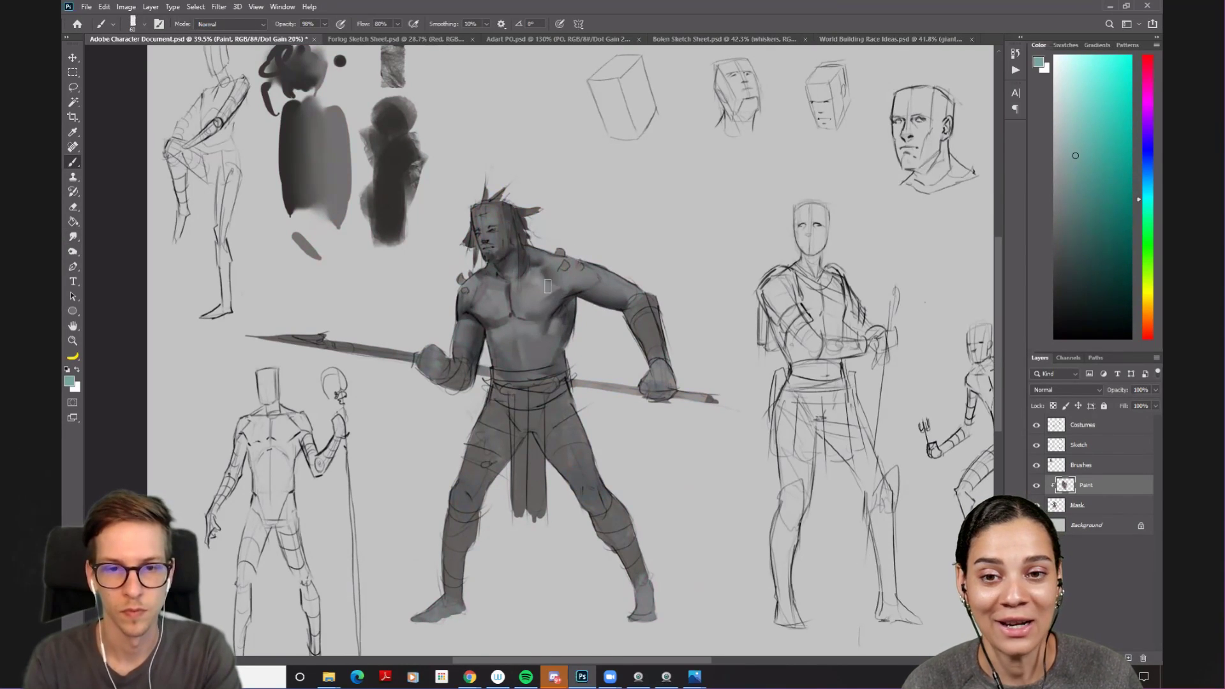
{"action": "left_click", "coordinate": [547, 287], "text": "alt"}
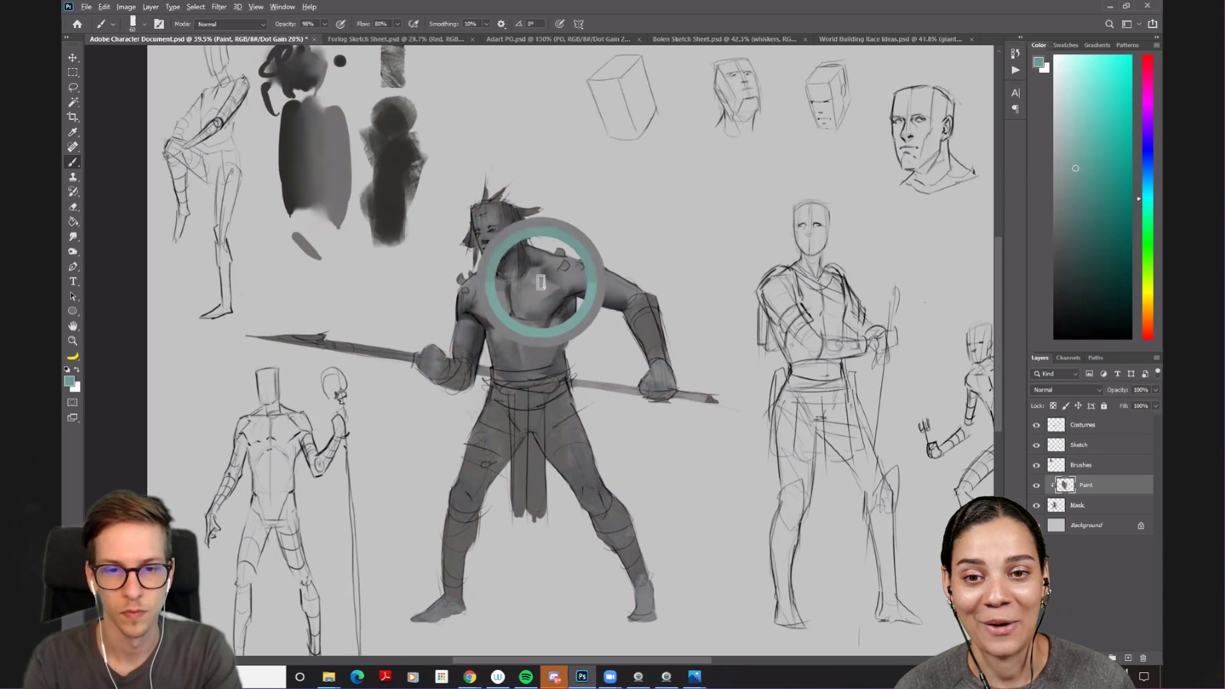
{"action": "left_click", "coordinate": [567, 303], "text": "alt"}
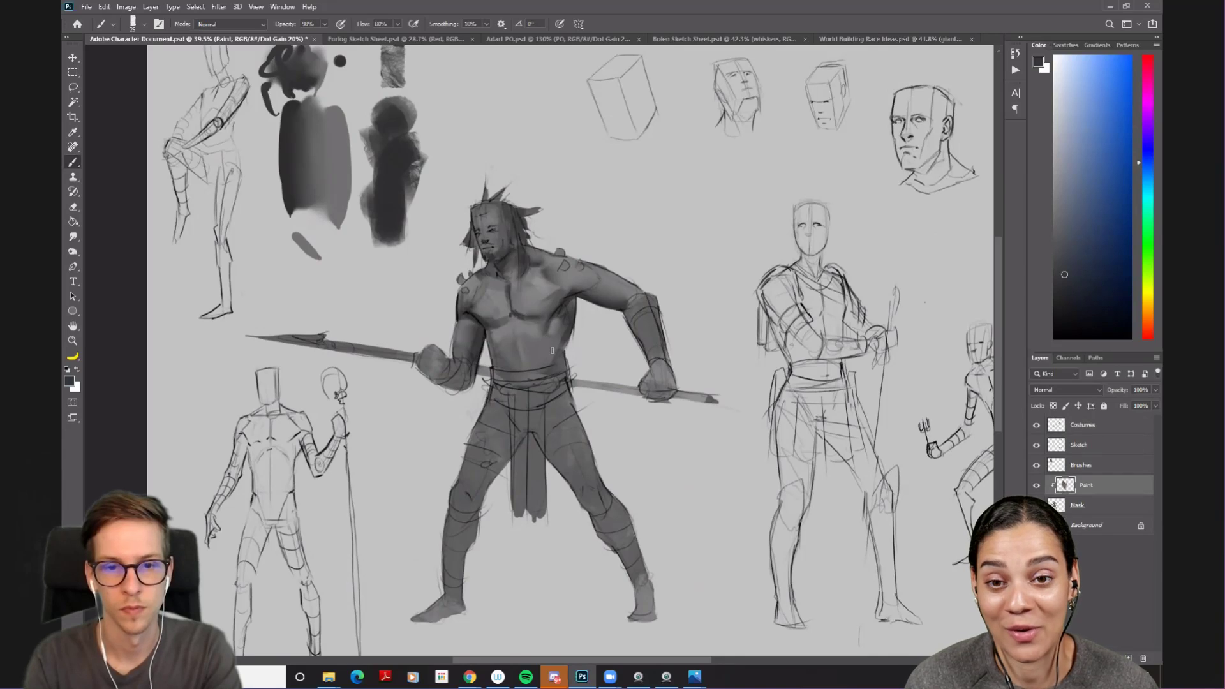
- Refine the shadows on the torso and rear armpit with sampled dark blues, varying the brush size
{"action": "key", "text": "bracketright"}
{"action": "key", "text": "bracketright"}
{"action": "key", "text": "bracketright"}
{"action": "key", "text": "bracketright"}
{"action": "key", "text": "bracketright"}
{"action": "key", "text": "bracketright"}
{"action": "key", "text": "bracketright"}
{"action": "key", "text": "bracketright"}
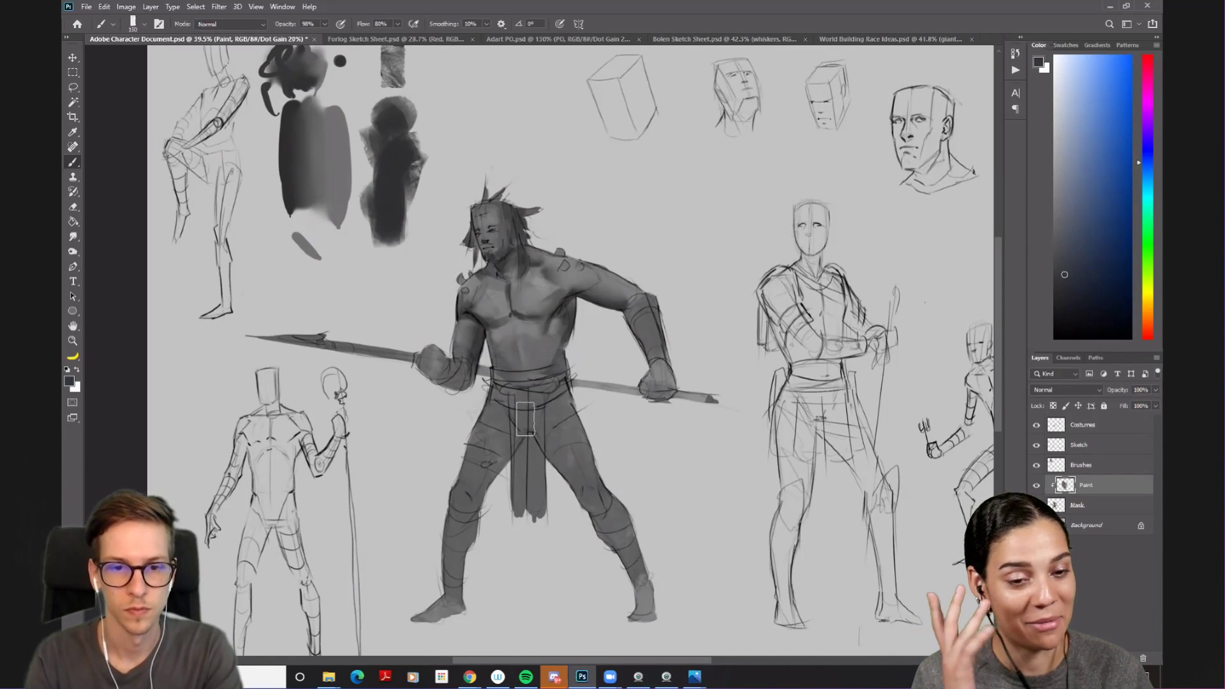
{"action": "key", "text": "bracketleft"}
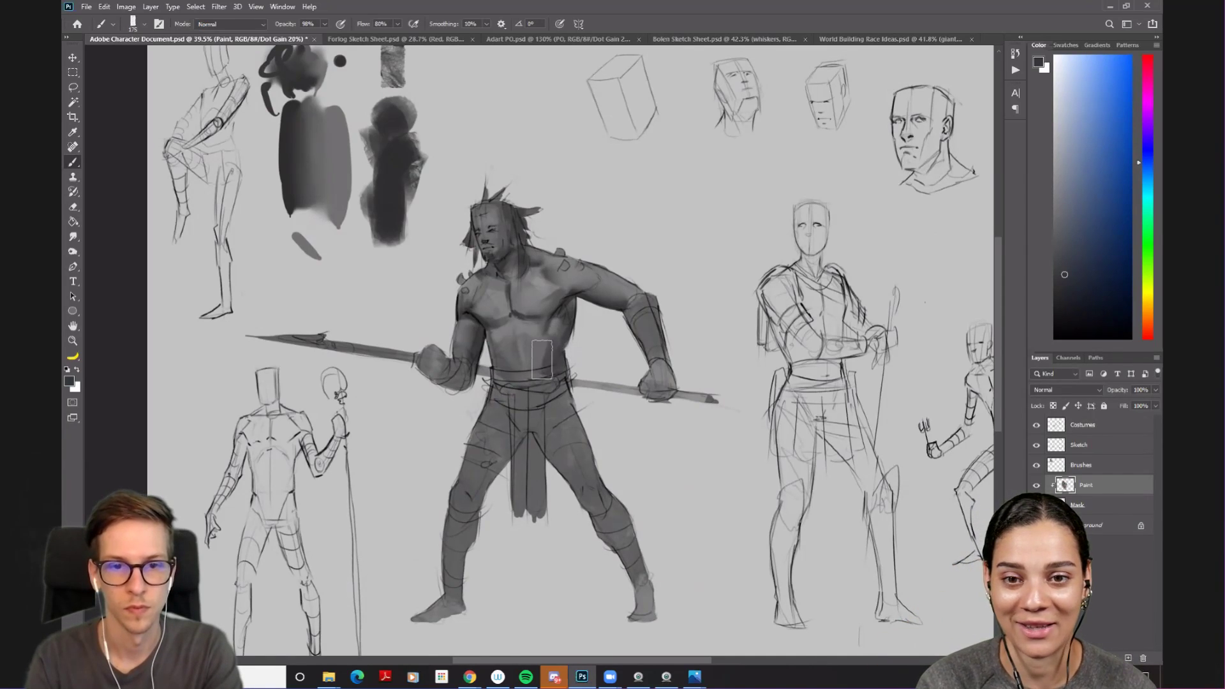
{"action": "key", "text": "bracketleft"}
{"action": "key", "text": "bracketleft"}
{"action": "key", "text": "bracketleft"}
{"action": "key", "text": "bracketleft"}
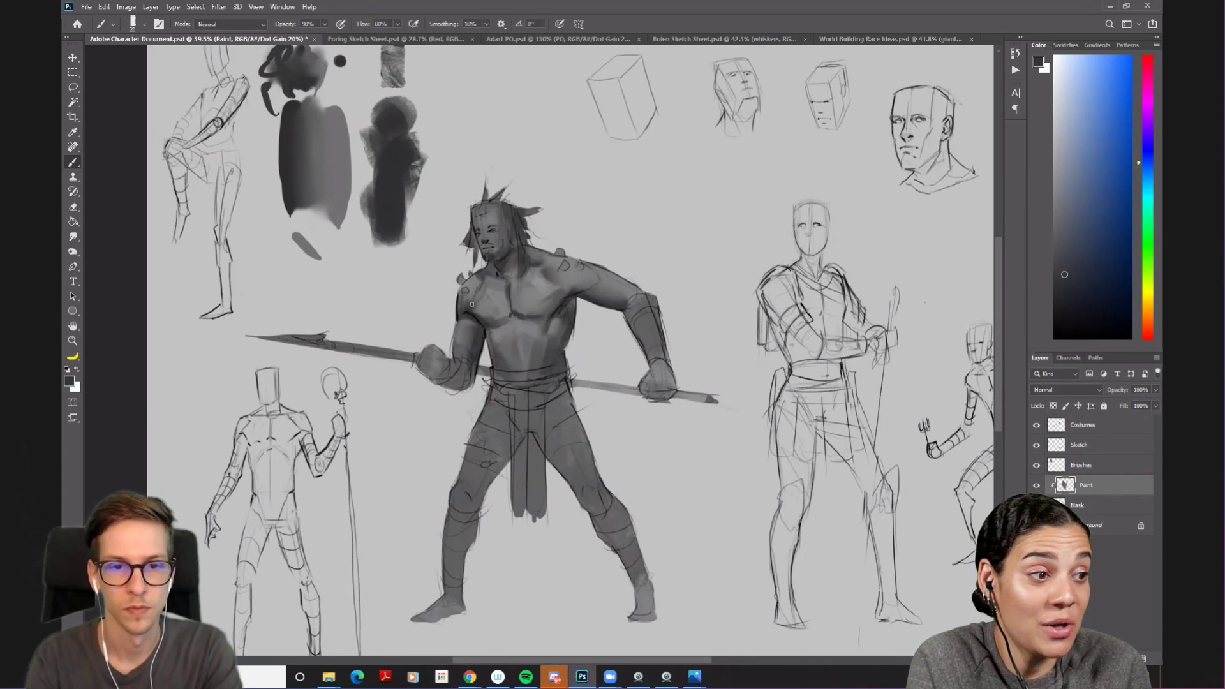
{"action": "left_click", "coordinate": [565, 292], "text": "alt"}
{"action": "left_click", "coordinate": [588, 295], "text": "alt"}
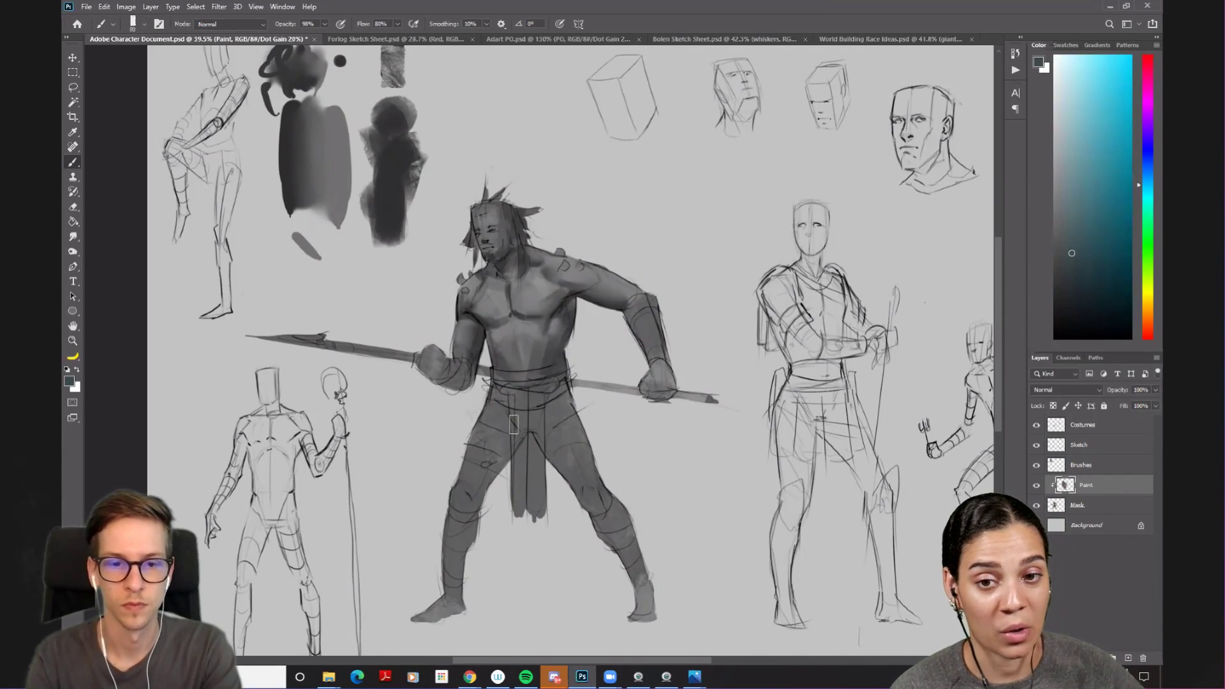
- Turn off the grayscale proof and mix a dark brown shadow color from the brown sampled on the trousers
{"action": "key", "text": "ctrl+y"}
{"action": "left_click", "coordinate": [501, 463], "text": "alt"}
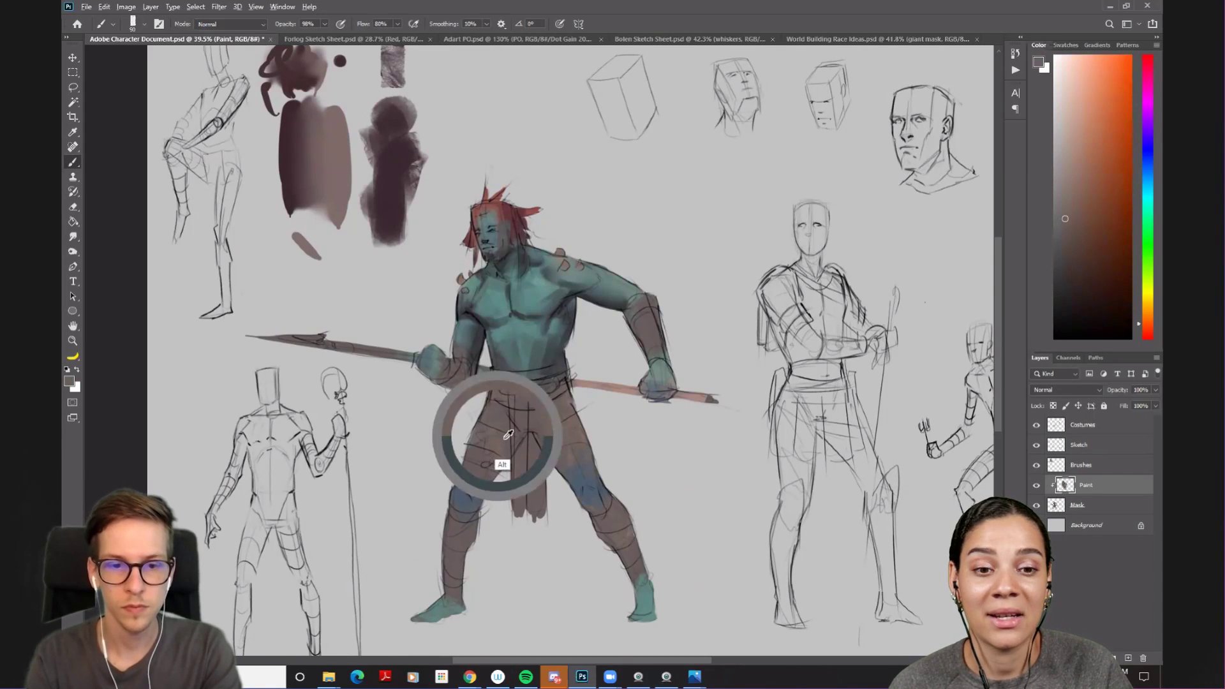
{"action": "left_click_drag", "start_coordinate": [1069, 240], "coordinate": [1069, 276]}
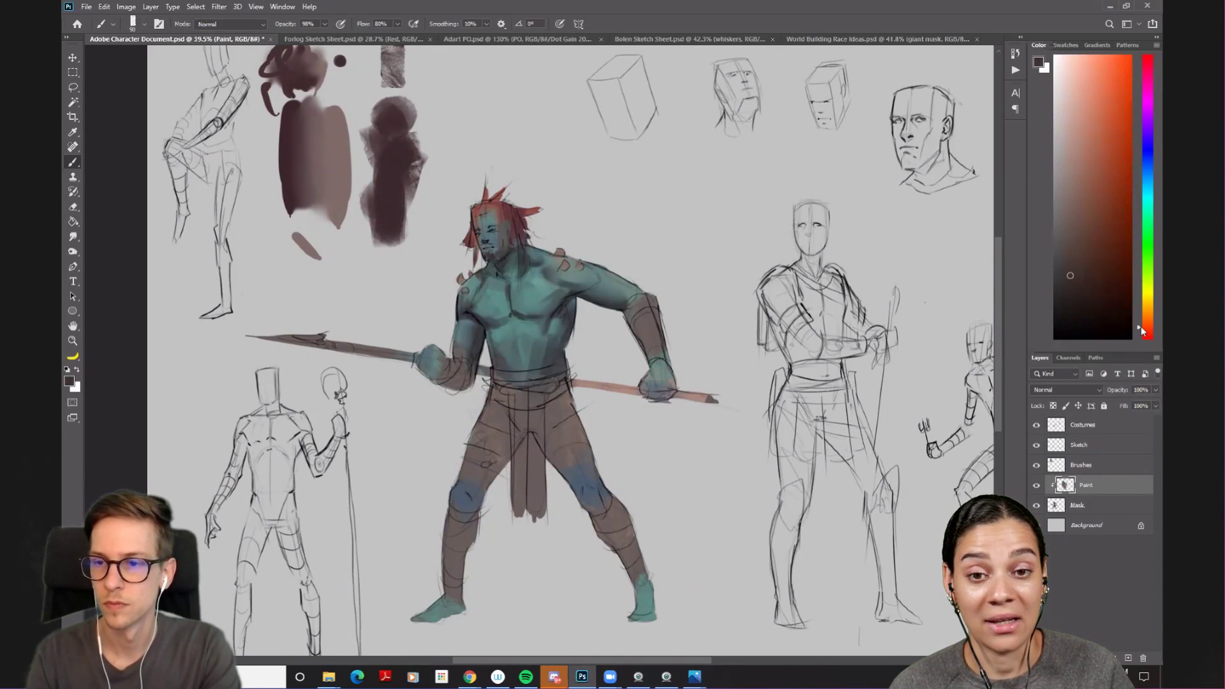
{"action": "key", "text": "]"}
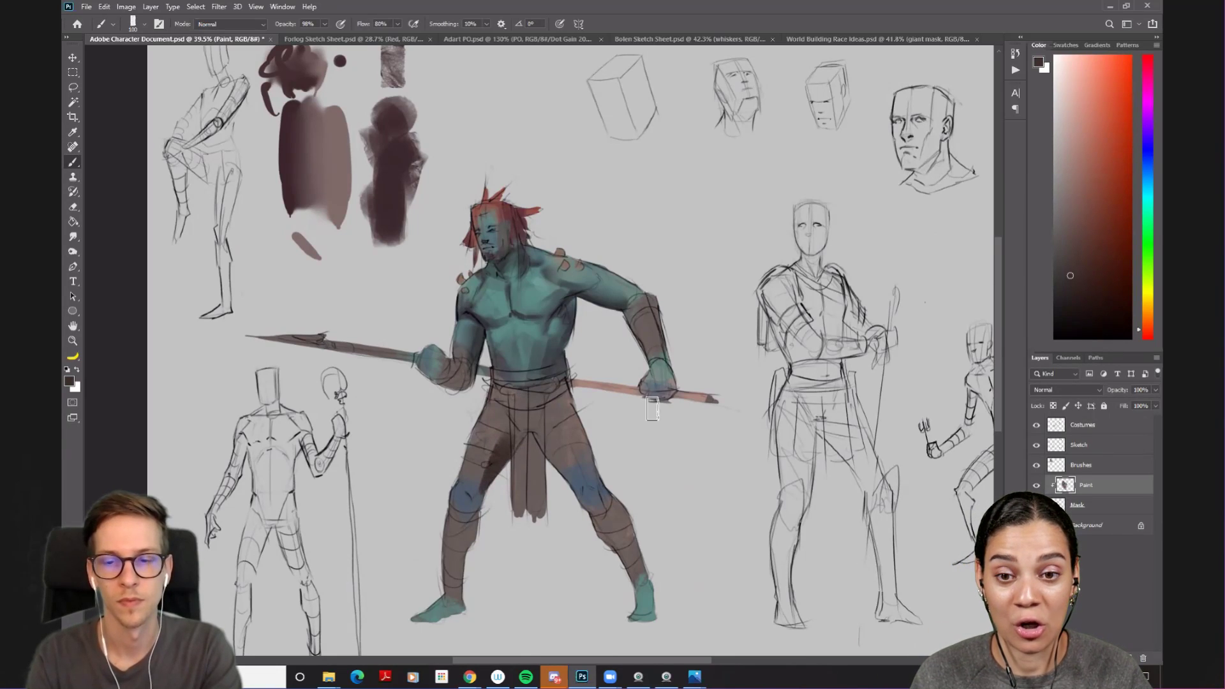
{"action": "left_click_drag", "start_coordinate": [1076, 276], "coordinate": [1064, 282]}
- Paint dark brown shadows on the inner thighs of the trousers with a larger brush
{"action": "key", "text": "bracketright"}
{"action": "key", "text": "bracketright"}
{"action": "key", "text": "bracketright"}
{"action": "key", "text": "bracketleft"}
{"action": "mouse_move", "coordinate": [493, 481]}
{"action": "left_mouse_down"}
{"action": "mouse_move", "coordinate": [521, 411]}
{"action": "mouse_move", "coordinate": [538, 420]}
{"action": "mouse_move", "coordinate": [550, 481]}
{"action": "mouse_move", "coordinate": [581, 514]}
{"action": "left_mouse_up"}
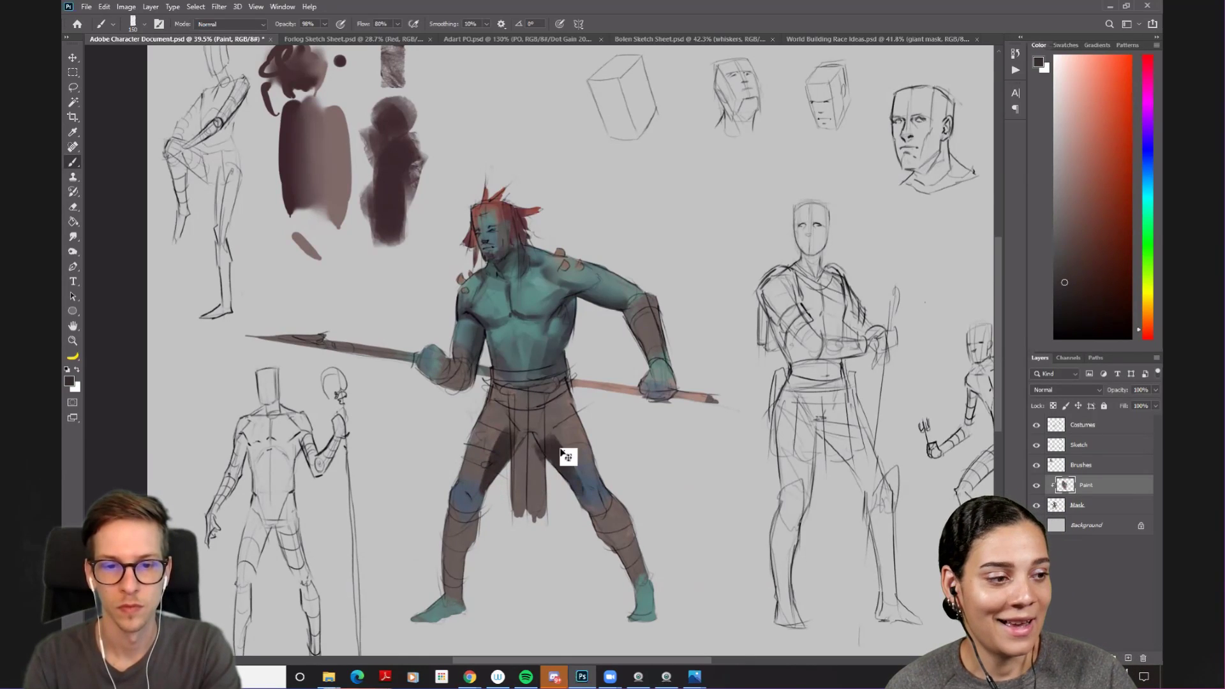
- Darken the hanging loincloth and the inner lower leg with a much larger brush in the same dark brown
{"action": "key", "text": "bracketright"}
{"action": "key", "text": "bracketright"}
{"action": "key", "text": "bracketright"}
{"action": "key", "text": "bracketright"}
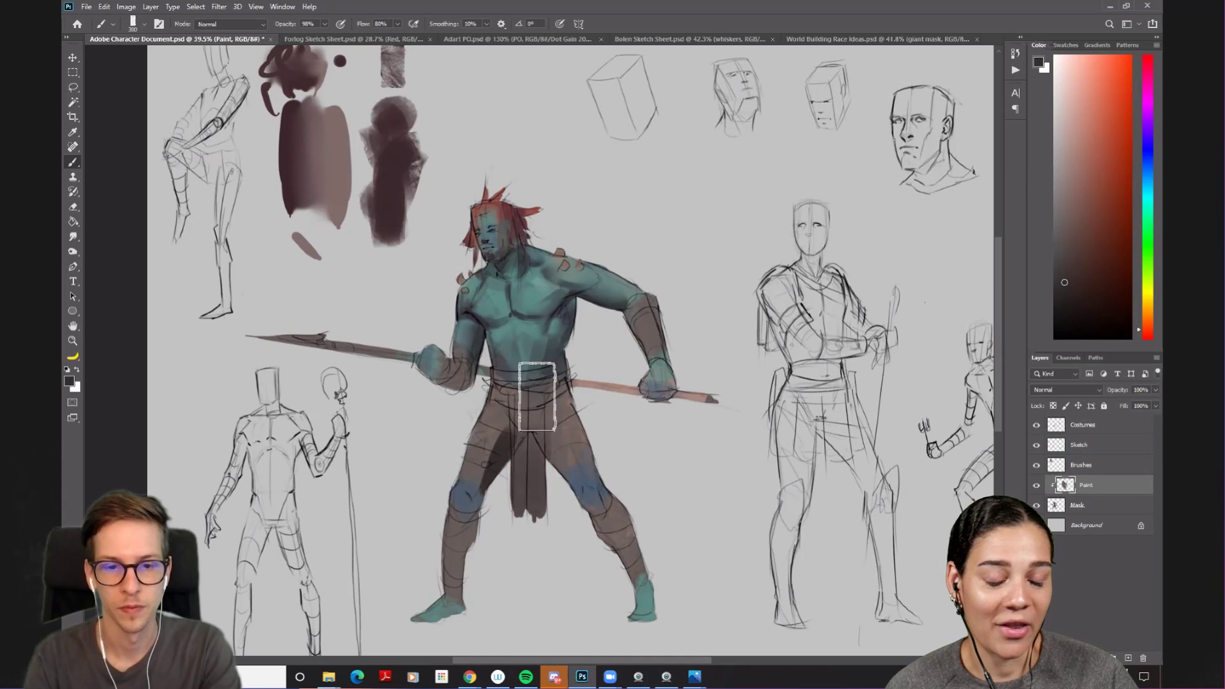
{"action": "key", "text": "bracketright"}
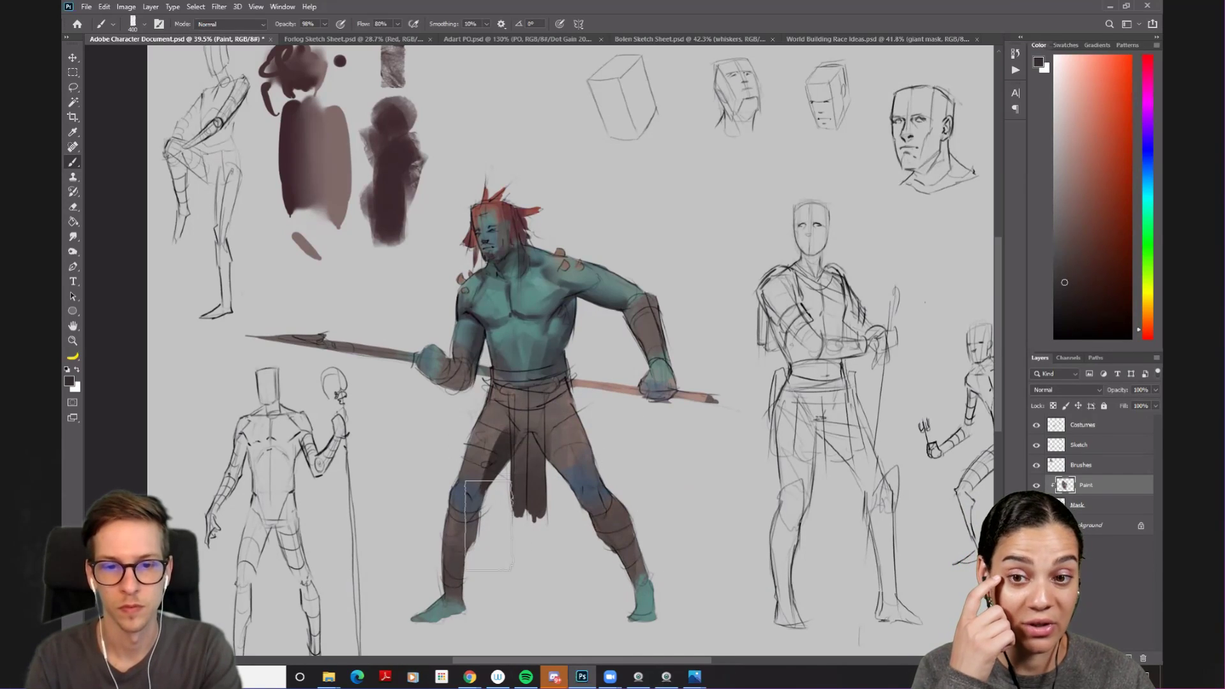
- Shade the rear forearm bracer in dark brown with the brush reduced to size 100
{"action": "key", "text": "bracketleft"}
{"action": "key", "text": "bracketleft"}
{"action": "key", "text": "bracketleft"}
{"action": "key", "text": "bracketleft"}
{"action": "key", "text": "bracketleft"}
{"action": "key", "text": "bracketleft"}
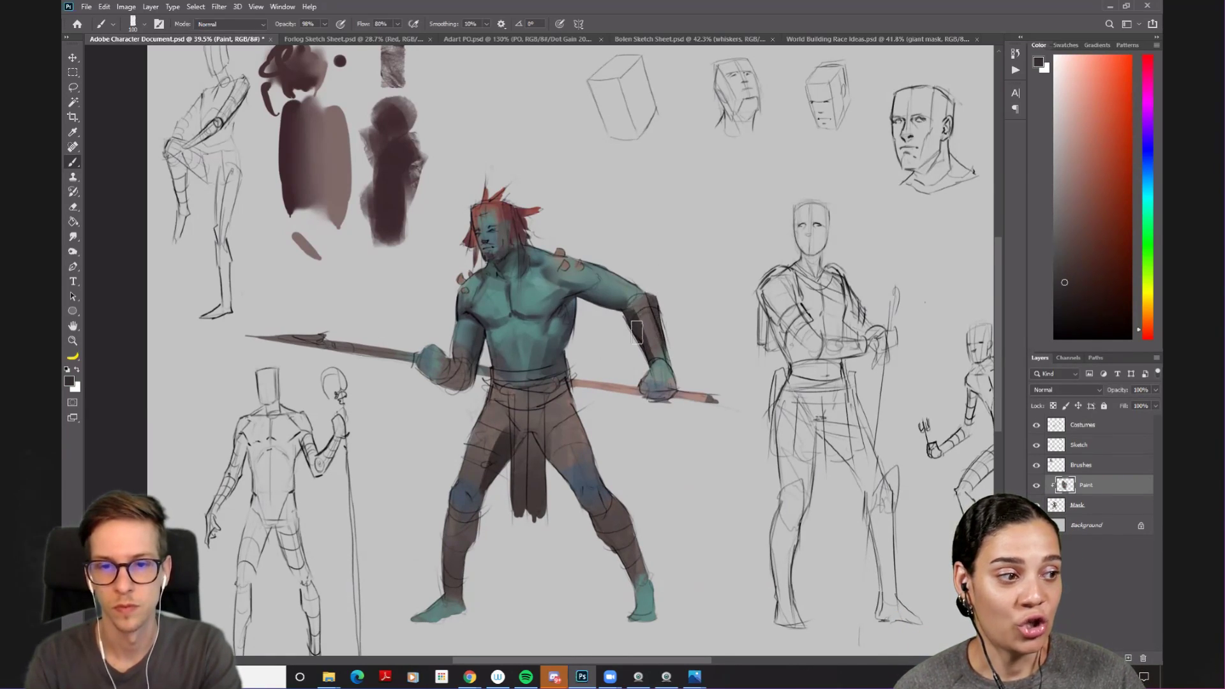
- Smudge the bracer shading and retouch it with a lighter brown sampled from the bracer
{"action": "key", "text": "r"}
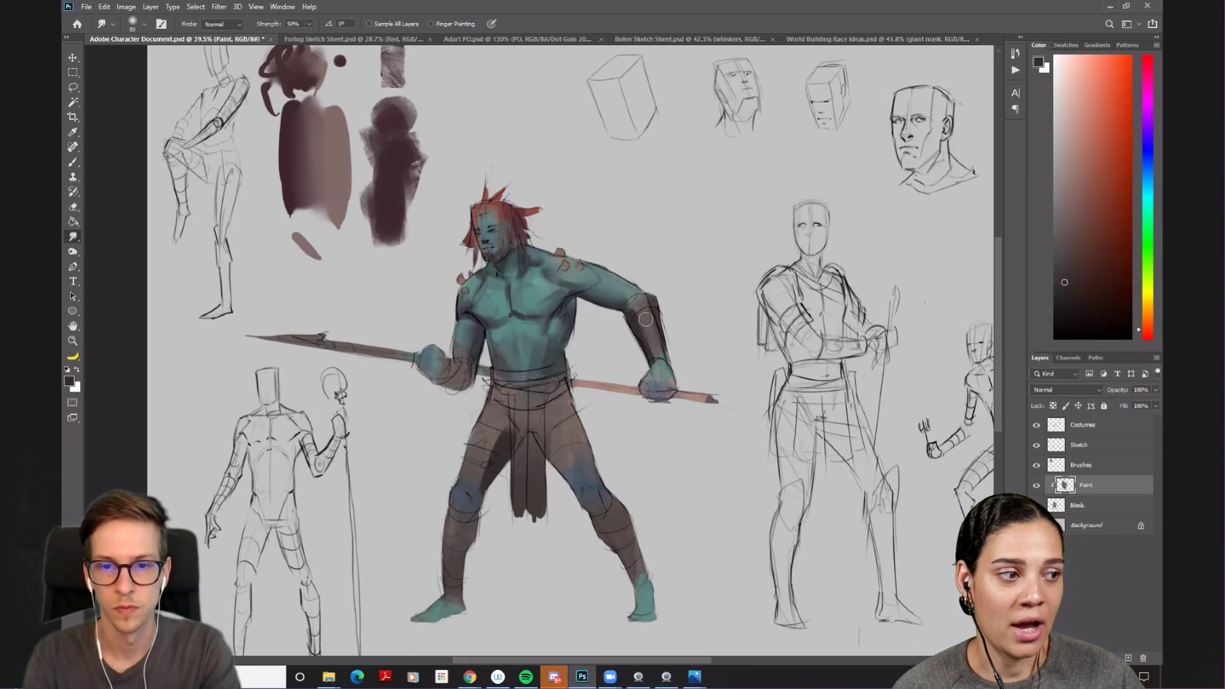
{"action": "key", "text": "b"}
{"action": "left_click", "coordinate": [646, 322], "text": "alt"}
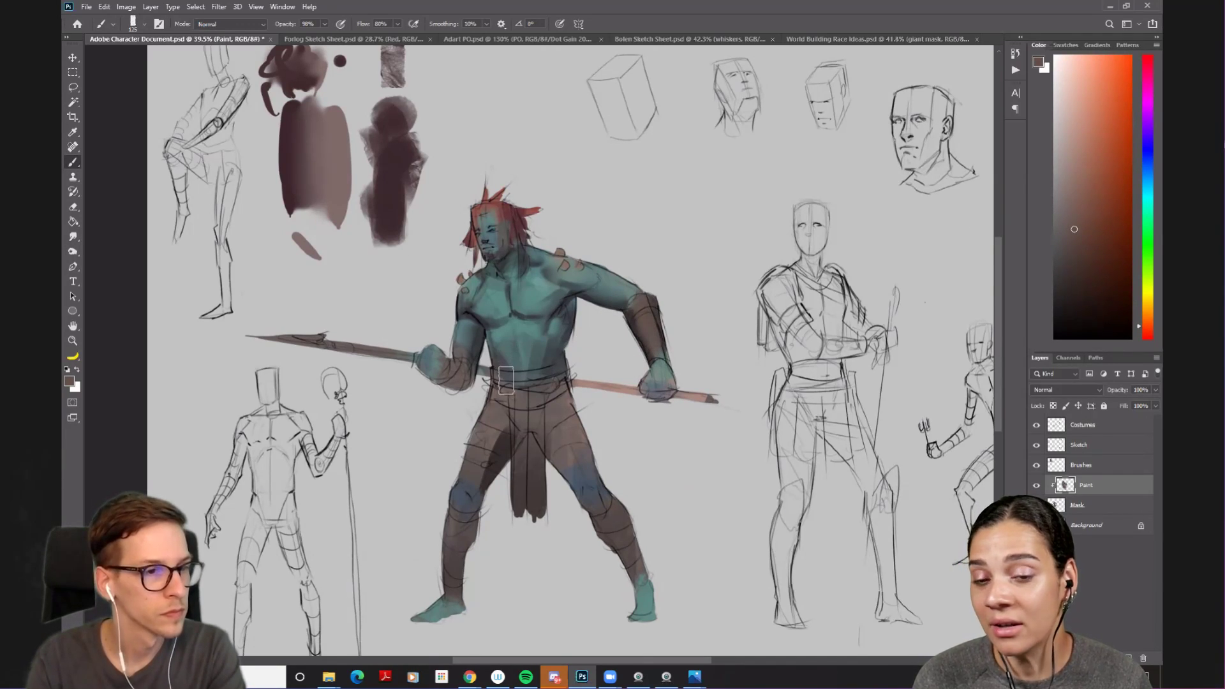
{"action": "key", "text": "bracketleft"}
{"action": "key", "text": "bracketleft"}
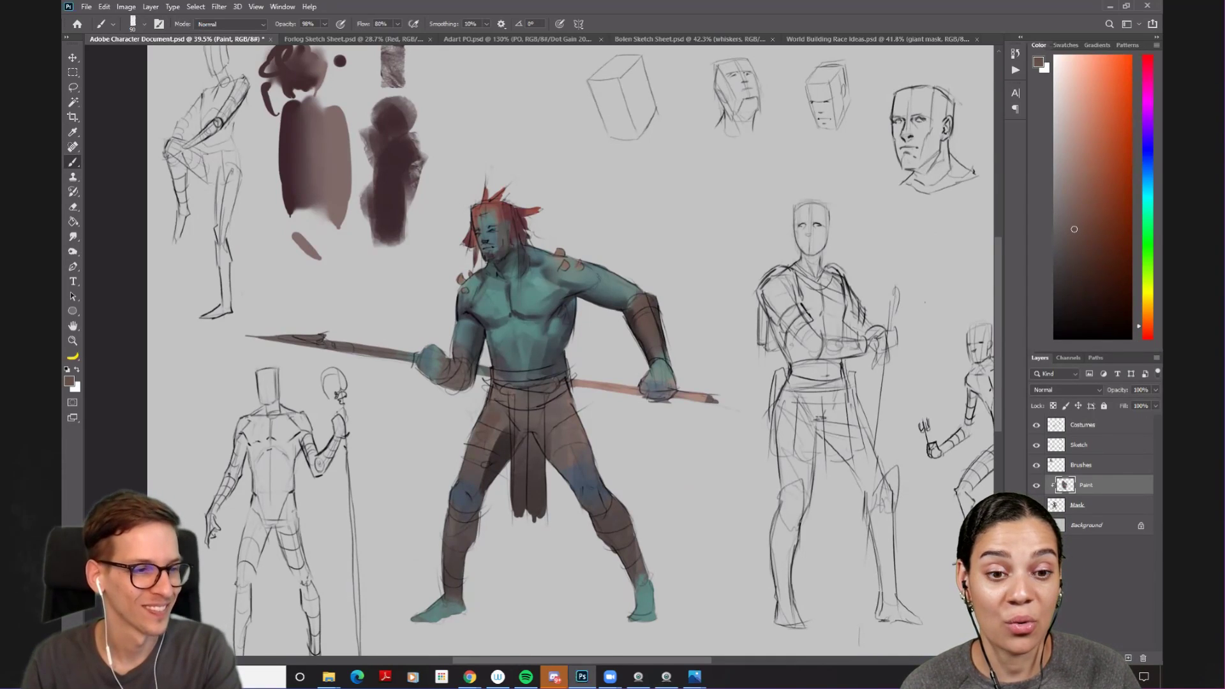
{"action": "key", "text": "alt+Tab"}
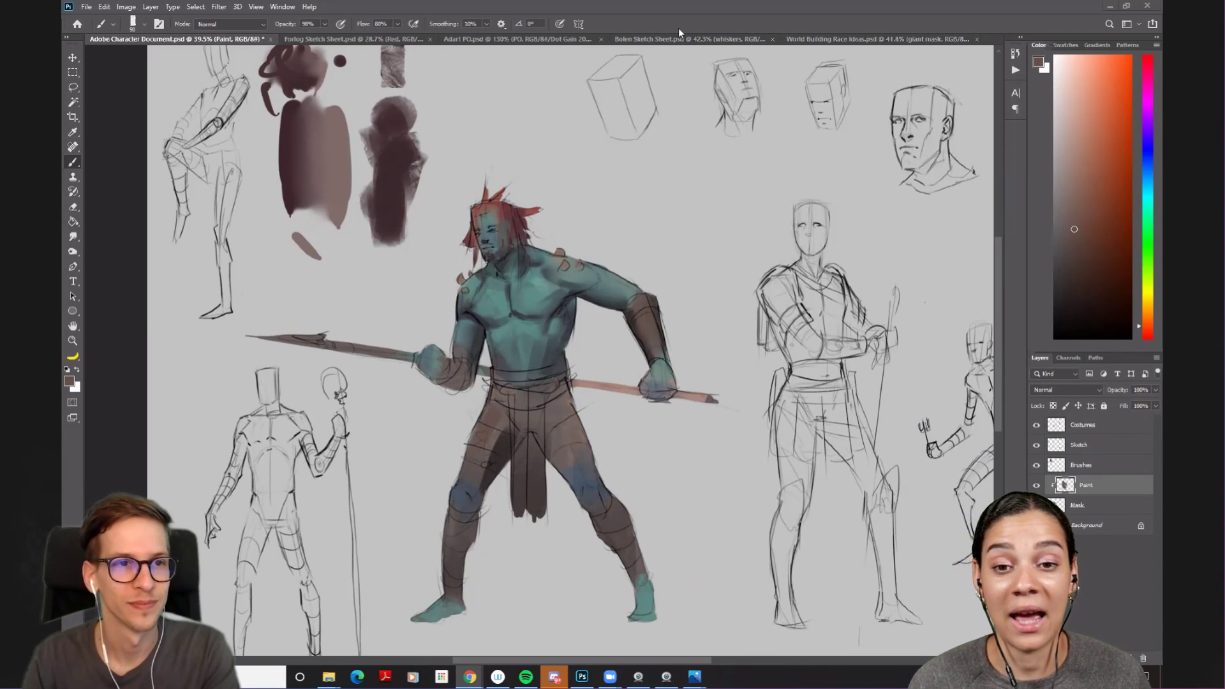
- Paint light areas on the chest and upper abdomen with a small brush in a teal sampled from the pectoral
{"action": "left_click", "coordinate": [538, 285], "text": "alt"}
{"action": "left_click", "coordinate": [1071, 169]}
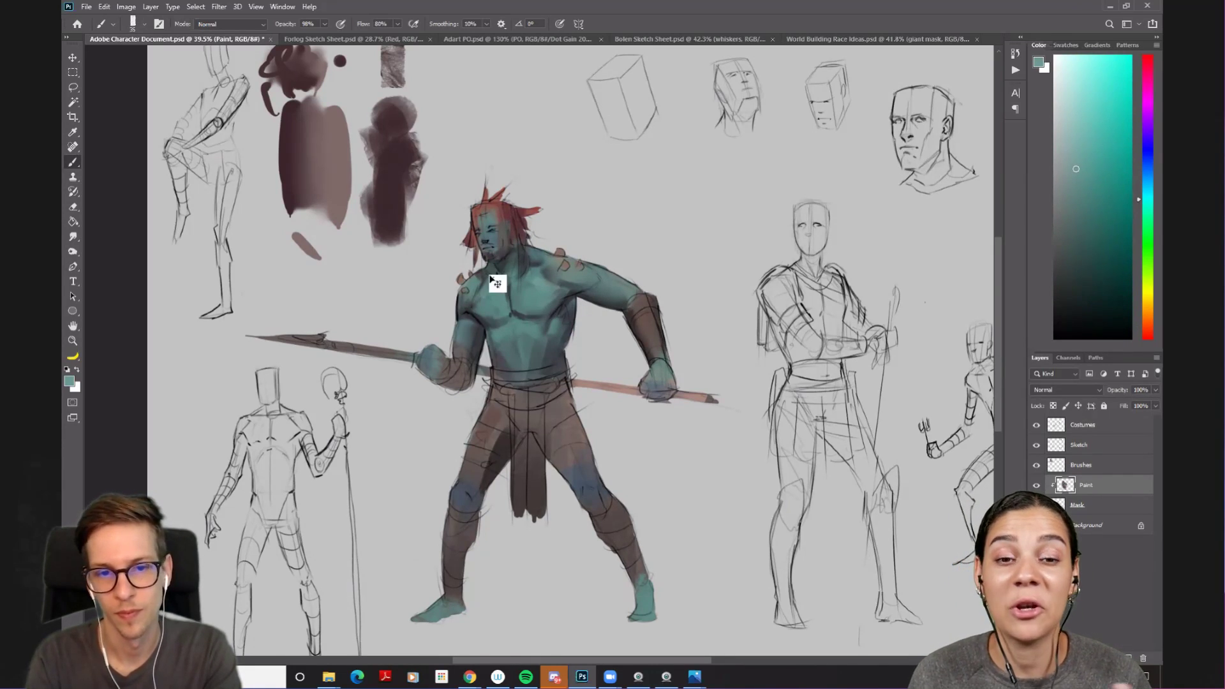
{"action": "key", "text": "ctrl"}
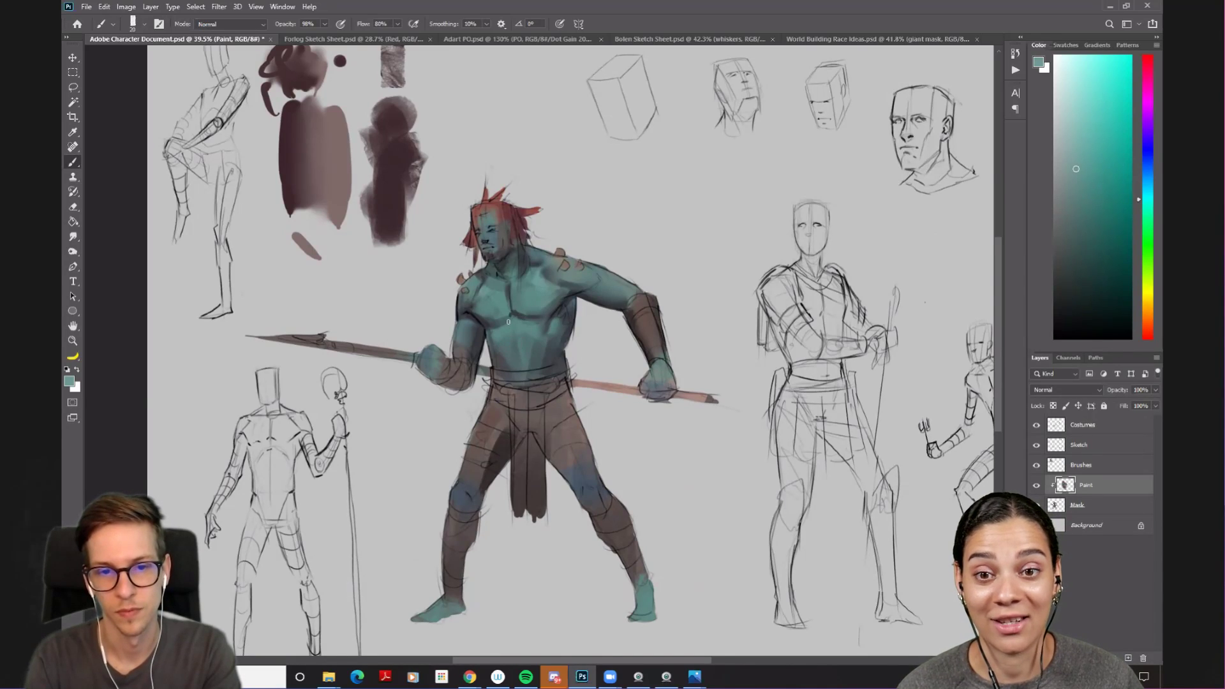
{"action": "key", "text": "bracketleft"}
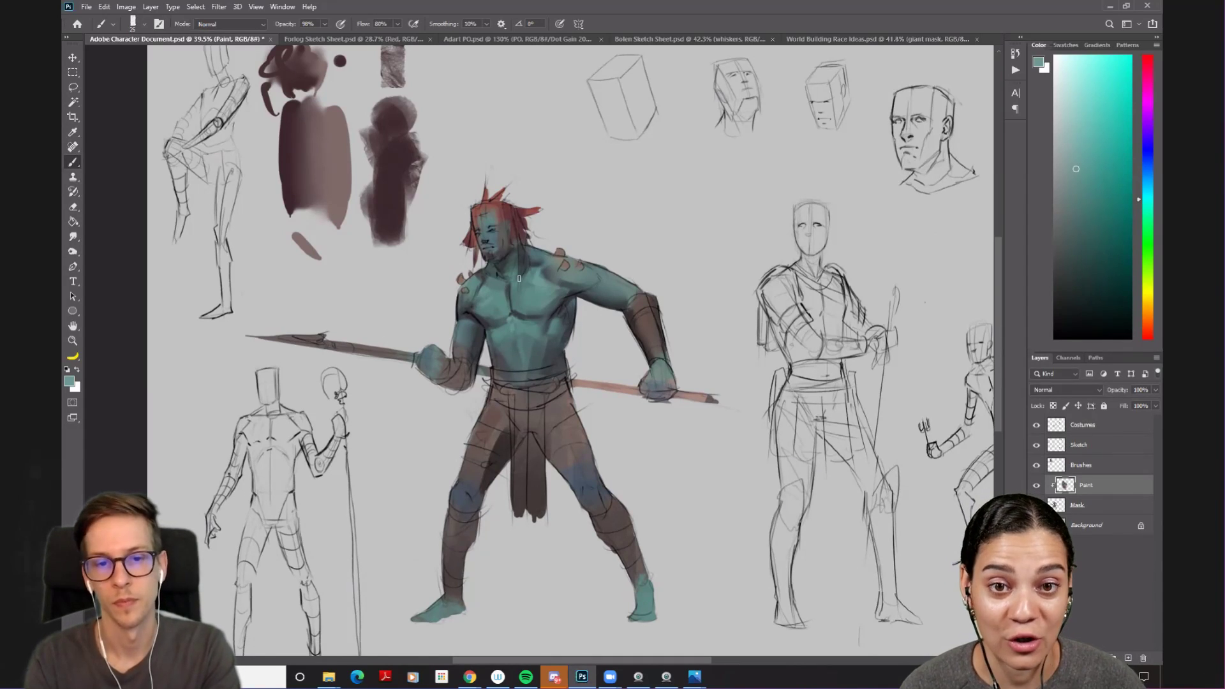
- Model the front arm and rear shoulder with sampled teals and blues, blending the rear shoulder with the Smudge tool
{"action": "left_click", "coordinate": [469, 307], "text": "alt"}
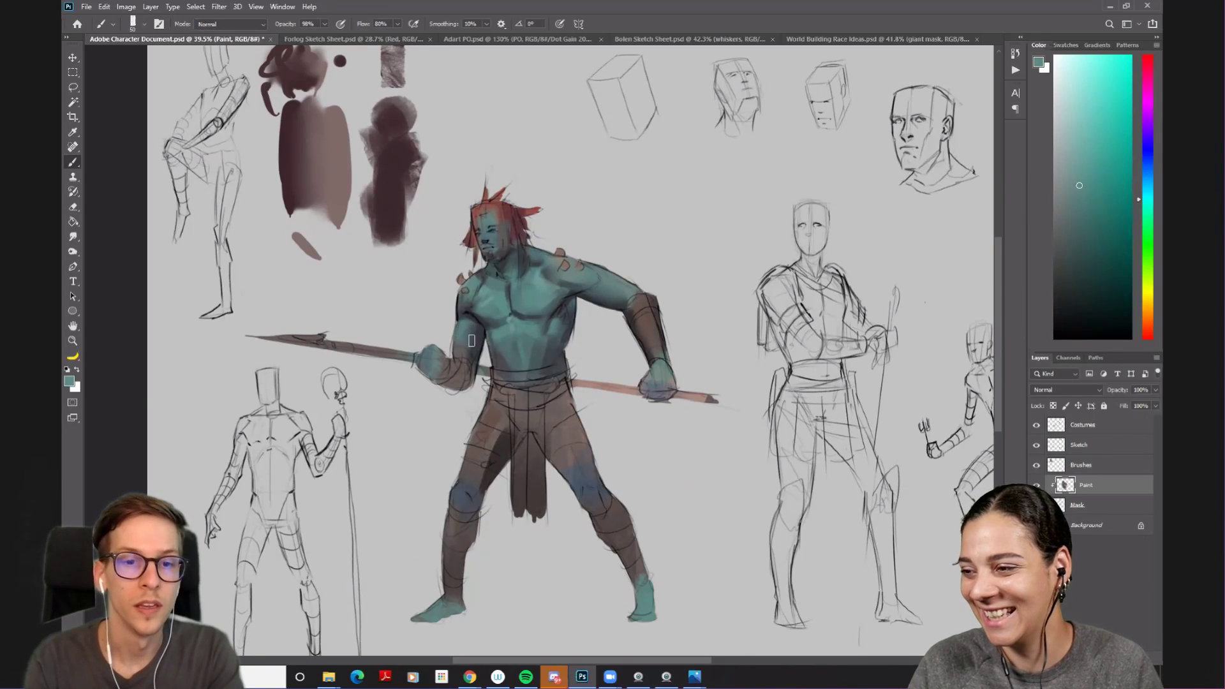
{"action": "left_click", "coordinate": [469, 369], "text": "alt"}
{"action": "left_click", "coordinate": [578, 315], "text": "alt"}
{"action": "key", "text": "r"}
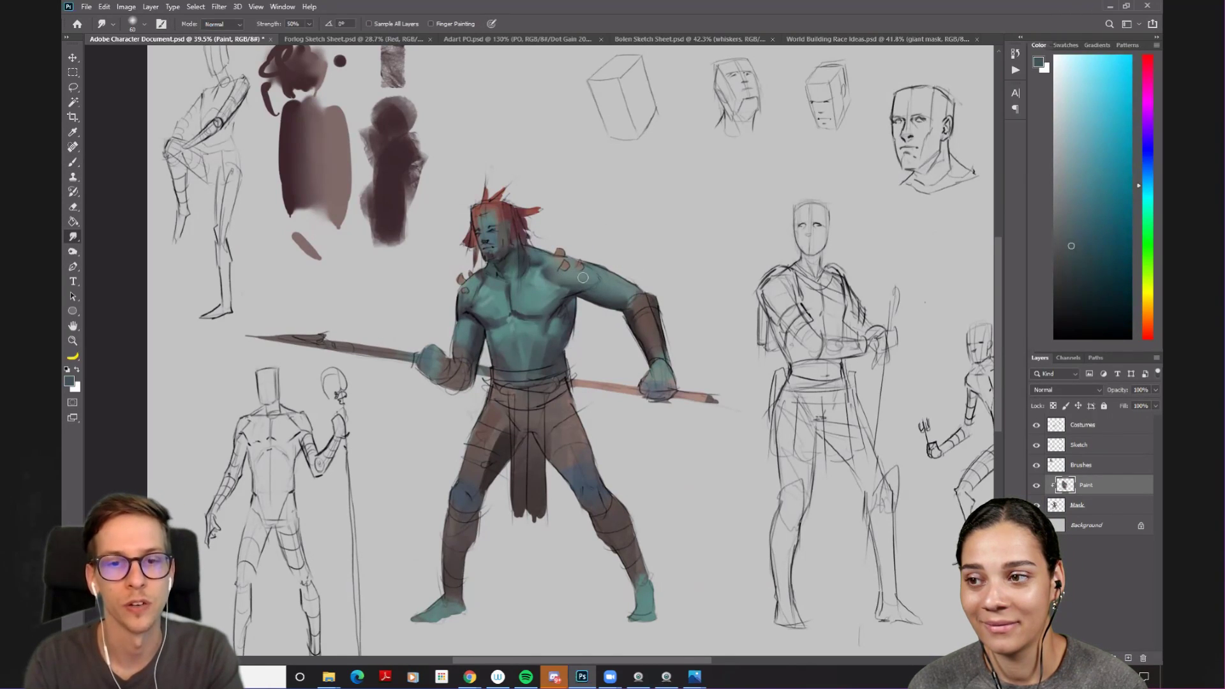
{"action": "key", "text": "b"}
{"action": "left_click", "coordinate": [575, 283], "text": "alt"}
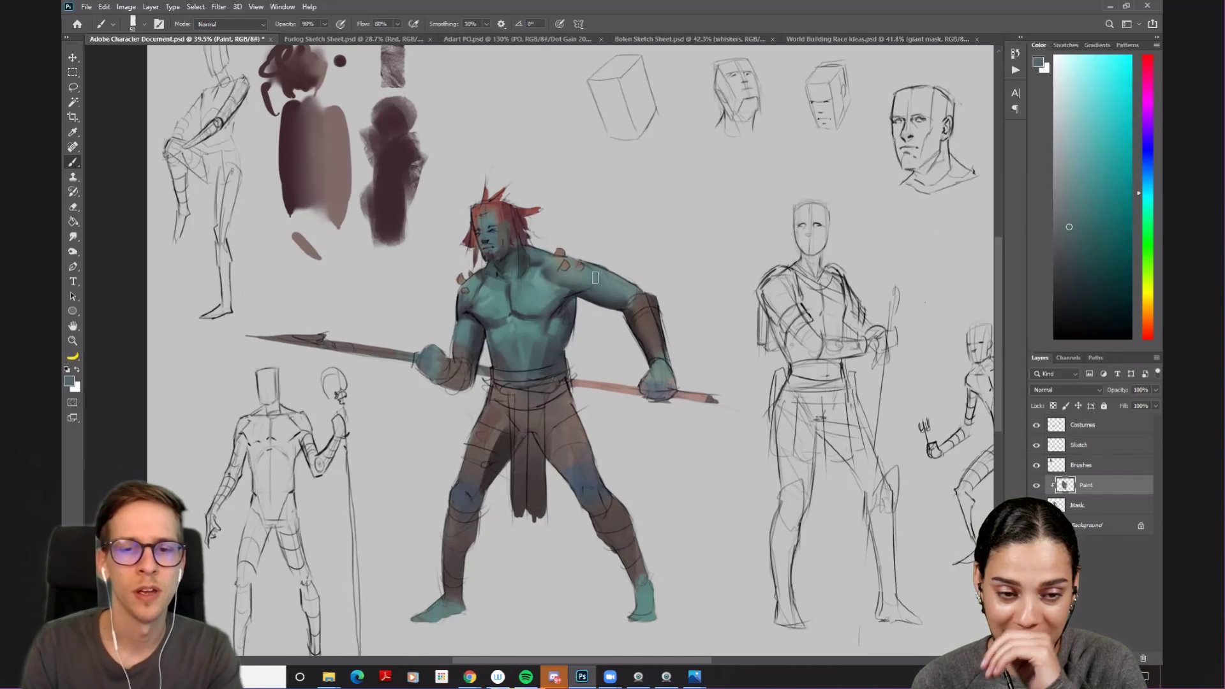
- Deepen the rear armpit shadow with a sampled dark blue while checking values in the grayscale proof
{"action": "key", "text": "ctrl+y"}
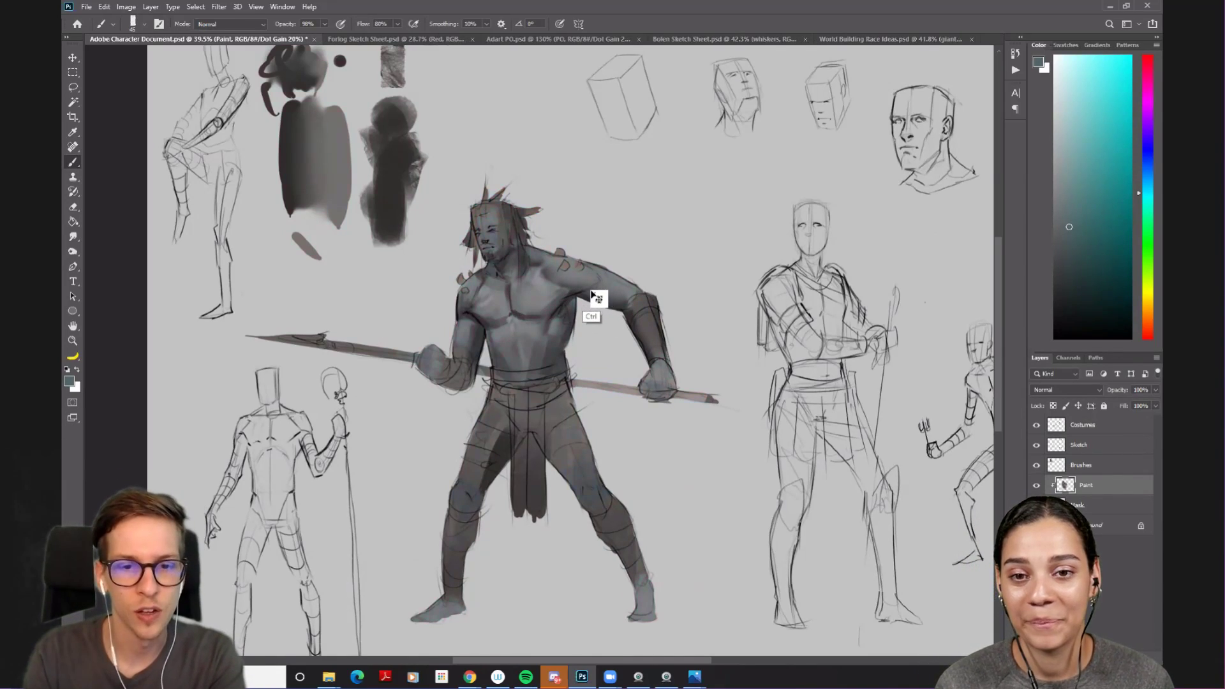
{"action": "left_click", "coordinate": [574, 288], "text": "alt"}
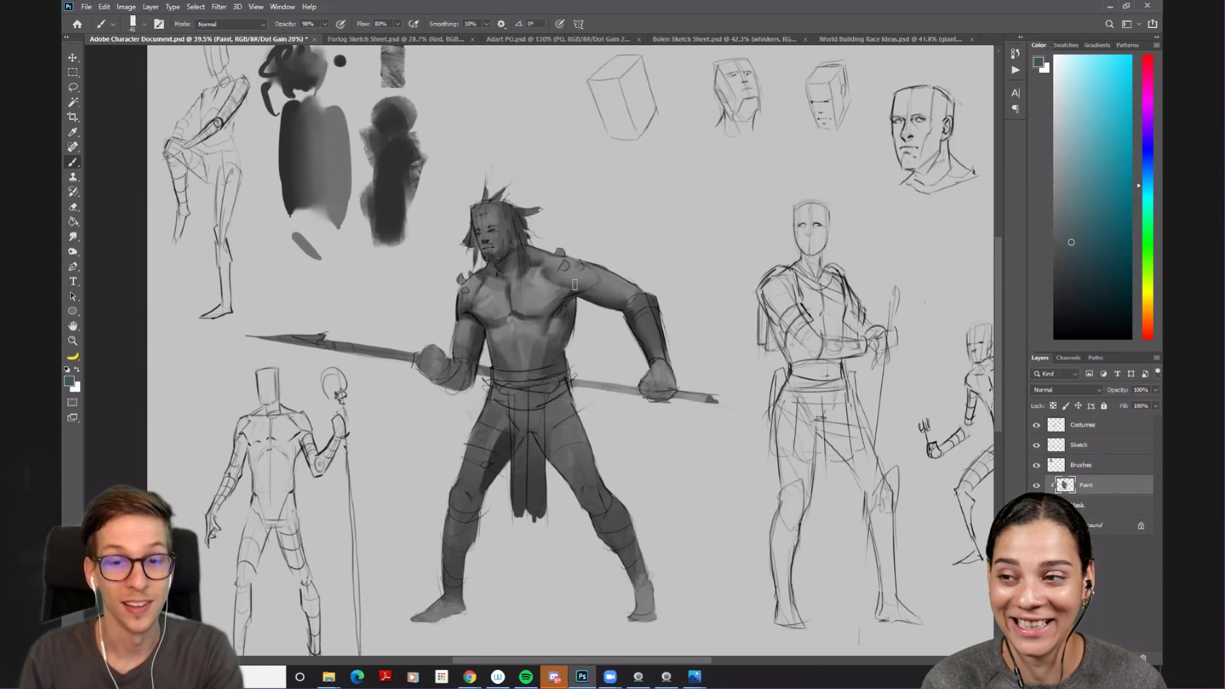
{"action": "key", "text": "ctrl+y"}
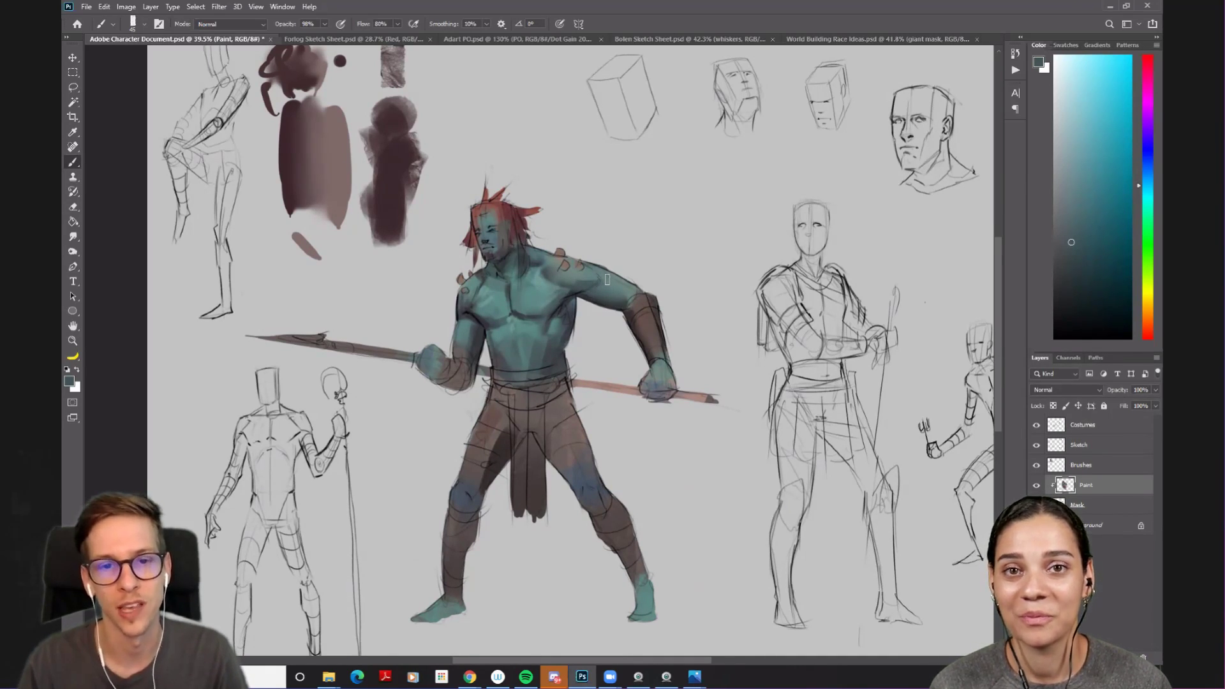
- Smudge the torso shading, paint sampled light teals on the chest and rear upper arm, and blend the rear shoulder
{"action": "key", "text": "r"}
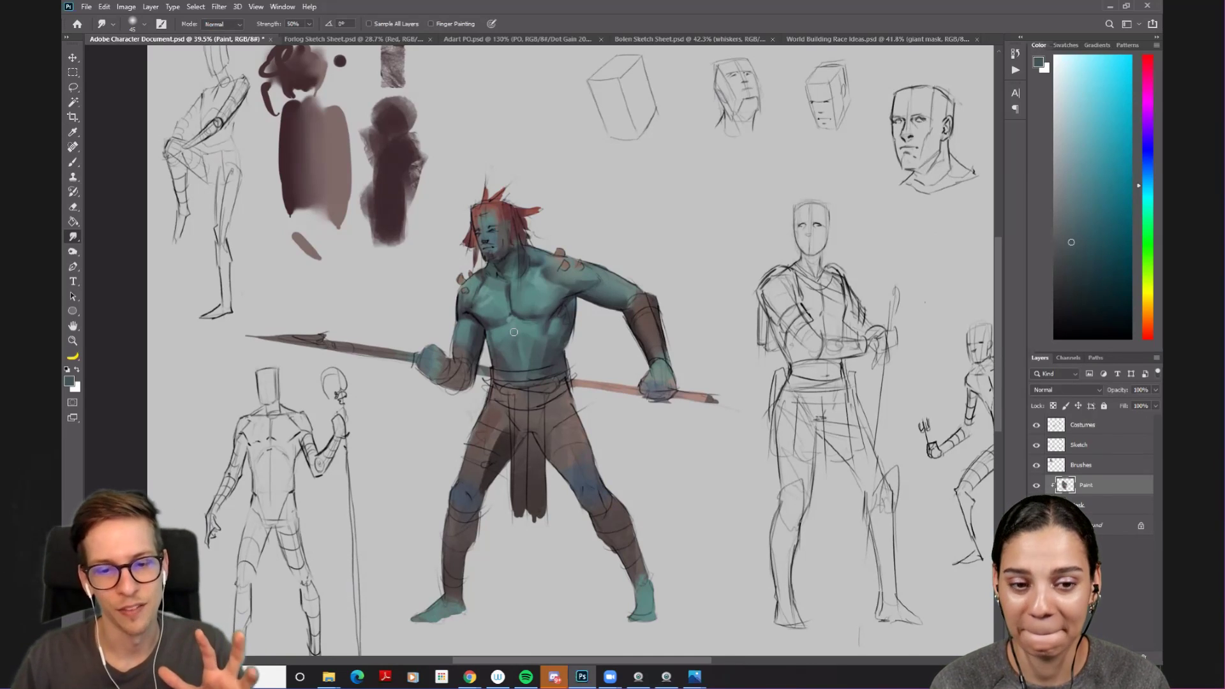
{"action": "key", "text": "b"}
{"action": "left_click", "coordinate": [490, 298], "text": "alt"}
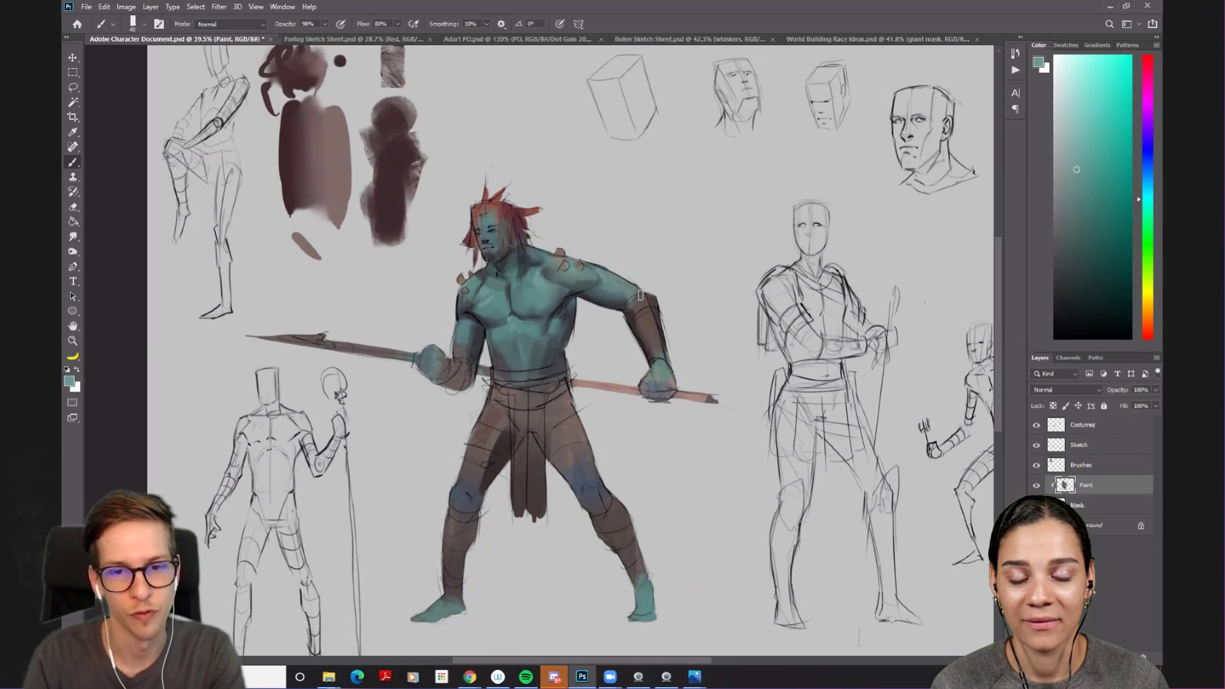
{"action": "left_click", "coordinate": [615, 283], "text": "alt"}
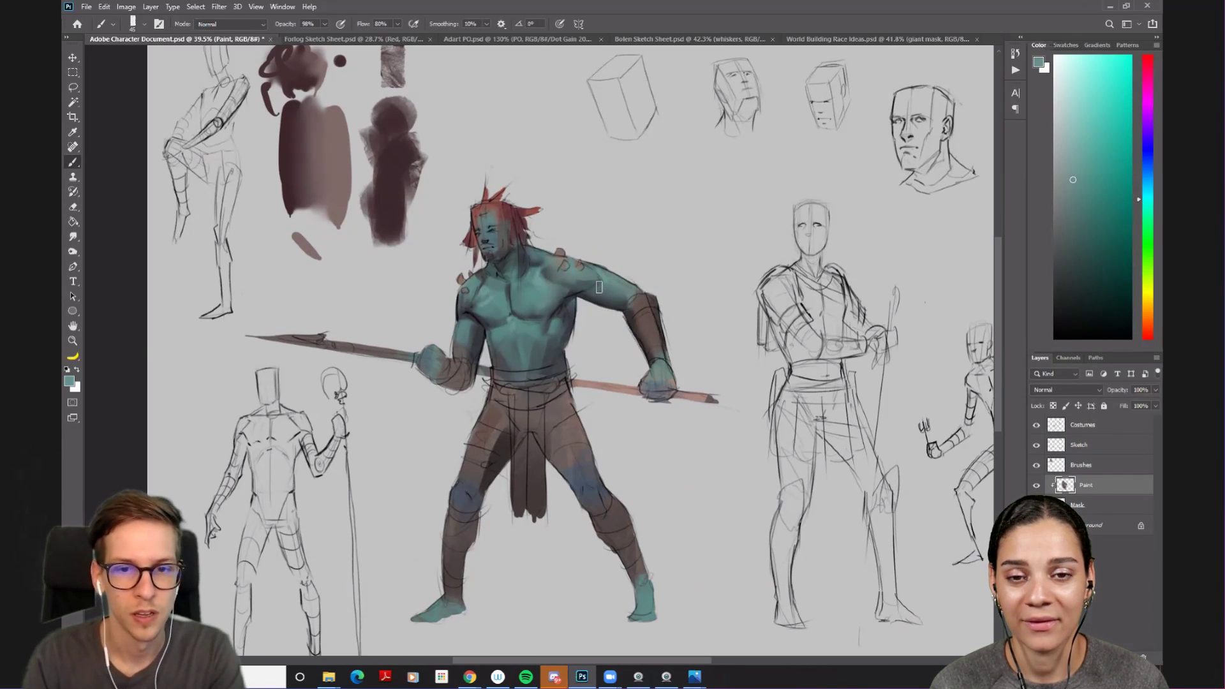
{"action": "key", "text": "r"}
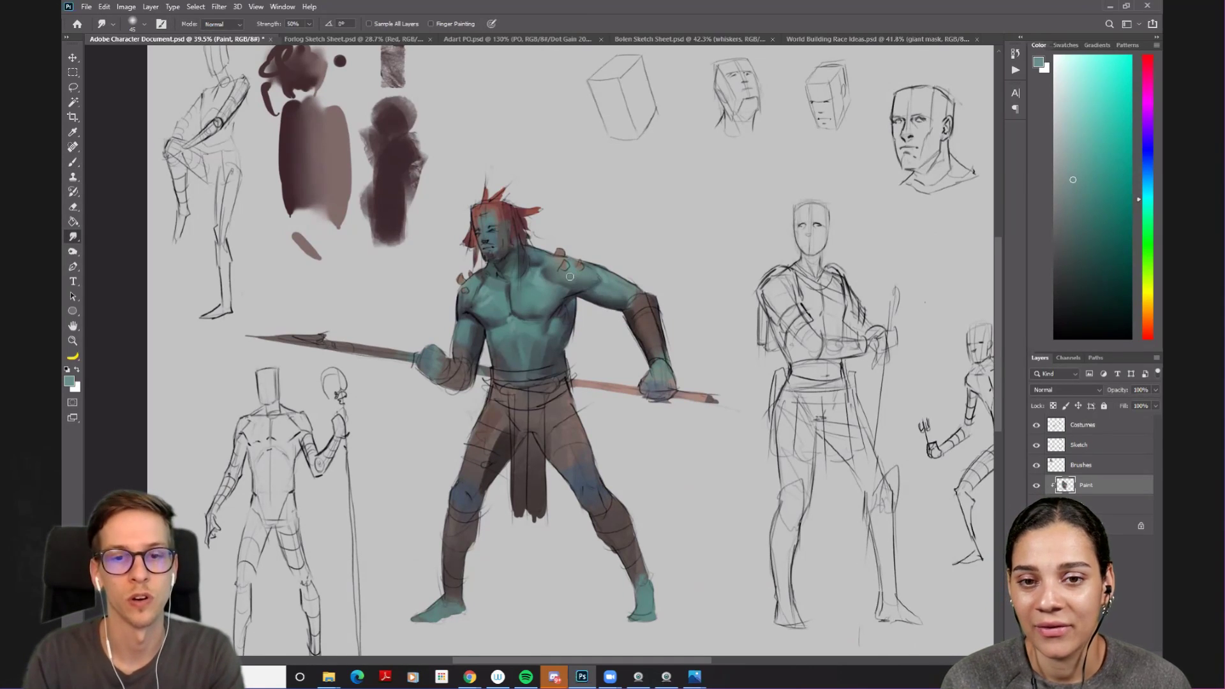
- On the Brushes layer, stamp two dabs of the textured brush beside the existing swatches in a sampled dark maroon
{"action": "scroll", "coordinate": [569, 281], "scroll_direction": "up", "scroll_amount": 3}
{"action": "scroll", "coordinate": [569, 281], "scroll_direction": "up", "scroll_amount": 2}
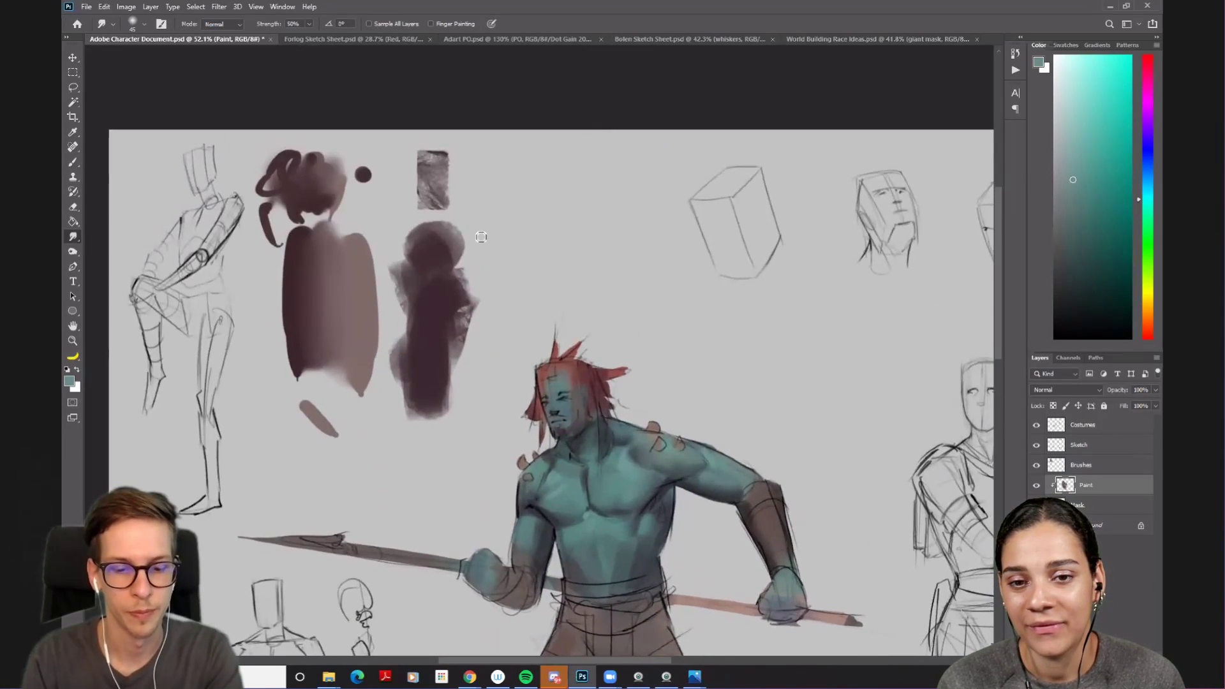
{"action": "key", "text": "e"}
{"action": "left_click_drag", "start_coordinate": [477, 243], "coordinate": [431, 263]}
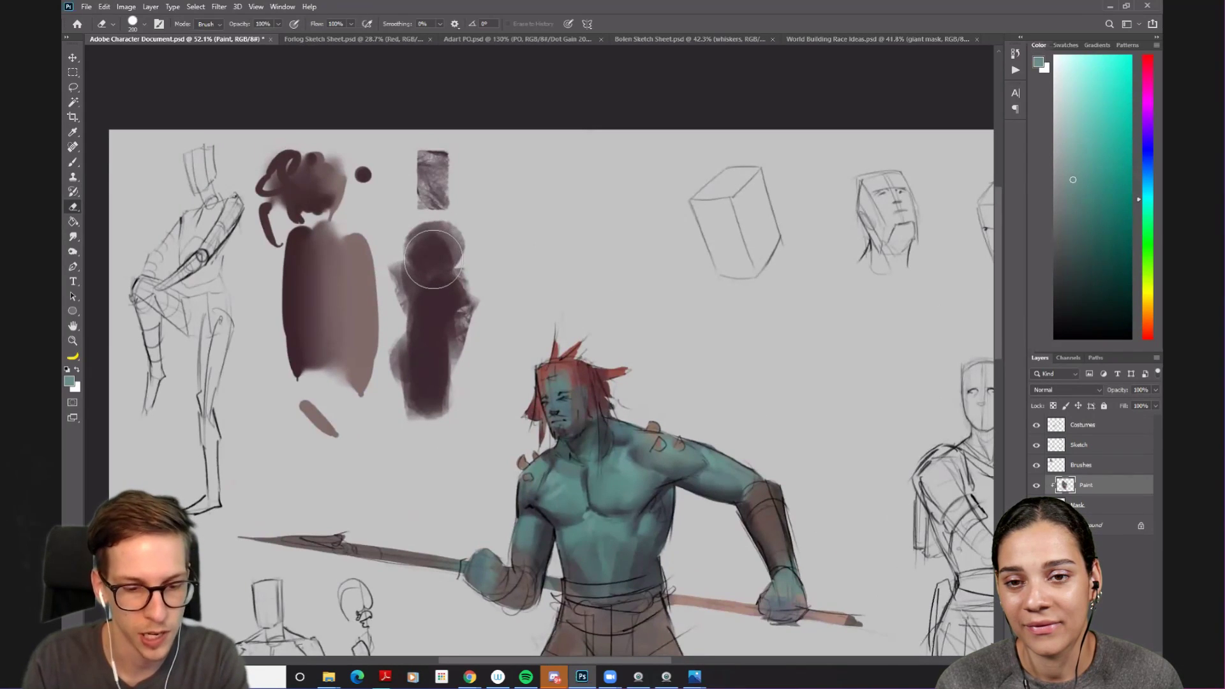
{"action": "key", "text": "b"}
{"action": "key", "text": "."}
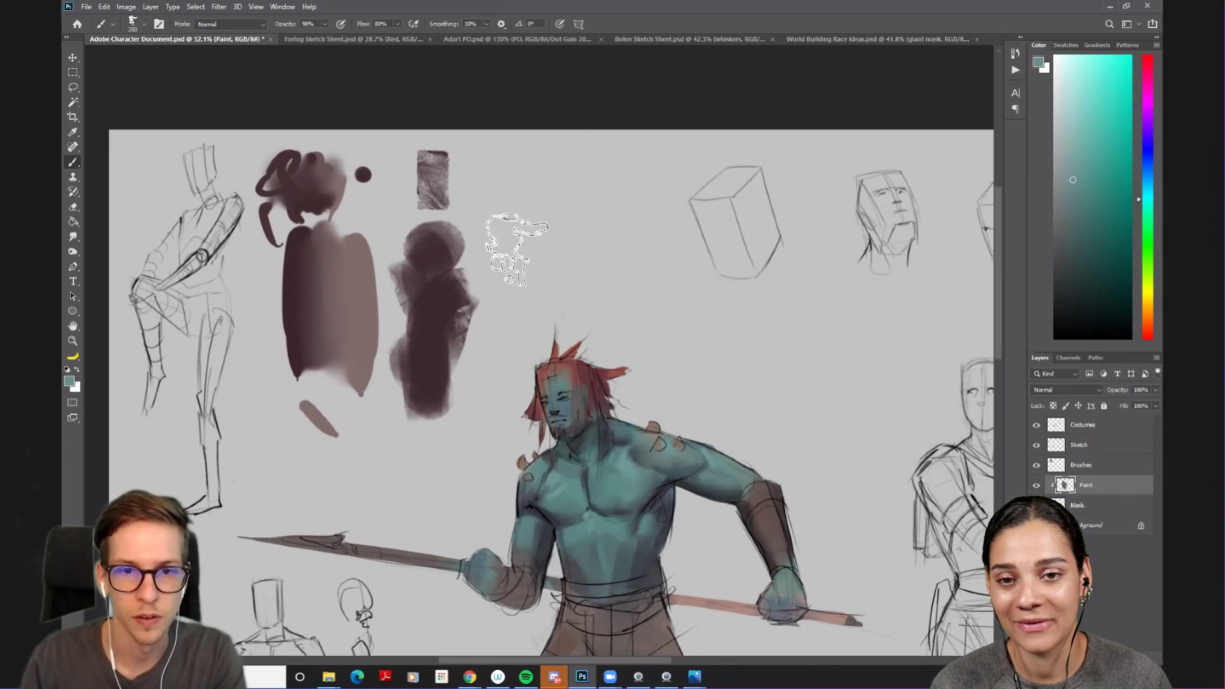
{"action": "left_click", "coordinate": [456, 268], "text": "alt"}
{"action": "key", "text": "bracketleft"}
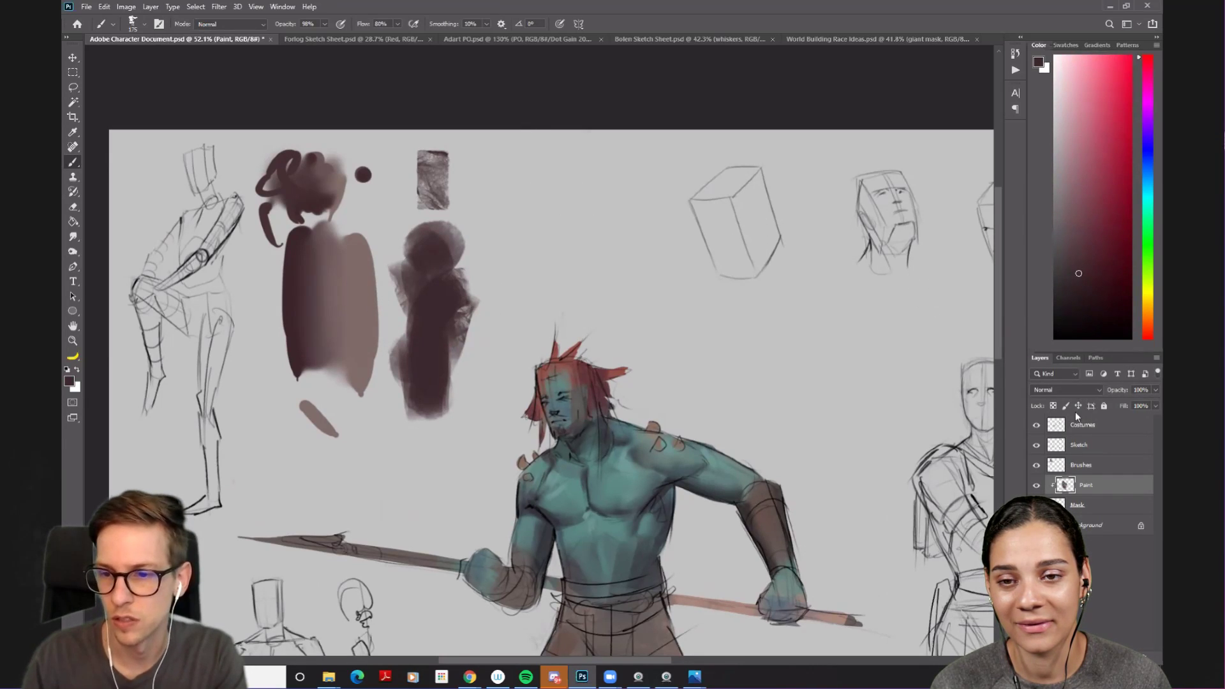
{"action": "left_click", "coordinate": [1078, 465]}
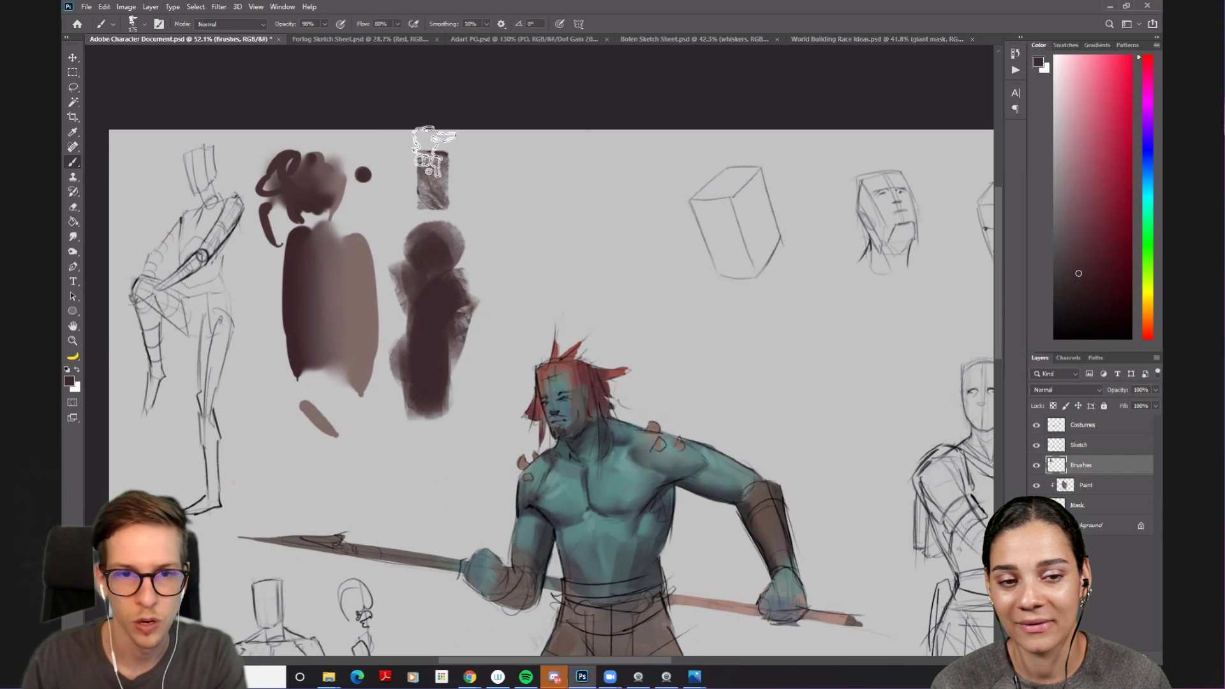
{"action": "left_click", "coordinate": [524, 186]}
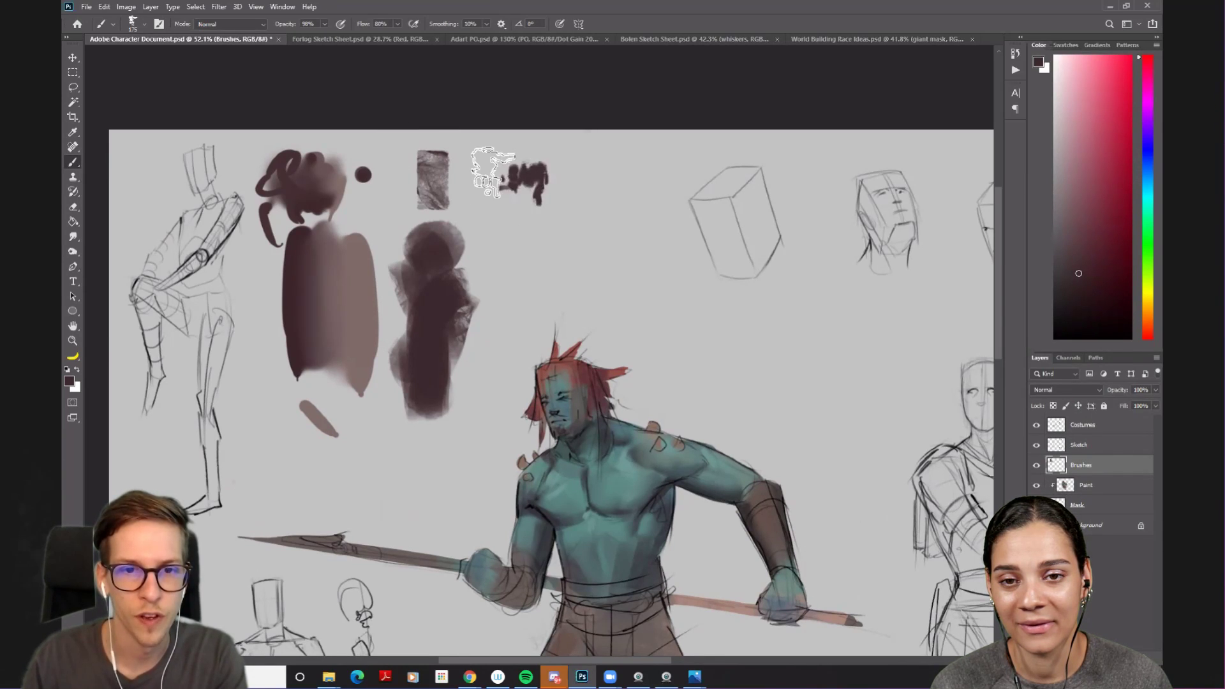
{"action": "key", "text": "ctrl+z"}
{"action": "left_click", "coordinate": [505, 169]}
{"action": "left_click", "coordinate": [553, 169]}
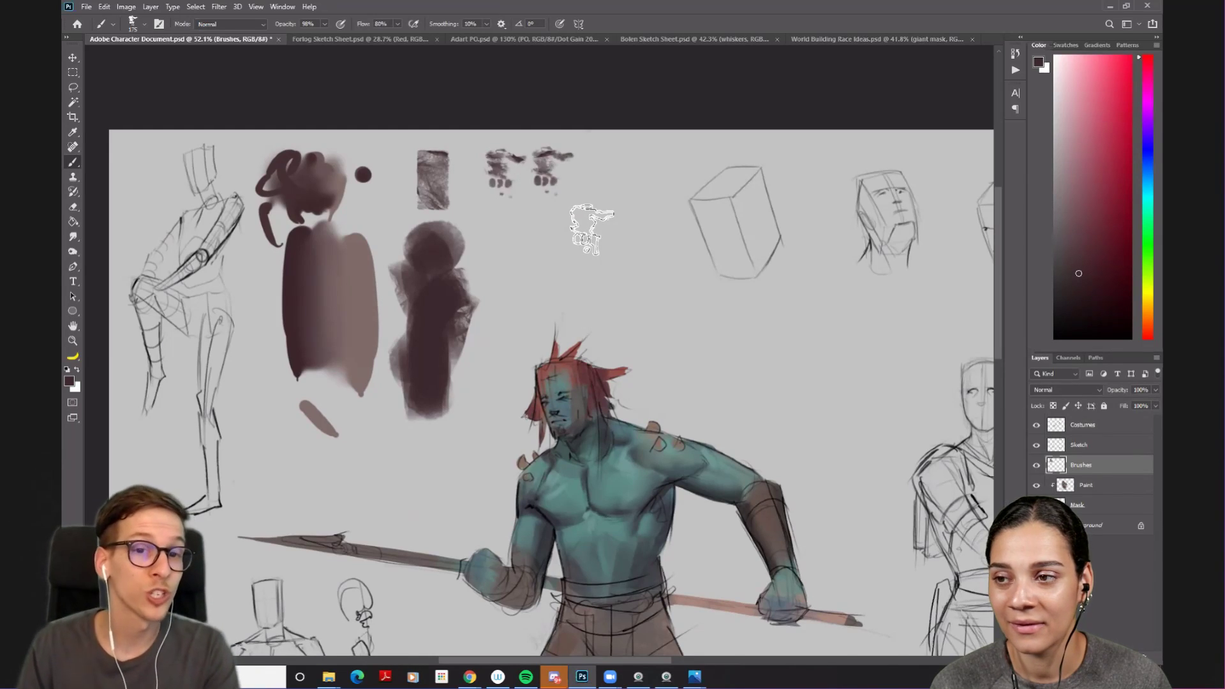
- Paint a large cloudy swatch below the two stamps with the textured brush, fading one side into the sampled background grey
{"action": "key", "text": "bracketright"}
{"action": "left_click", "coordinate": [559, 256]}
{"action": "key", "text": "ctrl+z"}
{"action": "left_click", "coordinate": [535, 241]}
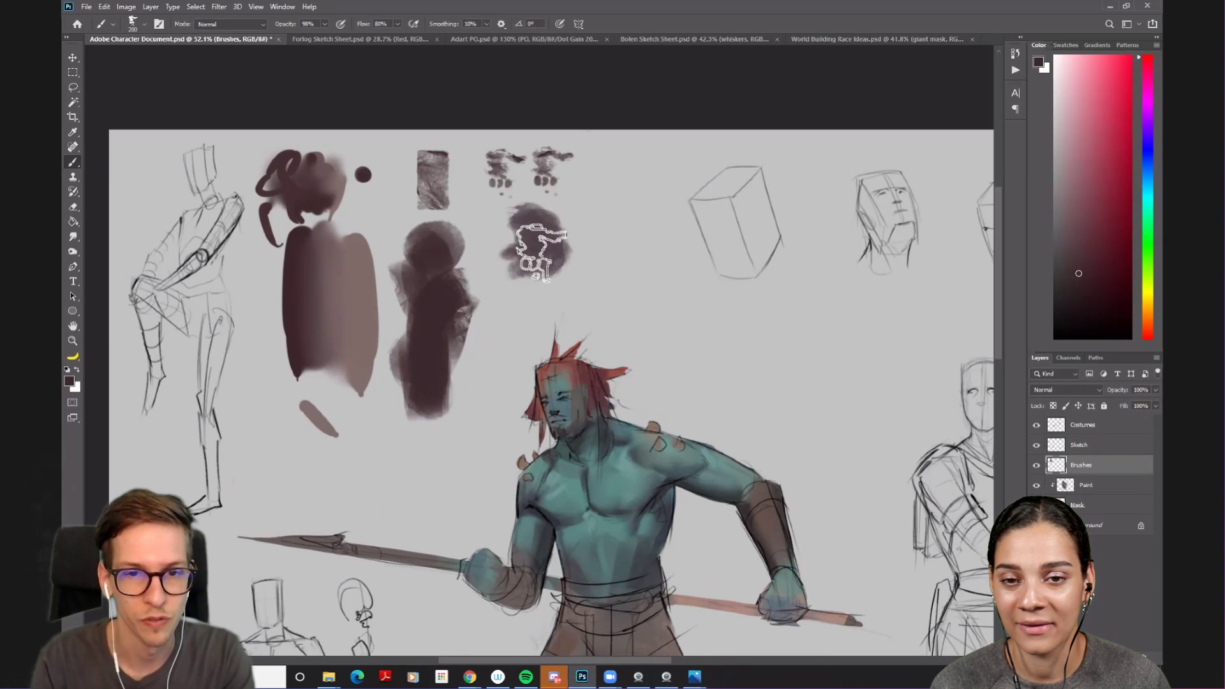
{"action": "mouse_move", "coordinate": [561, 233]}
{"action": "left_mouse_down"}
{"action": "mouse_move", "coordinate": [539, 288]}
{"action": "mouse_move", "coordinate": [527, 266]}
{"action": "mouse_move", "coordinate": [561, 256]}
{"action": "mouse_move", "coordinate": [536, 267]}
{"action": "mouse_move", "coordinate": [547, 271]}
{"action": "mouse_move", "coordinate": [521, 252]}
{"action": "mouse_move", "coordinate": [543, 245]}
{"action": "mouse_move", "coordinate": [529, 275]}
{"action": "mouse_move", "coordinate": [534, 229]}
{"action": "mouse_move", "coordinate": [547, 231]}
{"action": "mouse_move", "coordinate": [523, 240]}
{"action": "mouse_move", "coordinate": [533, 279]}
{"action": "mouse_move", "coordinate": [520, 281]}
{"action": "mouse_move", "coordinate": [634, 200]}
{"action": "mouse_move", "coordinate": [561, 272]}
{"action": "mouse_move", "coordinate": [581, 217]}
{"action": "left_mouse_up"}
{"action": "left_click", "coordinate": [628, 205], "text": "alt"}
{"action": "key", "text": "bracketleft"}
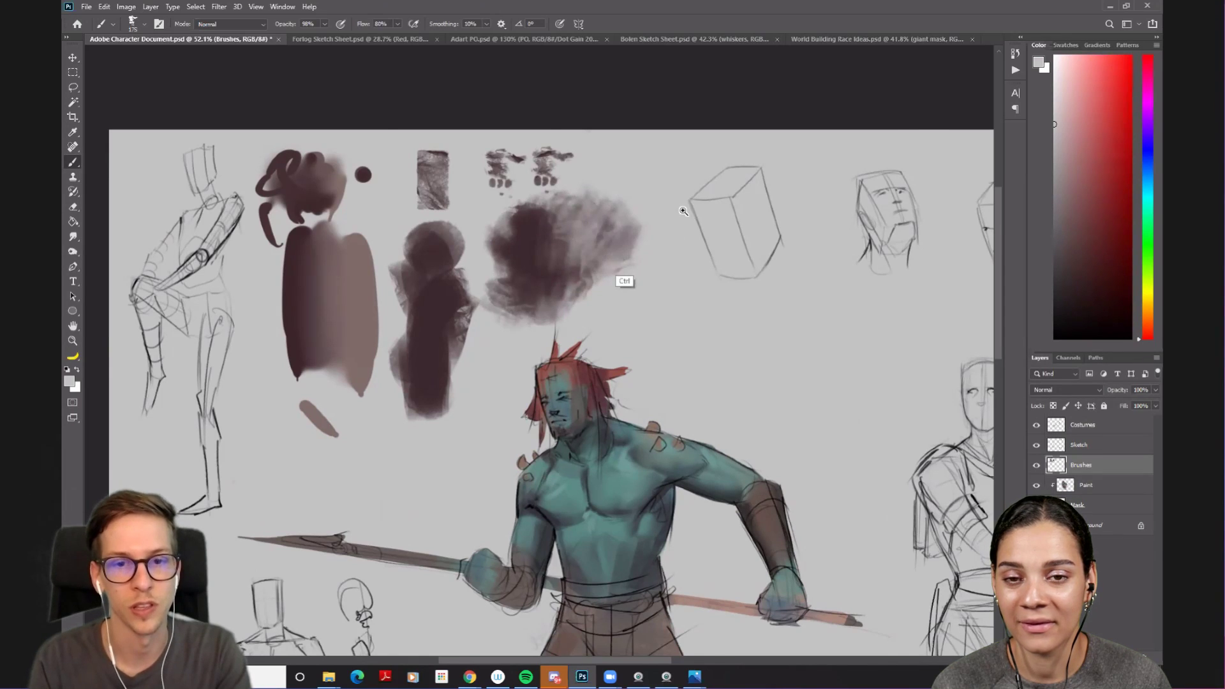
{"action": "scroll", "coordinate": [626, 277], "scroll_direction": "up", "scroll_amount": 5}
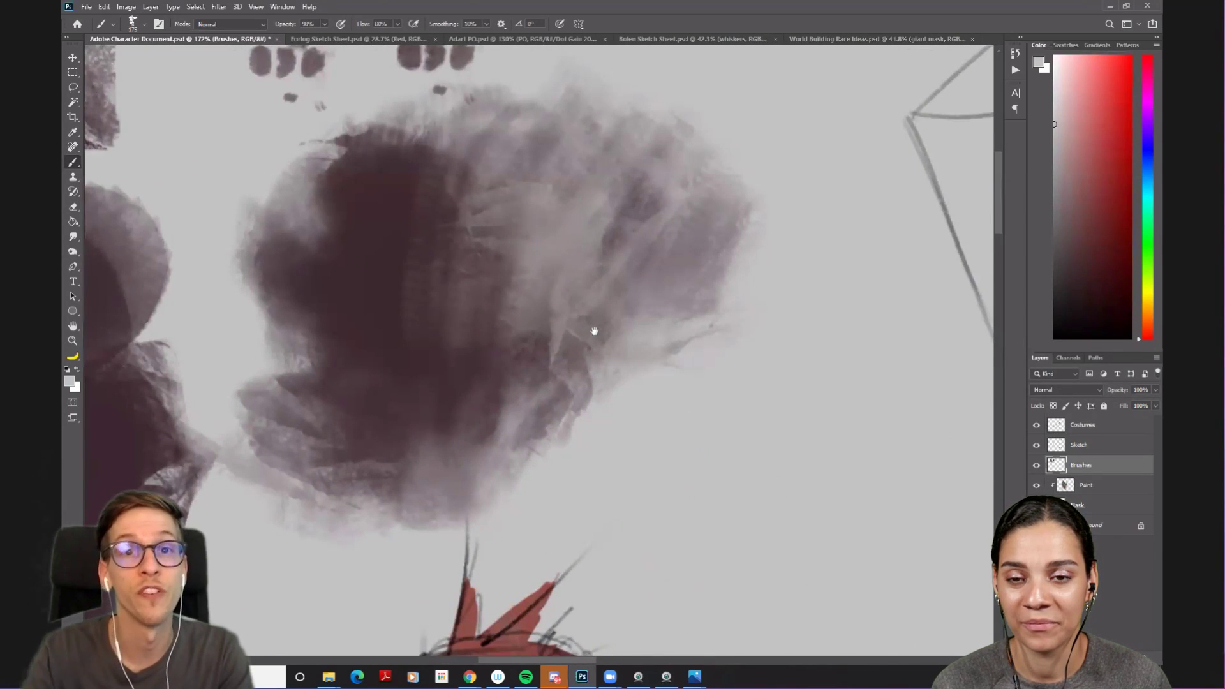
{"action": "scroll", "coordinate": [595, 332], "scroll_direction": "down", "scroll_amount": 5}
- Paint feathery red tufts around the warrior's hair spikes with a small textured brush in a red sampled from the hair
{"action": "scroll", "coordinate": [501, 383], "scroll_direction": "up", "scroll_amount": 4}
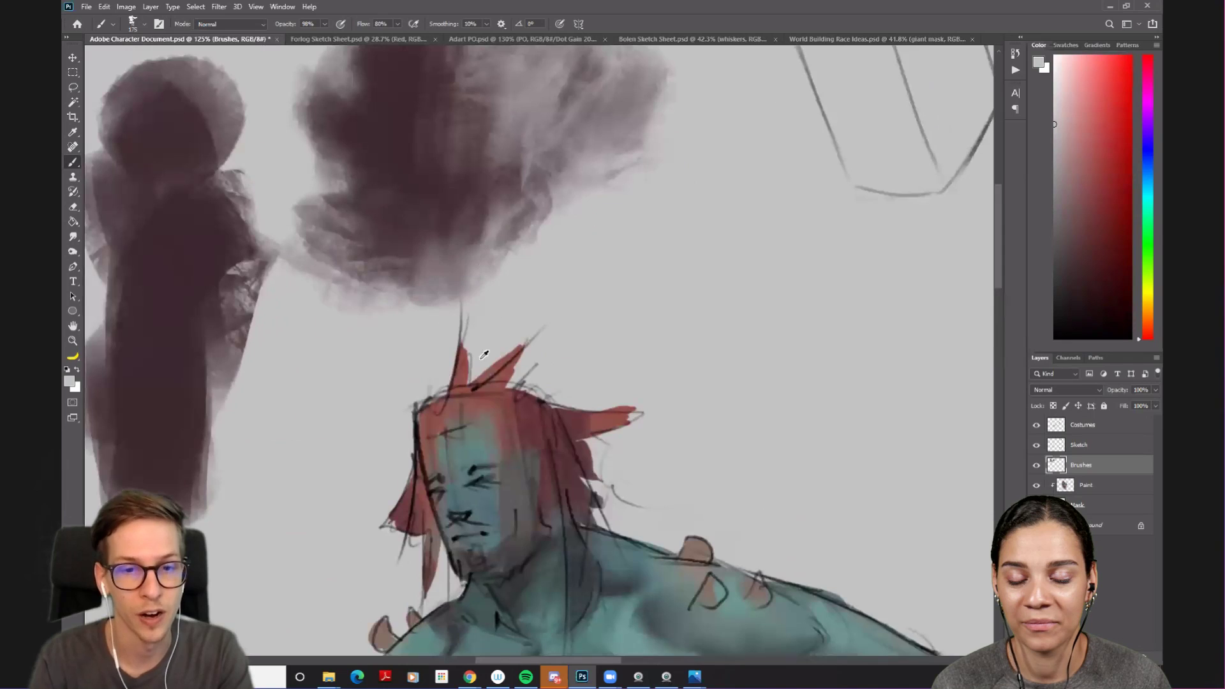
{"action": "left_click", "coordinate": [509, 373], "text": "alt"}
{"action": "key", "text": "bracketleft"}
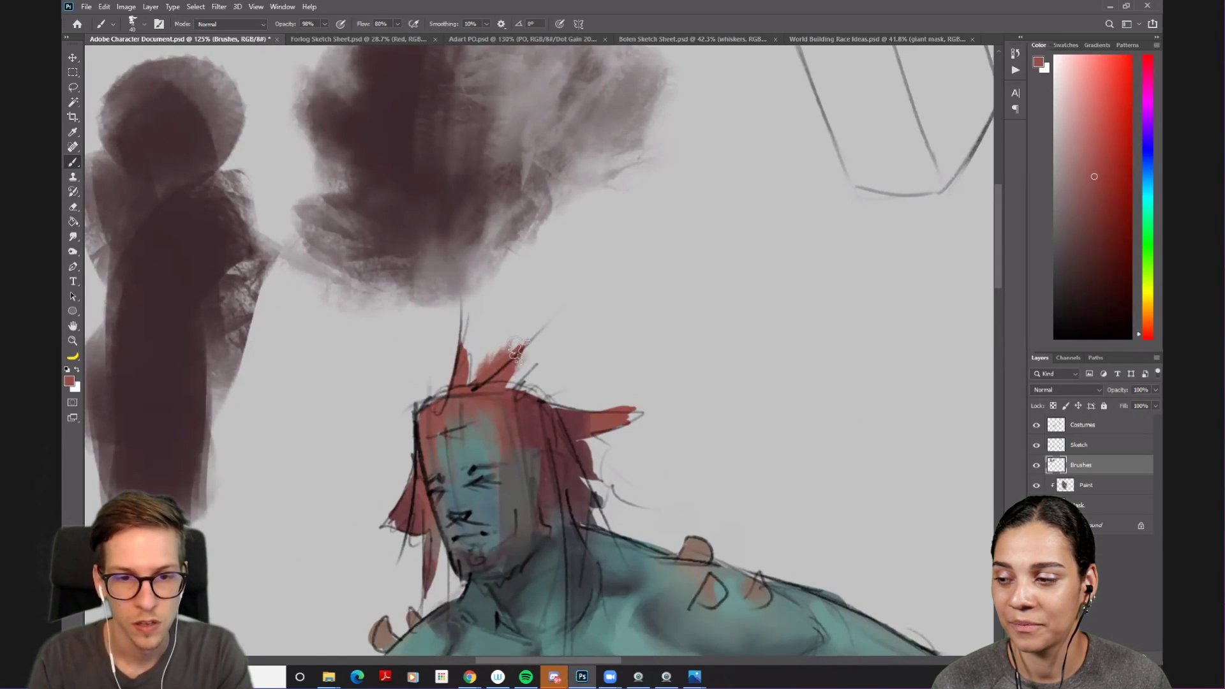
{"action": "left_click_drag", "start_coordinate": [464, 382], "coordinate": [426, 413]}
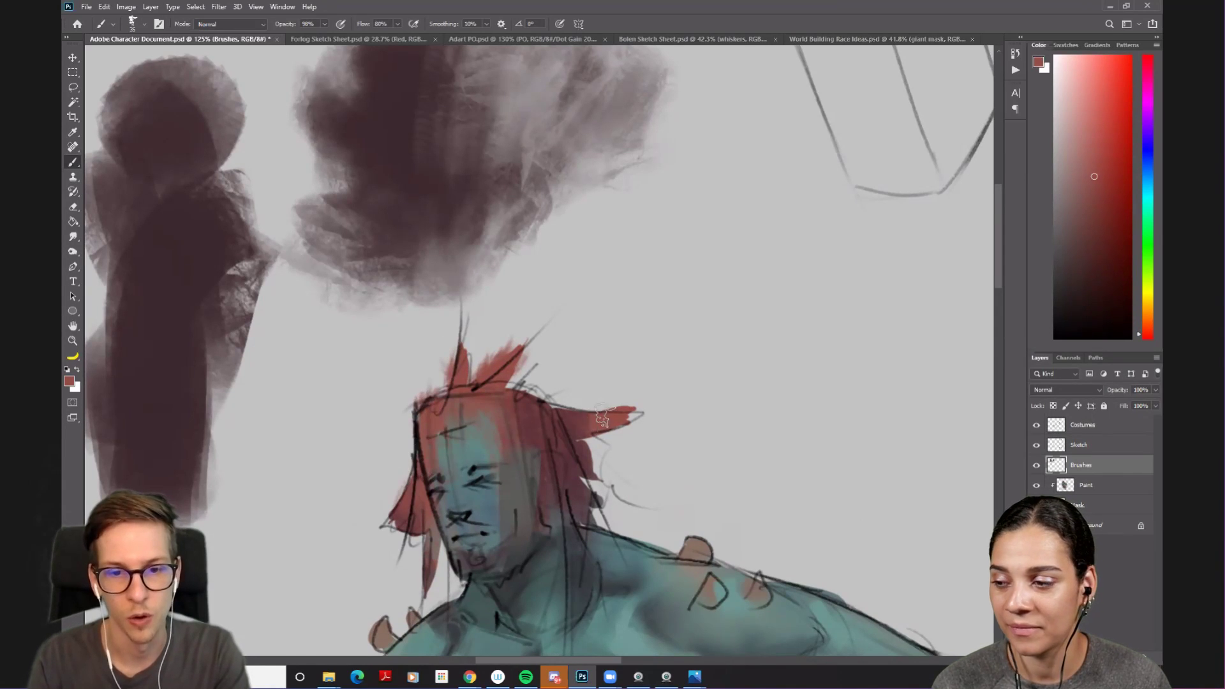
- Rework the dark part of the cloudy swatch with sampled maroon tones to blend it into the lighter texture
{"action": "scroll", "coordinate": [575, 309], "scroll_direction": "down", "scroll_amount": 4}
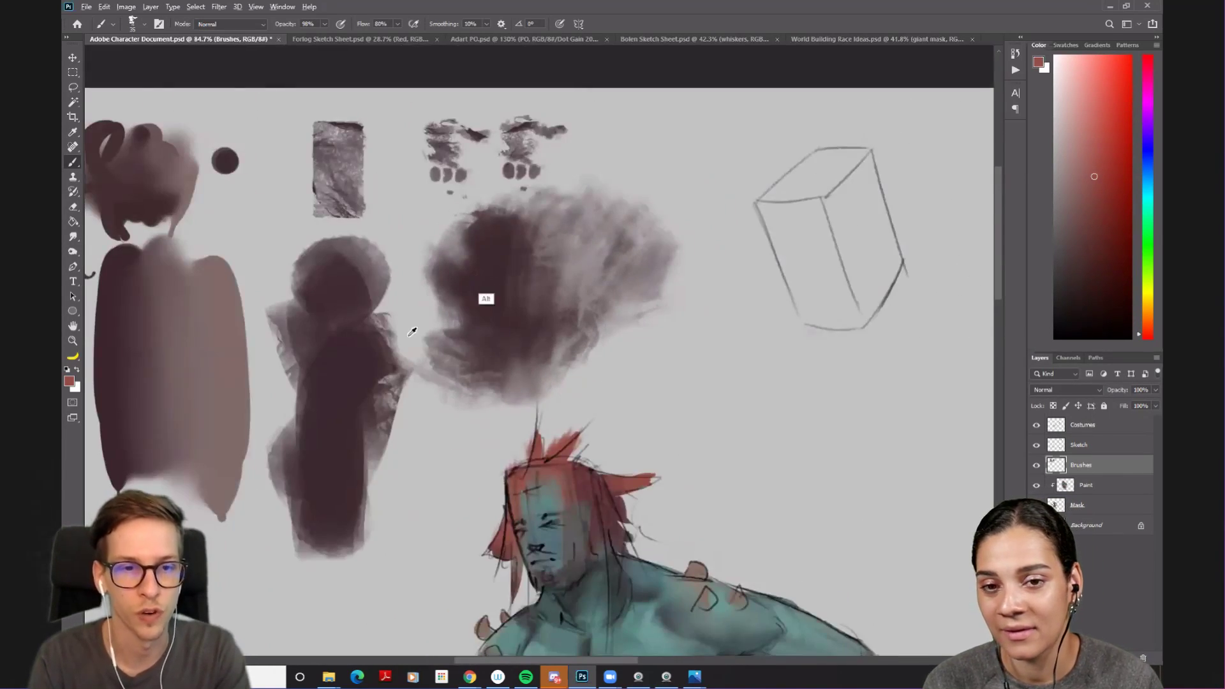
{"action": "left_click", "coordinate": [440, 280], "text": "alt"}
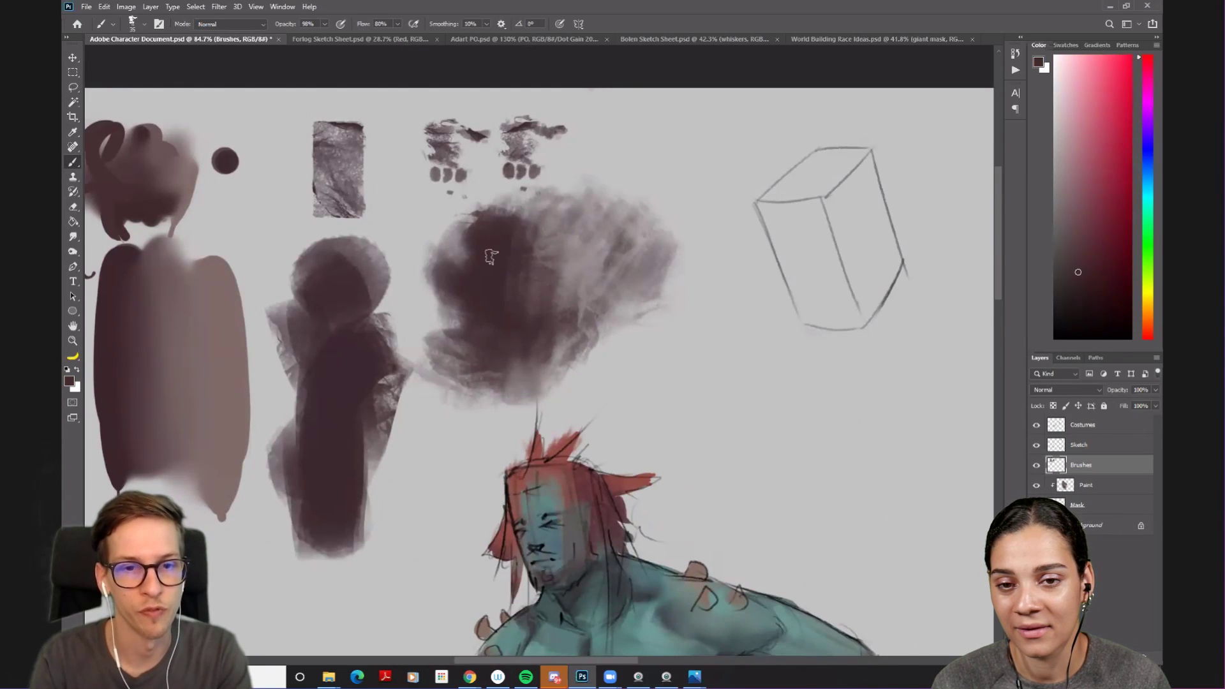
{"action": "left_click_drag", "start_coordinate": [487, 445], "coordinate": [421, 381]}
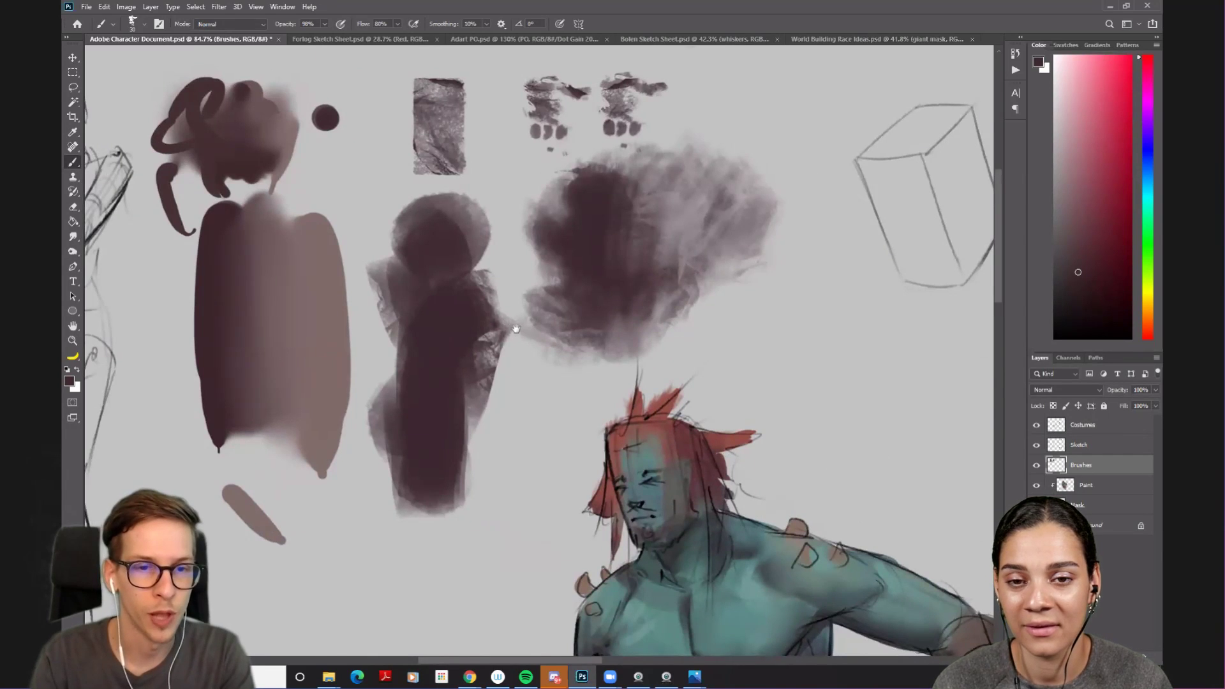
{"action": "left_click_drag", "start_coordinate": [293, 292], "coordinate": [486, 359]}
{"action": "mouse_move", "coordinate": [795, 380]}
{"action": "left_mouse_down"}
{"action": "mouse_move", "coordinate": [652, 370]}
{"action": "mouse_move", "coordinate": [412, 407]}
{"action": "left_mouse_up"}
{"action": "mouse_move", "coordinate": [486, 345]}
{"action": "left_mouse_down"}
{"action": "mouse_move", "coordinate": [496, 411]}
{"action": "mouse_move", "coordinate": [518, 419]}
{"action": "mouse_move", "coordinate": [511, 367]}
{"action": "mouse_move", "coordinate": [467, 391]}
{"action": "left_mouse_up"}
{"action": "left_click", "coordinate": [467, 391], "text": "alt"}
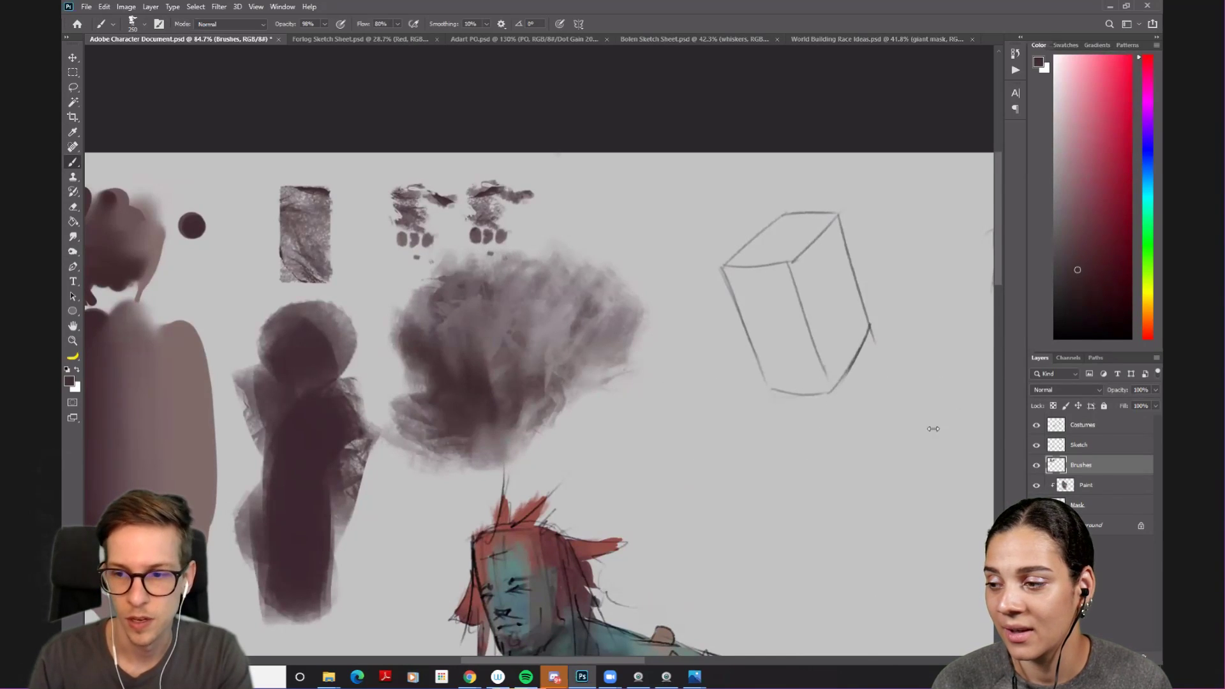
- Return to the Paint layer and enlarge the textured brush to 700 for broad strokes on the warrior
{"action": "left_click", "coordinate": [1081, 490]}
{"action": "scroll", "coordinate": [625, 511], "scroll_direction": "down", "scroll_amount": 4}
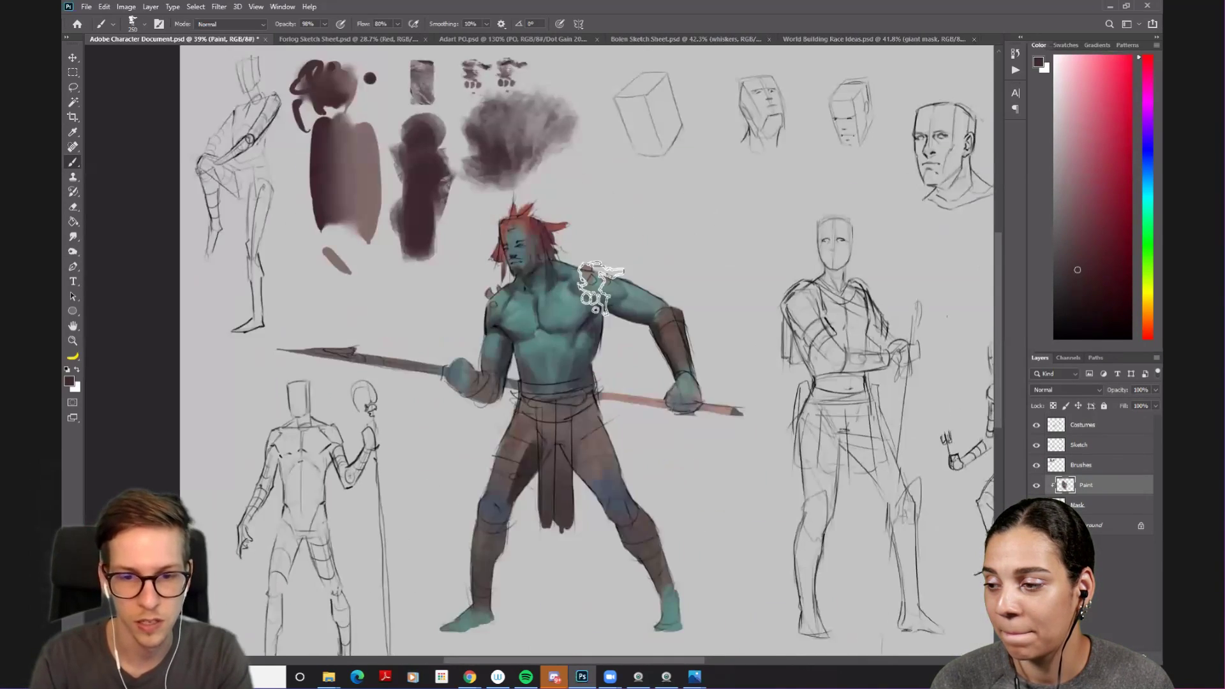
{"action": "key", "text": "bracketright"}
{"action": "key", "text": "bracketright"}
{"action": "key", "text": "bracketright"}
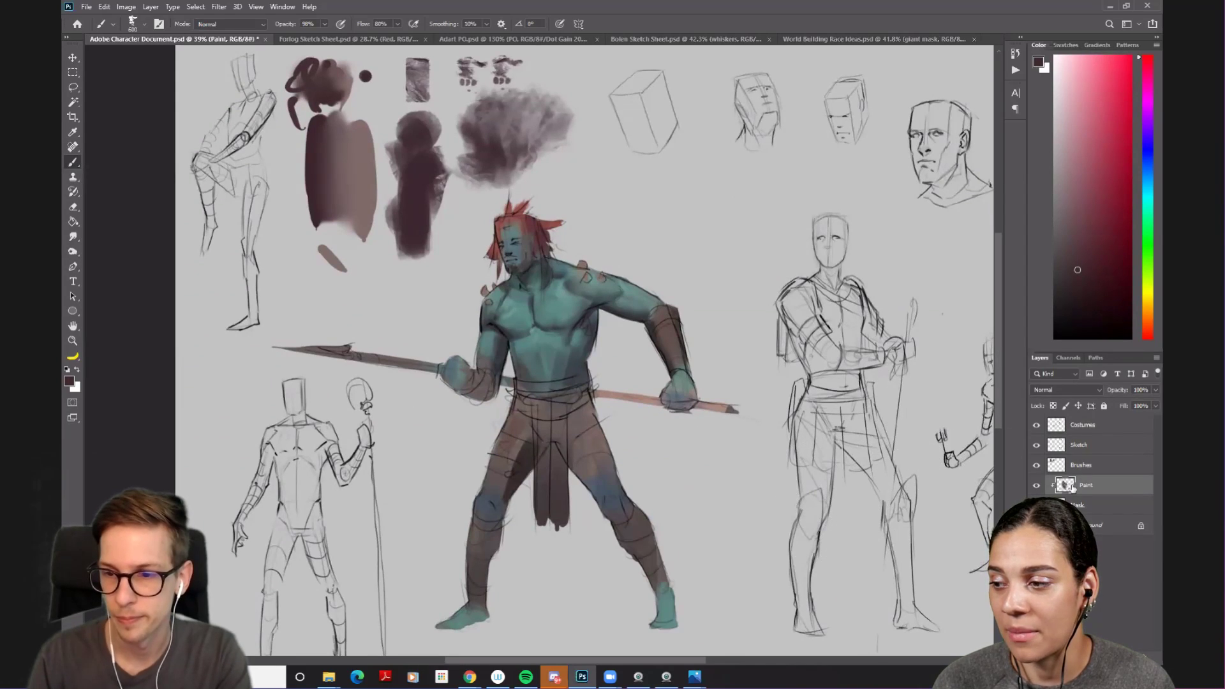
{"action": "key", "text": "bracketright"}
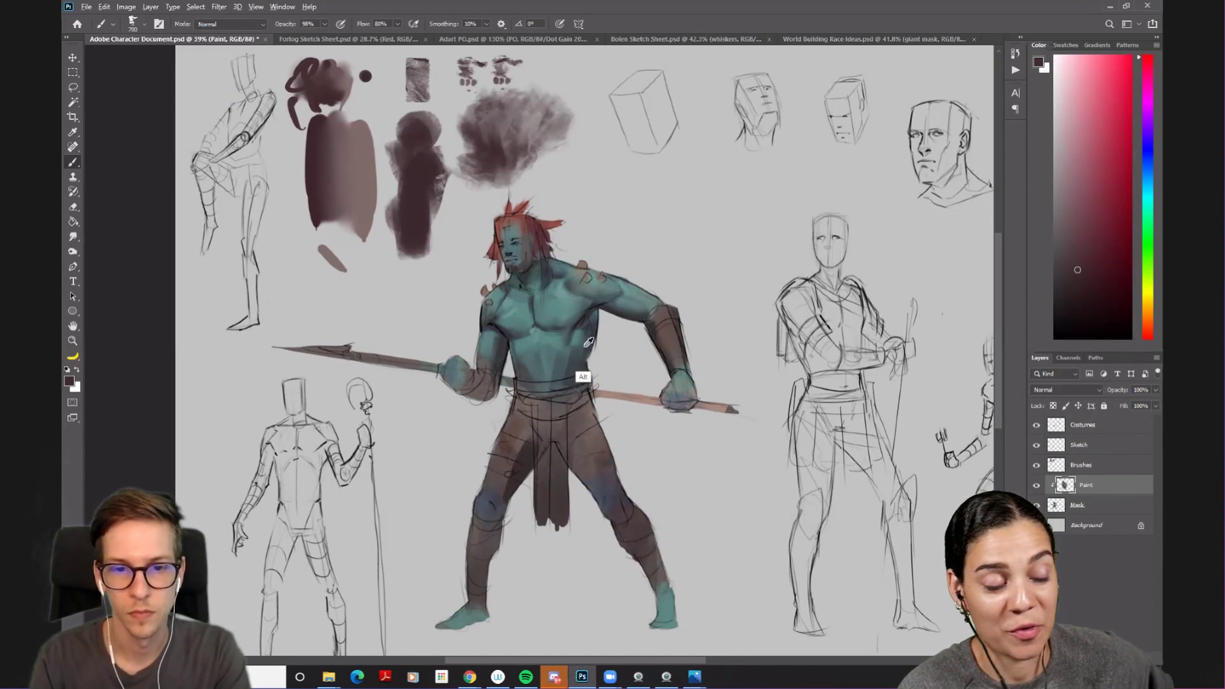
- Shade the warrior's abdomen with the textured brush reduced to about 200, using teals sampled from the abdomen and pectoral
{"action": "left_click", "coordinate": [556, 358], "text": "alt"}
{"action": "key", "text": "bracketleft"}
{"action": "key", "text": "bracketleft"}
{"action": "key", "text": "bracketleft"}
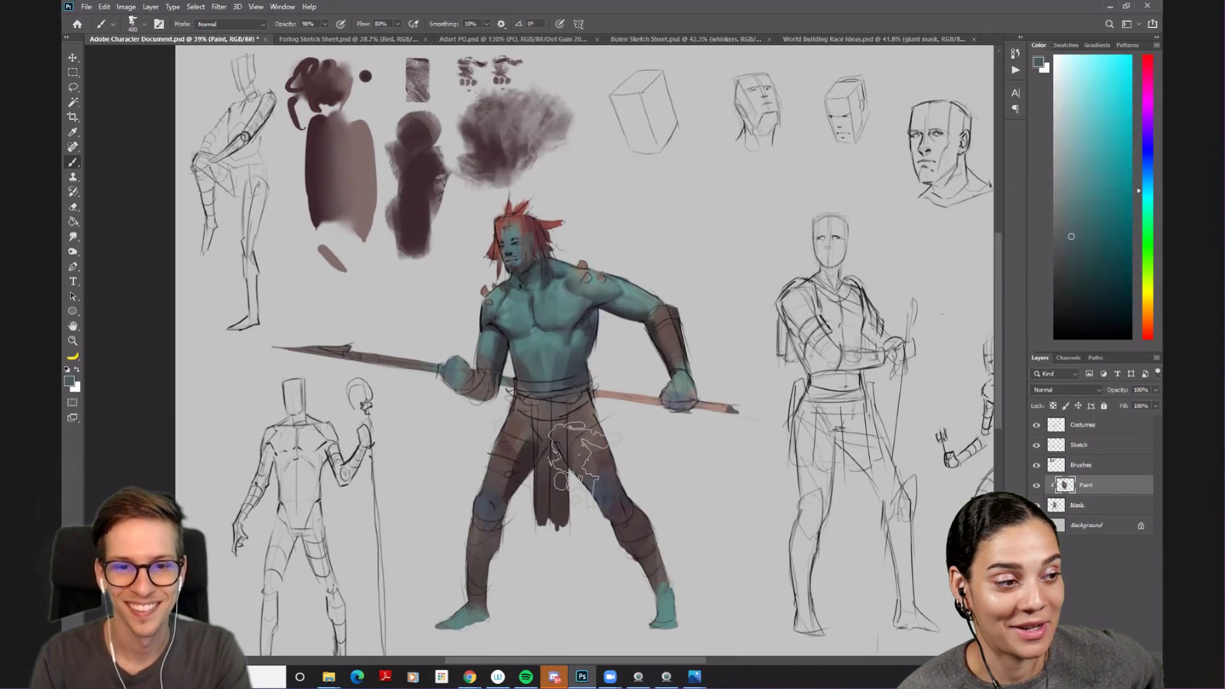
{"action": "key", "text": "bracketleft"}
{"action": "key", "text": "bracketleft"}
{"action": "key", "text": "bracketleft"}
{"action": "left_click", "coordinate": [552, 303], "text": "alt"}
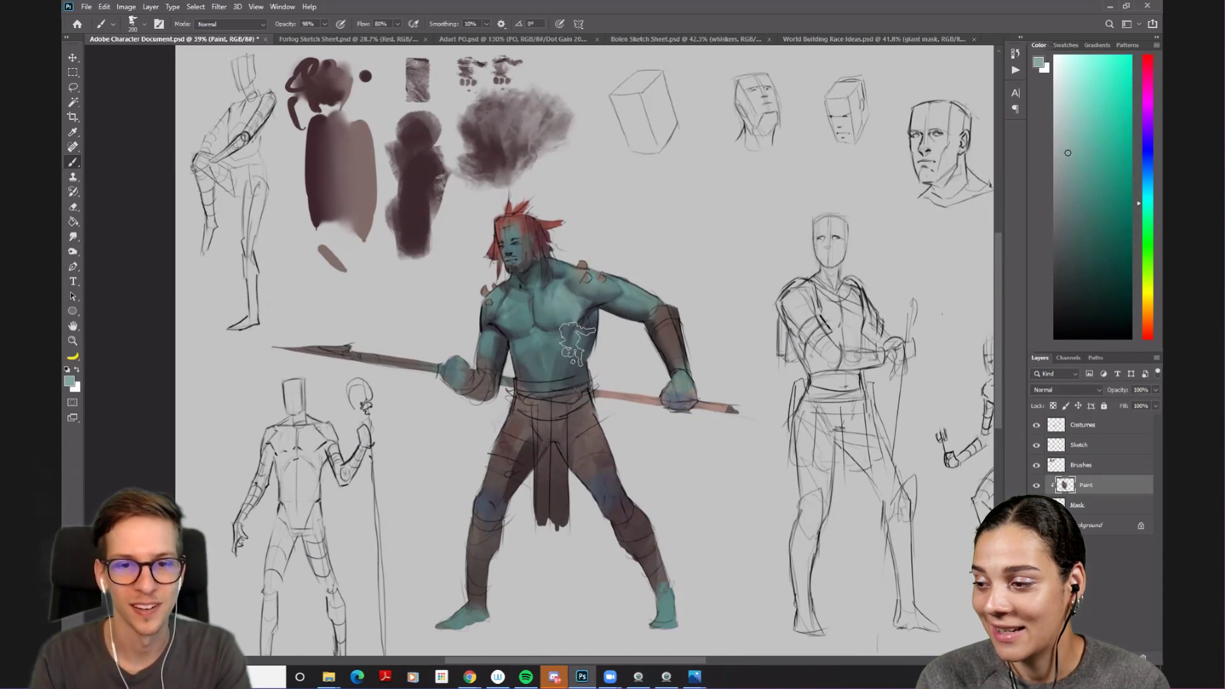
{"action": "key", "text": "bracketright"}
{"action": "key", "text": "bracketright"}
{"action": "key", "text": "bracketleft"}
{"action": "key", "text": "bracketleft"}
{"action": "left_click", "coordinate": [554, 301], "text": "alt"}
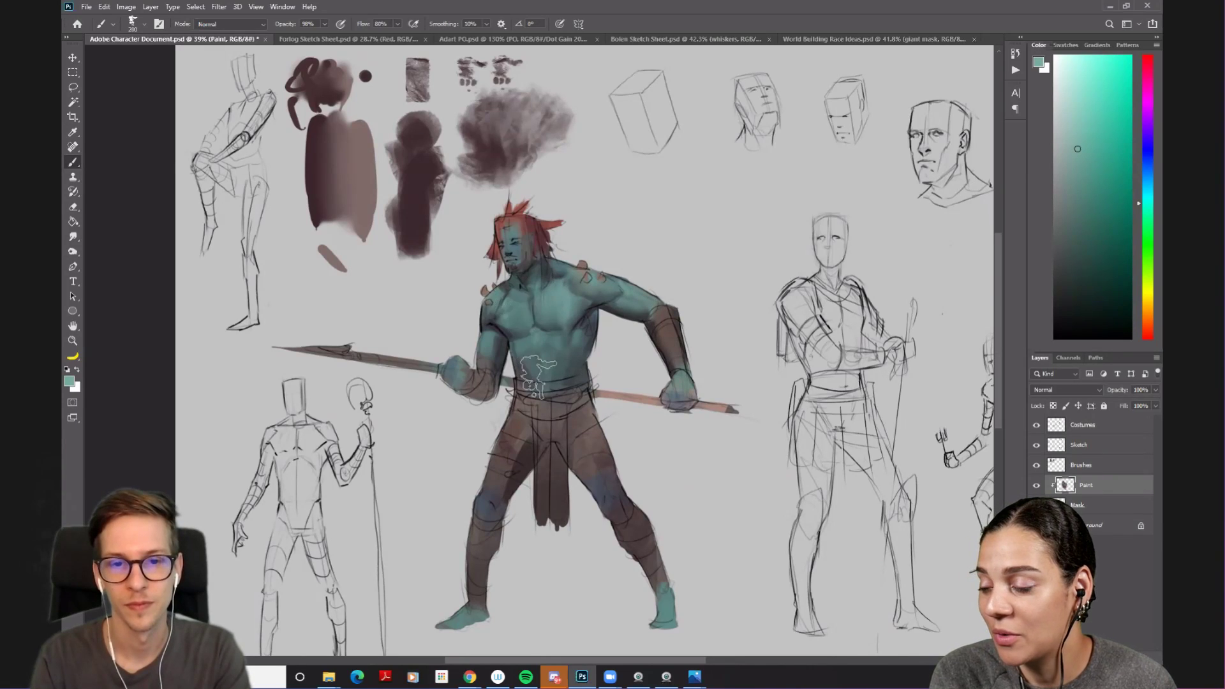
- Refine the upper abdomen and chest with a smaller textured brush in teals sampled from the torso
{"action": "key", "text": "bracketleft"}
{"action": "key", "text": "bracketleft"}
{"action": "key", "text": "bracketleft"}
{"action": "key", "text": "bracketleft"}
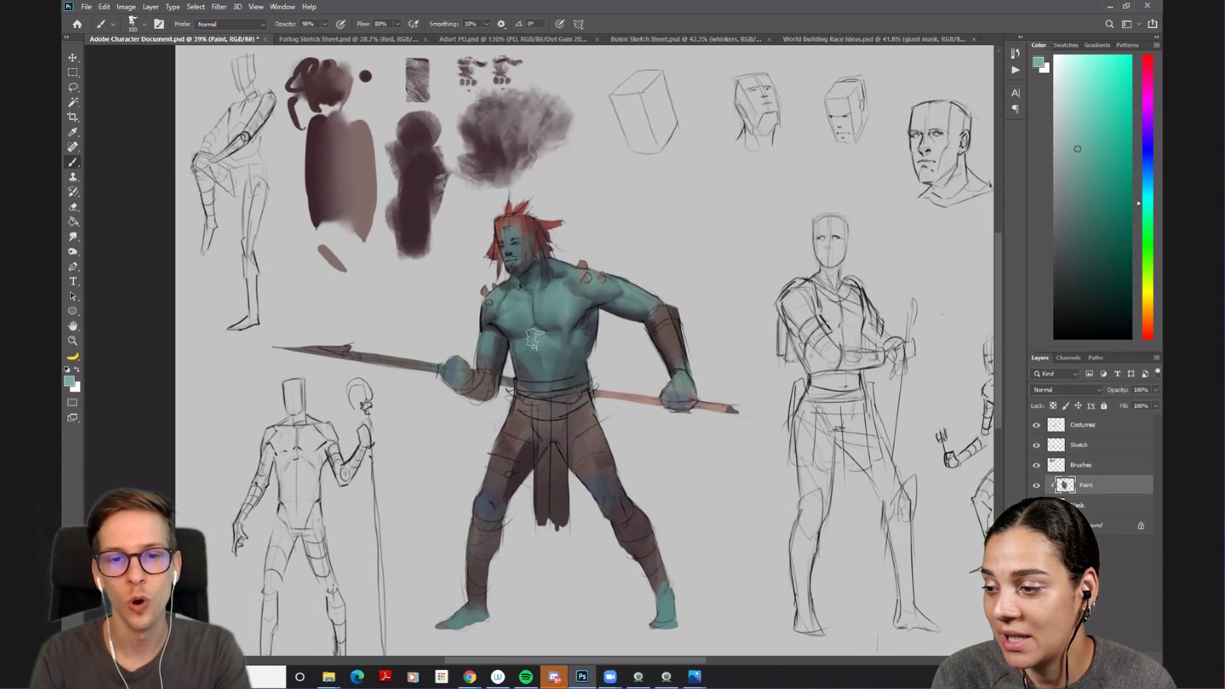
{"action": "left_click", "coordinate": [538, 336], "text": "alt"}
{"action": "key", "text": "bracketright"}
{"action": "left_click", "coordinate": [574, 307], "text": "alt"}
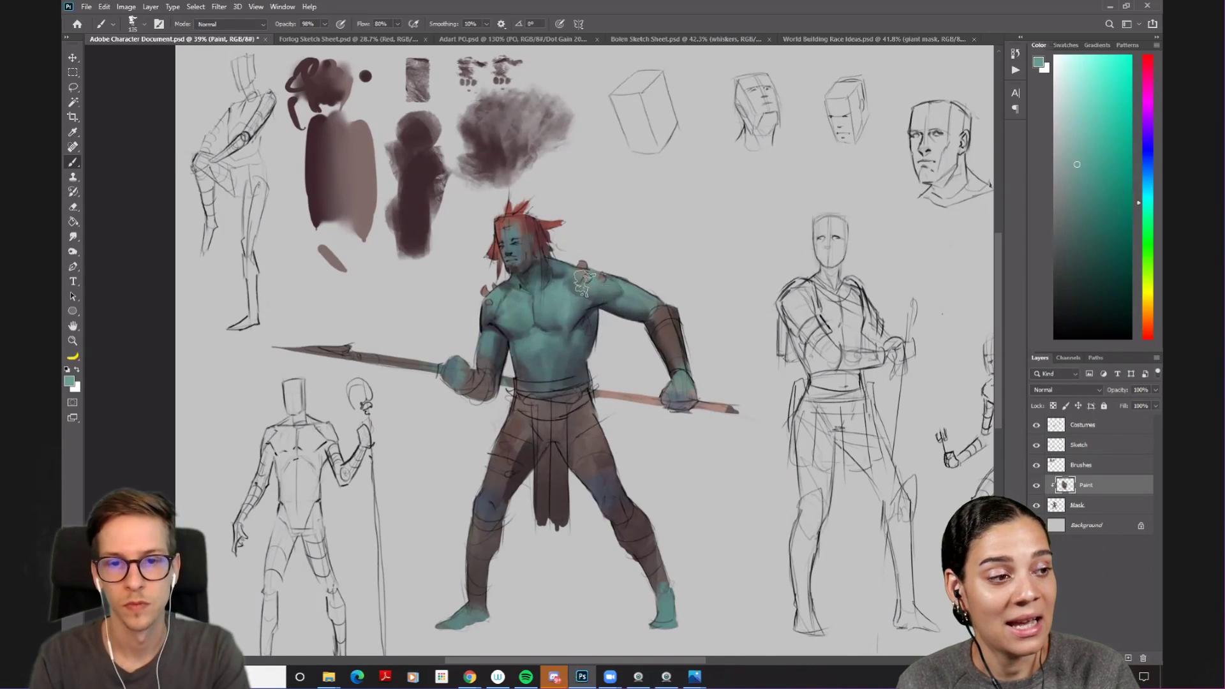
- Hide the Sketch and Costumes layers and darken the front forearm wrap with a dark brown sampled from the rear bracer
{"action": "left_click", "coordinate": [681, 335], "text": "alt"}
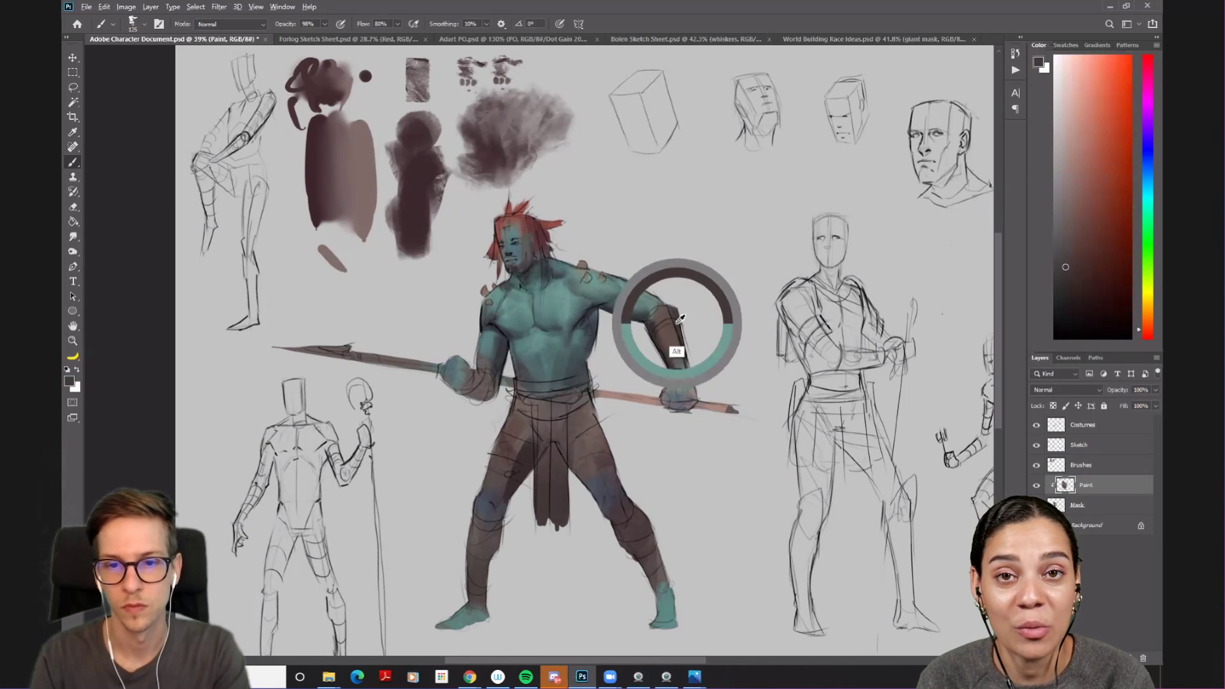
{"action": "left_click", "coordinate": [1037, 445]}
{"action": "left_click_drag", "start_coordinate": [1037, 445], "coordinate": [1037, 424]}
{"action": "left_click", "coordinate": [1036, 445]}
{"action": "left_click", "coordinate": [656, 332], "text": "alt"}
{"action": "key", "text": "bracketright"}
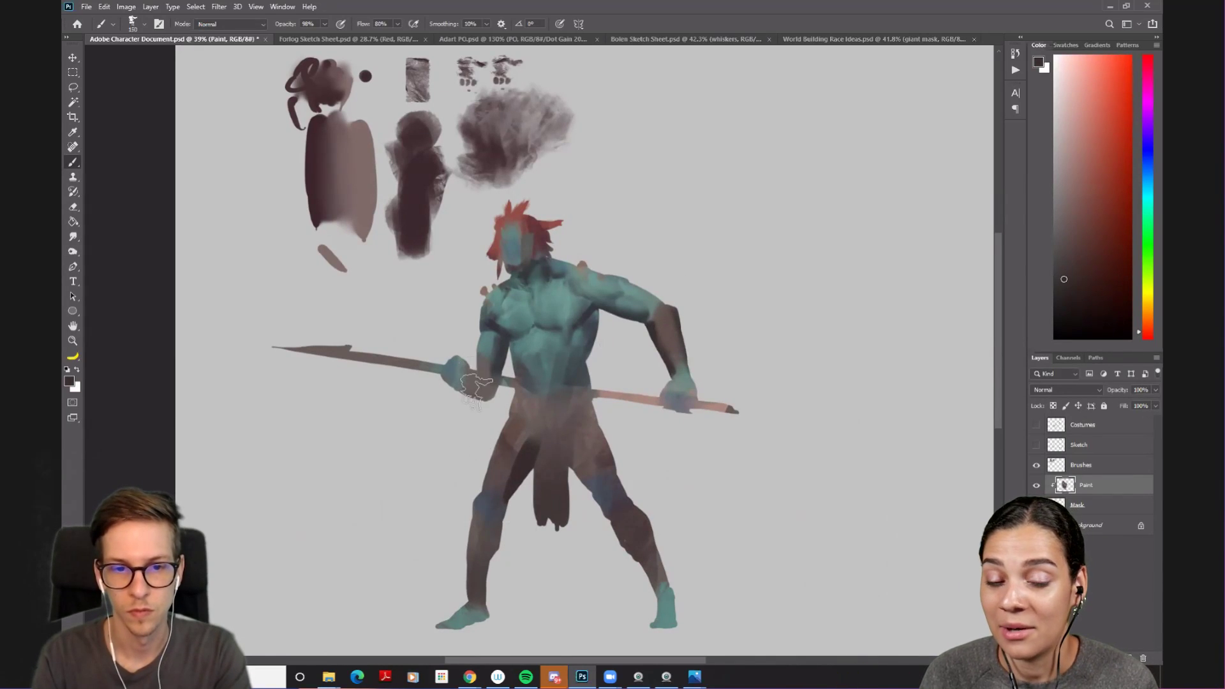
{"action": "key", "text": "bracketright"}
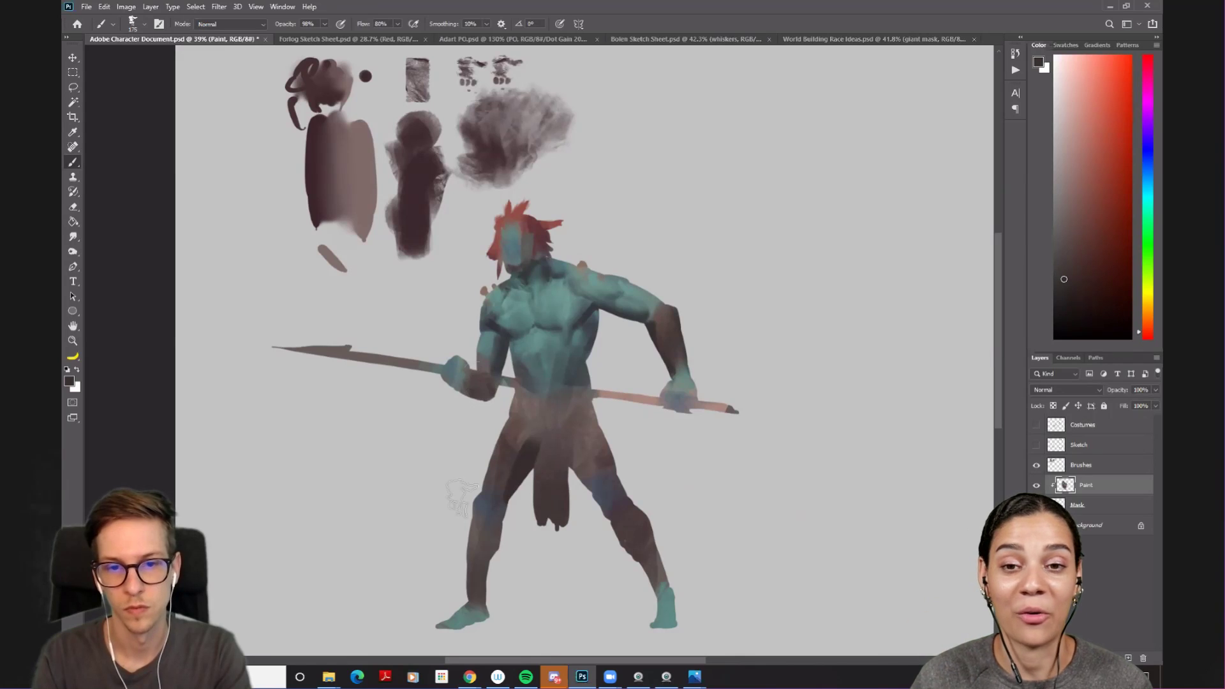
- Touch up the front upper arm with a smaller brush in a sampled teal, and sample a dark red from the hair
{"action": "key", "text": "bracketleft"}
{"action": "key", "text": "bracketleft"}
{"action": "key", "text": "bracketleft"}
{"action": "key", "text": "bracketleft"}
{"action": "left_click", "coordinate": [486, 337], "text": "alt"}
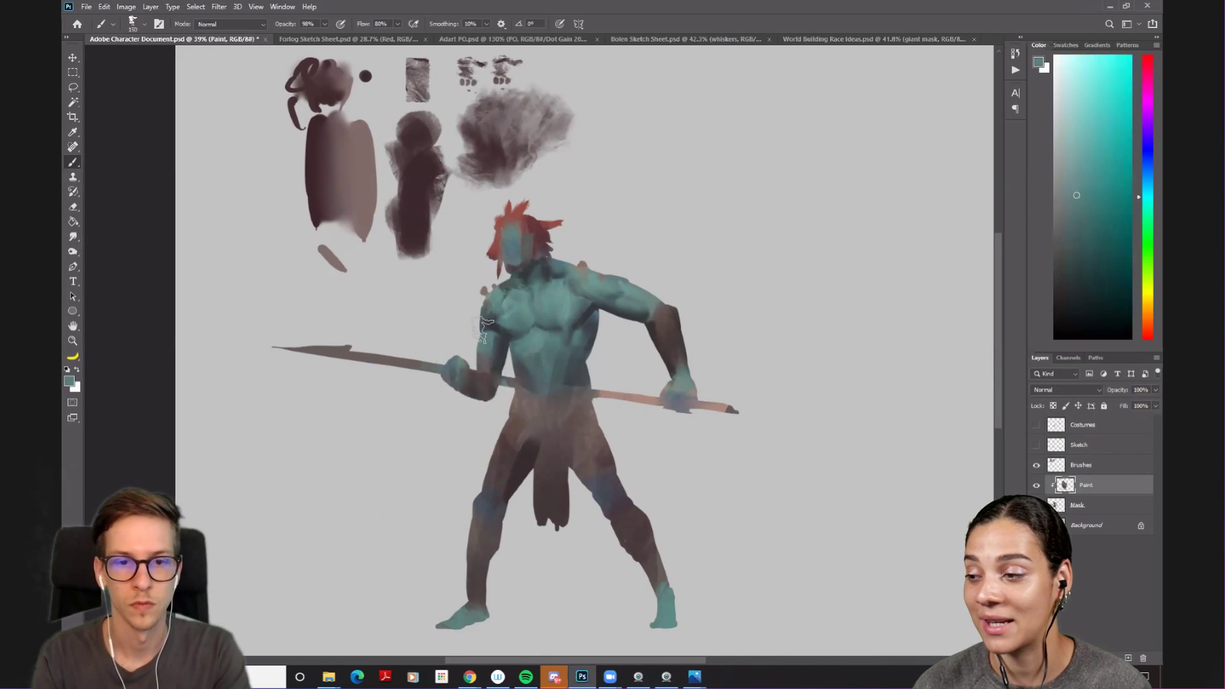
{"action": "left_click", "coordinate": [548, 233], "text": "alt"}
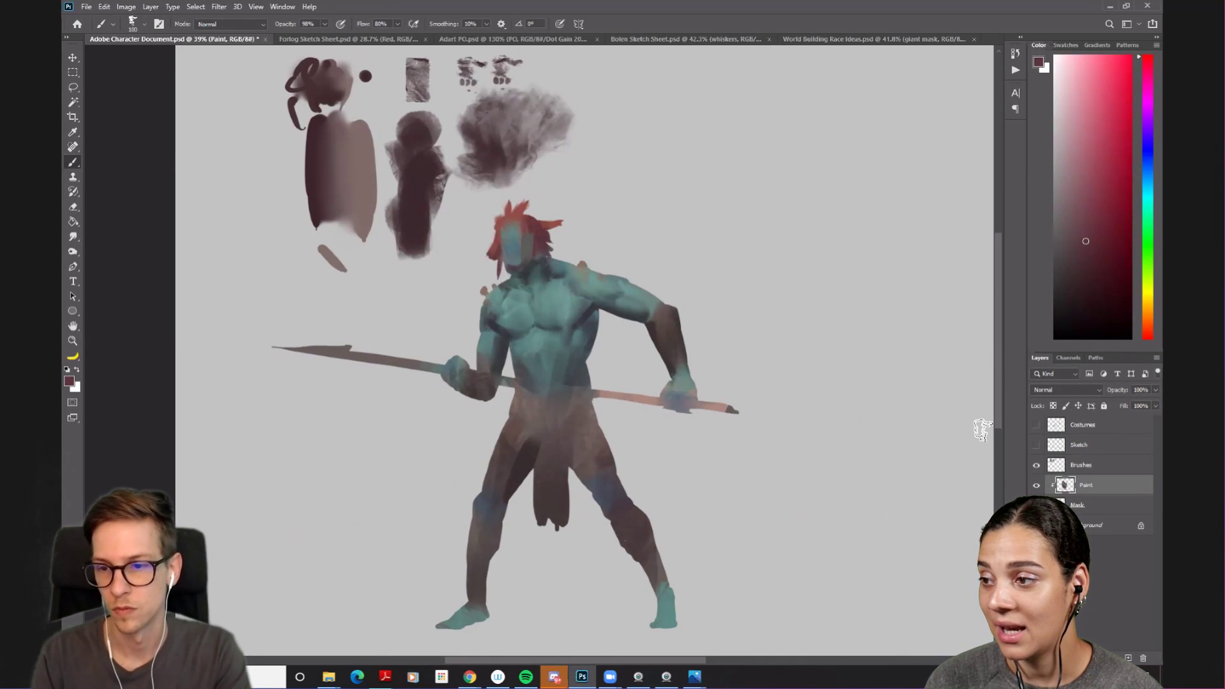
- Compare the painting with the Brushes layer hidden and shown, ending with the Paint layer active
{"action": "key", "text": "bracketright"}
{"action": "key", "text": "bracketright"}
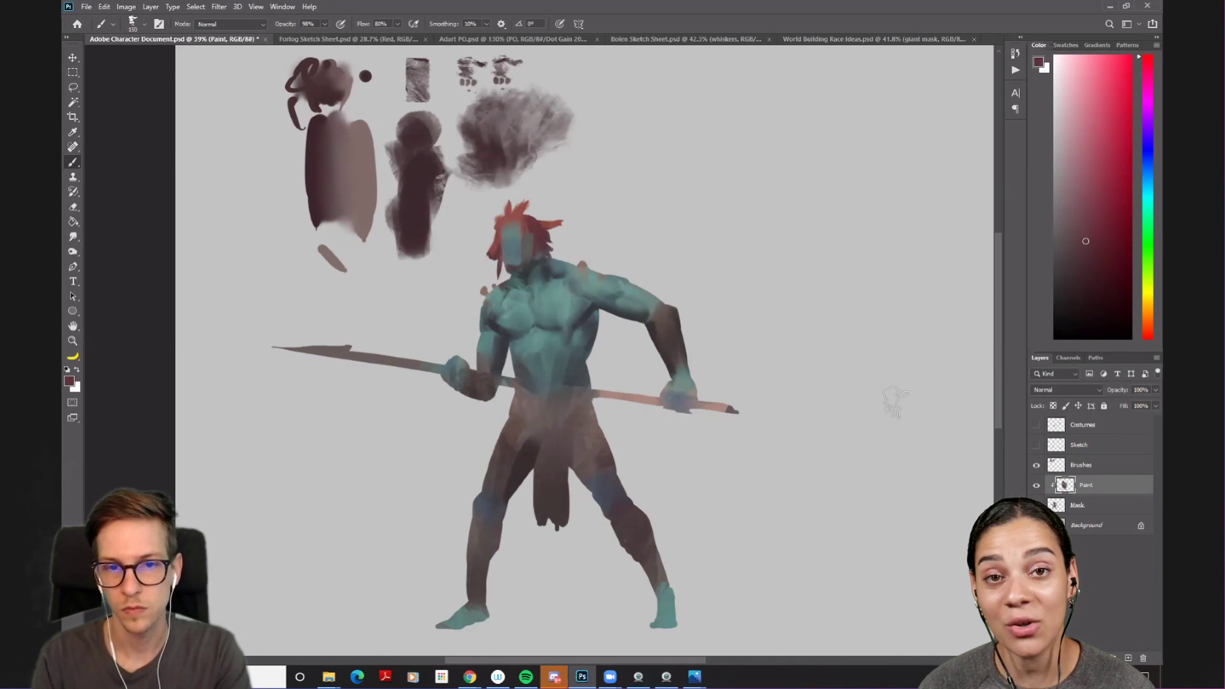
{"action": "left_click", "coordinate": [1036, 465]}
{"action": "left_click", "coordinate": [1036, 465]}
{"action": "double_click", "coordinate": [1082, 465]}
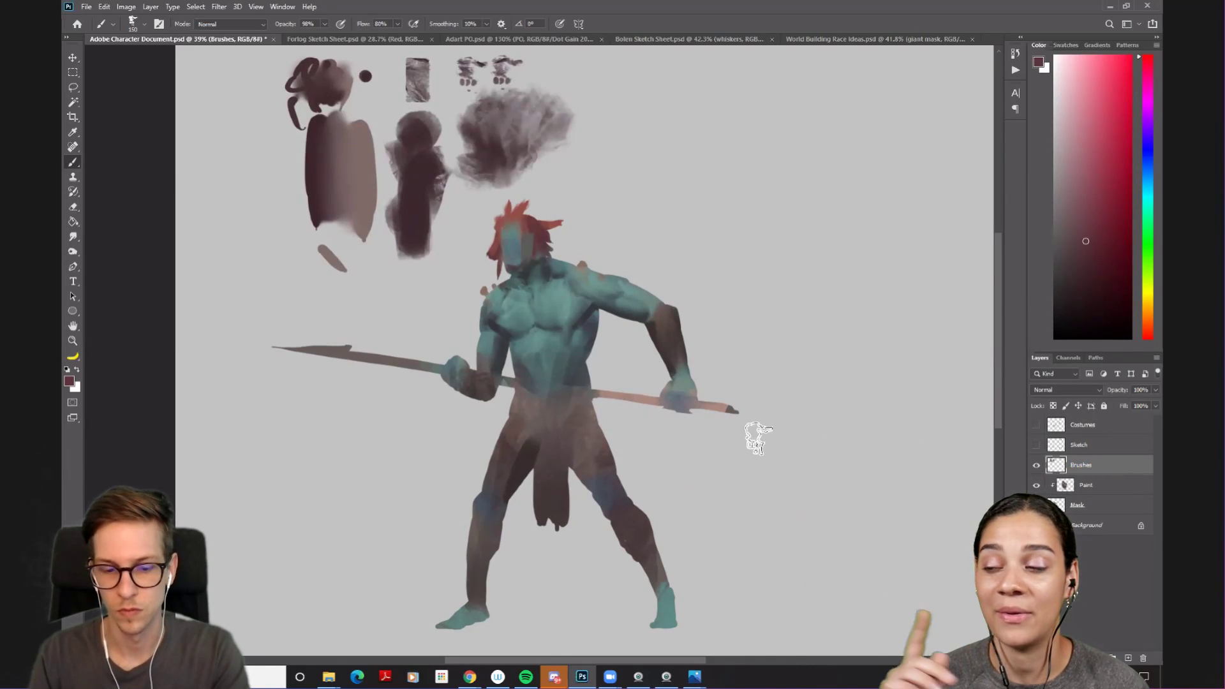
{"action": "key", "text": "bracketright"}
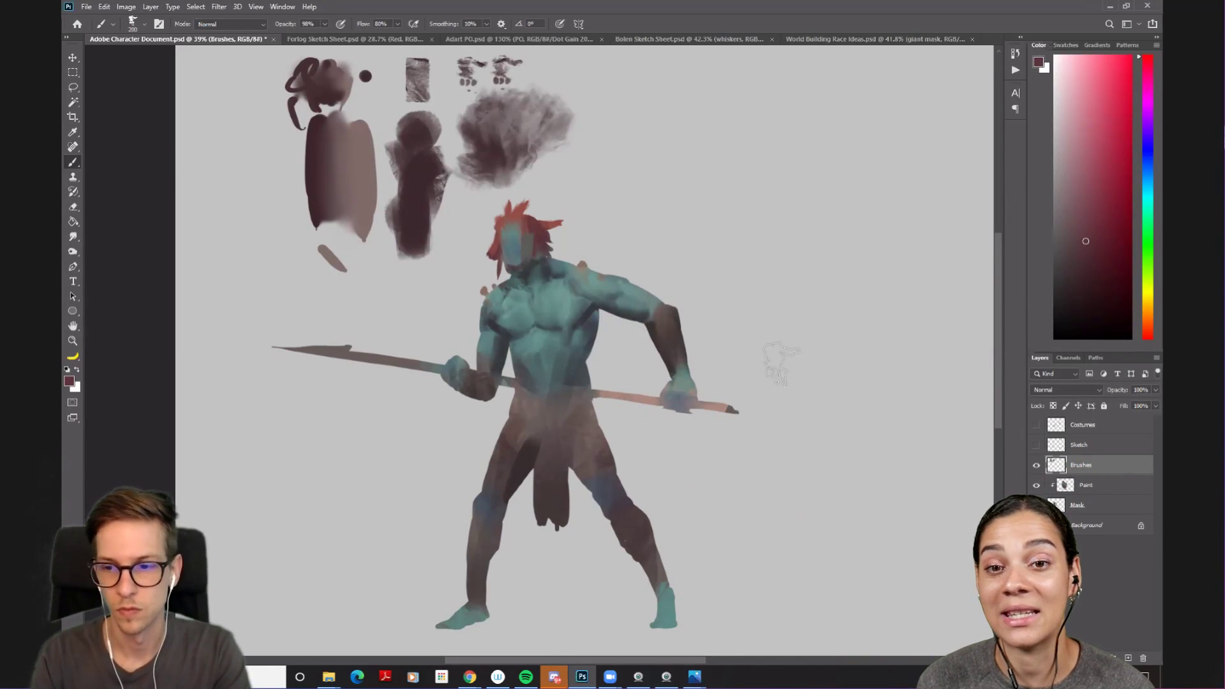
{"action": "left_click", "coordinate": [1085, 485]}
{"action": "key", "text": "bracketright"}
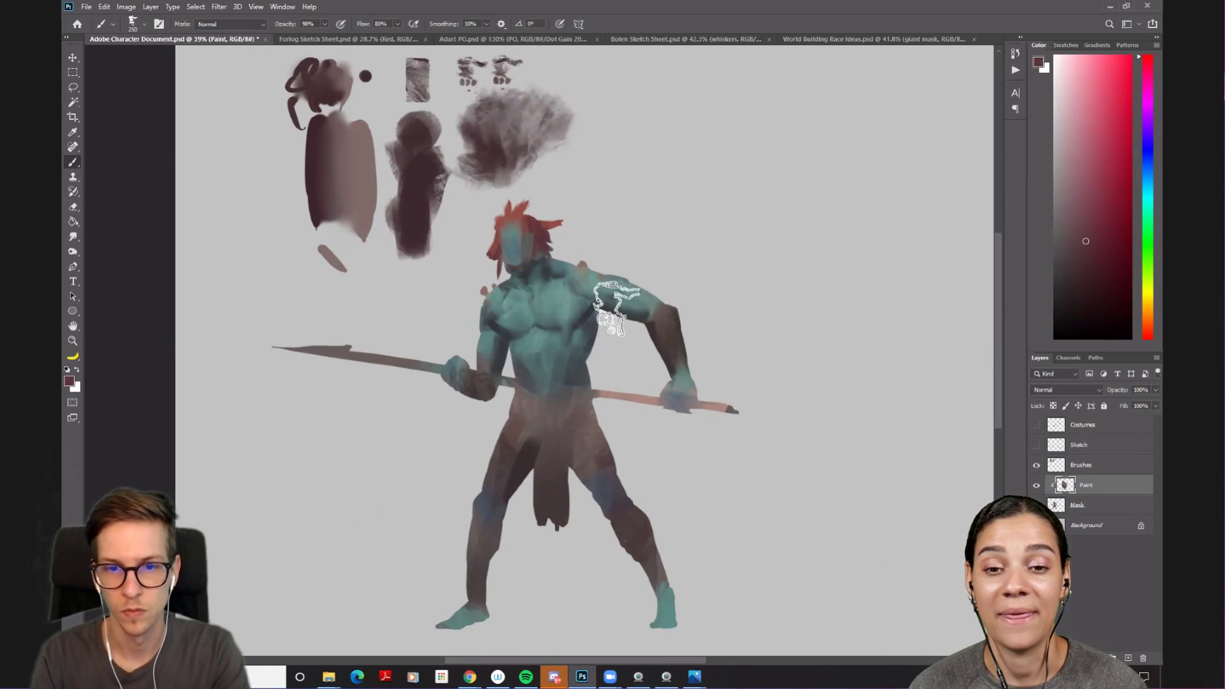
{"action": "key", "text": "bracketleft"}
{"action": "key", "text": "bracketleft"}
{"action": "key", "text": "bracketleft"}
{"action": "key", "text": "bracketleft"}
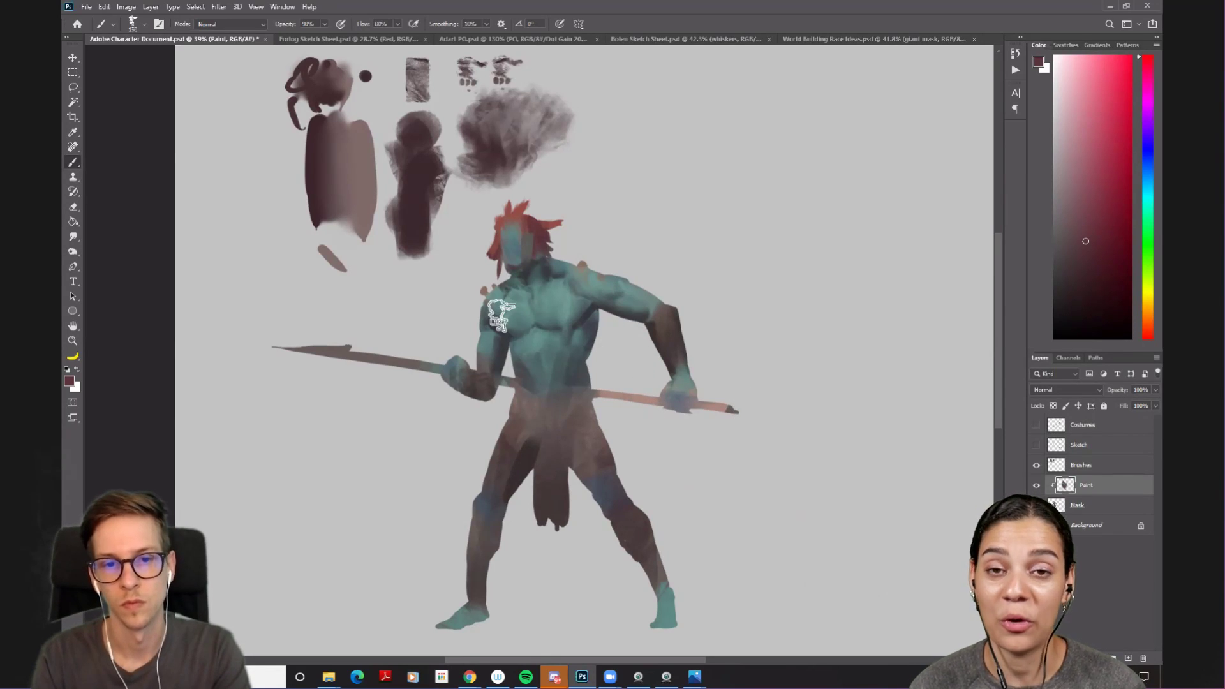
- Blend the rear shoulder and upper chest with a much smaller textured brush in teals sampled from the chest and rear upper arm
{"action": "key", "text": "bracketleft"}
{"action": "key", "text": "bracketleft"}
{"action": "key", "text": "bracketleft"}
{"action": "key", "text": "bracketleft"}
{"action": "key", "text": "bracketleft"}
{"action": "key", "text": "bracketleft"}
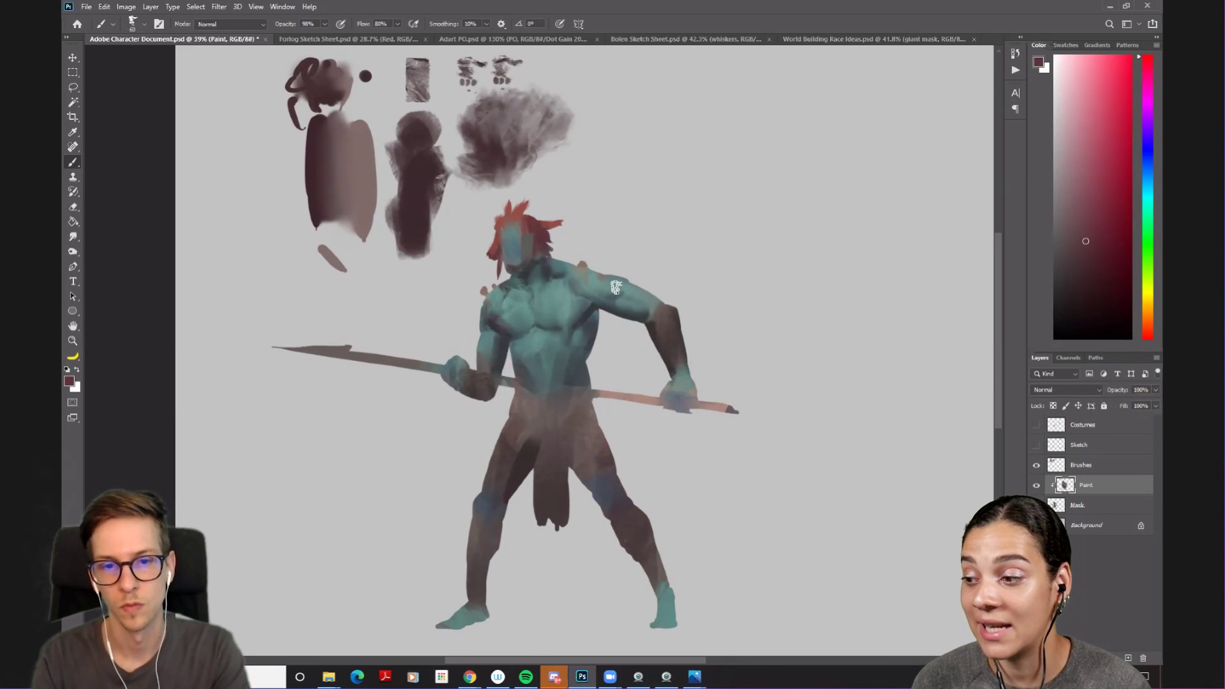
{"action": "left_click", "coordinate": [561, 305], "text": "alt"}
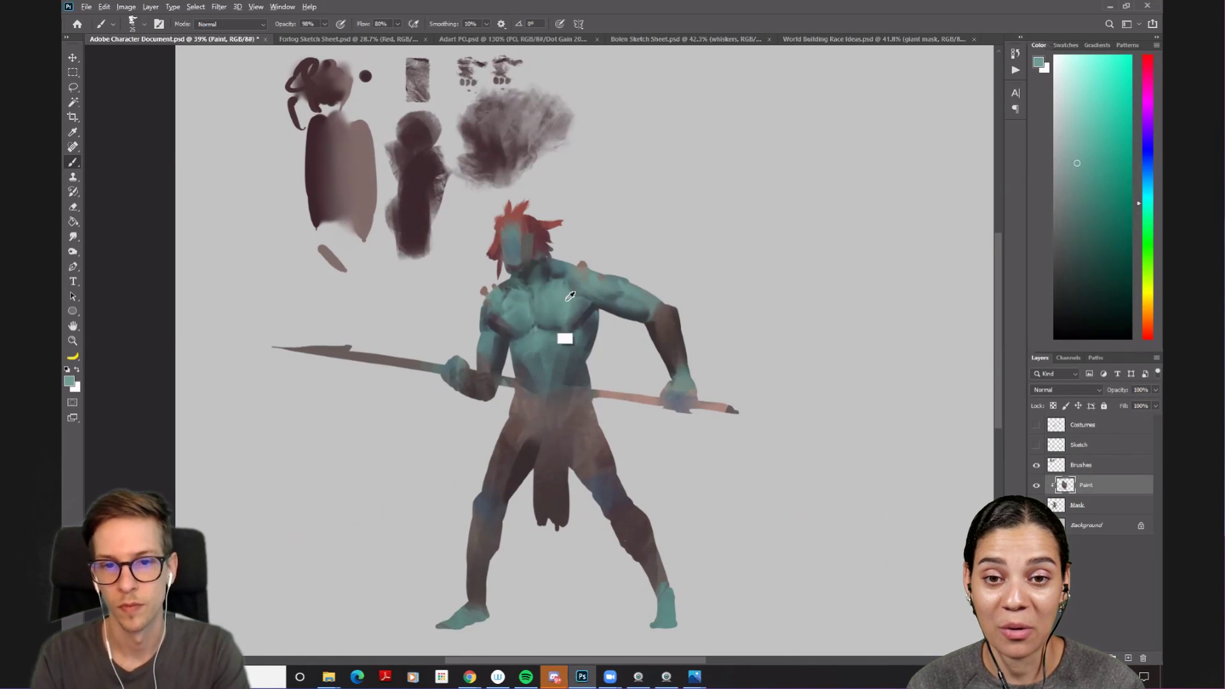
{"action": "left_click", "coordinate": [507, 315], "text": "alt"}
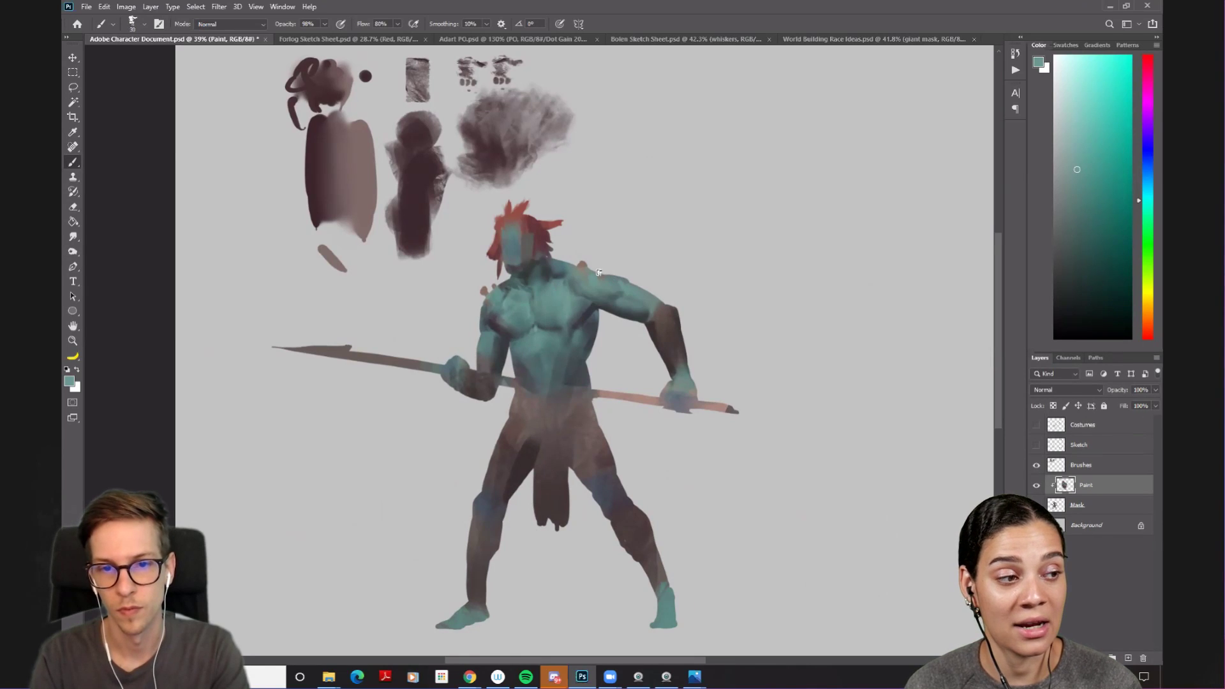
{"action": "left_click", "coordinate": [563, 296], "text": "alt"}
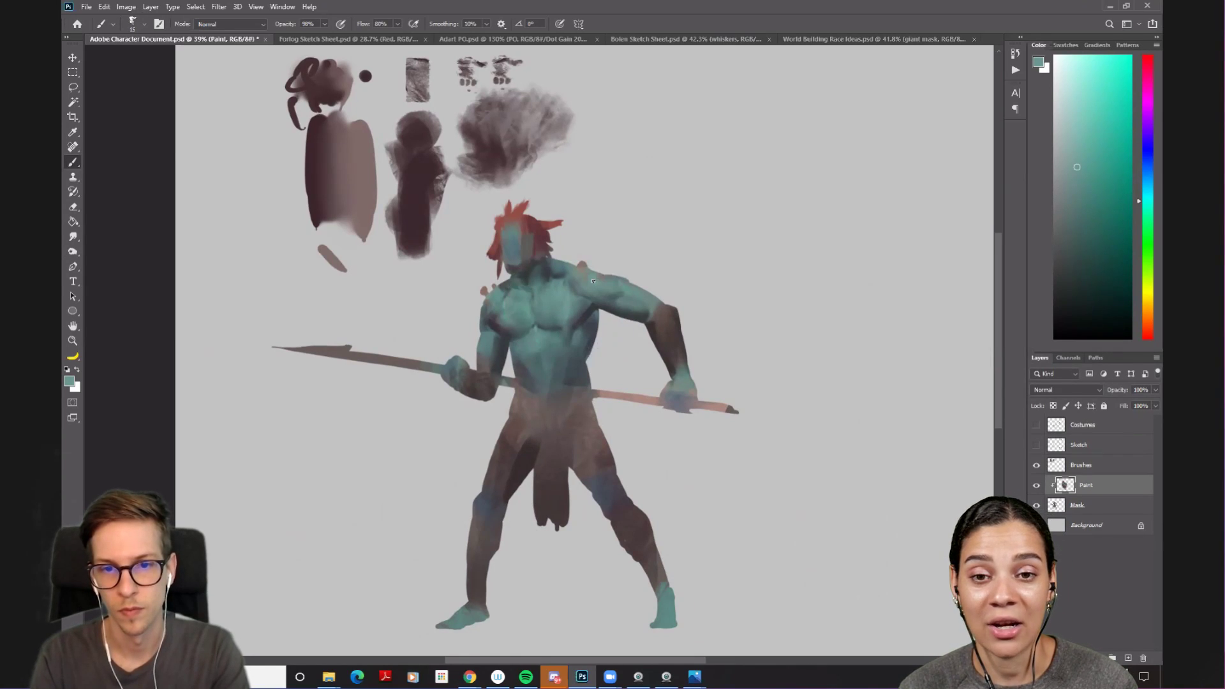
{"action": "left_click", "coordinate": [627, 286], "text": "alt"}
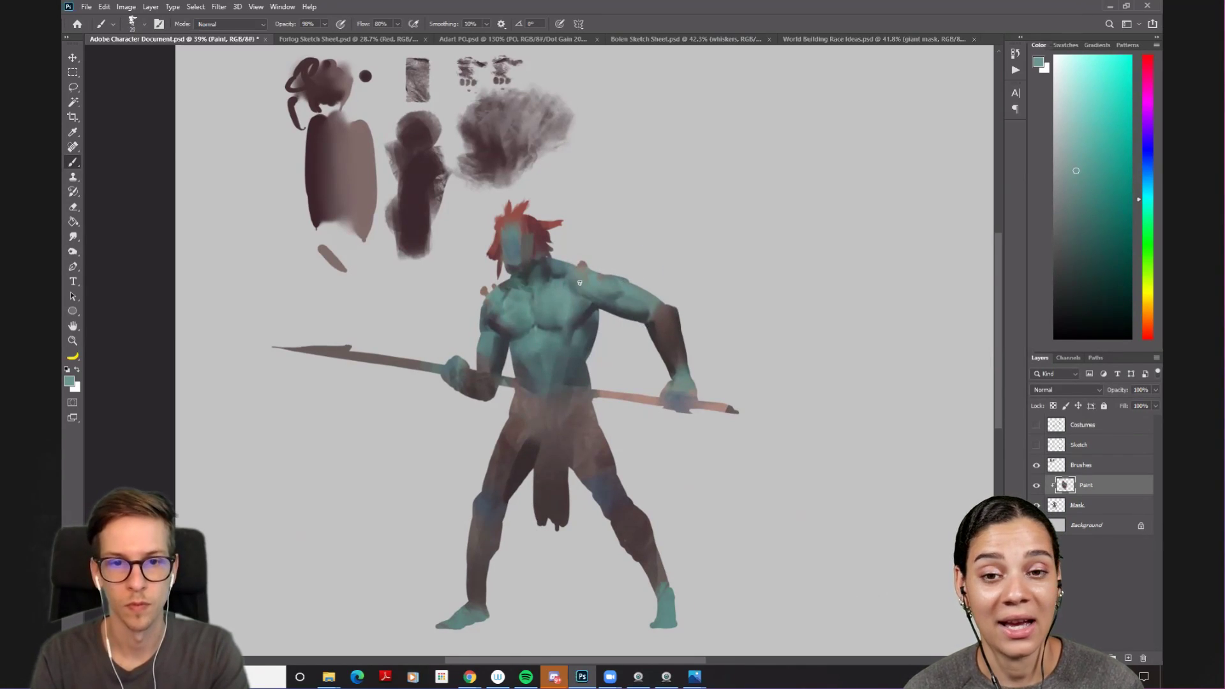
- Rework the shading on the face and neck with a muted teal and a dark maroon sampled around the neck
{"action": "left_click", "coordinate": [534, 281], "text": "alt"}
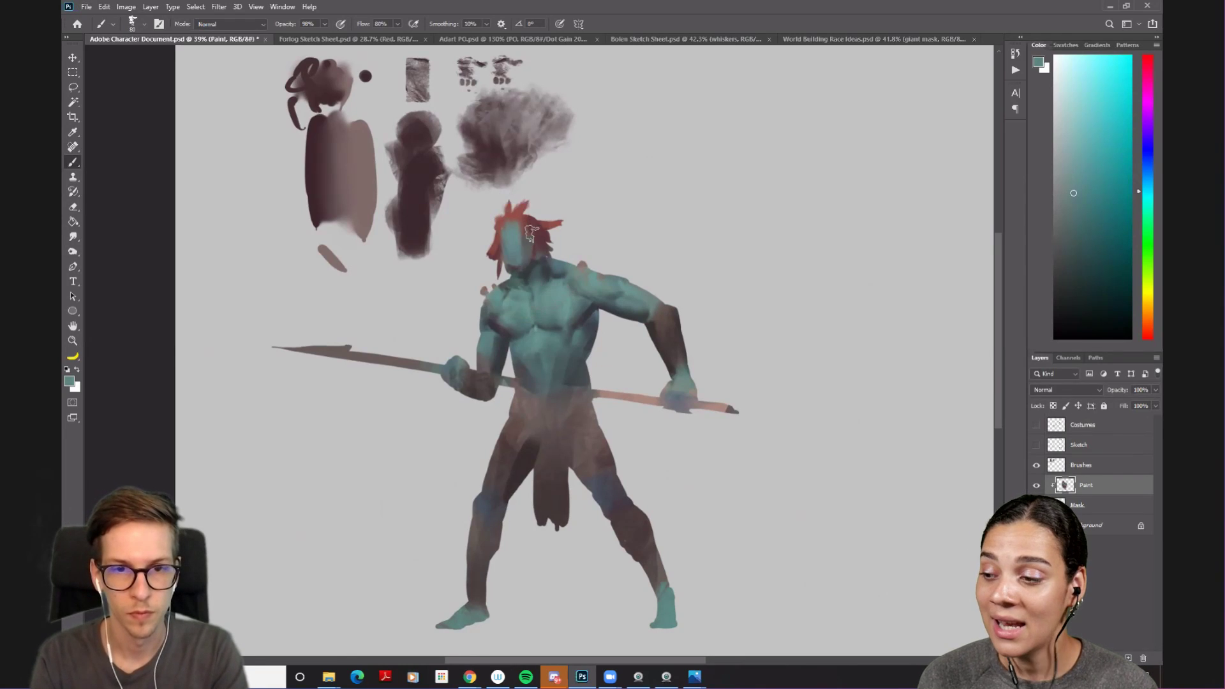
{"action": "left_click", "coordinate": [513, 268], "text": "alt"}
{"action": "left_click", "coordinate": [518, 292], "text": "alt"}
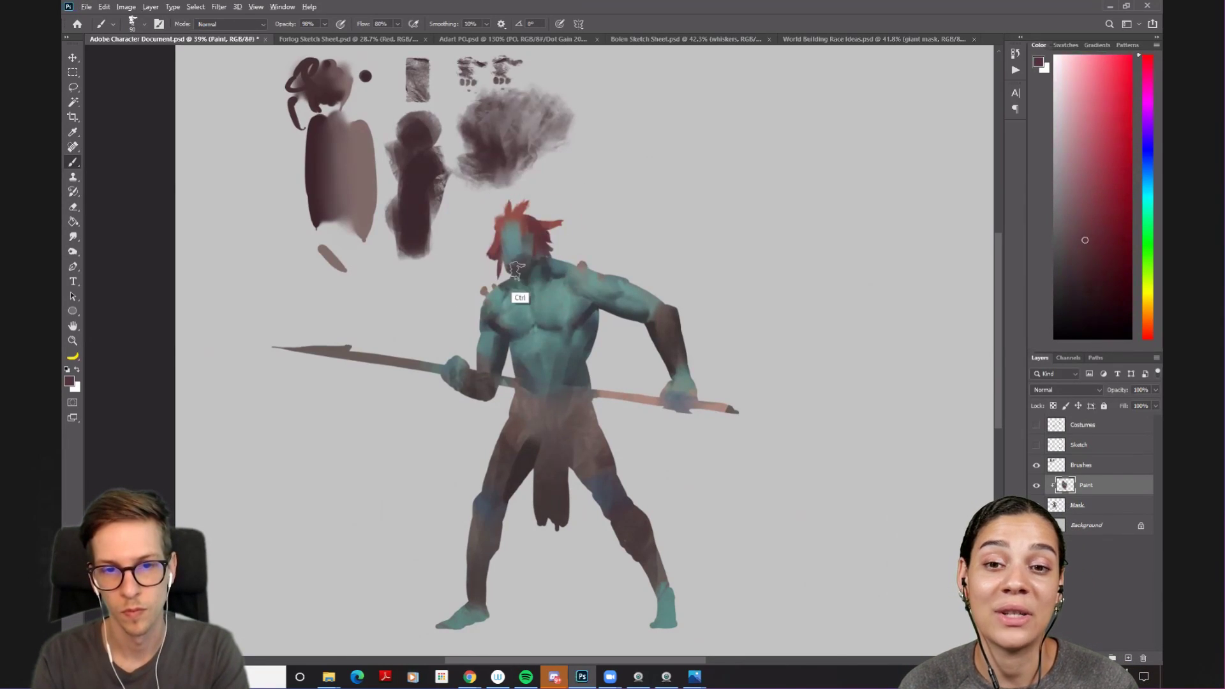
- Darken the lower abdomen with a larger textured brush in a sampled dark blue, shifting its hue slightly toward violet
{"action": "key", "text": "bracketright"}
{"action": "key", "text": "bracketright"}
{"action": "key", "text": "bracketright"}
{"action": "left_click", "coordinate": [565, 369], "text": "alt"}
{"action": "key", "text": "bracketright"}
{"action": "left_click", "coordinate": [586, 316], "text": "alt"}
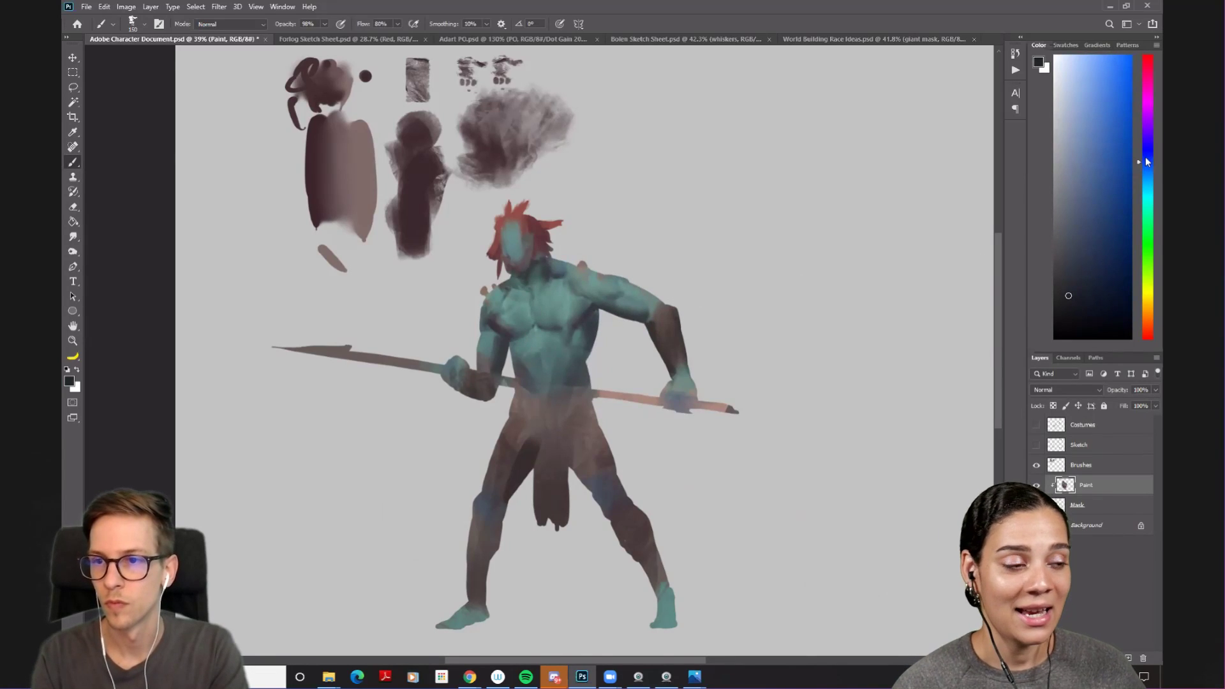
{"action": "left_click_drag", "start_coordinate": [1146, 162], "coordinate": [1146, 149]}
{"action": "key", "text": "bracketright"}
{"action": "key", "text": "bracketright"}
- Touch up the chest, rear shoulder and armpit with a smaller brush in sampled teals, a dark blue and a dark red from the hair
{"action": "key", "text": "bracketleft"}
{"action": "key", "text": "bracketleft"}
{"action": "key", "text": "bracketleft"}
{"action": "key", "text": "bracketleft"}
{"action": "key", "text": "bracketleft"}
{"action": "left_click", "coordinate": [496, 322], "text": "alt"}
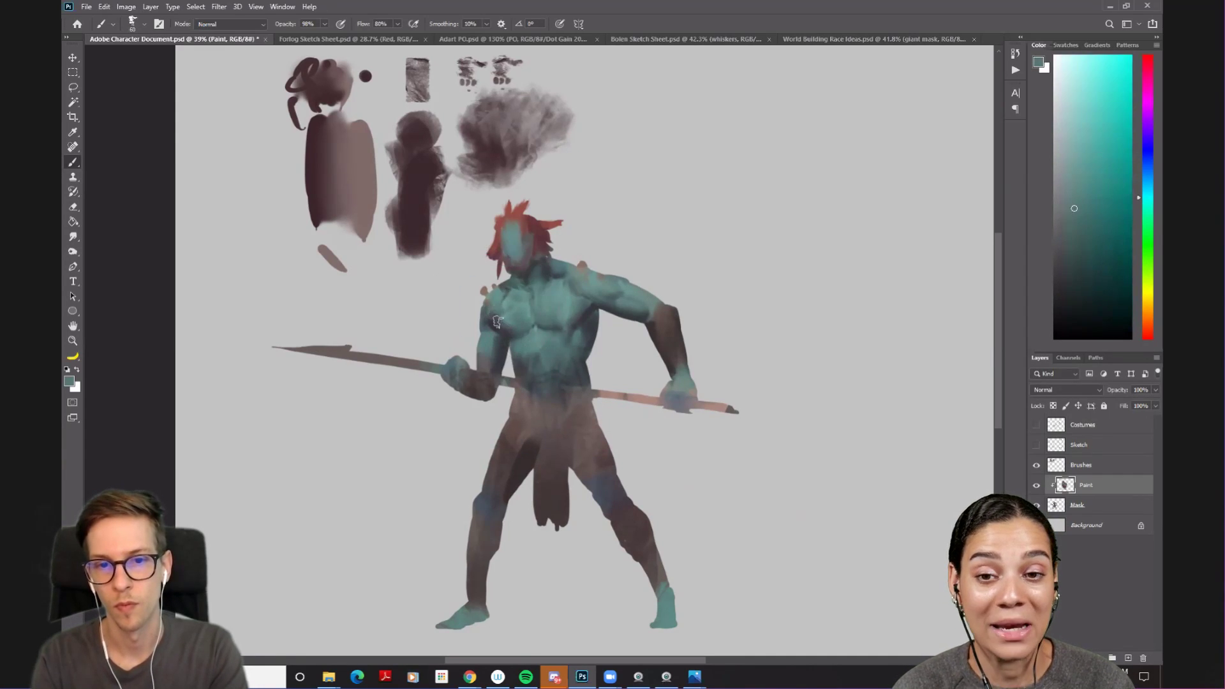
{"action": "left_click", "coordinate": [565, 329], "text": "alt"}
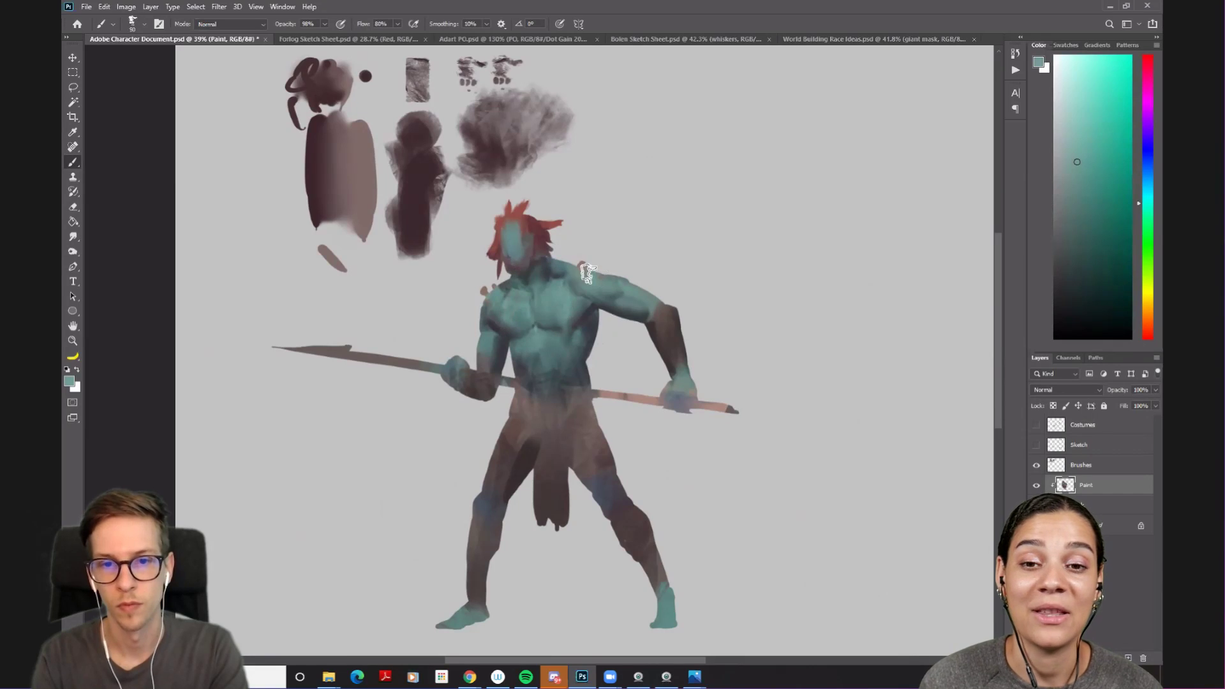
{"action": "left_click", "coordinate": [607, 322], "text": "alt"}
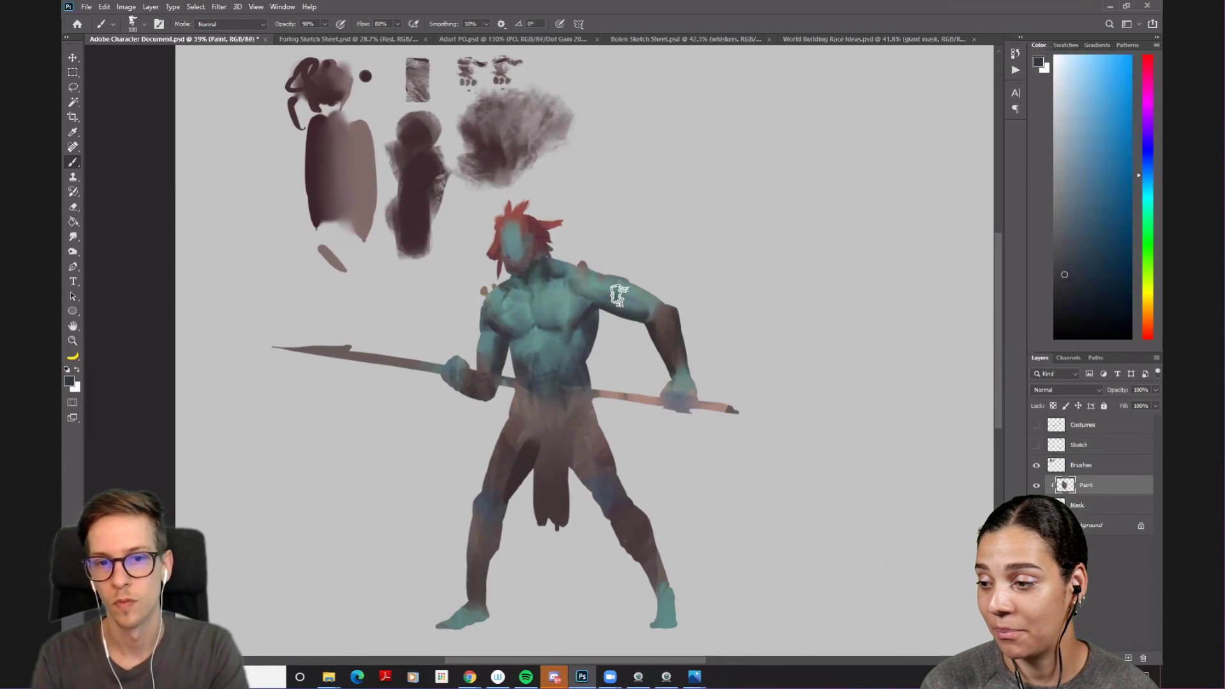
{"action": "left_click", "coordinate": [545, 241], "text": "alt"}
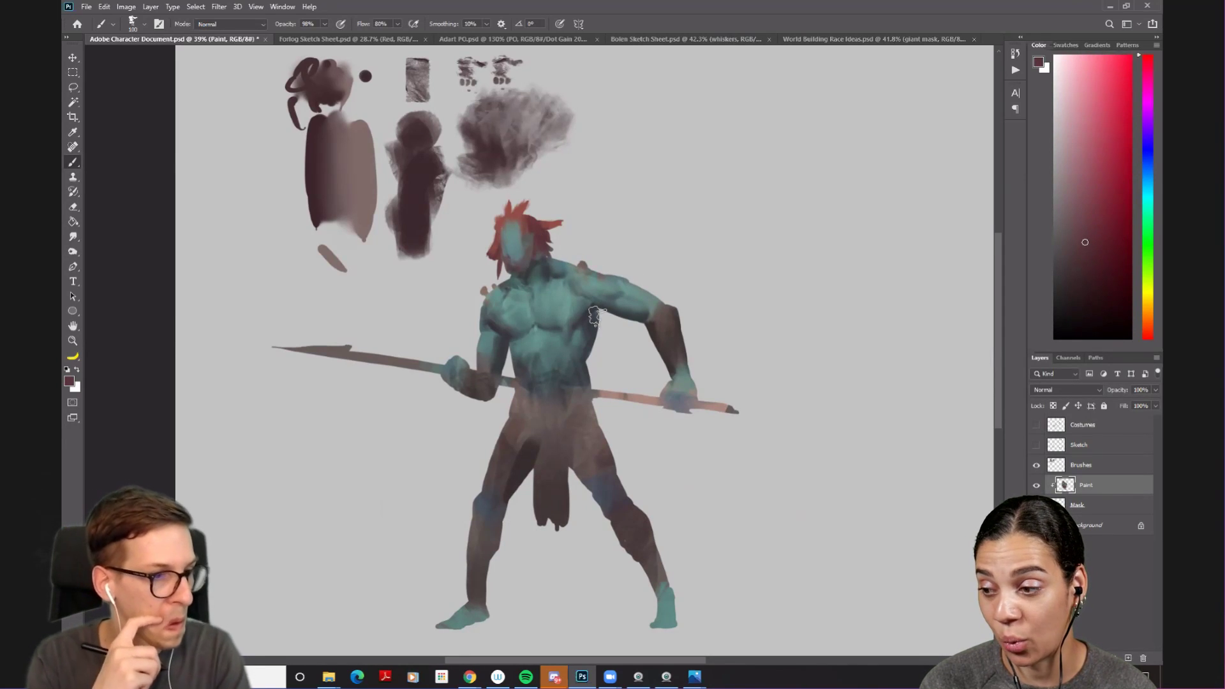
- Darken the hanging loincloth and upper thighs with a large textured brush in a near-black brown based on the thigh color
{"action": "left_click_drag", "start_coordinate": [549, 326], "coordinate": [536, 234]}
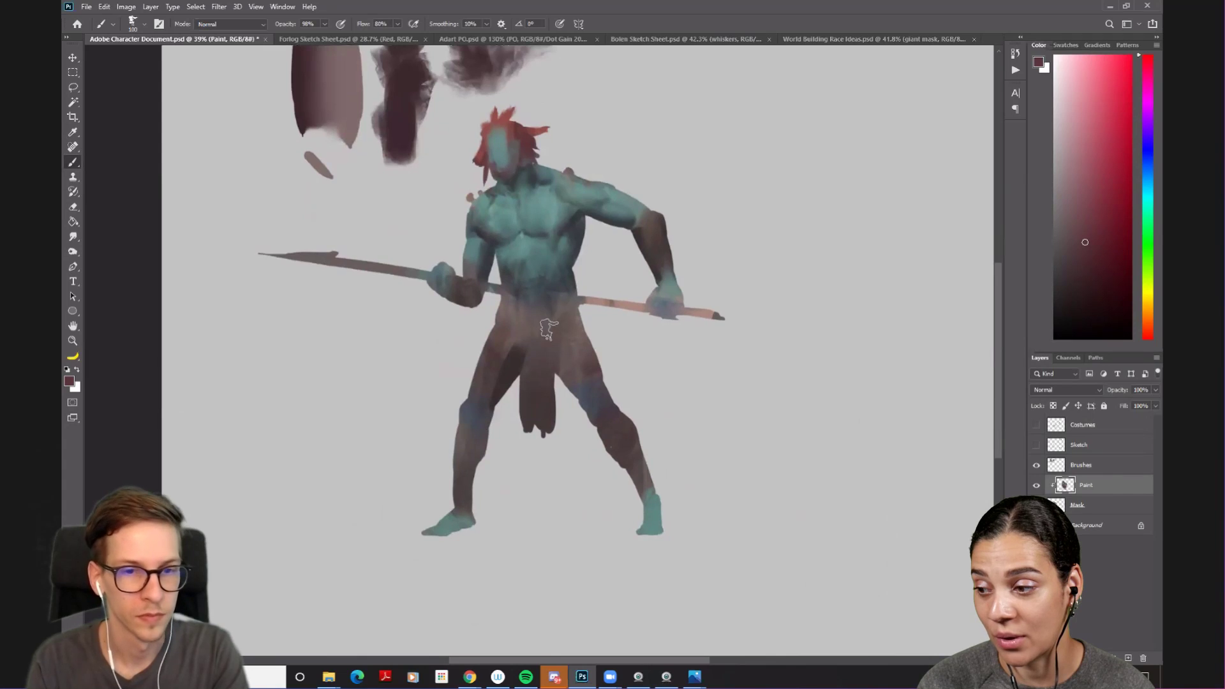
{"action": "left_click", "coordinate": [506, 377], "text": "alt"}
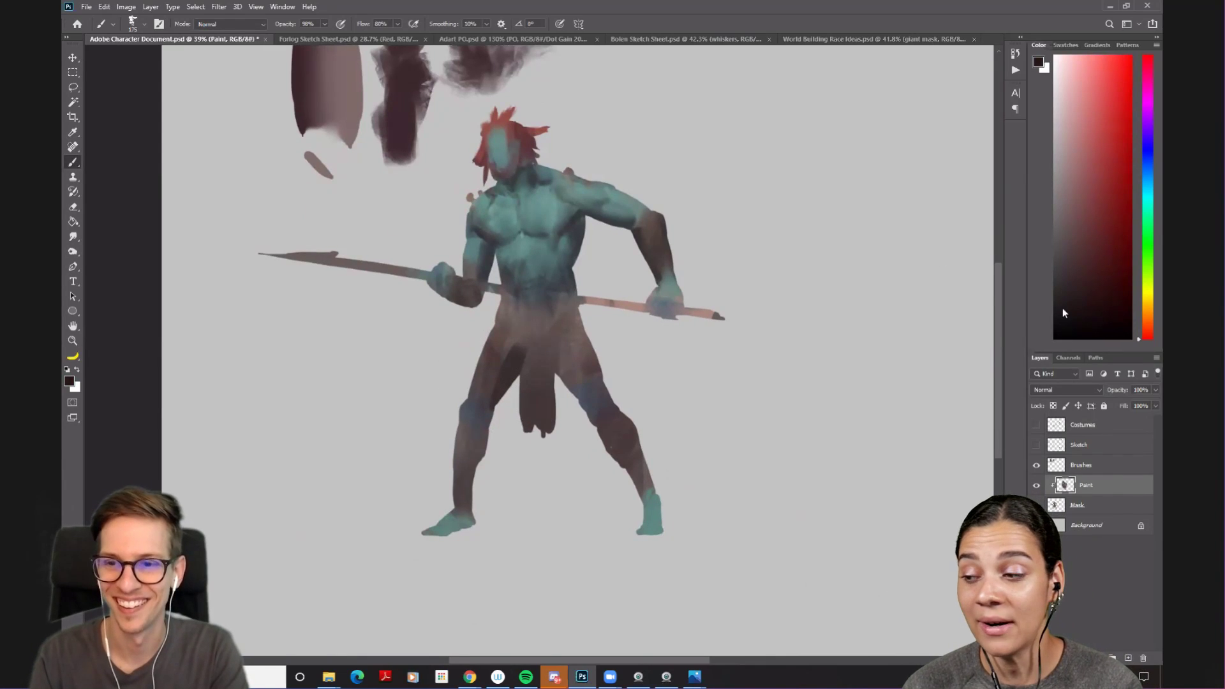
{"action": "key", "text": "bracketright"}
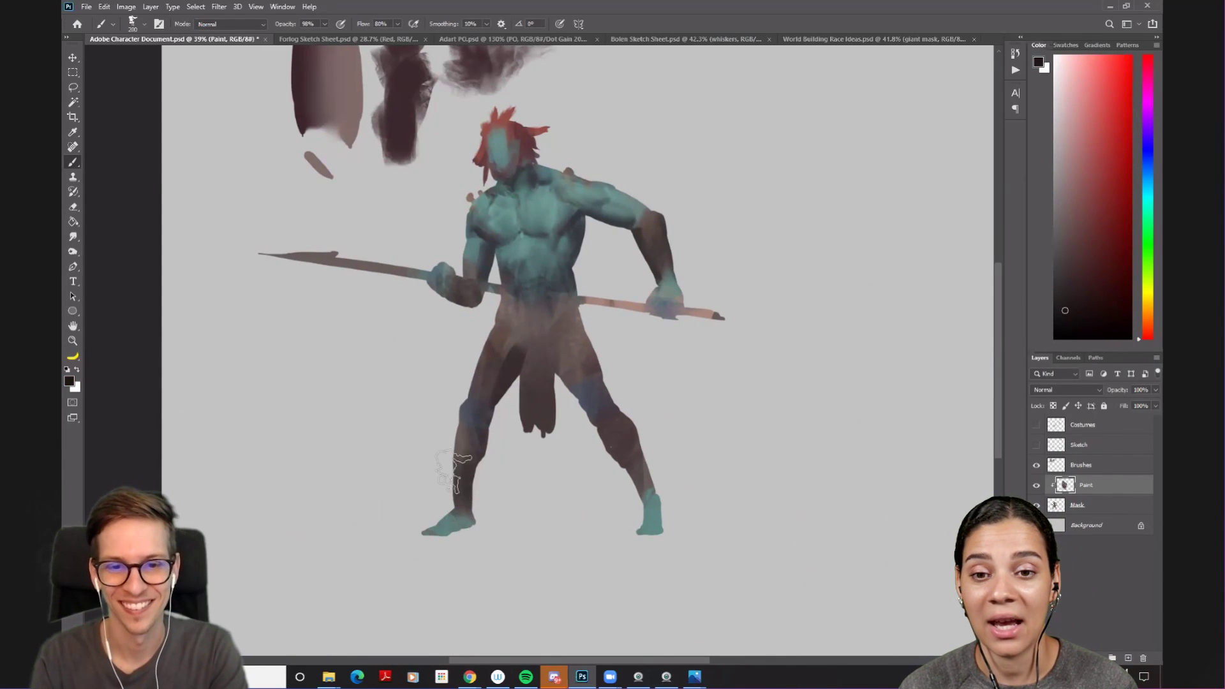
{"action": "key", "text": "bracketright"}
{"action": "key", "text": "bracketright"}
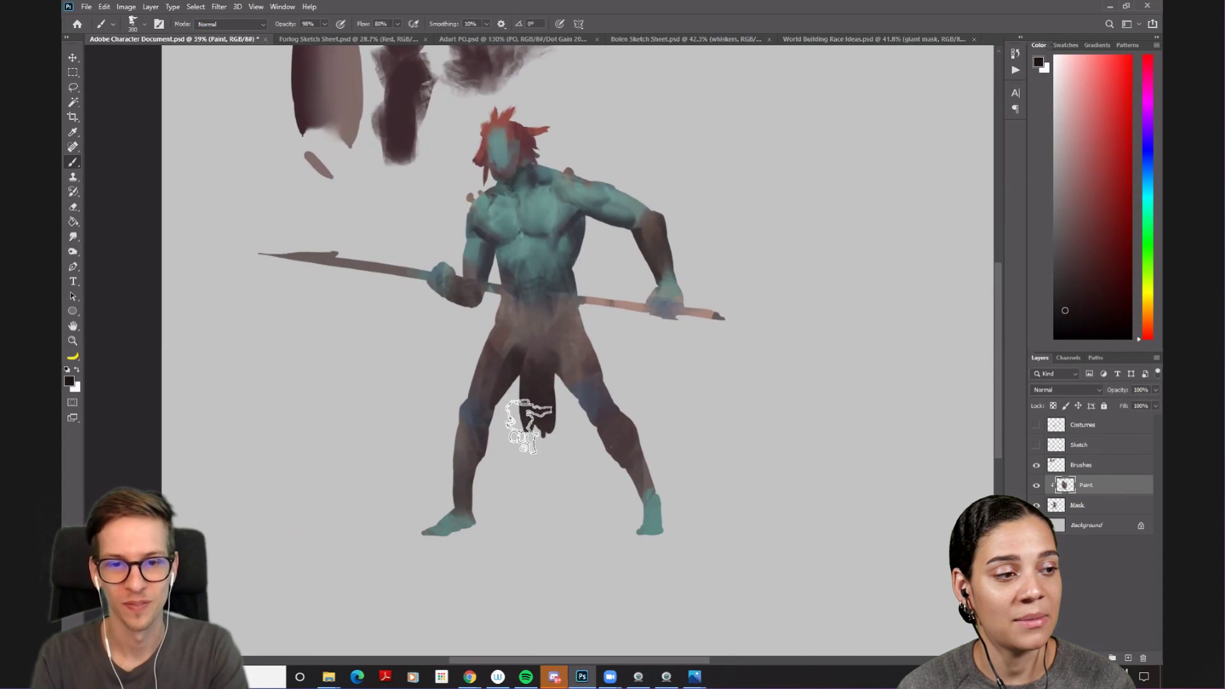
{"action": "key", "text": "bracketright"}
{"action": "key", "text": "bracketleft"}
{"action": "key", "text": "bracketleft"}
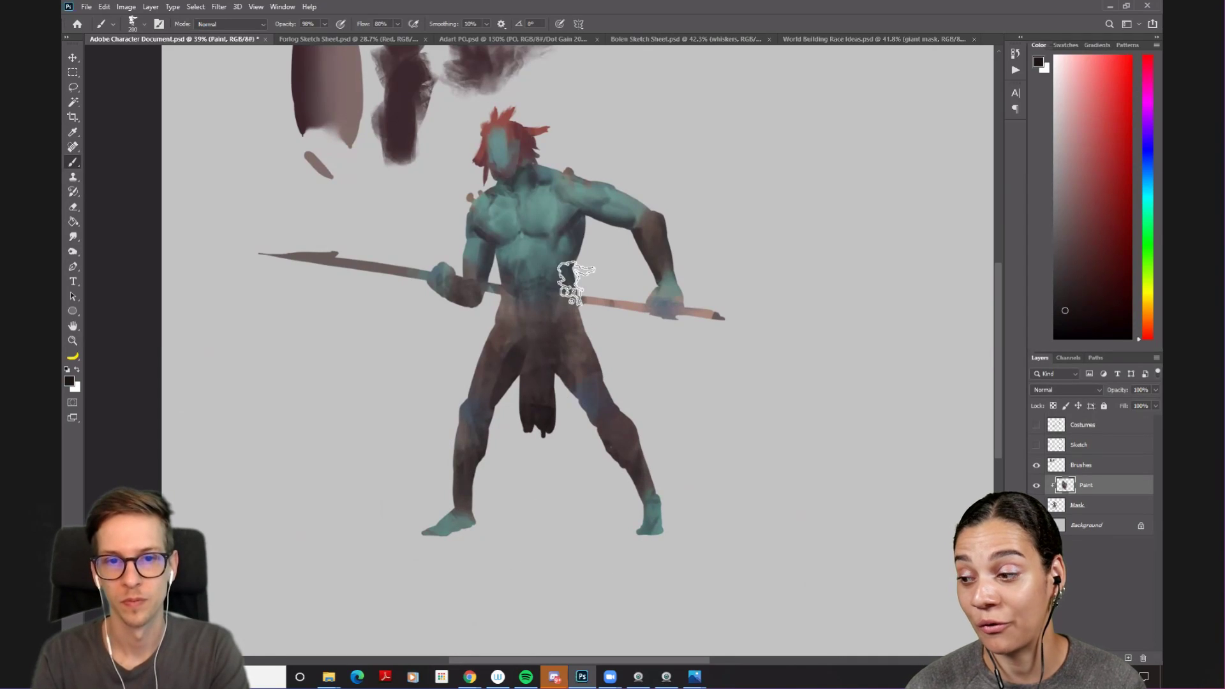
- Soften the rear shoulder and chest with a smaller brush in light teals sampled from the chest
{"action": "left_click", "coordinate": [547, 230], "text": "alt"}
{"action": "key", "text": "bracketleft"}
{"action": "key", "text": "bracketleft"}
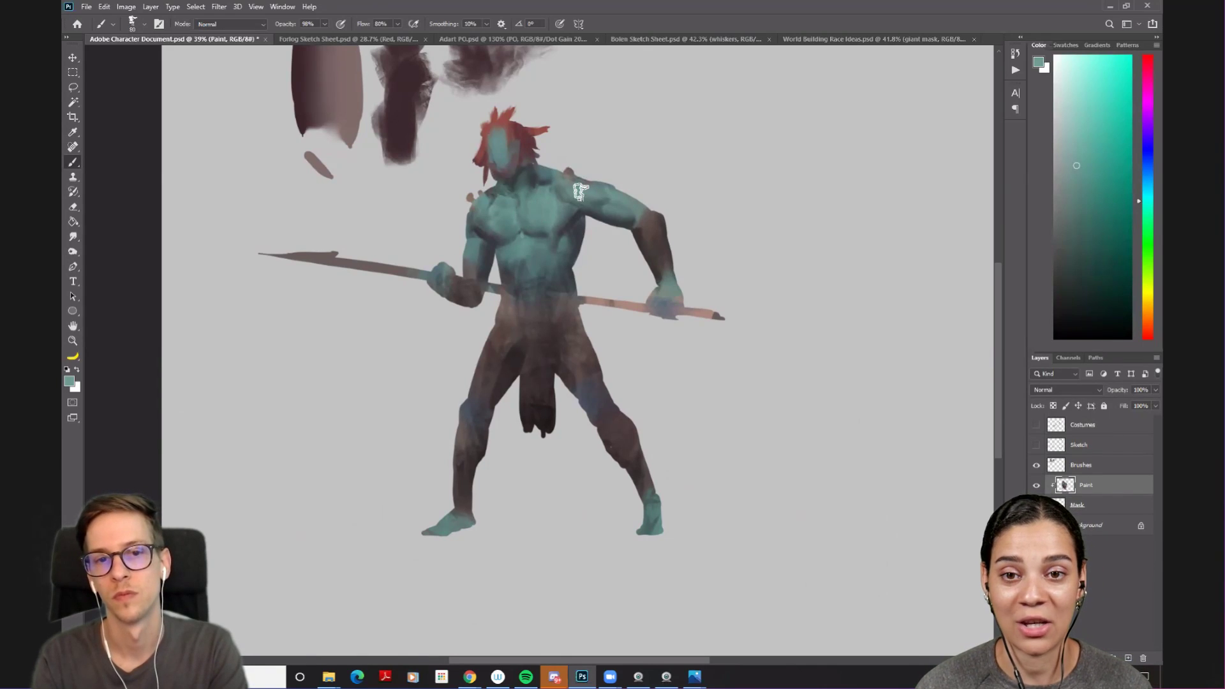
{"action": "left_click", "coordinate": [553, 206], "text": "alt"}
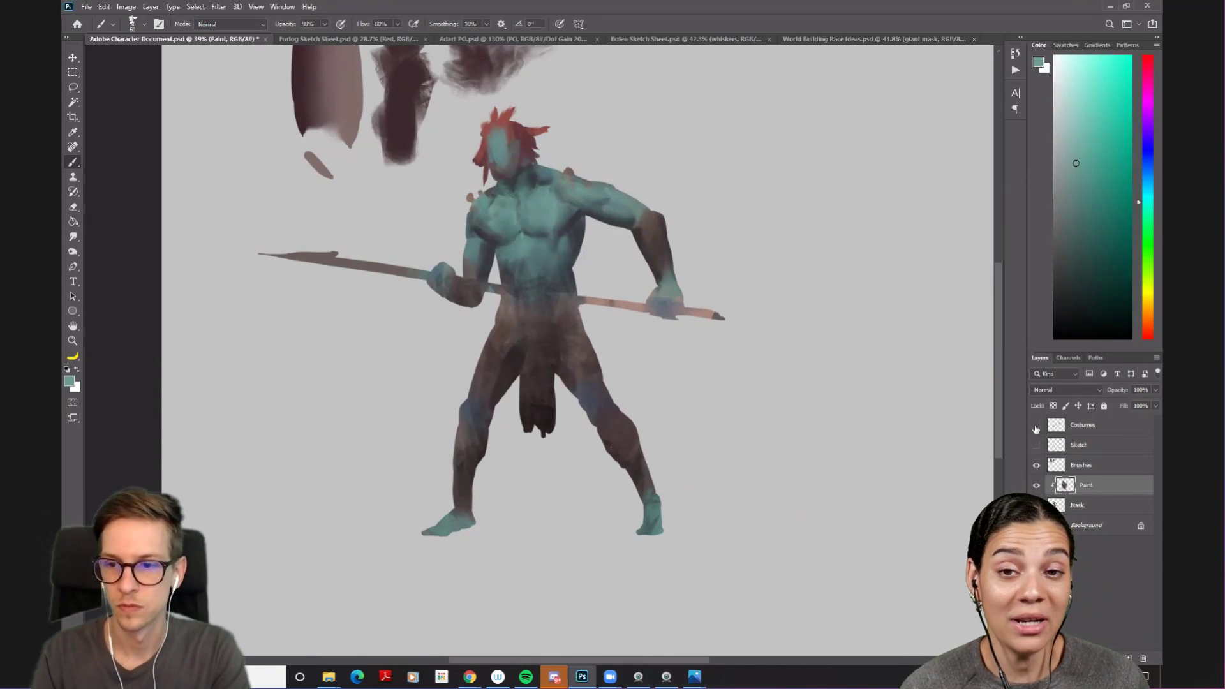
- Compare the painting with the Sketch layer shown and hidden, ending with it hidden
{"action": "left_click", "coordinate": [1037, 426]}
{"action": "left_click", "coordinate": [1036, 446]}
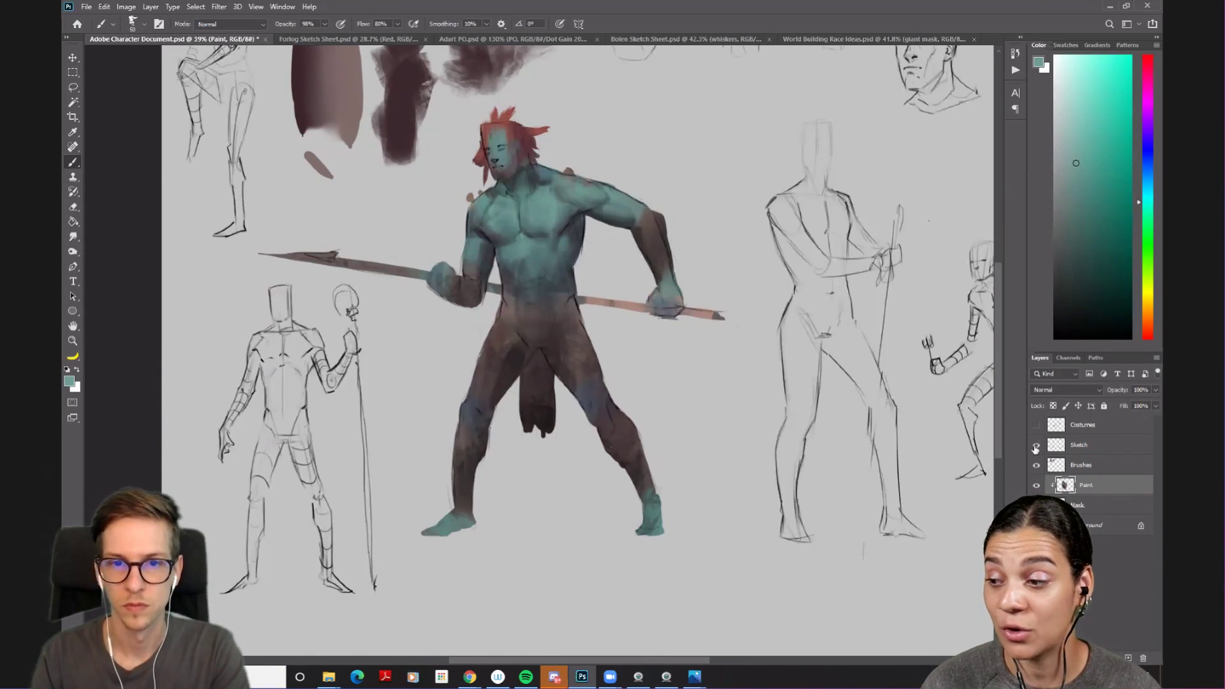
{"action": "left_click", "coordinate": [1032, 445]}
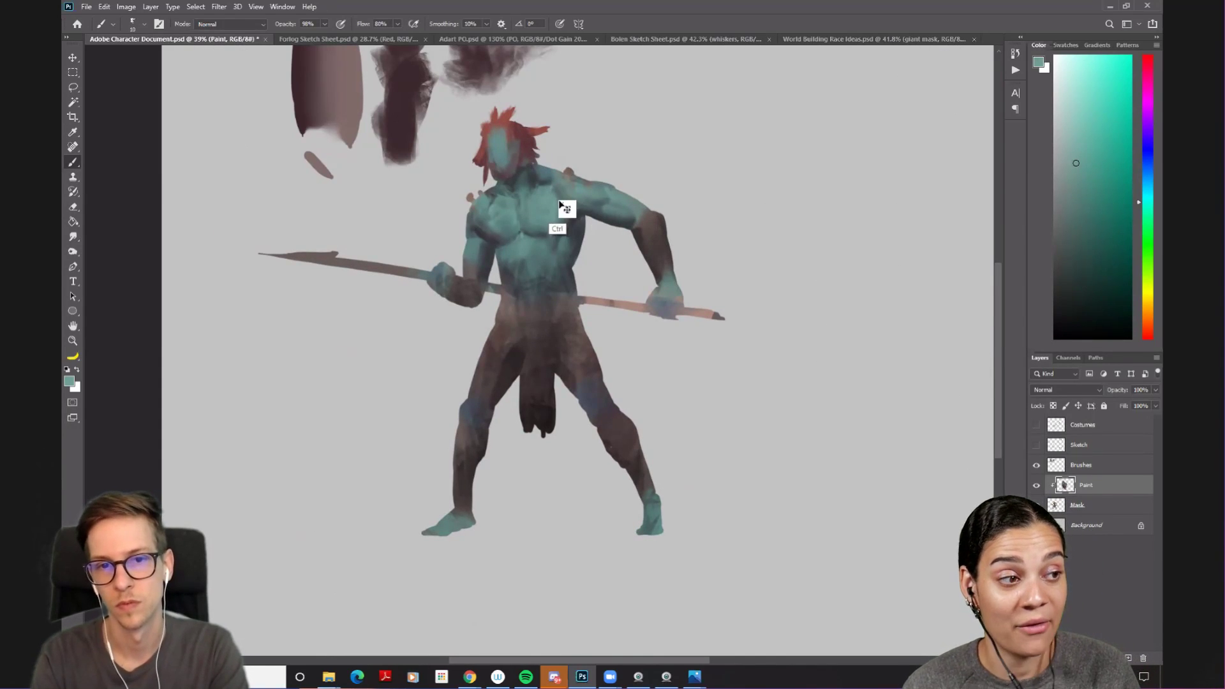
- Refine the front chest muscle and shoulder edge with a small textured brush, alternating light and dark teals sampled nearby
{"action": "key", "text": "bracketright"}
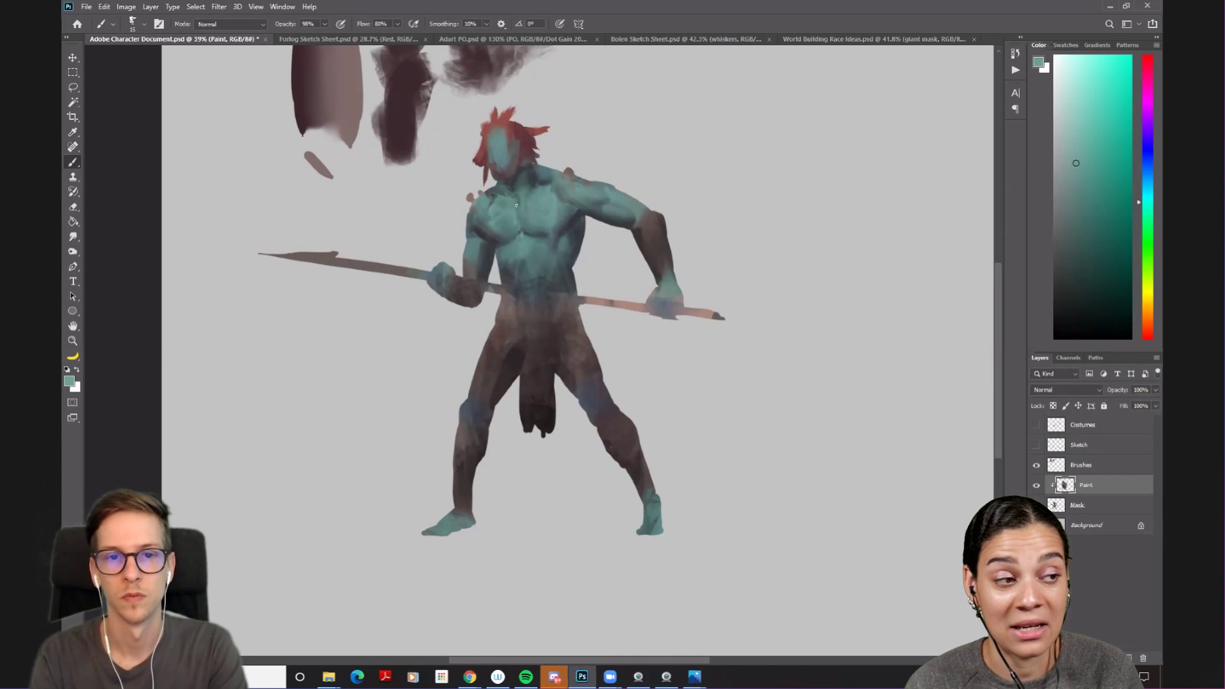
{"action": "left_click", "coordinate": [489, 214], "text": "alt"}
{"action": "left_click", "coordinate": [482, 214], "text": "alt"}
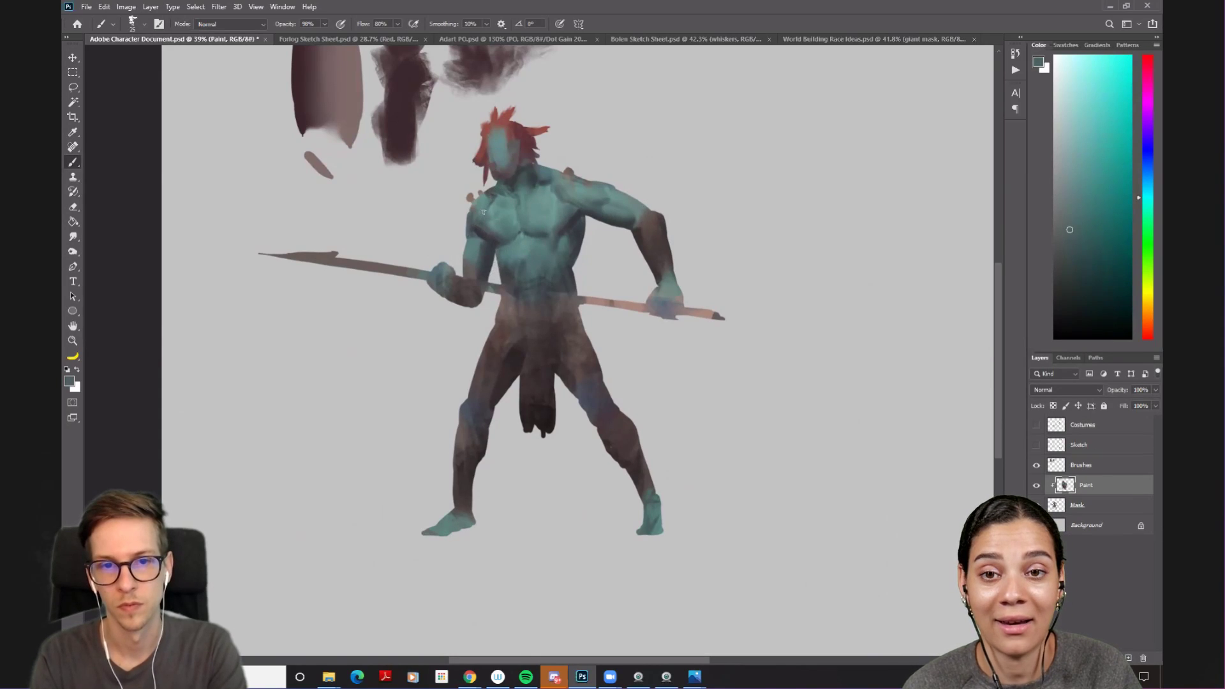
{"action": "left_click", "coordinate": [487, 218], "text": "alt"}
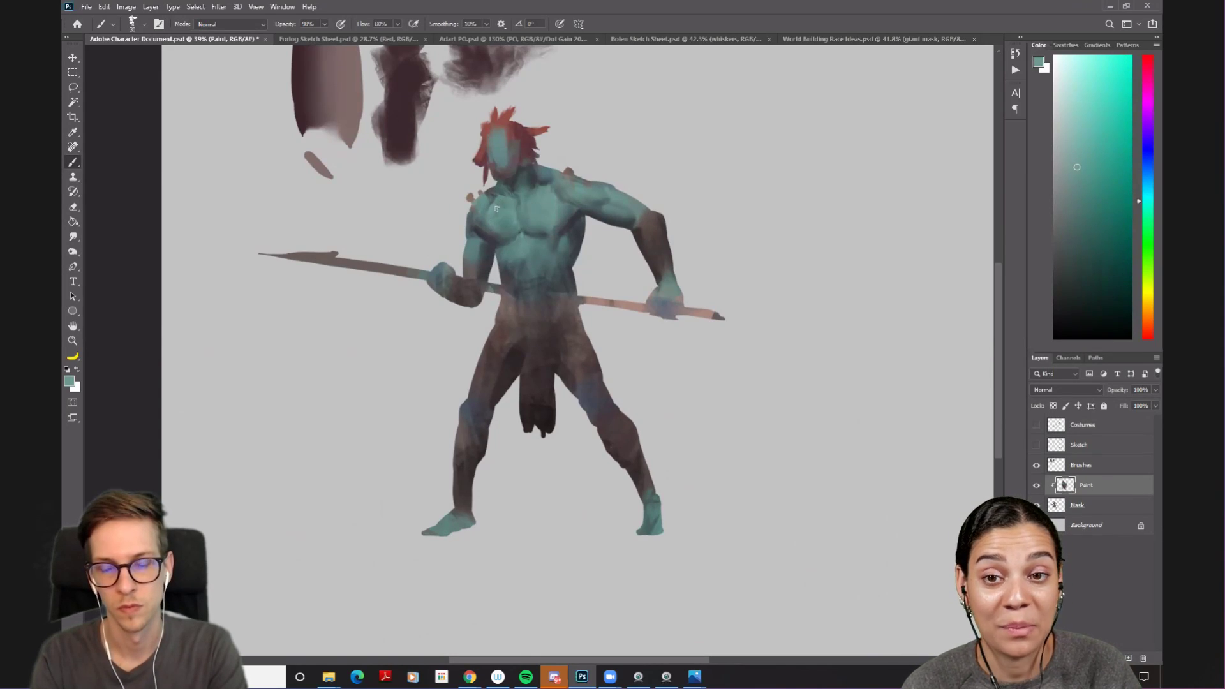
{"action": "left_click", "coordinate": [488, 259], "text": "alt"}
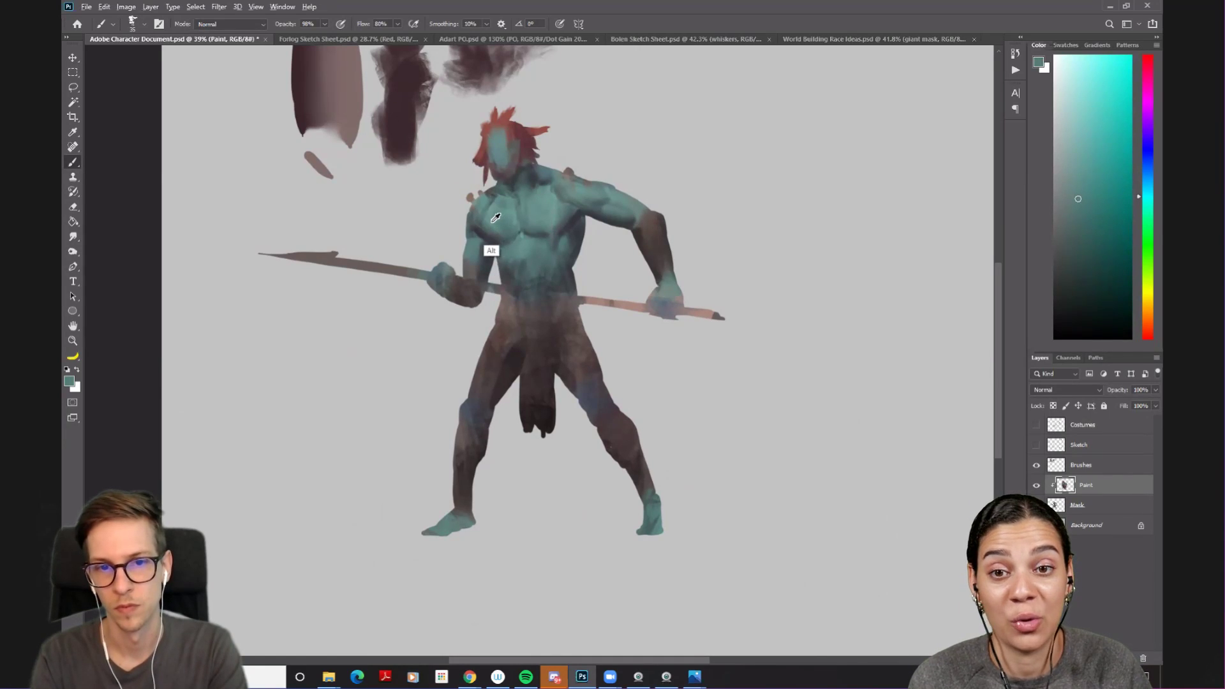
{"action": "left_click", "coordinate": [492, 222], "text": "alt"}
{"action": "left_click", "coordinate": [481, 222], "text": "alt"}
{"action": "left_click", "coordinate": [491, 195], "text": "alt"}
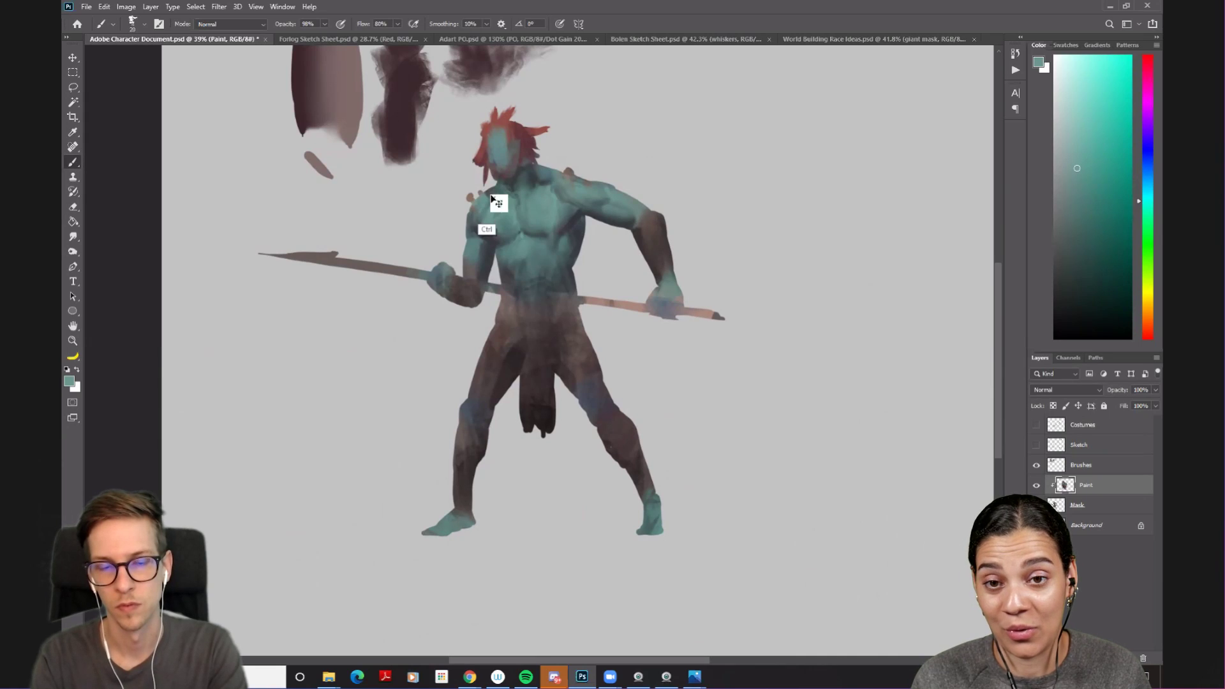
- Model the upper abdomen and the ribs below the rear armpit with light and darker teals sampled from the torso
{"action": "left_click", "coordinate": [556, 205], "text": "alt"}
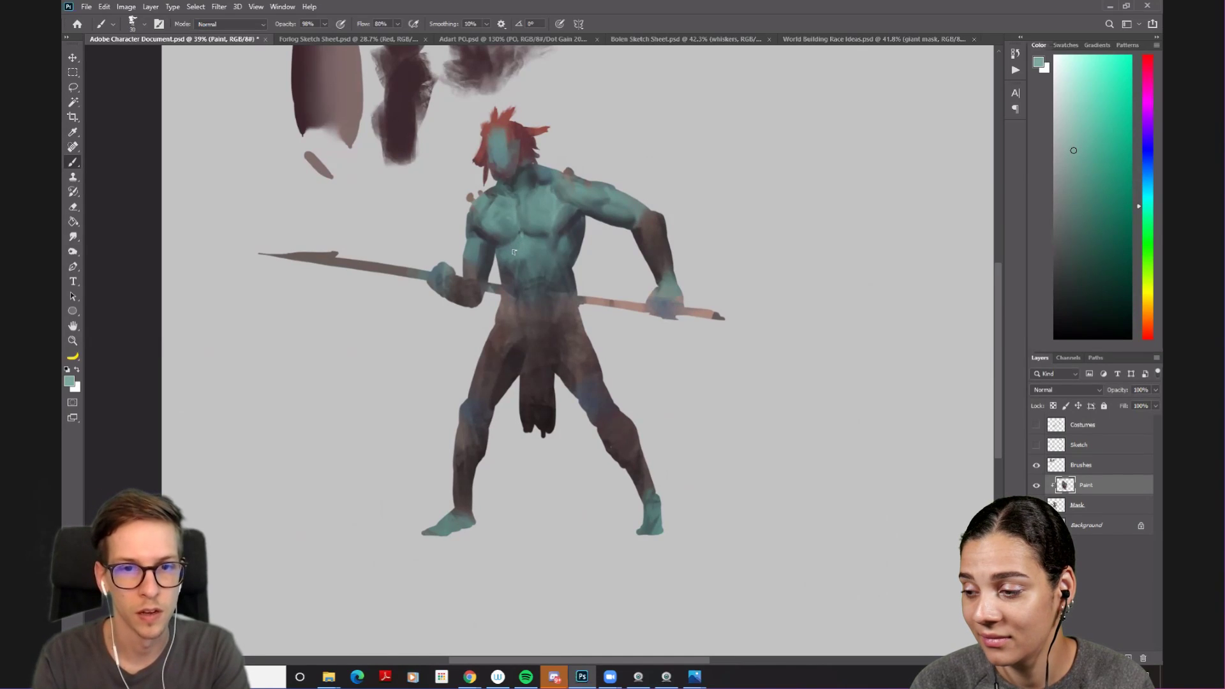
{"action": "left_click", "coordinate": [545, 241], "text": "alt"}
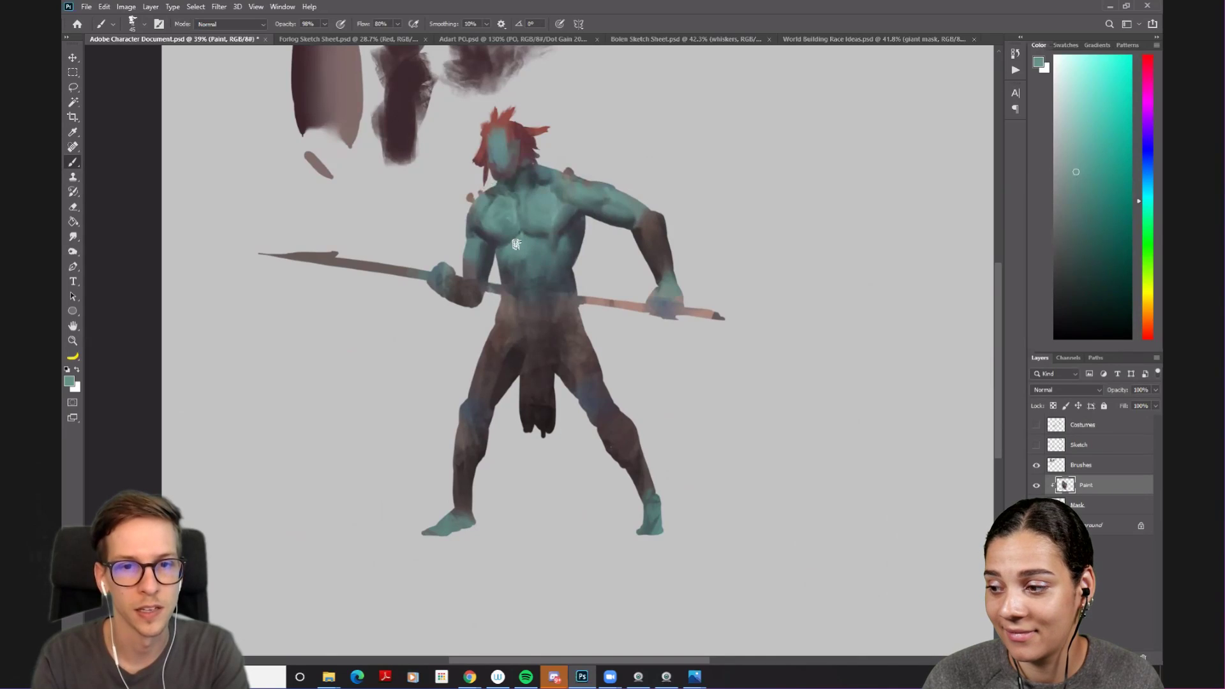
{"action": "left_click", "coordinate": [523, 235], "text": "alt"}
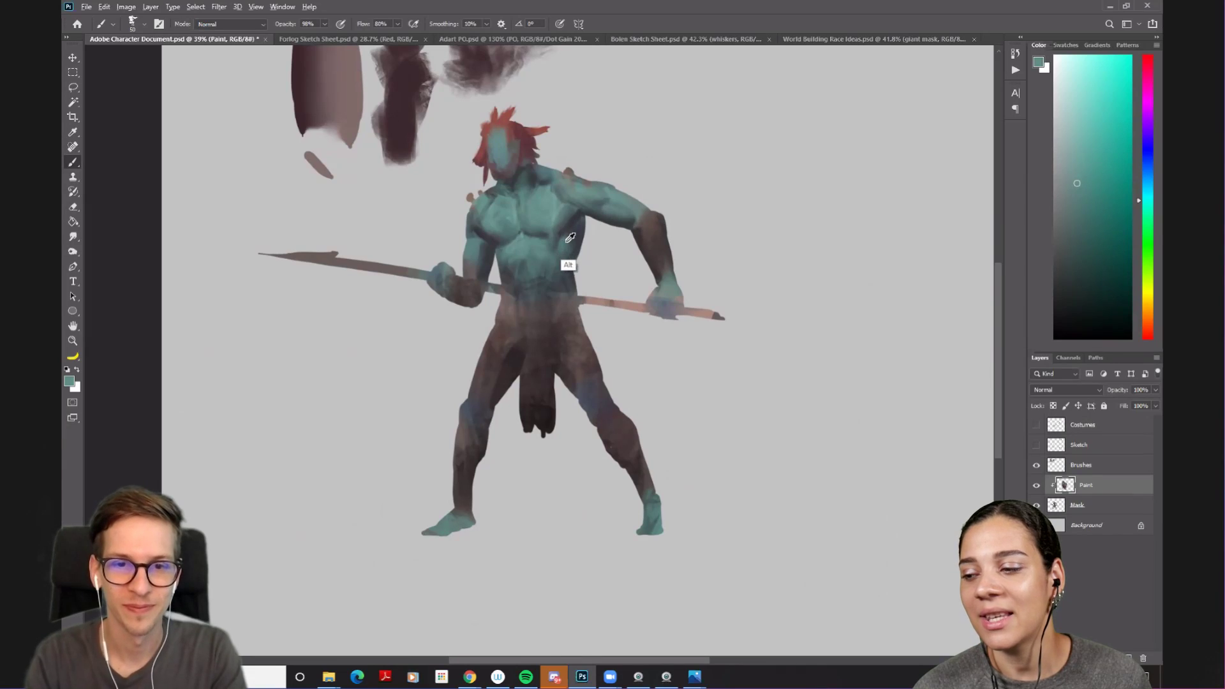
{"action": "left_click", "coordinate": [572, 234], "text": "alt"}
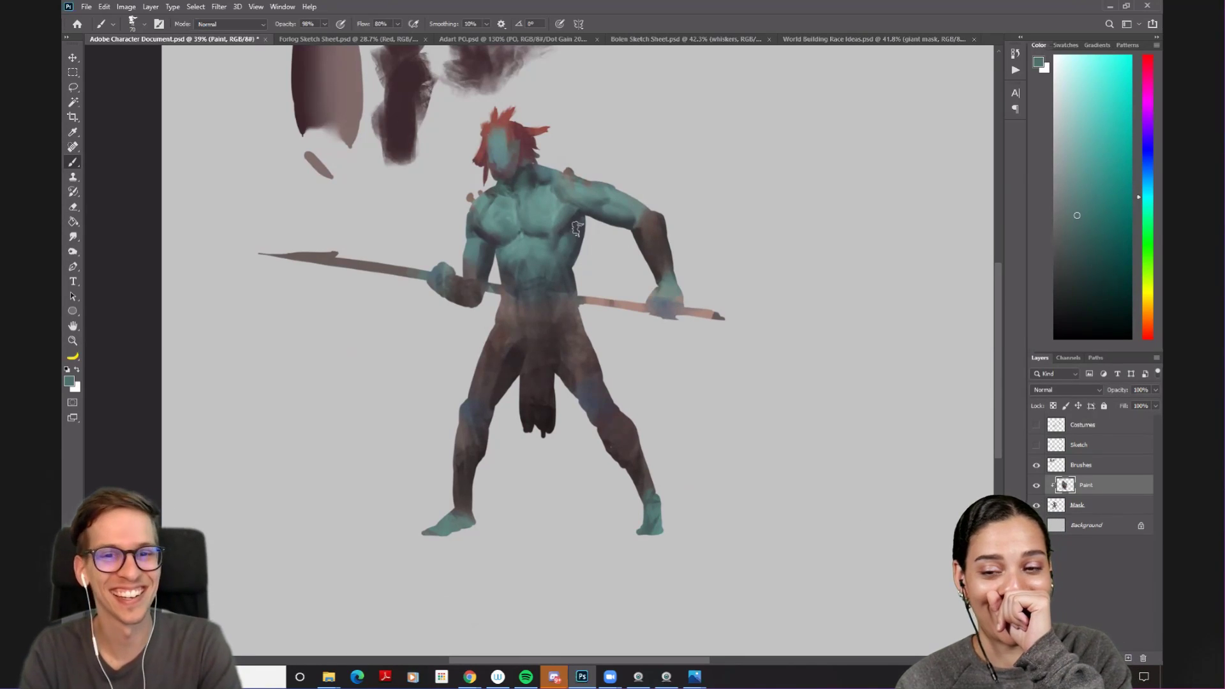
- Blend the side of the torso, lower chest edge and upper abdomen with mid teals sampled from the abdomen
{"action": "left_click", "coordinate": [552, 252], "text": "alt"}
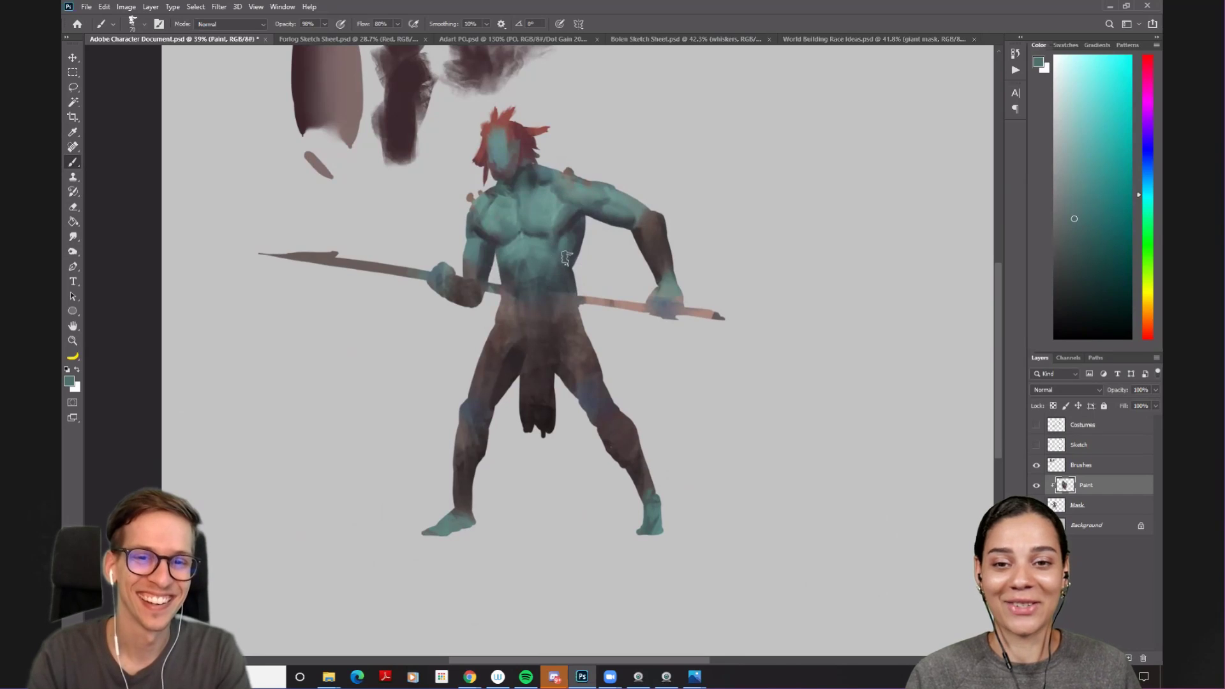
{"action": "left_click", "coordinate": [563, 254], "text": "alt"}
{"action": "left_click", "coordinate": [553, 252], "text": "alt"}
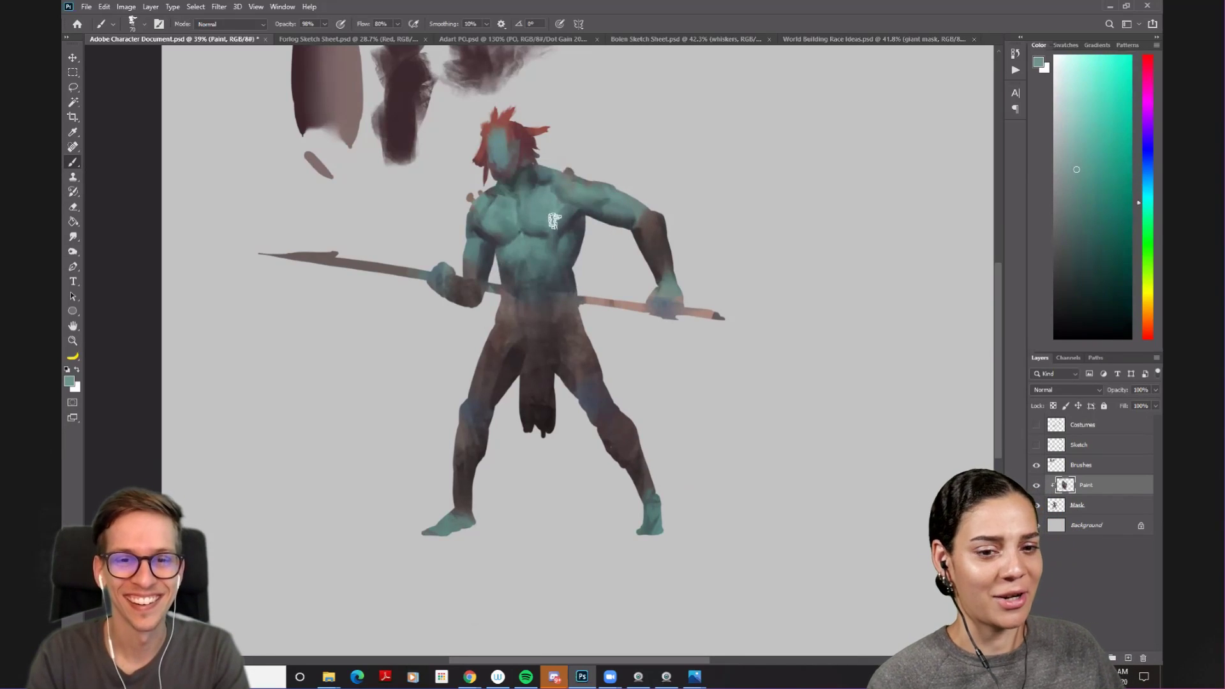
{"action": "left_click", "coordinate": [497, 252], "text": "alt"}
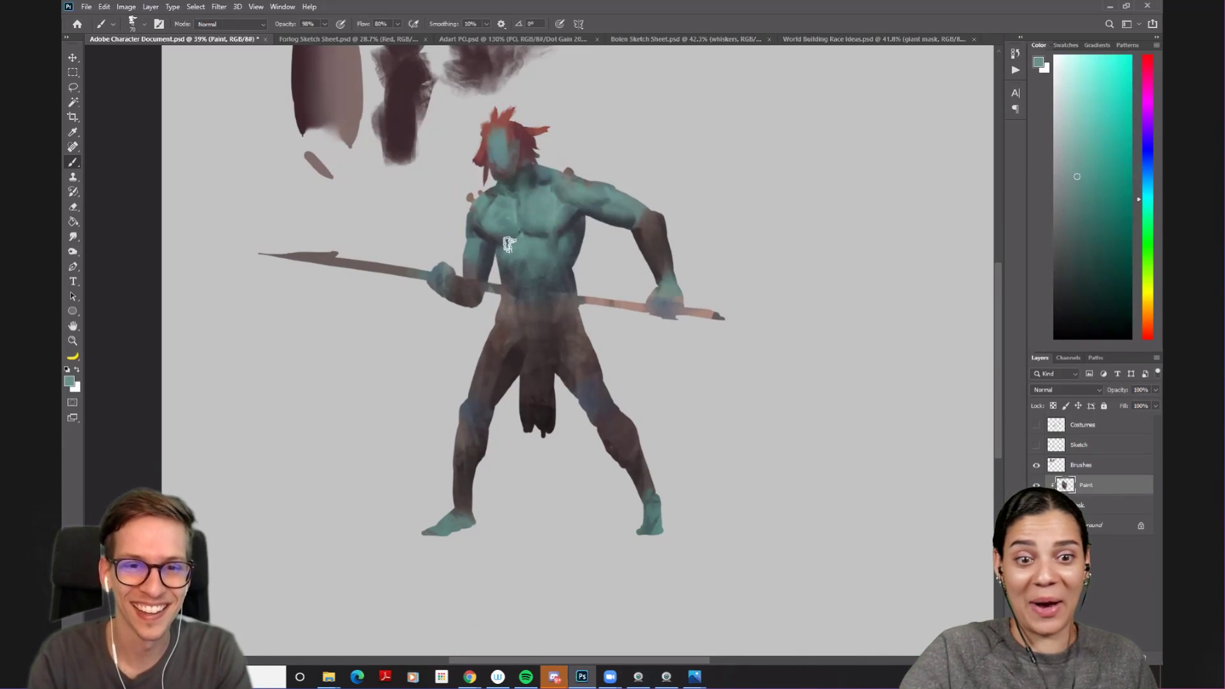
{"action": "left_click", "coordinate": [501, 247], "text": "alt"}
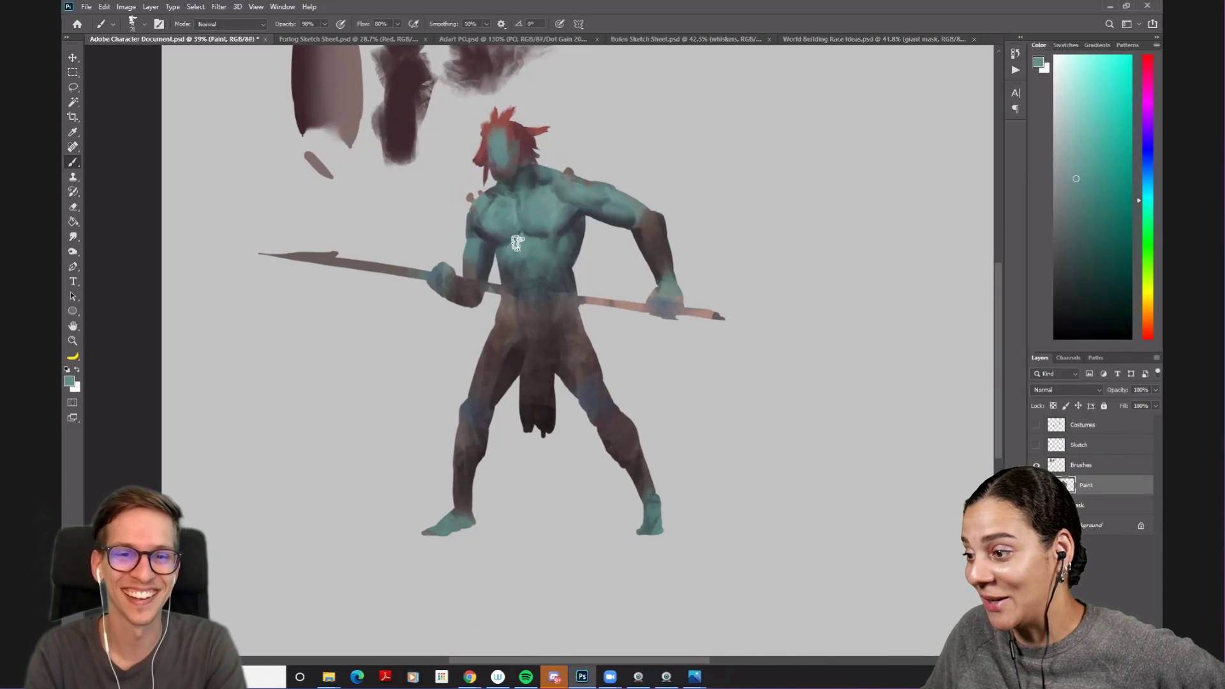
{"action": "left_click", "coordinate": [512, 274], "text": "alt"}
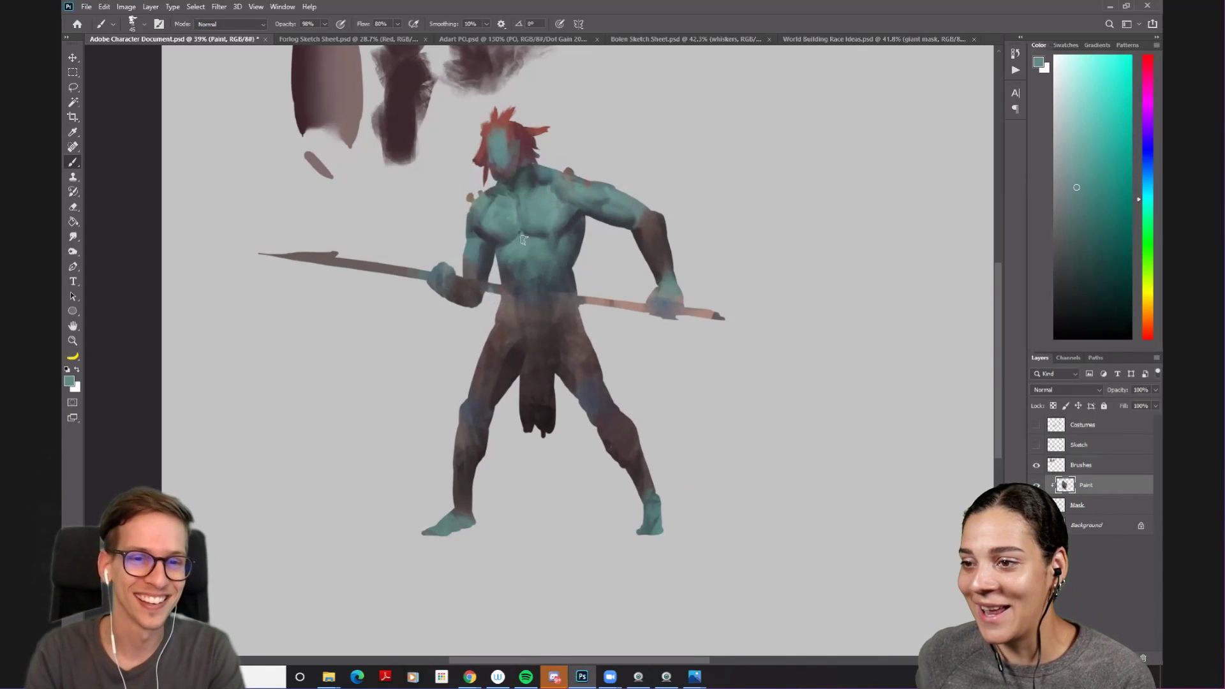
- Blend the upper abdomen, rear chest muscle and armpit with light and dark teals sampled from the torso
{"action": "left_click", "coordinate": [511, 246], "text": "alt"}
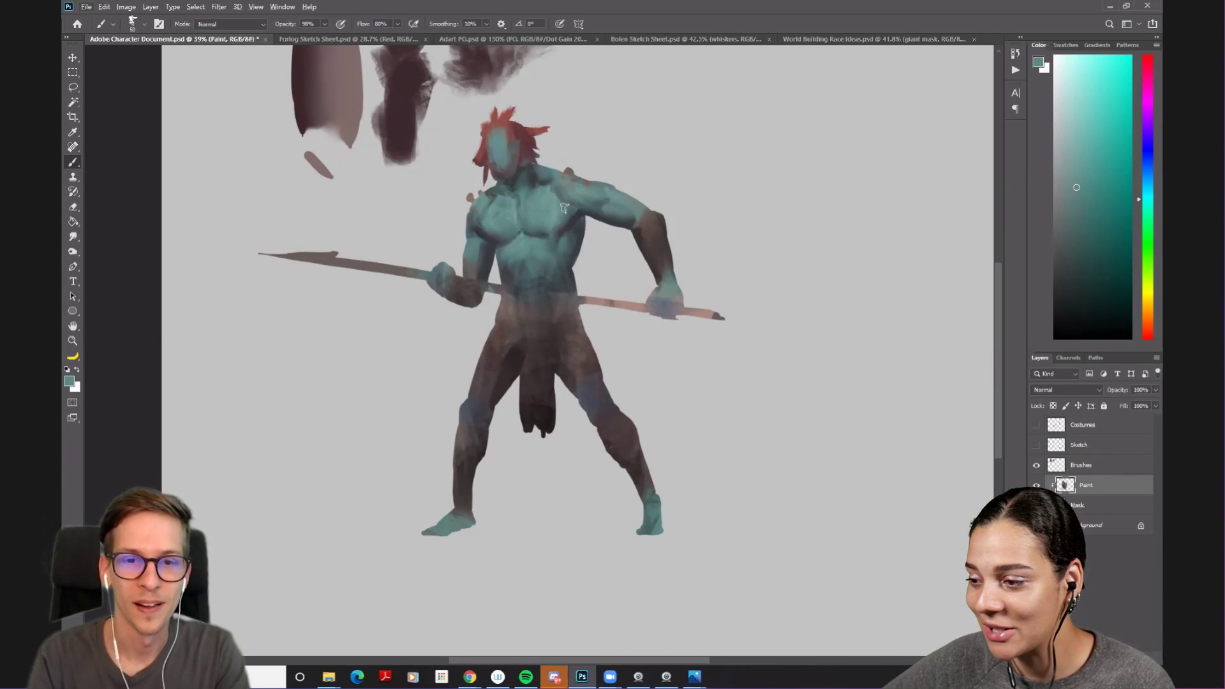
{"action": "left_click", "coordinate": [553, 234], "text": "alt"}
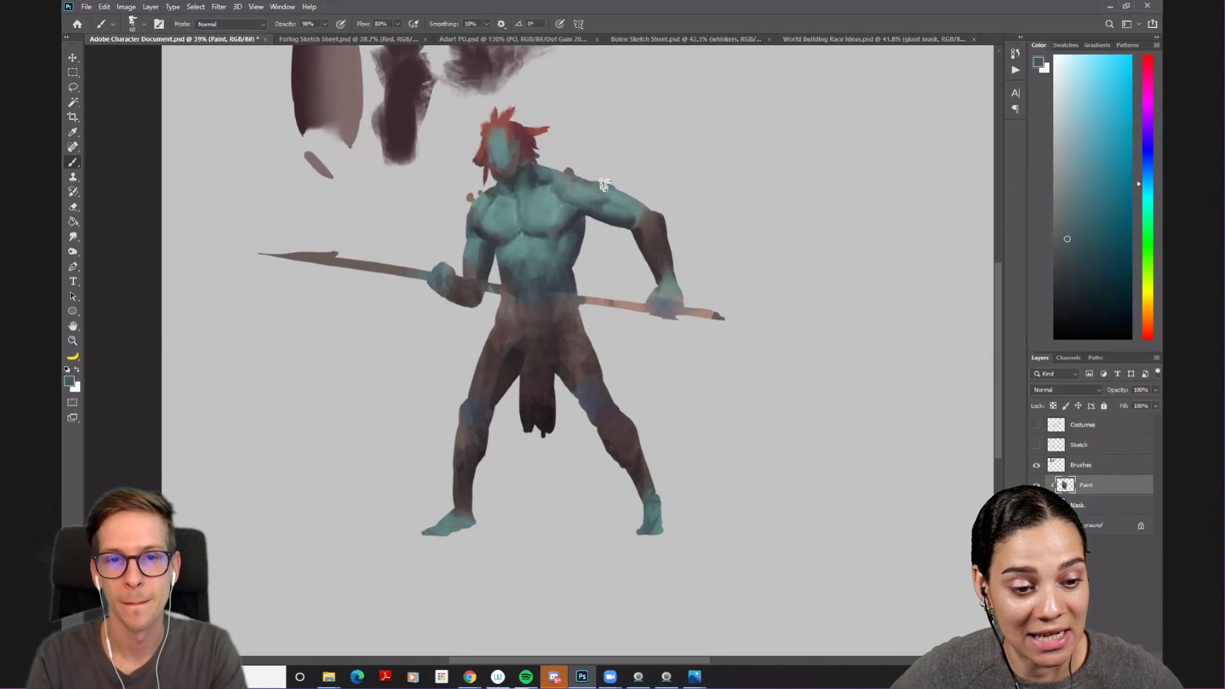
{"action": "left_click", "coordinate": [573, 220], "text": "alt"}
{"action": "left_click", "coordinate": [556, 213], "text": "alt"}
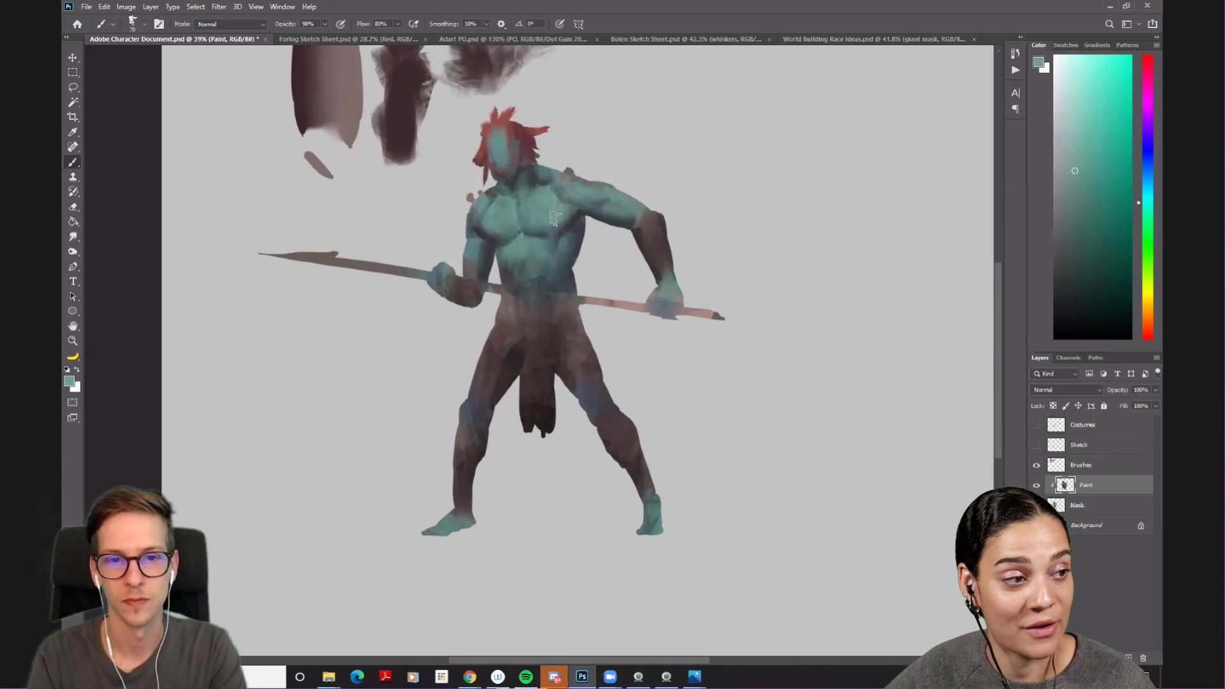
{"action": "left_click", "coordinate": [593, 227], "text": "alt"}
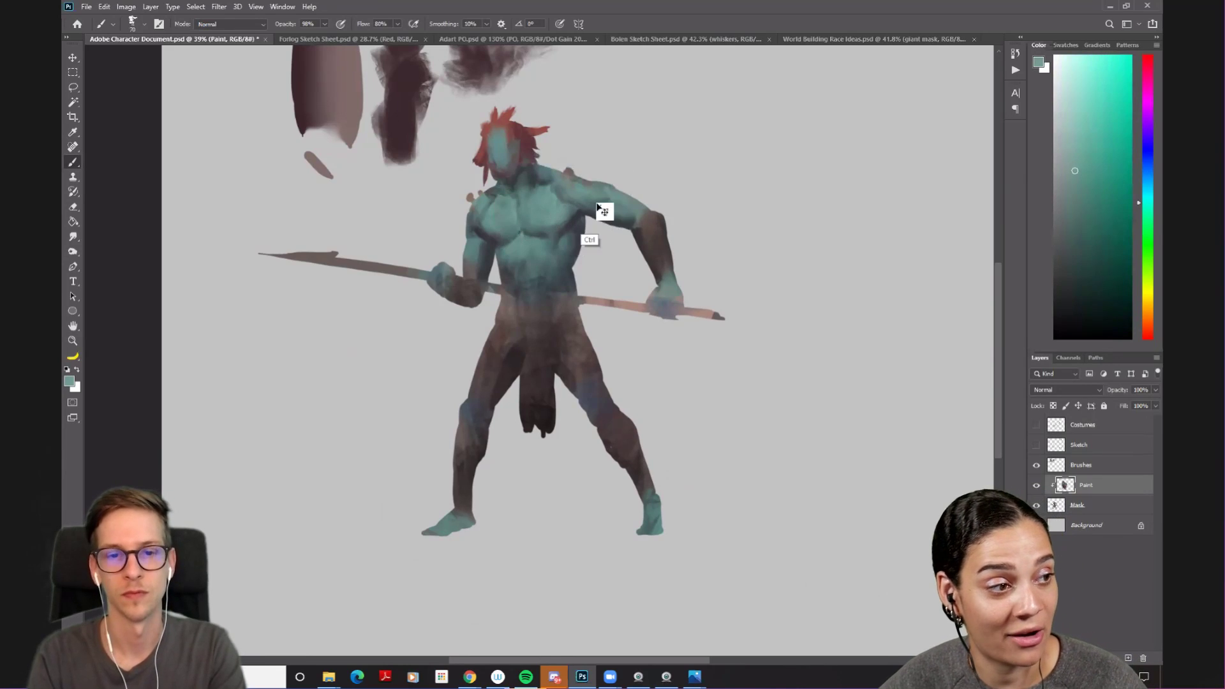
- Touch up the front upper arm with sampled teals and deepen the neck and jaw shadows with sampled dark tones
{"action": "left_click", "coordinate": [466, 229], "text": "alt"}
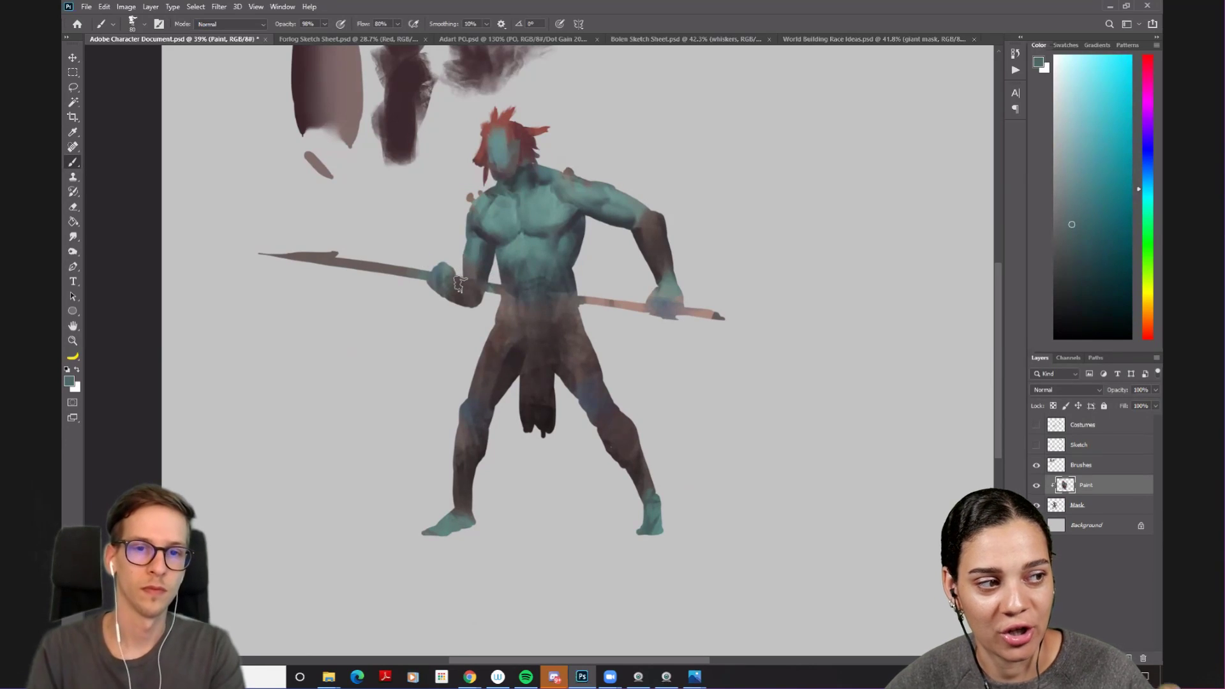
{"action": "left_click", "coordinate": [466, 225], "text": "alt"}
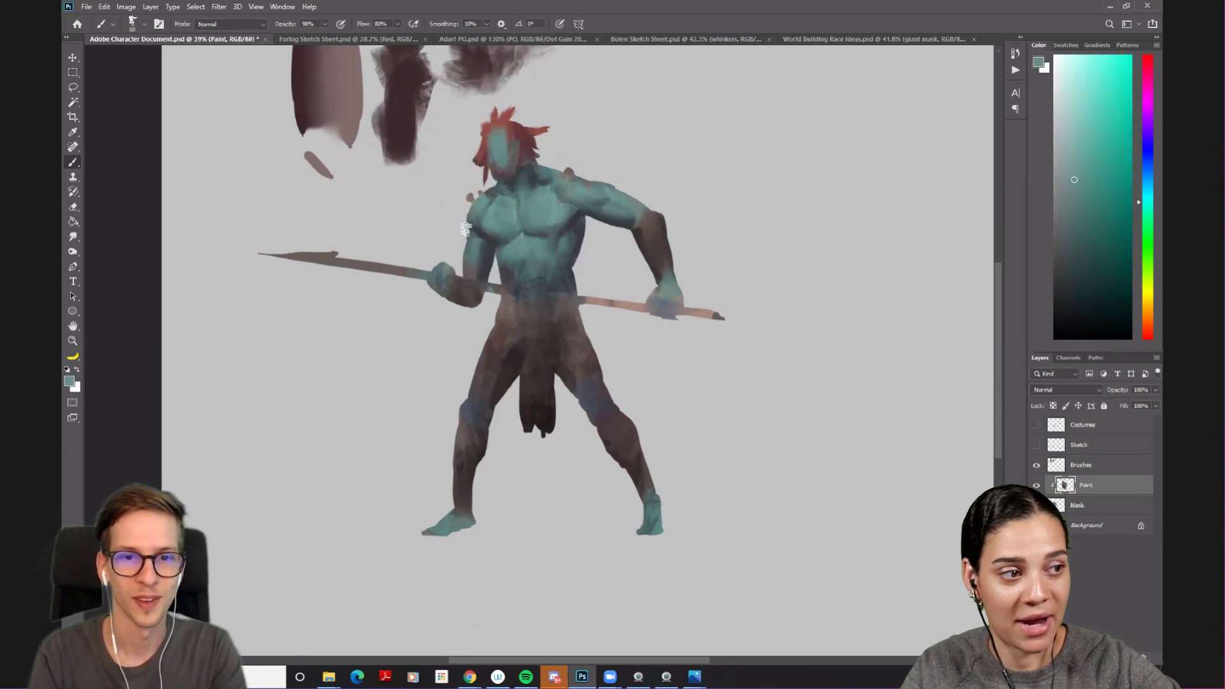
{"action": "left_click", "coordinate": [511, 185], "text": "alt"}
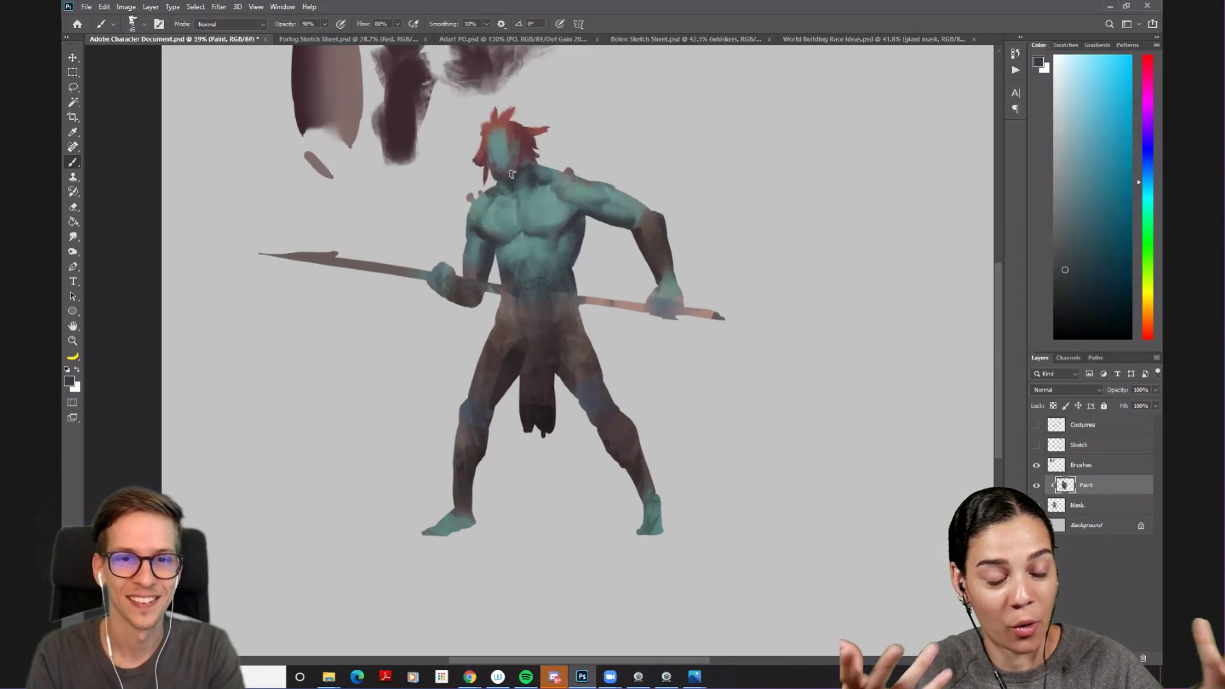
{"action": "left_click", "coordinate": [512, 174], "text": "alt"}
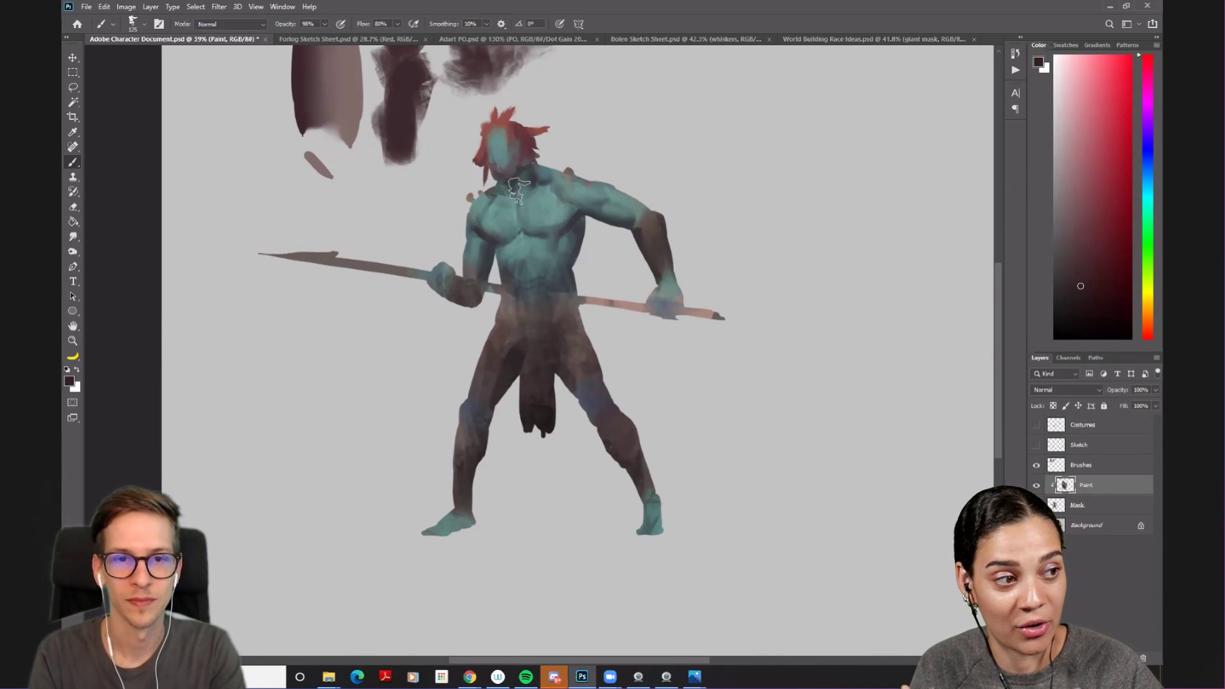
{"action": "left_click_drag", "start_coordinate": [479, 153], "coordinate": [490, 182]}
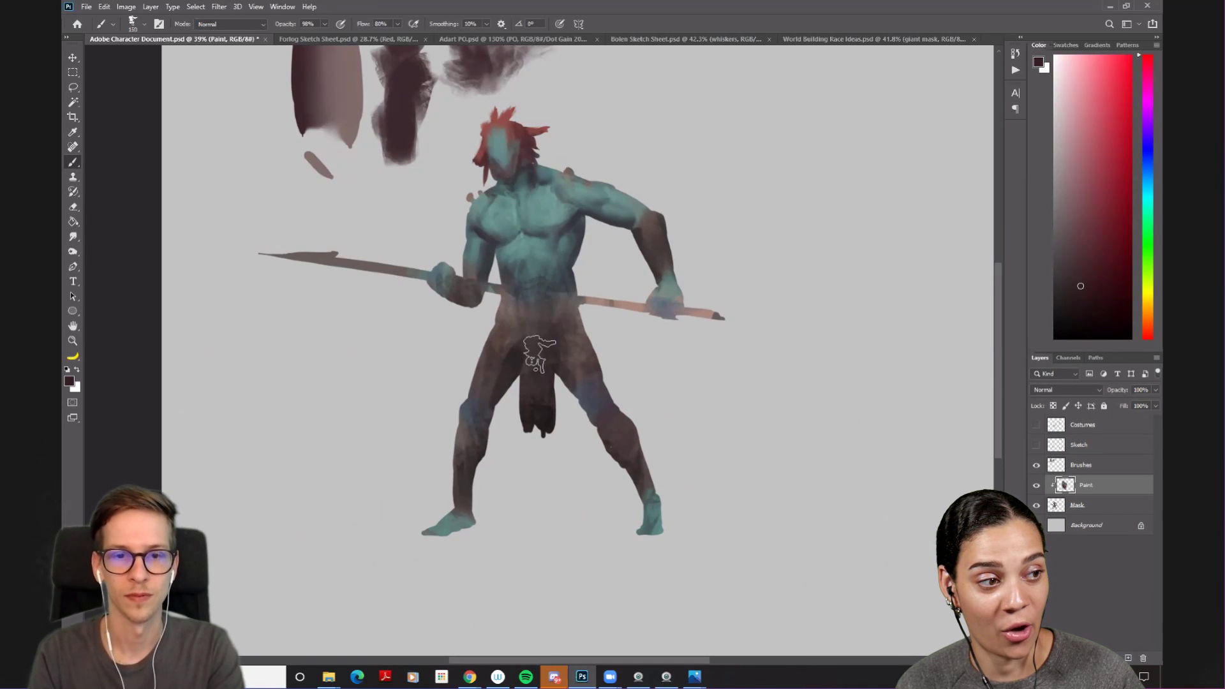
- Soften the abdomen and waist with a smaller textured brush, using teals and dark tones sampled from the torso and front arm
{"action": "left_click", "coordinate": [511, 262], "text": "alt"}
{"action": "key", "text": "bracketleft"}
{"action": "key", "text": "bracketleft"}
{"action": "key", "text": "bracketleft"}
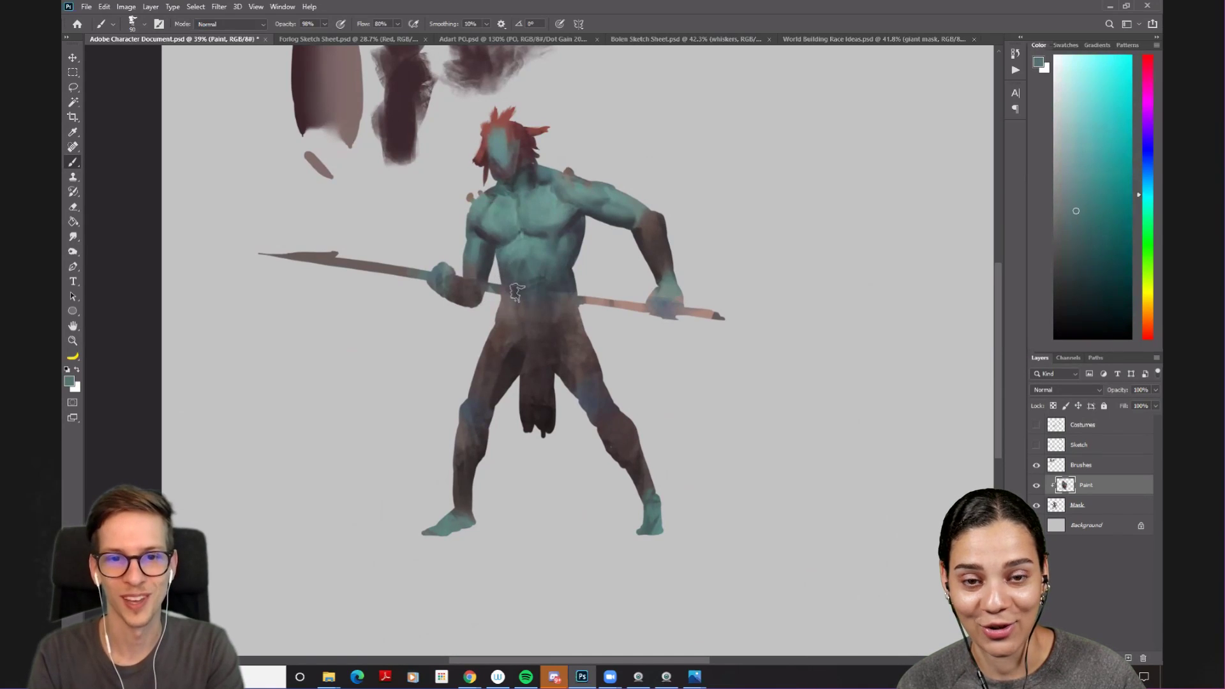
{"action": "left_click", "coordinate": [498, 237], "text": "alt"}
{"action": "left_click_drag", "start_coordinate": [498, 238], "coordinate": [570, 343]}
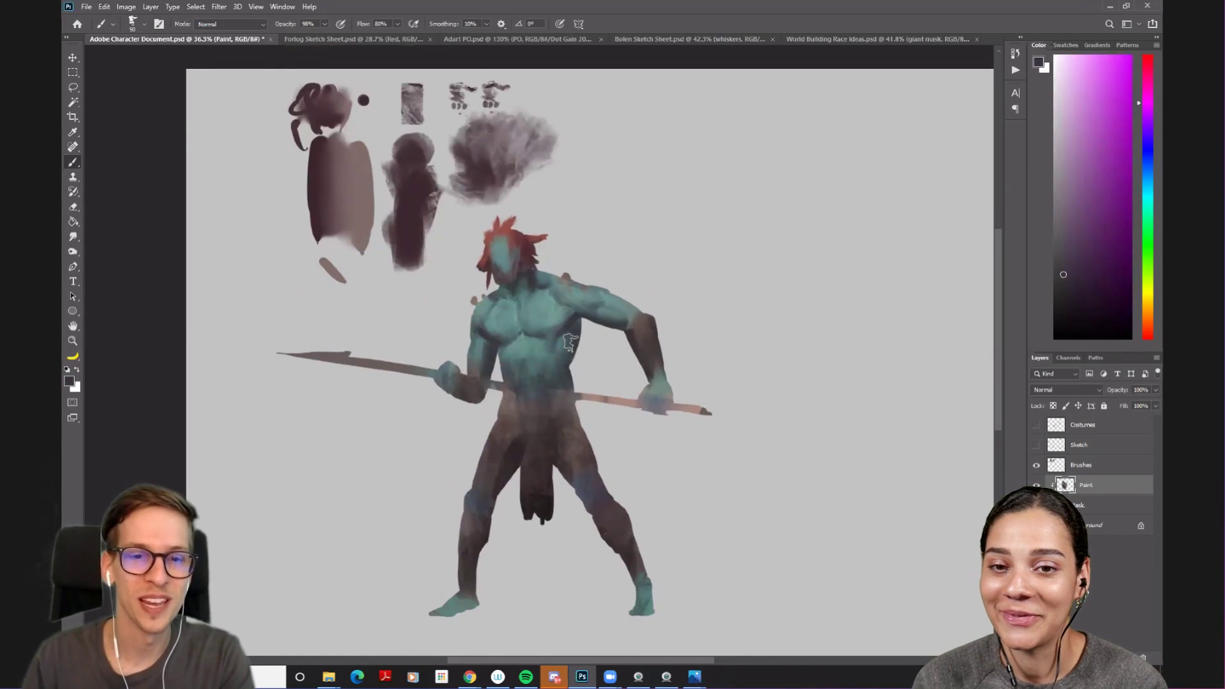
- Compare the painting with the Sketch and Costumes layers shown and hidden, ending with both hidden
{"action": "key", "text": "h"}
{"action": "key", "text": "h"}
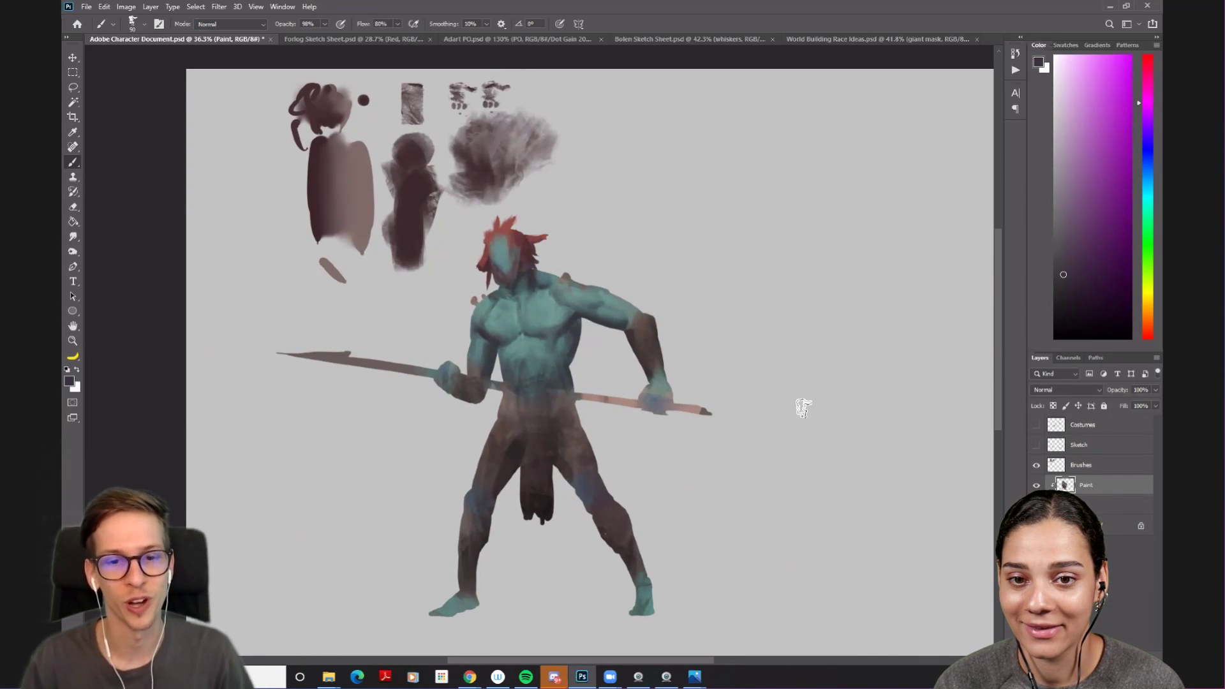
{"action": "left_click", "coordinate": [1036, 440]}
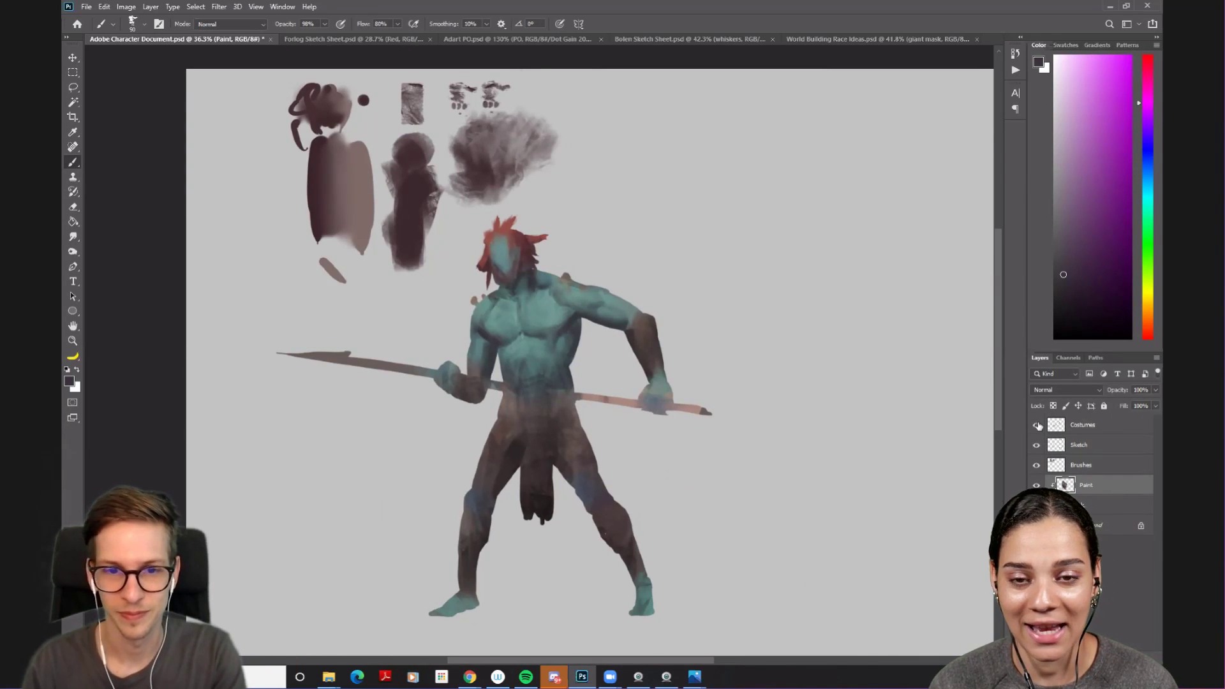
{"action": "left_click", "coordinate": [1037, 425]}
{"action": "scroll", "coordinate": [829, 445], "scroll_direction": "right", "scroll_amount": 3}
{"action": "scroll", "coordinate": [923, 446], "scroll_direction": "down", "scroll_amount": 1}
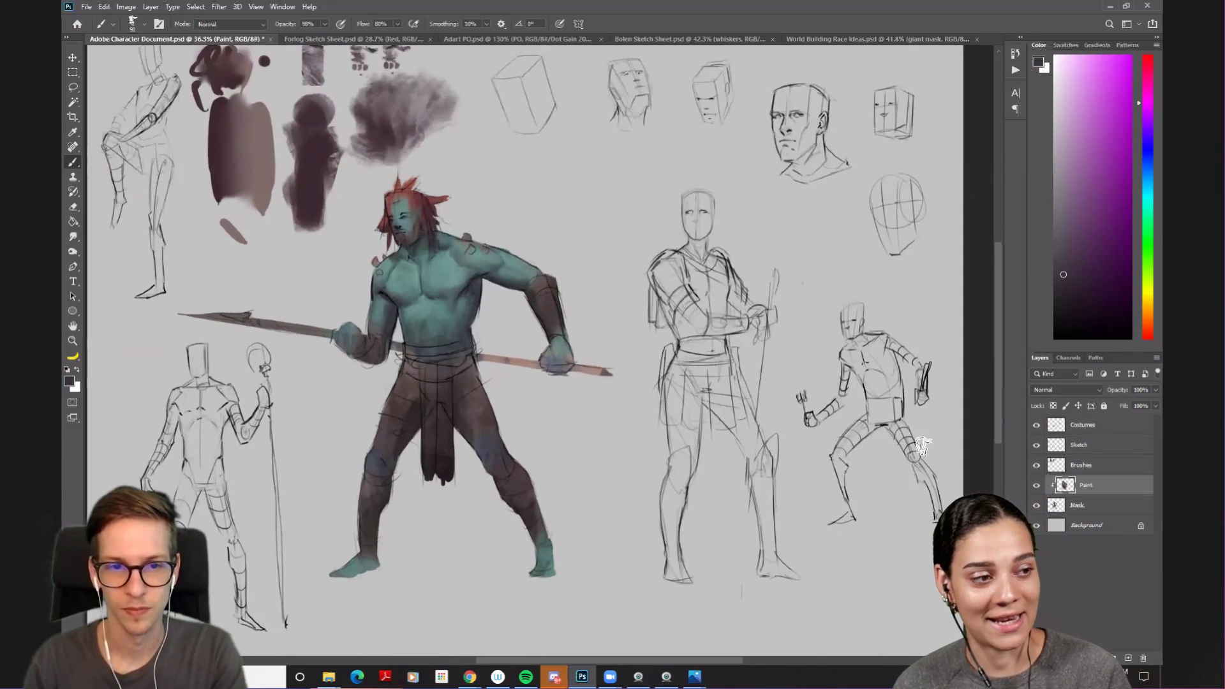
{"action": "left_click", "coordinate": [1037, 444]}
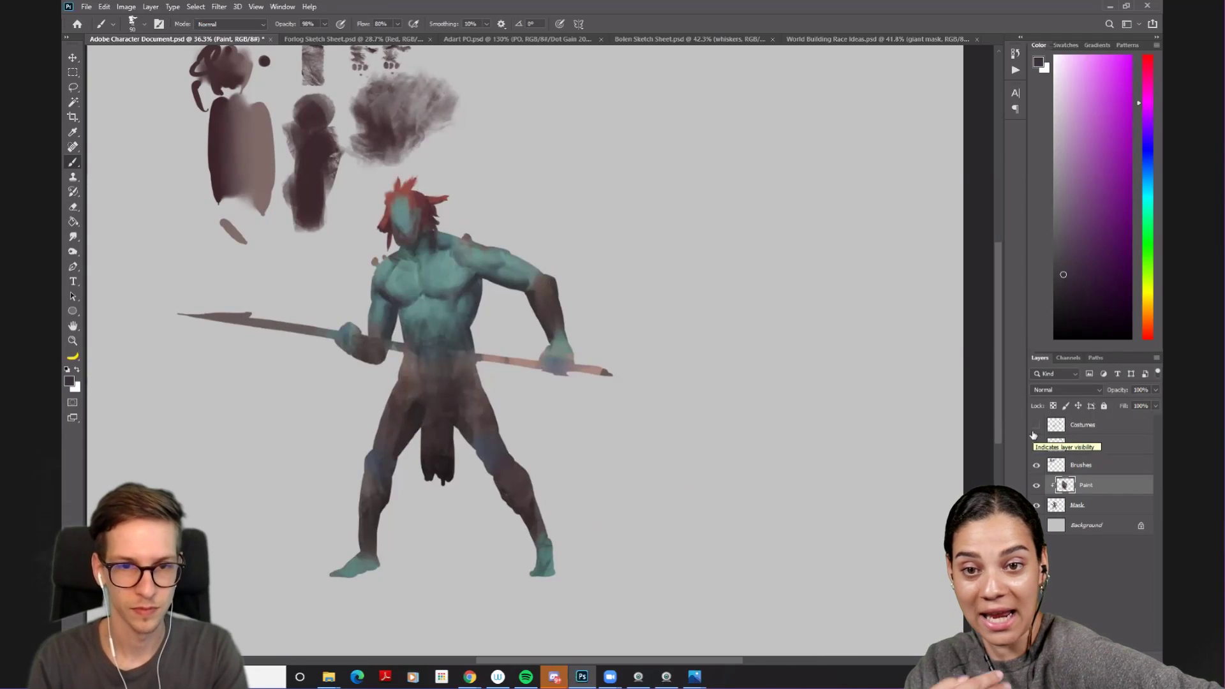
- Define the front edge of the abdomen with a smaller textured brush, alternating teals and a dark blue sampled from the torso
{"action": "key", "text": "alt"}
{"action": "left_click", "coordinate": [453, 276], "text": "alt"}
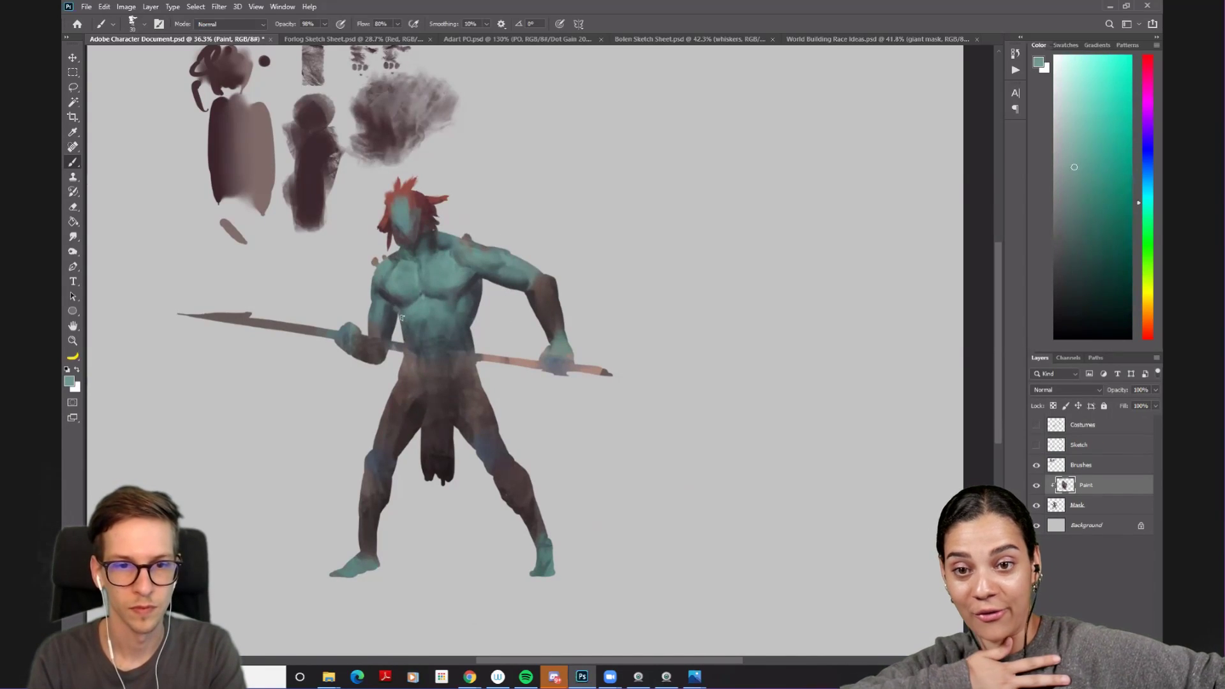
{"action": "key", "text": "bracketleft"}
{"action": "key", "text": "bracketleft"}
{"action": "key", "text": "bracketleft"}
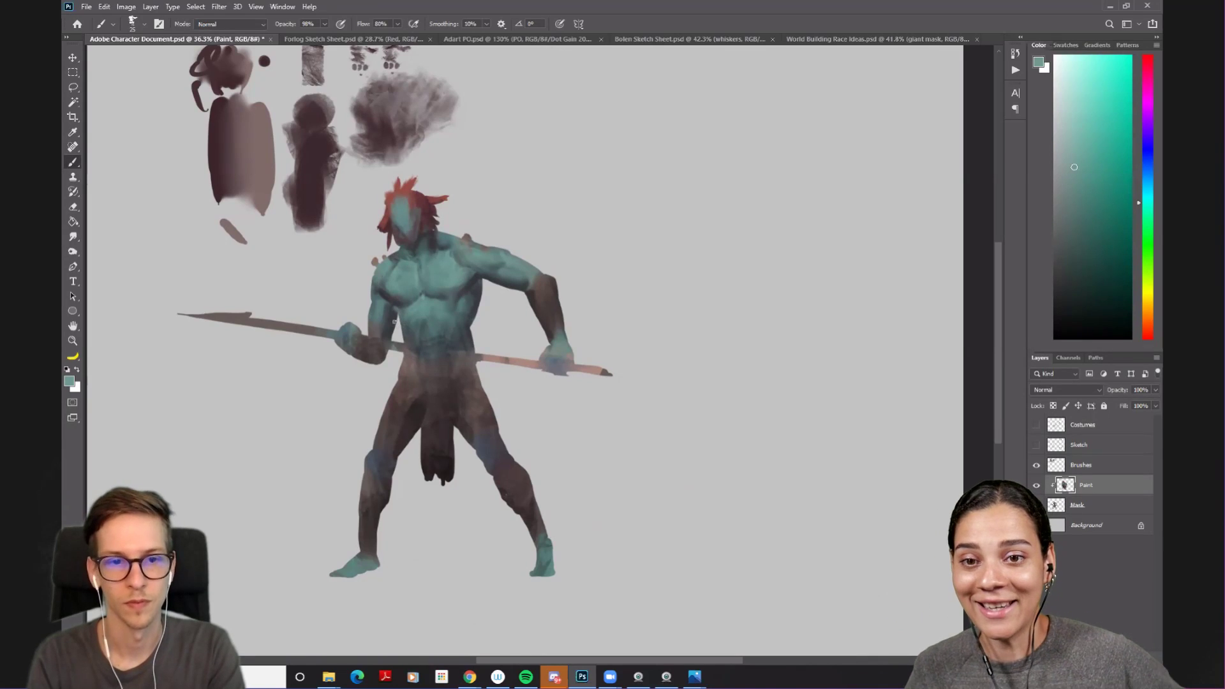
{"action": "left_click", "coordinate": [395, 305], "text": "alt"}
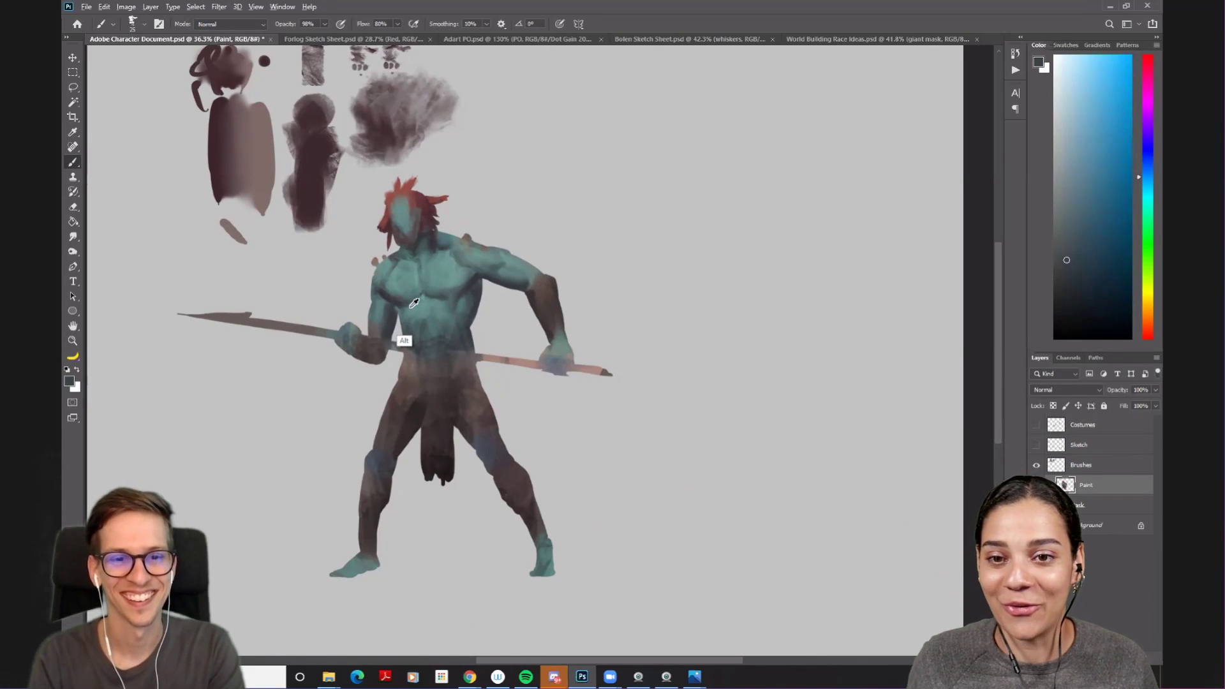
{"action": "left_click", "coordinate": [411, 307], "text": "alt"}
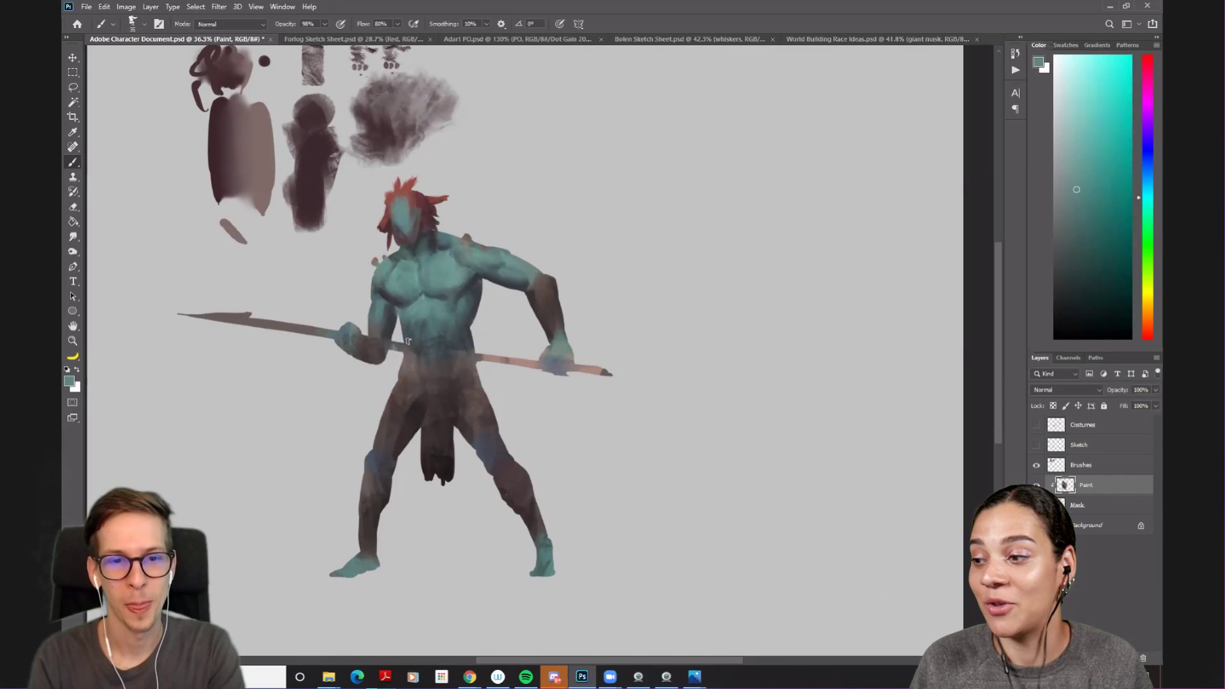
- Refine the chest and front arm with a sampled light teal and a darker blue, checking the forms against the Sketch layer
{"action": "left_click", "coordinate": [457, 258], "text": "alt"}
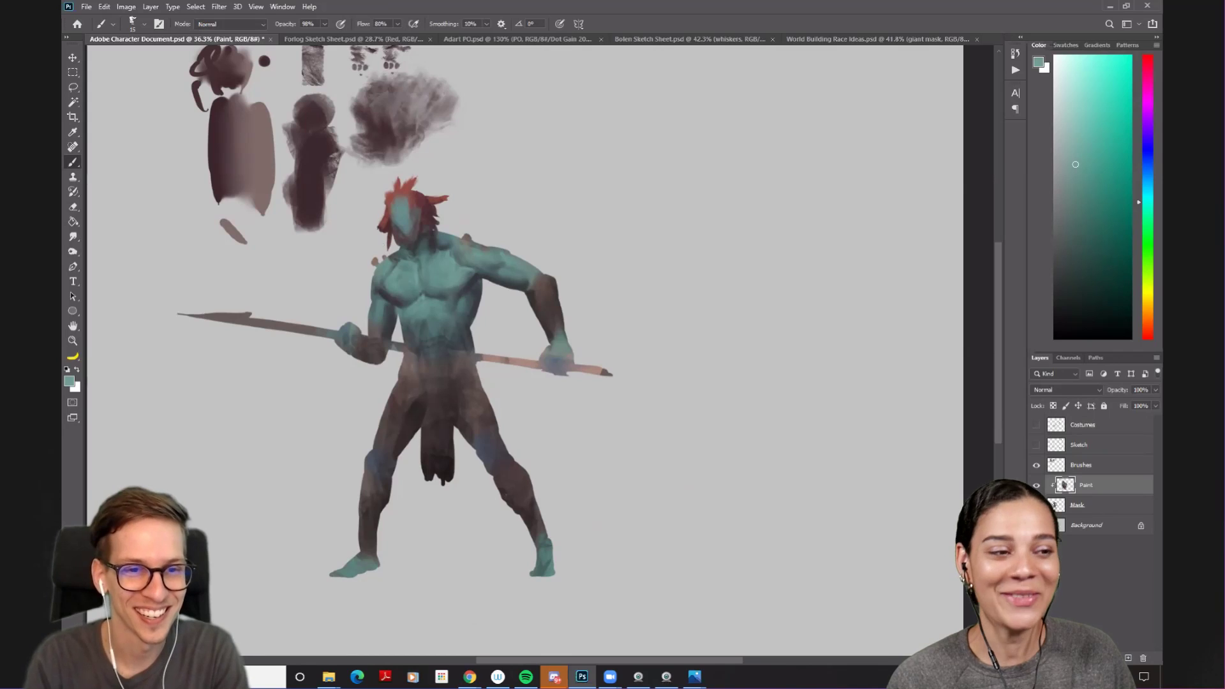
{"action": "left_click", "coordinate": [374, 316], "text": "alt"}
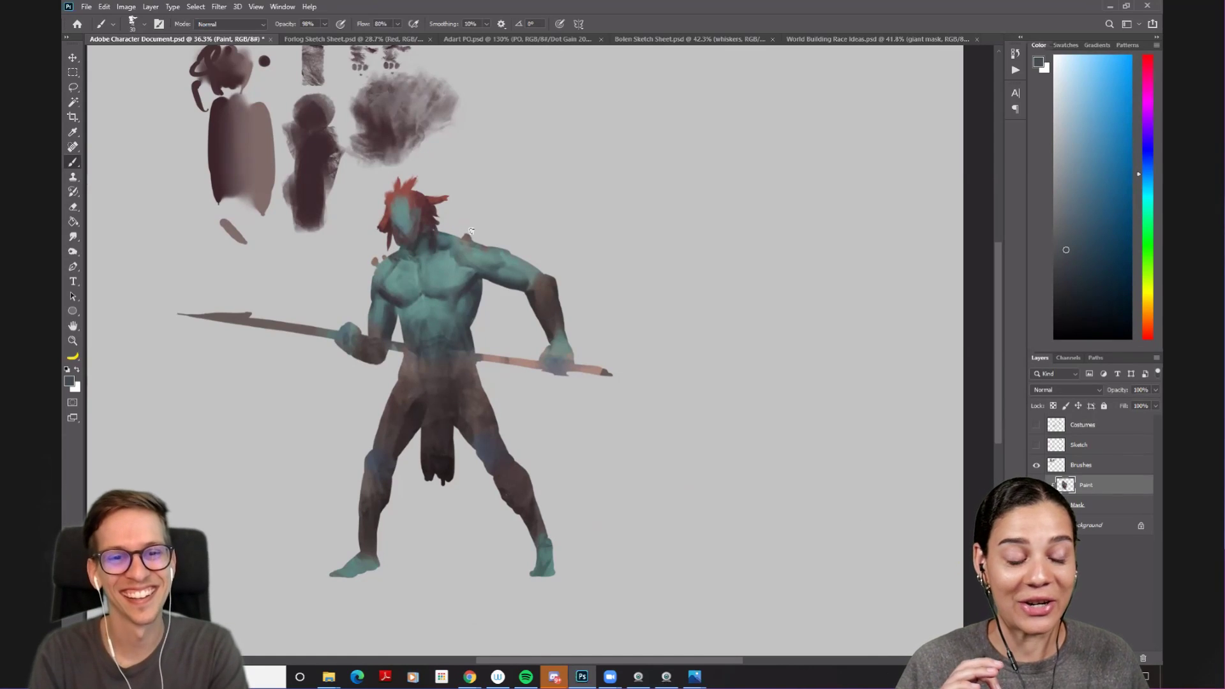
{"action": "left_click", "coordinate": [1068, 288]}
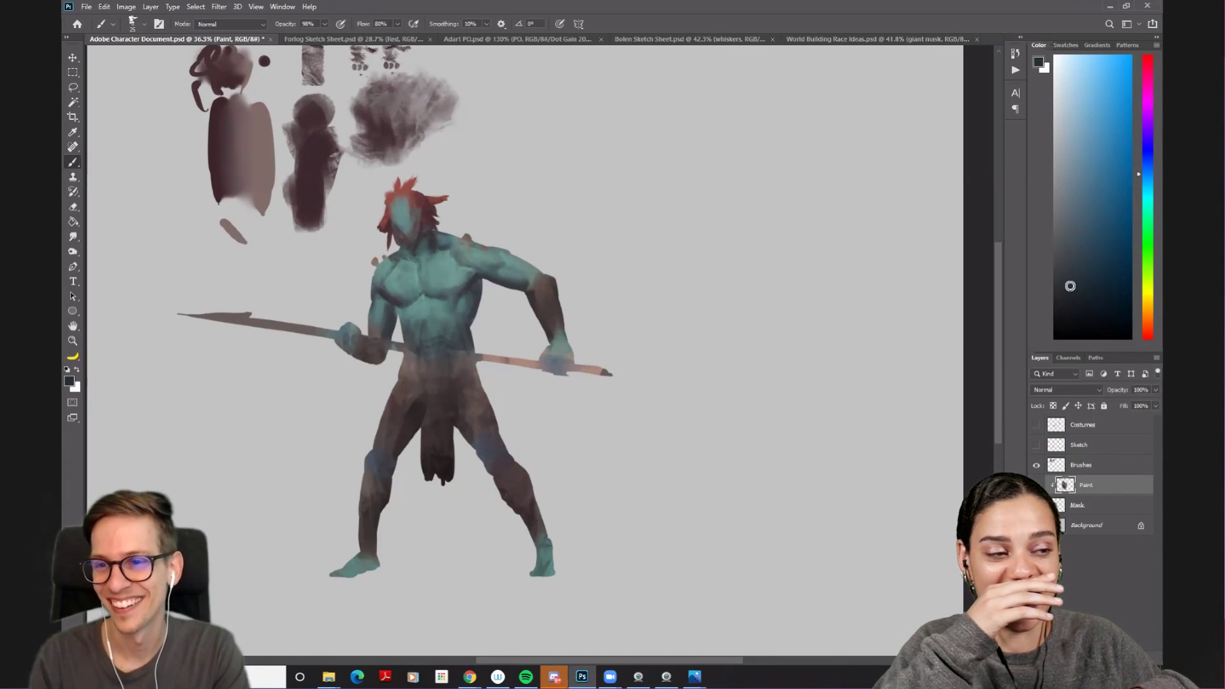
{"action": "left_click", "coordinate": [1036, 444]}
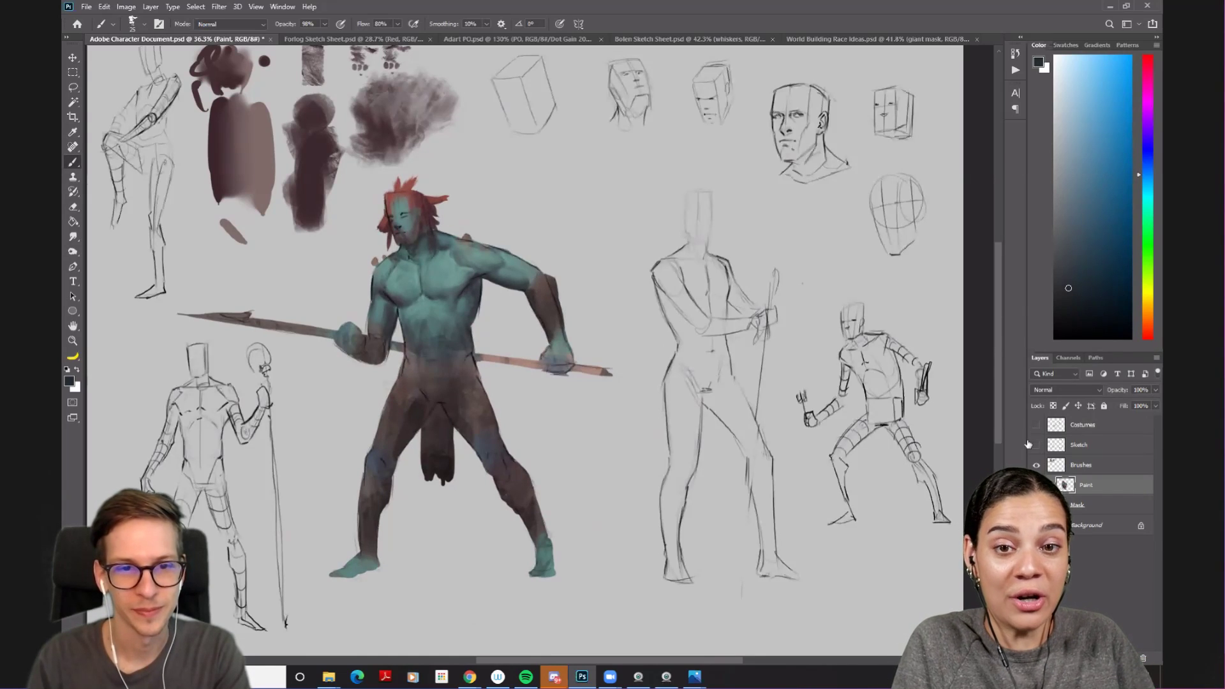
{"action": "left_click", "coordinate": [1034, 444]}
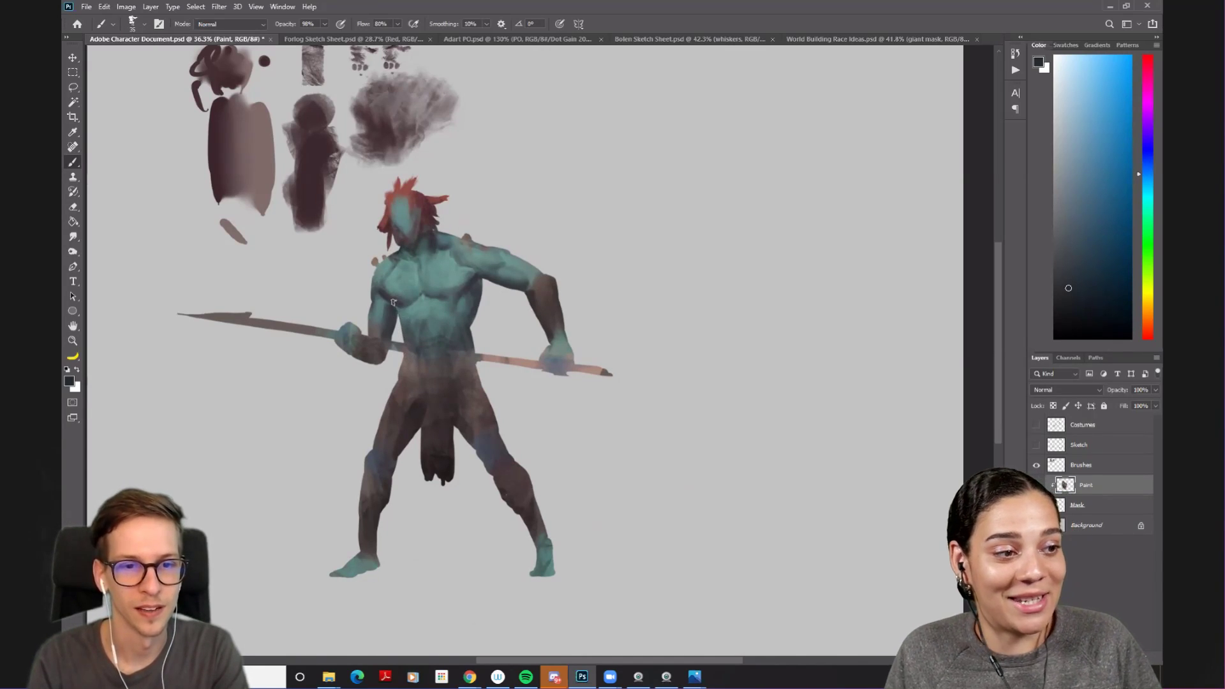
- Model the abdominal muscles and the side of the ribs with mid and light teals sampled from the abdomen and chest
{"action": "left_click", "coordinate": [406, 313], "text": "alt"}
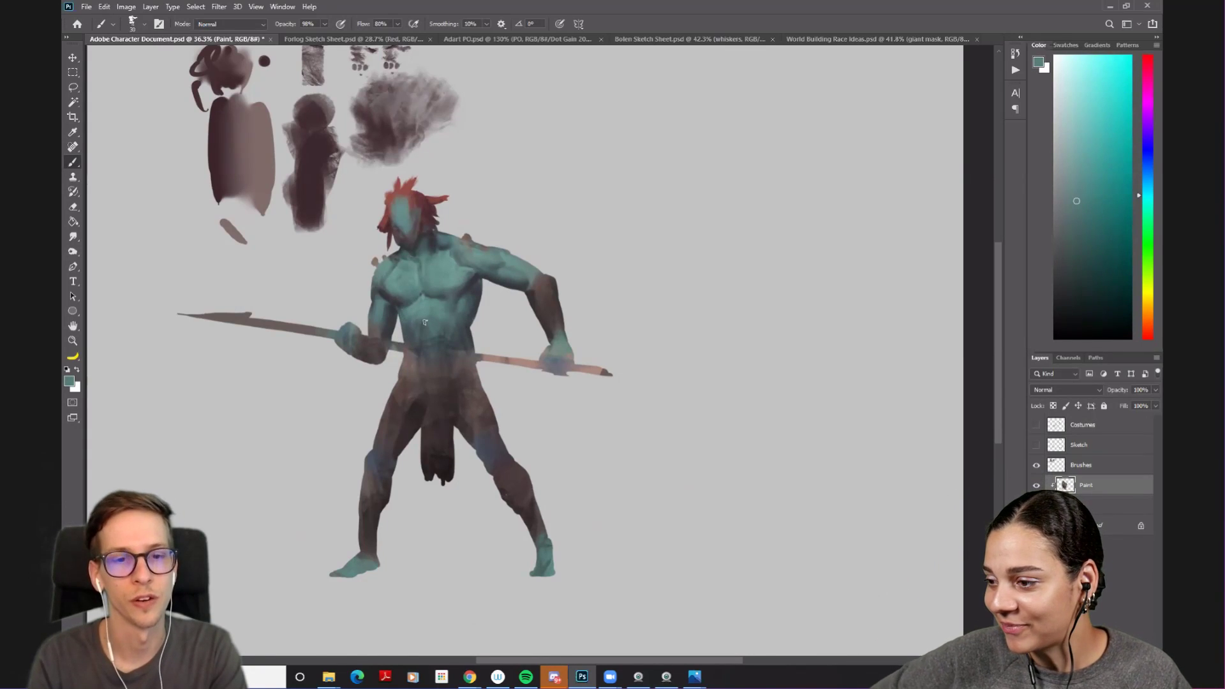
{"action": "left_click", "coordinate": [422, 319], "text": "alt"}
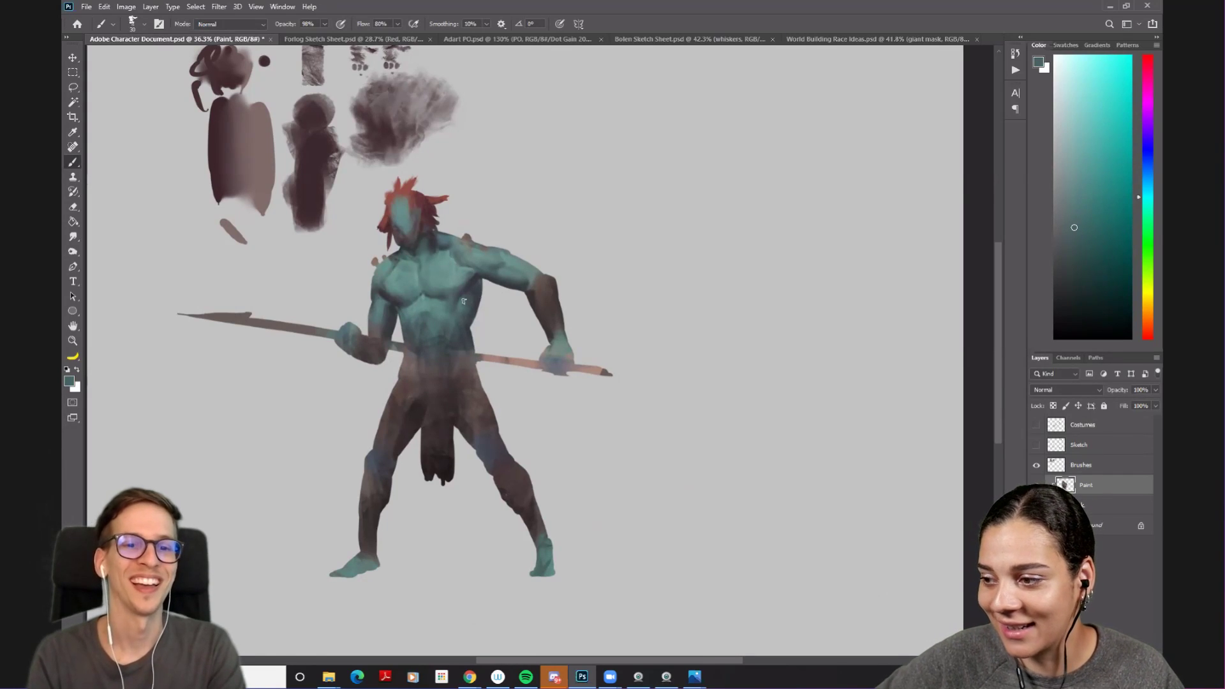
{"action": "left_click", "coordinate": [426, 320], "text": "alt"}
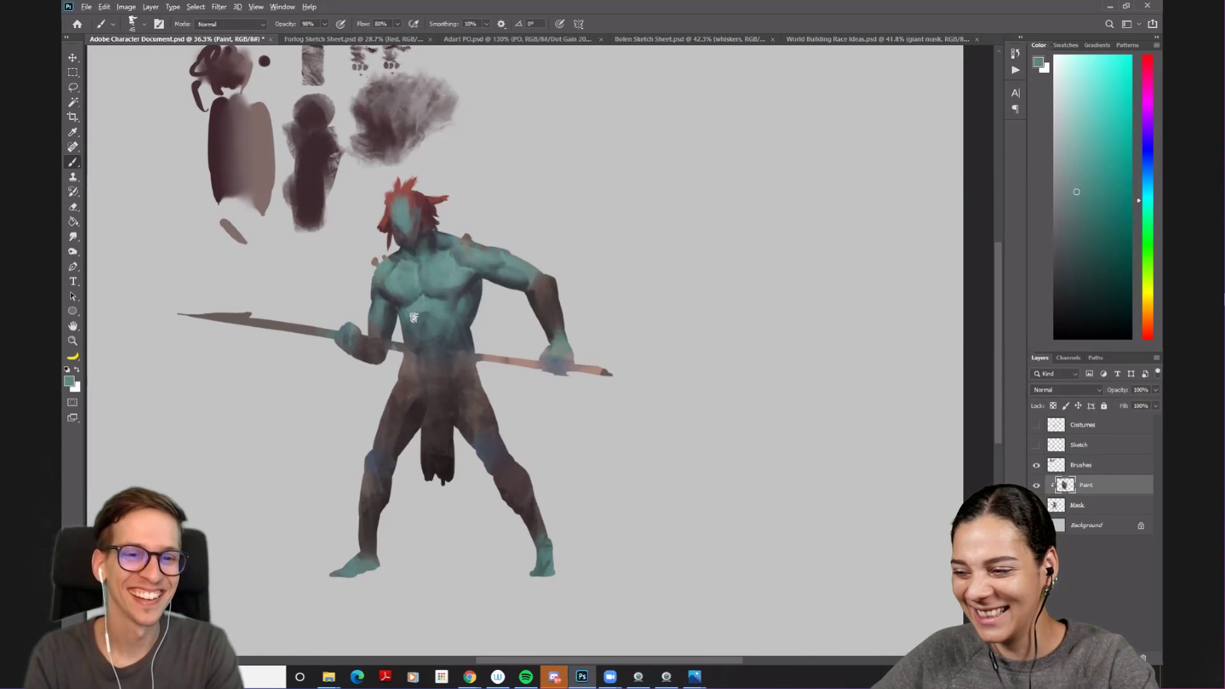
{"action": "left_click", "coordinate": [429, 311], "text": "alt"}
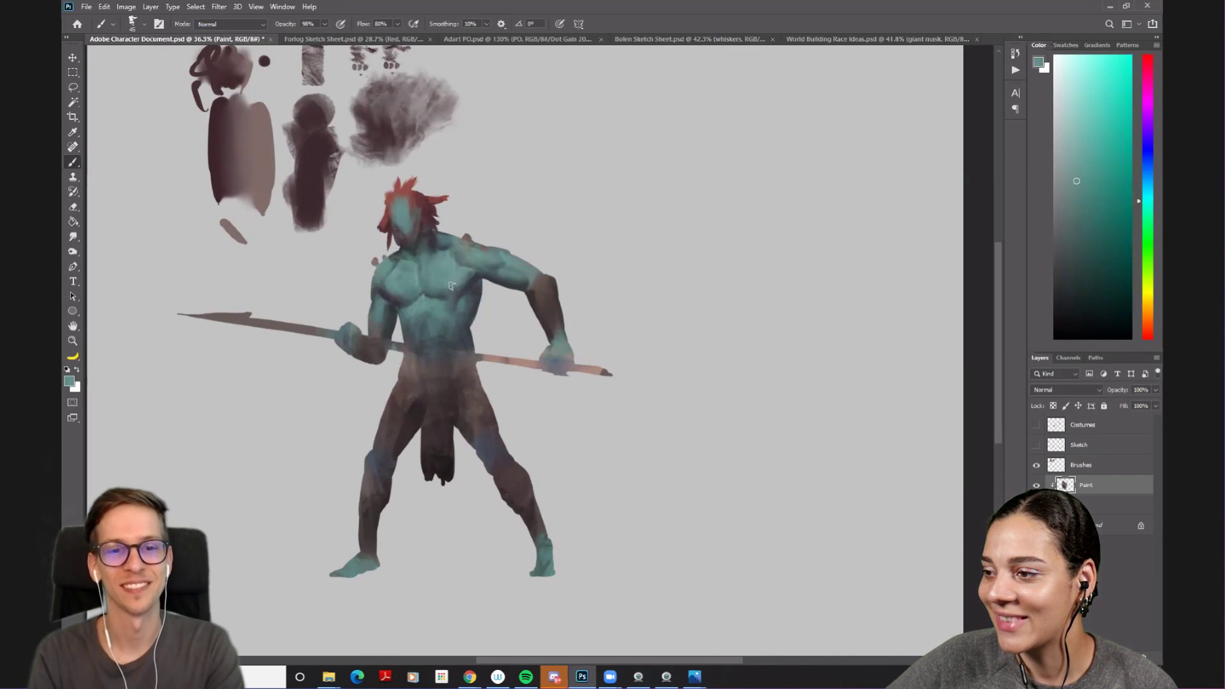
{"action": "left_click", "coordinate": [477, 278], "text": "alt"}
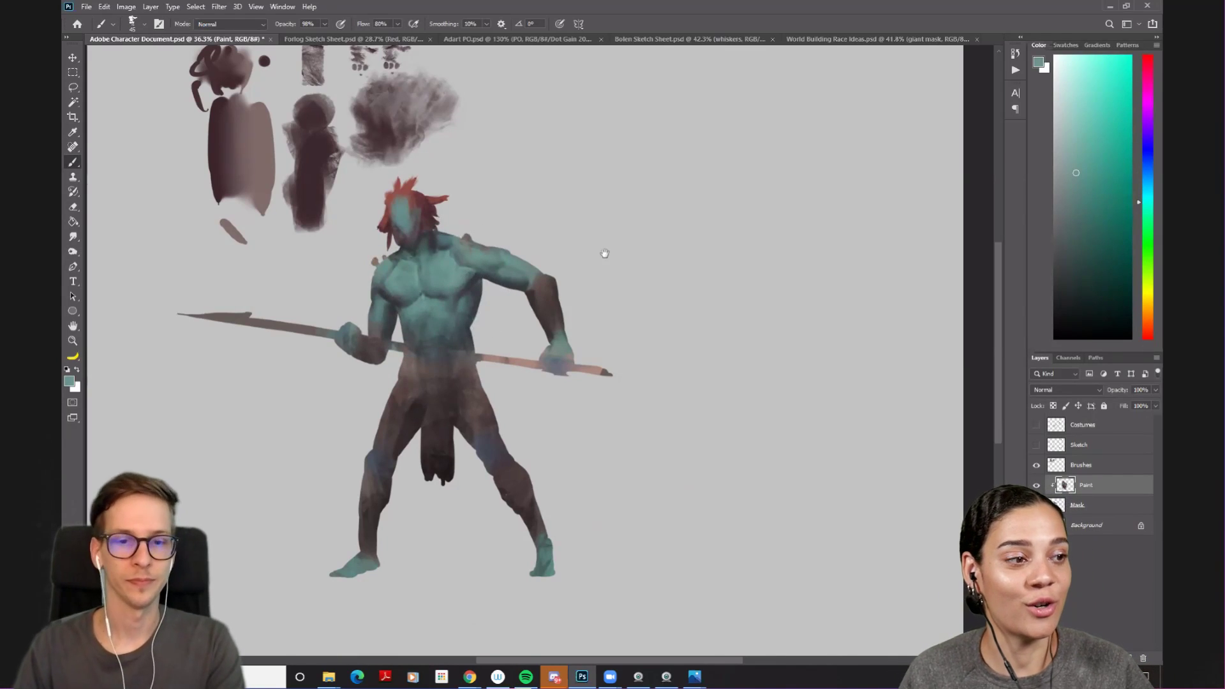
- Show the Sketch and Costumes layers over the painting and save the document
{"action": "scroll", "coordinate": [606, 264], "scroll_direction": "down", "scroll_amount": 2}
{"action": "scroll", "coordinate": [613, 271], "scroll_direction": "up", "scroll_amount": 3}
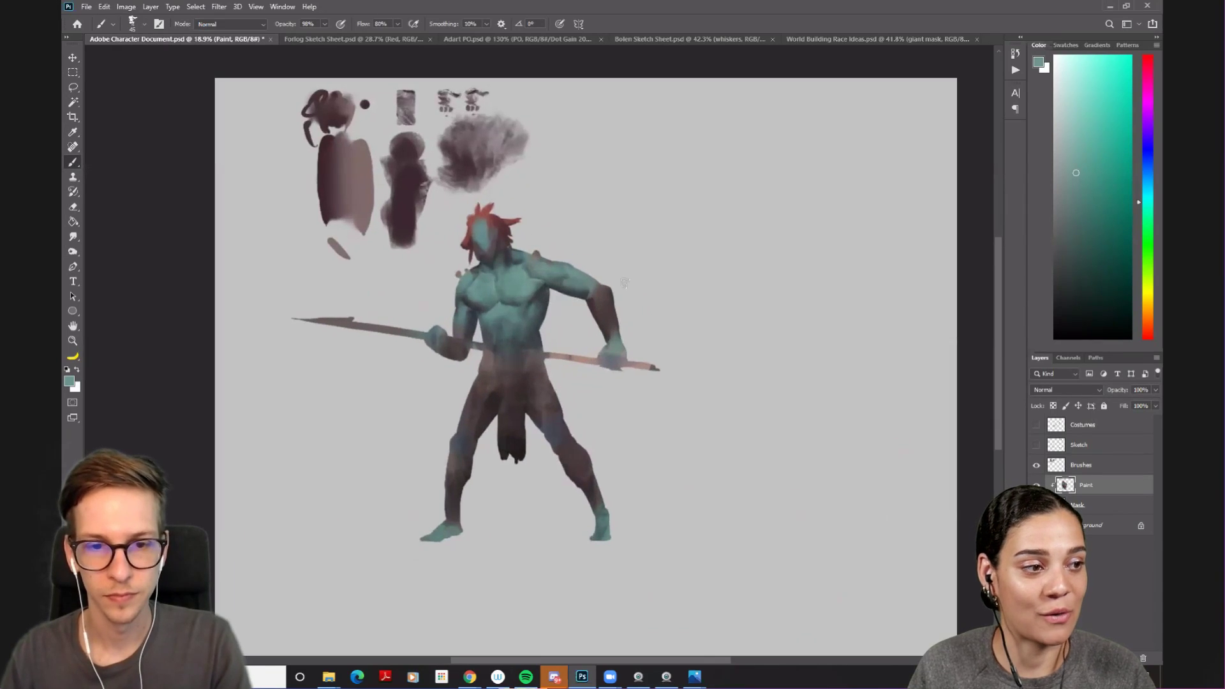
{"action": "left_click", "coordinate": [1037, 445]}
{"action": "scroll", "coordinate": [520, 345], "scroll_direction": "right", "scroll_amount": 3}
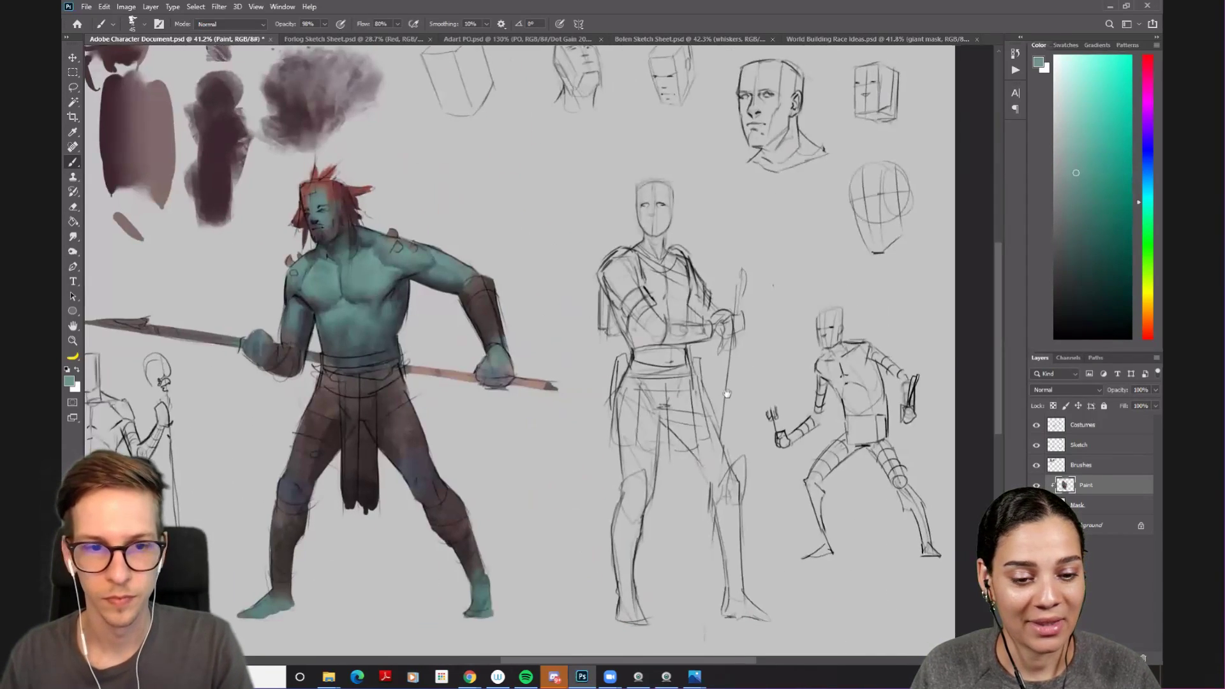
{"action": "key", "text": "ctrl+s"}
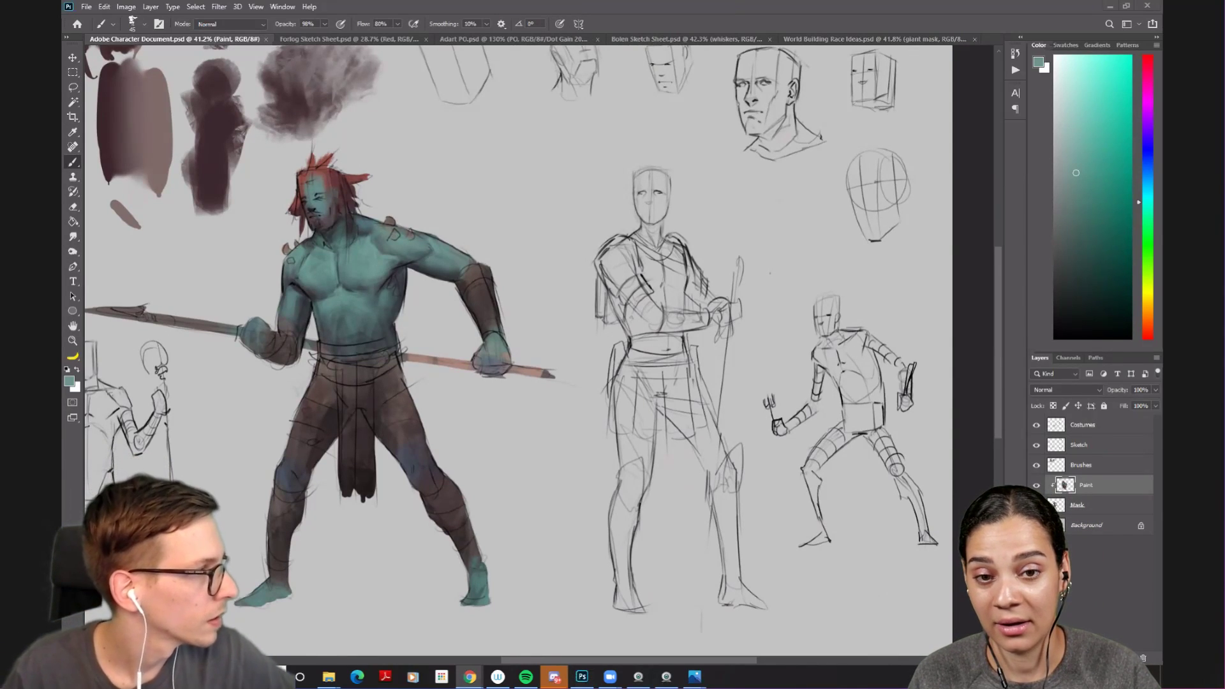
- Switch to Chrome and examine the project thumbnails in the Work section of the illustrator's Behance profile
{"action": "left_click", "coordinate": [470, 676]}
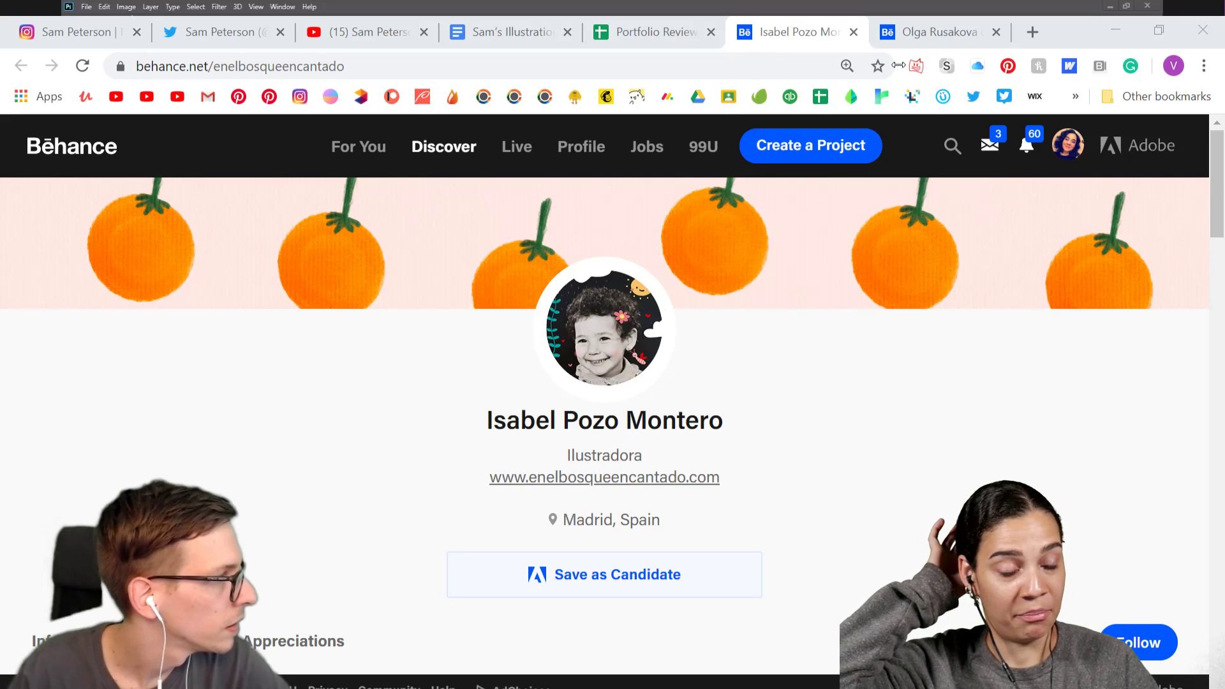
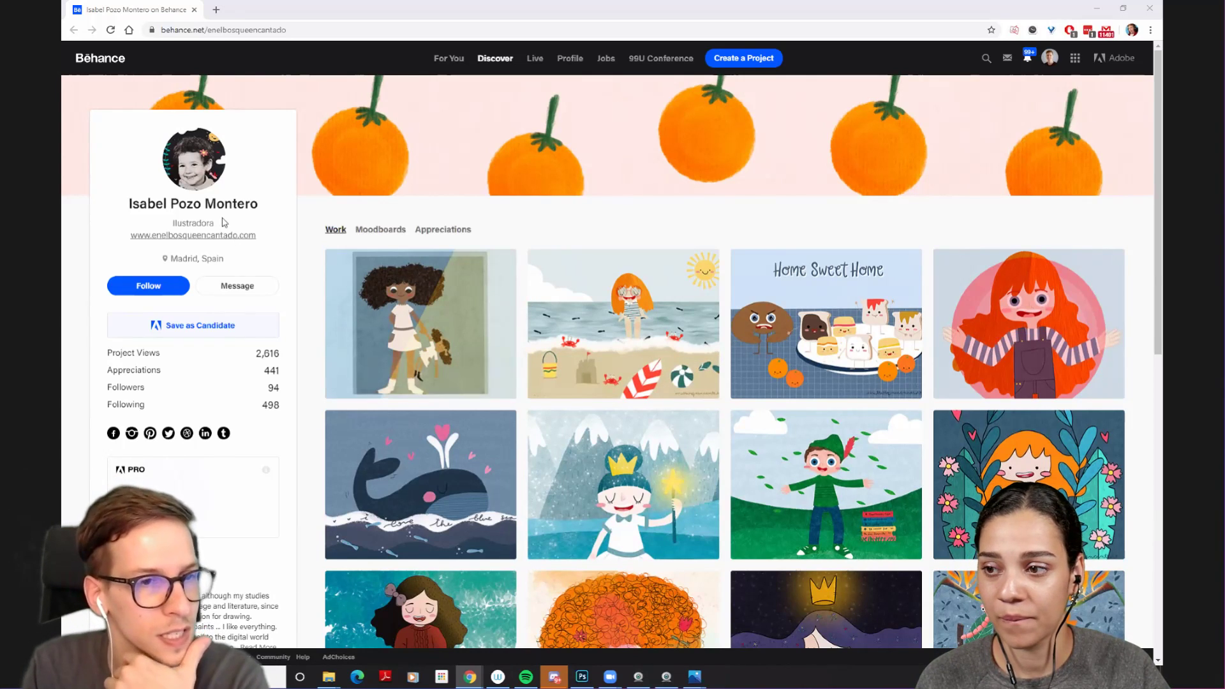
{"action": "scroll", "coordinate": [279, 264], "scroll_direction": "down", "scroll_amount": 2}
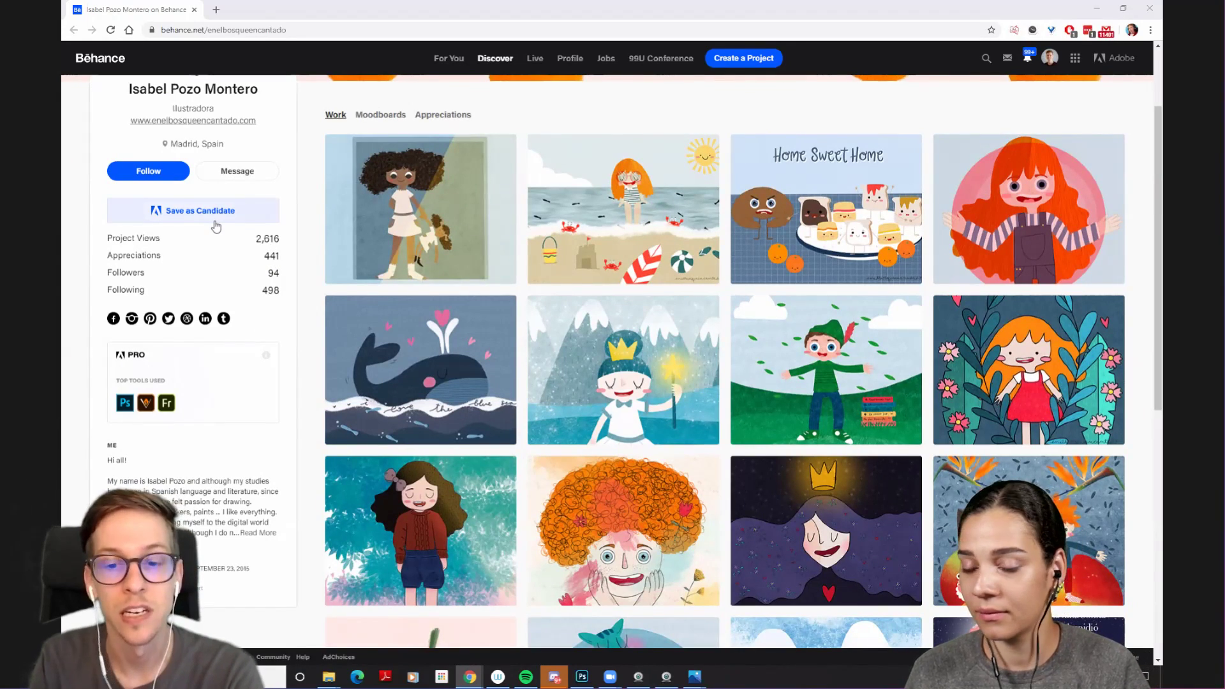
{"action": "scroll", "coordinate": [216, 226], "scroll_direction": "down", "scroll_amount": 6}
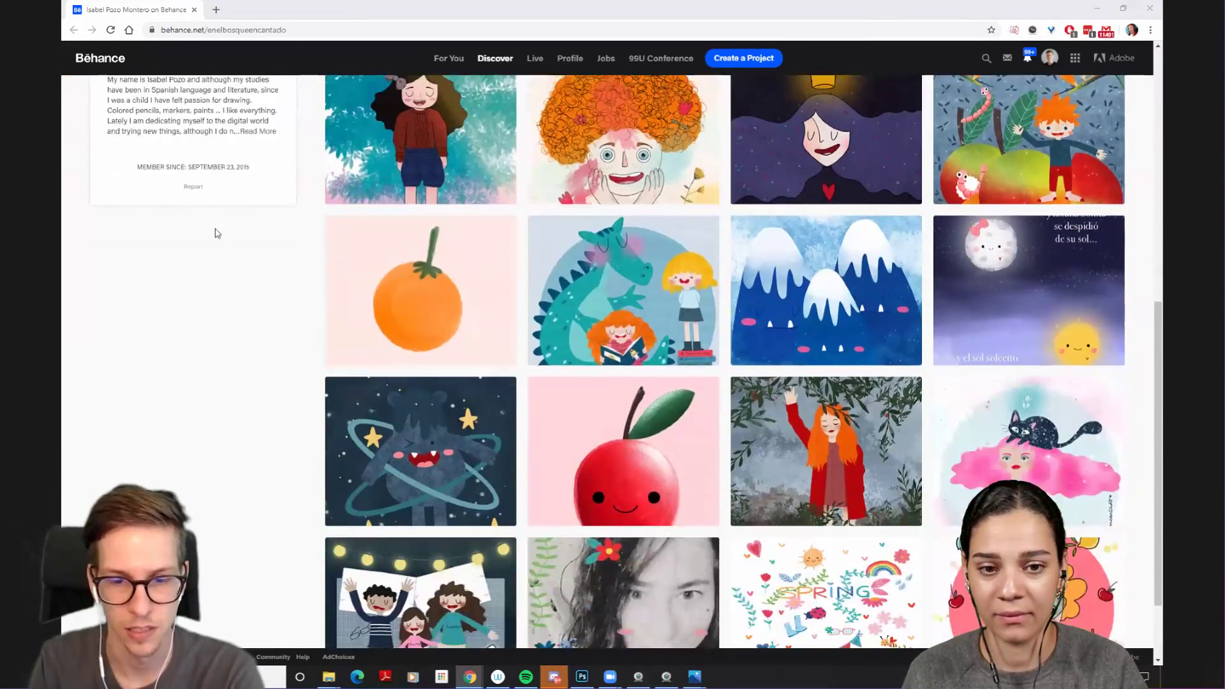
{"action": "scroll", "coordinate": [217, 233], "scroll_direction": "down", "scroll_amount": 5}
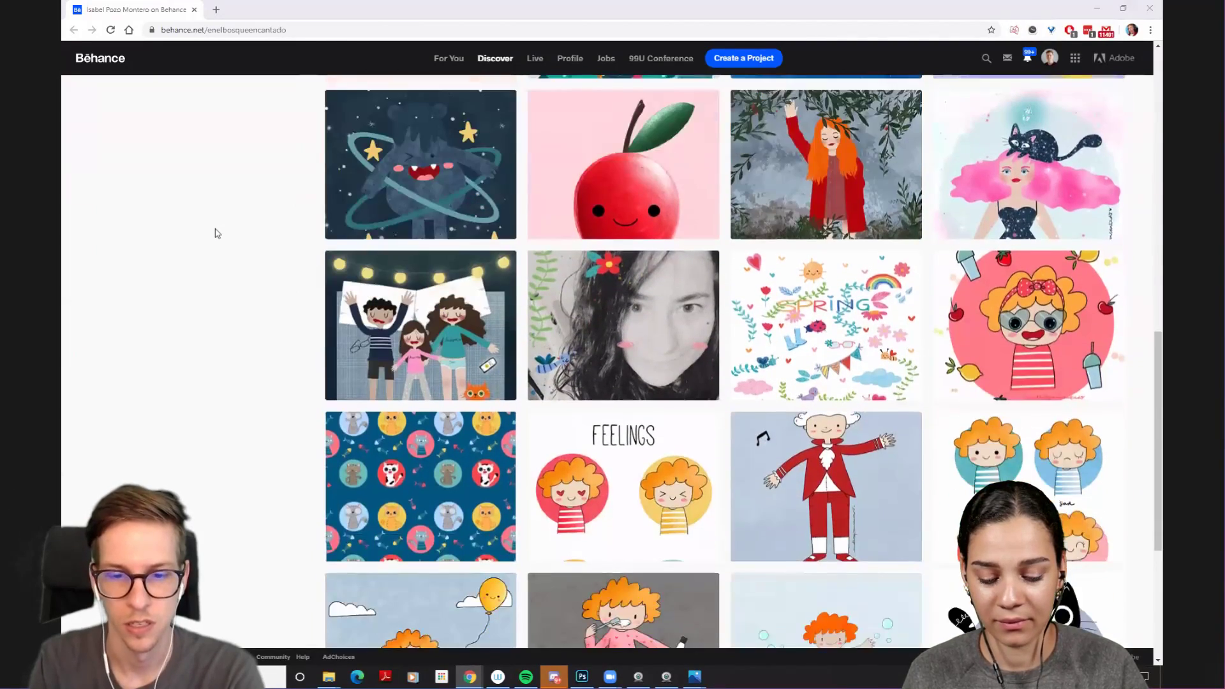
{"action": "scroll", "coordinate": [217, 232], "scroll_direction": "down", "scroll_amount": 6}
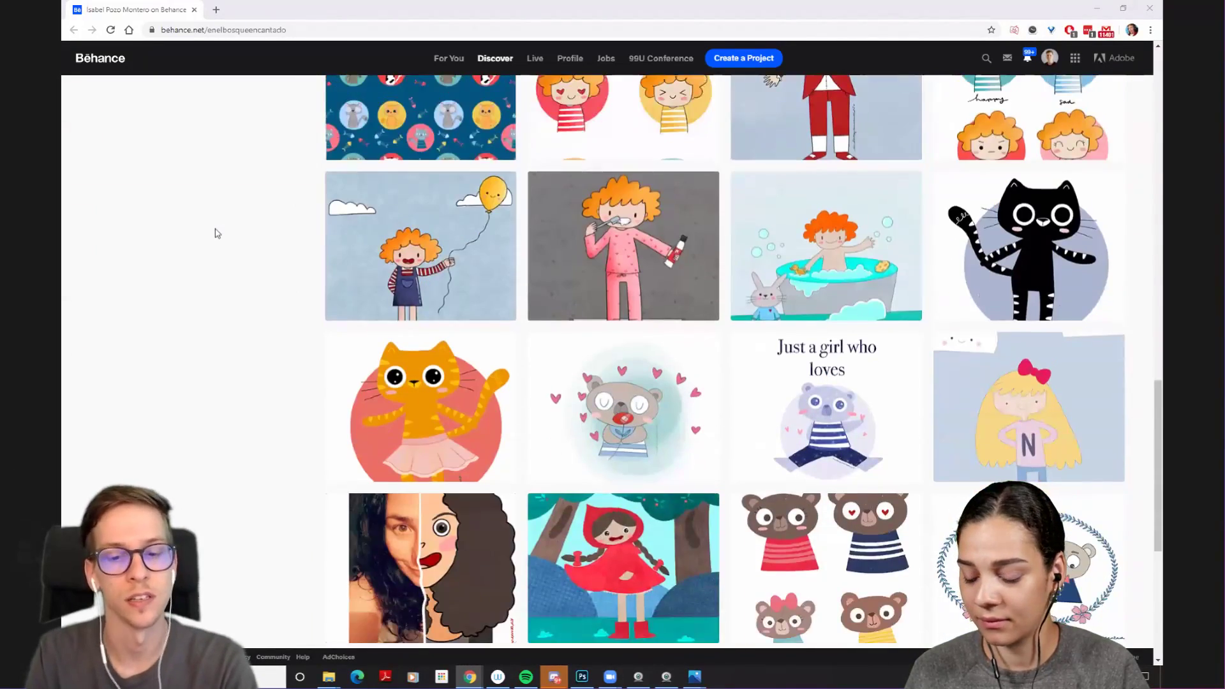
{"action": "scroll", "coordinate": [216, 232], "scroll_direction": "down", "scroll_amount": 6}
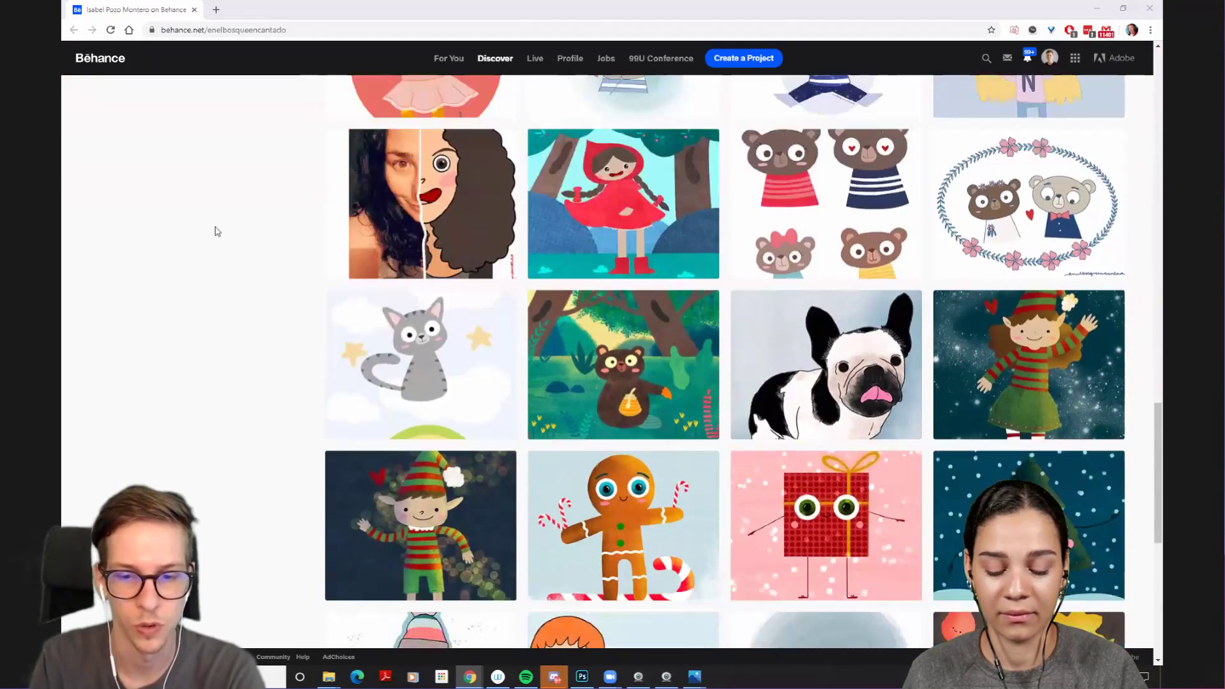
{"action": "scroll", "coordinate": [217, 232], "scroll_direction": "down", "scroll_amount": 5}
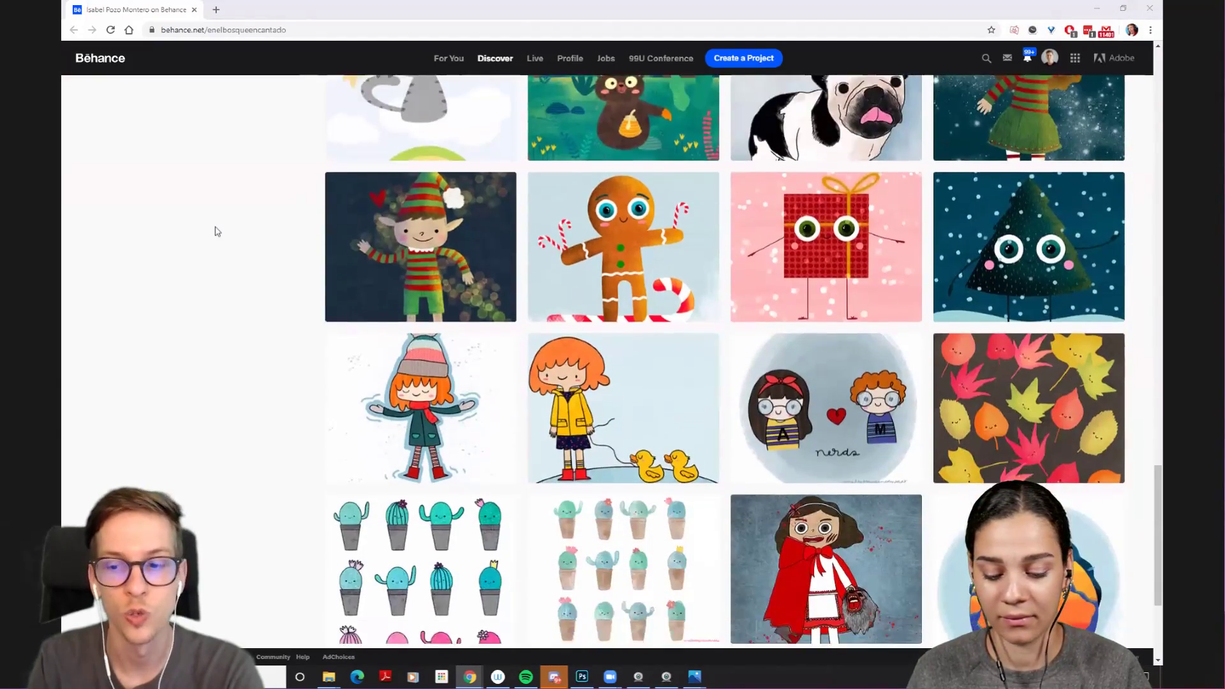
{"action": "scroll", "coordinate": [217, 232], "scroll_direction": "down", "scroll_amount": 5}
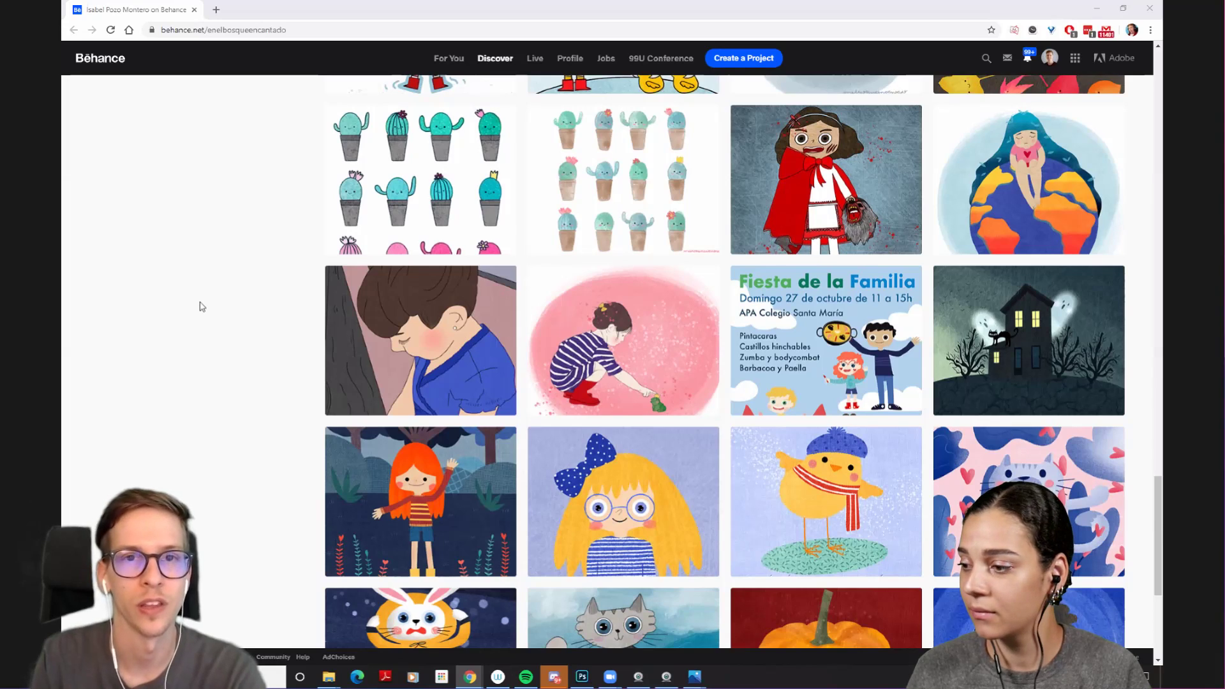
- Look through the remaining illustrations in the illustrator's Behance work grid down to the oldest projects
{"action": "scroll", "coordinate": [202, 307], "scroll_direction": "down", "scroll_amount": 5}
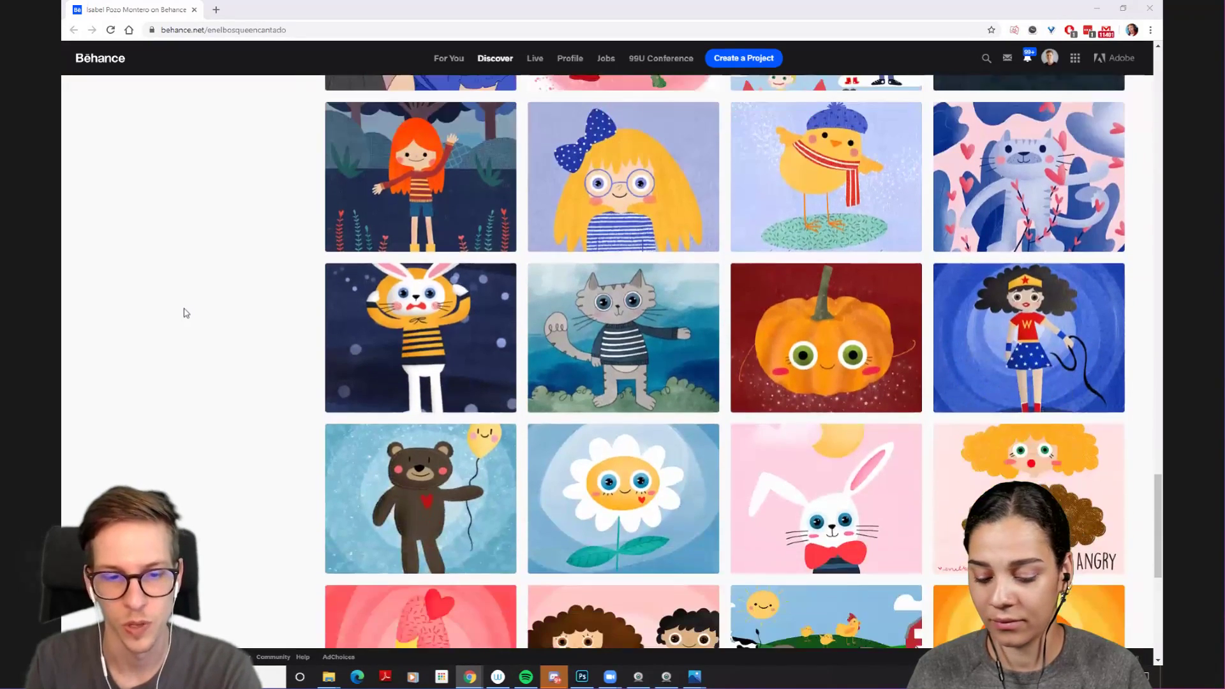
{"action": "scroll", "coordinate": [185, 313], "scroll_direction": "down", "scroll_amount": 2}
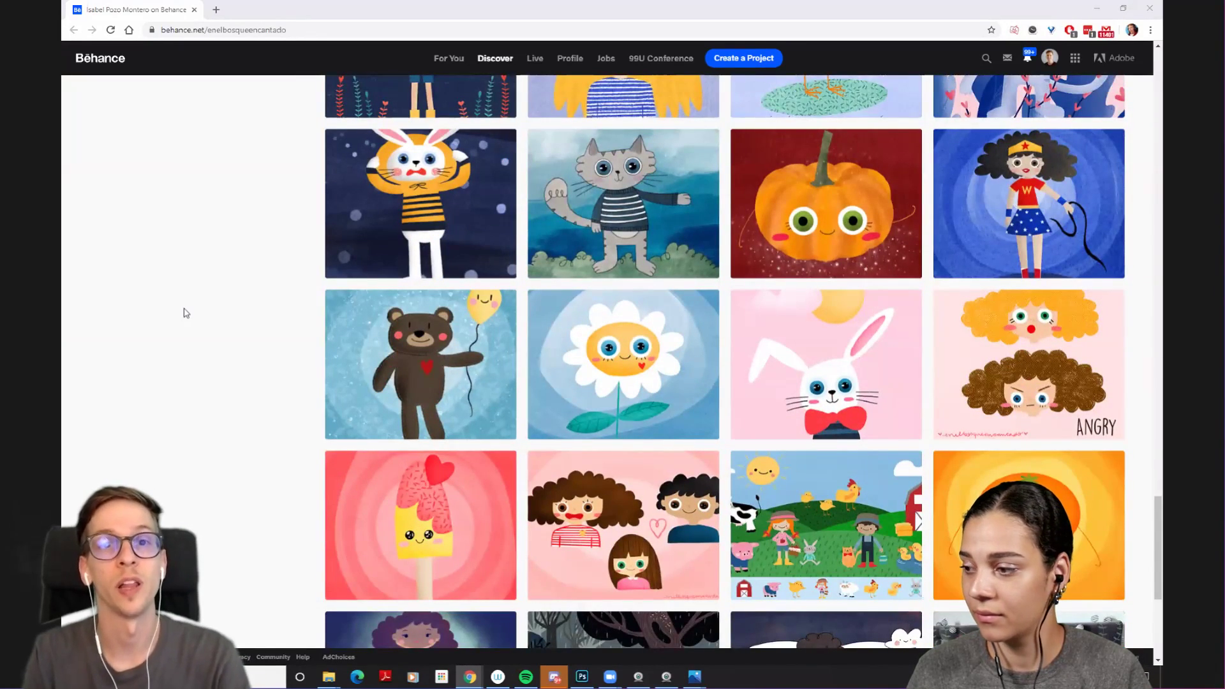
{"action": "scroll", "coordinate": [185, 312], "scroll_direction": "down", "scroll_amount": 6}
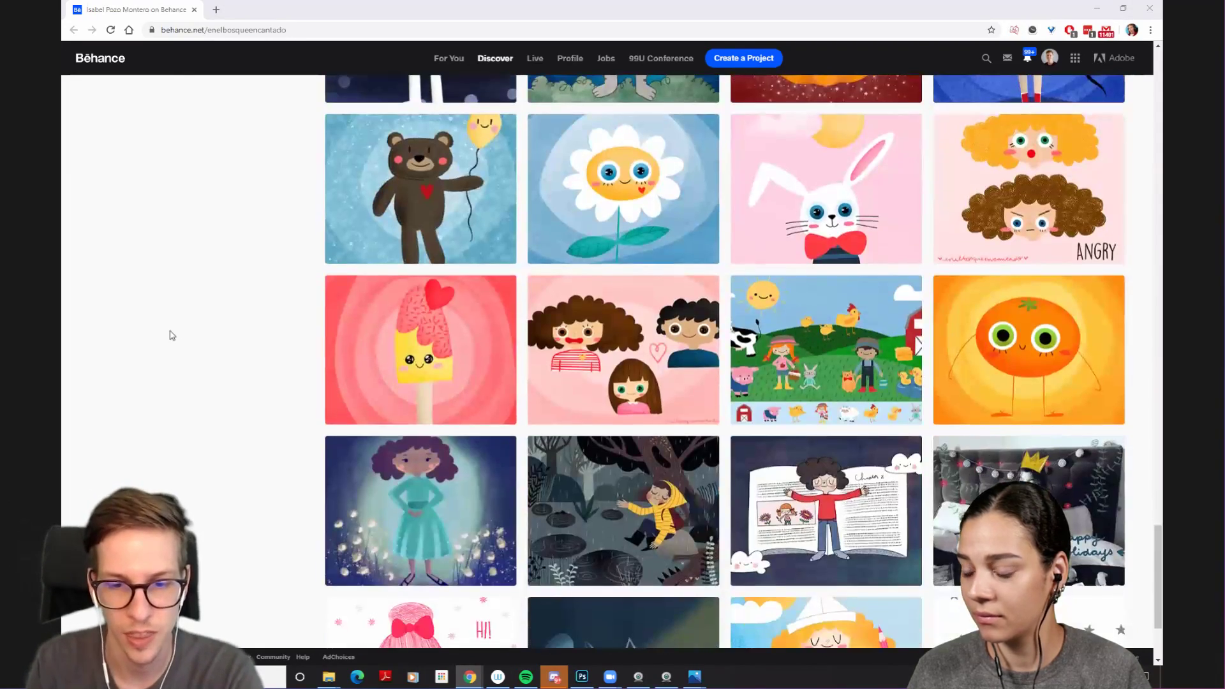
{"action": "scroll", "coordinate": [171, 336], "scroll_direction": "down", "scroll_amount": 7}
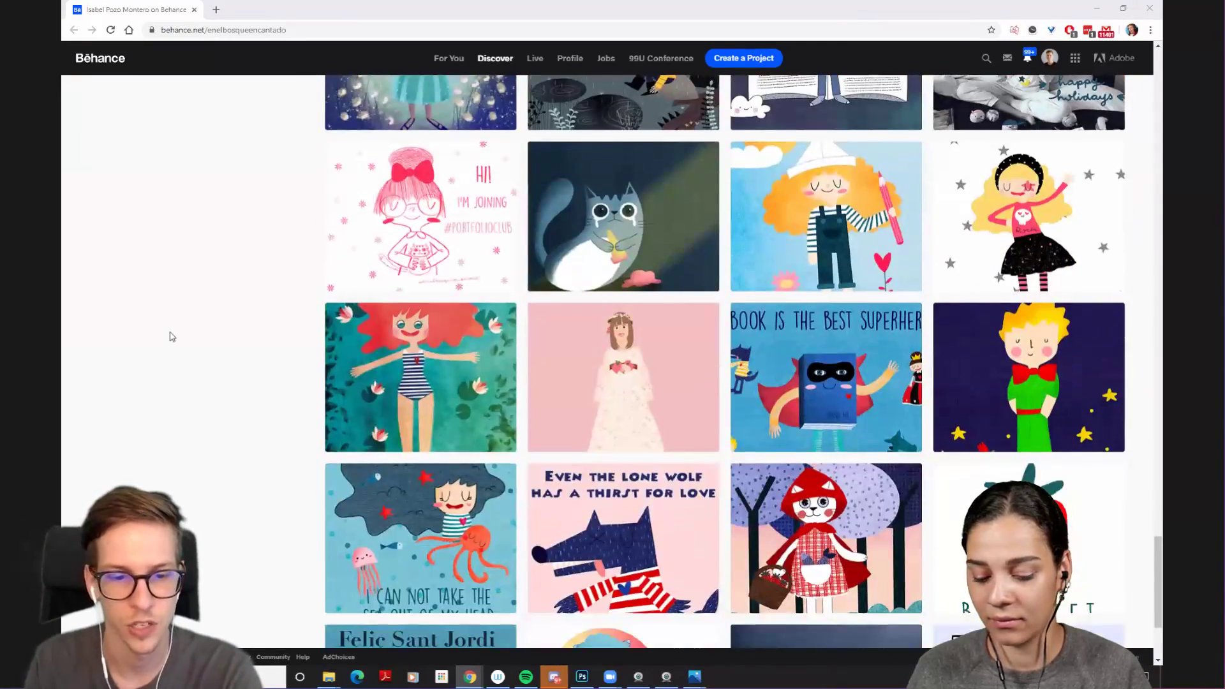
{"action": "scroll", "coordinate": [171, 336], "scroll_direction": "down", "scroll_amount": 5}
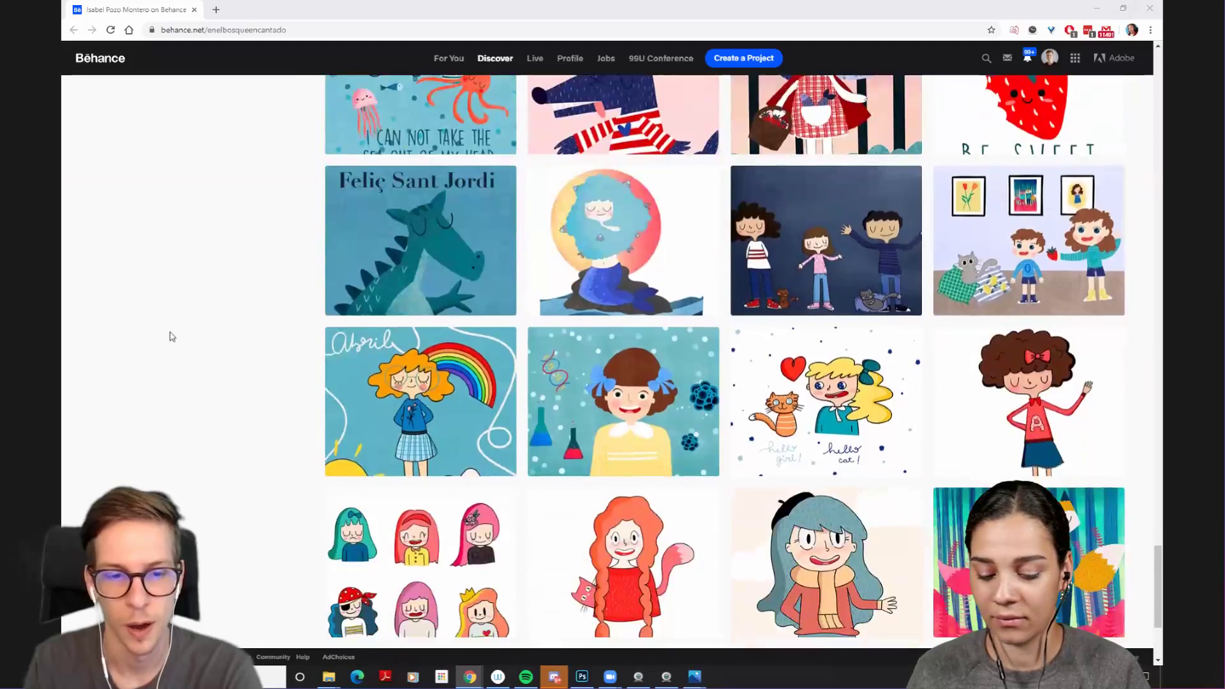
{"action": "scroll", "coordinate": [542, 406], "scroll_direction": "down", "scroll_amount": 10}
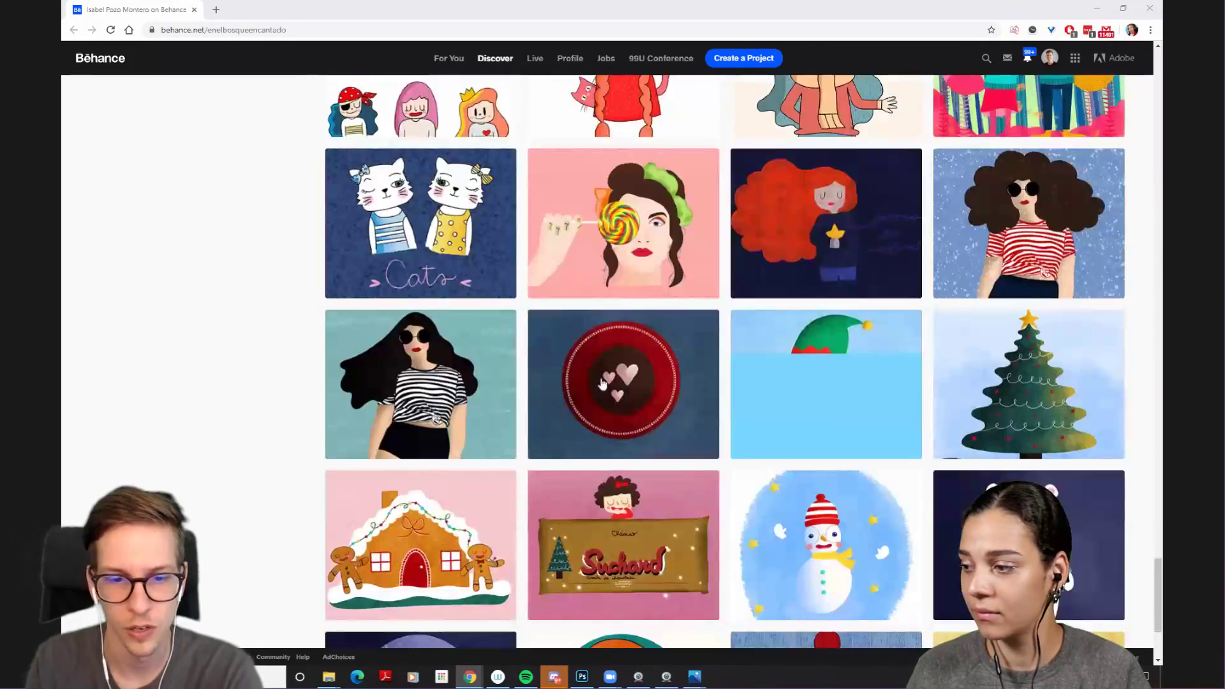
{"action": "scroll", "coordinate": [462, 410], "scroll_direction": "down", "scroll_amount": 7}
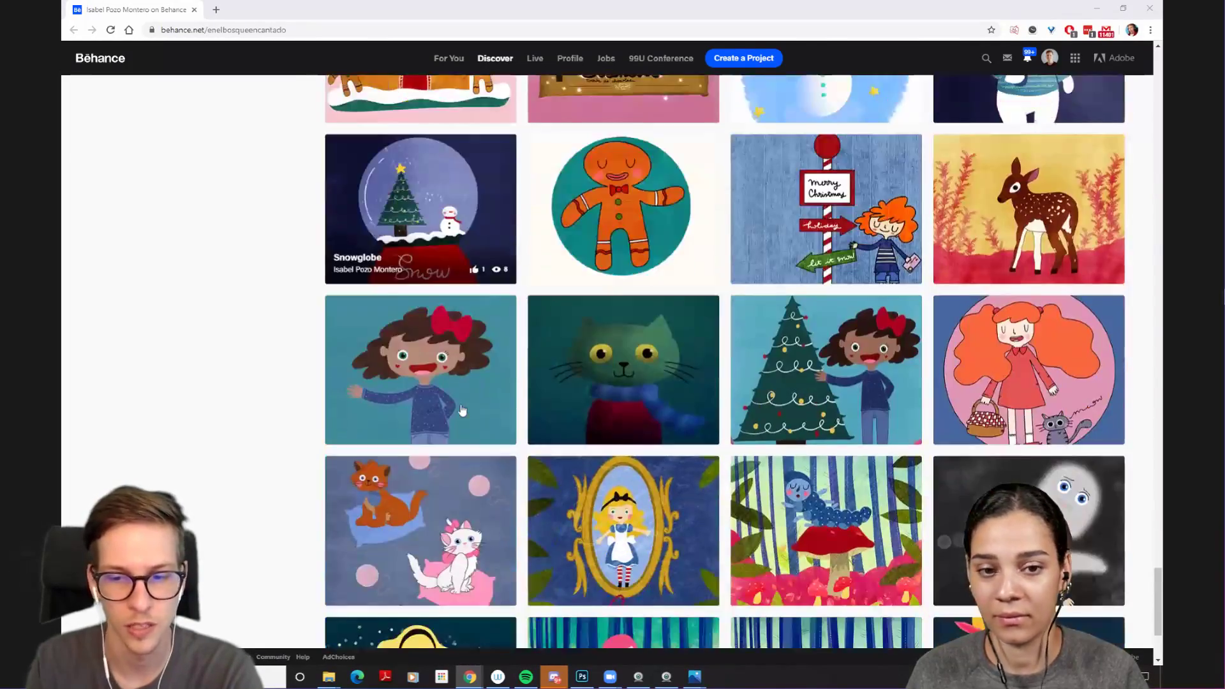
{"action": "scroll", "coordinate": [462, 411], "scroll_direction": "down", "scroll_amount": 14}
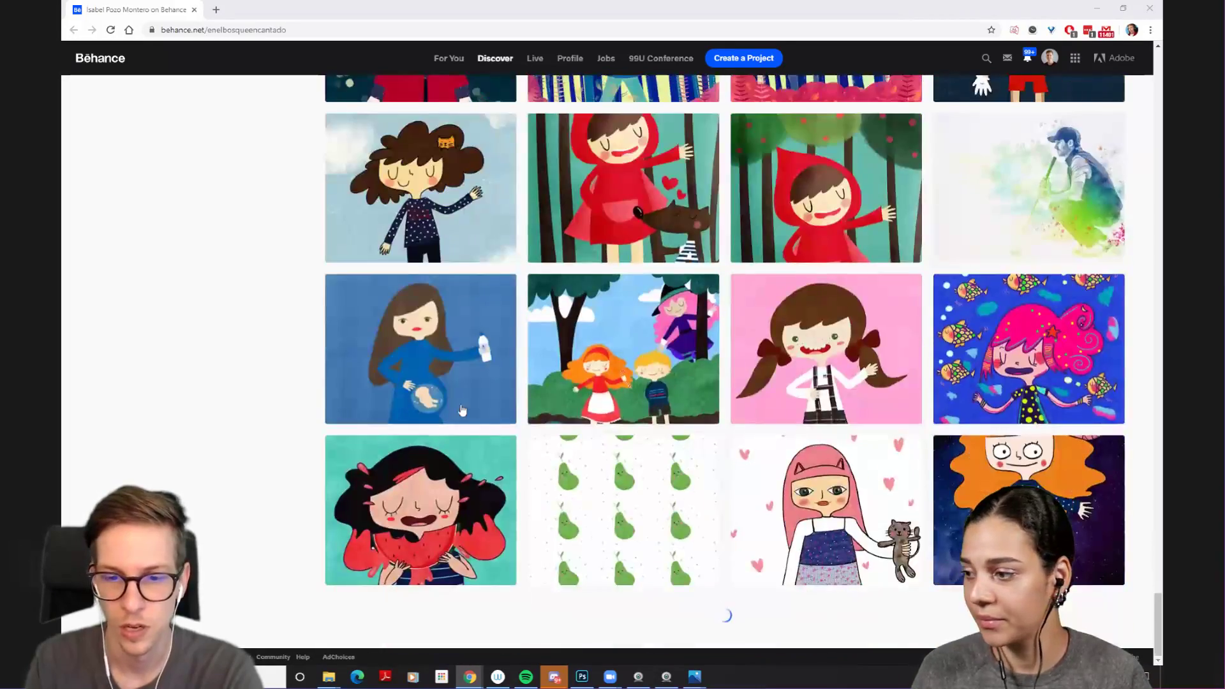
{"action": "scroll", "coordinate": [462, 411], "scroll_direction": "down", "scroll_amount": 9}
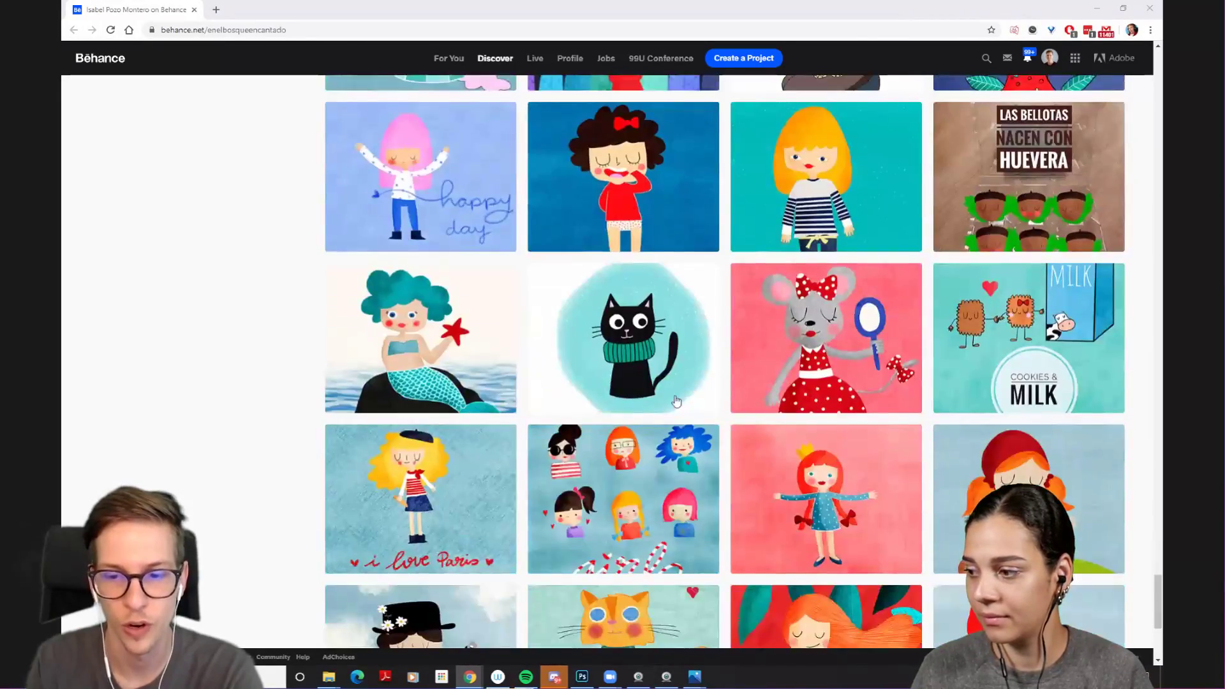
{"action": "scroll", "coordinate": [722, 388], "scroll_direction": "down", "scroll_amount": 5}
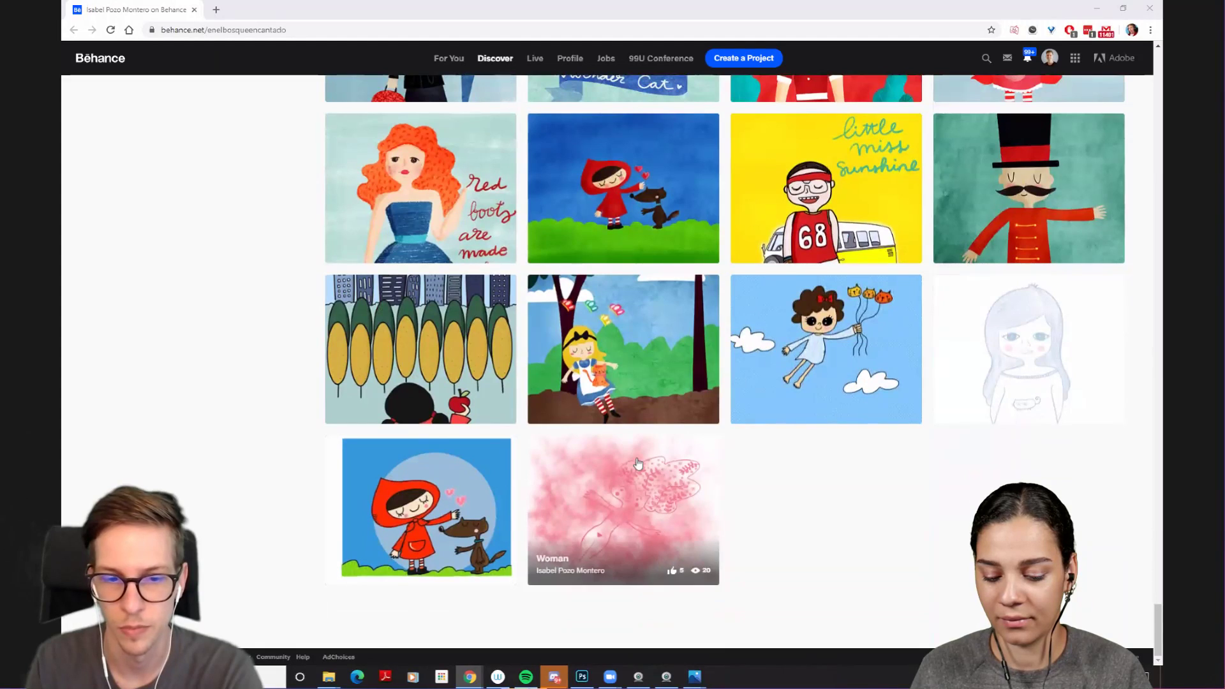
- Open the Alice in Wonderland project, look over its chapter illustrations, and close it to return to the profile
{"action": "left_click", "coordinate": [623, 418]}
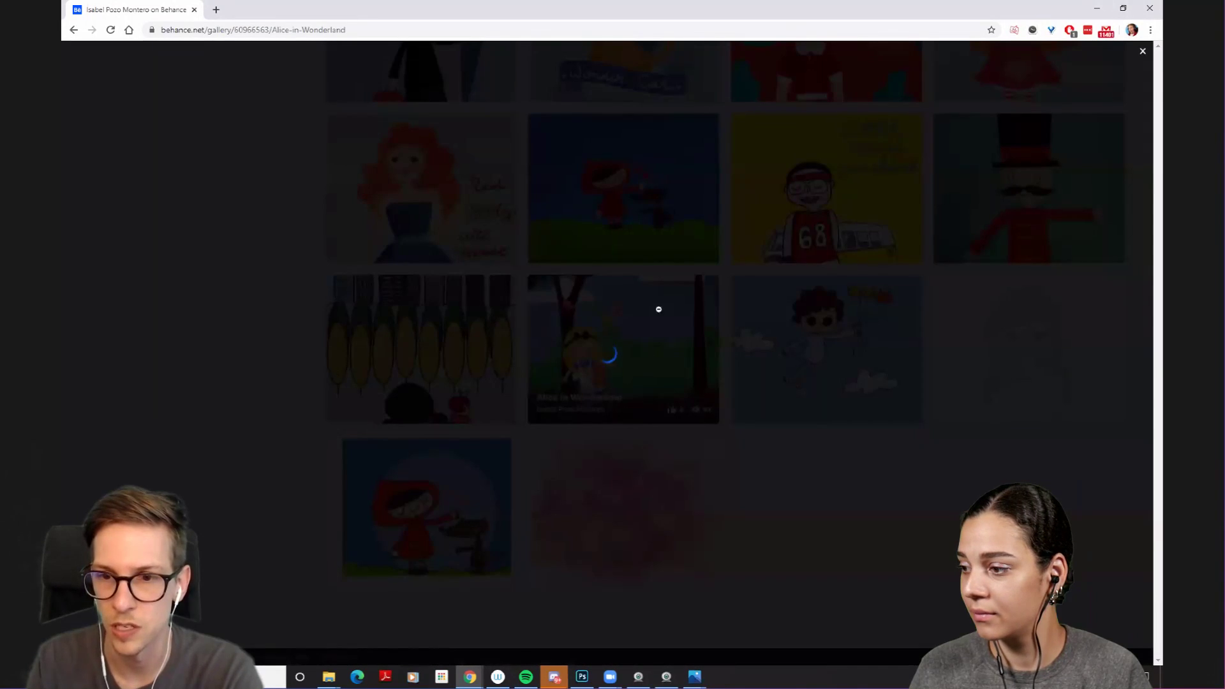
{"action": "scroll", "coordinate": [565, 152], "scroll_direction": "down", "scroll_amount": 1}
{"action": "scroll", "coordinate": [565, 152], "scroll_direction": "down", "scroll_amount": 9}
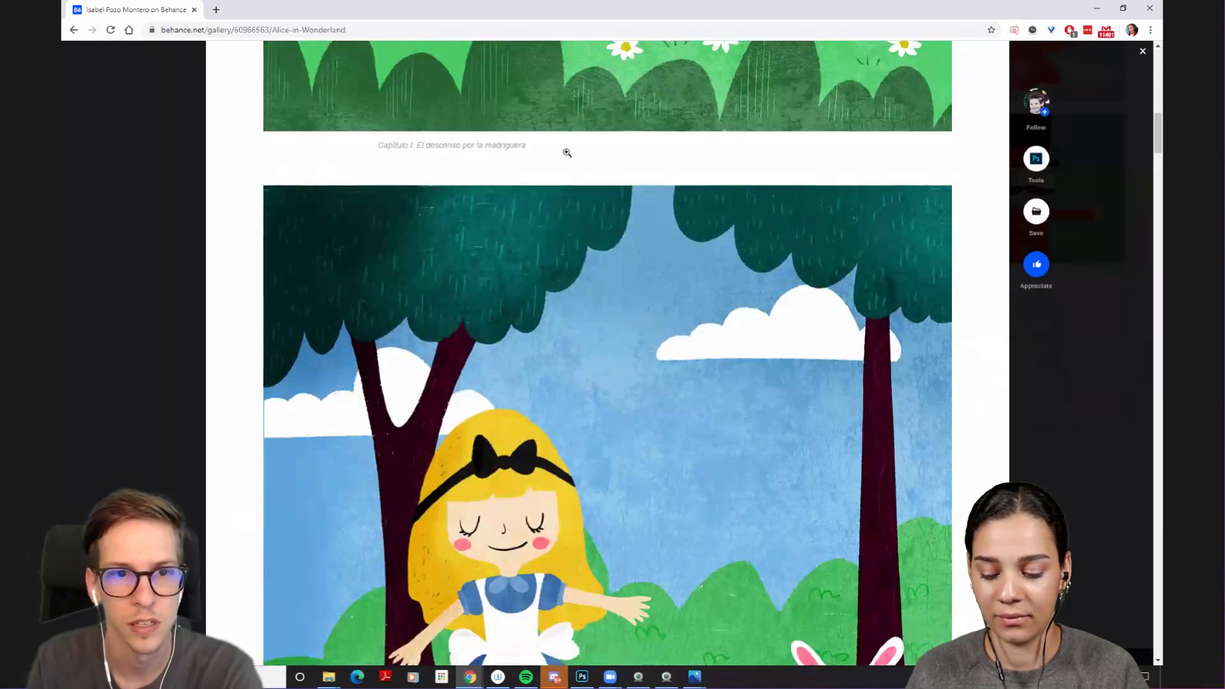
{"action": "scroll", "coordinate": [566, 152], "scroll_direction": "up", "scroll_amount": 10}
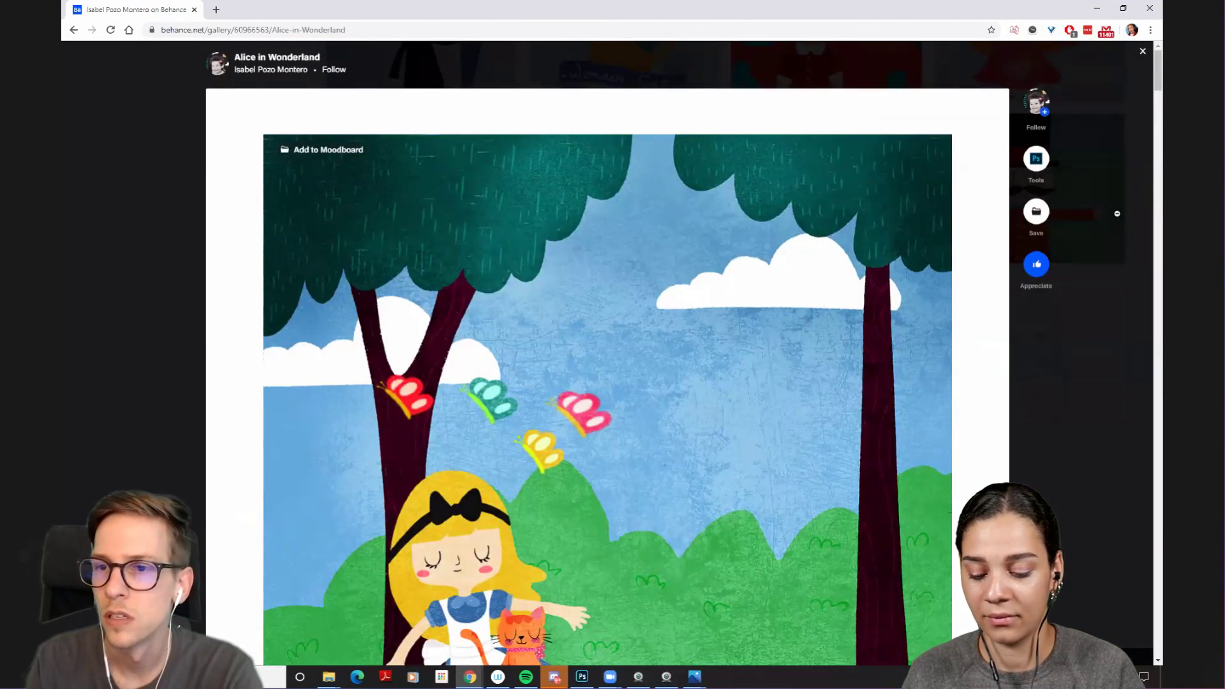
{"action": "scroll", "coordinate": [1152, 268], "scroll_direction": "down", "scroll_amount": 10}
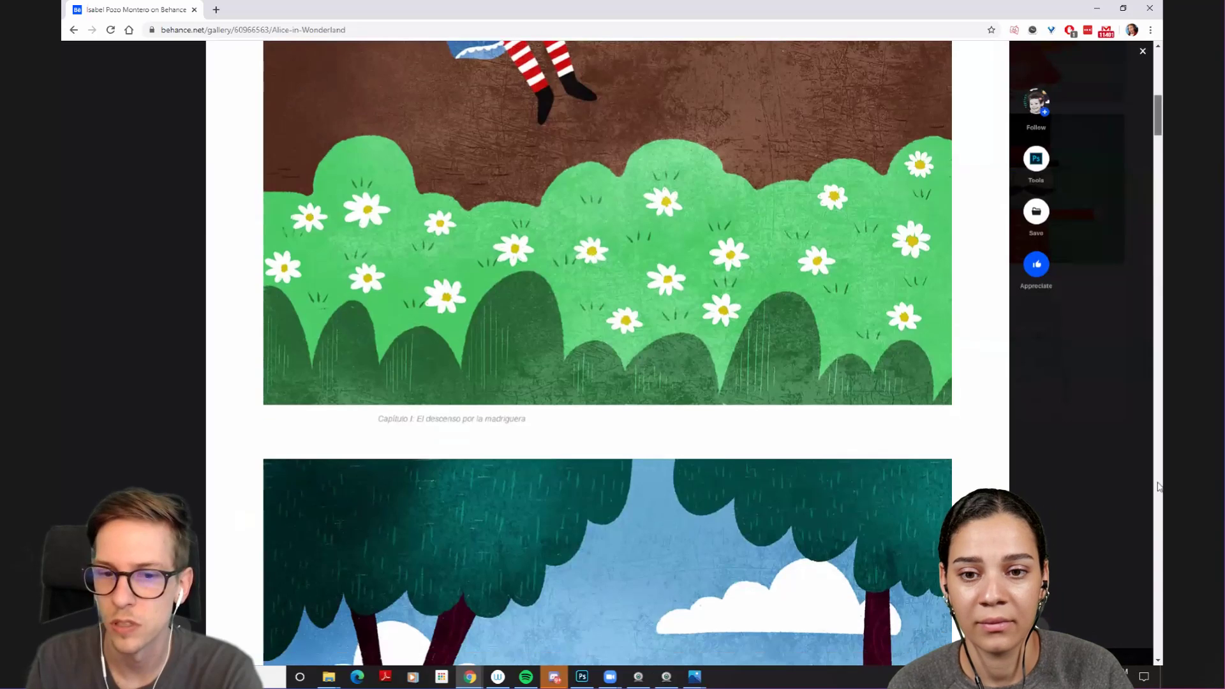
{"action": "scroll", "coordinate": [1153, 268], "scroll_direction": "down", "scroll_amount": 20}
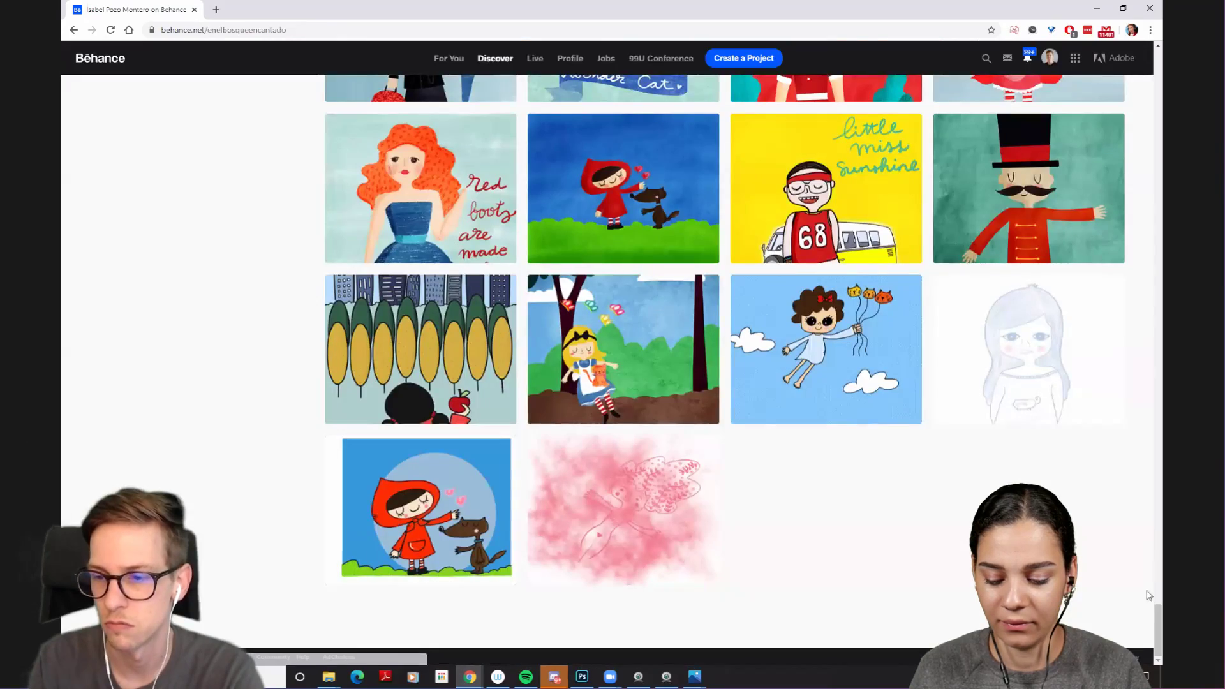
{"action": "left_click", "coordinate": [1145, 282]}
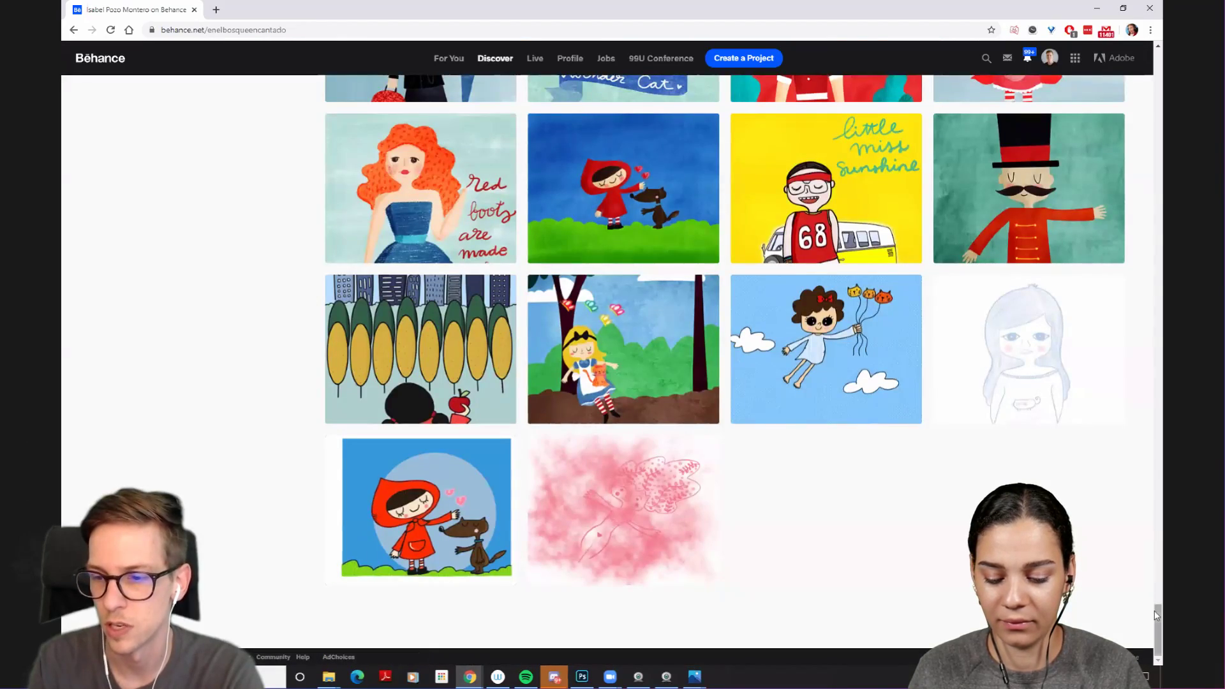
- Review the profile's whole work grid again, from the newest projects beneath the banner to the oldest
{"action": "scroll", "coordinate": [1148, 222], "scroll_direction": "up", "scroll_amount": 20}
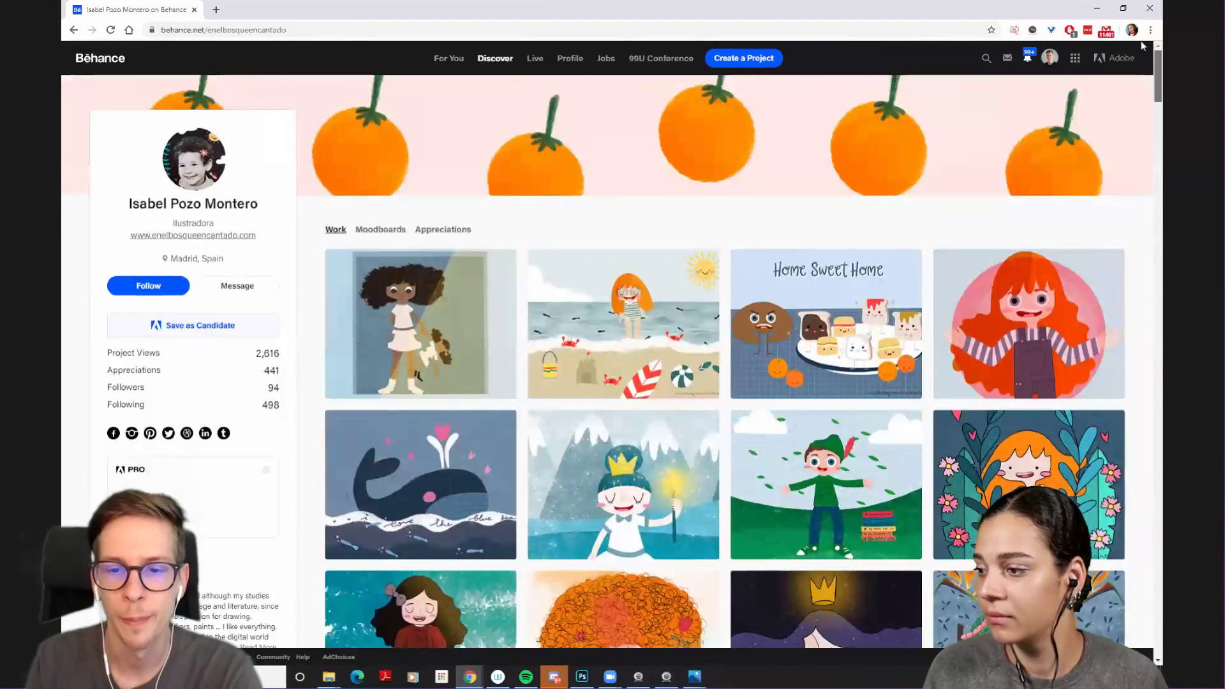
{"action": "scroll", "coordinate": [759, 272], "scroll_direction": "down", "scroll_amount": 10}
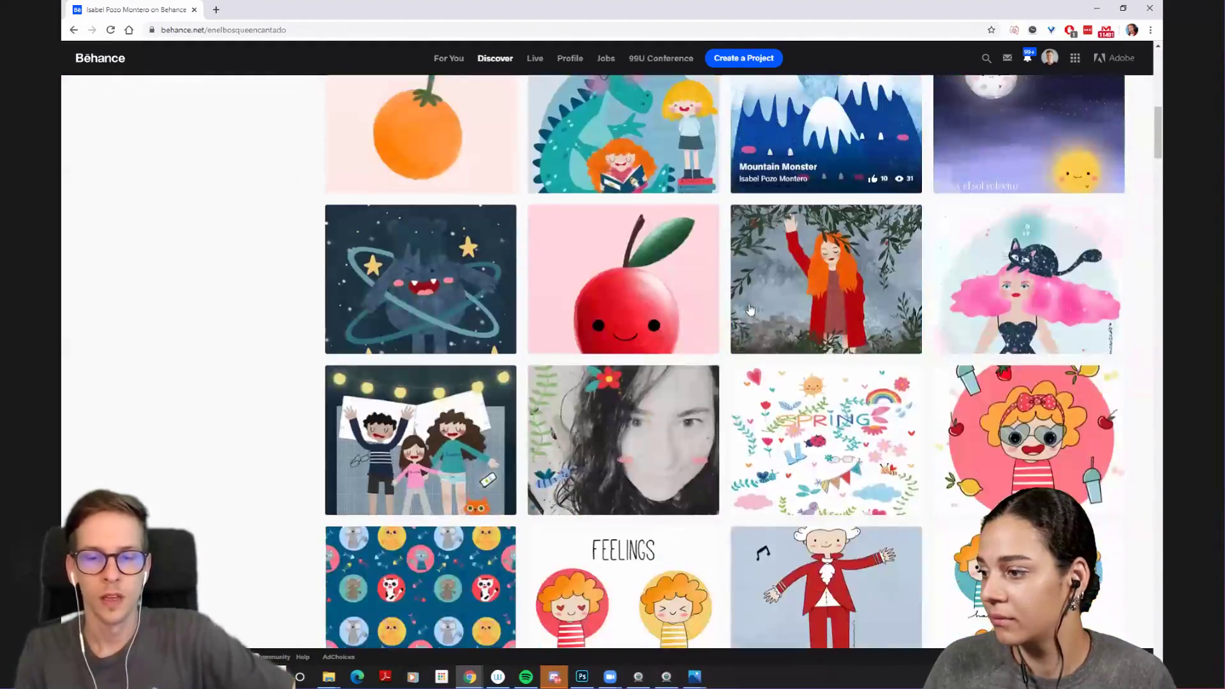
{"action": "scroll", "coordinate": [750, 309], "scroll_direction": "up", "scroll_amount": 10}
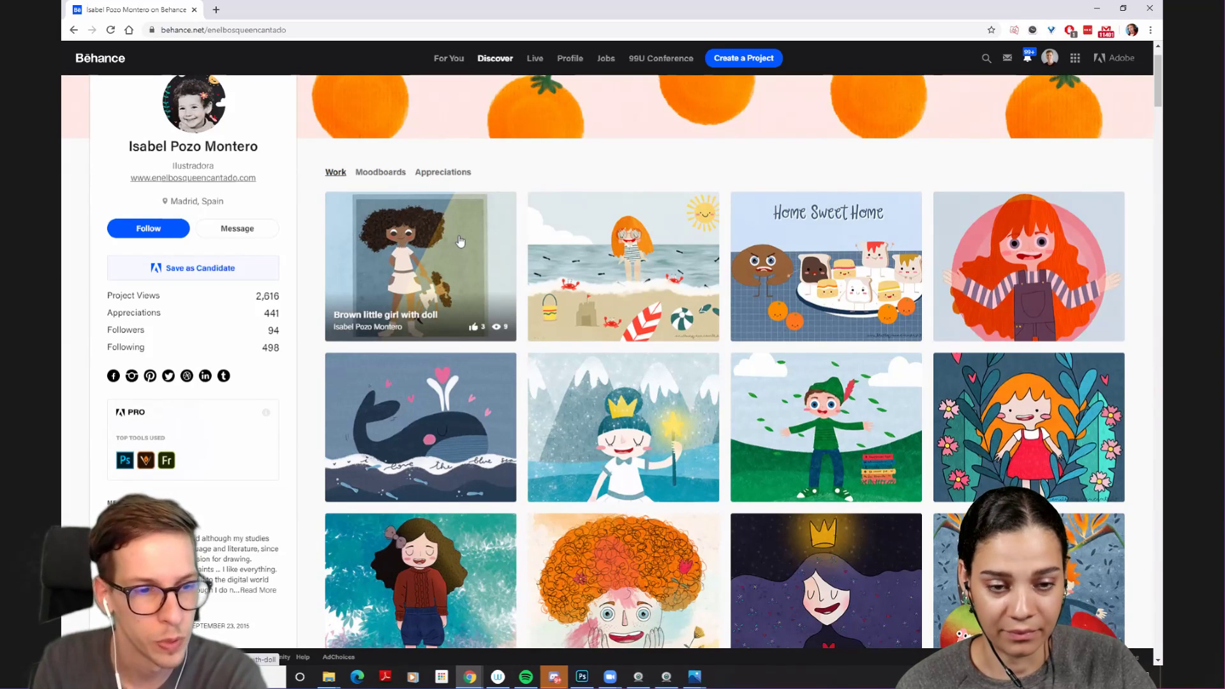
{"action": "scroll", "coordinate": [459, 241], "scroll_direction": "down", "scroll_amount": 2}
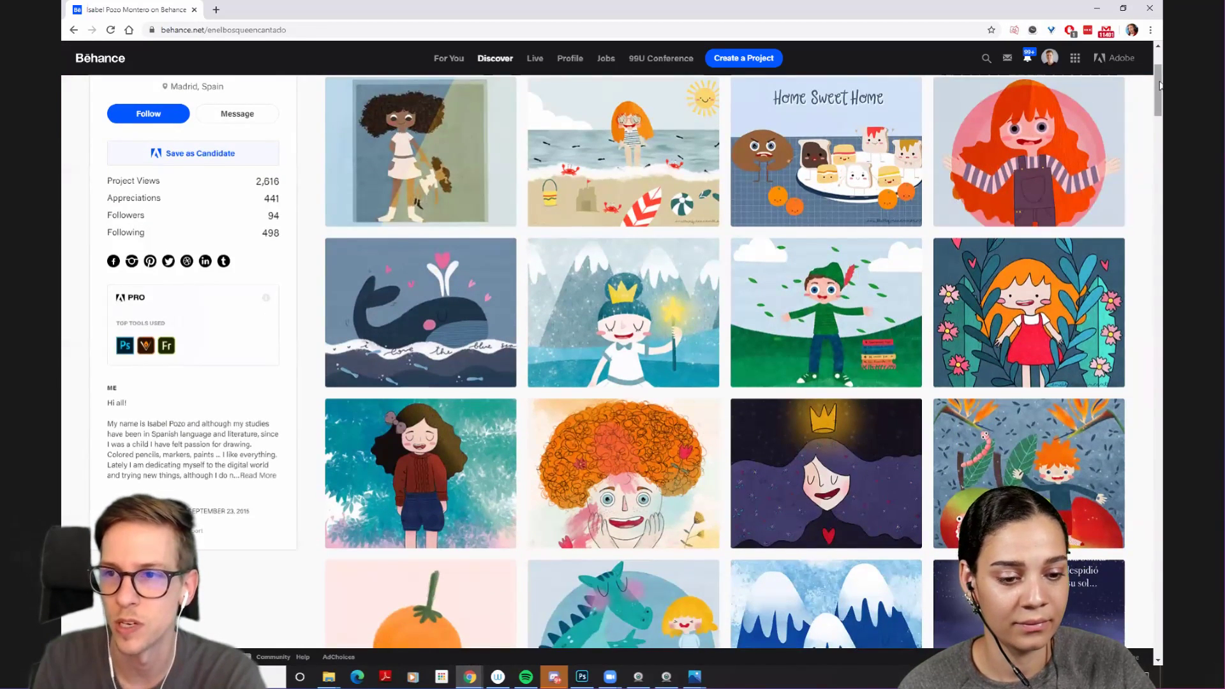
{"action": "scroll", "coordinate": [1153, 94], "scroll_direction": "down", "scroll_amount": 20}
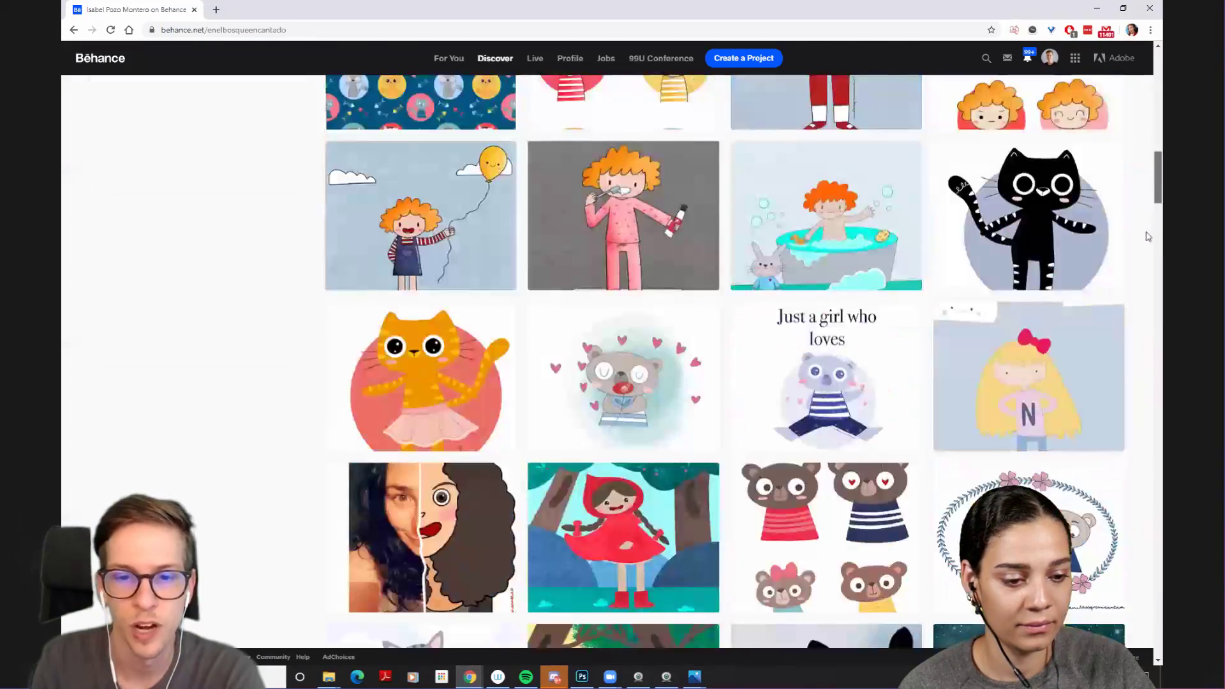
{"action": "scroll", "coordinate": [1141, 299], "scroll_direction": "down", "scroll_amount": 15}
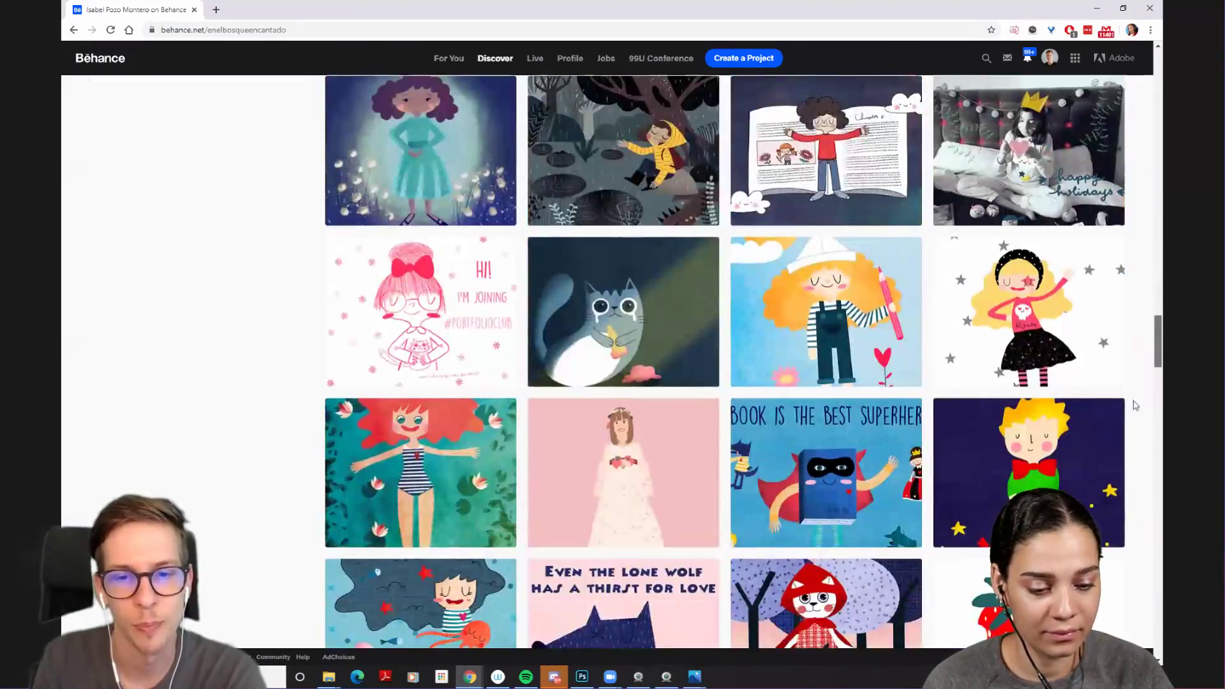
{"action": "scroll", "coordinate": [1133, 440], "scroll_direction": "down", "scroll_amount": 20}
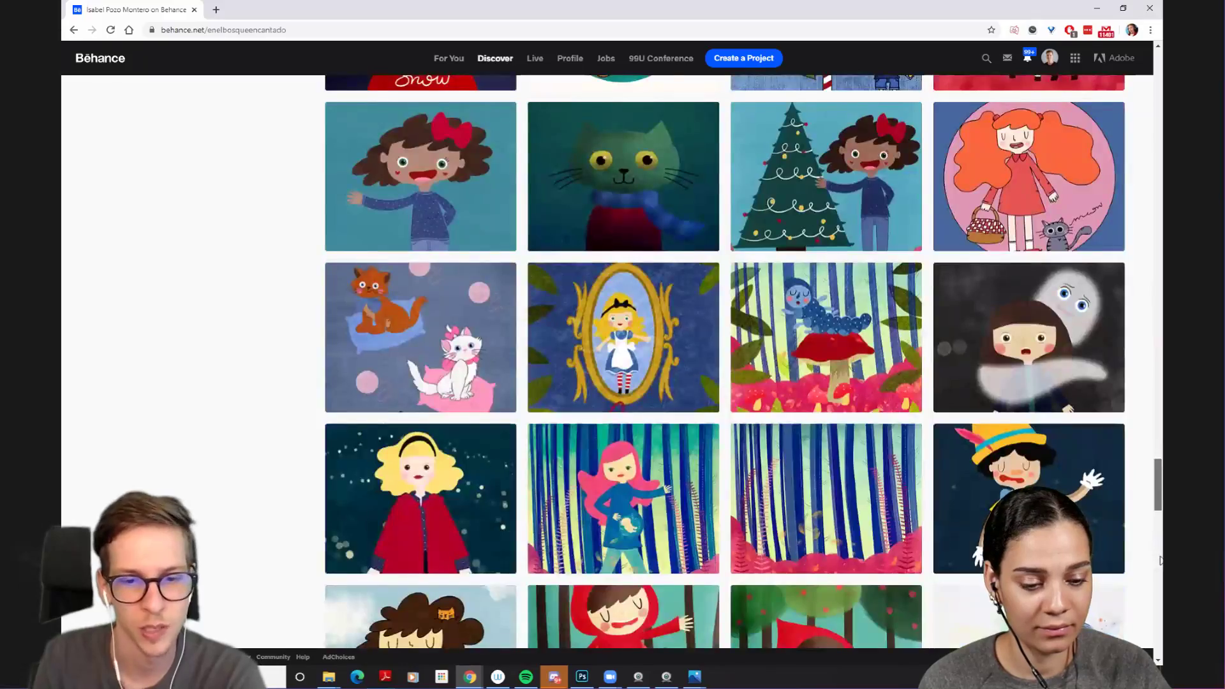
{"action": "scroll", "coordinate": [725, 361], "scroll_direction": "down", "scroll_amount": 12}
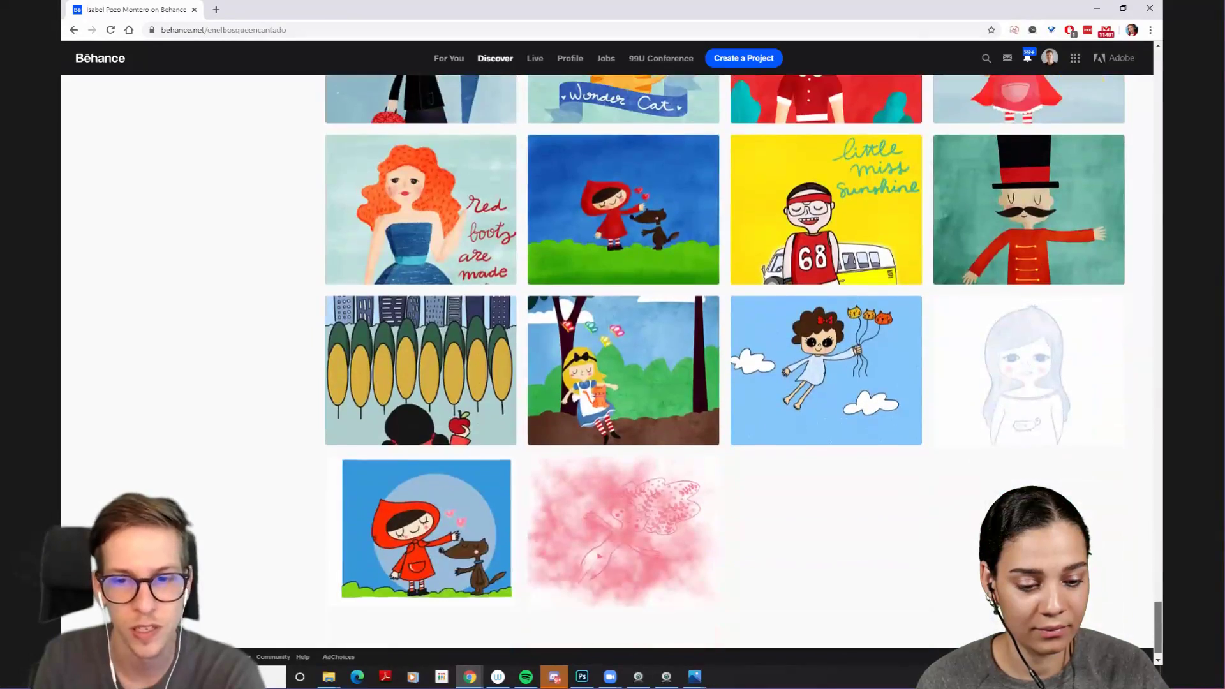
{"action": "scroll", "coordinate": [724, 341], "scroll_direction": "down", "scroll_amount": 1}
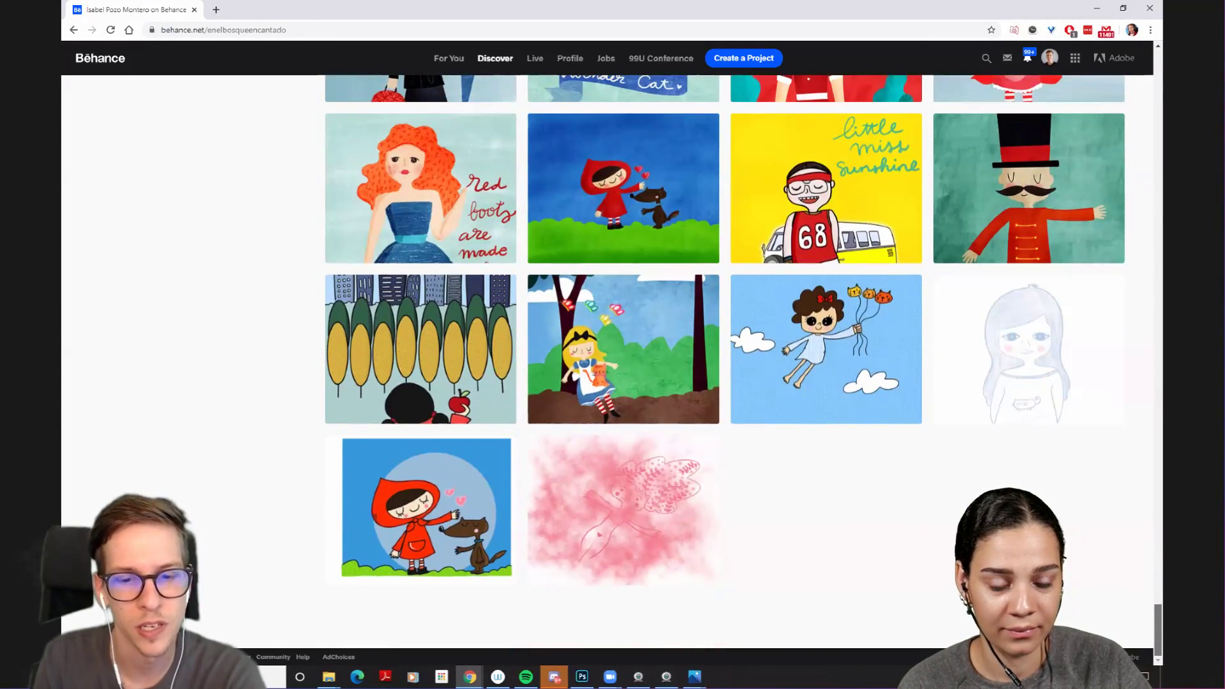
- Return to the start of the profile and read the illustrator's most-used tools and self-description
{"action": "scroll", "coordinate": [1136, 369], "scroll_direction": "up", "scroll_amount": 15}
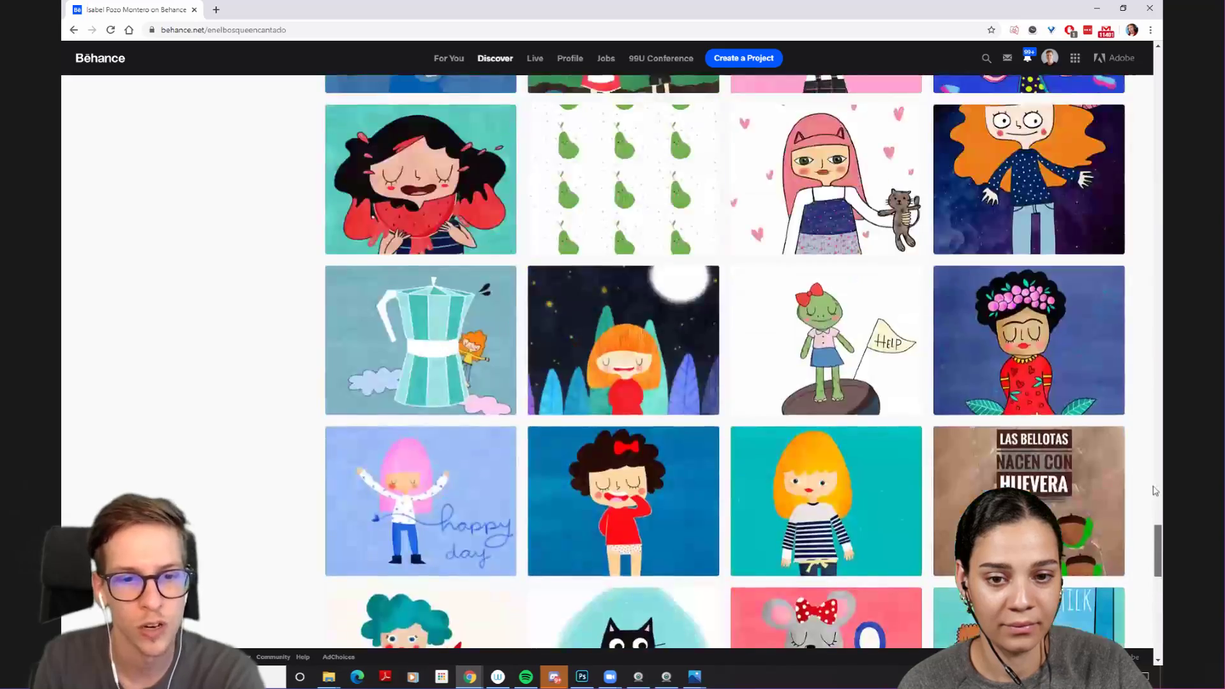
{"action": "scroll", "coordinate": [1136, 369], "scroll_direction": "up", "scroll_amount": 20}
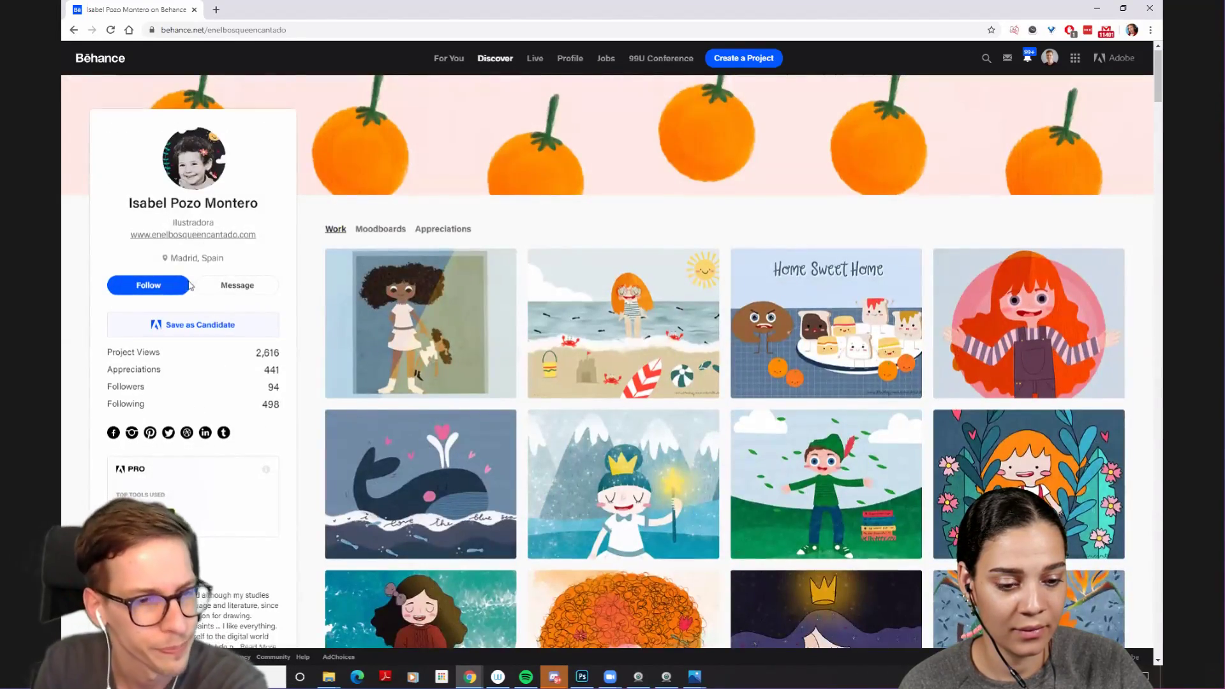
{"action": "scroll", "coordinate": [177, 382], "scroll_direction": "down", "scroll_amount": 2}
{"action": "scroll", "coordinate": [167, 412], "scroll_direction": "down", "scroll_amount": 1}
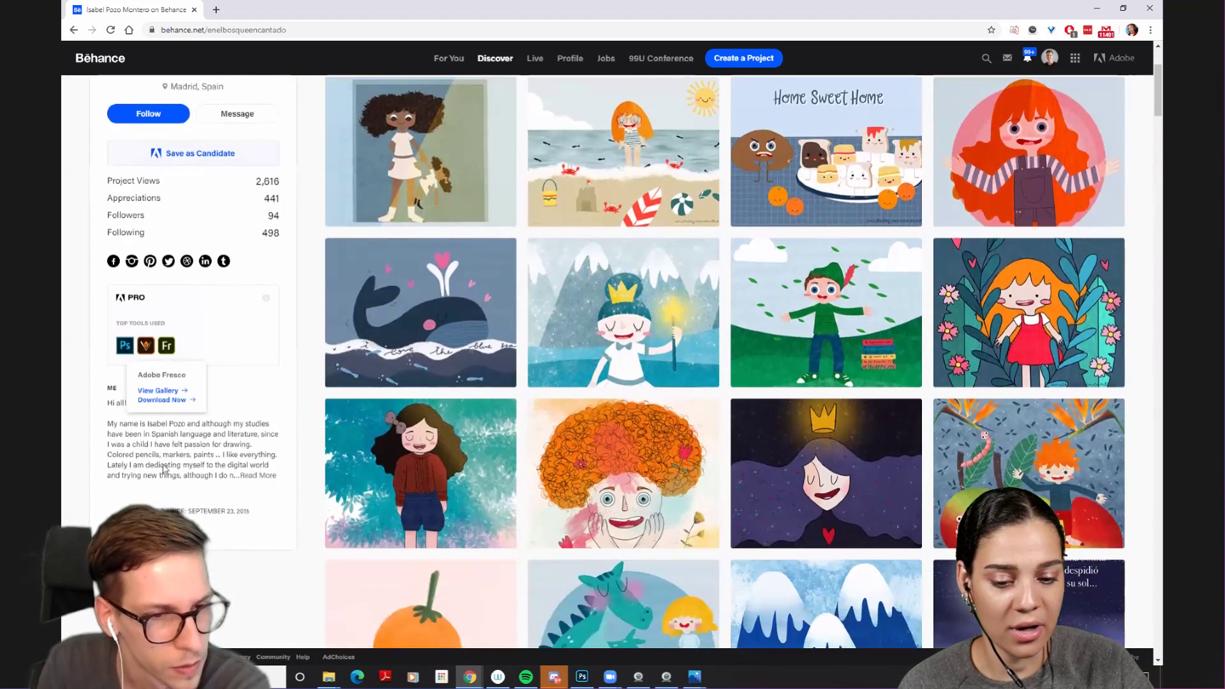
{"action": "left_click_drag", "start_coordinate": [109, 423], "coordinate": [274, 447]}
{"action": "left_click", "coordinate": [214, 507]}
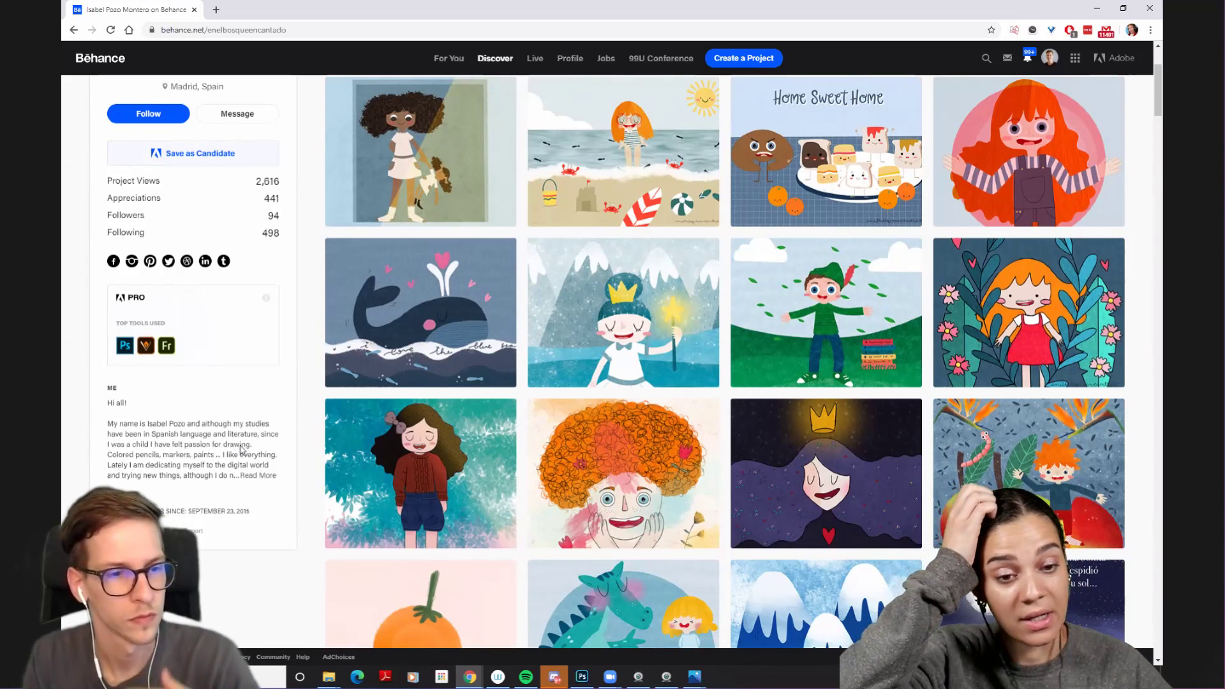
- Open the Brown little girl with doll project, look through all its images, and close it to return to the profile
{"action": "scroll", "coordinate": [241, 450], "scroll_direction": "up", "scroll_amount": 2}
{"action": "left_click", "coordinate": [420, 266]}
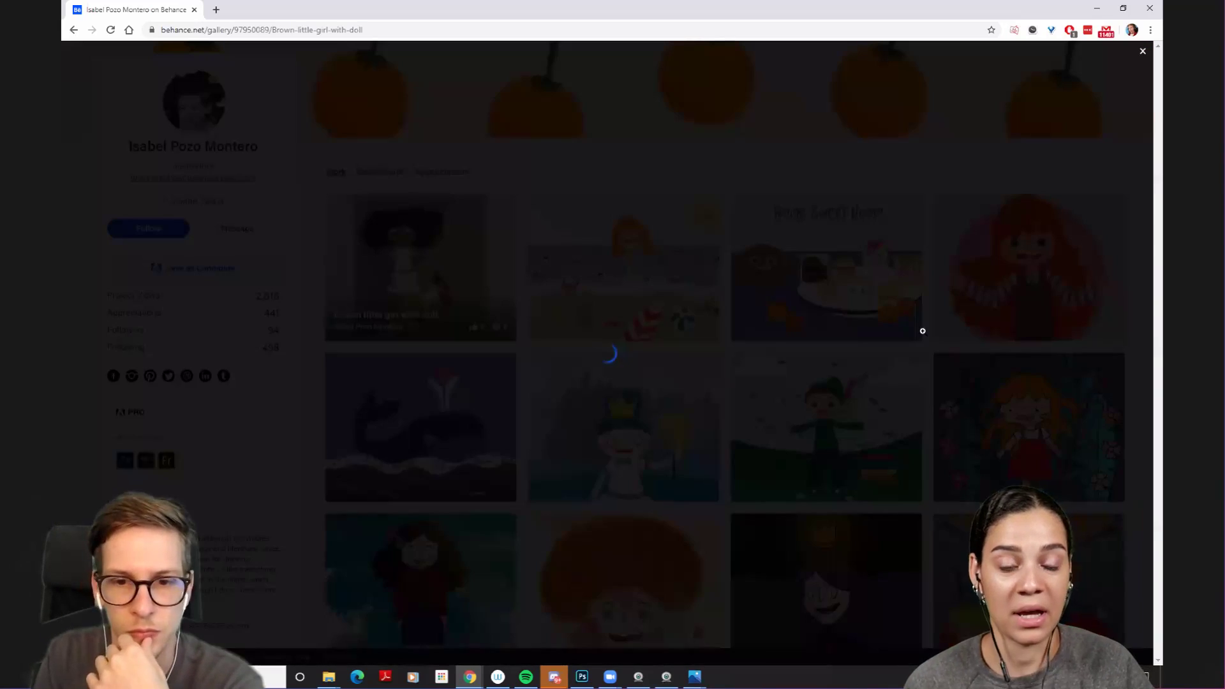
{"action": "scroll", "coordinate": [893, 354], "scroll_direction": "down", "scroll_amount": 5}
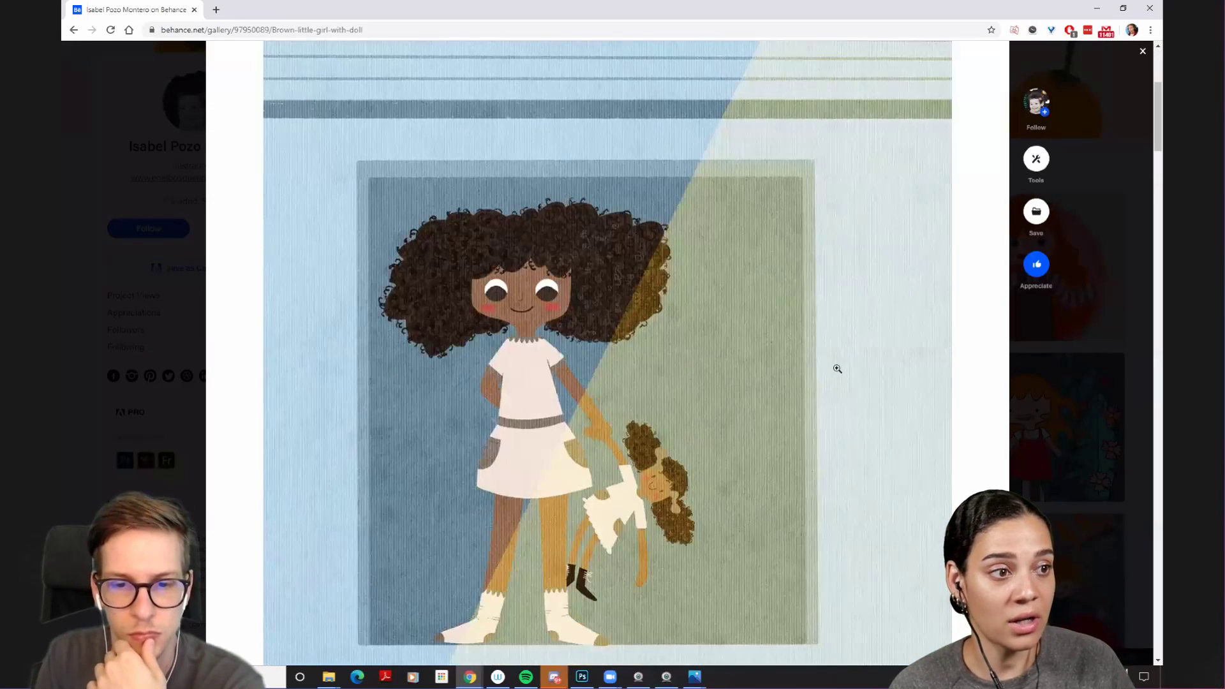
{"action": "scroll", "coordinate": [837, 369], "scroll_direction": "down", "scroll_amount": 8}
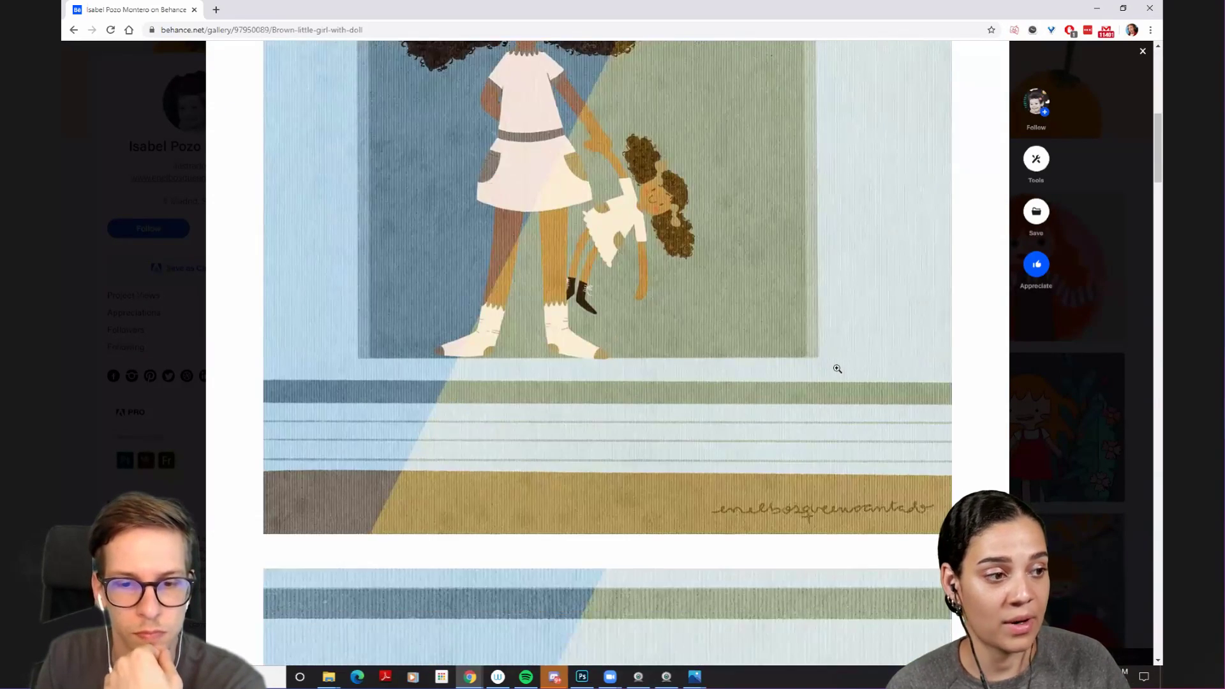
{"action": "scroll", "coordinate": [837, 369], "scroll_direction": "down", "scroll_amount": 7}
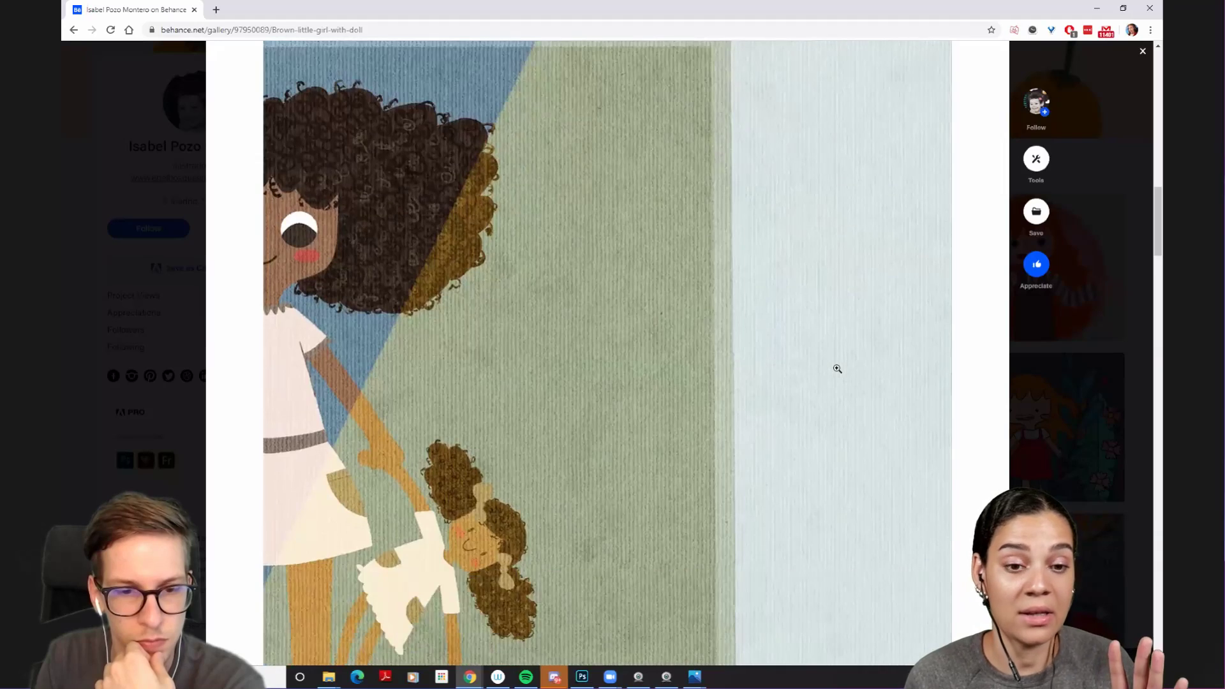
{"action": "scroll", "coordinate": [836, 369], "scroll_direction": "down", "scroll_amount": 12}
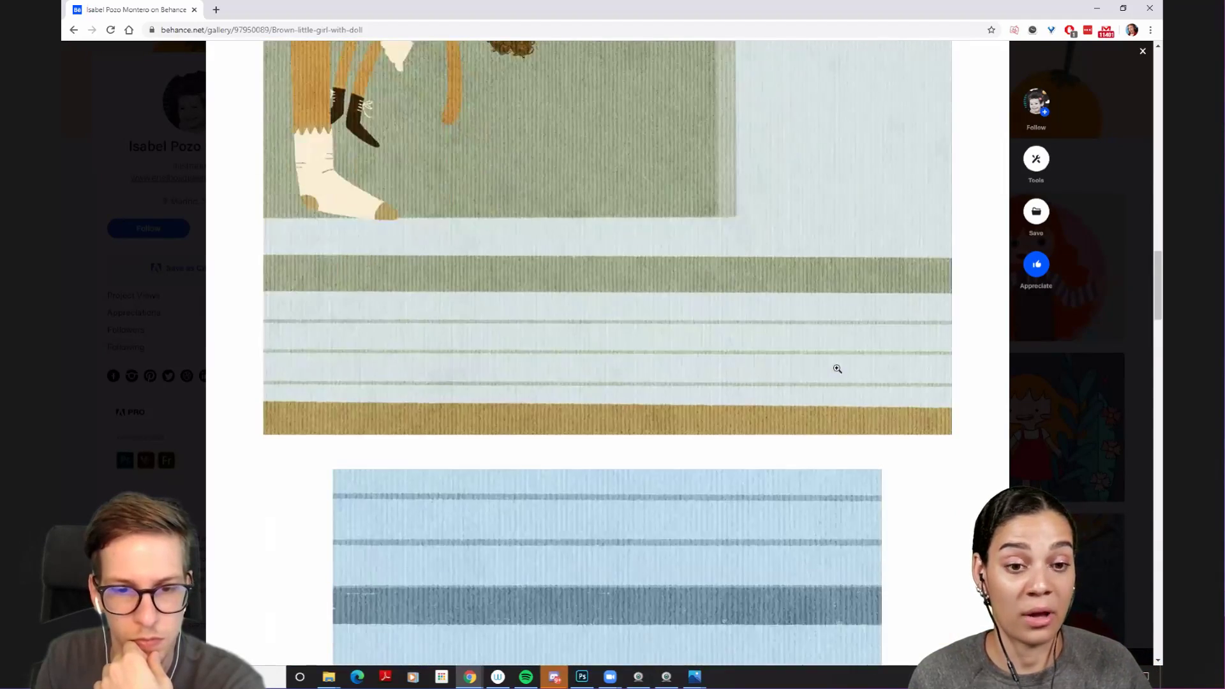
{"action": "scroll", "coordinate": [837, 369], "scroll_direction": "down", "scroll_amount": 12}
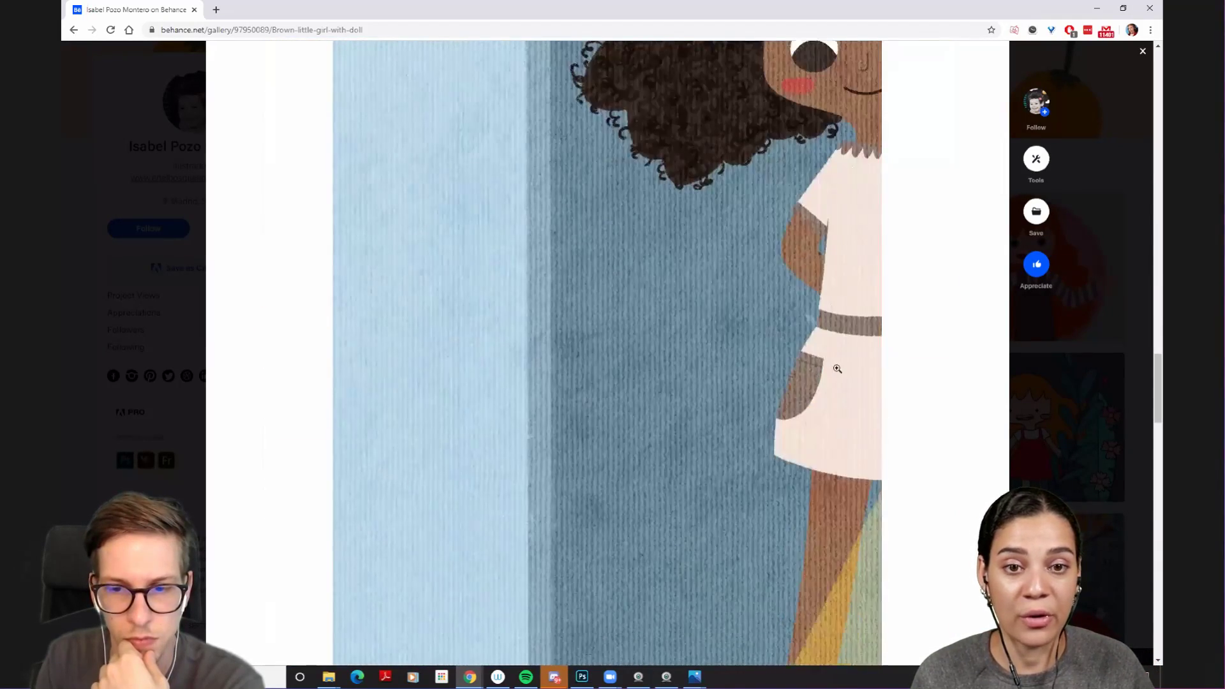
{"action": "scroll", "coordinate": [837, 369], "scroll_direction": "down", "scroll_amount": 12}
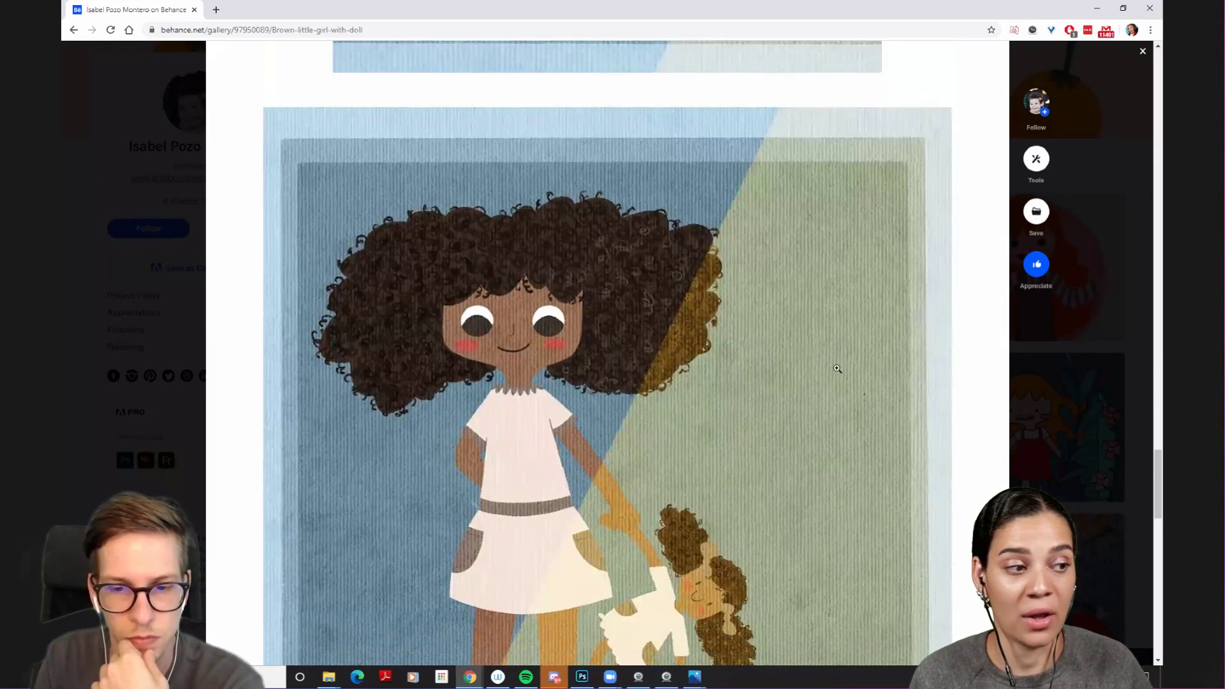
{"action": "scroll", "coordinate": [837, 368], "scroll_direction": "down", "scroll_amount": 1}
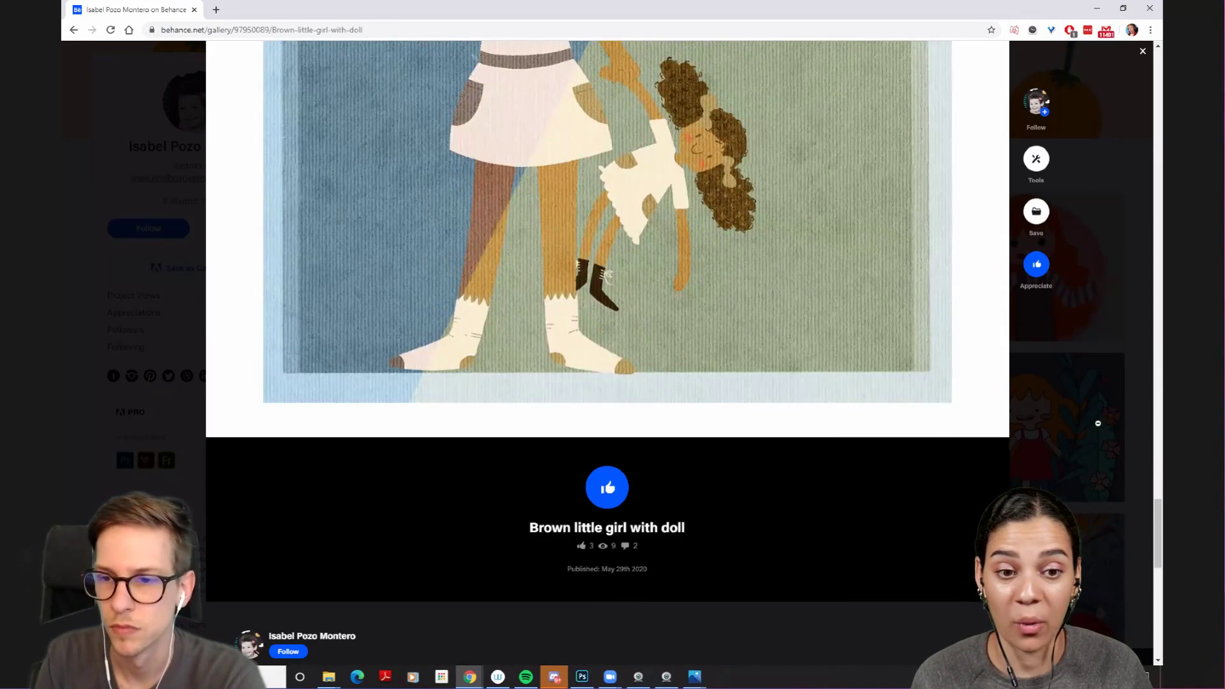
{"action": "key", "text": "Escape"}
- Open the Summer vibes project, examine the full beach illustration and its close-up crops, and close the project
{"action": "left_click", "coordinate": [581, 237]}
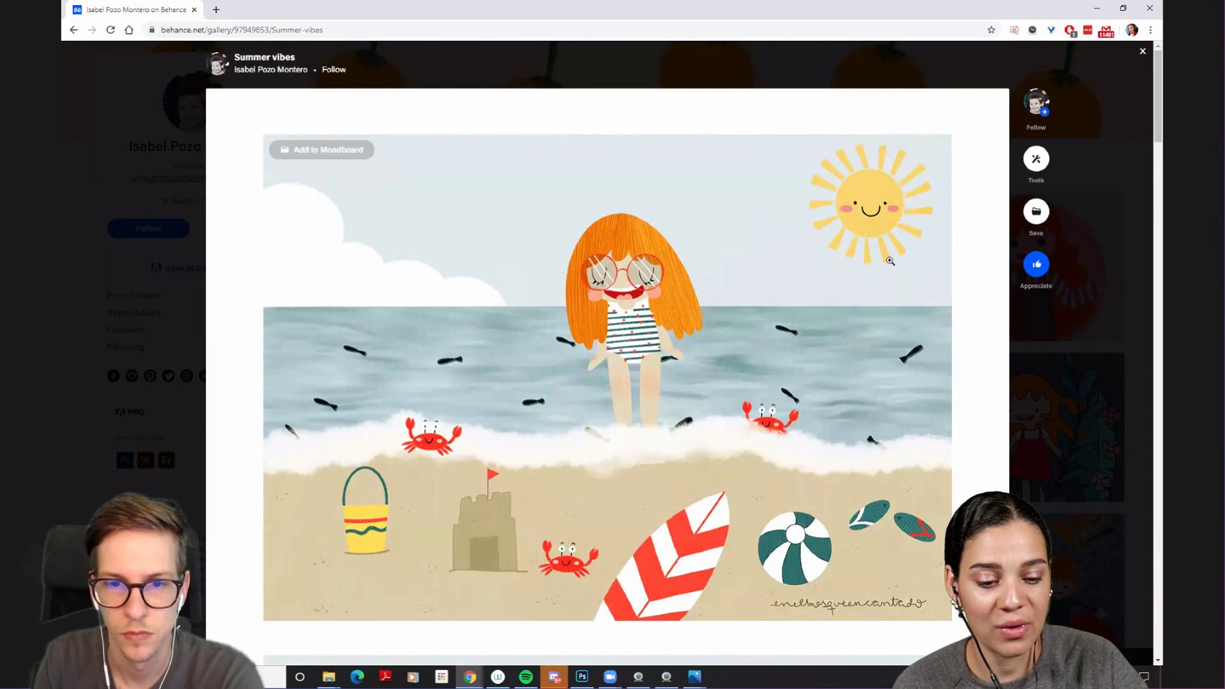
{"action": "scroll", "coordinate": [890, 260], "scroll_direction": "down", "scroll_amount": 7}
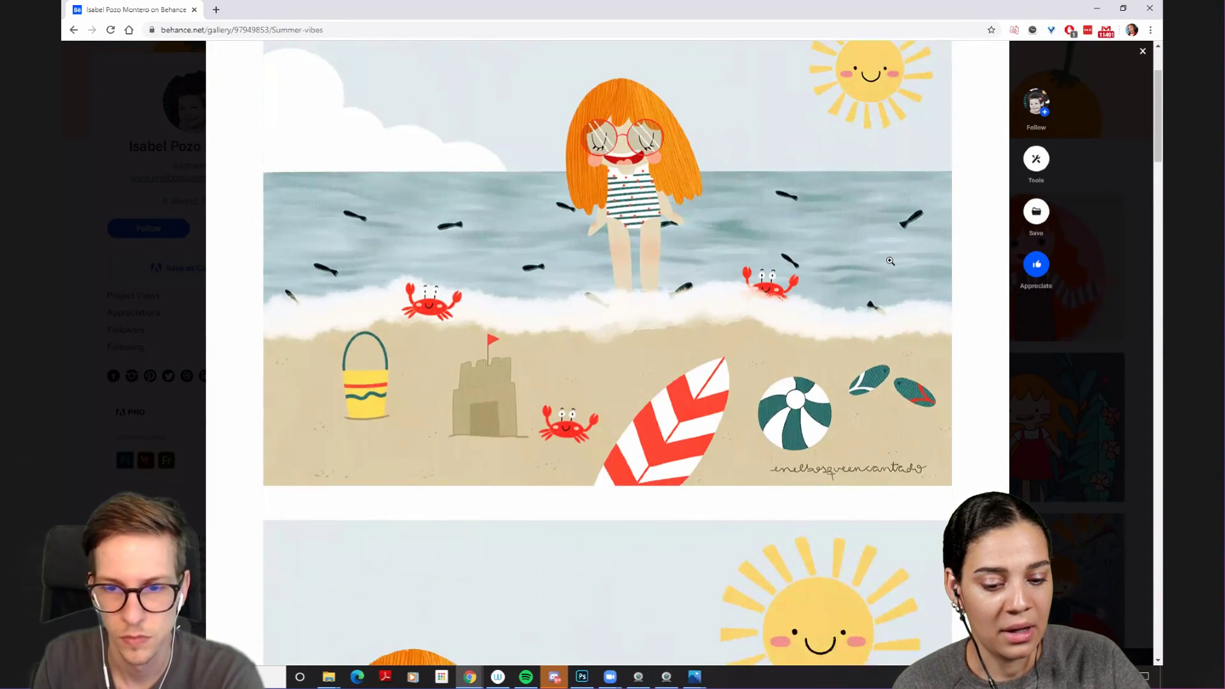
{"action": "scroll", "coordinate": [890, 261], "scroll_direction": "down", "scroll_amount": 8}
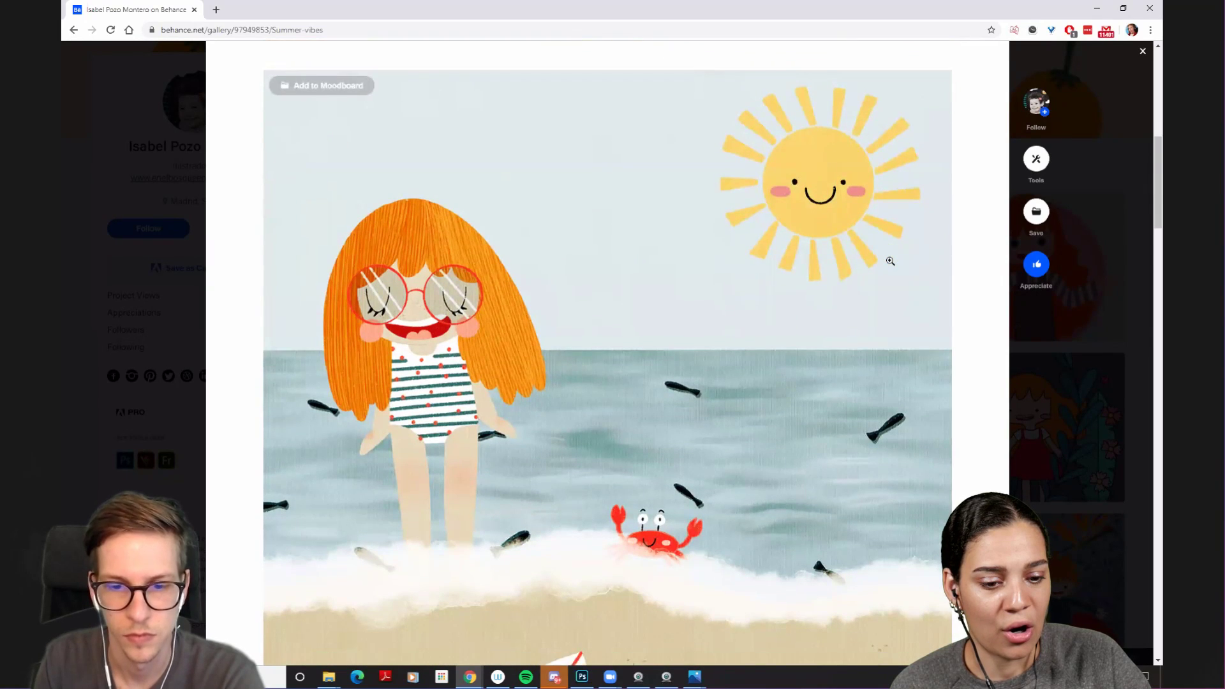
{"action": "scroll", "coordinate": [889, 260], "scroll_direction": "down", "scroll_amount": 6}
{"action": "scroll", "coordinate": [890, 261], "scroll_direction": "down", "scroll_amount": 5}
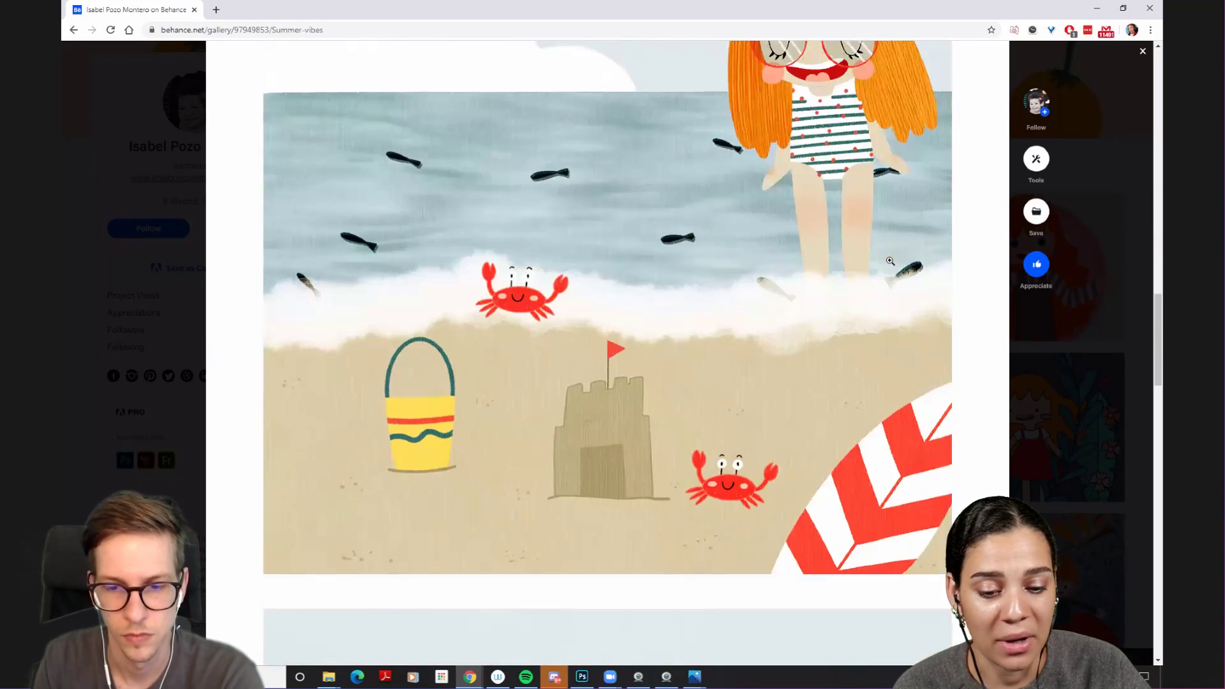
{"action": "scroll", "coordinate": [890, 261], "scroll_direction": "down", "scroll_amount": 10}
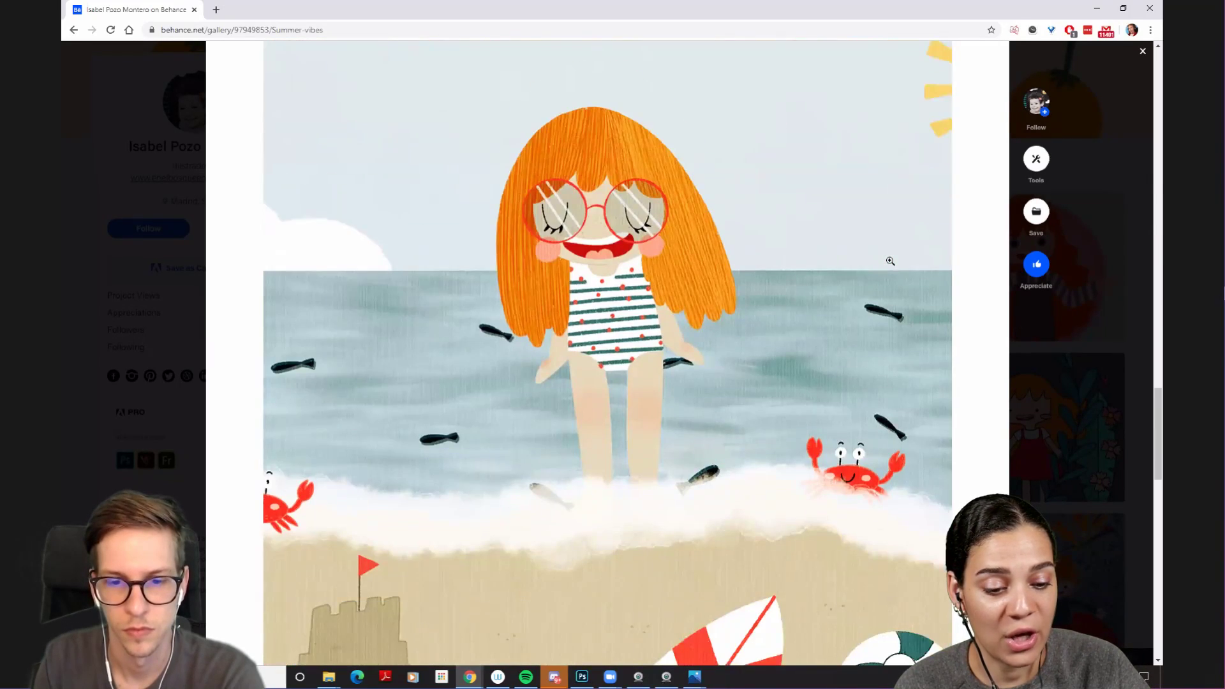
{"action": "scroll", "coordinate": [890, 261], "scroll_direction": "down", "scroll_amount": 3}
{"action": "scroll", "coordinate": [890, 261], "scroll_direction": "down", "scroll_amount": 6}
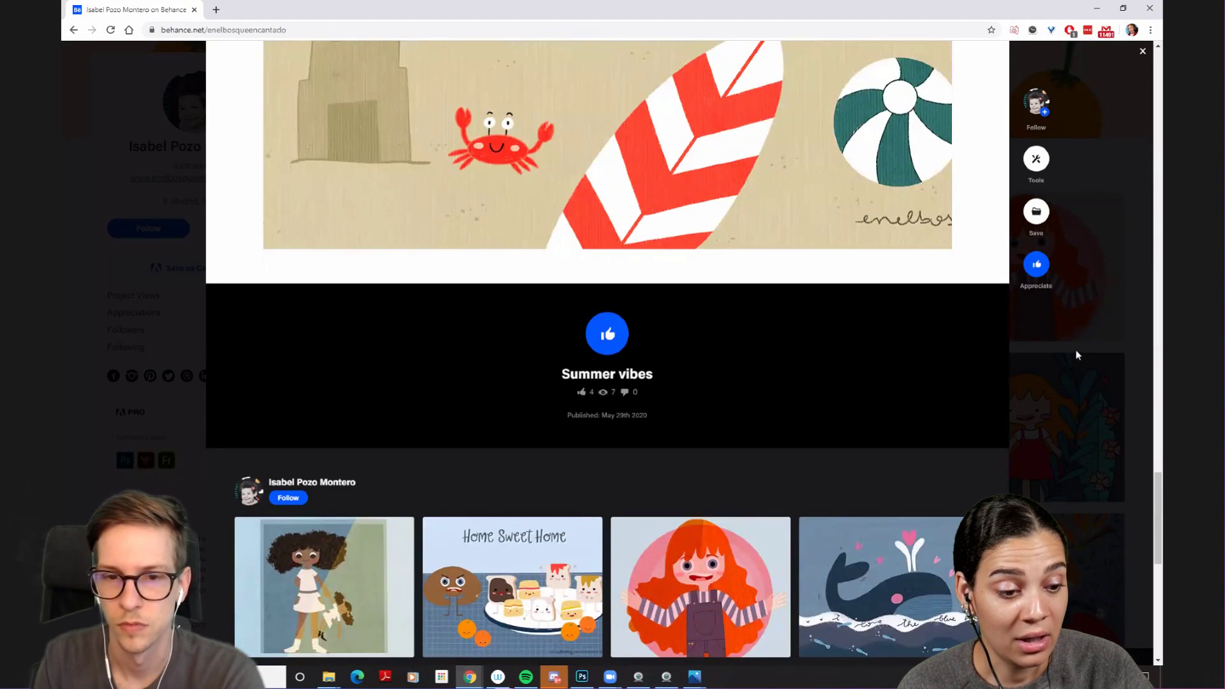
{"action": "left_click", "coordinate": [1077, 355]}
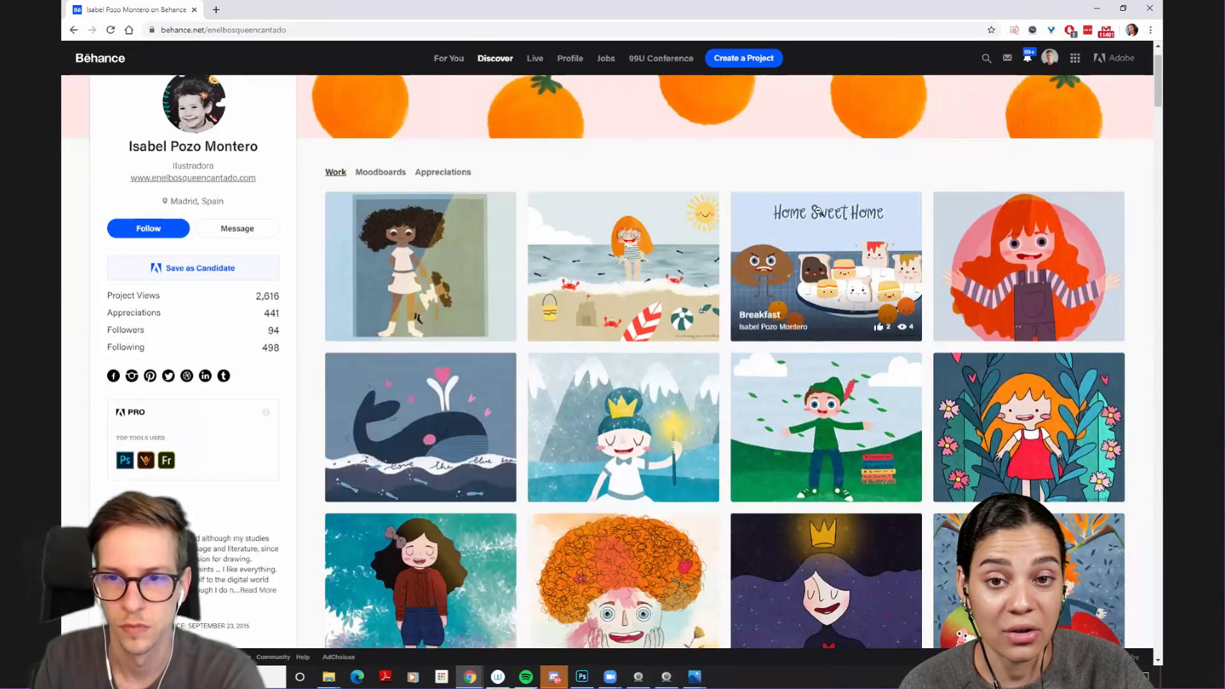
- Open the Breakfast project, look over the Home Sweet Home scene and its toast, croissant and scone character images, and close it
{"action": "left_click", "coordinate": [819, 217]}
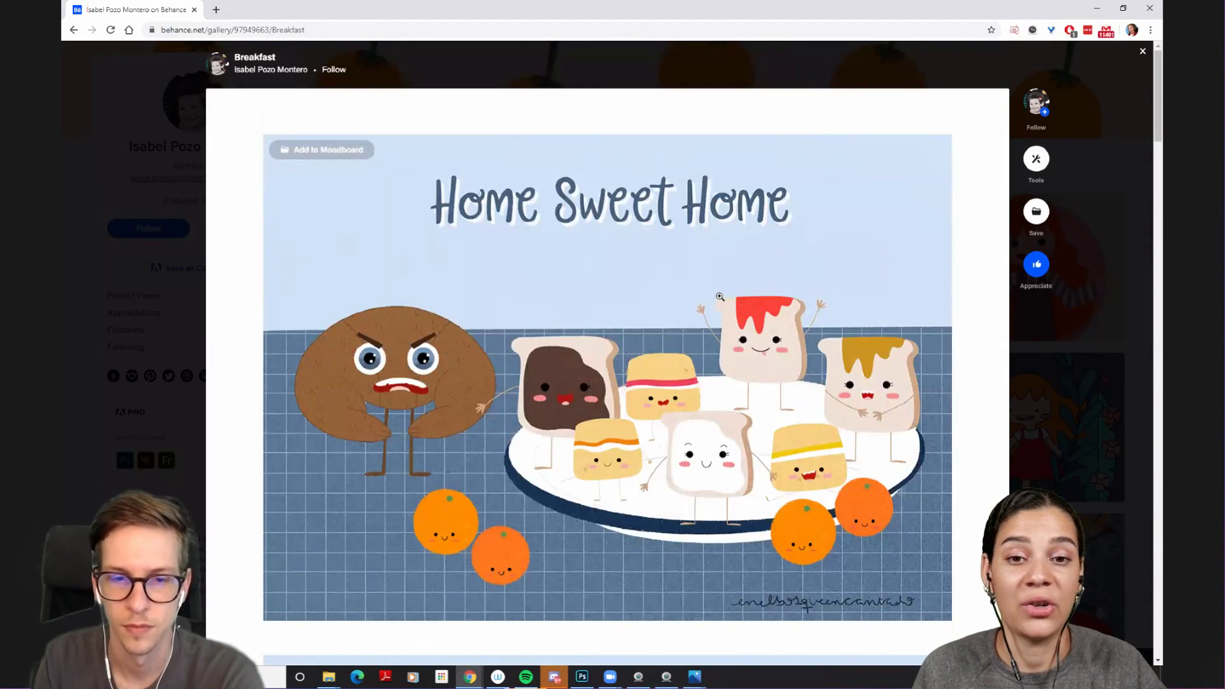
{"action": "scroll", "coordinate": [689, 289], "scroll_direction": "down", "scroll_amount": 2}
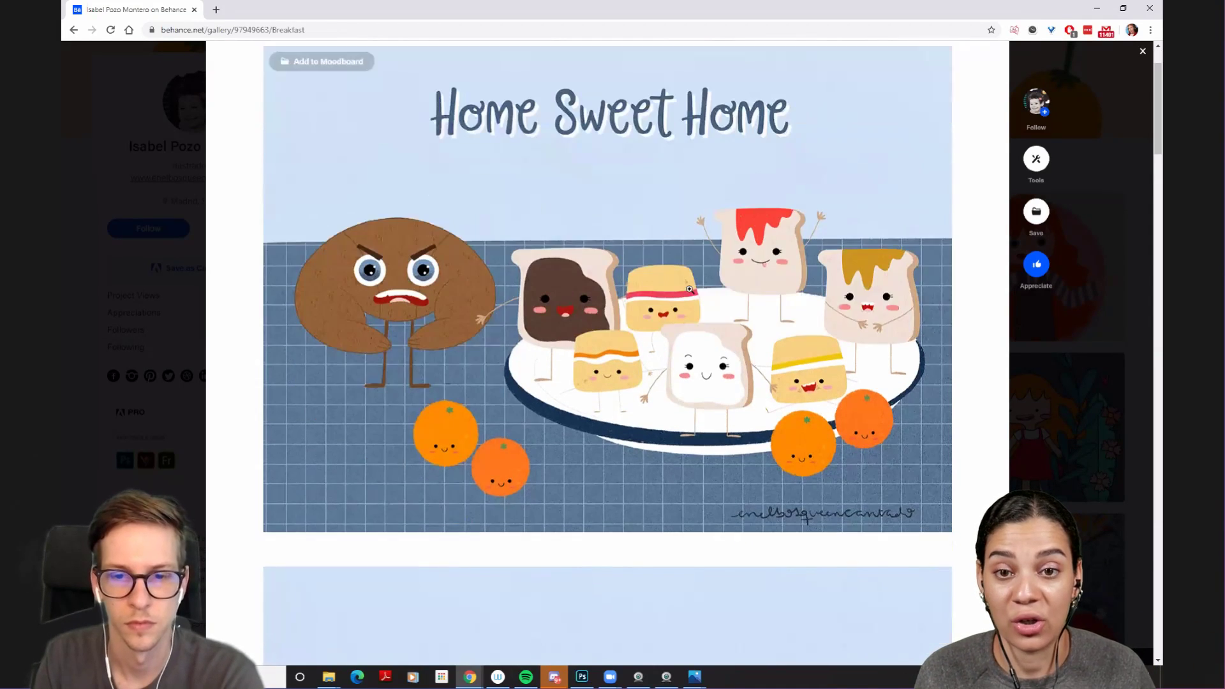
{"action": "scroll", "coordinate": [690, 289], "scroll_direction": "down", "scroll_amount": 9}
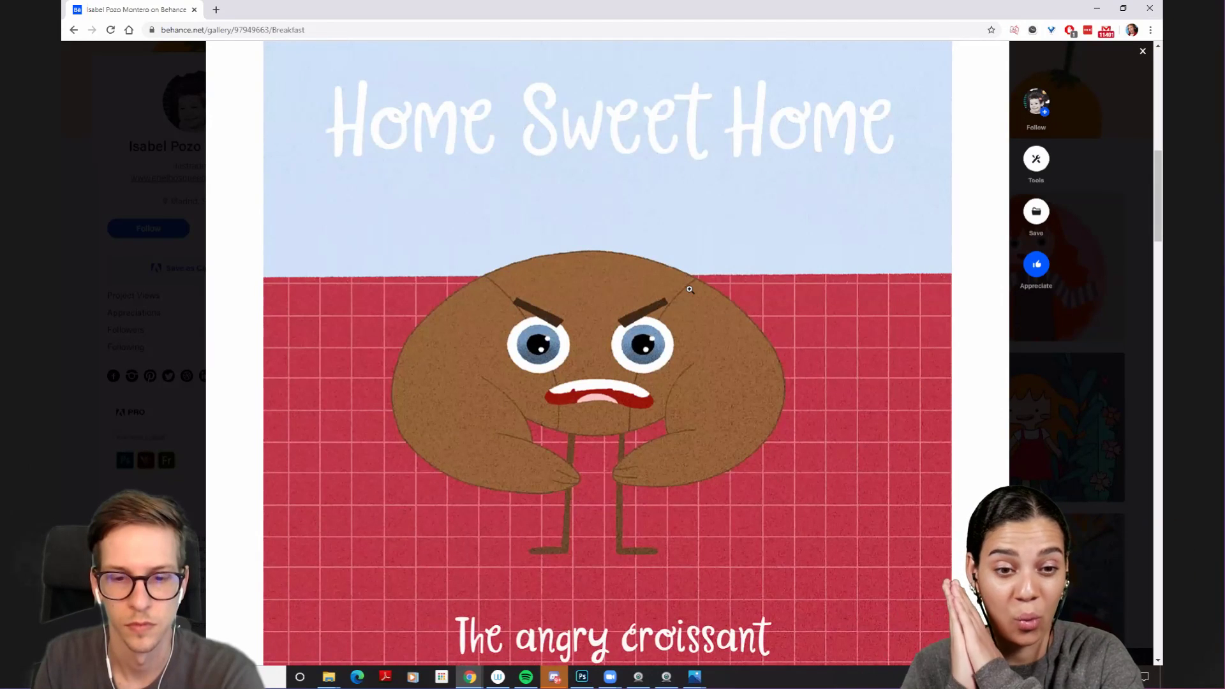
{"action": "scroll", "coordinate": [689, 290], "scroll_direction": "down", "scroll_amount": 15}
{"action": "scroll", "coordinate": [689, 290], "scroll_direction": "down", "scroll_amount": 4}
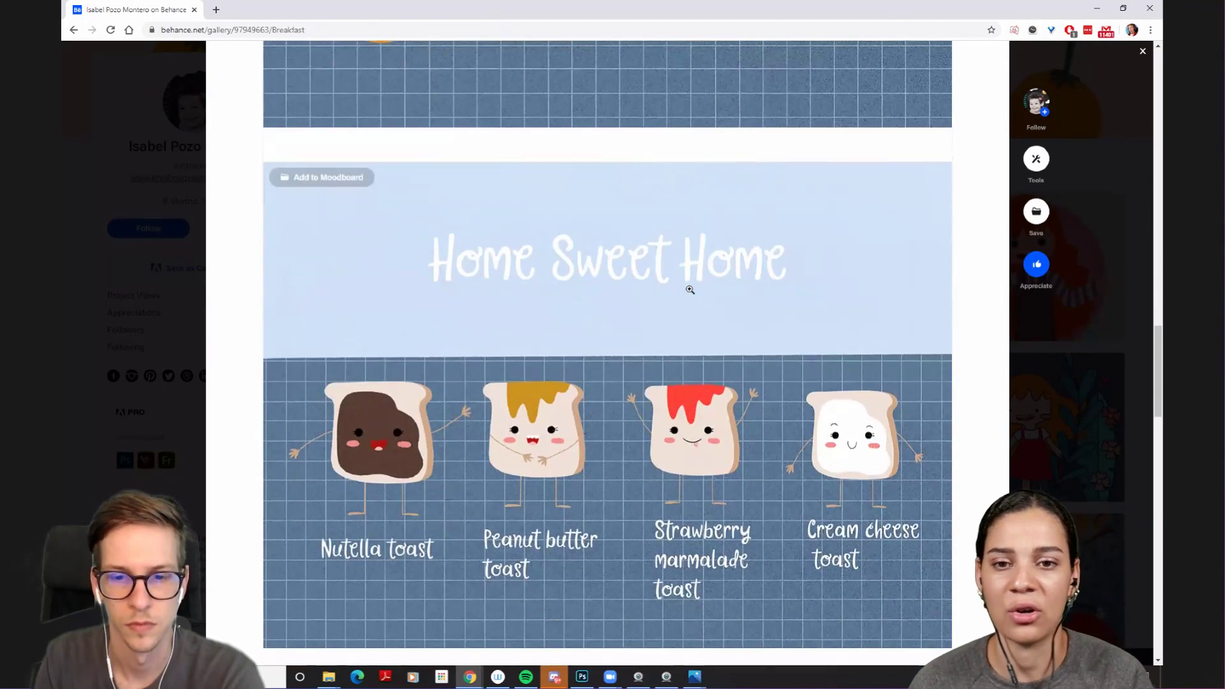
{"action": "scroll", "coordinate": [689, 289], "scroll_direction": "down", "scroll_amount": 1}
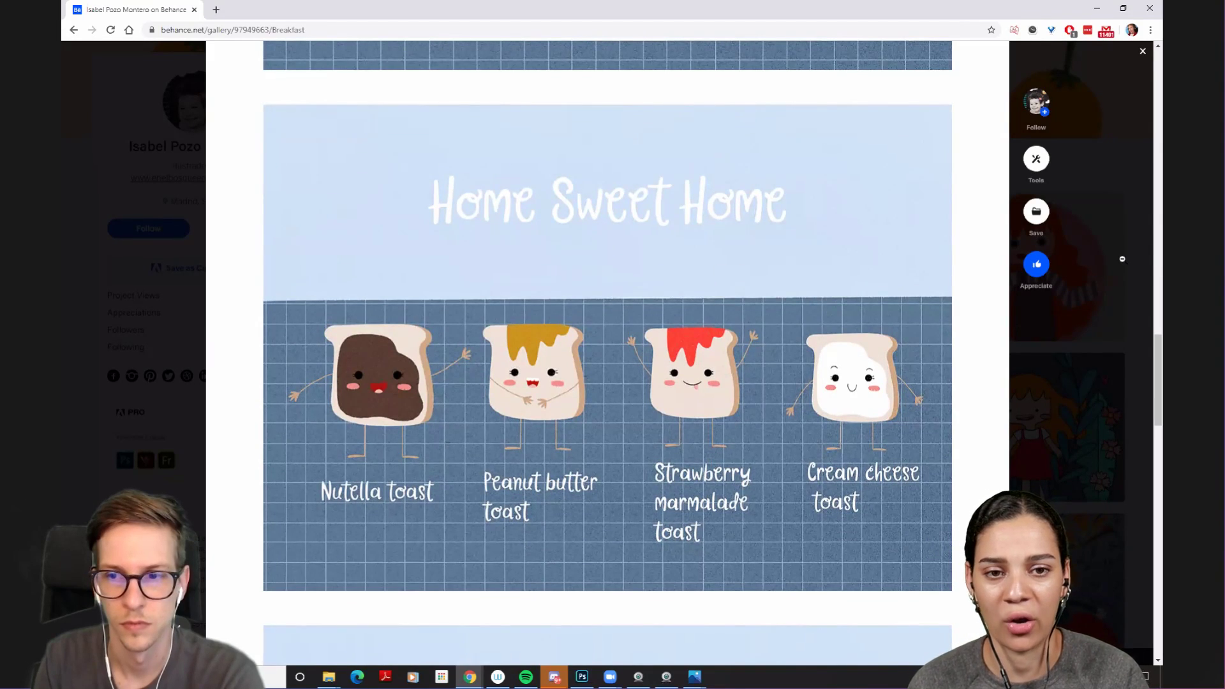
{"action": "scroll", "coordinate": [1121, 259], "scroll_direction": "down", "scroll_amount": 10}
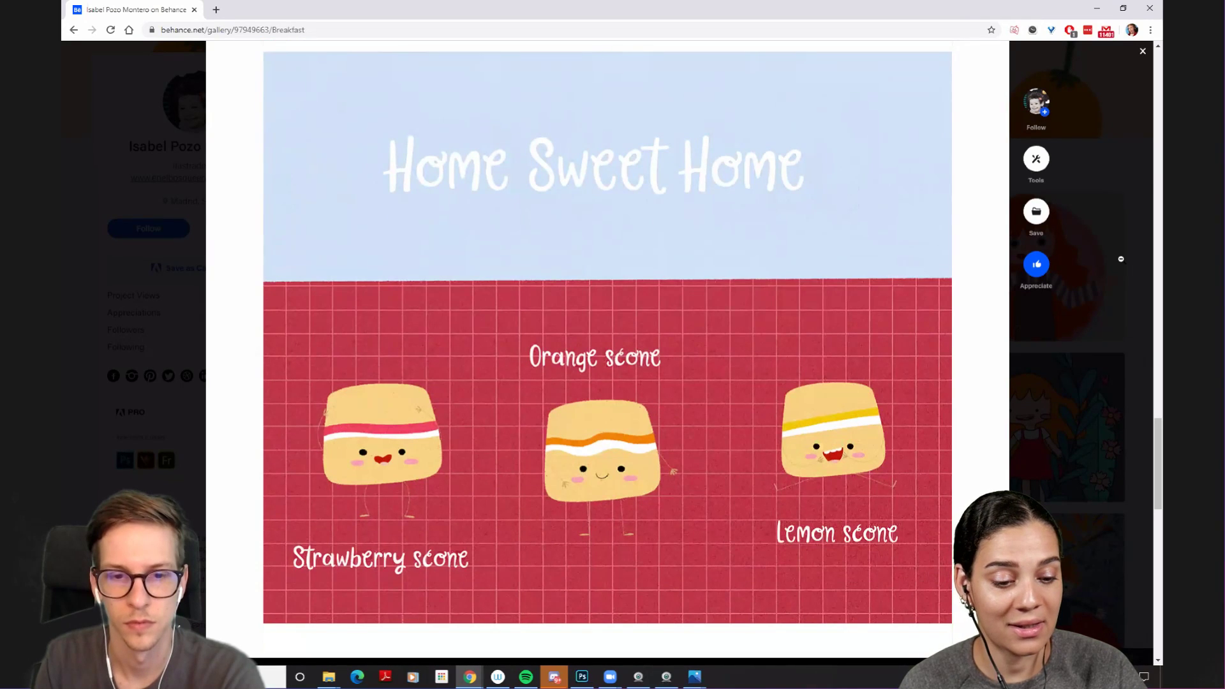
{"action": "scroll", "coordinate": [1121, 259], "scroll_direction": "down", "scroll_amount": 6}
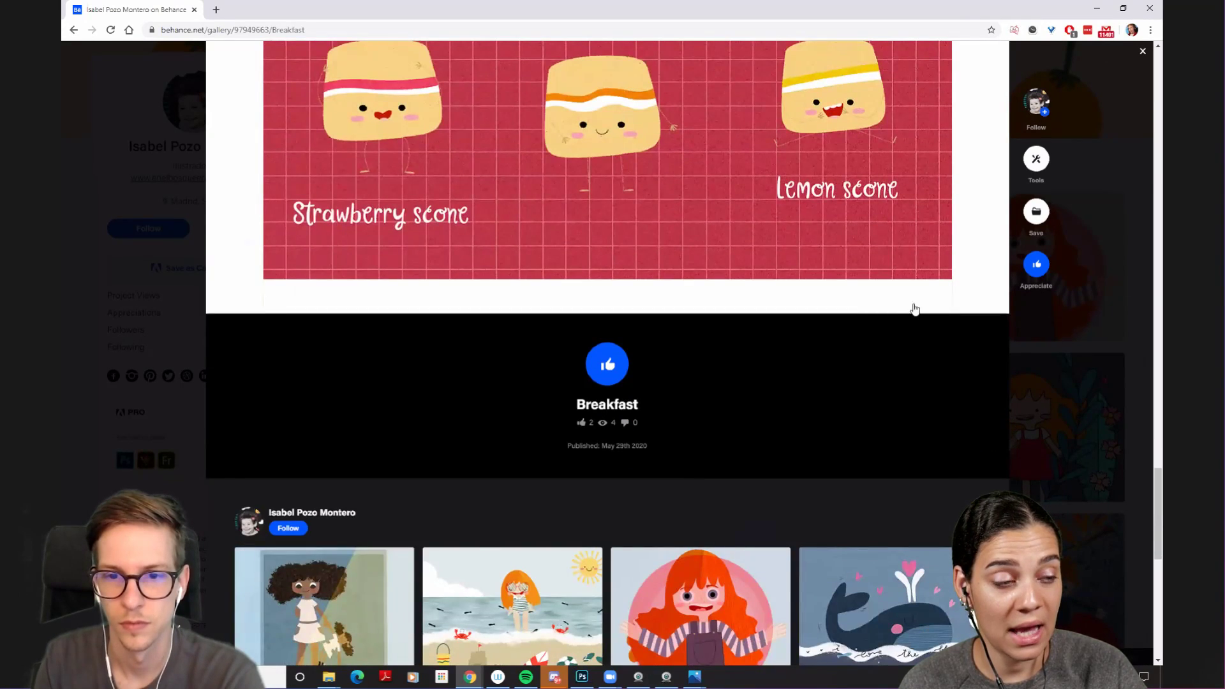
{"action": "left_click", "coordinate": [914, 309]}
- Open the Bubble little girl project, view its full-length and enlarged illustrations, and return to the work grid
{"action": "left_click", "coordinate": [973, 234]}
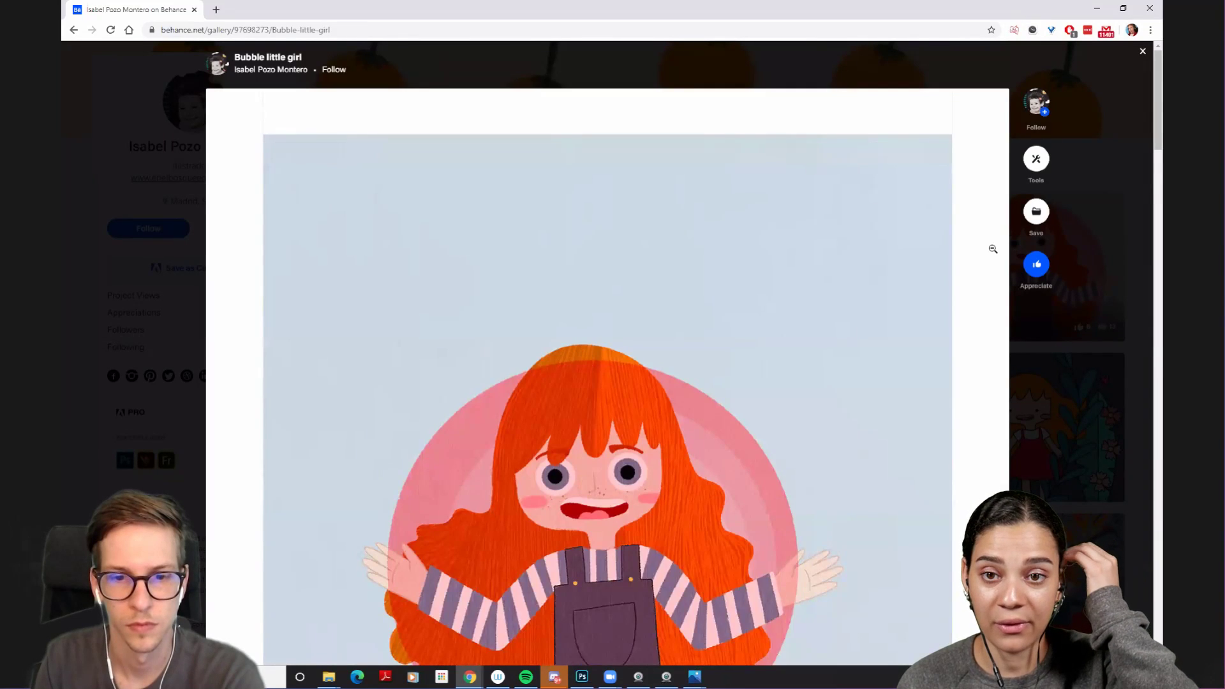
{"action": "scroll", "coordinate": [993, 249], "scroll_direction": "down", "scroll_amount": 3}
{"action": "scroll", "coordinate": [993, 249], "scroll_direction": "down", "scroll_amount": 2}
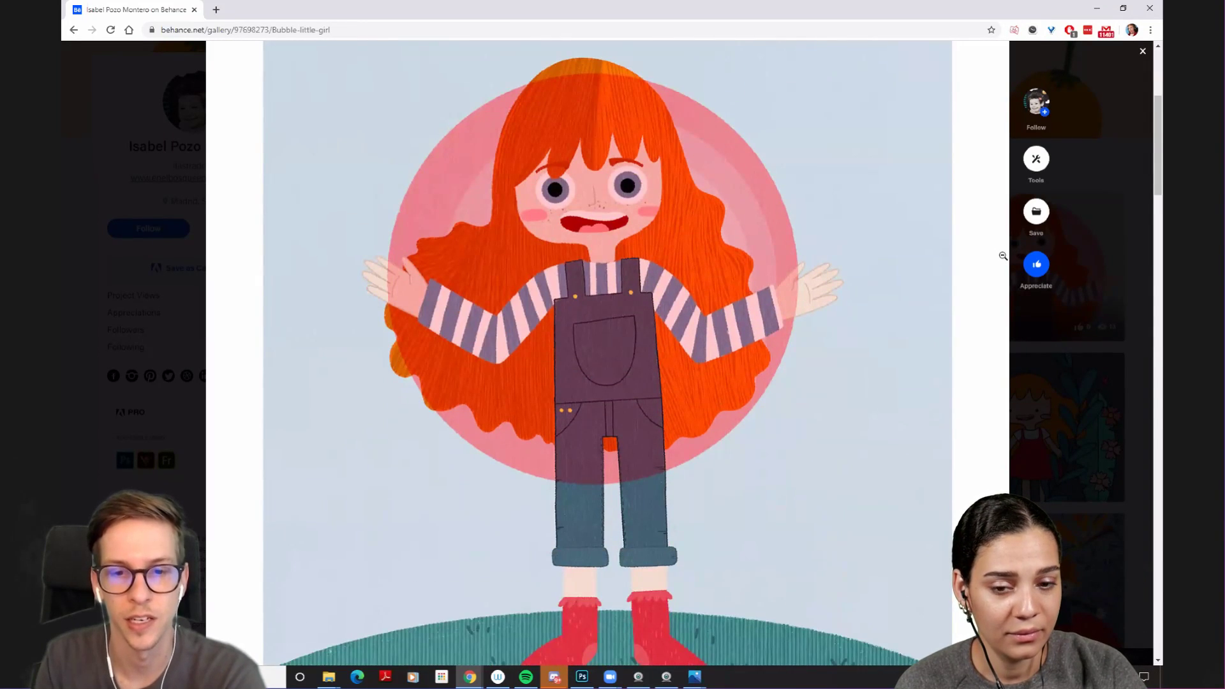
{"action": "scroll", "coordinate": [1104, 244], "scroll_direction": "down", "scroll_amount": 9}
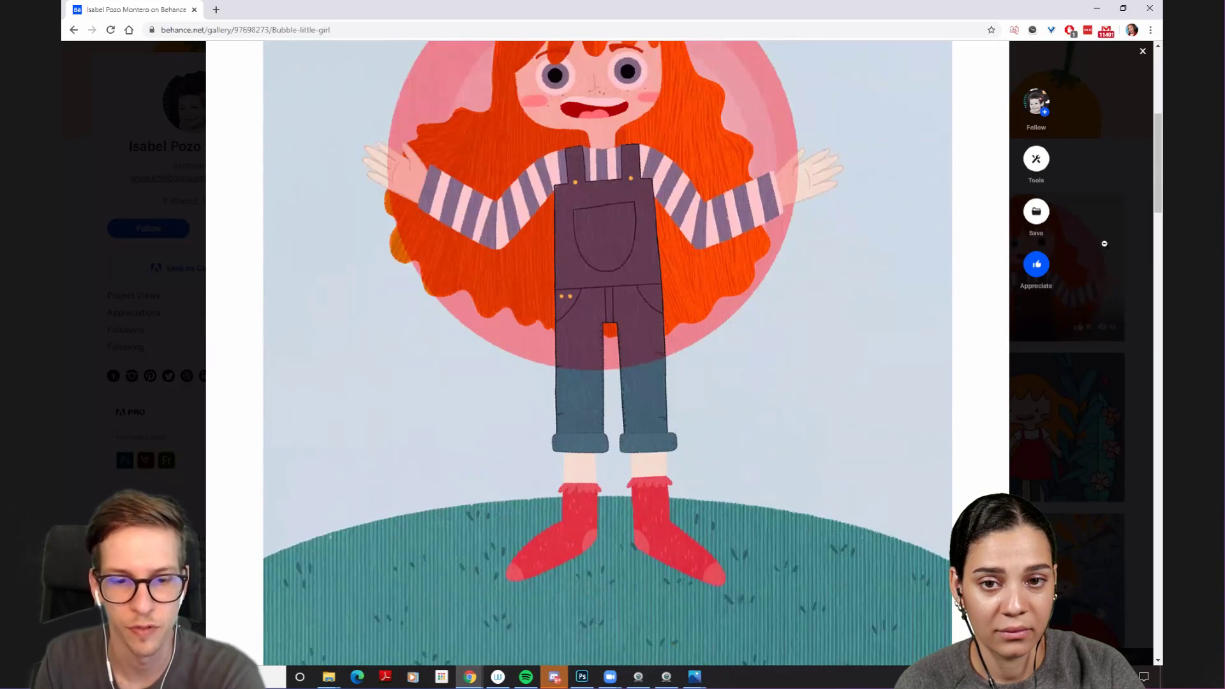
{"action": "scroll", "coordinate": [1104, 243], "scroll_direction": "down", "scroll_amount": 11}
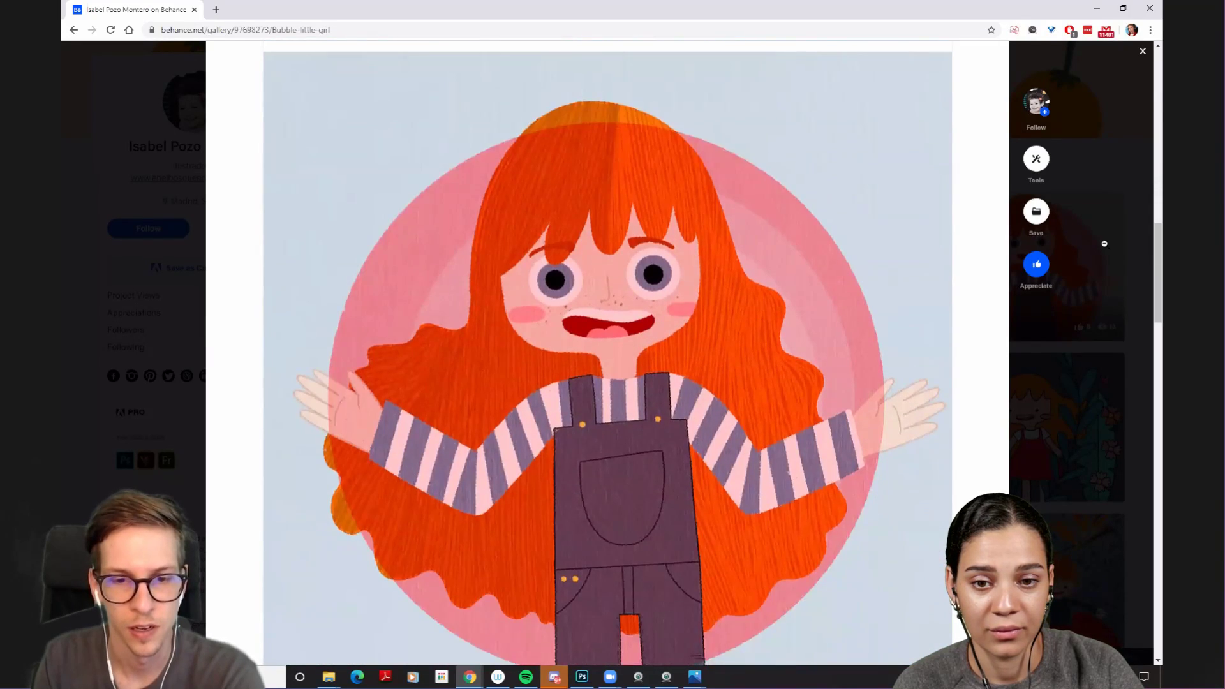
{"action": "scroll", "coordinate": [1104, 243], "scroll_direction": "down", "scroll_amount": 12}
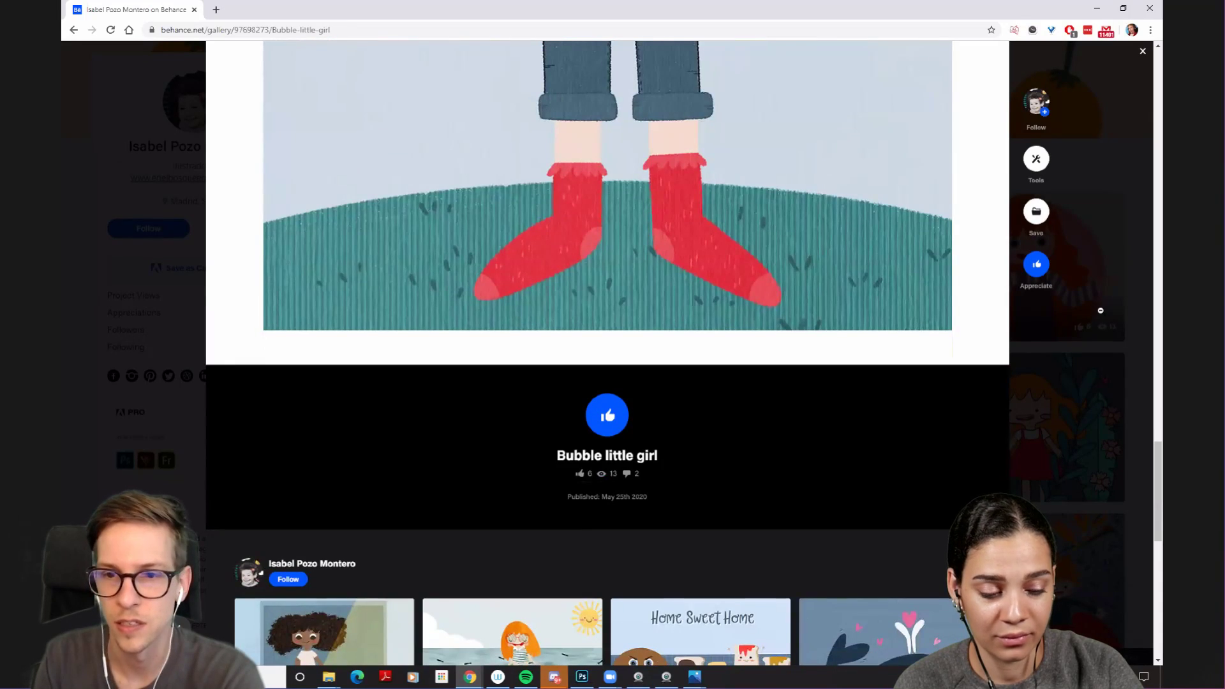
{"action": "key", "text": "Escape"}
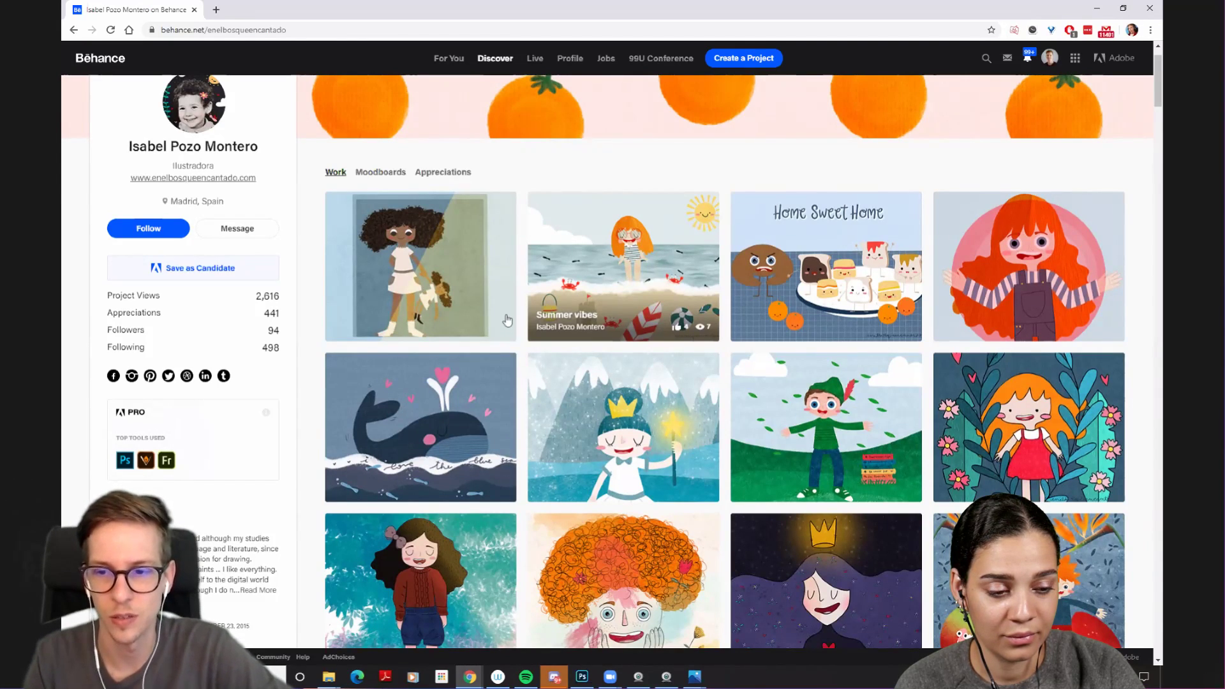
- Reopen the Brown little girl with doll project, study the full scene and the enlarged girl-and-doll crops, and return to the work grid
{"action": "left_click", "coordinate": [411, 215]}
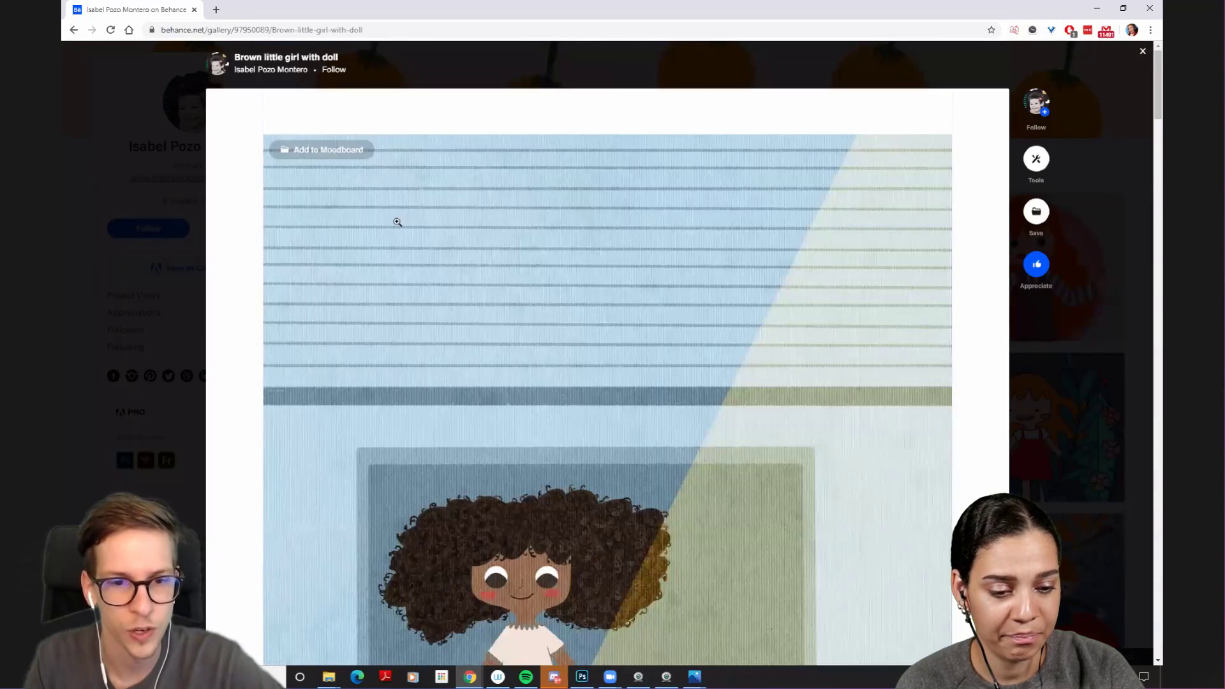
{"action": "scroll", "coordinate": [356, 306], "scroll_direction": "down", "scroll_amount": 3}
{"action": "scroll", "coordinate": [354, 308], "scroll_direction": "down", "scroll_amount": 6}
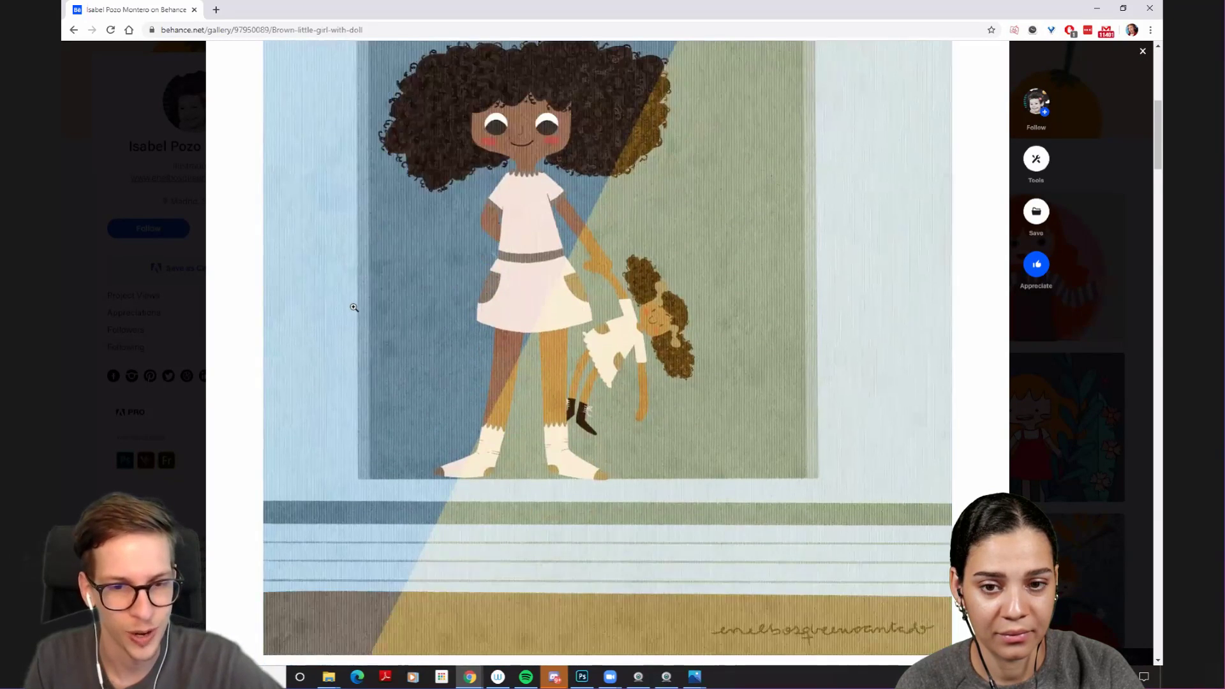
{"action": "scroll", "coordinate": [354, 308], "scroll_direction": "down", "scroll_amount": 10}
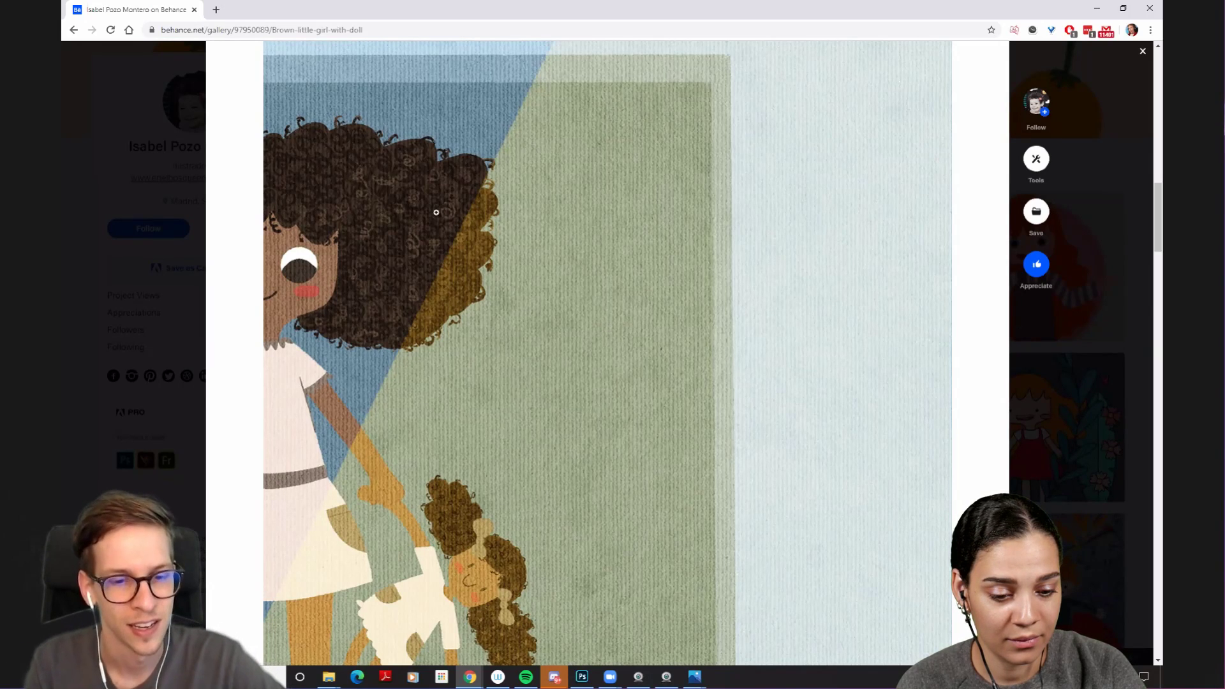
{"action": "scroll", "coordinate": [436, 213], "scroll_direction": "down", "scroll_amount": 5}
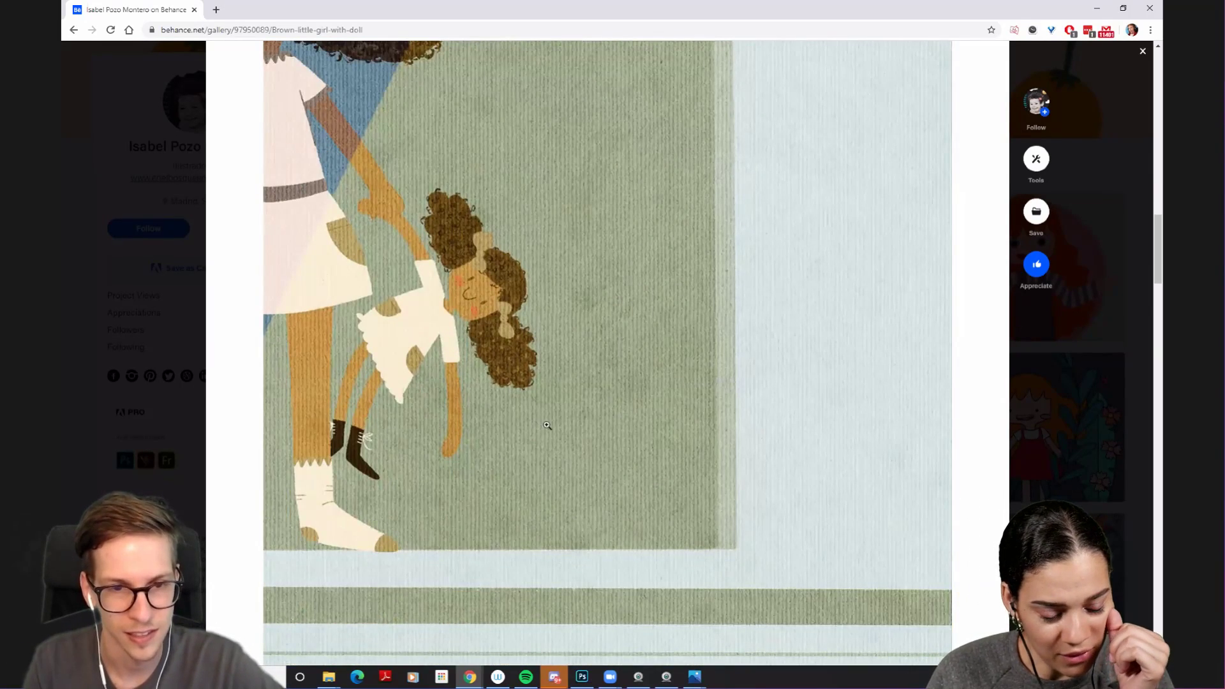
{"action": "scroll", "coordinate": [676, 393], "scroll_direction": "down", "scroll_amount": 5}
{"action": "scroll", "coordinate": [676, 393], "scroll_direction": "up", "scroll_amount": 5}
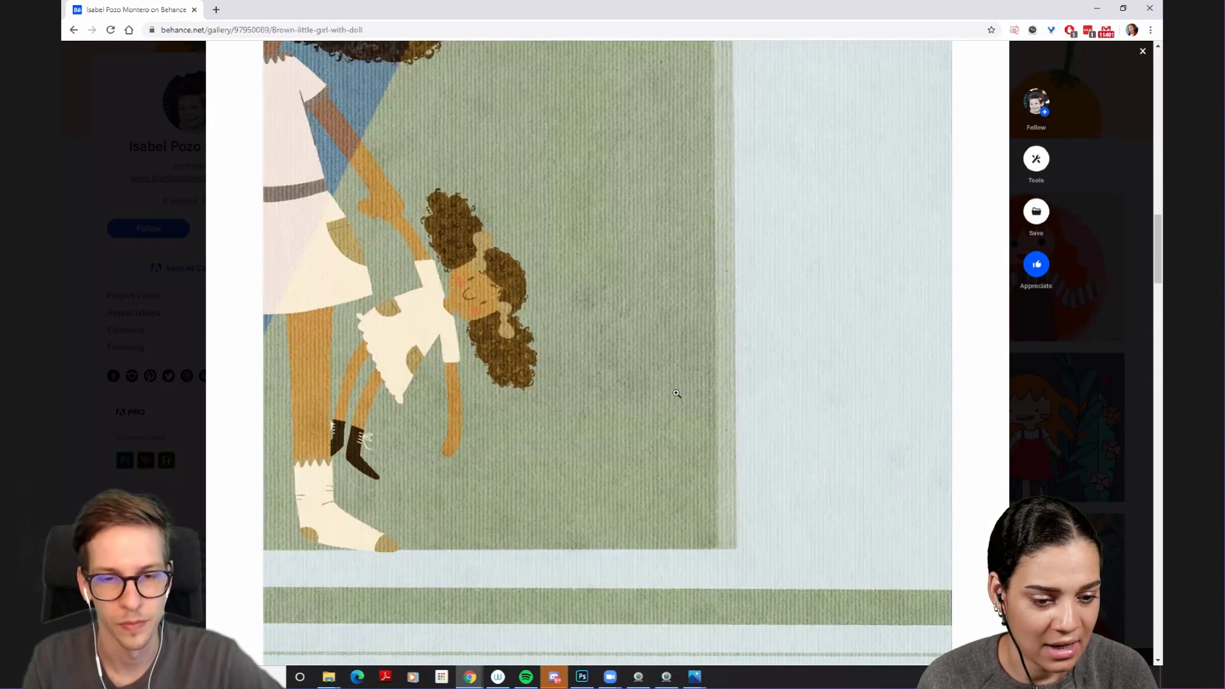
{"action": "scroll", "coordinate": [676, 394], "scroll_direction": "down", "scroll_amount": 10}
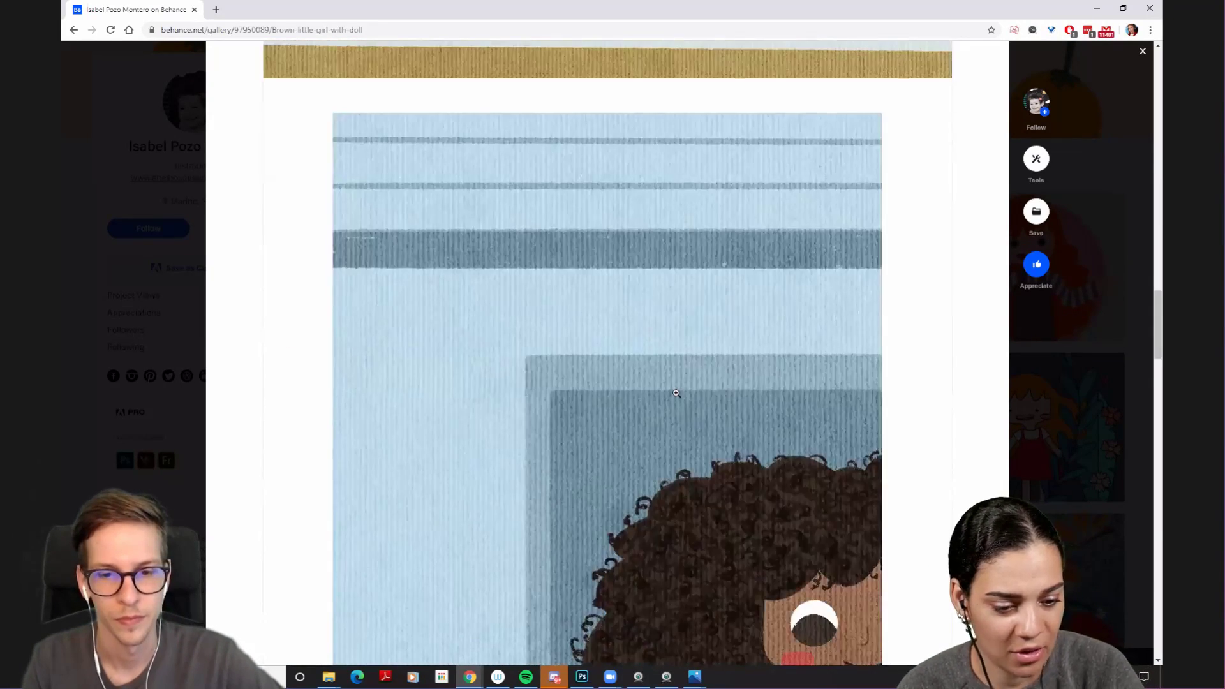
{"action": "scroll", "coordinate": [676, 394], "scroll_direction": "up", "scroll_amount": 9}
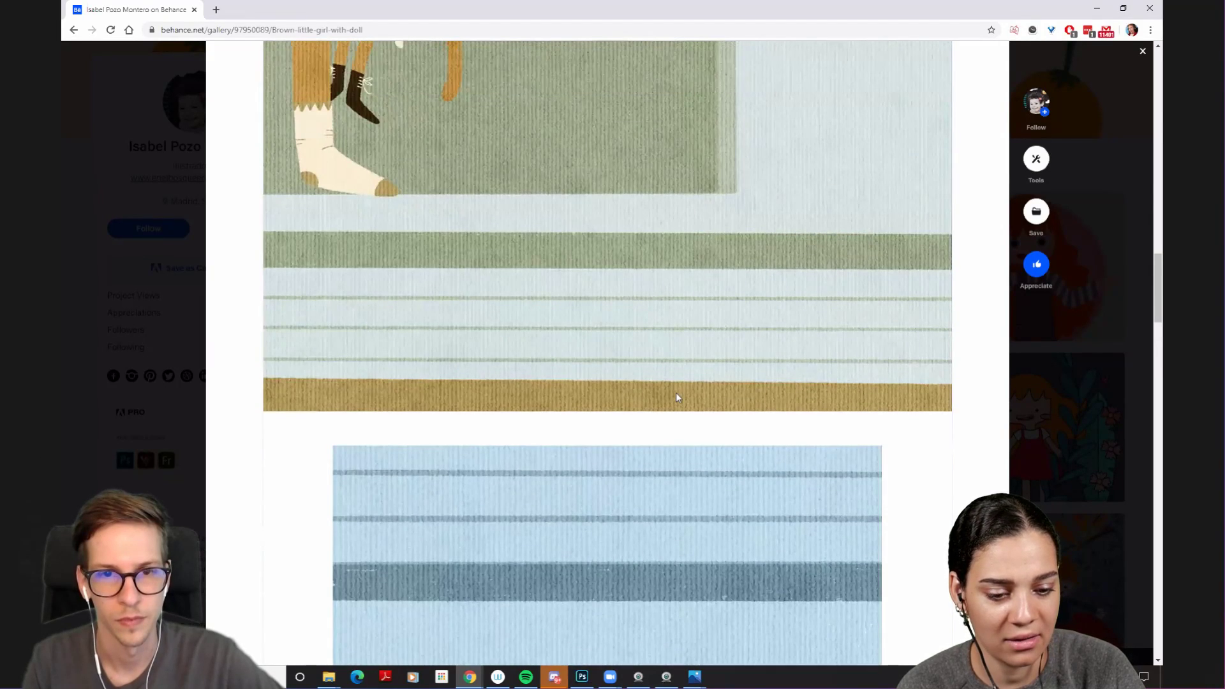
{"action": "scroll", "coordinate": [677, 397], "scroll_direction": "down", "scroll_amount": 4}
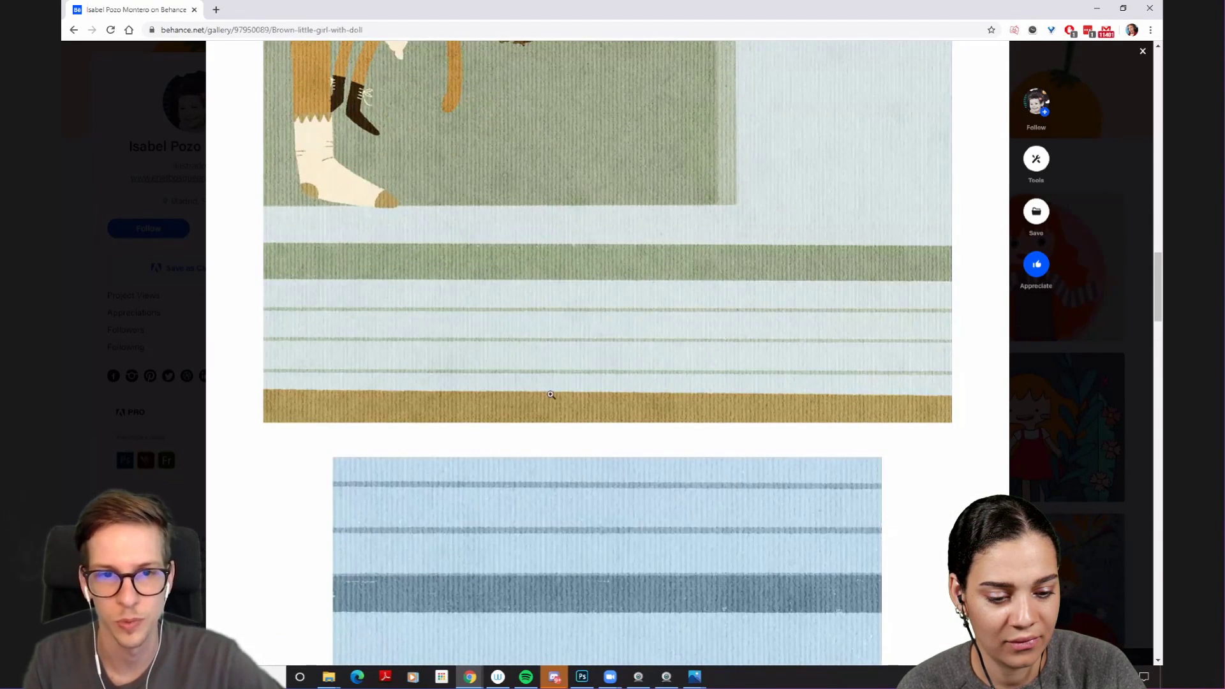
{"action": "scroll", "coordinate": [551, 395], "scroll_direction": "down", "scroll_amount": 12}
{"action": "scroll", "coordinate": [615, 400], "scroll_direction": "down", "scroll_amount": 12}
{"action": "left_click", "coordinate": [1053, 410]}
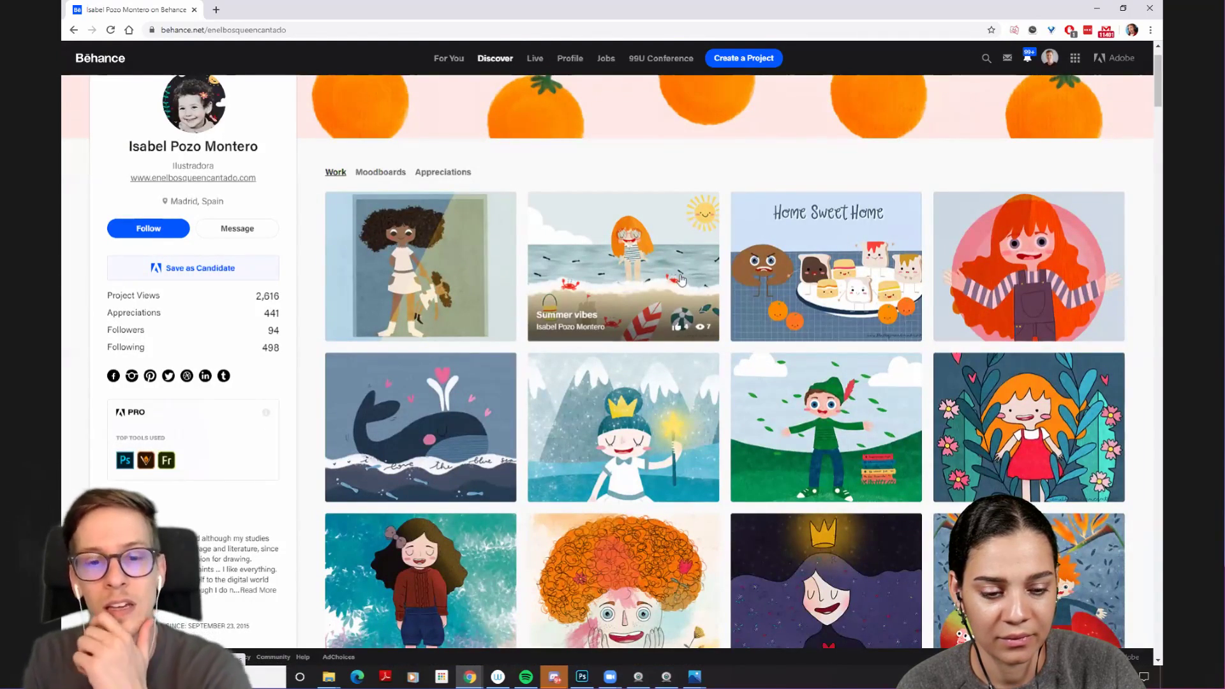
- Open the Blue whale project, examine the full illustration and its enlarged whale and lettering crops, and close the project
{"action": "left_click", "coordinate": [425, 389]}
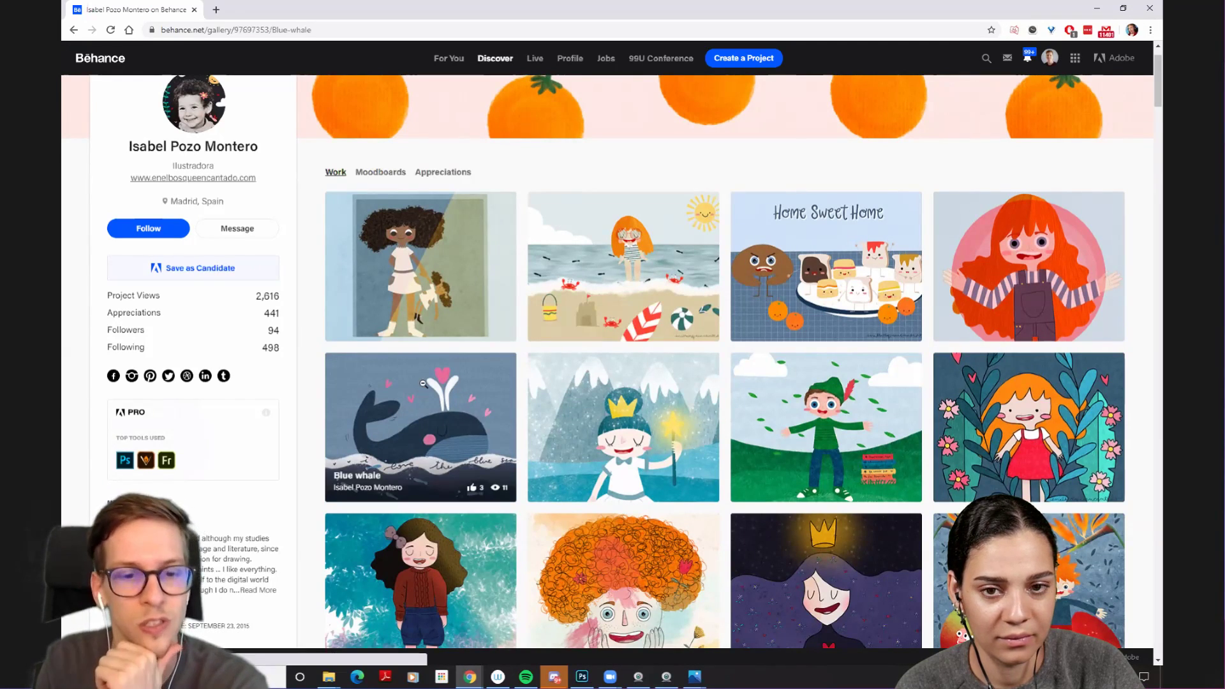
{"action": "scroll", "coordinate": [975, 305], "scroll_direction": "down", "scroll_amount": 2}
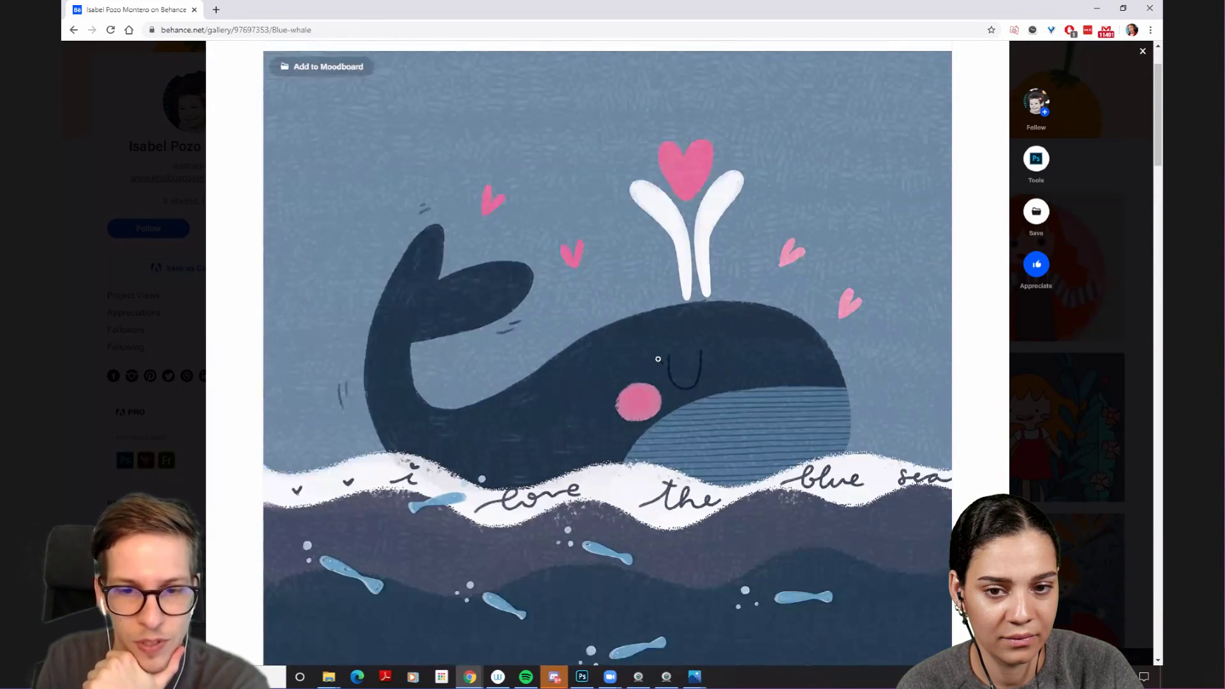
{"action": "scroll", "coordinate": [602, 245], "scroll_direction": "up", "scroll_amount": 1}
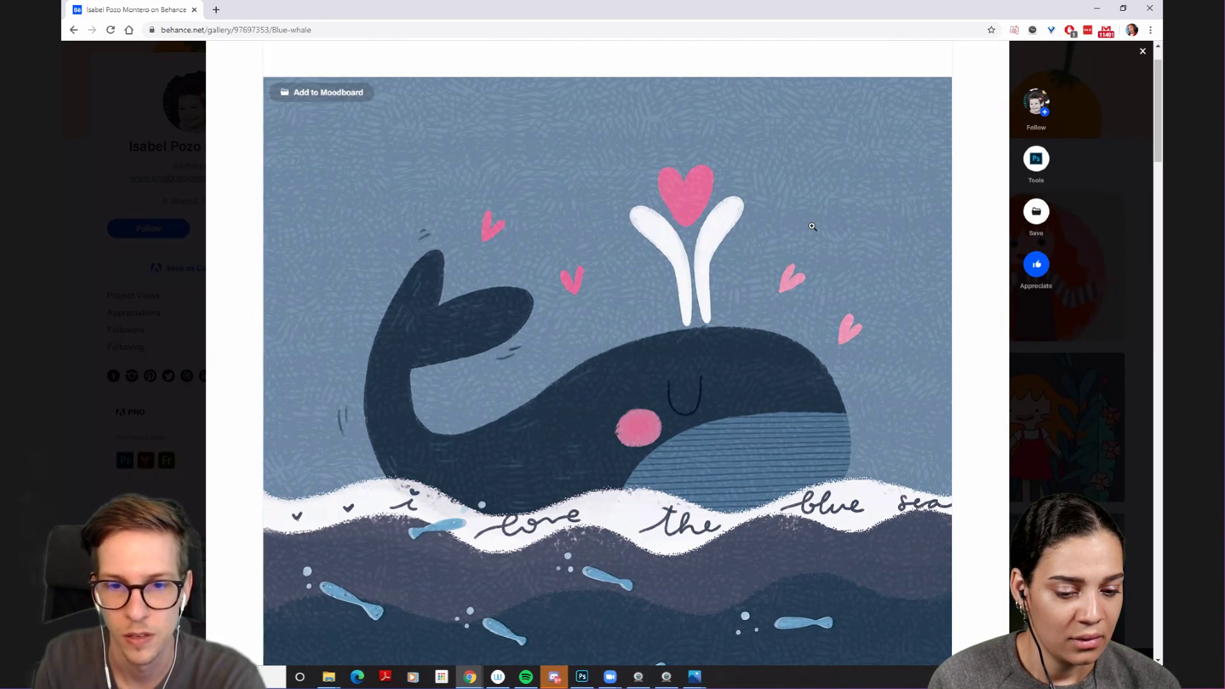
{"action": "scroll", "coordinate": [812, 226], "scroll_direction": "down", "scroll_amount": 8}
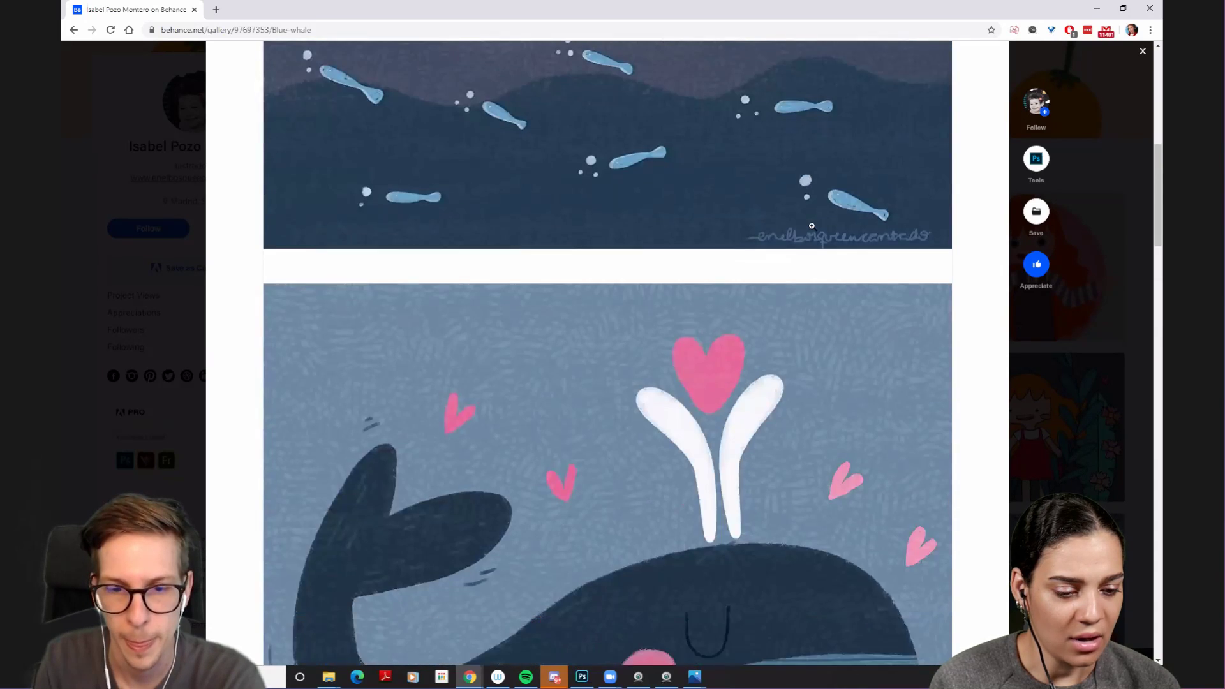
{"action": "scroll", "coordinate": [812, 226], "scroll_direction": "down", "scroll_amount": 3}
{"action": "scroll", "coordinate": [890, 277], "scroll_direction": "down", "scroll_amount": 5}
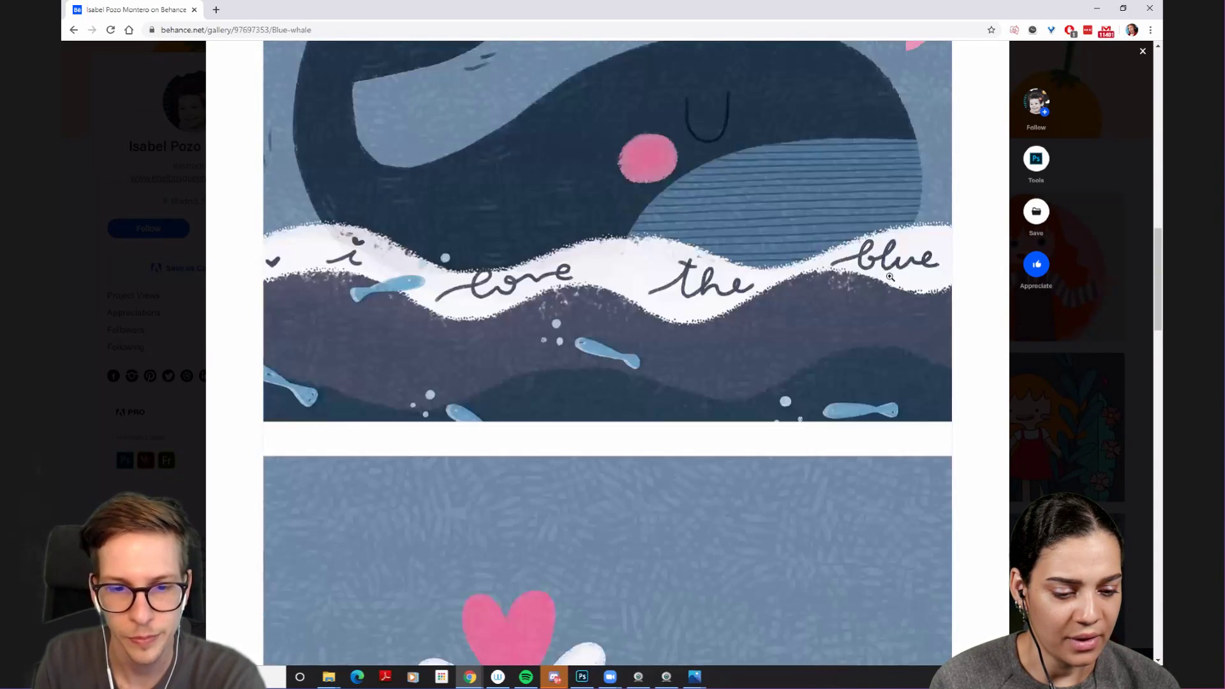
{"action": "scroll", "coordinate": [890, 277], "scroll_direction": "down", "scroll_amount": 6}
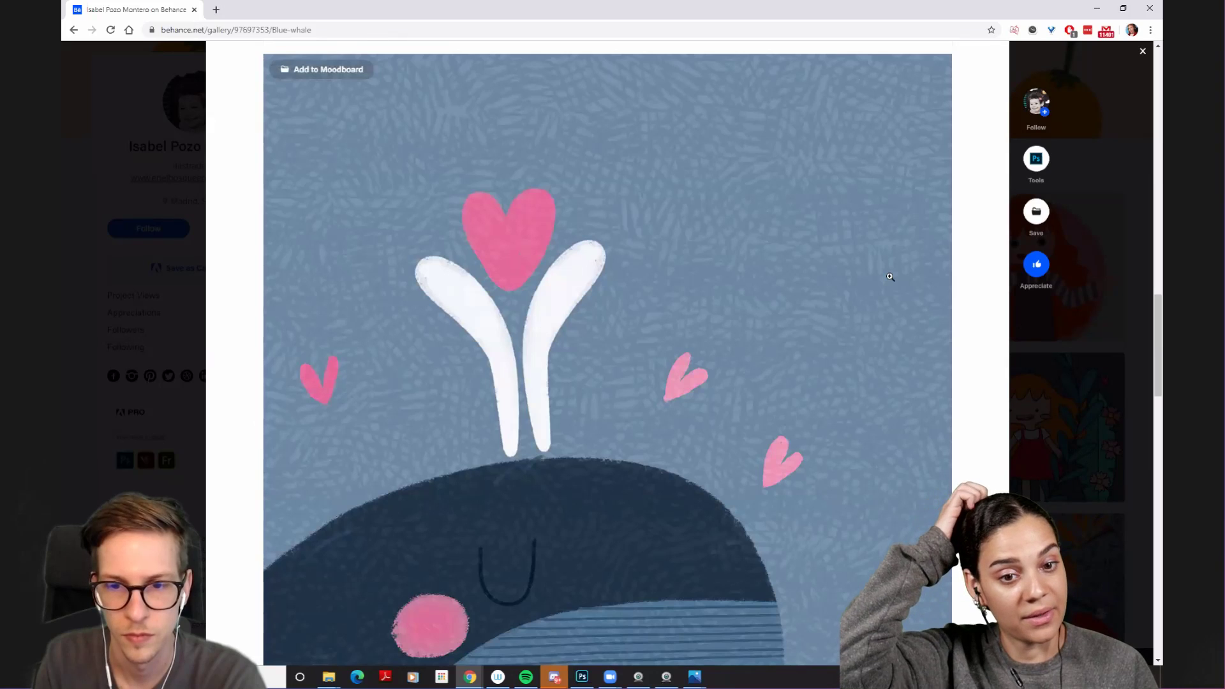
{"action": "scroll", "coordinate": [890, 277], "scroll_direction": "down", "scroll_amount": 13}
{"action": "scroll", "coordinate": [891, 280], "scroll_direction": "down", "scroll_amount": 3}
{"action": "key", "text": "Escape"}
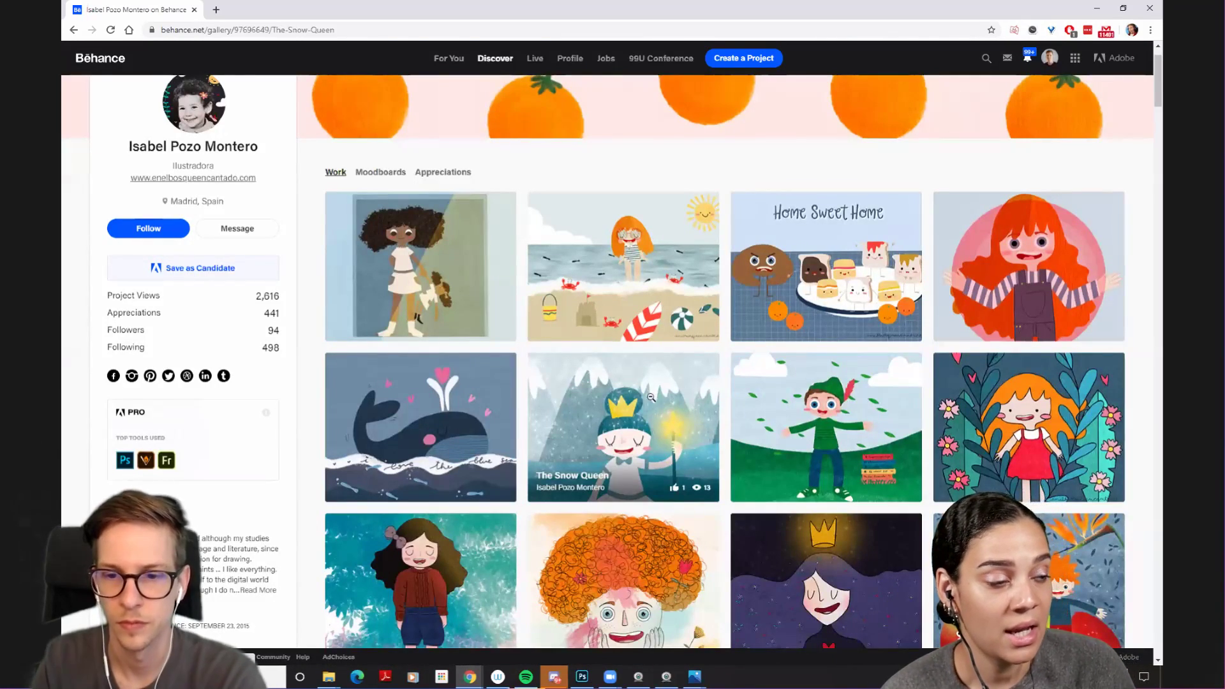
- Open The Snow Queen project, look through the full scene and its progressively closer crops, and close it
{"action": "left_click", "coordinate": [654, 395]}
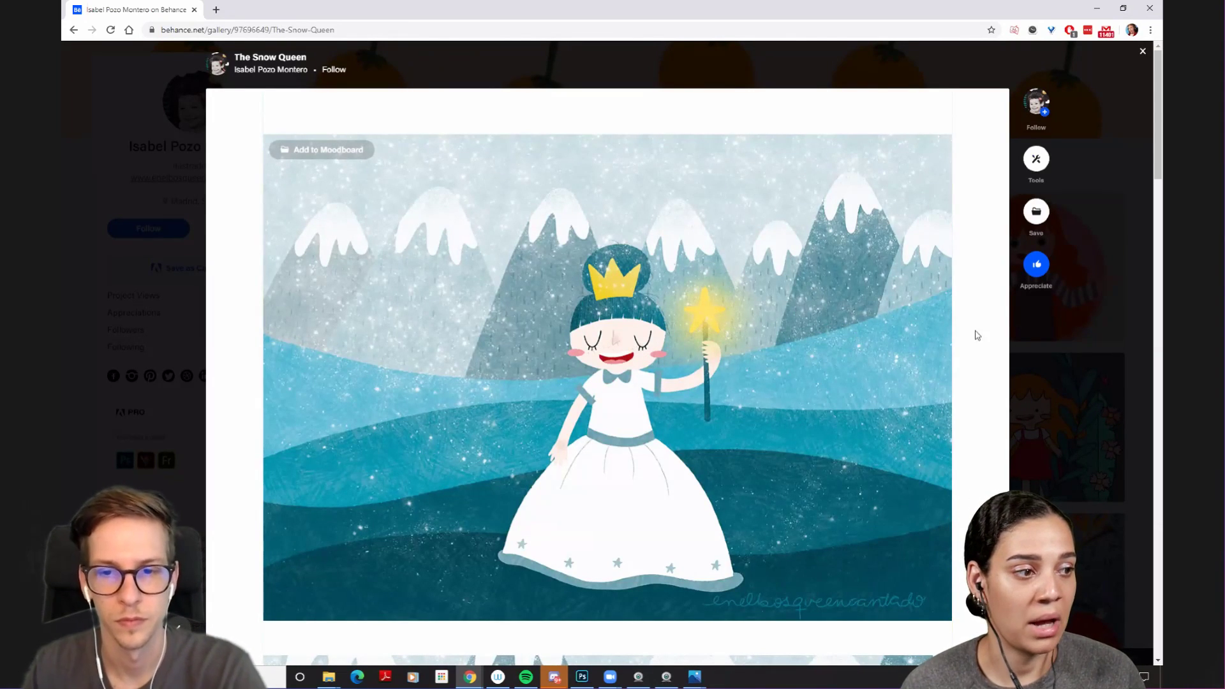
{"action": "scroll", "coordinate": [982, 351], "scroll_direction": "down", "scroll_amount": 1}
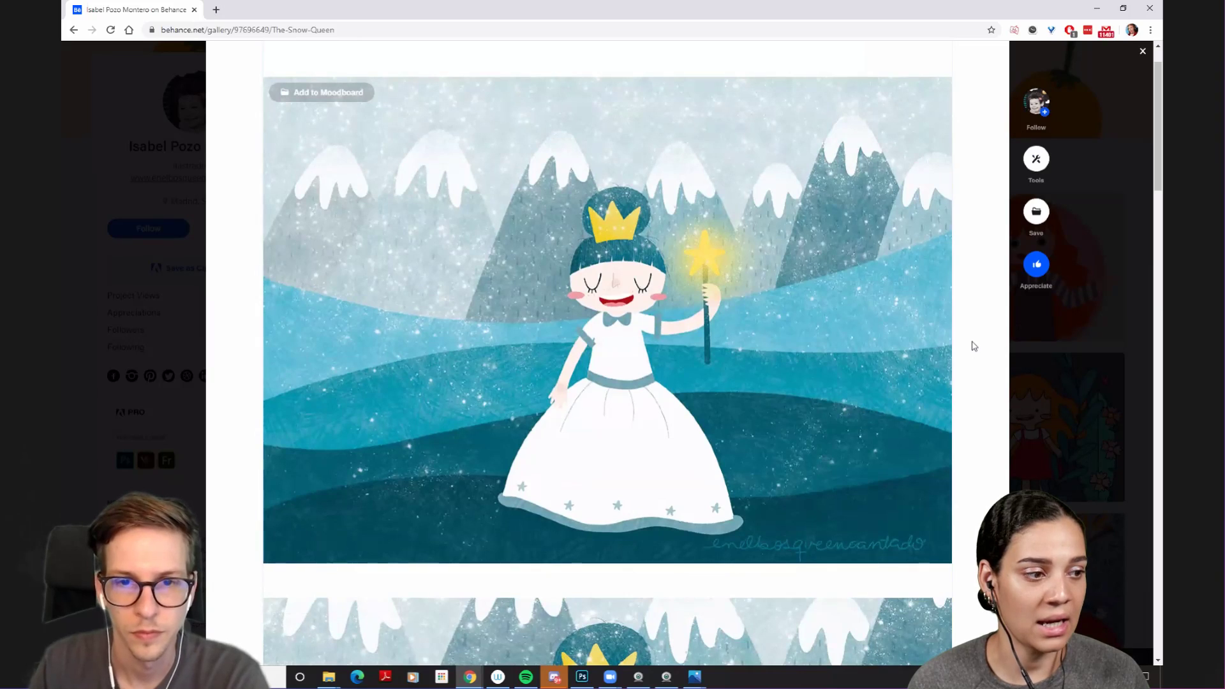
{"action": "scroll", "coordinate": [973, 346], "scroll_direction": "down", "scroll_amount": 7}
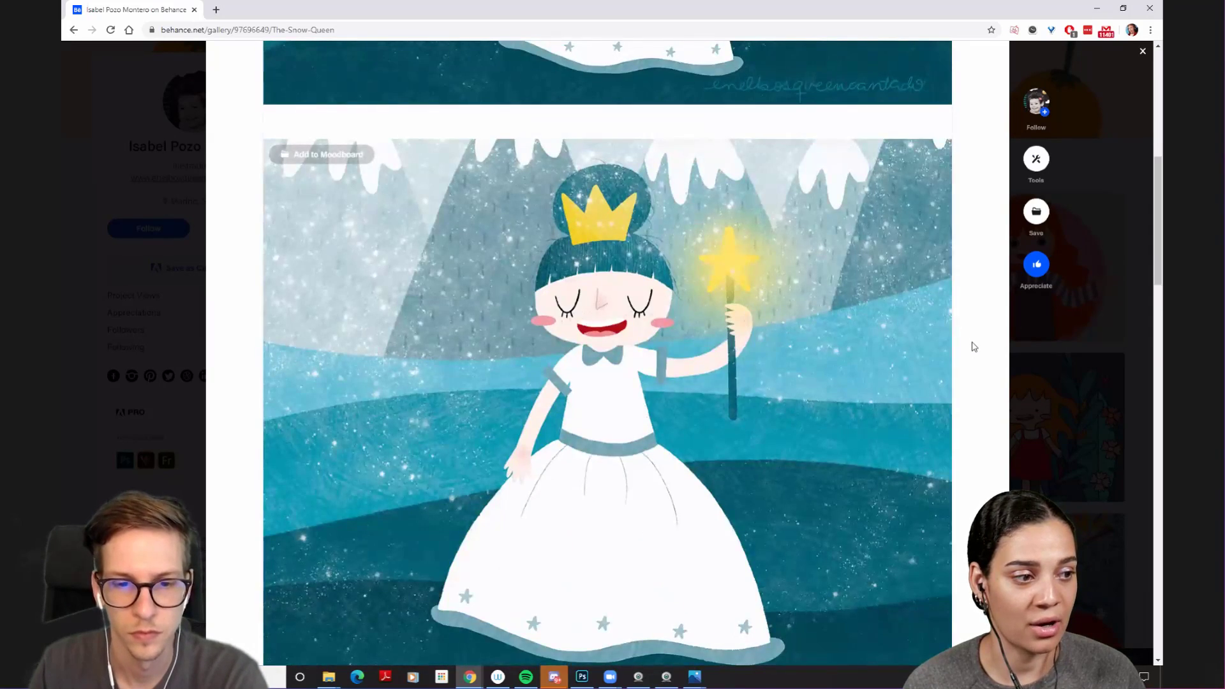
{"action": "scroll", "coordinate": [974, 346], "scroll_direction": "down", "scroll_amount": 13}
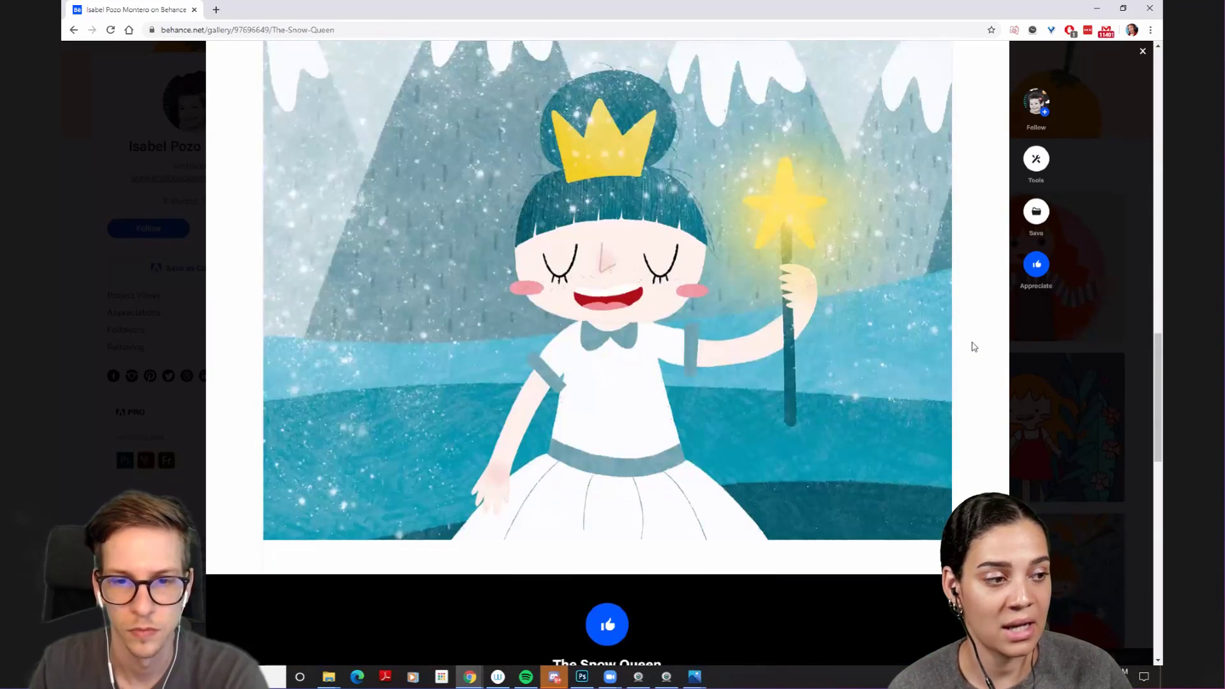
{"action": "left_click", "coordinate": [1064, 382]}
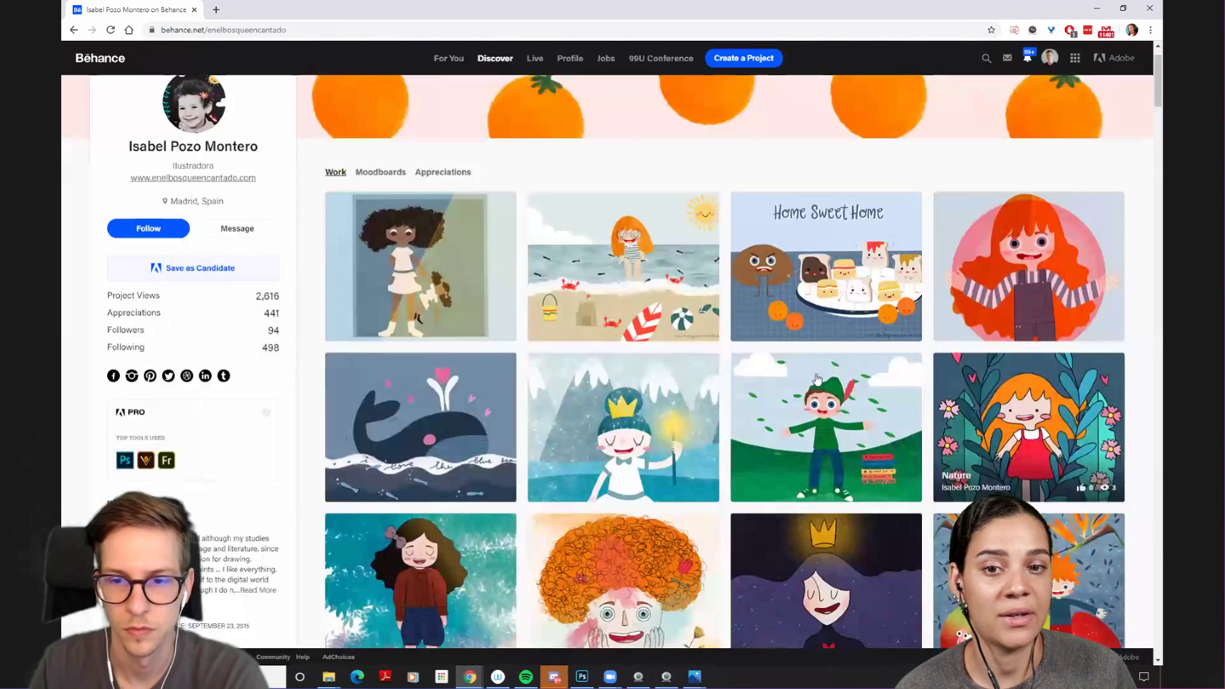
- Open the Peter Pan boy project, view the full illustration and its close-ups through to the project's end, and close it
{"action": "left_click", "coordinate": [829, 415]}
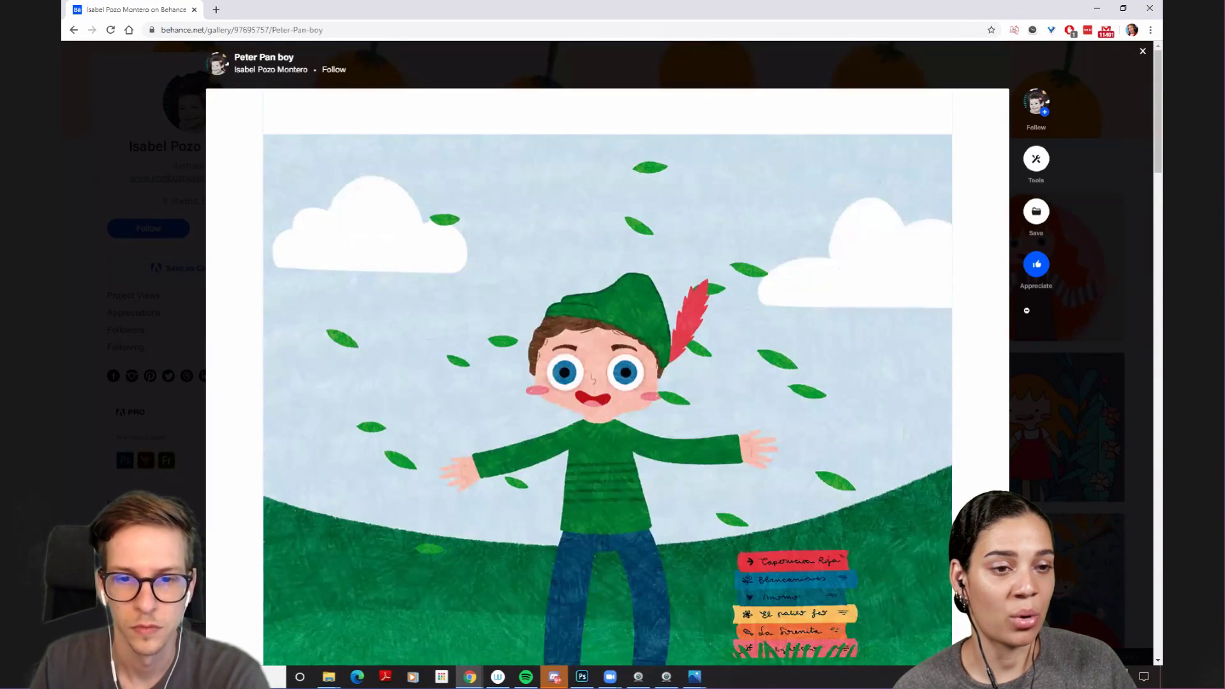
{"action": "scroll", "coordinate": [1078, 369], "scroll_direction": "down", "scroll_amount": 2}
{"action": "scroll", "coordinate": [1059, 357], "scroll_direction": "down", "scroll_amount": 12}
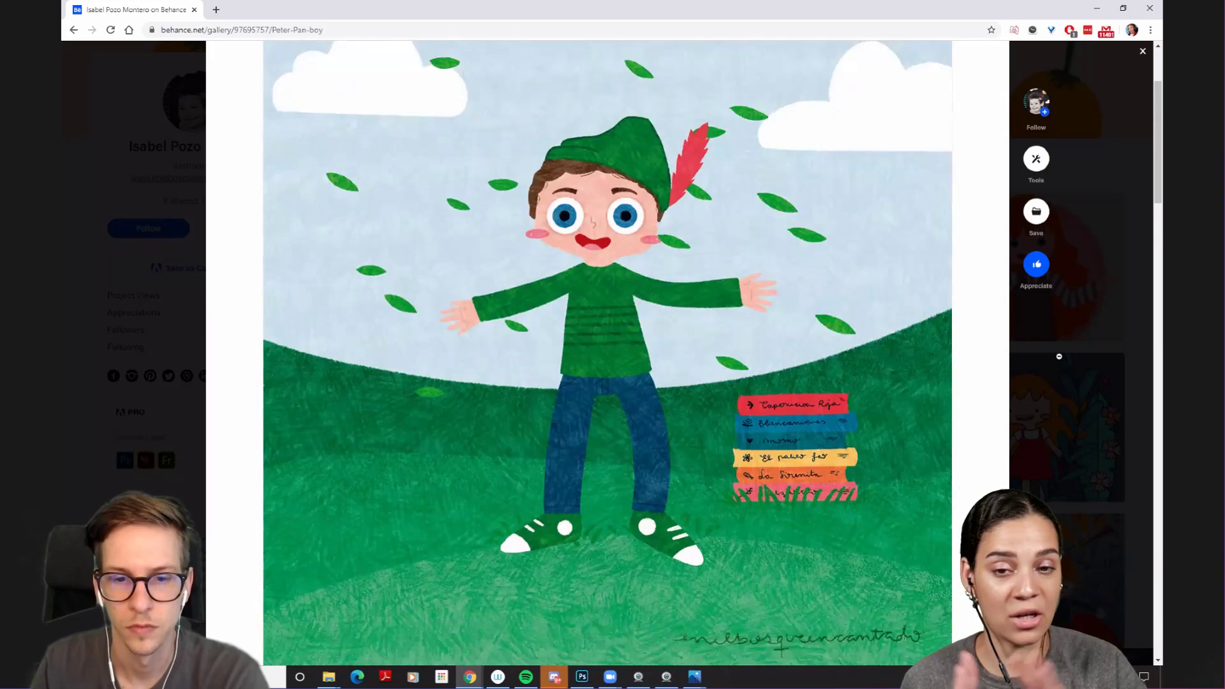
{"action": "scroll", "coordinate": [1058, 357], "scroll_direction": "down", "scroll_amount": 10}
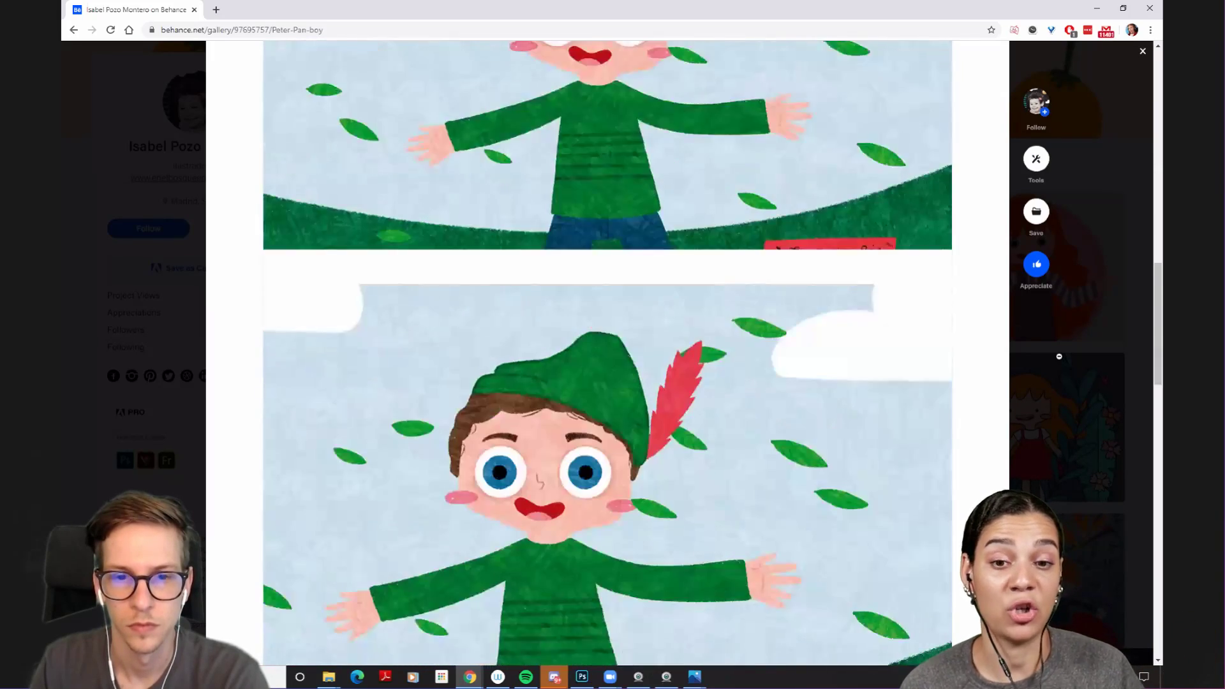
{"action": "scroll", "coordinate": [1061, 372], "scroll_direction": "down", "scroll_amount": 5}
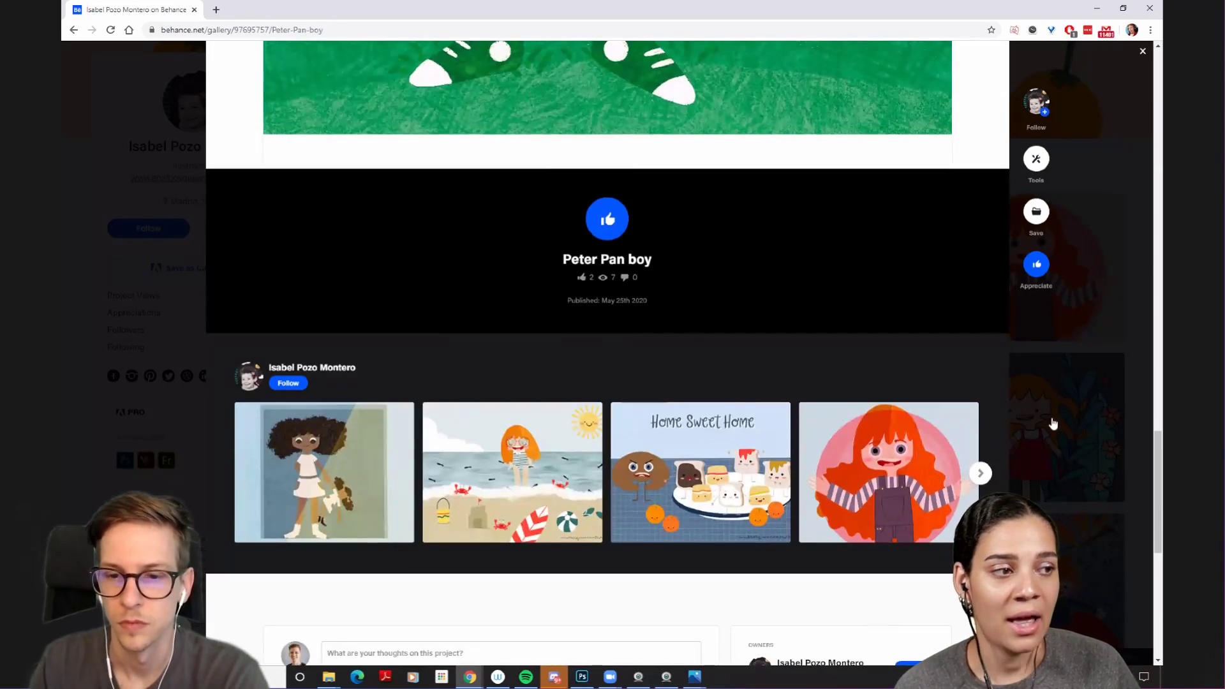
{"action": "left_click", "coordinate": [1067, 395]}
- Open the Nature project, examine the red-dress girl among the plants and the leaf and flower close-ups, and return to the profile
{"action": "left_click", "coordinate": [974, 383]}
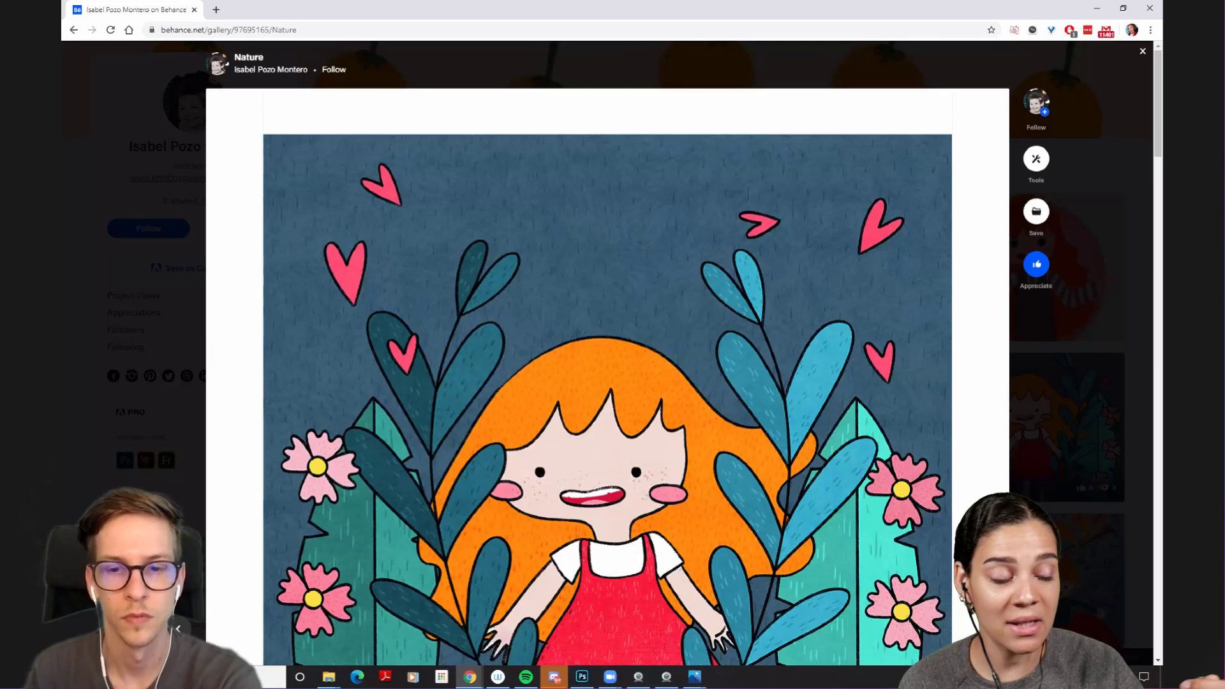
{"action": "scroll", "coordinate": [911, 301], "scroll_direction": "down", "scroll_amount": 2}
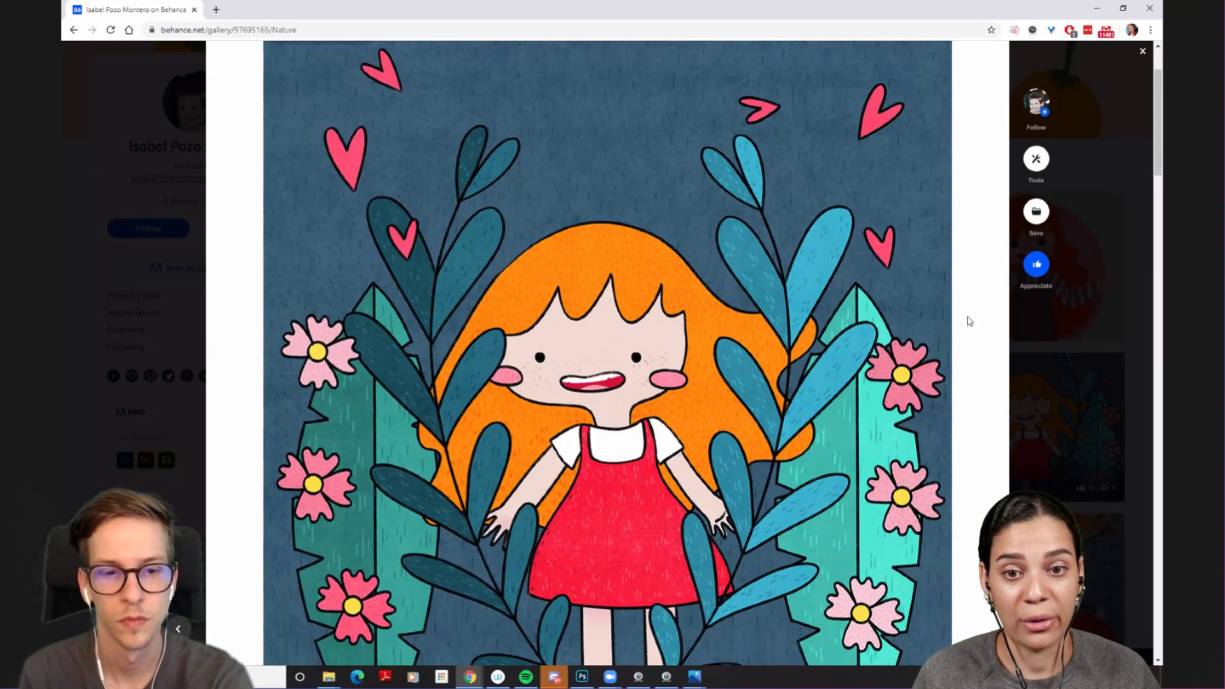
{"action": "scroll", "coordinate": [854, 385], "scroll_direction": "down", "scroll_amount": 1}
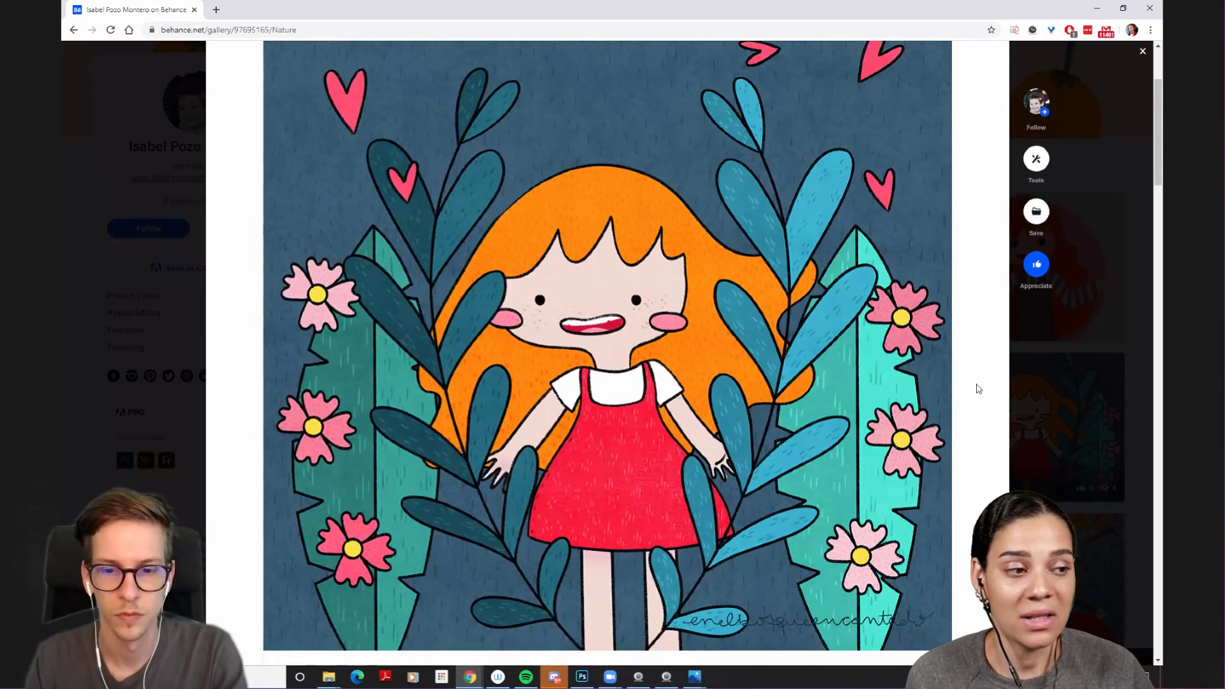
{"action": "scroll", "coordinate": [988, 391], "scroll_direction": "down", "scroll_amount": 12}
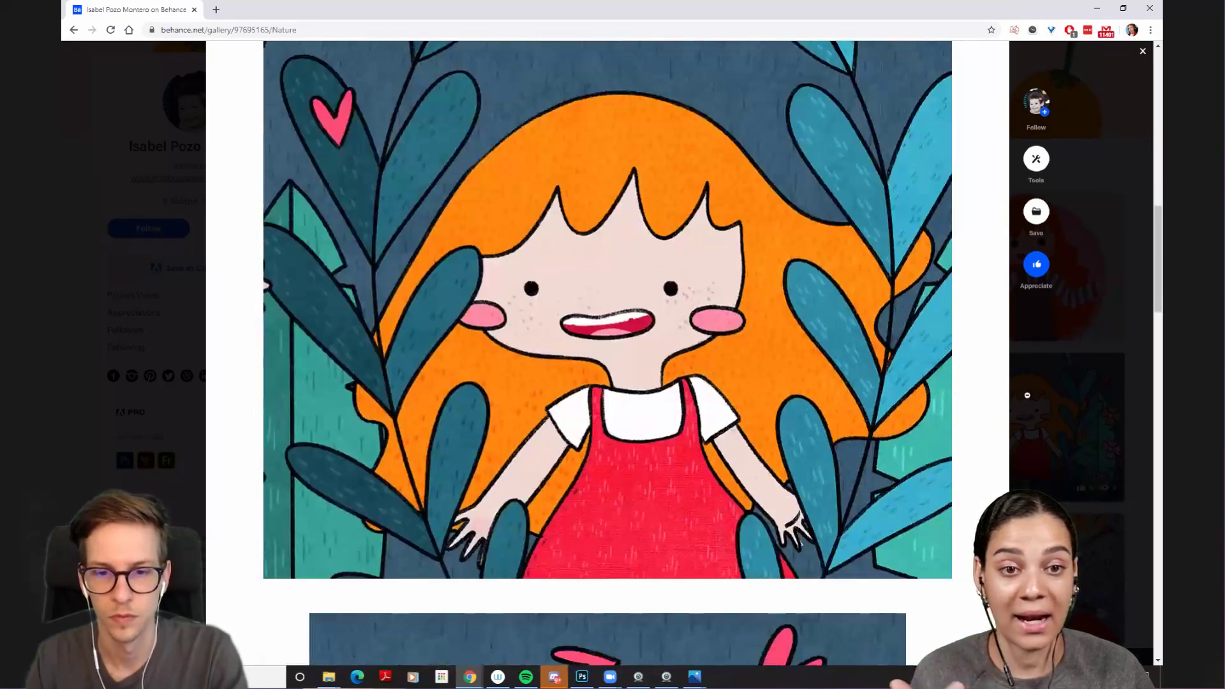
{"action": "scroll", "coordinate": [1027, 395], "scroll_direction": "down", "scroll_amount": 10}
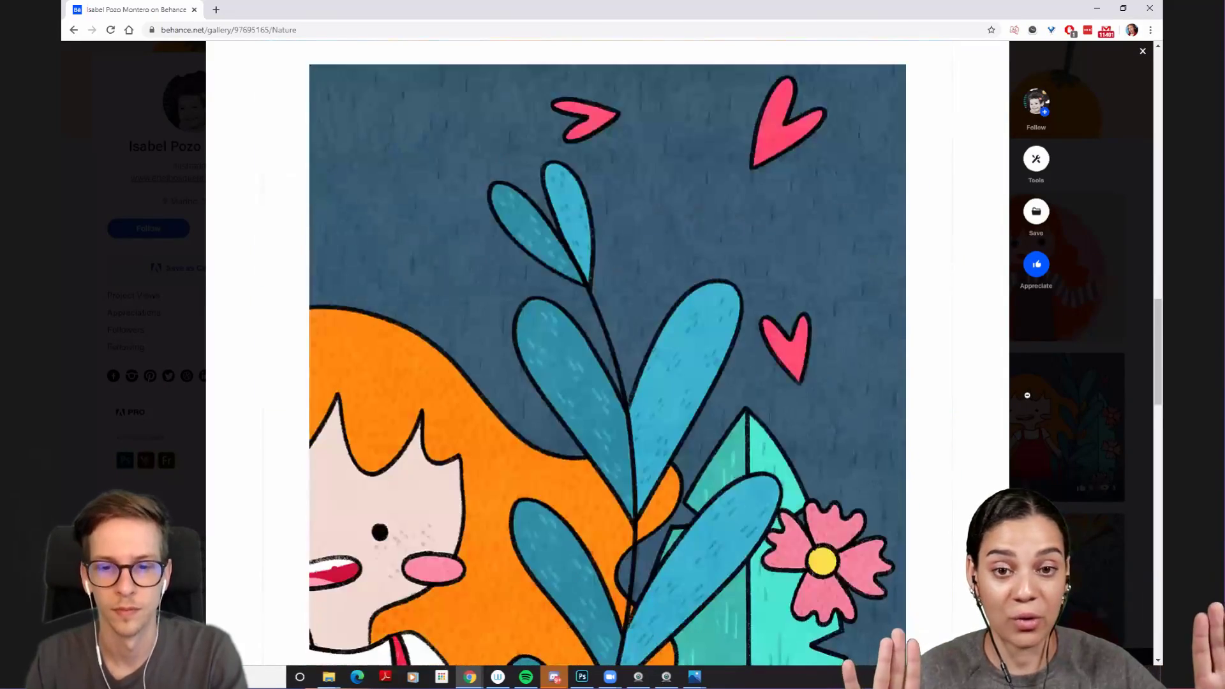
{"action": "scroll", "coordinate": [1027, 395], "scroll_direction": "down", "scroll_amount": 5}
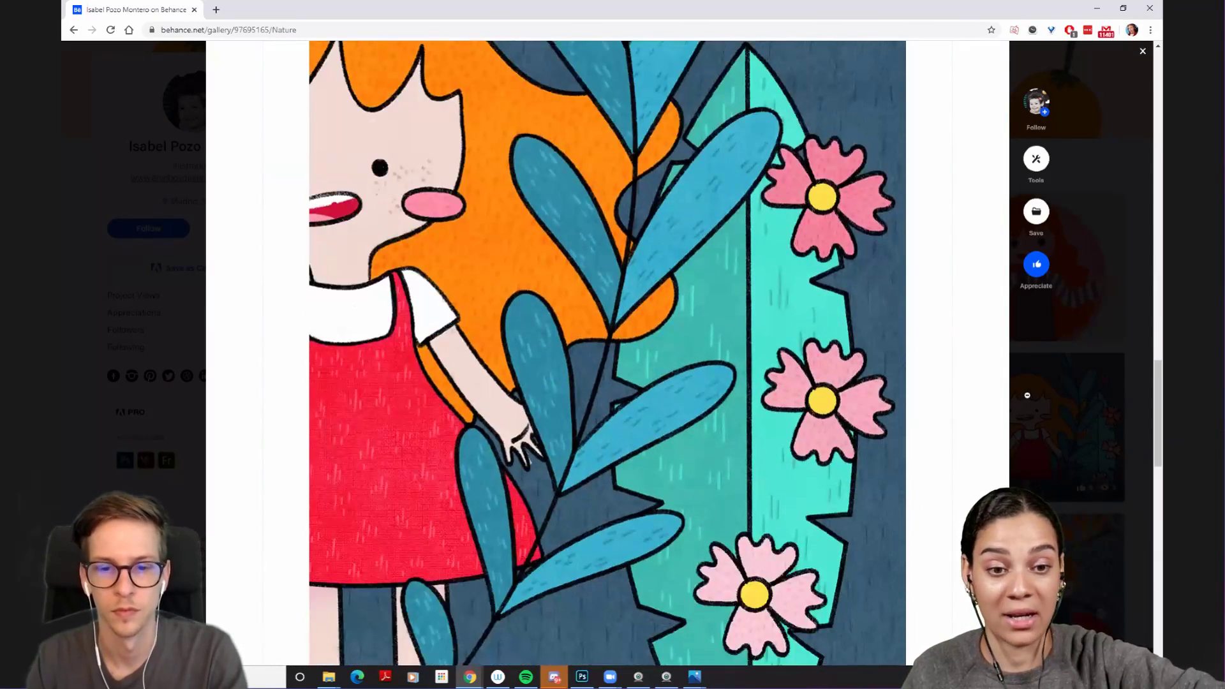
{"action": "scroll", "coordinate": [1027, 394], "scroll_direction": "down", "scroll_amount": 7}
{"action": "scroll", "coordinate": [1088, 386], "scroll_direction": "up", "scroll_amount": 5}
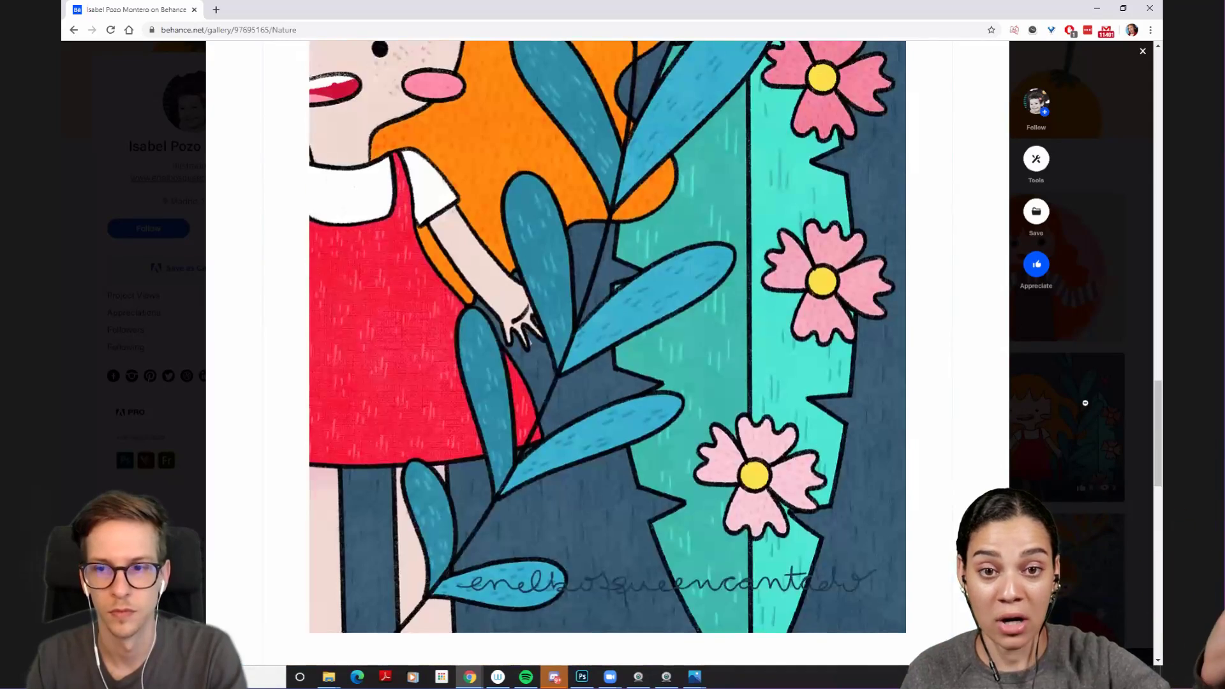
{"action": "left_click", "coordinate": [1089, 386]}
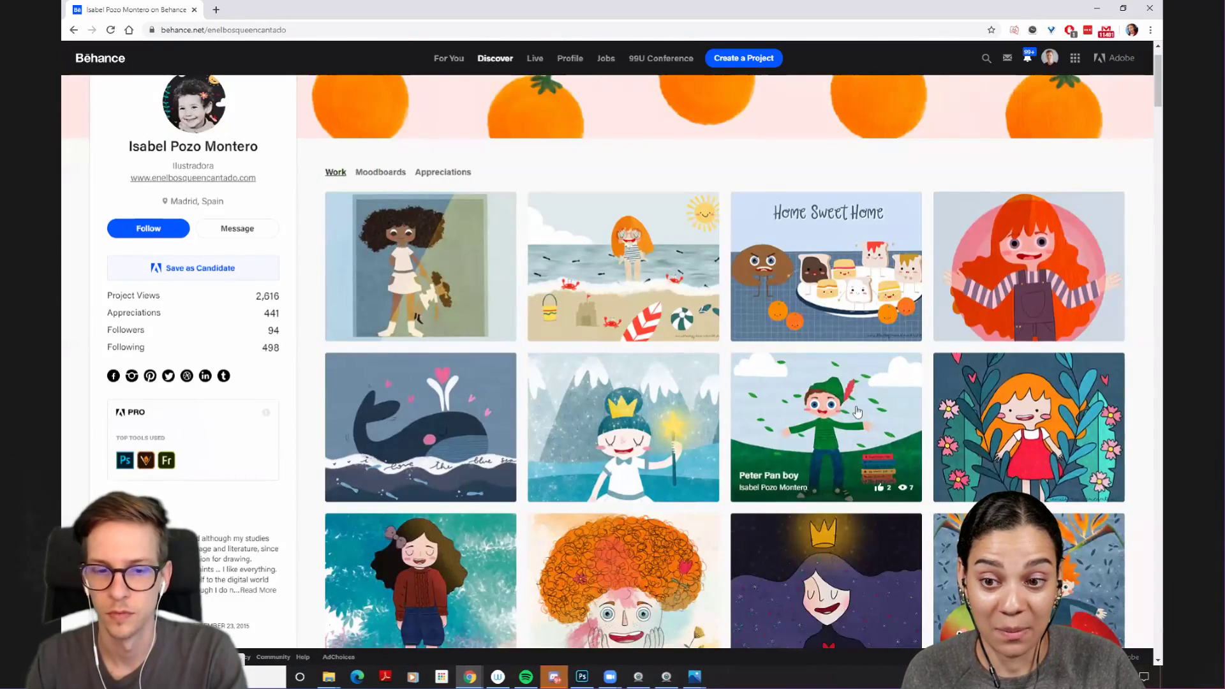
- Open the Fashion little girls project, examine the red-sweater girl's full figure and leafy background, and close the project
{"action": "scroll", "coordinate": [496, 359], "scroll_direction": "down", "scroll_amount": 4}
{"action": "left_click", "coordinate": [483, 338]}
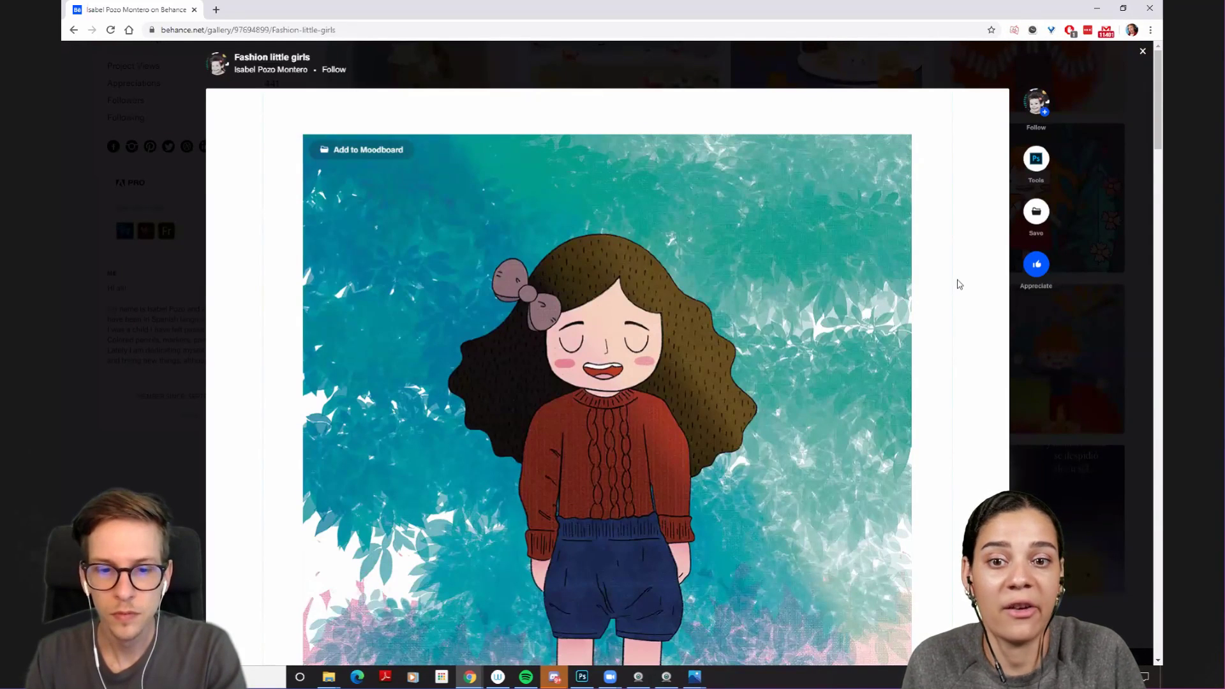
{"action": "scroll", "coordinate": [960, 284], "scroll_direction": "down", "scroll_amount": 1}
{"action": "scroll", "coordinate": [960, 283], "scroll_direction": "up", "scroll_amount": 1}
{"action": "scroll", "coordinate": [960, 284], "scroll_direction": "down", "scroll_amount": 1}
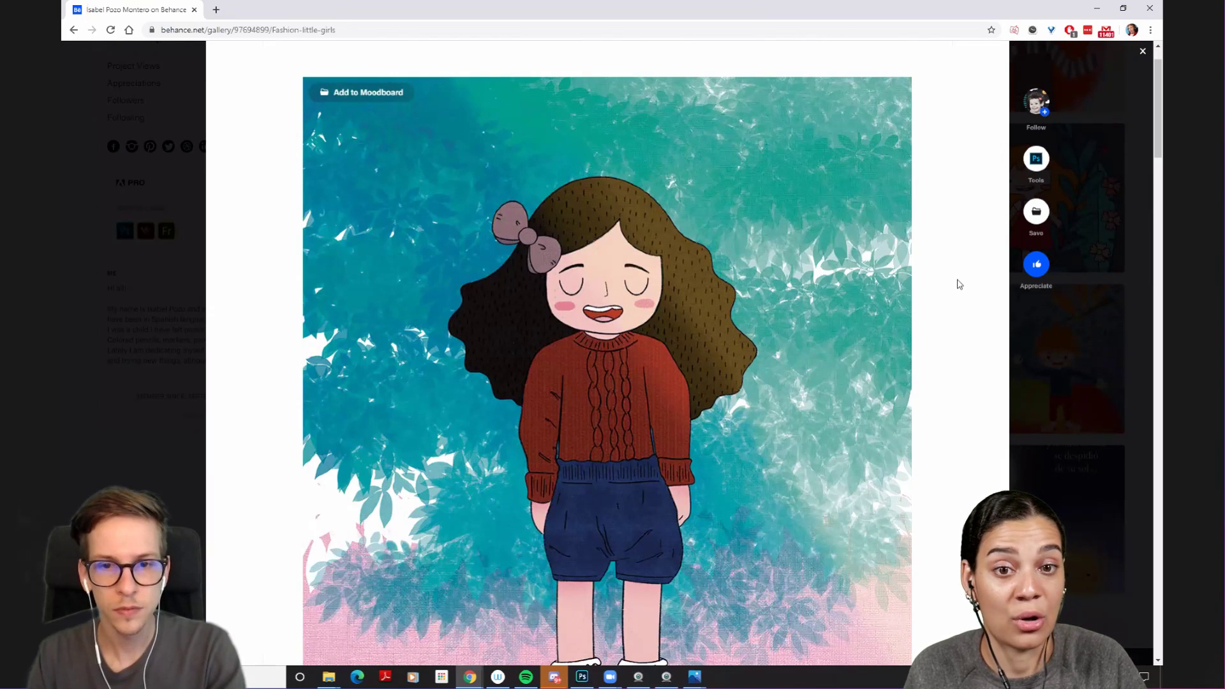
{"action": "scroll", "coordinate": [960, 283], "scroll_direction": "down", "scroll_amount": 3}
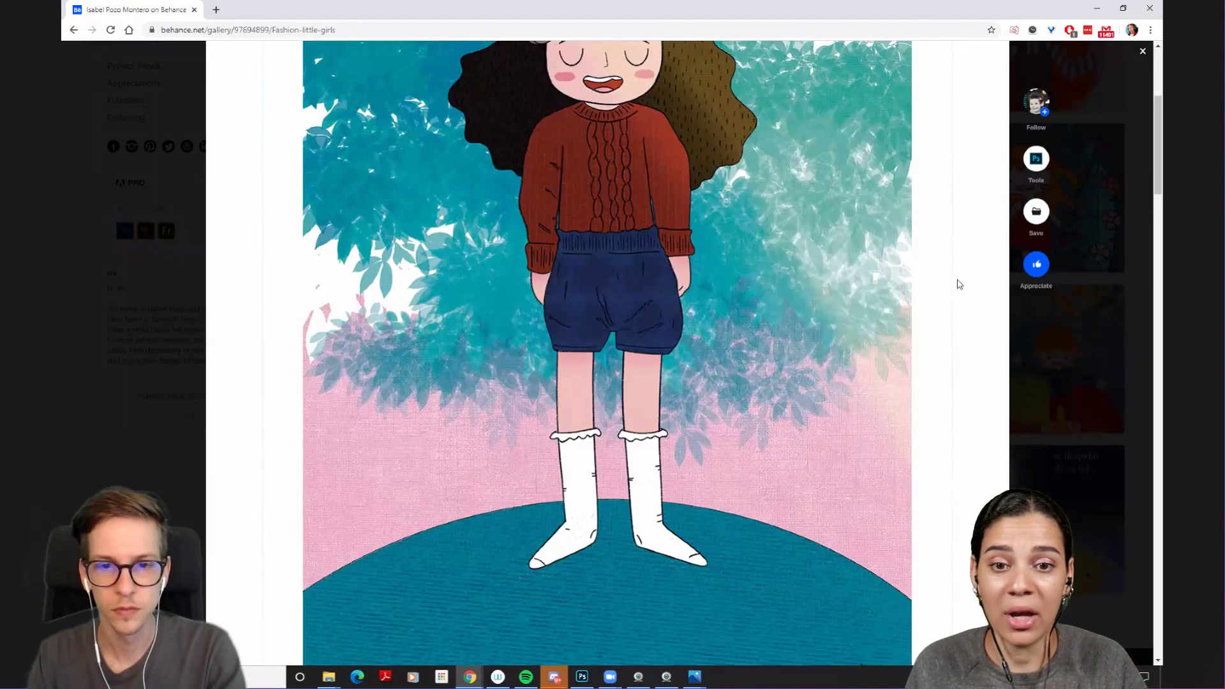
{"action": "scroll", "coordinate": [960, 284], "scroll_direction": "up", "scroll_amount": 2}
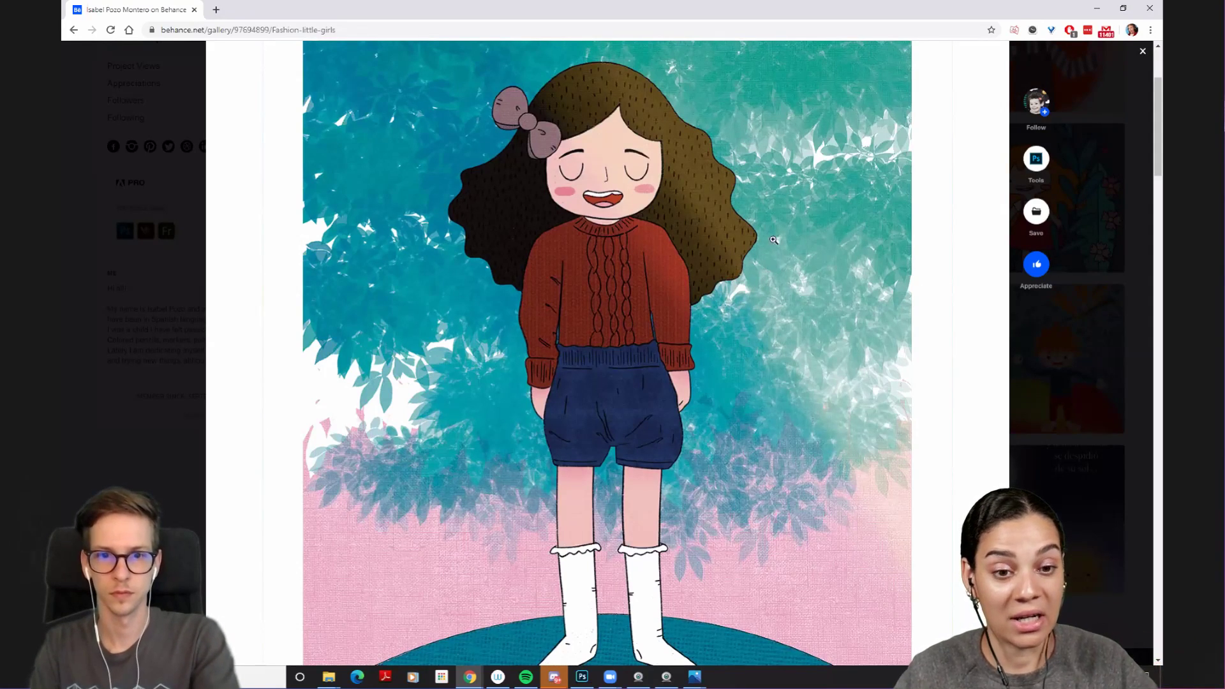
{"action": "scroll", "coordinate": [768, 251], "scroll_direction": "up", "scroll_amount": 1}
{"action": "scroll", "coordinate": [768, 251], "scroll_direction": "down", "scroll_amount": 2}
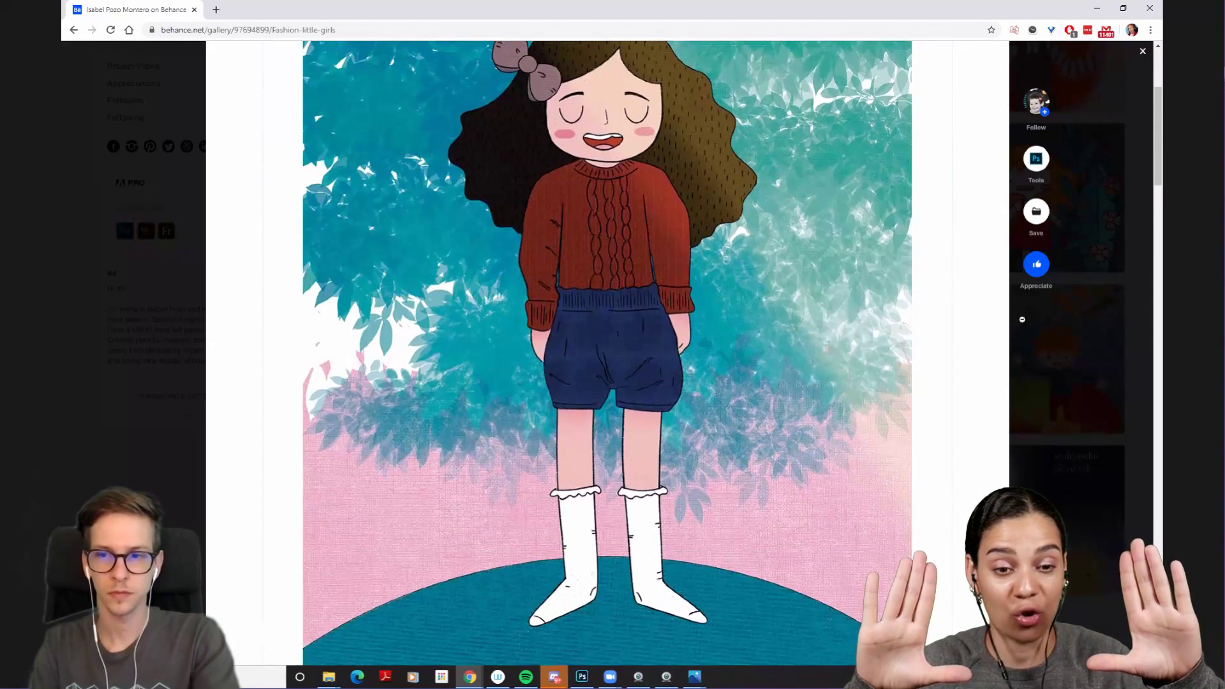
{"action": "left_click", "coordinate": [1043, 350]}
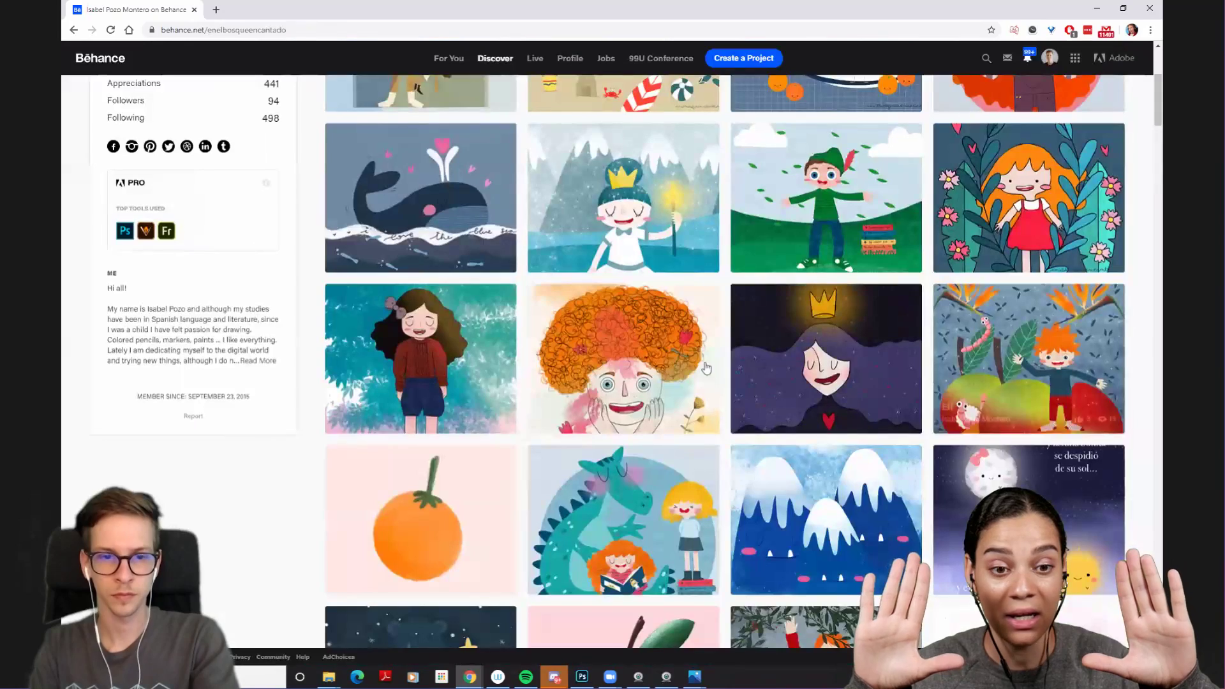
- Reopen the Fashion little girls project and view its illustrations down to the red-haired girl in floral overalls
{"action": "left_click", "coordinate": [496, 342]}
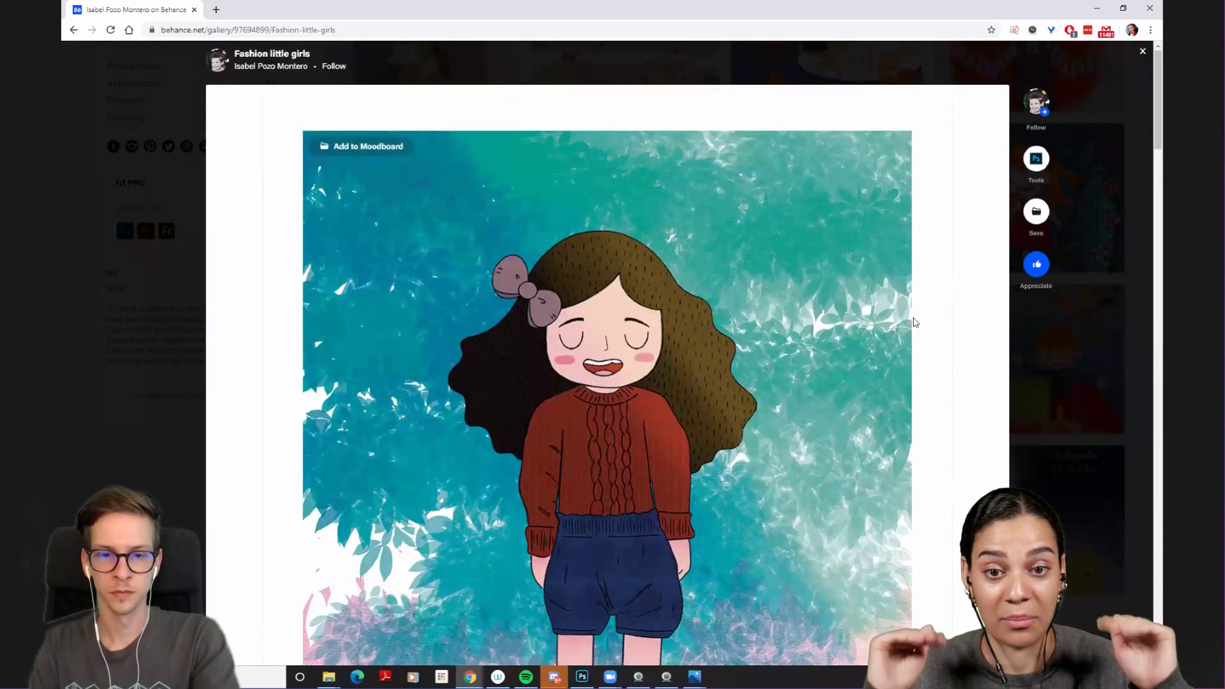
{"action": "scroll", "coordinate": [893, 320], "scroll_direction": "down", "scroll_amount": 4}
{"action": "scroll", "coordinate": [912, 323], "scroll_direction": "down", "scroll_amount": 8}
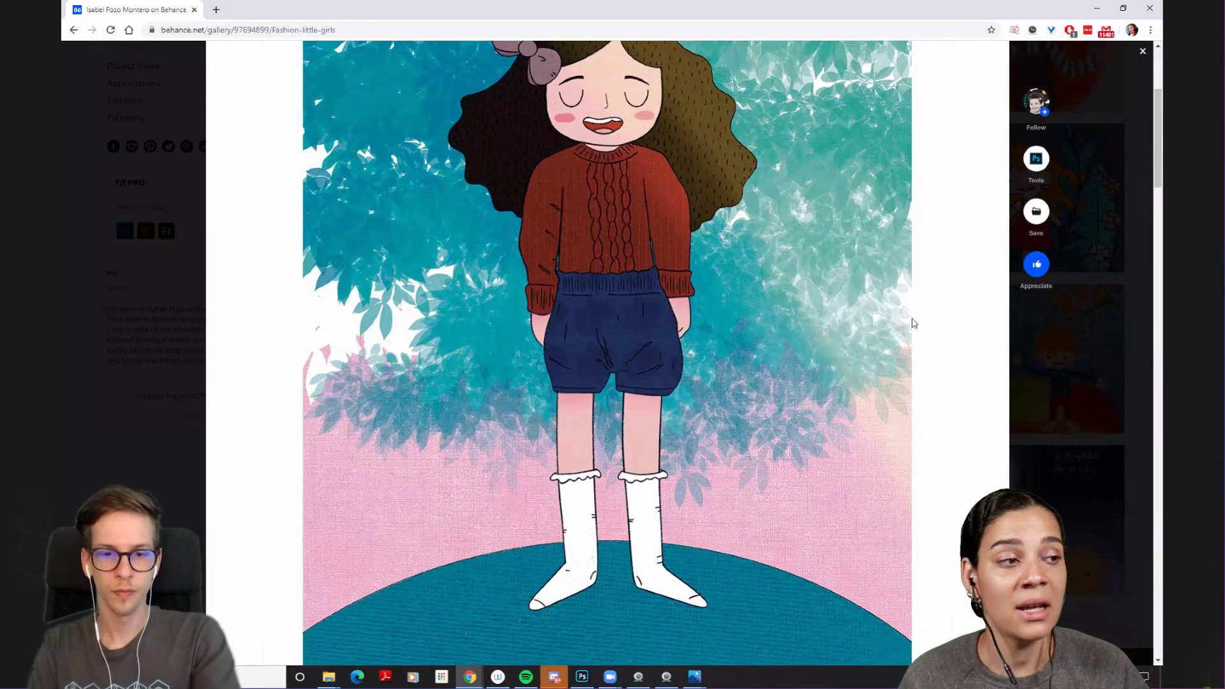
{"action": "scroll", "coordinate": [912, 323], "scroll_direction": "down", "scroll_amount": 5}
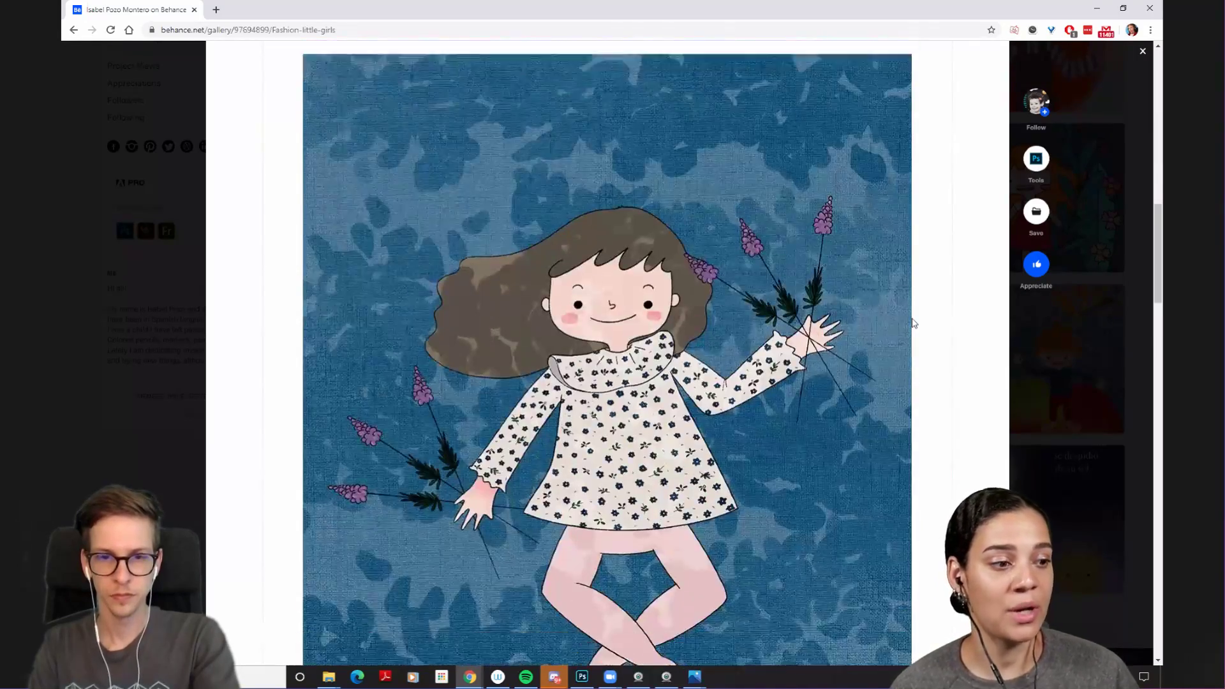
{"action": "scroll", "coordinate": [912, 323], "scroll_direction": "down", "scroll_amount": 12}
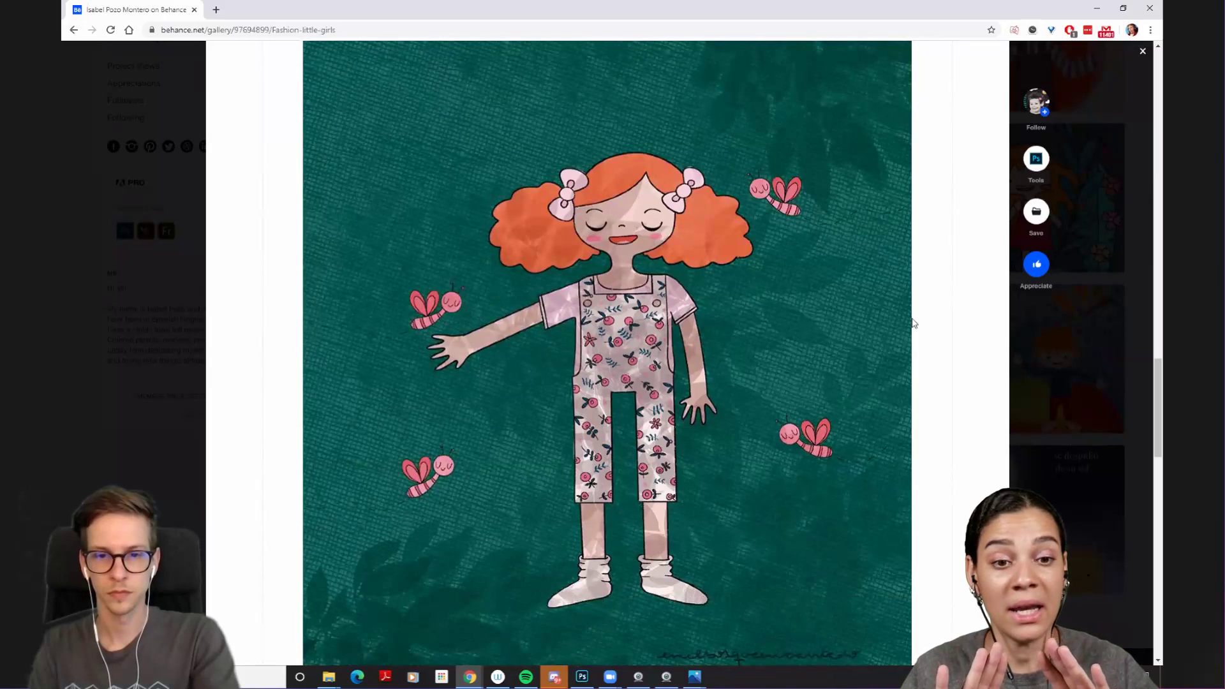
{"action": "scroll", "coordinate": [913, 323], "scroll_direction": "down", "scroll_amount": 1}
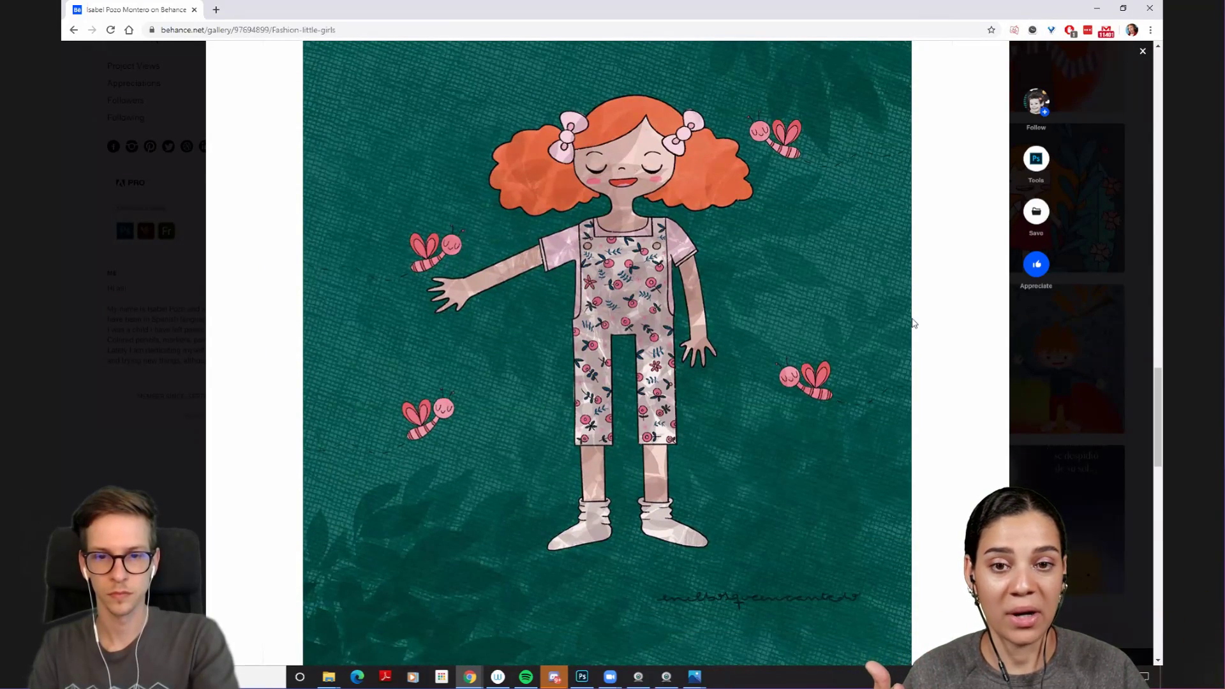
{"action": "scroll", "coordinate": [913, 323], "scroll_direction": "down", "scroll_amount": 7}
{"action": "scroll", "coordinate": [912, 323], "scroll_direction": "up", "scroll_amount": 7}
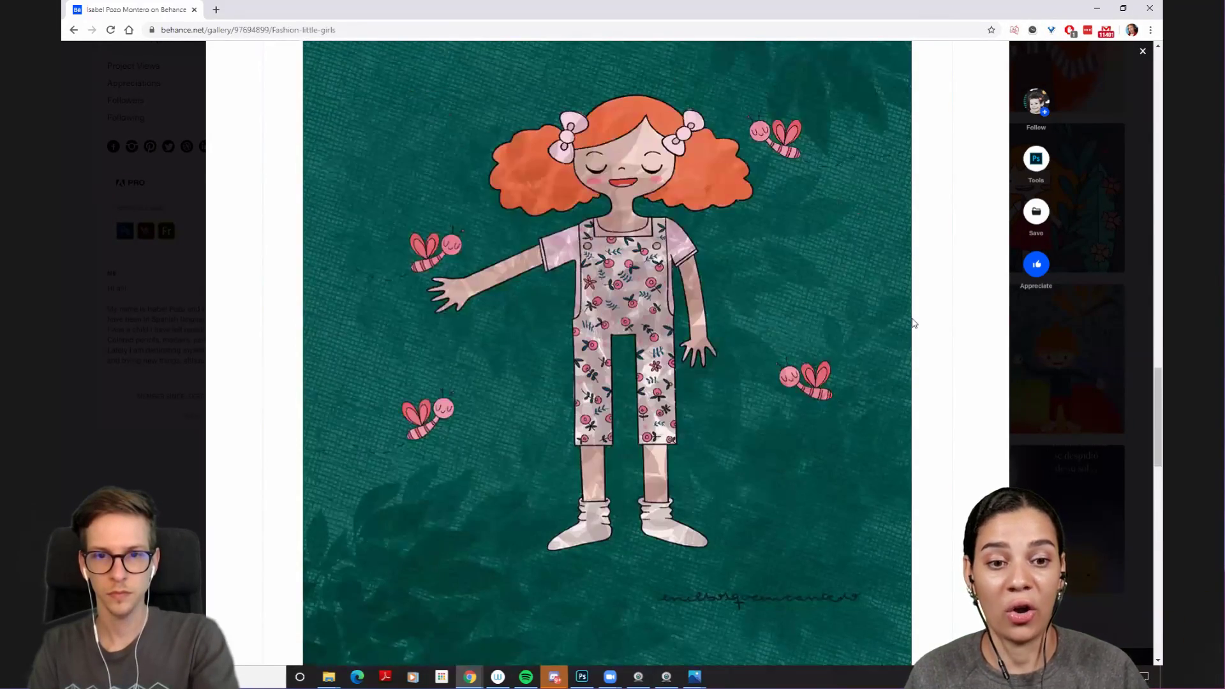
- Revisit the blue-background girl in the floral dress, continue to the end of Fashion little girls, and close the project
{"action": "scroll", "coordinate": [912, 323], "scroll_direction": "up", "scroll_amount": 12}
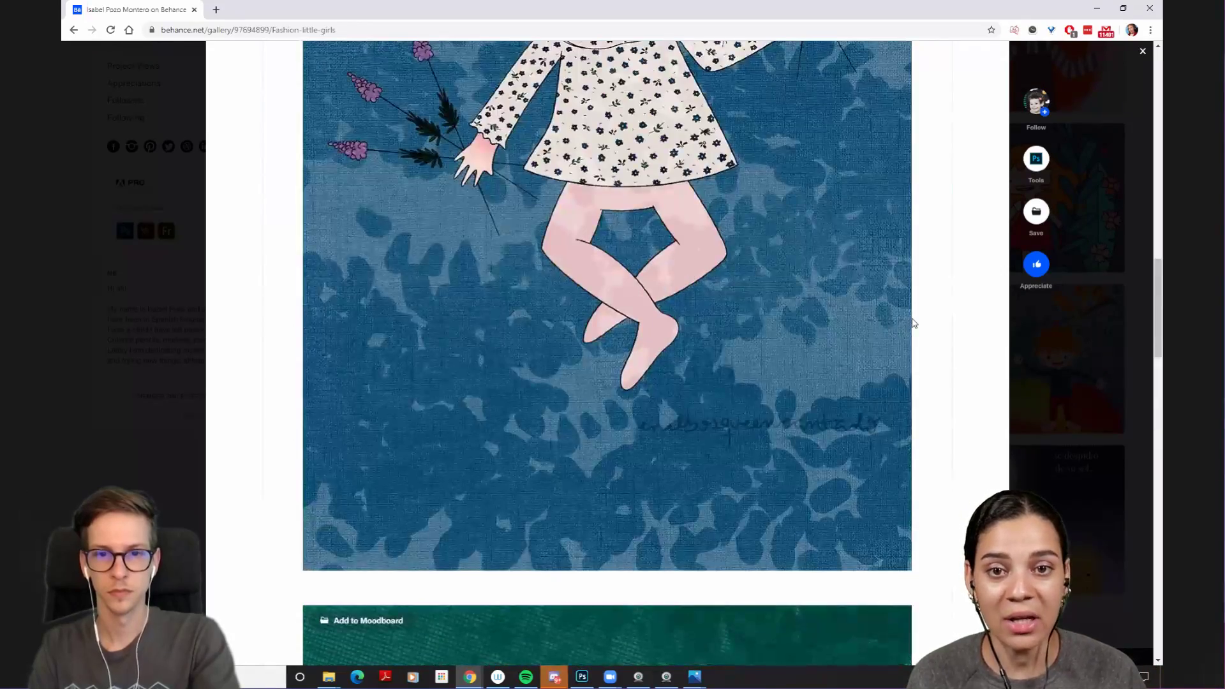
{"action": "scroll", "coordinate": [912, 322], "scroll_direction": "up", "scroll_amount": 4}
{"action": "scroll", "coordinate": [912, 323], "scroll_direction": "up", "scroll_amount": 13}
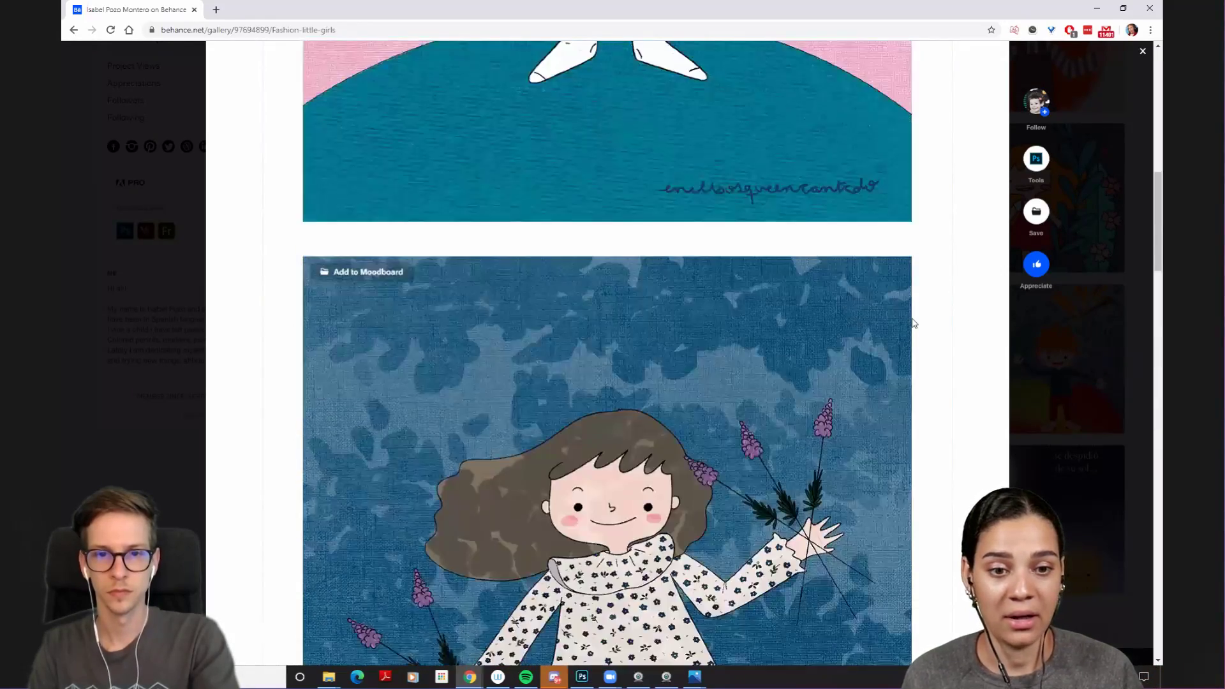
{"action": "scroll", "coordinate": [912, 322], "scroll_direction": "down", "scroll_amount": 3}
{"action": "scroll", "coordinate": [912, 323], "scroll_direction": "down", "scroll_amount": 14}
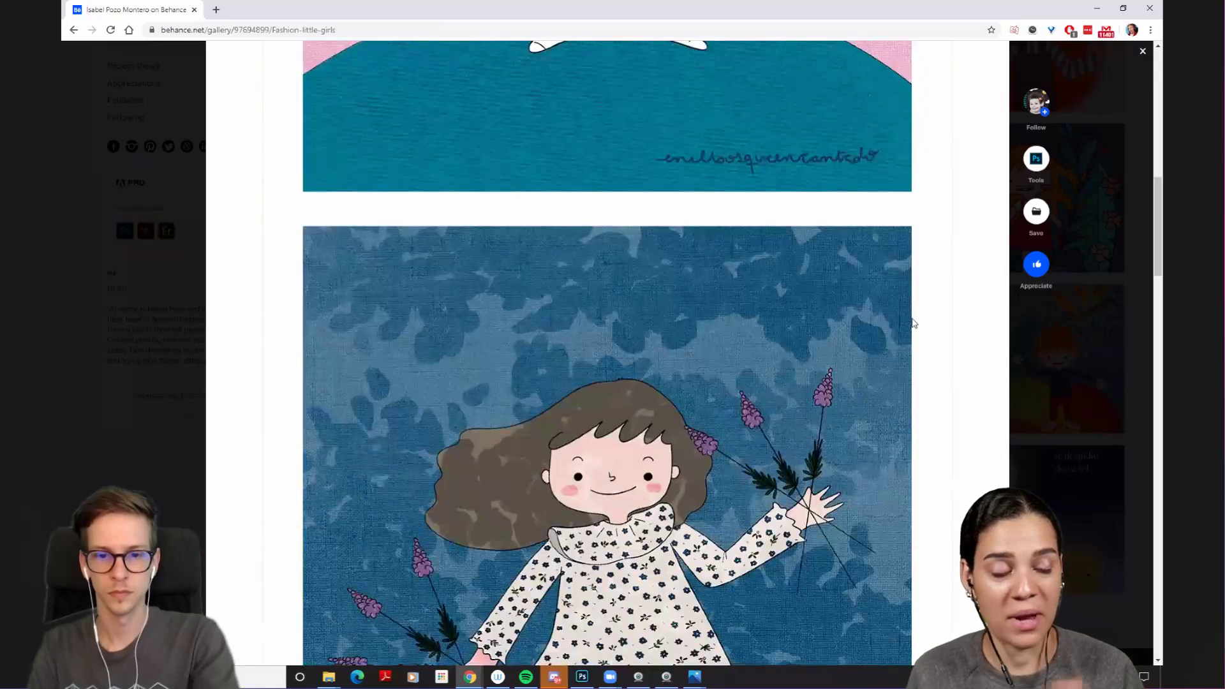
{"action": "scroll", "coordinate": [912, 323], "scroll_direction": "down", "scroll_amount": 5}
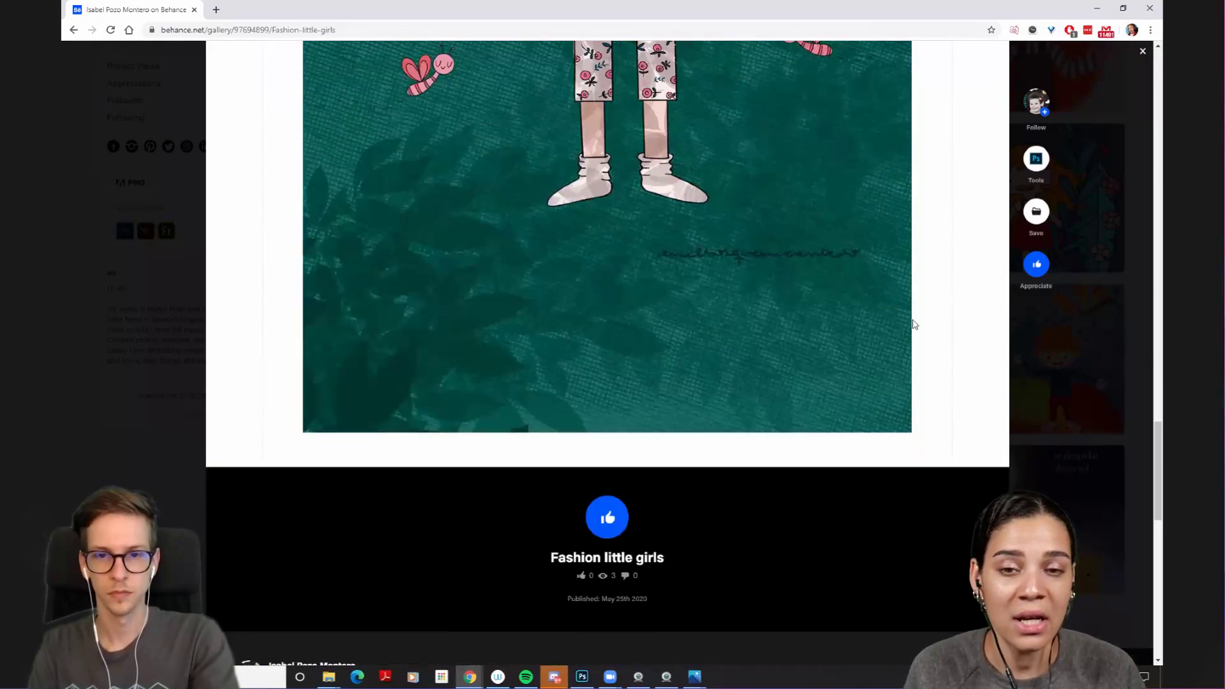
{"action": "left_click", "coordinate": [932, 367]}
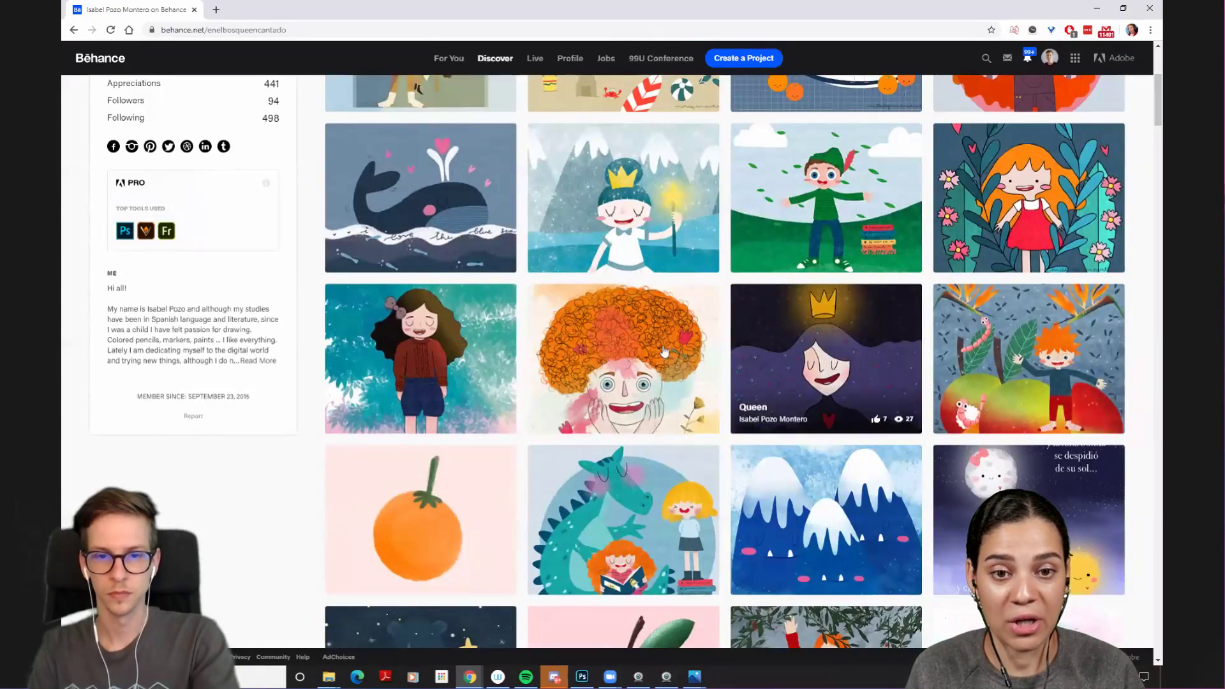
- Open the Mischievous boy project and examine the full illustration and the enlarged crops of his face and curly hair
{"action": "left_click", "coordinate": [657, 326]}
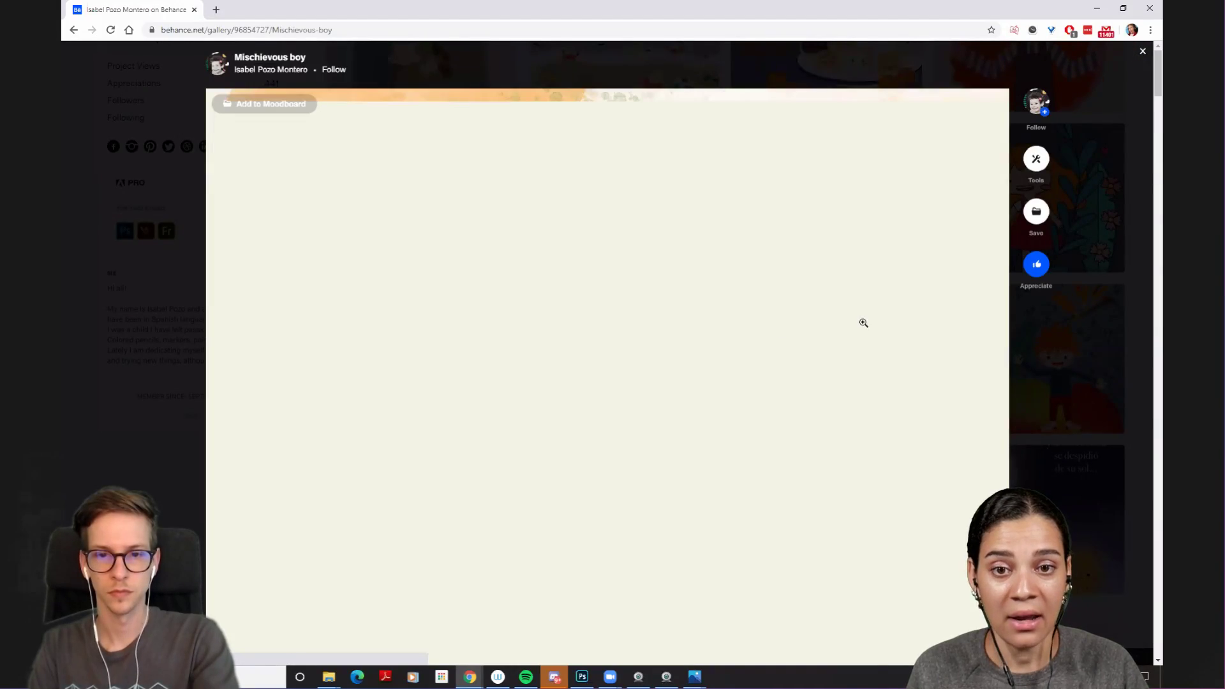
{"action": "scroll", "coordinate": [907, 325], "scroll_direction": "down", "scroll_amount": 5}
{"action": "scroll", "coordinate": [907, 325], "scroll_direction": "up", "scroll_amount": 2}
{"action": "scroll", "coordinate": [907, 325], "scroll_direction": "down", "scroll_amount": 7}
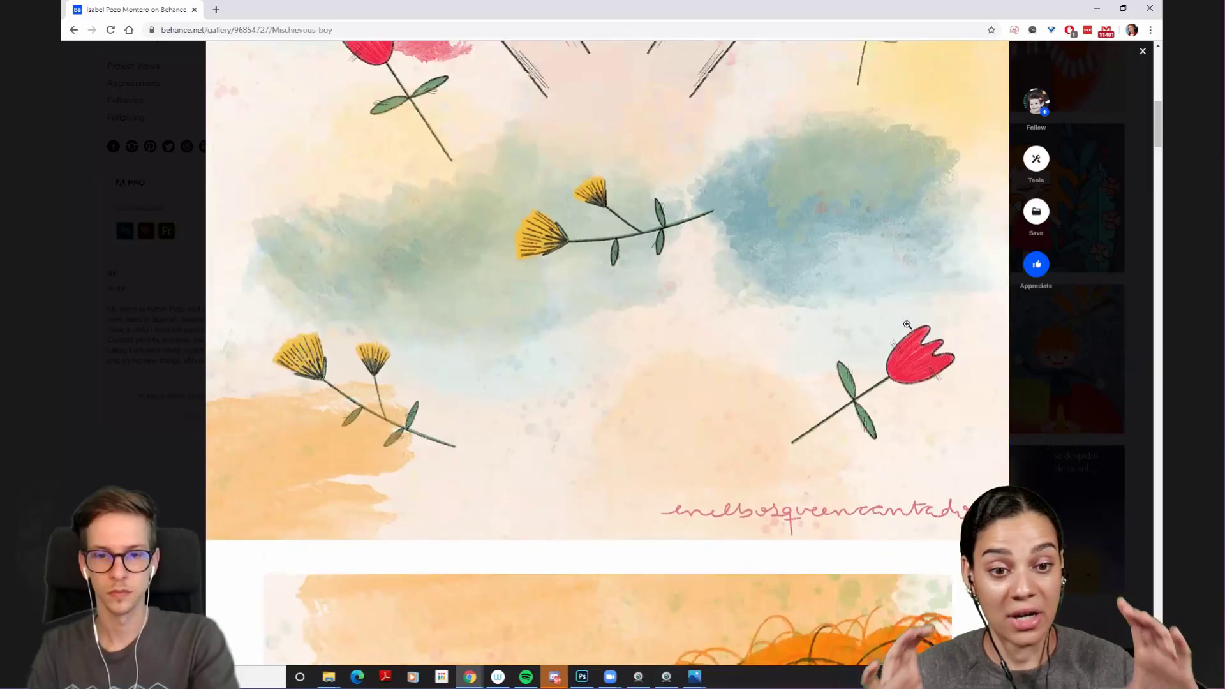
{"action": "scroll", "coordinate": [907, 325], "scroll_direction": "down", "scroll_amount": 10}
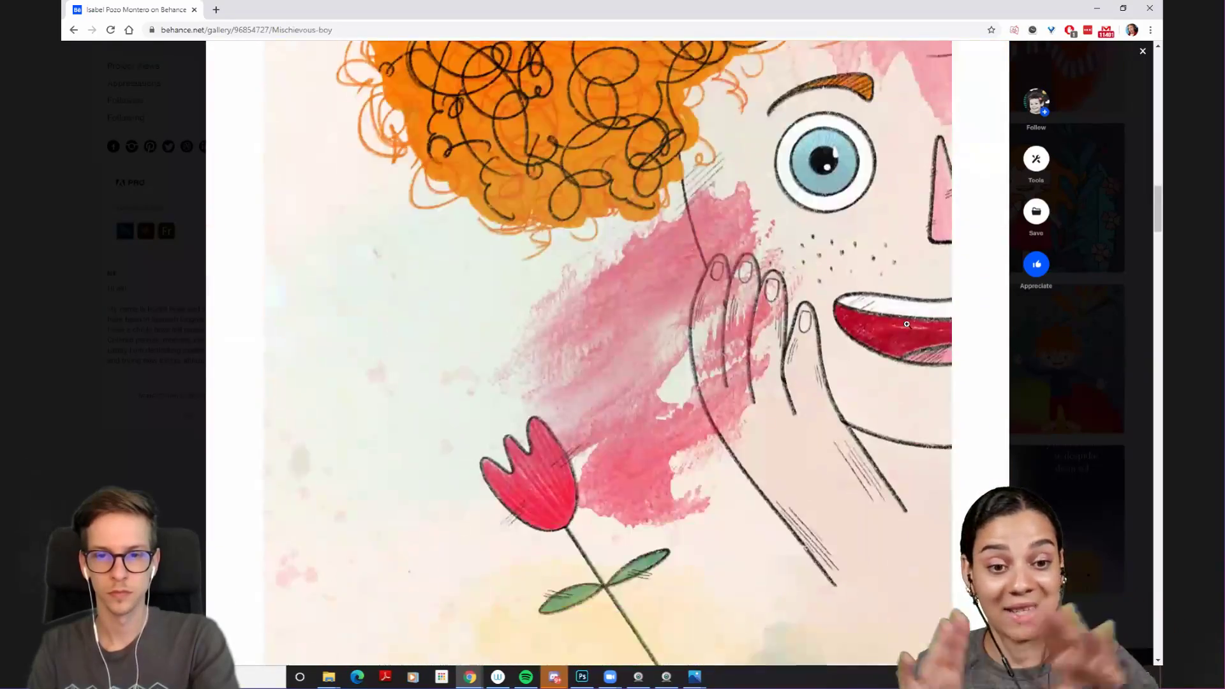
{"action": "scroll", "coordinate": [906, 324], "scroll_direction": "down", "scroll_amount": 12}
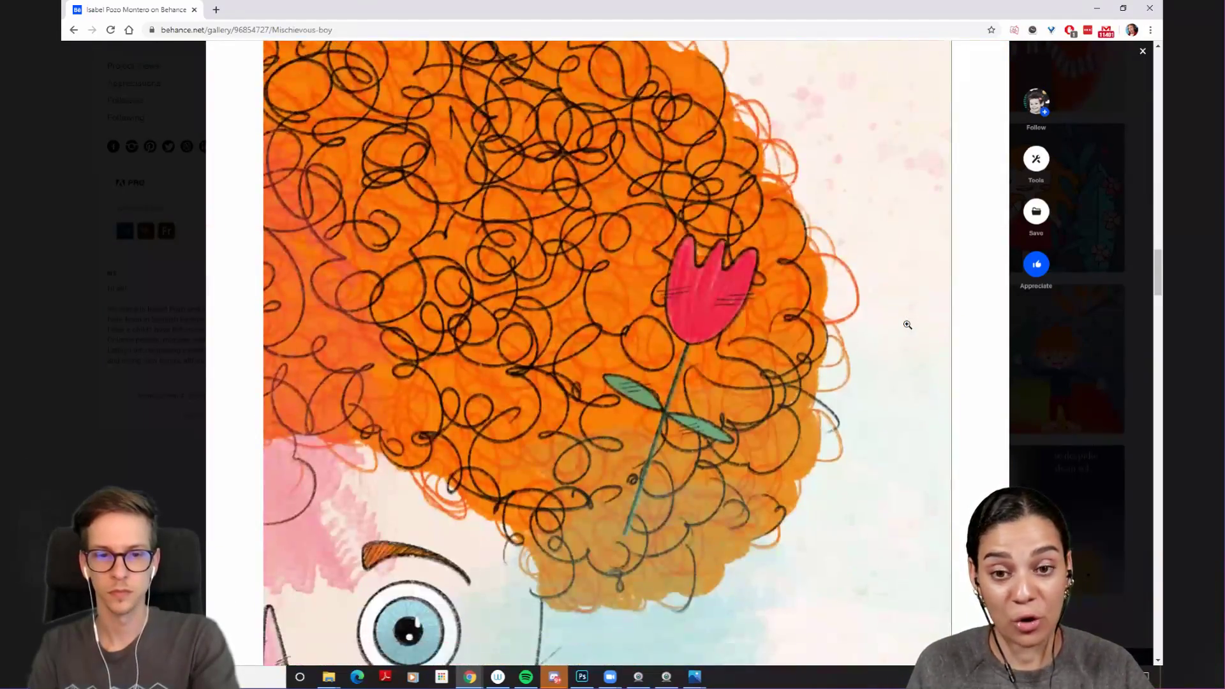
- View the remaining Mischievous boy crops, the pen sketch and the project's end, and close the project
{"action": "scroll", "coordinate": [907, 325], "scroll_direction": "down", "scroll_amount": 6}
{"action": "scroll", "coordinate": [907, 325], "scroll_direction": "down", "scroll_amount": 10}
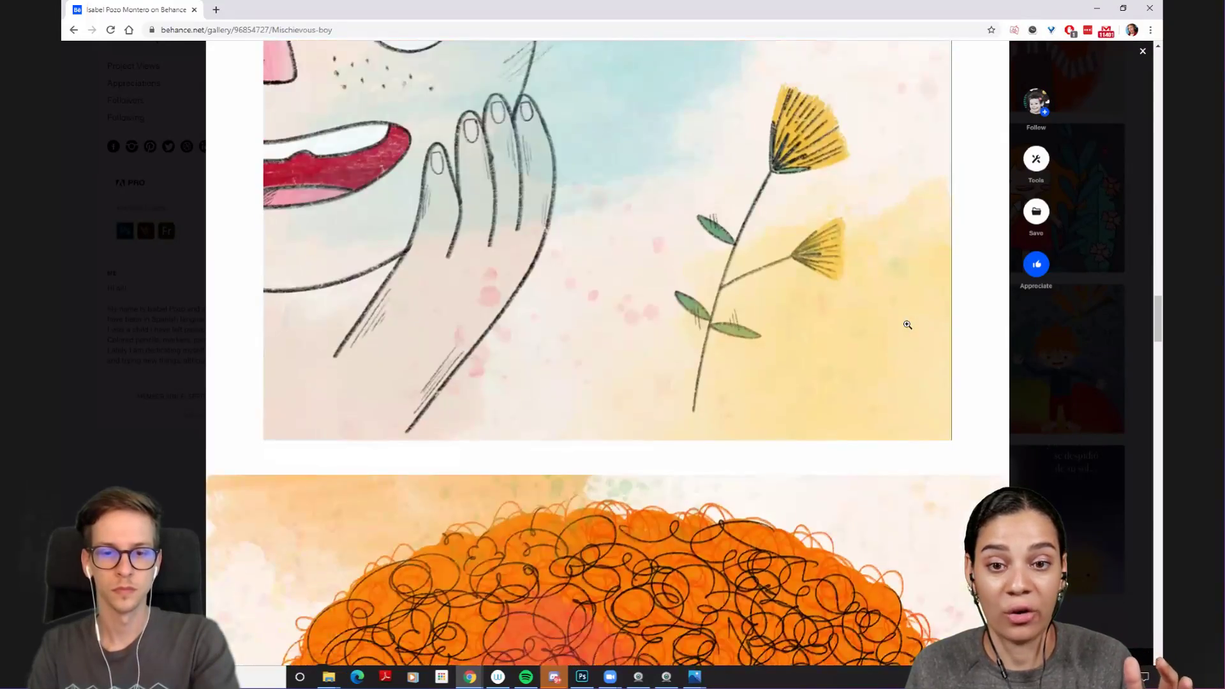
{"action": "scroll", "coordinate": [906, 324], "scroll_direction": "down", "scroll_amount": 10}
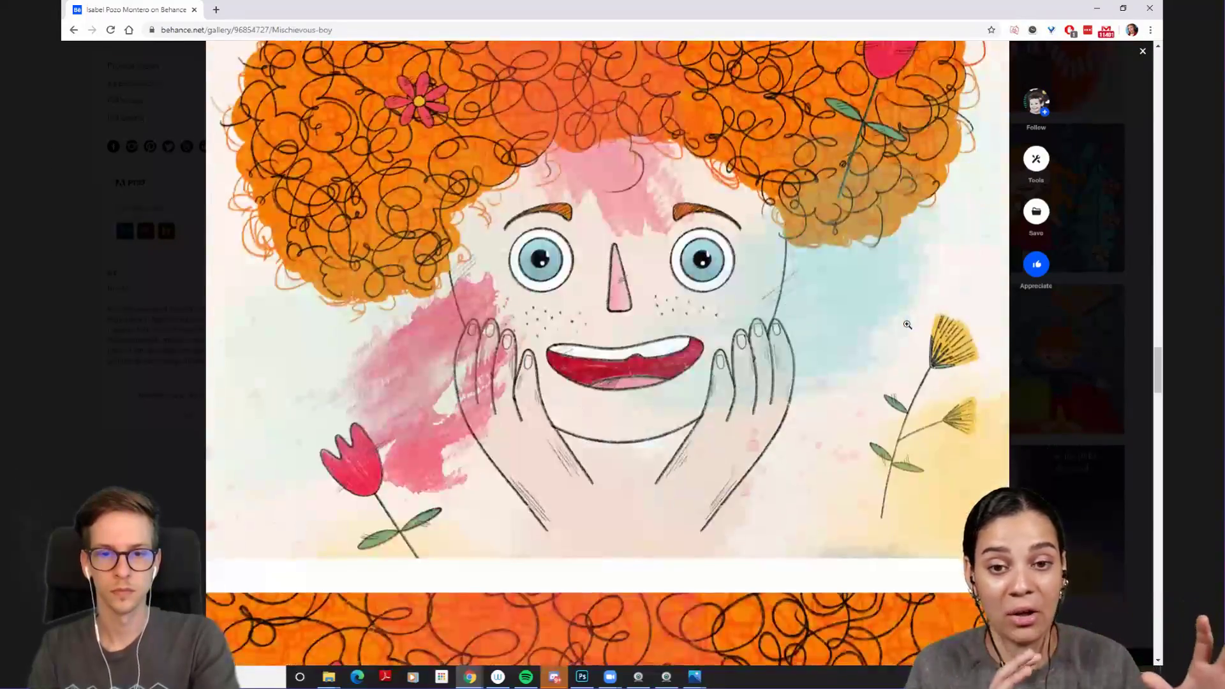
{"action": "scroll", "coordinate": [907, 324], "scroll_direction": "down", "scroll_amount": 10}
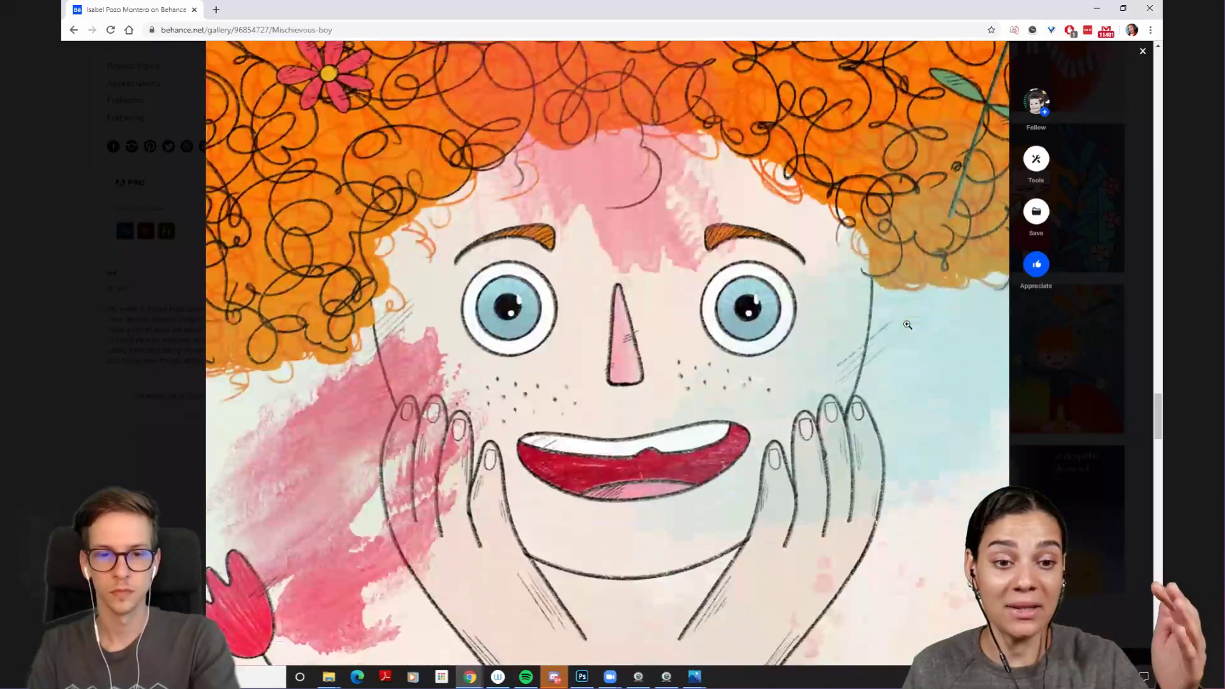
{"action": "scroll", "coordinate": [907, 324], "scroll_direction": "down", "scroll_amount": 10}
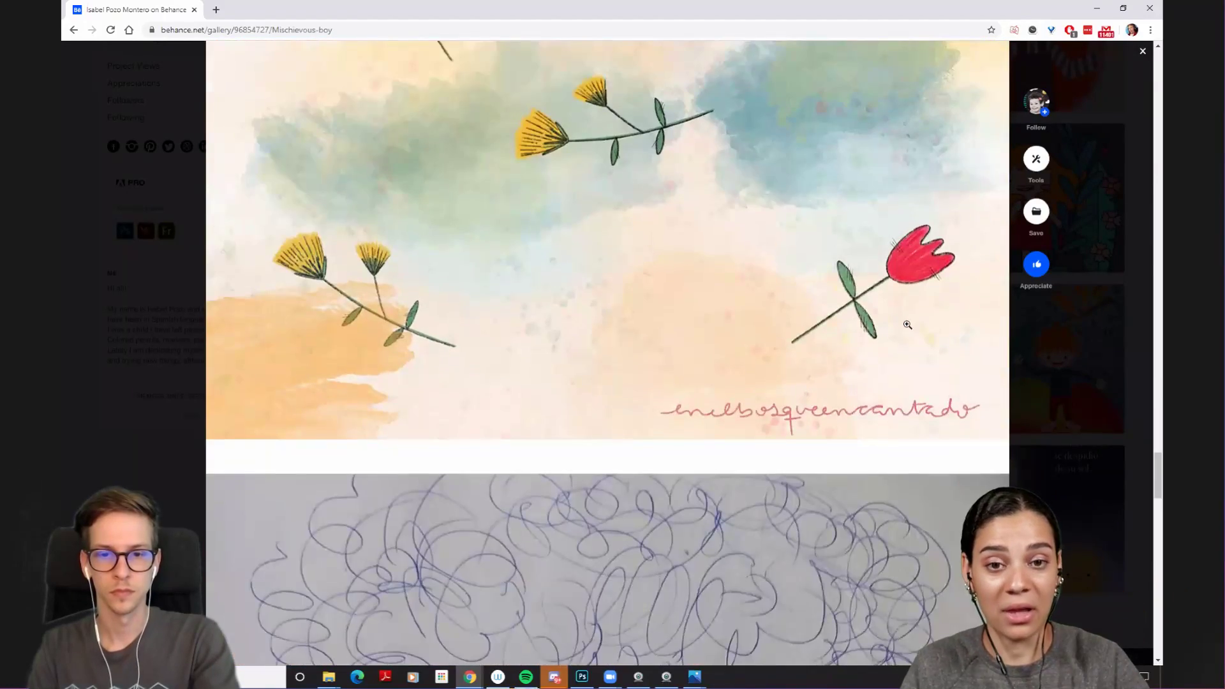
{"action": "scroll", "coordinate": [907, 324], "scroll_direction": "down", "scroll_amount": 10}
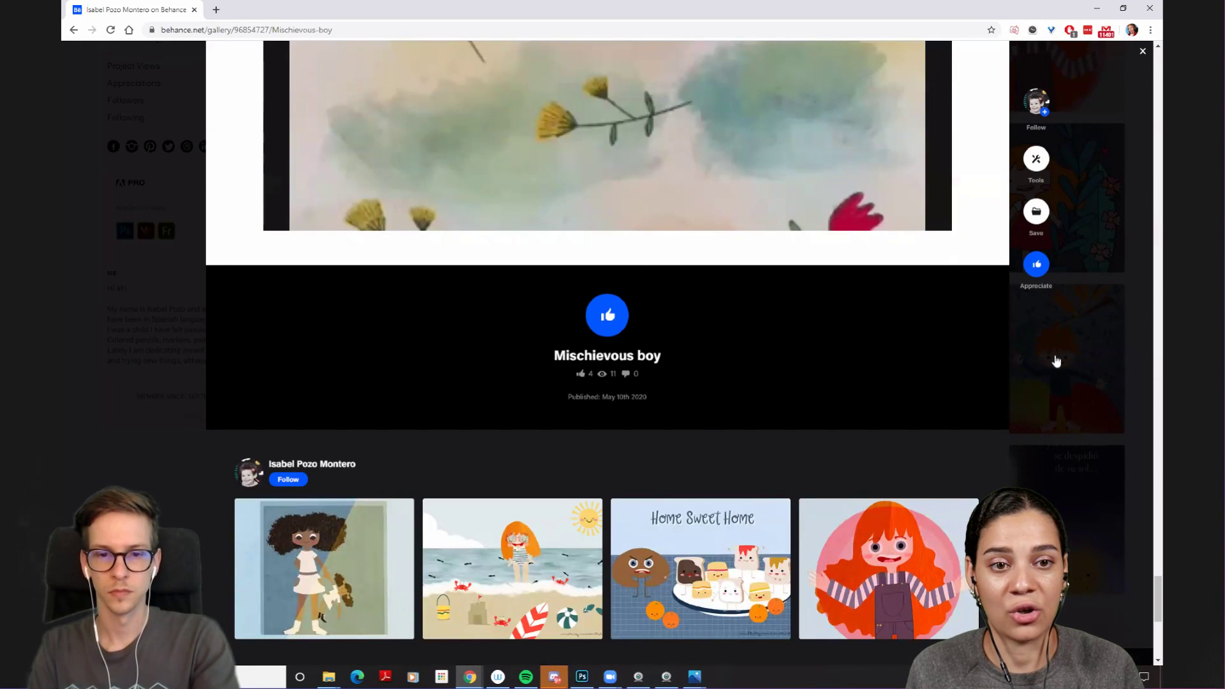
{"action": "left_click", "coordinate": [1057, 361]}
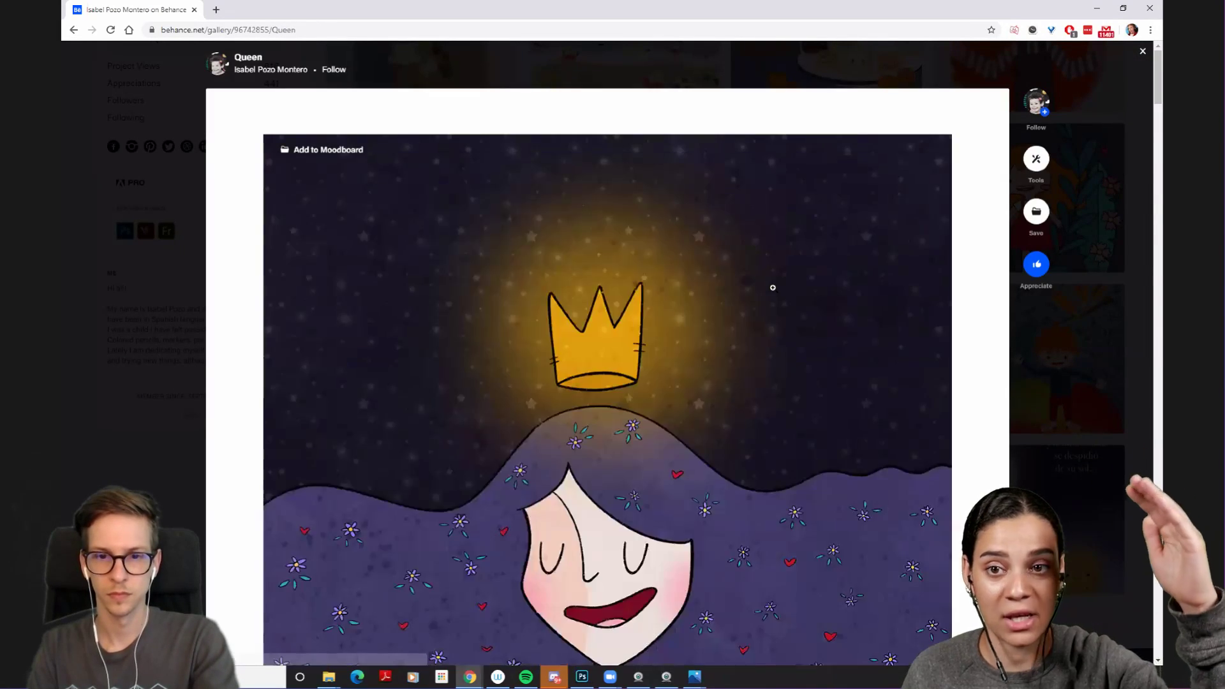
- Look through the Queen project's finished illustration, line art and partly coloured stages down to the embedded video
{"action": "scroll", "coordinate": [772, 287], "scroll_direction": "down", "scroll_amount": 12}
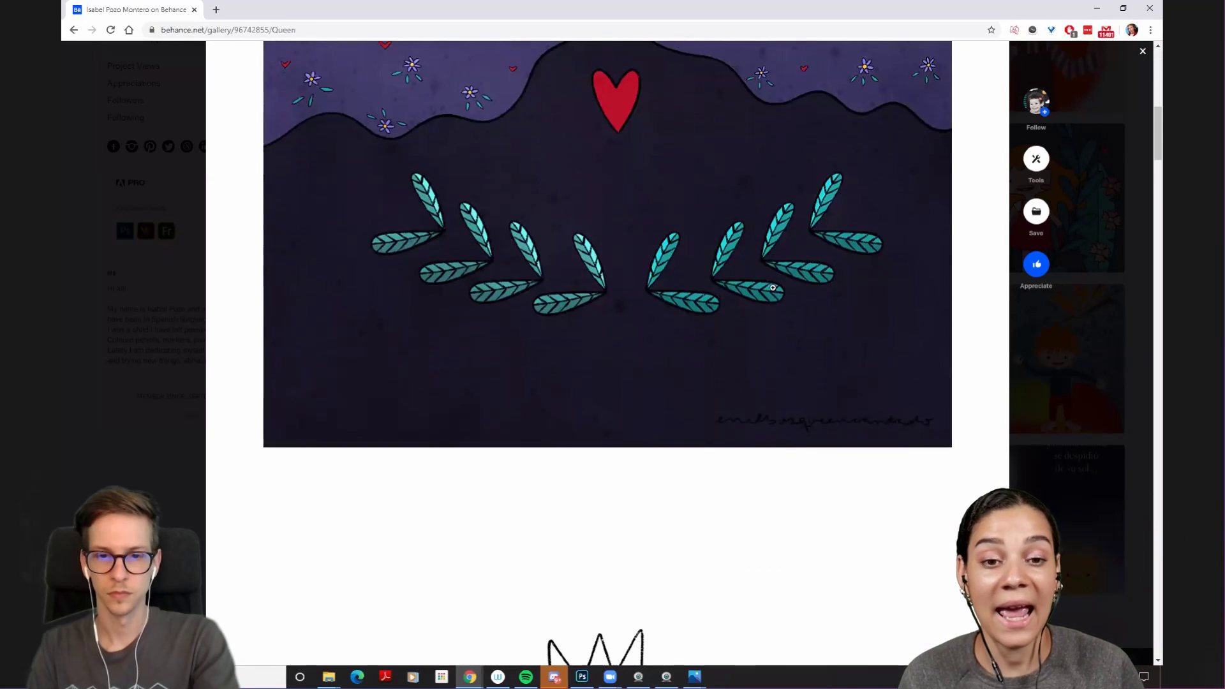
{"action": "scroll", "coordinate": [773, 288], "scroll_direction": "down", "scroll_amount": 11}
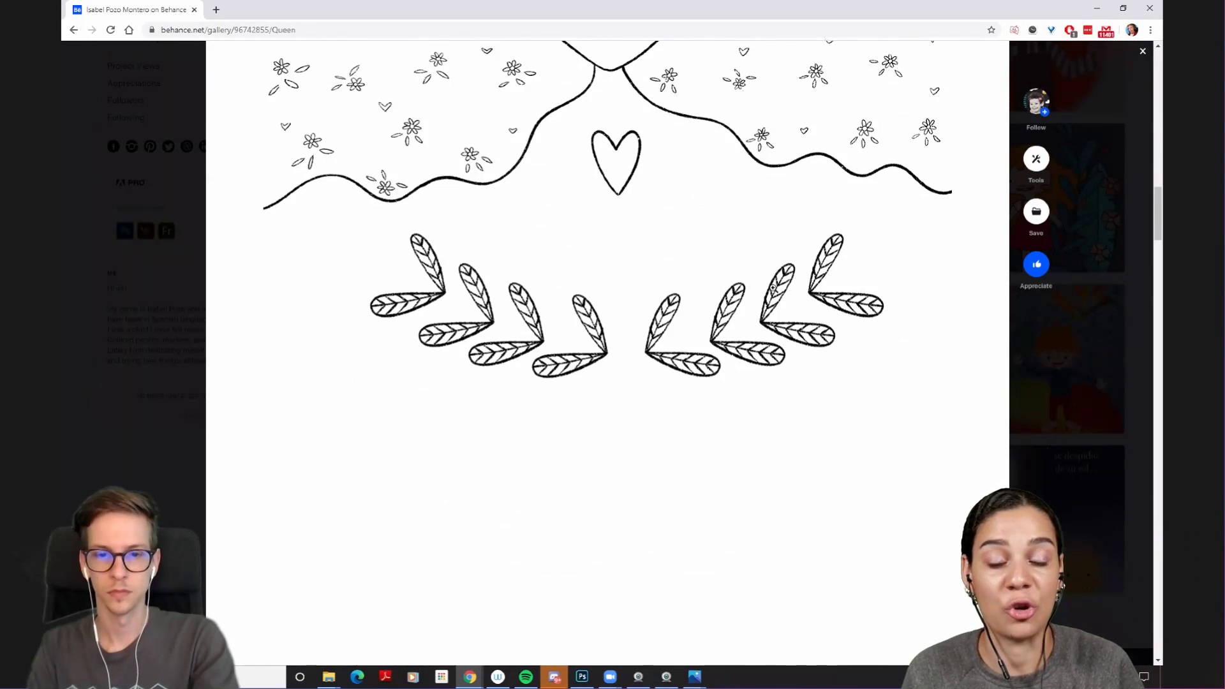
{"action": "scroll", "coordinate": [773, 287], "scroll_direction": "down", "scroll_amount": 12}
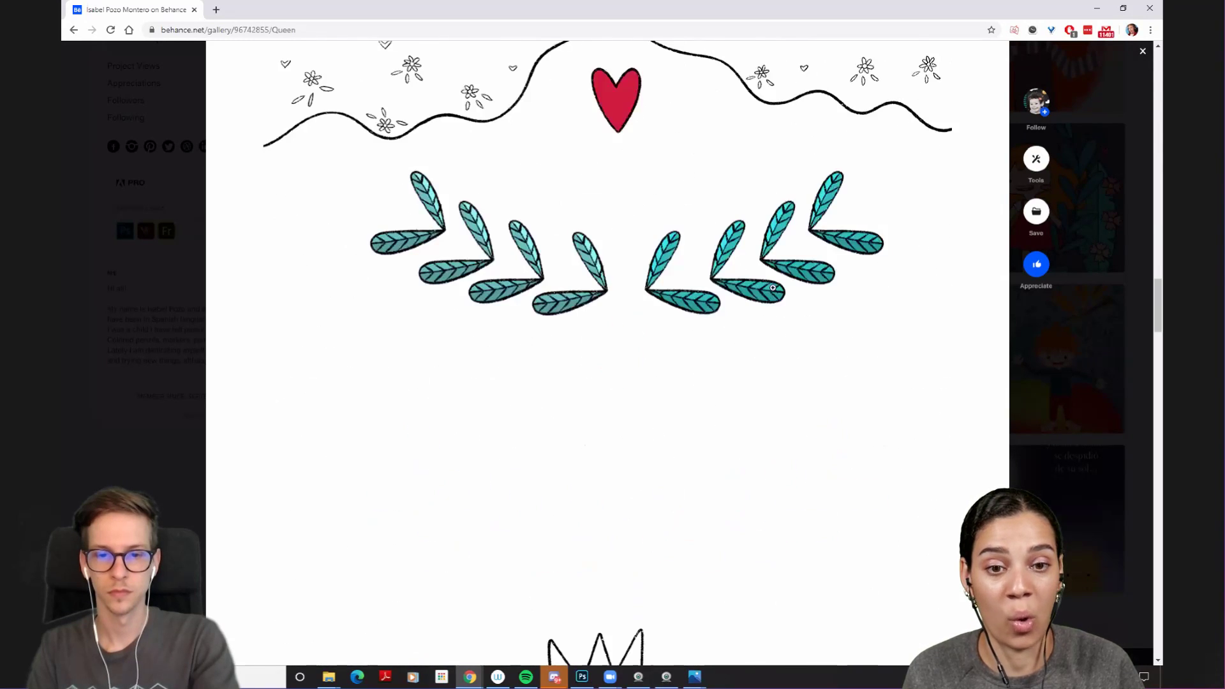
{"action": "scroll", "coordinate": [773, 288], "scroll_direction": "down", "scroll_amount": 12}
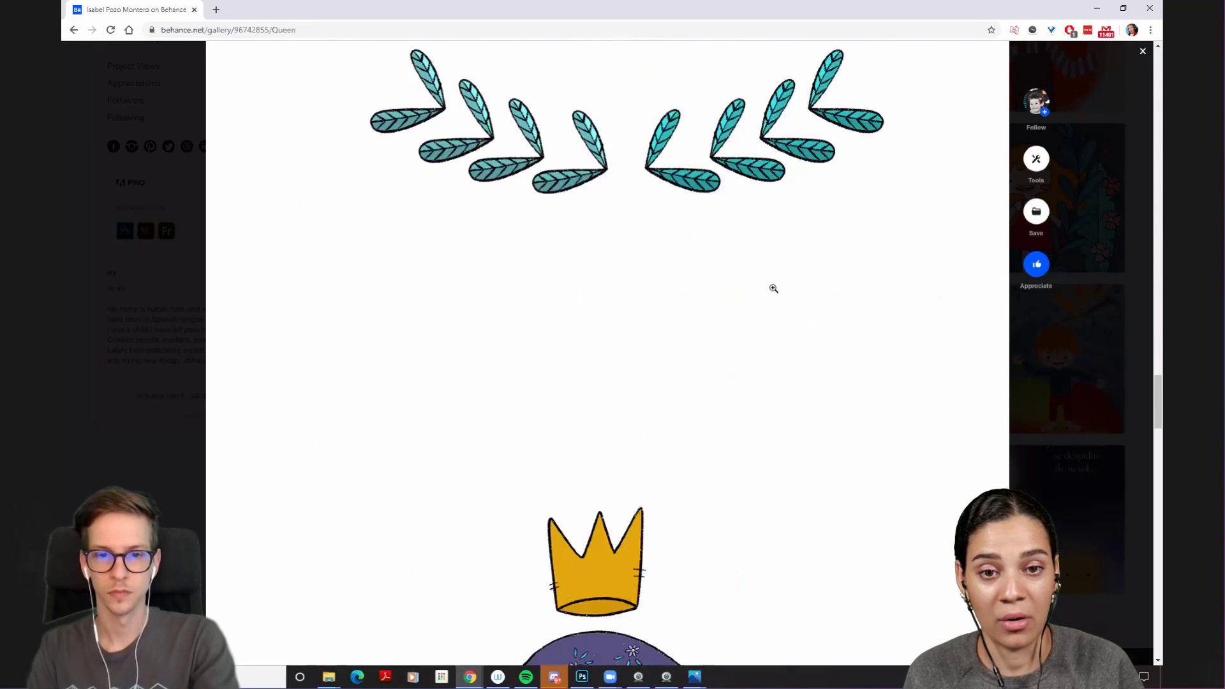
{"action": "scroll", "coordinate": [773, 289], "scroll_direction": "down", "scroll_amount": 12}
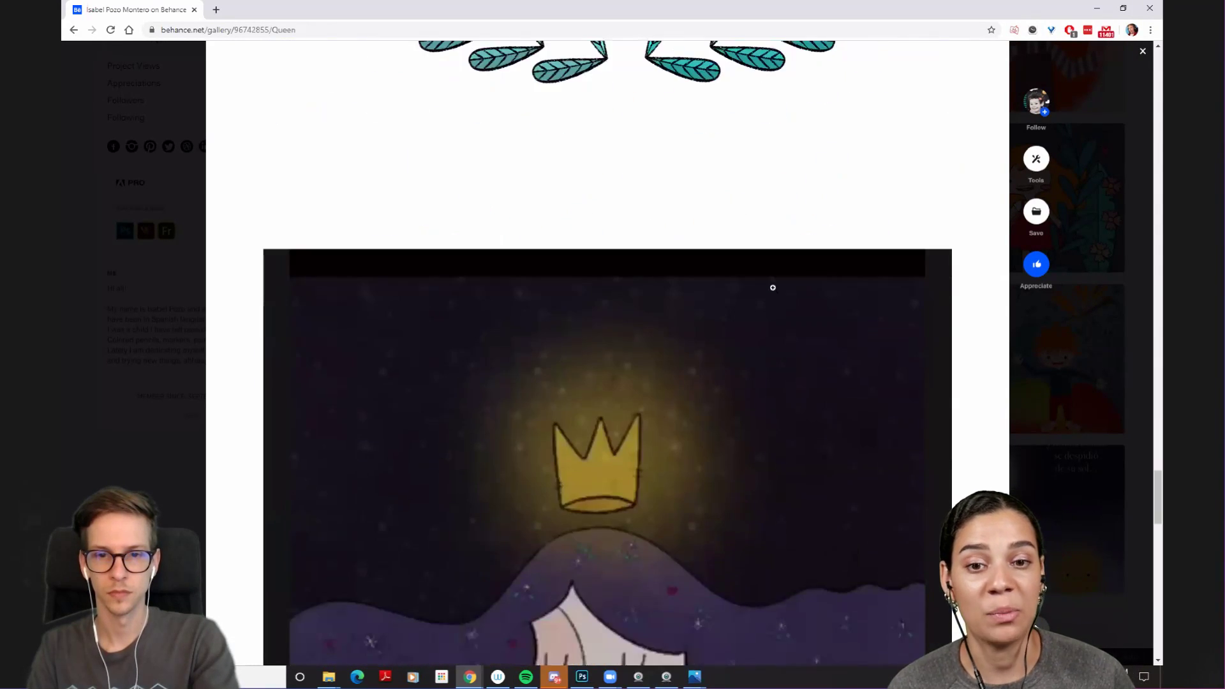
{"action": "scroll", "coordinate": [772, 288], "scroll_direction": "down", "scroll_amount": 2}
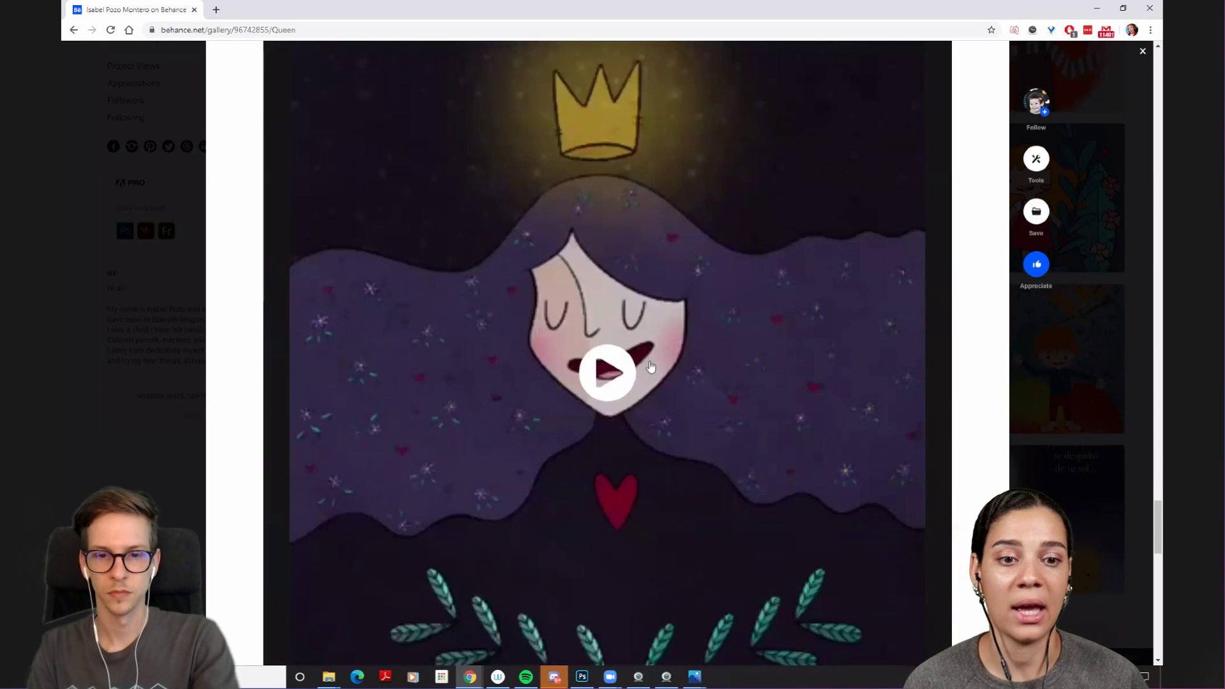
- Play the embedded video in the Queen project and view the lower part of its frame
{"action": "scroll", "coordinate": [610, 381], "scroll_direction": "down", "scroll_amount": 3}
{"action": "scroll", "coordinate": [610, 381], "scroll_direction": "up", "scroll_amount": 3}
{"action": "left_click", "coordinate": [616, 362]}
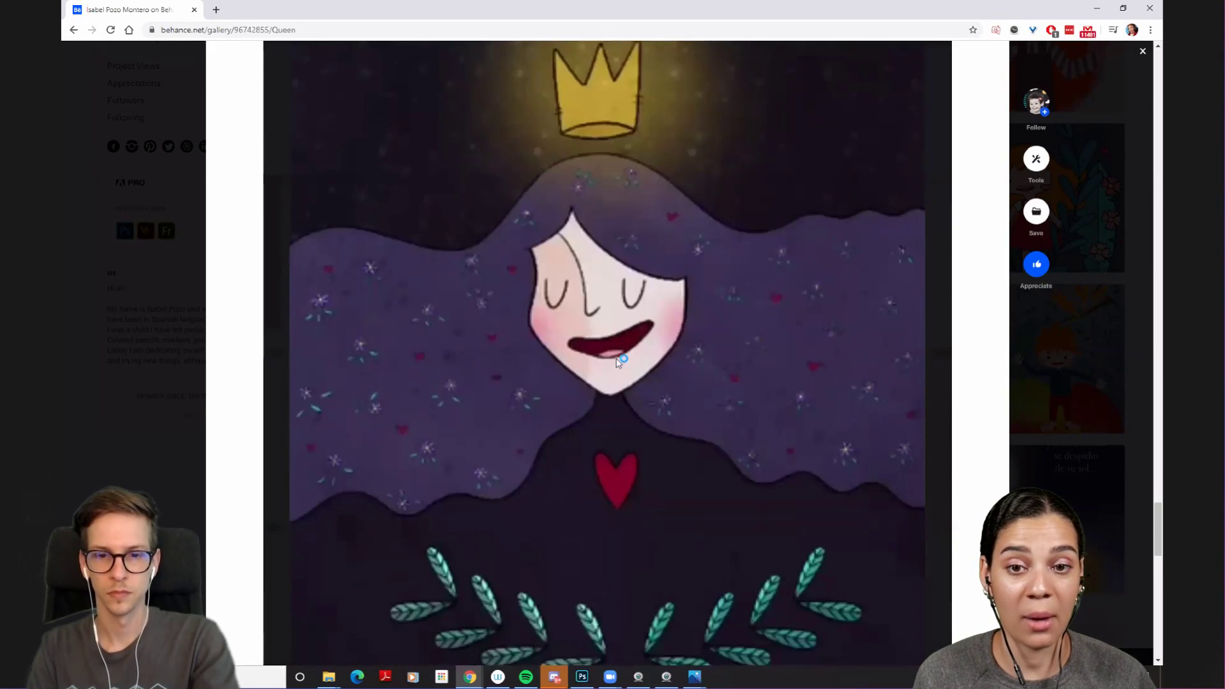
{"action": "scroll", "coordinate": [659, 419], "scroll_direction": "down", "scroll_amount": 3}
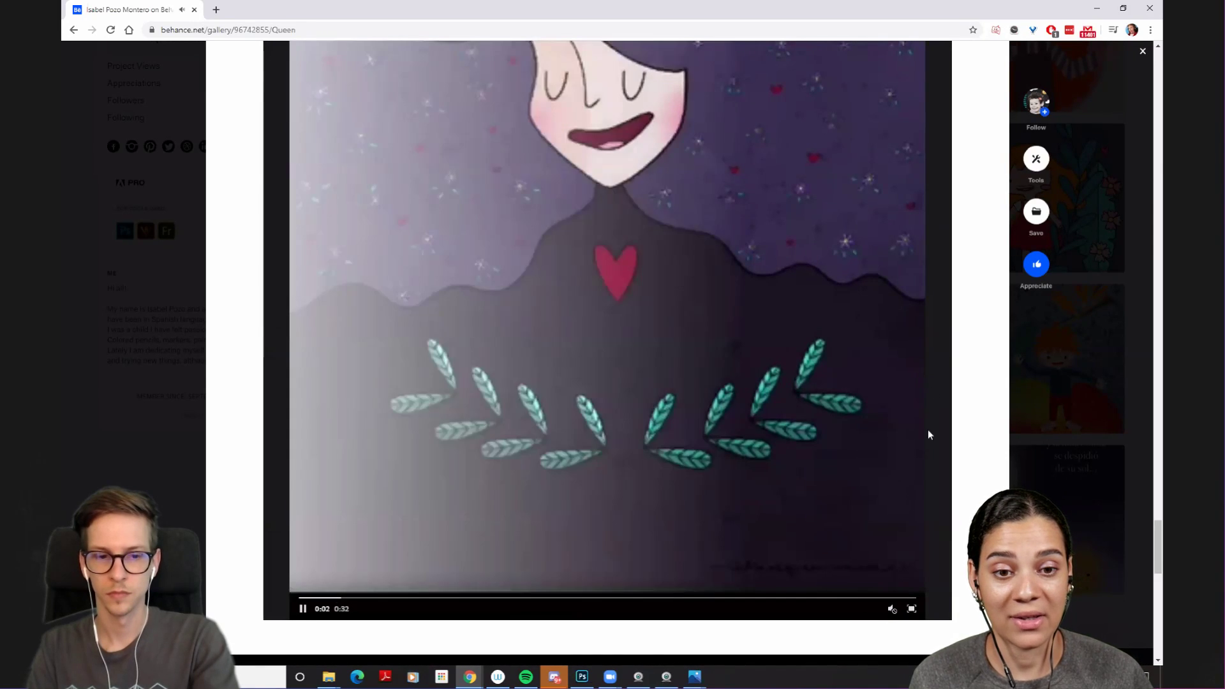
- View the crown and face in the upper part of the Queen video frame and close the project
{"action": "scroll", "coordinate": [929, 375], "scroll_direction": "up", "scroll_amount": 1}
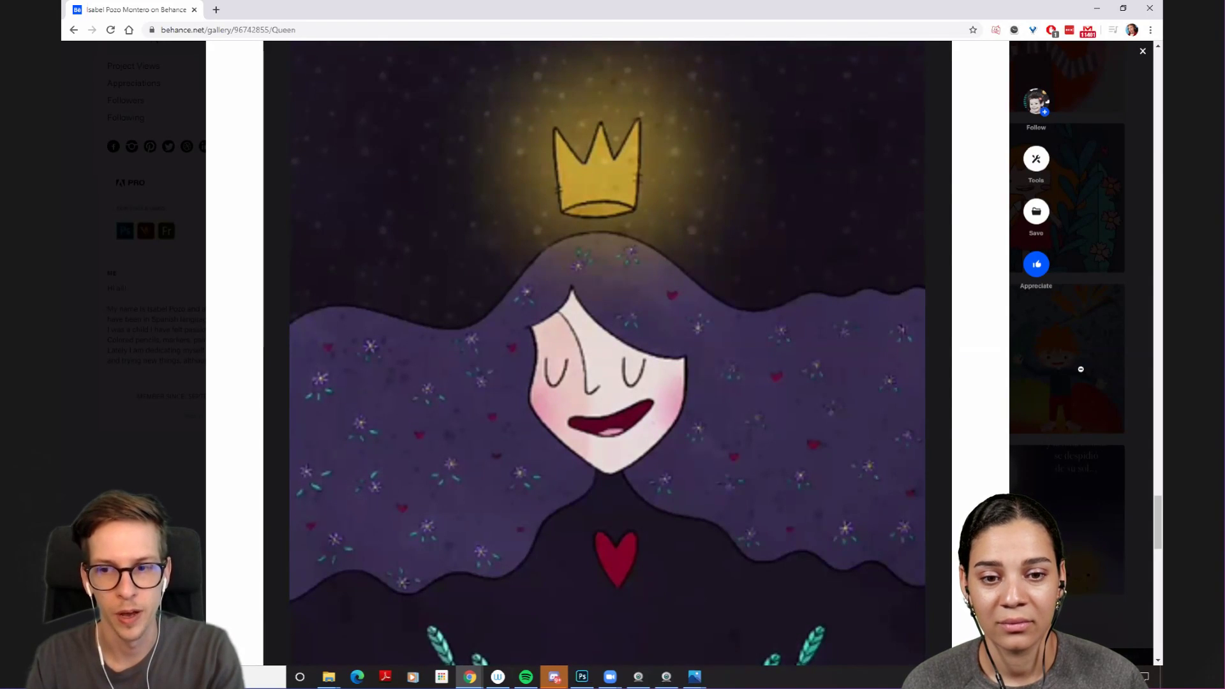
{"action": "left_click", "coordinate": [1083, 375]}
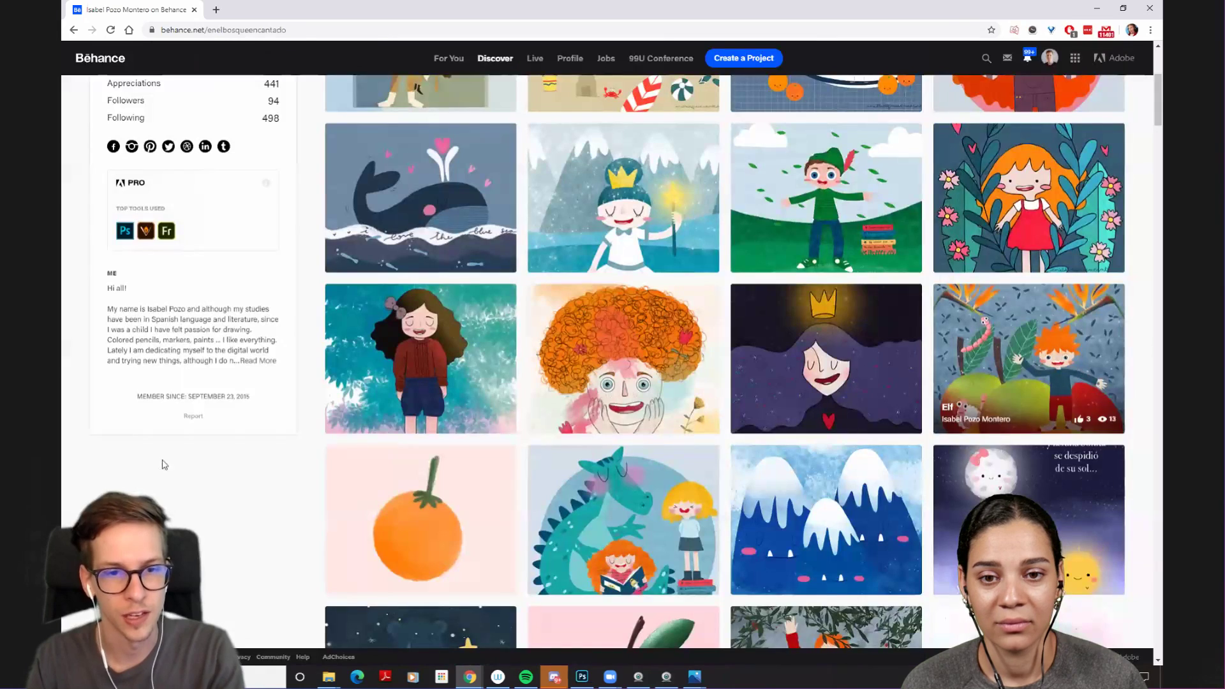
- Open the Fashion little girls project and examine the first illustration of the girl in a red sweater and blue shorts
{"action": "left_click", "coordinate": [453, 334]}
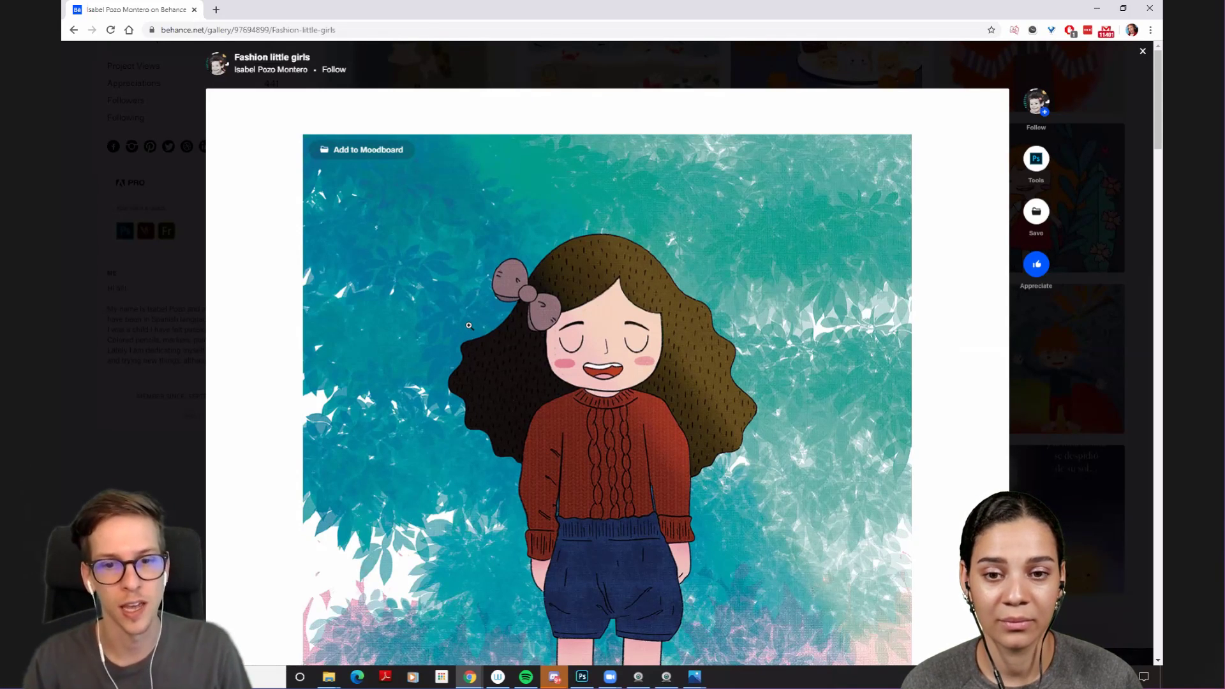
{"action": "scroll", "coordinate": [471, 327], "scroll_direction": "down", "scroll_amount": 1}
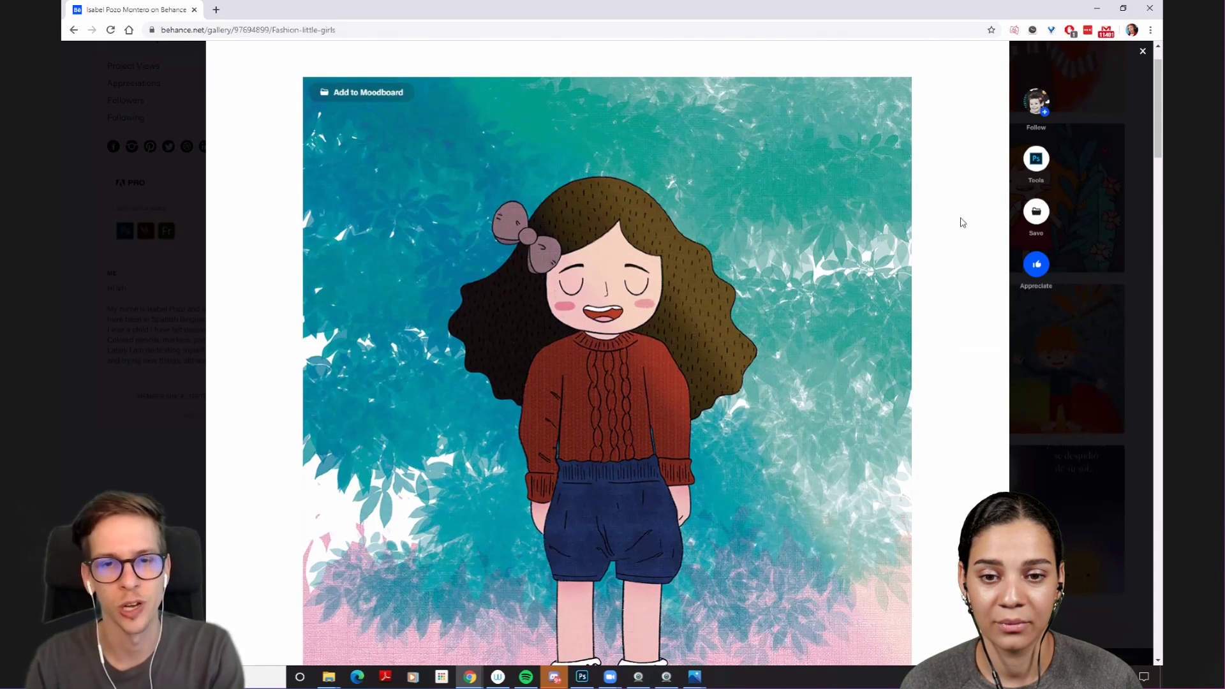
{"action": "scroll", "coordinate": [919, 241], "scroll_direction": "down", "scroll_amount": 3}
{"action": "scroll", "coordinate": [905, 238], "scroll_direction": "up", "scroll_amount": 2}
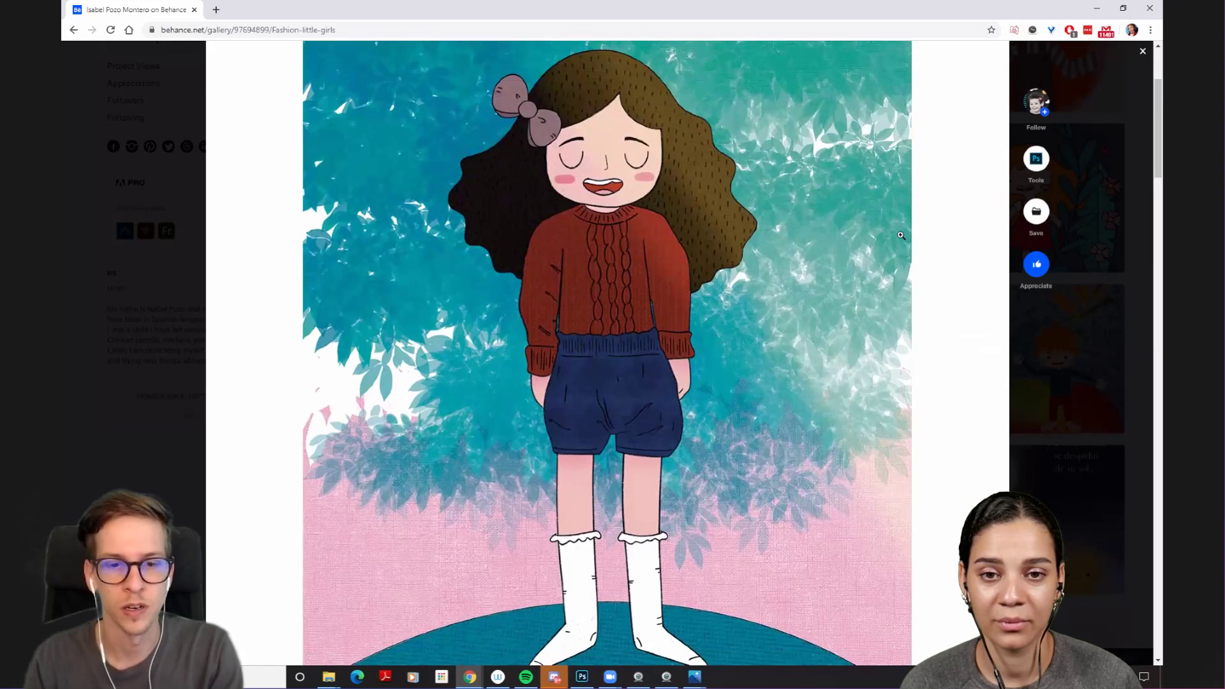
{"action": "scroll", "coordinate": [901, 235], "scroll_direction": "down", "scroll_amount": 4}
{"action": "scroll", "coordinate": [897, 248], "scroll_direction": "up", "scroll_amount": 3}
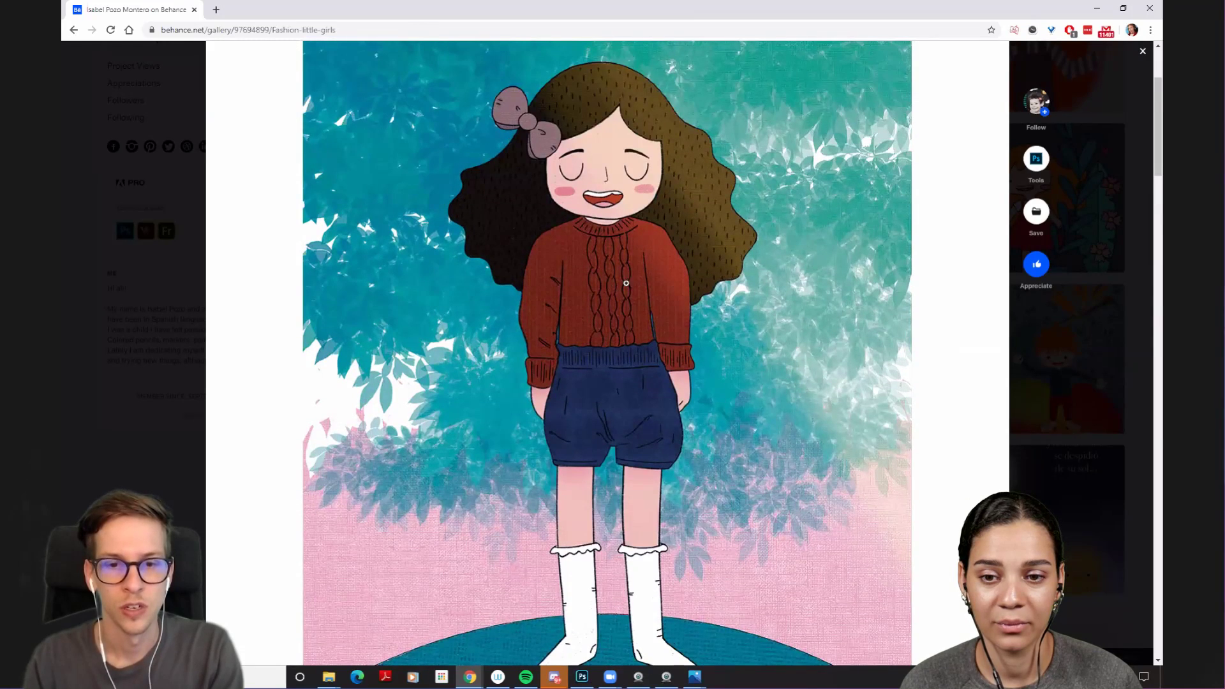
{"action": "scroll", "coordinate": [574, 375], "scroll_direction": "down", "scroll_amount": 1}
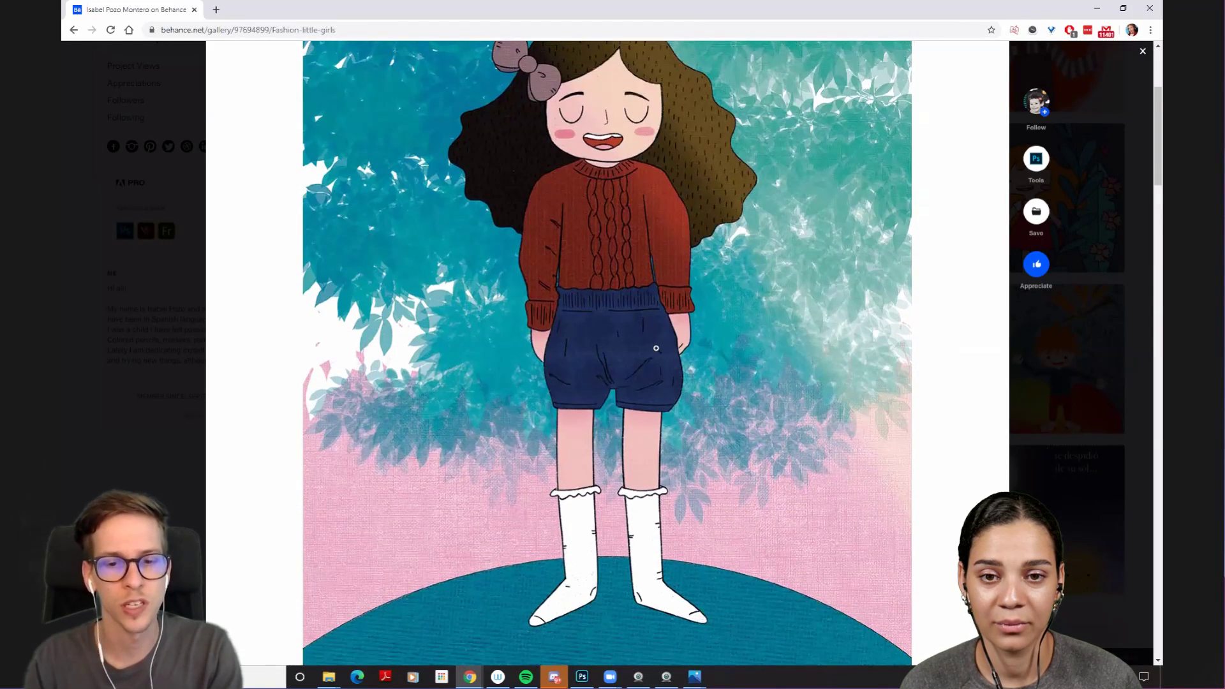
{"action": "scroll", "coordinate": [433, 443], "scroll_direction": "down", "scroll_amount": 3}
- Examine the second Fashion little girls illustration, the girl in a floral dress holding purple flowers on a blue background
{"action": "scroll", "coordinate": [678, 329], "scroll_direction": "down", "scroll_amount": 11}
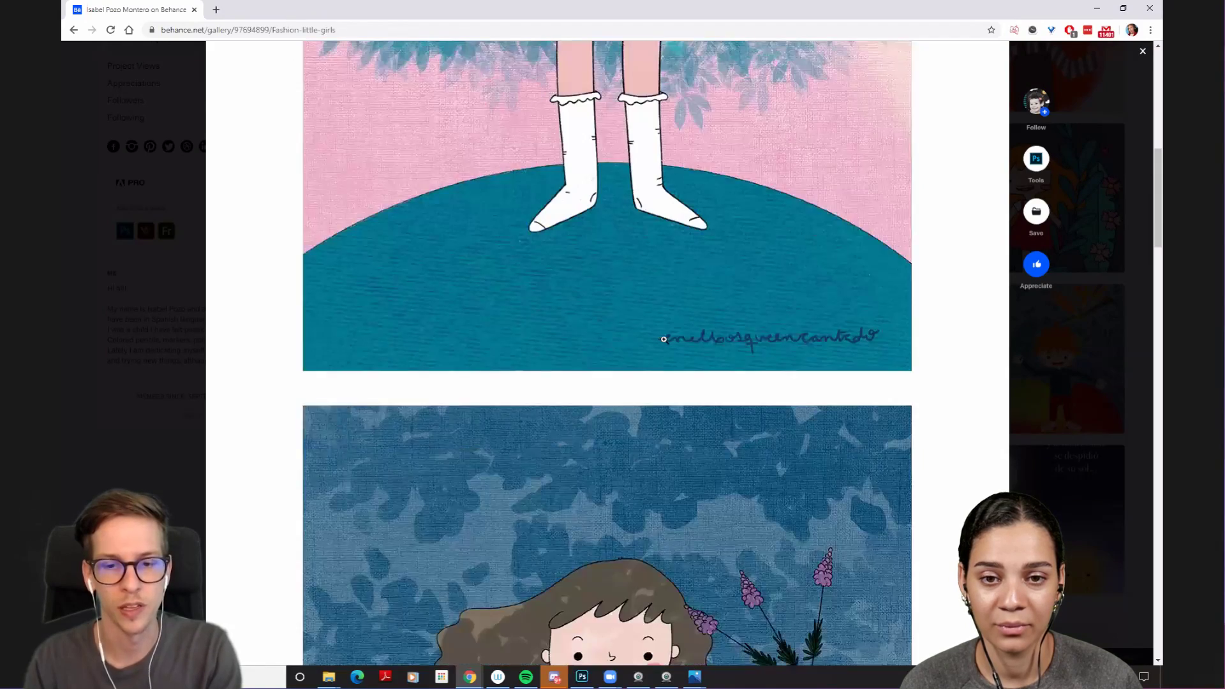
{"action": "scroll", "coordinate": [677, 329], "scroll_direction": "down", "scroll_amount": 1}
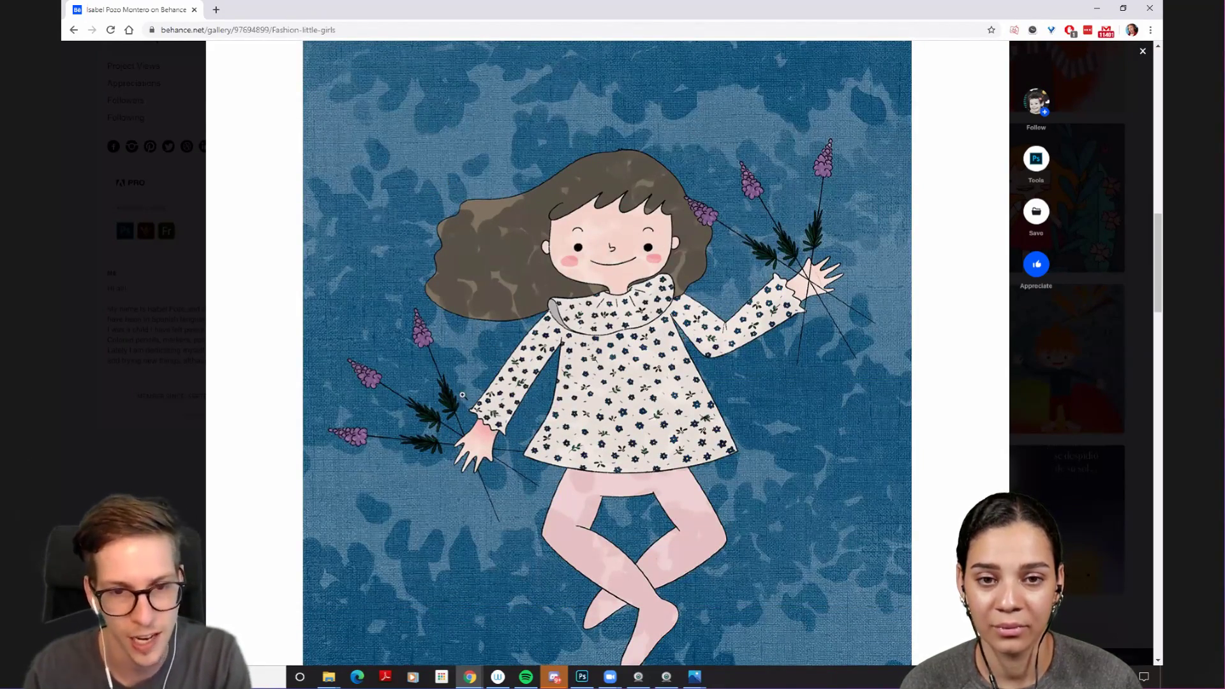
{"action": "scroll", "coordinate": [598, 461], "scroll_direction": "down", "scroll_amount": 2}
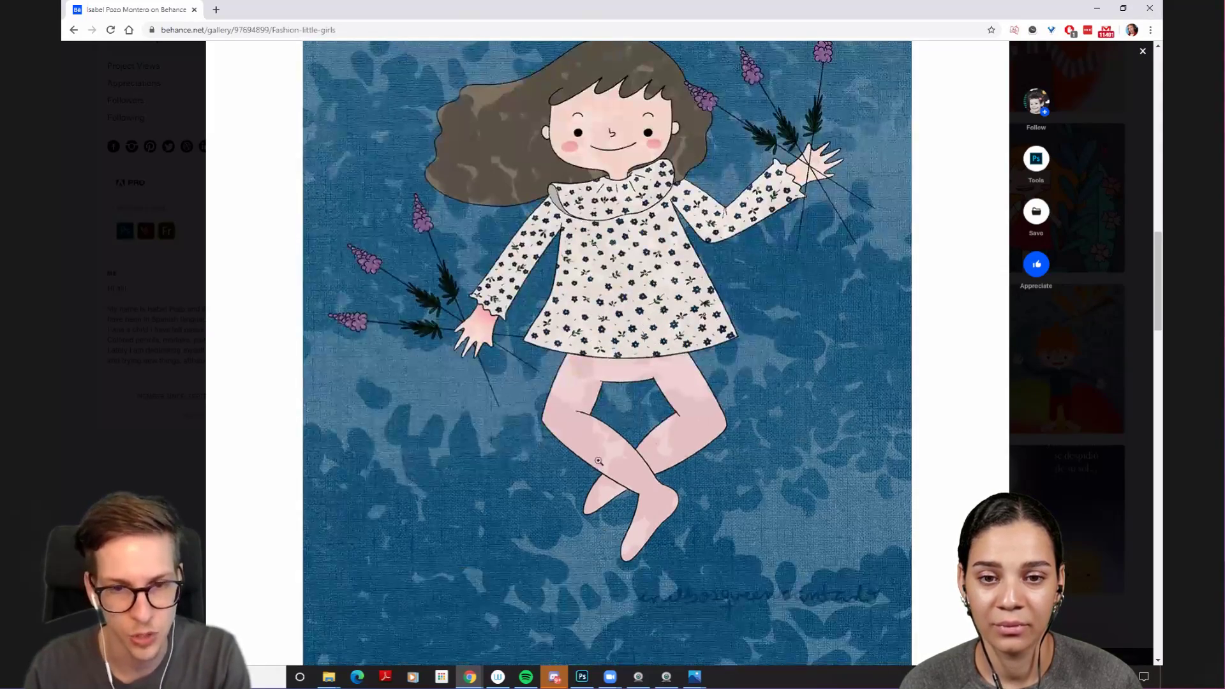
{"action": "scroll", "coordinate": [622, 366], "scroll_direction": "up", "scroll_amount": 2}
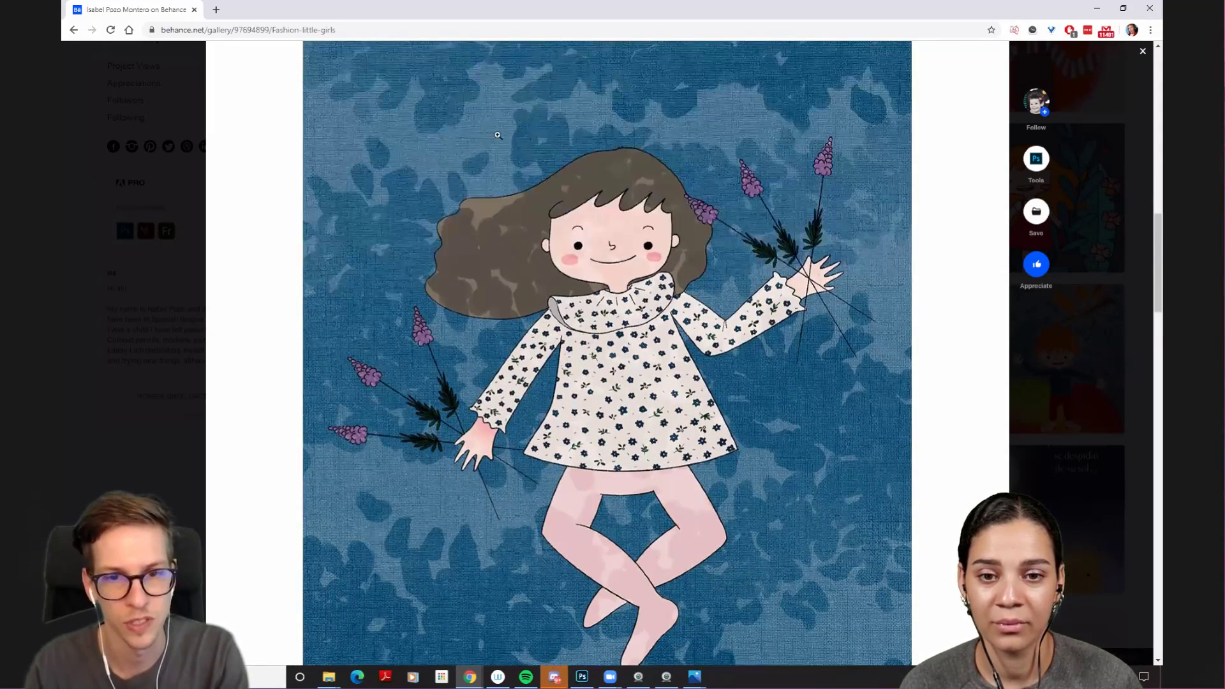
- Examine the third Fashion little girls illustration, the red-haired girl in patterned dungarees on a green background
{"action": "scroll", "coordinate": [567, 464], "scroll_direction": "down", "scroll_amount": 5}
{"action": "scroll", "coordinate": [568, 464], "scroll_direction": "down", "scroll_amount": 10}
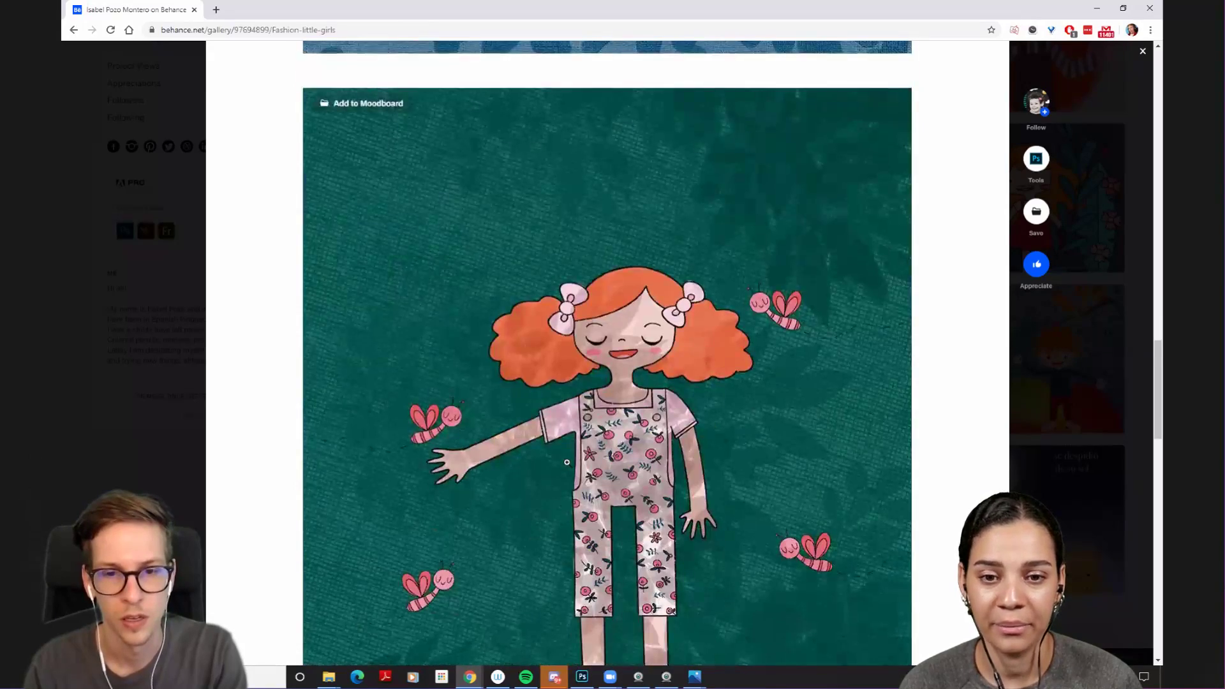
{"action": "scroll", "coordinate": [539, 457], "scroll_direction": "down", "scroll_amount": 6}
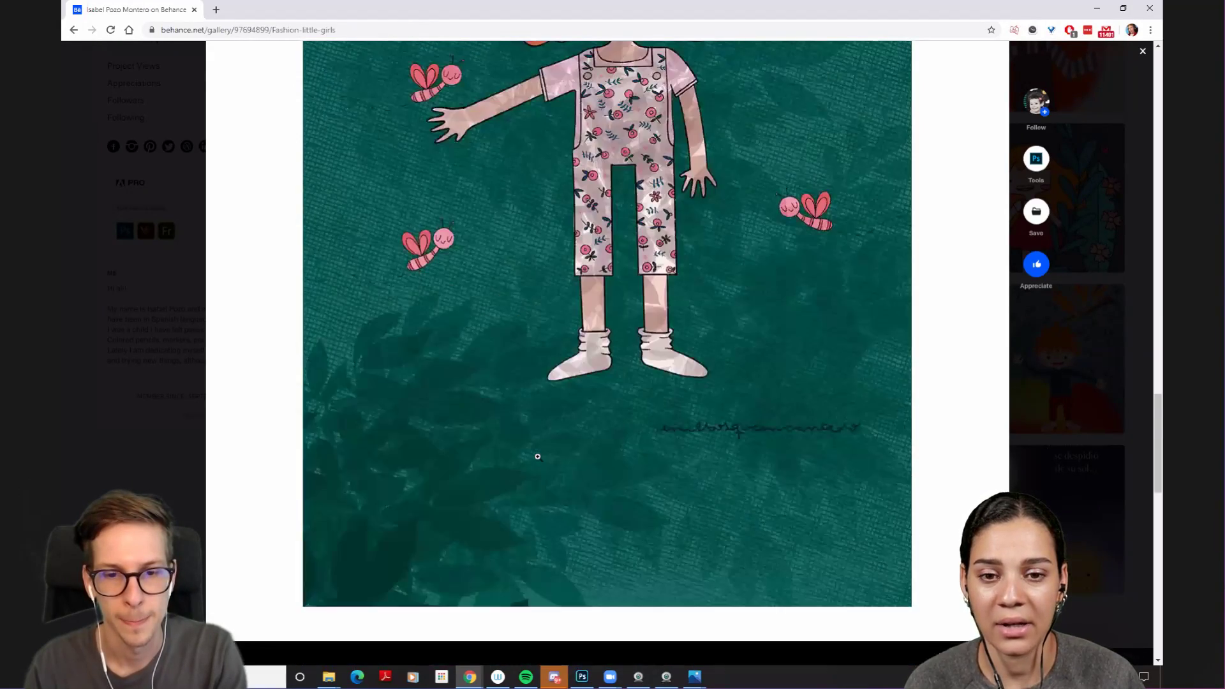
{"action": "scroll", "coordinate": [537, 456], "scroll_direction": "up", "scroll_amount": 4}
{"action": "scroll", "coordinate": [537, 456], "scroll_direction": "up", "scroll_amount": 7}
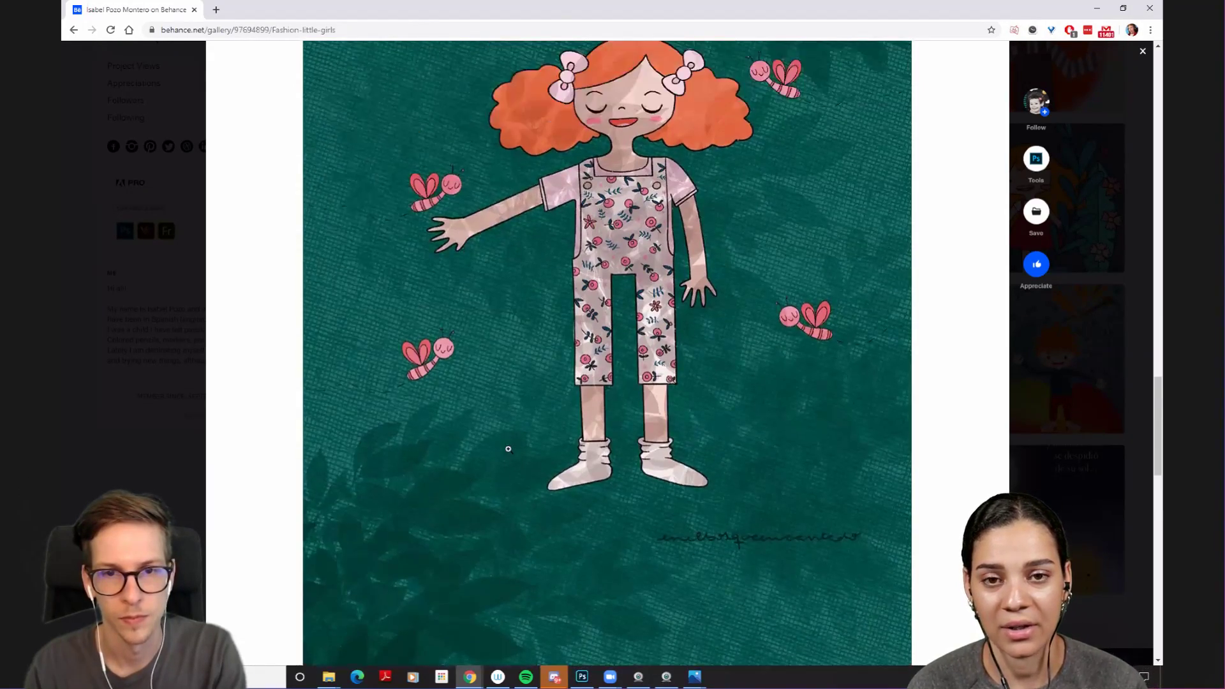
- Look back over the blue-background and red-sweater illustrations of Fashion little girls and close the project
{"action": "scroll", "coordinate": [502, 448], "scroll_direction": "up", "scroll_amount": 8}
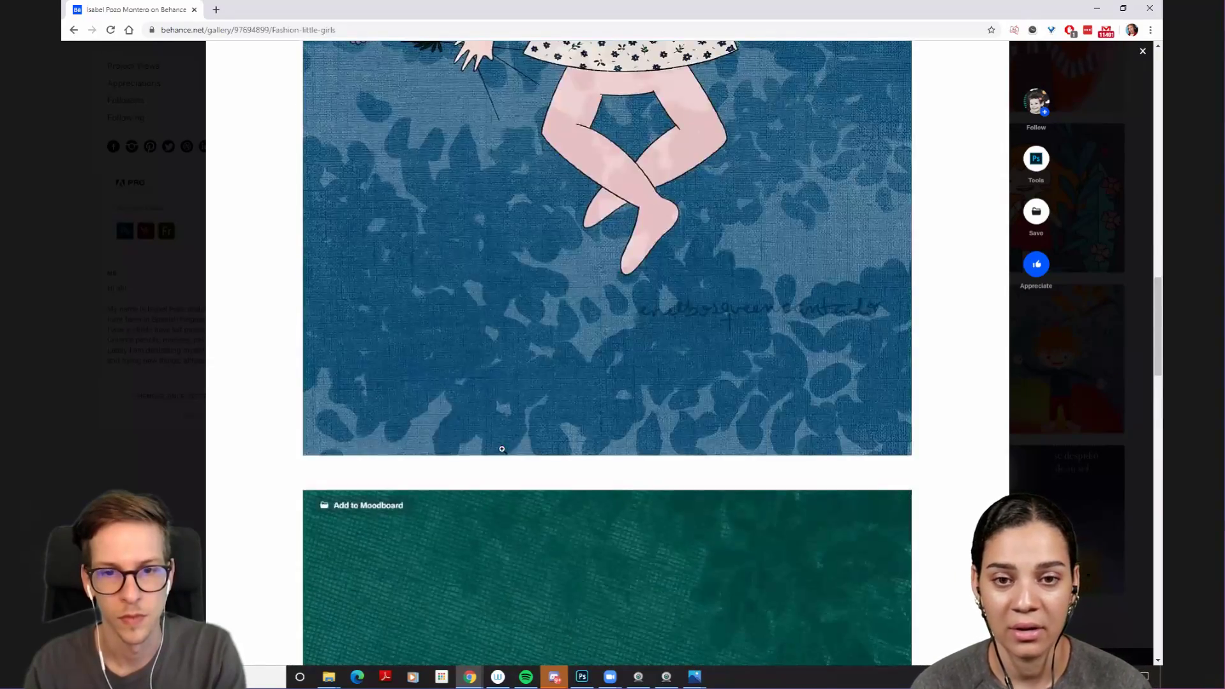
{"action": "scroll", "coordinate": [945, 397], "scroll_direction": "up", "scroll_amount": 8}
{"action": "scroll", "coordinate": [944, 397], "scroll_direction": "up", "scroll_amount": 6}
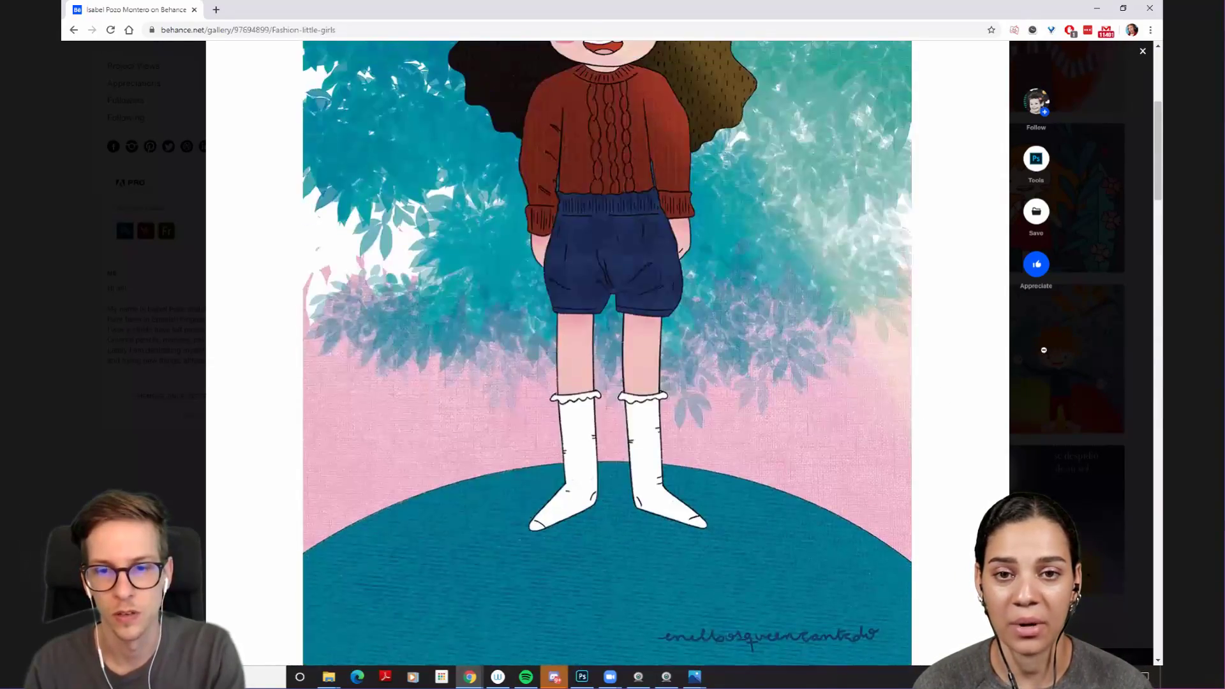
{"action": "key", "text": "Escape"}
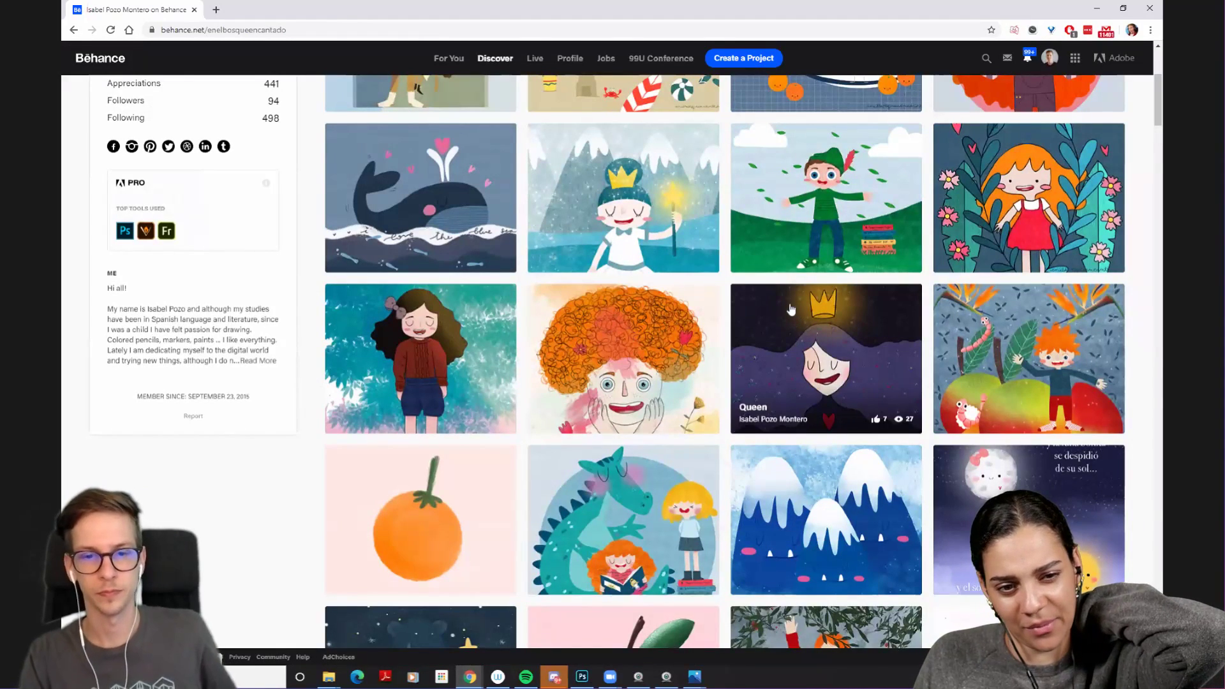
- Open the Elf project and examine the main illustration's boy, worms, fruit and orange flowers
{"action": "left_click", "coordinate": [980, 319]}
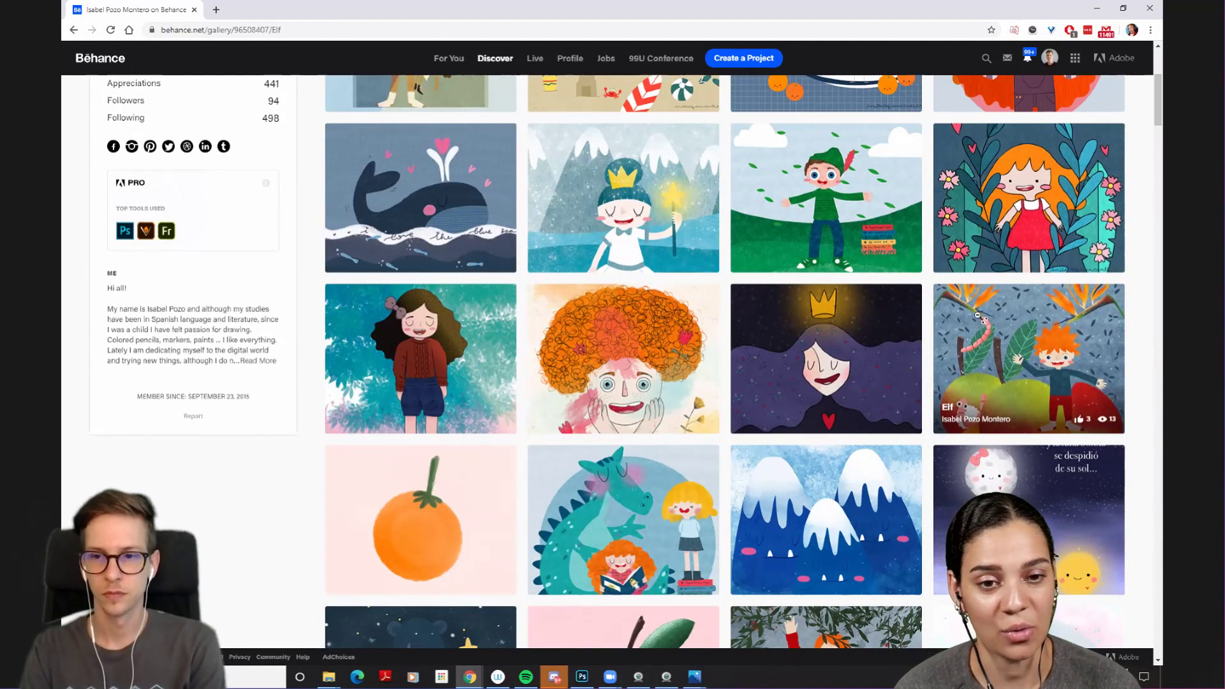
{"action": "scroll", "coordinate": [753, 268], "scroll_direction": "down", "scroll_amount": 3}
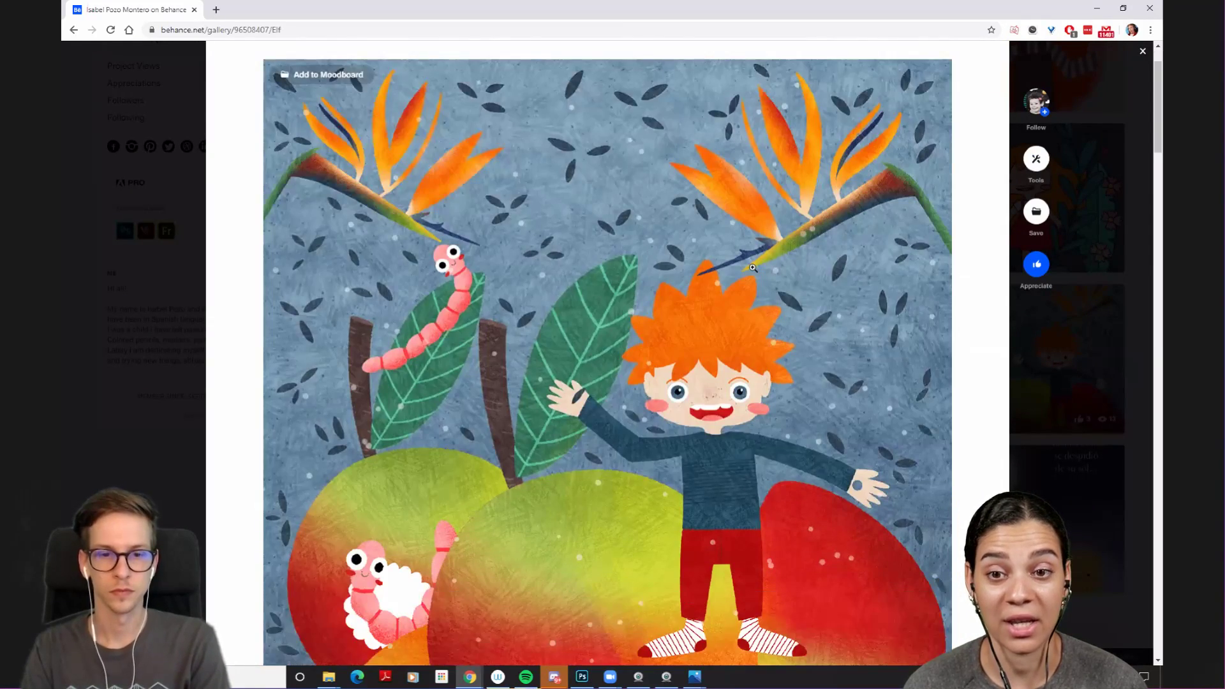
{"action": "scroll", "coordinate": [752, 268], "scroll_direction": "up", "scroll_amount": 2}
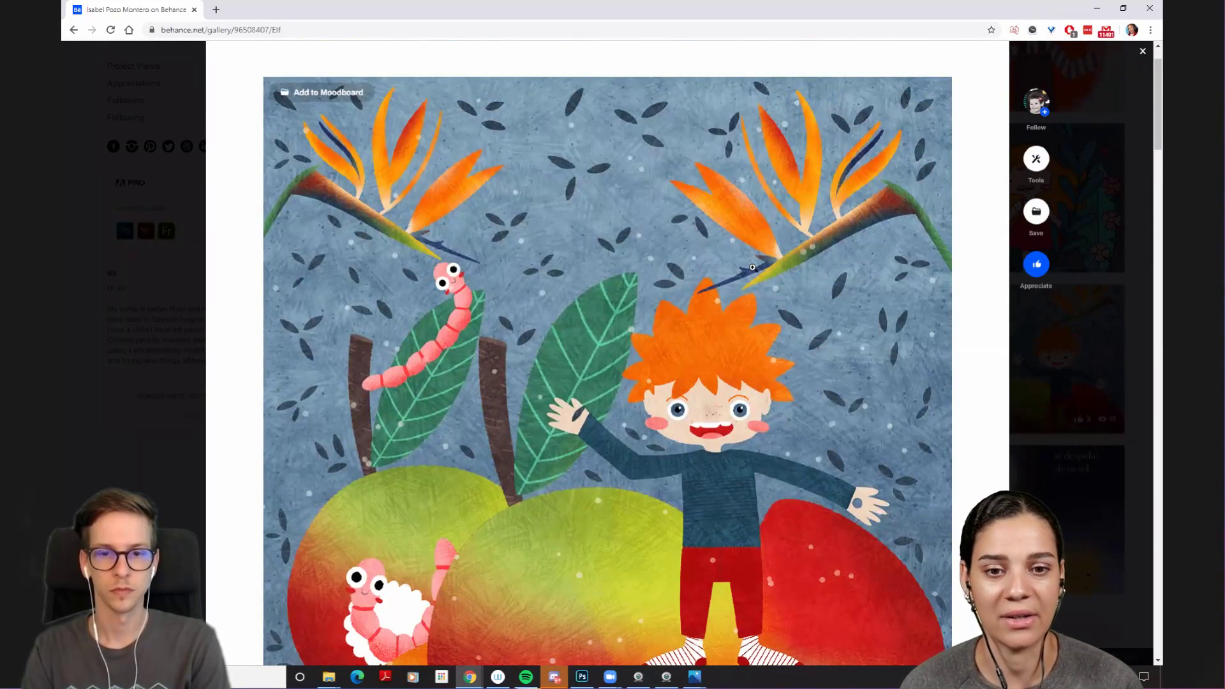
{"action": "scroll", "coordinate": [752, 268], "scroll_direction": "down", "scroll_amount": 2}
{"action": "scroll", "coordinate": [989, 210], "scroll_direction": "up", "scroll_amount": 3}
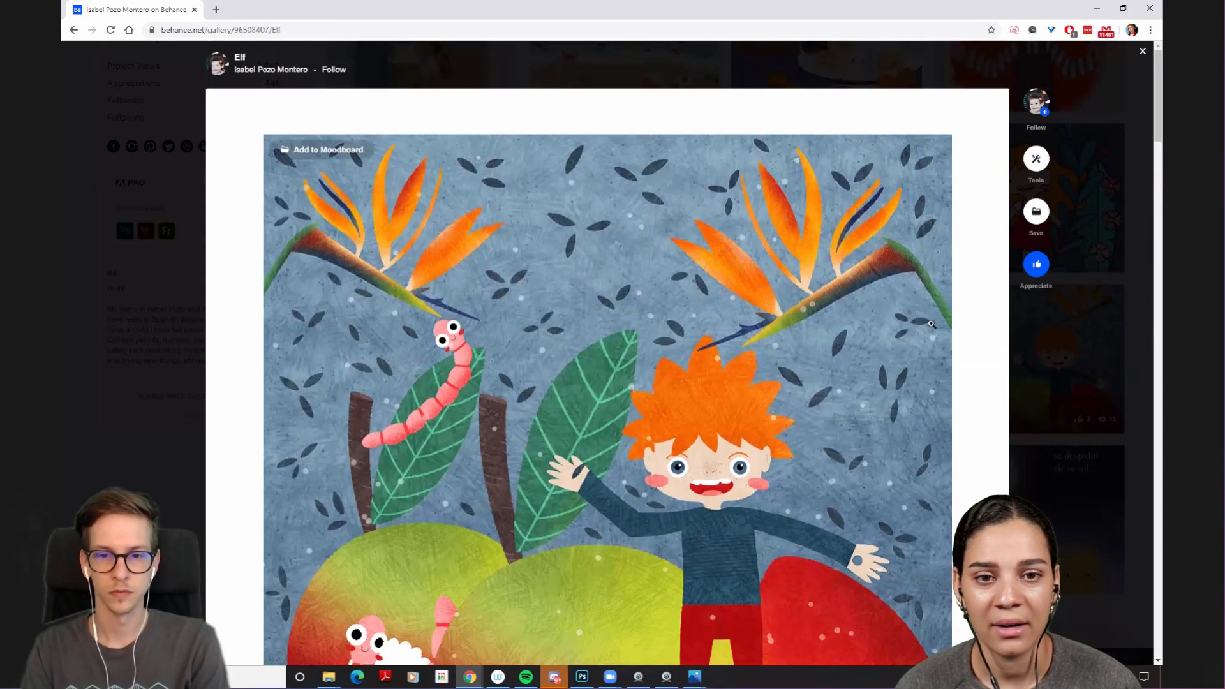
{"action": "scroll", "coordinate": [931, 324], "scroll_direction": "down", "scroll_amount": 2}
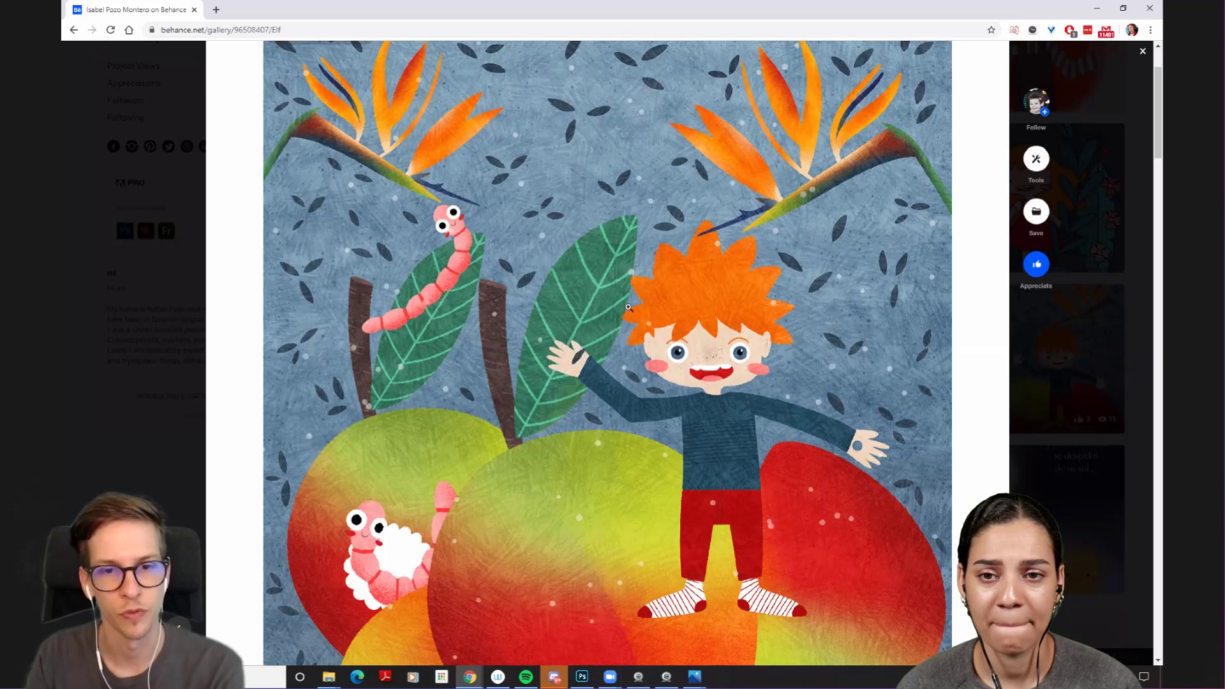
{"action": "scroll", "coordinate": [929, 301], "scroll_direction": "down", "scroll_amount": 2}
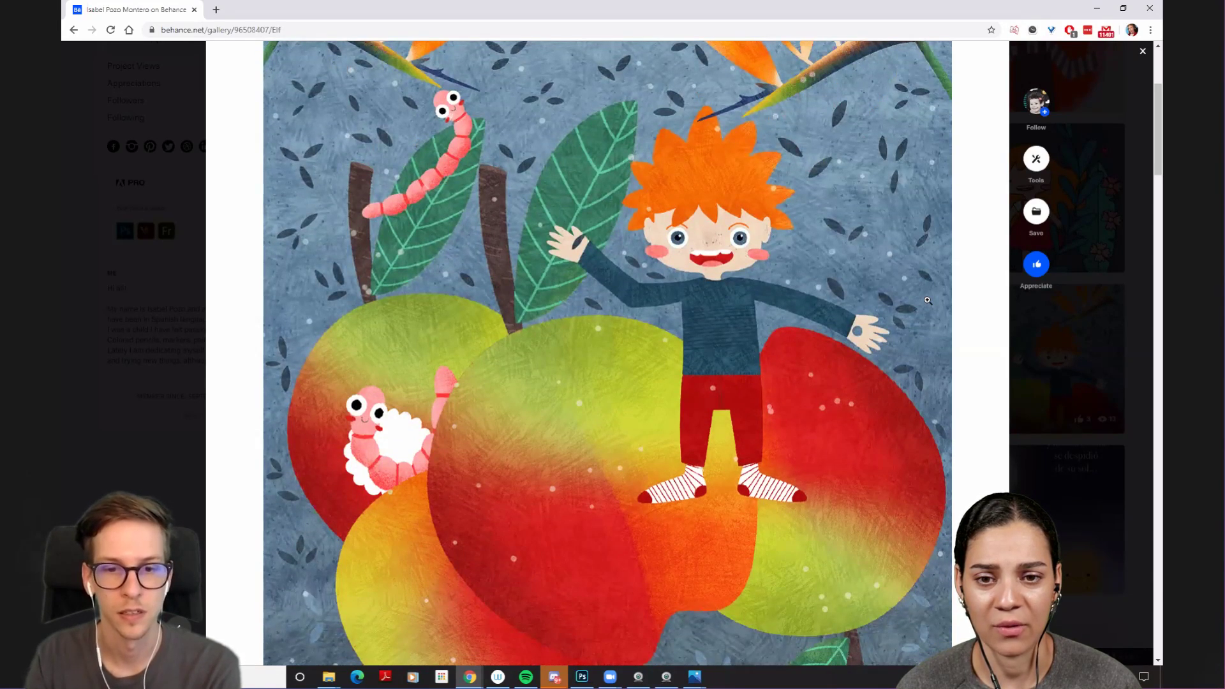
{"action": "scroll", "coordinate": [888, 307], "scroll_direction": "up", "scroll_amount": 2}
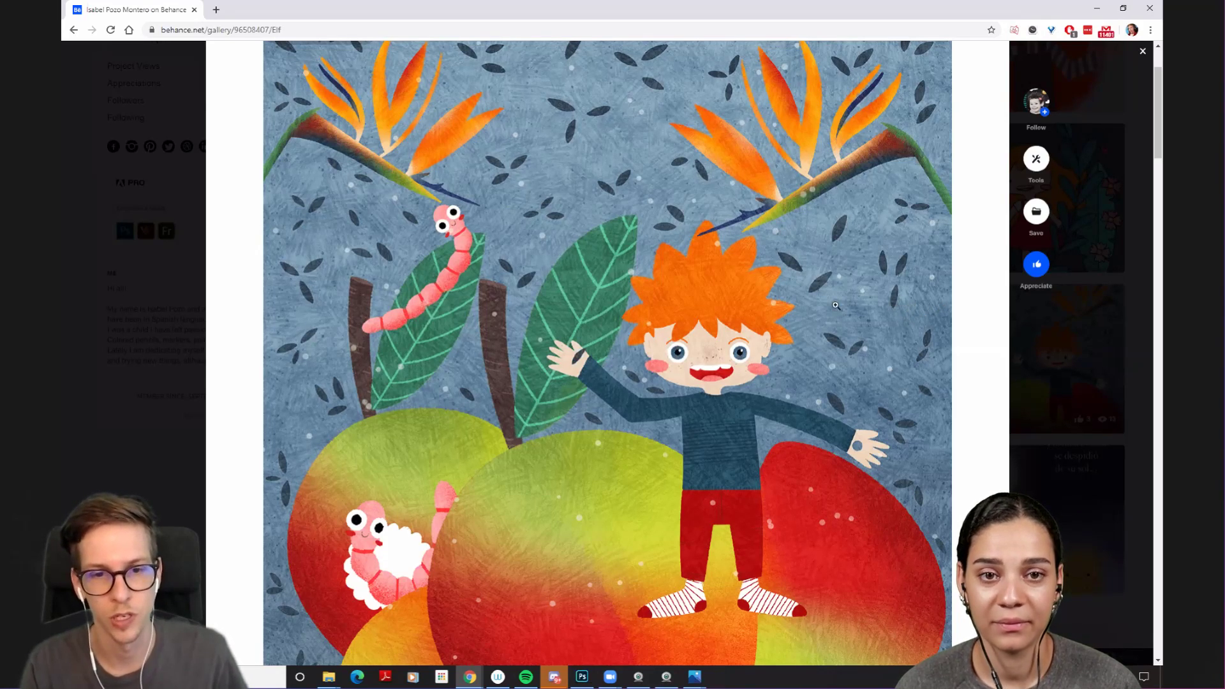
{"action": "scroll", "coordinate": [776, 288], "scroll_direction": "down", "scroll_amount": 1}
{"action": "scroll", "coordinate": [763, 344], "scroll_direction": "up", "scroll_amount": 2}
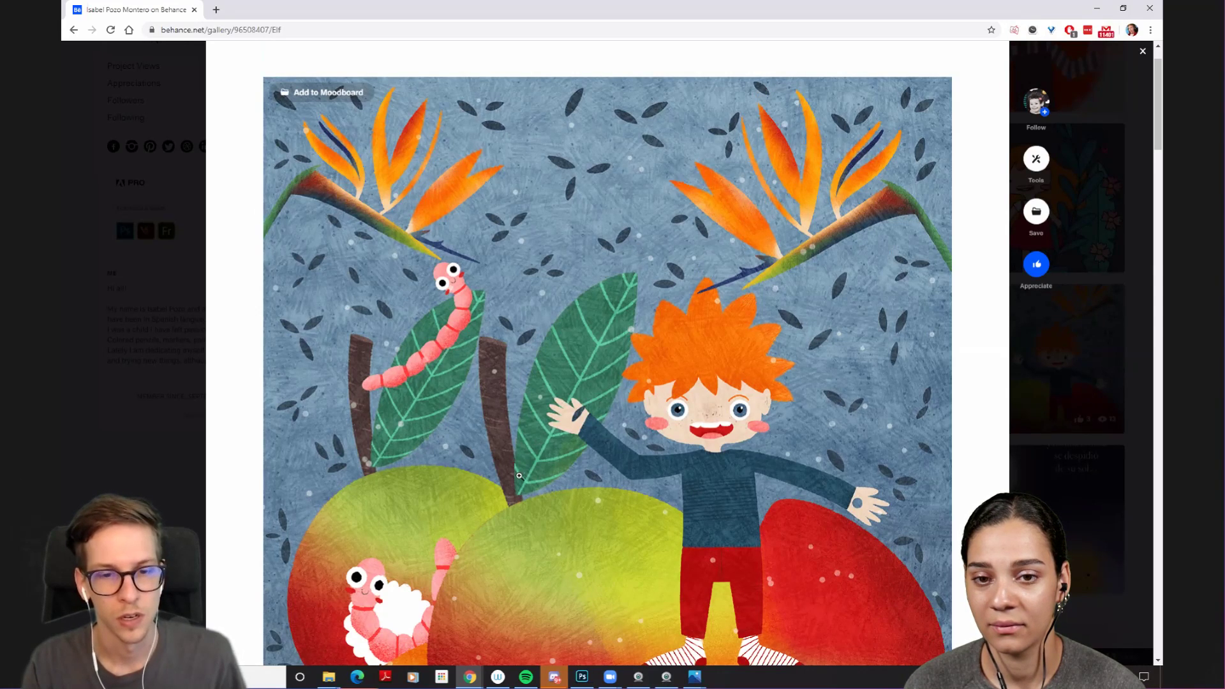
- View the lower part of the Elf illustration and the isolated fruit and worms on white, and close the project
{"action": "scroll", "coordinate": [519, 475], "scroll_direction": "down", "scroll_amount": 6}
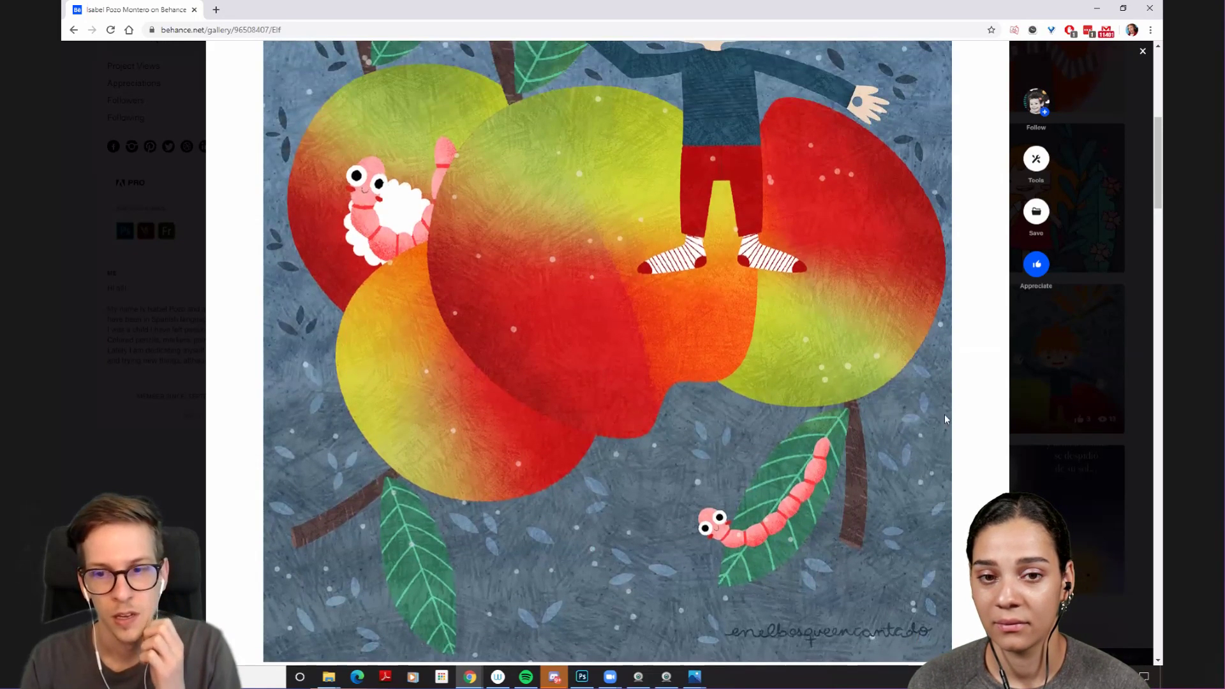
{"action": "scroll", "coordinate": [827, 426], "scroll_direction": "down", "scroll_amount": 12}
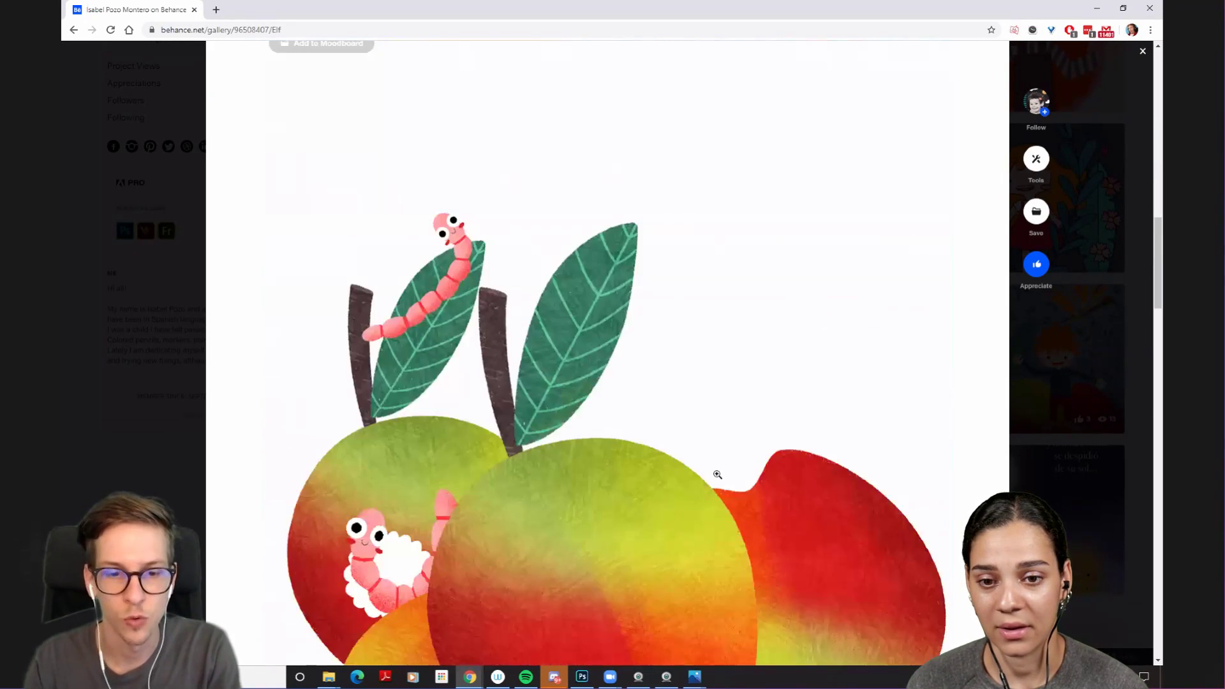
{"action": "scroll", "coordinate": [730, 466], "scroll_direction": "down", "scroll_amount": 2}
{"action": "key", "text": "Escape"}
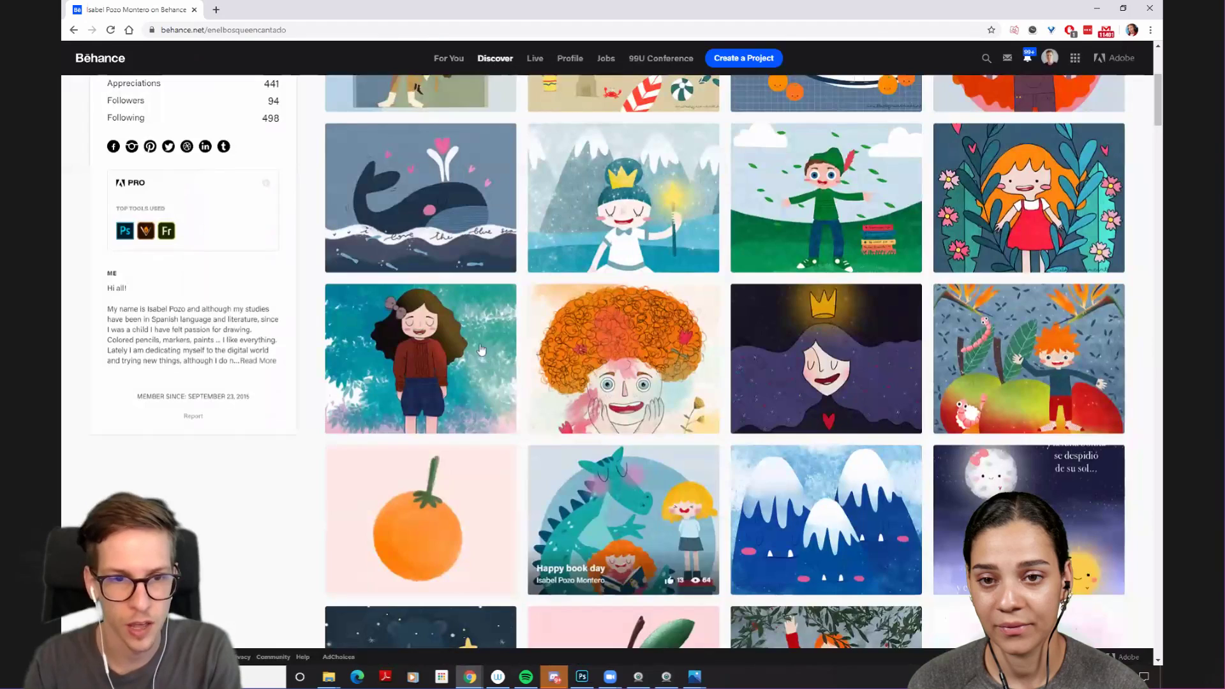
- Reopen the Fashion little girls project and re-examine the red-sweater girl against the leafy background
{"action": "left_click", "coordinate": [479, 343]}
{"action": "scroll", "coordinate": [533, 336], "scroll_direction": "down", "scroll_amount": 2}
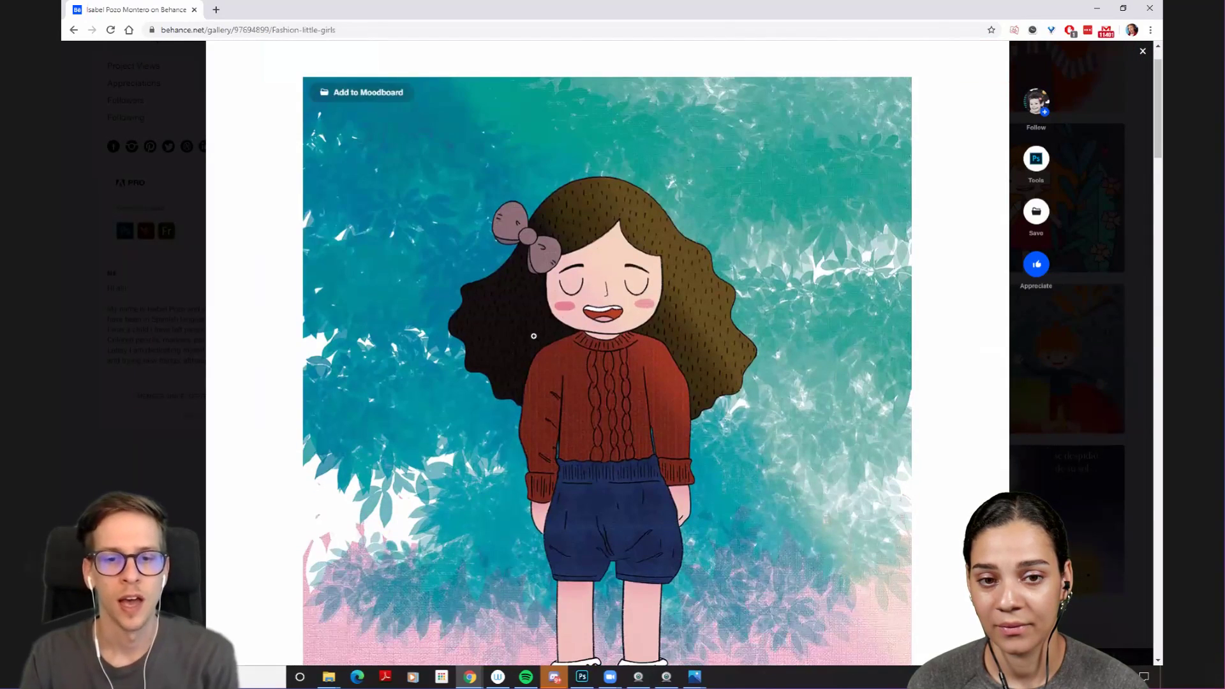
{"action": "scroll", "coordinate": [533, 337], "scroll_direction": "down", "scroll_amount": 2}
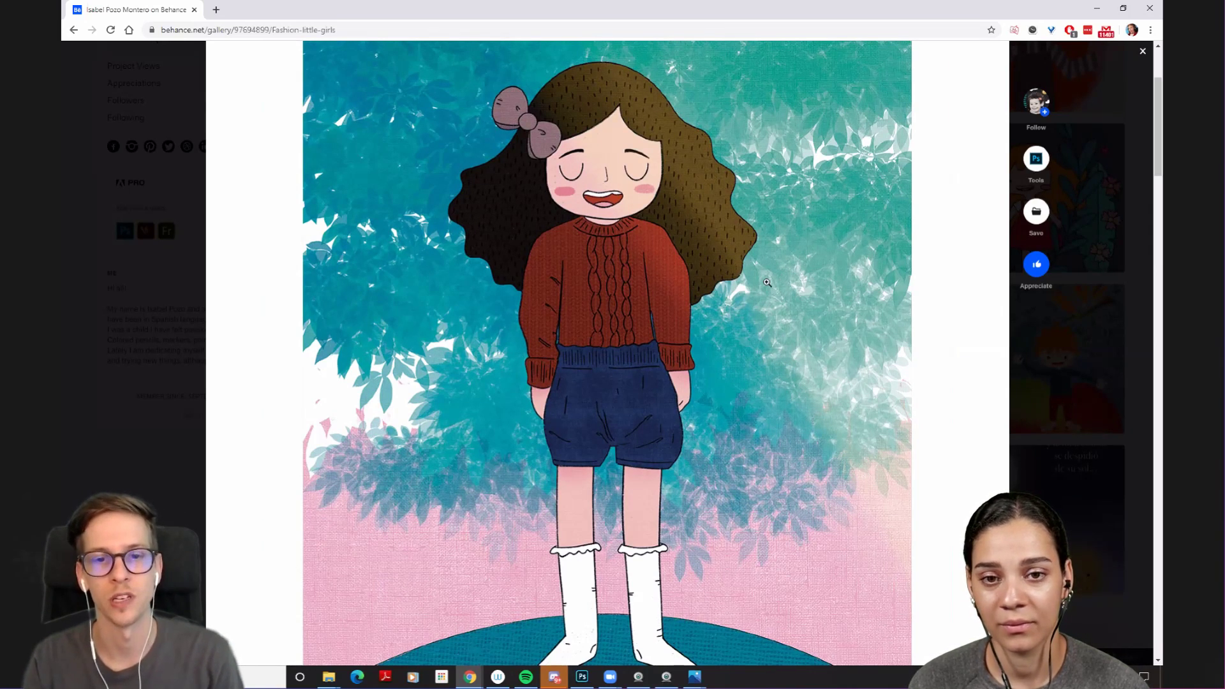
{"action": "scroll", "coordinate": [749, 270], "scroll_direction": "down", "scroll_amount": 5}
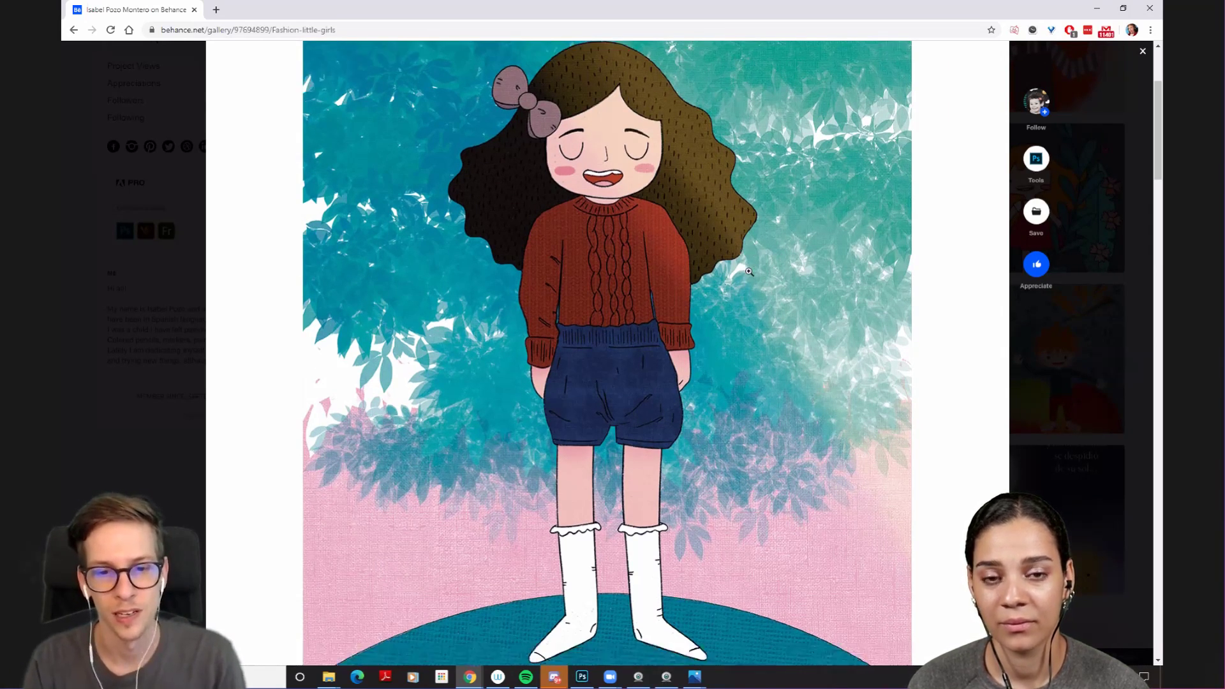
- Study the floral-dress girl again, looking over her hair, dress pattern, legs and the textured blue background
{"action": "scroll", "coordinate": [702, 312], "scroll_direction": "down", "scroll_amount": 7}
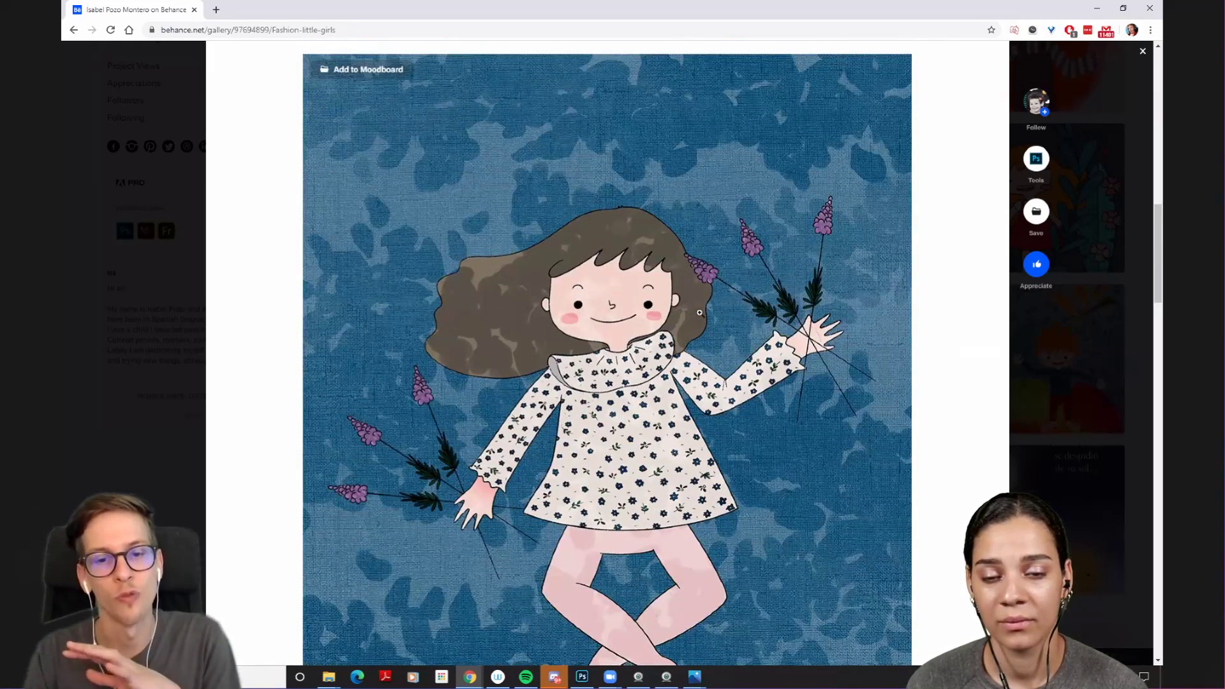
{"action": "scroll", "coordinate": [699, 310], "scroll_direction": "down", "scroll_amount": 2}
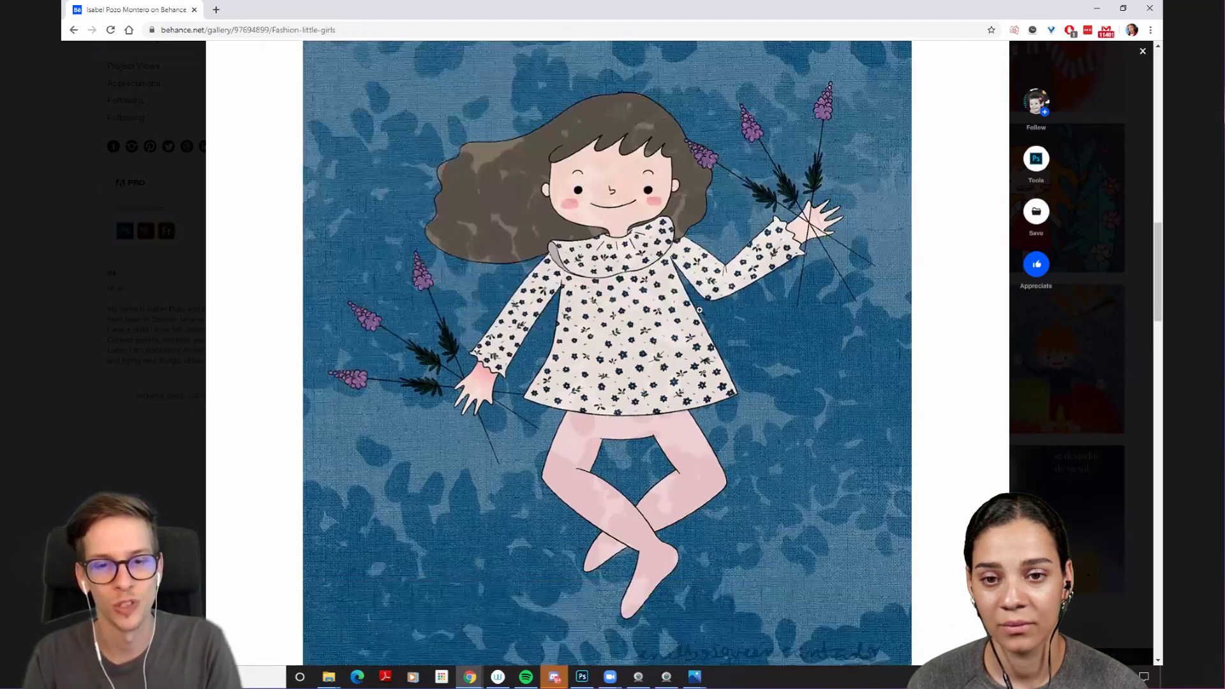
{"action": "scroll", "coordinate": [700, 310], "scroll_direction": "down", "scroll_amount": 2}
{"action": "scroll", "coordinate": [506, 306], "scroll_direction": "up", "scroll_amount": 3}
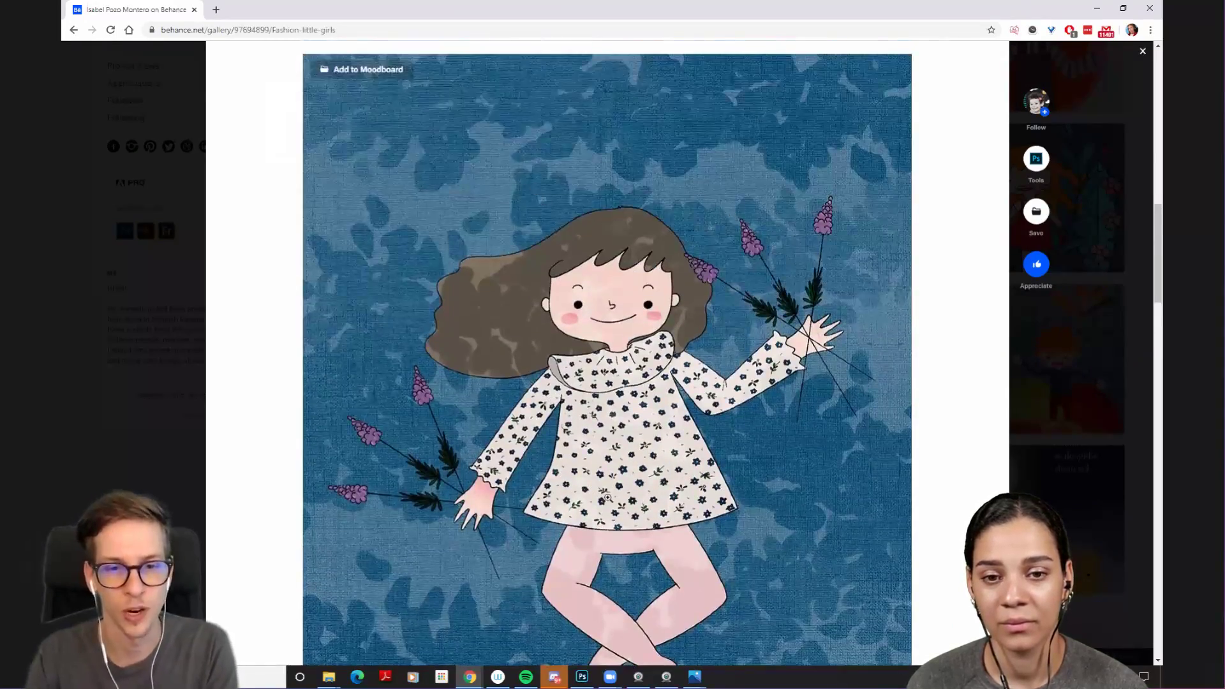
{"action": "scroll", "coordinate": [505, 306], "scroll_direction": "down", "scroll_amount": 1}
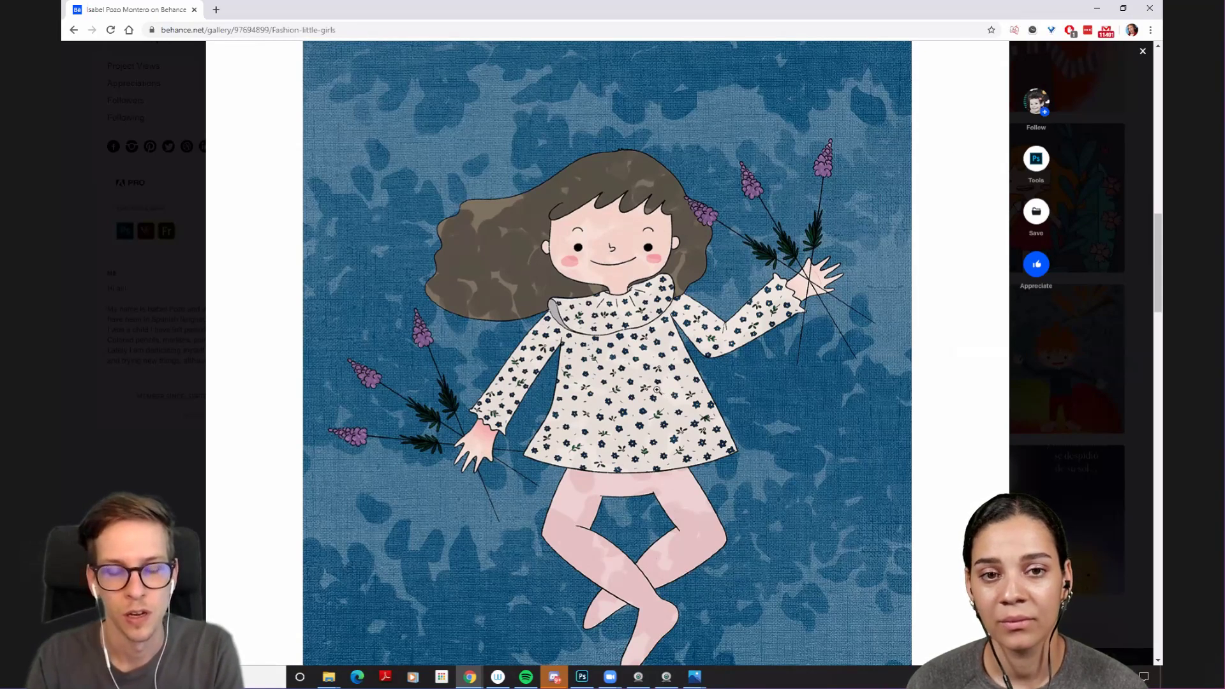
- View the orange-haired girl in floral overalls on the green background, and close the Fashion little girls project
{"action": "scroll", "coordinate": [656, 390], "scroll_direction": "down", "scroll_amount": 14}
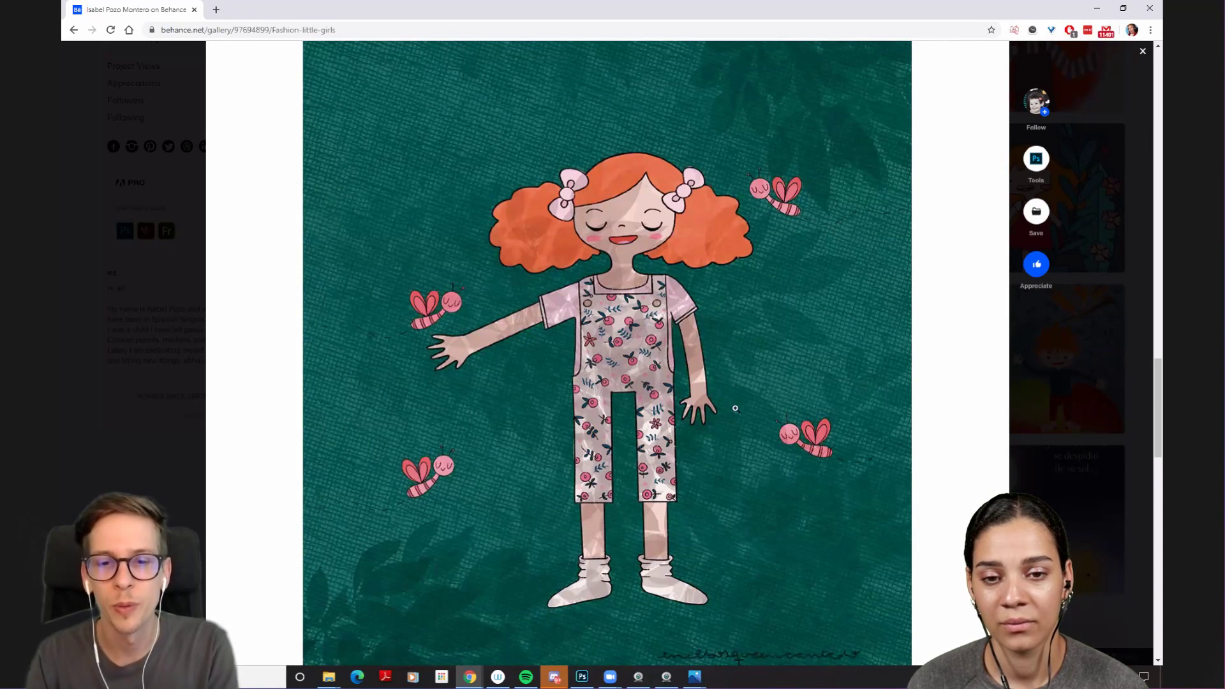
{"action": "key", "text": "Escape"}
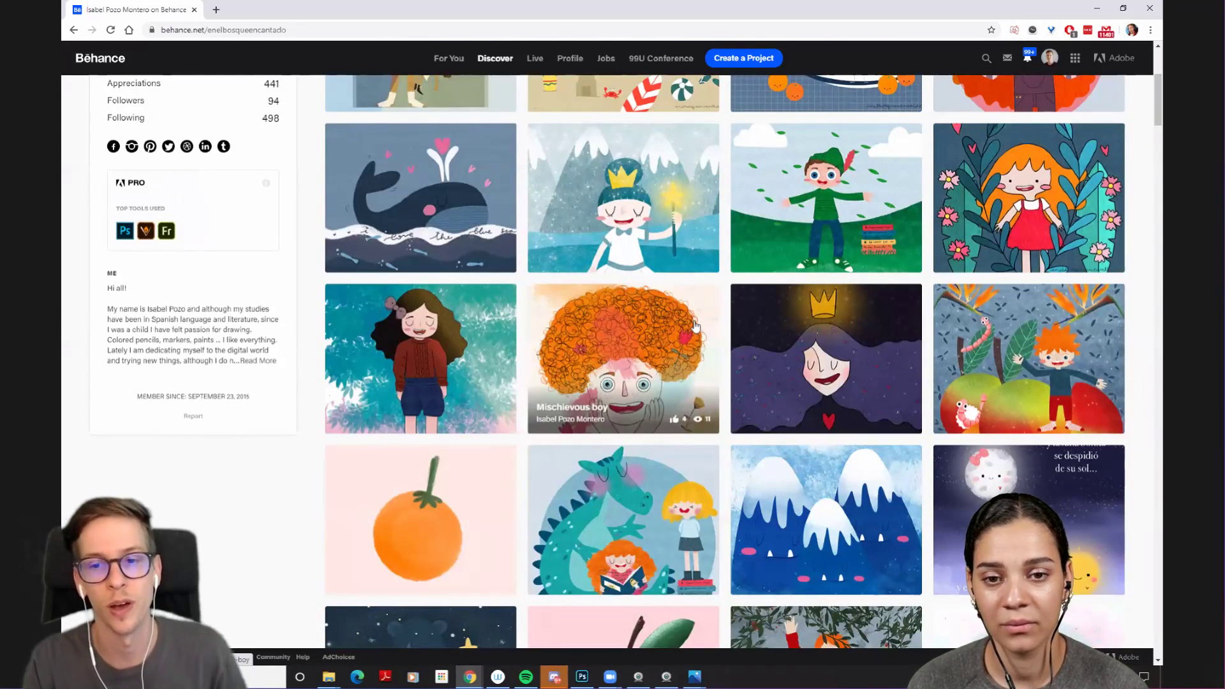
- Reopen the Elf project, look through the isolated worms, leaves and red-haired boy on white, and close the project
{"action": "scroll", "coordinate": [789, 312], "scroll_direction": "down", "scroll_amount": 1}
{"action": "left_click", "coordinate": [974, 237]}
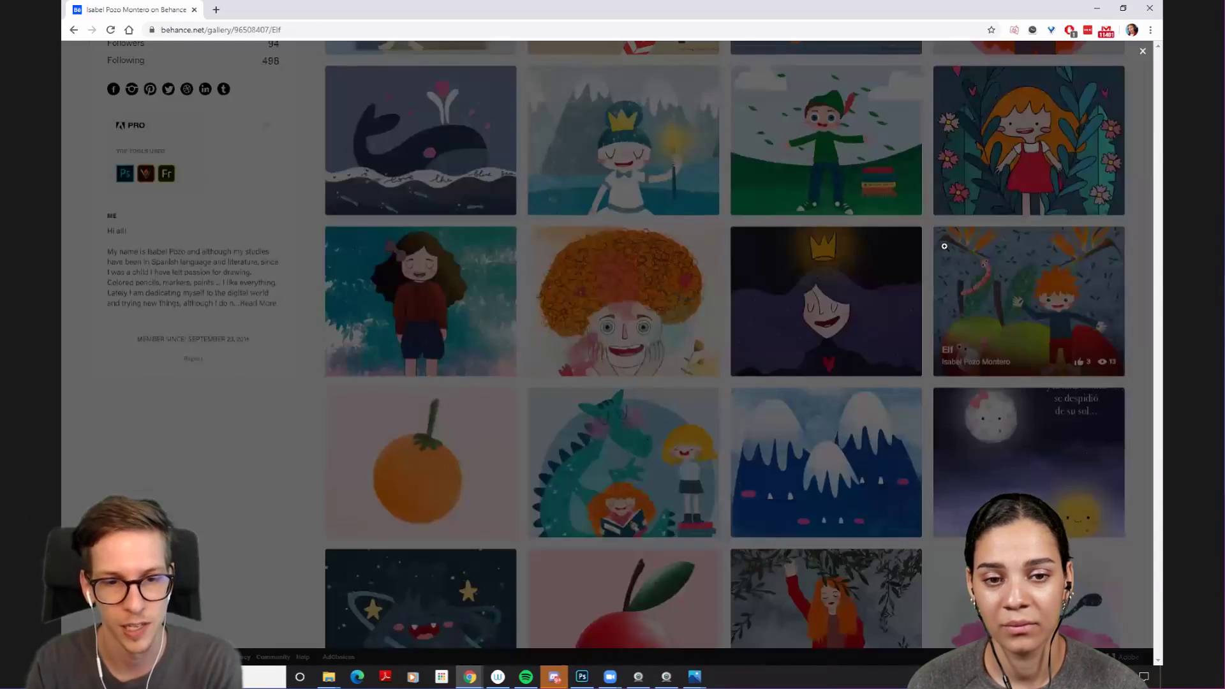
{"action": "scroll", "coordinate": [602, 281], "scroll_direction": "down", "scroll_amount": 15}
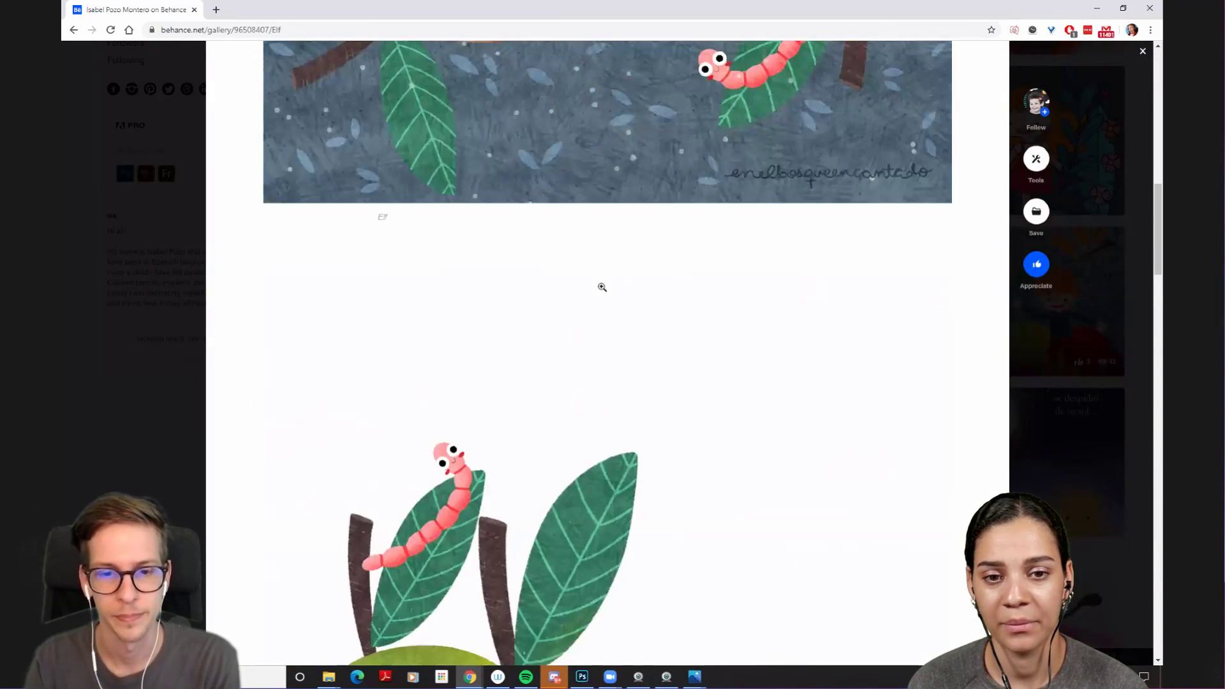
{"action": "scroll", "coordinate": [601, 287], "scroll_direction": "down", "scroll_amount": 15}
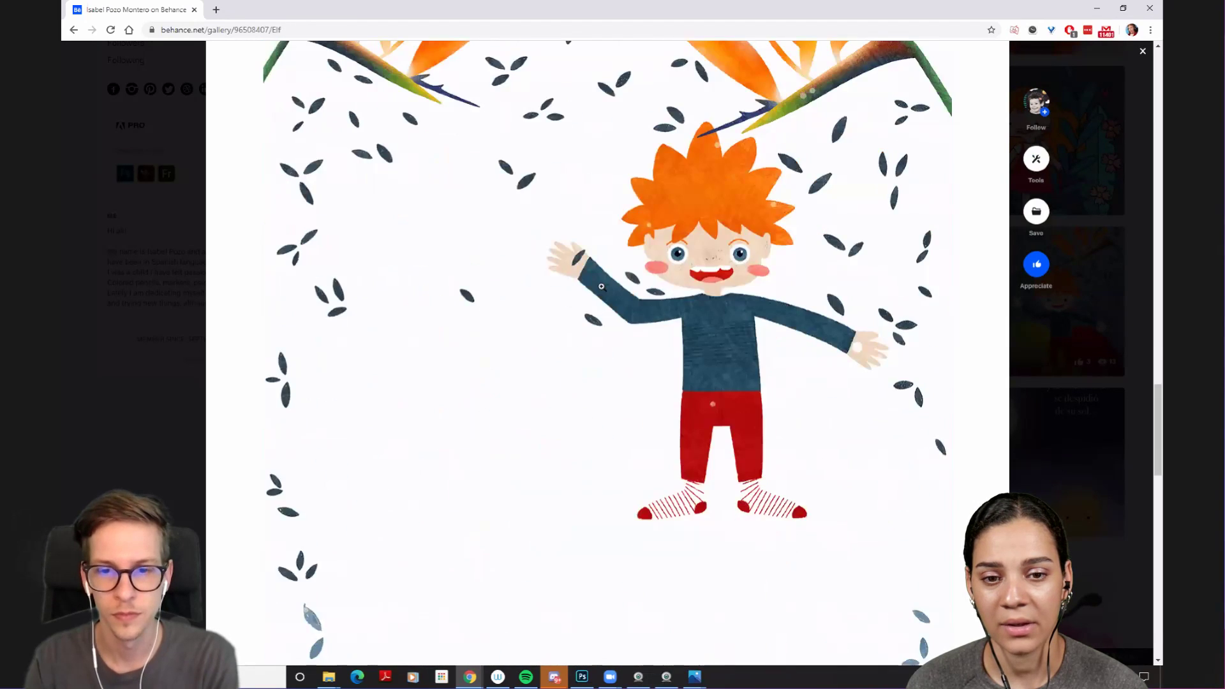
{"action": "scroll", "coordinate": [601, 287], "scroll_direction": "down", "scroll_amount": 6}
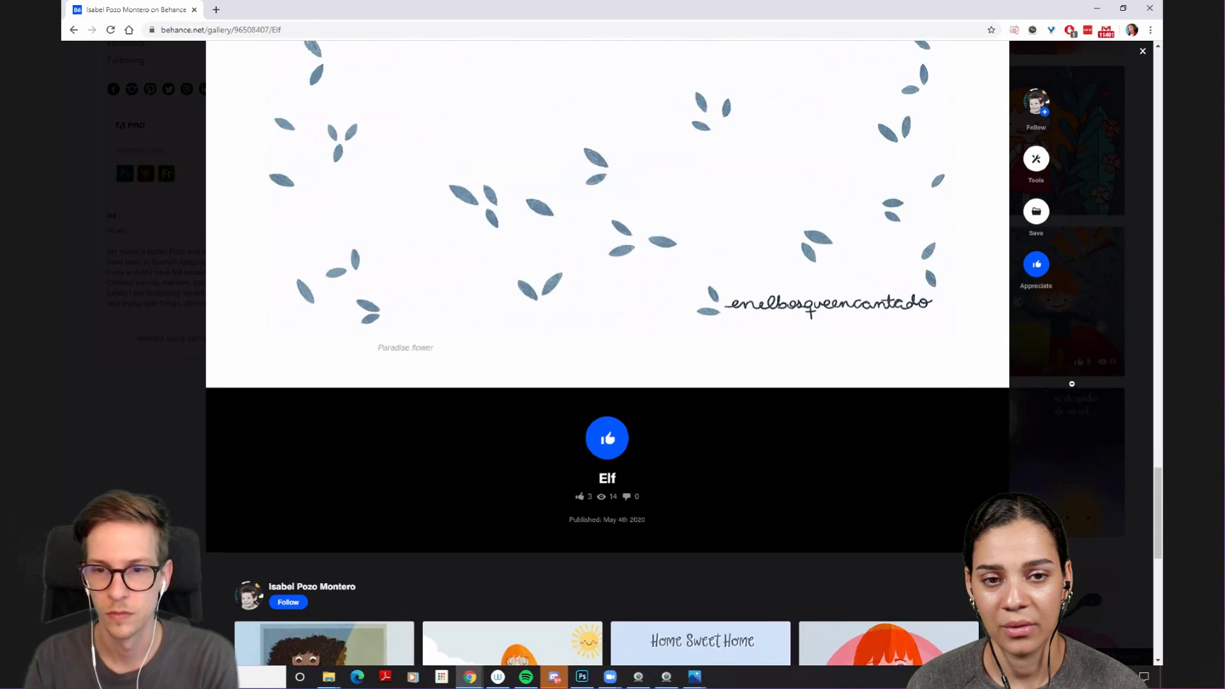
{"action": "left_click", "coordinate": [1073, 388]}
- Open the Happy book day project, examine the dragon, the two girls and the stack of books, and close the project
{"action": "scroll", "coordinate": [1016, 384], "scroll_direction": "down", "scroll_amount": 2}
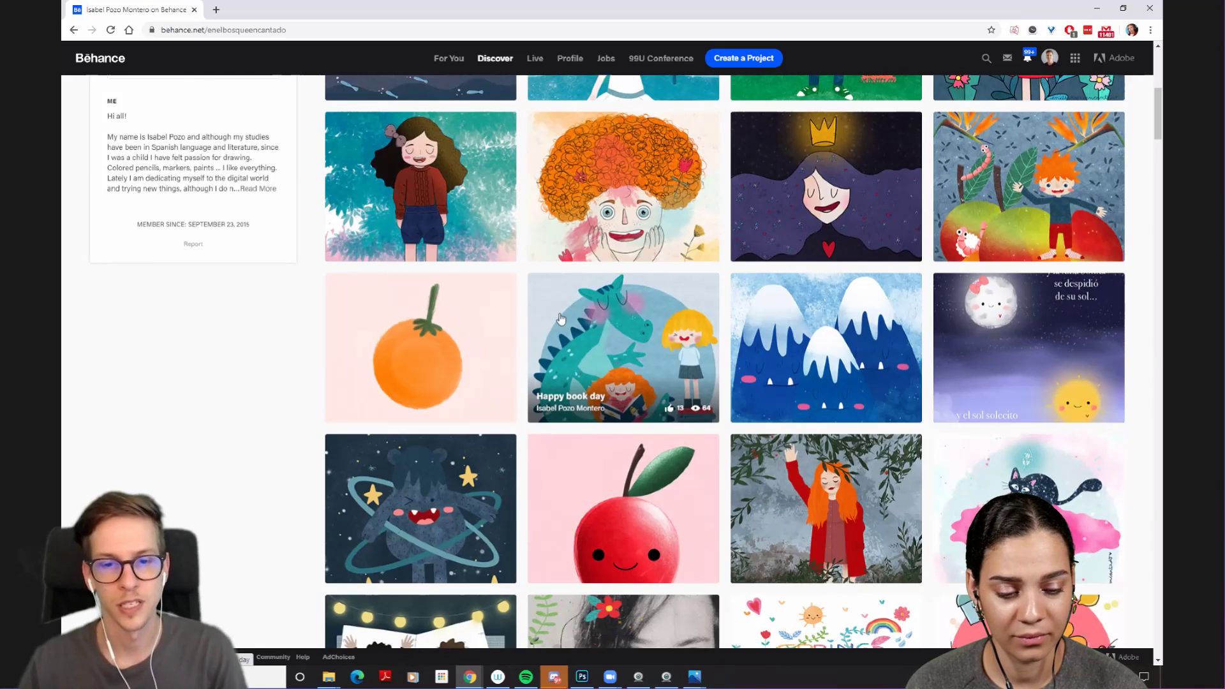
{"action": "left_click", "coordinate": [599, 309]}
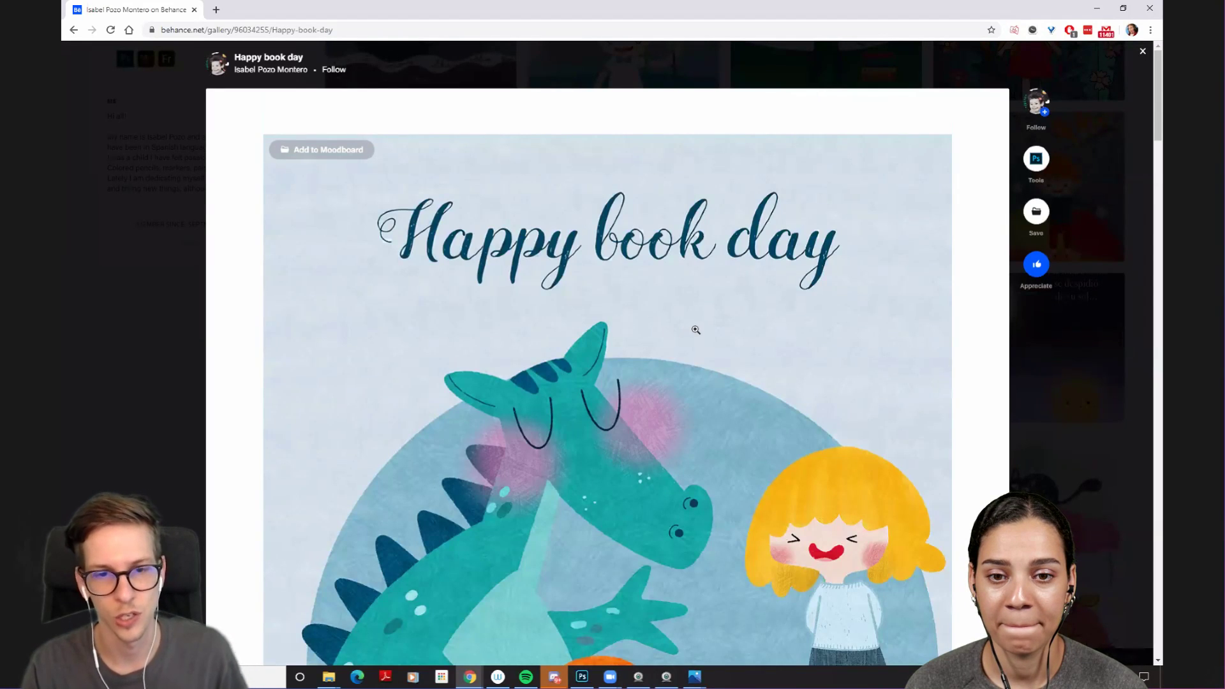
{"action": "scroll", "coordinate": [696, 331], "scroll_direction": "down", "scroll_amount": 5}
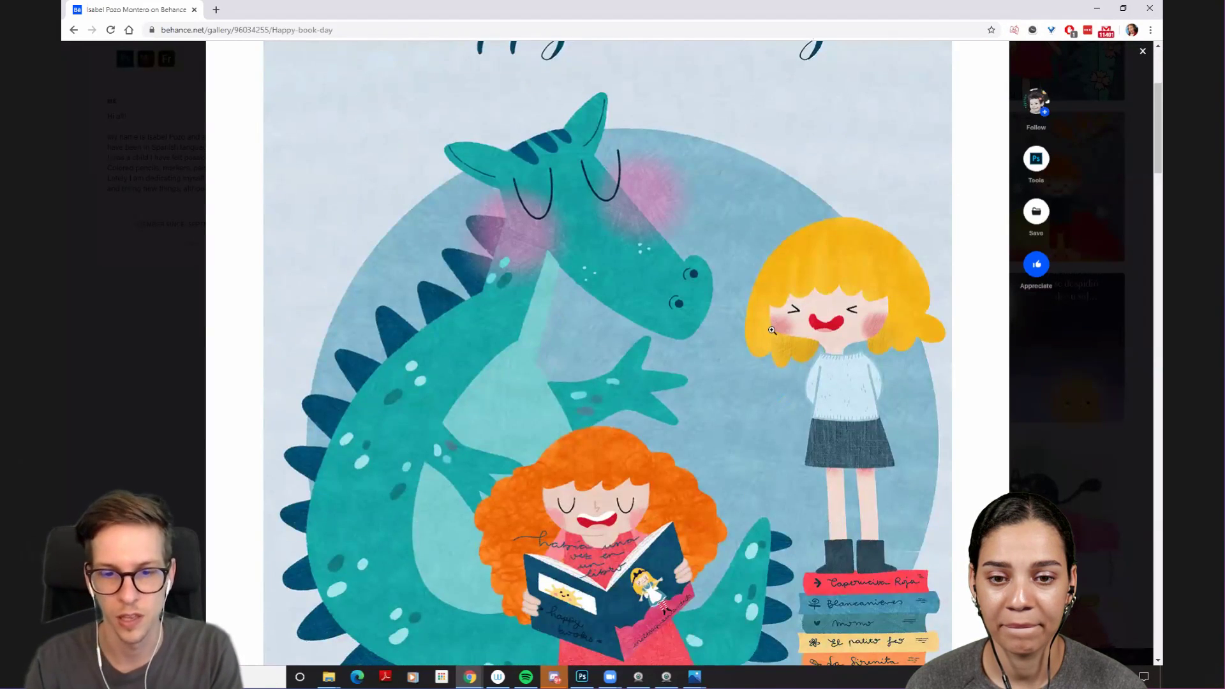
{"action": "scroll", "coordinate": [897, 278], "scroll_direction": "down", "scroll_amount": 3}
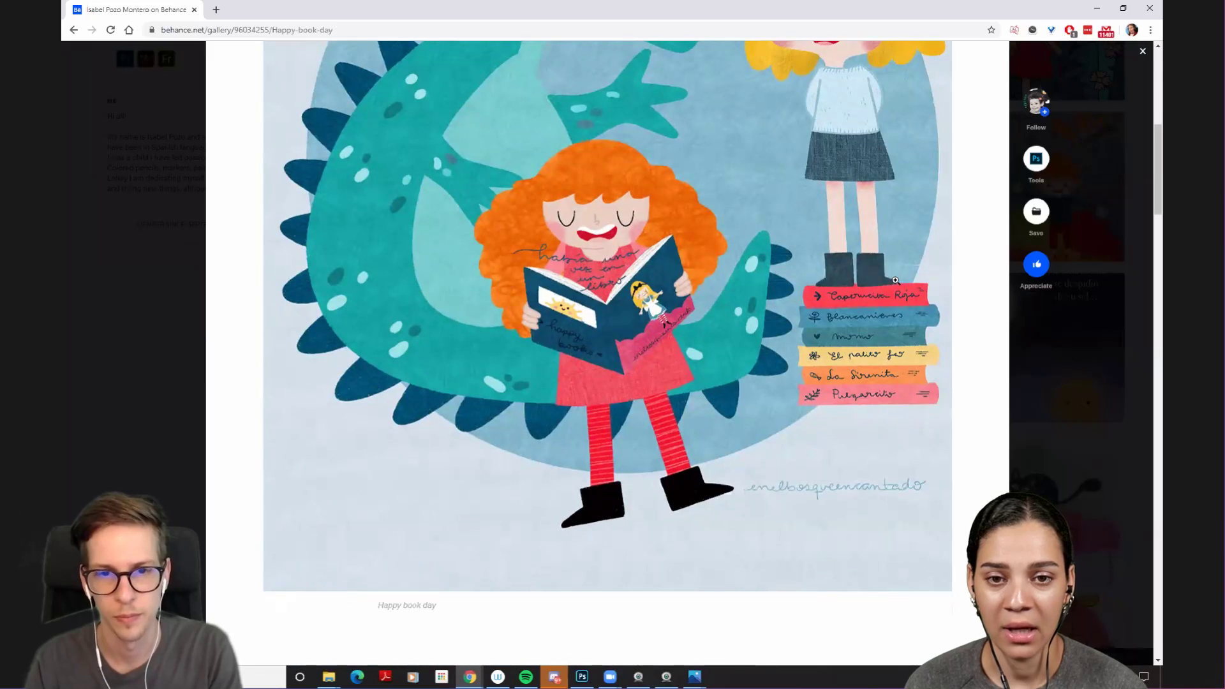
{"action": "scroll", "coordinate": [896, 281], "scroll_direction": "up", "scroll_amount": 3}
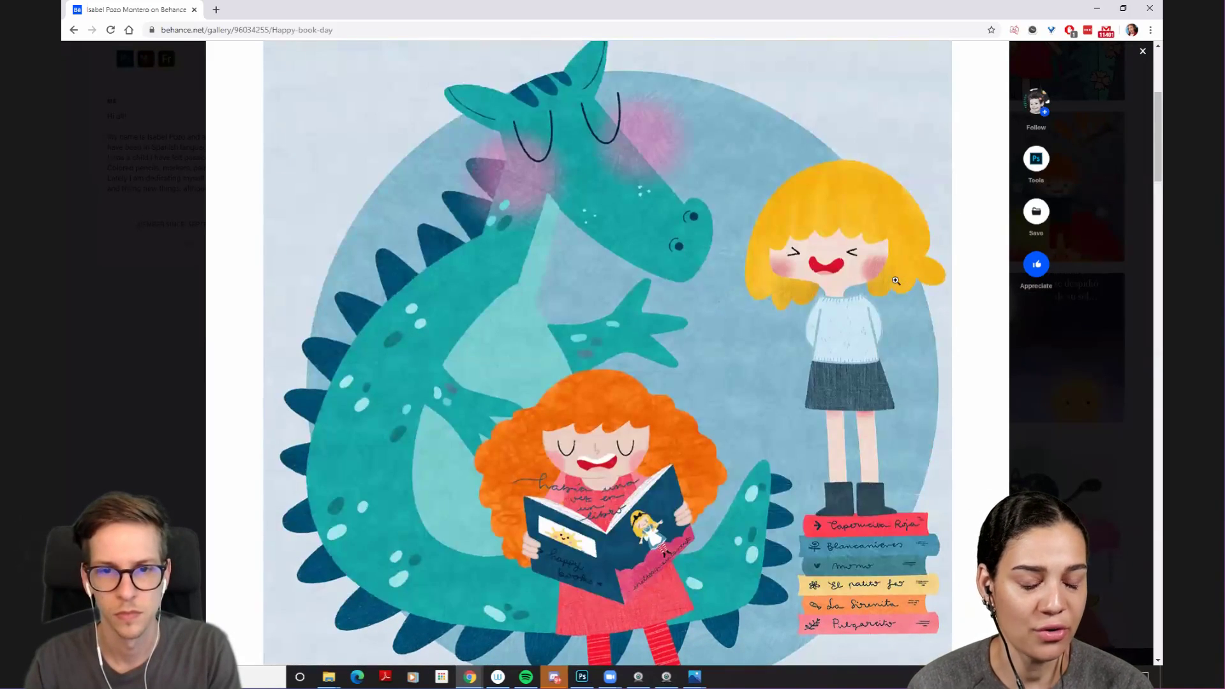
{"action": "scroll", "coordinate": [896, 281], "scroll_direction": "down", "scroll_amount": 5}
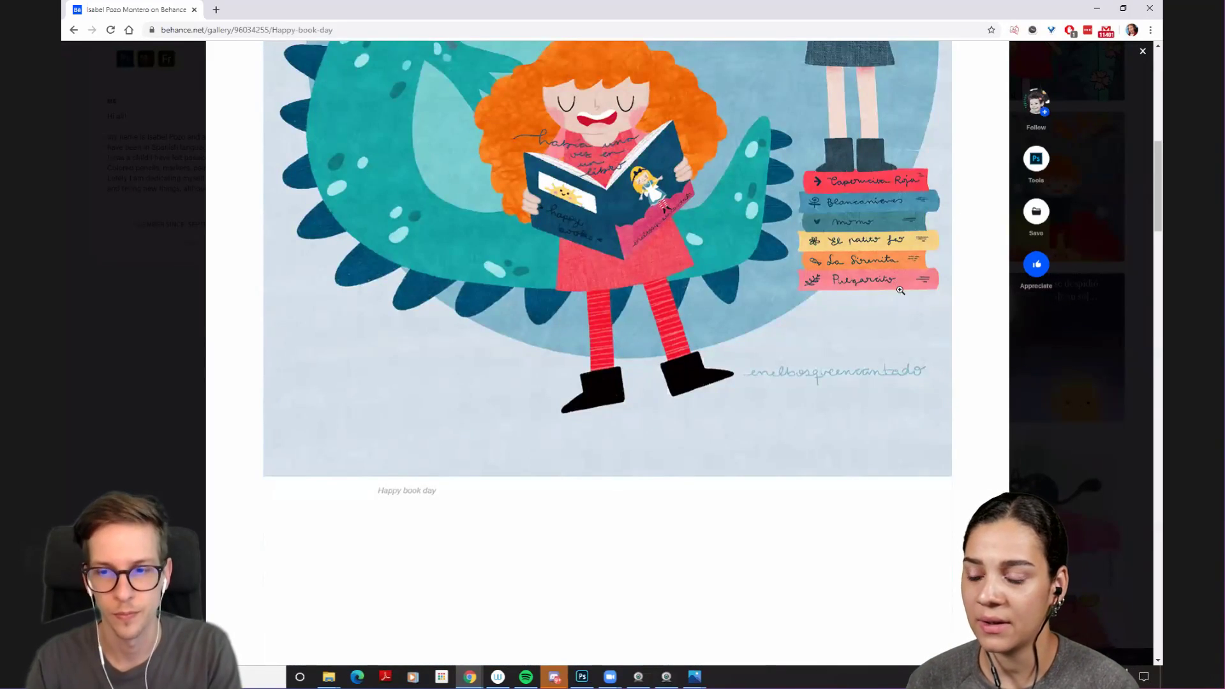
{"action": "scroll", "coordinate": [895, 280], "scroll_direction": "down", "scroll_amount": 1}
{"action": "left_click", "coordinate": [1085, 378]}
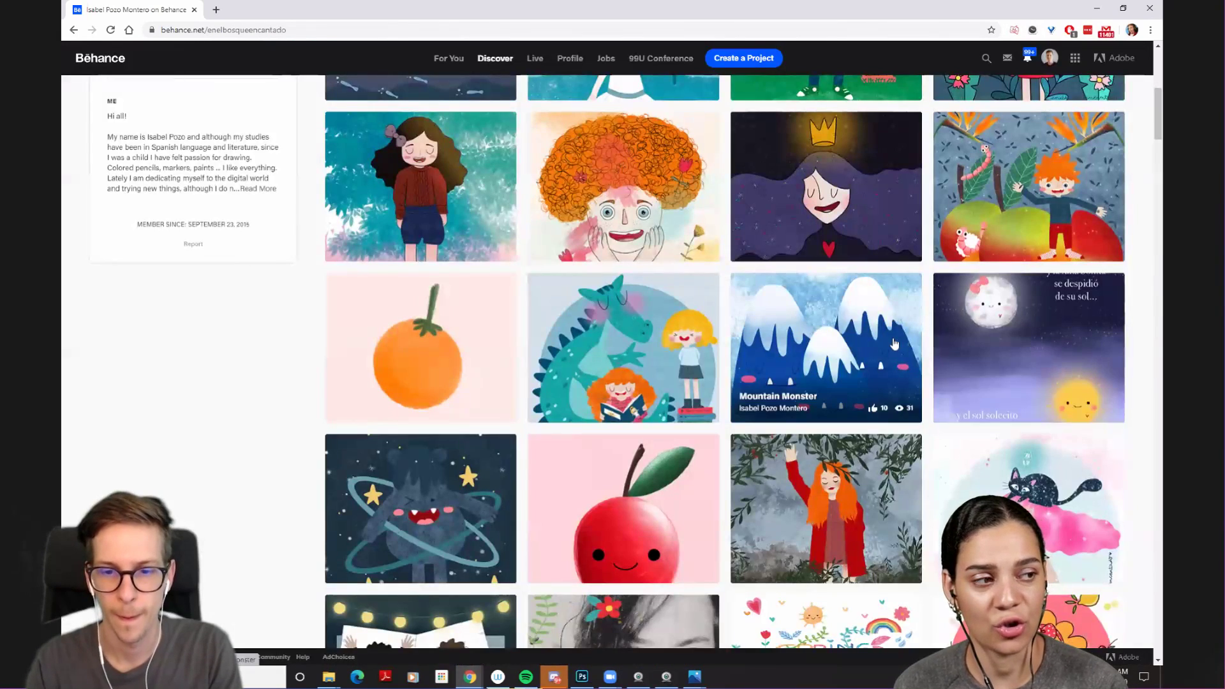
- Open the Redhead girls project, examine the red-coated girl beneath the leafy branches, and play the video of that illustration
{"action": "scroll", "coordinate": [843, 320], "scroll_direction": "down", "scroll_amount": 3}
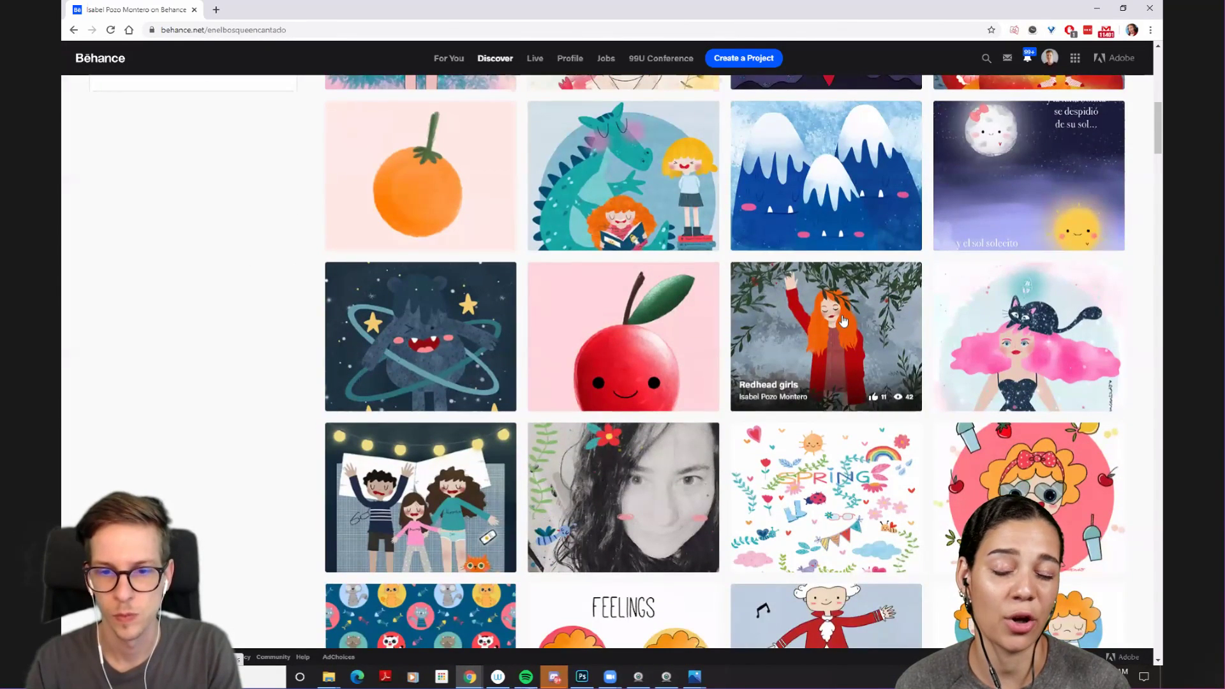
{"action": "left_click", "coordinate": [843, 321]}
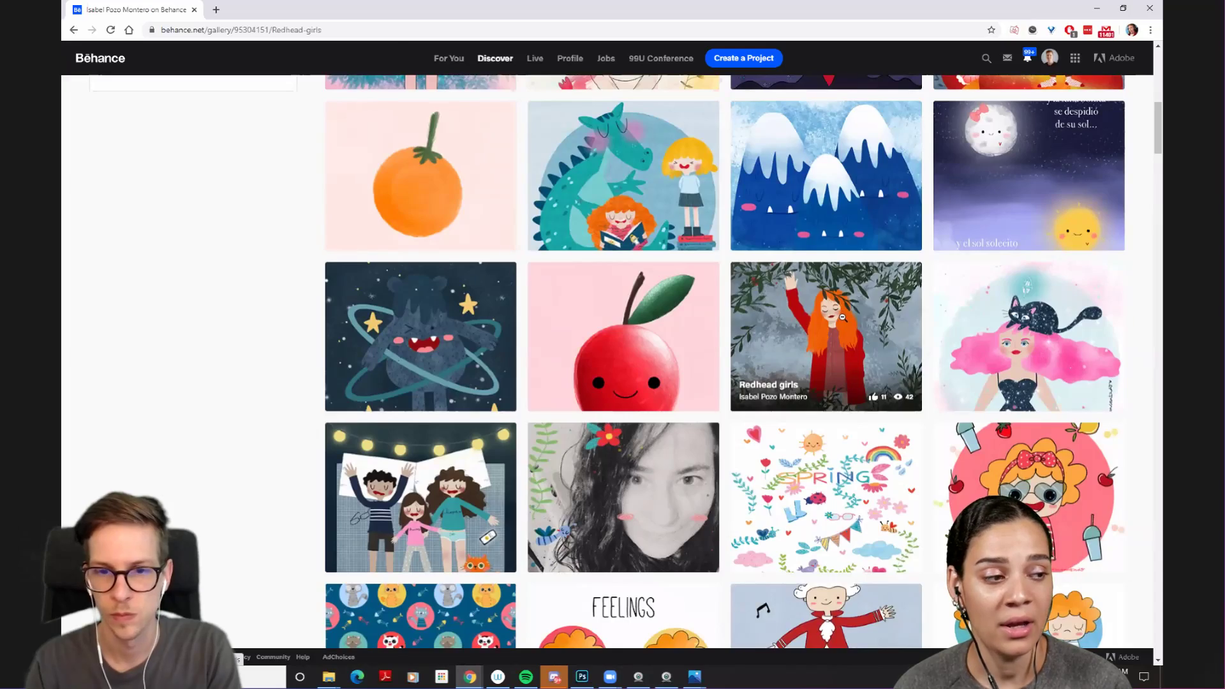
{"action": "scroll", "coordinate": [845, 317], "scroll_direction": "down", "scroll_amount": 5}
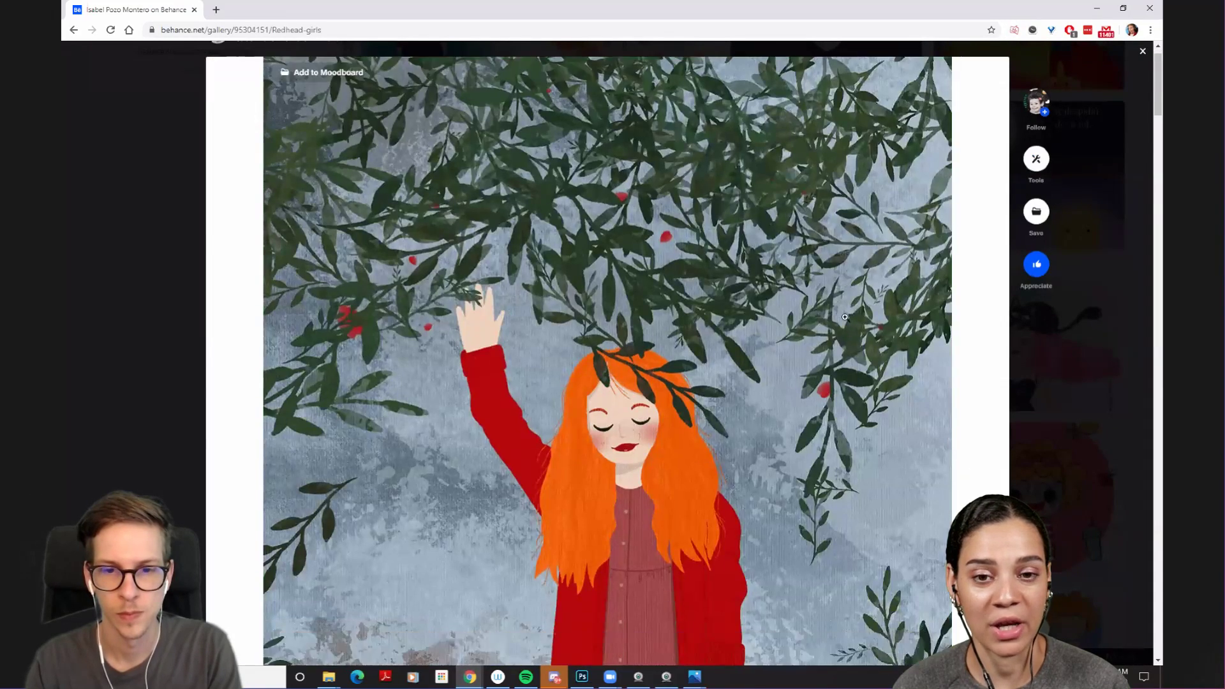
{"action": "scroll", "coordinate": [844, 318], "scroll_direction": "down", "scroll_amount": 10}
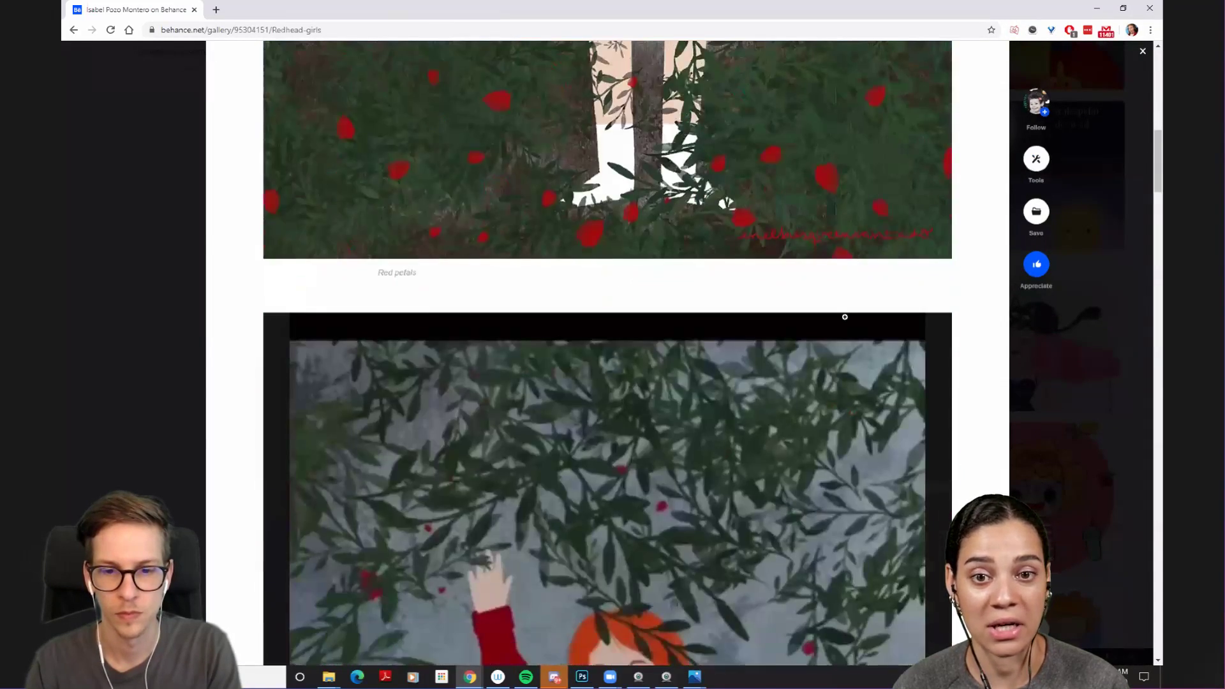
{"action": "scroll", "coordinate": [845, 317], "scroll_direction": "down", "scroll_amount": 3}
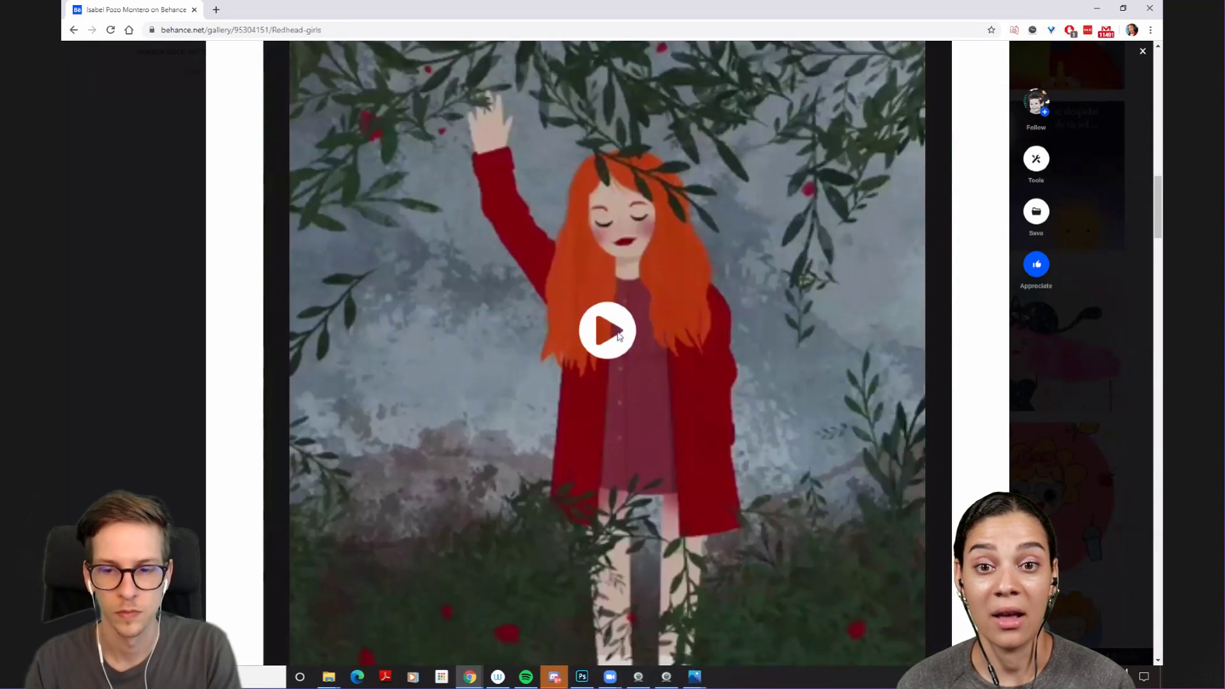
{"action": "left_click", "coordinate": [828, 472]}
{"action": "scroll", "coordinate": [828, 472], "scroll_direction": "down", "scroll_amount": 2}
{"action": "scroll", "coordinate": [886, 580], "scroll_direction": "up", "scroll_amount": 2}
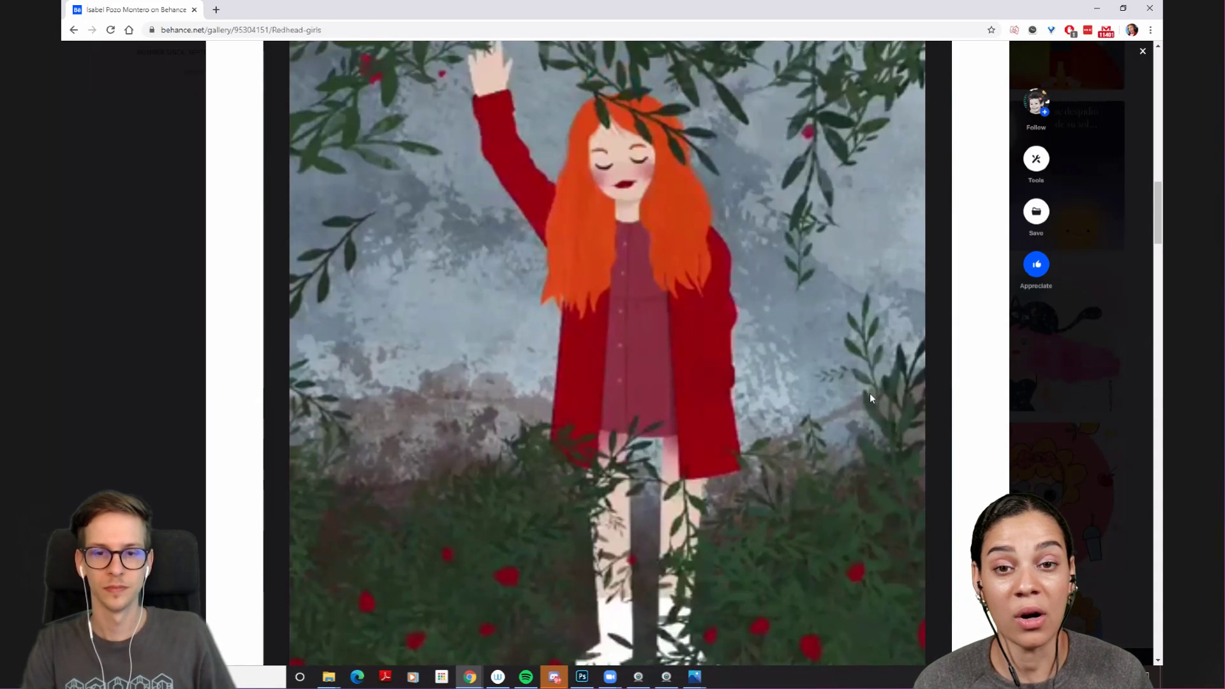
- Examine the Redhead girls illustrations of the flower-dotted red dress and the girl trailing red petals in the dark forest
{"action": "scroll", "coordinate": [870, 393], "scroll_direction": "down", "scroll_amount": 3}
{"action": "scroll", "coordinate": [865, 426], "scroll_direction": "down", "scroll_amount": 10}
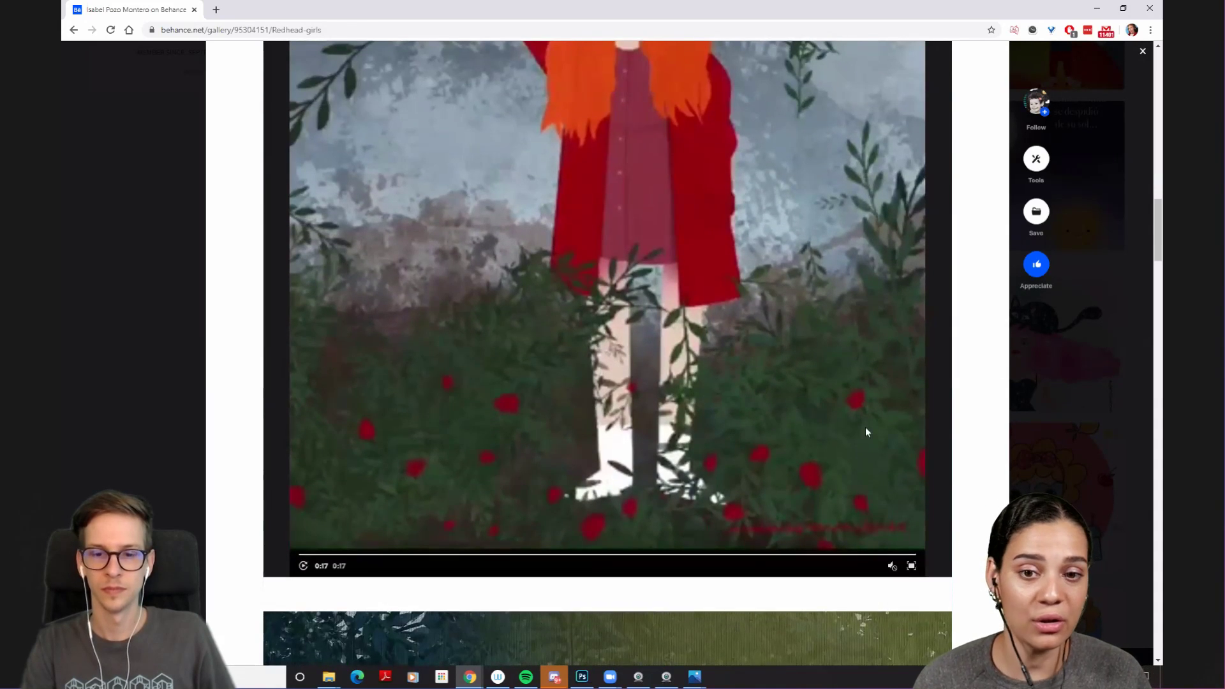
{"action": "scroll", "coordinate": [866, 431], "scroll_direction": "down", "scroll_amount": 2}
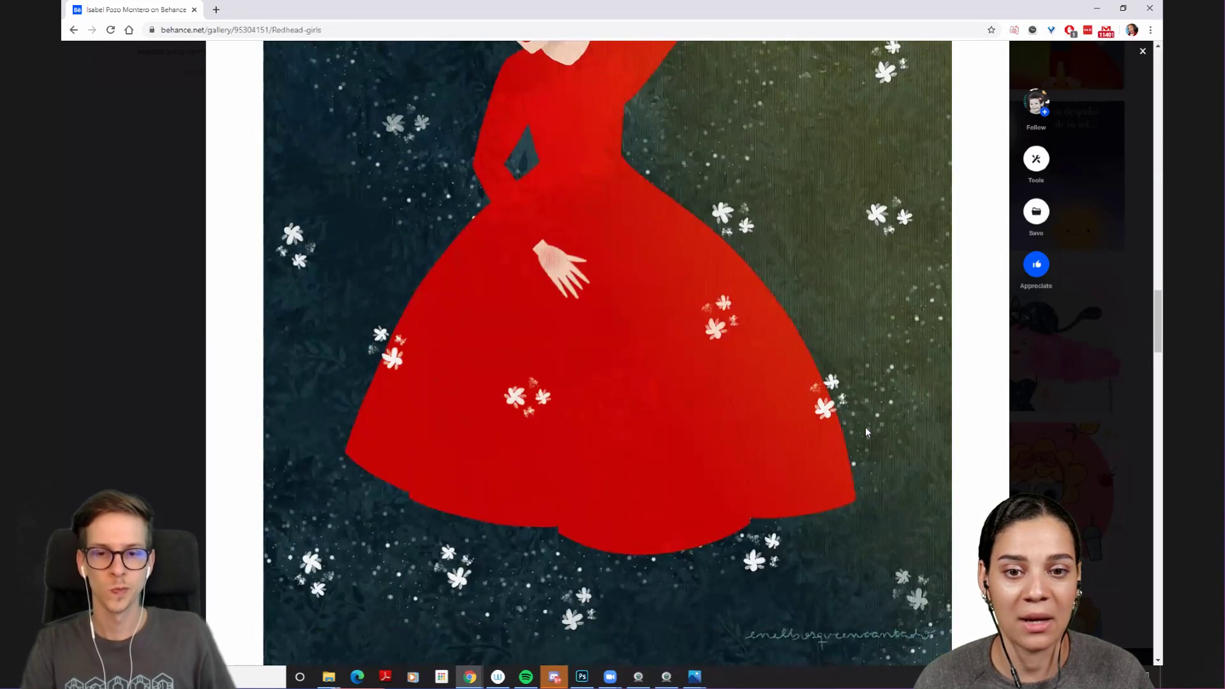
{"action": "scroll", "coordinate": [865, 432], "scroll_direction": "down", "scroll_amount": 12}
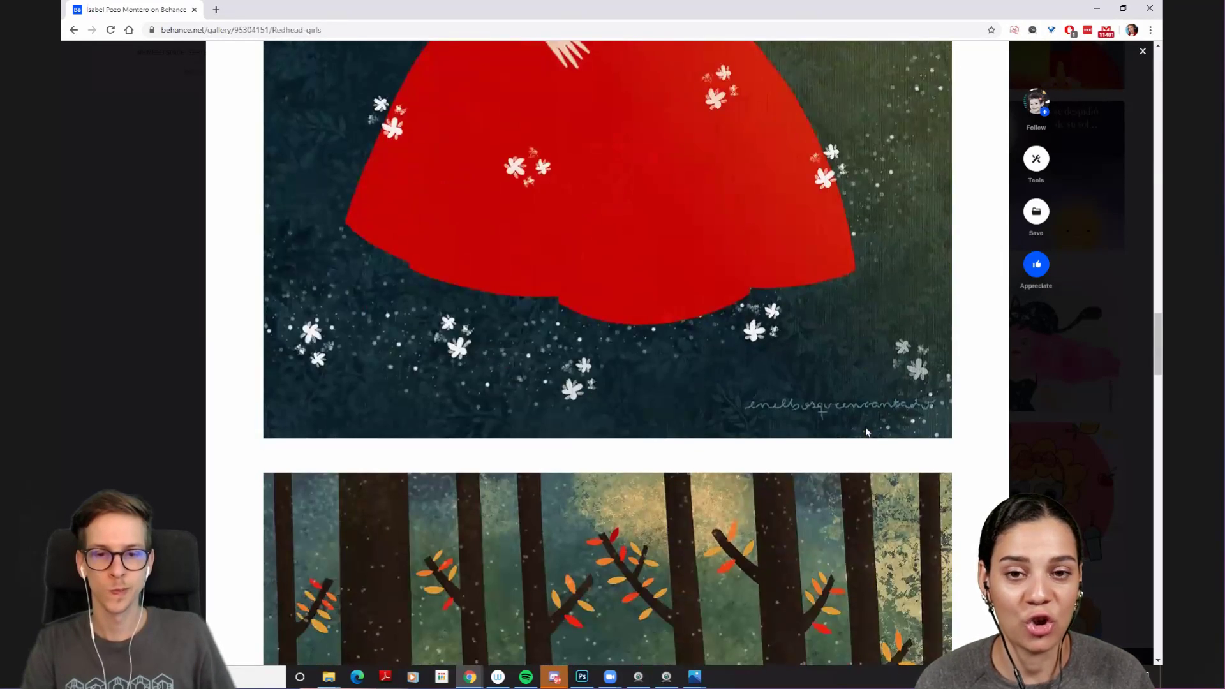
{"action": "scroll", "coordinate": [865, 427], "scroll_direction": "down", "scroll_amount": 2}
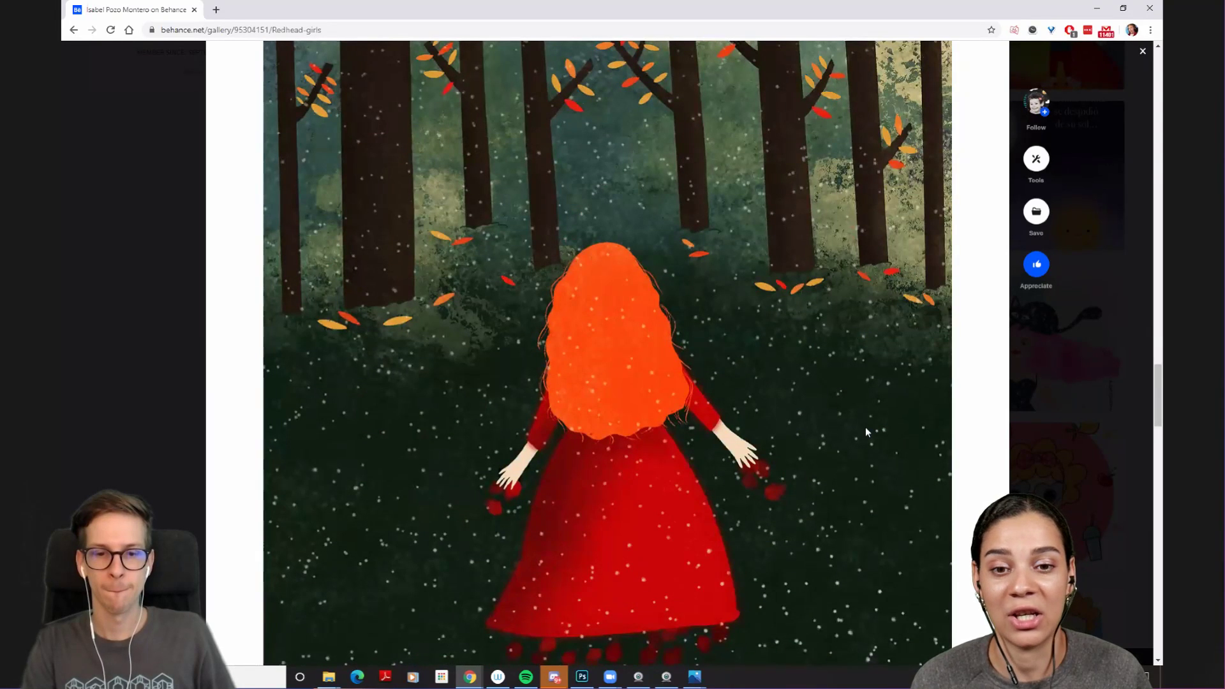
{"action": "scroll", "coordinate": [865, 427], "scroll_direction": "down", "scroll_amount": 2}
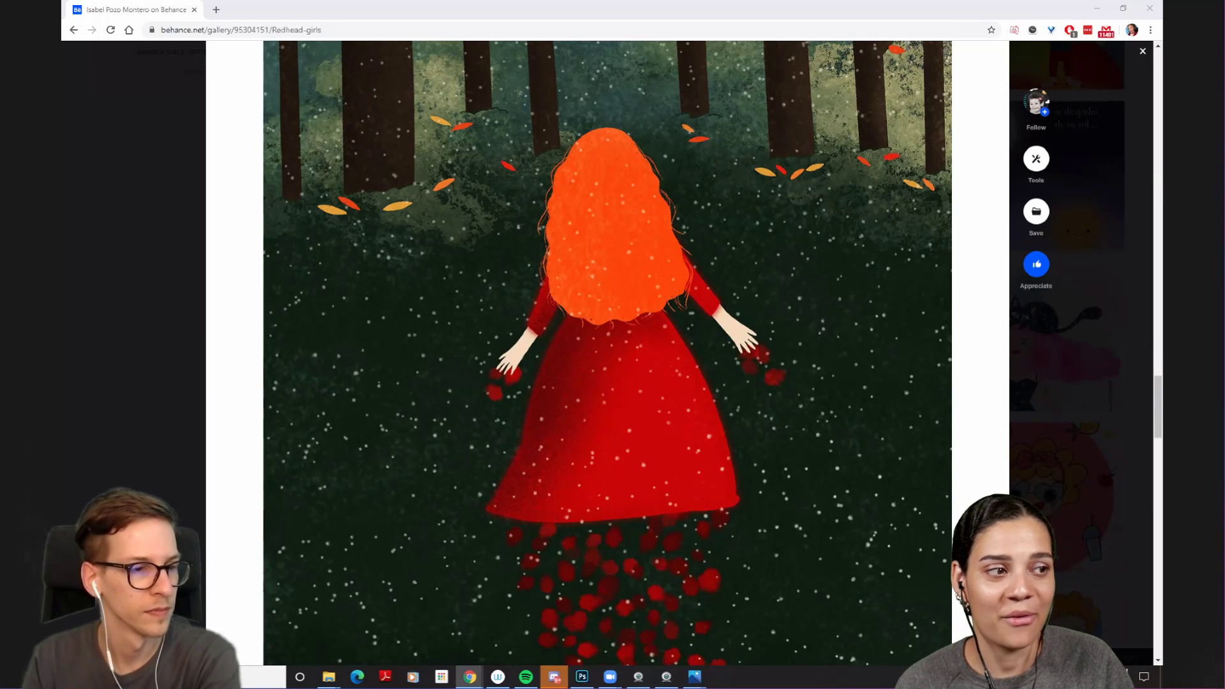
{"action": "scroll", "coordinate": [358, 311], "scroll_direction": "down", "scroll_amount": 10}
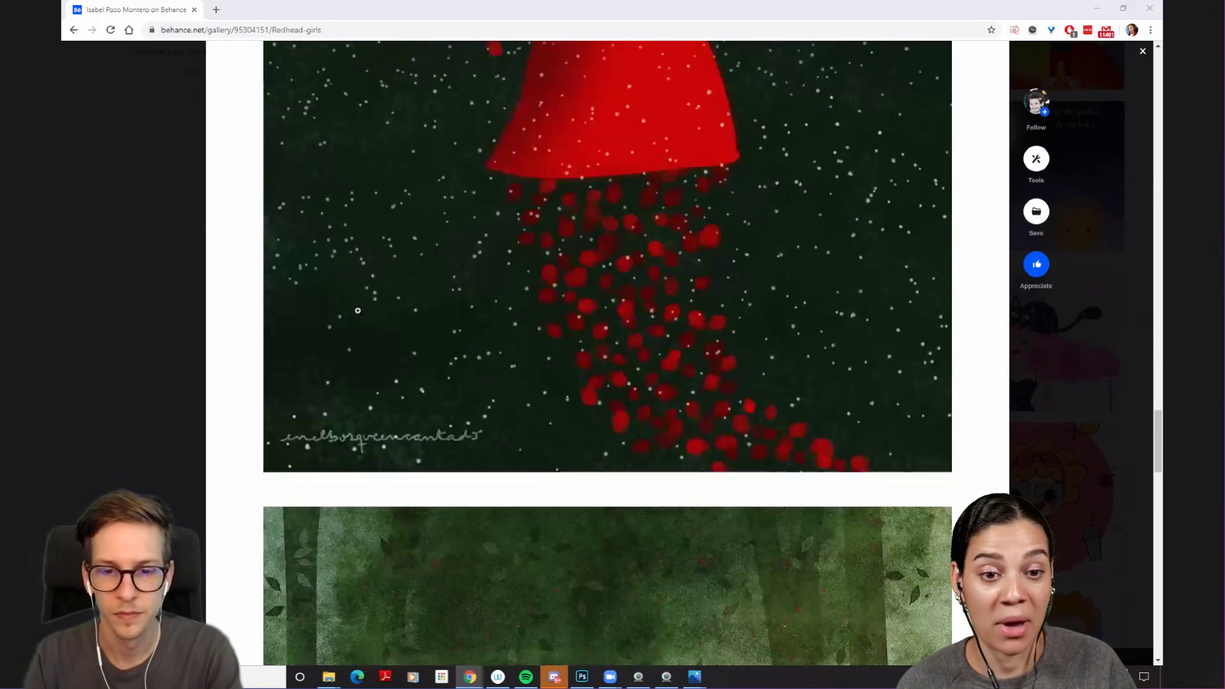
- Examine the illustration of the redhead in a straw hat sitting on the grass, and close the Redhead girls project
{"action": "scroll", "coordinate": [358, 310], "scroll_direction": "down", "scroll_amount": 8}
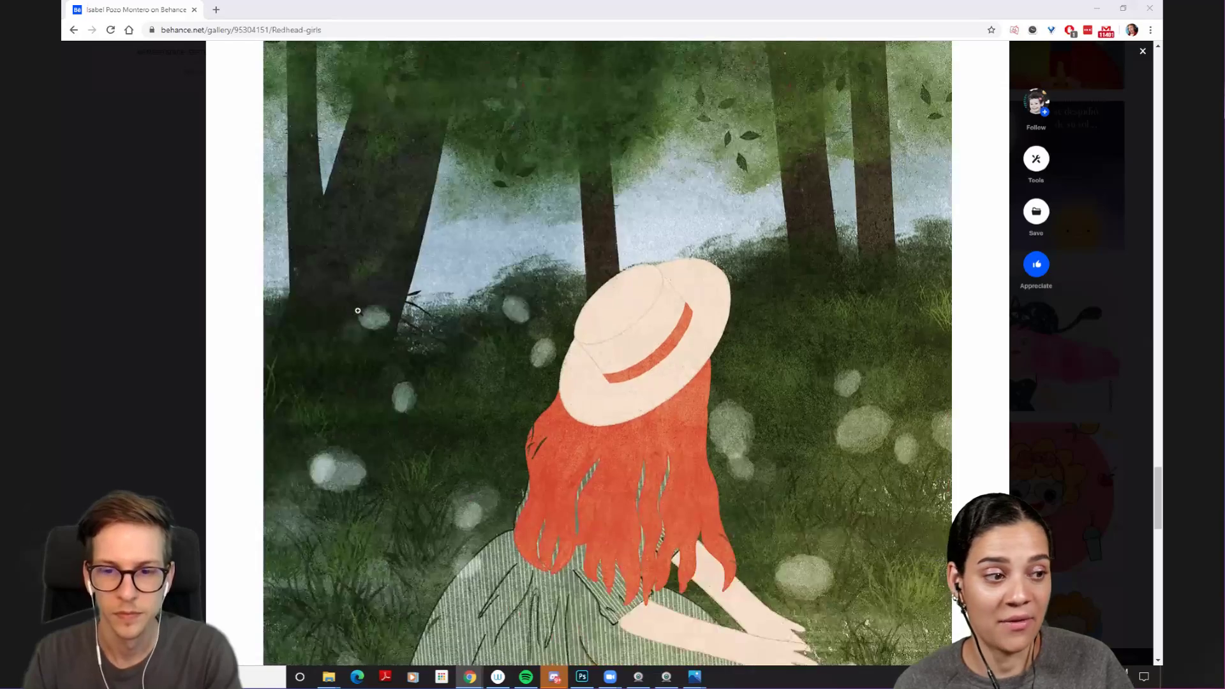
{"action": "scroll", "coordinate": [358, 310], "scroll_direction": "down", "scroll_amount": 2}
{"action": "scroll", "coordinate": [358, 311], "scroll_direction": "up", "scroll_amount": 1}
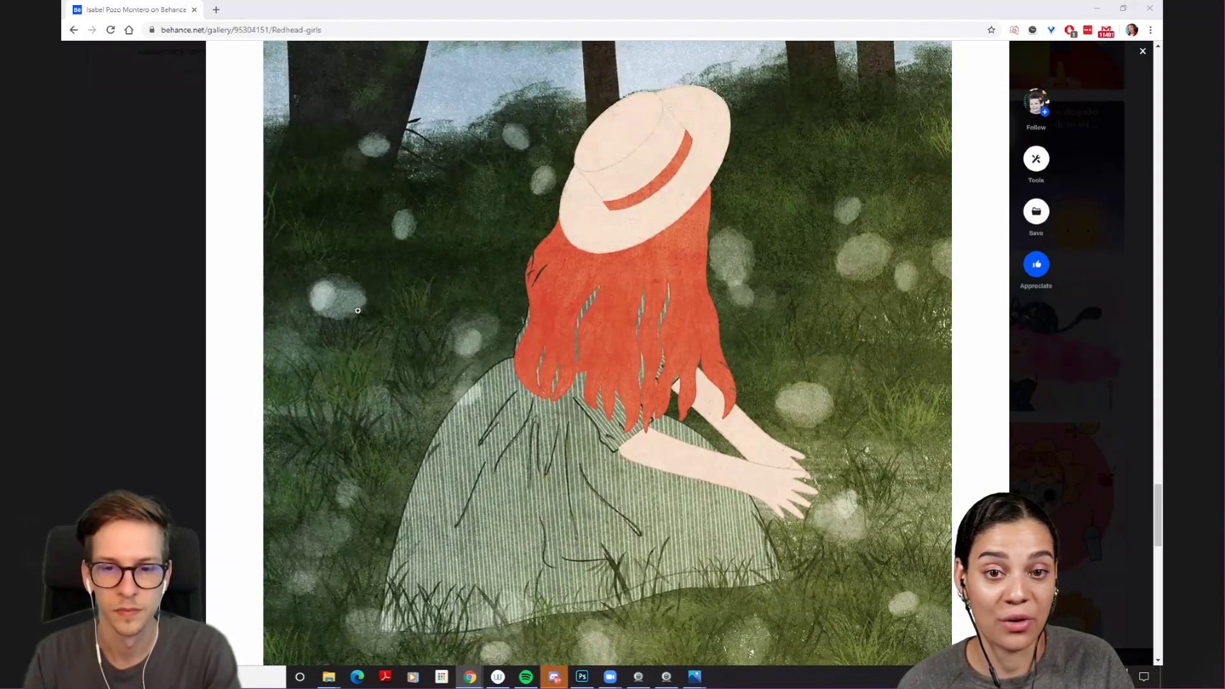
{"action": "scroll", "coordinate": [358, 310], "scroll_direction": "down", "scroll_amount": 5}
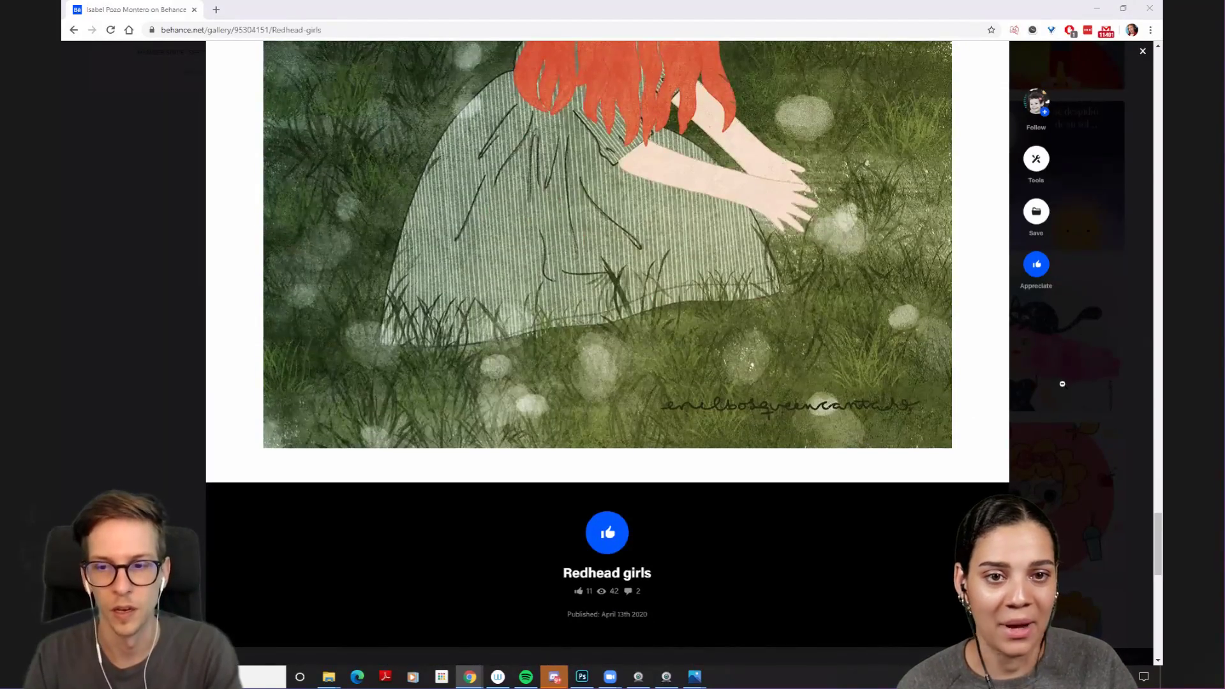
{"action": "left_click", "coordinate": [1063, 390]}
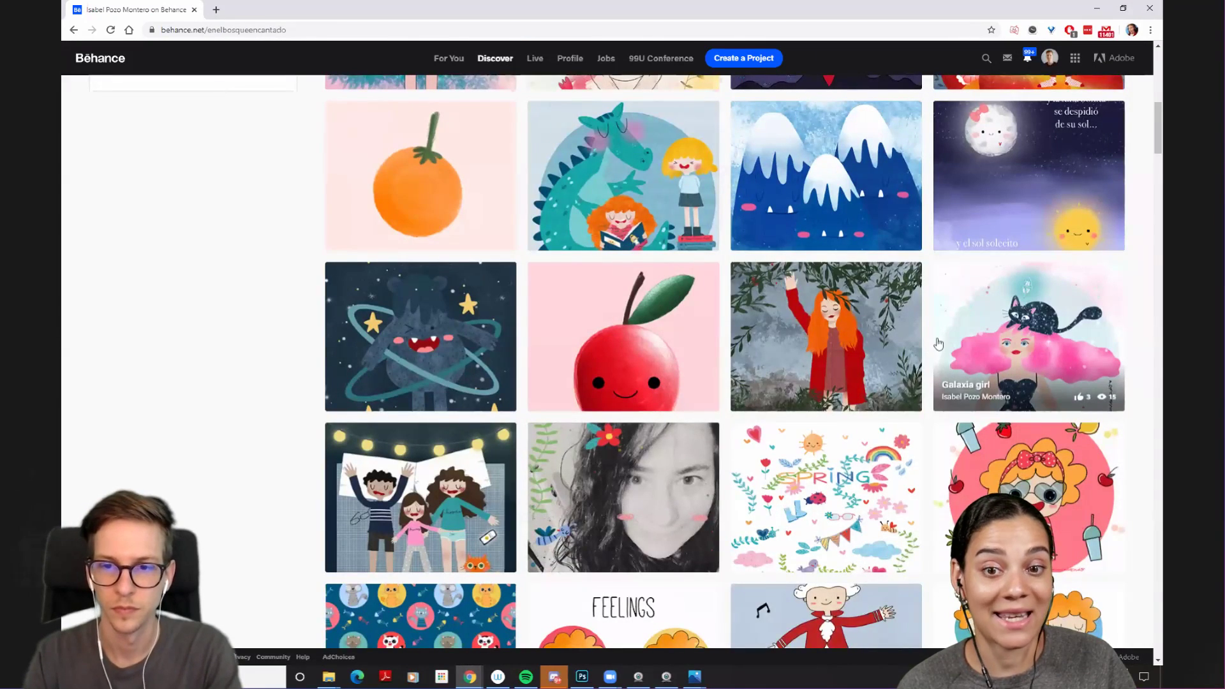
- Open the Galaxia girl project, examine the pink-haired girl with the starry cat and the video preview, and close the project
{"action": "left_click", "coordinate": [965, 329]}
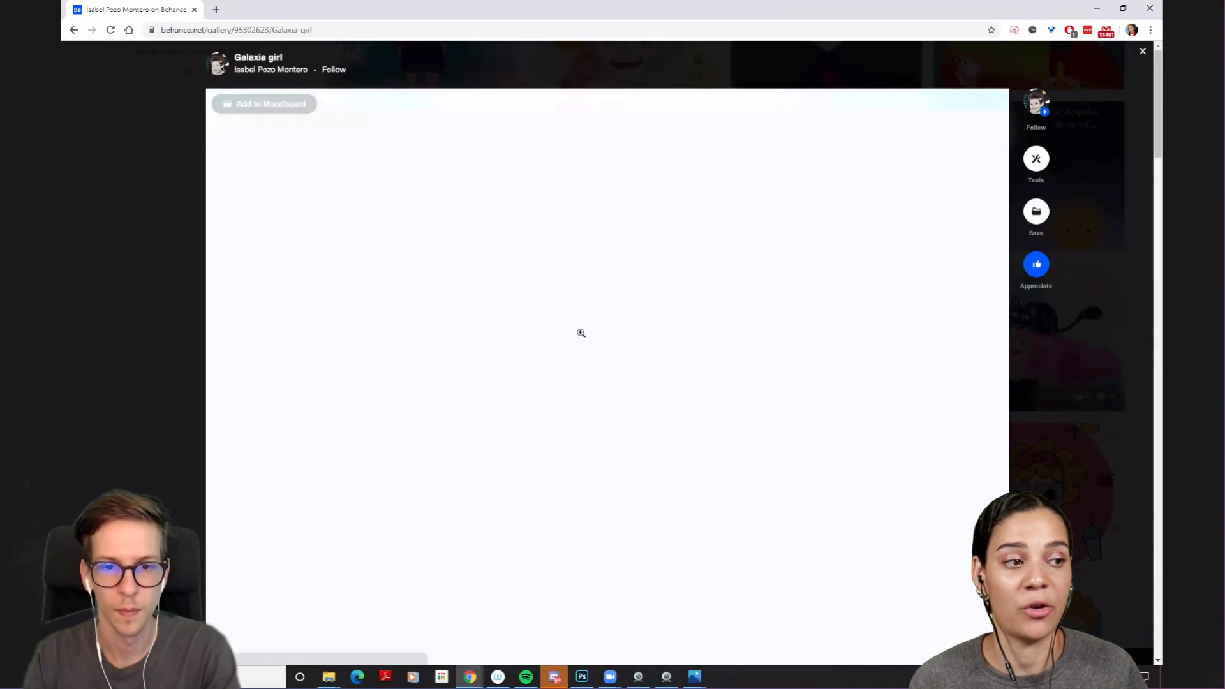
{"action": "scroll", "coordinate": [580, 333], "scroll_direction": "down", "scroll_amount": 5}
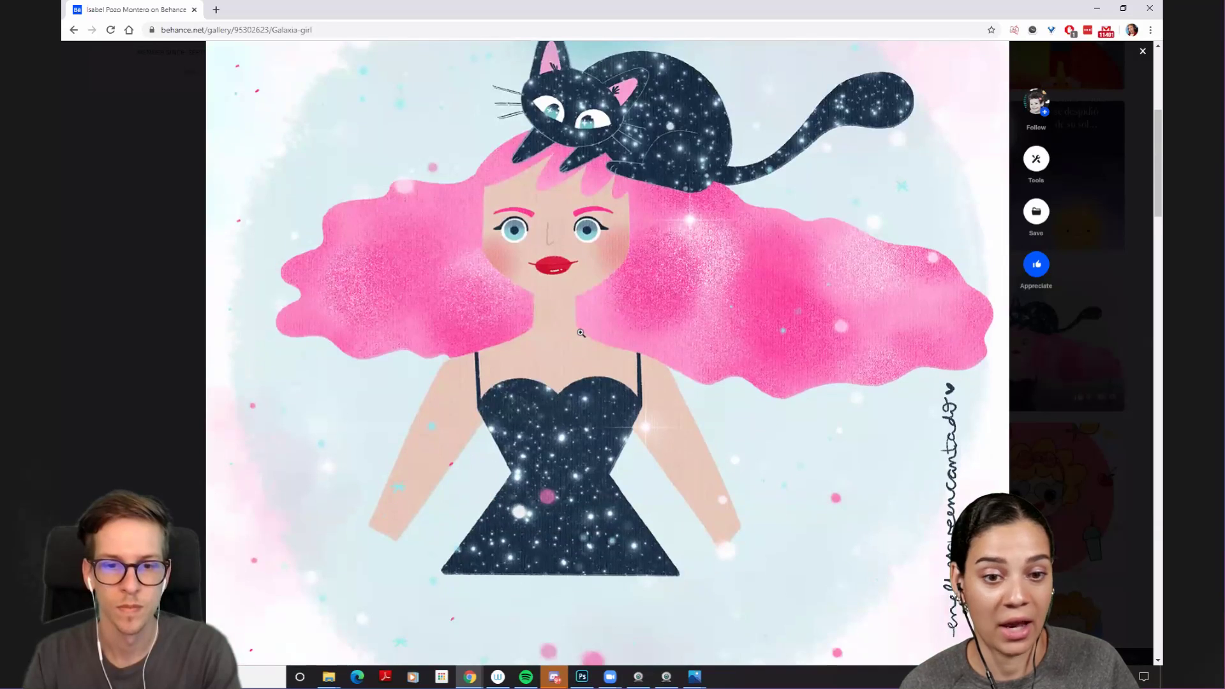
{"action": "scroll", "coordinate": [581, 333], "scroll_direction": "down", "scroll_amount": 9}
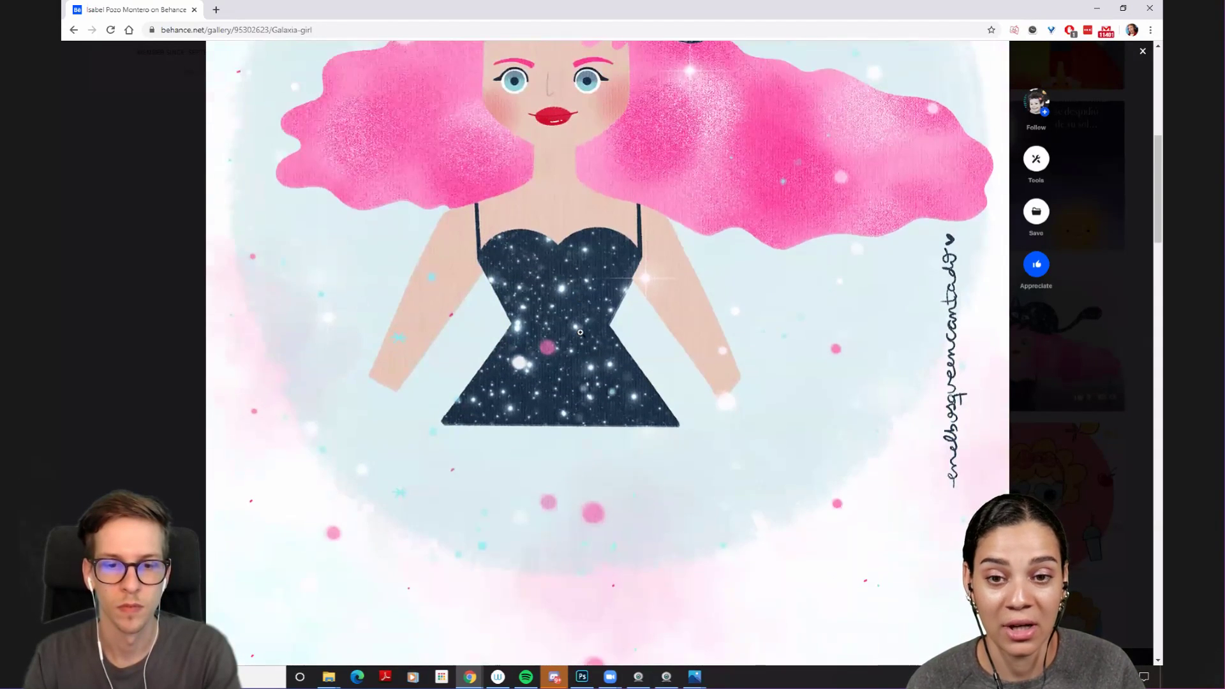
{"action": "scroll", "coordinate": [580, 332], "scroll_direction": "down", "scroll_amount": 8}
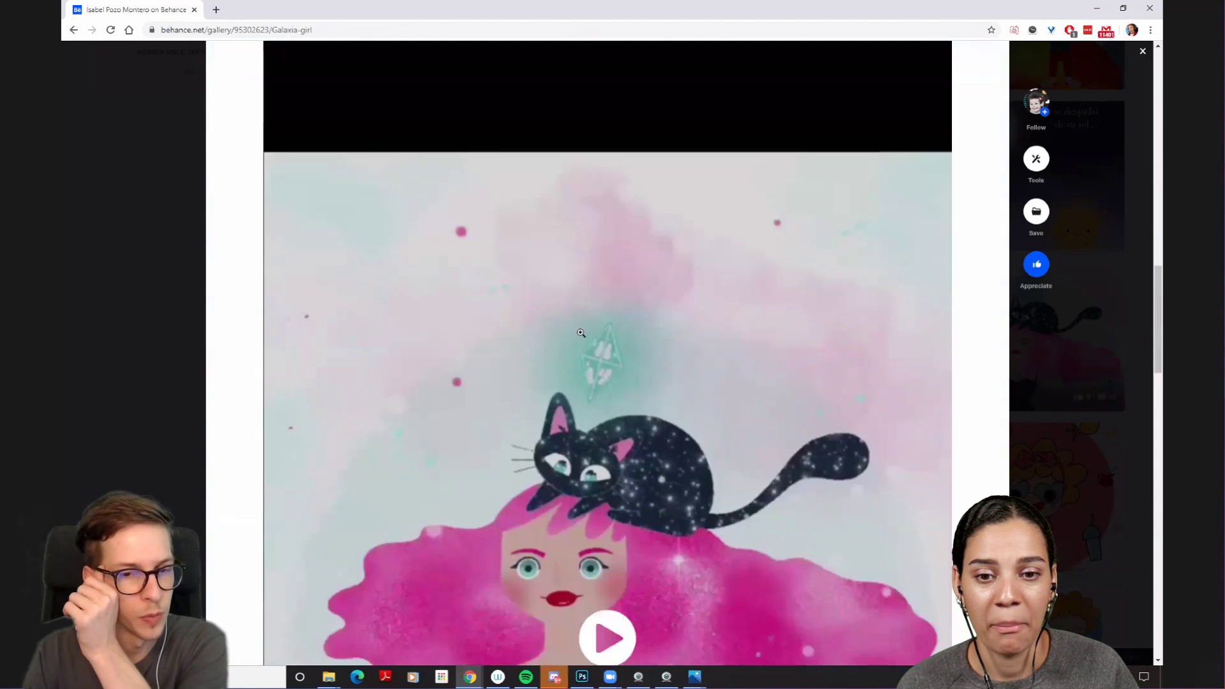
{"action": "scroll", "coordinate": [581, 332], "scroll_direction": "down", "scroll_amount": 3}
{"action": "scroll", "coordinate": [584, 337], "scroll_direction": "up", "scroll_amount": 2}
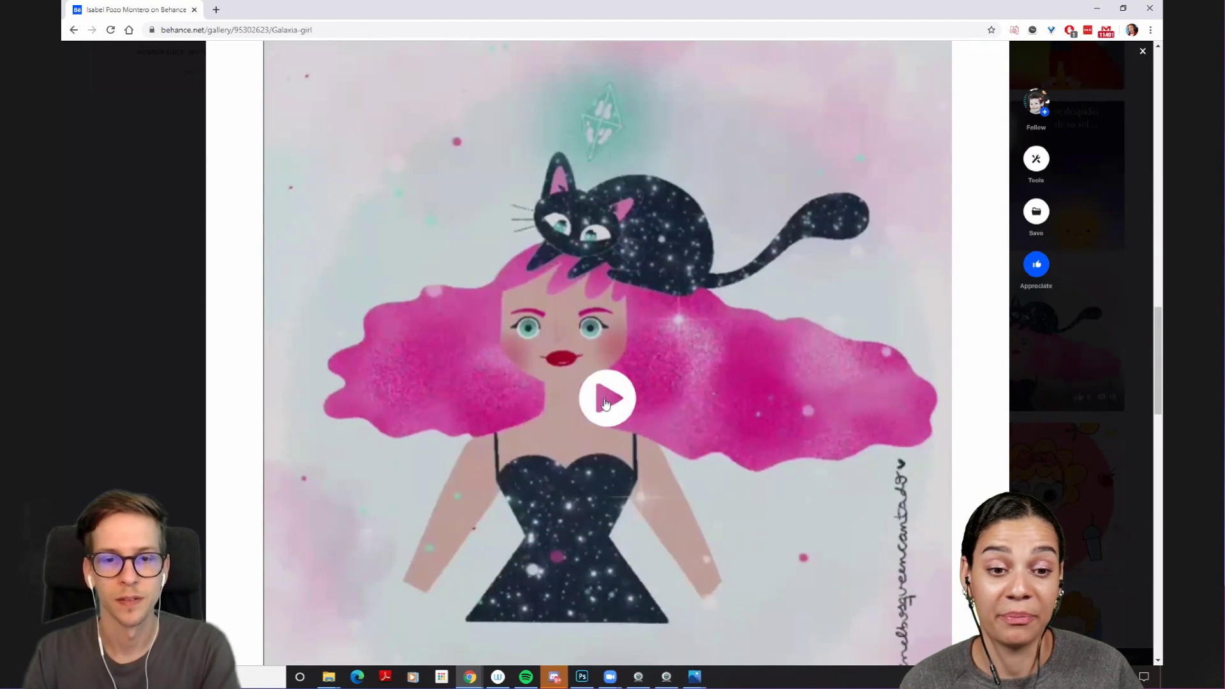
{"action": "left_click", "coordinate": [1046, 385]}
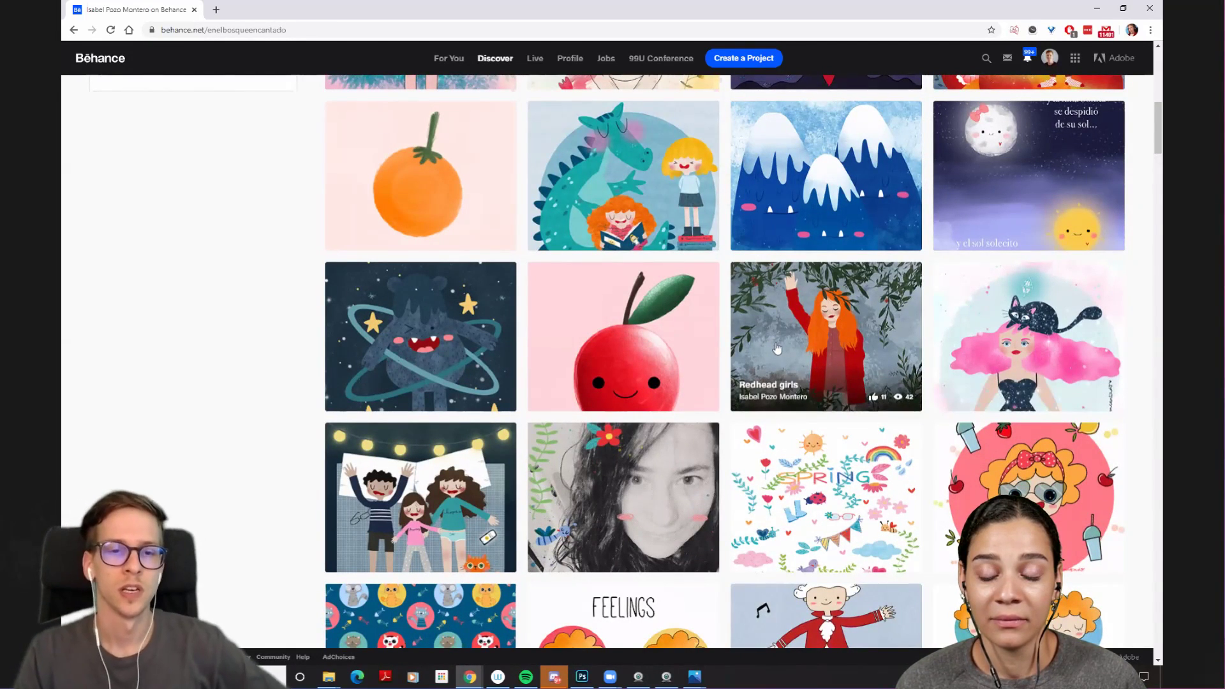
- Survey the portfolio's remaining projects, including the Feelings, Spring and Wolfgang A. Mozart illustrations, and go back towards the first rows
{"action": "scroll", "coordinate": [777, 348], "scroll_direction": "down", "scroll_amount": 5}
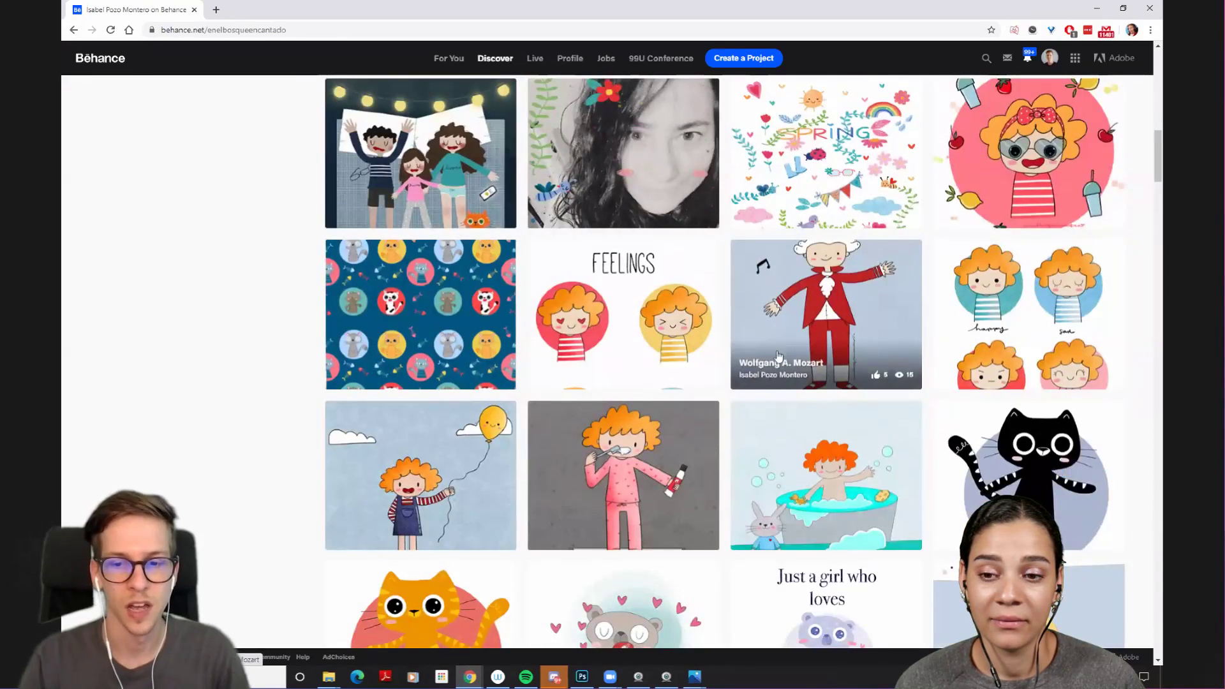
{"action": "scroll", "coordinate": [777, 352], "scroll_direction": "down", "scroll_amount": 2}
{"action": "scroll", "coordinate": [704, 335], "scroll_direction": "up", "scroll_amount": 5}
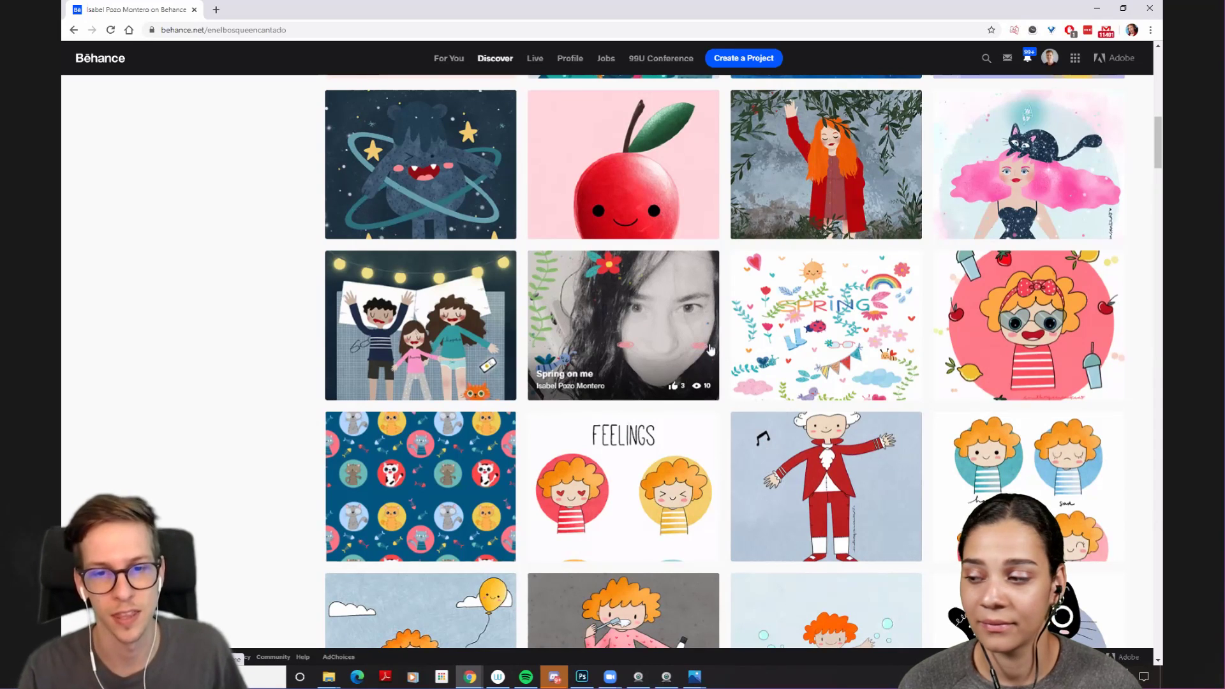
{"action": "scroll", "coordinate": [562, 360], "scroll_direction": "up", "scroll_amount": 1}
{"action": "scroll", "coordinate": [562, 359], "scroll_direction": "up", "scroll_amount": 8}
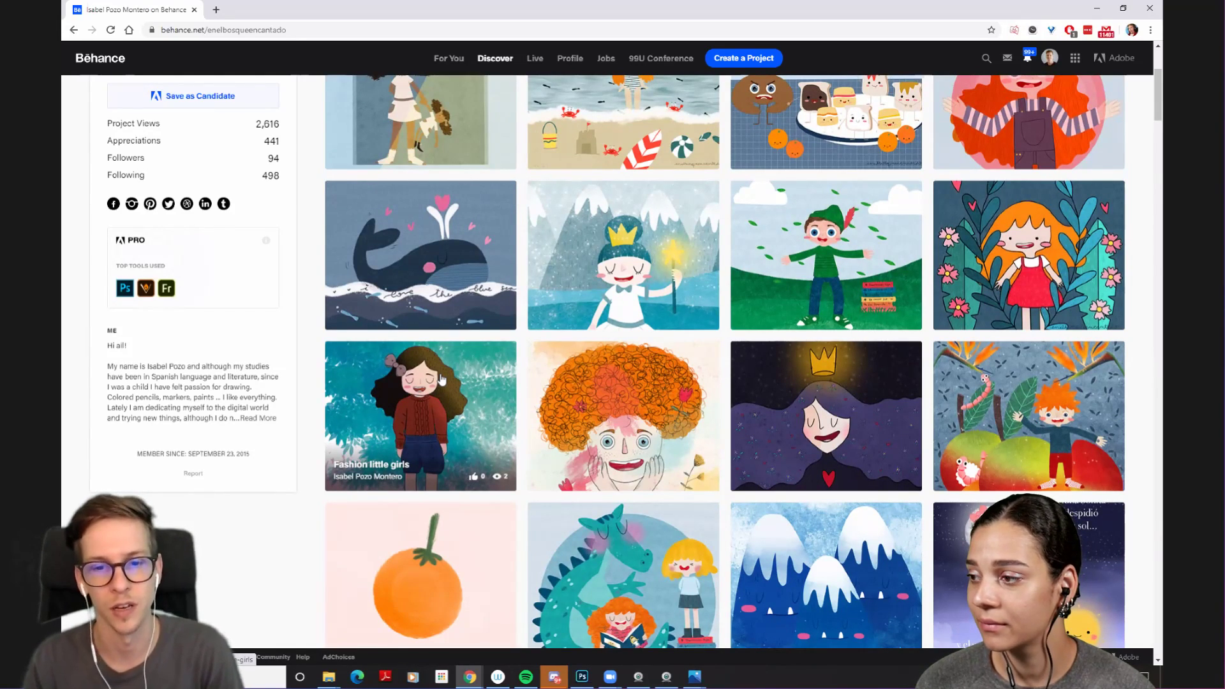
- Read the illustrator's "Me" biography beside the work grid and go back to the start of the profile
{"action": "scroll", "coordinate": [441, 379], "scroll_direction": "up", "scroll_amount": 2}
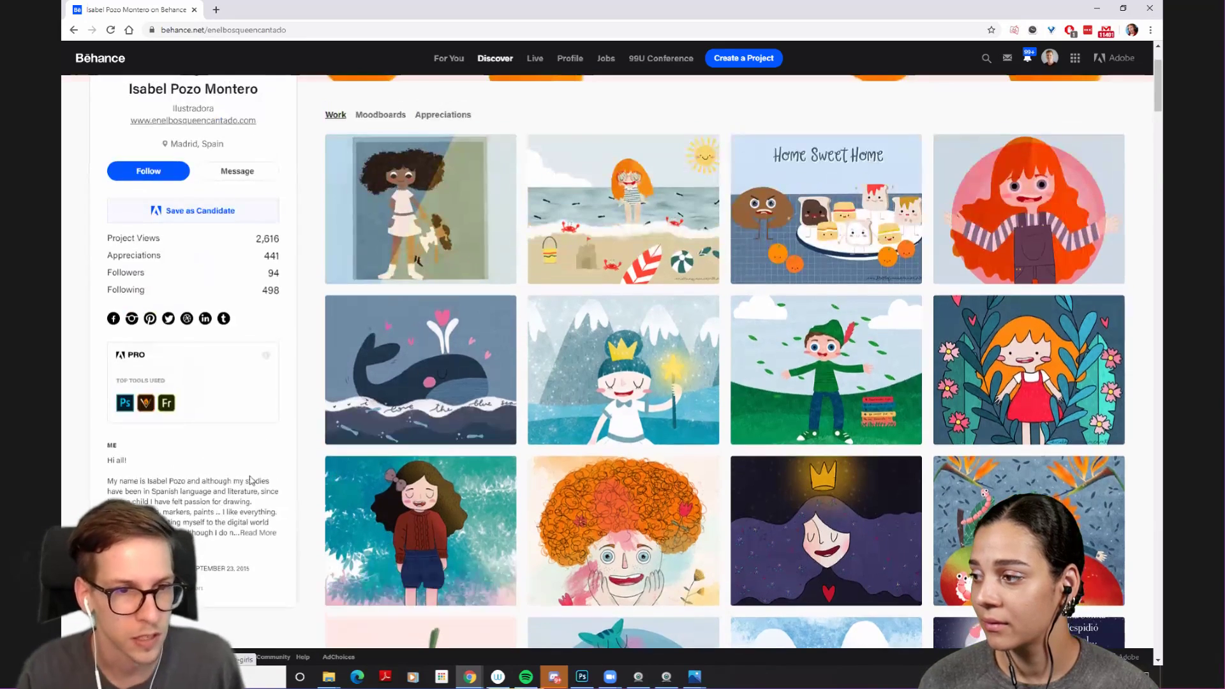
{"action": "left_click_drag", "start_coordinate": [141, 481], "coordinate": [206, 507]}
{"action": "left_click", "coordinate": [208, 506]}
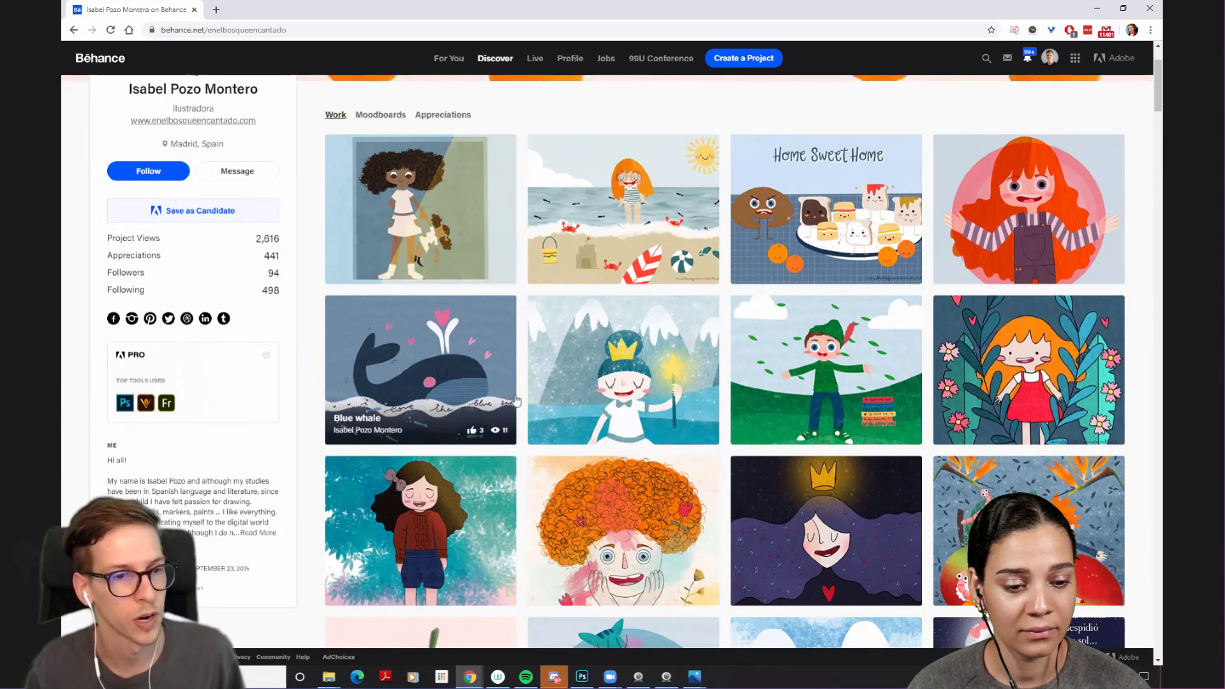
{"action": "scroll", "coordinate": [517, 400], "scroll_direction": "up", "scroll_amount": 2}
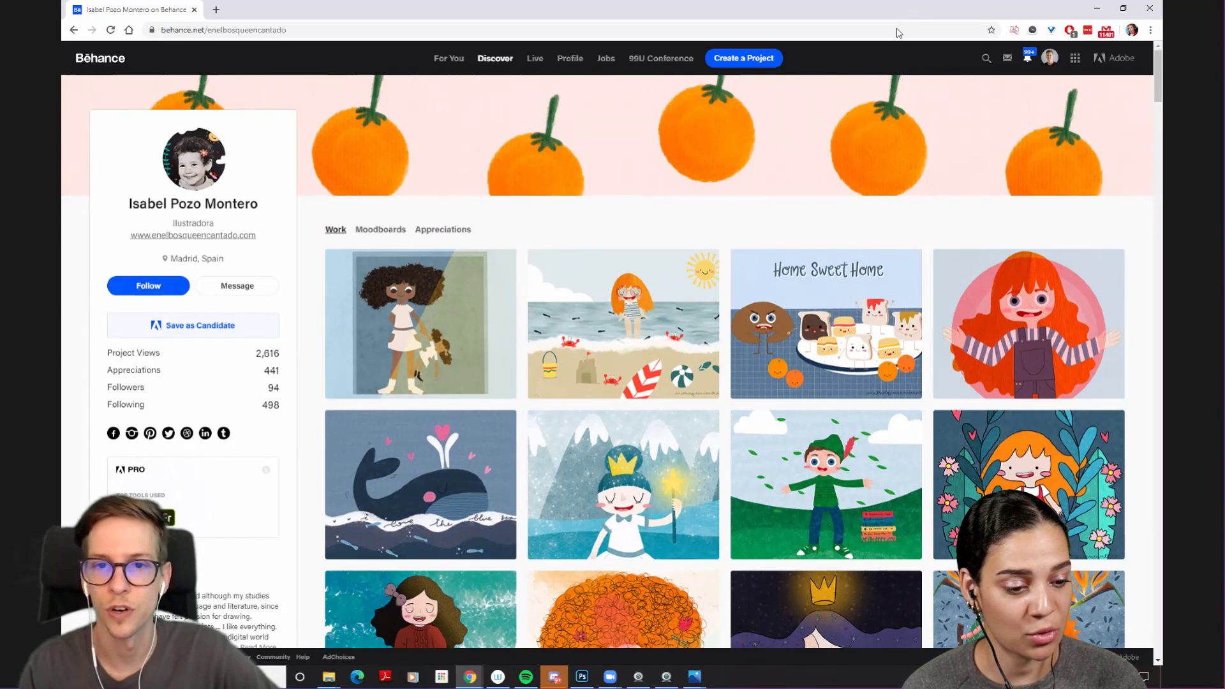
- Switch to Adobe Character Document.psd in Photoshop, and return to the browser with the second illustrator's Behance profile
{"action": "key", "text": "super+Down"}
{"action": "left_click", "coordinate": [831, 190]}
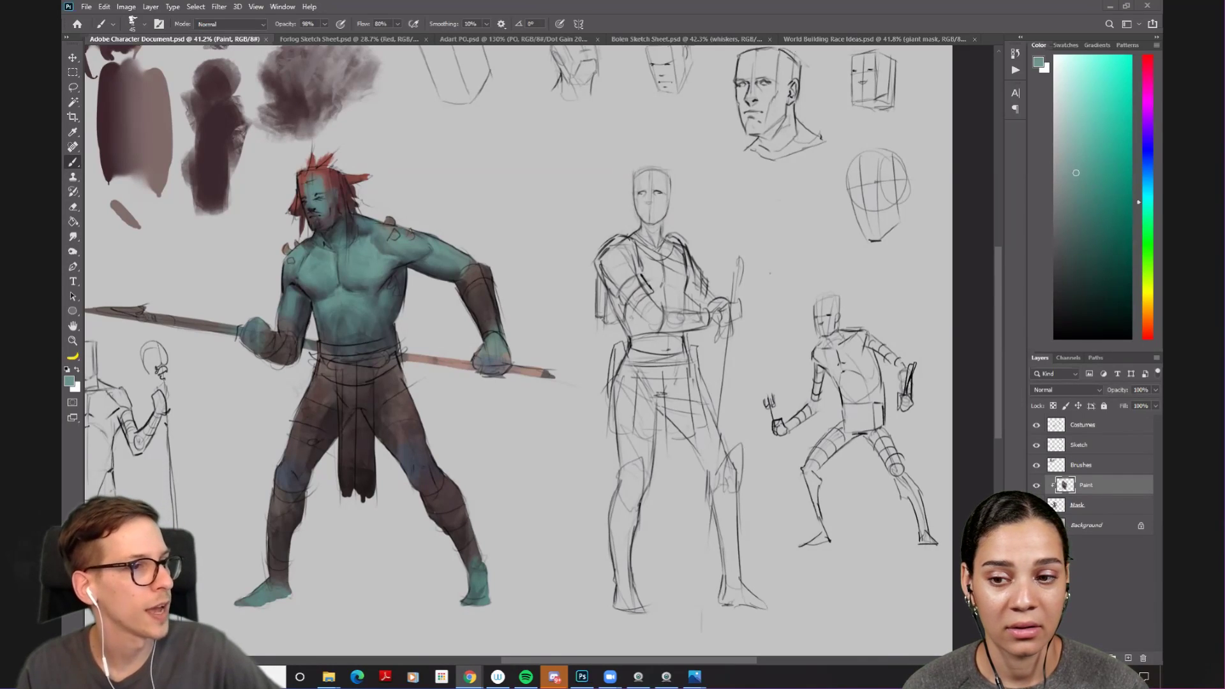
{"action": "key", "text": "alt+Tab"}
{"action": "double_click", "coordinate": [420, 144]}
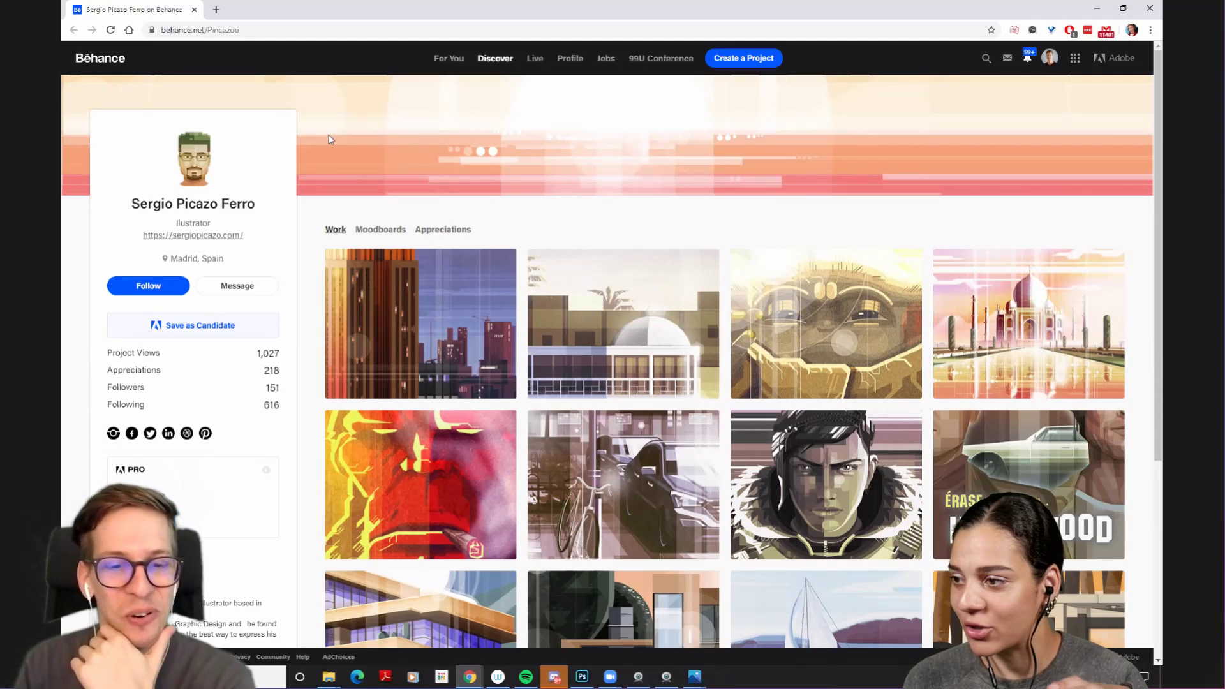
- Survey the second illustrator's work grid, from the Empire State and portrait pieces to the modern houses and isometric city
{"action": "scroll", "coordinate": [341, 143], "scroll_direction": "down", "scroll_amount": 3}
{"action": "scroll", "coordinate": [345, 109], "scroll_direction": "up", "scroll_amount": 1}
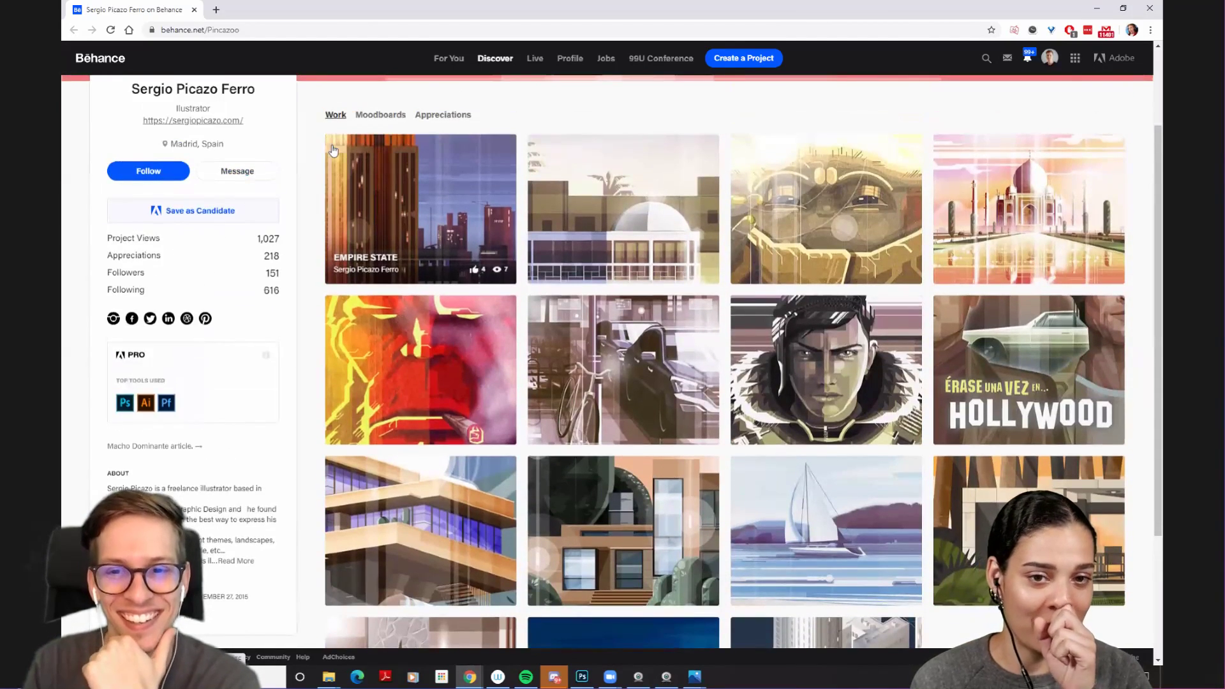
{"action": "scroll", "coordinate": [272, 171], "scroll_direction": "down", "scroll_amount": 2}
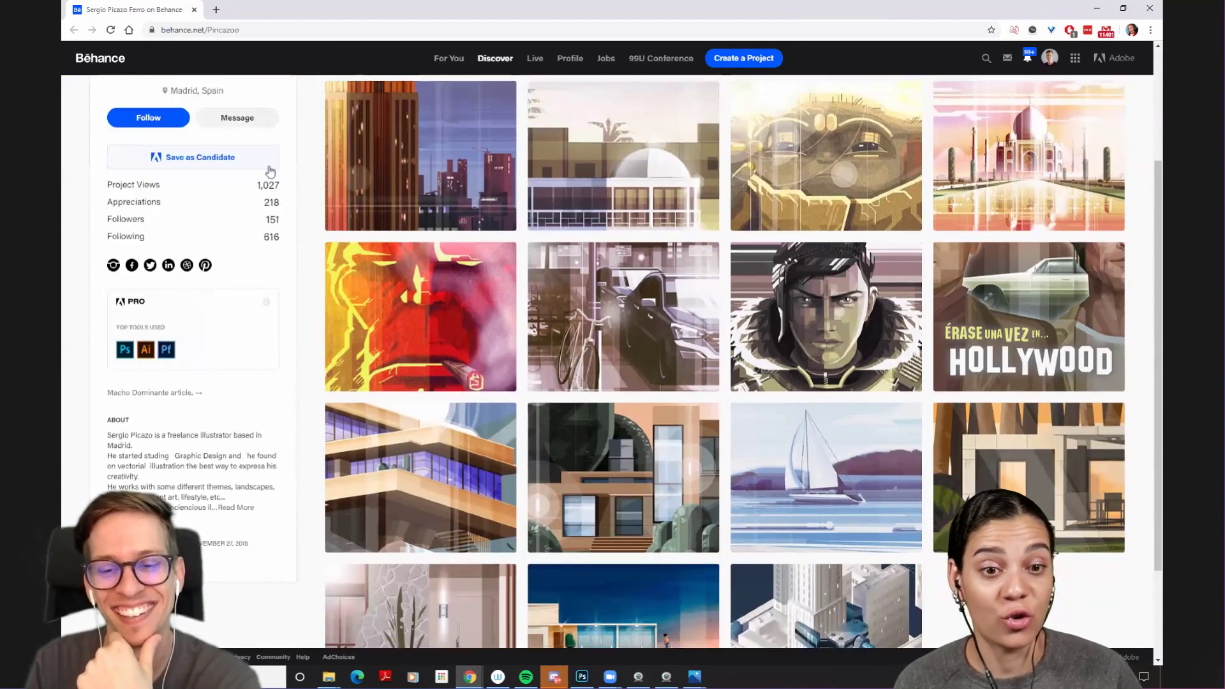
{"action": "scroll", "coordinate": [269, 170], "scroll_direction": "up", "scroll_amount": 3}
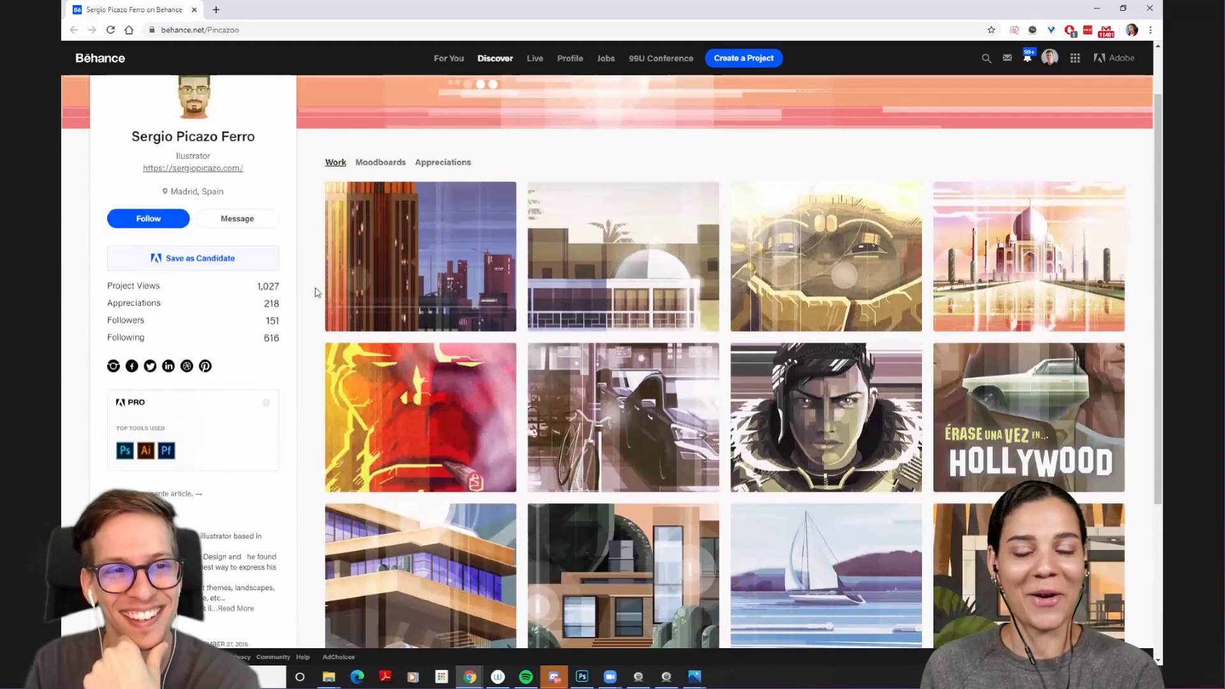
{"action": "right_click", "coordinate": [376, 255]}
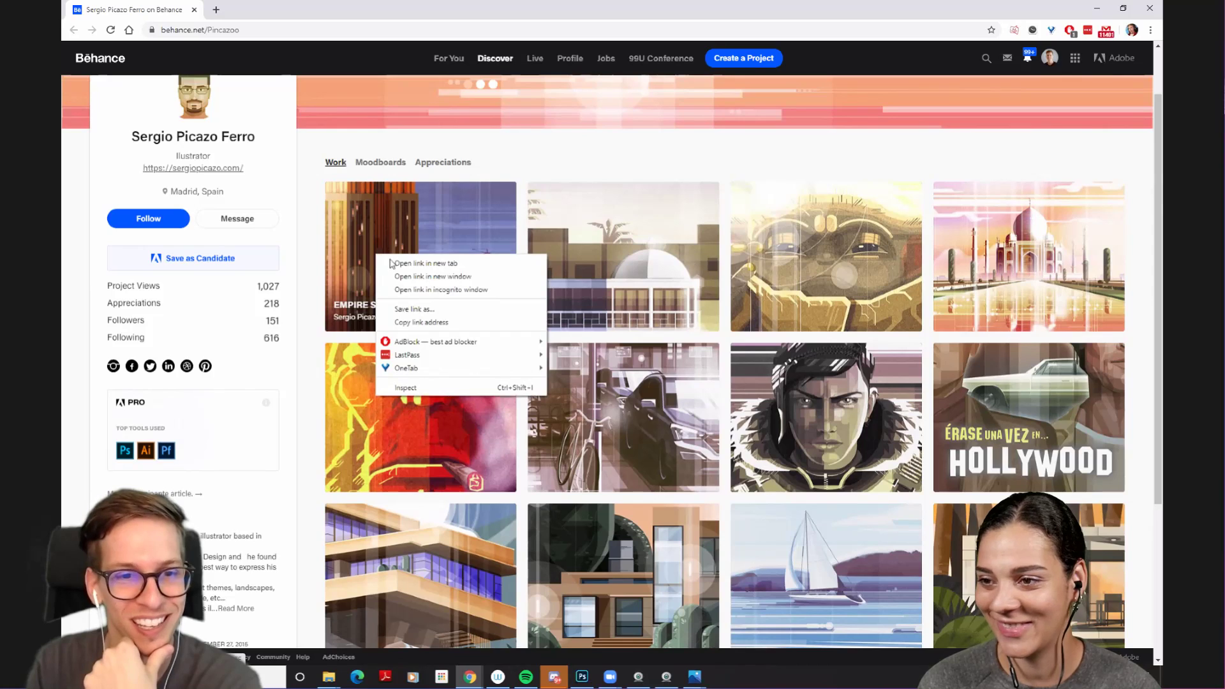
{"action": "left_click", "coordinate": [563, 159]}
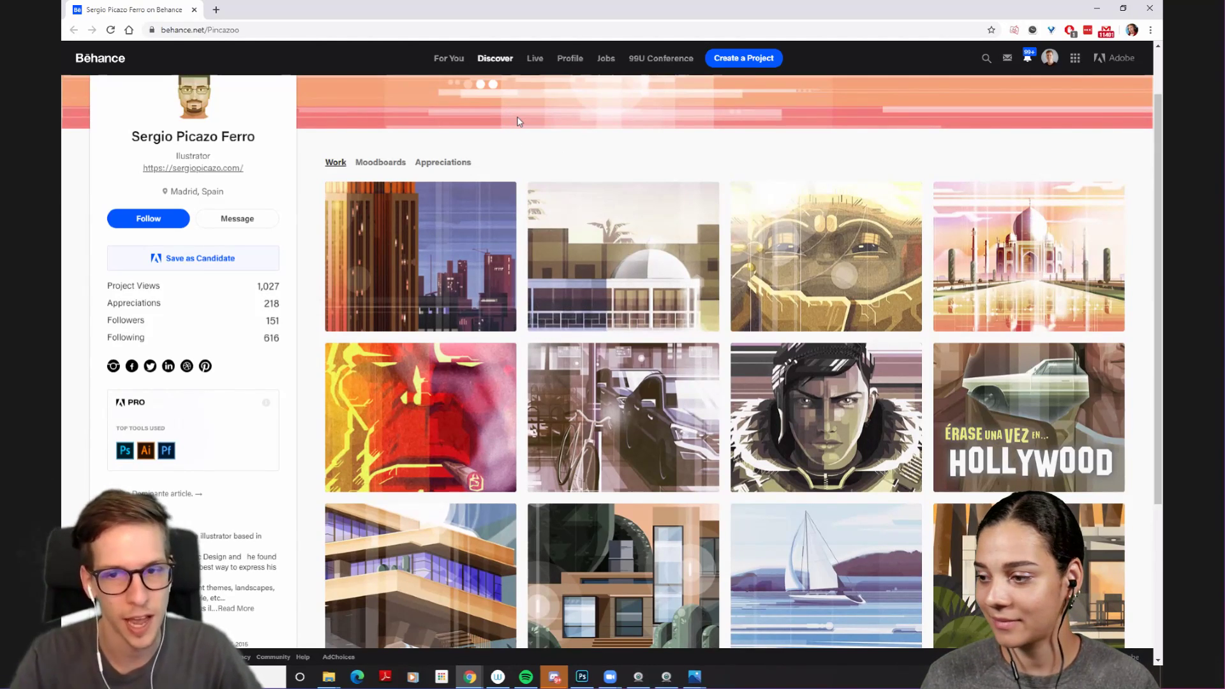
{"action": "scroll", "coordinate": [522, 131], "scroll_direction": "down", "scroll_amount": 2}
{"action": "scroll", "coordinate": [548, 224], "scroll_direction": "up", "scroll_amount": 1}
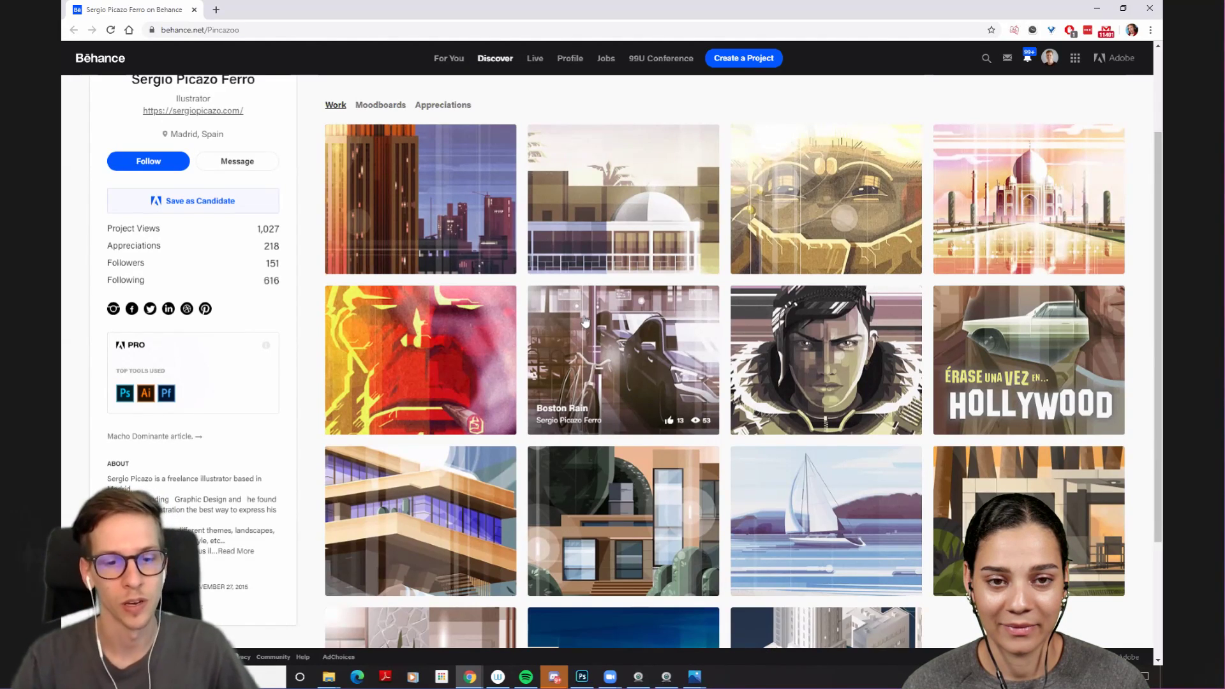
{"action": "scroll", "coordinate": [582, 322], "scroll_direction": "down", "scroll_amount": 3}
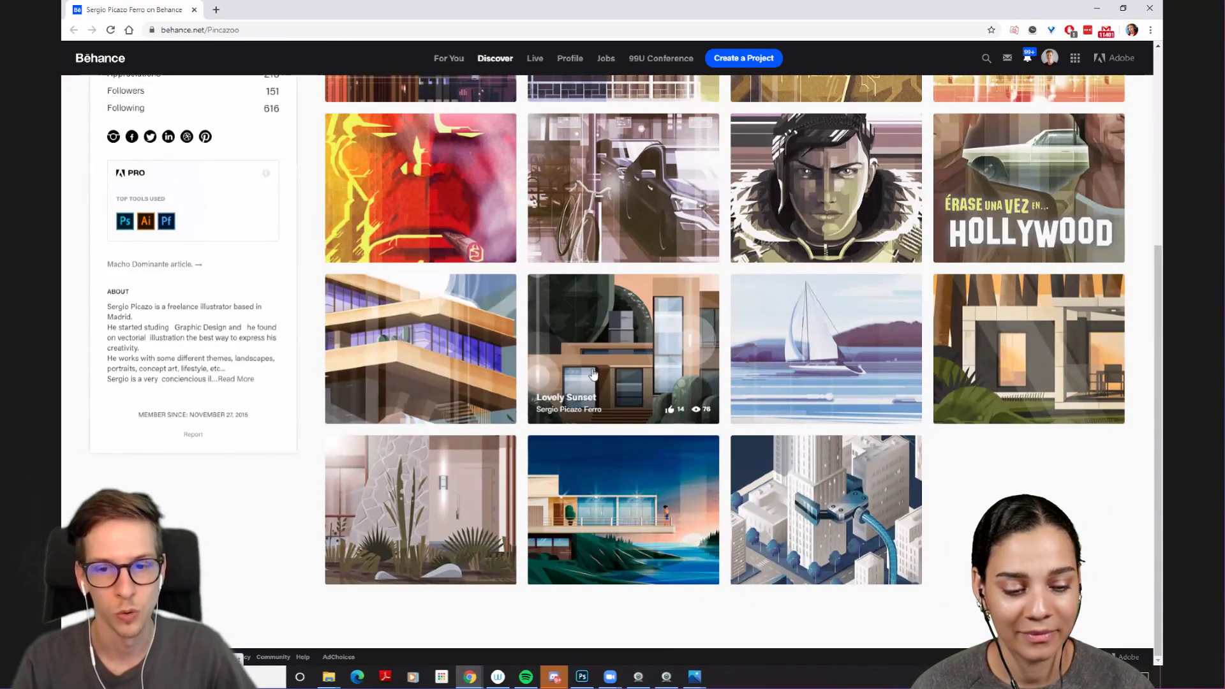
{"action": "scroll", "coordinate": [560, 358], "scroll_direction": "up", "scroll_amount": 3}
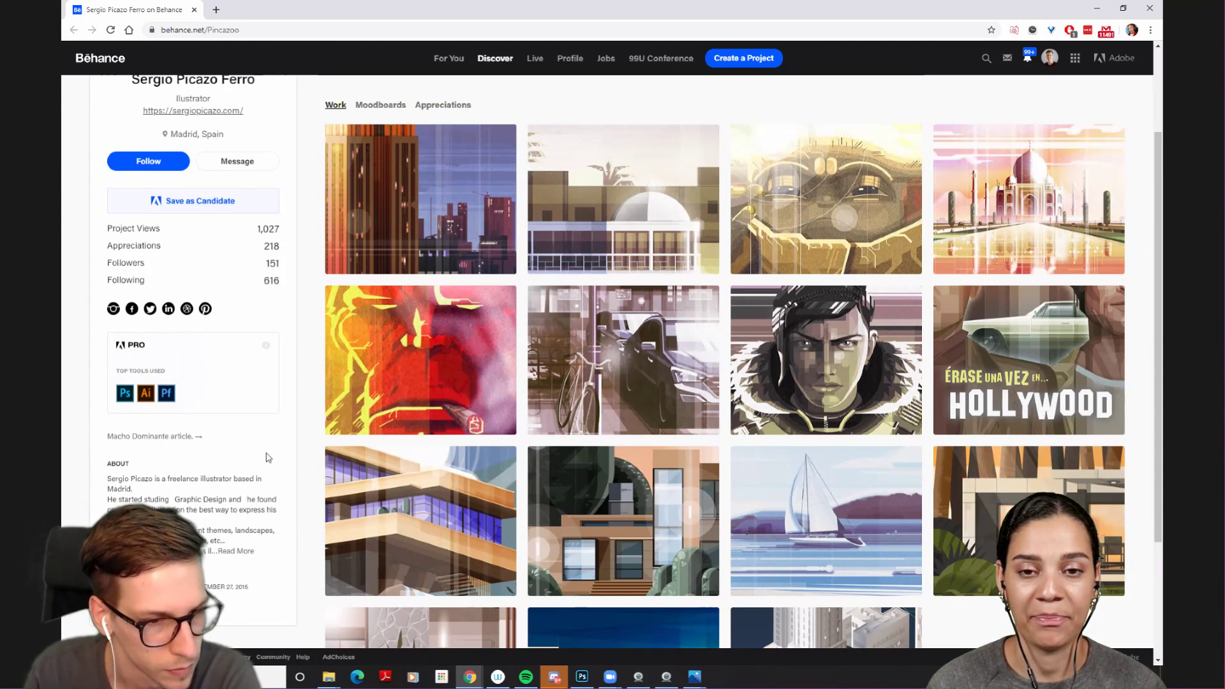
- Expand and read the illustrator's full About text, and go back to the start of the profile
{"action": "left_click", "coordinate": [236, 550]}
{"action": "scroll", "coordinate": [249, 483], "scroll_direction": "down", "scroll_amount": 3}
{"action": "scroll", "coordinate": [253, 462], "scroll_direction": "up", "scroll_amount": 1}
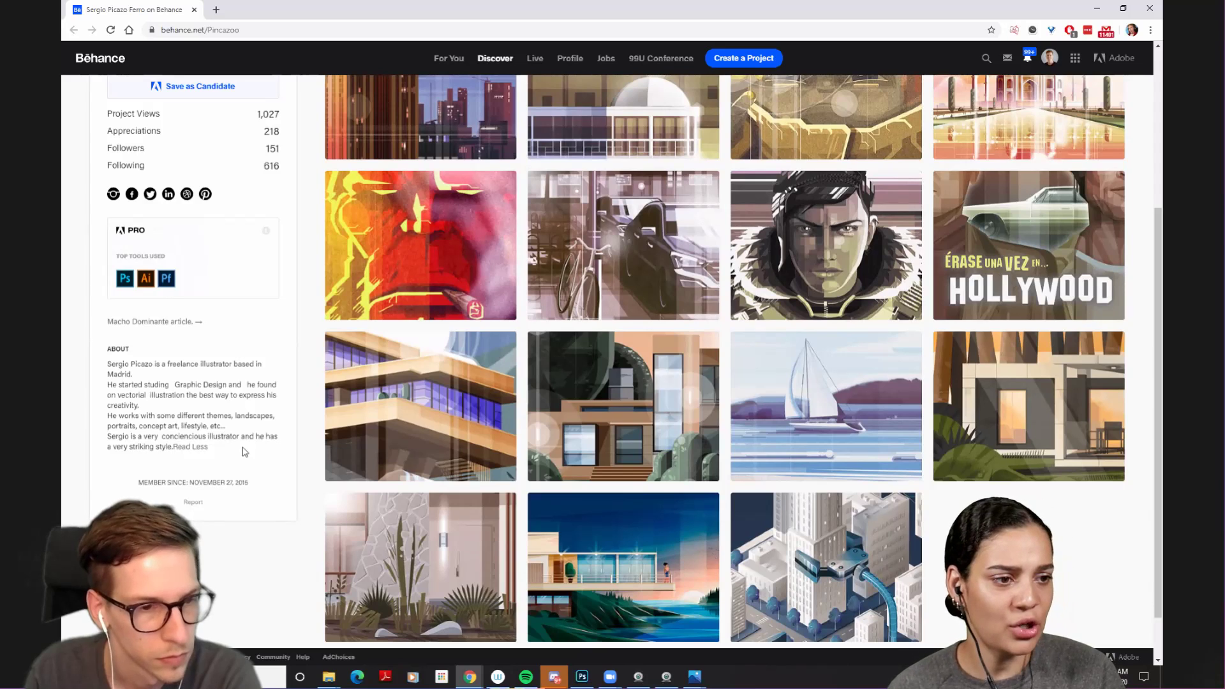
{"action": "scroll", "coordinate": [245, 452], "scroll_direction": "up", "scroll_amount": 4}
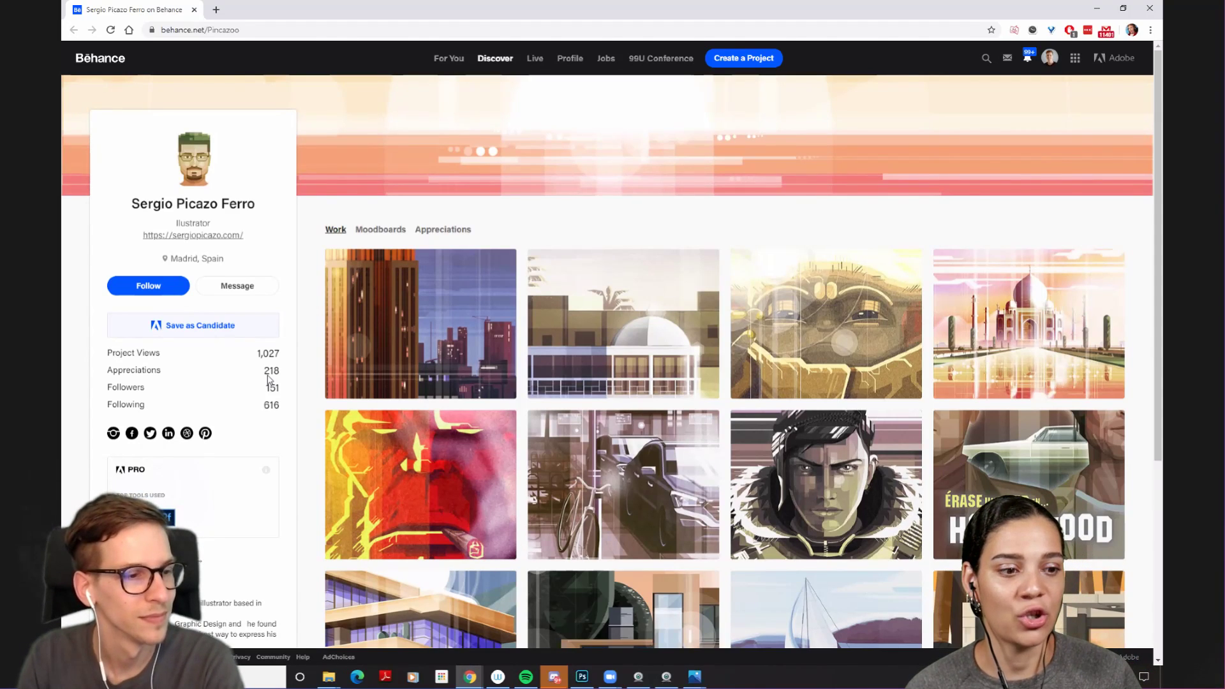
- Open the EMPIRE STATE project and examine the finished skyscraper illustration from the spire to the skyline
{"action": "right_click", "coordinate": [466, 294]}
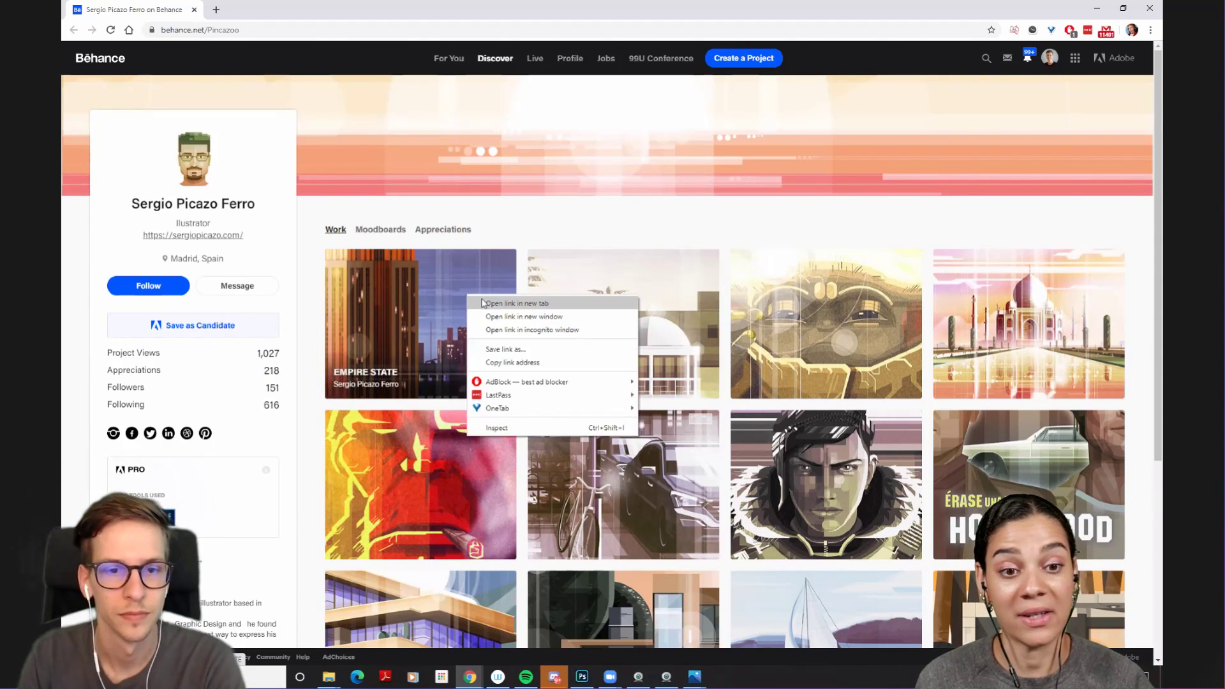
{"action": "left_click", "coordinate": [407, 319]}
{"action": "left_click", "coordinate": [405, 312]}
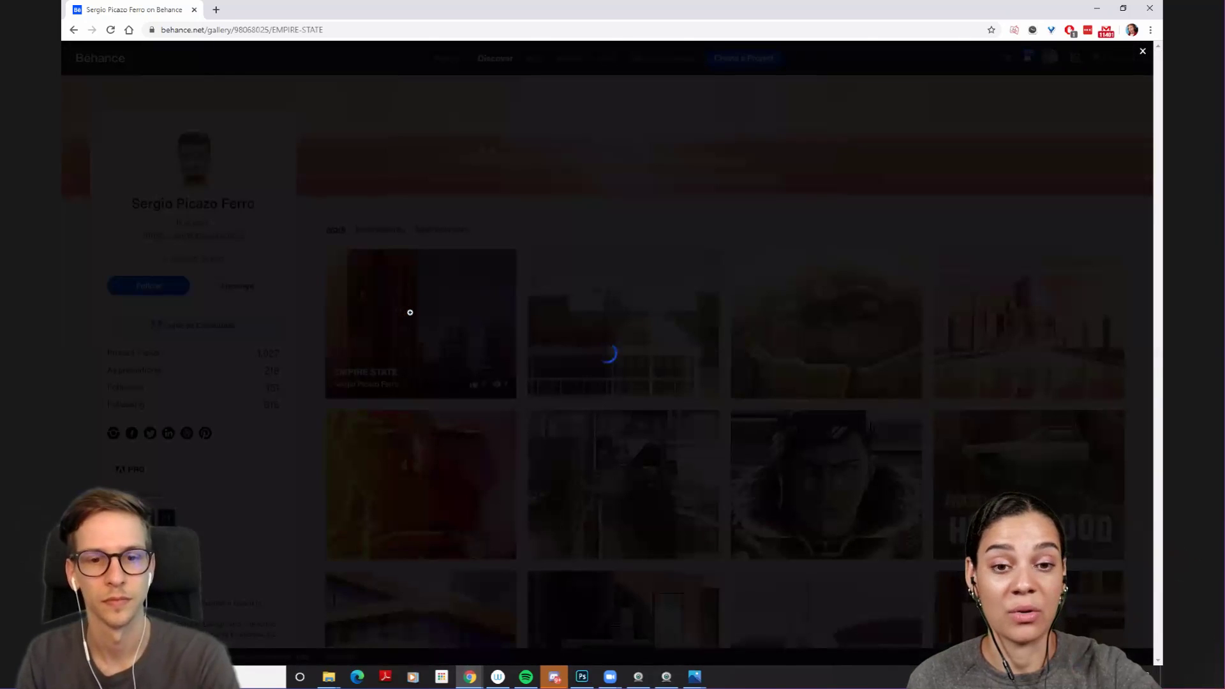
{"action": "scroll", "coordinate": [793, 370], "scroll_direction": "down", "scroll_amount": 4}
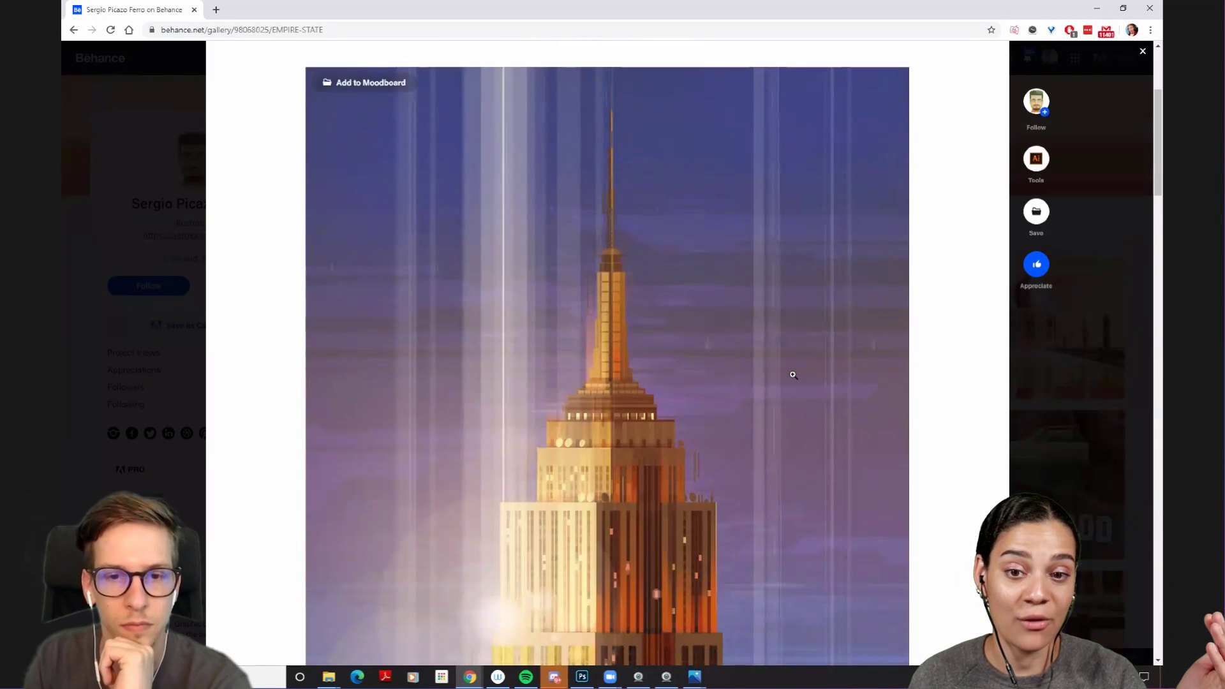
{"action": "scroll", "coordinate": [793, 374], "scroll_direction": "up", "scroll_amount": 1}
{"action": "scroll", "coordinate": [793, 374], "scroll_direction": "down", "scroll_amount": 3}
{"action": "scroll", "coordinate": [793, 375], "scroll_direction": "down", "scroll_amount": 3}
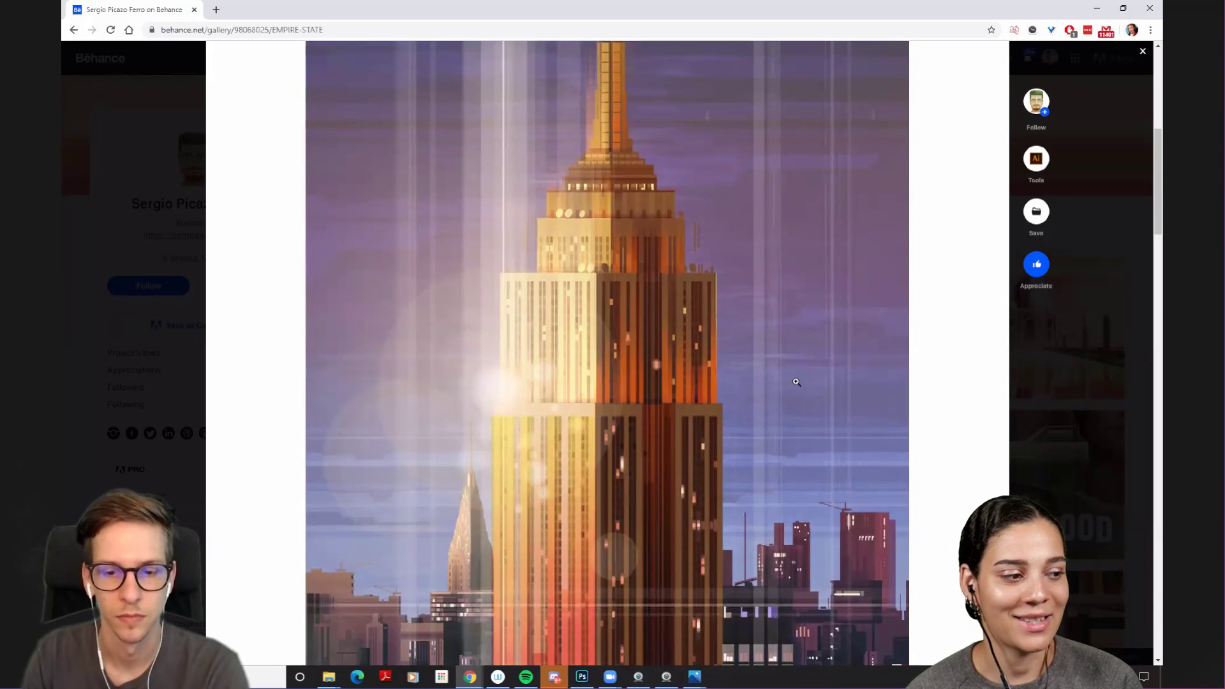
{"action": "scroll", "coordinate": [862, 409], "scroll_direction": "up", "scroll_amount": 3}
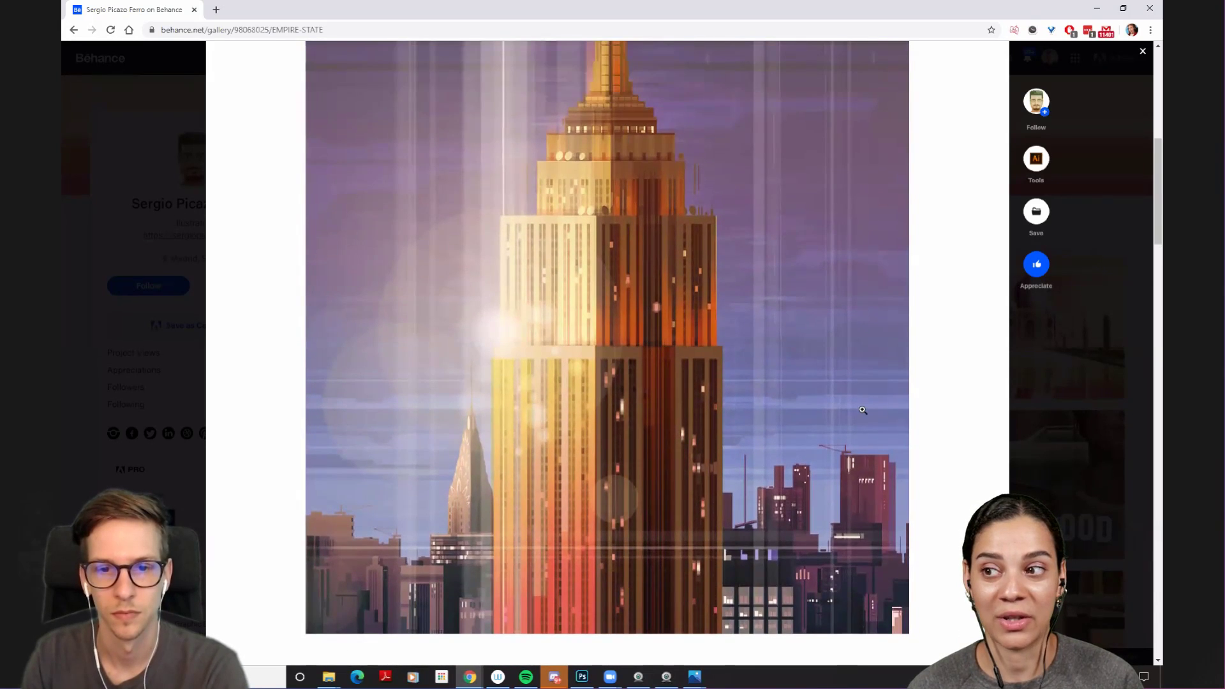
{"action": "scroll", "coordinate": [862, 409], "scroll_direction": "up", "scroll_amount": 3}
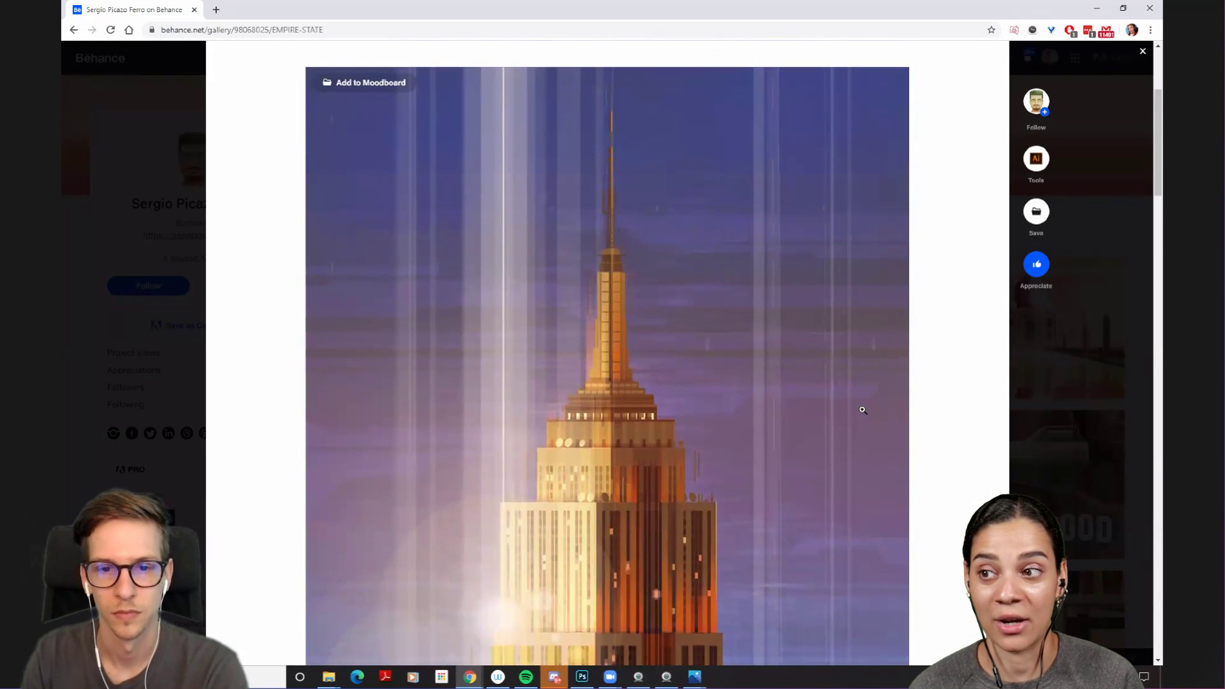
- Follow the EMPIRE STATE illustration down to its base and examine the three vector outline versions beneath it
{"action": "scroll", "coordinate": [862, 409], "scroll_direction": "down", "scroll_amount": 6}
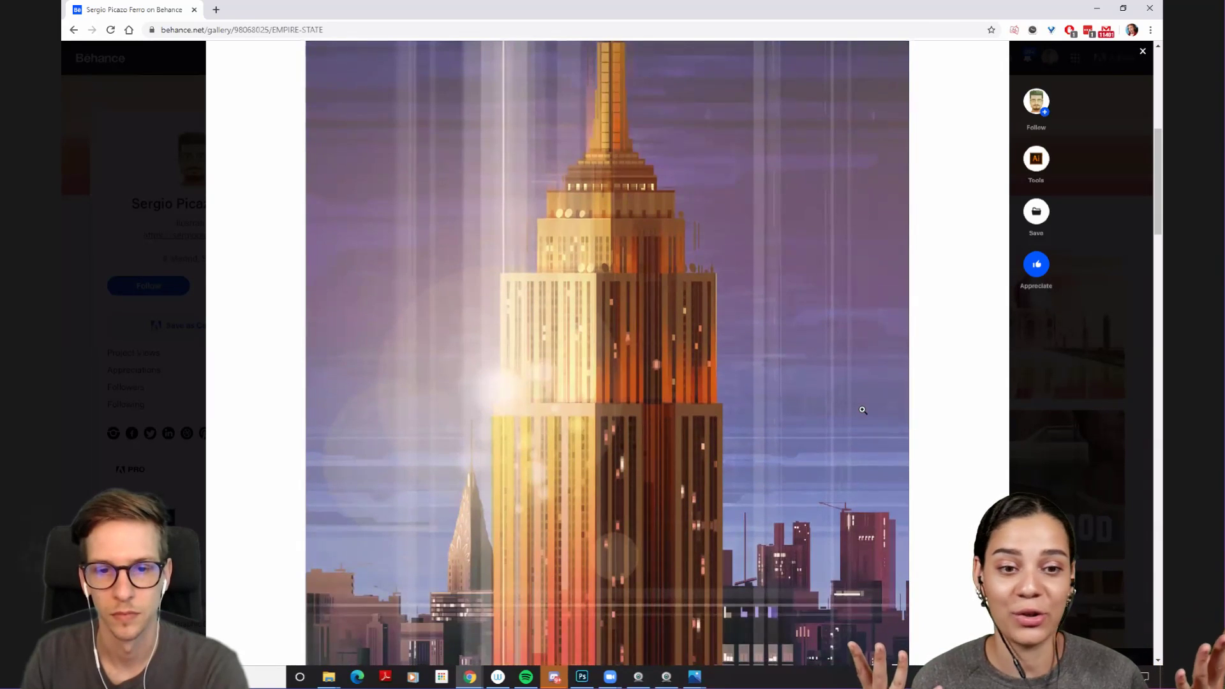
{"action": "scroll", "coordinate": [862, 409], "scroll_direction": "down", "scroll_amount": 3}
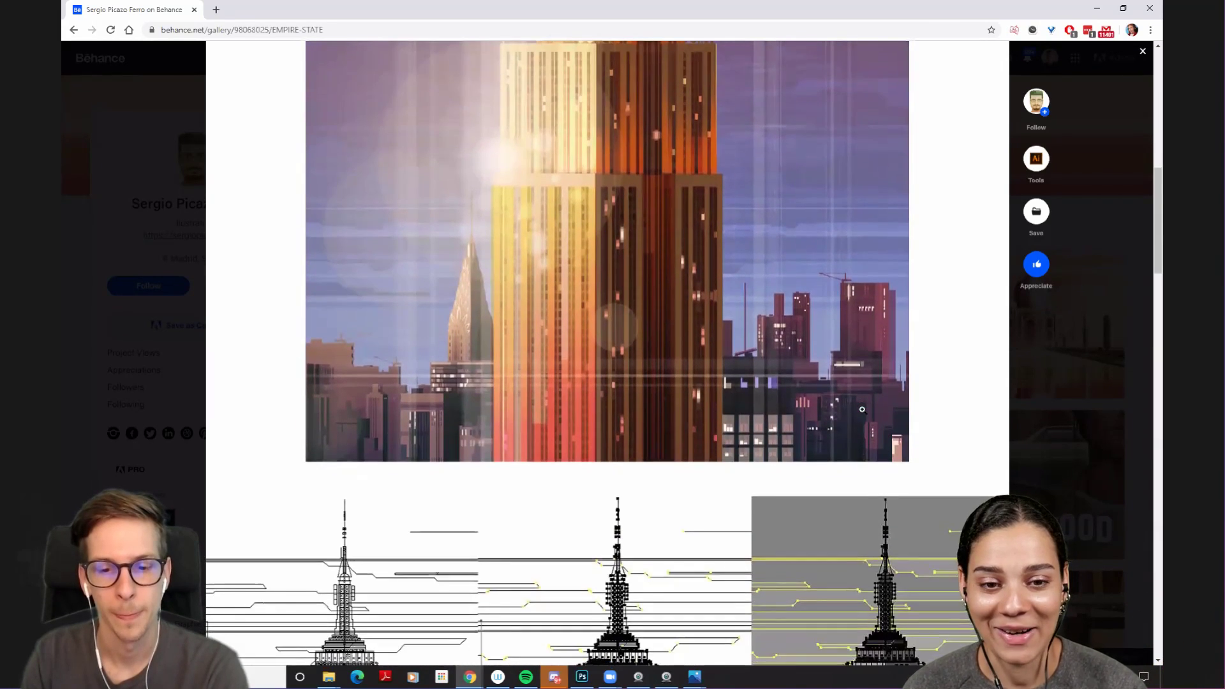
{"action": "scroll", "coordinate": [862, 409], "scroll_direction": "down", "scroll_amount": 1}
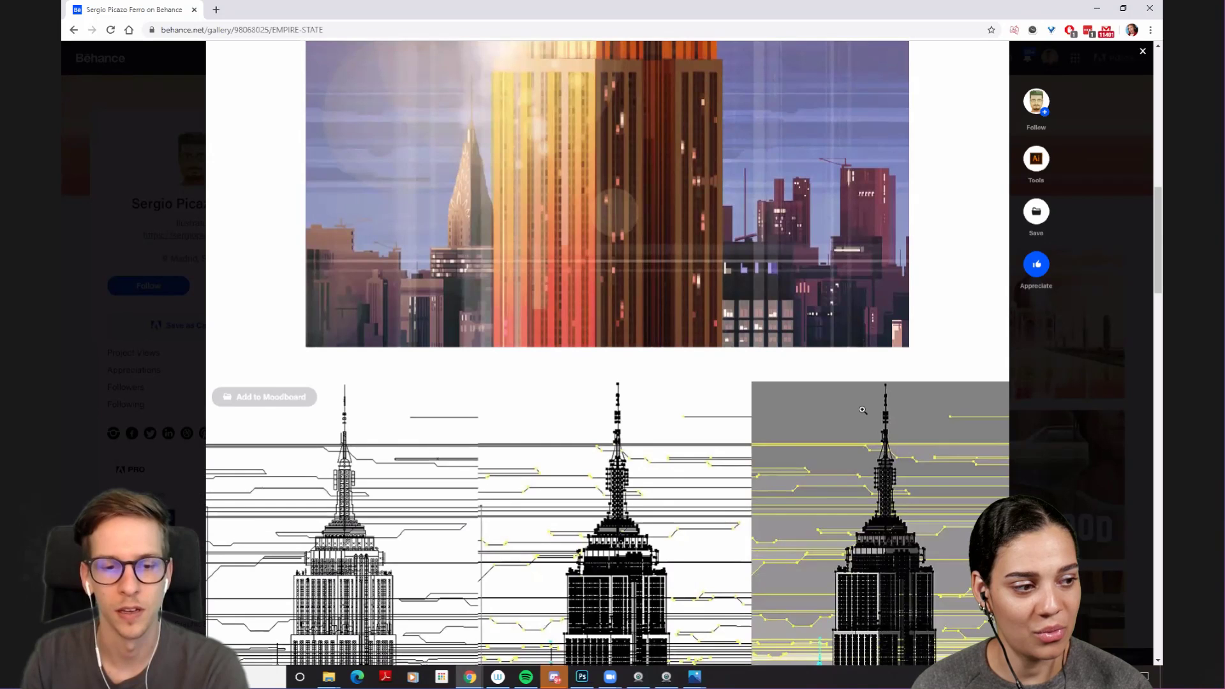
{"action": "scroll", "coordinate": [862, 409], "scroll_direction": "down", "scroll_amount": 2}
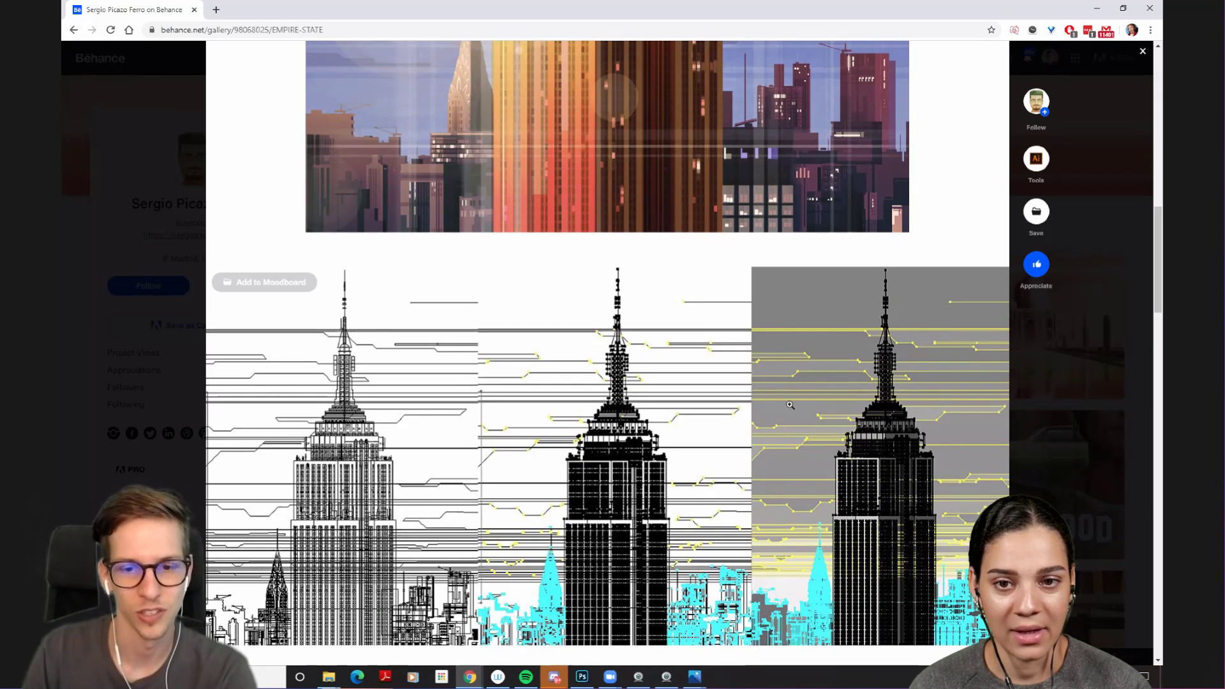
{"action": "scroll", "coordinate": [788, 392], "scroll_direction": "down", "scroll_amount": 2}
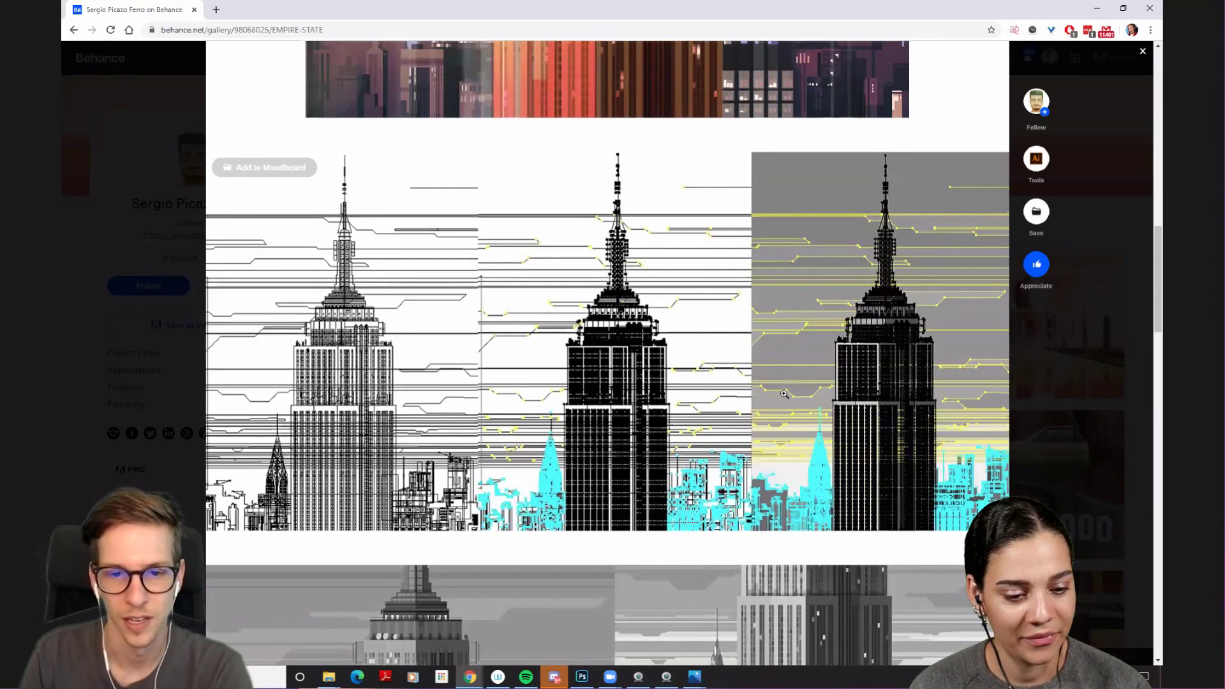
- Re-examine the light and shadow on the finished Empire State tower and compare it with the vector outline versions
{"action": "scroll", "coordinate": [784, 393], "scroll_direction": "up", "scroll_amount": 10}
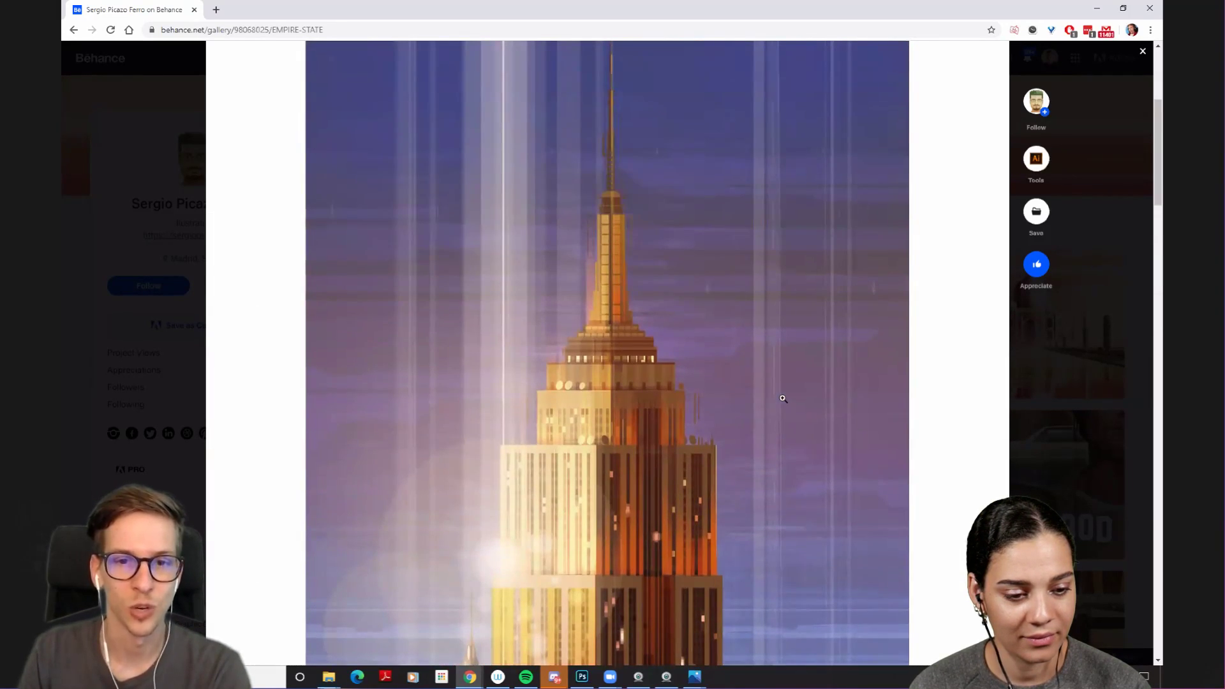
{"action": "scroll", "coordinate": [783, 399], "scroll_direction": "down", "scroll_amount": 2}
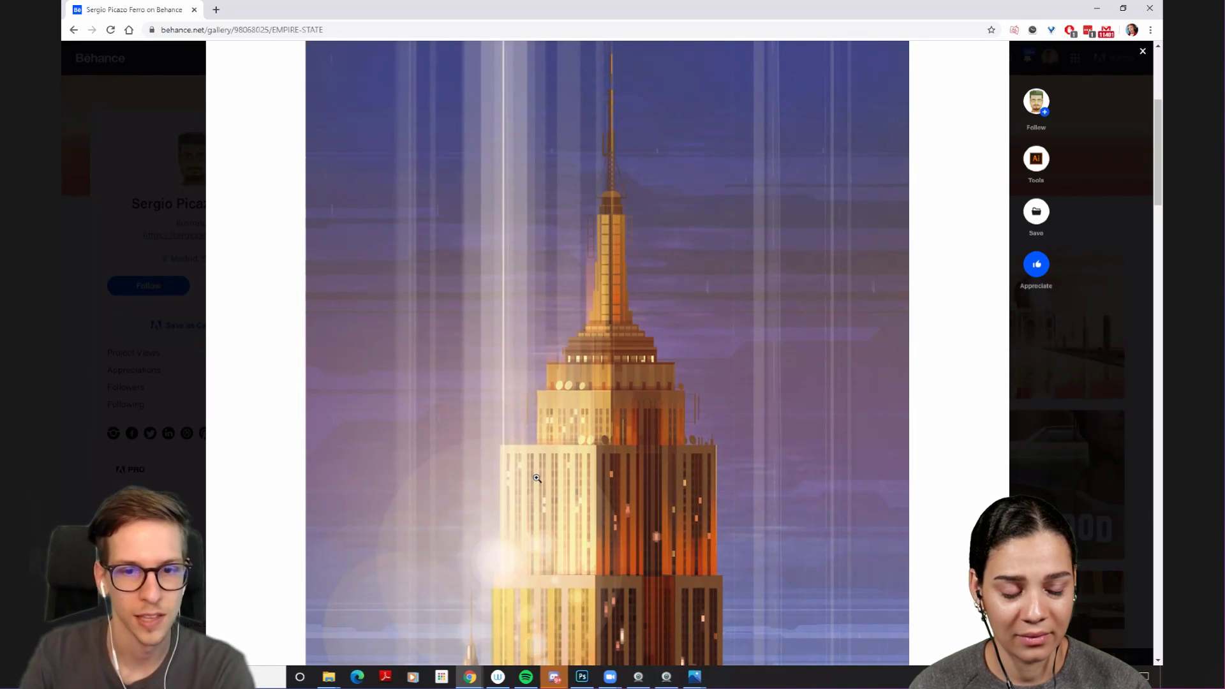
{"action": "scroll", "coordinate": [659, 468], "scroll_direction": "down", "scroll_amount": 4}
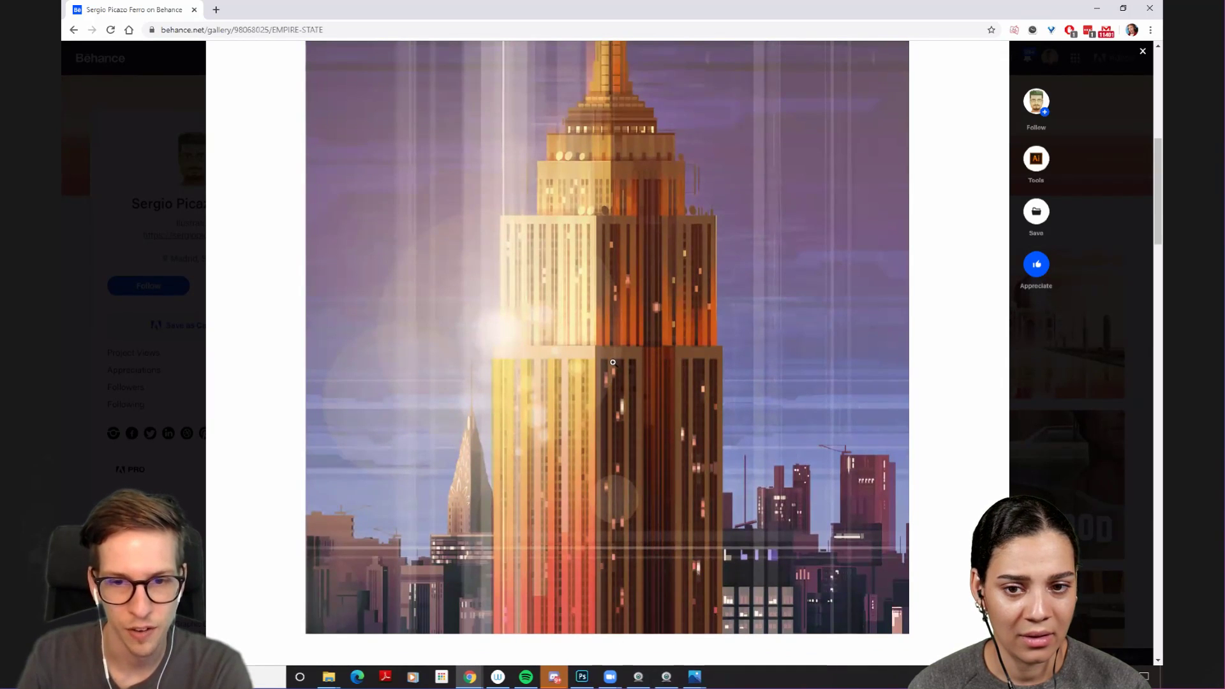
{"action": "scroll", "coordinate": [625, 338], "scroll_direction": "up", "scroll_amount": 1}
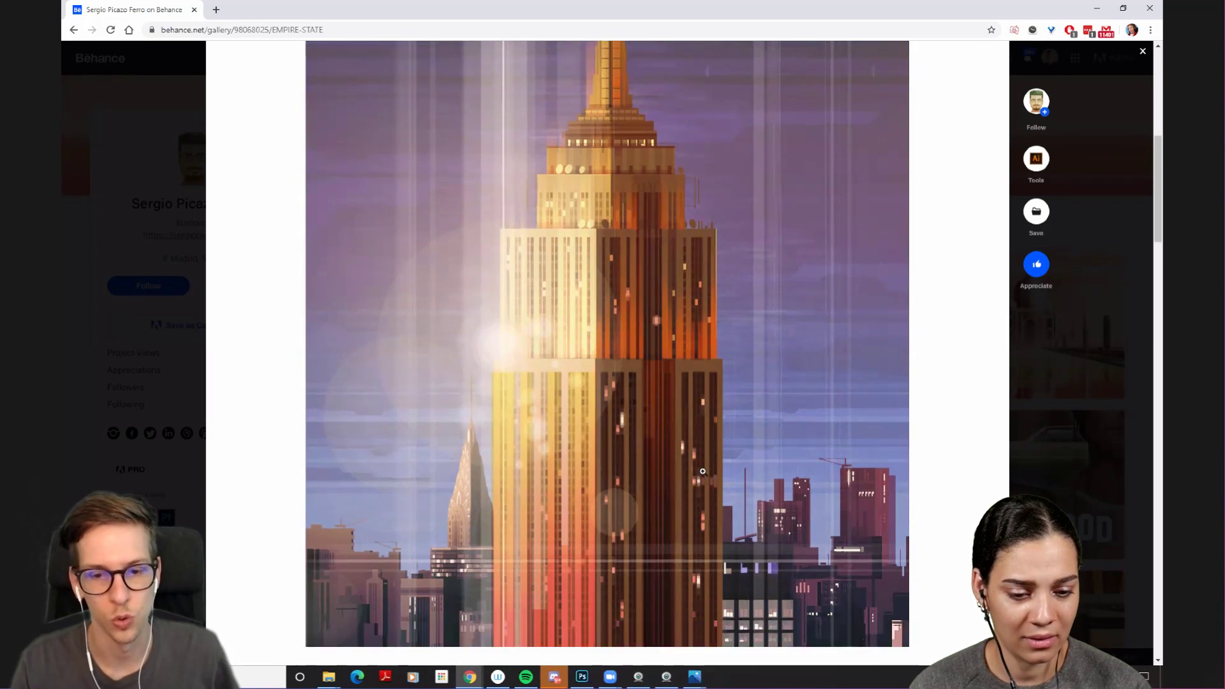
{"action": "scroll", "coordinate": [689, 490], "scroll_direction": "down", "scroll_amount": 1}
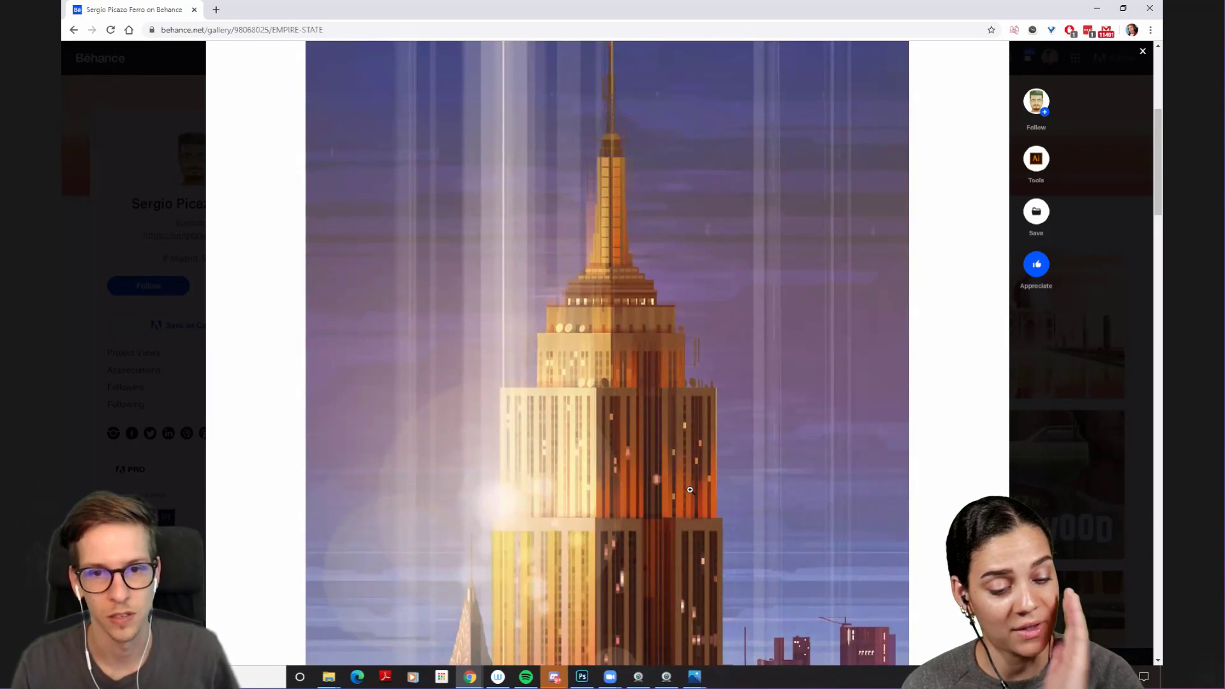
{"action": "scroll", "coordinate": [690, 490], "scroll_direction": "down", "scroll_amount": 8}
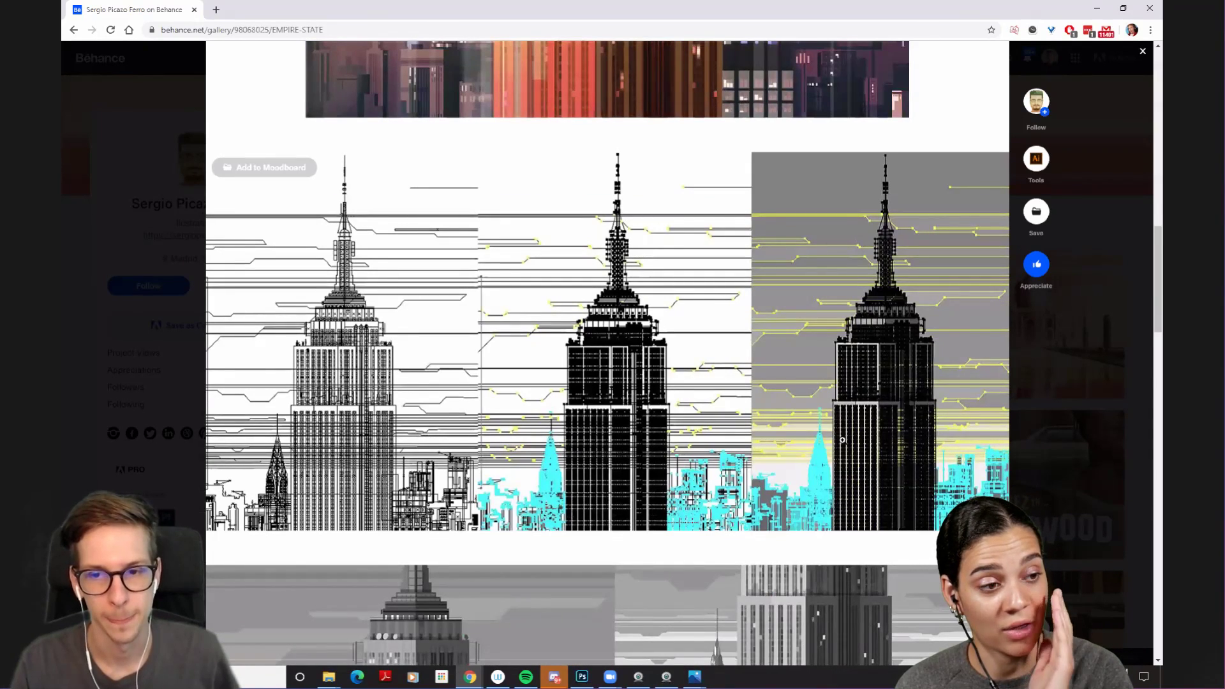
- Examine the grayscale close-ups, the light-effect stages and the three colour variations beneath the EMPIRE STATE vector outlines
{"action": "scroll", "coordinate": [664, 373], "scroll_direction": "down", "scroll_amount": 4}
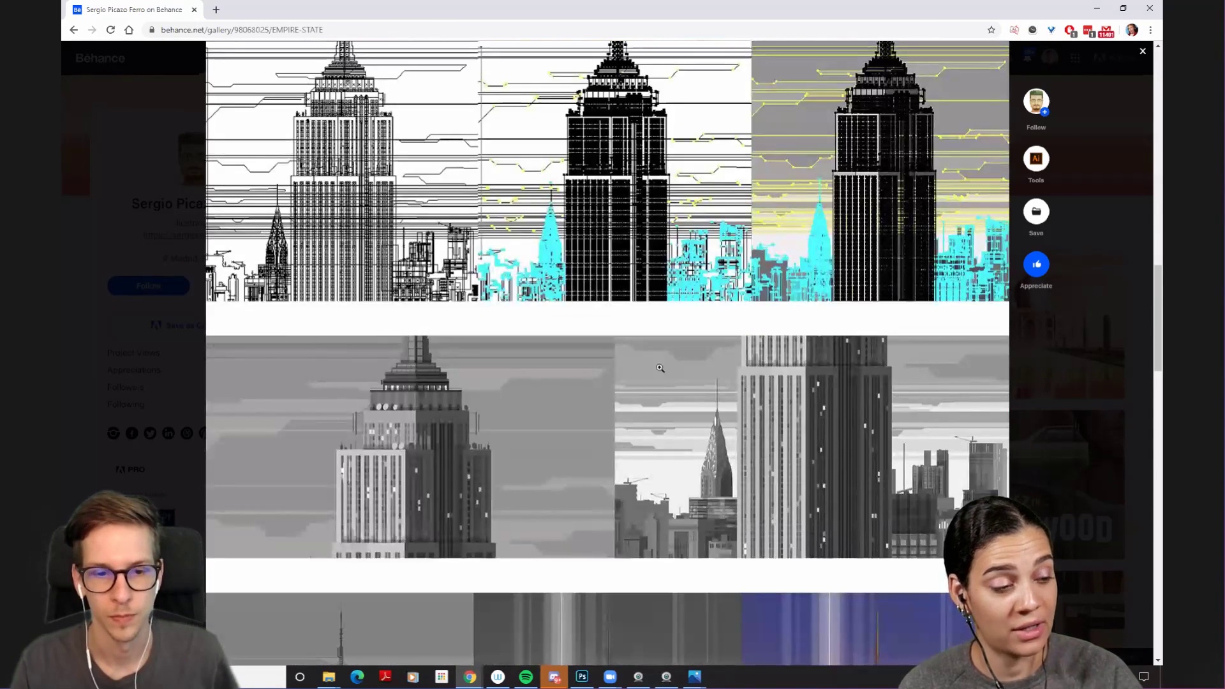
{"action": "scroll", "coordinate": [644, 375], "scroll_direction": "down", "scroll_amount": 1}
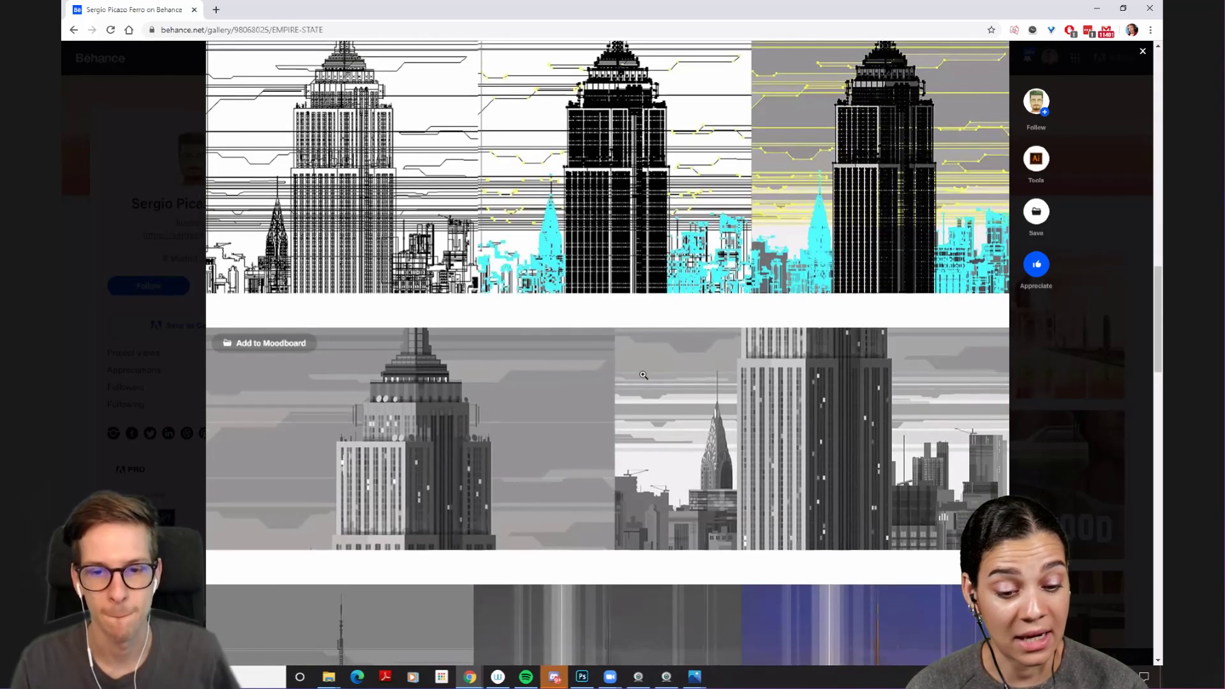
{"action": "scroll", "coordinate": [644, 375], "scroll_direction": "down", "scroll_amount": 6}
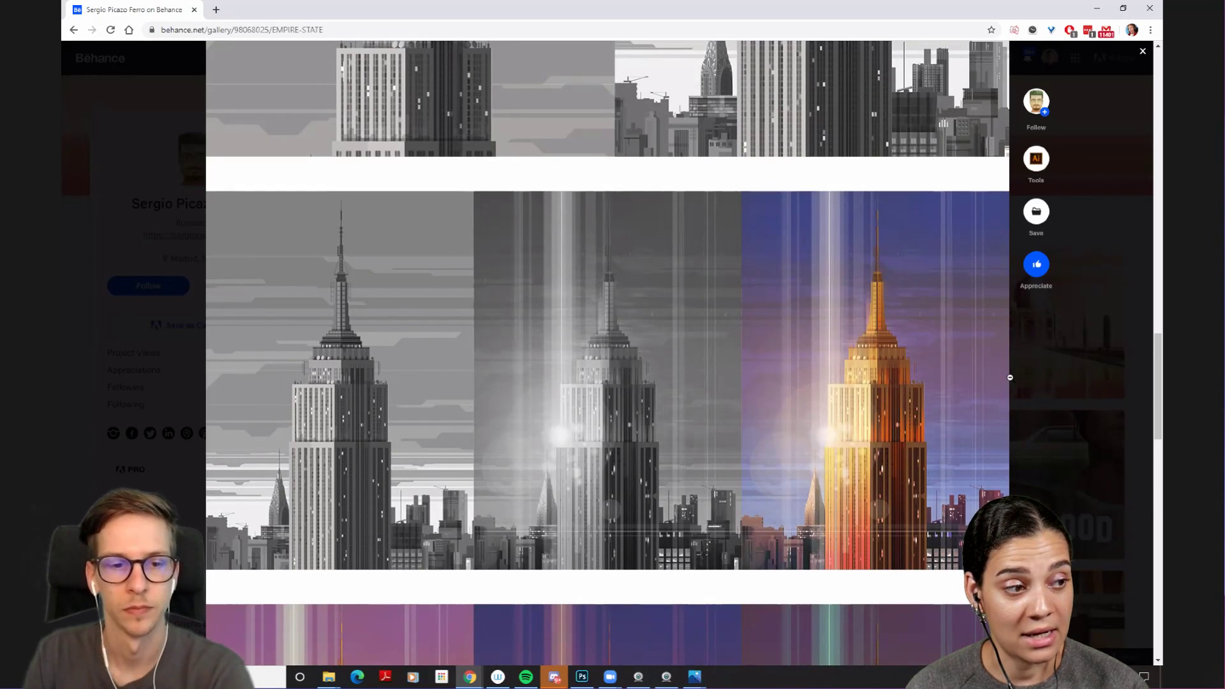
{"action": "scroll", "coordinate": [1009, 377], "scroll_direction": "down", "scroll_amount": 6}
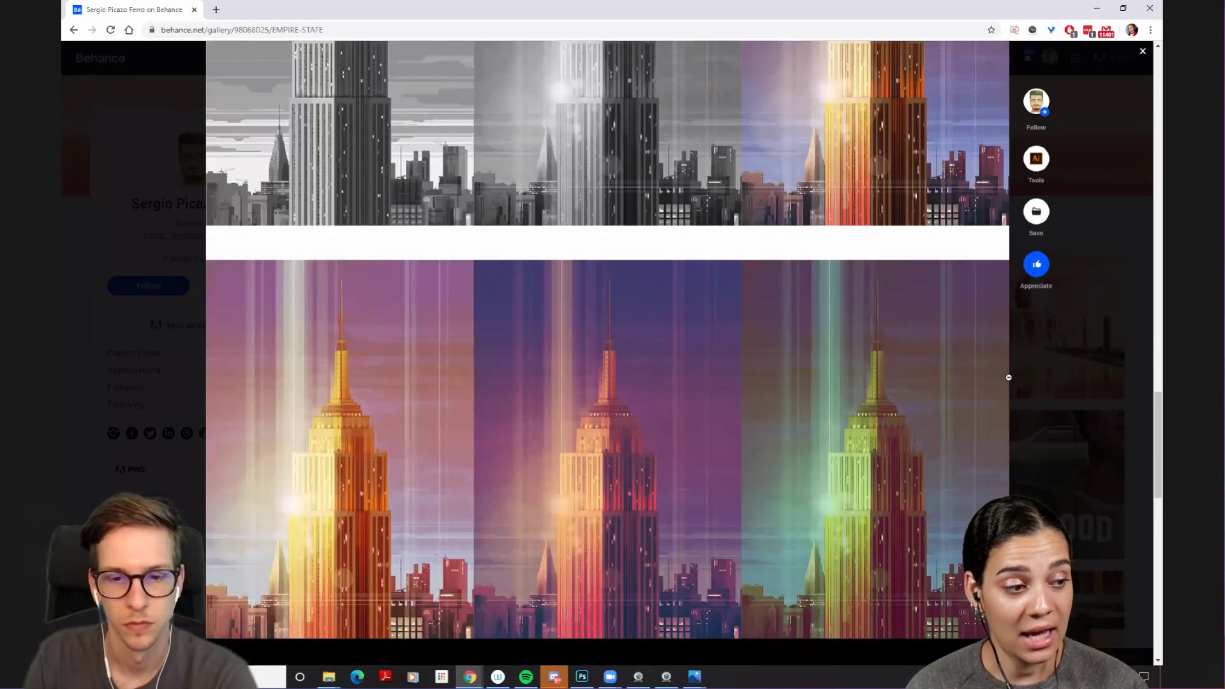
{"action": "scroll", "coordinate": [1034, 385], "scroll_direction": "down", "scroll_amount": 1}
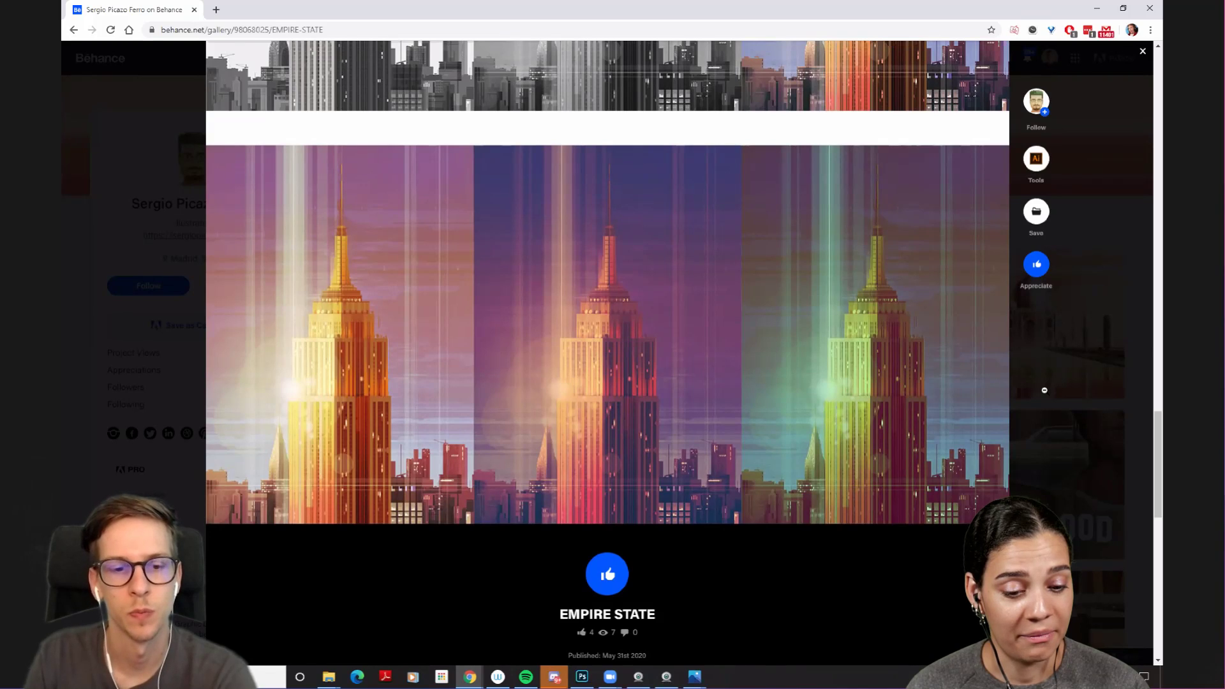
- Go back to the start of the EMPIRE STATE project and read its introductory description
{"action": "scroll", "coordinate": [1045, 390], "scroll_direction": "up", "scroll_amount": 15}
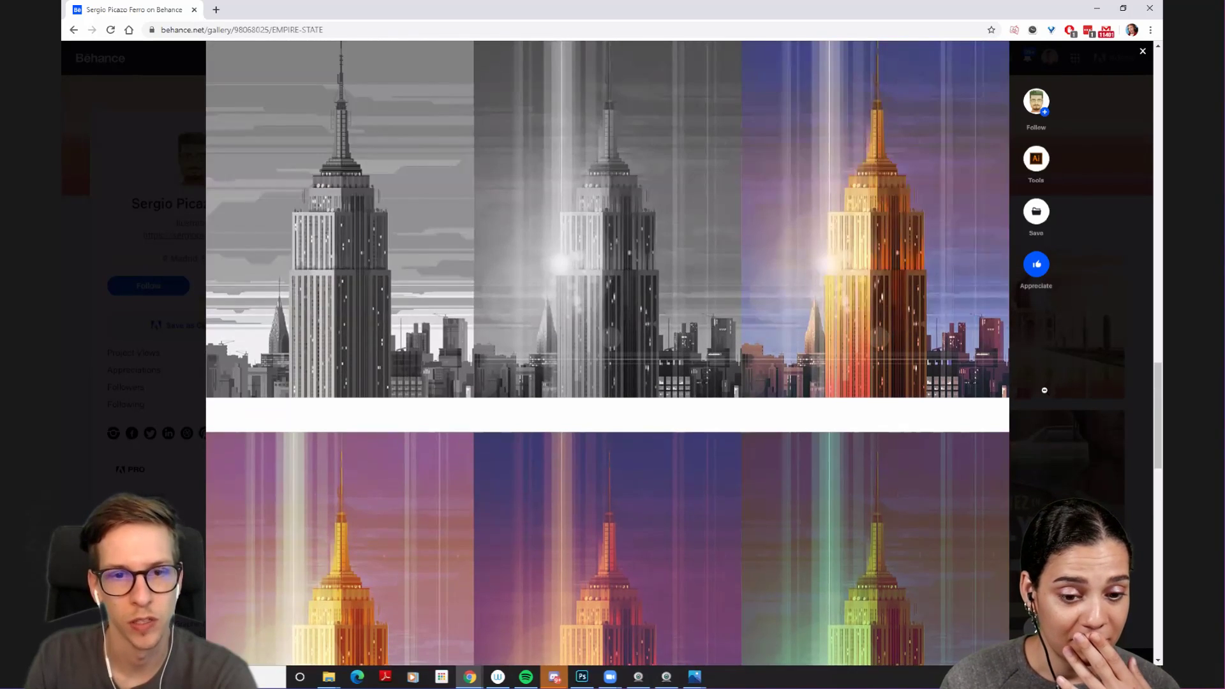
{"action": "scroll", "coordinate": [1044, 390], "scroll_direction": "up", "scroll_amount": 10}
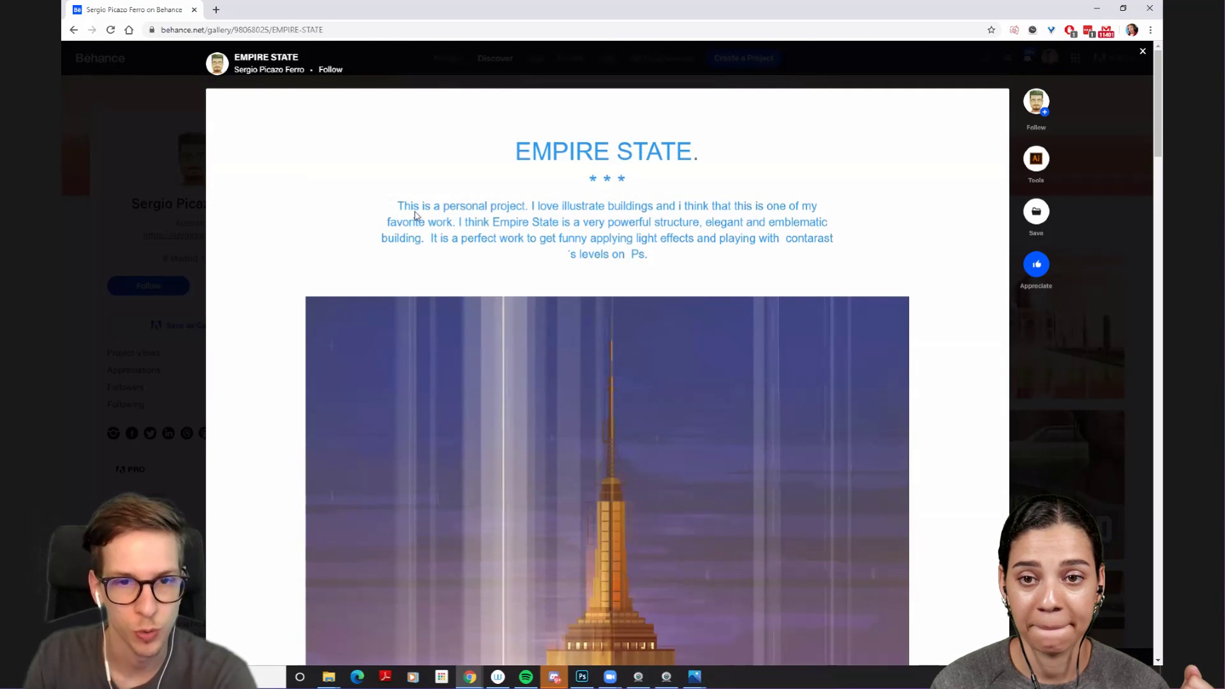
{"action": "left_click_drag", "start_coordinate": [415, 215], "coordinate": [577, 225]}
{"action": "left_click", "coordinate": [612, 227]}
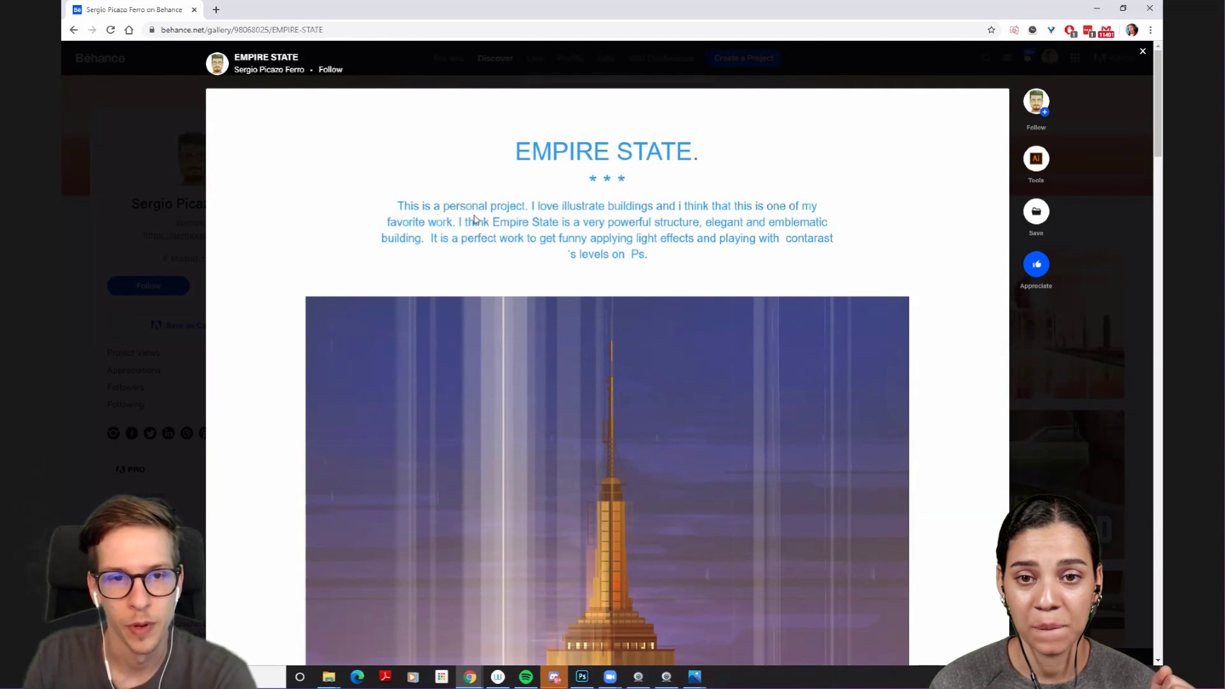
{"action": "scroll", "coordinate": [561, 229], "scroll_direction": "down", "scroll_amount": 4}
{"action": "scroll", "coordinate": [581, 241], "scroll_direction": "up", "scroll_amount": 4}
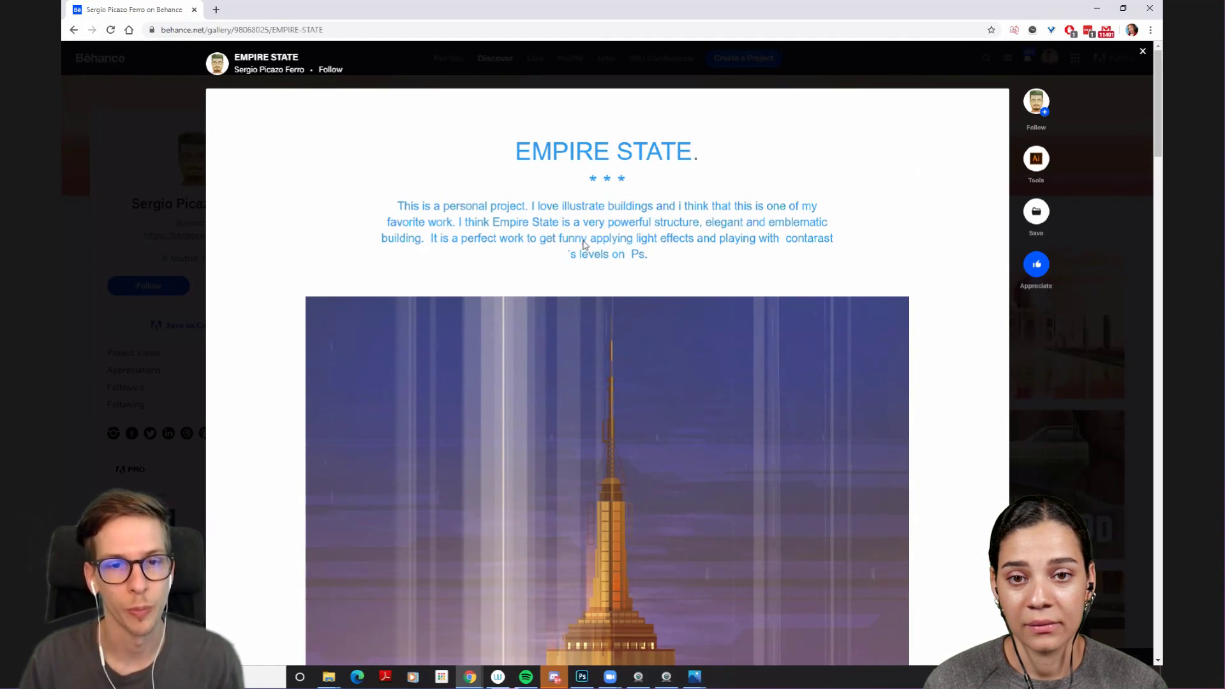
{"action": "left_click_drag", "start_coordinate": [454, 223], "coordinate": [604, 232]}
{"action": "left_click", "coordinate": [605, 232]}
- Follow the EMPIRE STATE process in order from the finished illustration through outlines and grayscale to the final colour variations
{"action": "scroll", "coordinate": [605, 235], "scroll_direction": "down", "scroll_amount": 7}
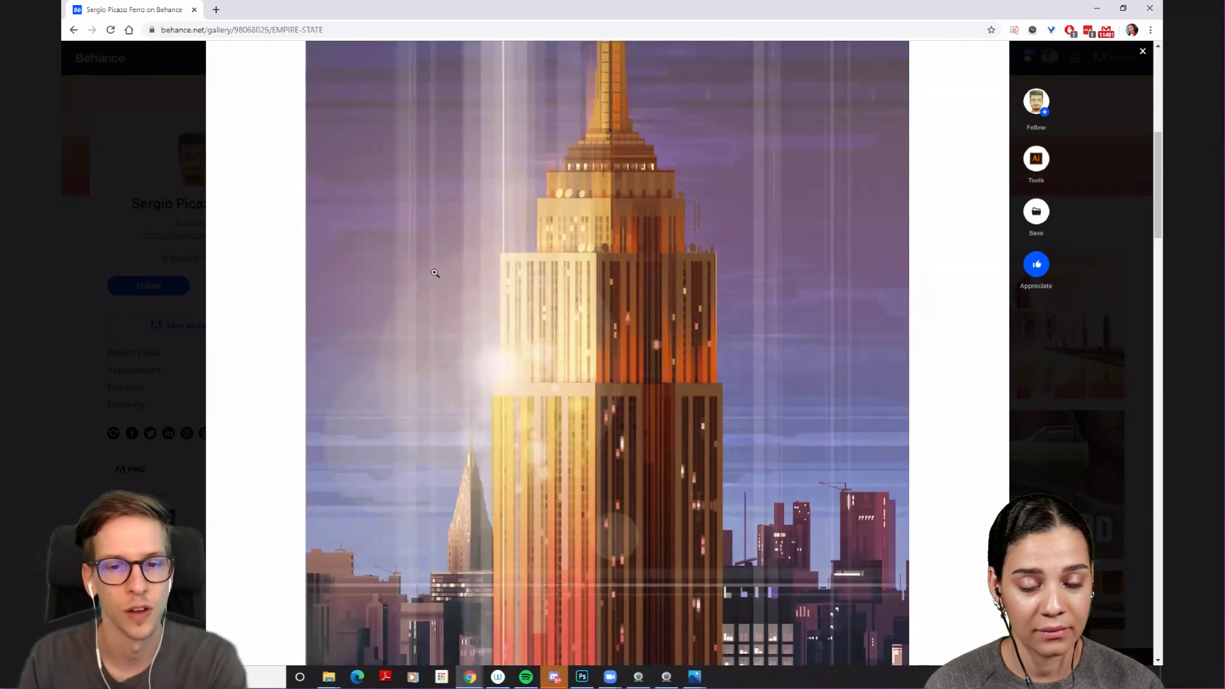
{"action": "scroll", "coordinate": [435, 273], "scroll_direction": "down", "scroll_amount": 1}
{"action": "scroll", "coordinate": [435, 273], "scroll_direction": "down", "scroll_amount": 7}
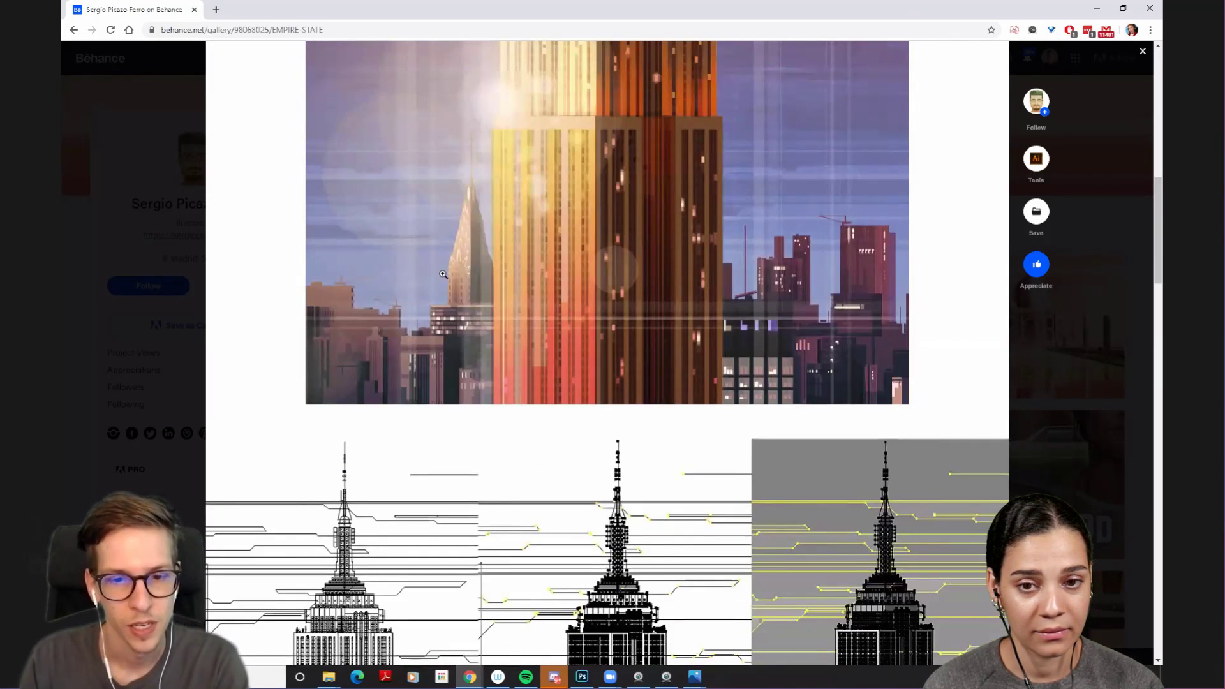
{"action": "scroll", "coordinate": [713, 221], "scroll_direction": "down", "scroll_amount": 2}
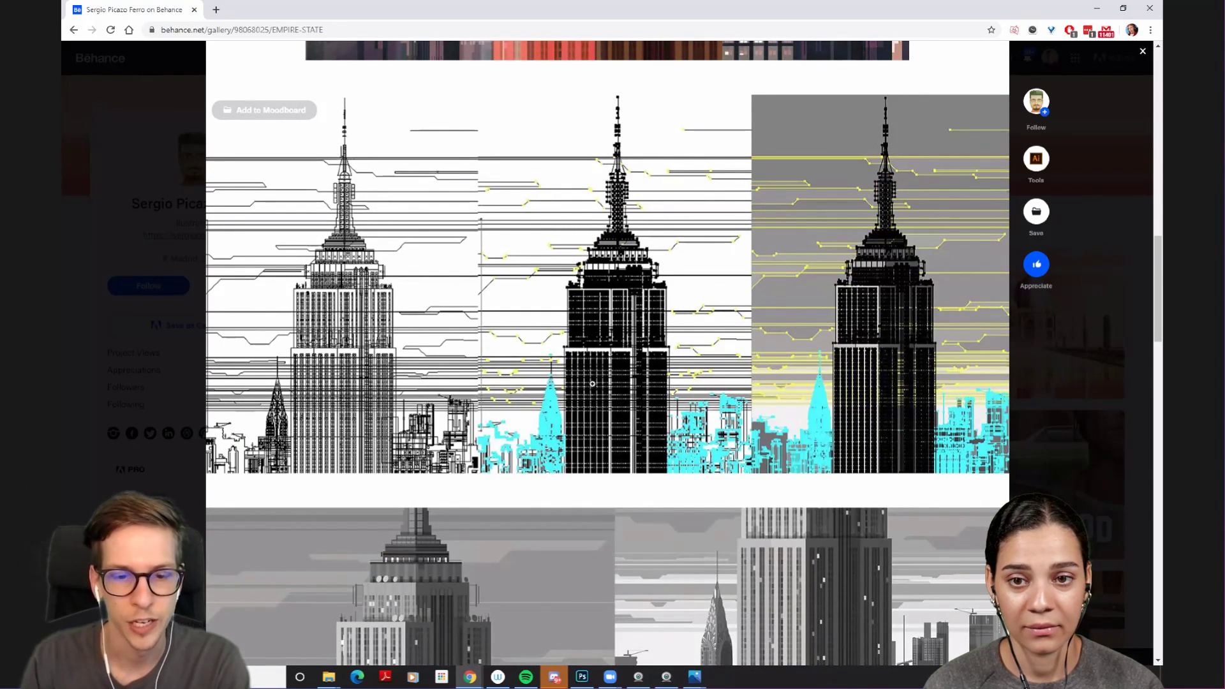
{"action": "scroll", "coordinate": [592, 384], "scroll_direction": "down", "scroll_amount": 5}
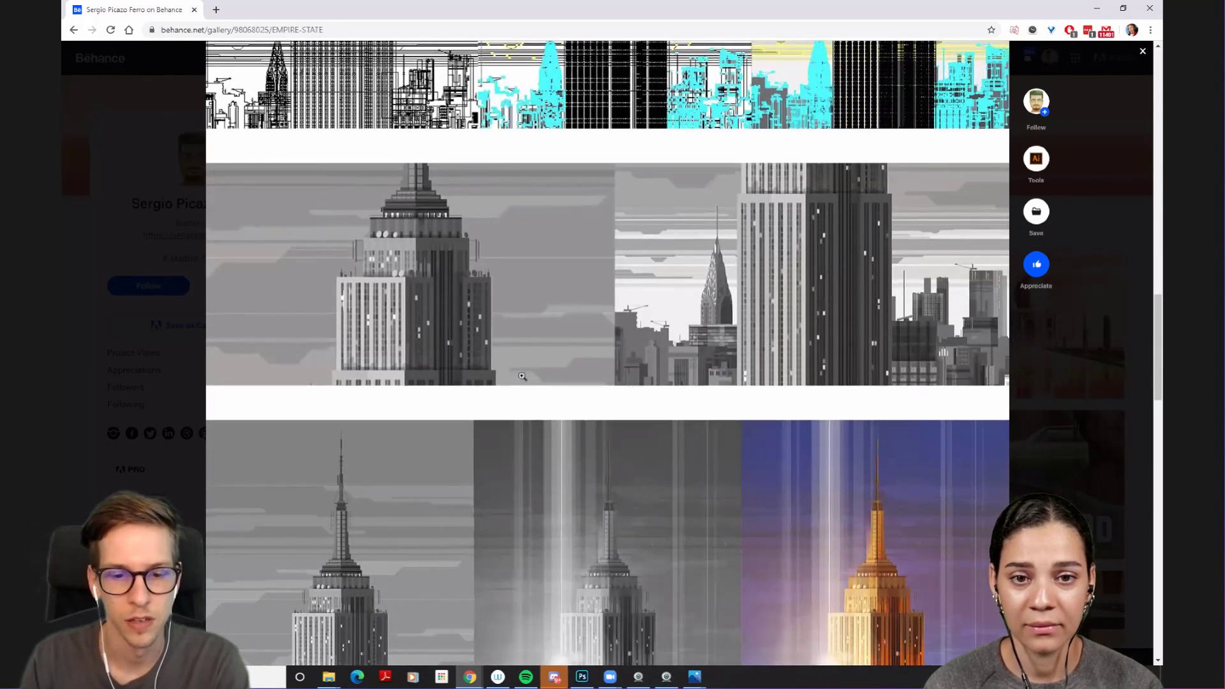
{"action": "scroll", "coordinate": [638, 389], "scroll_direction": "down", "scroll_amount": 3}
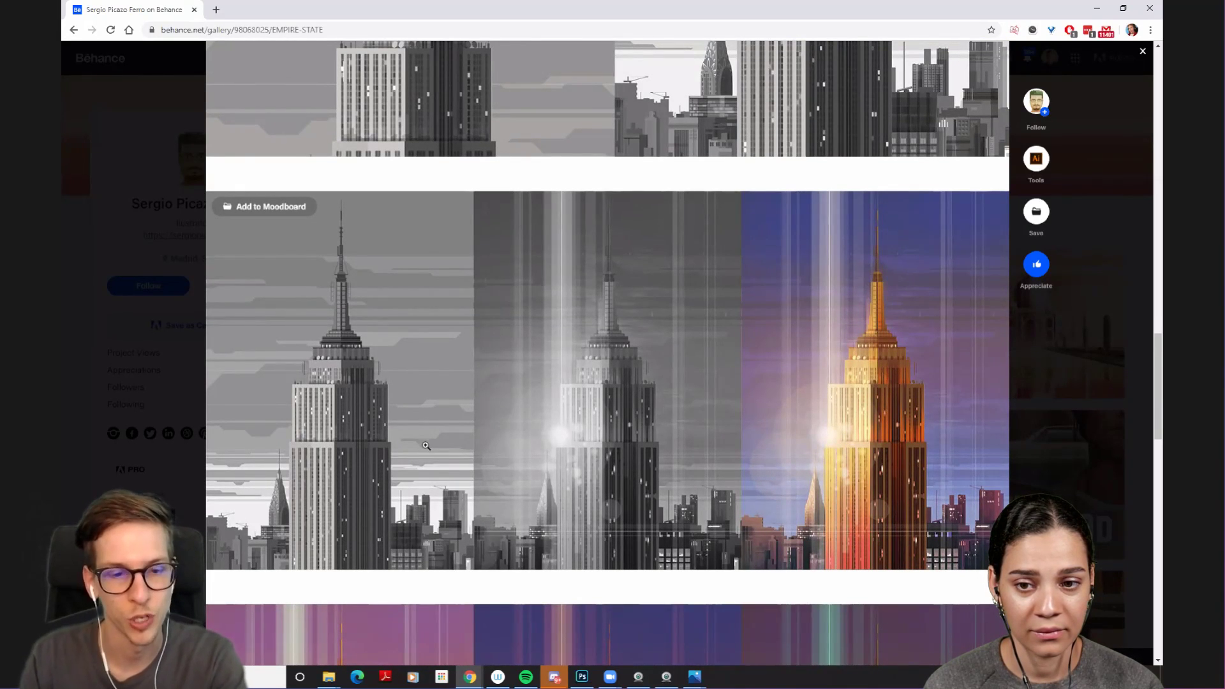
{"action": "scroll", "coordinate": [384, 436], "scroll_direction": "down", "scroll_amount": 6}
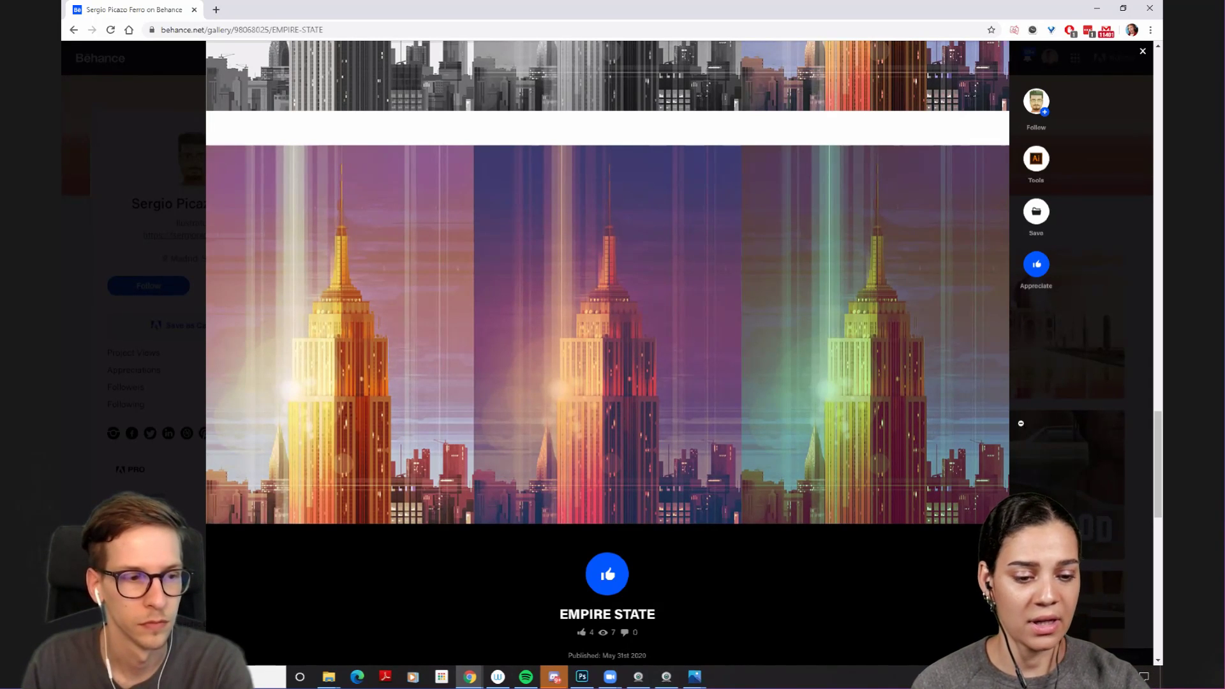
- Review the EMPIRE STATE process stages in reverse up to the finished tower, and close the project
{"action": "scroll", "coordinate": [1020, 423], "scroll_direction": "up", "scroll_amount": 7}
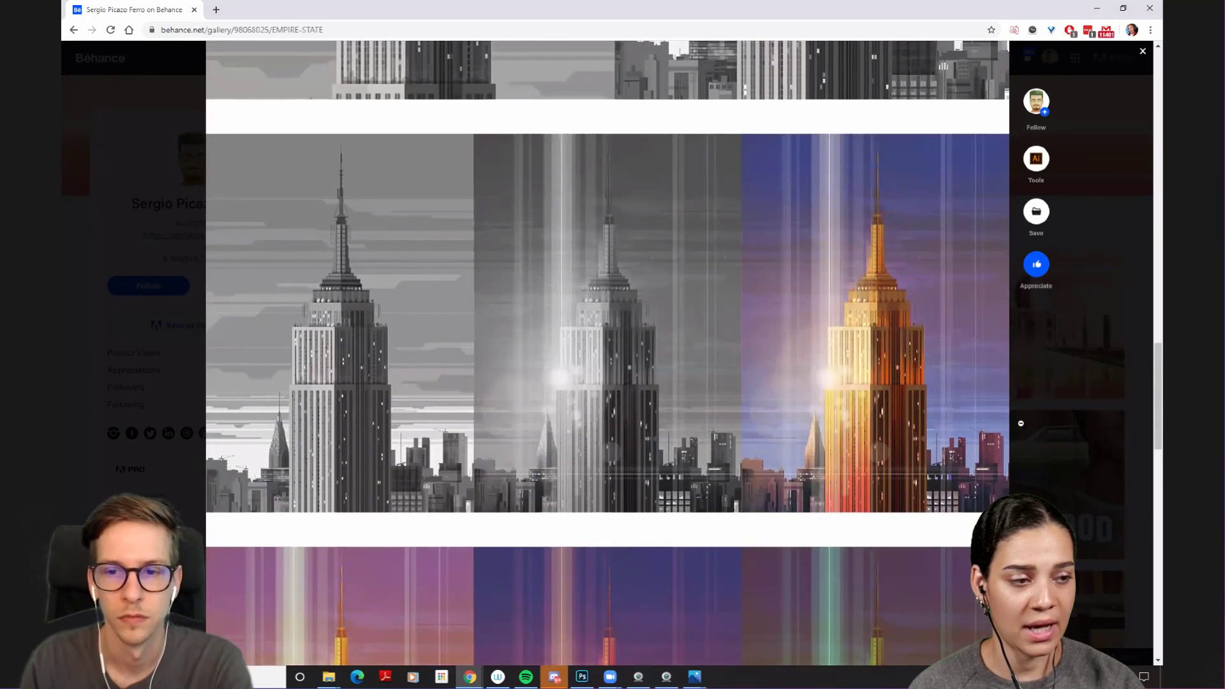
{"action": "scroll", "coordinate": [1020, 422], "scroll_direction": "up", "scroll_amount": 7}
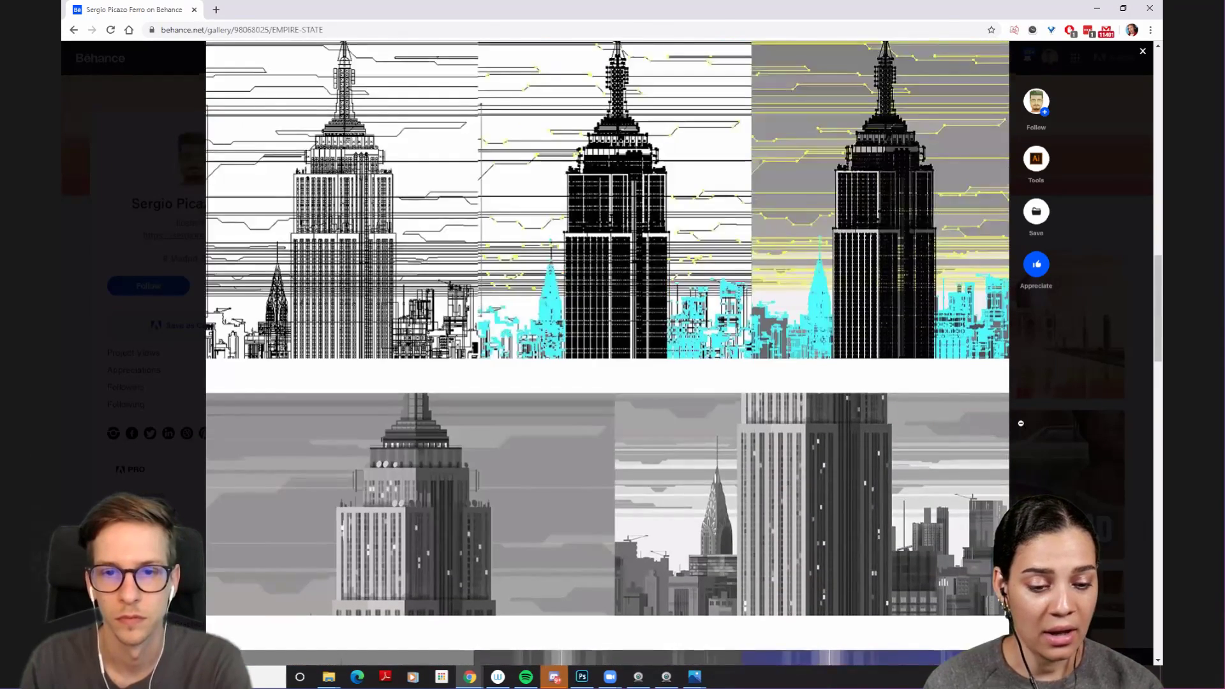
{"action": "scroll", "coordinate": [1020, 423], "scroll_direction": "up", "scroll_amount": 10}
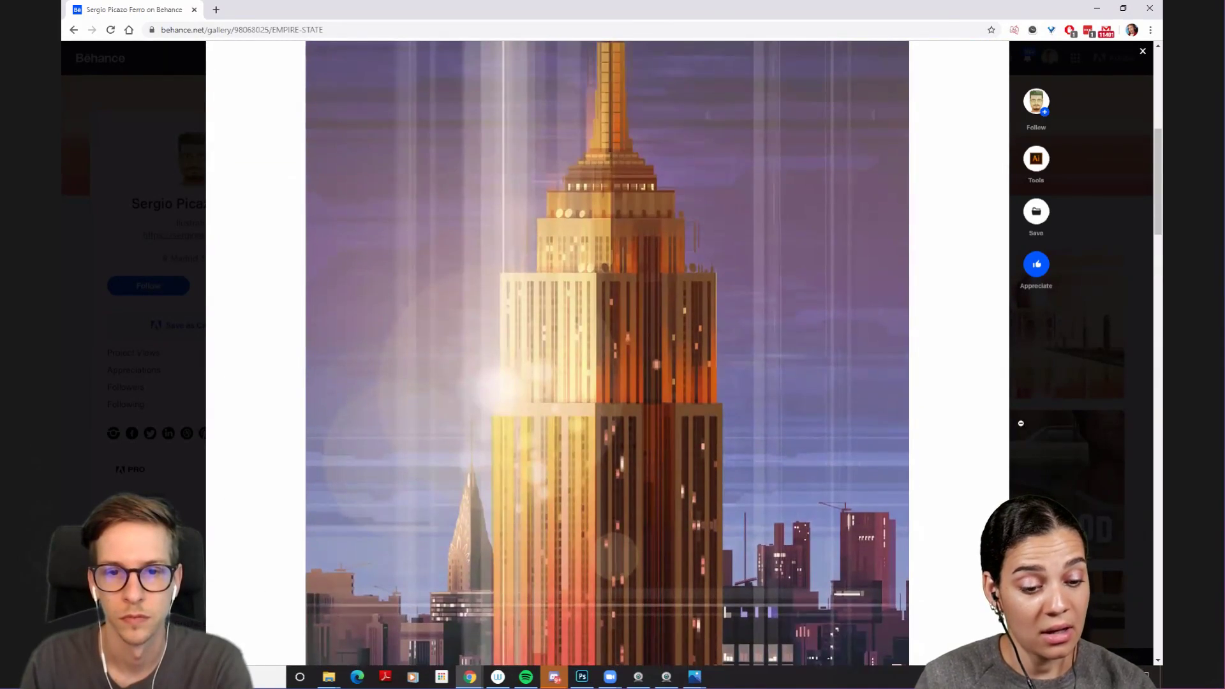
{"action": "scroll", "coordinate": [1021, 423], "scroll_direction": "down", "scroll_amount": 2}
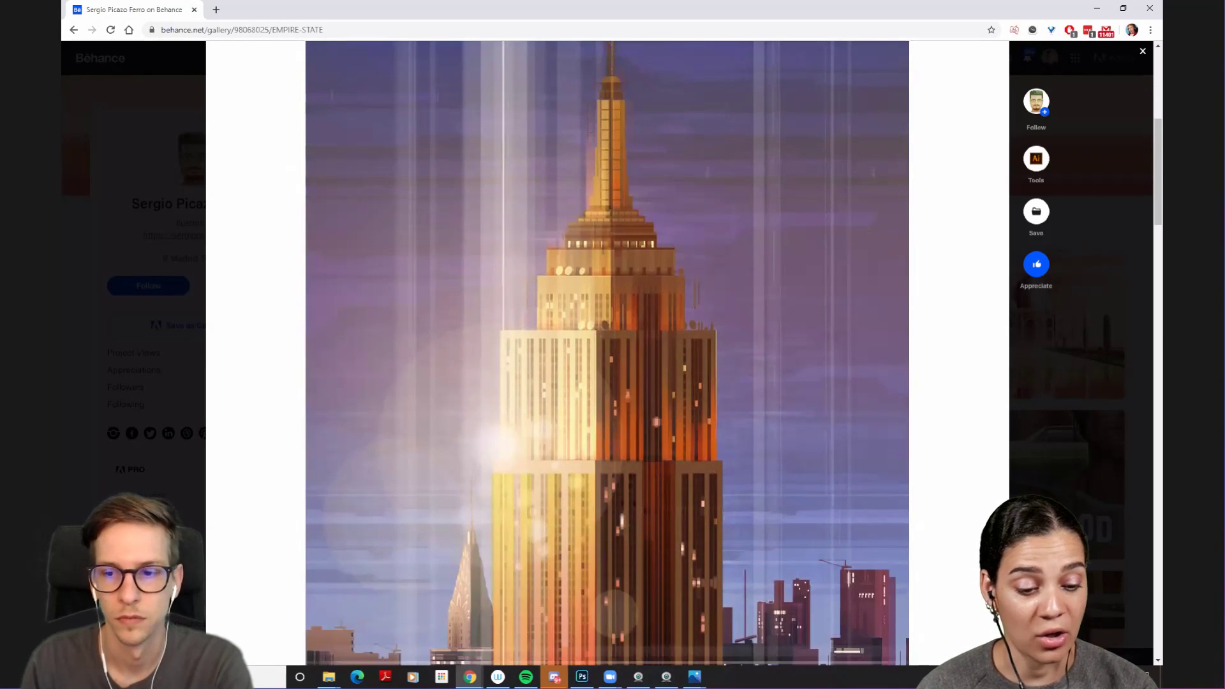
{"action": "left_click", "coordinate": [1108, 399]}
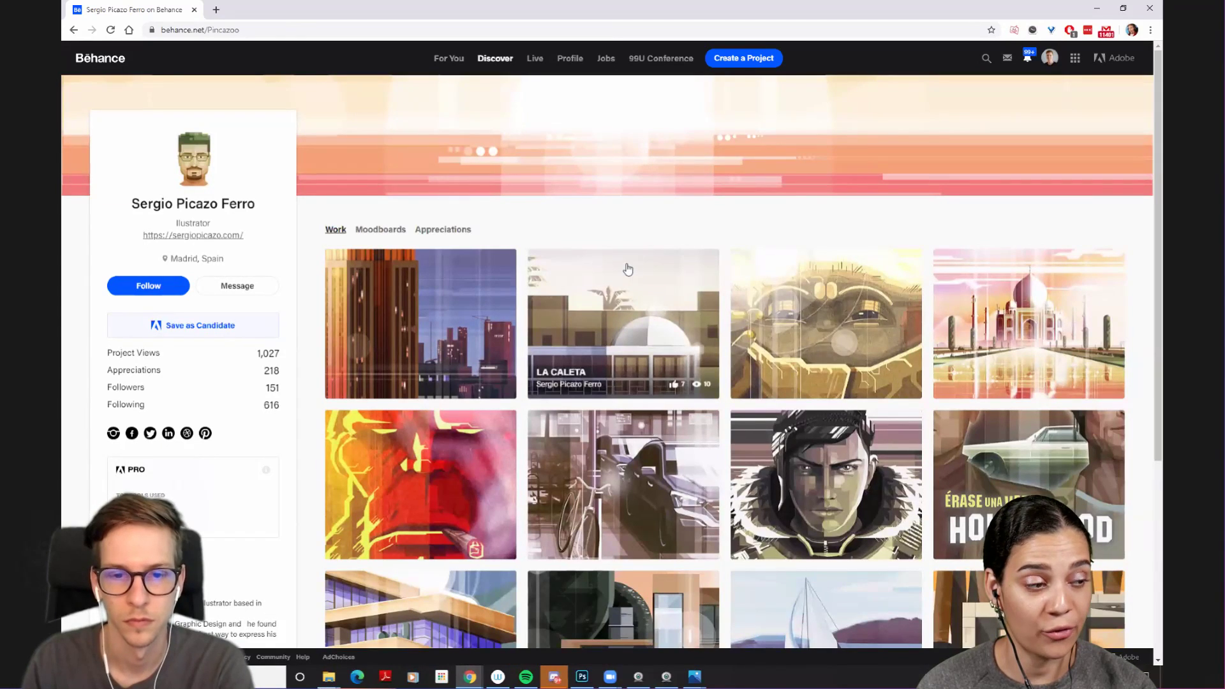
- Open the LA CALETA project, read its description and examine the finished beach pier illustration
{"action": "left_click", "coordinate": [627, 264]}
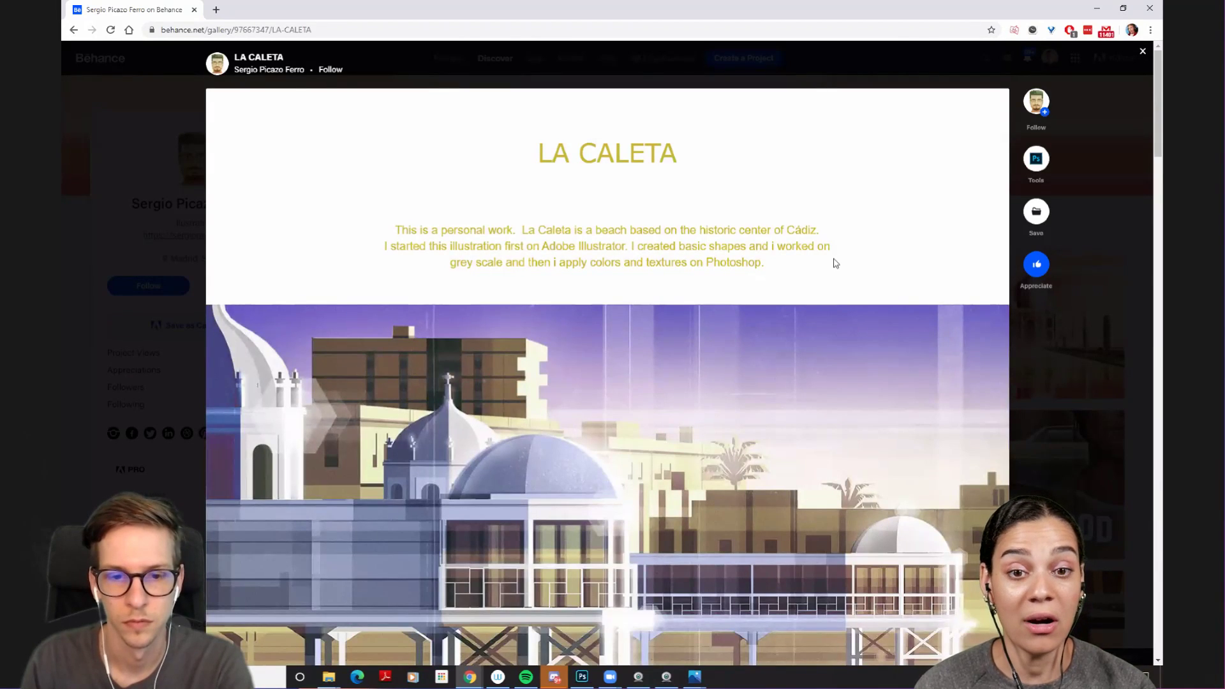
{"action": "scroll", "coordinate": [836, 263], "scroll_direction": "down", "scroll_amount": 2}
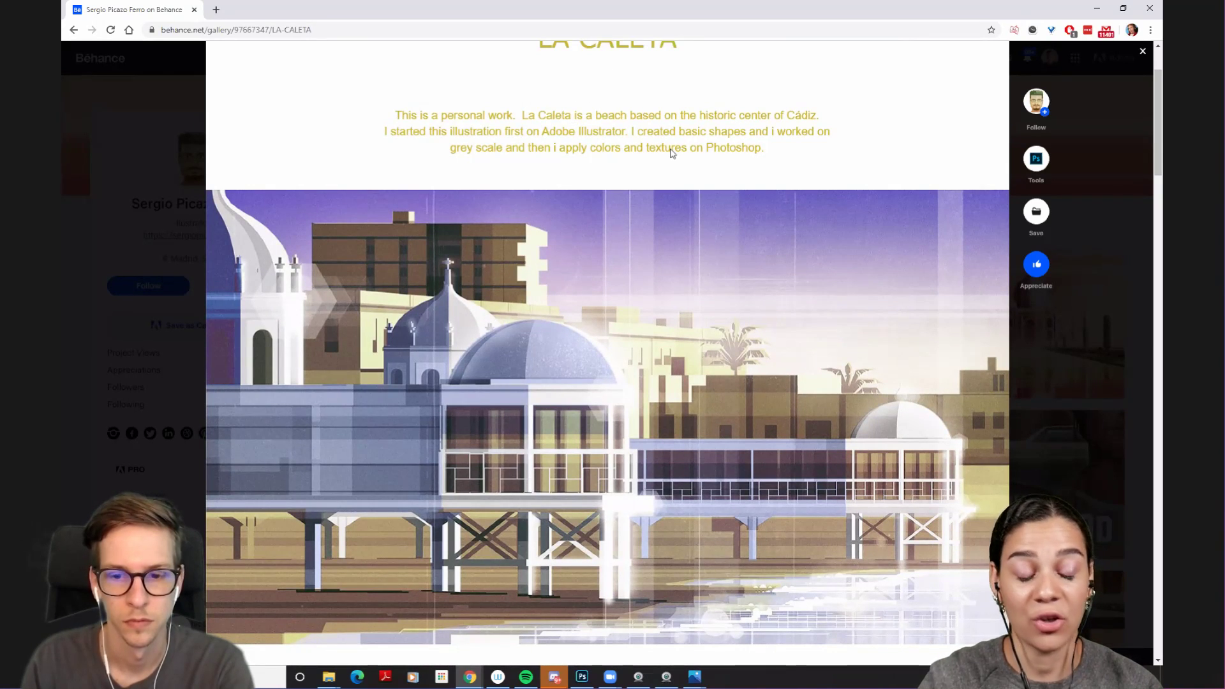
{"action": "scroll", "coordinate": [671, 151], "scroll_direction": "down", "scroll_amount": 7}
{"action": "scroll", "coordinate": [669, 152], "scroll_direction": "down", "scroll_amount": 1}
{"action": "scroll", "coordinate": [564, 275], "scroll_direction": "up", "scroll_amount": 4}
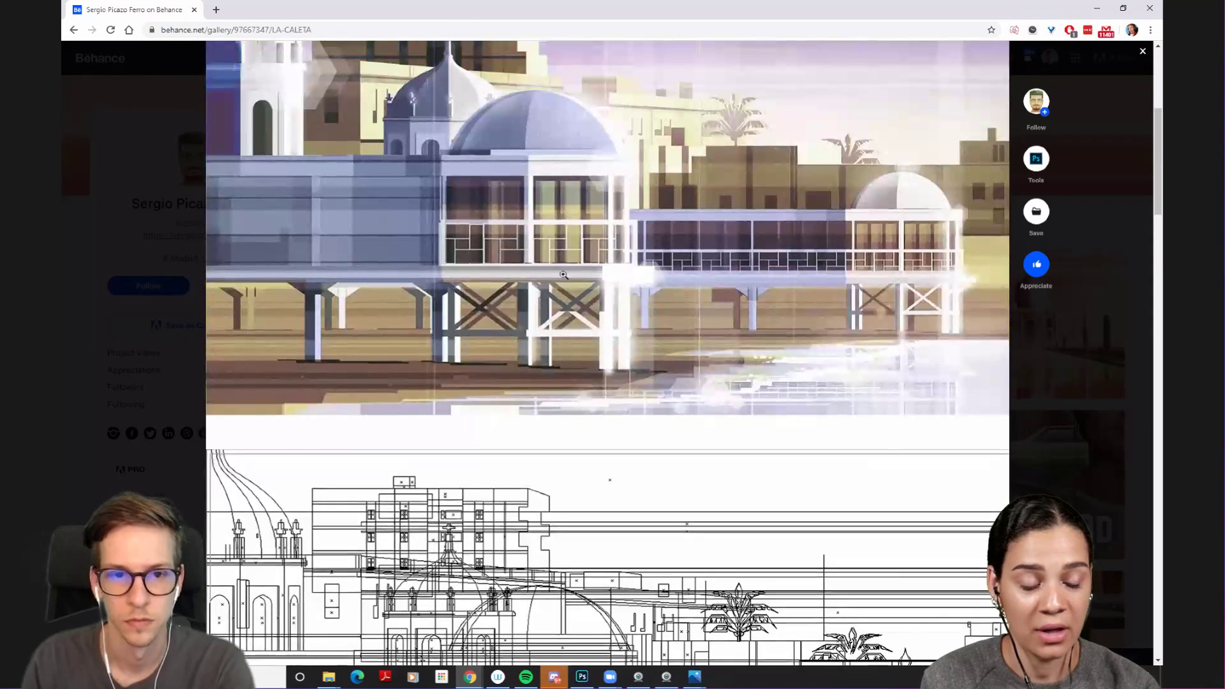
{"action": "scroll", "coordinate": [564, 275], "scroll_direction": "up", "scroll_amount": 3}
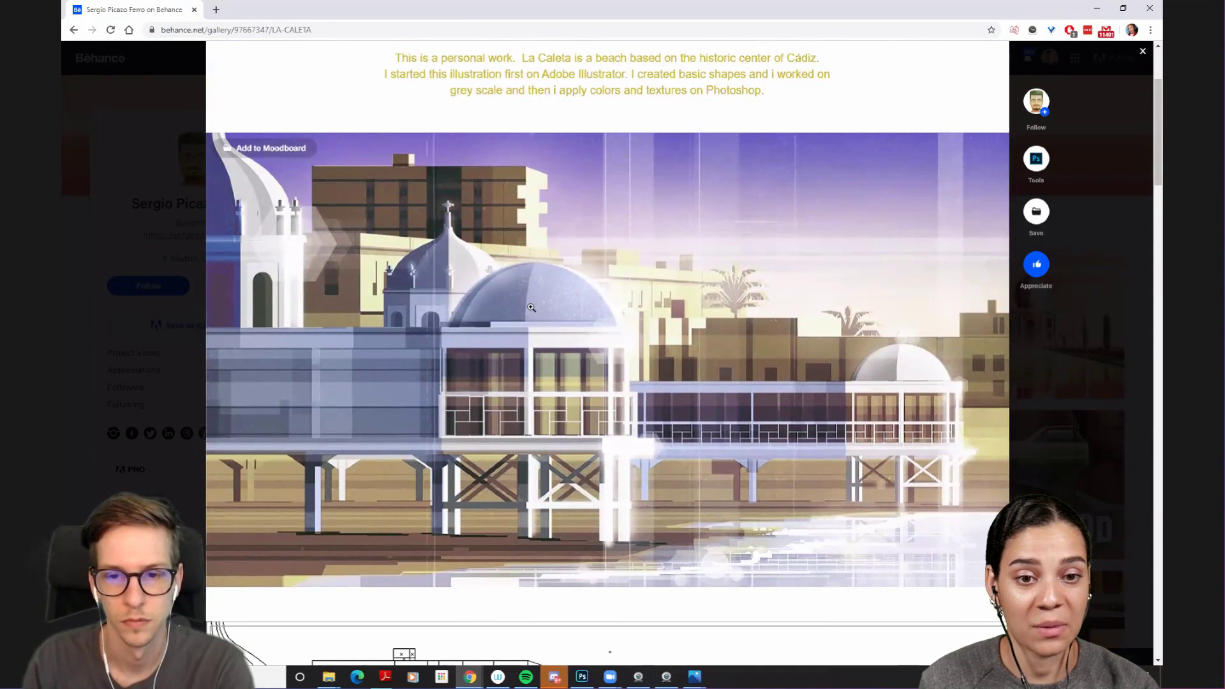
- Examine LA CALETA's vector outline and compare the flat grayscale version with the lit, textured grayscale version
{"action": "scroll", "coordinate": [531, 308], "scroll_direction": "down", "scroll_amount": 8}
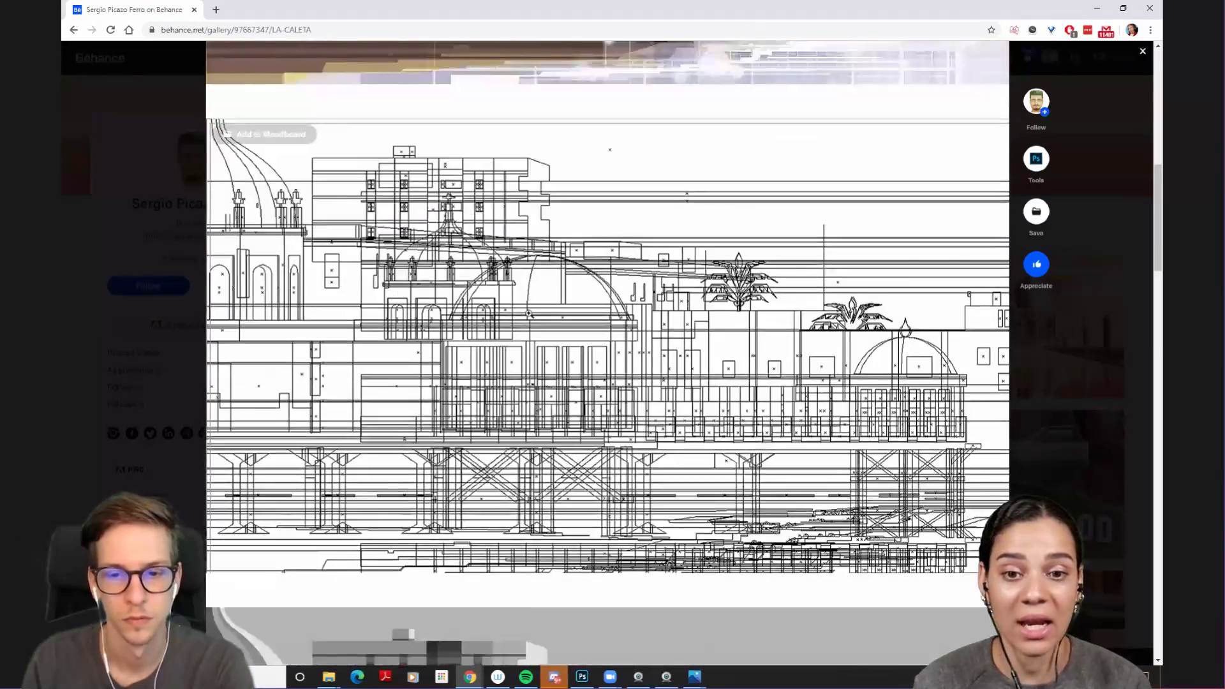
{"action": "scroll", "coordinate": [529, 313], "scroll_direction": "down", "scroll_amount": 6}
{"action": "scroll", "coordinate": [579, 184], "scroll_direction": "down", "scroll_amount": 2}
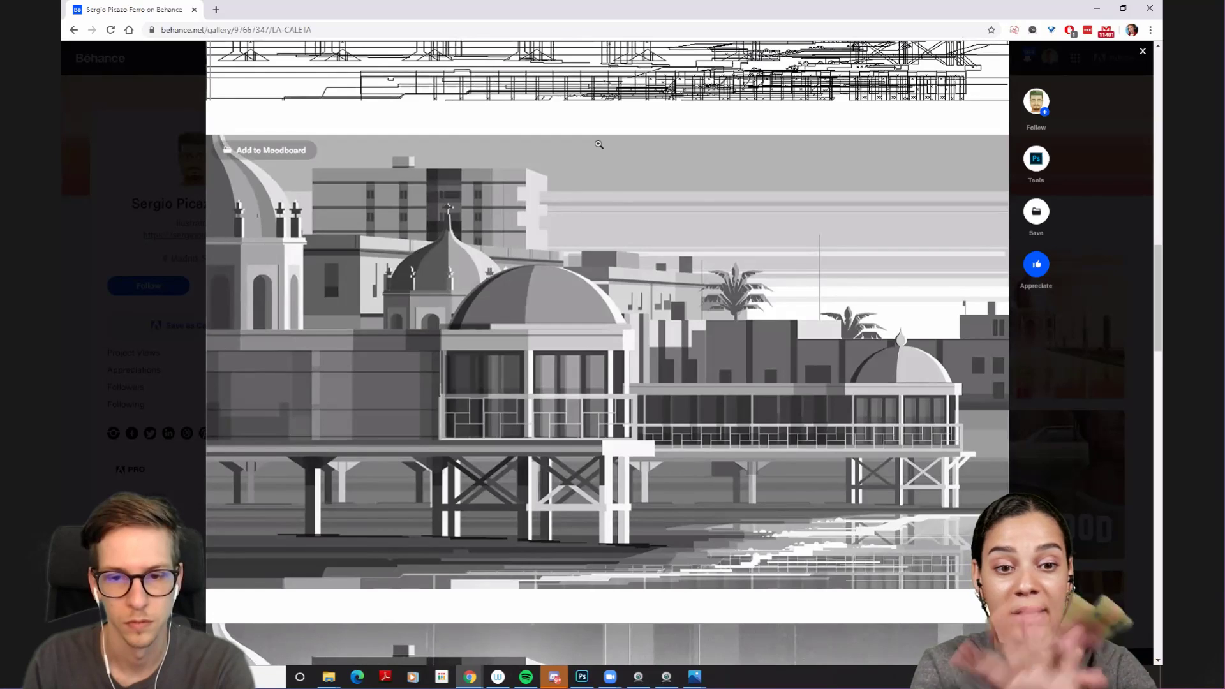
{"action": "scroll", "coordinate": [598, 144], "scroll_direction": "down", "scroll_amount": 7}
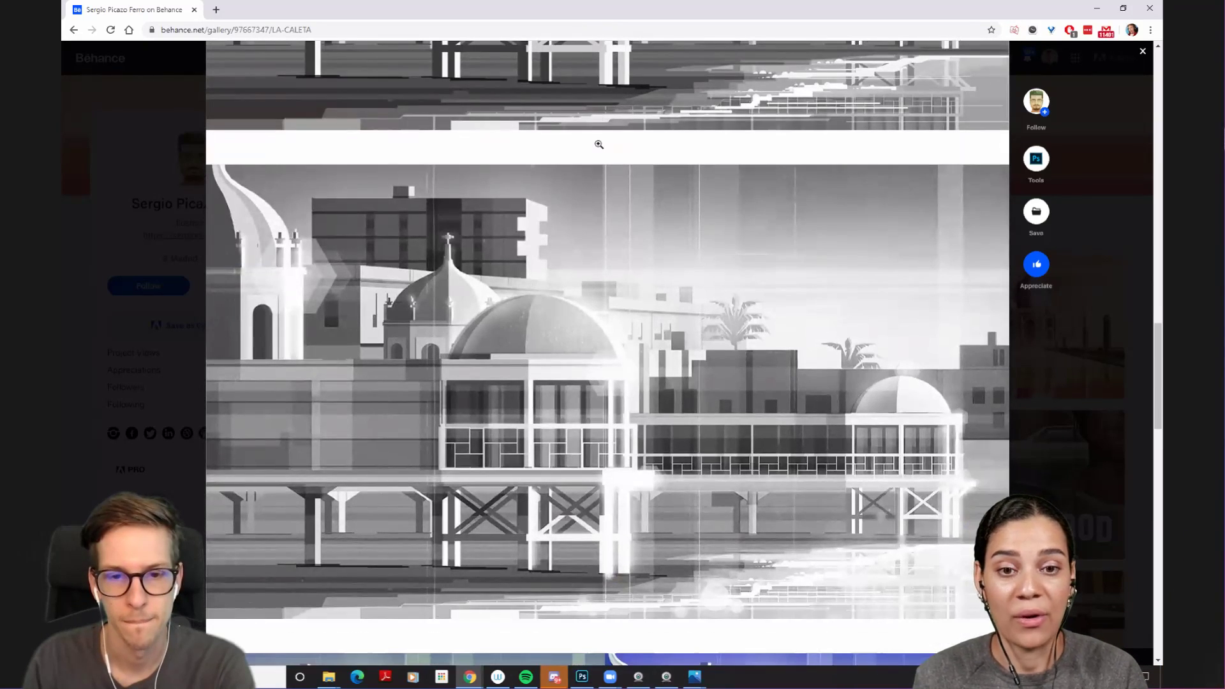
{"action": "scroll", "coordinate": [599, 145], "scroll_direction": "up", "scroll_amount": 4}
{"action": "scroll", "coordinate": [597, 185], "scroll_direction": "down", "scroll_amount": 4}
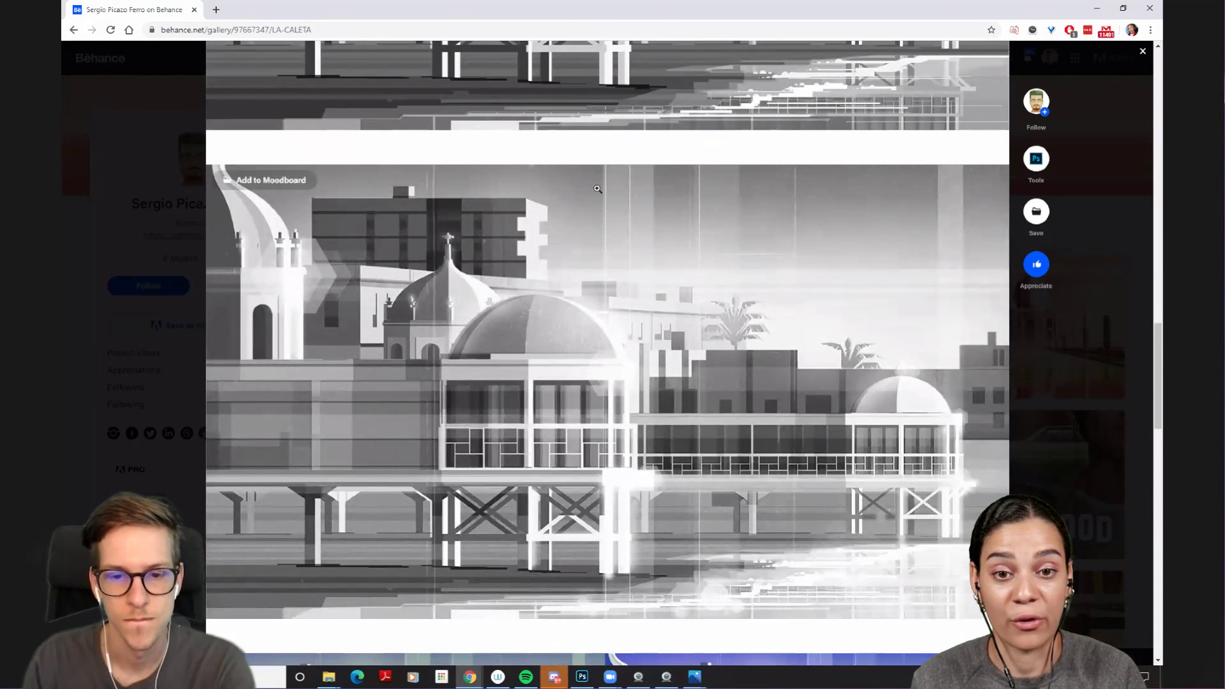
- Examine the two colour variations at the end of LA CALETA and compare them with the grayscale version above
{"action": "scroll", "coordinate": [597, 189], "scroll_direction": "down", "scroll_amount": 7}
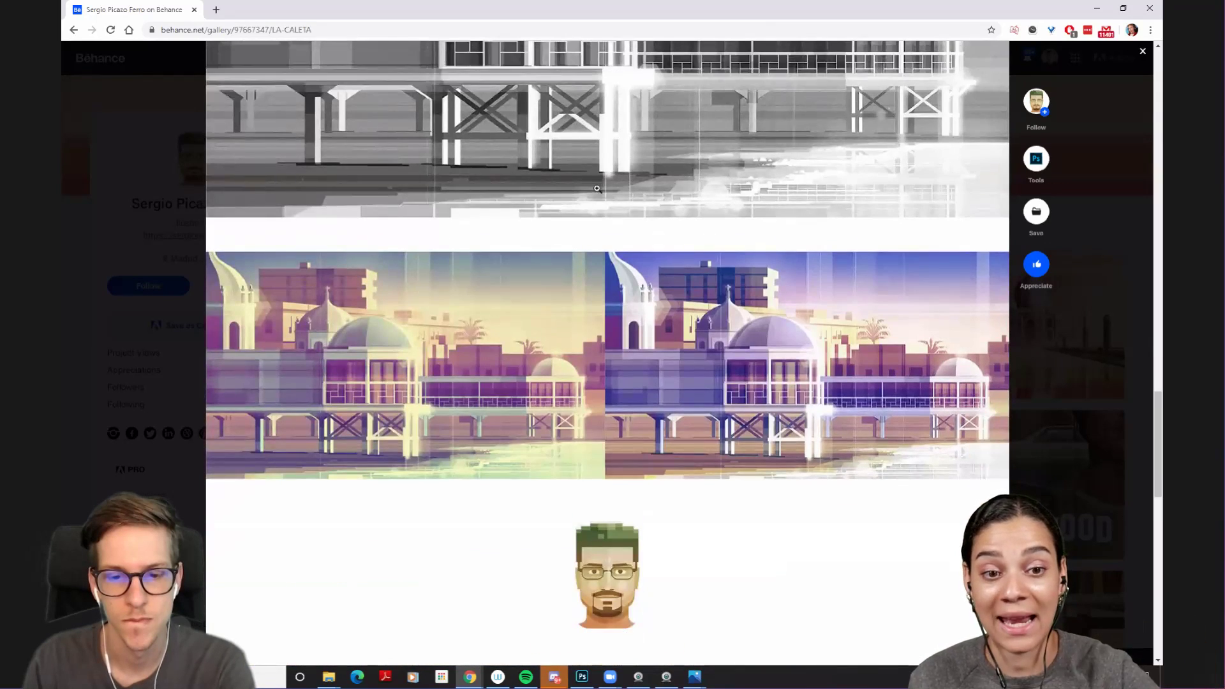
{"action": "scroll", "coordinate": [597, 189], "scroll_direction": "down", "scroll_amount": 2}
{"action": "scroll", "coordinate": [597, 189], "scroll_direction": "up", "scroll_amount": 2}
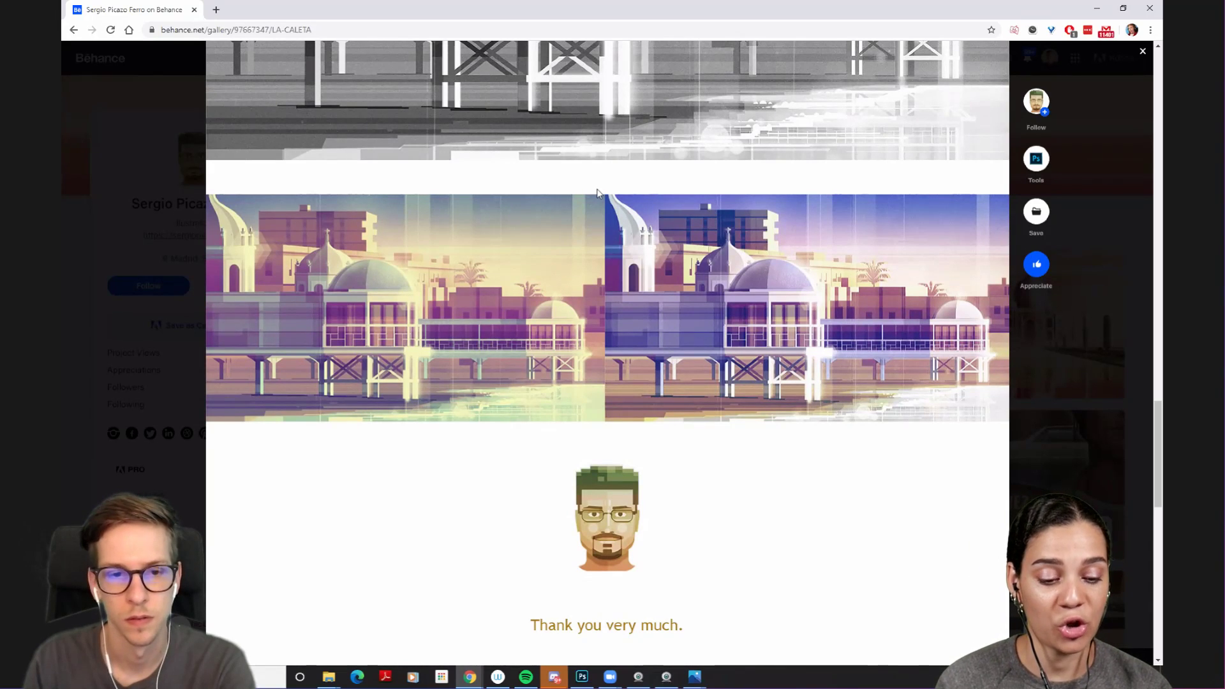
{"action": "scroll", "coordinate": [598, 192], "scroll_direction": "down", "scroll_amount": 3}
{"action": "scroll", "coordinate": [598, 192], "scroll_direction": "up", "scroll_amount": 4}
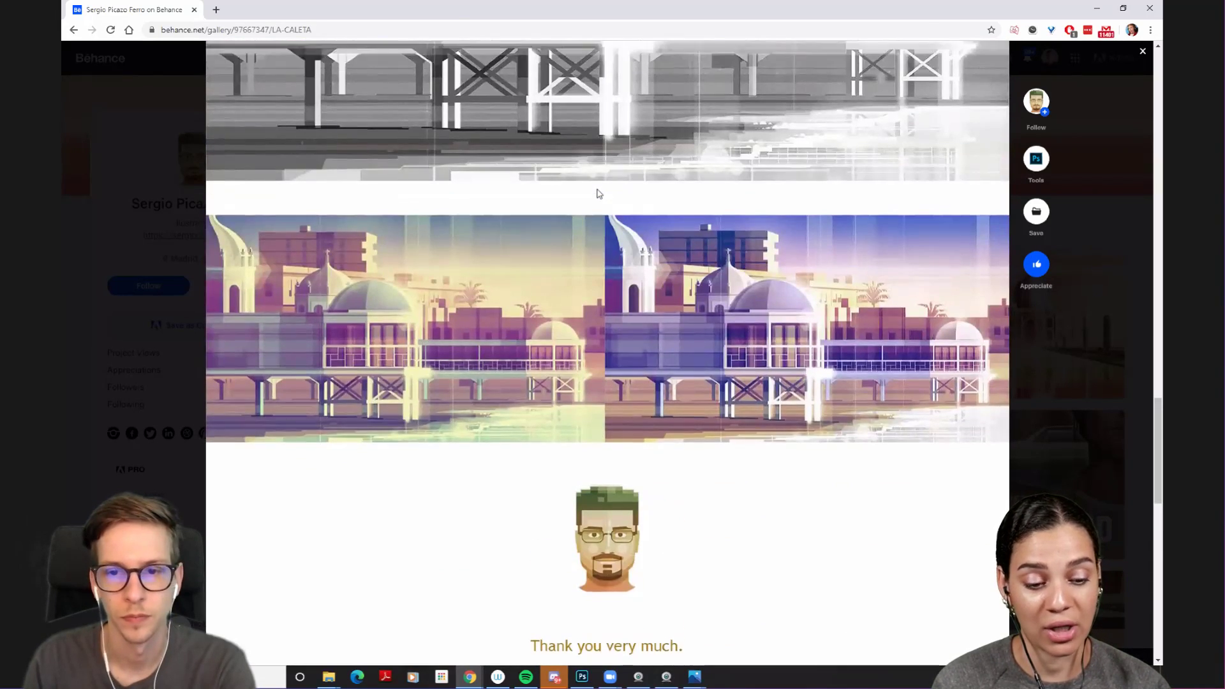
{"action": "scroll", "coordinate": [599, 193], "scroll_direction": "up", "scroll_amount": 3}
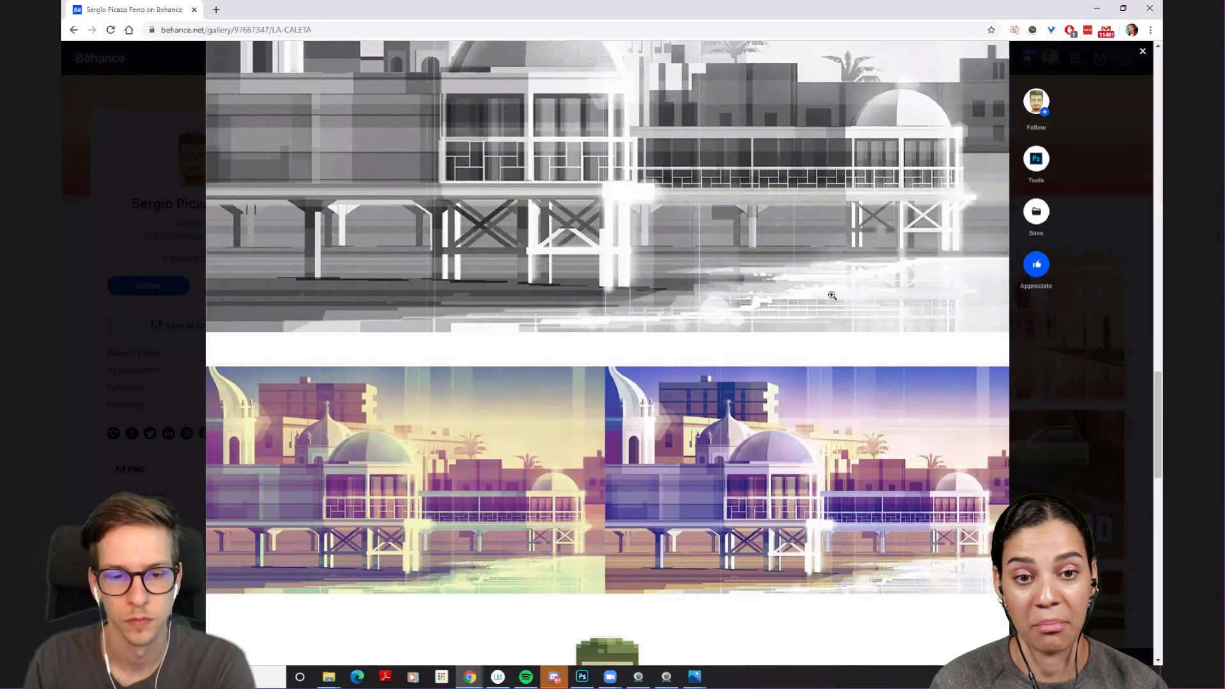
- Retrace LA CALETA's process from the textured grayscale version back to the vector outline beneath the finished illustration
{"action": "scroll", "coordinate": [831, 295], "scroll_direction": "up", "scroll_amount": 4}
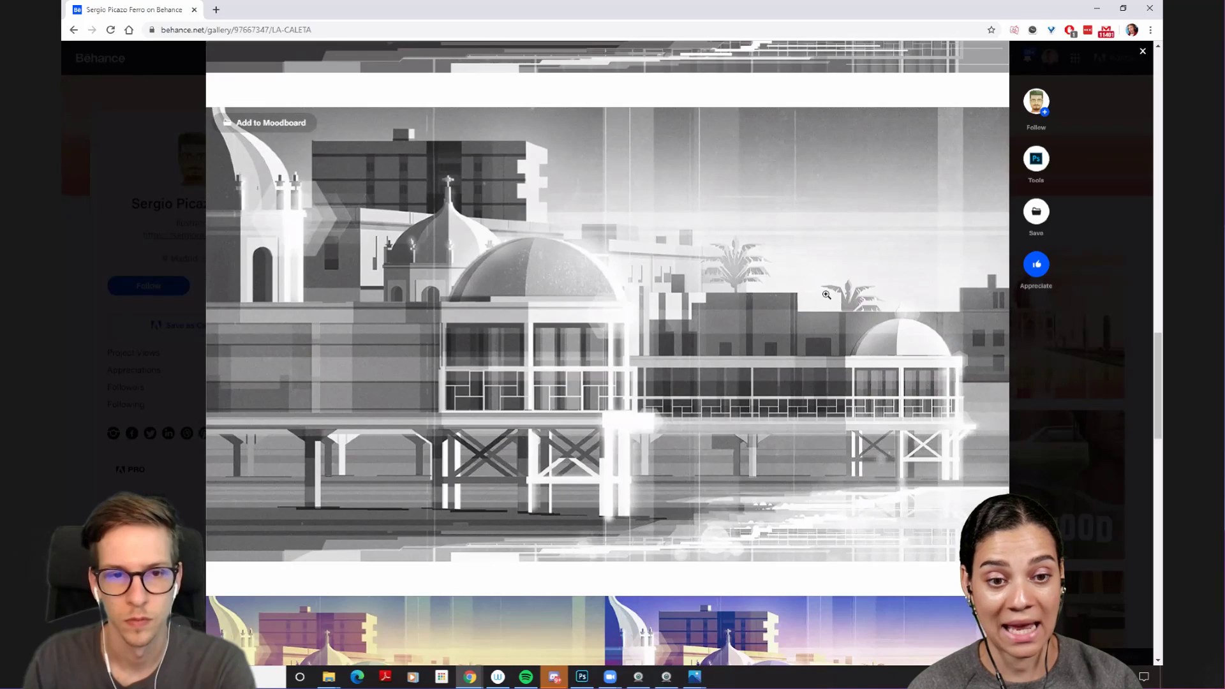
{"action": "scroll", "coordinate": [826, 294], "scroll_direction": "up", "scroll_amount": 7}
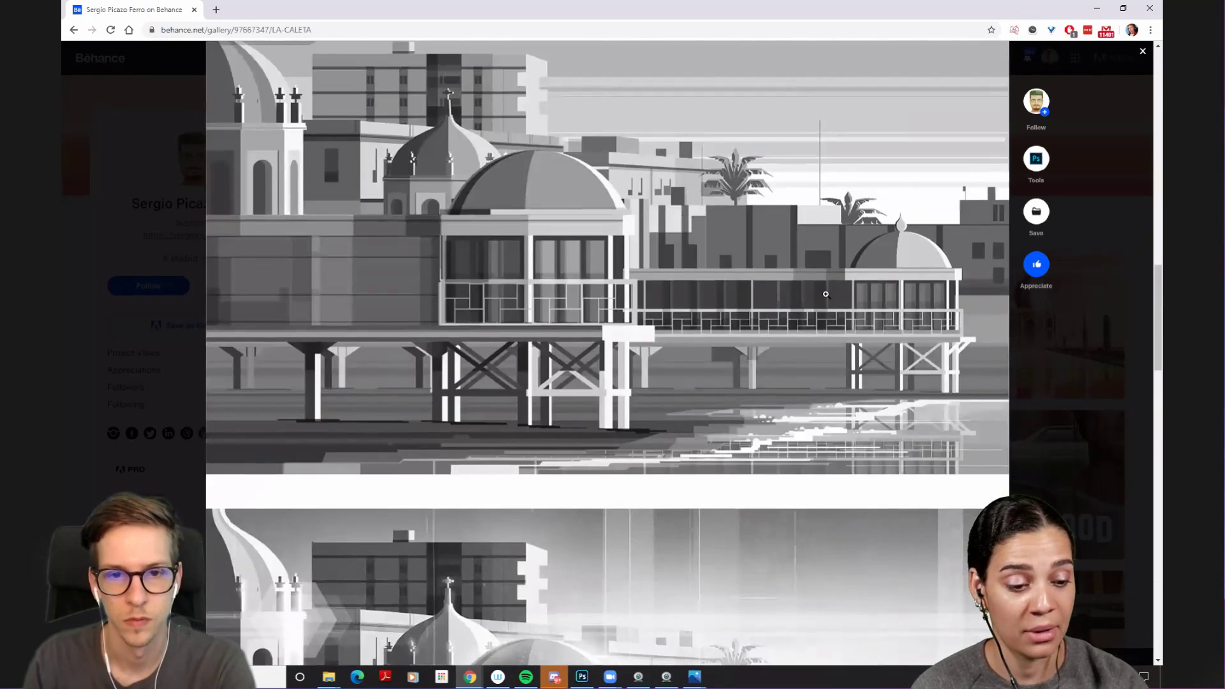
{"action": "scroll", "coordinate": [826, 295], "scroll_direction": "up", "scroll_amount": 15}
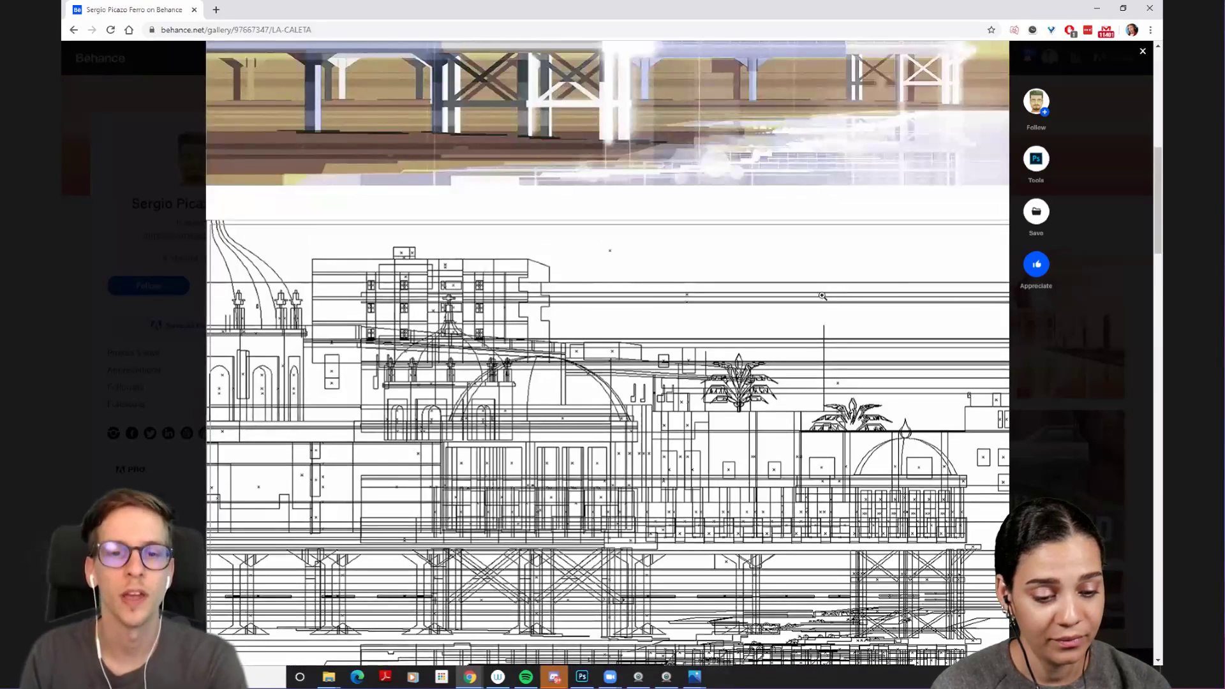
- Reread LA CALETA's description and compare the finished beach pier illustration with its vector outline
{"action": "scroll", "coordinate": [822, 304], "scroll_direction": "up", "scroll_amount": 7}
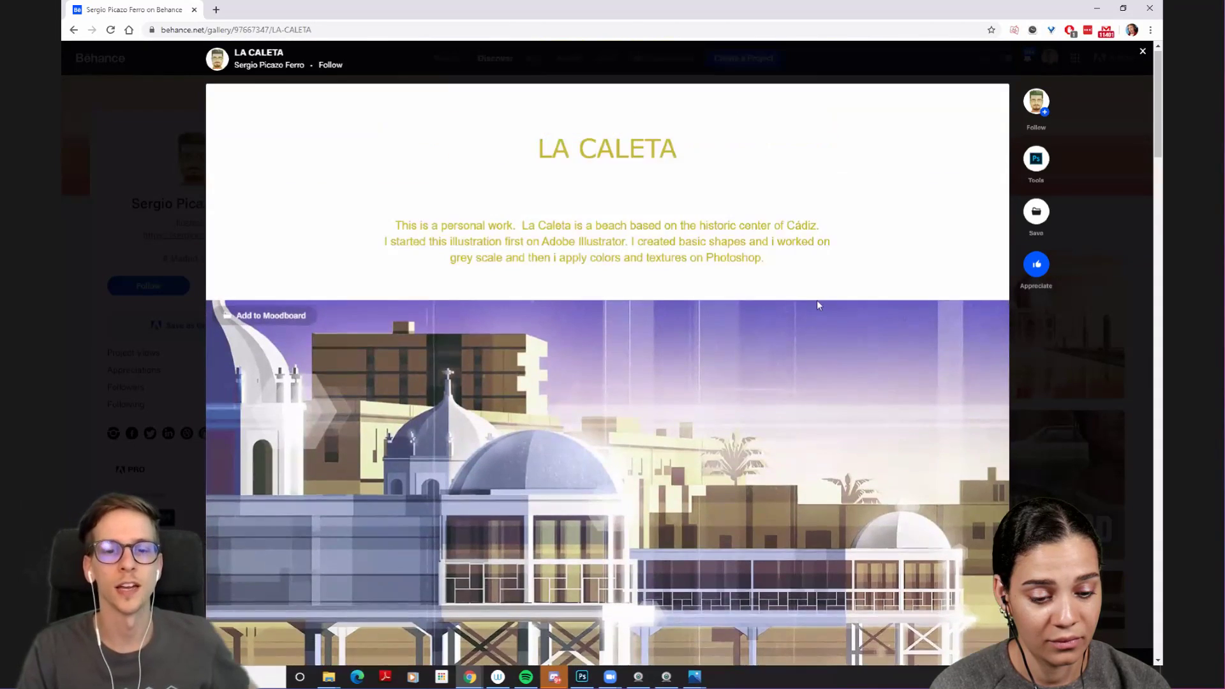
{"action": "scroll", "coordinate": [817, 300], "scroll_direction": "down", "scroll_amount": 4}
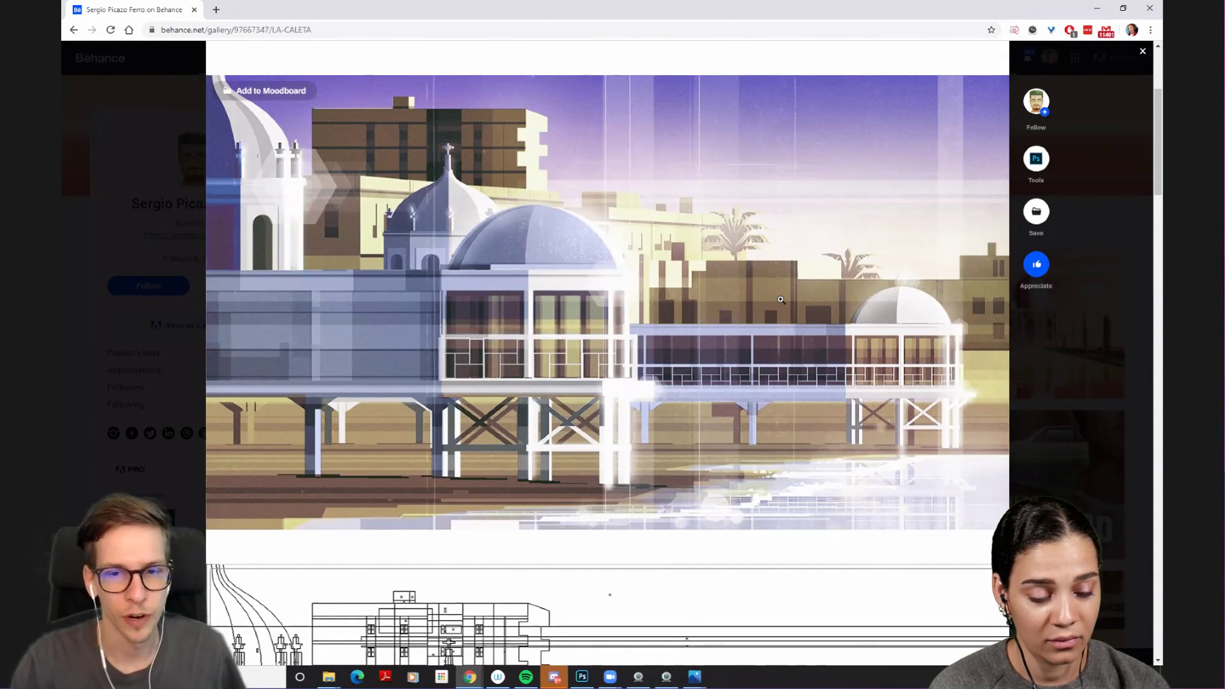
{"action": "scroll", "coordinate": [779, 300], "scroll_direction": "up", "scroll_amount": 2}
{"action": "scroll", "coordinate": [452, 238], "scroll_direction": "down", "scroll_amount": 7}
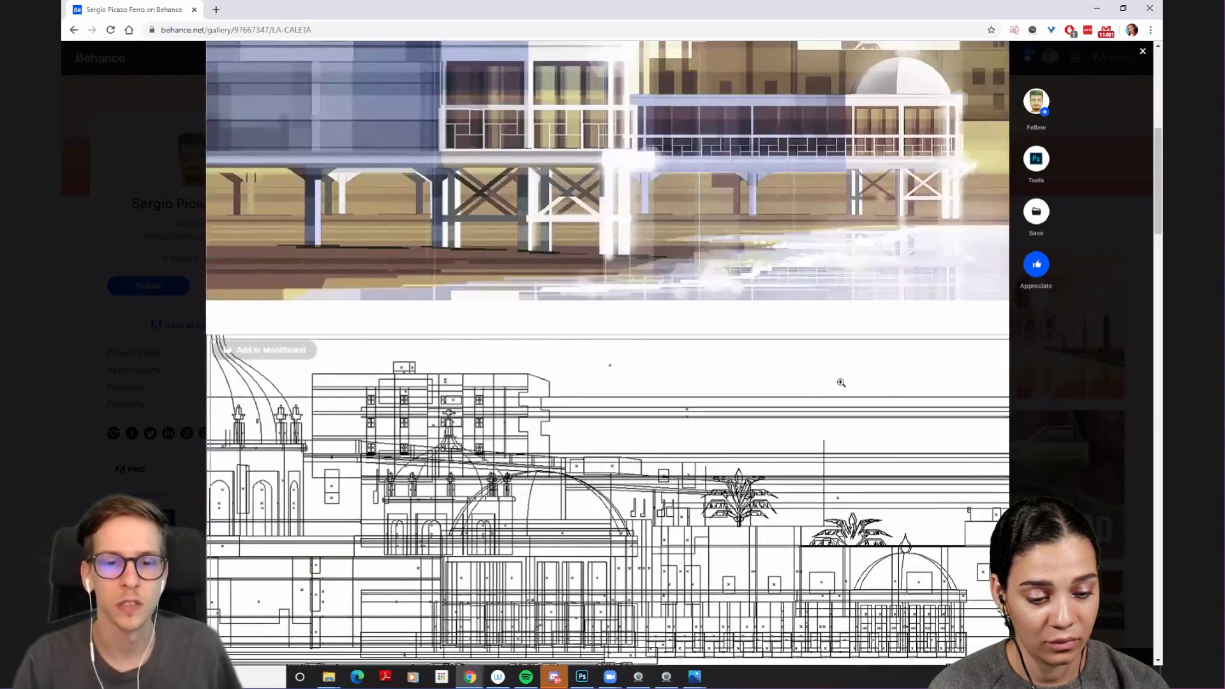
{"action": "scroll", "coordinate": [452, 237], "scroll_direction": "down", "scroll_amount": 1}
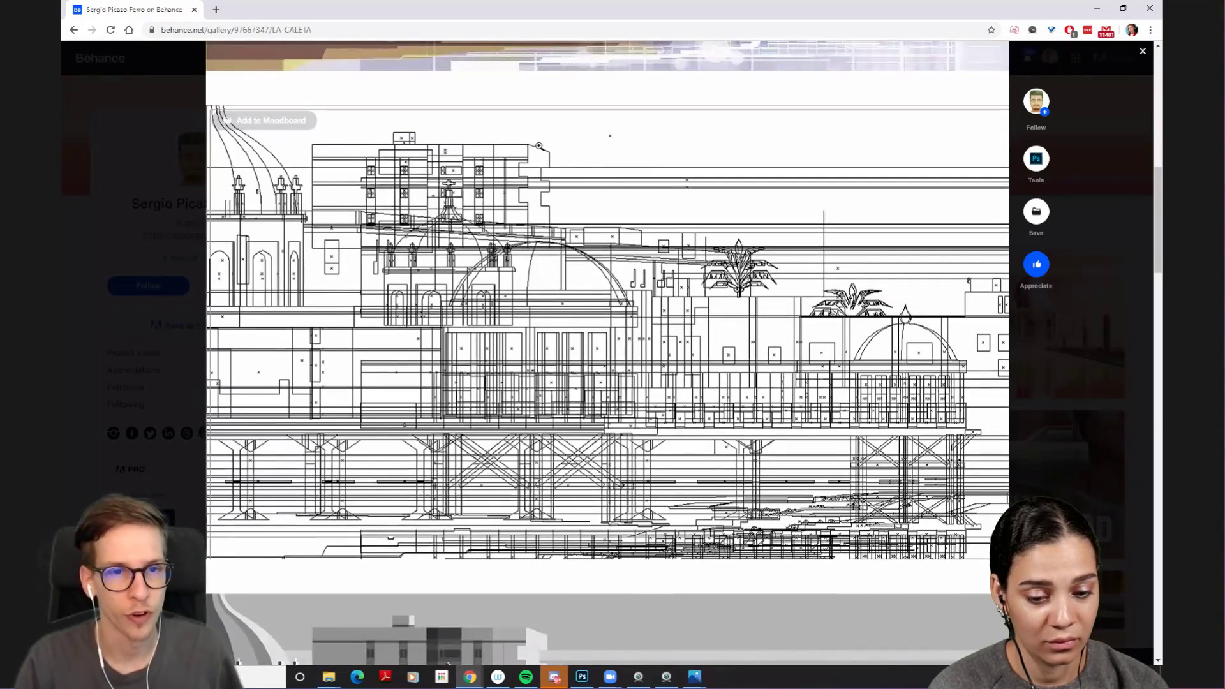
- Follow LA CALETA's flat and textured grayscale stages to the two colour variations at the end
{"action": "scroll", "coordinate": [672, 305], "scroll_direction": "down", "scroll_amount": 7}
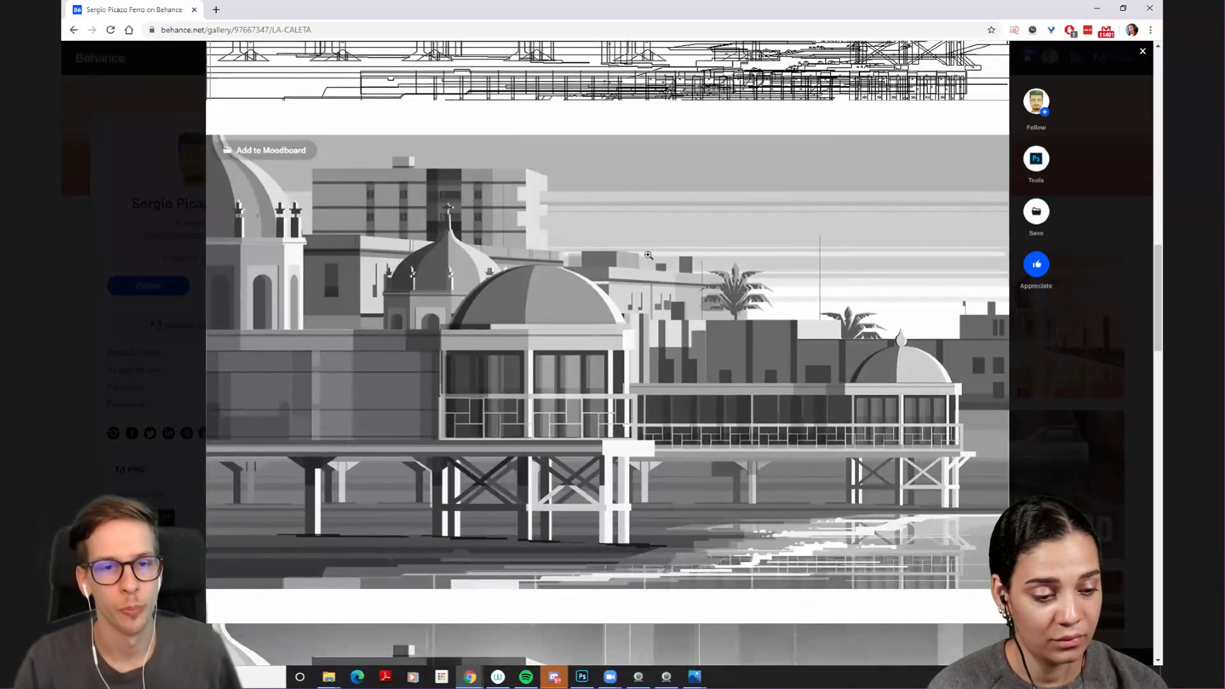
{"action": "scroll", "coordinate": [587, 289], "scroll_direction": "down", "scroll_amount": 7}
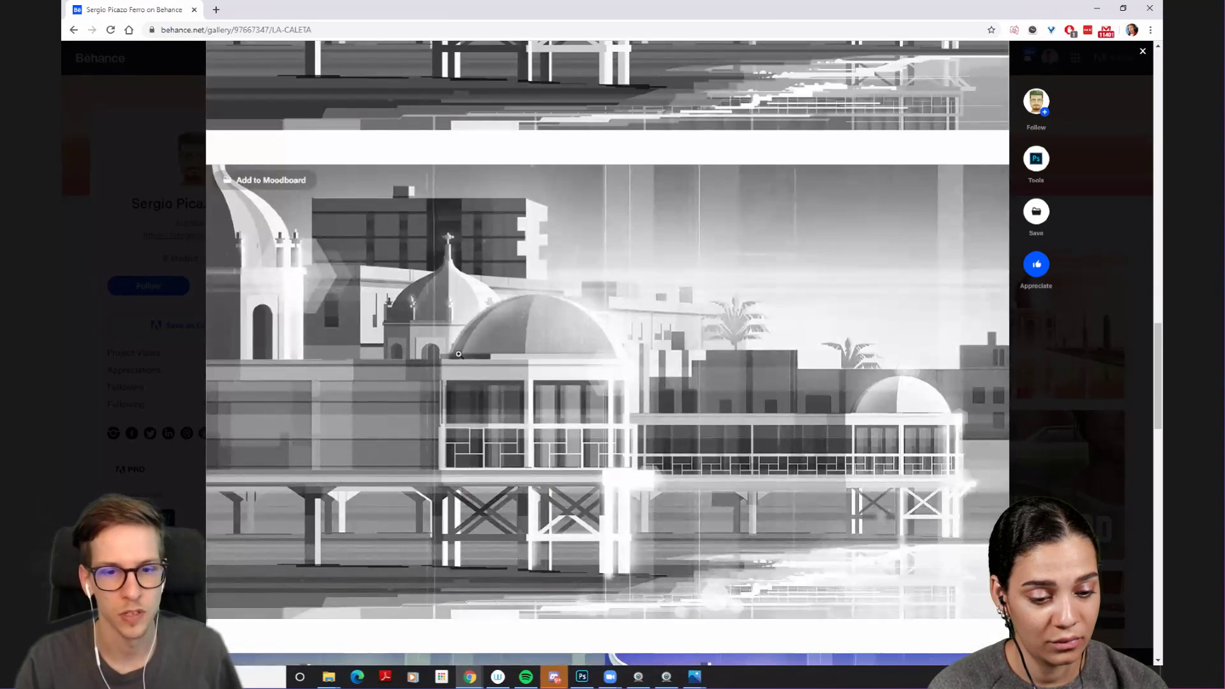
{"action": "scroll", "coordinate": [647, 296], "scroll_direction": "down", "scroll_amount": 7}
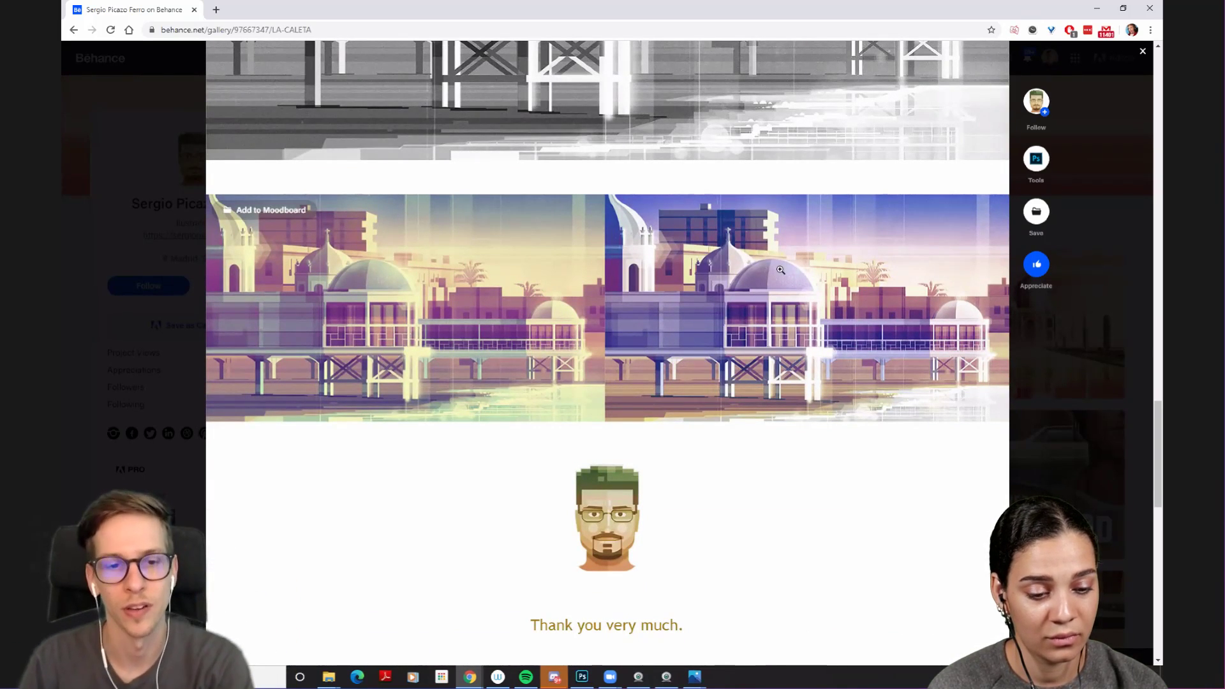
{"action": "scroll", "coordinate": [780, 270], "scroll_direction": "up", "scroll_amount": 5}
{"action": "scroll", "coordinate": [684, 282], "scroll_direction": "down", "scroll_amount": 2}
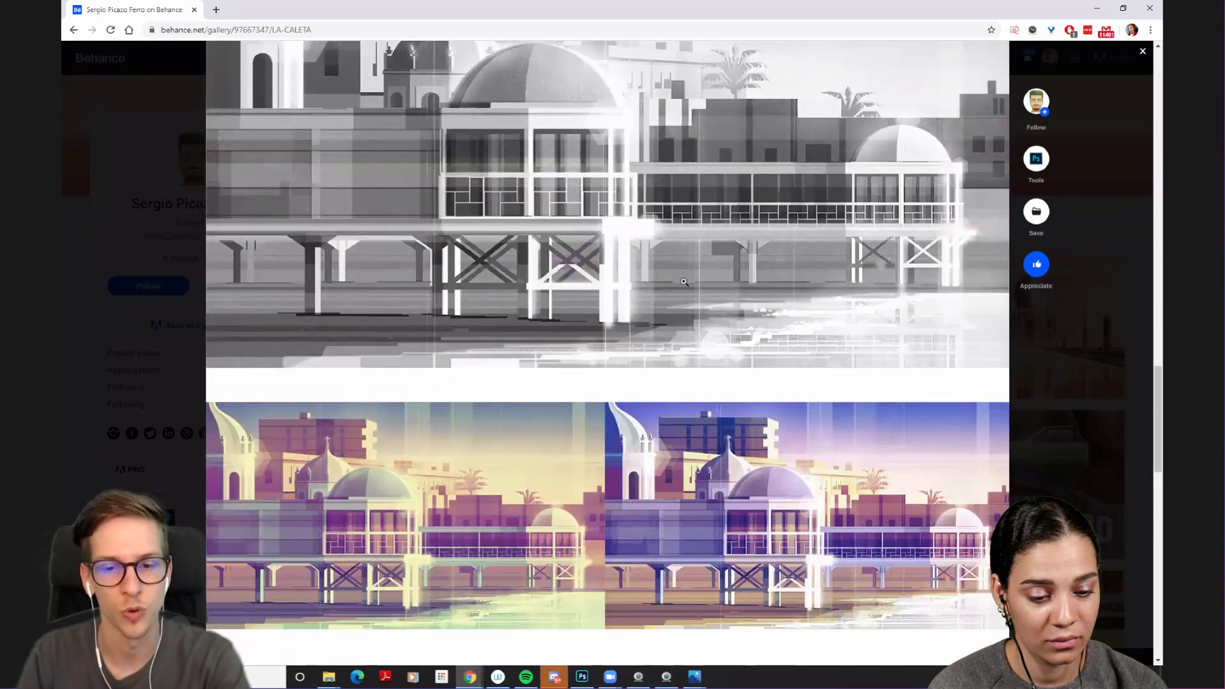
{"action": "scroll", "coordinate": [684, 282], "scroll_direction": "down", "scroll_amount": 2}
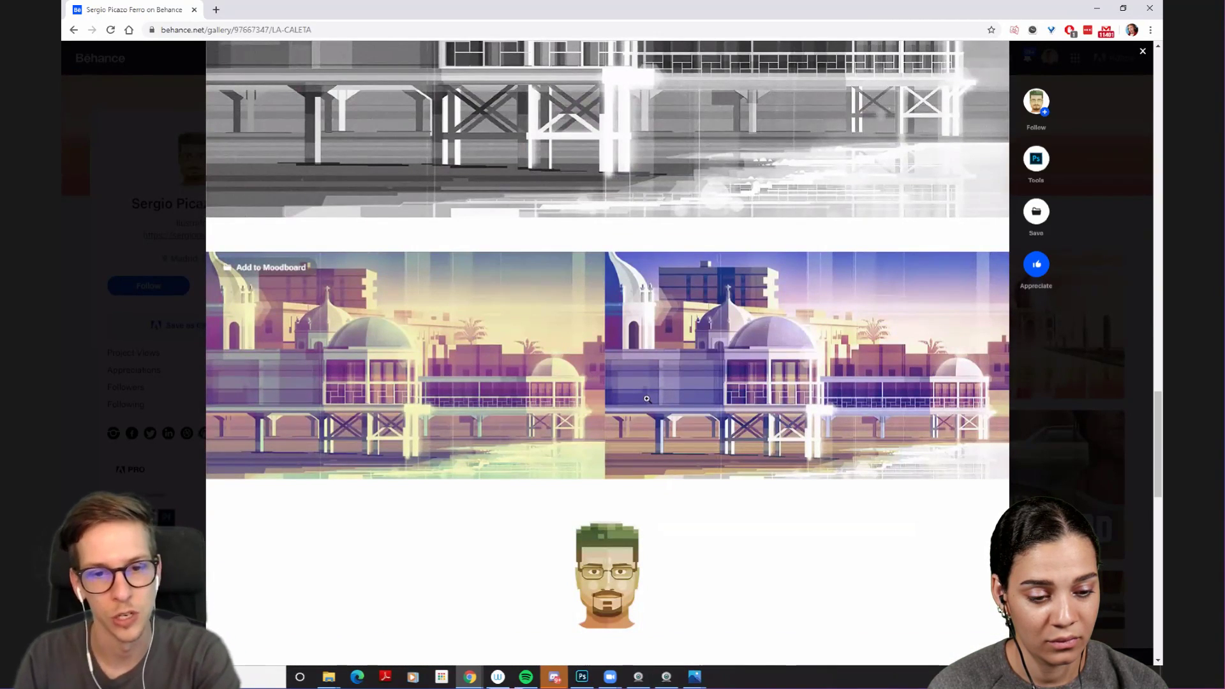
- Go back through LA CALETA's grayscale stages and outline to the finished illustration beneath the description
{"action": "scroll", "coordinate": [656, 410], "scroll_direction": "up", "scroll_amount": 10}
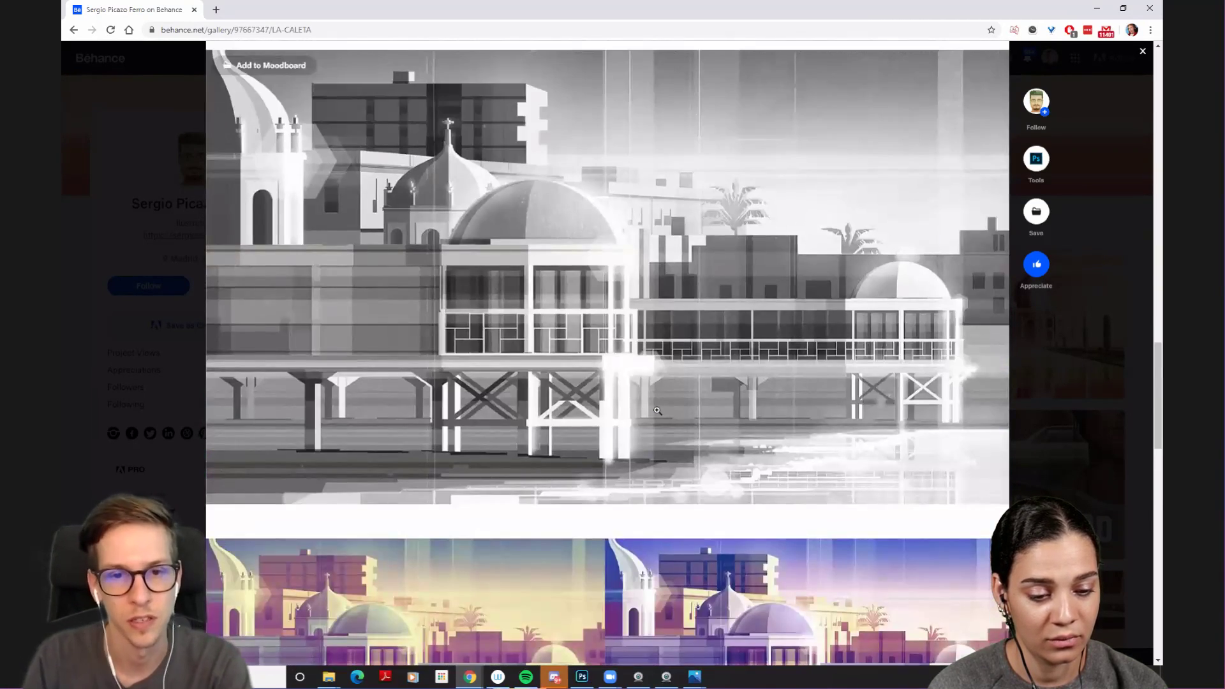
{"action": "scroll", "coordinate": [656, 410], "scroll_direction": "up", "scroll_amount": 15}
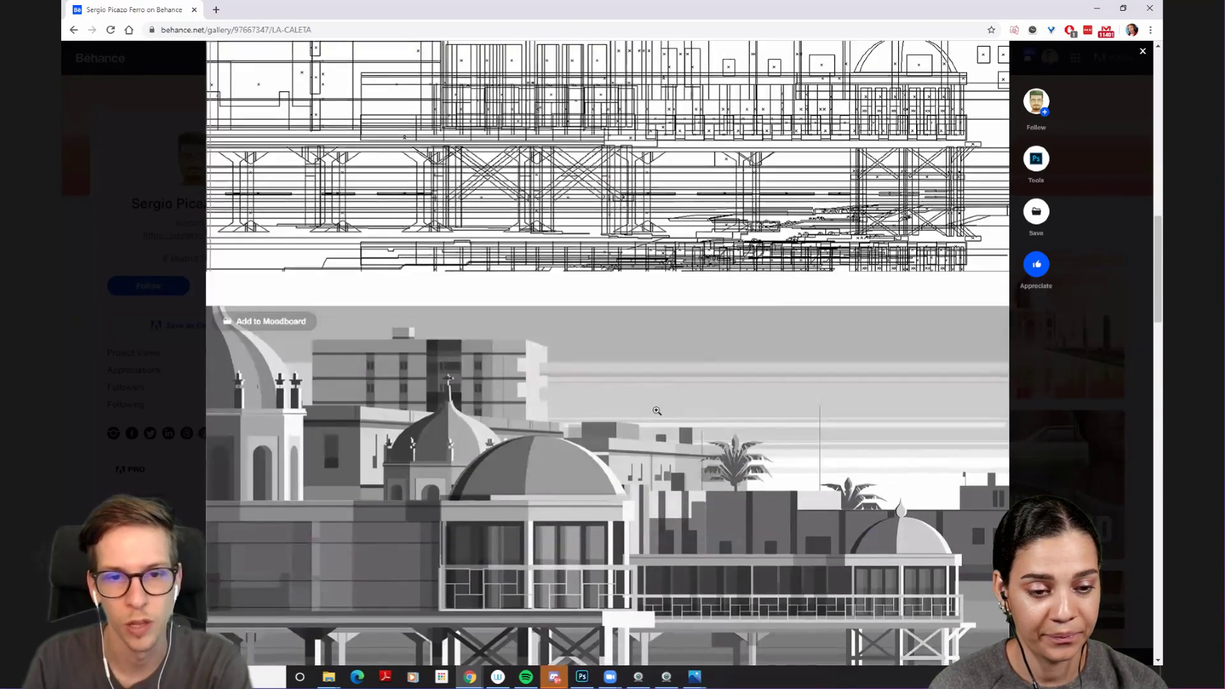
{"action": "scroll", "coordinate": [657, 410], "scroll_direction": "down", "scroll_amount": 1}
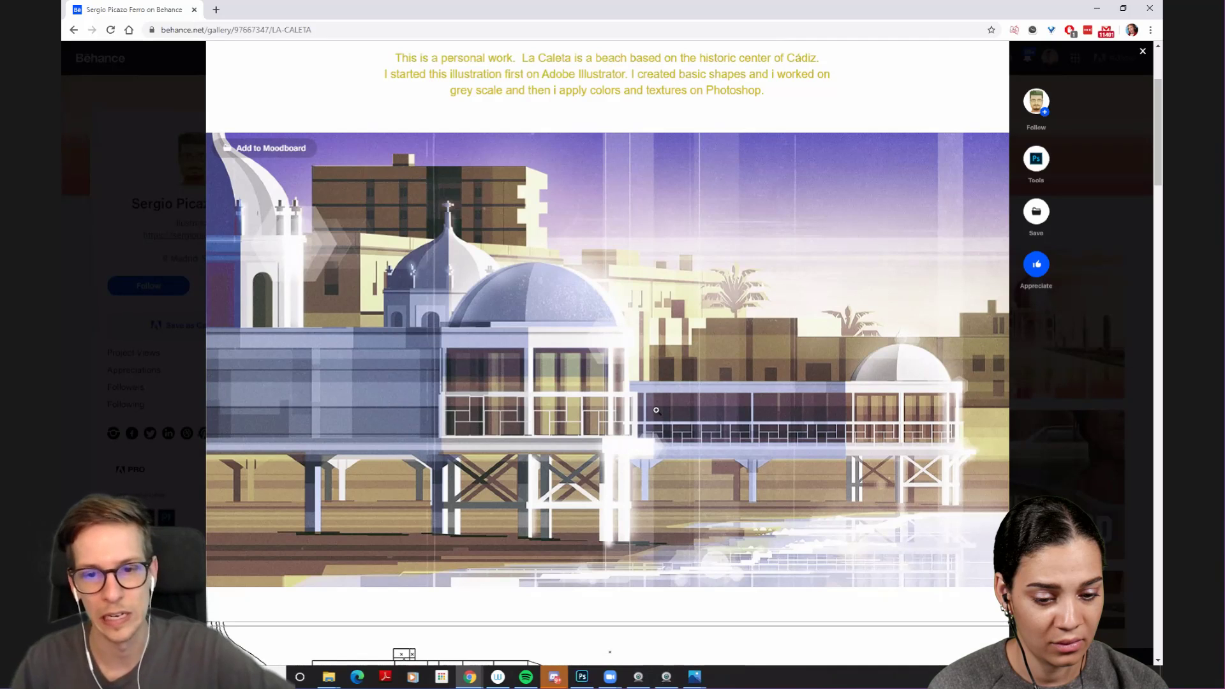
- Close LA CALETA, open The Mandalorian project, read its description and examine the Baby Yoda illustration
{"action": "left_click", "coordinate": [1067, 380]}
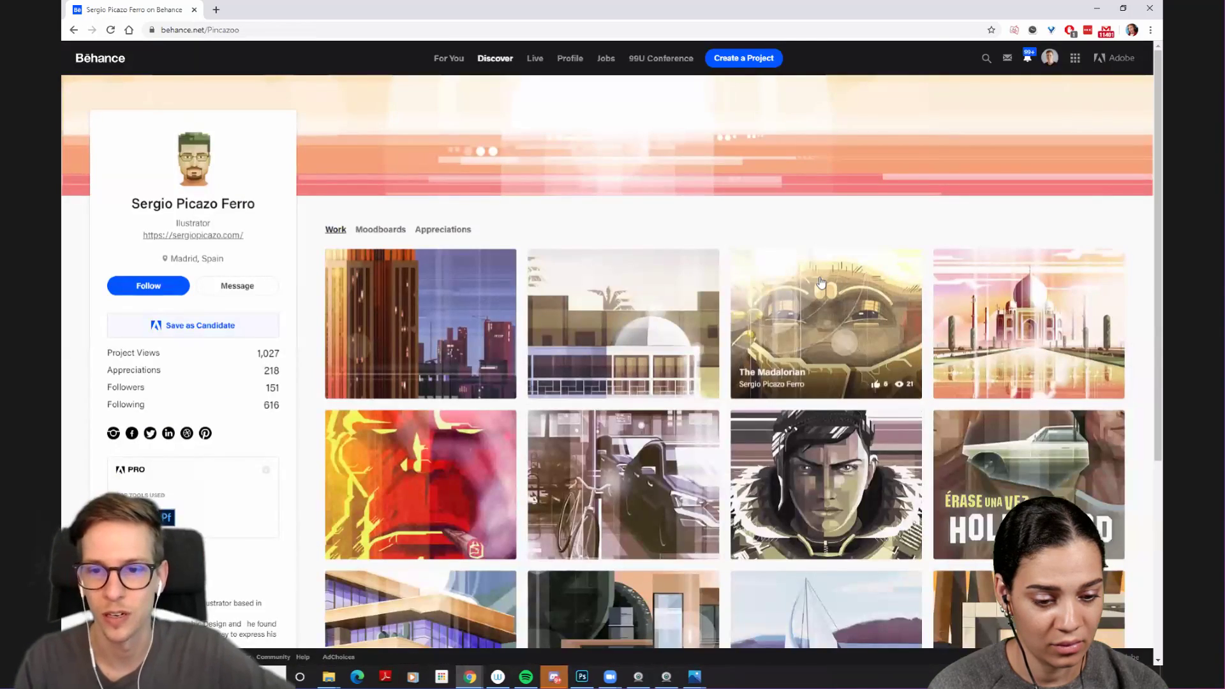
{"action": "left_click", "coordinate": [821, 282]}
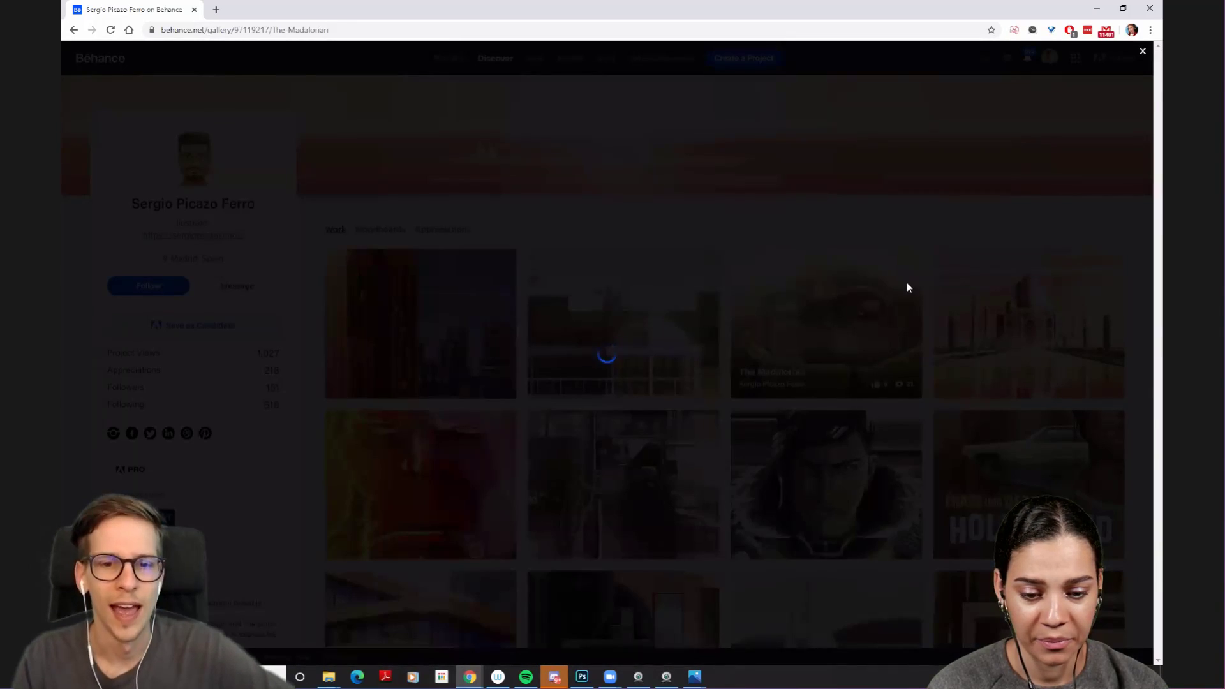
{"action": "scroll", "coordinate": [1082, 367], "scroll_direction": "down", "scroll_amount": 1}
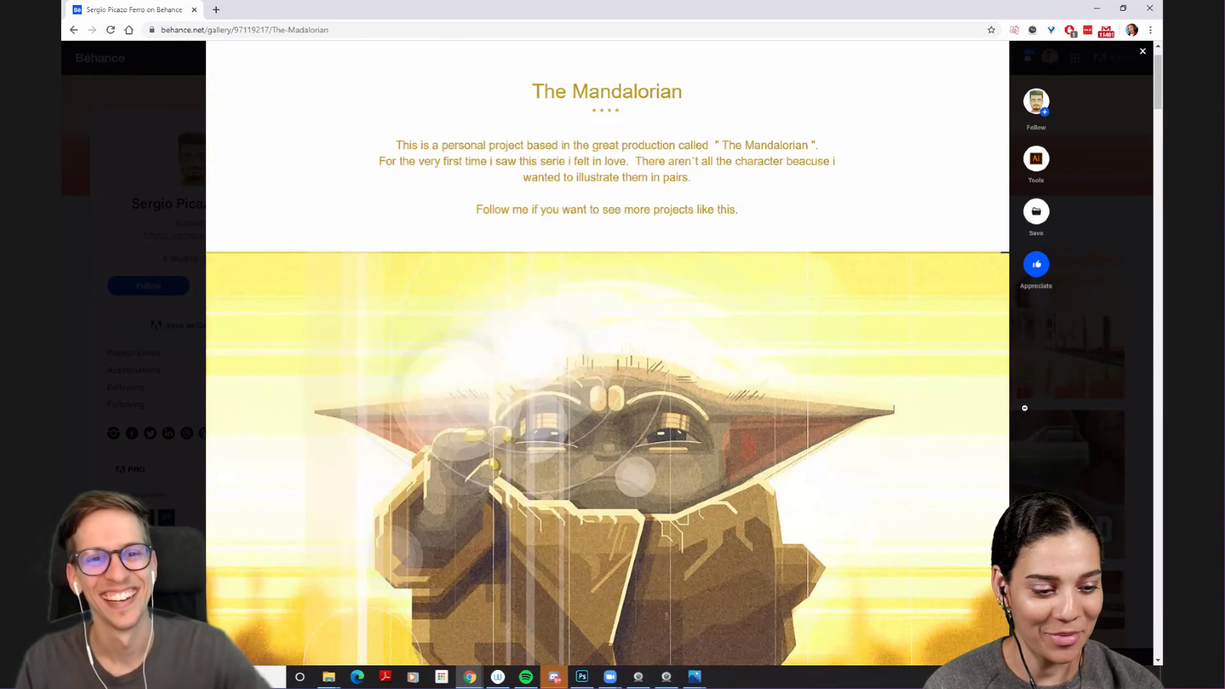
{"action": "scroll", "coordinate": [1019, 404], "scroll_direction": "down", "scroll_amount": 3}
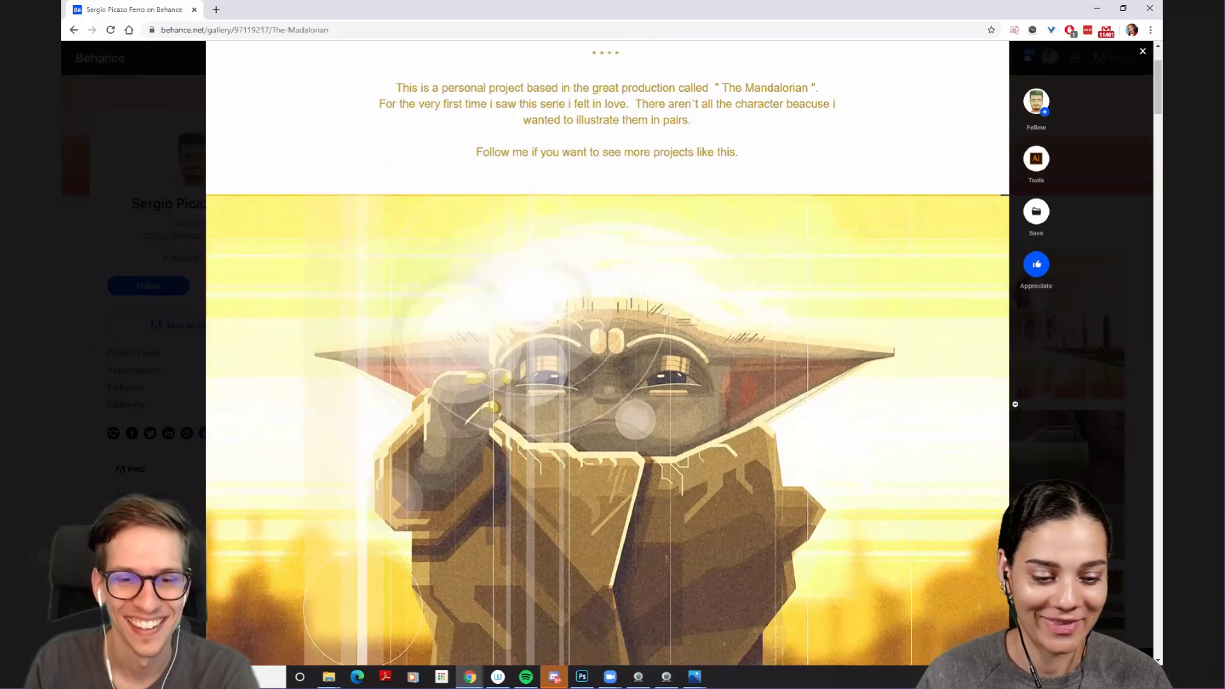
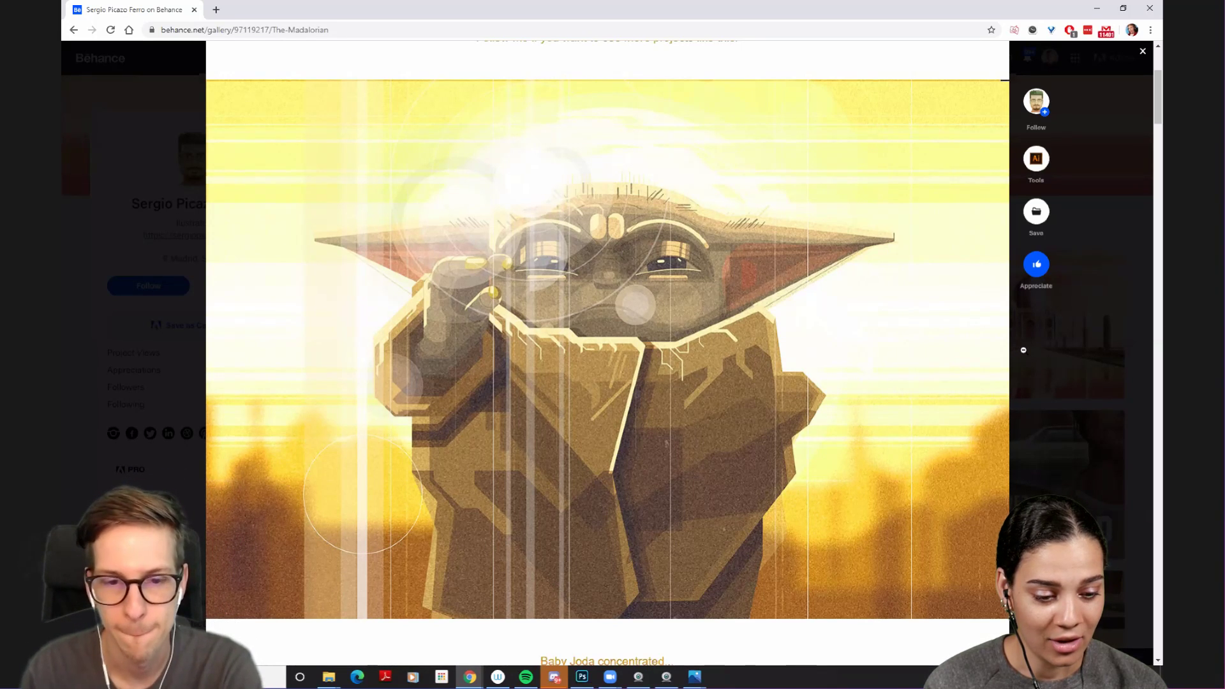
- Examine The Mandalorian project's portraits of Mando in armour and Kuiil with goggles
{"action": "scroll", "coordinate": [1023, 349], "scroll_direction": "down", "scroll_amount": 10}
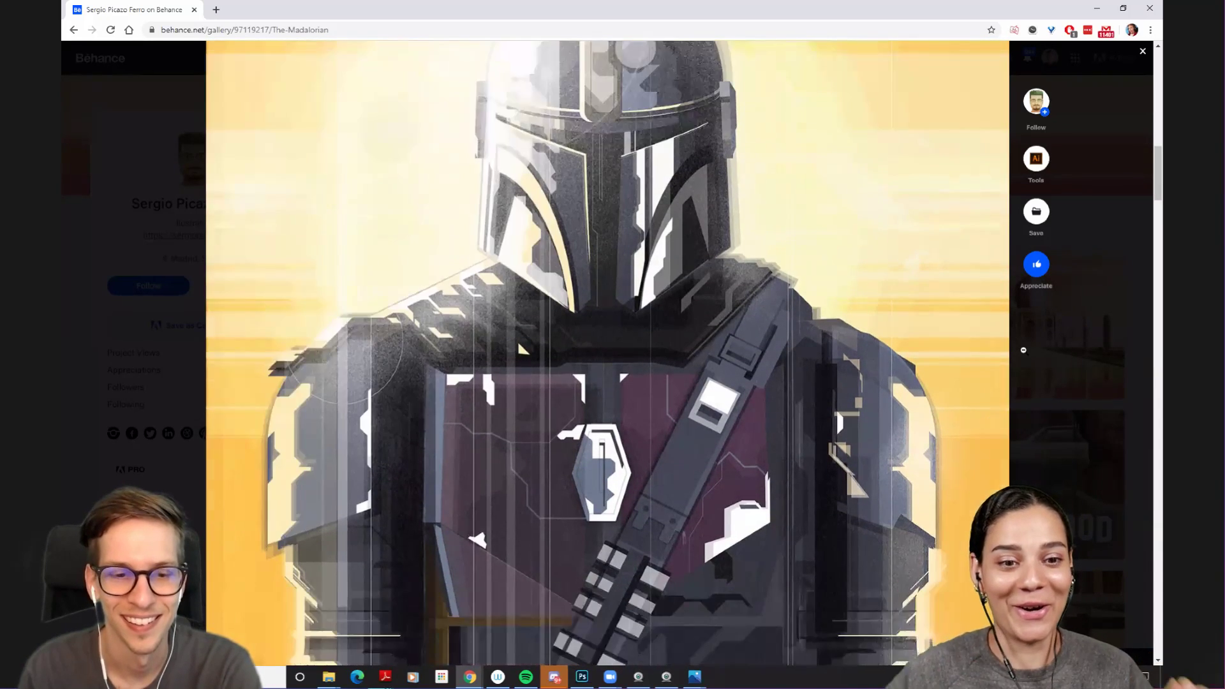
{"action": "scroll", "coordinate": [1023, 350], "scroll_direction": "down", "scroll_amount": 6}
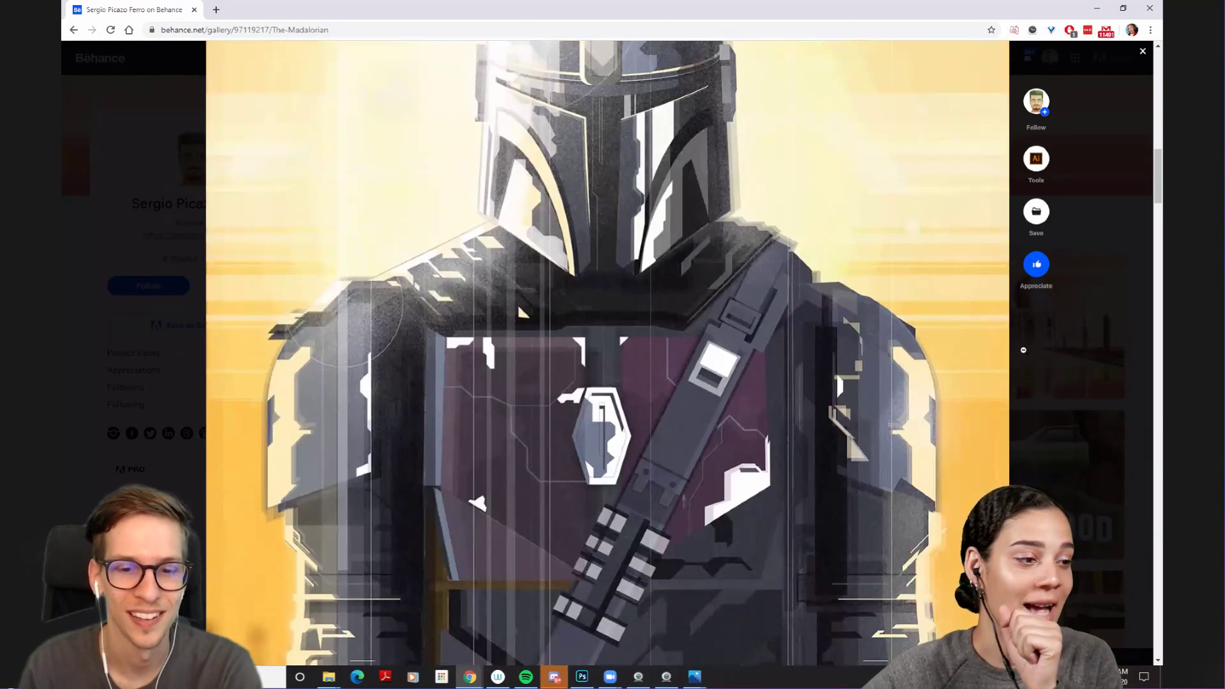
{"action": "scroll", "coordinate": [1023, 350], "scroll_direction": "down", "scroll_amount": 7}
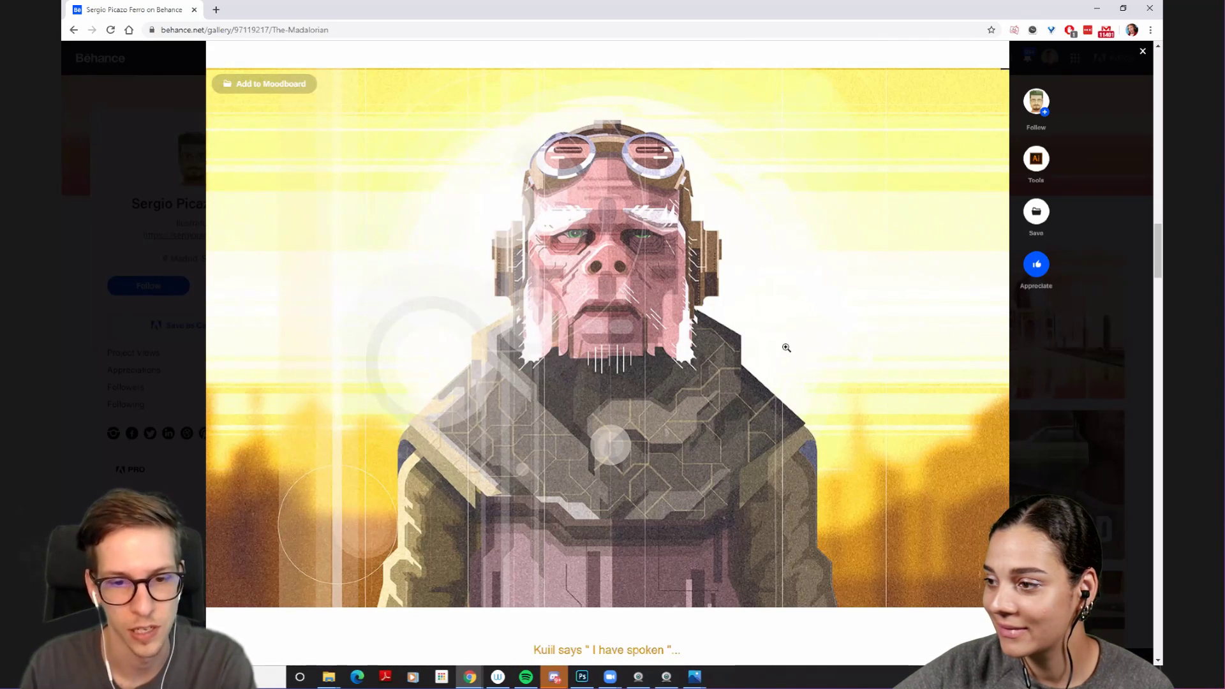
- Examine the android portrait beneath Kuiil from its head down to its crossed straps and waist
{"action": "scroll", "coordinate": [786, 348], "scroll_direction": "down", "scroll_amount": 10}
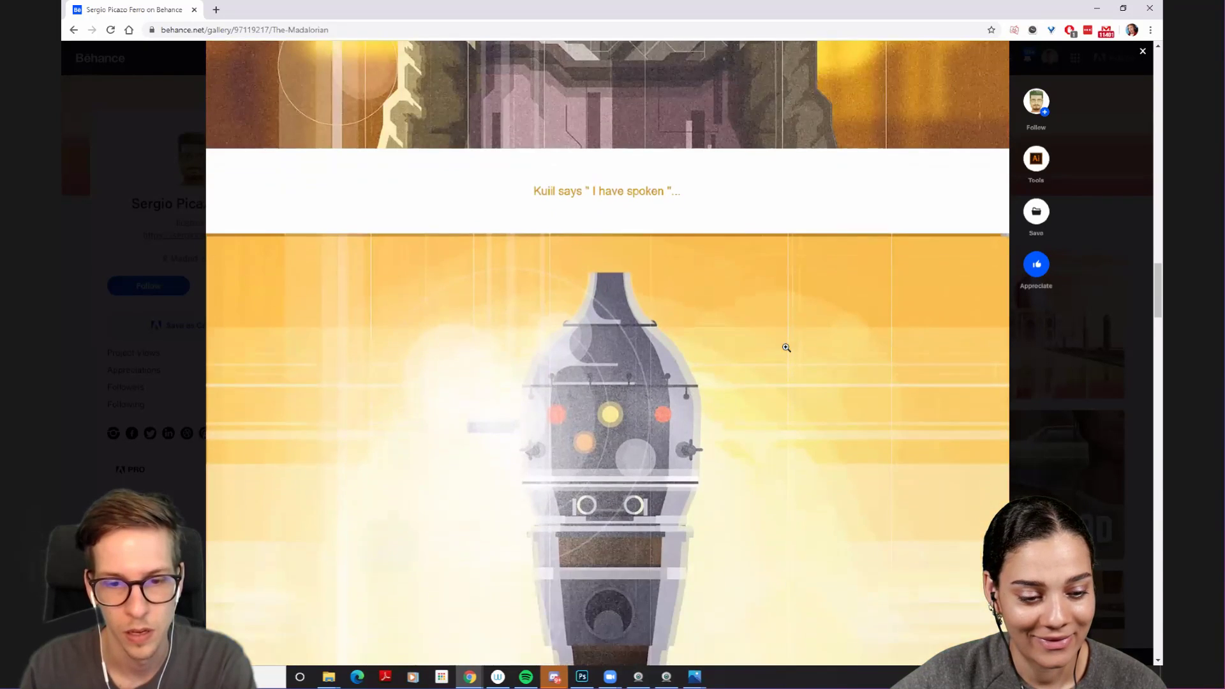
{"action": "scroll", "coordinate": [786, 348], "scroll_direction": "down", "scroll_amount": 5}
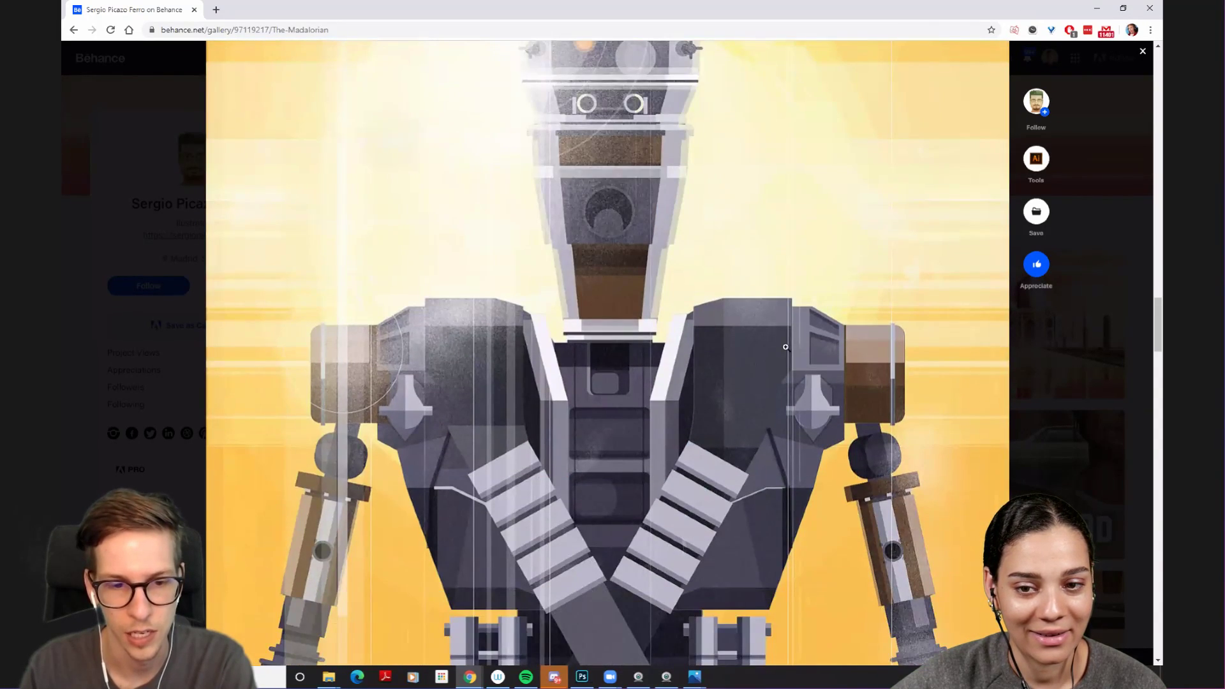
{"action": "scroll", "coordinate": [786, 348], "scroll_direction": "down", "scroll_amount": 4}
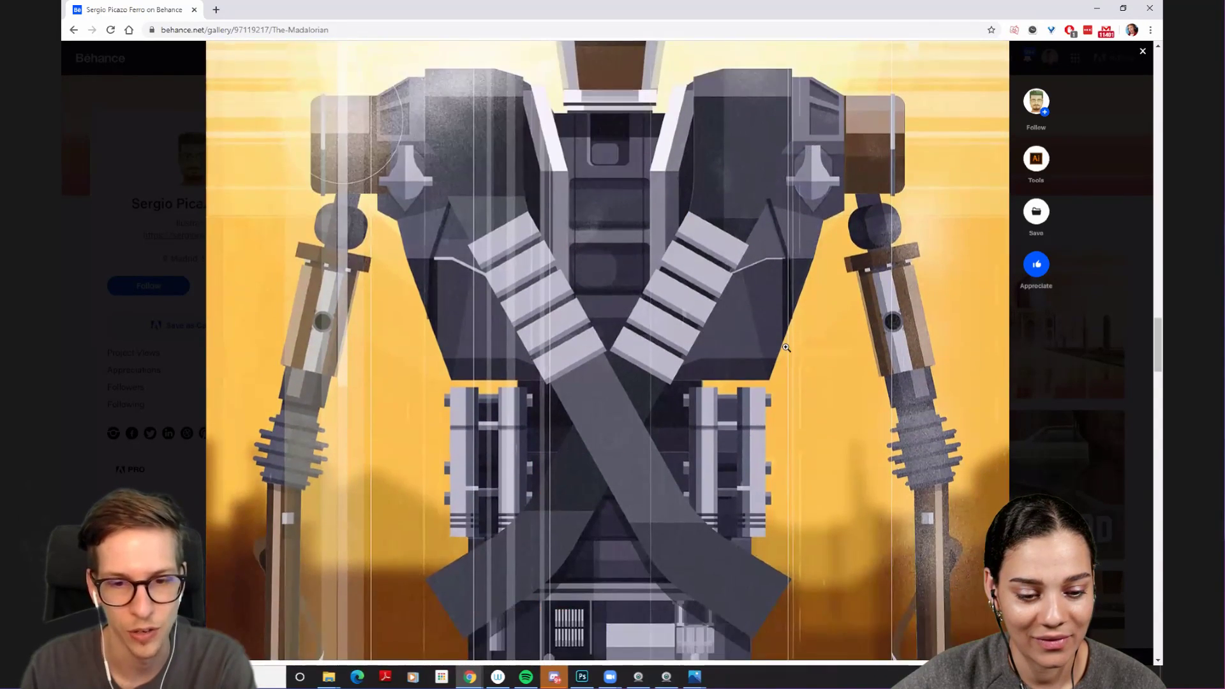
{"action": "scroll", "coordinate": [786, 347], "scroll_direction": "down", "scroll_amount": 6}
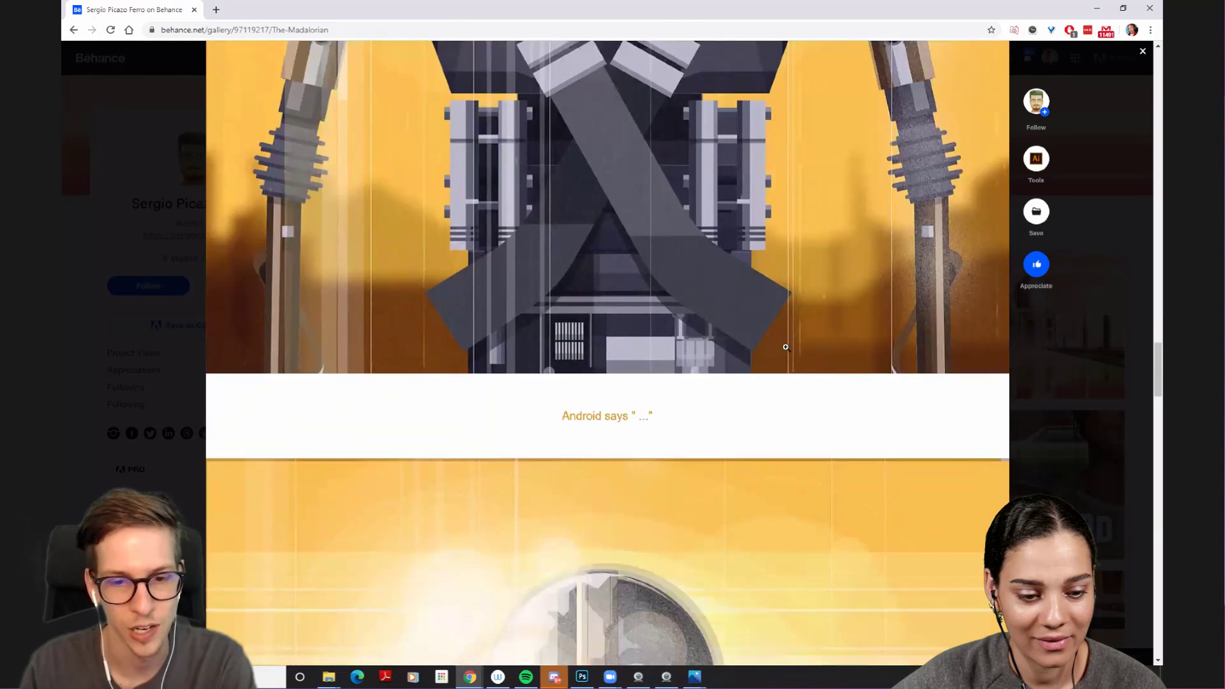
{"action": "scroll", "coordinate": [786, 347], "scroll_direction": "up", "scroll_amount": 7}
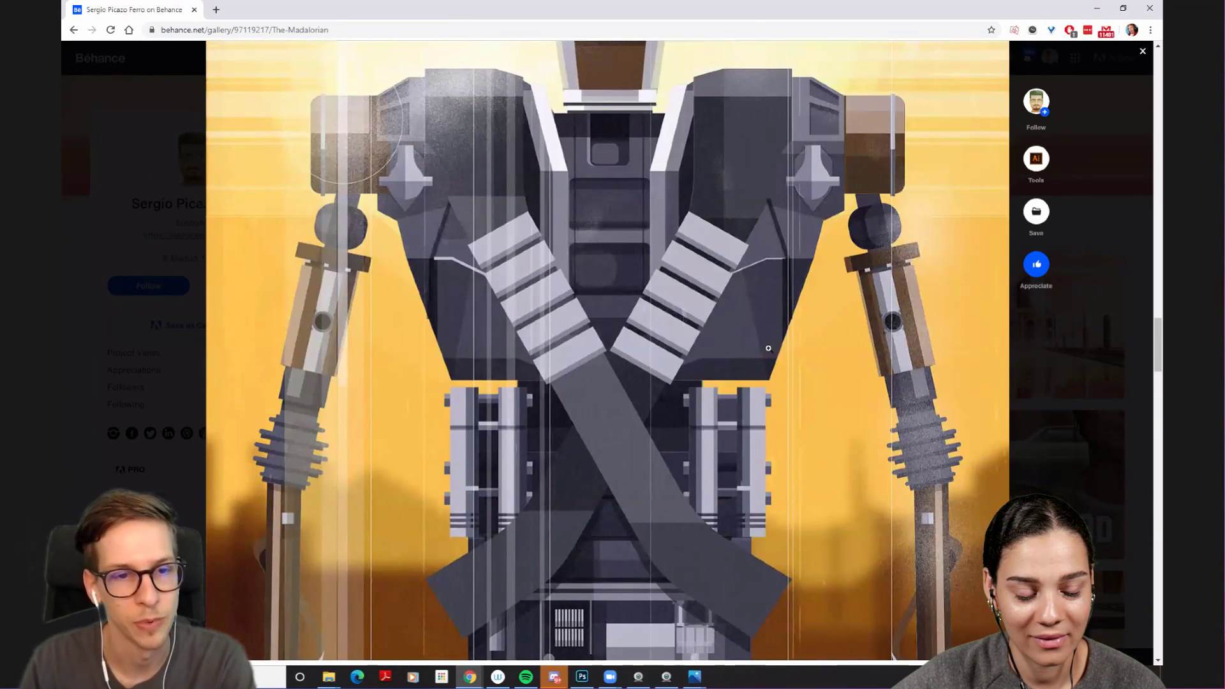
- Examine the paired illustrations of Mando holding Baby Yoda and of the android with Kuiil
{"action": "scroll", "coordinate": [764, 352], "scroll_direction": "down", "scroll_amount": 10}
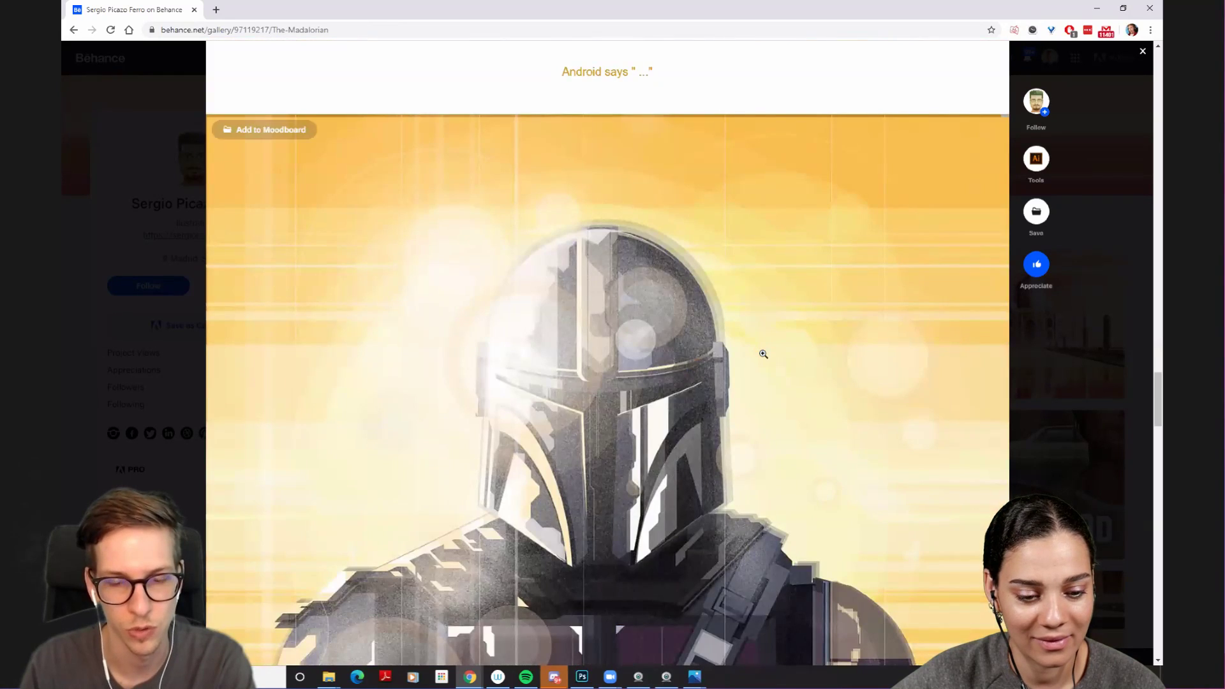
{"action": "scroll", "coordinate": [763, 354], "scroll_direction": "down", "scroll_amount": 6}
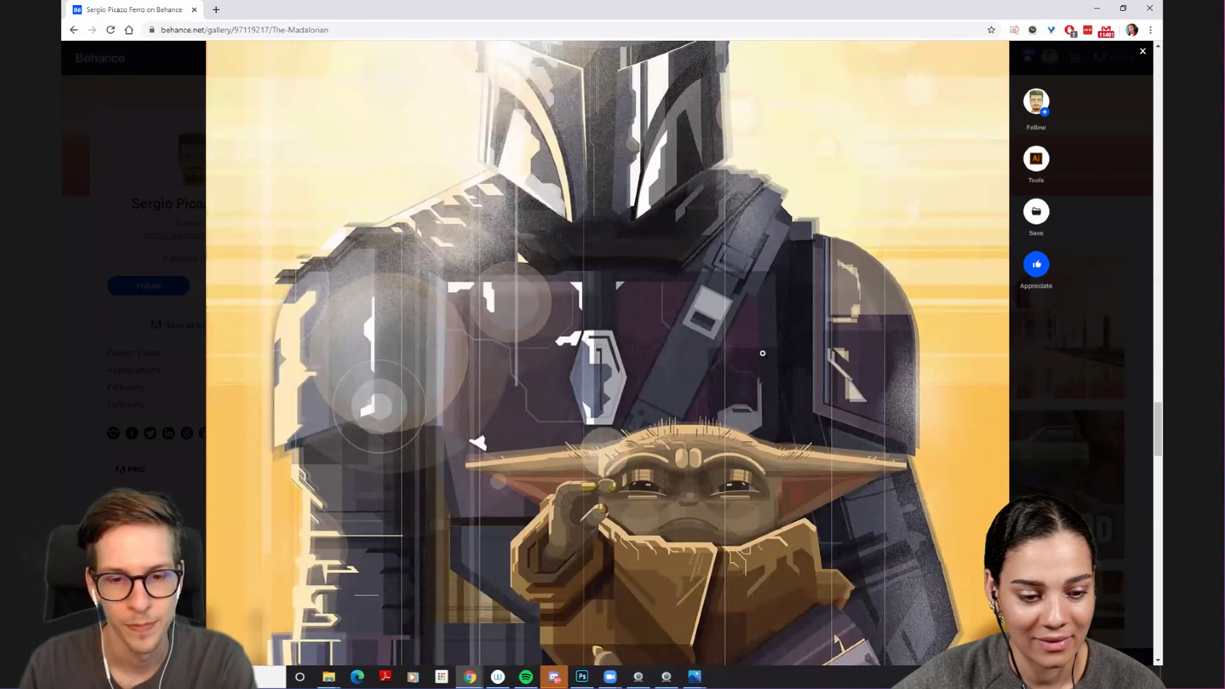
{"action": "scroll", "coordinate": [762, 353], "scroll_direction": "up", "scroll_amount": 5}
{"action": "scroll", "coordinate": [763, 354], "scroll_direction": "down", "scroll_amount": 2}
{"action": "scroll", "coordinate": [763, 353], "scroll_direction": "down", "scroll_amount": 5}
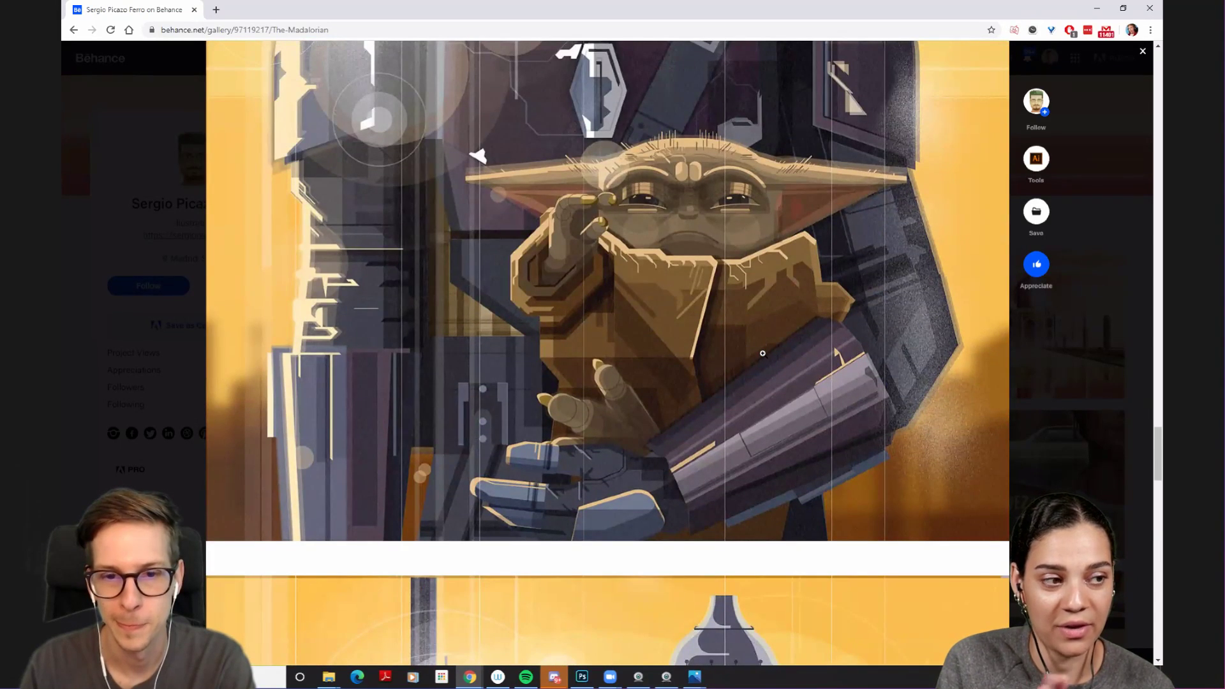
{"action": "scroll", "coordinate": [763, 354], "scroll_direction": "down", "scroll_amount": 5}
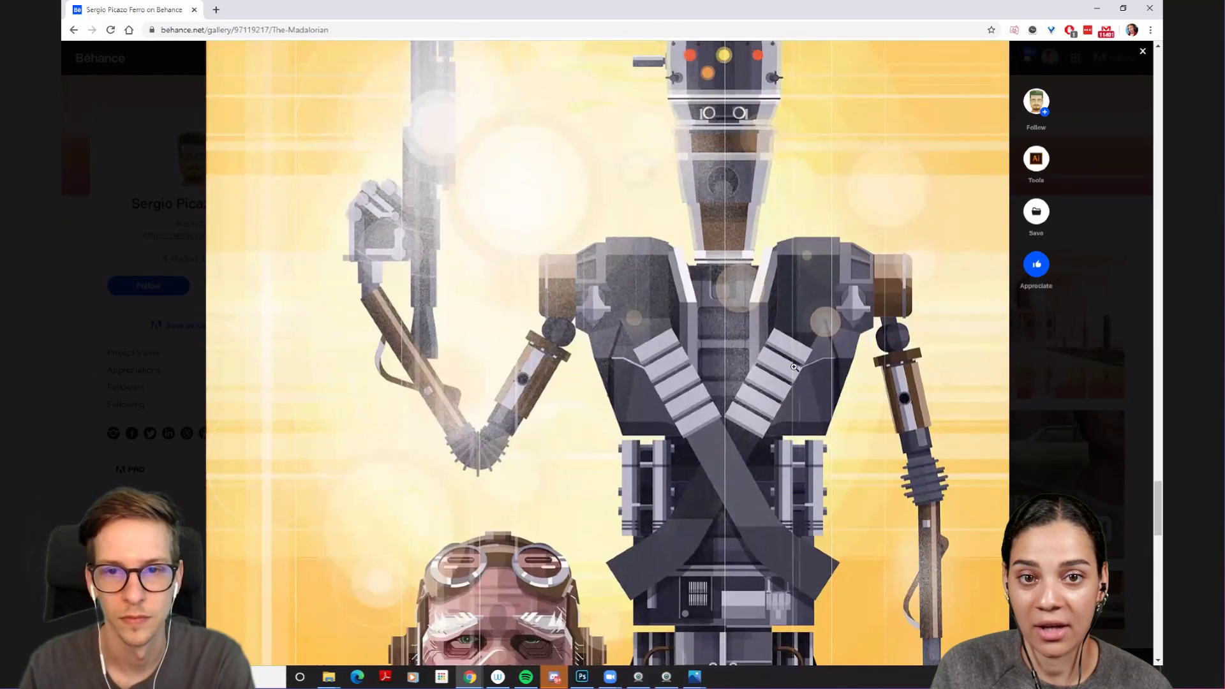
- Review The Mandalorian illustrations in reverse order, from the android and Kuiil pair back to Baby Yoda
{"action": "scroll", "coordinate": [794, 367], "scroll_direction": "up", "scroll_amount": 5}
{"action": "scroll", "coordinate": [794, 366], "scroll_direction": "up", "scroll_amount": 10}
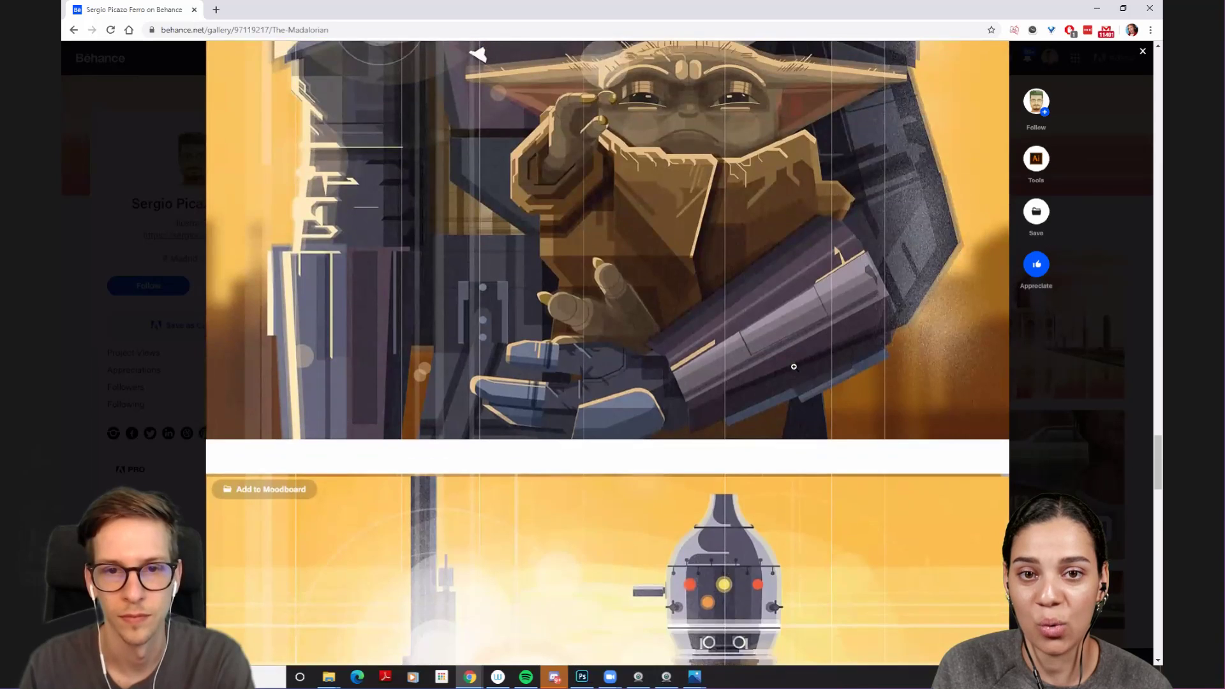
{"action": "scroll", "coordinate": [794, 367], "scroll_direction": "up", "scroll_amount": 15}
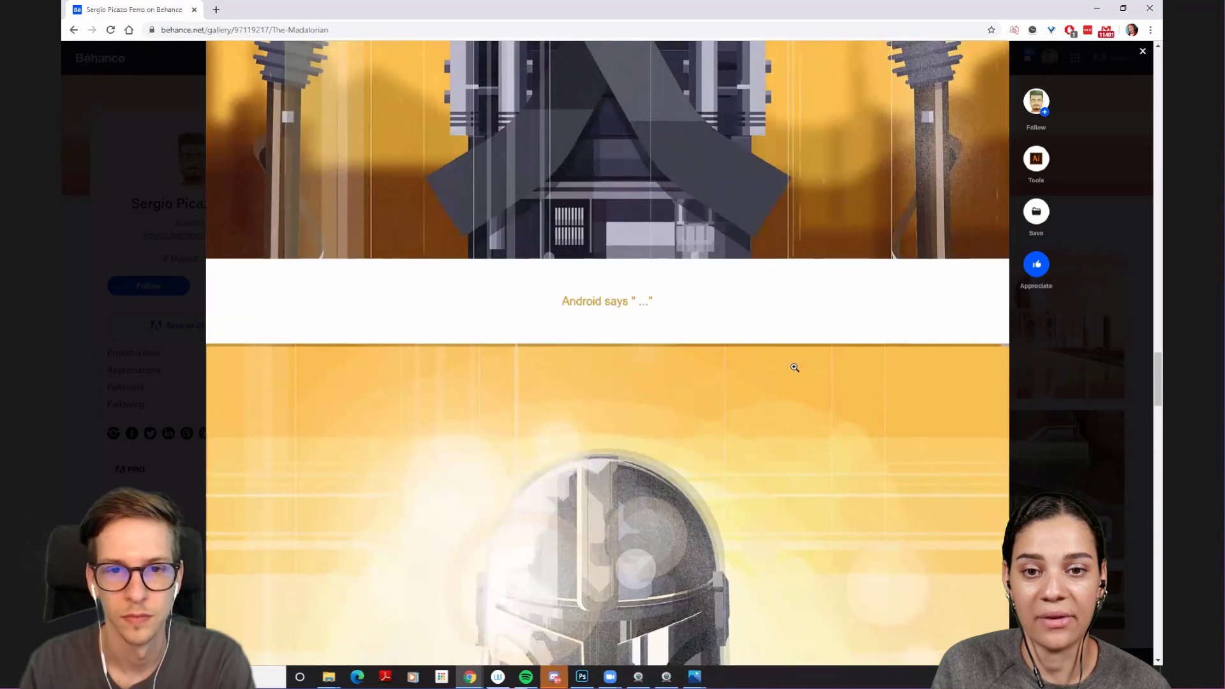
{"action": "scroll", "coordinate": [794, 367], "scroll_direction": "up", "scroll_amount": 12}
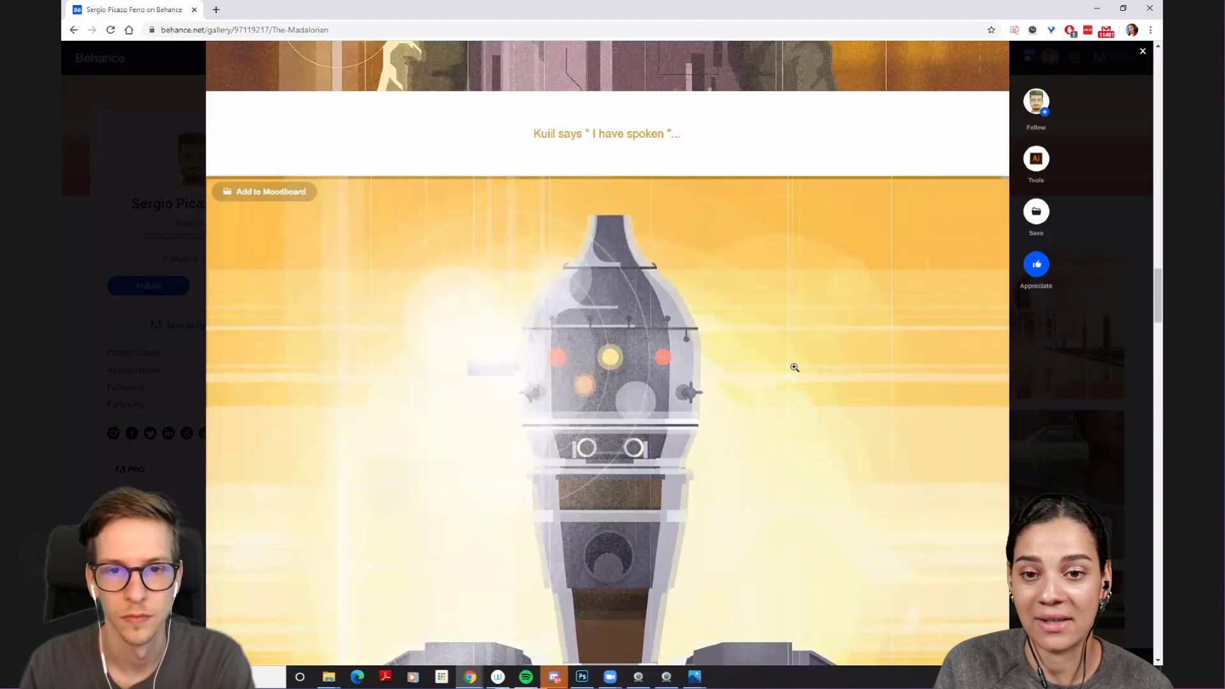
{"action": "scroll", "coordinate": [794, 367], "scroll_direction": "up", "scroll_amount": 12}
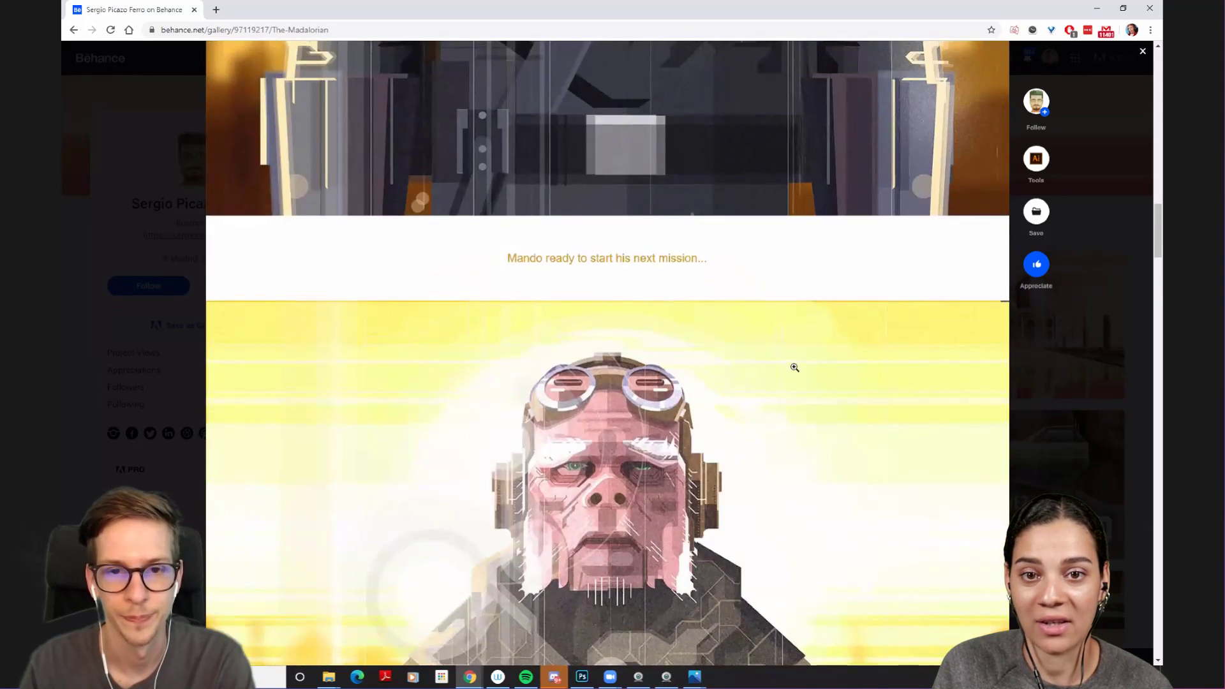
{"action": "scroll", "coordinate": [794, 367], "scroll_direction": "up", "scroll_amount": 10}
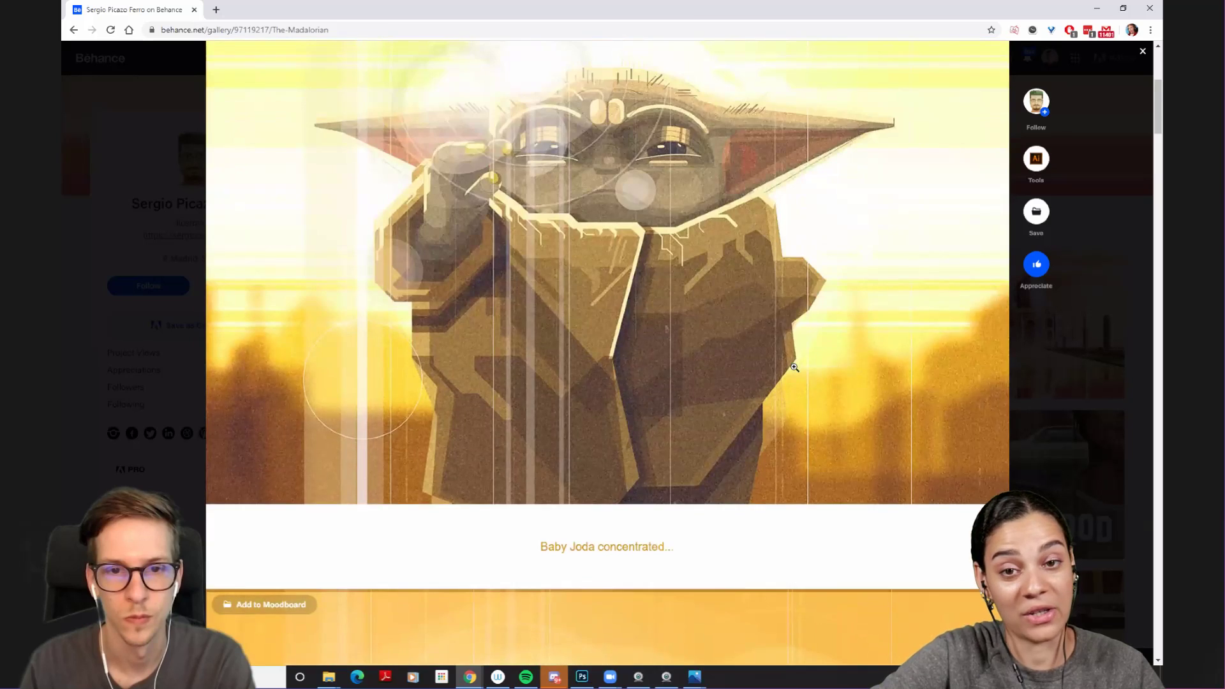
{"action": "scroll", "coordinate": [795, 367], "scroll_direction": "up", "scroll_amount": 3}
{"action": "scroll", "coordinate": [791, 369], "scroll_direction": "down", "scroll_amount": 1}
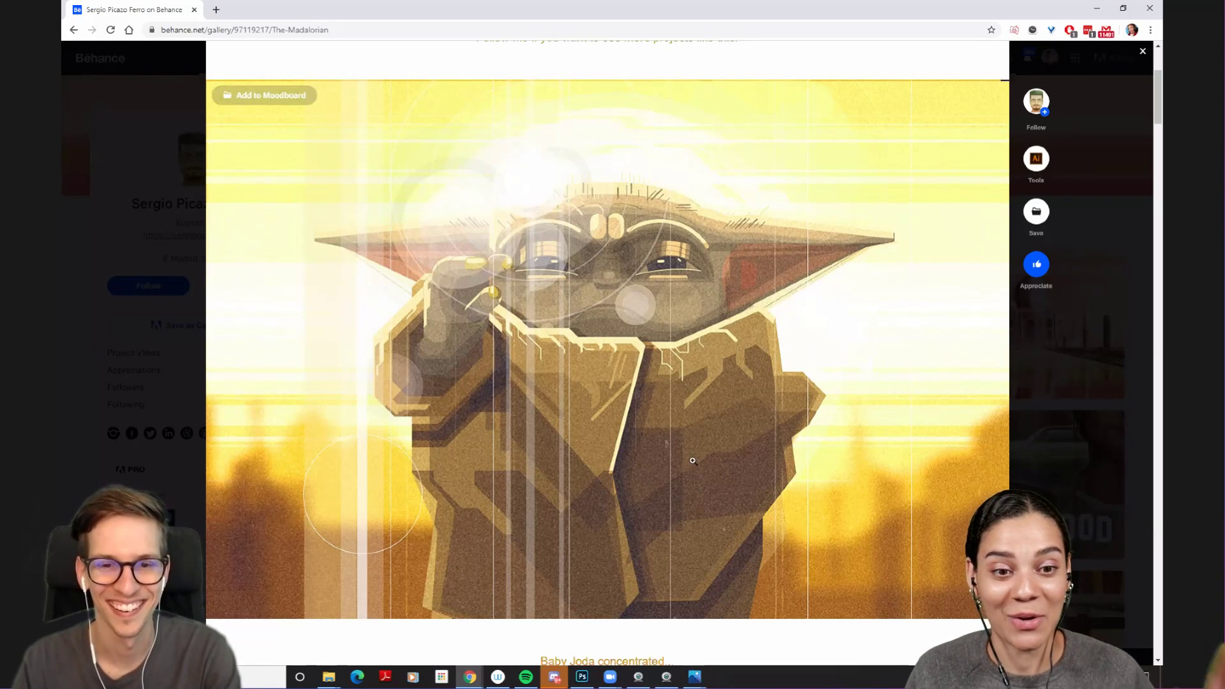
- Review The Mandalorian project's description and its portraits from Baby Yoda to Kuiil, and return to the illustrator's work grid
{"action": "scroll", "coordinate": [682, 440], "scroll_direction": "up", "scroll_amount": 3}
{"action": "scroll", "coordinate": [681, 437], "scroll_direction": "down", "scroll_amount": 3}
{"action": "scroll", "coordinate": [798, 344], "scroll_direction": "up", "scroll_amount": 4}
{"action": "scroll", "coordinate": [795, 347], "scroll_direction": "down", "scroll_amount": 1}
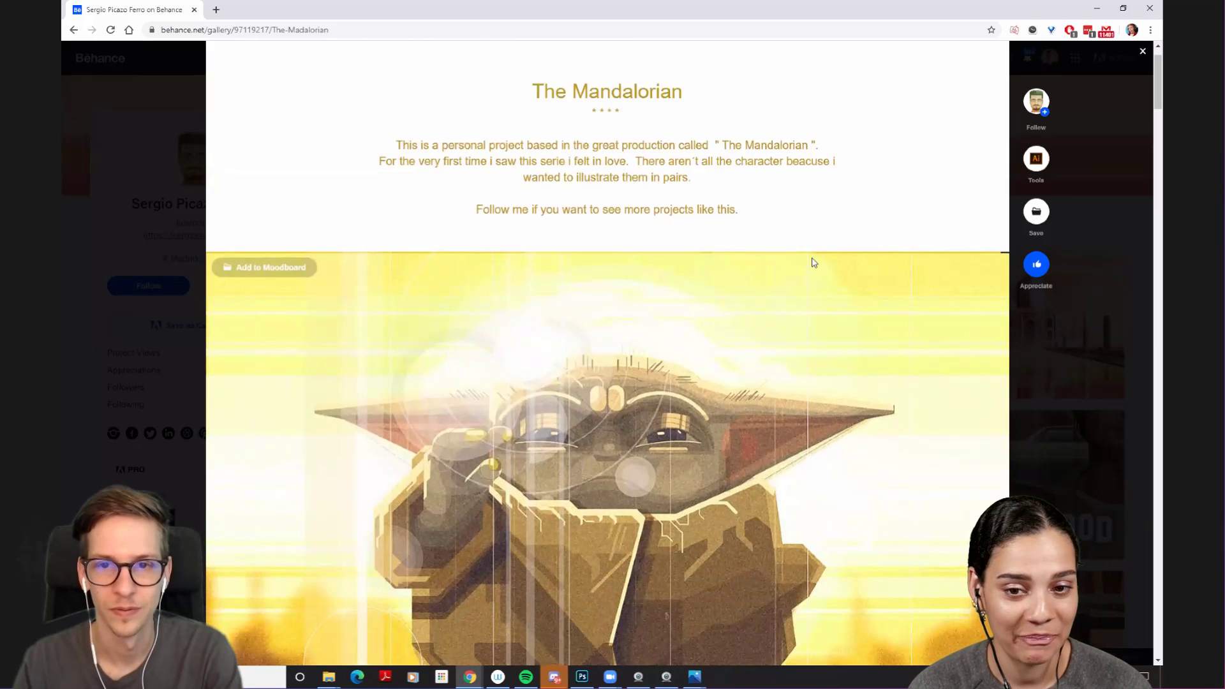
{"action": "scroll", "coordinate": [818, 248], "scroll_direction": "down", "scroll_amount": 2}
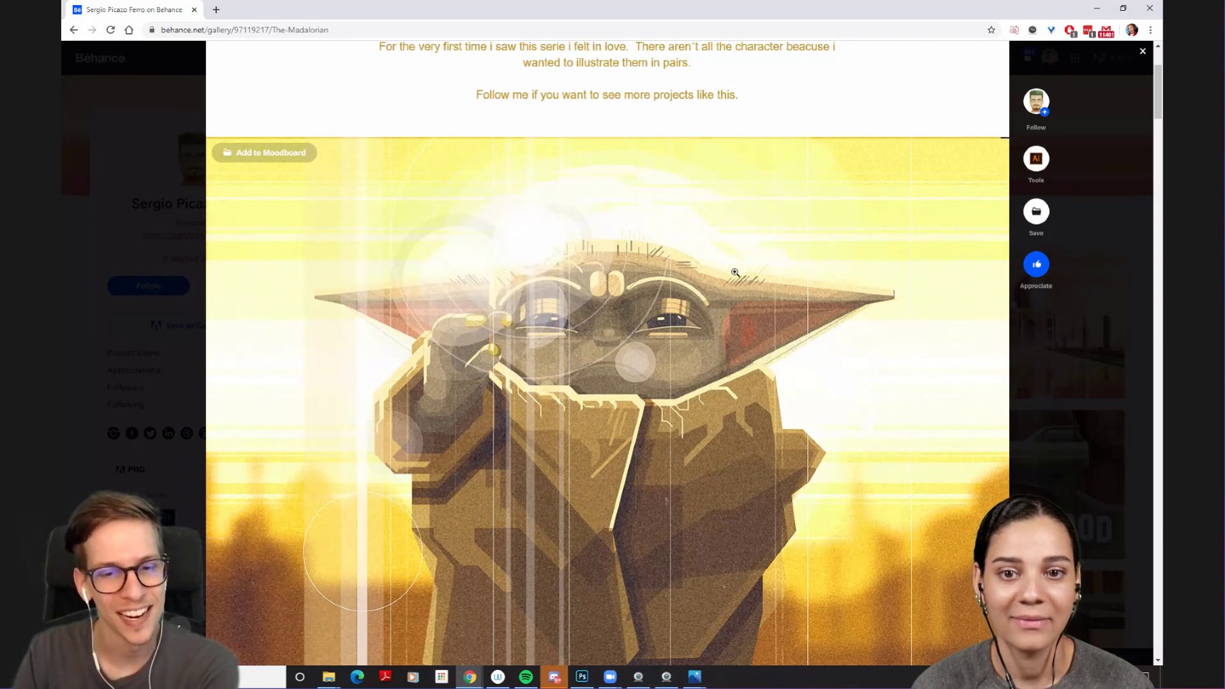
{"action": "scroll", "coordinate": [735, 273], "scroll_direction": "down", "scroll_amount": 14}
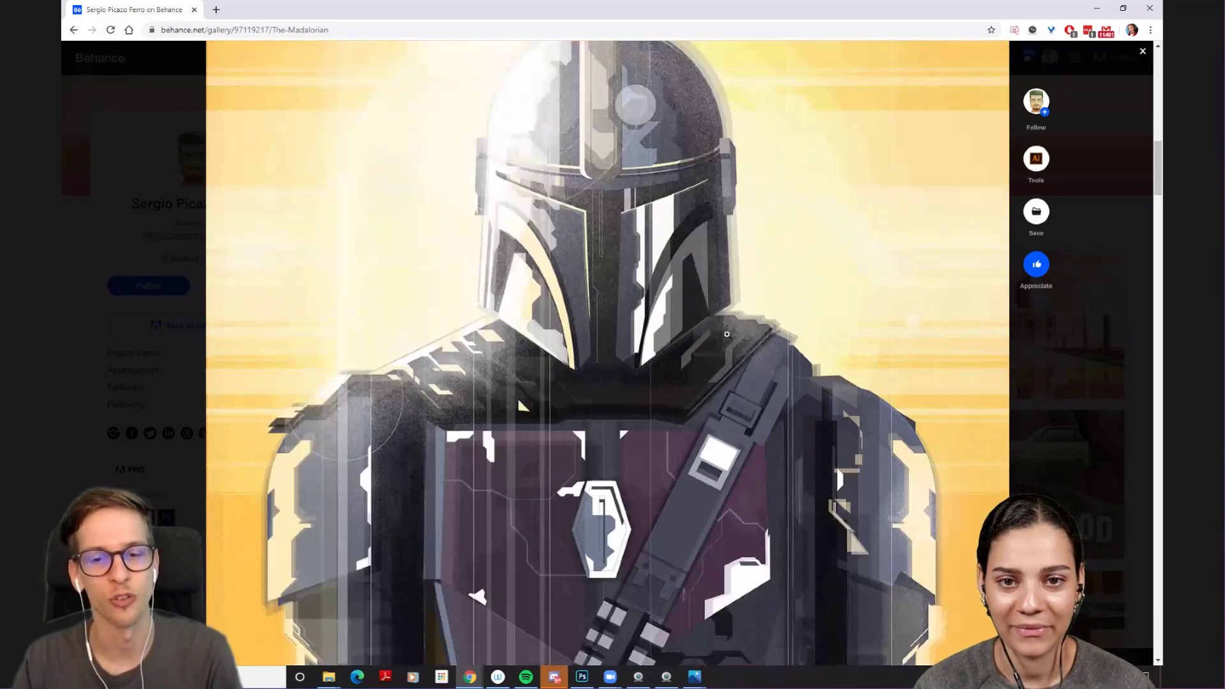
{"action": "scroll", "coordinate": [727, 335], "scroll_direction": "down", "scroll_amount": 10}
{"action": "scroll", "coordinate": [719, 359], "scroll_direction": "down", "scroll_amount": 5}
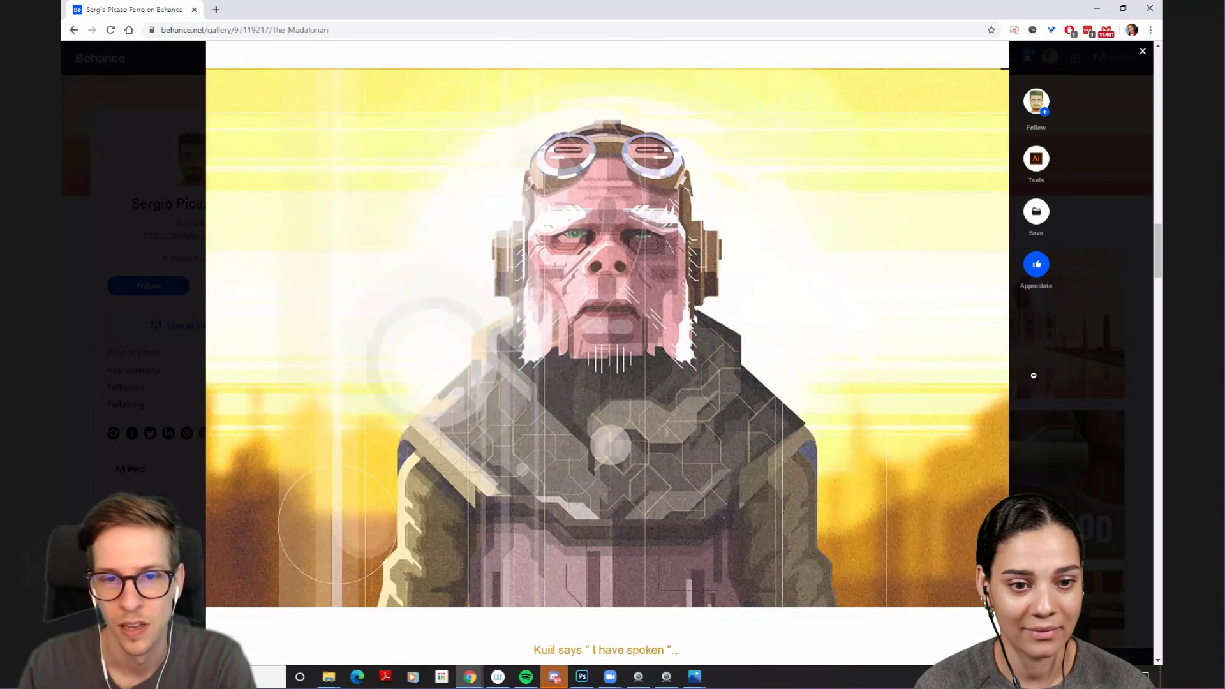
{"action": "key", "text": "Escape"}
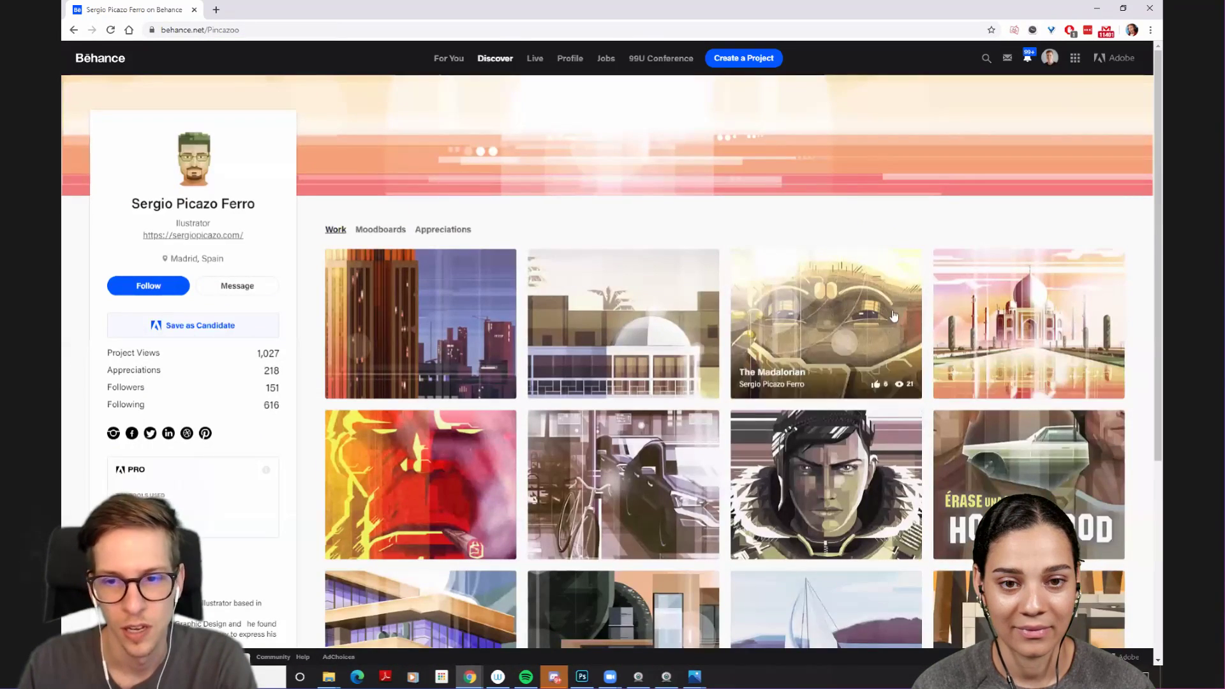
- Open the Taj Mahal project and read its description above the finished colour illustration
{"action": "left_click", "coordinate": [987, 305]}
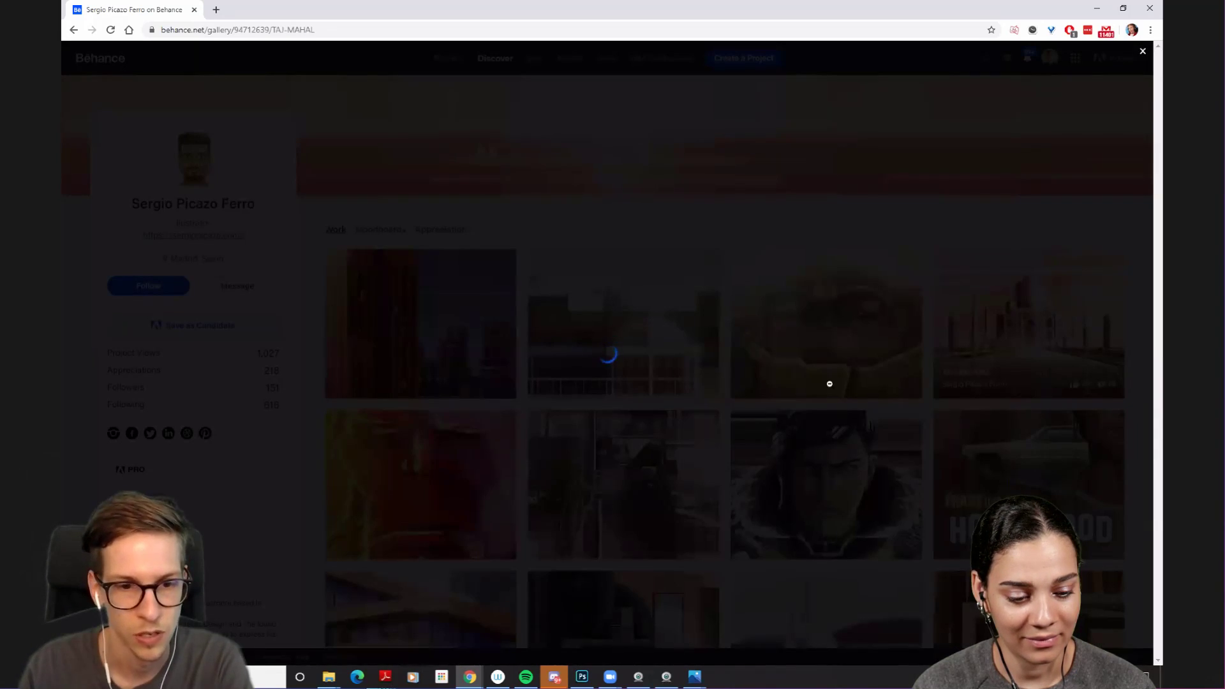
{"action": "scroll", "coordinate": [417, 269], "scroll_direction": "down", "scroll_amount": 1}
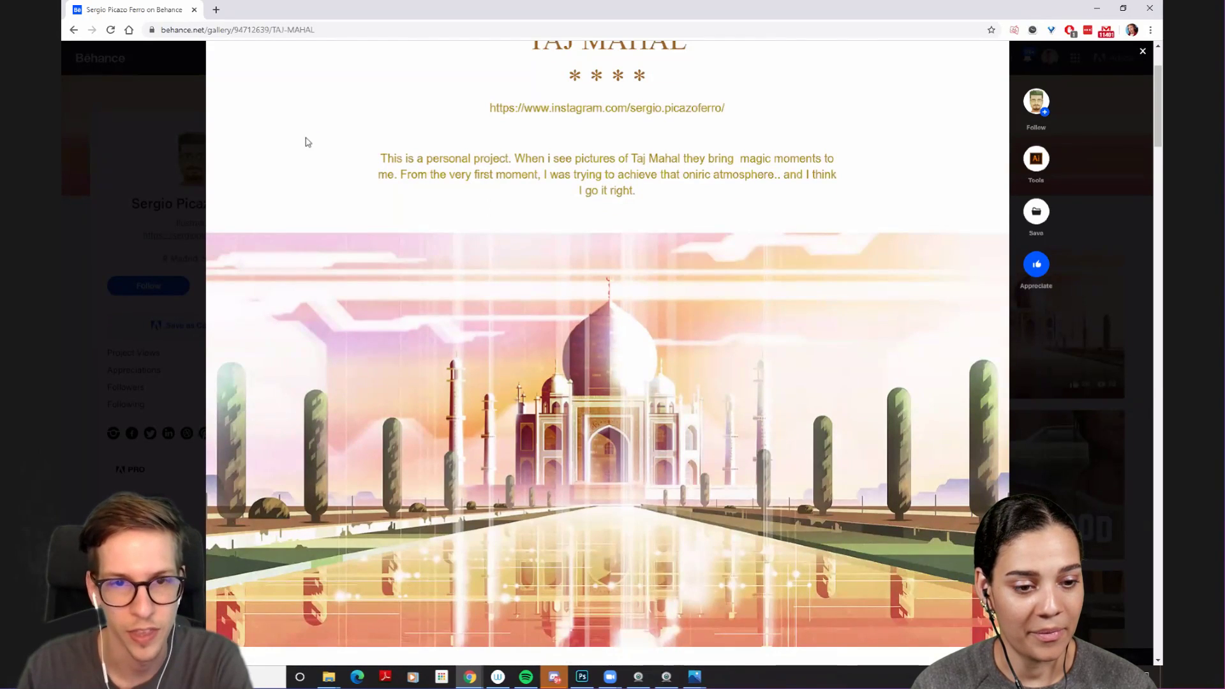
{"action": "scroll", "coordinate": [280, 176], "scroll_direction": "up", "scroll_amount": 1}
{"action": "scroll", "coordinate": [276, 174], "scroll_direction": "down", "scroll_amount": 1}
{"action": "scroll", "coordinate": [244, 175], "scroll_direction": "down", "scroll_amount": 1}
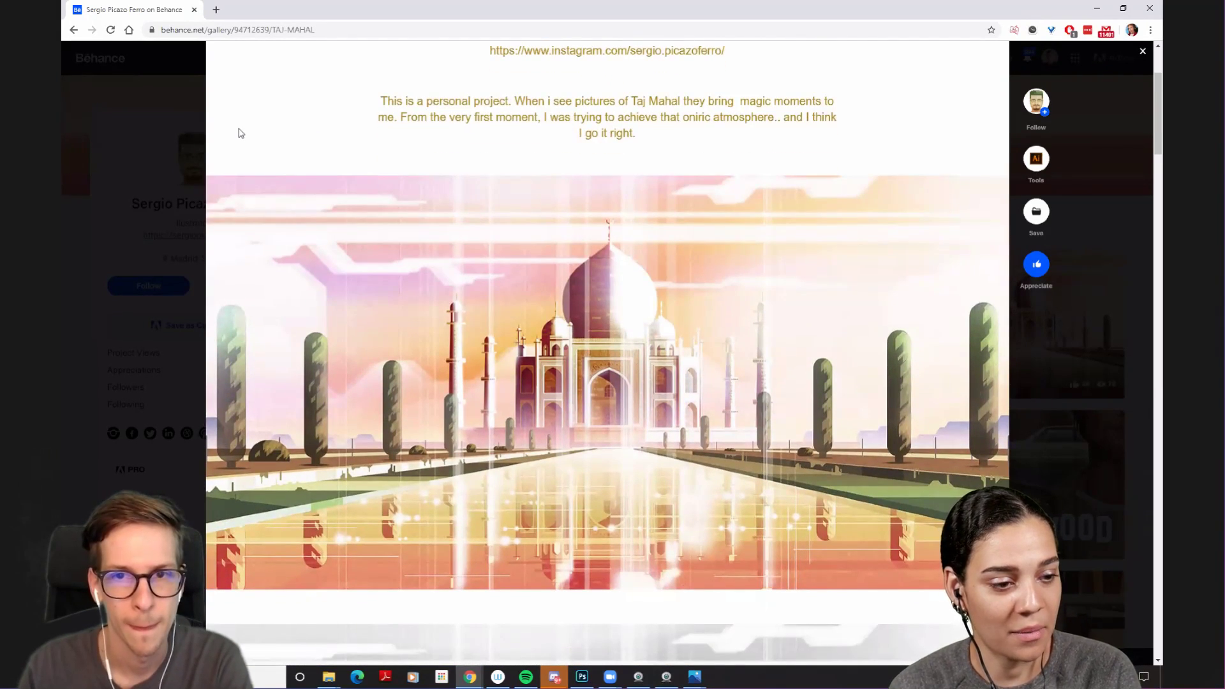
- Examine the Taj Mahal project's greyscale, line-art and facade stages through to the colour variations, and close the project
{"action": "scroll", "coordinate": [238, 133], "scroll_direction": "down", "scroll_amount": 8}
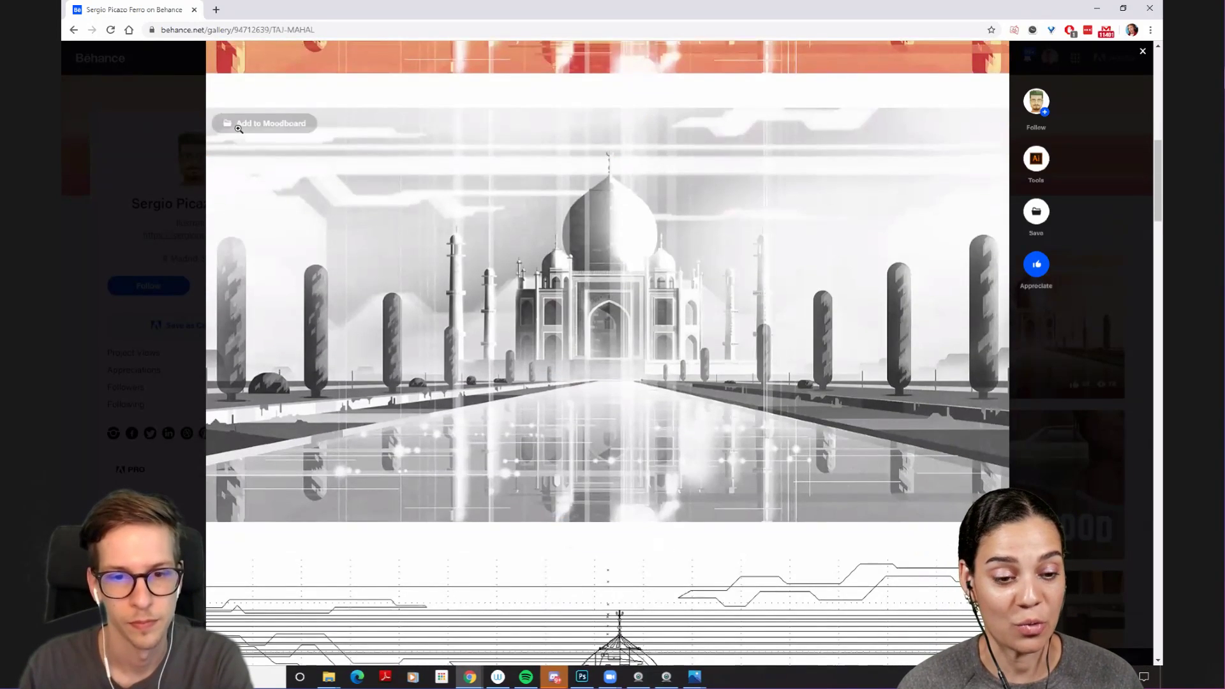
{"action": "scroll", "coordinate": [238, 133], "scroll_direction": "down", "scroll_amount": 10}
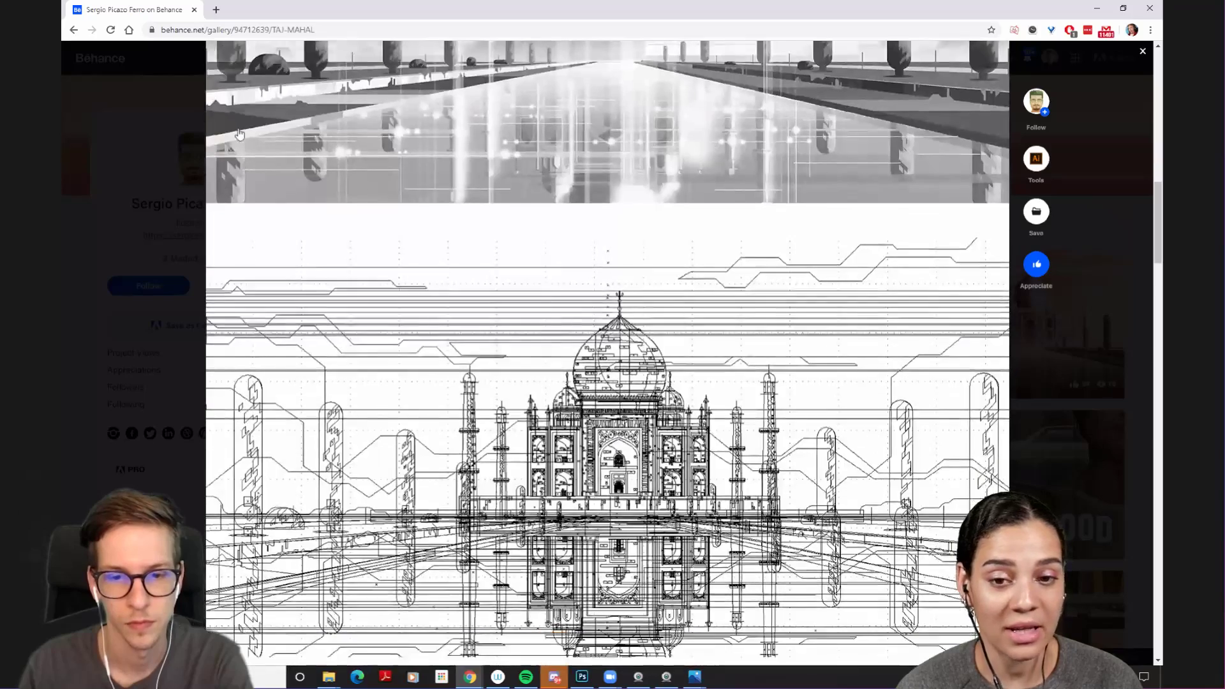
{"action": "scroll", "coordinate": [238, 132], "scroll_direction": "down", "scroll_amount": 4}
{"action": "scroll", "coordinate": [239, 132], "scroll_direction": "down", "scroll_amount": 5}
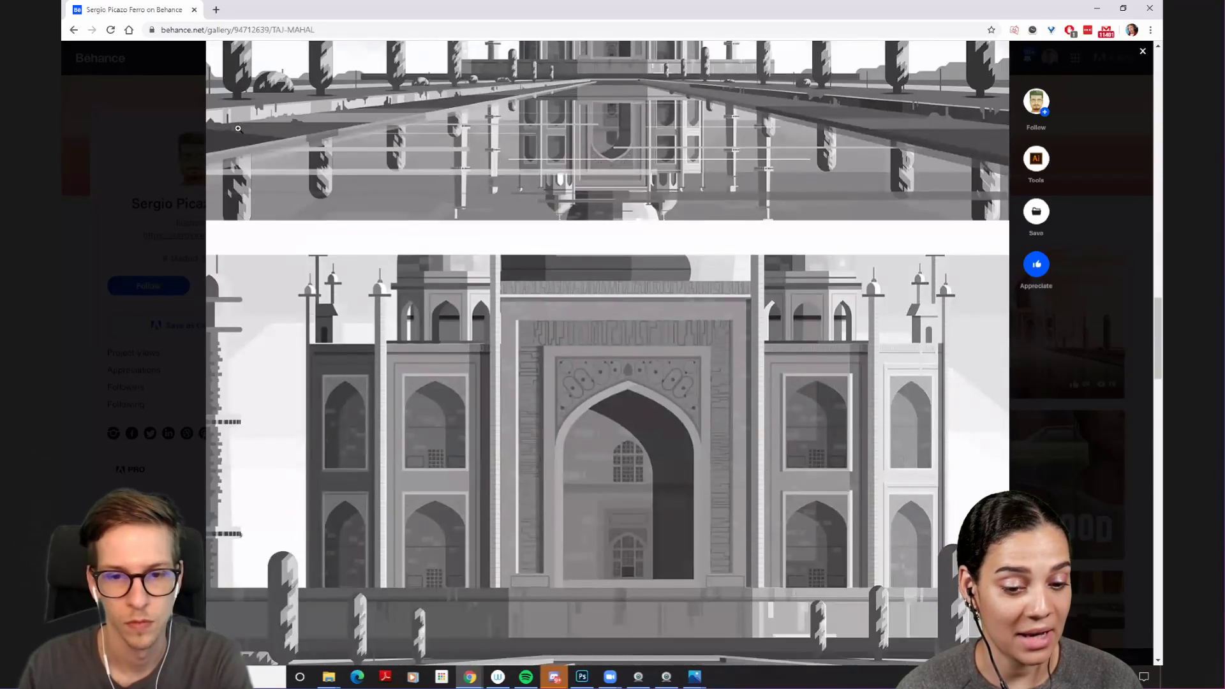
{"action": "scroll", "coordinate": [239, 132], "scroll_direction": "down", "scroll_amount": 8}
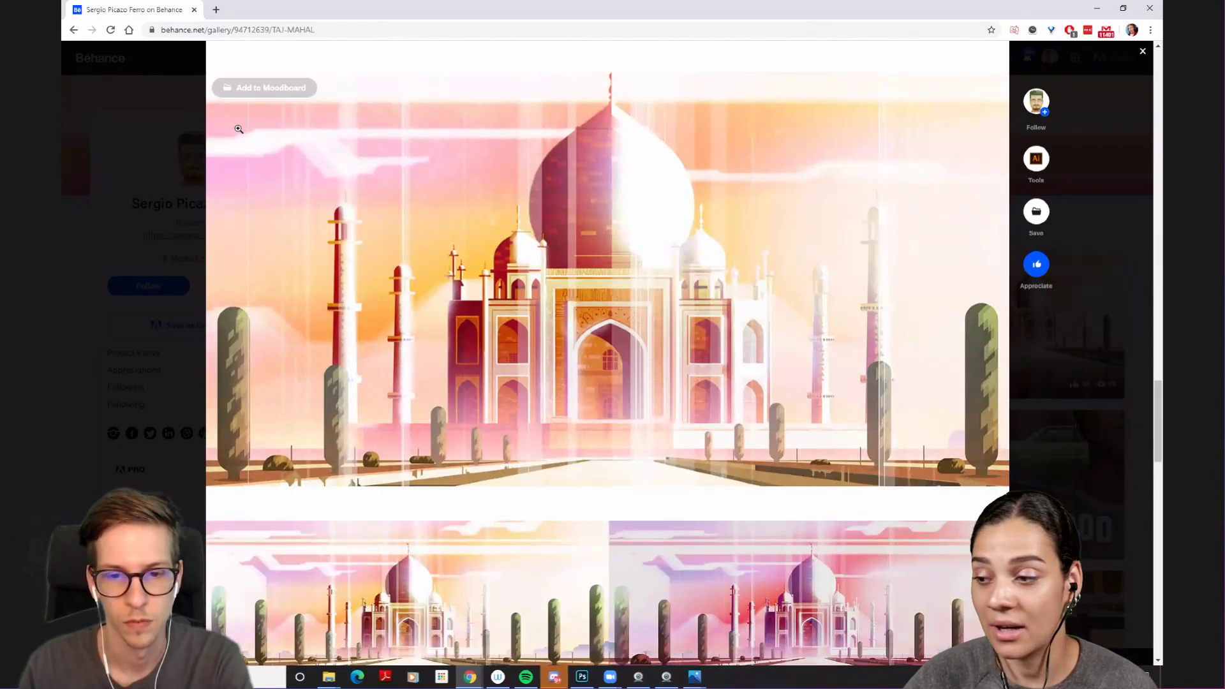
{"action": "scroll", "coordinate": [238, 128], "scroll_direction": "down", "scroll_amount": 4}
{"action": "scroll", "coordinate": [238, 128], "scroll_direction": "down", "scroll_amount": 3}
{"action": "scroll", "coordinate": [239, 129], "scroll_direction": "down", "scroll_amount": 5}
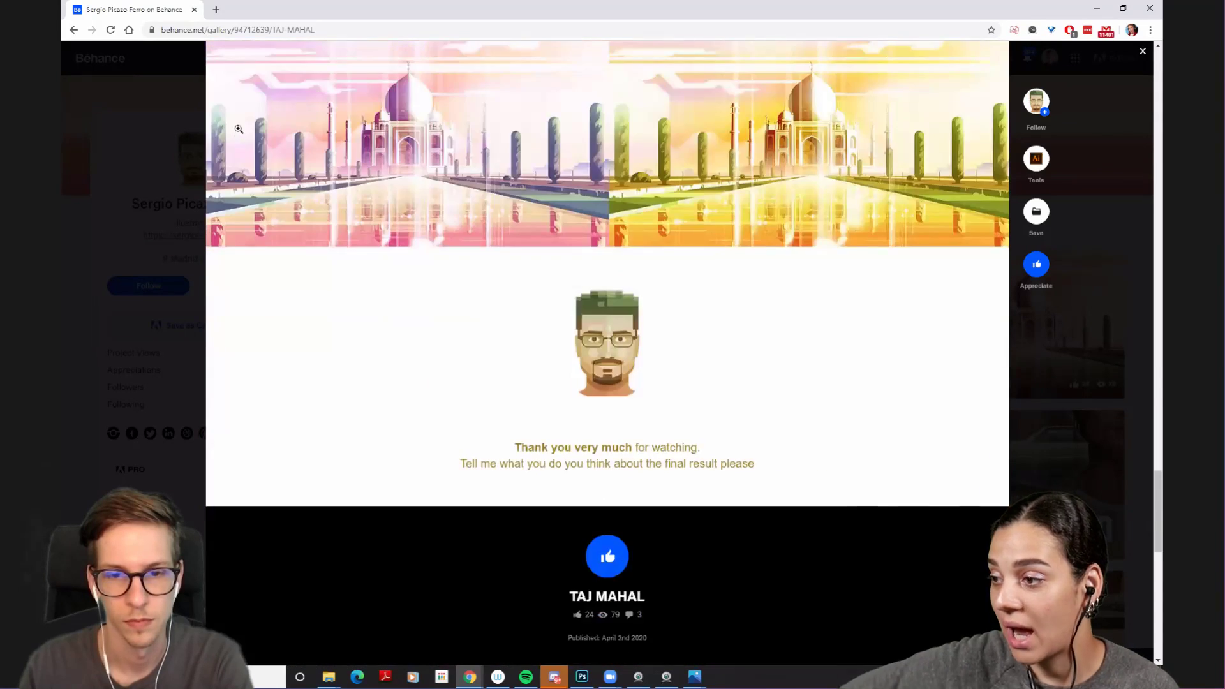
{"action": "scroll", "coordinate": [324, 143], "scroll_direction": "up", "scroll_amount": 2}
{"action": "scroll", "coordinate": [324, 143], "scroll_direction": "up", "scroll_amount": 2}
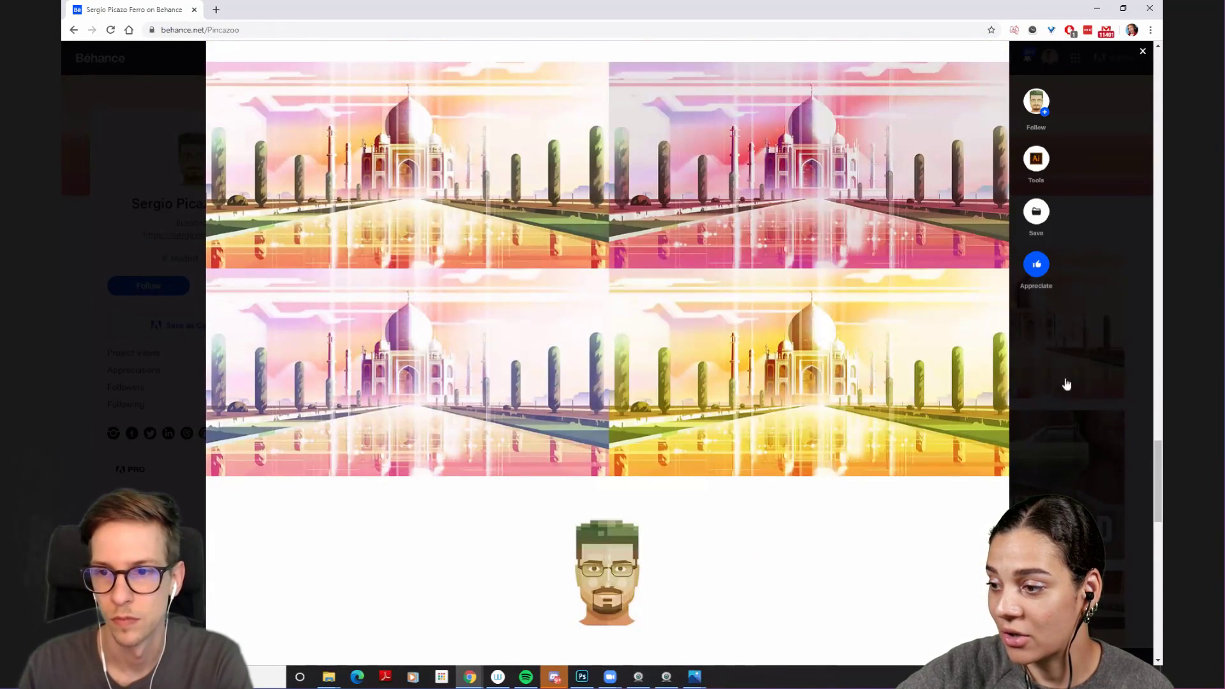
{"action": "left_click", "coordinate": [1097, 402]}
- Open the Hell Boy project and examine the finished portrait, pencil sketch and line-art stage
{"action": "scroll", "coordinate": [804, 424], "scroll_direction": "down", "scroll_amount": 2}
{"action": "left_click", "coordinate": [445, 334]}
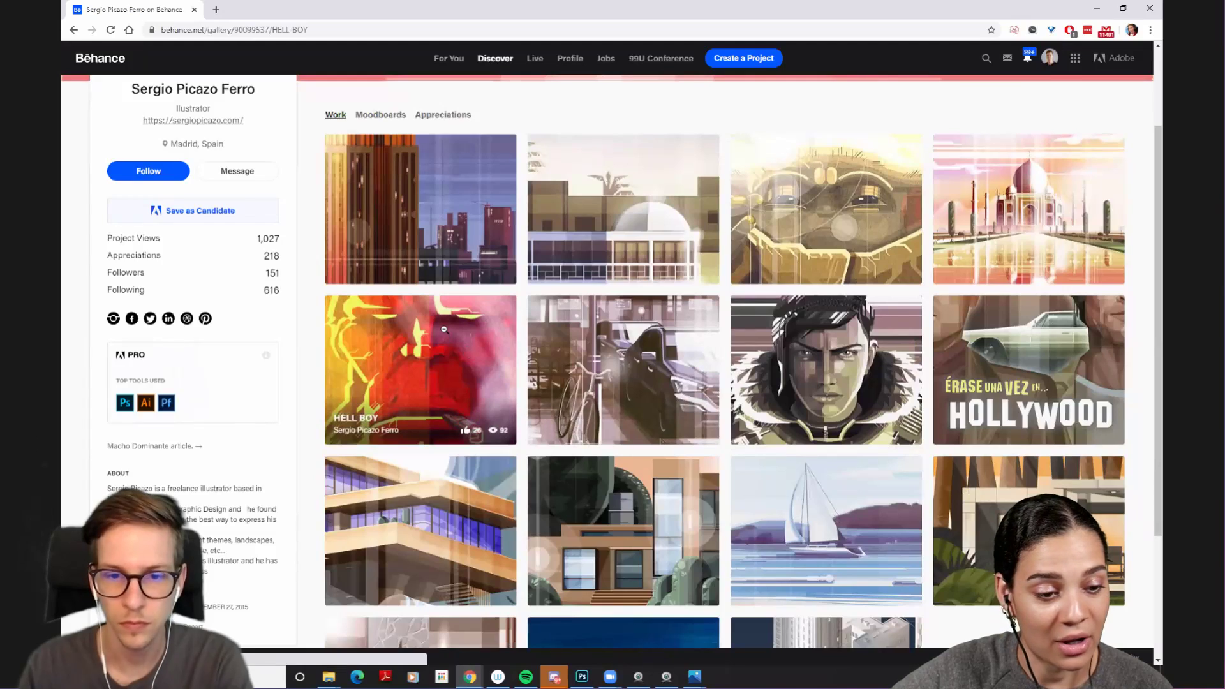
{"action": "scroll", "coordinate": [408, 333], "scroll_direction": "down", "scroll_amount": 6}
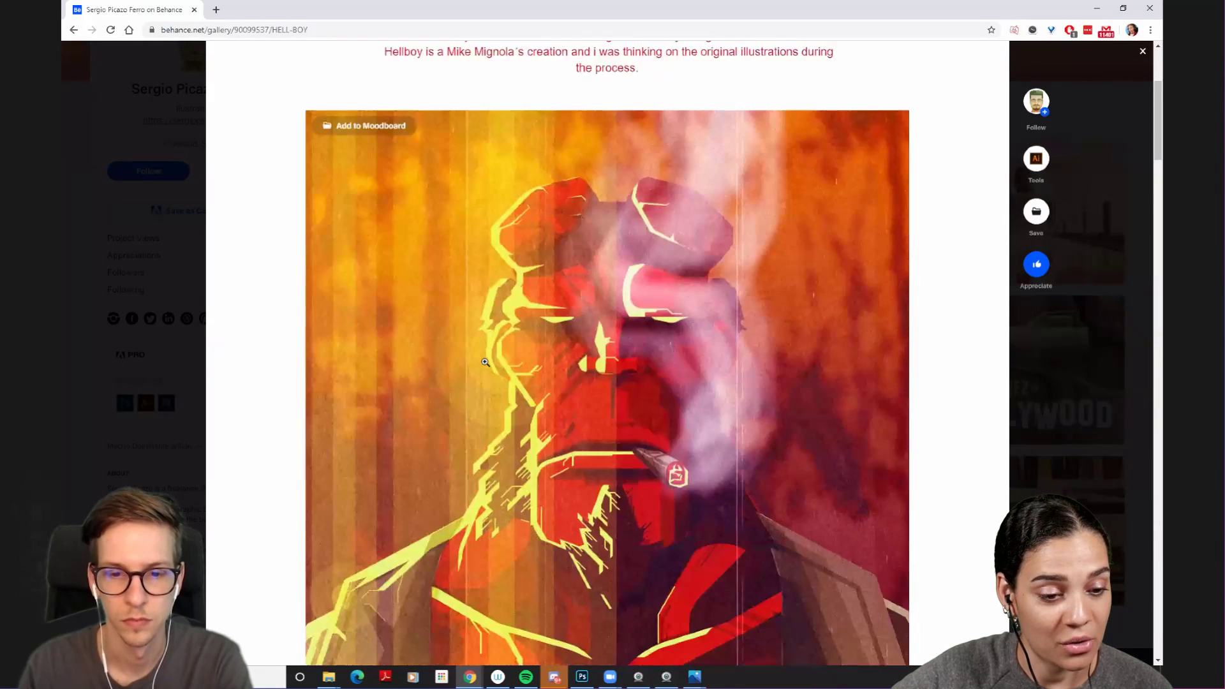
{"action": "scroll", "coordinate": [340, 313], "scroll_direction": "down", "scroll_amount": 10}
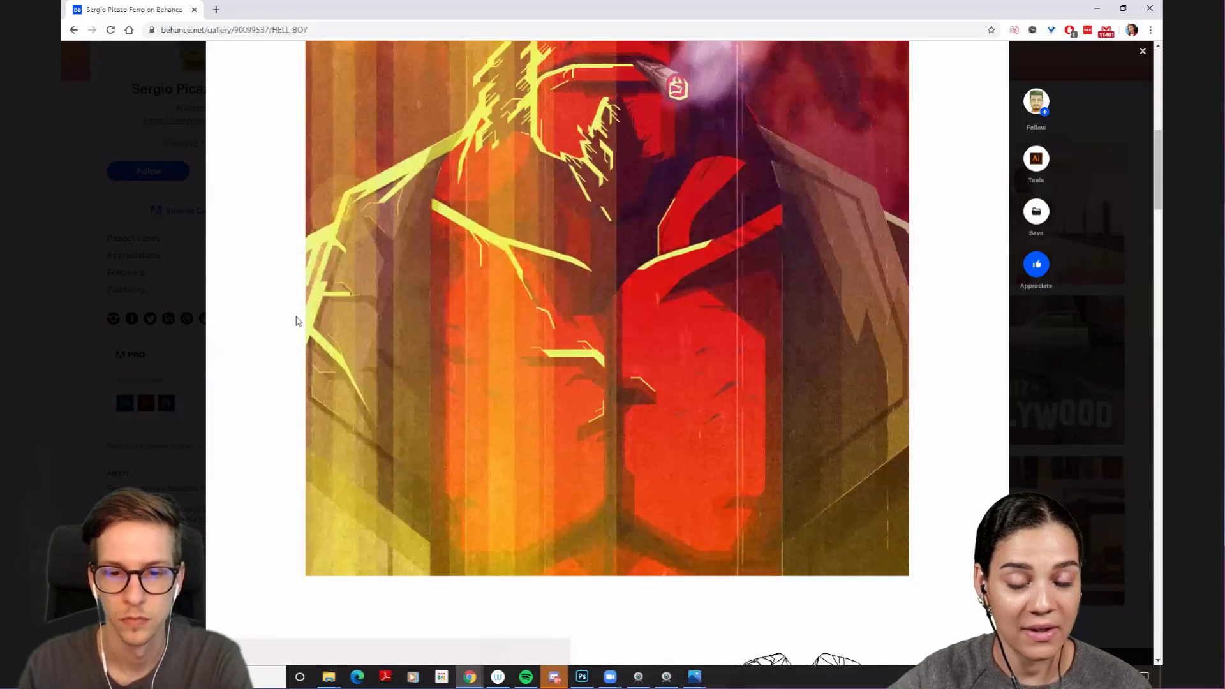
{"action": "scroll", "coordinate": [296, 321], "scroll_direction": "down", "scroll_amount": 4}
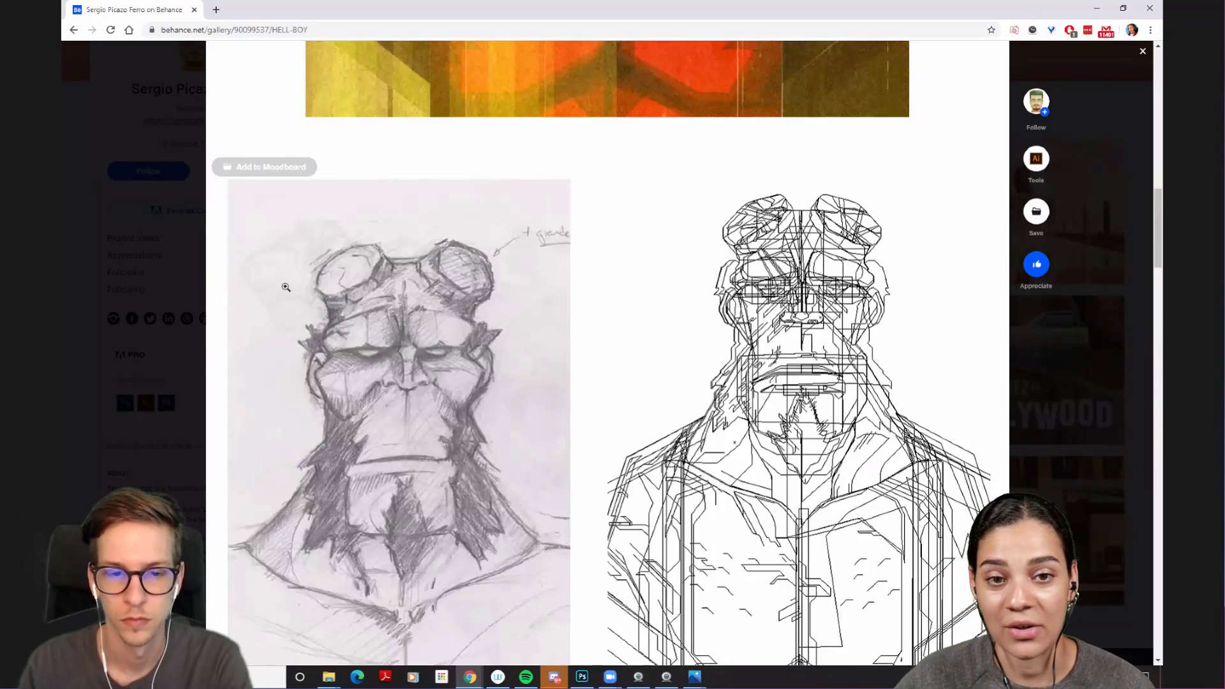
{"action": "scroll", "coordinate": [221, 285], "scroll_direction": "down", "scroll_amount": 1}
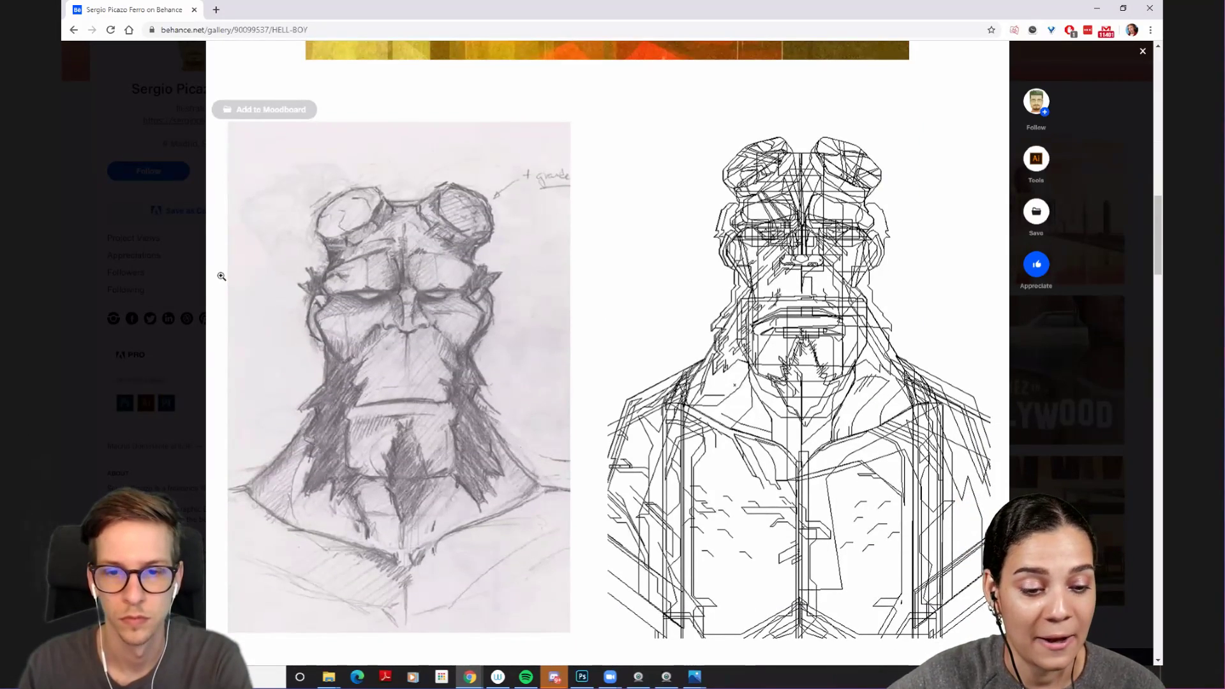
- Examine Hell Boy's vector outlines, greyscale and colour versions, and the poster mockup on the brick wall
{"action": "scroll", "coordinate": [221, 276], "scroll_direction": "down", "scroll_amount": 8}
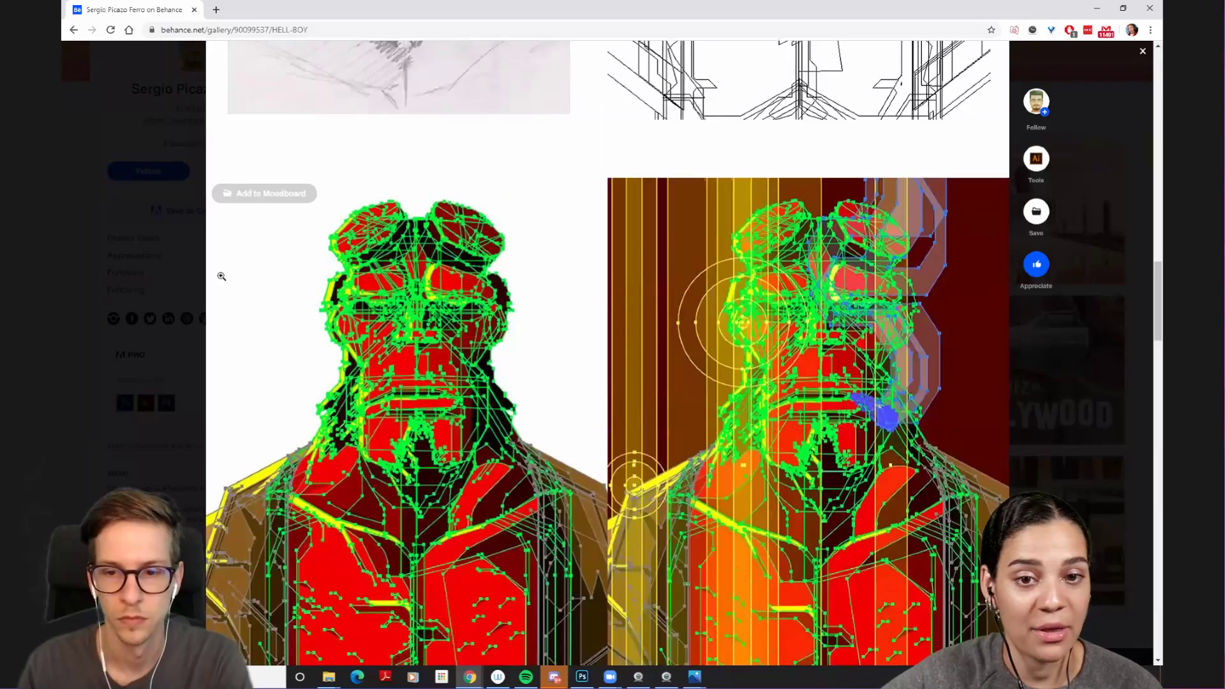
{"action": "scroll", "coordinate": [222, 276], "scroll_direction": "down", "scroll_amount": 2}
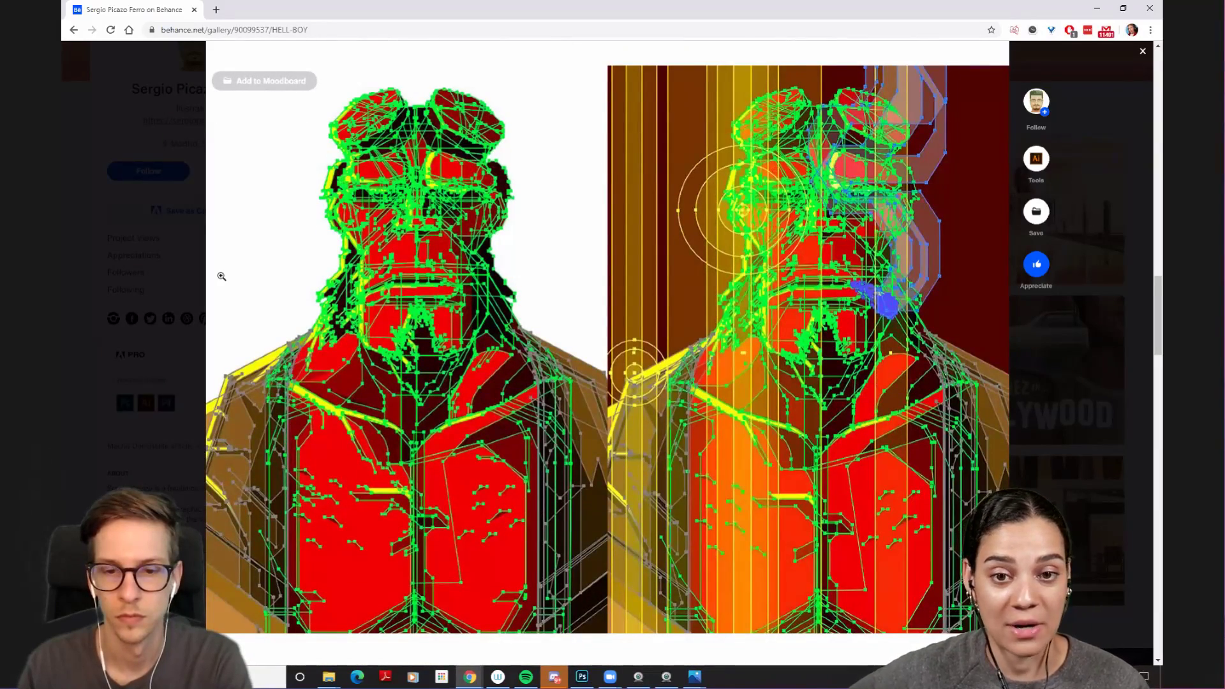
{"action": "scroll", "coordinate": [221, 276], "scroll_direction": "down", "scroll_amount": 9}
{"action": "scroll", "coordinate": [221, 276], "scroll_direction": "down", "scroll_amount": 5}
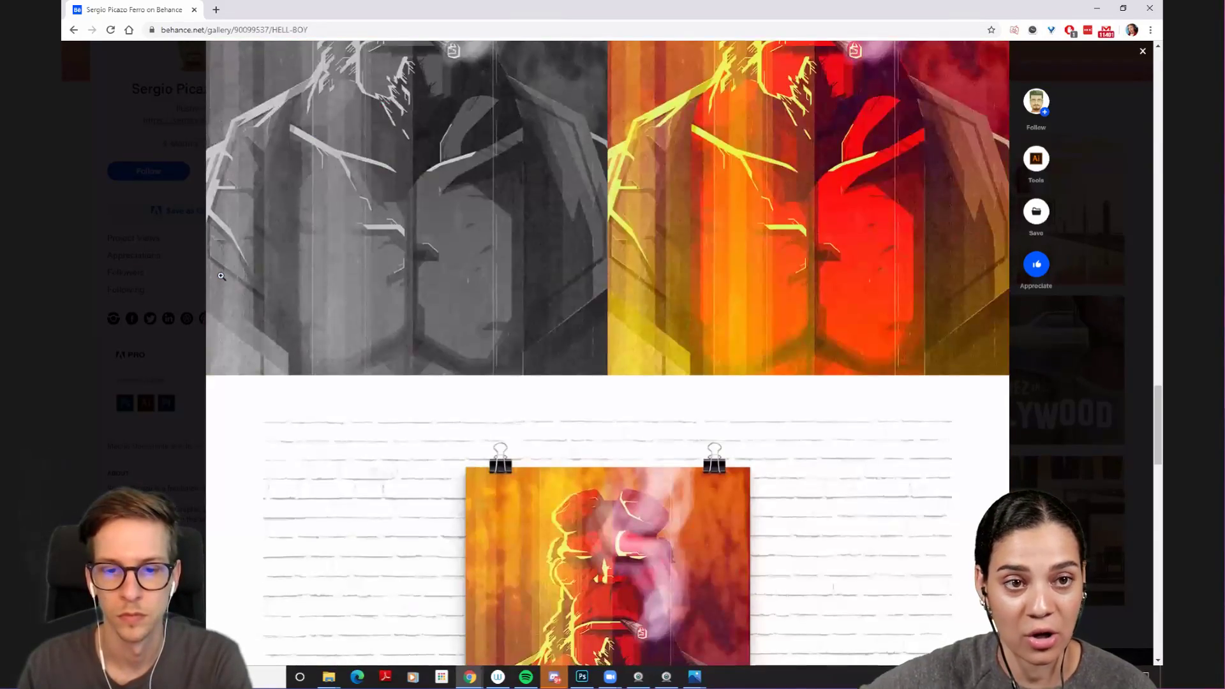
{"action": "scroll", "coordinate": [221, 275], "scroll_direction": "down", "scroll_amount": 5}
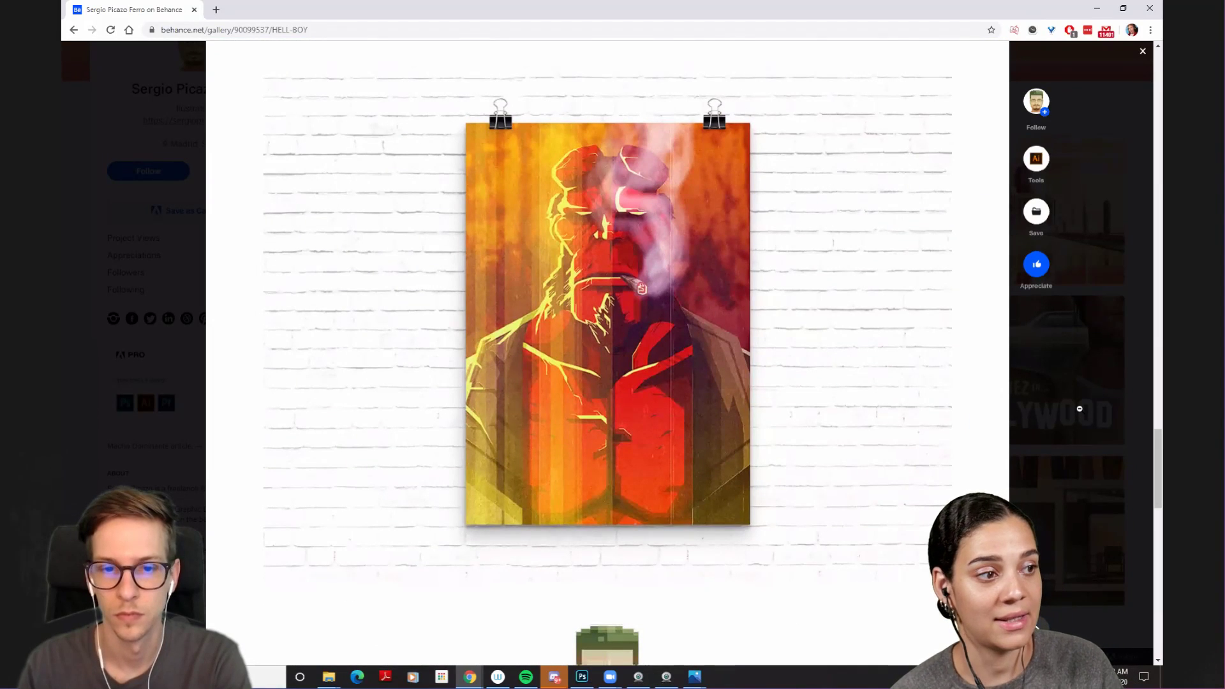
- Close the Hell Boy project and browse the remaining illustrations in the work grid
{"action": "left_click", "coordinate": [1053, 411]}
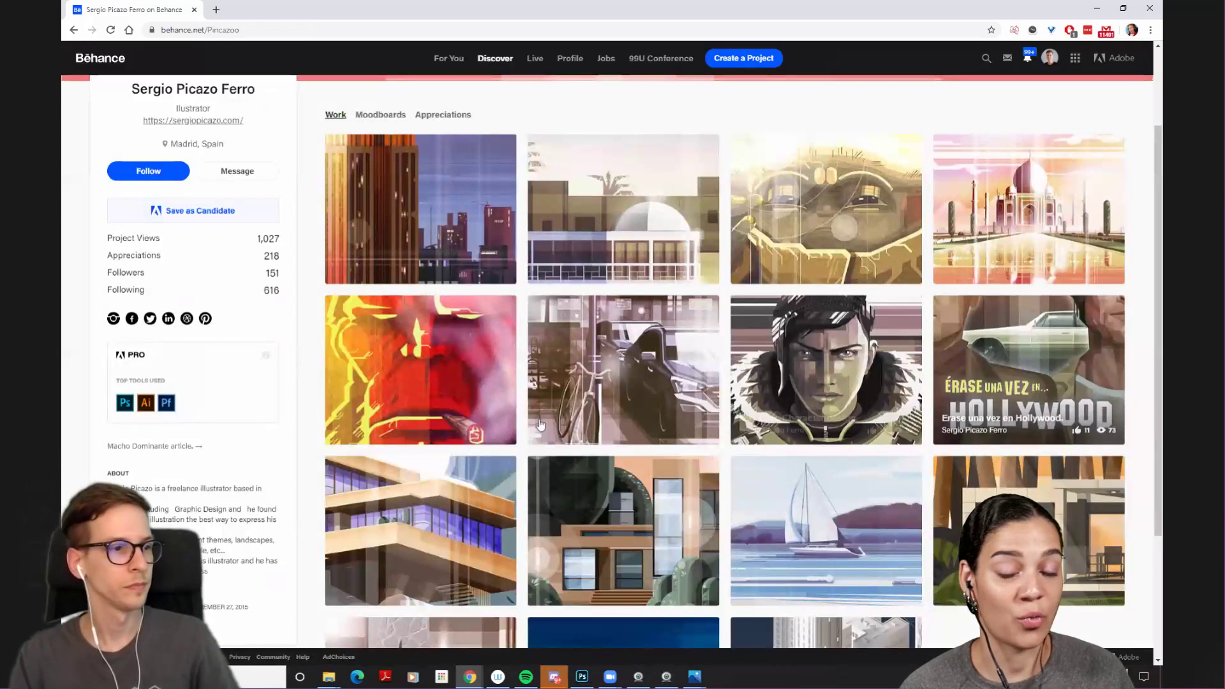
{"action": "scroll", "coordinate": [497, 389], "scroll_direction": "down", "scroll_amount": 2}
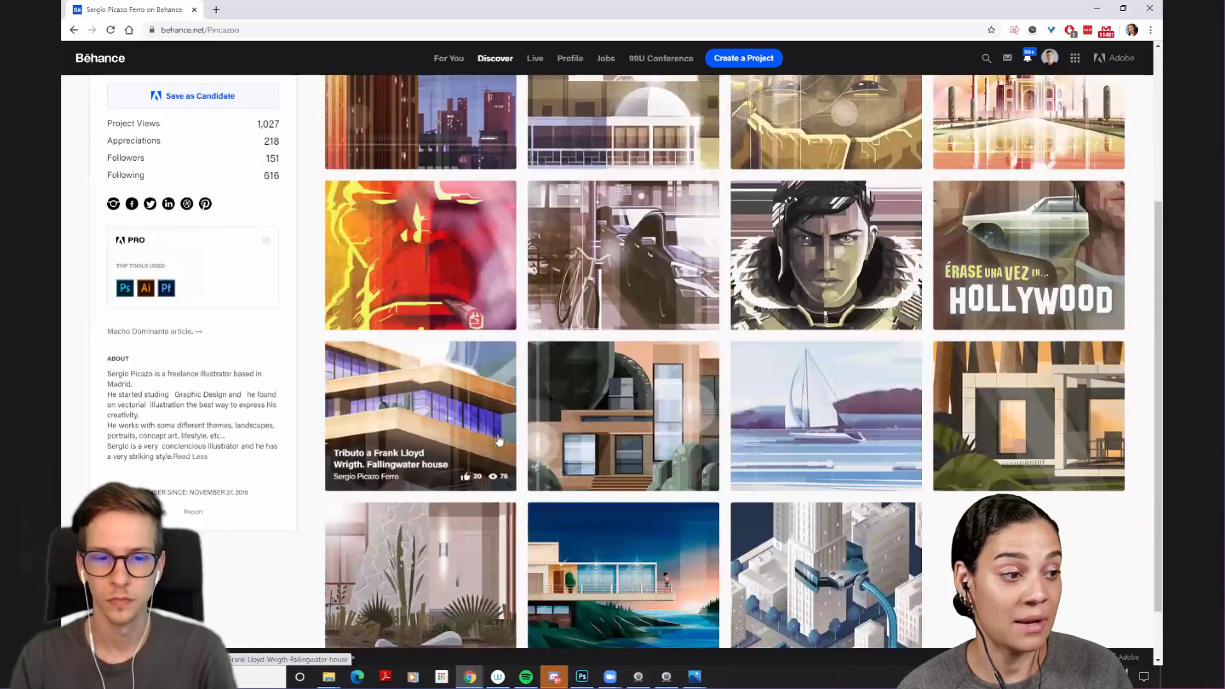
{"action": "scroll", "coordinate": [344, 382], "scroll_direction": "down", "scroll_amount": 1}
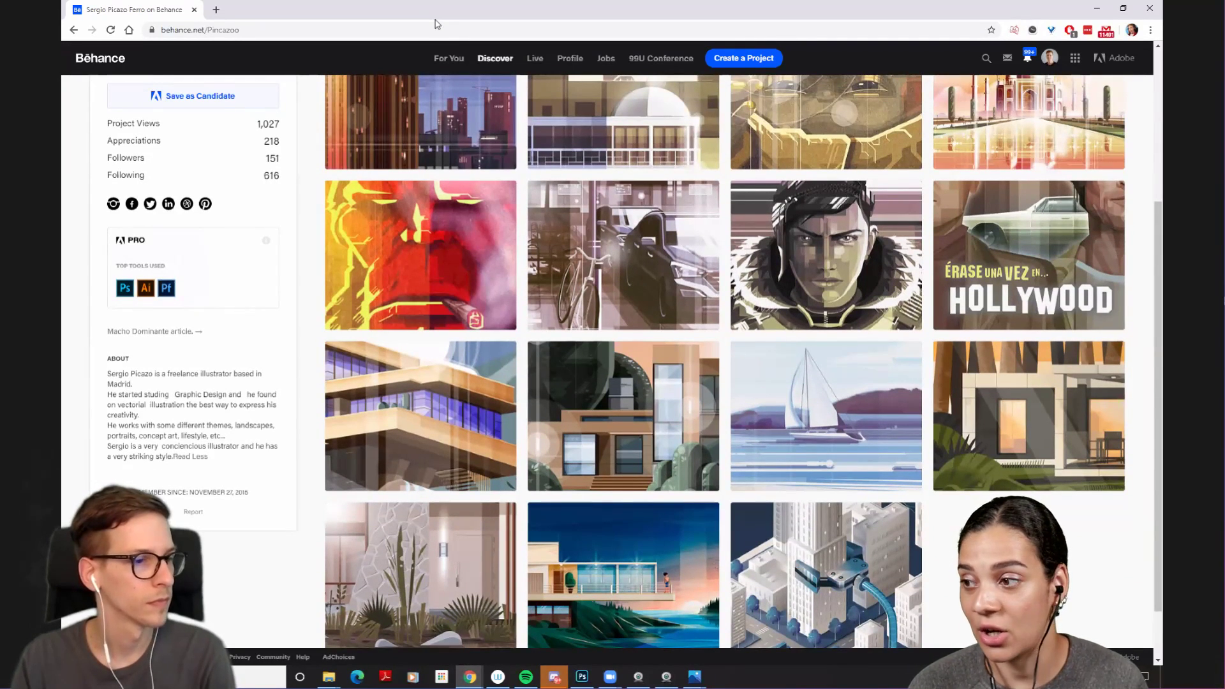
- Switch to Photoshop and bring the full character sheet in Adobe Character Document.psd into view
{"action": "key", "text": "alt+Tab"}
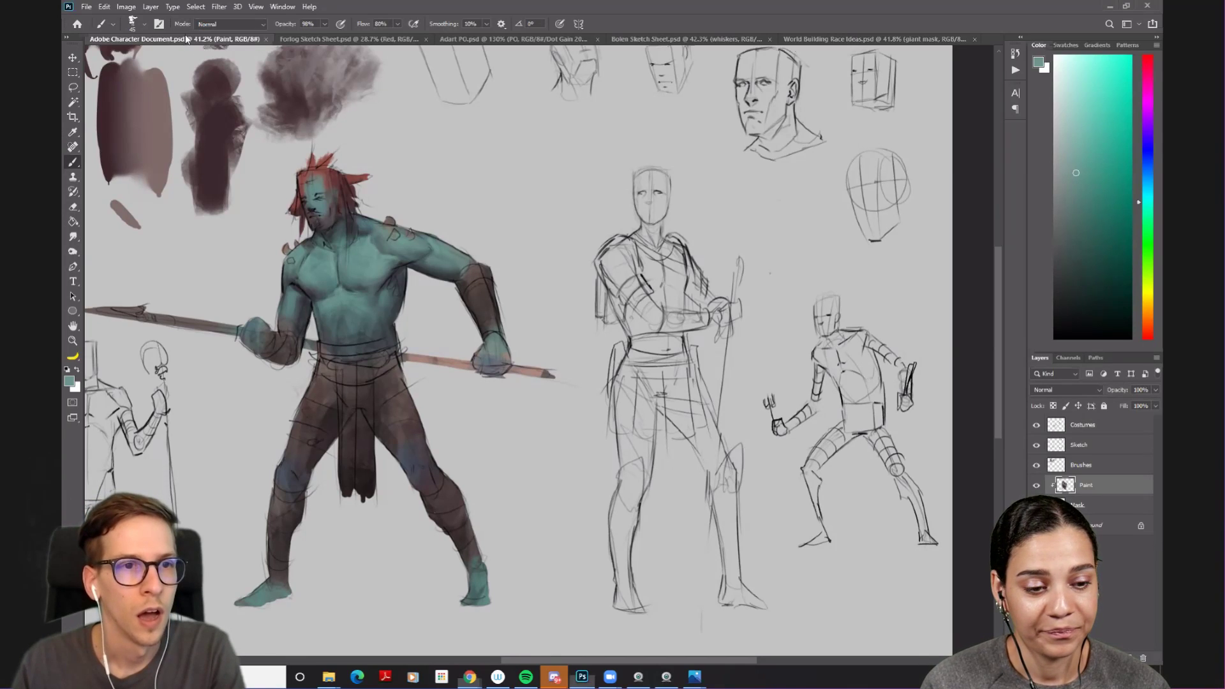
{"action": "left_click_drag", "start_coordinate": [348, 136], "coordinate": [379, 128]}
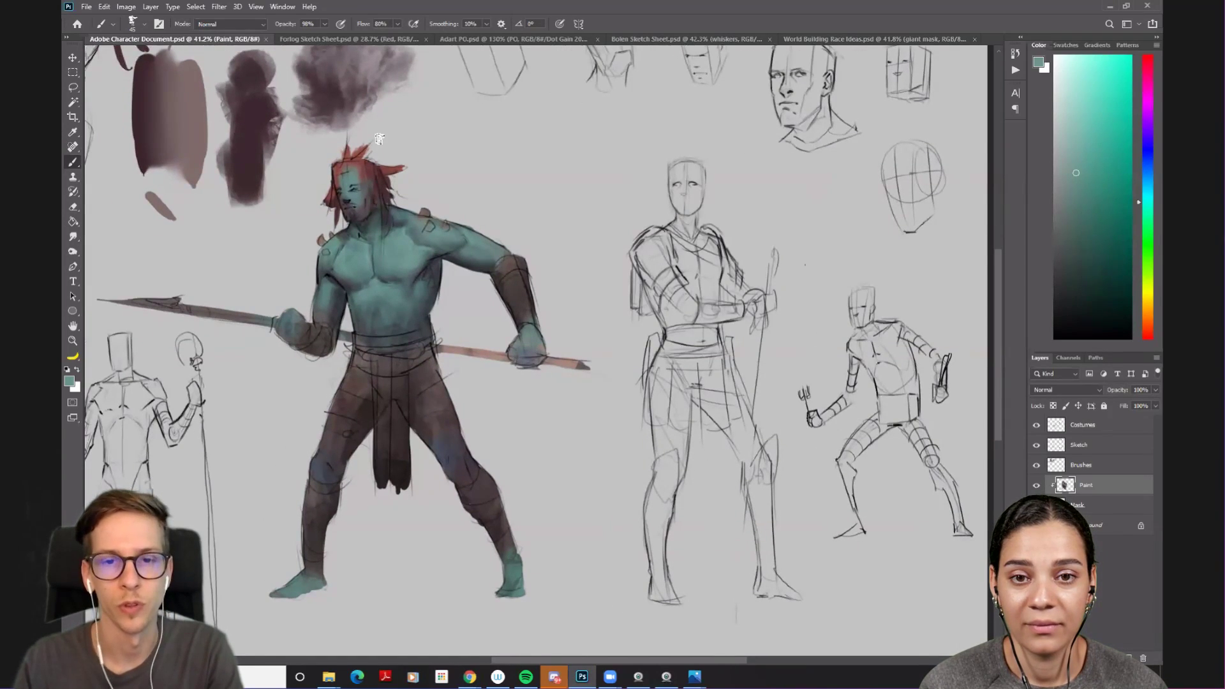
{"action": "scroll", "coordinate": [432, 155], "scroll_direction": "down", "scroll_amount": 2}
{"action": "scroll", "coordinate": [734, 319], "scroll_direction": "down", "scroll_amount": 1}
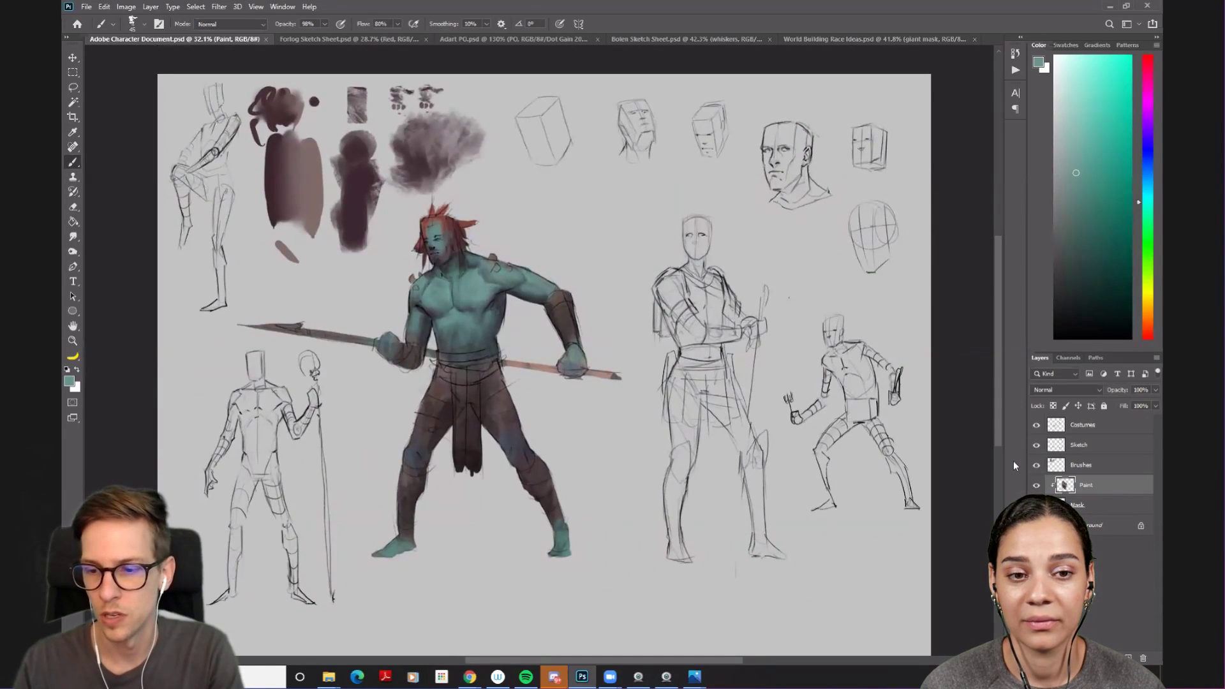
- Compare the character sheet with the Costumes and Sketch layers alternately hidden and shown
{"action": "left_click", "coordinate": [1037, 425]}
{"action": "left_click", "coordinate": [1037, 425]}
{"action": "left_click", "coordinate": [1036, 425]}
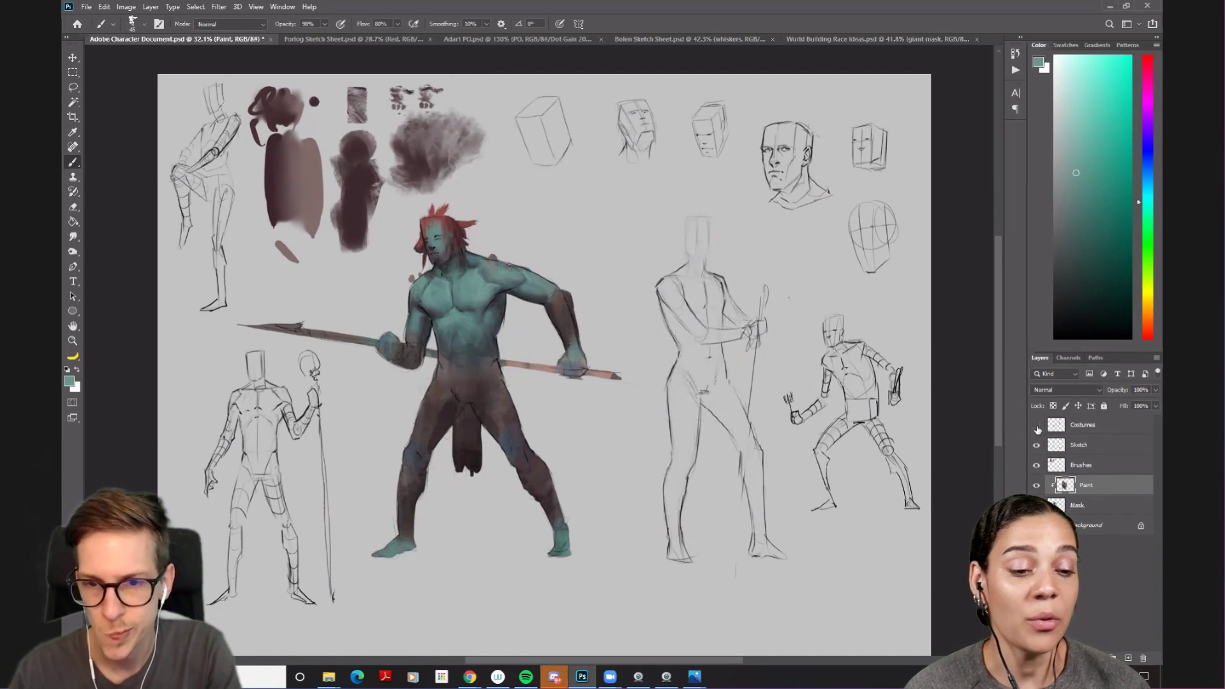
{"action": "left_click", "coordinate": [1037, 445]}
{"action": "left_click", "coordinate": [1036, 445]}
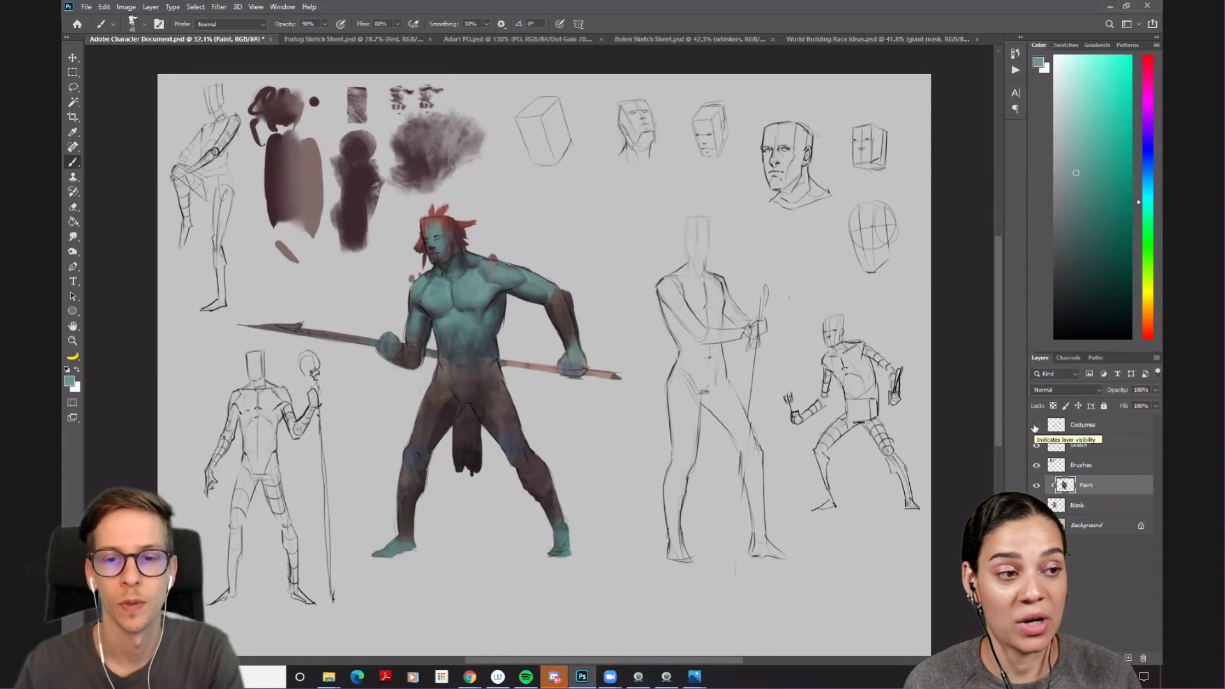
{"action": "left_click", "coordinate": [1035, 426]}
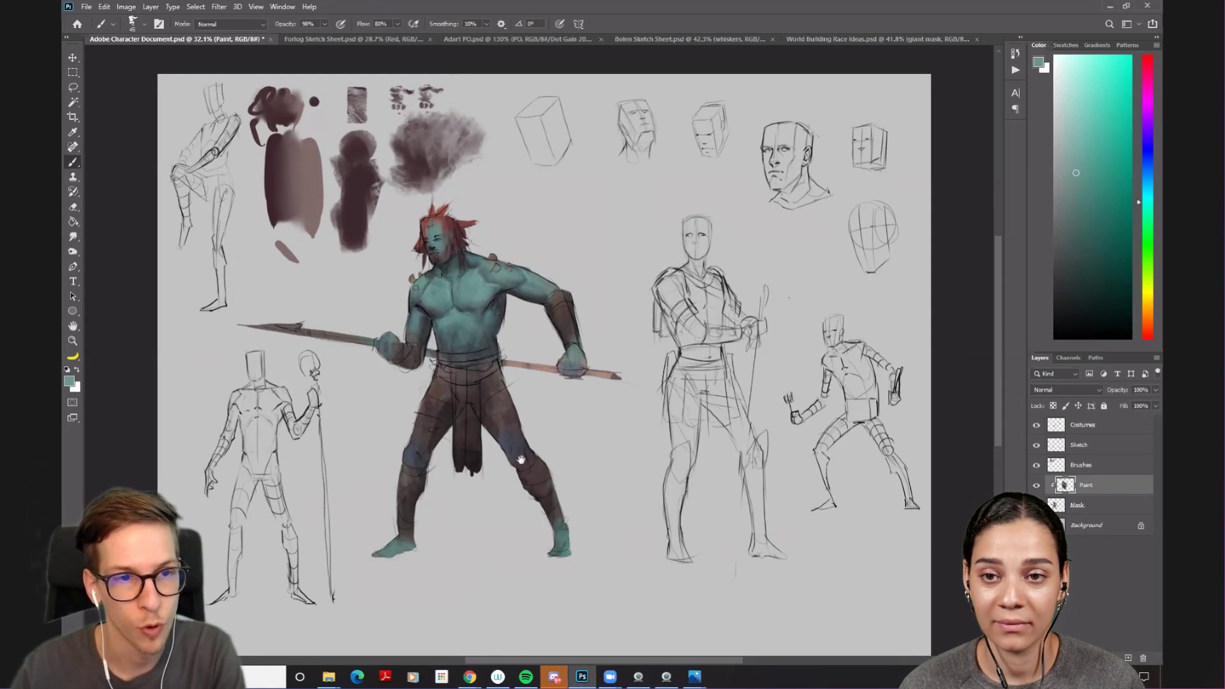
- Hide the Brushes and Paint layers, leaving the Costumes and Sketch line work visible
{"action": "scroll", "coordinate": [471, 461], "scroll_direction": "left", "scroll_amount": 2}
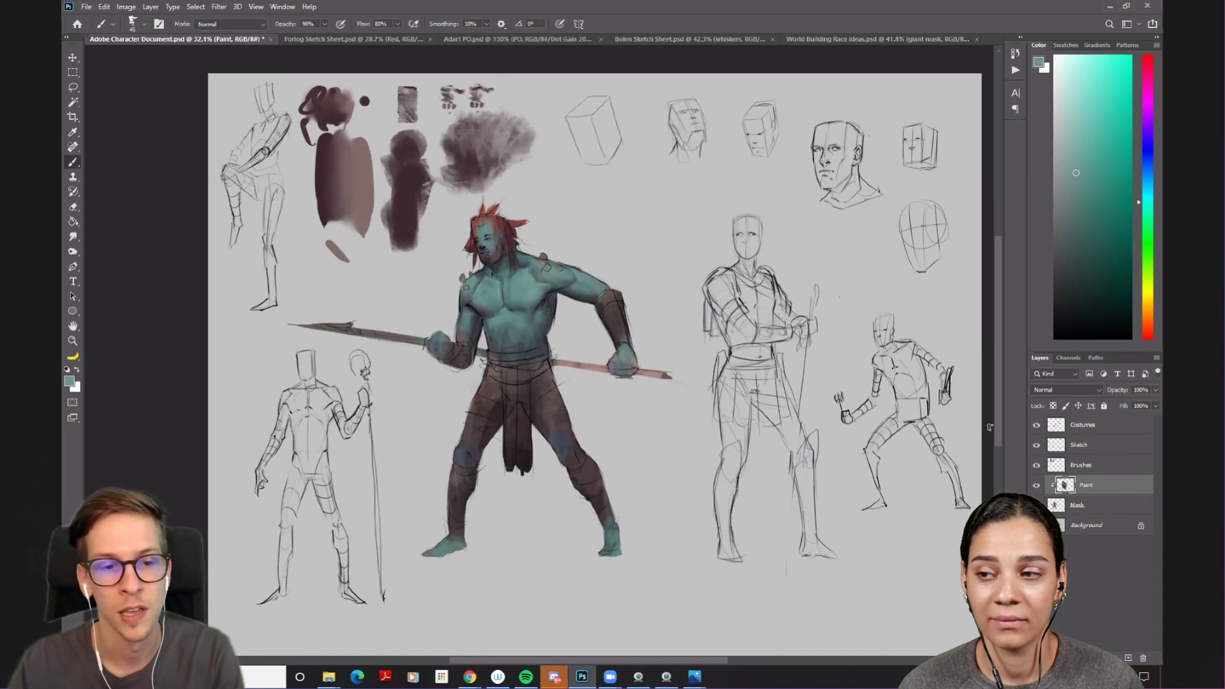
{"action": "left_click", "coordinate": [1036, 425]}
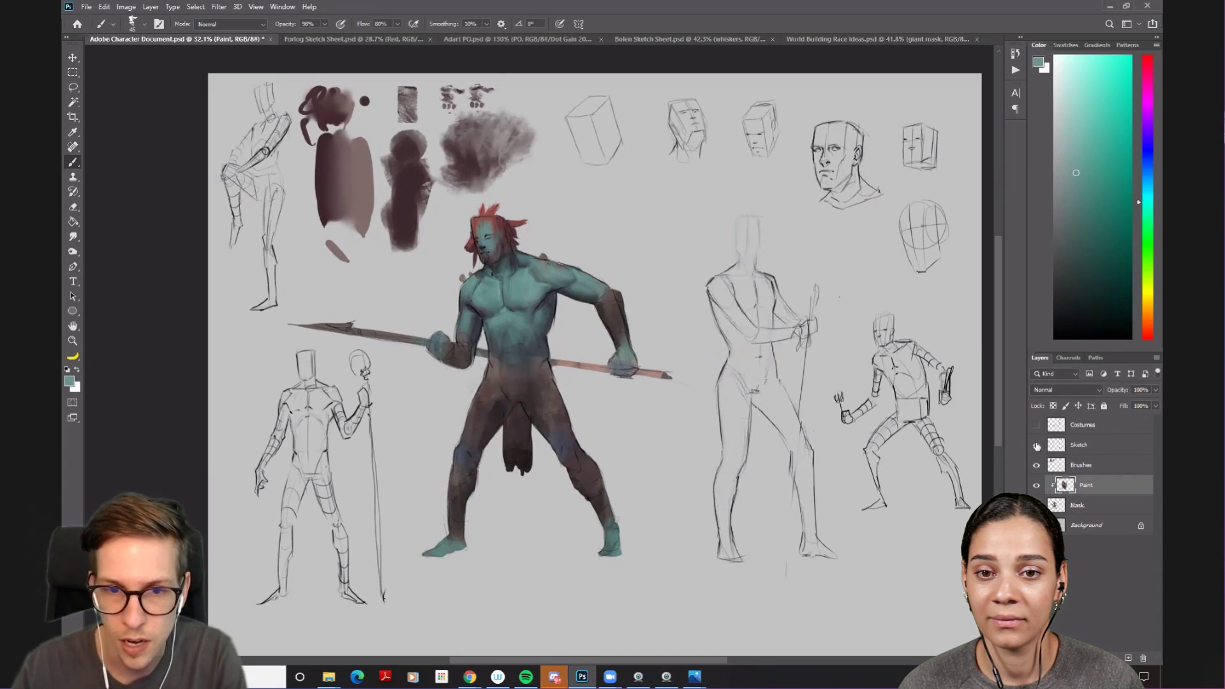
{"action": "left_click", "coordinate": [1037, 445]}
{"action": "left_click", "coordinate": [1037, 446]}
{"action": "left_click", "coordinate": [1036, 465]}
{"action": "left_click", "coordinate": [1036, 486]}
{"action": "left_click", "coordinate": [1036, 425]}
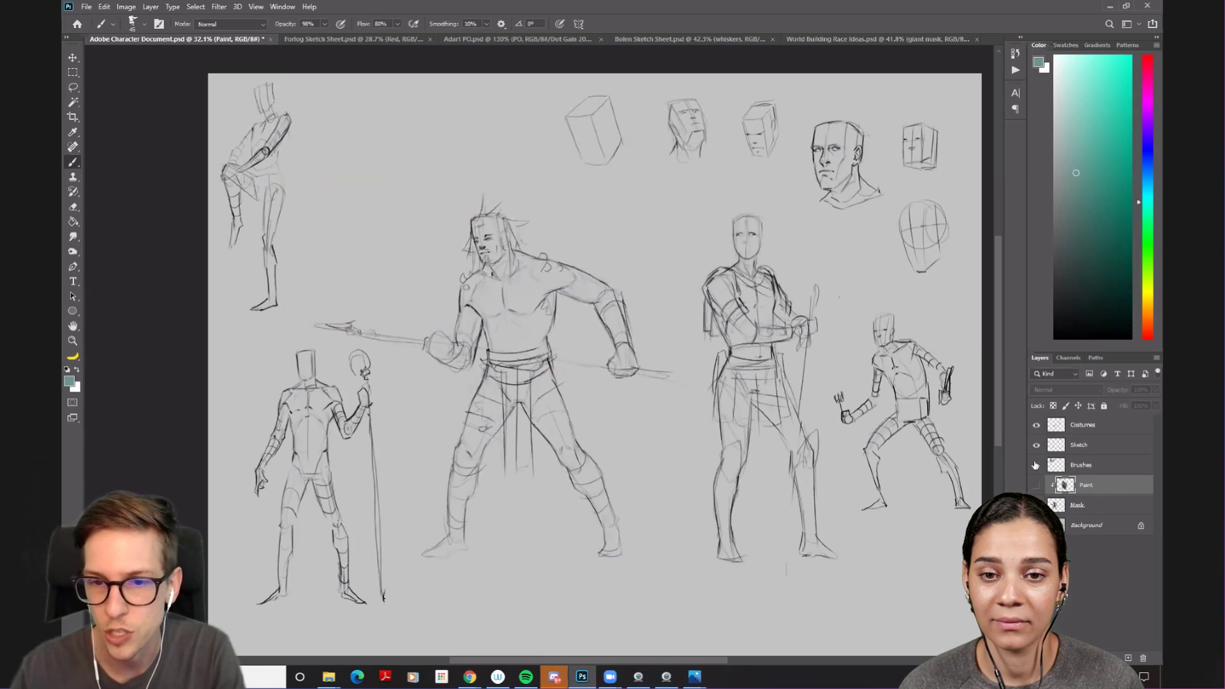
- Examine the crouching figure's line work up close with the Brushes and Paint layers hidden
{"action": "left_click", "coordinate": [1036, 465]}
{"action": "left_click", "coordinate": [1036, 465]}
{"action": "scroll", "coordinate": [531, 254], "scroll_direction": "up", "scroll_amount": 5}
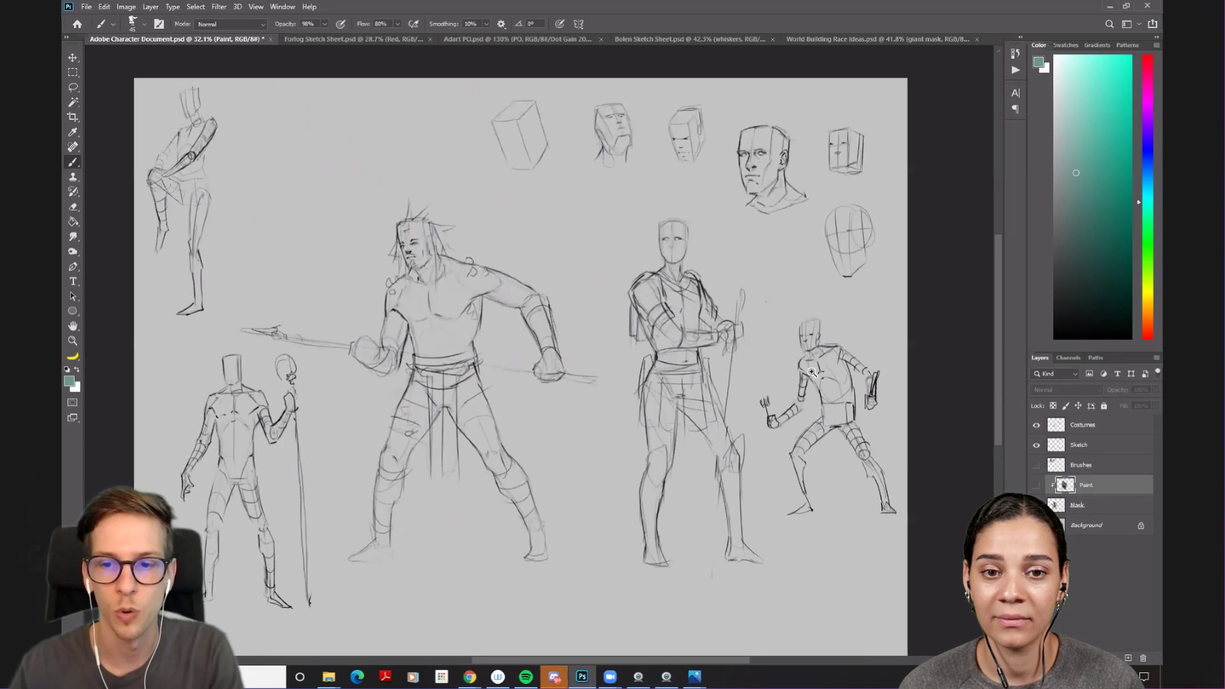
{"action": "scroll", "coordinate": [532, 254], "scroll_direction": "up", "scroll_amount": 3}
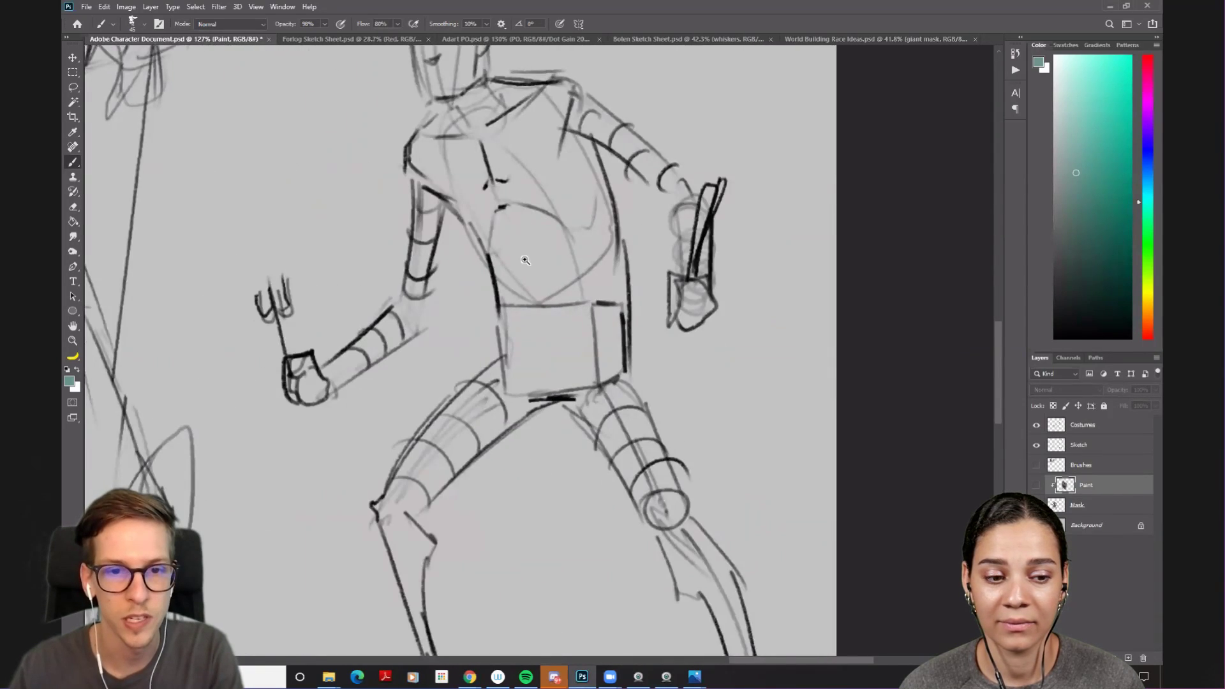
{"action": "scroll", "coordinate": [528, 258], "scroll_direction": "down", "scroll_amount": 2}
{"action": "scroll", "coordinate": [630, 274], "scroll_direction": "down", "scroll_amount": 4}
{"action": "scroll", "coordinate": [629, 274], "scroll_direction": "up", "scroll_amount": 2}
- Show the Paint and Brushes layers again and bring the whole character sheet into view
{"action": "left_click_drag", "start_coordinate": [584, 263], "coordinate": [724, 429]}
{"action": "left_click", "coordinate": [1036, 485]}
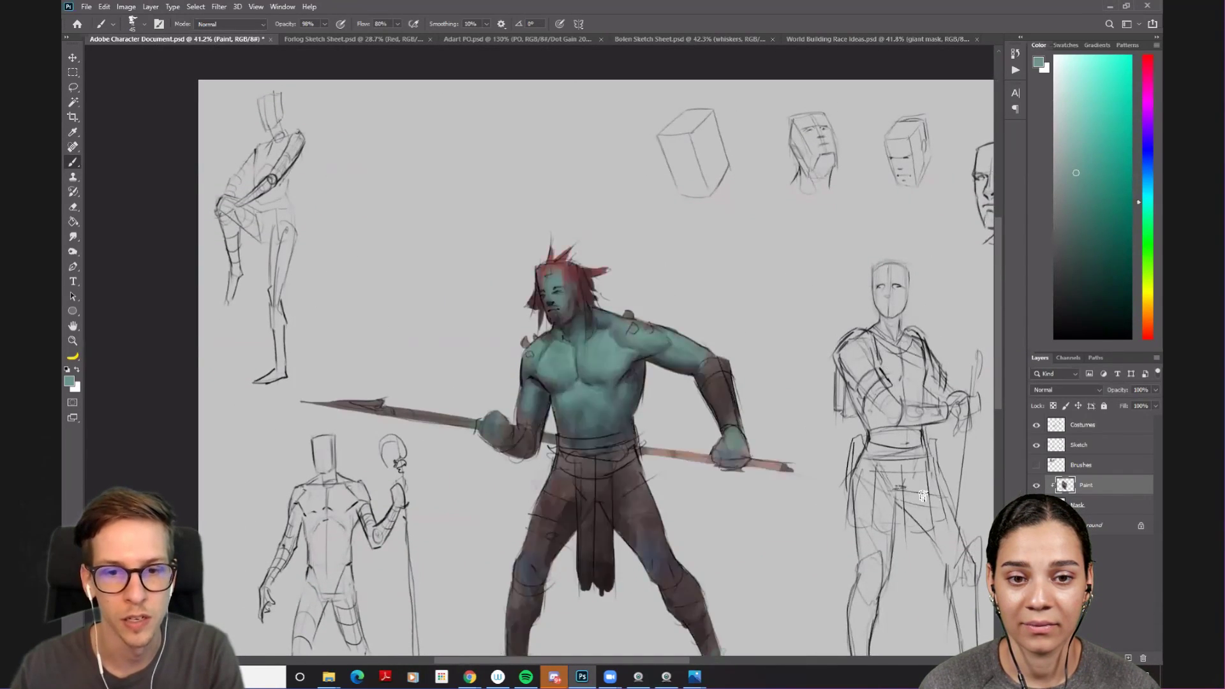
{"action": "left_click_drag", "start_coordinate": [877, 483], "coordinate": [697, 373]}
{"action": "left_click", "coordinate": [1036, 464]}
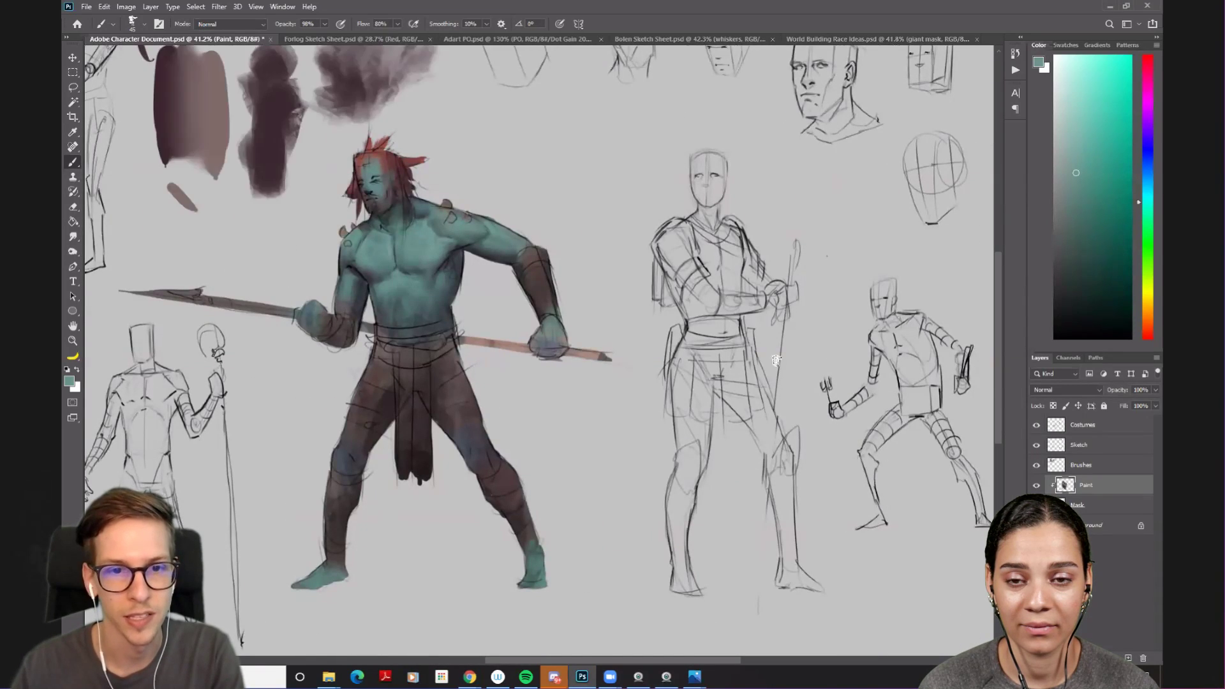
{"action": "left_click_drag", "start_coordinate": [514, 210], "coordinate": [724, 404]}
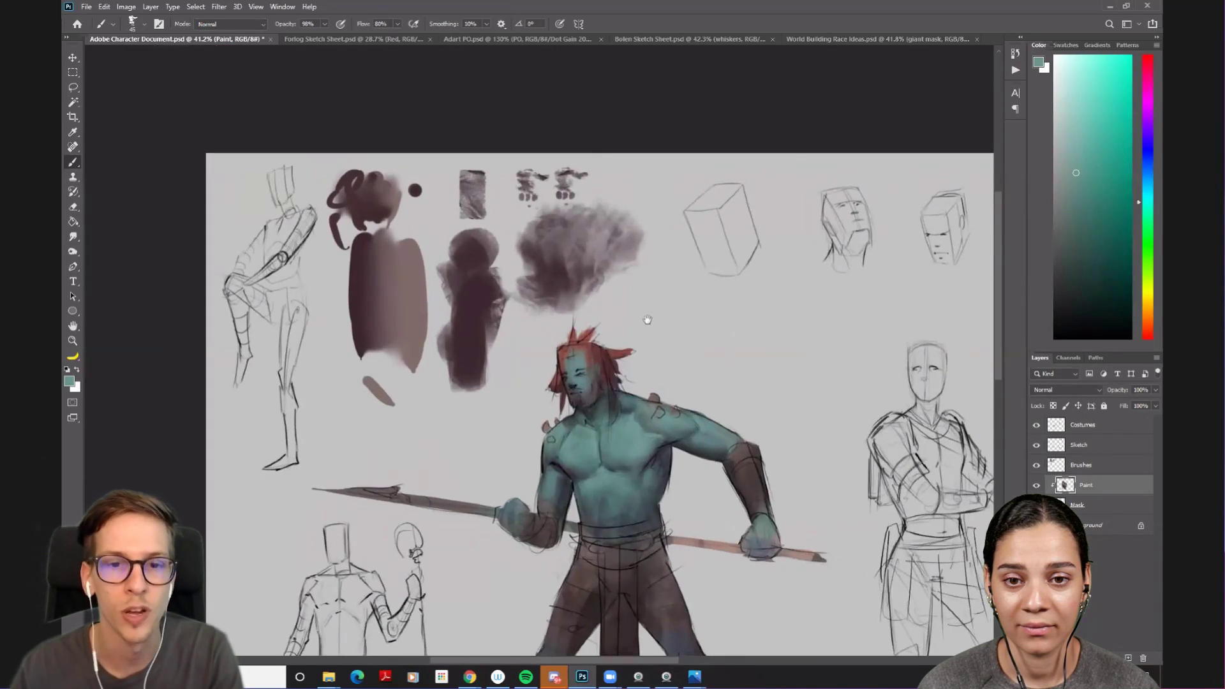
{"action": "scroll", "coordinate": [641, 306], "scroll_direction": "up", "scroll_amount": 2}
{"action": "scroll", "coordinate": [705, 287], "scroll_direction": "down", "scroll_amount": 3}
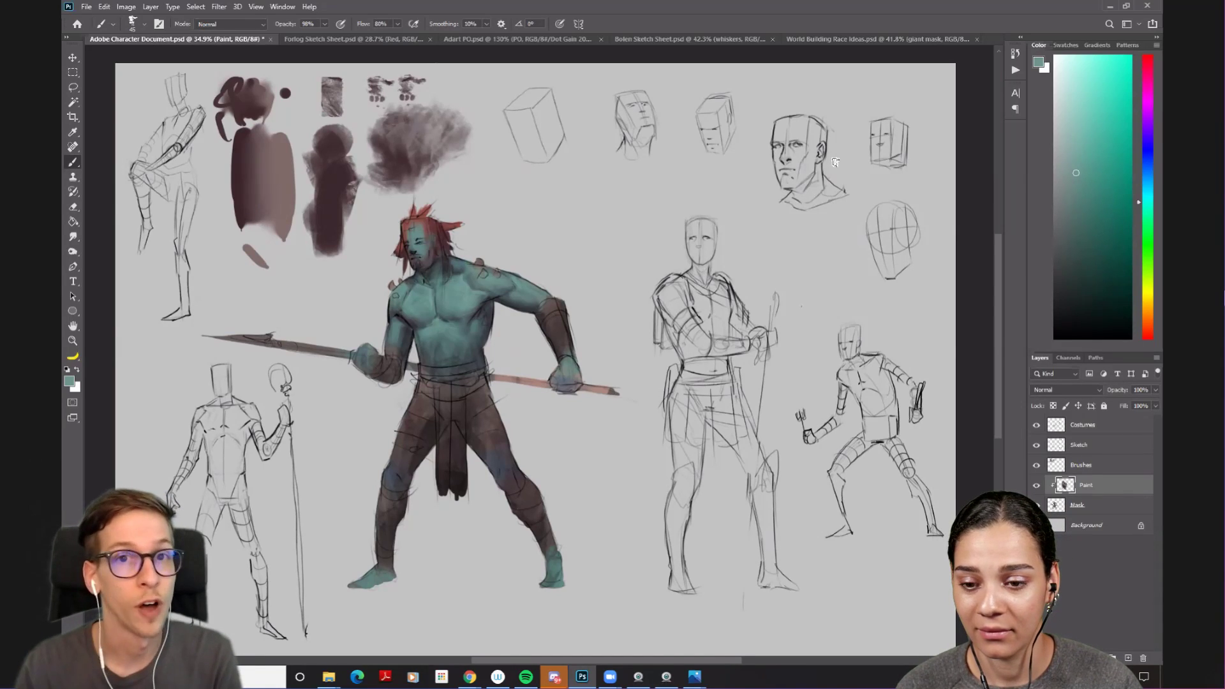
- Switch to the Chrome browser and look through the artist's Twitter and YouTube pages, ending on the Instagram profile
{"action": "key", "text": "alt+Tab"}
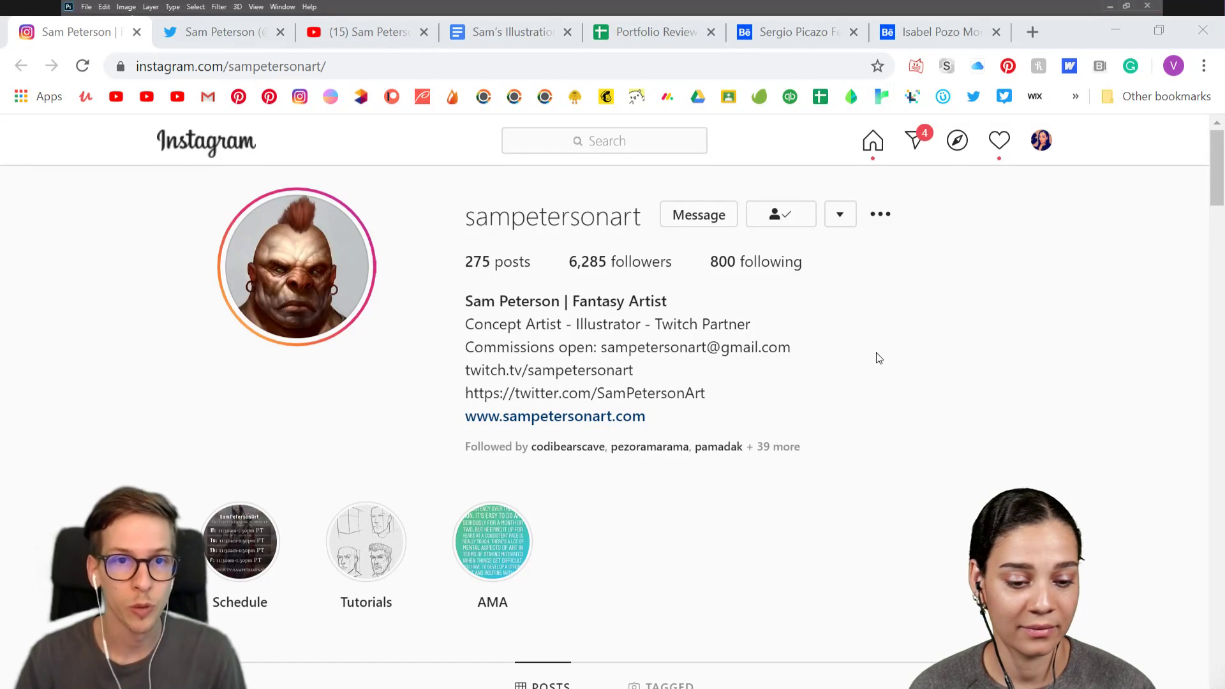
{"action": "left_click", "coordinate": [212, 29]}
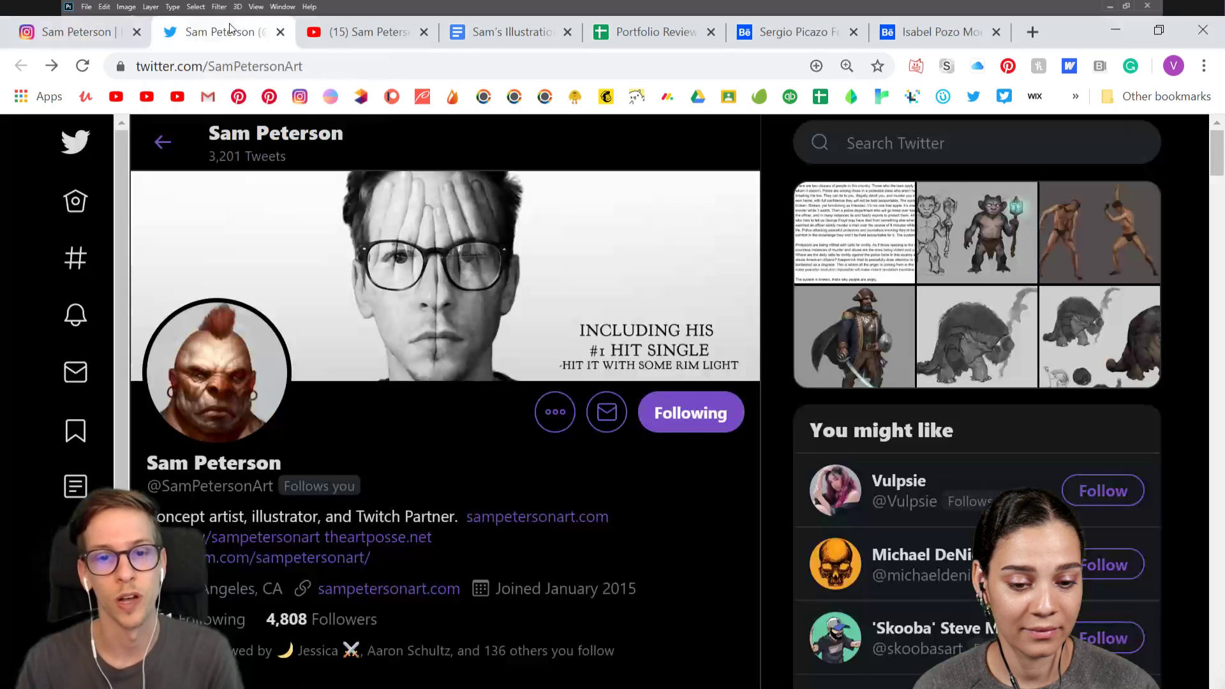
{"action": "left_click", "coordinate": [361, 33]}
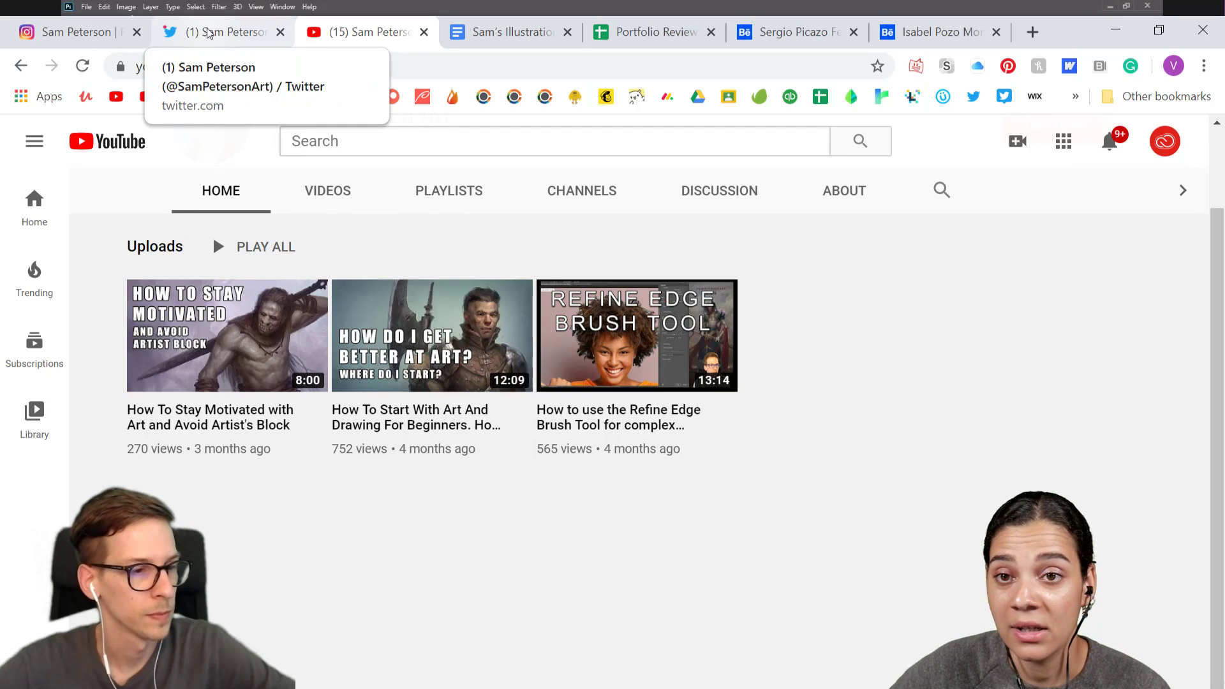
{"action": "left_click", "coordinate": [210, 46]}
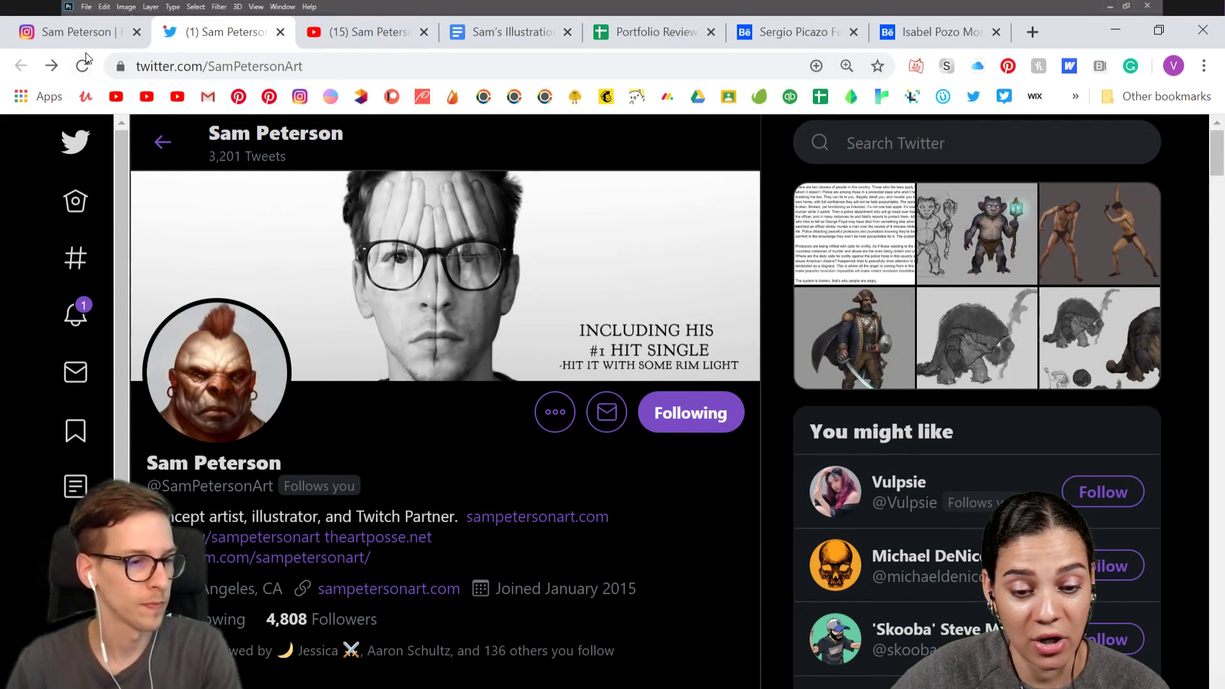
{"action": "left_click", "coordinate": [82, 25]}
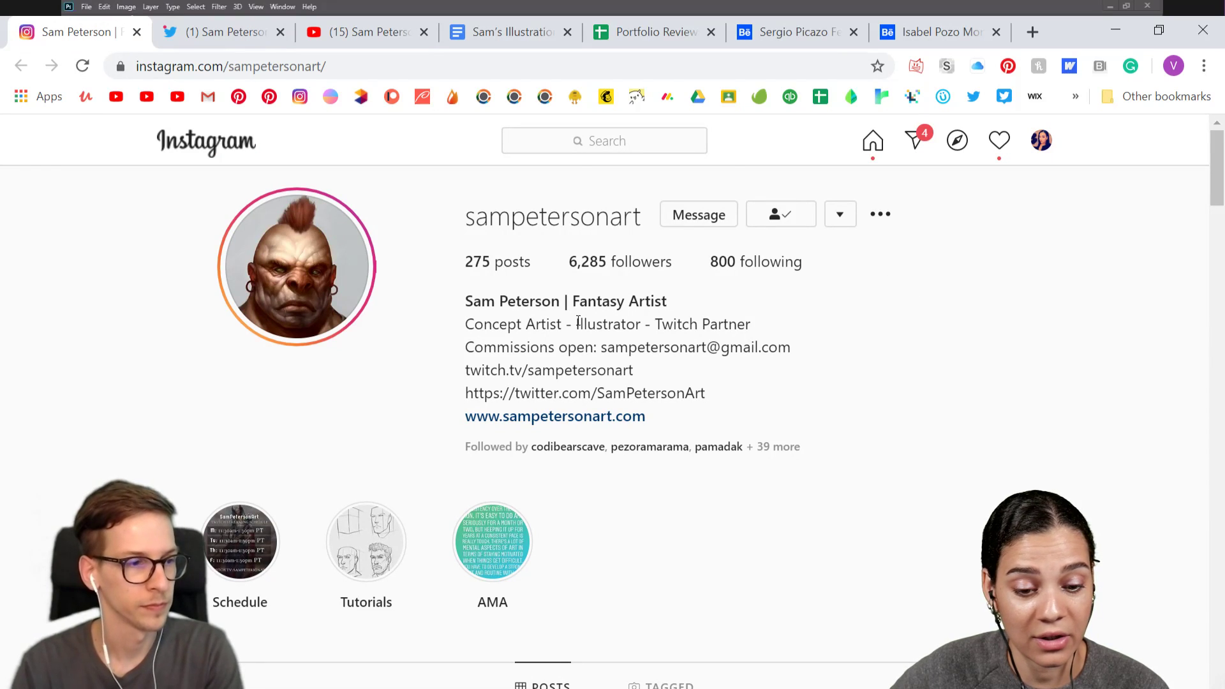